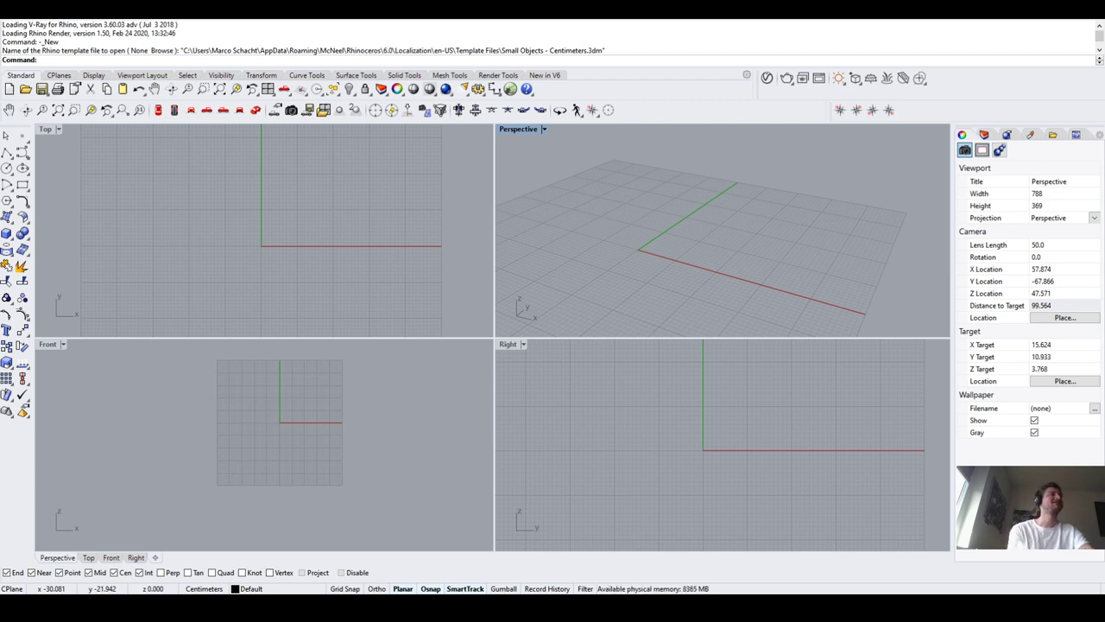
Examine the construction grids around the origin in the Front and Top viewports
{"action": "scroll", "coordinate": [279, 423], "scroll_direction": "up", "scroll_amount": 5}
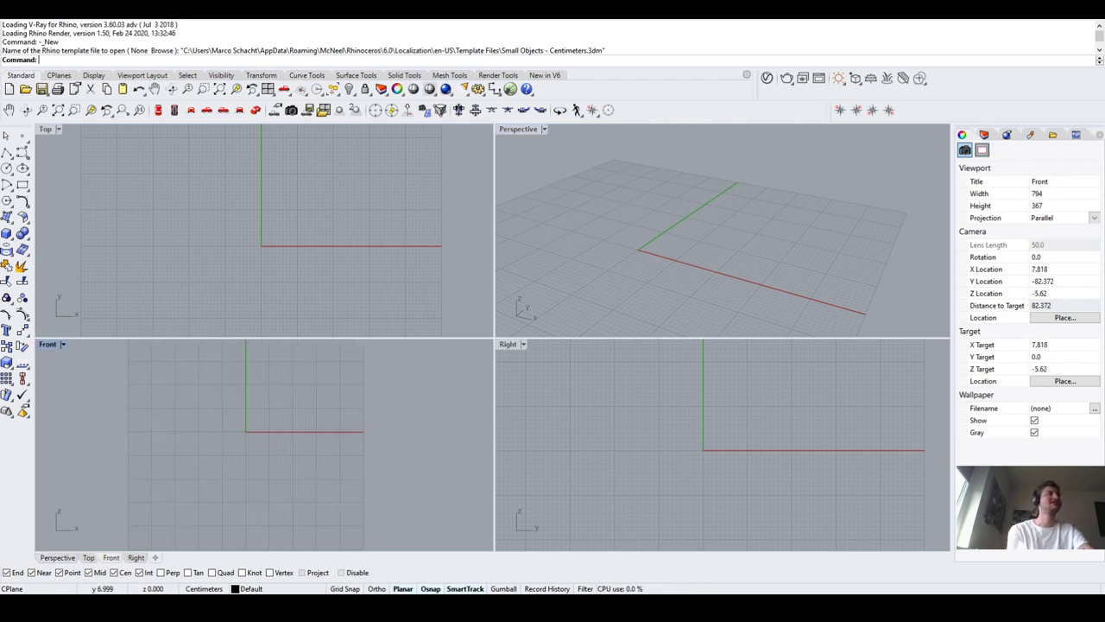
{"action": "right_click_drag", "start_coordinate": [303, 383], "coordinate": [289, 429]}
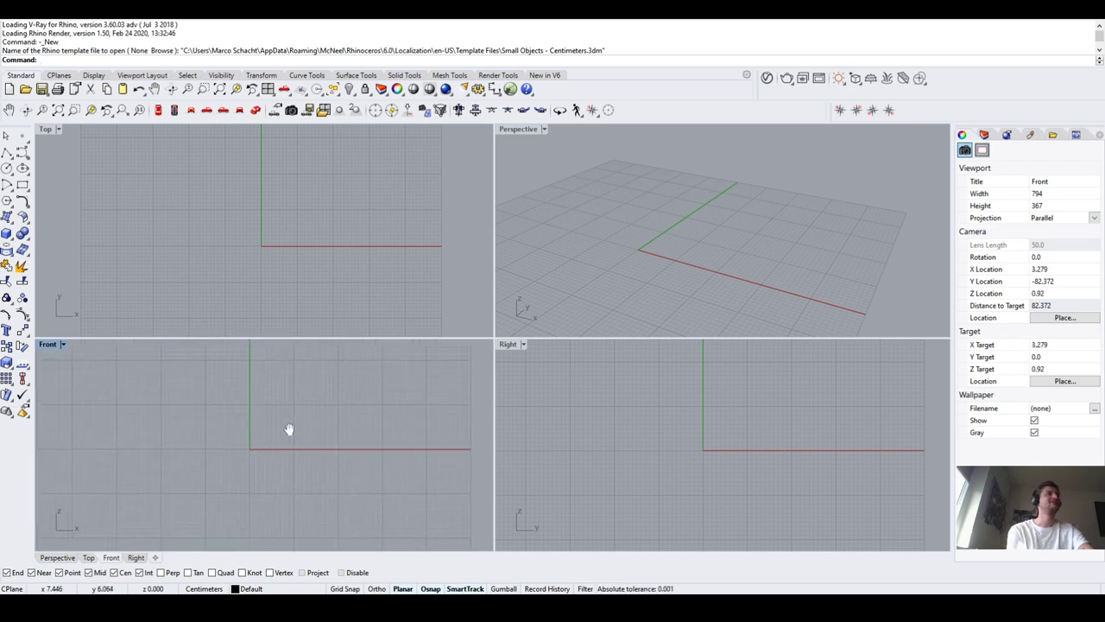
{"action": "mouse_move", "coordinate": [248, 231]}
{"action": "right_mouse_down"}
{"action": "mouse_move", "coordinate": [269, 249]}
{"action": "mouse_move", "coordinate": [232, 247]}
{"action": "mouse_move", "coordinate": [243, 240]}
{"action": "right_mouse_up"}
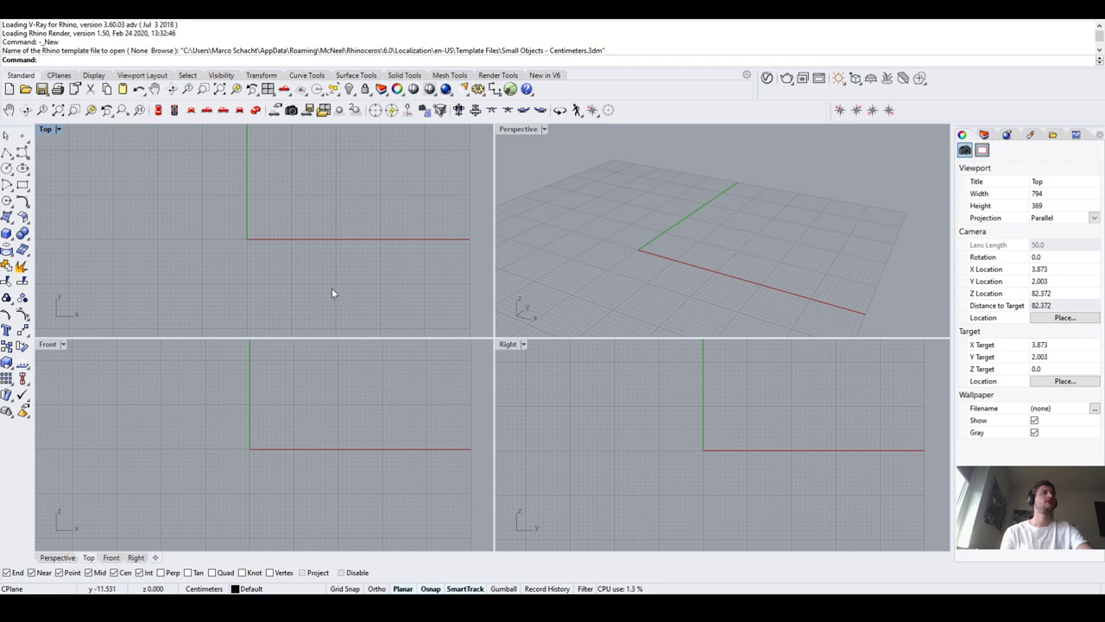
{"action": "mouse_move", "coordinate": [260, 241]}
{"action": "right_mouse_down"}
{"action": "mouse_move", "coordinate": [306, 247]}
{"action": "mouse_move", "coordinate": [275, 228]}
{"action": "mouse_move", "coordinate": [276, 241]}
{"action": "right_mouse_up"}
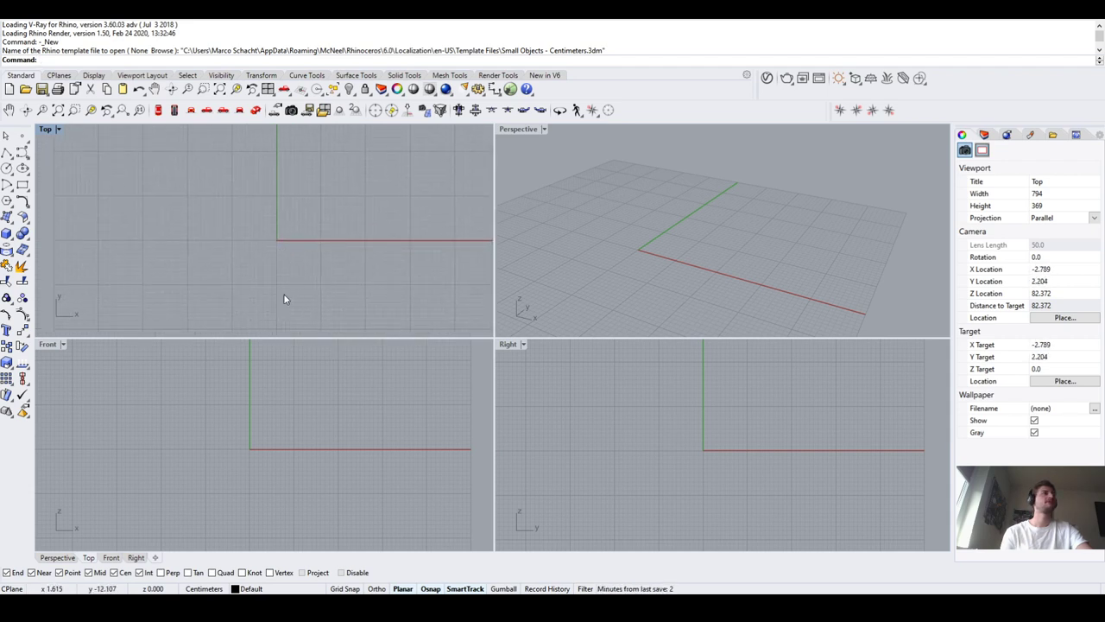
{"action": "right_click_drag", "start_coordinate": [247, 464], "coordinate": [279, 449]}
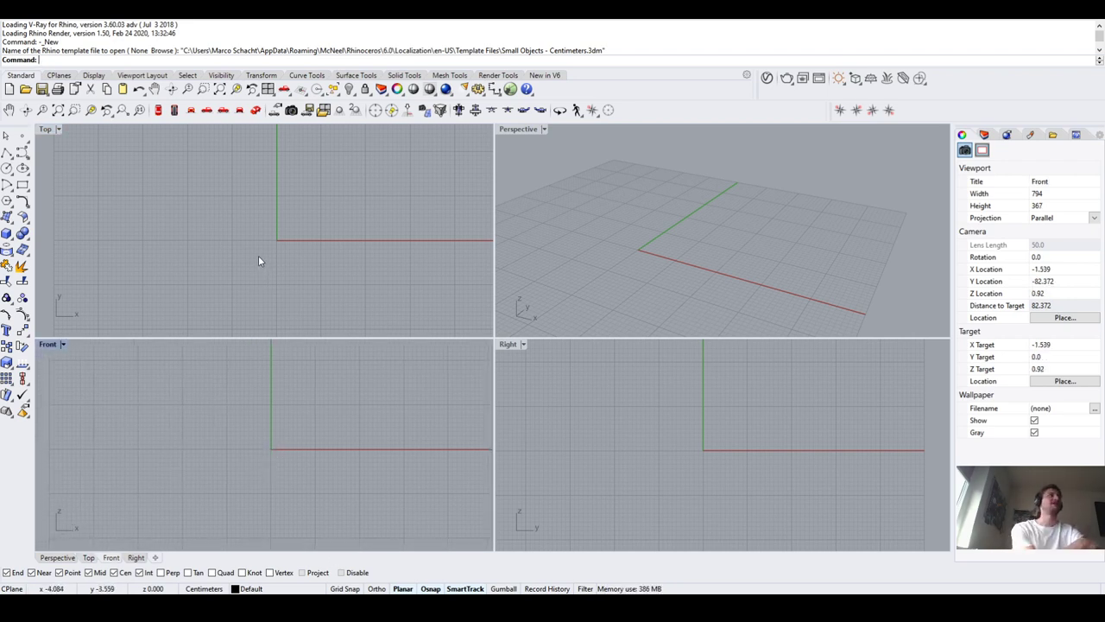
{"action": "scroll", "coordinate": [259, 261], "scroll_direction": "down", "scroll_amount": 2}
{"action": "scroll", "coordinate": [259, 256], "scroll_direction": "up", "scroll_amount": 3}
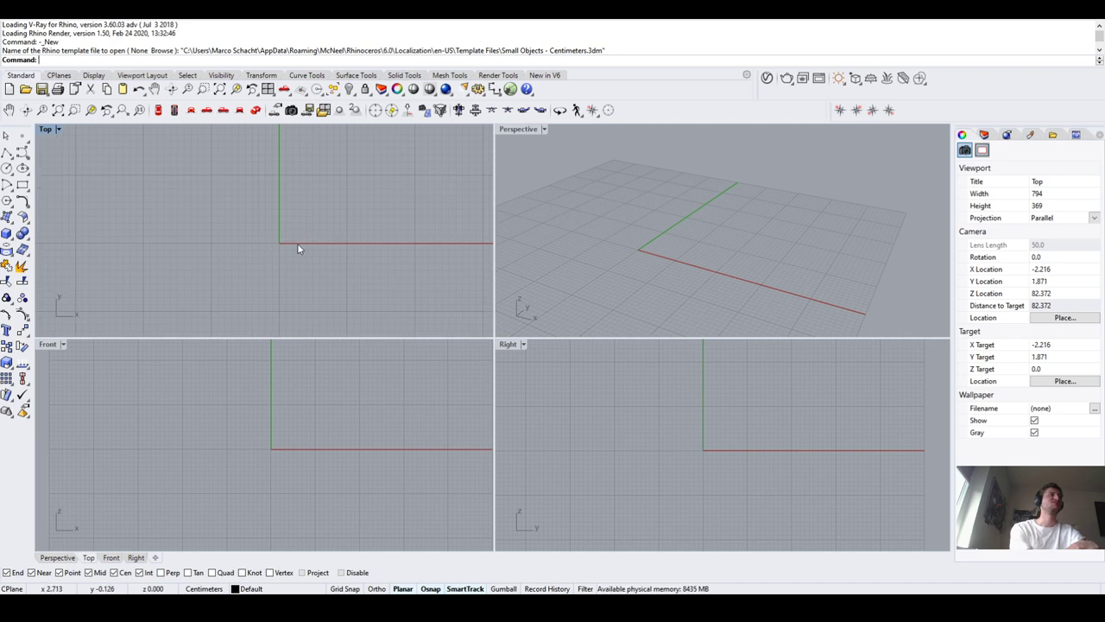
{"action": "right_click_drag", "start_coordinate": [292, 243], "coordinate": [293, 245]}
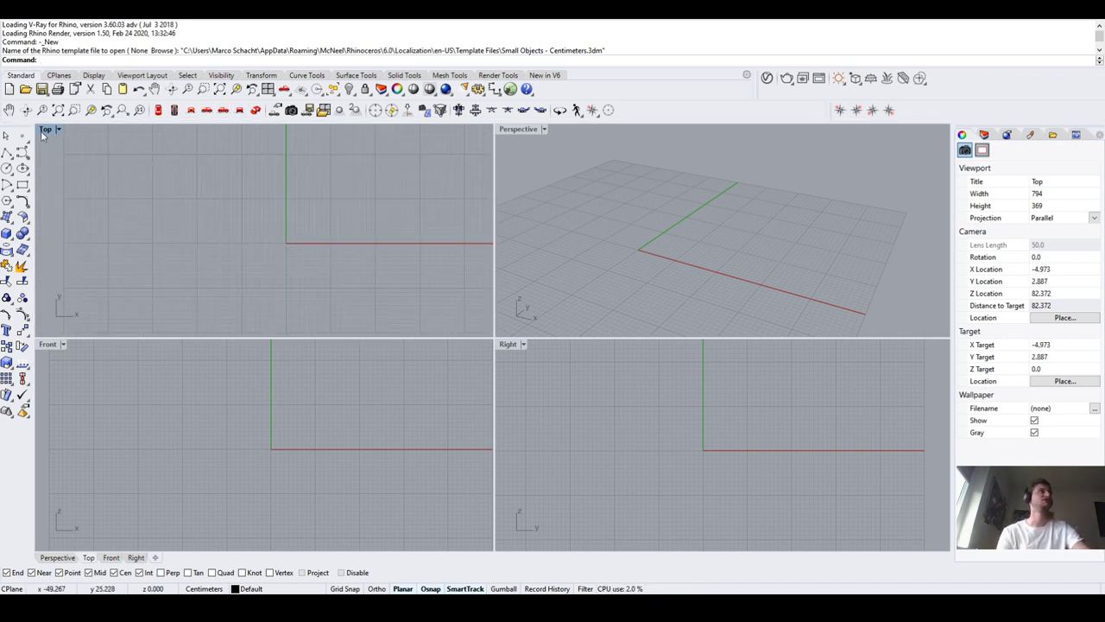
Maximize the Perspective viewport and return to the four-viewport layout
{"action": "left_click", "coordinate": [508, 133]}
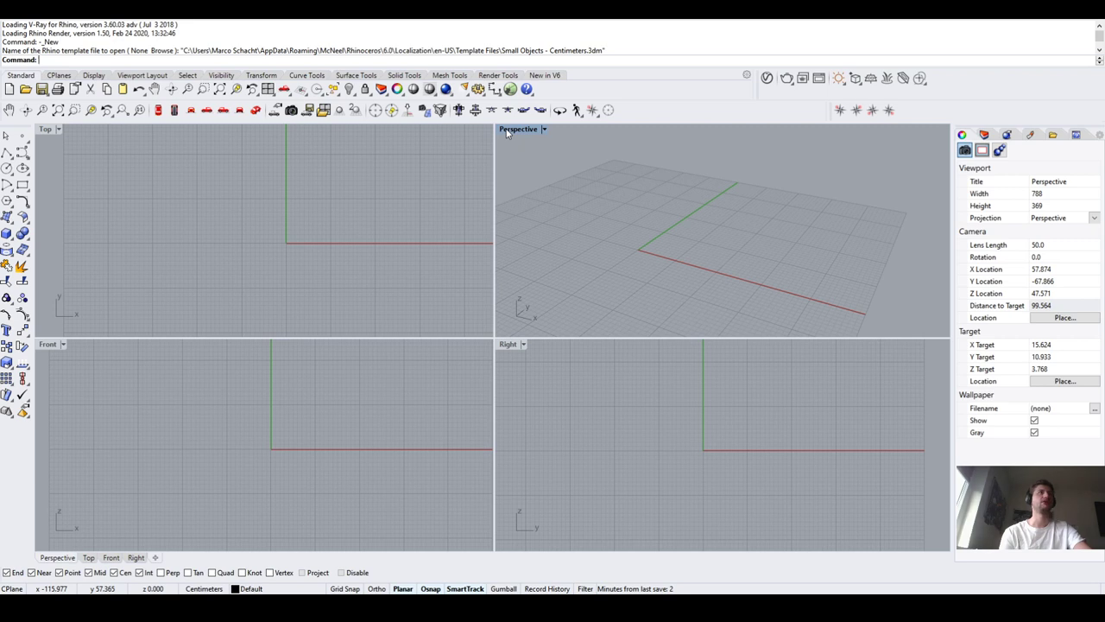
{"action": "double_click", "coordinate": [509, 129]}
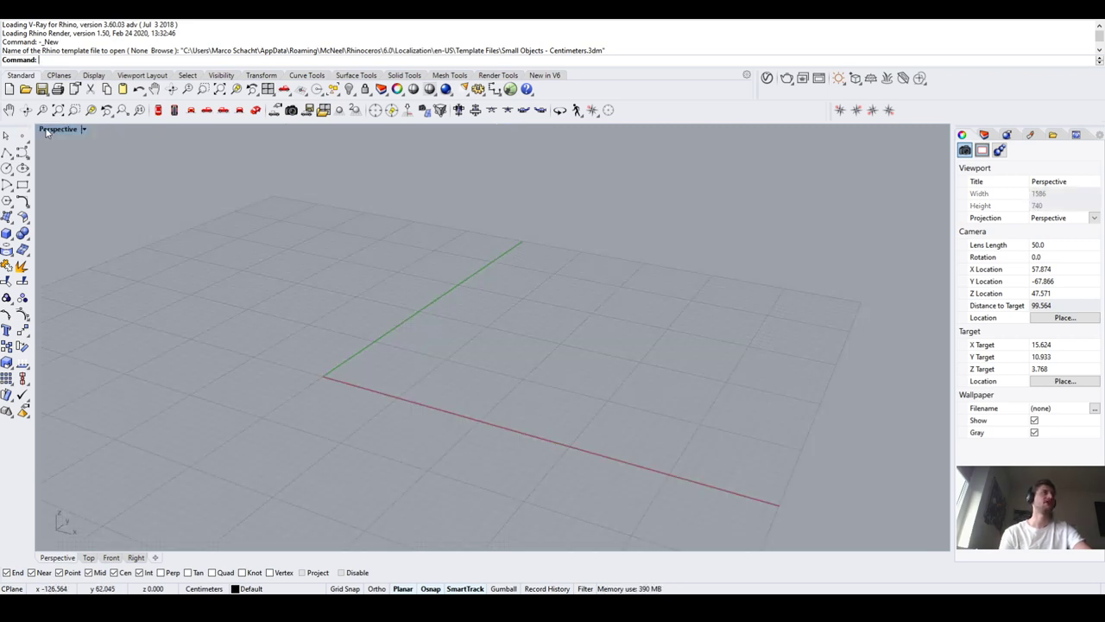
{"action": "double_click", "coordinate": [52, 129]}
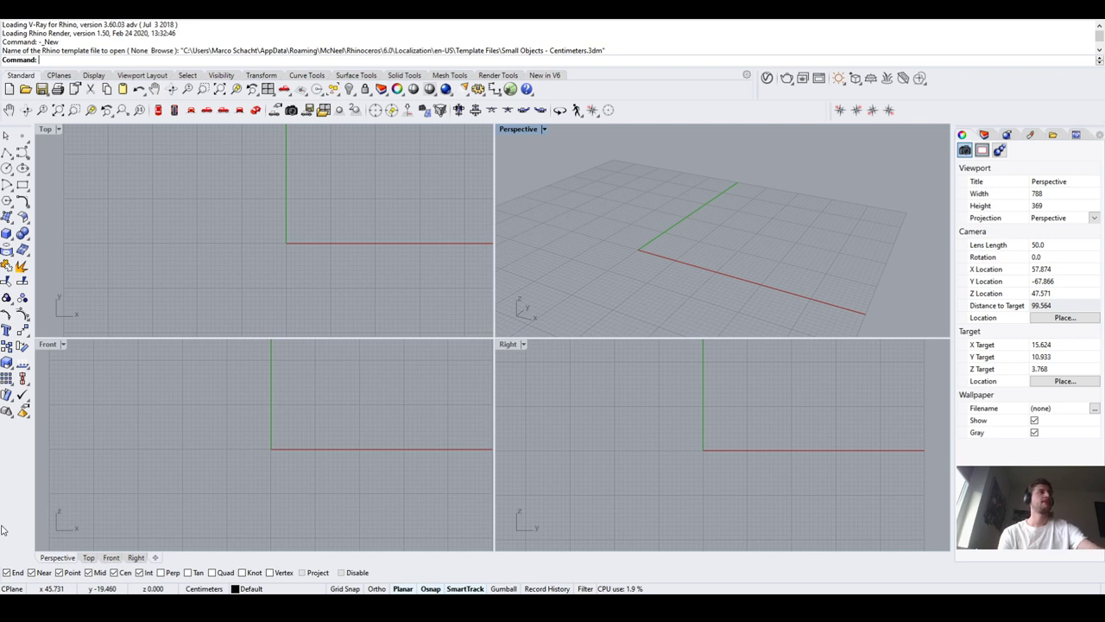
Look over the grid and axes in the Top, Front, Right and Perspective viewports
{"action": "mouse_move", "coordinate": [292, 223]}
{"action": "right_mouse_down"}
{"action": "mouse_move", "coordinate": [289, 244]}
{"action": "mouse_move", "coordinate": [173, 267]}
{"action": "mouse_move", "coordinate": [215, 215]}
{"action": "mouse_move", "coordinate": [170, 247]}
{"action": "mouse_move", "coordinate": [292, 312]}
{"action": "mouse_move", "coordinate": [239, 273]}
{"action": "mouse_move", "coordinate": [296, 249]}
{"action": "mouse_move", "coordinate": [284, 239]}
{"action": "right_mouse_up"}
{"action": "scroll", "coordinate": [266, 237], "scroll_direction": "down", "scroll_amount": 2}
{"action": "scroll", "coordinate": [268, 467], "scroll_direction": "down", "scroll_amount": 2}
{"action": "right_click_drag", "start_coordinate": [271, 452], "coordinate": [250, 470]}
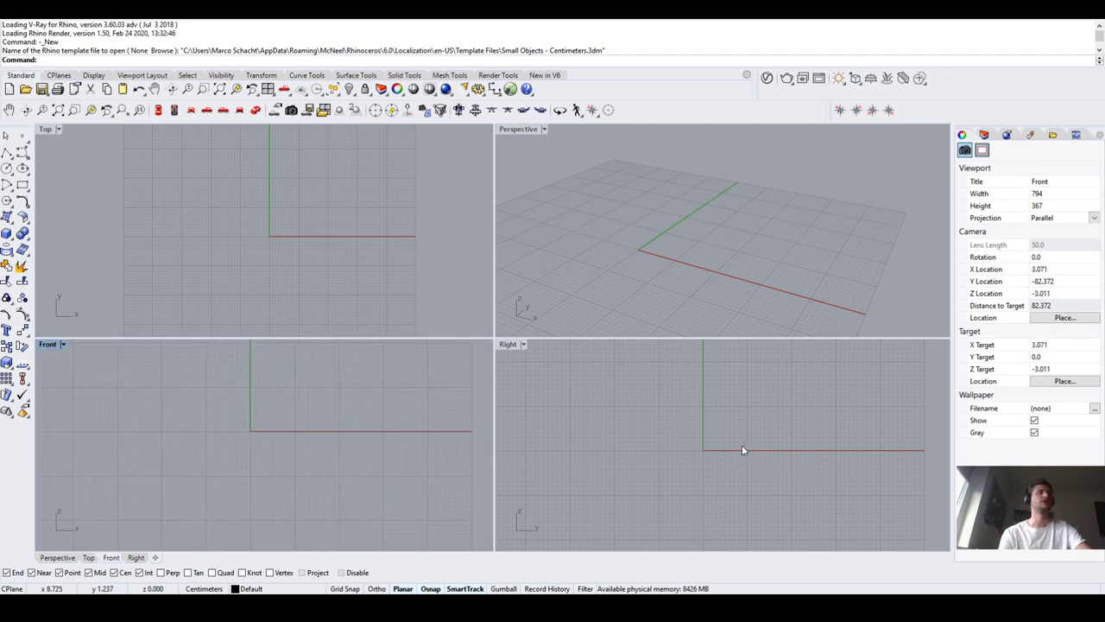
{"action": "right_click_drag", "start_coordinate": [742, 445], "coordinate": [715, 449]}
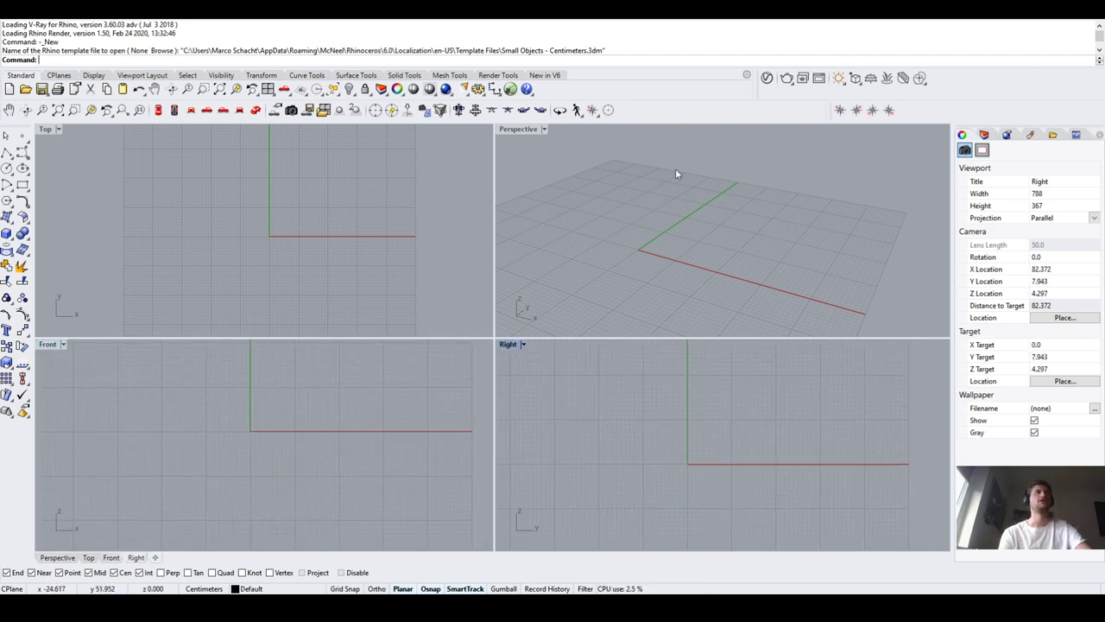
{"action": "right_click_drag", "start_coordinate": [676, 168], "coordinate": [656, 210]}
{"action": "scroll", "coordinate": [656, 223], "scroll_direction": "down", "scroll_amount": 5}
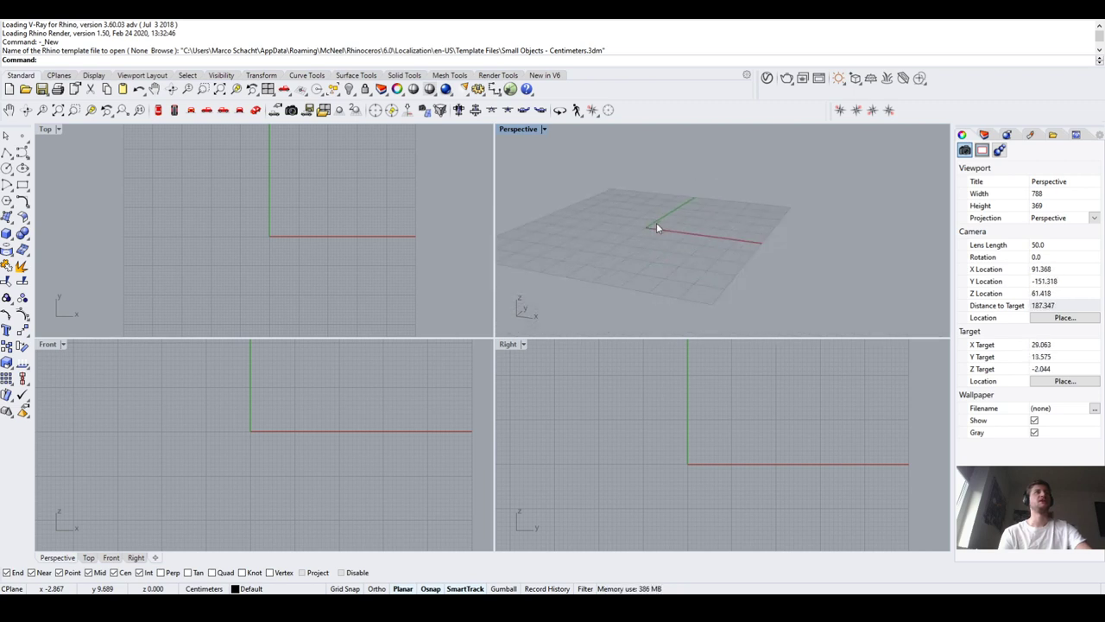
{"action": "scroll", "coordinate": [655, 229], "scroll_direction": "up", "scroll_amount": 4}
{"action": "scroll", "coordinate": [665, 242], "scroll_direction": "up", "scroll_amount": 2}
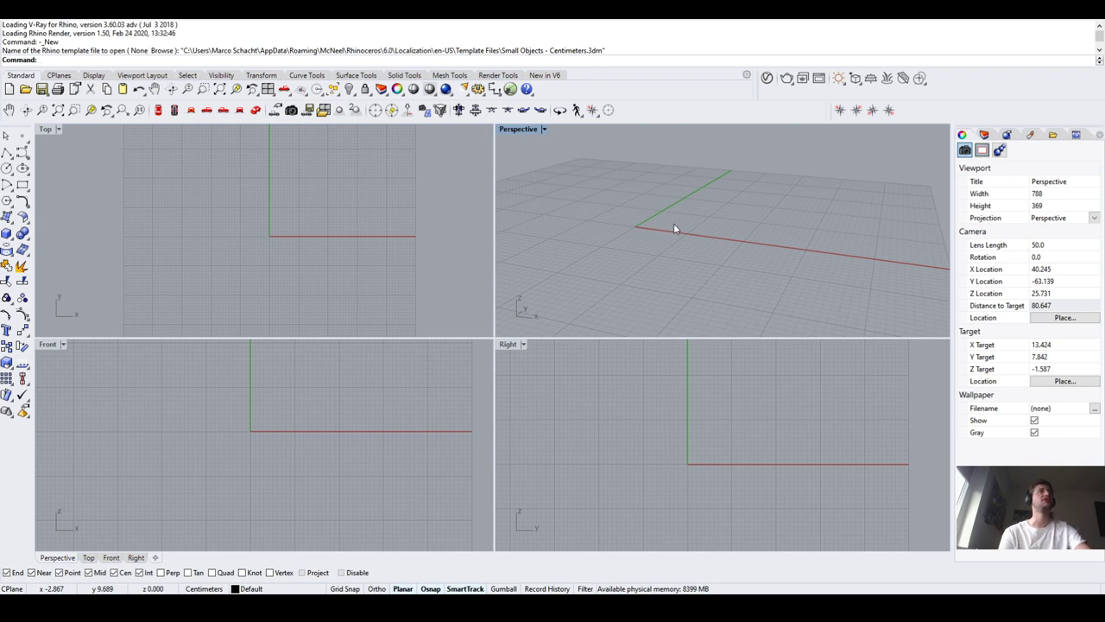
{"action": "right_click_drag", "start_coordinate": [712, 285], "coordinate": [686, 234], "text": "shift"}
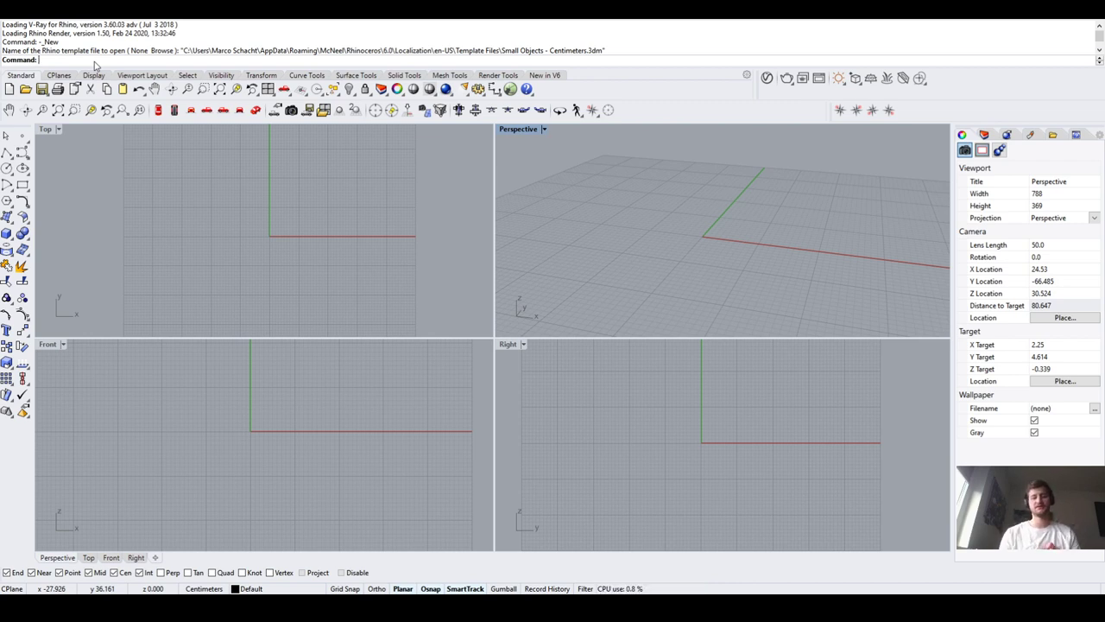
{"action": "type", "text": "ove"}
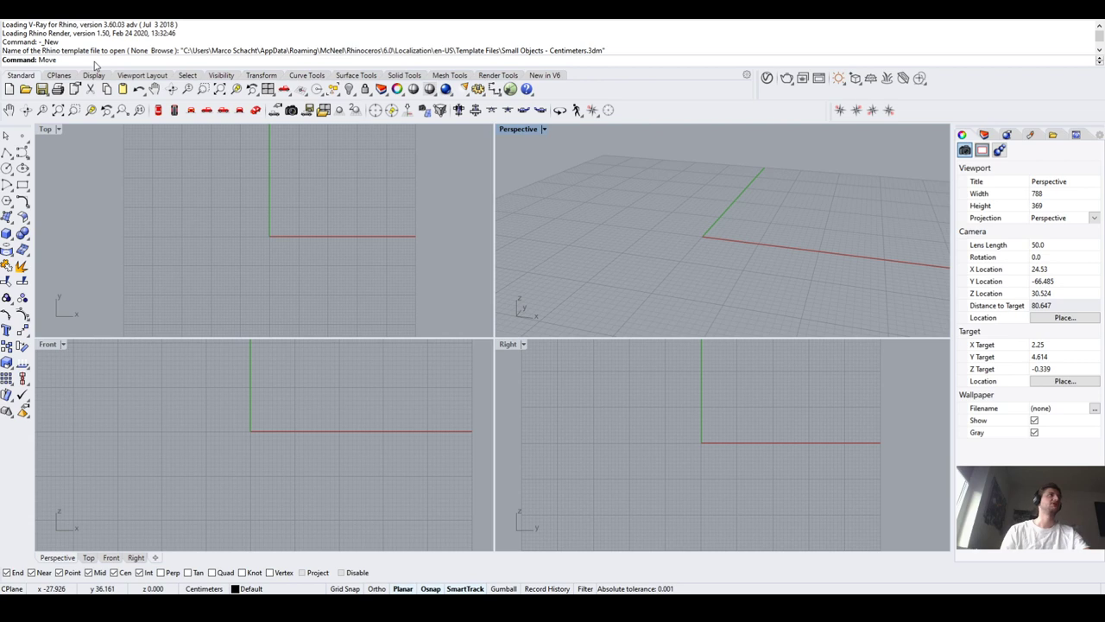
{"action": "key", "text": "Return"}
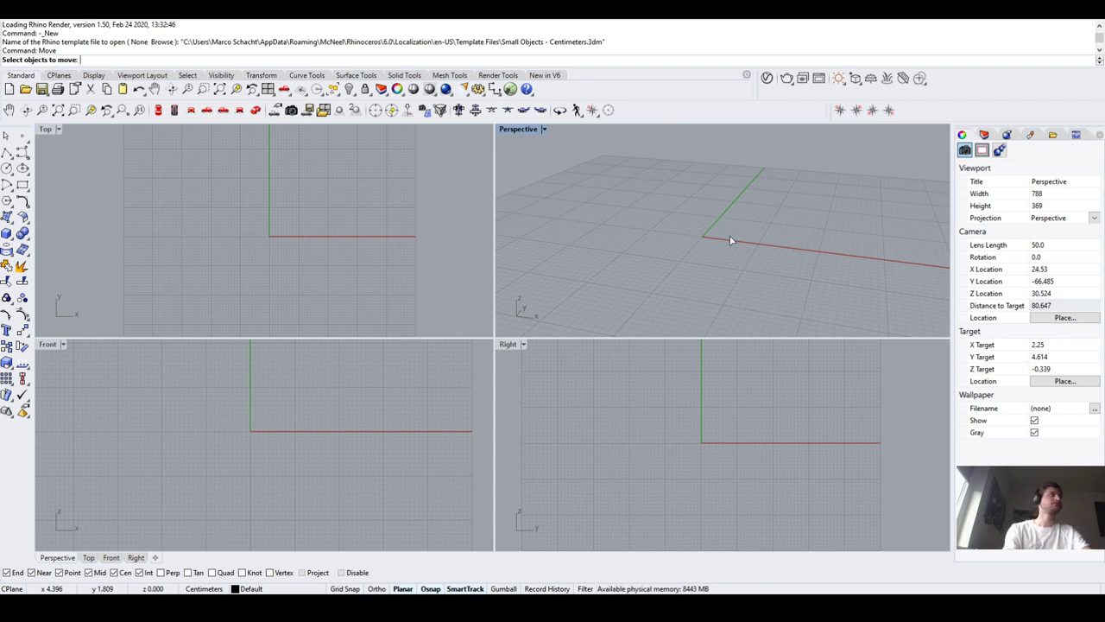
{"action": "key", "text": "Escape"}
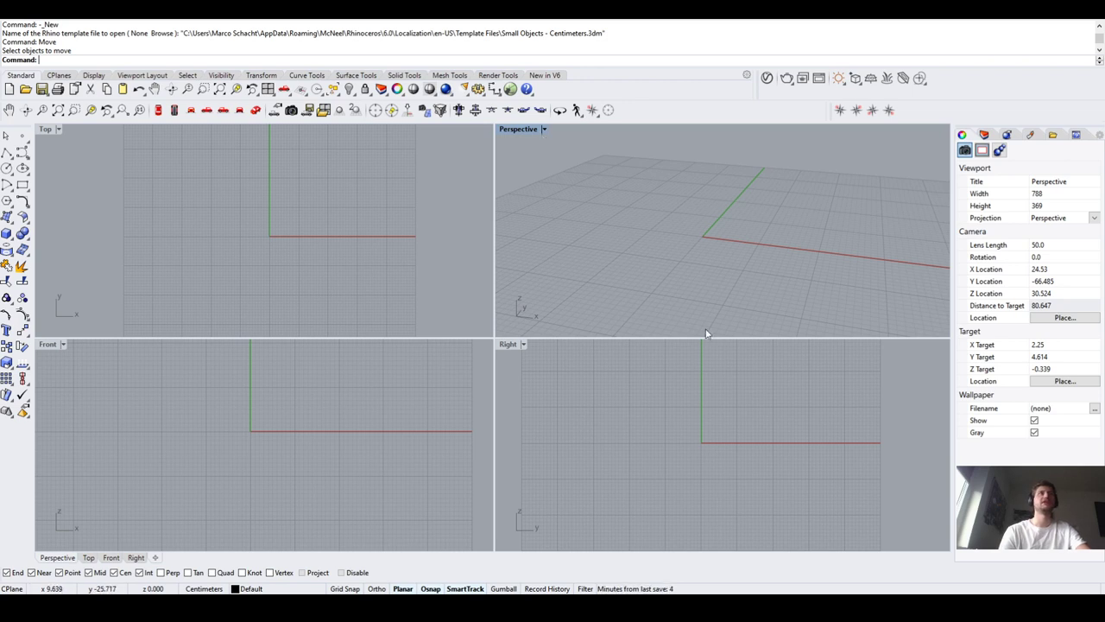
Maximize the Front viewport and frame its construction grid around the origin
{"action": "scroll", "coordinate": [703, 244], "scroll_direction": "down", "scroll_amount": 2}
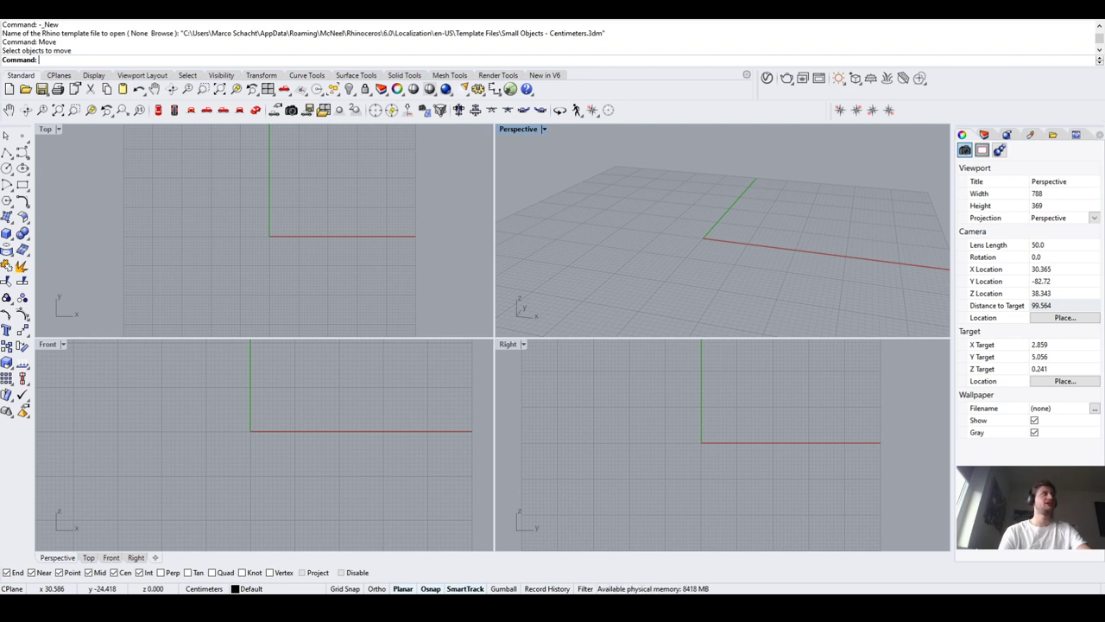
{"action": "double_click", "coordinate": [46, 345]}
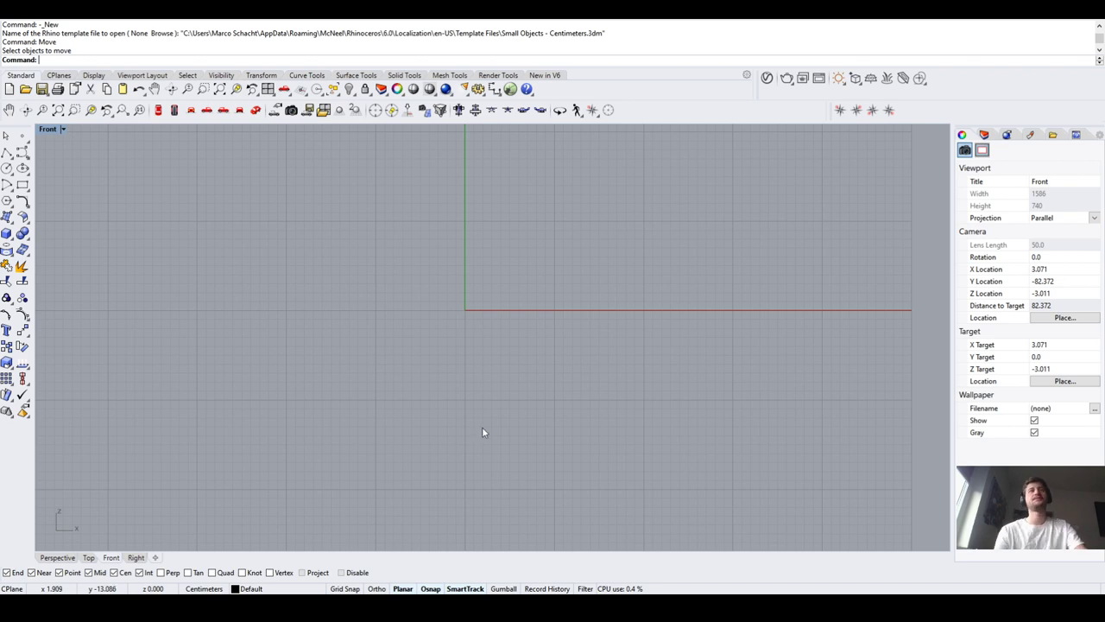
{"action": "scroll", "coordinate": [469, 412], "scroll_direction": "down", "scroll_amount": 3}
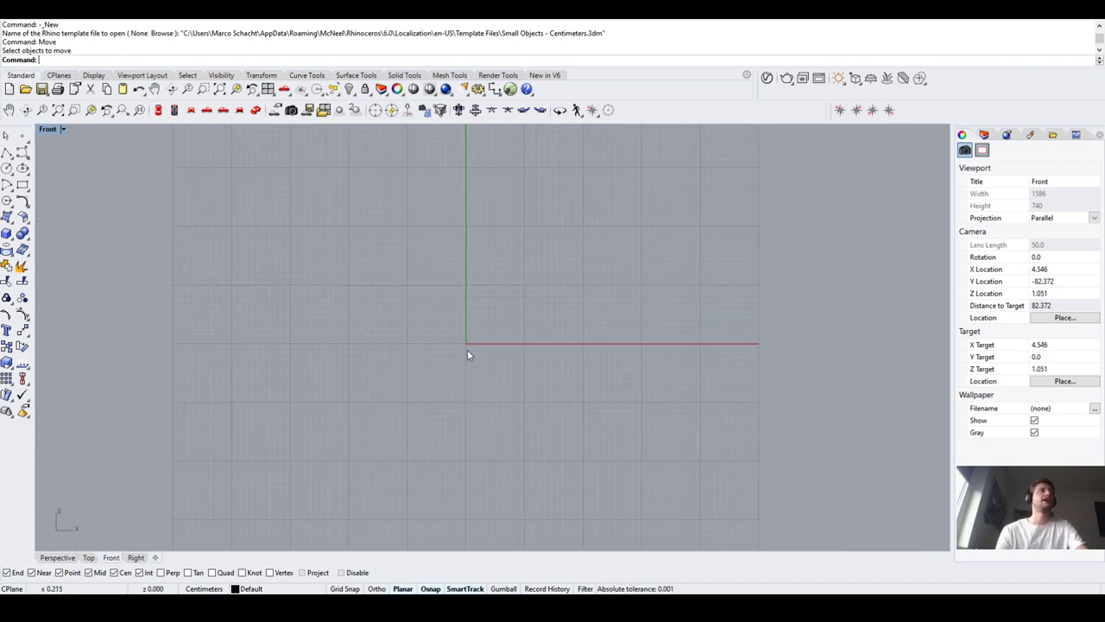
{"action": "scroll", "coordinate": [469, 354], "scroll_direction": "up", "scroll_amount": 3}
{"action": "right_click_drag", "start_coordinate": [487, 358], "coordinate": [476, 397]}
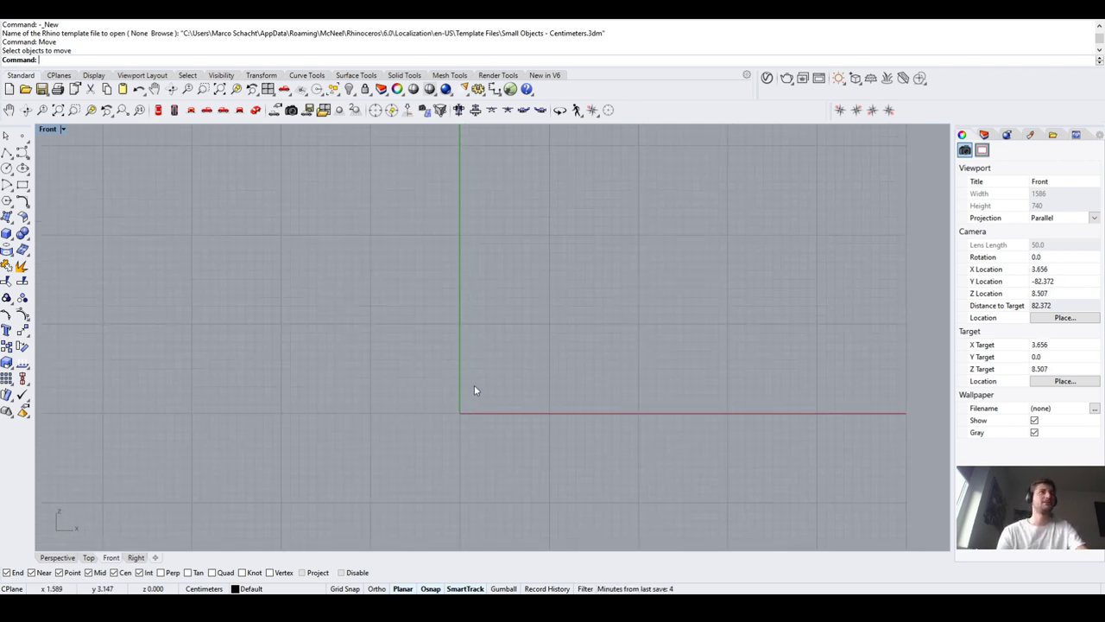
{"action": "scroll", "coordinate": [472, 420], "scroll_direction": "down", "scroll_amount": 2}
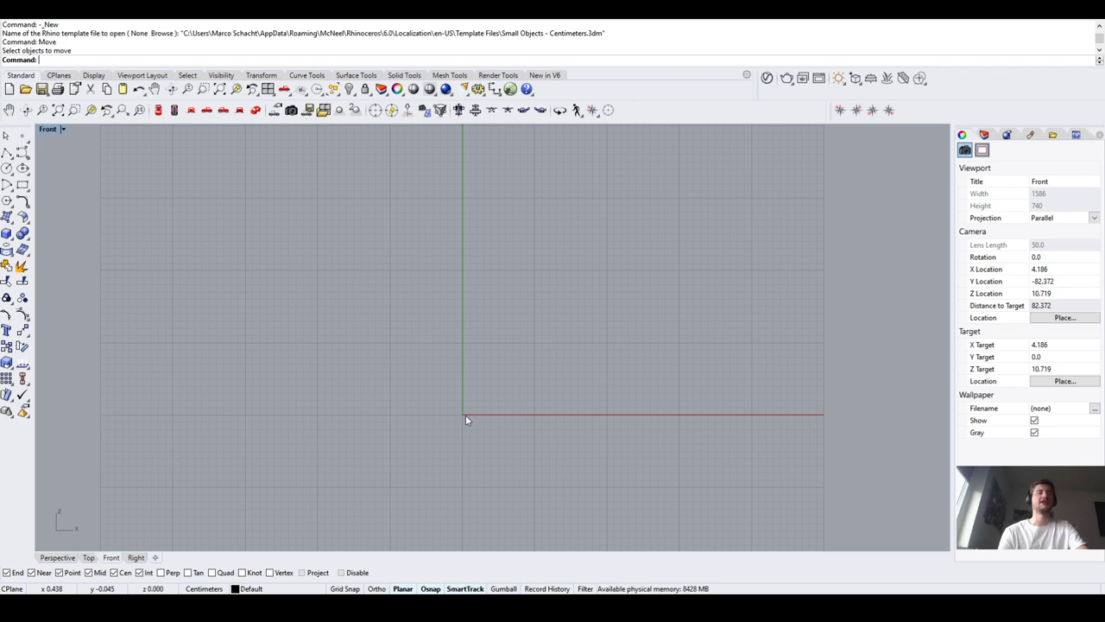
{"action": "scroll", "coordinate": [471, 410], "scroll_direction": "down", "scroll_amount": 1}
{"action": "scroll", "coordinate": [471, 409], "scroll_direction": "down", "scroll_amount": 1}
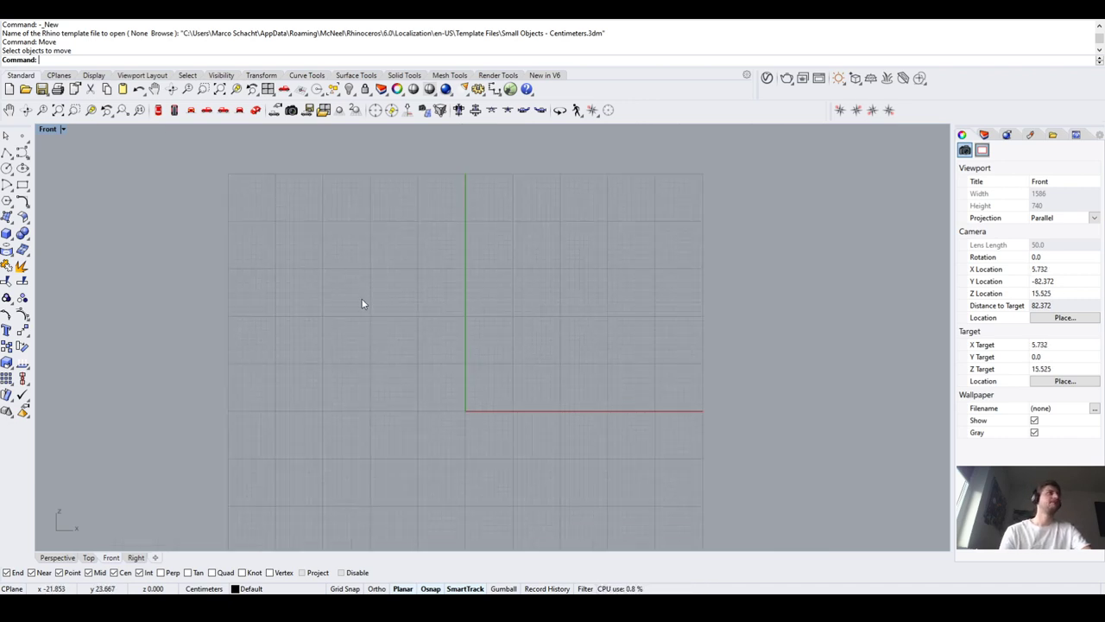
Start a polyline in the Front view with its first point at coordinates 75,0,0
{"action": "left_click", "coordinate": [7, 151]}
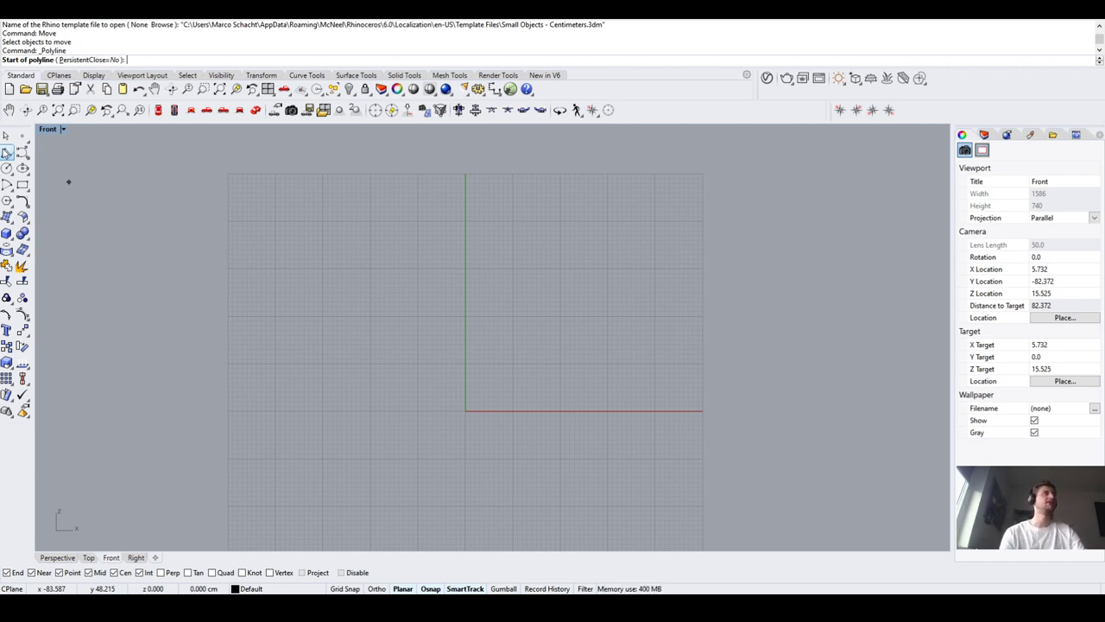
{"action": "key", "text": "Escape"}
{"action": "key", "text": "Up"}
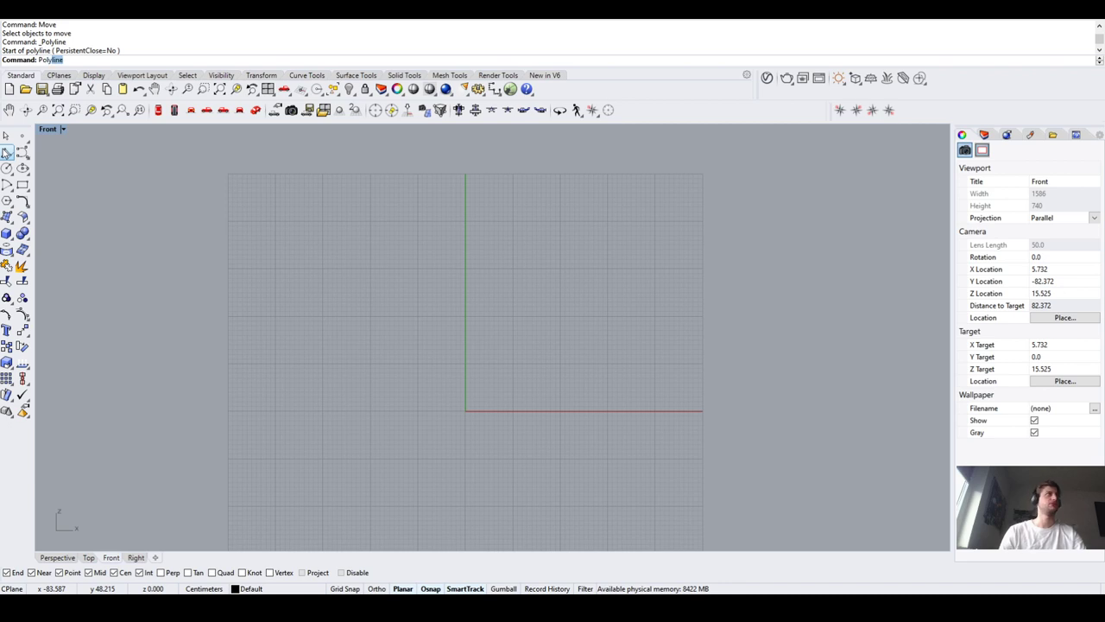
{"action": "key", "text": "Return"}
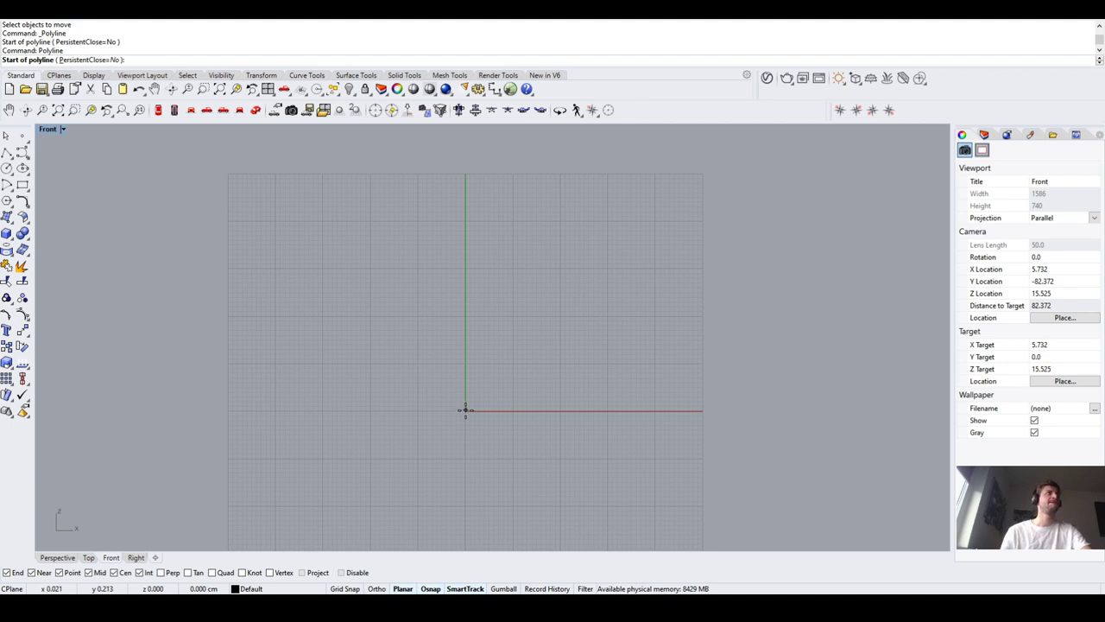
{"action": "type", "text": "0"}
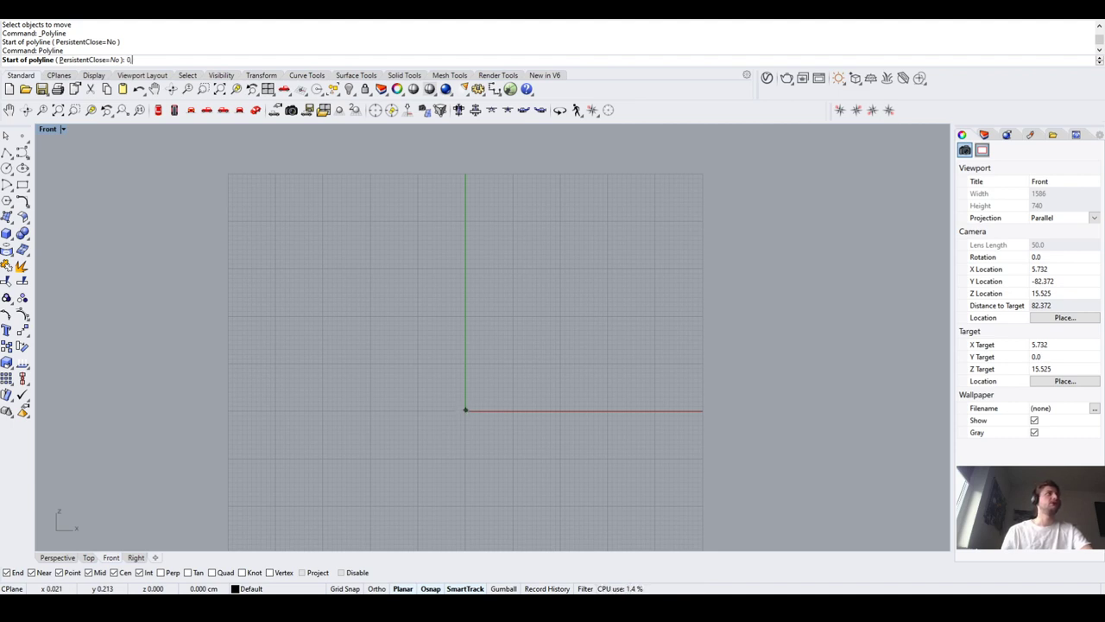
{"action": "type", "text": ",0,75"}
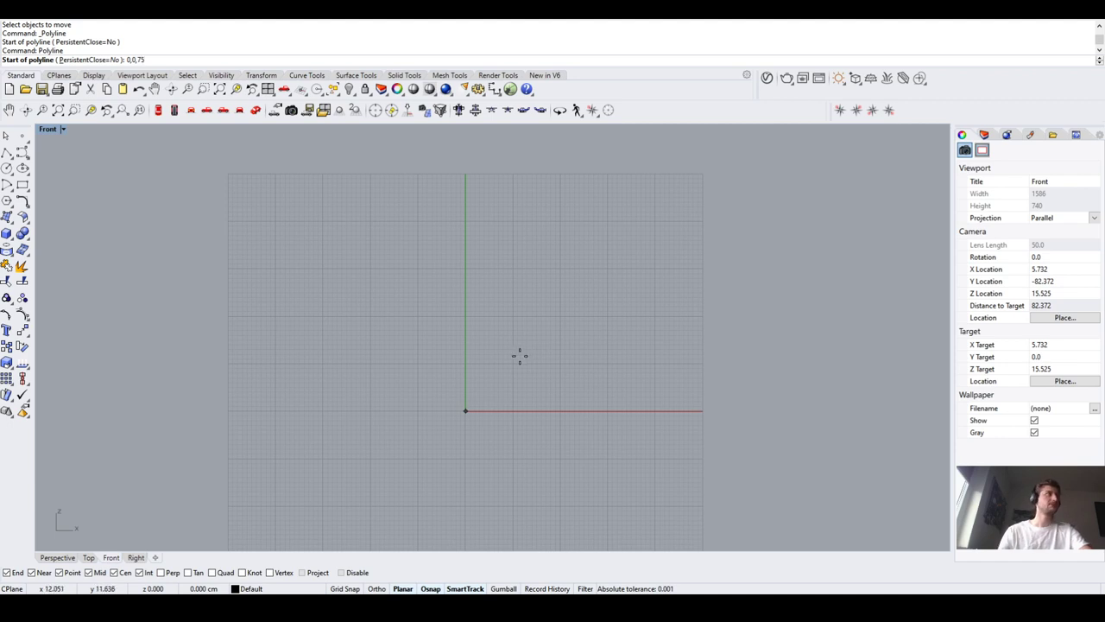
{"action": "key", "text": "BackSpace"}
{"action": "key", "text": "BackSpace"}
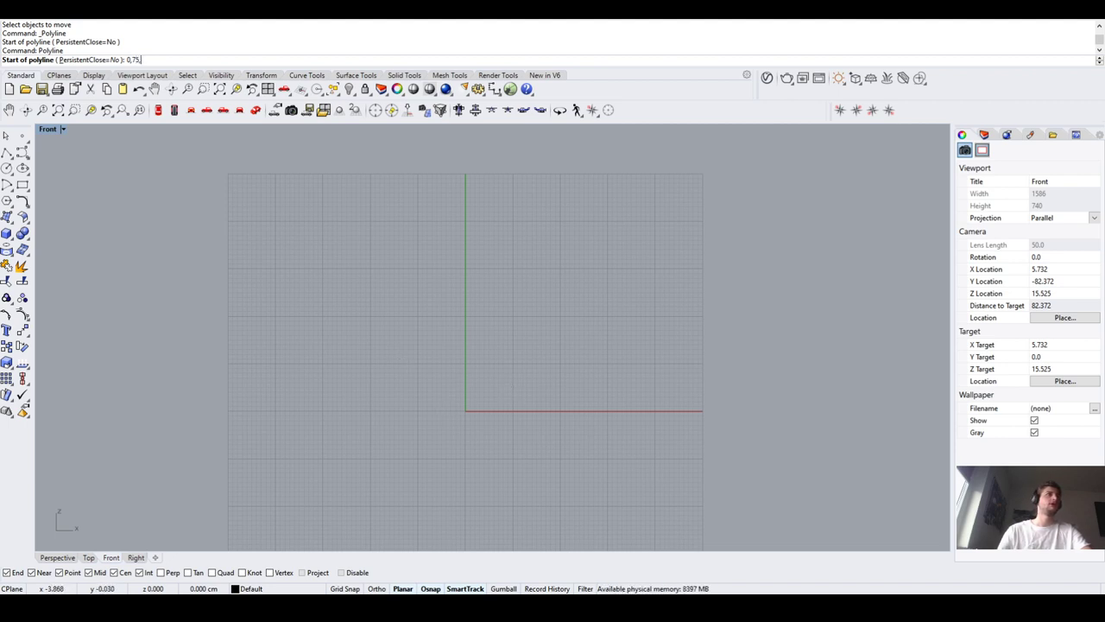
{"action": "key", "text": "BackSpace"}
{"action": "key", "text": "BackSpace"}
{"action": "key", "text": "BackSpace"}
{"action": "key", "text": "BackSpace"}
{"action": "key", "text": "BackSpace"}
{"action": "type", "text": "75,0"}
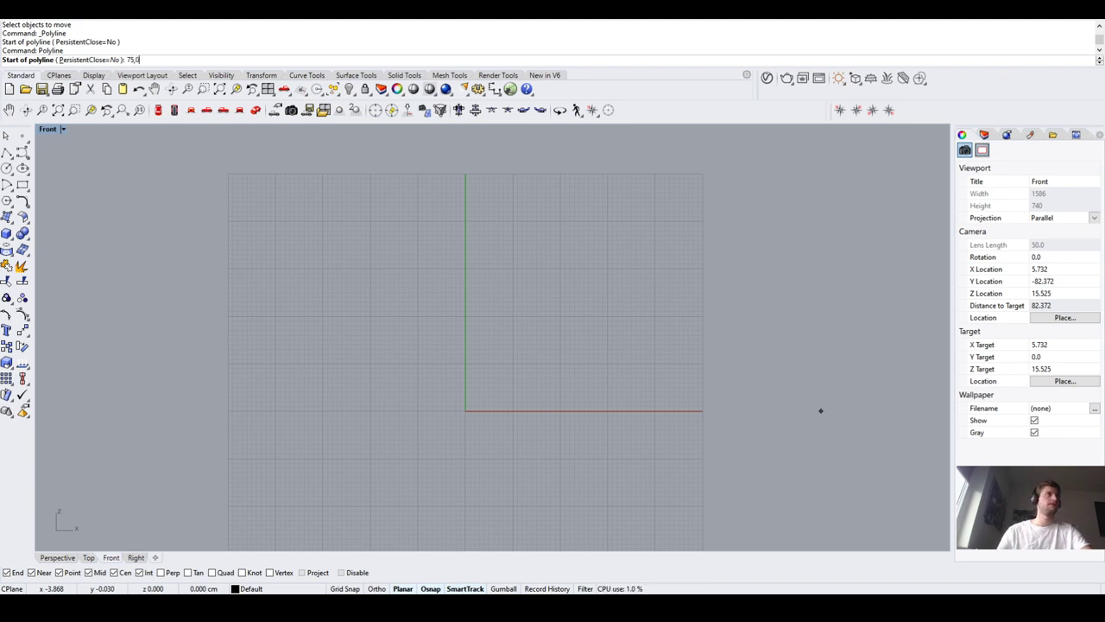
{"action": "type", "text": ",0"}
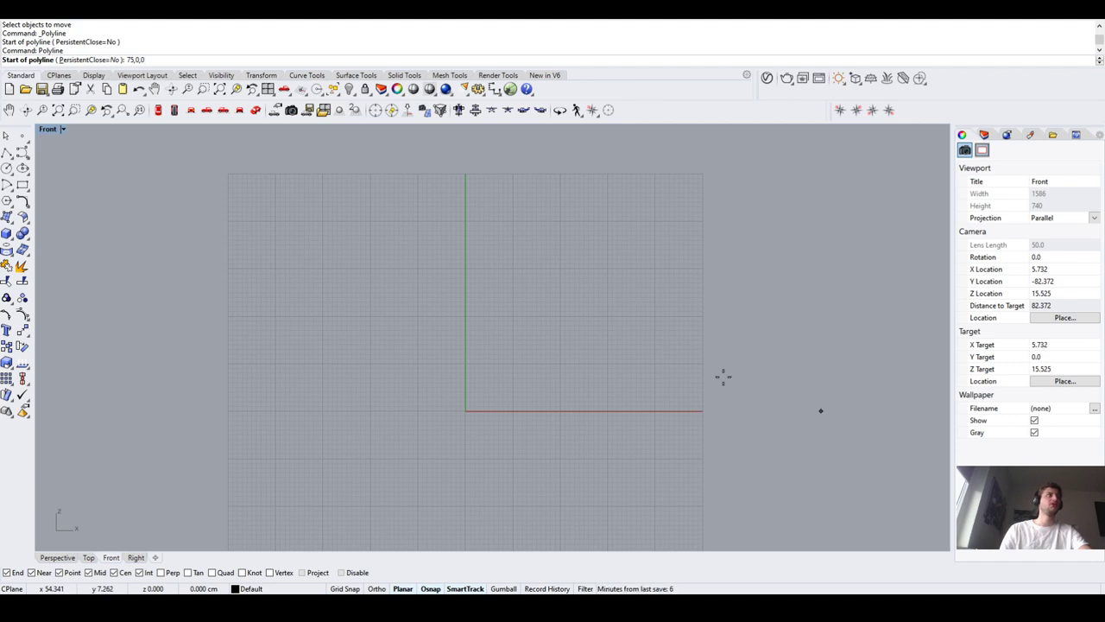
{"action": "key", "text": "Return"}
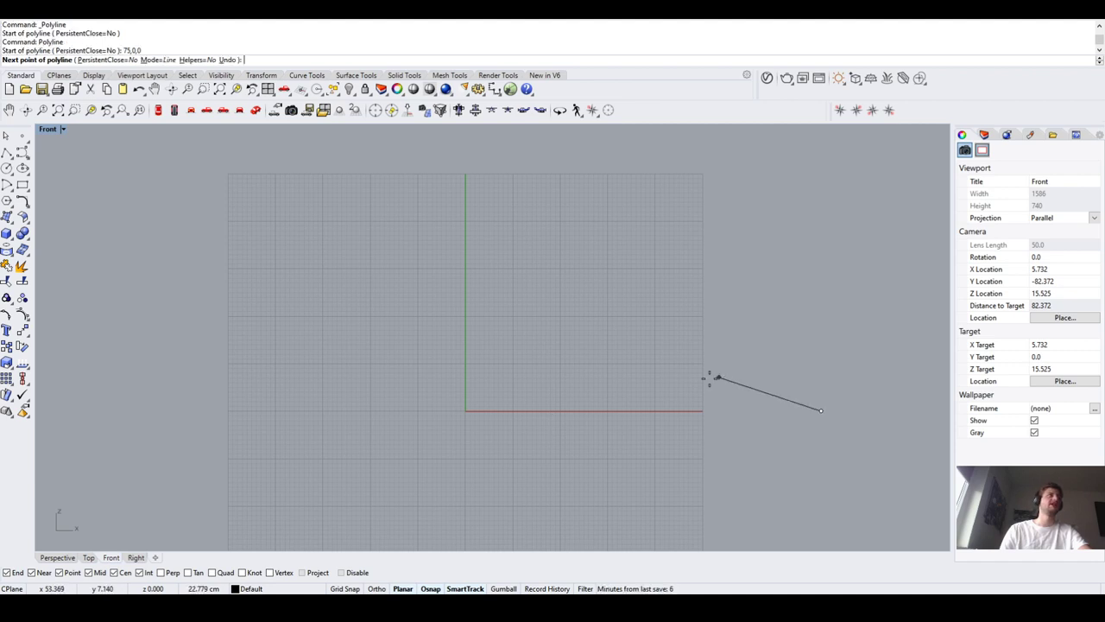
Toggle Ortho on and off to compare free and constrained polyline directions, leaving Ortho on
{"action": "scroll", "coordinate": [581, 447], "scroll_direction": "down", "scroll_amount": 2}
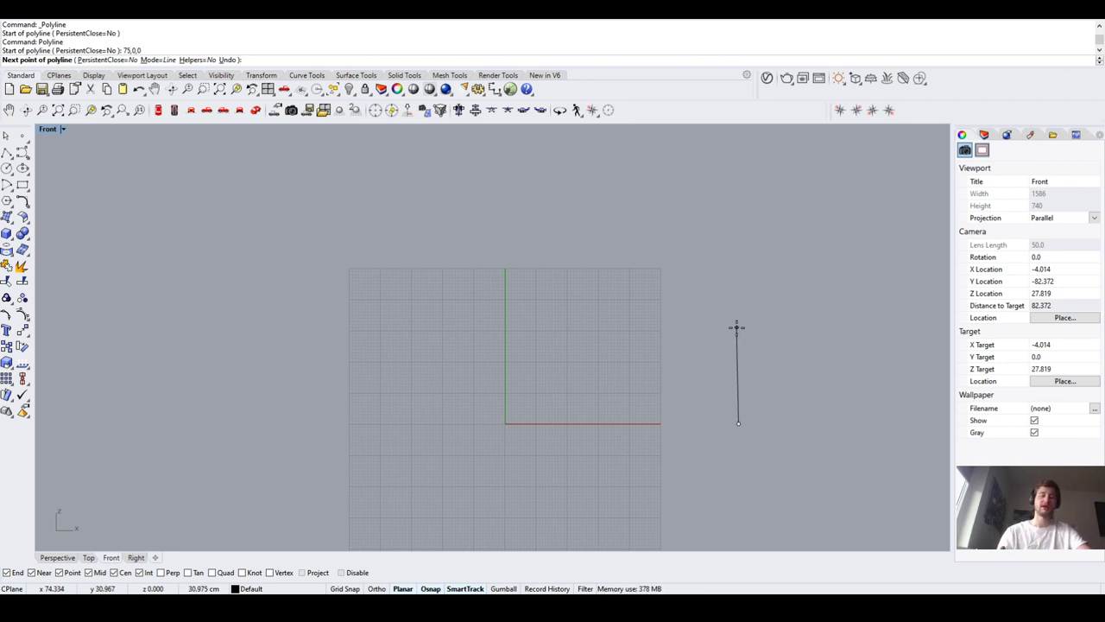
{"action": "key", "text": "F8"}
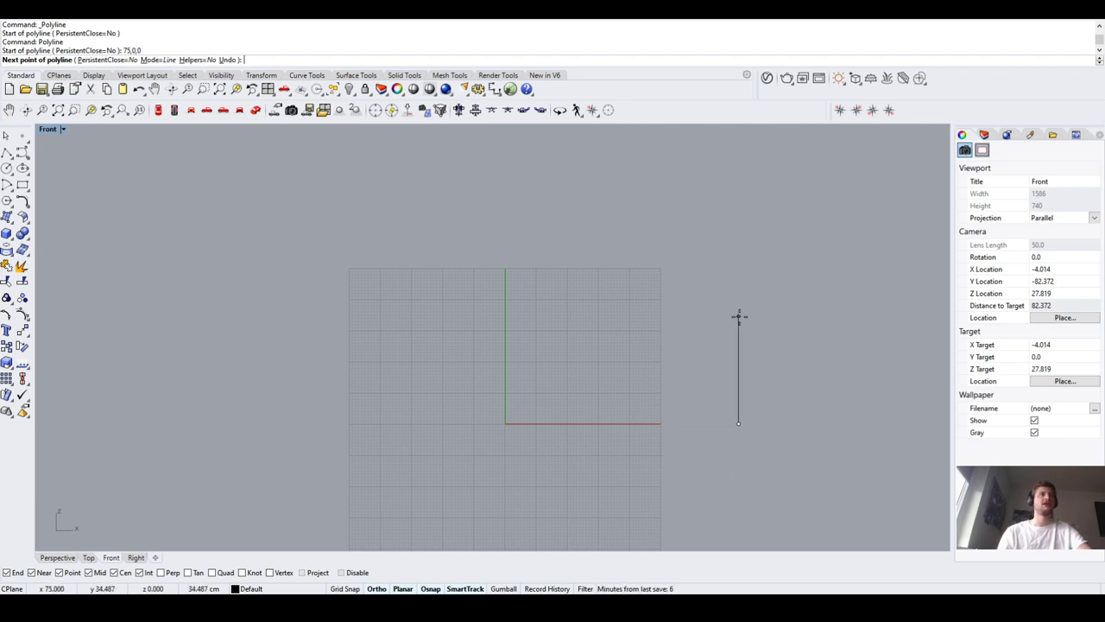
{"action": "key", "text": "F8"}
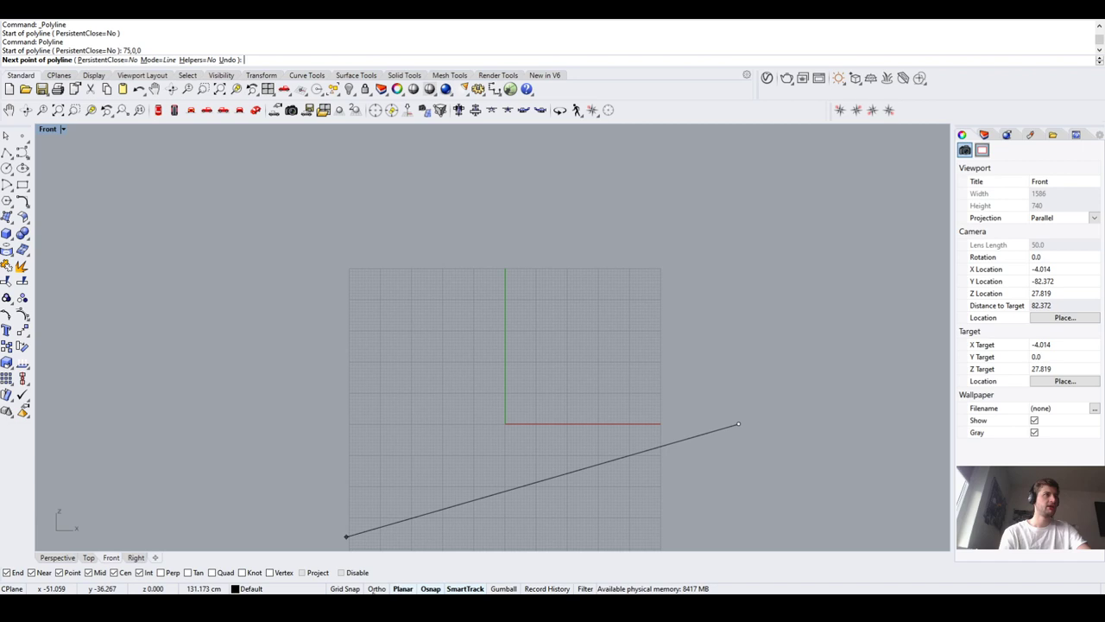
{"action": "left_click", "coordinate": [377, 588]}
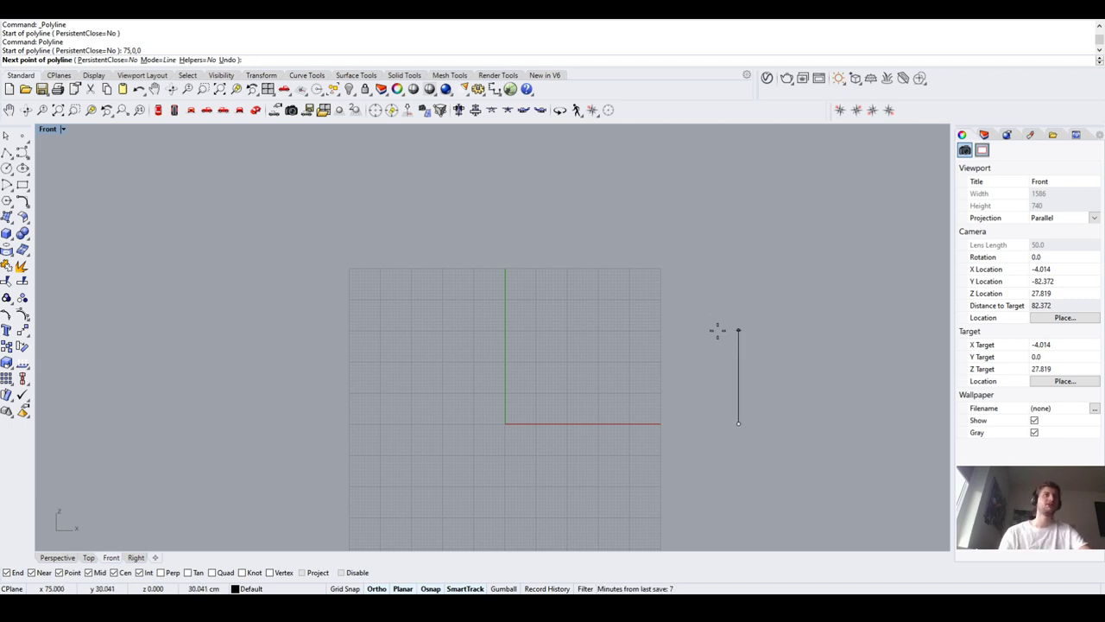
{"action": "key", "text": "F8"}
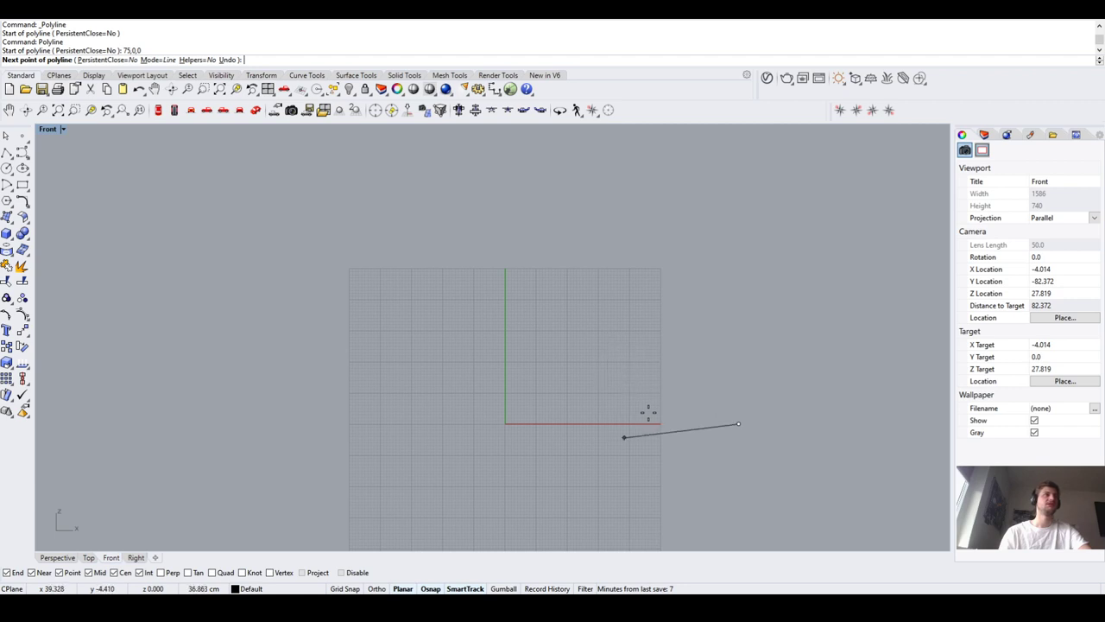
{"action": "key", "text": "F8"}
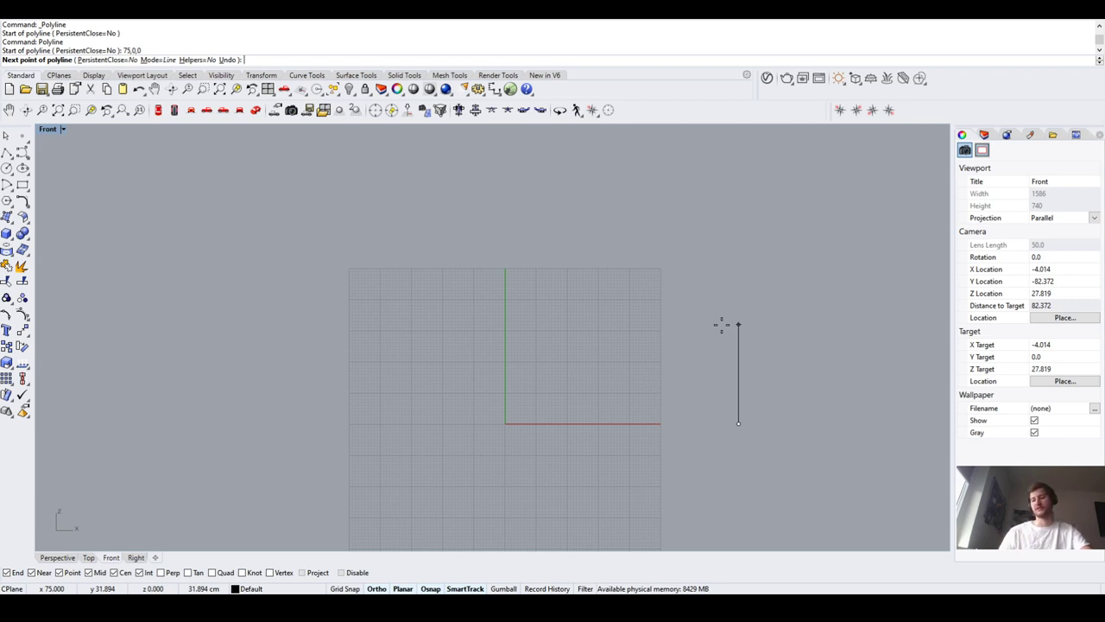
Draw a vertical 70 cm segment upward from the polyline's first point and end the polyline there
{"action": "type", "text": "70"}
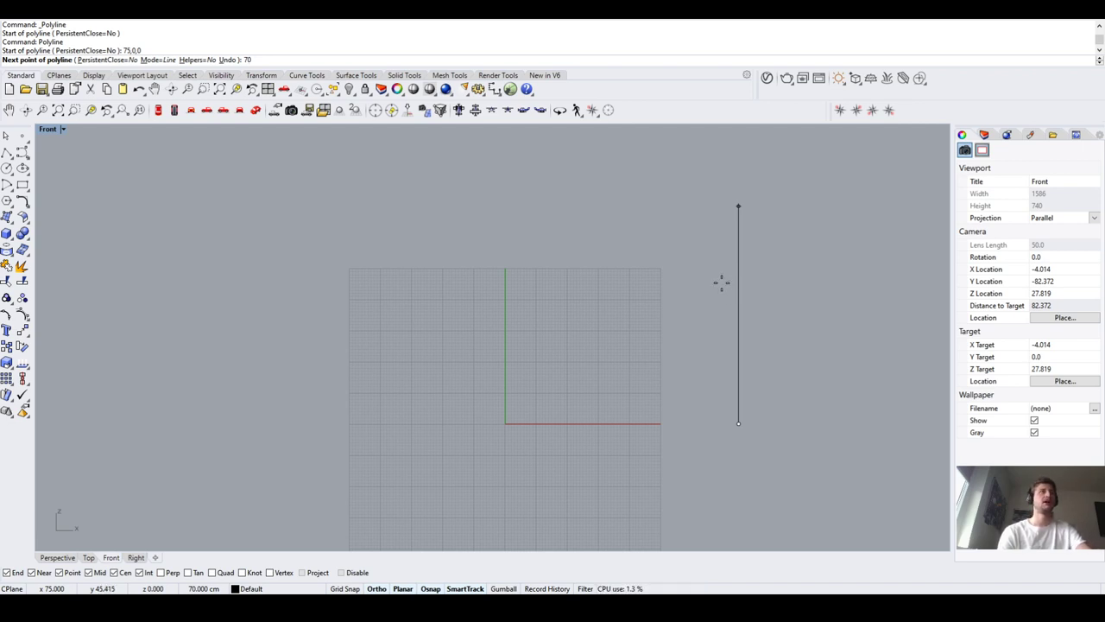
{"action": "left_click", "coordinate": [721, 282]}
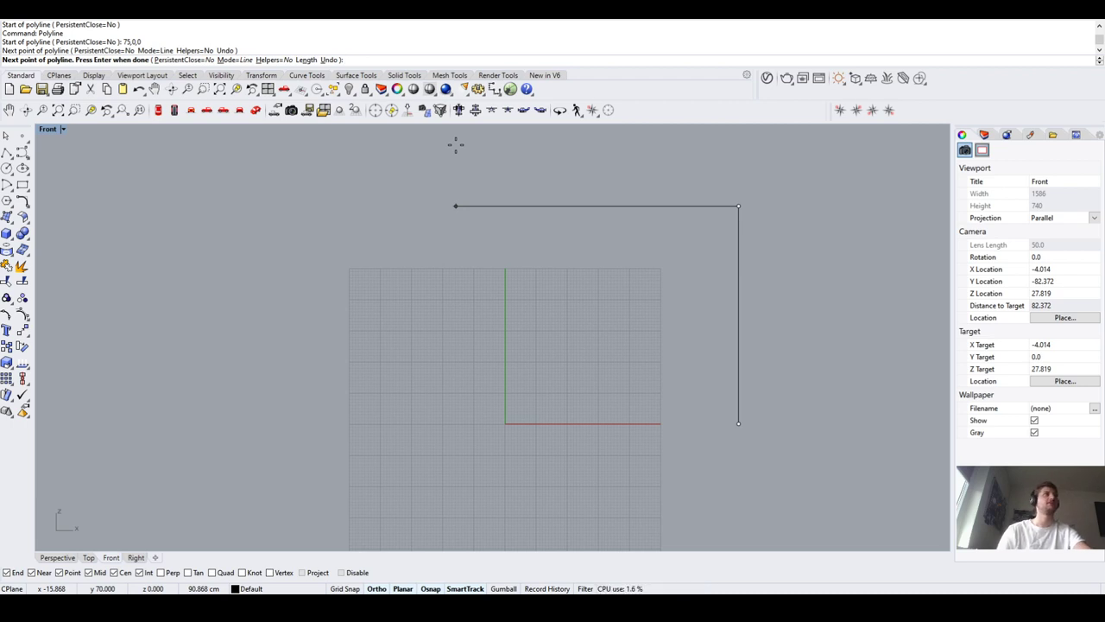
{"action": "key", "text": "Return"}
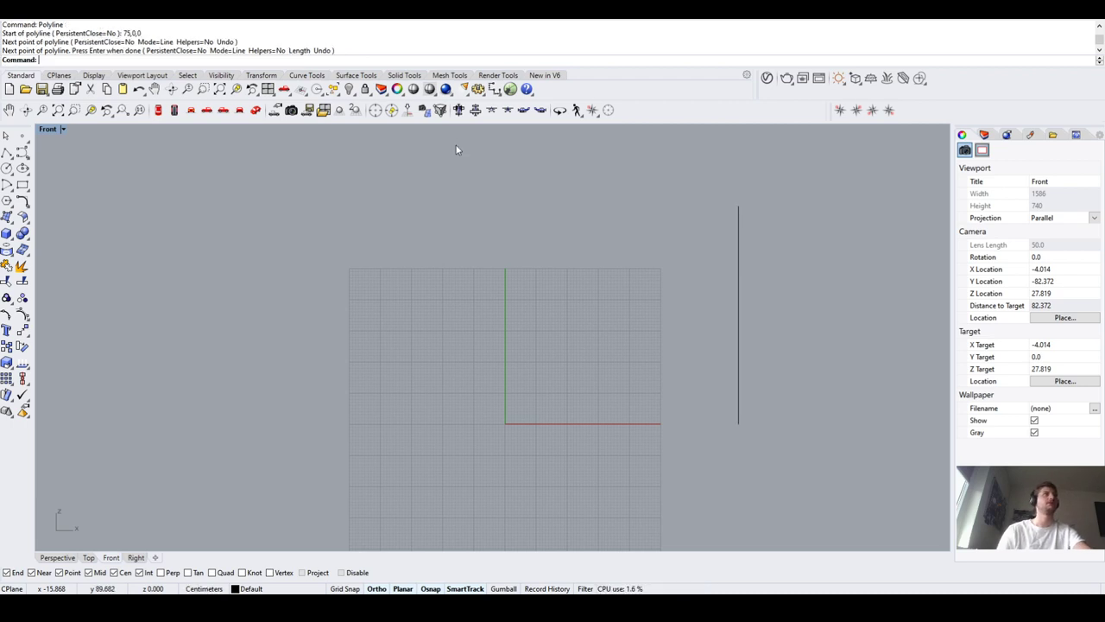
Select the vertical line and check it in the four-viewport layout before returning to the maximized Front viewport
{"action": "left_click", "coordinate": [738, 253]}
{"action": "scroll", "coordinate": [659, 378], "scroll_direction": "down", "scroll_amount": 2}
{"action": "scroll", "coordinate": [573, 380], "scroll_direction": "up", "scroll_amount": 2}
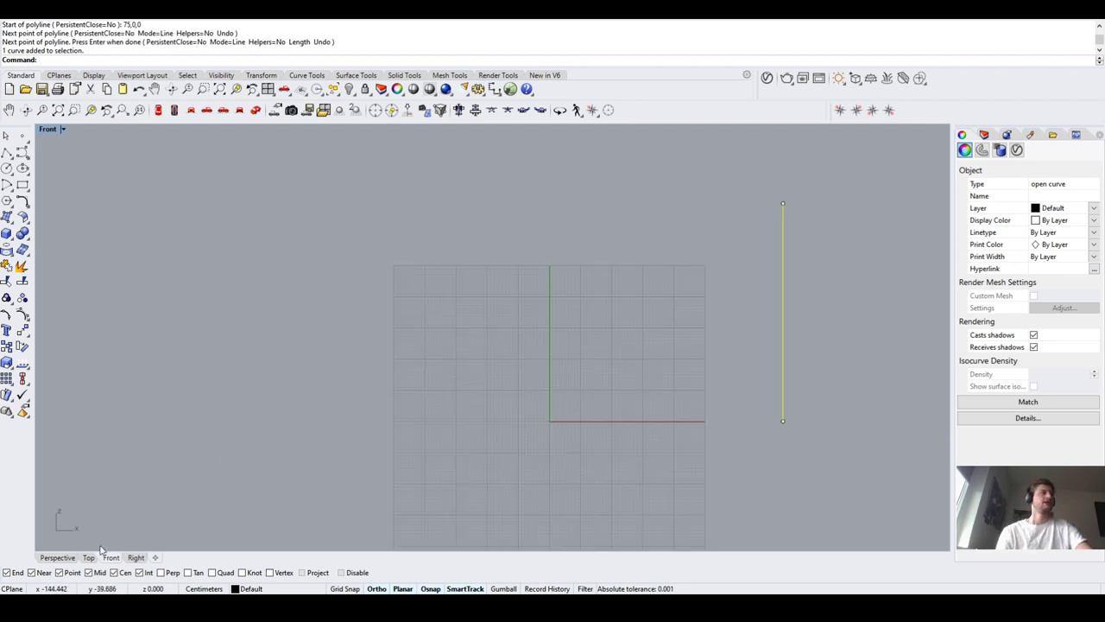
{"action": "double_click", "coordinate": [47, 130]}
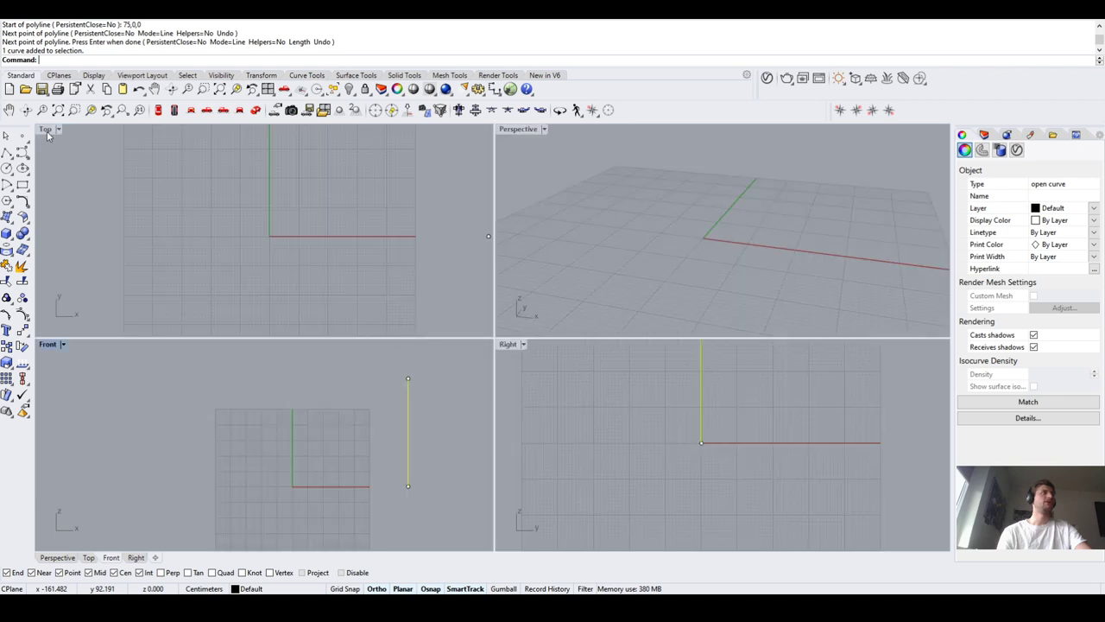
{"action": "double_click", "coordinate": [49, 346]}
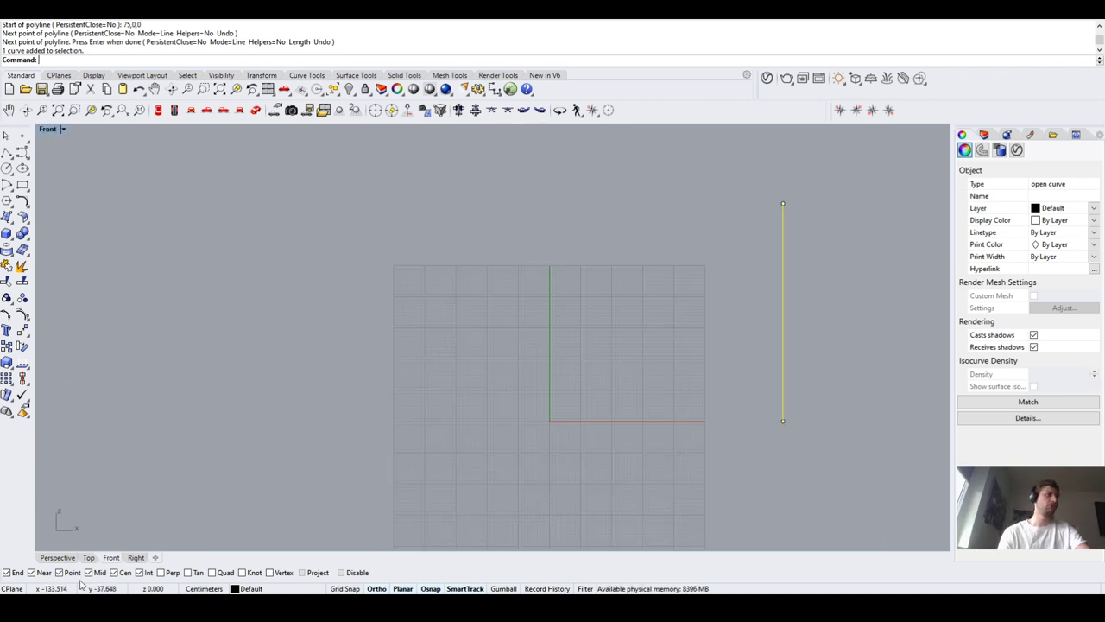
Switch to the maximized Perspective viewport and frame the vertical line together with the construction grid
{"action": "left_click", "coordinate": [58, 560]}
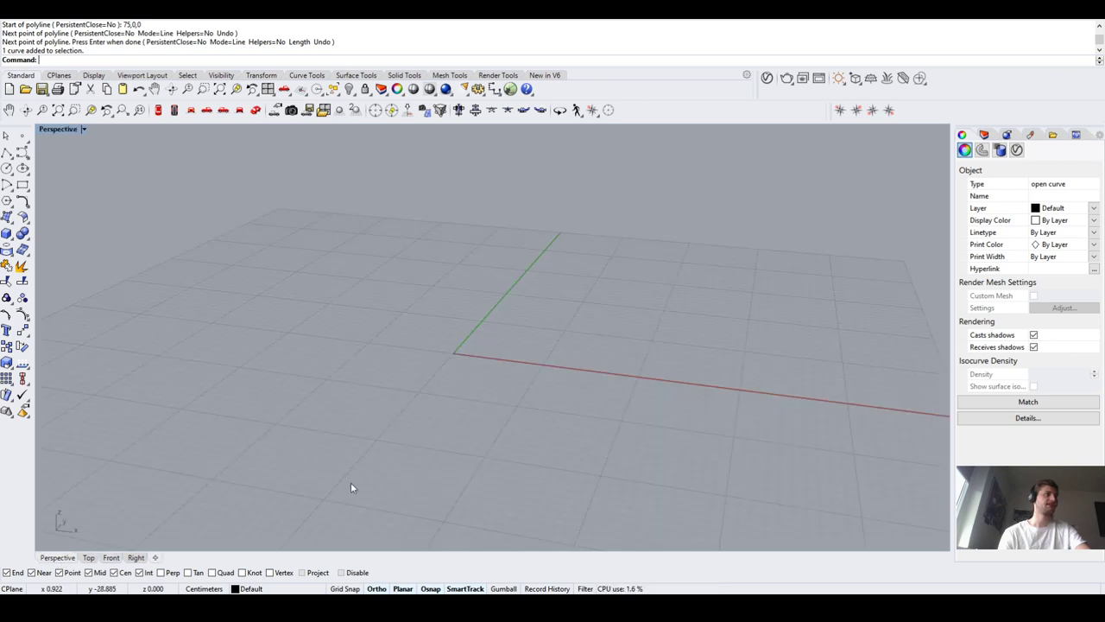
{"action": "scroll", "coordinate": [454, 412], "scroll_direction": "down", "scroll_amount": 6}
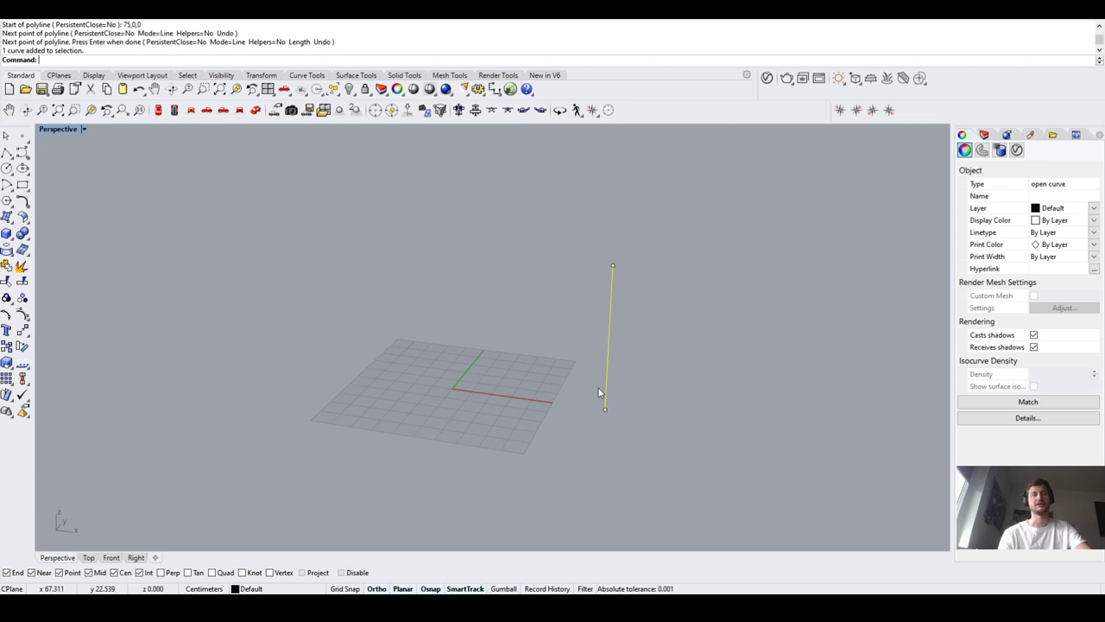
{"action": "scroll", "coordinate": [596, 389], "scroll_direction": "down", "scroll_amount": 2}
{"action": "scroll", "coordinate": [577, 372], "scroll_direction": "up", "scroll_amount": 2}
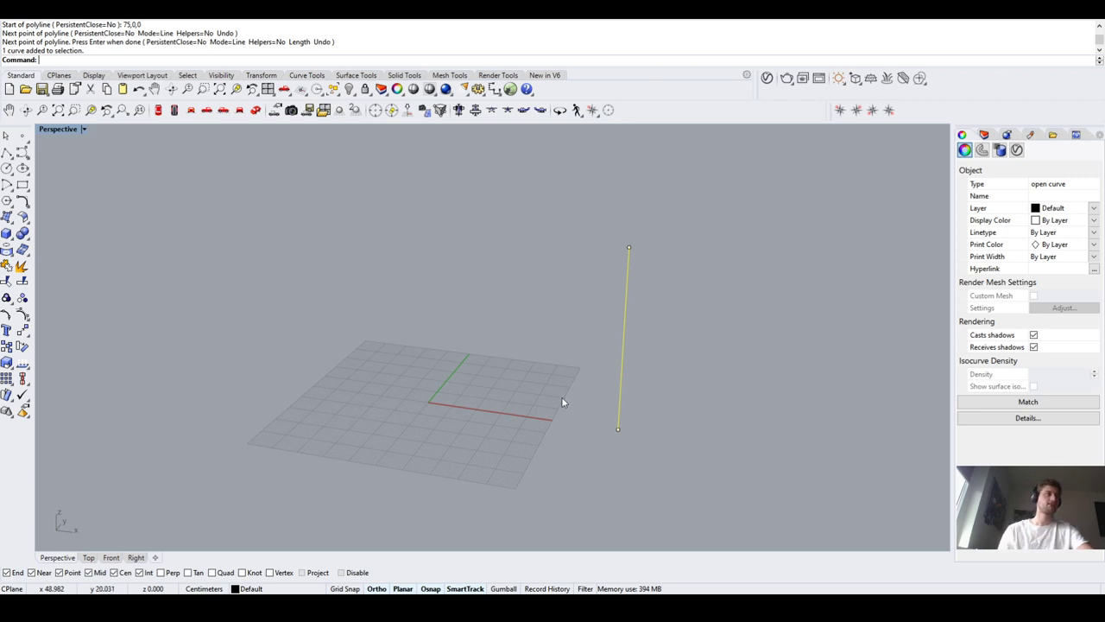
Turn on the control points of the vertical line and keep the line selected
{"action": "left_click", "coordinate": [562, 396]}
{"action": "left_click", "coordinate": [627, 309]}
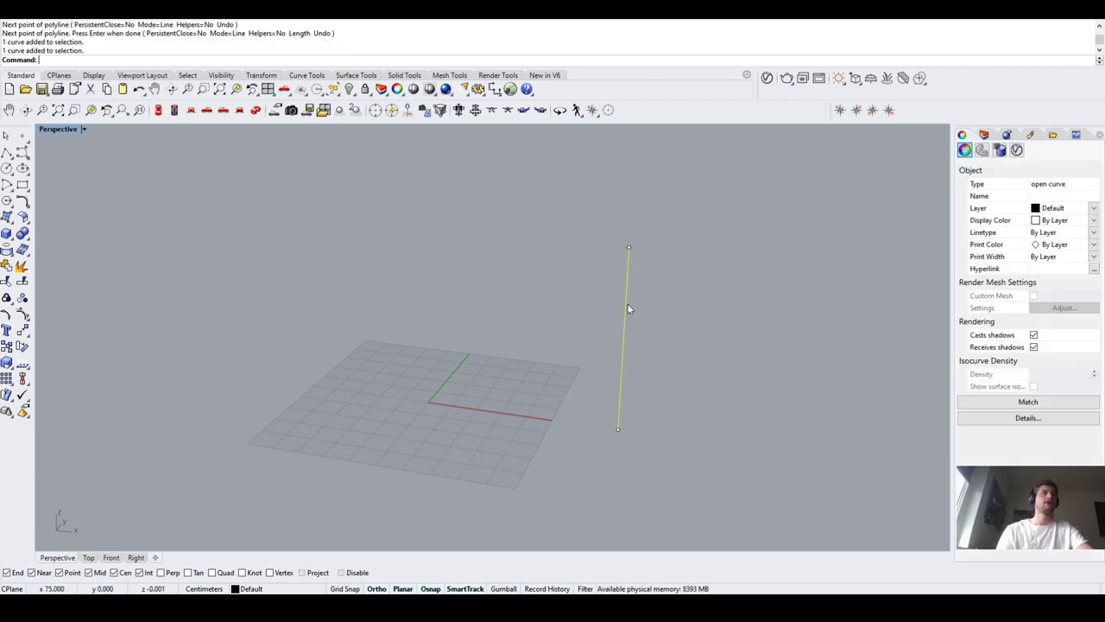
{"action": "key", "text": "F10"}
{"action": "left_click", "coordinate": [626, 306]}
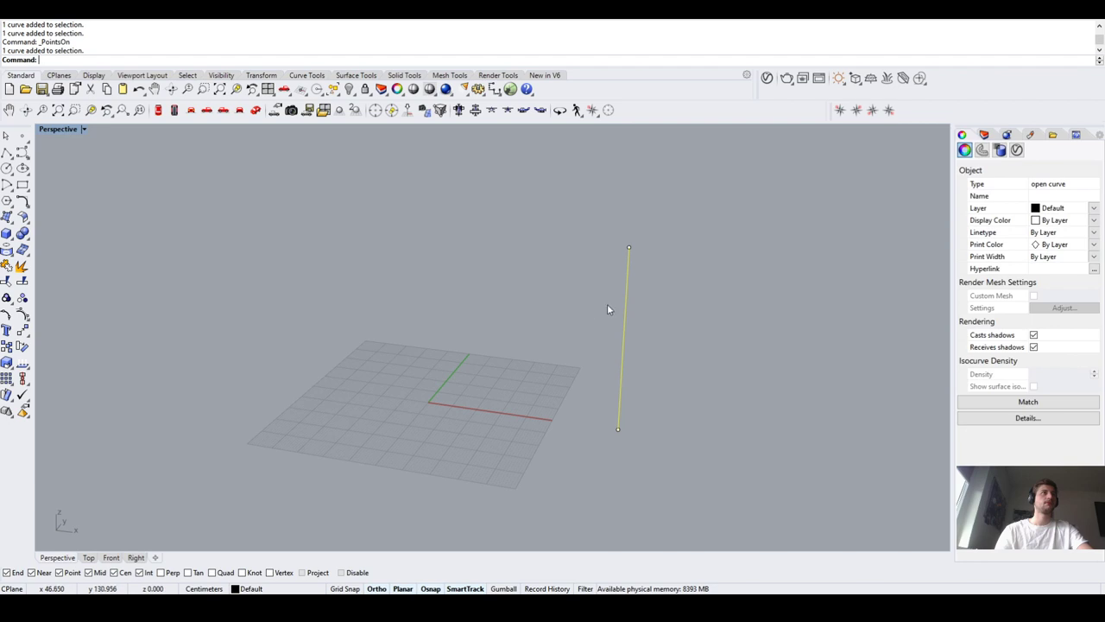
{"action": "left_click", "coordinate": [613, 311]}
{"action": "left_click", "coordinate": [625, 305]}
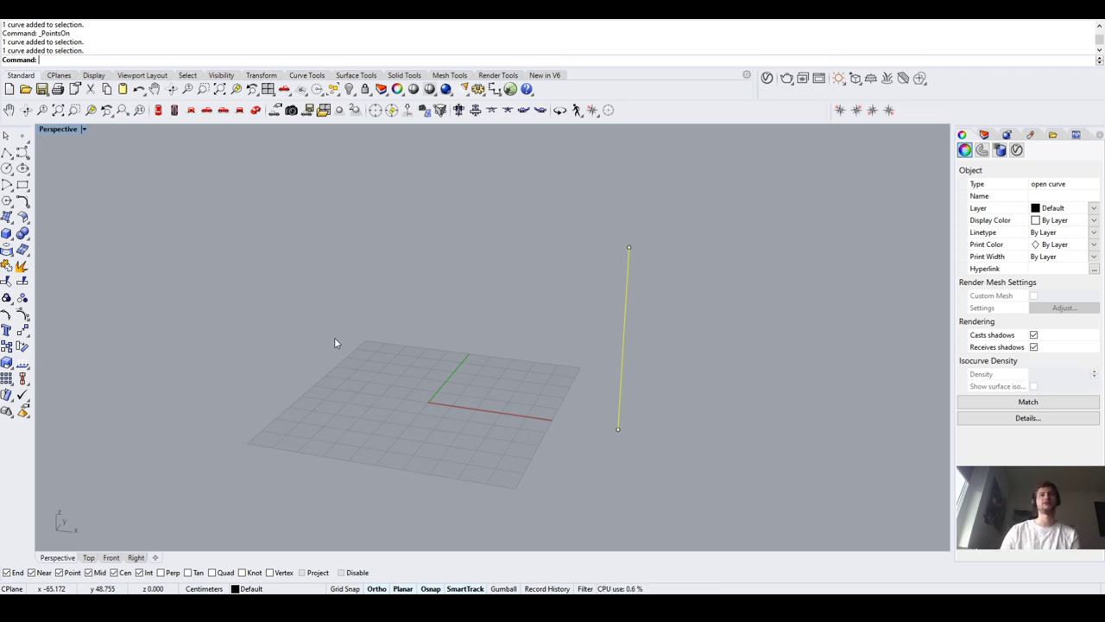
Mirror a copy of the vertical line across a plane starting at 0,0,0 and running along the Y axis
{"action": "type", "text": "Mirror"}
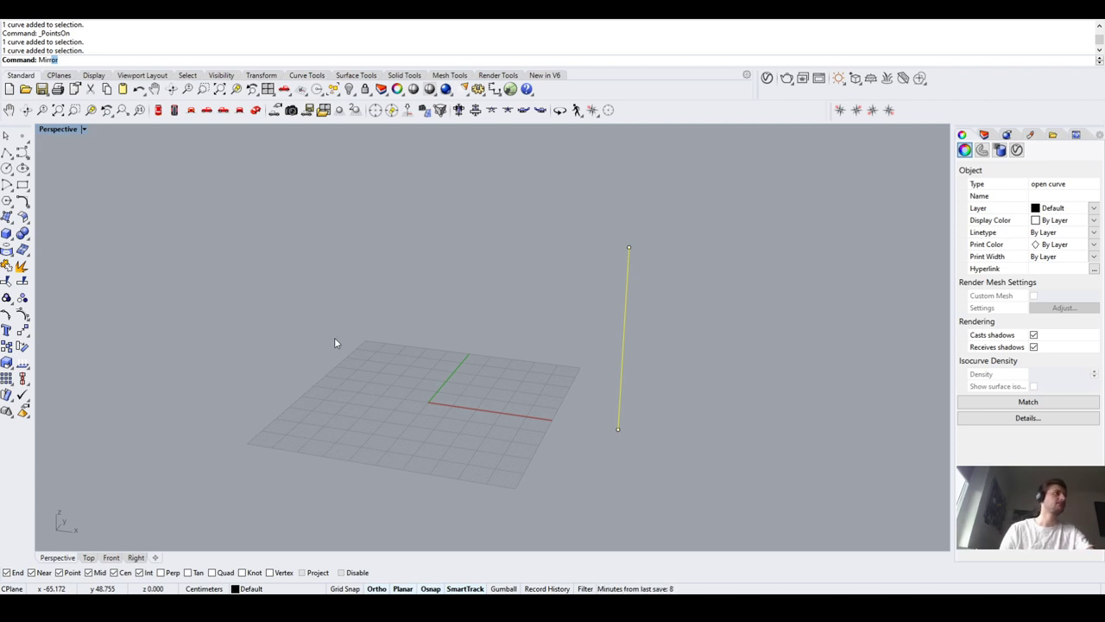
{"action": "key", "text": "Return"}
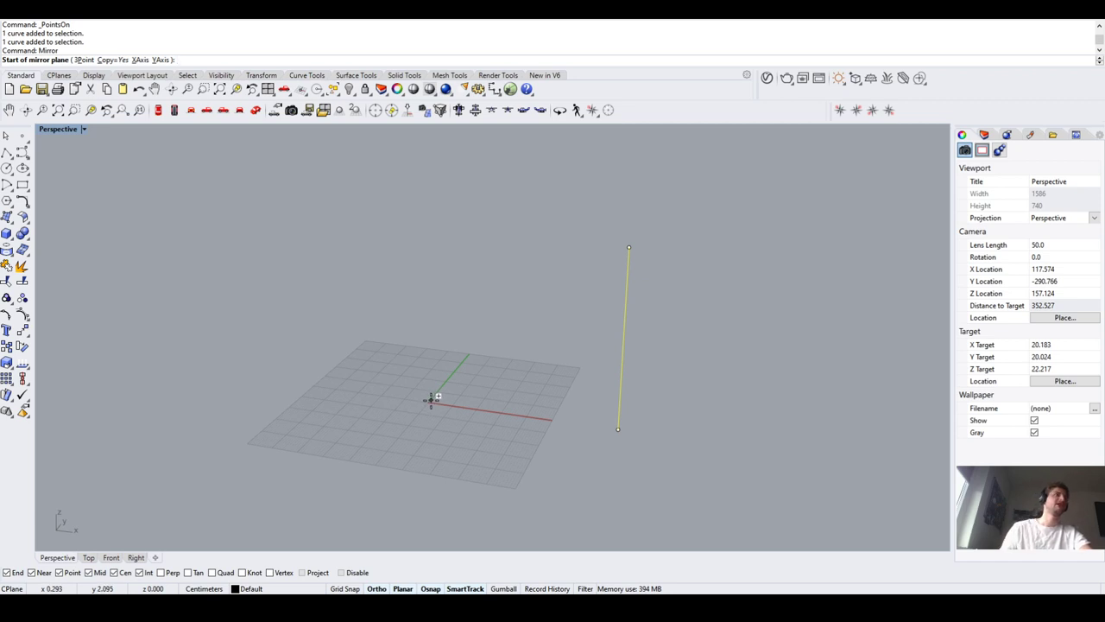
{"action": "type", "text": "0,0,"}
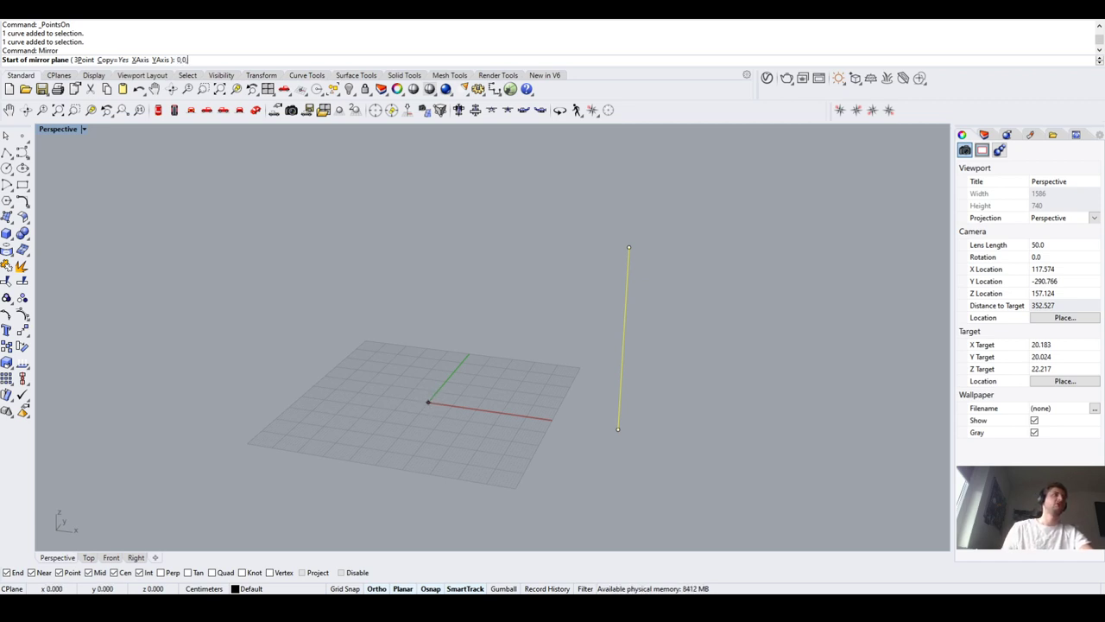
{"action": "type", "text": "0"}
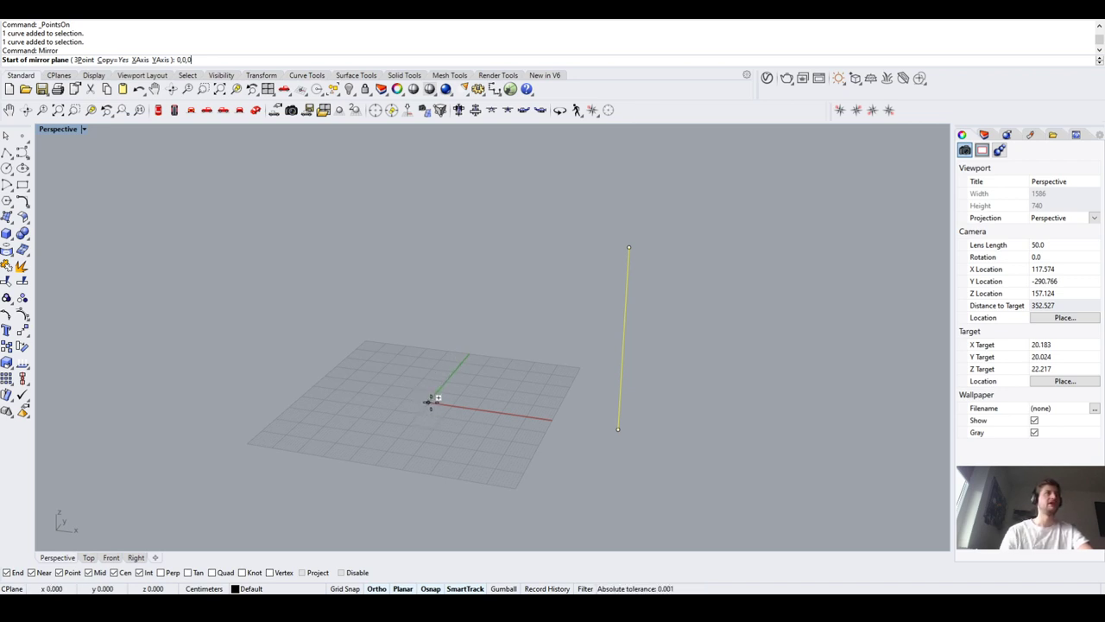
{"action": "key", "text": "Return"}
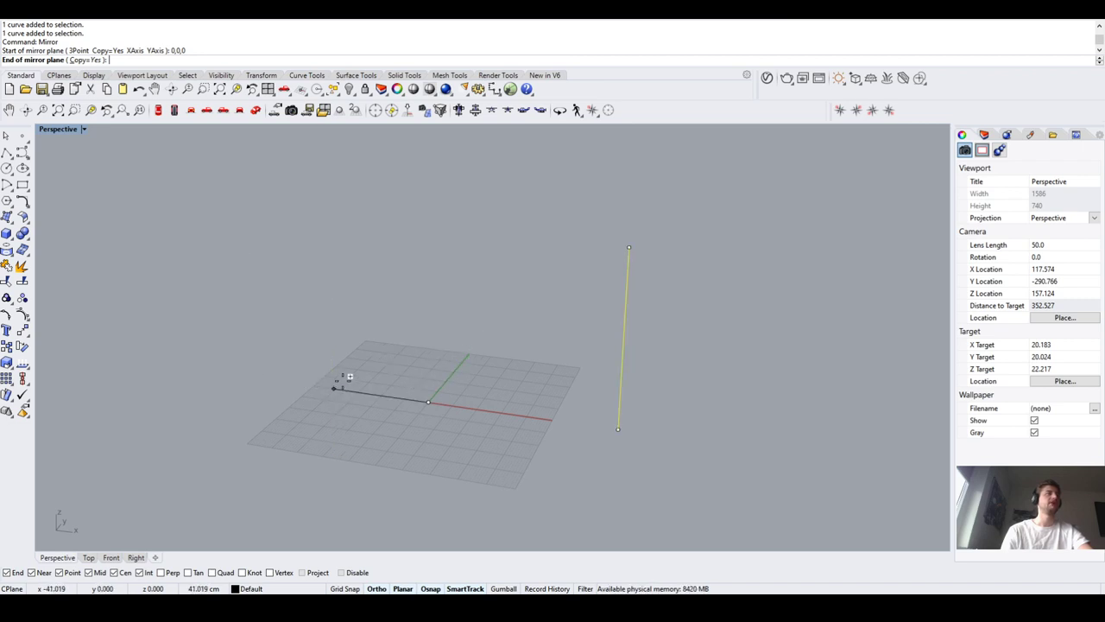
{"action": "left_click", "coordinate": [481, 323]}
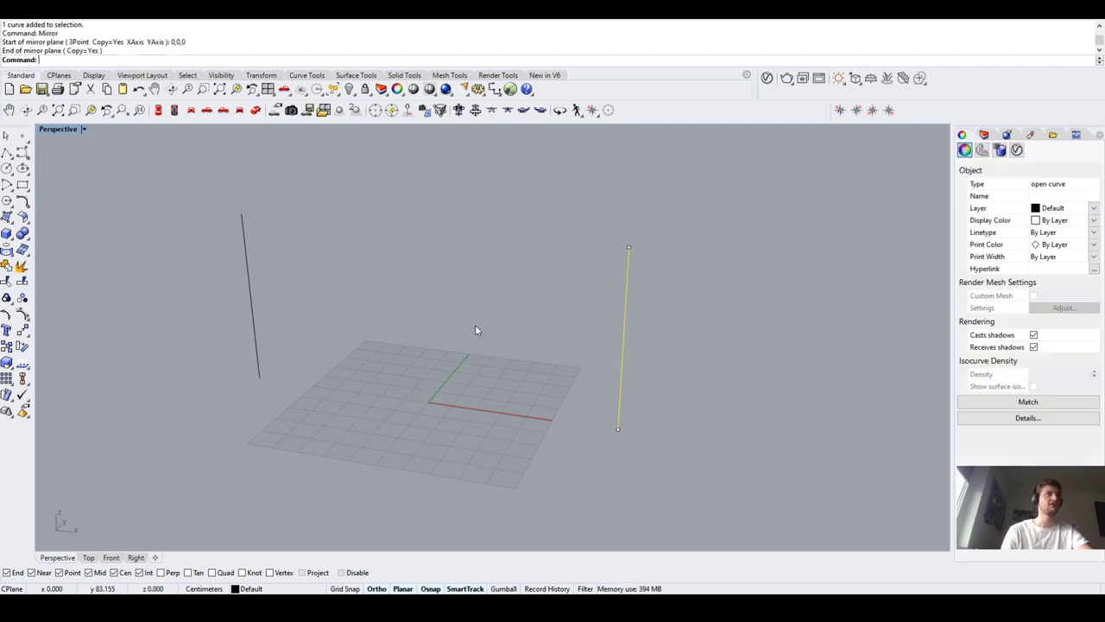
{"action": "left_click", "coordinate": [377, 588]}
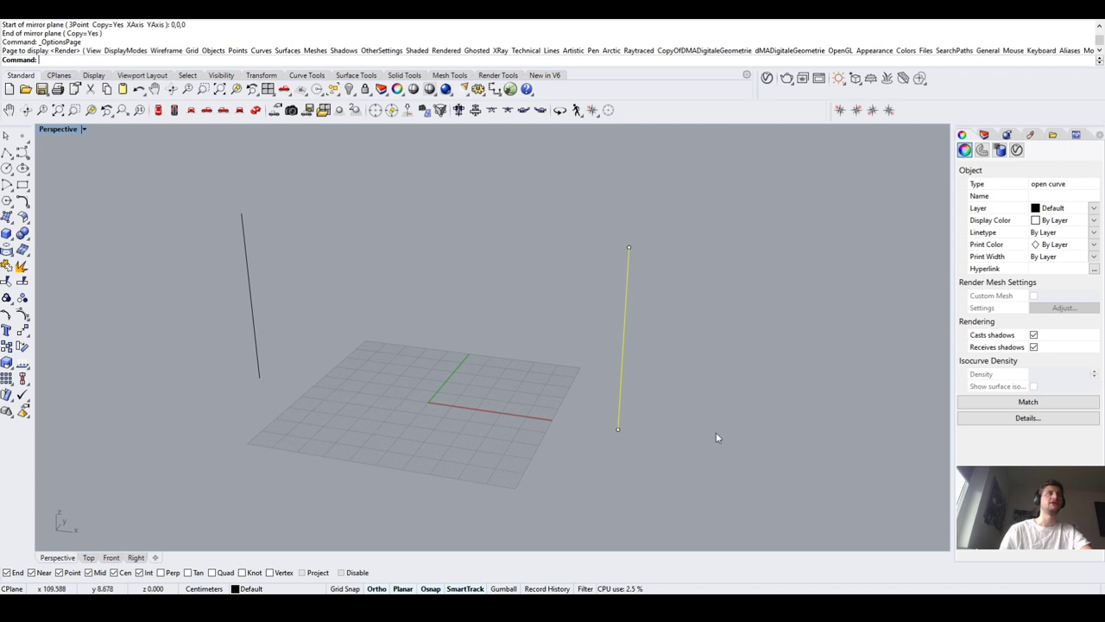
Window-select both vertical lines in the Perspective viewport and clear the selection
{"action": "left_click", "coordinate": [454, 425]}
{"action": "scroll", "coordinate": [461, 405], "scroll_direction": "down", "scroll_amount": 2}
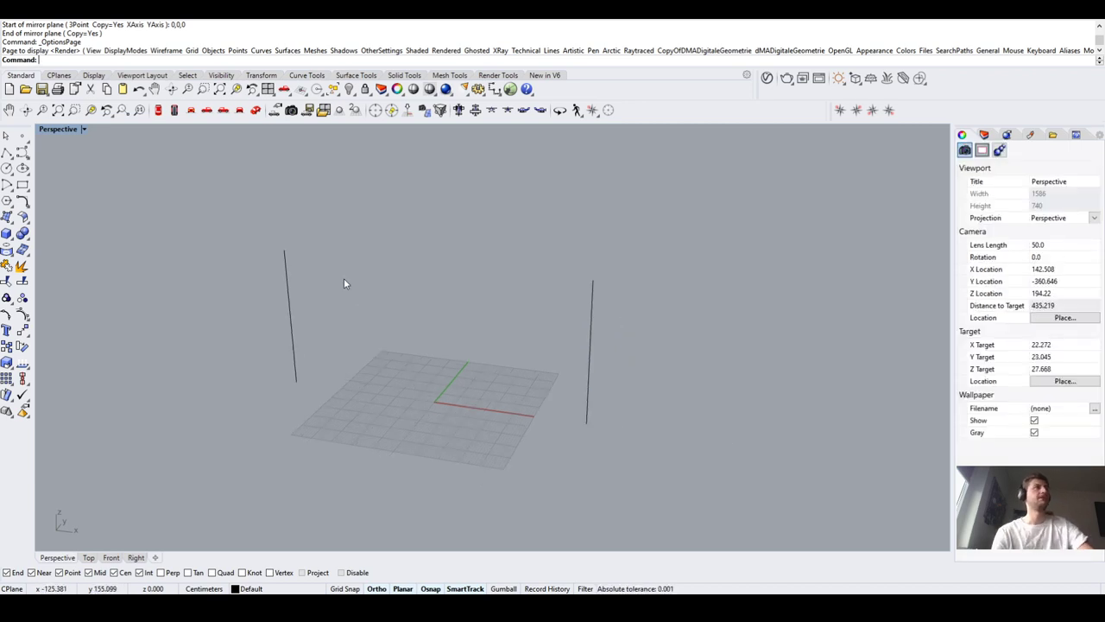
{"action": "left_click_drag", "start_coordinate": [191, 228], "coordinate": [706, 449]}
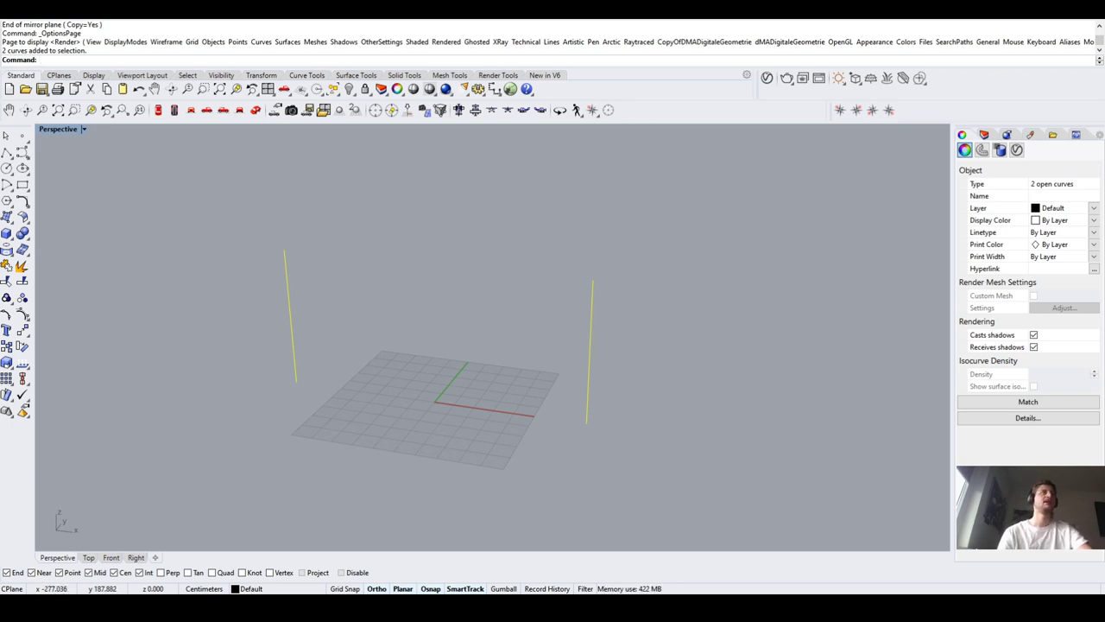
{"action": "left_click", "coordinate": [325, 253]}
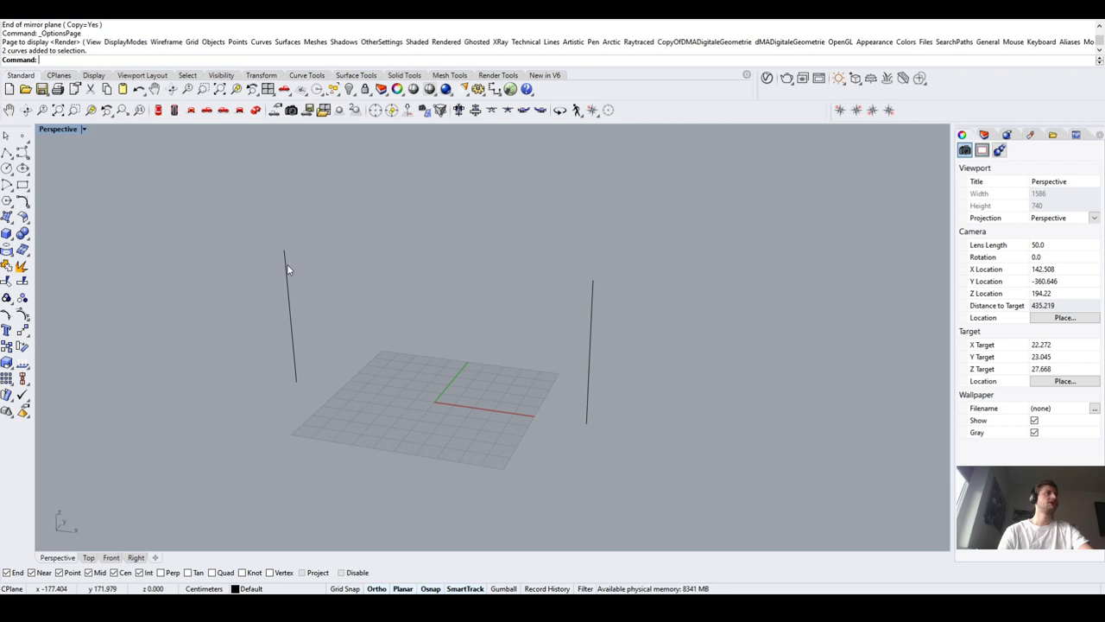
Select and deselect the mirrored line, and turn off the control point display
{"action": "left_click", "coordinate": [286, 260]}
{"action": "left_click", "coordinate": [271, 264]}
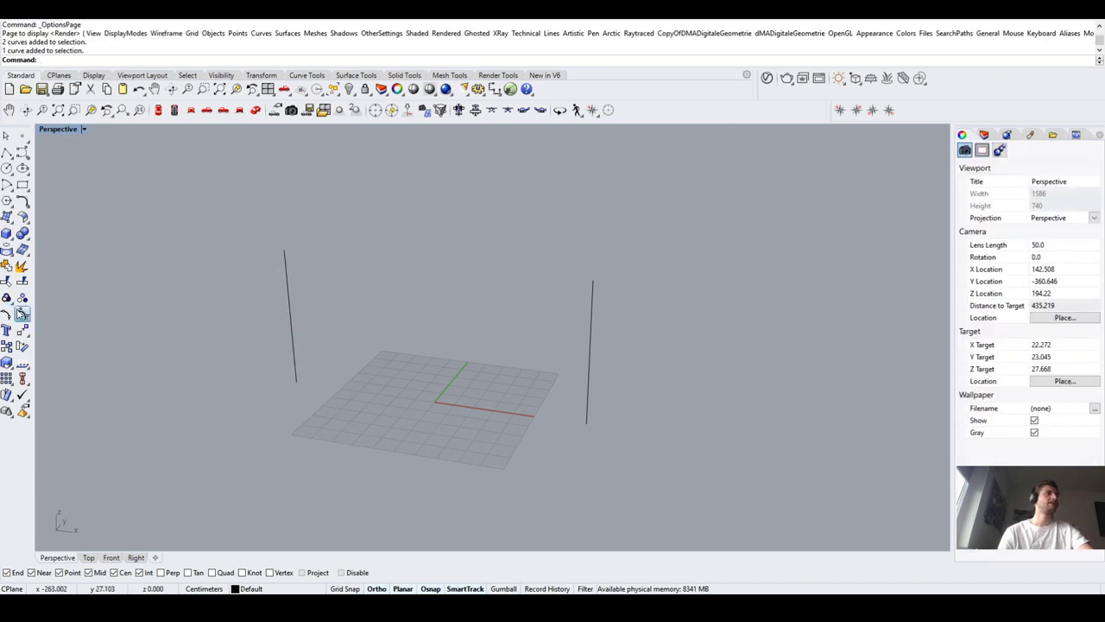
{"action": "left_click", "coordinate": [21, 314]}
{"action": "right_click", "coordinate": [22, 314]}
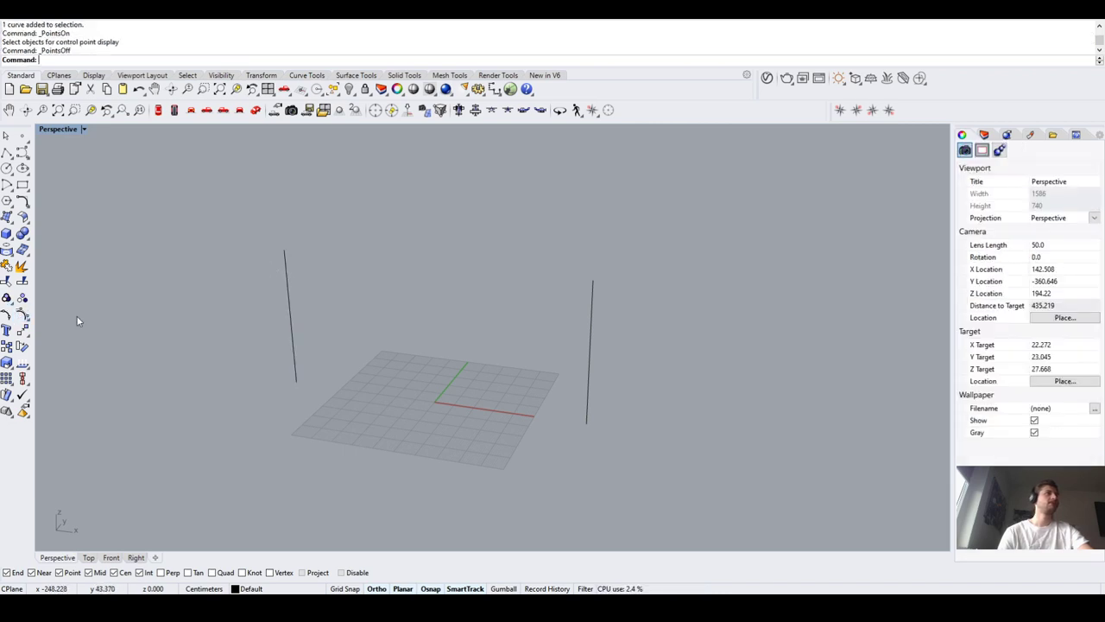
Select the mirrored line and the original line one at a time, and clear the selection
{"action": "left_click", "coordinate": [287, 283]}
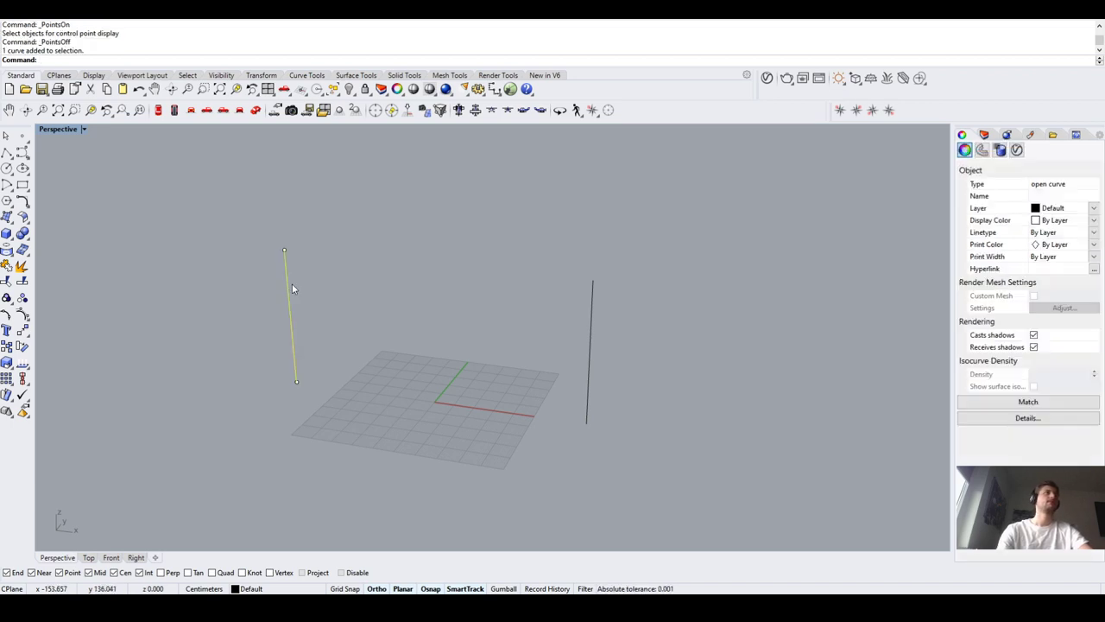
{"action": "left_click", "coordinate": [296, 284]}
{"action": "left_click", "coordinate": [289, 279]}
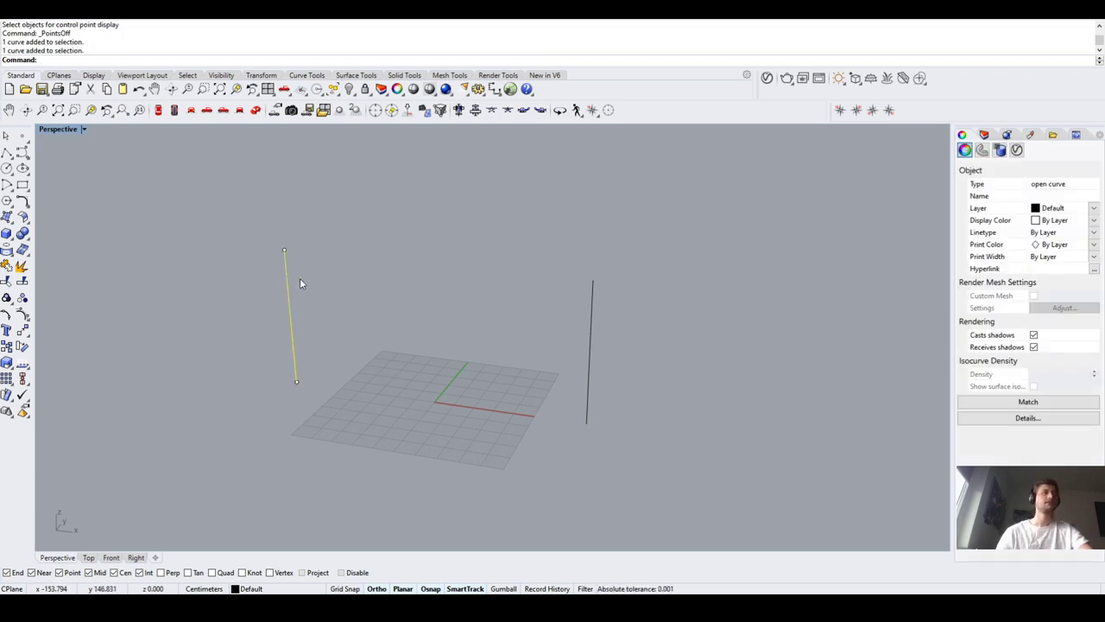
{"action": "left_click", "coordinate": [591, 320]}
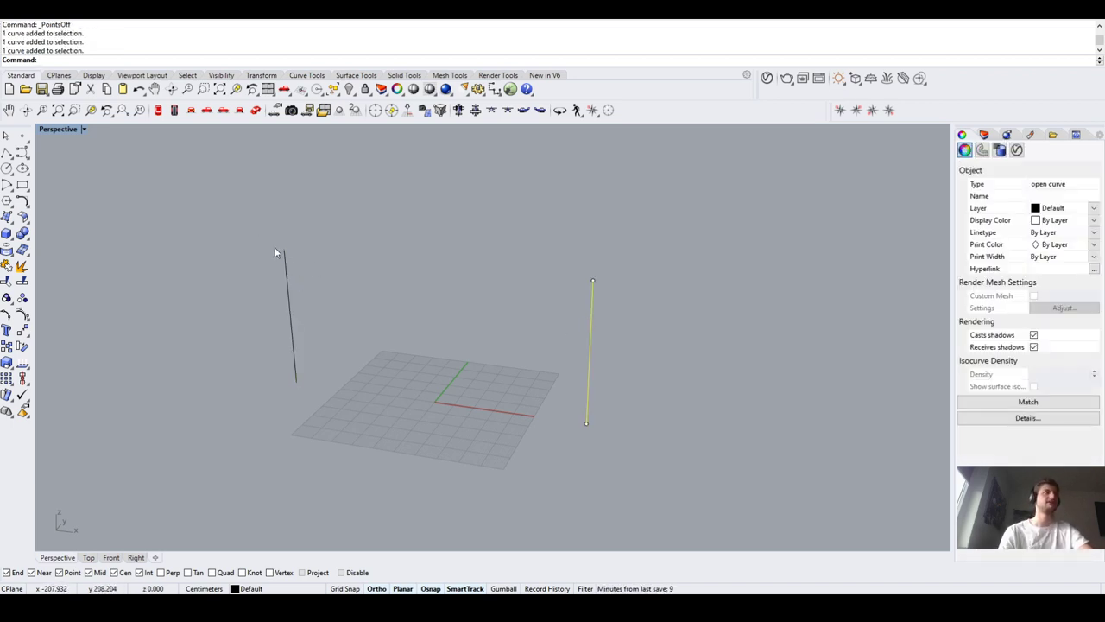
{"action": "left_click", "coordinate": [286, 263]}
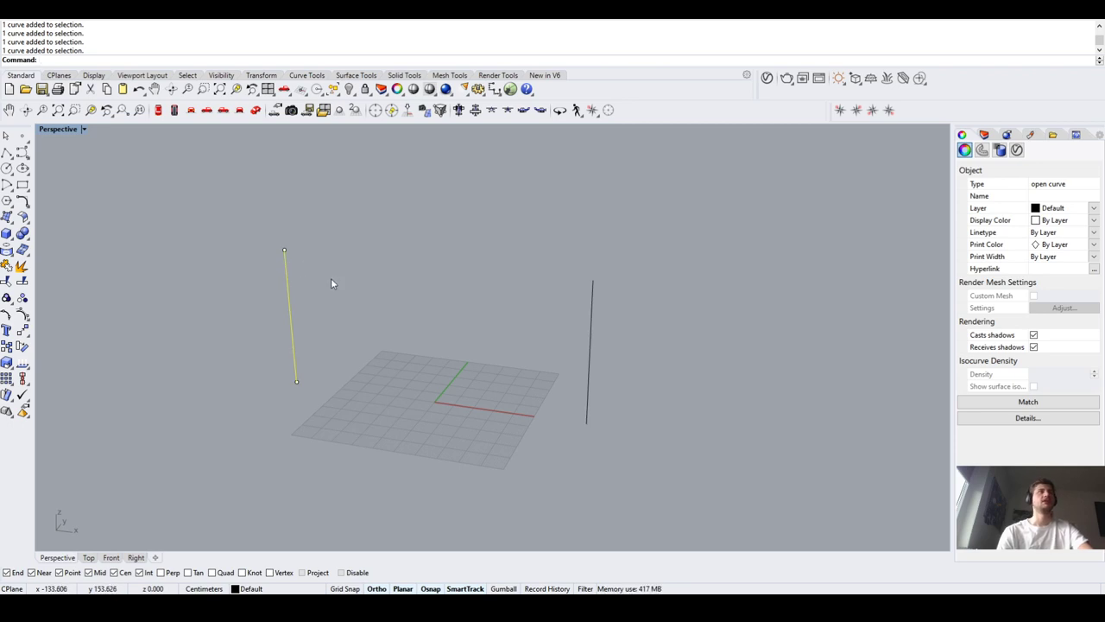
{"action": "left_click", "coordinate": [311, 275]}
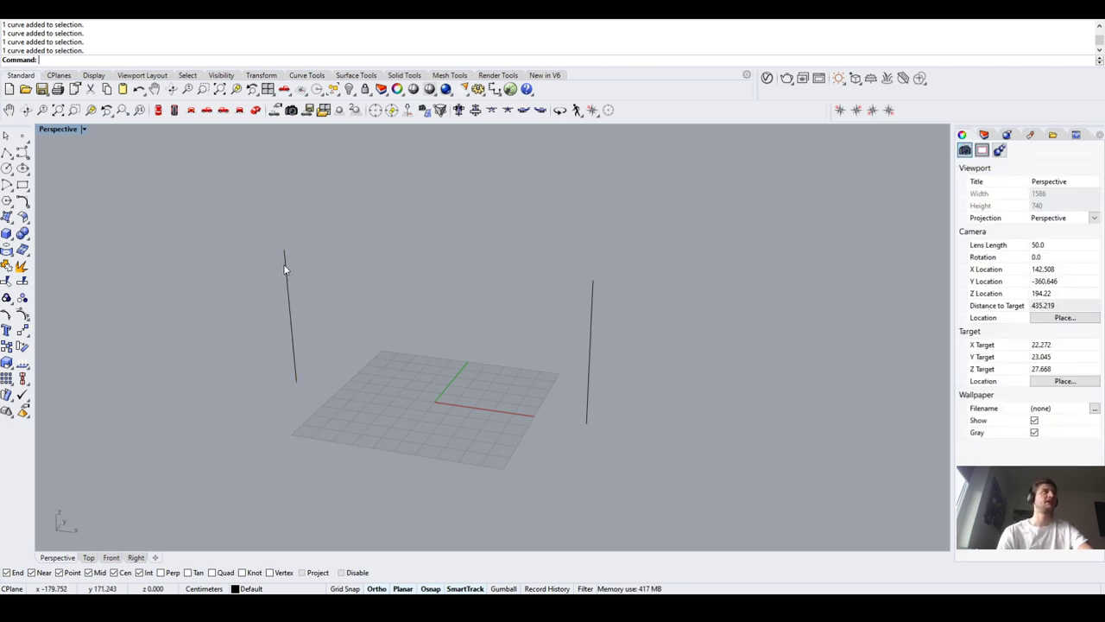
Sub-select the mirrored line's top end point and clear the selection
{"action": "left_click", "coordinate": [285, 267]}
{"action": "left_click", "coordinate": [286, 251], "text": "ctrl+shift"}
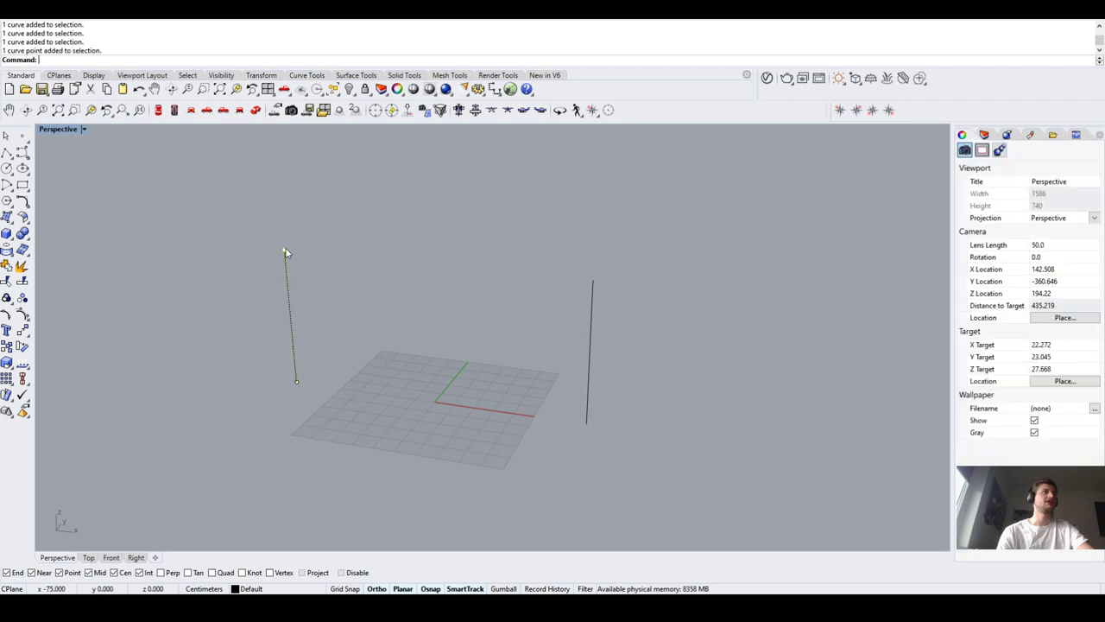
{"action": "left_click", "coordinate": [413, 368]}
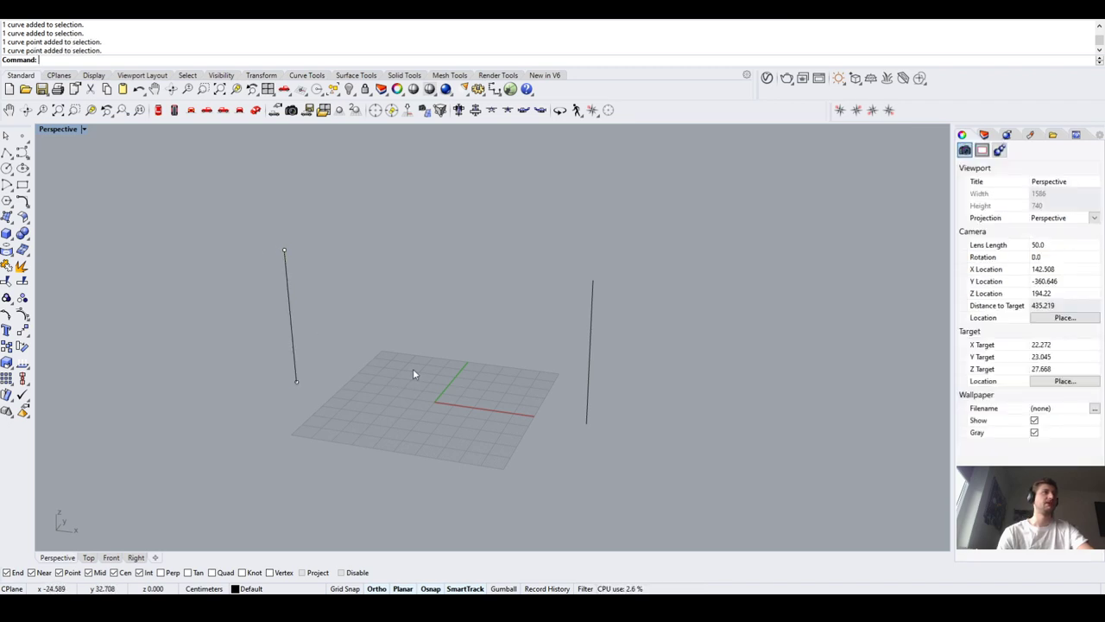
Select the mirrored line and turn its points off, its edit points on, and the points off again
{"action": "left_click", "coordinate": [290, 286]}
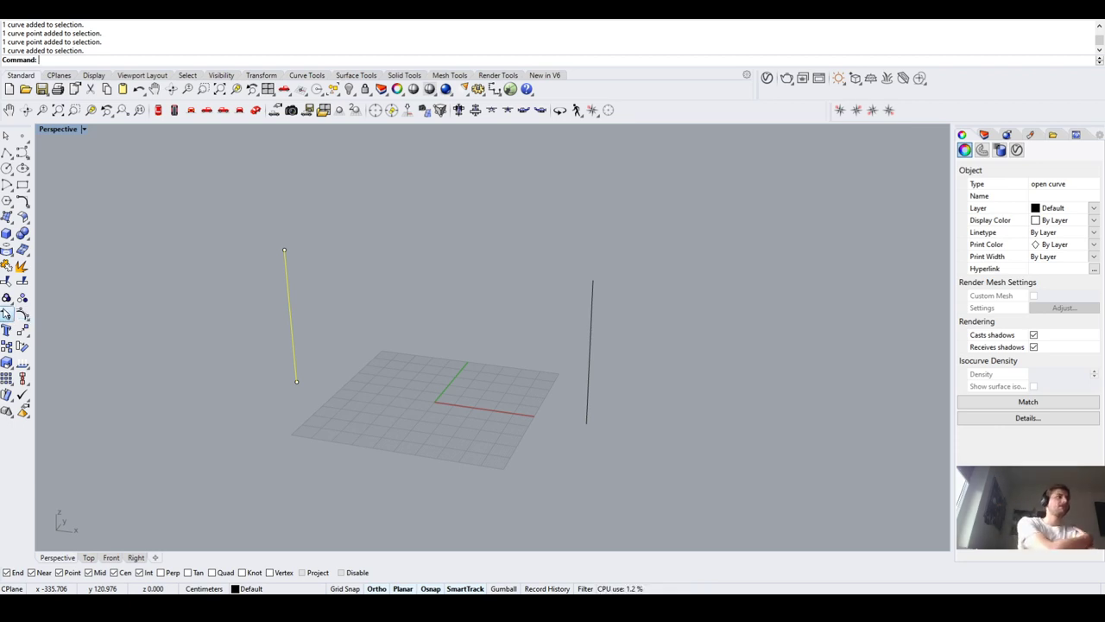
{"action": "left_click", "coordinate": [7, 317]}
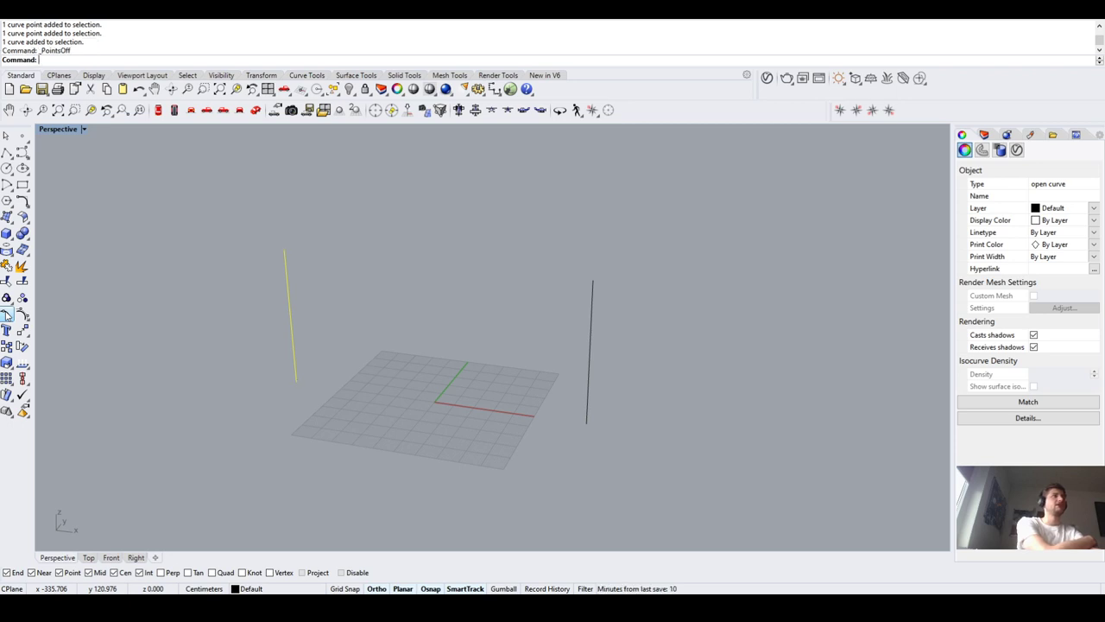
{"action": "left_click", "coordinate": [6, 316]}
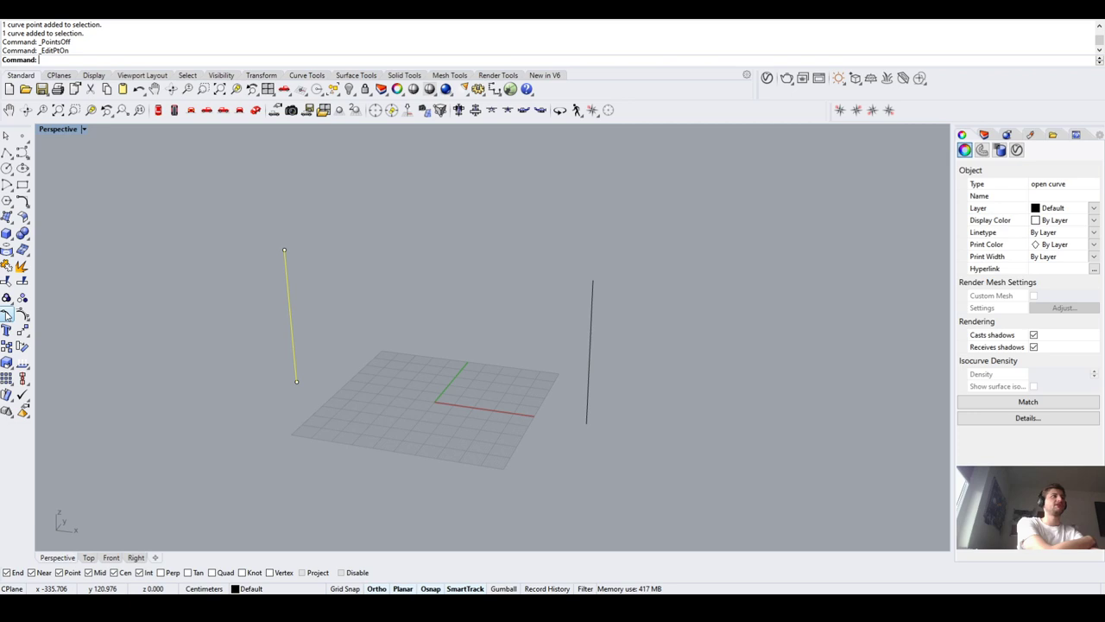
{"action": "left_click", "coordinate": [7, 316]}
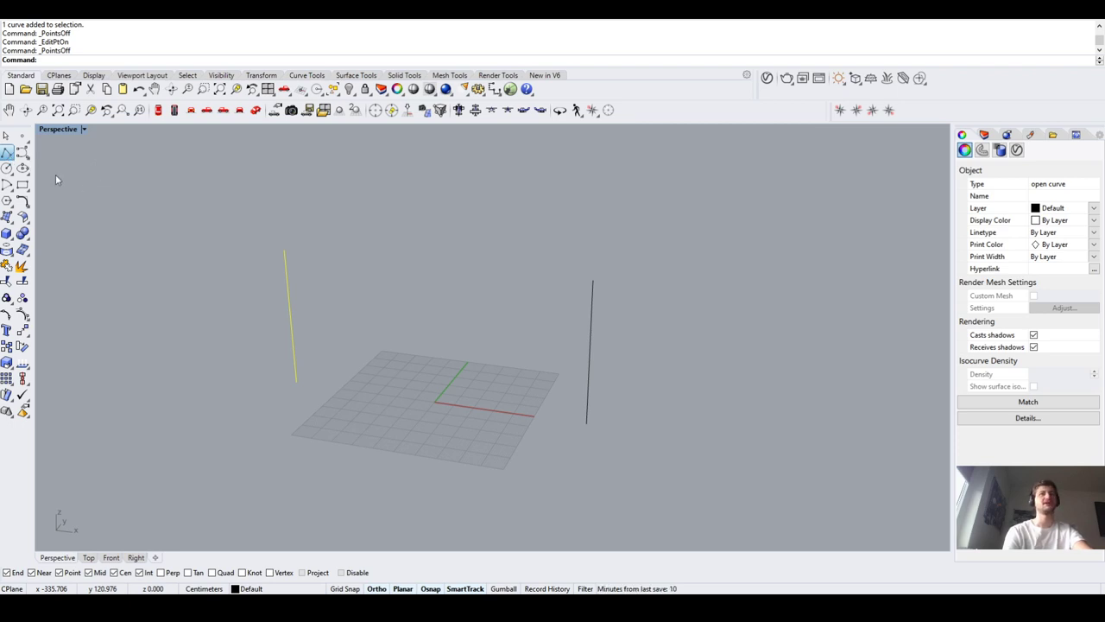
{"action": "left_click", "coordinate": [7, 152]}
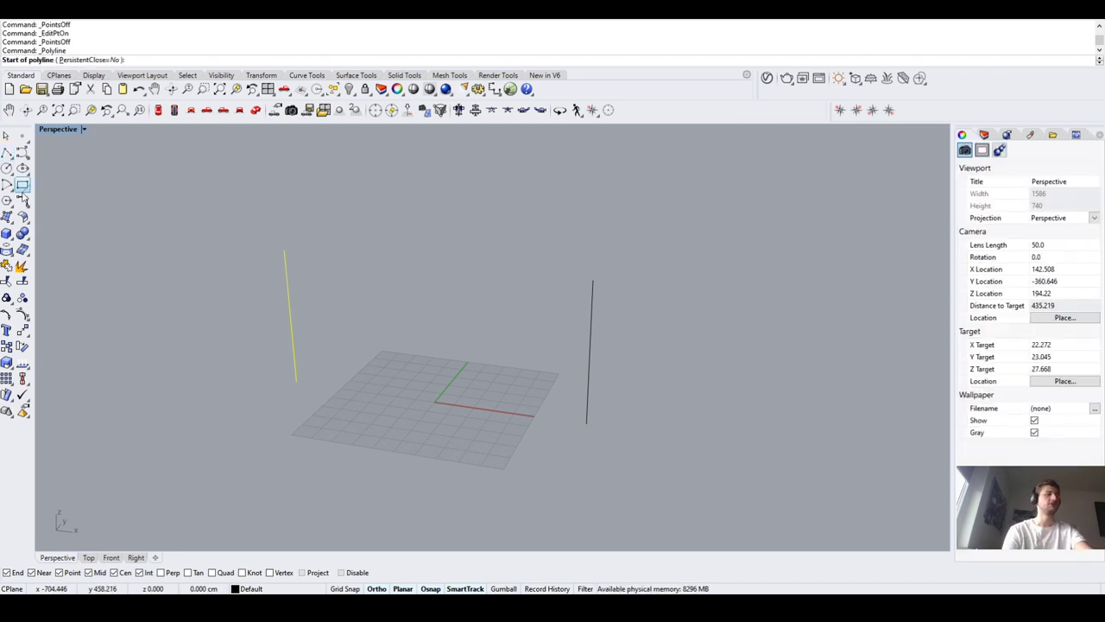
{"action": "key", "text": "Escape"}
{"action": "key", "text": "Escape"}
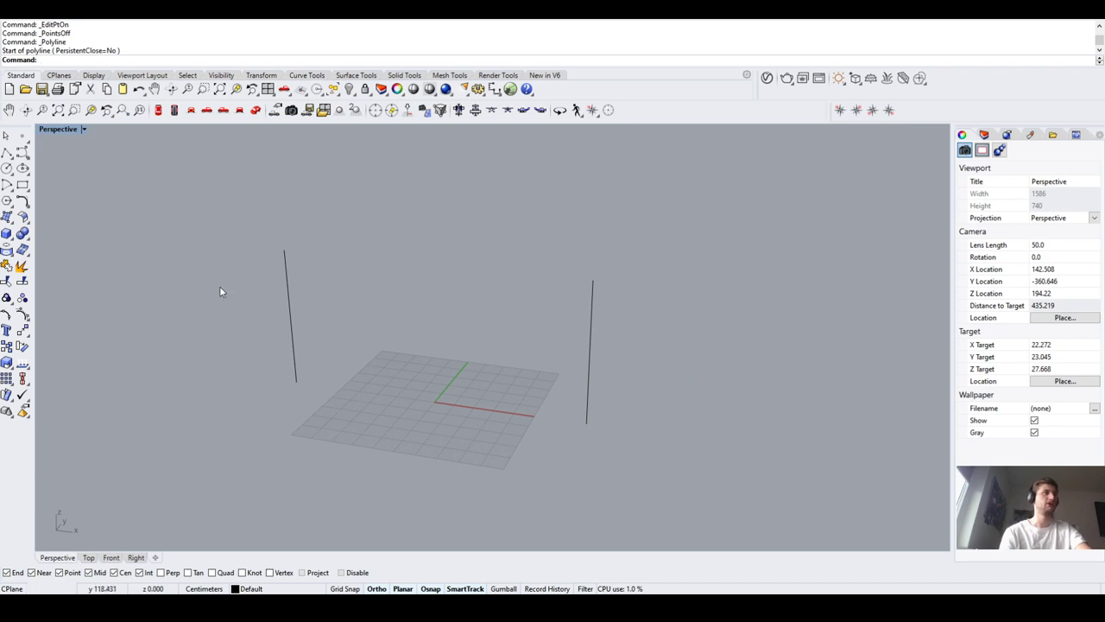
Select the mirrored line, switch to the original line, add the mirrored line to the selection, and clear it
{"action": "left_click", "coordinate": [291, 301]}
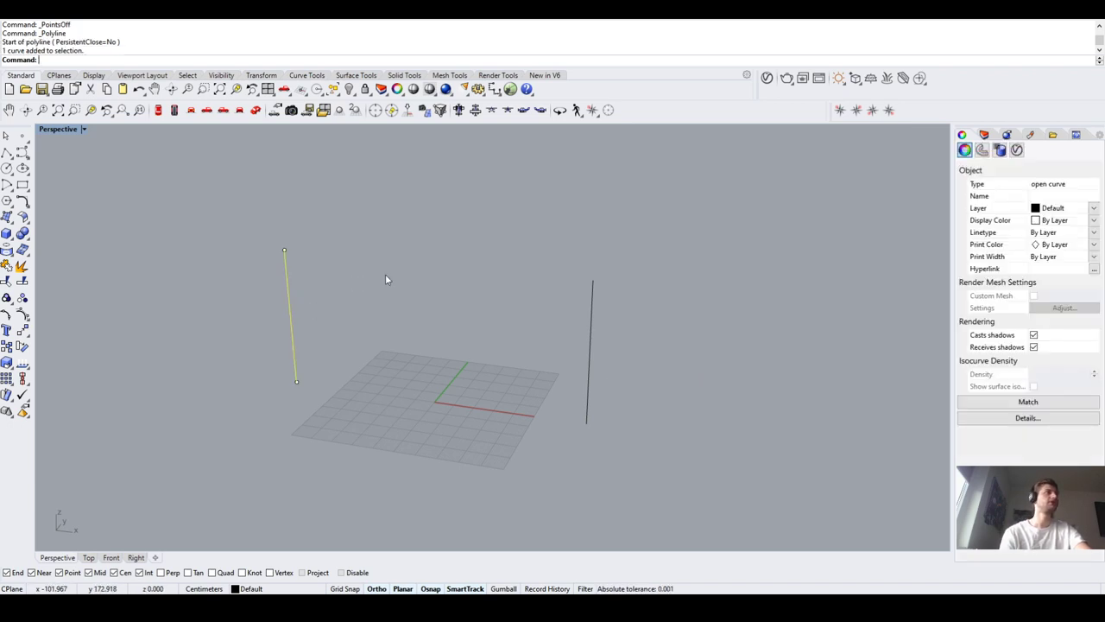
{"action": "left_click", "coordinate": [591, 308]}
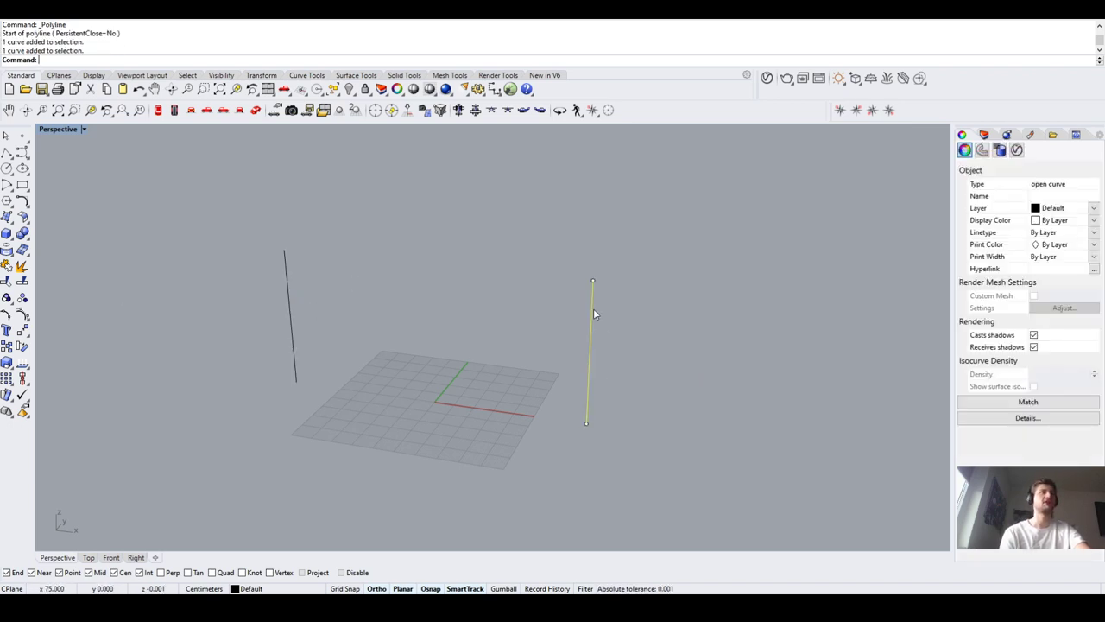
{"action": "left_click", "coordinate": [288, 287], "text": "shift"}
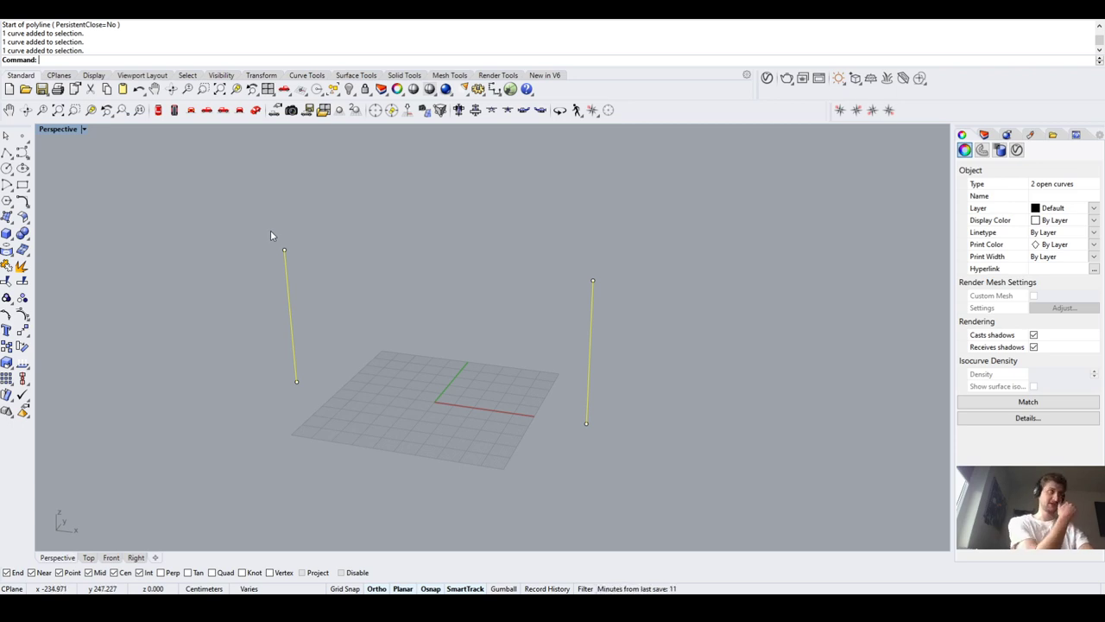
{"action": "left_click", "coordinate": [442, 276]}
Turn on the control points of both vertical lines and window-select their two top points
{"action": "key", "text": "ctrl+a"}
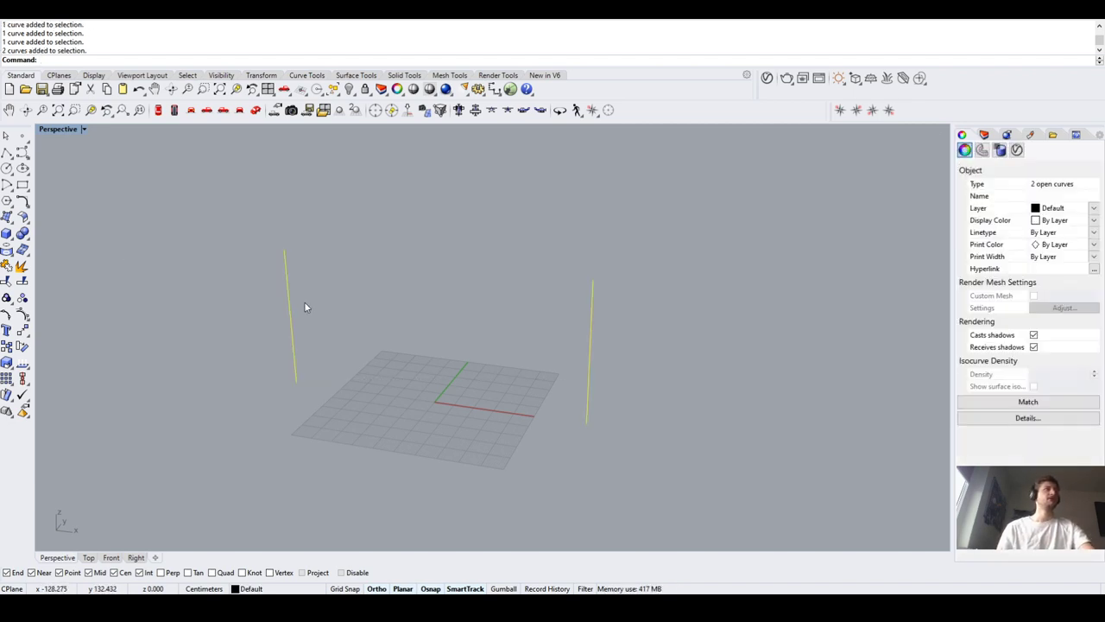
{"action": "key", "text": "F10"}
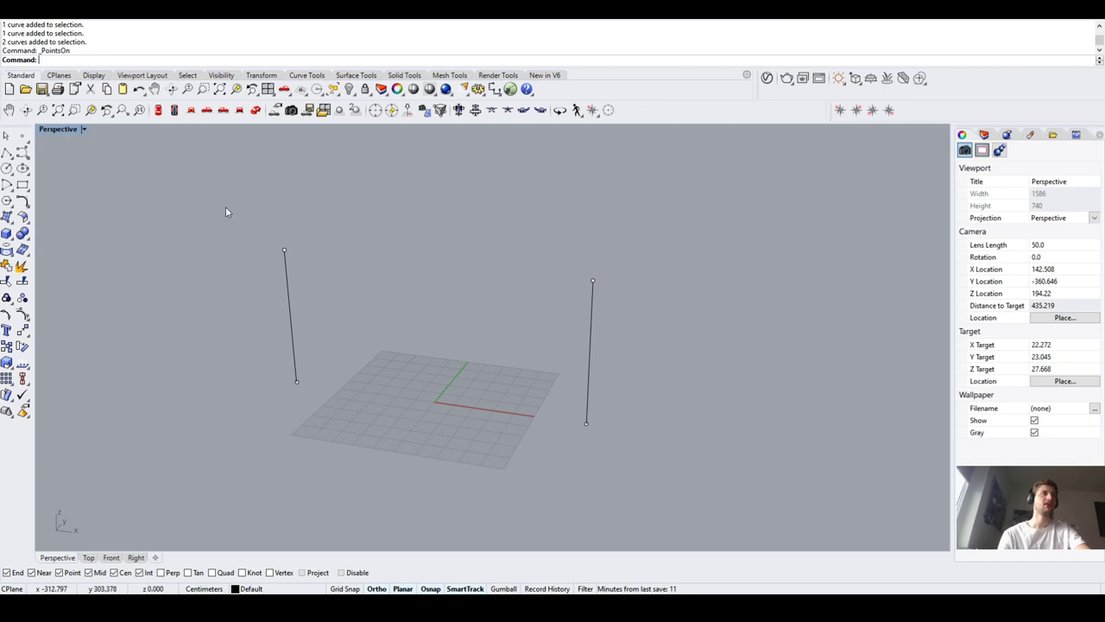
{"action": "left_click_drag", "start_coordinate": [226, 207], "coordinate": [657, 348]}
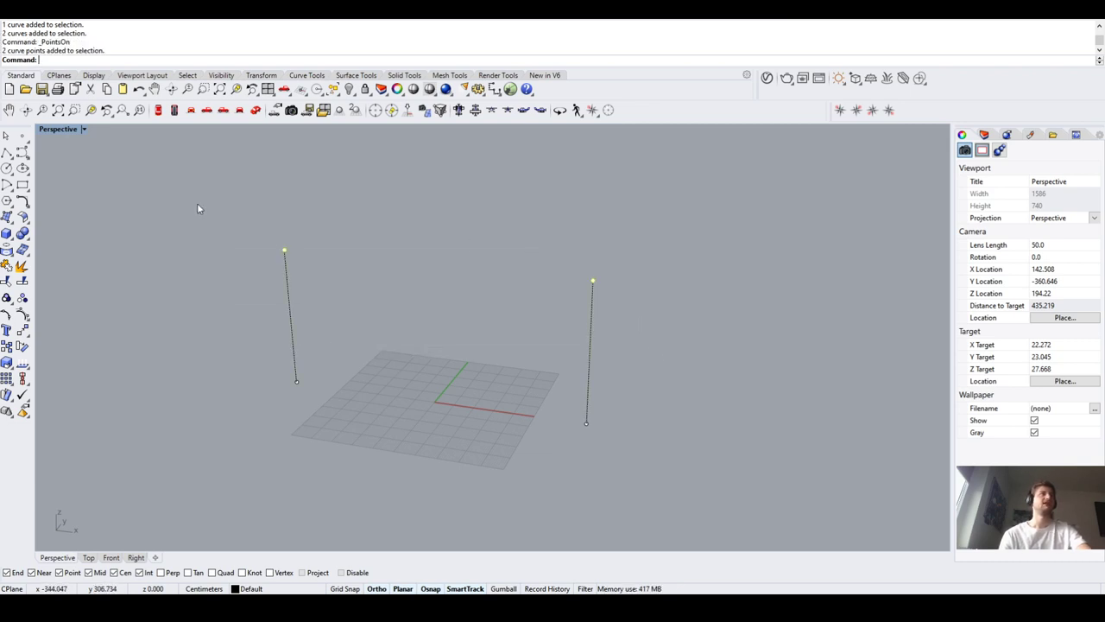
Try a crossing selection over the top points of both lines and clear the selection
{"action": "left_click", "coordinate": [568, 224]}
{"action": "left_click_drag", "start_coordinate": [191, 257], "coordinate": [181, 282]}
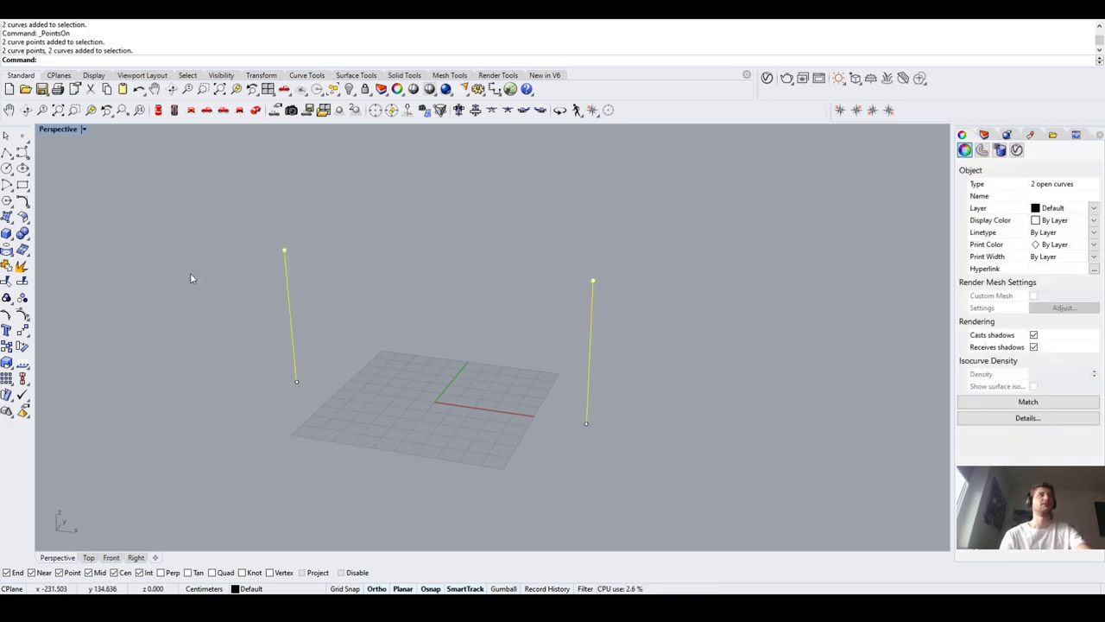
{"action": "left_click", "coordinate": [195, 274]}
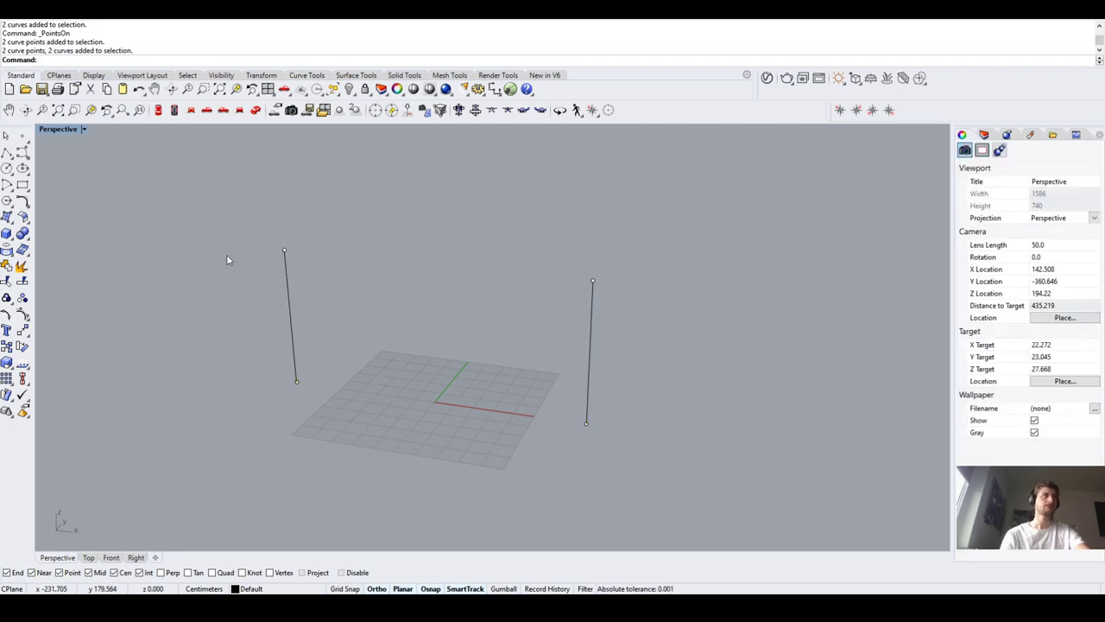
Move the top control points of both lines 5 cm straight up in the Front view, starting from the mirrored line's top end
{"action": "left_click_drag", "start_coordinate": [237, 231], "coordinate": [681, 302]}
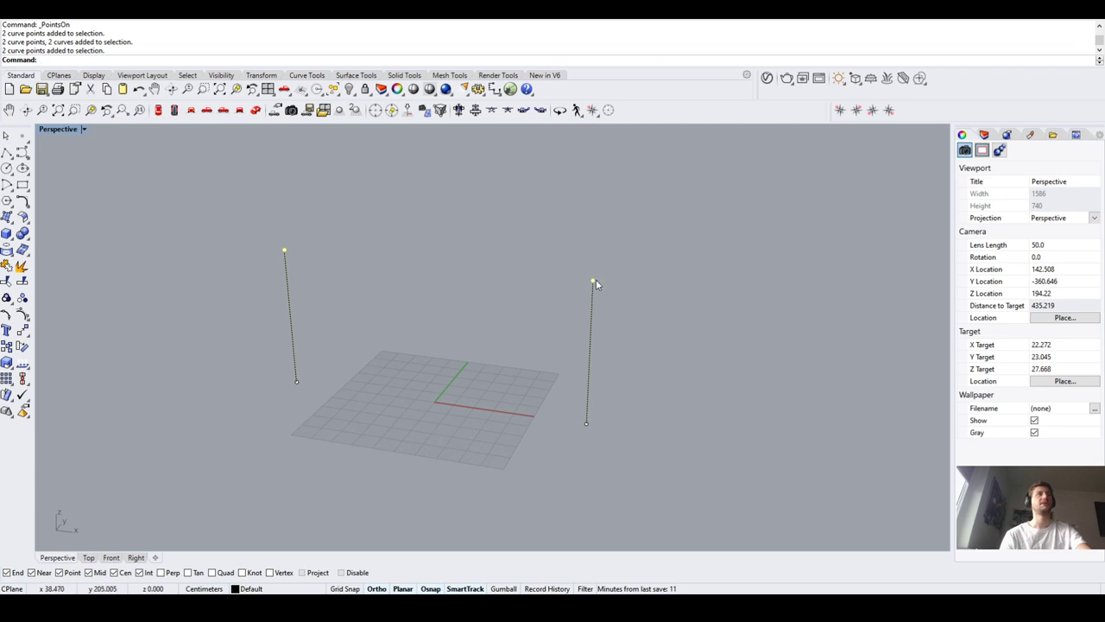
{"action": "left_click", "coordinate": [110, 558]}
{"action": "scroll", "coordinate": [387, 415], "scroll_direction": "down", "scroll_amount": 3}
{"action": "scroll", "coordinate": [378, 308], "scroll_direction": "up", "scroll_amount": 2}
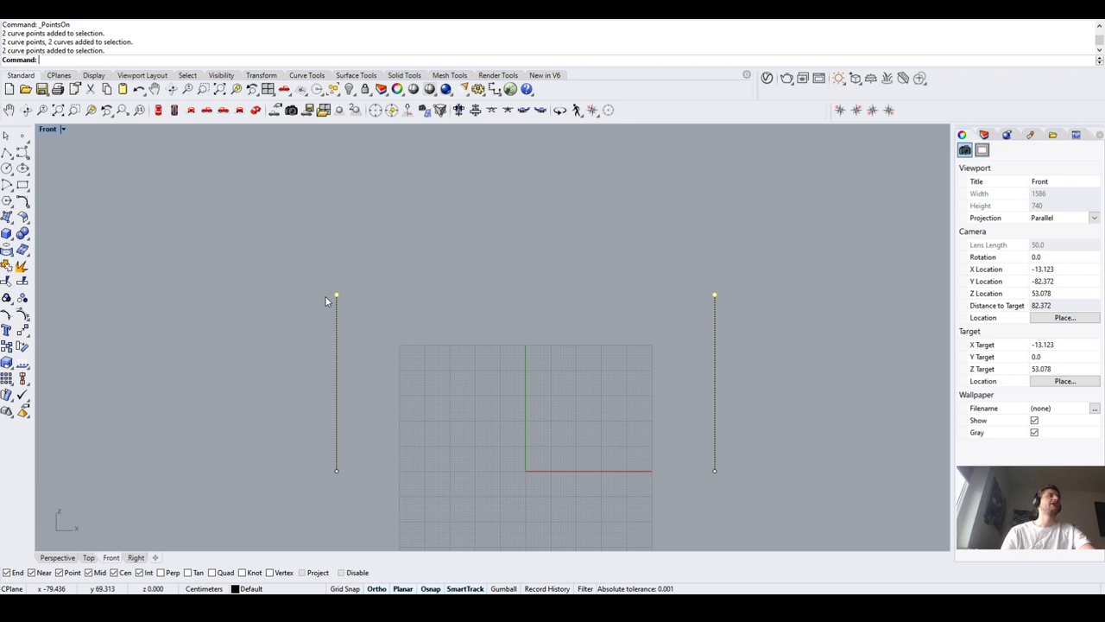
{"action": "type", "text": "mo"}
{"action": "key", "text": "Return"}
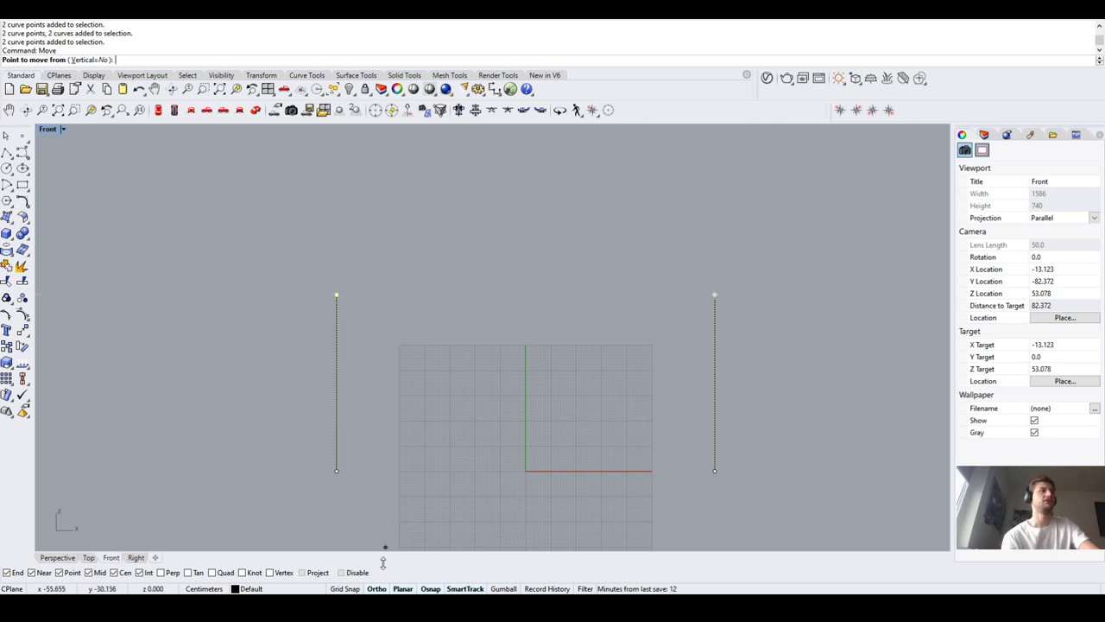
{"action": "left_click", "coordinate": [429, 590]}
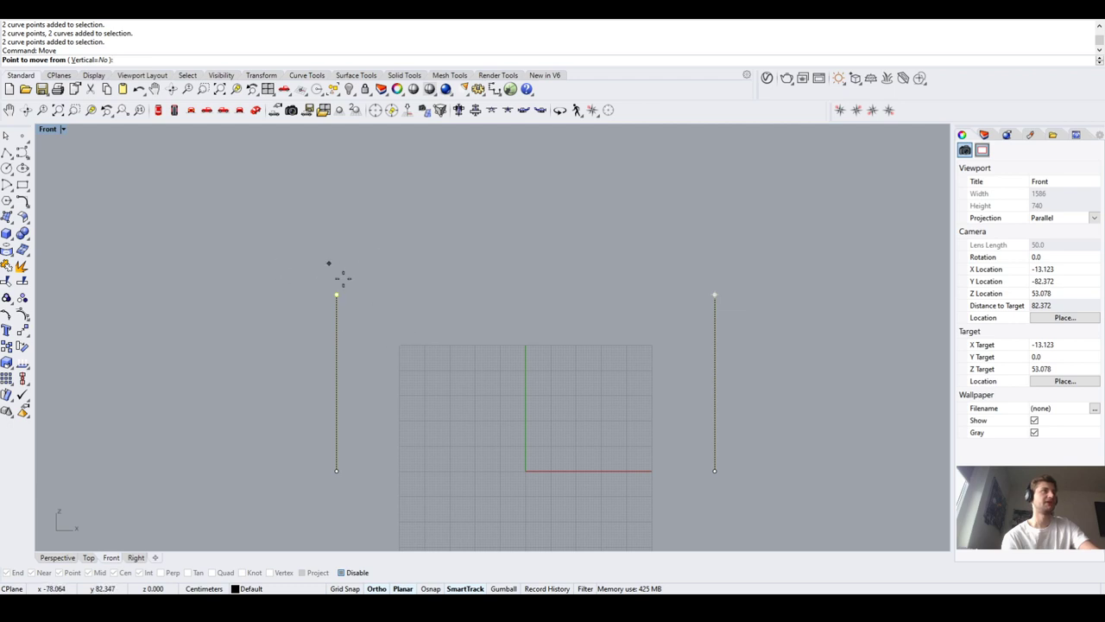
{"action": "left_click", "coordinate": [431, 589]}
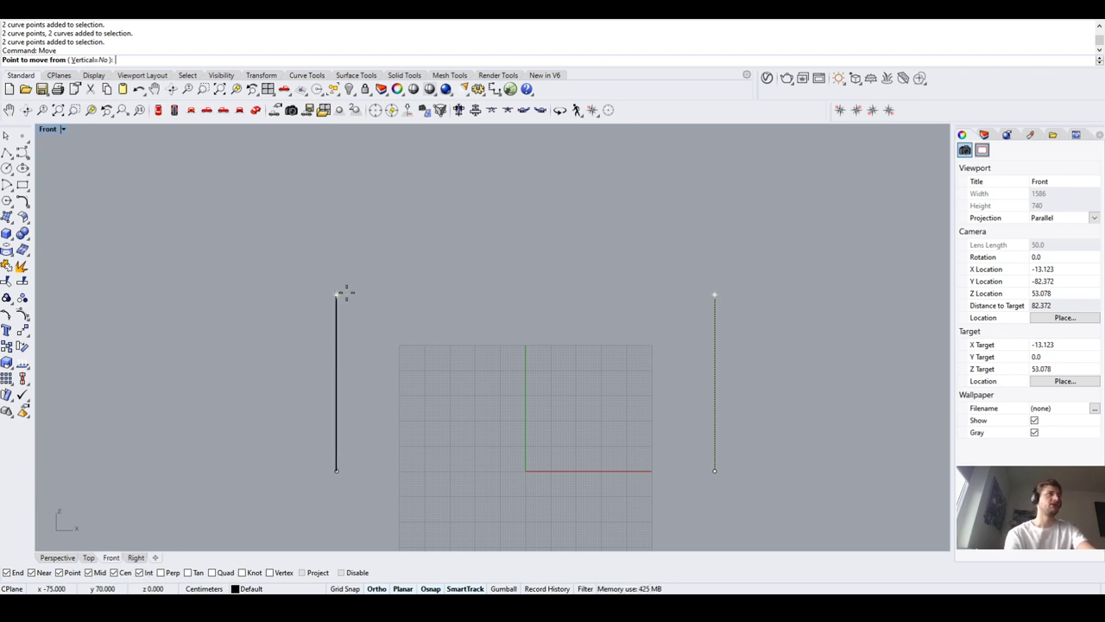
{"action": "mouse_move", "coordinate": [337, 294]}
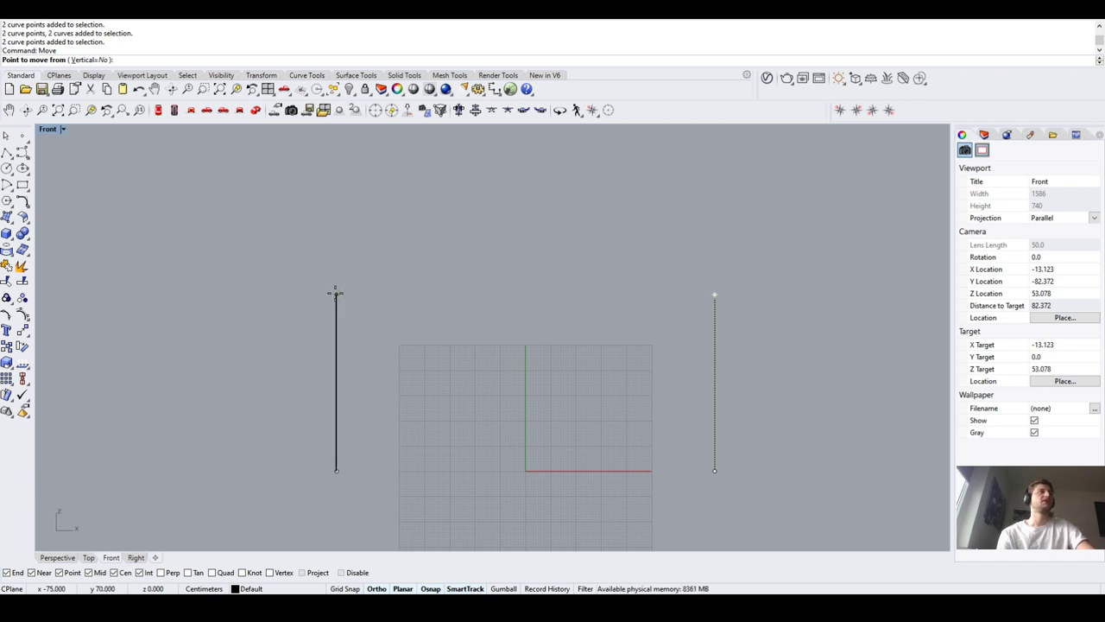
{"action": "left_click", "coordinate": [336, 294]}
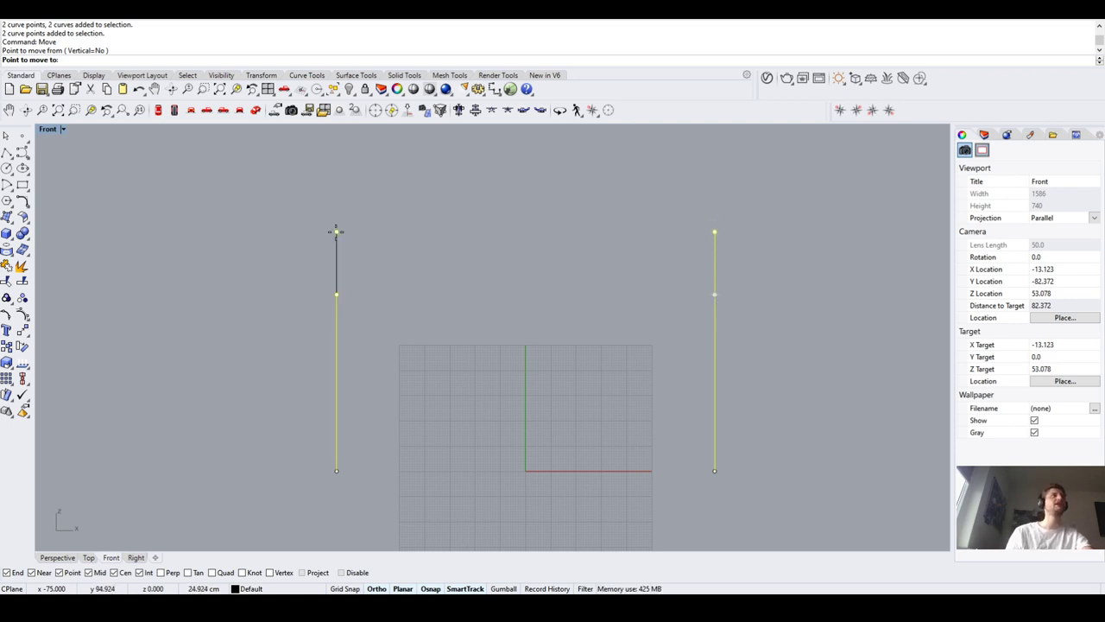
{"action": "type", "text": "5"}
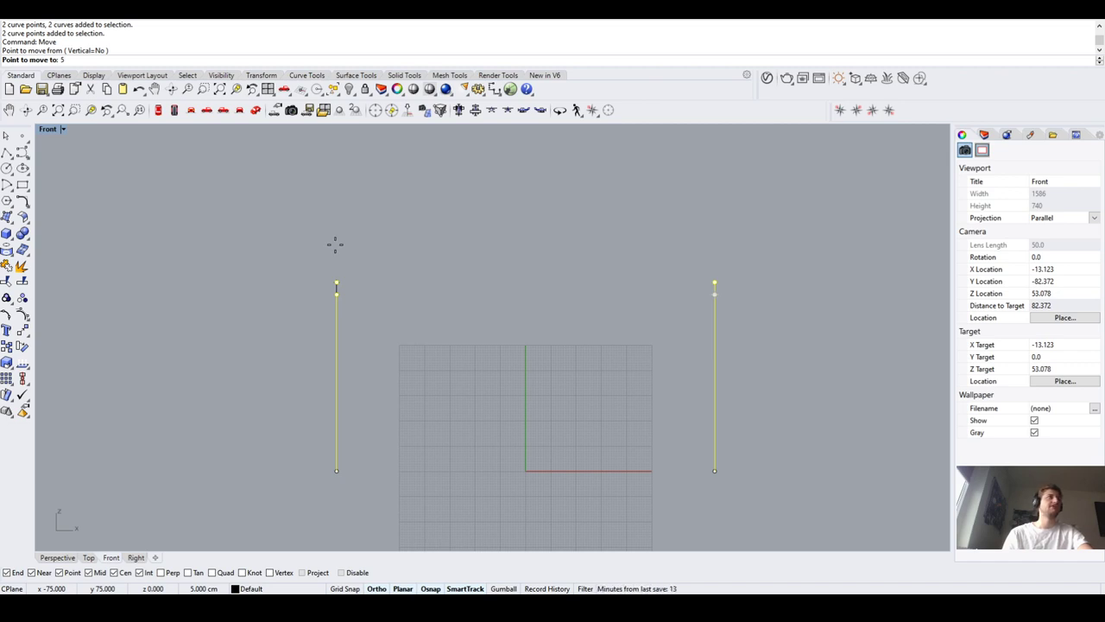
{"action": "key", "text": "Return"}
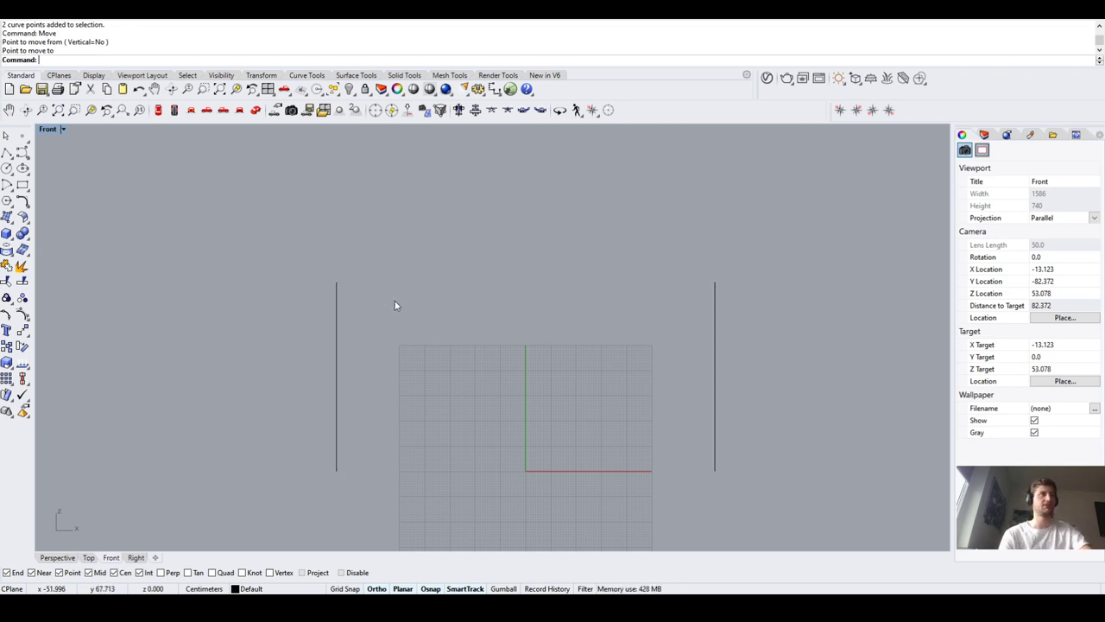
In the Perspective view, copy both vertical lines 60 cm in the negative Y direction, using the original line's lower end as base point
{"action": "left_click", "coordinate": [57, 557]}
{"action": "scroll", "coordinate": [423, 285], "scroll_direction": "down", "scroll_amount": 3}
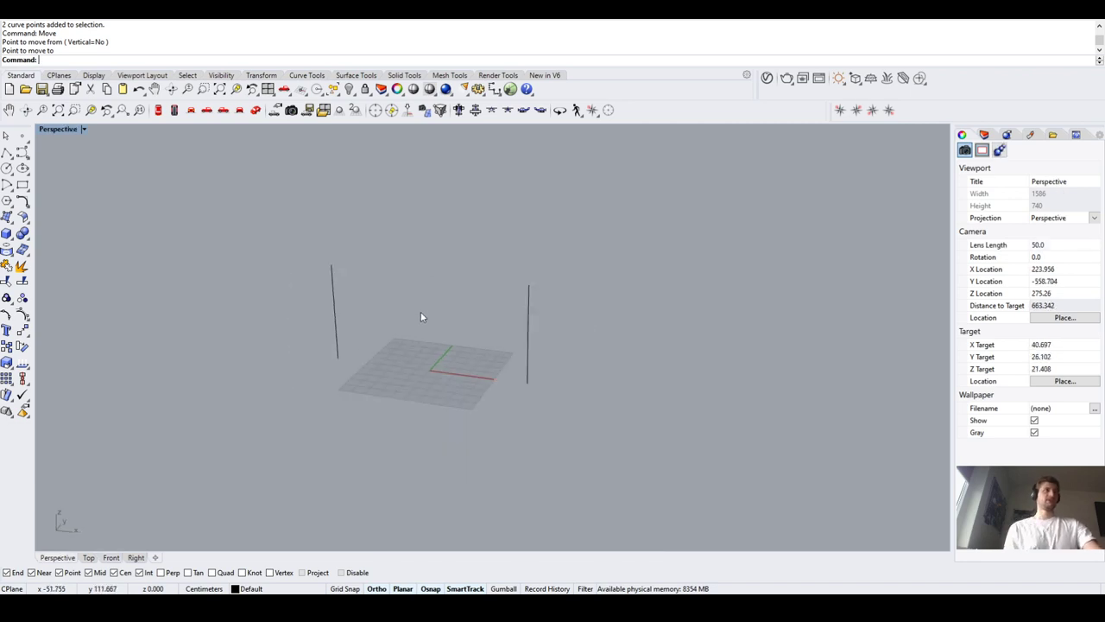
{"action": "left_click_drag", "start_coordinate": [294, 239], "coordinate": [613, 445]}
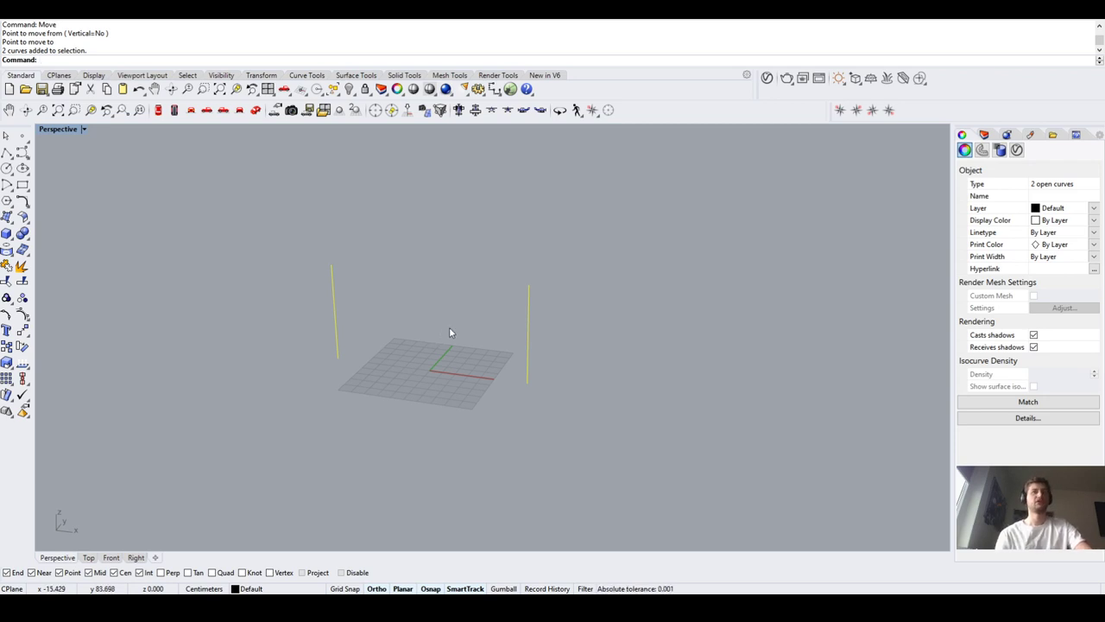
{"action": "scroll", "coordinate": [490, 349], "scroll_direction": "up", "scroll_amount": 1}
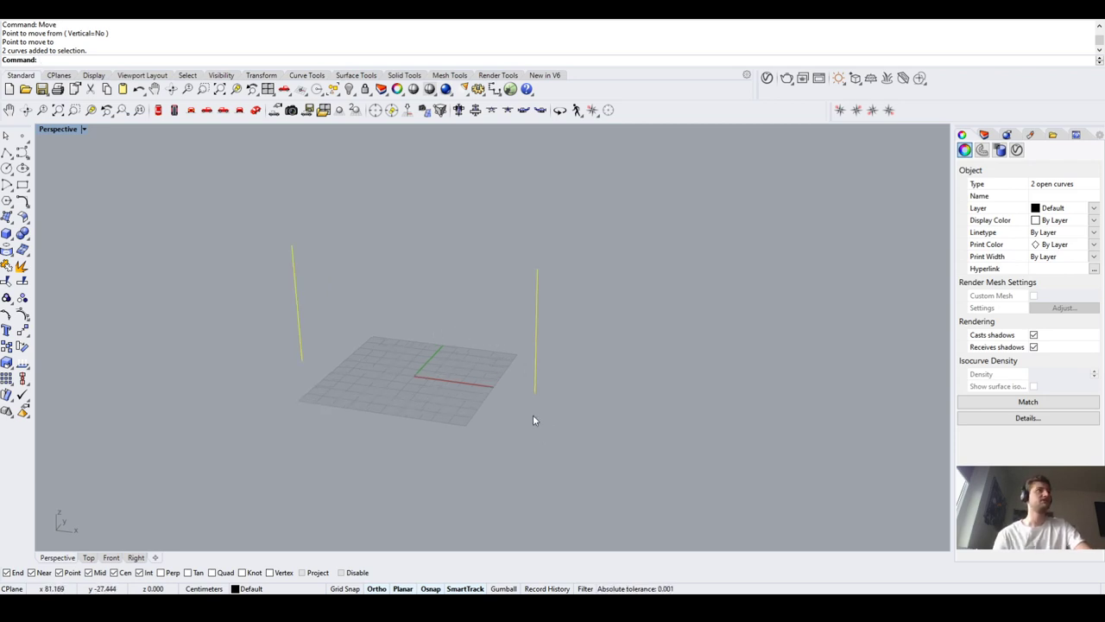
{"action": "type", "text": "co"}
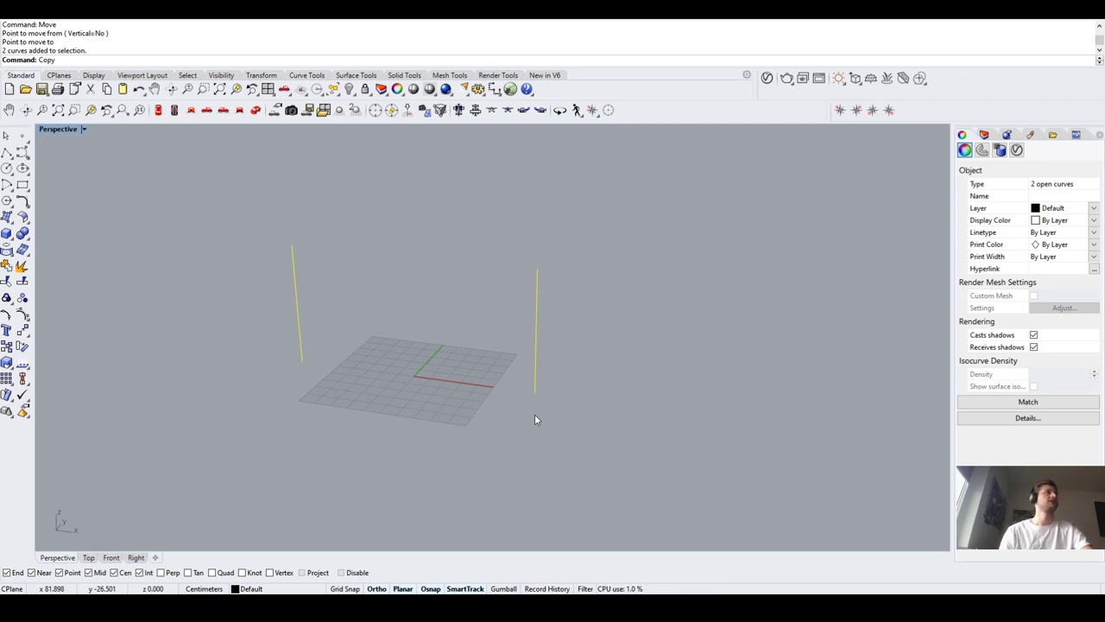
{"action": "key", "text": "Return"}
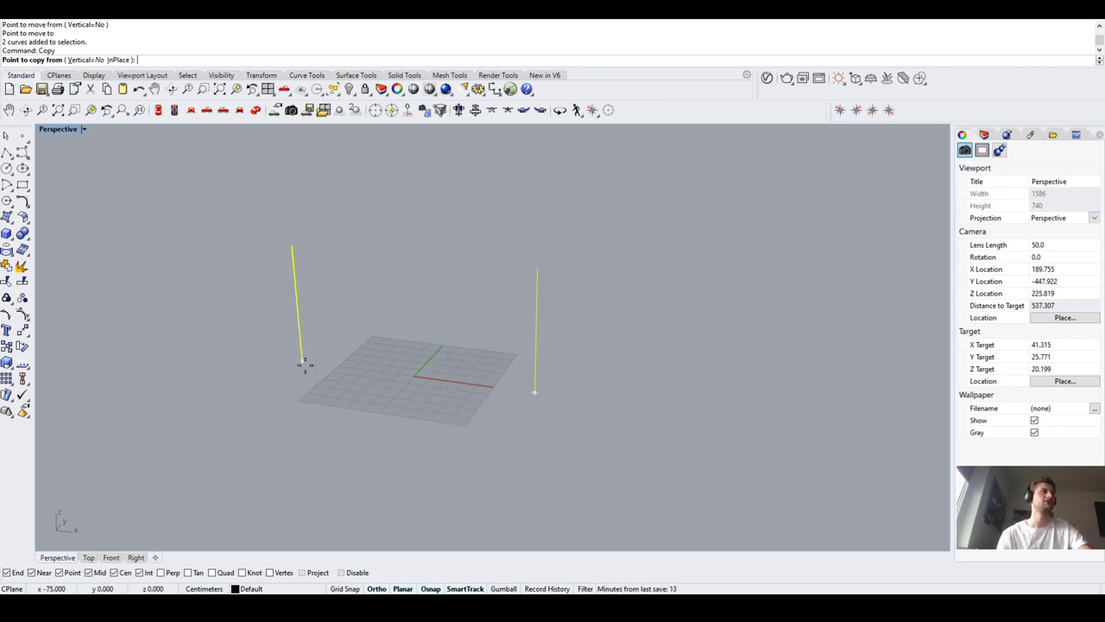
{"action": "left_click", "coordinate": [533, 393]}
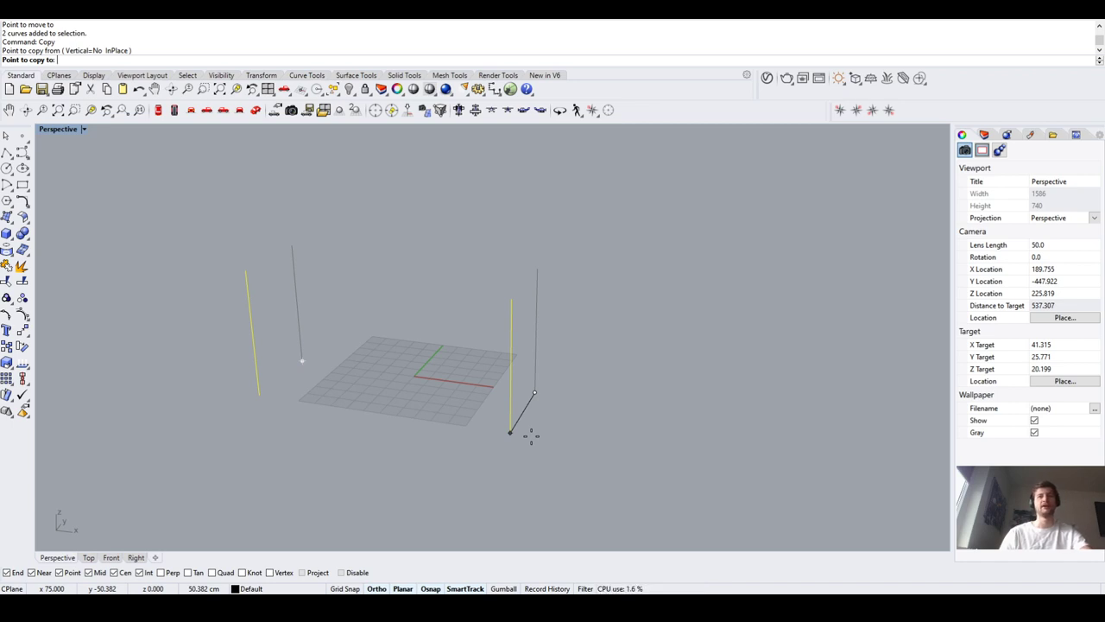
{"action": "type", "text": "60"}
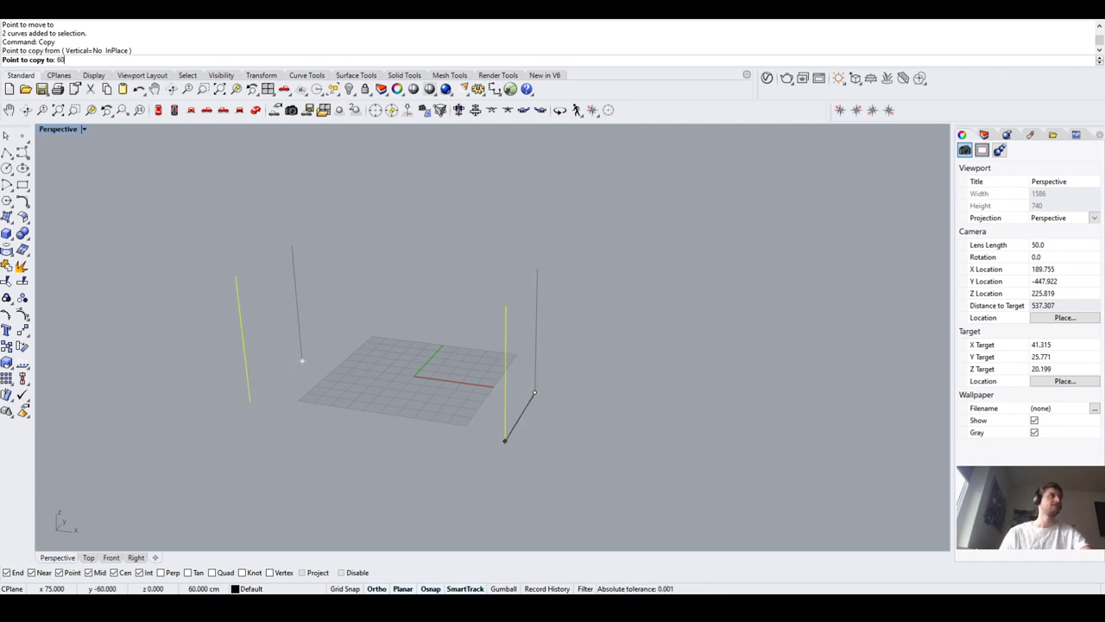
{"action": "key", "text": "Return"}
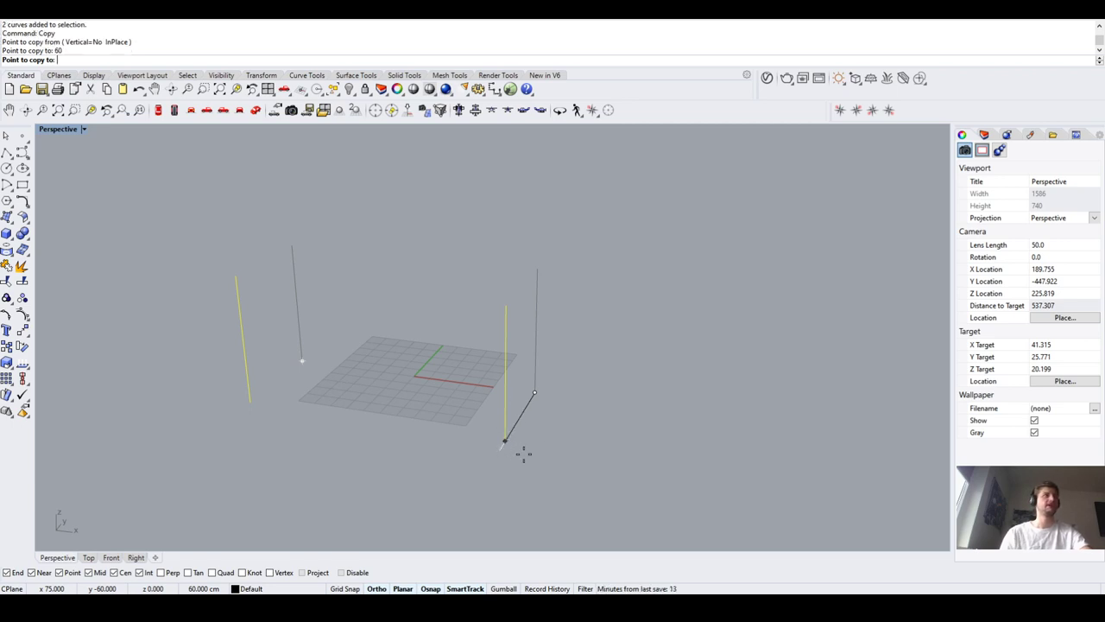
{"action": "left_click", "coordinate": [524, 454]}
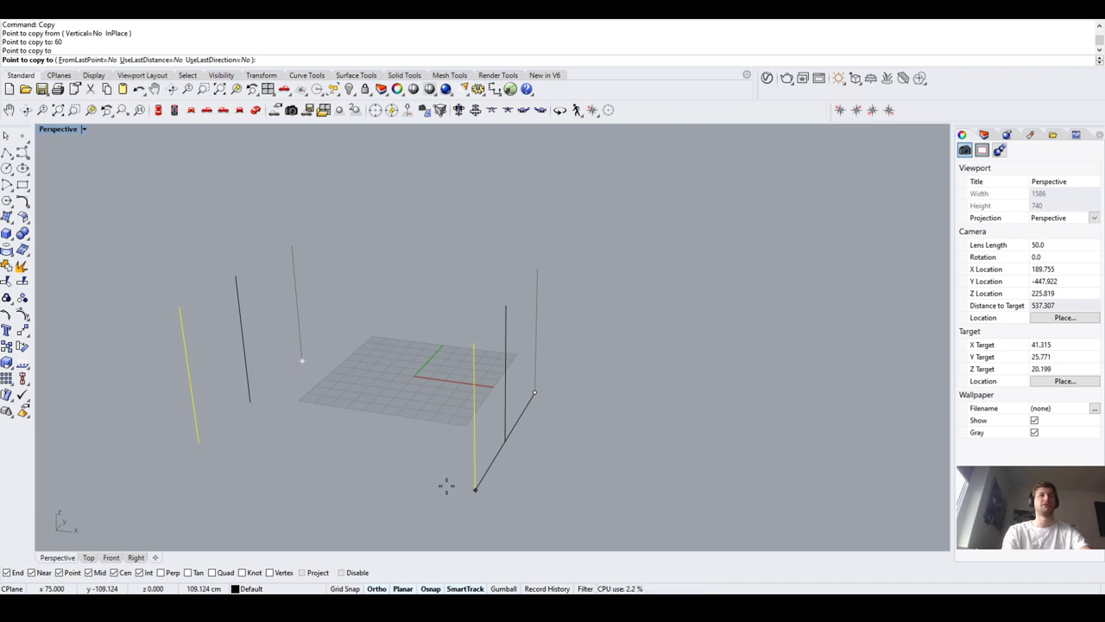
{"action": "key", "text": "Return"}
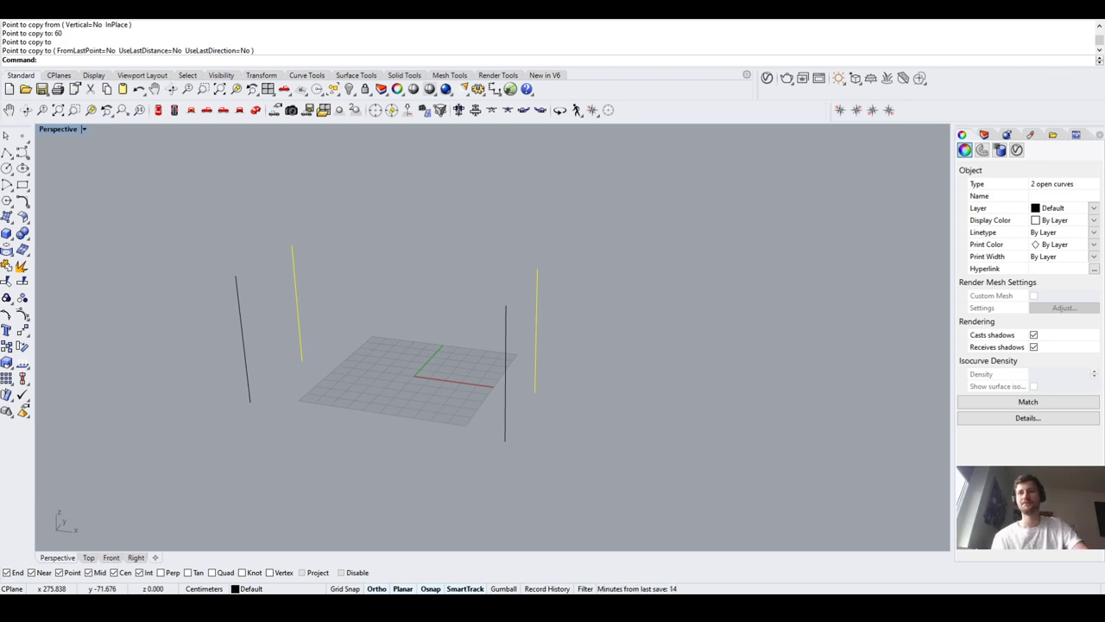
Draw a single-segment polyline joining the lower ends of the two uprights on the positive X side
{"action": "left_click", "coordinate": [471, 467]}
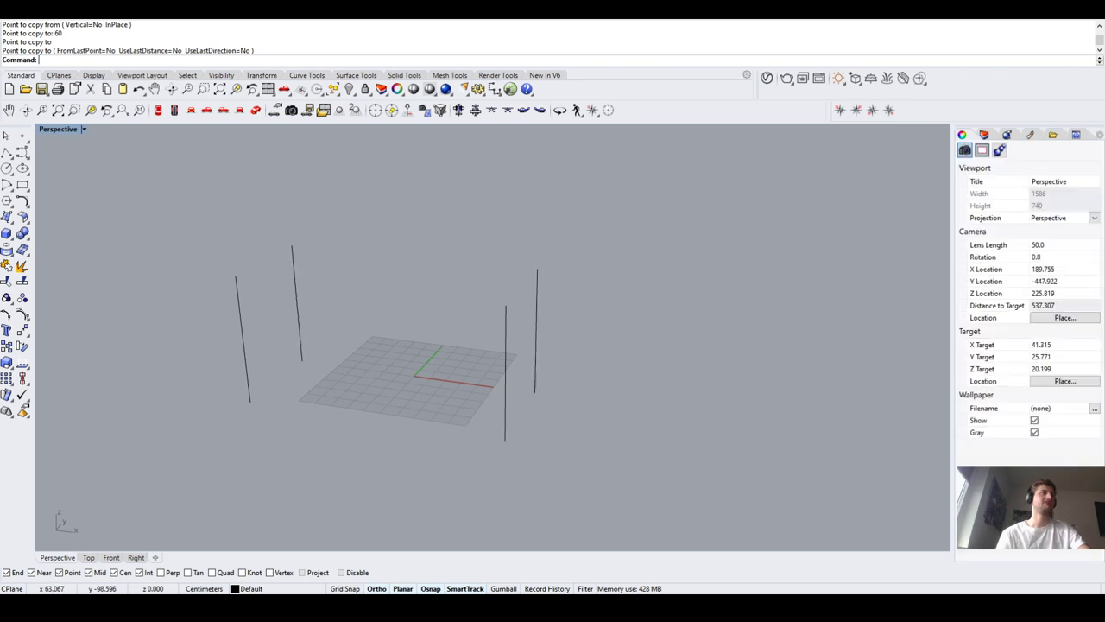
{"action": "scroll", "coordinate": [471, 467], "scroll_direction": "down", "scroll_amount": 3}
{"action": "scroll", "coordinate": [482, 447], "scroll_direction": "up", "scroll_amount": 2}
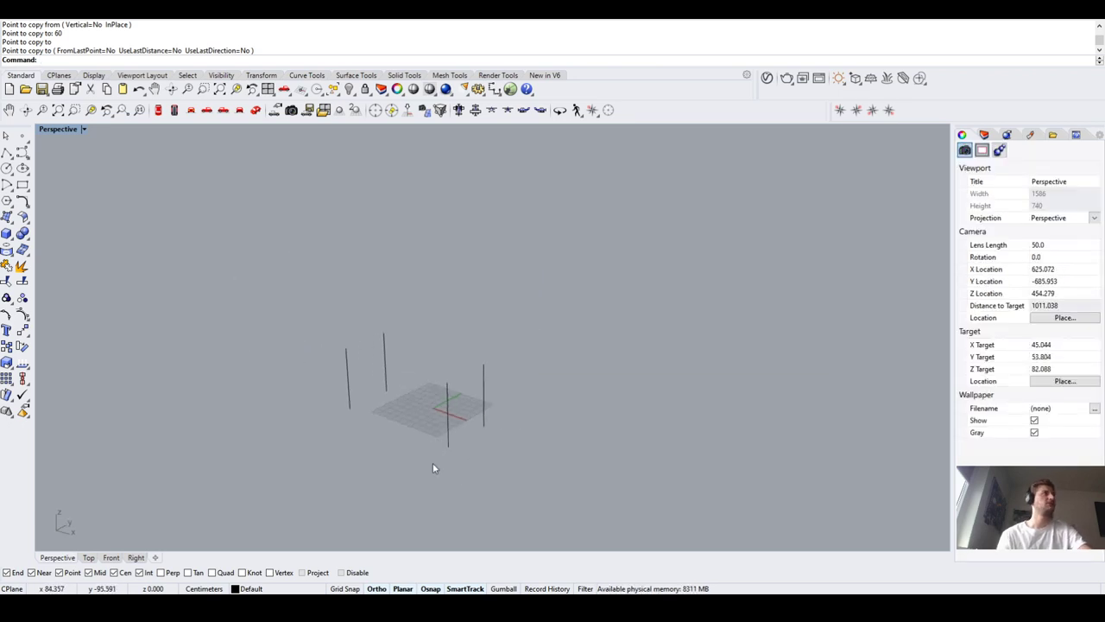
{"action": "scroll", "coordinate": [436, 465], "scroll_direction": "up", "scroll_amount": 2}
{"action": "left_click", "coordinate": [7, 152]}
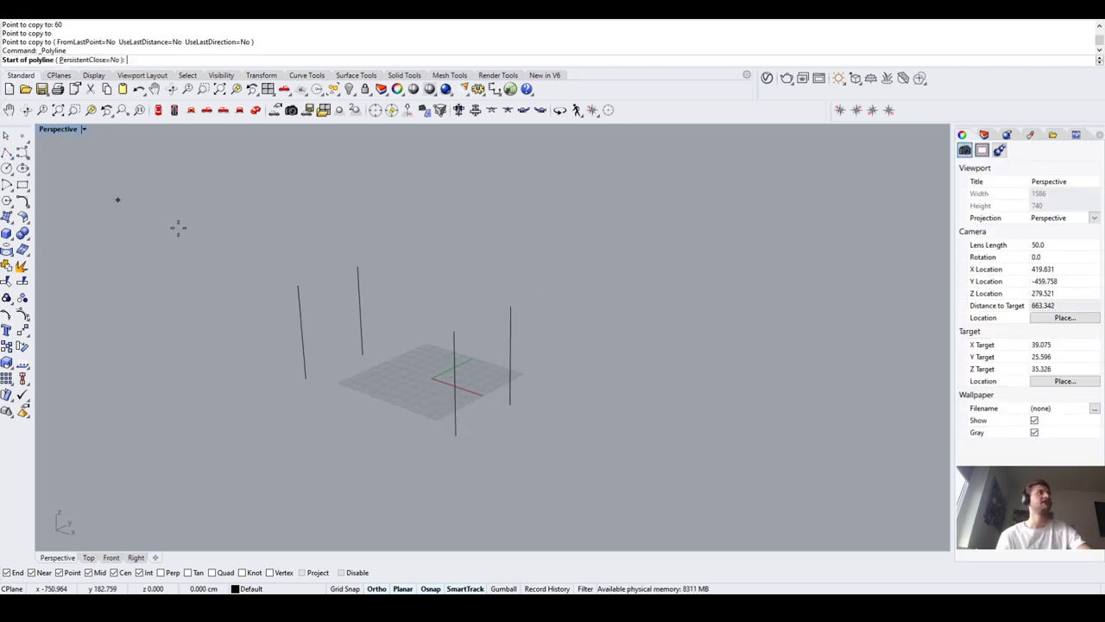
{"action": "scroll", "coordinate": [311, 340], "scroll_direction": "up", "scroll_amount": 4}
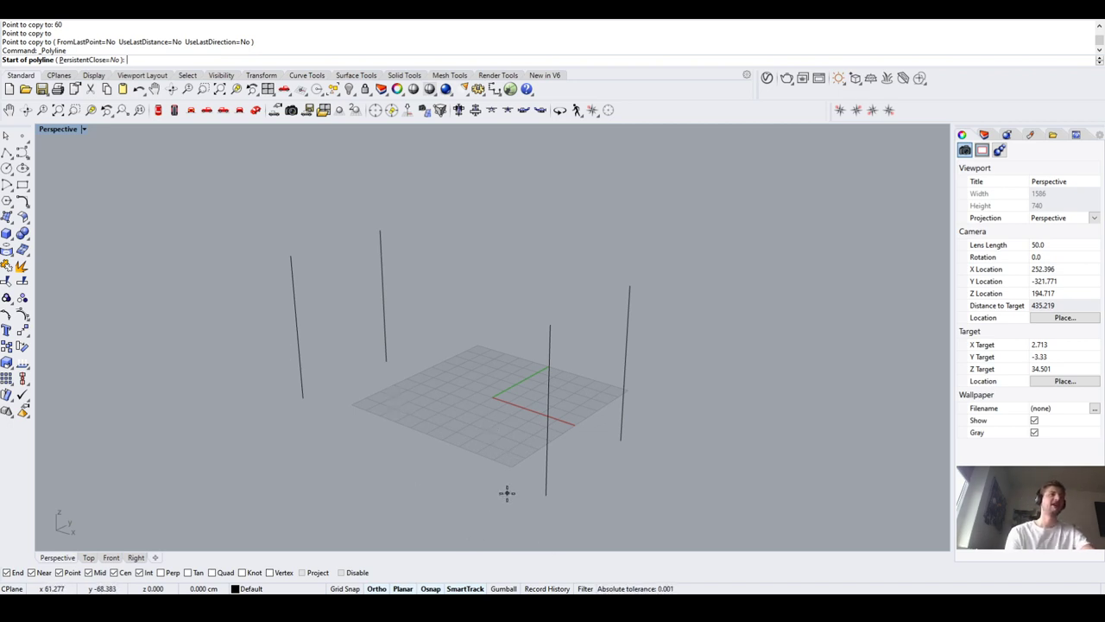
{"action": "left_click", "coordinate": [545, 494]}
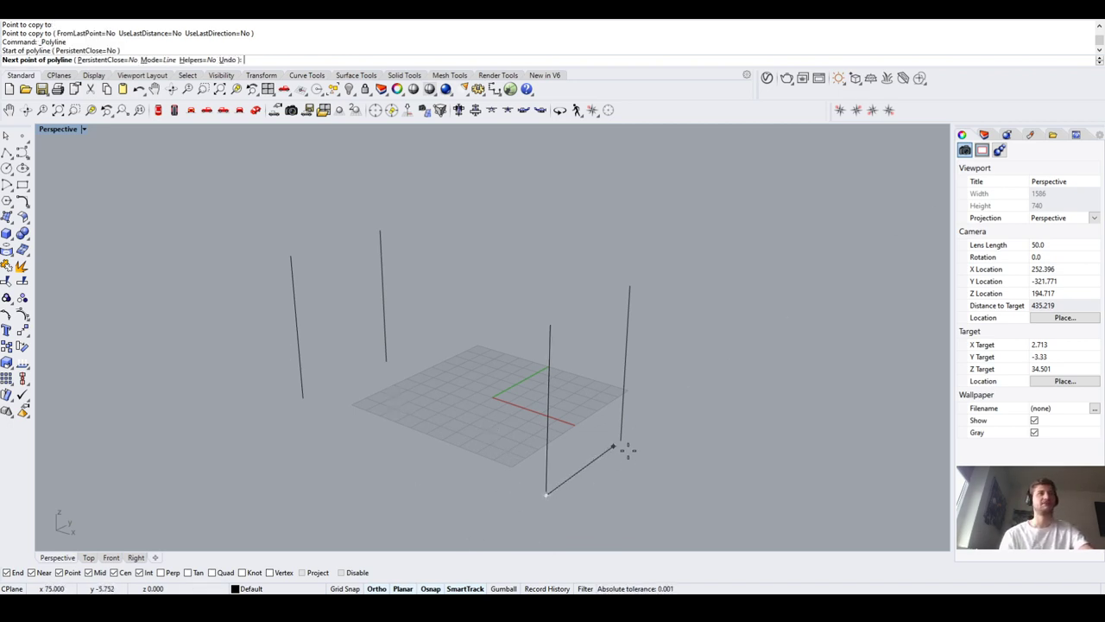
{"action": "left_click", "coordinate": [623, 441]}
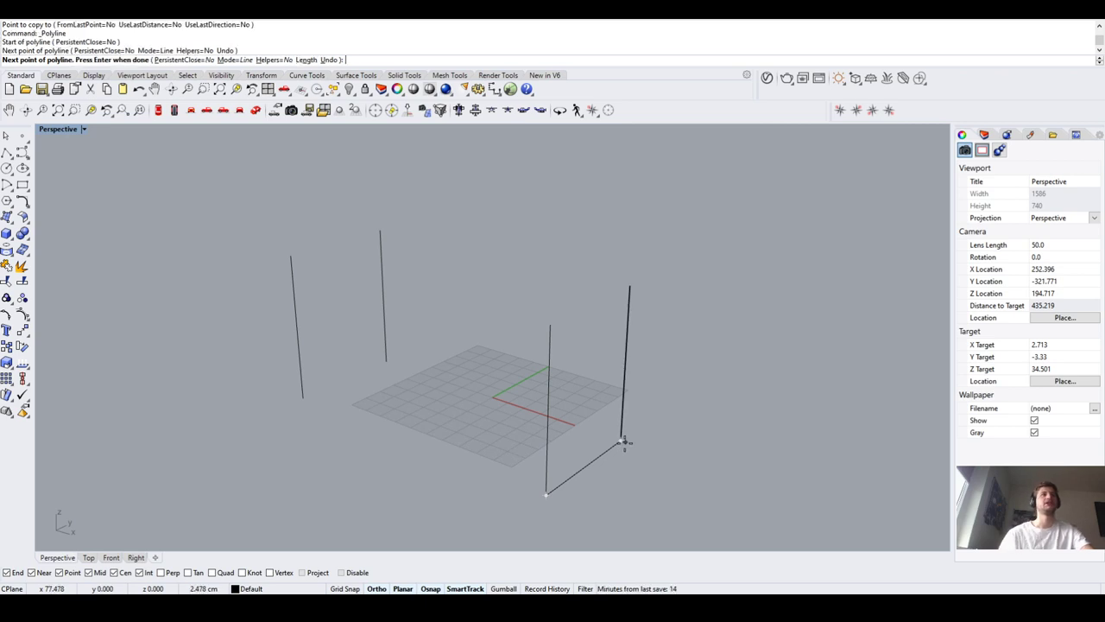
{"action": "key", "text": "Return"}
Try to move the new bottom crossbar 15 cm straight up, using its rear endpoint as base point
{"action": "left_click", "coordinate": [605, 452]}
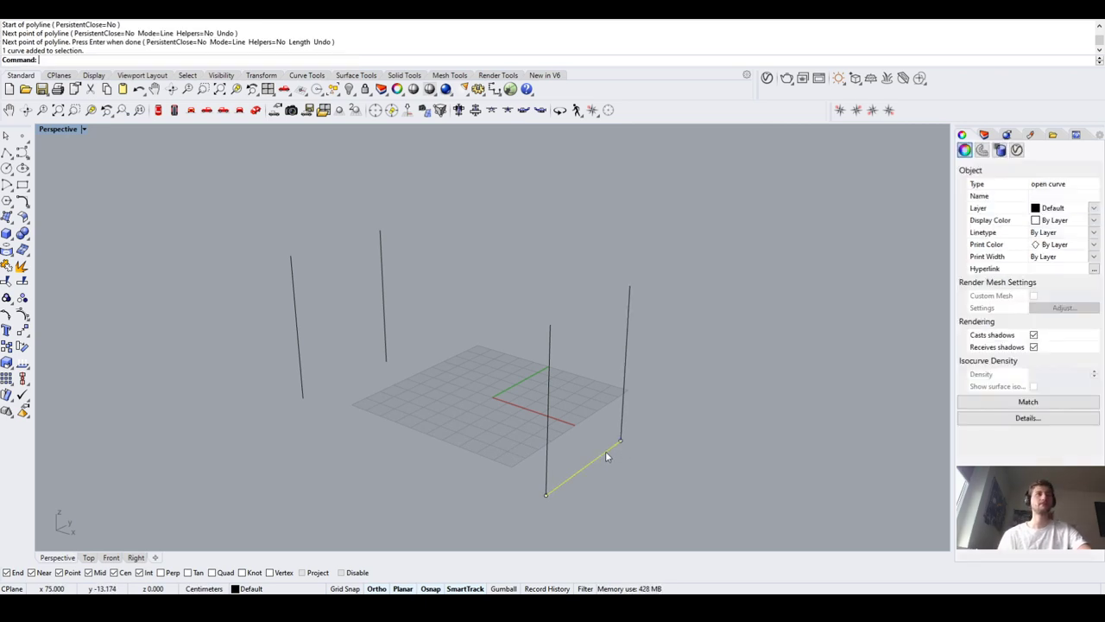
{"action": "type", "text": "m"}
{"action": "key", "text": "Return"}
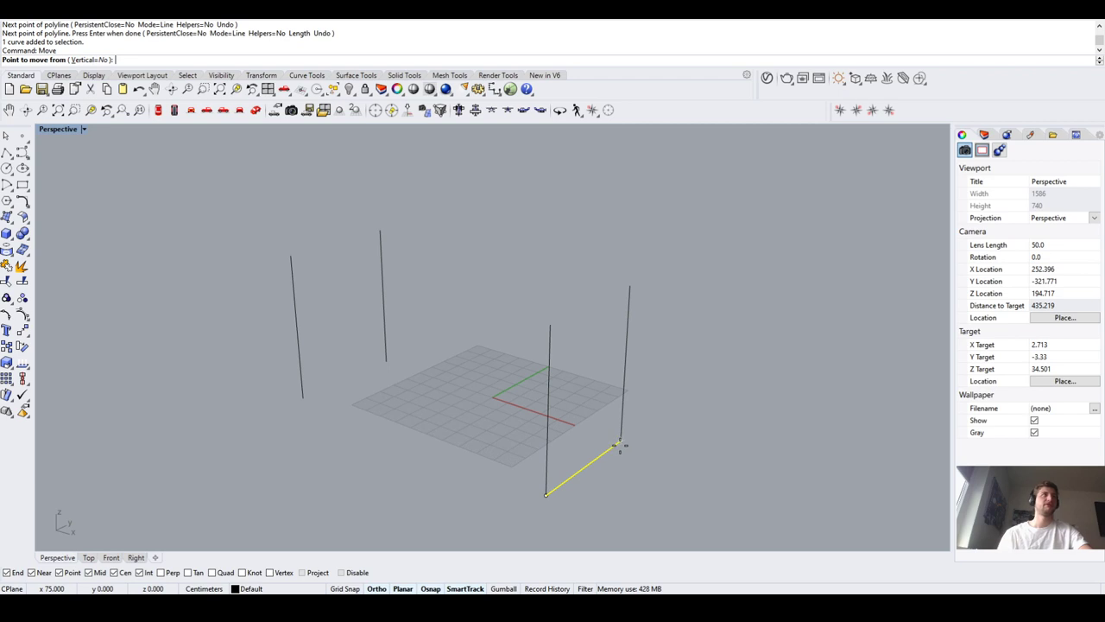
{"action": "left_click", "coordinate": [620, 441]}
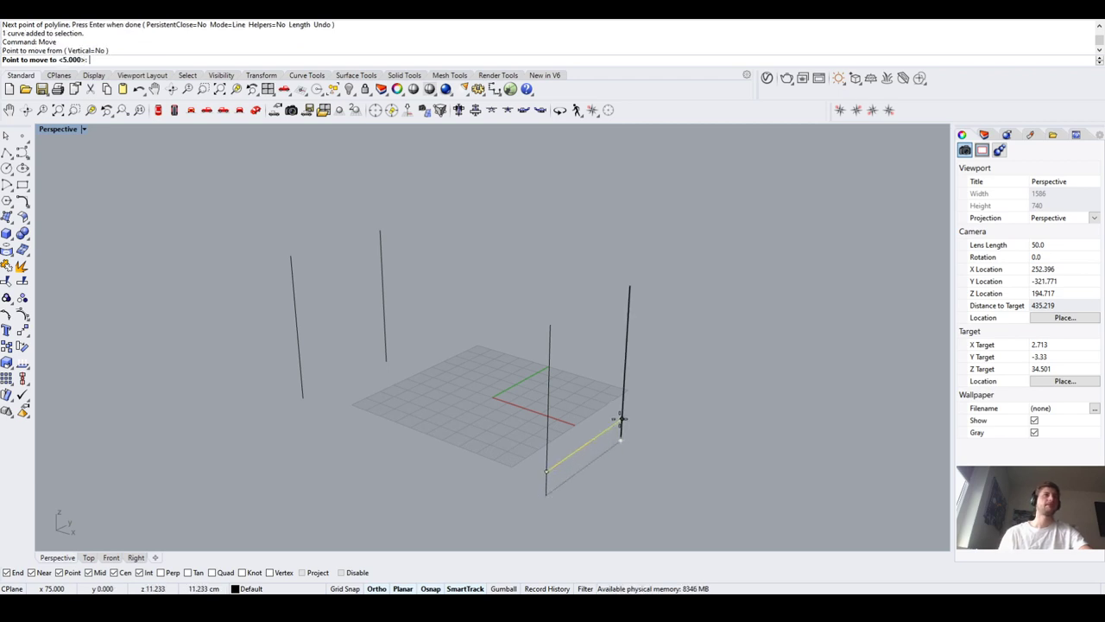
{"action": "type", "text": "15"}
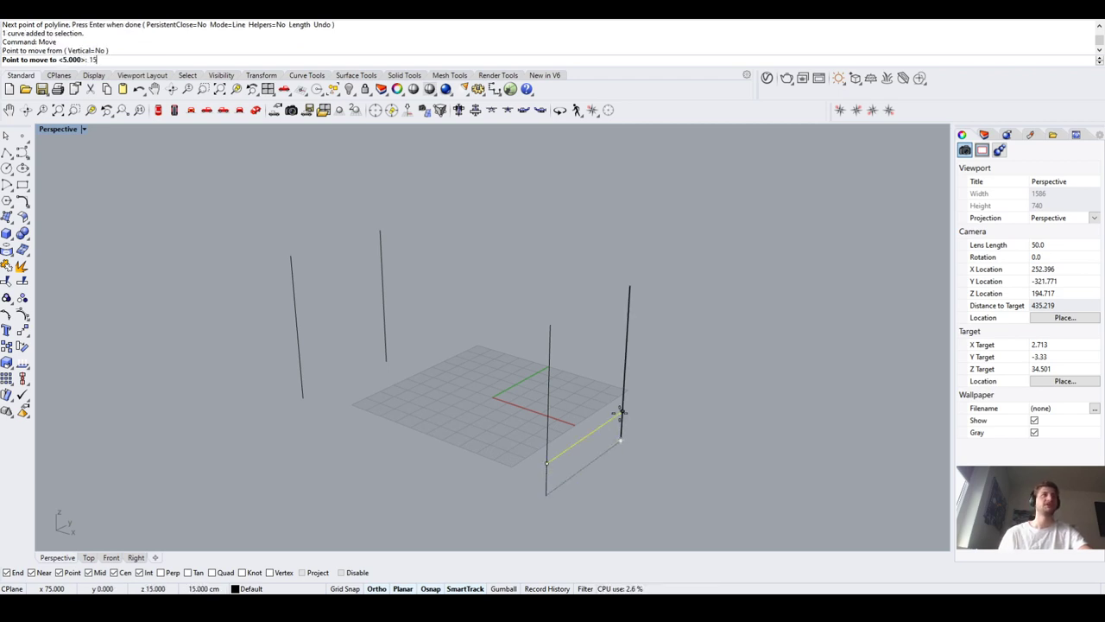
{"action": "key", "text": "Return"}
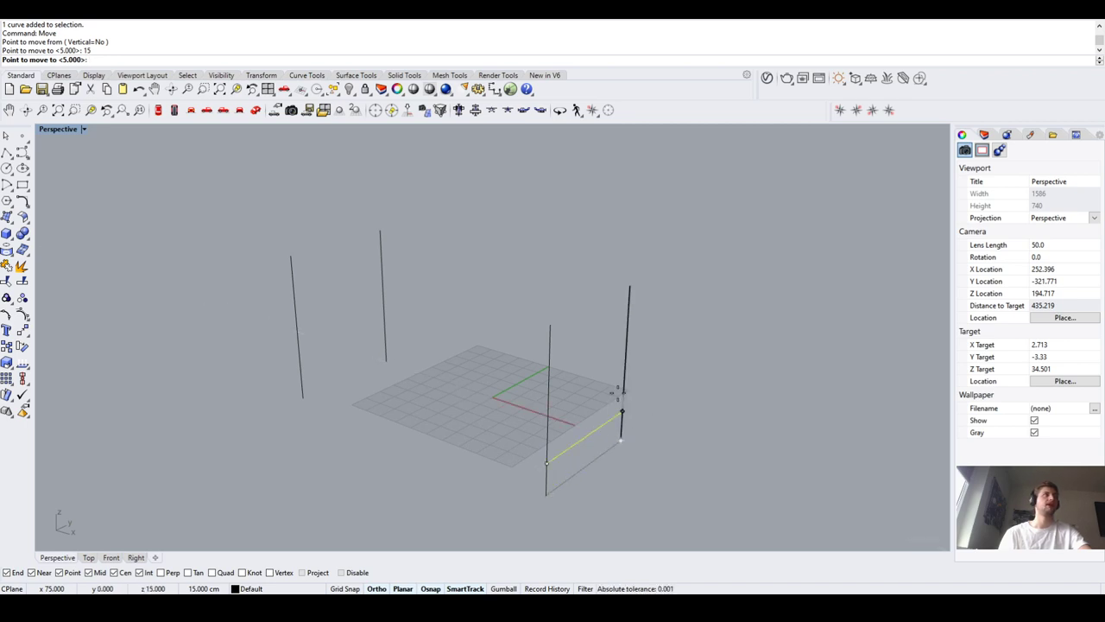
{"action": "left_click", "coordinate": [621, 432]}
Move the crossbar 15 cm up along the uprights from its rear endpoint and clear the selection
{"action": "key", "text": "Return"}
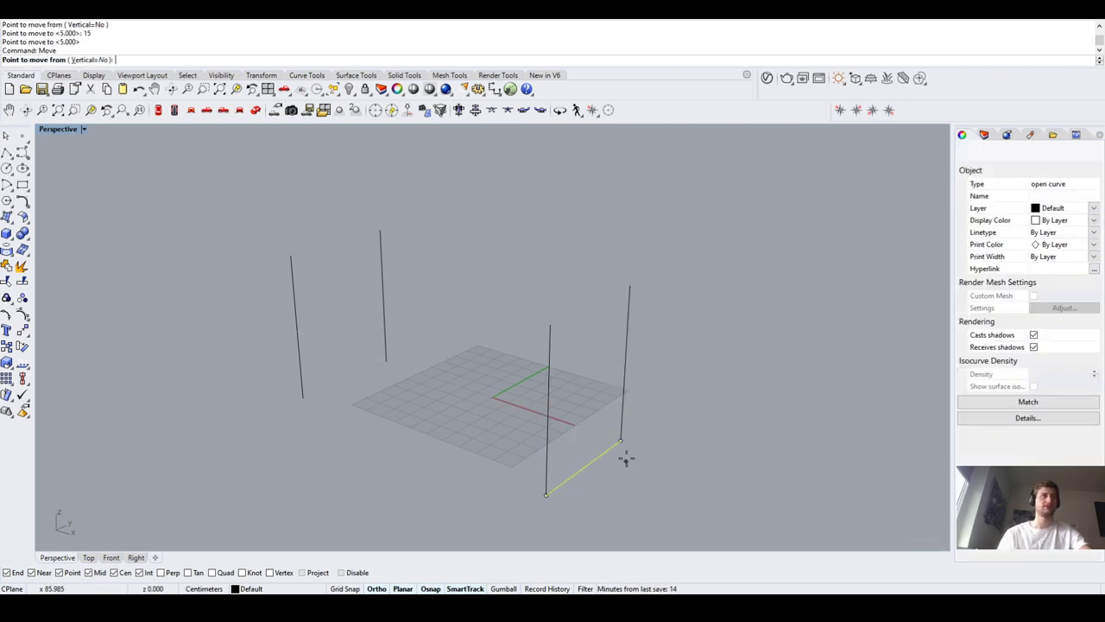
{"action": "left_click", "coordinate": [621, 440]}
{"action": "type", "text": "15"}
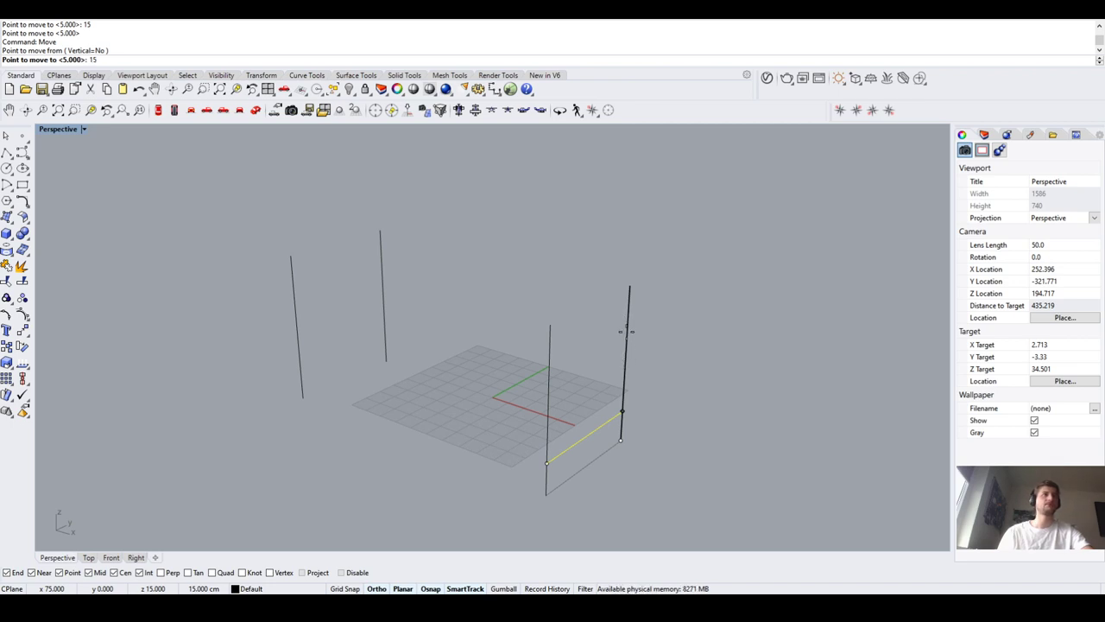
{"action": "key", "text": "Return"}
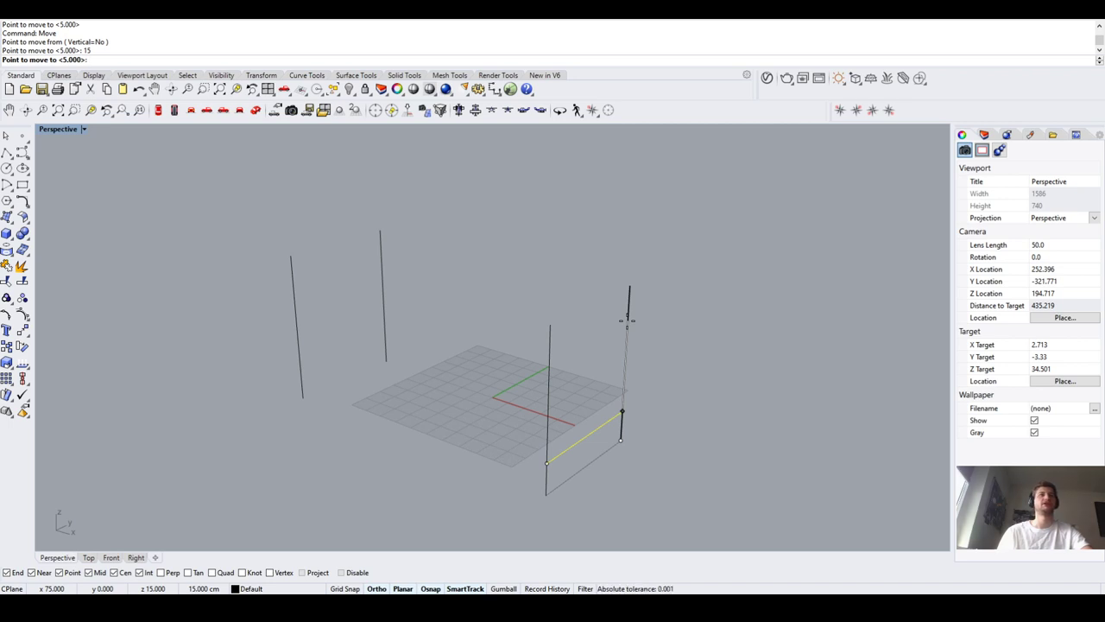
{"action": "left_click", "coordinate": [627, 320]}
{"action": "left_click", "coordinate": [600, 447]}
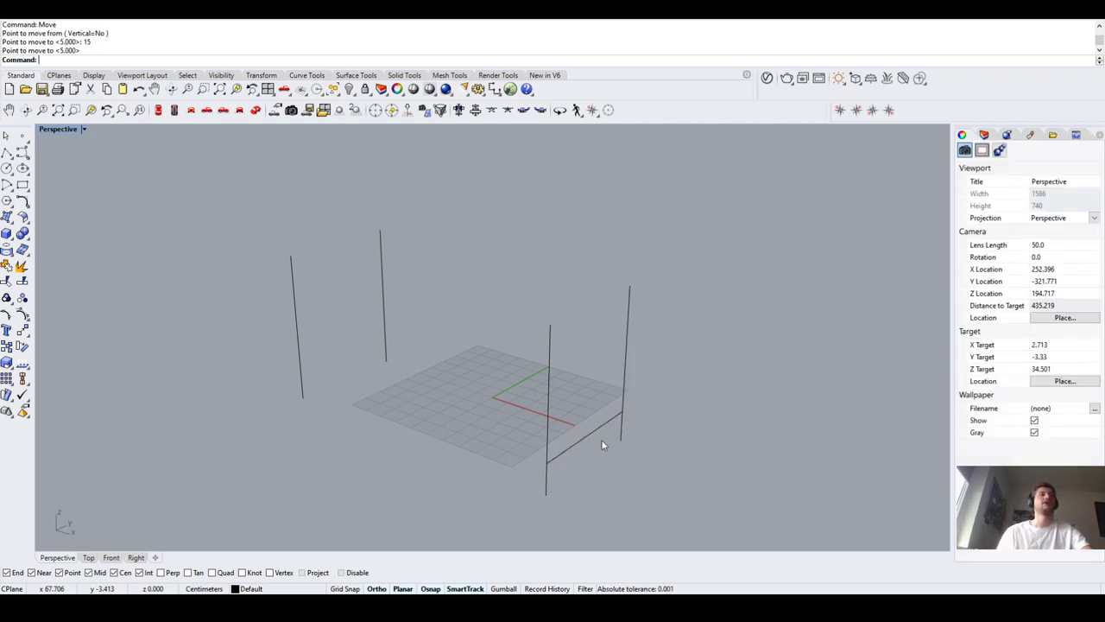
Copy the raised crossbar from its rear endpoint to the top end of the rear upright on the positive X side
{"action": "left_click", "coordinate": [602, 430]}
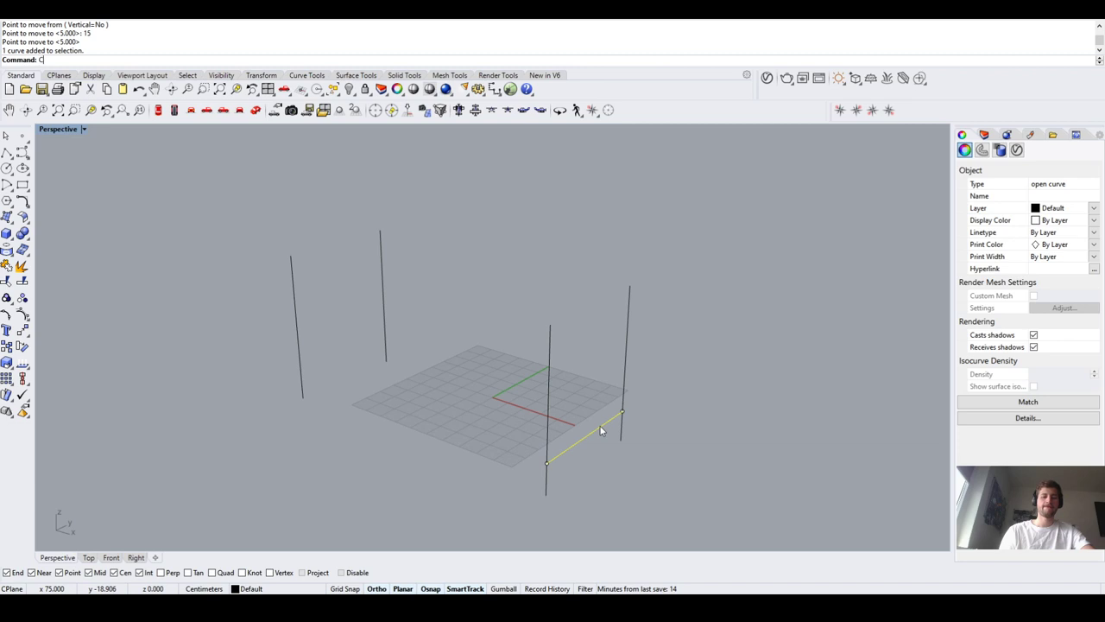
{"action": "type", "text": "Copy"}
{"action": "key", "text": "Return"}
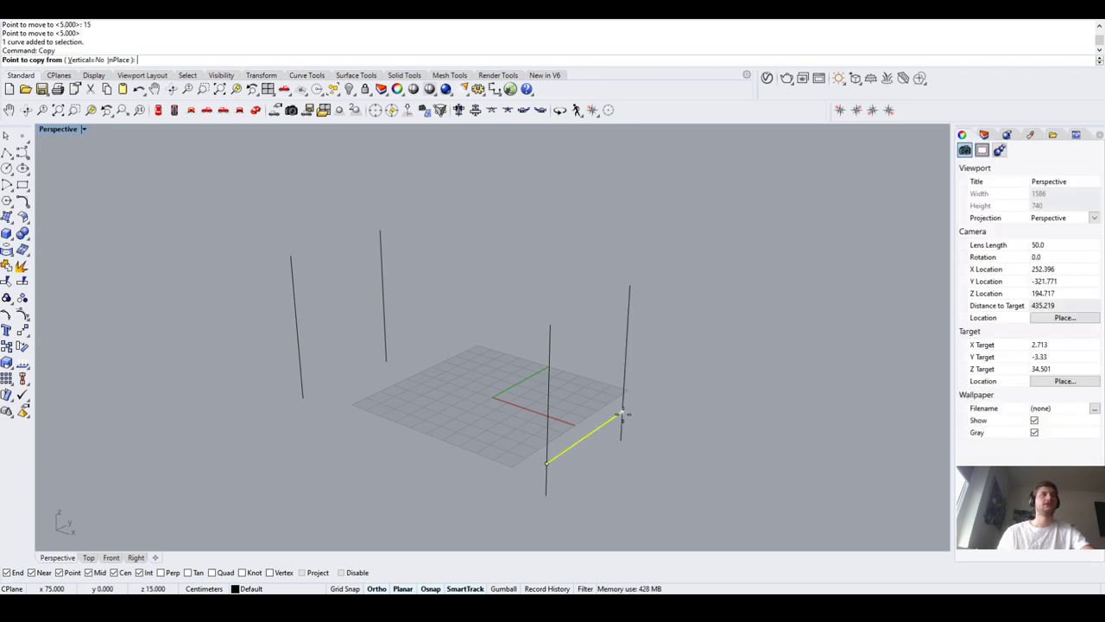
{"action": "left_click", "coordinate": [621, 412]}
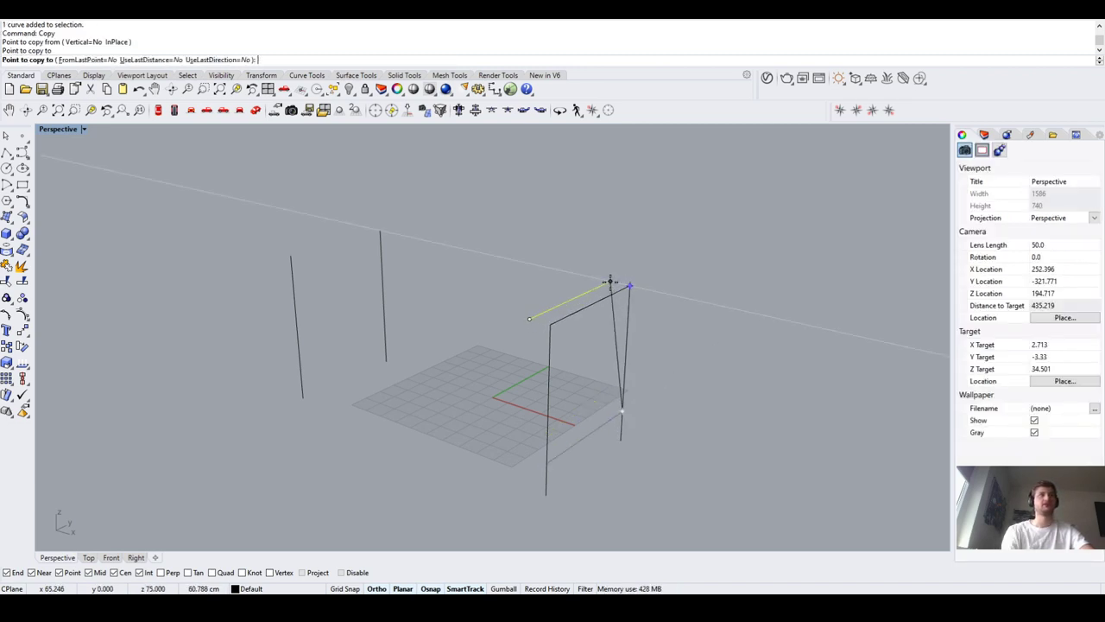
{"action": "left_click", "coordinate": [627, 286]}
{"action": "key", "text": "Return"}
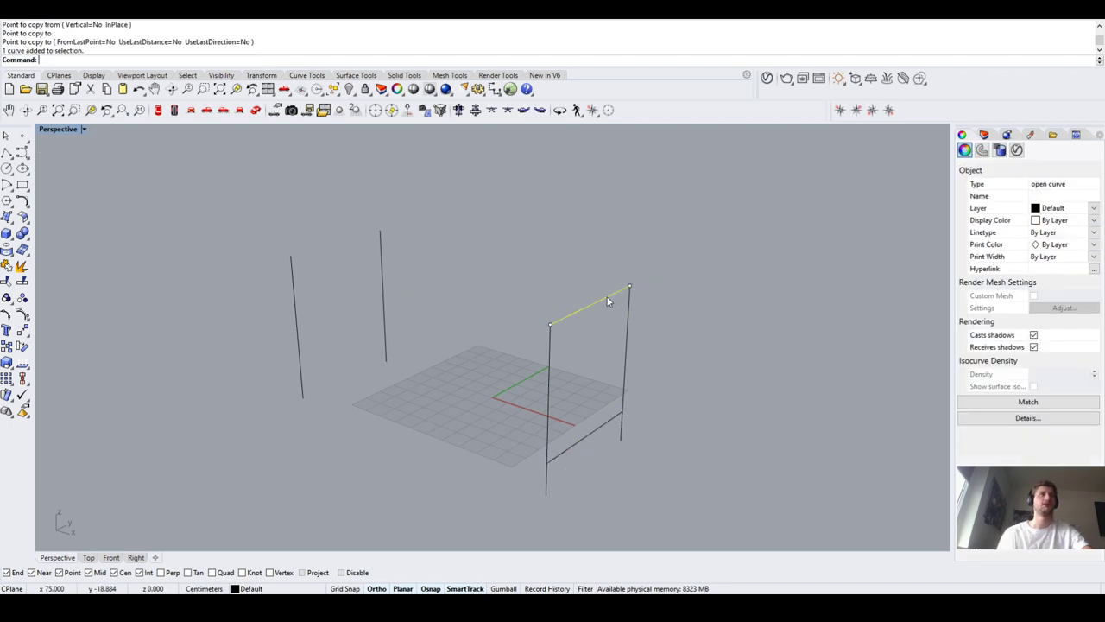
Move the upper crossbar 5 cm straight down from the top of the uprights
{"action": "type", "text": "Move"}
{"action": "key", "text": "Return"}
{"action": "left_click", "coordinate": [630, 286]}
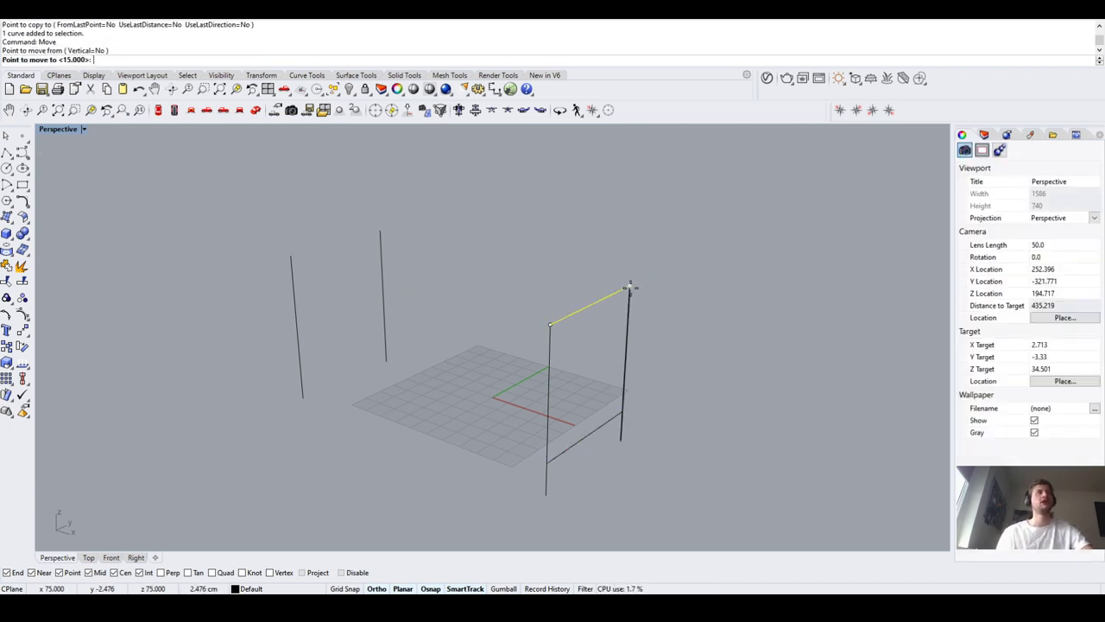
{"action": "type", "text": "5"}
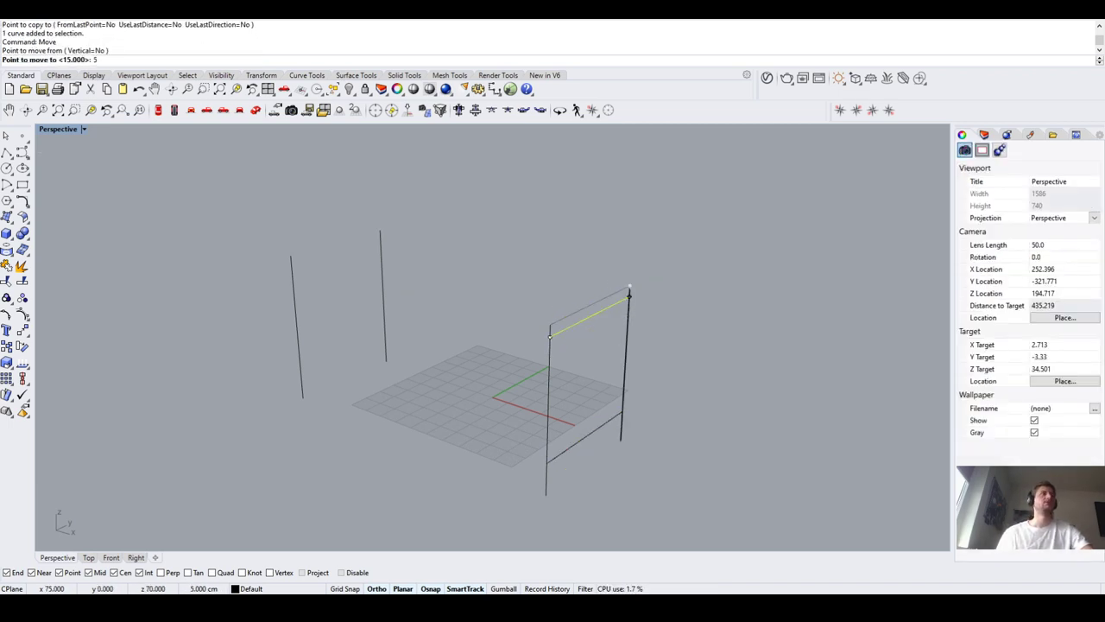
{"action": "key", "text": "Return"}
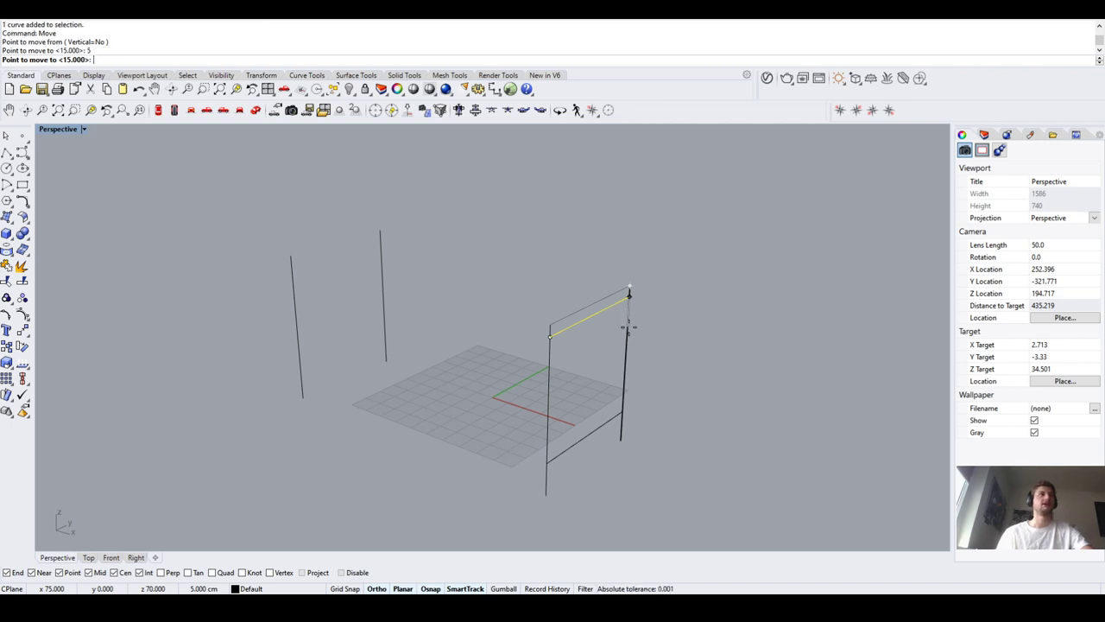
{"action": "left_click", "coordinate": [669, 327]}
{"action": "left_click", "coordinate": [571, 468]}
Copy both crossbars to the opposite pair of uprights, from the front upright's top end to the matching top end on the negative X side
{"action": "scroll", "coordinate": [571, 468], "scroll_direction": "down", "scroll_amount": 4}
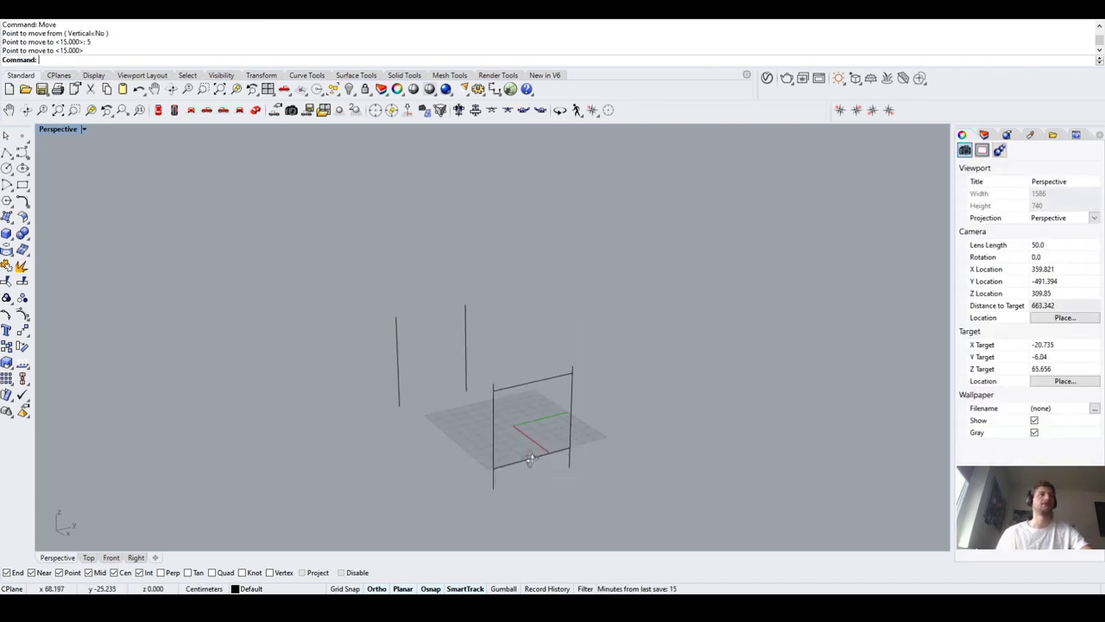
{"action": "scroll", "coordinate": [586, 457], "scroll_direction": "up", "scroll_amount": 4}
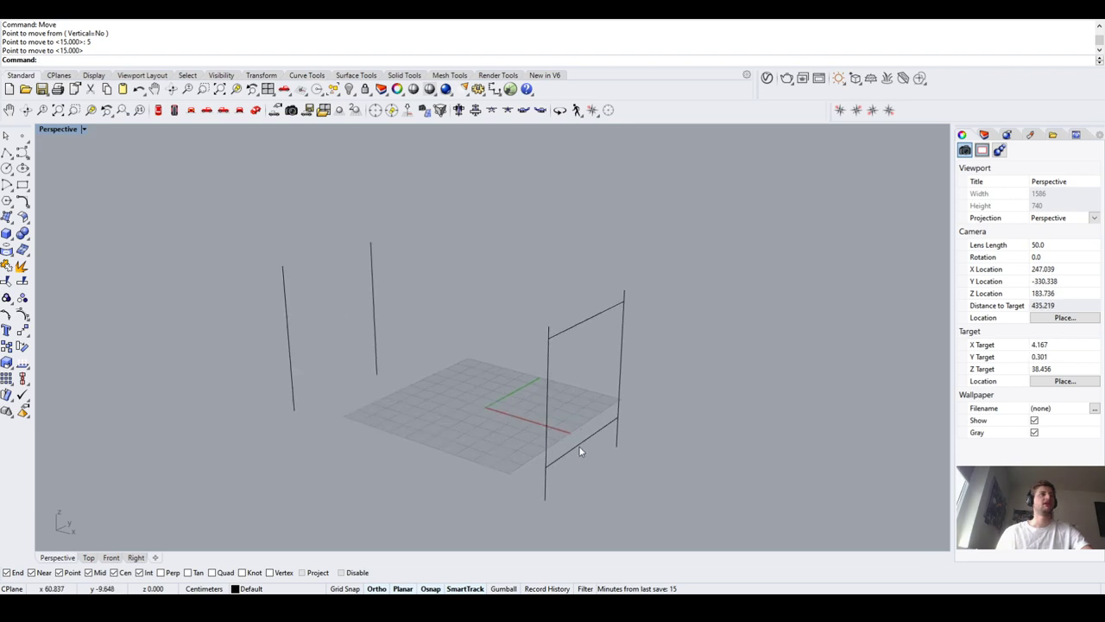
{"action": "left_click", "coordinate": [580, 446]}
{"action": "left_click", "coordinate": [572, 325], "text": "shift"}
{"action": "scroll", "coordinate": [534, 319], "scroll_direction": "down", "scroll_amount": 3}
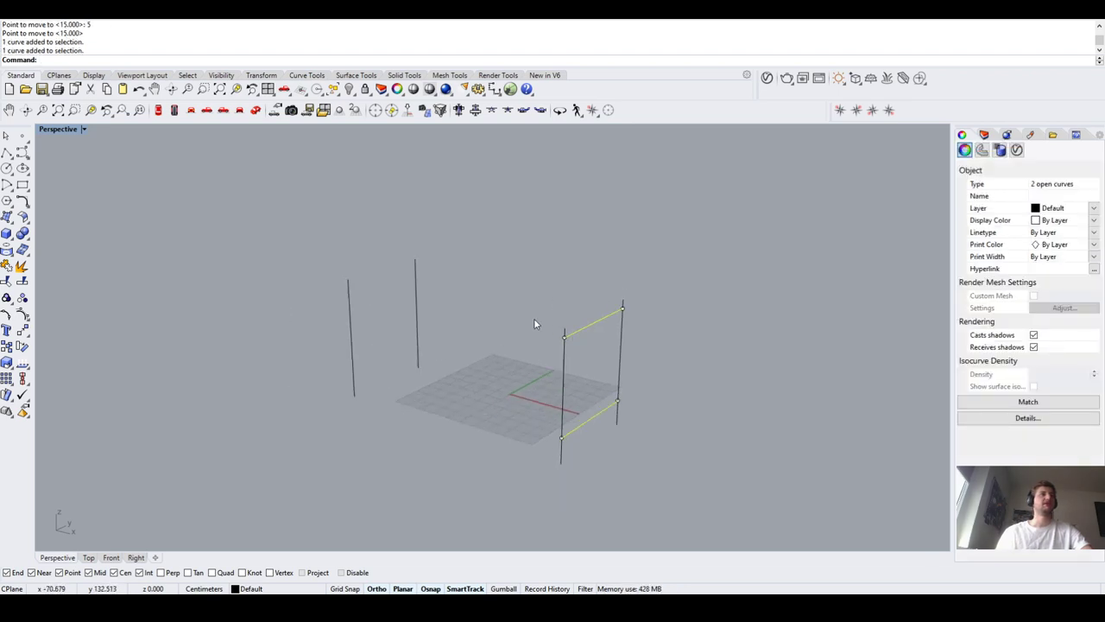
{"action": "scroll", "coordinate": [534, 319], "scroll_direction": "up", "scroll_amount": 3}
{"action": "key", "text": "Return"}
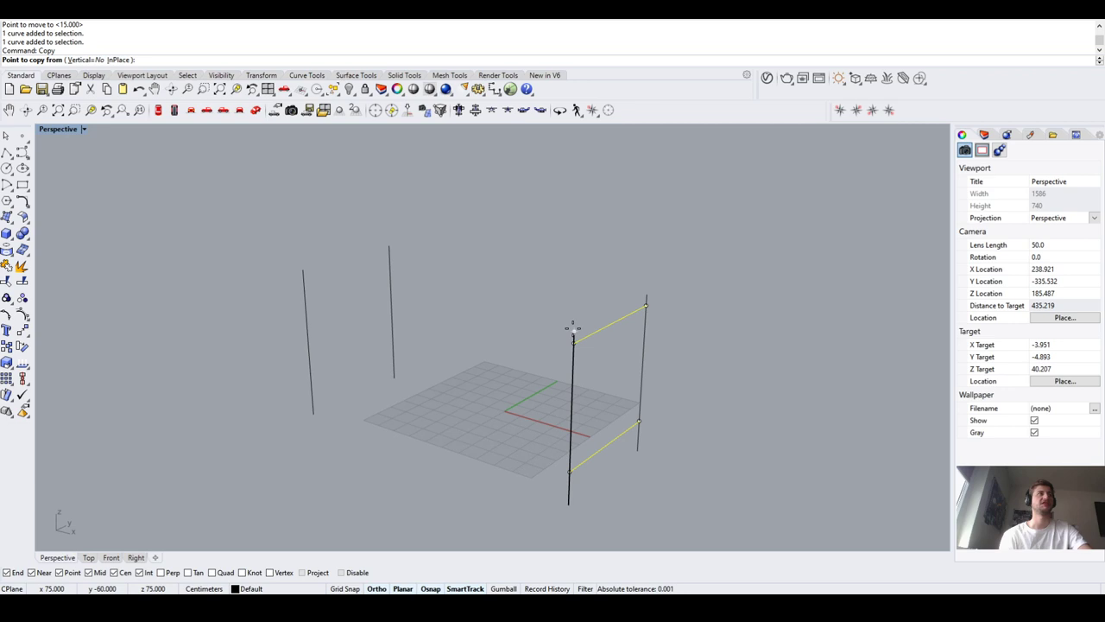
{"action": "left_click", "coordinate": [572, 330]}
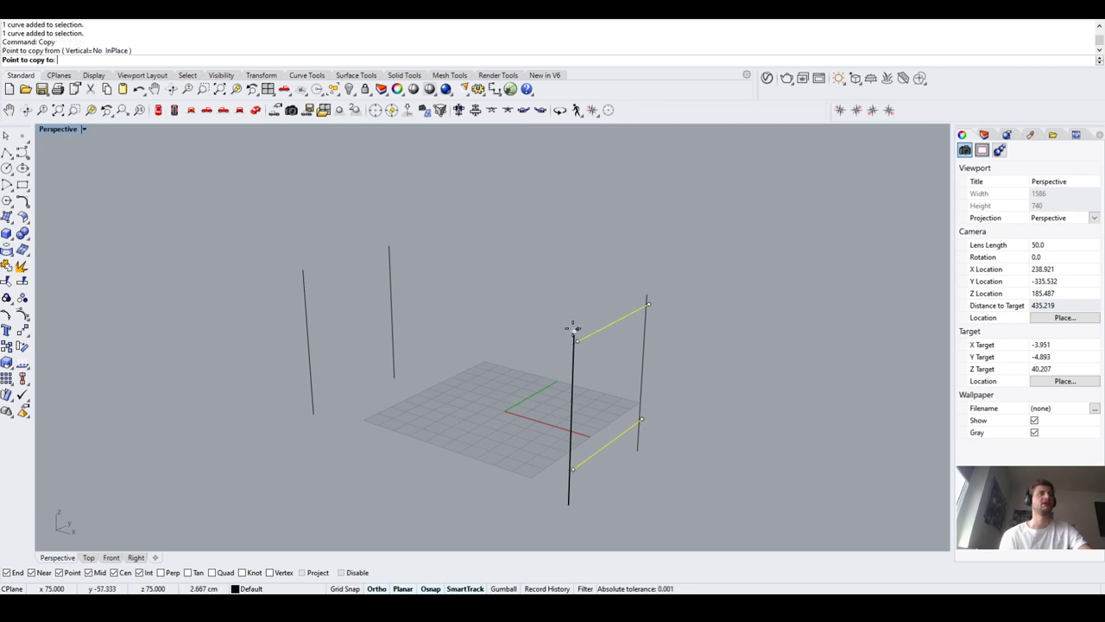
{"action": "left_click", "coordinate": [304, 272]}
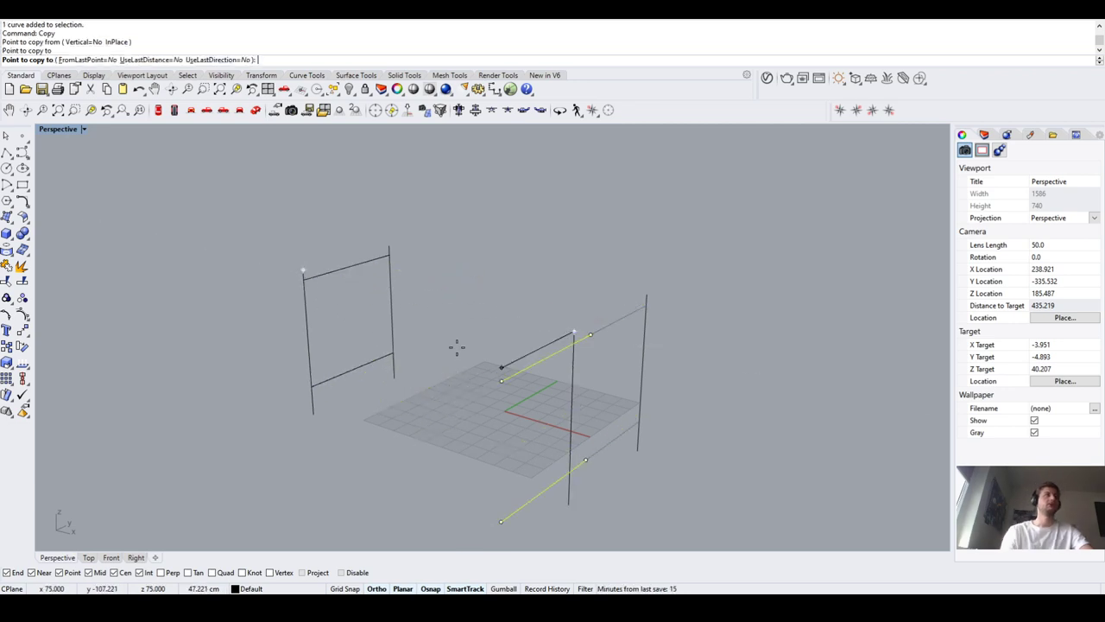
{"action": "key", "text": "Return"}
{"action": "key", "text": "Escape"}
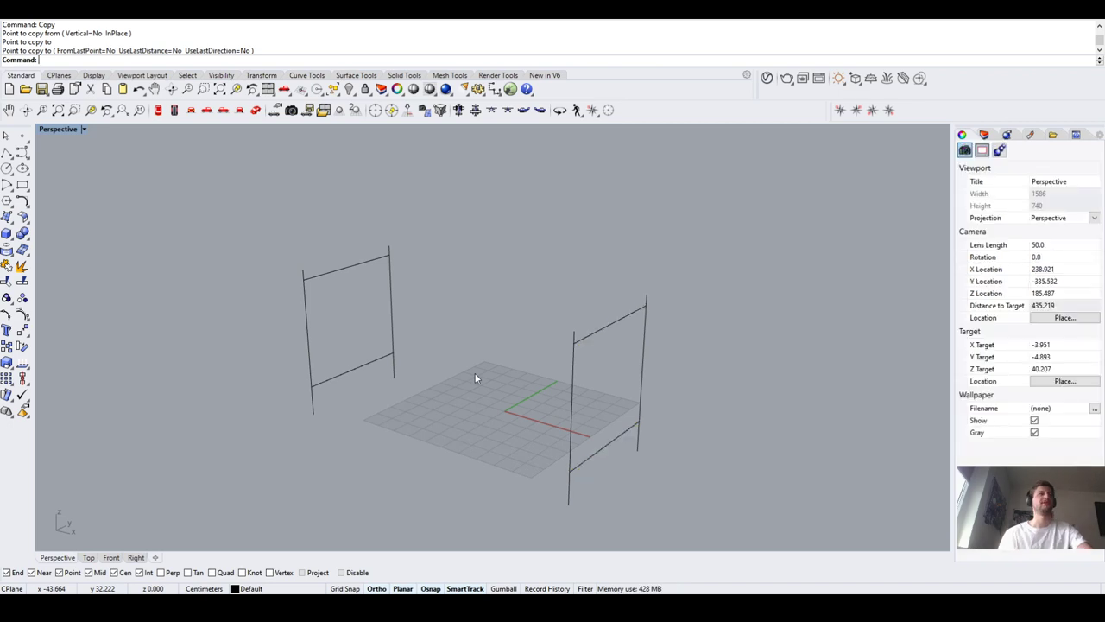
With only the Mid object snap enabled, draw a diagonal polyline from the negative-X frame's upper crossbar midpoint to the opposite frame's lower crossbar midpoint
{"action": "scroll", "coordinate": [477, 389], "scroll_direction": "down", "scroll_amount": 5}
{"action": "right_click_drag", "start_coordinate": [481, 411], "coordinate": [475, 389]}
{"action": "scroll", "coordinate": [473, 386], "scroll_direction": "up", "scroll_amount": 3}
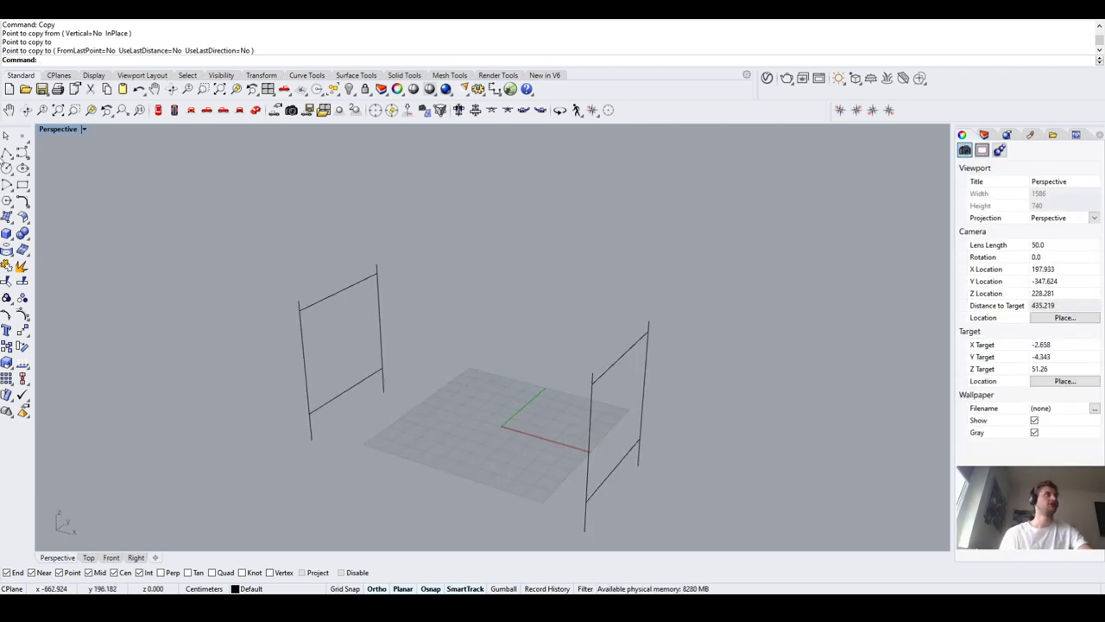
{"action": "left_click", "coordinate": [6, 152]}
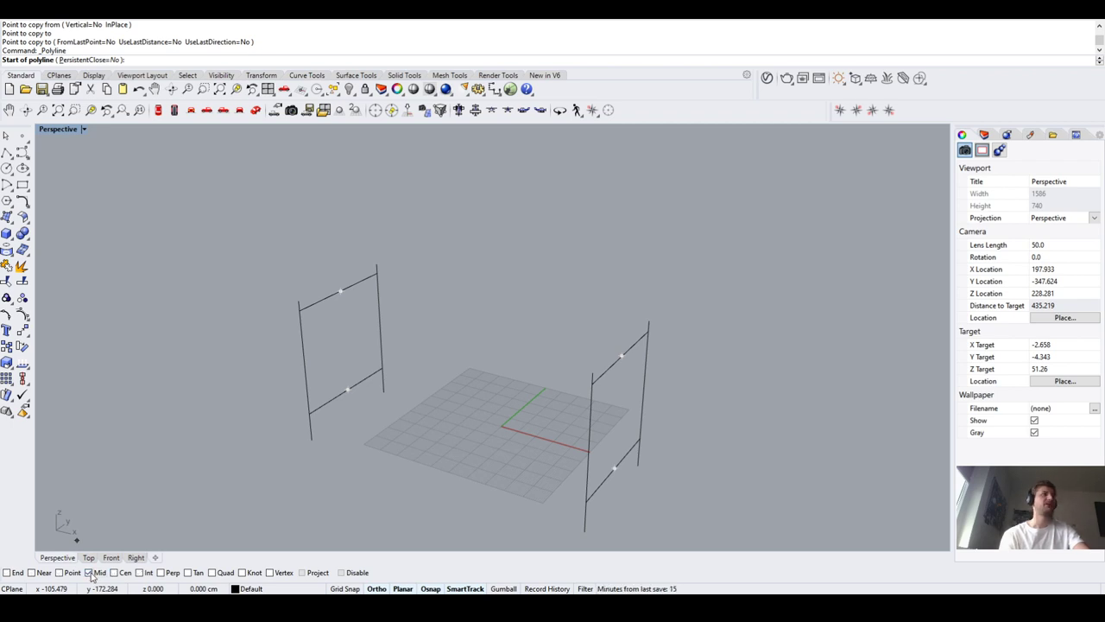
{"action": "right_click", "coordinate": [91, 575]}
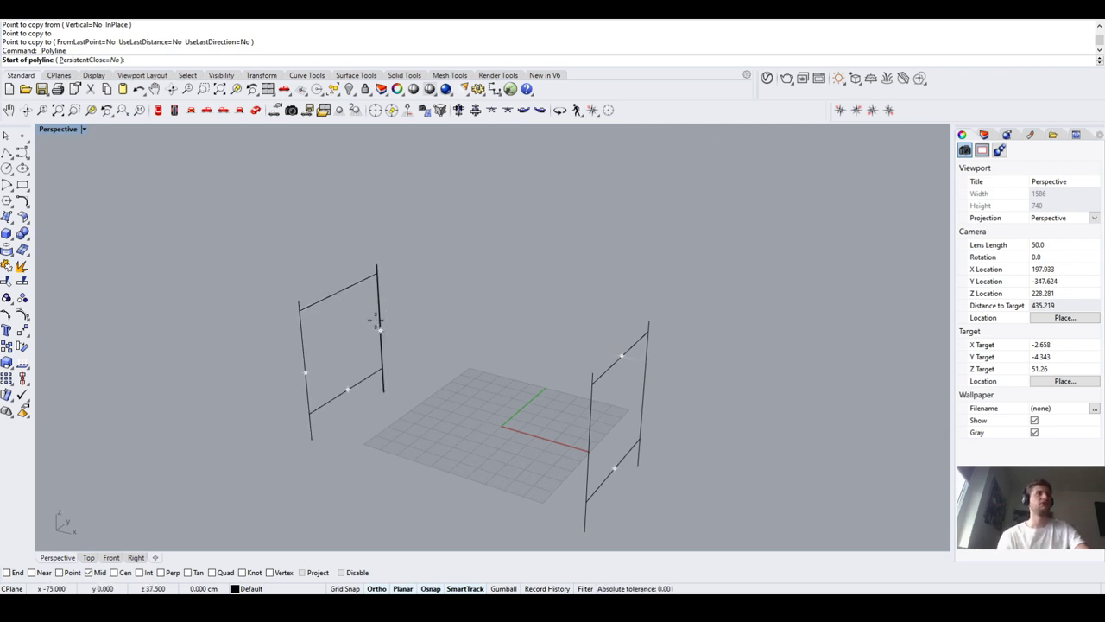
{"action": "left_click", "coordinate": [339, 291]}
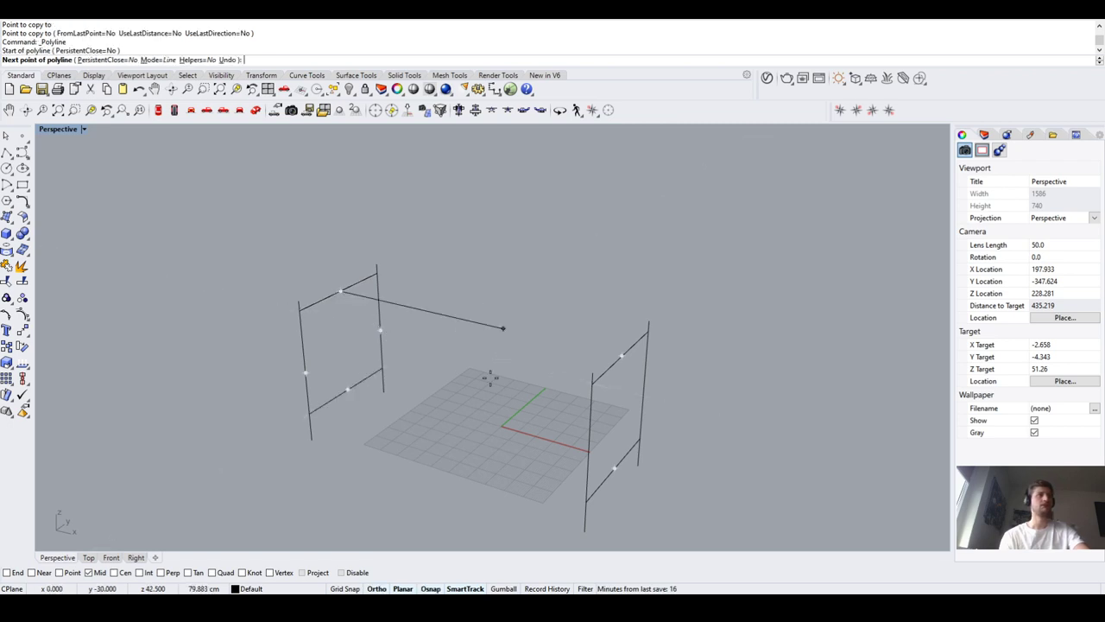
{"action": "left_click", "coordinate": [592, 453]}
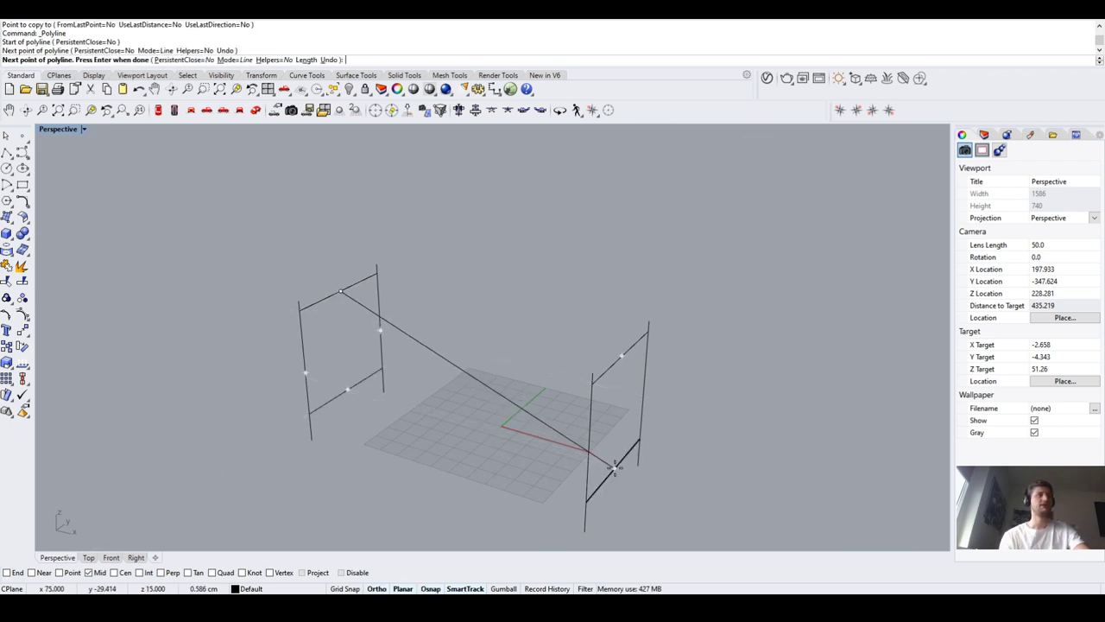
{"action": "key", "text": "Return"}
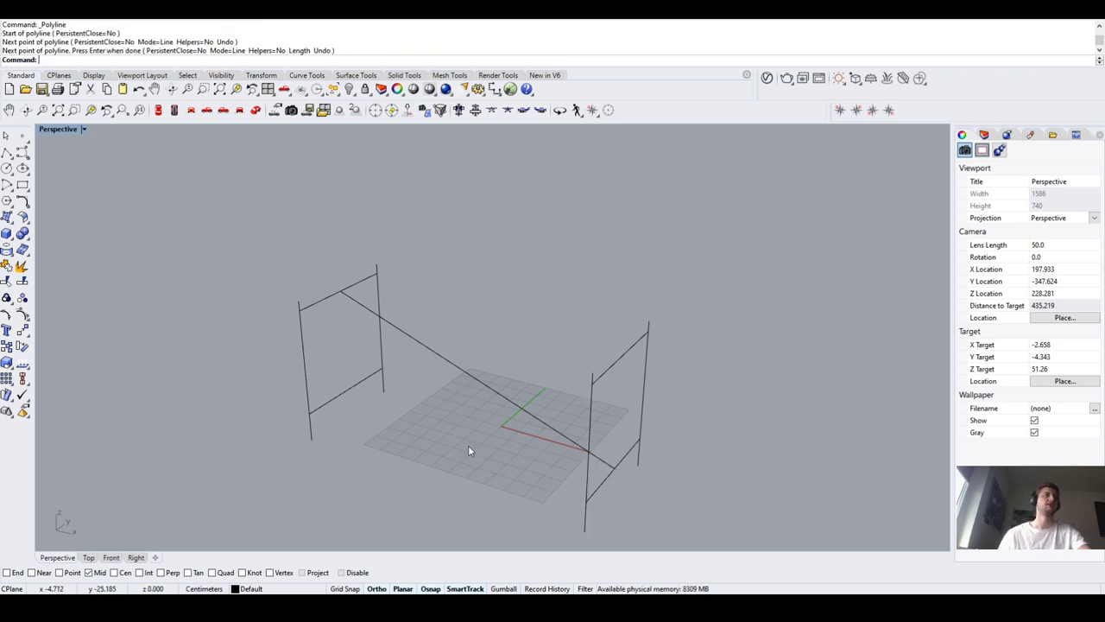
Draw a second diagonal polyline from the positive-X frame's upper crossbar midpoint to the negative-X frame's lower crossbar midpoint
{"action": "right_click_drag", "start_coordinate": [469, 448], "coordinate": [542, 444]}
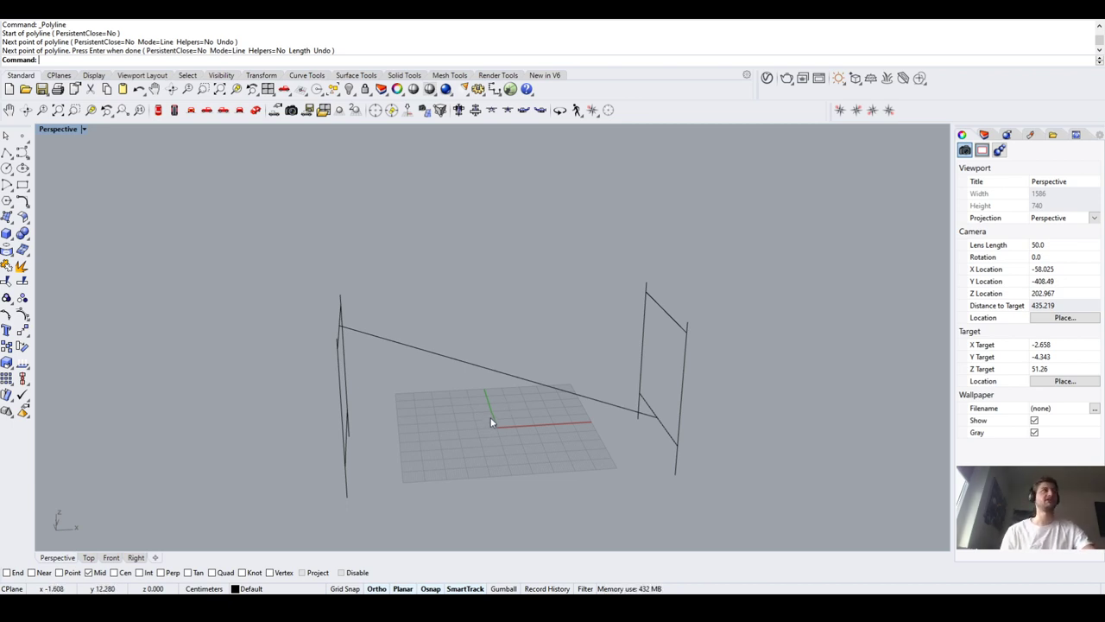
{"action": "key", "text": "Return"}
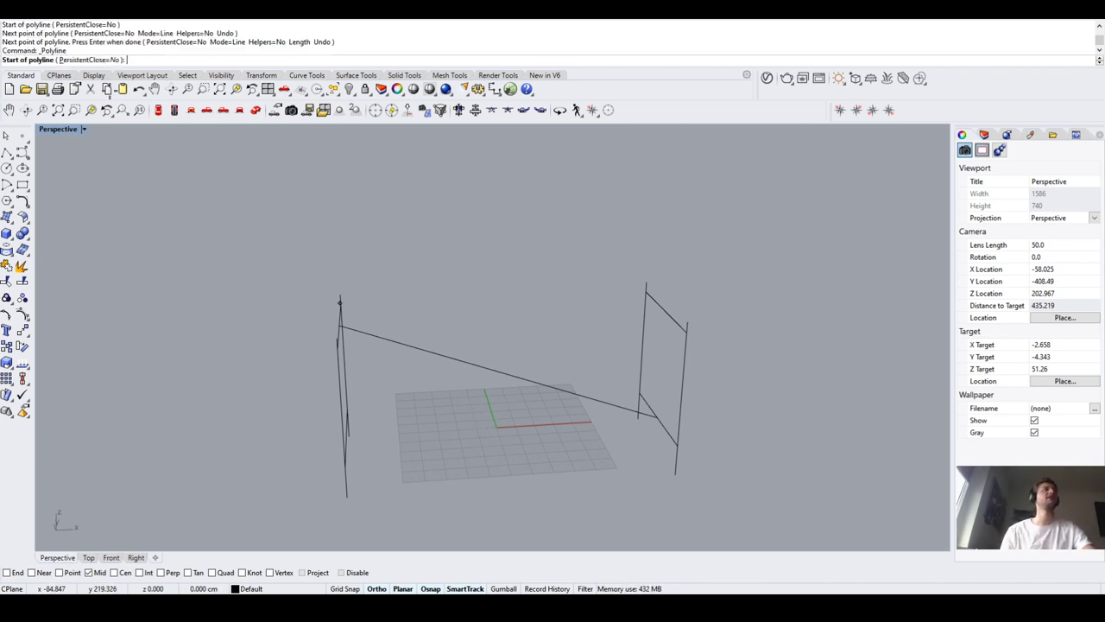
{"action": "left_click", "coordinate": [663, 315]}
{"action": "right_click_drag", "start_coordinate": [662, 301], "coordinate": [545, 343]}
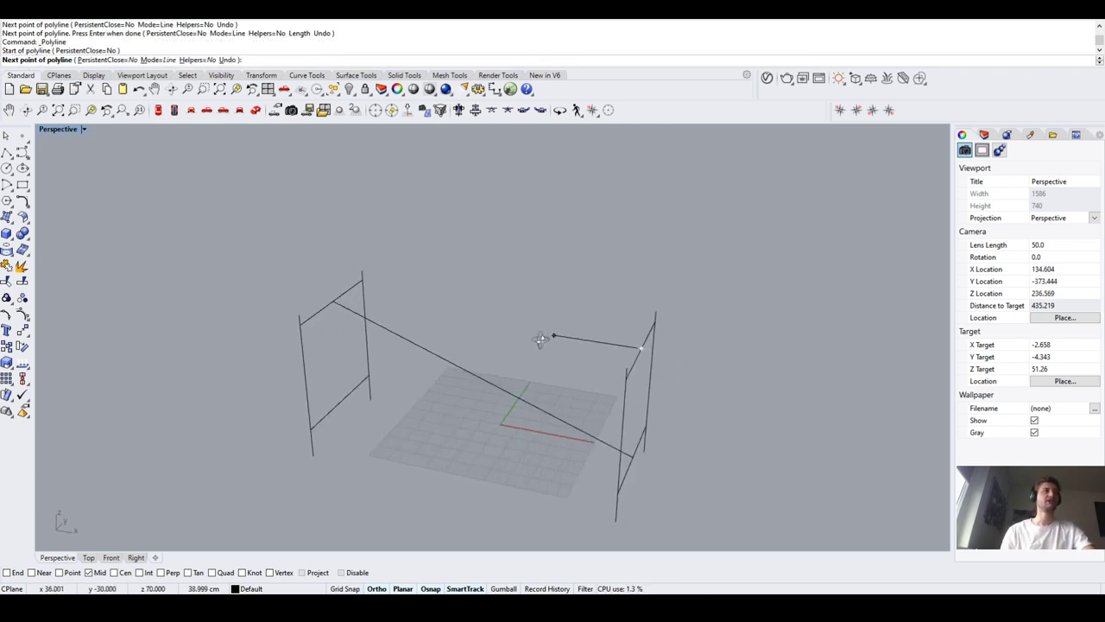
{"action": "left_click", "coordinate": [339, 399]}
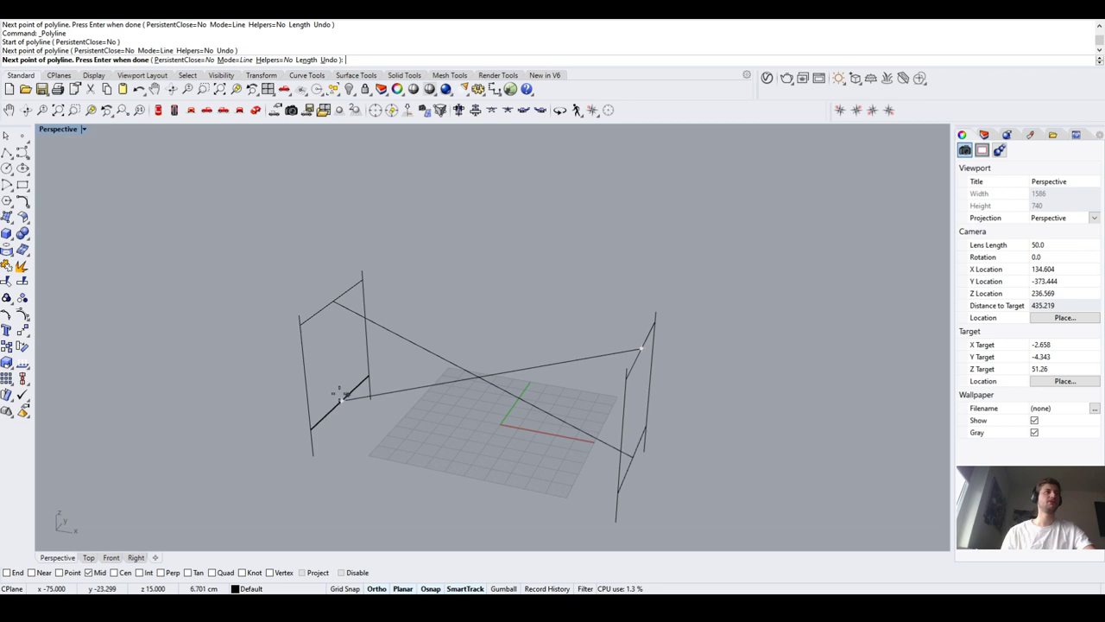
{"action": "right_click", "coordinate": [340, 397]}
Examine the two crossing diagonals between the end frames from several sides and from above
{"action": "right_click_drag", "start_coordinate": [340, 395], "coordinate": [349, 240]}
{"action": "scroll", "coordinate": [500, 395], "scroll_direction": "down", "scroll_amount": 5}
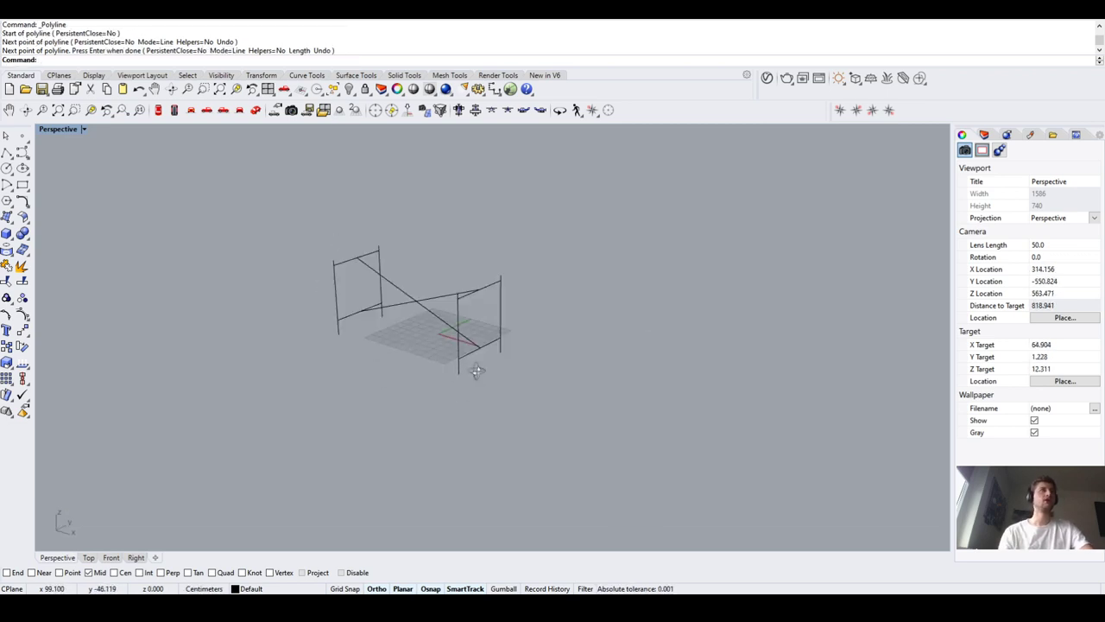
{"action": "right_click_drag", "start_coordinate": [477, 371], "coordinate": [585, 375]}
{"action": "right_click_drag", "start_coordinate": [459, 284], "coordinate": [501, 302]}
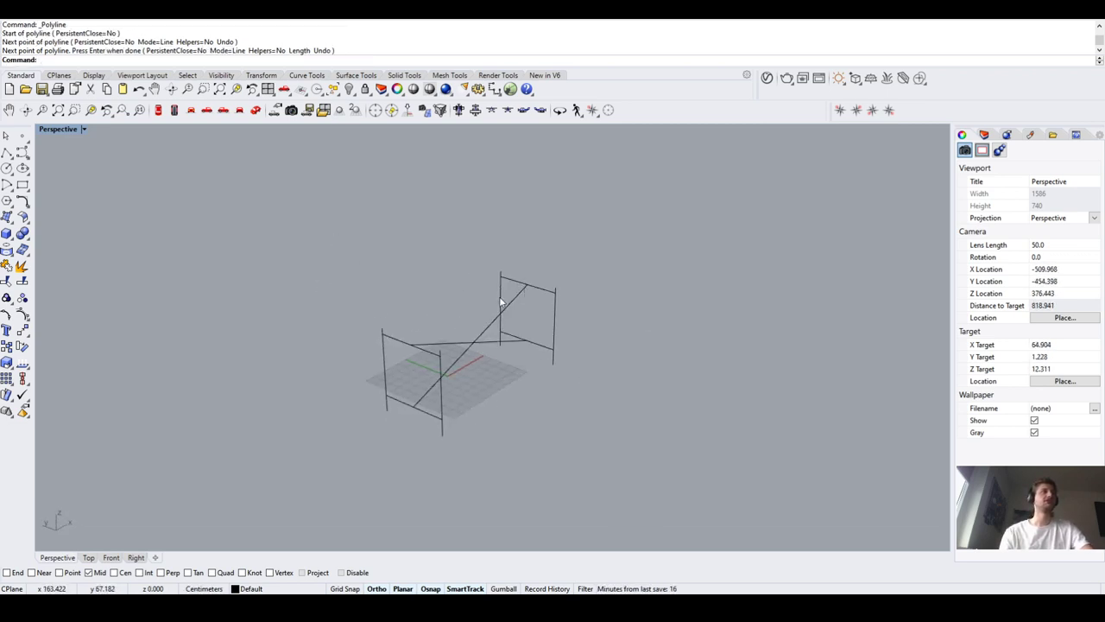
{"action": "scroll", "coordinate": [518, 268], "scroll_direction": "up", "scroll_amount": 3}
{"action": "right_click_drag", "start_coordinate": [540, 239], "coordinate": [539, 370]}
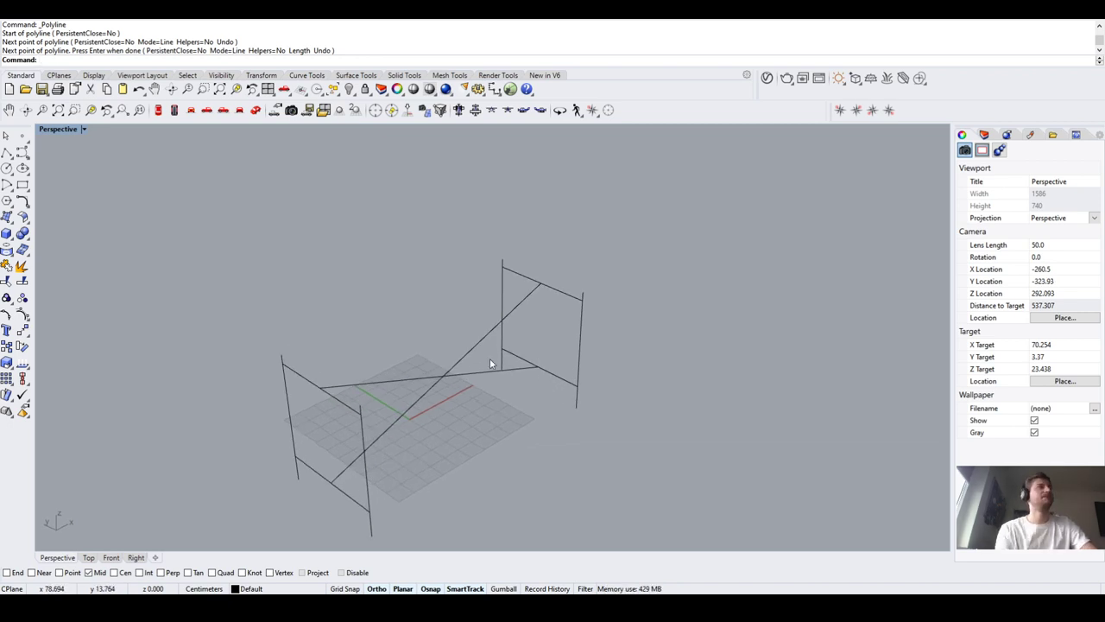
{"action": "right_click_drag", "start_coordinate": [490, 363], "coordinate": [506, 324]}
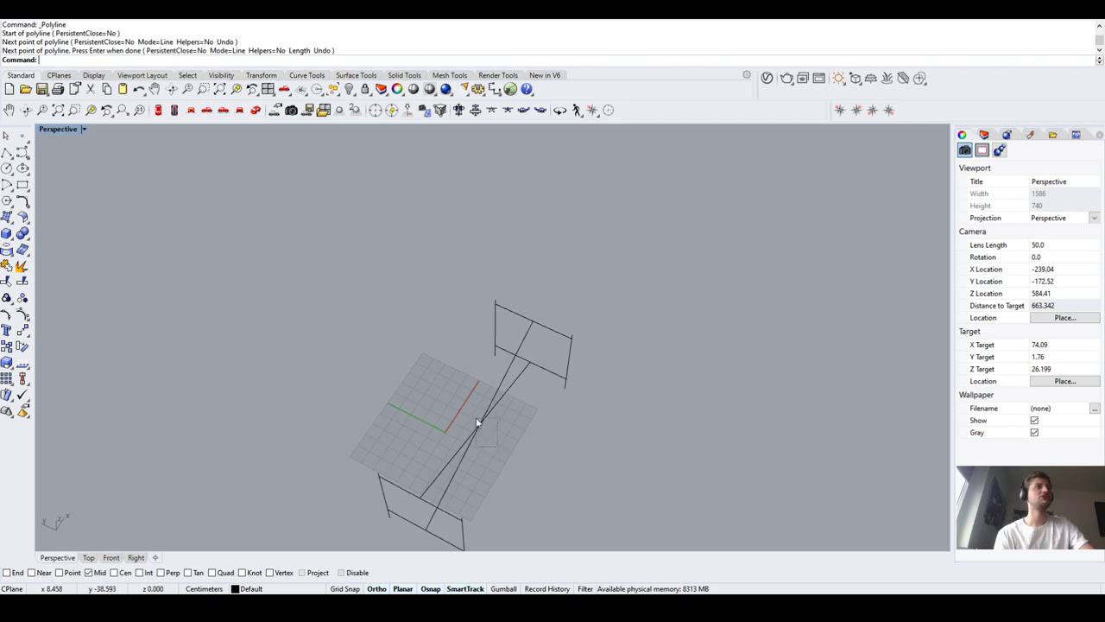
Enable the End, Near, Point, Cen and Int object snaps in addition to Mid, abandoning the started move of the two diagonals
{"action": "left_click_drag", "start_coordinate": [476, 417], "coordinate": [439, 427]}
{"action": "scroll", "coordinate": [439, 428], "scroll_direction": "up", "scroll_amount": 1}
{"action": "type", "text": "move"}
{"action": "key", "text": "Return"}
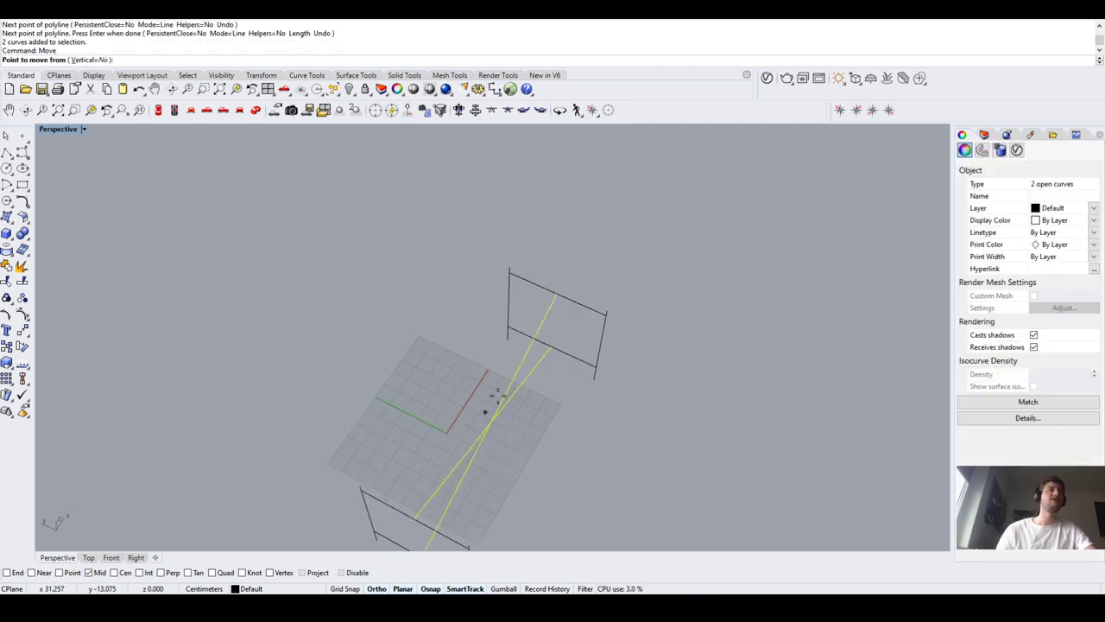
{"action": "scroll", "coordinate": [427, 344], "scroll_direction": "down", "scroll_amount": 2}
{"action": "scroll", "coordinate": [481, 303], "scroll_direction": "up", "scroll_amount": 2}
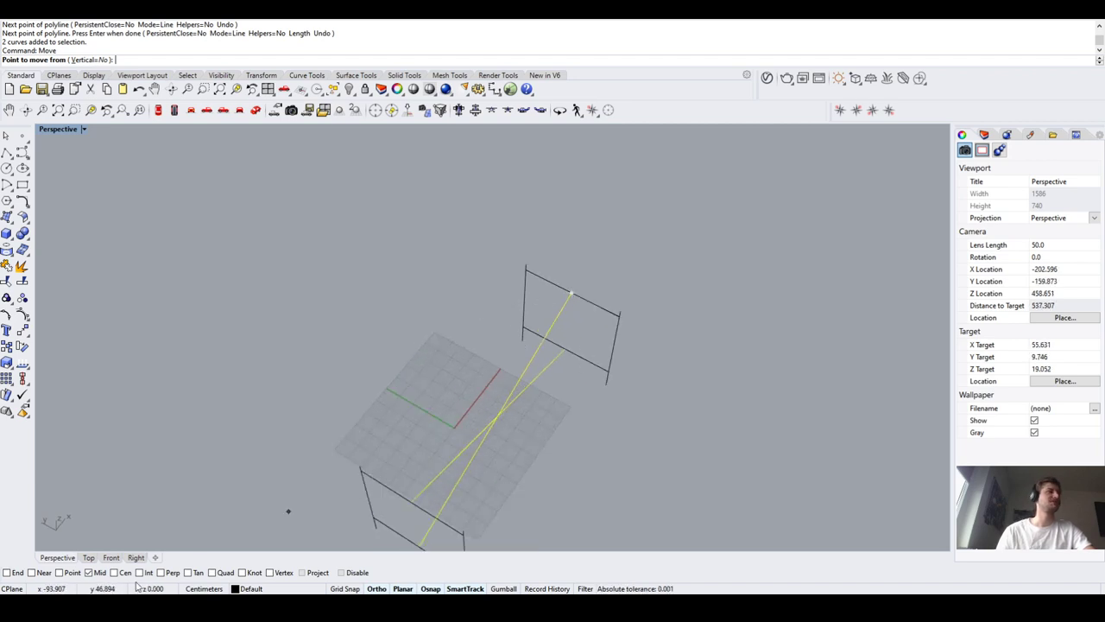
{"action": "scroll", "coordinate": [416, 438], "scroll_direction": "down", "scroll_amount": 2}
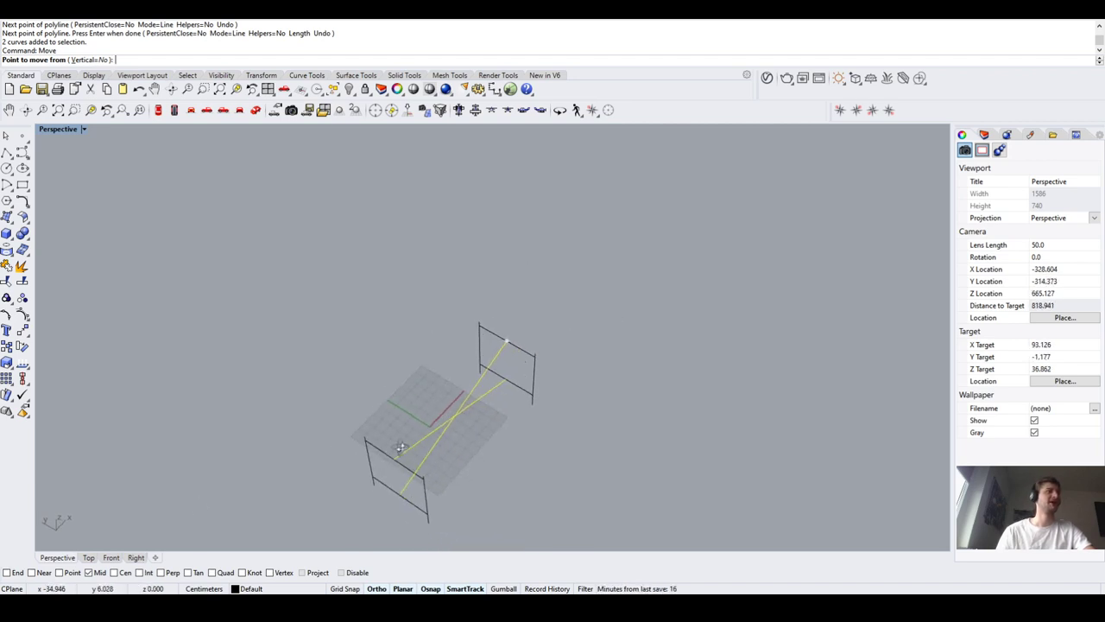
{"action": "scroll", "coordinate": [403, 447], "scroll_direction": "up", "scroll_amount": 1}
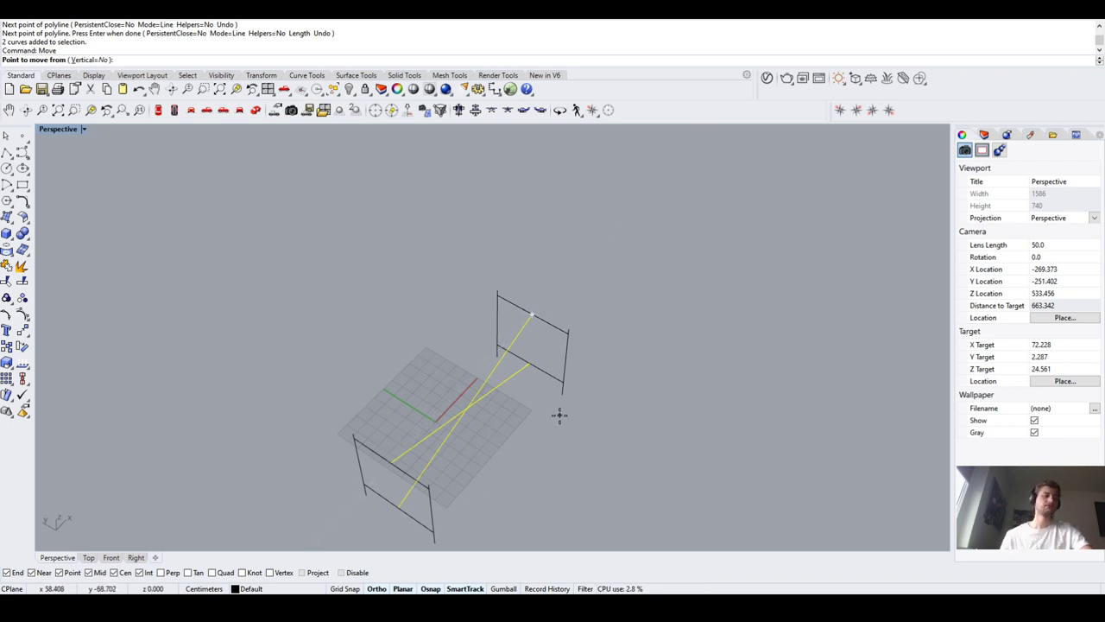
{"action": "key", "text": "Escape"}
{"action": "key", "text": "Escape"}
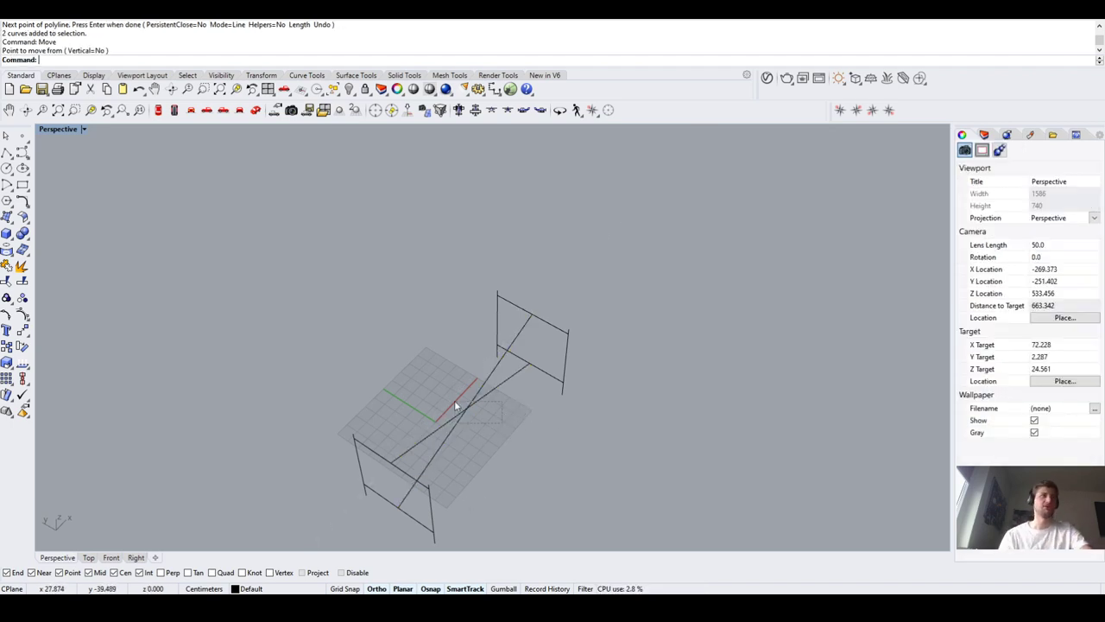
Move both diagonals 30 cm from the positive-X upper crossbar's midpoint to its endpoint at the rear upright
{"action": "left_click", "coordinate": [456, 401]}
{"action": "scroll", "coordinate": [537, 297], "scroll_direction": "up", "scroll_amount": 1}
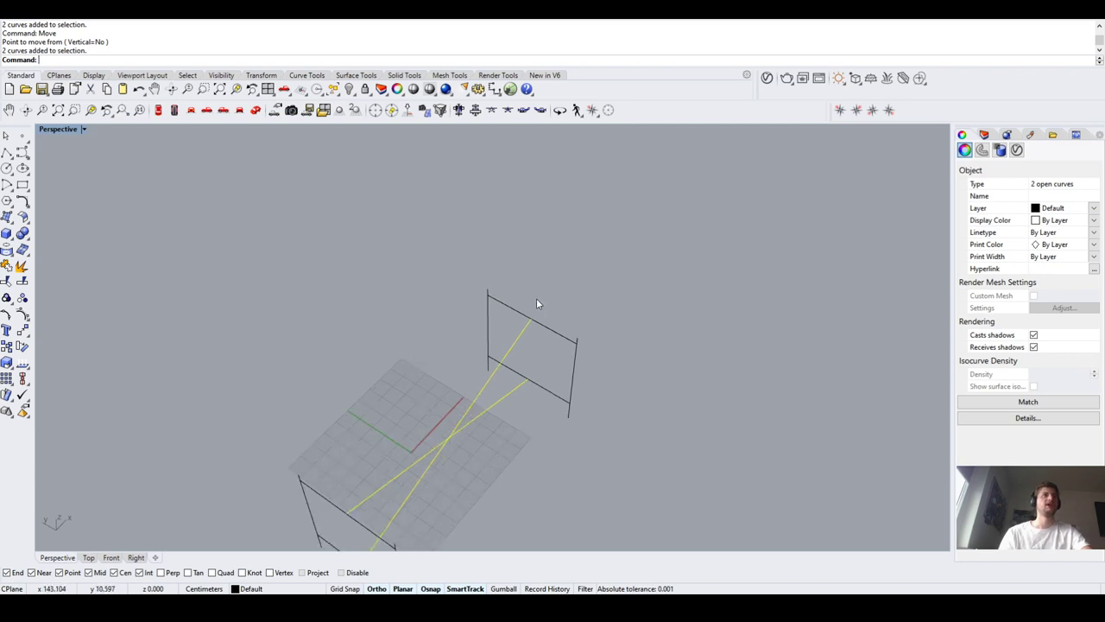
{"action": "scroll", "coordinate": [536, 300], "scroll_direction": "down", "scroll_amount": 1}
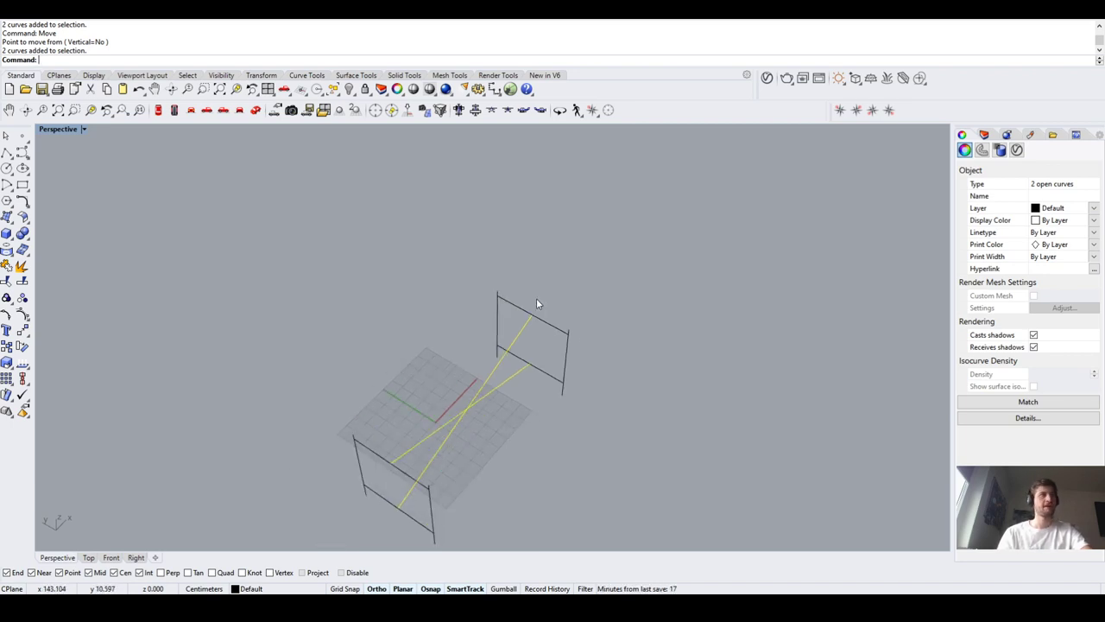
{"action": "key", "text": "Return"}
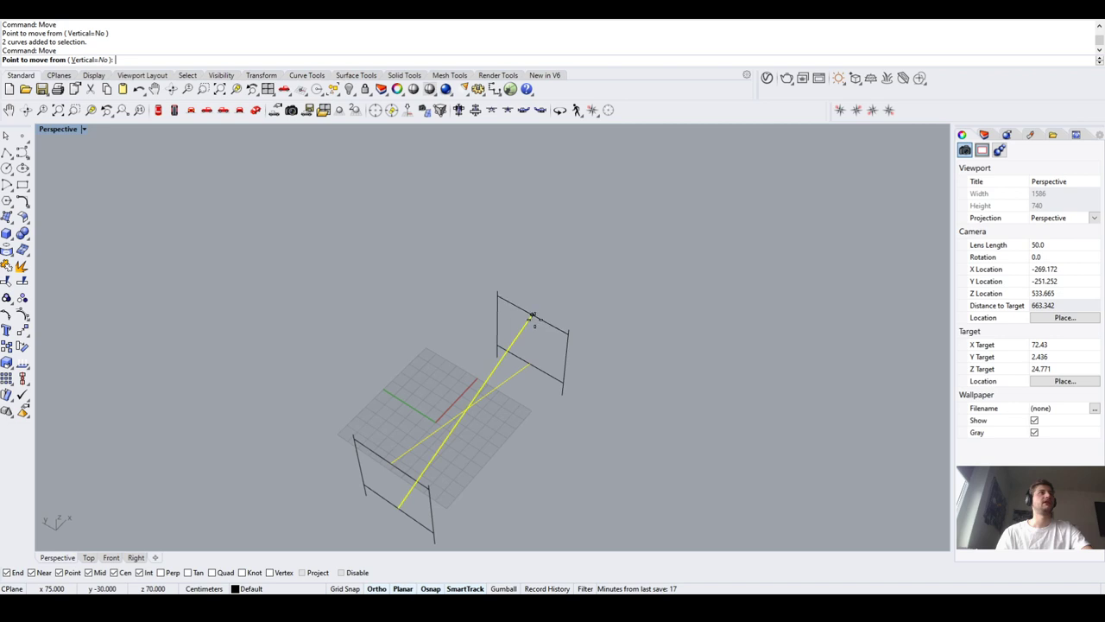
{"action": "left_click", "coordinate": [532, 316]}
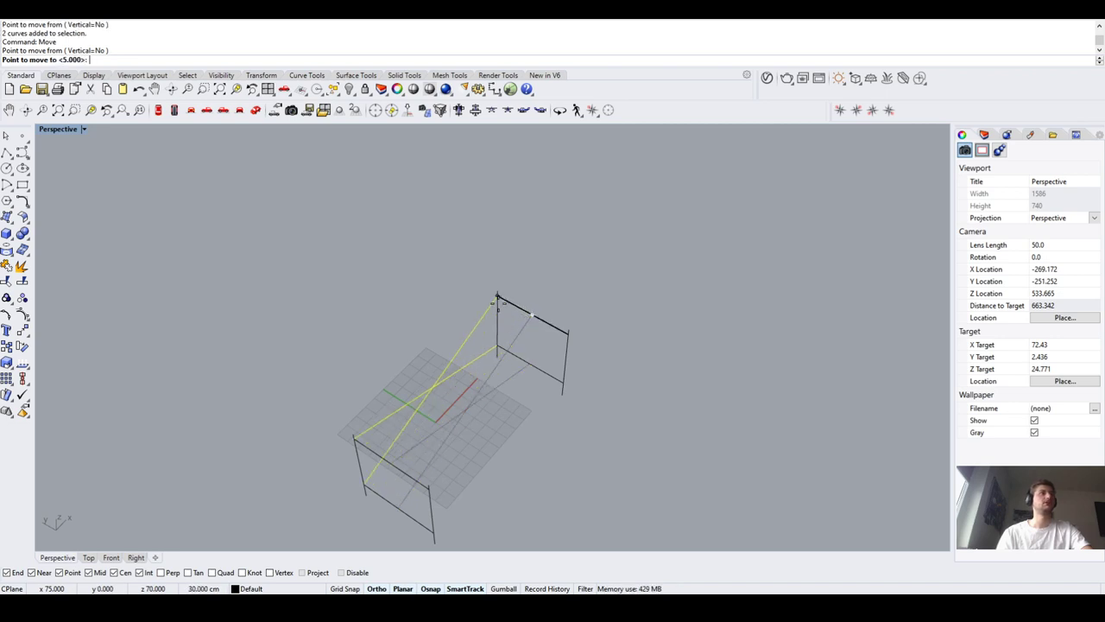
{"action": "left_click", "coordinate": [498, 305]}
Measure the distance between the two endpoints of the positive-X frame's lower crossbar
{"action": "right_click_drag", "start_coordinate": [504, 329], "coordinate": [470, 344]}
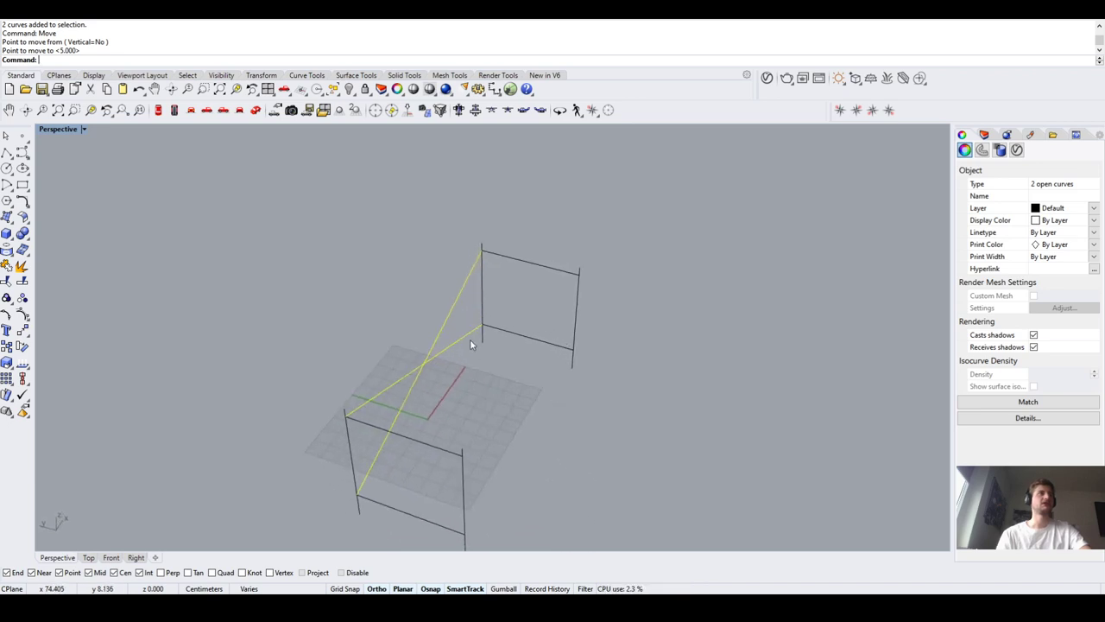
{"action": "left_click", "coordinate": [566, 406]}
{"action": "left_click", "coordinate": [521, 336]}
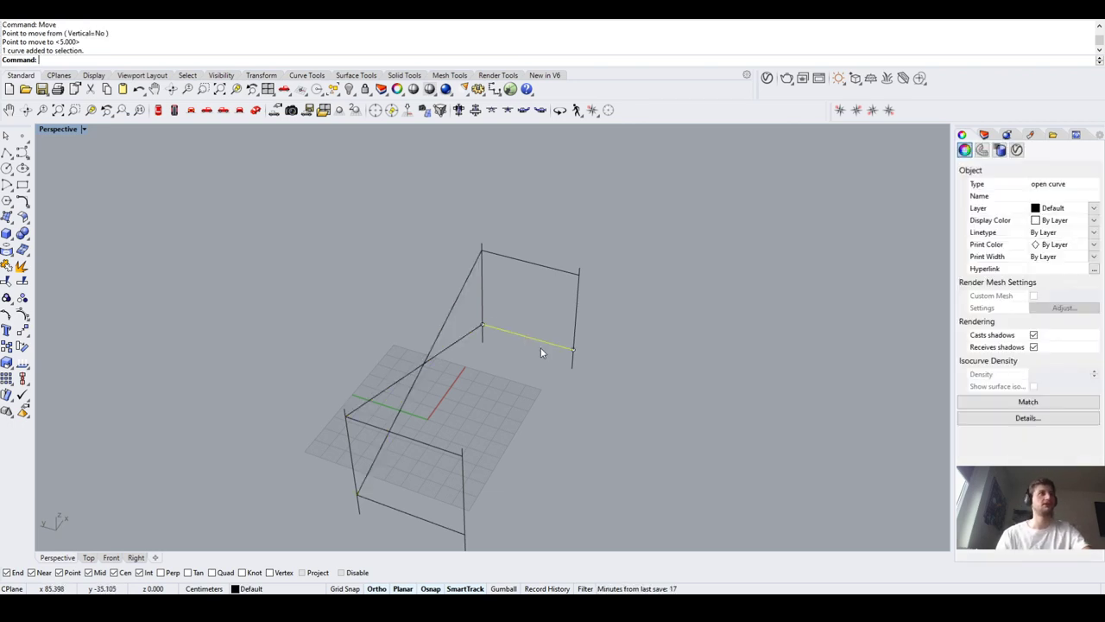
{"action": "left_click", "coordinate": [531, 376]}
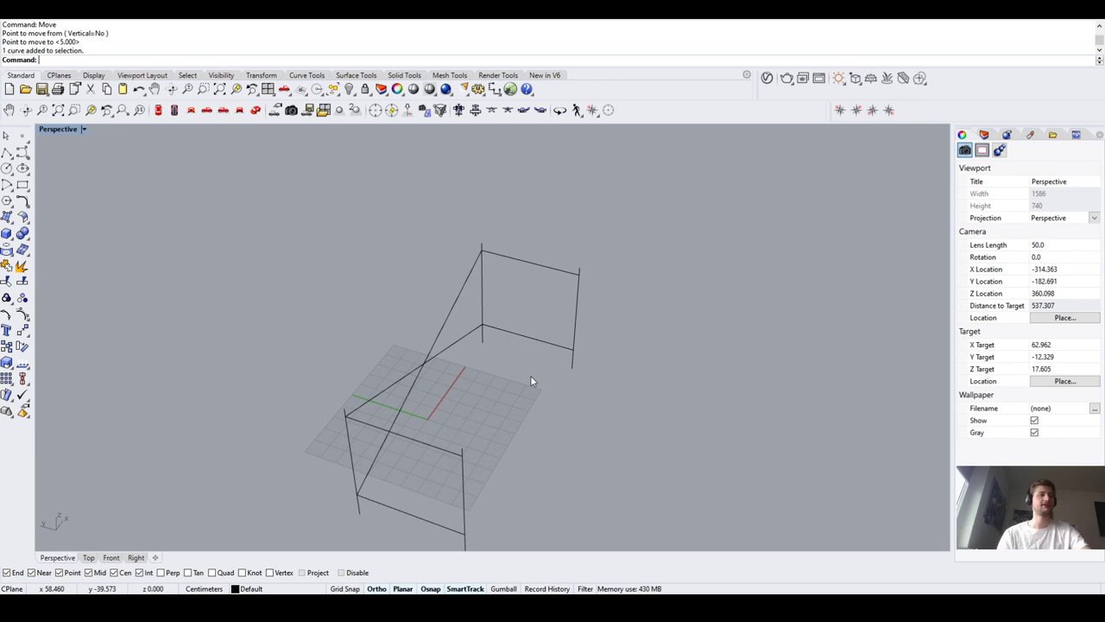
{"action": "type", "text": "Distance"}
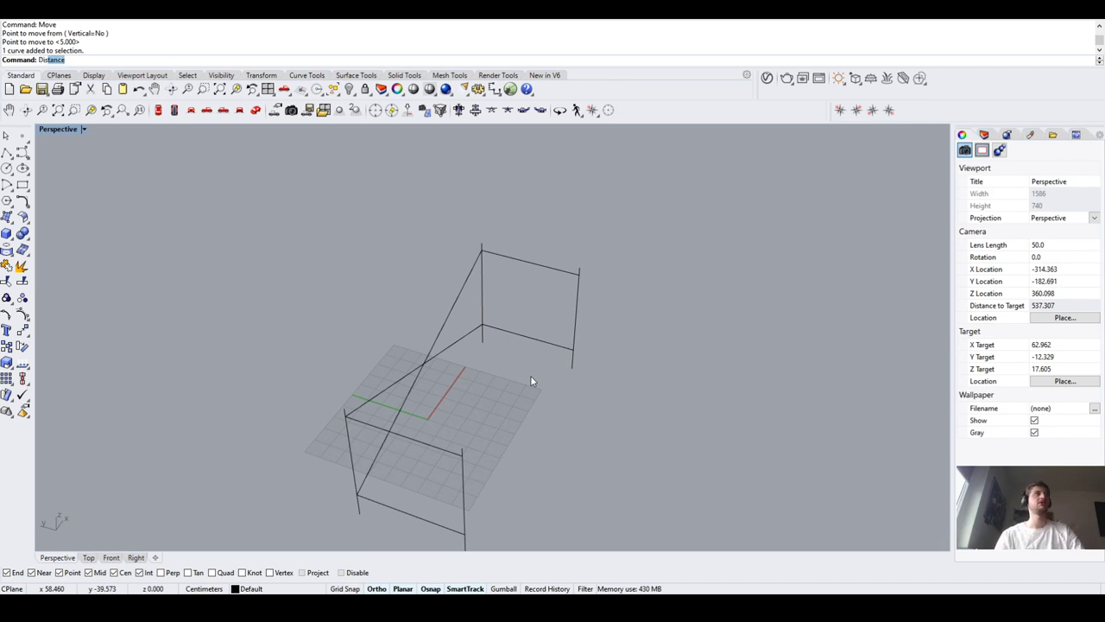
{"action": "key", "text": "Return"}
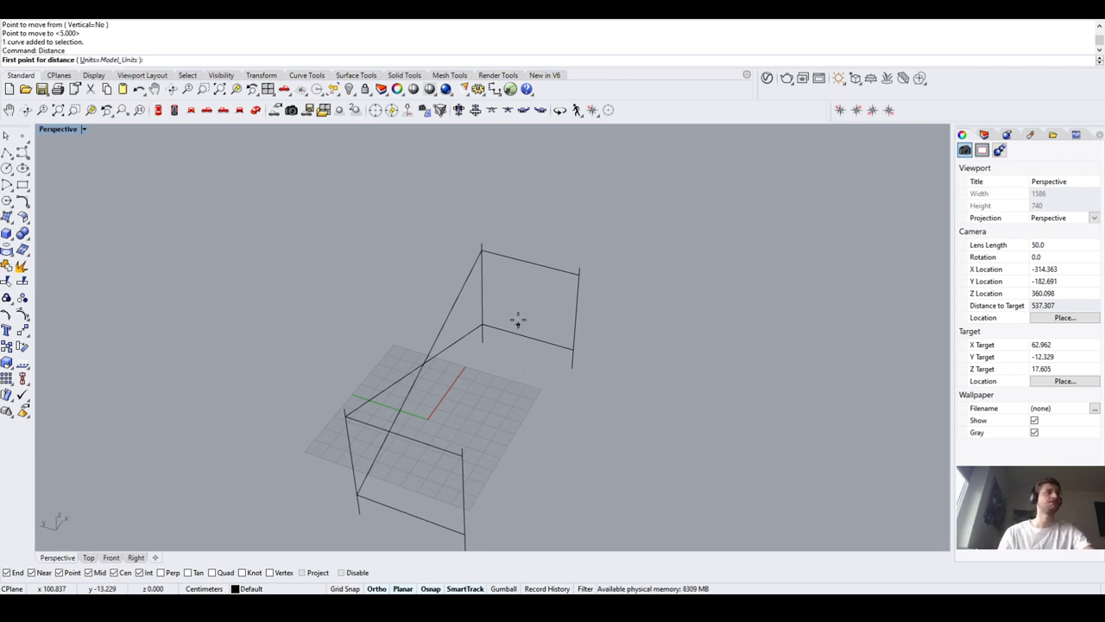
{"action": "left_click", "coordinate": [484, 326]}
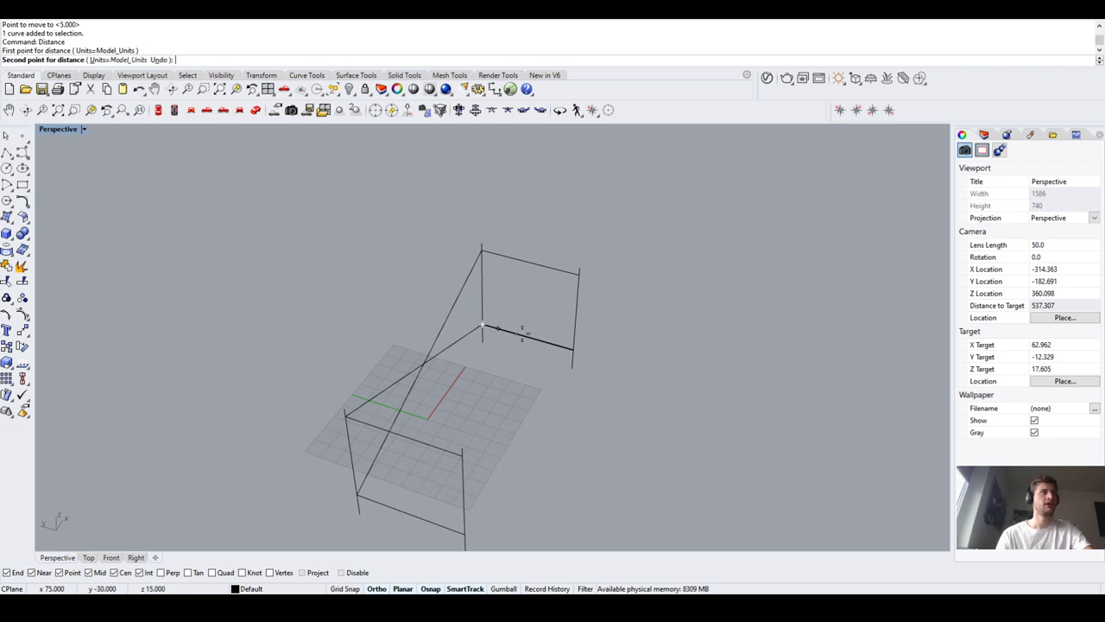
{"action": "left_click", "coordinate": [570, 351]}
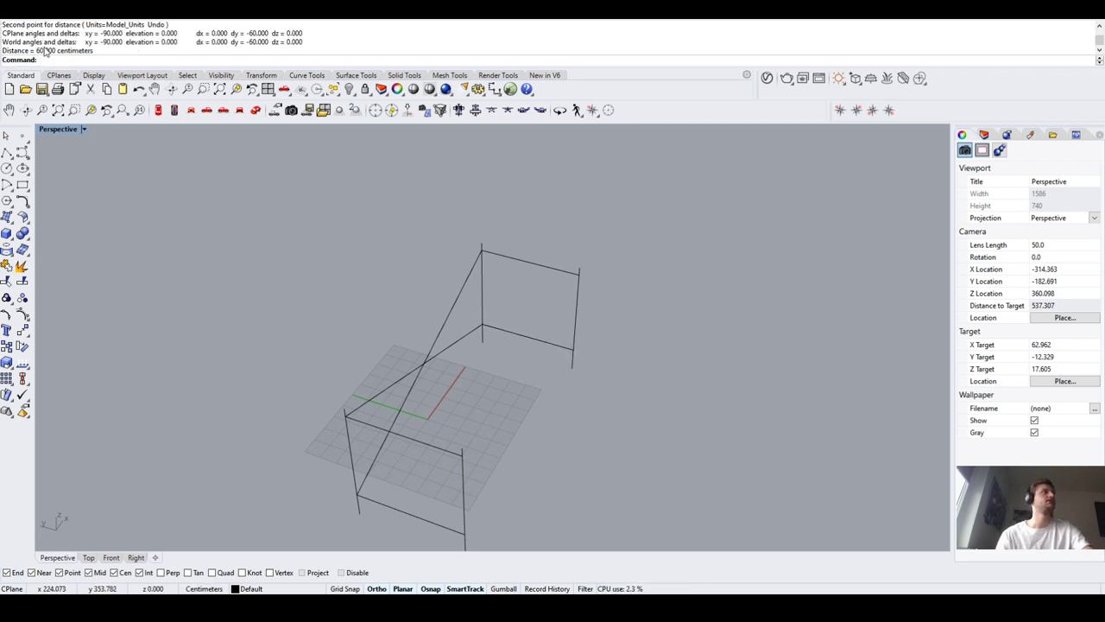
{"action": "left_click_drag", "start_coordinate": [101, 54], "coordinate": [37, 51]}
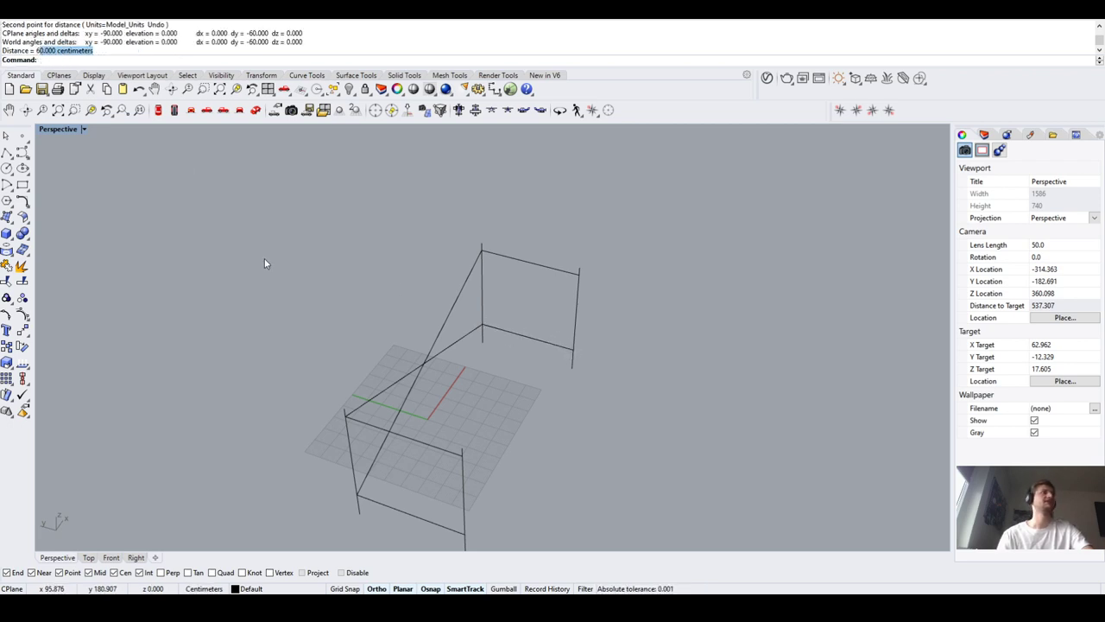
Move both diagonals 60/3 cm along the crossbars, from the positive-X upper crossbar's rear endpoint towards the front upright
{"action": "left_click_drag", "start_coordinate": [429, 366], "coordinate": [421, 356]}
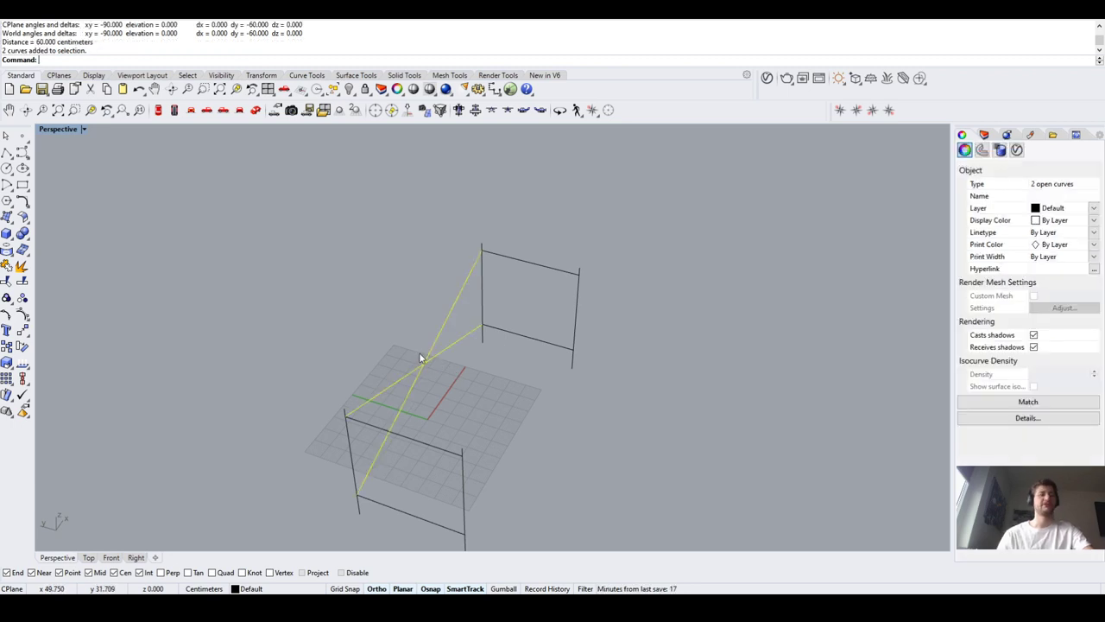
{"action": "type", "text": "move"}
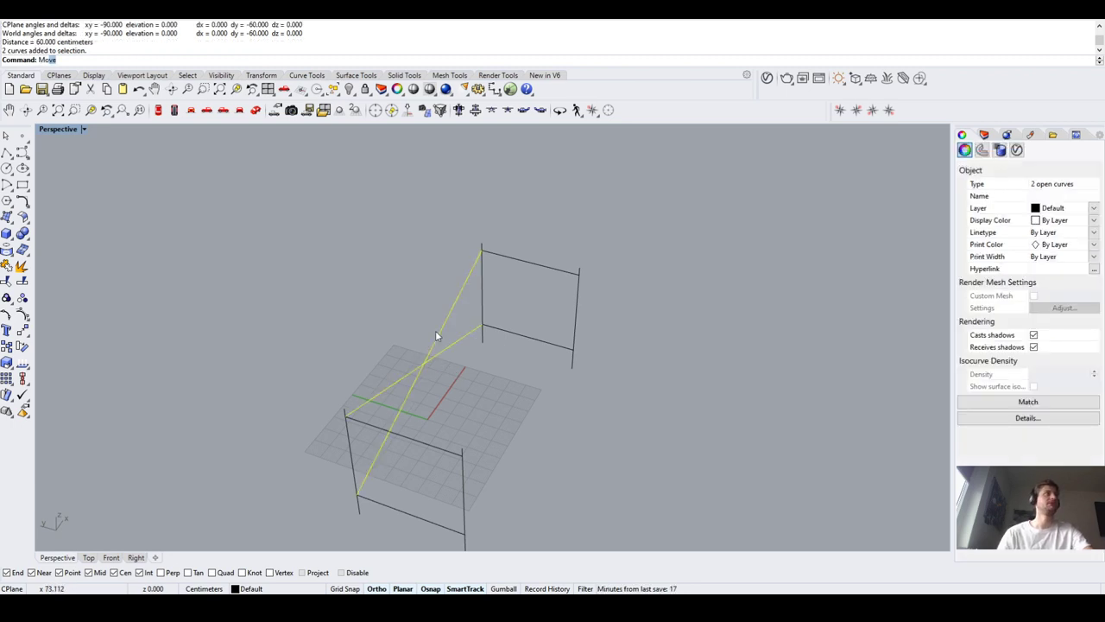
{"action": "key", "text": "Return"}
{"action": "left_click", "coordinate": [481, 250]}
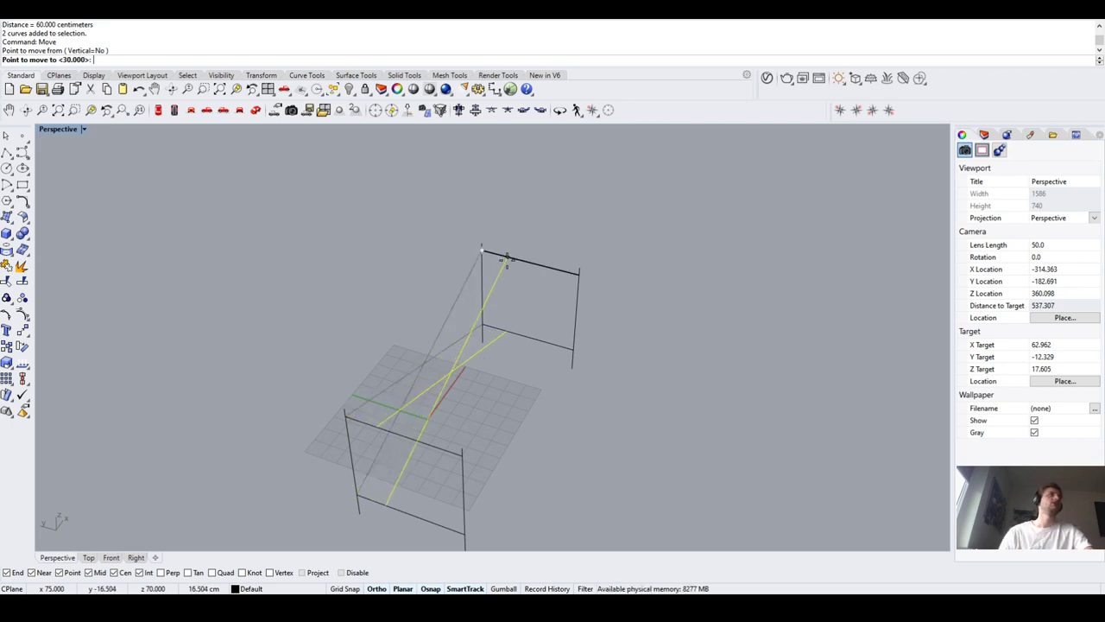
{"action": "type", "text": "60"}
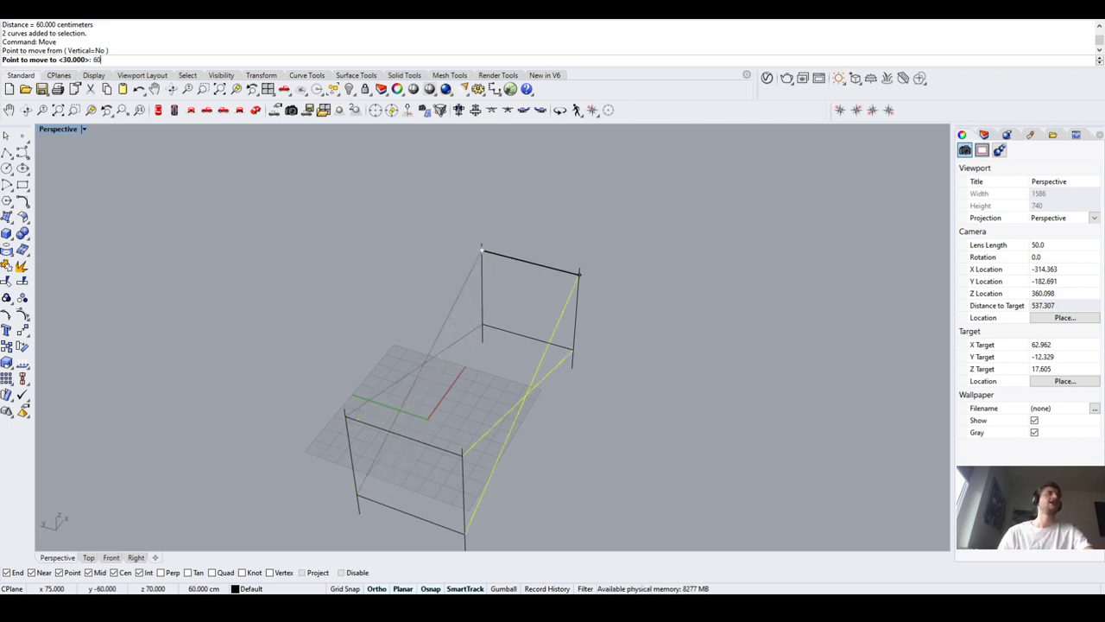
{"action": "type", "text": "/3"}
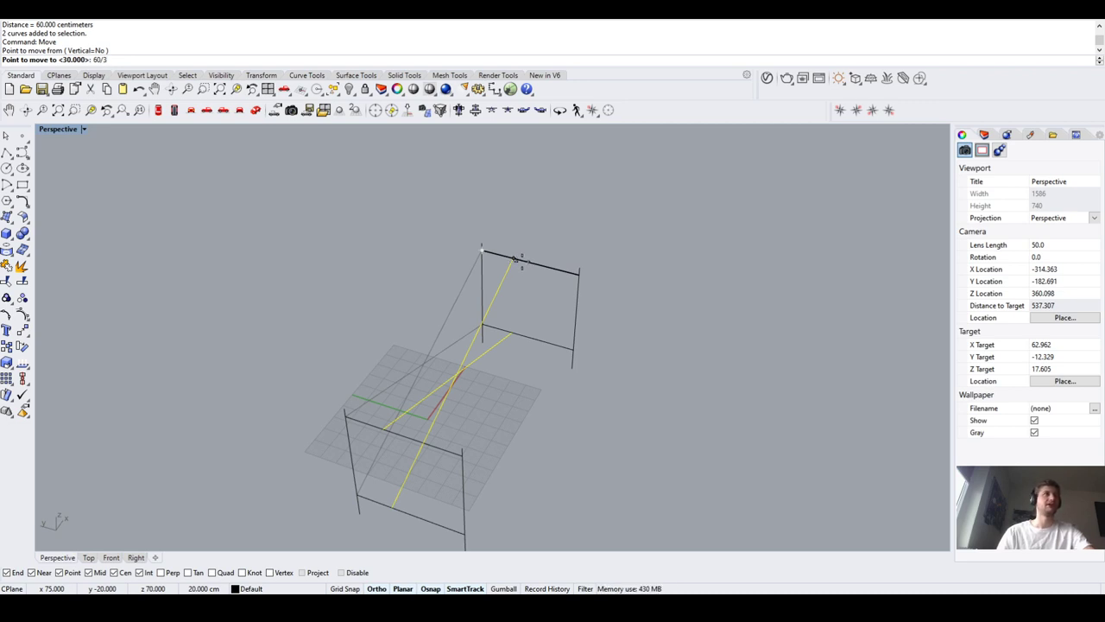
{"action": "key", "text": "Return"}
{"action": "left_click", "coordinate": [586, 274]}
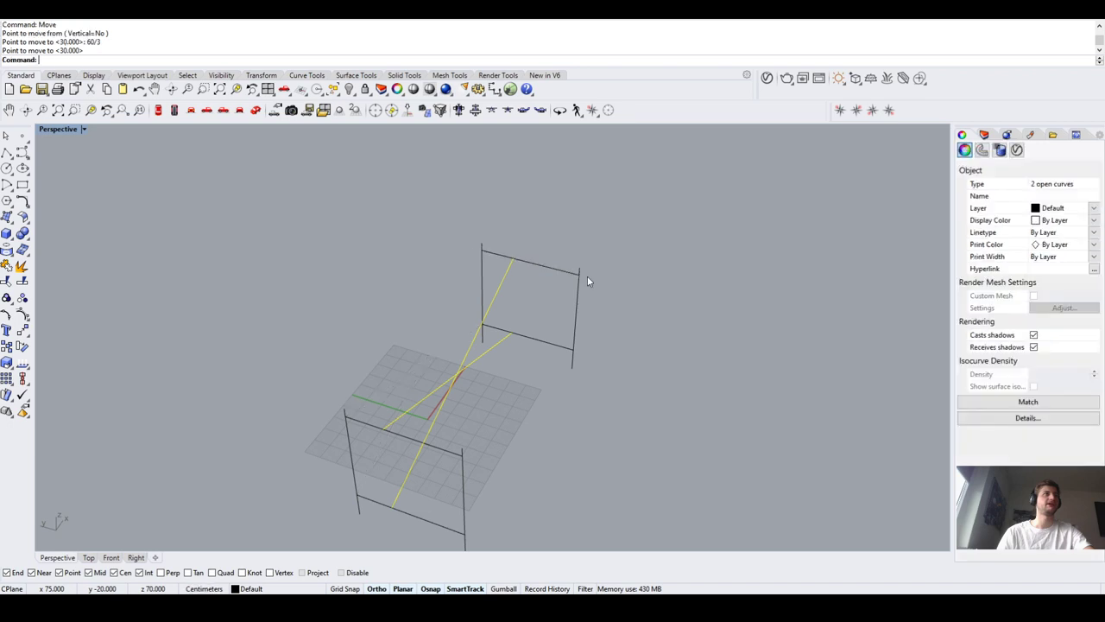
{"action": "key", "text": "Escape"}
Show the model's layer list and select the Default layer
{"action": "right_click_drag", "start_coordinate": [532, 395], "coordinate": [473, 377]}
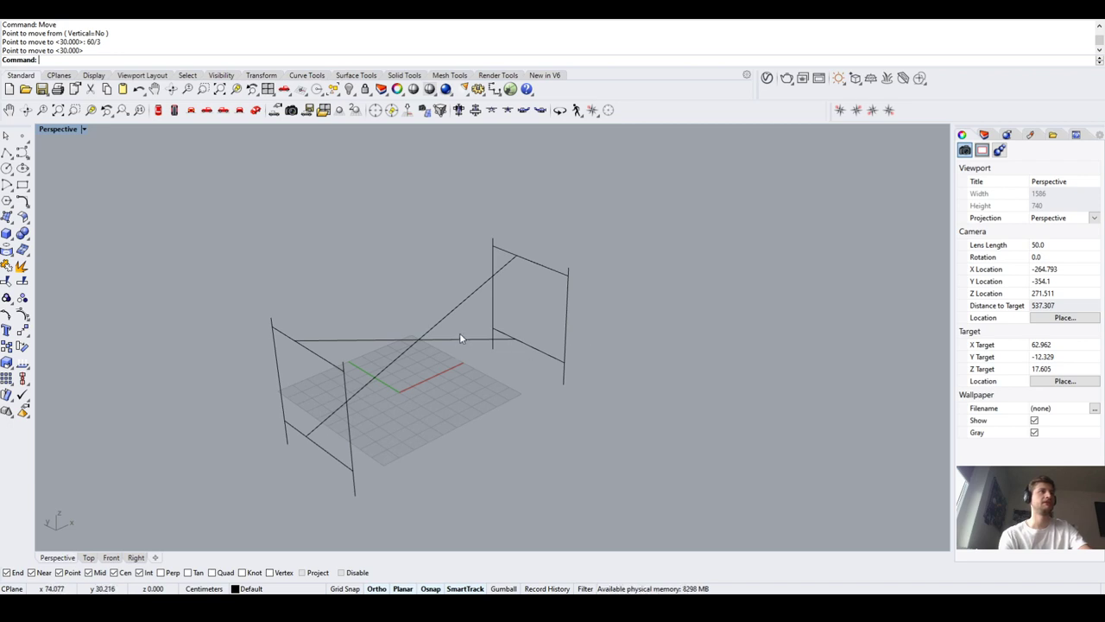
{"action": "scroll", "coordinate": [329, 367], "scroll_direction": "up", "scroll_amount": 2}
{"action": "right_click_drag", "start_coordinate": [434, 375], "coordinate": [401, 361]}
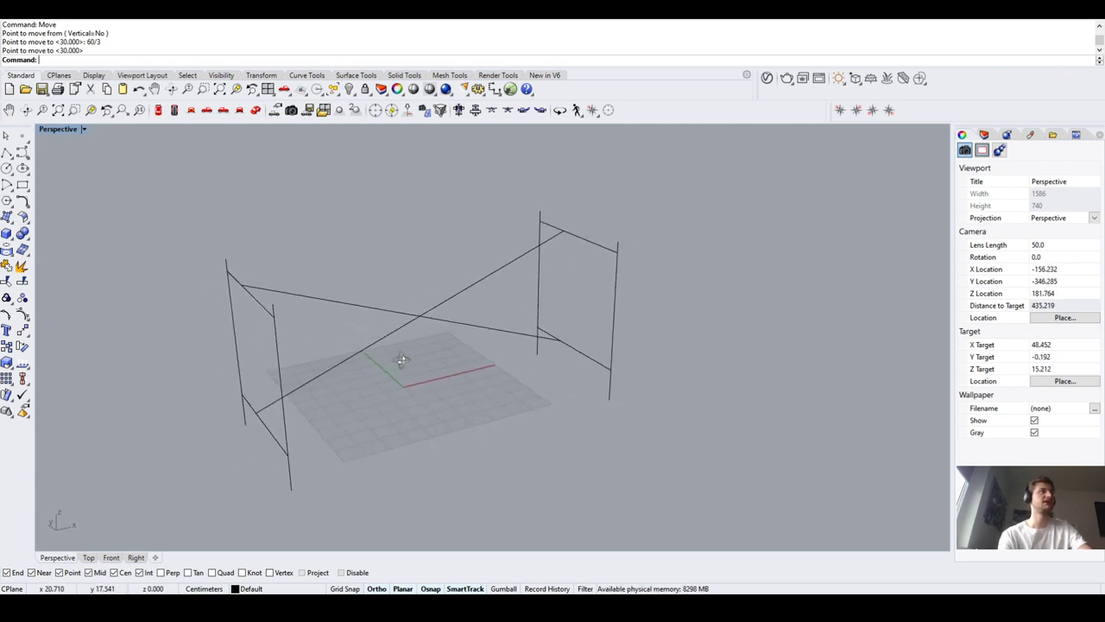
{"action": "left_click", "coordinate": [985, 139]}
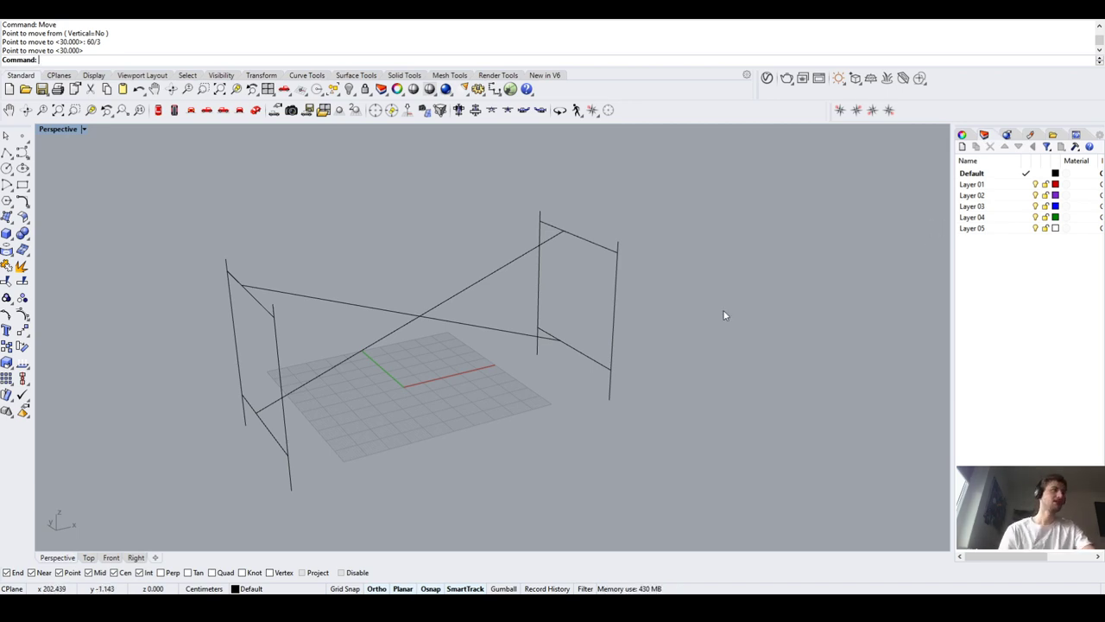
{"action": "left_click", "coordinate": [979, 175]}
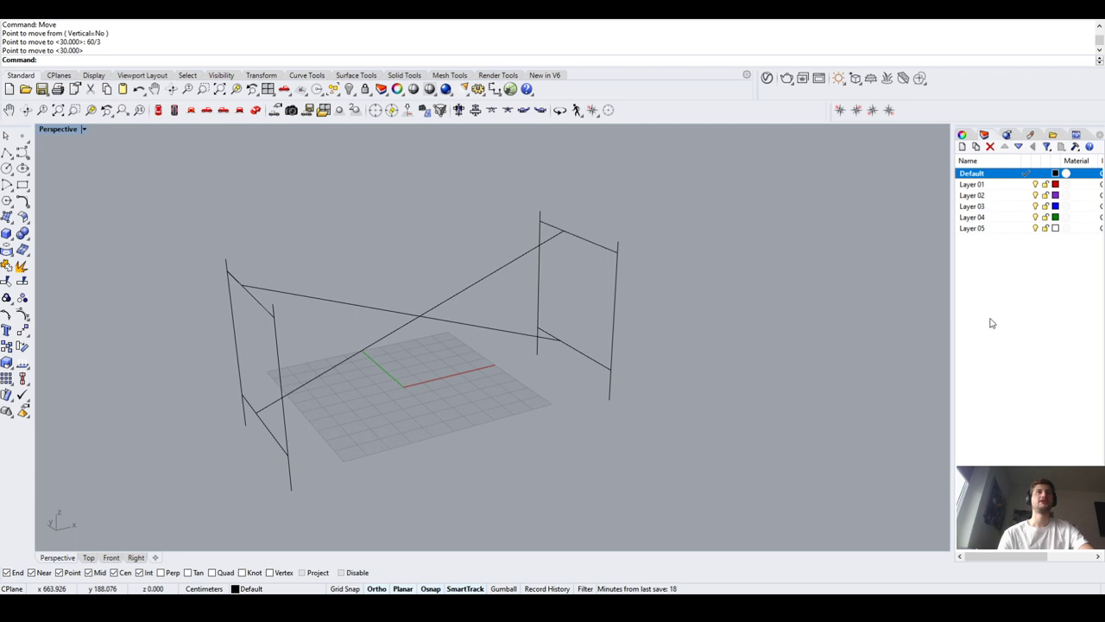
Rename the Default layer as Kurven
{"action": "key", "text": "ctrl+a"}
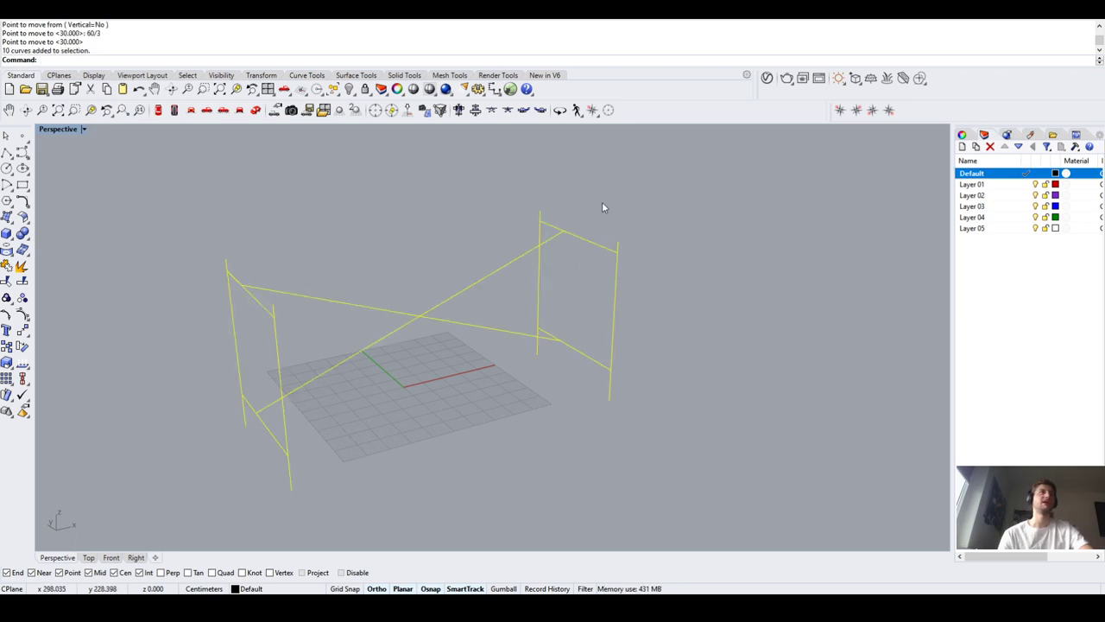
{"action": "key", "text": "Escape"}
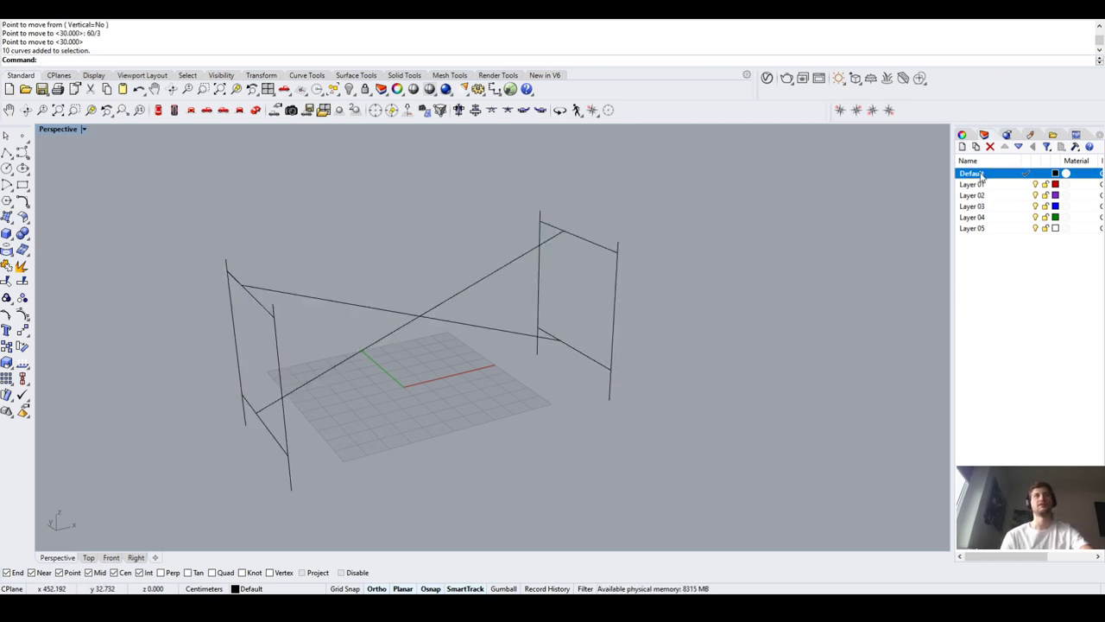
{"action": "left_click", "coordinate": [983, 176]}
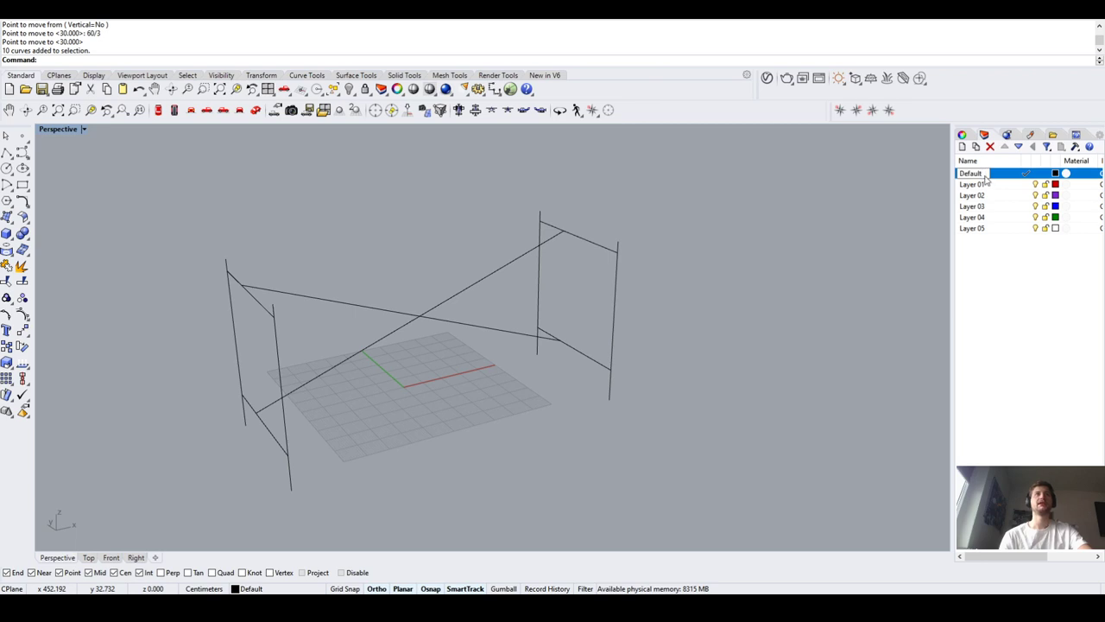
{"action": "left_click_drag", "start_coordinate": [986, 177], "coordinate": [957, 177]}
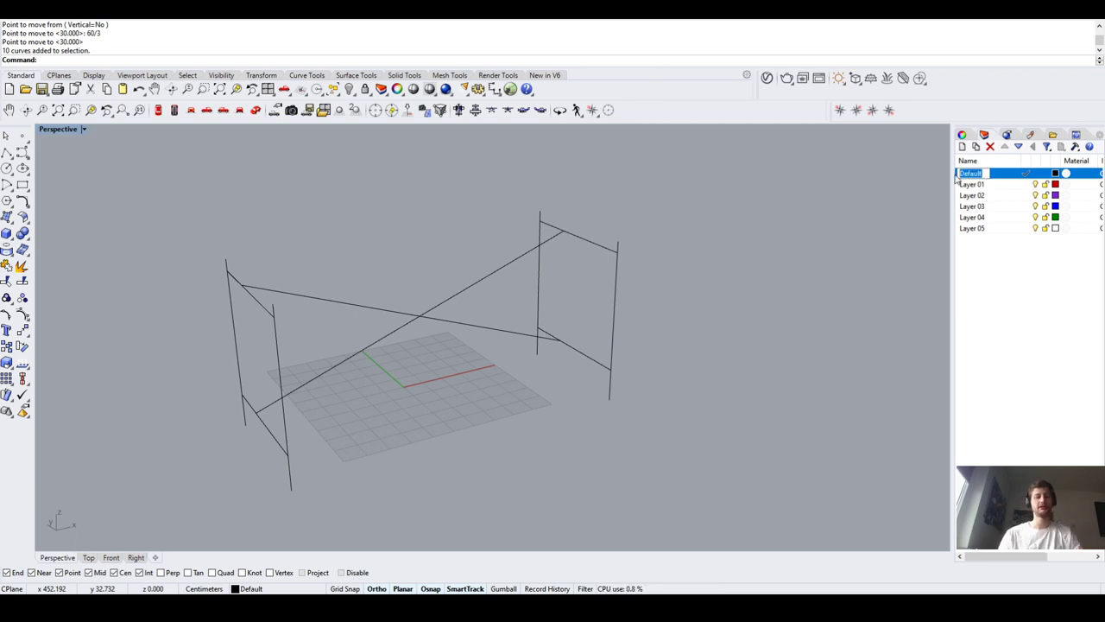
{"action": "type", "text": "Kurven"}
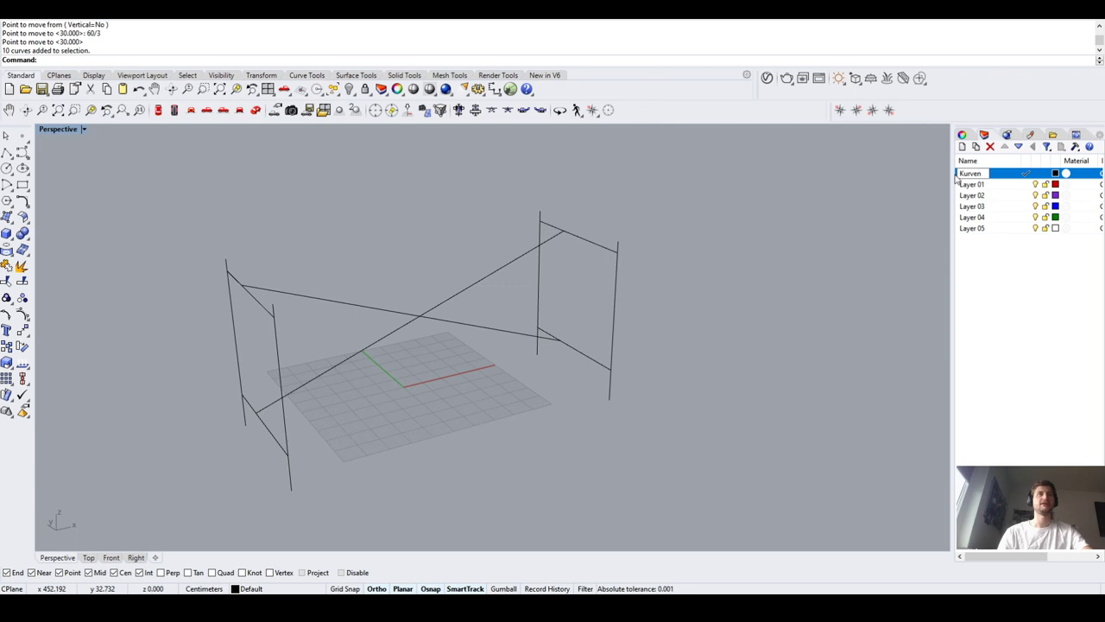
{"action": "key", "text": "Return"}
{"action": "scroll", "coordinate": [748, 336], "scroll_direction": "down", "scroll_amount": 2}
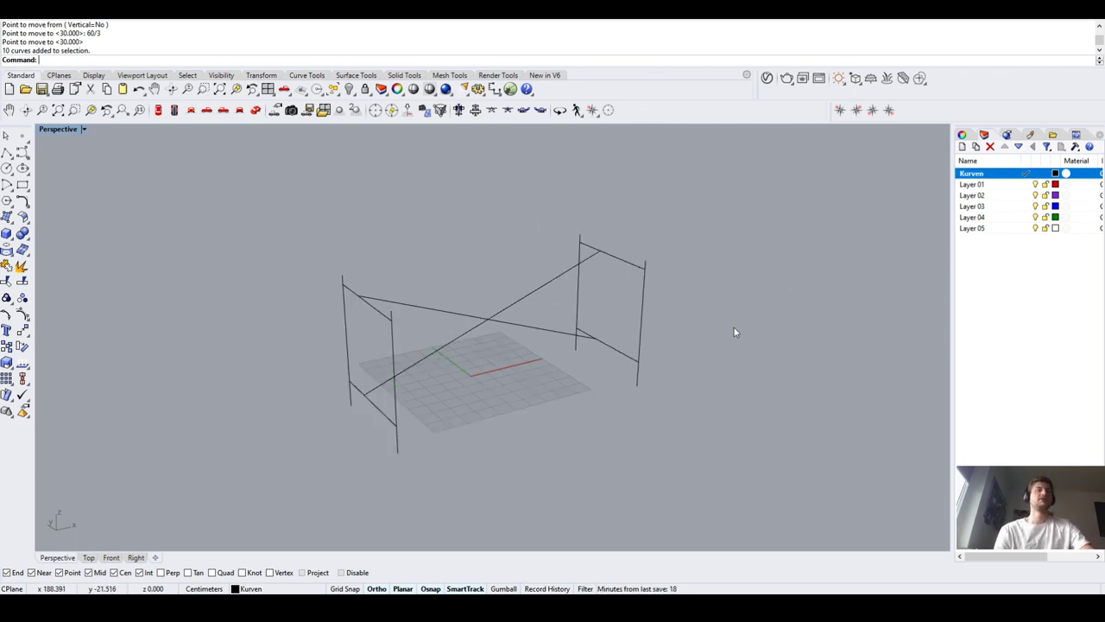
Rename Layer 01 as Tischgestell and make it the current layer
{"action": "left_click", "coordinate": [998, 186]}
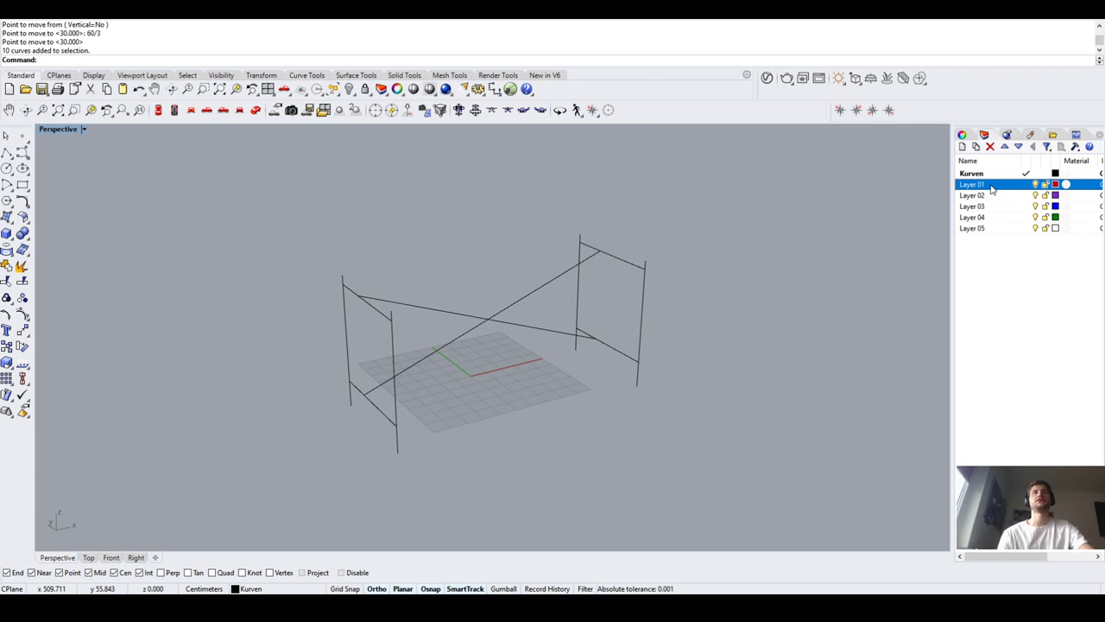
{"action": "left_click", "coordinate": [974, 185]}
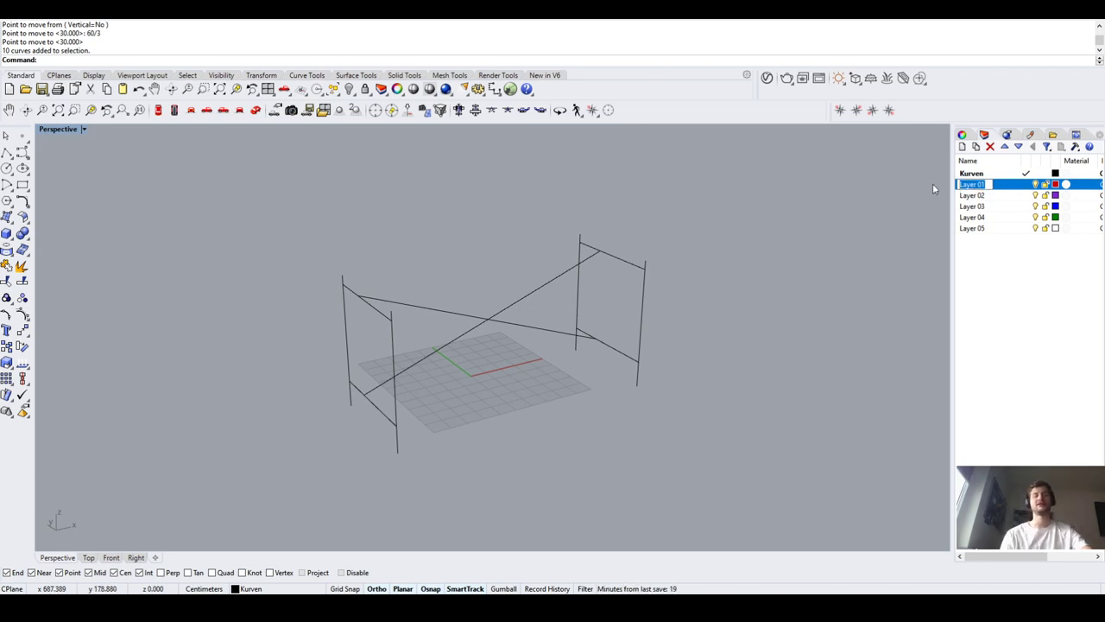
{"action": "type", "text": "Tisc"}
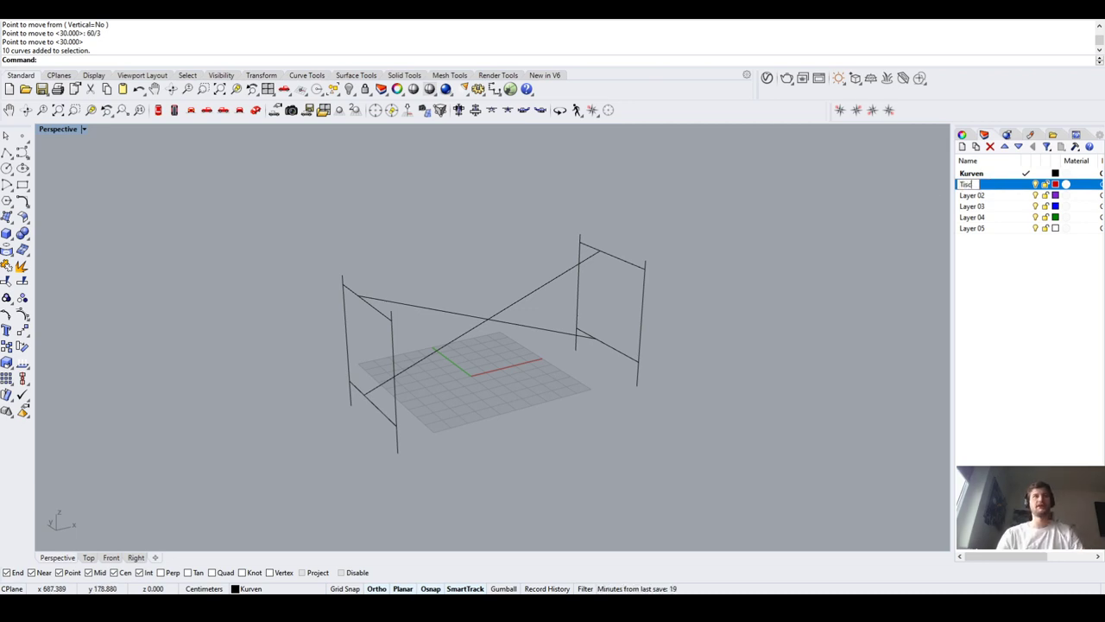
{"action": "type", "text": "hgestell"}
{"action": "key", "text": "Return"}
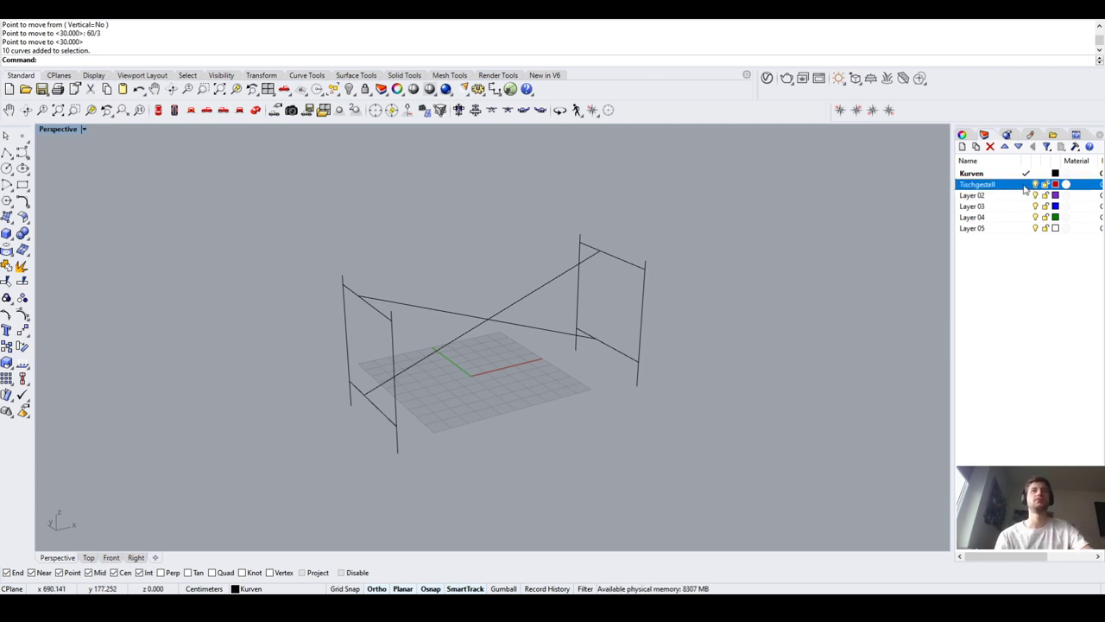
{"action": "left_click", "coordinate": [1026, 186]}
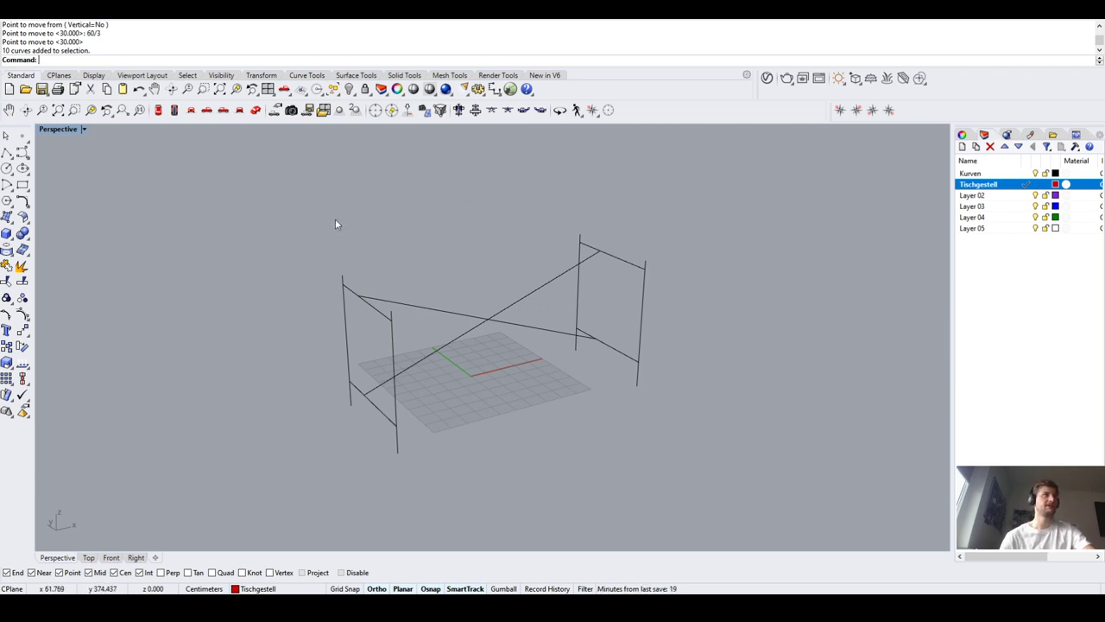
Select all the frame's curves with SelAll and create flat-capped pipes 2 cm in diameter along them on the Tischgestell layer
{"action": "mouse_move", "coordinate": [348, 333]}
{"action": "right_mouse_down"}
{"action": "mouse_move", "coordinate": [407, 346]}
{"action": "mouse_move", "coordinate": [350, 342]}
{"action": "right_mouse_up"}
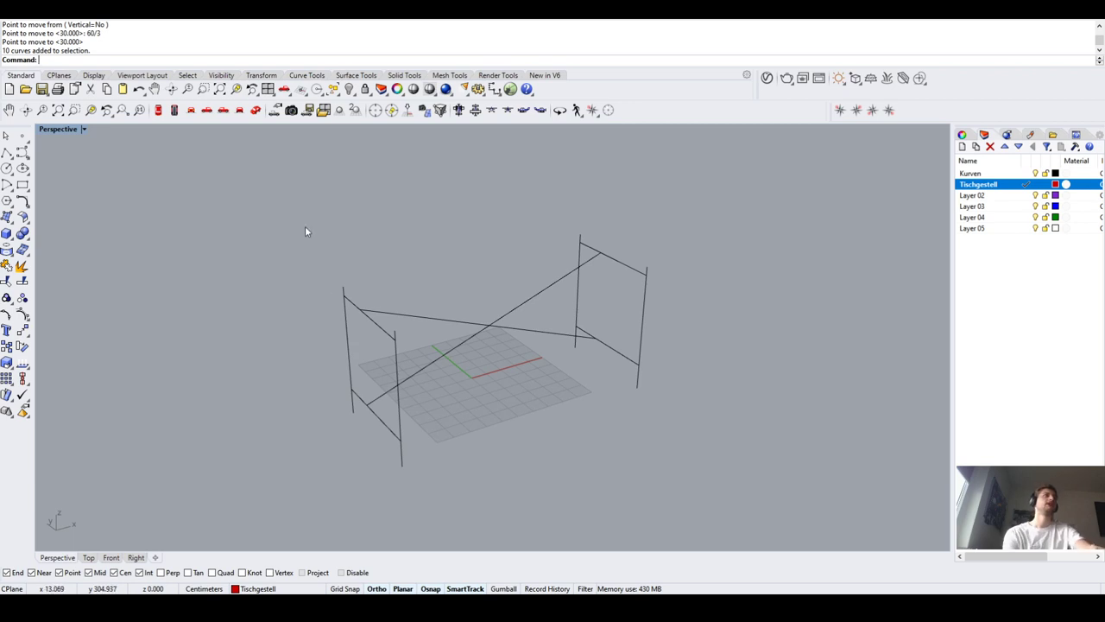
{"action": "left_click_drag", "start_coordinate": [283, 202], "coordinate": [740, 477]}
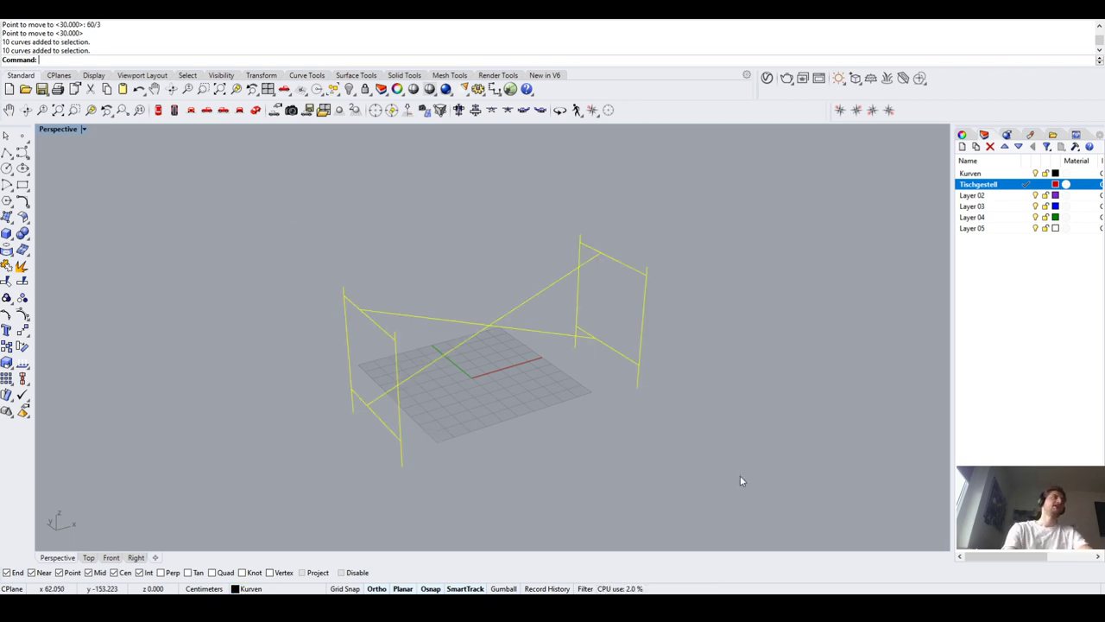
{"action": "key", "text": "Escape"}
{"action": "type", "text": "SelAll"}
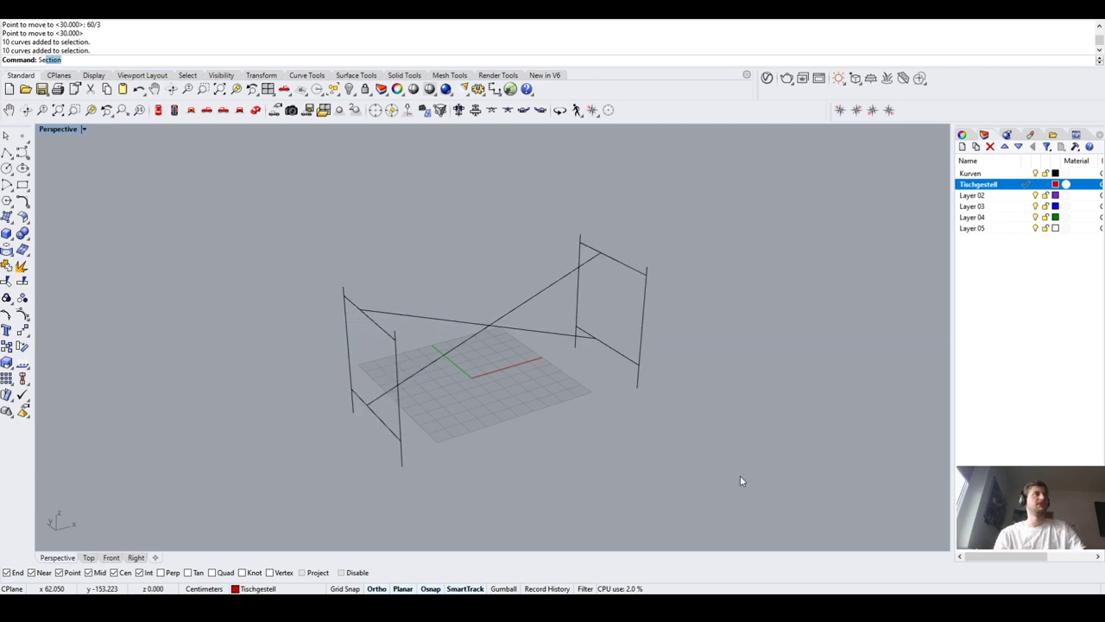
{"action": "key", "text": "Return"}
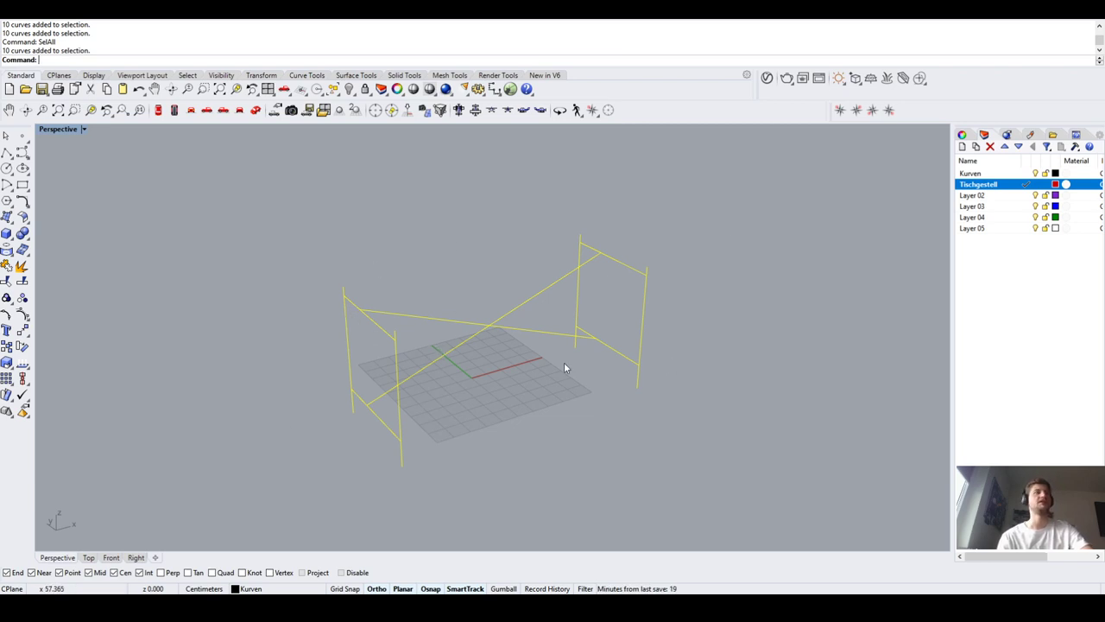
{"action": "right_click_drag", "start_coordinate": [563, 366], "coordinate": [528, 363]}
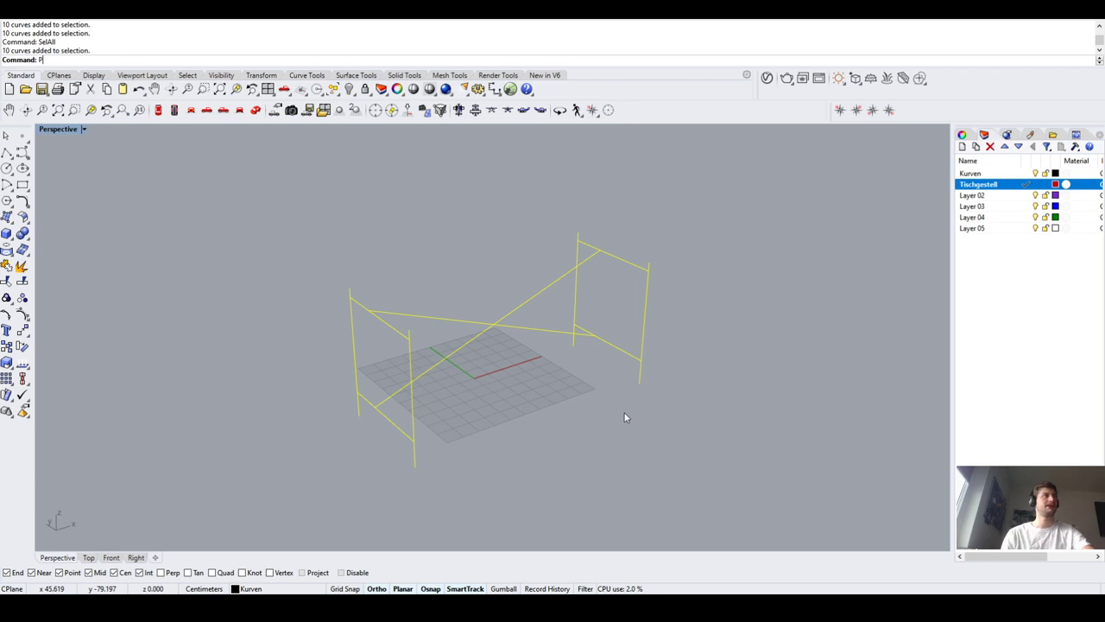
{"action": "type", "text": "ipe"}
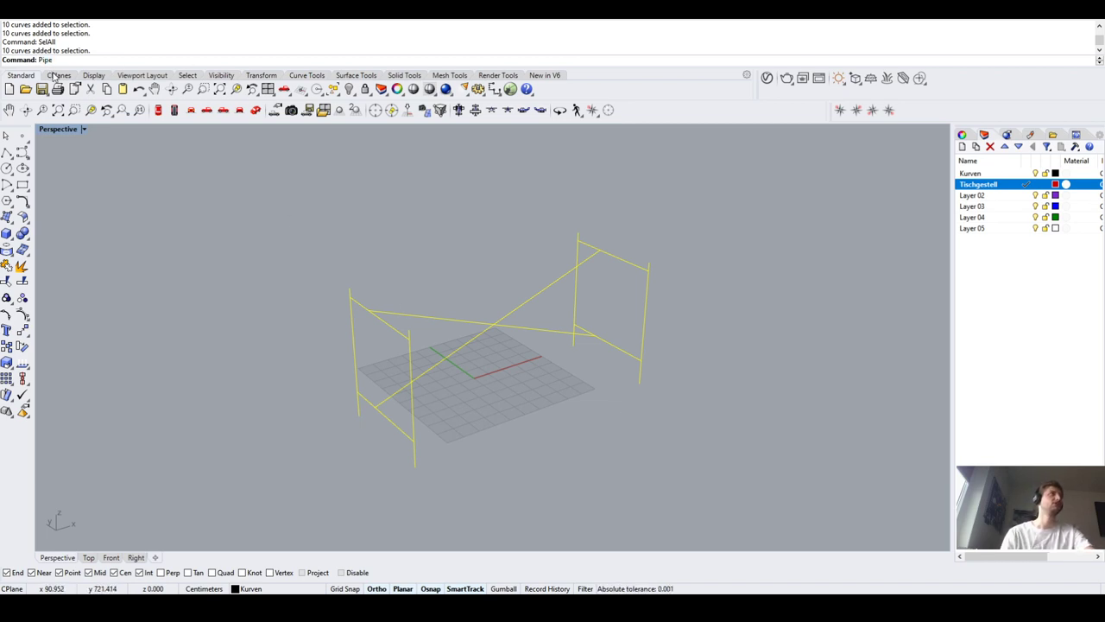
{"action": "key", "text": "Return"}
{"action": "scroll", "coordinate": [494, 346], "scroll_direction": "up", "scroll_amount": 2}
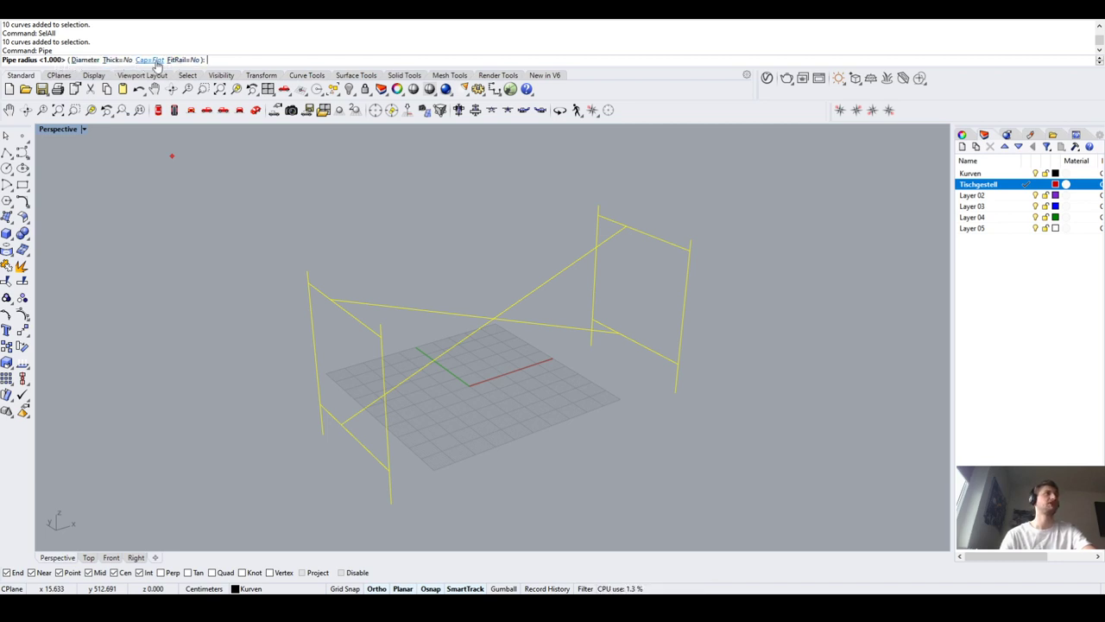
{"action": "left_click", "coordinate": [90, 59]}
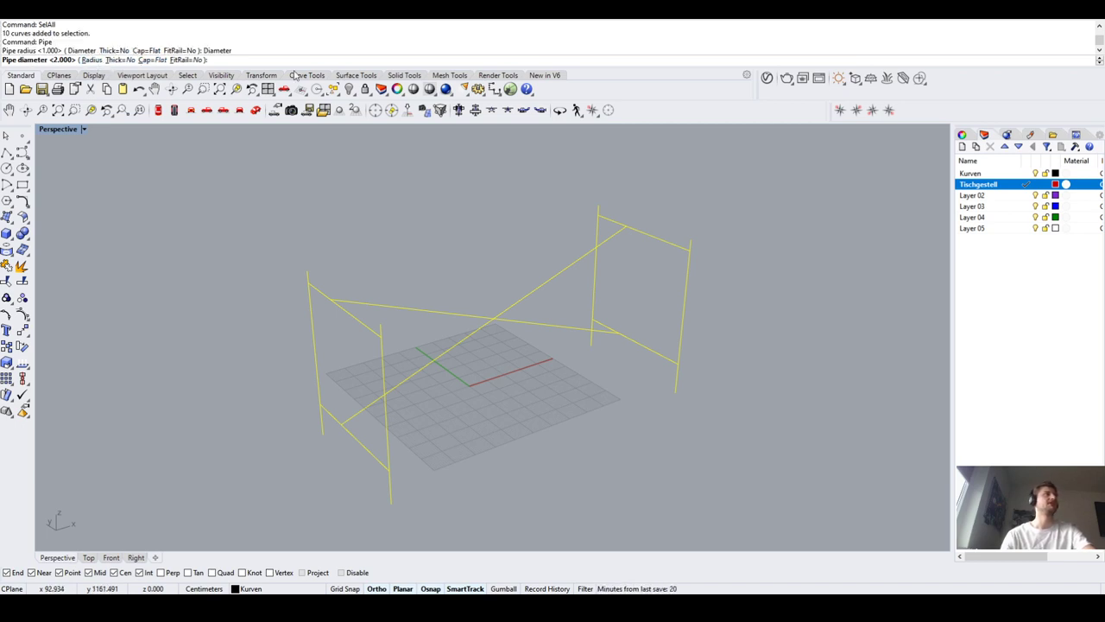
{"action": "scroll", "coordinate": [442, 315], "scroll_direction": "up", "scroll_amount": 2}
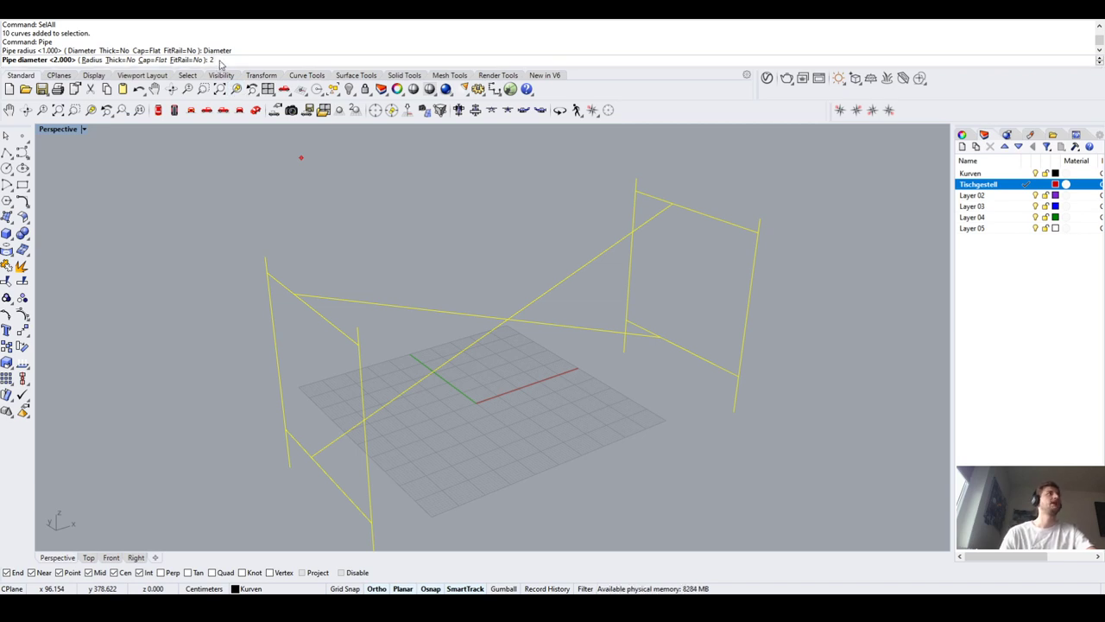
{"action": "key", "text": "Return"}
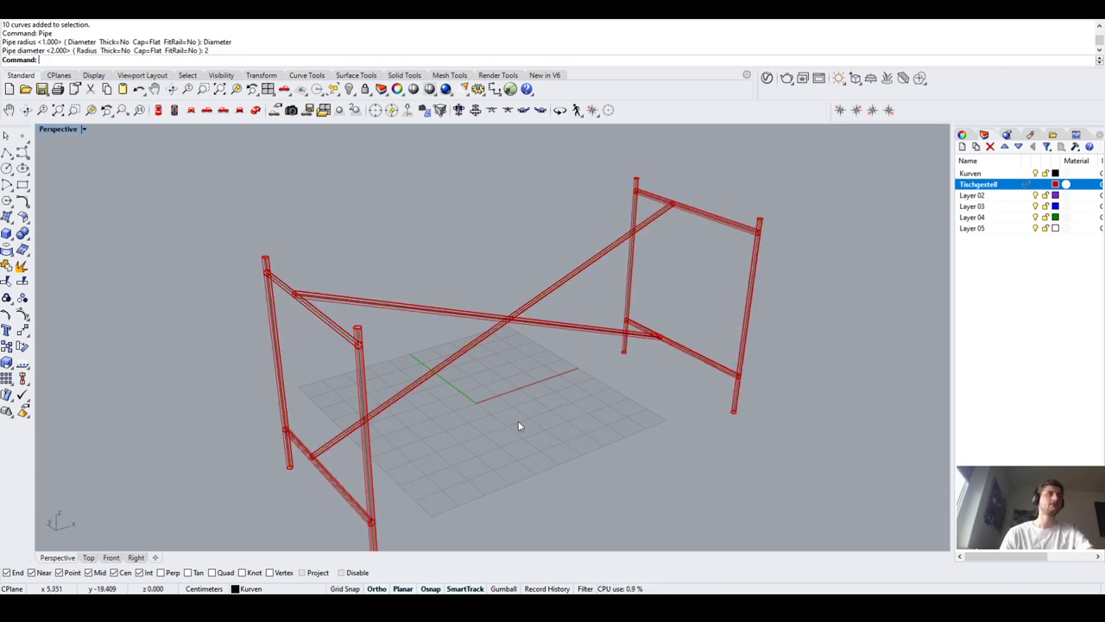
Examine the pipes around the frame's curves up close and from different angles
{"action": "right_click_drag", "start_coordinate": [518, 425], "coordinate": [513, 400]}
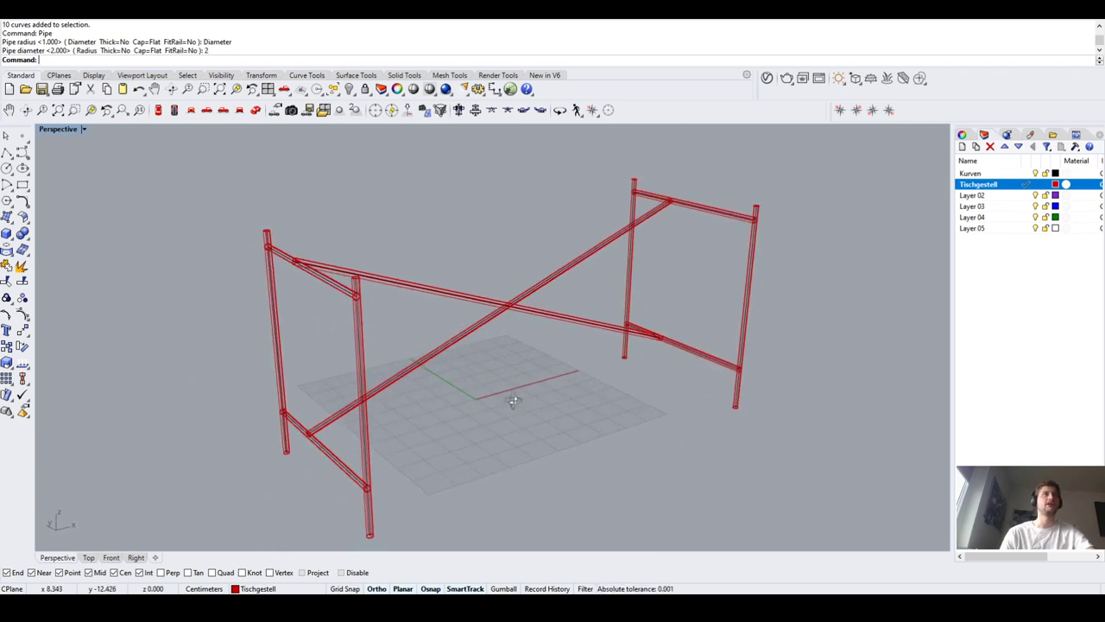
{"action": "scroll", "coordinate": [354, 318], "scroll_direction": "up", "scroll_amount": 5}
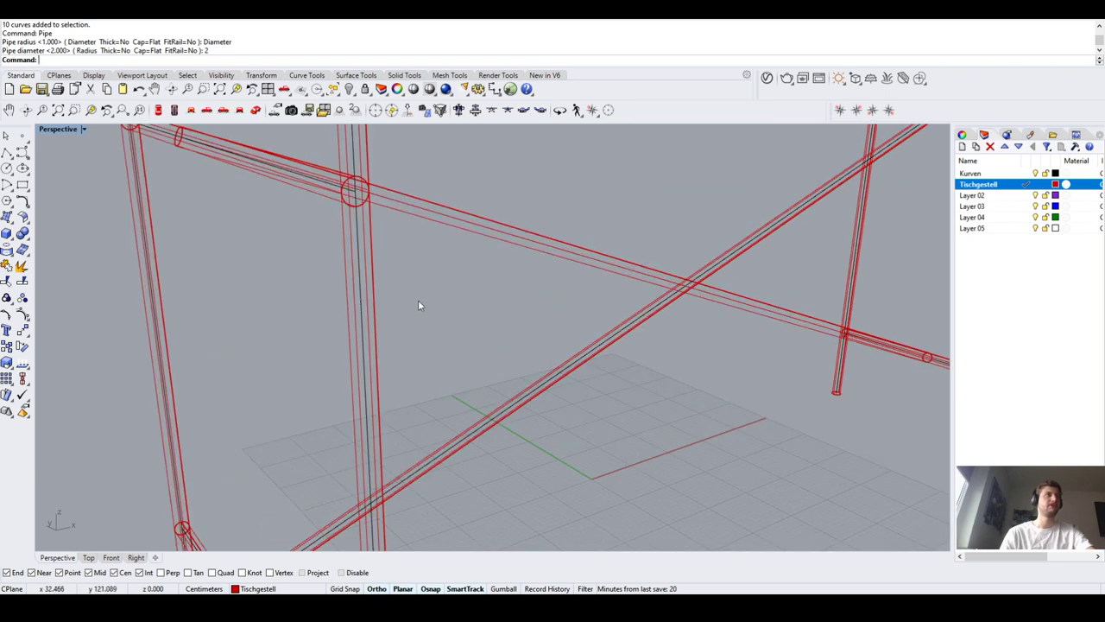
{"action": "left_click", "coordinate": [375, 298]}
{"action": "scroll", "coordinate": [444, 360], "scroll_direction": "down", "scroll_amount": 5}
{"action": "key", "text": "Escape"}
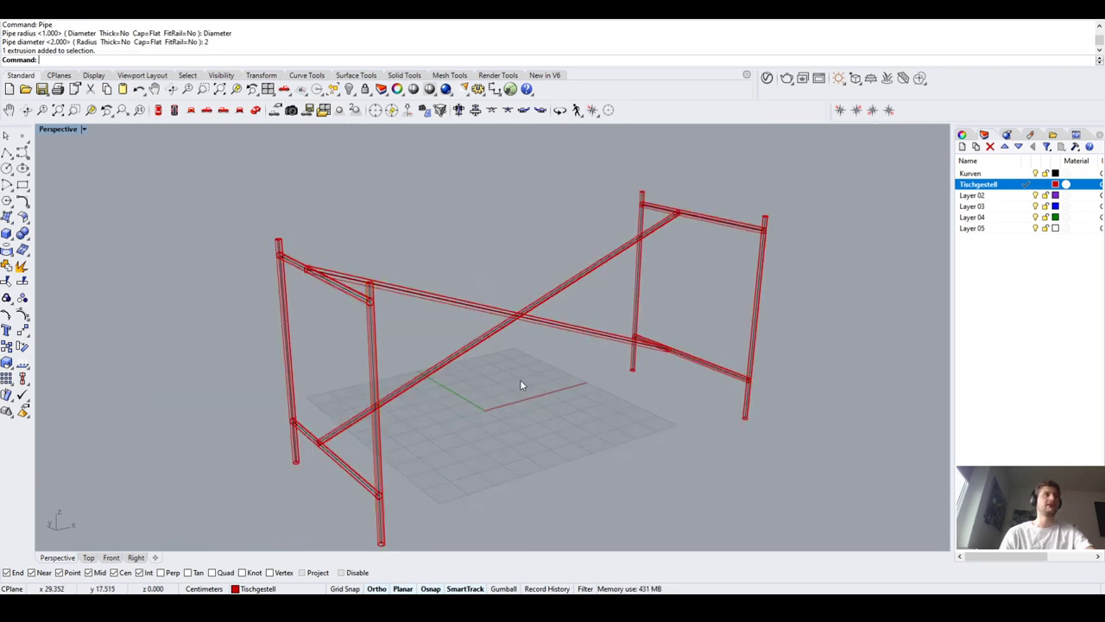
{"action": "scroll", "coordinate": [520, 380], "scroll_direction": "up", "scroll_amount": 1}
{"action": "right_click_drag", "start_coordinate": [483, 395], "coordinate": [483, 400]}
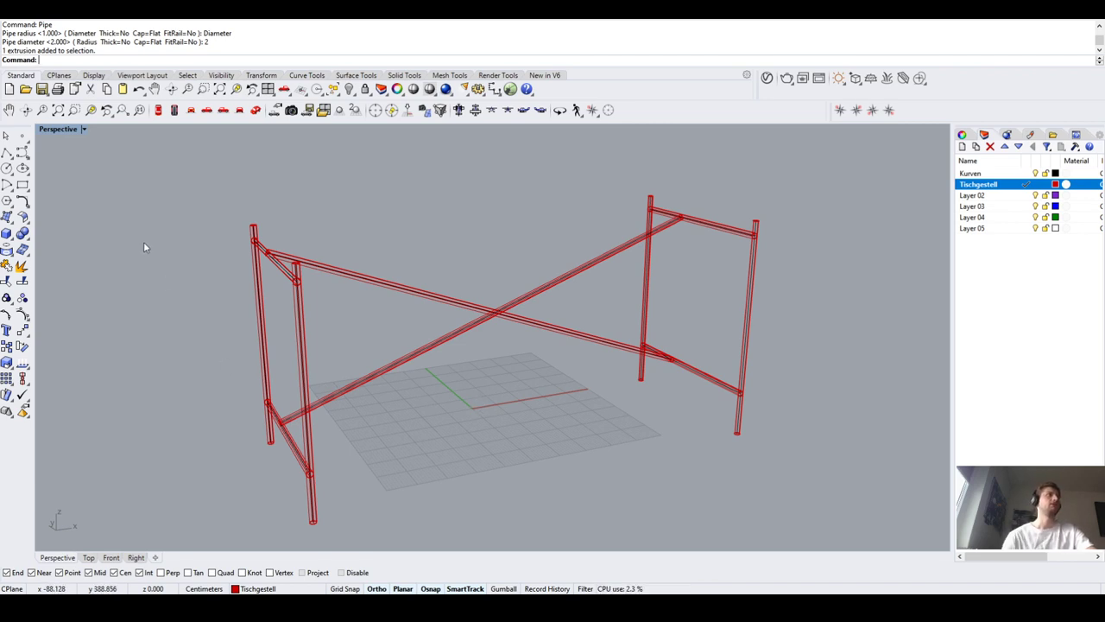
Set the Perspective viewport's display mode to Shaded and view the table frame from different angles
{"action": "left_click", "coordinate": [83, 130]}
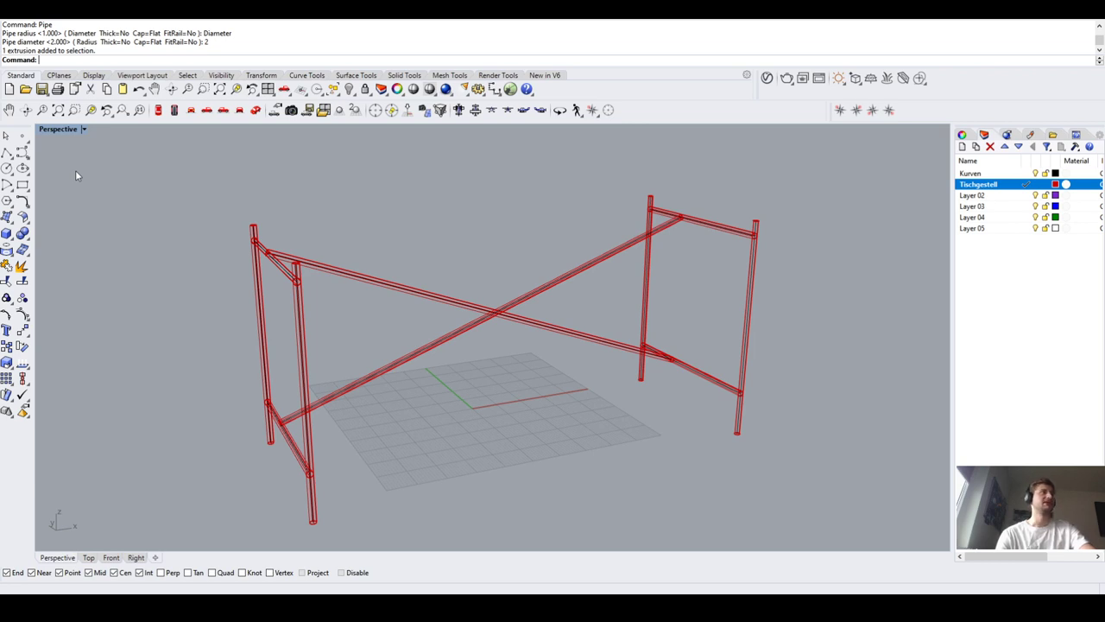
{"action": "key", "text": "ctrl+alt+s"}
{"action": "mouse_move", "coordinate": [564, 347]}
{"action": "right_mouse_down"}
{"action": "mouse_move", "coordinate": [474, 343]}
{"action": "mouse_move", "coordinate": [567, 340]}
{"action": "right_mouse_up"}
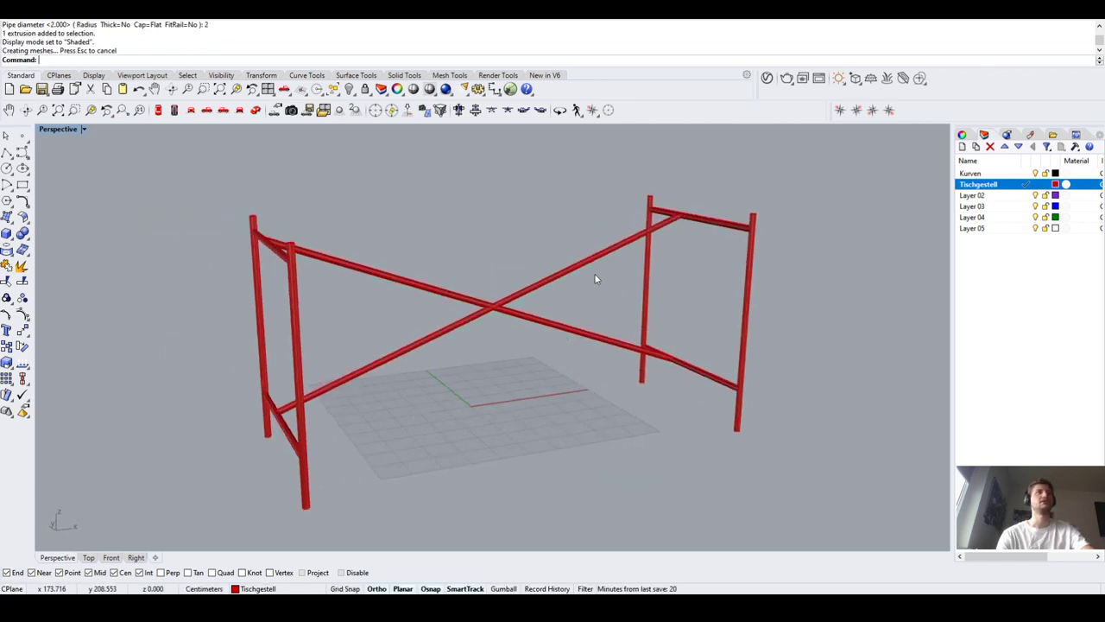
{"action": "right_click_drag", "start_coordinate": [595, 278], "coordinate": [371, 331]}
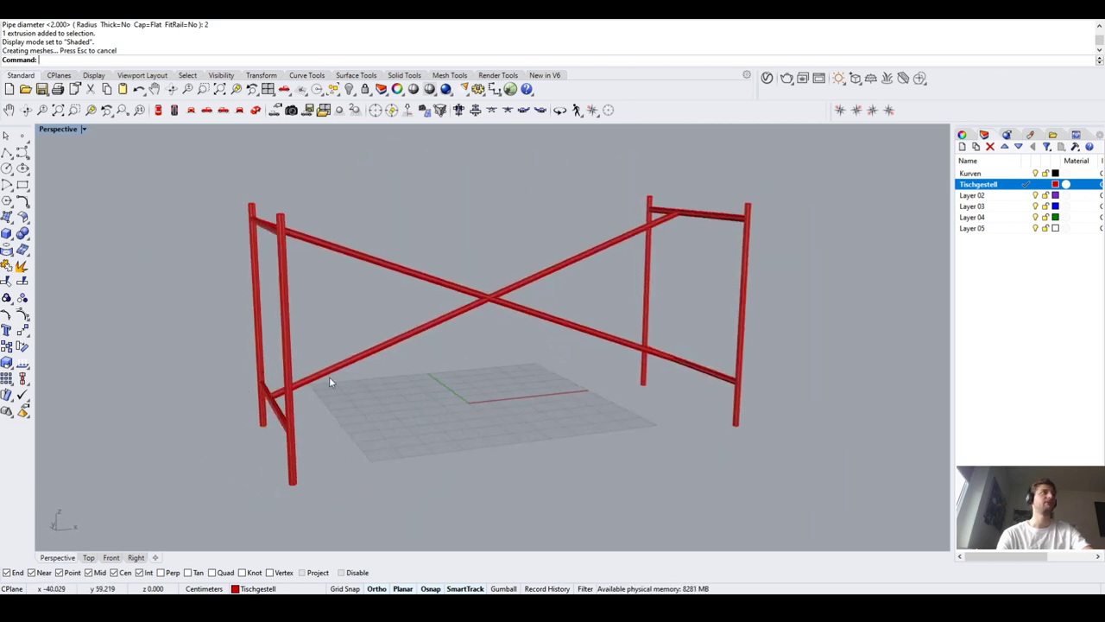
{"action": "right_click_drag", "start_coordinate": [329, 380], "coordinate": [344, 363]}
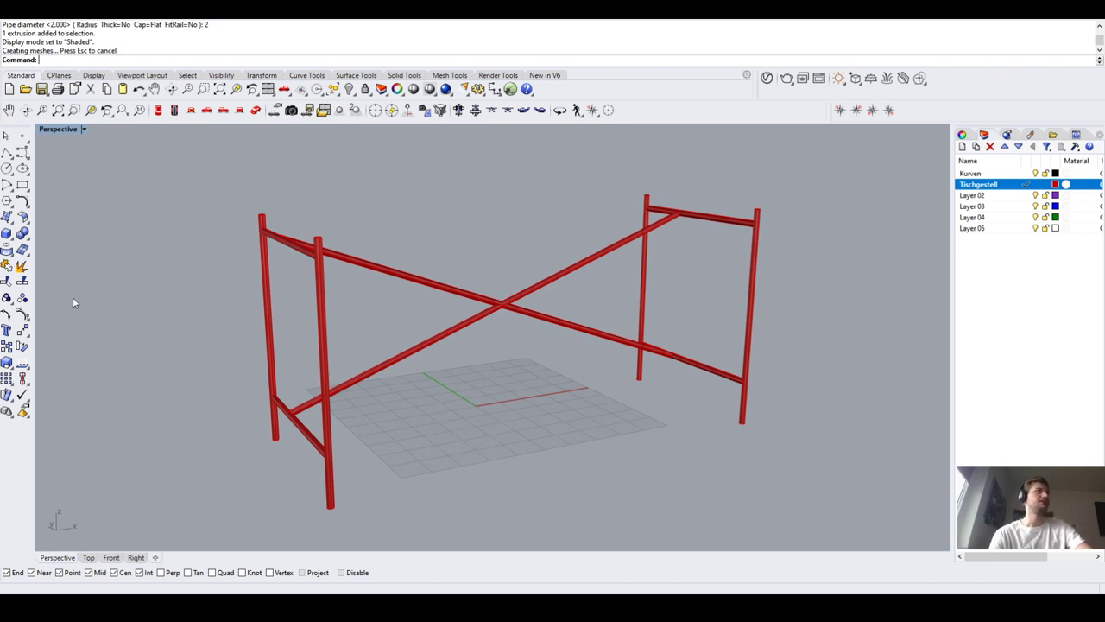
Try the dMA Digitale Geometrie display mode on the table frame, and return the Perspective viewport to Shaded
{"action": "key", "text": "ctrl+alt+r"}
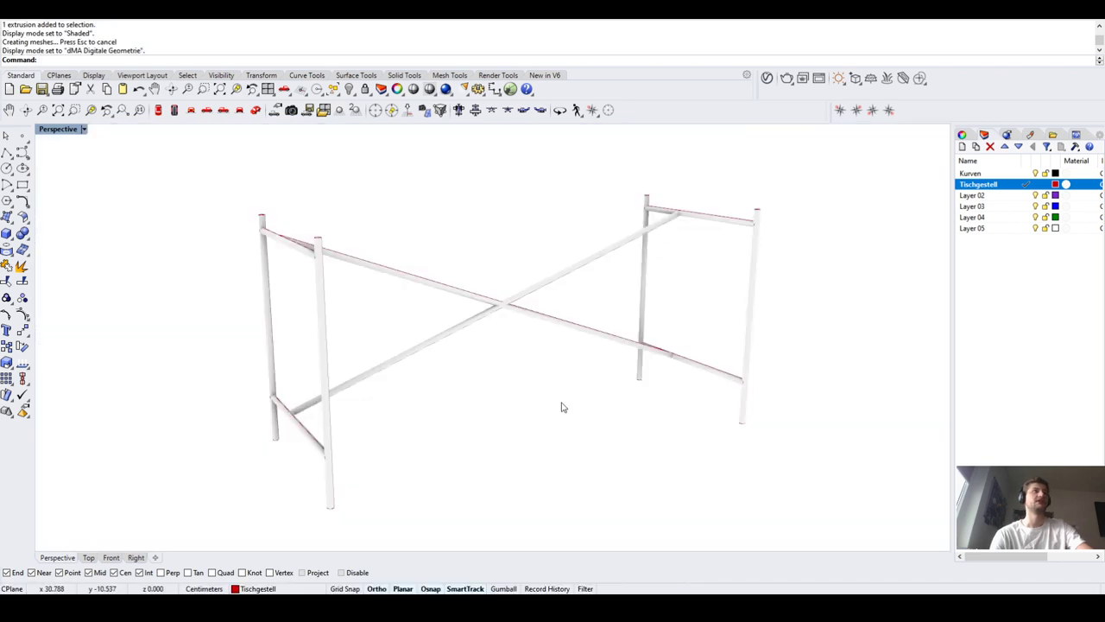
{"action": "mouse_move", "coordinate": [535, 403]}
{"action": "right_mouse_down"}
{"action": "mouse_move", "coordinate": [444, 397]}
{"action": "mouse_move", "coordinate": [525, 400]}
{"action": "mouse_move", "coordinate": [530, 387]}
{"action": "mouse_move", "coordinate": [530, 397]}
{"action": "right_mouse_up"}
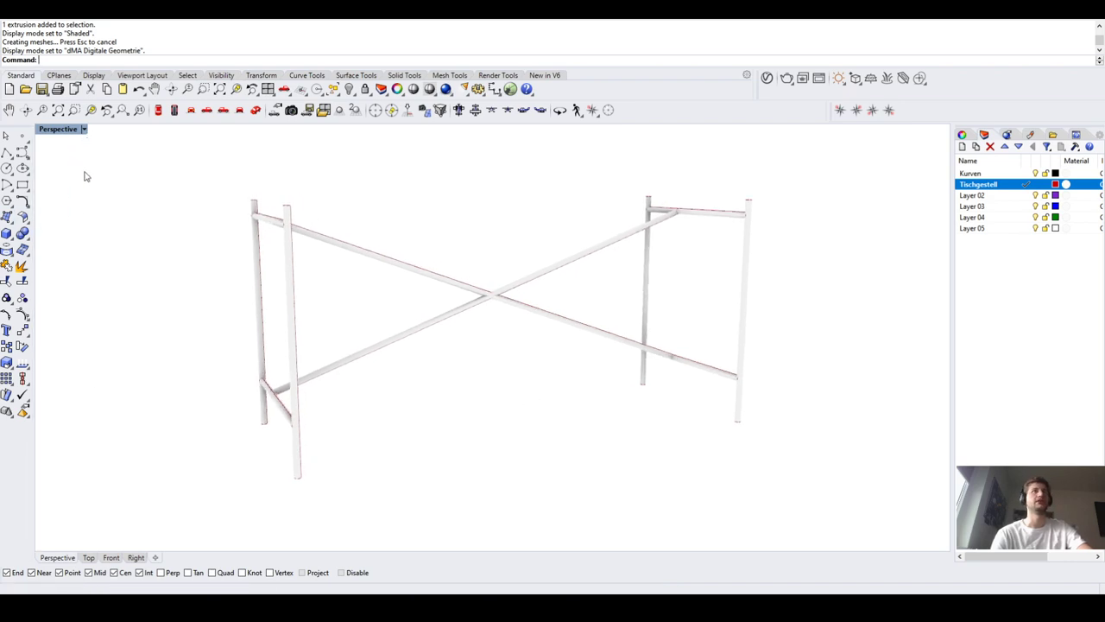
{"action": "key", "text": "ctrl+alt+s"}
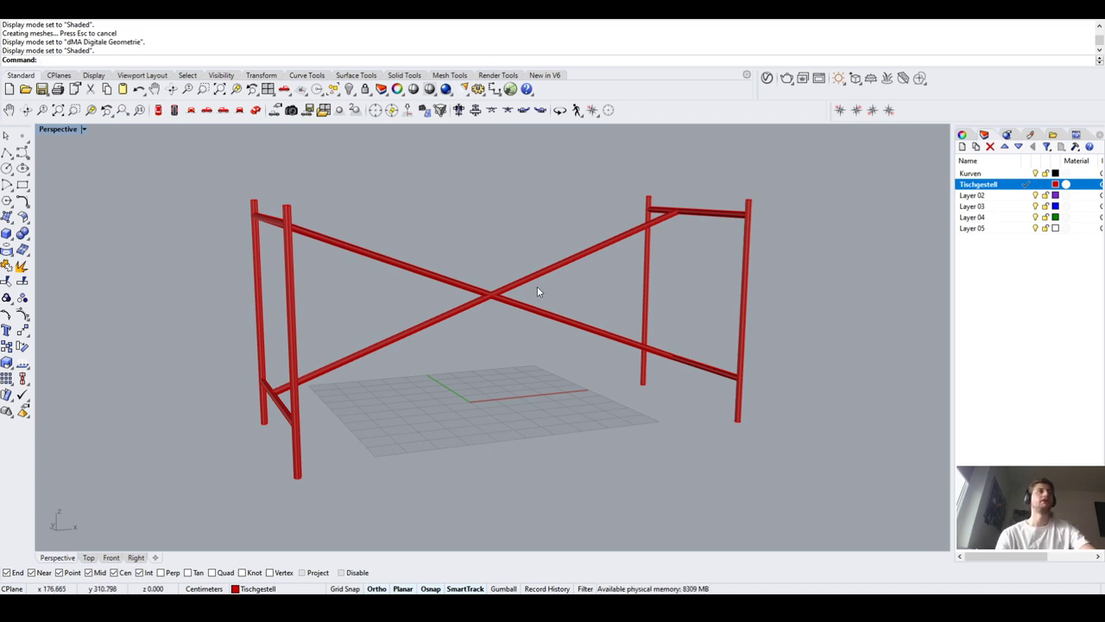
Examine the pipe joint between the negative-X frame's upper crossbar and its front upright
{"action": "mouse_move", "coordinate": [537, 292]}
{"action": "right_mouse_down"}
{"action": "mouse_move", "coordinate": [547, 316]}
{"action": "mouse_move", "coordinate": [538, 301]}
{"action": "right_mouse_up"}
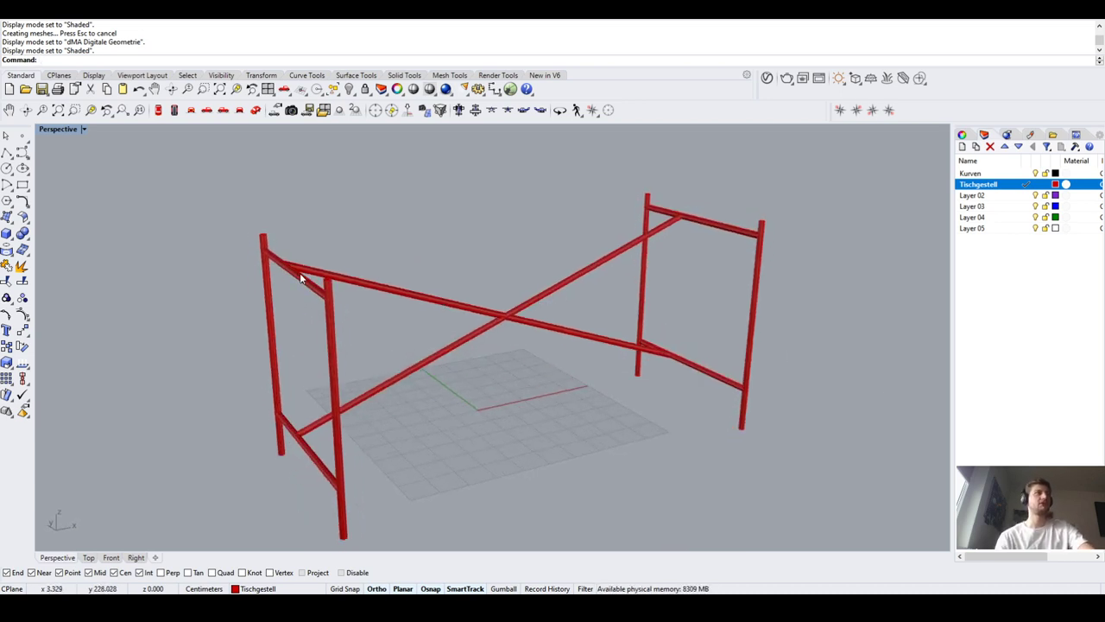
{"action": "scroll", "coordinate": [311, 278], "scroll_direction": "up", "scroll_amount": 5}
{"action": "scroll", "coordinate": [400, 286], "scroll_direction": "down", "scroll_amount": 3}
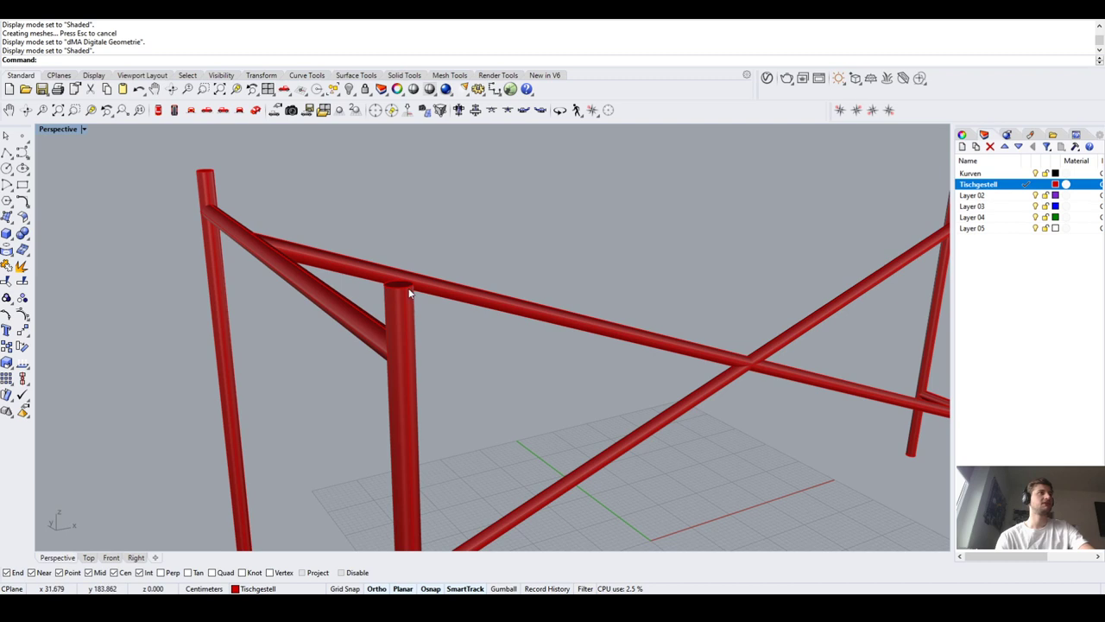
{"action": "left_click", "coordinate": [409, 294]}
{"action": "left_click", "coordinate": [441, 213]}
{"action": "scroll", "coordinate": [264, 296], "scroll_direction": "down", "scroll_amount": 2}
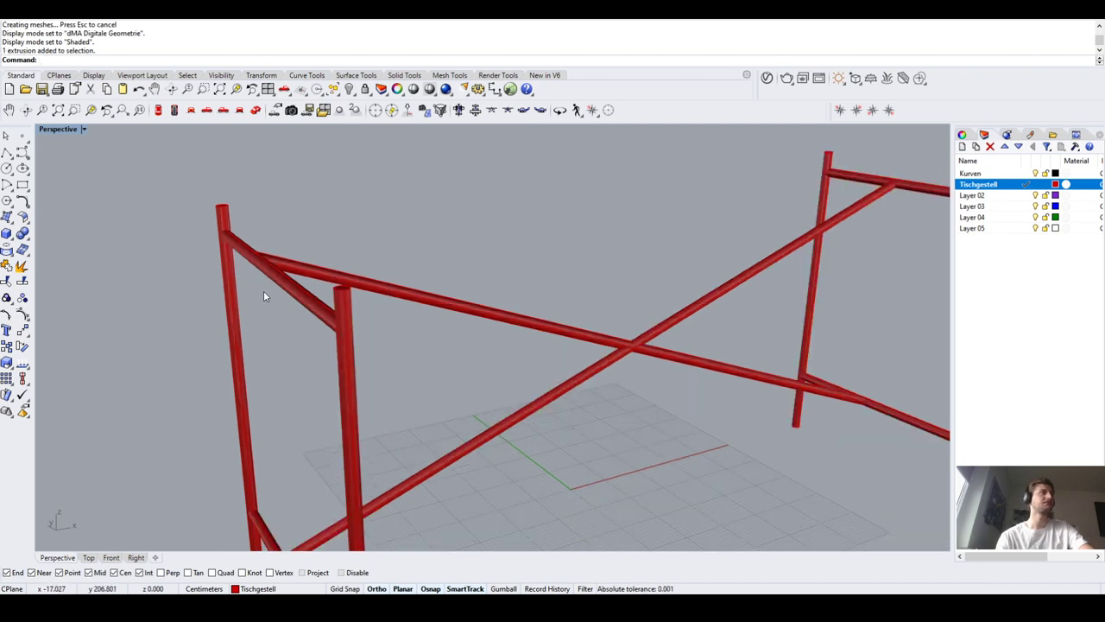
Hide the Kurven layer and view the whole red pipe frame from the front
{"action": "scroll", "coordinate": [263, 296], "scroll_direction": "down", "scroll_amount": 4}
{"action": "left_click", "coordinate": [997, 173]}
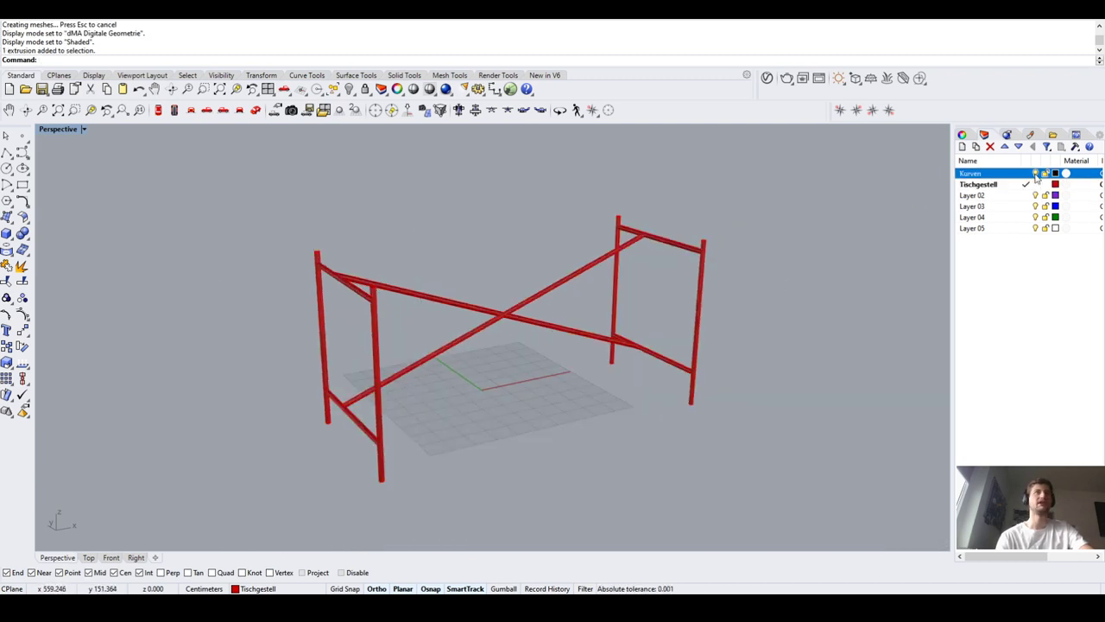
{"action": "right_click_drag", "start_coordinate": [446, 345], "coordinate": [547, 312]}
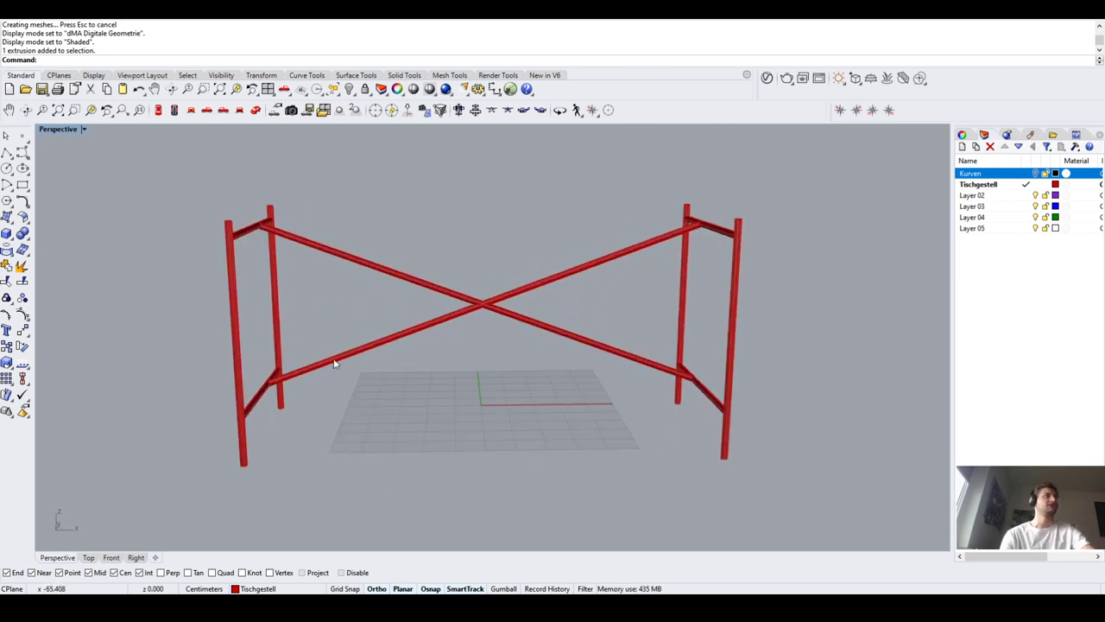
{"action": "scroll", "coordinate": [315, 378], "scroll_direction": "up", "scroll_amount": 1}
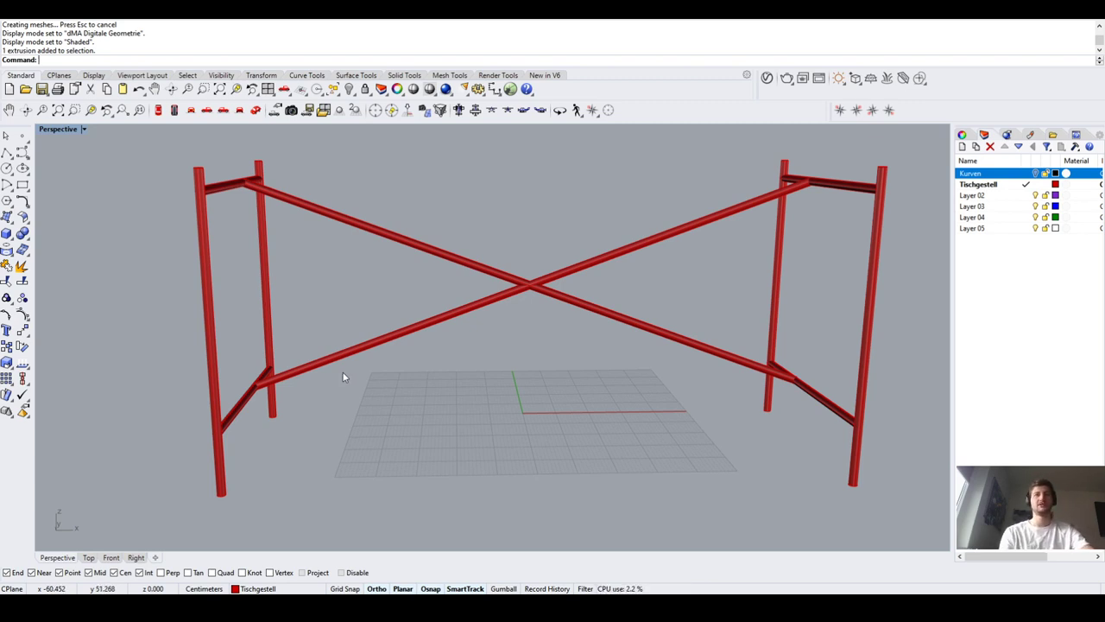
Examine how the negative-X frame's lower crossbar pipe runs into its two uprights
{"action": "scroll", "coordinate": [227, 428], "scroll_direction": "up", "scroll_amount": 3}
{"action": "left_click", "coordinate": [226, 431]}
{"action": "scroll", "coordinate": [227, 432], "scroll_direction": "down", "scroll_amount": 5}
{"action": "scroll", "coordinate": [188, 401], "scroll_direction": "up", "scroll_amount": 5}
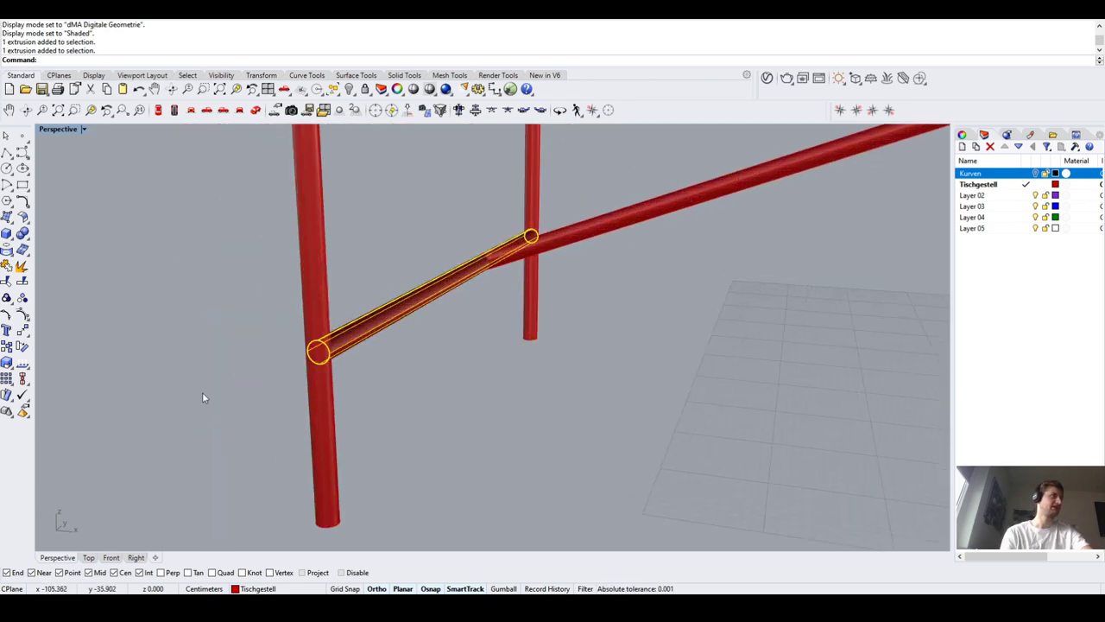
{"action": "right_click_drag", "start_coordinate": [327, 378], "coordinate": [271, 383]}
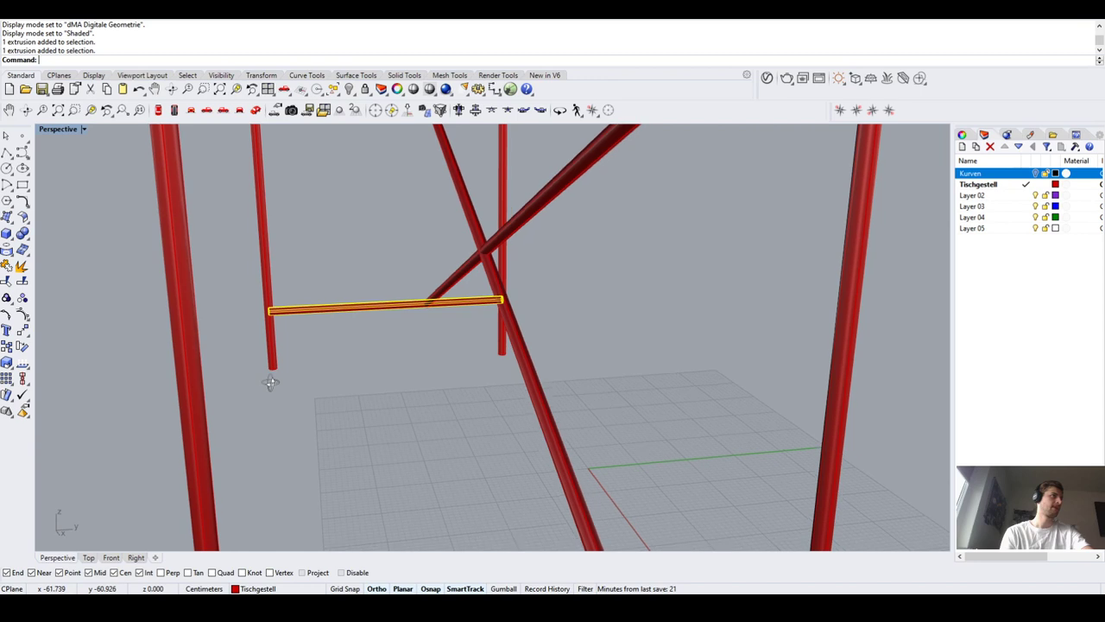
{"action": "scroll", "coordinate": [269, 317], "scroll_direction": "up", "scroll_amount": 2}
{"action": "scroll", "coordinate": [269, 313], "scroll_direction": "up", "scroll_amount": 2}
{"action": "scroll", "coordinate": [276, 286], "scroll_direction": "up", "scroll_amount": 1}
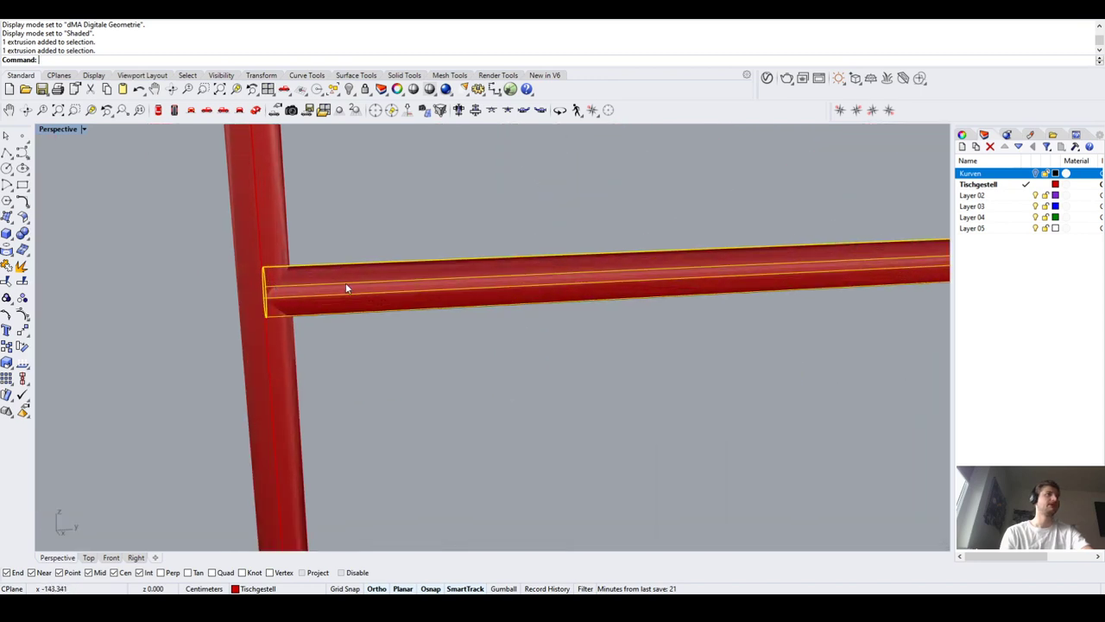
{"action": "scroll", "coordinate": [518, 387], "scroll_direction": "down", "scroll_amount": 3}
{"action": "right_click_drag", "start_coordinate": [518, 388], "coordinate": [243, 387]}
{"action": "left_click", "coordinate": [242, 387]}
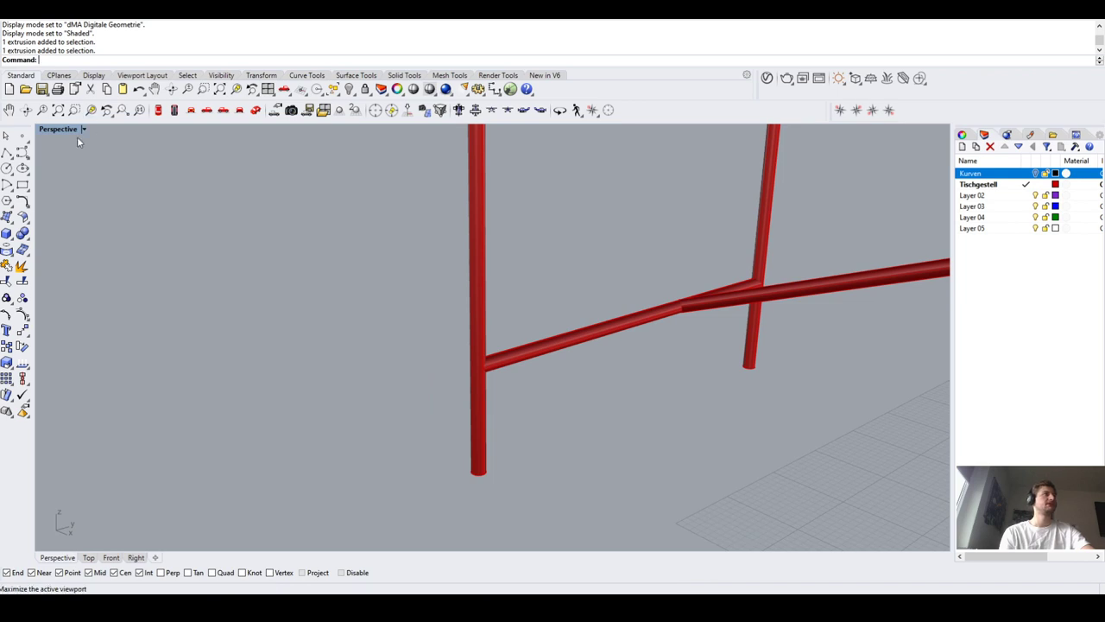
Set the Perspective viewport's display mode to Wireframe and inspect the overlapping pipe ends at the negative-X frame's upper crossbar
{"action": "key", "text": "ctrl+alt+w"}
{"action": "scroll", "coordinate": [341, 316], "scroll_direction": "down", "scroll_amount": 4}
{"action": "scroll", "coordinate": [389, 182], "scroll_direction": "up", "scroll_amount": 5}
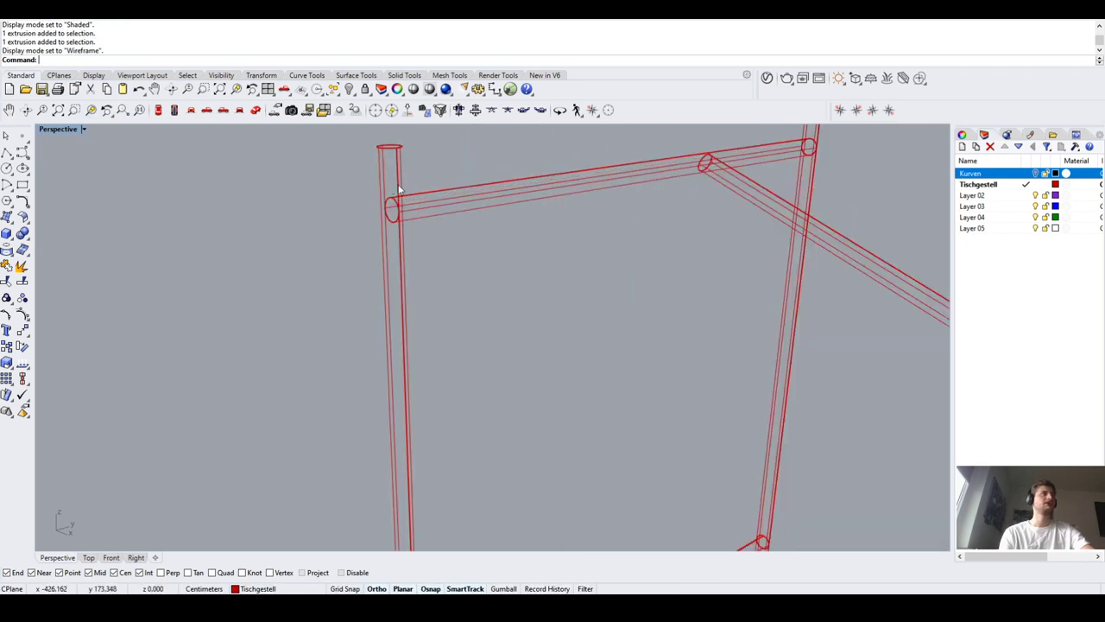
{"action": "left_click", "coordinate": [447, 235]}
{"action": "scroll", "coordinate": [284, 238], "scroll_direction": "down", "scroll_amount": 4}
{"action": "right_click_drag", "start_coordinate": [284, 238], "coordinate": [261, 259]}
{"action": "left_click", "coordinate": [418, 268]}
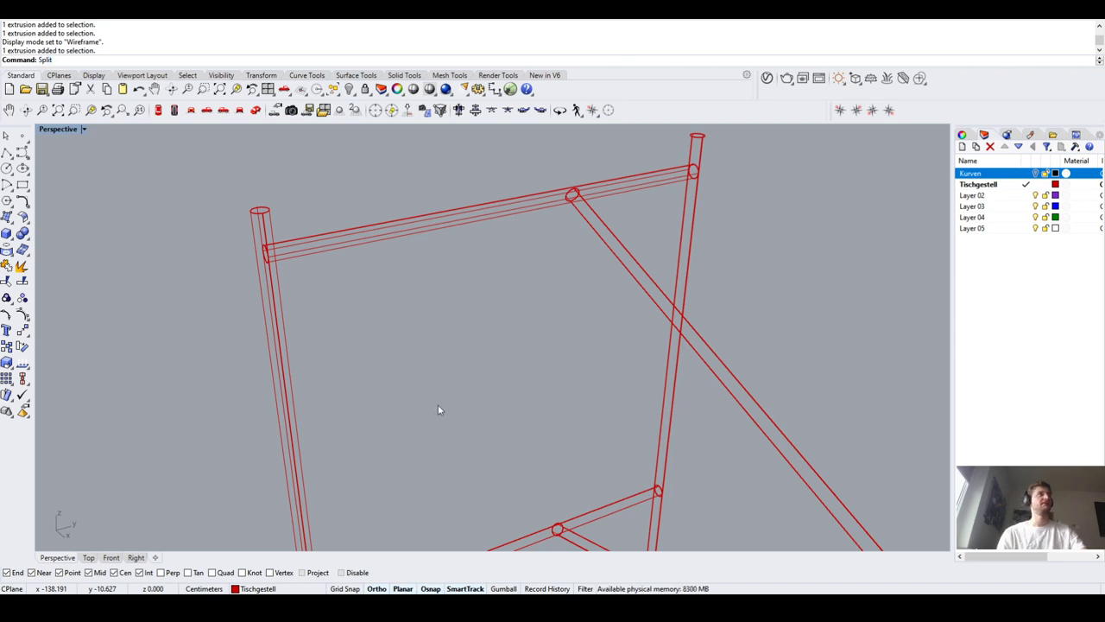
Start the Split command and choose the four crossbar pipes of both end frames as the objects to split
{"action": "key", "text": "Return"}
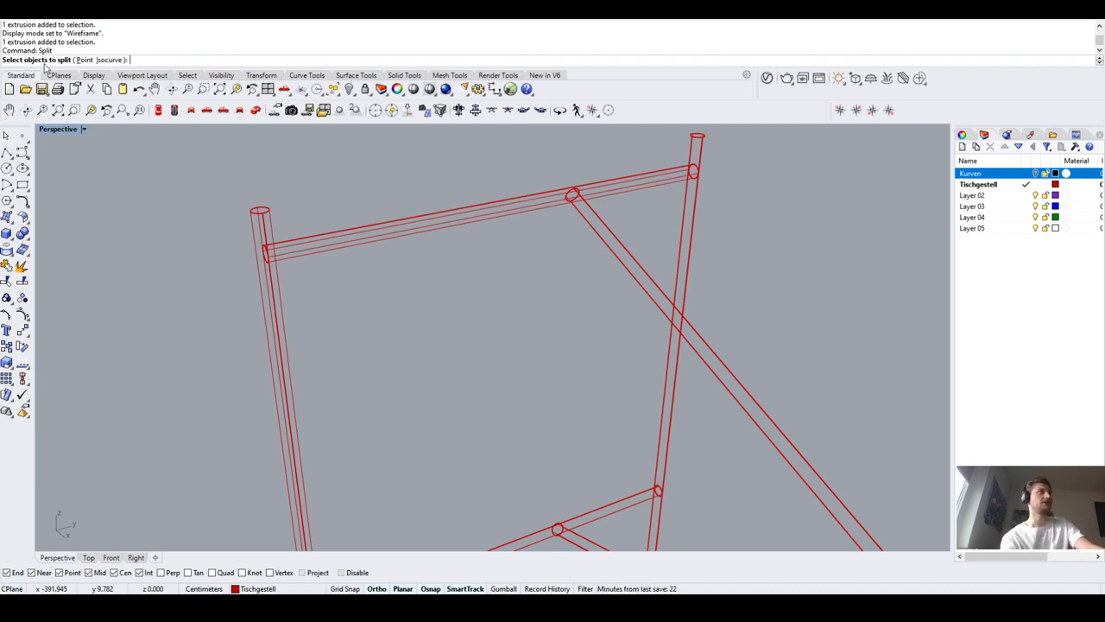
{"action": "scroll", "coordinate": [369, 201], "scroll_direction": "down", "scroll_amount": 3}
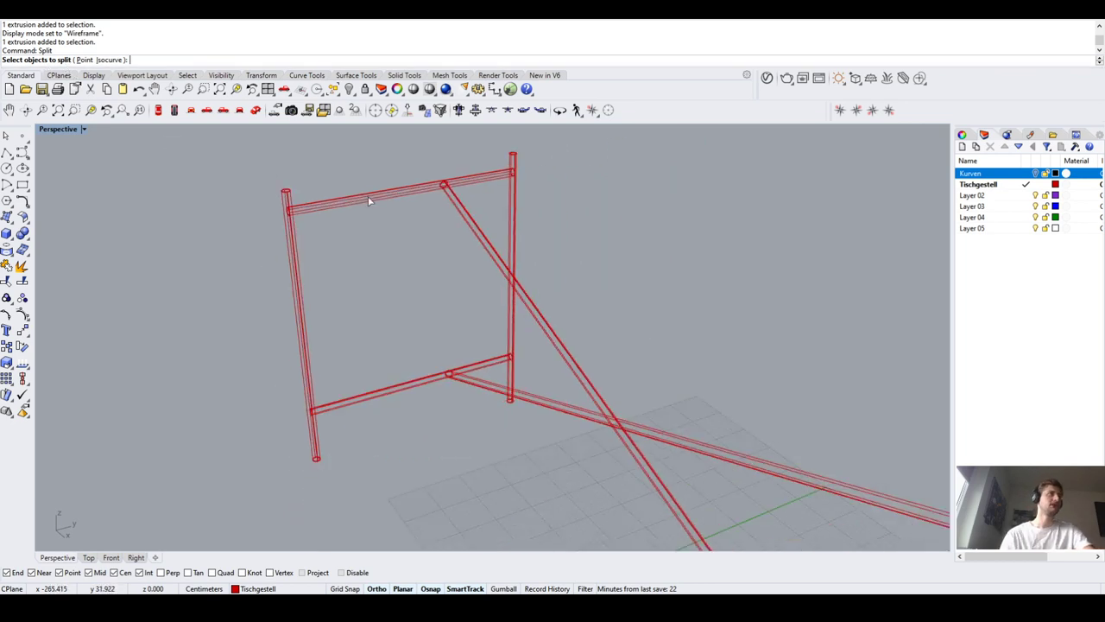
{"action": "left_click", "coordinate": [369, 200]}
{"action": "left_click", "coordinate": [363, 397]}
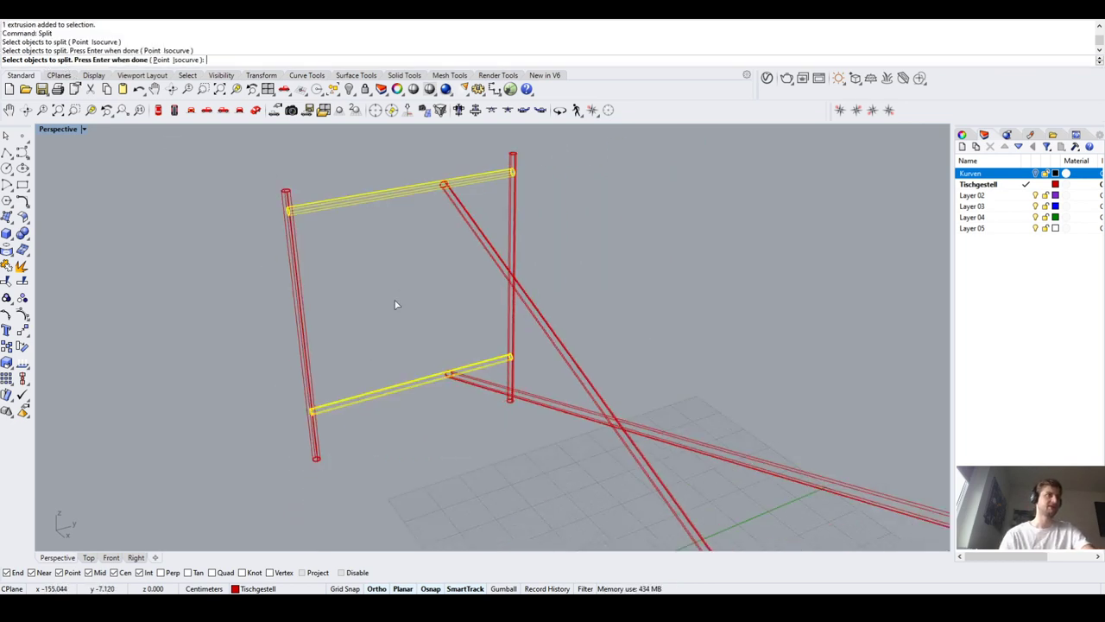
{"action": "scroll", "coordinate": [389, 268], "scroll_direction": "down", "scroll_amount": 3}
{"action": "right_click_drag", "start_coordinate": [389, 268], "coordinate": [586, 276]}
{"action": "left_click", "coordinate": [585, 286]}
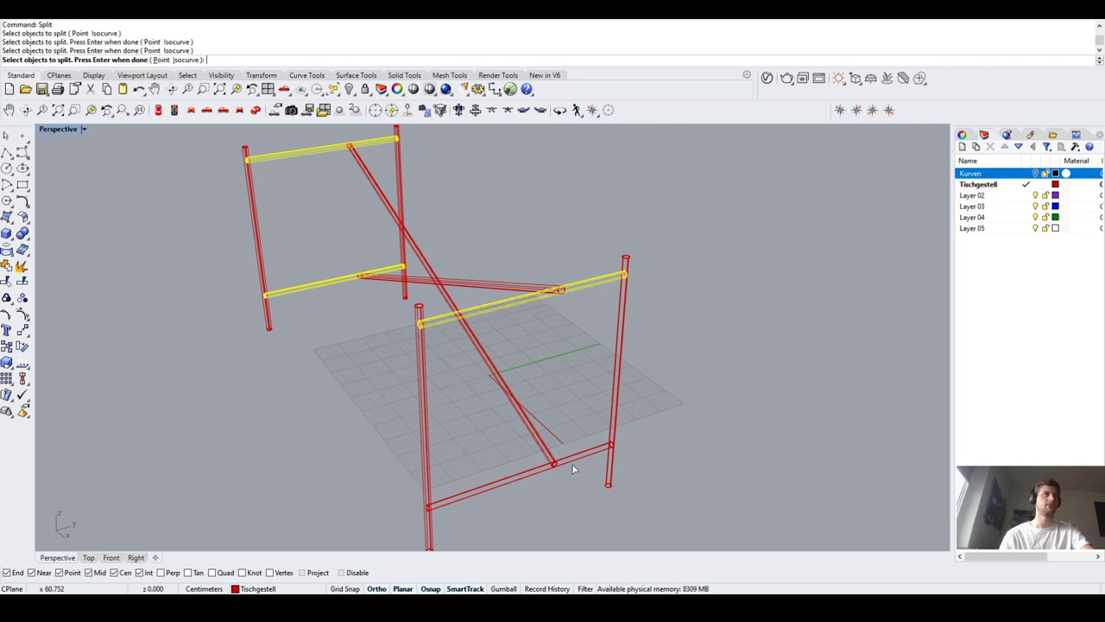
{"action": "left_click", "coordinate": [582, 459]}
{"action": "scroll", "coordinate": [493, 457], "scroll_direction": "down", "scroll_amount": 5}
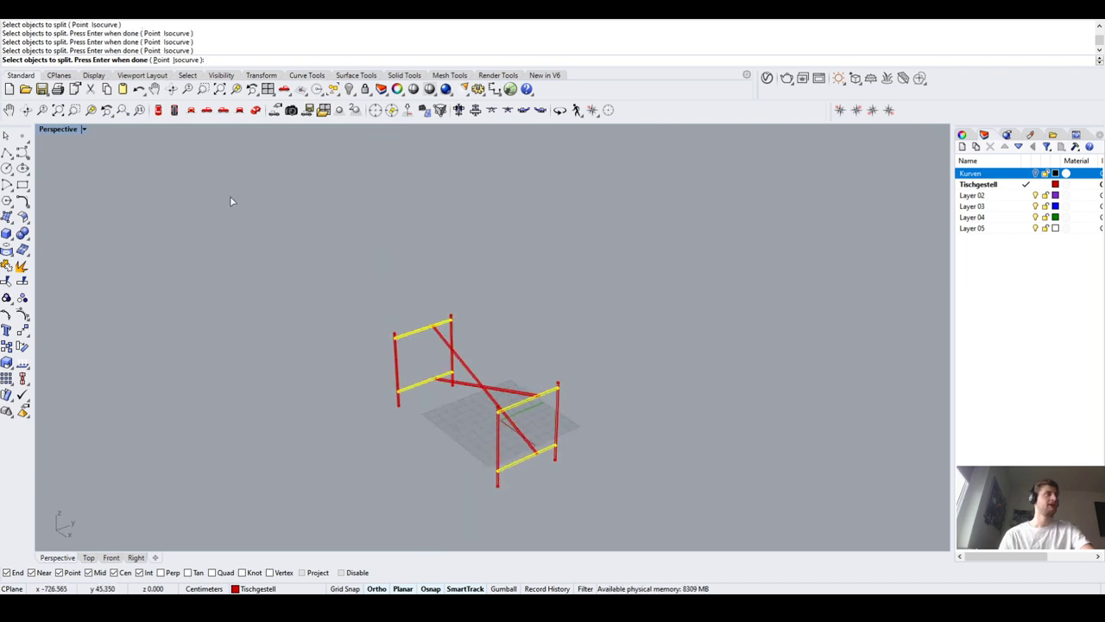
{"action": "key", "text": "Return"}
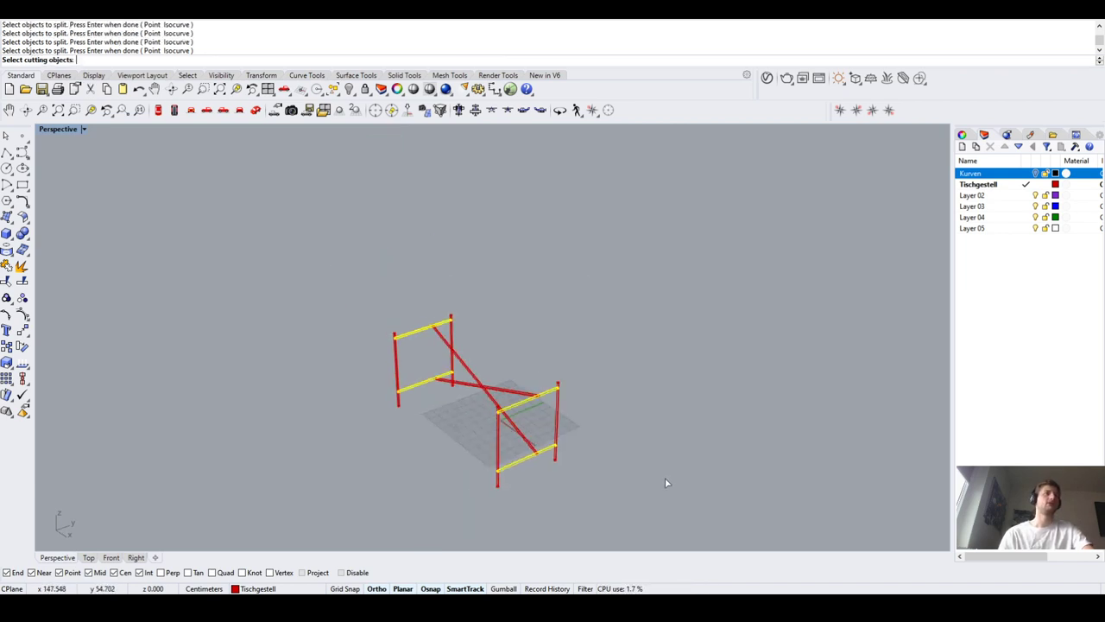
Use the four upright pipes as cutting objects to split the crossbars
{"action": "scroll", "coordinate": [419, 442], "scroll_direction": "up", "scroll_amount": 2}
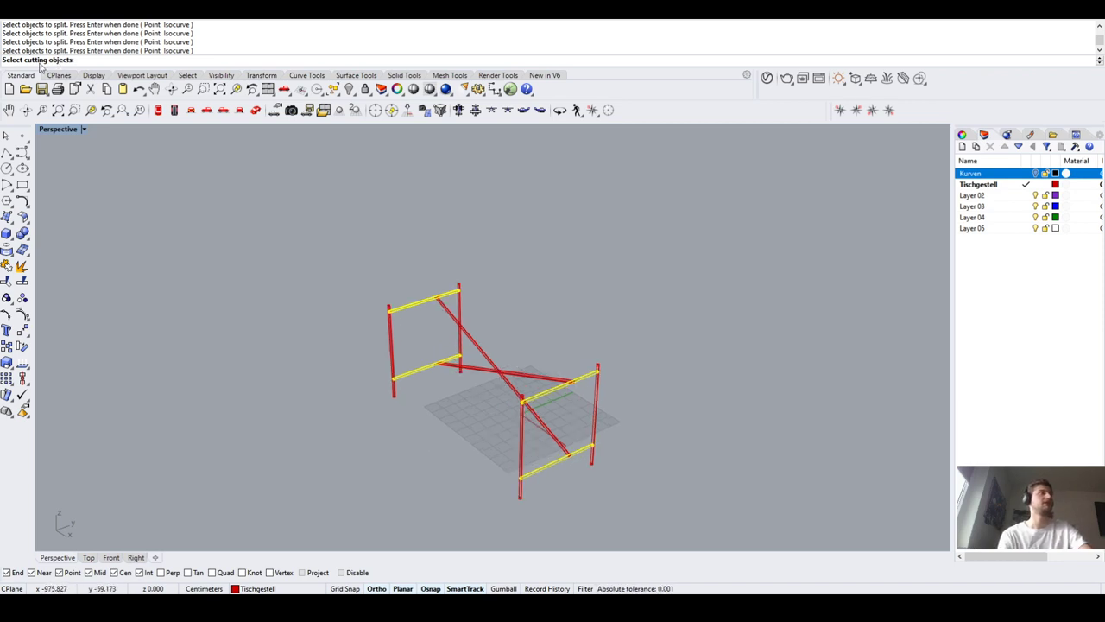
{"action": "scroll", "coordinate": [433, 374], "scroll_direction": "up", "scroll_amount": 2}
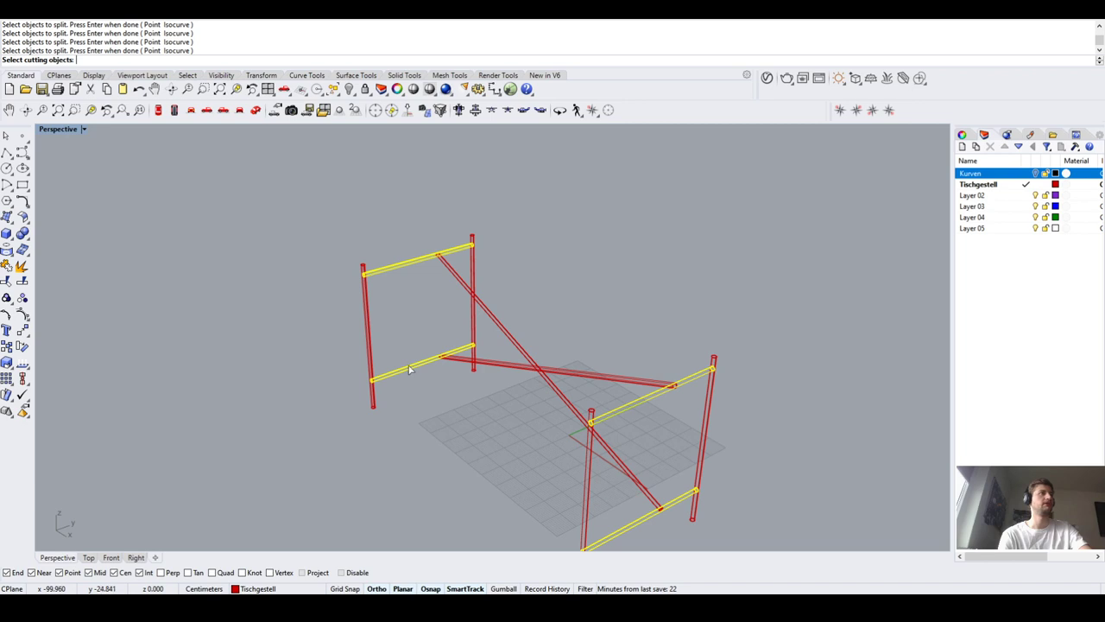
{"action": "scroll", "coordinate": [377, 301], "scroll_direction": "up", "scroll_amount": 2}
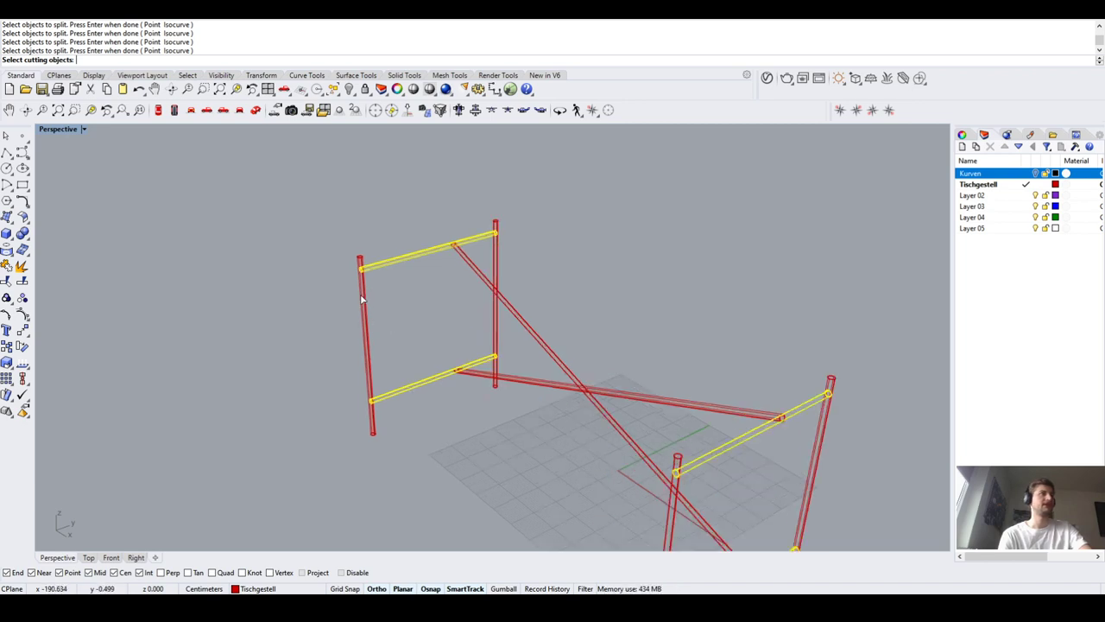
{"action": "left_click", "coordinate": [364, 299]}
{"action": "left_click", "coordinate": [497, 267]}
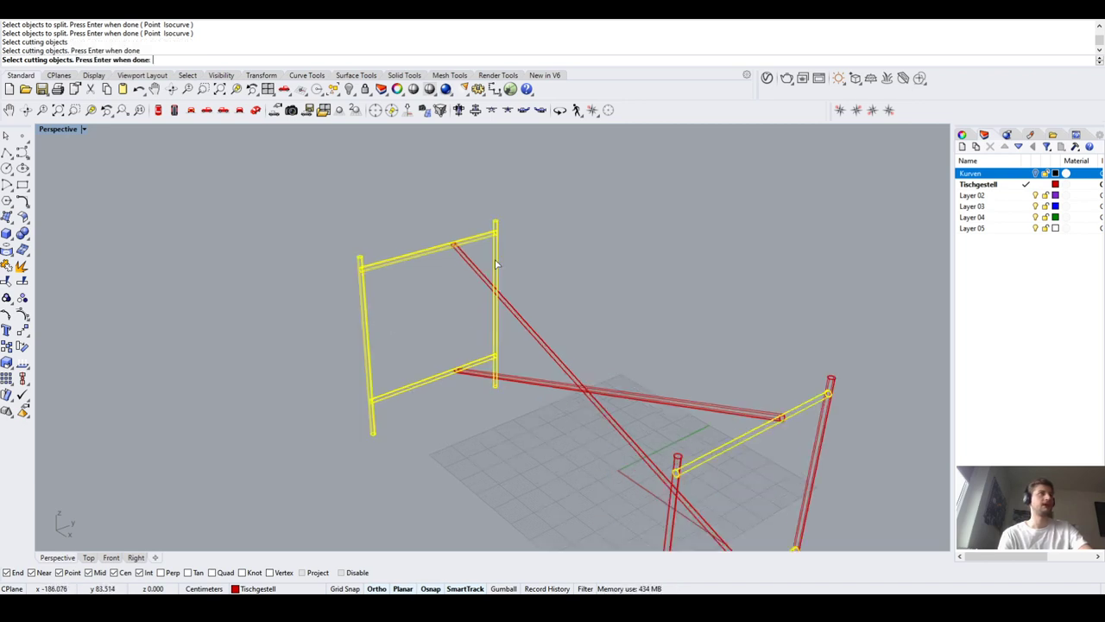
{"action": "scroll", "coordinate": [555, 418], "scroll_direction": "down", "scroll_amount": 2}
{"action": "left_click", "coordinate": [588, 441]}
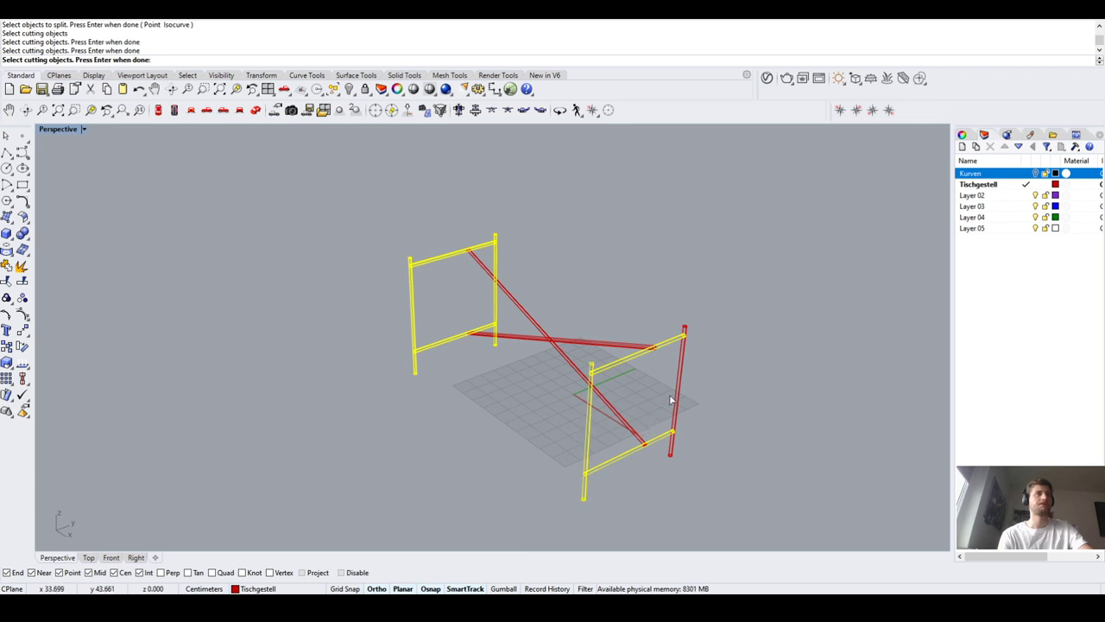
{"action": "left_click", "coordinate": [680, 400]}
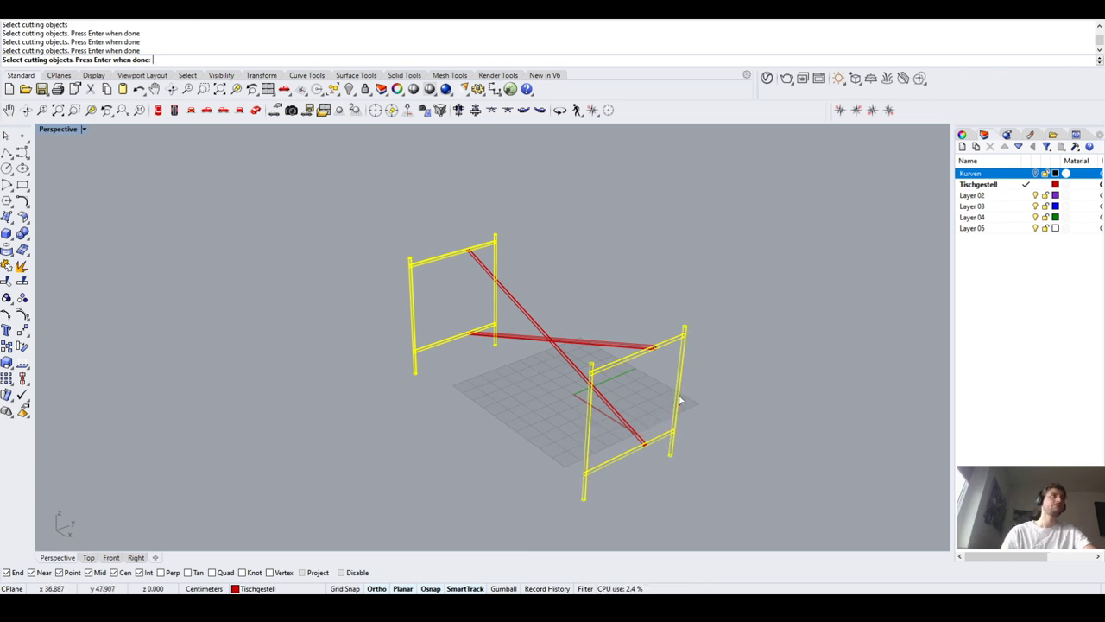
{"action": "key", "text": "Return"}
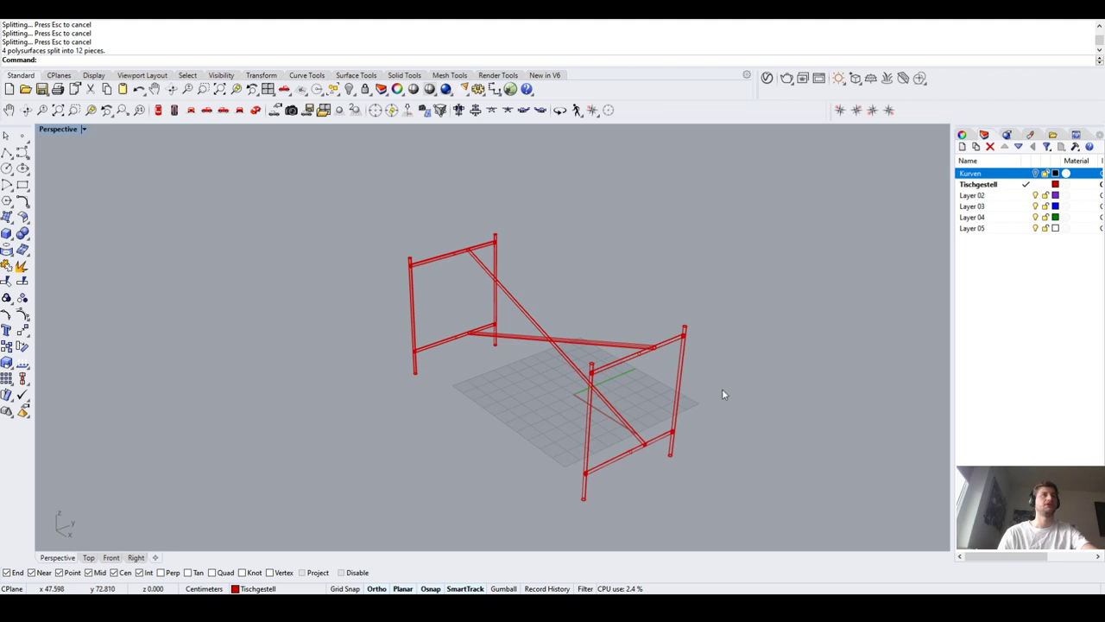
Delete the cut-off end piece of the positive-X frame's upper crossbar inside its front upright
{"action": "scroll", "coordinate": [592, 372], "scroll_direction": "up", "scroll_amount": 2}
{"action": "scroll", "coordinate": [595, 376], "scroll_direction": "up", "scroll_amount": 3}
{"action": "scroll", "coordinate": [594, 380], "scroll_direction": "down", "scroll_amount": 2}
{"action": "right_click_drag", "start_coordinate": [594, 380], "coordinate": [311, 380]}
{"action": "scroll", "coordinate": [311, 380], "scroll_direction": "up", "scroll_amount": 2}
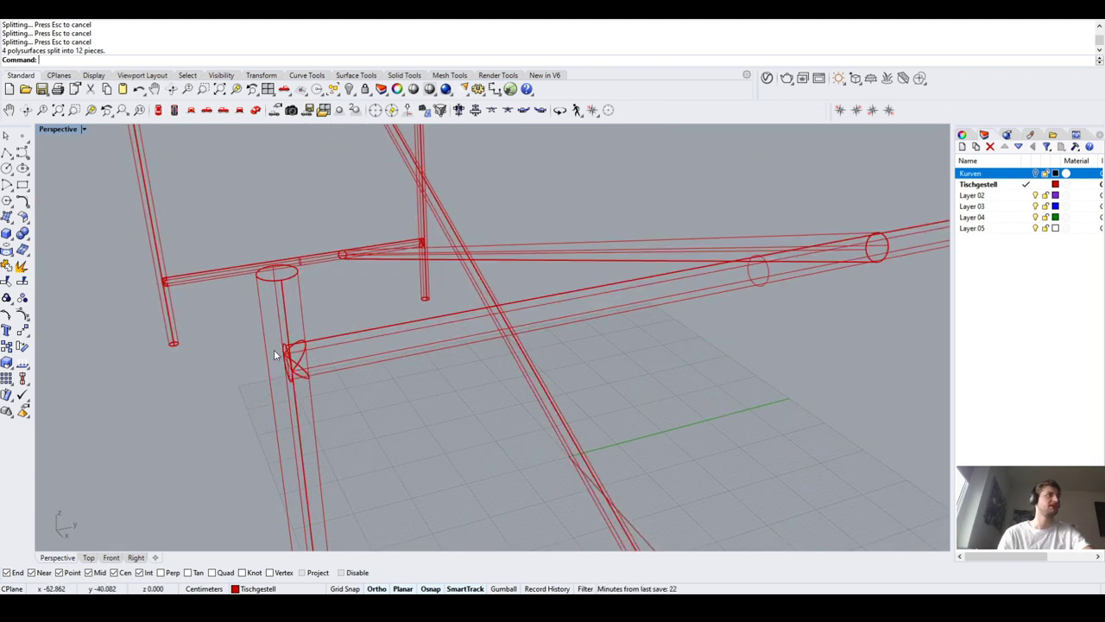
{"action": "left_click", "coordinate": [313, 383]}
{"action": "scroll", "coordinate": [350, 345], "scroll_direction": "down", "scroll_amount": 3}
{"action": "scroll", "coordinate": [350, 345], "scroll_direction": "up", "scroll_amount": 3}
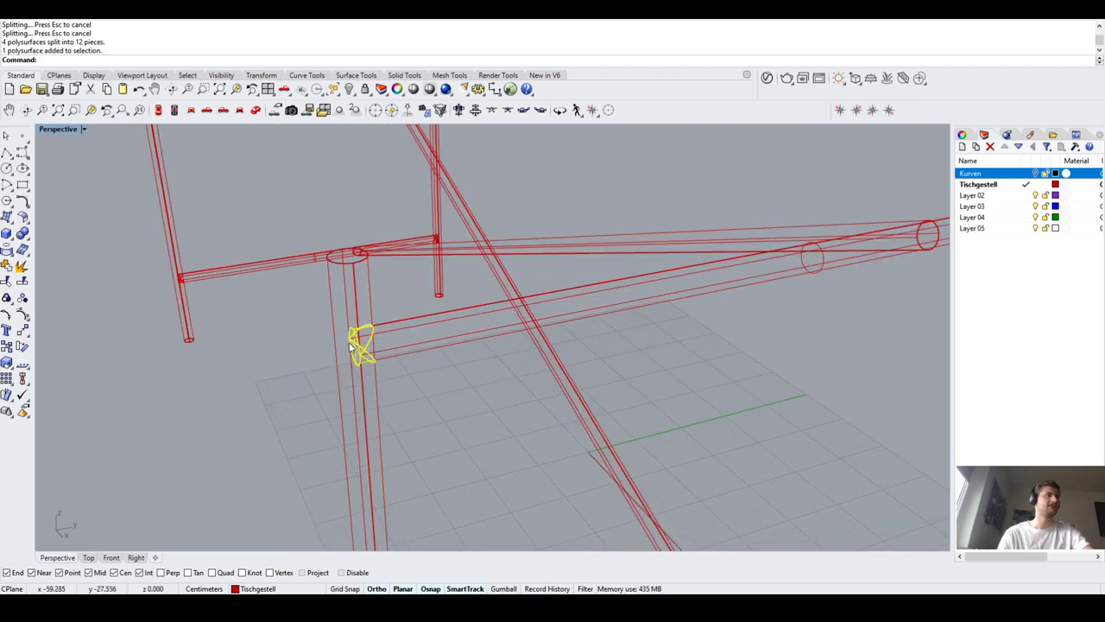
{"action": "key", "text": "Delete"}
Select the positive-X frame's trimmed upper crossbar and check its shape at both uprights
{"action": "right_click_drag", "start_coordinate": [350, 345], "coordinate": [477, 342]}
{"action": "left_click", "coordinate": [484, 345]}
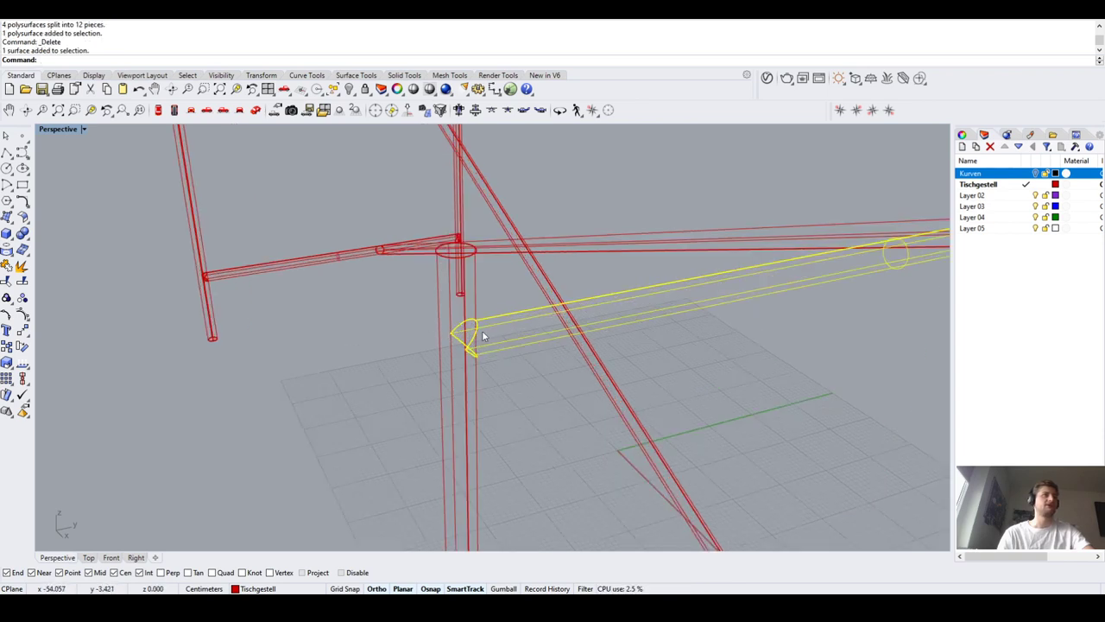
{"action": "scroll", "coordinate": [460, 343], "scroll_direction": "down", "scroll_amount": 5}
{"action": "scroll", "coordinate": [653, 328], "scroll_direction": "up", "scroll_amount": 4}
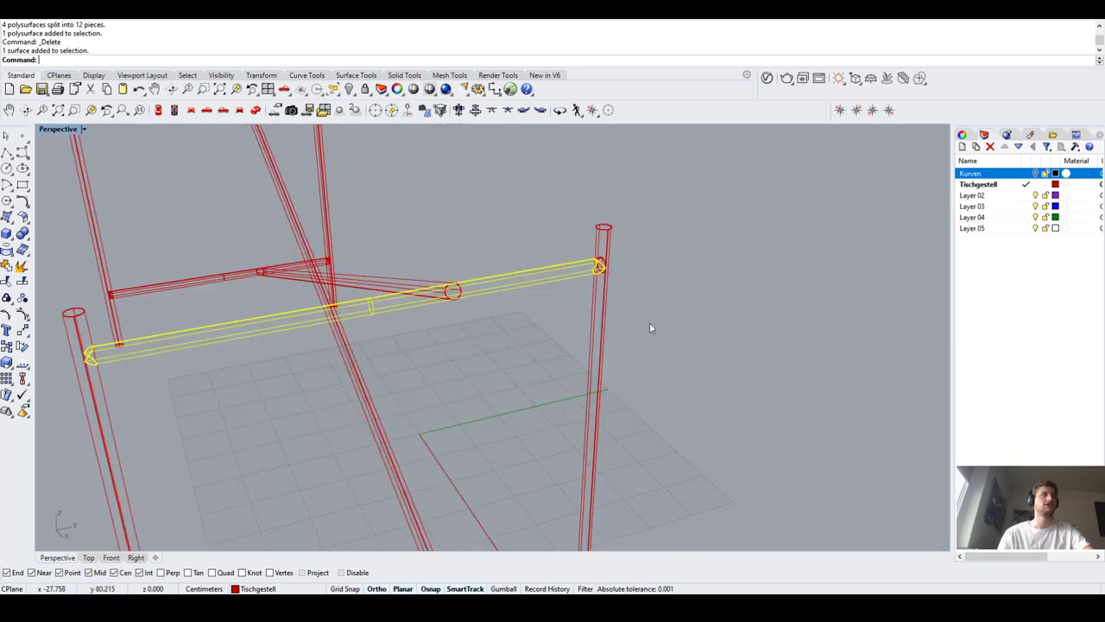
Delete the remaining three cut-off crossbar end pieces inside the positive-X frame's uprights
{"action": "scroll", "coordinate": [605, 293], "scroll_direction": "down", "scroll_amount": 1}
{"action": "scroll", "coordinate": [560, 250], "scroll_direction": "down", "scroll_amount": 2}
{"action": "left_click_drag", "start_coordinate": [560, 233], "coordinate": [586, 448]}
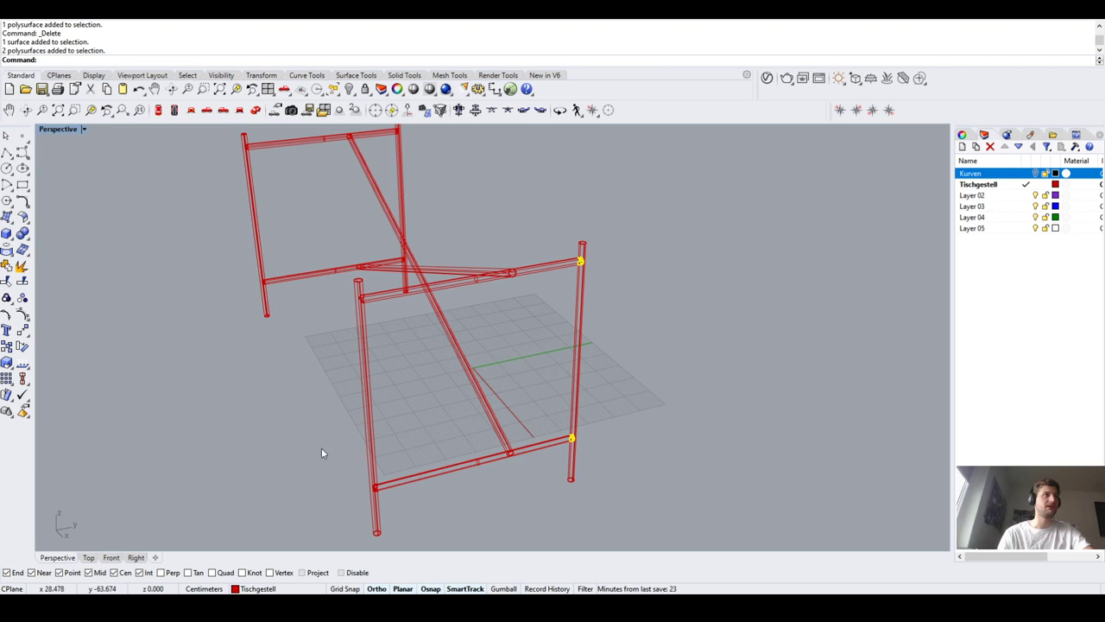
{"action": "key", "text": "Delete"}
{"action": "left_click_drag", "start_coordinate": [322, 448], "coordinate": [389, 495]}
{"action": "key", "text": "Delete"}
{"action": "scroll", "coordinate": [389, 496], "scroll_direction": "down", "scroll_amount": 2}
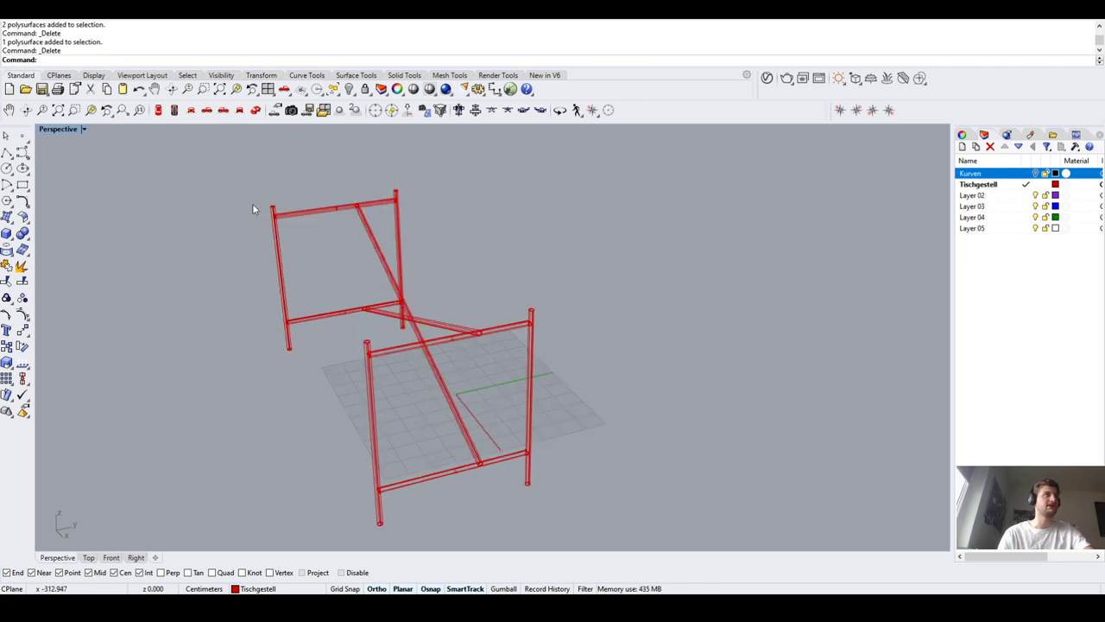
Delete the four cut-off crossbar end pieces inside the negative-X frame's front and back uprights
{"action": "scroll", "coordinate": [253, 209], "scroll_direction": "up", "scroll_amount": 2}
{"action": "left_click_drag", "start_coordinate": [251, 186], "coordinate": [312, 415]}
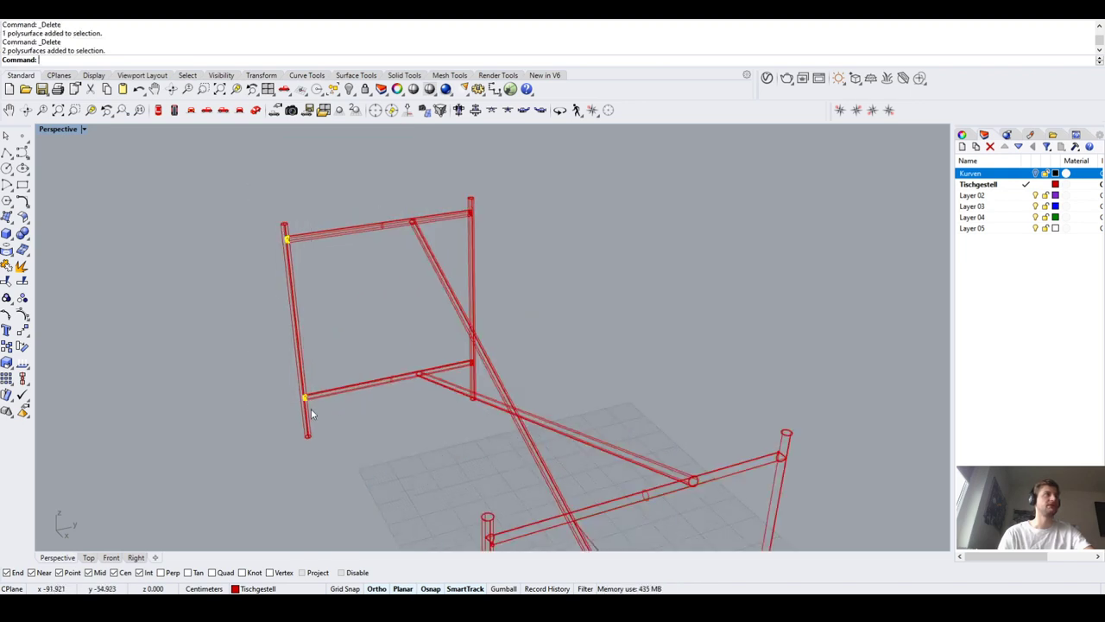
{"action": "key", "text": "Delete"}
{"action": "left_click_drag", "start_coordinate": [435, 185], "coordinate": [481, 373]}
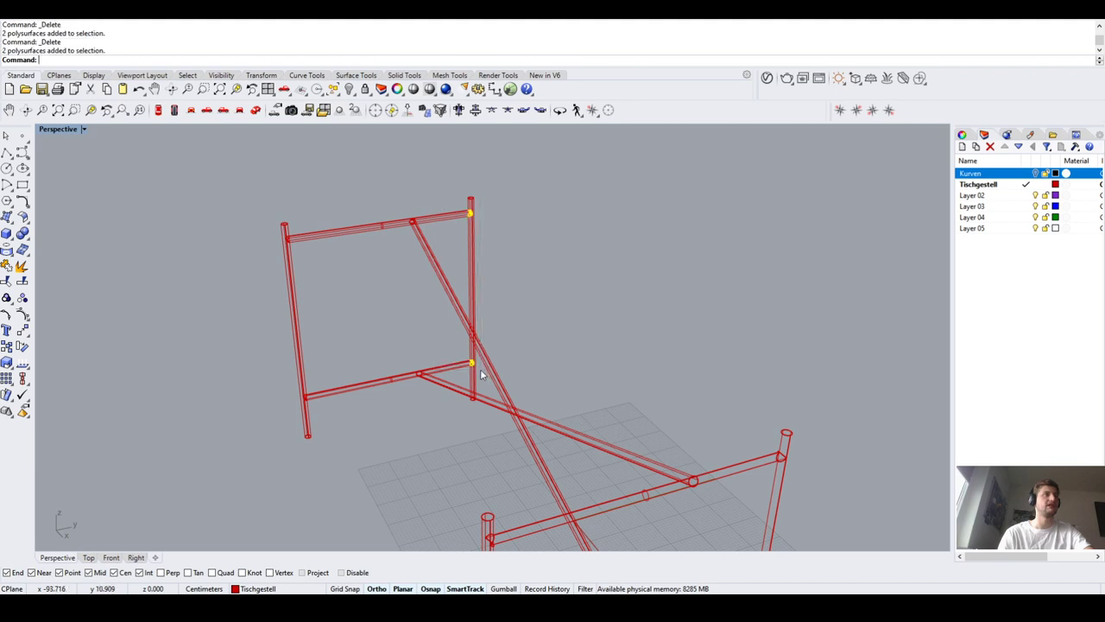
{"action": "key", "text": "Delete"}
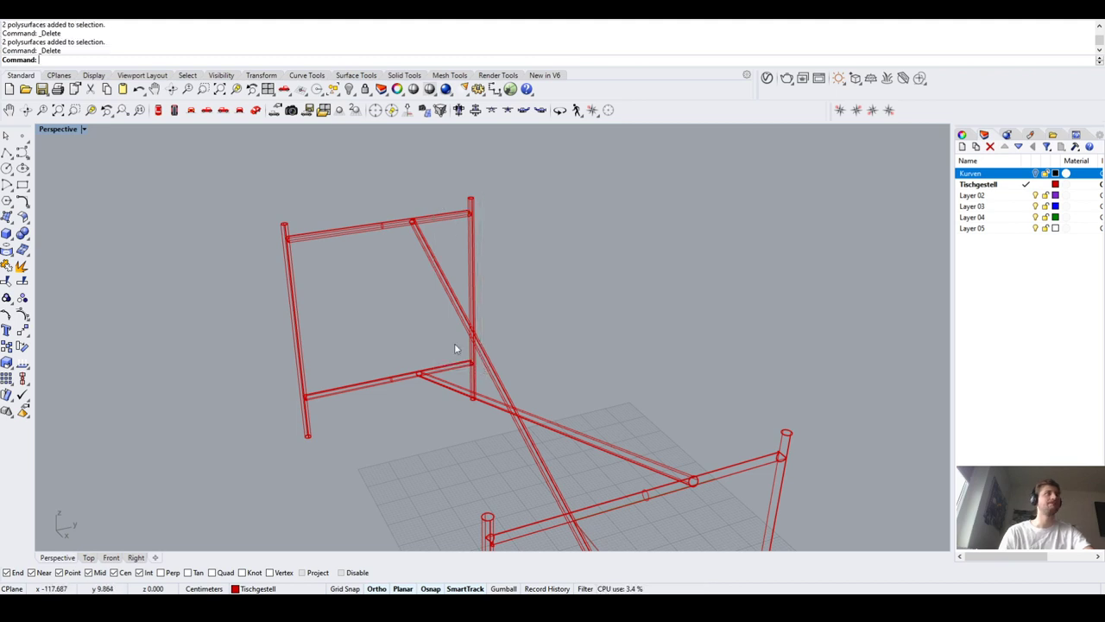
Examine the cleaned-up frame and the joint where a diagonal pipe meets the positive-X frame's upper crossbar
{"action": "right_click_drag", "start_coordinate": [454, 342], "coordinate": [394, 326]}
{"action": "scroll", "coordinate": [427, 352], "scroll_direction": "up", "scroll_amount": 2}
{"action": "scroll", "coordinate": [426, 352], "scroll_direction": "down", "scroll_amount": 2}
{"action": "scroll", "coordinate": [394, 326], "scroll_direction": "up", "scroll_amount": 2}
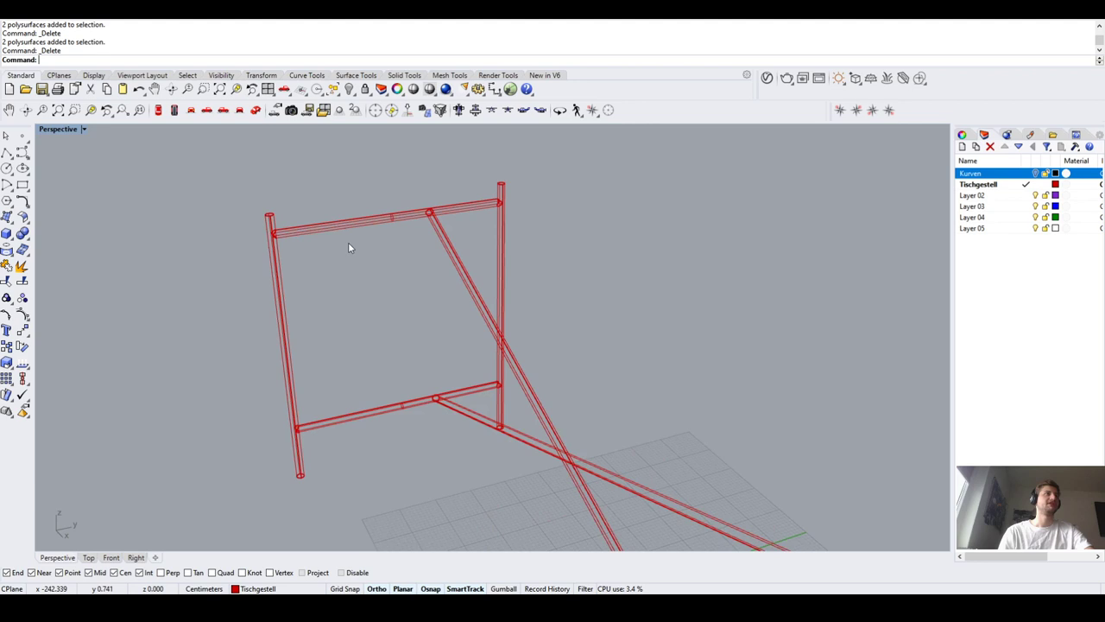
{"action": "right_click_drag", "start_coordinate": [351, 247], "coordinate": [426, 250]}
{"action": "scroll", "coordinate": [382, 241], "scroll_direction": "down", "scroll_amount": 2}
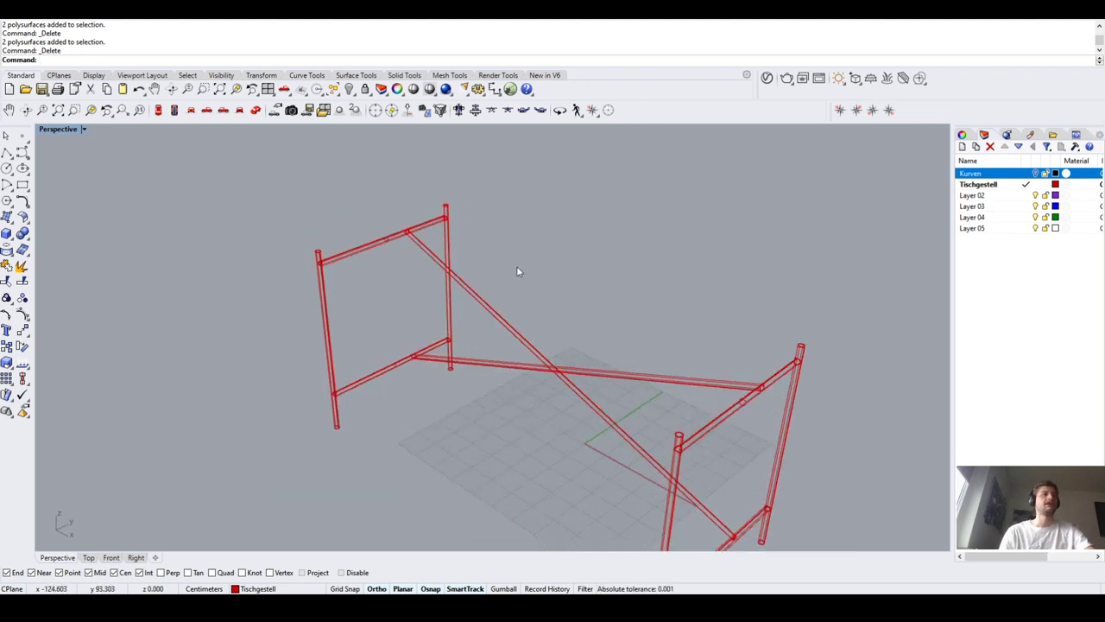
{"action": "scroll", "coordinate": [727, 311], "scroll_direction": "up", "scroll_amount": 5}
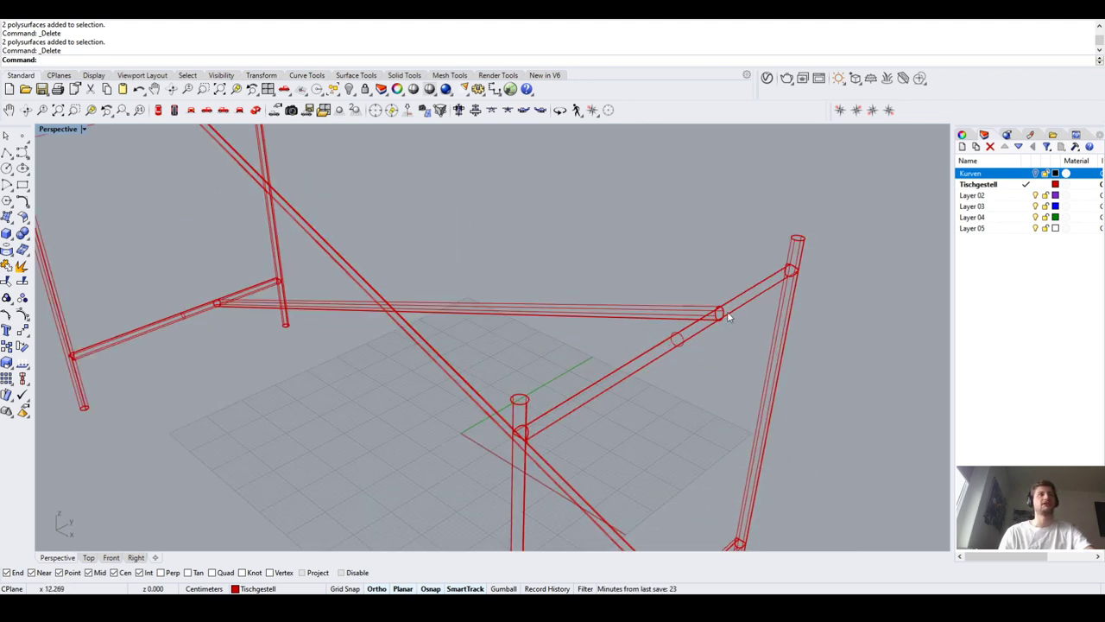
{"action": "scroll", "coordinate": [695, 323], "scroll_direction": "down", "scroll_amount": 1}
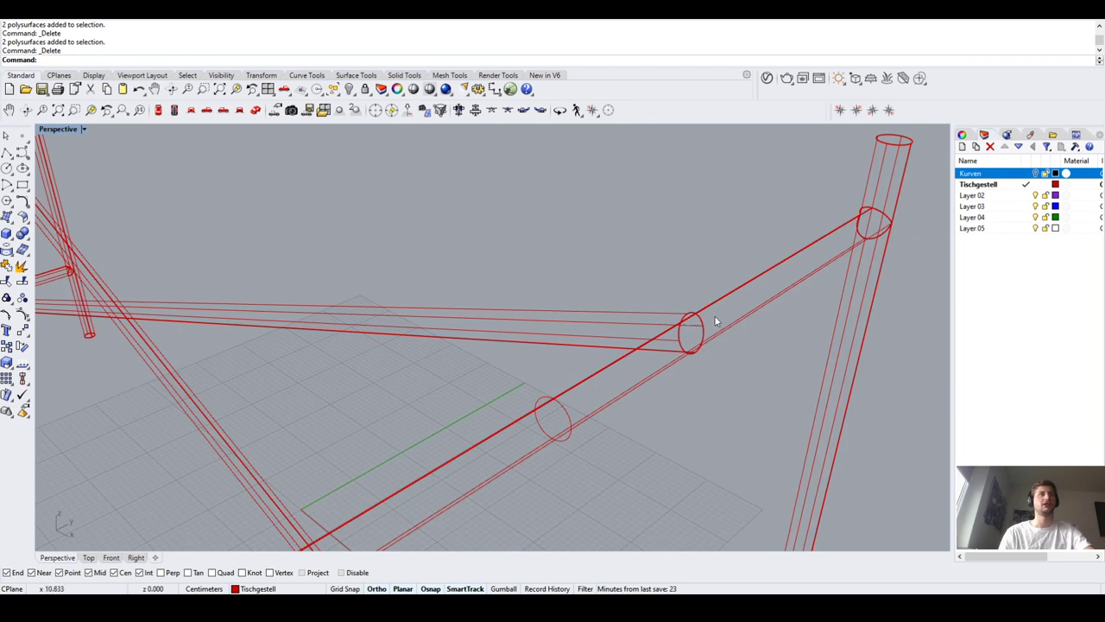
Split both diagonal pipes using the upper and lower crossbars of both side frames as cutting objects
{"action": "scroll", "coordinate": [679, 316], "scroll_direction": "down", "scroll_amount": 4}
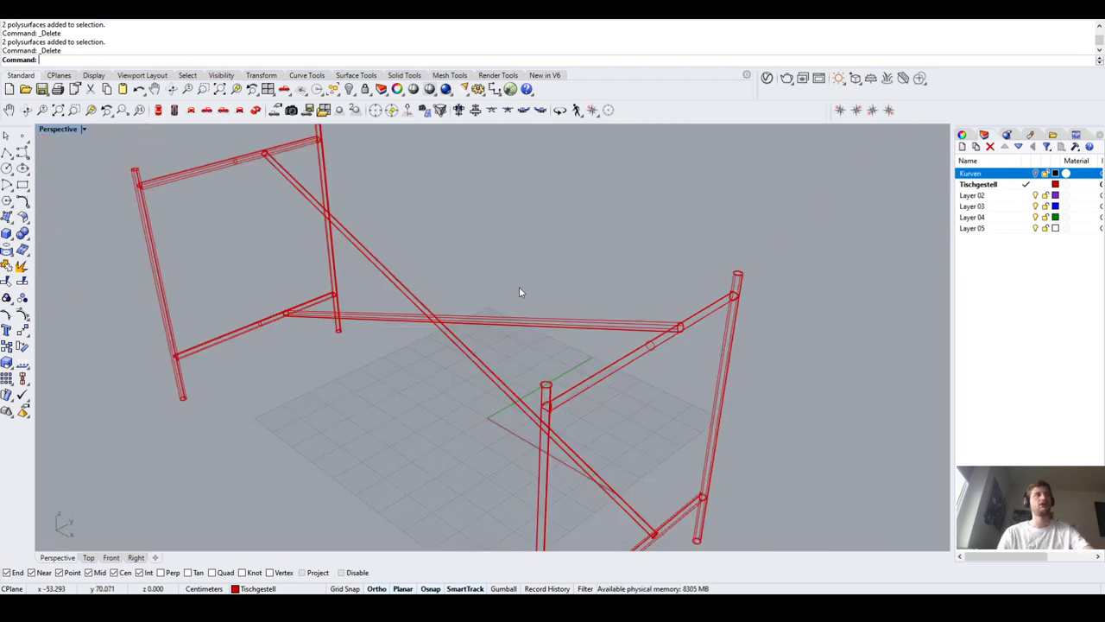
{"action": "left_click_drag", "start_coordinate": [517, 291], "coordinate": [413, 348]}
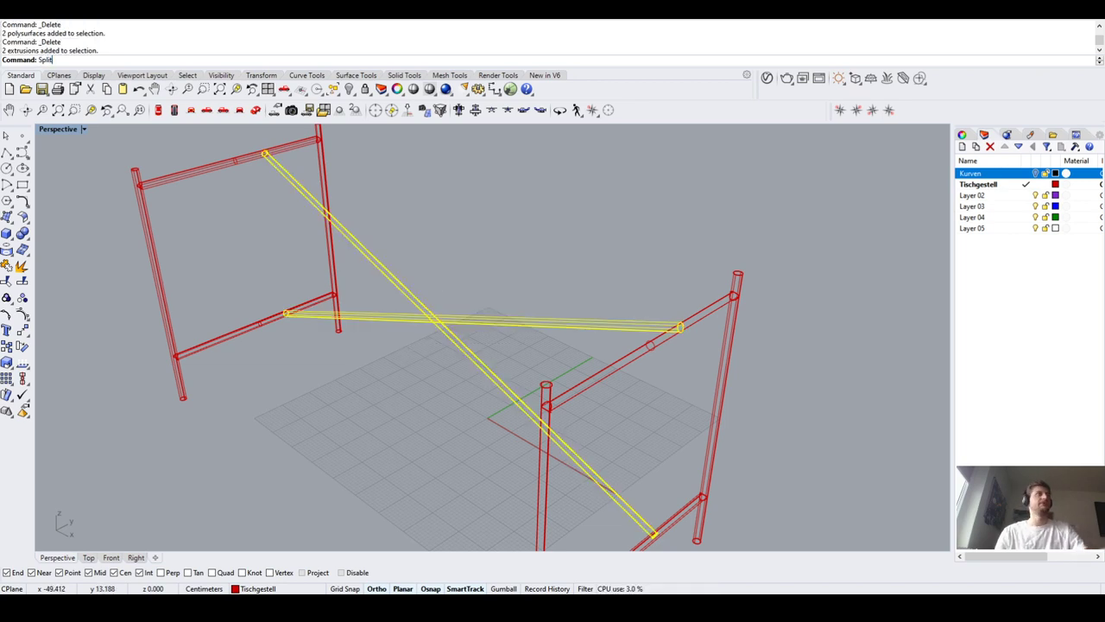
{"action": "key", "text": "Return"}
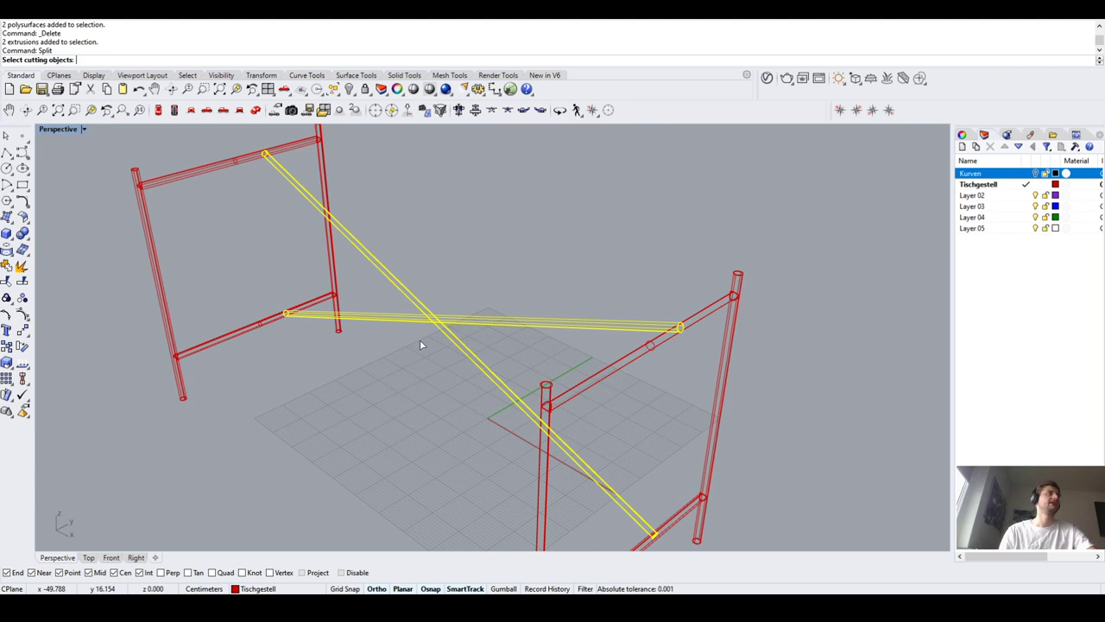
{"action": "scroll", "coordinate": [417, 338], "scroll_direction": "down", "scroll_amount": 2}
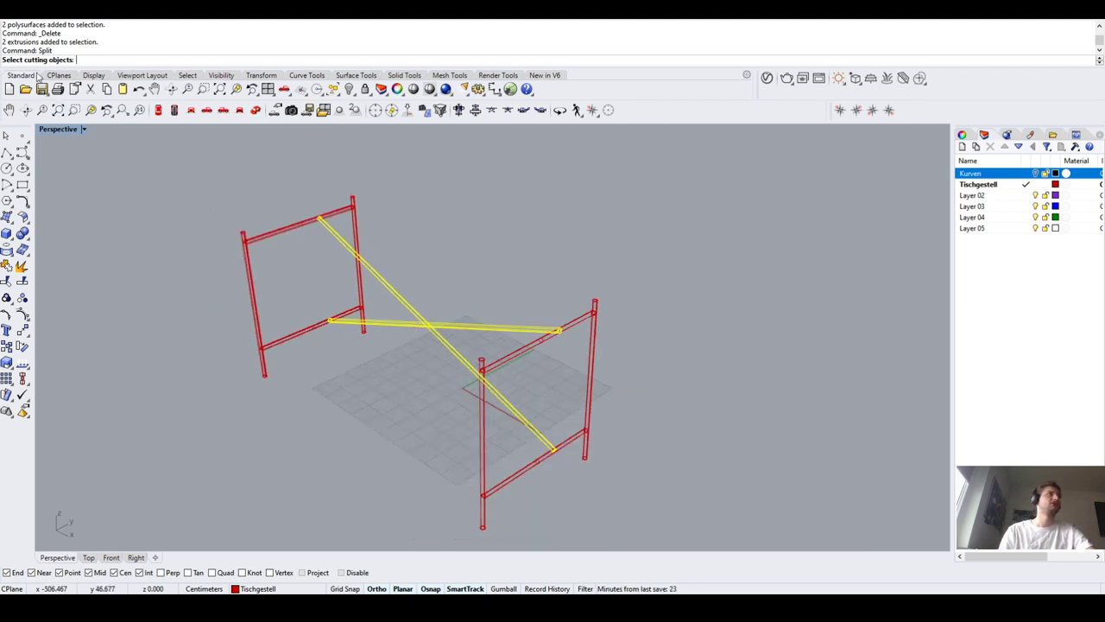
{"action": "left_click_drag", "start_coordinate": [289, 204], "coordinate": [278, 355]}
{"action": "left_click", "coordinate": [537, 346]}
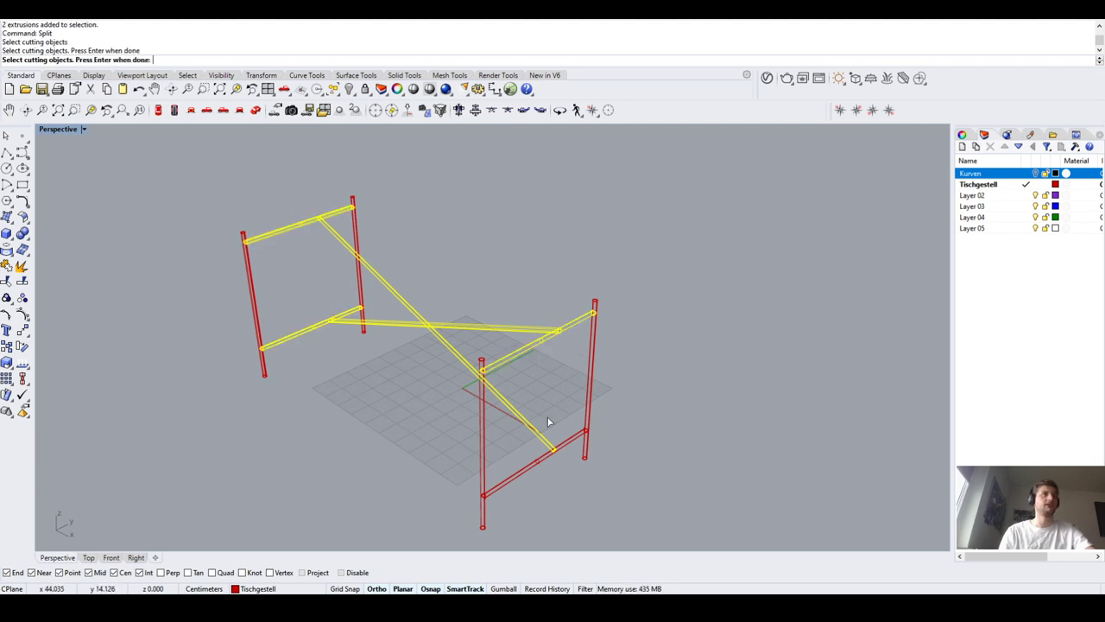
{"action": "left_click", "coordinate": [555, 442]}
{"action": "key", "text": "Return"}
Delete the four cut-off end pieces of the diagonal pipes inside the positive-X and negative-X frames' crossbars
{"action": "scroll", "coordinate": [577, 458], "scroll_direction": "up", "scroll_amount": 3}
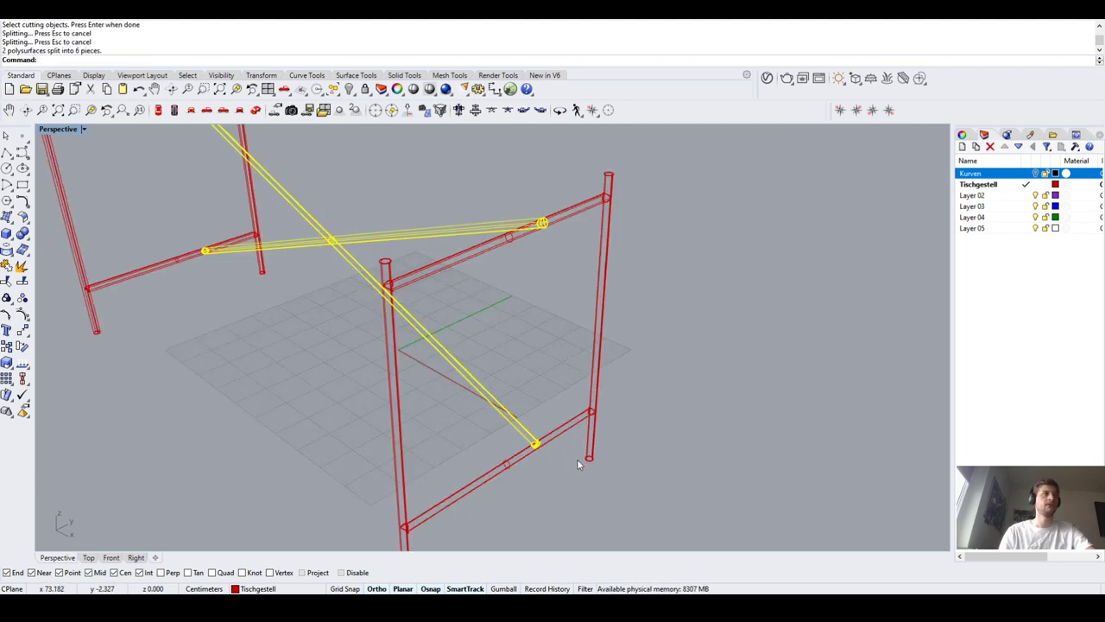
{"action": "left_click", "coordinate": [551, 241]}
{"action": "key", "text": "Delete"}
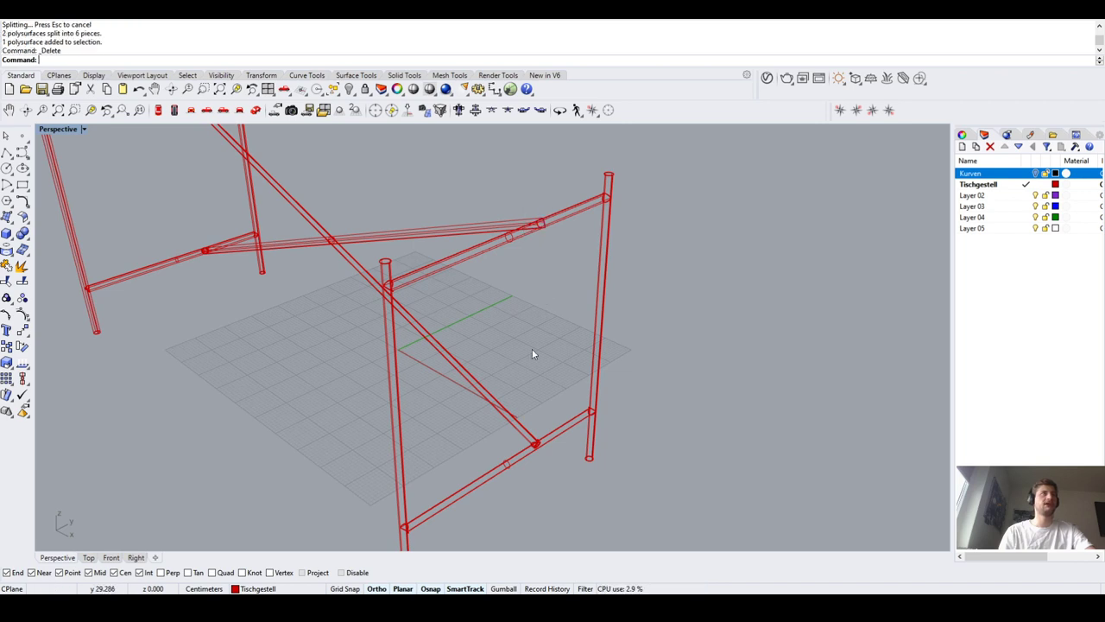
{"action": "left_click", "coordinate": [541, 457]}
{"action": "key", "text": "Delete"}
{"action": "scroll", "coordinate": [540, 458], "scroll_direction": "down", "scroll_amount": 5}
{"action": "right_click_drag", "start_coordinate": [542, 452], "coordinate": [317, 284]}
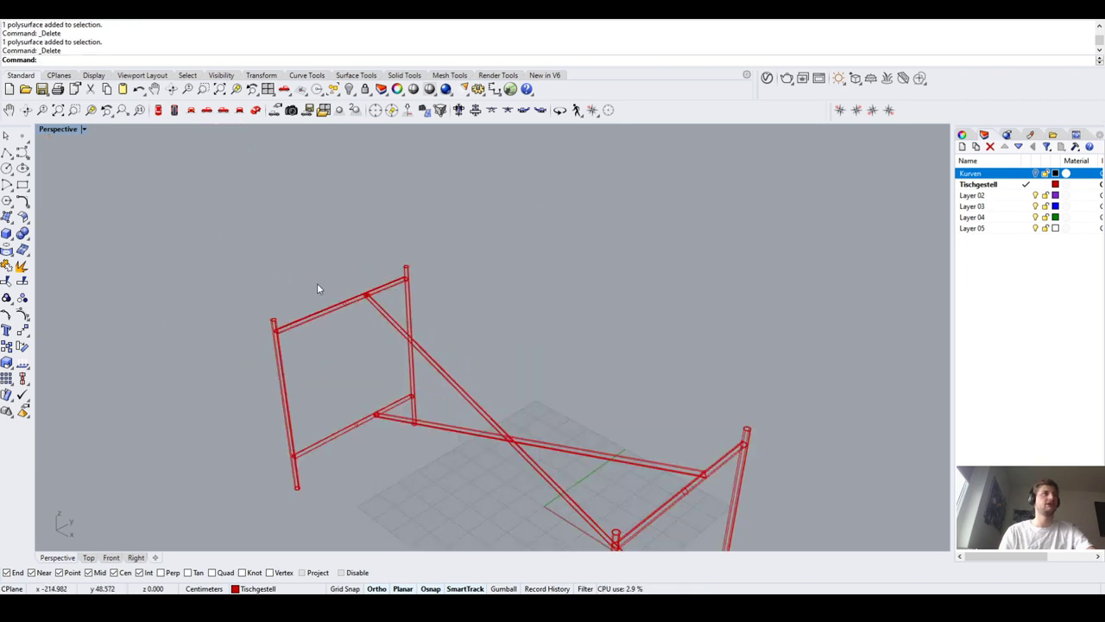
{"action": "left_click_drag", "start_coordinate": [326, 267], "coordinate": [384, 435]}
{"action": "key", "text": "Delete"}
Split the diagonal rising from the negative-X lower crossbar to the positive-X upper crossbar, using the other diagonal as the cutting object
{"action": "right_click_drag", "start_coordinate": [383, 435], "coordinate": [483, 439]}
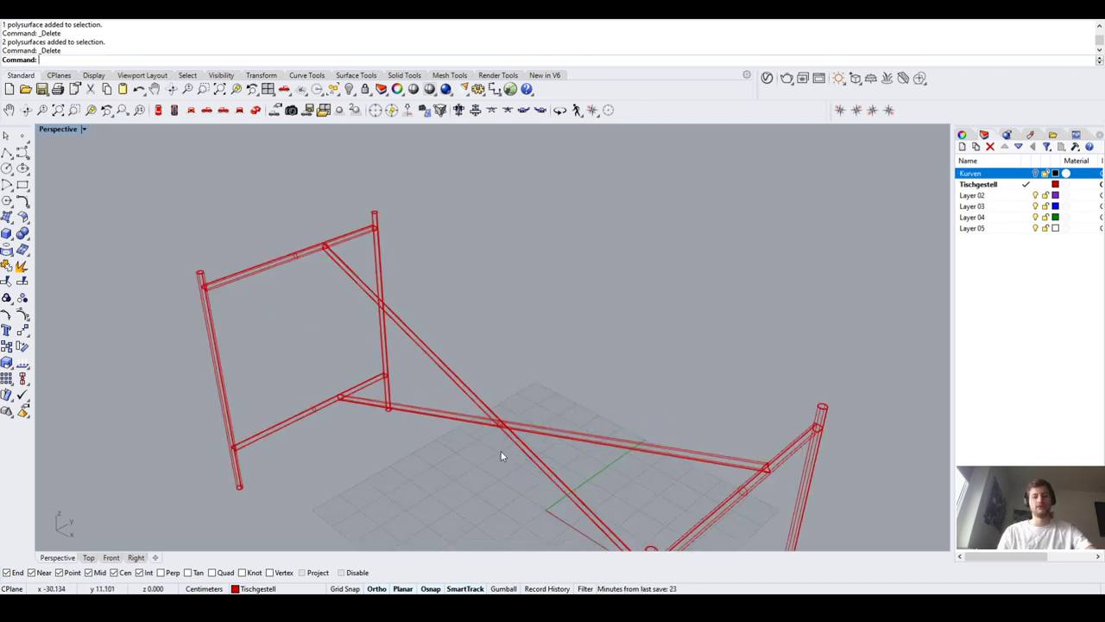
{"action": "type", "text": "Split"}
{"action": "key", "text": "Return"}
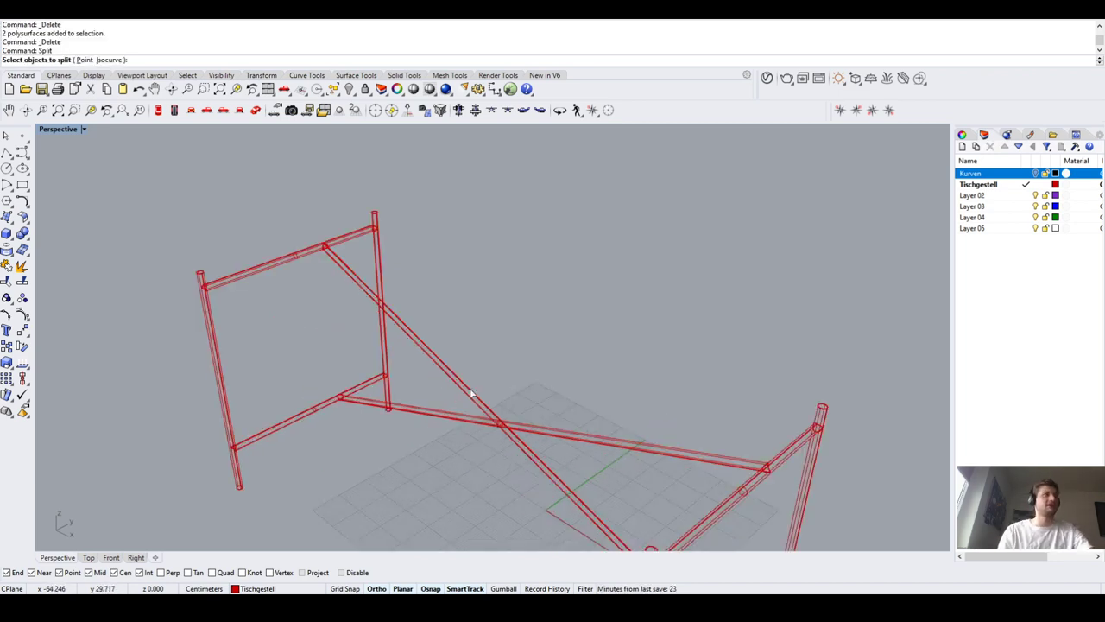
{"action": "left_click", "coordinate": [464, 418]}
{"action": "key", "text": "Return"}
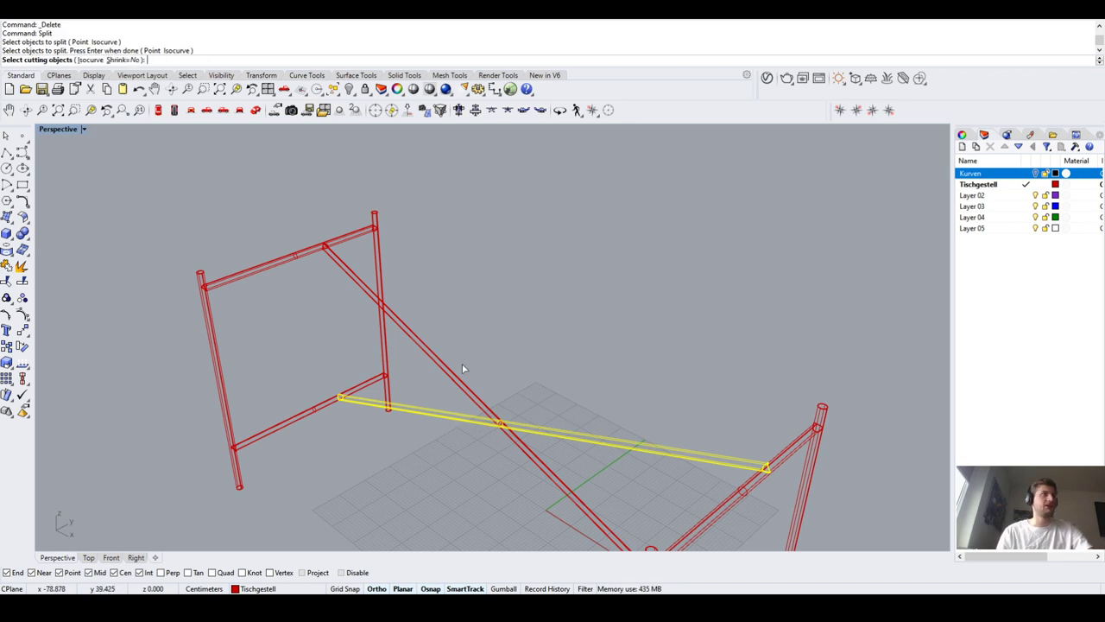
{"action": "left_click", "coordinate": [462, 384]}
{"action": "key", "text": "Return"}
Delete the three small cut-off surfaces where the two diagonal pipes cross
{"action": "scroll", "coordinate": [493, 435], "scroll_direction": "up", "scroll_amount": 3}
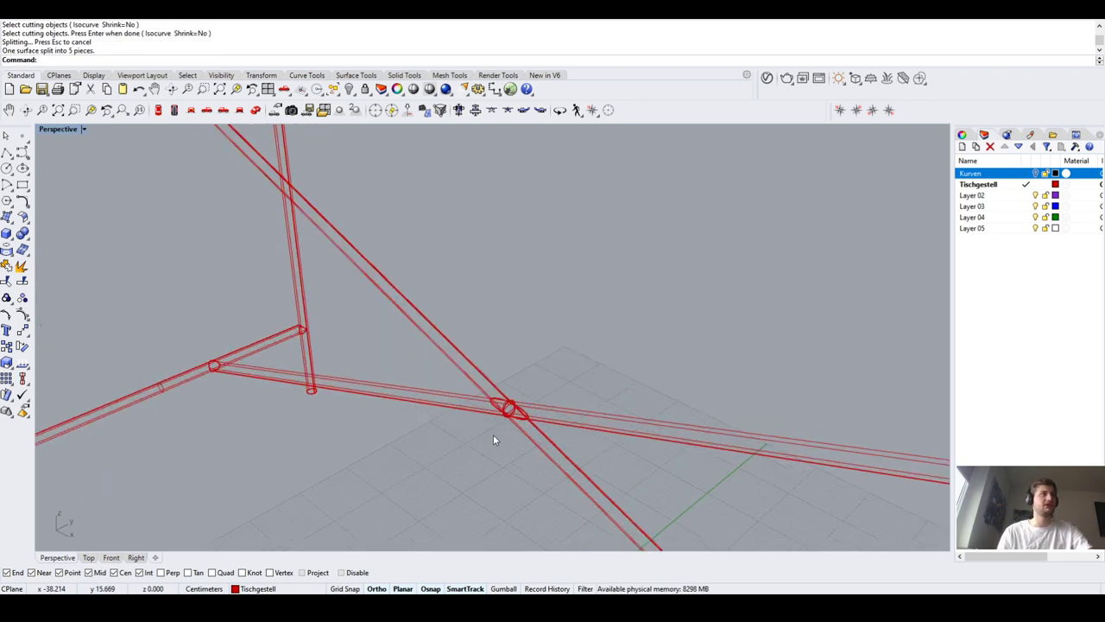
{"action": "left_click_drag", "start_coordinate": [459, 324], "coordinate": [567, 430]}
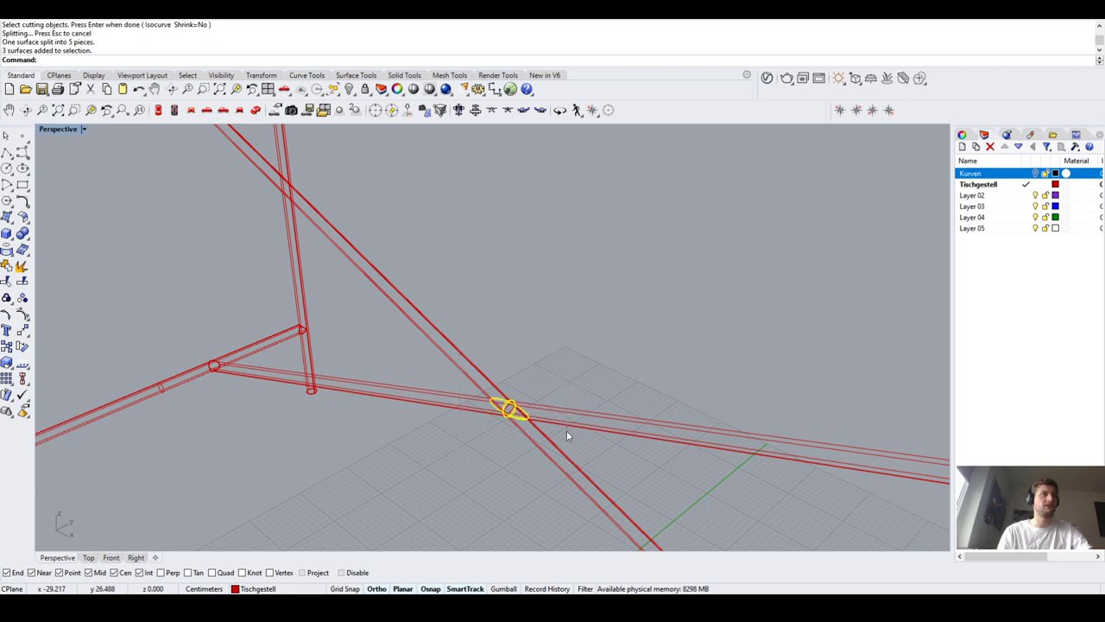
{"action": "key", "text": "Delete"}
Set the perspective view to Shaded display with the whole table frame in view
{"action": "scroll", "coordinate": [565, 436], "scroll_direction": "down", "scroll_amount": 5}
{"action": "right_click_drag", "start_coordinate": [440, 380], "coordinate": [621, 399]}
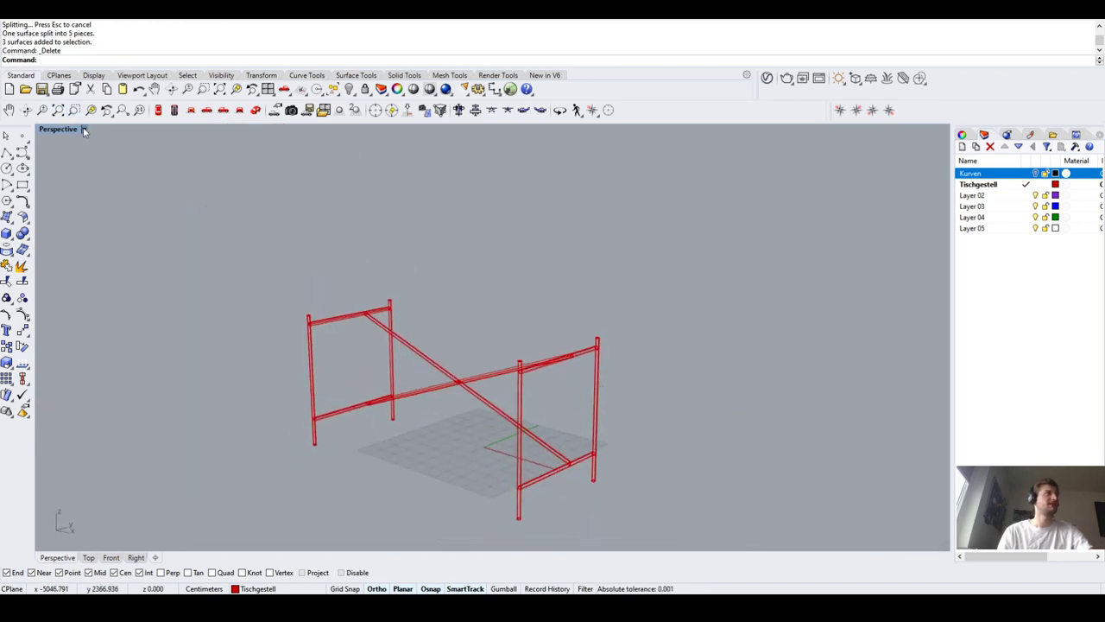
{"action": "key", "text": "ctrl+alt+s"}
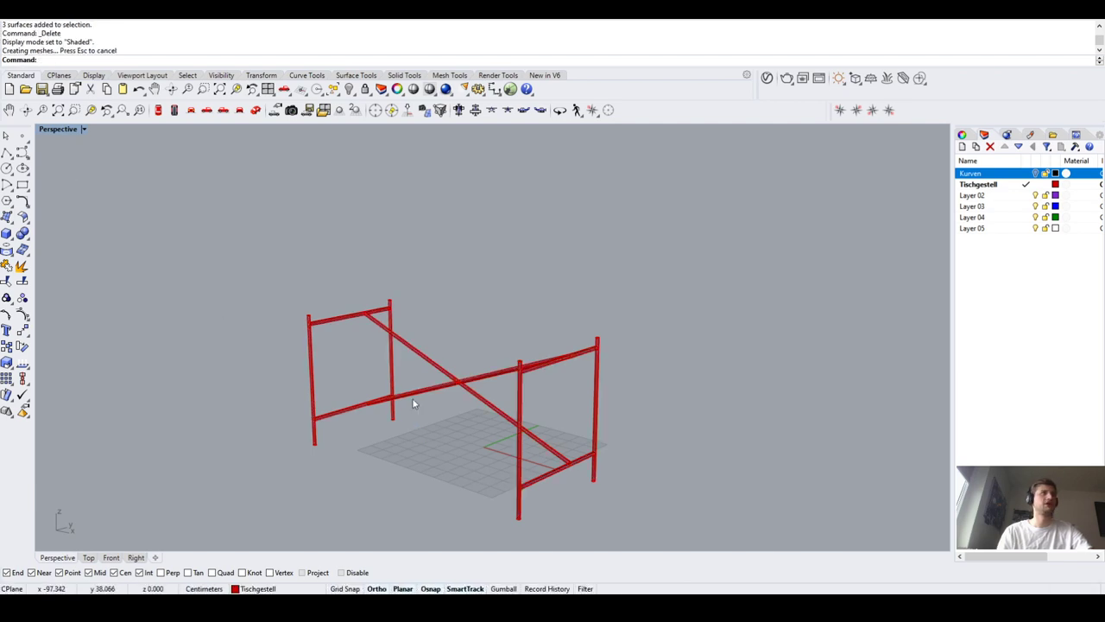
Examine the shaded frame, checking the split diagonal's joint at the negative-X lower crossbar and the crossing of the diagonals
{"action": "mouse_move", "coordinate": [415, 400]}
{"action": "right_mouse_down"}
{"action": "mouse_move", "coordinate": [402, 397]}
{"action": "mouse_move", "coordinate": [458, 409]}
{"action": "right_mouse_up"}
{"action": "scroll", "coordinate": [382, 425], "scroll_direction": "up", "scroll_amount": 3}
{"action": "left_click", "coordinate": [382, 424]}
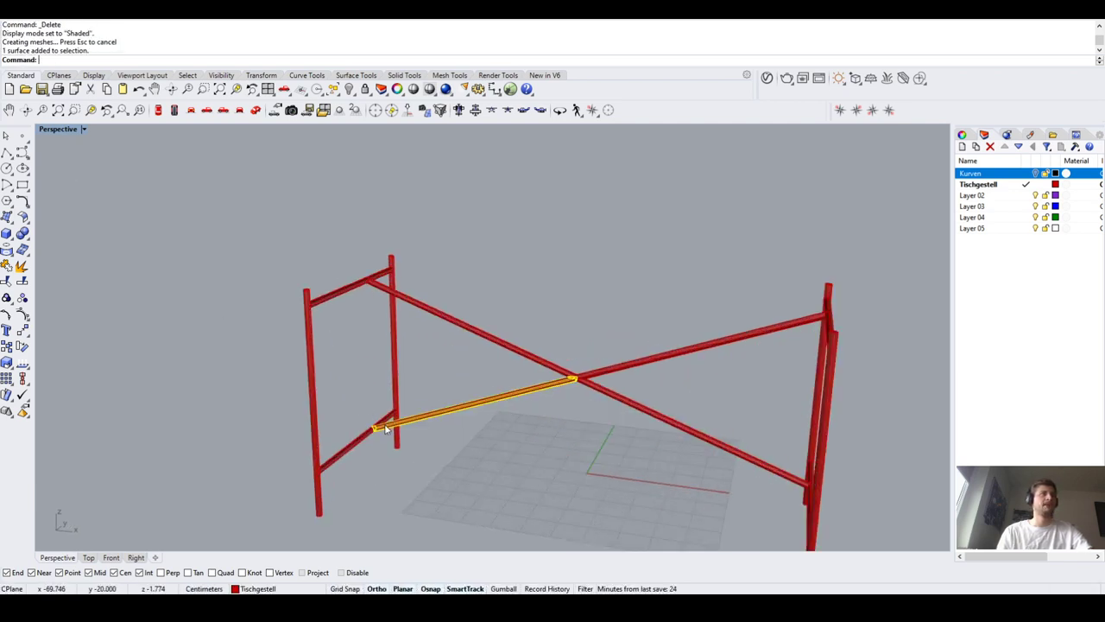
{"action": "scroll", "coordinate": [377, 435], "scroll_direction": "up", "scroll_amount": 5}
{"action": "scroll", "coordinate": [359, 426], "scroll_direction": "up", "scroll_amount": 3}
{"action": "scroll", "coordinate": [323, 387], "scroll_direction": "down", "scroll_amount": 10}
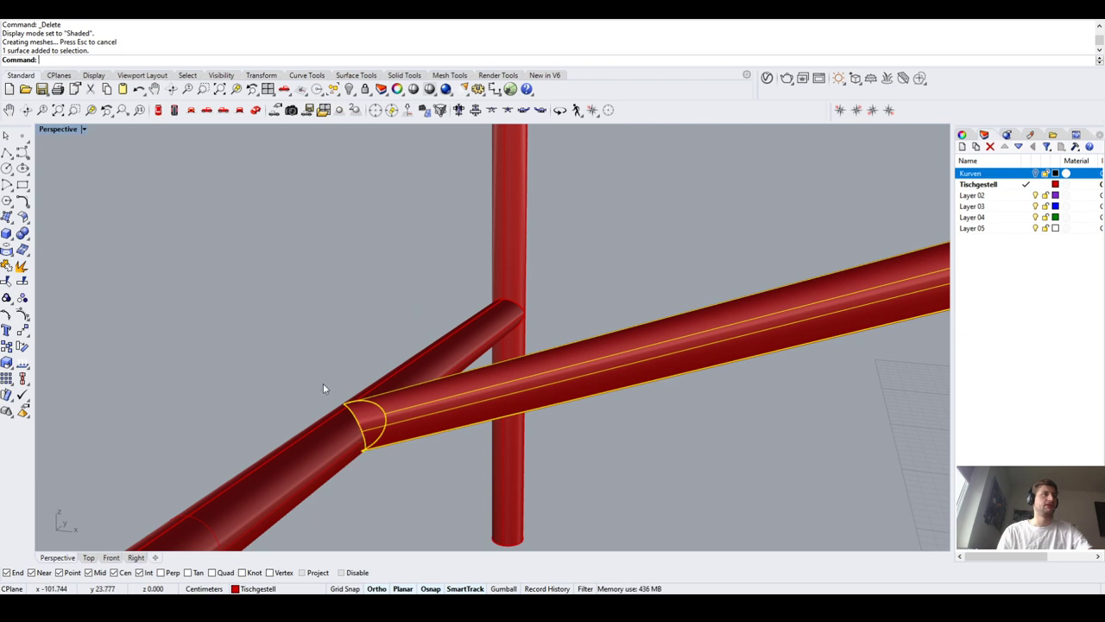
{"action": "left_click", "coordinate": [530, 456]}
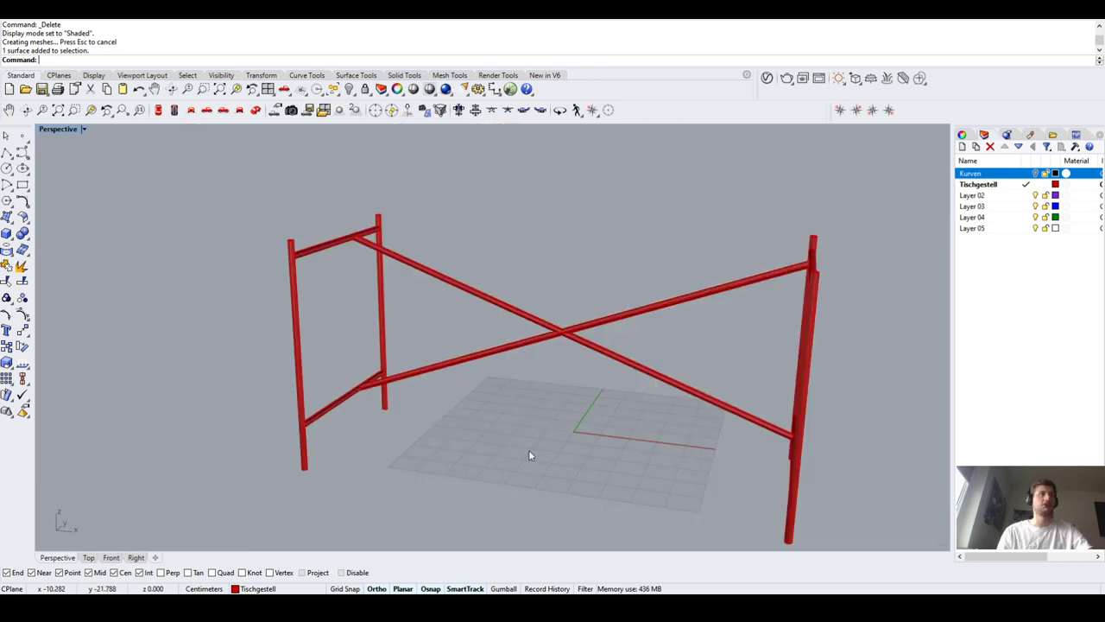
{"action": "left_click", "coordinate": [518, 309]}
{"action": "left_click", "coordinate": [555, 378]}
{"action": "scroll", "coordinate": [557, 388], "scroll_direction": "down", "scroll_amount": 3}
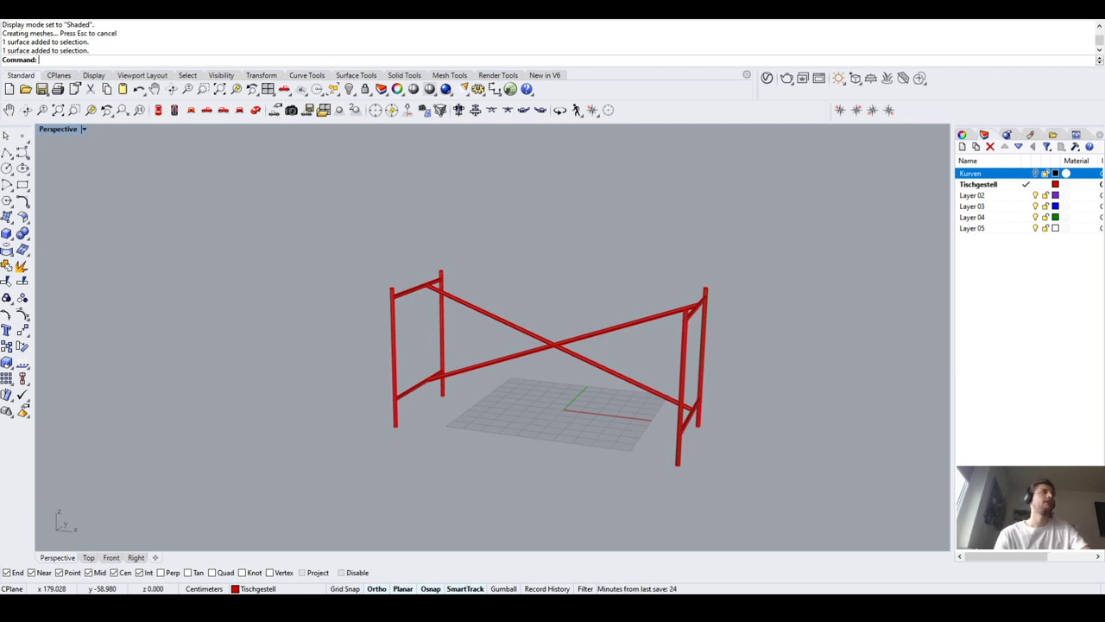
Create a new layer named Tischplatte with an orange layer color
{"action": "left_click", "coordinate": [962, 147]}
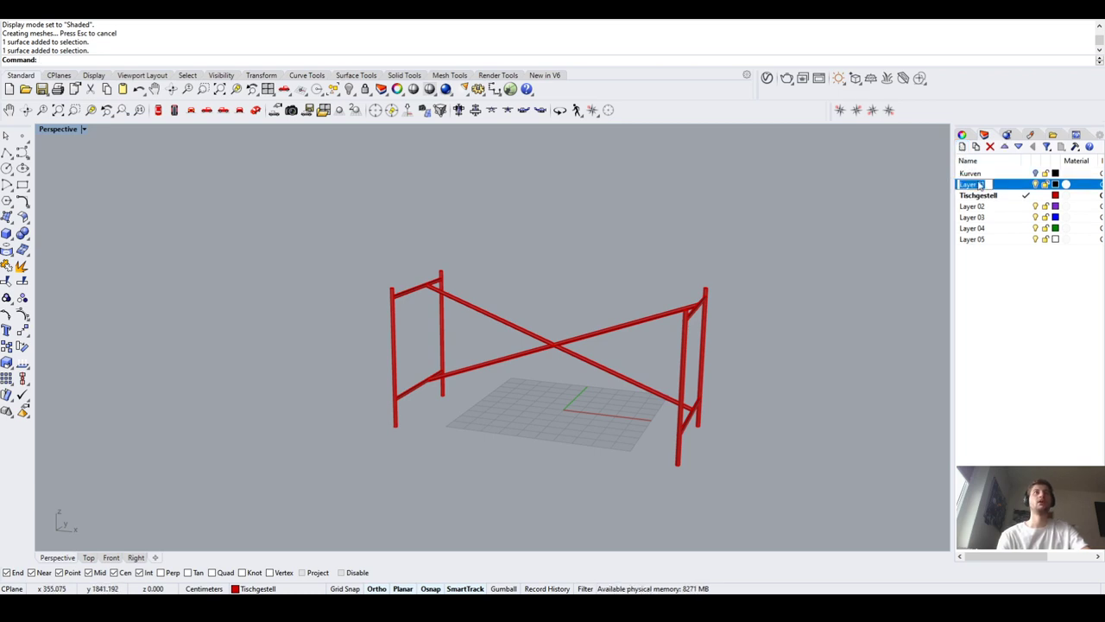
{"action": "type", "text": "T"}
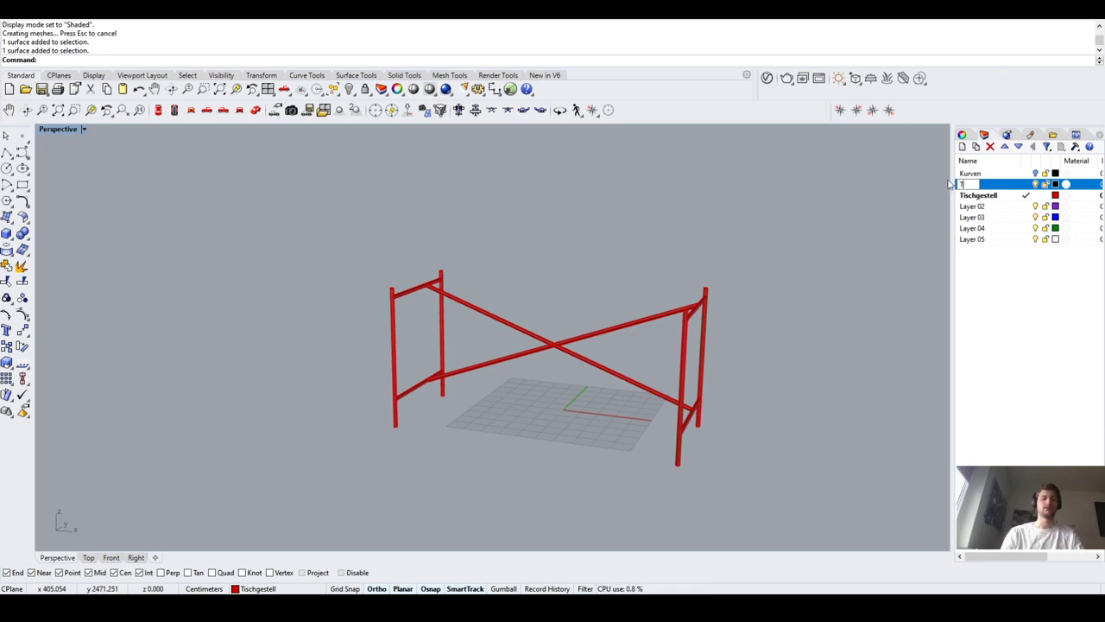
{"action": "type", "text": "ischplatte"}
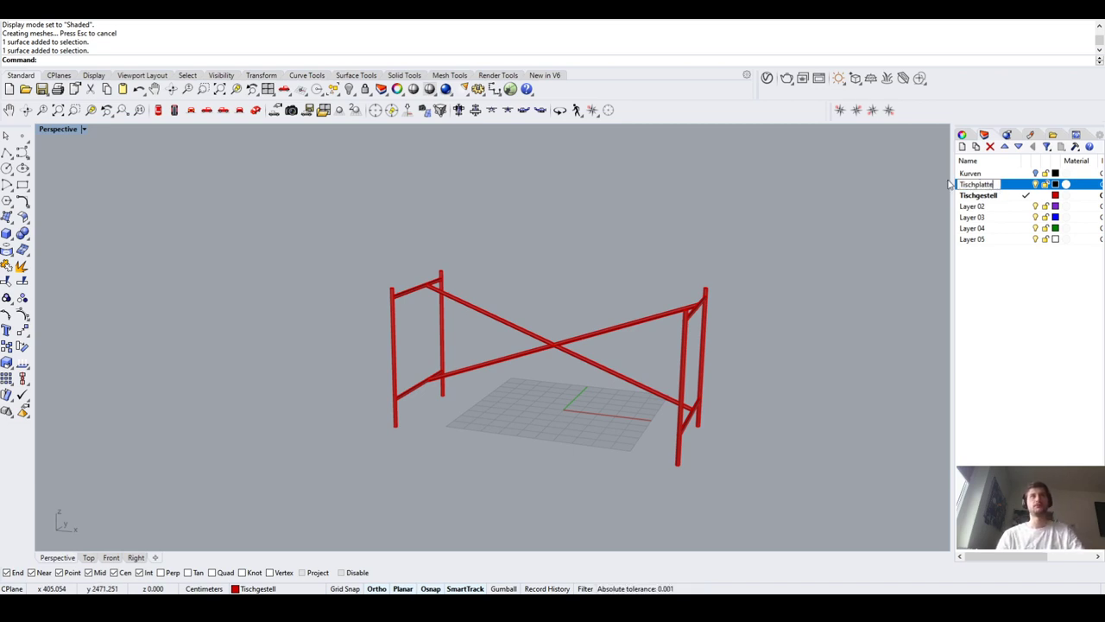
{"action": "key", "text": "Return"}
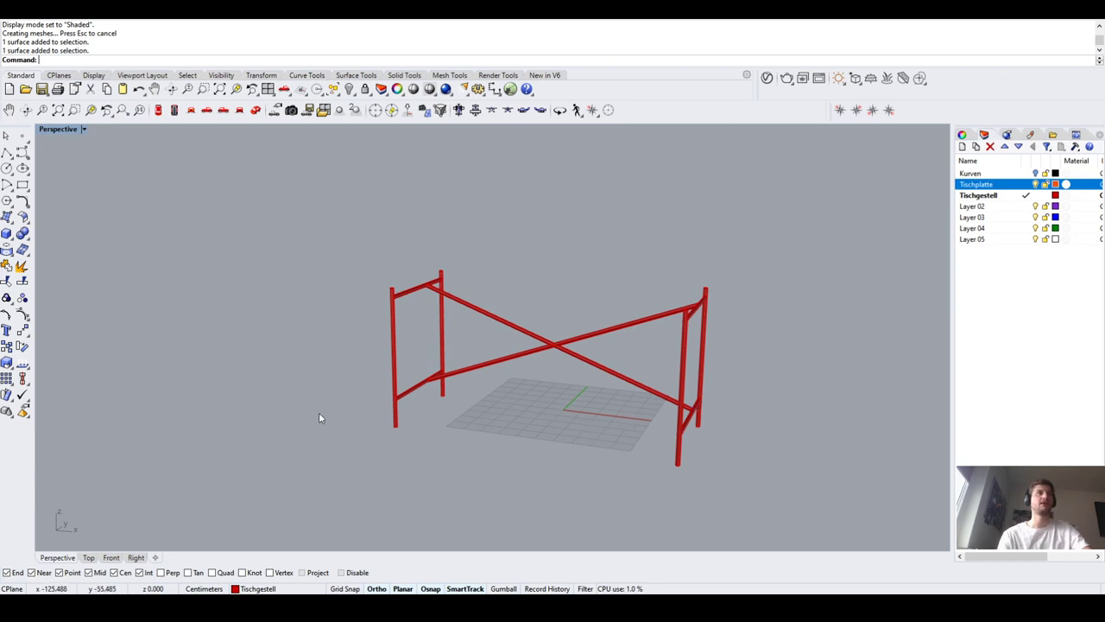
{"action": "scroll", "coordinate": [319, 418], "scroll_direction": "down", "scroll_amount": 1}
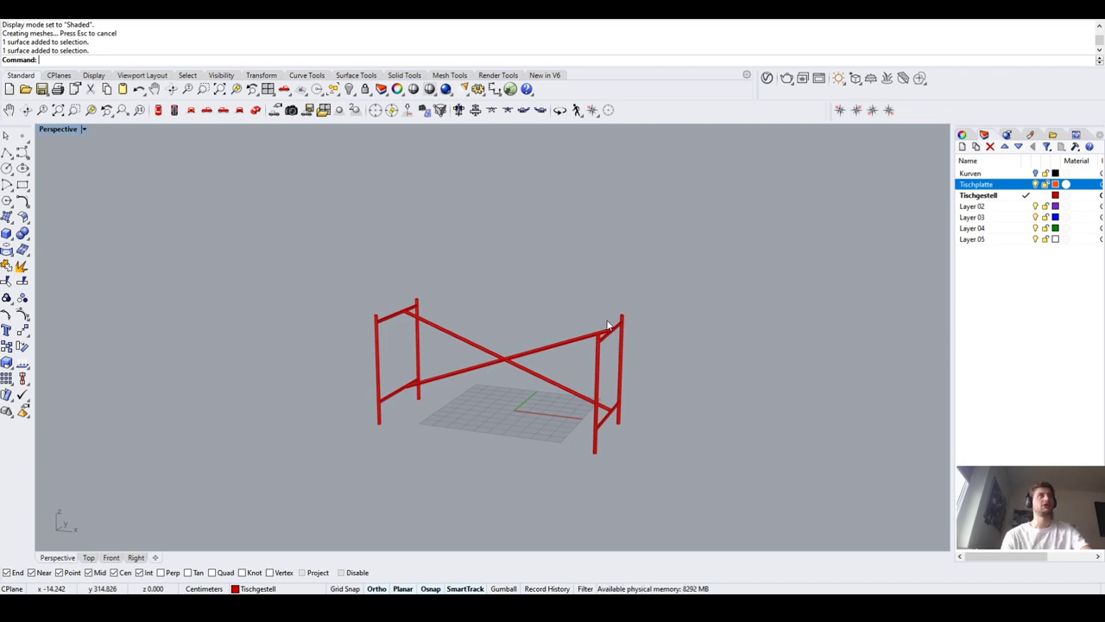
{"action": "scroll", "coordinate": [607, 325], "scroll_direction": "up", "scroll_amount": 5}
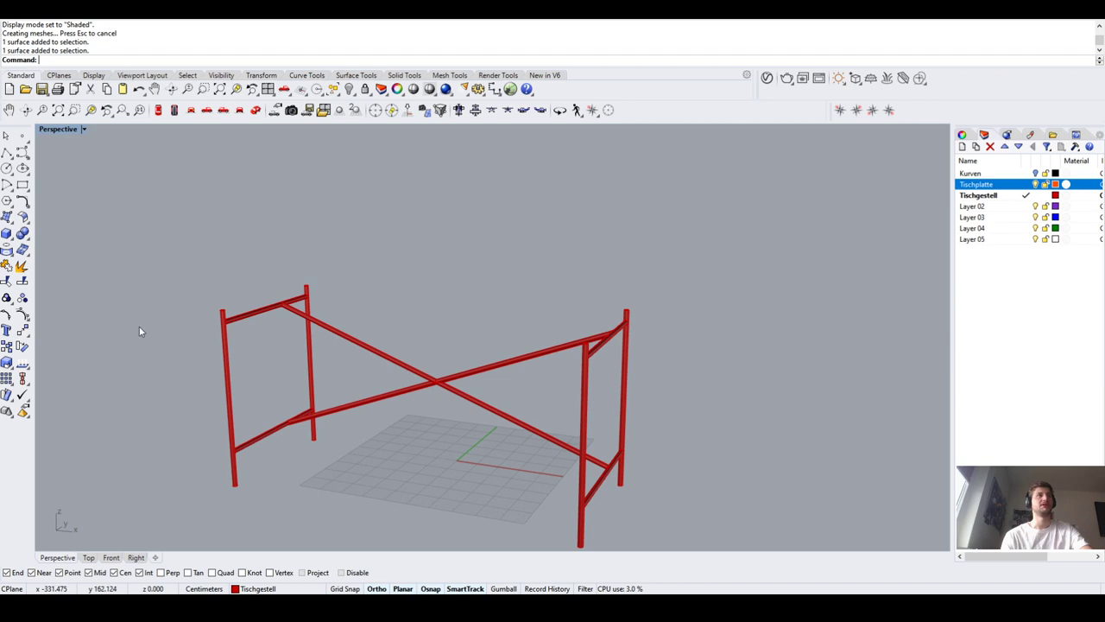
{"action": "scroll", "coordinate": [539, 313], "scroll_direction": "down", "scroll_amount": 5}
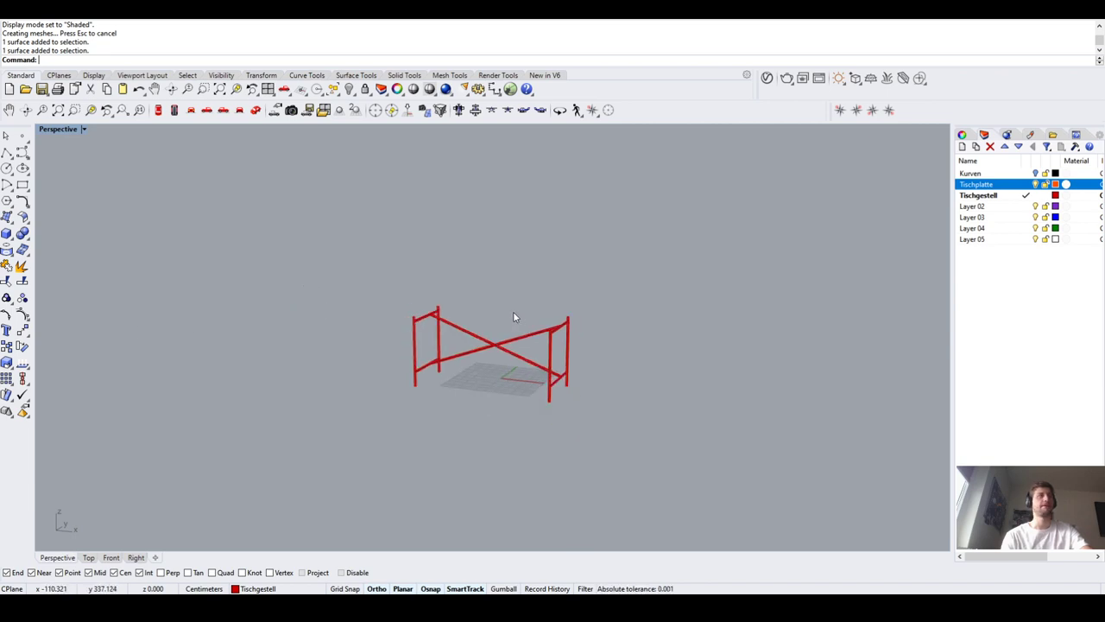
{"action": "scroll", "coordinate": [513, 316], "scroll_direction": "up", "scroll_amount": 3}
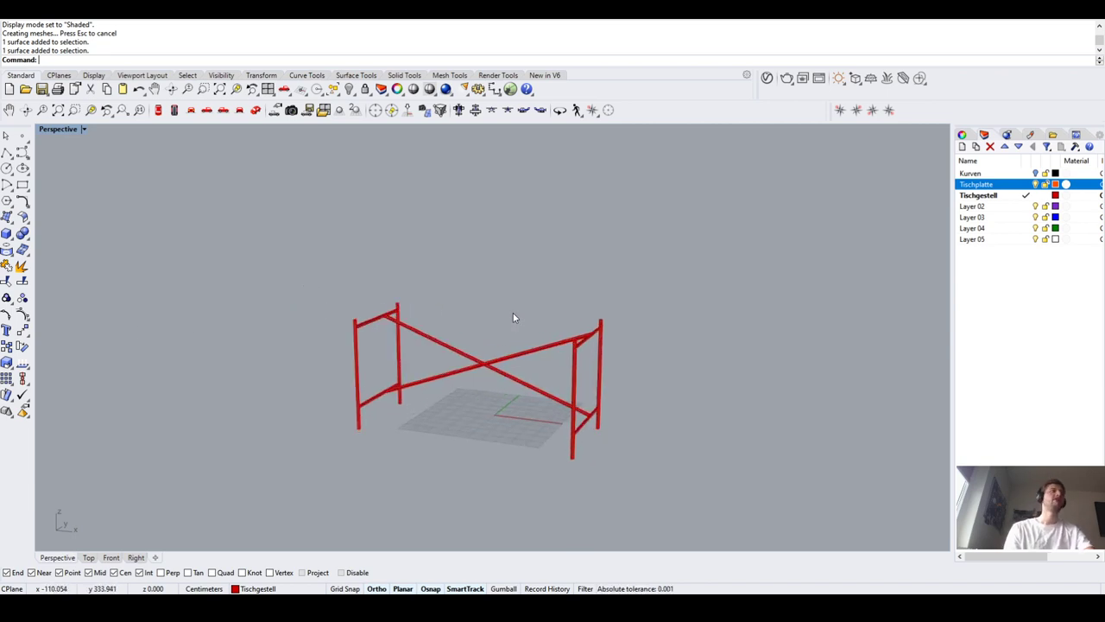
{"action": "scroll", "coordinate": [514, 312], "scroll_direction": "up", "scroll_amount": 2}
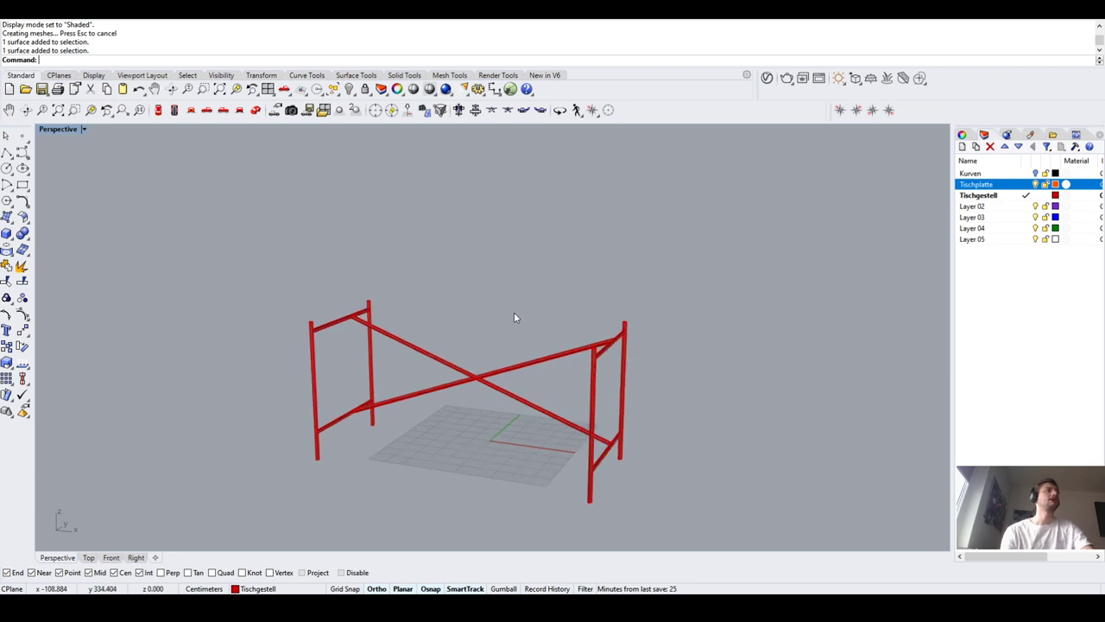
Start a corner-to-corner rectangle, make Tischplatte the current layer and switch back to Tischgestell
{"action": "left_click", "coordinate": [23, 186]}
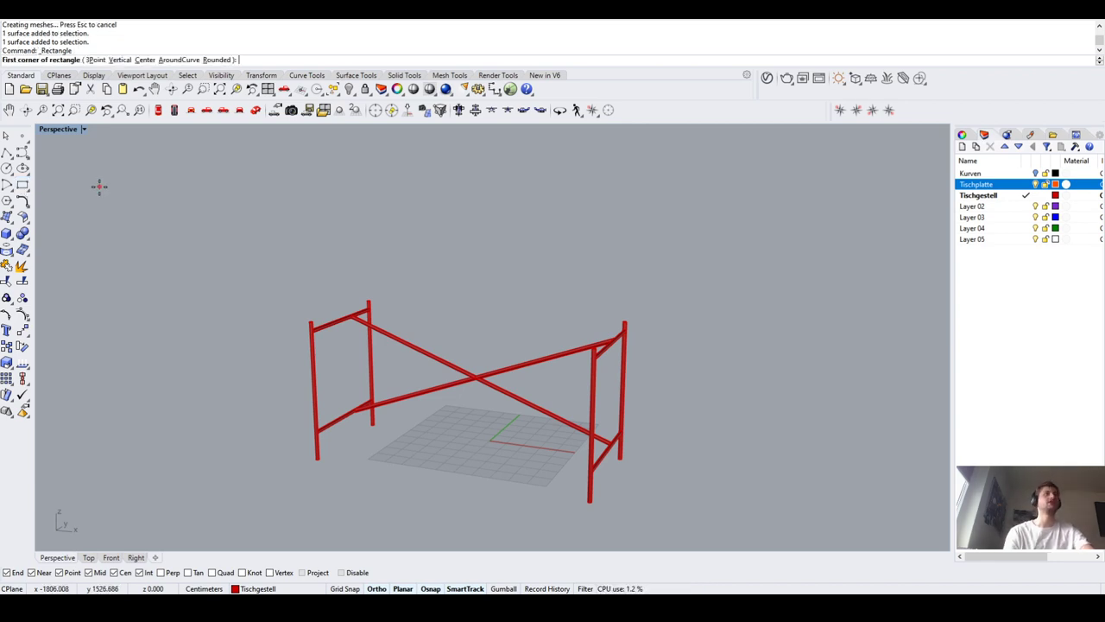
{"action": "double_click", "coordinate": [976, 185]}
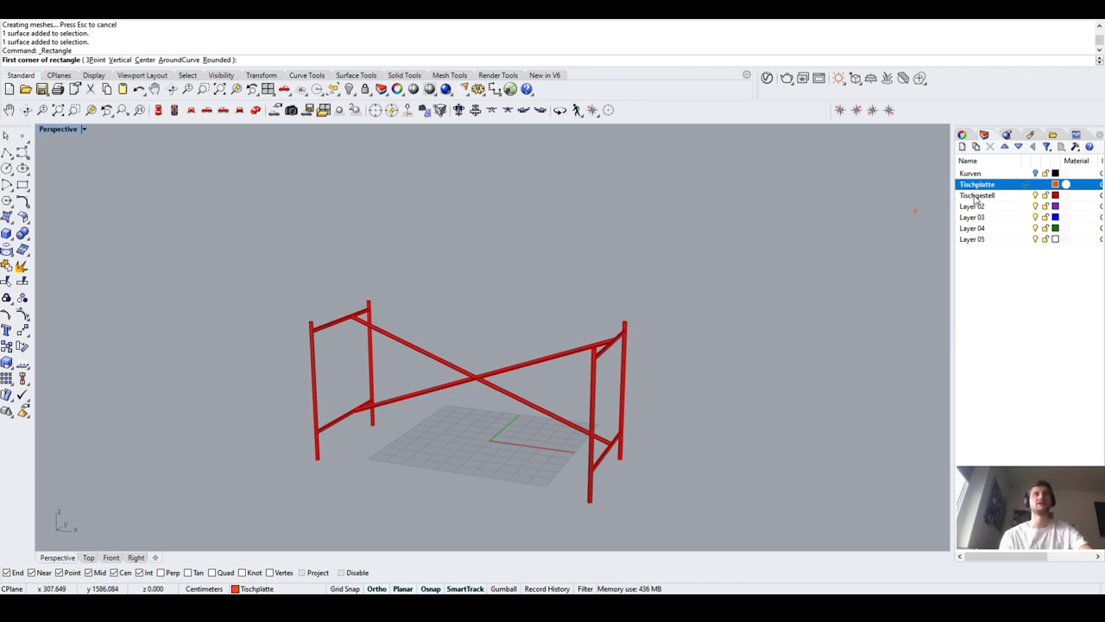
{"action": "double_click", "coordinate": [977, 196]}
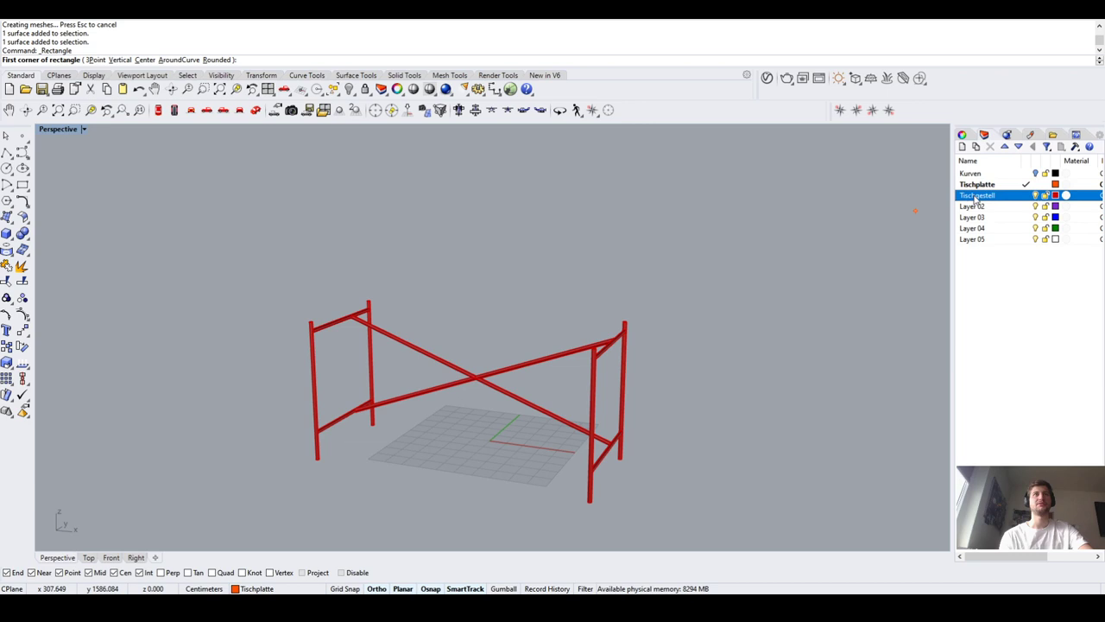
Limit the object snaps to Center and place the rectangle's first corner at the top centre of the front negative-X upright
{"action": "right_click_drag", "start_coordinate": [512, 326], "coordinate": [545, 353]}
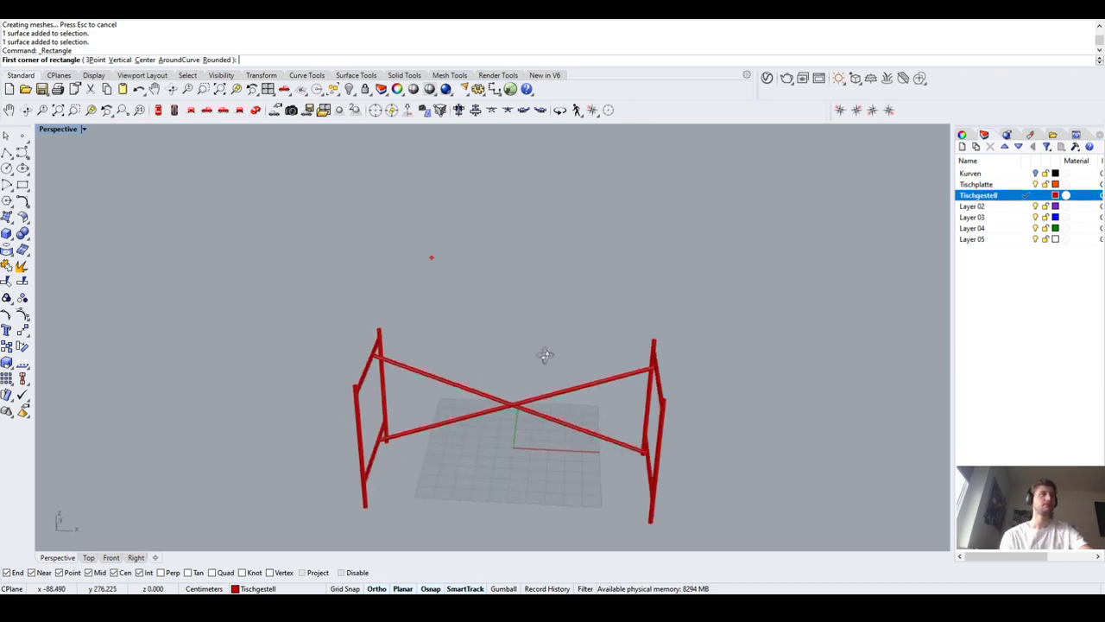
{"action": "scroll", "coordinate": [686, 390], "scroll_direction": "up", "scroll_amount": 2}
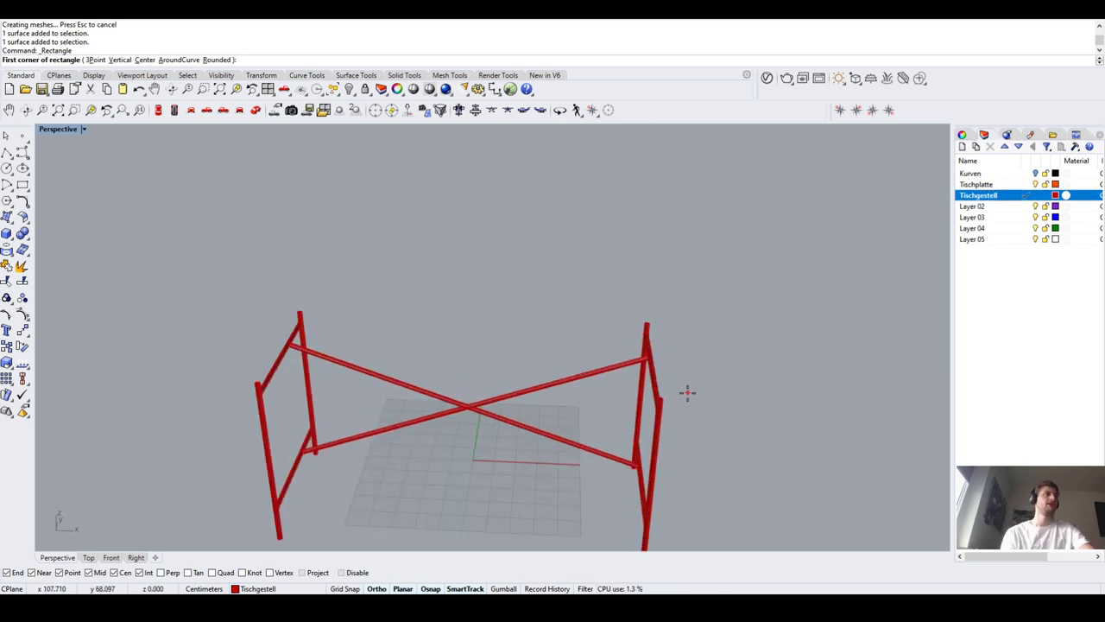
{"action": "right_click", "coordinate": [115, 572]}
{"action": "scroll", "coordinate": [254, 372], "scroll_direction": "up", "scroll_amount": 3}
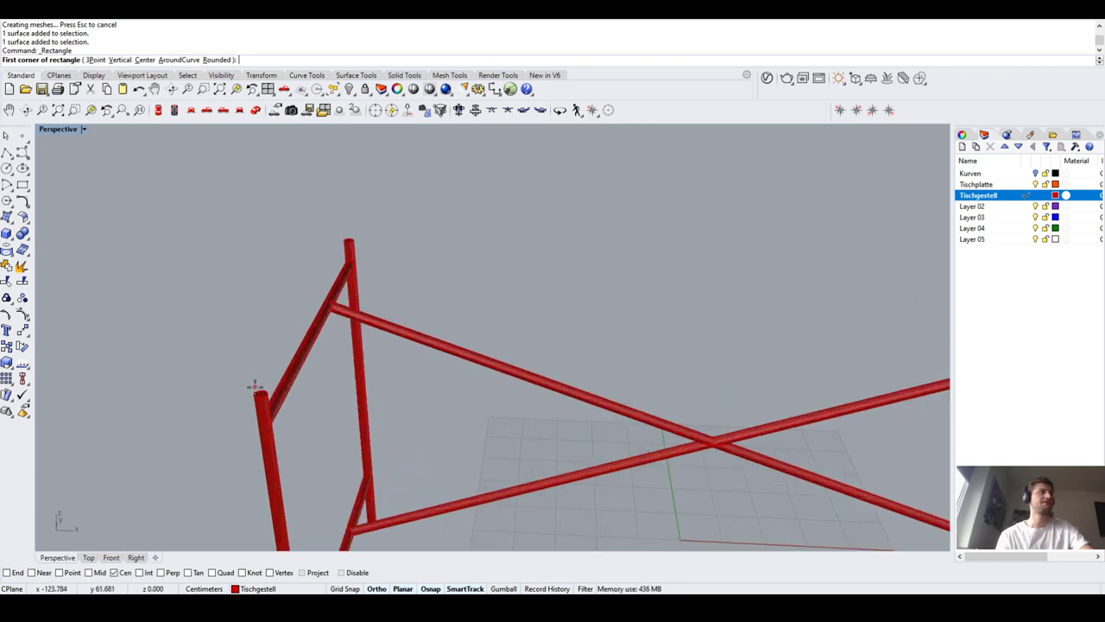
{"action": "scroll", "coordinate": [255, 385], "scroll_direction": "up", "scroll_amount": 3}
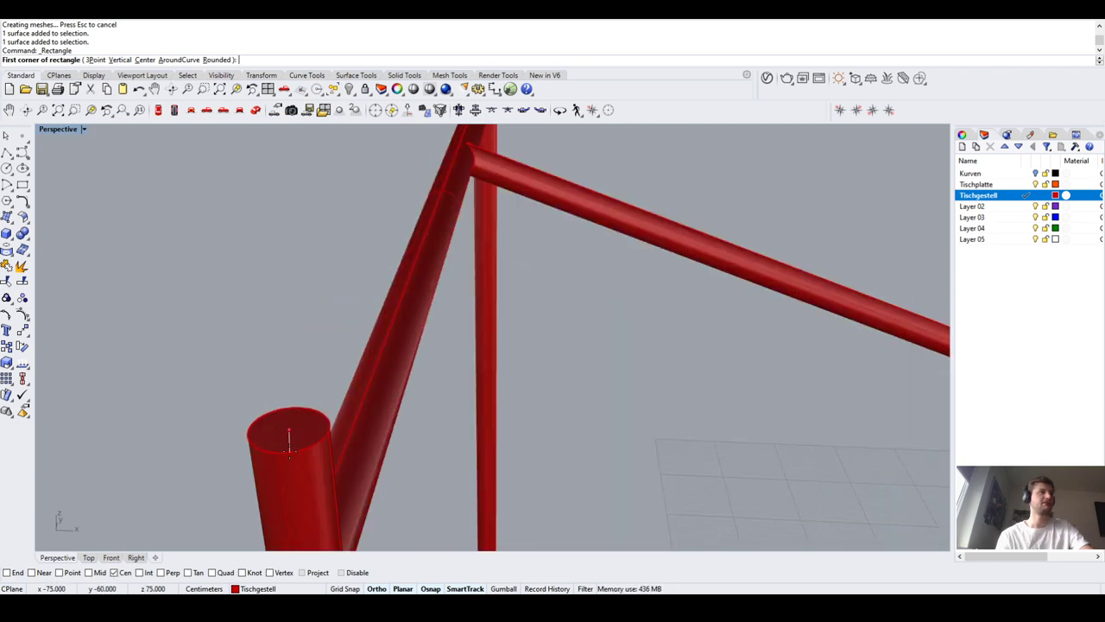
{"action": "left_click", "coordinate": [289, 440]}
Finish the rectangle with its opposite corner at the top centre of the rear positive-X upright
{"action": "scroll", "coordinate": [250, 393], "scroll_direction": "down", "scroll_amount": 5}
{"action": "scroll", "coordinate": [224, 414], "scroll_direction": "down", "scroll_amount": 3}
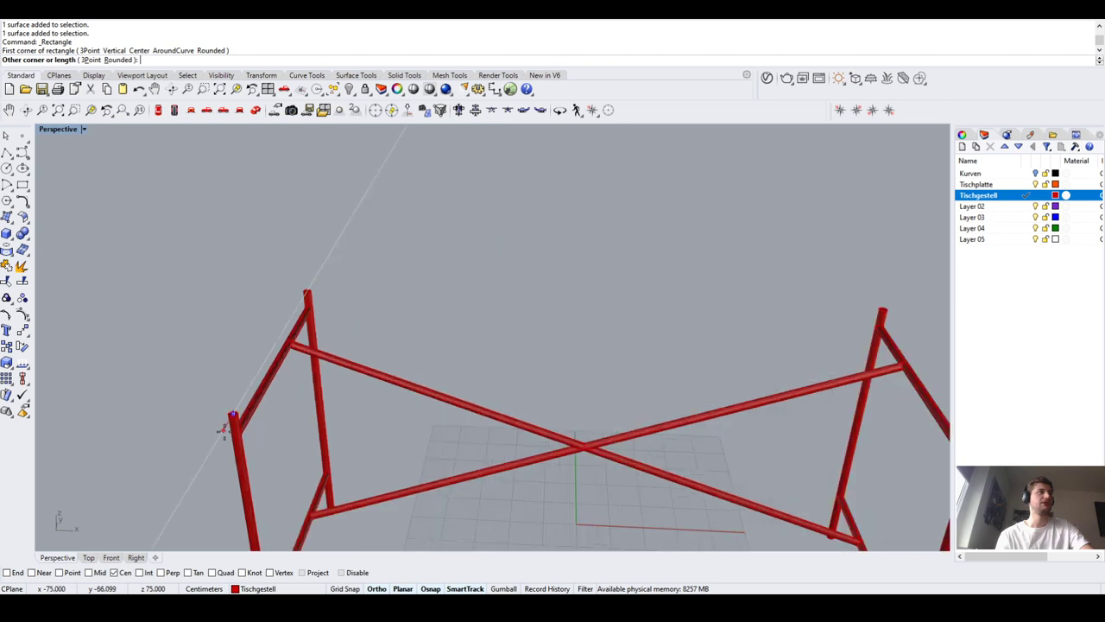
{"action": "scroll", "coordinate": [765, 407], "scroll_direction": "down", "scroll_amount": 2}
{"action": "scroll", "coordinate": [757, 370], "scroll_direction": "up", "scroll_amount": 3}
{"action": "scroll", "coordinate": [696, 264], "scroll_direction": "up", "scroll_amount": 6}
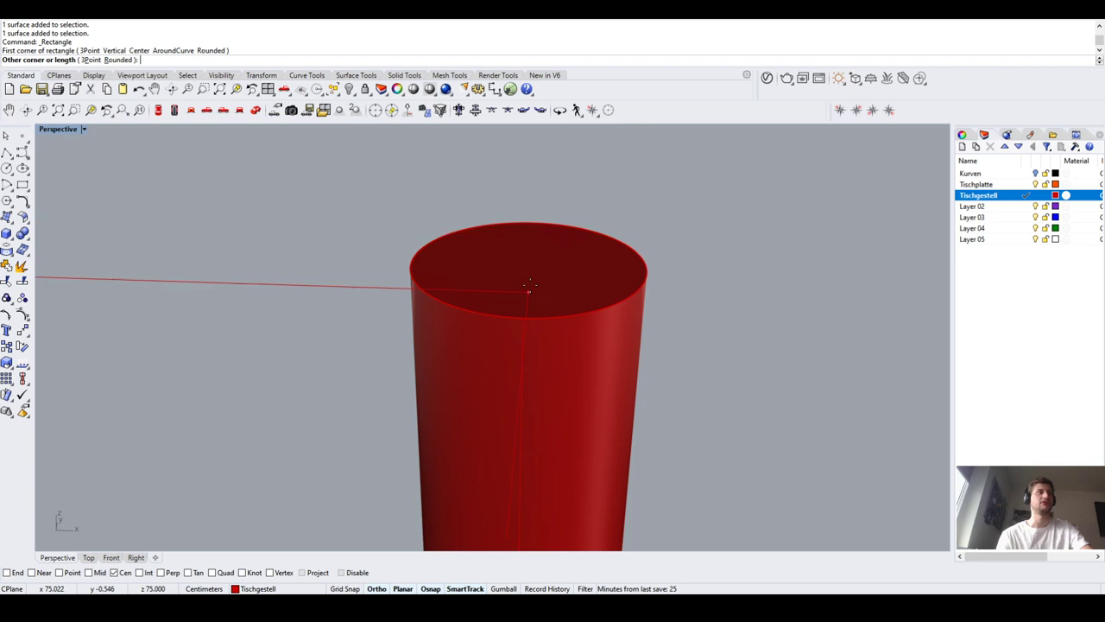
{"action": "left_click", "coordinate": [594, 304]}
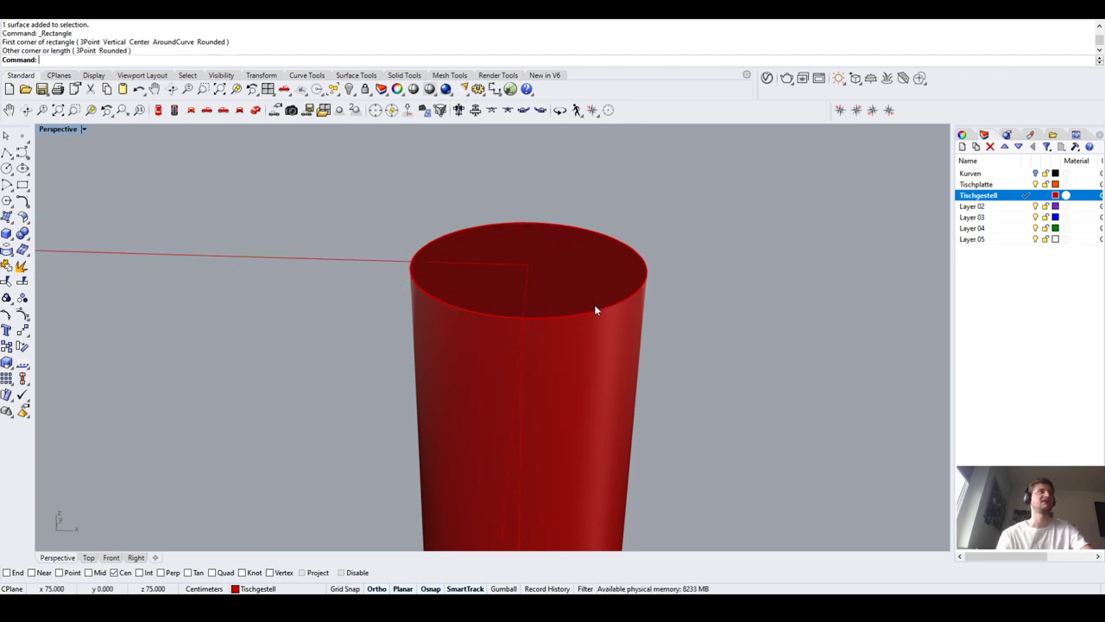
Check the rectangle across all four uprights and make Tischplatte the current layer
{"action": "scroll", "coordinate": [594, 304], "scroll_direction": "down", "scroll_amount": 5}
{"action": "left_click", "coordinate": [594, 263]}
{"action": "scroll", "coordinate": [622, 274], "scroll_direction": "down", "scroll_amount": 2}
{"action": "scroll", "coordinate": [655, 284], "scroll_direction": "up", "scroll_amount": 3}
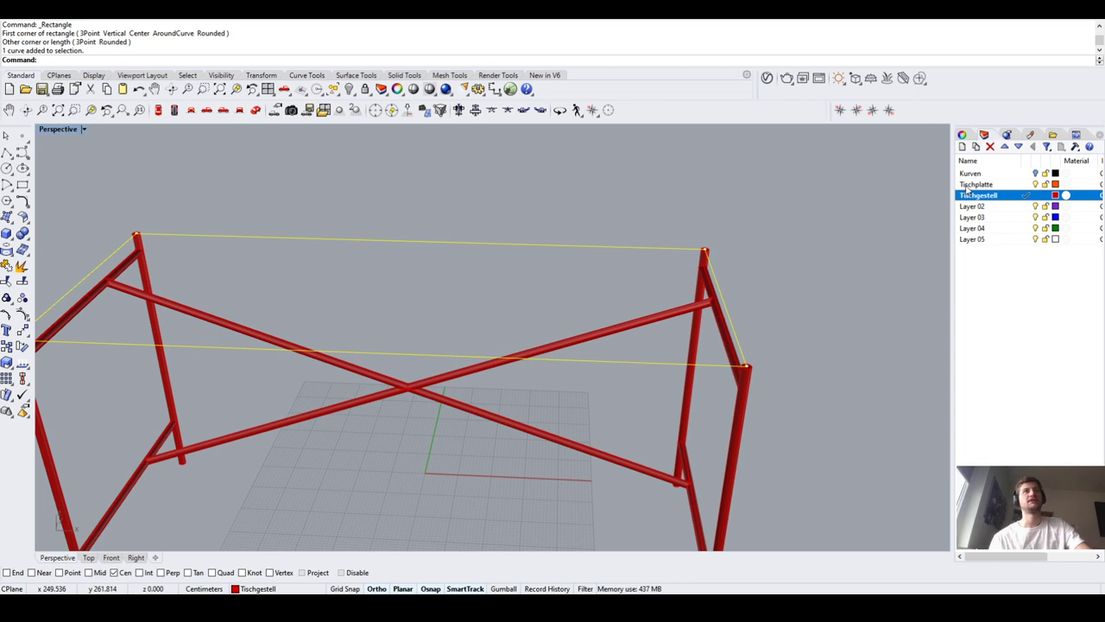
{"action": "left_click", "coordinate": [969, 186]}
{"action": "double_click", "coordinate": [976, 185]}
{"action": "left_click", "coordinate": [890, 203]}
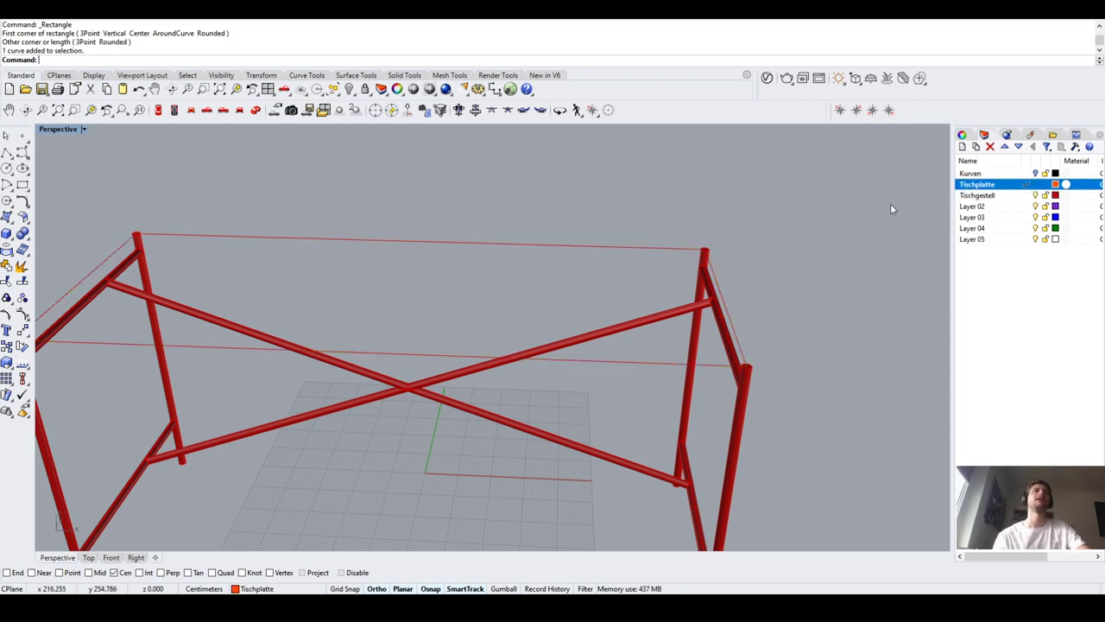
Reassign the rectangle on top of the uprights to the Tischplatte layer and clear the selection
{"action": "left_click", "coordinate": [605, 247]}
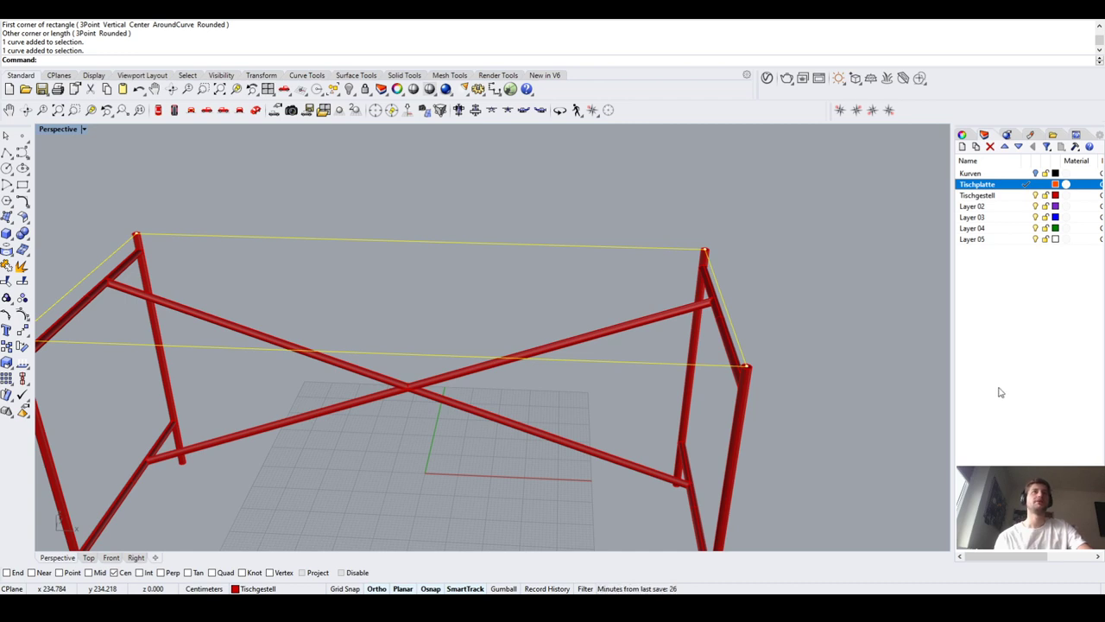
{"action": "right_click", "coordinate": [1042, 391]}
{"action": "left_click", "coordinate": [1071, 414]}
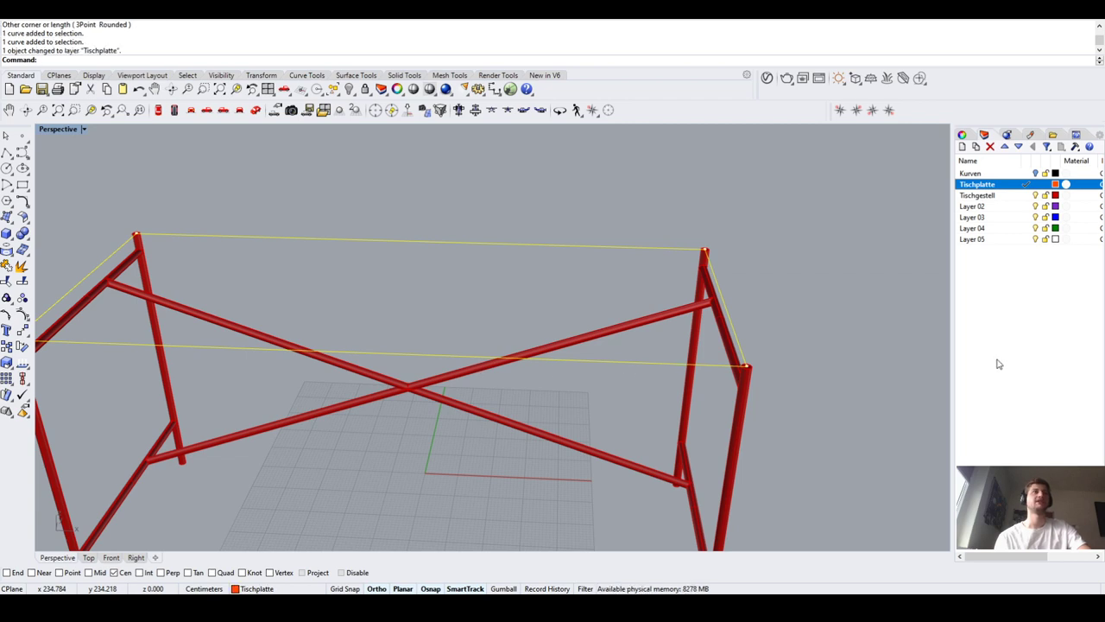
{"action": "left_click", "coordinate": [784, 299]}
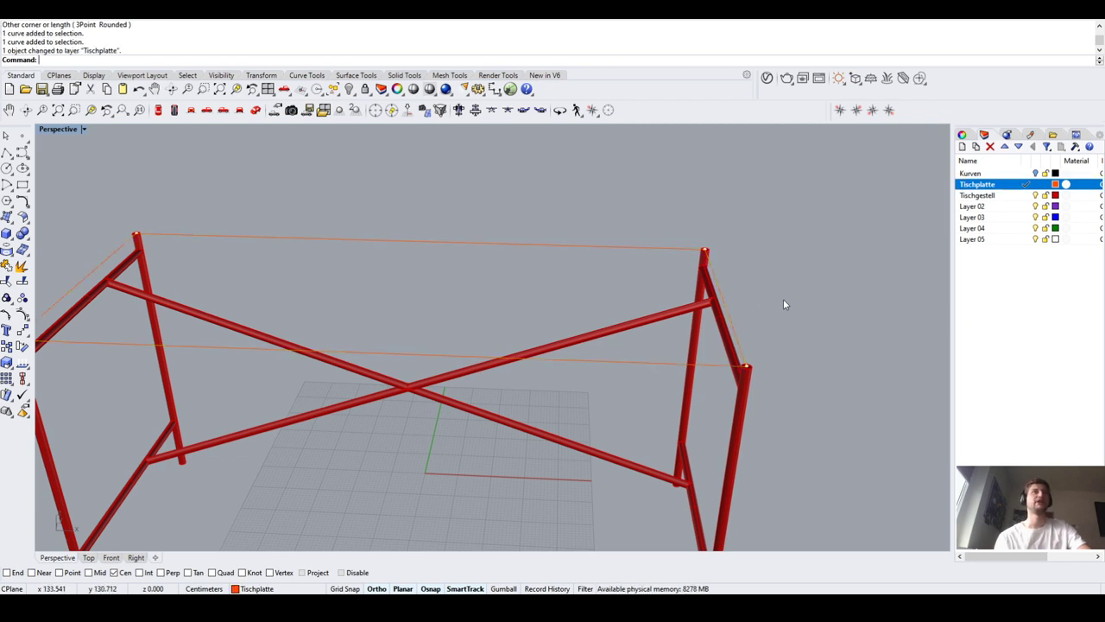
{"action": "scroll", "coordinate": [736, 377], "scroll_direction": "up", "scroll_amount": 3}
{"action": "left_click", "coordinate": [743, 361]}
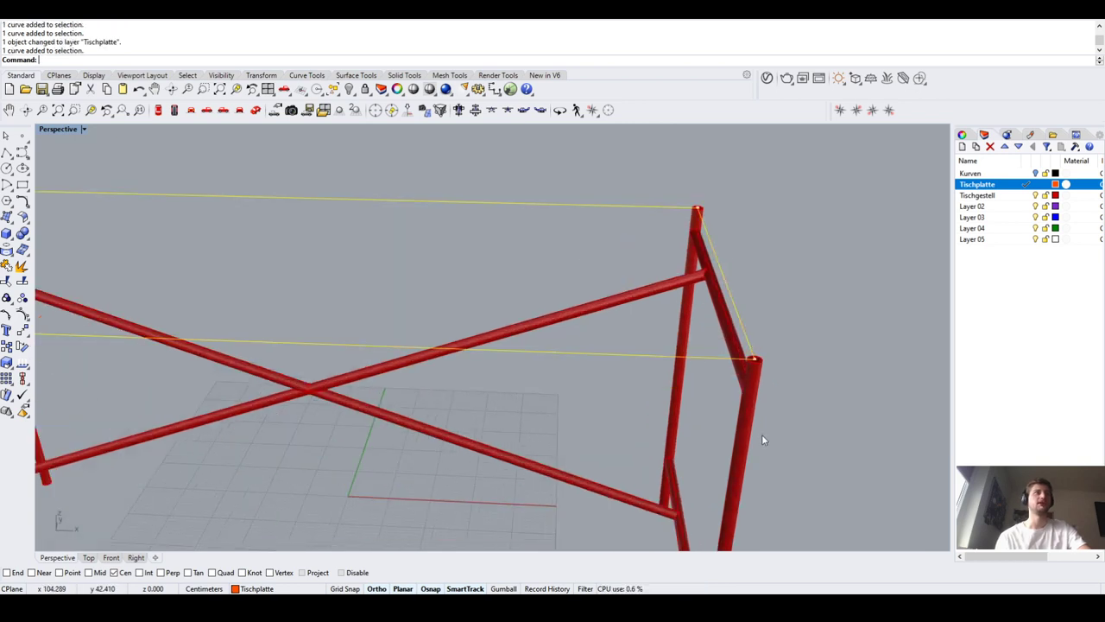
{"action": "scroll", "coordinate": [760, 432], "scroll_direction": "down", "scroll_amount": 5}
{"action": "right_click_drag", "start_coordinate": [584, 430], "coordinate": [639, 371]}
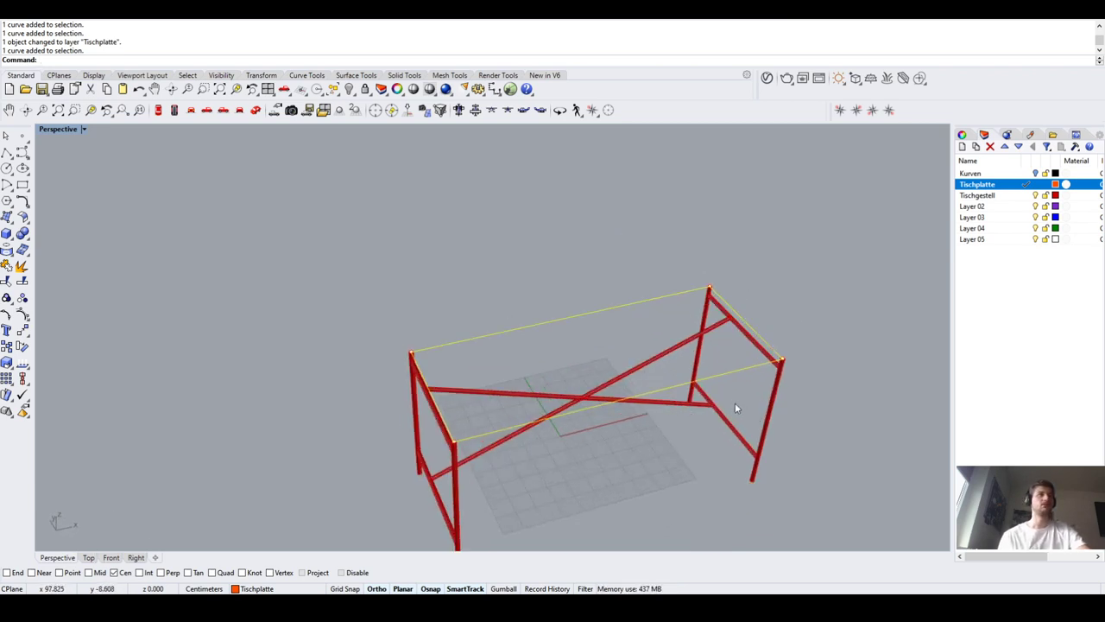
{"action": "right_click_drag", "start_coordinate": [662, 421], "coordinate": [697, 421]}
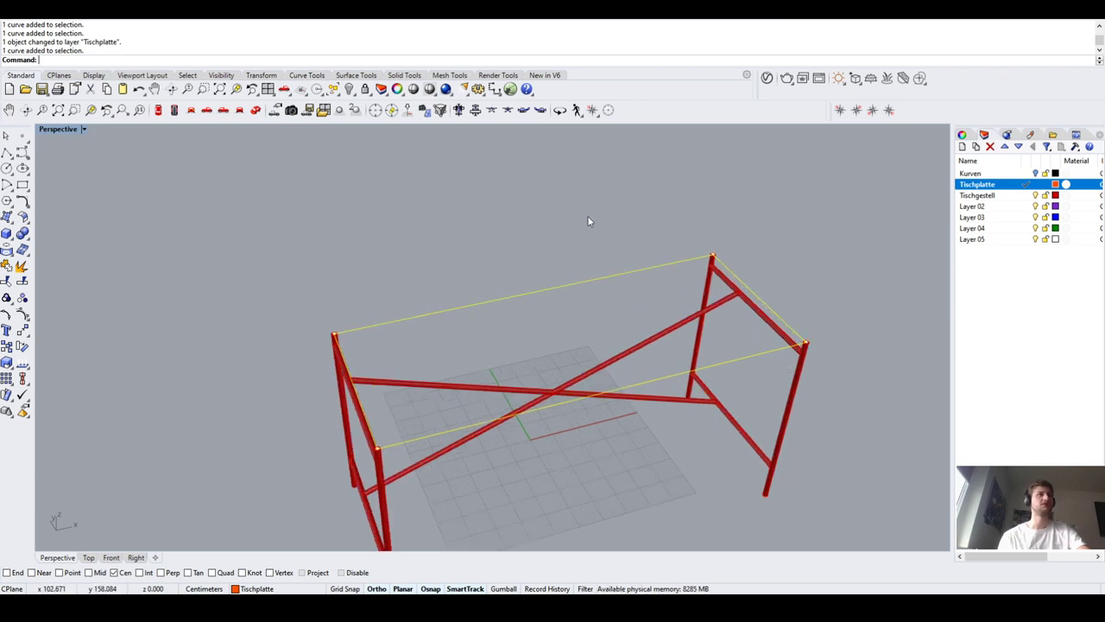
{"action": "left_click", "coordinate": [549, 216]}
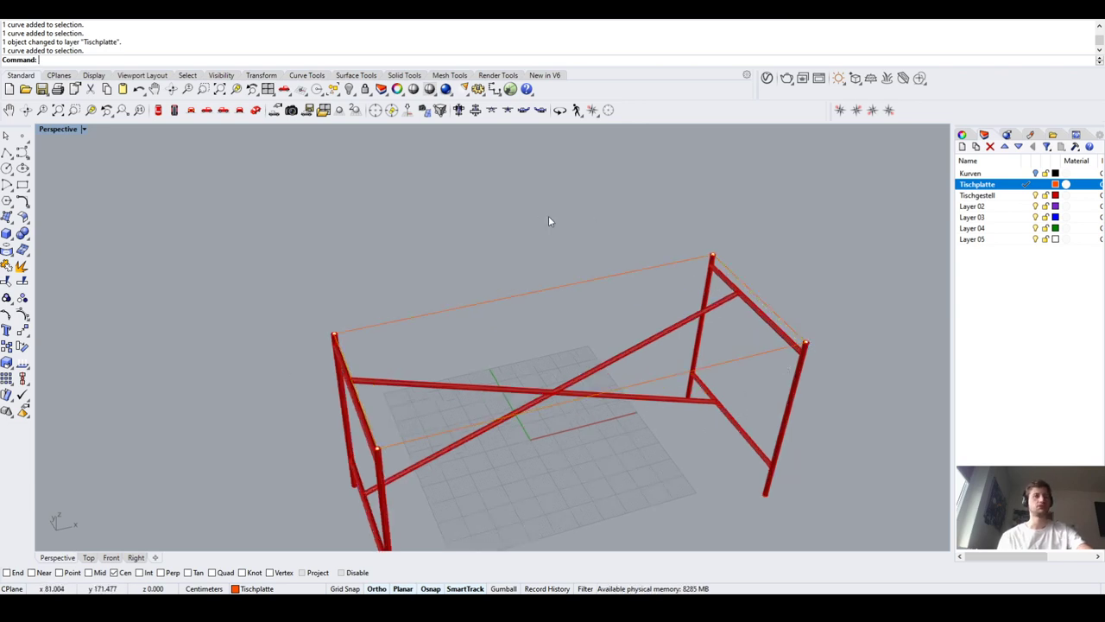
Offset the tabletop rectangle outward by 5 cm with sharp corners
{"action": "left_click", "coordinate": [525, 298]}
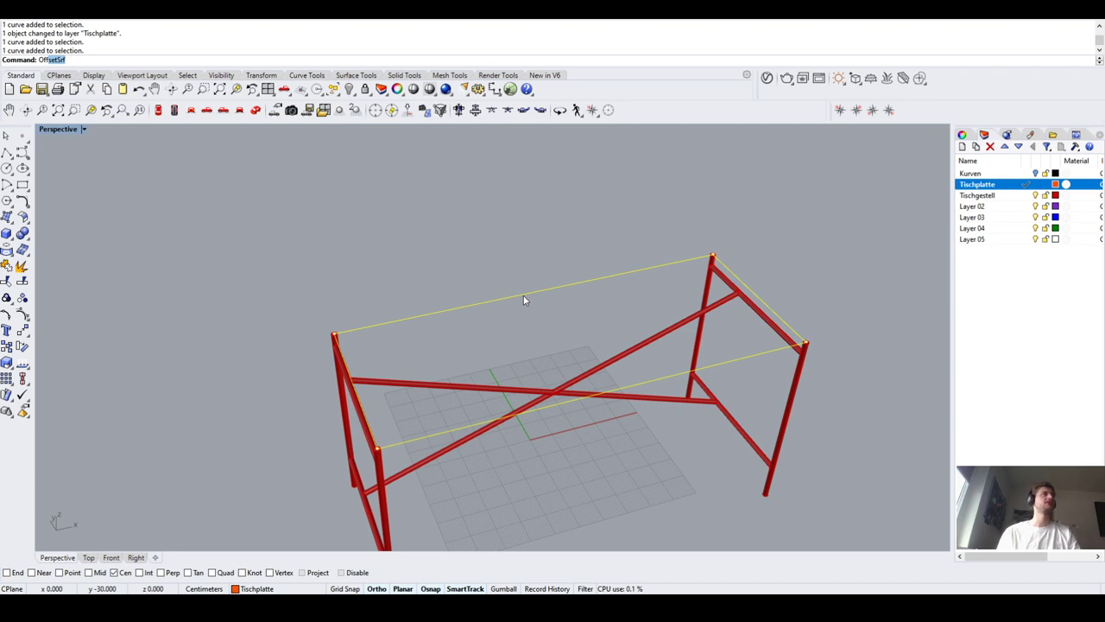
{"action": "key", "text": "Return"}
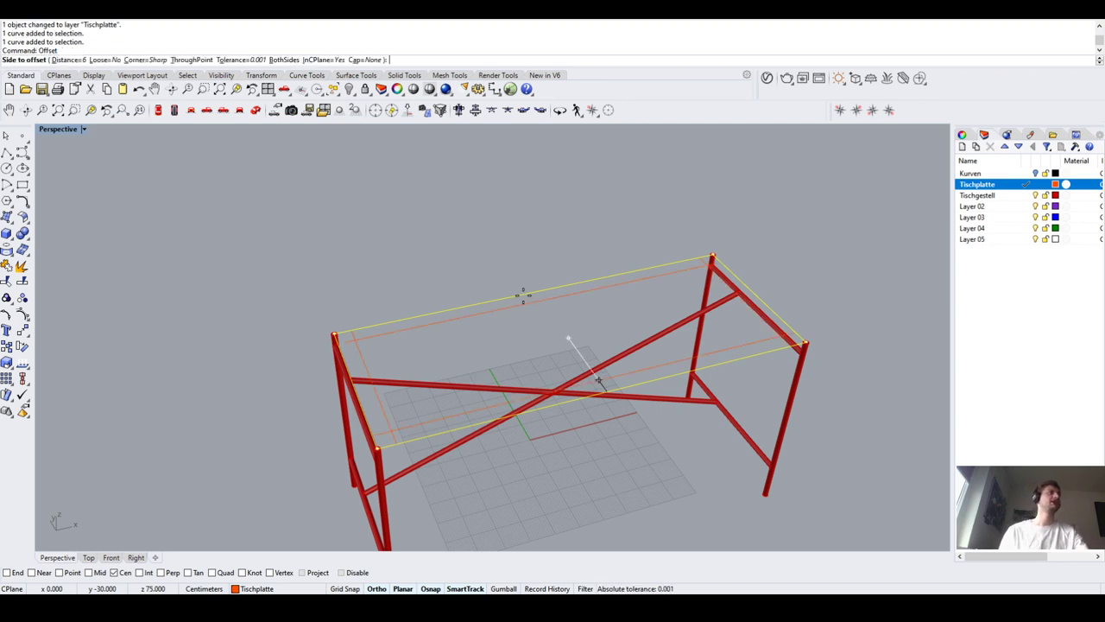
{"action": "scroll", "coordinate": [740, 362], "scroll_direction": "up", "scroll_amount": 3}
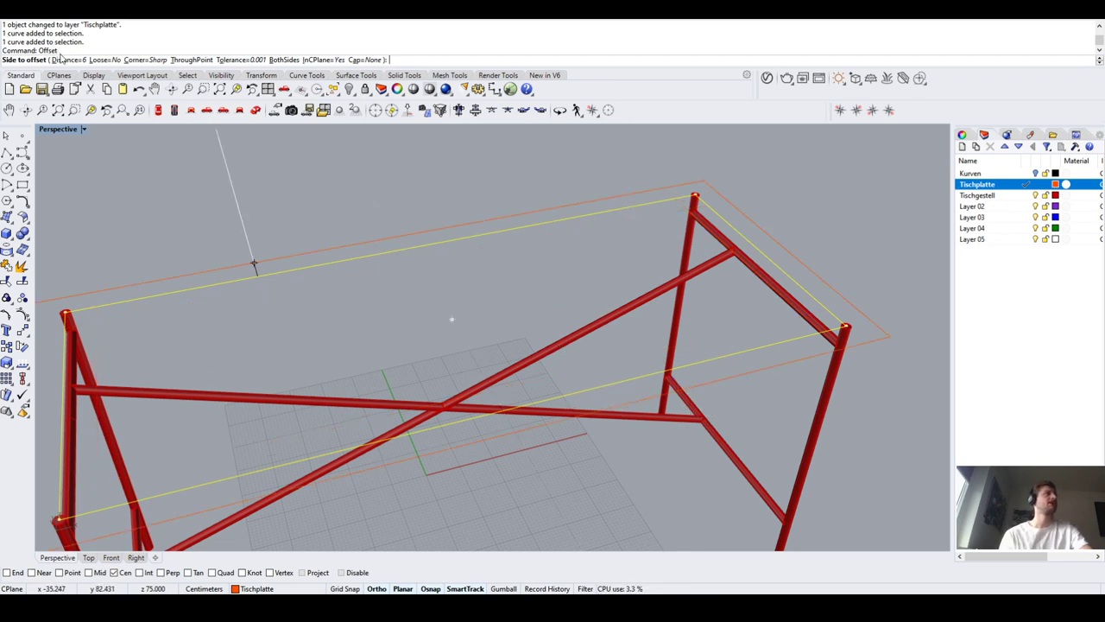
{"action": "left_click", "coordinate": [77, 66]}
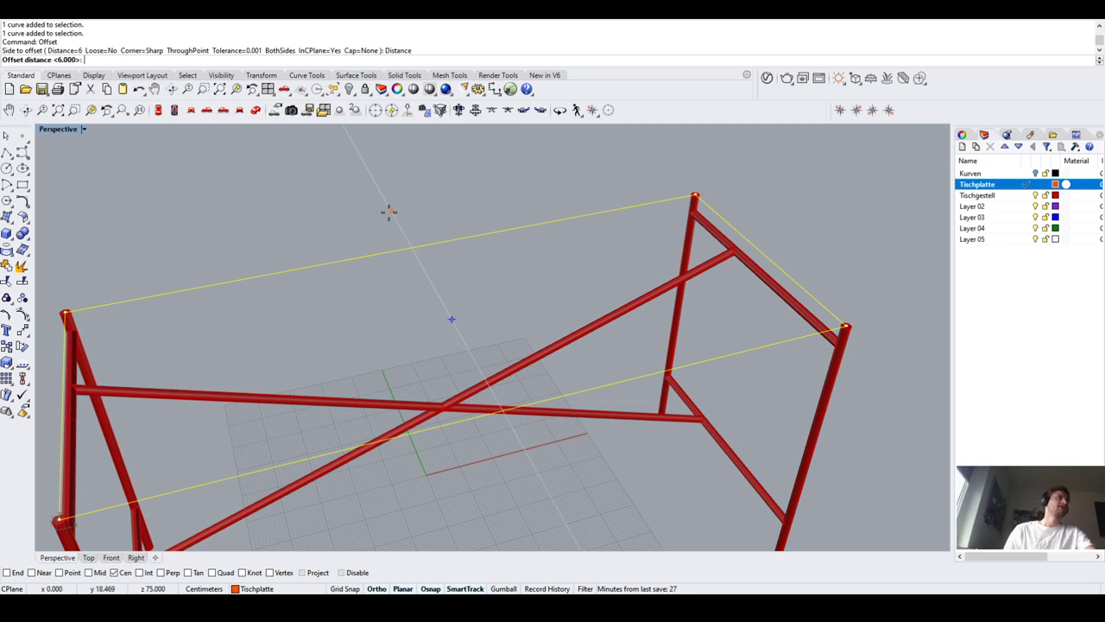
{"action": "type", "text": "5"}
{"action": "key", "text": "Return"}
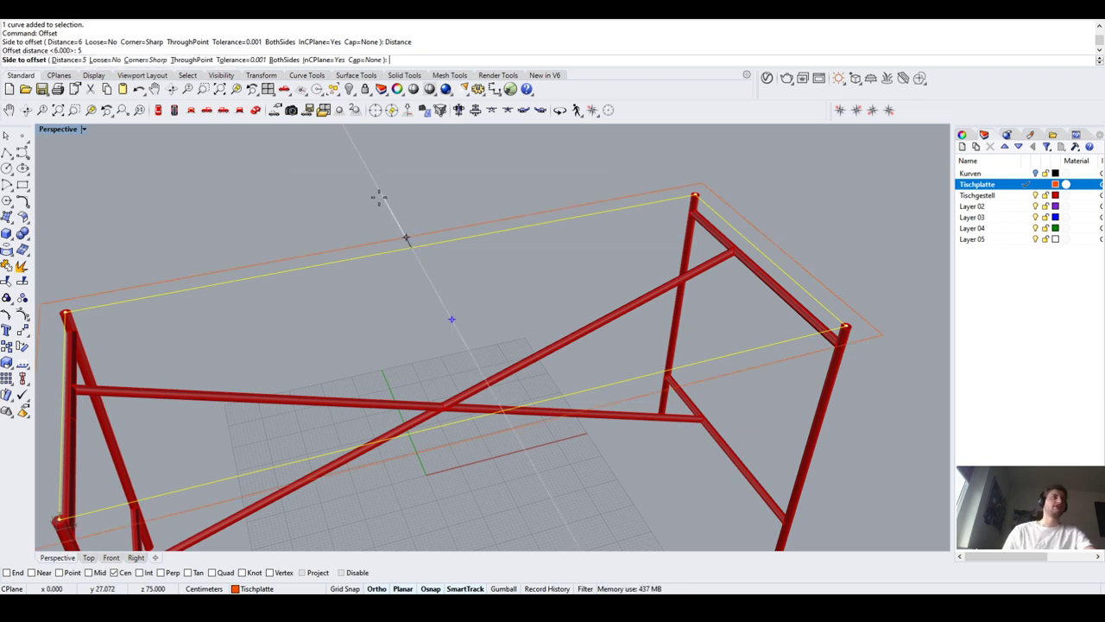
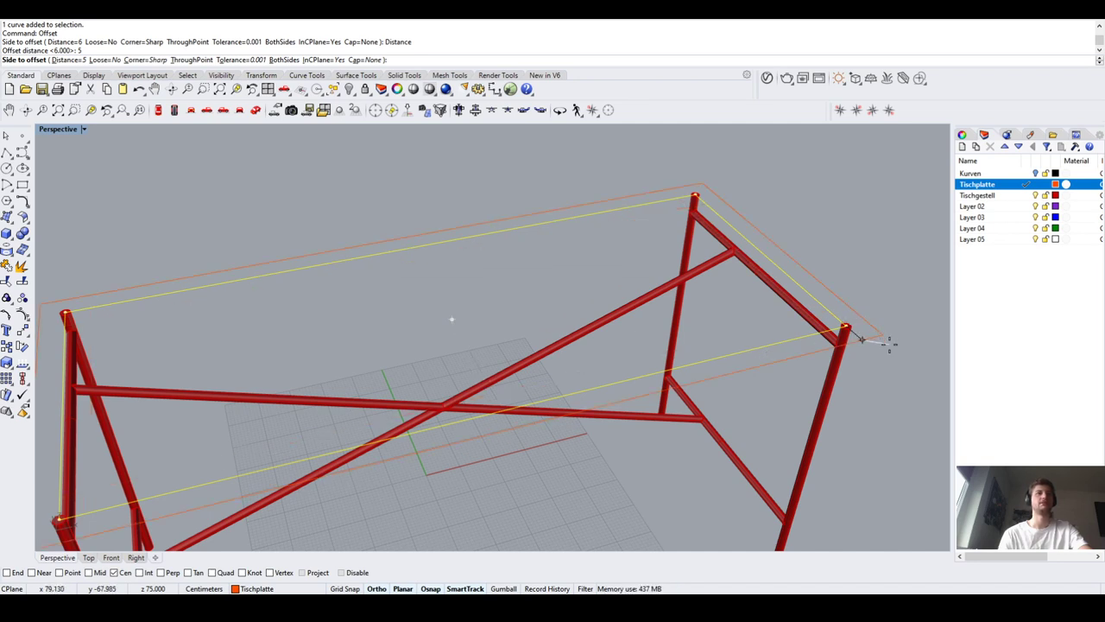
{"action": "left_click", "coordinate": [889, 344]}
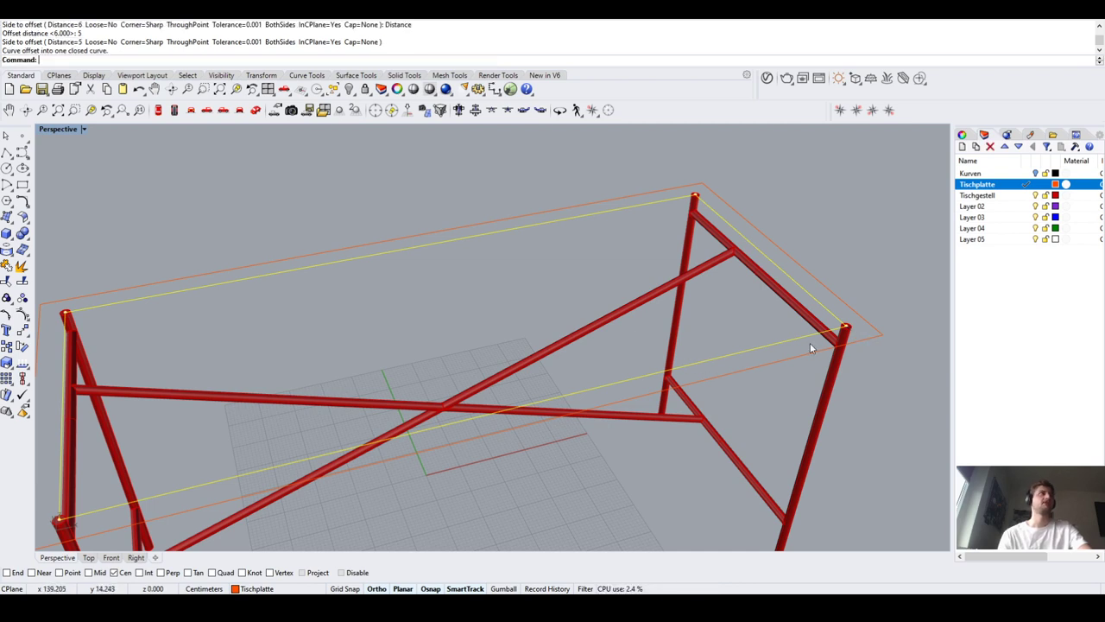
Delete the original inner rectangle running through the upright centres, leaving the outer offset outline
{"action": "scroll", "coordinate": [667, 265], "scroll_direction": "down", "scroll_amount": 1}
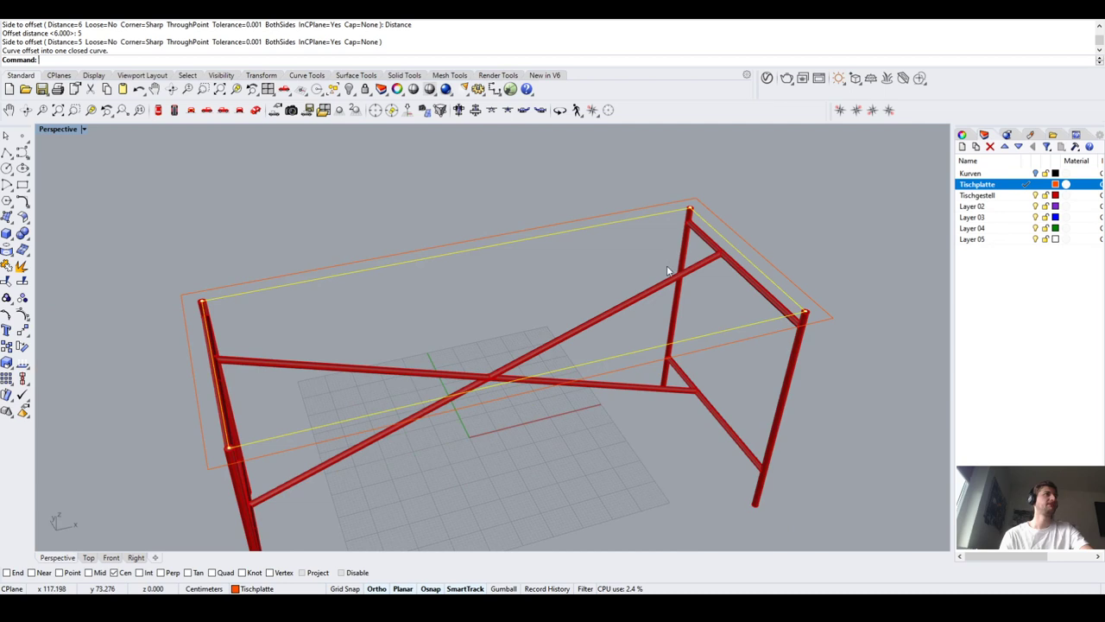
{"action": "scroll", "coordinate": [559, 381], "scroll_direction": "up", "scroll_amount": 1}
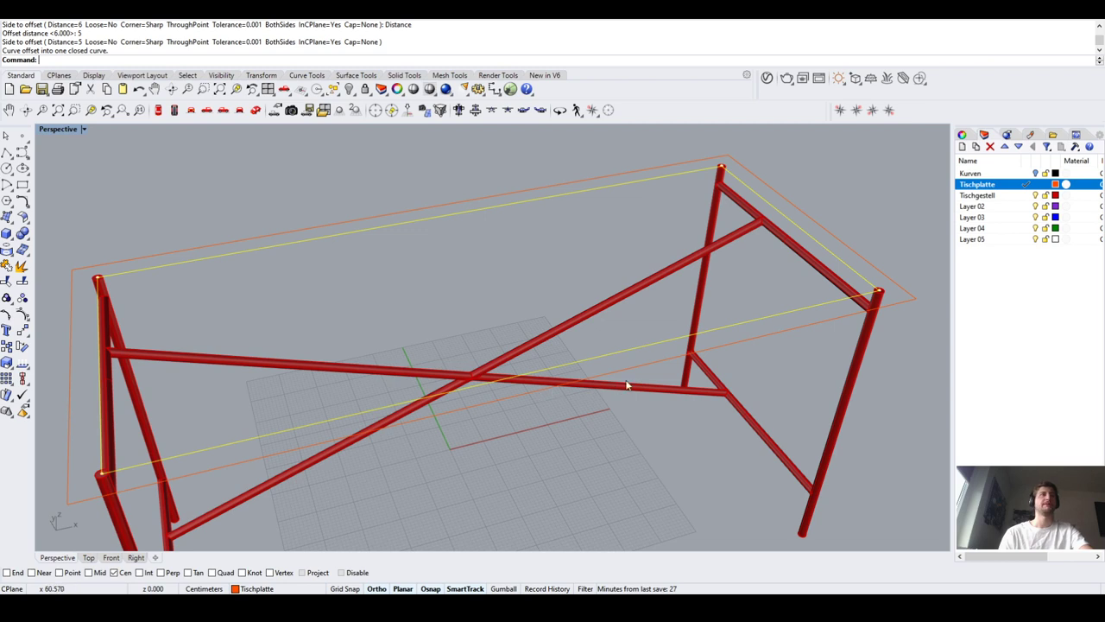
{"action": "key", "text": "Delete"}
{"action": "scroll", "coordinate": [691, 375], "scroll_direction": "down", "scroll_amount": 1}
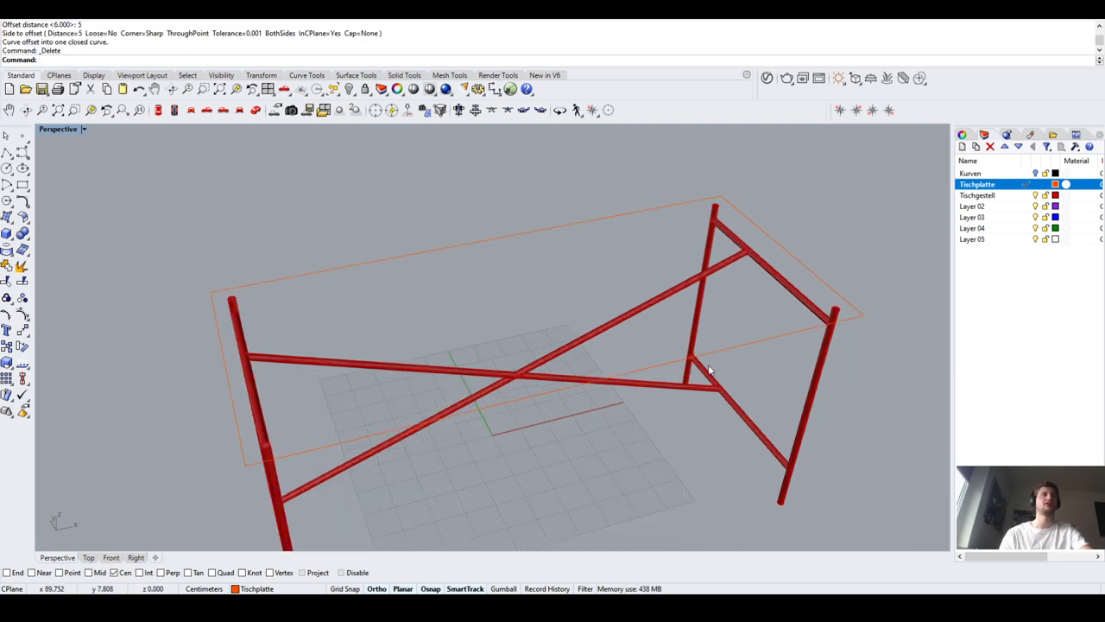
Try extruding the offset tabletop outline upward by about 49 cm as a solid and undo it
{"action": "left_click", "coordinate": [779, 336]}
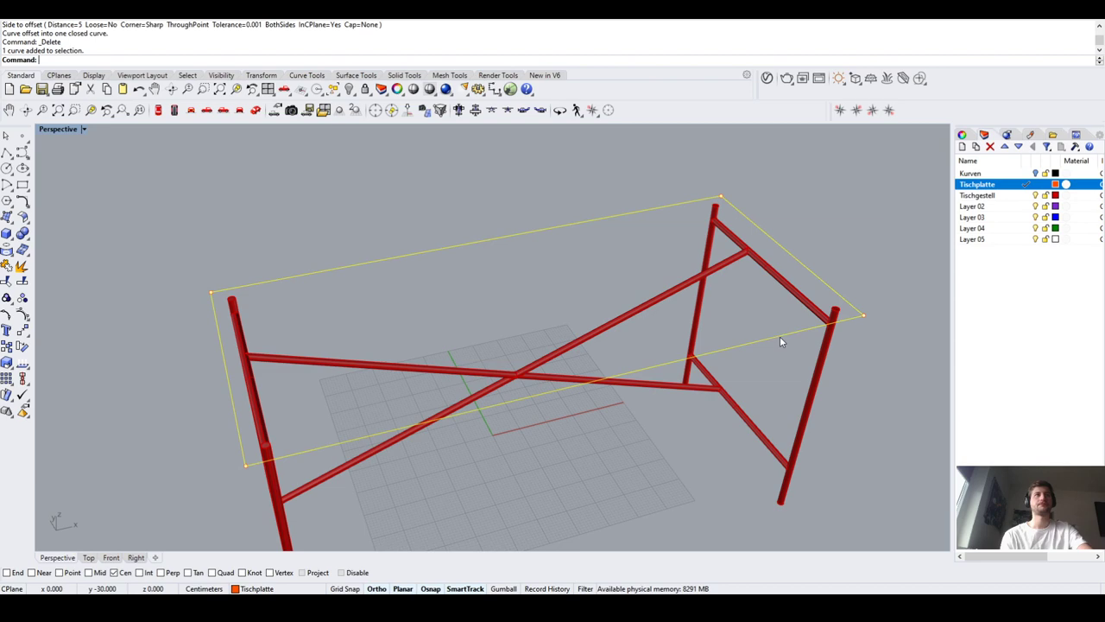
{"action": "right_click_drag", "start_coordinate": [612, 461], "coordinate": [569, 410]}
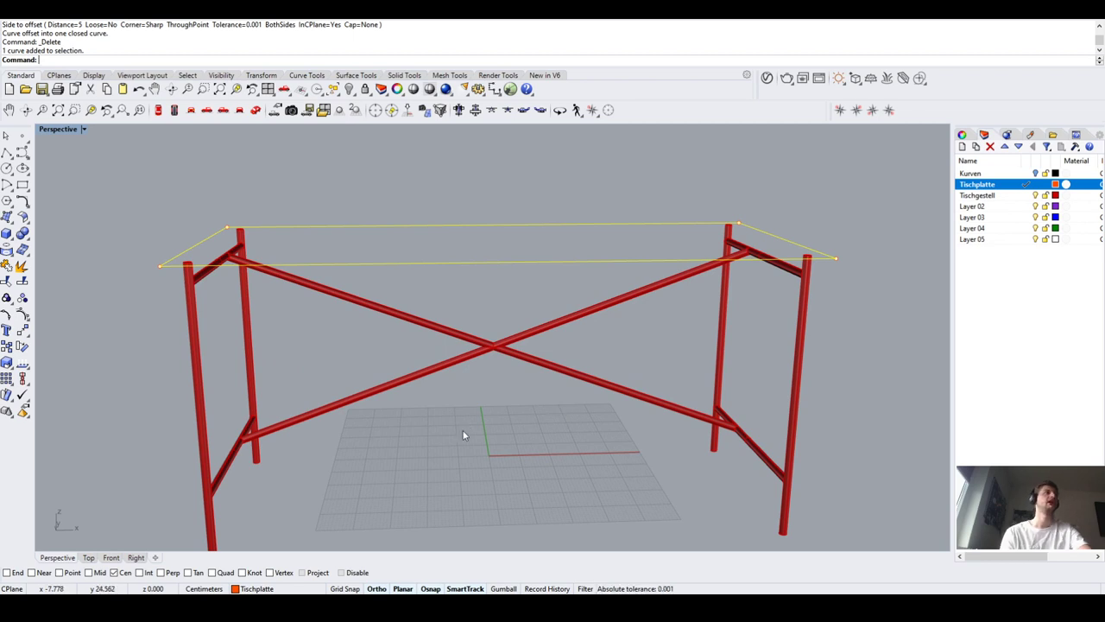
{"action": "key", "text": "Escape"}
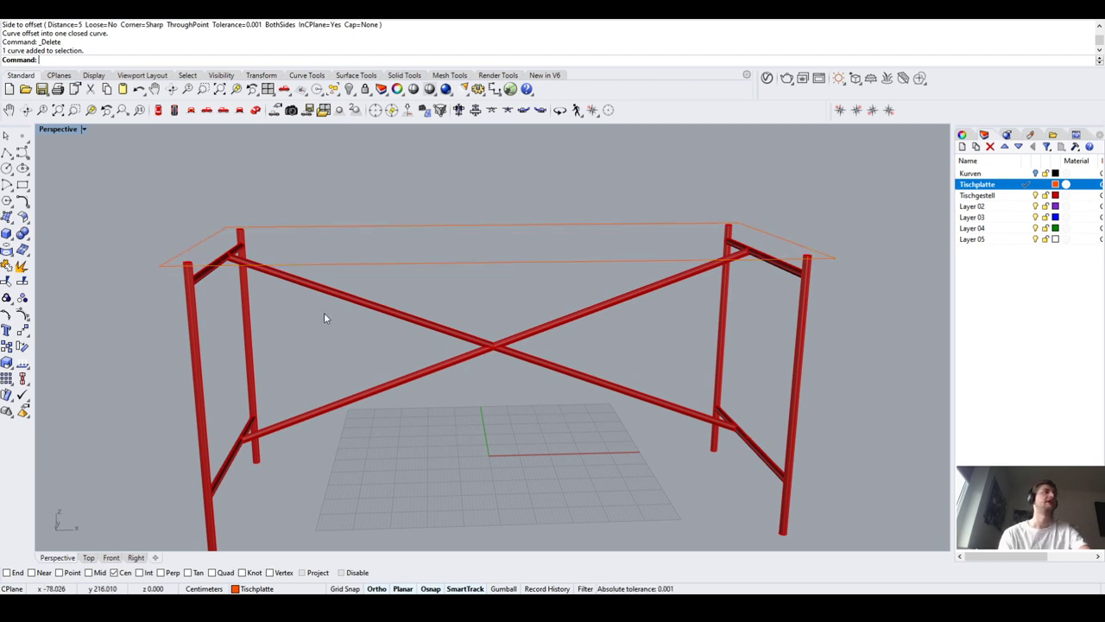
{"action": "left_click", "coordinate": [406, 264]}
{"action": "scroll", "coordinate": [543, 380], "scroll_direction": "down", "scroll_amount": 3}
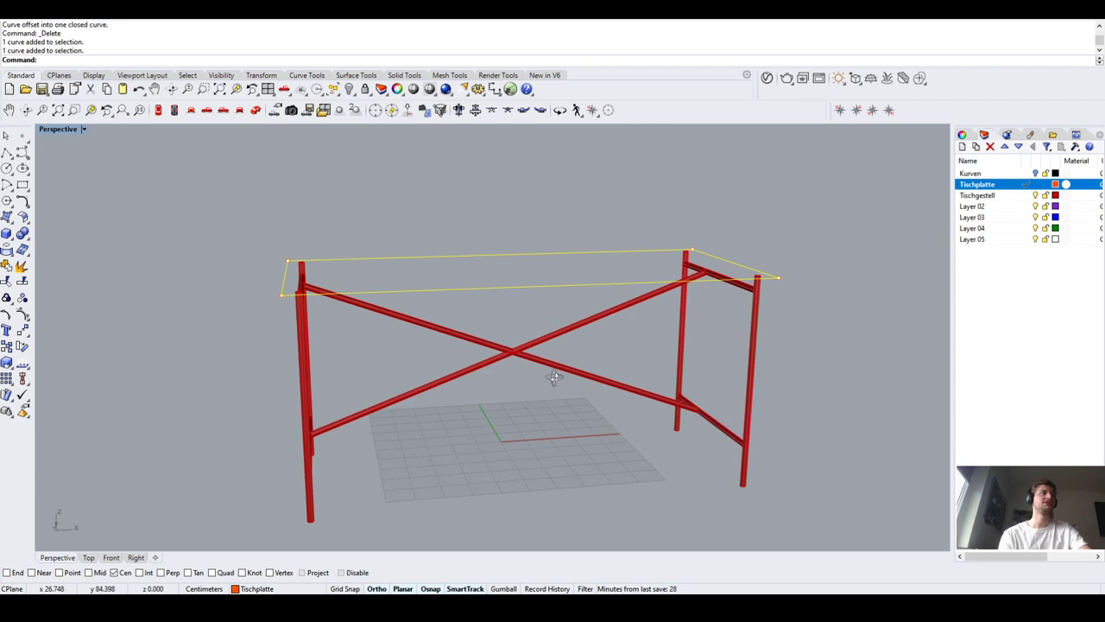
{"action": "scroll", "coordinate": [598, 325], "scroll_direction": "up", "scroll_amount": 2}
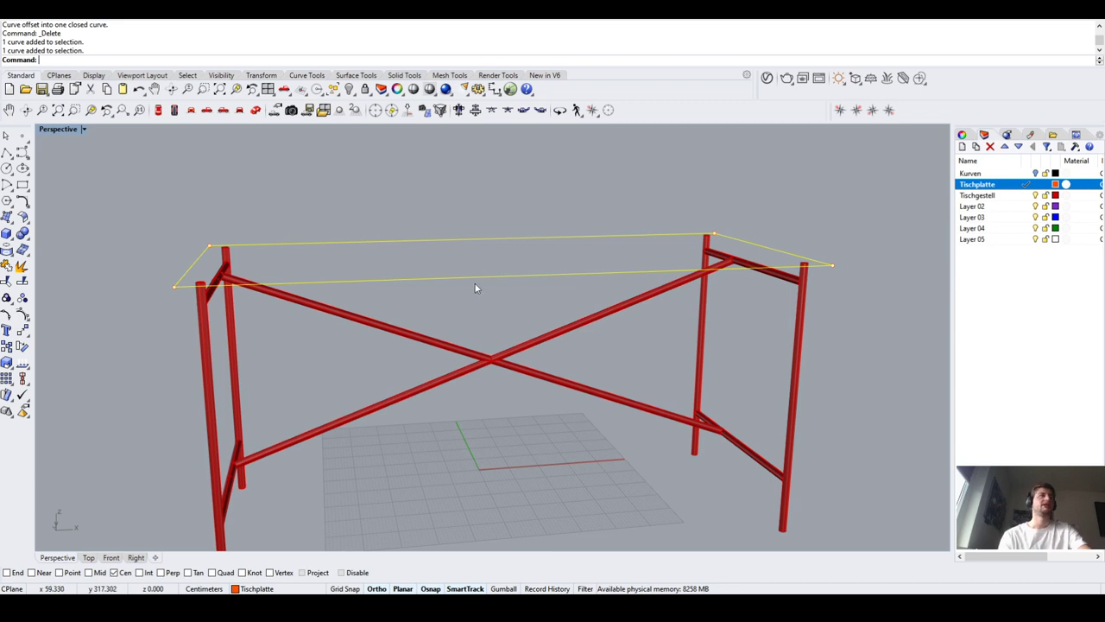
{"action": "right_click_drag", "start_coordinate": [443, 272], "coordinate": [446, 271]}
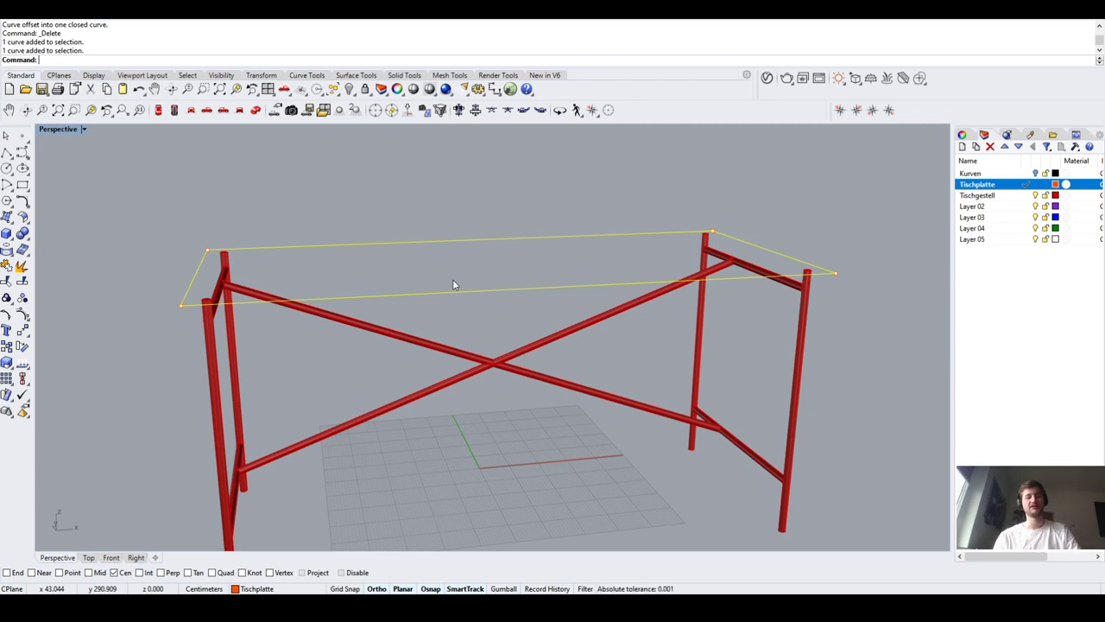
{"action": "type", "text": "ExtrudeCrv"}
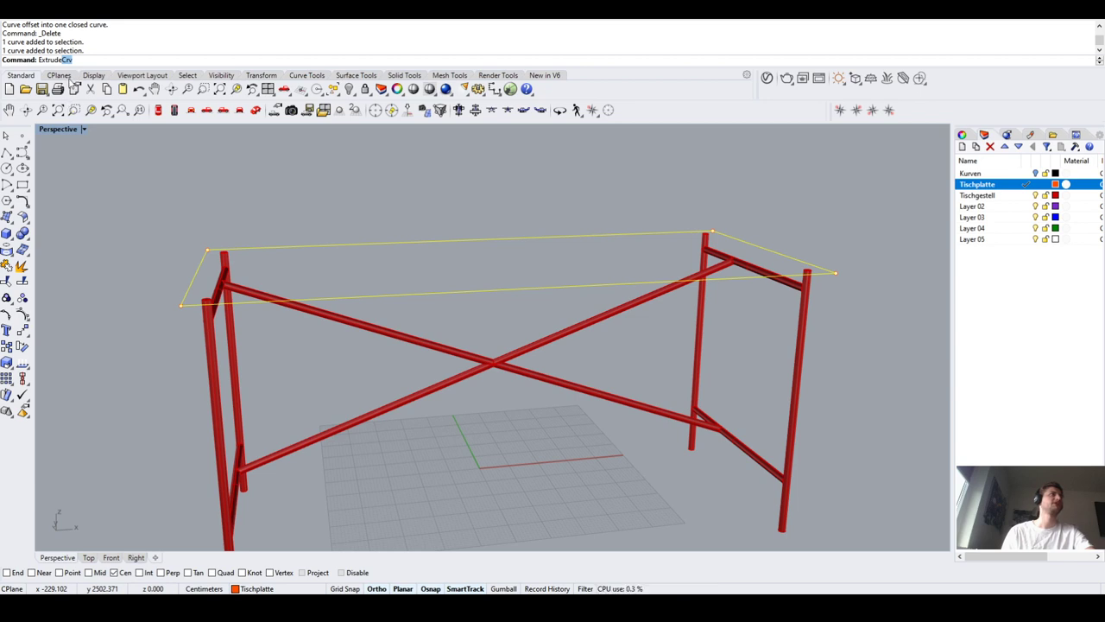
{"action": "key", "text": "Return"}
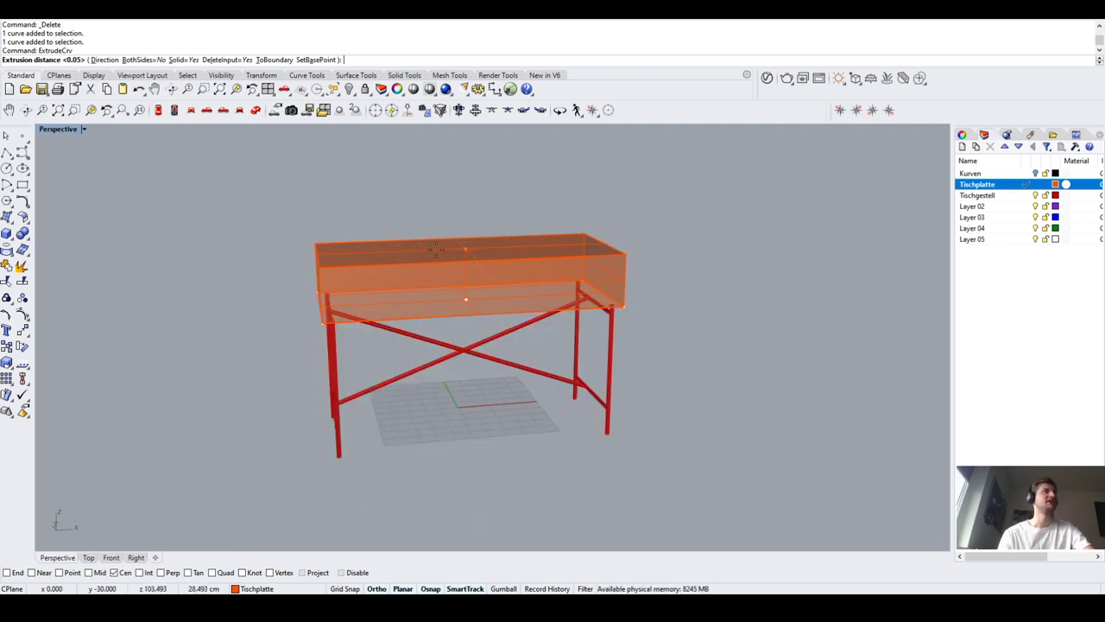
{"action": "scroll", "coordinate": [436, 249], "scroll_direction": "up", "scroll_amount": 2}
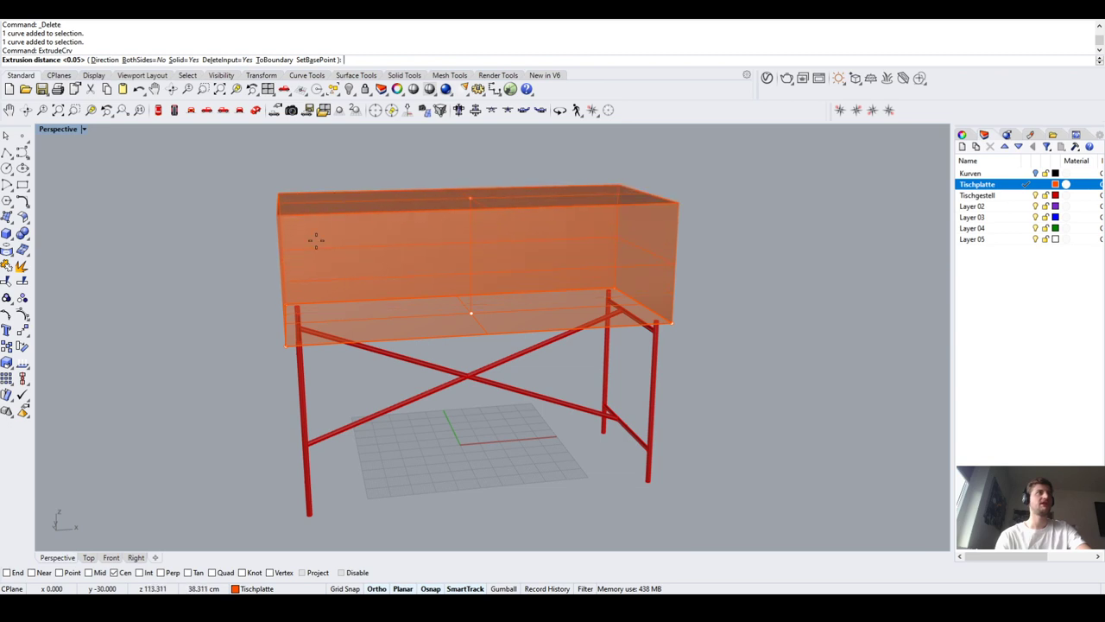
{"action": "left_click", "coordinate": [316, 205]}
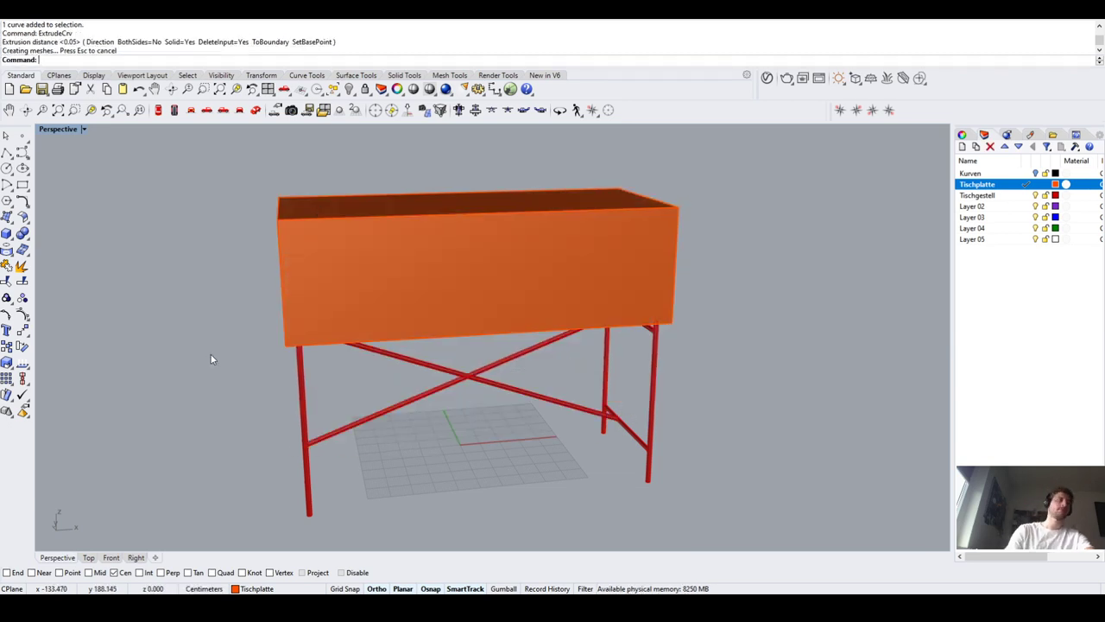
{"action": "key", "text": "ctrl+z"}
Restart the extrusion of the tabletop outline and preview it at thicknesses of 3 cm and 2.5 cm
{"action": "key", "text": "Return"}
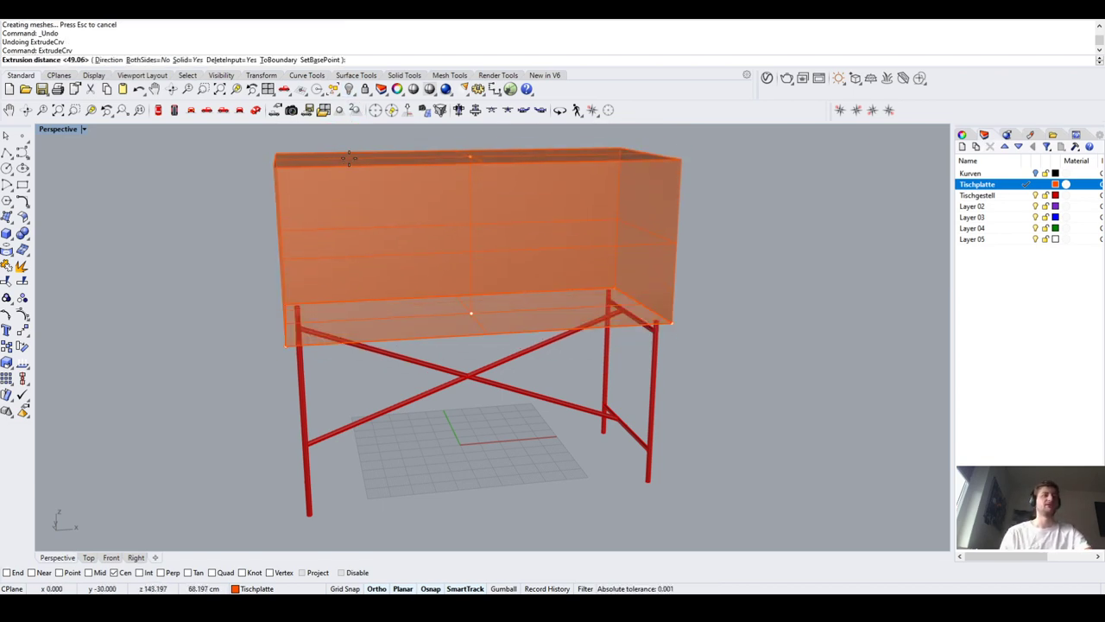
{"action": "type", "text": "3"}
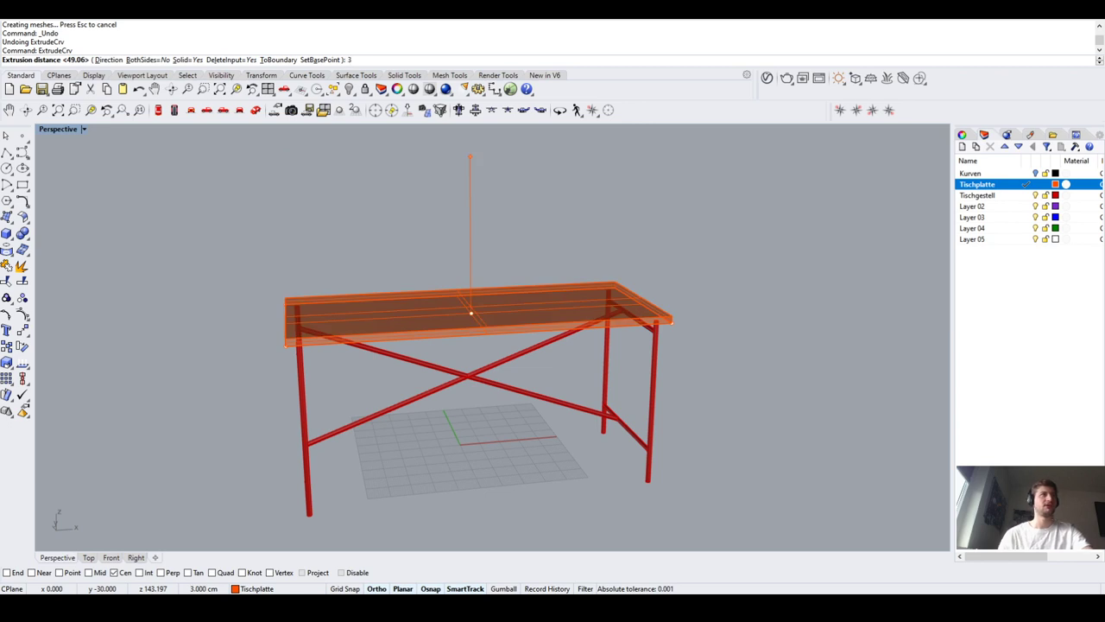
{"action": "key", "text": "BackSpace"}
{"action": "type", "text": "2"}
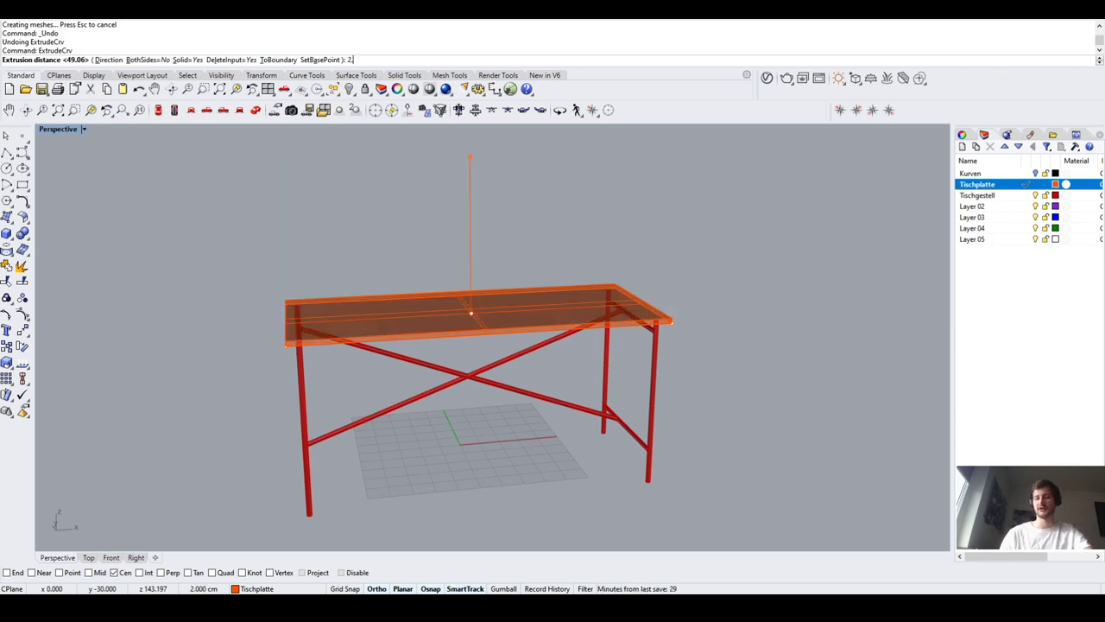
{"action": "type", "text": ".5"}
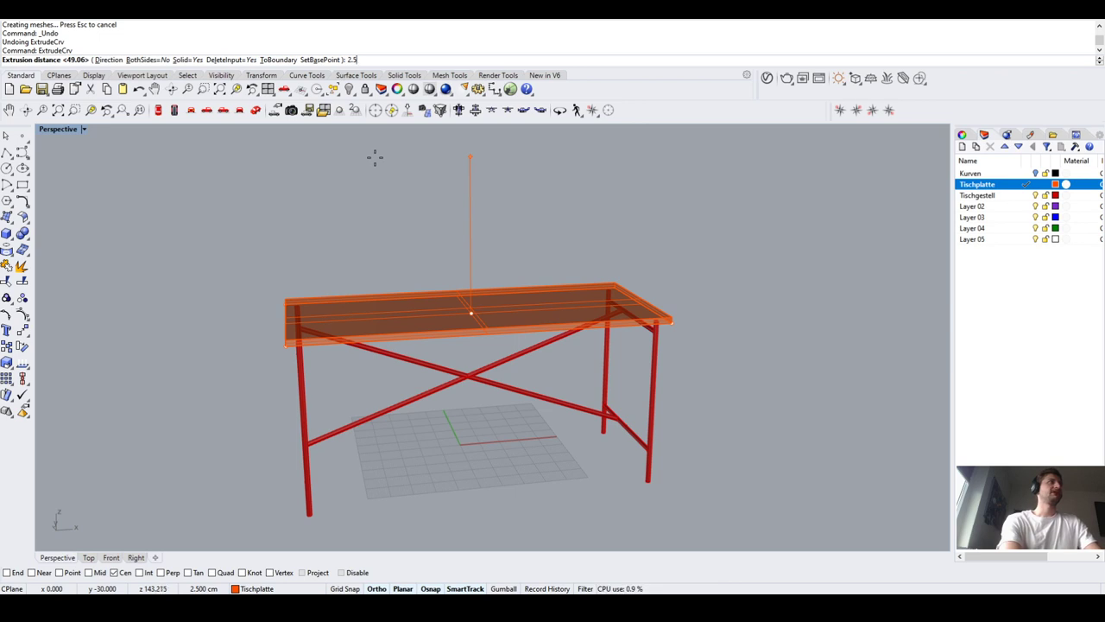
{"action": "scroll", "coordinate": [374, 156], "scroll_direction": "up", "scroll_amount": 1}
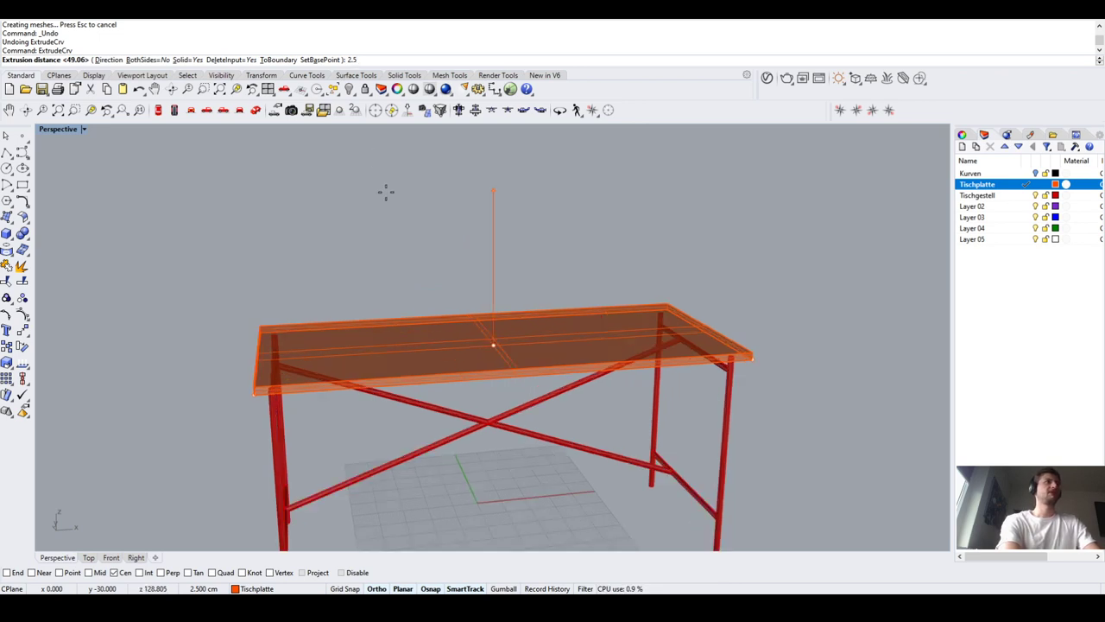
Try the extrusion's BothSides and Solid options, returning them to BothSides=No and Solid=Yes
{"action": "left_click", "coordinate": [148, 60]}
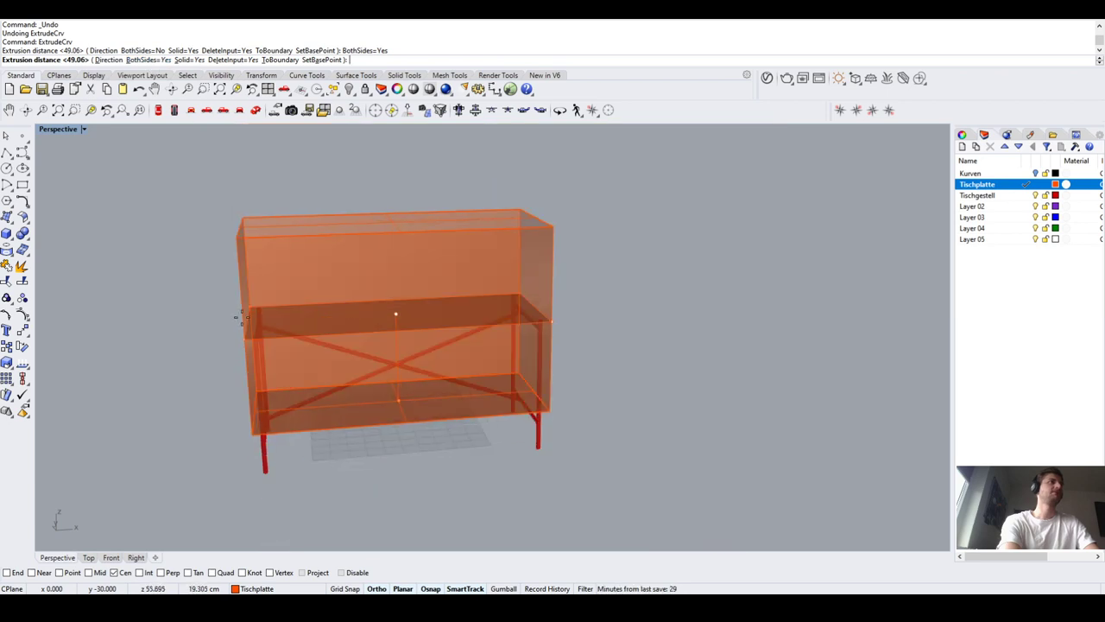
{"action": "left_click", "coordinate": [144, 61]}
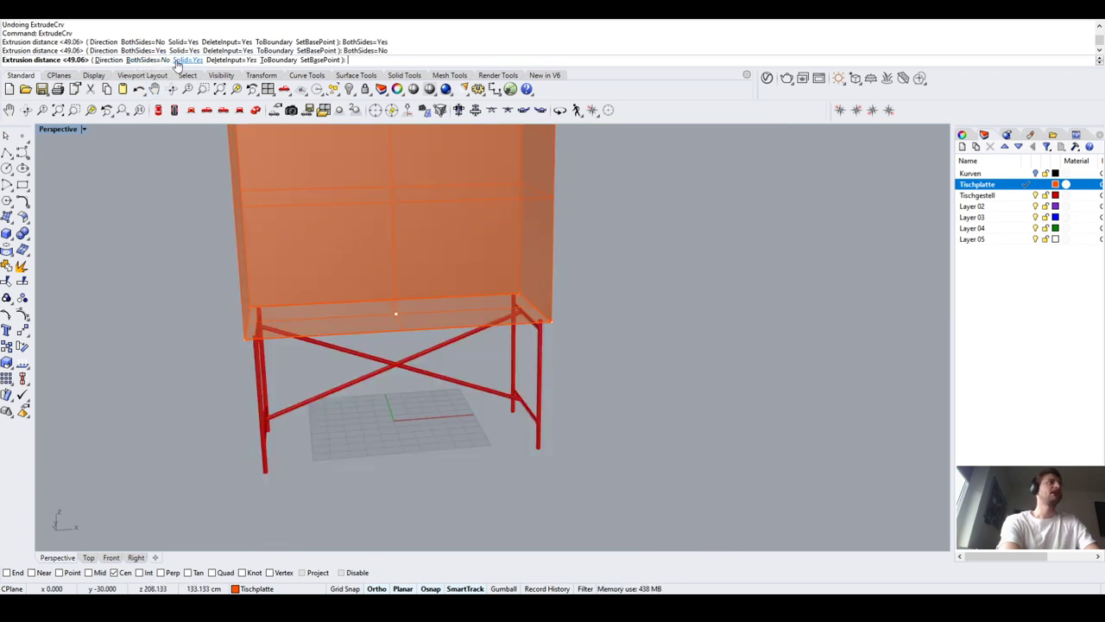
{"action": "left_click", "coordinate": [179, 60]}
{"action": "right_click_drag", "start_coordinate": [257, 244], "coordinate": [285, 261]}
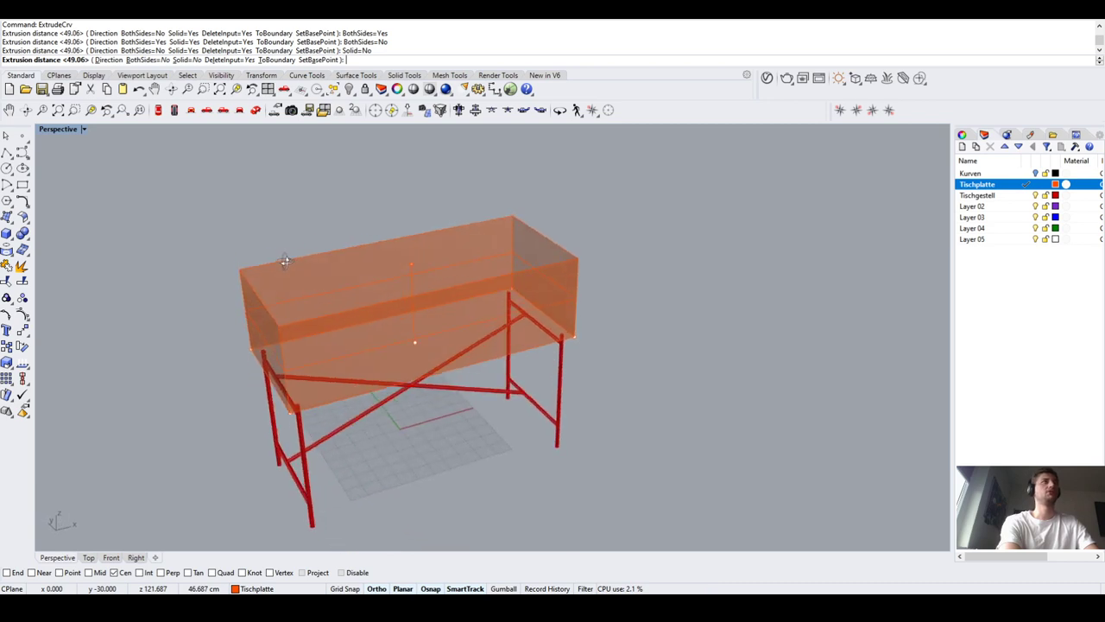
{"action": "left_click", "coordinate": [192, 61]}
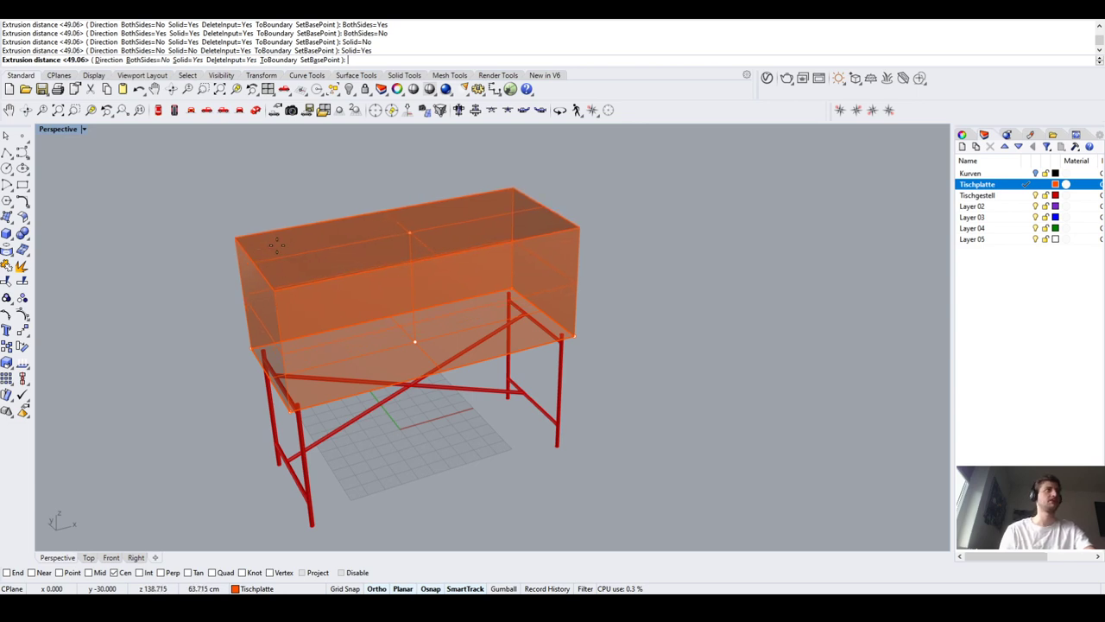
Extrude the outline upward by 2.5 cm as a solid tabletop and inspect the table from several sides
{"action": "type", "text": "2"}
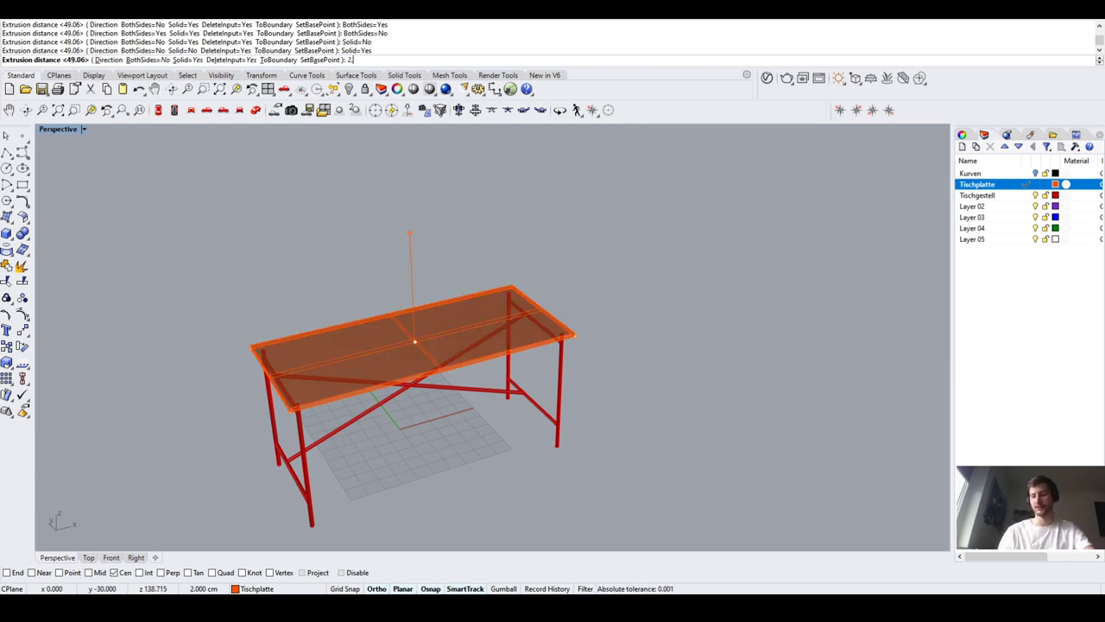
{"action": "type", "text": ".5"}
{"action": "key", "text": "Return"}
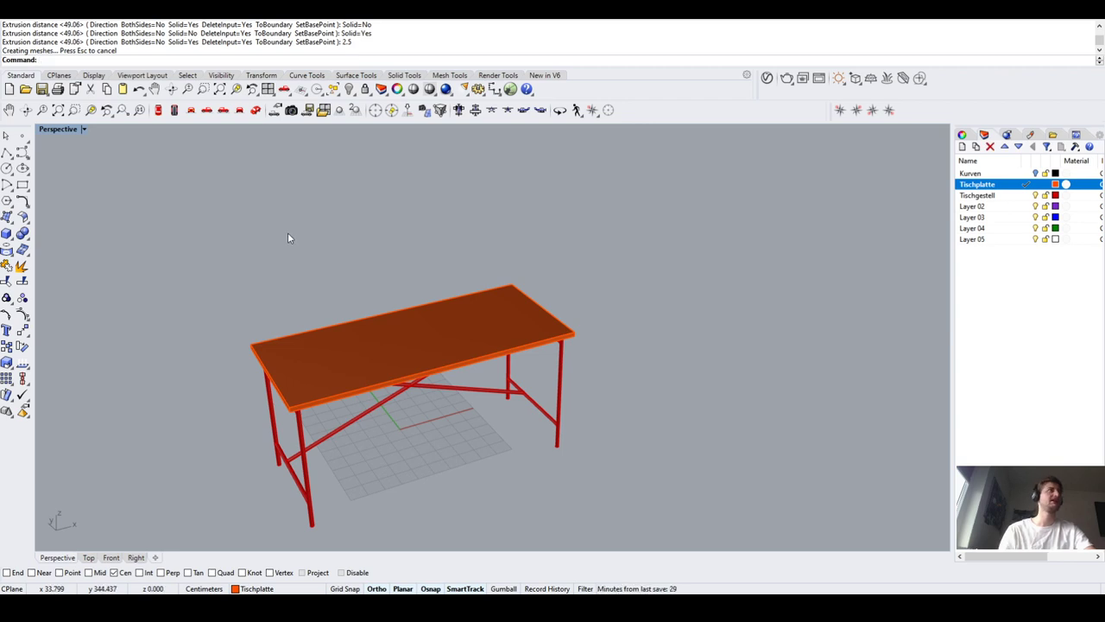
{"action": "right_click_drag", "start_coordinate": [287, 238], "coordinate": [483, 250]}
{"action": "scroll", "coordinate": [507, 342], "scroll_direction": "up", "scroll_amount": 2}
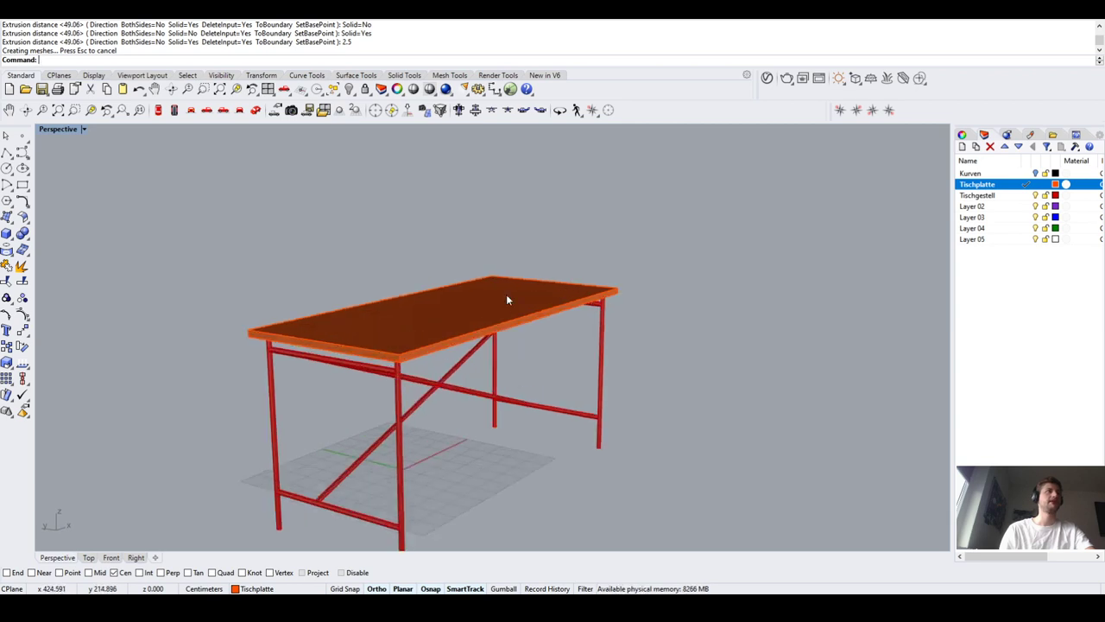
{"action": "right_click_drag", "start_coordinate": [507, 299], "coordinate": [412, 329]}
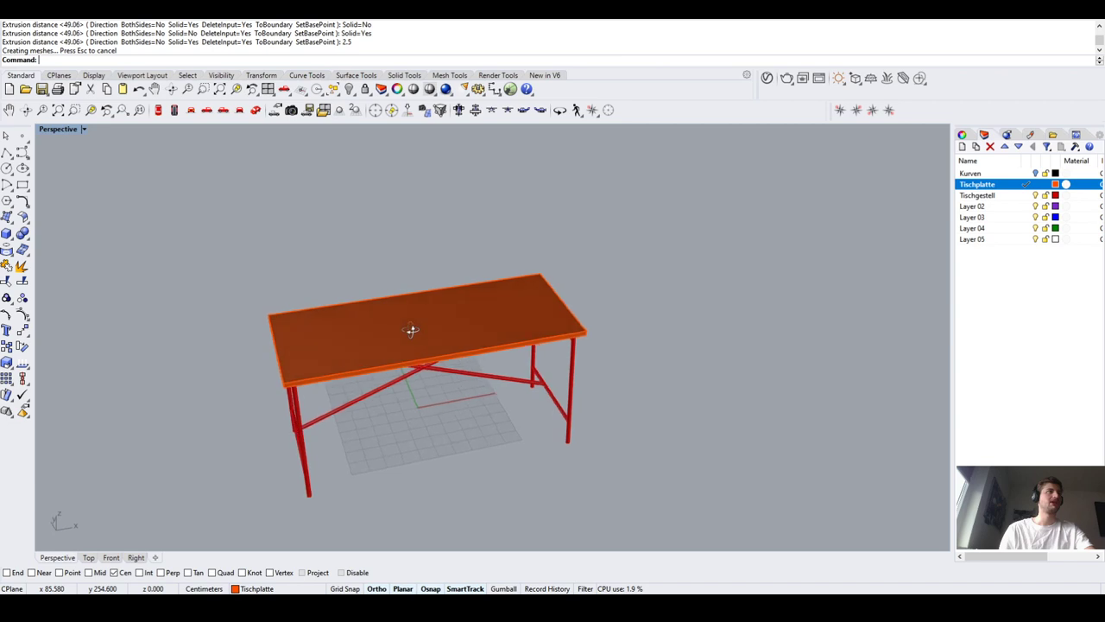
Begin a Scale2D of the tabletop and enable the End, Near, Point, Mid and Int object snaps
{"action": "left_click", "coordinate": [426, 353]}
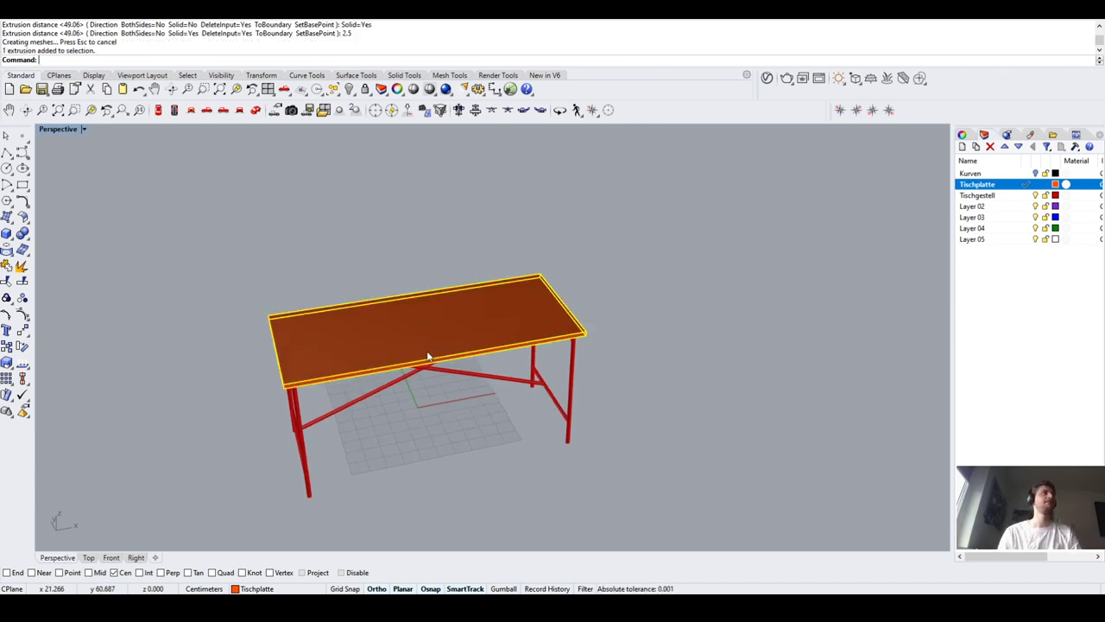
{"action": "type", "text": "S"}
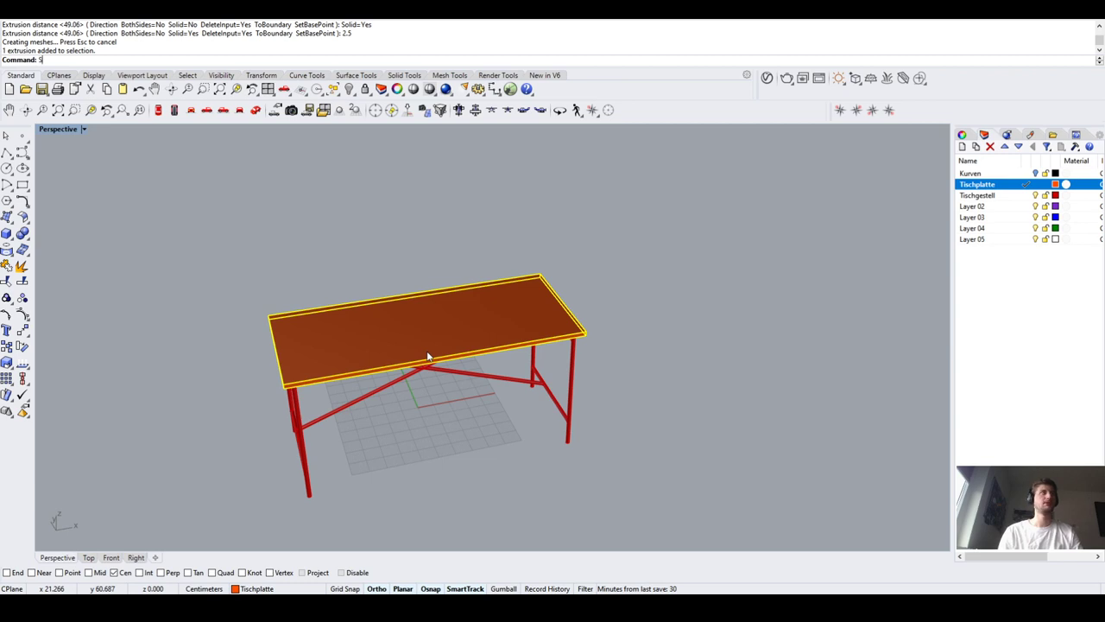
{"action": "type", "text": "cale"}
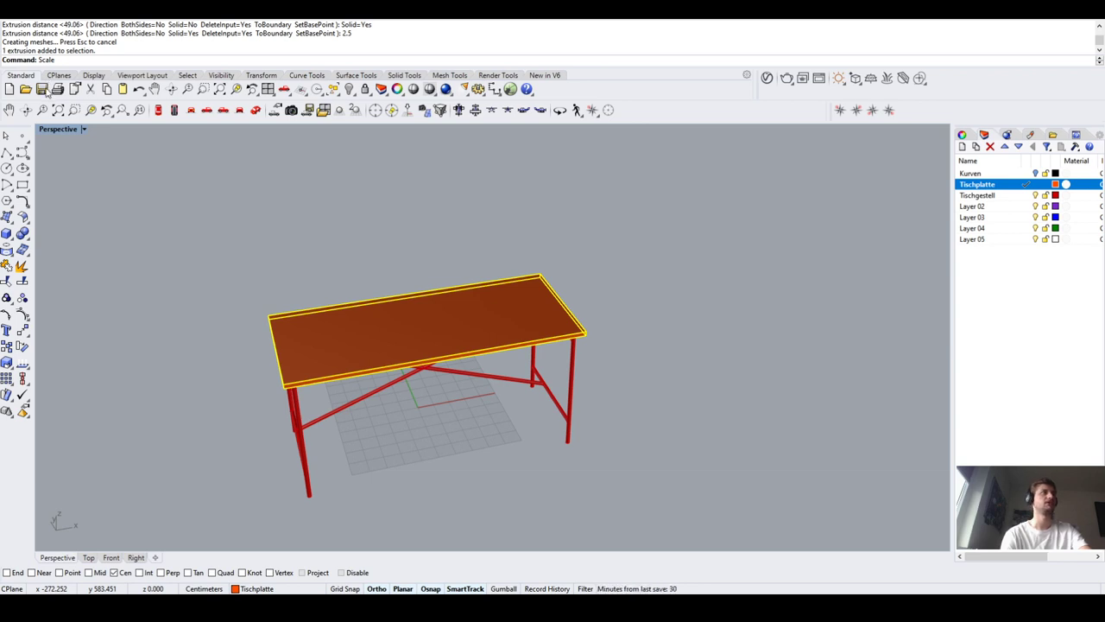
{"action": "type", "text": "2D"}
{"action": "key", "text": "Return"}
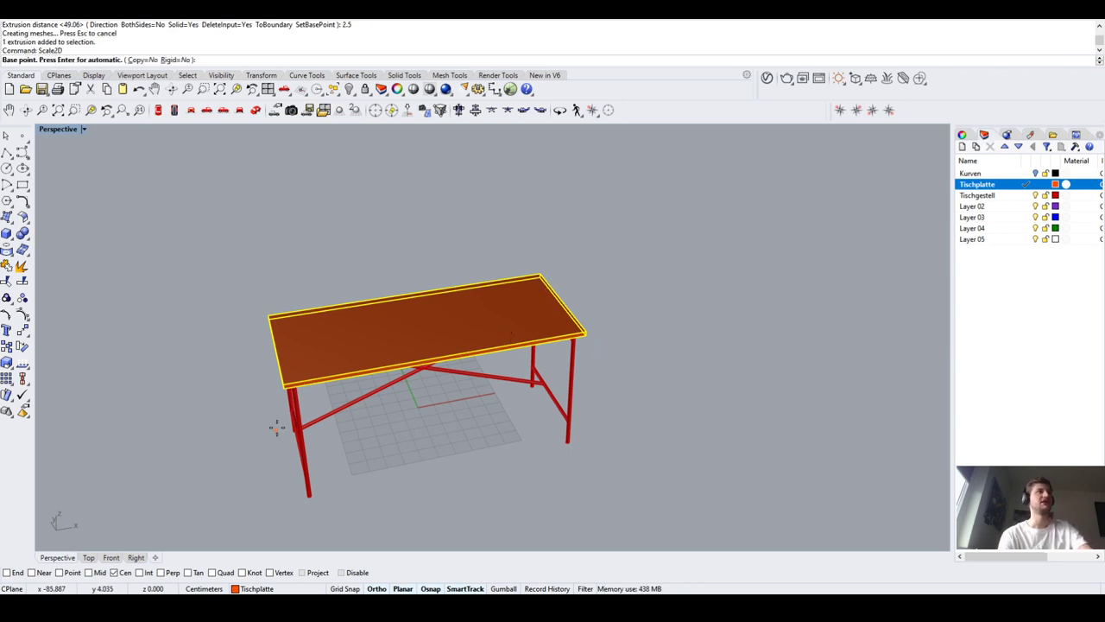
{"action": "scroll", "coordinate": [492, 362], "scroll_direction": "up", "scroll_amount": 2}
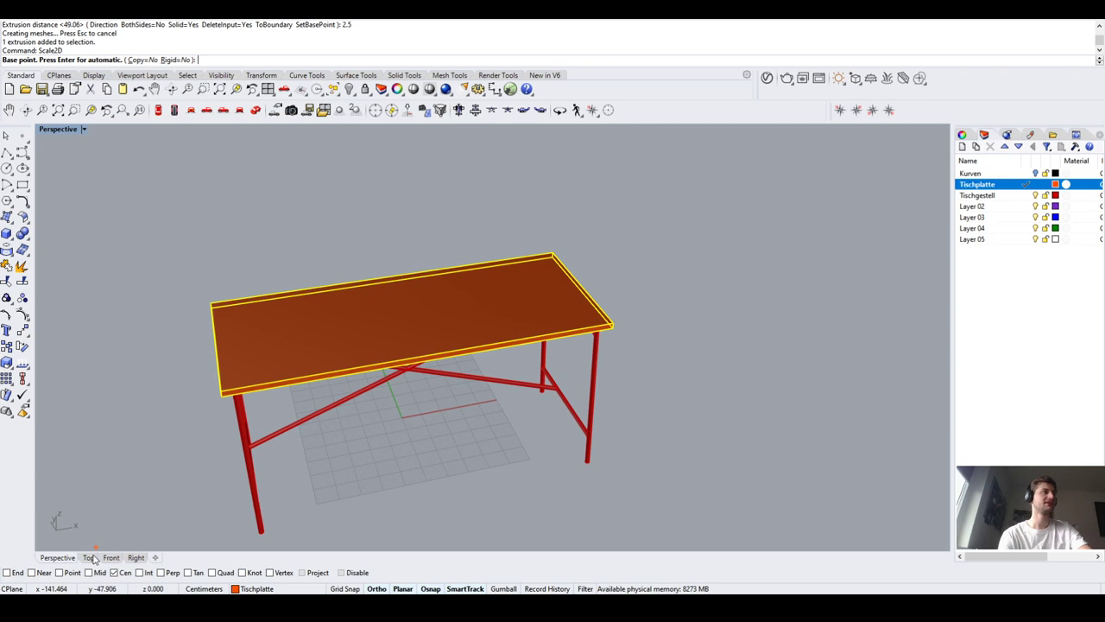
{"action": "left_click", "coordinate": [7, 573]}
{"action": "left_click", "coordinate": [33, 572]}
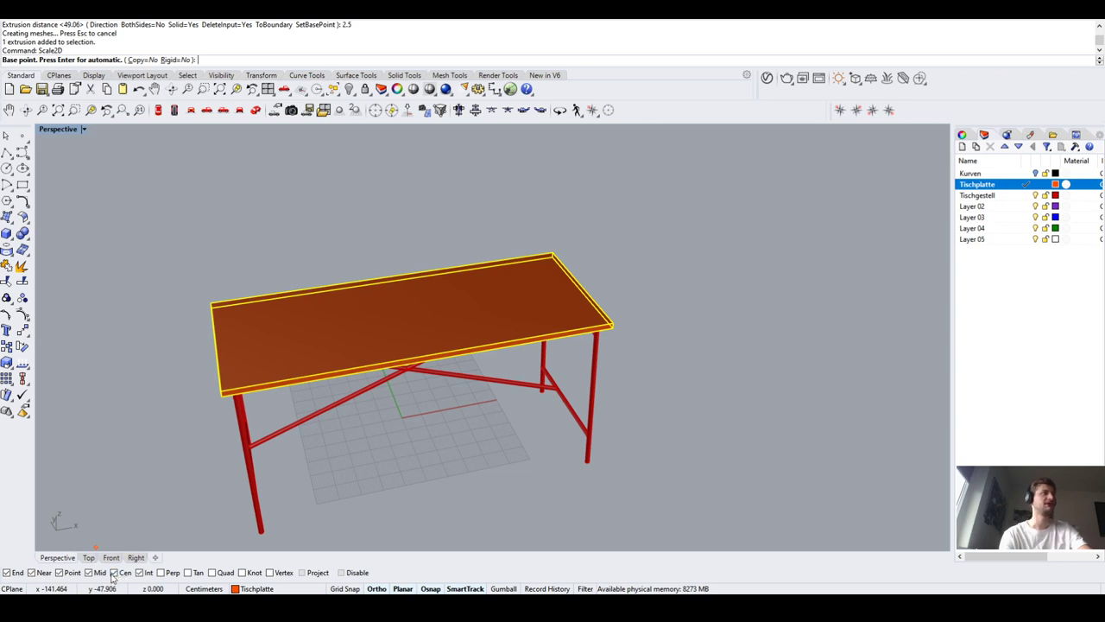
{"action": "left_click", "coordinate": [61, 573]}
{"action": "left_click", "coordinate": [90, 572]}
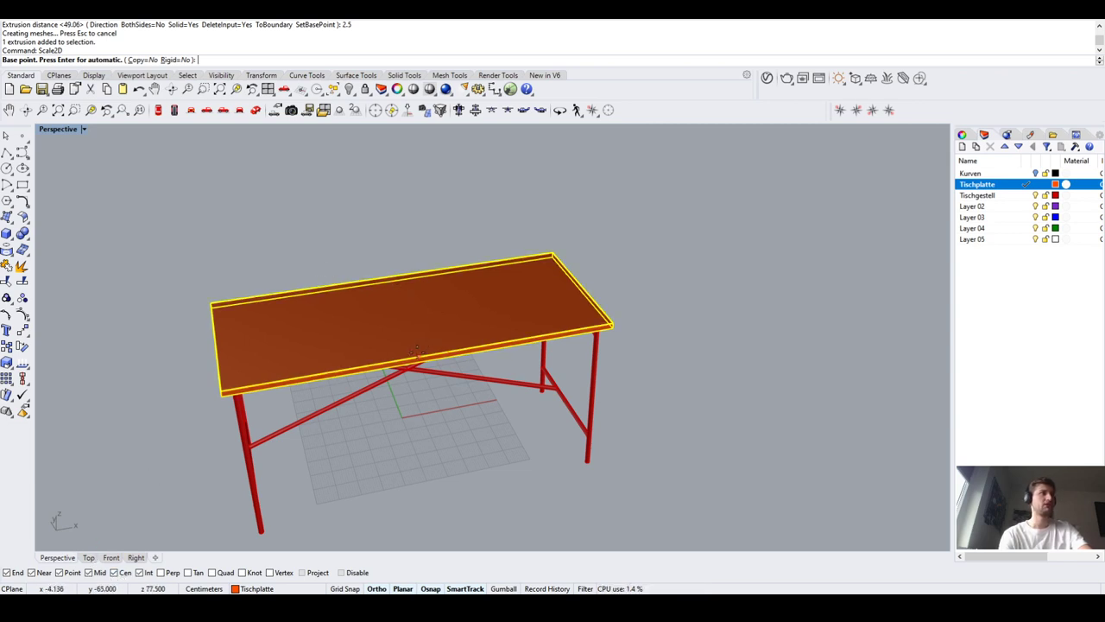
Hide the Tischgestell layer and scale the tabletop in 2D from its rear edge's midpoint, using that edge's end corner as first reference
{"action": "left_click", "coordinate": [1036, 195]}
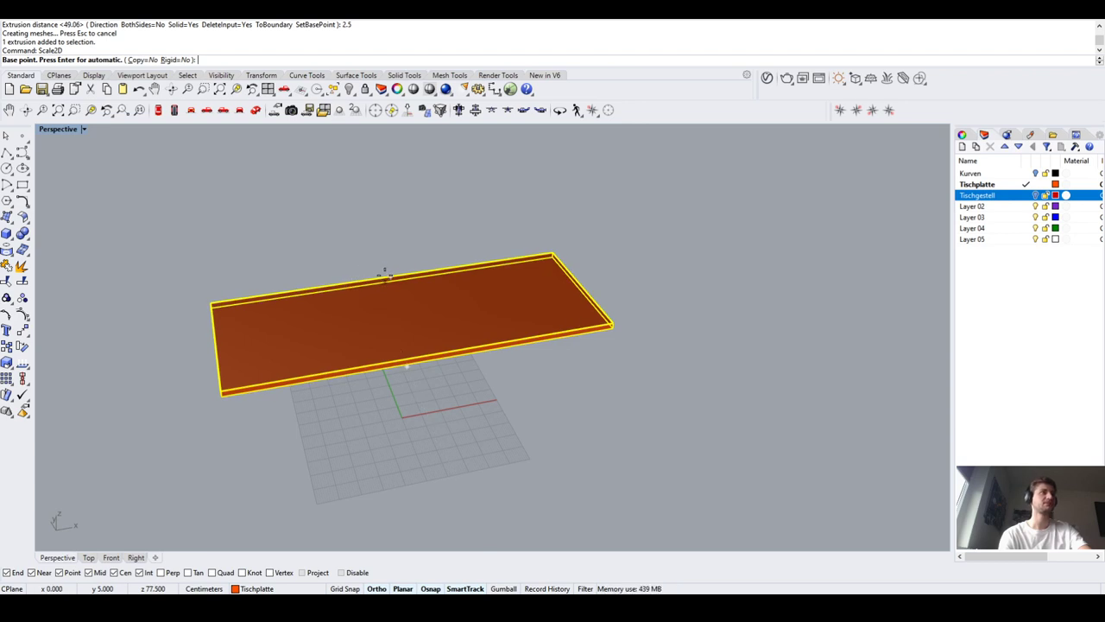
{"action": "scroll", "coordinate": [385, 275], "scroll_direction": "up", "scroll_amount": 3}
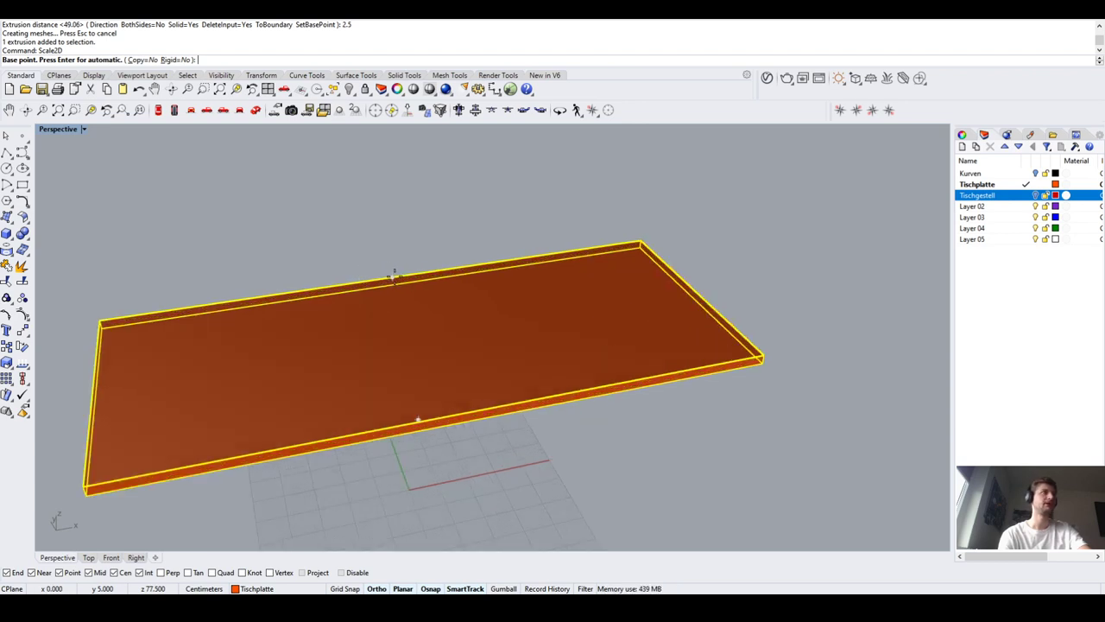
{"action": "left_click", "coordinate": [393, 276]}
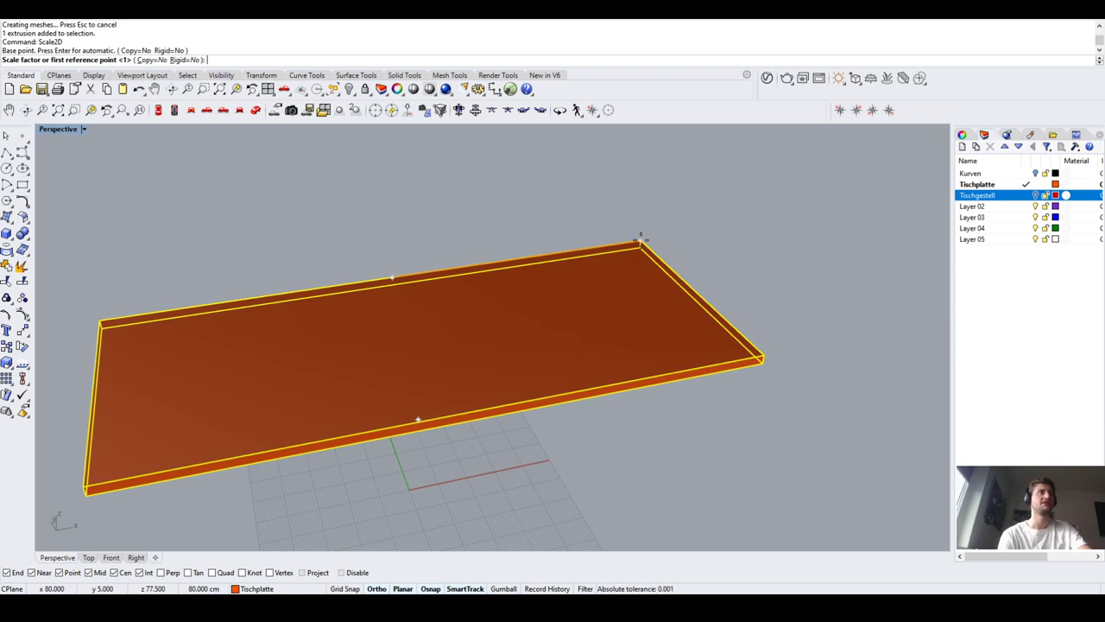
{"action": "left_click", "coordinate": [640, 235]}
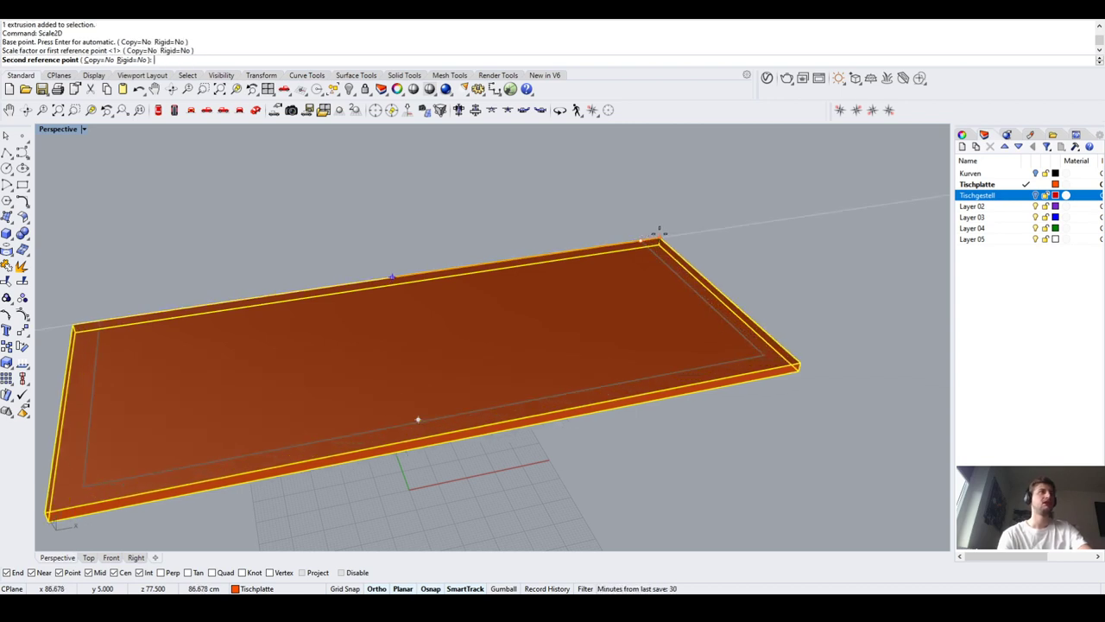
{"action": "left_click", "coordinate": [658, 232]}
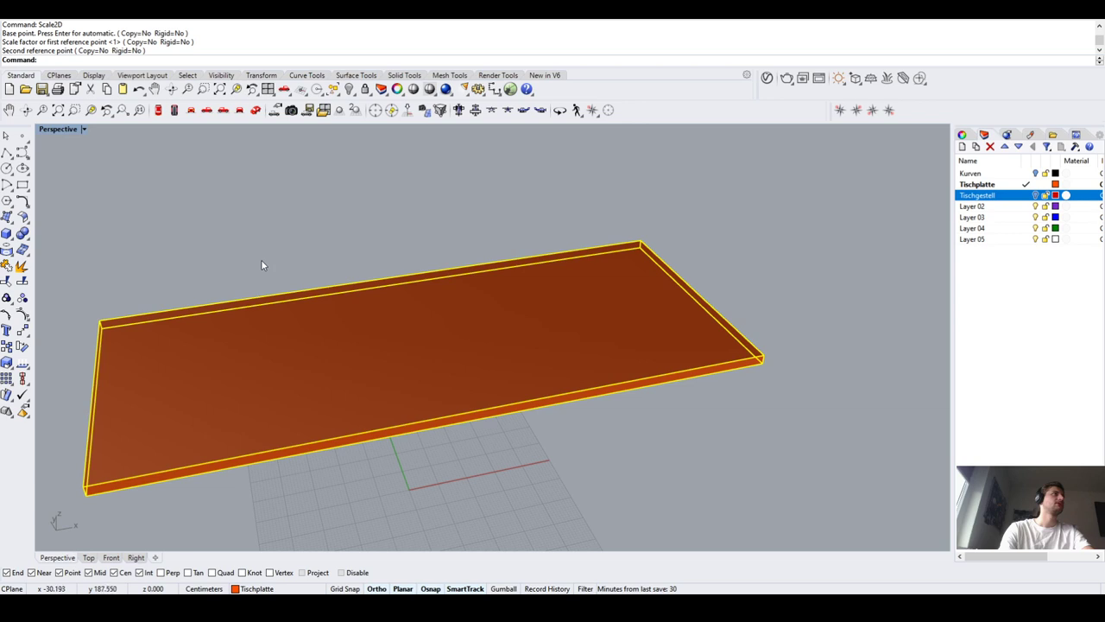
Scale the tabletop lengthwise with Scale1D from its rear edge's midpoint, using that edge's end corner as first reference and 85 cm as the second
{"action": "key", "text": "Escape"}
{"action": "type", "text": "Sca"}
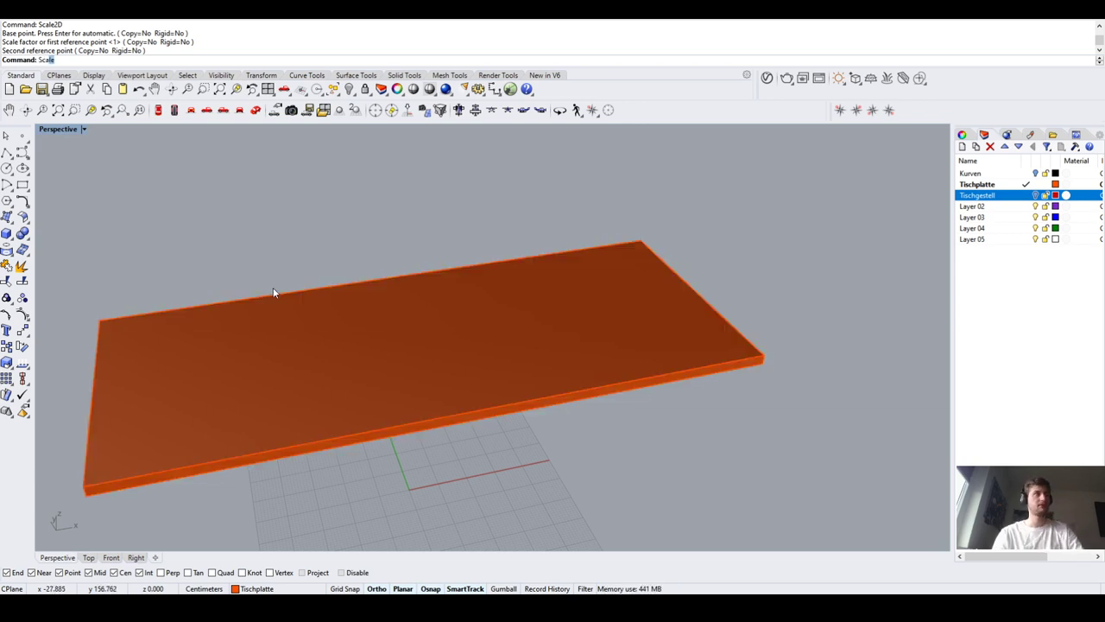
{"action": "type", "text": "le"}
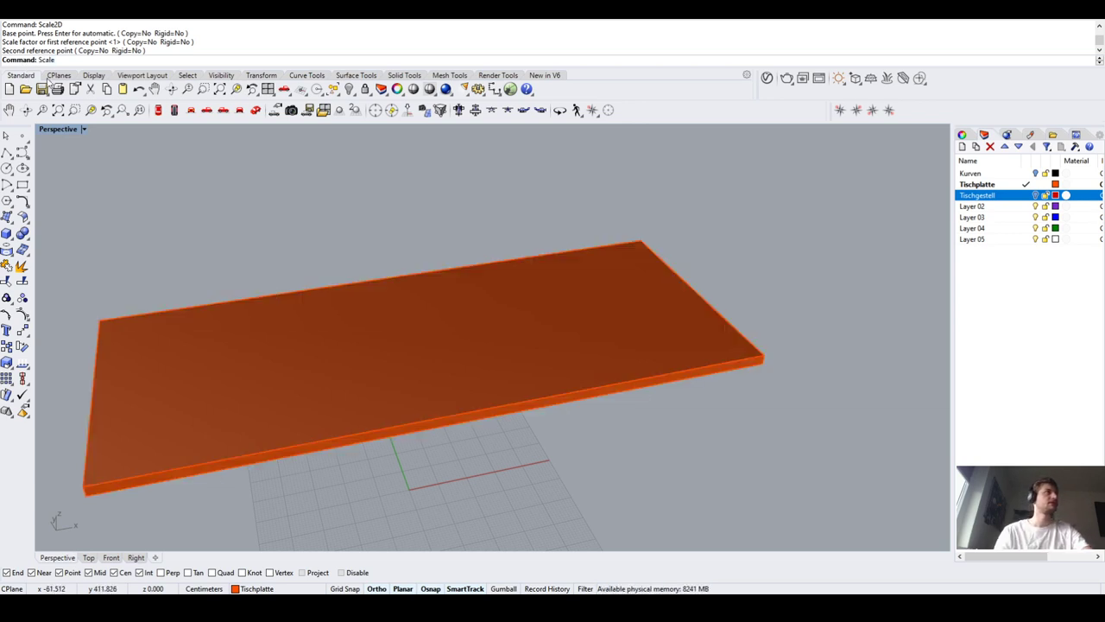
{"action": "type", "text": "1D"}
{"action": "key", "text": "Return"}
{"action": "left_click", "coordinate": [450, 350]}
{"action": "scroll", "coordinate": [459, 343], "scroll_direction": "down", "scroll_amount": 2}
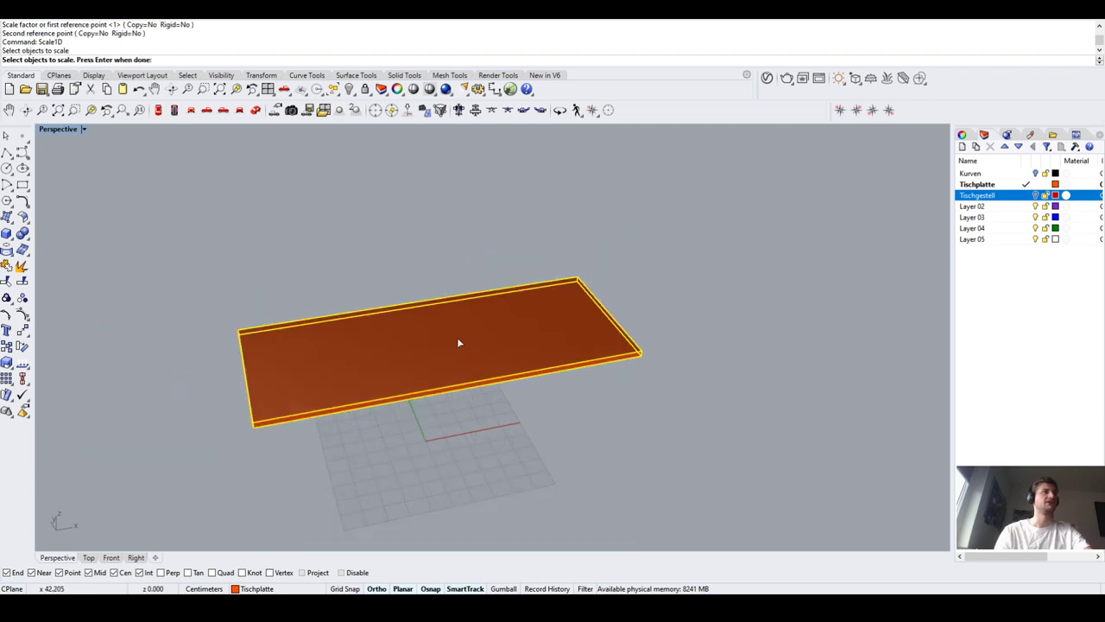
{"action": "scroll", "coordinate": [442, 311], "scroll_direction": "up", "scroll_amount": 2}
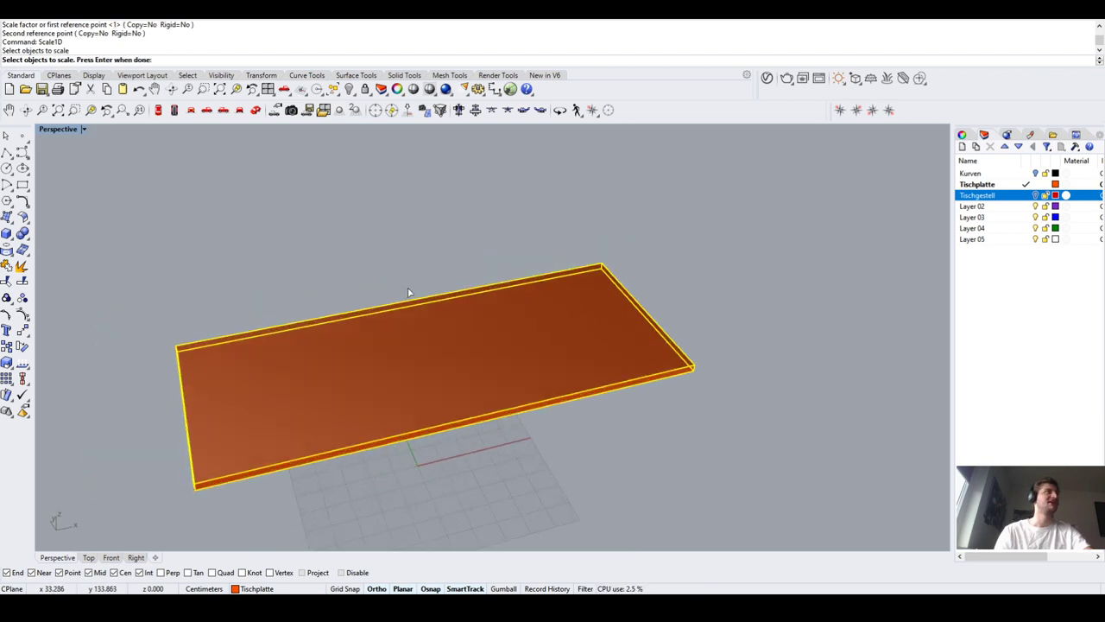
{"action": "key", "text": "Return"}
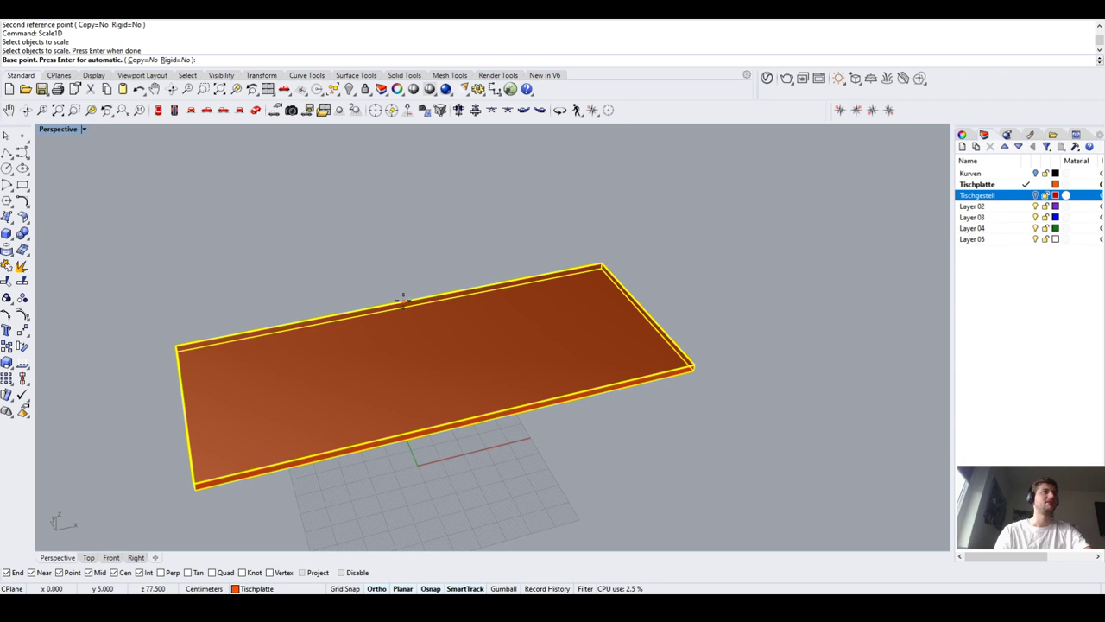
{"action": "left_click", "coordinate": [404, 301]}
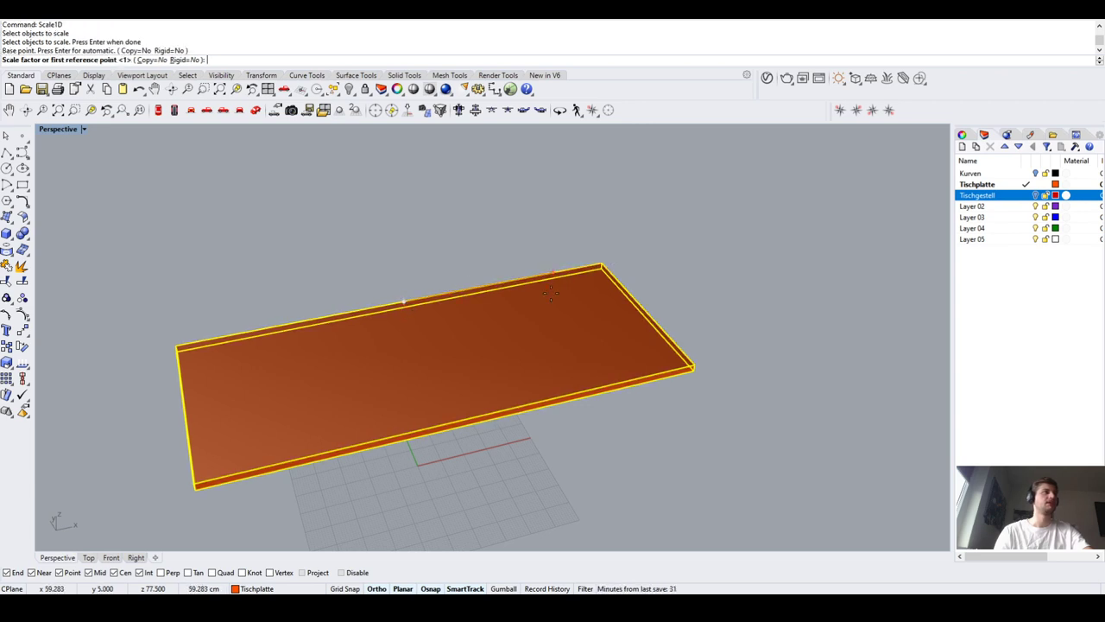
{"action": "right_click_drag", "start_coordinate": [590, 268], "coordinate": [520, 312]}
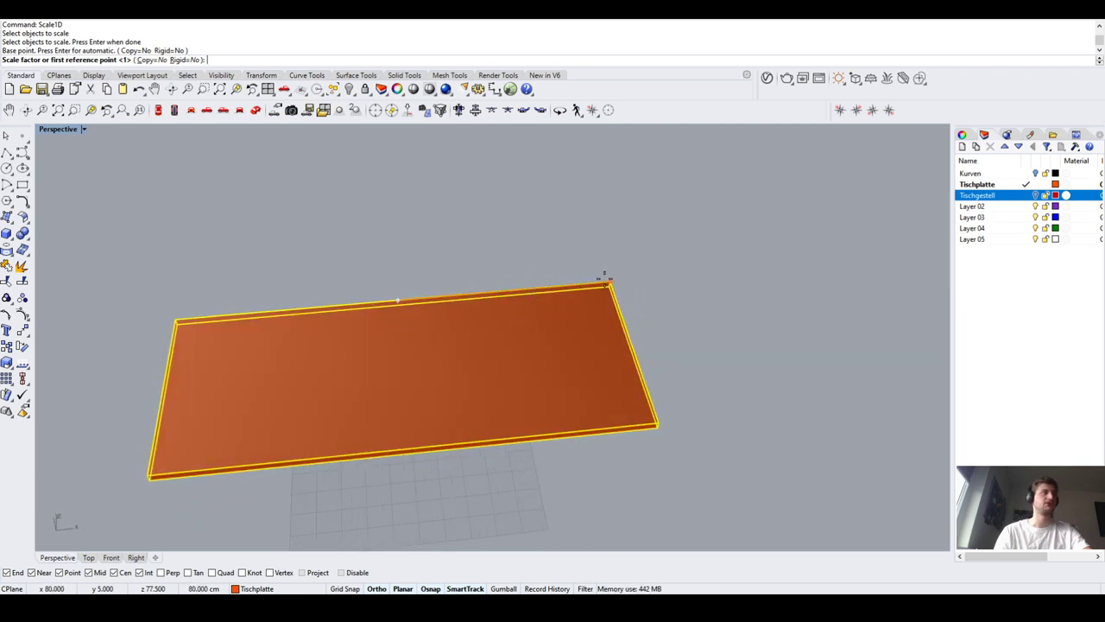
{"action": "left_click", "coordinate": [605, 278]}
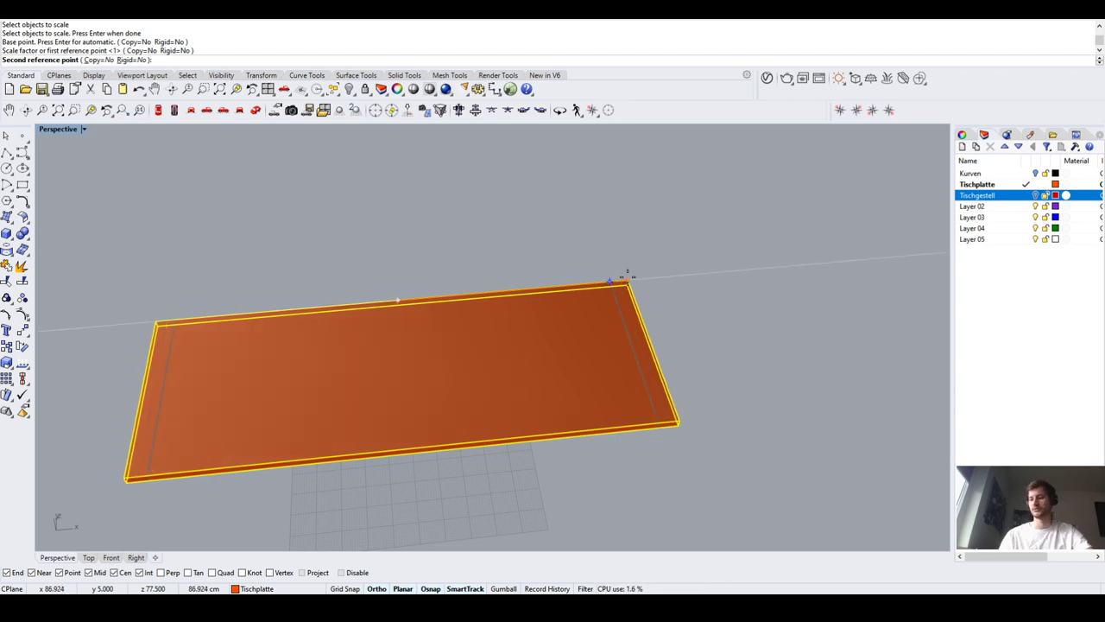
{"action": "type", "text": "85"}
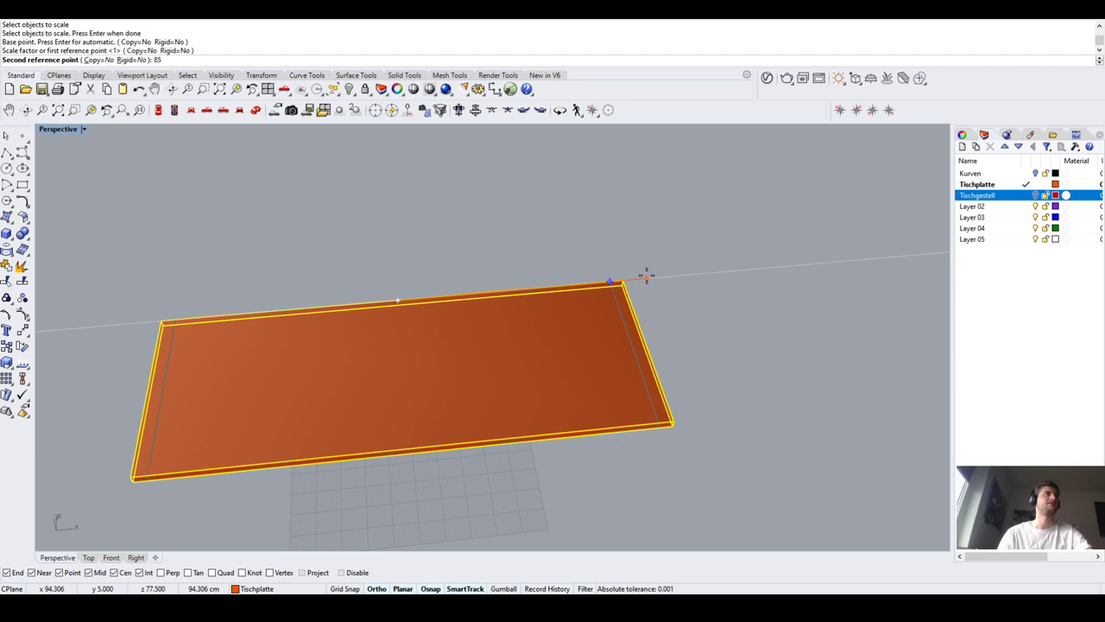
{"action": "key", "text": "Return"}
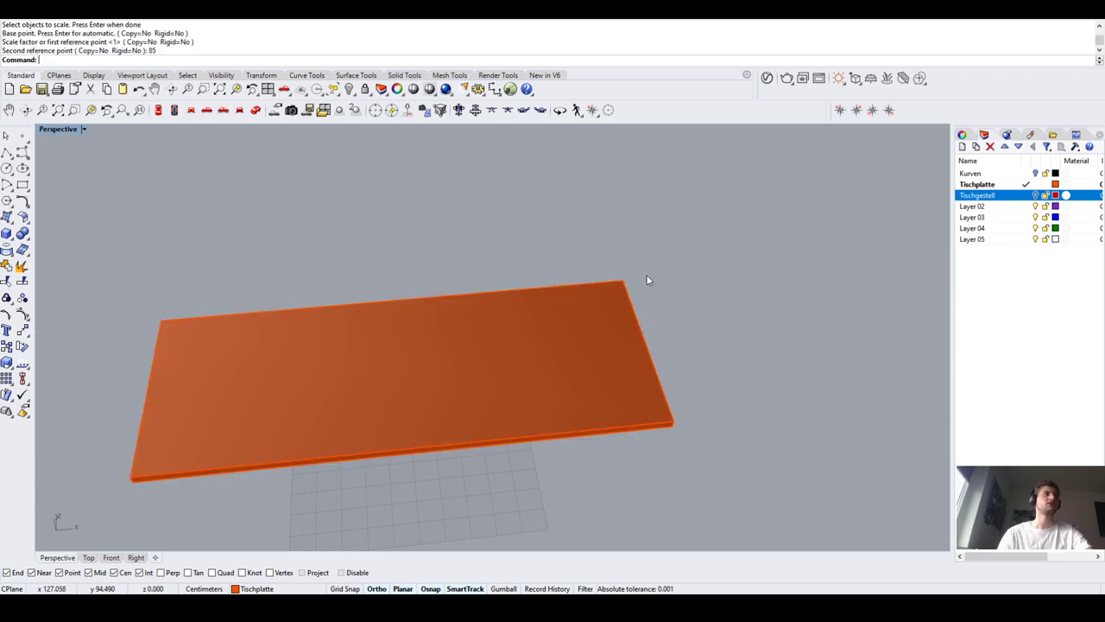
Show the Tischgestell layer again and inspect the whole table with its frame
{"action": "left_click", "coordinate": [1036, 196]}
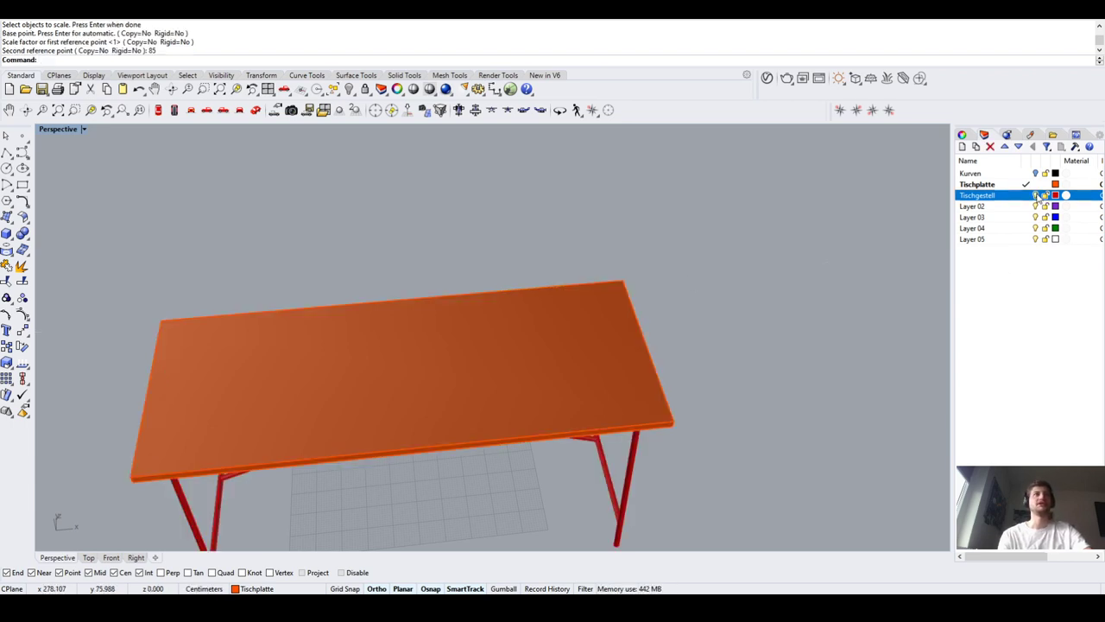
{"action": "right_click_drag", "start_coordinate": [605, 328], "coordinate": [536, 357]}
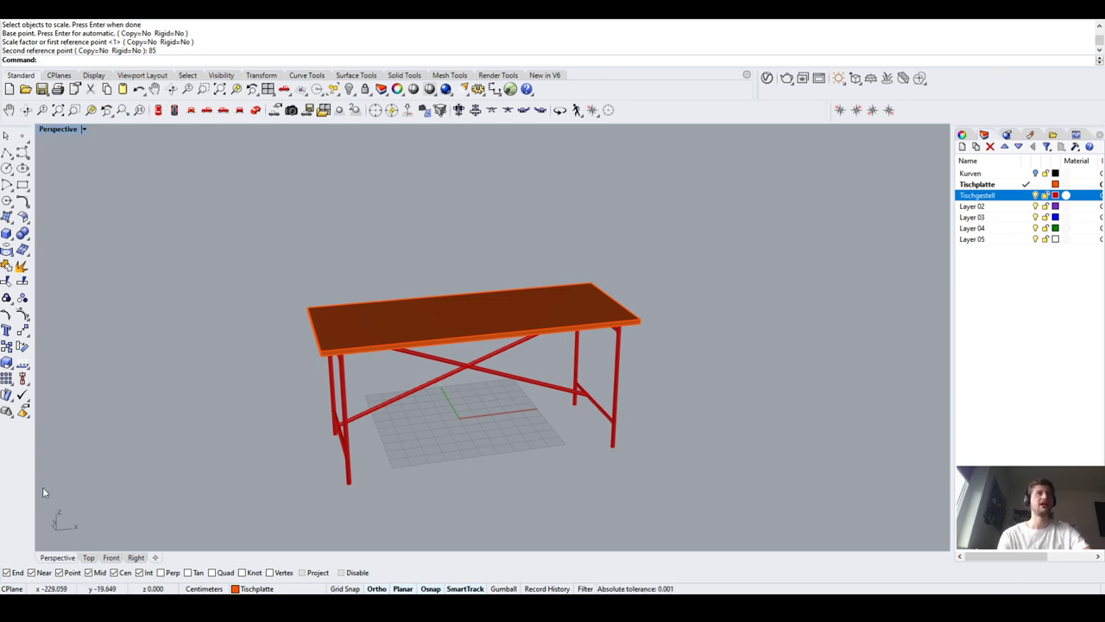
{"action": "scroll", "coordinate": [367, 314], "scroll_direction": "up", "scroll_amount": 2}
{"action": "scroll", "coordinate": [371, 320], "scroll_direction": "up", "scroll_amount": 2}
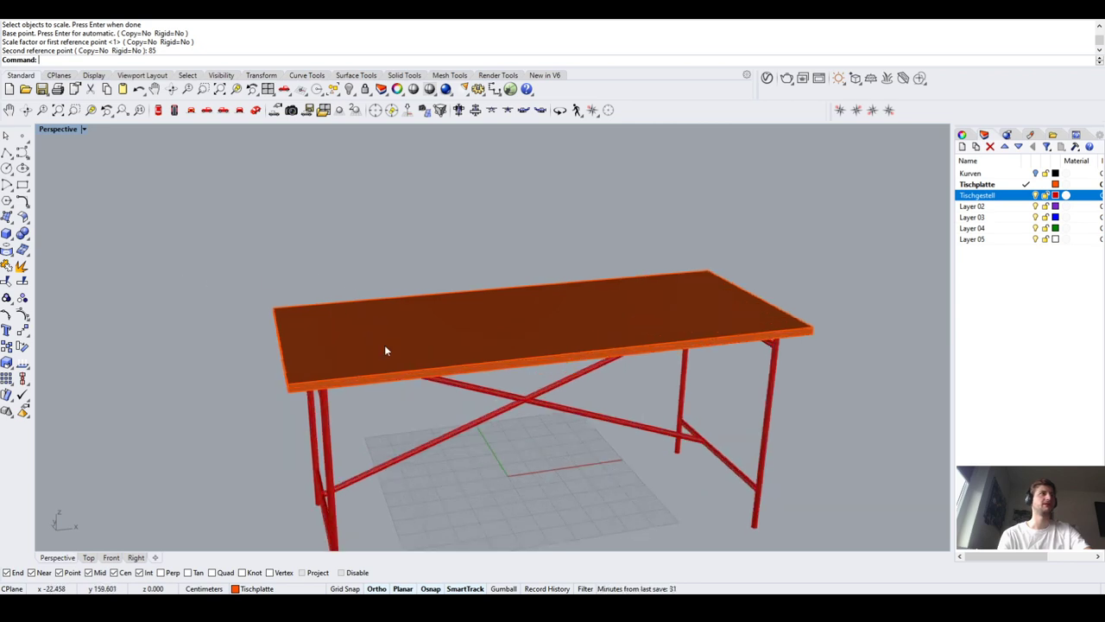
Select only the top face of the solid tabletop as a sub-object and delete it
{"action": "left_click", "coordinate": [384, 348]}
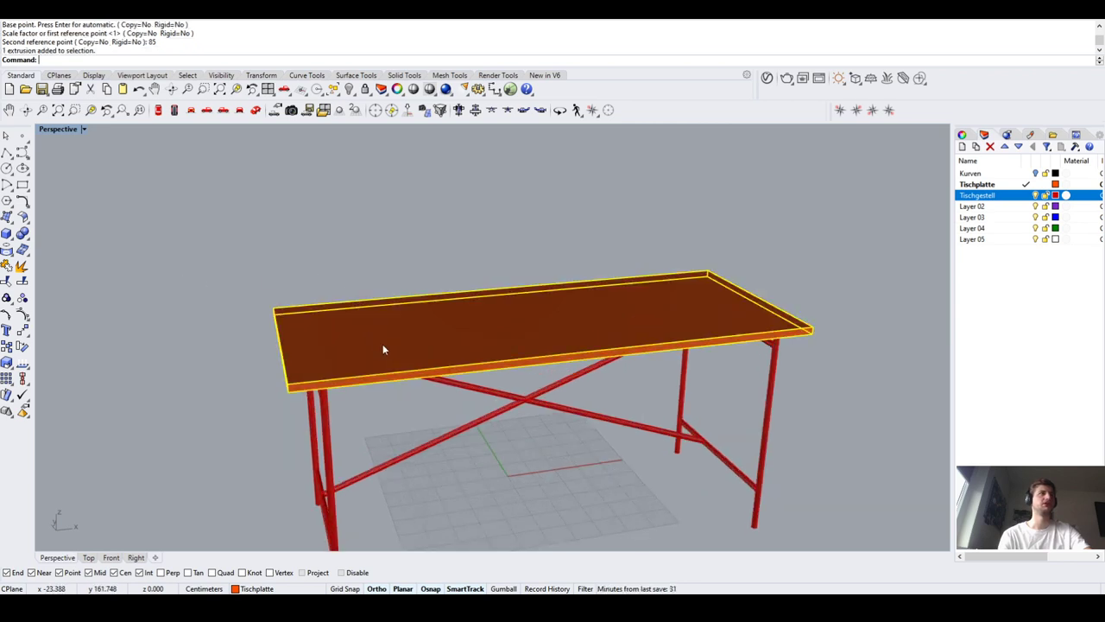
{"action": "left_click", "coordinate": [246, 198]}
{"action": "left_click", "coordinate": [424, 328]}
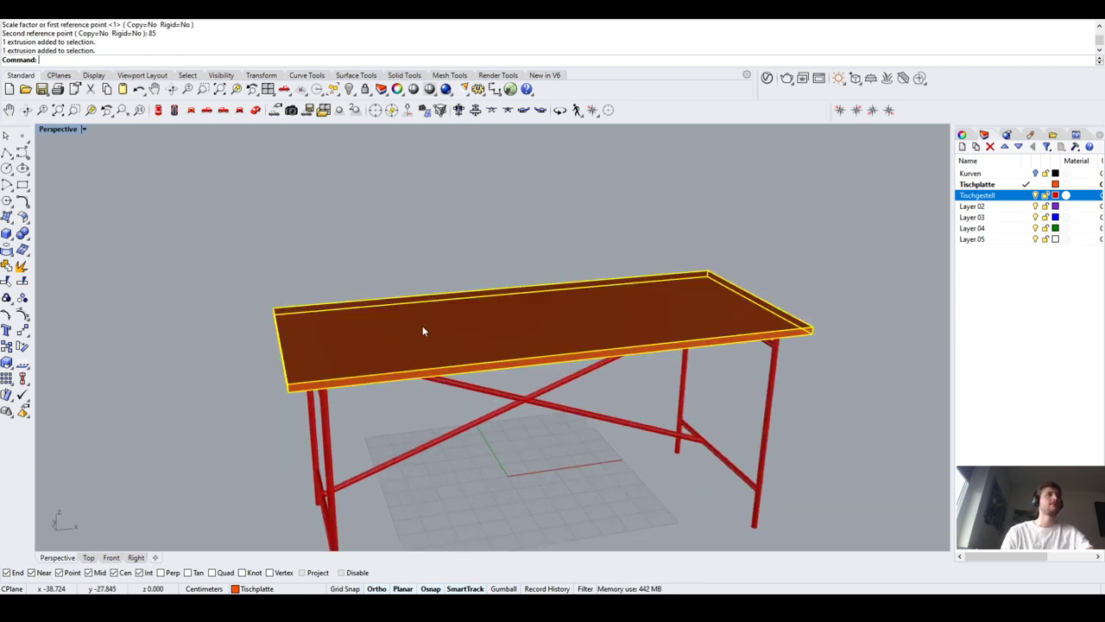
{"action": "left_click", "coordinate": [366, 254]}
{"action": "left_click", "coordinate": [378, 319], "text": "ctrl+shift"}
{"action": "key", "text": "Delete"}
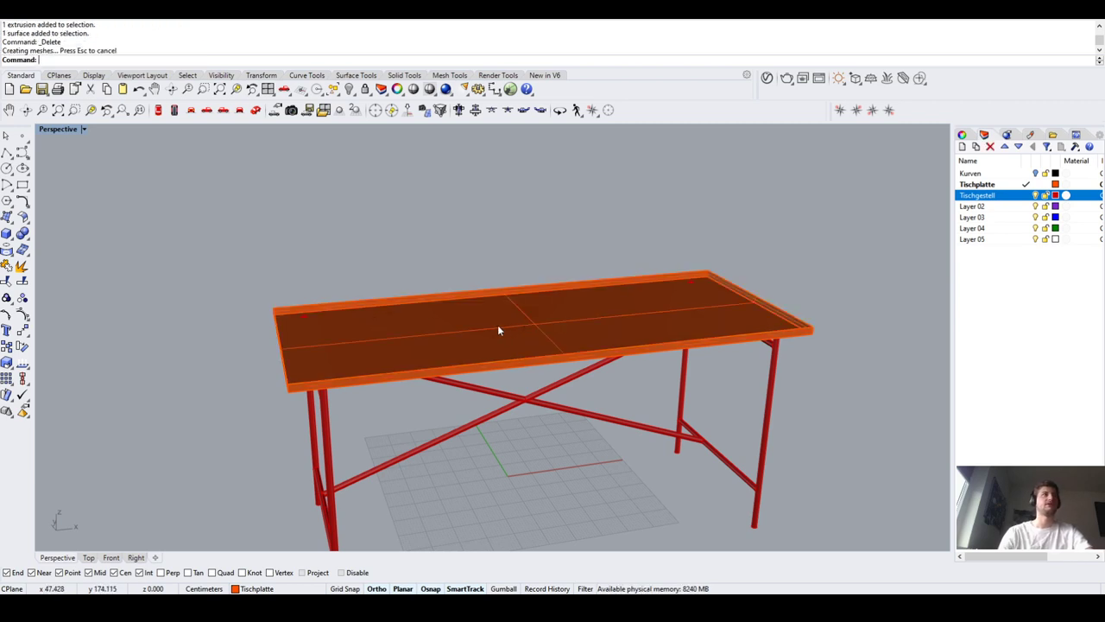
Delete the remaining large flat face of the tabletop, keeping only its rim
{"action": "left_click", "coordinate": [496, 326], "text": "ctrl+shift"}
{"action": "key", "text": "Delete"}
{"action": "right_click_drag", "start_coordinate": [452, 267], "coordinate": [469, 288]}
Cap the open tabletop rim to make it a closed polysurface
{"action": "left_click", "coordinate": [474, 299]}
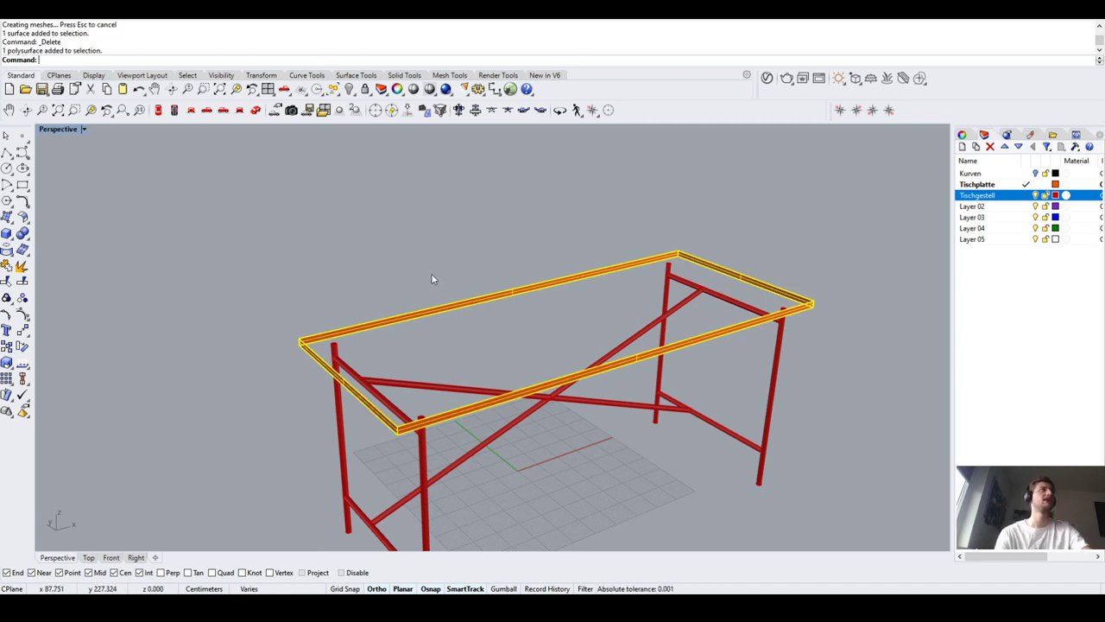
{"action": "left_click", "coordinate": [432, 278]}
{"action": "left_click", "coordinate": [480, 301]}
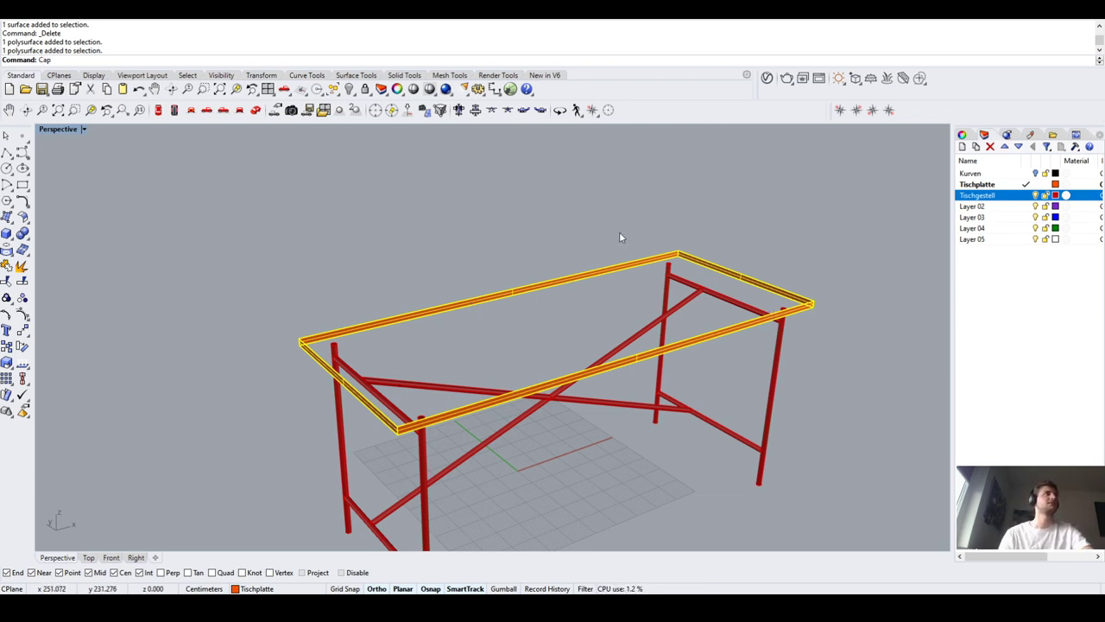
{"action": "key", "text": "Return"}
{"action": "left_click", "coordinate": [494, 236]}
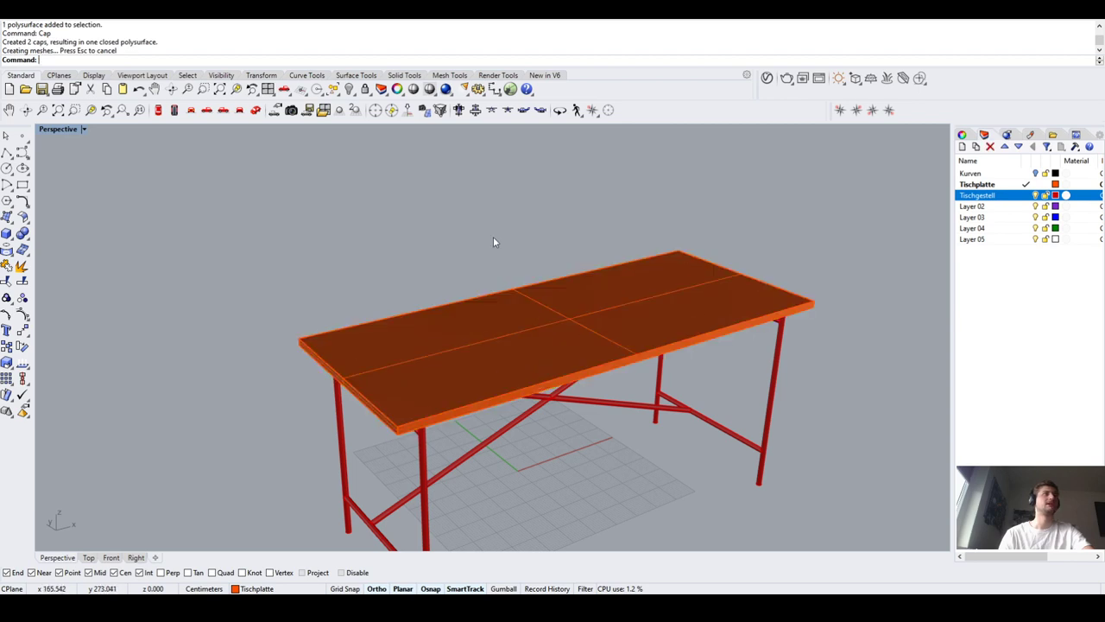
{"action": "mouse_move", "coordinate": [591, 339]}
{"action": "right_mouse_down"}
{"action": "mouse_move", "coordinate": [604, 343]}
{"action": "mouse_move", "coordinate": [594, 298]}
{"action": "mouse_move", "coordinate": [610, 314]}
{"action": "mouse_move", "coordinate": [405, 306]}
{"action": "mouse_move", "coordinate": [663, 315]}
{"action": "mouse_move", "coordinate": [629, 309]}
{"action": "mouse_move", "coordinate": [873, 346]}
{"action": "right_mouse_up"}
{"action": "left_click", "coordinate": [628, 306]}
{"action": "key", "text": "Escape"}
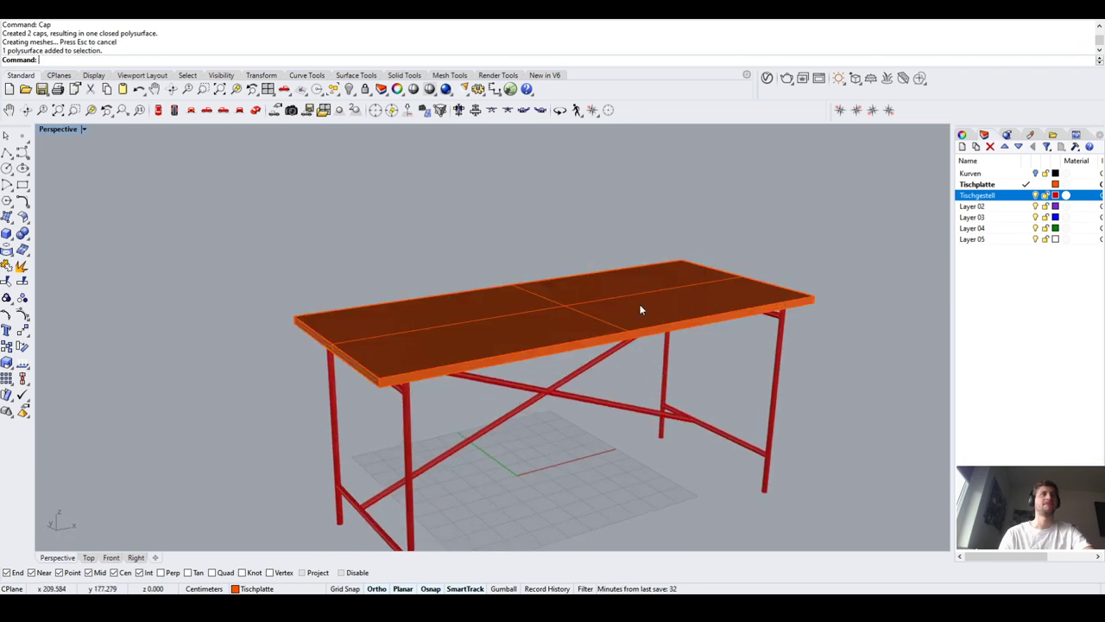
{"action": "scroll", "coordinate": [647, 305], "scroll_direction": "down", "scroll_amount": 4}
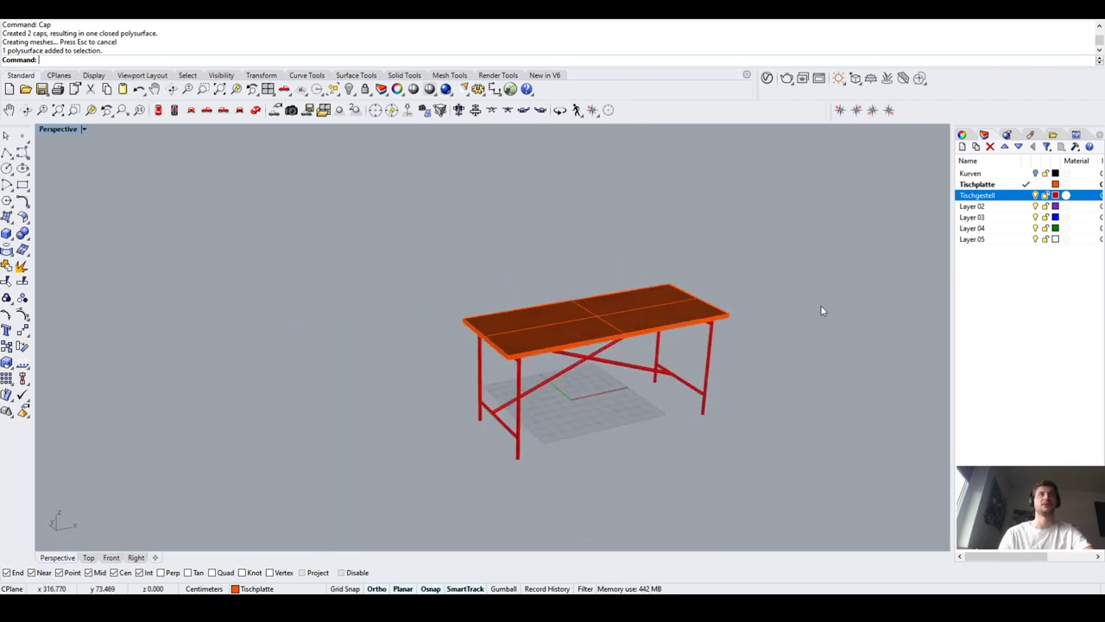
{"action": "scroll", "coordinate": [756, 343], "scroll_direction": "up", "scroll_amount": 2}
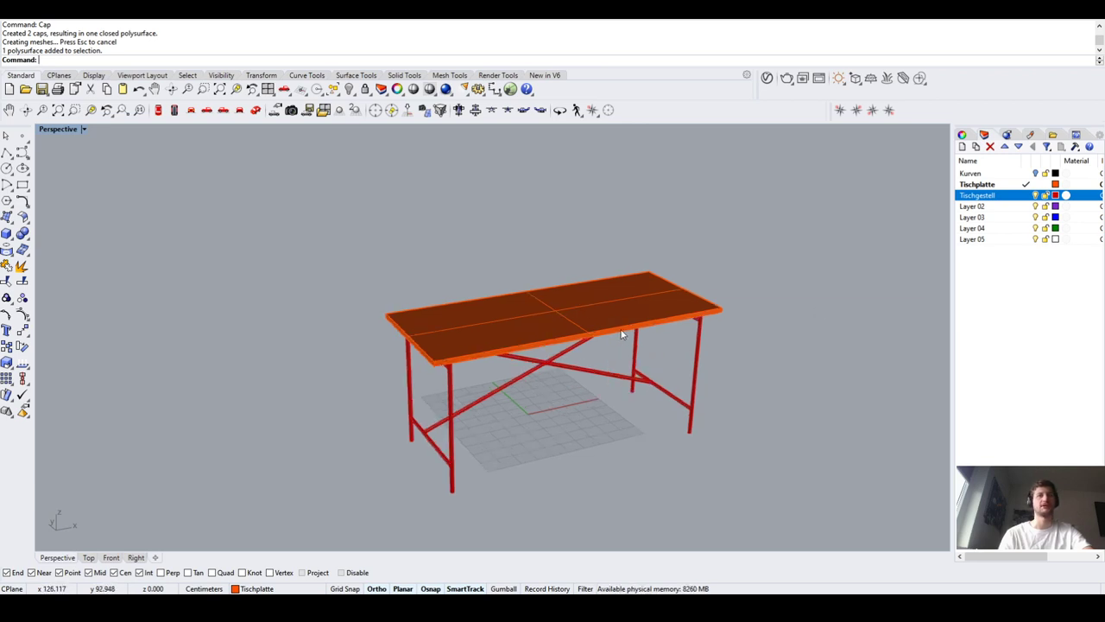
Create a new layer named Tisch
{"action": "left_click", "coordinate": [963, 148]}
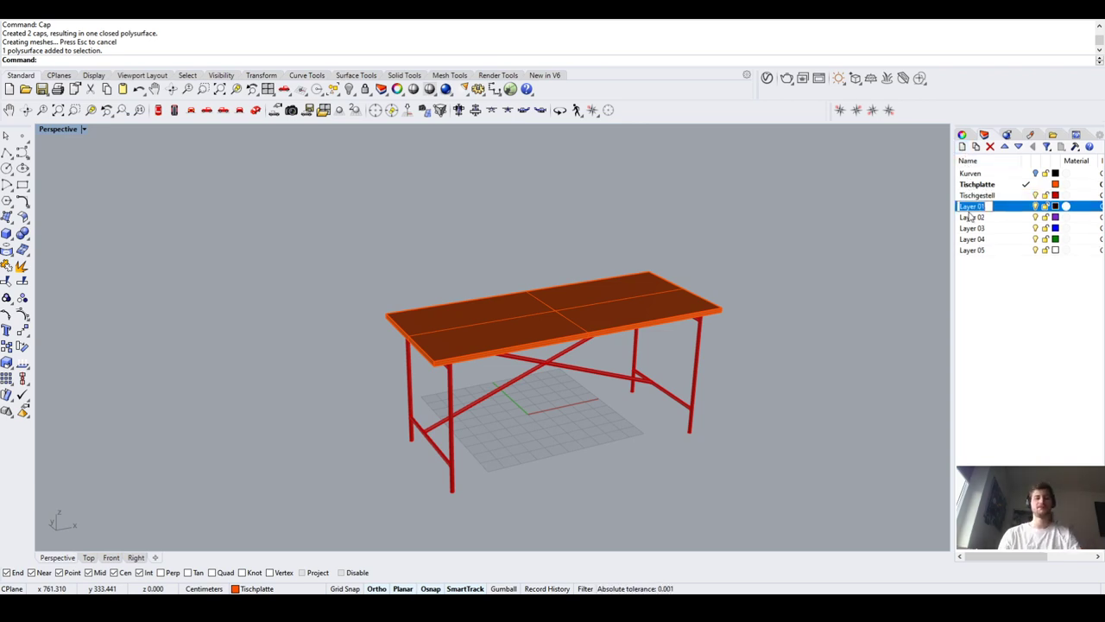
{"action": "type", "text": "Tisch"}
{"action": "key", "text": "Return"}
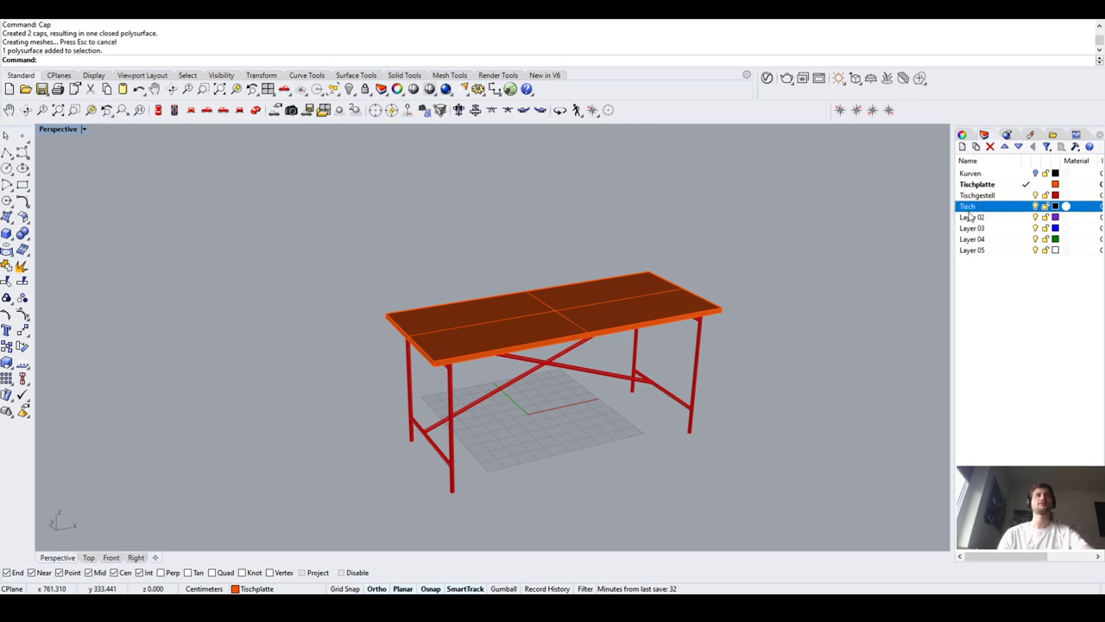
Nest the Tischplatte and Tischgestell layers under Tisch and make Tisch the current layer
{"action": "left_click", "coordinate": [976, 184]}
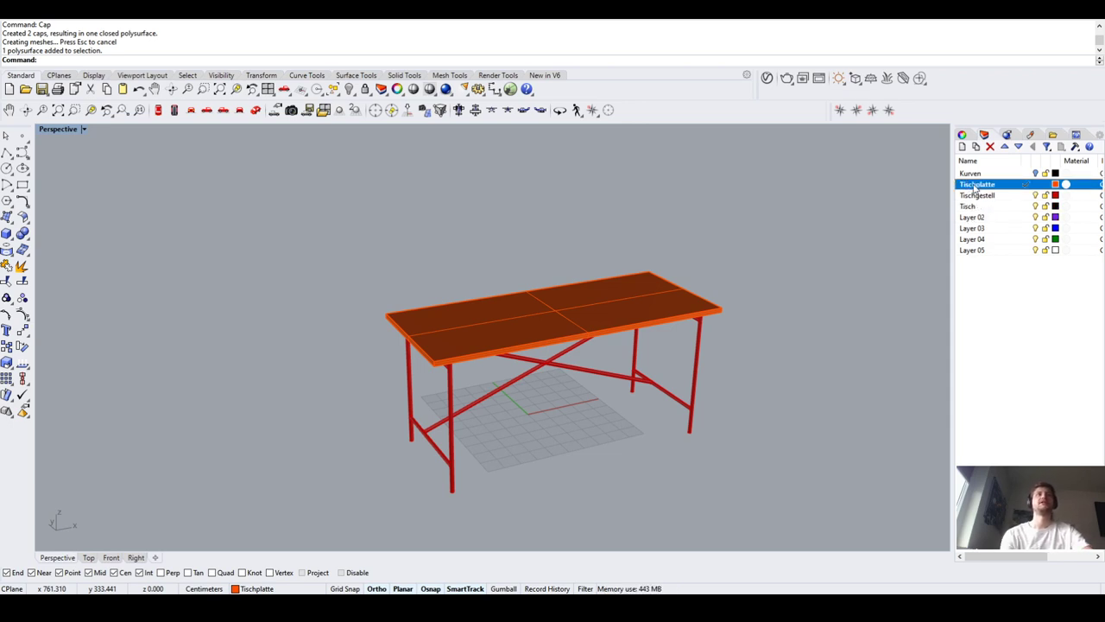
{"action": "left_click_drag", "start_coordinate": [973, 187], "coordinate": [975, 207]}
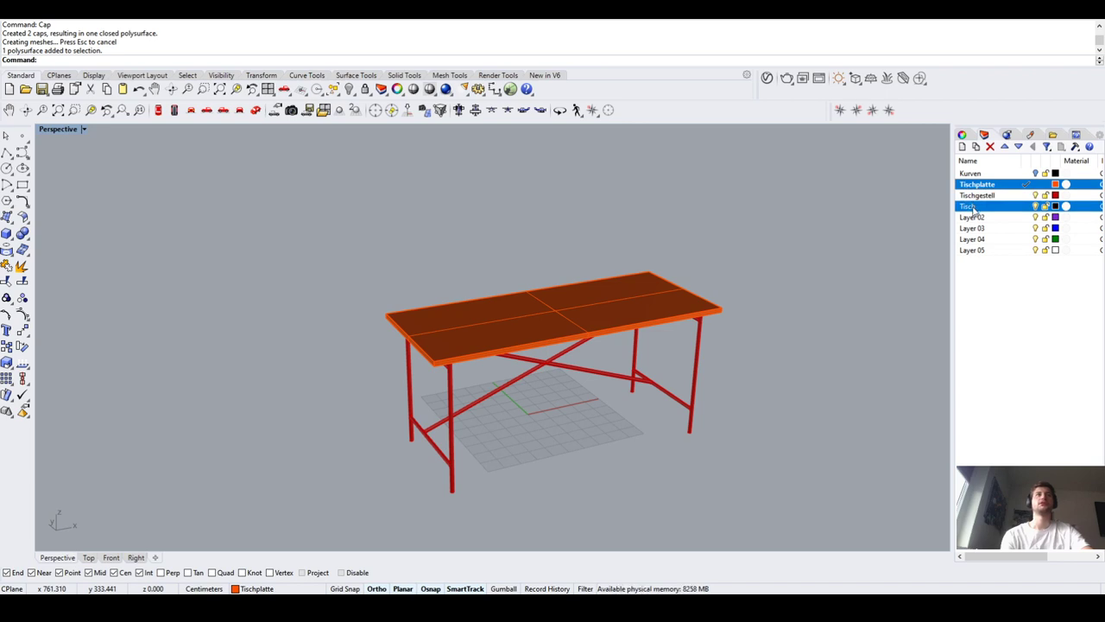
{"action": "left_click_drag", "start_coordinate": [973, 210], "coordinate": [982, 197]}
{"action": "left_click", "coordinate": [973, 310]}
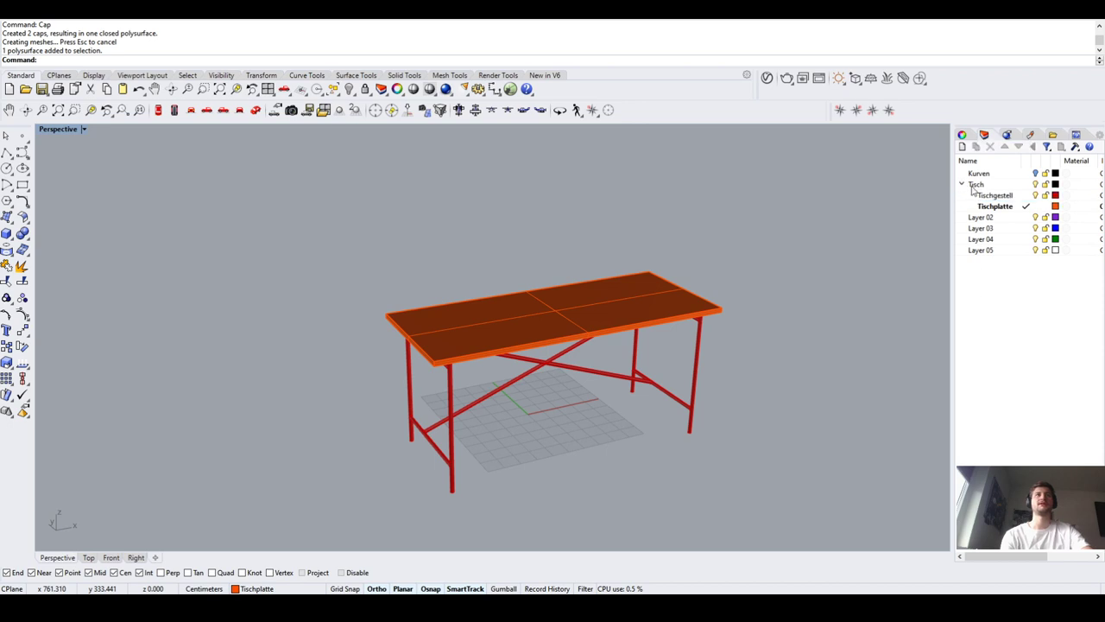
{"action": "left_click", "coordinate": [963, 184]}
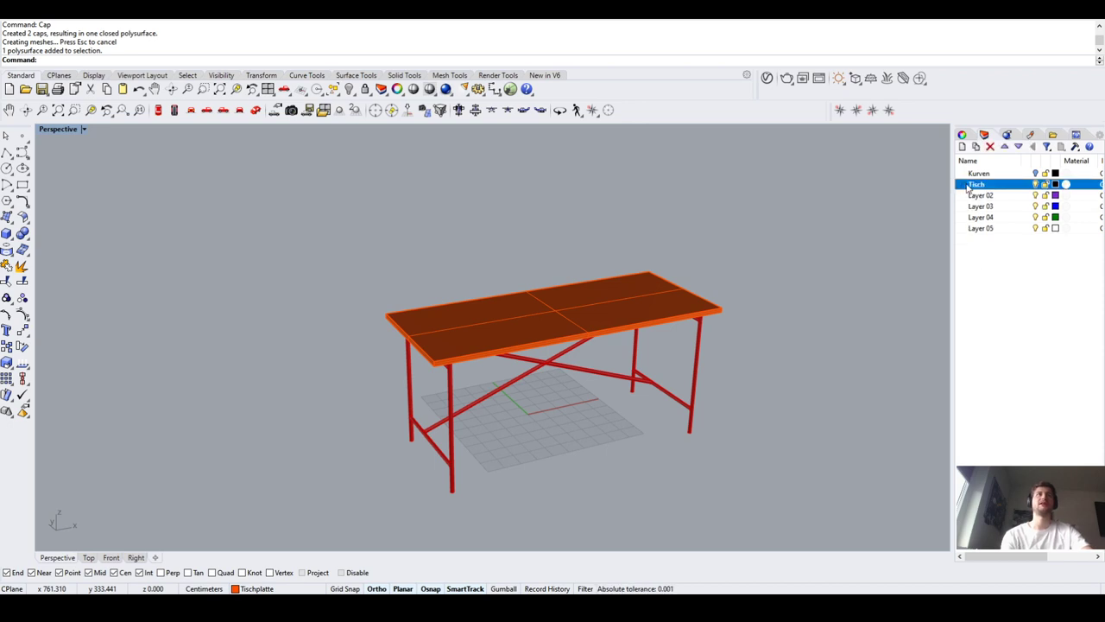
{"action": "left_click", "coordinate": [996, 304]}
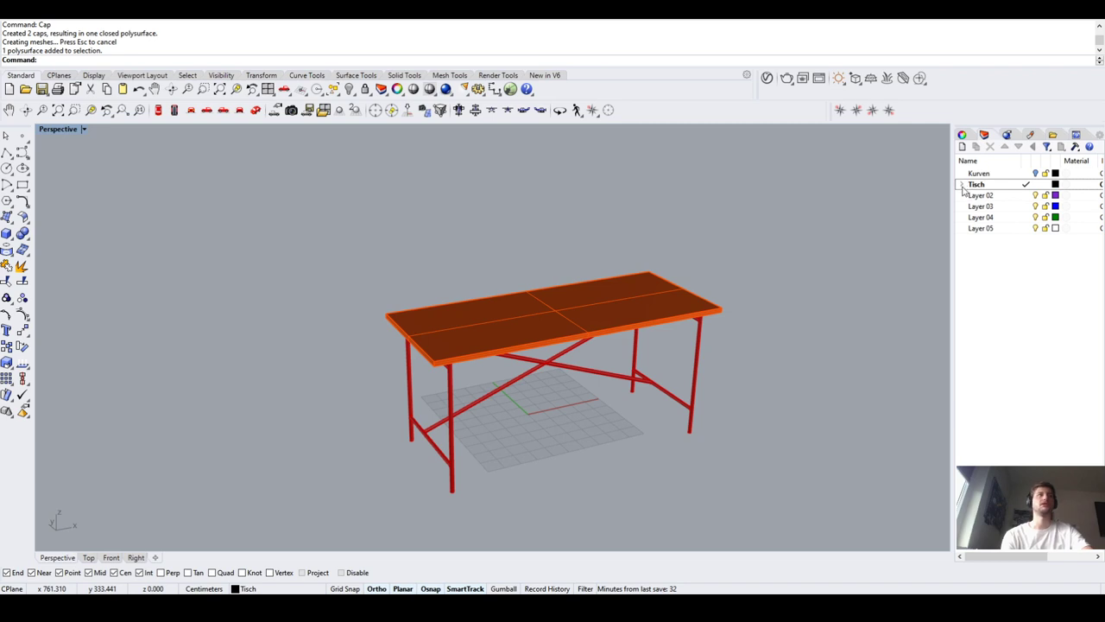
{"action": "left_click", "coordinate": [963, 187]}
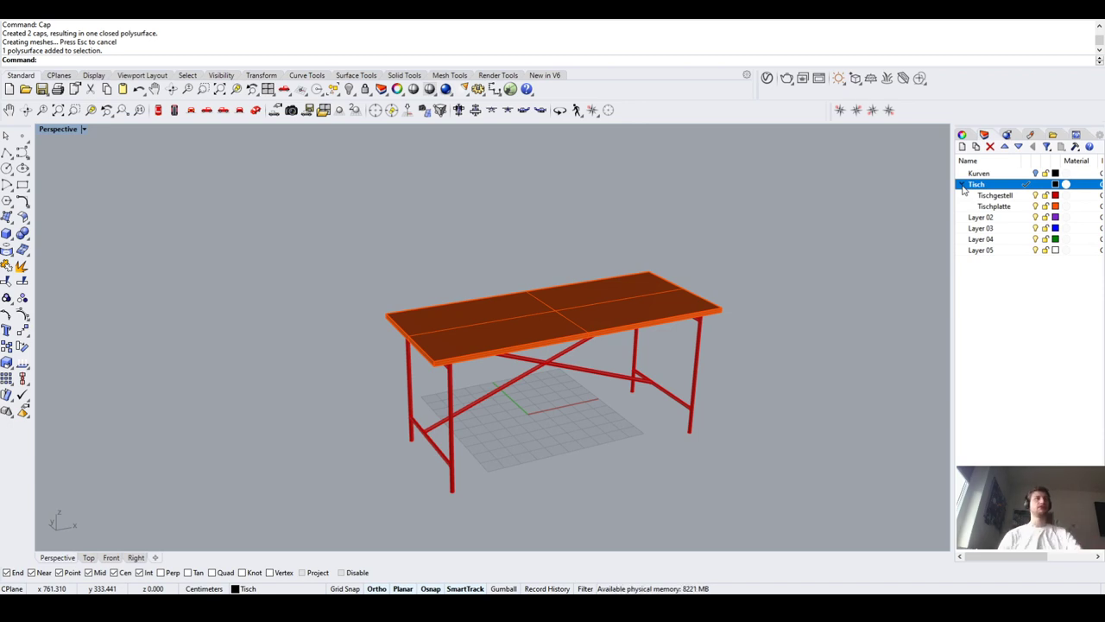
Nest the Kurven layer under Tisch and make Layer 02 the current layer
{"action": "left_click_drag", "start_coordinate": [978, 173], "coordinate": [978, 187]}
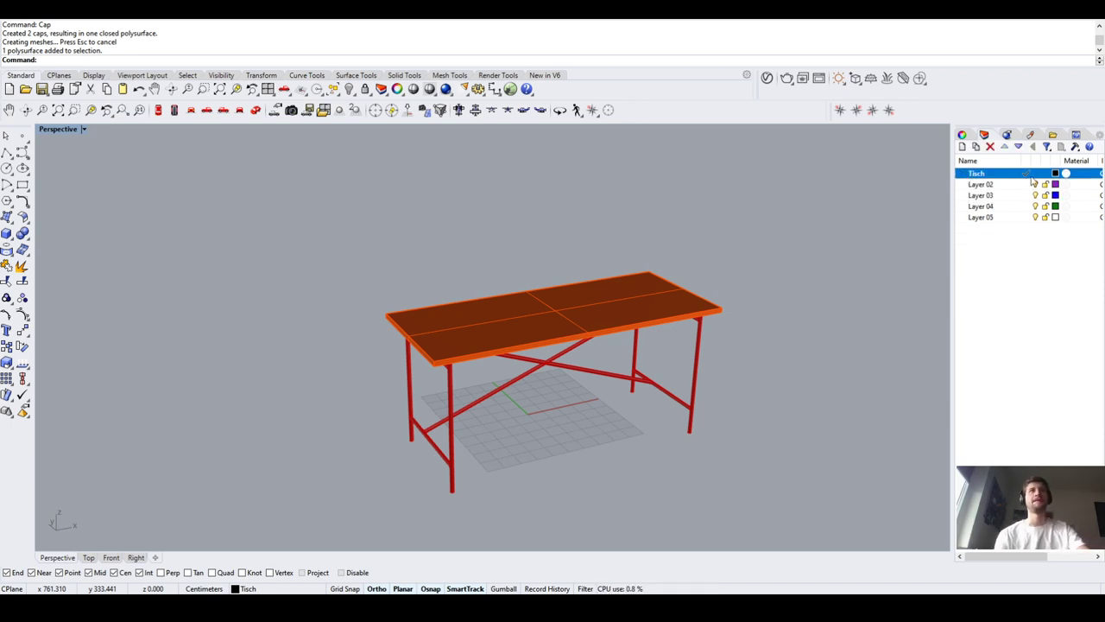
{"action": "left_click", "coordinate": [1027, 184]}
Toggle the Tisch layer's visibility off and on, and test selecting the table while the layer is locked
{"action": "left_click", "coordinate": [1035, 173]}
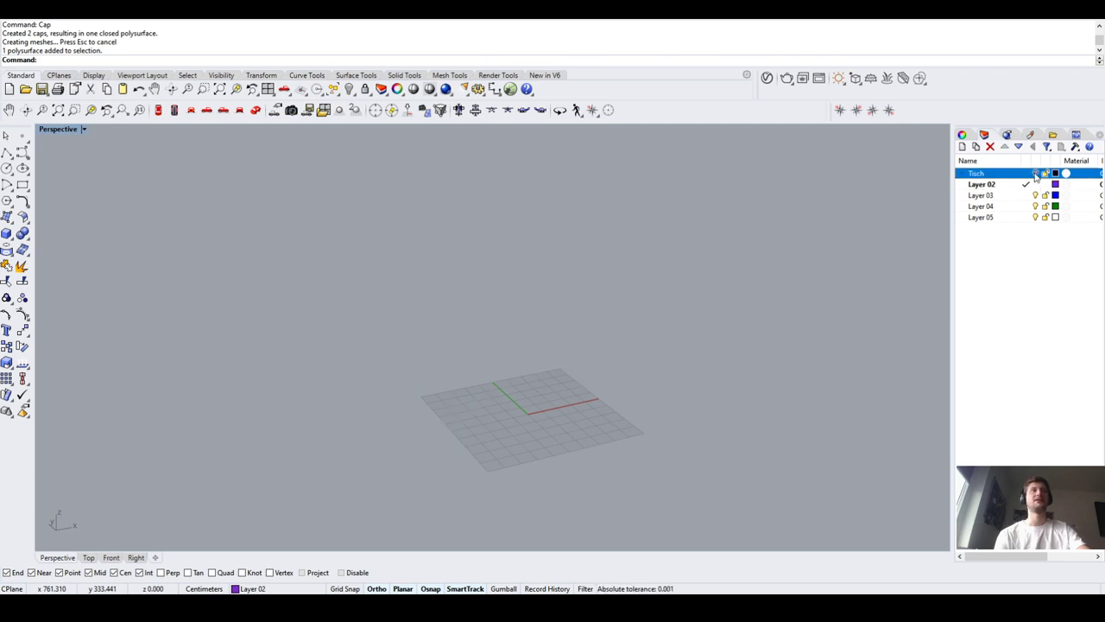
{"action": "left_click", "coordinate": [1035, 173]}
{"action": "right_click_drag", "start_coordinate": [730, 414], "coordinate": [535, 317]}
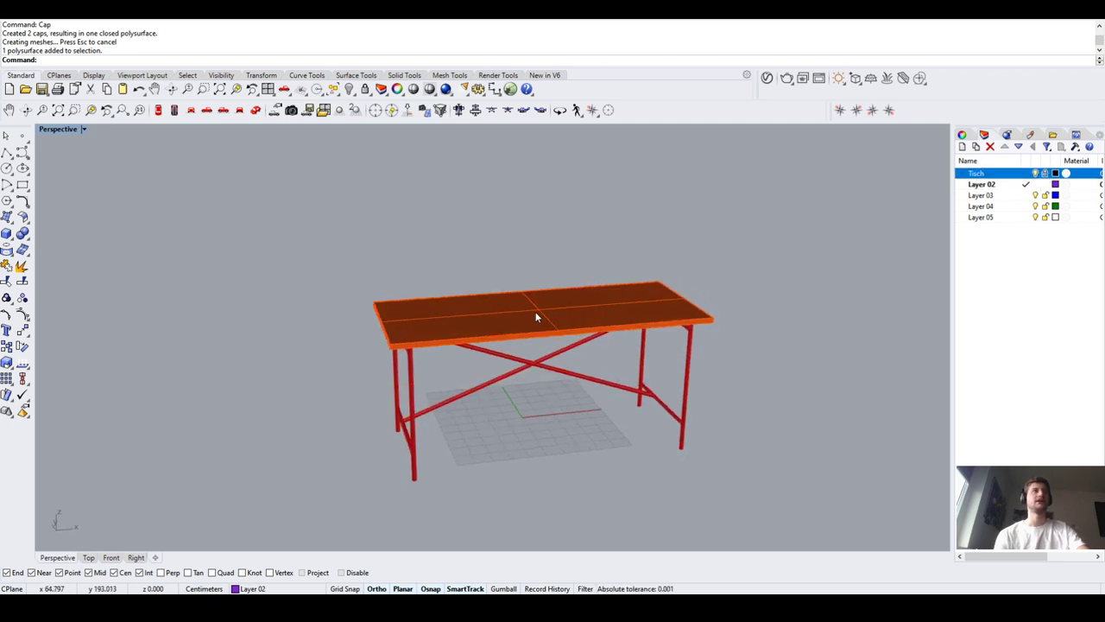
{"action": "left_click_drag", "start_coordinate": [714, 241], "coordinate": [457, 461]}
{"action": "left_click_drag", "start_coordinate": [763, 255], "coordinate": [296, 390]}
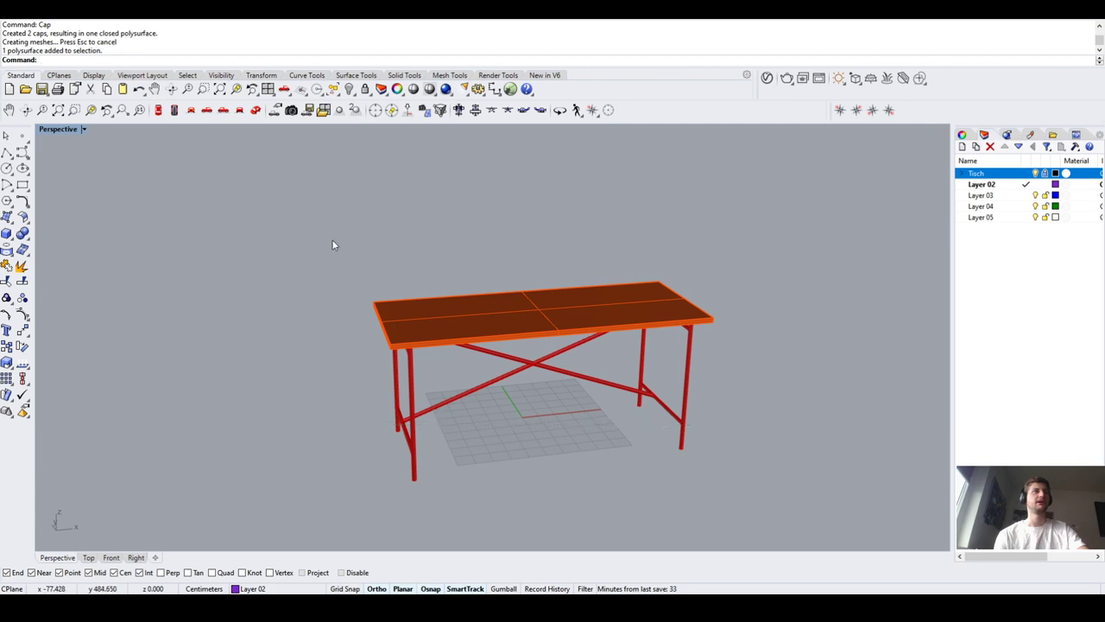
{"action": "left_click_drag", "start_coordinate": [334, 244], "coordinate": [817, 459]}
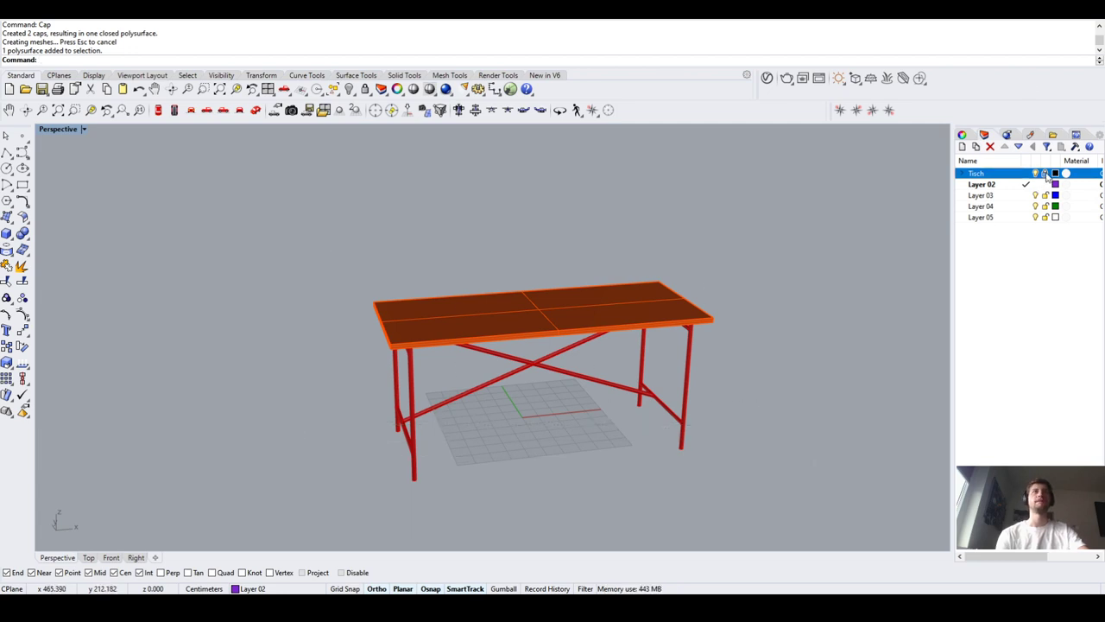
Hide the Tisch layer with all its sublayers
{"action": "right_click_drag", "start_coordinate": [631, 451], "coordinate": [565, 402]}
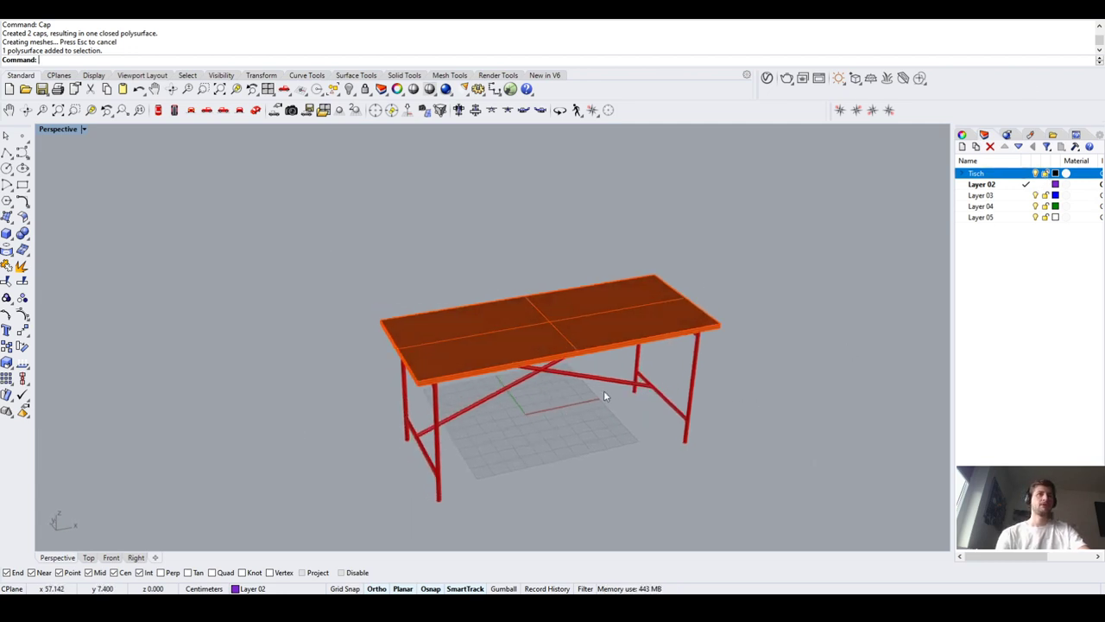
{"action": "scroll", "coordinate": [591, 309], "scroll_direction": "up", "scroll_amount": 2}
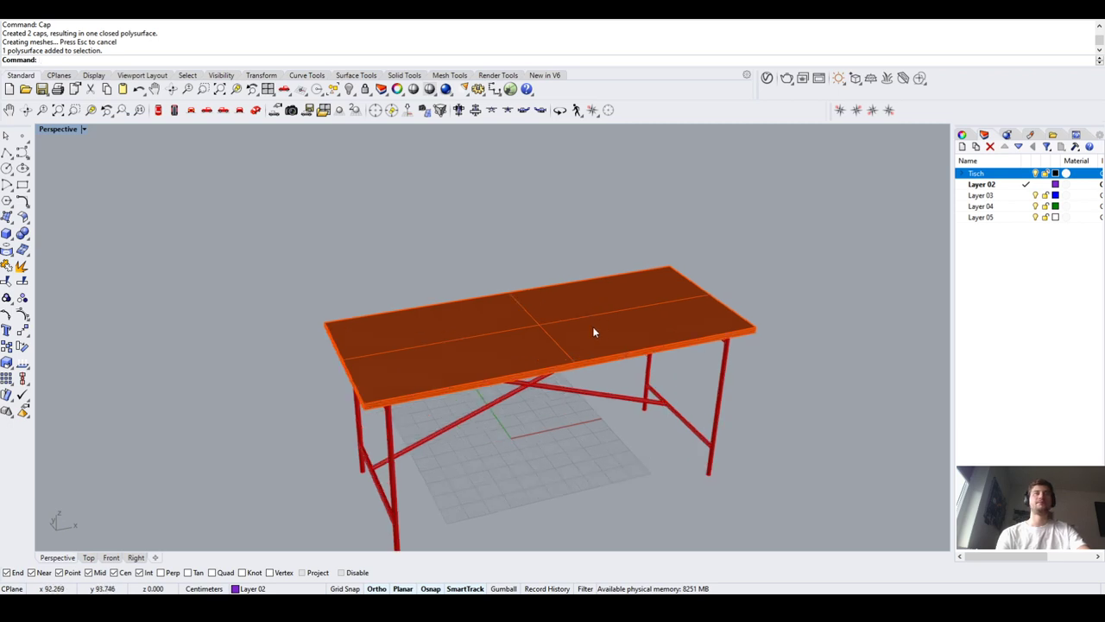
{"action": "mouse_move", "coordinate": [593, 333]}
{"action": "right_mouse_down"}
{"action": "mouse_move", "coordinate": [582, 313]}
{"action": "mouse_move", "coordinate": [592, 303]}
{"action": "mouse_move", "coordinate": [592, 313]}
{"action": "mouse_move", "coordinate": [631, 321]}
{"action": "mouse_move", "coordinate": [604, 323]}
{"action": "right_mouse_up"}
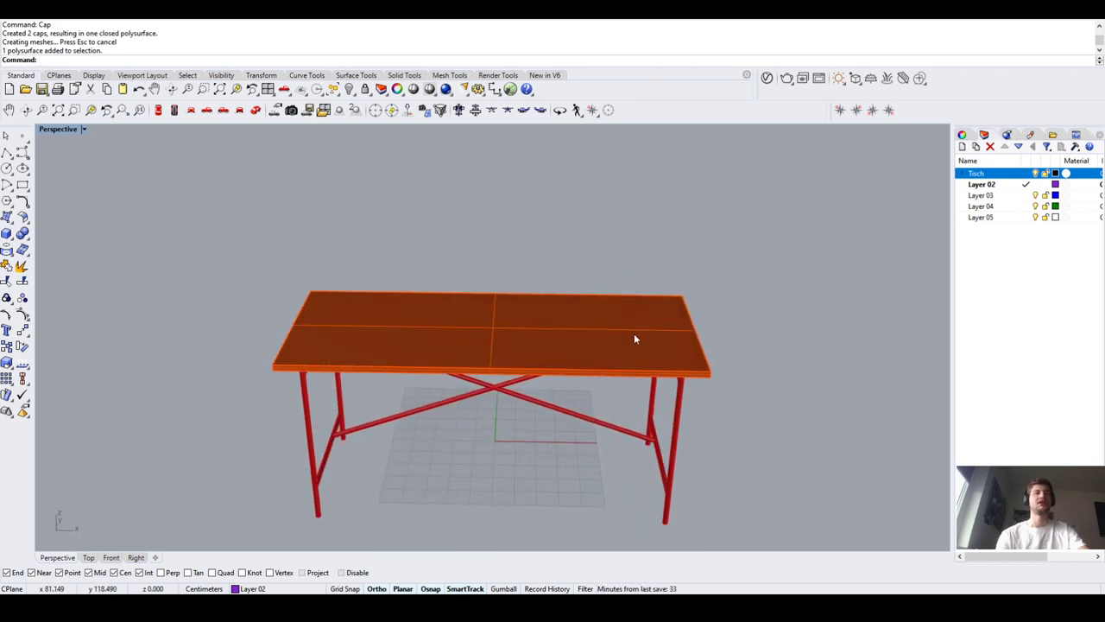
{"action": "scroll", "coordinate": [700, 345], "scroll_direction": "up", "scroll_amount": 2}
{"action": "scroll", "coordinate": [670, 325], "scroll_direction": "down", "scroll_amount": 3}
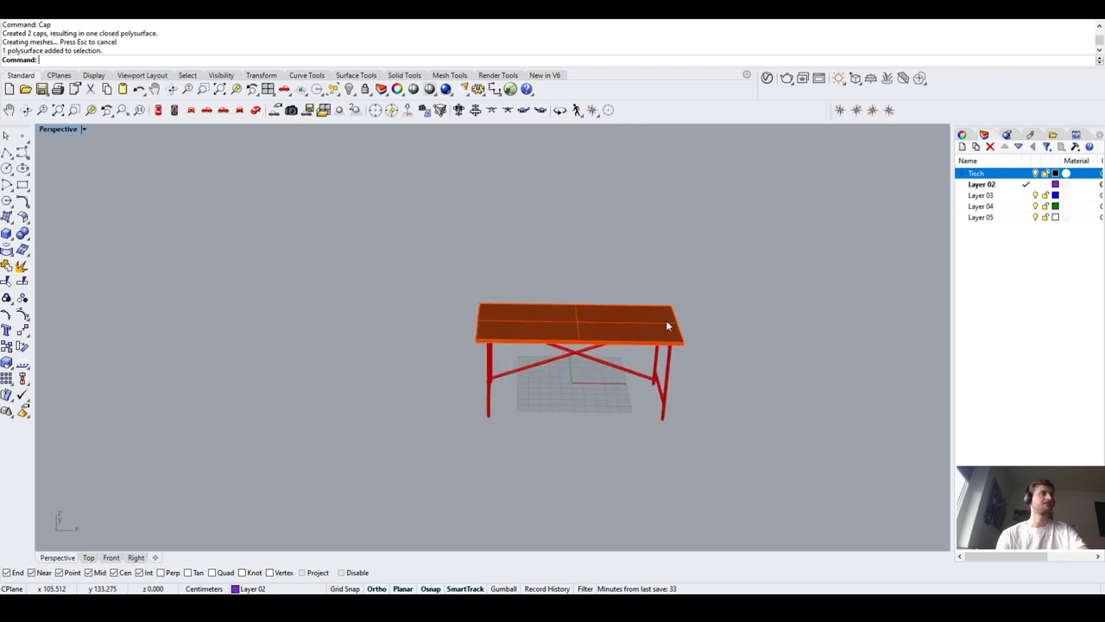
{"action": "right_click_drag", "start_coordinate": [666, 319], "coordinate": [643, 412]}
{"action": "left_click", "coordinate": [1035, 173]}
{"action": "scroll", "coordinate": [541, 392], "scroll_direction": "up", "scroll_amount": 4}
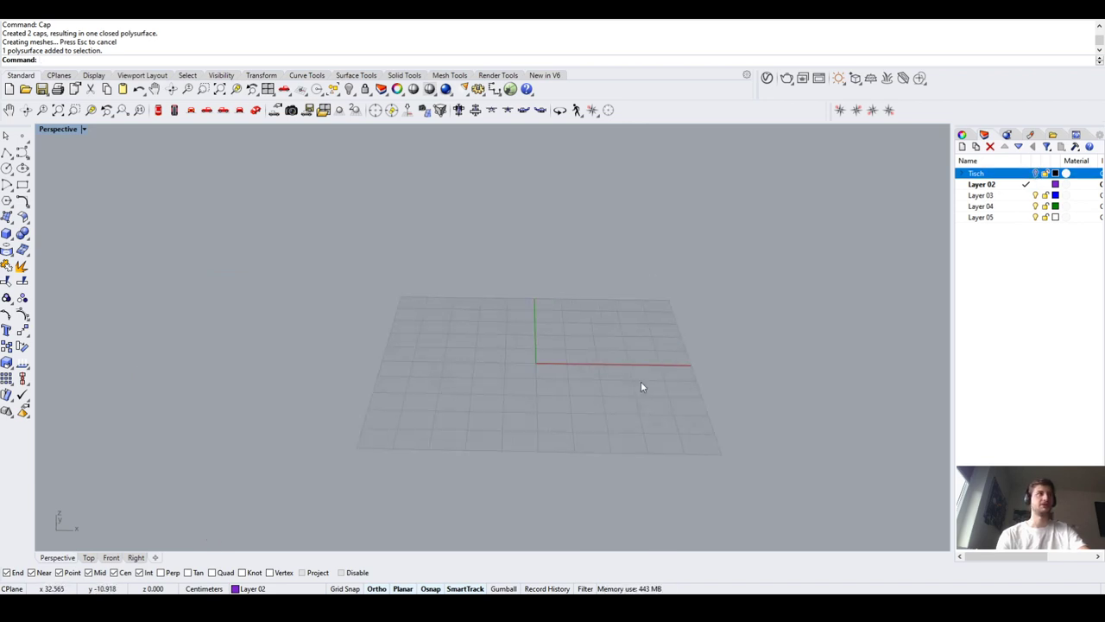
Rename Layer 02 to Lampe
{"action": "left_click", "coordinate": [997, 187]}
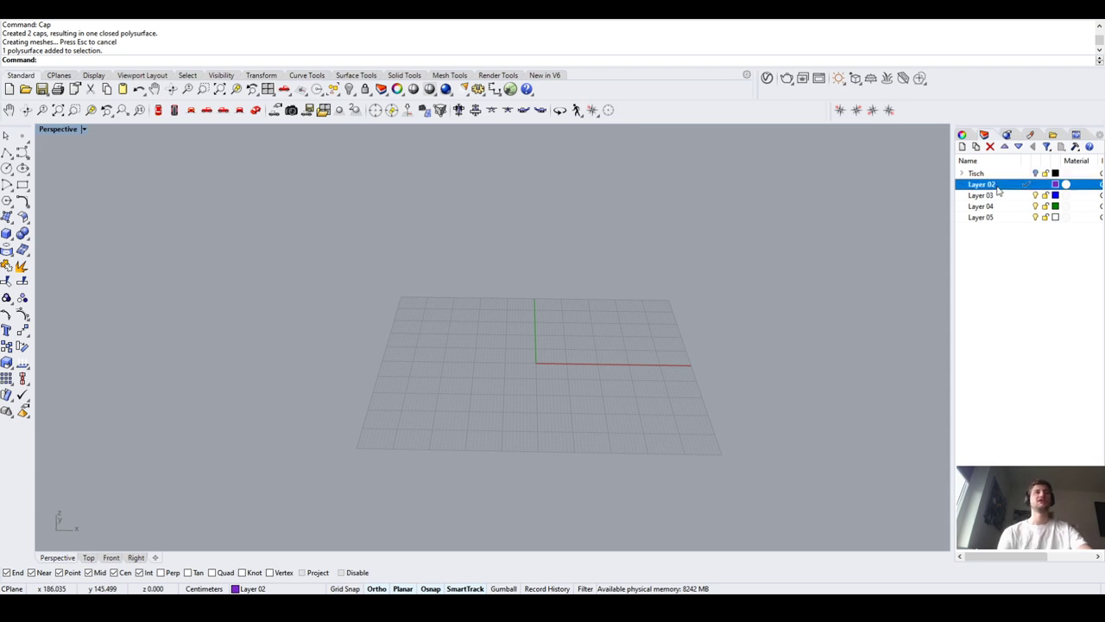
{"action": "left_click", "coordinate": [998, 186]}
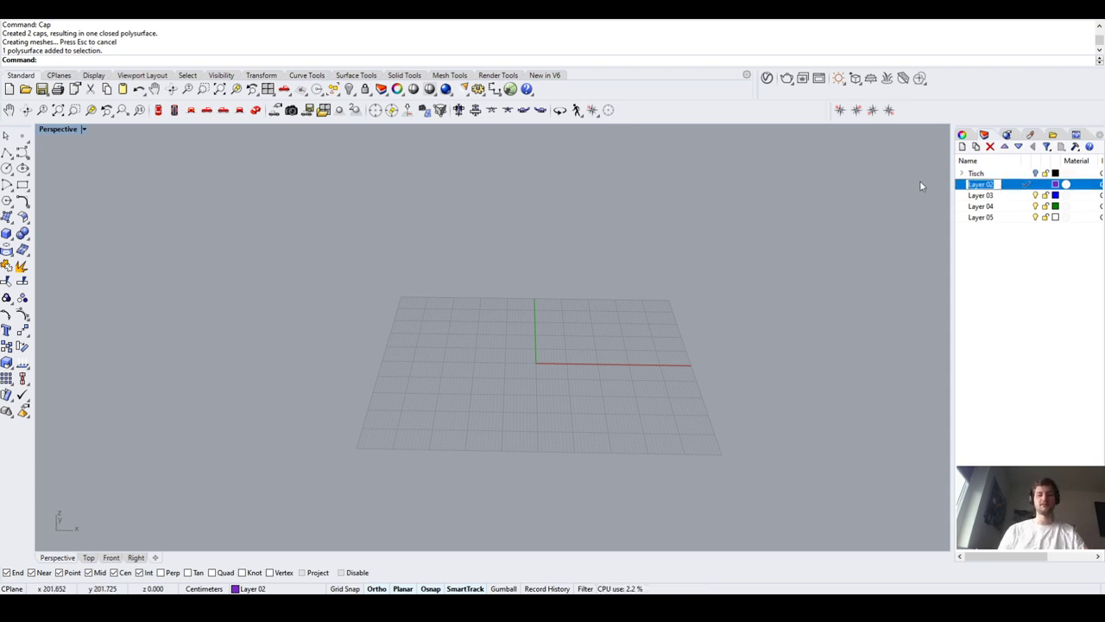
{"action": "type", "text": "La"}
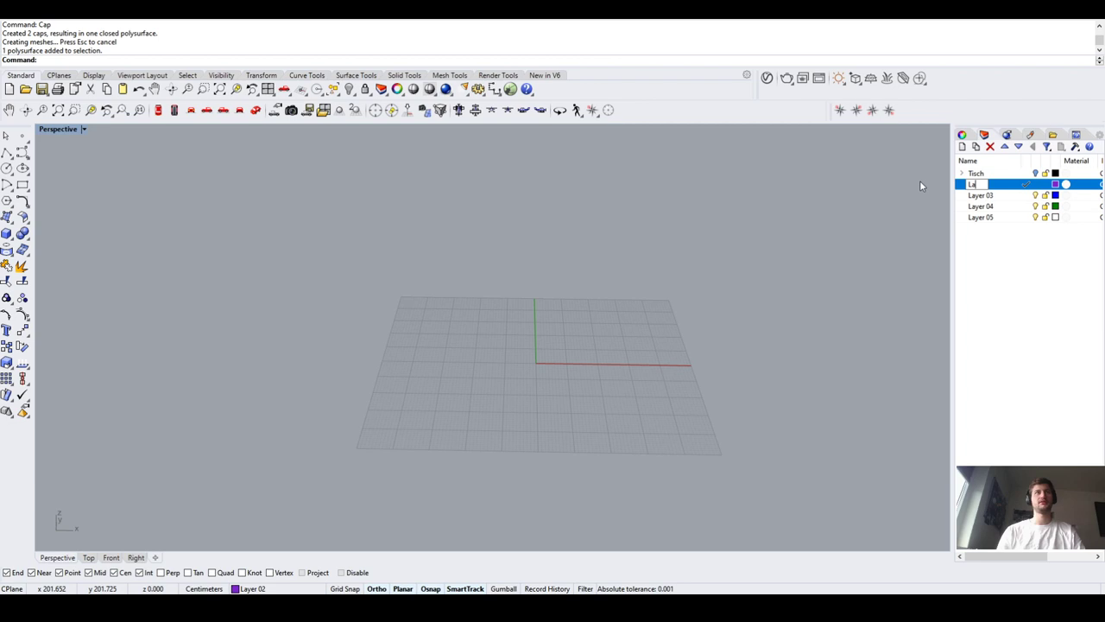
{"action": "type", "text": "mpe"}
{"action": "key", "text": "Return"}
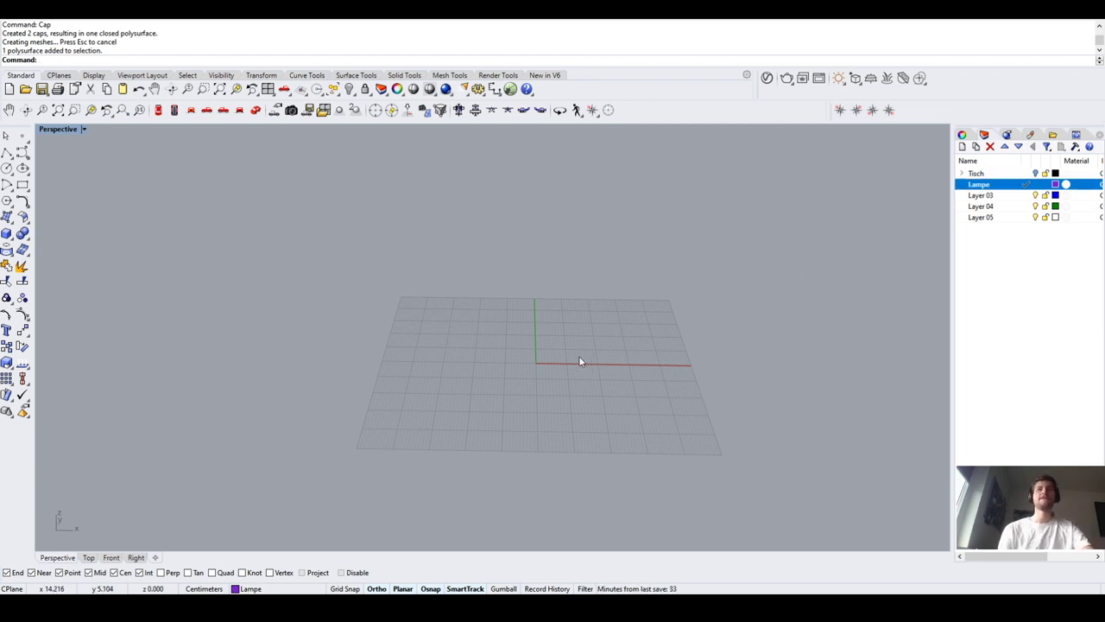
Draw a circle 4 cm in diameter centred on the origin at 0,0,0
{"action": "scroll", "coordinate": [557, 342], "scroll_direction": "up", "scroll_amount": 3}
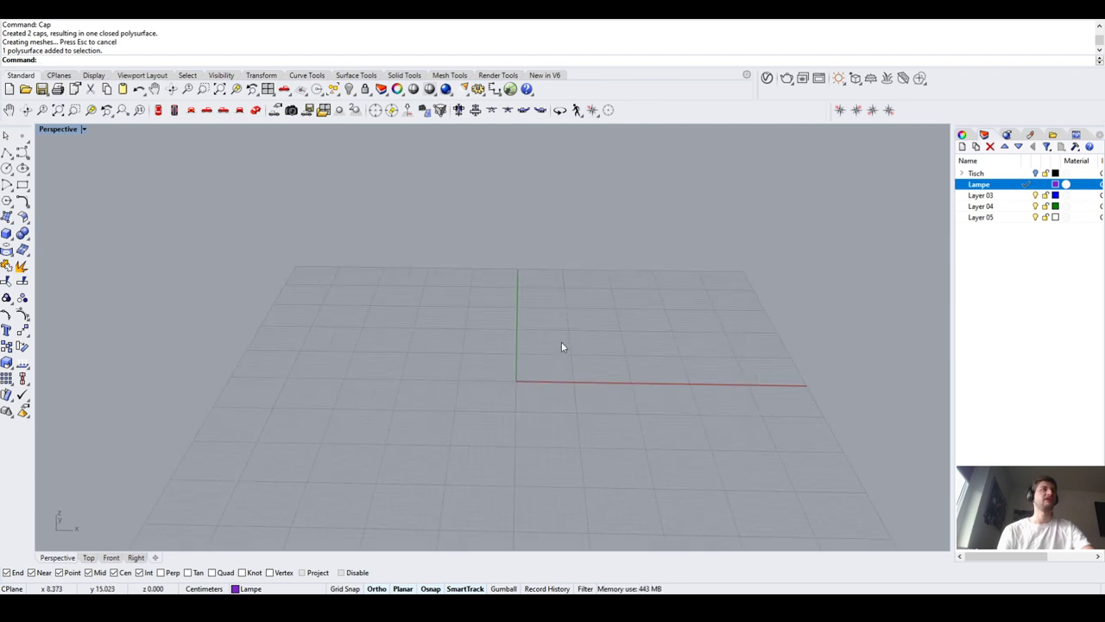
{"action": "left_click", "coordinate": [7, 170]}
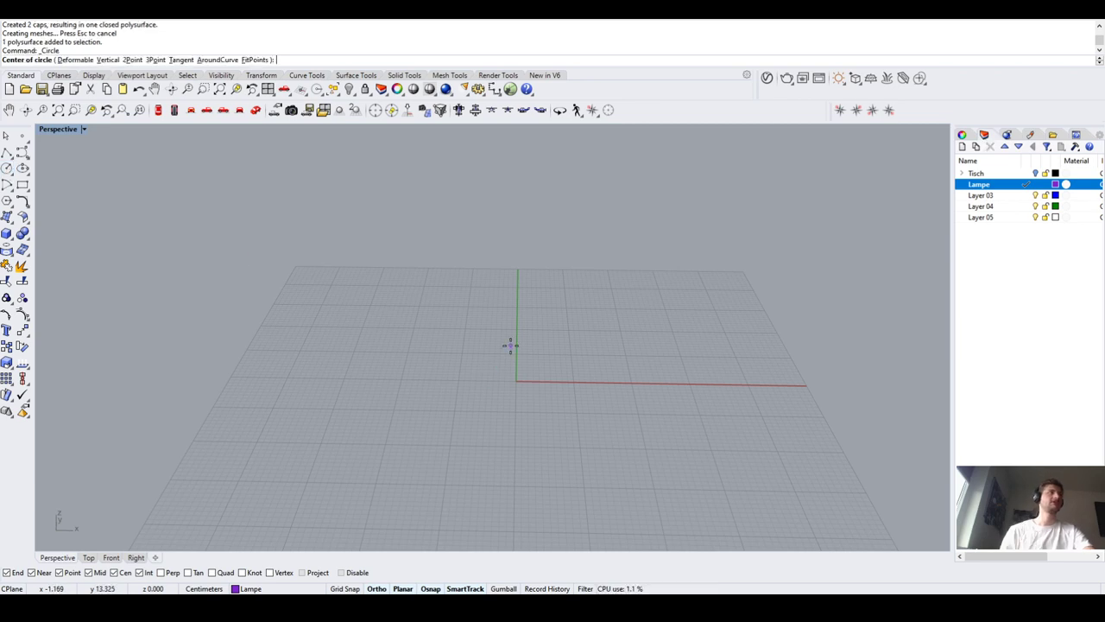
{"action": "type", "text": "0,0,"}
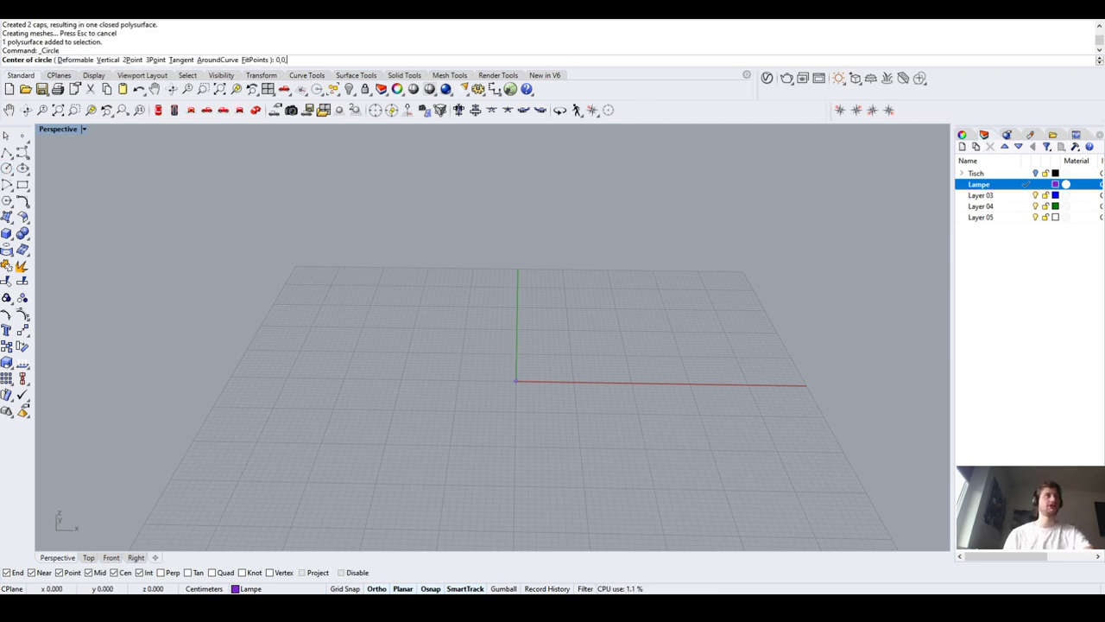
{"action": "type", "text": "0"}
{"action": "key", "text": "Return"}
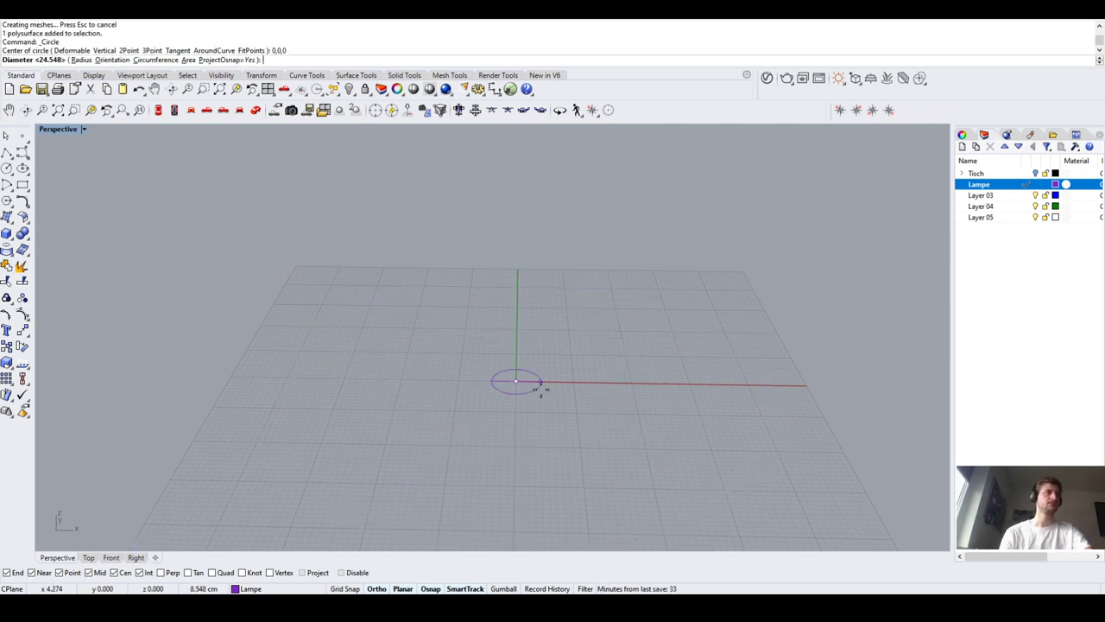
{"action": "scroll", "coordinate": [535, 384], "scroll_direction": "up", "scroll_amount": 2}
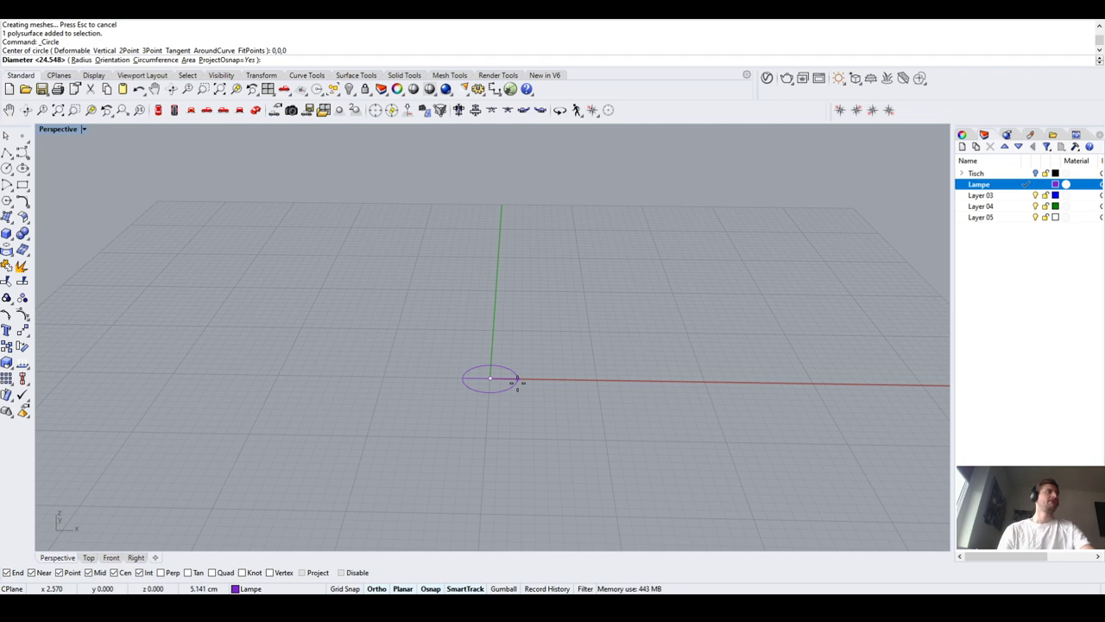
{"action": "scroll", "coordinate": [518, 383], "scroll_direction": "up", "scroll_amount": 2}
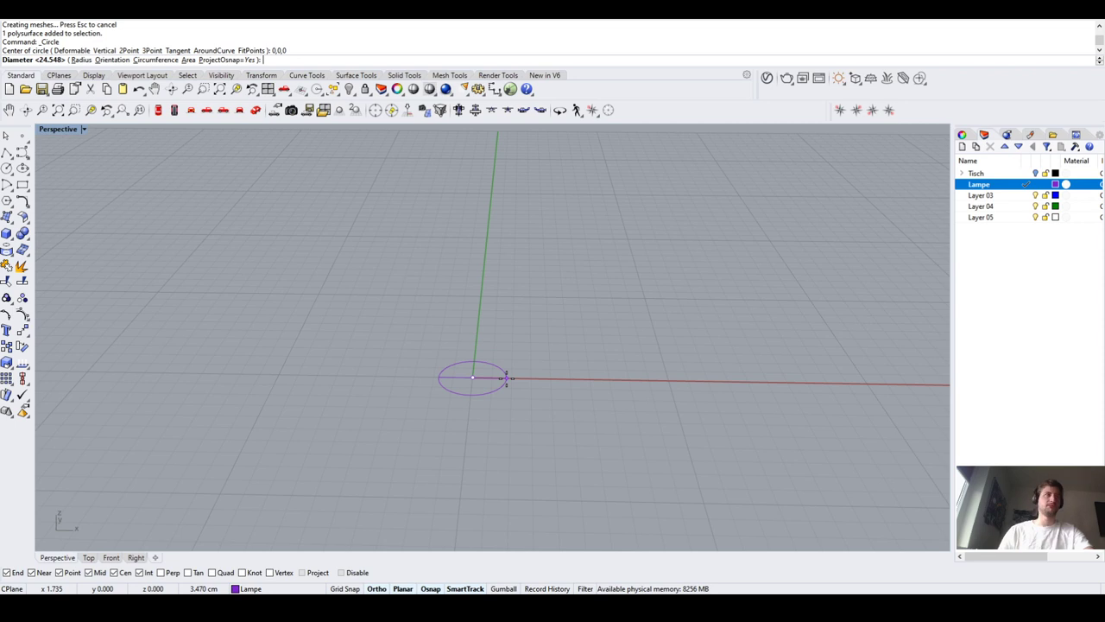
{"action": "type", "text": "5"}
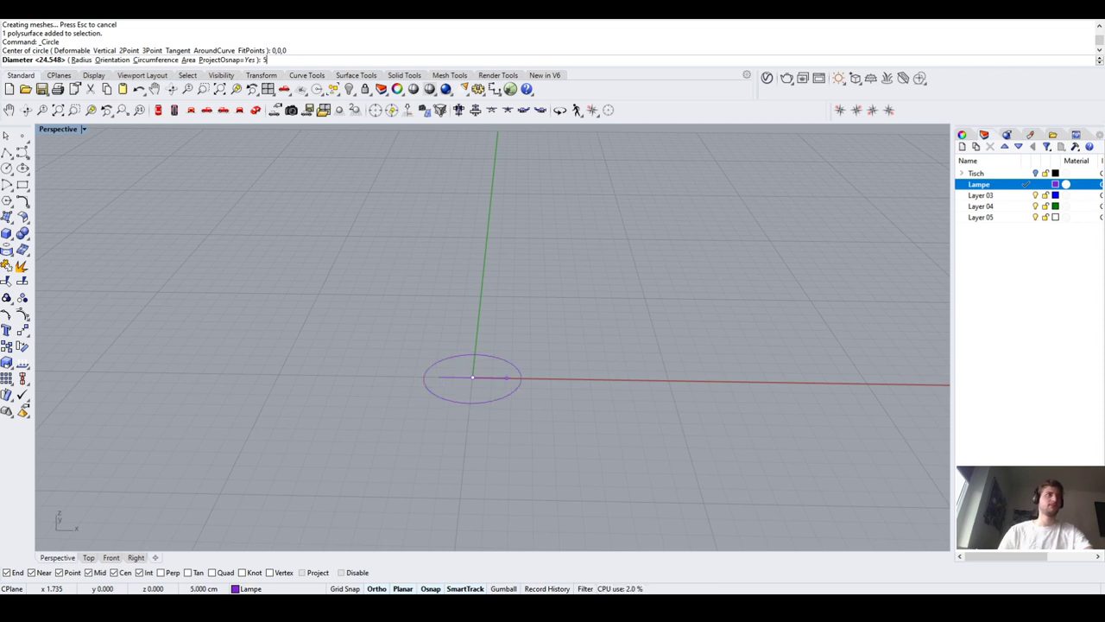
{"action": "key", "text": "BackSpace"}
{"action": "type", "text": "4"}
{"action": "key", "text": "Return"}
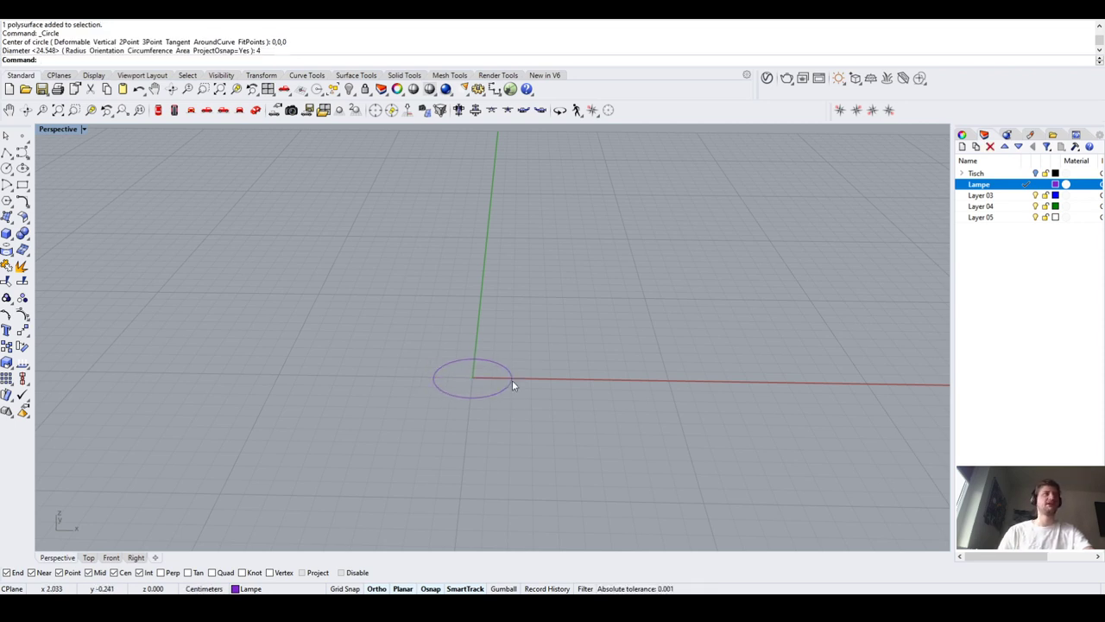
Delete the 4 cm circle at the origin
{"action": "left_click", "coordinate": [500, 390]}
{"action": "right_click_drag", "start_coordinate": [499, 389], "coordinate": [494, 423]}
{"action": "key", "text": "Delete"}
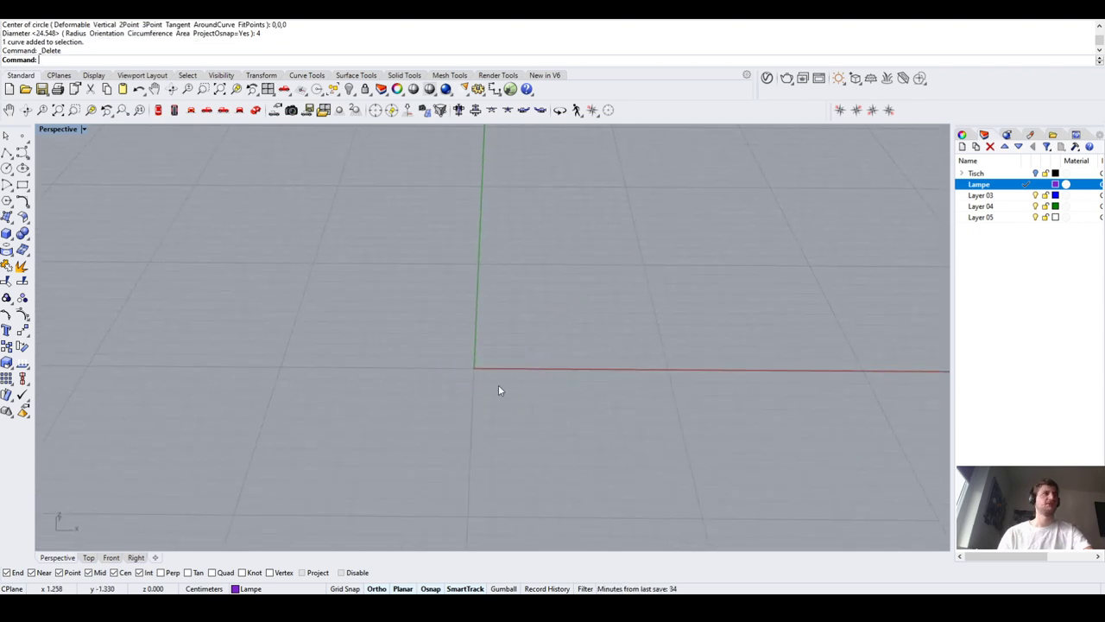
Draw a circle 8 cm in diameter centred on the origin at 0,0,0 for the lamp base
{"action": "key", "text": "Return"}
{"action": "type", "text": "0,0"}
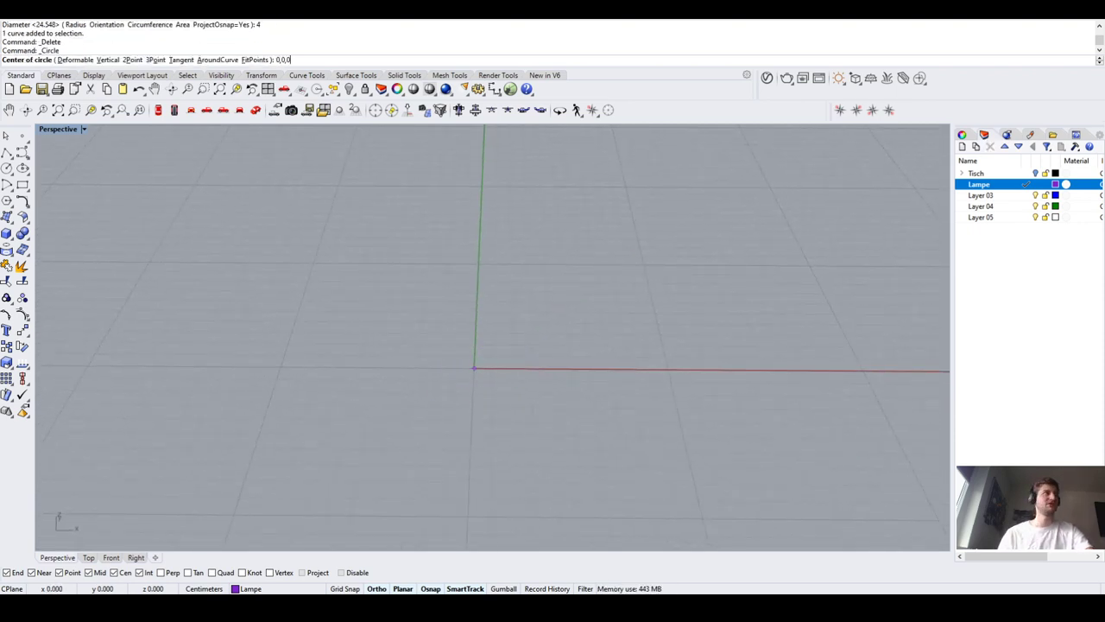
{"action": "key", "text": "Return"}
{"action": "type", "text": "8"}
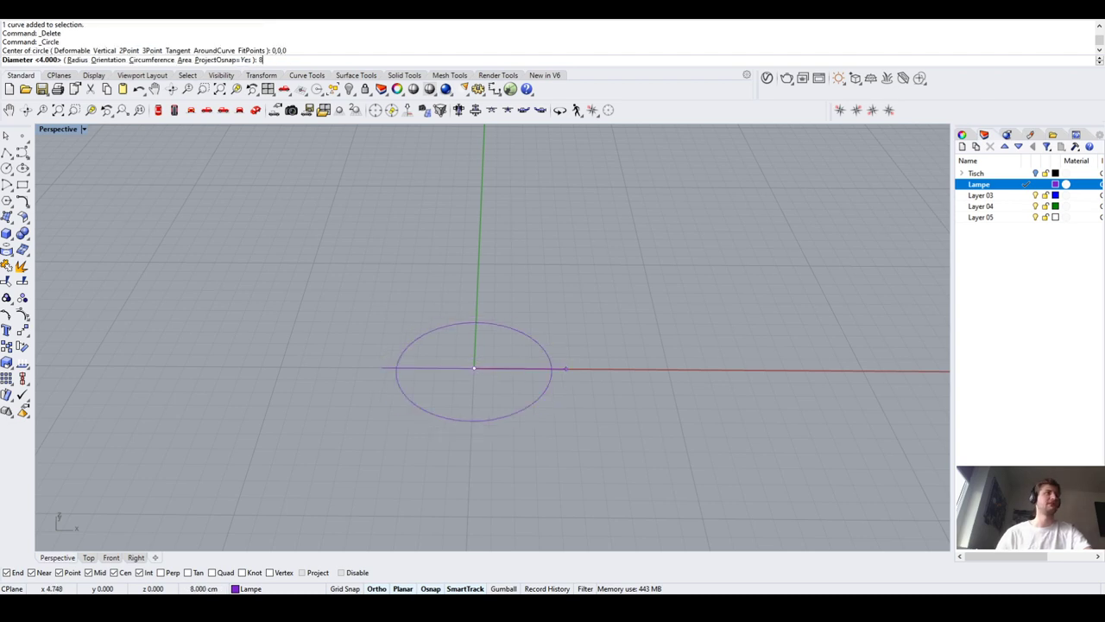
{"action": "key", "text": "Return"}
Extrude the 8 cm circle 1 cm upward with ExtrudeCrv as a solid lamp base
{"action": "scroll", "coordinate": [518, 432], "scroll_direction": "down", "scroll_amount": 3}
{"action": "right_click_drag", "start_coordinate": [512, 436], "coordinate": [495, 422]}
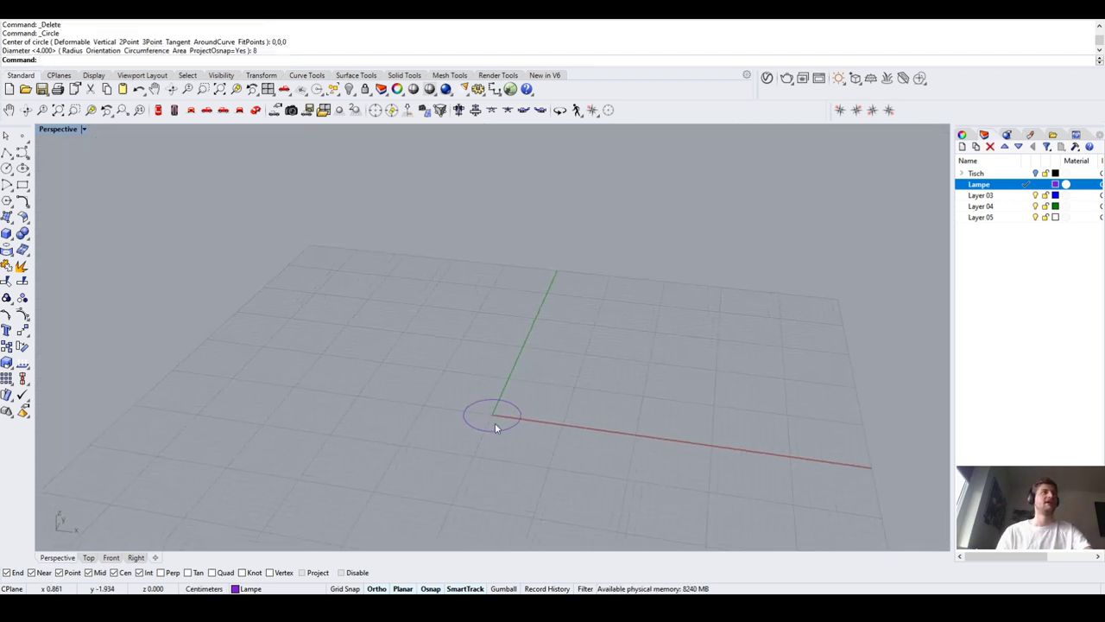
{"action": "left_click", "coordinate": [499, 429]}
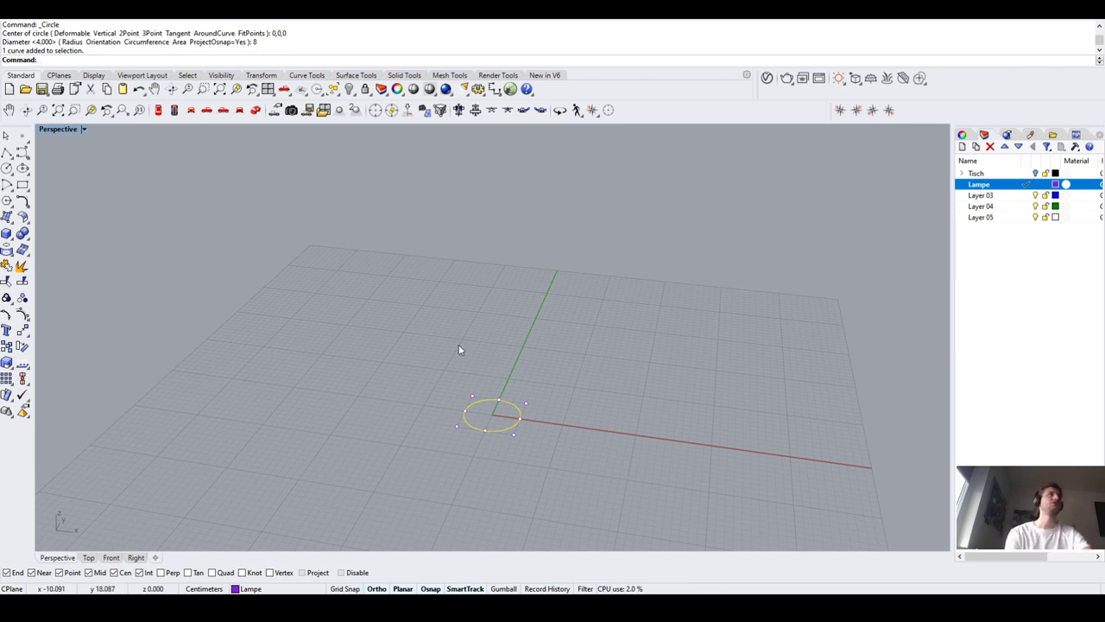
{"action": "type", "text": "ExtrudeCrv"}
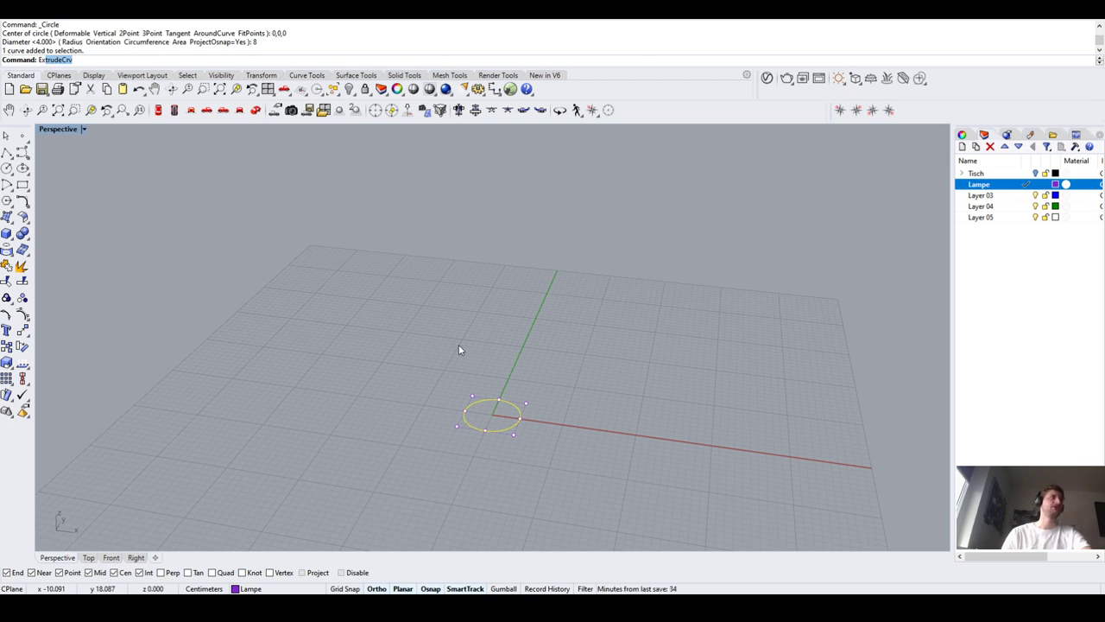
{"action": "key", "text": "Return"}
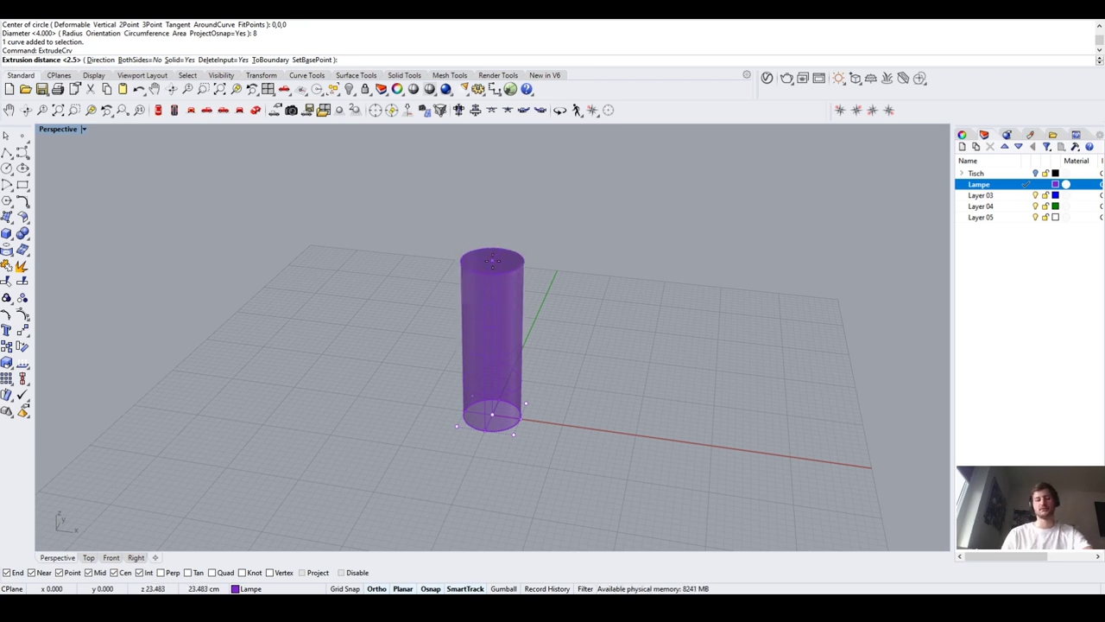
{"action": "type", "text": "1"}
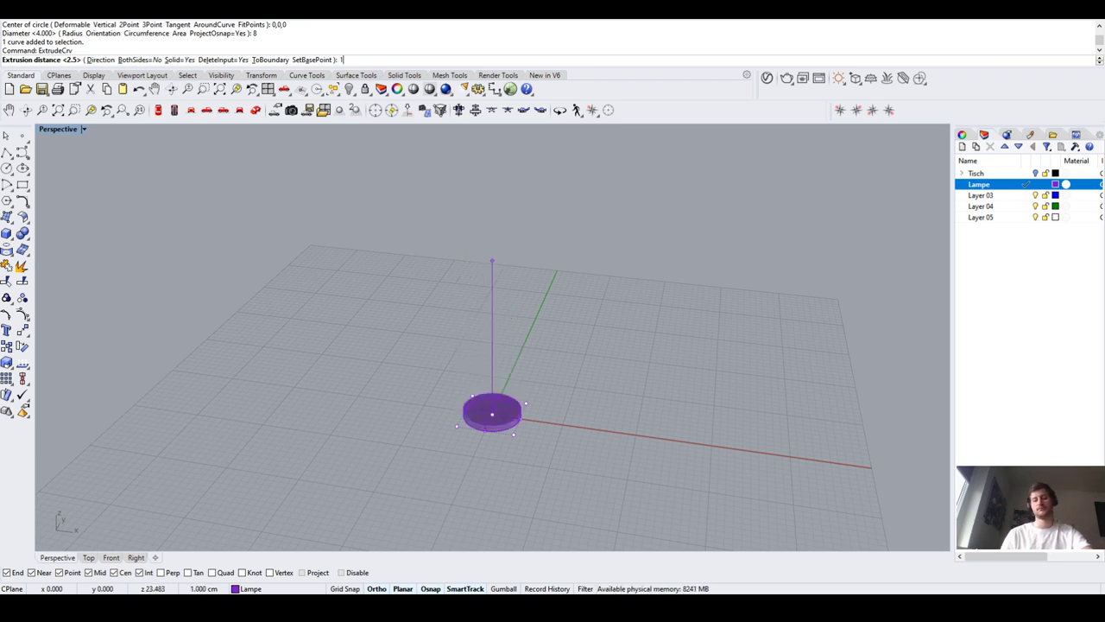
{"action": "key", "text": "Return"}
{"action": "right_click_drag", "start_coordinate": [652, 377], "coordinate": [507, 411]}
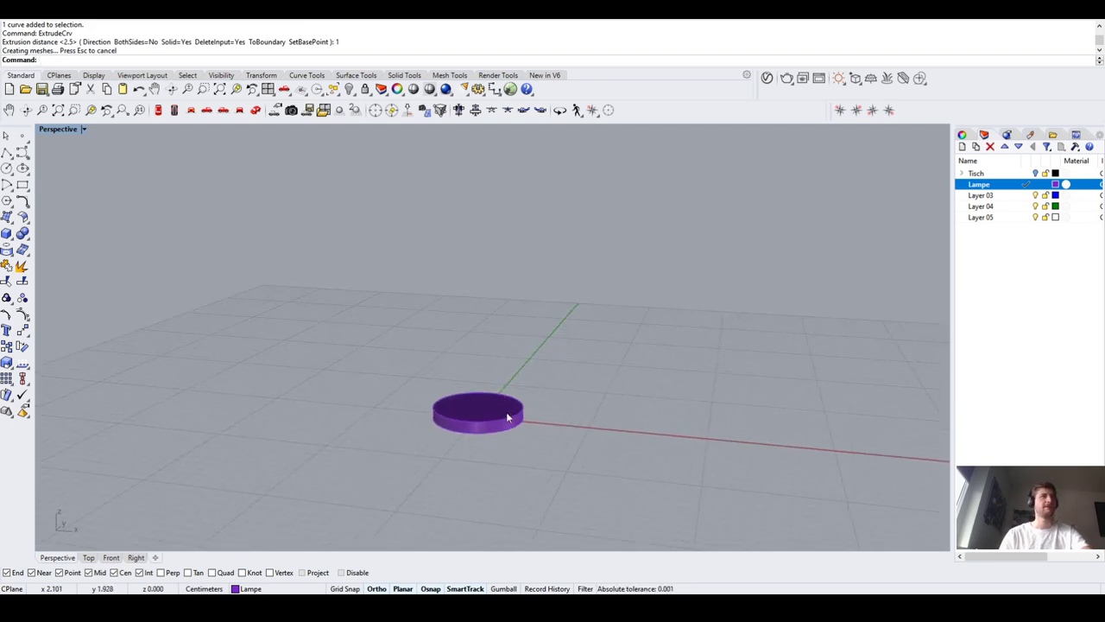
{"action": "left_click", "coordinate": [506, 411]}
{"action": "right_click_drag", "start_coordinate": [424, 434], "coordinate": [405, 423]}
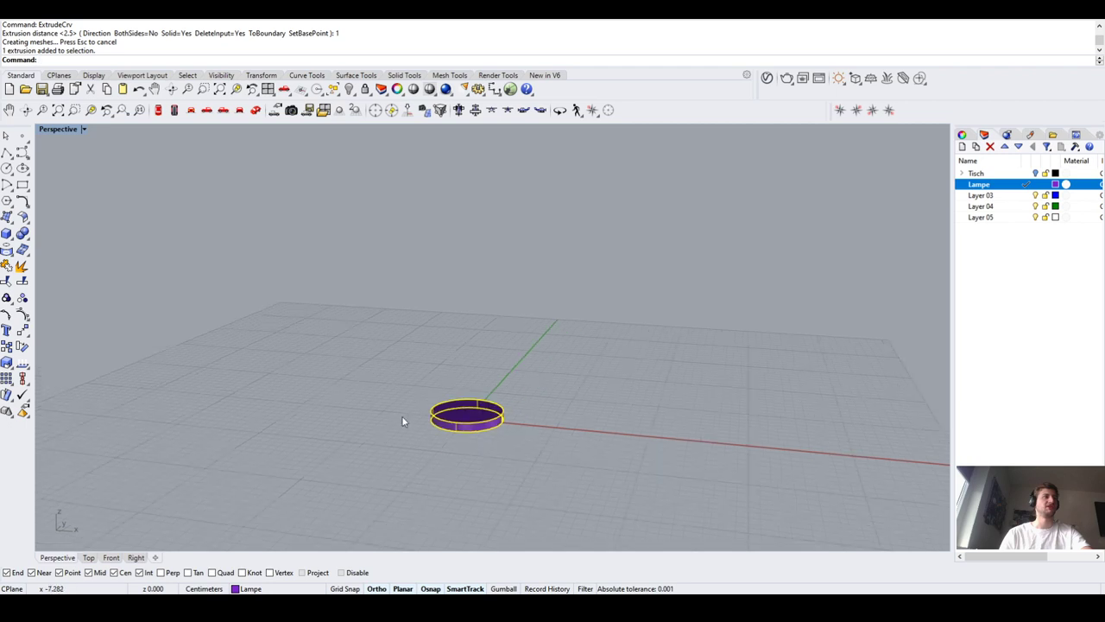
{"action": "key", "text": "Escape"}
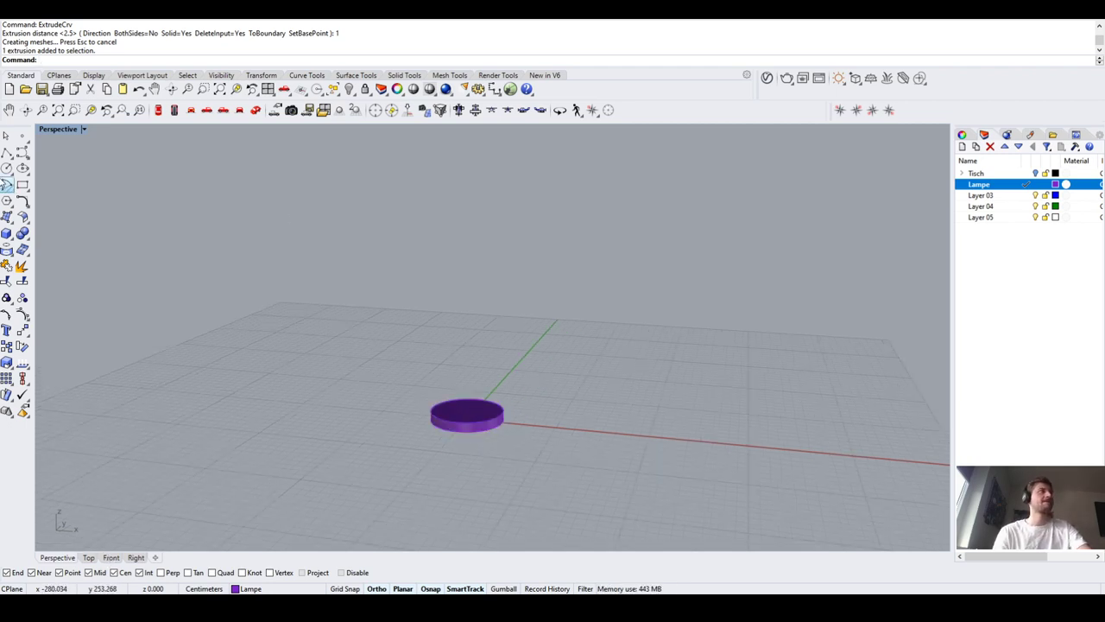
Start a polyline at the centre of the lamp base's top face and draw a 15 cm vertical segment upward in the Front view
{"action": "left_click", "coordinate": [6, 153]}
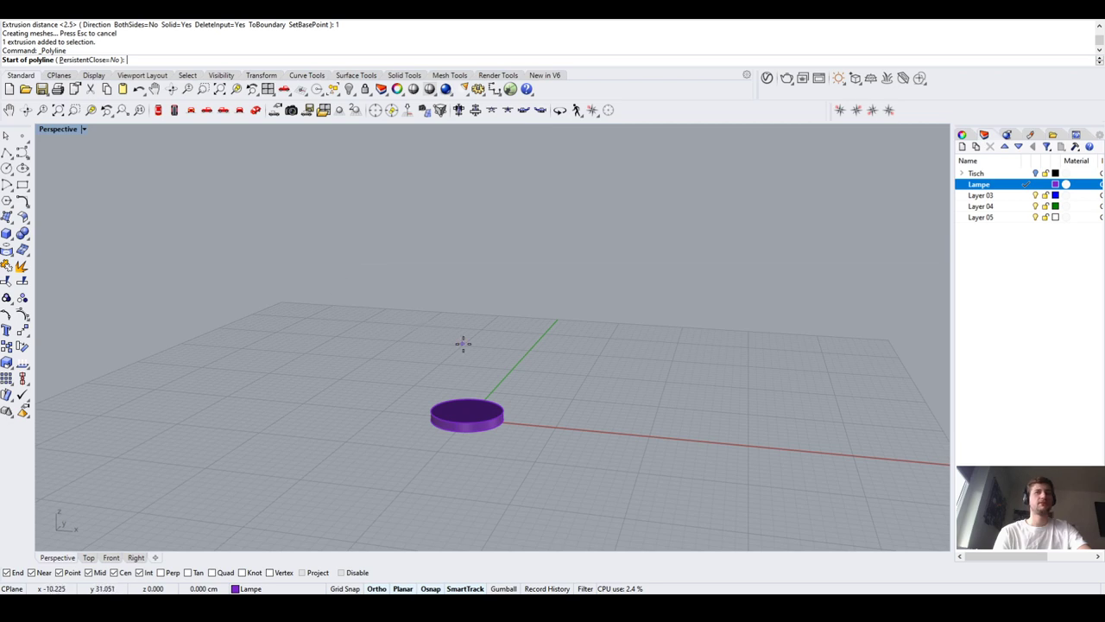
{"action": "scroll", "coordinate": [480, 361], "scroll_direction": "up", "scroll_amount": 2}
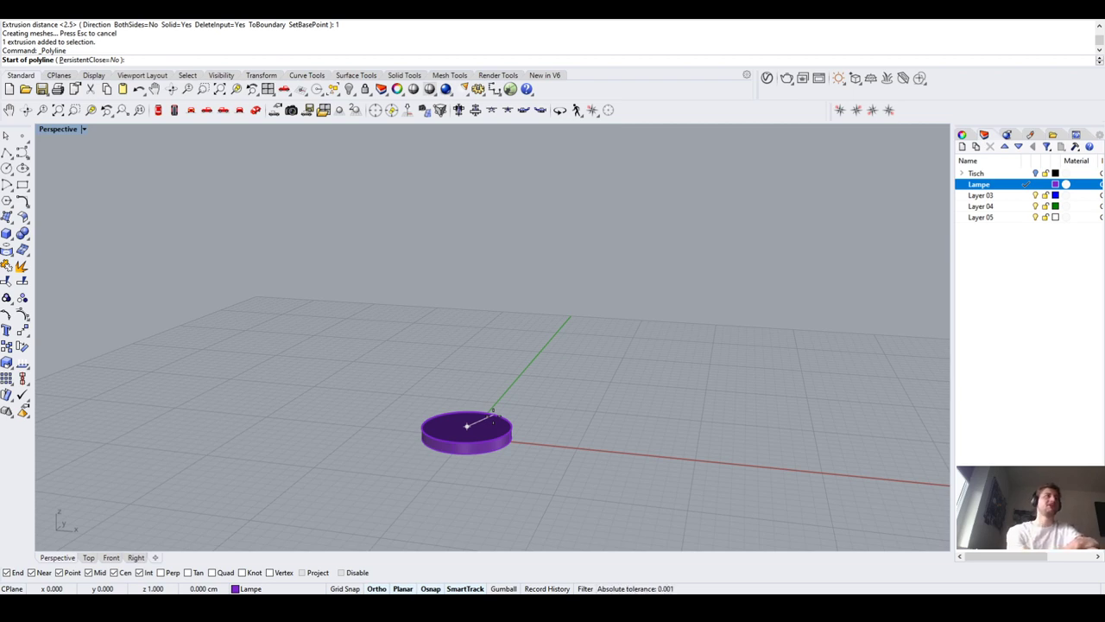
{"action": "left_click", "coordinate": [493, 415]}
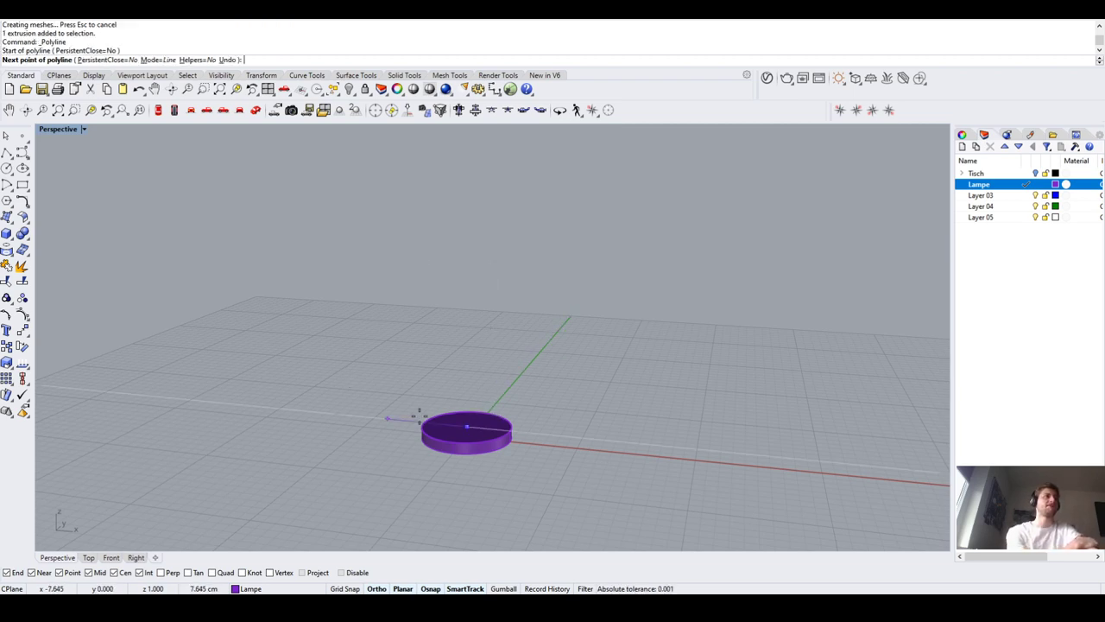
{"action": "left_click", "coordinate": [109, 558]}
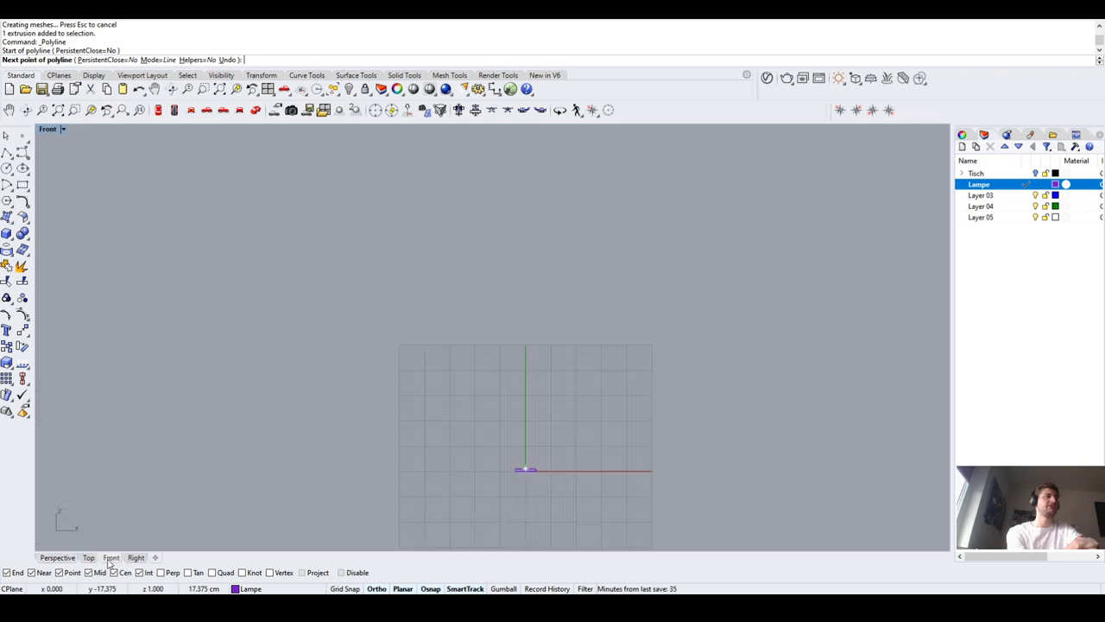
{"action": "scroll", "coordinate": [537, 439], "scroll_direction": "up", "scroll_amount": 3}
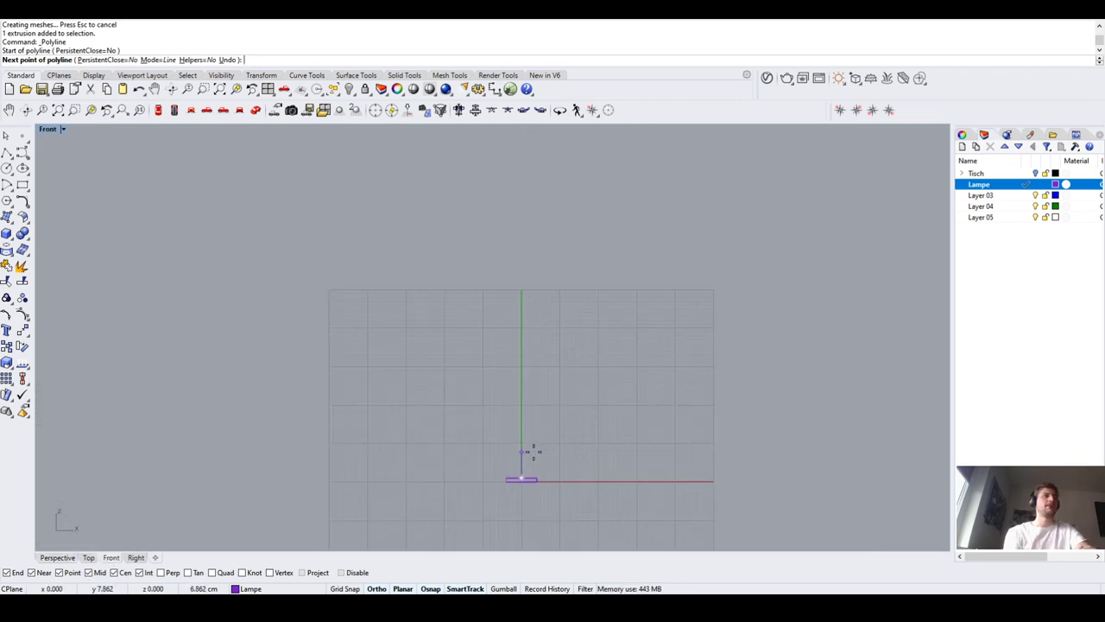
{"action": "scroll", "coordinate": [536, 439], "scroll_direction": "up", "scroll_amount": 1}
{"action": "scroll", "coordinate": [525, 424], "scroll_direction": "down", "scroll_amount": 1}
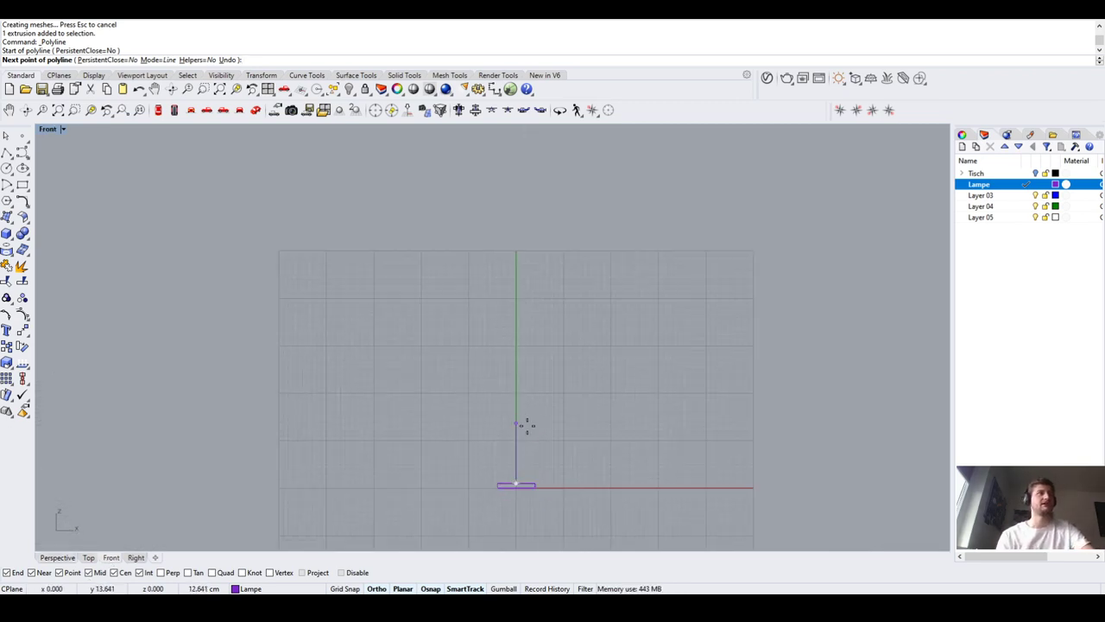
{"action": "scroll", "coordinate": [523, 423], "scroll_direction": "up", "scroll_amount": 1}
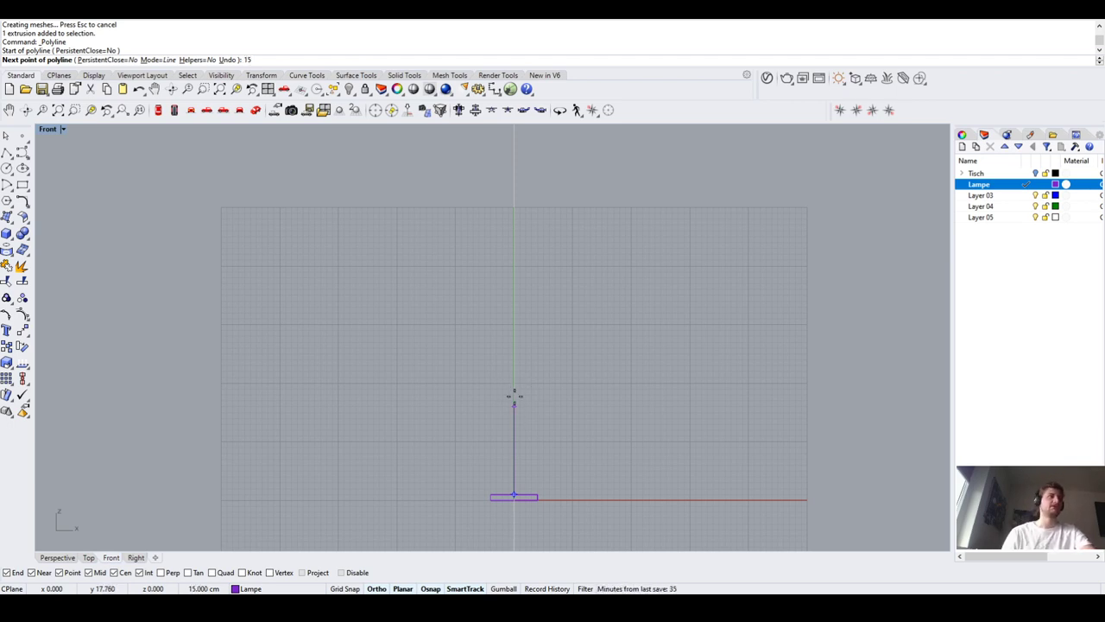
{"action": "key", "text": "Return"}
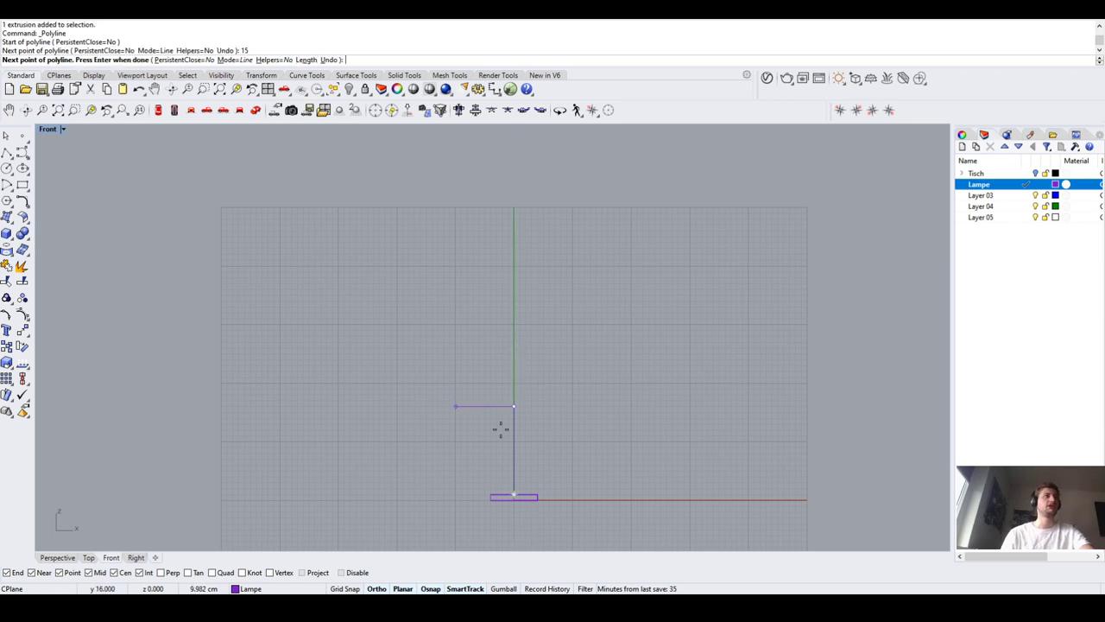
Add a 6 cm horizontal segment towards negative x from the top of the vertical segment and finish the polyline
{"action": "scroll", "coordinate": [526, 408], "scroll_direction": "up", "scroll_amount": 2}
{"action": "scroll", "coordinate": [486, 407], "scroll_direction": "up", "scroll_amount": 2}
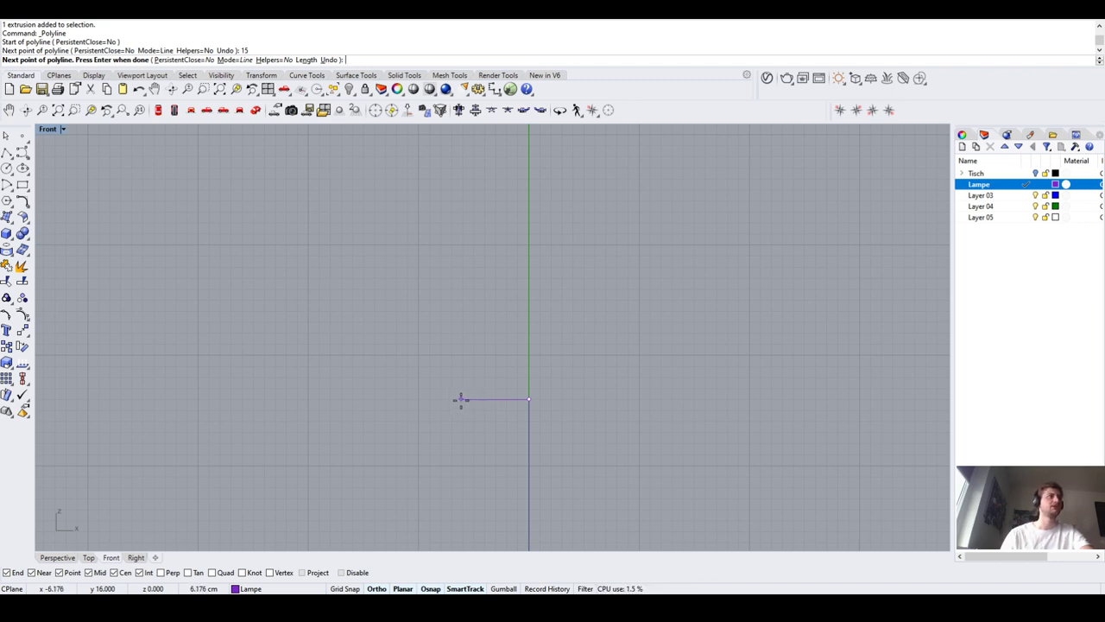
{"action": "type", "text": "6"}
{"action": "key", "text": "Return"}
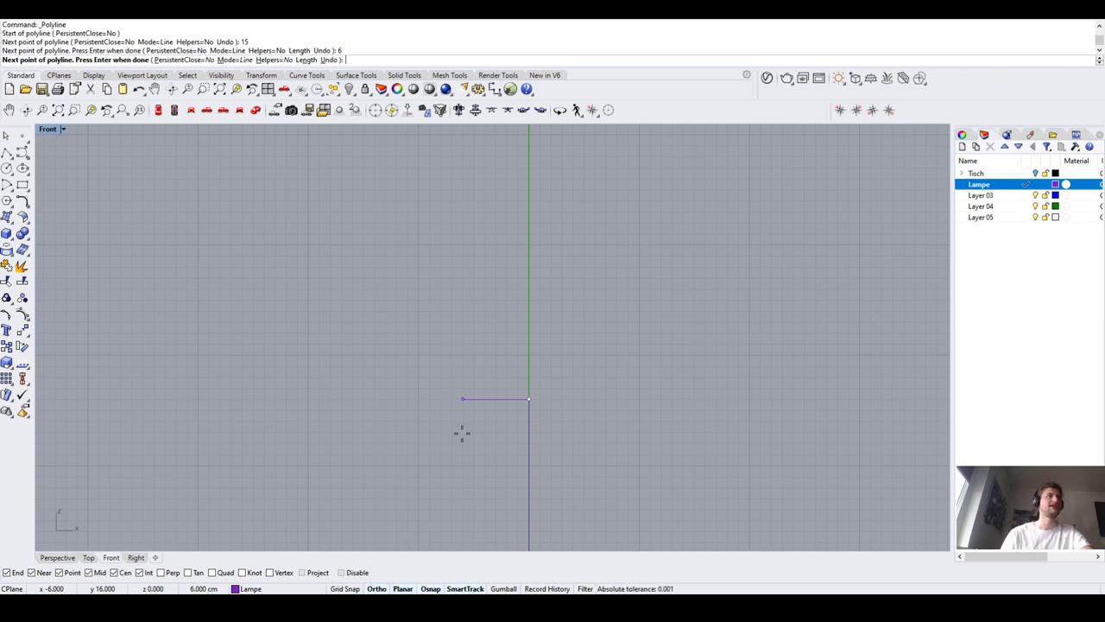
{"action": "left_click", "coordinate": [443, 404]}
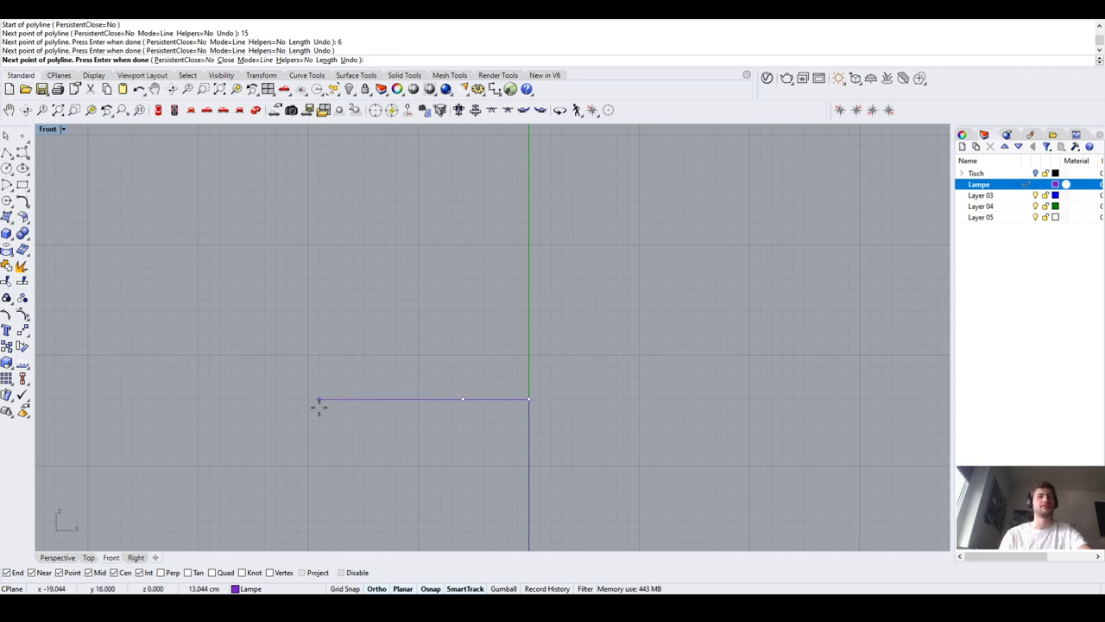
{"action": "key", "text": "Return"}
{"action": "scroll", "coordinate": [424, 402], "scroll_direction": "down", "scroll_amount": 3}
{"action": "scroll", "coordinate": [427, 437], "scroll_direction": "up", "scroll_amount": 2}
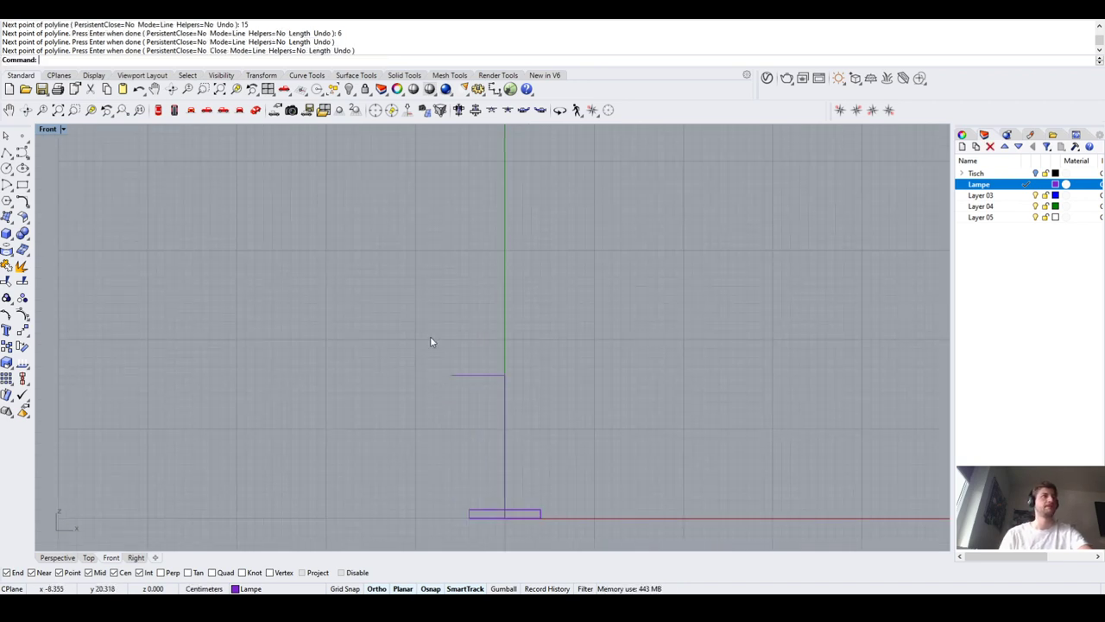
{"action": "left_click_drag", "start_coordinate": [406, 313], "coordinate": [670, 536]}
{"action": "scroll", "coordinate": [457, 363], "scroll_direction": "up", "scroll_amount": 2}
{"action": "scroll", "coordinate": [465, 383], "scroll_direction": "down", "scroll_amount": 3}
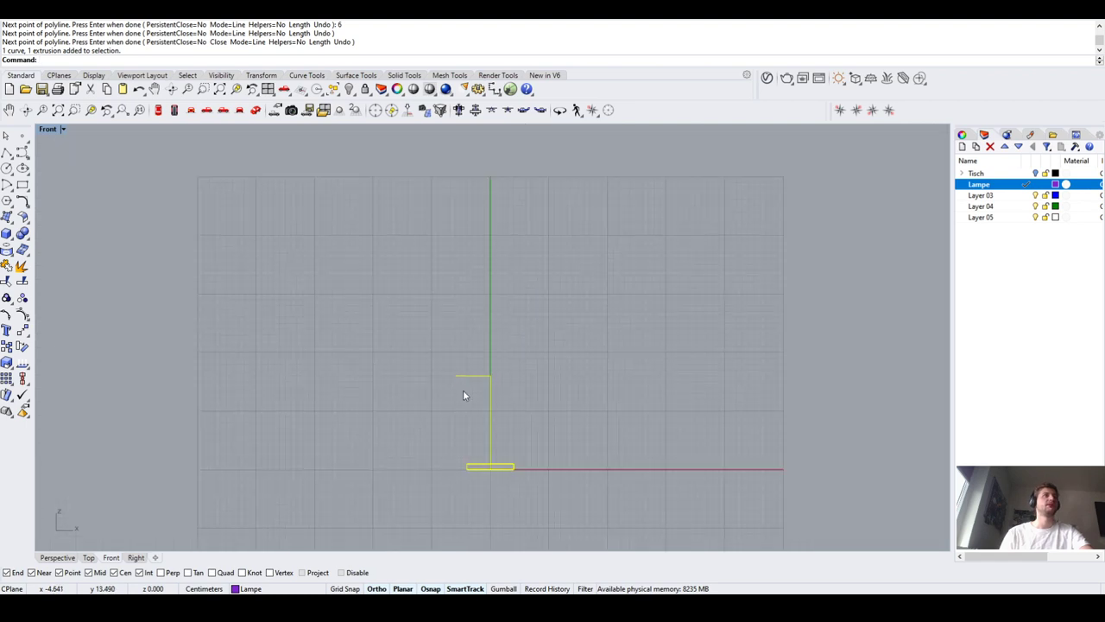
{"action": "scroll", "coordinate": [464, 395], "scroll_direction": "up", "scroll_amount": 3}
{"action": "left_click", "coordinate": [473, 405]}
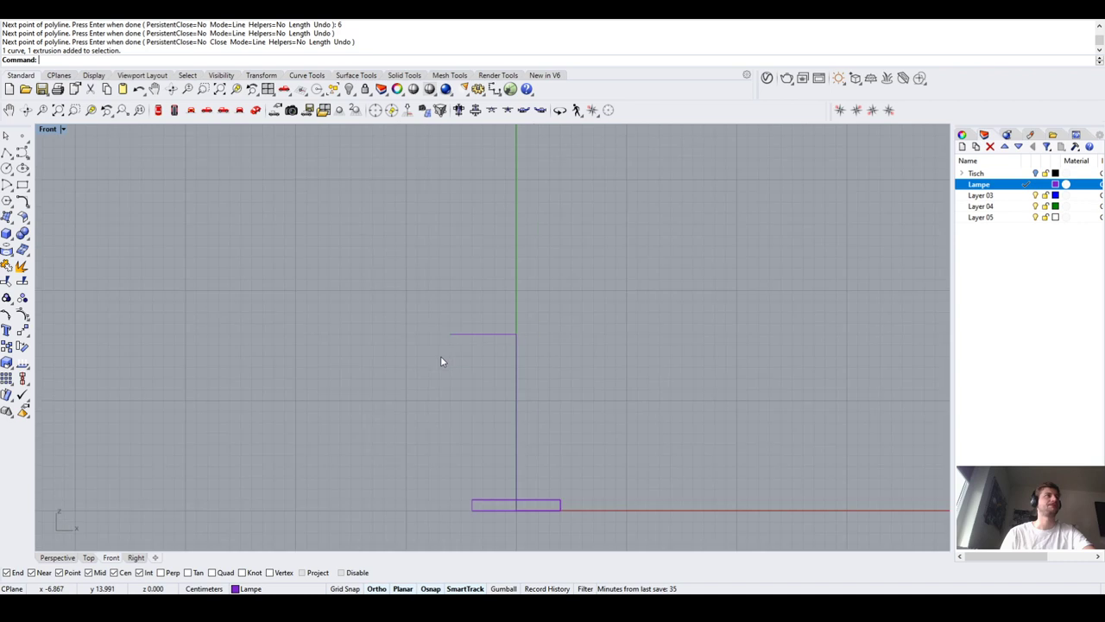
{"action": "scroll", "coordinate": [422, 332], "scroll_direction": "up", "scroll_amount": 2}
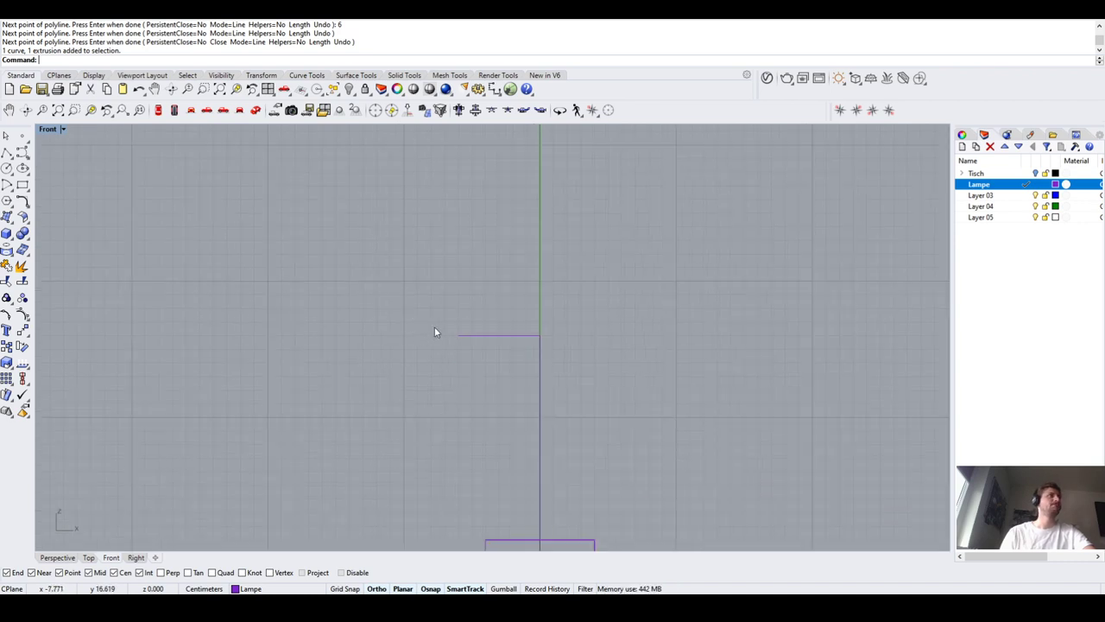
{"action": "scroll", "coordinate": [437, 328], "scroll_direction": "down", "scroll_amount": 2}
{"action": "scroll", "coordinate": [440, 329], "scroll_direction": "up", "scroll_amount": 3}
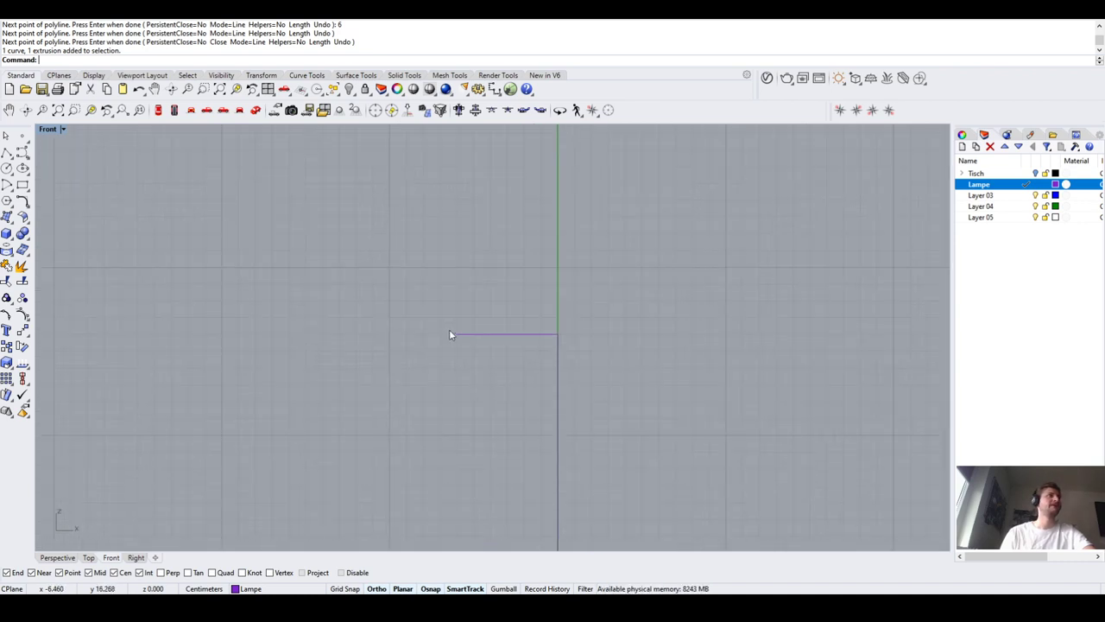
Try to draw a 6 cm angled line from the horizontal segment's free end, using a 5 cm base line and a 25° pivot angle
{"action": "scroll", "coordinate": [427, 313], "scroll_direction": "down", "scroll_amount": 1}
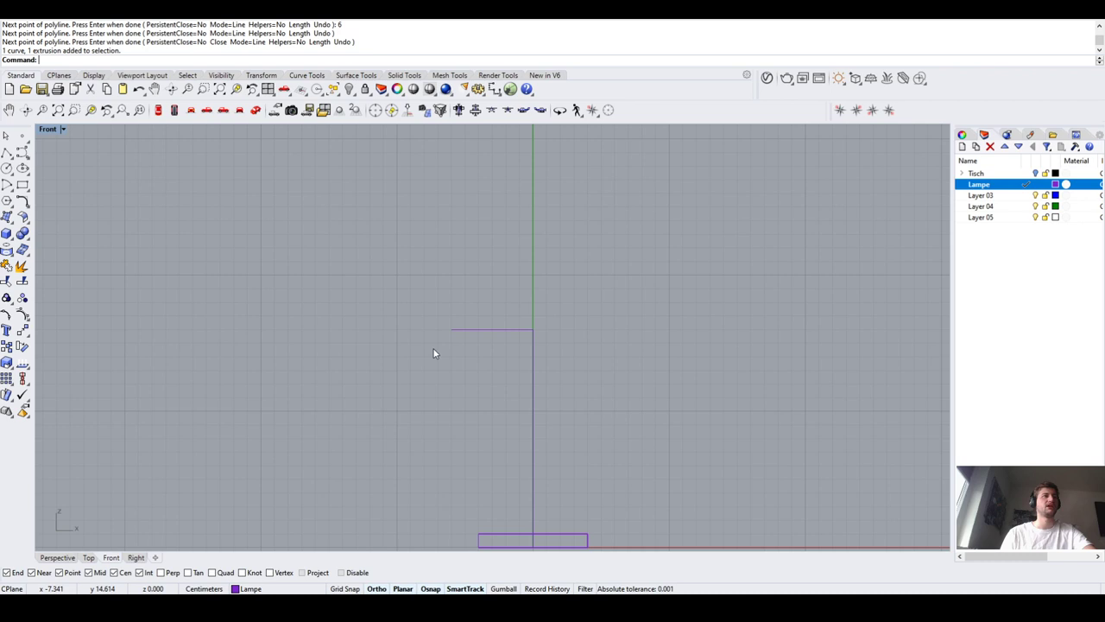
{"action": "scroll", "coordinate": [436, 350], "scroll_direction": "up", "scroll_amount": 1}
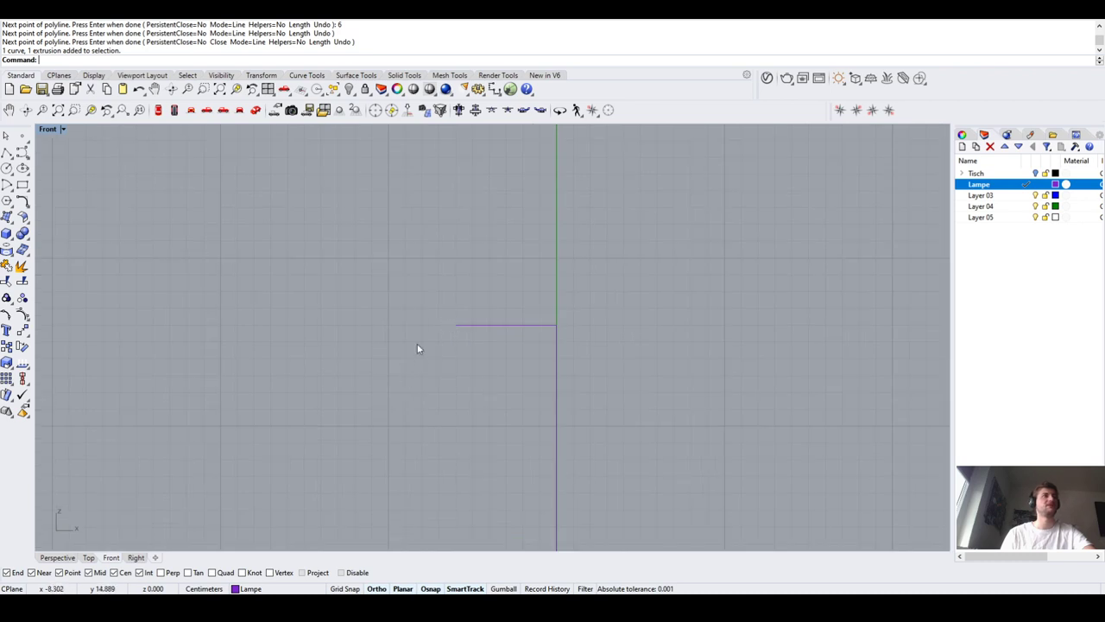
{"action": "type", "text": "Line"}
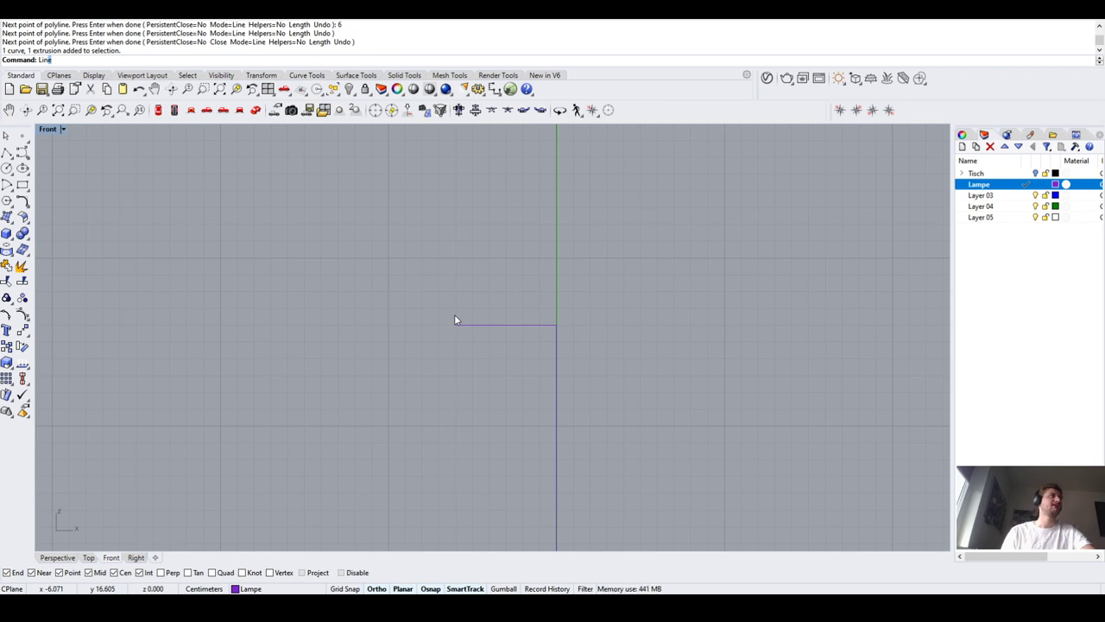
{"action": "key", "text": "Return"}
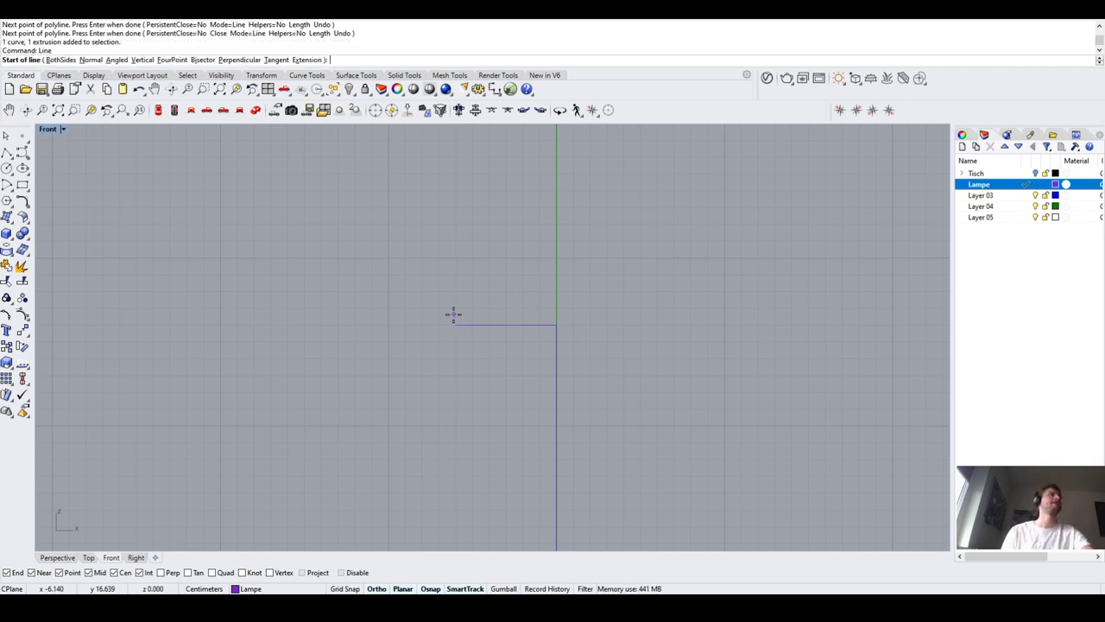
{"action": "left_click", "coordinate": [116, 61]}
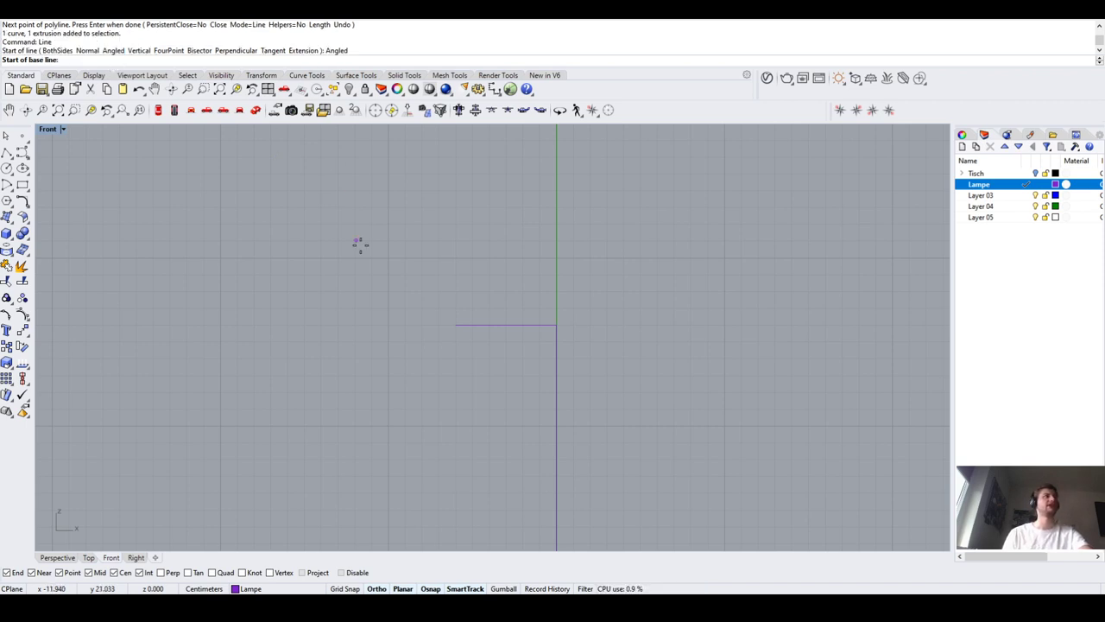
{"action": "left_click", "coordinate": [456, 326]}
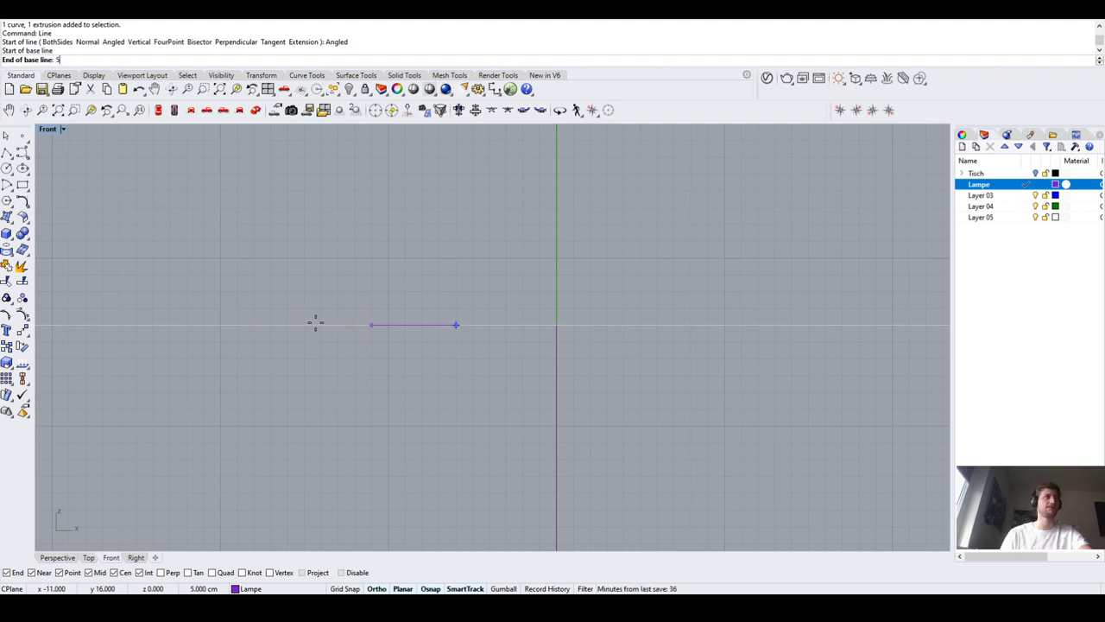
{"action": "type", "text": "5"}
{"action": "key", "text": "Return"}
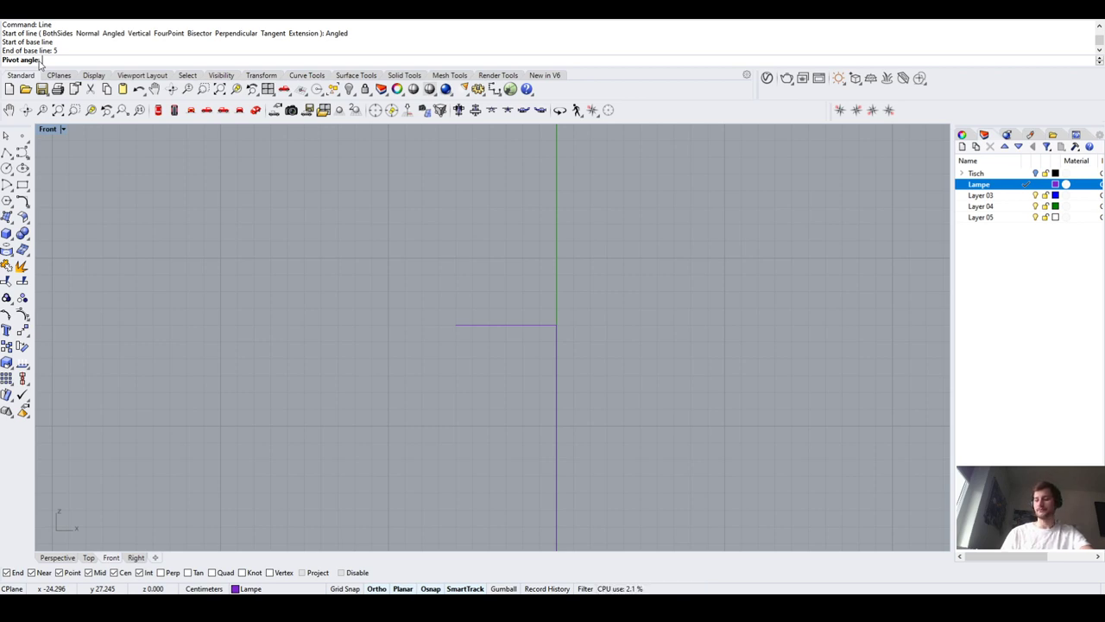
{"action": "type", "text": "25"}
{"action": "key", "text": "Return"}
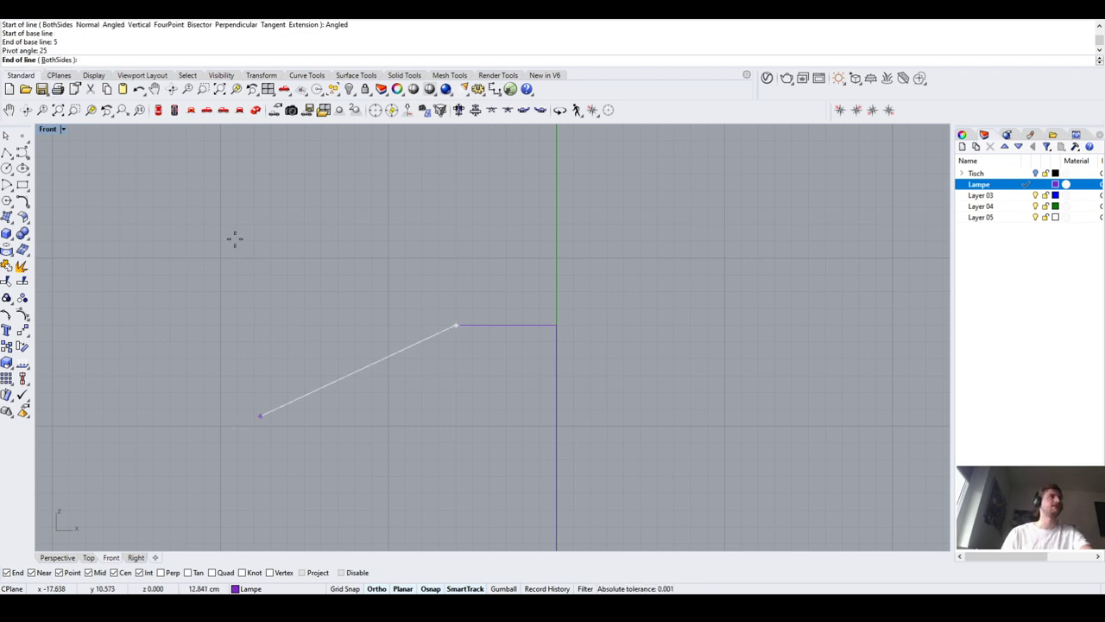
{"action": "scroll", "coordinate": [336, 389], "scroll_direction": "down", "scroll_amount": 2}
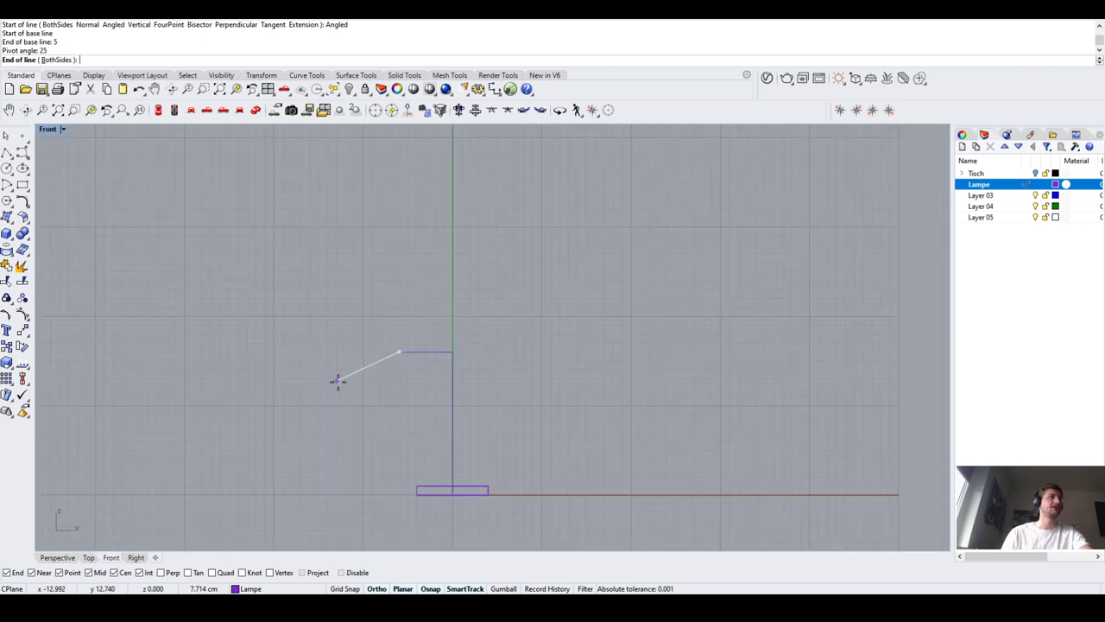
{"action": "scroll", "coordinate": [382, 371], "scroll_direction": "up", "scroll_amount": 2}
{"action": "type", "text": "5"}
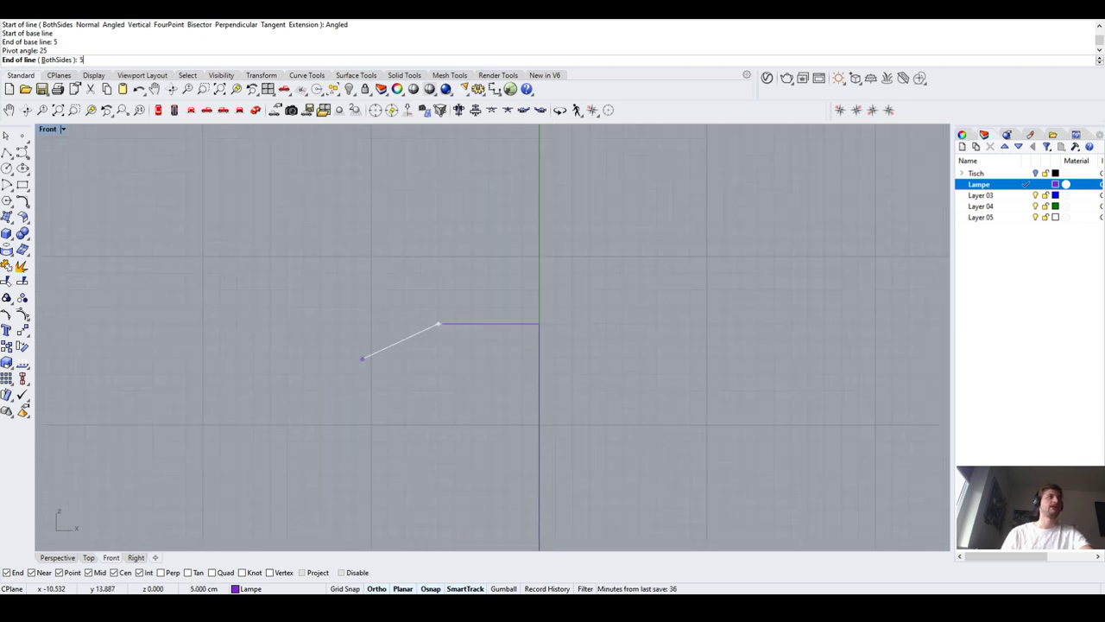
{"action": "key", "text": "BackSpace"}
{"action": "type", "text": "6"}
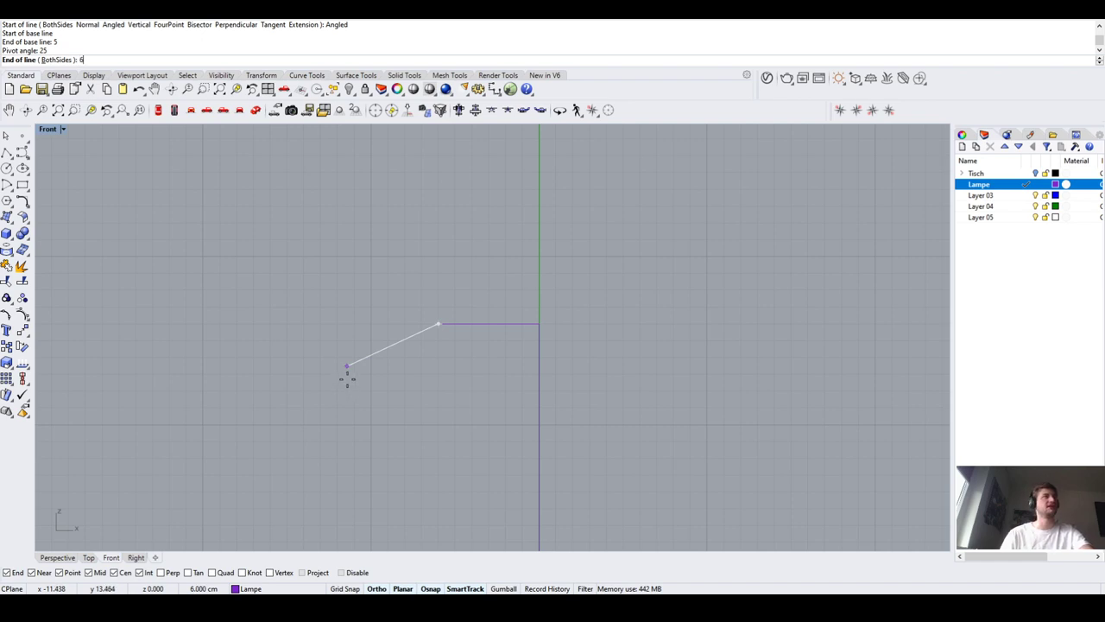
{"action": "key", "text": "Return"}
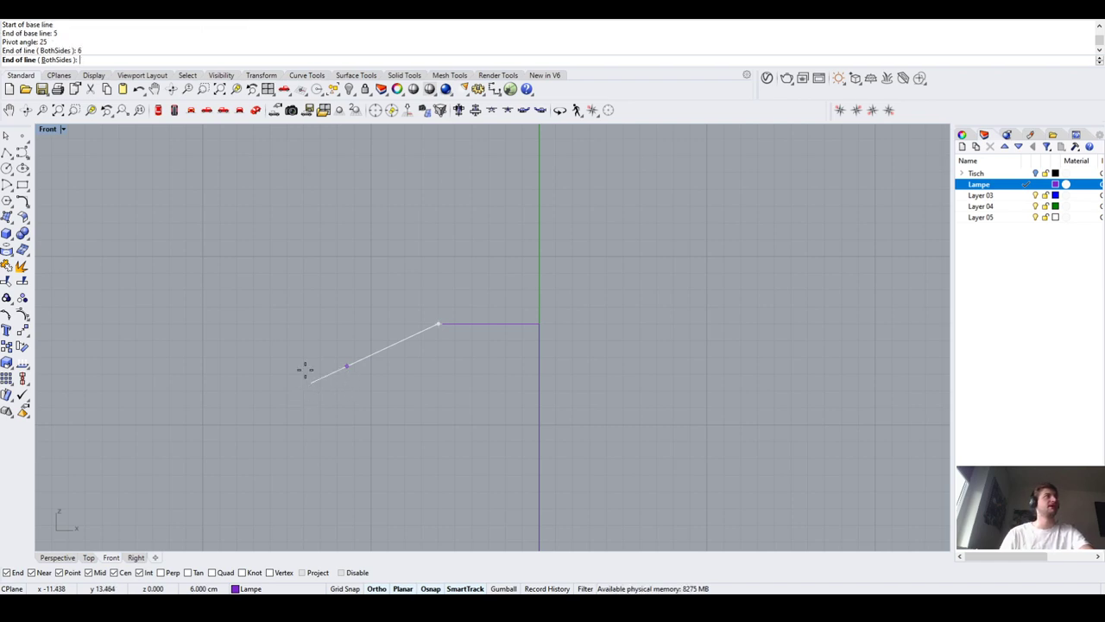
{"action": "key", "text": "Return"}
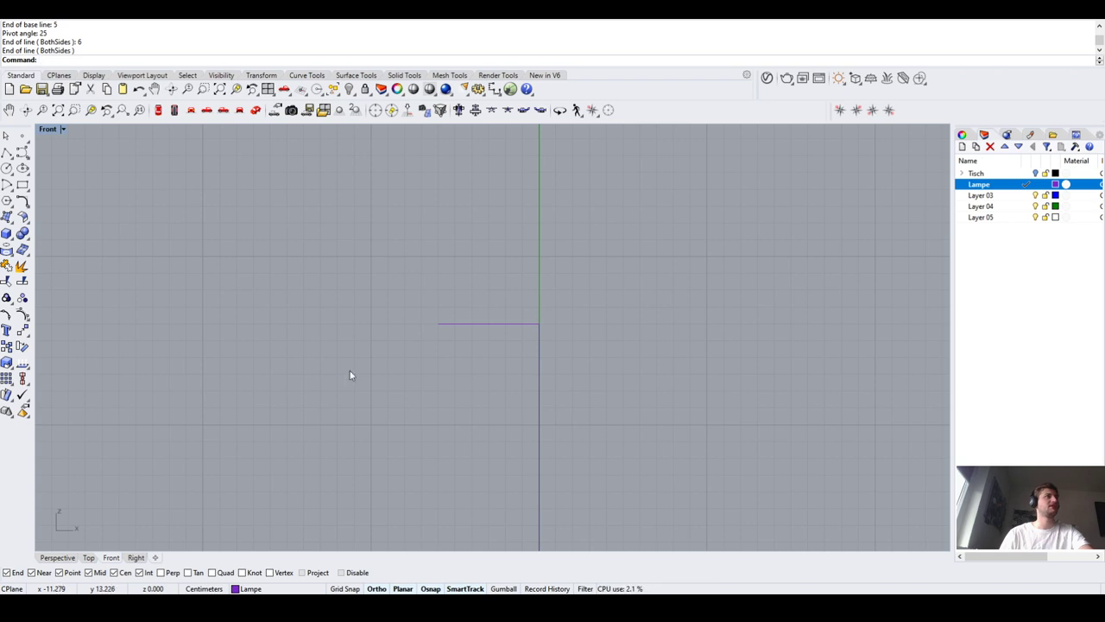
Draw a 5 cm angled line sloping down from the horizontal segment's free end, using a 5 cm base line and a 25° pivot angle
{"action": "key", "text": "Return"}
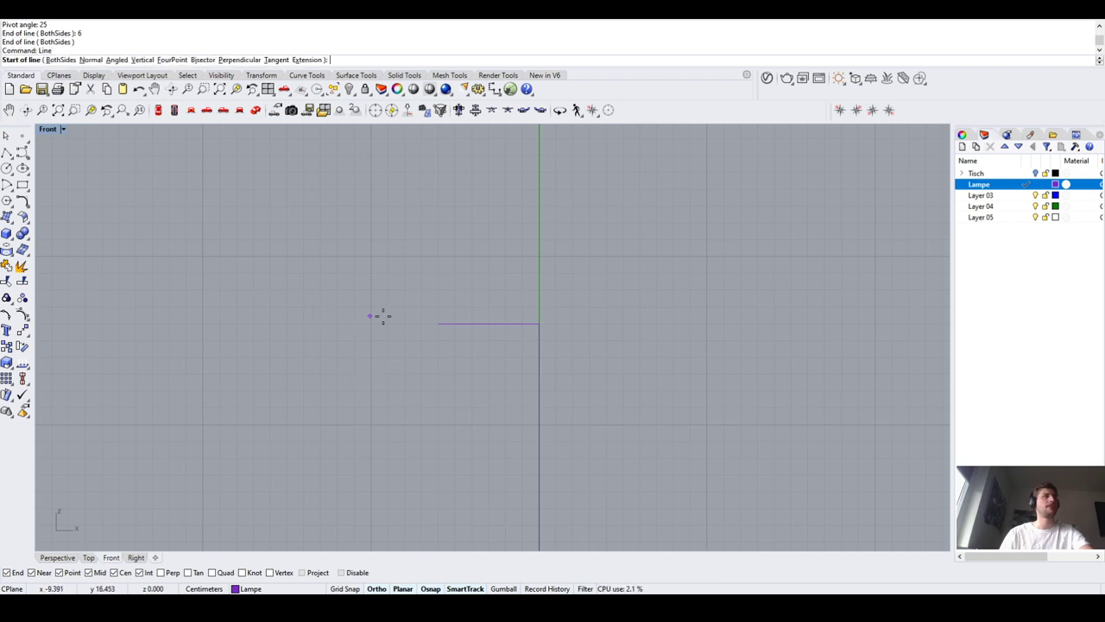
{"action": "left_click", "coordinate": [115, 59]}
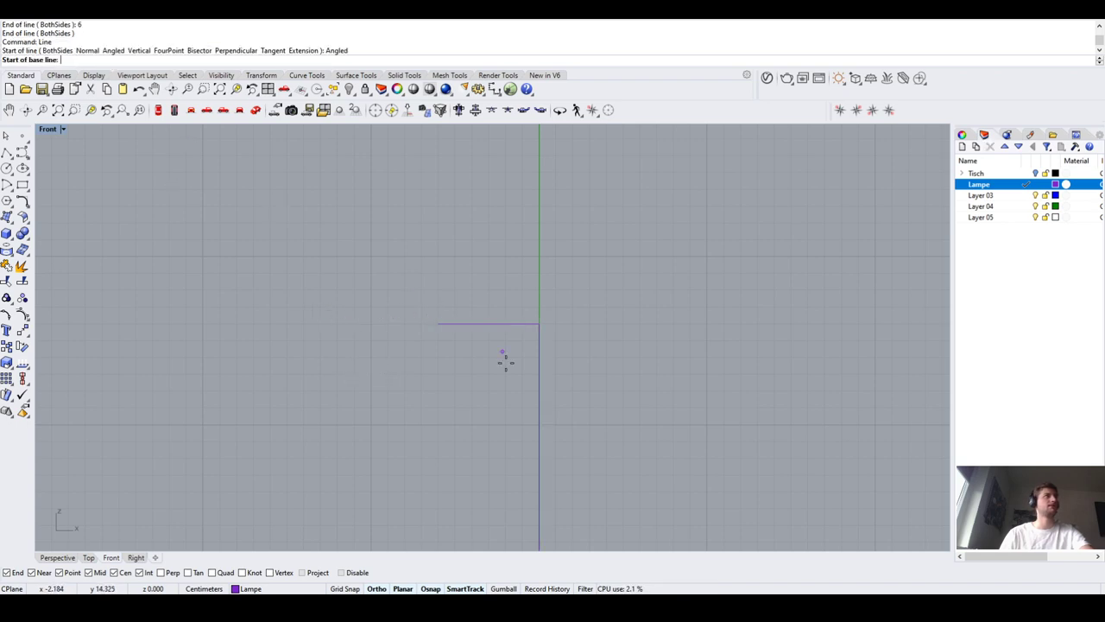
{"action": "left_click", "coordinate": [437, 324]}
{"action": "type", "text": "5"}
{"action": "key", "text": "Return"}
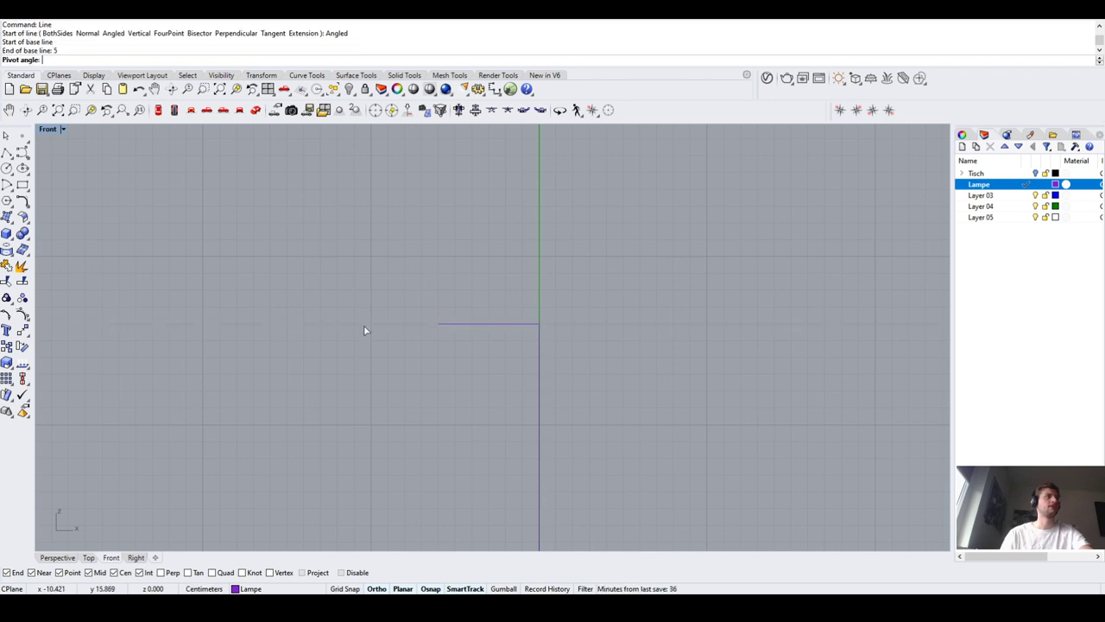
{"action": "type", "text": "25"}
{"action": "key", "text": "Return"}
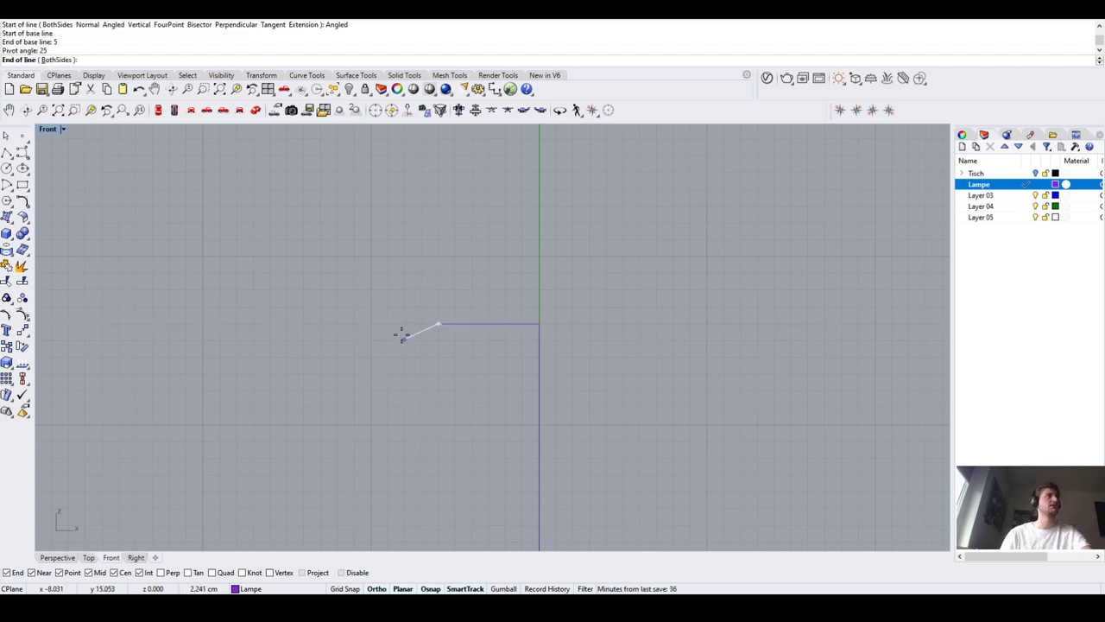
{"action": "type", "text": "5"}
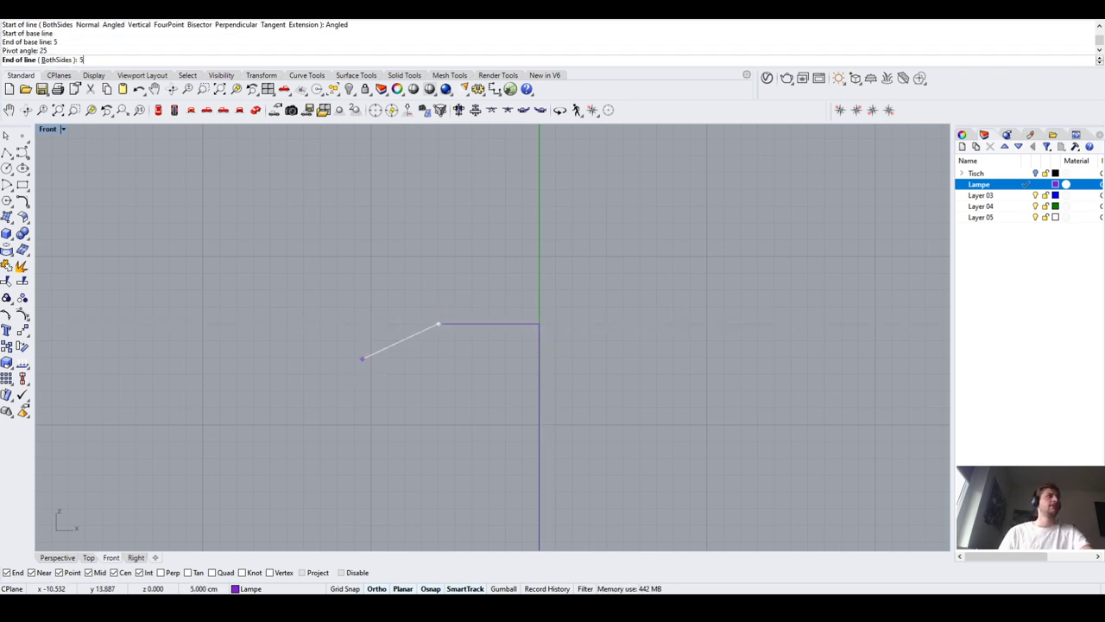
{"action": "key", "text": "Return"}
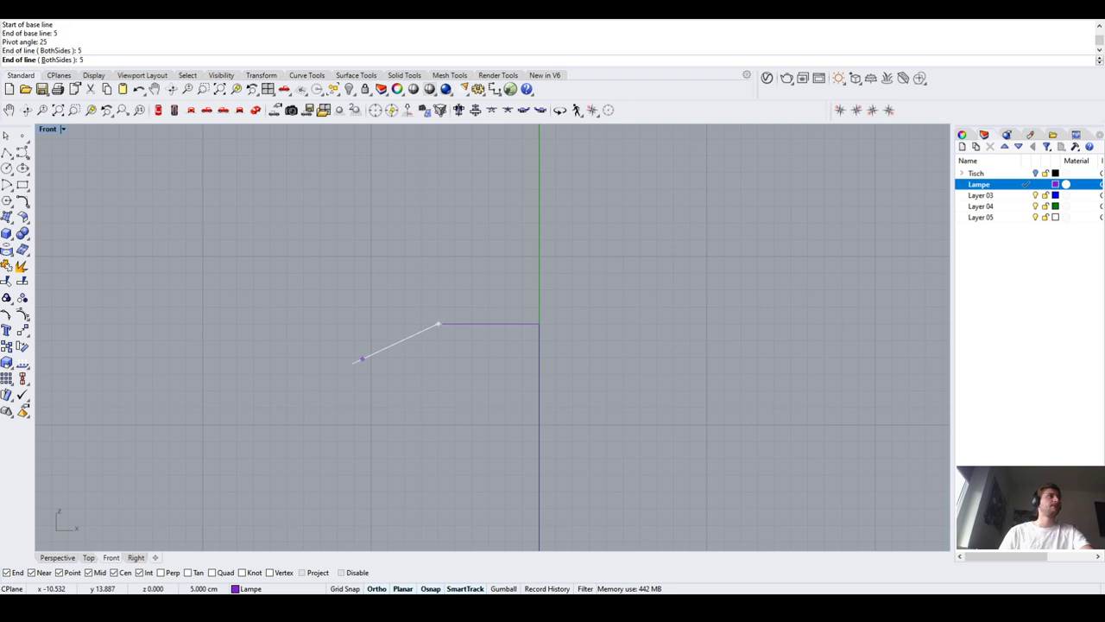
{"action": "left_click", "coordinate": [348, 368]}
Turn Ortho off while rotating the angled line 10° further downward about its junction with the horizontal segment
{"action": "scroll", "coordinate": [404, 336], "scroll_direction": "down", "scroll_amount": 3}
{"action": "scroll", "coordinate": [407, 338], "scroll_direction": "up", "scroll_amount": 1}
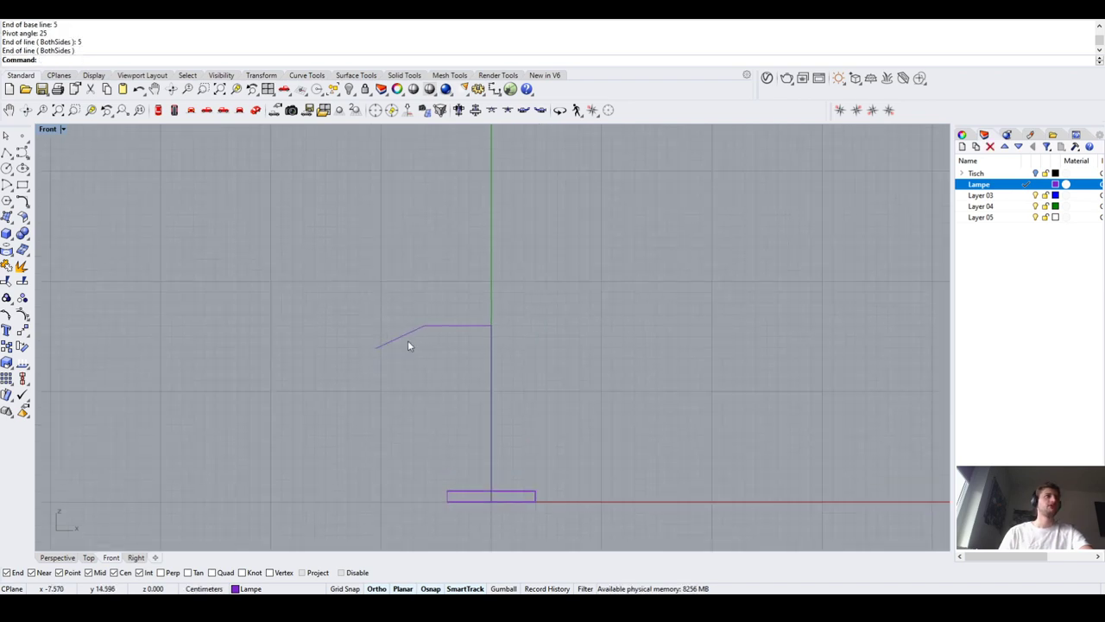
{"action": "left_click", "coordinate": [403, 335]}
{"action": "scroll", "coordinate": [406, 341], "scroll_direction": "up", "scroll_amount": 2}
{"action": "scroll", "coordinate": [426, 363], "scroll_direction": "down", "scroll_amount": 3}
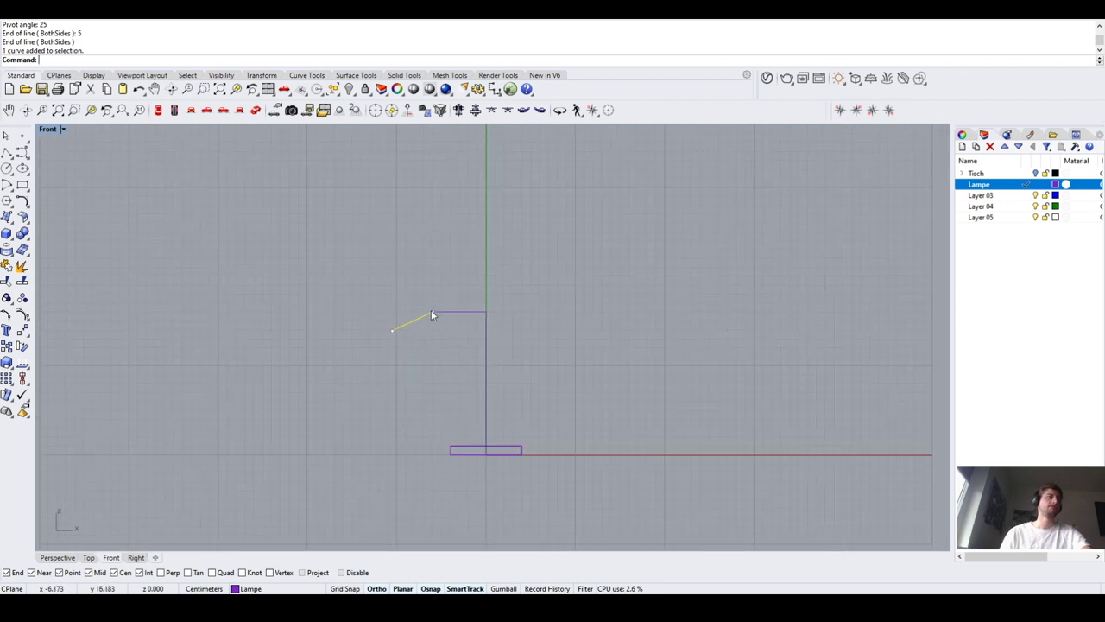
{"action": "scroll", "coordinate": [427, 348], "scroll_direction": "up", "scroll_amount": 2}
{"action": "type", "text": "rotate"}
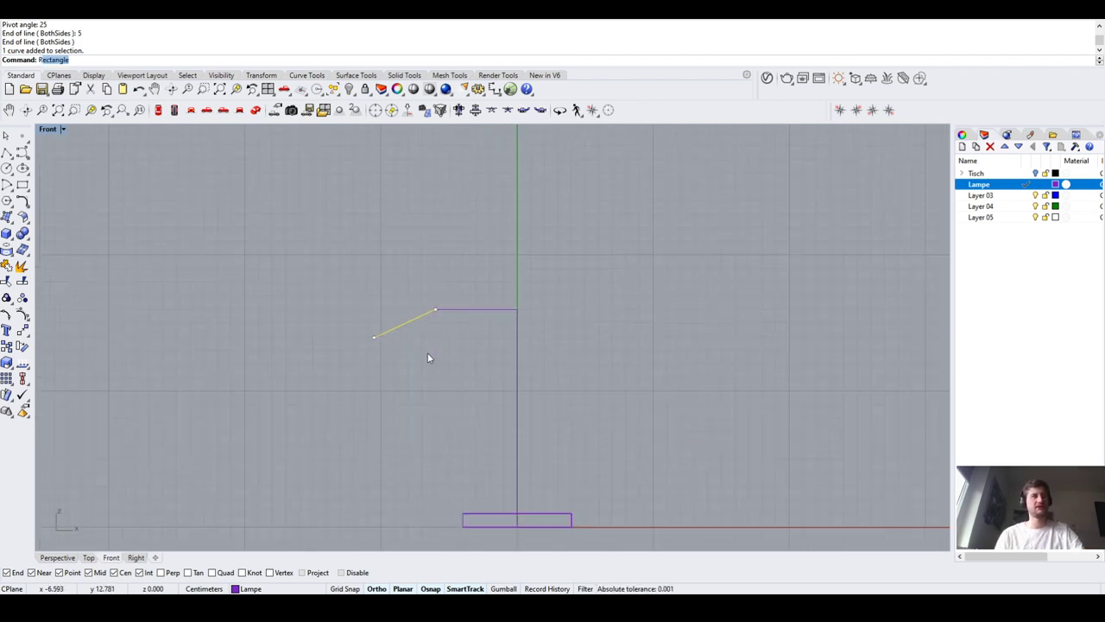
{"action": "key", "text": "Return"}
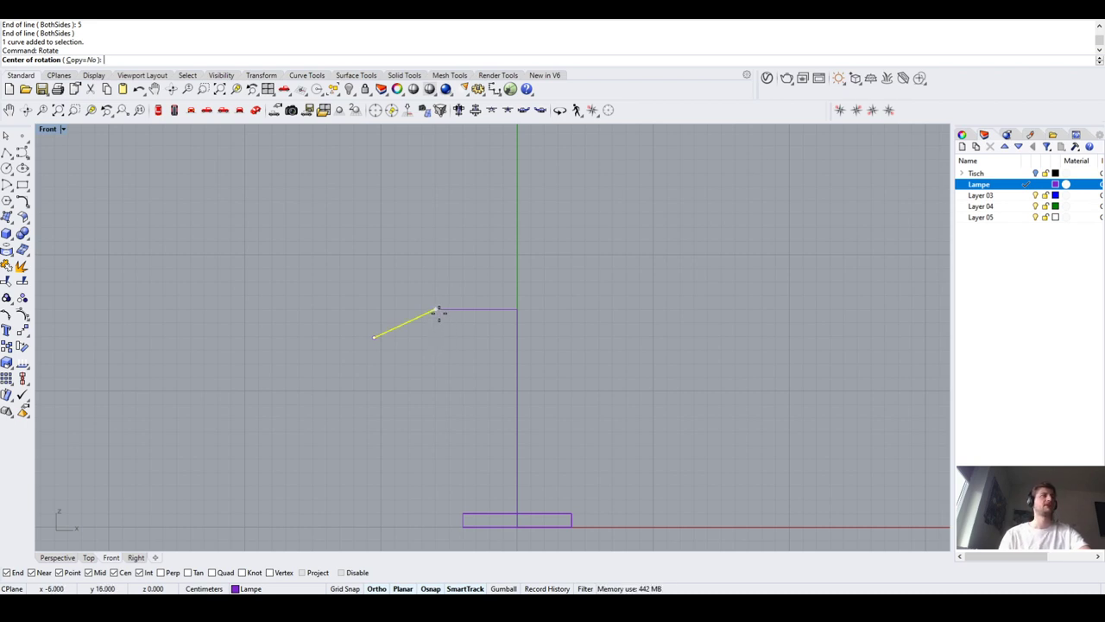
{"action": "left_click", "coordinate": [437, 310]}
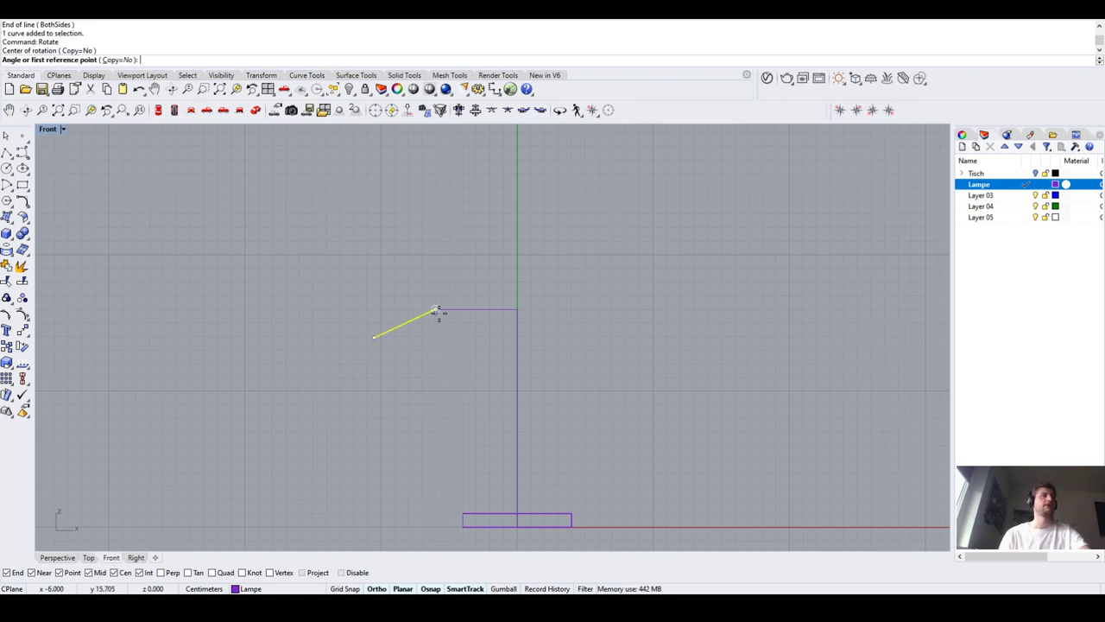
{"action": "left_click", "coordinate": [373, 336]}
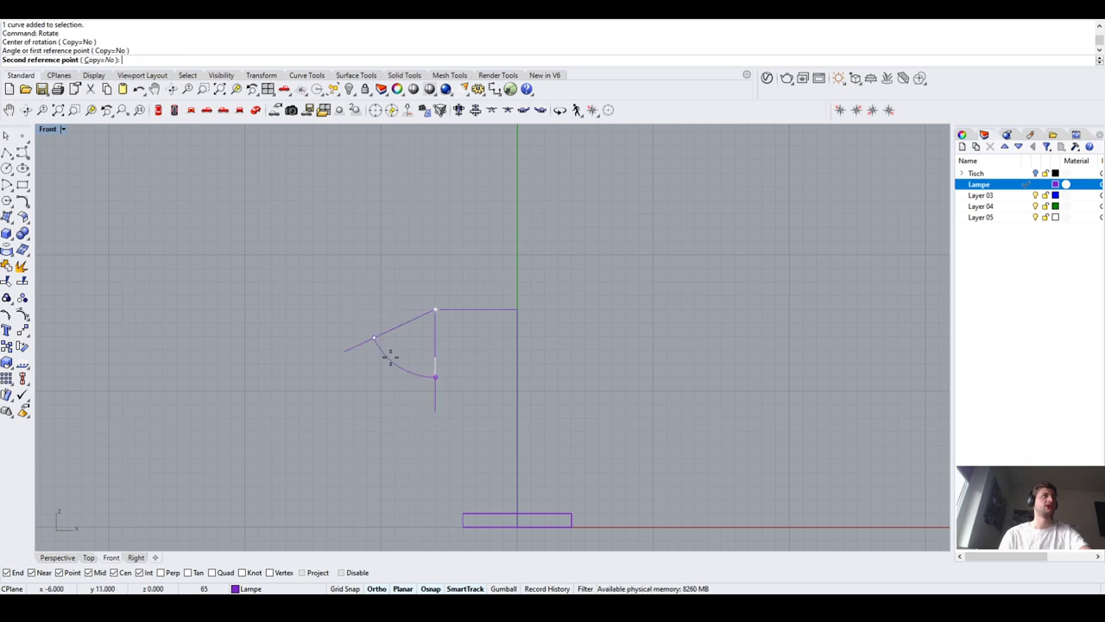
{"action": "left_click", "coordinate": [376, 588]}
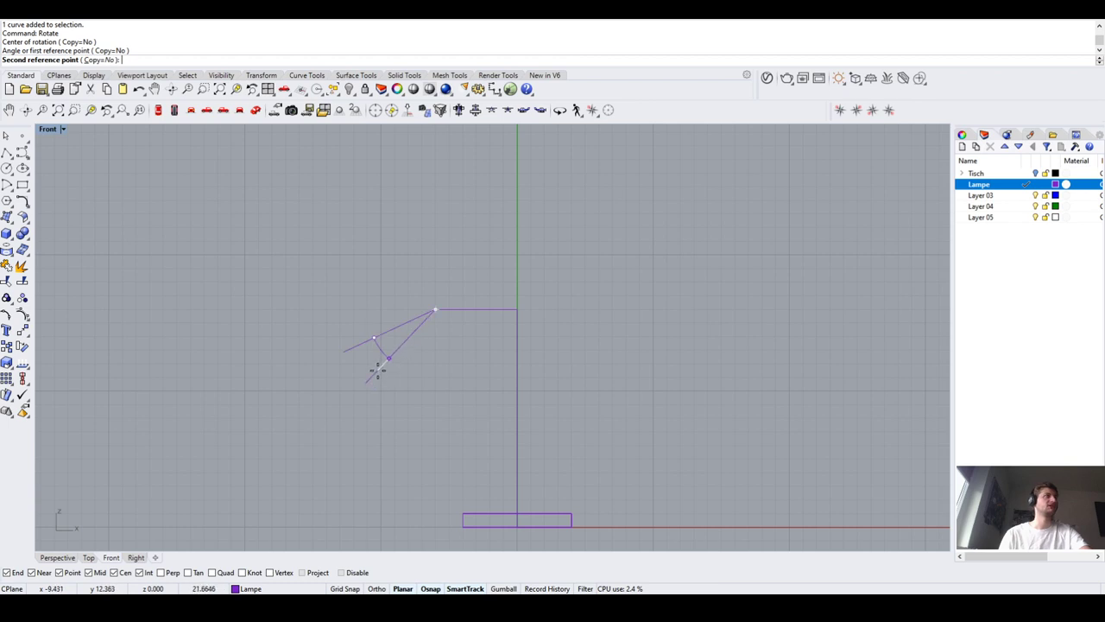
{"action": "type", "text": "5"}
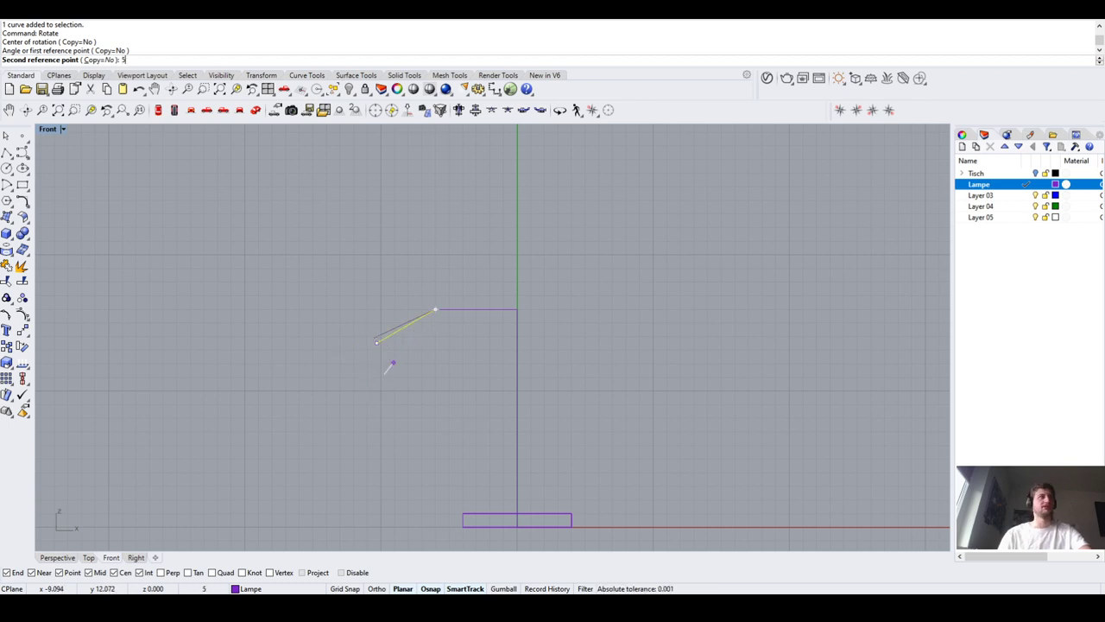
{"action": "key", "text": "BackSpace"}
{"action": "type", "text": "10"}
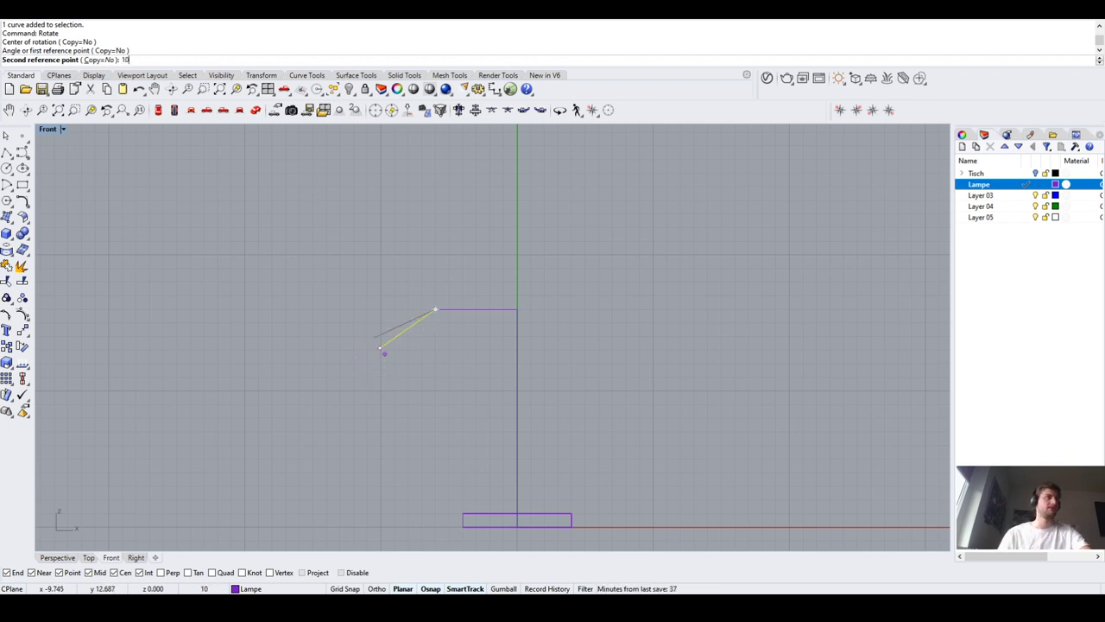
{"action": "key", "text": "Return"}
Join the angled line and the vertical-horizontal polyline into one stem curve
{"action": "scroll", "coordinate": [419, 354], "scroll_direction": "down", "scroll_amount": 2}
{"action": "scroll", "coordinate": [420, 355], "scroll_direction": "down", "scroll_amount": 2}
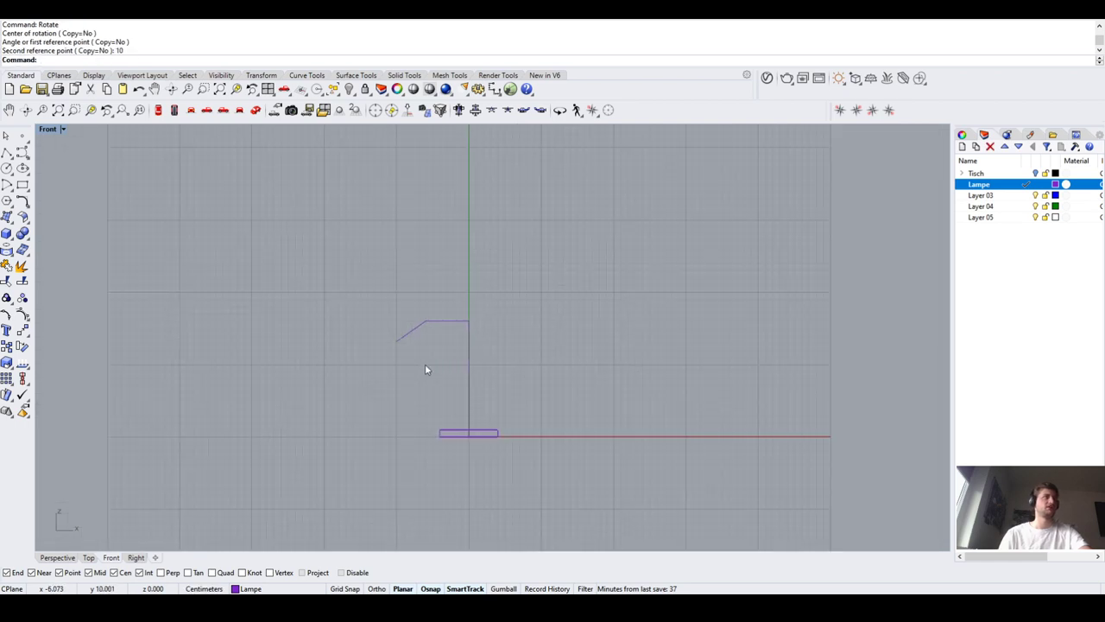
{"action": "scroll", "coordinate": [422, 323], "scroll_direction": "up", "scroll_amount": 1}
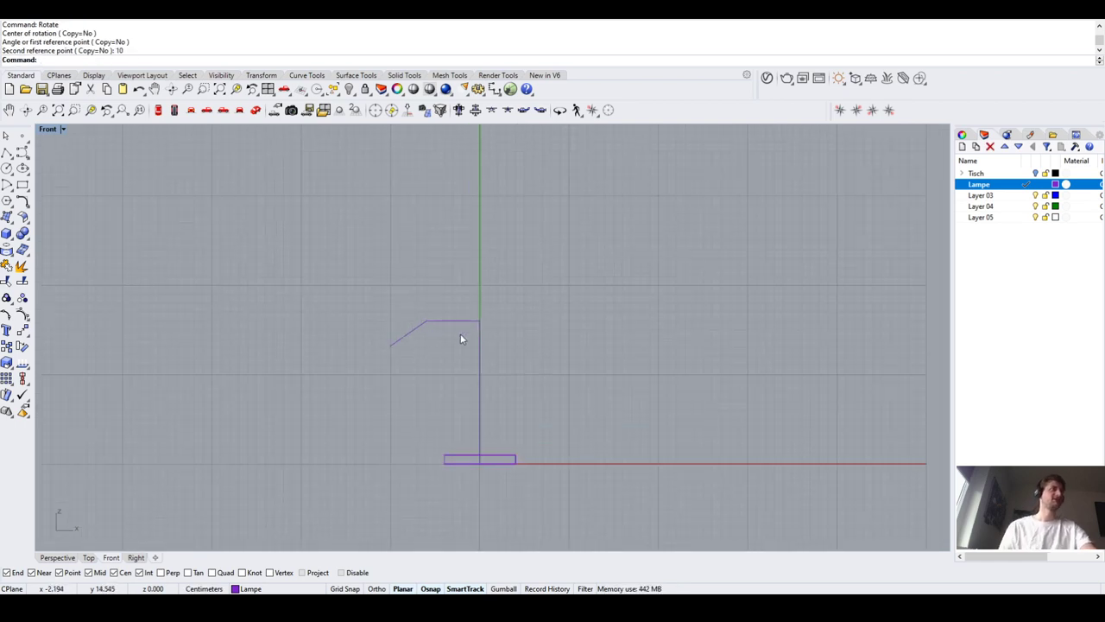
{"action": "left_click", "coordinate": [454, 320]}
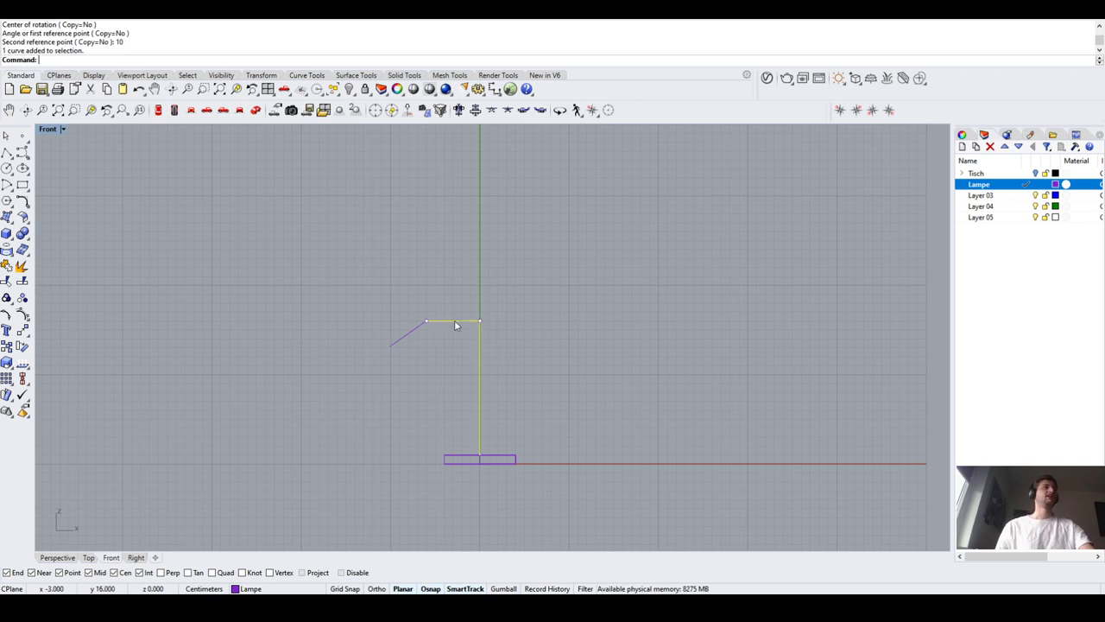
{"action": "left_click", "coordinate": [417, 328]}
{"action": "left_click", "coordinate": [440, 322]}
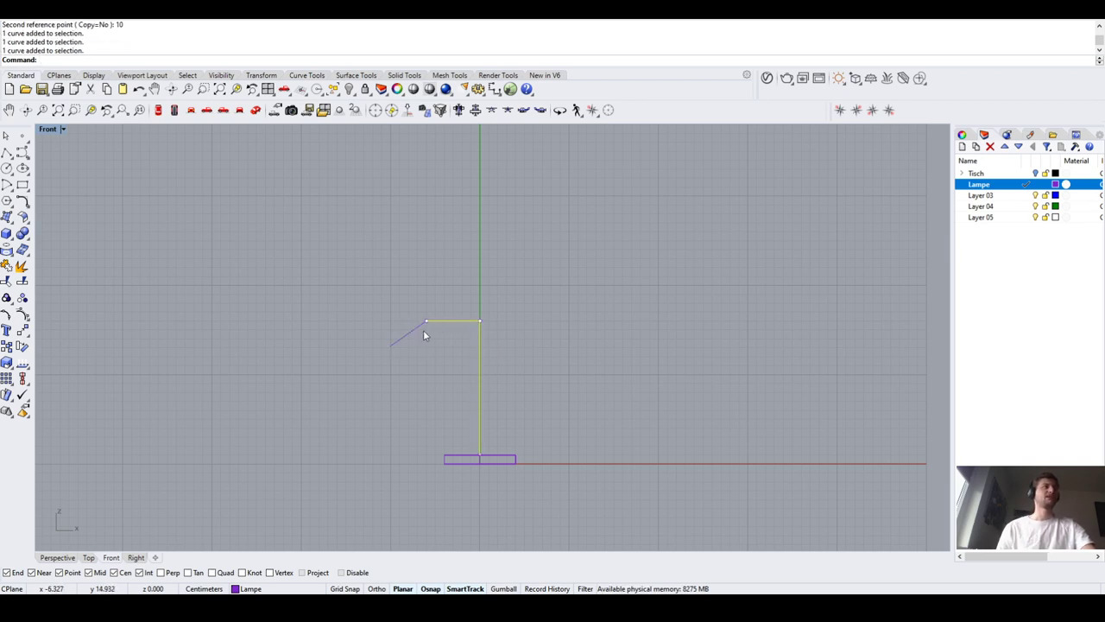
{"action": "left_click", "coordinate": [429, 341]}
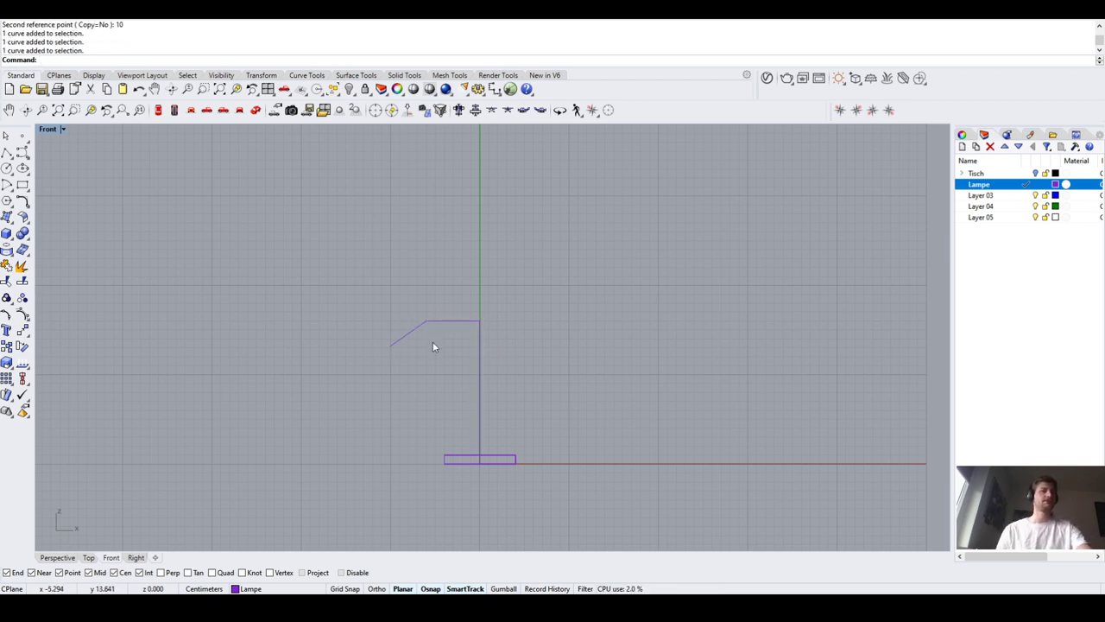
{"action": "left_click_drag", "start_coordinate": [440, 352], "coordinate": [415, 313]}
{"action": "scroll", "coordinate": [417, 335], "scroll_direction": "up", "scroll_amount": 2}
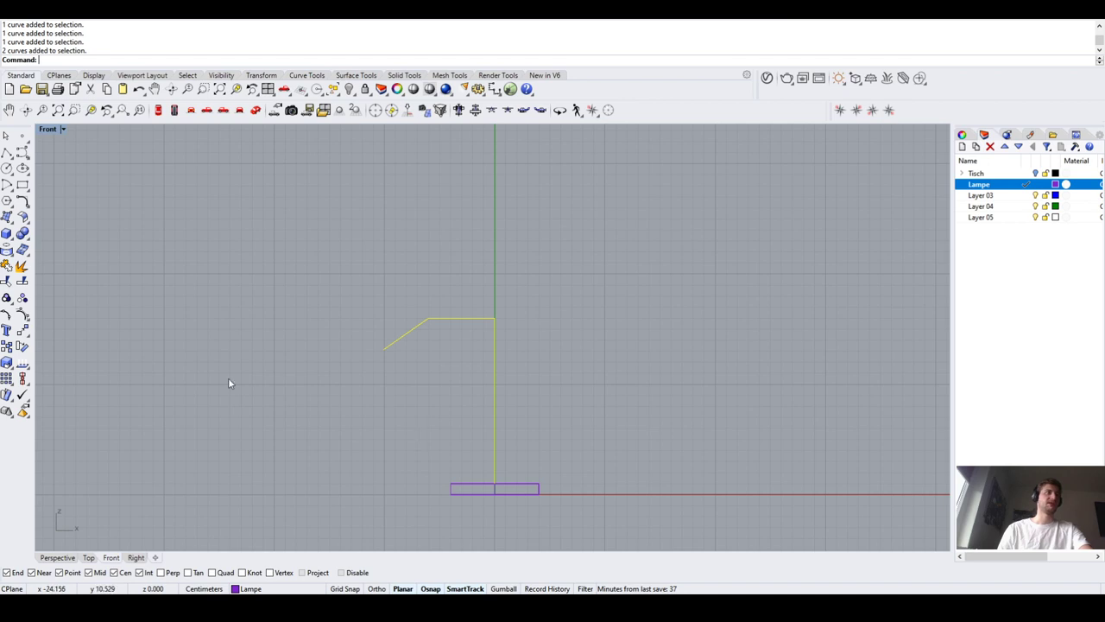
{"action": "type", "text": "Join"}
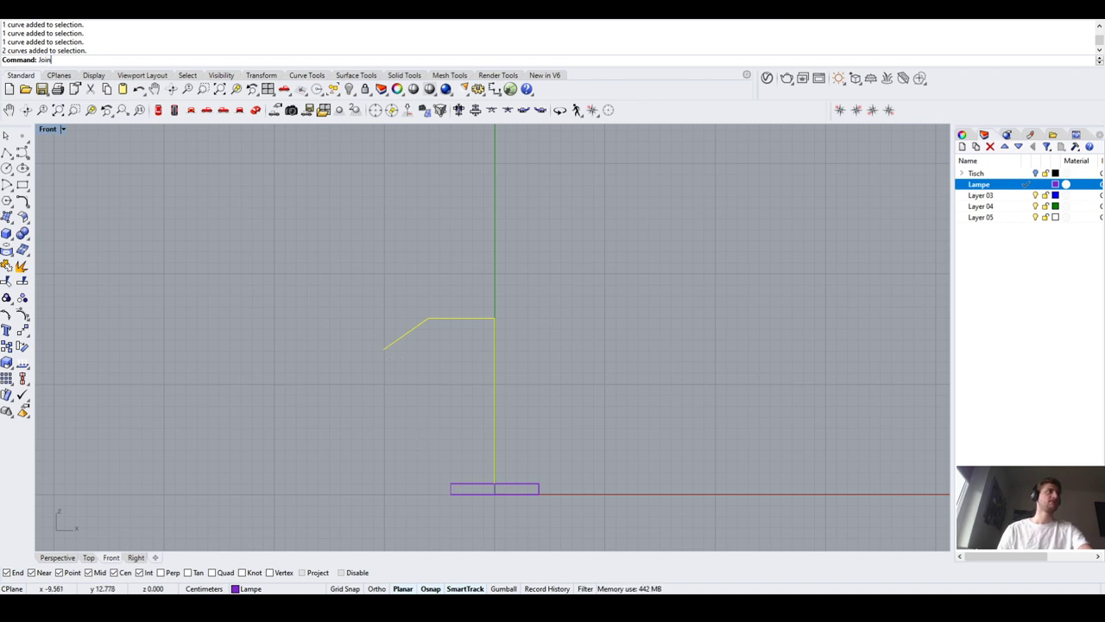
{"action": "key", "text": "Return"}
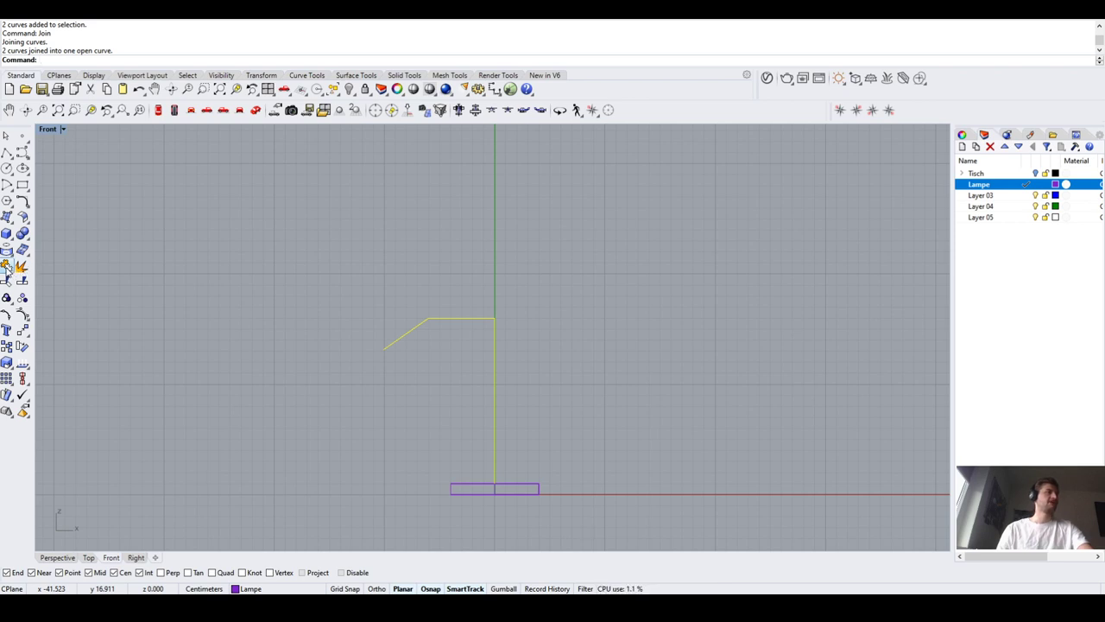
Select the joined stem curve and check its object type in the object properties
{"action": "left_click", "coordinate": [447, 333]}
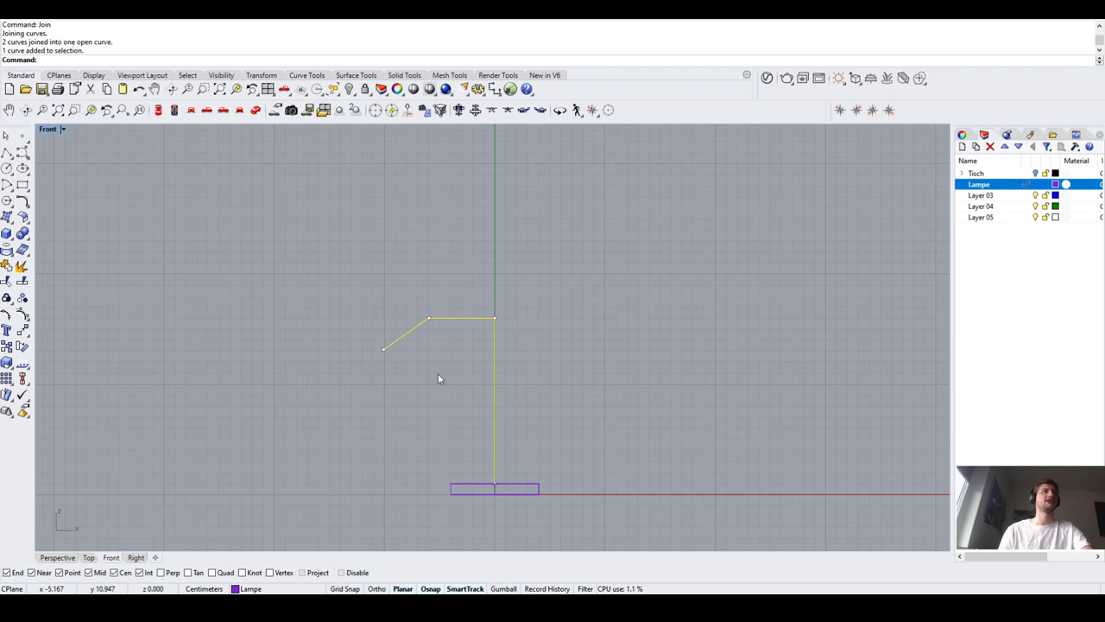
{"action": "left_click", "coordinate": [424, 355]}
{"action": "left_click", "coordinate": [416, 335]}
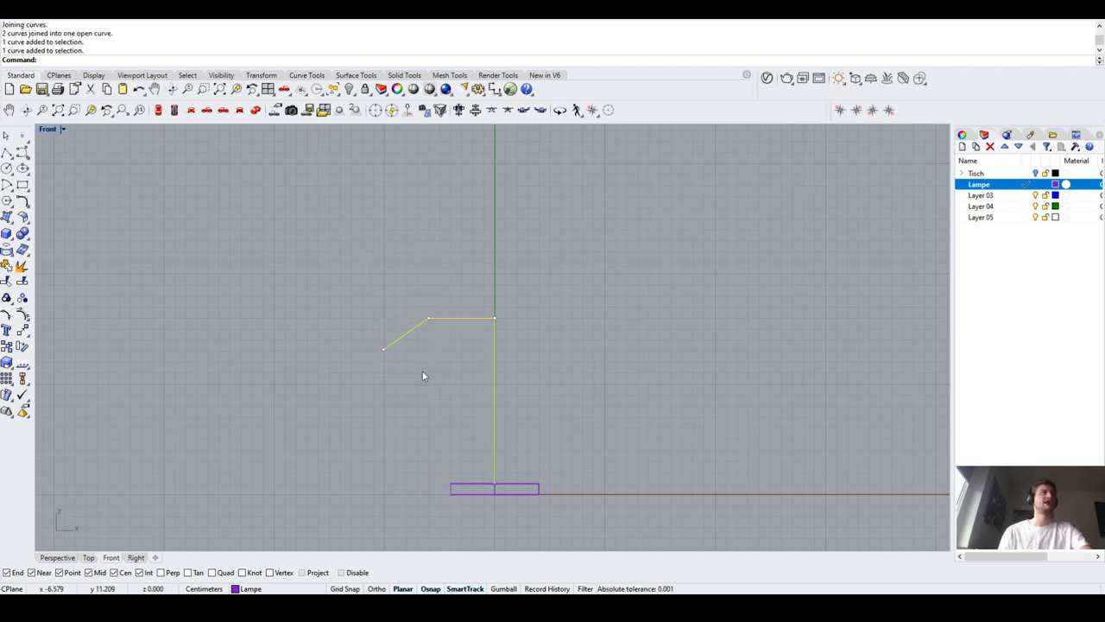
{"action": "left_click", "coordinate": [963, 135]}
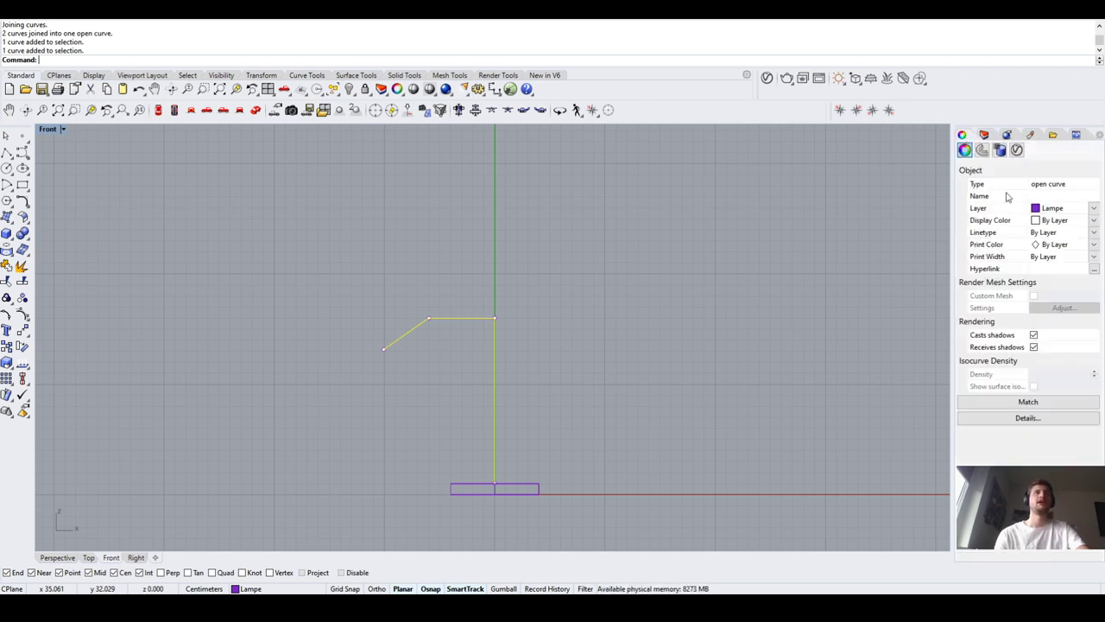
{"action": "left_click", "coordinate": [644, 230]}
{"action": "left_click", "coordinate": [417, 327]}
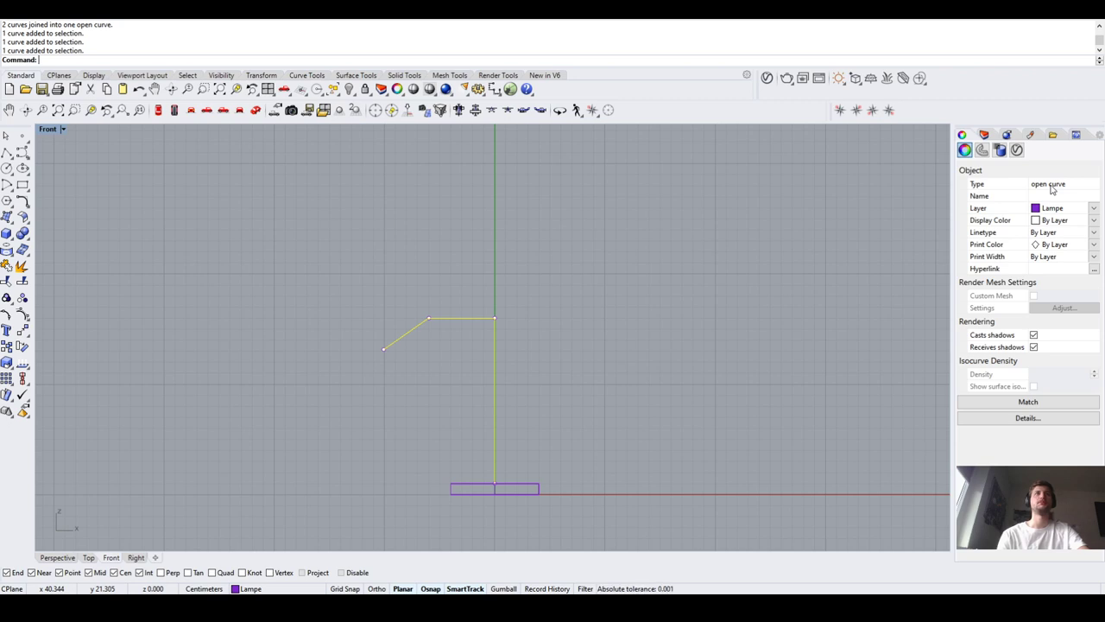
{"action": "left_click", "coordinate": [623, 311]}
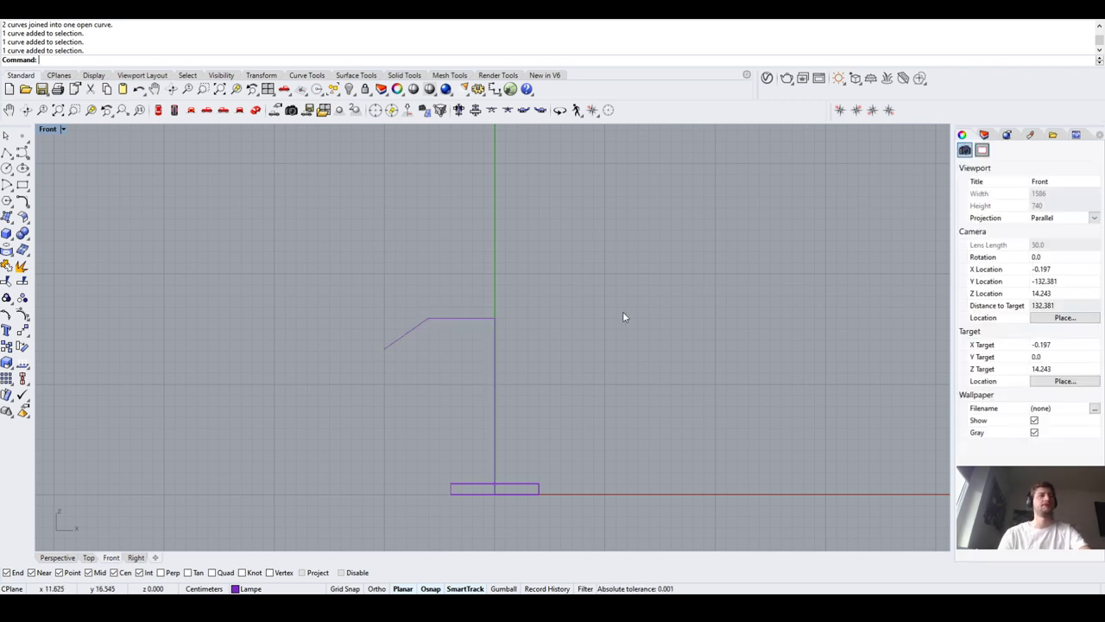
Undo the join of the stem curves and redo it
{"action": "key", "text": "ctrl+z"}
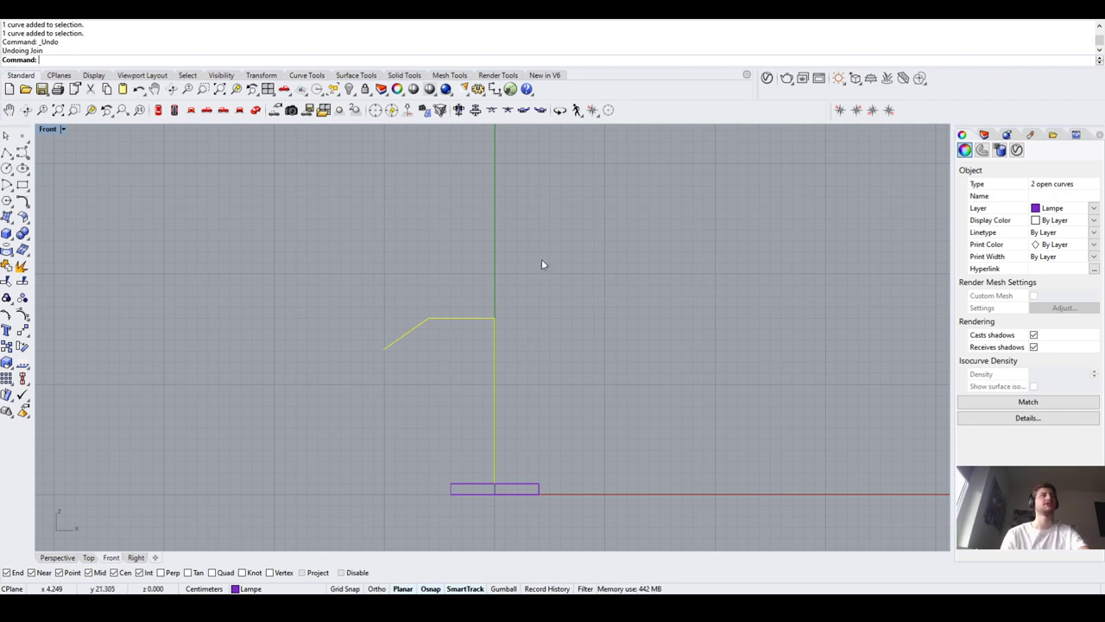
{"action": "key", "text": "ctrl+y"}
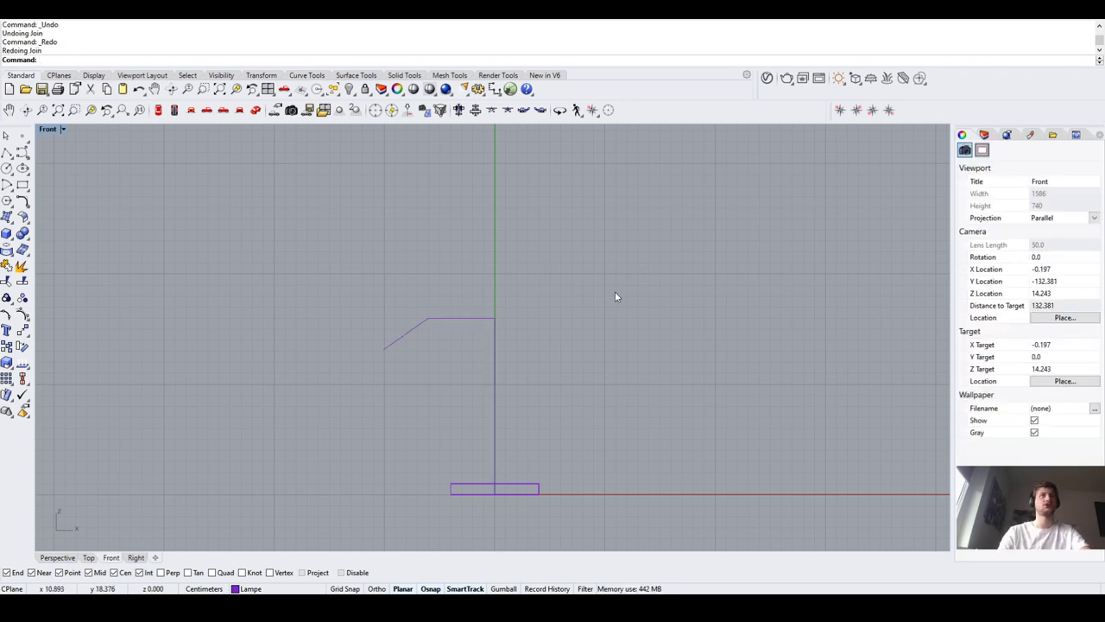
{"action": "left_click_drag", "start_coordinate": [521, 300], "coordinate": [384, 356]}
{"action": "left_click", "coordinate": [463, 272]}
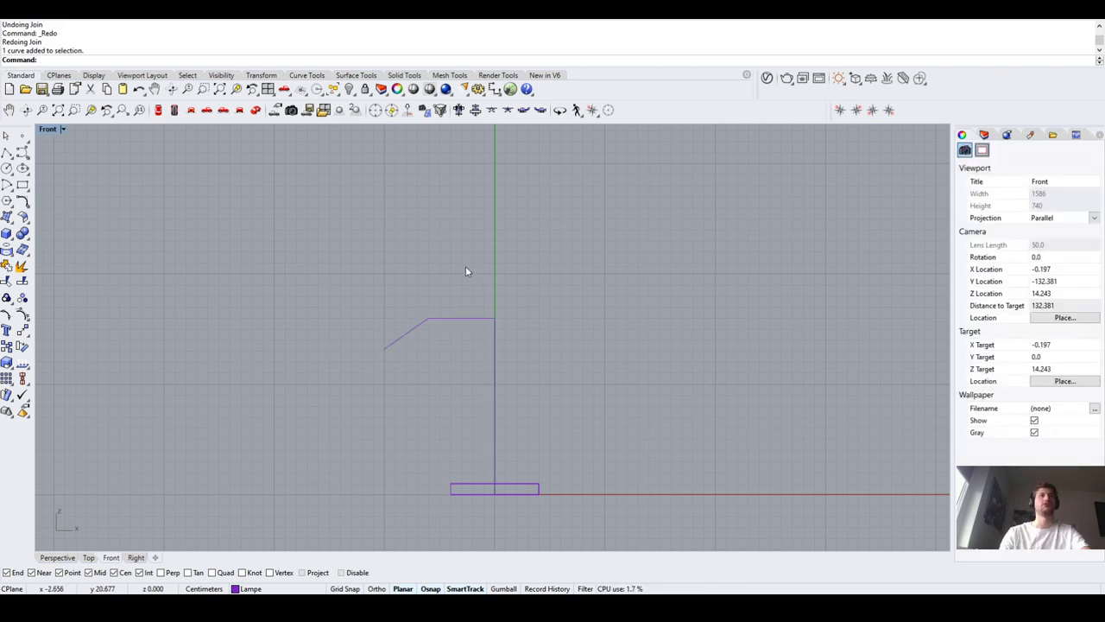
Turn on Grid Snap and move the stem curve's free end point to the grid point at x -9, y 13 in the Front view
{"action": "left_click", "coordinate": [395, 343]}
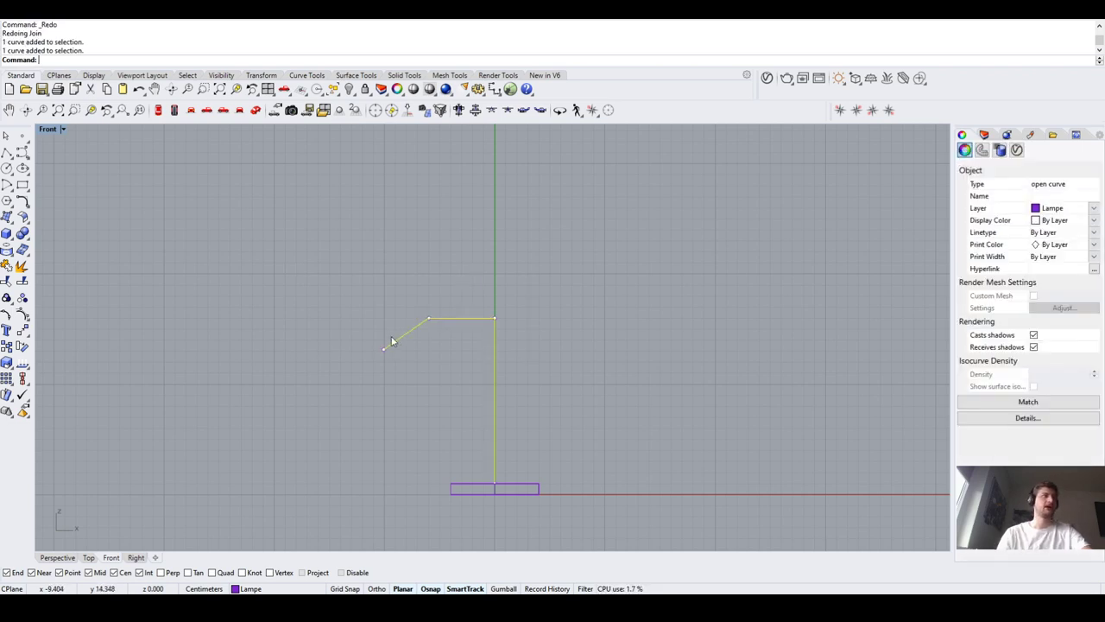
{"action": "scroll", "coordinate": [395, 342], "scroll_direction": "up", "scroll_amount": 4}
{"action": "scroll", "coordinate": [487, 283], "scroll_direction": "up", "scroll_amount": 2}
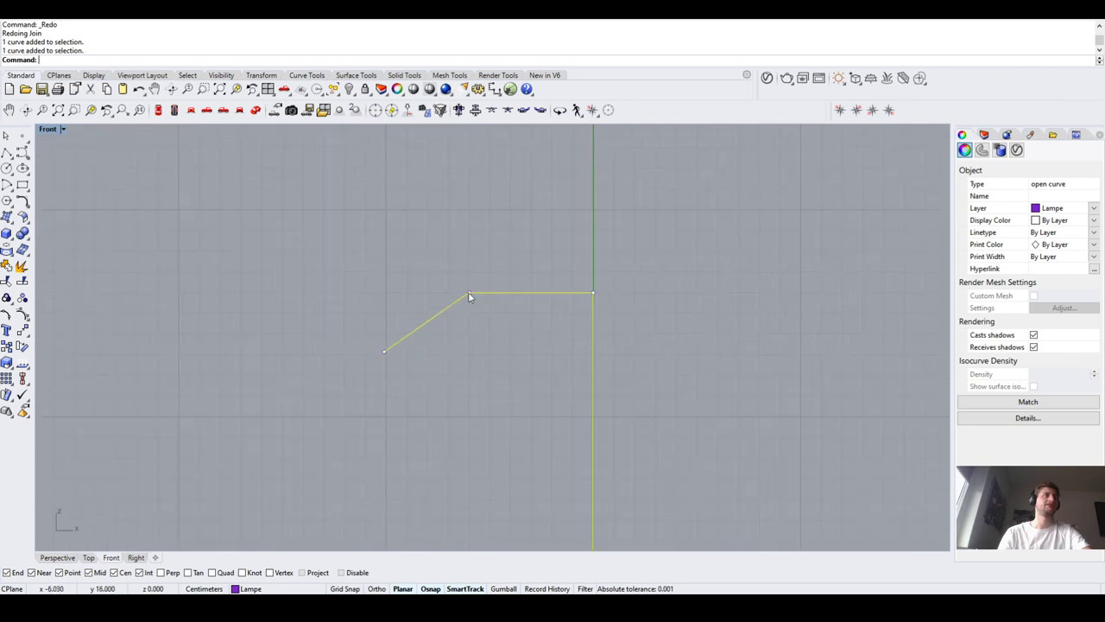
{"action": "left_click", "coordinate": [384, 352]}
{"action": "left_click_drag", "start_coordinate": [385, 351], "coordinate": [386, 357]}
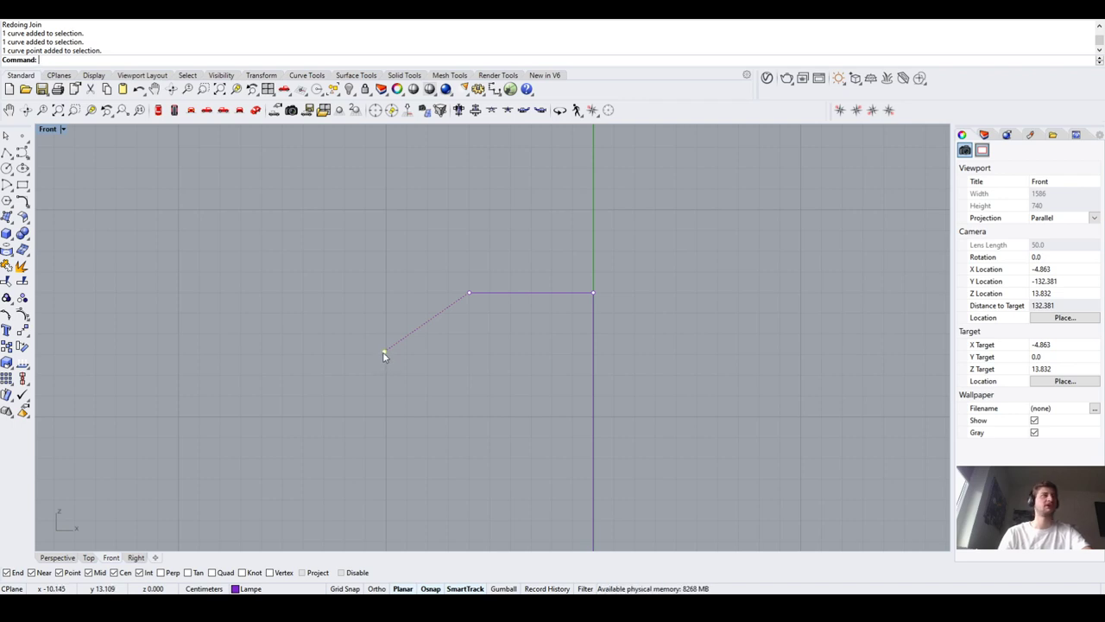
{"action": "left_click", "coordinate": [341, 589]}
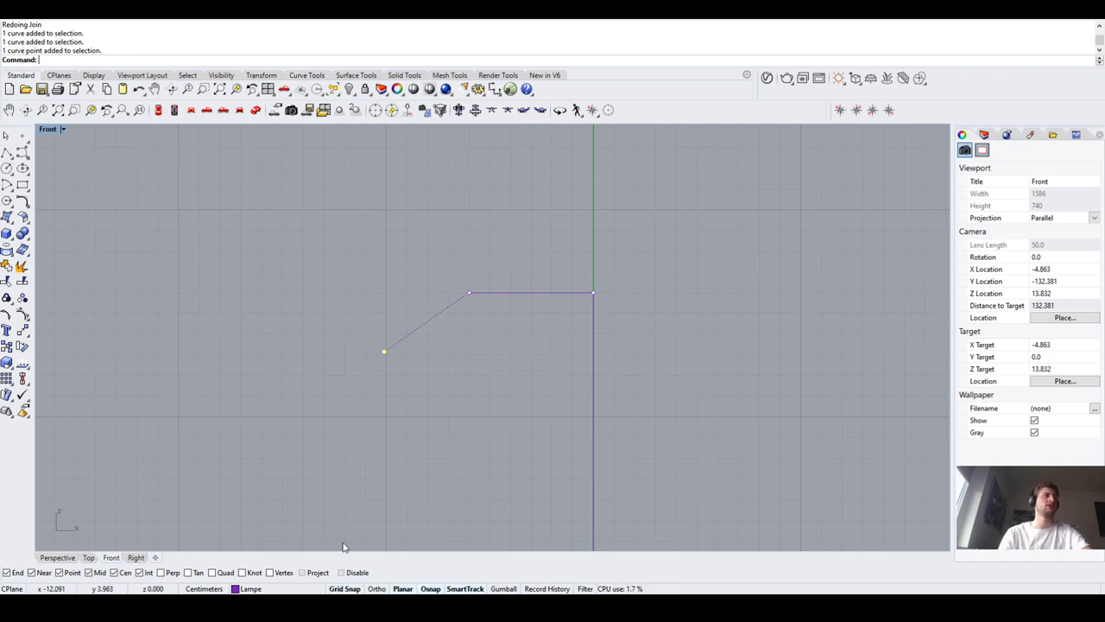
{"action": "type", "text": "move"}
{"action": "key", "text": "Return"}
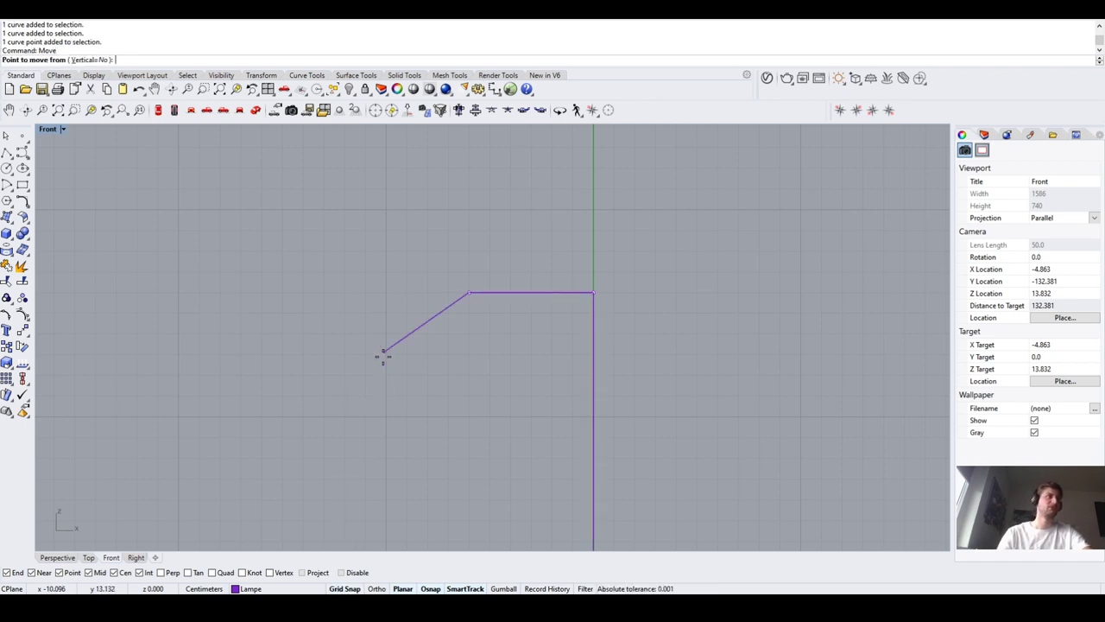
{"action": "left_click", "coordinate": [385, 353]}
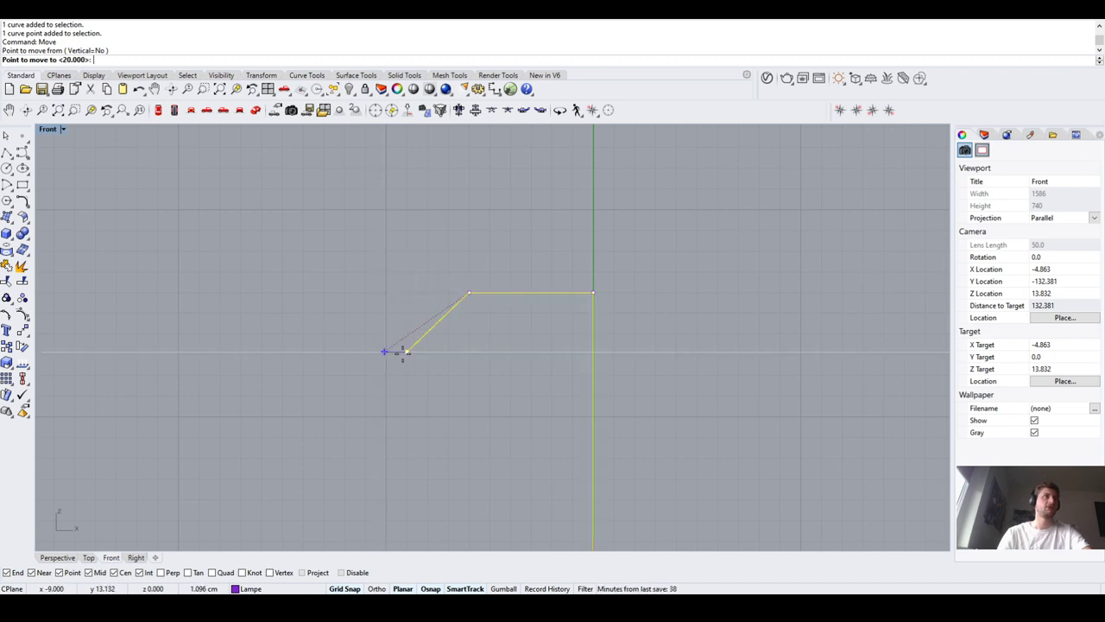
{"action": "scroll", "coordinate": [404, 352], "scroll_direction": "up", "scroll_amount": 5}
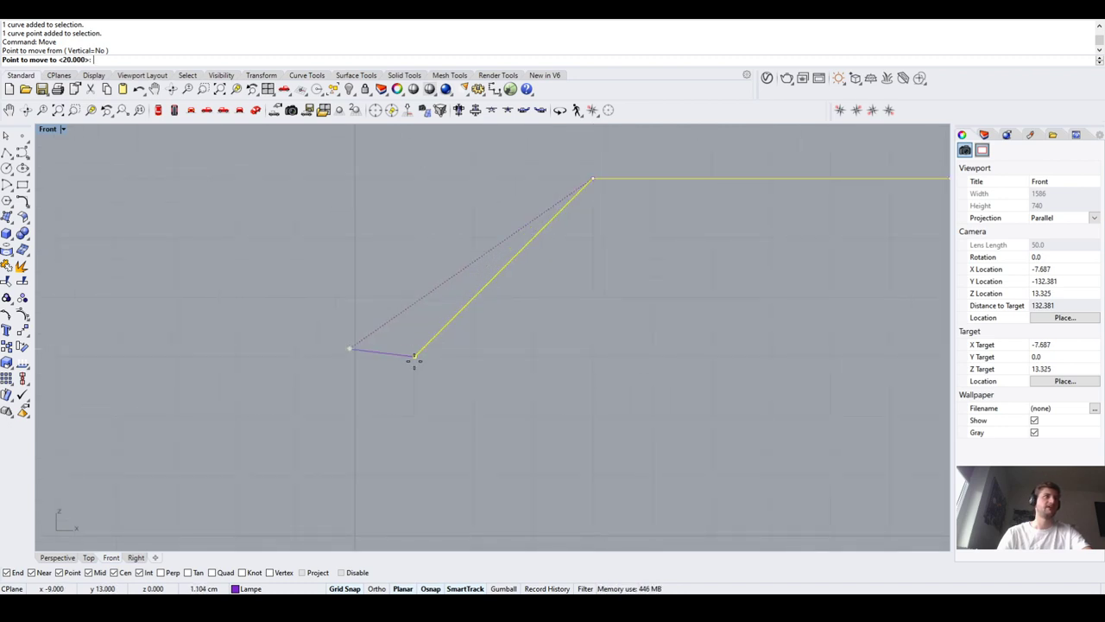
{"action": "left_click", "coordinate": [416, 363]}
Examine the adjusted stem curve and the lamp base in the Front view and in the Perspective view
{"action": "scroll", "coordinate": [406, 371], "scroll_direction": "down", "scroll_amount": 8}
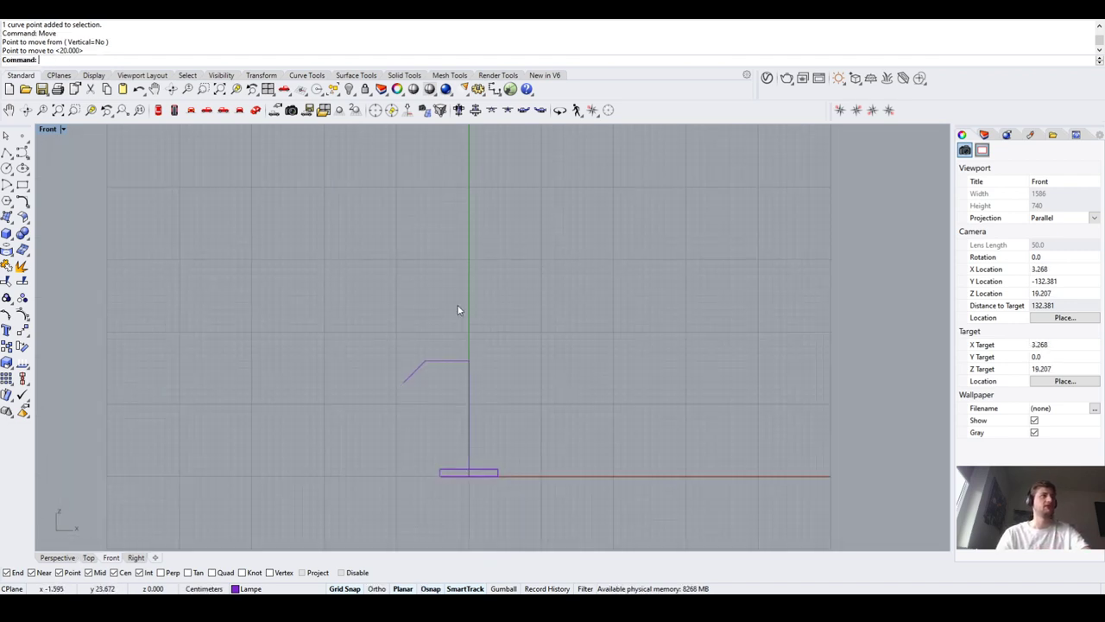
{"action": "left_click_drag", "start_coordinate": [366, 318], "coordinate": [602, 498]}
{"action": "left_click_drag", "start_coordinate": [511, 395], "coordinate": [385, 357]}
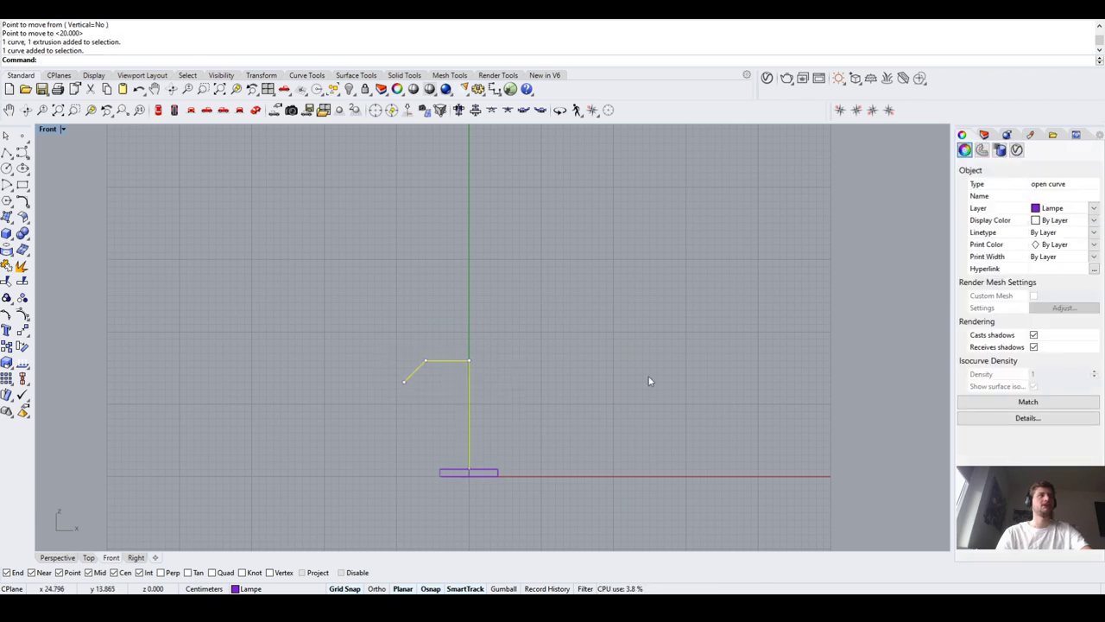
{"action": "left_click", "coordinate": [628, 372]}
{"action": "left_click", "coordinate": [57, 557]}
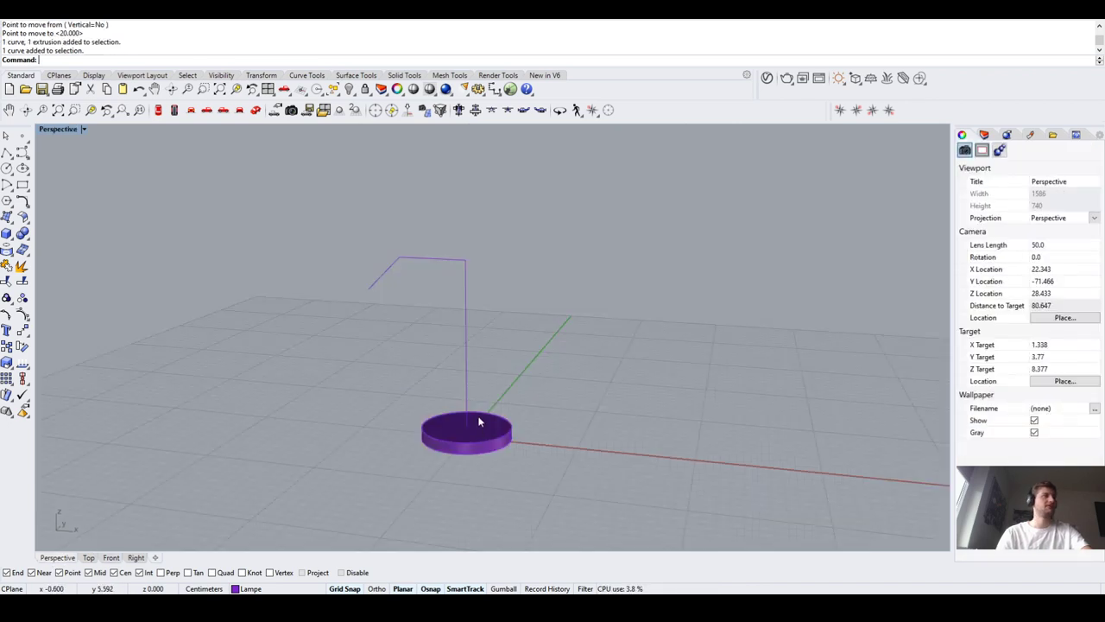
{"action": "scroll", "coordinate": [469, 357], "scroll_direction": "down", "scroll_amount": 2}
{"action": "scroll", "coordinate": [481, 430], "scroll_direction": "up", "scroll_amount": 4}
{"action": "scroll", "coordinate": [487, 428], "scroll_direction": "up", "scroll_amount": 2}
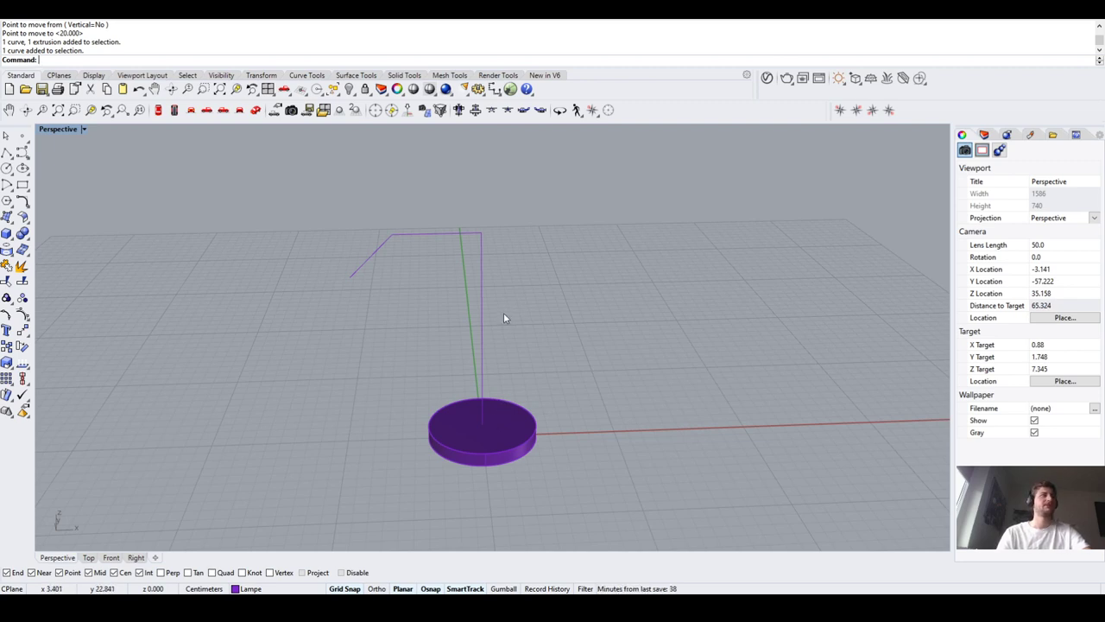
{"action": "scroll", "coordinate": [504, 313], "scroll_direction": "down", "scroll_amount": 1}
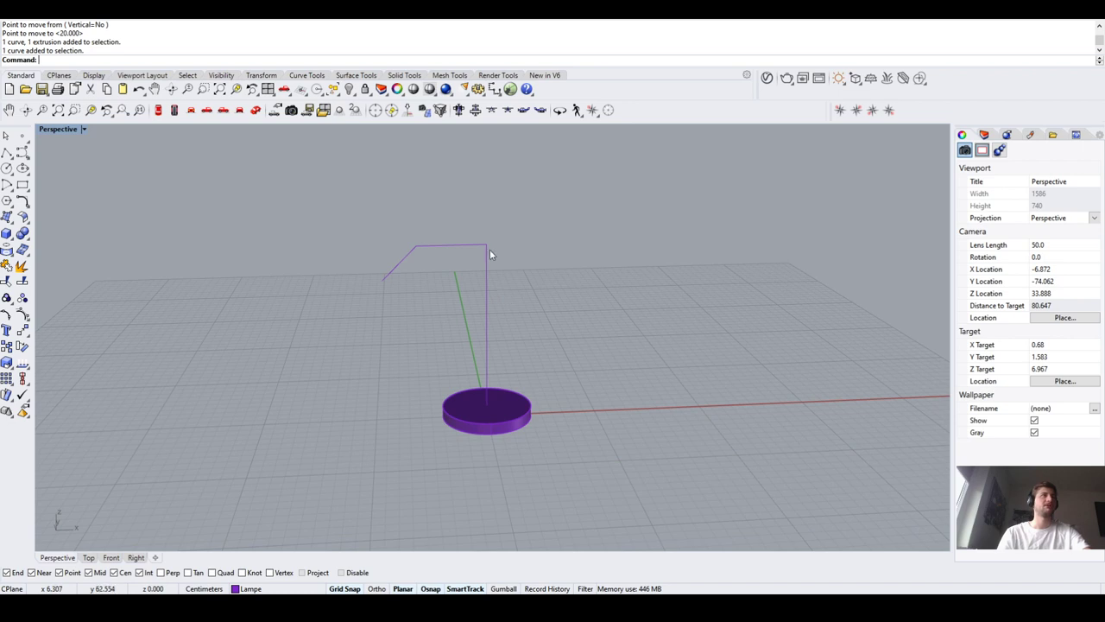
Try to fillet the corner between the stem's vertical and horizontal segments with a 2 cm radius
{"action": "scroll", "coordinate": [490, 253], "scroll_direction": "up", "scroll_amount": 1}
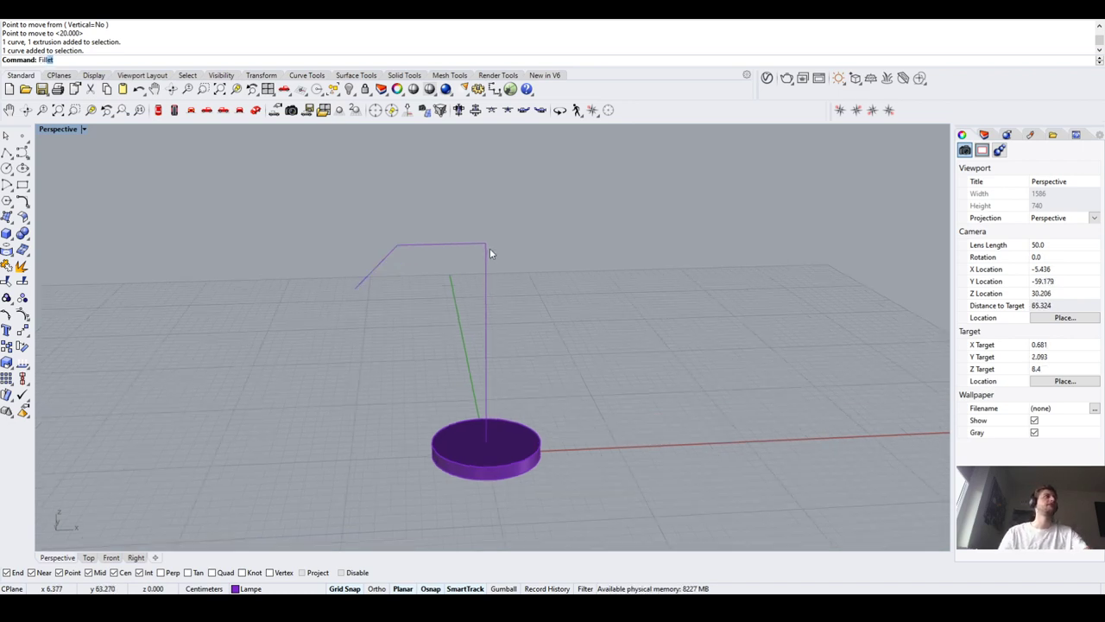
{"action": "key", "text": "Return"}
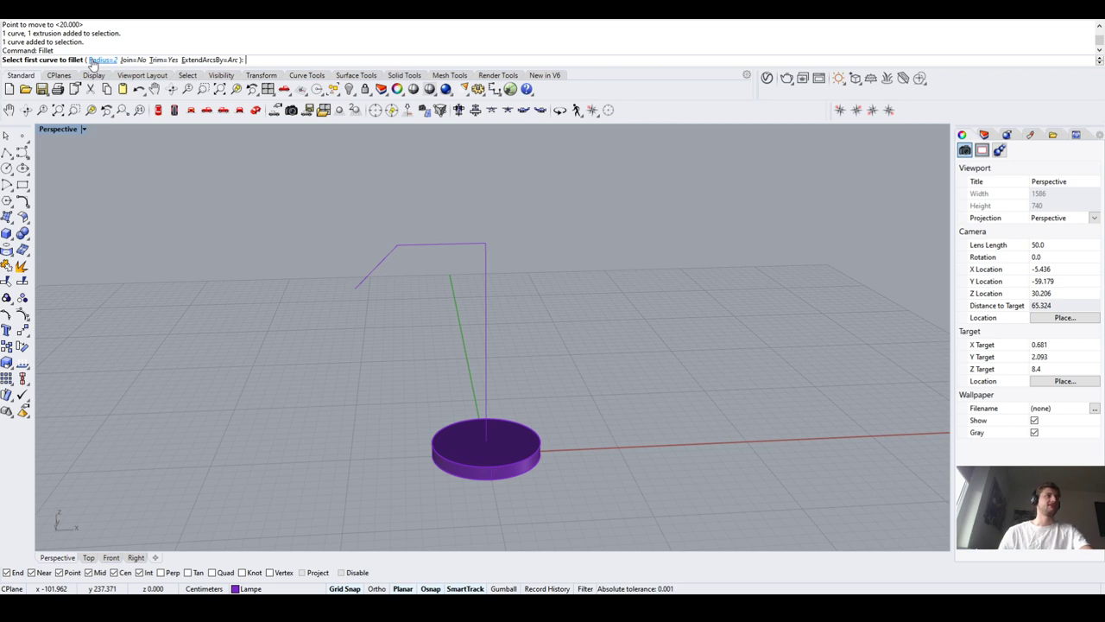
{"action": "scroll", "coordinate": [483, 243], "scroll_direction": "up", "scroll_amount": 3}
{"action": "left_click", "coordinate": [497, 253]}
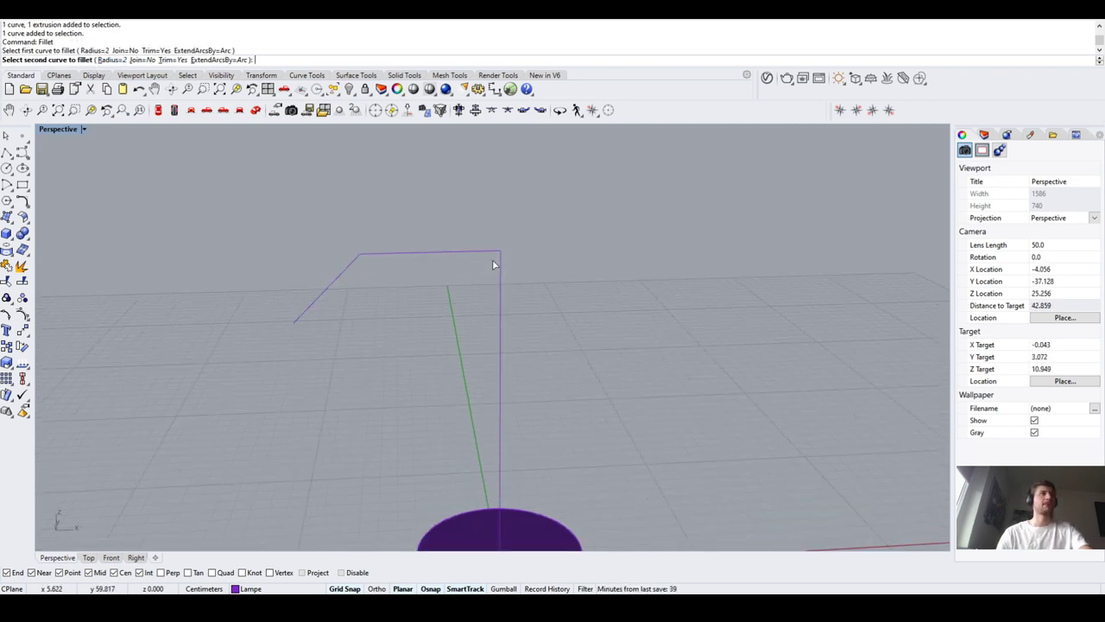
{"action": "left_click", "coordinate": [494, 263]}
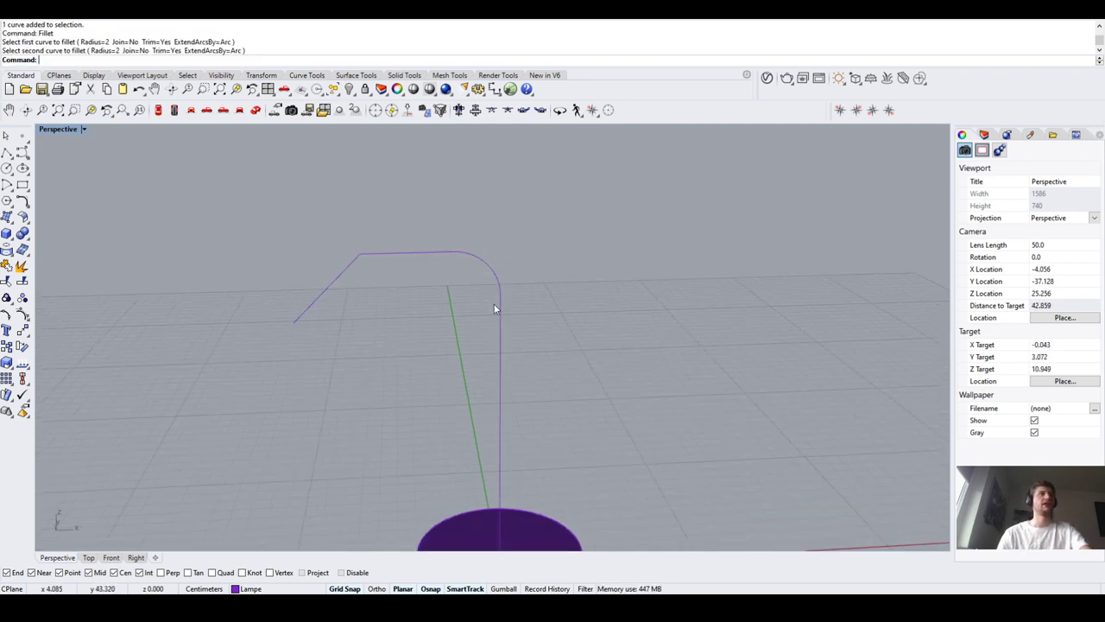
{"action": "key", "text": "ctrl+z"}
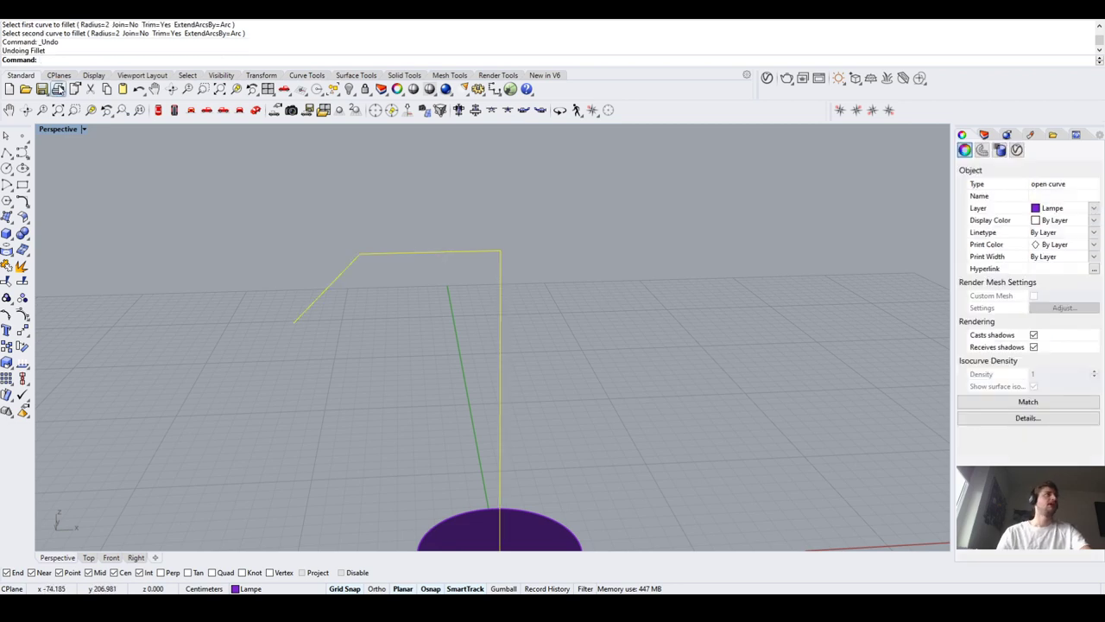
Fillet the corner between the stem's vertical and horizontal segments with a 1 cm radius
{"action": "right_click", "coordinate": [169, 206]}
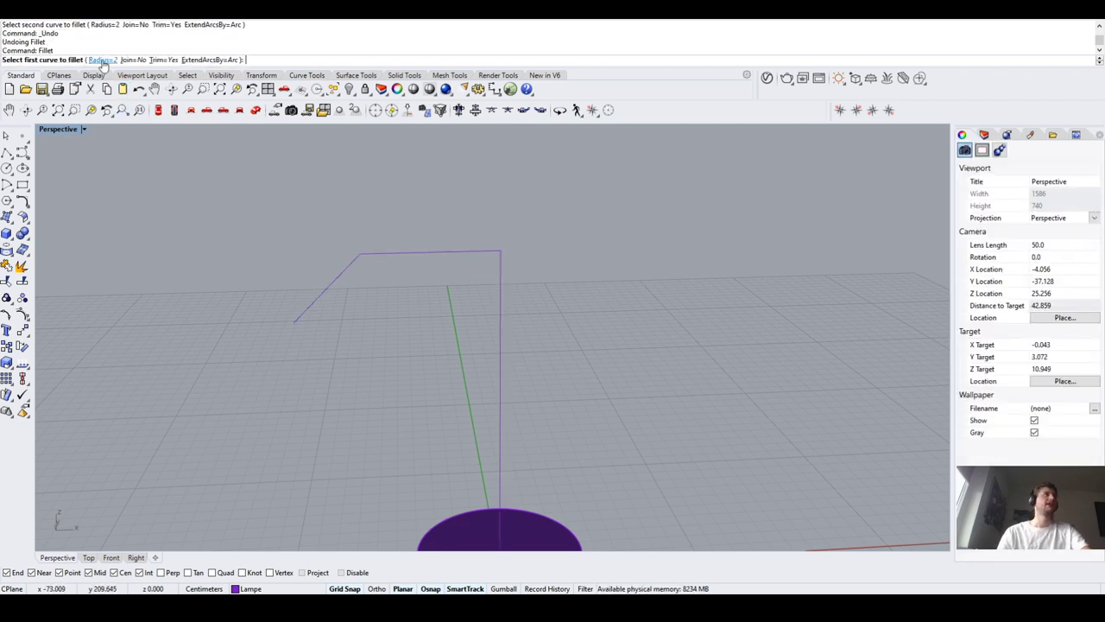
{"action": "left_click", "coordinate": [101, 60]}
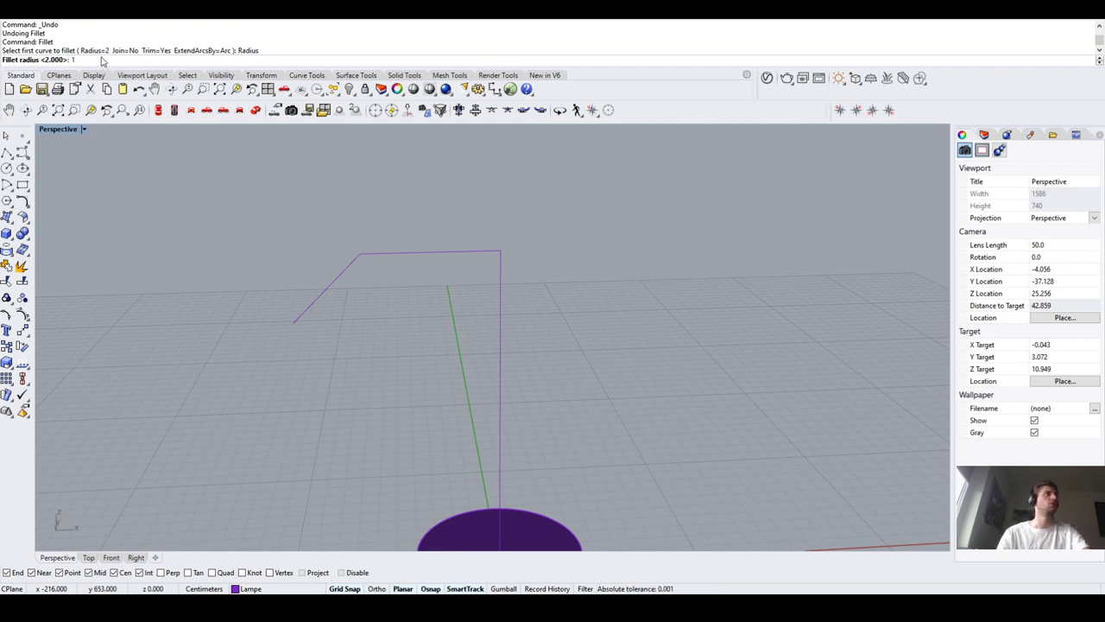
{"action": "type", "text": "1"}
{"action": "key", "text": "Return"}
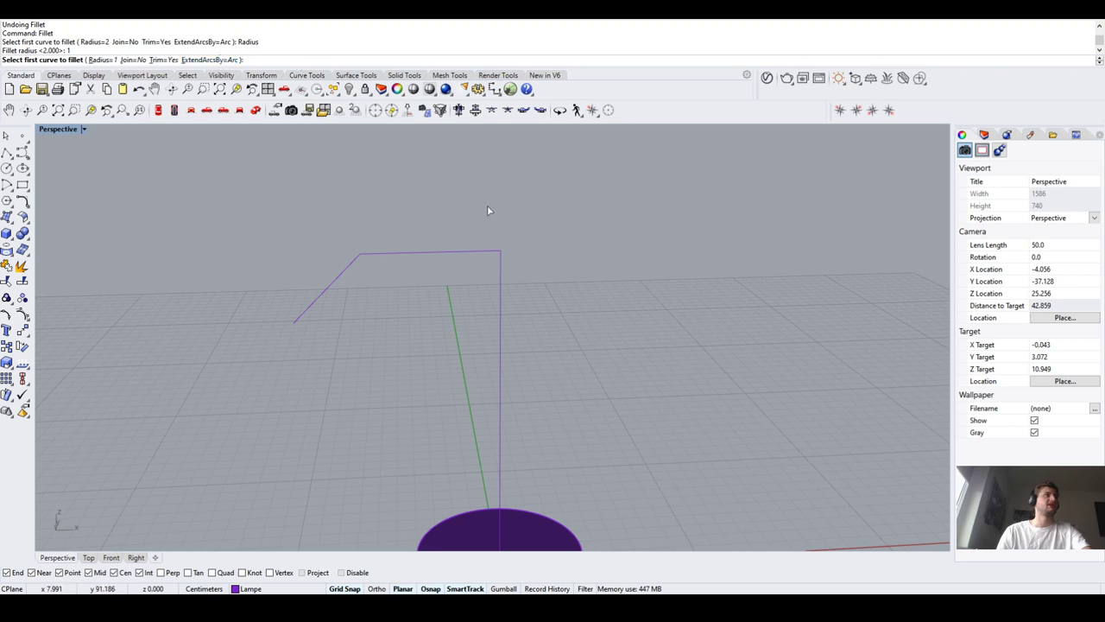
{"action": "left_click", "coordinate": [501, 269]}
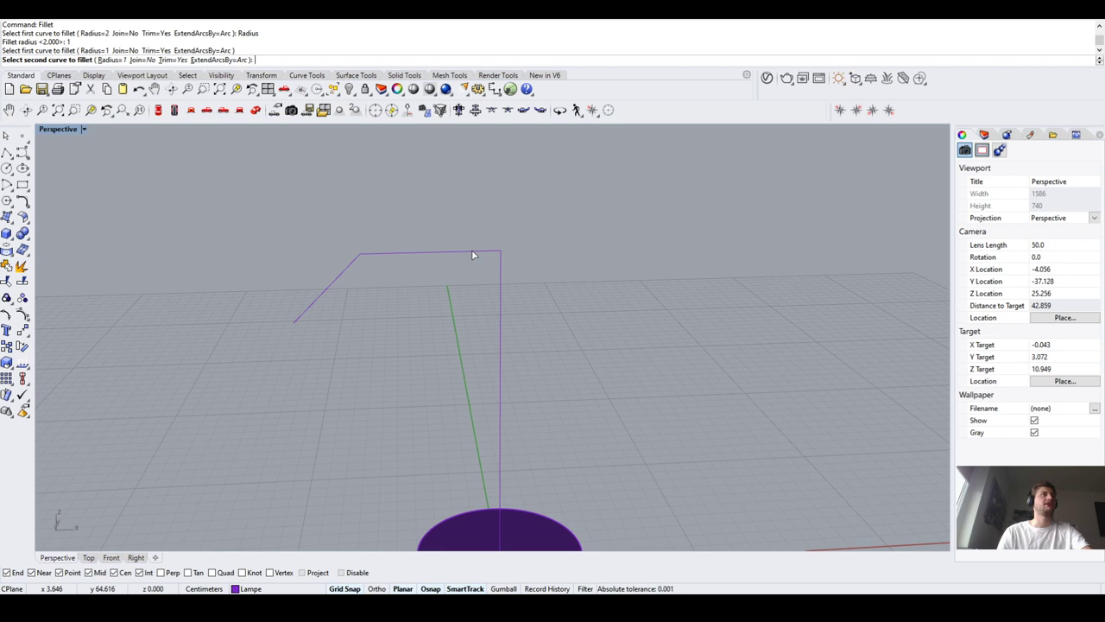
{"action": "left_click", "coordinate": [472, 252]}
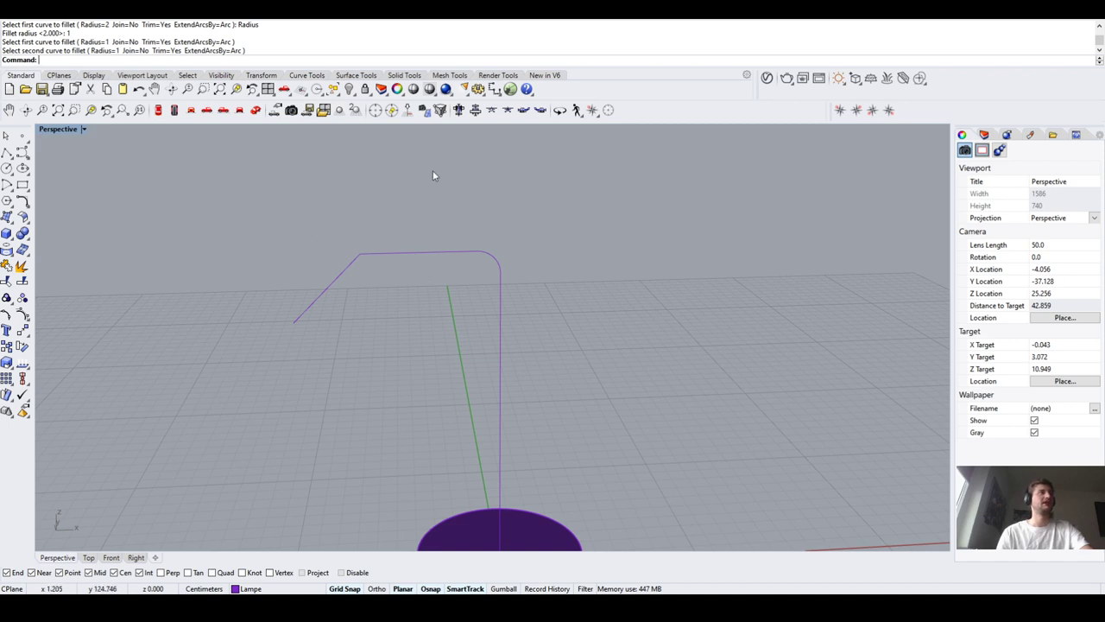
Fillet the corner between the stem's horizontal and angled segments with a 1 cm radius
{"action": "key", "text": "Return"}
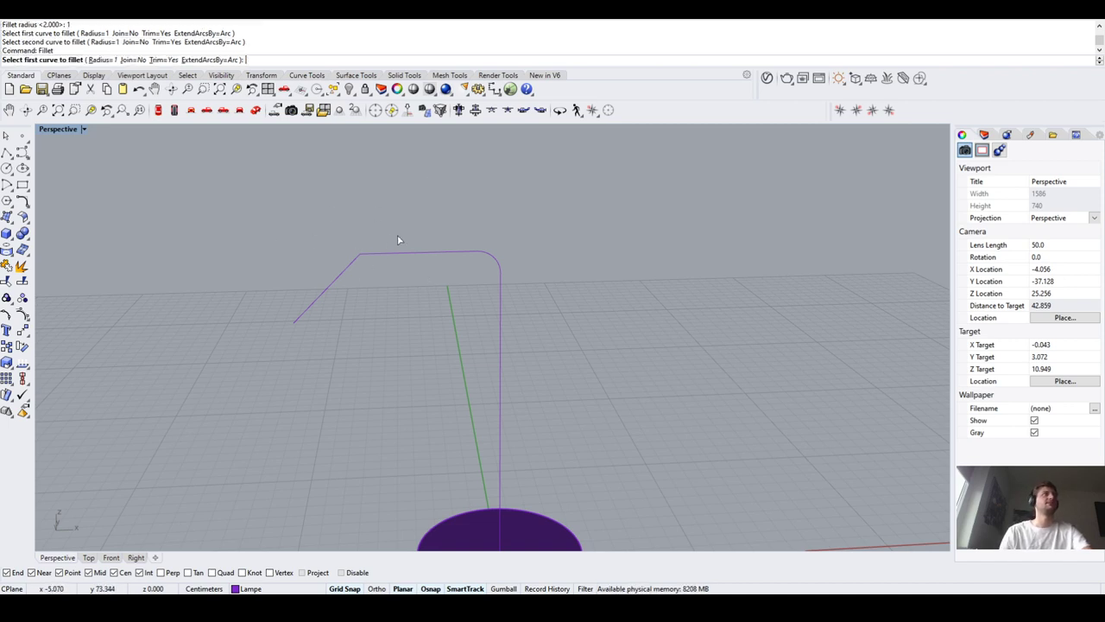
{"action": "left_click", "coordinate": [383, 254]}
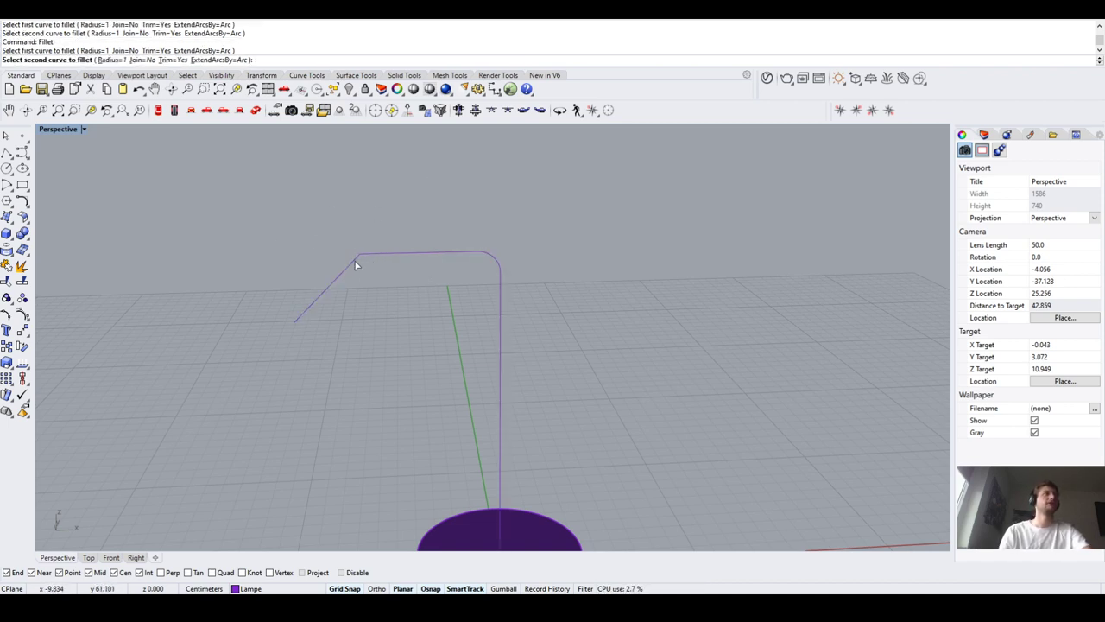
{"action": "left_click", "coordinate": [354, 265]}
{"action": "scroll", "coordinate": [374, 251], "scroll_direction": "up", "scroll_amount": 5}
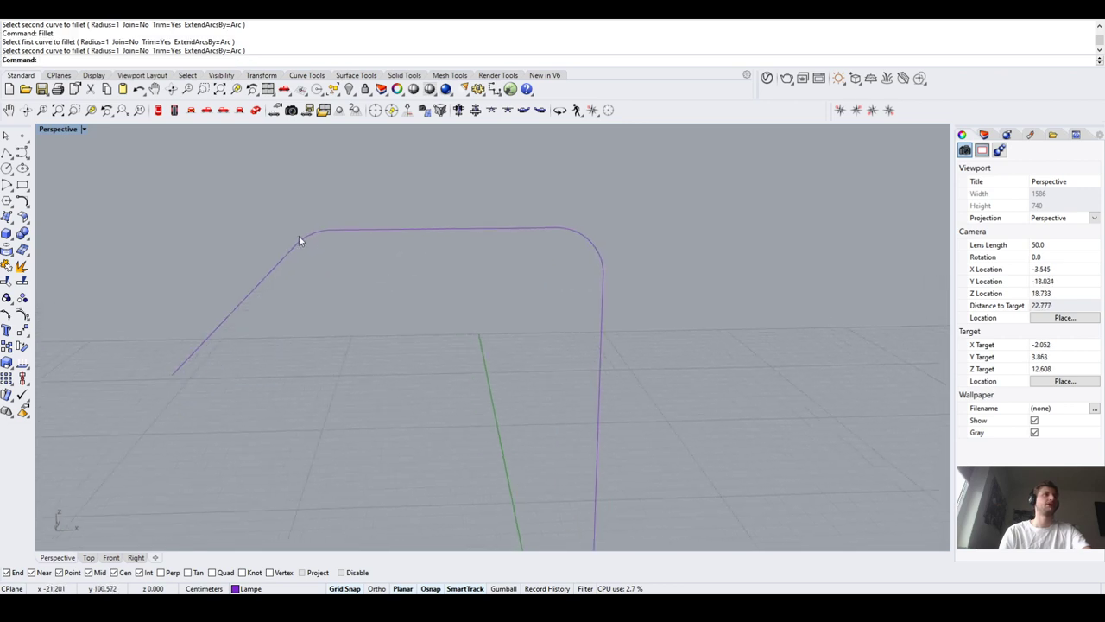
{"action": "scroll", "coordinate": [480, 219], "scroll_direction": "down", "scroll_amount": 6}
{"action": "right_click_drag", "start_coordinate": [487, 239], "coordinate": [503, 314]}
{"action": "scroll", "coordinate": [502, 341], "scroll_direction": "up", "scroll_amount": 2}
{"action": "scroll", "coordinate": [498, 321], "scroll_direction": "up", "scroll_amount": 3}
{"action": "scroll", "coordinate": [502, 328], "scroll_direction": "down", "scroll_amount": 4}
{"action": "scroll", "coordinate": [488, 302], "scroll_direction": "up", "scroll_amount": 3}
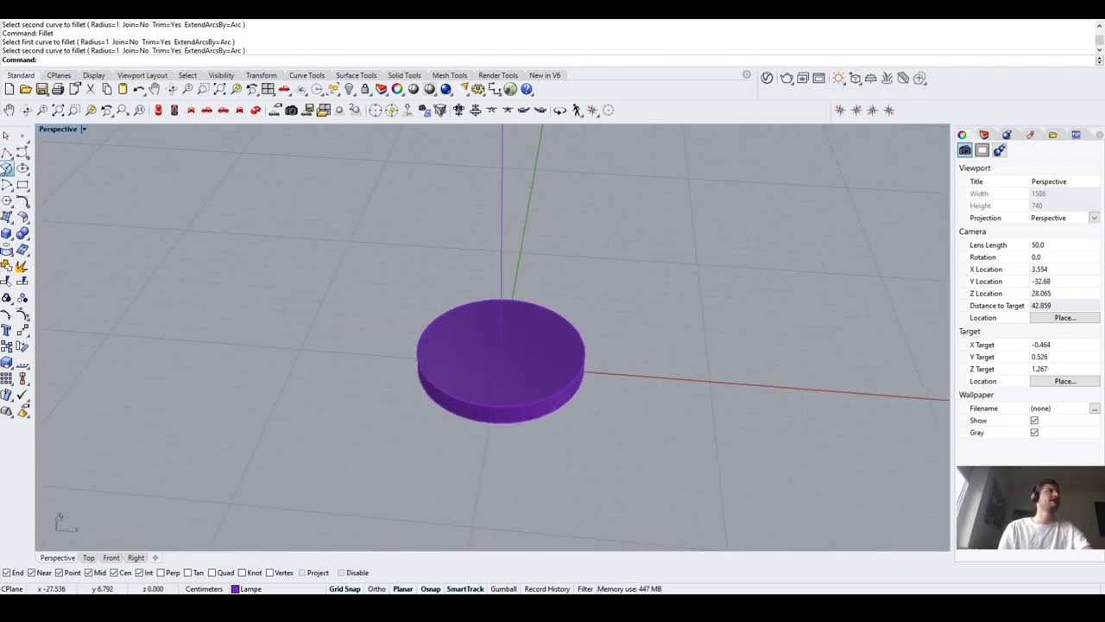
{"action": "left_click", "coordinate": [7, 168]}
{"action": "scroll", "coordinate": [489, 376], "scroll_direction": "up", "scroll_amount": 2}
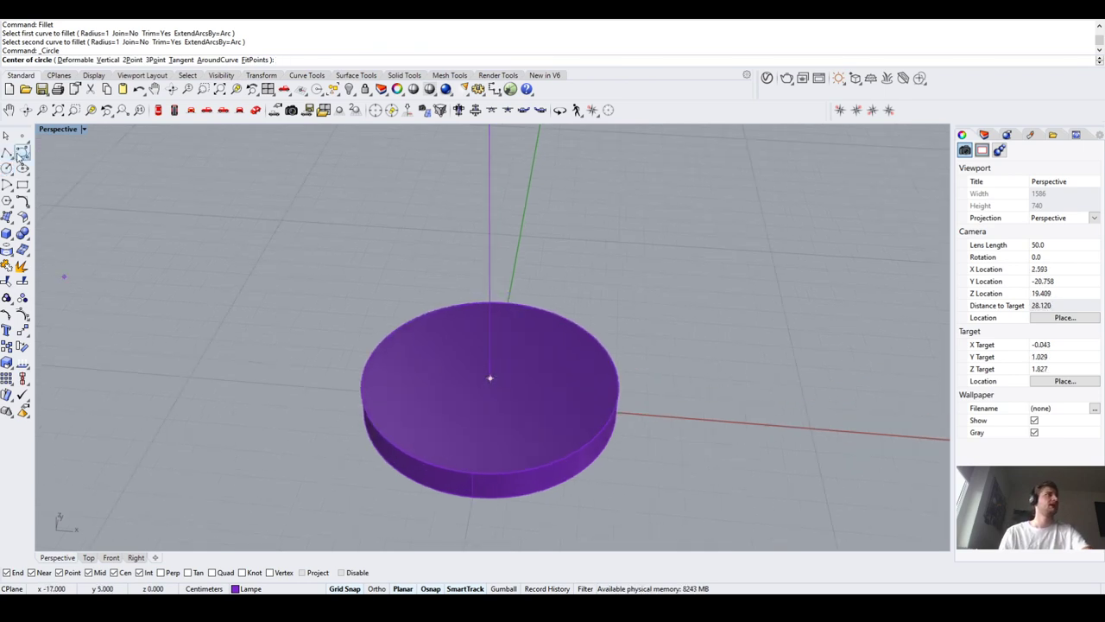
{"action": "left_click", "coordinate": [22, 170]}
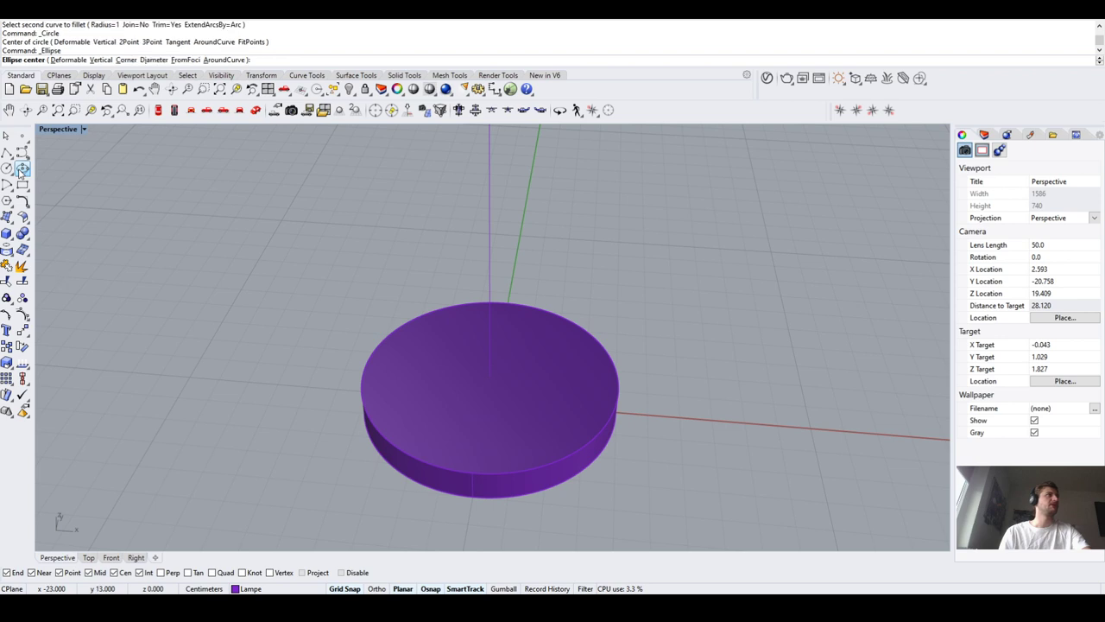
{"action": "left_click", "coordinate": [490, 378]}
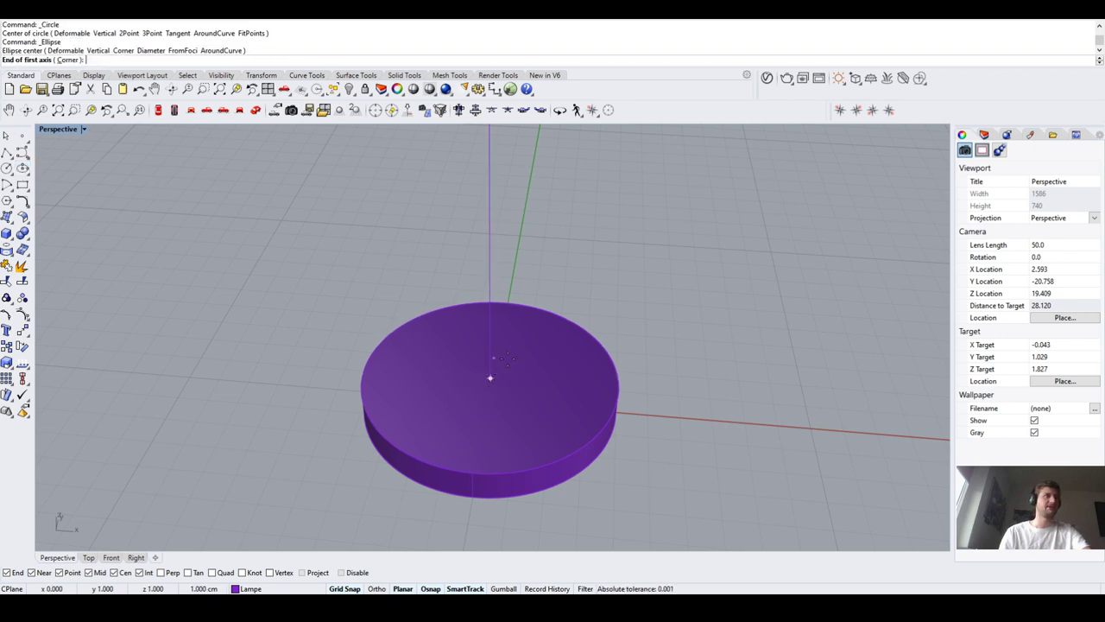
{"action": "scroll", "coordinate": [507, 359], "scroll_direction": "up", "scroll_amount": 2}
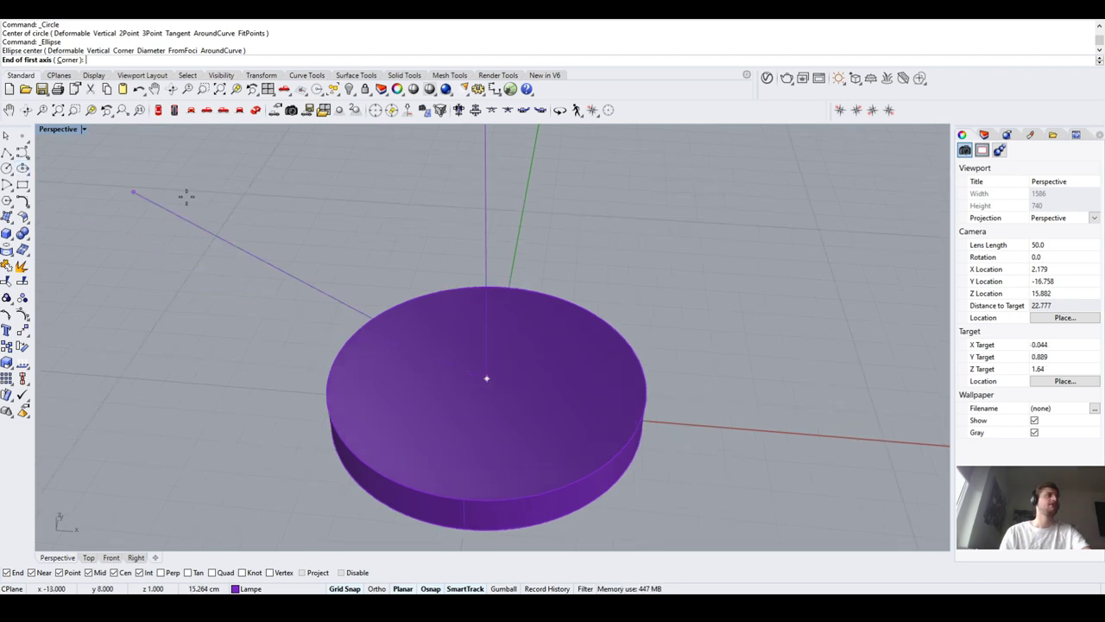
{"action": "key", "text": "Escape"}
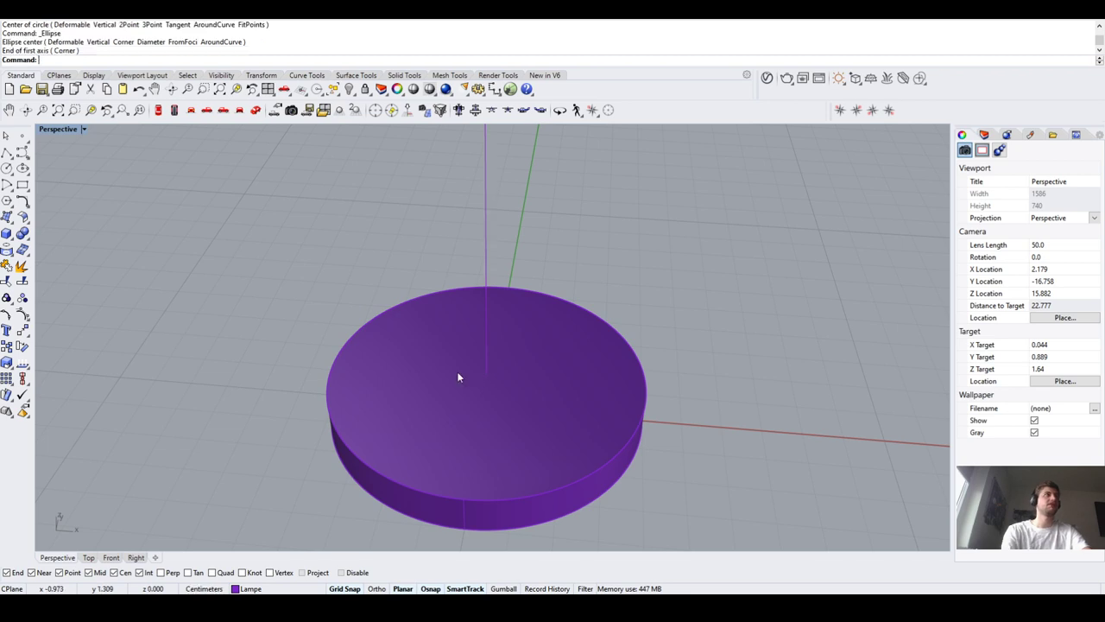
Draw an ellipse centered on the stem's lower end on the base, with semi-axes of 1 cm along Y and about 0.8 cm along X, using Ortho without Grid Snap
{"action": "key", "text": "Return"}
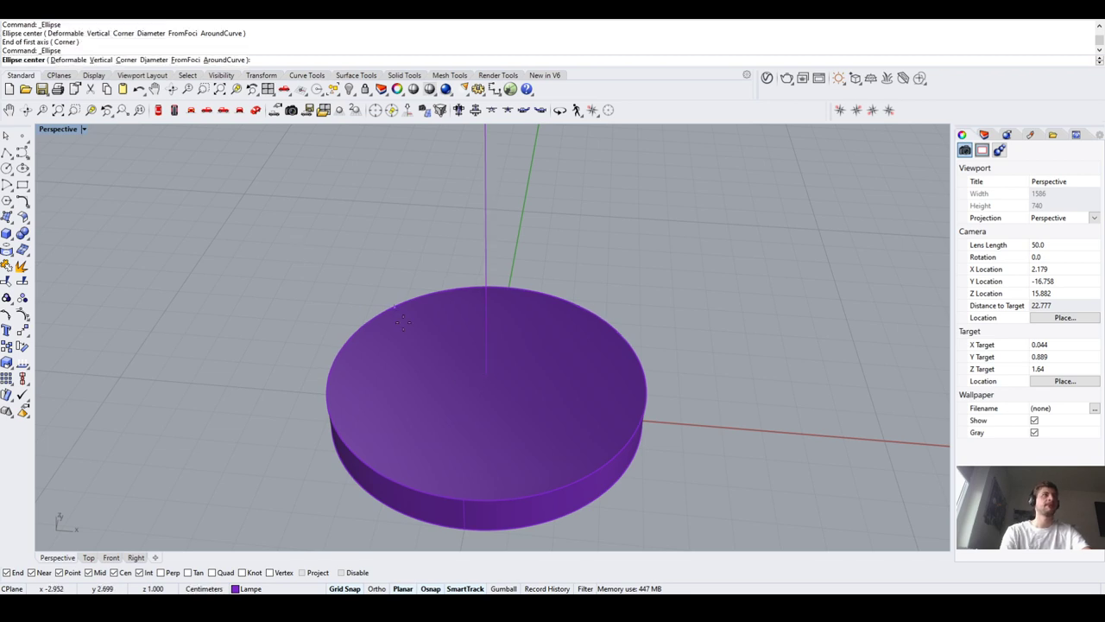
{"action": "left_click", "coordinate": [486, 379]}
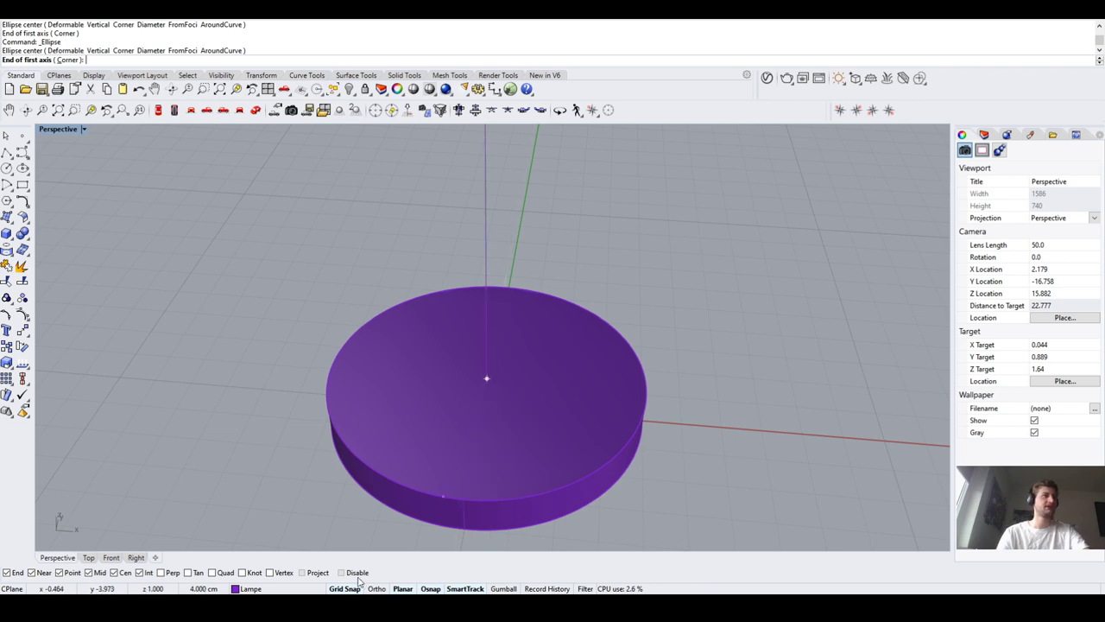
{"action": "right_click_drag", "start_coordinate": [559, 351], "coordinate": [414, 406]}
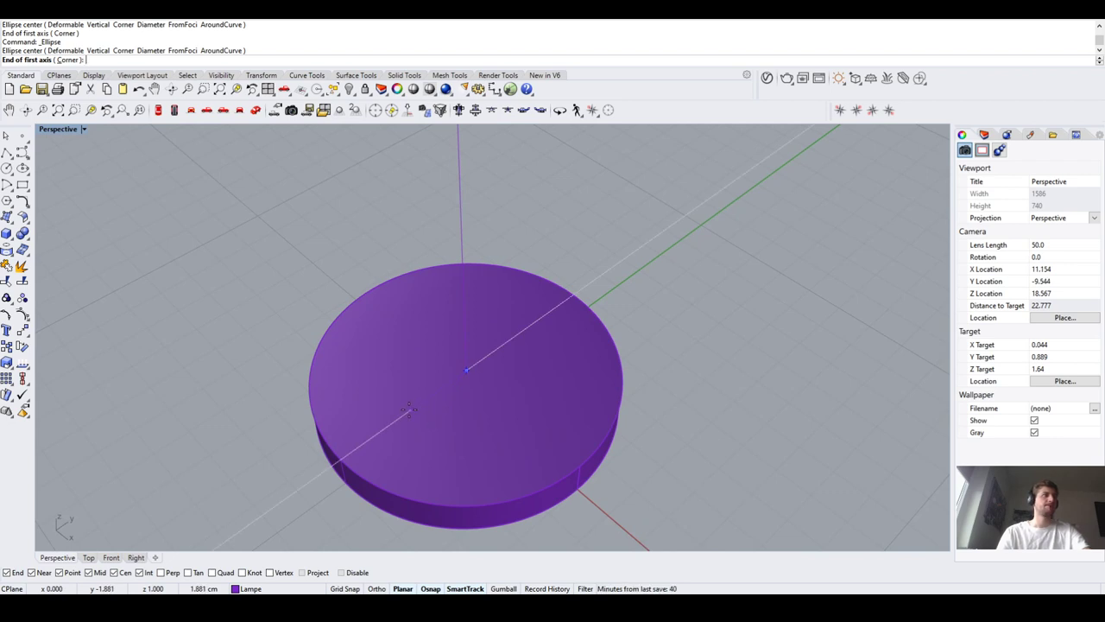
{"action": "key", "text": "F8"}
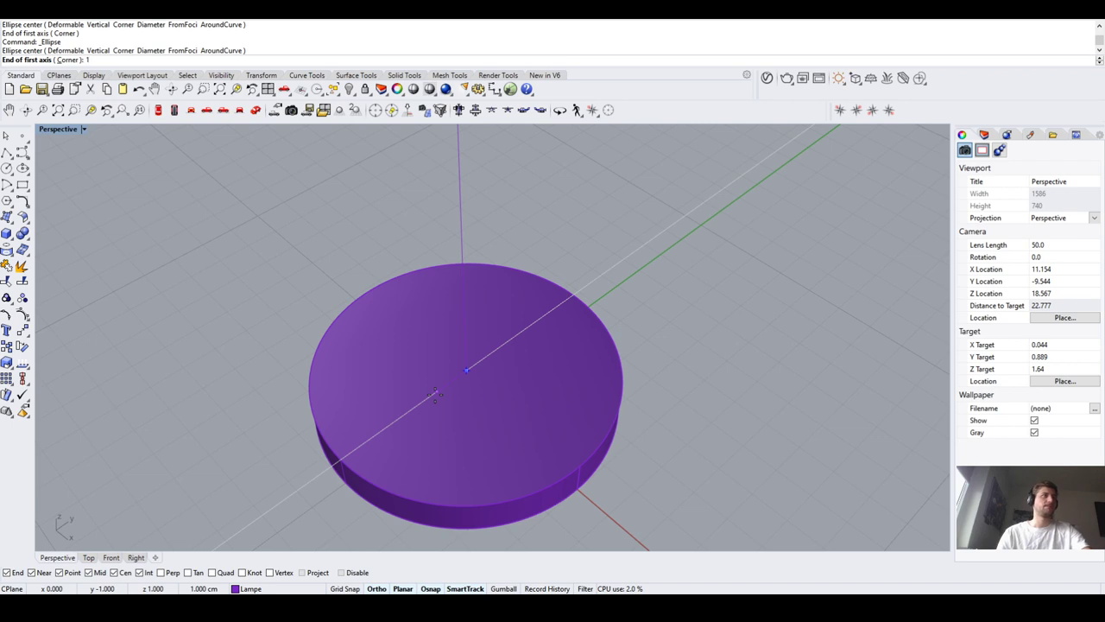
{"action": "key", "text": "Return"}
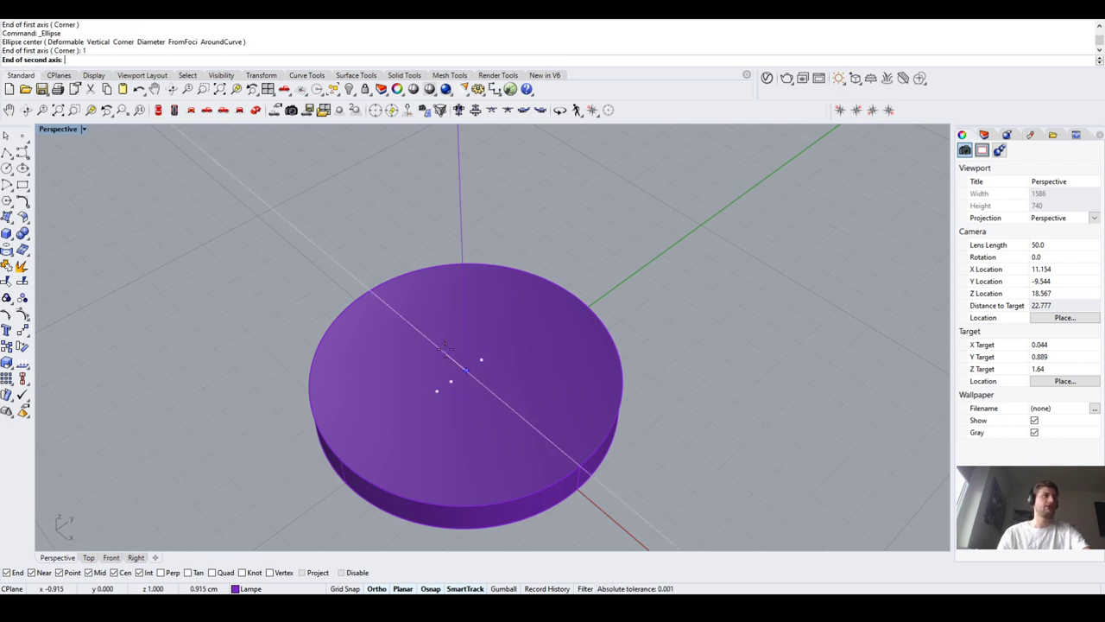
{"action": "scroll", "coordinate": [445, 348], "scroll_direction": "up", "scroll_amount": 2}
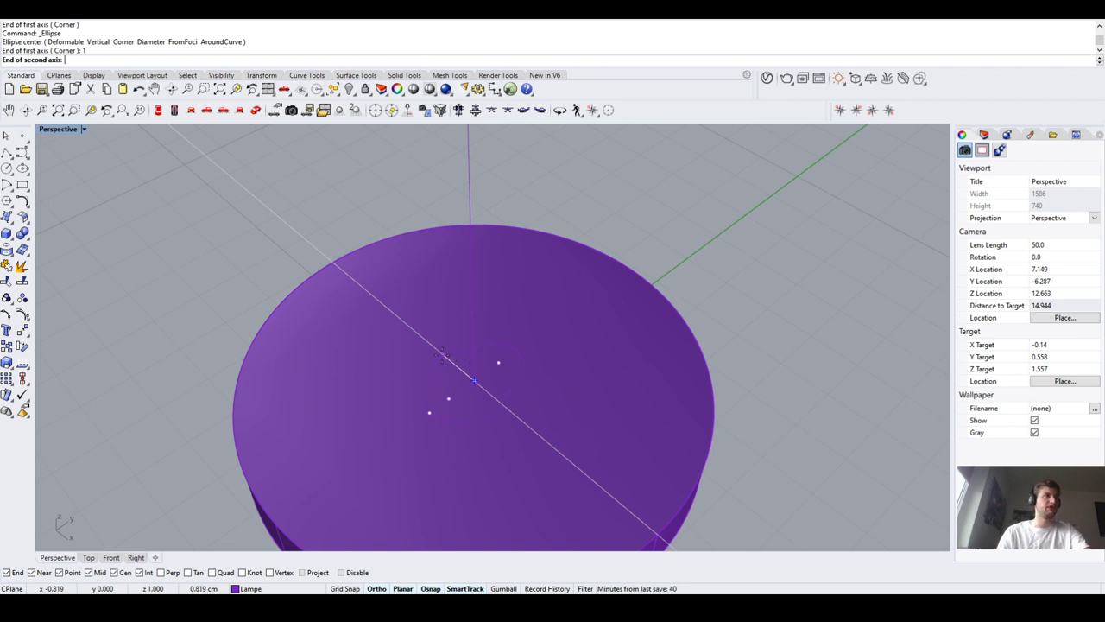
{"action": "key", "text": "Escape"}
Examine the ellipse on the lamp base and the filleted stem curve from several angles, selecting each in turn
{"action": "scroll", "coordinate": [446, 375], "scroll_direction": "down", "scroll_amount": 3}
{"action": "right_click_drag", "start_coordinate": [446, 390], "coordinate": [595, 393]}
{"action": "left_click", "coordinate": [537, 399]}
{"action": "left_click", "coordinate": [535, 402]}
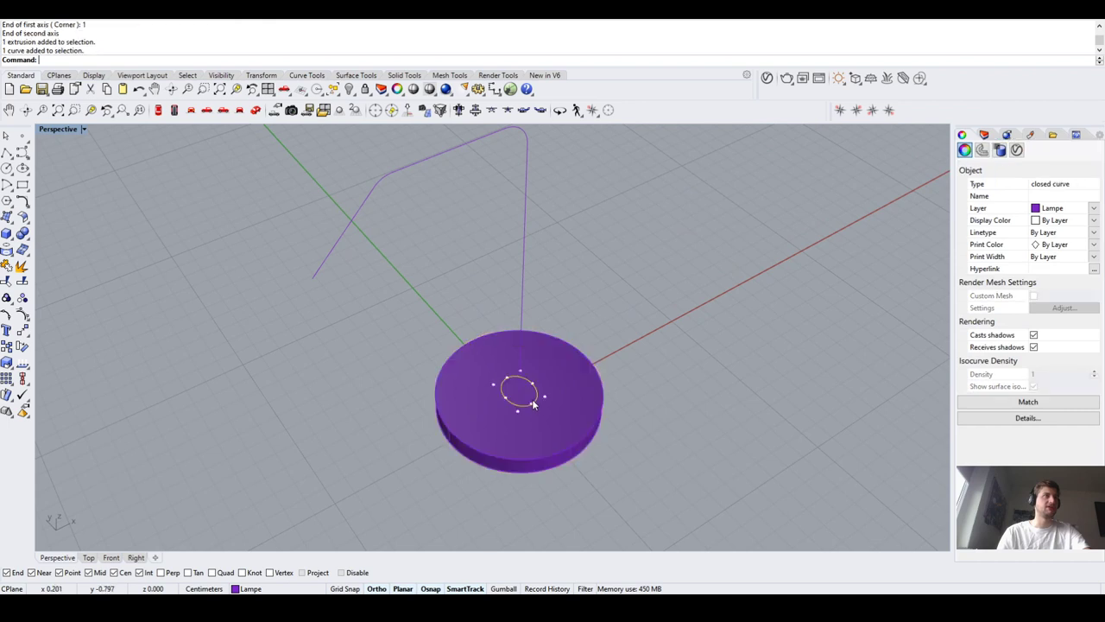
{"action": "right_click_drag", "start_coordinate": [688, 403], "coordinate": [545, 424]}
{"action": "scroll", "coordinate": [433, 397], "scroll_direction": "down", "scroll_amount": 2}
{"action": "right_click_drag", "start_coordinate": [433, 397], "coordinate": [464, 386]}
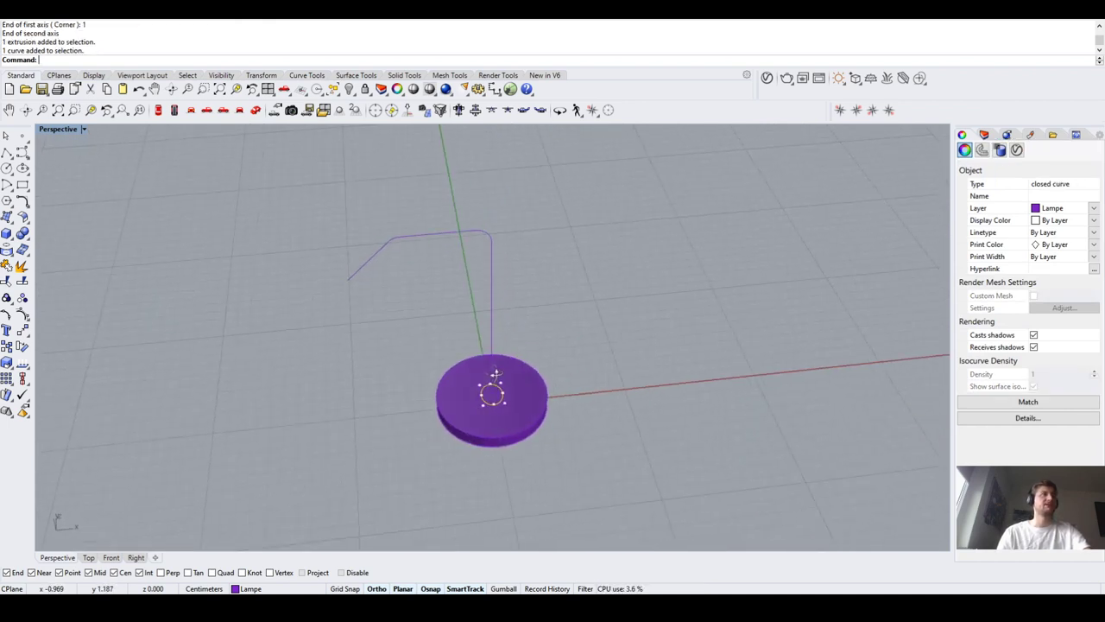
{"action": "scroll", "coordinate": [464, 386], "scroll_direction": "up", "scroll_amount": 1}
{"action": "left_click", "coordinate": [498, 210]}
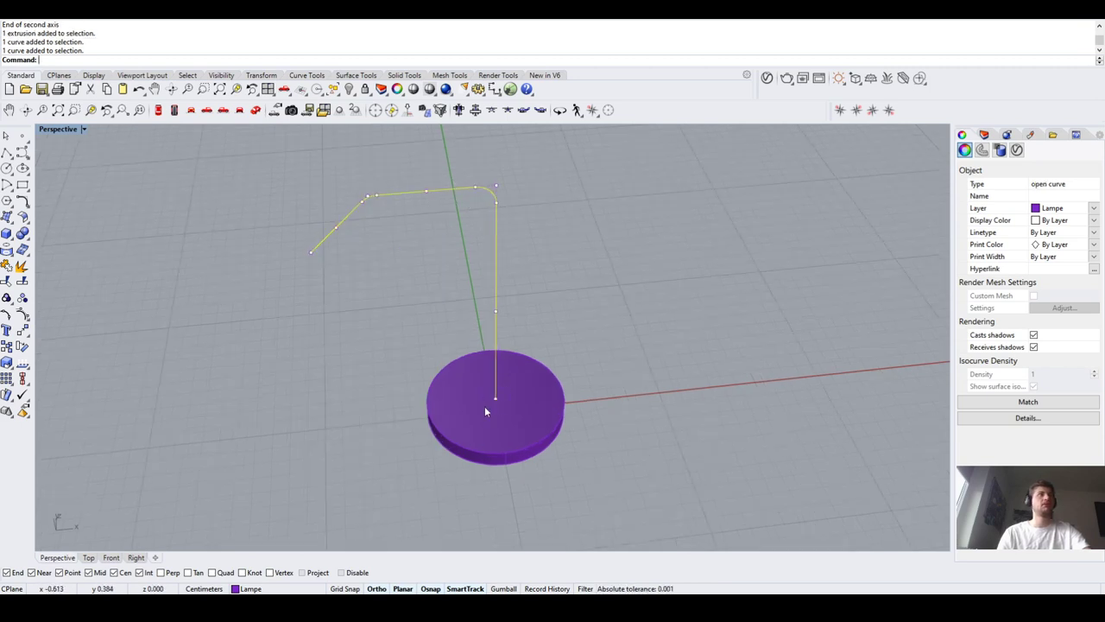
{"action": "key", "text": "Escape"}
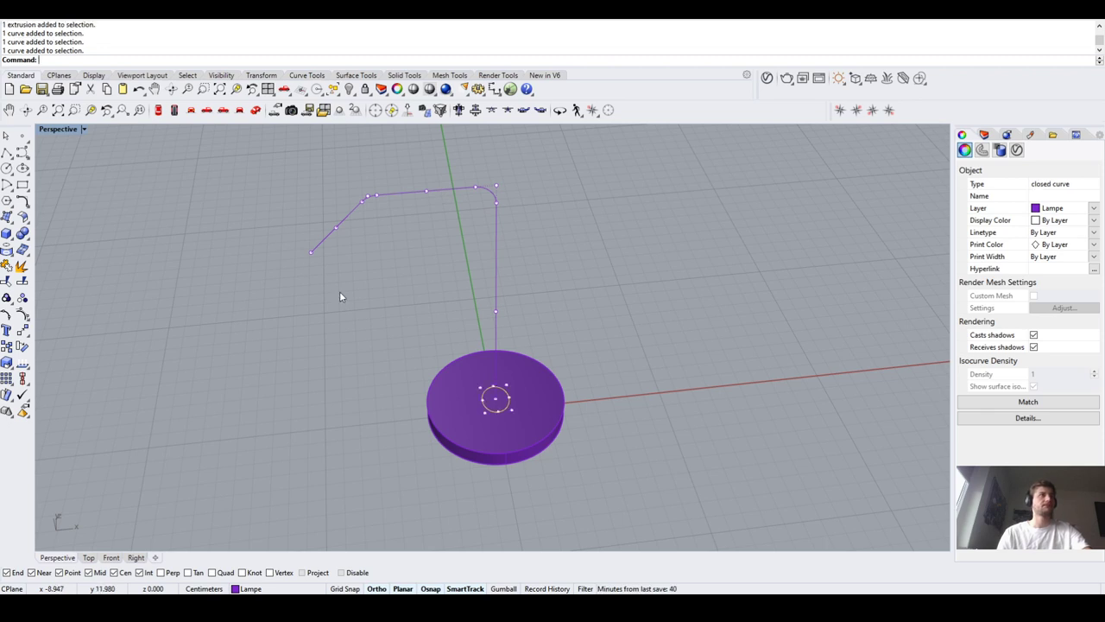
{"action": "type", "text": "ExtrudeCrv"}
{"action": "key", "text": "Return"}
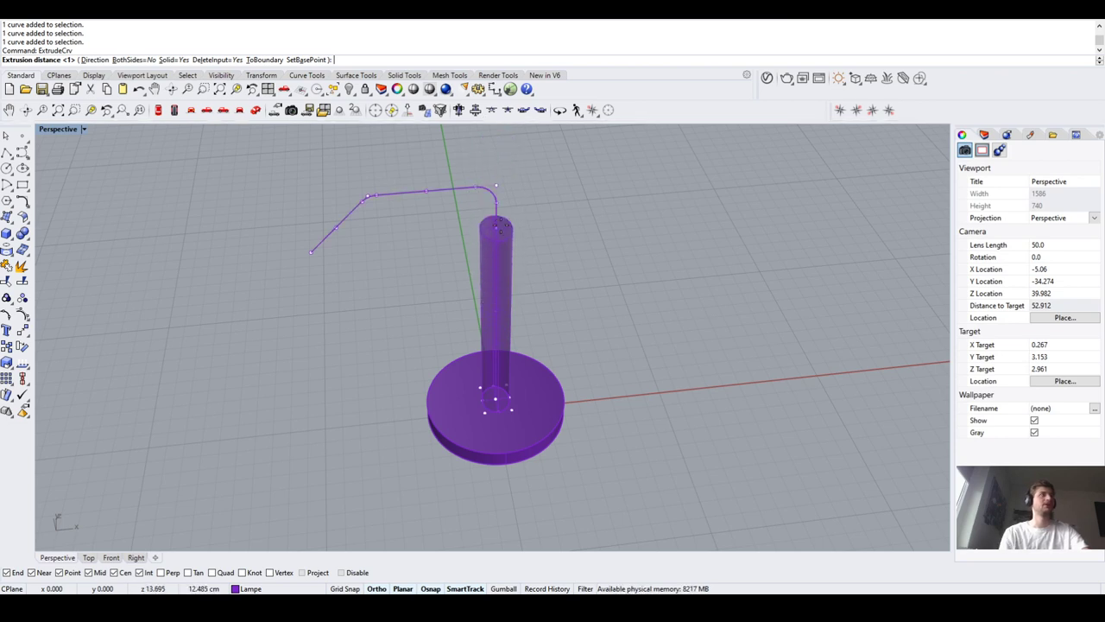
{"action": "key", "text": "Escape"}
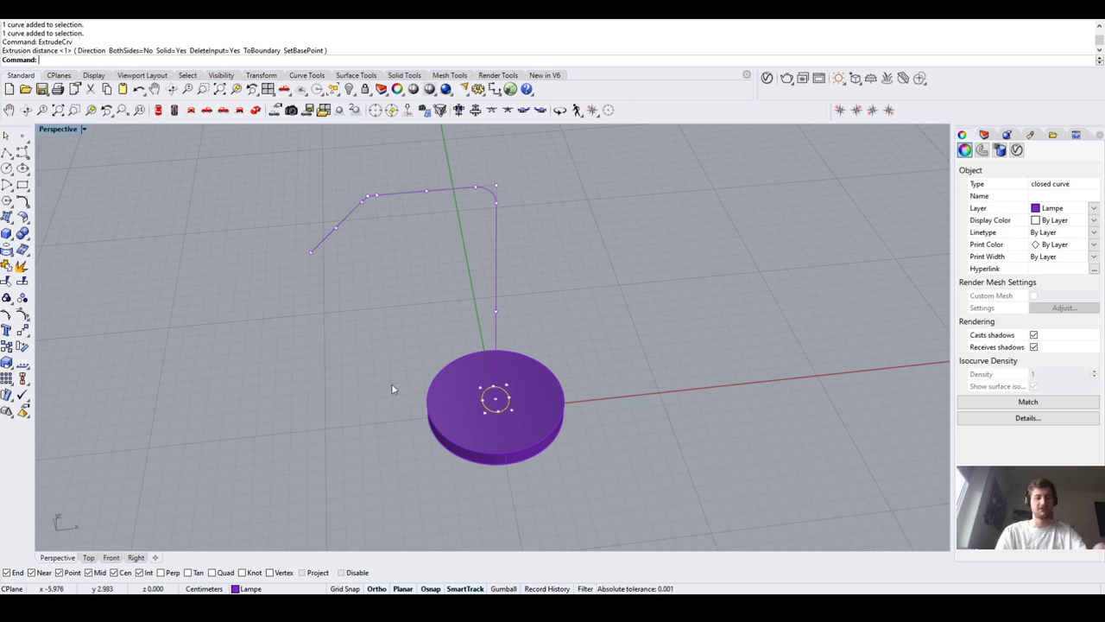
{"action": "type", "text": "Sw"}
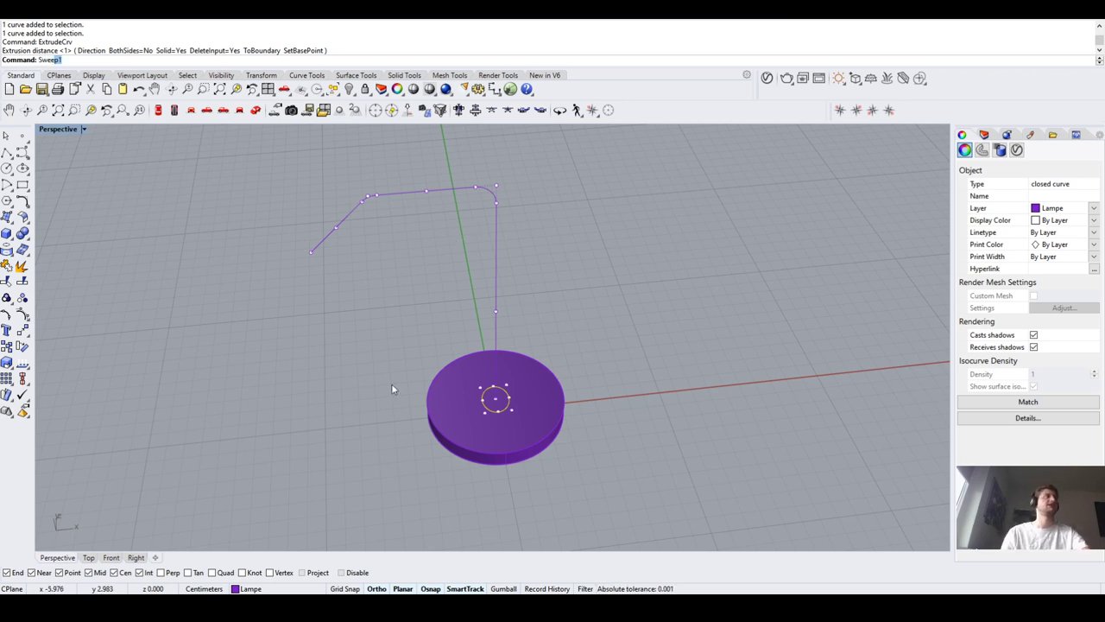
{"action": "key", "text": "Escape"}
{"action": "key", "text": "Escape"}
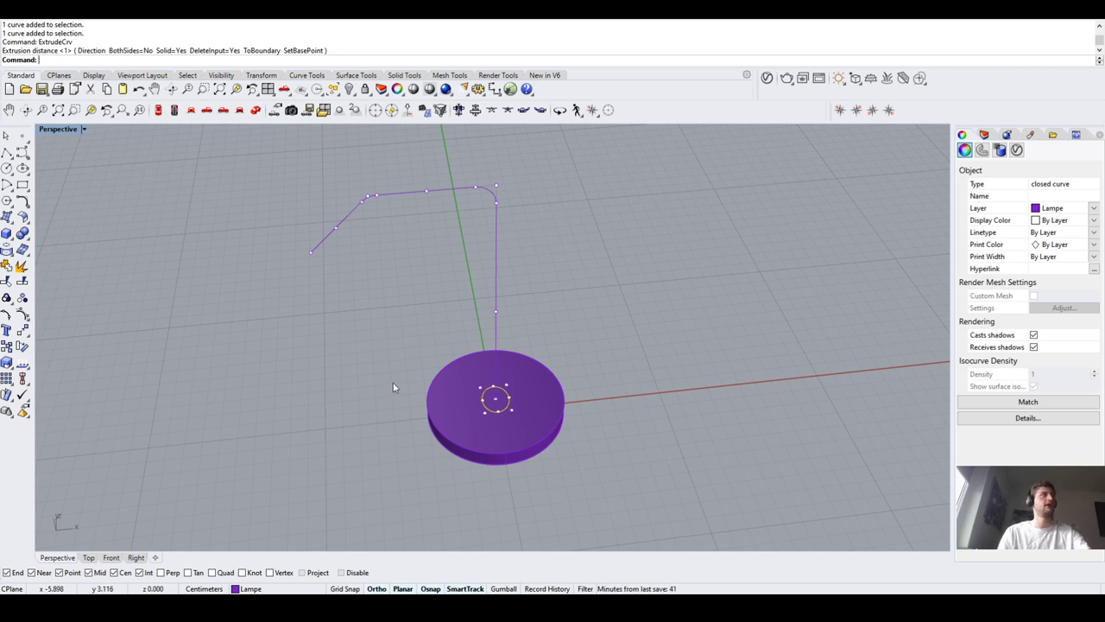
Sweep the ellipse on the base along the filleted stem curve with Sweep1, keeping the default seam point
{"action": "type", "text": "Sweep1"}
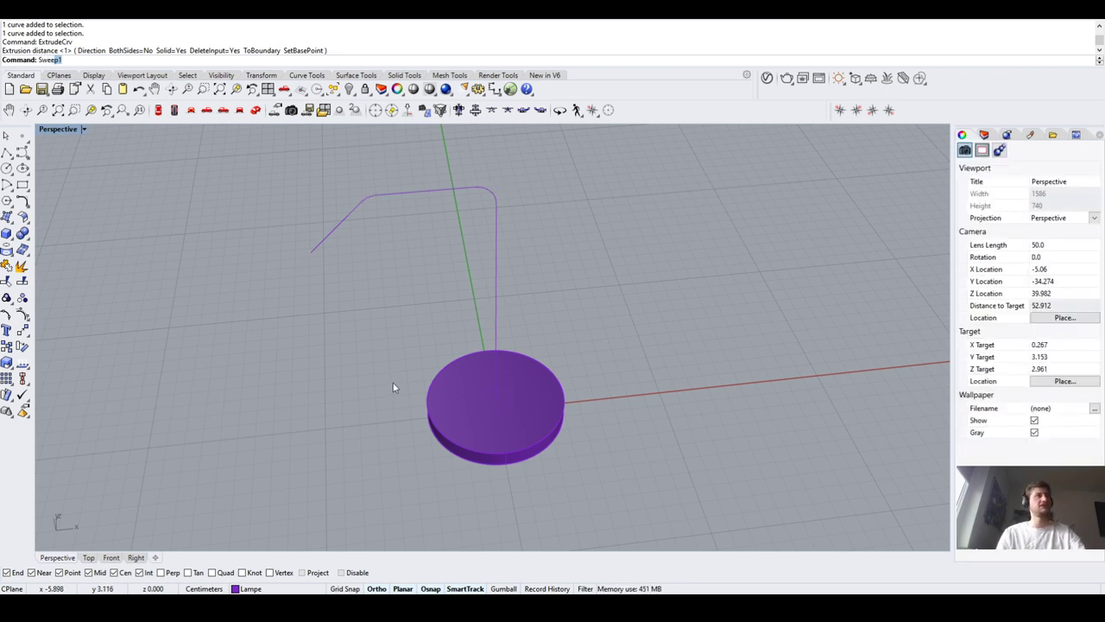
{"action": "key", "text": "Return"}
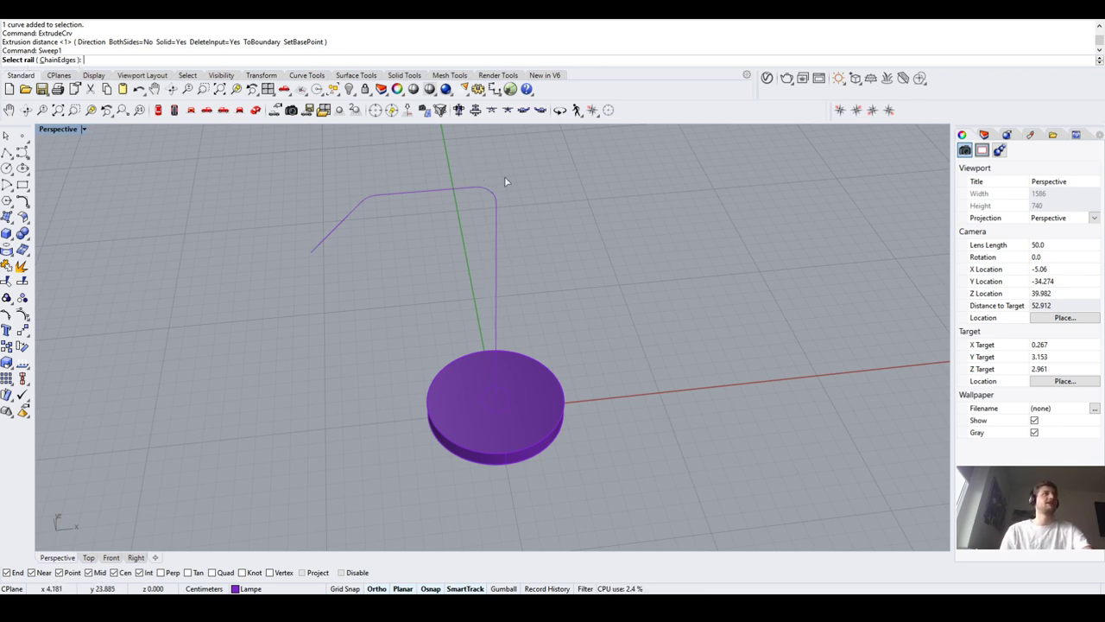
{"action": "left_click", "coordinate": [497, 262]}
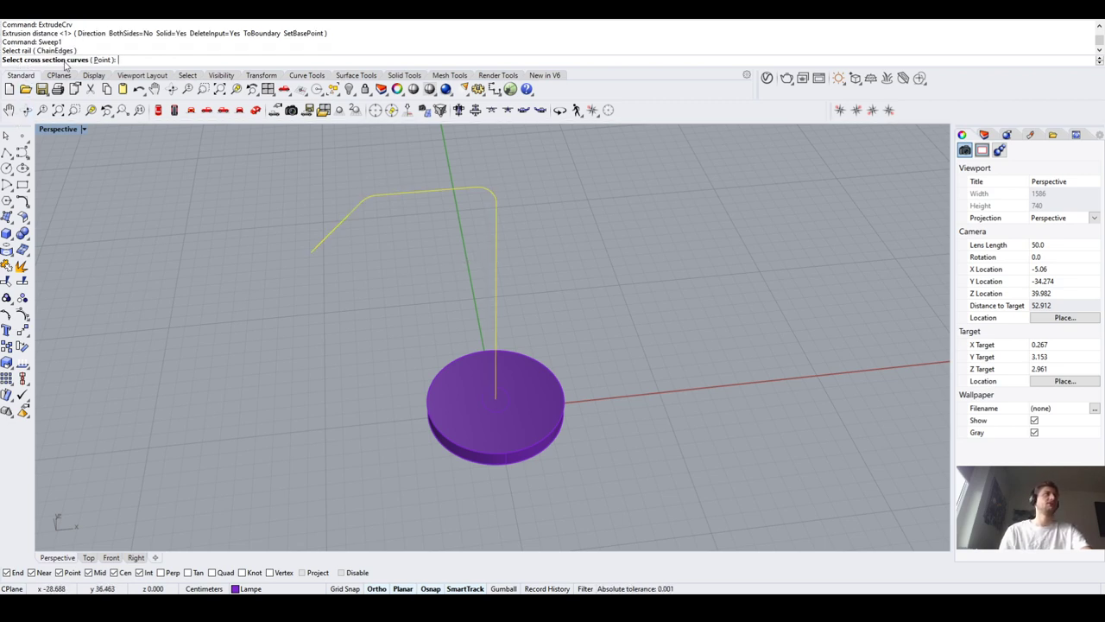
{"action": "left_click", "coordinate": [494, 415]}
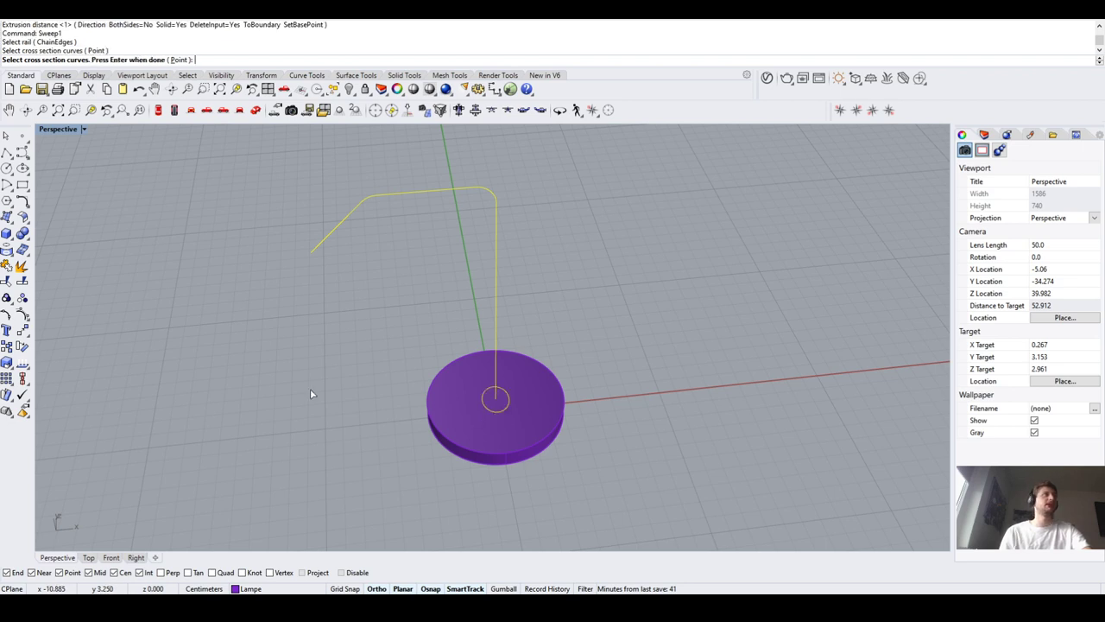
{"action": "right_click", "coordinate": [381, 324]}
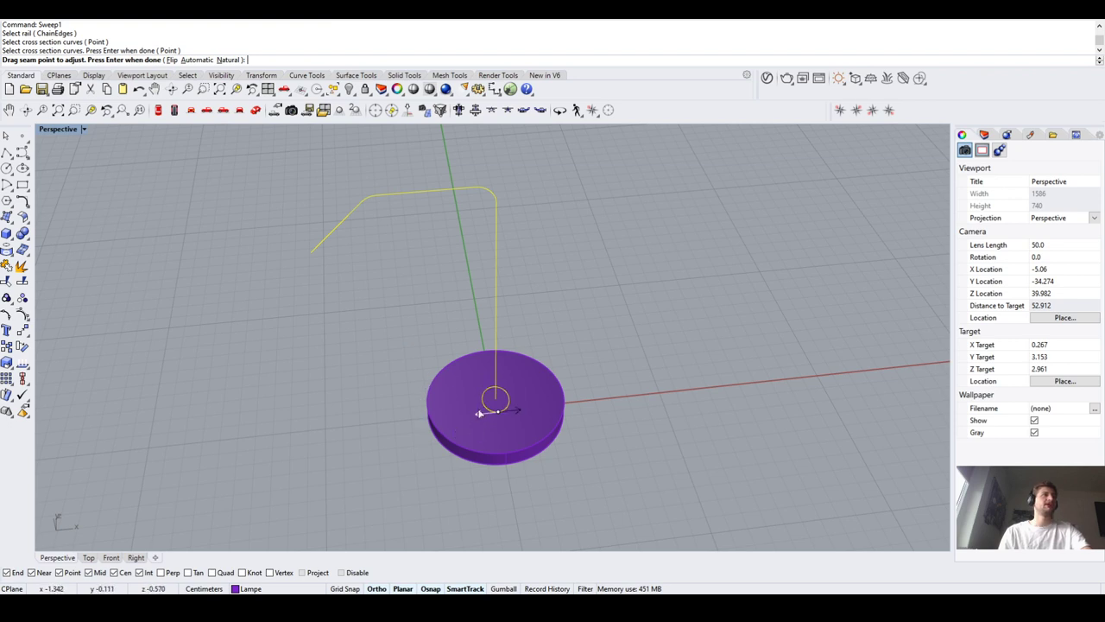
{"action": "right_click", "coordinate": [278, 398]}
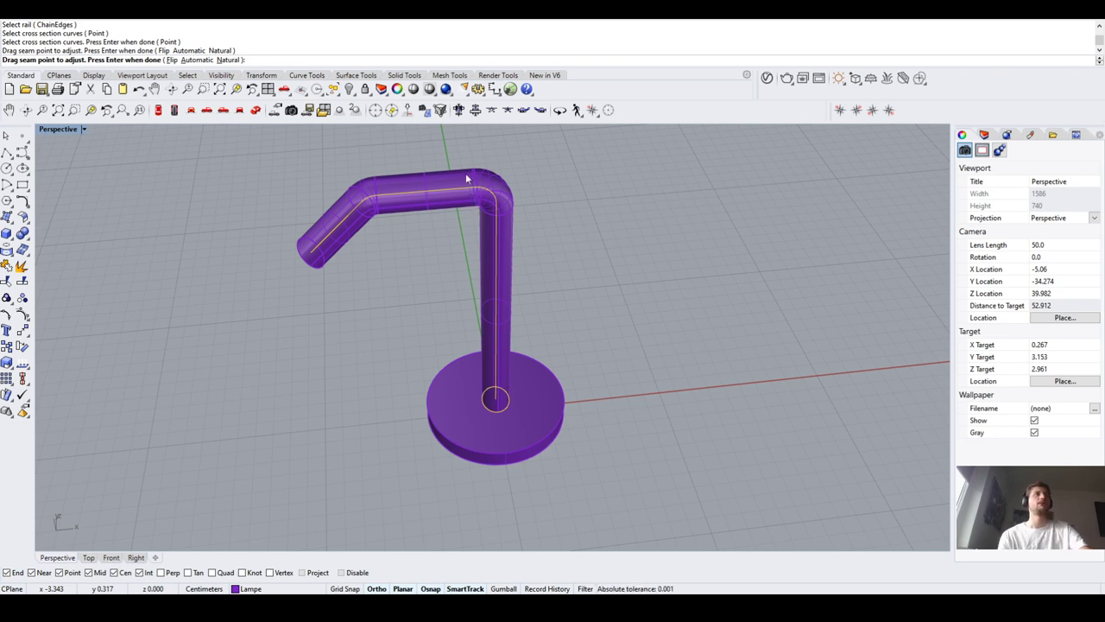
Examine the swept tube preview for its thickness at the bends and where it meets the lamp base
{"action": "right_click_drag", "start_coordinate": [631, 178], "coordinate": [627, 279]}
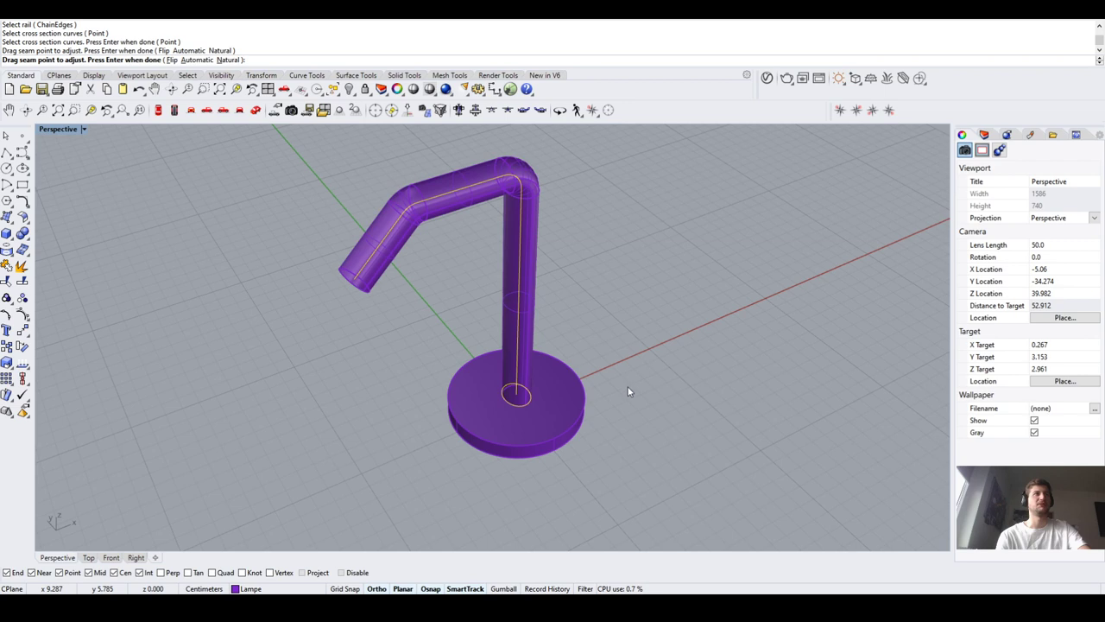
{"action": "scroll", "coordinate": [587, 252], "scroll_direction": "up", "scroll_amount": 3}
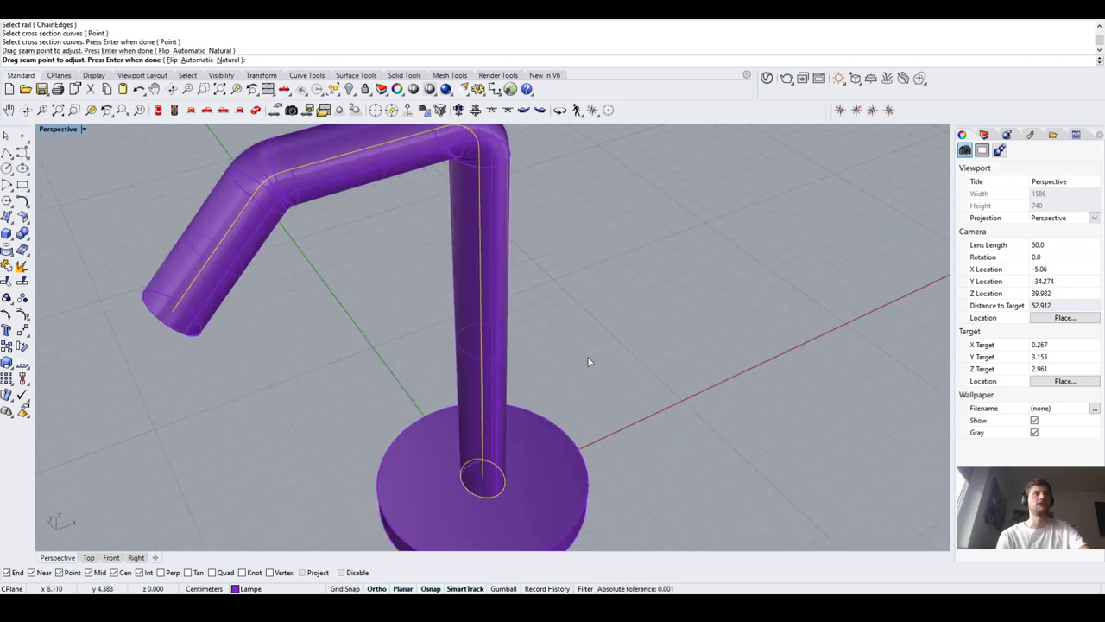
{"action": "scroll", "coordinate": [553, 373], "scroll_direction": "down", "scroll_amount": 2}
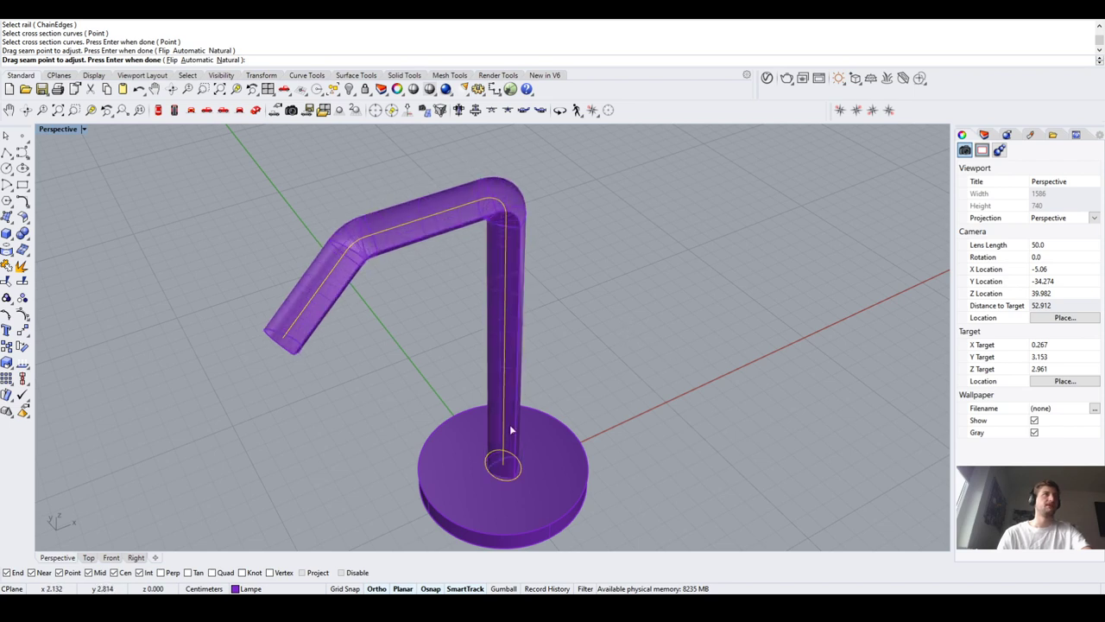
{"action": "scroll", "coordinate": [513, 488], "scroll_direction": "up", "scroll_amount": 4}
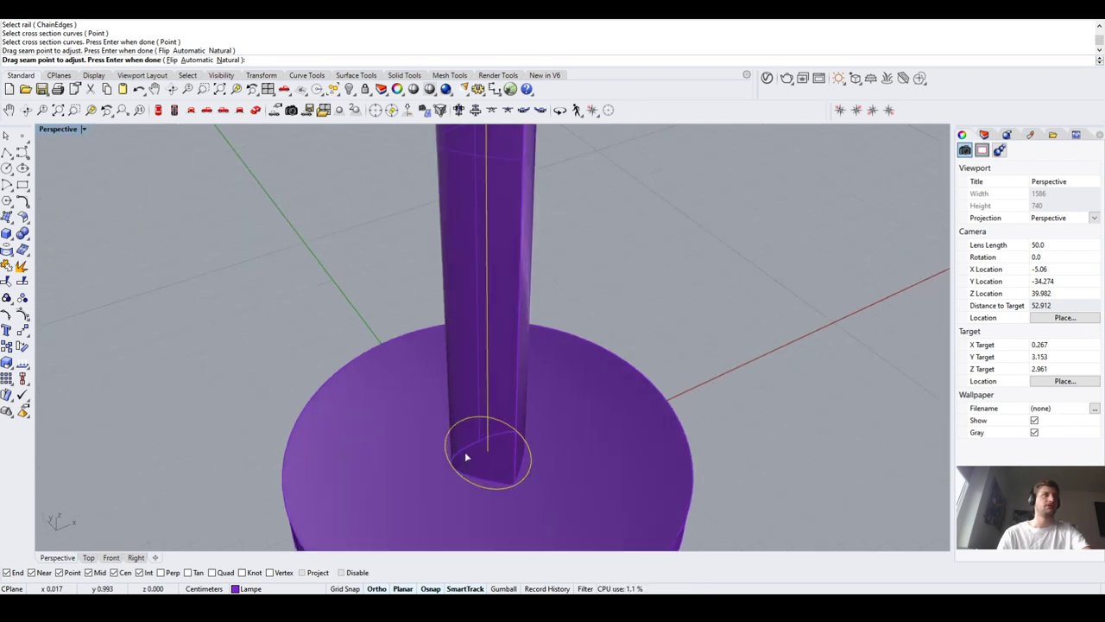
{"action": "mouse_move", "coordinate": [464, 452]}
{"action": "right_mouse_down"}
{"action": "mouse_move", "coordinate": [458, 461]}
{"action": "mouse_move", "coordinate": [530, 467]}
{"action": "mouse_move", "coordinate": [454, 458]}
{"action": "right_mouse_up"}
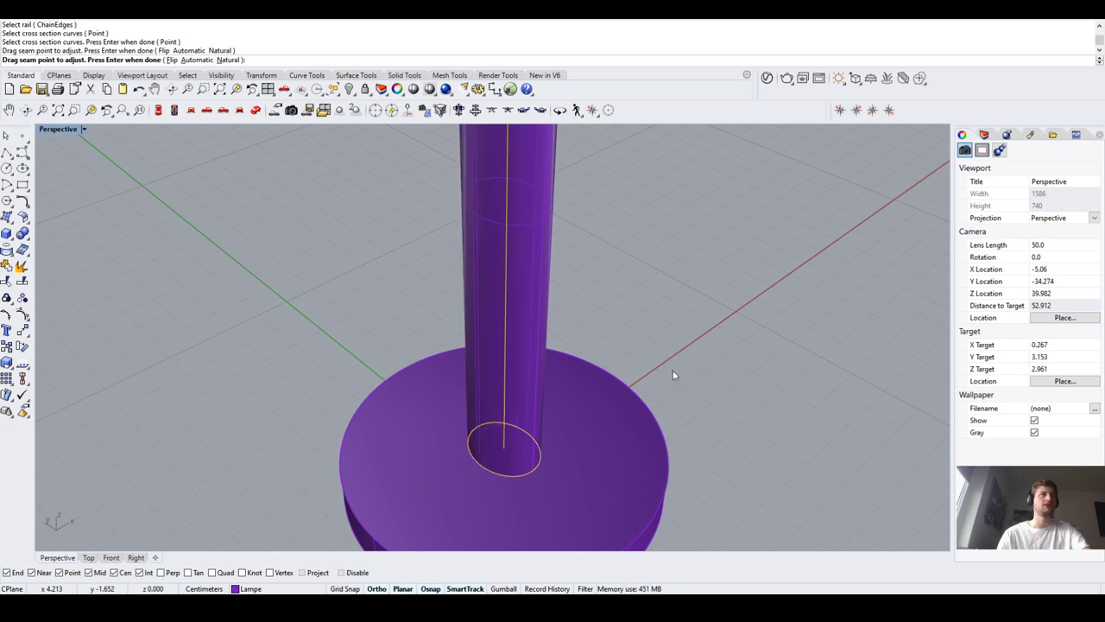
{"action": "scroll", "coordinate": [522, 456], "scroll_direction": "down", "scroll_amount": 2}
{"action": "scroll", "coordinate": [523, 456], "scroll_direction": "up", "scroll_amount": 3}
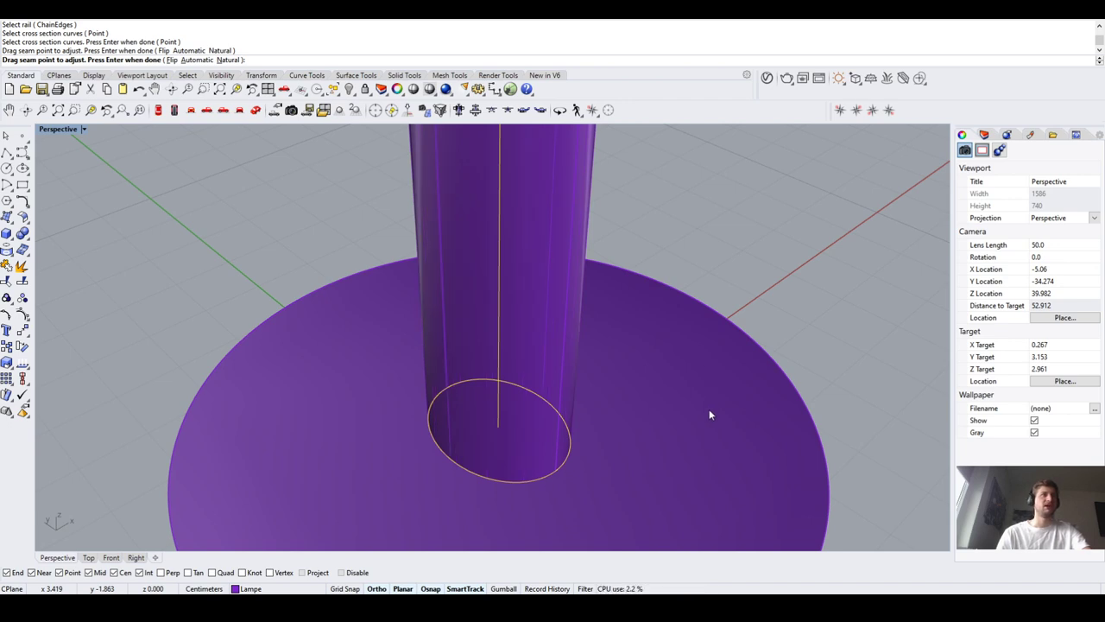
{"action": "scroll", "coordinate": [709, 408], "scroll_direction": "down", "scroll_amount": 5}
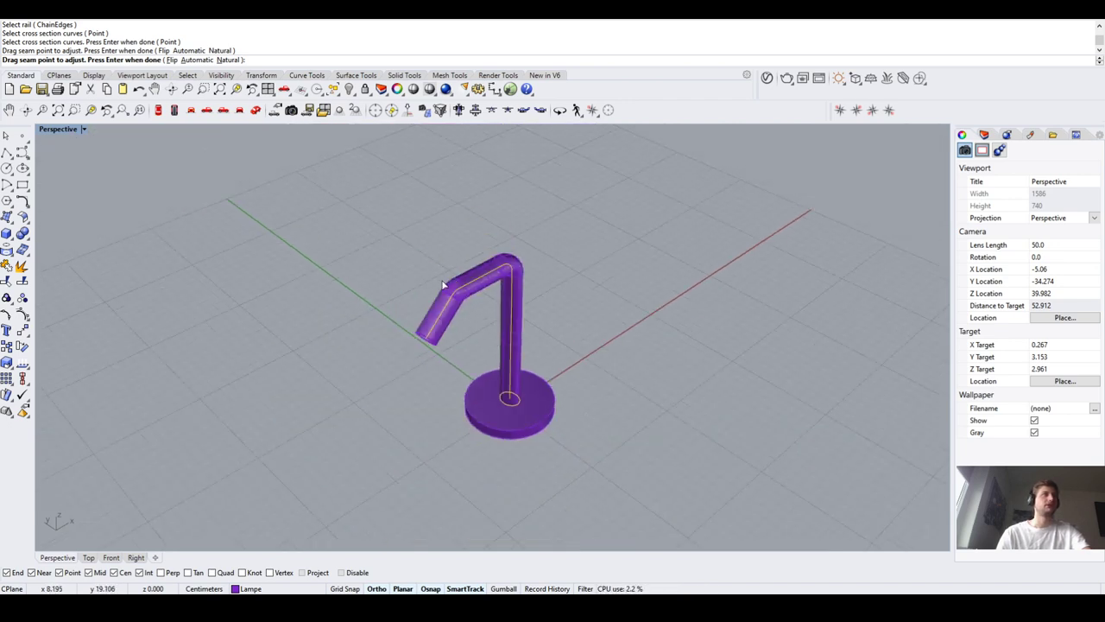
{"action": "right_click_drag", "start_coordinate": [588, 419], "coordinate": [643, 368]}
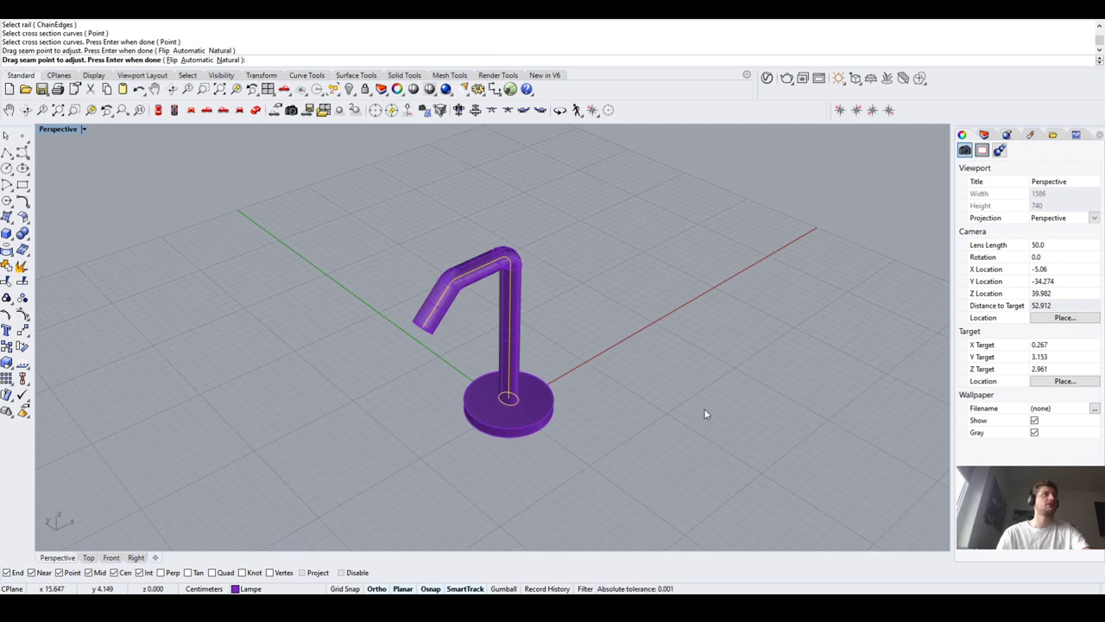
Accept the sweep and delete the resulting stem tube, keeping the stem curve and the ellipse
{"action": "key", "text": "Return"}
{"action": "right_click_drag", "start_coordinate": [700, 408], "coordinate": [516, 437]}
{"action": "scroll", "coordinate": [507, 260], "scroll_direction": "up", "scroll_amount": 3}
{"action": "left_click", "coordinate": [507, 257]}
{"action": "key", "text": "Delete"}
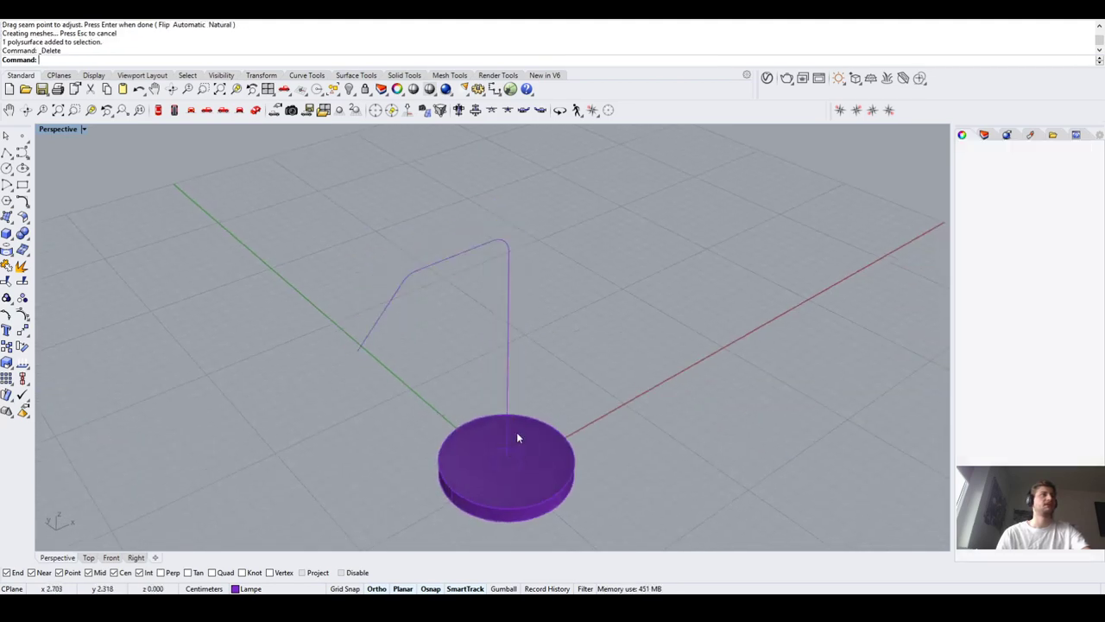
Scale the ellipse with Scale2D about the stem's lower end, bringing its Y semi-axis to about 0.5 cm
{"action": "scroll", "coordinate": [516, 438], "scroll_direction": "up", "scroll_amount": 3}
{"action": "left_click", "coordinate": [478, 458]}
{"action": "type", "text": "sc"}
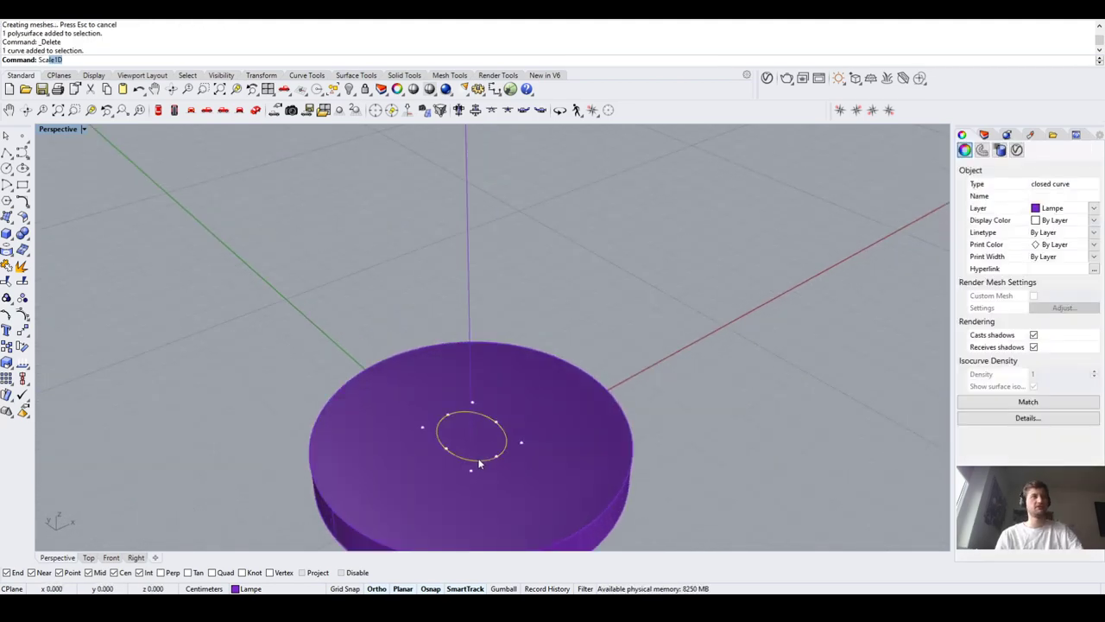
{"action": "type", "text": "ale"}
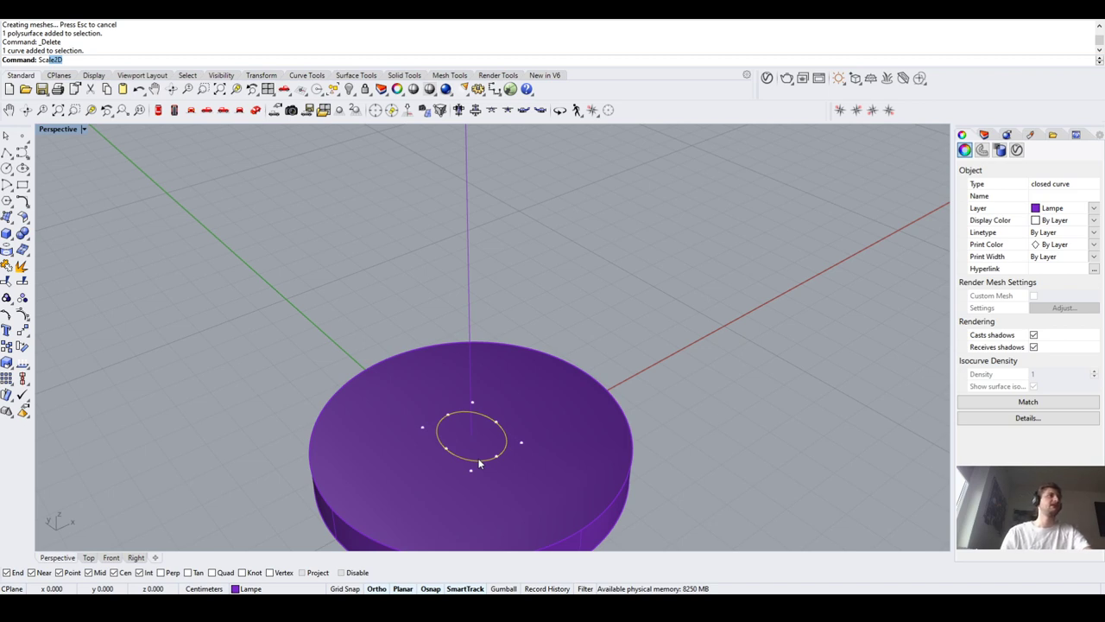
{"action": "type", "text": "2"}
{"action": "key", "text": "Return"}
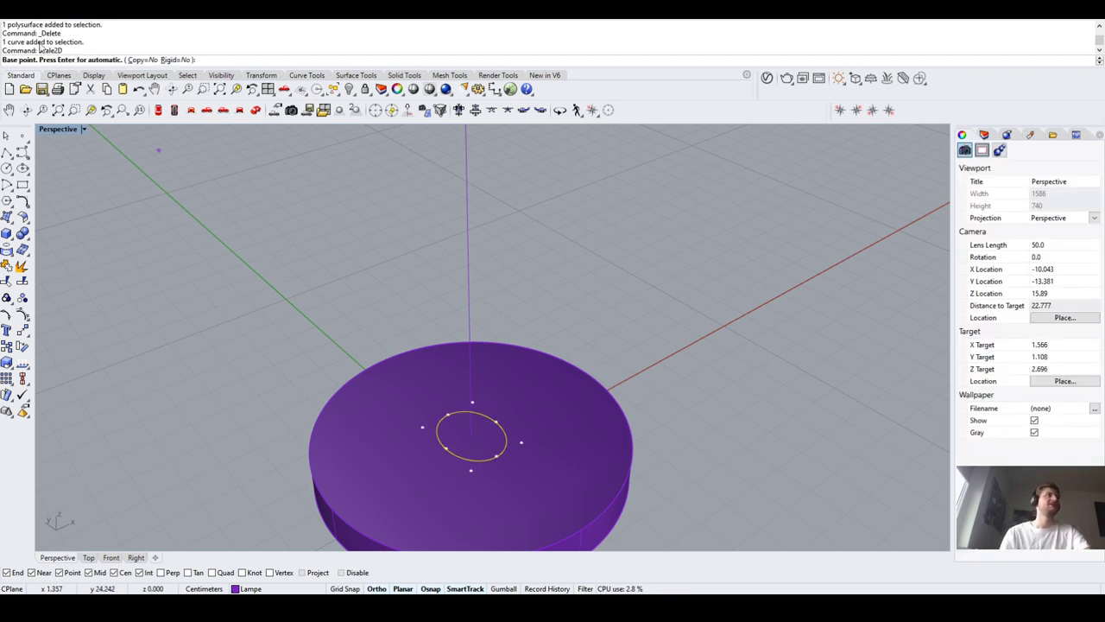
{"action": "scroll", "coordinate": [497, 458], "scroll_direction": "up", "scroll_amount": 2}
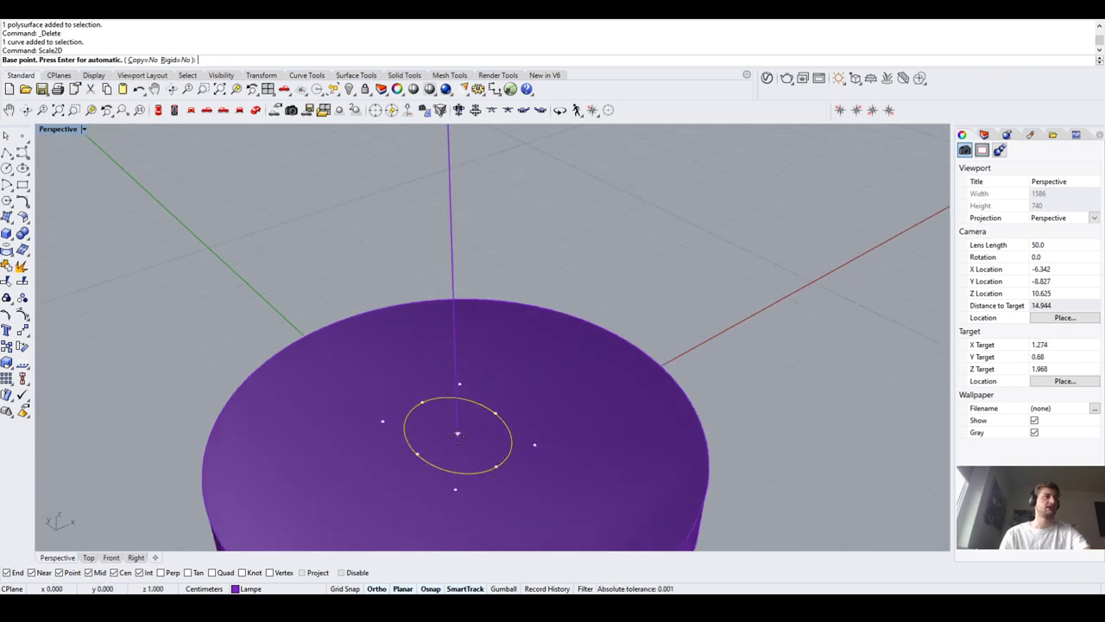
{"action": "left_click", "coordinate": [457, 433]}
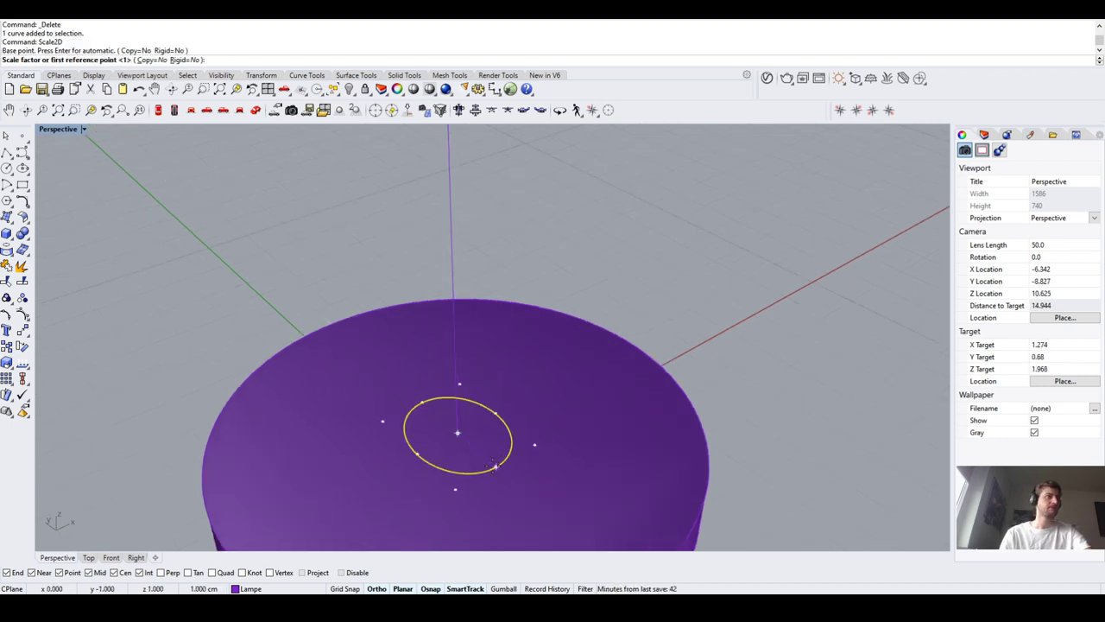
{"action": "left_click", "coordinate": [495, 466]}
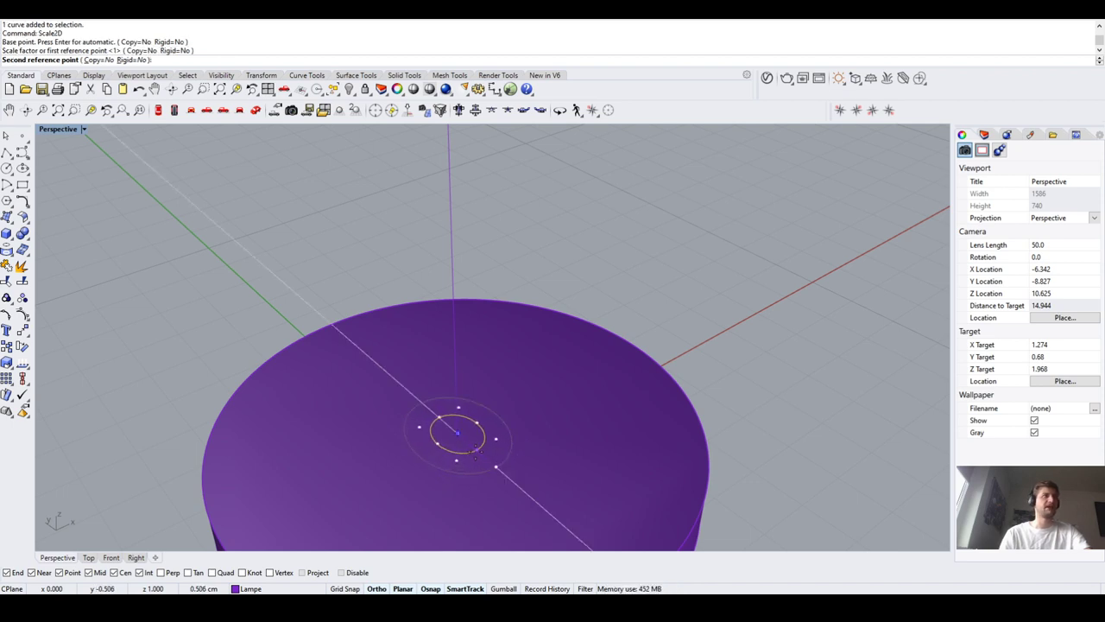
{"action": "left_click", "coordinate": [477, 455]}
{"action": "scroll", "coordinate": [513, 403], "scroll_direction": "down", "scroll_amount": 5}
{"action": "left_click", "coordinate": [540, 347]}
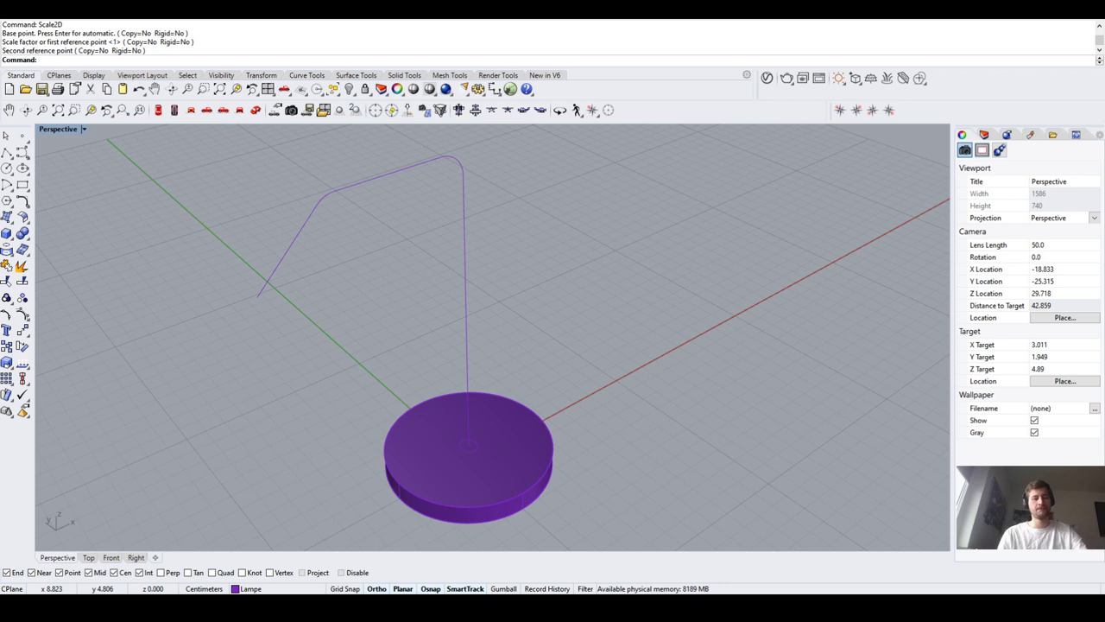
{"action": "type", "text": "sweep1"}
{"action": "key", "text": "Return"}
{"action": "left_click", "coordinate": [466, 303]}
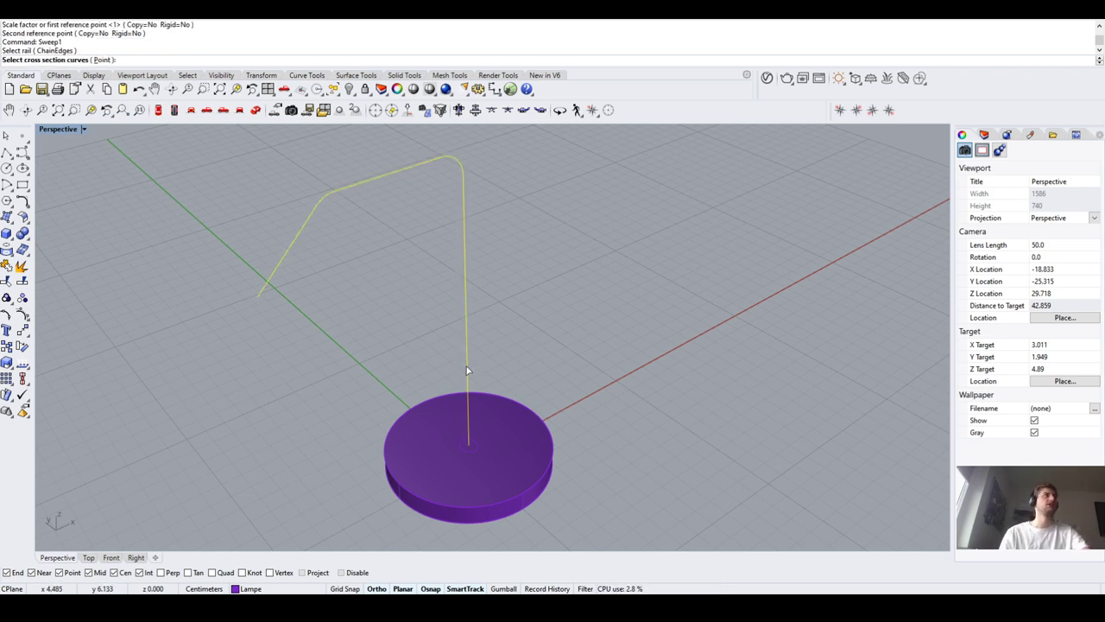
{"action": "key", "text": "Escape"}
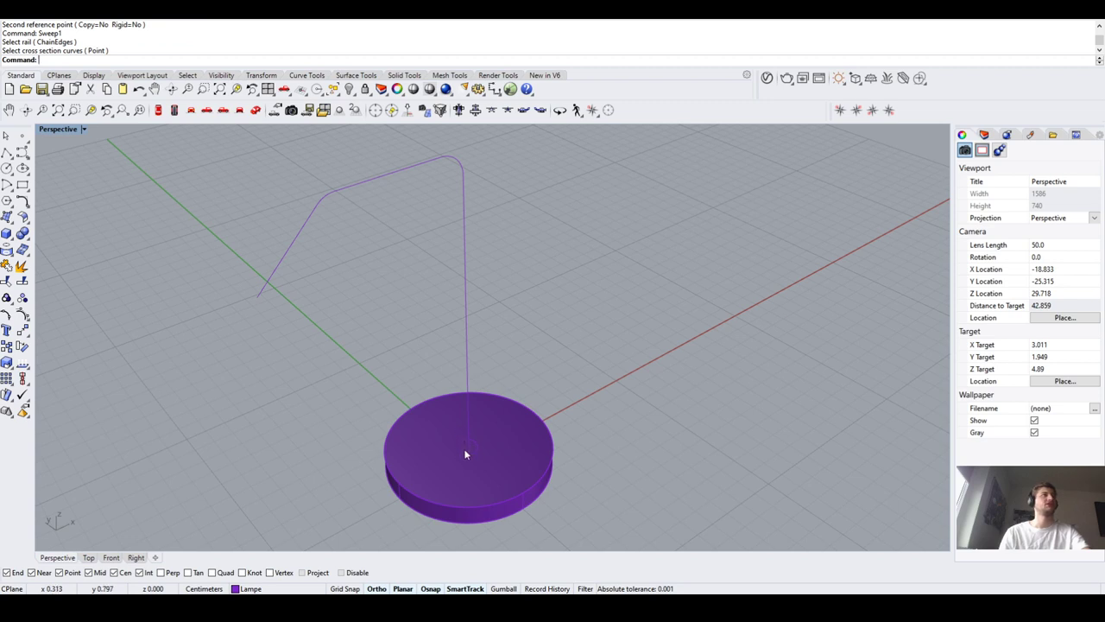
{"action": "right_click_drag", "start_coordinate": [483, 289], "coordinate": [464, 291]}
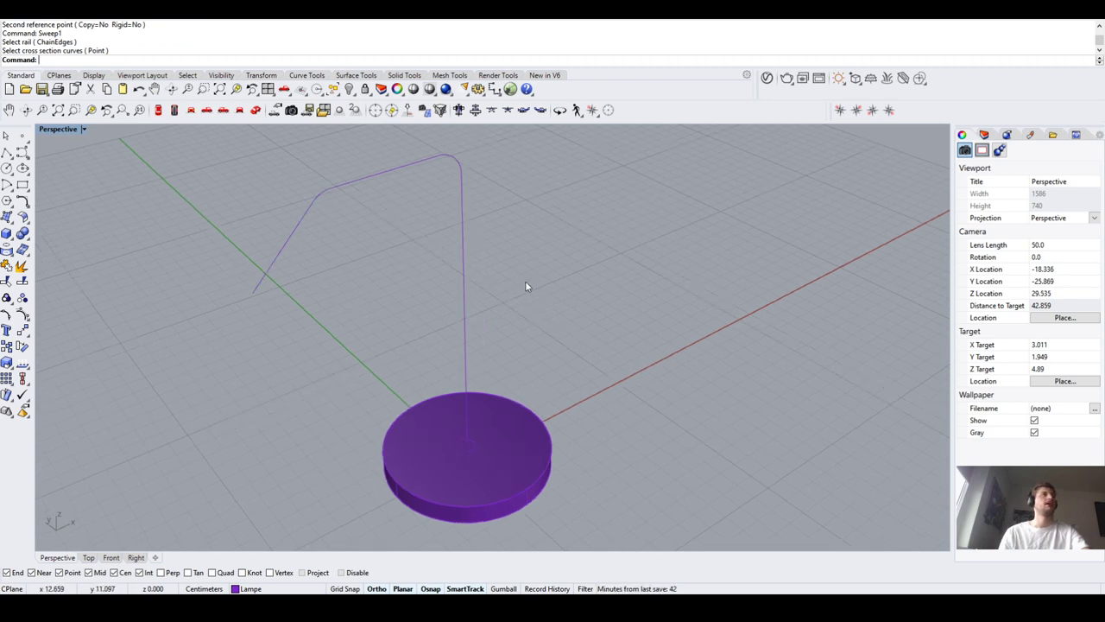
Create the stem tube with Sweep1, using the filleted stem curve as rail and the reduced ellipse as cross section with the default seam
{"action": "key", "text": "Return"}
{"action": "left_click", "coordinate": [463, 233]}
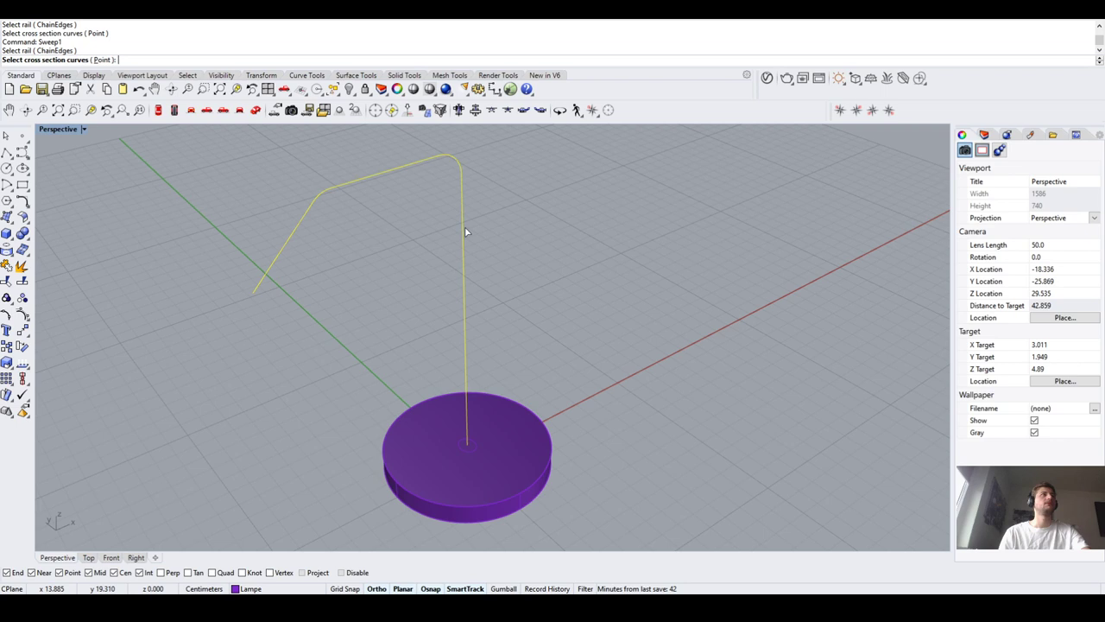
{"action": "scroll", "coordinate": [473, 406], "scroll_direction": "up", "scroll_amount": 3}
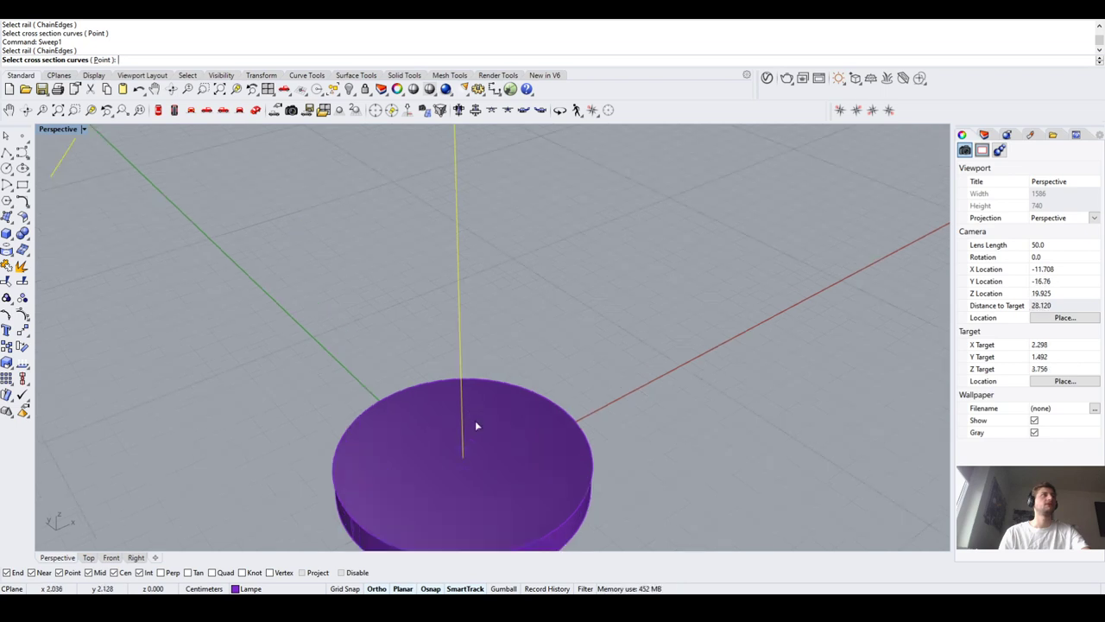
{"action": "left_click", "coordinate": [470, 465]}
{"action": "scroll", "coordinate": [515, 457], "scroll_direction": "down", "scroll_amount": 3}
{"action": "key", "text": "Return"}
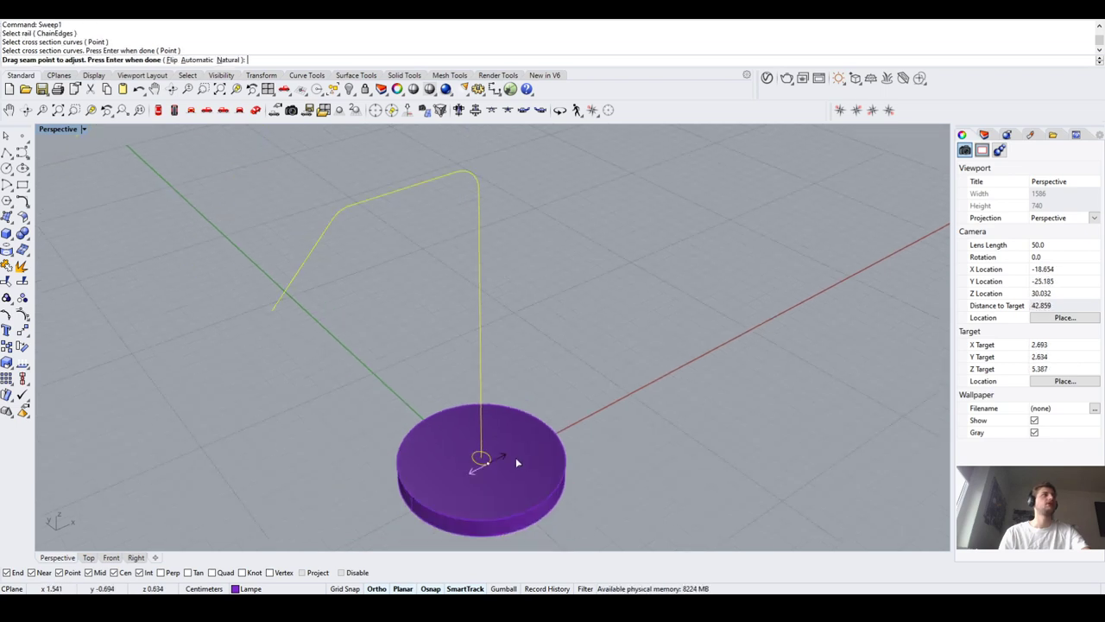
{"action": "key", "text": "Return"}
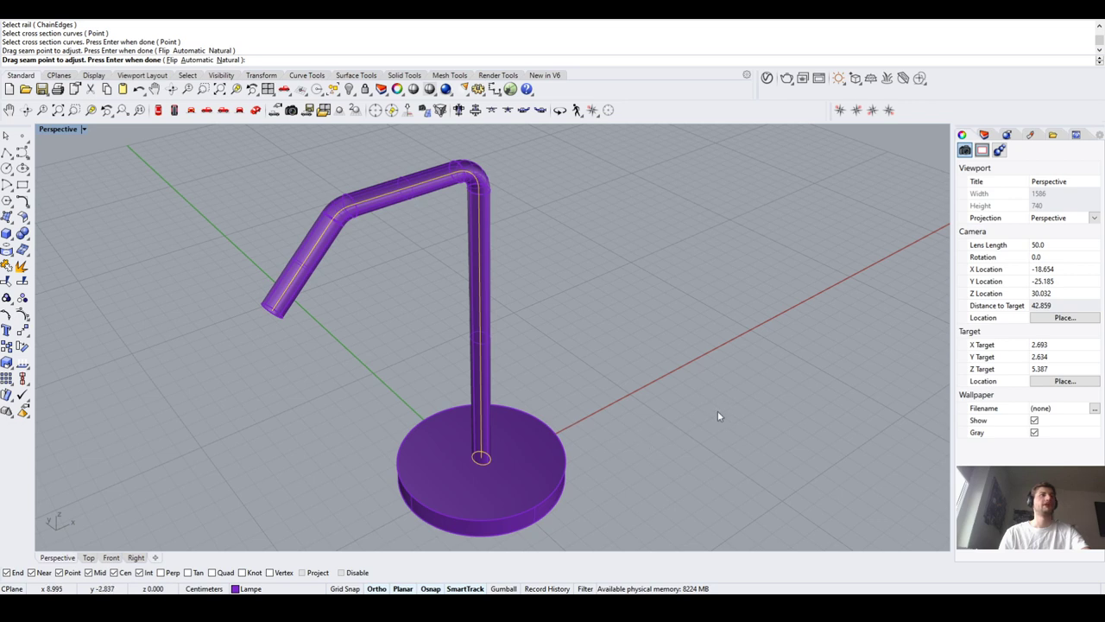
{"action": "key", "text": "Return"}
Examine the lamp from several angles, checking the tube's open end and the stem curve inside it
{"action": "scroll", "coordinate": [690, 321], "scroll_direction": "down", "scroll_amount": 3}
{"action": "right_click_drag", "start_coordinate": [612, 326], "coordinate": [387, 296]}
{"action": "scroll", "coordinate": [384, 240], "scroll_direction": "up", "scroll_amount": 3}
{"action": "right_click_drag", "start_coordinate": [385, 240], "coordinate": [483, 238]}
{"action": "scroll", "coordinate": [558, 257], "scroll_direction": "up", "scroll_amount": 3}
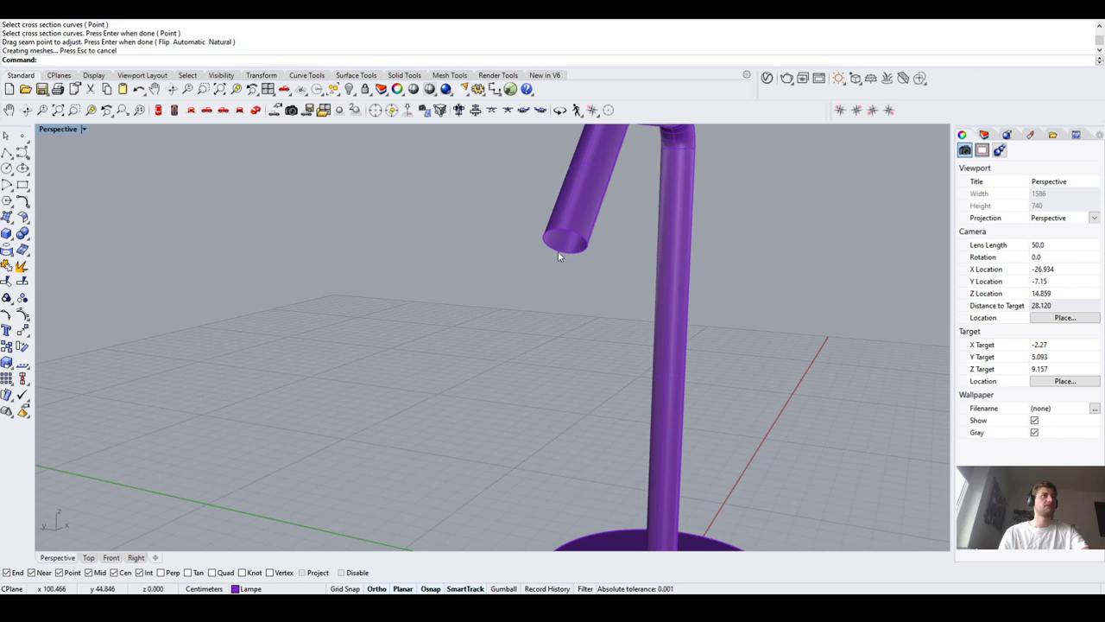
{"action": "left_click", "coordinate": [563, 222]}
{"action": "scroll", "coordinate": [540, 307], "scroll_direction": "down", "scroll_amount": 5}
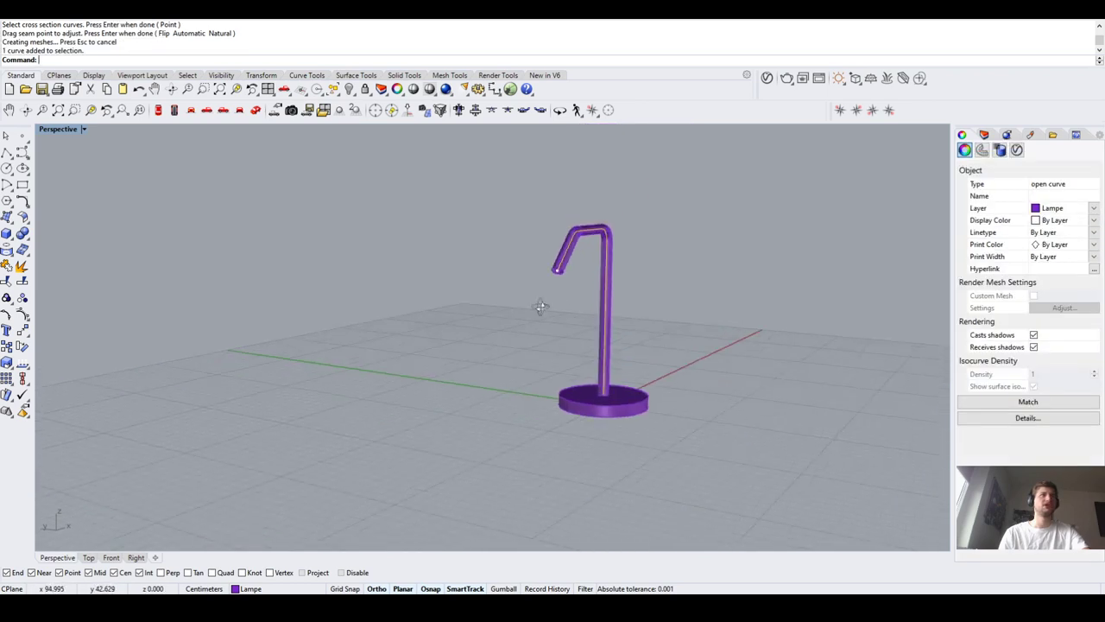
{"action": "right_click_drag", "start_coordinate": [540, 307], "coordinate": [441, 381]}
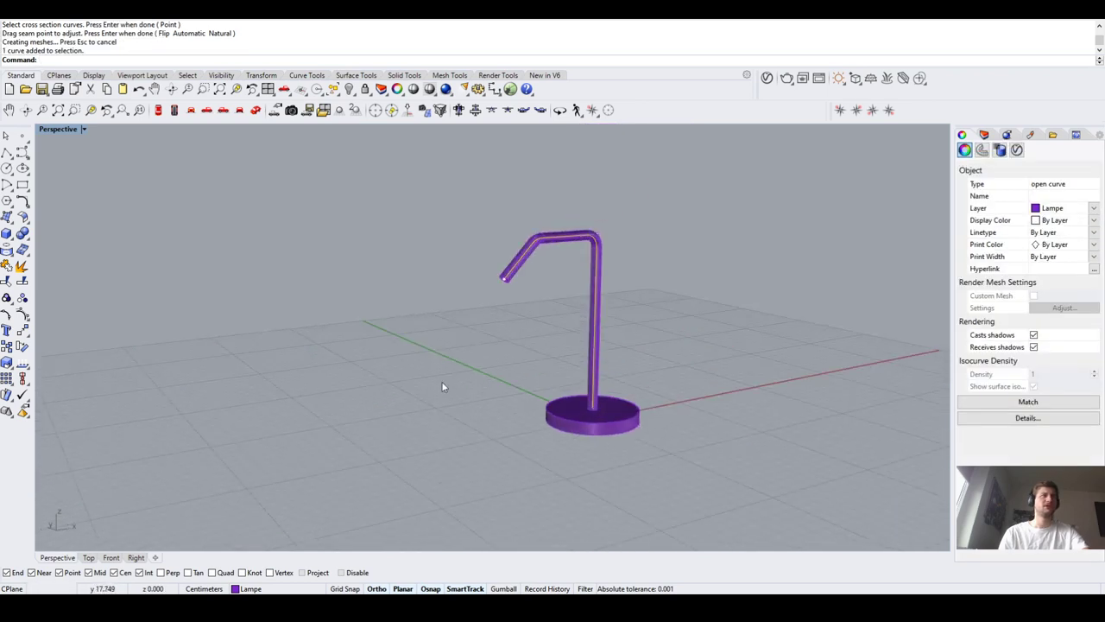
{"action": "left_click", "coordinate": [528, 368]}
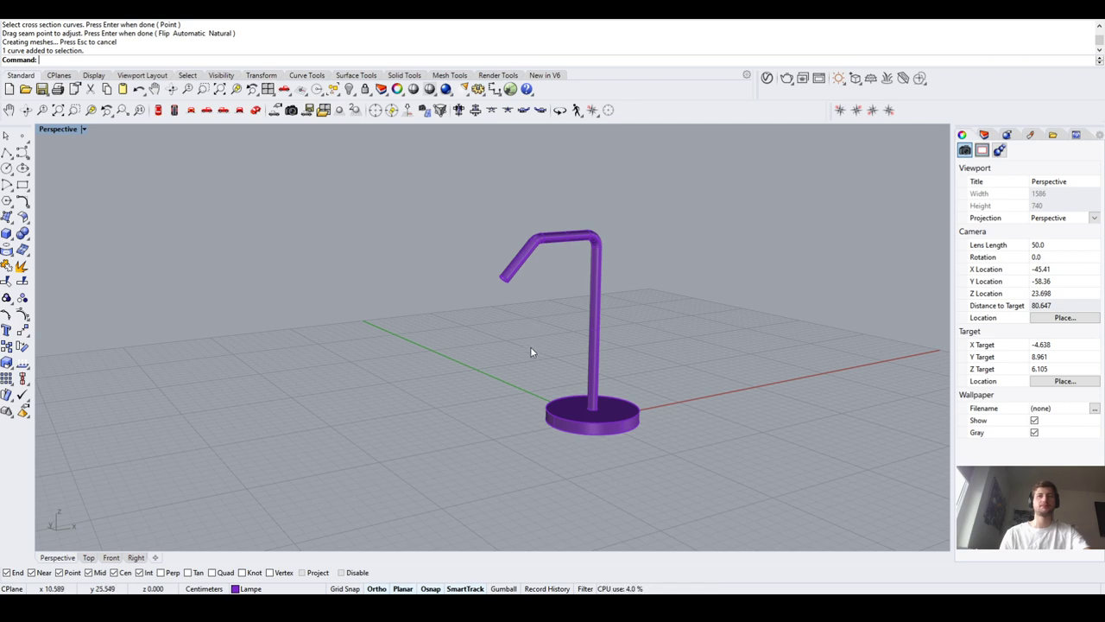
{"action": "right_click_drag", "start_coordinate": [528, 351], "coordinate": [499, 384]}
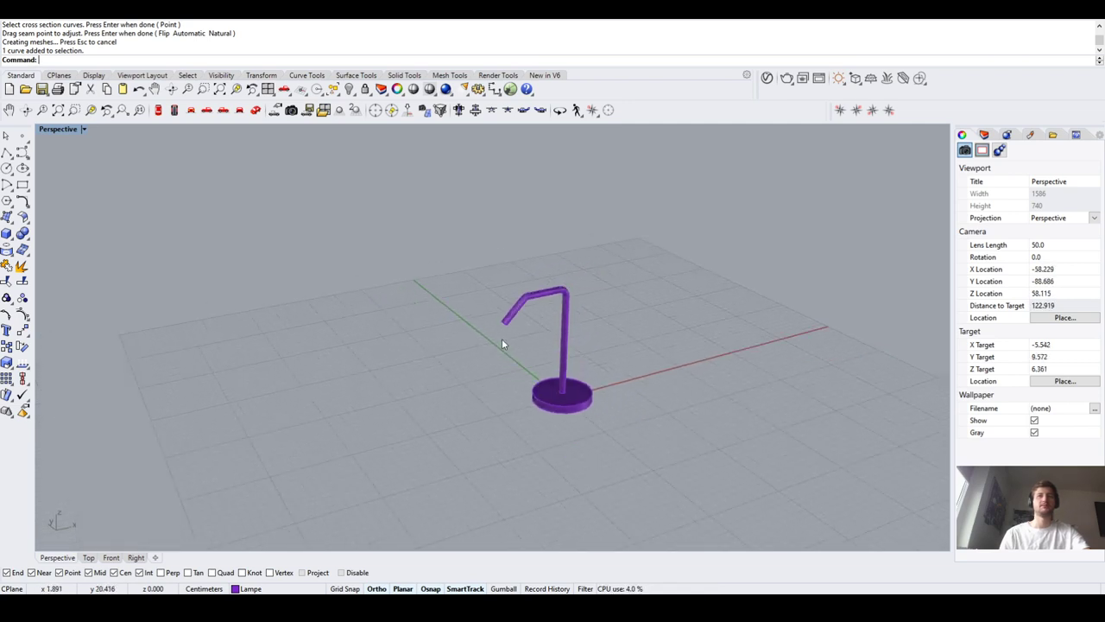
{"action": "scroll", "coordinate": [494, 390], "scroll_direction": "up", "scroll_amount": 3}
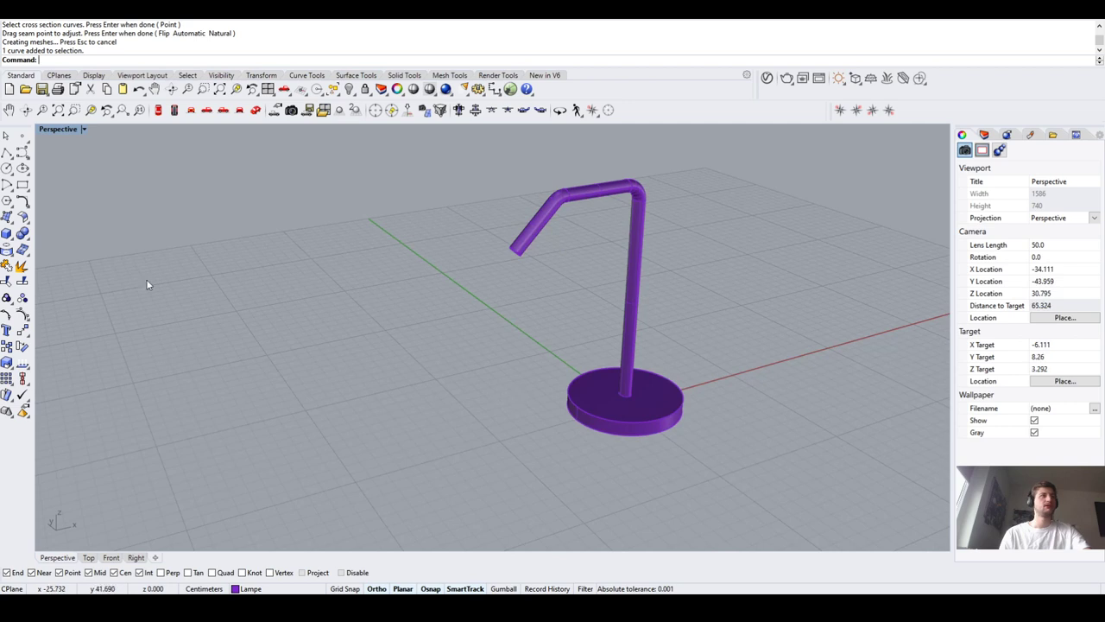
Draw a circle with a diameter of 4 cm on the ground plane beside the lamp base
{"action": "left_click", "coordinate": [7, 169]}
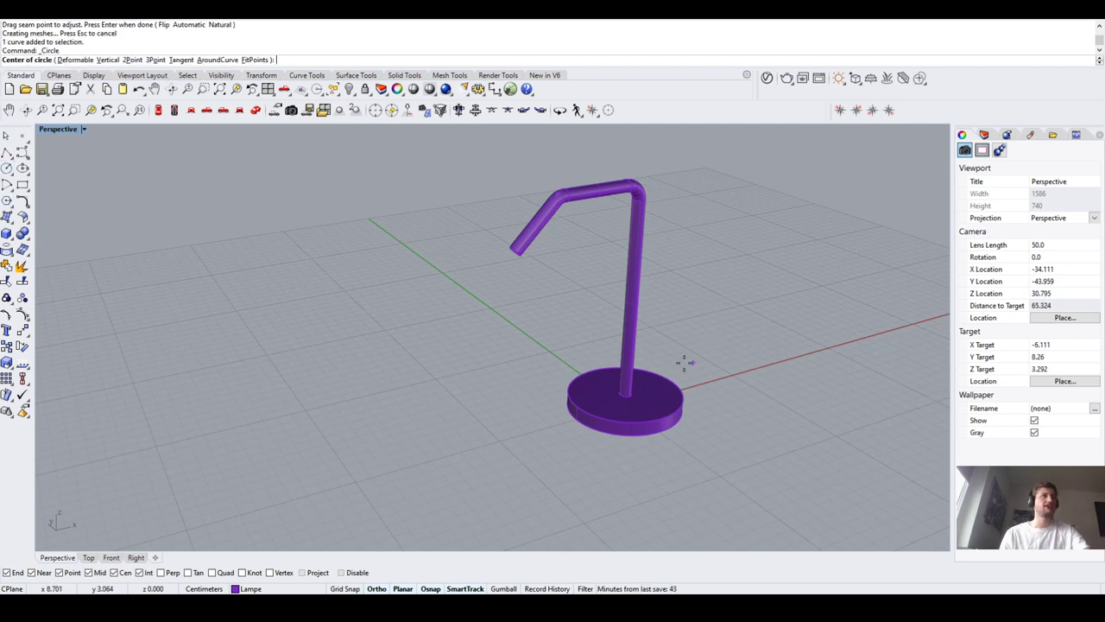
{"action": "scroll", "coordinate": [461, 402], "scroll_direction": "down", "scroll_amount": 2}
{"action": "scroll", "coordinate": [365, 482], "scroll_direction": "up", "scroll_amount": 4}
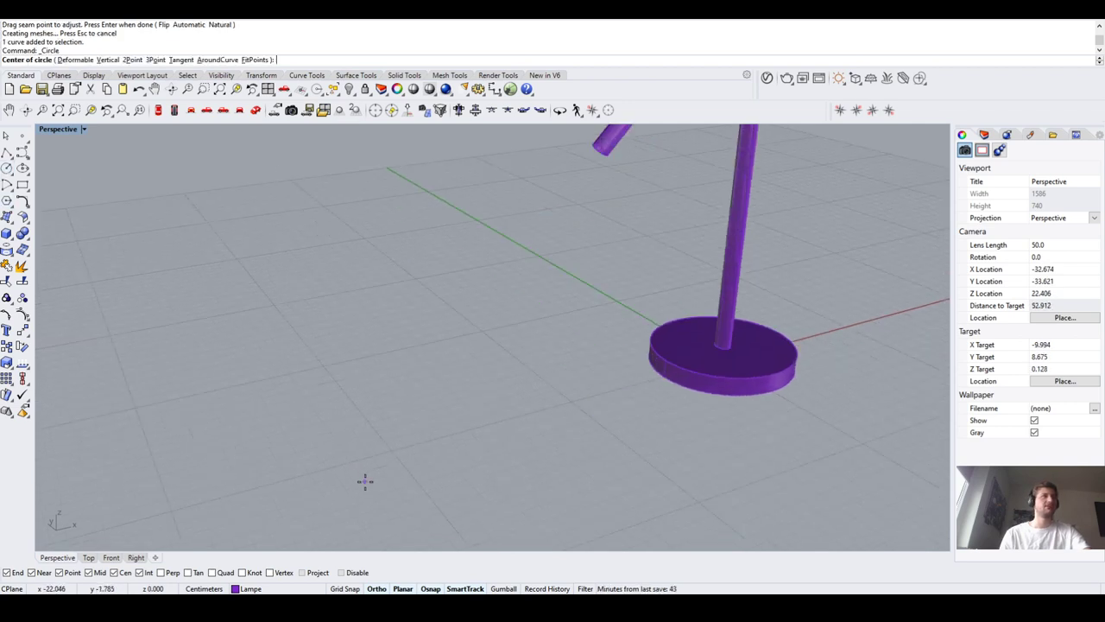
{"action": "left_click", "coordinate": [414, 457]}
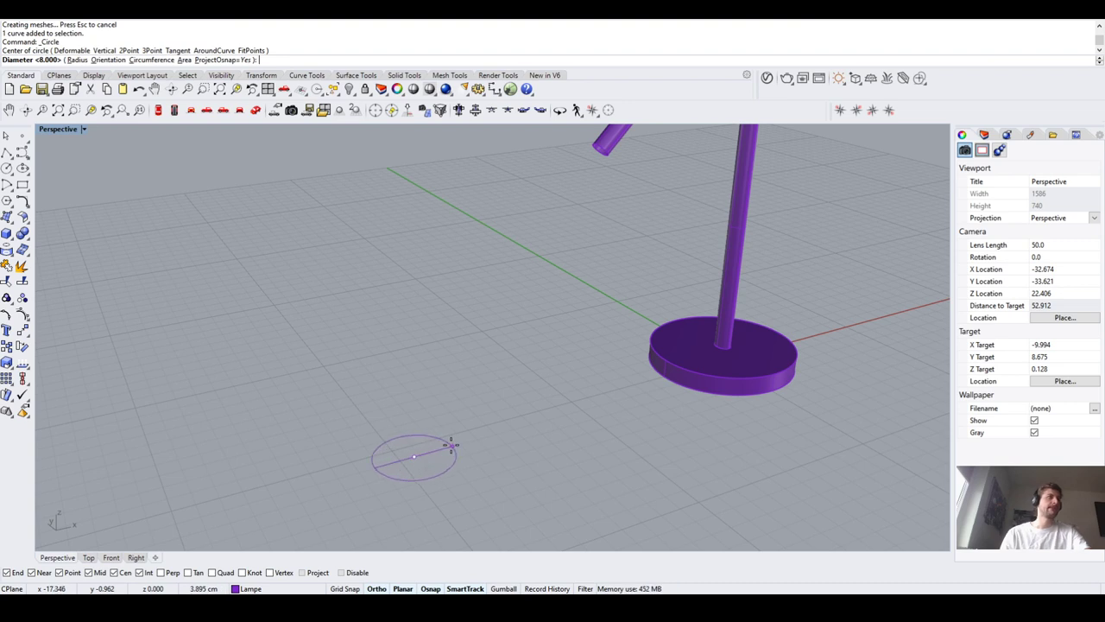
{"action": "type", "text": "4"}
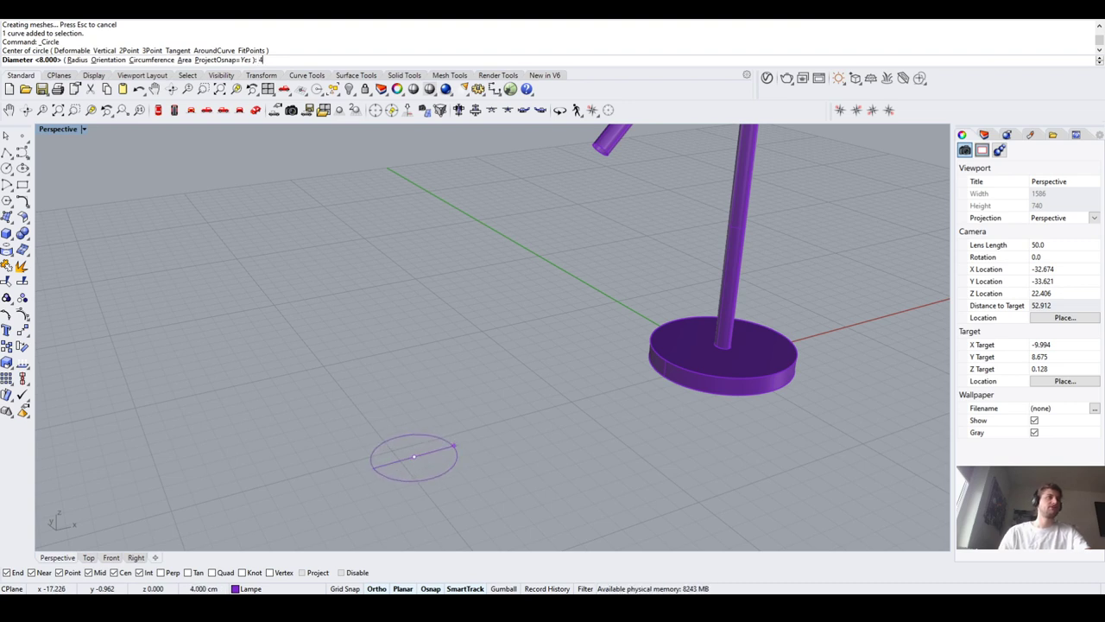
{"action": "key", "text": "Return"}
{"action": "left_click", "coordinate": [453, 444]}
{"action": "scroll", "coordinate": [453, 449], "scroll_direction": "down", "scroll_amount": 2}
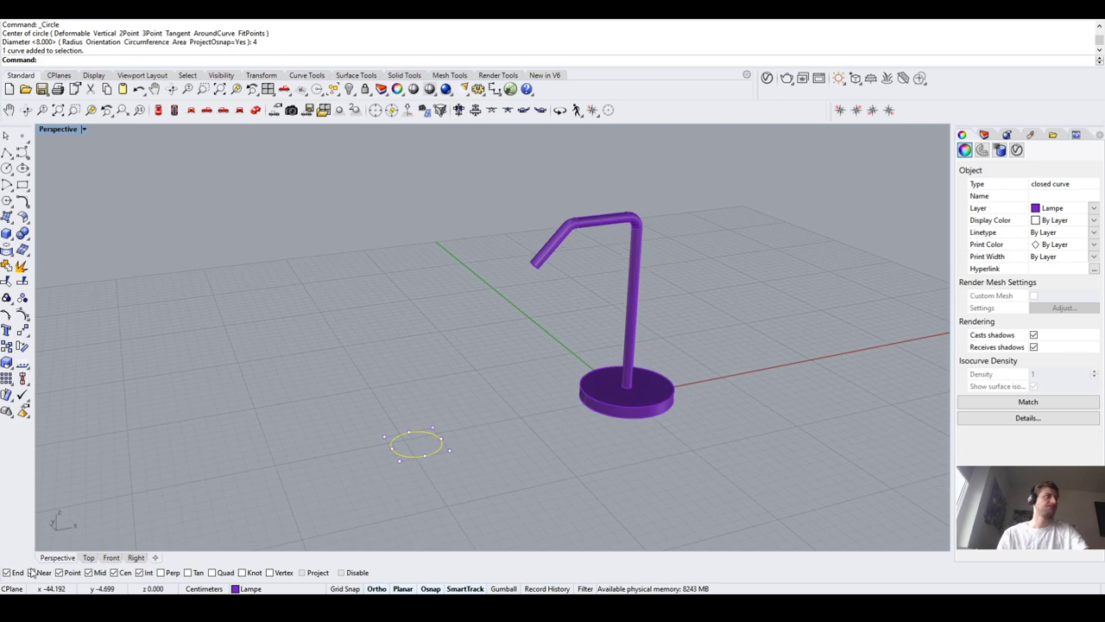
Copy the circle 5 cm straight up in the Front view, keeping the original on the ground plane
{"action": "left_click", "coordinate": [112, 558]}
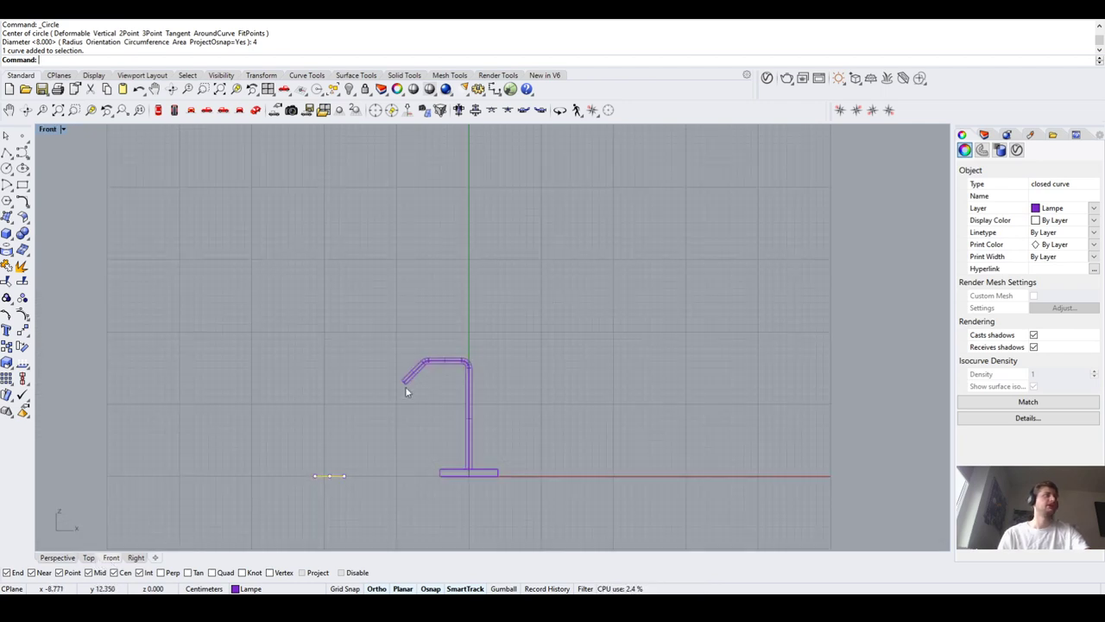
{"action": "scroll", "coordinate": [319, 467], "scroll_direction": "up", "scroll_amount": 4}
{"action": "type", "text": "Copy"}
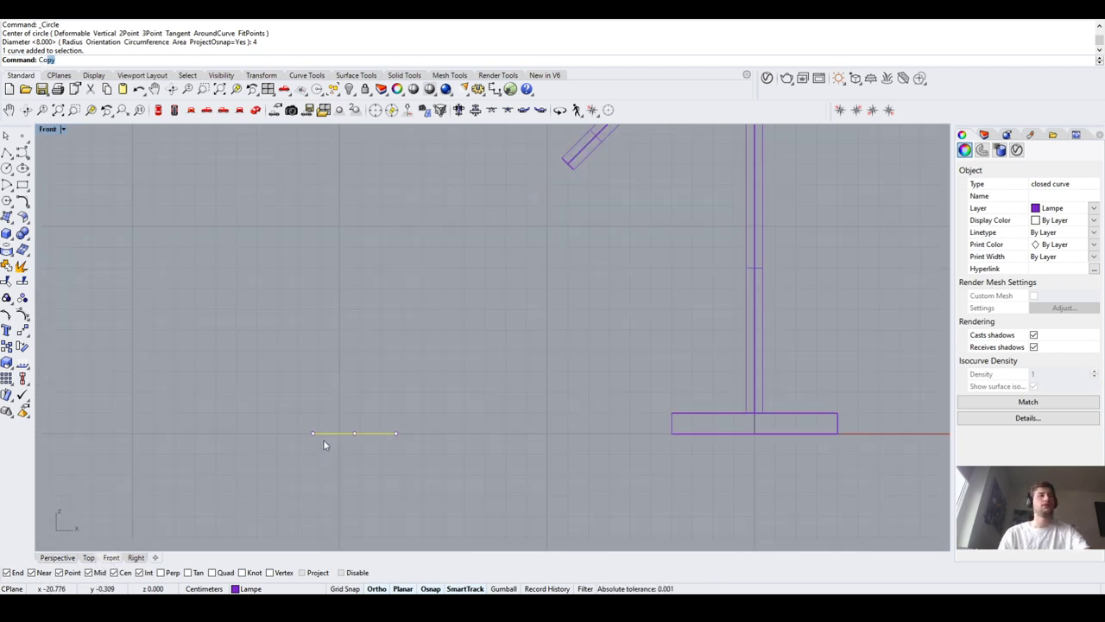
{"action": "key", "text": "Return"}
{"action": "left_click", "coordinate": [312, 432]}
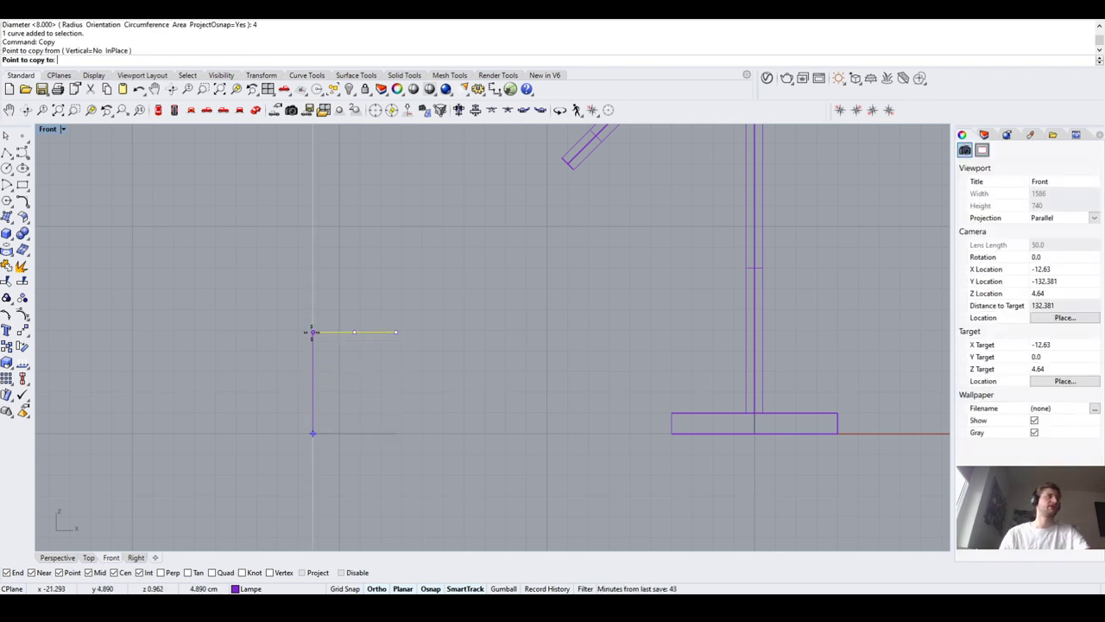
{"action": "type", "text": "5"}
{"action": "key", "text": "Return"}
{"action": "left_click", "coordinate": [313, 330]}
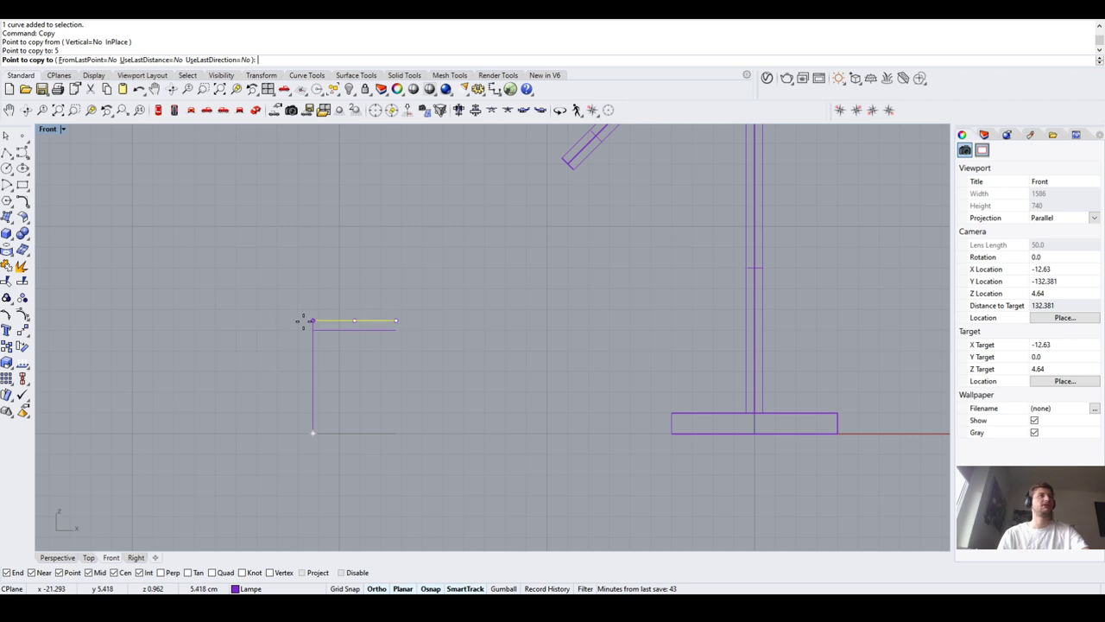
{"action": "key", "text": "Return"}
{"action": "left_click", "coordinate": [342, 330]}
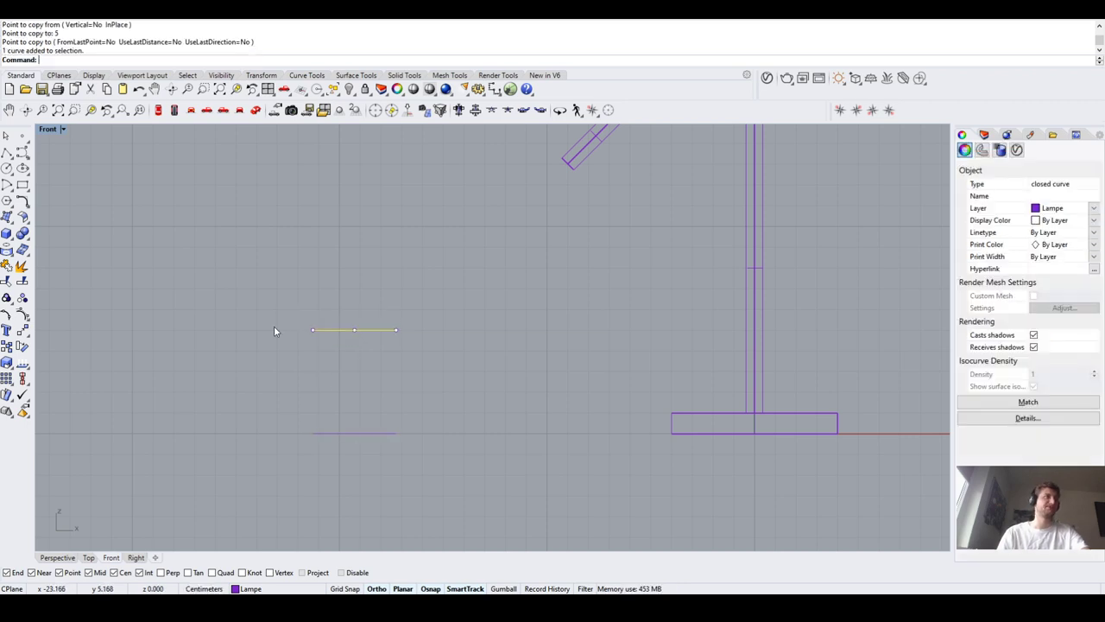
{"action": "left_click_drag", "start_coordinate": [263, 311], "coordinate": [534, 489]}
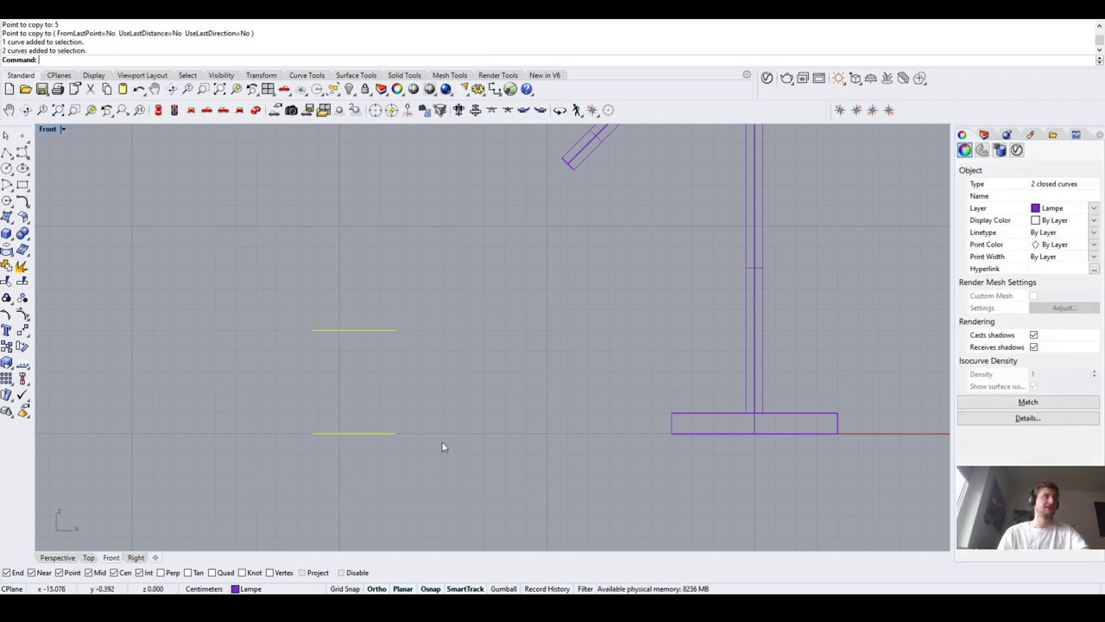
{"action": "scroll", "coordinate": [437, 444], "scroll_direction": "down", "scroll_amount": 5}
{"action": "scroll", "coordinate": [362, 421], "scroll_direction": "up", "scroll_amount": 5}
{"action": "key", "text": "Escape"}
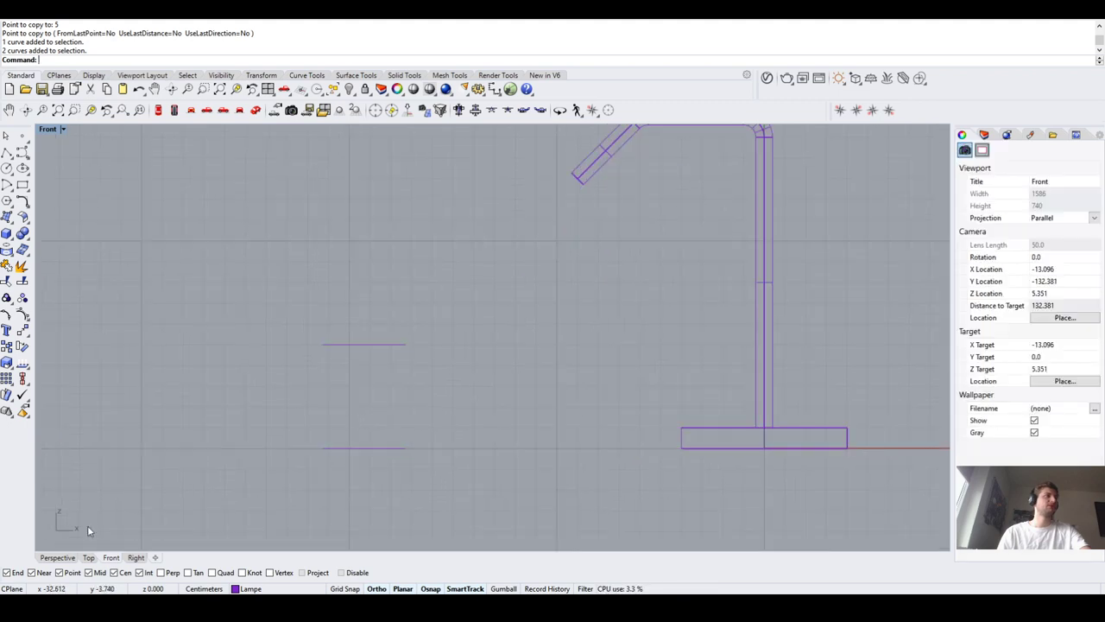
Enlarge the lower circle with Scale2D about its centre, using its edge as first reference and bringing its radius to 3 cm
{"action": "left_click", "coordinate": [57, 557]}
{"action": "right_click_drag", "start_coordinate": [479, 314], "coordinate": [458, 372]}
{"action": "scroll", "coordinate": [451, 436], "scroll_direction": "up", "scroll_amount": 3}
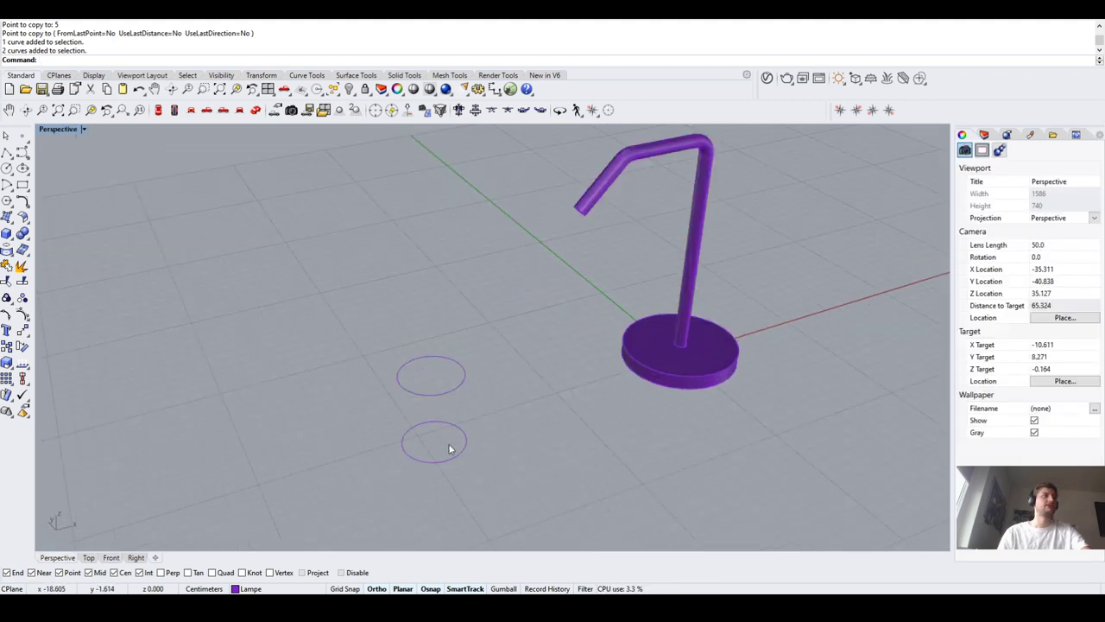
{"action": "left_click", "coordinate": [449, 456]}
{"action": "scroll", "coordinate": [467, 439], "scroll_direction": "up", "scroll_amount": 3}
{"action": "type", "text": "Scale1D"}
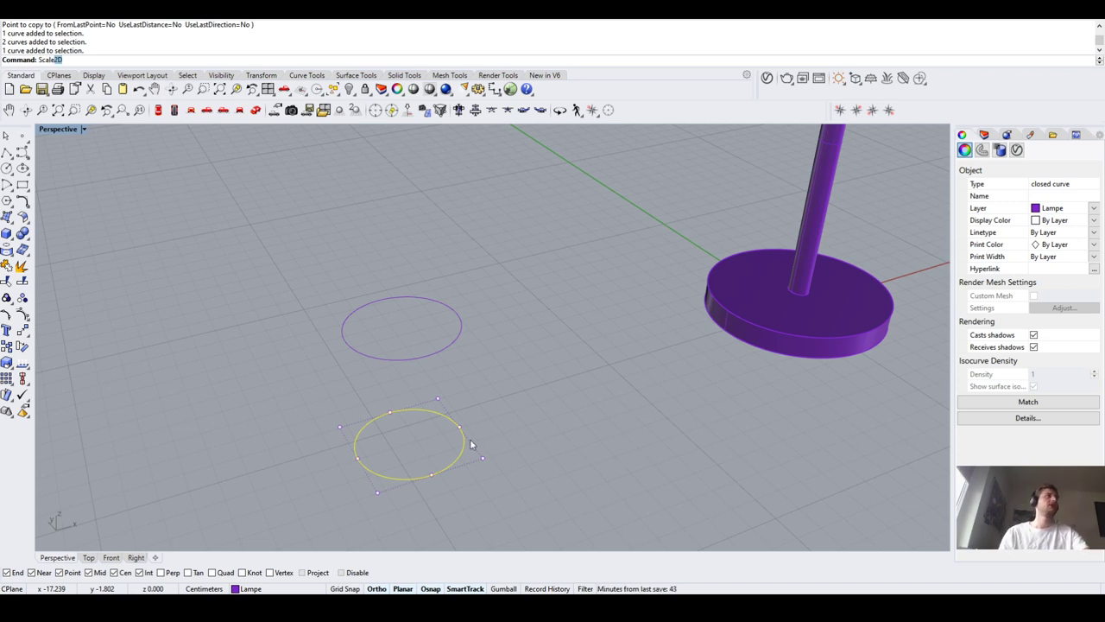
{"action": "key", "text": "Return"}
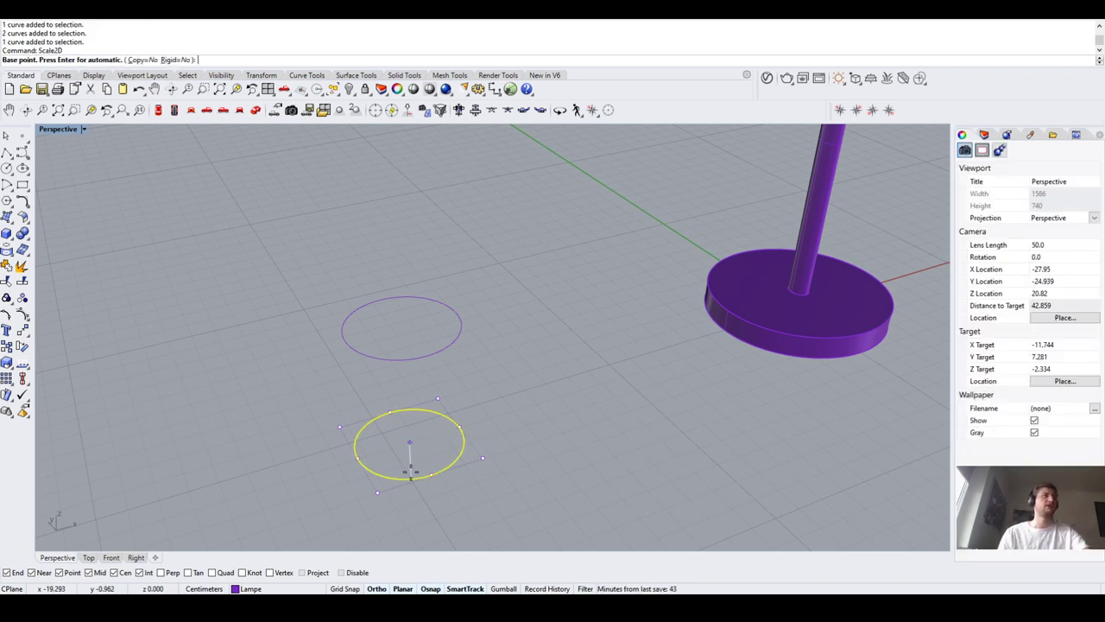
{"action": "left_click", "coordinate": [407, 474]}
{"action": "left_click", "coordinate": [430, 470]}
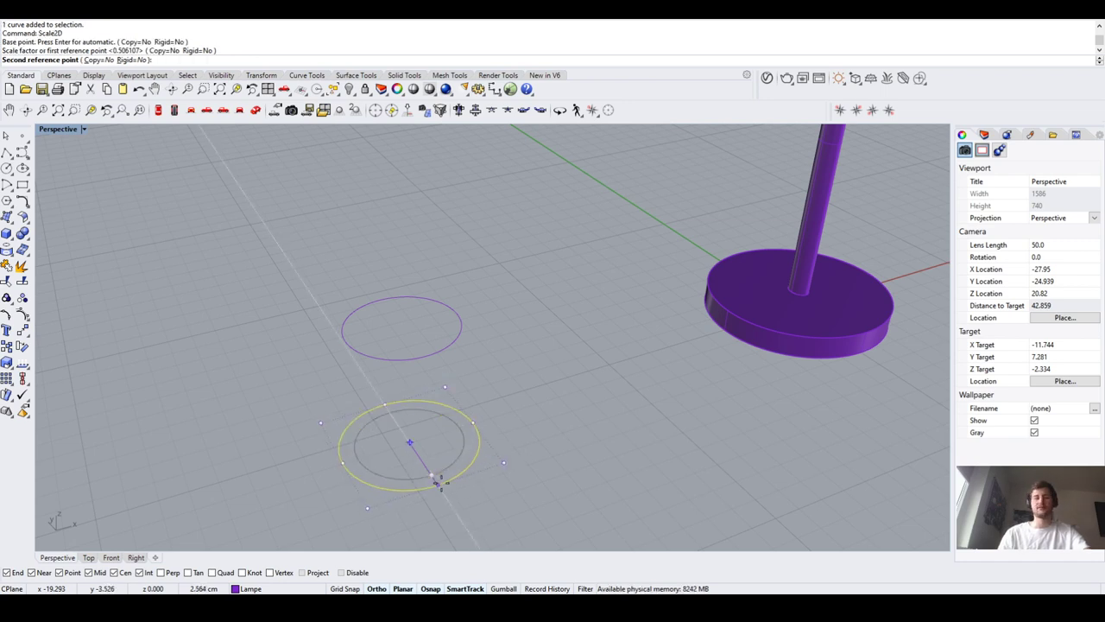
{"action": "type", "text": "1"}
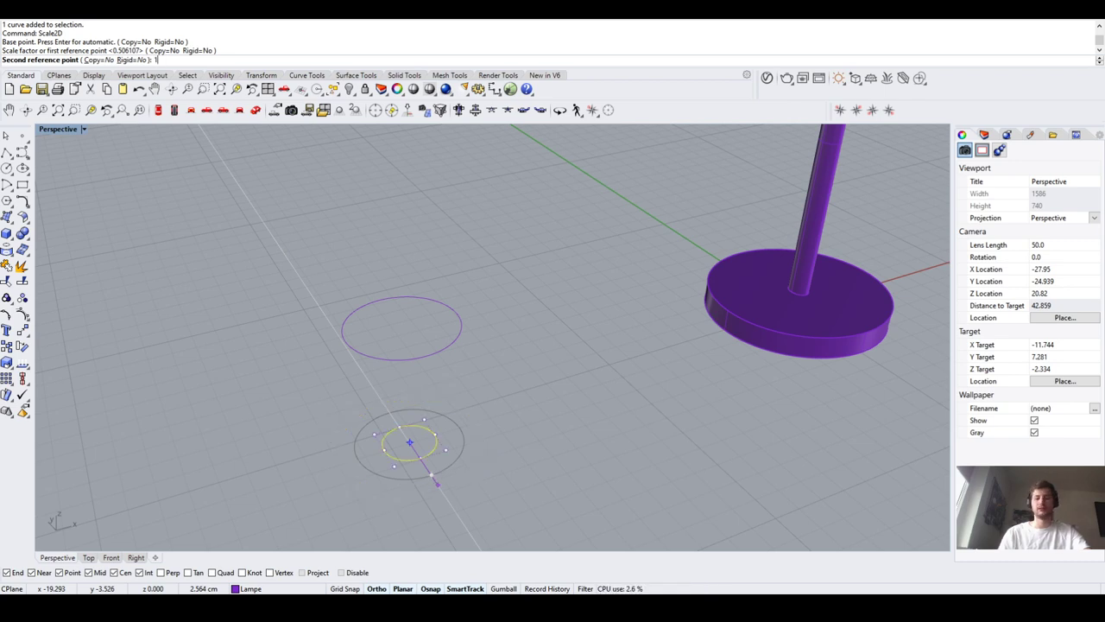
{"action": "key", "text": "BackSpace"}
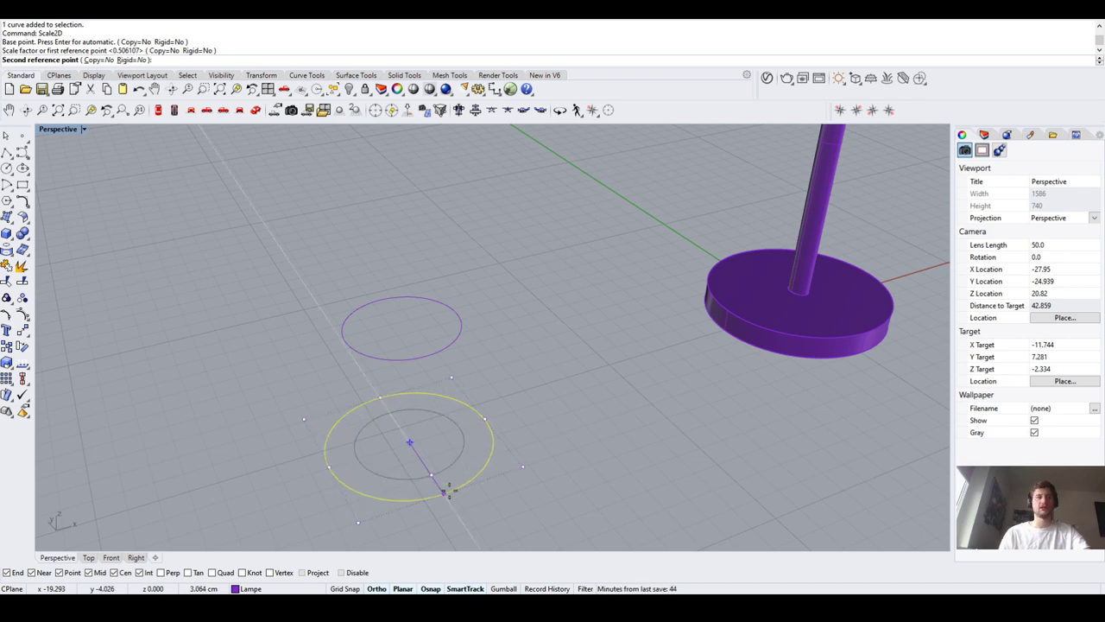
{"action": "type", "text": "3"}
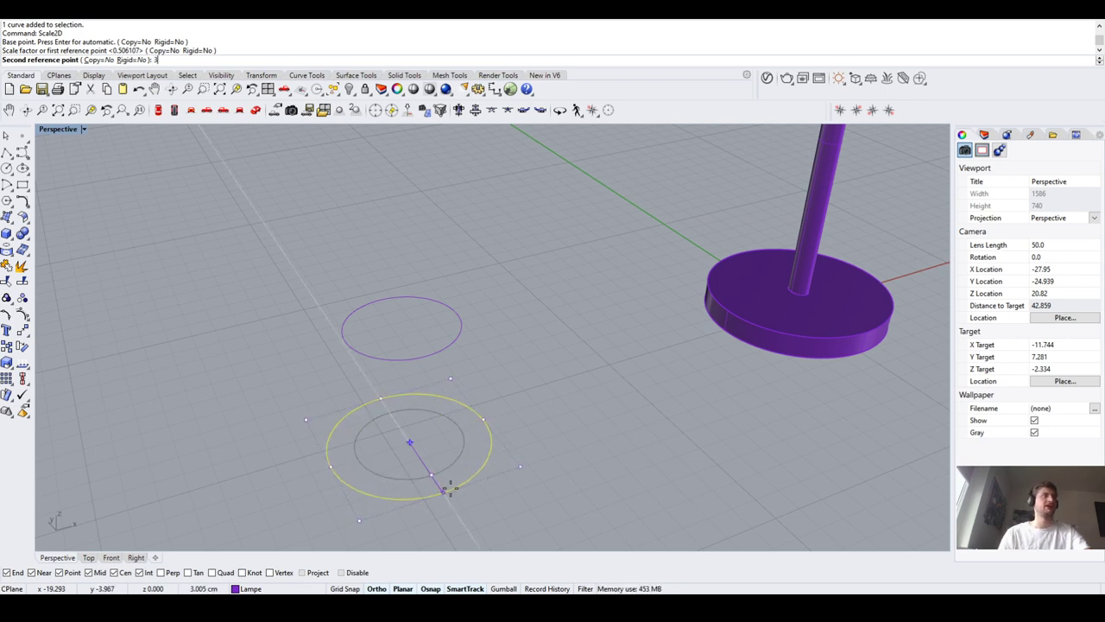
{"action": "key", "text": "Return"}
{"action": "key", "text": "Escape"}
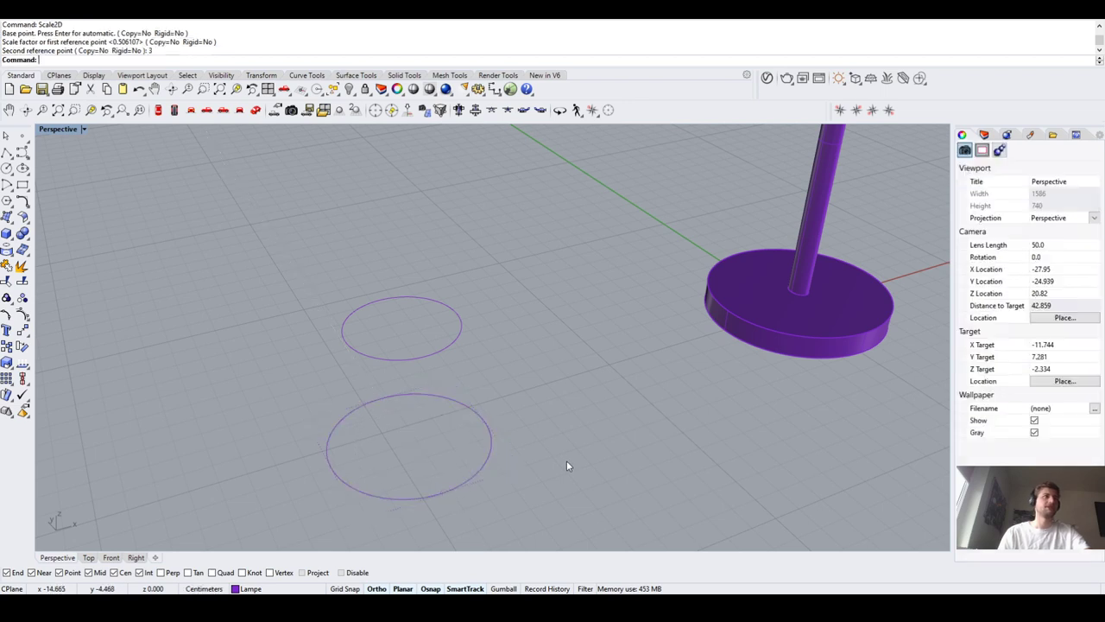
Examine the two circles in perspective and from the front, comparing their sizes and vertical spacing
{"action": "right_click_drag", "start_coordinate": [566, 462], "coordinate": [363, 389]}
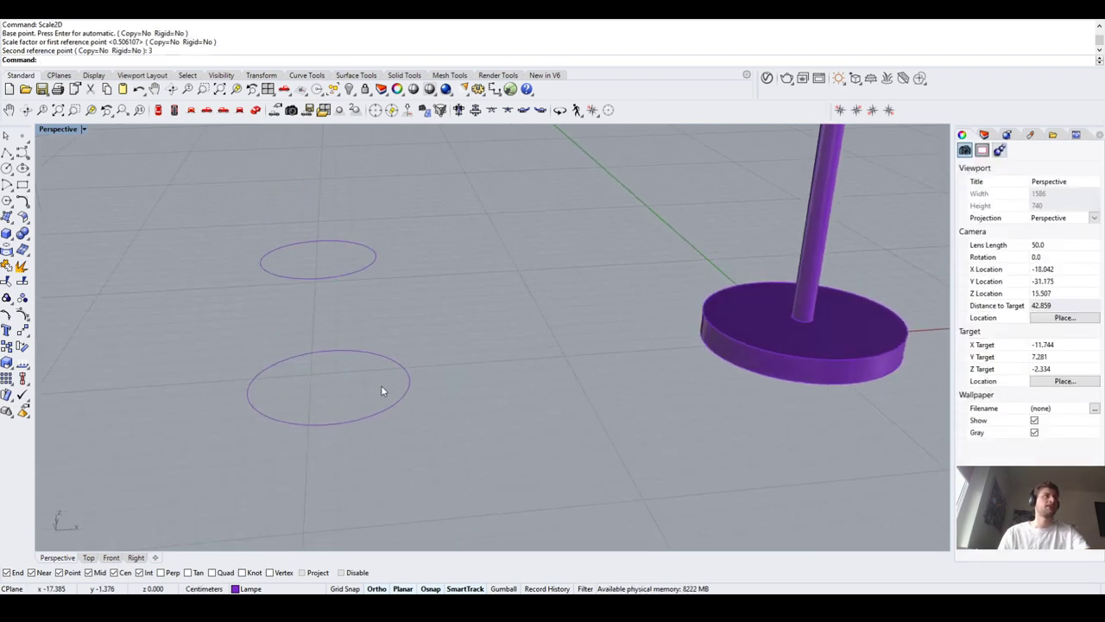
{"action": "right_click_drag", "start_coordinate": [284, 286], "coordinate": [279, 254]}
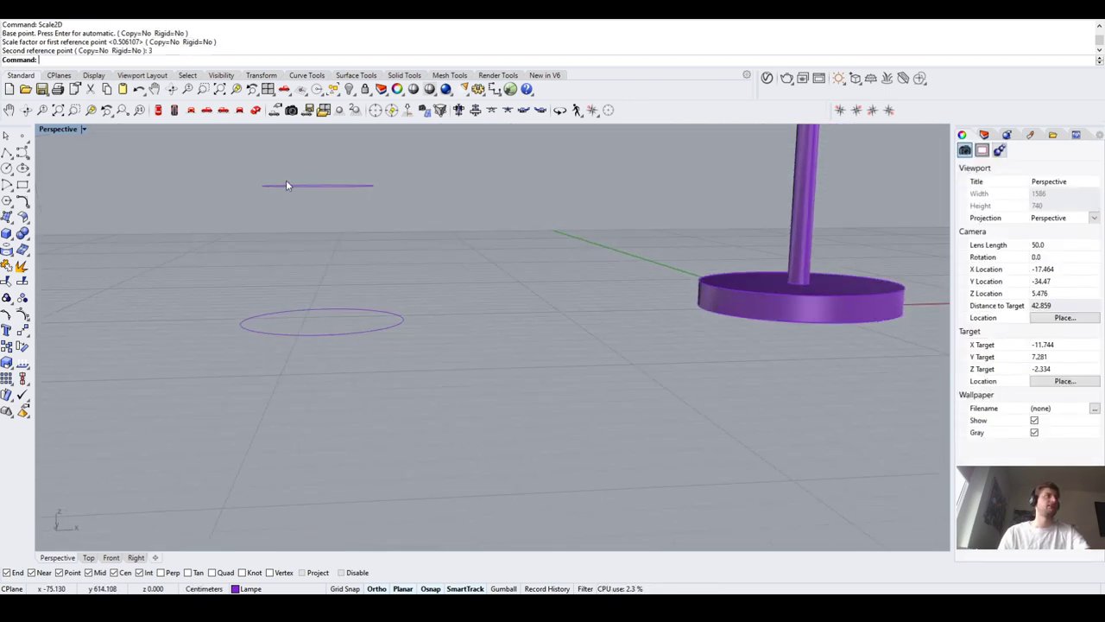
{"action": "left_click", "coordinate": [112, 558]}
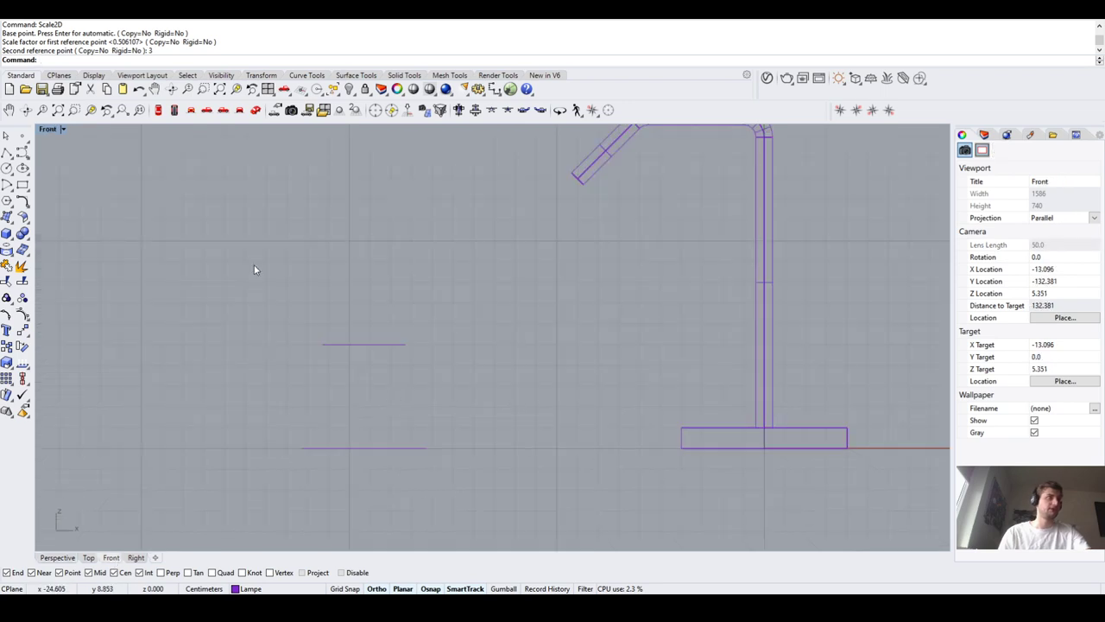
{"action": "left_click_drag", "start_coordinate": [254, 269], "coordinate": [535, 508]}
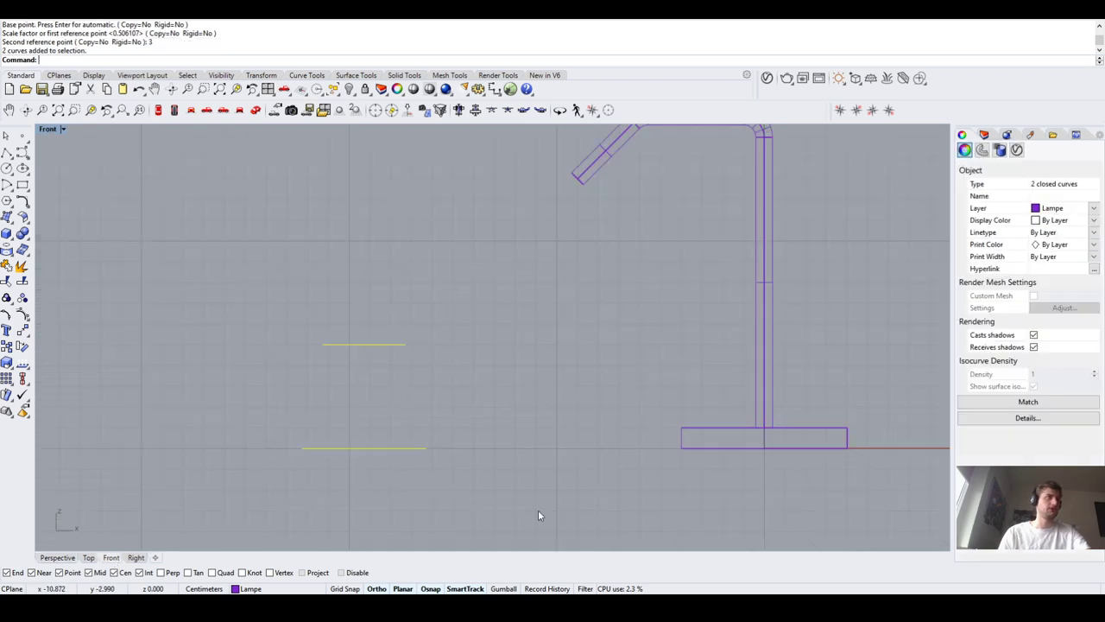
{"action": "left_click", "coordinate": [52, 558]}
{"action": "right_click_drag", "start_coordinate": [162, 517], "coordinate": [315, 364]}
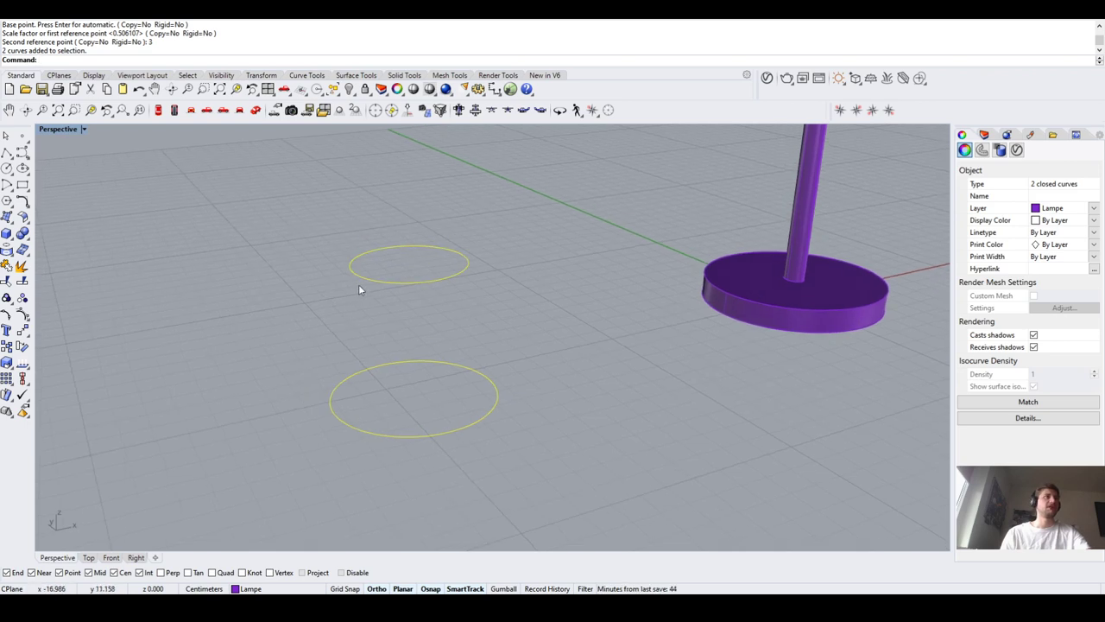
{"action": "left_click", "coordinate": [573, 390]}
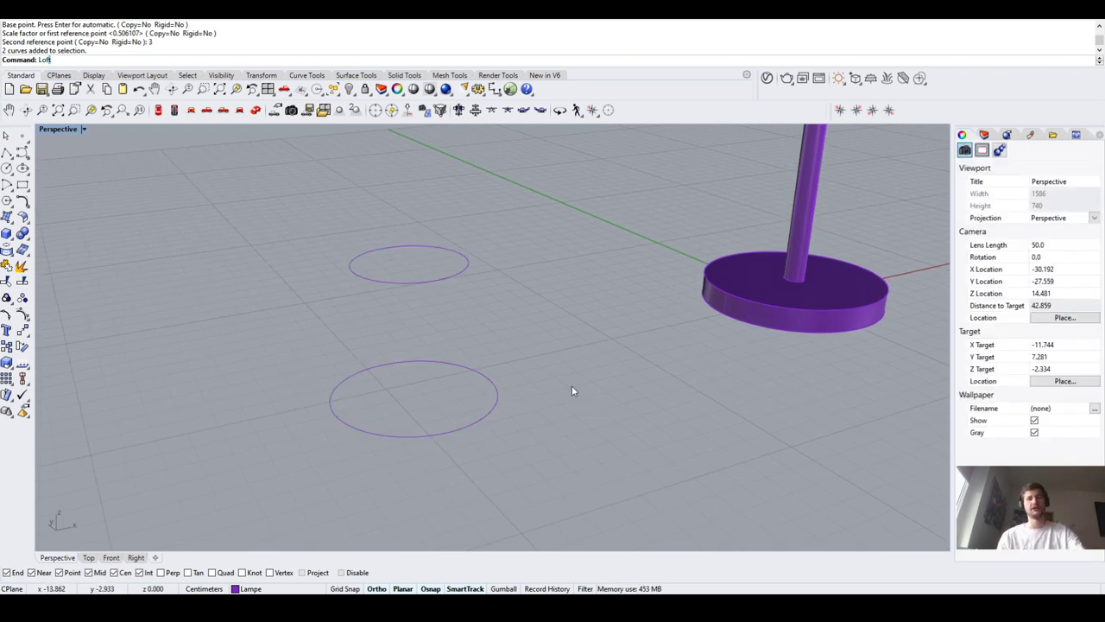
Loft the two circles into a tapered lampshade surface, keeping both seam arrows pointing in the same direction
{"action": "key", "text": "Return"}
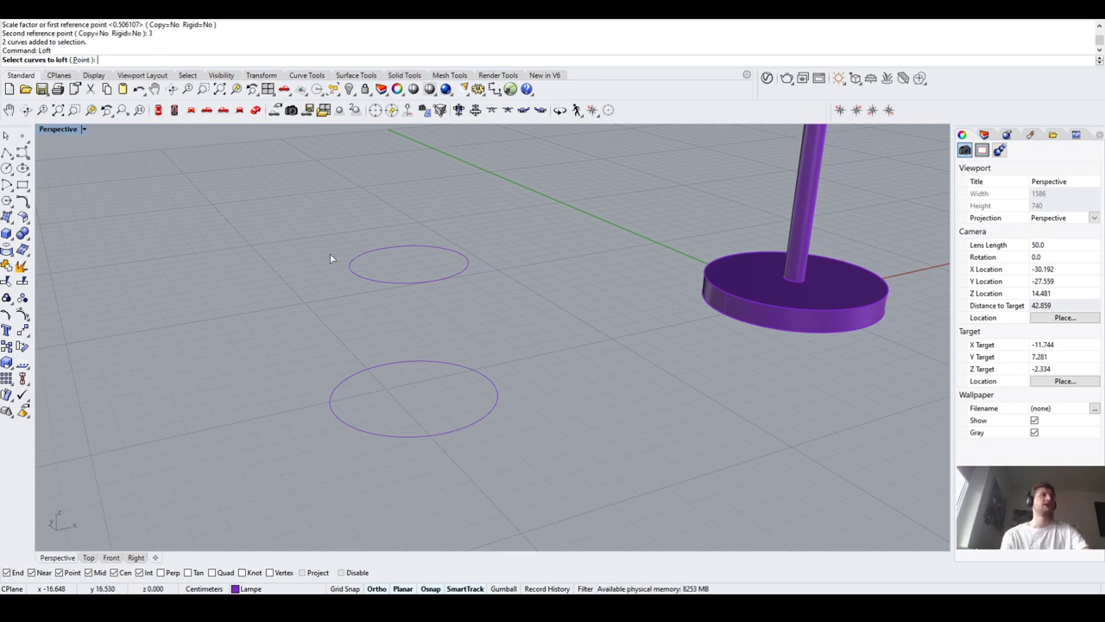
{"action": "left_click_drag", "start_coordinate": [190, 224], "coordinate": [567, 485]}
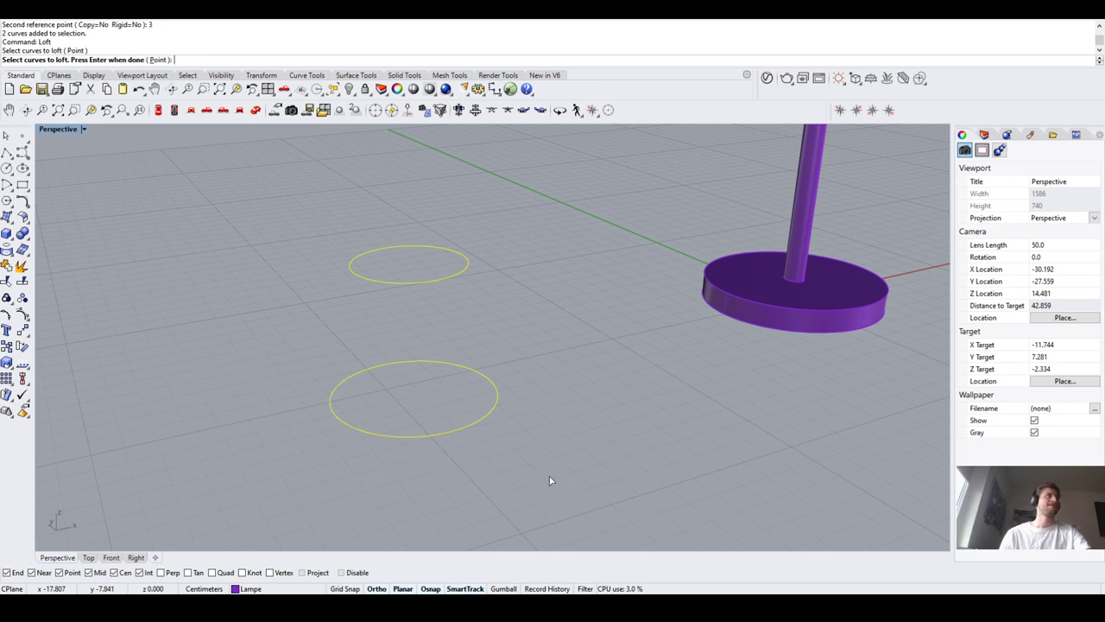
{"action": "key", "text": "Return"}
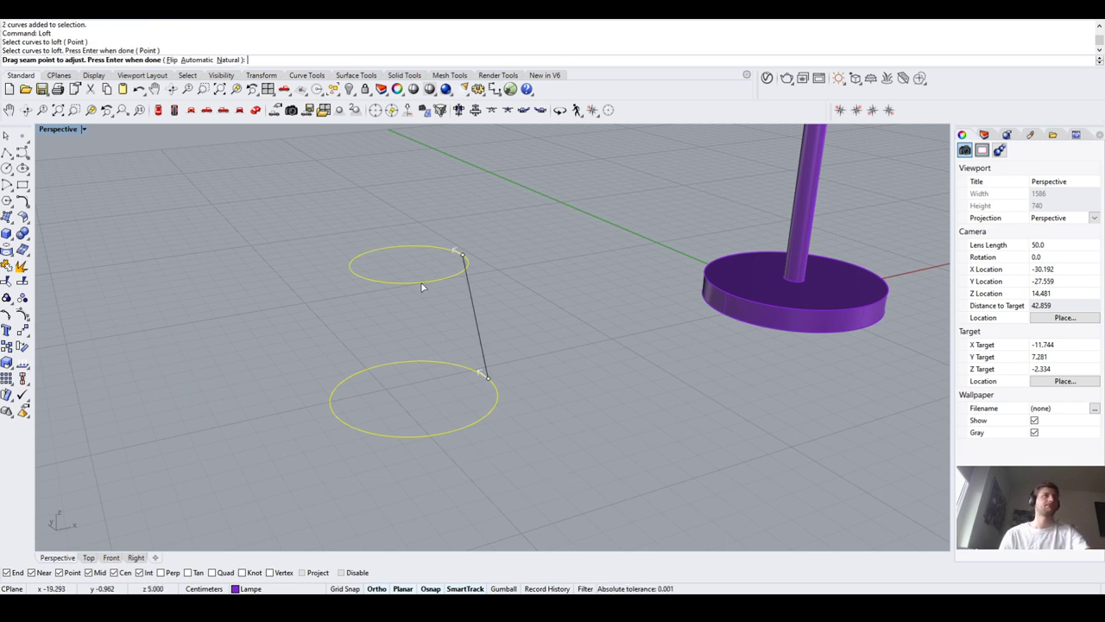
{"action": "right_click_drag", "start_coordinate": [422, 285], "coordinate": [457, 290]}
{"action": "scroll", "coordinate": [604, 309], "scroll_direction": "up", "scroll_amount": 5}
{"action": "scroll", "coordinate": [497, 244], "scroll_direction": "down", "scroll_amount": 2}
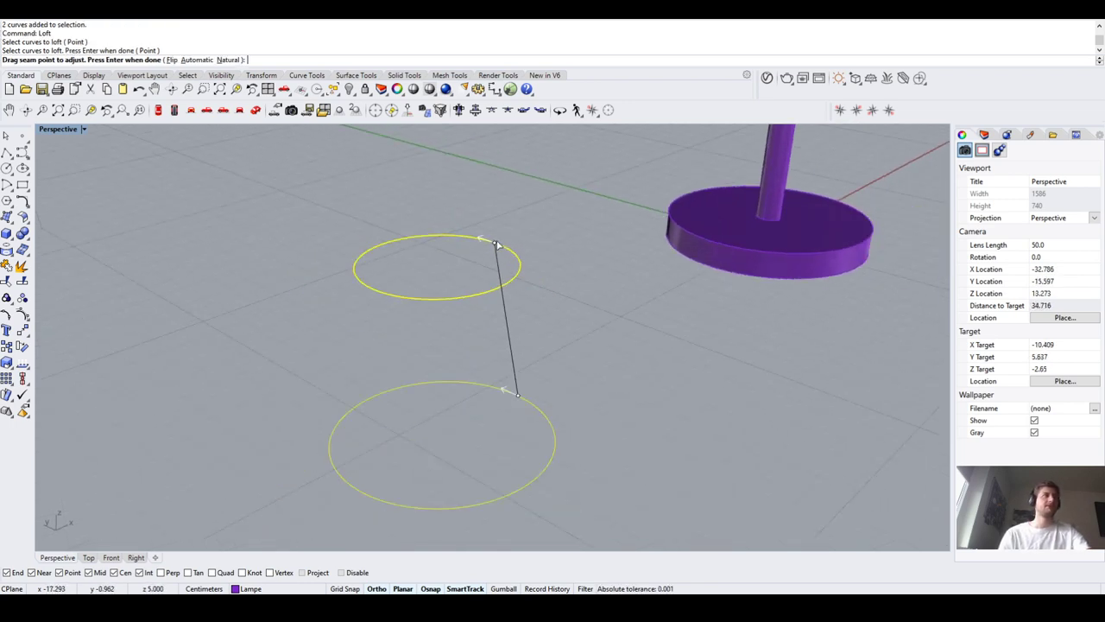
{"action": "left_click", "coordinate": [481, 243]}
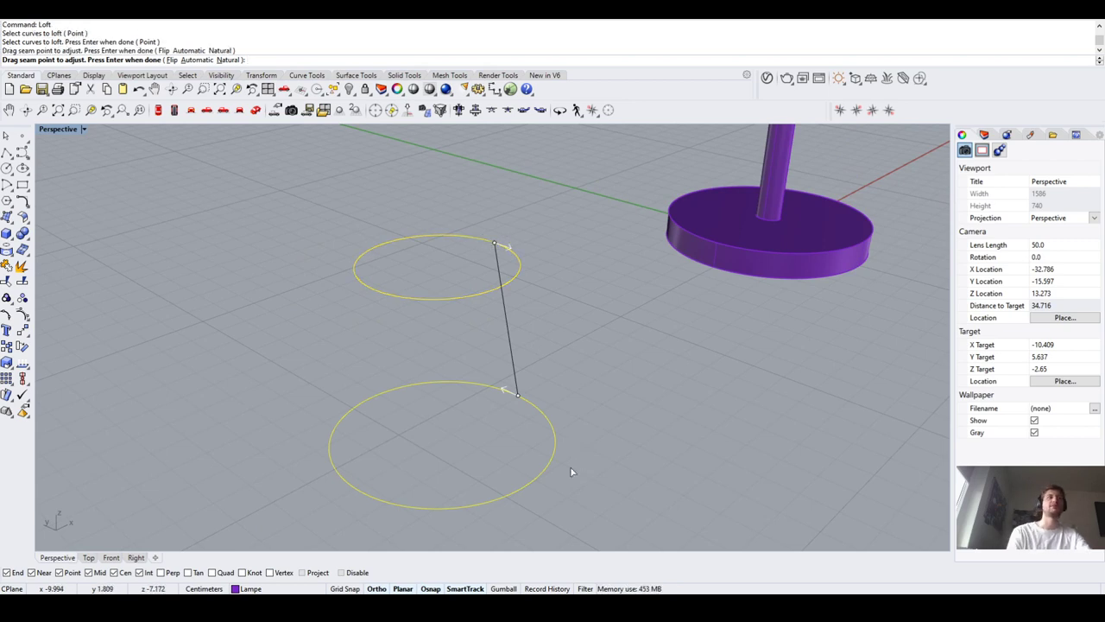
{"action": "left_click", "coordinate": [482, 242]}
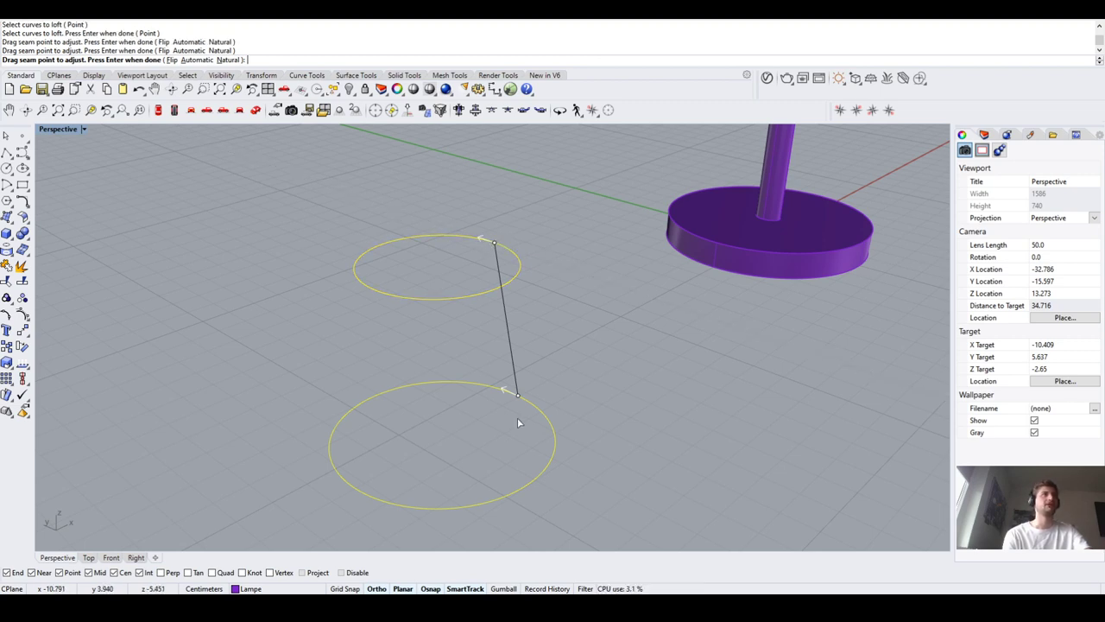
{"action": "scroll", "coordinate": [521, 416], "scroll_direction": "down", "scroll_amount": 2}
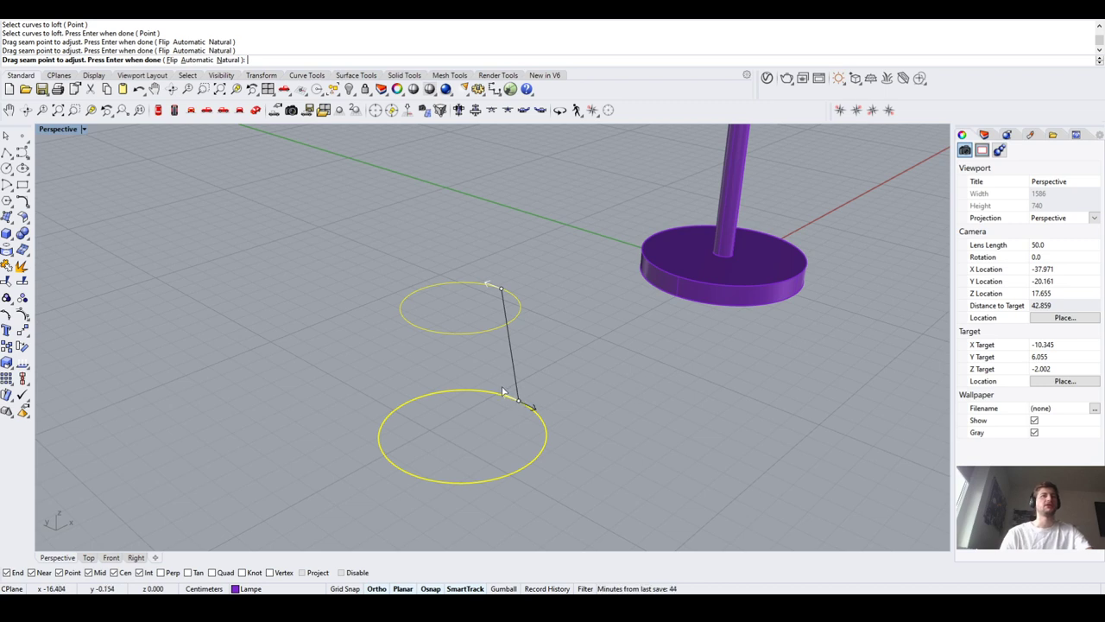
{"action": "key", "text": "shift+Left"}
{"action": "key", "text": "shift+Left"}
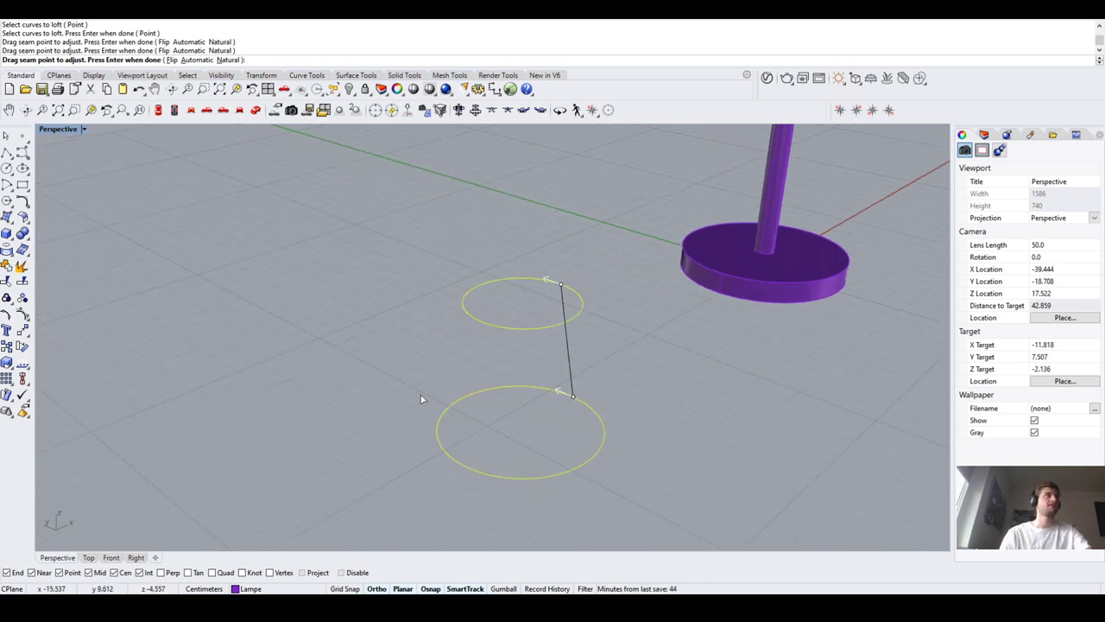
{"action": "key", "text": "Return"}
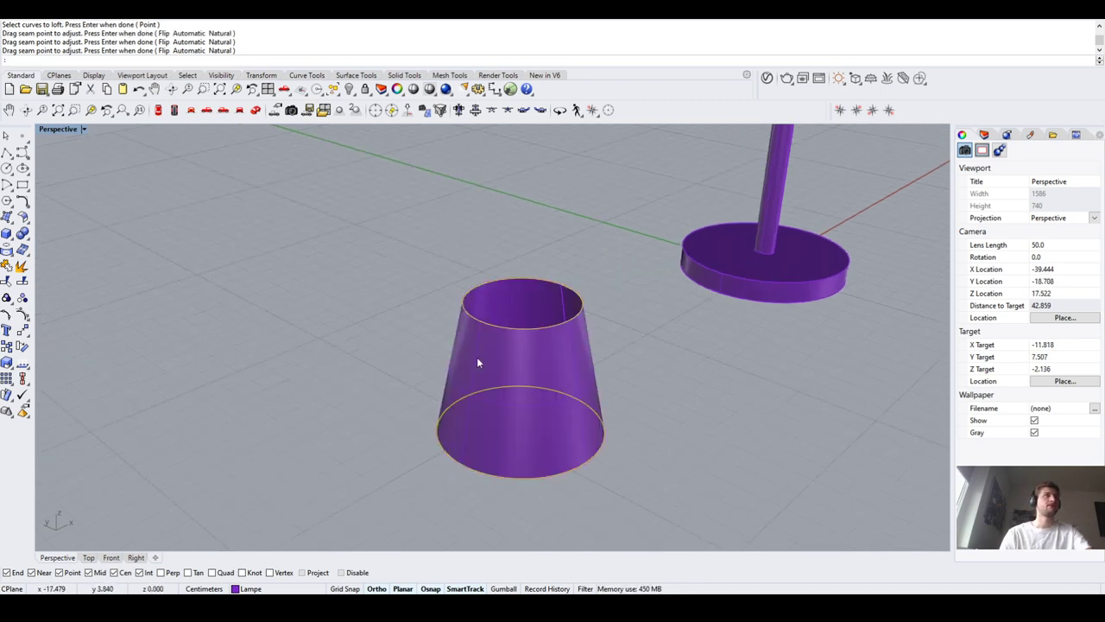
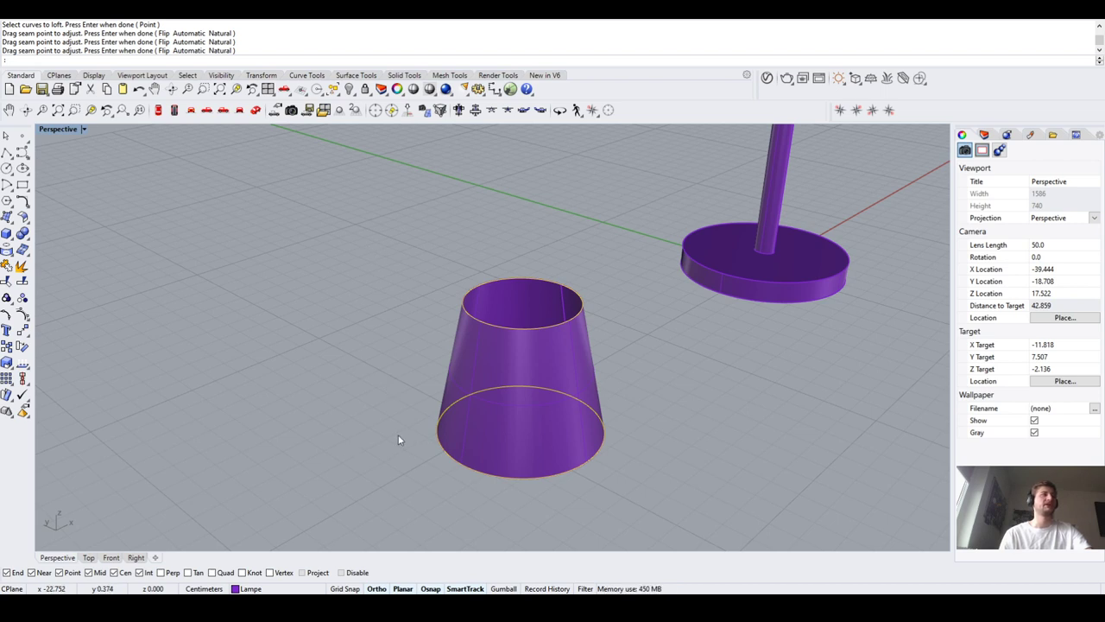
{"action": "key", "text": "Return"}
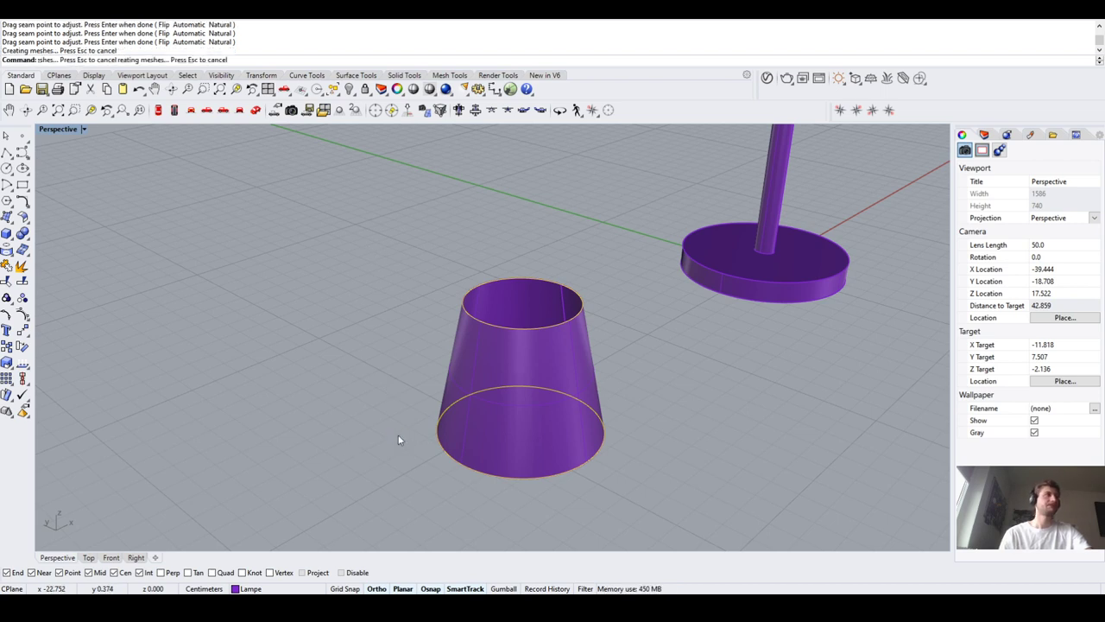
Examine the lofted shade surface from the side, above and below, checking its open ends
{"action": "scroll", "coordinate": [566, 423], "scroll_direction": "down", "scroll_amount": 2}
{"action": "scroll", "coordinate": [565, 427], "scroll_direction": "up", "scroll_amount": 3}
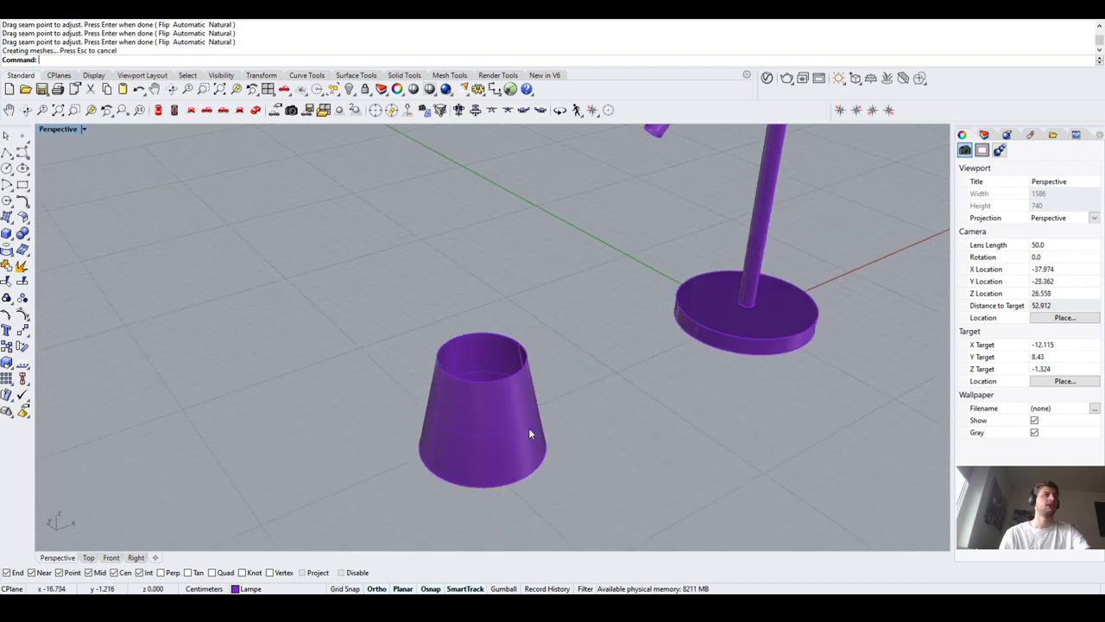
{"action": "left_click", "coordinate": [495, 398]}
{"action": "right_click_drag", "start_coordinate": [498, 426], "coordinate": [552, 426]}
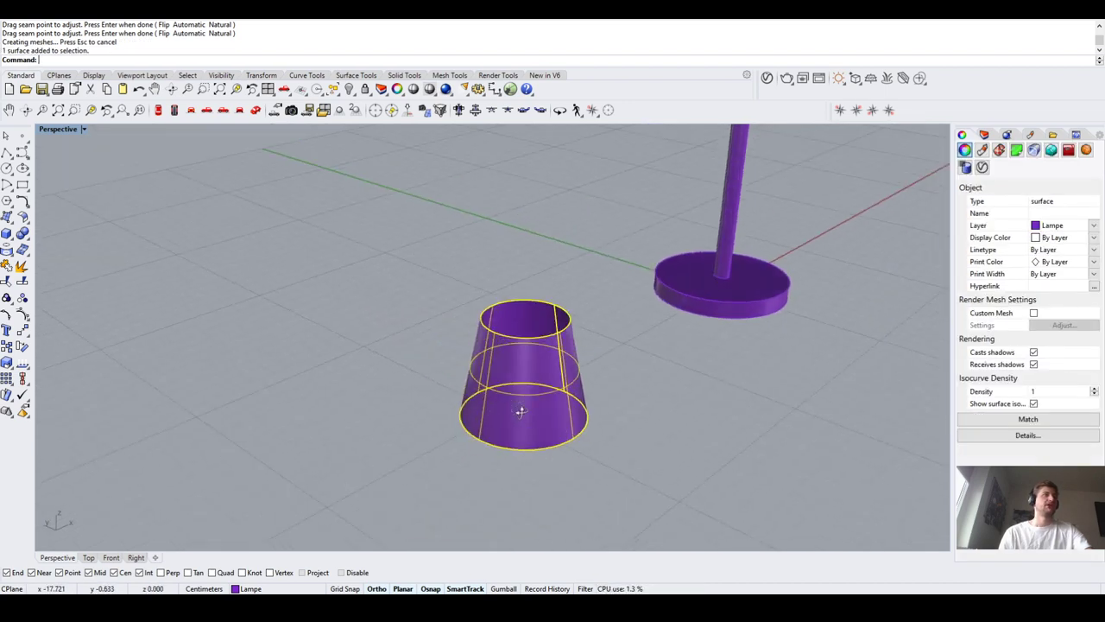
{"action": "left_click", "coordinate": [685, 427]}
{"action": "left_click", "coordinate": [511, 433]}
{"action": "left_click", "coordinate": [429, 436]}
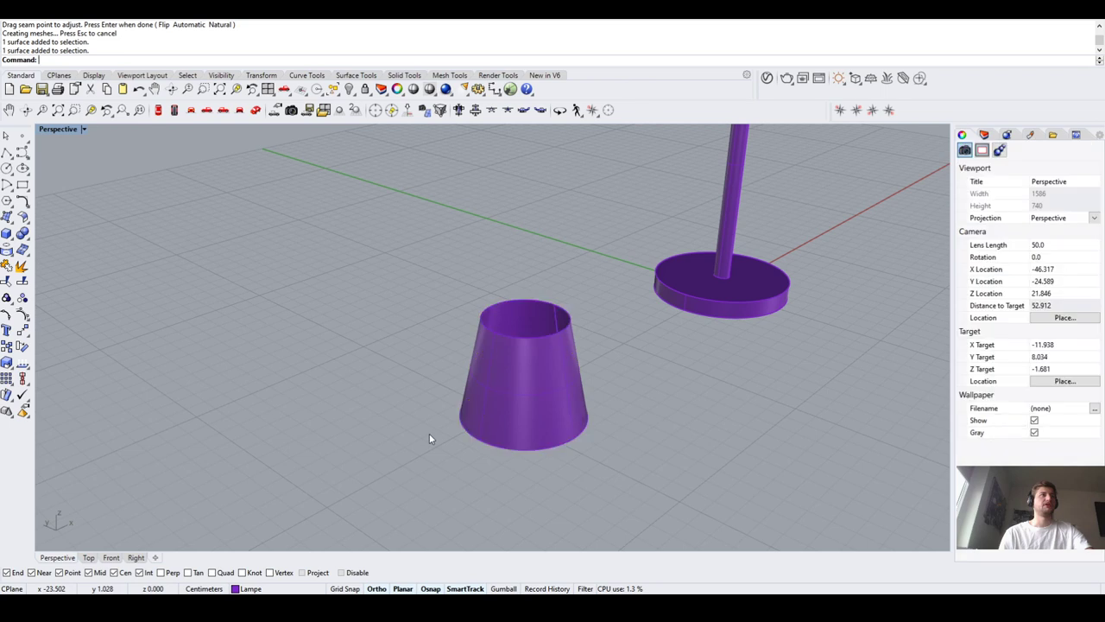
{"action": "right_click_drag", "start_coordinate": [429, 436], "coordinate": [443, 304]}
{"action": "scroll", "coordinate": [447, 238], "scroll_direction": "up", "scroll_amount": 5}
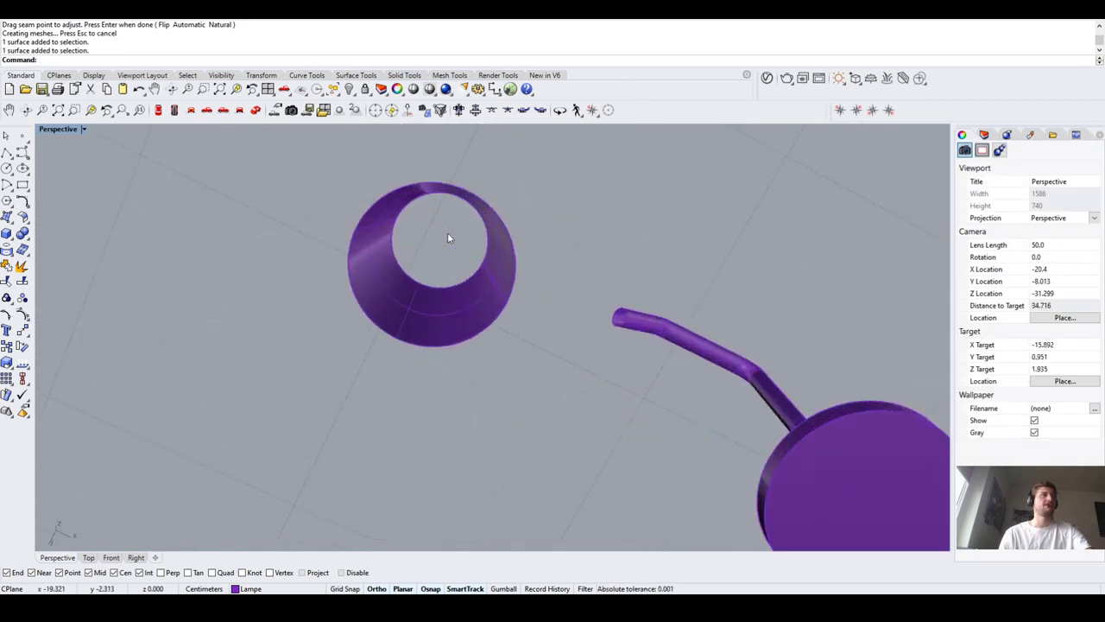
Try closing both open ends of the lofted shade with Cap and view it from below
{"action": "right_click_drag", "start_coordinate": [438, 240], "coordinate": [436, 414]}
{"action": "left_click", "coordinate": [436, 414]}
{"action": "type", "text": "cap"}
{"action": "key", "text": "Return"}
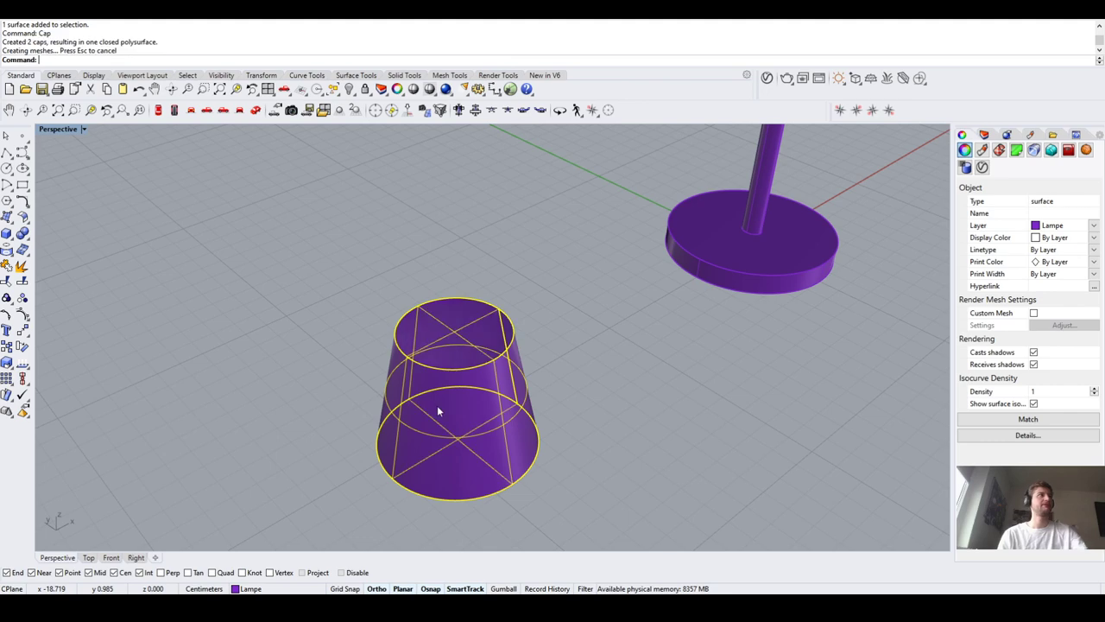
{"action": "right_click_drag", "start_coordinate": [347, 416], "coordinate": [336, 343]}
{"action": "left_click", "coordinate": [337, 343]}
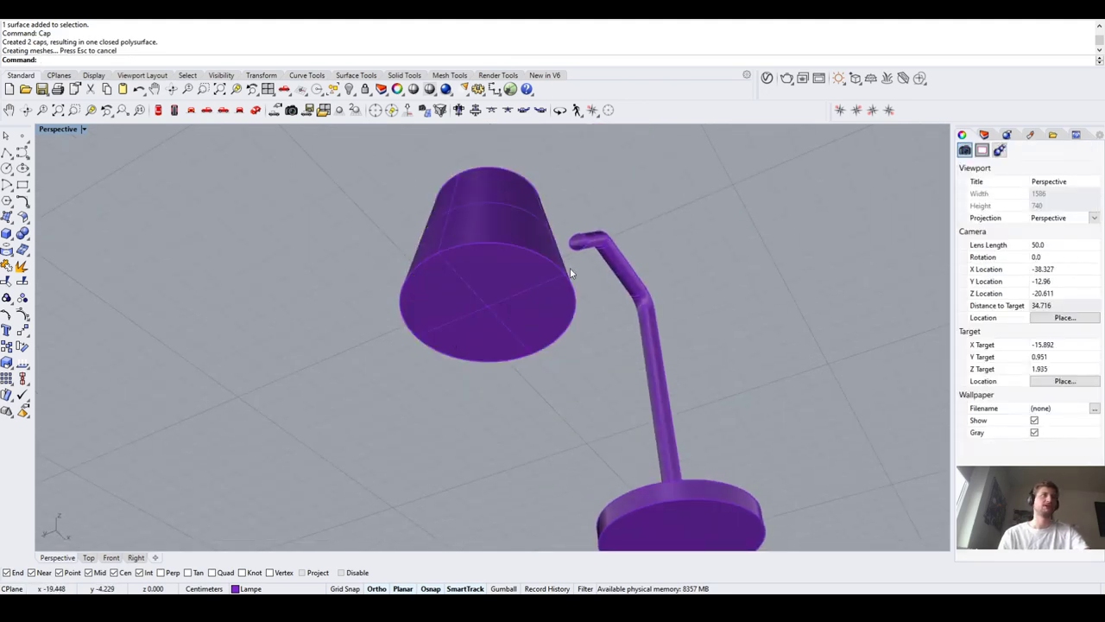
{"action": "right_click_drag", "start_coordinate": [570, 274], "coordinate": [449, 424]}
Undo the Cap operation on the lampshade
{"action": "key", "text": "ctrl+z"}
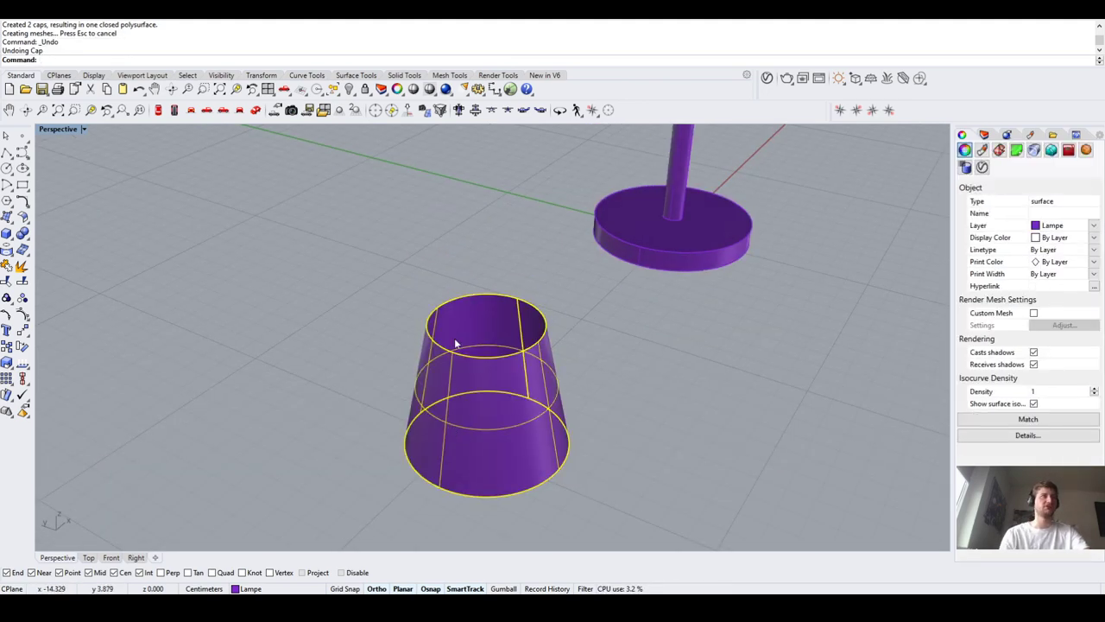
{"action": "left_click", "coordinate": [346, 284]}
{"action": "right_click_drag", "start_coordinate": [486, 360], "coordinate": [452, 397]}
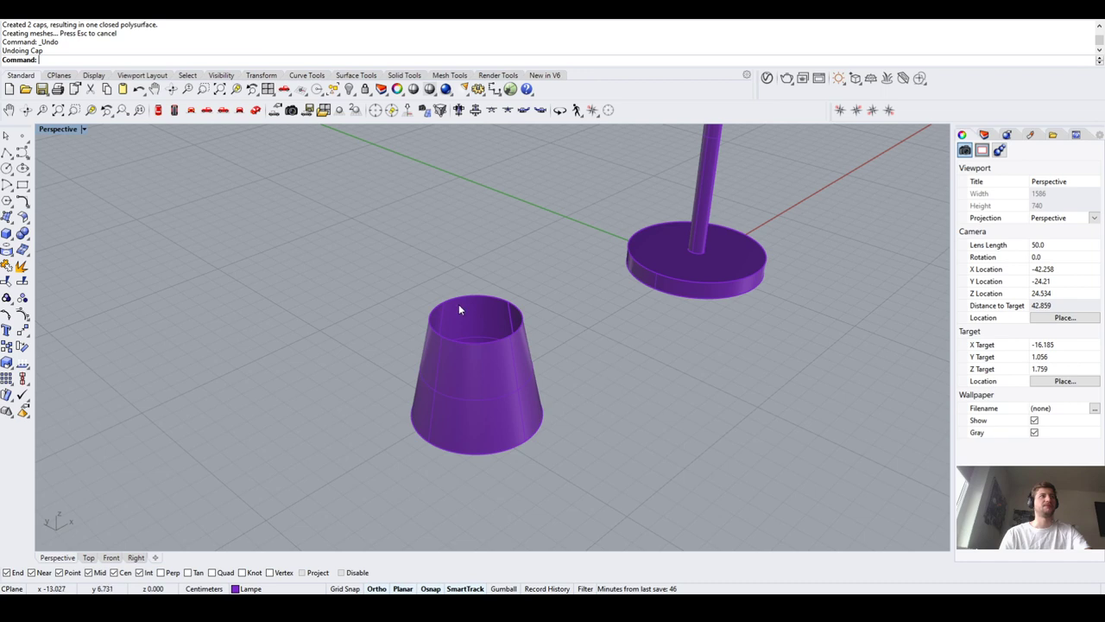
Close only the shade's upper opening with a PlanarSrf built from the smaller circle
{"action": "scroll", "coordinate": [517, 292], "scroll_direction": "up", "scroll_amount": 3}
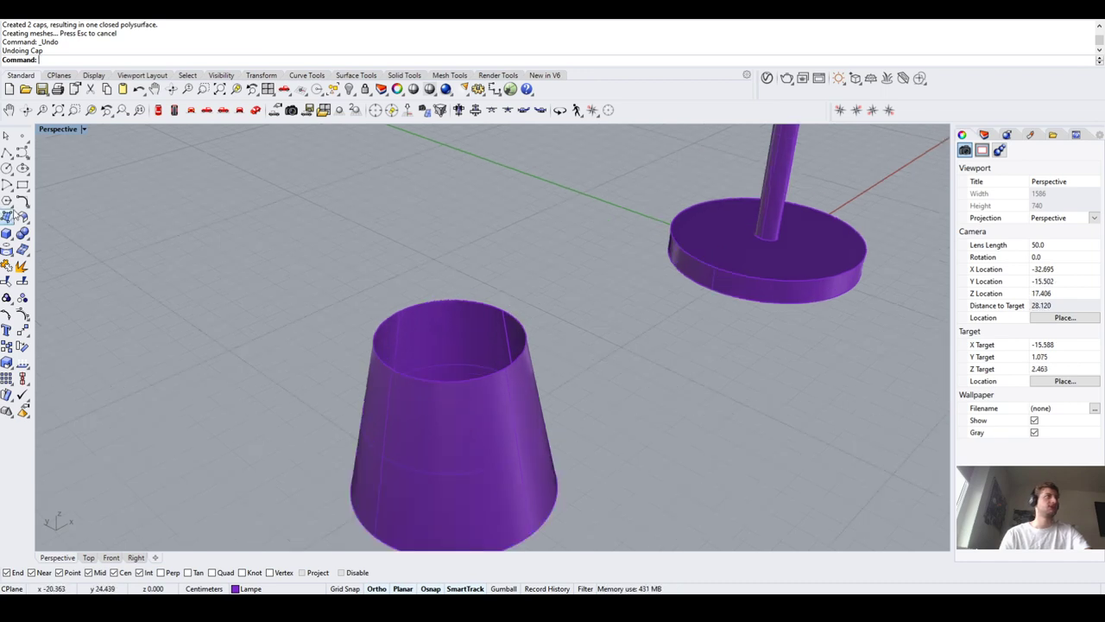
{"action": "type", "text": "PlanarSrf"}
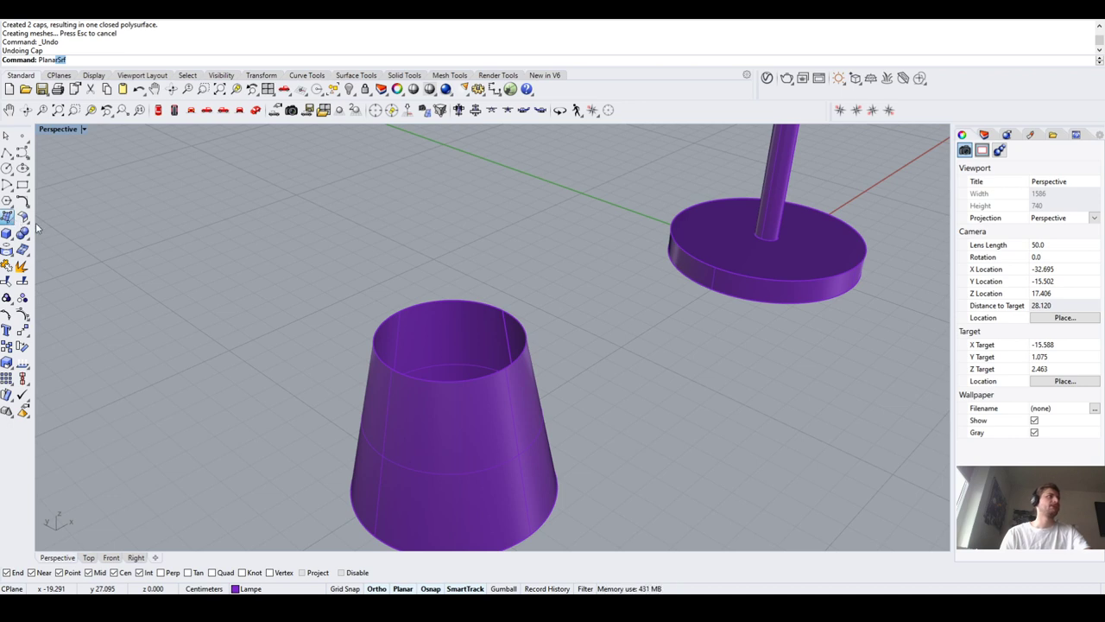
{"action": "key", "text": "Return"}
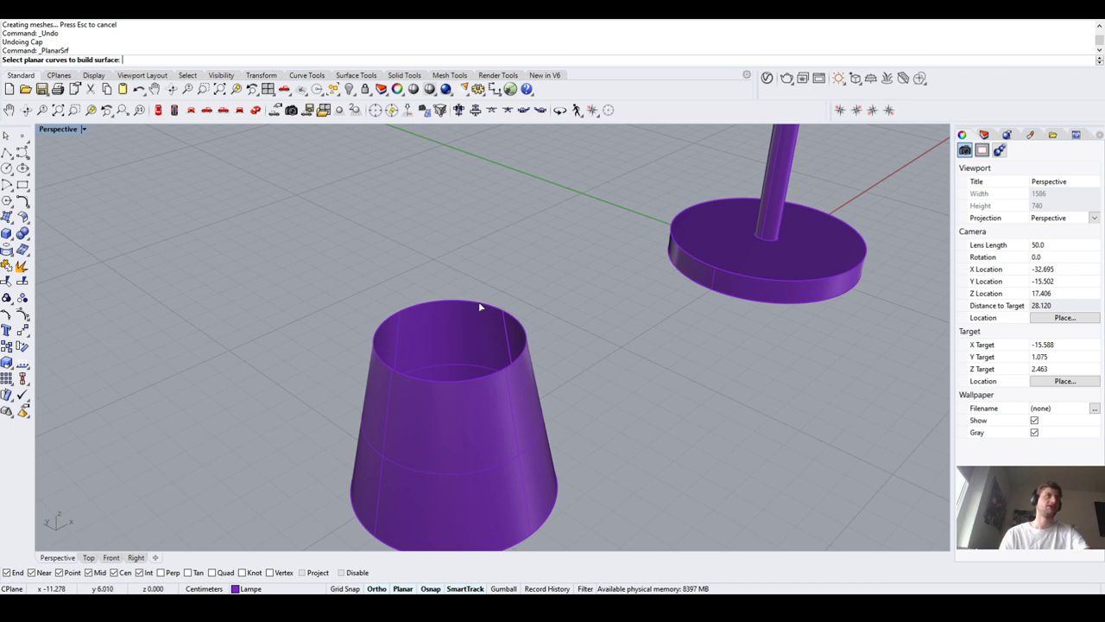
{"action": "left_click", "coordinate": [513, 339]}
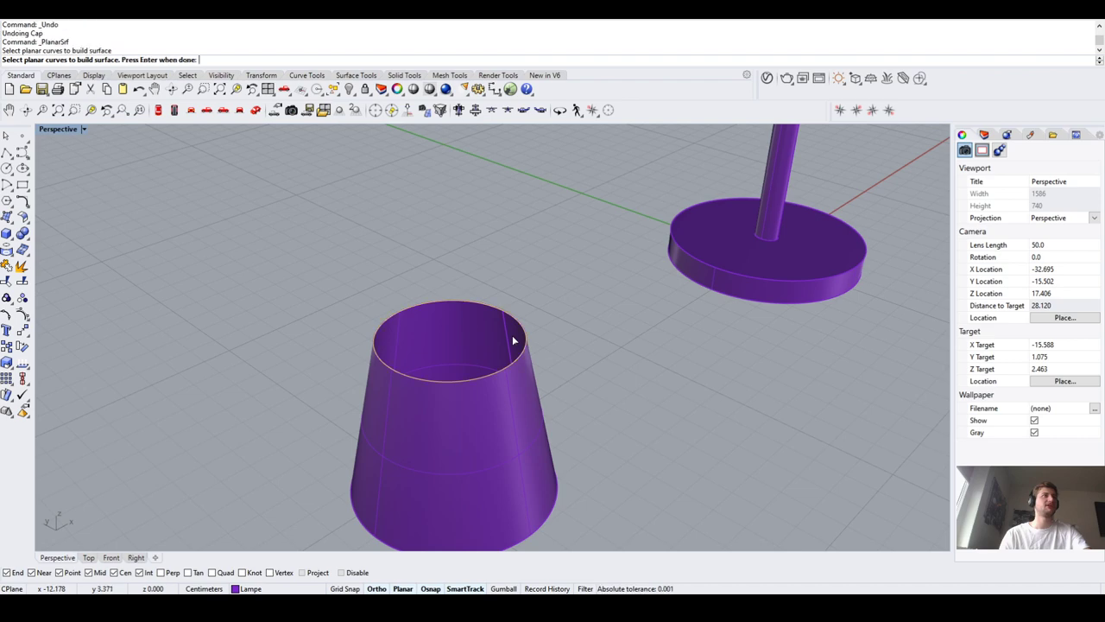
{"action": "key", "text": "Return"}
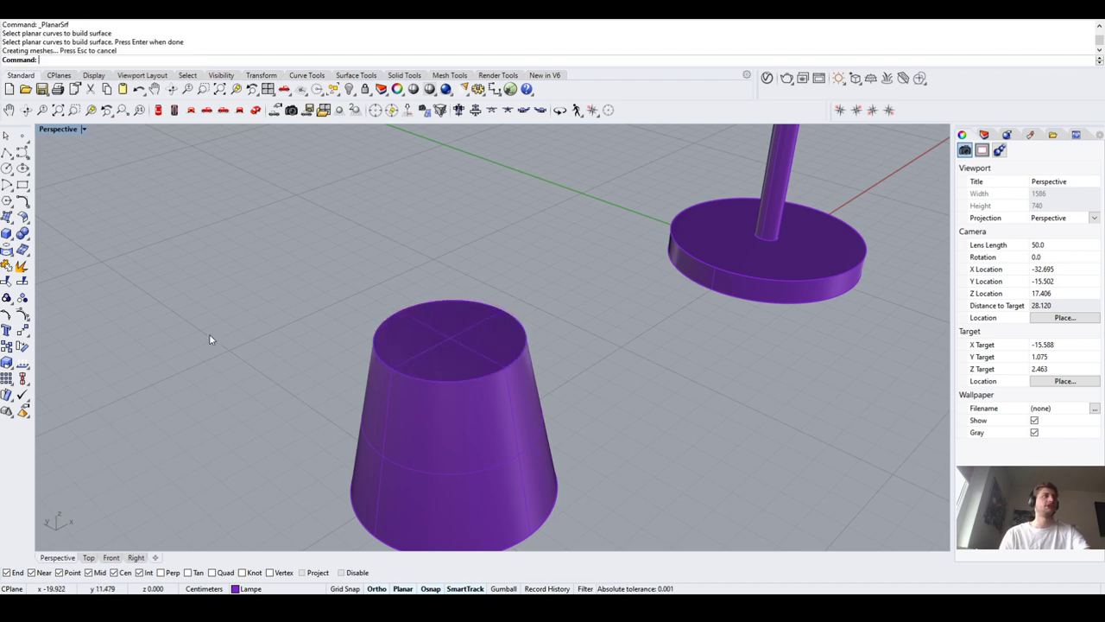
{"action": "right_click_drag", "start_coordinate": [329, 417], "coordinate": [321, 394]}
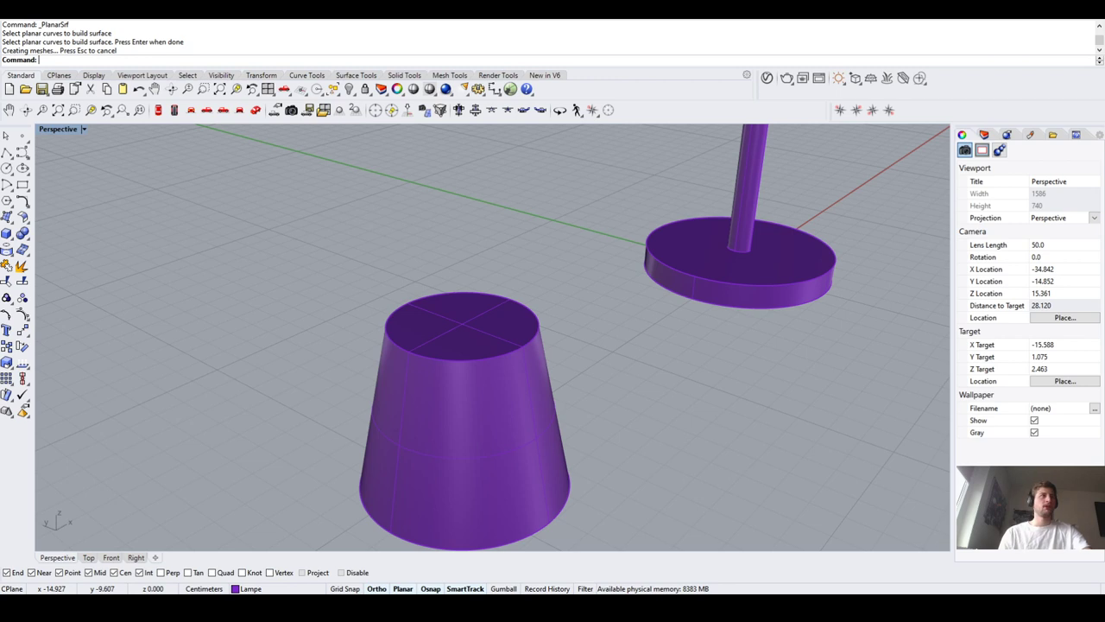
Join the flat top surface and the lofted side of the lampshade into one polysurface
{"action": "left_click", "coordinate": [453, 306]}
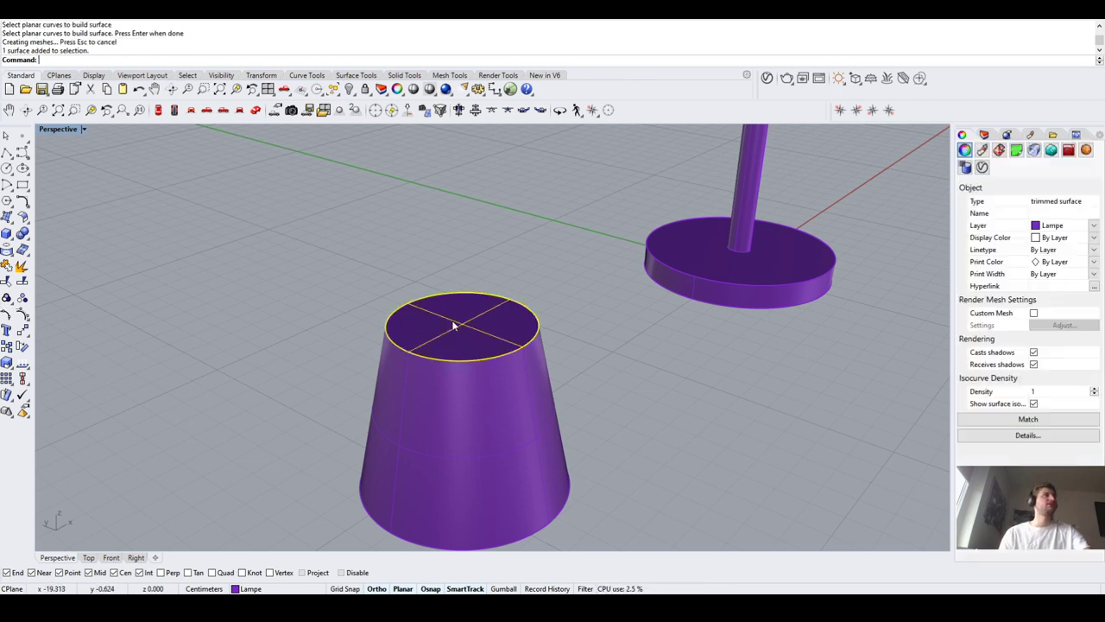
{"action": "left_click", "coordinate": [517, 423], "text": "shift"}
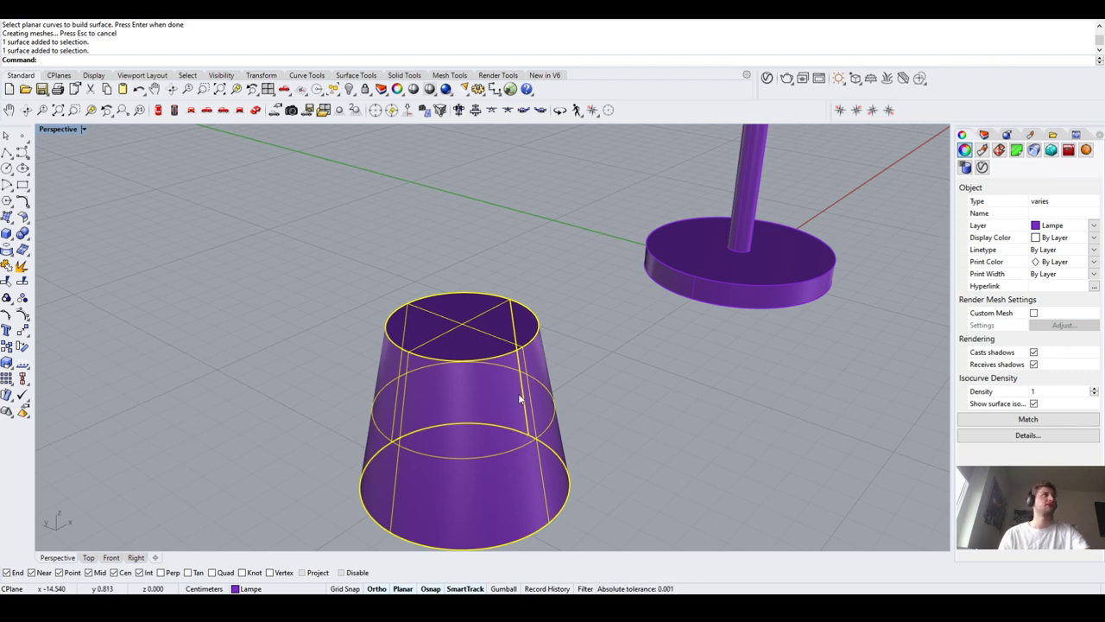
{"action": "key", "text": "Escape"}
{"action": "left_click", "coordinate": [444, 331]}
{"action": "left_click", "coordinate": [436, 338]}
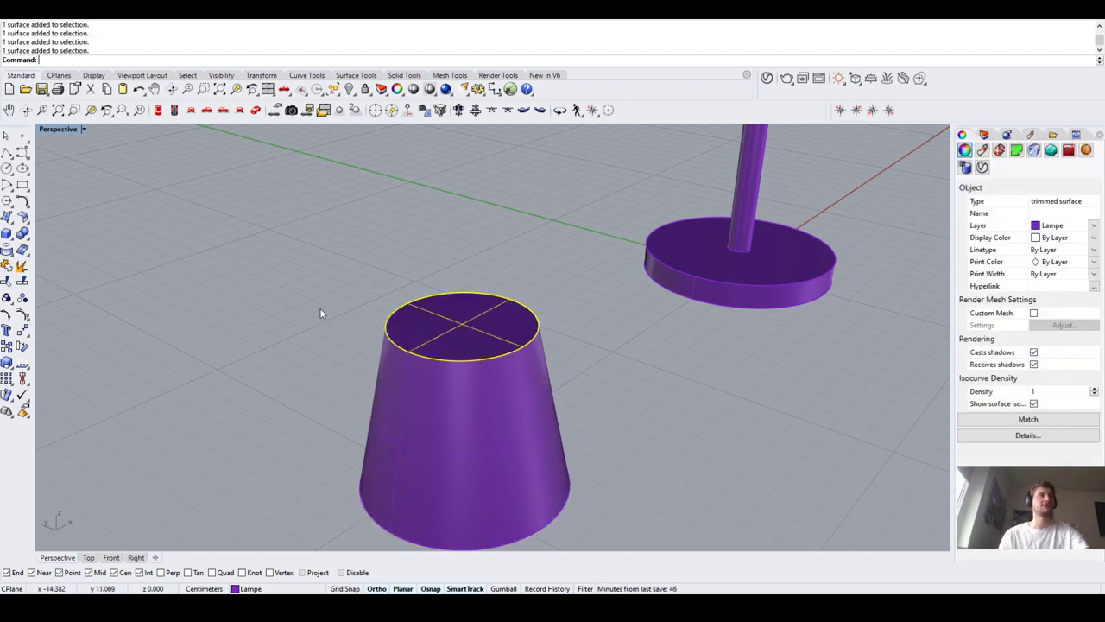
{"action": "left_click", "coordinate": [319, 313]}
{"action": "left_click", "coordinate": [492, 331]}
{"action": "left_click", "coordinate": [377, 525], "text": "shift"}
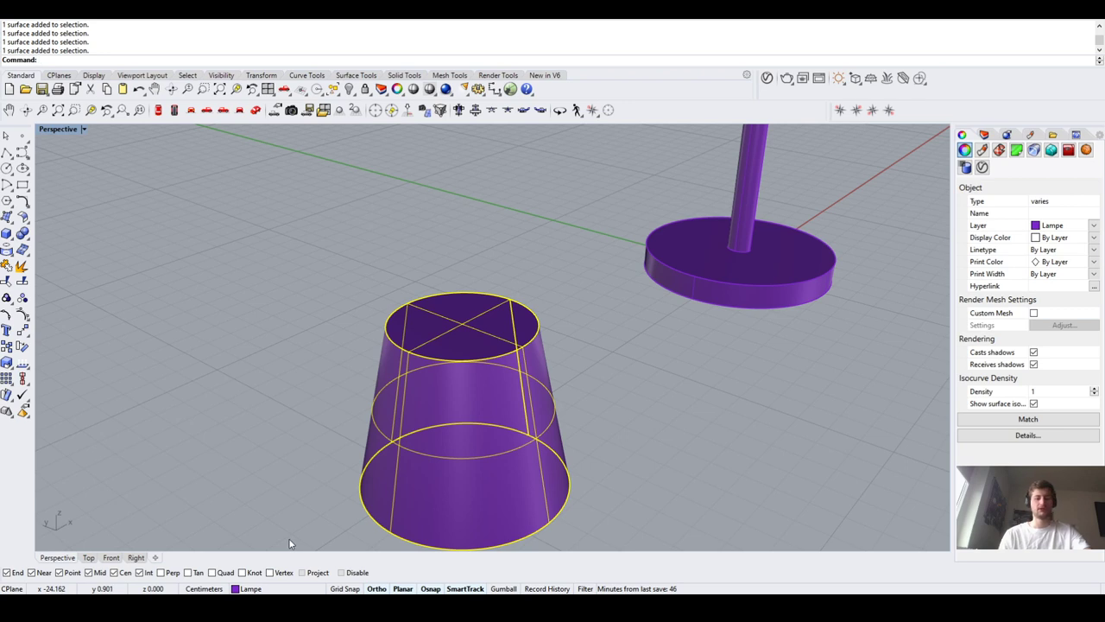
{"action": "type", "text": "join"}
{"action": "key", "text": "Return"}
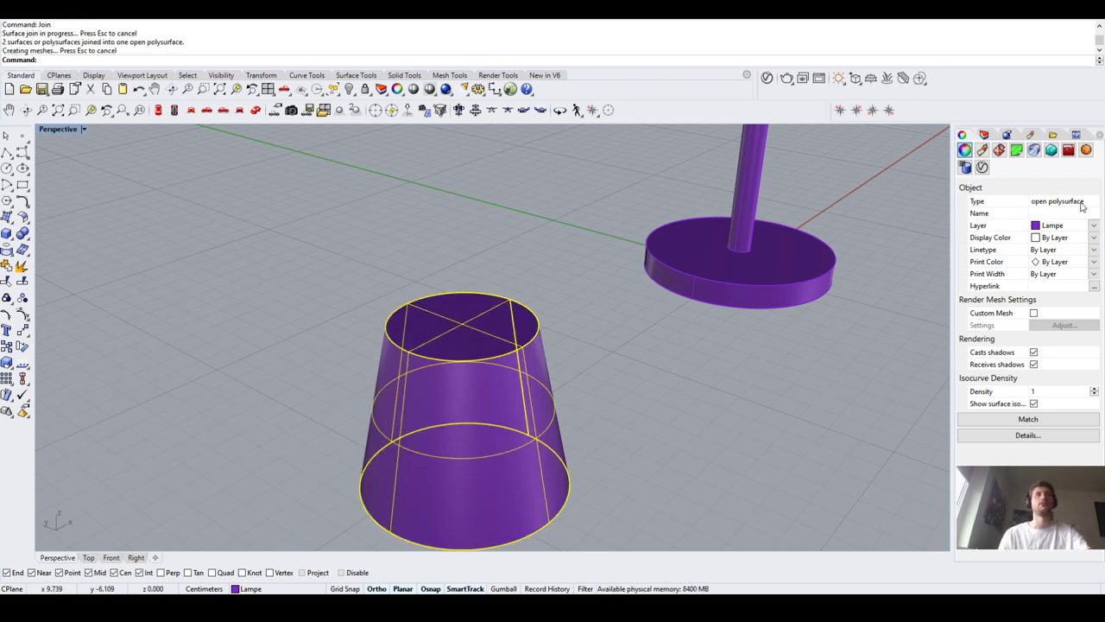
{"action": "left_click", "coordinate": [611, 417]}
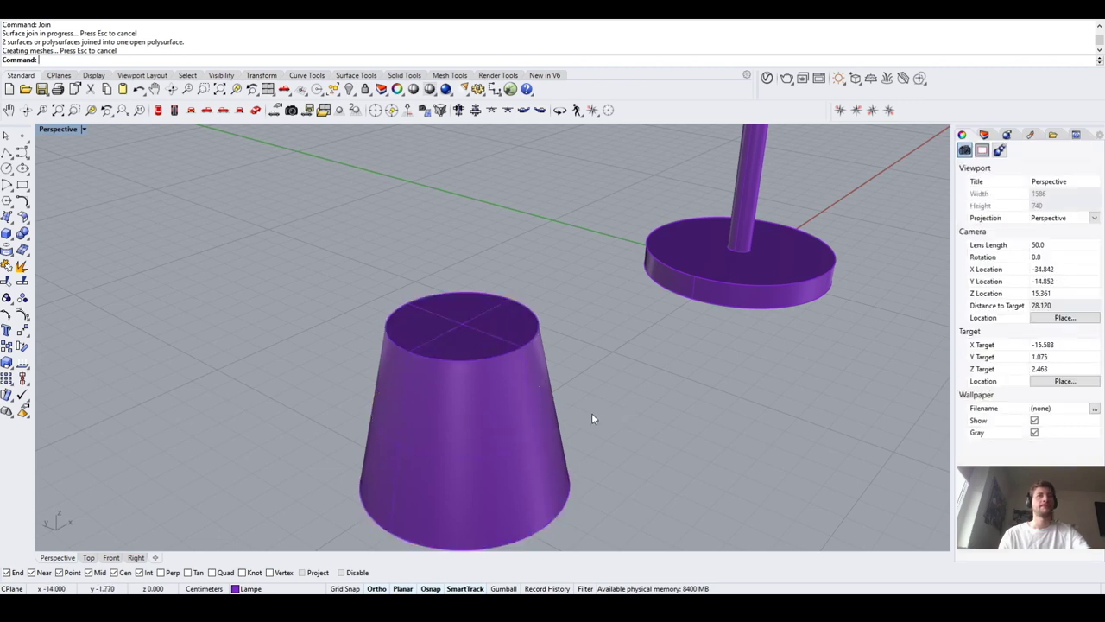
Select the joined lampshade and turn on the Gumball for it
{"action": "right_click_drag", "start_coordinate": [592, 415], "coordinate": [311, 392]}
{"action": "left_click", "coordinate": [518, 386]}
{"action": "scroll", "coordinate": [479, 279], "scroll_direction": "up", "scroll_amount": 4}
{"action": "scroll", "coordinate": [394, 304], "scroll_direction": "down", "scroll_amount": 3}
{"action": "left_click", "coordinate": [511, 509]}
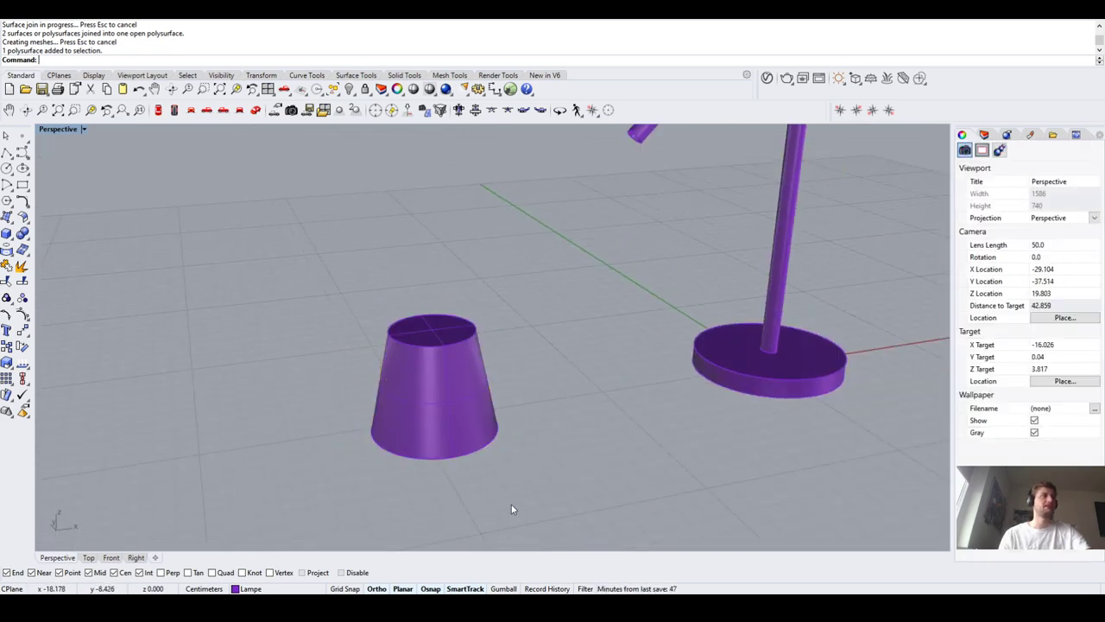
{"action": "left_click", "coordinate": [426, 391]}
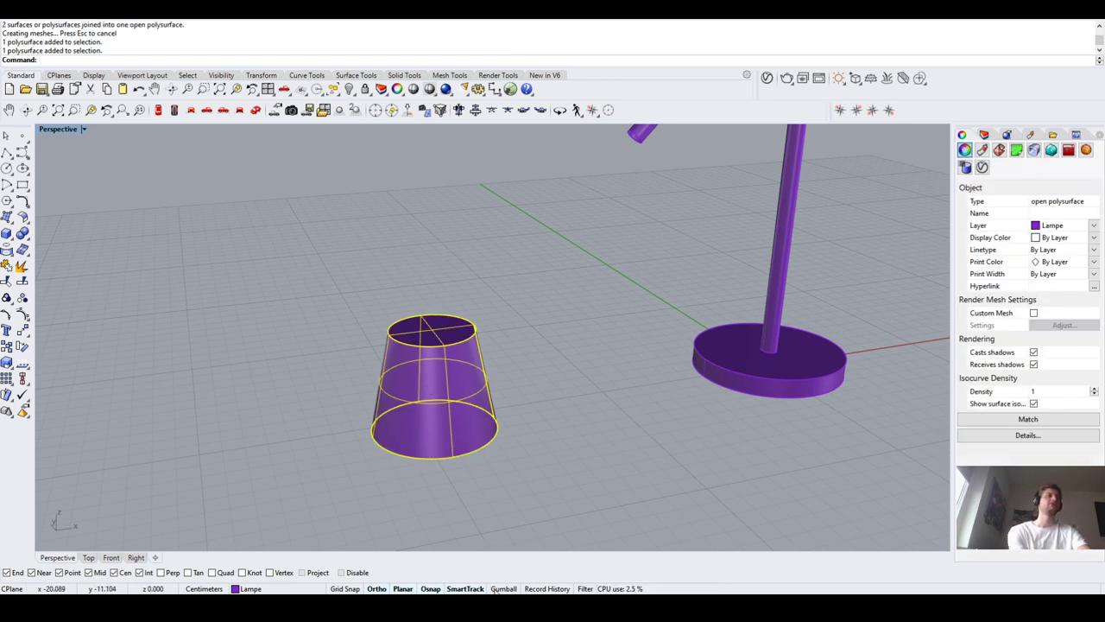
{"action": "left_click", "coordinate": [504, 588]}
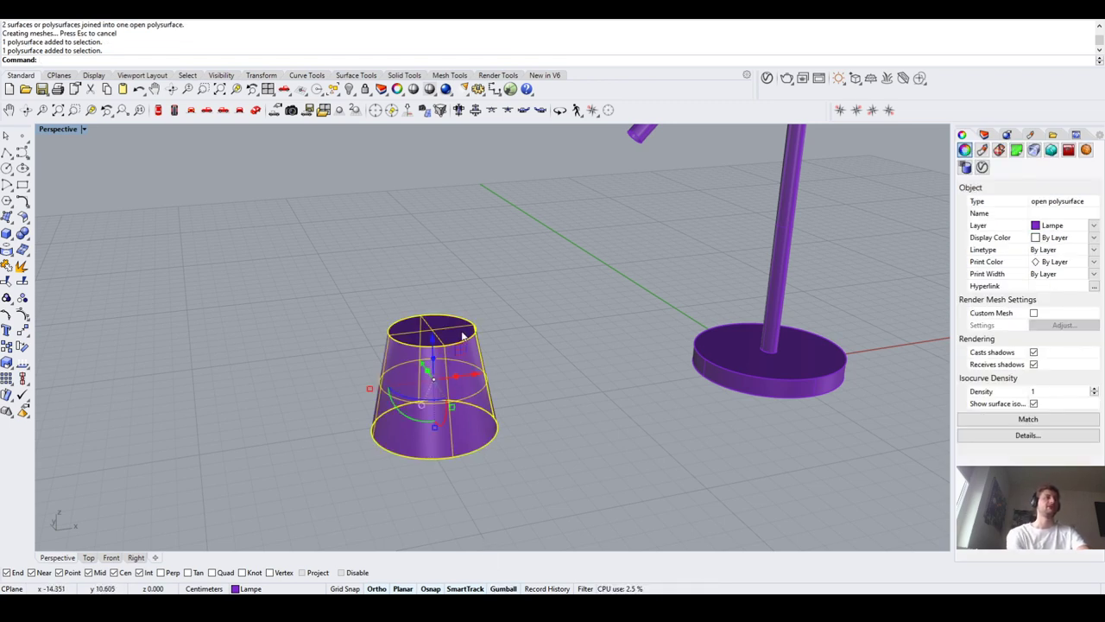
{"action": "scroll", "coordinate": [493, 405], "scroll_direction": "up", "scroll_amount": 2}
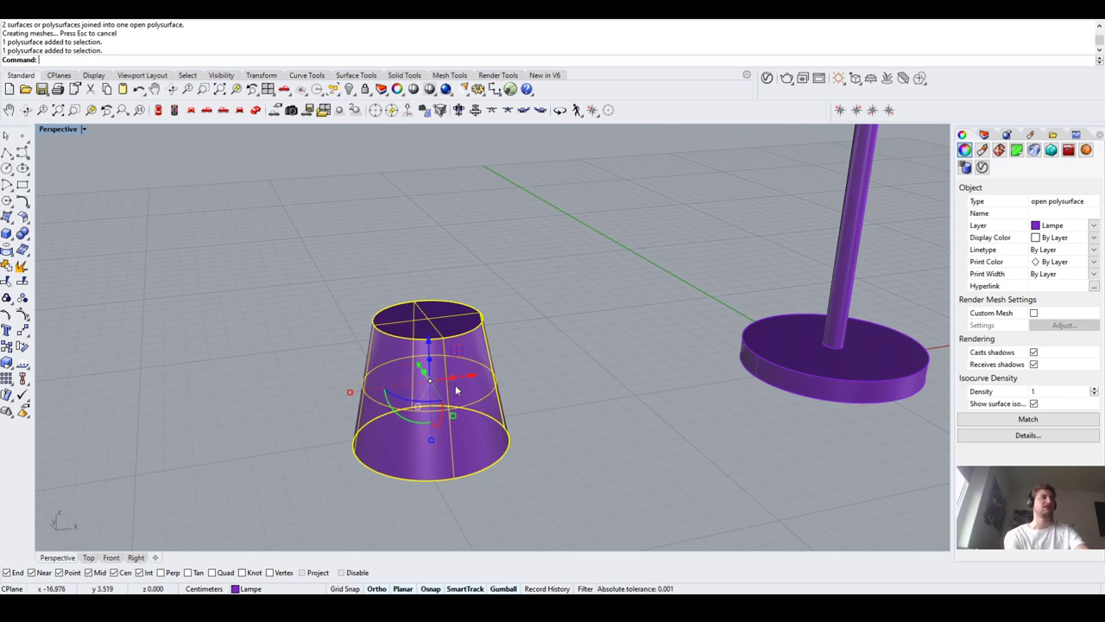
Try extruding the lampshade along the X axis with the Gumball, and undo the extrusion
{"action": "left_click_drag", "start_coordinate": [449, 380], "coordinate": [541, 365]}
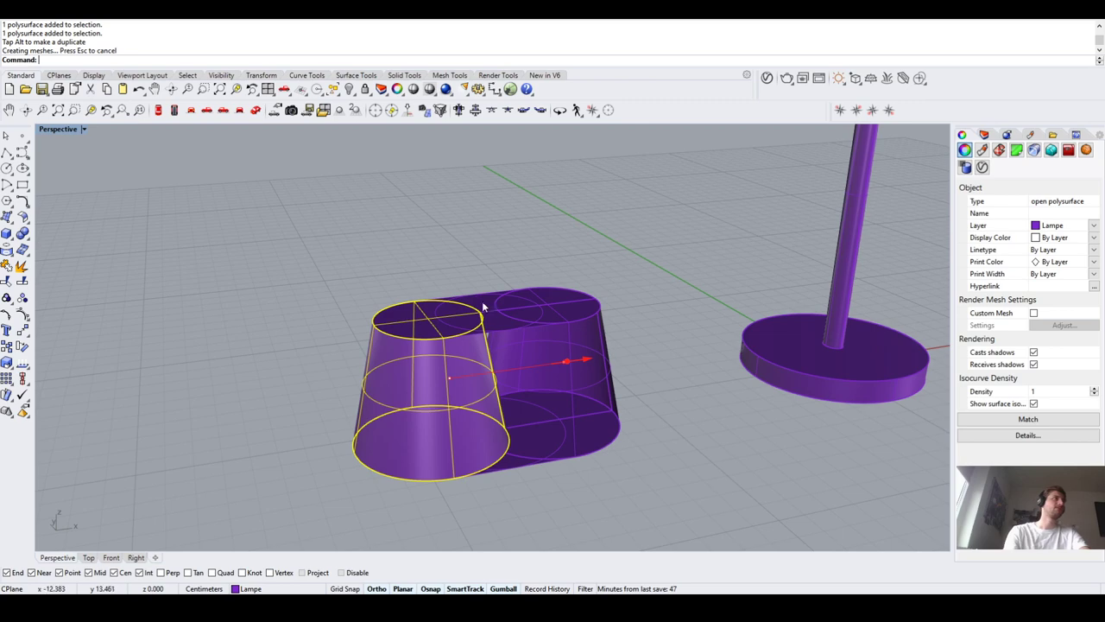
{"action": "left_click", "coordinate": [683, 485]}
{"action": "left_click", "coordinate": [562, 393]}
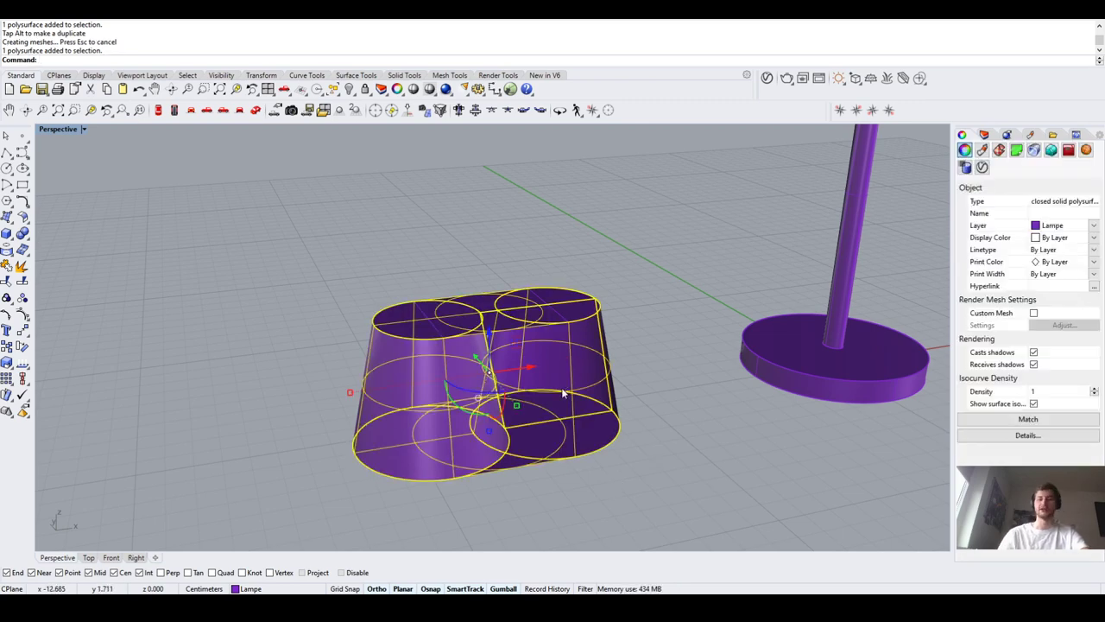
{"action": "key", "text": "Delete"}
{"action": "key", "text": "ctrl+z"}
{"action": "key", "text": "ctrl+z"}
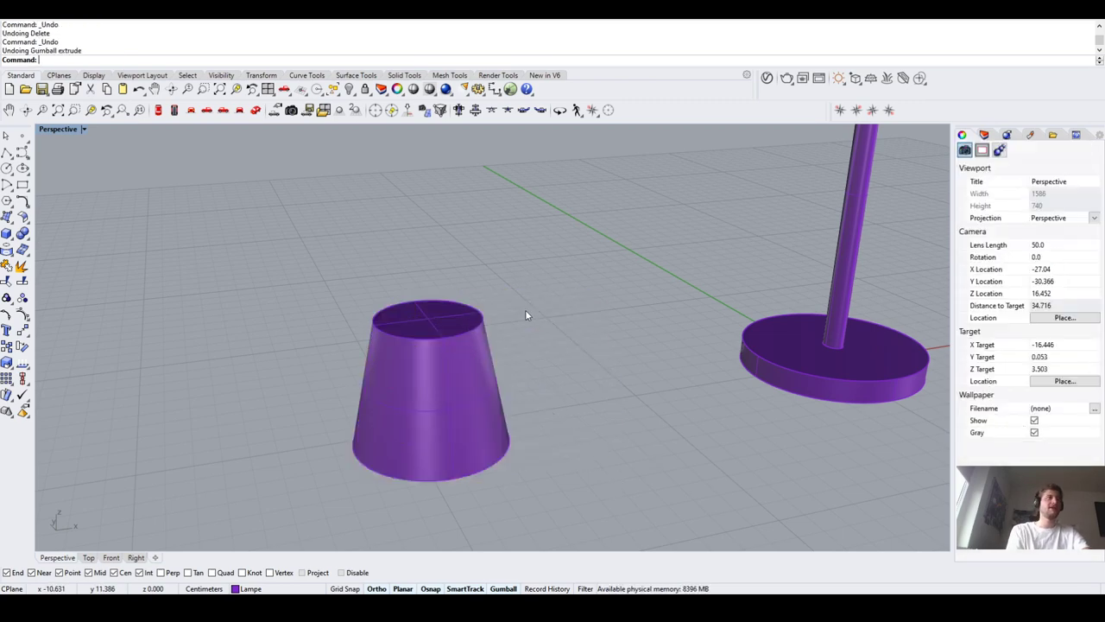
Move the lampshade off its two construction circles with the Gumball
{"action": "left_click", "coordinate": [432, 388]}
{"action": "left_click_drag", "start_coordinate": [467, 382], "coordinate": [612, 451]}
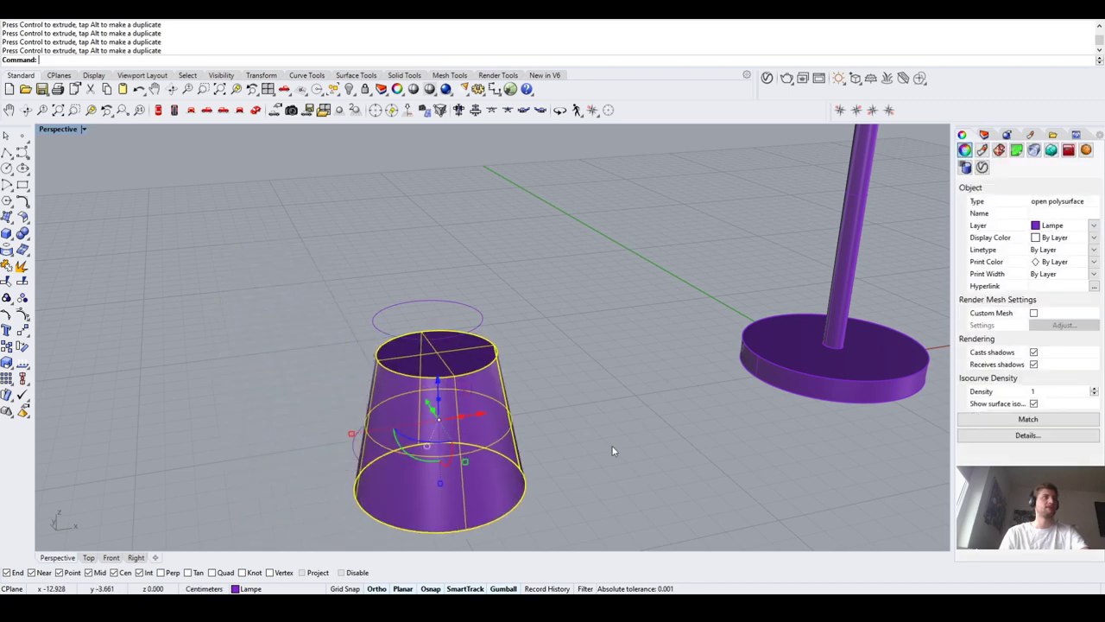
{"action": "left_click", "coordinate": [613, 451]}
Rotate the lampshade upside down with the Gumball so its open side faces up
{"action": "left_click", "coordinate": [388, 435]}
{"action": "left_click_drag", "start_coordinate": [394, 432], "coordinate": [354, 402]}
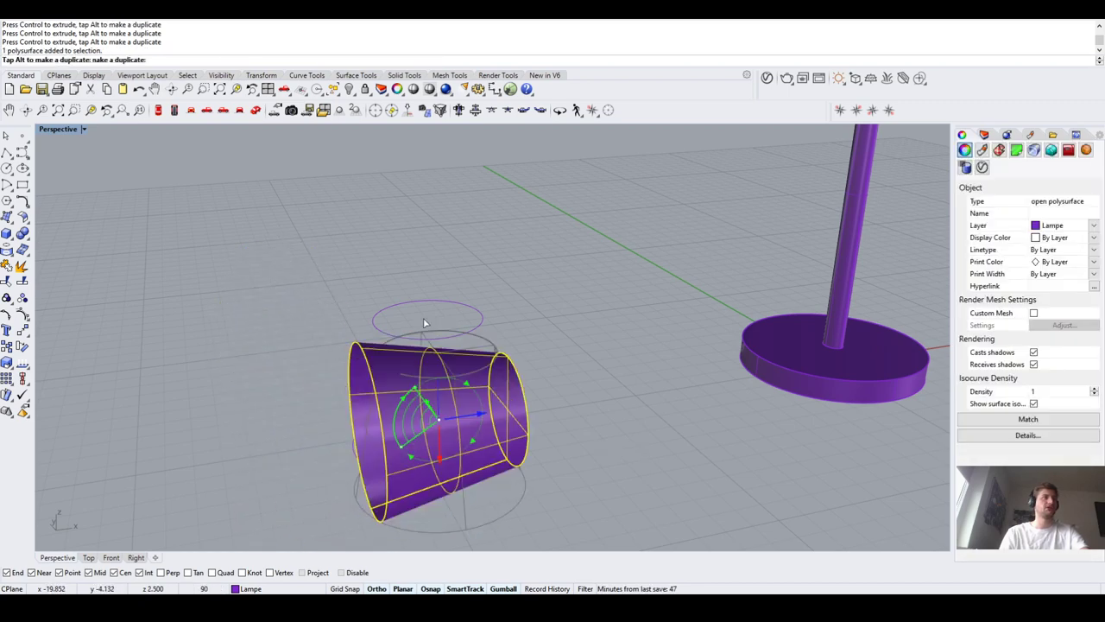
{"action": "left_click_drag", "start_coordinate": [423, 322], "coordinate": [412, 436]}
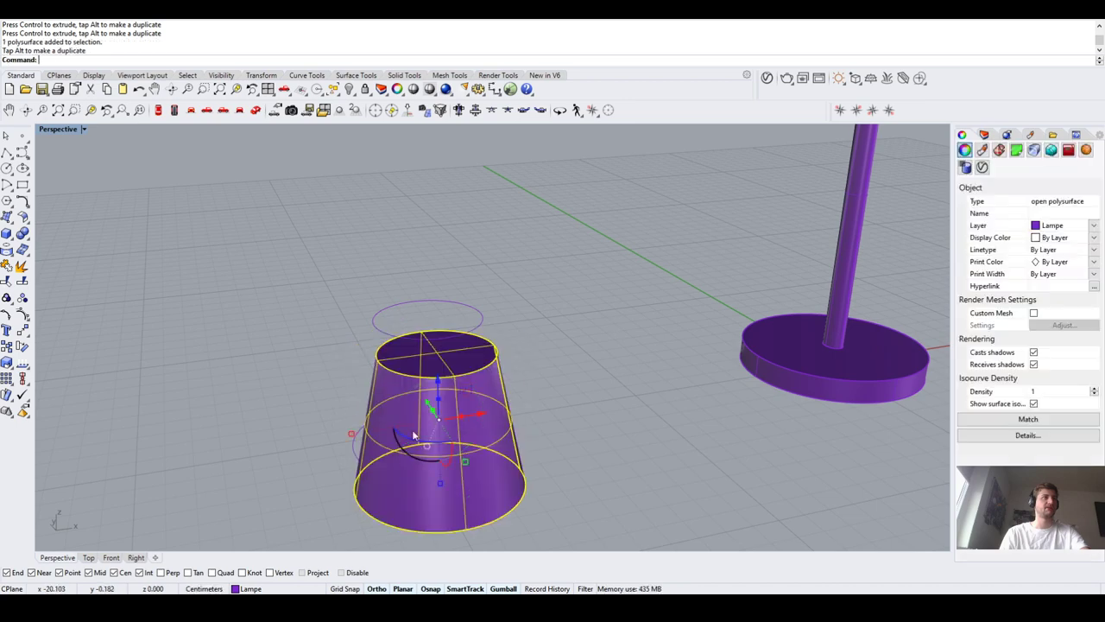
{"action": "right_click_drag", "start_coordinate": [413, 436], "coordinate": [393, 436]}
{"action": "left_click_drag", "start_coordinate": [385, 448], "coordinate": [508, 285]}
{"action": "scroll", "coordinate": [485, 318], "scroll_direction": "up", "scroll_amount": 3}
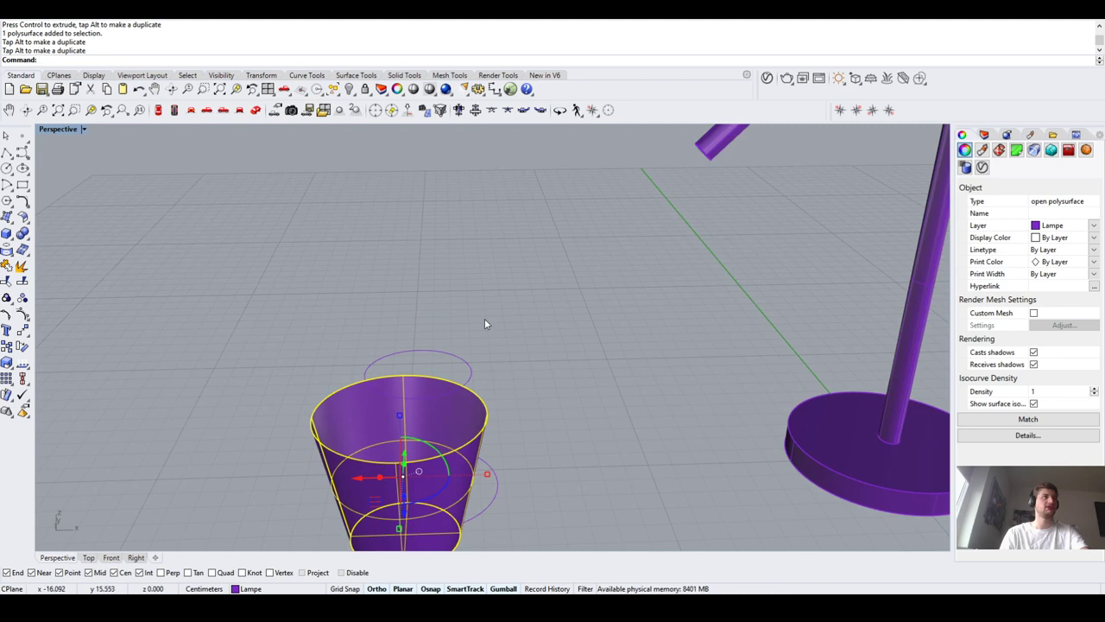
Delete the two leftover construction circles beside the lampshade
{"action": "left_click", "coordinate": [484, 324]}
{"action": "right_click_drag", "start_coordinate": [539, 363], "coordinate": [462, 439]}
{"action": "left_click_drag", "start_coordinate": [450, 358], "coordinate": [442, 327]}
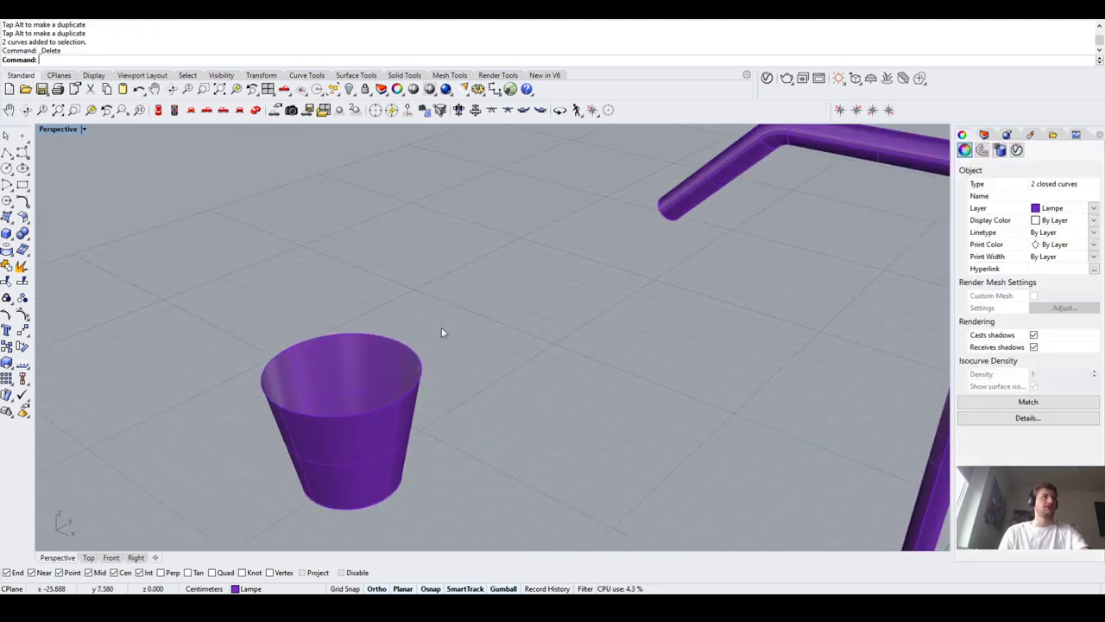
{"action": "key", "text": "Delete"}
Offset the lampshade inward with OffsetSrf, flipping all directions, at a distance of 0.2 cm with Solid=Yes
{"action": "scroll", "coordinate": [402, 372], "scroll_direction": "down", "scroll_amount": 3}
{"action": "right_click_drag", "start_coordinate": [403, 372], "coordinate": [452, 274]}
{"action": "scroll", "coordinate": [412, 357], "scroll_direction": "up", "scroll_amount": 5}
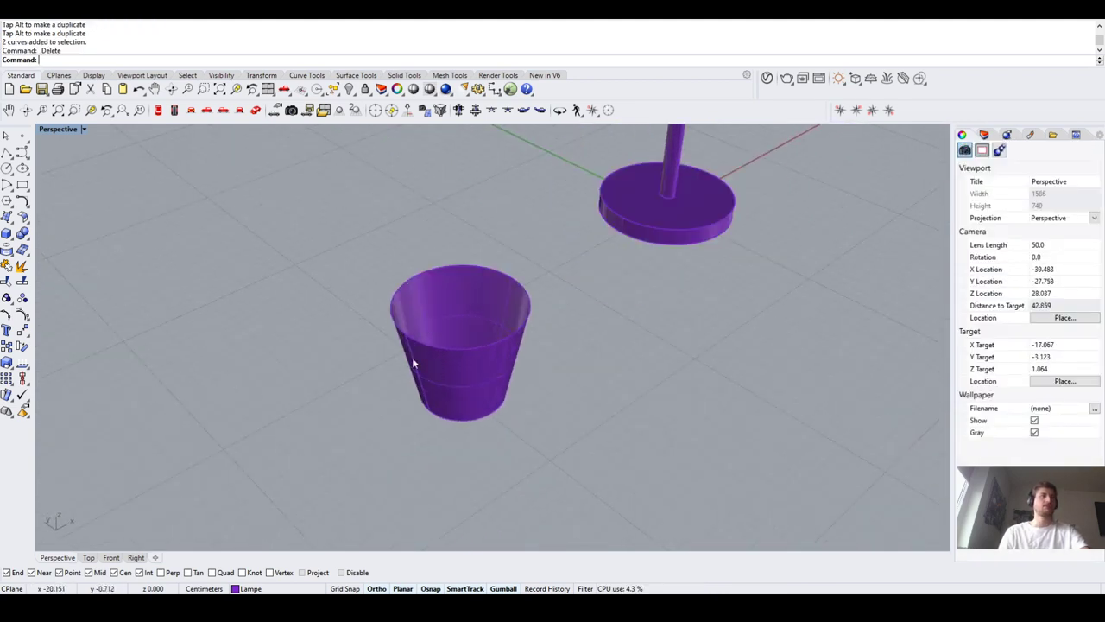
{"action": "right_click_drag", "start_coordinate": [412, 358], "coordinate": [436, 387]}
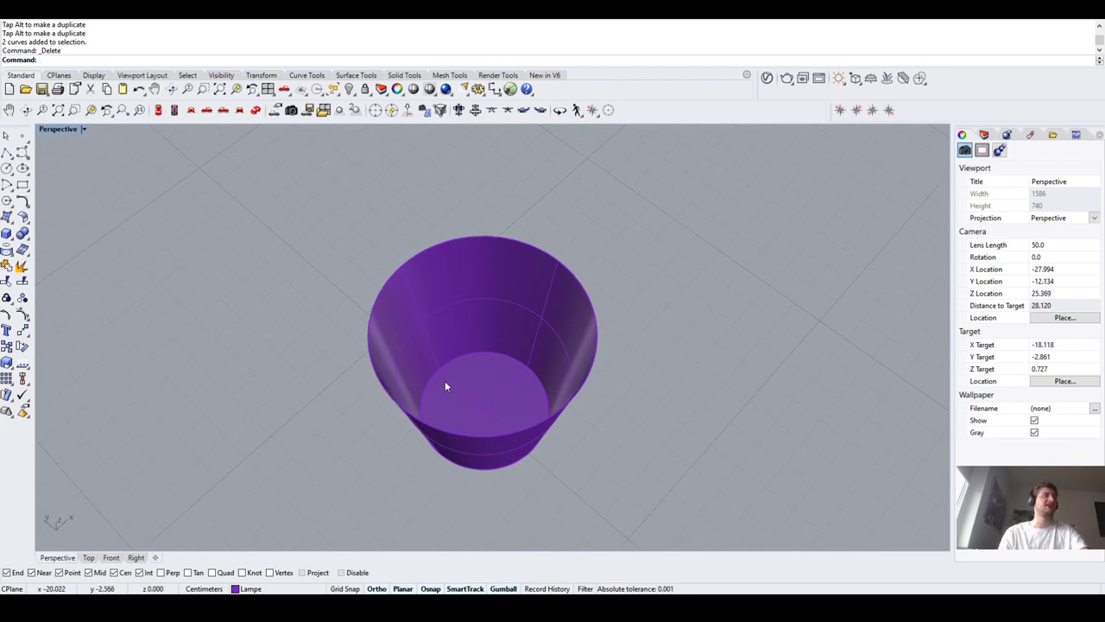
{"action": "scroll", "coordinate": [444, 381], "scroll_direction": "down", "scroll_amount": 2}
{"action": "left_click", "coordinate": [467, 344]}
{"action": "scroll", "coordinate": [481, 361], "scroll_direction": "up", "scroll_amount": 2}
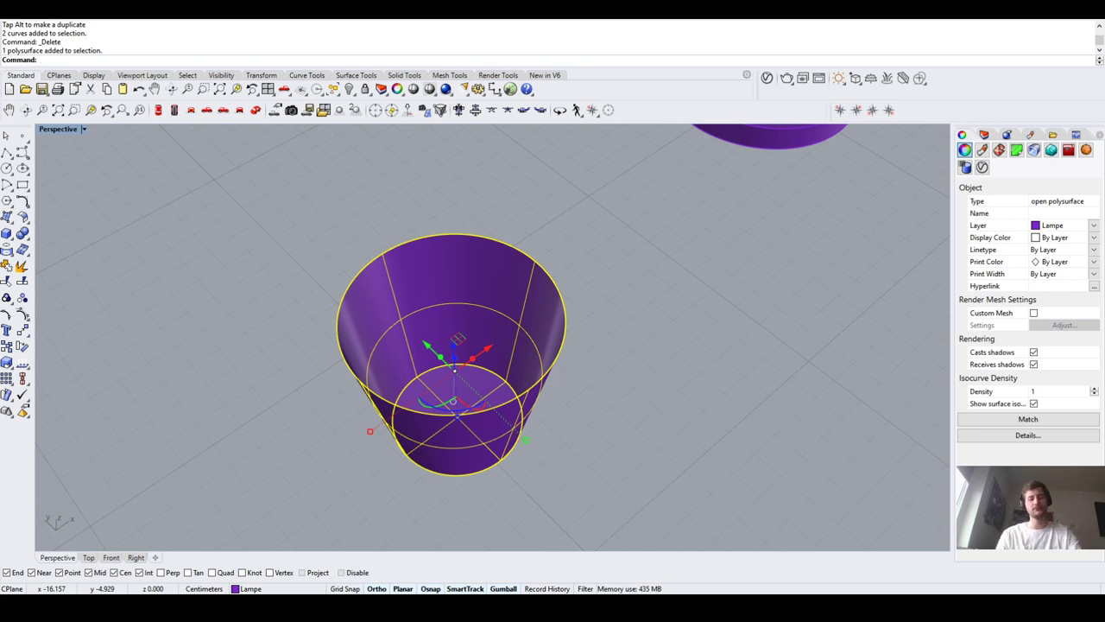
{"action": "type", "text": "OffsetSrf"}
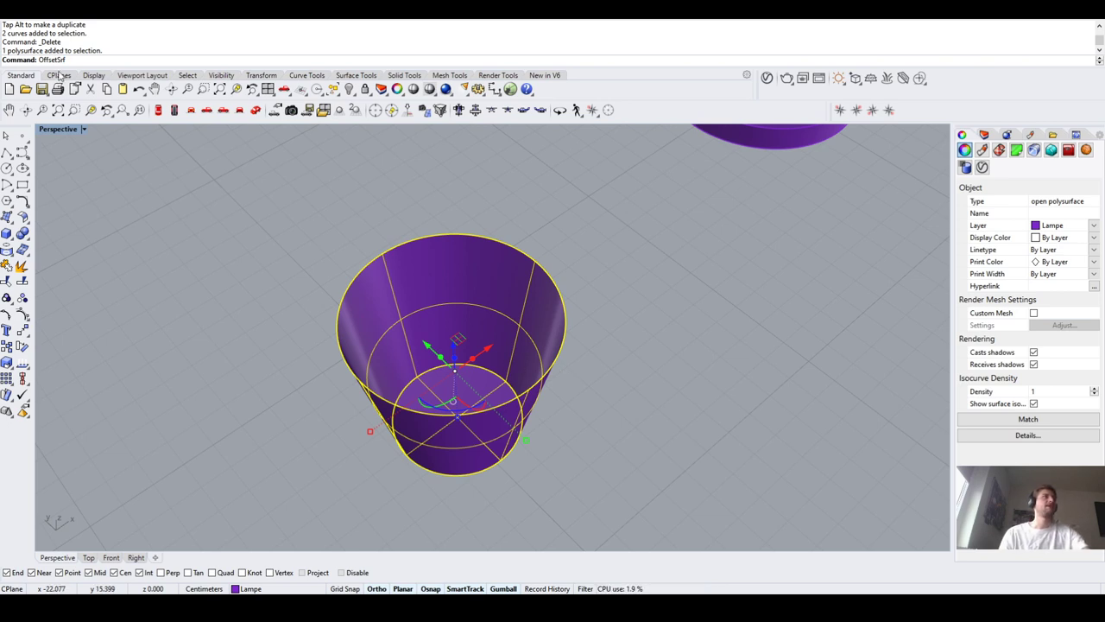
{"action": "key", "text": "Return"}
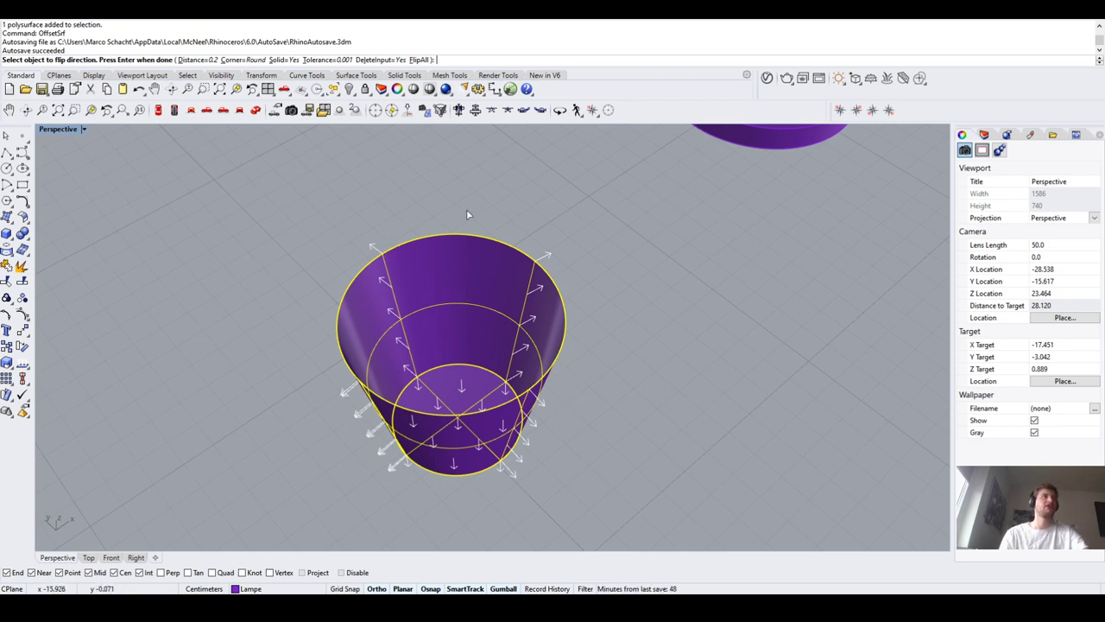
{"action": "left_click", "coordinate": [419, 60]}
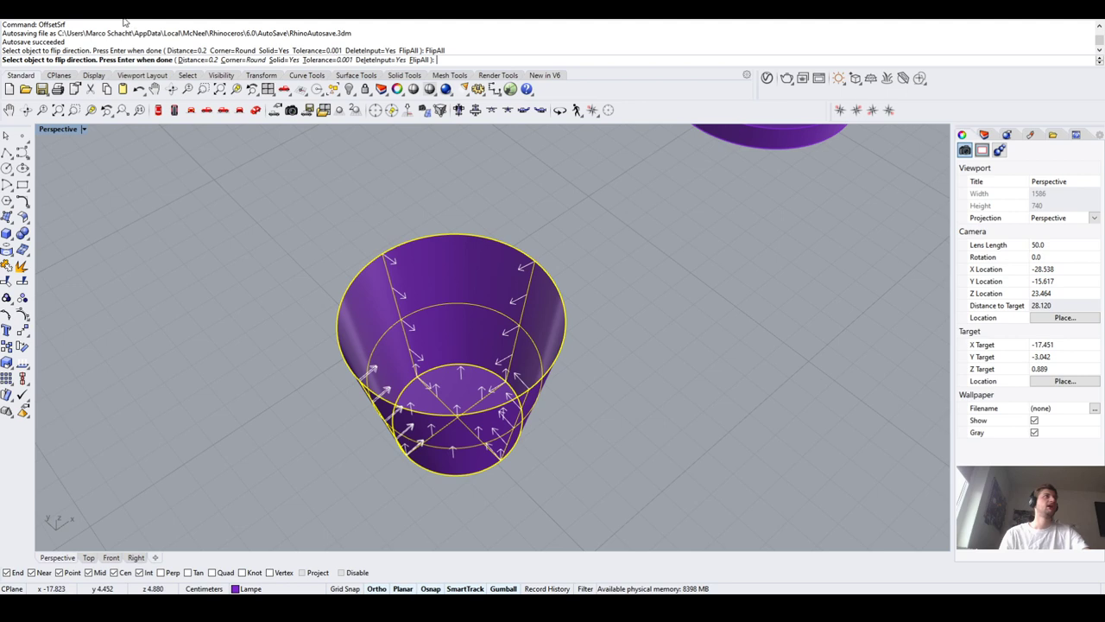
{"action": "left_click", "coordinate": [202, 60]}
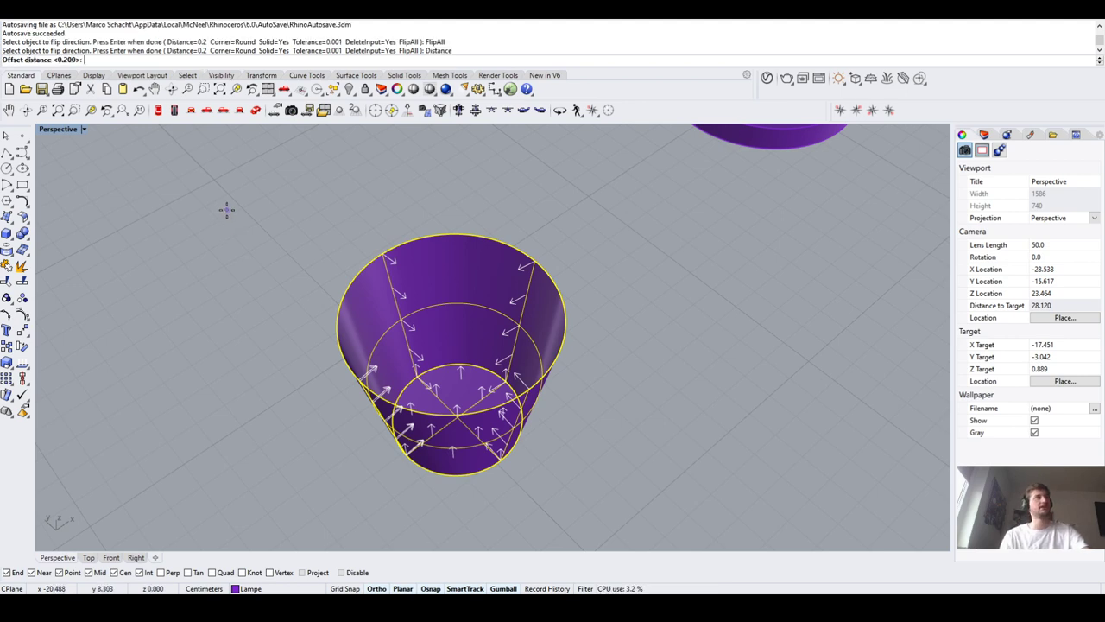
{"action": "key", "text": "Return"}
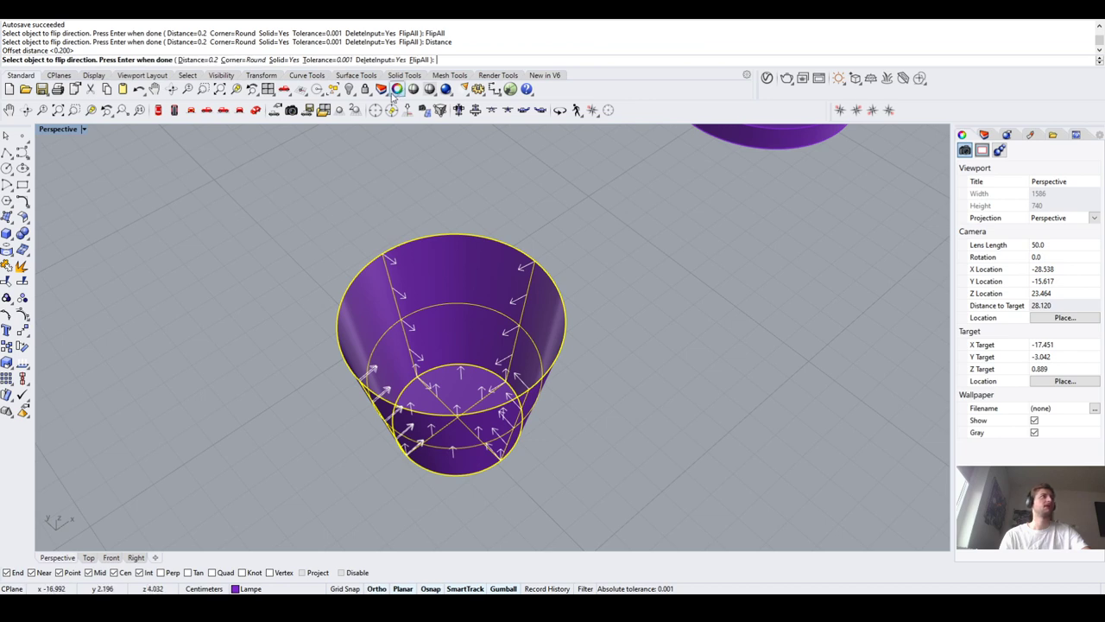
{"action": "key", "text": "Return"}
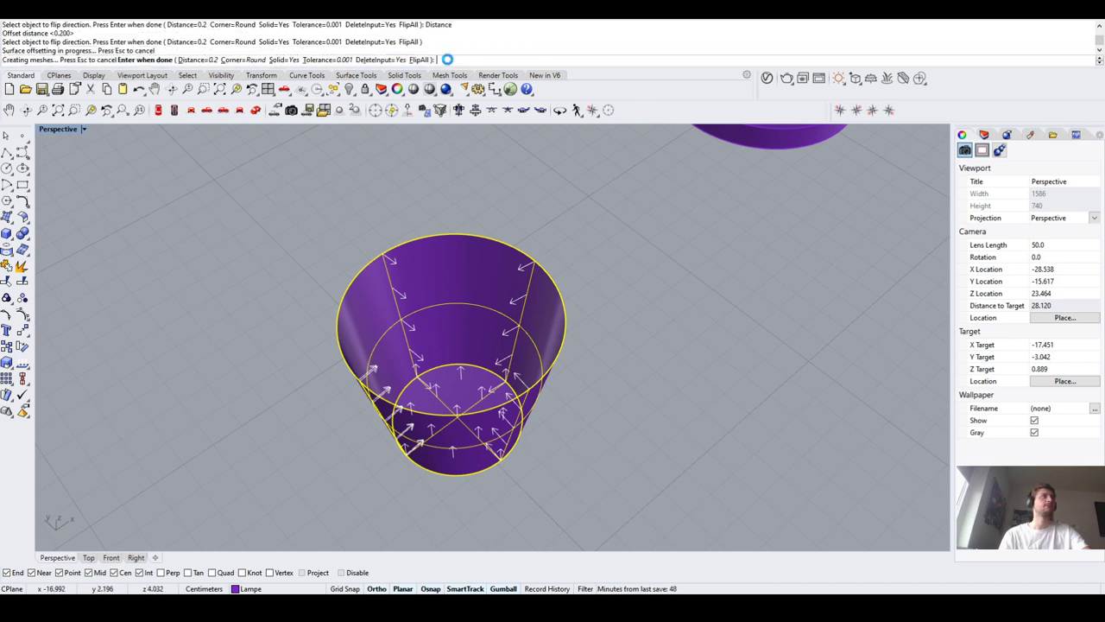
{"action": "left_click", "coordinate": [286, 380]}
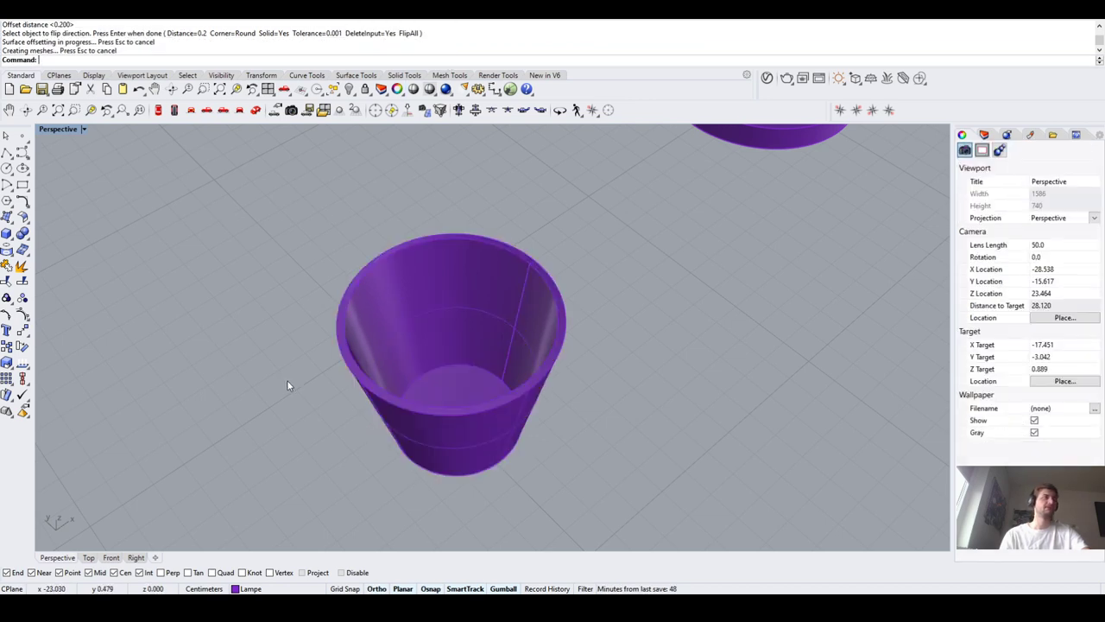
Examine the thickened lampshade's wall from several angles and compare its position with the lamp stem
{"action": "right_click_drag", "start_coordinate": [287, 380], "coordinate": [419, 489]}
{"action": "right_click_drag", "start_coordinate": [484, 466], "coordinate": [514, 347]}
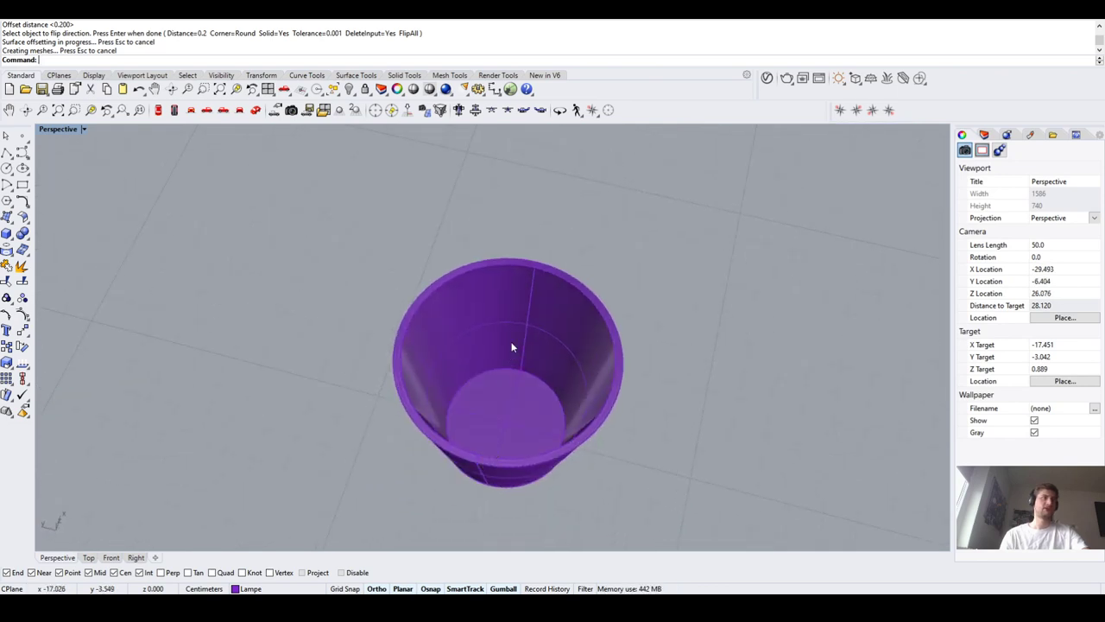
{"action": "left_click", "coordinate": [515, 347]}
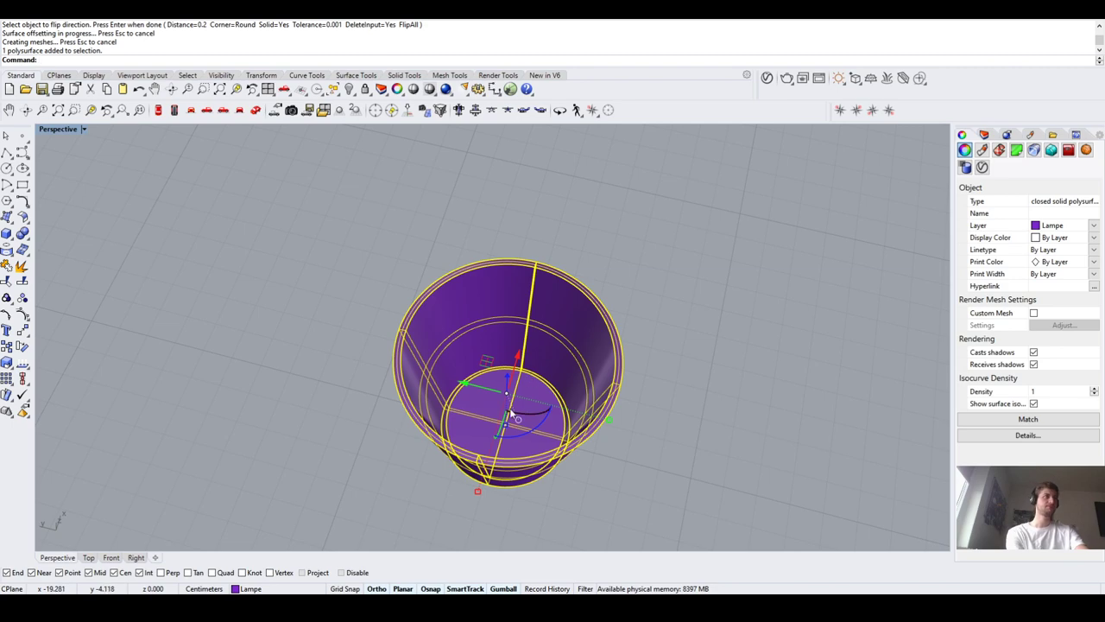
{"action": "right_click_drag", "start_coordinate": [514, 418], "coordinate": [454, 371]}
{"action": "mouse_move", "coordinate": [455, 409]}
{"action": "right_mouse_down"}
{"action": "mouse_move", "coordinate": [393, 375]}
{"action": "mouse_move", "coordinate": [454, 413]}
{"action": "right_mouse_up"}
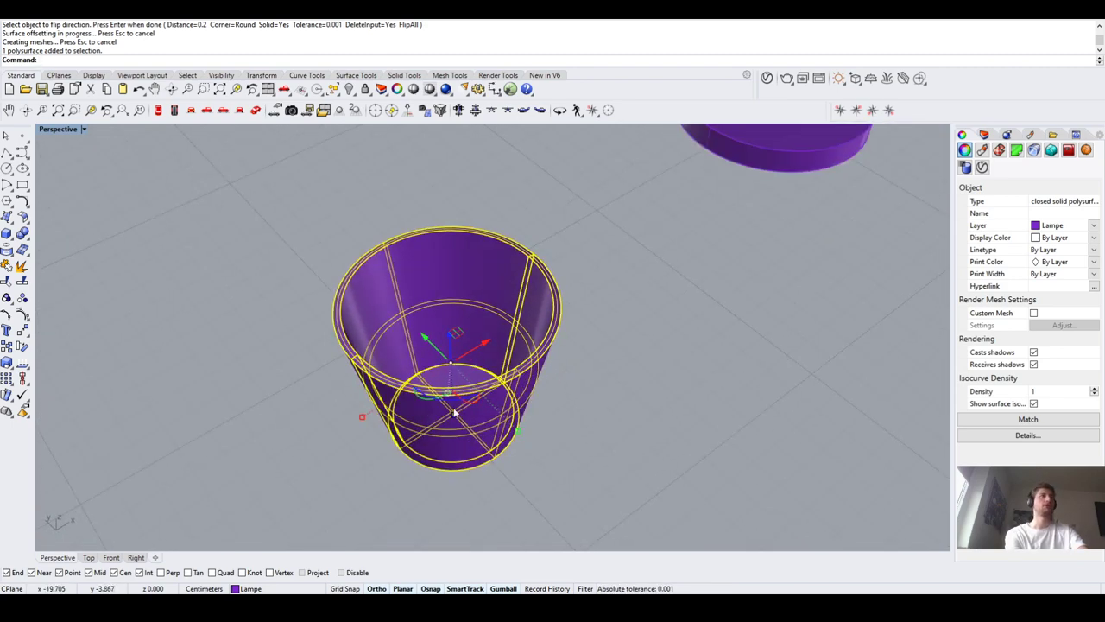
{"action": "scroll", "coordinate": [501, 362], "scroll_direction": "down", "scroll_amount": 5}
{"action": "right_click_drag", "start_coordinate": [543, 315], "coordinate": [561, 218]}
{"action": "scroll", "coordinate": [561, 218], "scroll_direction": "up", "scroll_amount": 3}
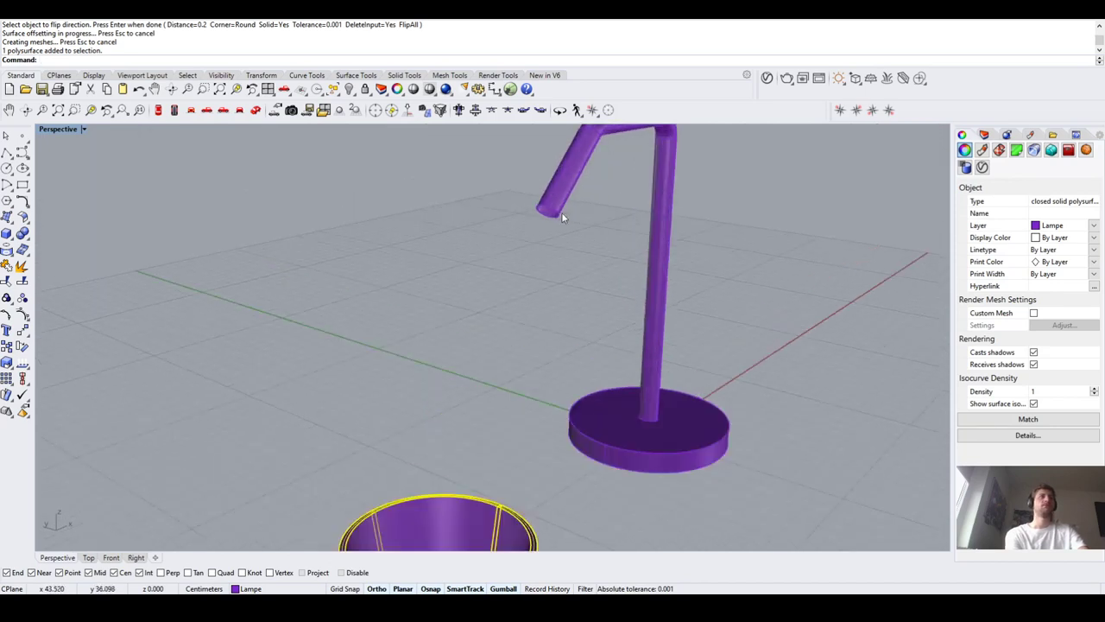
{"action": "scroll", "coordinate": [544, 333], "scroll_direction": "down", "scroll_amount": 4}
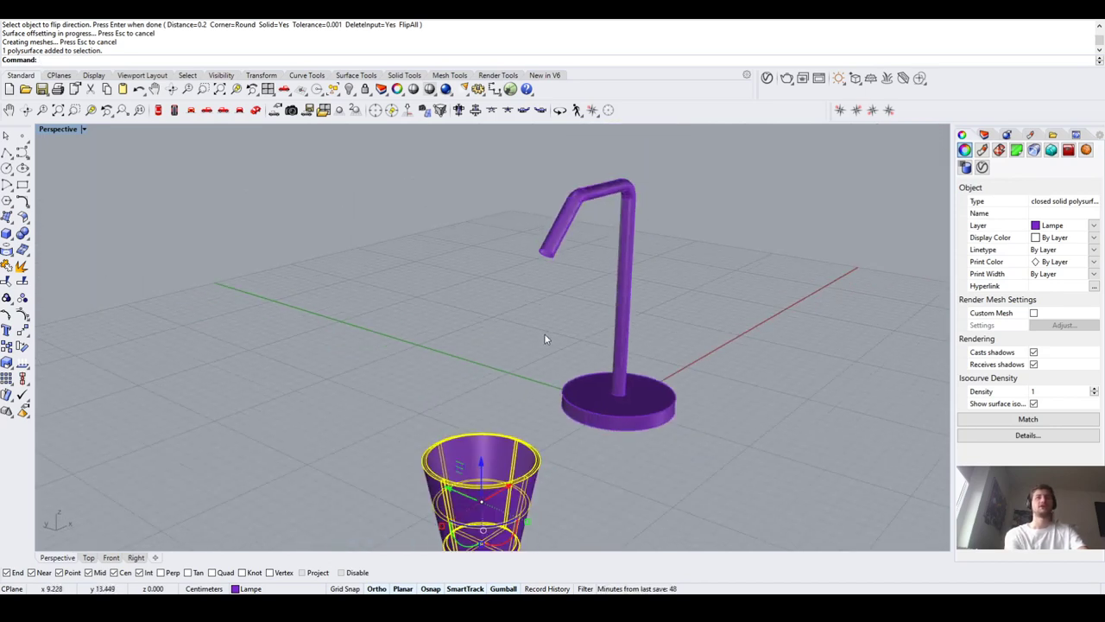
{"action": "scroll", "coordinate": [544, 334], "scroll_direction": "down", "scroll_amount": 2}
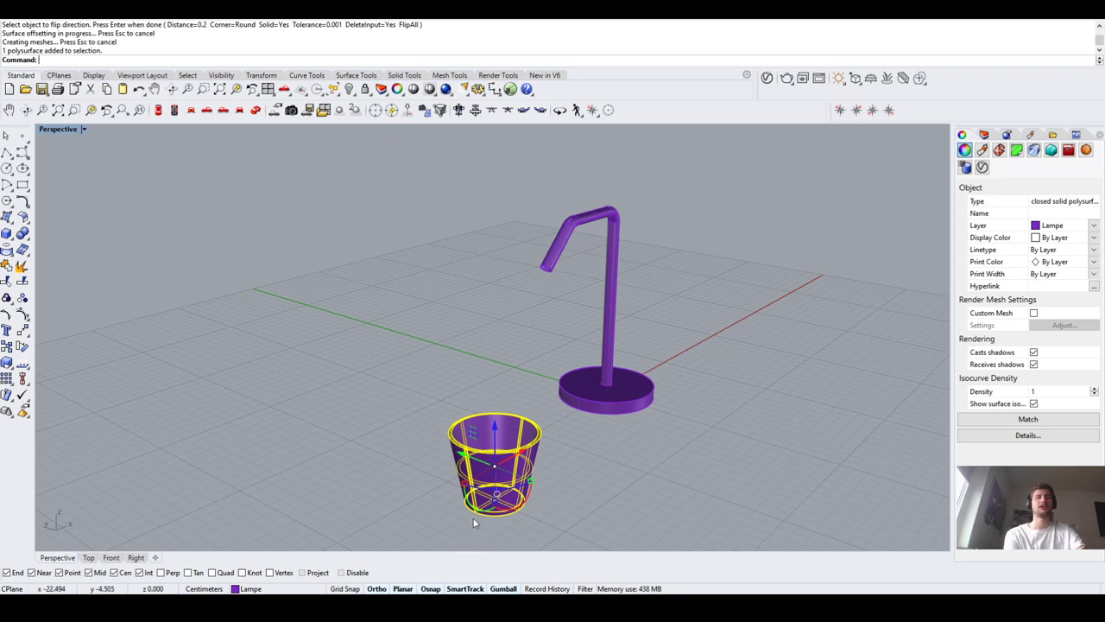
Rotate the lampshade so its open side faces down again, and turn off the Gumball
{"action": "scroll", "coordinate": [488, 479], "scroll_direction": "up", "scroll_amount": 2}
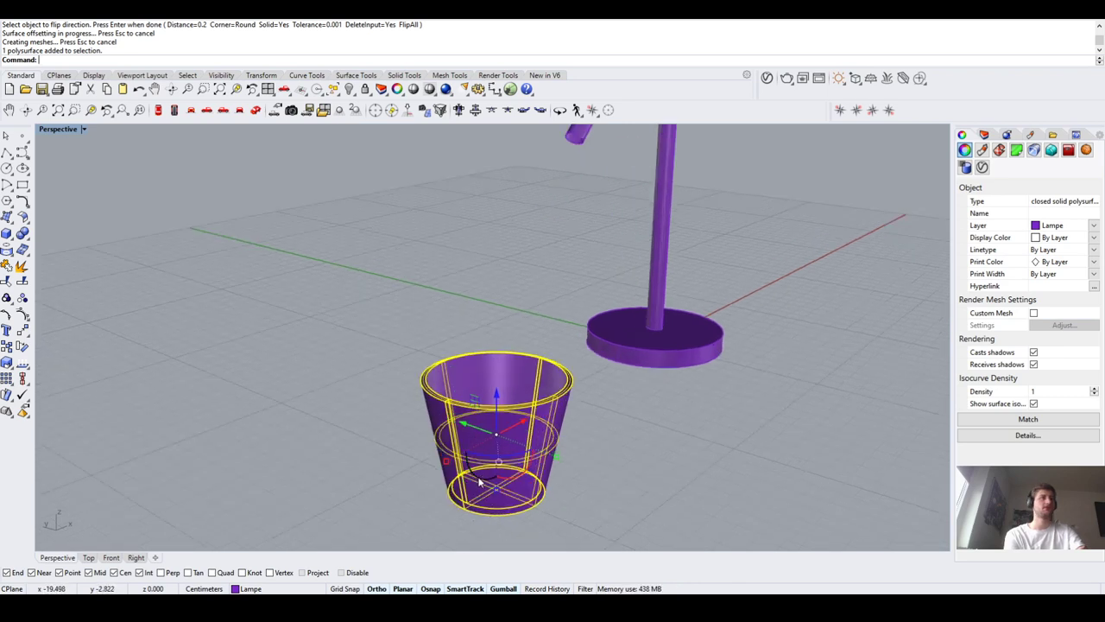
{"action": "left_click_drag", "start_coordinate": [480, 482], "coordinate": [455, 442]}
{"action": "key", "text": "Escape"}
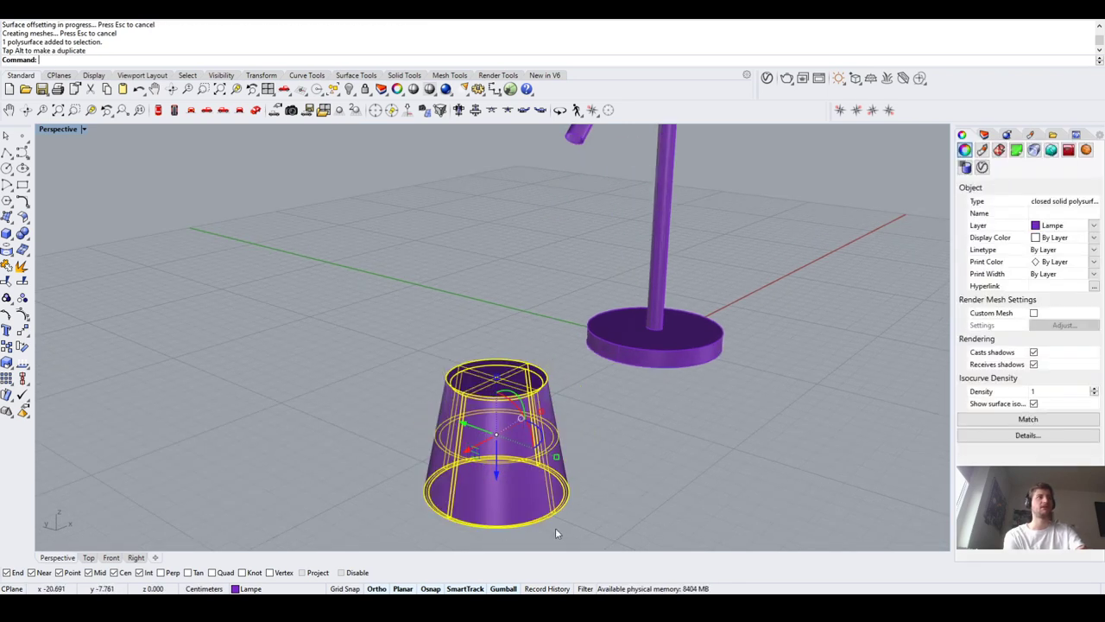
{"action": "left_click", "coordinate": [505, 589]}
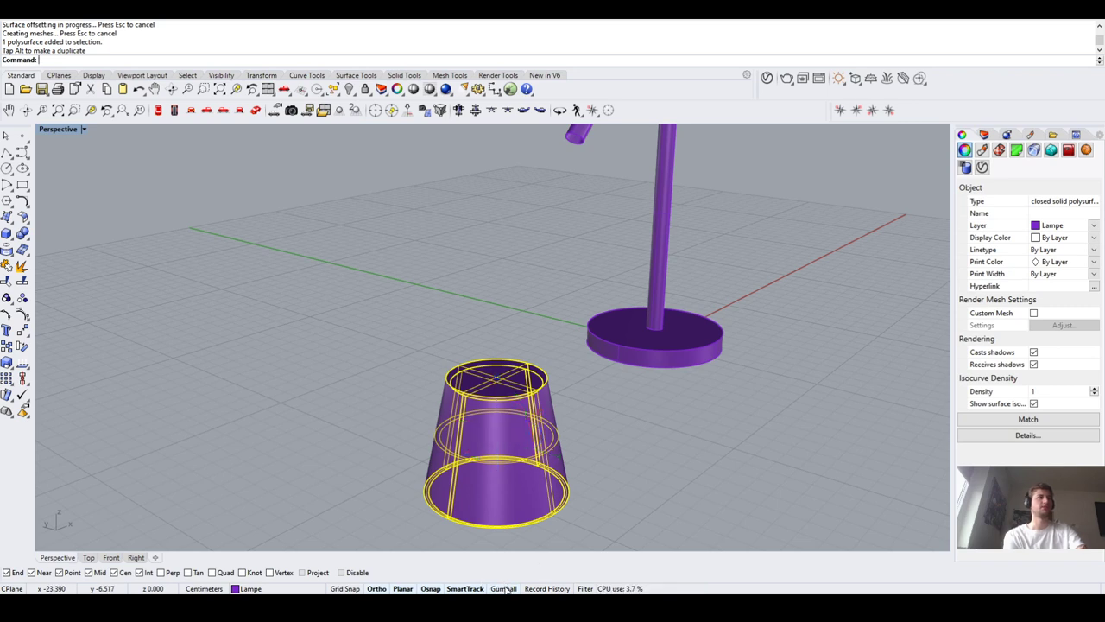
{"action": "right_click_drag", "start_coordinate": [553, 354], "coordinate": [435, 395]}
{"action": "key", "text": "Escape"}
Move the lampshade from the centre of its top outer circle to the centre of the stem's open end
{"action": "scroll", "coordinate": [513, 381], "scroll_direction": "up", "scroll_amount": 6}
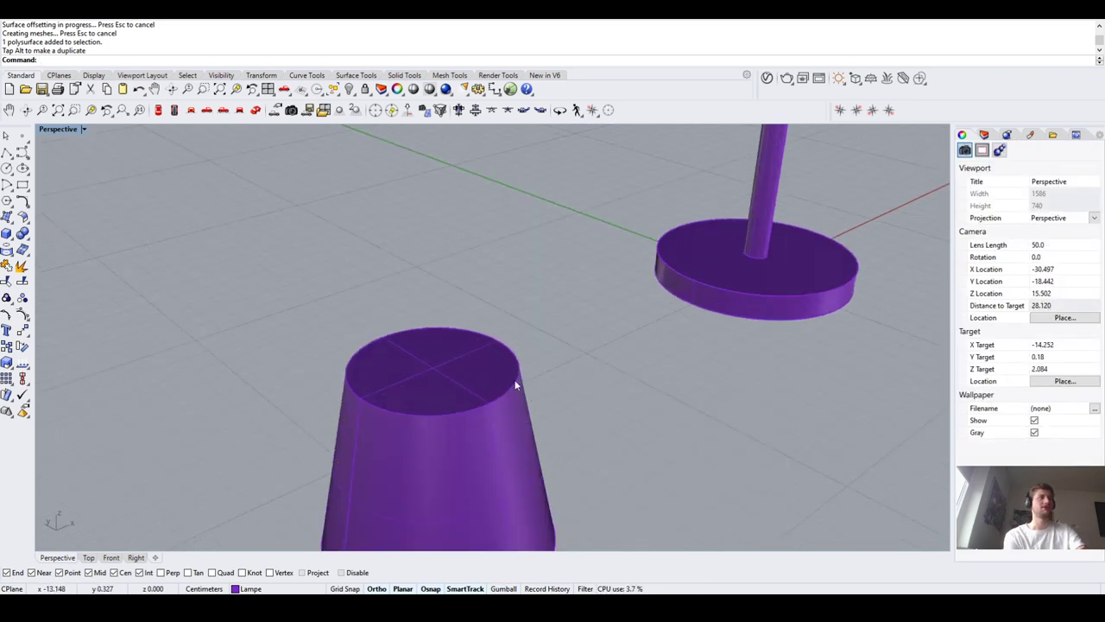
{"action": "left_click", "coordinate": [490, 383]}
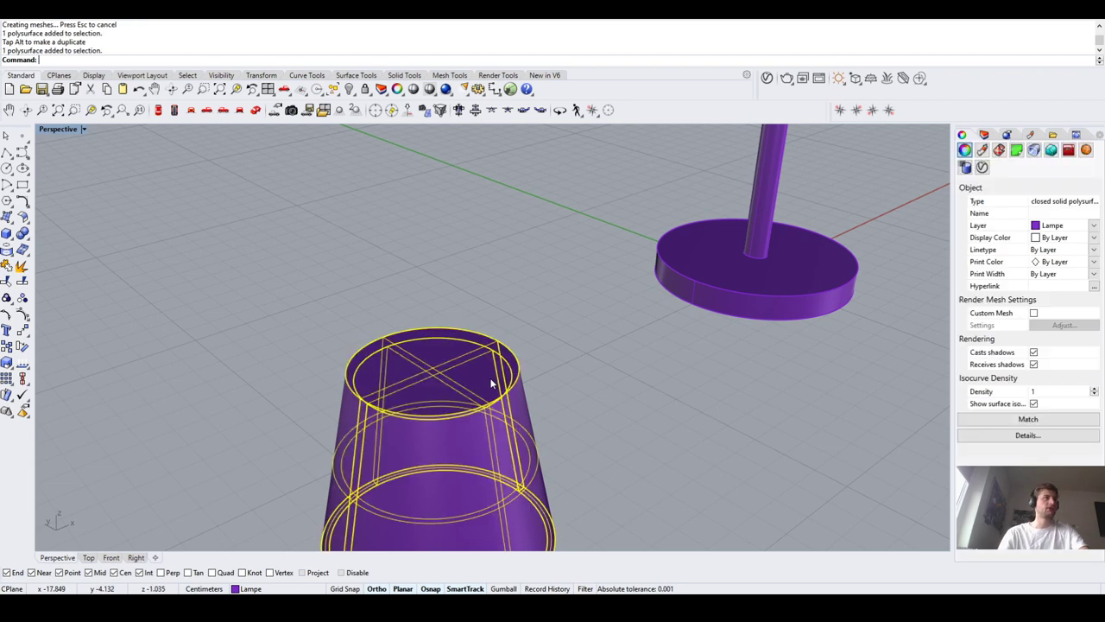
{"action": "type", "text": "move"}
{"action": "key", "text": "Return"}
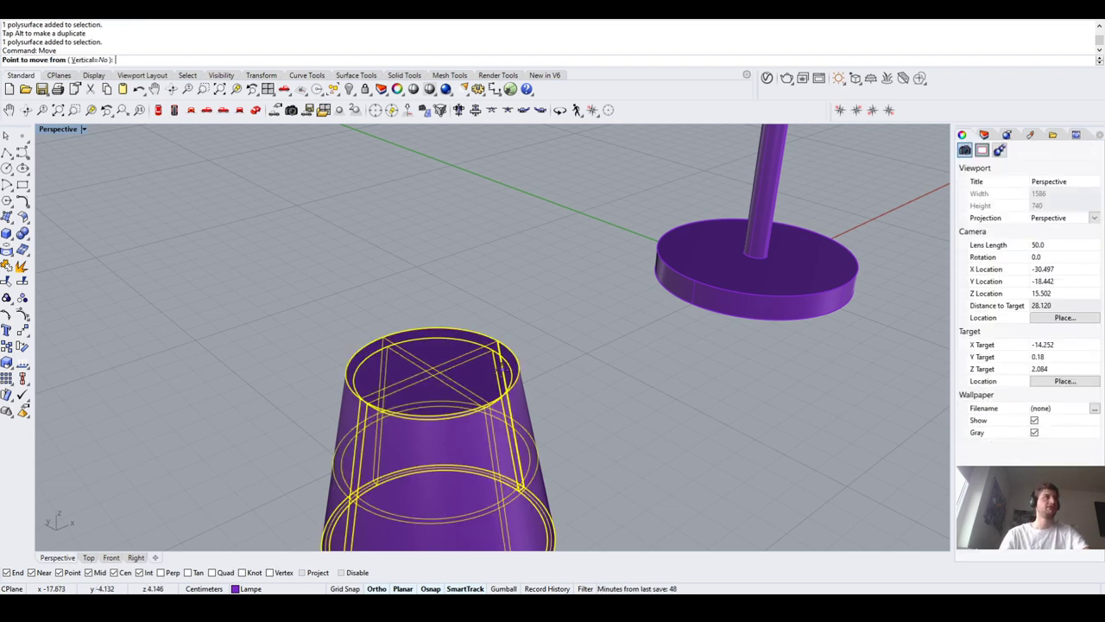
{"action": "right_click", "coordinate": [114, 572]}
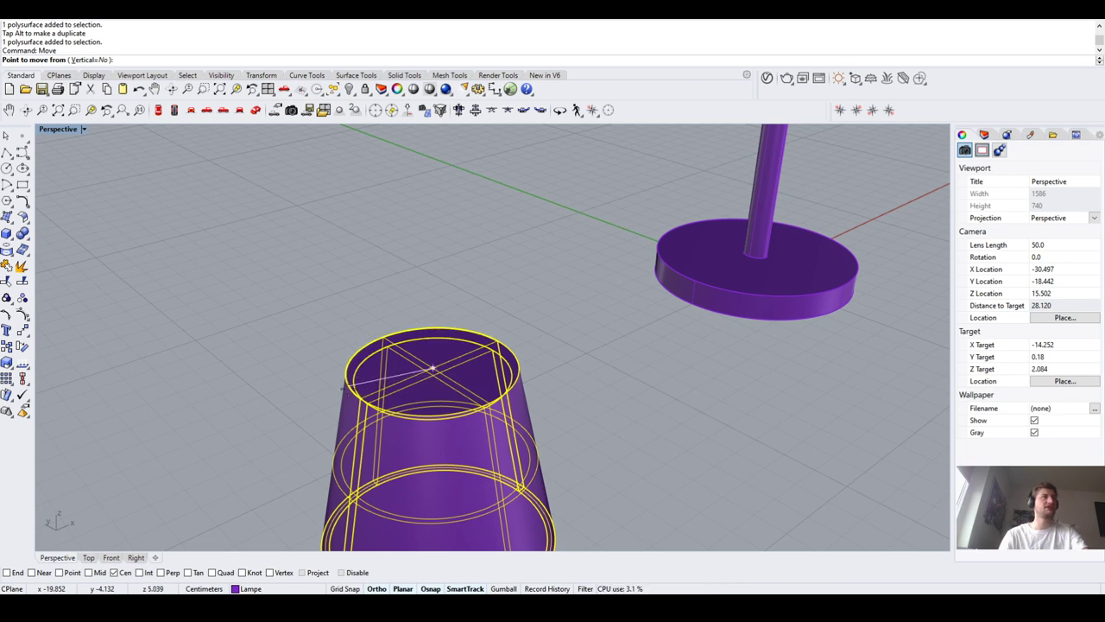
{"action": "scroll", "coordinate": [403, 389], "scroll_direction": "up", "scroll_amount": 3}
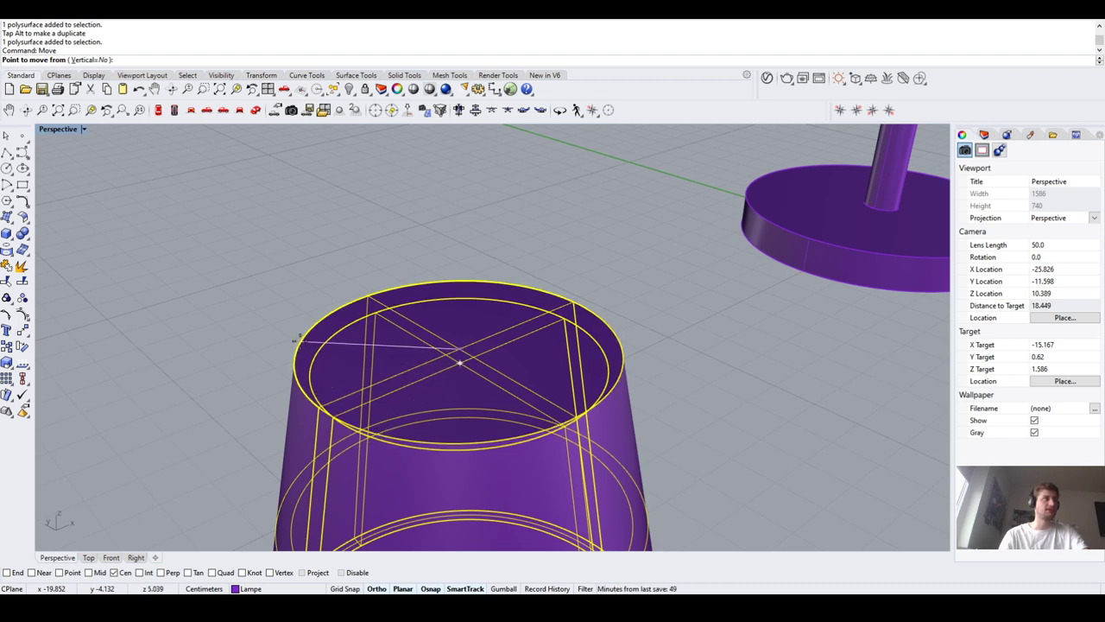
{"action": "left_click", "coordinate": [298, 339]}
{"action": "scroll", "coordinate": [298, 340], "scroll_direction": "down", "scroll_amount": 6}
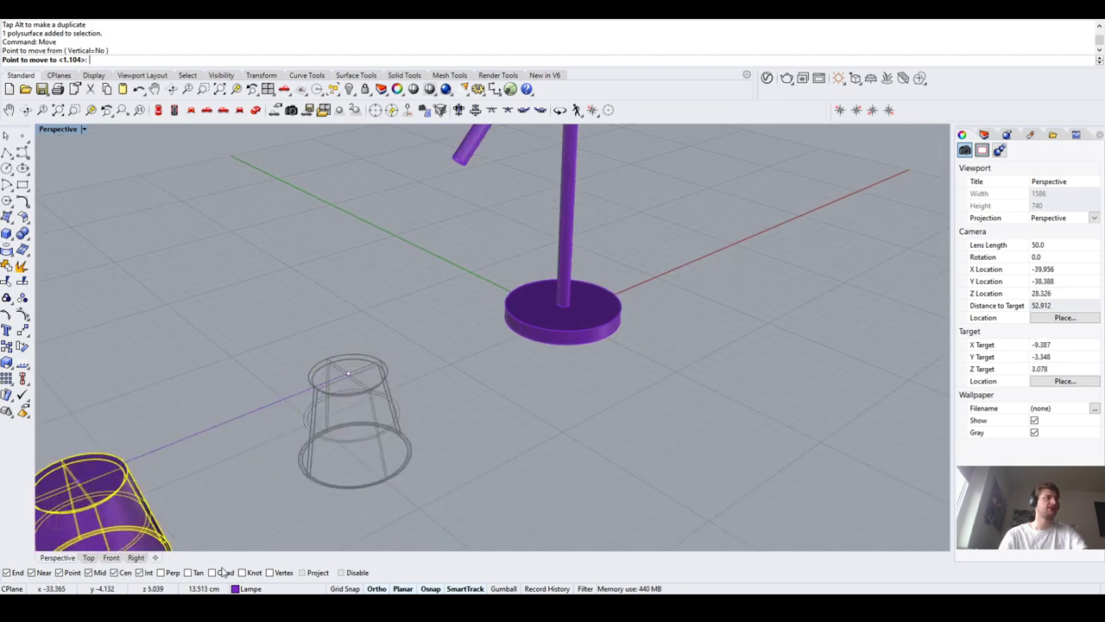
{"action": "scroll", "coordinate": [458, 483], "scroll_direction": "up", "scroll_amount": 6}
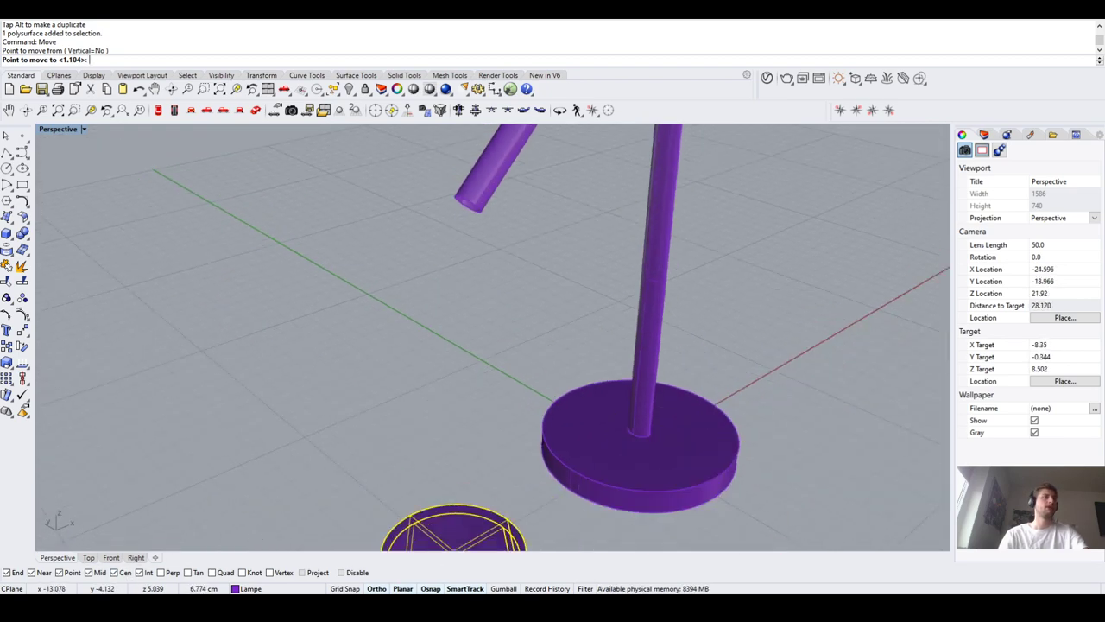
{"action": "scroll", "coordinate": [455, 518], "scroll_direction": "down", "scroll_amount": 3}
{"action": "scroll", "coordinate": [383, 483], "scroll_direction": "up", "scroll_amount": 5}
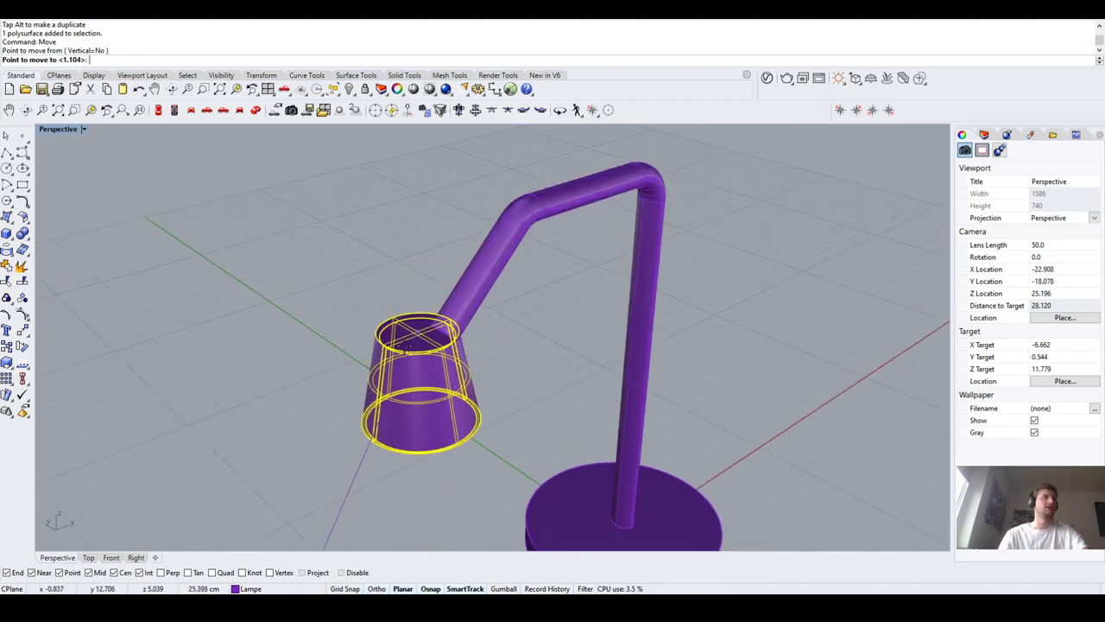
{"action": "right_click_drag", "start_coordinate": [382, 371], "coordinate": [406, 328]}
{"action": "scroll", "coordinate": [407, 328], "scroll_direction": "up", "scroll_amount": 3}
{"action": "scroll", "coordinate": [438, 331], "scroll_direction": "up", "scroll_amount": 4}
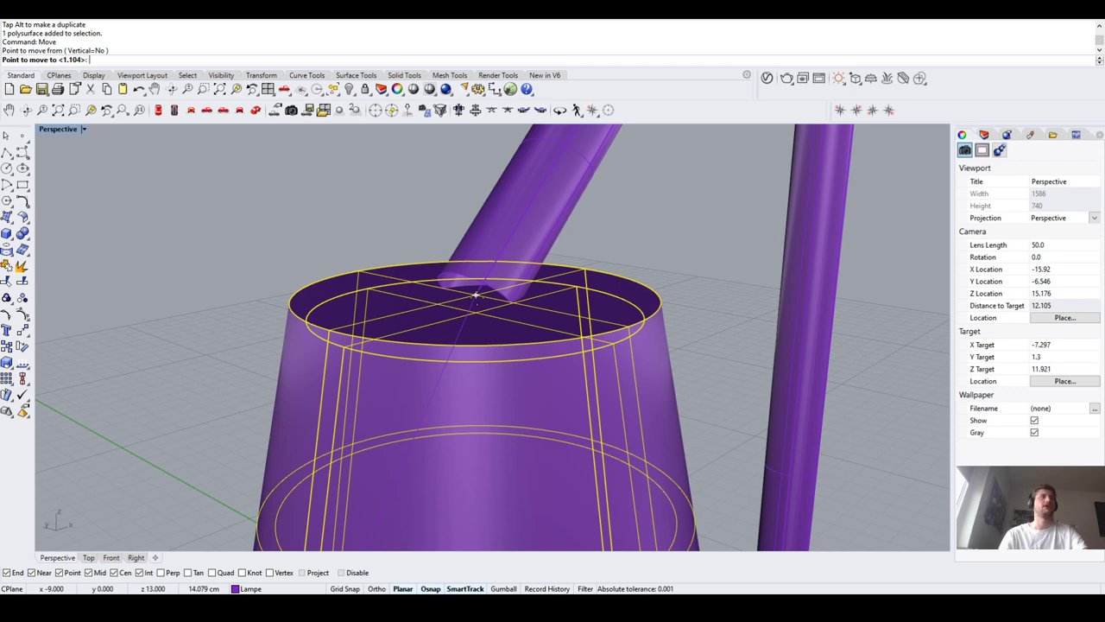
{"action": "left_click", "coordinate": [475, 297]}
{"action": "scroll", "coordinate": [455, 363], "scroll_direction": "down", "scroll_amount": 5}
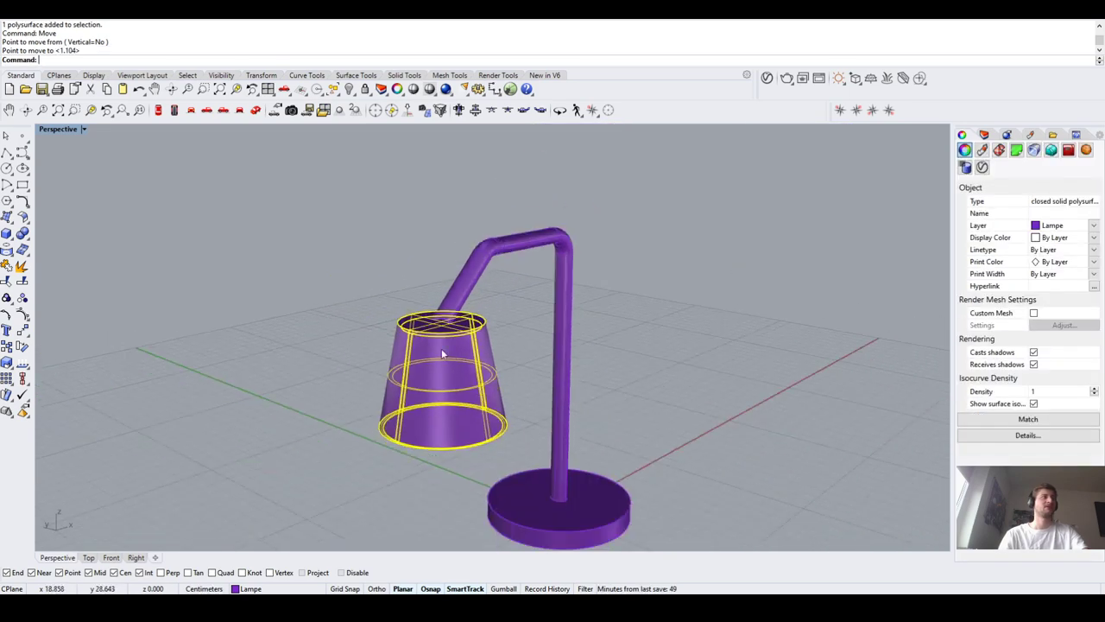
{"action": "right_click_drag", "start_coordinate": [406, 365], "coordinate": [319, 348]}
{"action": "left_click", "coordinate": [319, 348]}
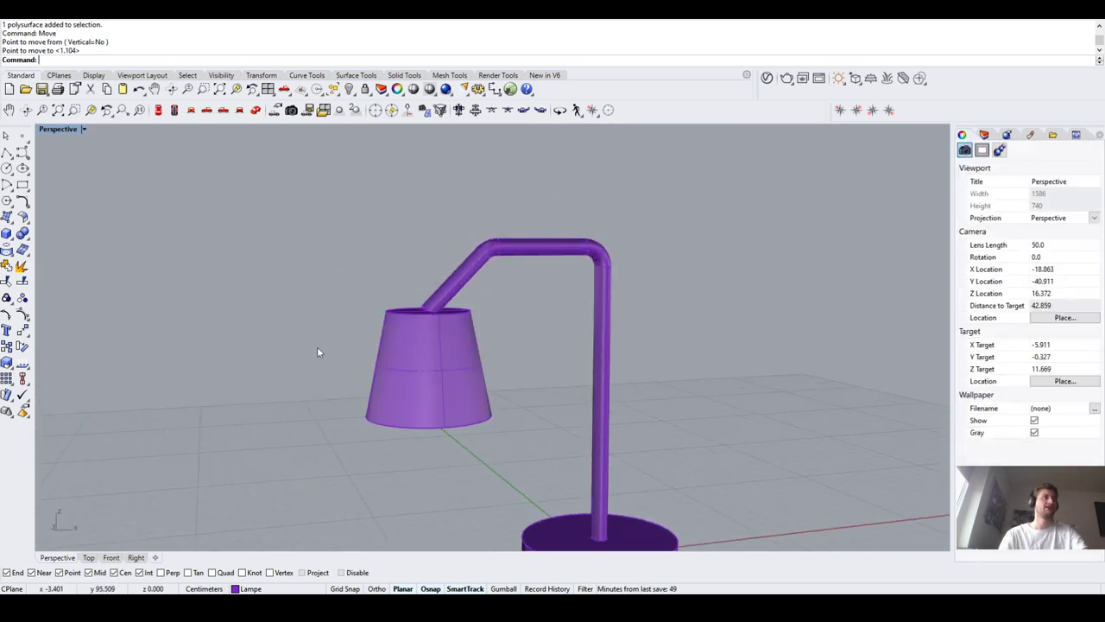
Try raising the lampshade slightly along the vertical axis with the Gumball, and undo the move
{"action": "scroll", "coordinate": [485, 307], "scroll_direction": "up", "scroll_amount": 3}
{"action": "scroll", "coordinate": [395, 328], "scroll_direction": "down", "scroll_amount": 2}
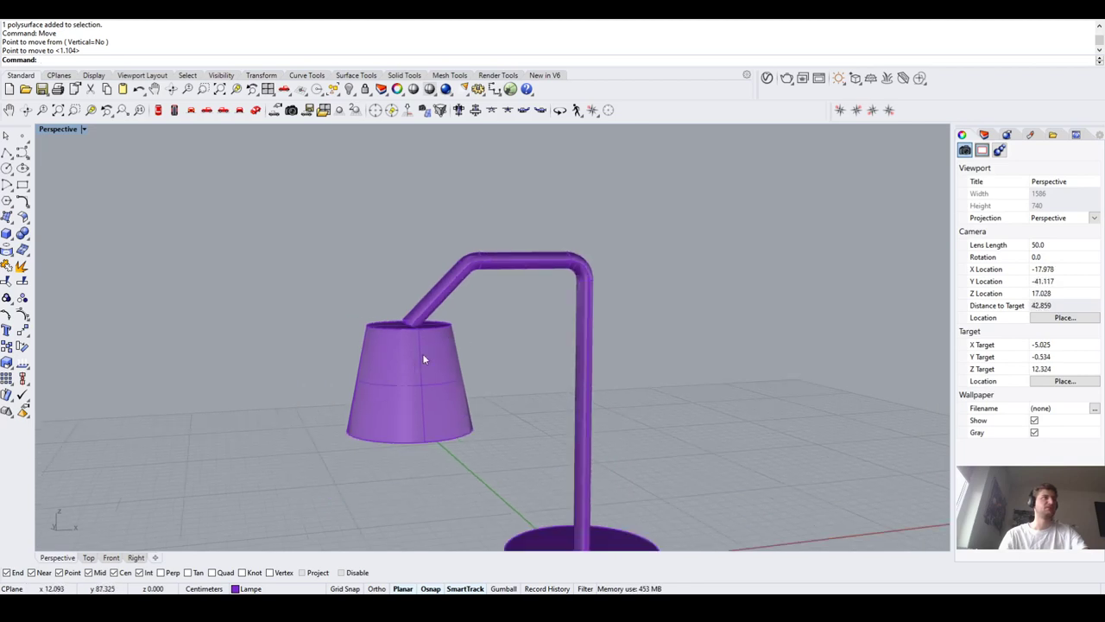
{"action": "scroll", "coordinate": [422, 353], "scroll_direction": "up", "scroll_amount": 2}
{"action": "left_click", "coordinate": [368, 349]}
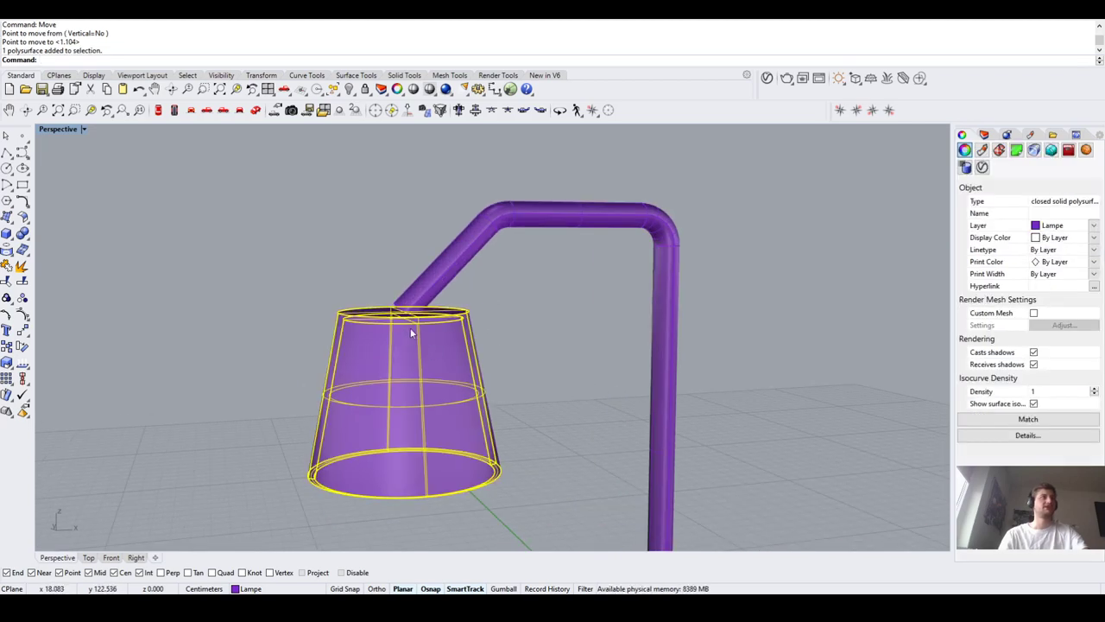
{"action": "left_click", "coordinate": [504, 589]}
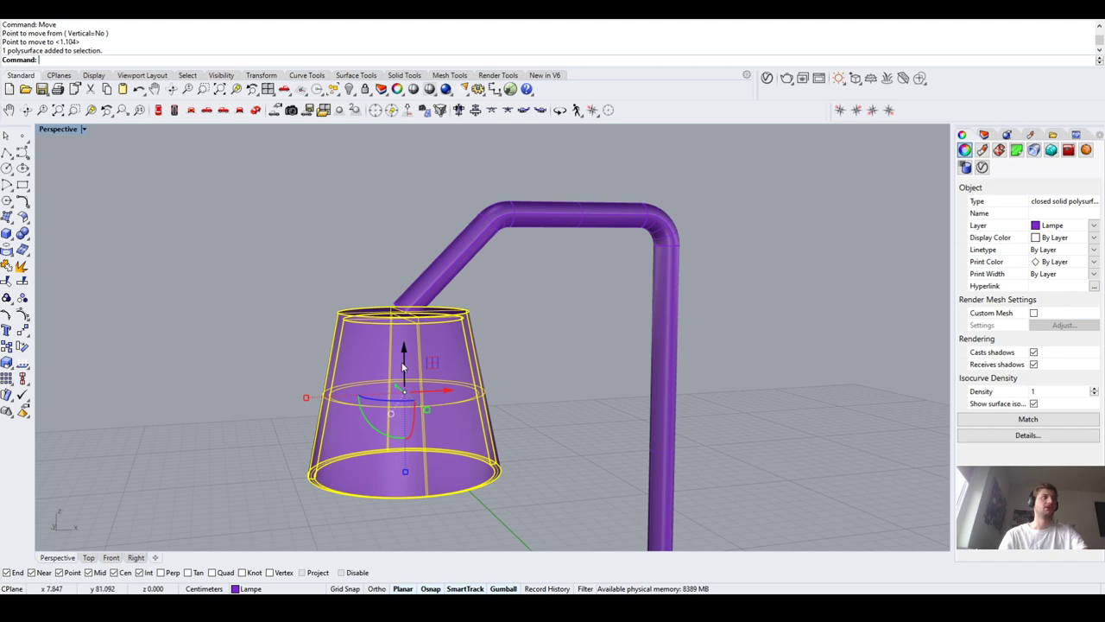
{"action": "left_click_drag", "start_coordinate": [404, 367], "coordinate": [404, 350]}
{"action": "left_click", "coordinate": [270, 253]}
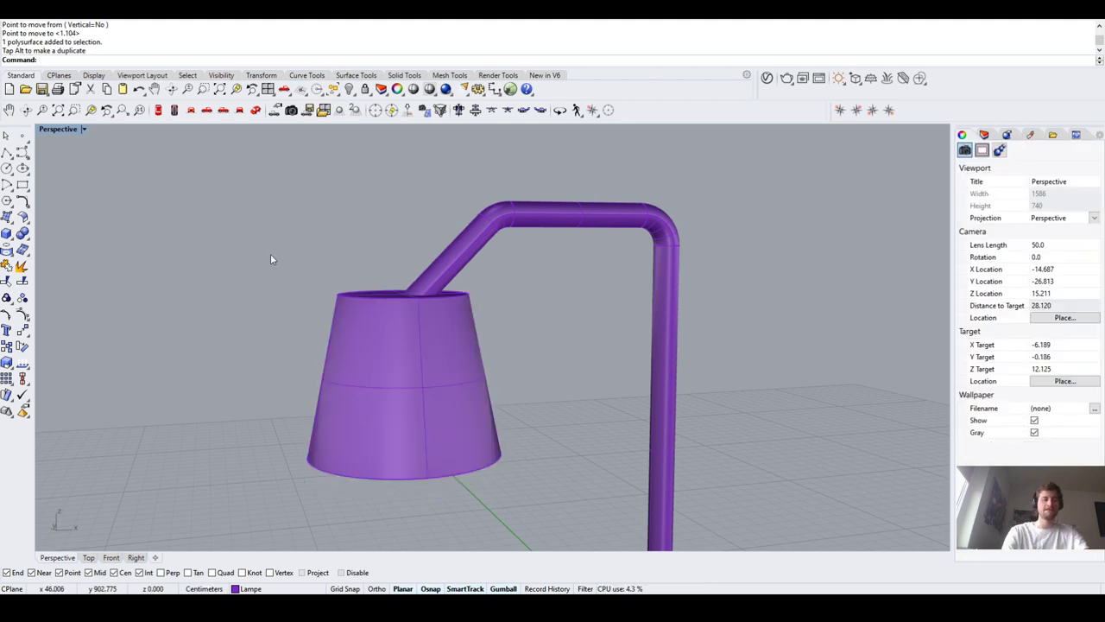
{"action": "key", "text": "ctrl+z"}
{"action": "key", "text": "Escape"}
Examine how the lampshade's top meets the angled stem end in the Perspective and Front views
{"action": "scroll", "coordinate": [395, 348], "scroll_direction": "up", "scroll_amount": 5}
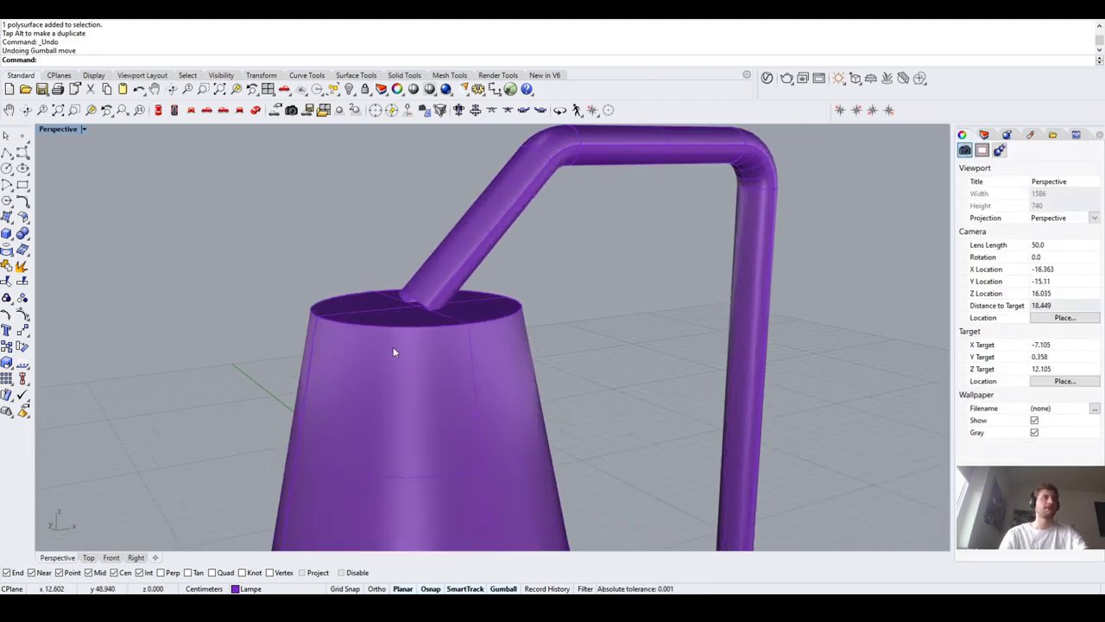
{"action": "left_click", "coordinate": [393, 348]}
{"action": "scroll", "coordinate": [281, 302], "scroll_direction": "down", "scroll_amount": 4}
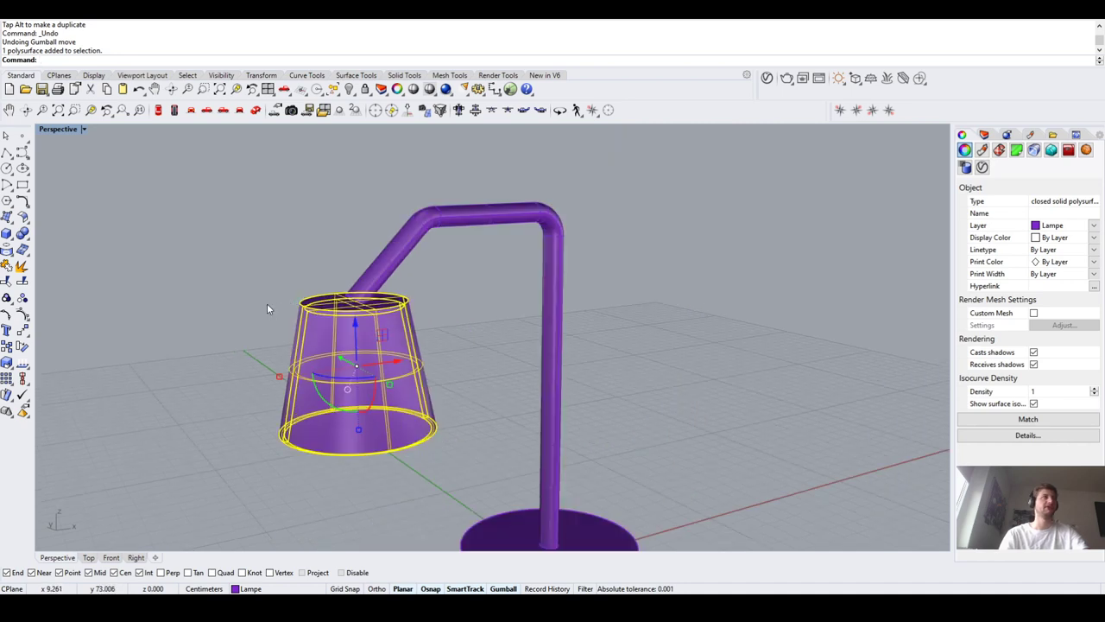
{"action": "scroll", "coordinate": [272, 300], "scroll_direction": "up", "scroll_amount": 2}
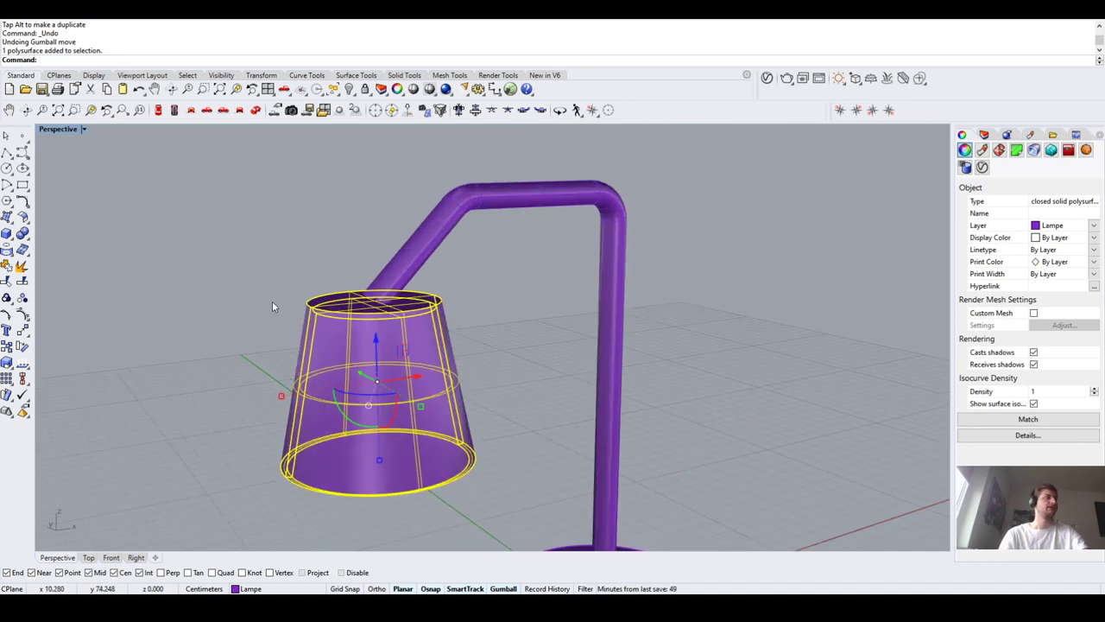
{"action": "left_click", "coordinate": [110, 557]}
{"action": "scroll", "coordinate": [588, 185], "scroll_direction": "up", "scroll_amount": 2}
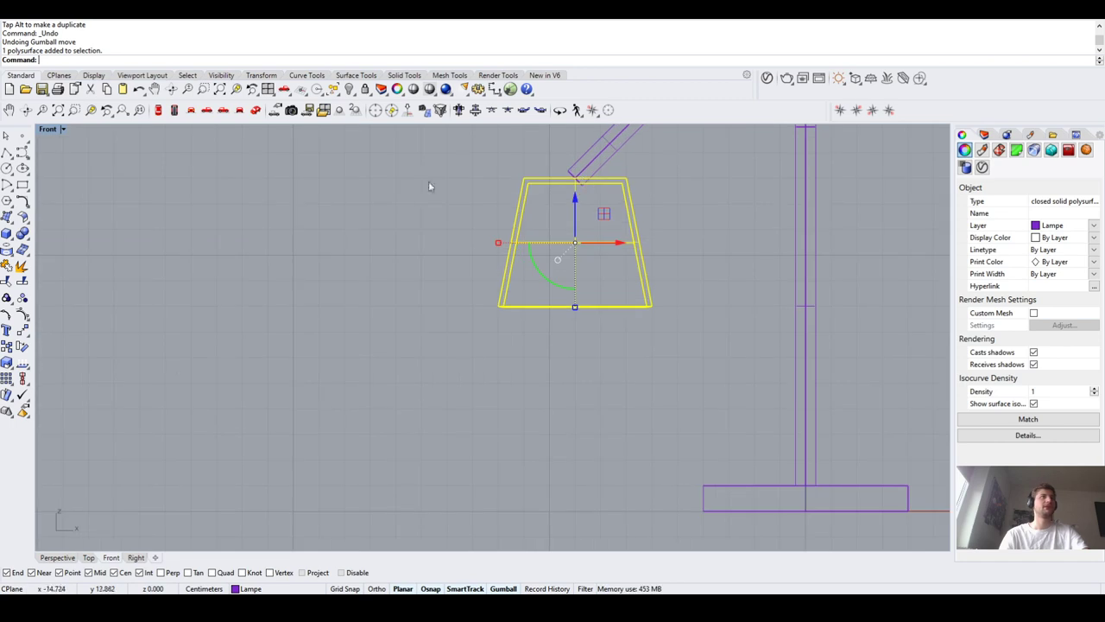
{"action": "left_click", "coordinate": [62, 559]}
{"action": "scroll", "coordinate": [362, 323], "scroll_direction": "down", "scroll_amount": 2}
{"action": "scroll", "coordinate": [328, 309], "scroll_direction": "up", "scroll_amount": 4}
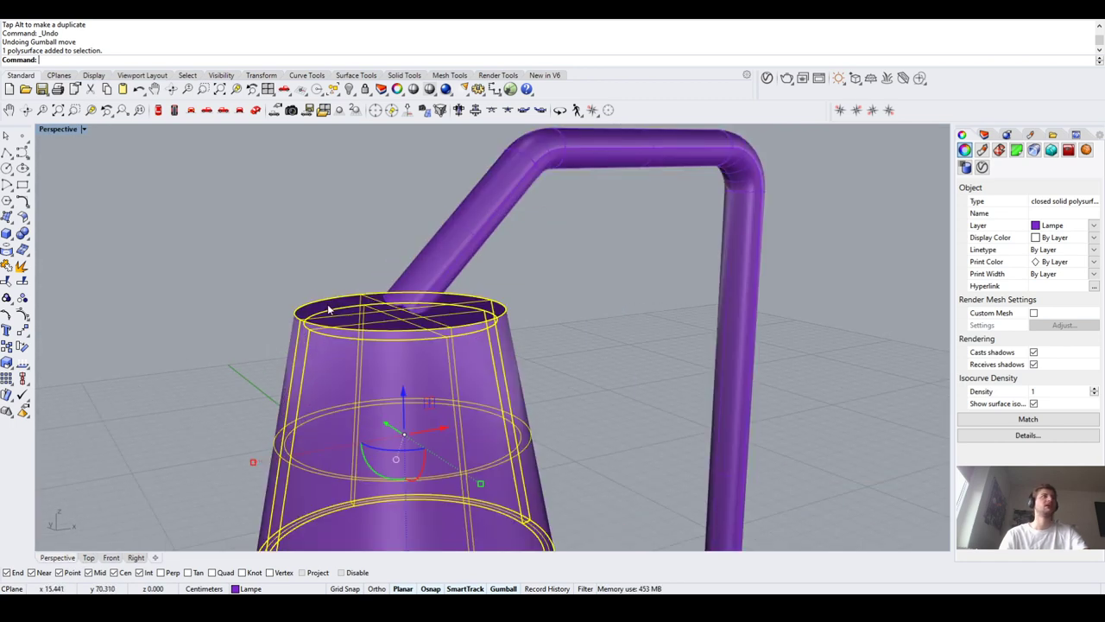
{"action": "key", "text": "Escape"}
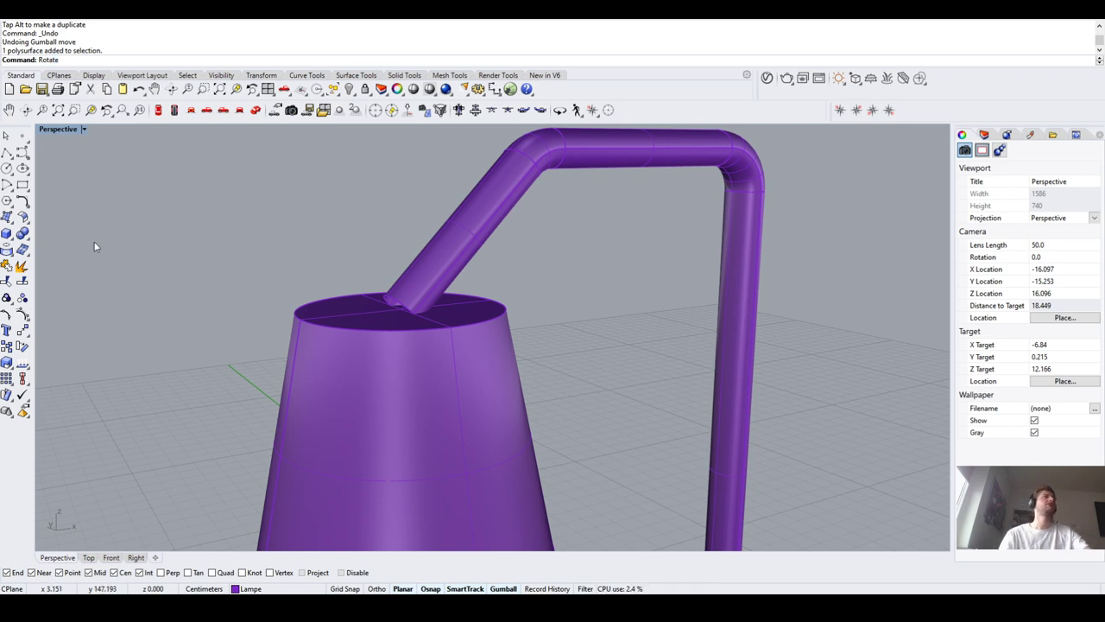
Start a 3D rotation of the lampshade, with the axis running from the centre of its top outer circle to a quadrant on that circle
{"action": "left_click", "coordinate": [53, 83]}
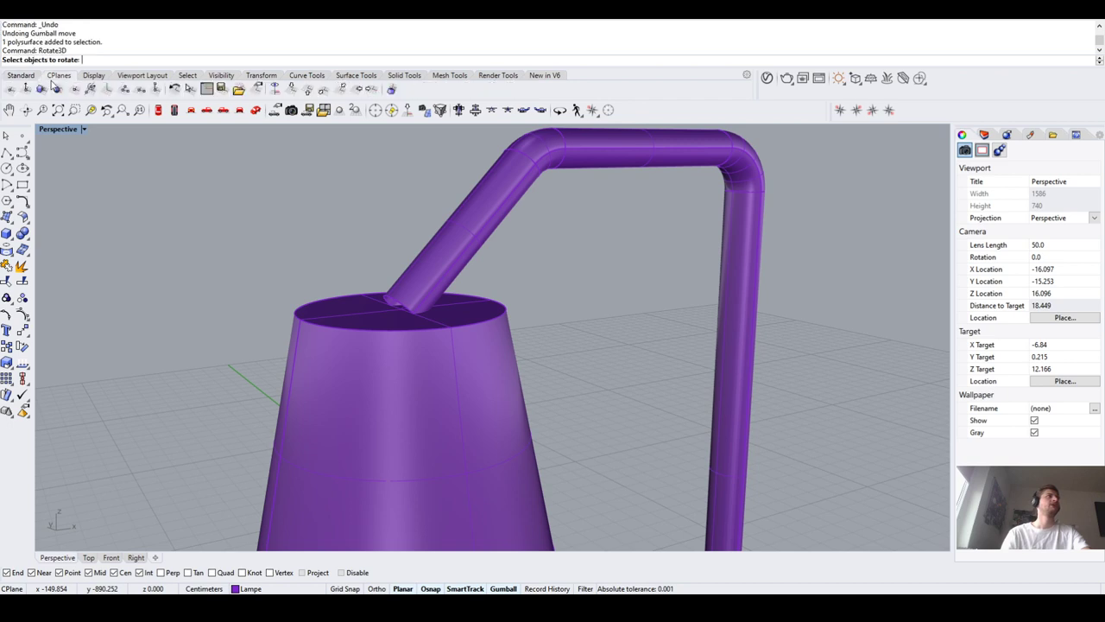
{"action": "left_click", "coordinate": [384, 370]}
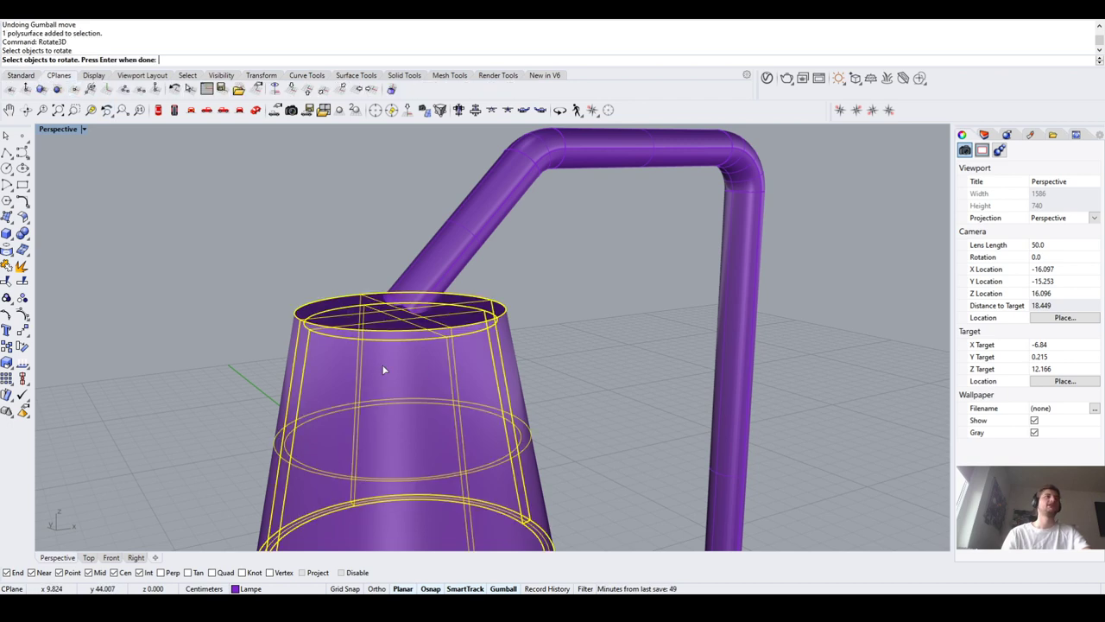
{"action": "scroll", "coordinate": [386, 361], "scroll_direction": "up", "scroll_amount": 2}
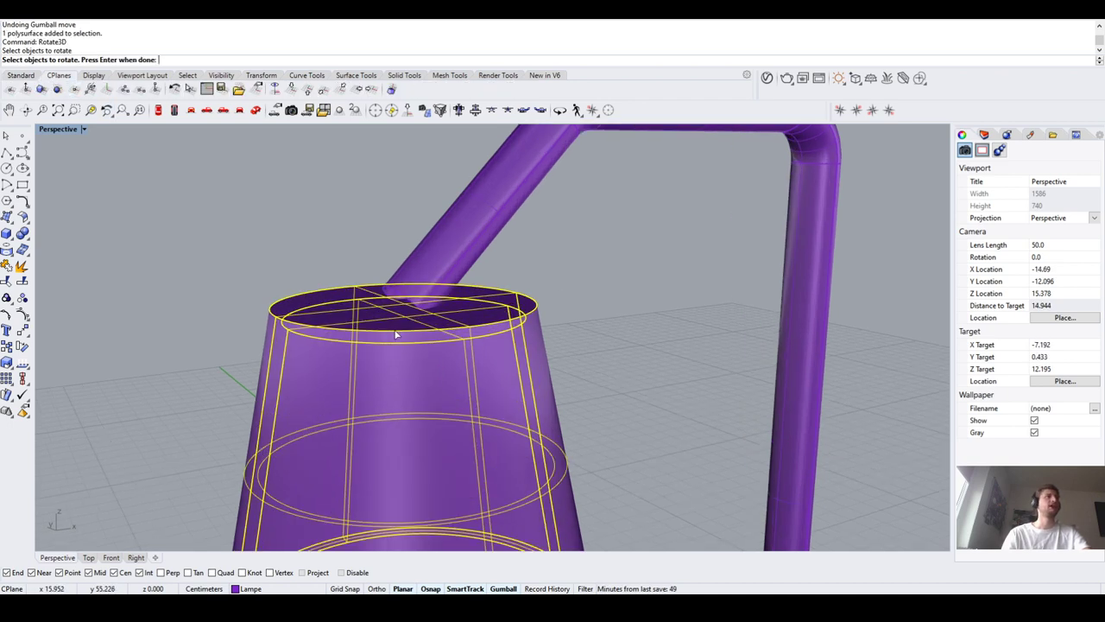
{"action": "key", "text": "Return"}
{"action": "scroll", "coordinate": [398, 335], "scroll_direction": "down", "scroll_amount": 4}
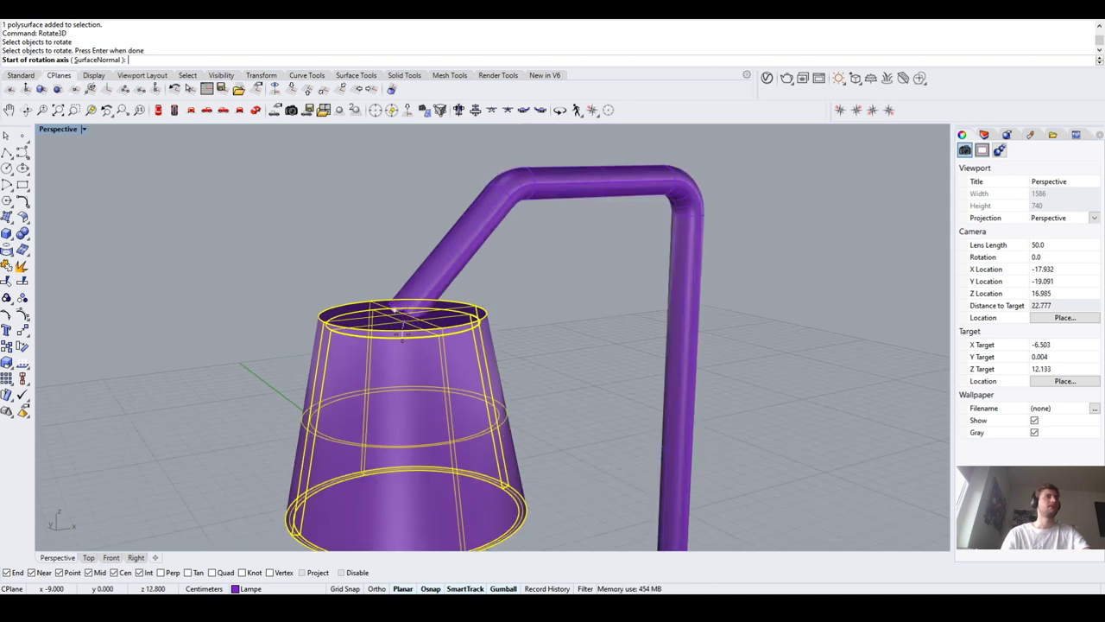
{"action": "scroll", "coordinate": [399, 337], "scroll_direction": "up", "scroll_amount": 4}
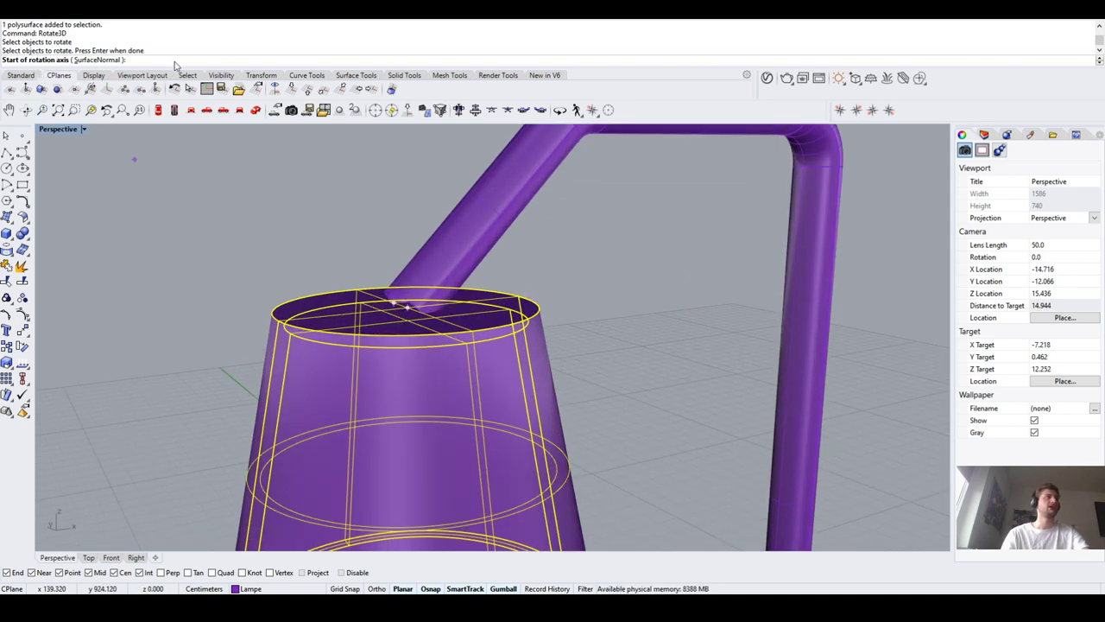
{"action": "scroll", "coordinate": [333, 279], "scroll_direction": "up", "scroll_amount": 1}
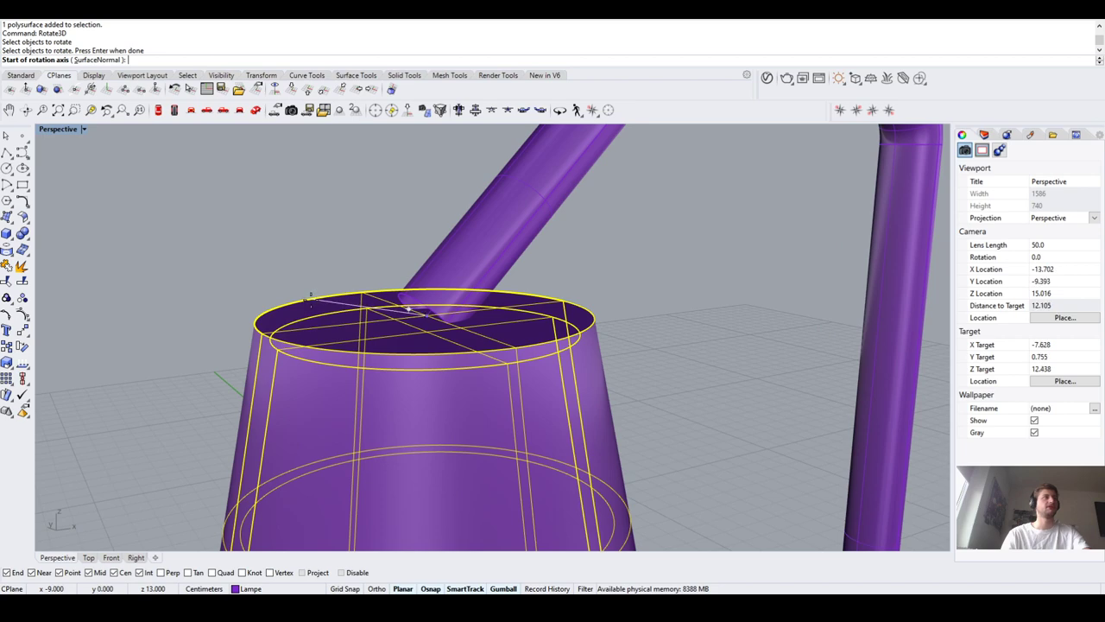
{"action": "right_click_drag", "start_coordinate": [309, 295], "coordinate": [314, 326]}
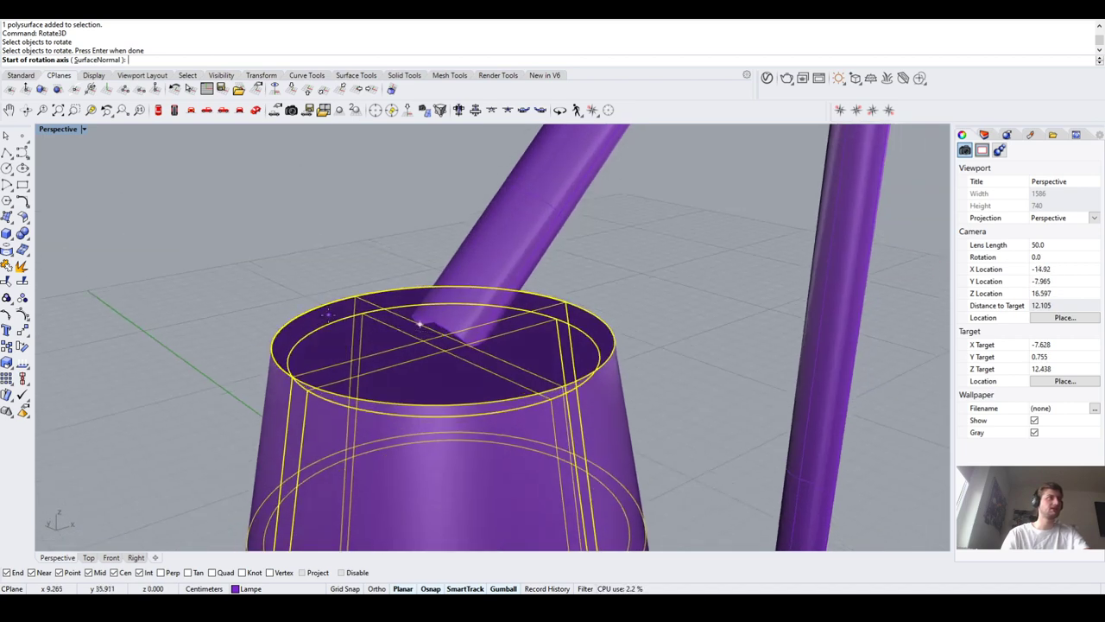
{"action": "left_click", "coordinate": [291, 321]}
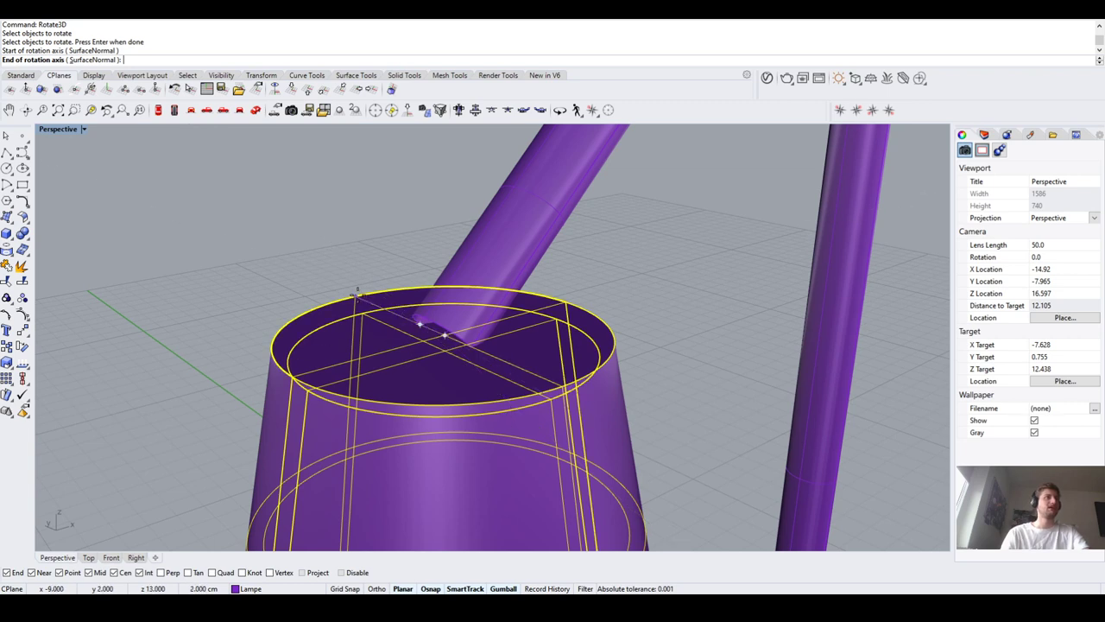
{"action": "left_click", "coordinate": [356, 292]}
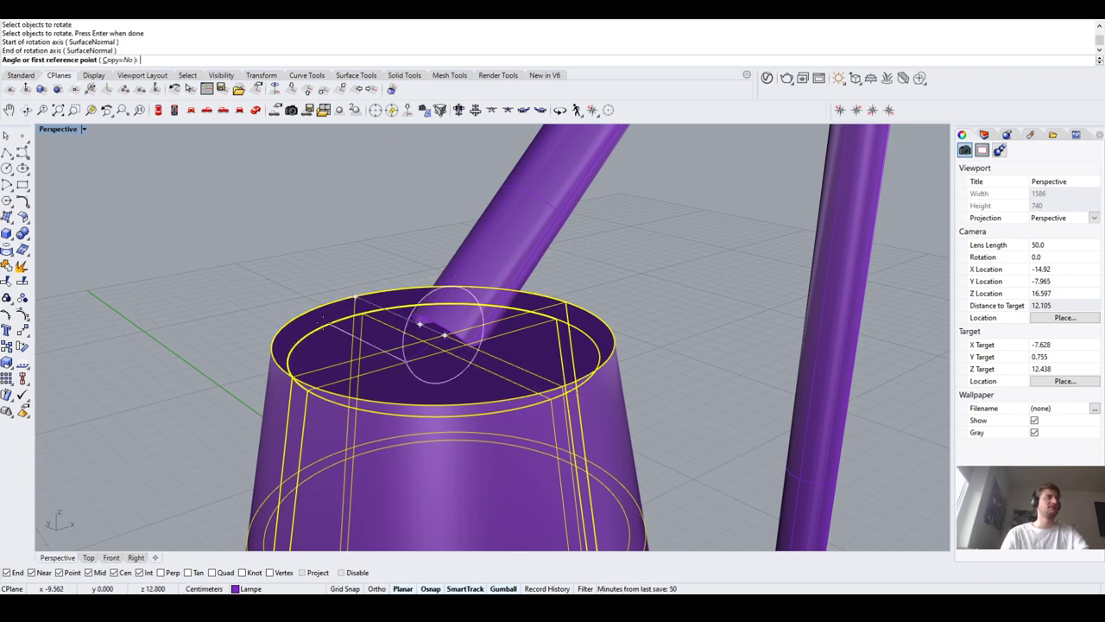
Tilt the lampshade 45° about that axis, using a point on its top rim as reference, so its top sits square to the stem's angled end
{"action": "right_click_drag", "start_coordinate": [181, 375], "coordinate": [394, 320]}
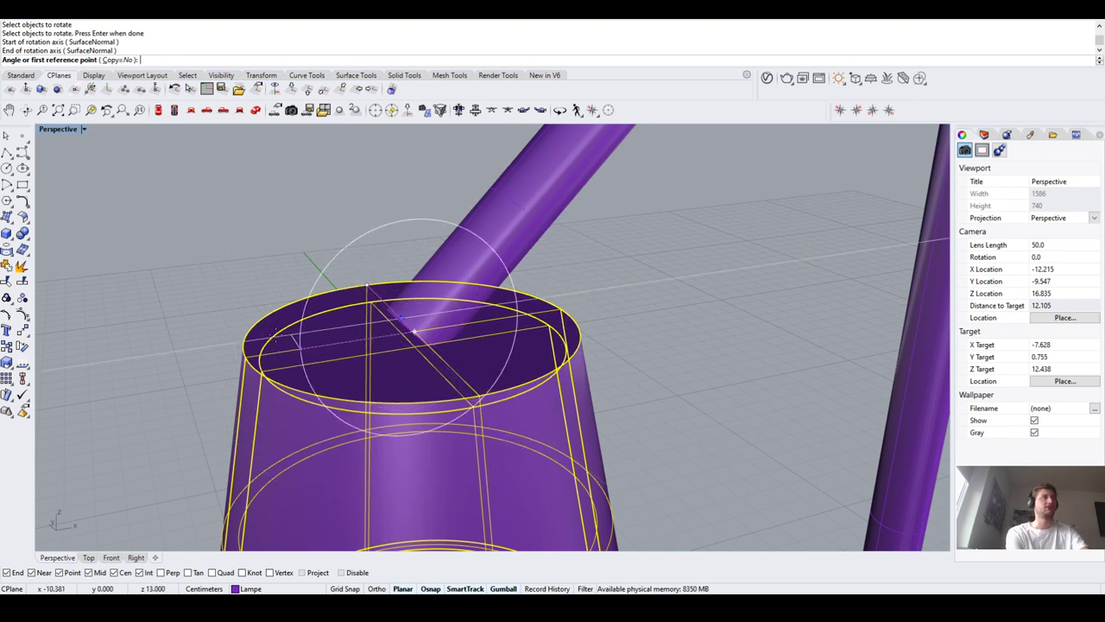
{"action": "scroll", "coordinate": [400, 318], "scroll_direction": "down", "scroll_amount": 5}
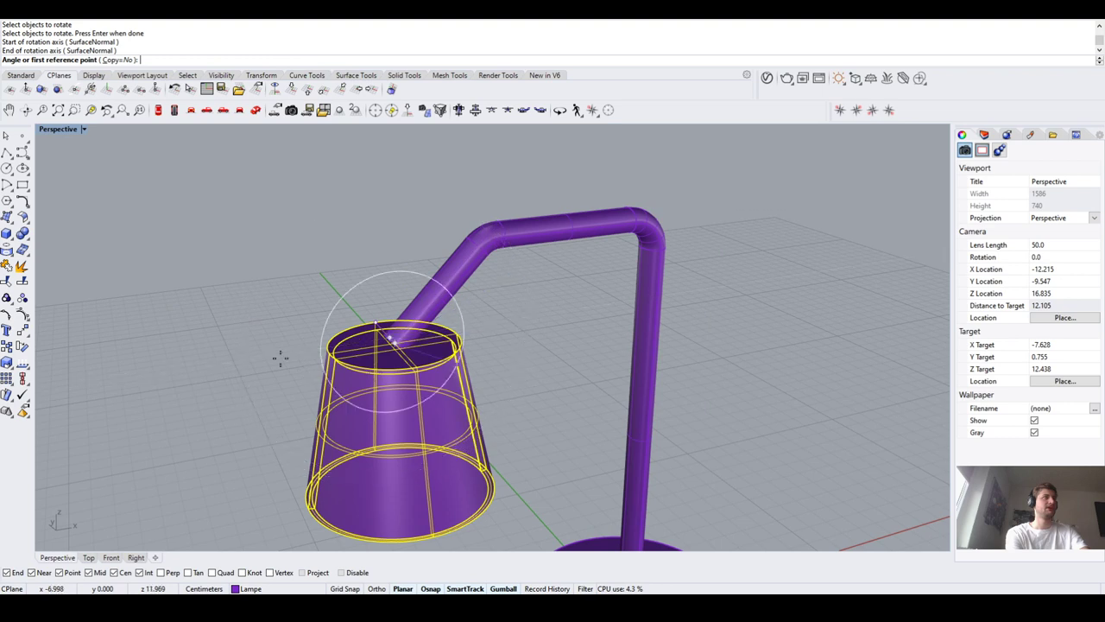
{"action": "scroll", "coordinate": [301, 321], "scroll_direction": "up", "scroll_amount": 4}
{"action": "scroll", "coordinate": [313, 341], "scroll_direction": "up", "scroll_amount": 2}
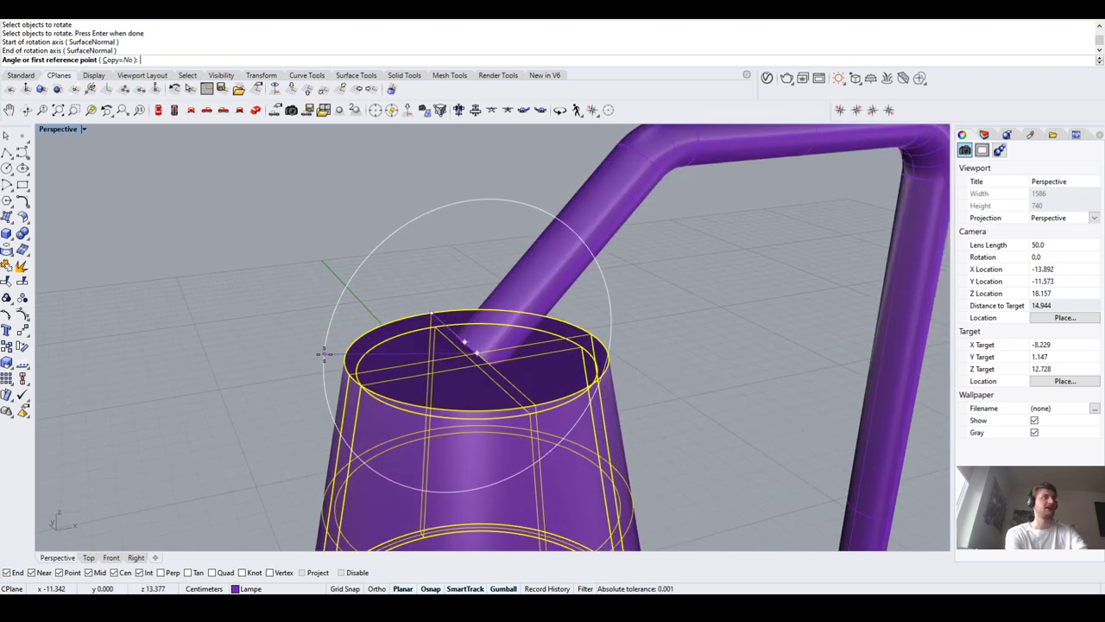
{"action": "scroll", "coordinate": [332, 358], "scroll_direction": "up", "scroll_amount": 2}
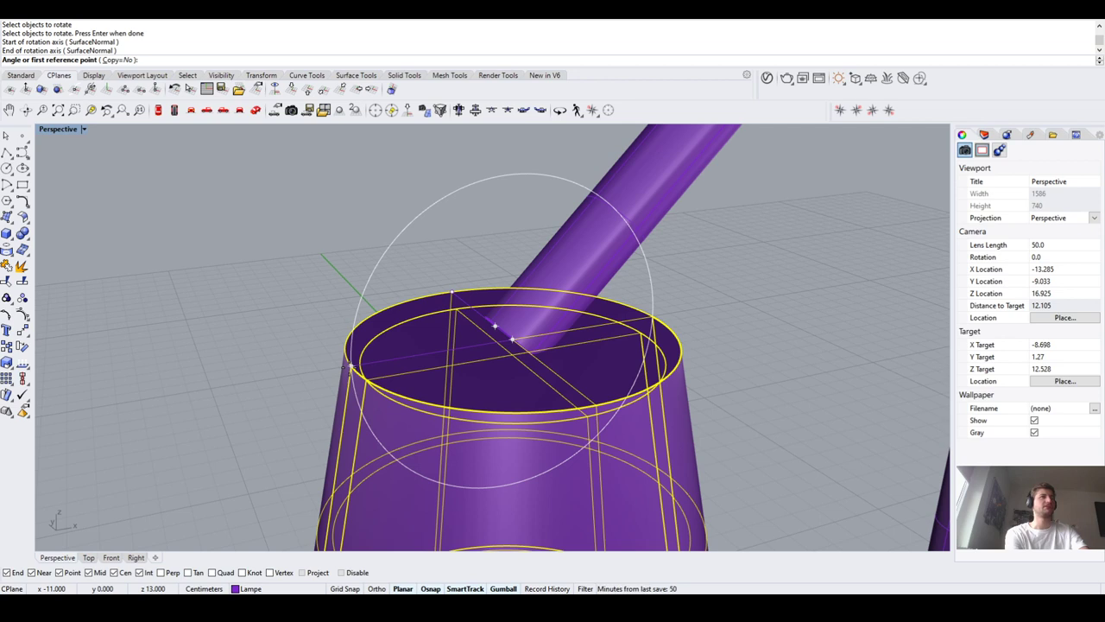
{"action": "left_click", "coordinate": [351, 367]}
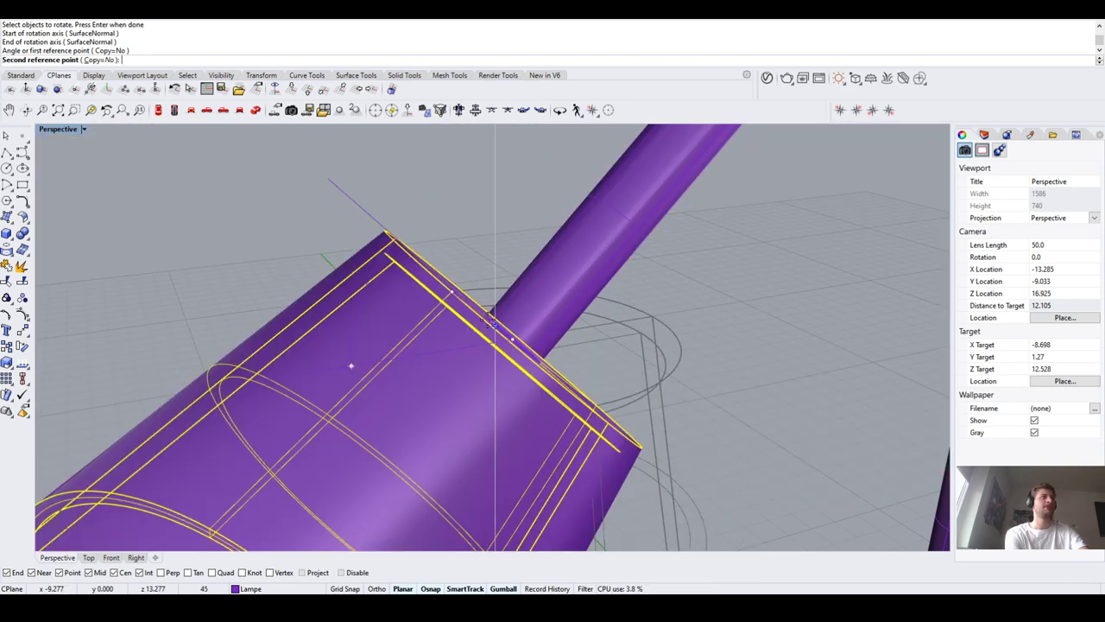
{"action": "left_click", "coordinate": [492, 322]}
Examine the tilted lampshade's alignment with the stem and the look of the whole lamp from several angles
{"action": "scroll", "coordinate": [487, 319], "scroll_direction": "down", "scroll_amount": 10}
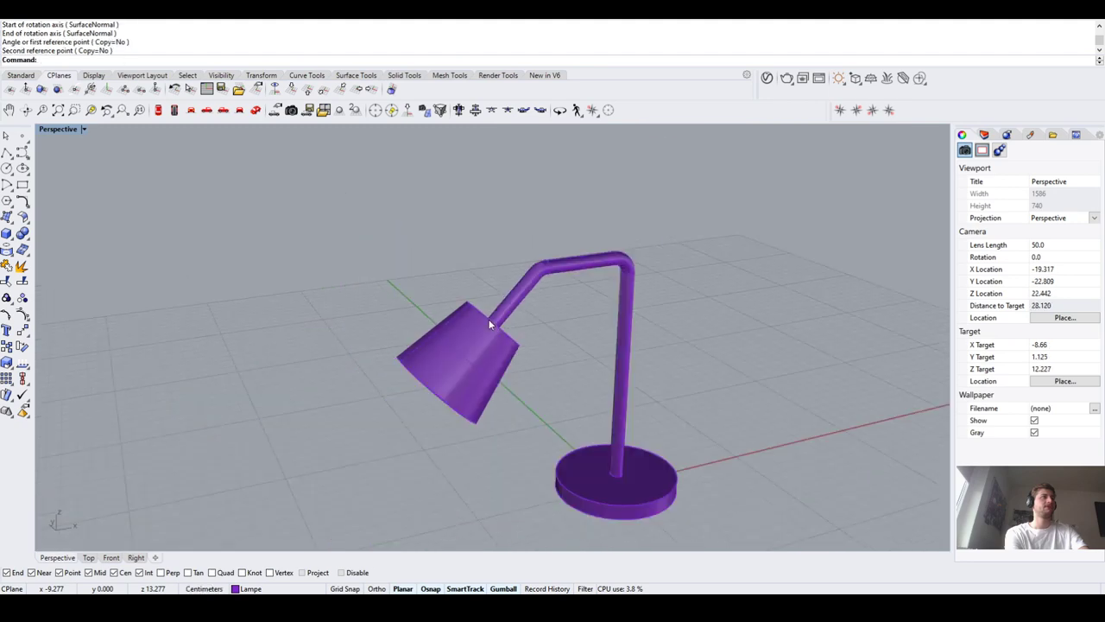
{"action": "right_click_drag", "start_coordinate": [487, 319], "coordinate": [388, 321]}
{"action": "scroll", "coordinate": [493, 308], "scroll_direction": "up", "scroll_amount": 5}
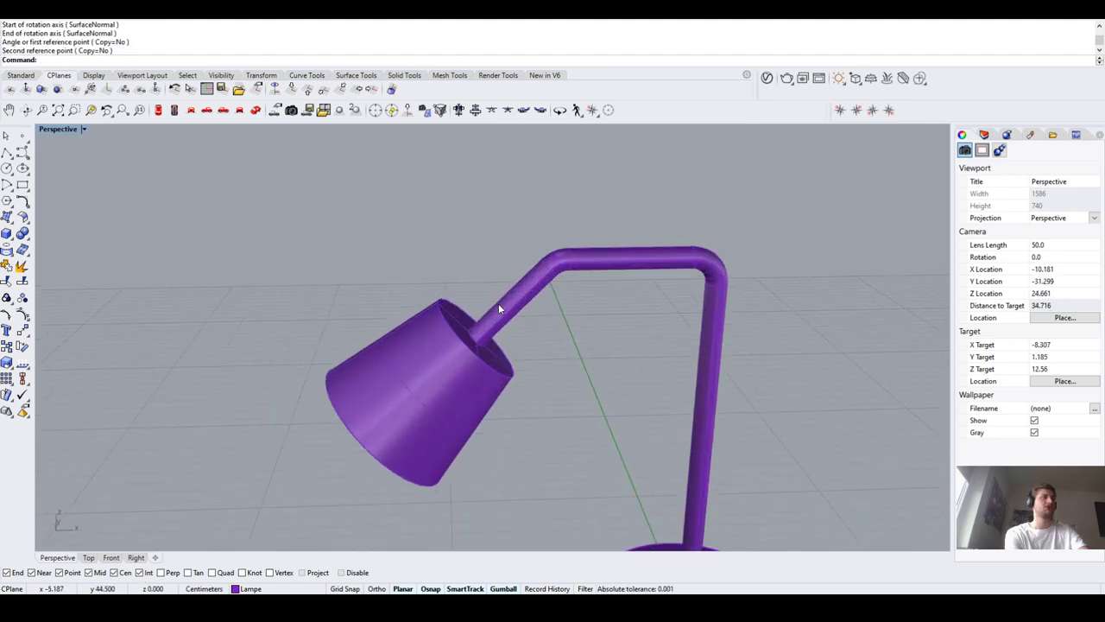
{"action": "scroll", "coordinate": [476, 351], "scroll_direction": "down", "scroll_amount": 5}
{"action": "right_click_drag", "start_coordinate": [490, 361], "coordinate": [462, 378]}
{"action": "scroll", "coordinate": [454, 348], "scroll_direction": "down", "scroll_amount": 5}
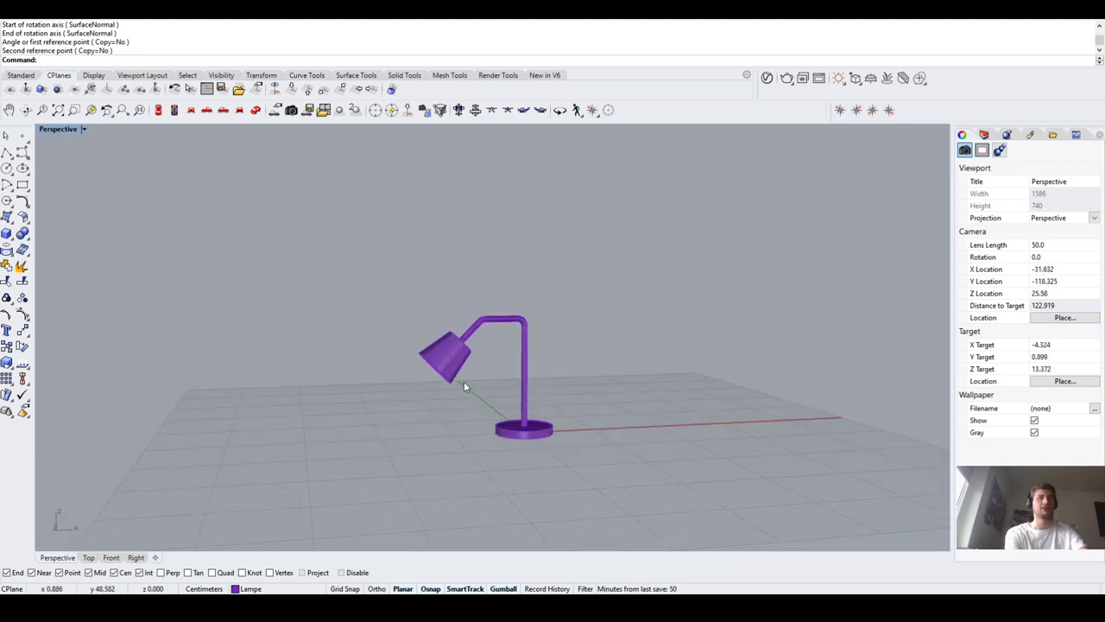
{"action": "scroll", "coordinate": [460, 381], "scroll_direction": "up", "scroll_amount": 3}
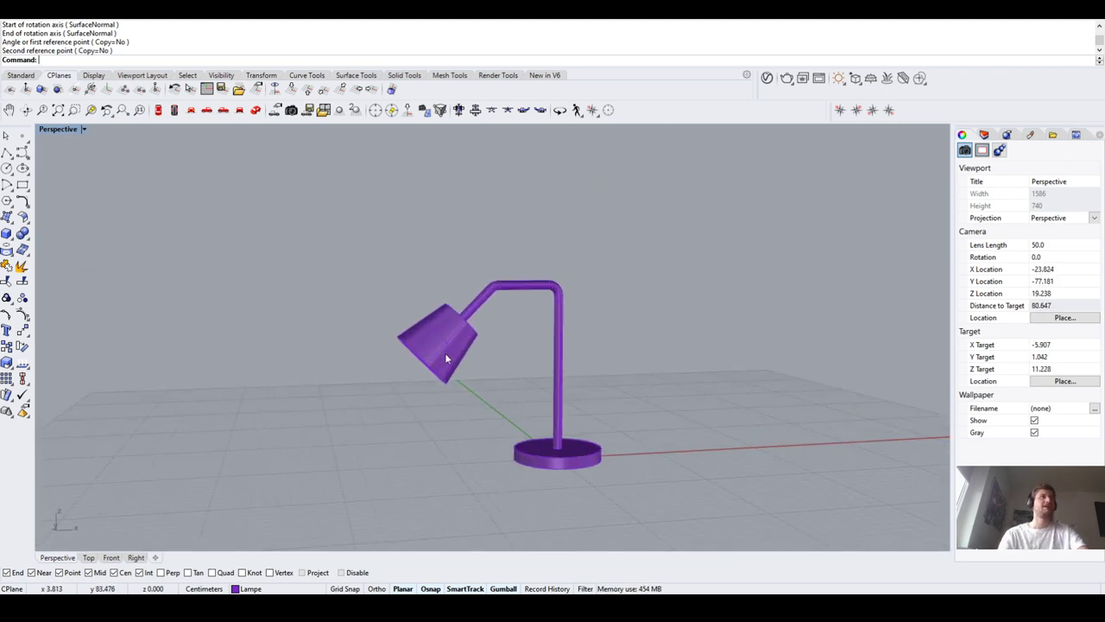
{"action": "right_click_drag", "start_coordinate": [436, 346], "coordinate": [628, 481]}
Group all the lamp's parts and curves, and check that picking any part selects the whole lamp
{"action": "left_click_drag", "start_coordinate": [628, 481], "coordinate": [630, 483]}
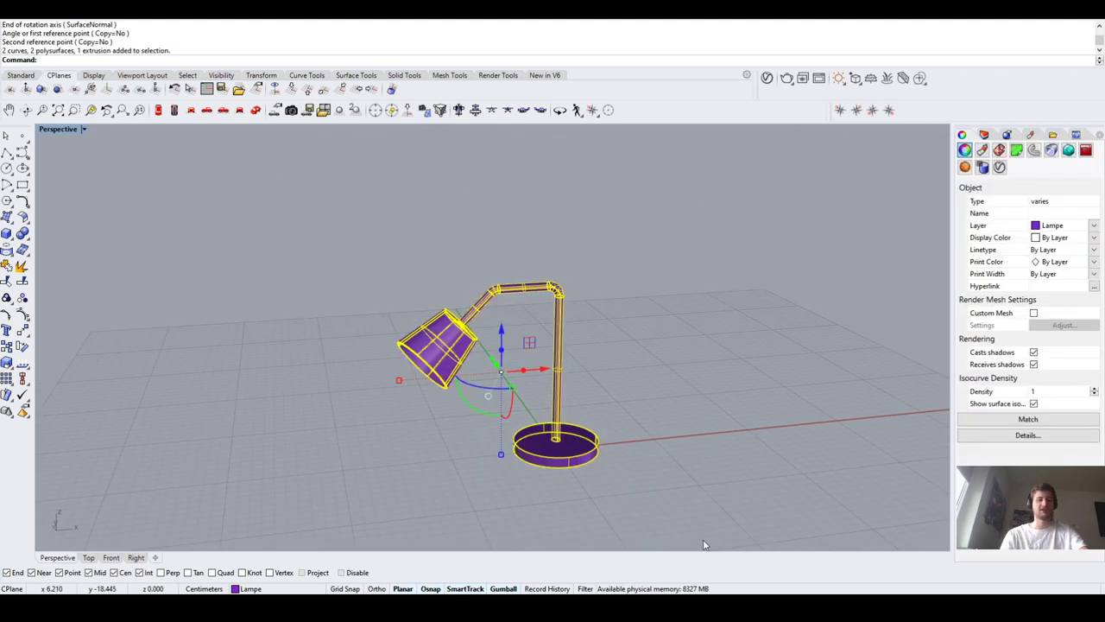
{"action": "type", "text": "Group"}
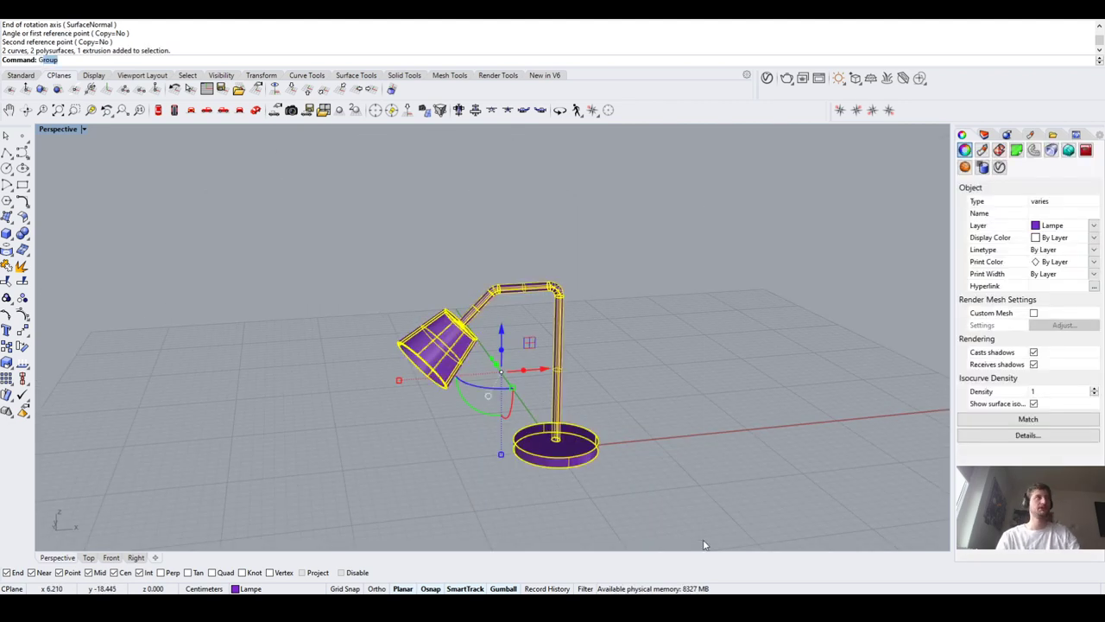
{"action": "key", "text": "Return"}
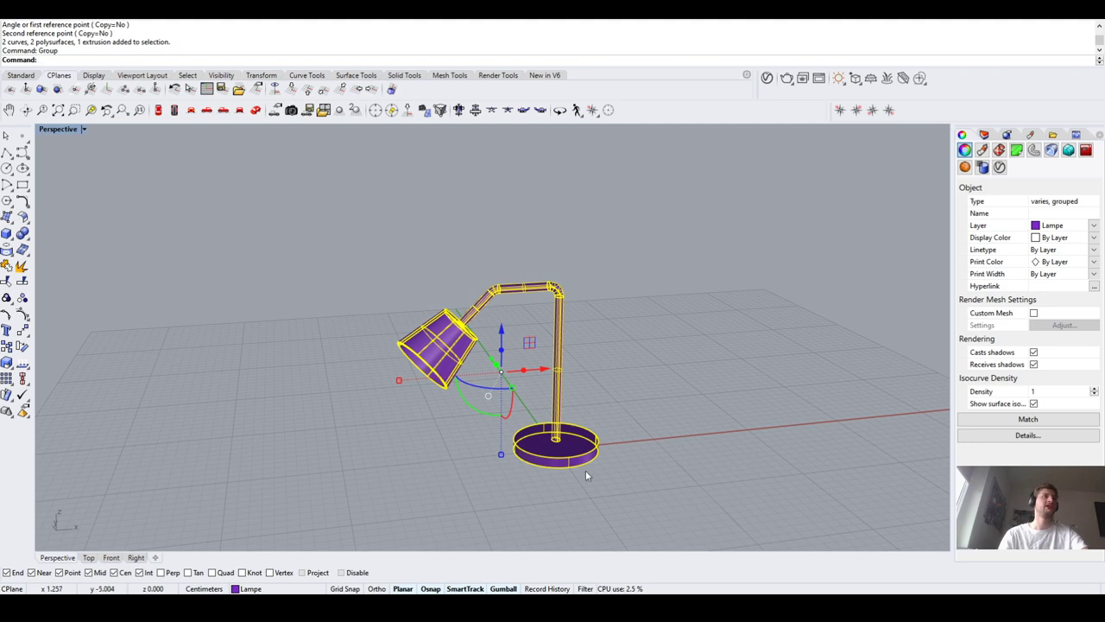
{"action": "left_click", "coordinate": [601, 427]}
{"action": "left_click", "coordinate": [559, 439]}
{"action": "left_click", "coordinate": [765, 351]}
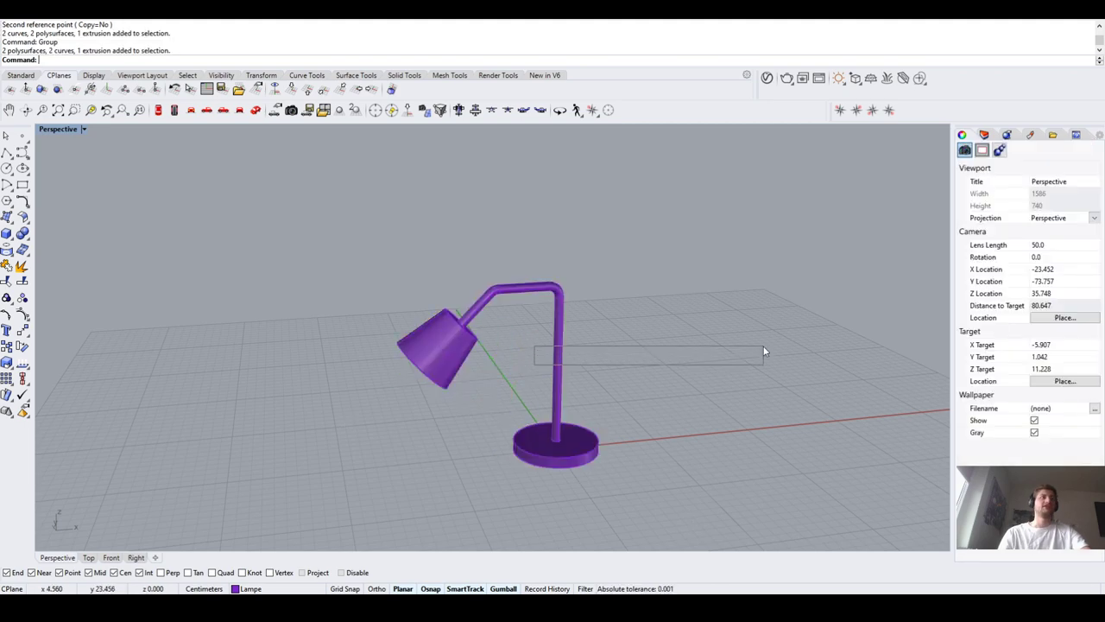
{"action": "left_click", "coordinate": [532, 426]}
Shift the grouped lamp along the X axis with the Gumball and make a duplicate about 20.7 cm away in negative X
{"action": "mouse_move", "coordinate": [545, 370]}
{"action": "left_mouse_down"}
{"action": "mouse_move", "coordinate": [708, 364]}
{"action": "mouse_move", "coordinate": [546, 368]}
{"action": "left_mouse_up"}
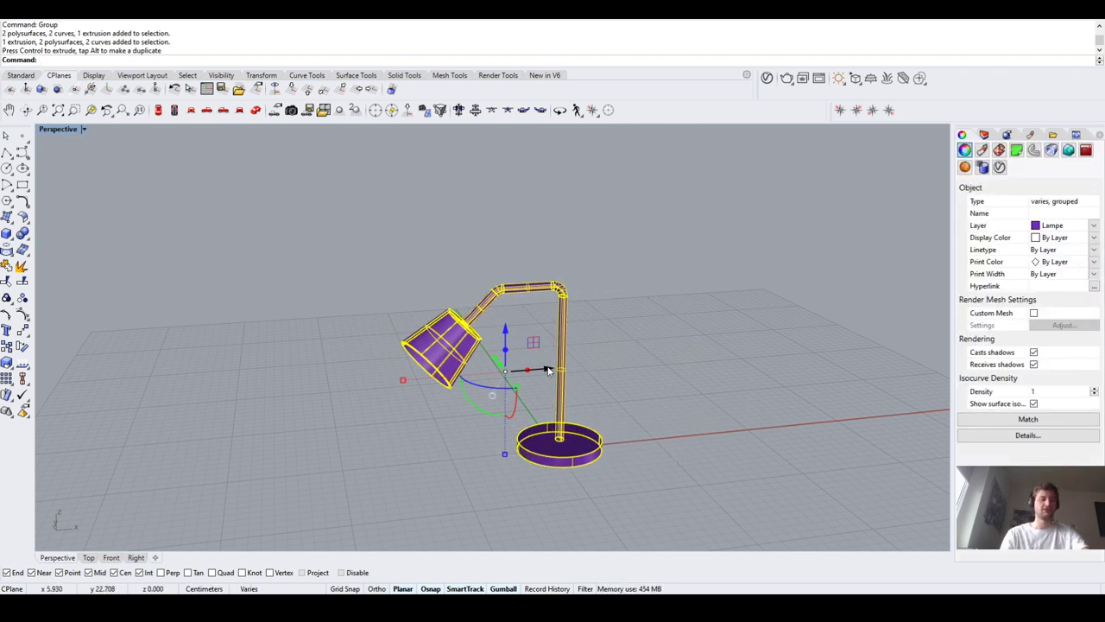
{"action": "left_click_drag", "start_coordinate": [547, 370], "coordinate": [474, 383]}
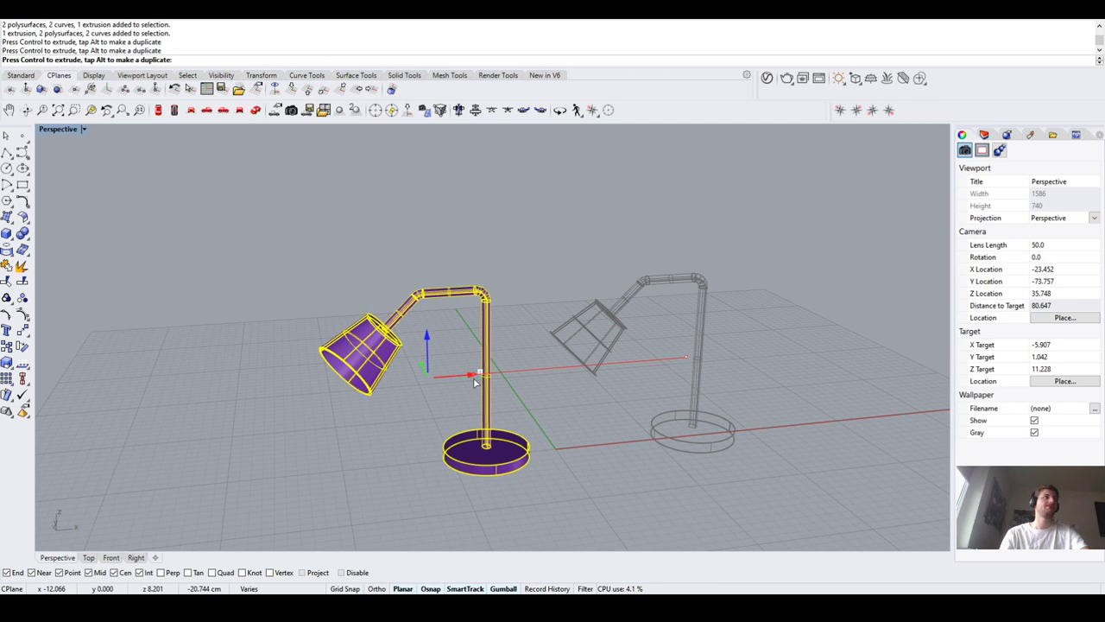
{"action": "left_click_drag", "start_coordinate": [474, 383], "coordinate": [474, 382]}
{"action": "left_click", "coordinate": [704, 490]}
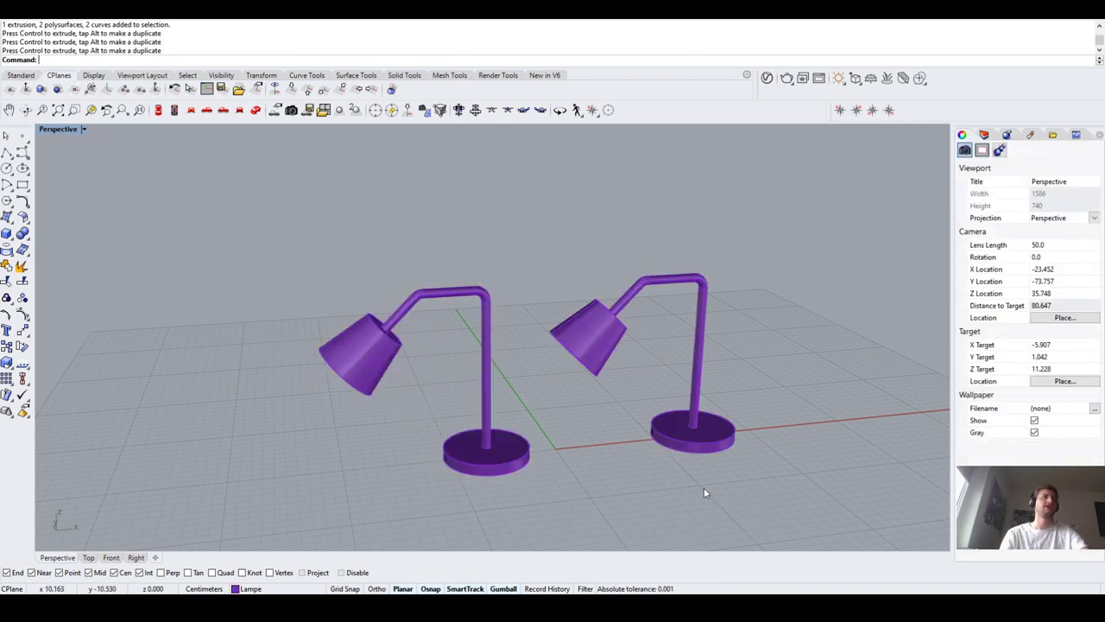
Delete the duplicate lamp in negative X and move the remaining lamp back along the X axis
{"action": "left_click", "coordinate": [457, 454]}
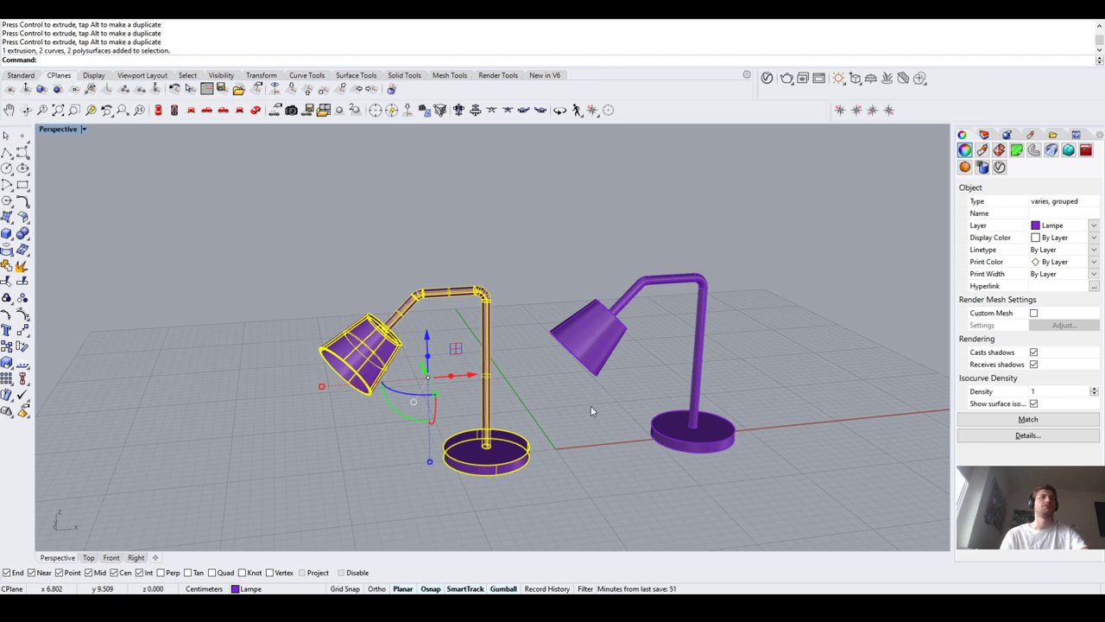
{"action": "key", "text": "Delete"}
{"action": "left_click", "coordinate": [714, 441]}
{"action": "left_click_drag", "start_coordinate": [691, 371], "coordinate": [552, 383]}
Ungroup the lamp and clear the selection
{"action": "left_click", "coordinate": [655, 431]}
{"action": "left_click", "coordinate": [543, 429]}
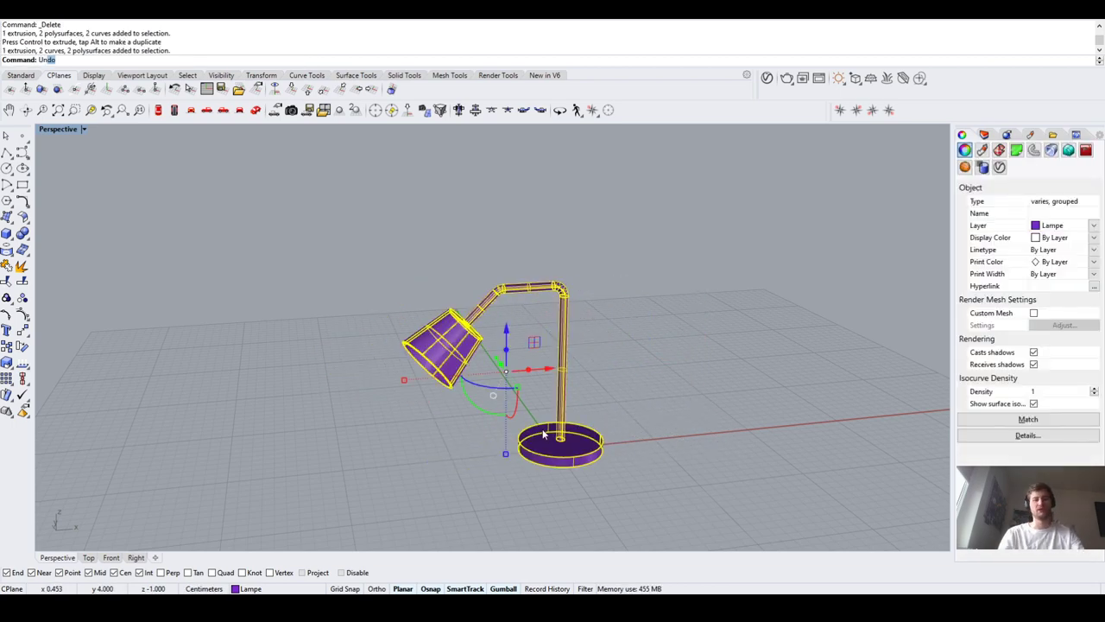
{"action": "key", "text": "Return"}
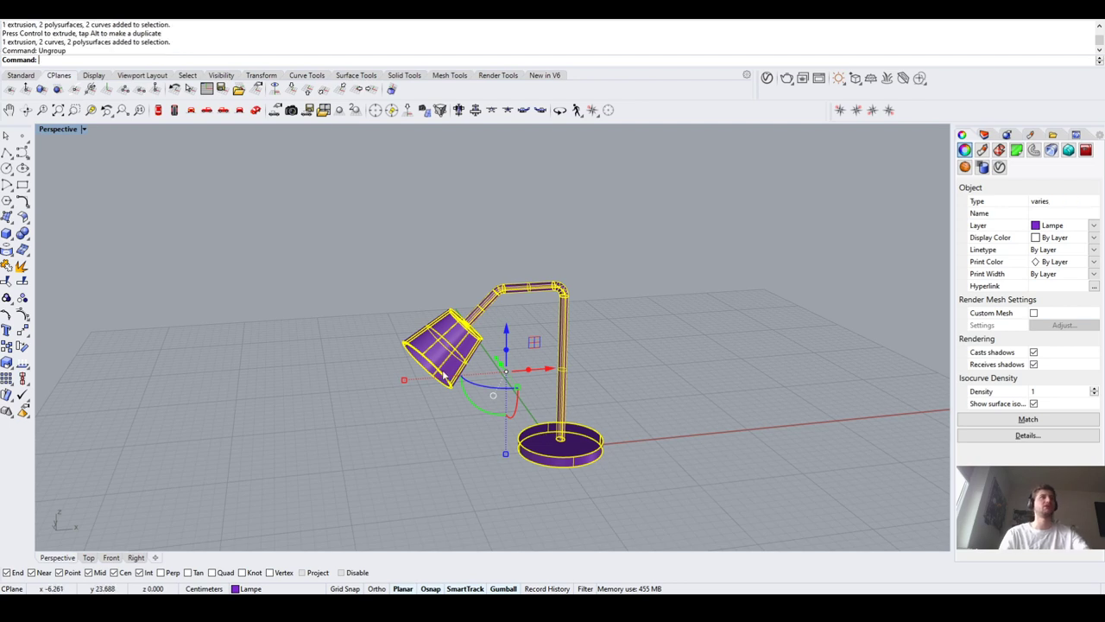
{"action": "left_click", "coordinate": [299, 493]}
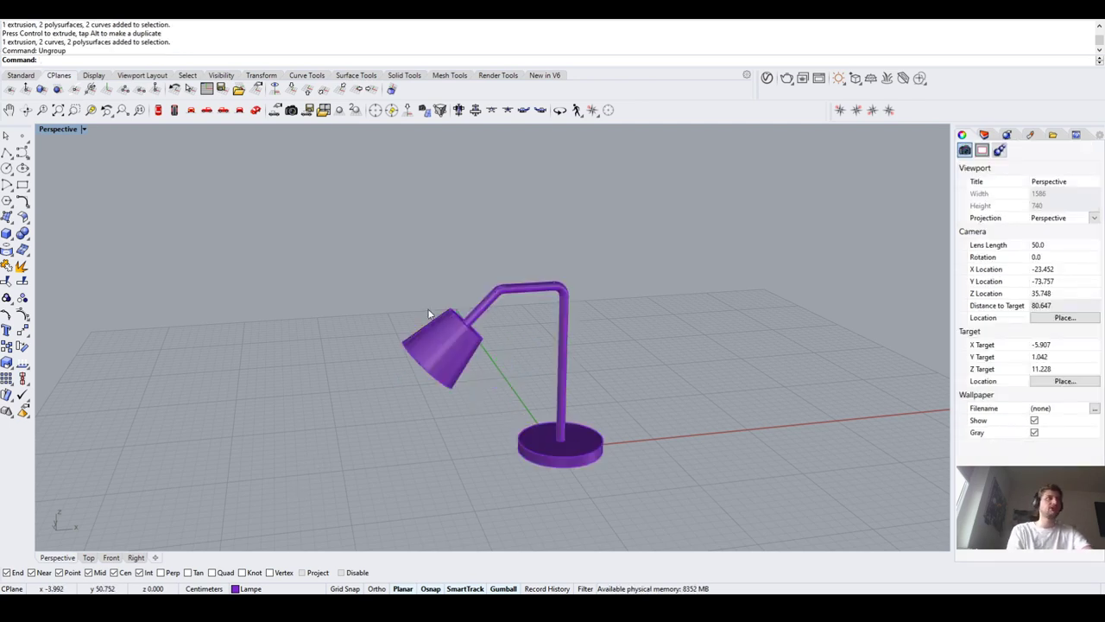
Undo the recent edits back to before the lampshade was moved onto the stem's end, and clear the selection
{"action": "key", "text": "ctrl+z"}
{"action": "key", "text": "ctrl+z"}
{"action": "key", "text": "ctrl+z"}
{"action": "key", "text": "ctrl+z"}
{"action": "key", "text": "ctrl+z"}
{"action": "key", "text": "ctrl+z"}
{"action": "key", "text": "ctrl+z"}
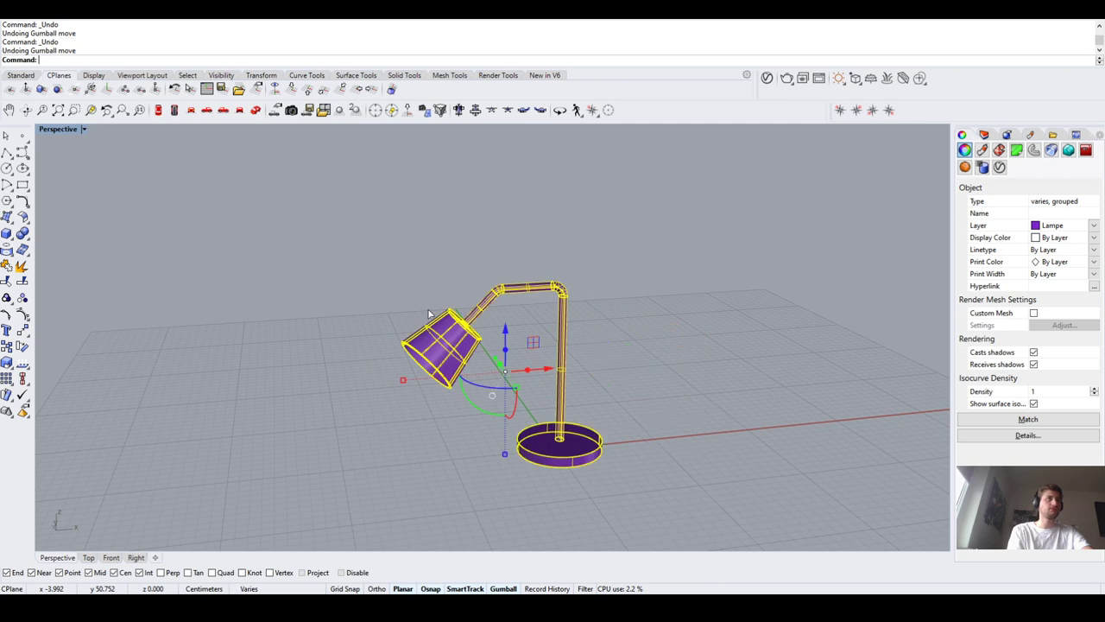
{"action": "key", "text": "ctrl+z"}
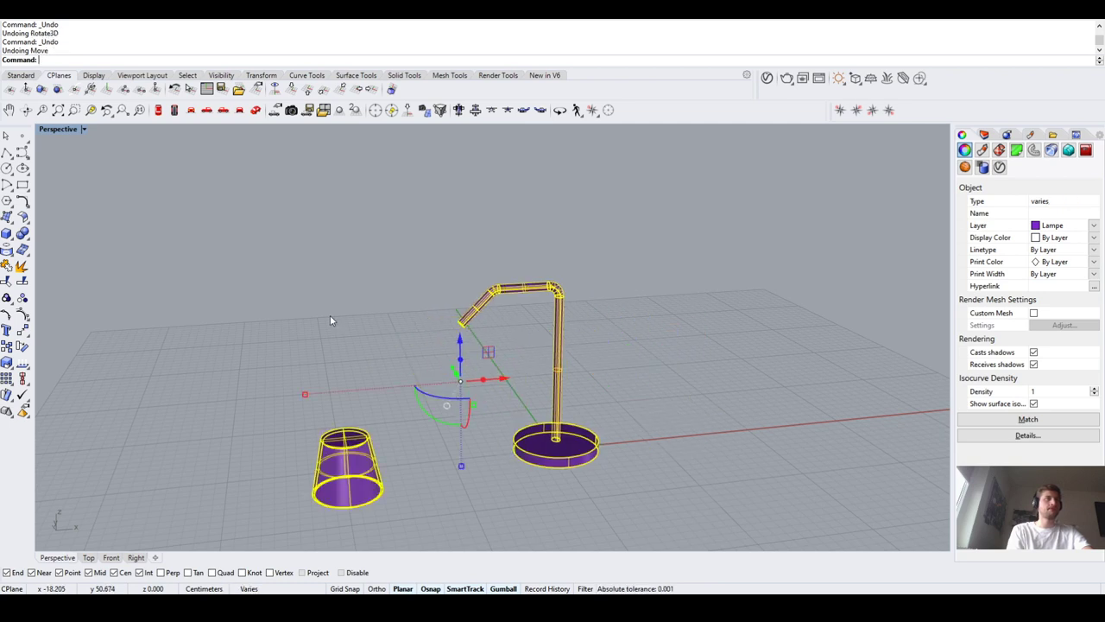
{"action": "left_click", "coordinate": [329, 314]}
Start Orient on the lampshade and turn off SmartTrack before picking its reference points
{"action": "scroll", "coordinate": [322, 400], "scroll_direction": "up", "scroll_amount": 5}
{"action": "right_click_drag", "start_coordinate": [321, 401], "coordinate": [426, 317]}
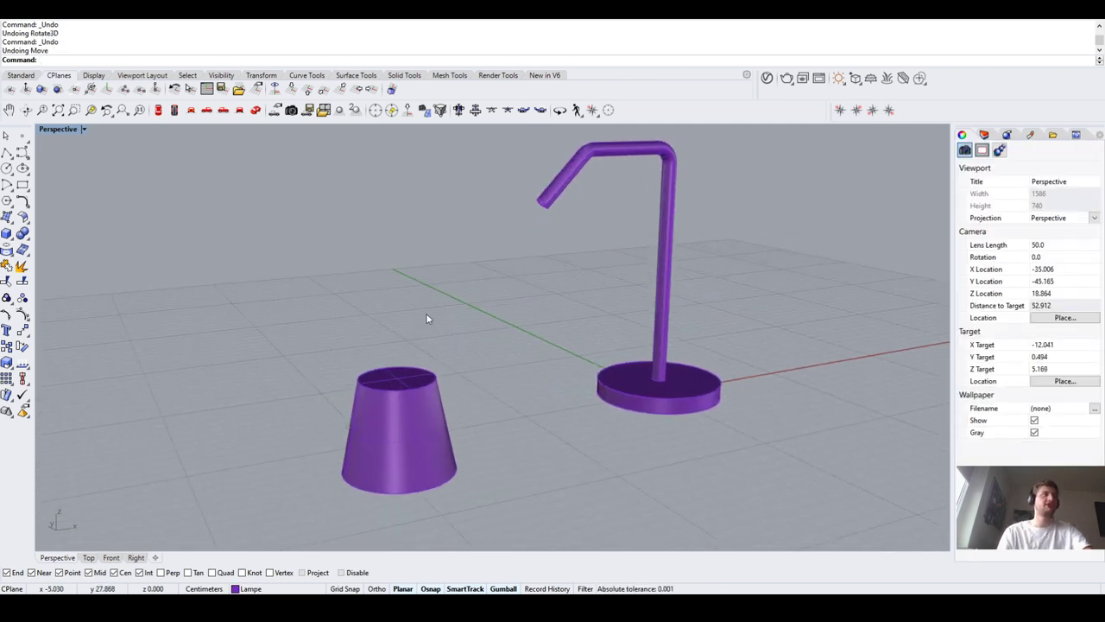
{"action": "left_click", "coordinate": [401, 390]}
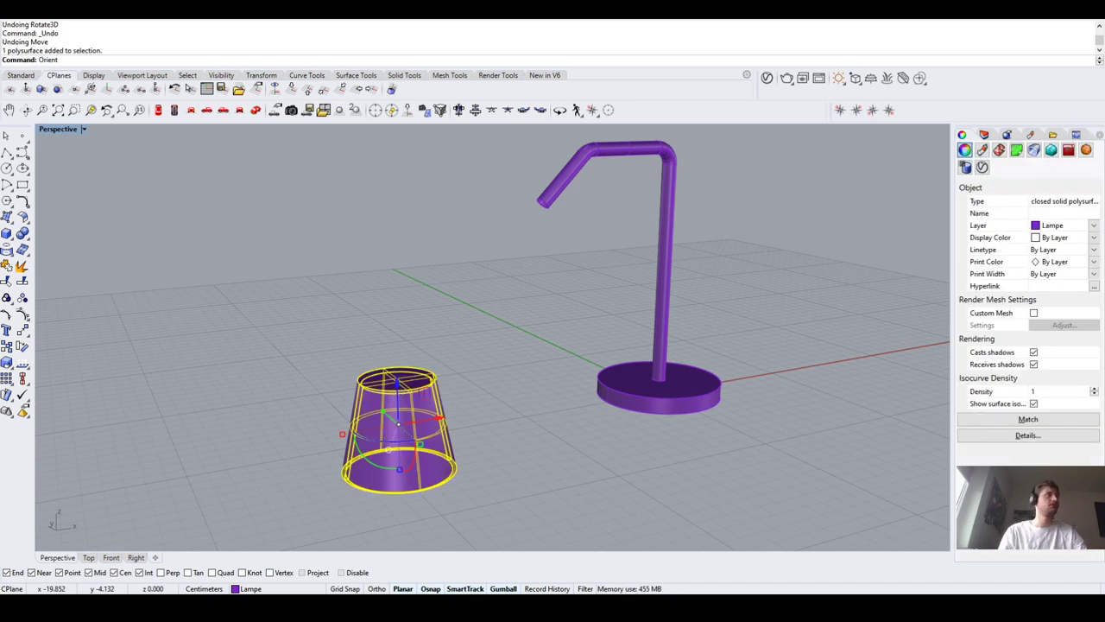
{"action": "key", "text": "Return"}
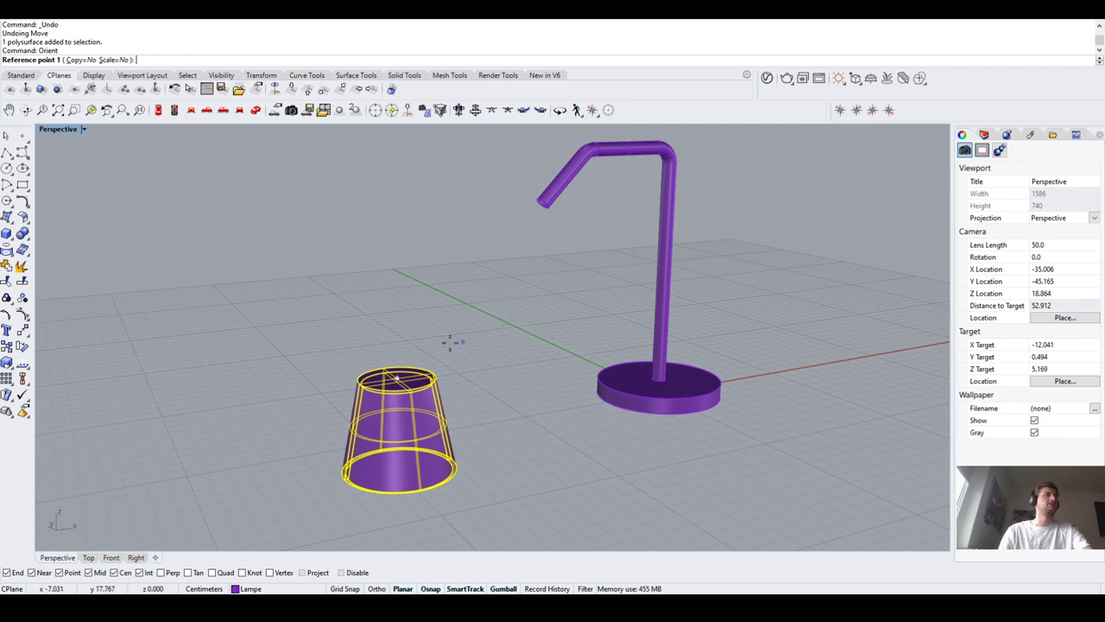
{"action": "scroll", "coordinate": [423, 346], "scroll_direction": "up", "scroll_amount": 5}
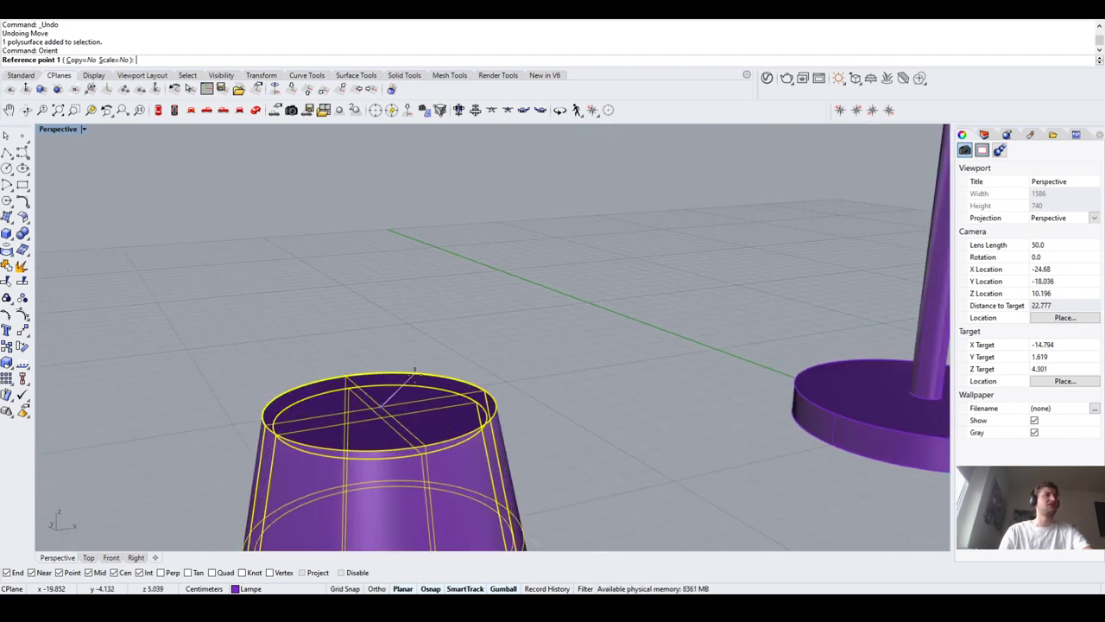
{"action": "scroll", "coordinate": [415, 372], "scroll_direction": "down", "scroll_amount": 2}
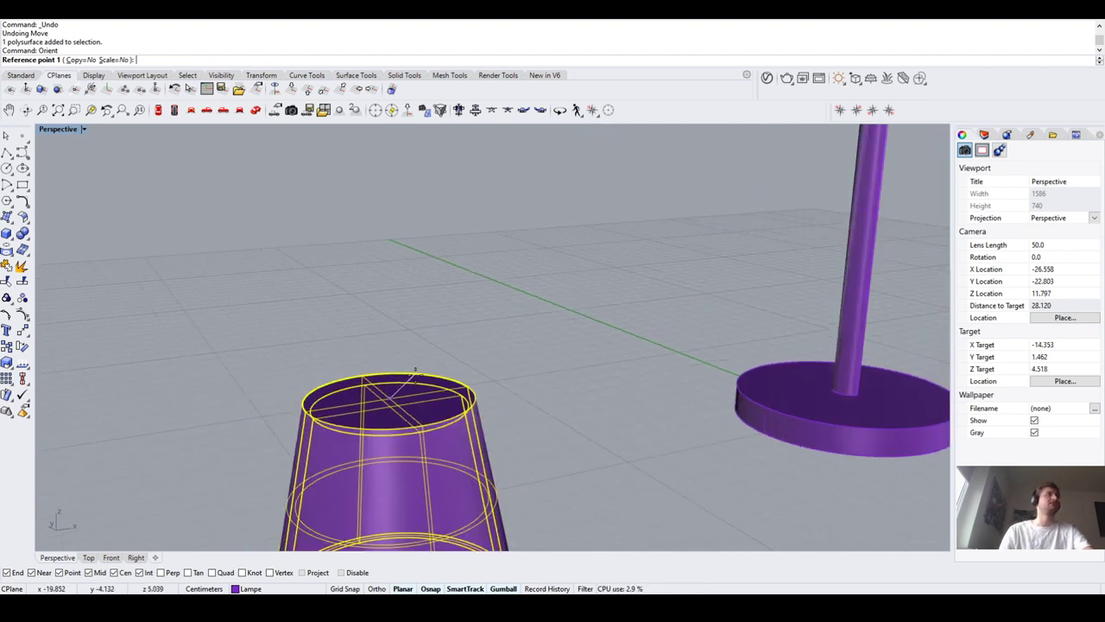
{"action": "scroll", "coordinate": [415, 372], "scroll_direction": "down", "scroll_amount": 2}
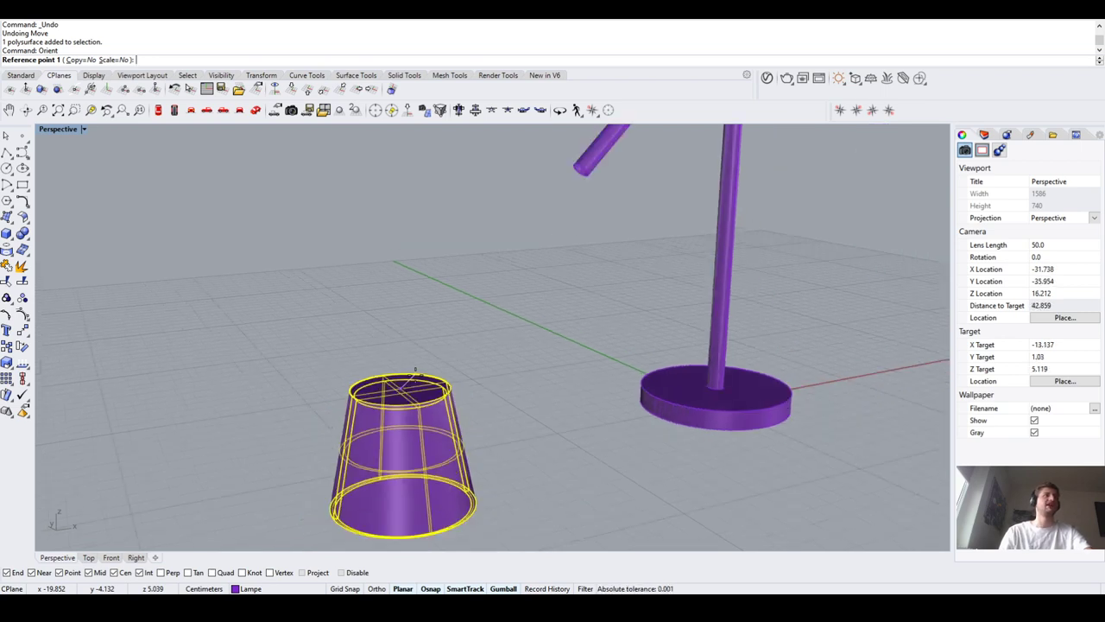
{"action": "scroll", "coordinate": [414, 369], "scroll_direction": "up", "scroll_amount": 2}
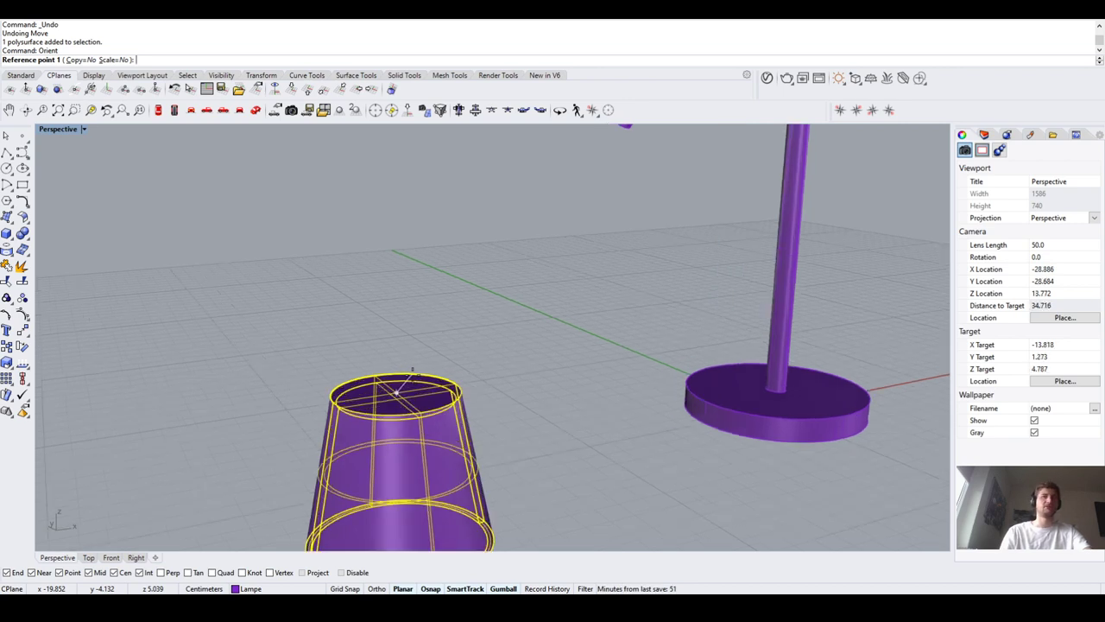
{"action": "scroll", "coordinate": [406, 369], "scroll_direction": "up", "scroll_amount": 2}
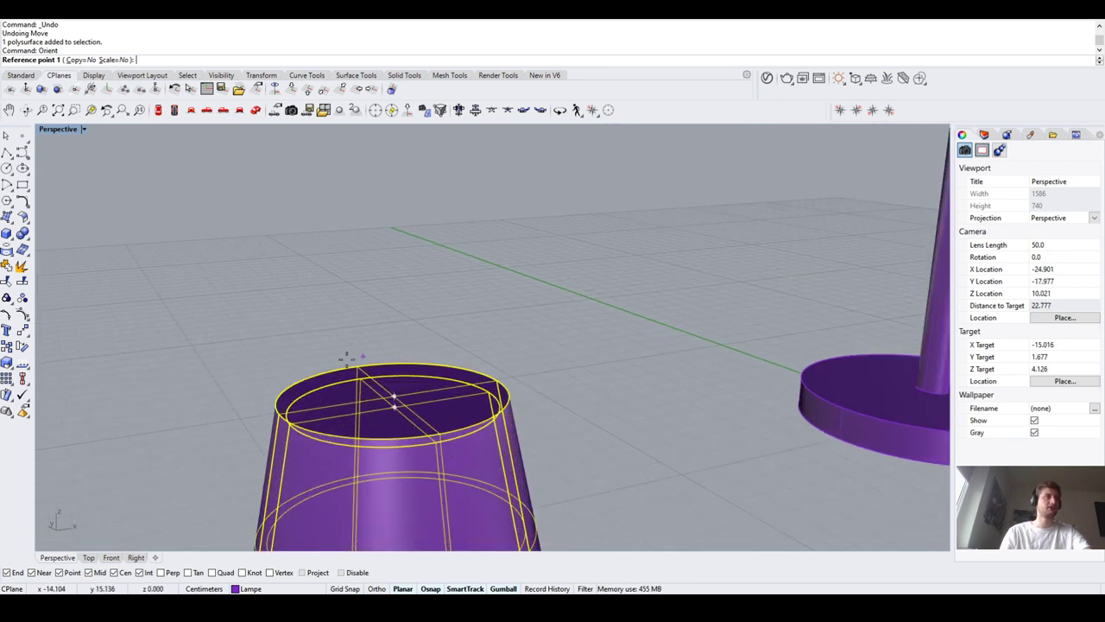
{"action": "scroll", "coordinate": [302, 379], "scroll_direction": "up", "scroll_amount": 2}
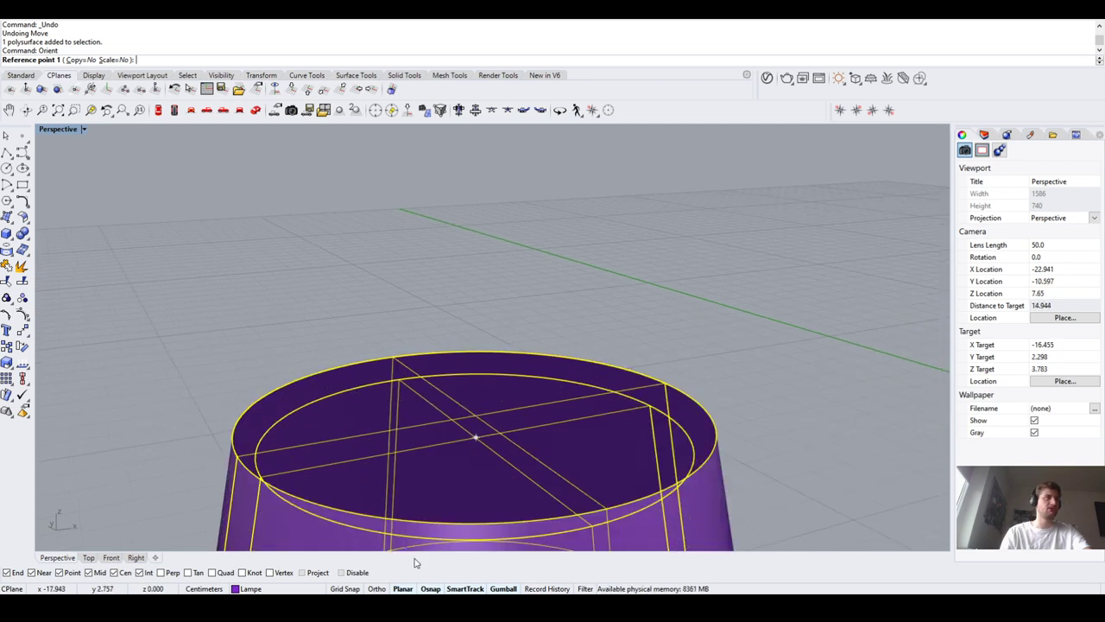
{"action": "left_click", "coordinate": [453, 589]}
{"action": "left_click", "coordinate": [362, 361]}
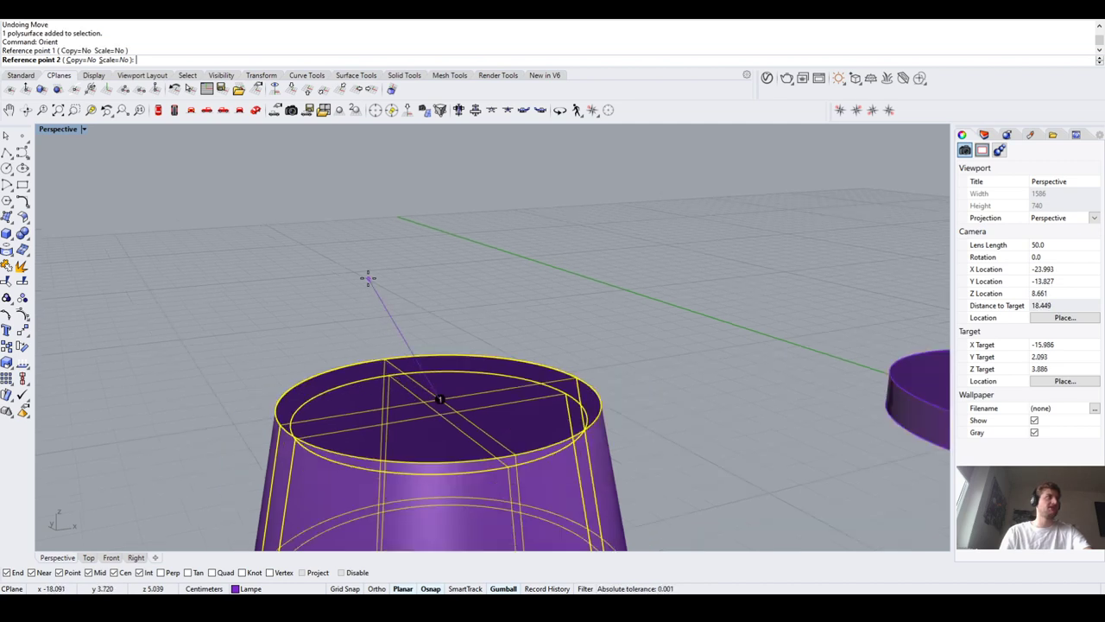
{"action": "scroll", "coordinate": [381, 308], "scroll_direction": "up", "scroll_amount": 3}
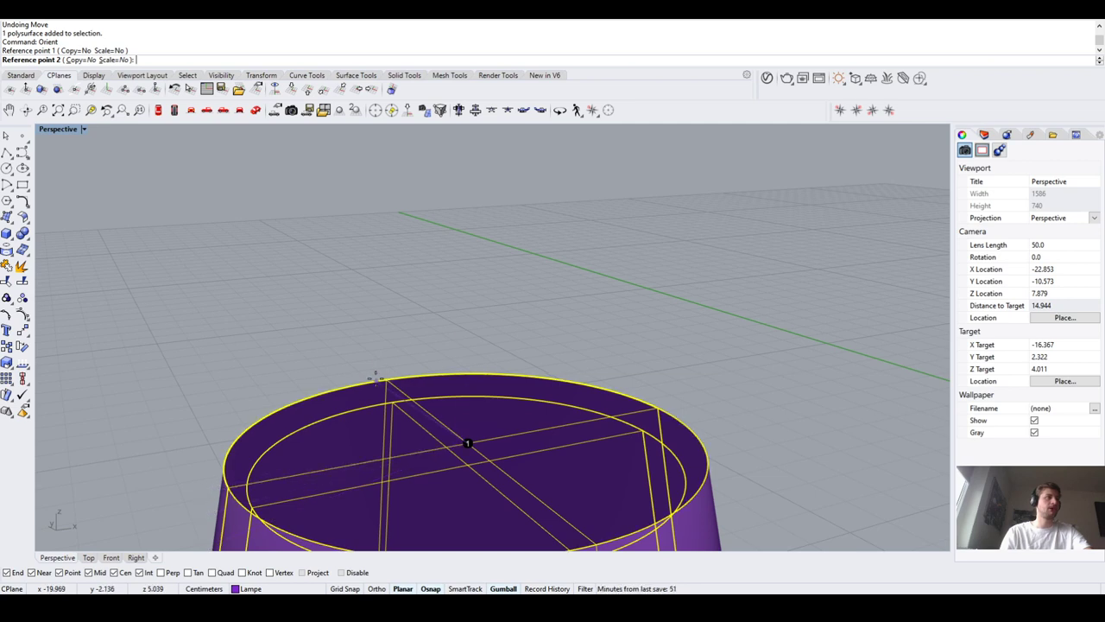
{"action": "left_click", "coordinate": [385, 377]}
{"action": "scroll", "coordinate": [385, 380], "scroll_direction": "down", "scroll_amount": 5}
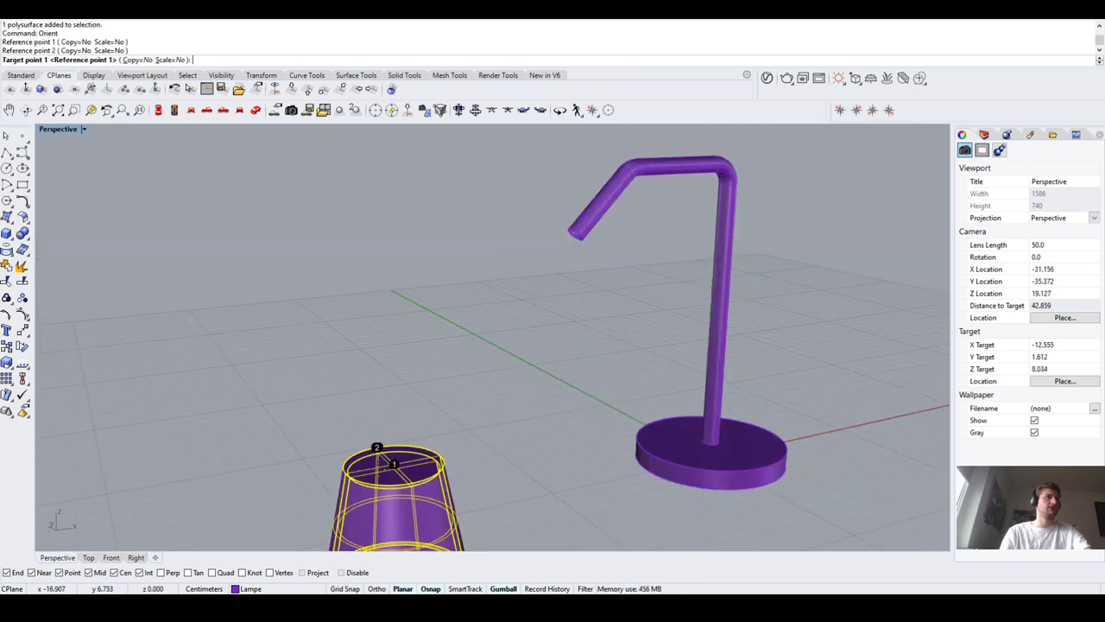
{"action": "scroll", "coordinate": [372, 430], "scroll_direction": "up", "scroll_amount": 2}
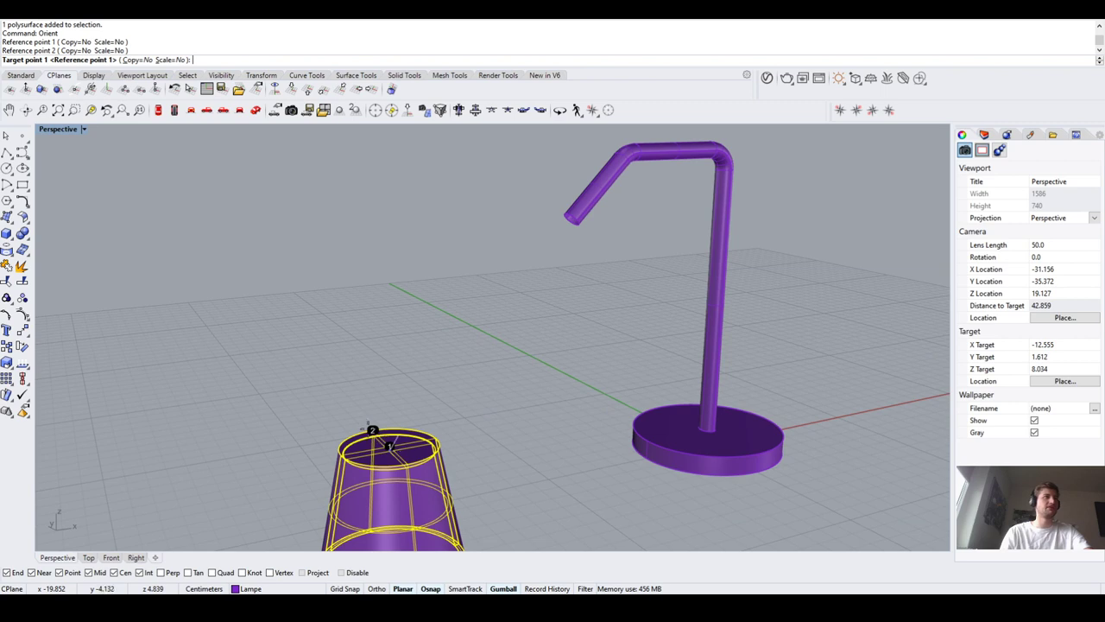
{"action": "right_click_drag", "start_coordinate": [478, 381], "coordinate": [491, 274]}
{"action": "scroll", "coordinate": [501, 275], "scroll_direction": "up", "scroll_amount": 10}
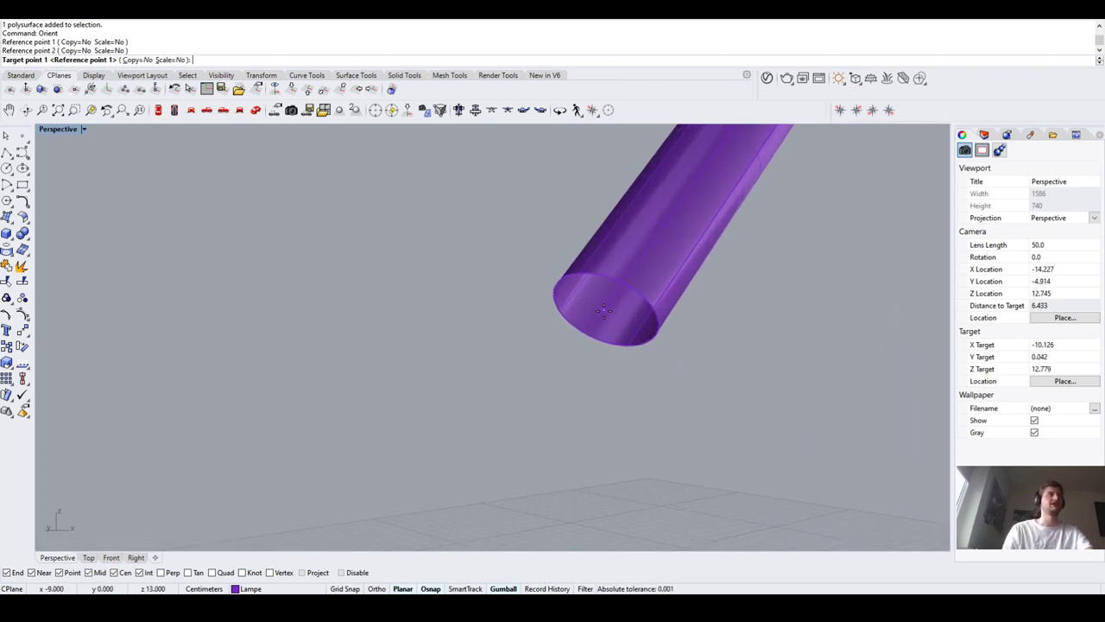
{"action": "left_click", "coordinate": [604, 311]}
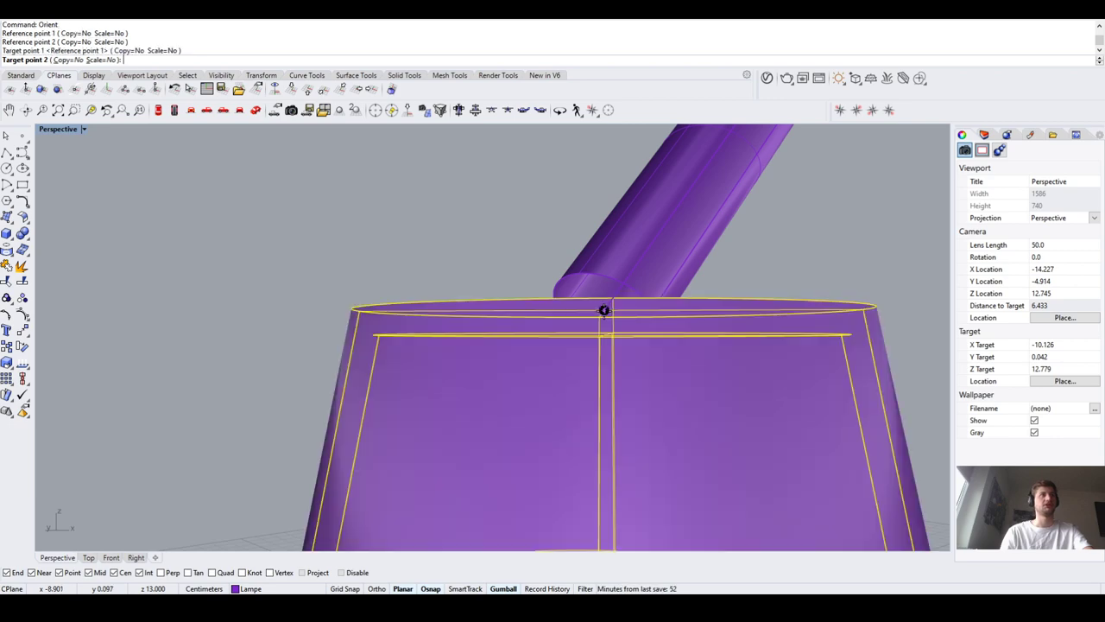
{"action": "right_click_drag", "start_coordinate": [604, 308], "coordinate": [527, 259]}
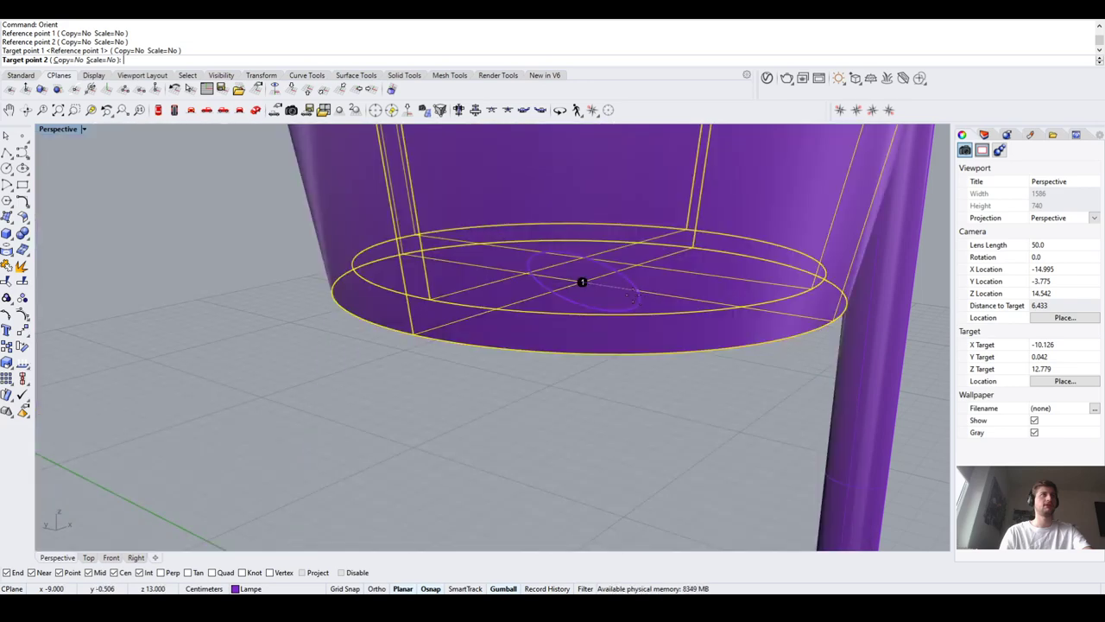
{"action": "scroll", "coordinate": [564, 266], "scroll_direction": "down", "scroll_amount": 3}
{"action": "right_click_drag", "start_coordinate": [564, 266], "coordinate": [544, 307]}
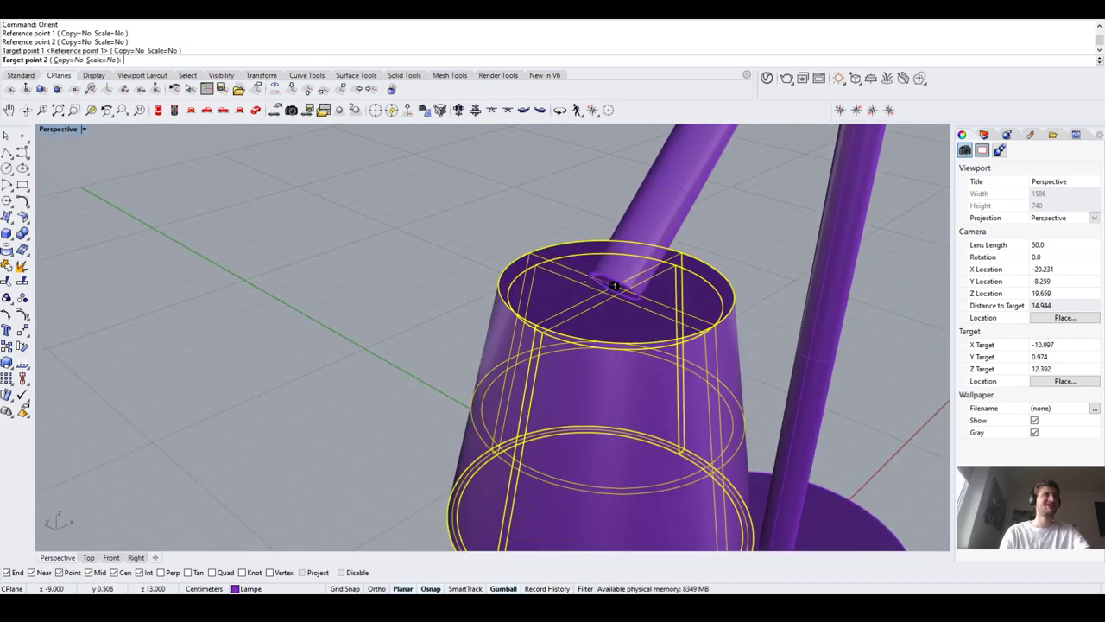
{"action": "scroll", "coordinate": [612, 284], "scroll_direction": "down", "scroll_amount": 5}
{"action": "key", "text": "Escape"}
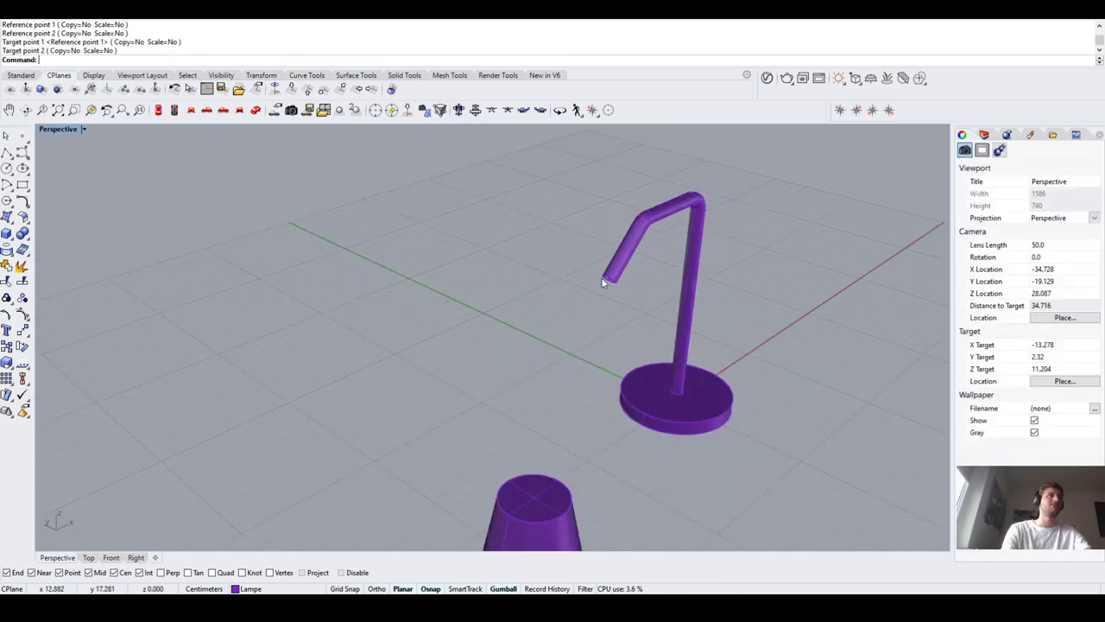
Orient the lampshade using its top face's centre as the first reference point and its rim's negative-X edge as the second
{"action": "right_click_drag", "start_coordinate": [601, 278], "coordinate": [435, 385]}
{"action": "scroll", "coordinate": [292, 399], "scroll_direction": "up", "scroll_amount": 3}
{"action": "right_click_drag", "start_coordinate": [292, 399], "coordinate": [361, 398]}
{"action": "key", "text": "Return"}
{"action": "scroll", "coordinate": [565, 396], "scroll_direction": "up", "scroll_amount": 3}
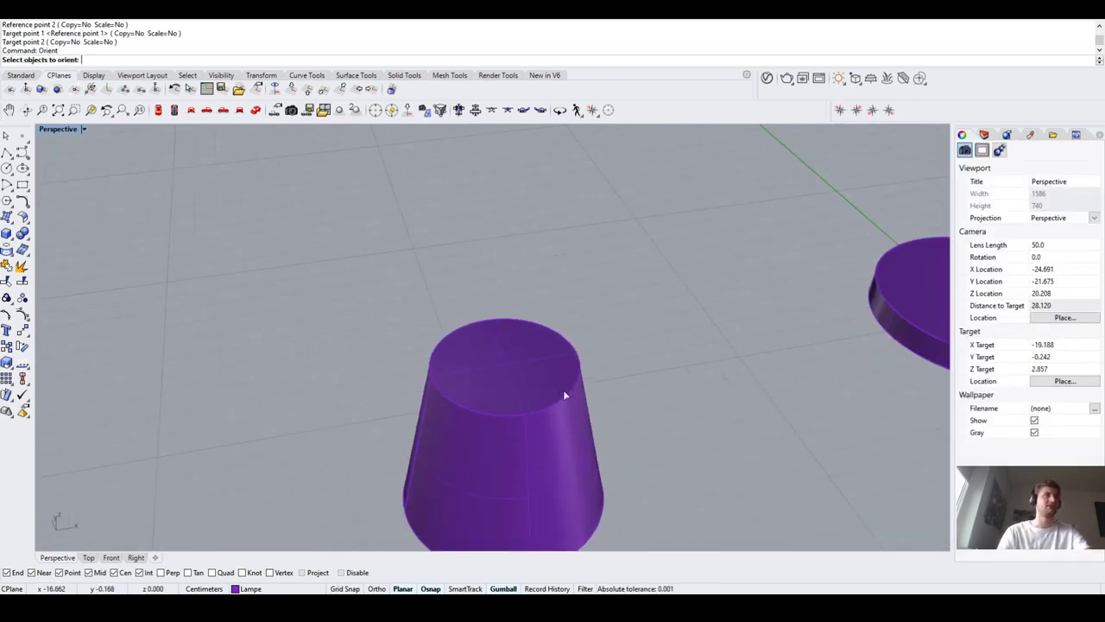
{"action": "left_click", "coordinate": [510, 383]}
{"action": "right_click_drag", "start_coordinate": [509, 383], "coordinate": [448, 373]}
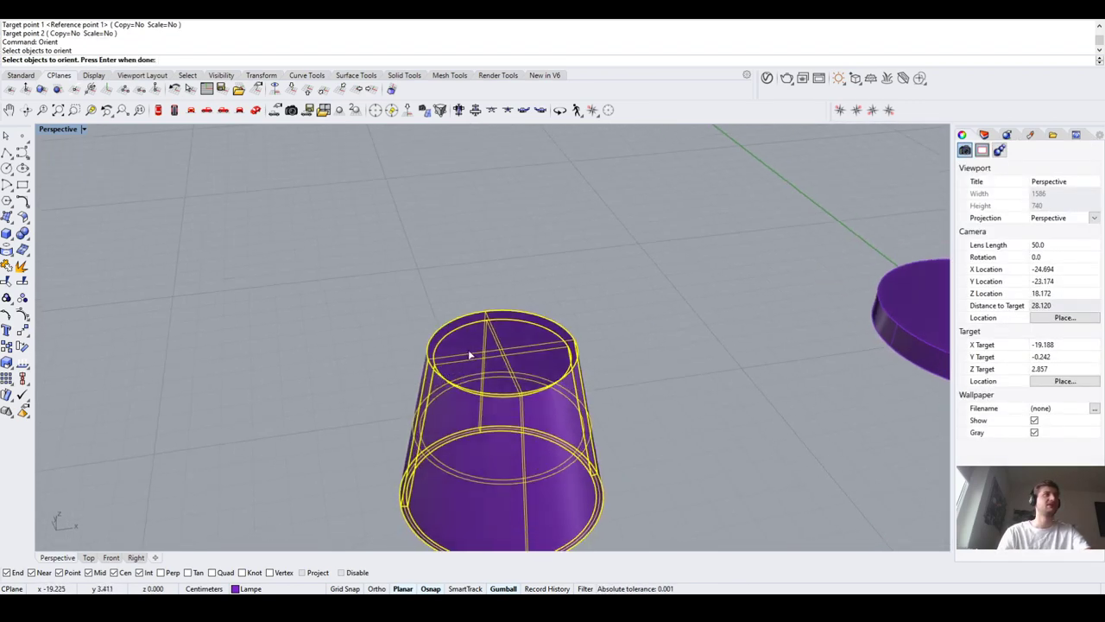
{"action": "scroll", "coordinate": [470, 354], "scroll_direction": "up", "scroll_amount": 2}
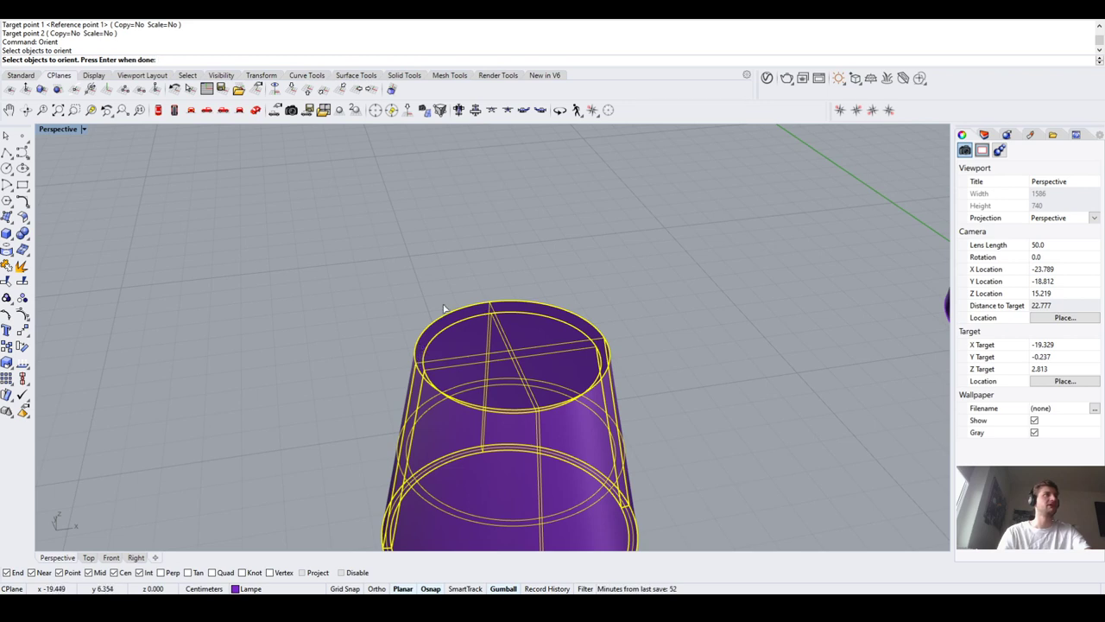
{"action": "key", "text": "Return"}
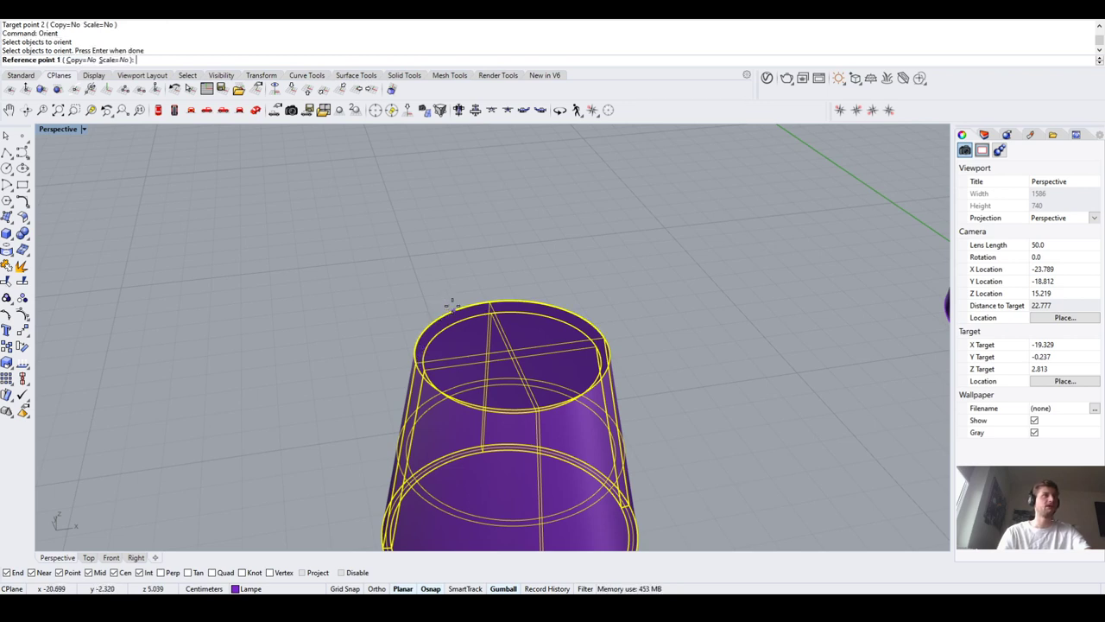
{"action": "left_click", "coordinate": [512, 350]}
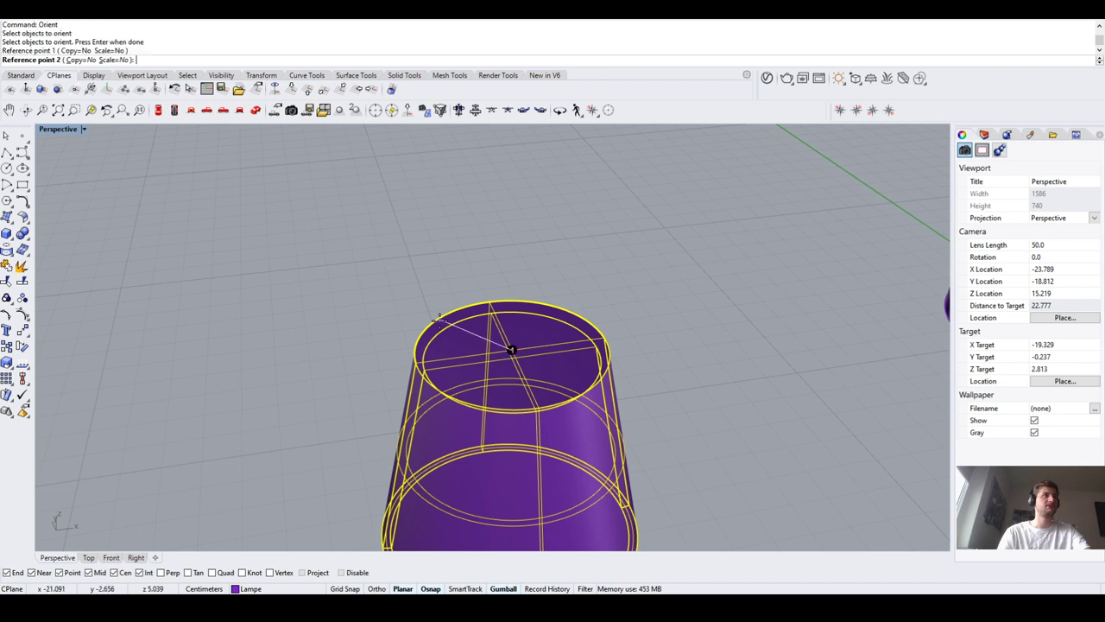
{"action": "left_click", "coordinate": [415, 363]}
{"action": "scroll", "coordinate": [414, 363], "scroll_direction": "down", "scroll_amount": 4}
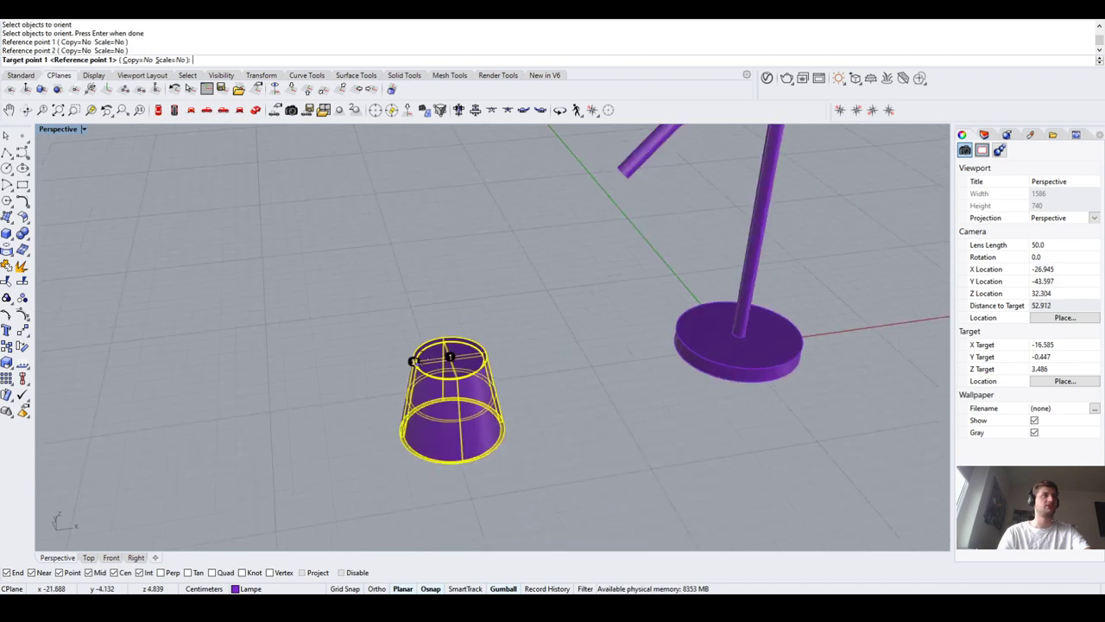
Finish orienting the lampshade onto the lamp arm's open end, placing both target points on its circular end face
{"action": "right_click_drag", "start_coordinate": [414, 363], "coordinate": [582, 143]}
{"action": "scroll", "coordinate": [582, 143], "scroll_direction": "up", "scroll_amount": 4}
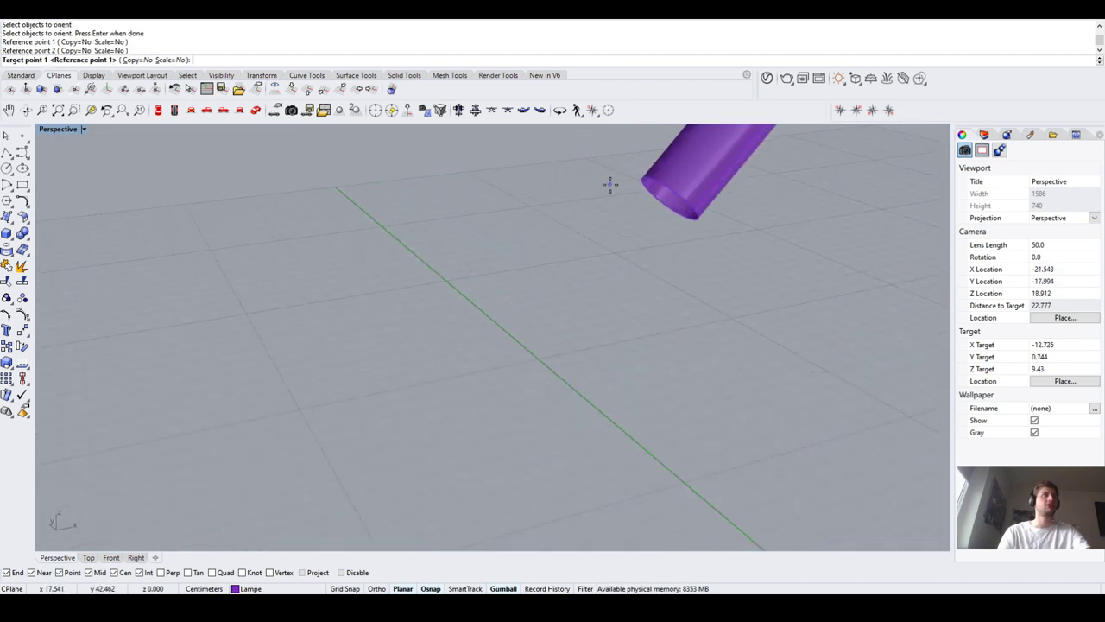
{"action": "left_click", "coordinate": [679, 204]}
{"action": "scroll", "coordinate": [667, 177], "scroll_direction": "up", "scroll_amount": 5}
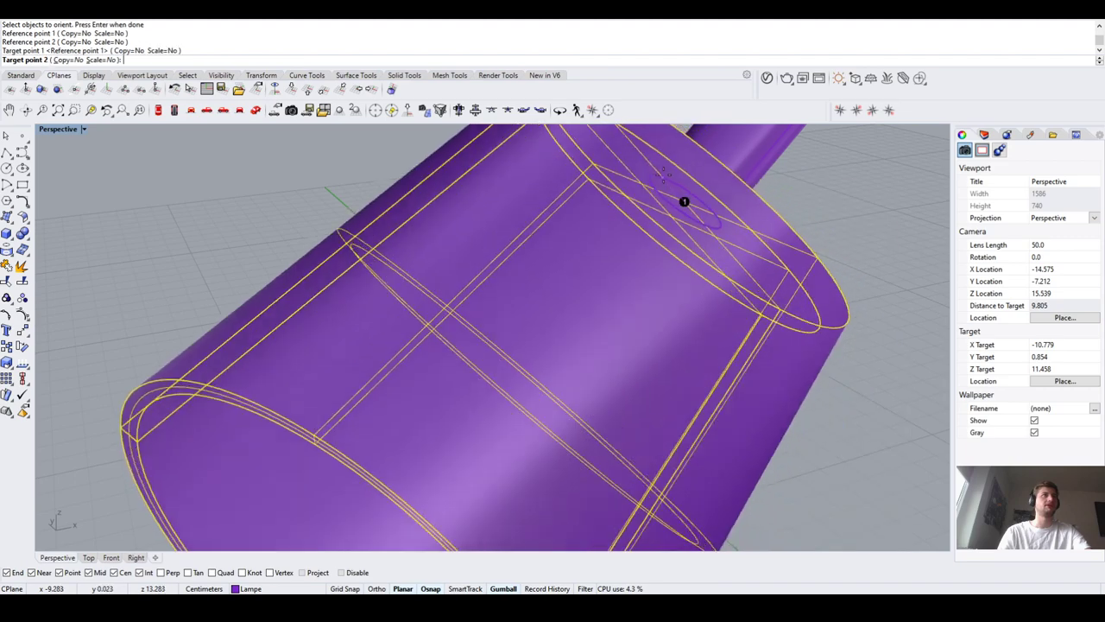
{"action": "scroll", "coordinate": [670, 177], "scroll_direction": "down", "scroll_amount": 3}
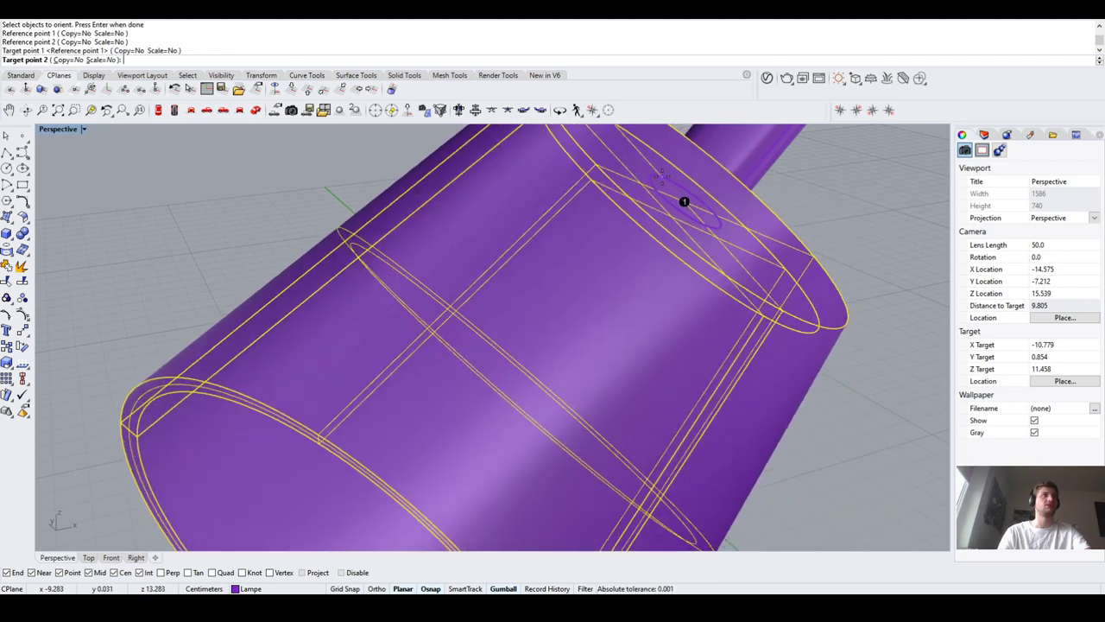
{"action": "right_click_drag", "start_coordinate": [670, 177], "coordinate": [662, 207]}
{"action": "scroll", "coordinate": [665, 177], "scroll_direction": "up", "scroll_amount": 4}
{"action": "scroll", "coordinate": [674, 213], "scroll_direction": "up", "scroll_amount": 2}
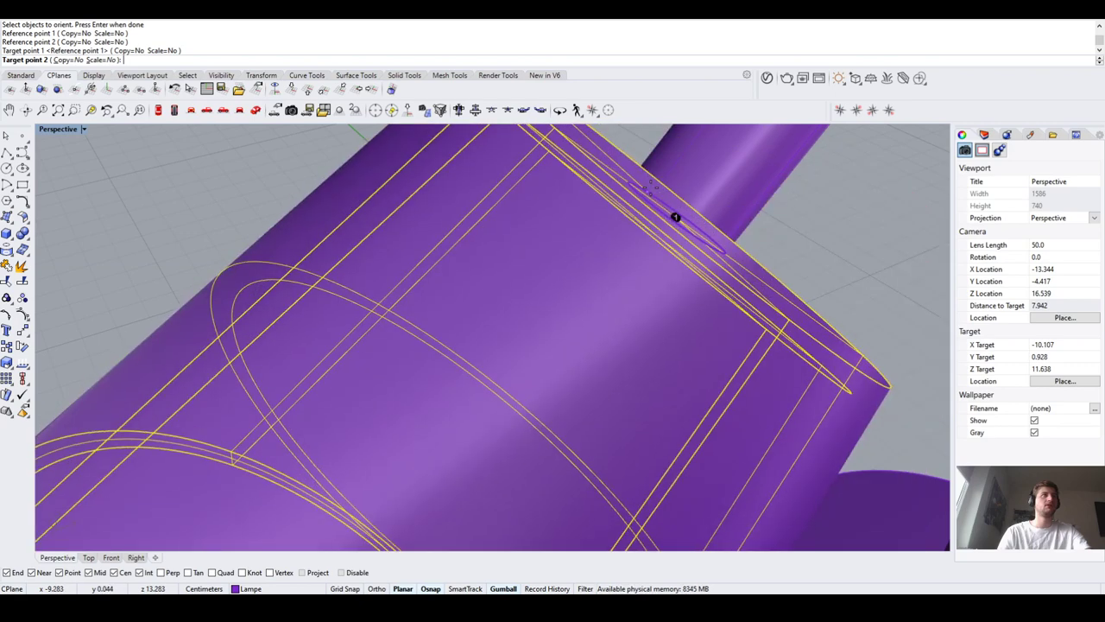
{"action": "left_click", "coordinate": [642, 196]}
Examine the assembled lamp from several sides, checking how the shade sits on the arm and its overall proportions
{"action": "scroll", "coordinate": [643, 196], "scroll_direction": "down", "scroll_amount": 5}
{"action": "right_click_drag", "start_coordinate": [525, 247], "coordinate": [683, 247]}
{"action": "scroll", "coordinate": [577, 240], "scroll_direction": "up", "scroll_amount": 3}
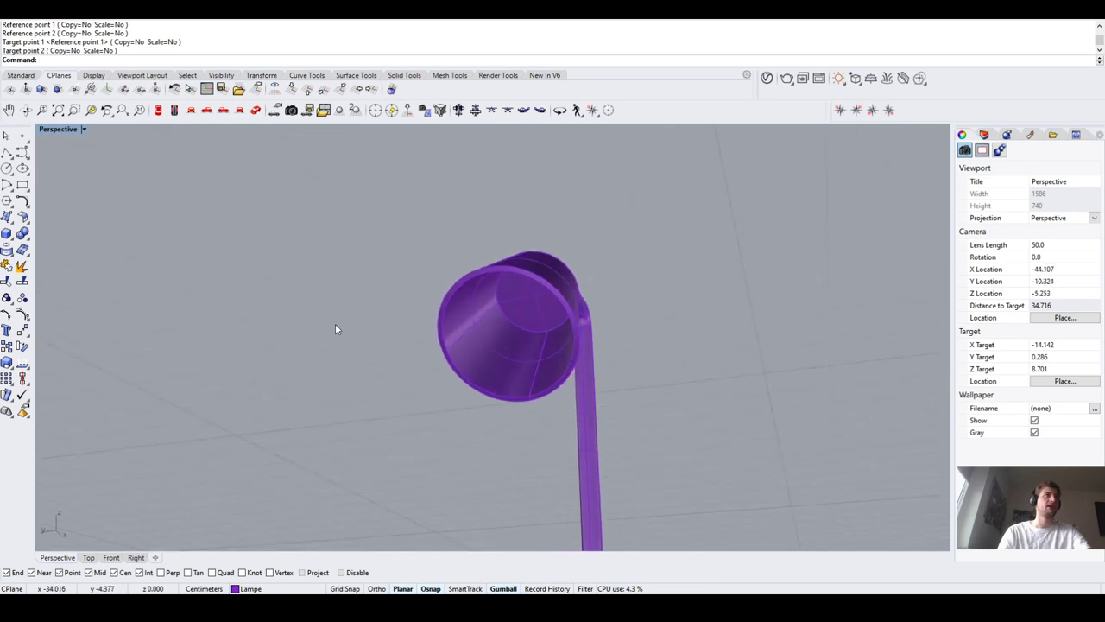
{"action": "right_click_drag", "start_coordinate": [338, 328], "coordinate": [250, 429]}
{"action": "scroll", "coordinate": [398, 376], "scroll_direction": "down", "scroll_amount": 5}
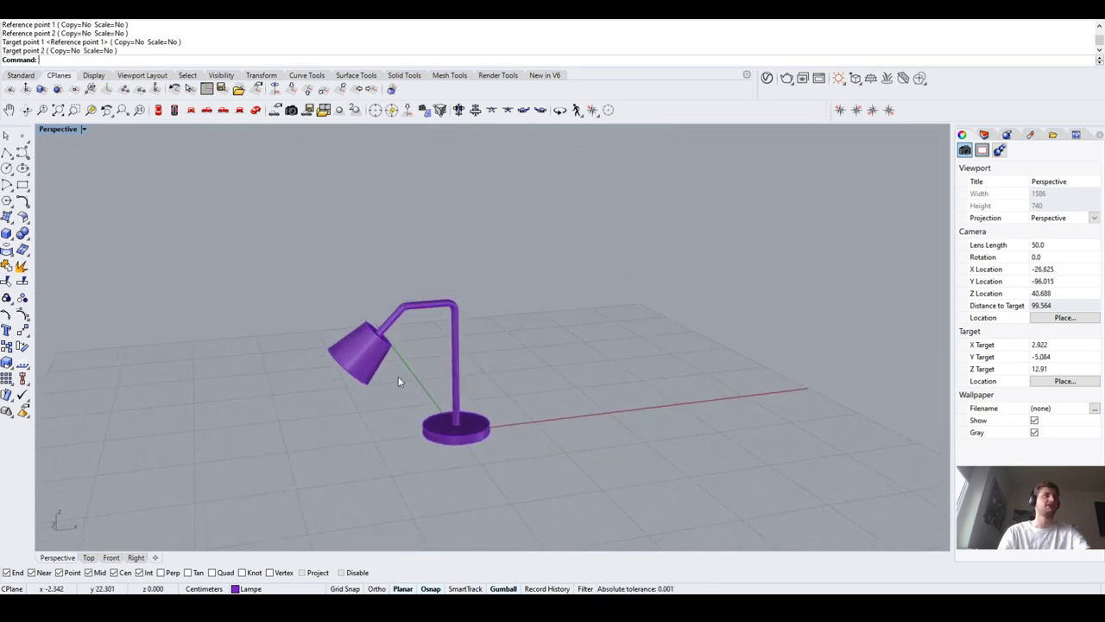
{"action": "scroll", "coordinate": [346, 395], "scroll_direction": "up", "scroll_amount": 3}
{"action": "scroll", "coordinate": [350, 374], "scroll_direction": "up", "scroll_amount": 1}
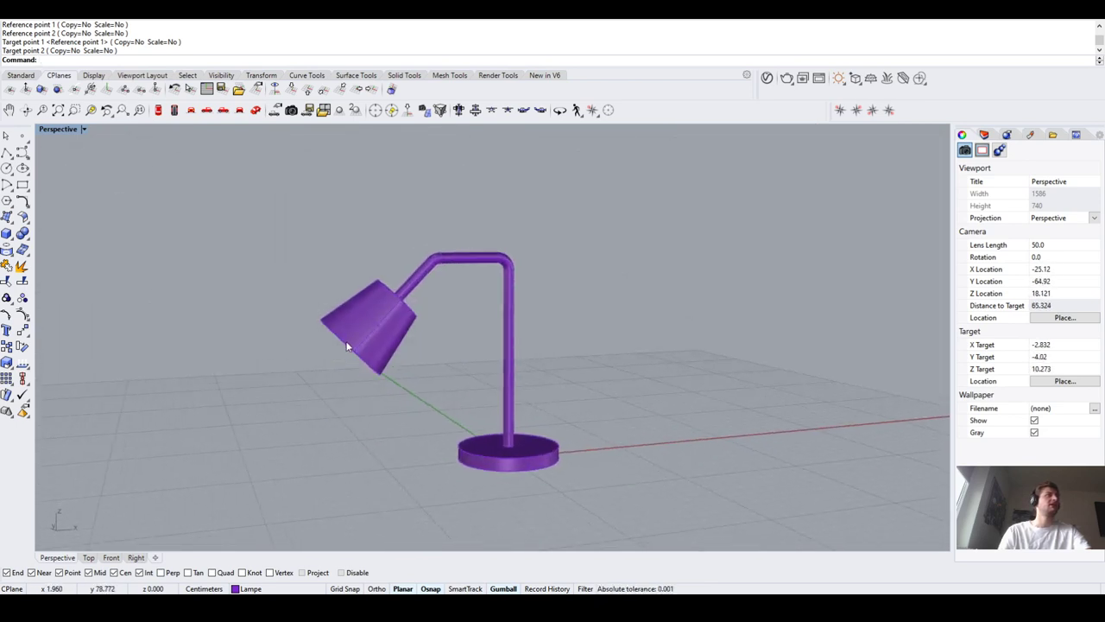
{"action": "scroll", "coordinate": [343, 339], "scroll_direction": "up", "scroll_amount": 4}
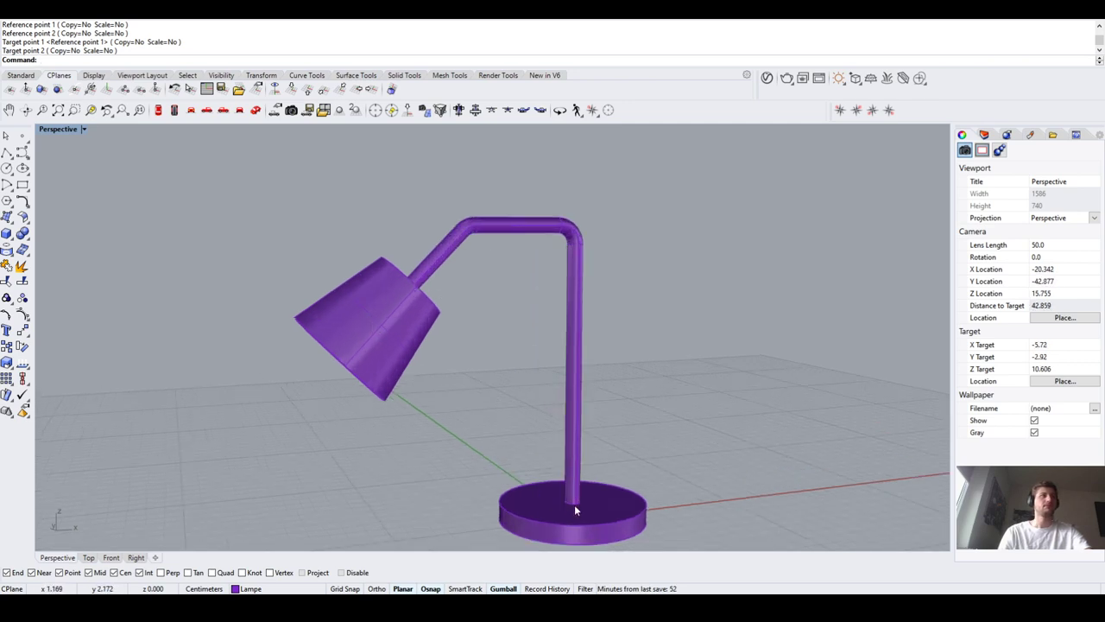
{"action": "right_click_drag", "start_coordinate": [523, 282], "coordinate": [424, 322]}
{"action": "scroll", "coordinate": [423, 310], "scroll_direction": "down", "scroll_amount": 3}
{"action": "scroll", "coordinate": [440, 317], "scroll_direction": "up", "scroll_amount": 3}
{"action": "scroll", "coordinate": [451, 313], "scroll_direction": "down", "scroll_amount": 1}
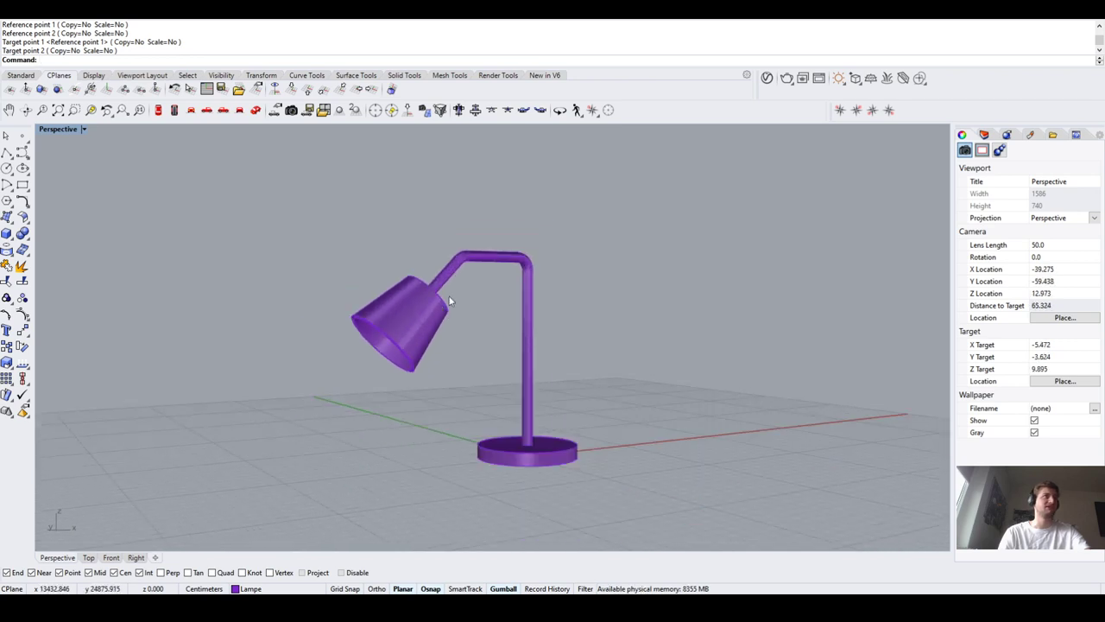
{"action": "scroll", "coordinate": [458, 298], "scroll_direction": "down", "scroll_amount": 4}
{"action": "right_click_drag", "start_coordinate": [408, 261], "coordinate": [389, 264]}
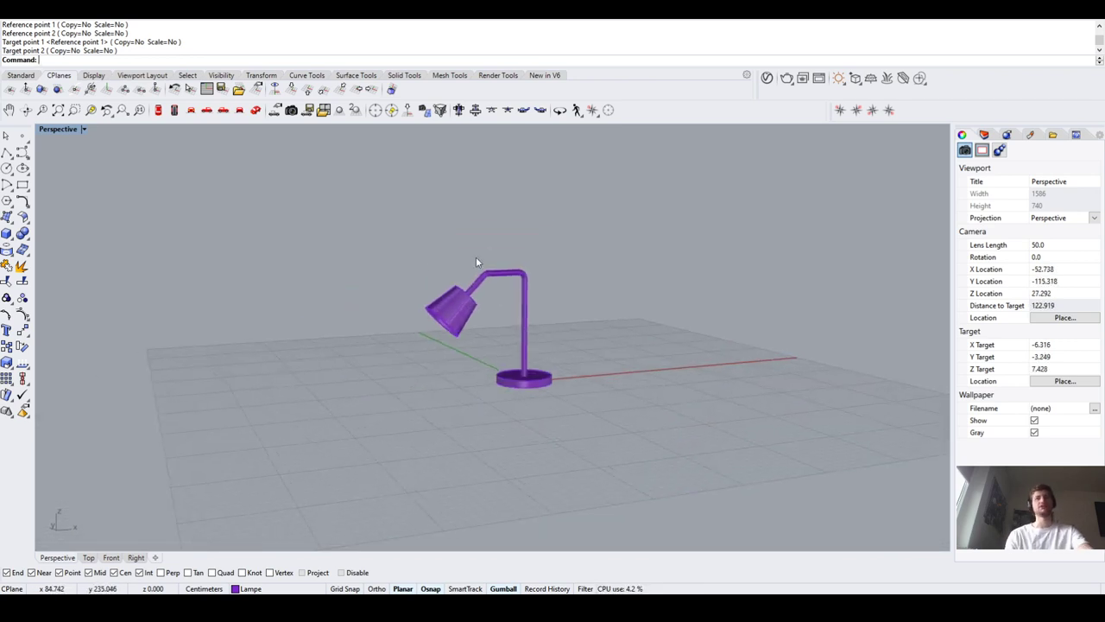
Group all of the lamp's parts and show the Tisch layer
{"action": "left_click_drag", "start_coordinate": [383, 261], "coordinate": [648, 456]}
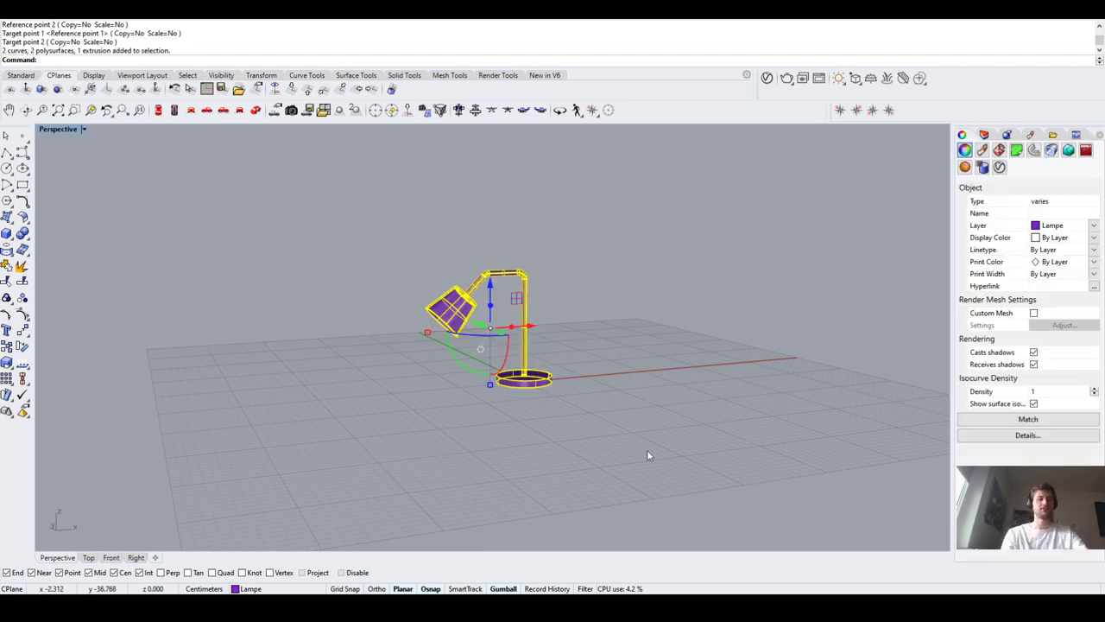
{"action": "type", "text": "Group"}
{"action": "key", "text": "Return"}
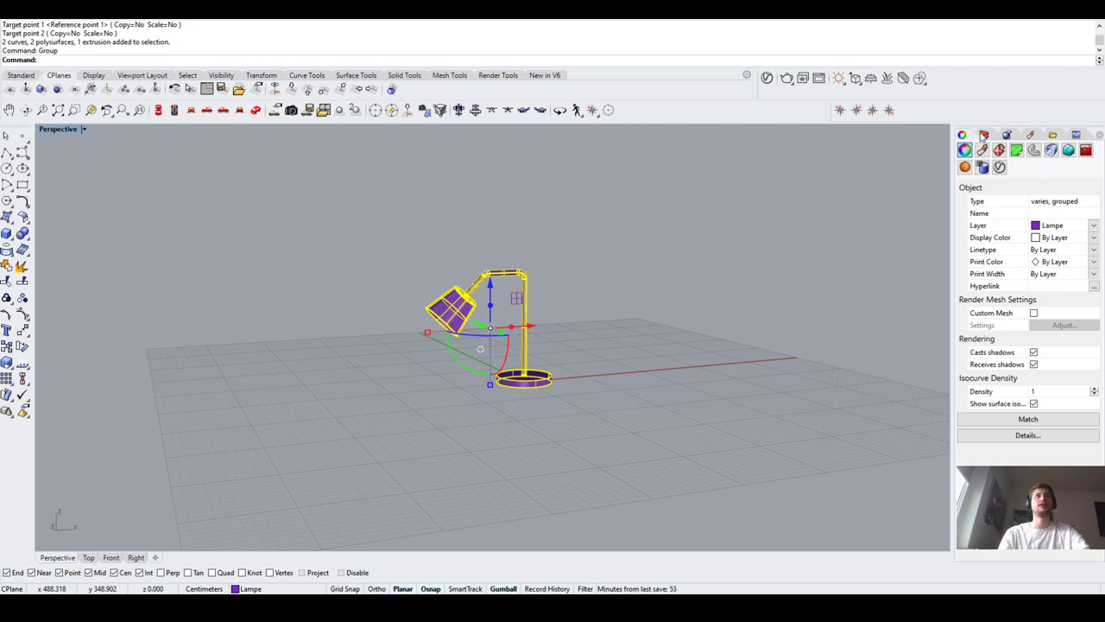
{"action": "left_click", "coordinate": [984, 134]}
{"action": "left_click", "coordinate": [1034, 175]}
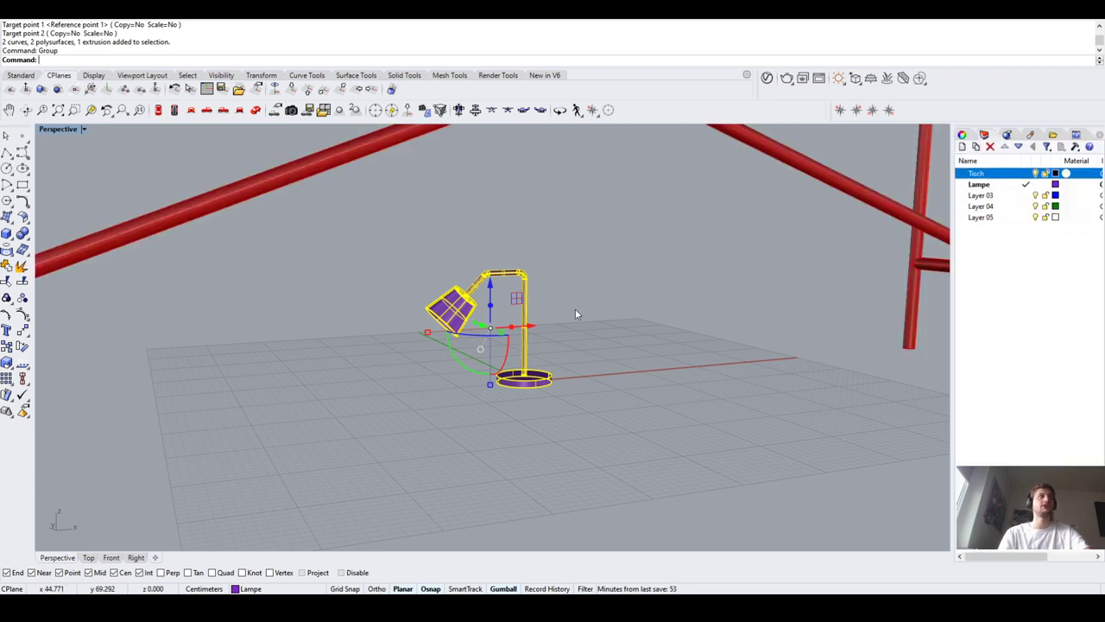
Move the grouped lamp from the underside of its base to the near corner of the tabletop
{"action": "scroll", "coordinate": [576, 309], "scroll_direction": "up", "scroll_amount": 6}
{"action": "type", "text": "Move"}
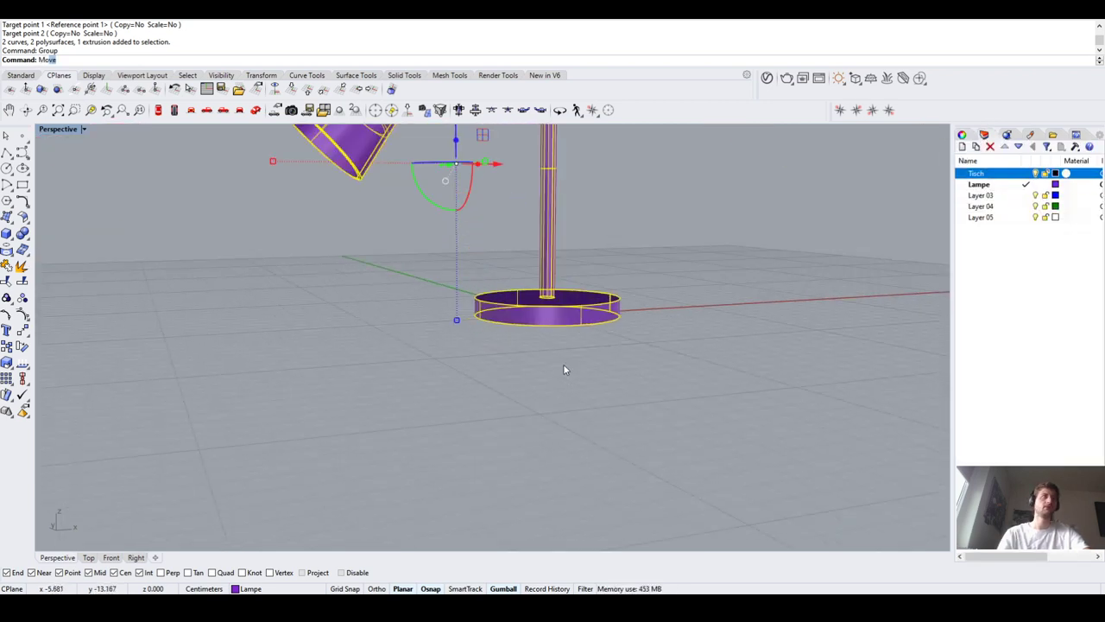
{"action": "key", "text": "Return"}
{"action": "left_click", "coordinate": [549, 326]}
{"action": "scroll", "coordinate": [550, 326], "scroll_direction": "down", "scroll_amount": 8}
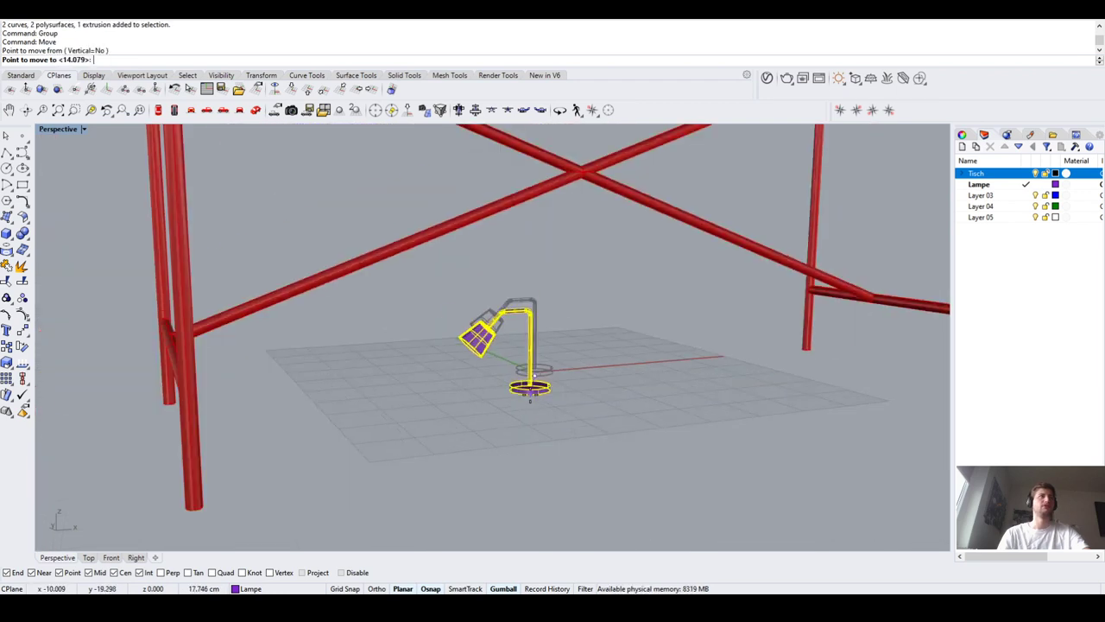
{"action": "scroll", "coordinate": [661, 309], "scroll_direction": "up", "scroll_amount": 5}
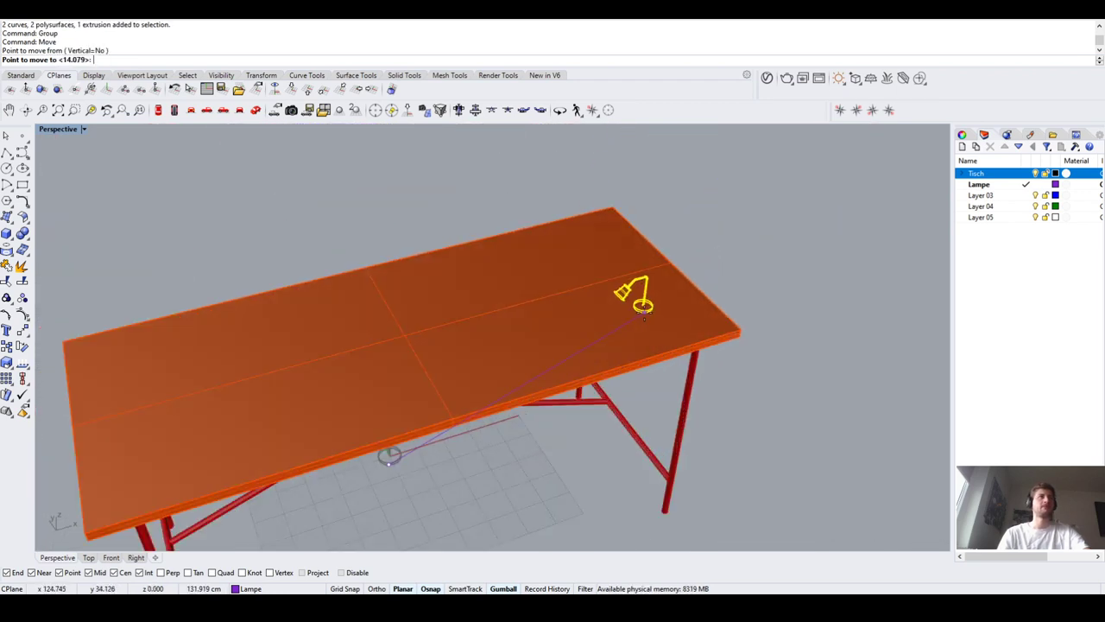
{"action": "left_click", "coordinate": [741, 332]}
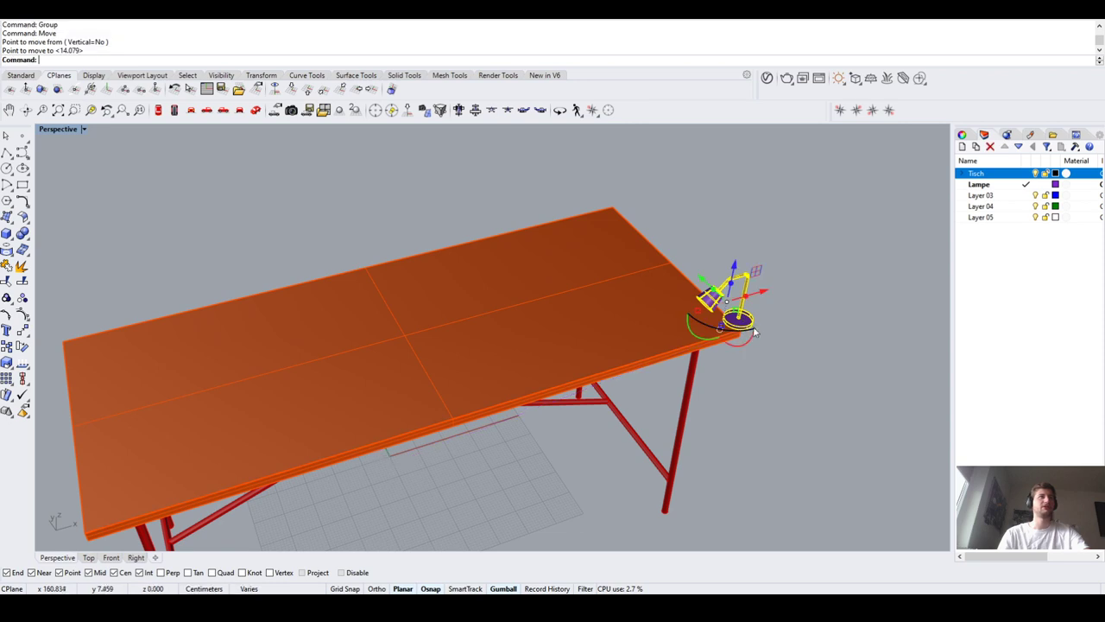
Shift the lamp inward from the tabletop corner so it stands near the rear edge at the same short end
{"action": "right_click_drag", "start_coordinate": [761, 294], "coordinate": [572, 369]}
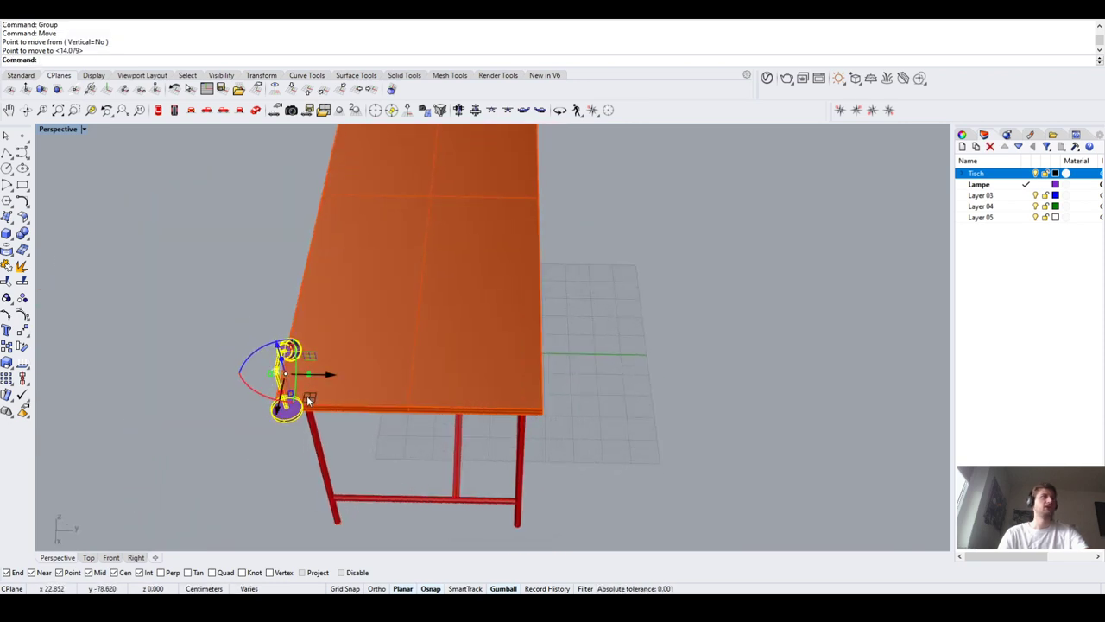
{"action": "left_click_drag", "start_coordinate": [308, 400], "coordinate": [484, 341]}
{"action": "right_click_drag", "start_coordinate": [414, 359], "coordinate": [522, 322]}
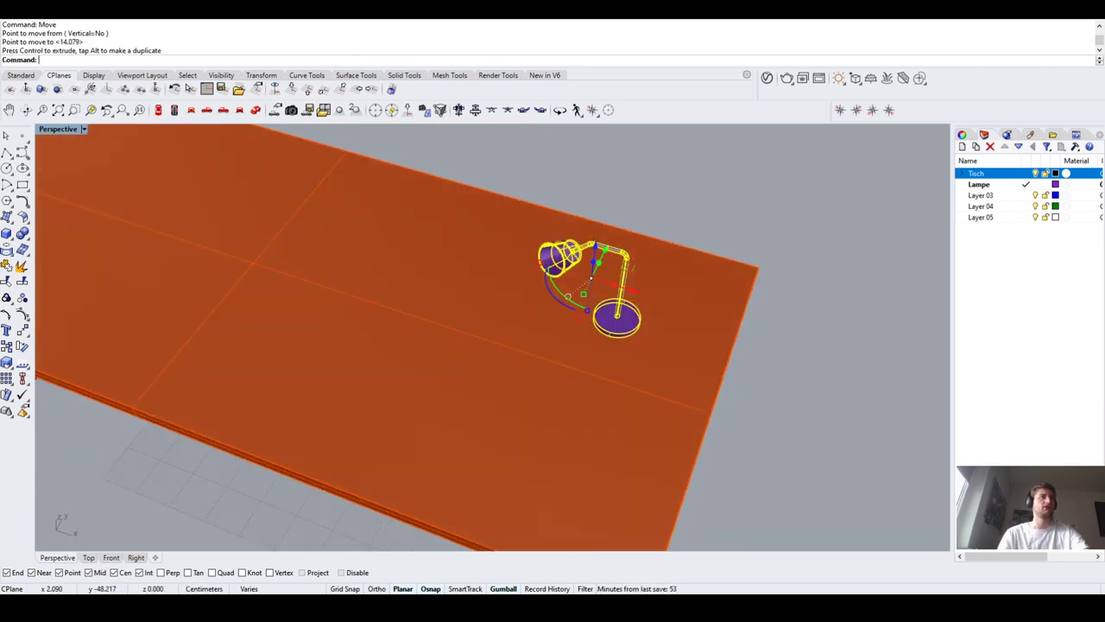
{"action": "left_click_drag", "start_coordinate": [545, 285], "coordinate": [552, 315]}
{"action": "key", "text": "Escape"}
Scale the lamp by a factor of 1.2 about the centre of its base's underside
{"action": "right_click_drag", "start_coordinate": [447, 348], "coordinate": [480, 262]}
{"action": "scroll", "coordinate": [482, 264], "scroll_direction": "up", "scroll_amount": 3}
{"action": "left_click", "coordinate": [496, 279]}
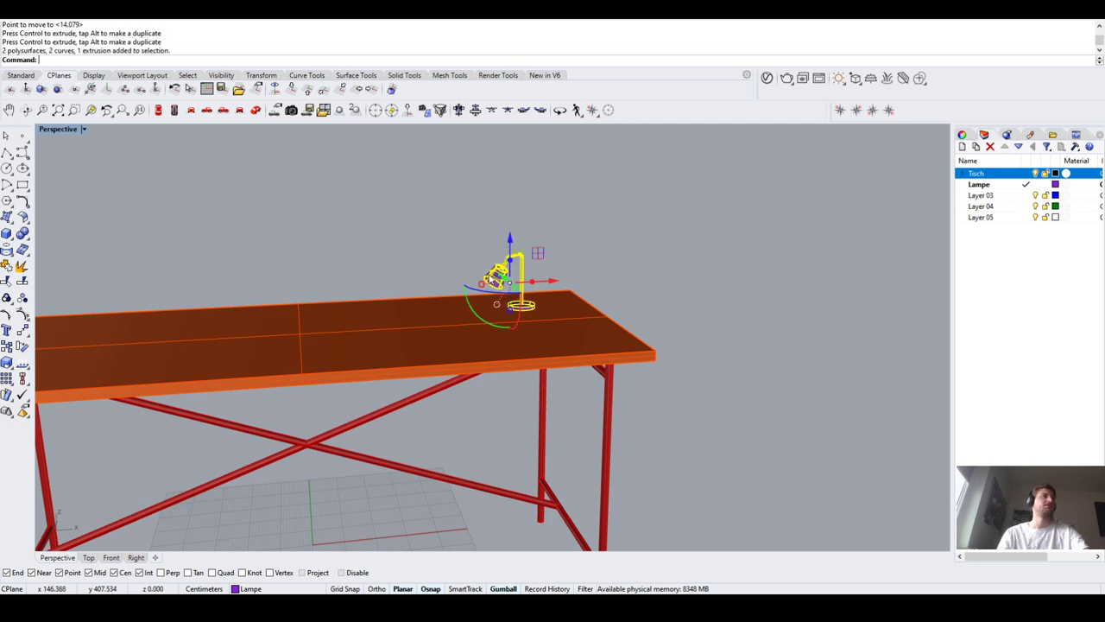
{"action": "scroll", "coordinate": [499, 274], "scroll_direction": "up", "scroll_amount": 3}
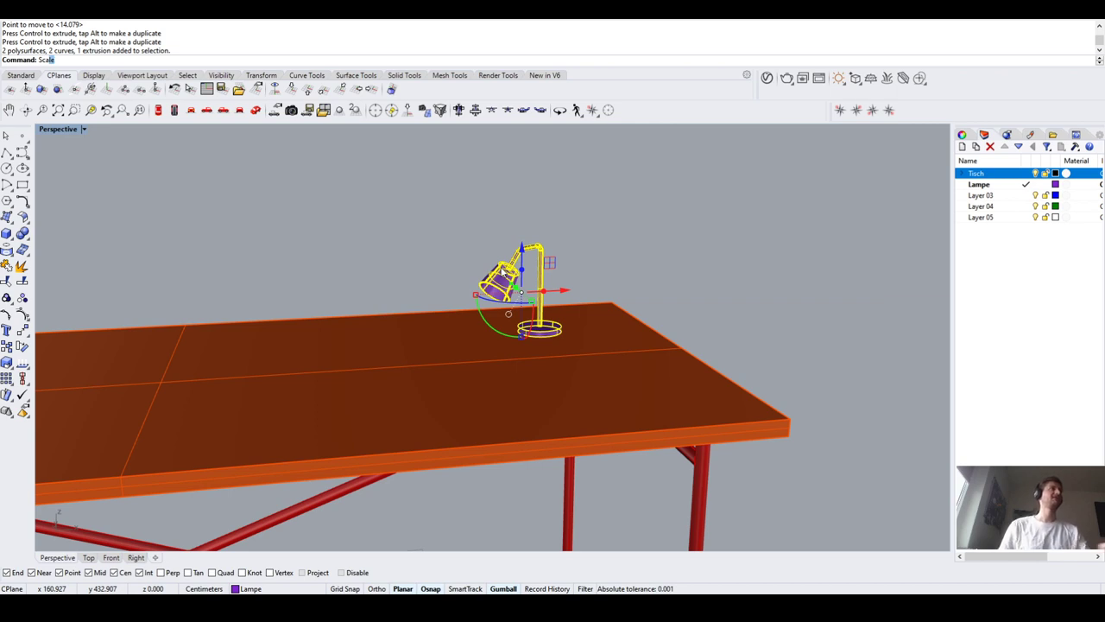
{"action": "key", "text": "Return"}
{"action": "scroll", "coordinate": [509, 274], "scroll_direction": "up", "scroll_amount": 4}
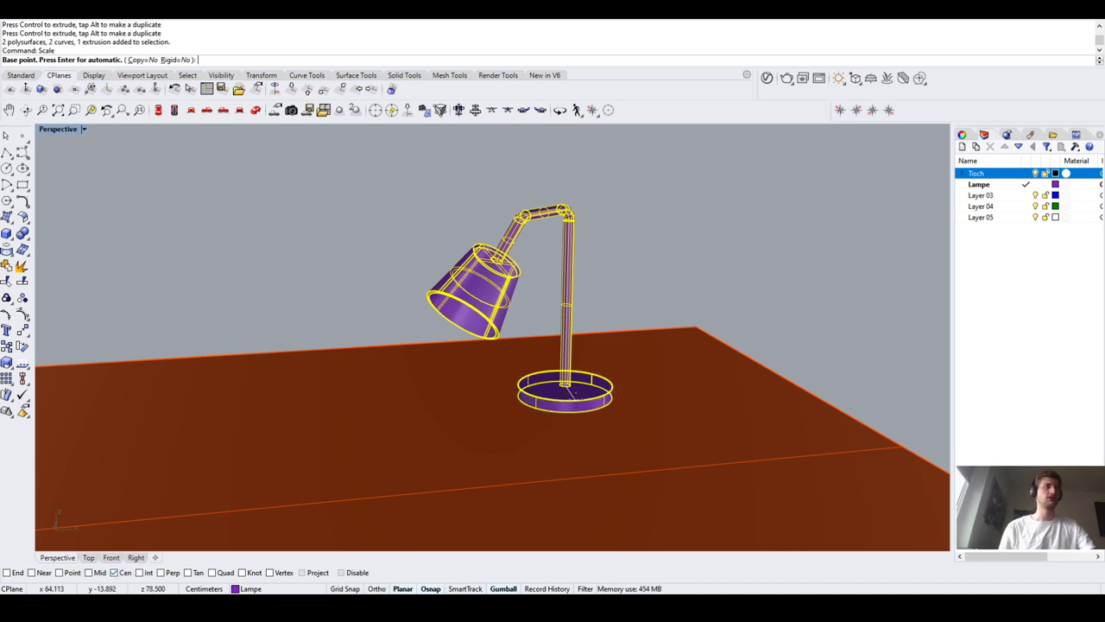
{"action": "left_click", "coordinate": [570, 402]}
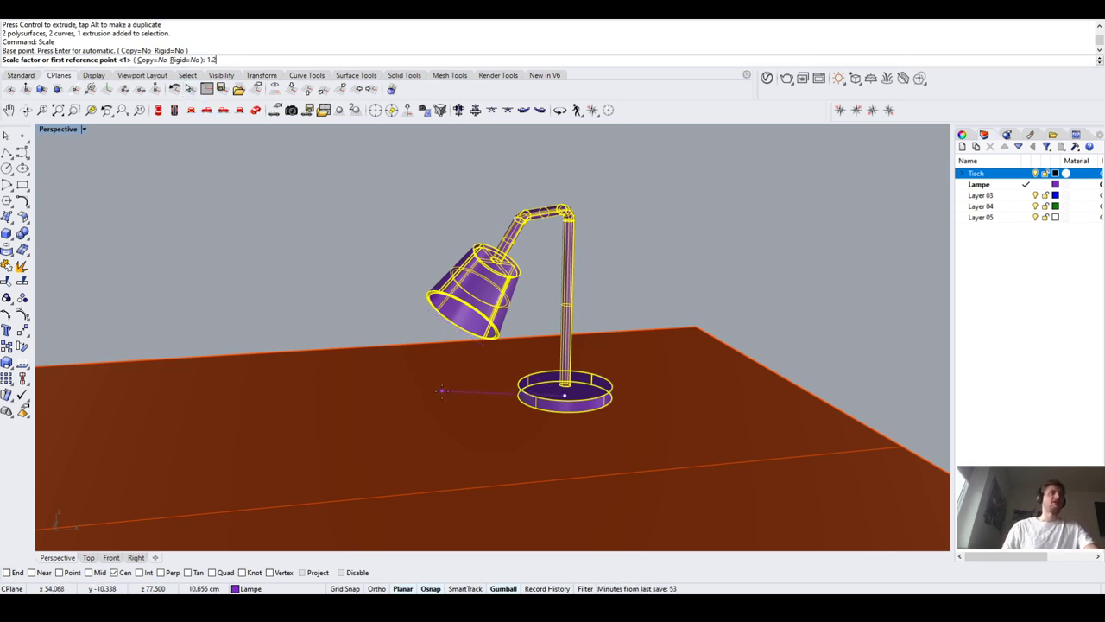
{"action": "key", "text": "Return"}
{"action": "scroll", "coordinate": [416, 379], "scroll_direction": "down", "scroll_amount": 5}
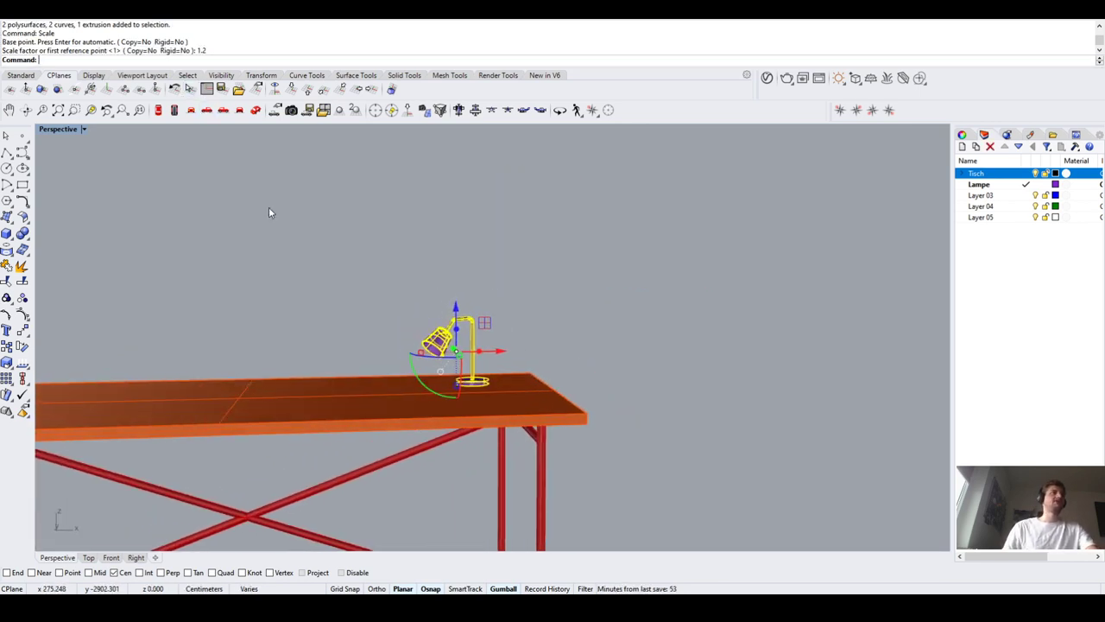
{"action": "left_click", "coordinate": [271, 210]}
Examine the lamp's size and placement on the table from near and far
{"action": "scroll", "coordinate": [602, 451], "scroll_direction": "down", "scroll_amount": 5}
{"action": "right_click_drag", "start_coordinate": [602, 452], "coordinate": [525, 431]}
{"action": "scroll", "coordinate": [554, 431], "scroll_direction": "up", "scroll_amount": 2}
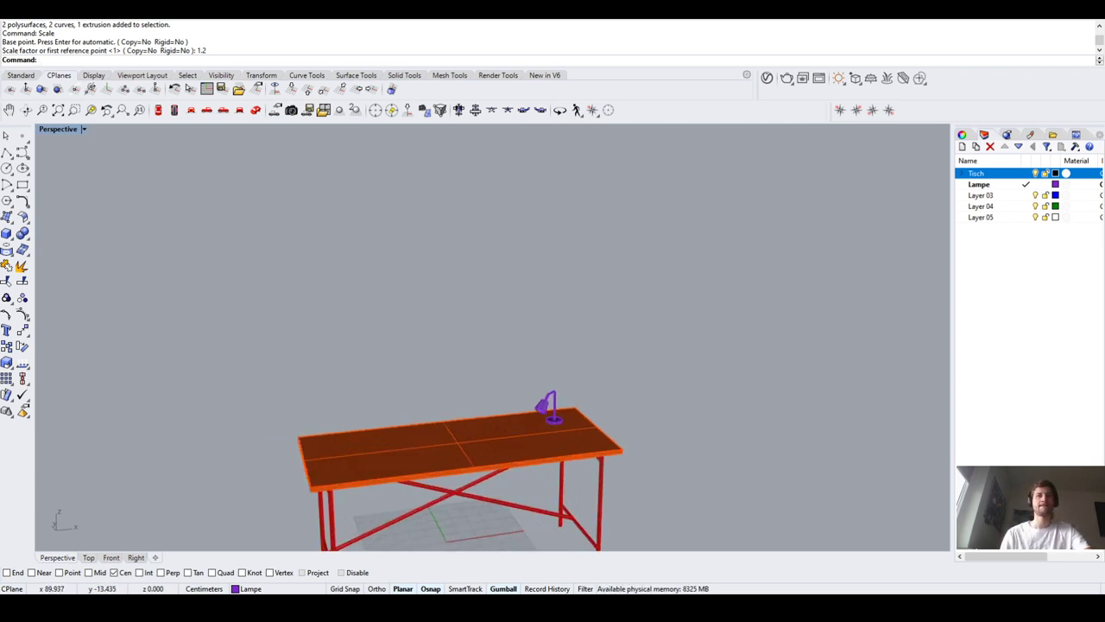
{"action": "scroll", "coordinate": [525, 454], "scroll_direction": "up", "scroll_amount": 3}
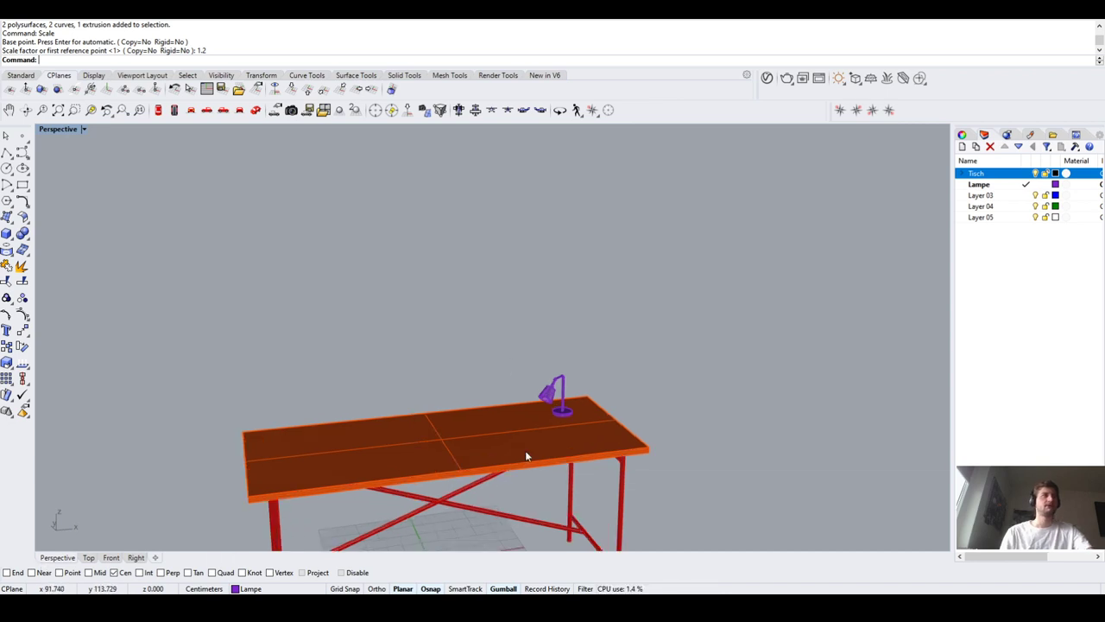
{"action": "scroll", "coordinate": [524, 444], "scroll_direction": "down", "scroll_amount": 1}
{"action": "scroll", "coordinate": [519, 411], "scroll_direction": "up", "scroll_amount": 4}
{"action": "right_click_drag", "start_coordinate": [519, 411], "coordinate": [523, 418]}
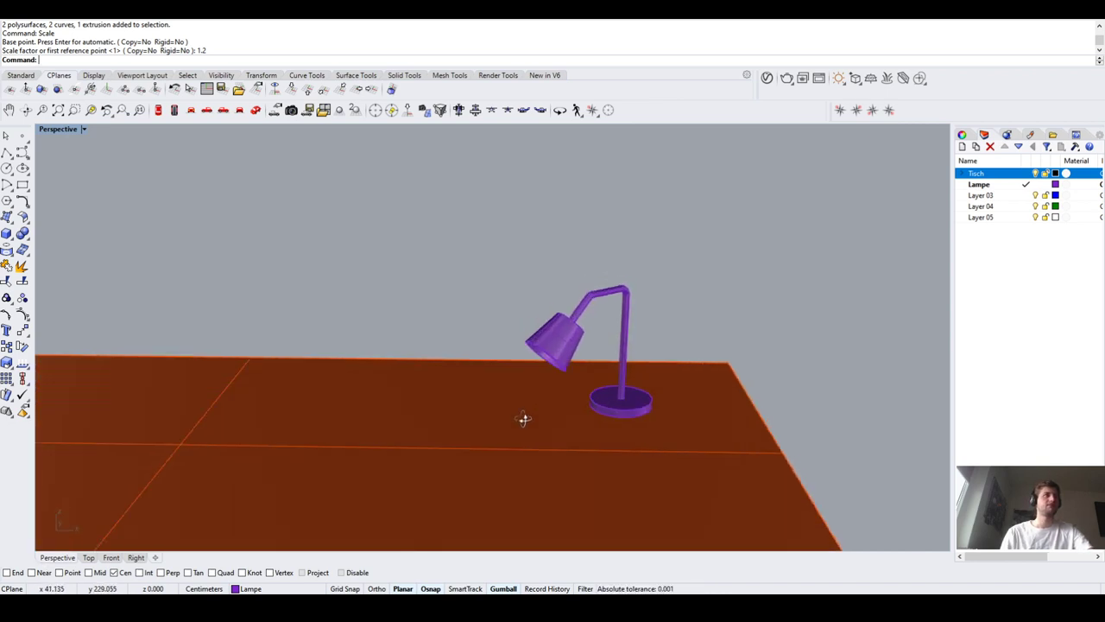
{"action": "scroll", "coordinate": [571, 369], "scroll_direction": "down", "scroll_amount": 6}
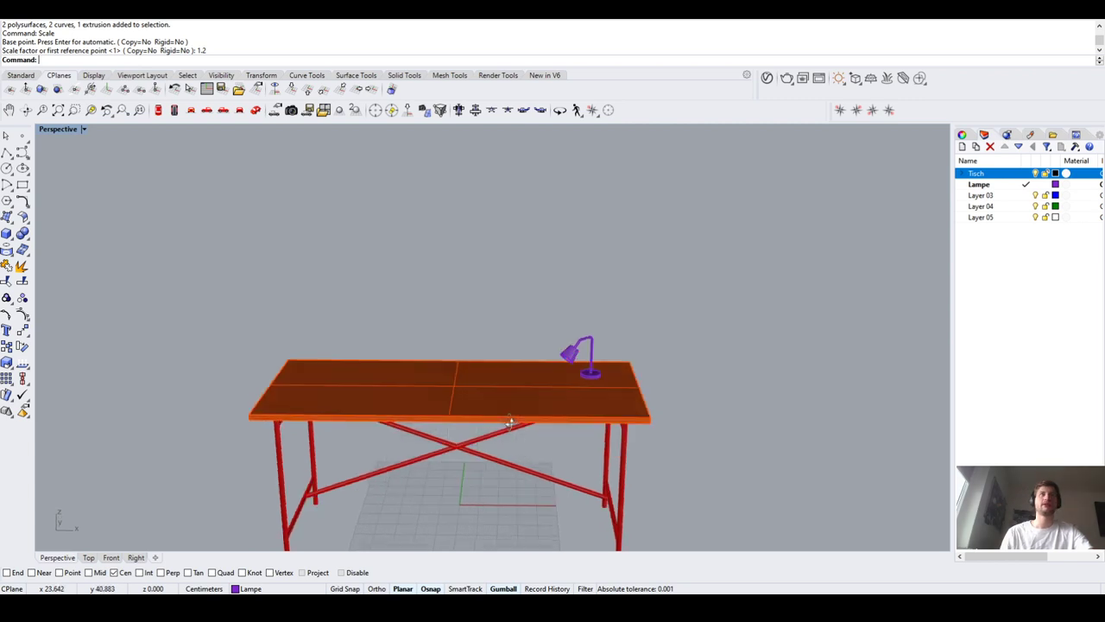
{"action": "scroll", "coordinate": [523, 394], "scroll_direction": "down", "scroll_amount": 2}
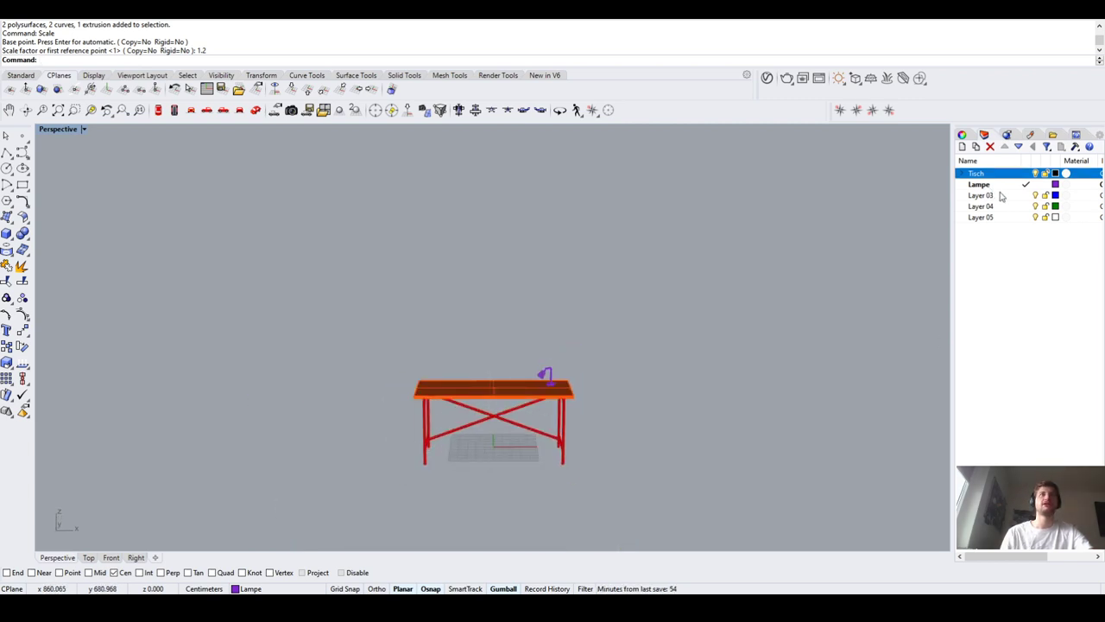
Hide the Tisch layer and switch to the Front view with the origin area in sight
{"action": "left_click", "coordinate": [1036, 174]}
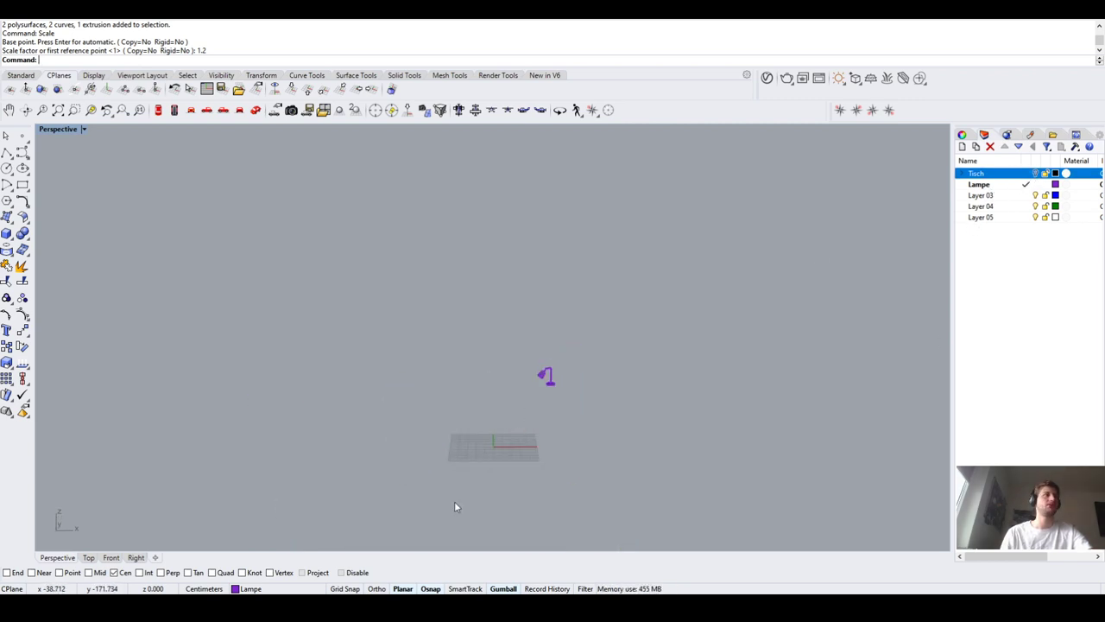
{"action": "scroll", "coordinate": [394, 431], "scroll_direction": "up", "scroll_amount": 5}
{"action": "right_click_drag", "start_coordinate": [439, 430], "coordinate": [290, 361], "text": "shift"}
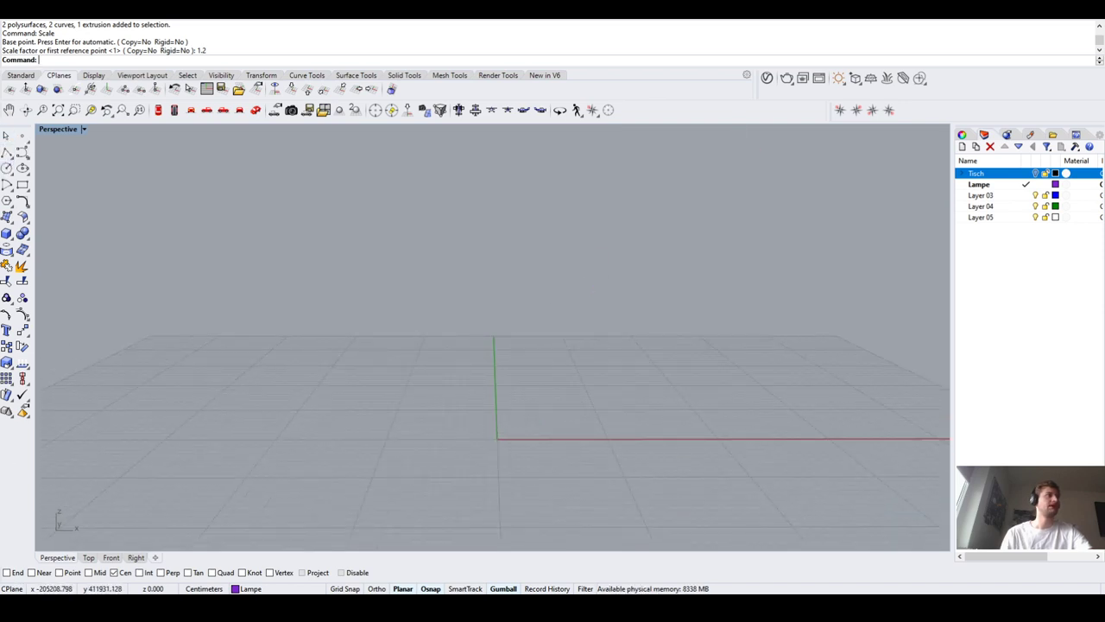
{"action": "left_click", "coordinate": [111, 557]}
{"action": "scroll", "coordinate": [508, 424], "scroll_direction": "down", "scroll_amount": 4}
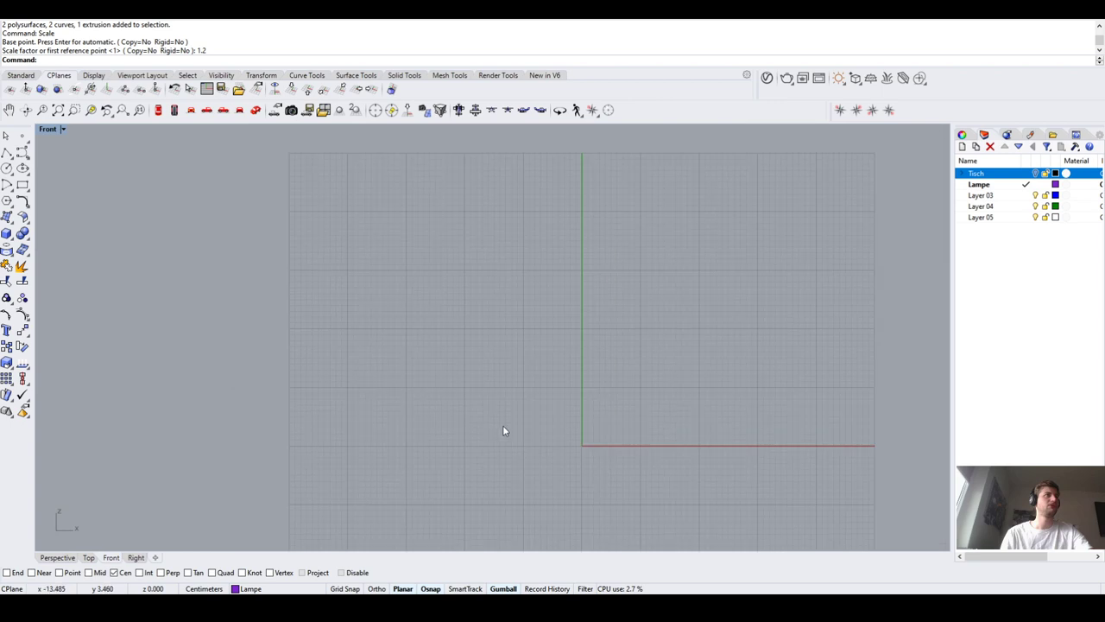
{"action": "scroll", "coordinate": [595, 436], "scroll_direction": "up", "scroll_amount": 4}
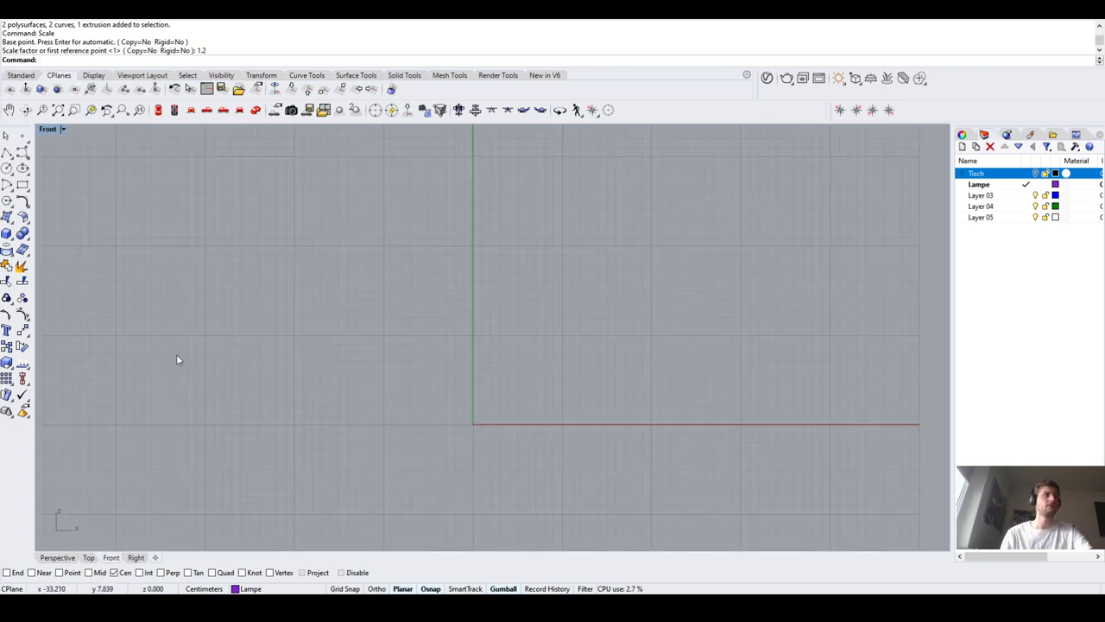
Draw a winding degree-3 control-point curve that rises from below the x axis and swings across the vertical axis
{"action": "left_click", "coordinate": [24, 152]}
{"action": "left_click", "coordinate": [434, 481]}
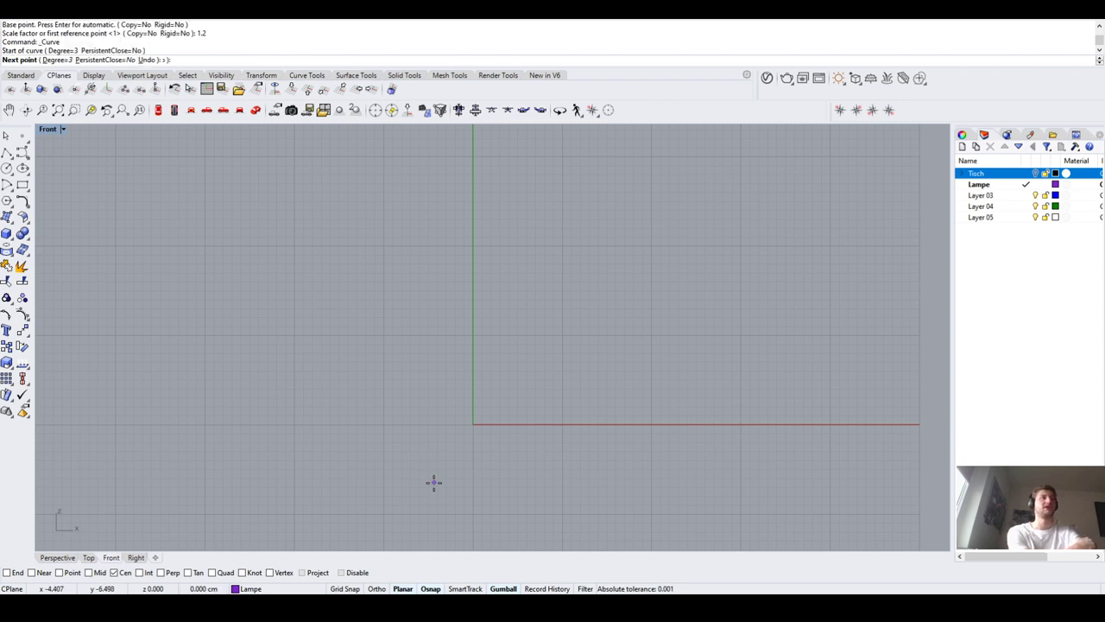
{"action": "left_click", "coordinate": [450, 370]}
{"action": "left_click", "coordinate": [336, 320]}
{"action": "left_click", "coordinate": [424, 265]}
{"action": "left_click", "coordinate": [598, 299]}
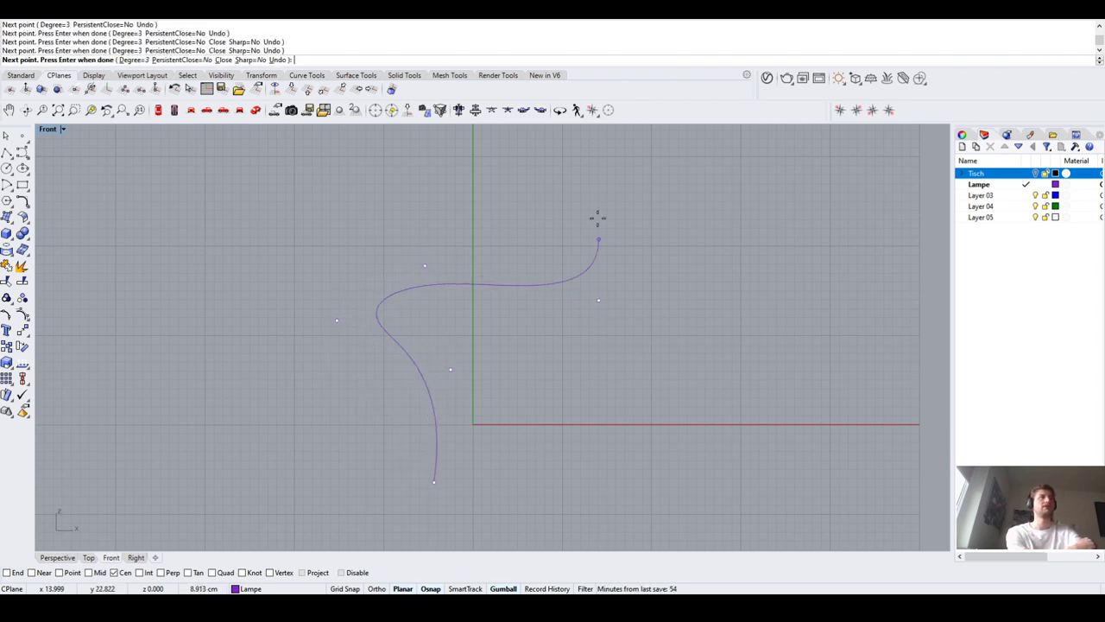
{"action": "left_click", "coordinate": [584, 202]}
{"action": "left_click", "coordinate": [398, 192]}
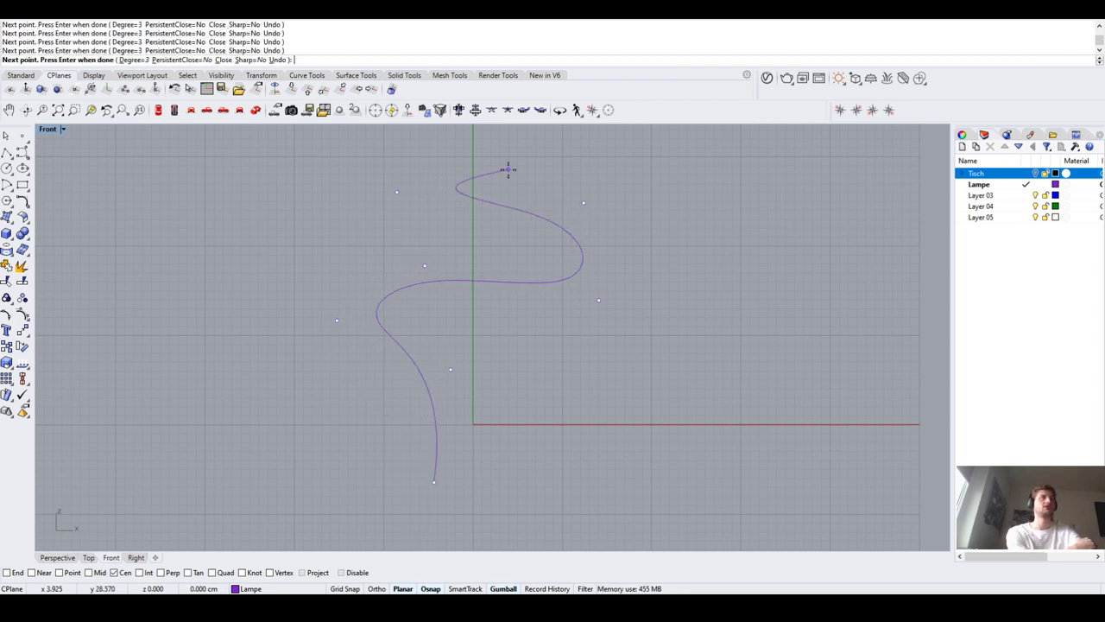
{"action": "key", "text": "Return"}
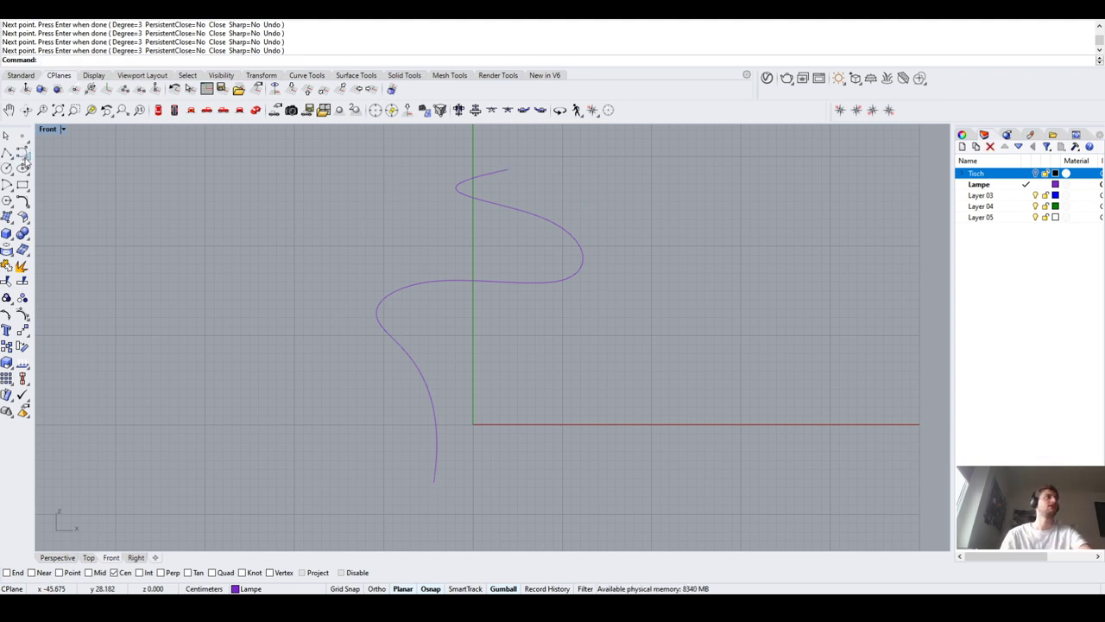
Draw an open zigzag polyline with five points on the negative-x side of the winding curve
{"action": "left_click", "coordinate": [7, 153]}
{"action": "left_click", "coordinate": [375, 521]}
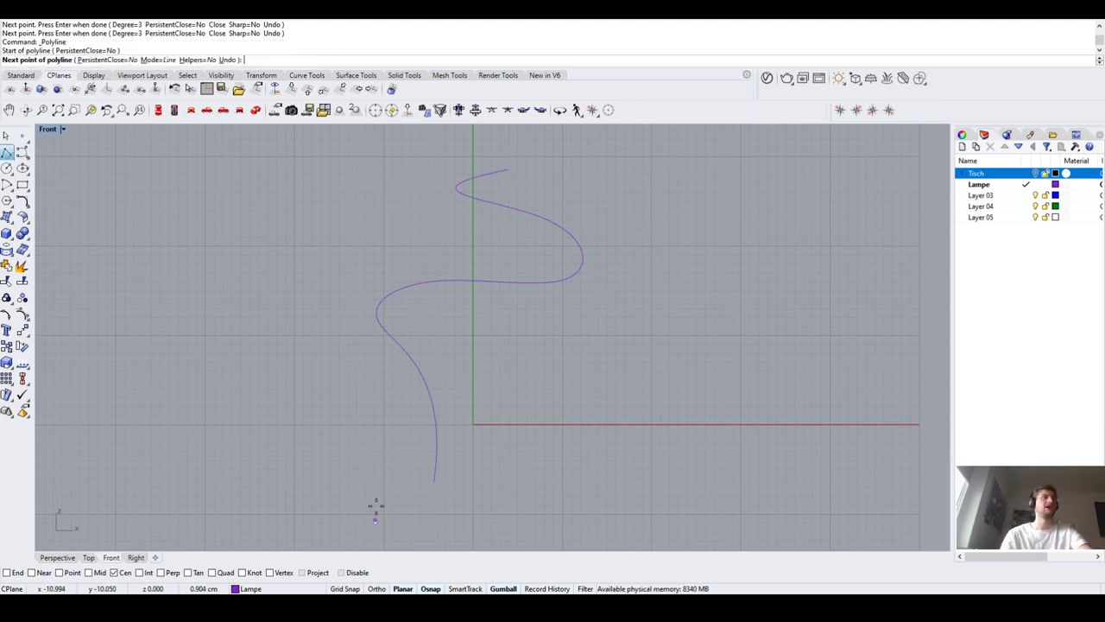
{"action": "left_click", "coordinate": [397, 409]}
{"action": "left_click", "coordinate": [299, 343]}
{"action": "left_click", "coordinate": [371, 270]}
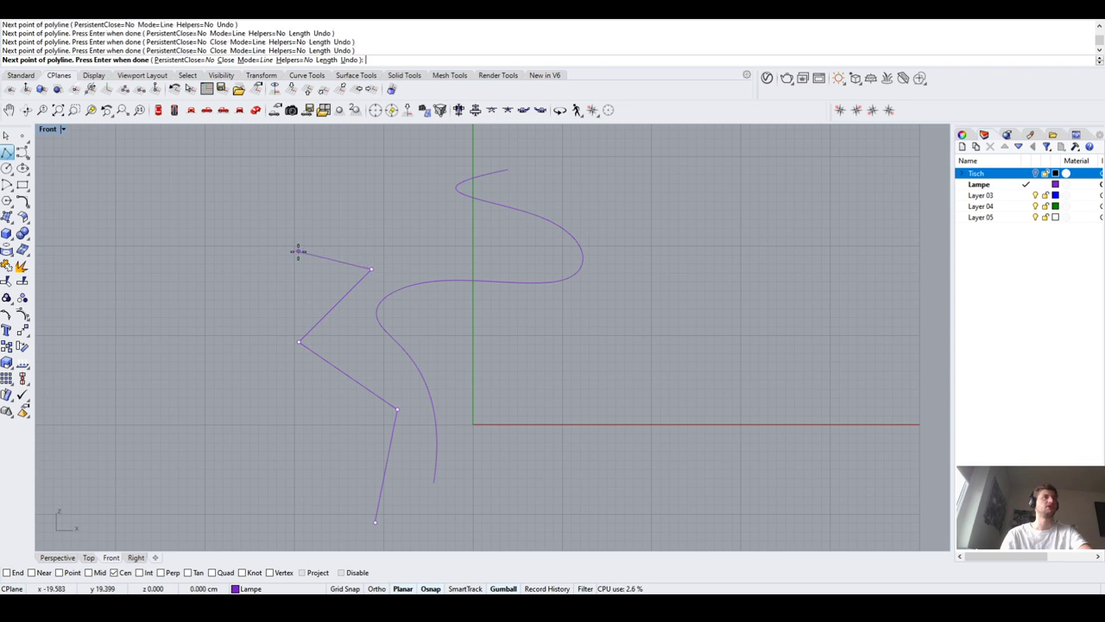
{"action": "left_click", "coordinate": [299, 255]}
{"action": "key", "text": "Return"}
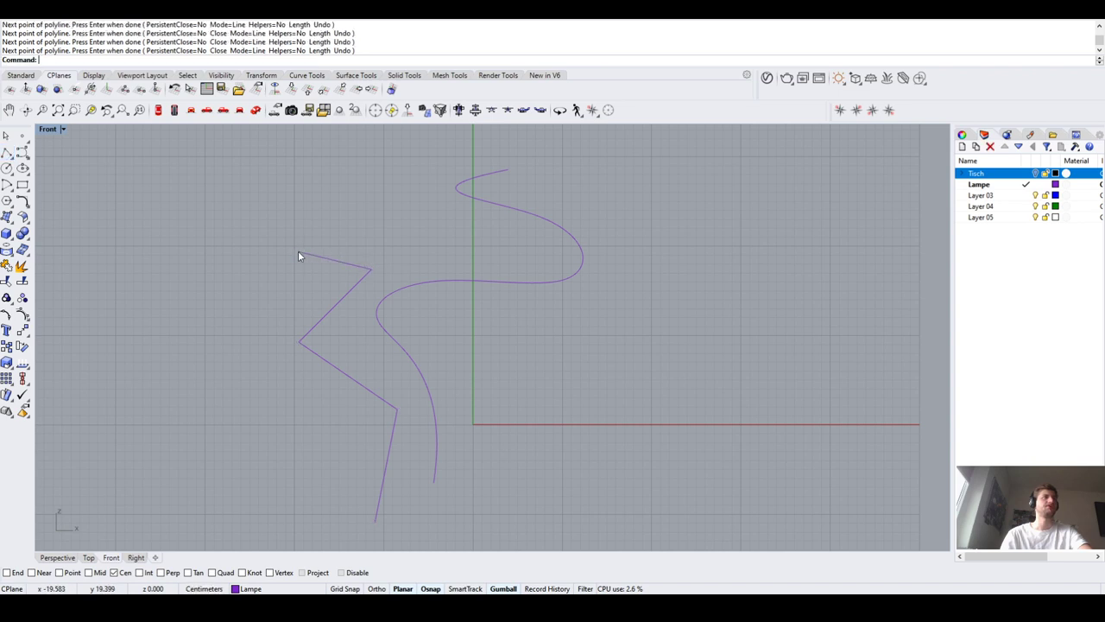
{"action": "left_click", "coordinate": [19, 155]}
{"action": "right_click", "coordinate": [19, 155]}
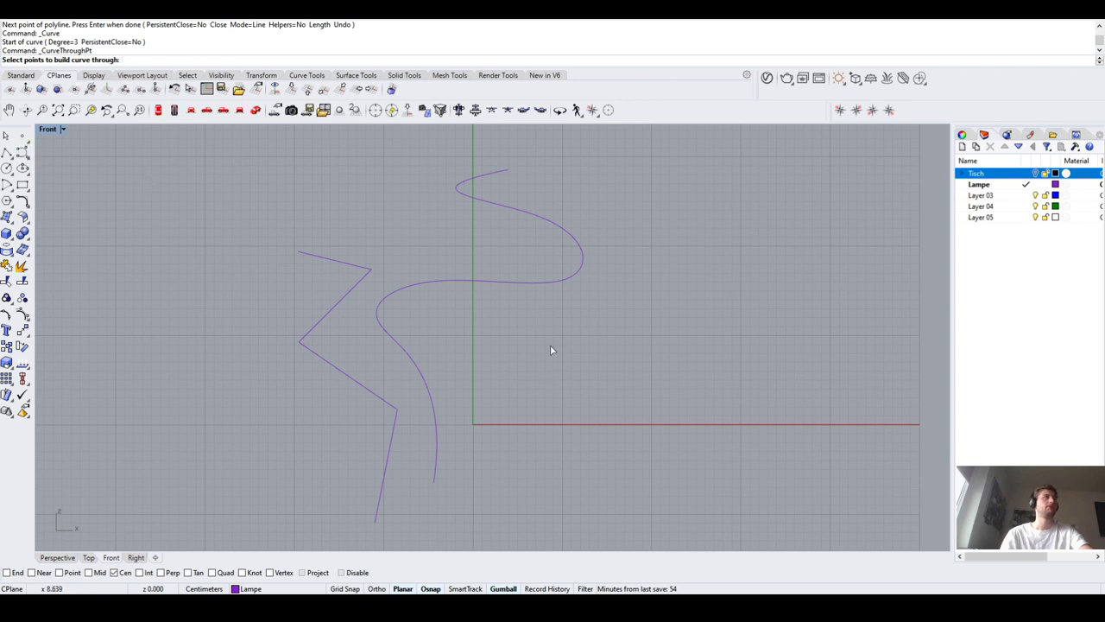
{"action": "right_click", "coordinate": [21, 154]}
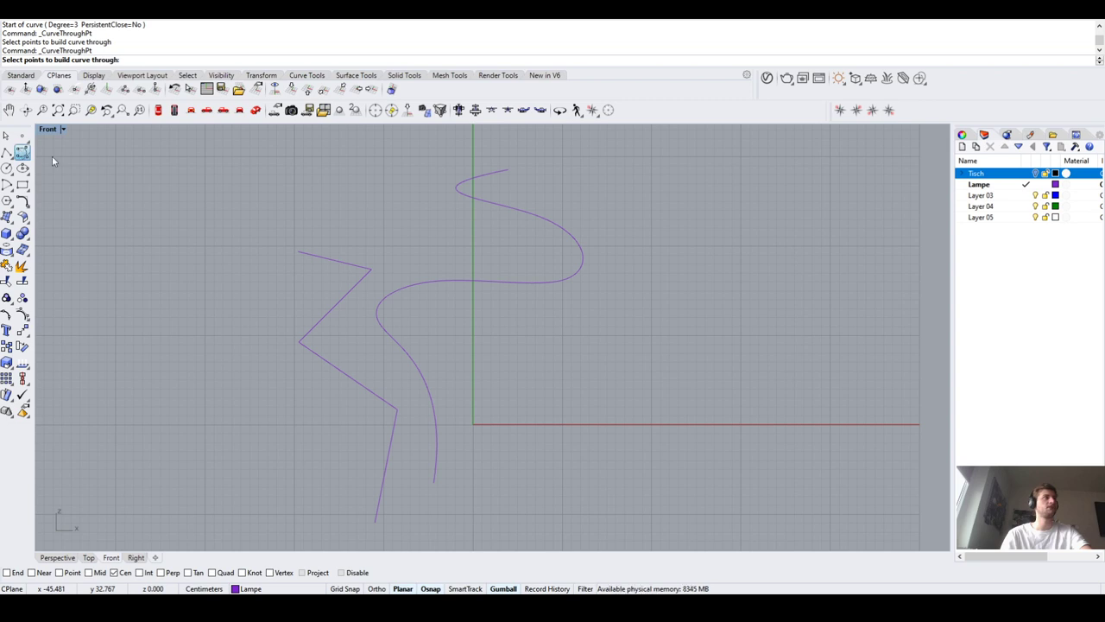
Draw a winding degree-3 interpolated curve through picked points on the positive-x side, starting below the x axis
{"action": "left_click", "coordinate": [22, 152]}
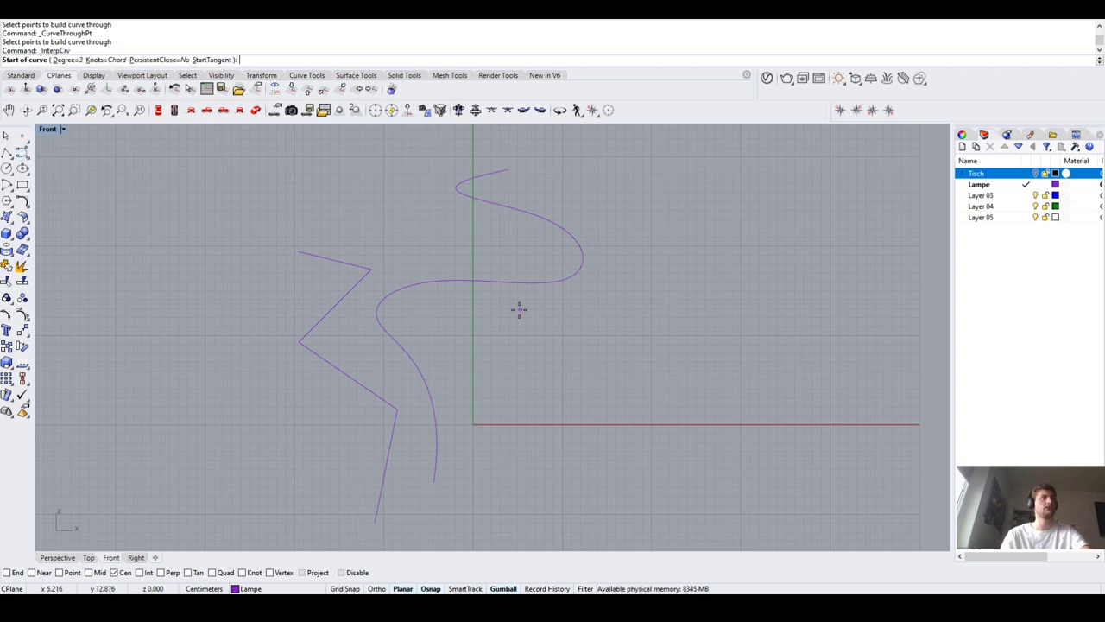
{"action": "left_click", "coordinate": [600, 492]}
{"action": "left_click", "coordinate": [679, 417]}
{"action": "left_click", "coordinate": [649, 400]}
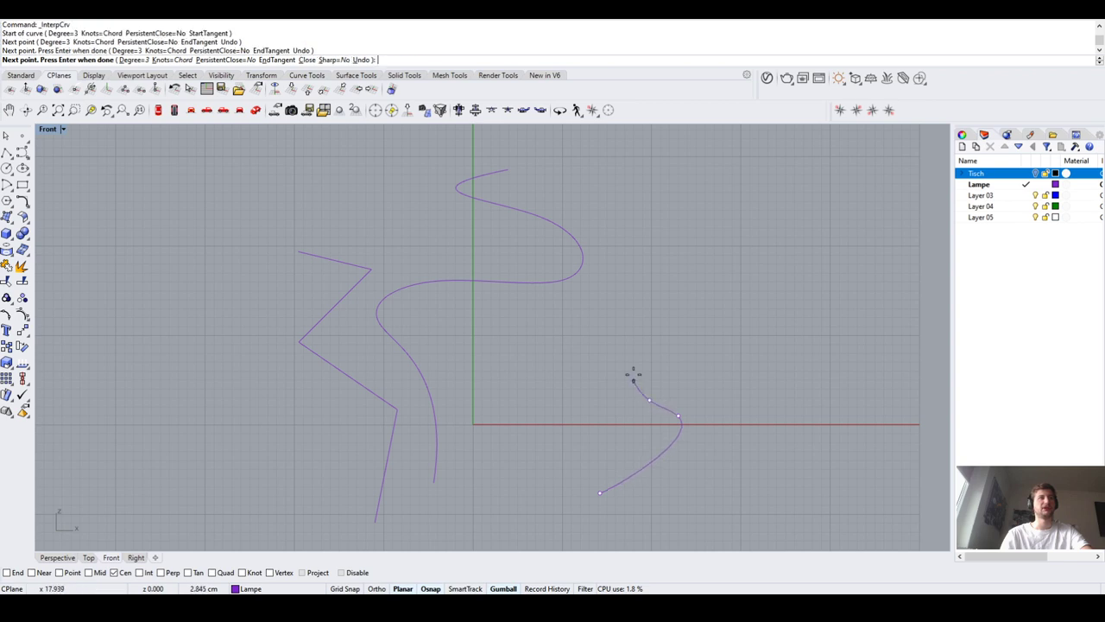
{"action": "left_click", "coordinate": [634, 372]}
{"action": "left_click", "coordinate": [660, 334]}
{"action": "left_click", "coordinate": [735, 290]}
{"action": "left_click", "coordinate": [685, 261]}
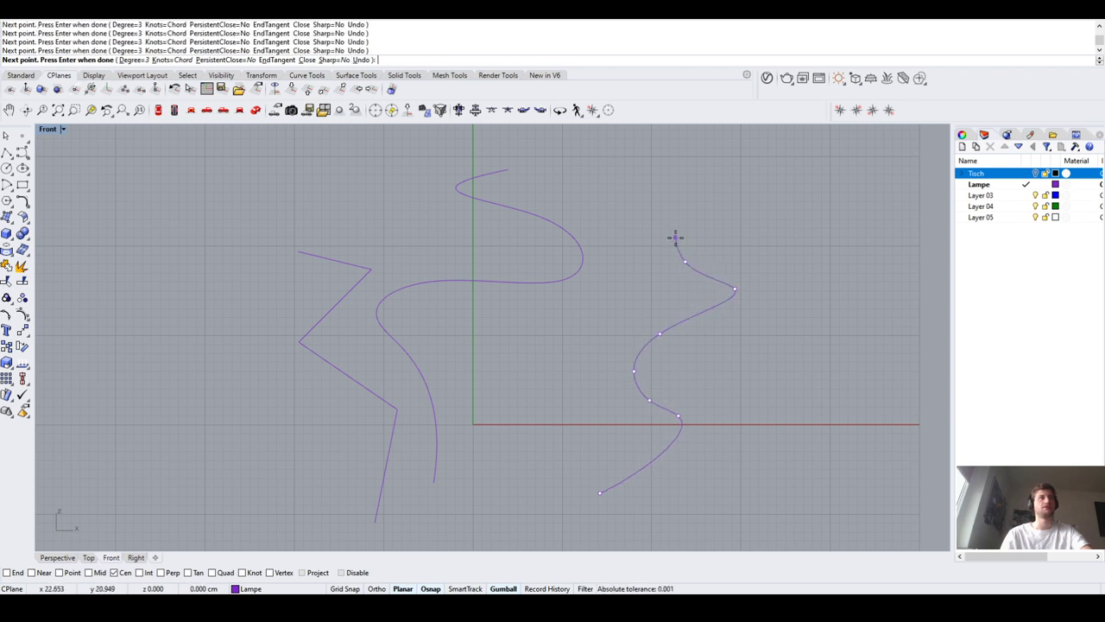
{"action": "key", "text": "Return"}
Delete the three practice curves from the Front view
{"action": "left_click_drag", "start_coordinate": [742, 309], "coordinate": [296, 275]}
{"action": "key", "text": "Delete"}
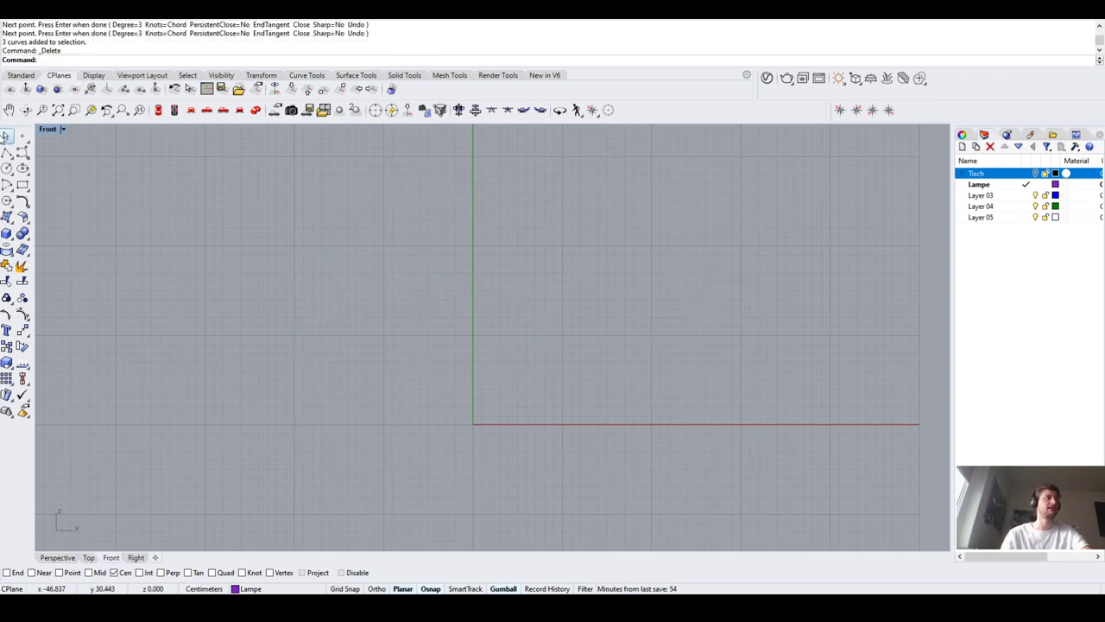
Draw a degree-3 control-point curve from 0,0 to about 4 cm in negative x and 8 cm up, ending orthogonally, and select it
{"action": "left_click", "coordinate": [21, 151]}
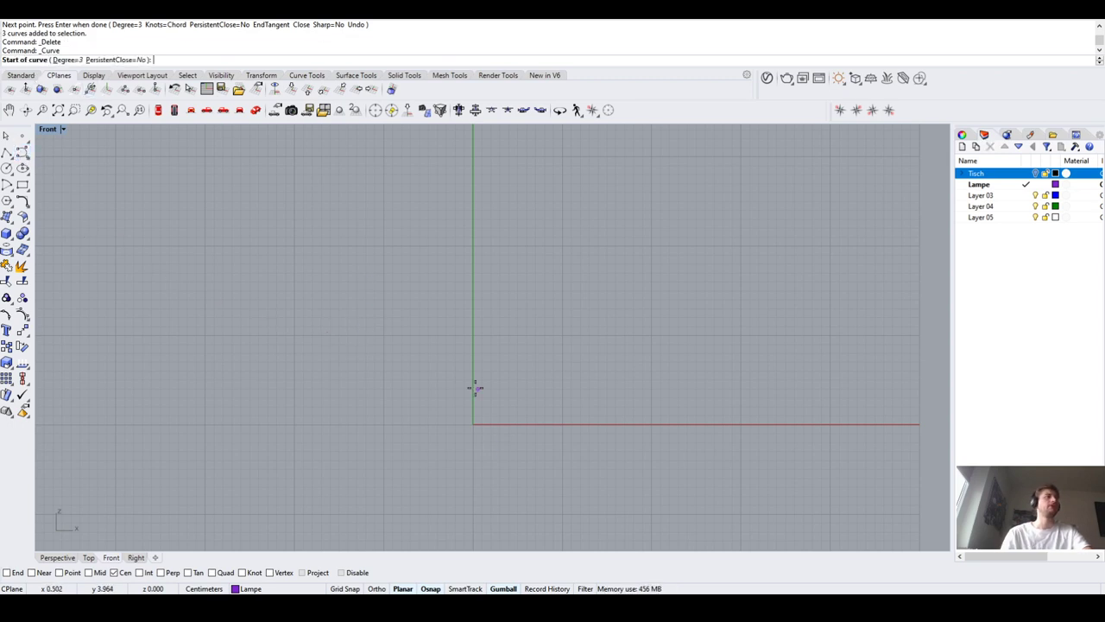
{"action": "scroll", "coordinate": [474, 387], "scroll_direction": "up", "scroll_amount": 1}
{"action": "type", "text": "0,0,"}
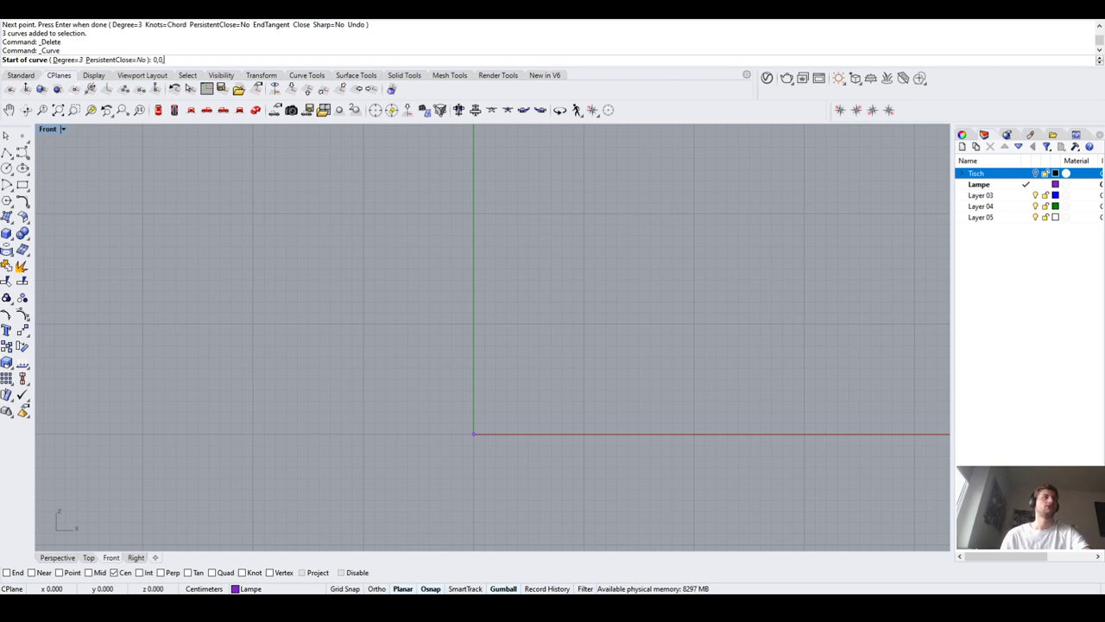
{"action": "key", "text": "Return"}
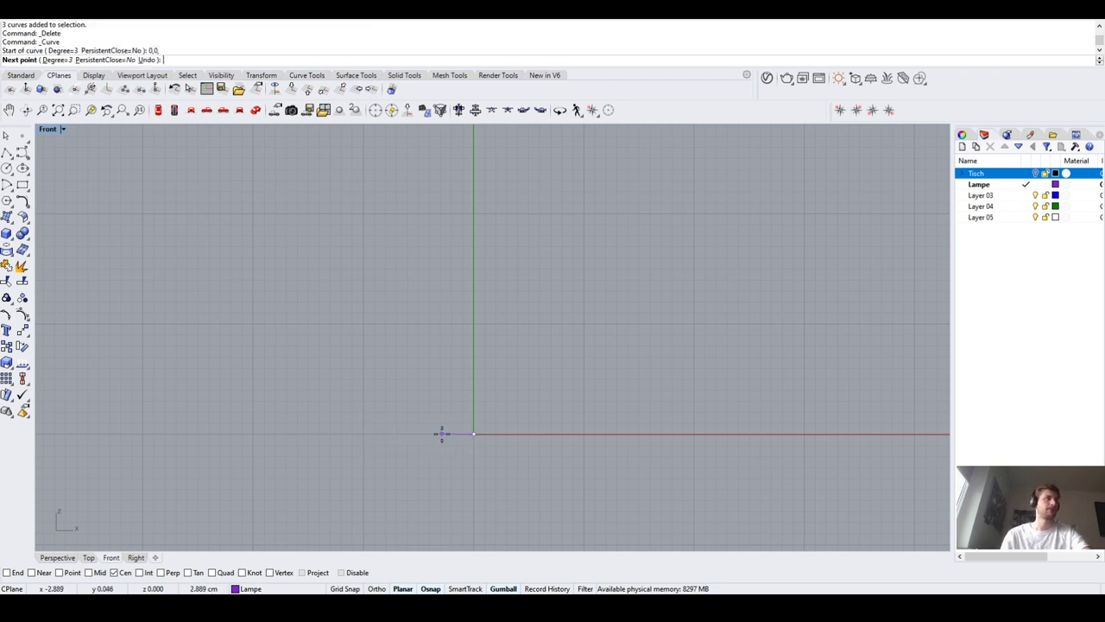
{"action": "left_click", "coordinate": [441, 434]}
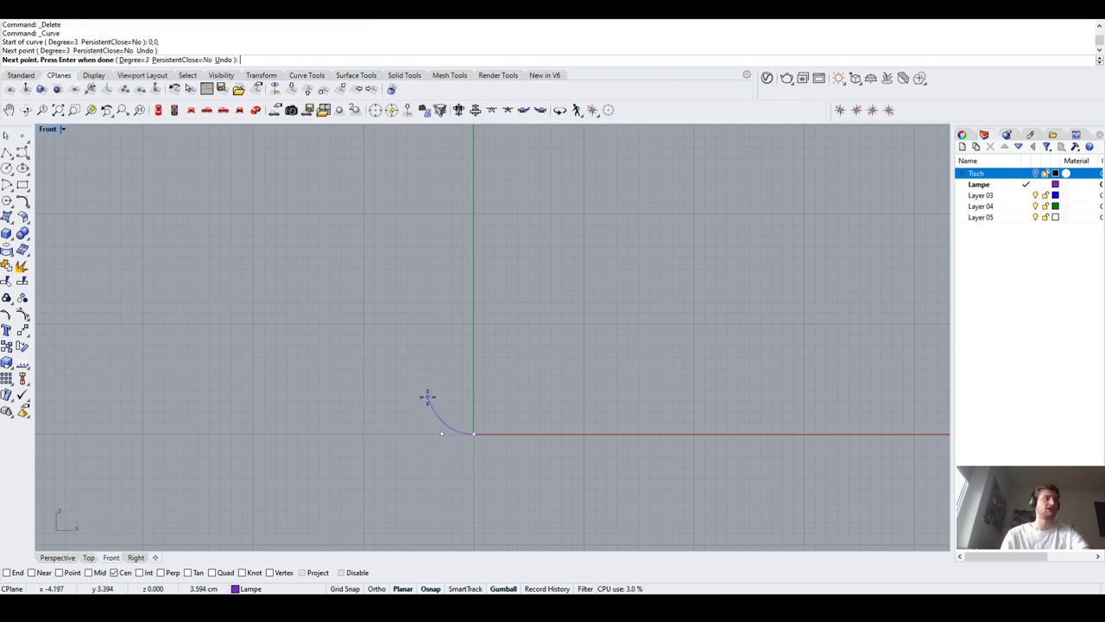
{"action": "left_click", "coordinate": [427, 395]}
{"action": "key", "text": "F8"}
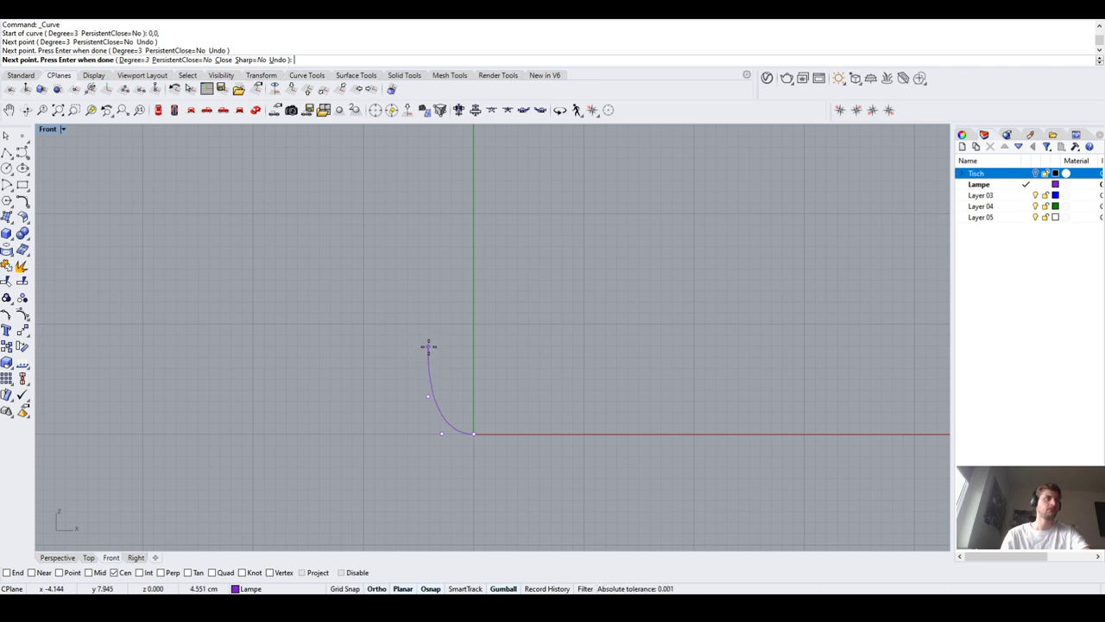
{"action": "left_click", "coordinate": [428, 345]}
{"action": "key", "text": "Return"}
{"action": "scroll", "coordinate": [434, 387], "scroll_direction": "up", "scroll_amount": 3}
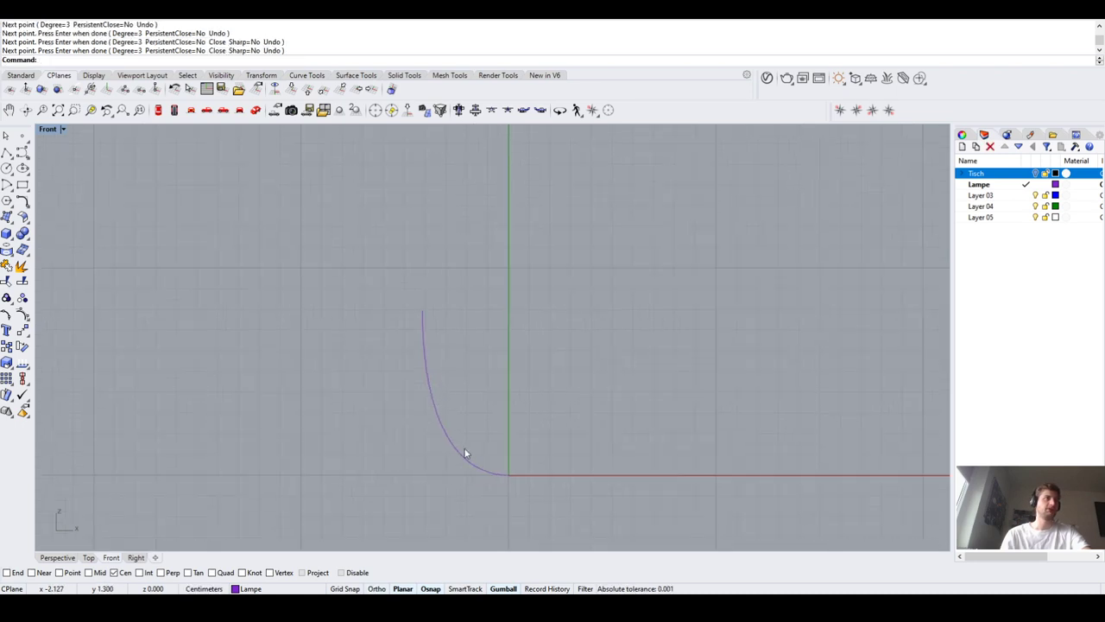
{"action": "left_click", "coordinate": [459, 458]}
{"action": "scroll", "coordinate": [432, 458], "scroll_direction": "down", "scroll_amount": 3}
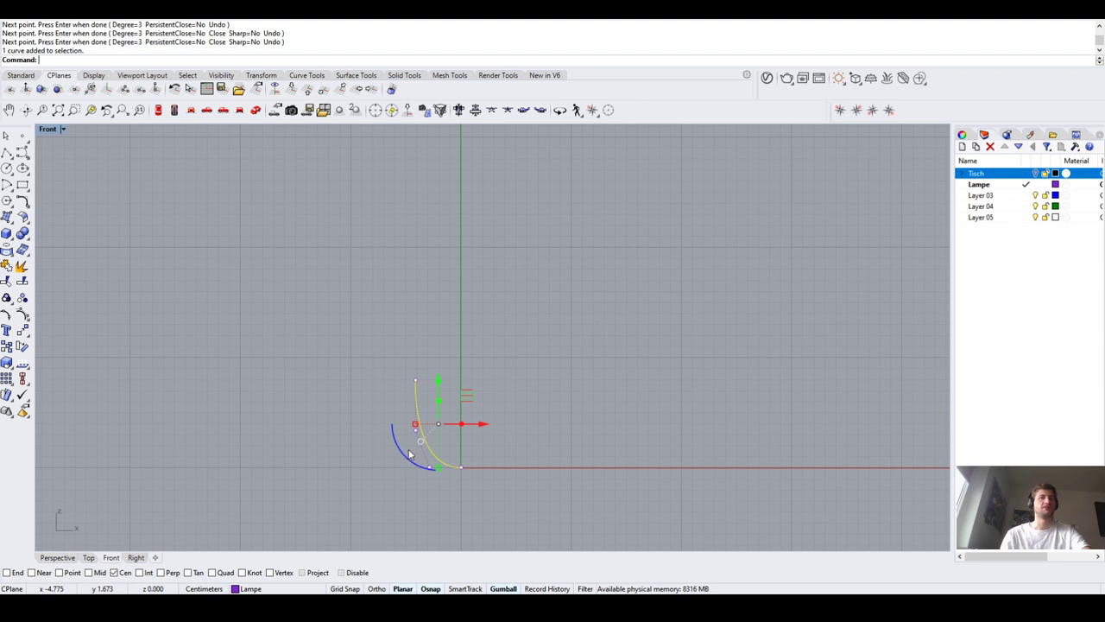
{"action": "scroll", "coordinate": [456, 453], "scroll_direction": "up", "scroll_amount": 1}
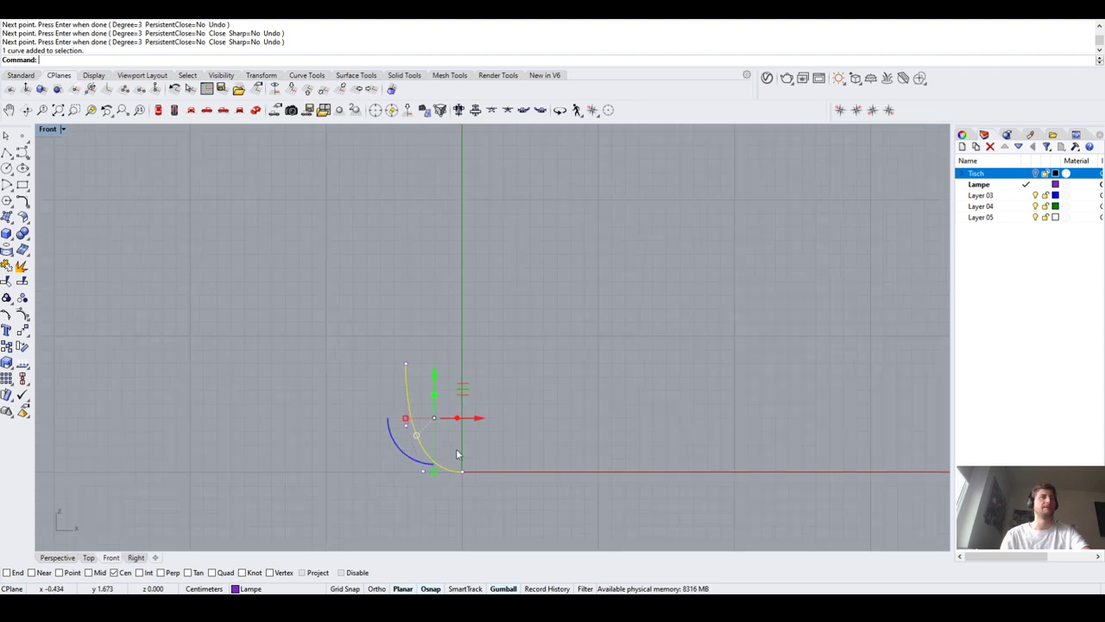
Try to revolve the profile curve in the Perspective view with the revolve axis starting at the origin
{"action": "left_click", "coordinate": [52, 557]}
{"action": "right_click_drag", "start_coordinate": [501, 371], "coordinate": [527, 343]}
{"action": "type", "text": "Revolve"}
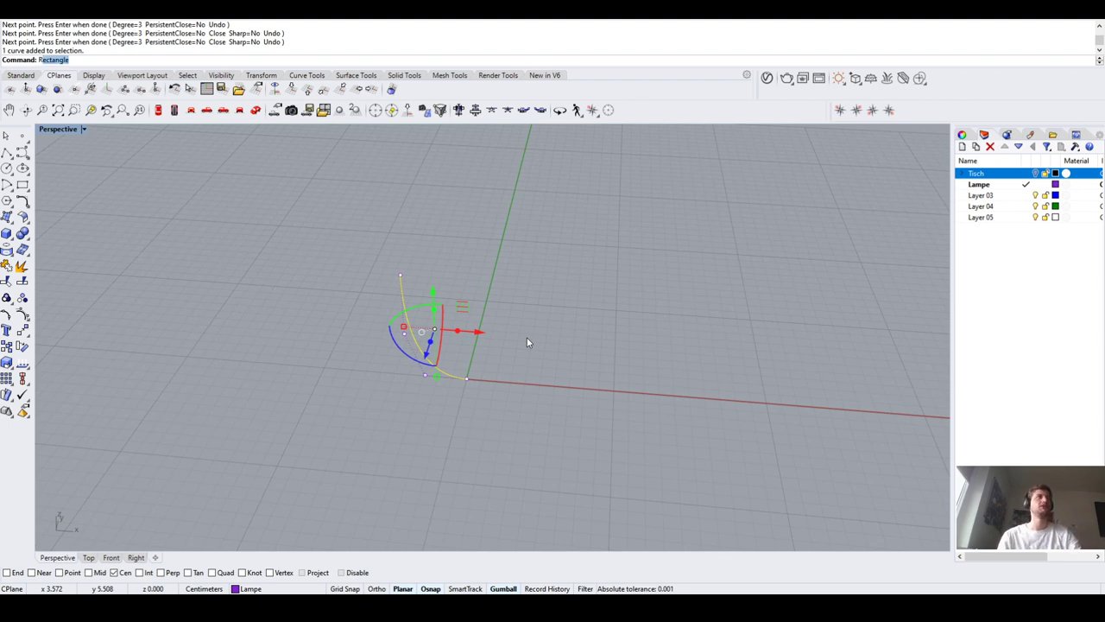
{"action": "key", "text": "Return"}
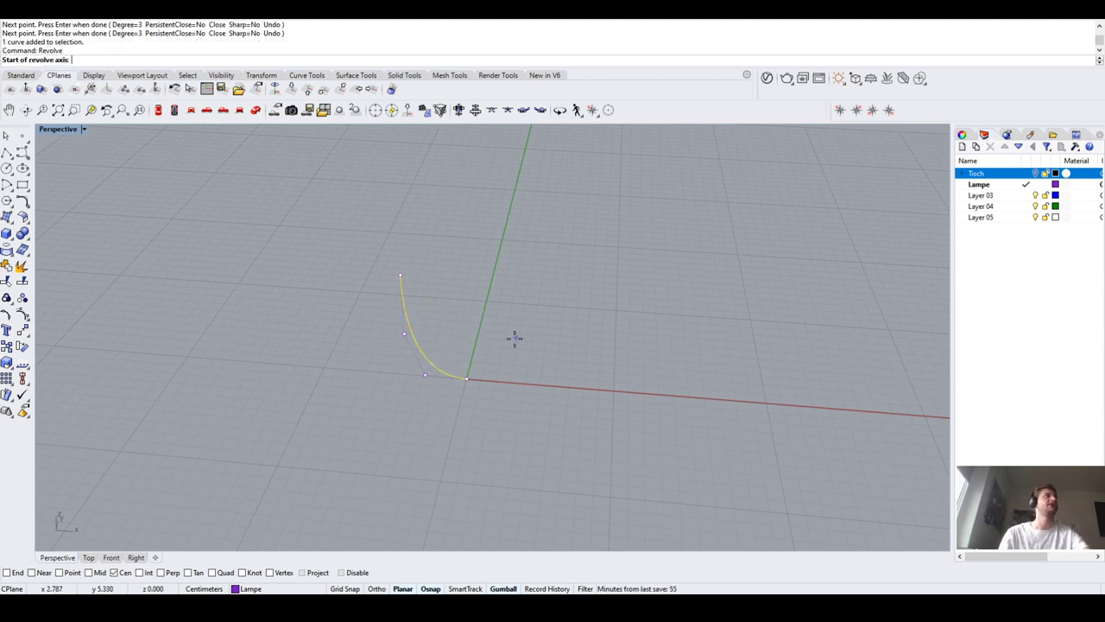
{"action": "scroll", "coordinate": [466, 328], "scroll_direction": "up", "scroll_amount": 1}
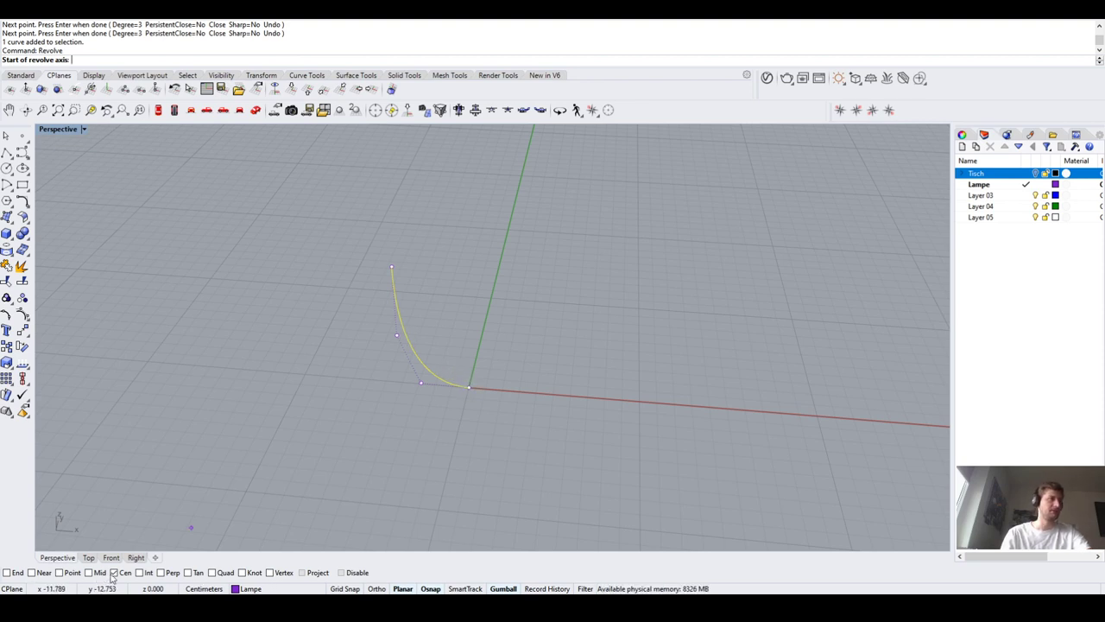
{"action": "scroll", "coordinate": [451, 356], "scroll_direction": "up", "scroll_amount": 1}
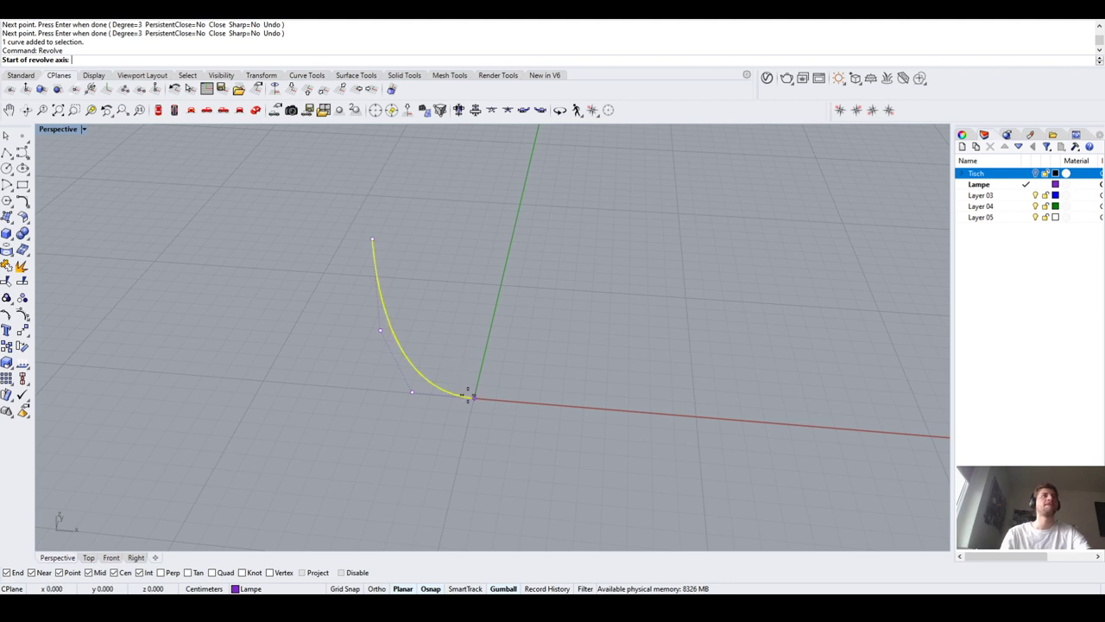
{"action": "left_click", "coordinate": [473, 398]}
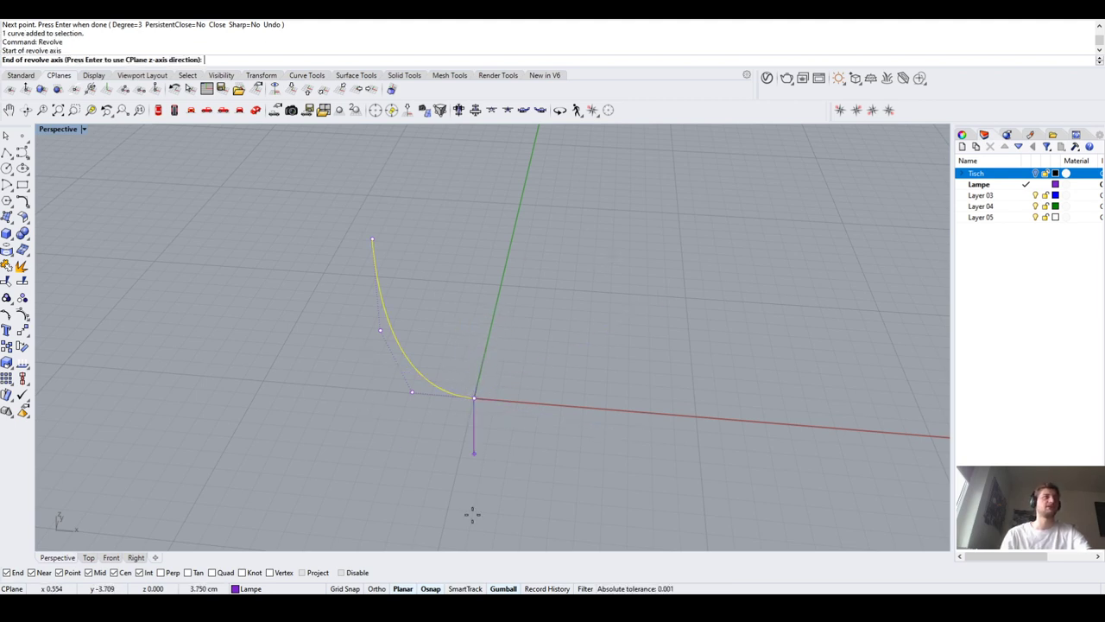
{"action": "left_click", "coordinate": [473, 366]}
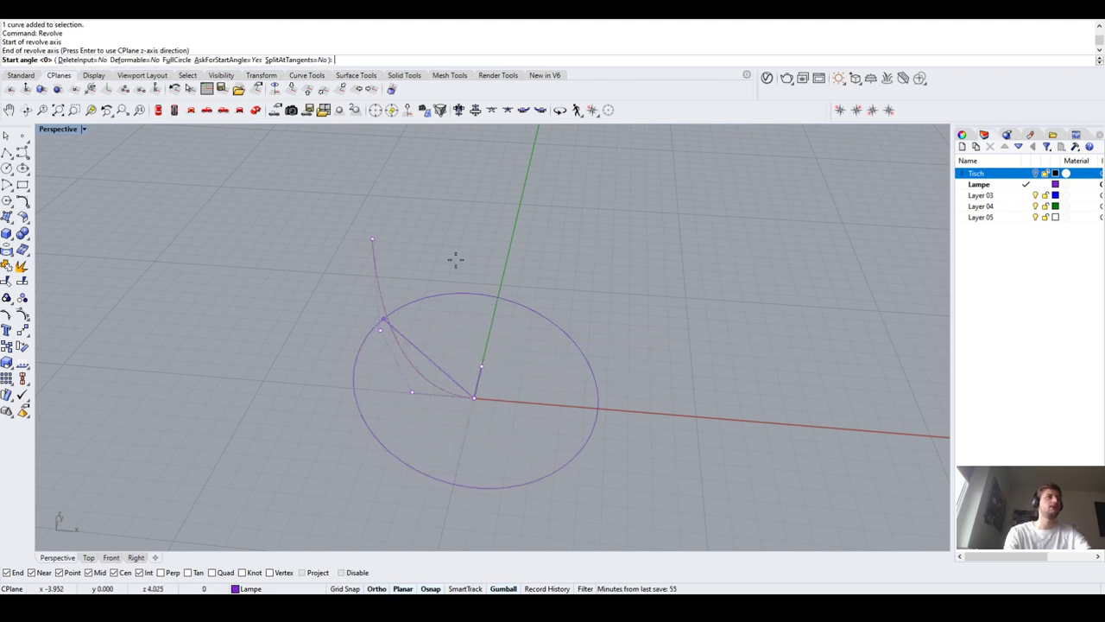
{"action": "key", "text": "Escape"}
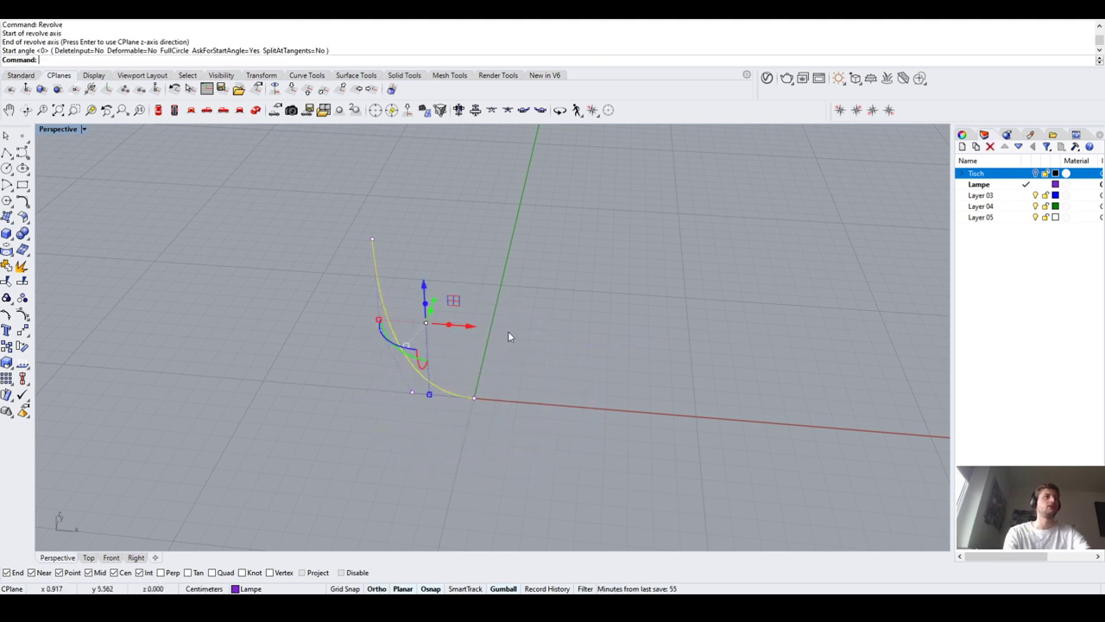
Revolve the profile curve a full 360° about the vertical axis from the origin, set in the Front view, and delete the curve
{"action": "left_click", "coordinate": [111, 557]}
{"action": "scroll", "coordinate": [439, 484], "scroll_direction": "up", "scroll_amount": 3}
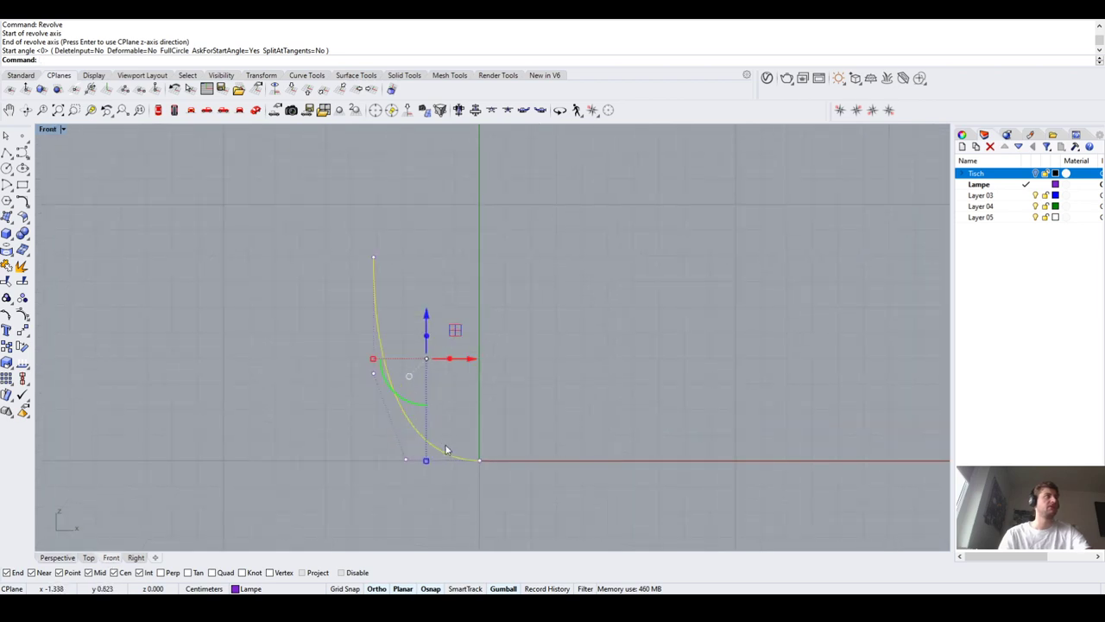
{"action": "scroll", "coordinate": [447, 450], "scroll_direction": "up", "scroll_amount": 1}
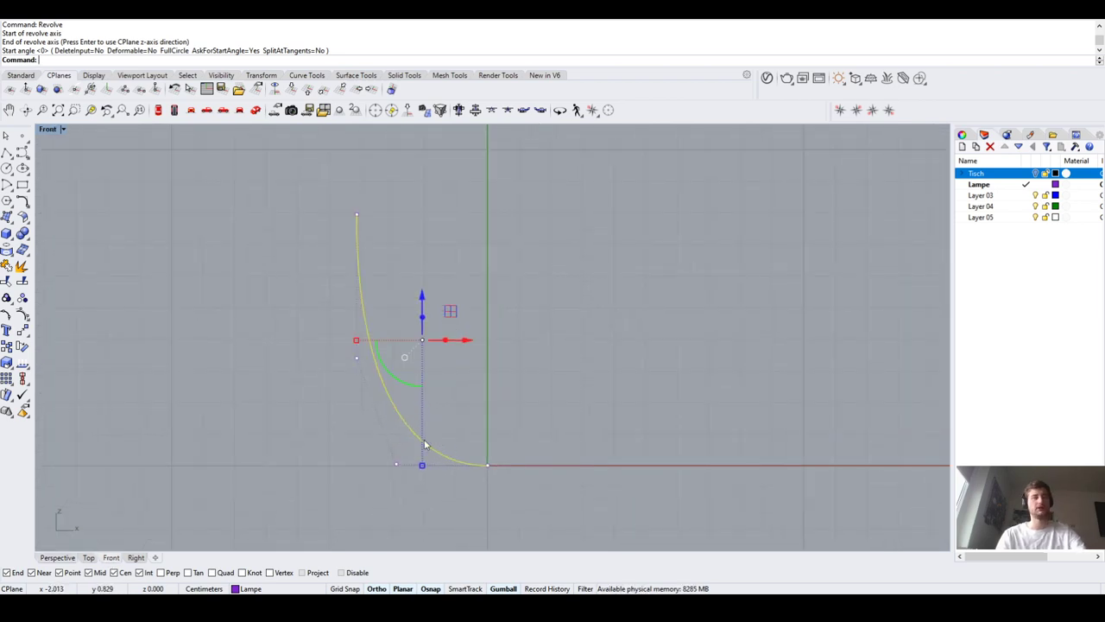
{"action": "key", "text": "Up"}
{"action": "key", "text": "Up"}
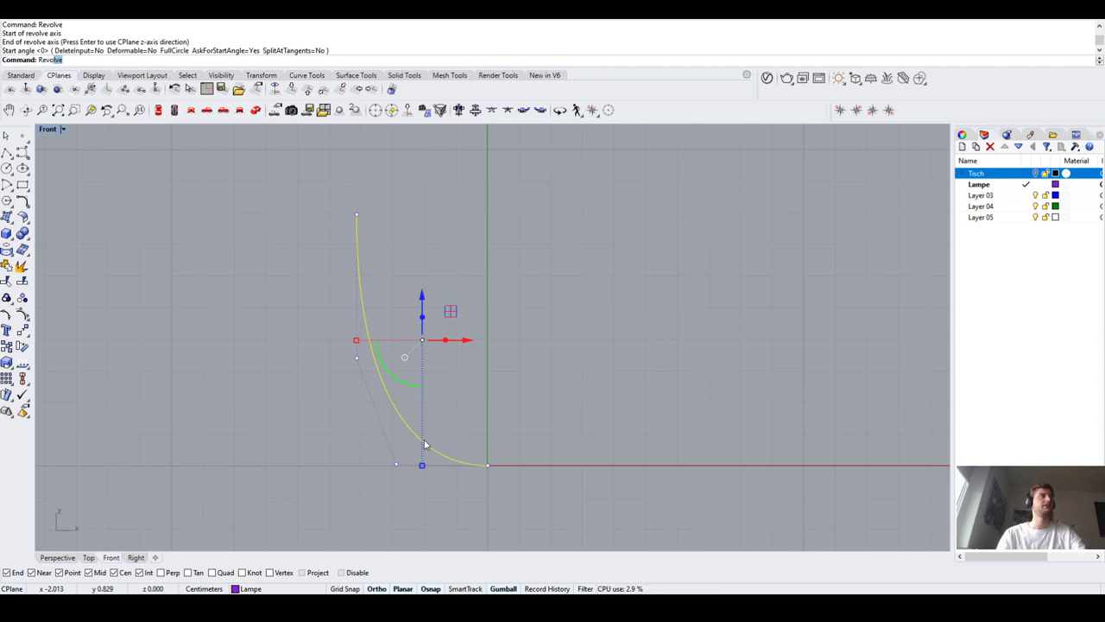
{"action": "key", "text": "Return"}
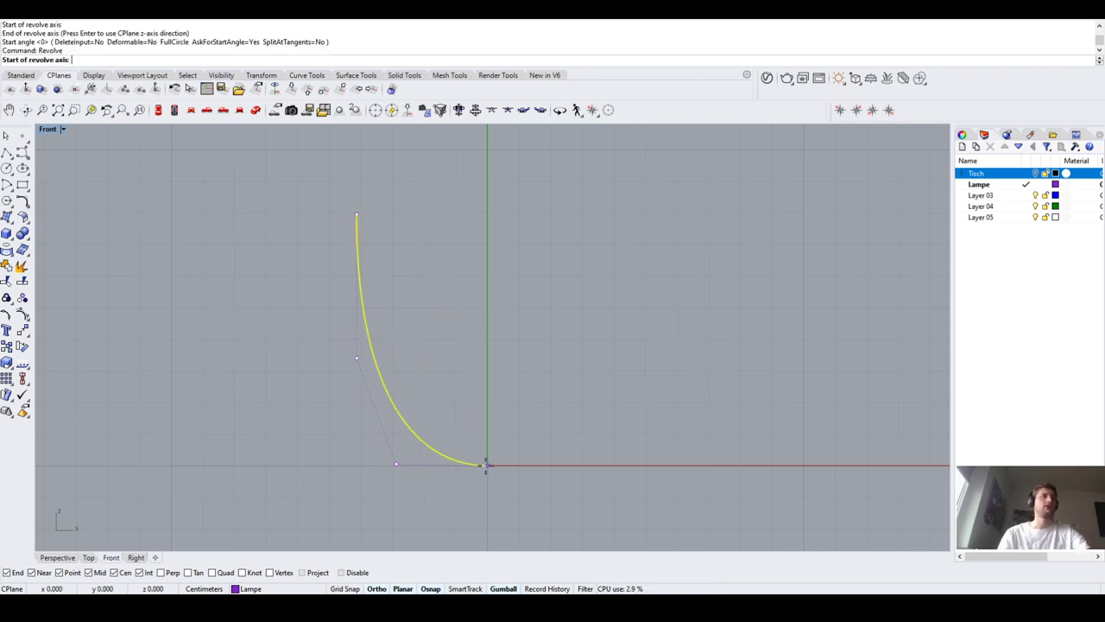
{"action": "left_click", "coordinate": [486, 464]}
{"action": "left_click", "coordinate": [481, 253]}
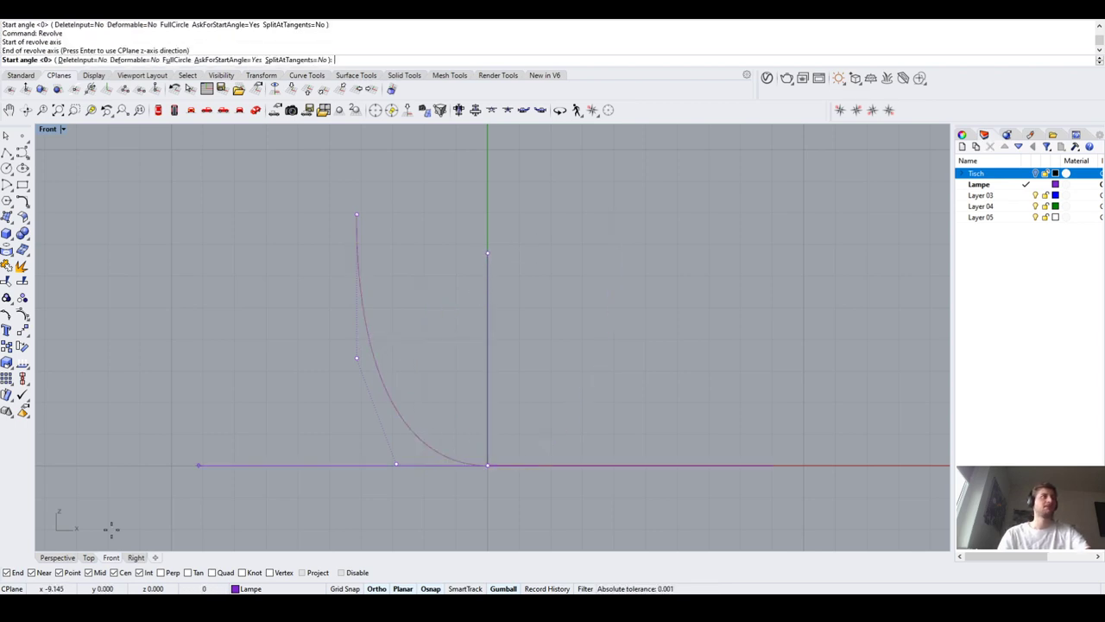
{"action": "left_click", "coordinate": [57, 557]}
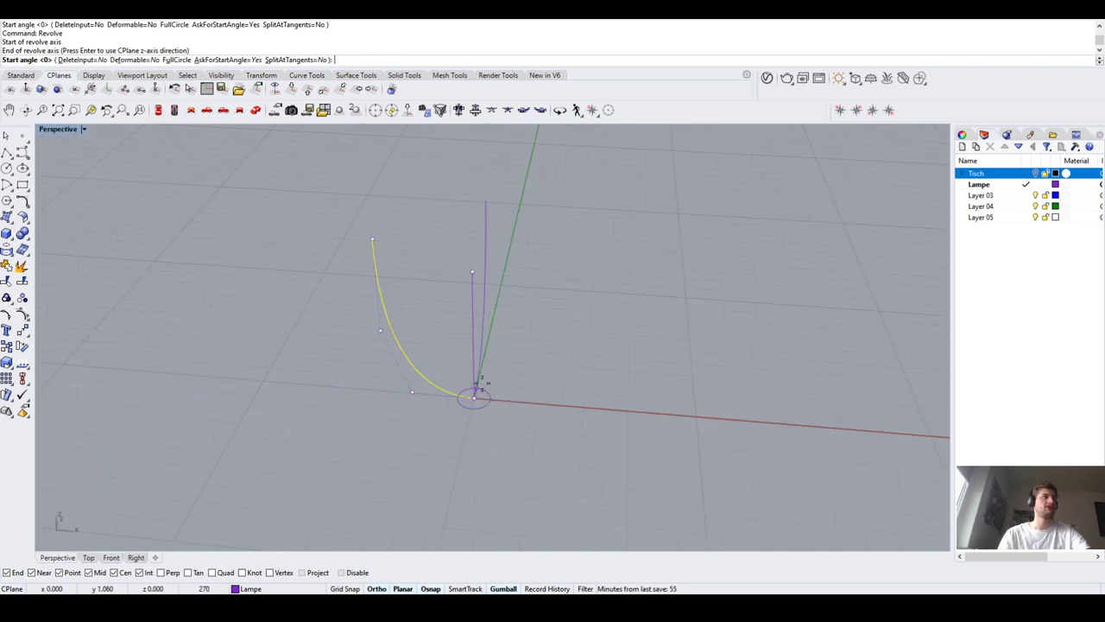
{"action": "left_click", "coordinate": [532, 406]}
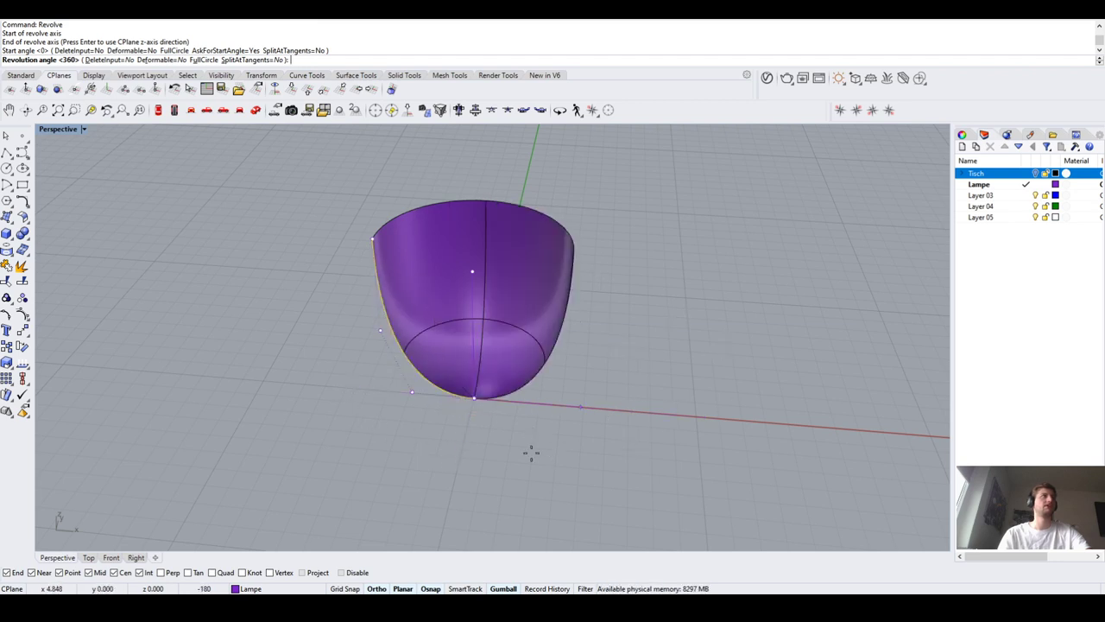
{"action": "left_click", "coordinate": [409, 385]}
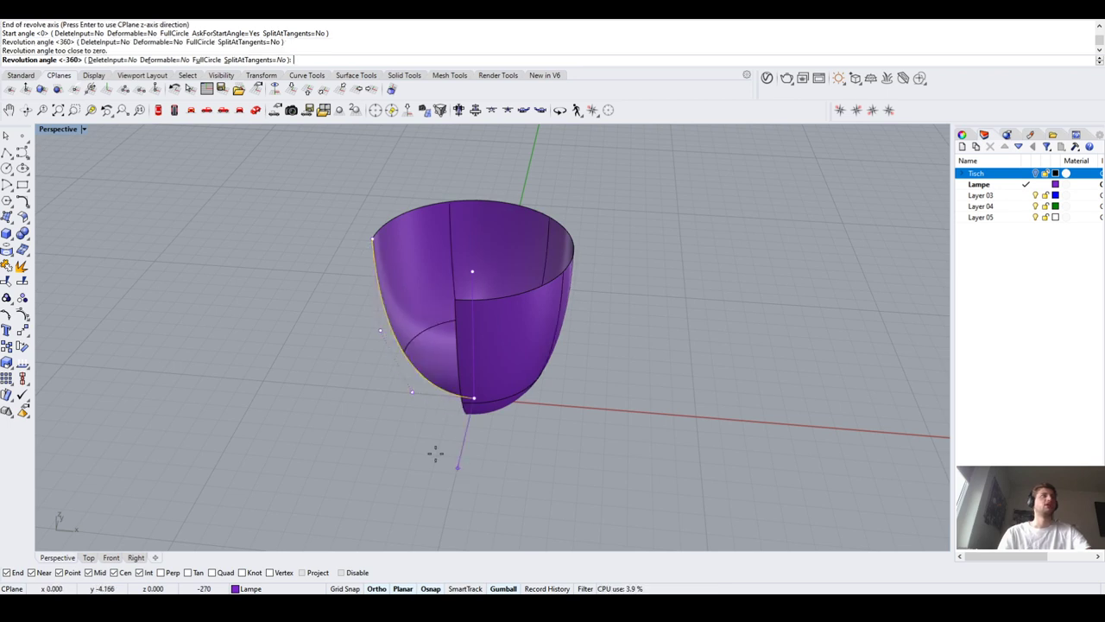
{"action": "left_click", "coordinate": [321, 343]}
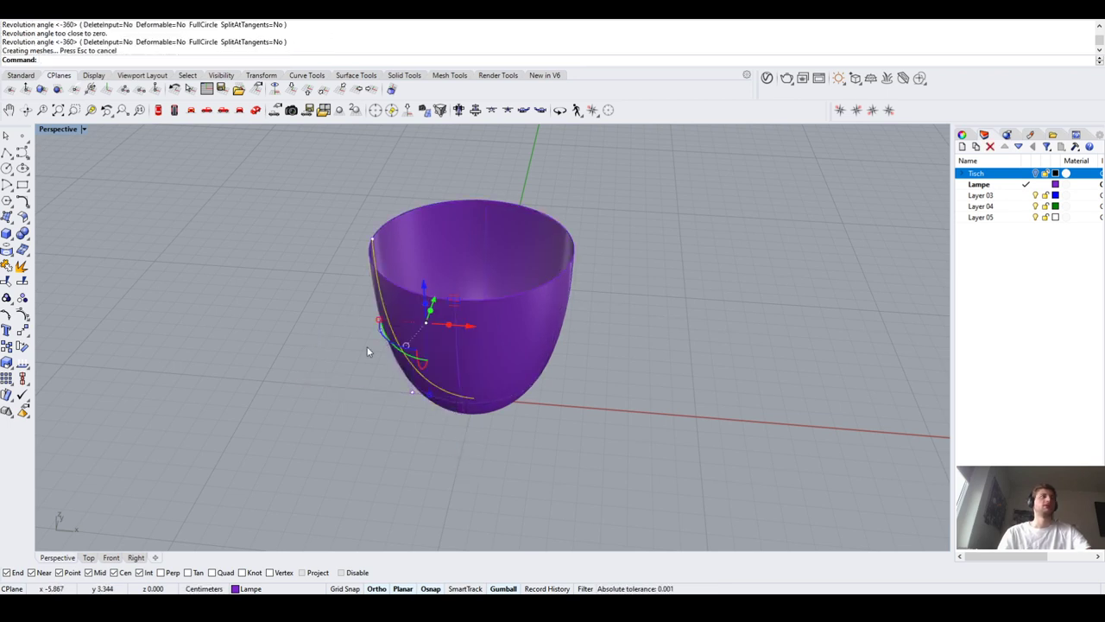
{"action": "key", "text": "Delete"}
Offset the revolved cup surface outward by 0.2 cm with the Solid option on, using OffsetSrf
{"action": "left_click", "coordinate": [468, 328]}
{"action": "right_click_drag", "start_coordinate": [487, 435], "coordinate": [622, 464]}
{"action": "key", "text": "Escape"}
{"action": "left_click", "coordinate": [429, 285]}
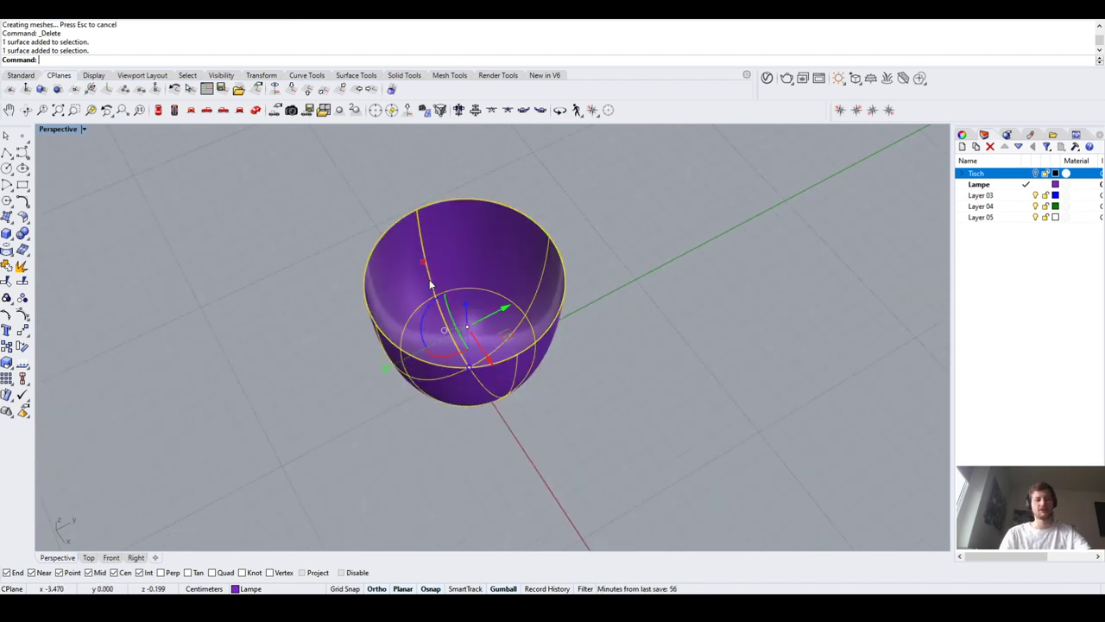
{"action": "type", "text": "OffsetSrf"}
{"action": "key", "text": "Return"}
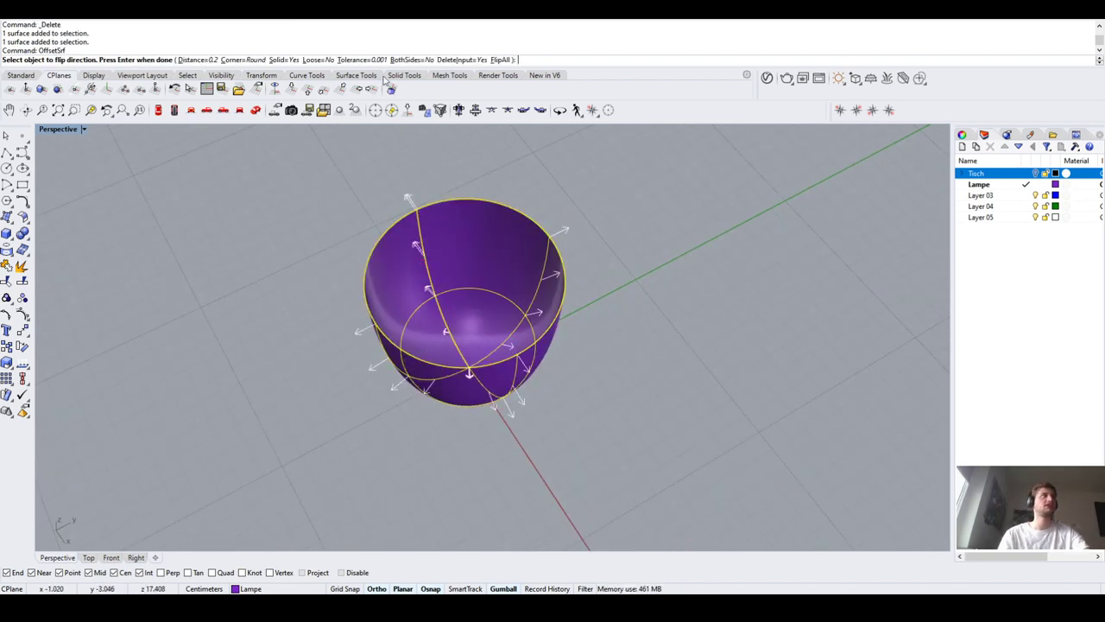
{"action": "key", "text": "Return"}
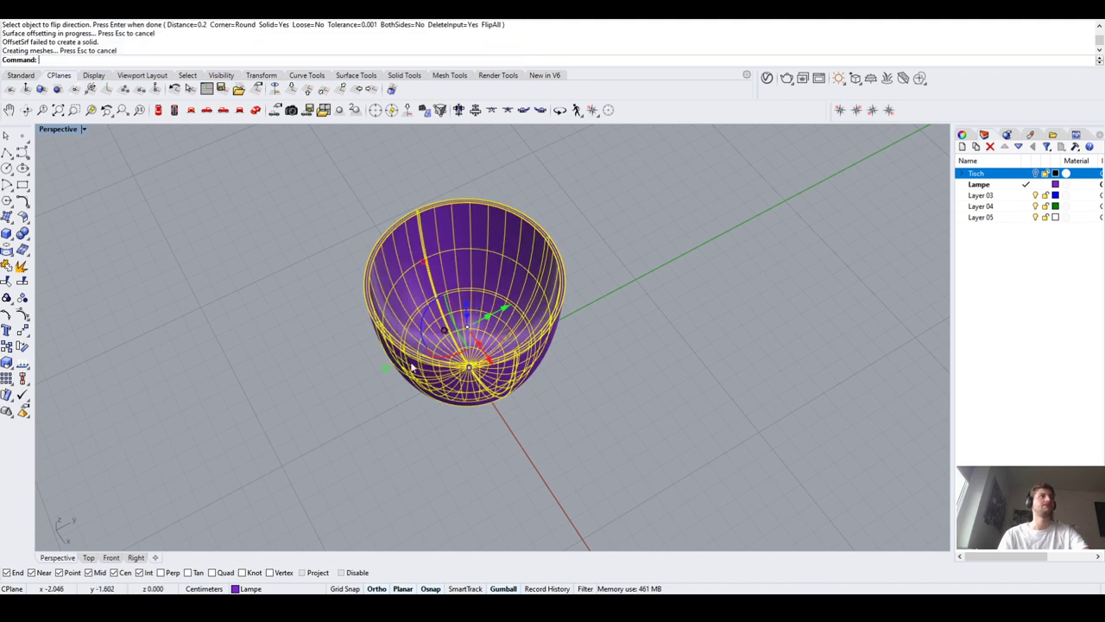
{"action": "key", "text": "Escape"}
{"action": "right_click_drag", "start_coordinate": [475, 304], "coordinate": [412, 459]}
Select the thickened cup and delete it
{"action": "left_click", "coordinate": [412, 460]}
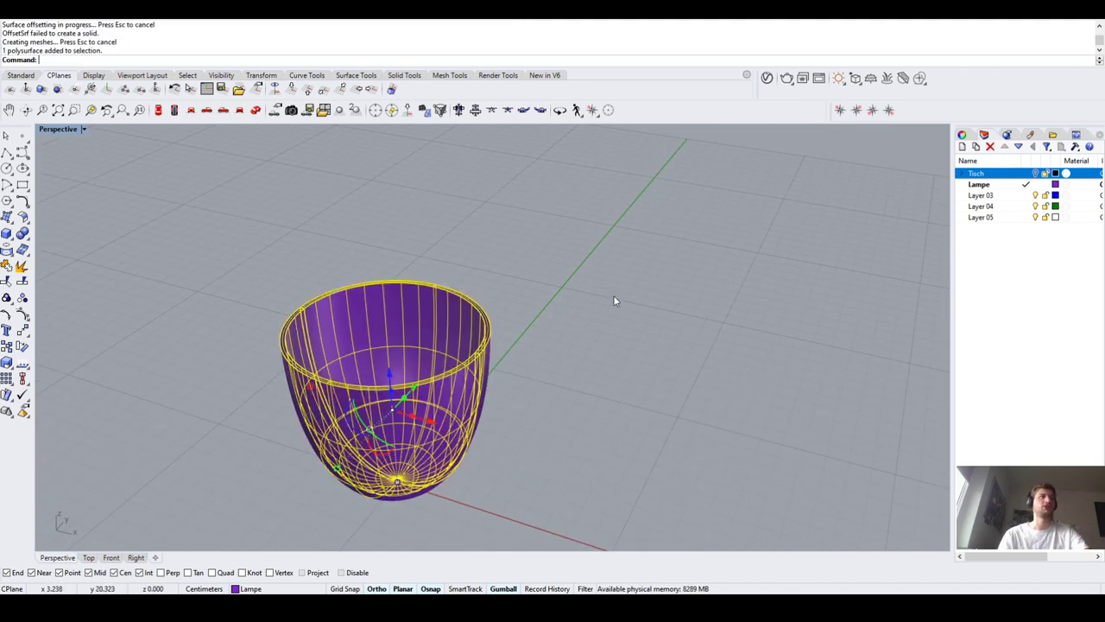
{"action": "scroll", "coordinate": [571, 337], "scroll_direction": "down", "scroll_amount": 4}
{"action": "scroll", "coordinate": [572, 339], "scroll_direction": "up", "scroll_amount": 2}
{"action": "scroll", "coordinate": [561, 337], "scroll_direction": "down", "scroll_amount": 3}
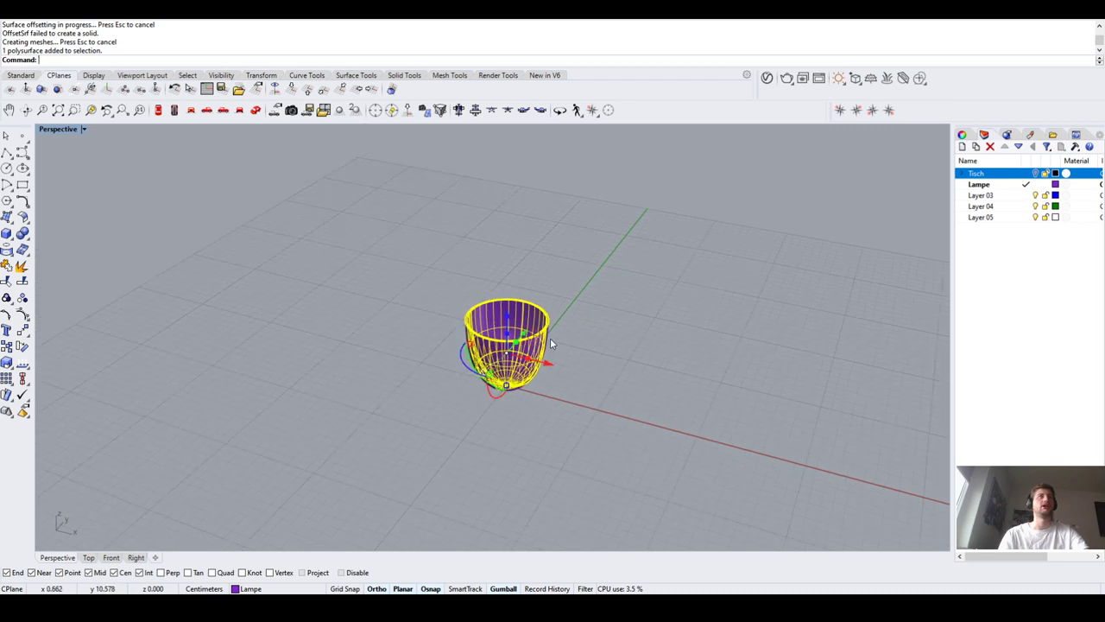
{"action": "scroll", "coordinate": [551, 339], "scroll_direction": "up", "scroll_amount": 2}
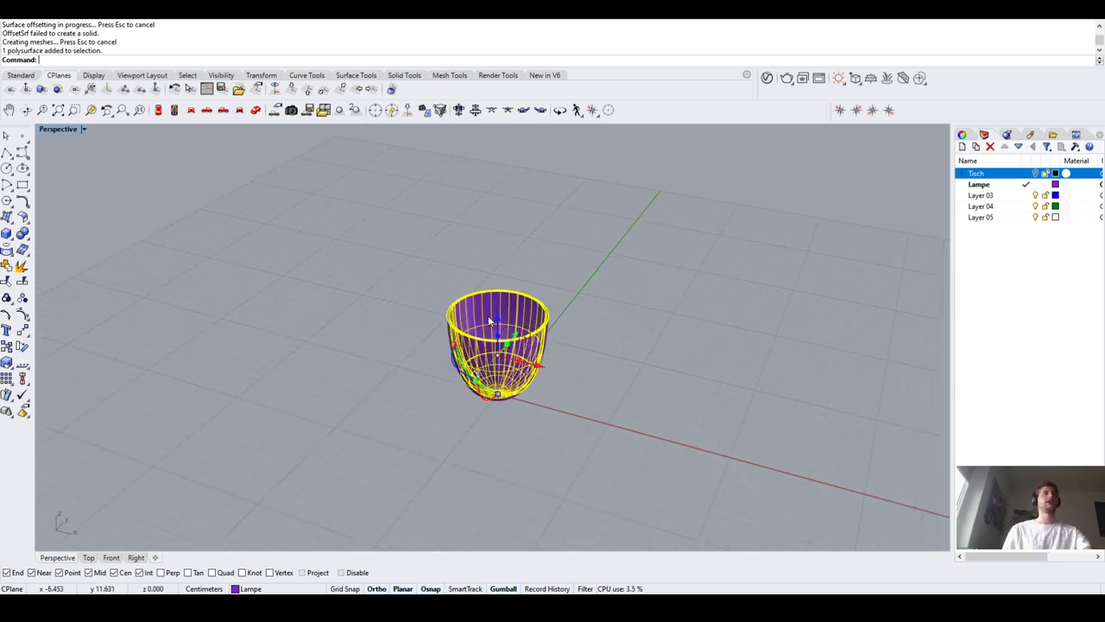
{"action": "scroll", "coordinate": [489, 320], "scroll_direction": "up", "scroll_amount": 2}
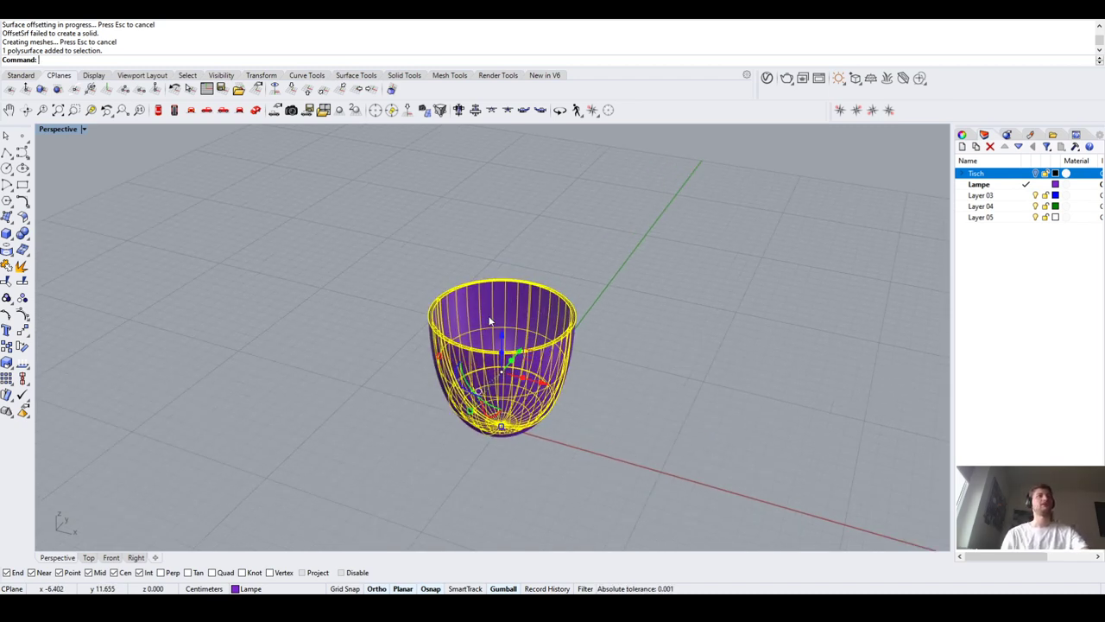
{"action": "scroll", "coordinate": [489, 324], "scroll_direction": "down", "scroll_amount": 4}
{"action": "scroll", "coordinate": [490, 333], "scroll_direction": "up", "scroll_amount": 3}
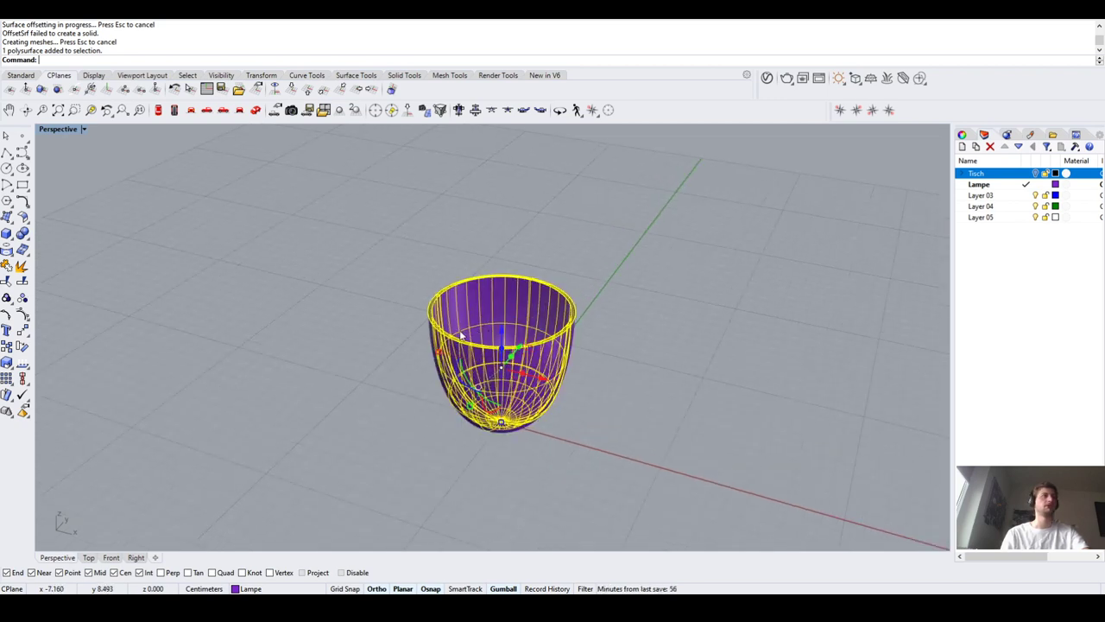
{"action": "key", "text": "Delete"}
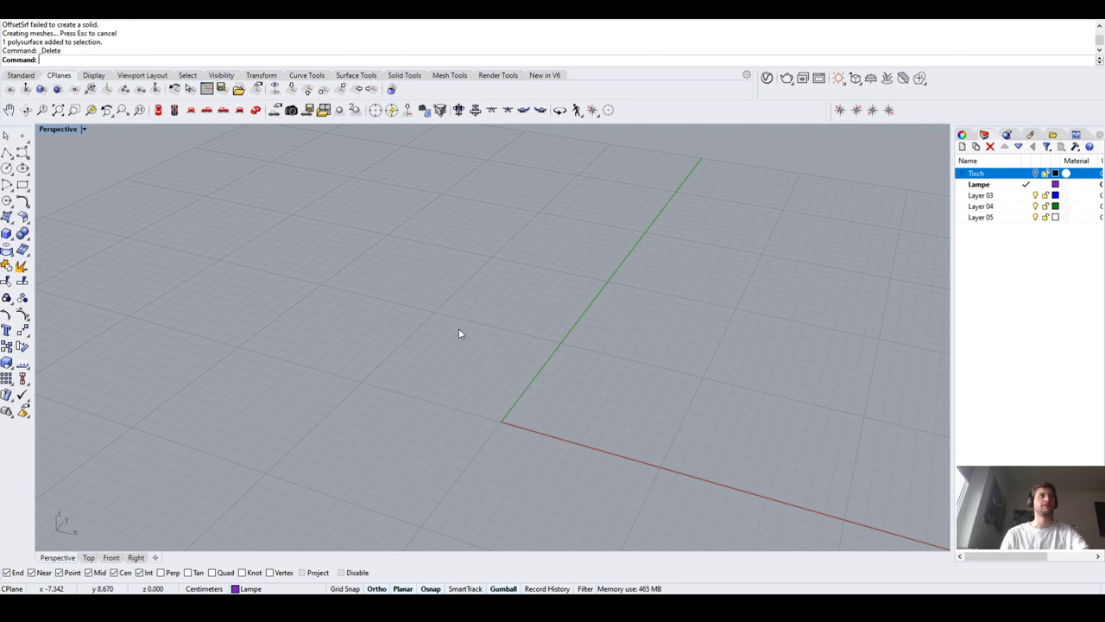
Show the Tisch layer and examine the table together with the desk lamp standing on it
{"action": "scroll", "coordinate": [458, 333], "scroll_direction": "down", "scroll_amount": 3}
{"action": "left_click", "coordinate": [1035, 173]}
{"action": "scroll", "coordinate": [607, 276], "scroll_direction": "down", "scroll_amount": 6}
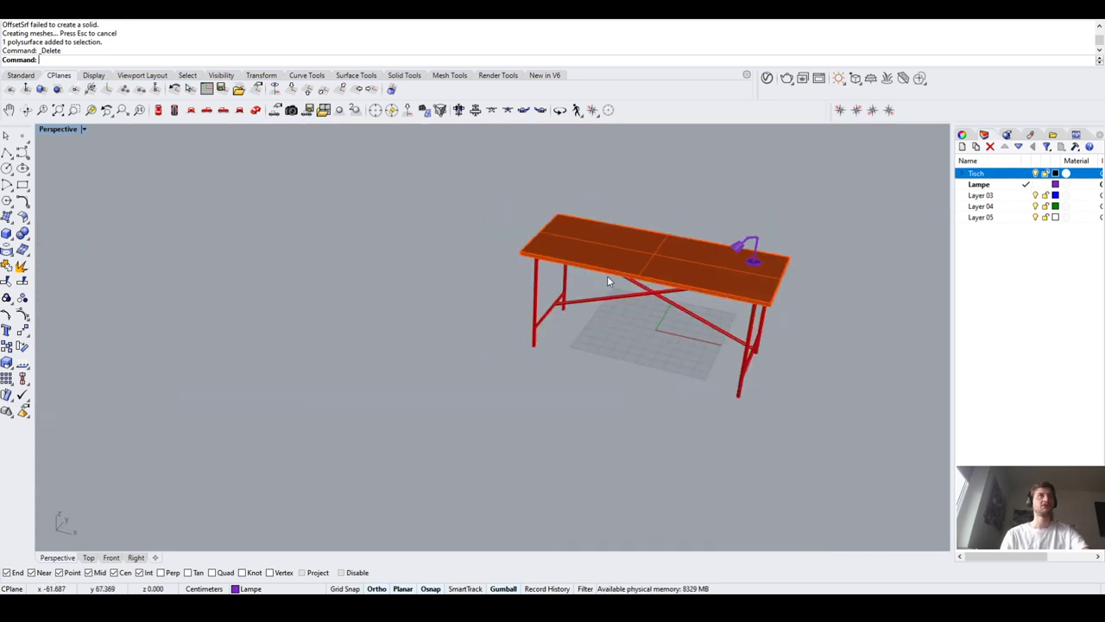
{"action": "right_click_drag", "start_coordinate": [693, 348], "coordinate": [705, 289]}
{"action": "scroll", "coordinate": [691, 259], "scroll_direction": "up", "scroll_amount": 8}
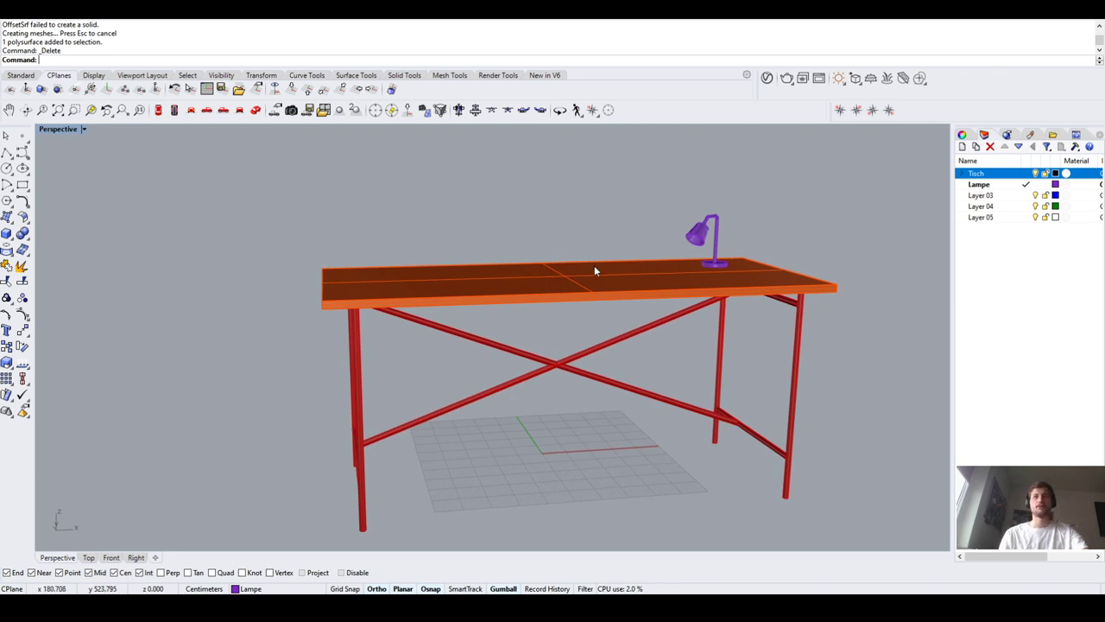
{"action": "right_click_drag", "start_coordinate": [595, 271], "coordinate": [557, 323]}
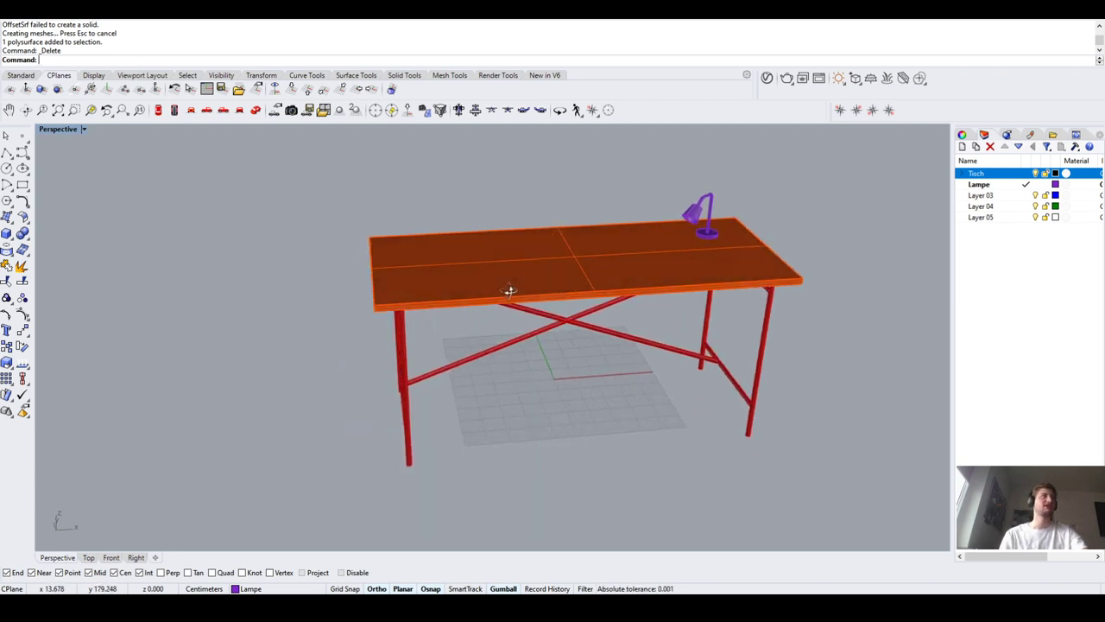
{"action": "scroll", "coordinate": [721, 232], "scroll_direction": "up", "scroll_amount": 3}
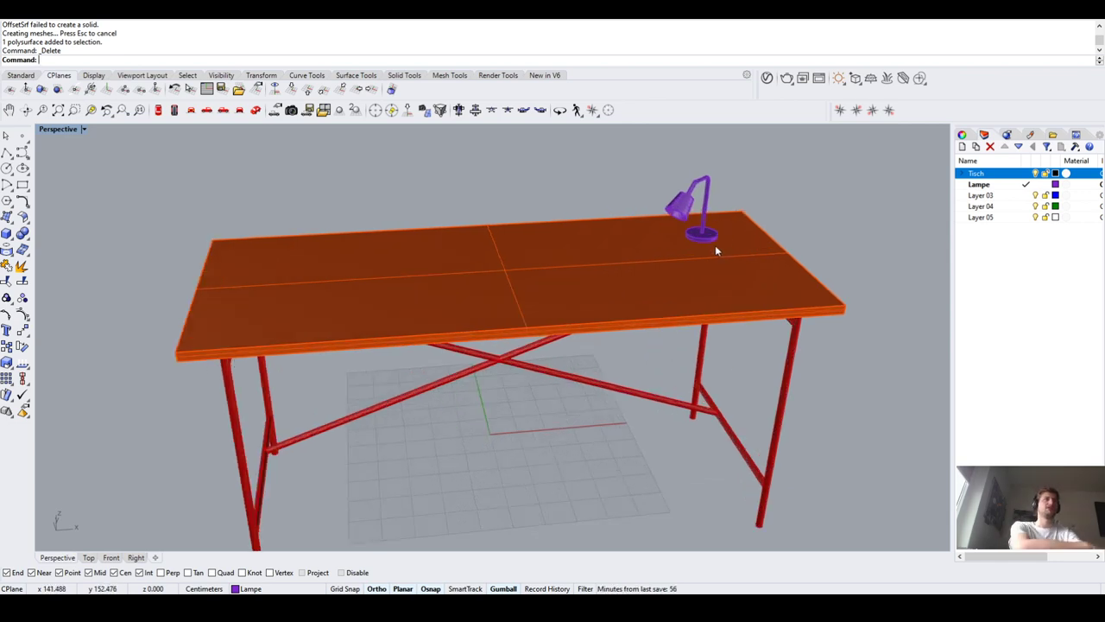
{"action": "scroll", "coordinate": [715, 249], "scroll_direction": "down", "scroll_amount": 2}
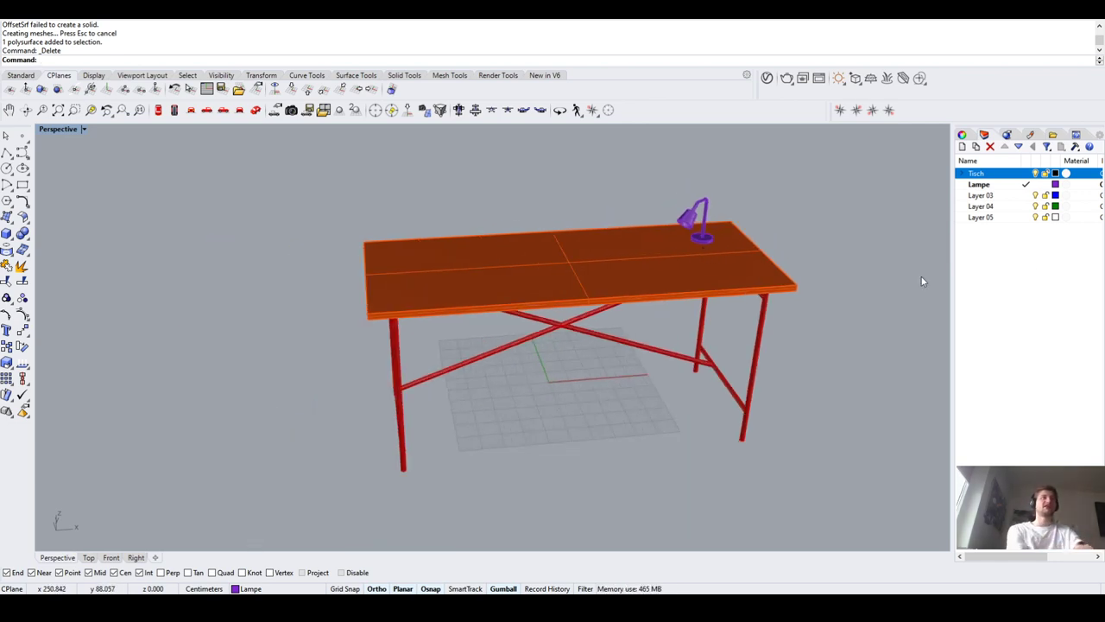
Rename Layer 03 as Vase and make it the current layer
{"action": "left_click", "coordinate": [1020, 197]}
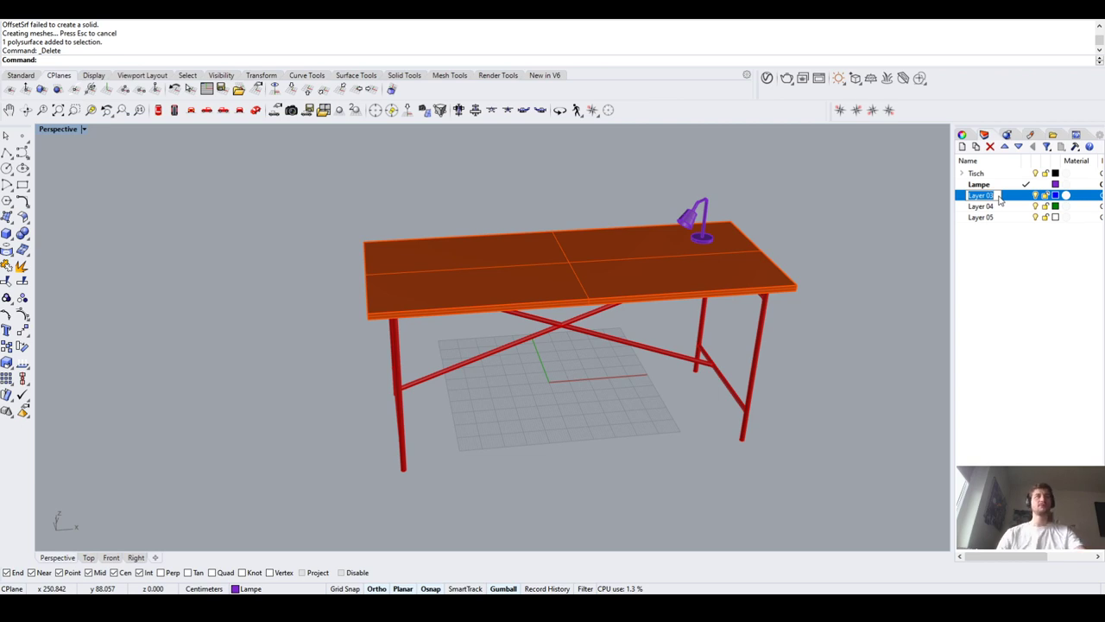
{"action": "type", "text": "V"}
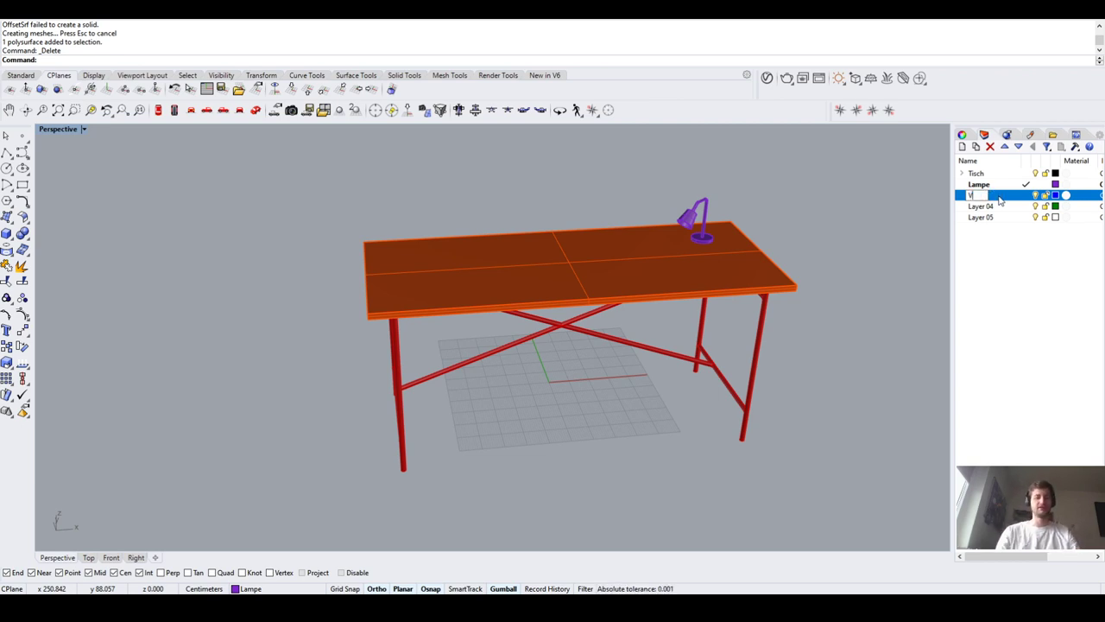
{"action": "type", "text": "ase"}
{"action": "key", "text": "Return"}
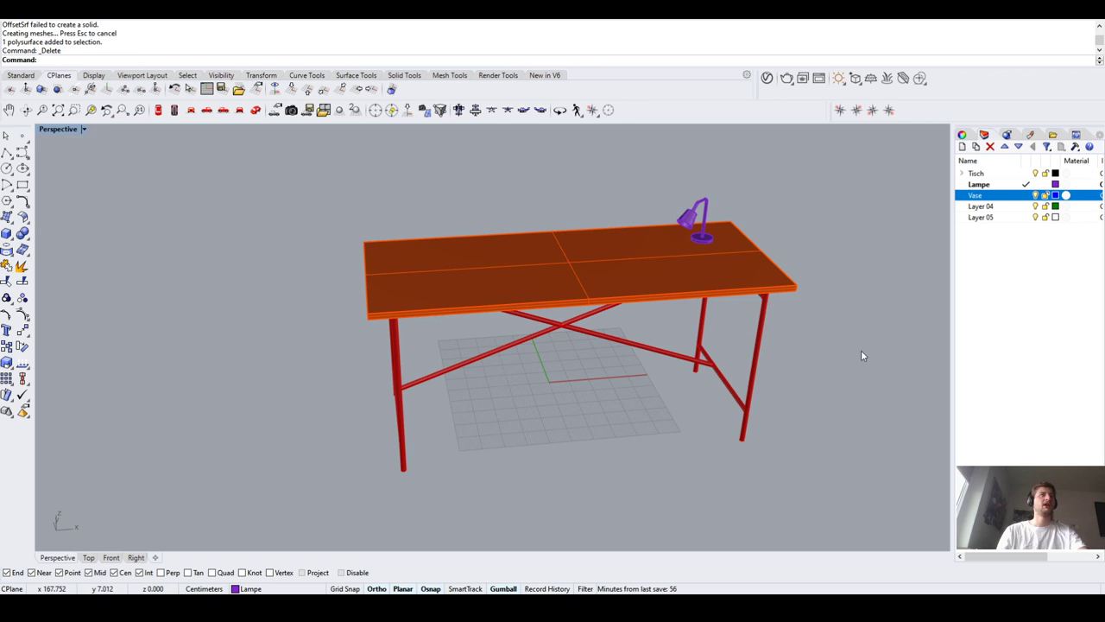
{"action": "left_click", "coordinate": [1019, 197]}
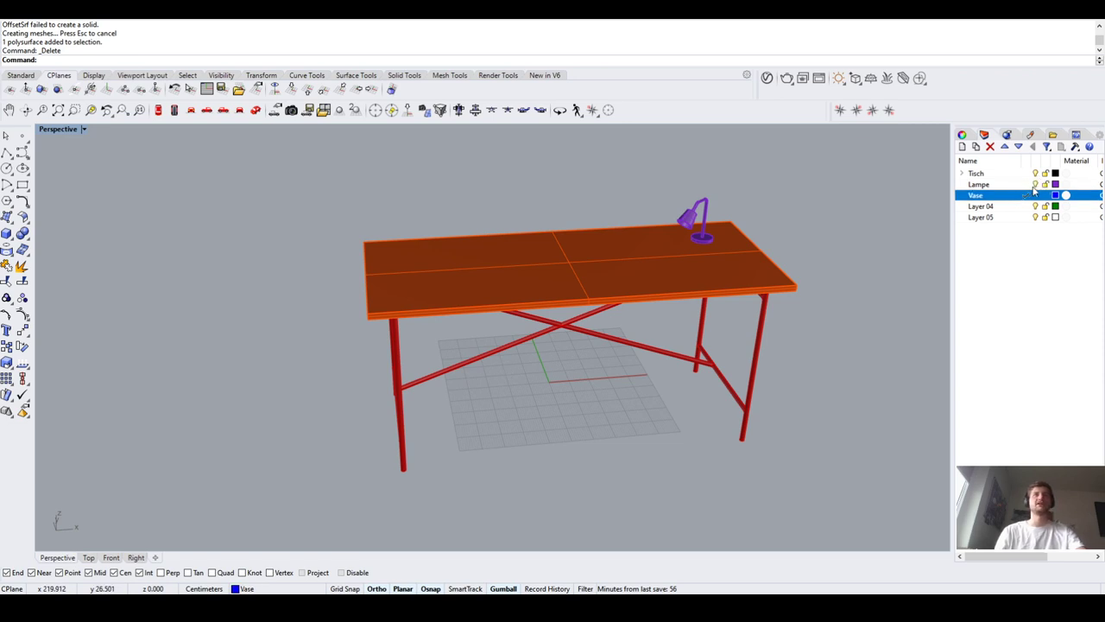
Hide the Lampe and Tisch layers
{"action": "left_click", "coordinate": [1035, 184]}
{"action": "left_click", "coordinate": [1035, 173]}
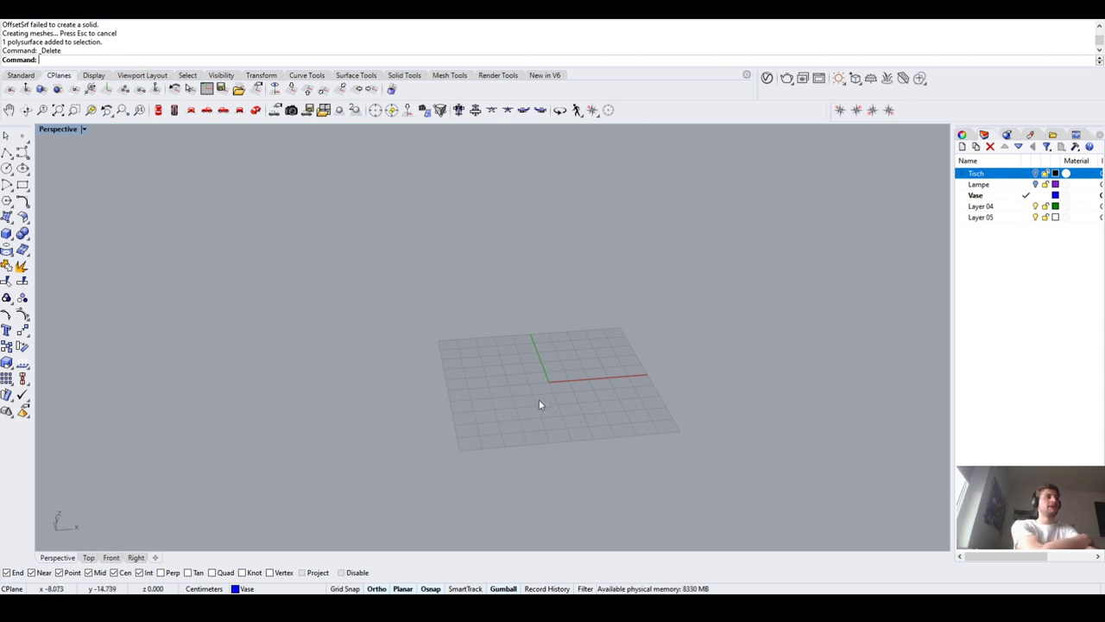
{"action": "scroll", "coordinate": [562, 384], "scroll_direction": "up", "scroll_amount": 5}
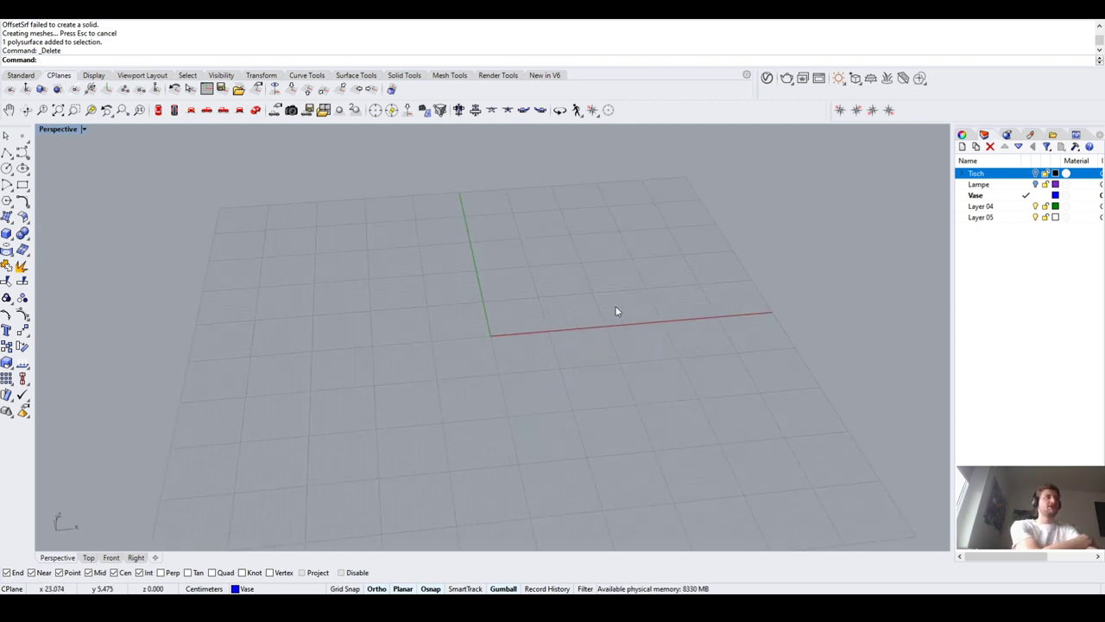
Draw a closed, irregular three-lobed degree-3 control-point curve about 11 cm wide around the origin in the Top view, with Ortho off
{"action": "left_click", "coordinate": [22, 151]}
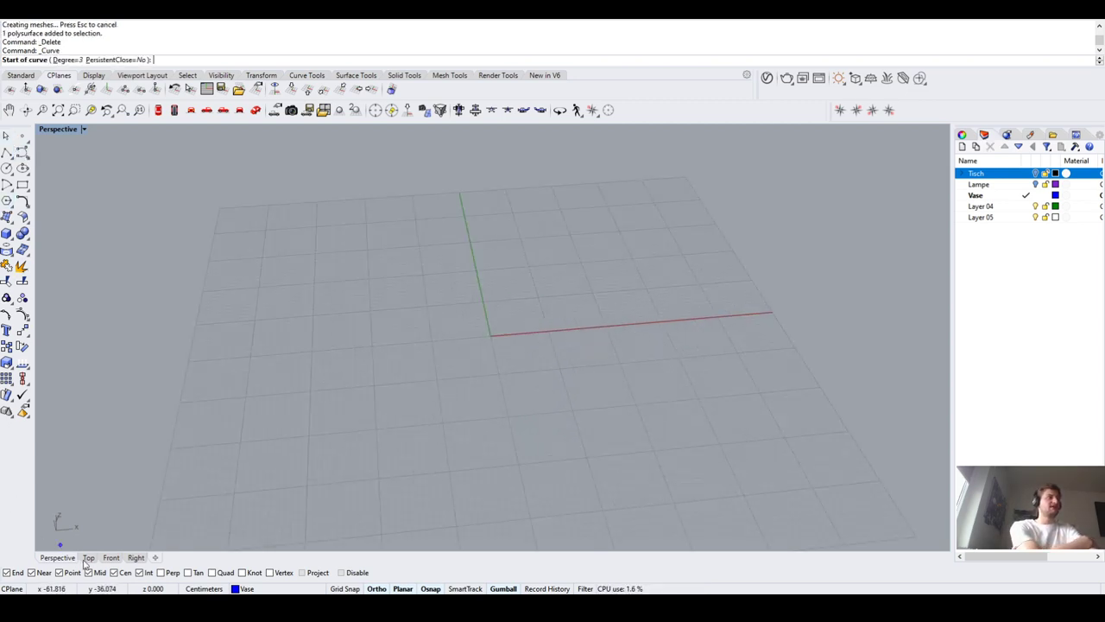
{"action": "left_click", "coordinate": [88, 557]}
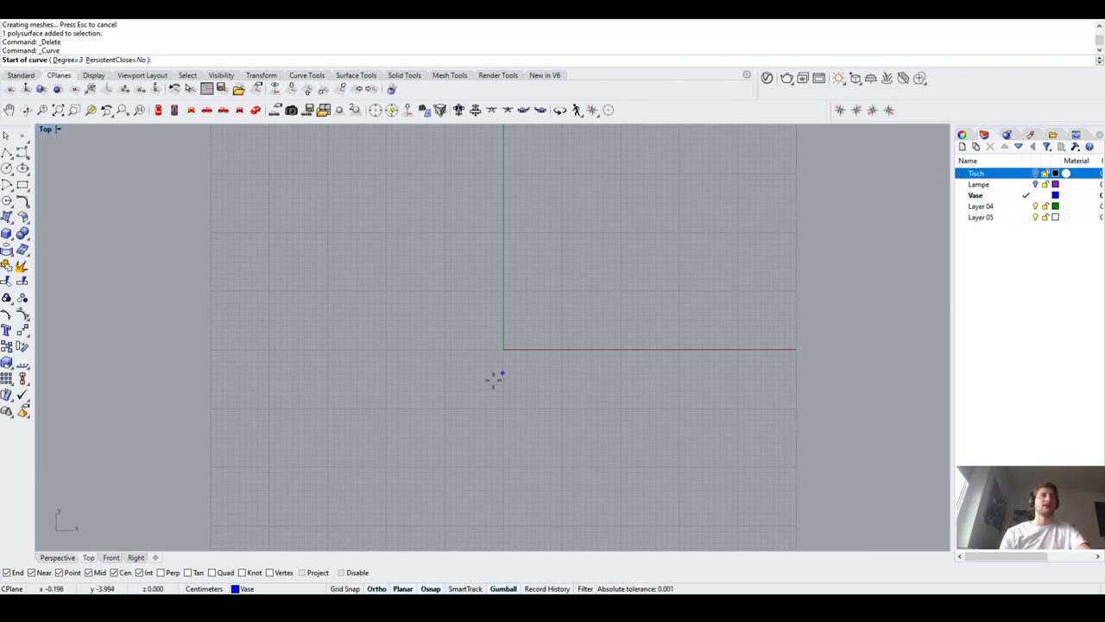
{"action": "scroll", "coordinate": [499, 337], "scroll_direction": "up", "scroll_amount": 3}
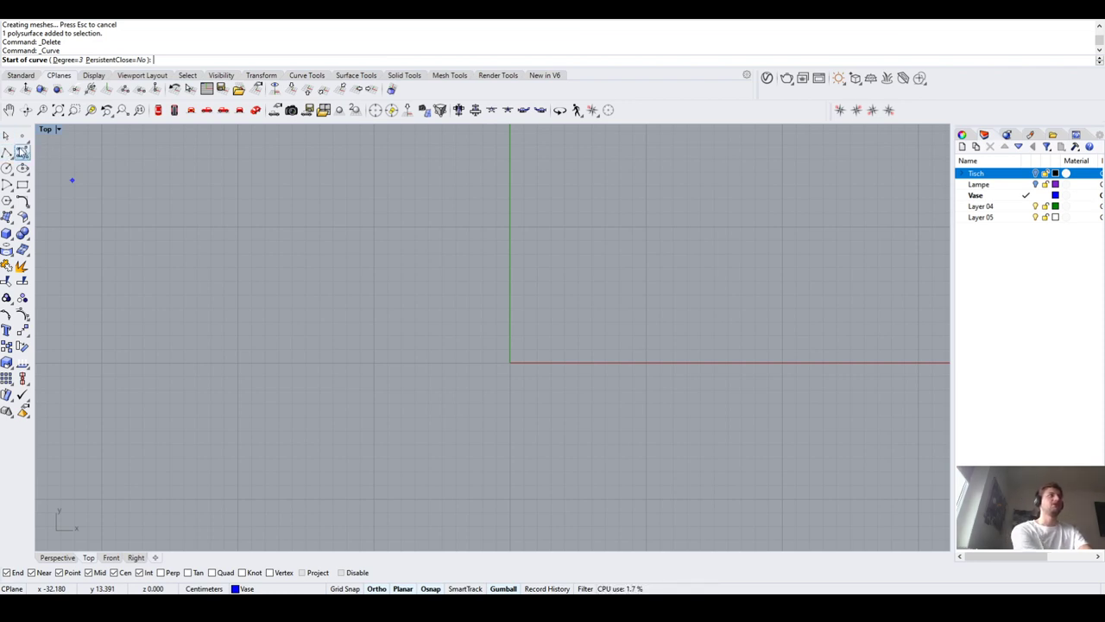
{"action": "left_click", "coordinate": [516, 312]}
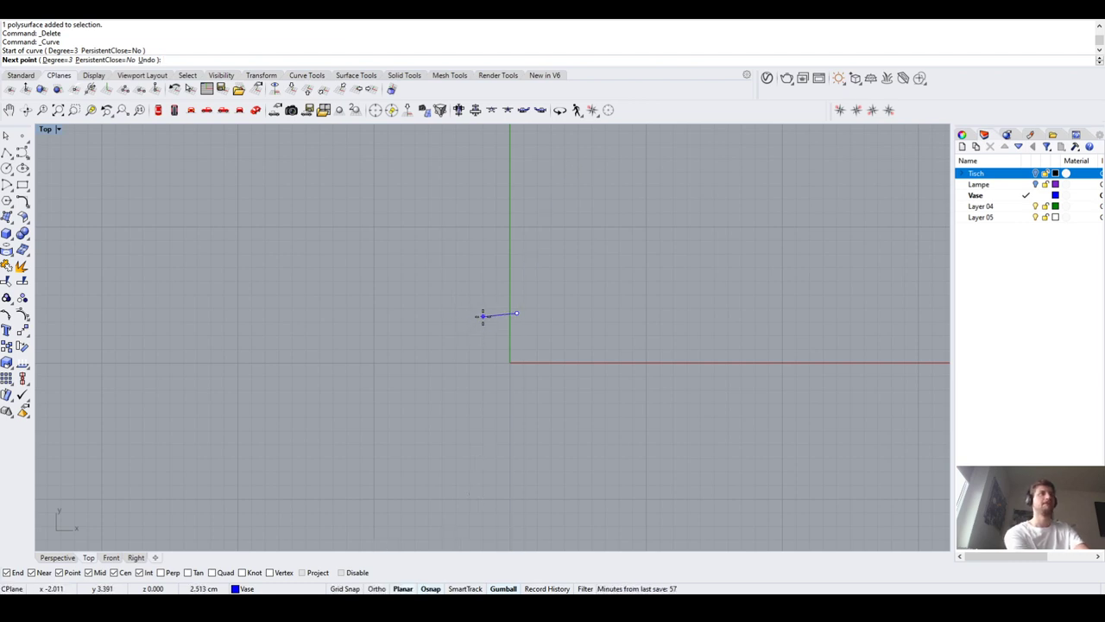
{"action": "left_click", "coordinate": [482, 313]}
{"action": "left_click", "coordinate": [468, 301]}
{"action": "left_click", "coordinate": [438, 310]}
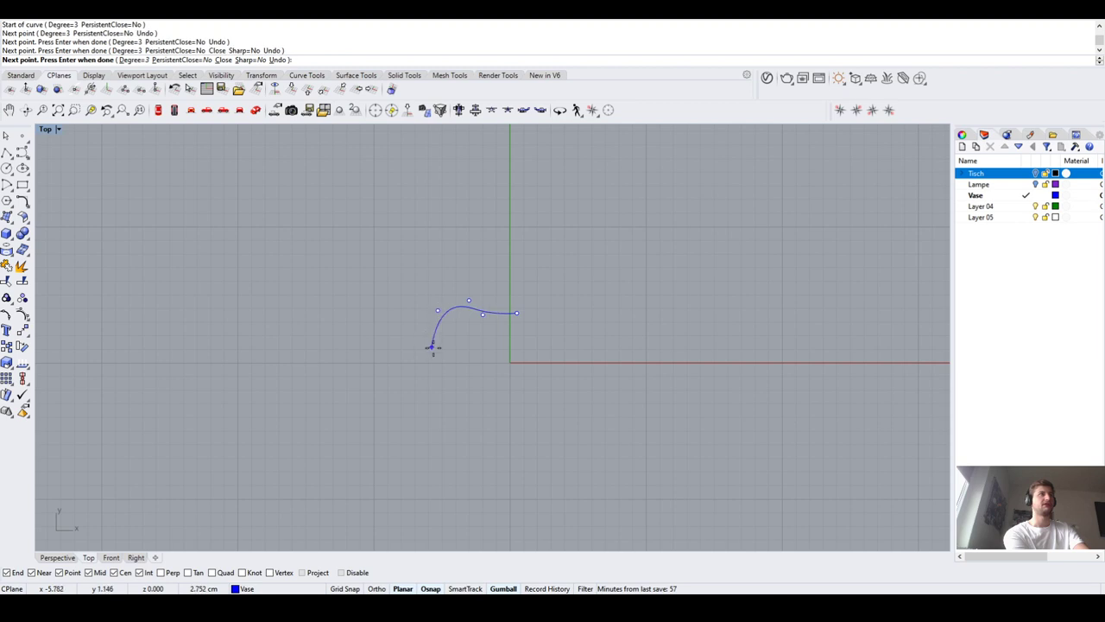
{"action": "left_click", "coordinate": [437, 348]}
{"action": "left_click", "coordinate": [455, 350]}
{"action": "left_click", "coordinate": [464, 373]}
{"action": "left_click", "coordinate": [450, 398]}
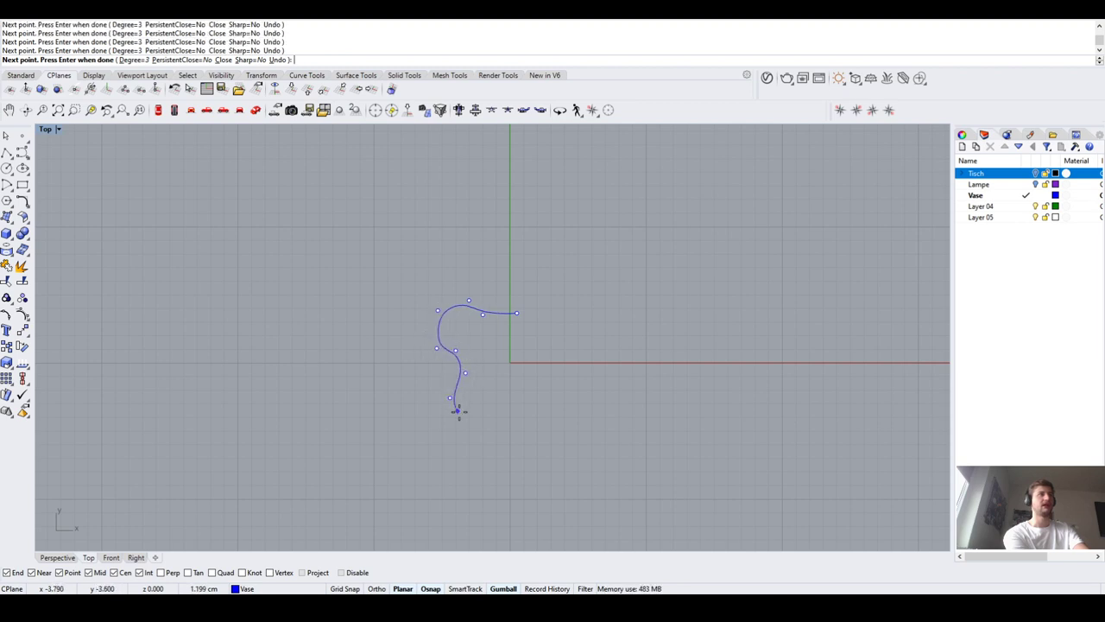
{"action": "left_click", "coordinate": [459, 411]}
{"action": "left_click", "coordinate": [500, 409]}
{"action": "left_click", "coordinate": [510, 386]}
{"action": "left_click", "coordinate": [519, 376]}
{"action": "left_click", "coordinate": [539, 386]}
{"action": "left_click", "coordinate": [576, 390]}
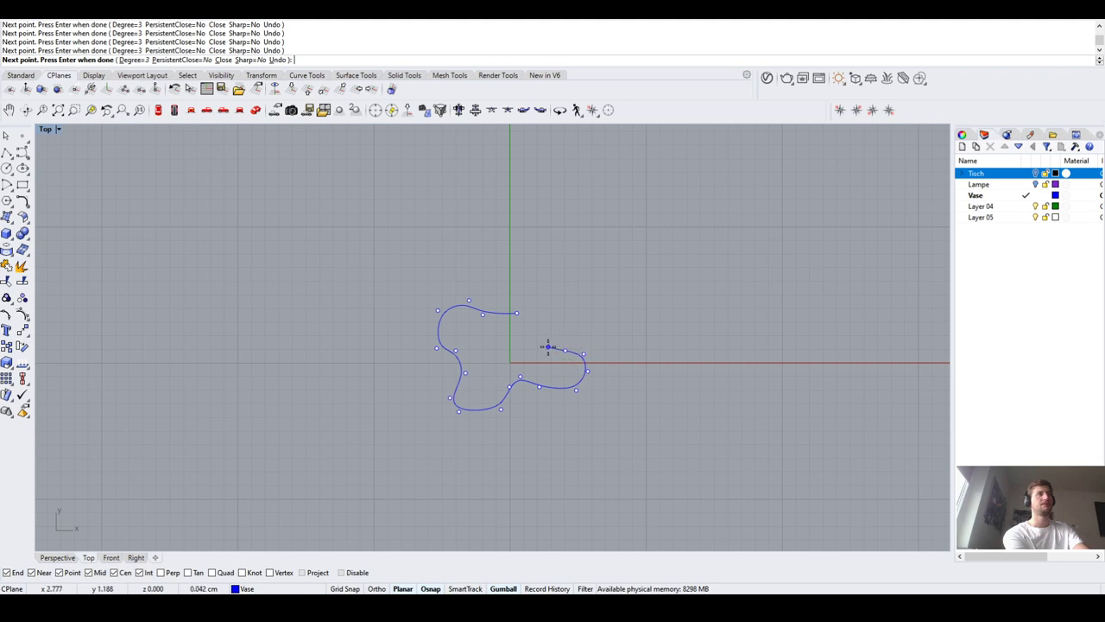
{"action": "left_click", "coordinate": [548, 346]}
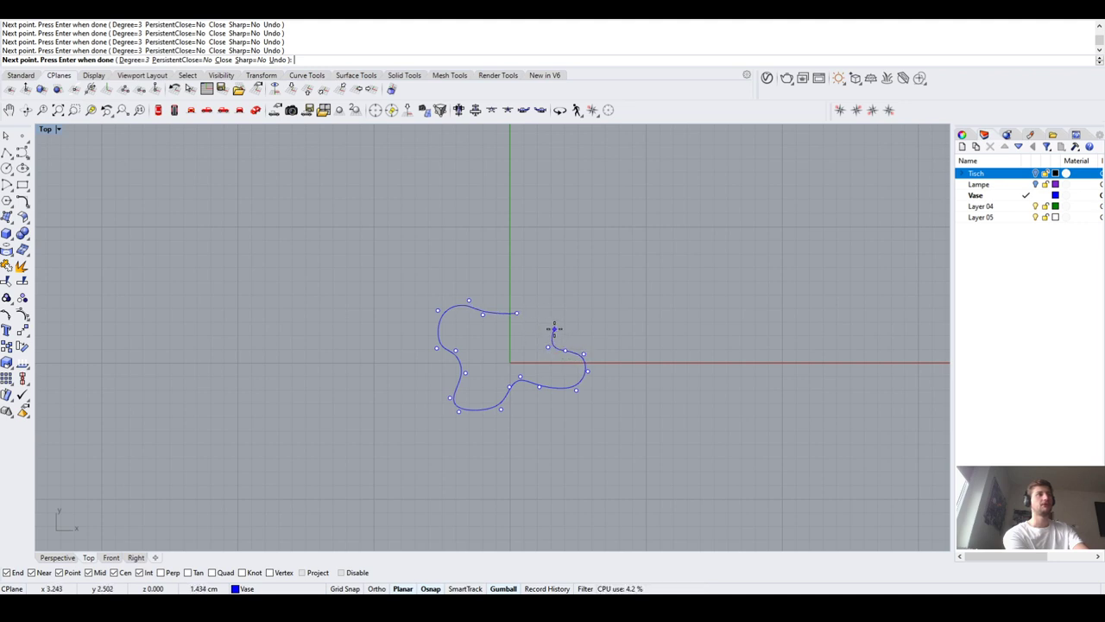
{"action": "left_click", "coordinate": [516, 314]}
{"action": "scroll", "coordinate": [663, 439], "scroll_direction": "down", "scroll_amount": 3}
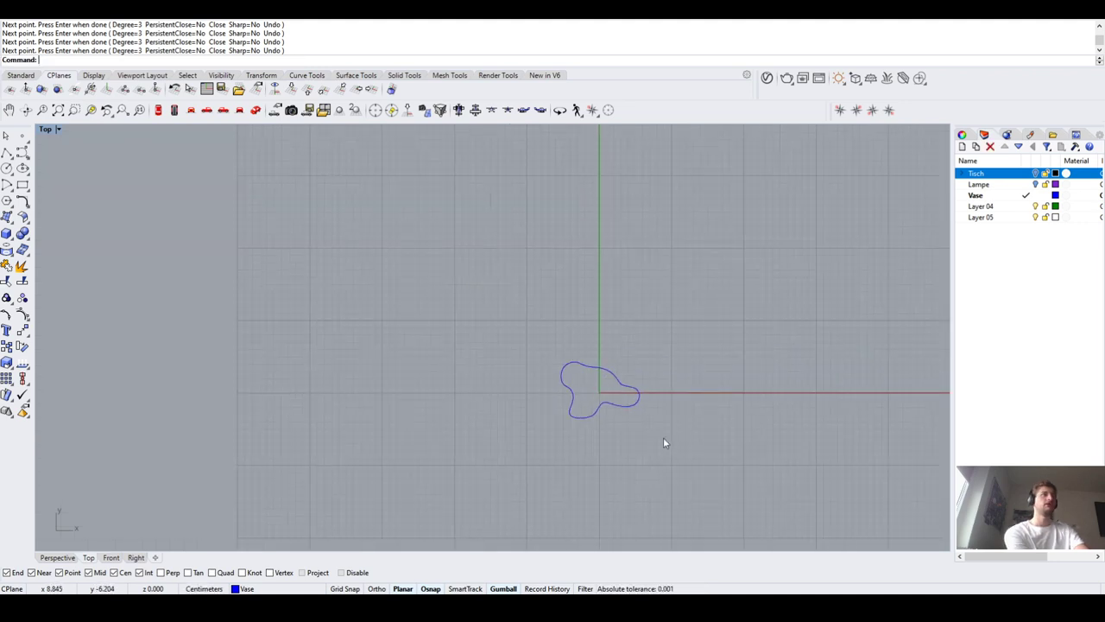
Select the closed curve, hide its control points and display its edit points instead
{"action": "scroll", "coordinate": [605, 374], "scroll_direction": "up", "scroll_amount": 5}
{"action": "left_click", "coordinate": [608, 356]}
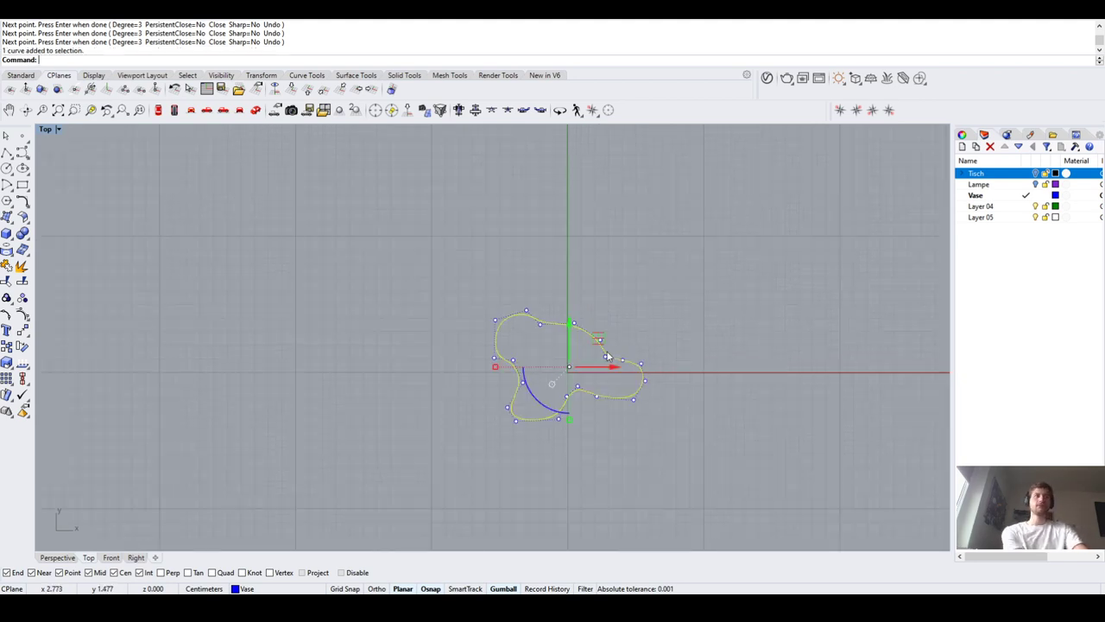
{"action": "scroll", "coordinate": [608, 357], "scroll_direction": "up", "scroll_amount": 2}
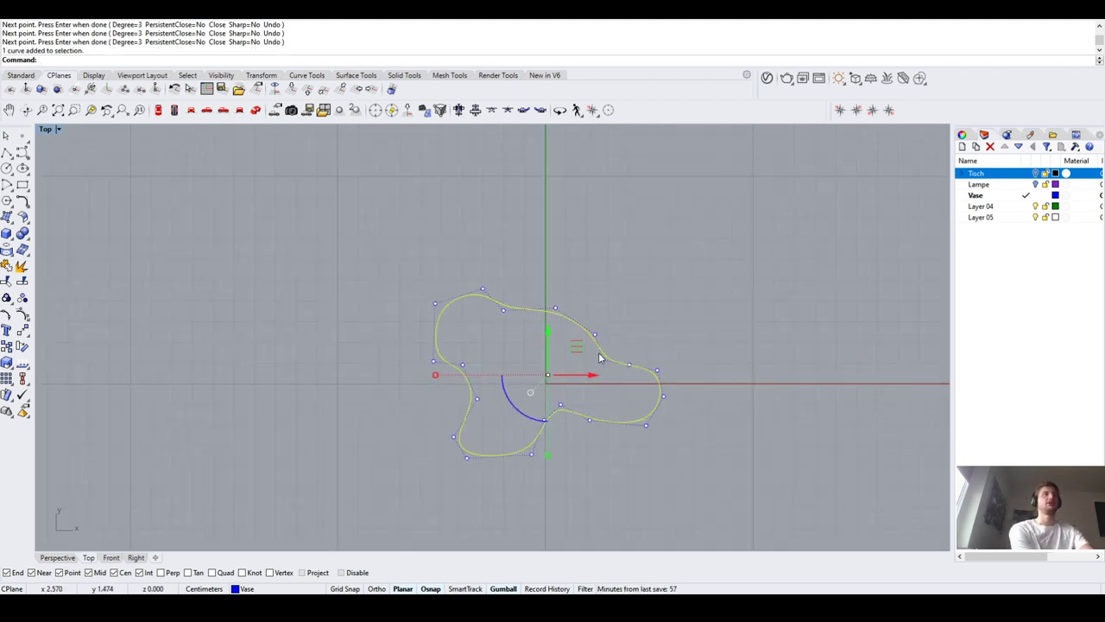
{"action": "right_click", "coordinate": [6, 316]}
{"action": "right_click", "coordinate": [6, 316]}
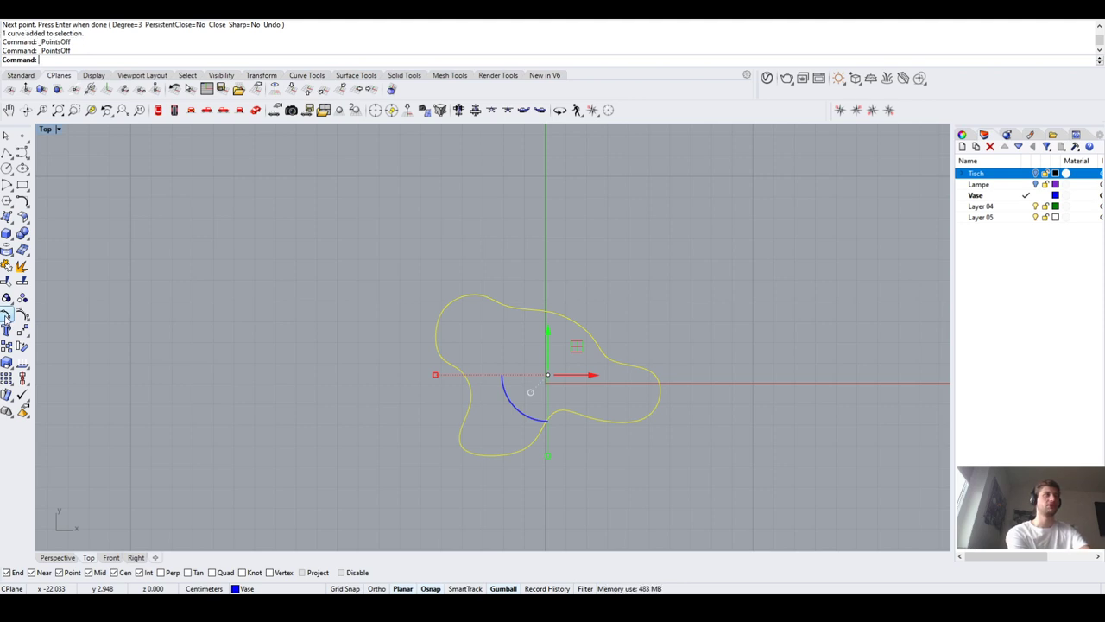
{"action": "left_click", "coordinate": [6, 316]}
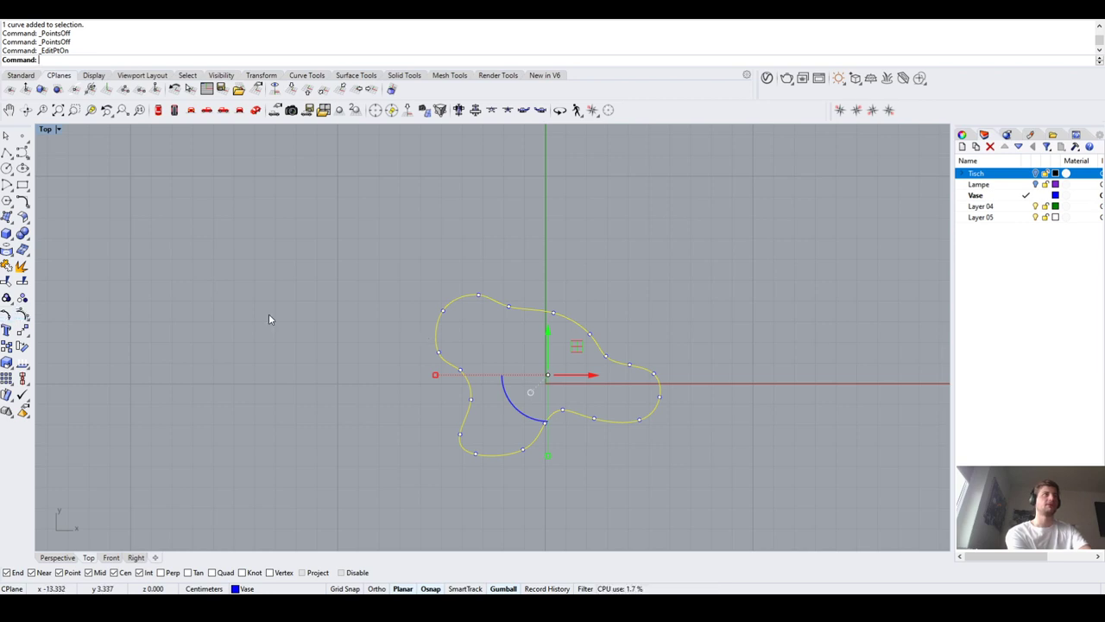
Reselect the closed curve, hide its edit points and display its control points
{"action": "left_click", "coordinate": [423, 327]}
{"action": "left_click", "coordinate": [437, 328]}
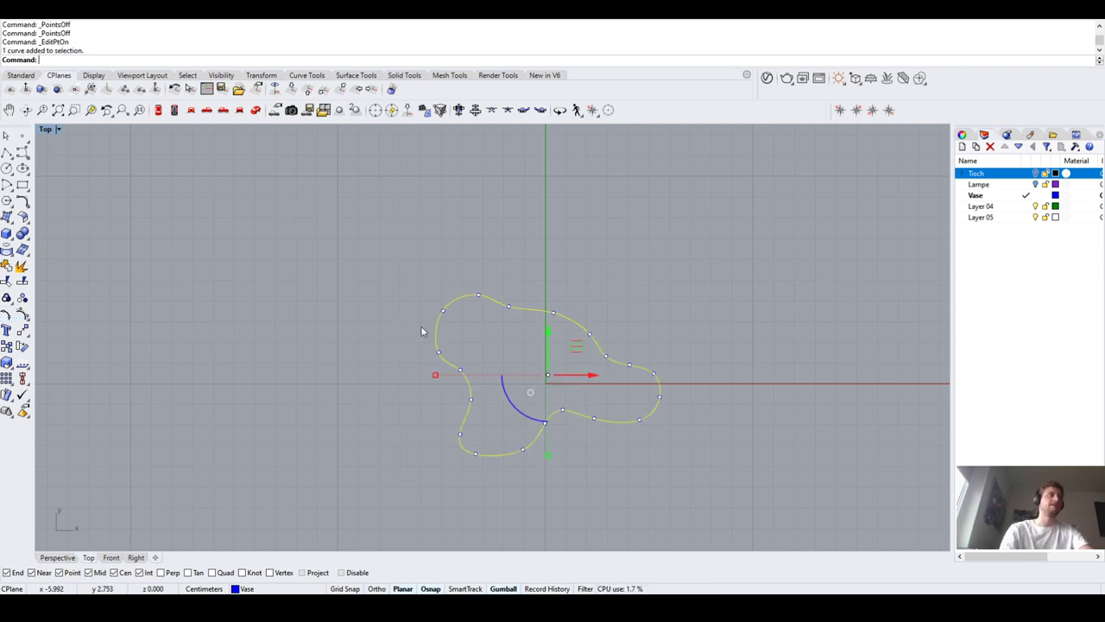
{"action": "left_click", "coordinate": [430, 331]}
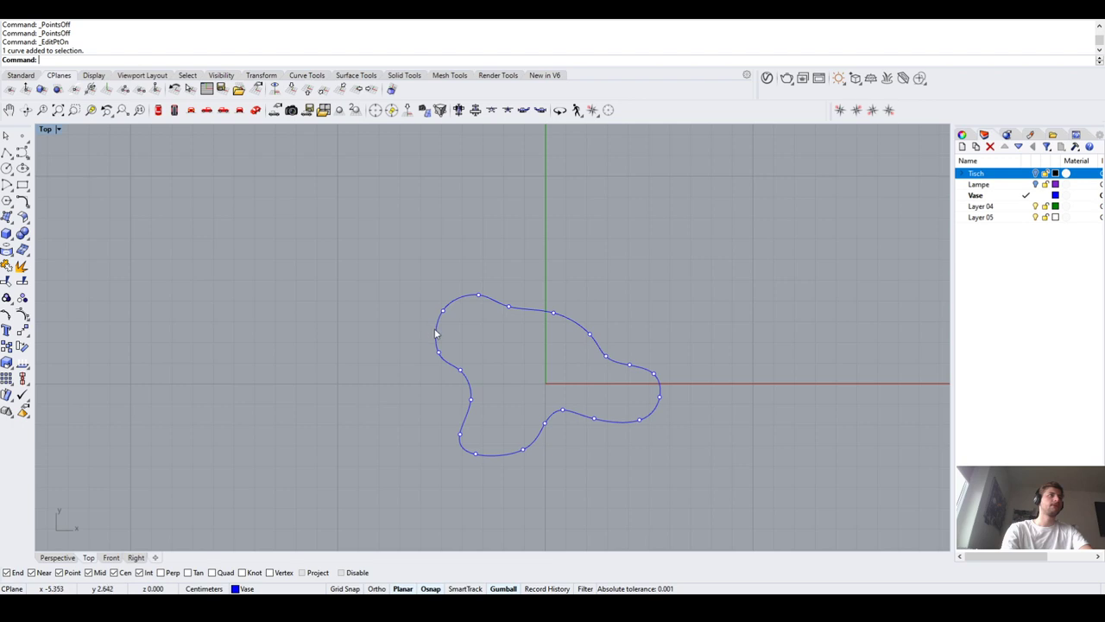
{"action": "left_click", "coordinate": [438, 334]}
{"action": "left_click", "coordinate": [23, 316]}
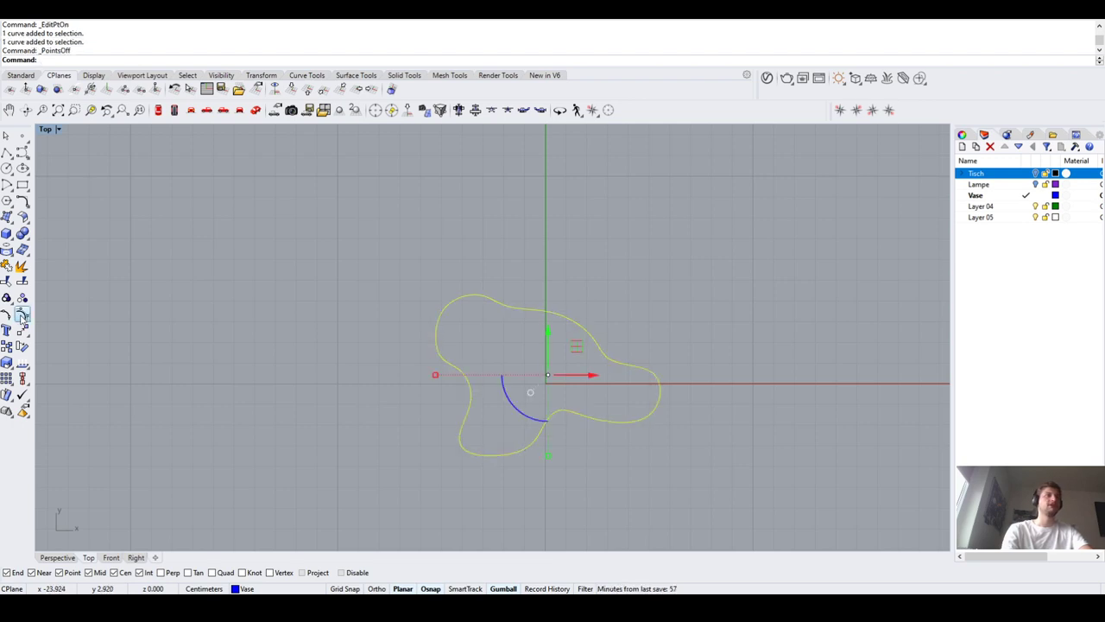
{"action": "left_click", "coordinate": [22, 316]}
{"action": "scroll", "coordinate": [530, 325], "scroll_direction": "up", "scroll_amount": 2}
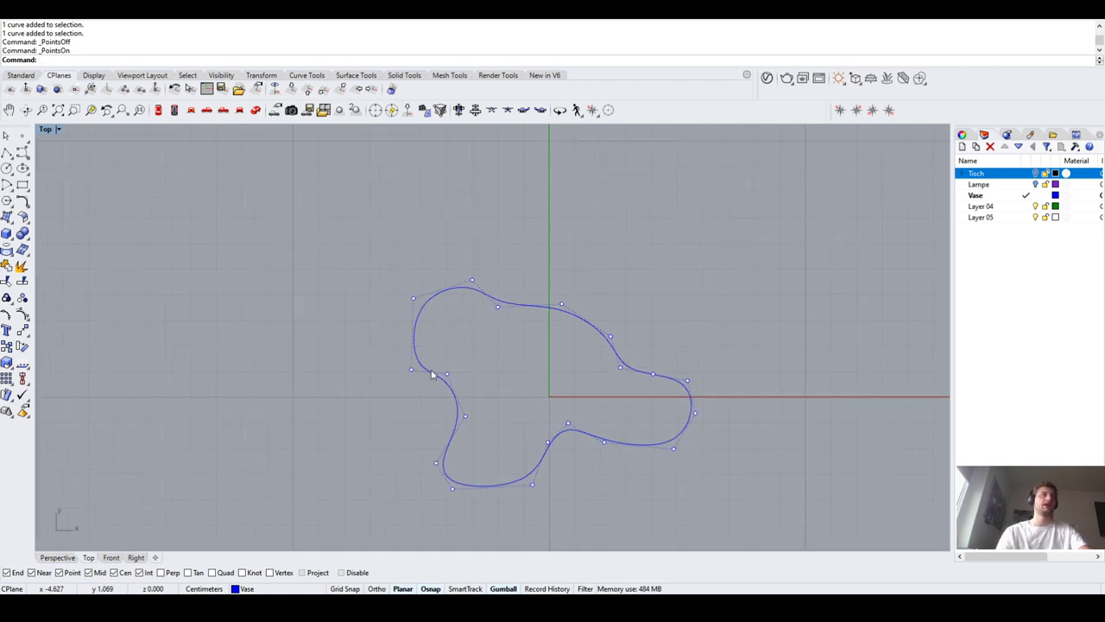
Reshape the curve's upper-right edge by moving two control points inward and deleting the one between them
{"action": "left_click", "coordinate": [562, 304]}
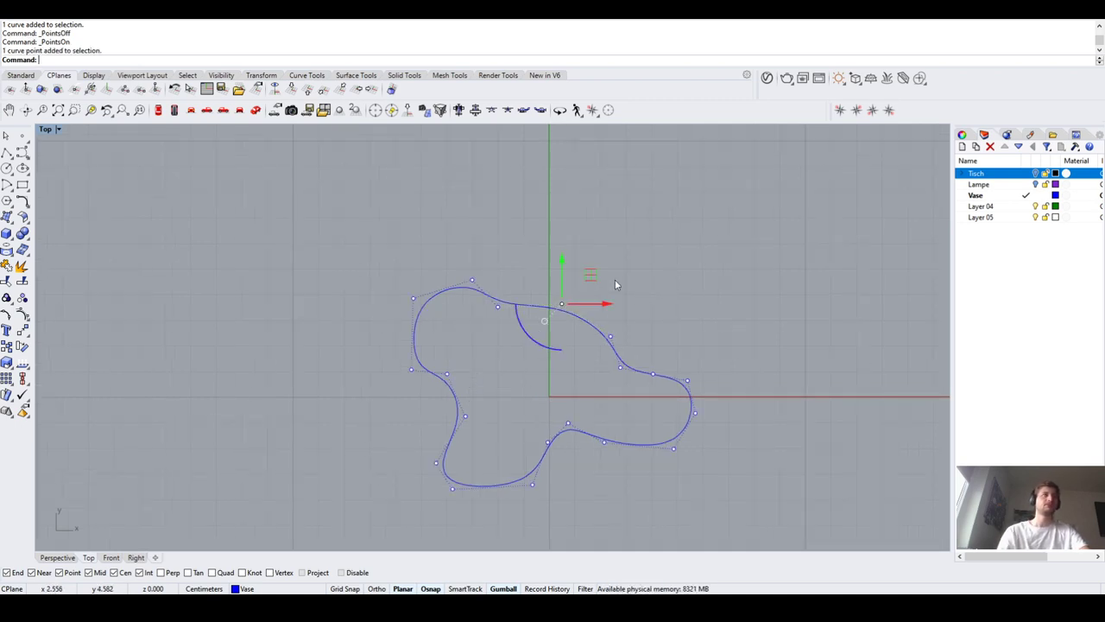
{"action": "left_click", "coordinate": [505, 588]}
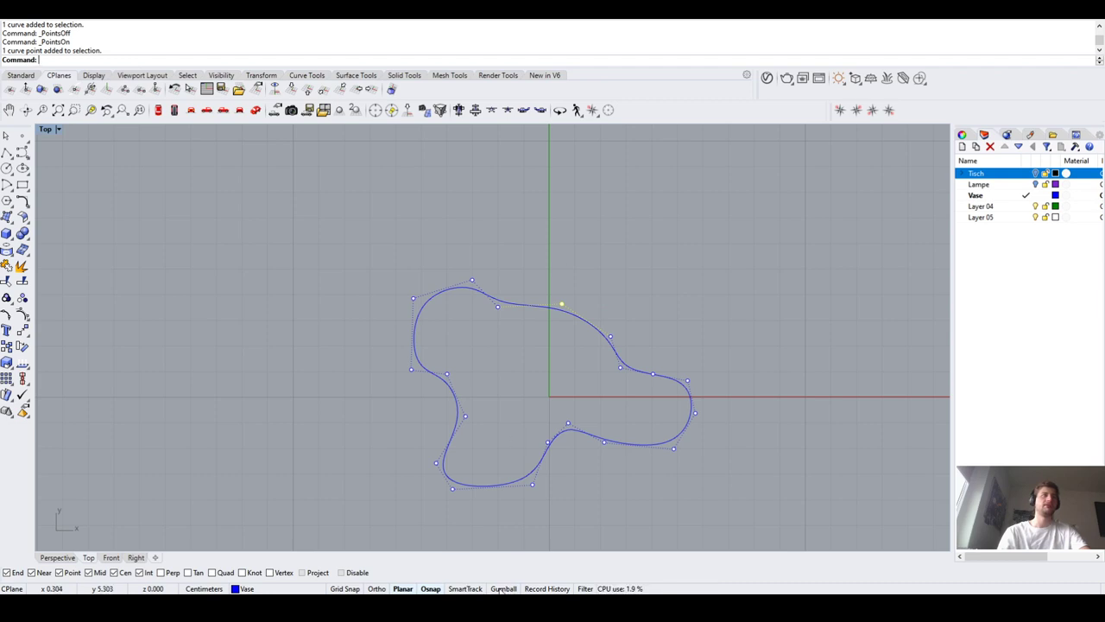
{"action": "left_click", "coordinate": [502, 588]}
{"action": "left_click_drag", "start_coordinate": [593, 276], "coordinate": [586, 295]}
{"action": "left_click", "coordinate": [617, 365]}
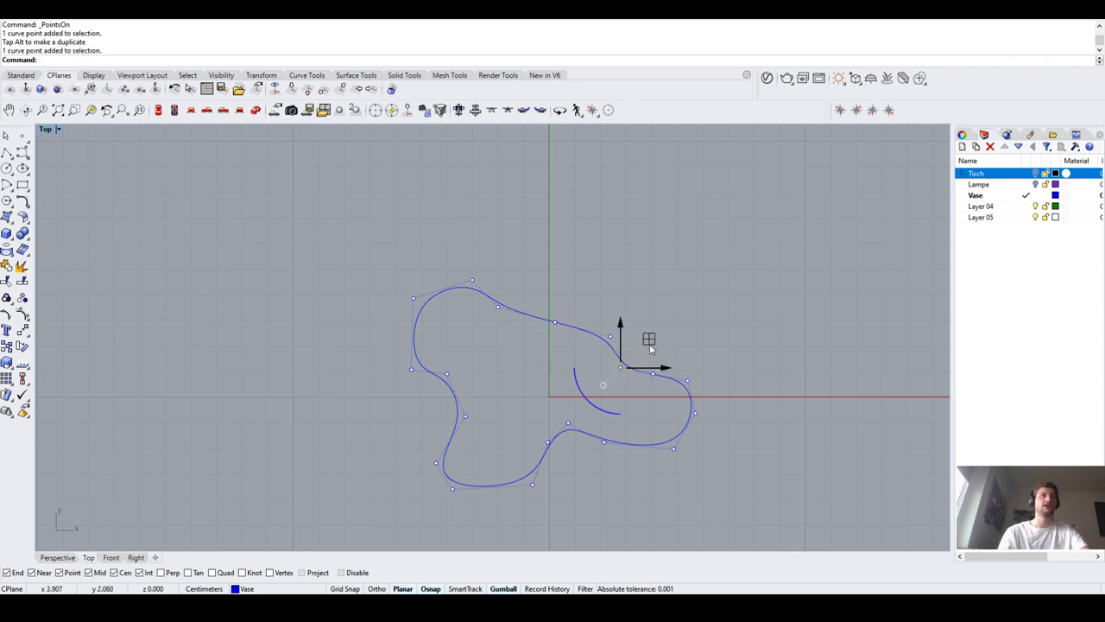
{"action": "left_click_drag", "start_coordinate": [648, 339], "coordinate": [608, 337]}
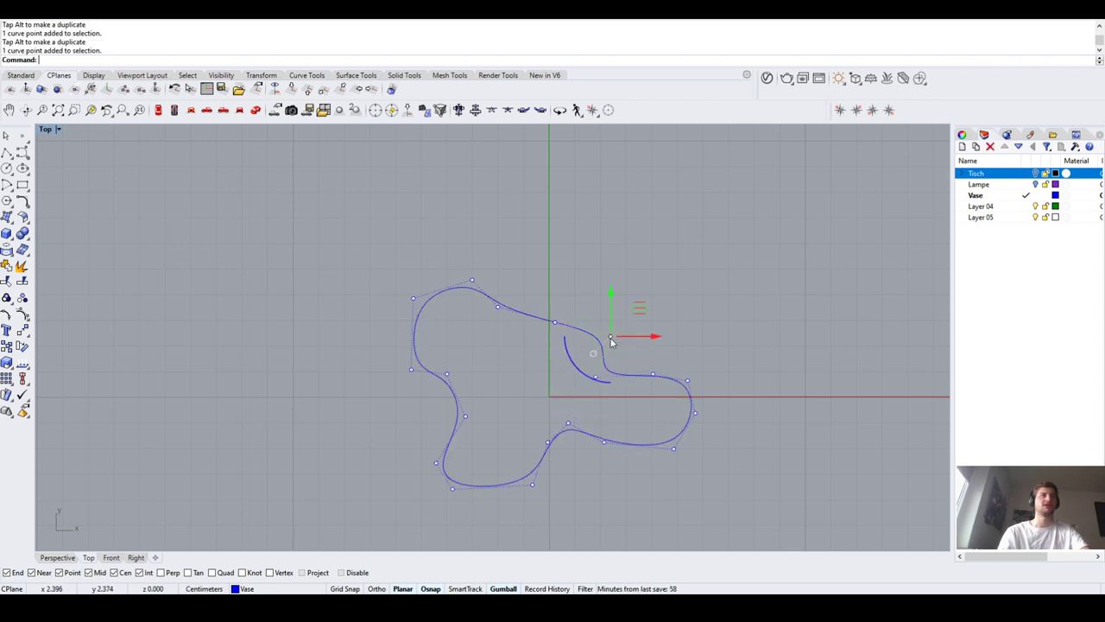
{"action": "key", "text": "Delete"}
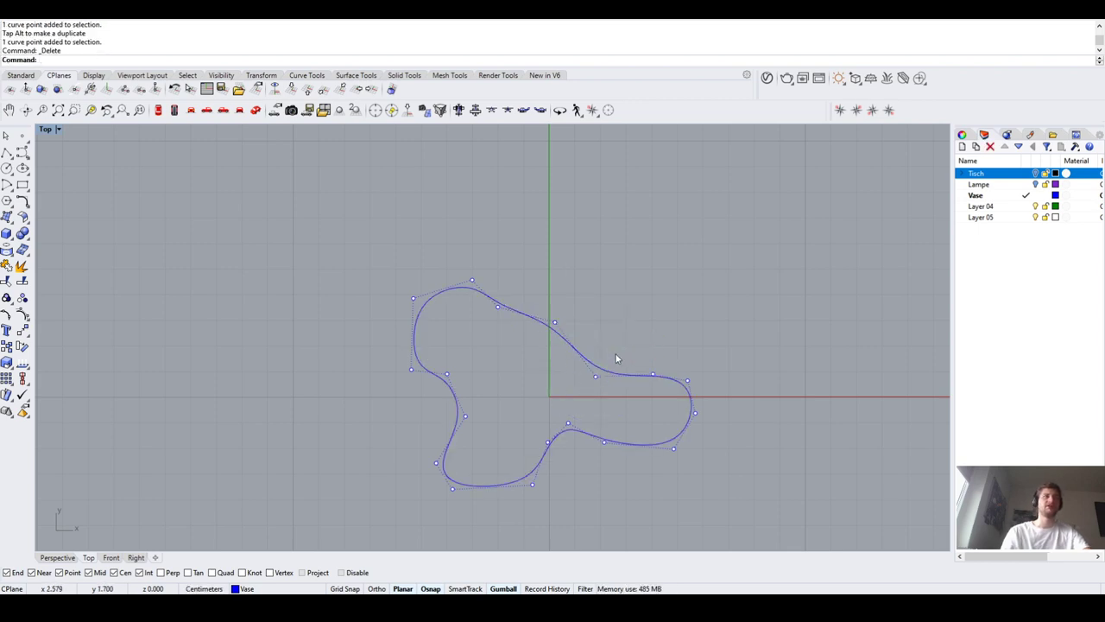
Try simplifying the upper edge further by deleting the control point near the Y axis and moving its right neighbour up and left
{"action": "left_click", "coordinate": [556, 323]}
{"action": "key", "text": "Delete"}
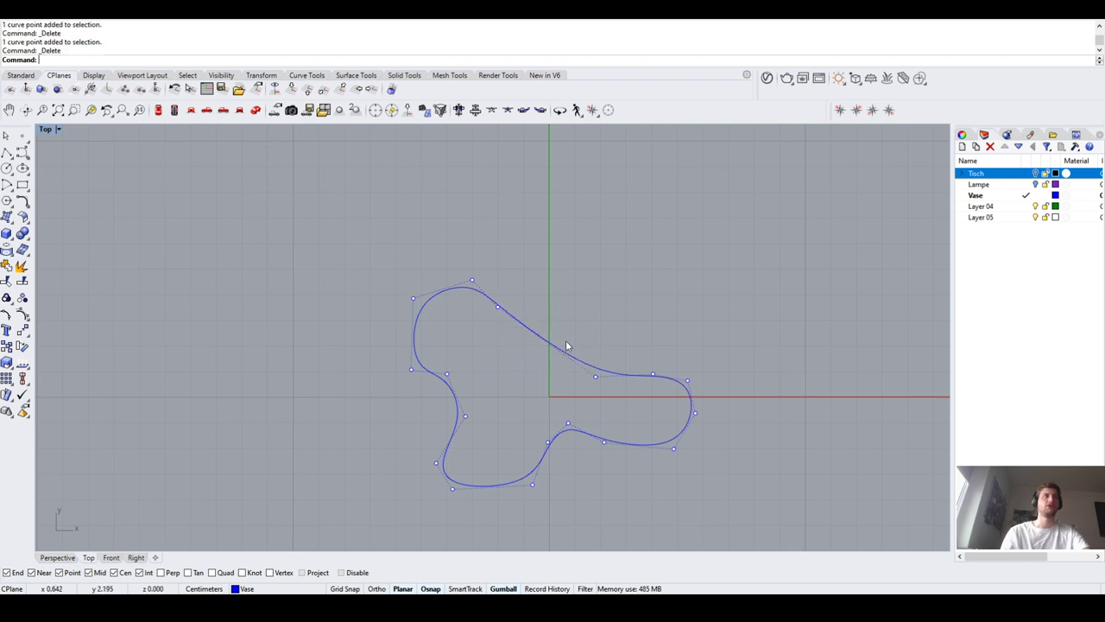
{"action": "left_click", "coordinate": [594, 377]}
{"action": "mouse_move", "coordinate": [548, 335]}
{"action": "left_mouse_down"}
{"action": "mouse_move", "coordinate": [582, 328]}
{"action": "mouse_move", "coordinate": [558, 350]}
{"action": "left_mouse_up"}
{"action": "left_click", "coordinate": [632, 313]}
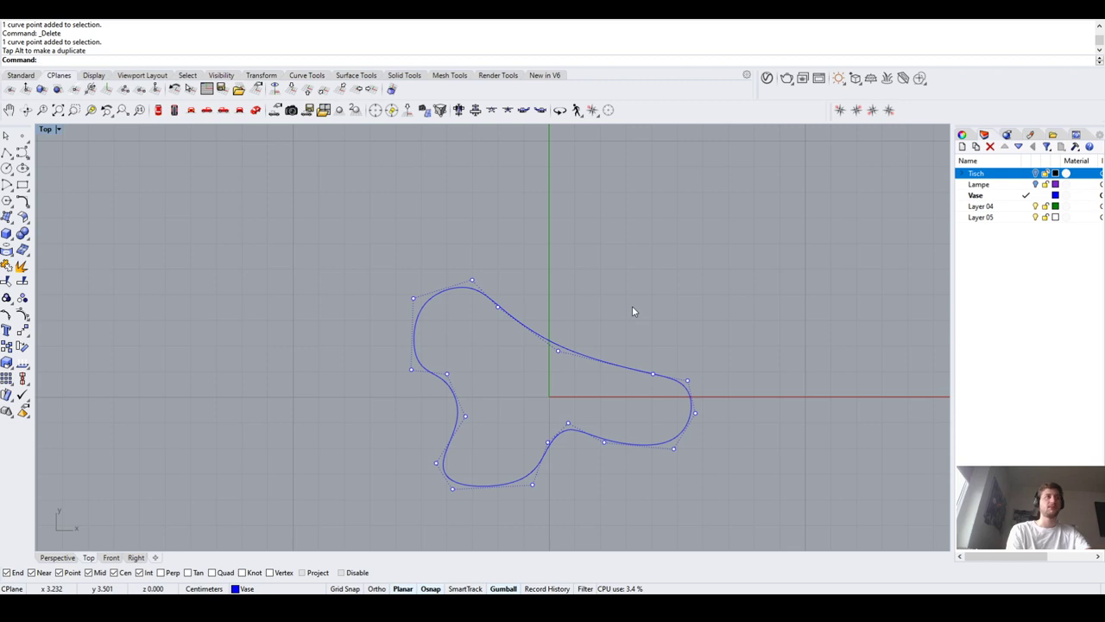
Undo the last control-point move and the control-point deletion before it
{"action": "key", "text": "ctrl+z"}
{"action": "key", "text": "ctrl+z"}
{"action": "scroll", "coordinate": [587, 435], "scroll_direction": "down", "scroll_amount": 2}
{"action": "scroll", "coordinate": [587, 435], "scroll_direction": "down", "scroll_amount": 2}
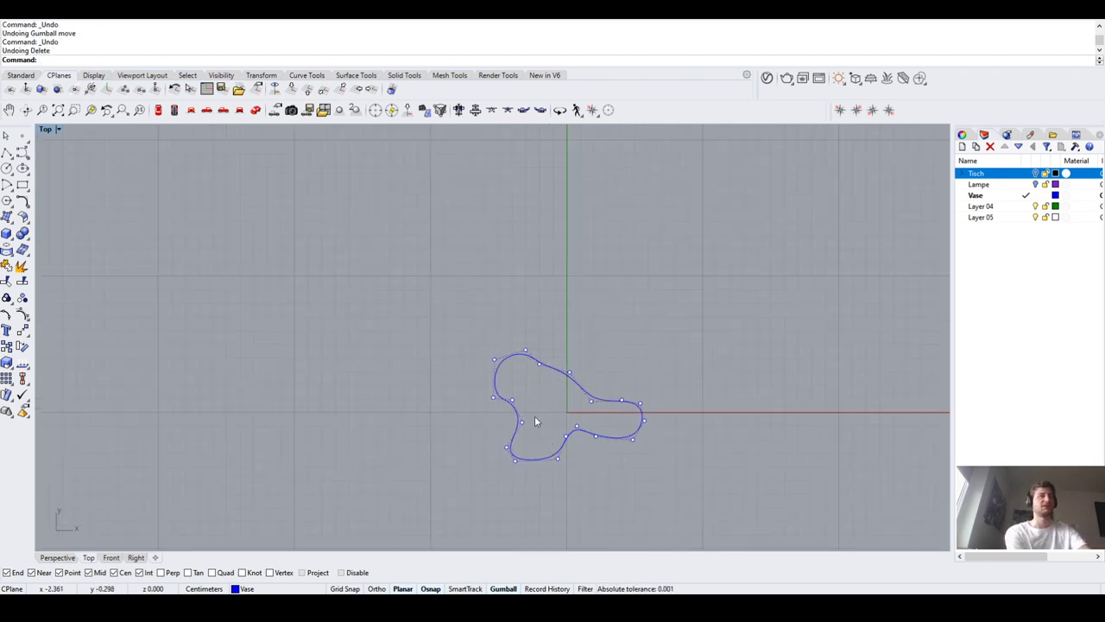
{"action": "scroll", "coordinate": [535, 419], "scroll_direction": "up", "scroll_amount": 2}
Select the closed vase curve and show it in the front view with free space above it
{"action": "left_click", "coordinate": [57, 557]}
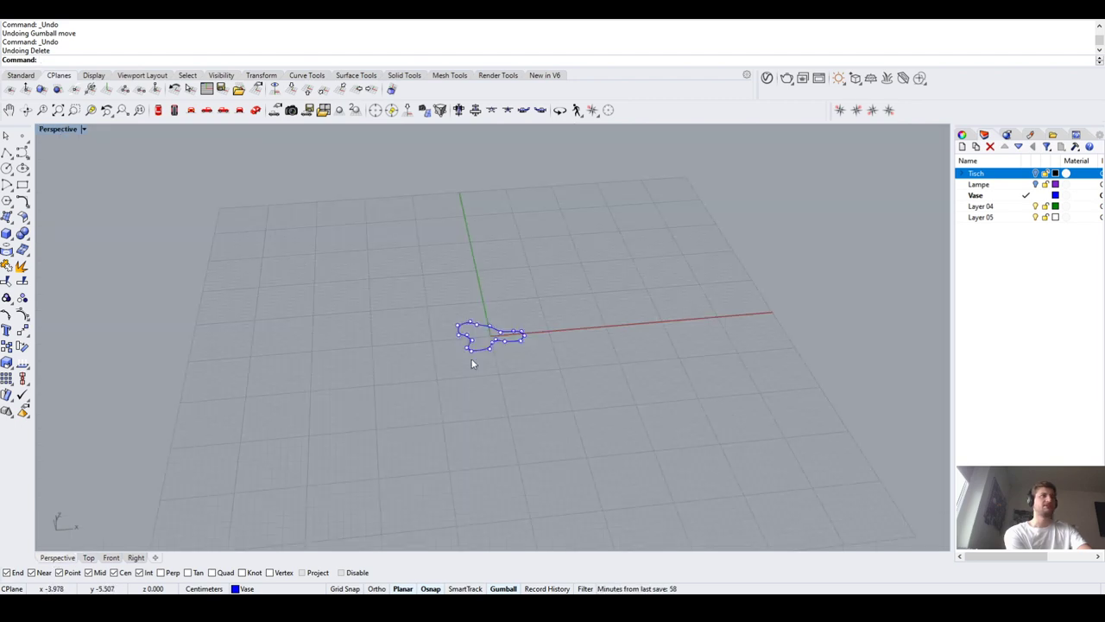
{"action": "scroll", "coordinate": [488, 338], "scroll_direction": "up", "scroll_amount": 1}
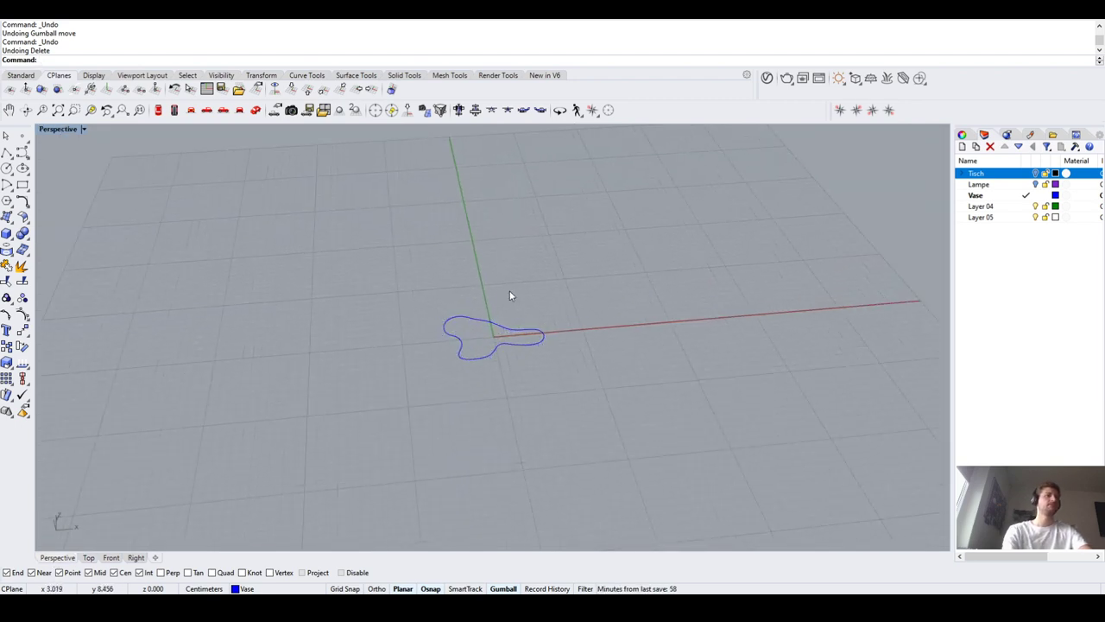
{"action": "right_click_drag", "start_coordinate": [510, 297], "coordinate": [506, 323]}
{"action": "left_click", "coordinate": [513, 349]}
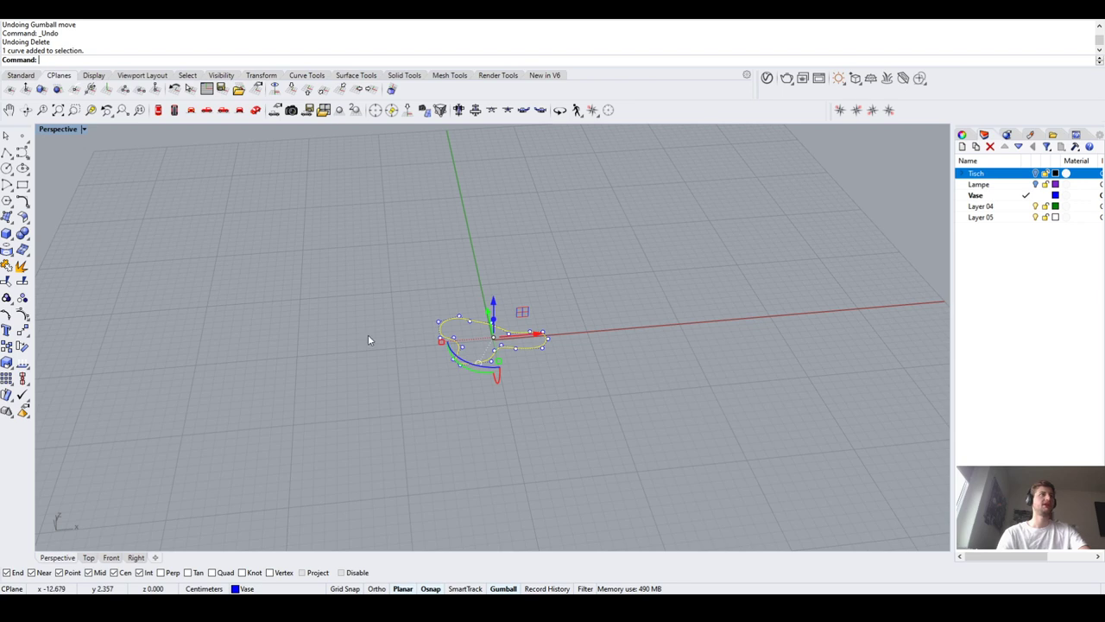
{"action": "right_click_drag", "start_coordinate": [368, 334], "coordinate": [555, 373]}
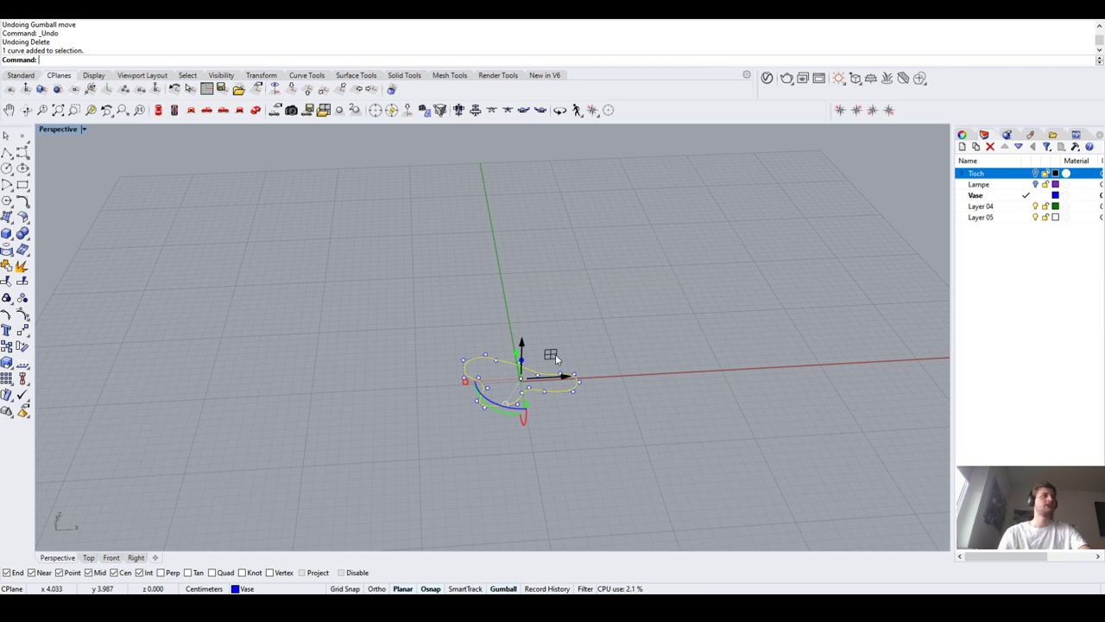
{"action": "left_click", "coordinate": [112, 558]}
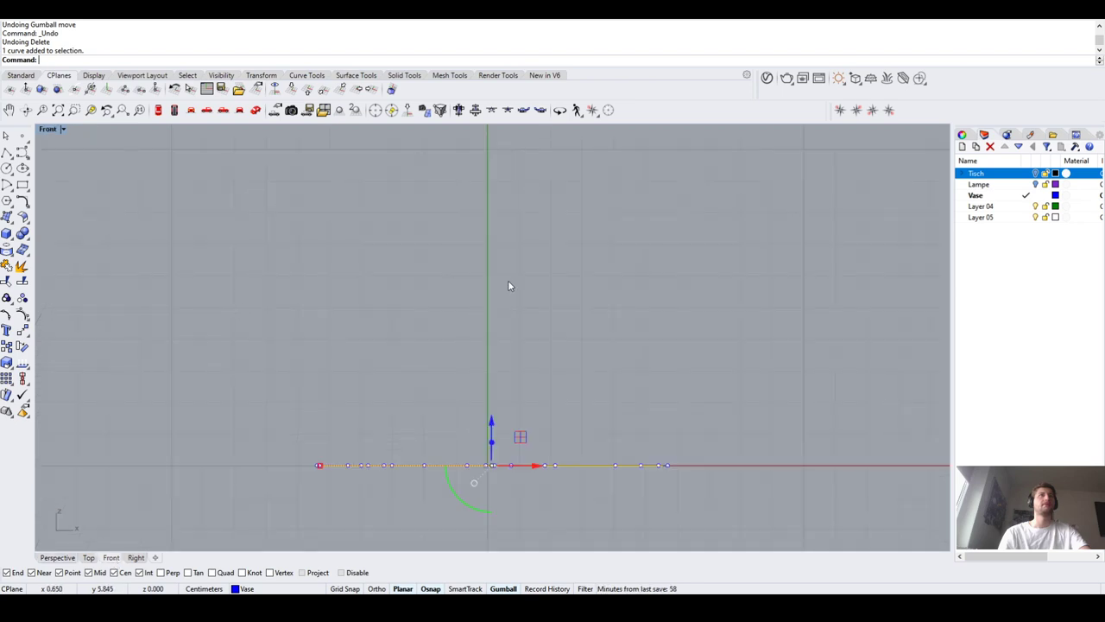
{"action": "left_click", "coordinate": [372, 459]}
{"action": "left_click", "coordinate": [365, 467]}
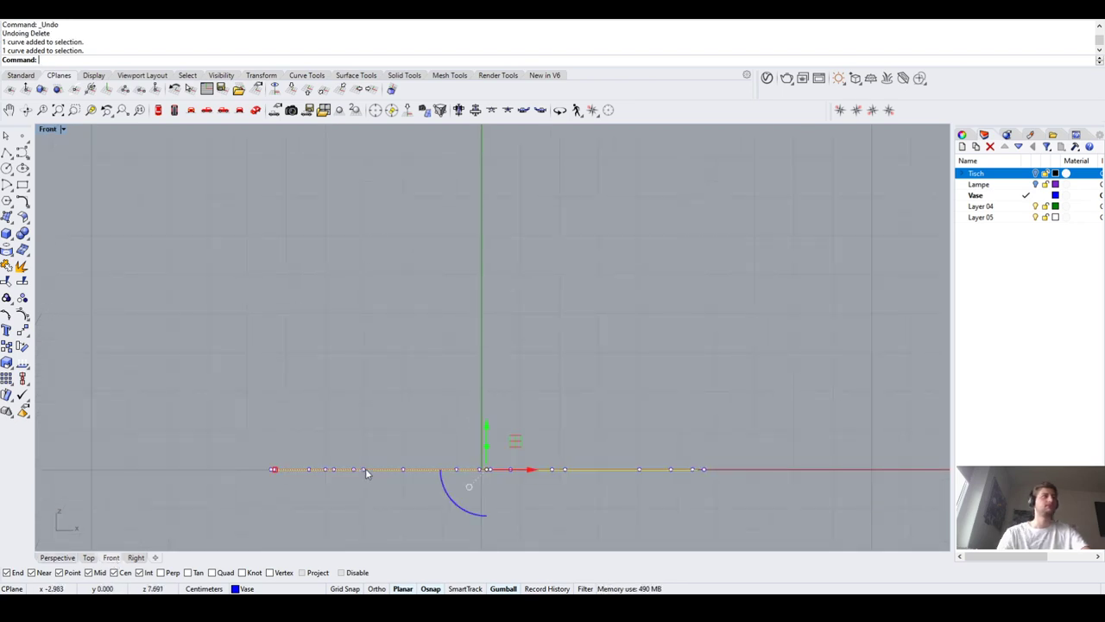
{"action": "scroll", "coordinate": [369, 468], "scroll_direction": "down", "scroll_amount": 5}
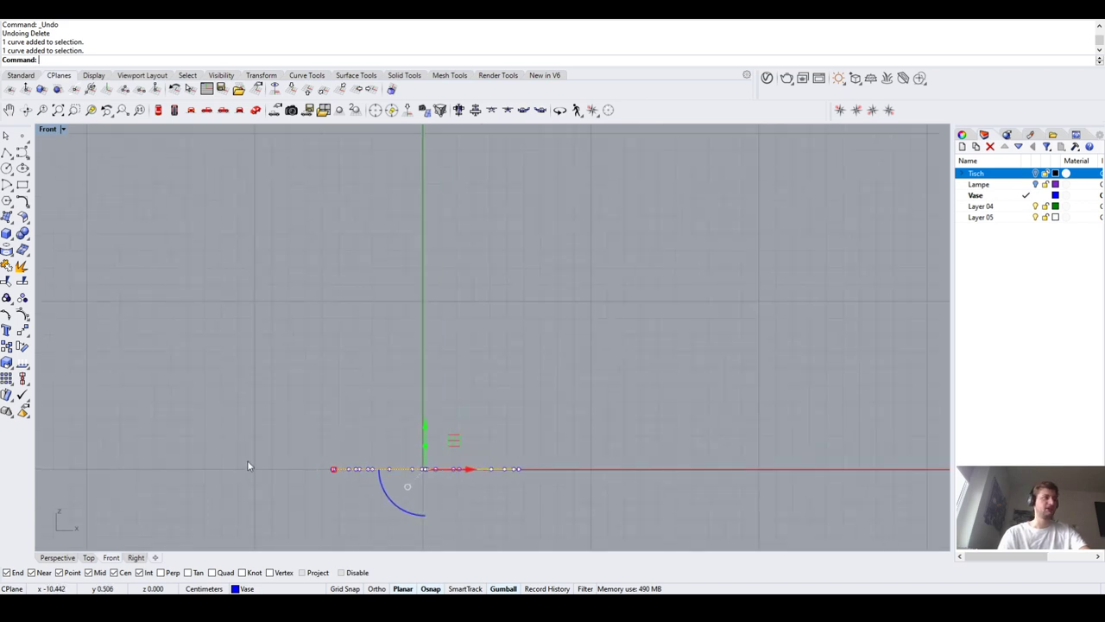
Copy the selected curve 15 cm straight up in the front view
{"action": "type", "text": "copy"}
{"action": "key", "text": "Return"}
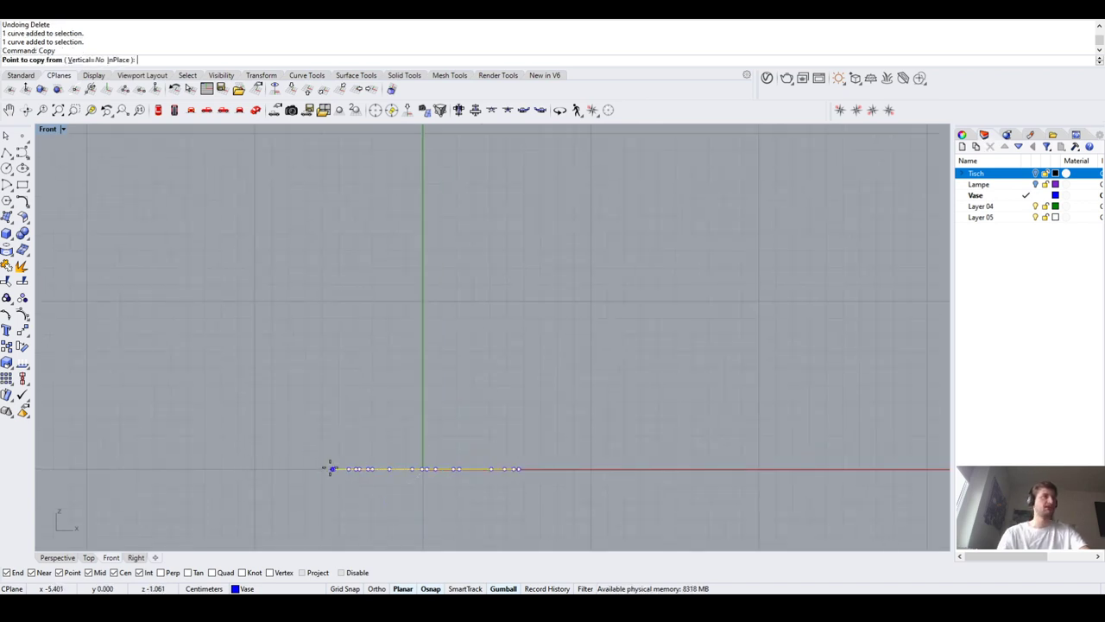
{"action": "left_click", "coordinate": [330, 468]}
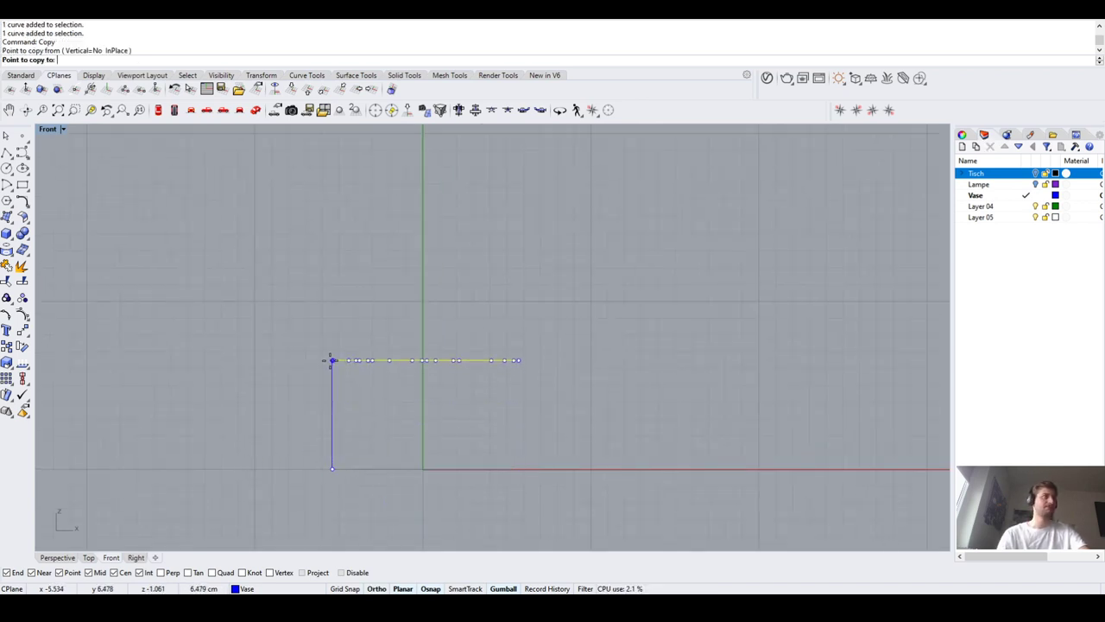
{"action": "left_click", "coordinate": [377, 588]}
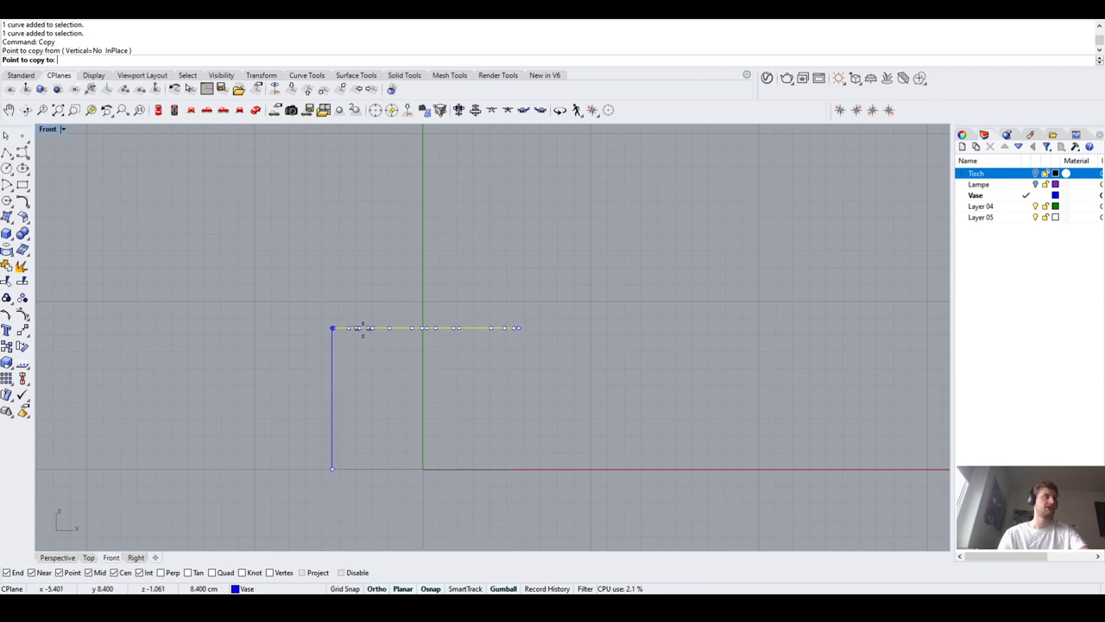
{"action": "type", "text": "15"}
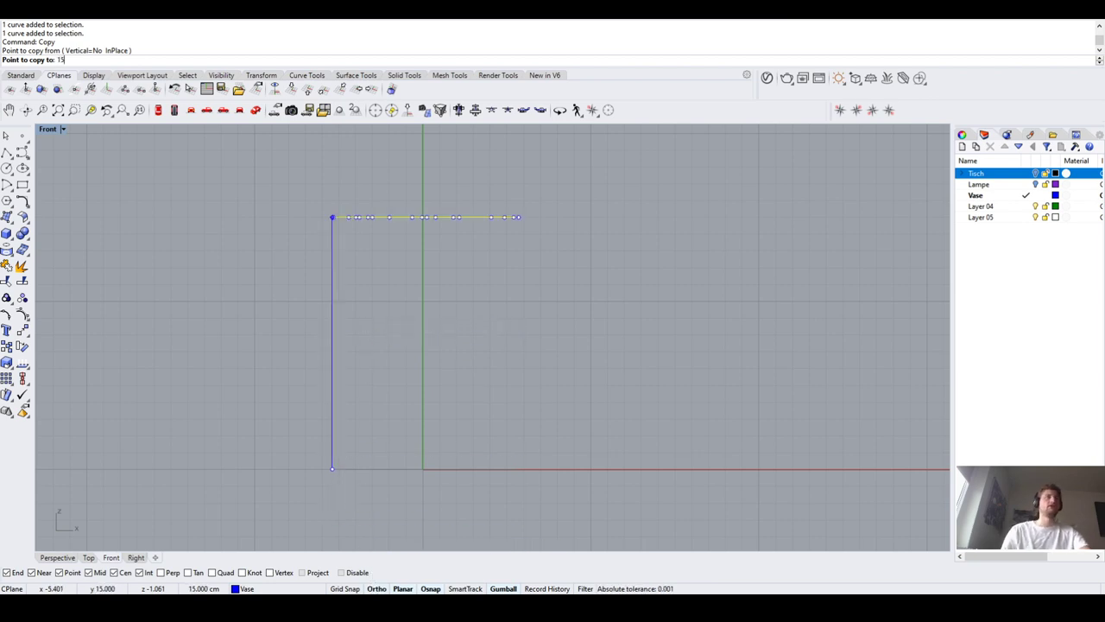
{"action": "key", "text": "Return"}
{"action": "type", "text": "15"}
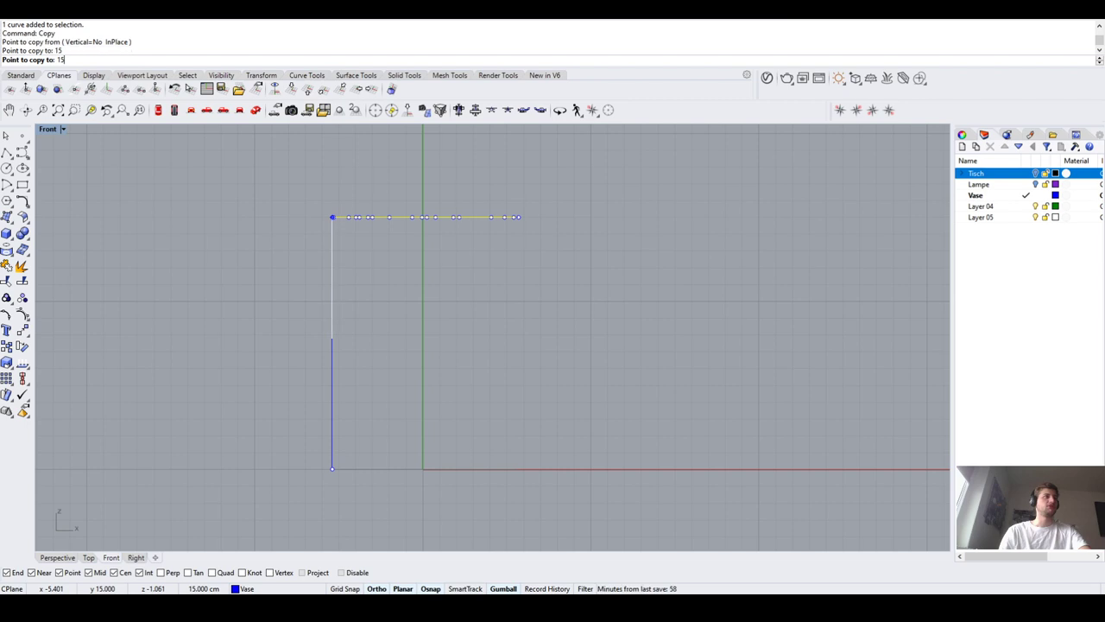
{"action": "left_click", "coordinate": [333, 285]}
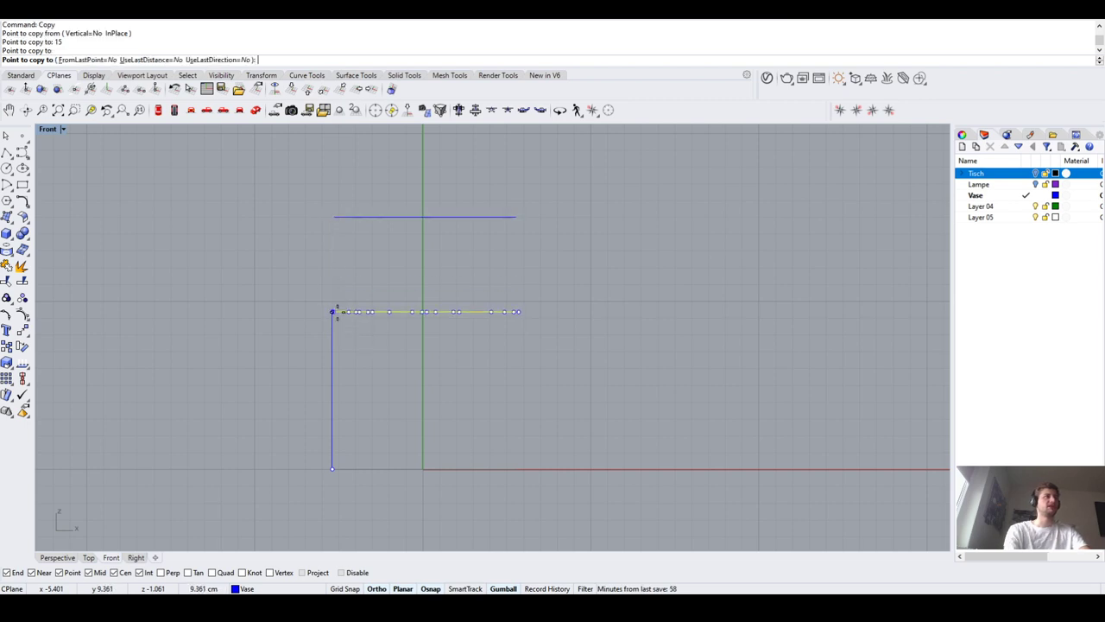
{"action": "key", "text": "Return"}
Examine the original curve and its raised copy together in the perspective view
{"action": "left_click", "coordinate": [57, 557]}
{"action": "right_click_drag", "start_coordinate": [652, 279], "coordinate": [582, 397]}
{"action": "type", "text": "zs"}
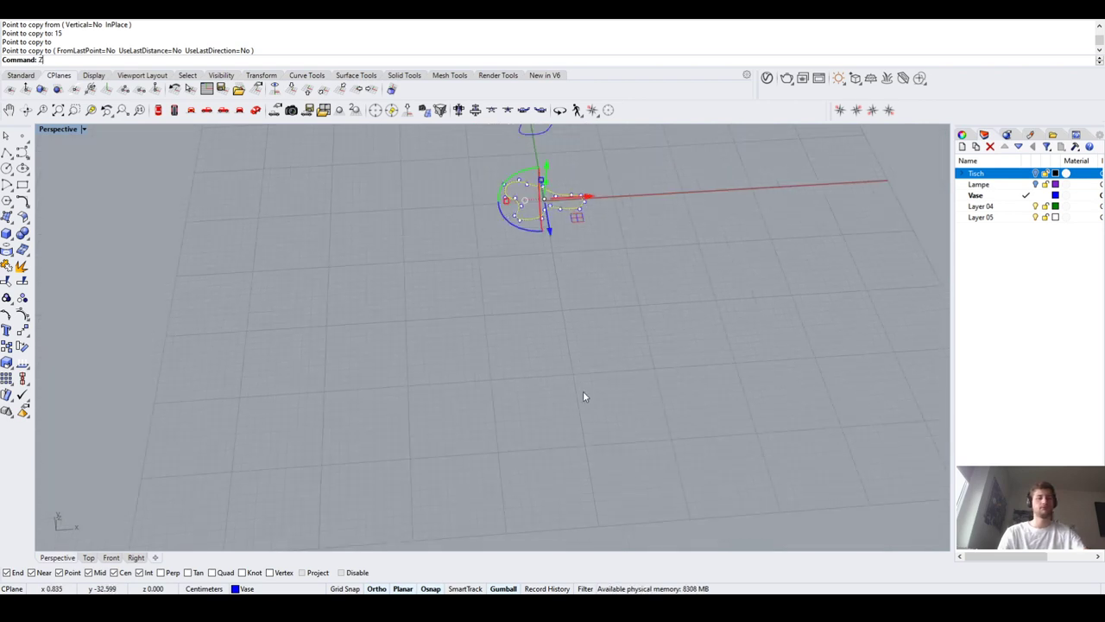
{"action": "key", "text": "Return"}
{"action": "scroll", "coordinate": [639, 387], "scroll_direction": "down", "scroll_amount": 5}
{"action": "left_click", "coordinate": [603, 437]}
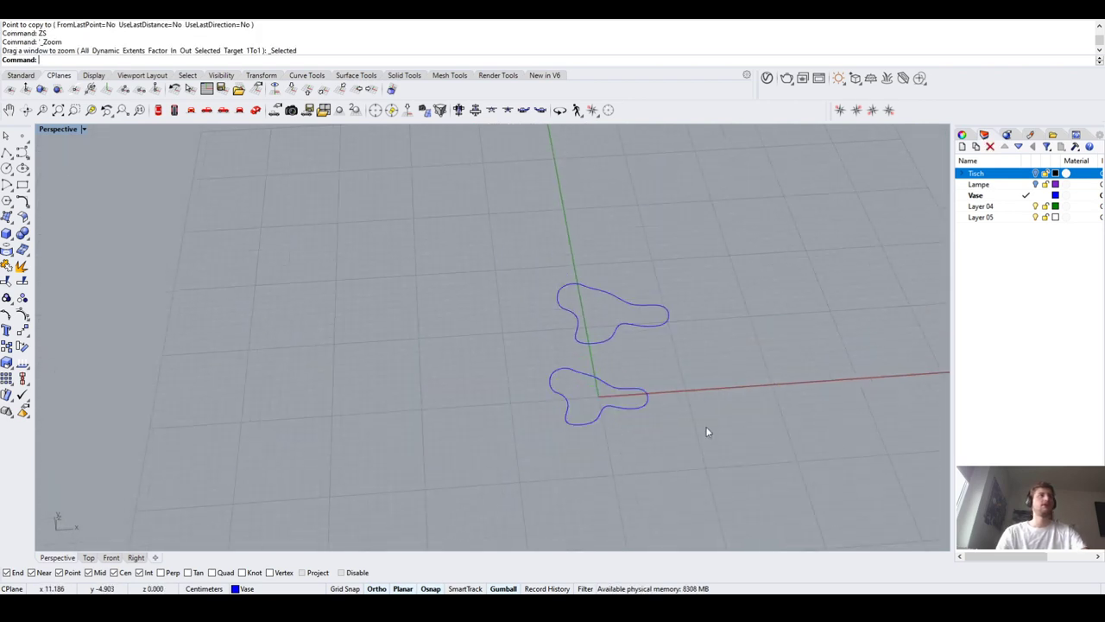
{"action": "left_click_drag", "start_coordinate": [705, 425], "coordinate": [447, 213]}
{"action": "scroll", "coordinate": [754, 399], "scroll_direction": "up", "scroll_amount": 3}
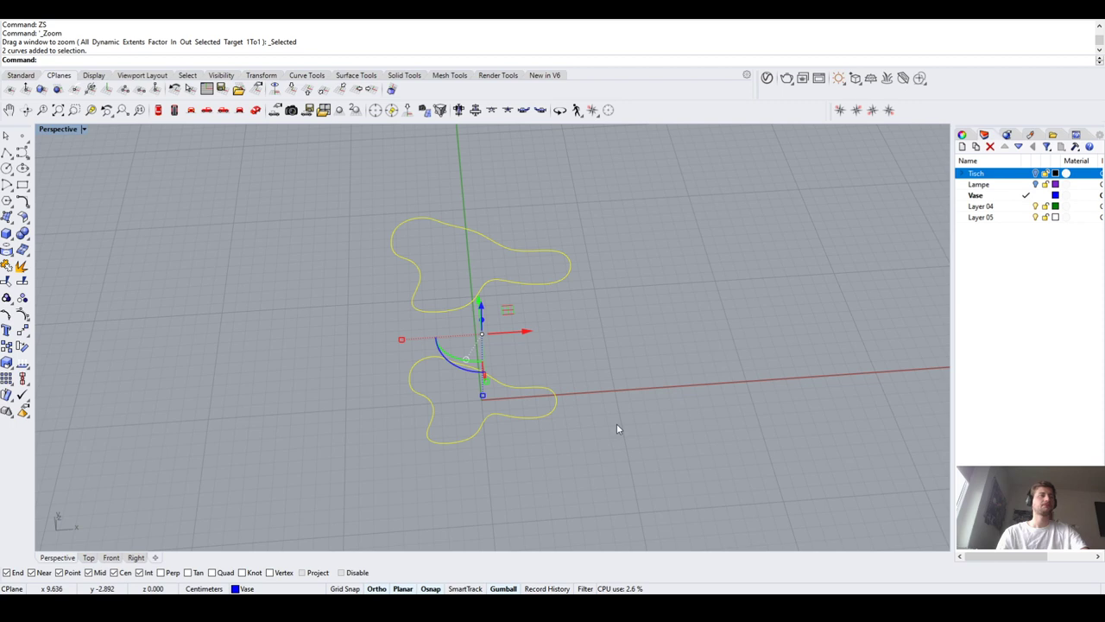
{"action": "left_click", "coordinate": [573, 418]}
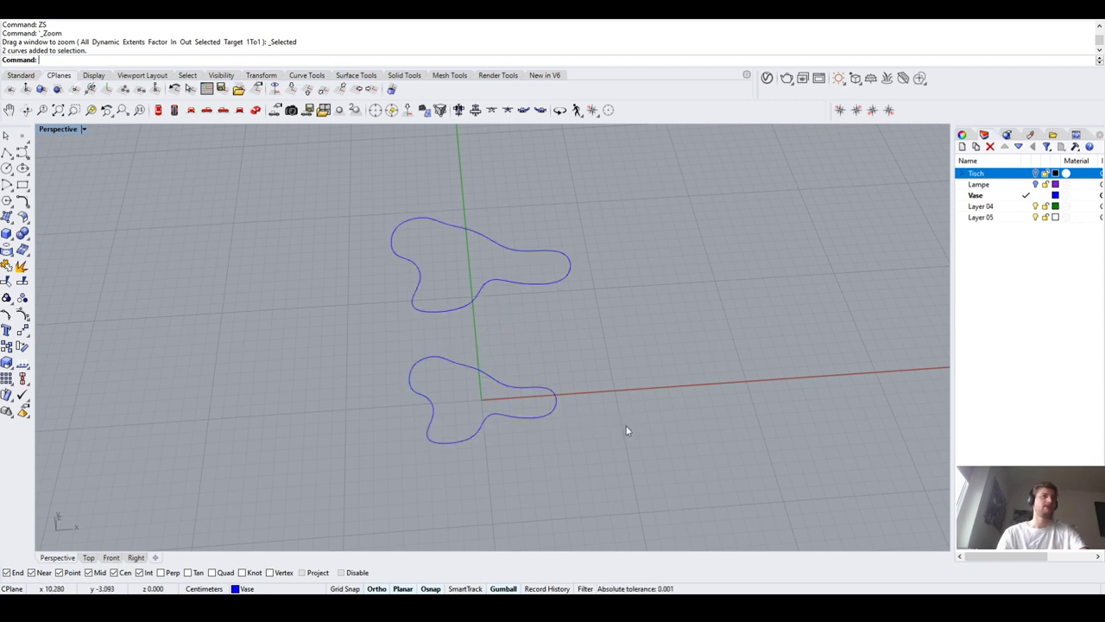
{"action": "left_click_drag", "start_coordinate": [623, 435], "coordinate": [400, 245]}
{"action": "scroll", "coordinate": [568, 374], "scroll_direction": "up", "scroll_amount": 2}
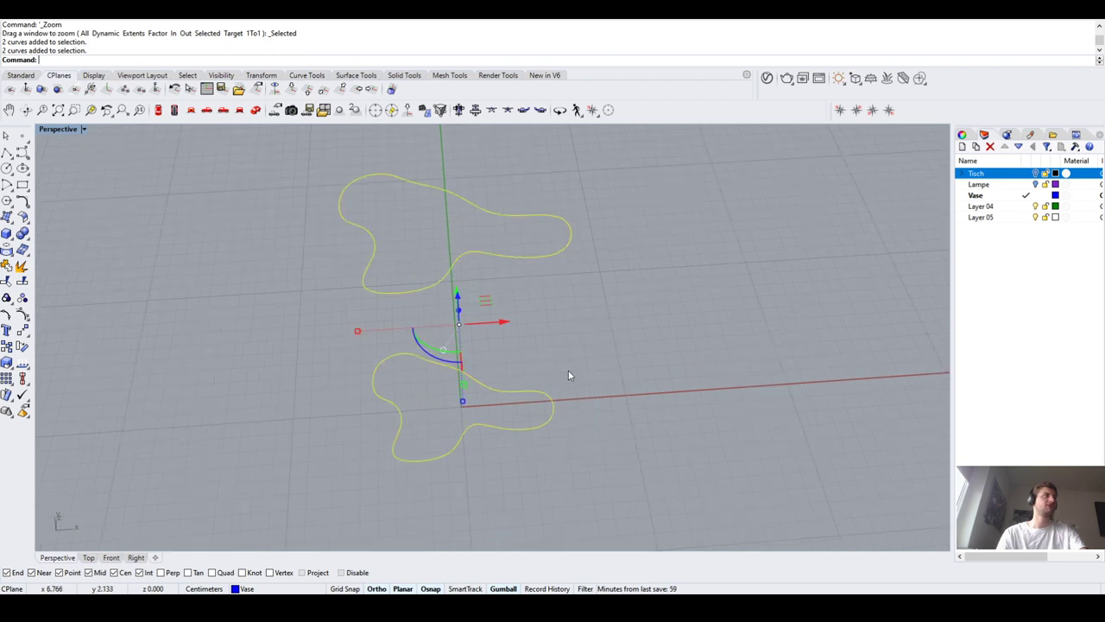
{"action": "left_click", "coordinate": [597, 375]}
{"action": "scroll", "coordinate": [409, 424], "scroll_direction": "down", "scroll_amount": 8}
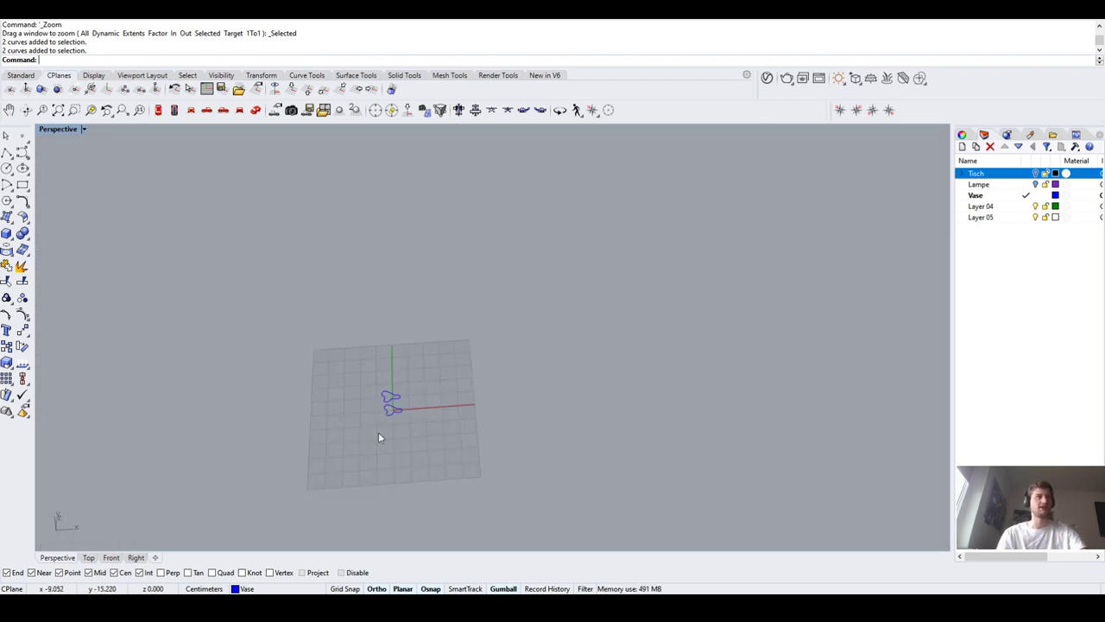
Zoom the perspective view to the lower curve alone using Zoom Selected
{"action": "left_click", "coordinate": [394, 412]}
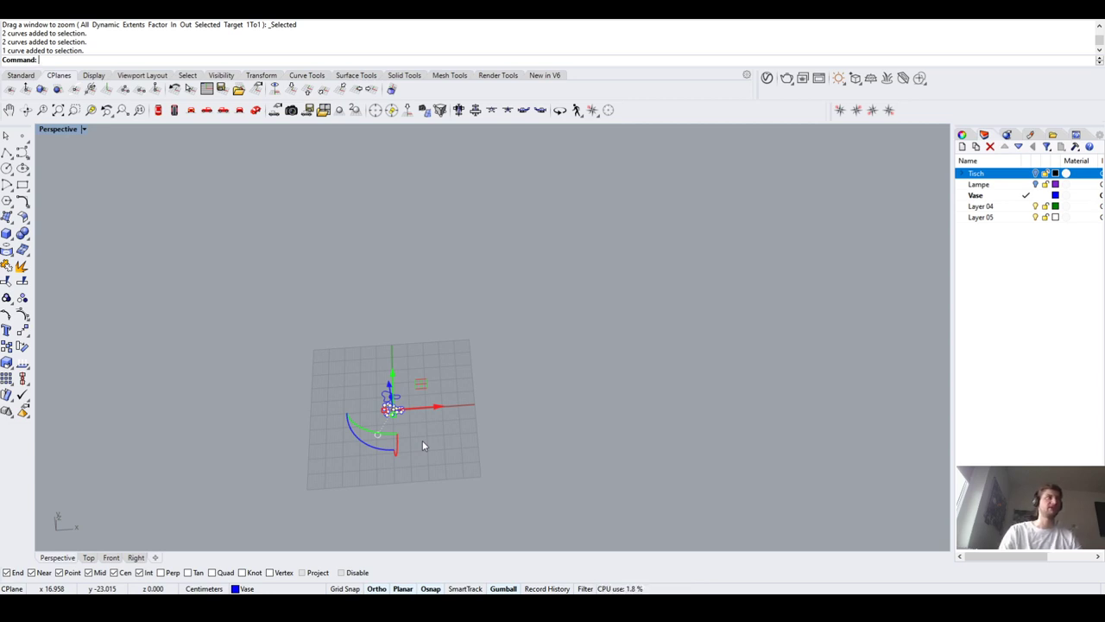
{"action": "type", "text": "ZS"}
{"action": "key", "text": "Return"}
{"action": "scroll", "coordinate": [454, 432], "scroll_direction": "down", "scroll_amount": 2}
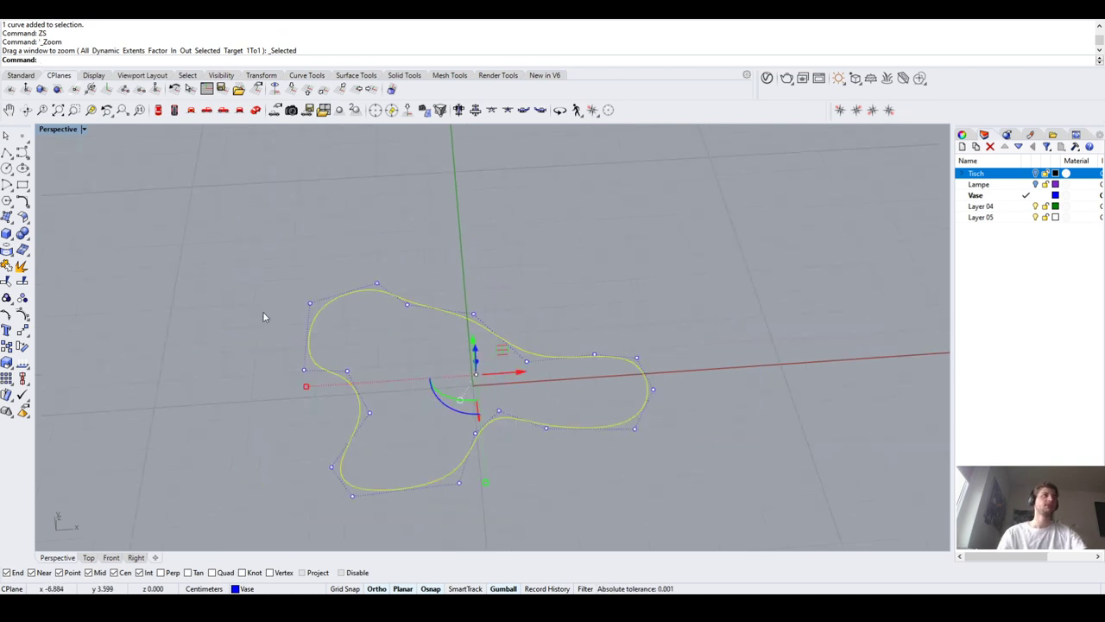
{"action": "left_click", "coordinate": [689, 478]}
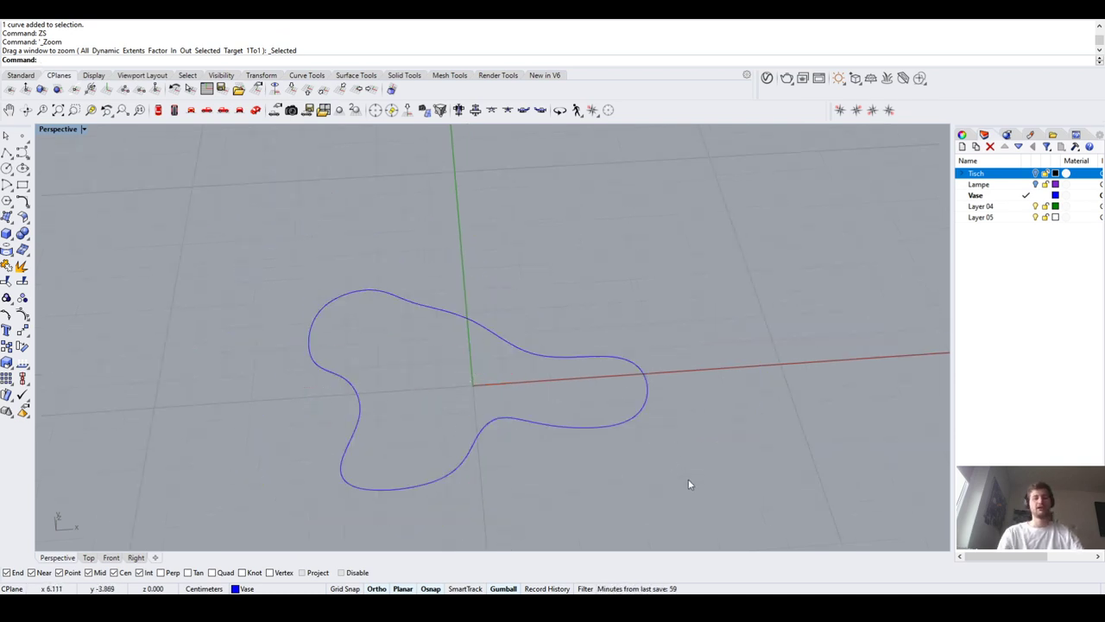
Fit all visible objects in the perspective view with Zoom Extents
{"action": "type", "text": "ZE"}
{"action": "key", "text": "Return"}
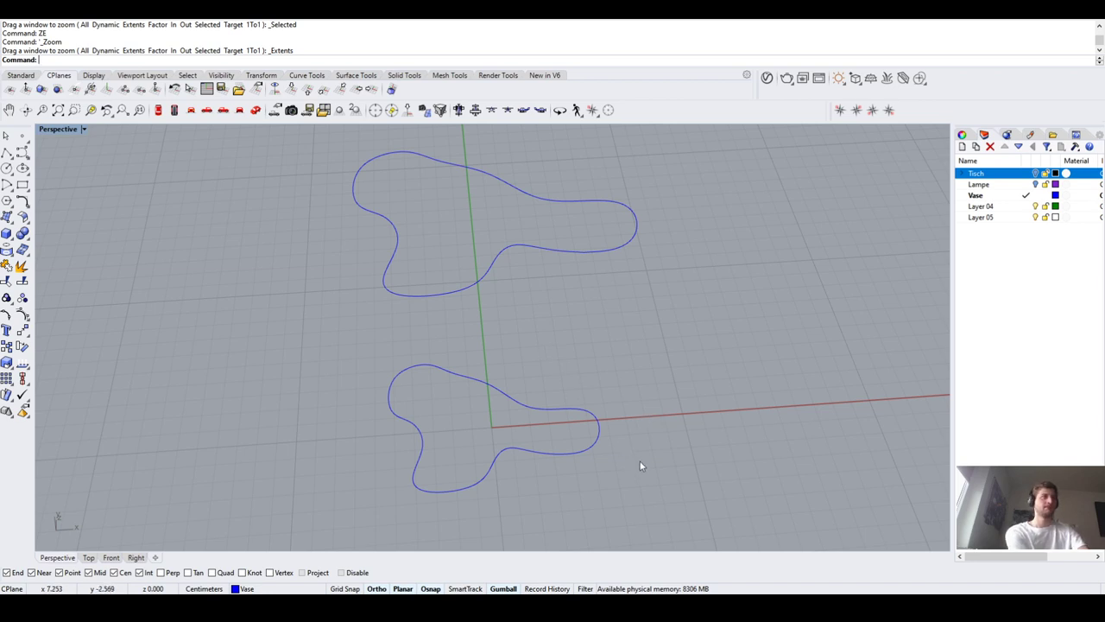
{"action": "scroll", "coordinate": [509, 436], "scroll_direction": "down", "scroll_amount": 10}
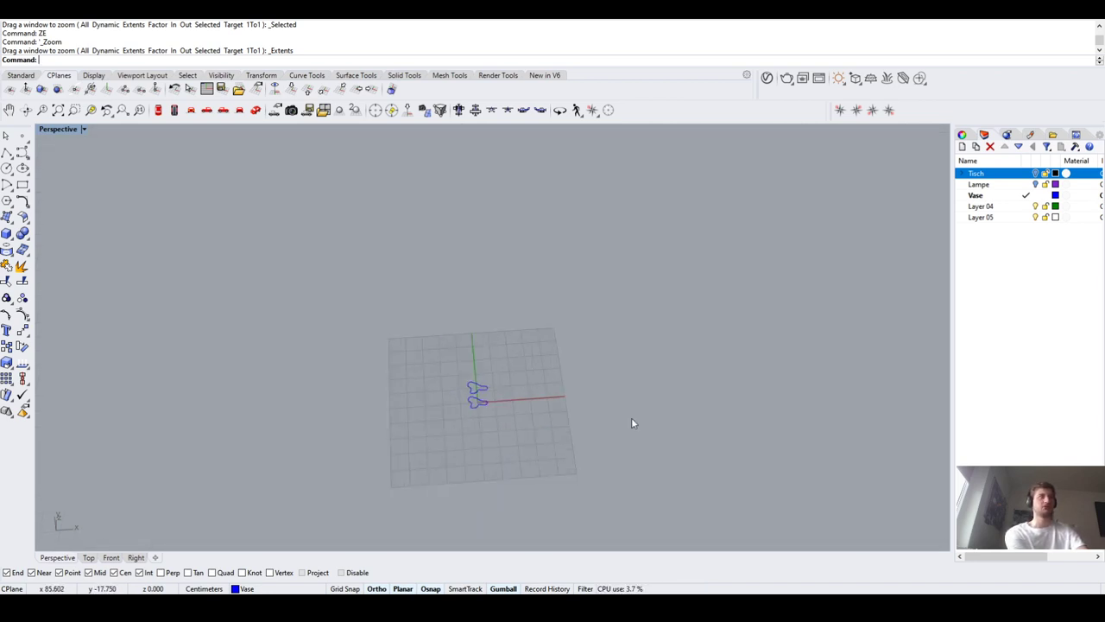
{"action": "scroll", "coordinate": [455, 396], "scroll_direction": "up", "scroll_amount": 10}
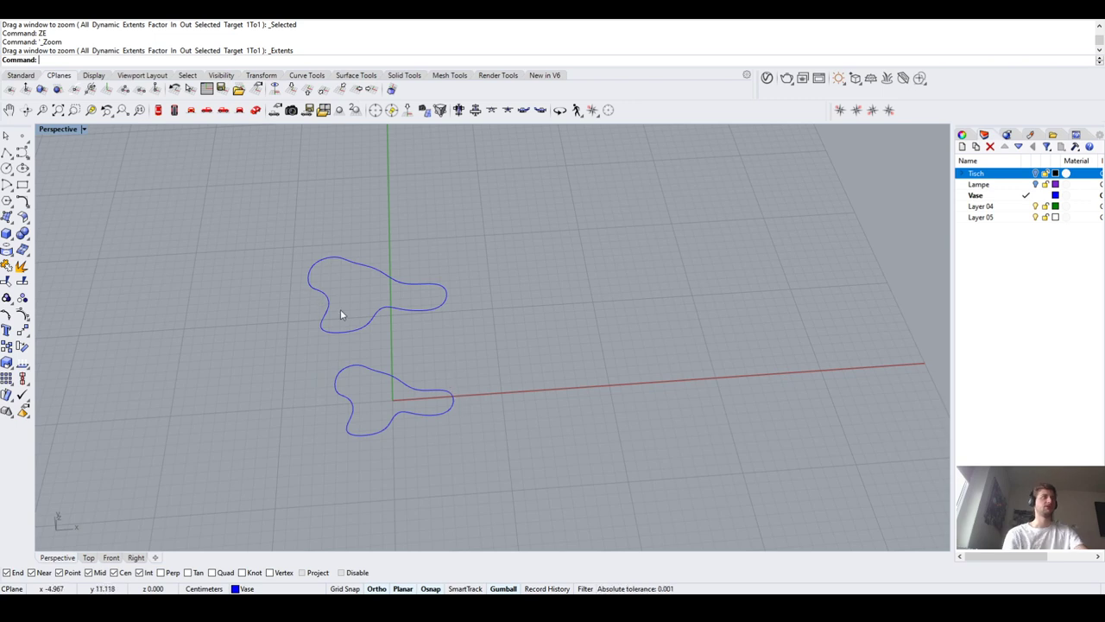
Select both curves and temporarily show the Tisch layer to compare their size with the table
{"action": "left_click", "coordinate": [334, 334]}
{"action": "left_click_drag", "start_coordinate": [481, 436], "coordinate": [280, 243]}
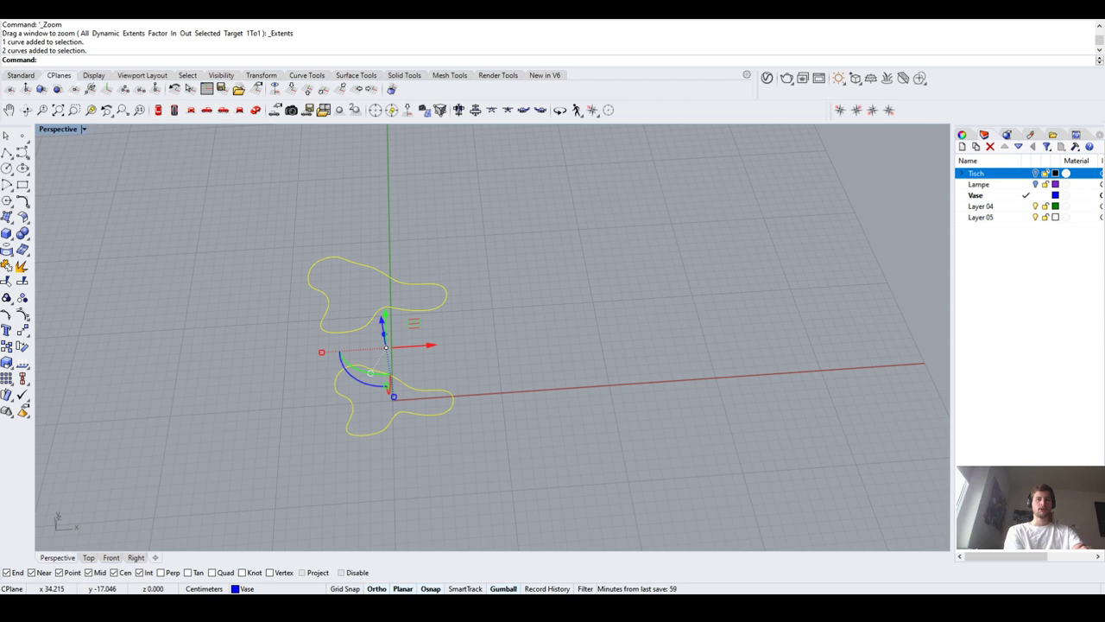
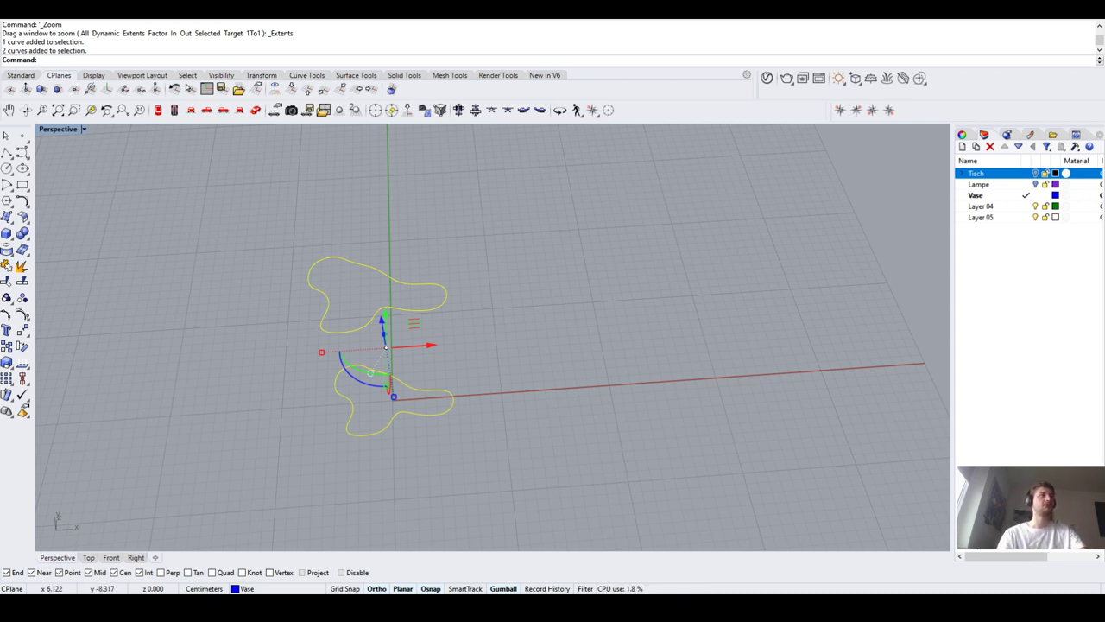
{"action": "scroll", "coordinate": [464, 485], "scroll_direction": "down", "scroll_amount": 5}
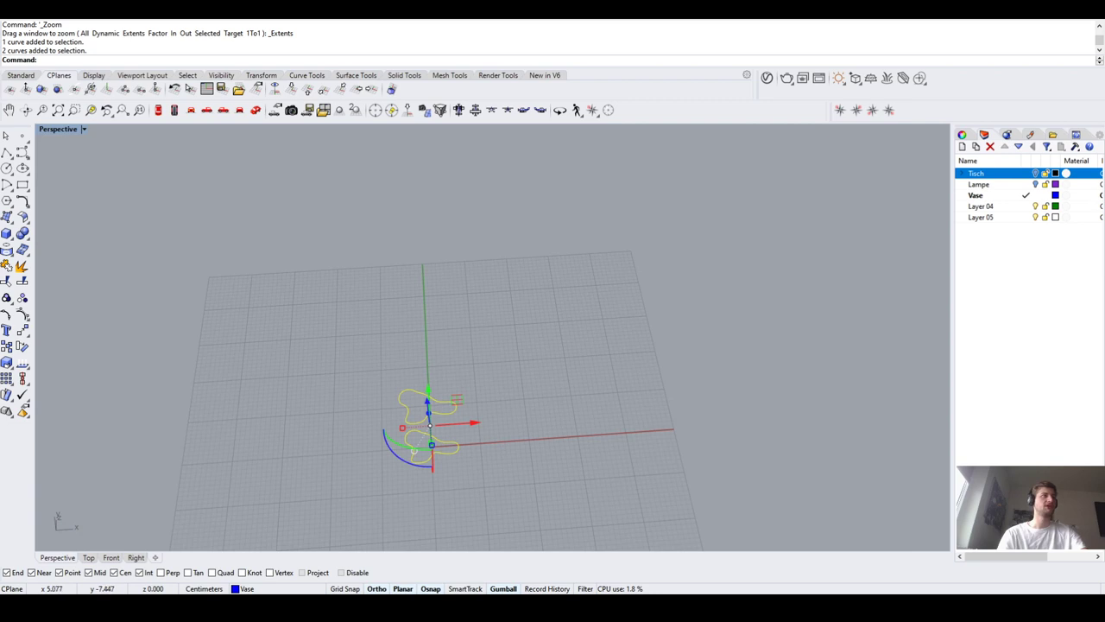
{"action": "left_click", "coordinate": [1036, 173]}
{"action": "scroll", "coordinate": [932, 155], "scroll_direction": "down", "scroll_amount": 5}
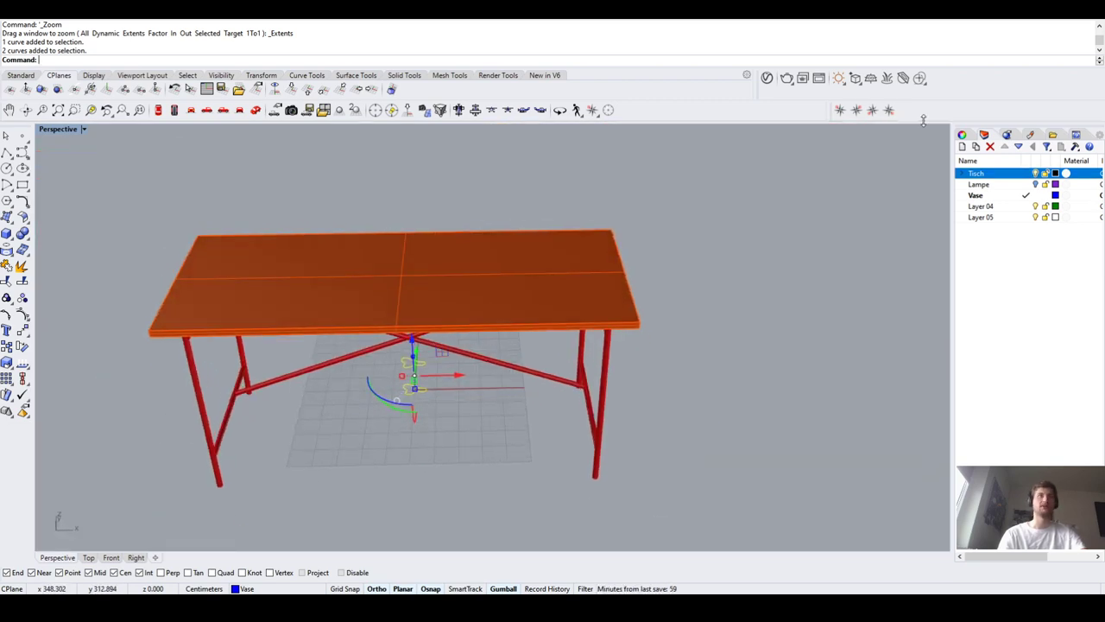
{"action": "left_click", "coordinate": [1035, 173]}
{"action": "left_click", "coordinate": [1036, 184]}
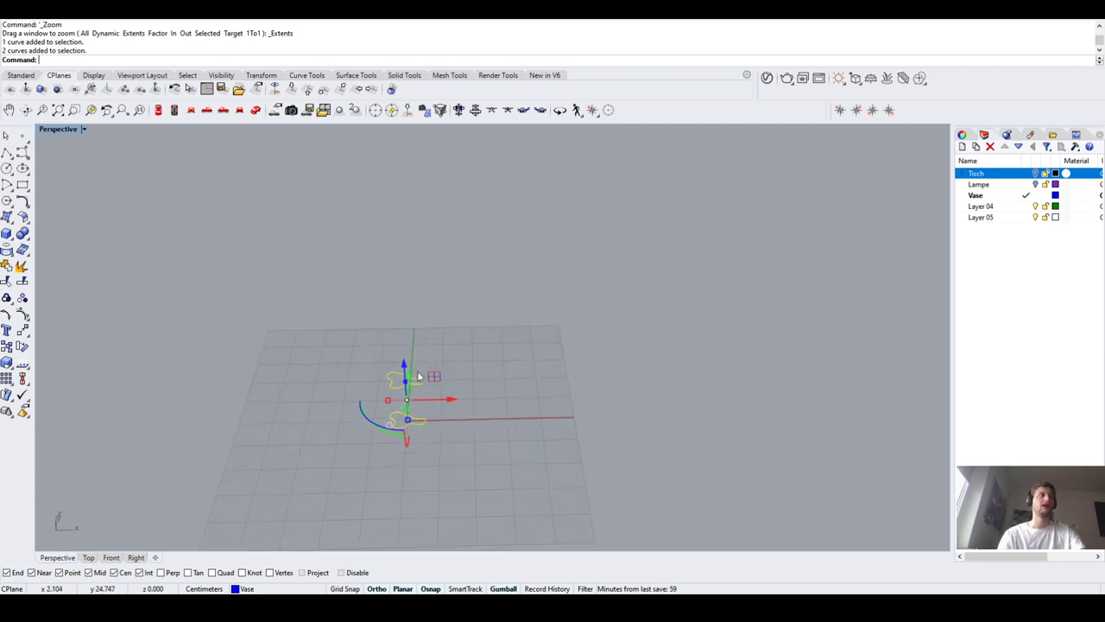
Scale the lower and upper curves together by a factor of 1.3 from a base point near the origin on the ground plane
{"action": "scroll", "coordinate": [417, 371], "scroll_direction": "up", "scroll_amount": 3}
{"action": "left_click", "coordinate": [395, 398]}
{"action": "right_click_drag", "start_coordinate": [395, 398], "coordinate": [429, 369]}
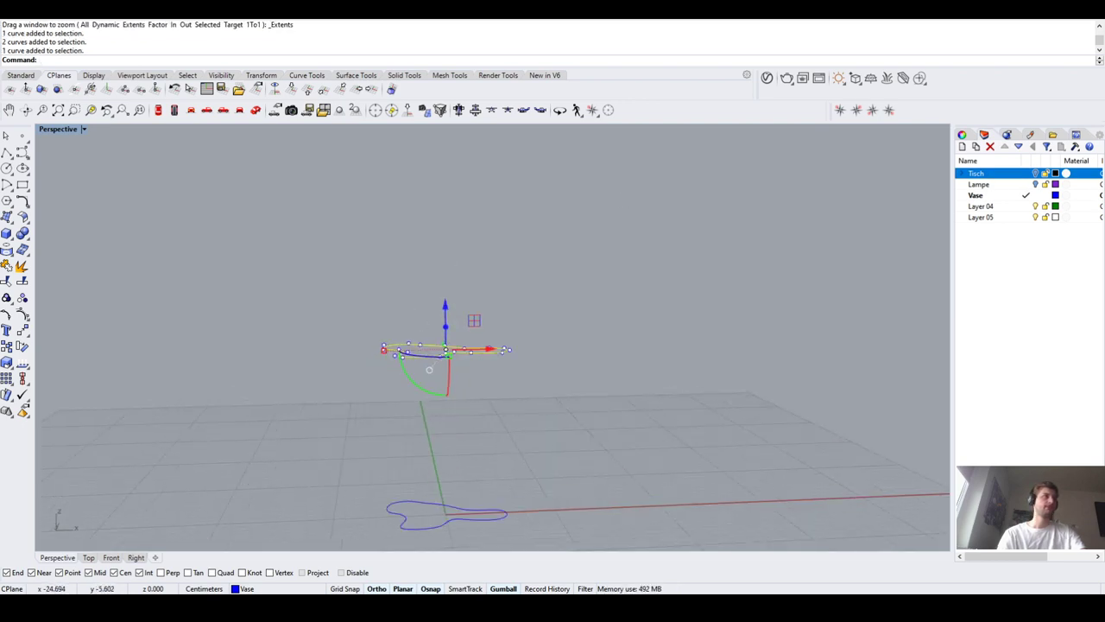
{"action": "left_click", "coordinate": [483, 510], "text": "shift"}
{"action": "type", "text": "Scale"}
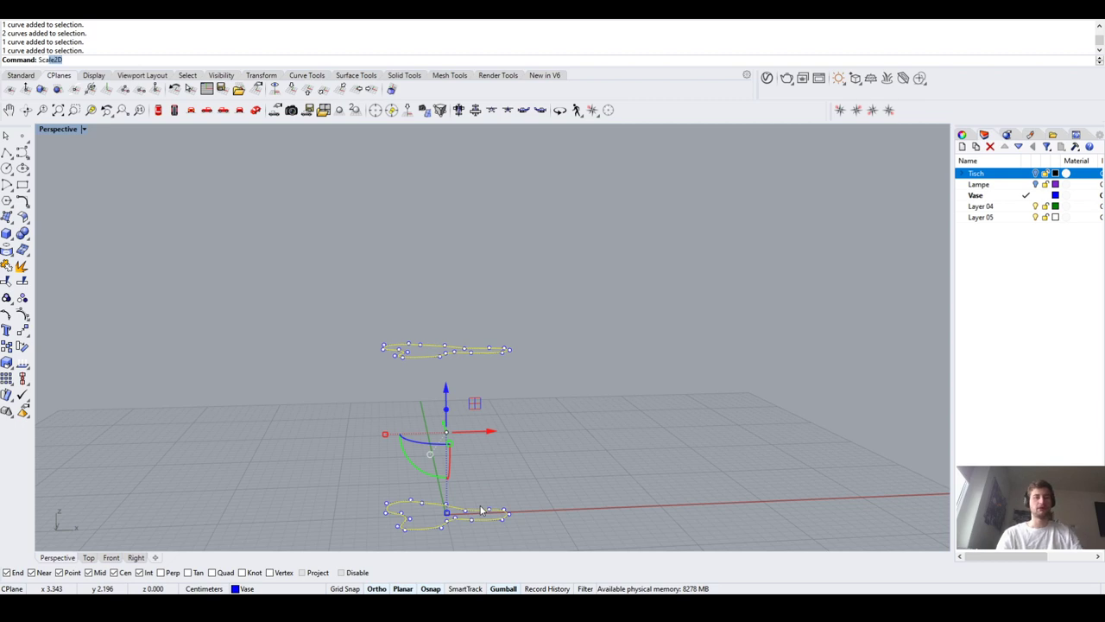
{"action": "key", "text": "Return"}
{"action": "right_click_drag", "start_coordinate": [388, 525], "coordinate": [483, 513]}
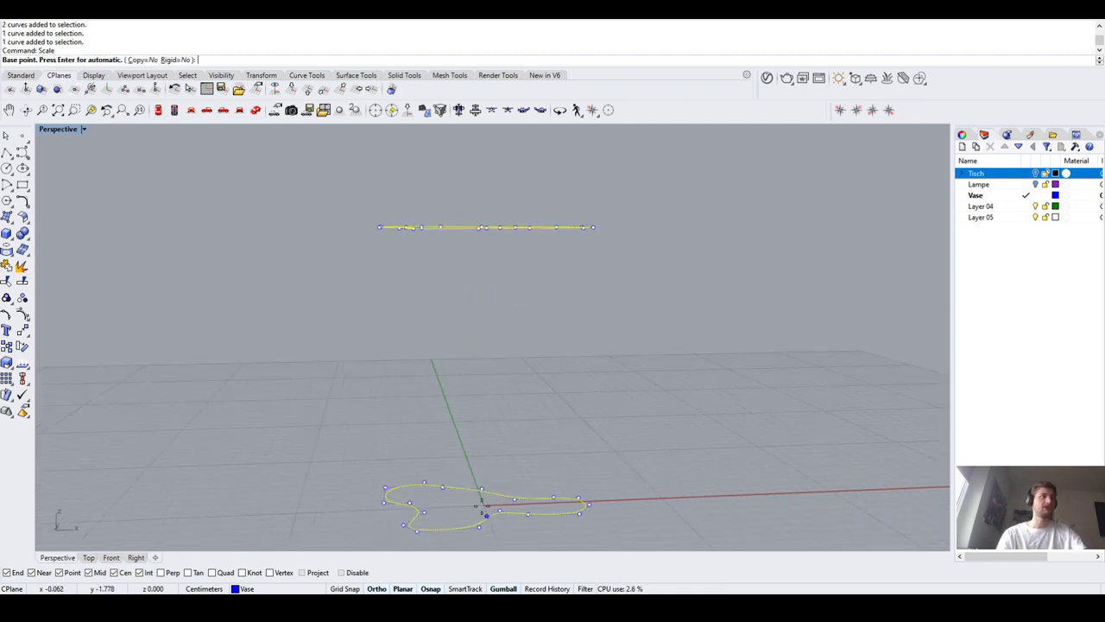
{"action": "left_click", "coordinate": [481, 506]}
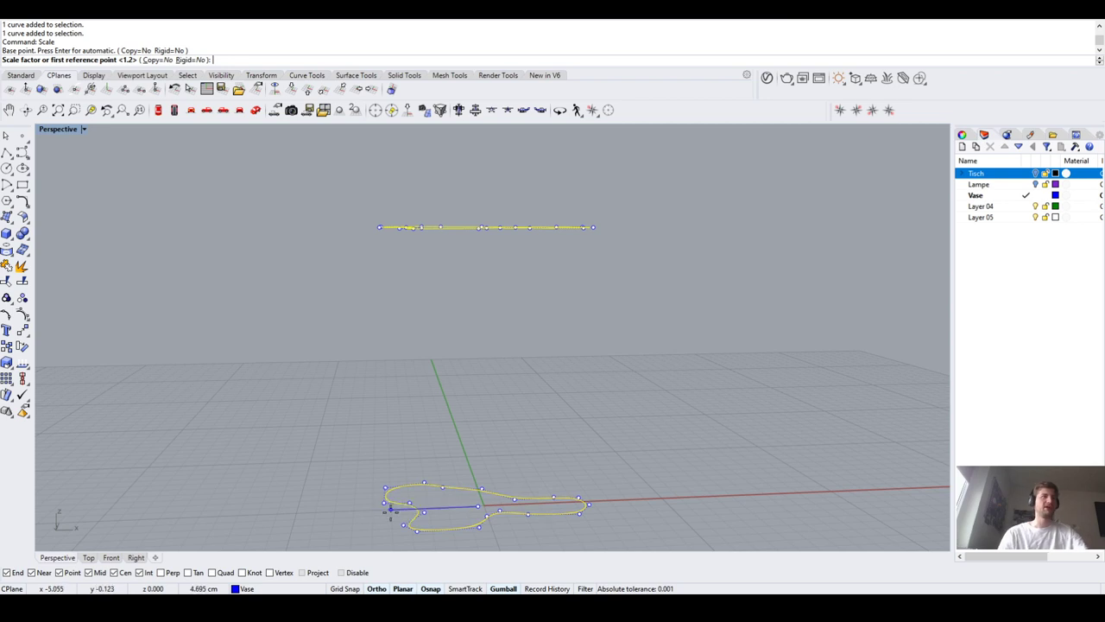
{"action": "type", "text": "1.3"}
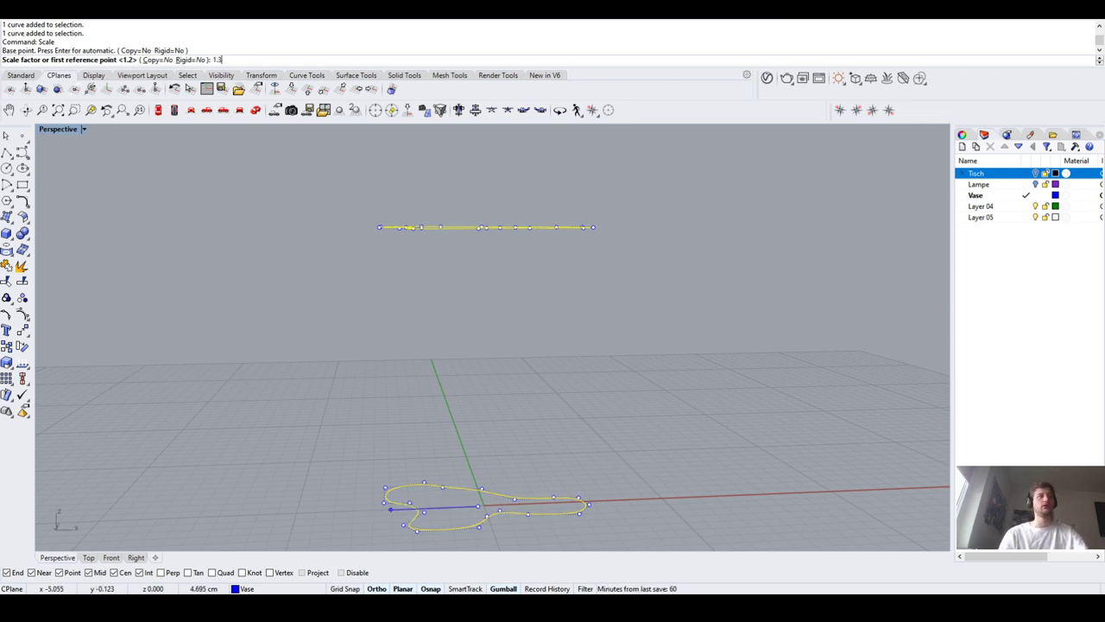
{"action": "key", "text": "Return"}
{"action": "scroll", "coordinate": [467, 293], "scroll_direction": "down", "scroll_amount": 2}
{"action": "key", "text": "Escape"}
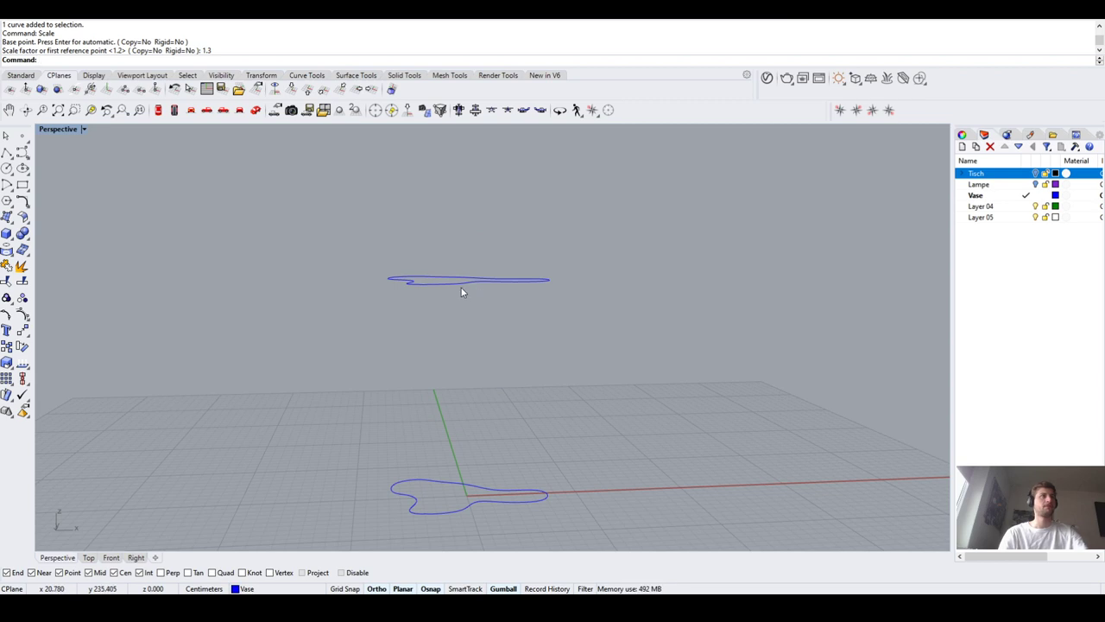
Move the upper curve vertically down, closer to the lower curve, to shorten the vase
{"action": "left_click", "coordinate": [460, 283]}
{"action": "left_click_drag", "start_coordinate": [467, 246], "coordinate": [475, 294]}
{"action": "right_click_drag", "start_coordinate": [475, 293], "coordinate": [590, 467]}
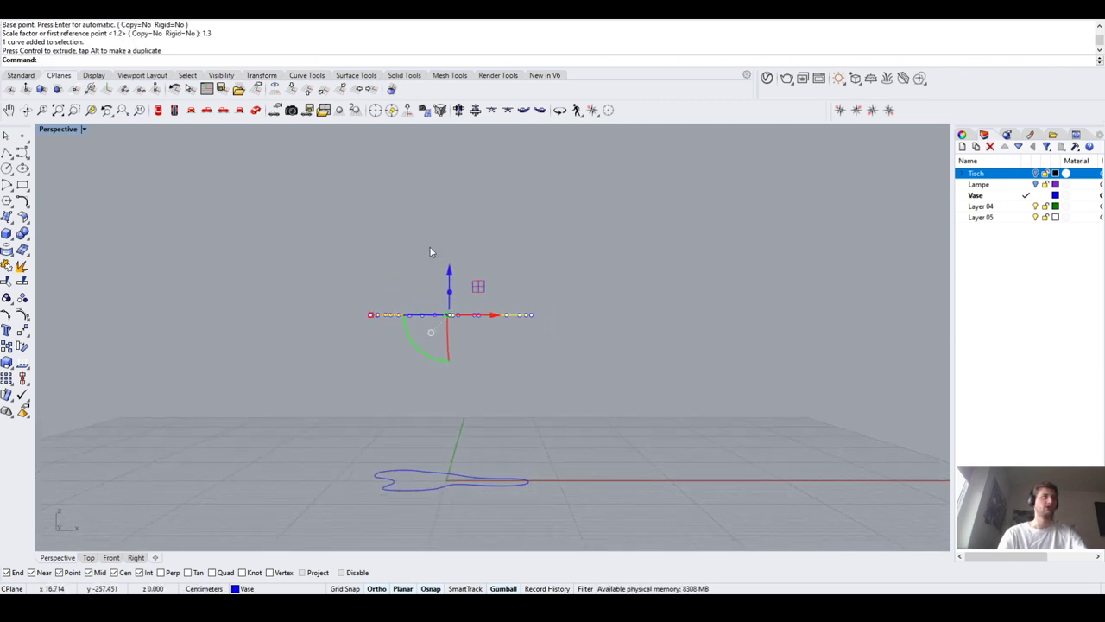
{"action": "key", "text": "Escape"}
{"action": "left_click", "coordinate": [442, 316]}
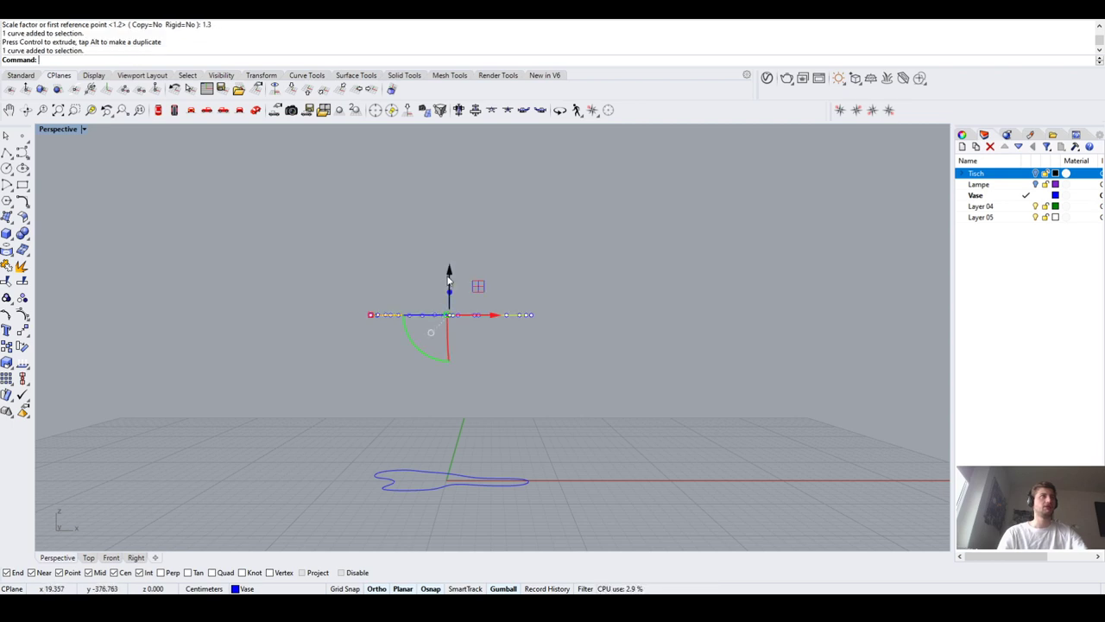
{"action": "left_click_drag", "start_coordinate": [449, 273], "coordinate": [449, 328]}
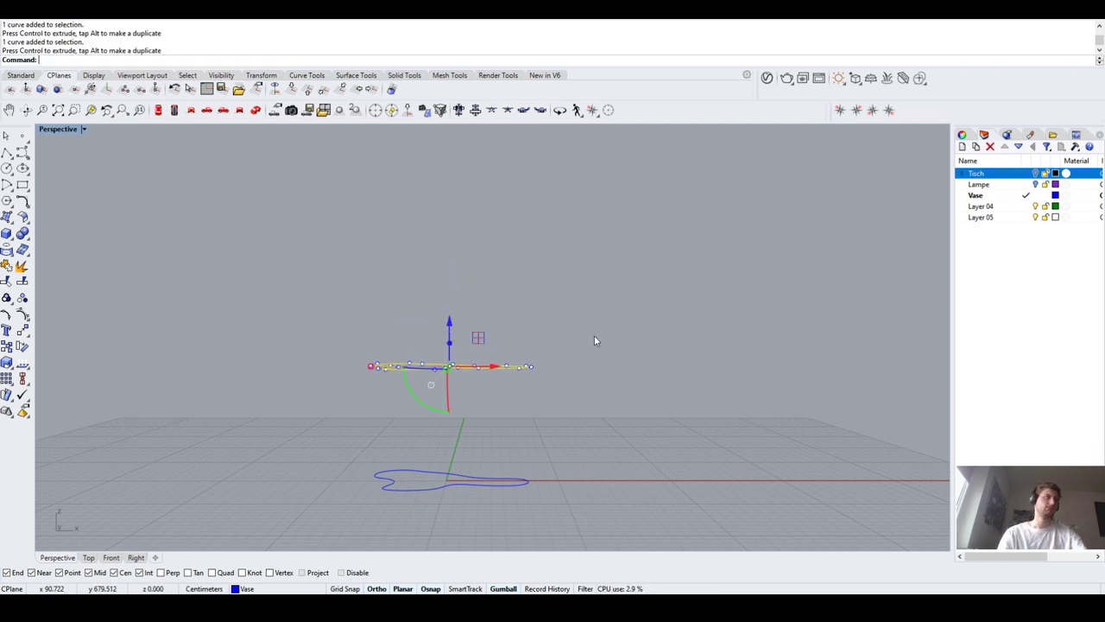
{"action": "key", "text": "Escape"}
Try a loft between the lower and upper curves with default settings, inspect the surface and undo it
{"action": "right_click_drag", "start_coordinate": [594, 338], "coordinate": [537, 316]}
{"action": "left_click_drag", "start_coordinate": [509, 523], "coordinate": [432, 331]}
{"action": "type", "text": "loft"}
{"action": "key", "text": "Return"}
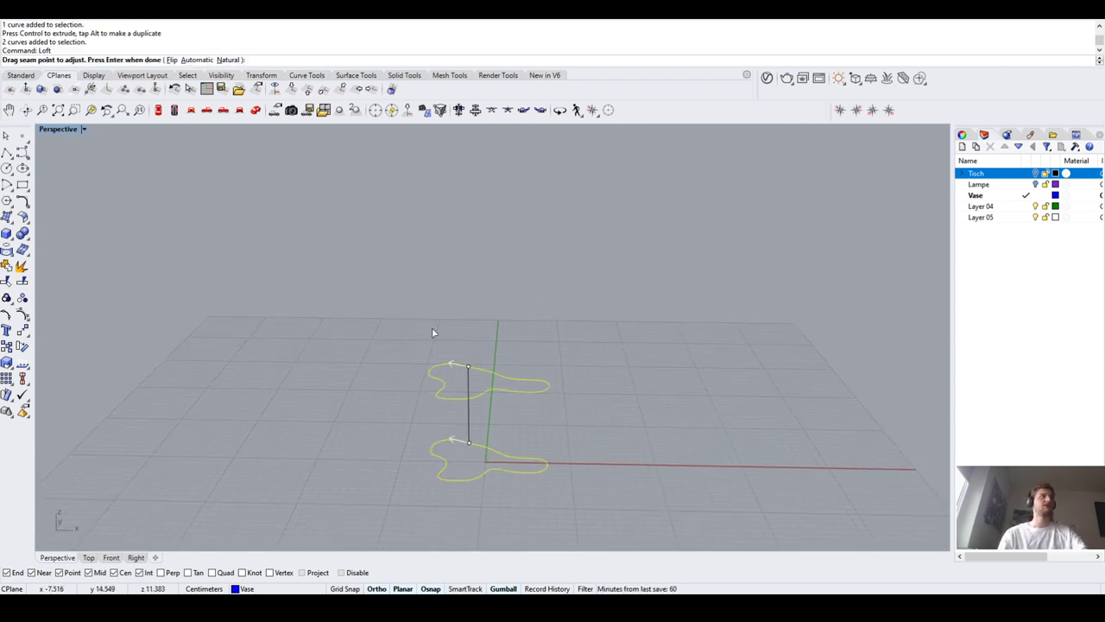
{"action": "key", "text": "Return"}
{"action": "key", "text": "Return"}
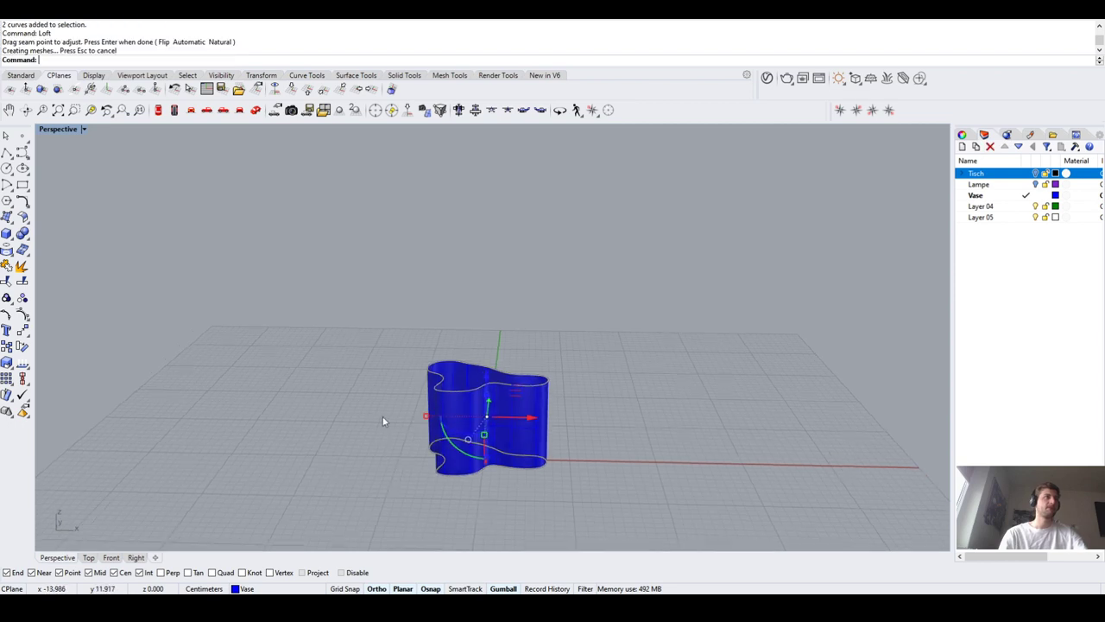
{"action": "right_click_drag", "start_coordinate": [384, 422], "coordinate": [490, 423]}
{"action": "scroll", "coordinate": [421, 414], "scroll_direction": "up", "scroll_amount": 5}
{"action": "key", "text": "ctrl+z"}
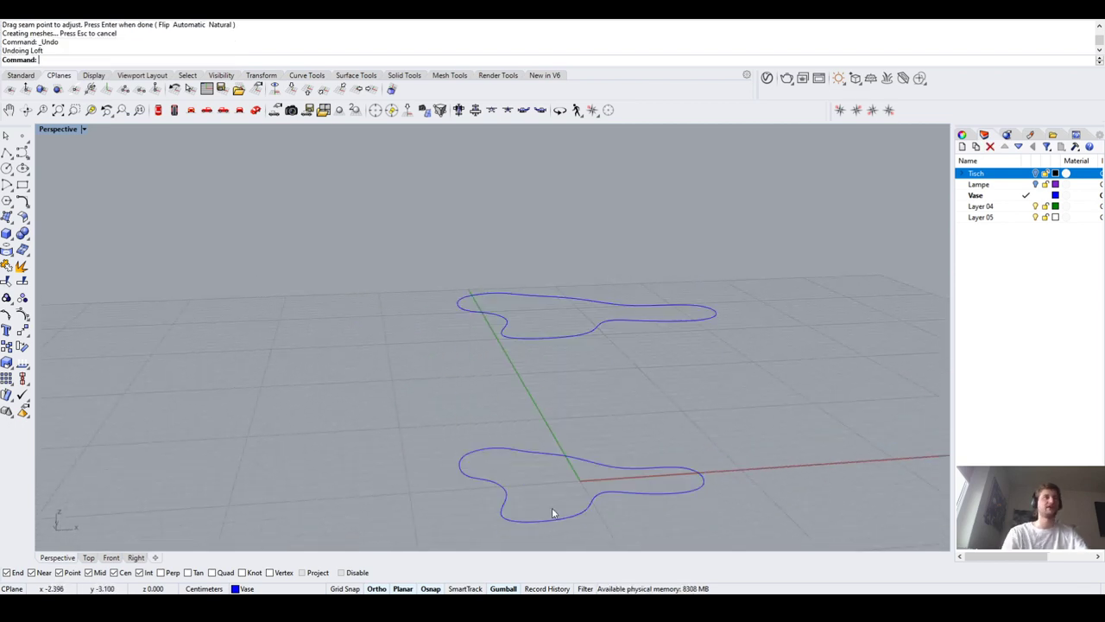
Turn off Ortho and rotate the upper curve slightly about its vertical axis
{"action": "left_click", "coordinate": [677, 306]}
{"action": "right_click_drag", "start_coordinate": [639, 308], "coordinate": [506, 388]}
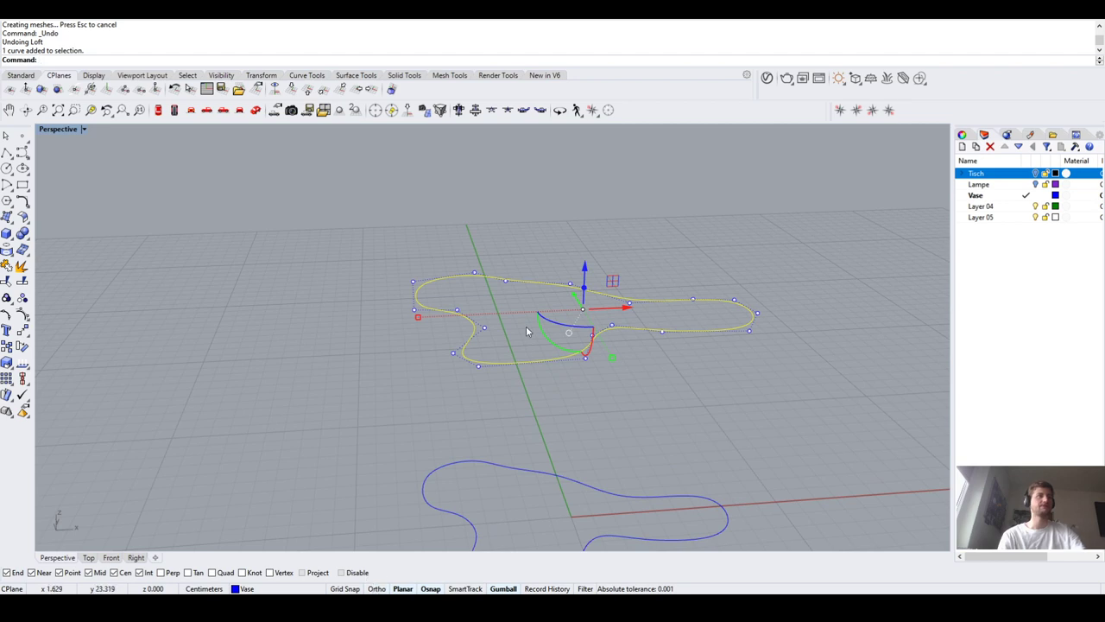
{"action": "left_click_drag", "start_coordinate": [553, 325], "coordinate": [556, 329]}
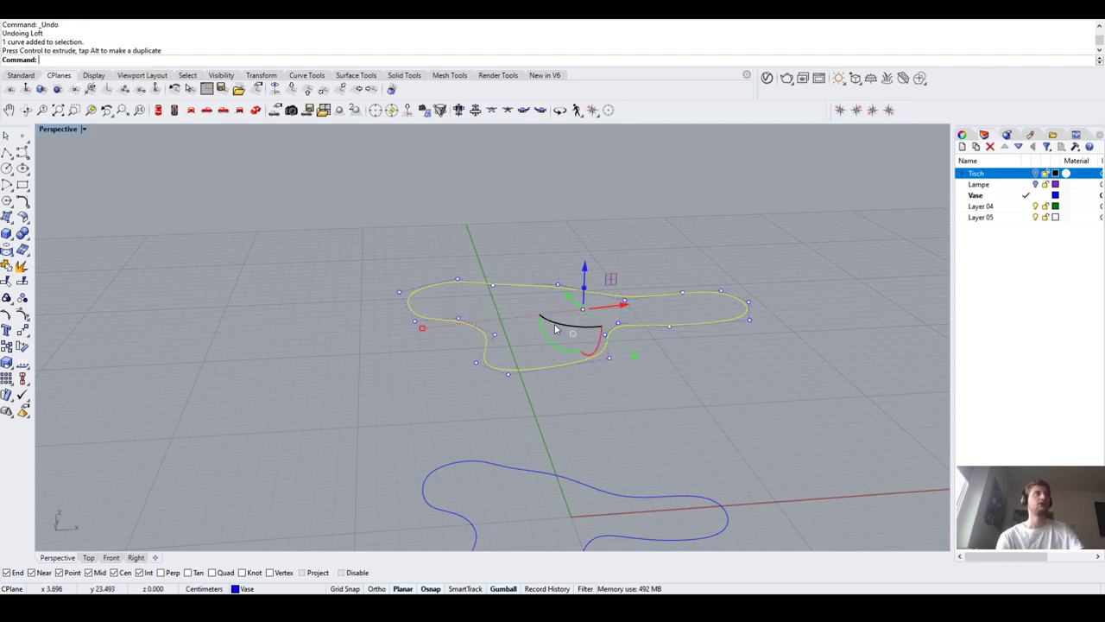
{"action": "scroll", "coordinate": [544, 308], "scroll_direction": "down", "scroll_amount": 3}
{"action": "right_click_drag", "start_coordinate": [484, 289], "coordinate": [353, 338]}
{"action": "key", "text": "Escape"}
Reshape the upper curve's narrow lobe by shifting its inner side points slightly outward and its tip point inward
{"action": "scroll", "coordinate": [553, 435], "scroll_direction": "up", "scroll_amount": 3}
{"action": "left_click", "coordinate": [460, 420]}
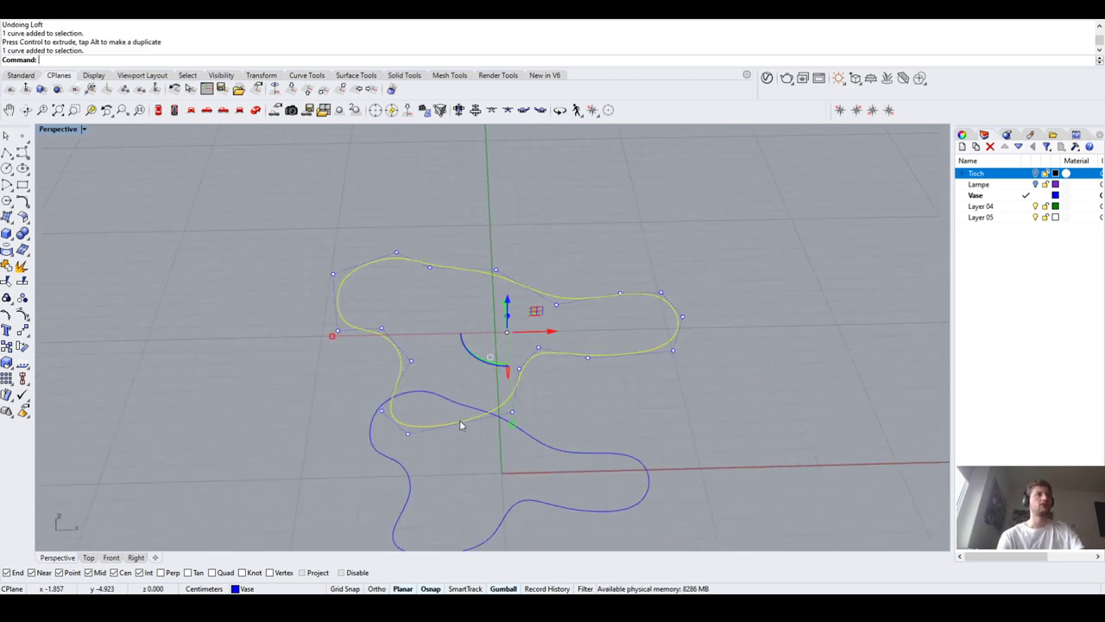
{"action": "key", "text": "F10"}
{"action": "left_click", "coordinate": [556, 304]}
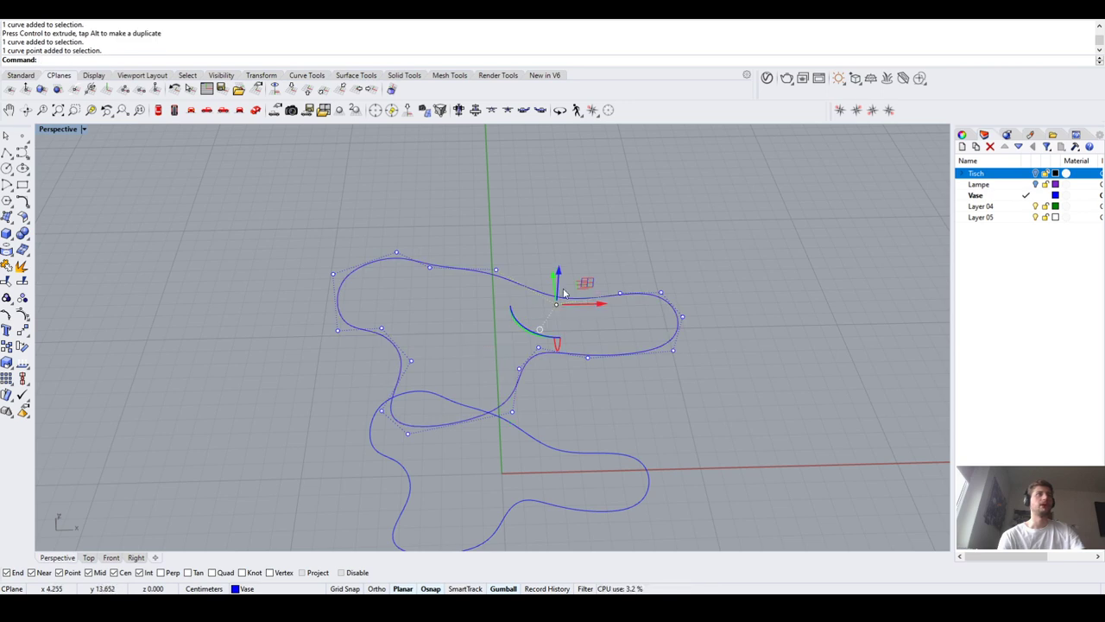
{"action": "left_click_drag", "start_coordinate": [577, 289], "coordinate": [581, 283]}
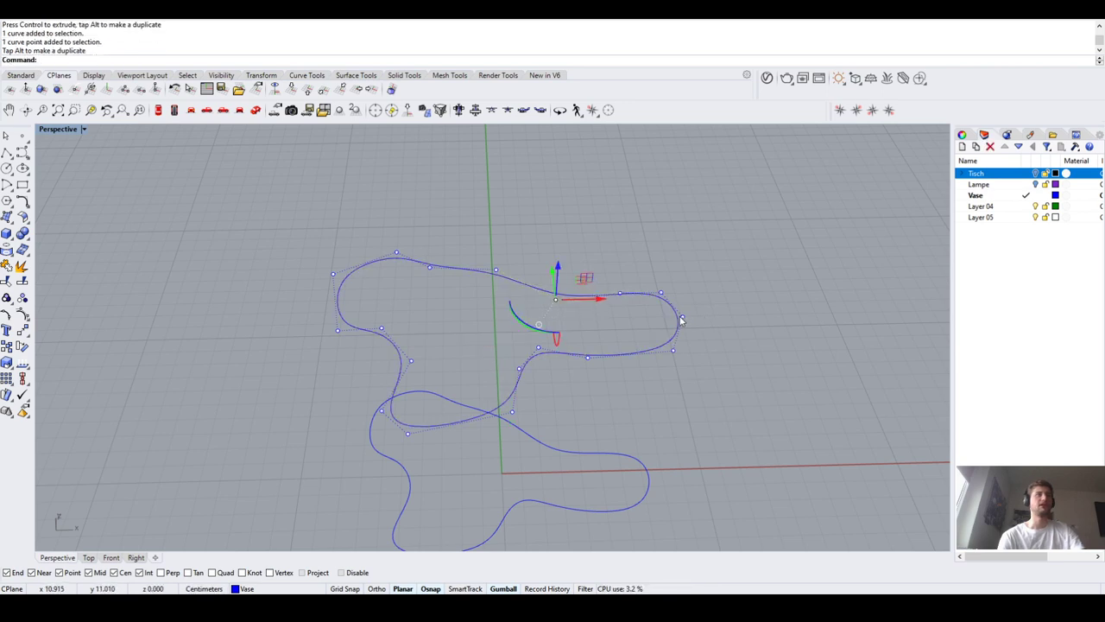
{"action": "left_click", "coordinate": [682, 320]}
{"action": "left_click_drag", "start_coordinate": [731, 316], "coordinate": [687, 378]}
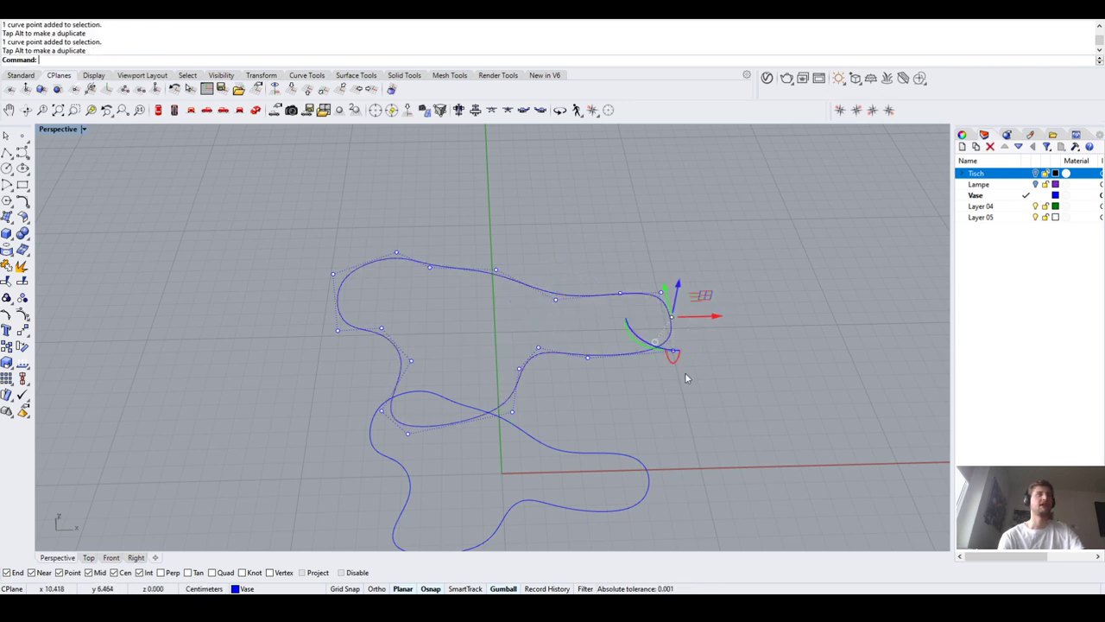
{"action": "left_click", "coordinate": [588, 355]}
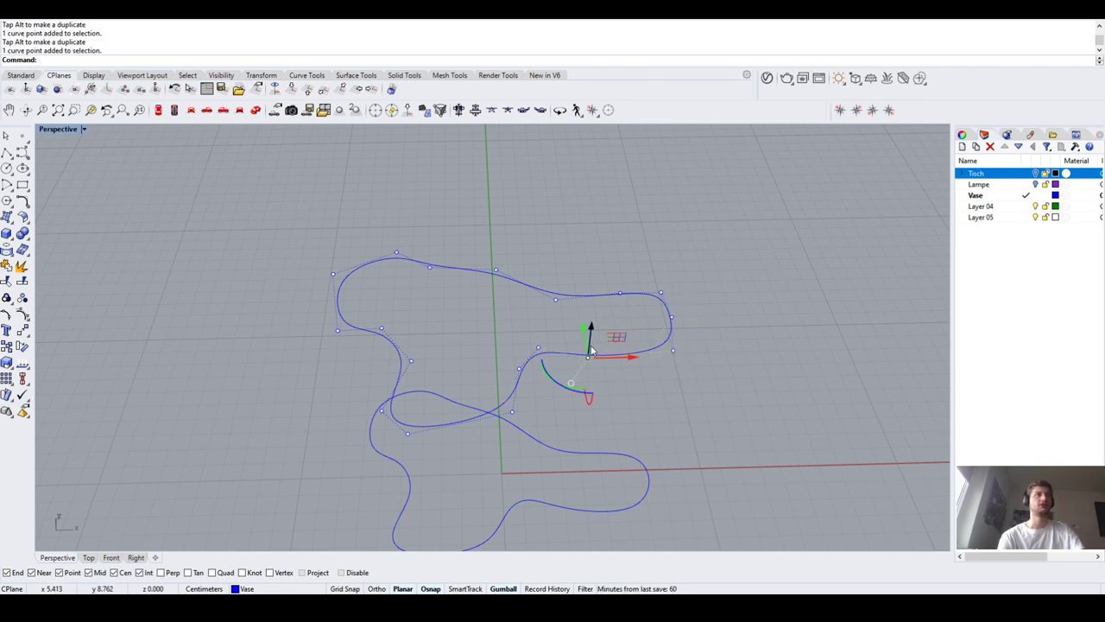
{"action": "left_click_drag", "start_coordinate": [590, 349], "coordinate": [591, 357]}
{"action": "key", "text": "Escape"}
Shift the control points at the notch and outer corner of the upper curve's wide lobe slightly toward the centre
{"action": "left_click", "coordinate": [384, 339]}
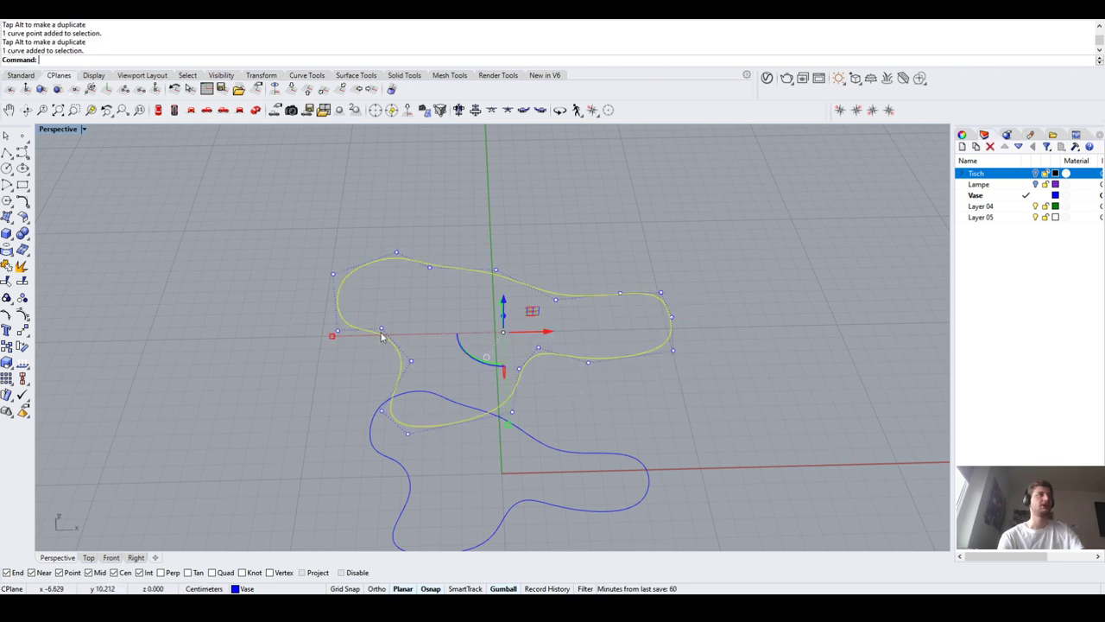
{"action": "left_click", "coordinate": [381, 329]}
{"action": "left_click_drag", "start_coordinate": [381, 329], "coordinate": [392, 327]}
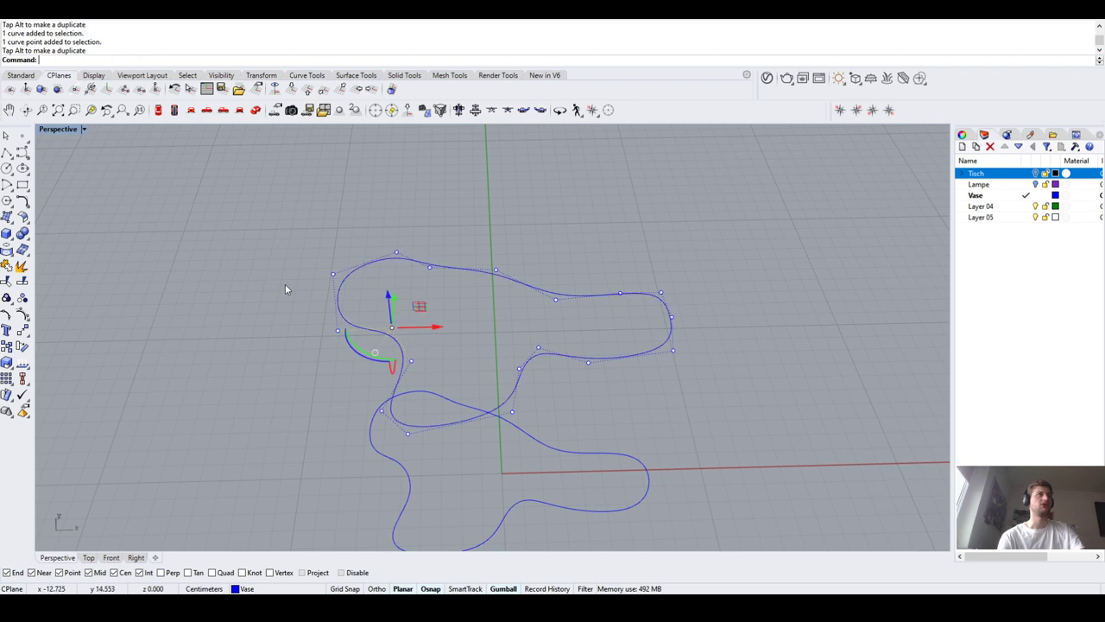
{"action": "left_click", "coordinate": [334, 277]}
{"action": "left_click_drag", "start_coordinate": [333, 277], "coordinate": [343, 273]}
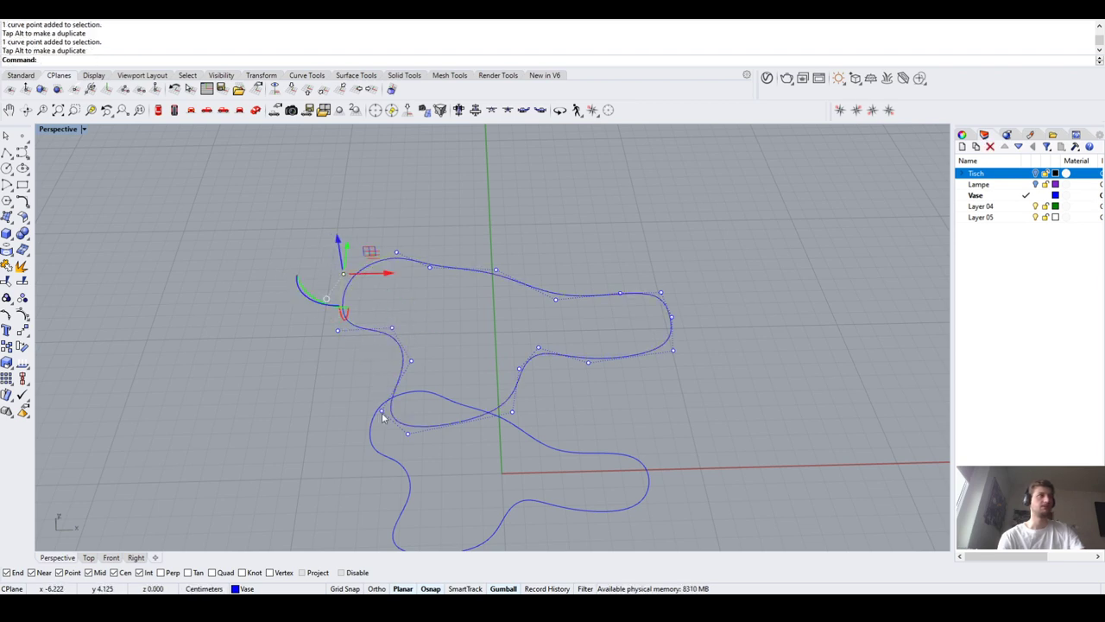
{"action": "left_click", "coordinate": [383, 418]}
{"action": "key", "text": "Escape"}
Pull the control point beside the wide lobe on the upper curve's back edge inward to deepen the dip there
{"action": "right_click_drag", "start_coordinate": [437, 382], "coordinate": [486, 419]}
{"action": "left_click", "coordinate": [478, 323]}
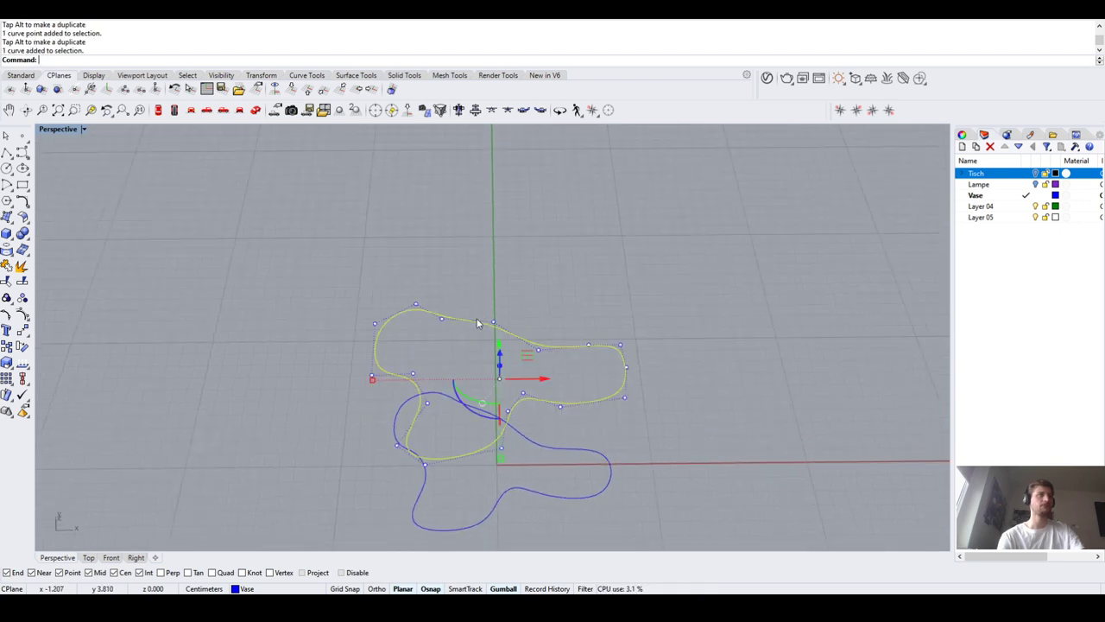
{"action": "scroll", "coordinate": [480, 322], "scroll_direction": "up", "scroll_amount": 3}
{"action": "left_click", "coordinate": [383, 317]}
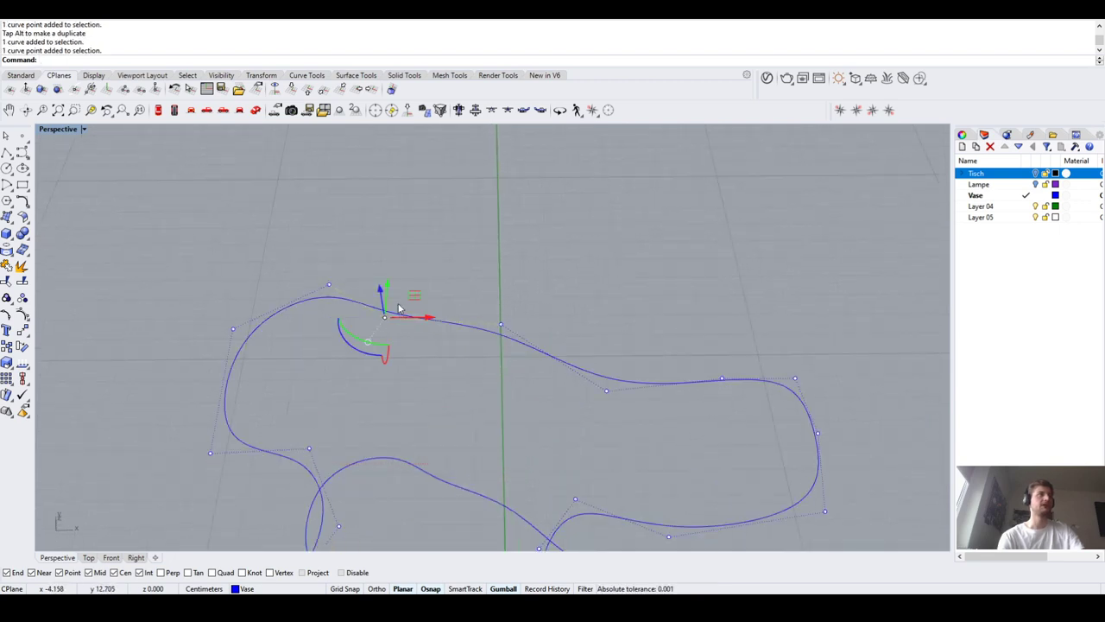
{"action": "left_click_drag", "start_coordinate": [411, 296], "coordinate": [414, 326]}
{"action": "left_click", "coordinate": [469, 376]}
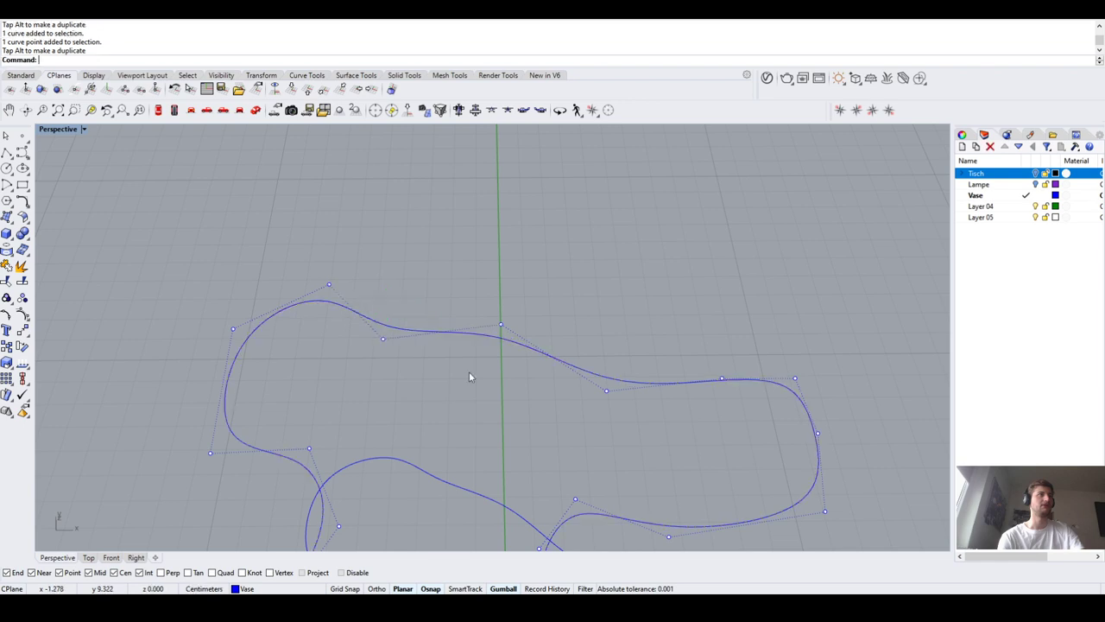
{"action": "scroll", "coordinate": [469, 376], "scroll_direction": "down", "scroll_amount": 5}
Try a loft between the lower curve and the reshaped upper curve using the default seam and settings
{"action": "right_click_drag", "start_coordinate": [438, 420], "coordinate": [437, 354]}
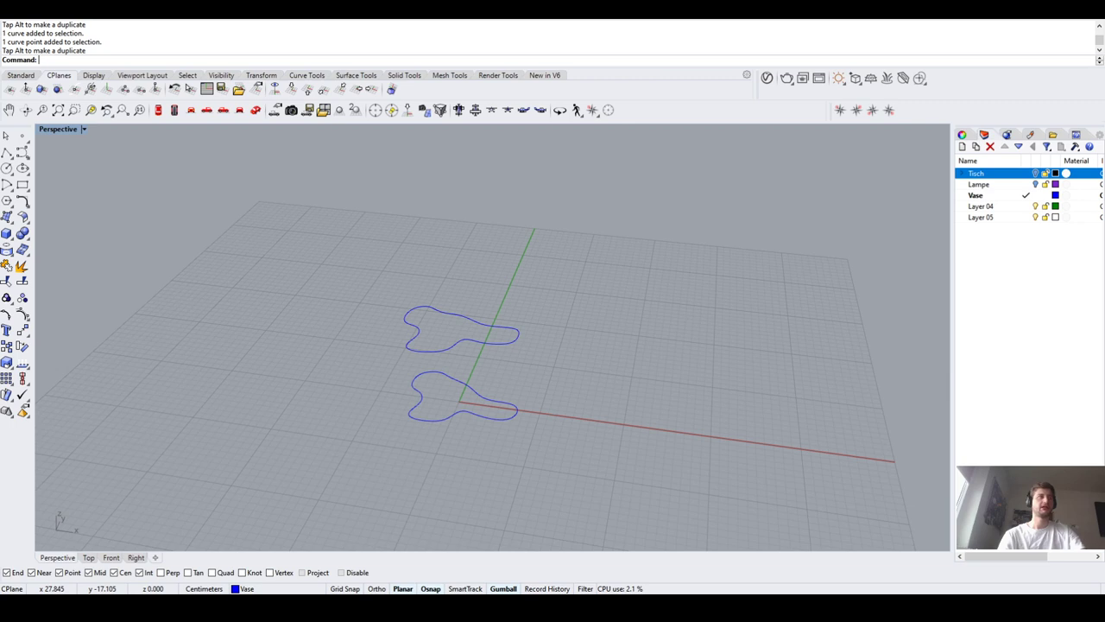
{"action": "left_click_drag", "start_coordinate": [569, 424], "coordinate": [459, 218]}
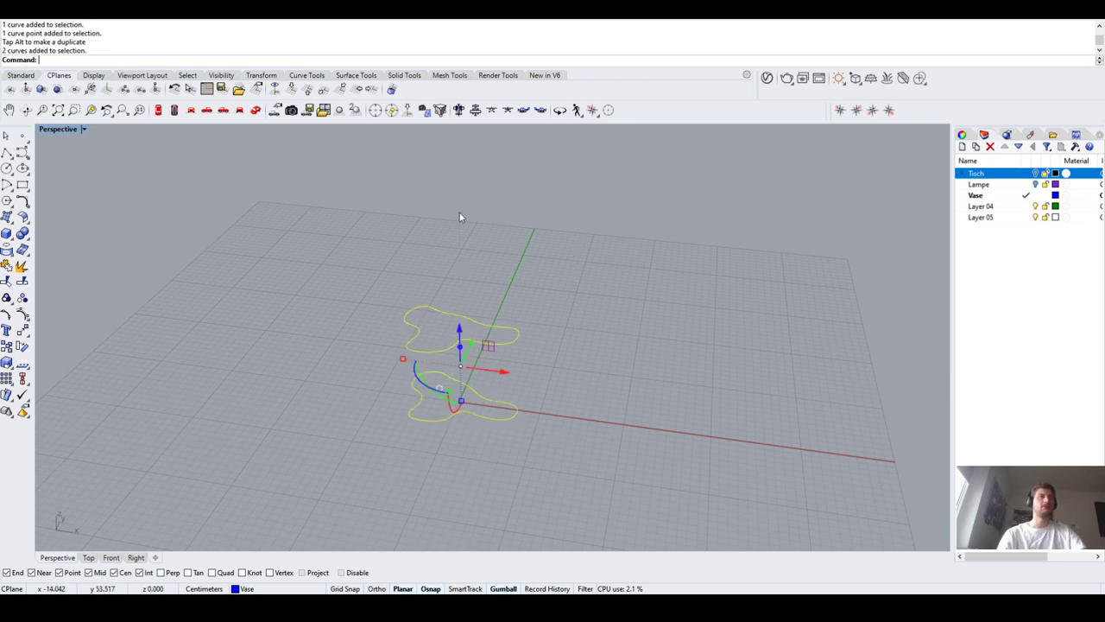
{"action": "type", "text": "Loft"}
{"action": "key", "text": "Return"}
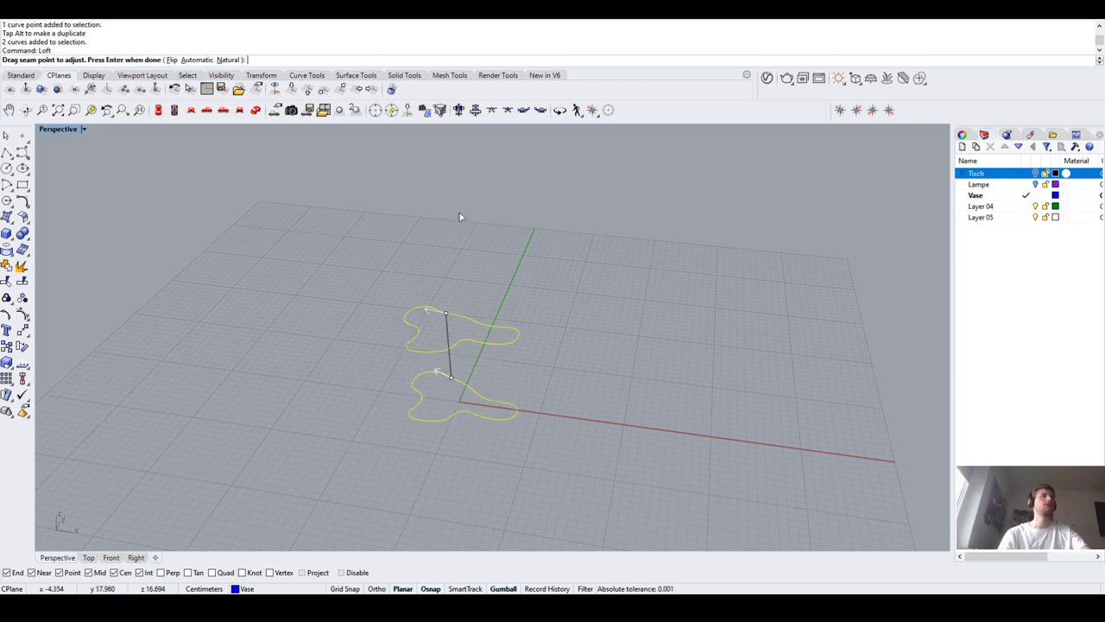
{"action": "scroll", "coordinate": [402, 317], "scroll_direction": "up", "scroll_amount": 5}
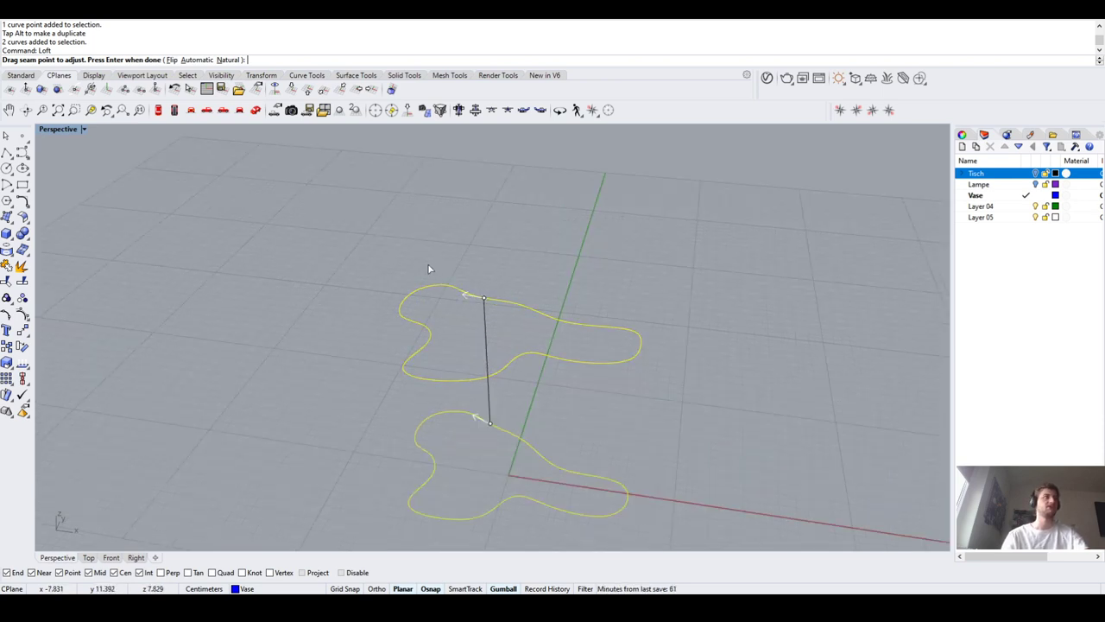
{"action": "key", "text": "Return"}
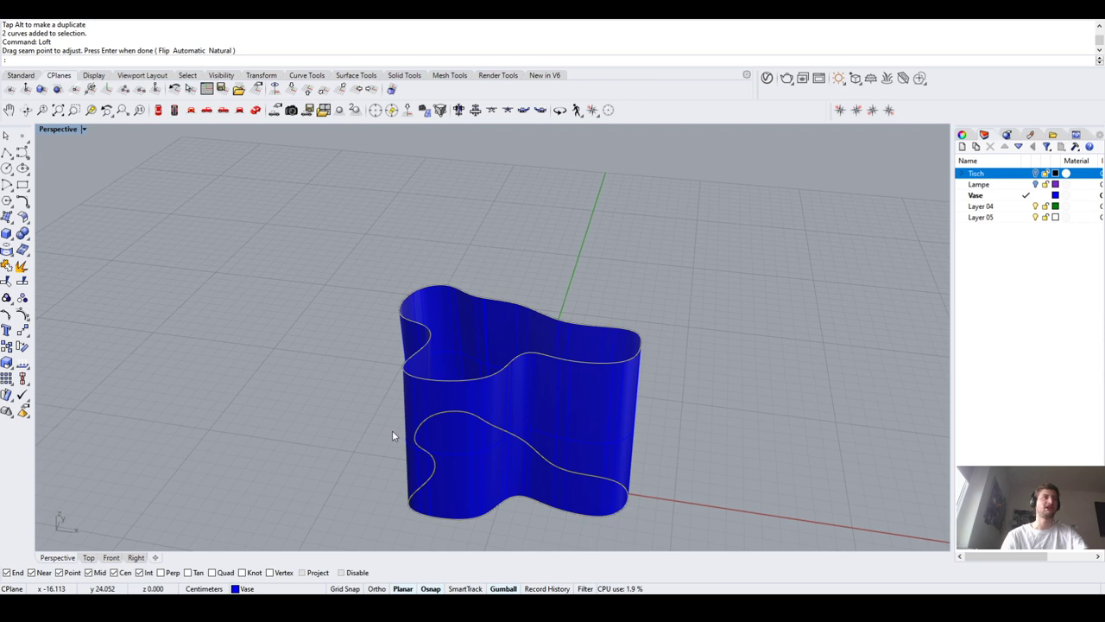
{"action": "key", "text": "Return"}
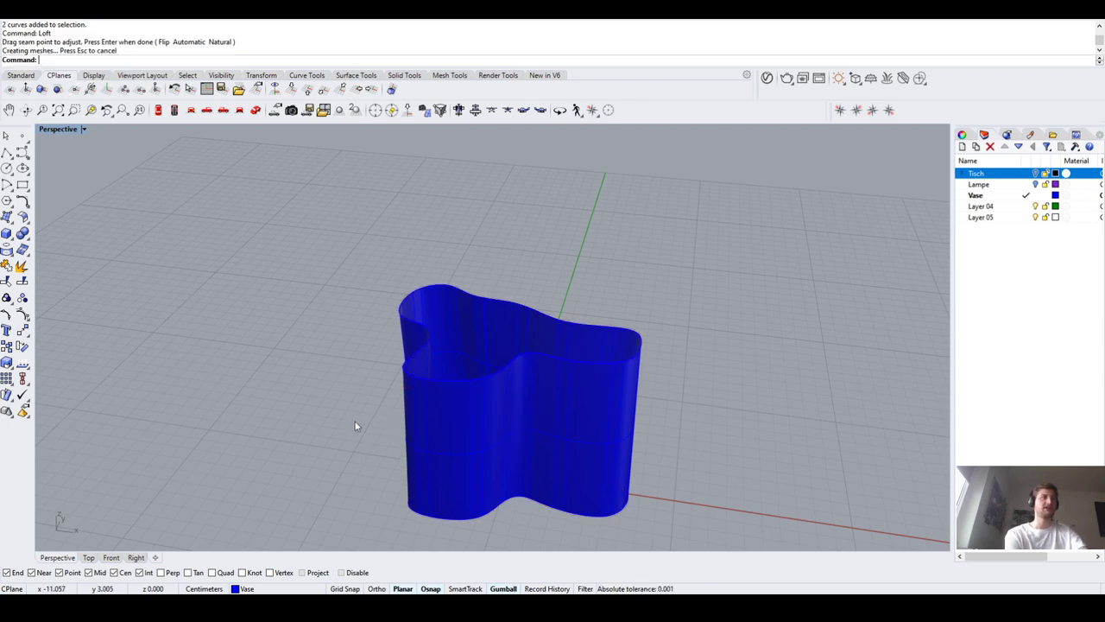
Inspect the lofted vase from all sides with Turntable, and undo the loft
{"action": "right_click_drag", "start_coordinate": [355, 424], "coordinate": [573, 313]}
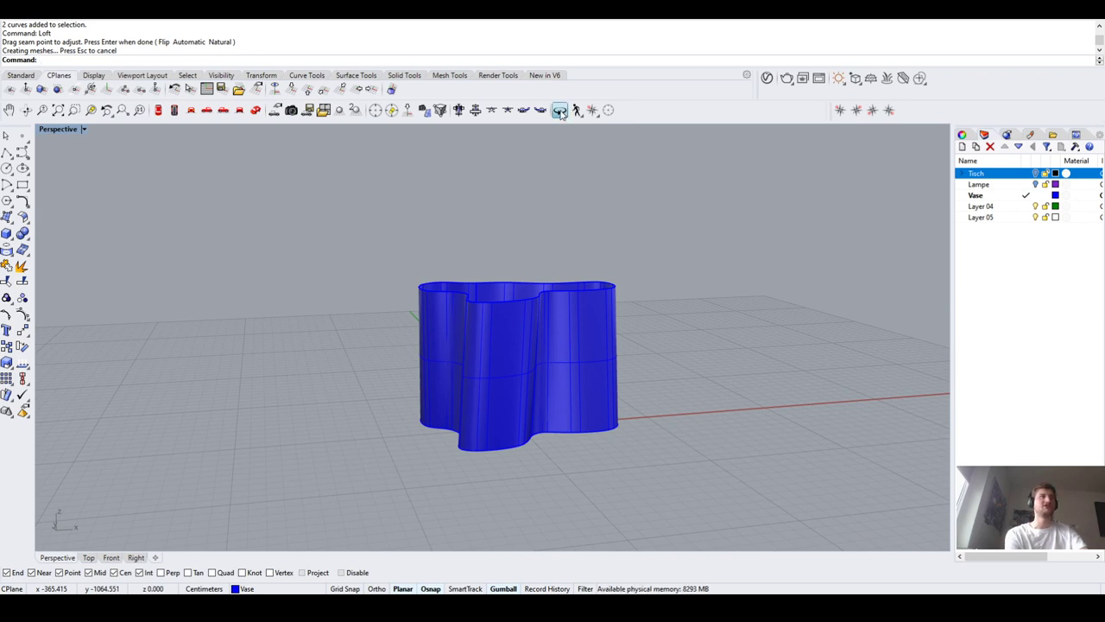
{"action": "left_click", "coordinate": [560, 110]}
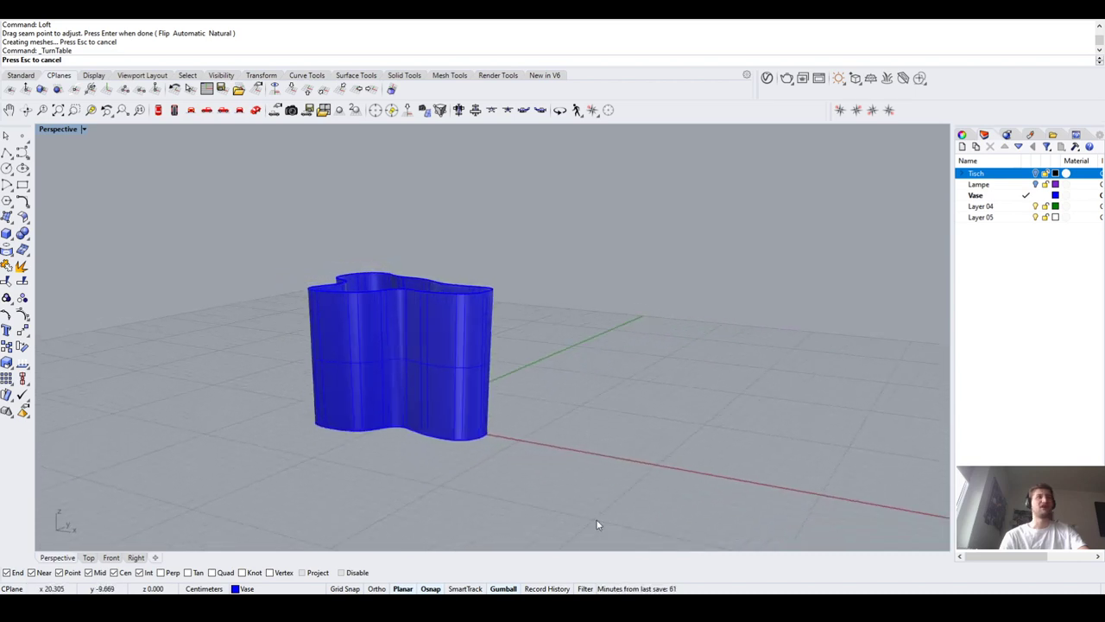
{"action": "key", "text": "Escape"}
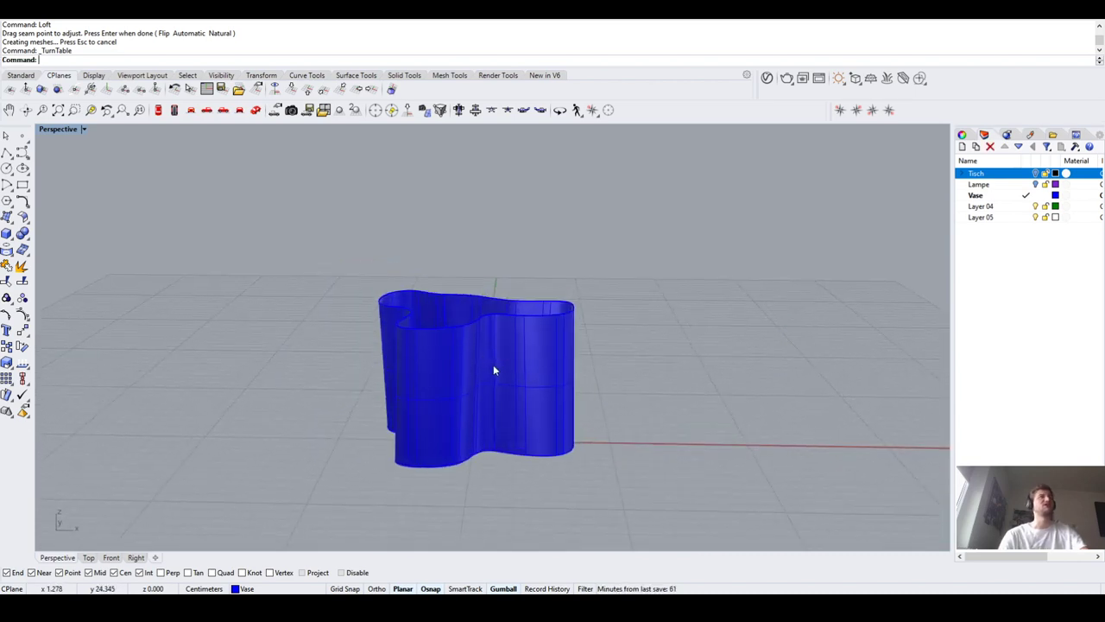
{"action": "right_click_drag", "start_coordinate": [481, 363], "coordinate": [567, 332]}
{"action": "left_click", "coordinate": [604, 339]}
{"action": "key", "text": "ctrl+z"}
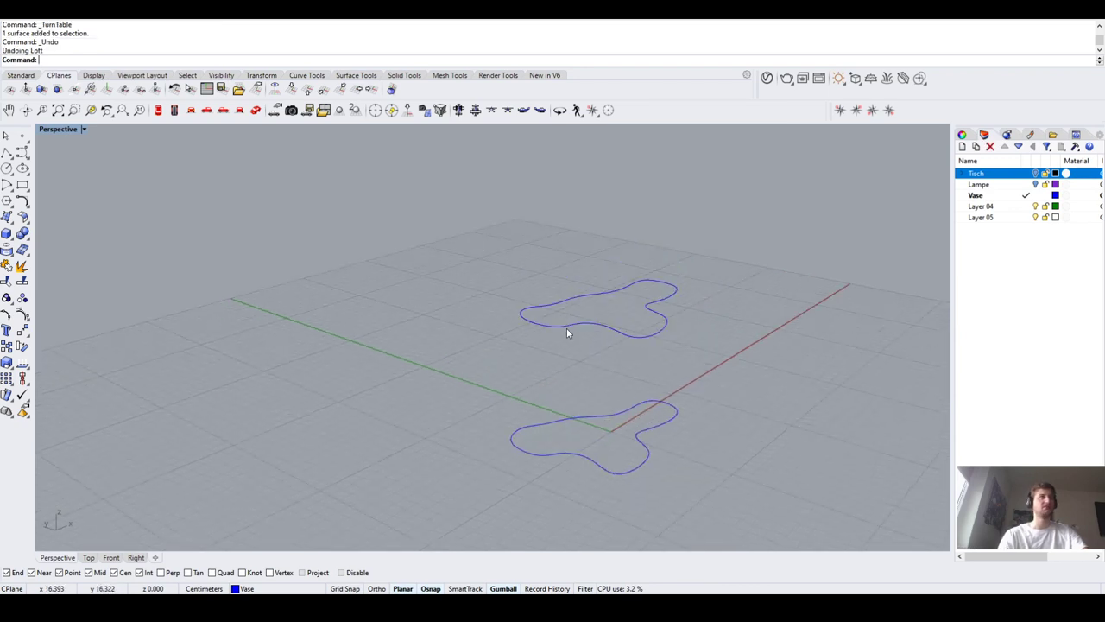
Scale the upper curve by a factor of 1.1 from a base point near its centre
{"action": "left_click", "coordinate": [625, 332]}
{"action": "type", "text": "s"}
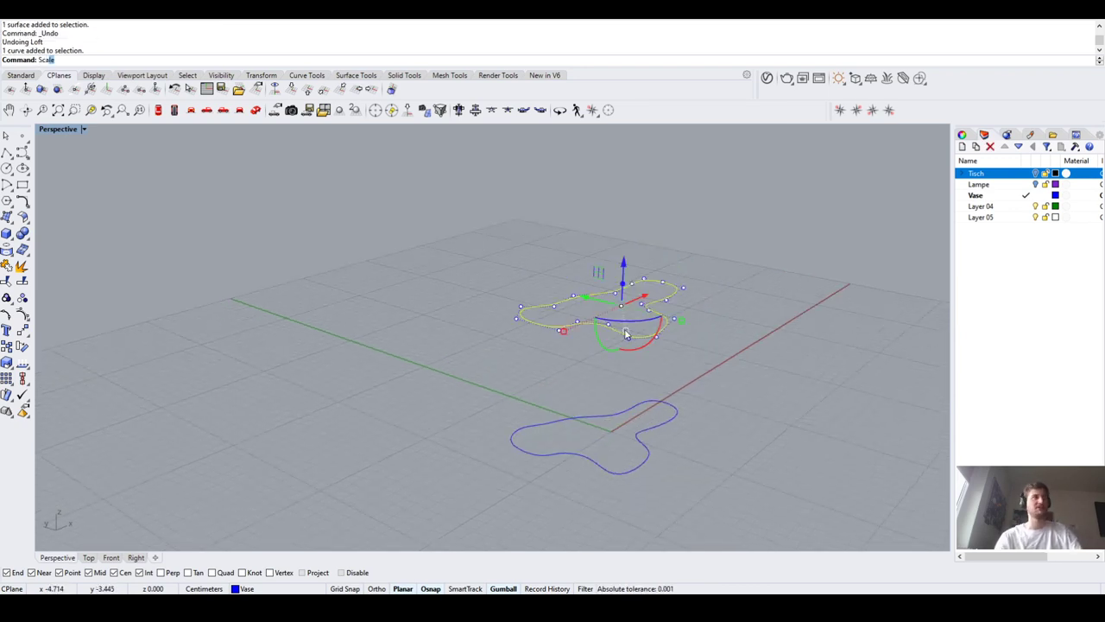
{"action": "key", "text": "Return"}
{"action": "scroll", "coordinate": [623, 319], "scroll_direction": "up", "scroll_amount": 2}
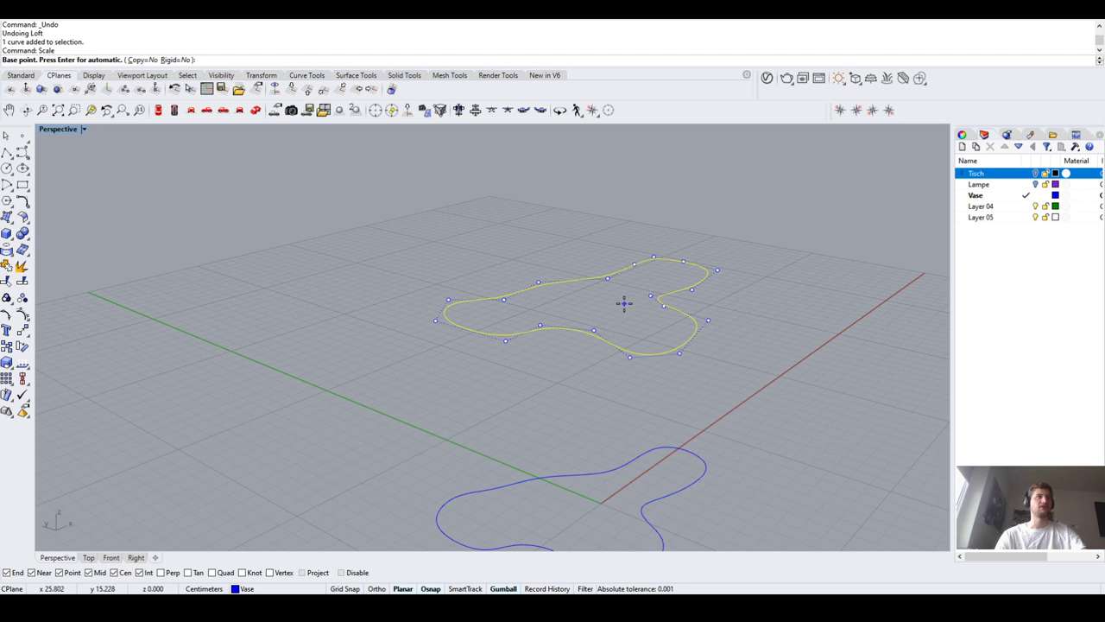
{"action": "scroll", "coordinate": [622, 306], "scroll_direction": "down", "scroll_amount": 4}
{"action": "right_click_drag", "start_coordinate": [602, 306], "coordinate": [559, 373]}
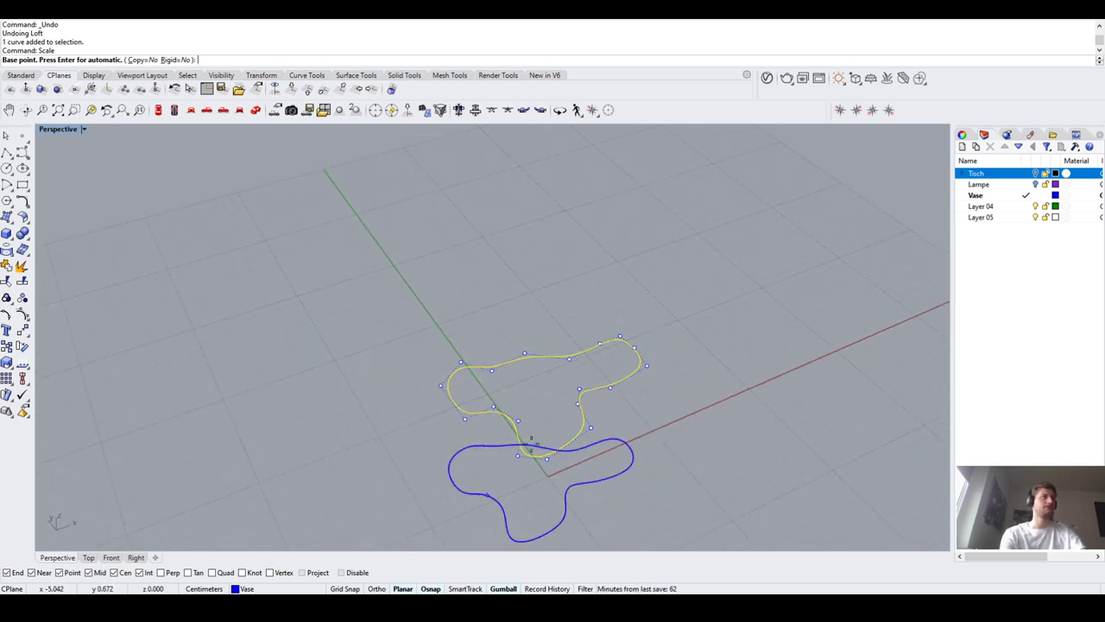
{"action": "left_click", "coordinate": [546, 389]}
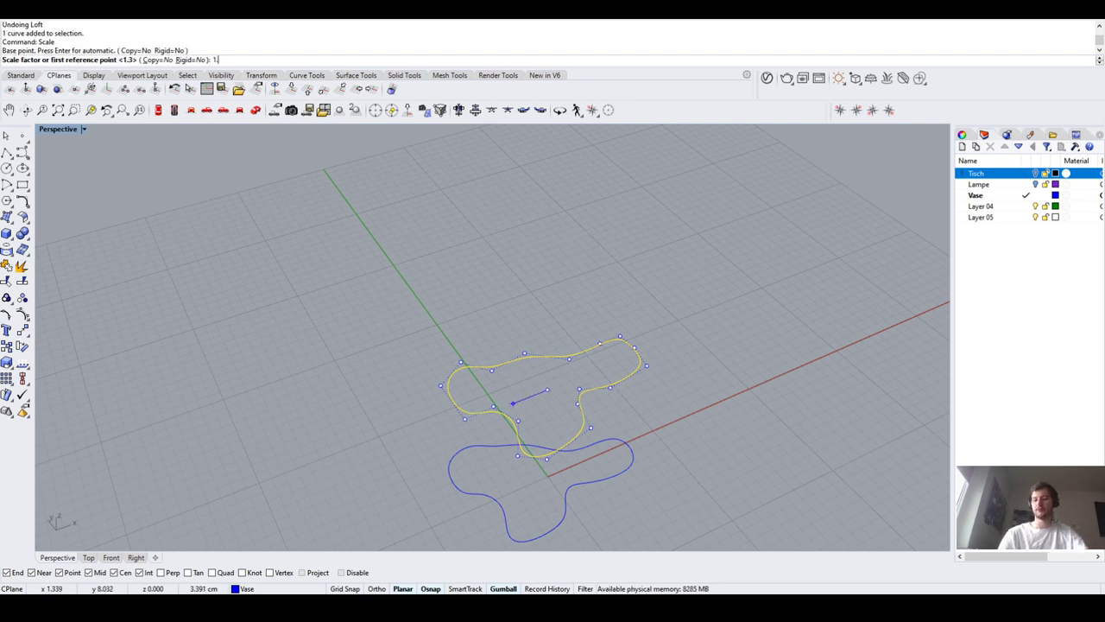
{"action": "key", "text": "Return"}
{"action": "right_click_drag", "start_coordinate": [403, 389], "coordinate": [400, 347]}
{"action": "key", "text": "Escape"}
Try a default loft between the enlarged upper curve and the lower curve, view it from the side, and undo it
{"action": "key", "text": "ctrl+a"}
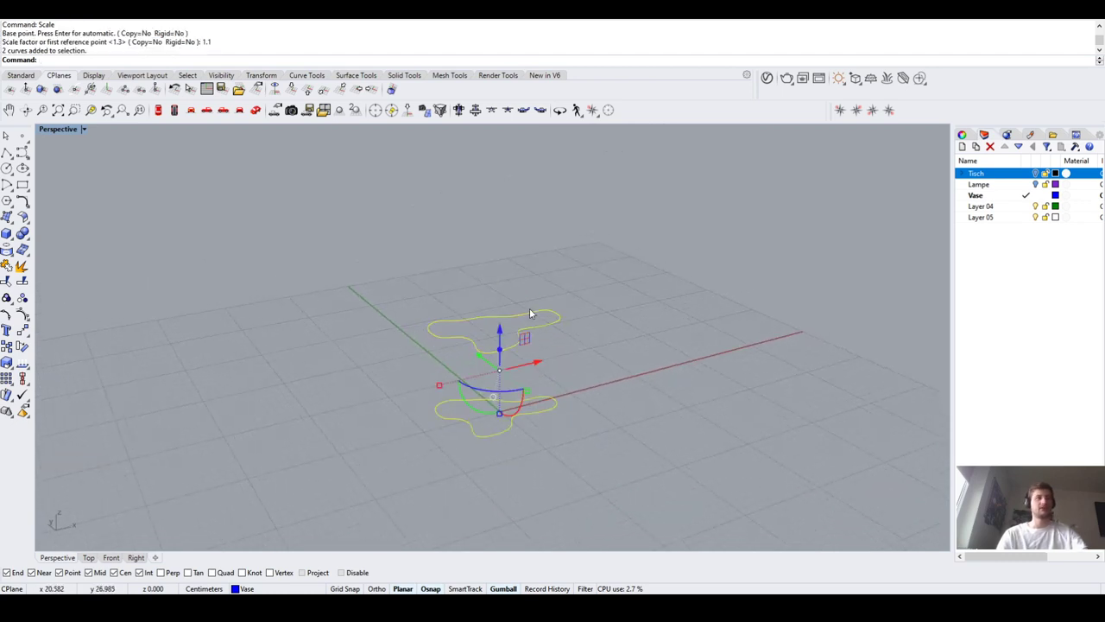
{"action": "key", "text": "Return"}
{"action": "key", "text": "Return"}
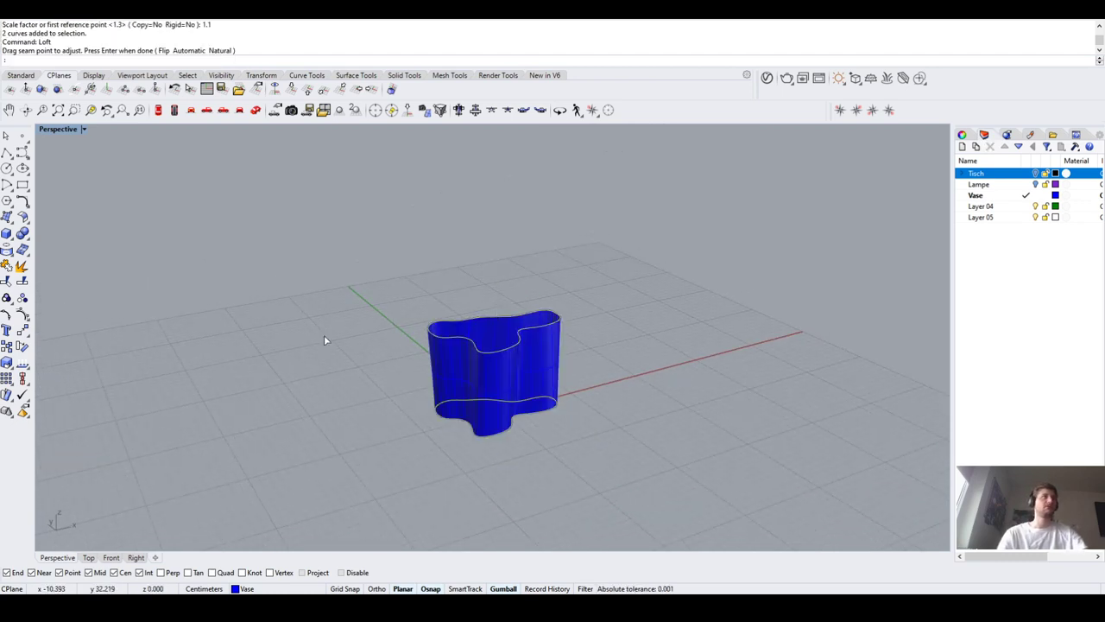
{"action": "right_click_drag", "start_coordinate": [350, 401], "coordinate": [522, 344]}
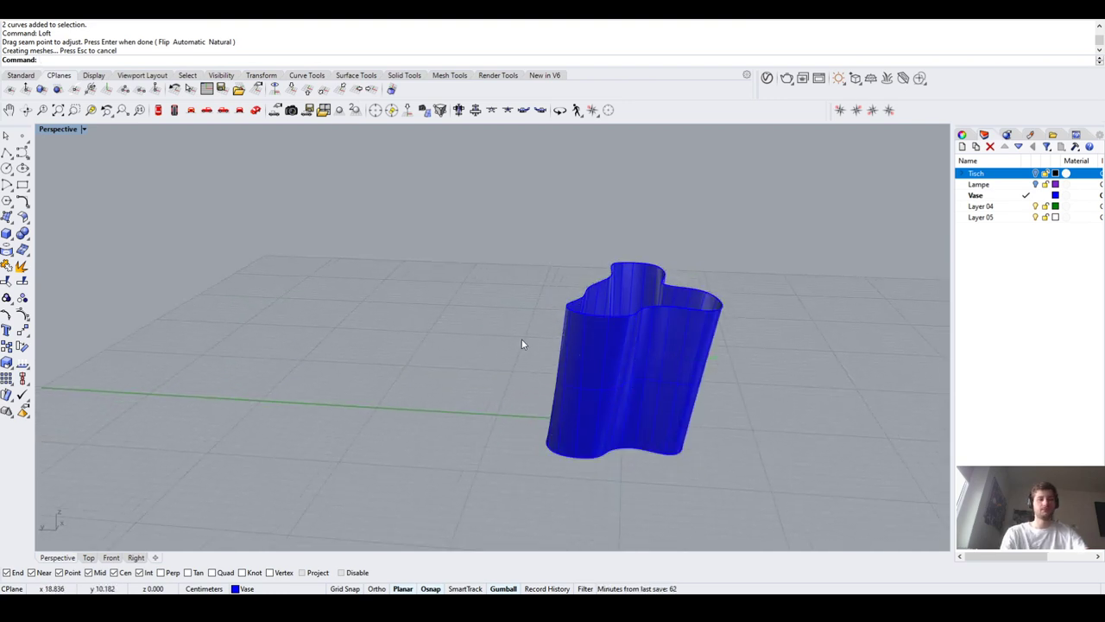
{"action": "key", "text": "ctrl+z"}
Move the upper curve slightly along the Y axis so it sits more directly above the lower curve
{"action": "left_click", "coordinate": [572, 311]}
{"action": "left_click_drag", "start_coordinate": [627, 296], "coordinate": [617, 283]}
{"action": "left_click", "coordinate": [721, 495]}
Loft the shifted upper curve with the lower curve as a test, check its taper, and undo the loft
{"action": "left_click_drag", "start_coordinate": [721, 494], "coordinate": [677, 298]}
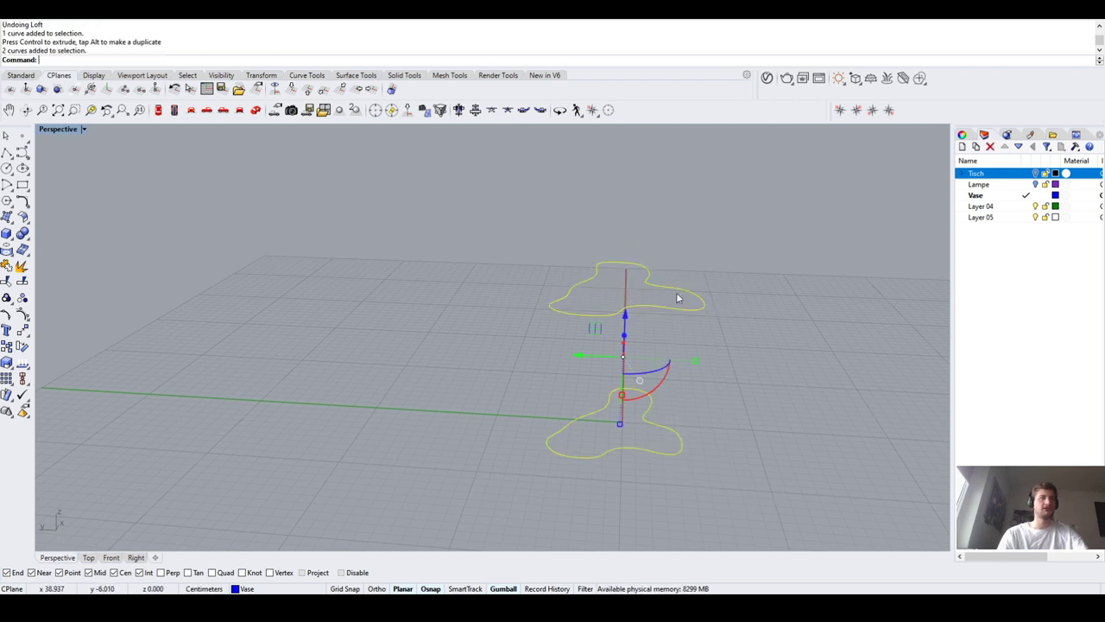
{"action": "key", "text": "Return"}
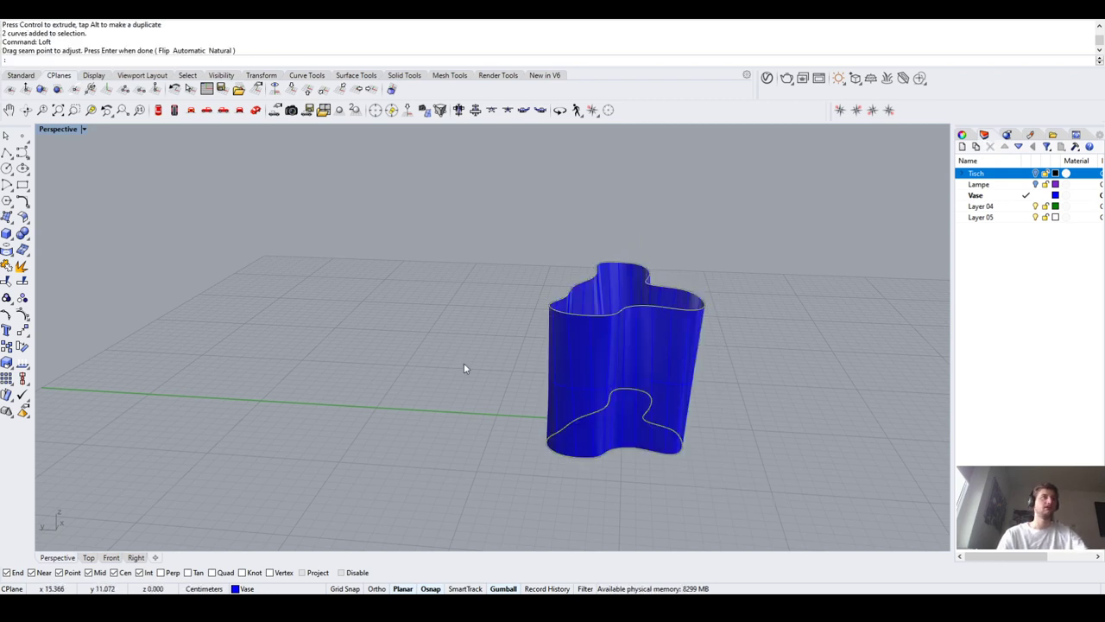
{"action": "key", "text": "Return"}
{"action": "right_click_drag", "start_coordinate": [464, 367], "coordinate": [577, 403]}
{"action": "scroll", "coordinate": [388, 424], "scroll_direction": "up", "scroll_amount": 3}
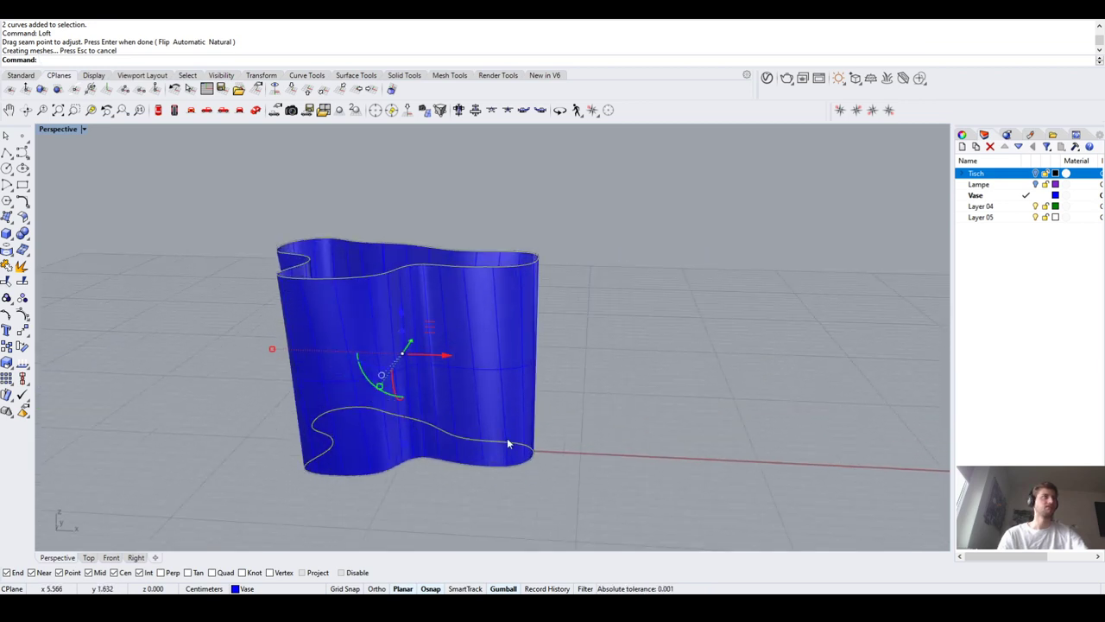
{"action": "left_click", "coordinate": [525, 479]}
{"action": "key", "text": "ctrl+z"}
Scale the lower curve by a factor of 0.9 from a base point near its centre
{"action": "left_click", "coordinate": [456, 460]}
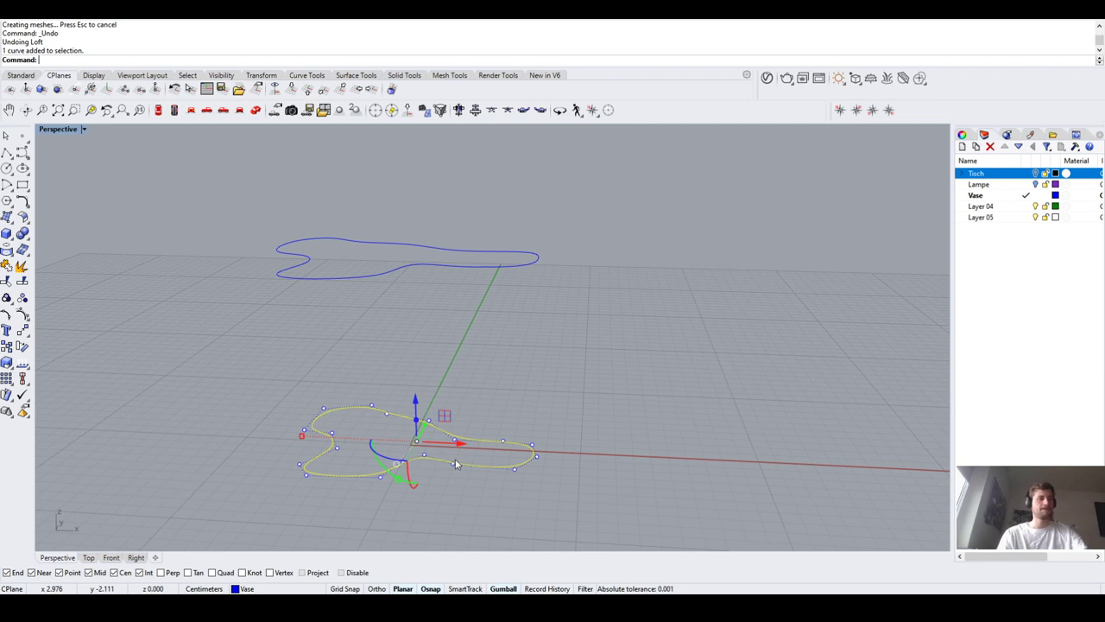
{"action": "type", "text": "Scale"}
{"action": "key", "text": "Return"}
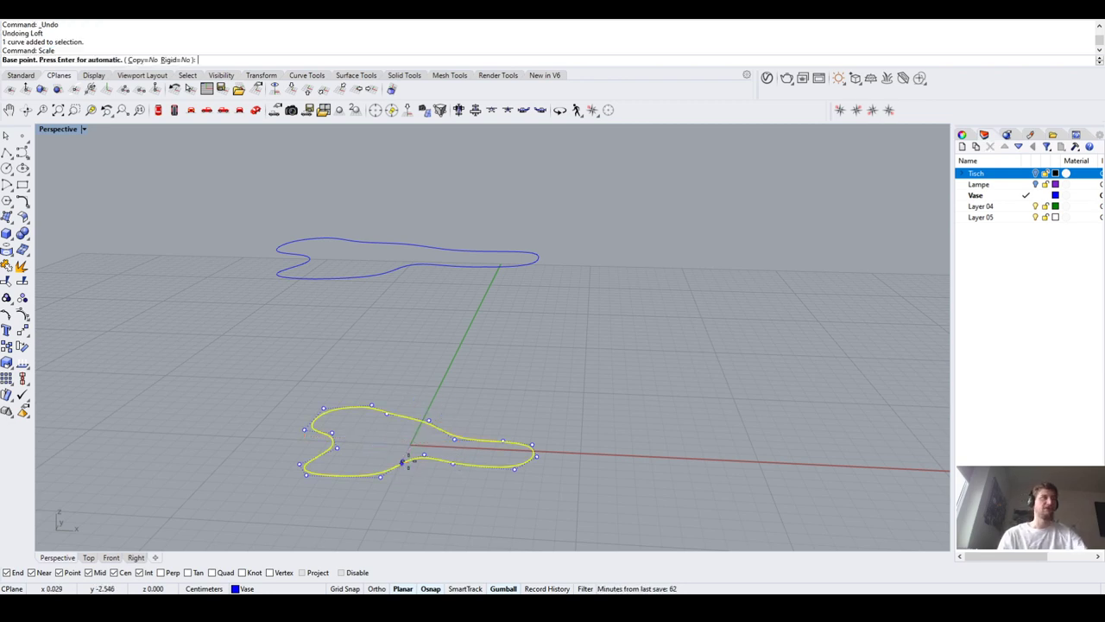
{"action": "left_click", "coordinate": [405, 445]}
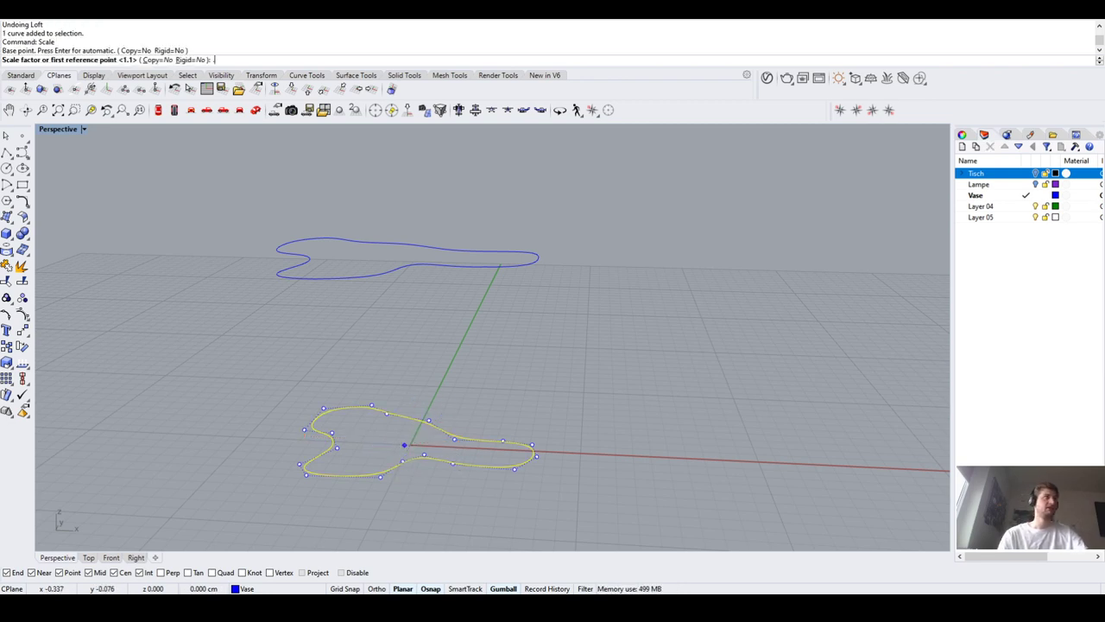
{"action": "key", "text": "Return"}
{"action": "left_click", "coordinate": [625, 438]}
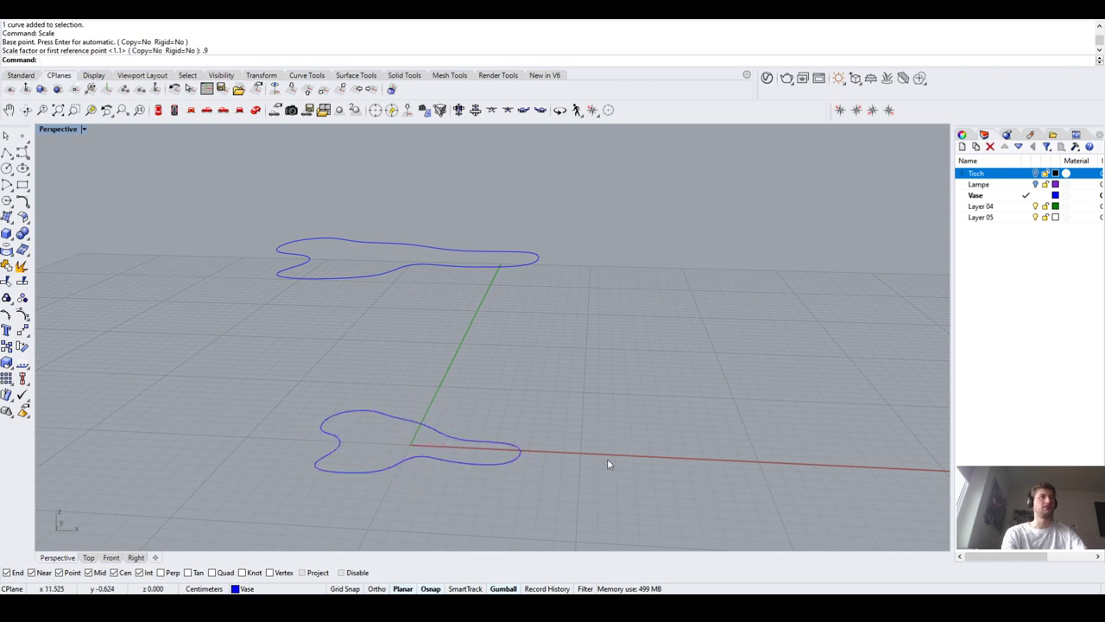
Loft the reduced lower curve and the upper curve into the vase wall using the default seam and settings
{"action": "left_click_drag", "start_coordinate": [602, 475], "coordinate": [472, 207]}
{"action": "type", "text": "loft"}
{"action": "key", "text": "Return"}
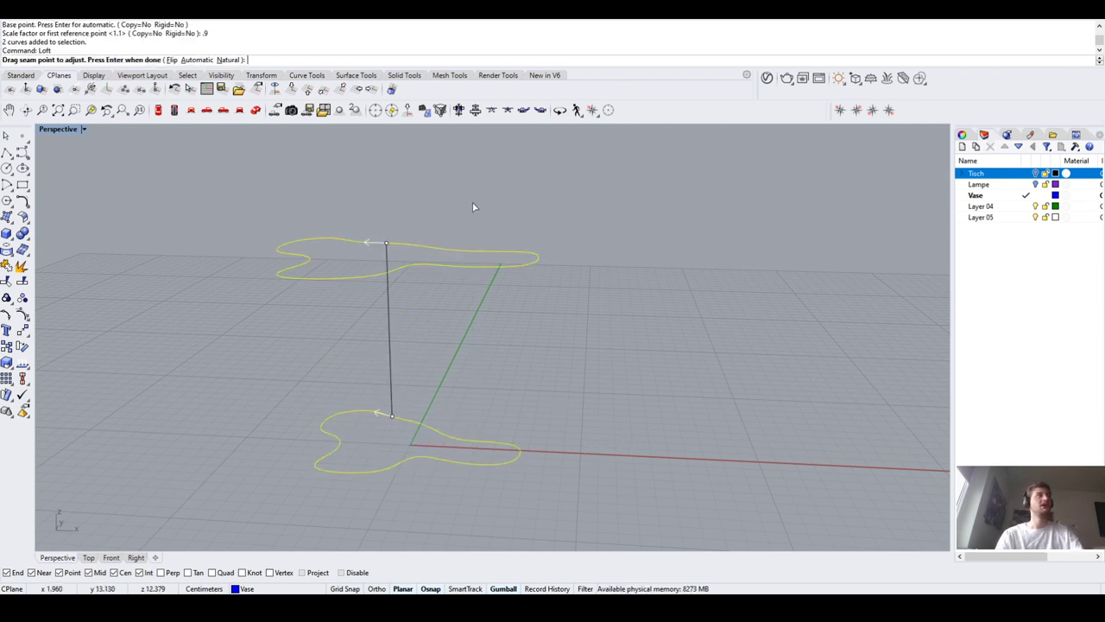
{"action": "key", "text": "Return"}
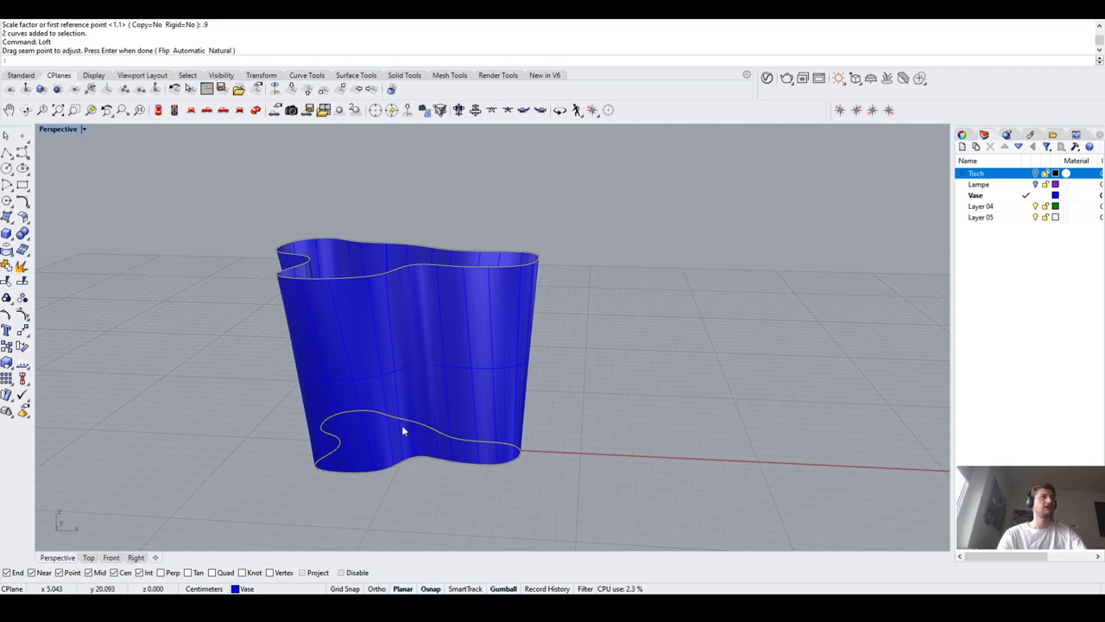
{"action": "key", "text": "Return"}
{"action": "right_click_drag", "start_coordinate": [371, 371], "coordinate": [501, 382]}
{"action": "left_click", "coordinate": [602, 372]}
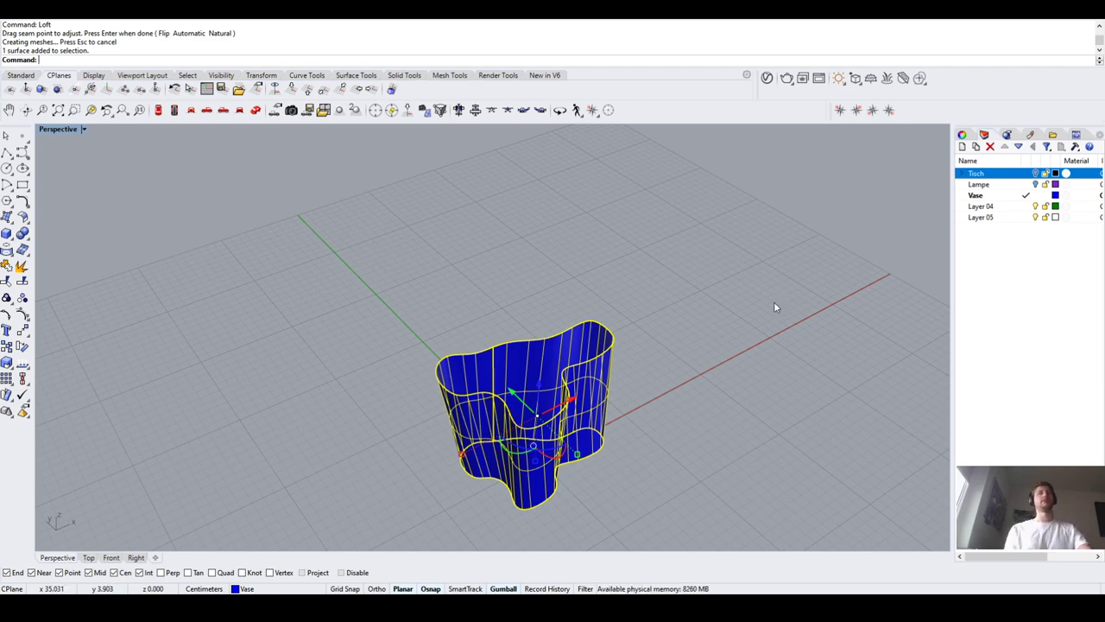
Close the vase's bottom with a PlanarSrf from the lower curve as a trial, and delete that surface
{"action": "key", "text": "Escape"}
{"action": "right_click_drag", "start_coordinate": [602, 419], "coordinate": [506, 351]}
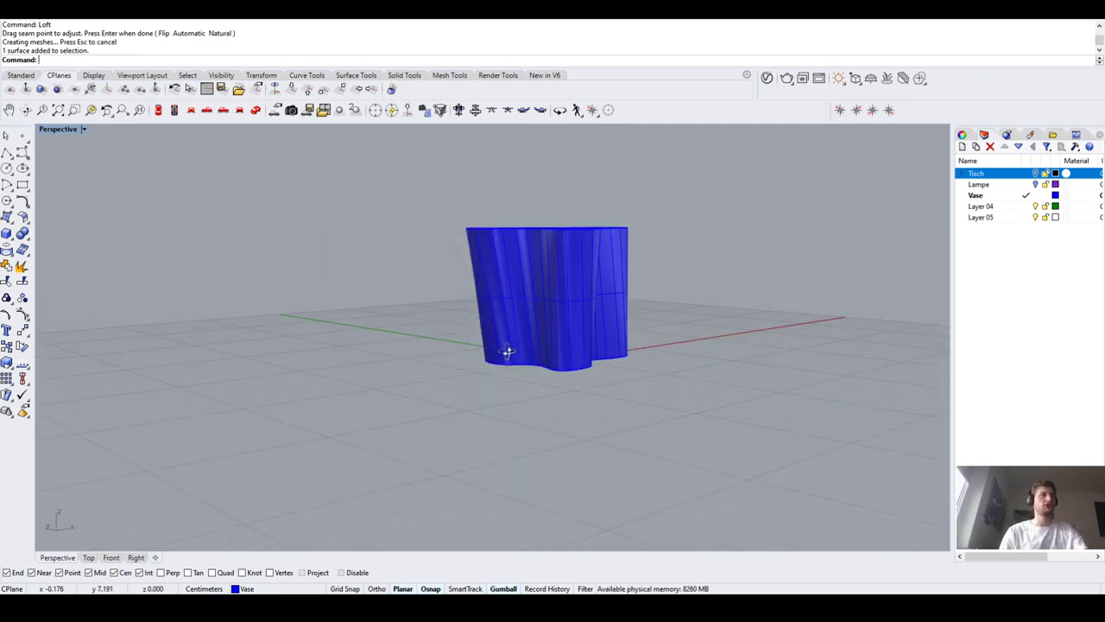
{"action": "scroll", "coordinate": [518, 358], "scroll_direction": "up", "scroll_amount": 5}
{"action": "left_click", "coordinate": [525, 375]}
{"action": "key", "text": "Escape"}
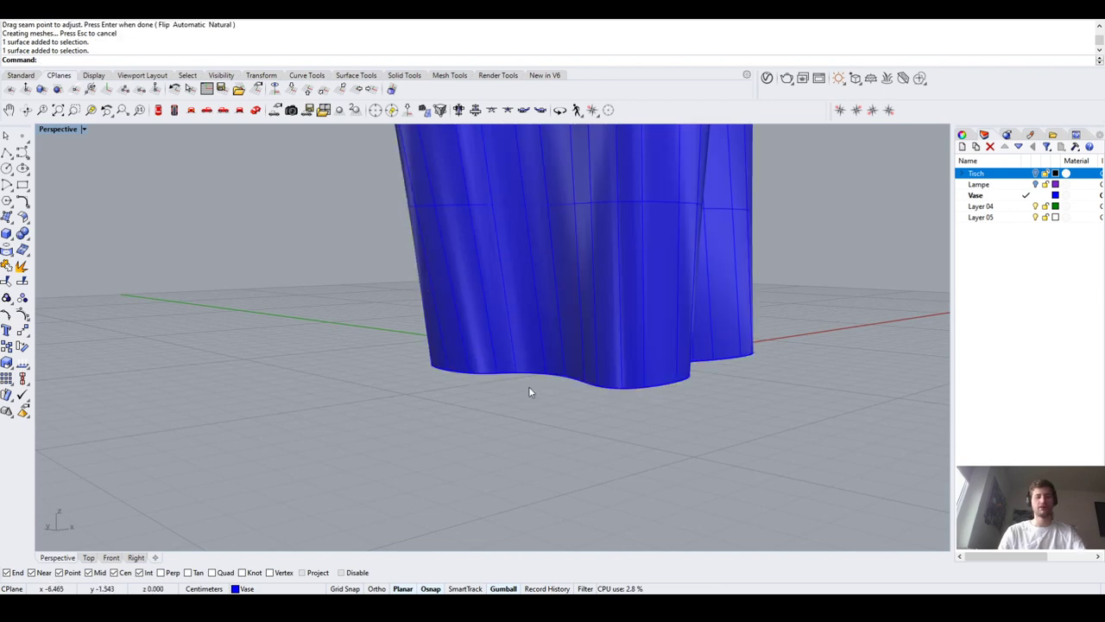
{"action": "type", "text": "PlanarSrf"}
{"action": "key", "text": "Return"}
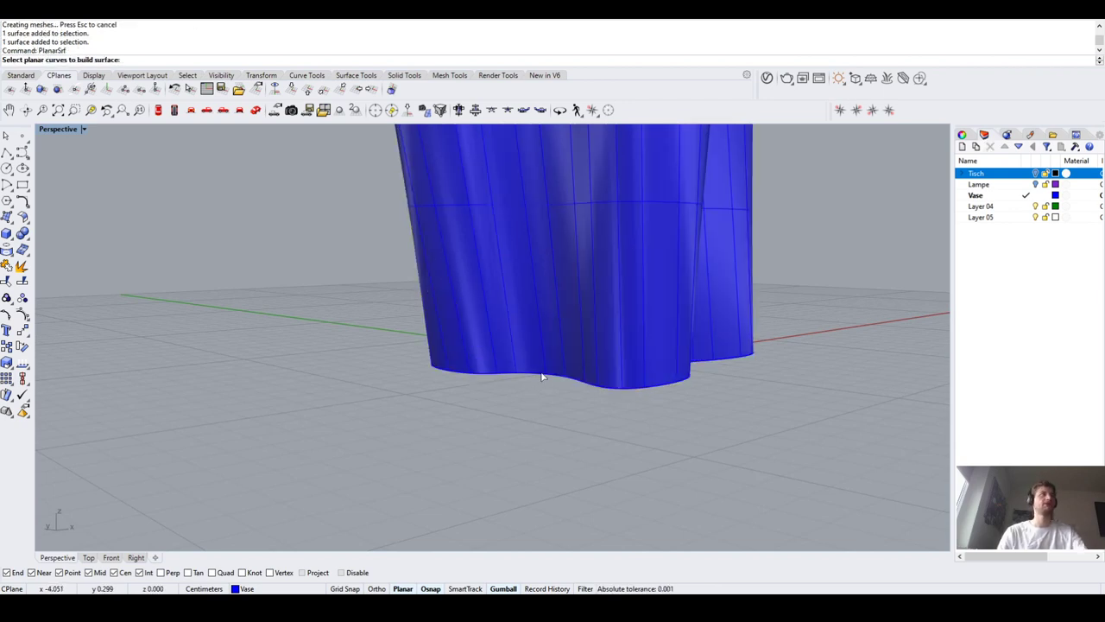
{"action": "left_click", "coordinate": [574, 406]}
{"action": "key", "text": "Return"}
{"action": "right_click_drag", "start_coordinate": [573, 406], "coordinate": [577, 467]}
{"action": "right_click_drag", "start_coordinate": [519, 382], "coordinate": [571, 469]}
{"action": "left_click", "coordinate": [570, 469]}
{"action": "key", "text": "Delete"}
Delete the original lower curve at the base of the vase wall
{"action": "right_click_drag", "start_coordinate": [451, 454], "coordinate": [523, 294]}
{"action": "left_click", "coordinate": [514, 230]}
{"action": "key", "text": "Delete"}
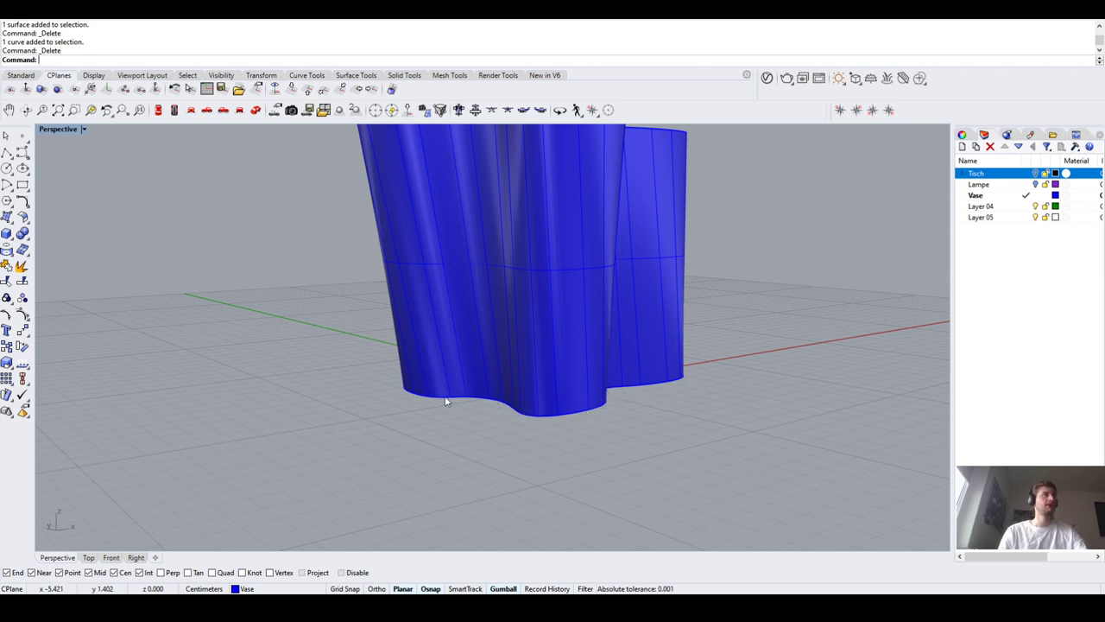
Extract the border curves of the lofted vase wall with DupBorder on the current layer
{"action": "type", "text": "DupBorder"}
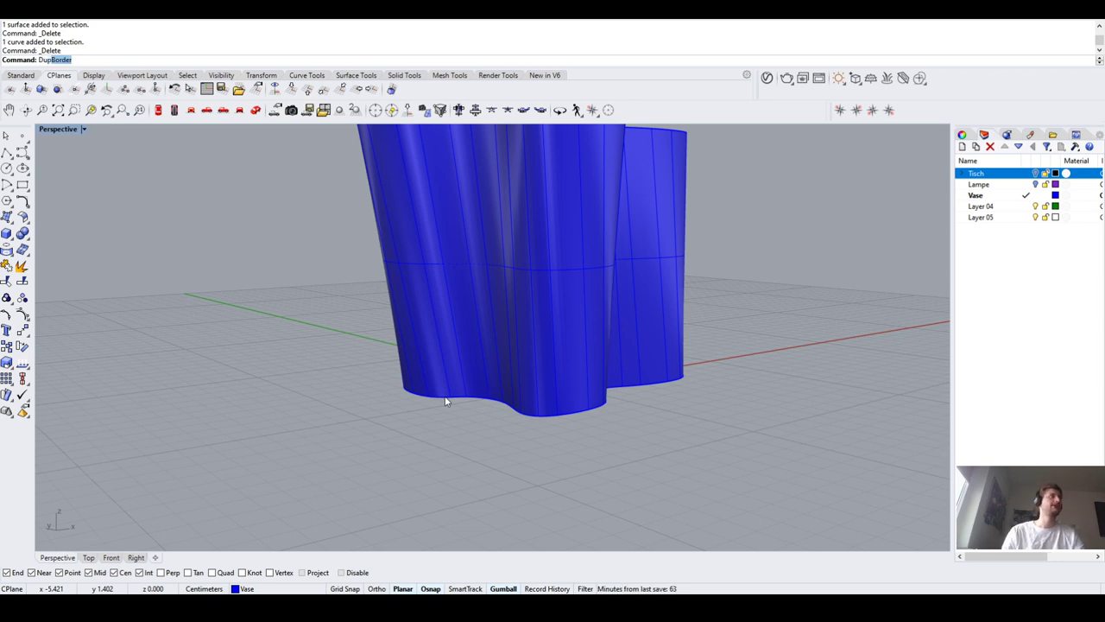
{"action": "key", "text": "Return"}
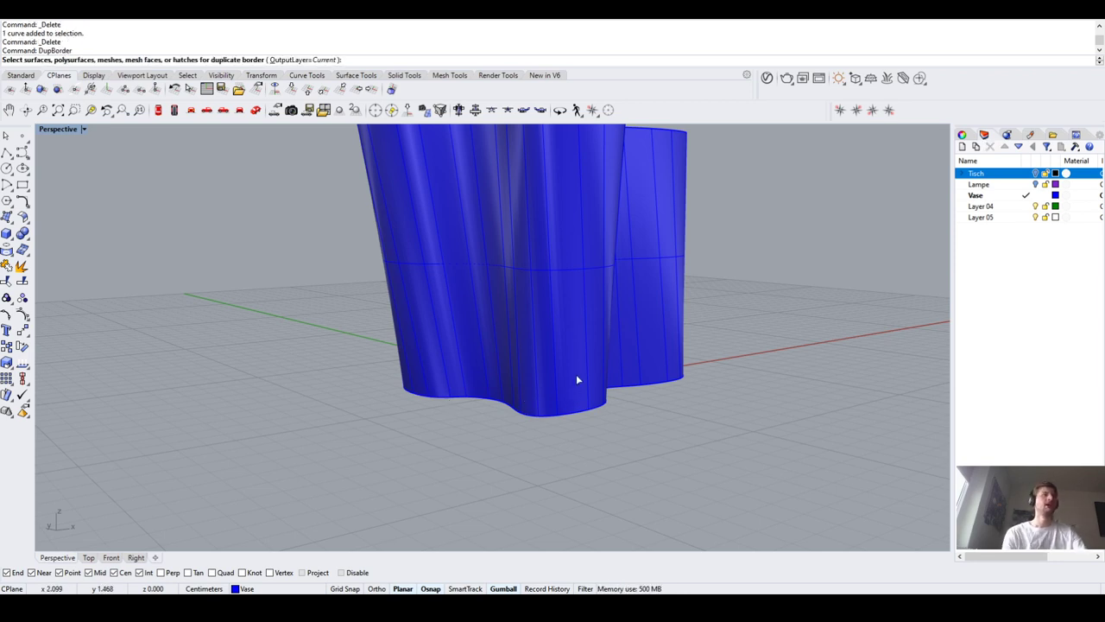
{"action": "scroll", "coordinate": [598, 272], "scroll_direction": "down", "scroll_amount": 3}
{"action": "scroll", "coordinate": [600, 270], "scroll_direction": "up", "scroll_amount": 1}
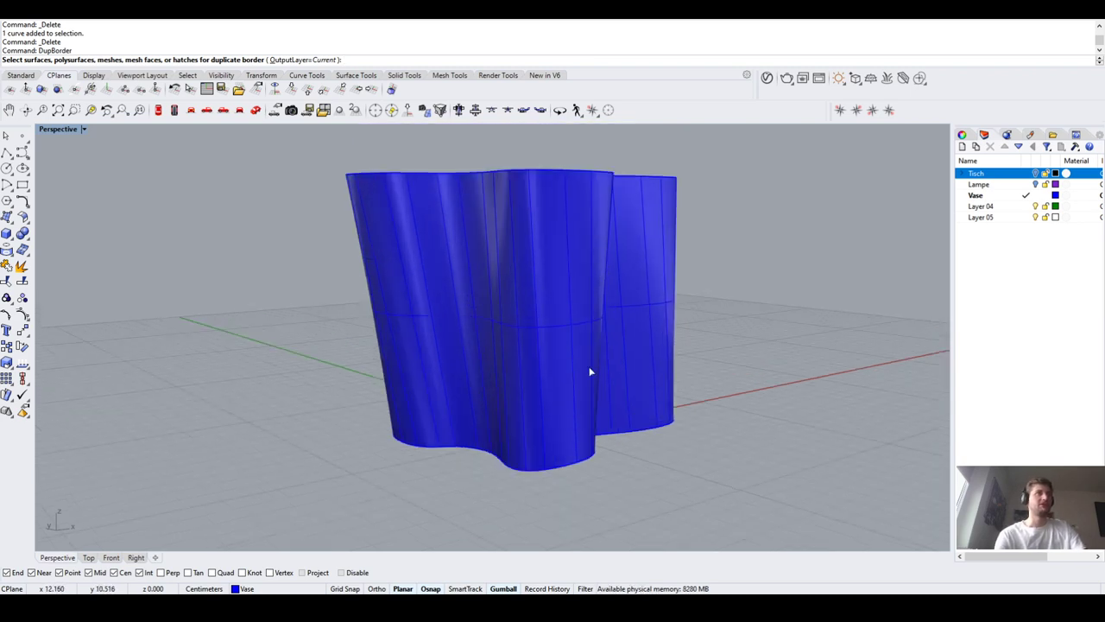
{"action": "left_click", "coordinate": [590, 371]}
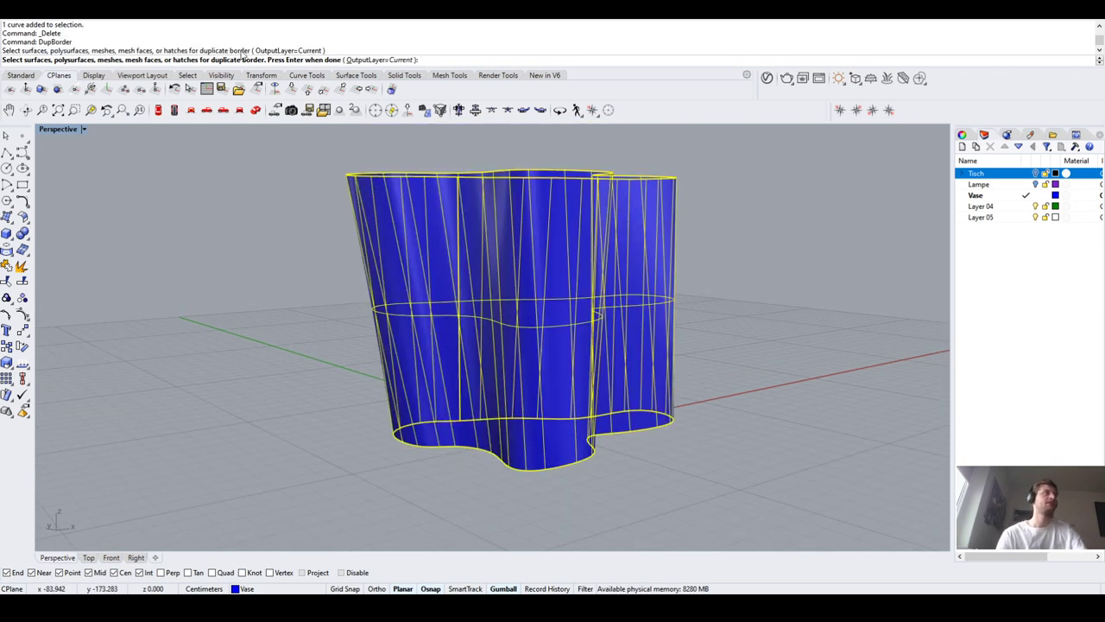
{"action": "key", "text": "Return"}
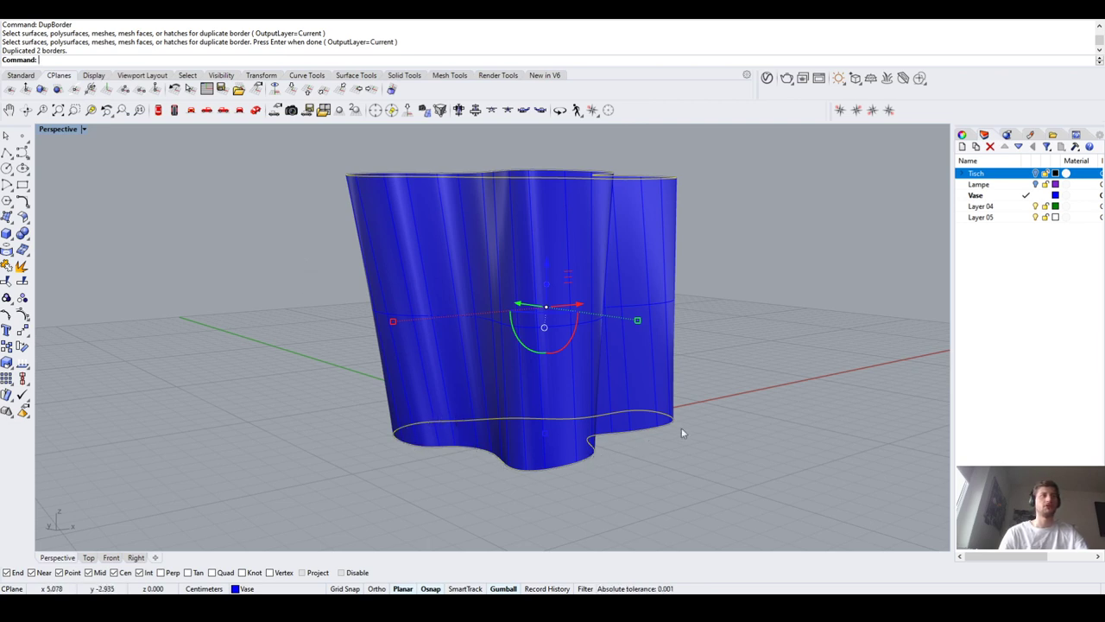
{"action": "left_click", "coordinate": [333, 306]}
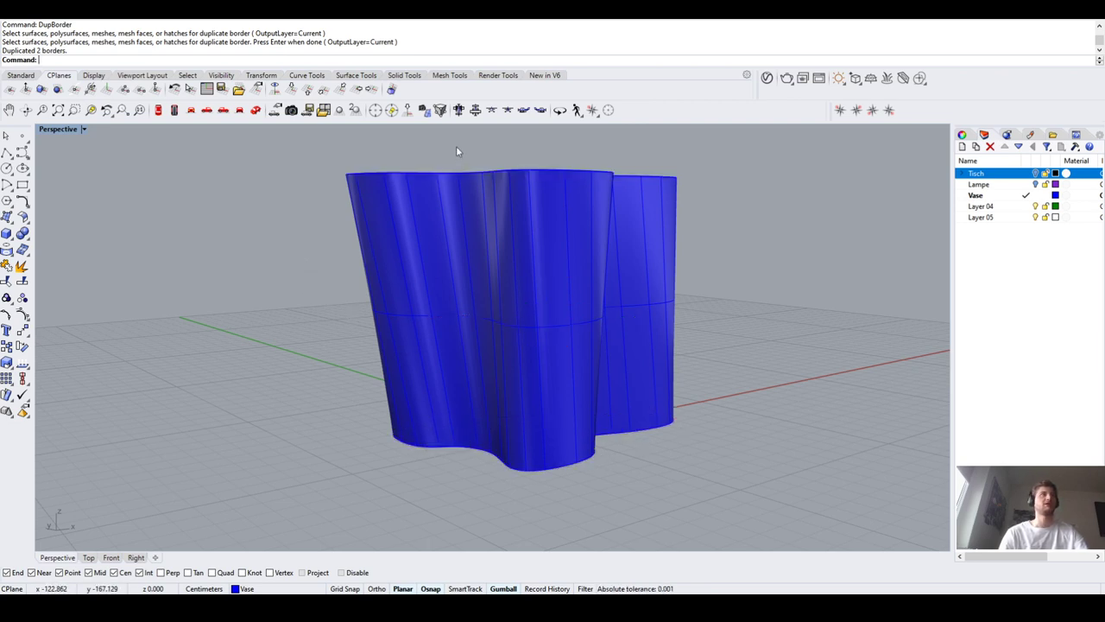
Delete the two overlapping curves along the vase's top rim
{"action": "left_click", "coordinate": [587, 174]}
{"action": "key", "text": "Delete"}
{"action": "left_click", "coordinate": [584, 171]}
{"action": "key", "text": "Delete"}
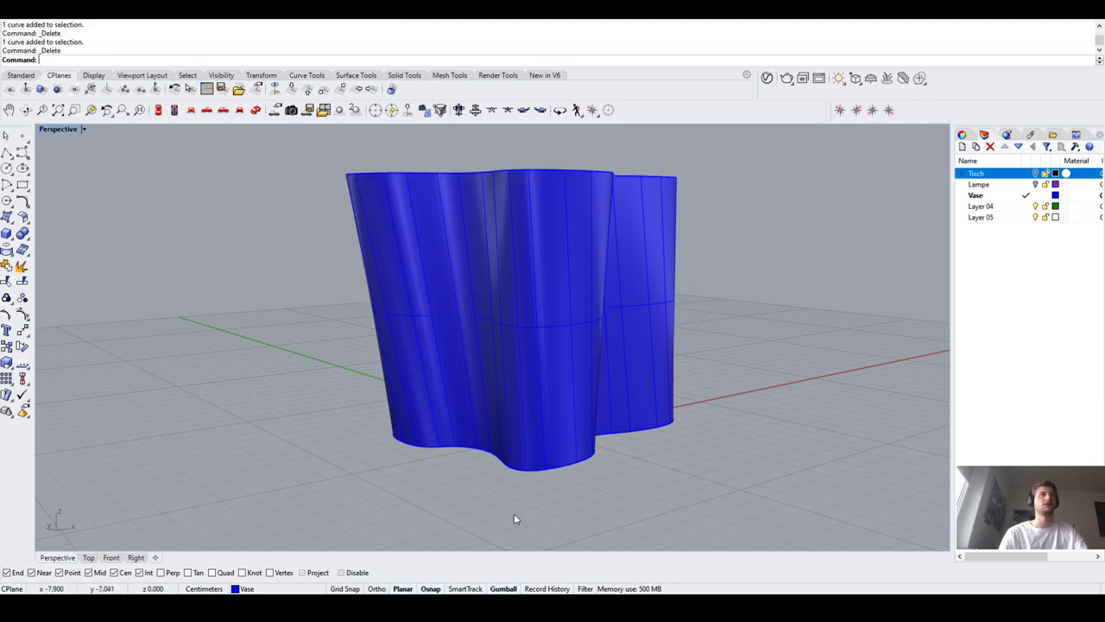
Create a planar base surface from the vase's bottom border curve with PlanarSrf, and delete the curve
{"action": "left_click", "coordinate": [507, 468]}
{"action": "type", "text": "P"}
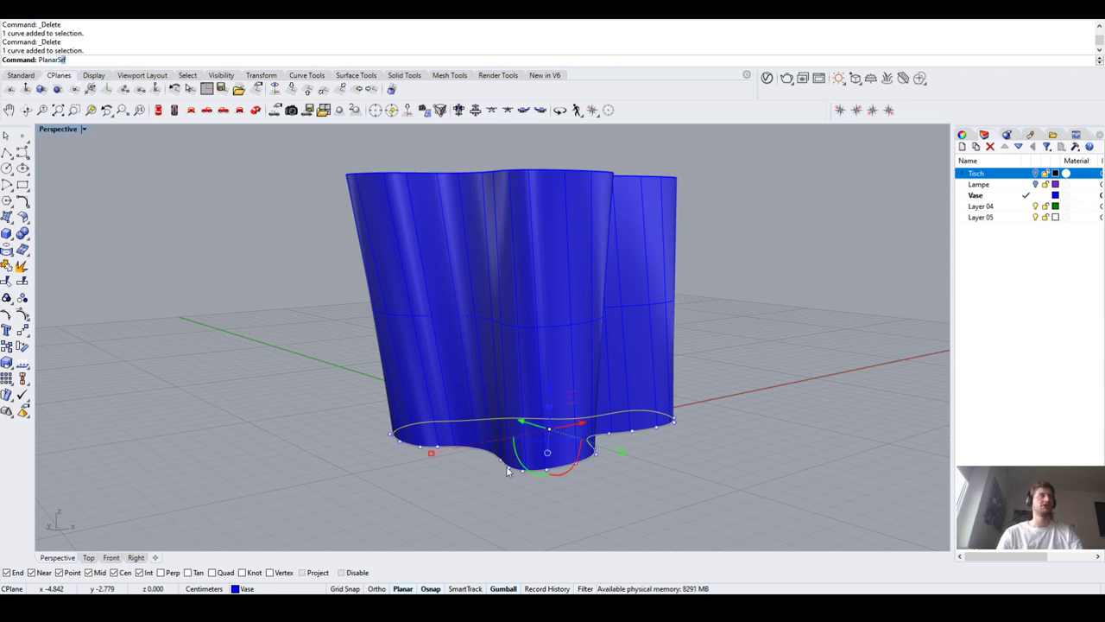
{"action": "type", "text": "lanarSrf"}
{"action": "key", "text": "Return"}
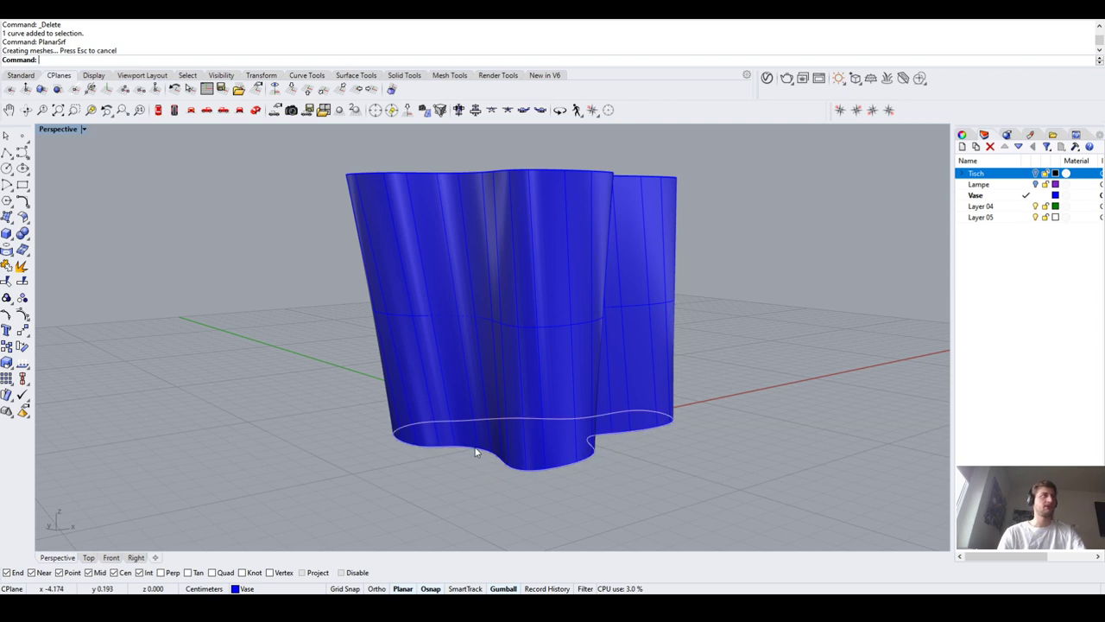
{"action": "left_click", "coordinate": [475, 452]}
{"action": "key", "text": "Delete"}
Examine the vase's base surface and wall from below, above and close up along the bottom edge
{"action": "right_click_drag", "start_coordinate": [513, 452], "coordinate": [515, 337]}
{"action": "left_click", "coordinate": [511, 332]}
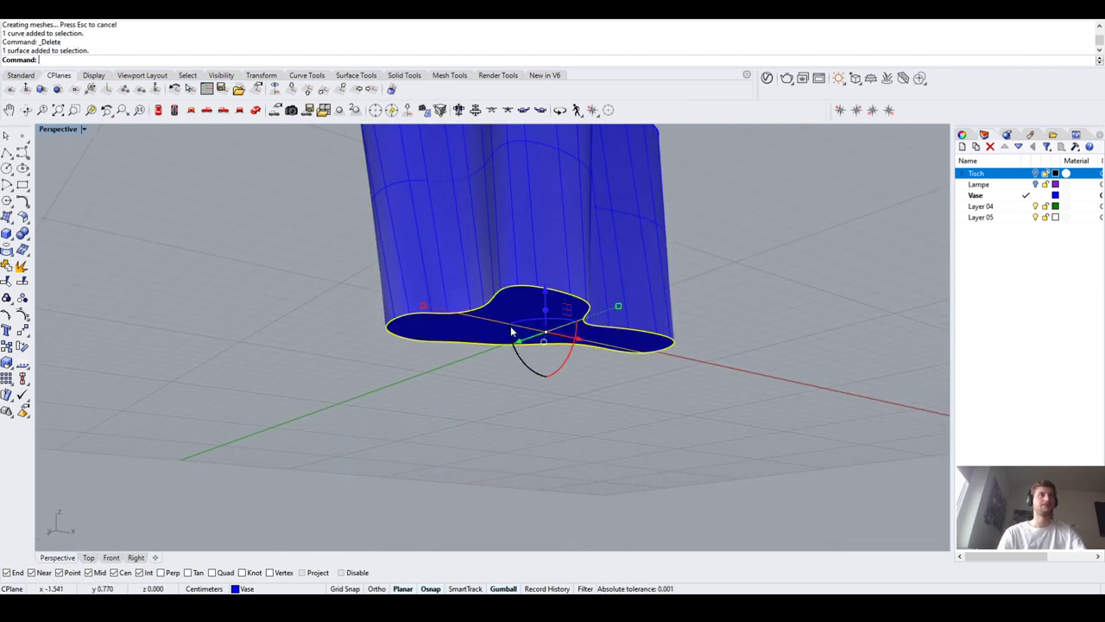
{"action": "left_click", "coordinate": [499, 267], "text": "shift"}
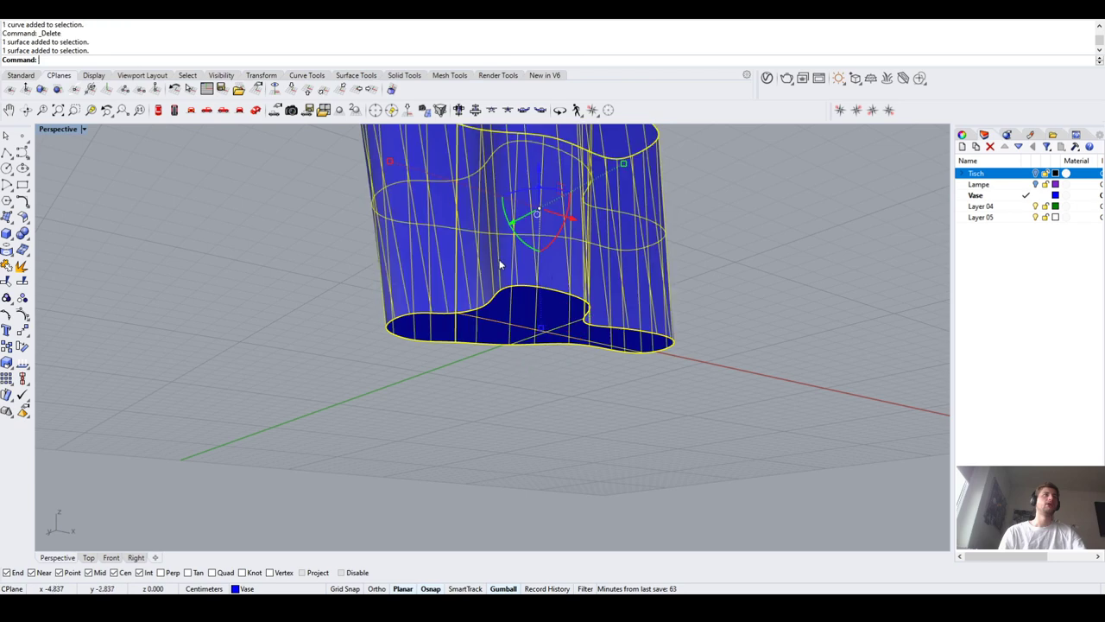
{"action": "right_click_drag", "start_coordinate": [501, 264], "coordinate": [847, 311]}
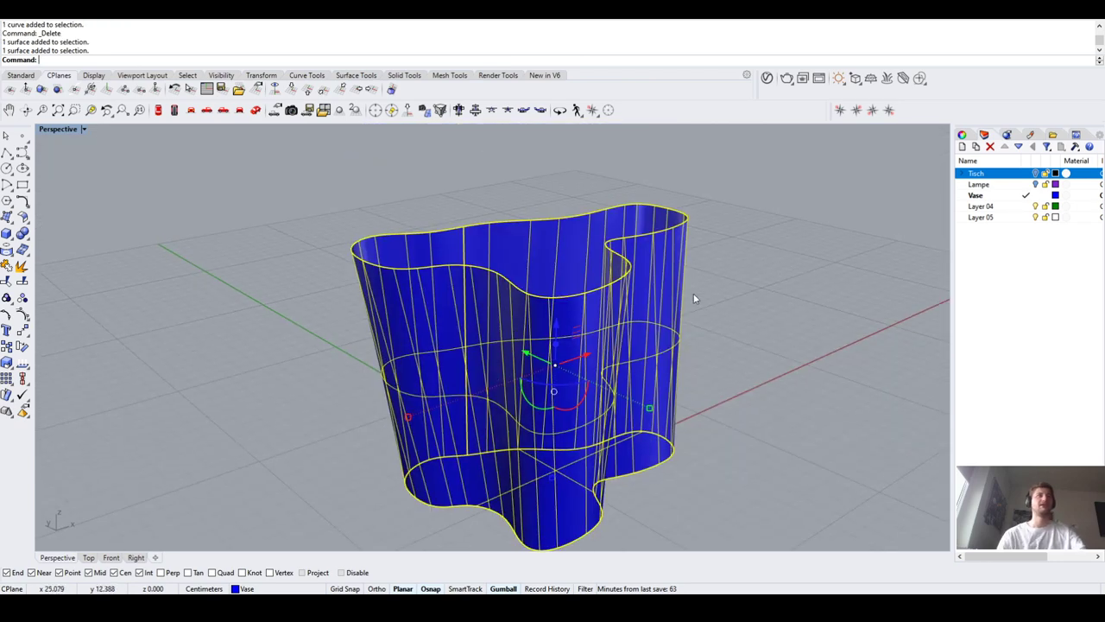
{"action": "left_click", "coordinate": [738, 326]}
{"action": "scroll", "coordinate": [734, 318], "scroll_direction": "down", "scroll_amount": 5}
{"action": "scroll", "coordinate": [623, 281], "scroll_direction": "up", "scroll_amount": 4}
{"action": "scroll", "coordinate": [639, 309], "scroll_direction": "up", "scroll_amount": 3}
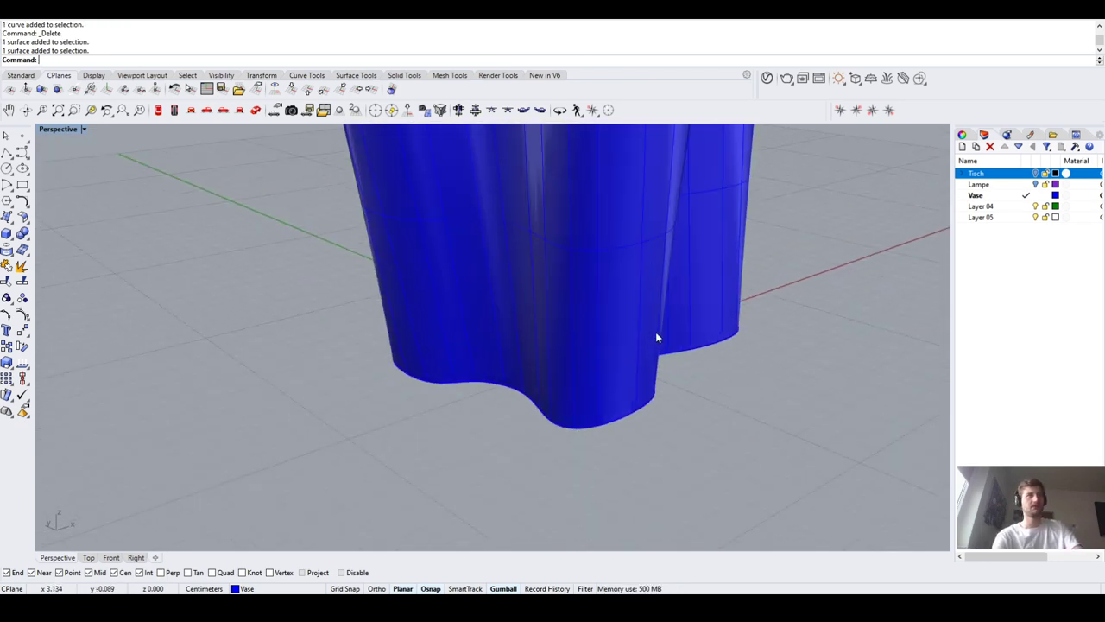
{"action": "scroll", "coordinate": [657, 377], "scroll_direction": "up", "scroll_amount": 3}
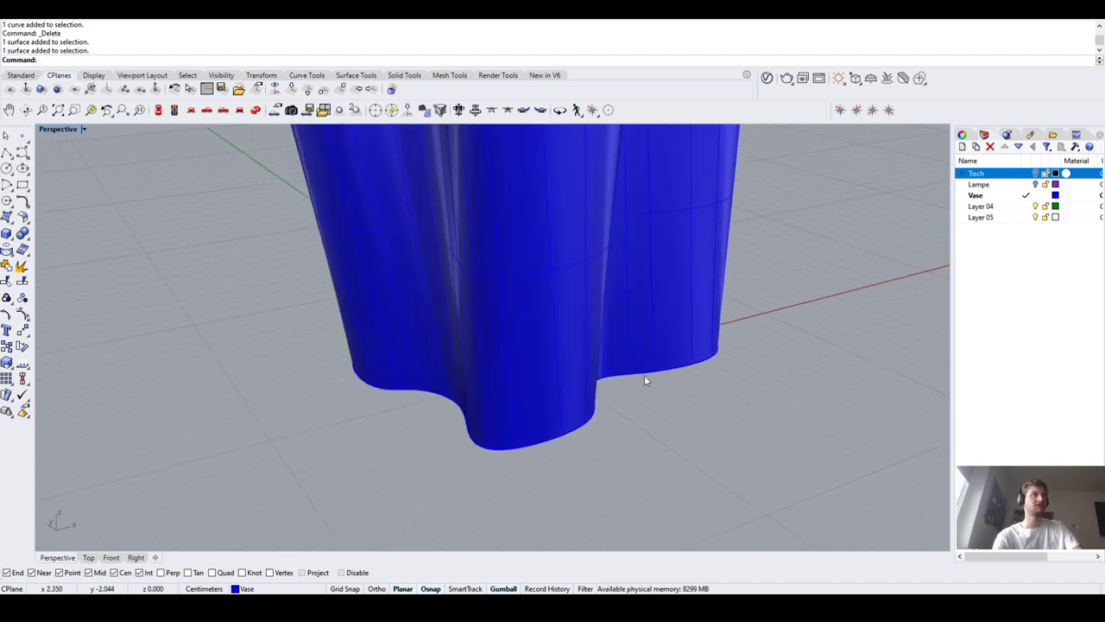
Try to fillet the vase wall with its base surface using FilletSrf at radius 1.000 with trimming on, and undo it
{"action": "scroll", "coordinate": [667, 380], "scroll_direction": "down", "scroll_amount": 2}
{"action": "scroll", "coordinate": [675, 363], "scroll_direction": "up", "scroll_amount": 2}
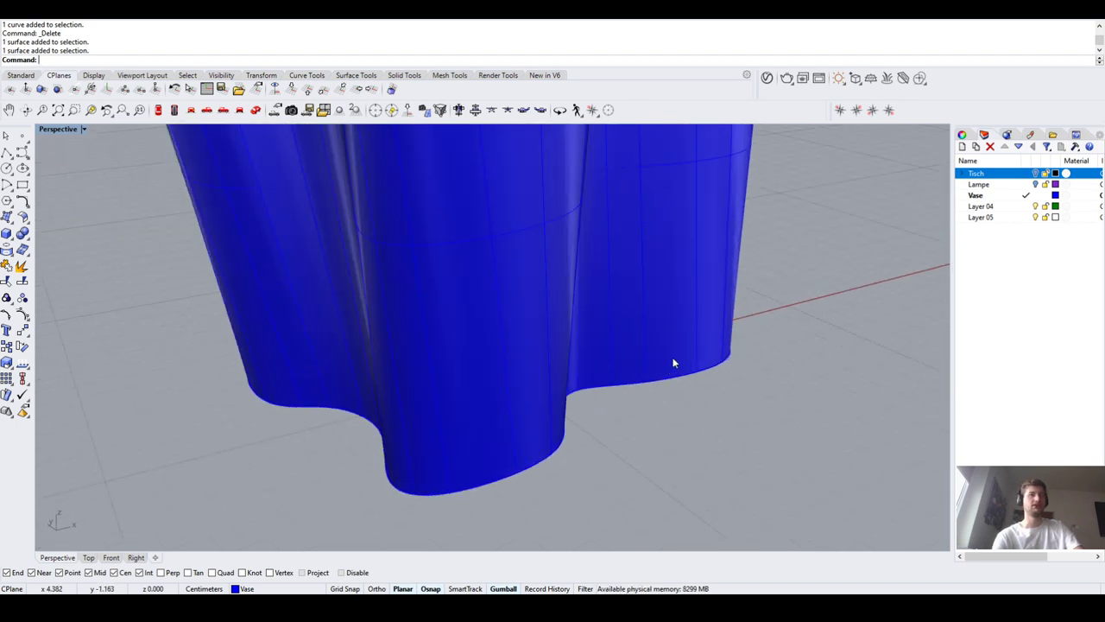
{"action": "scroll", "coordinate": [673, 357], "scroll_direction": "down", "scroll_amount": 1}
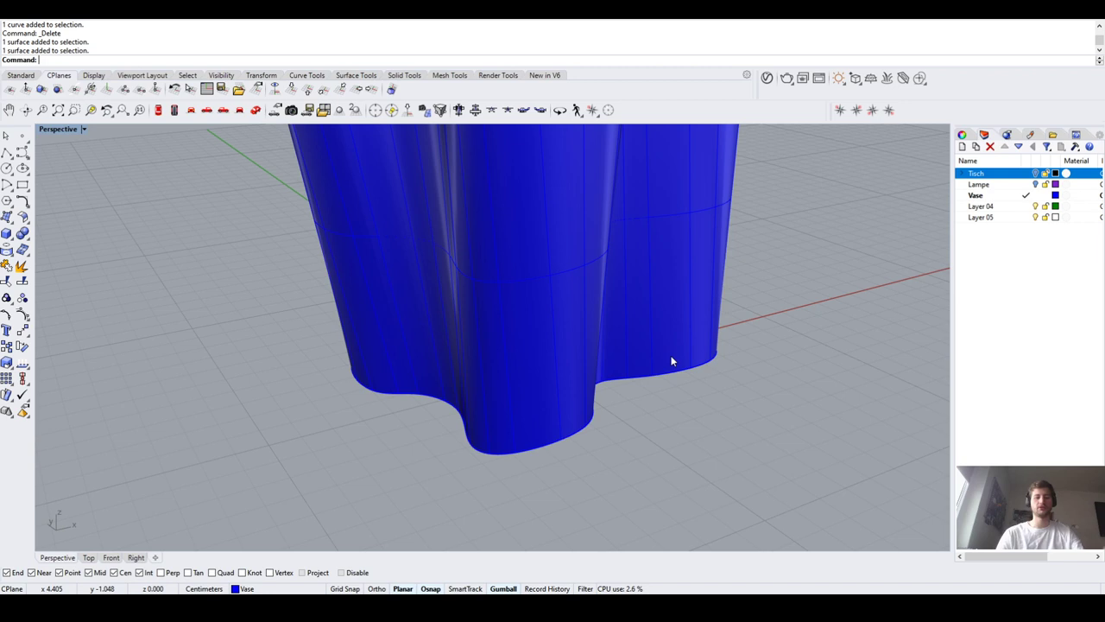
{"action": "key", "text": "Up"}
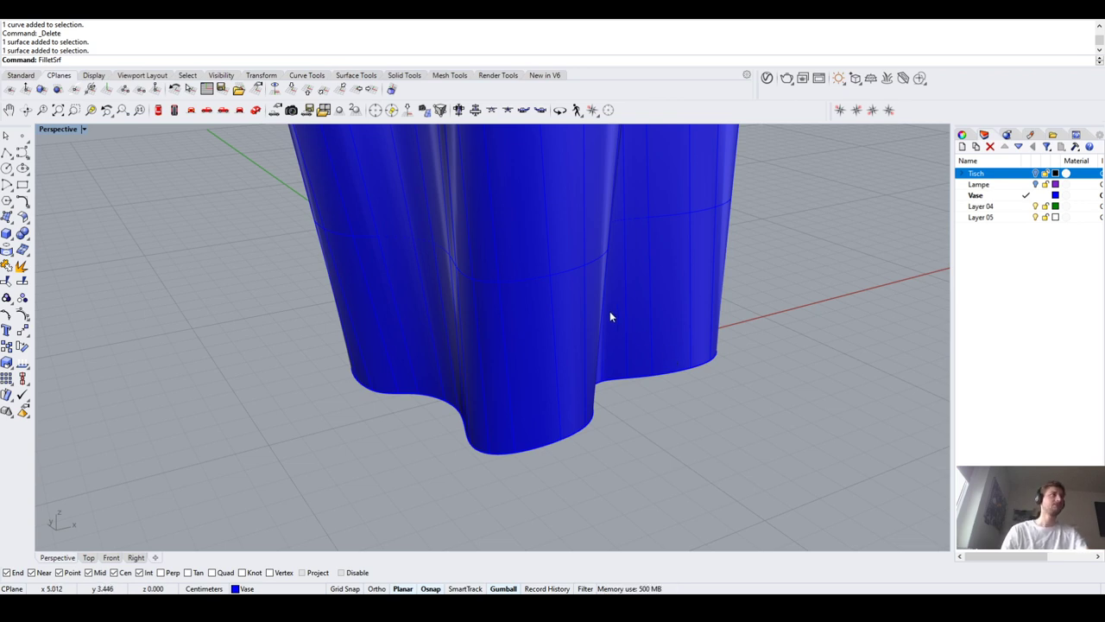
{"action": "key", "text": "Return"}
{"action": "scroll", "coordinate": [609, 316], "scroll_direction": "down", "scroll_amount": 3}
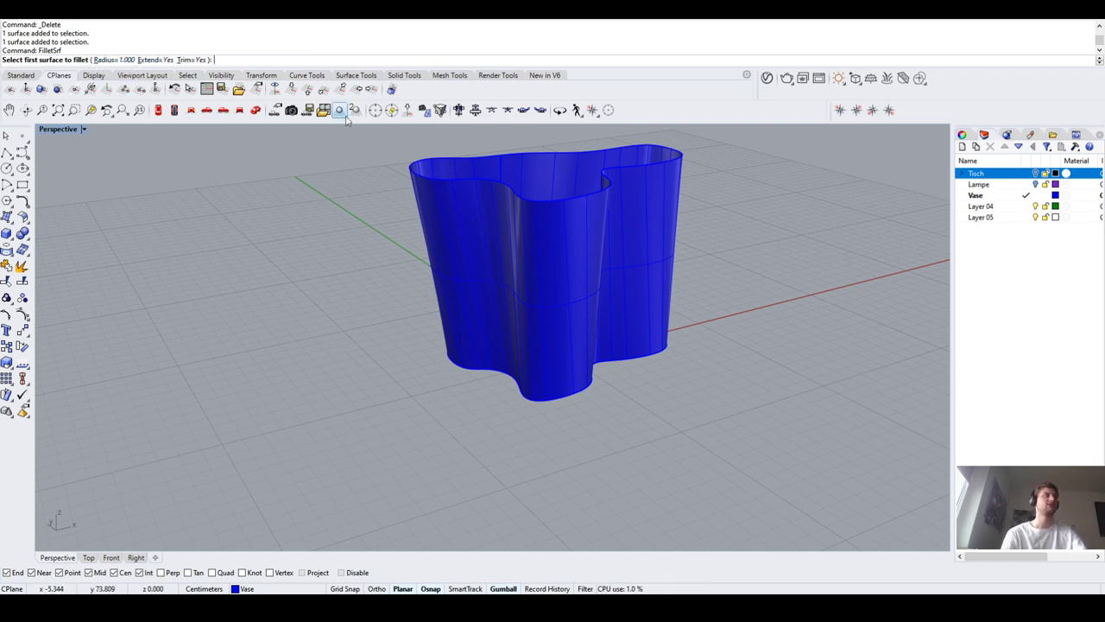
{"action": "right_click_drag", "start_coordinate": [496, 311], "coordinate": [545, 164]}
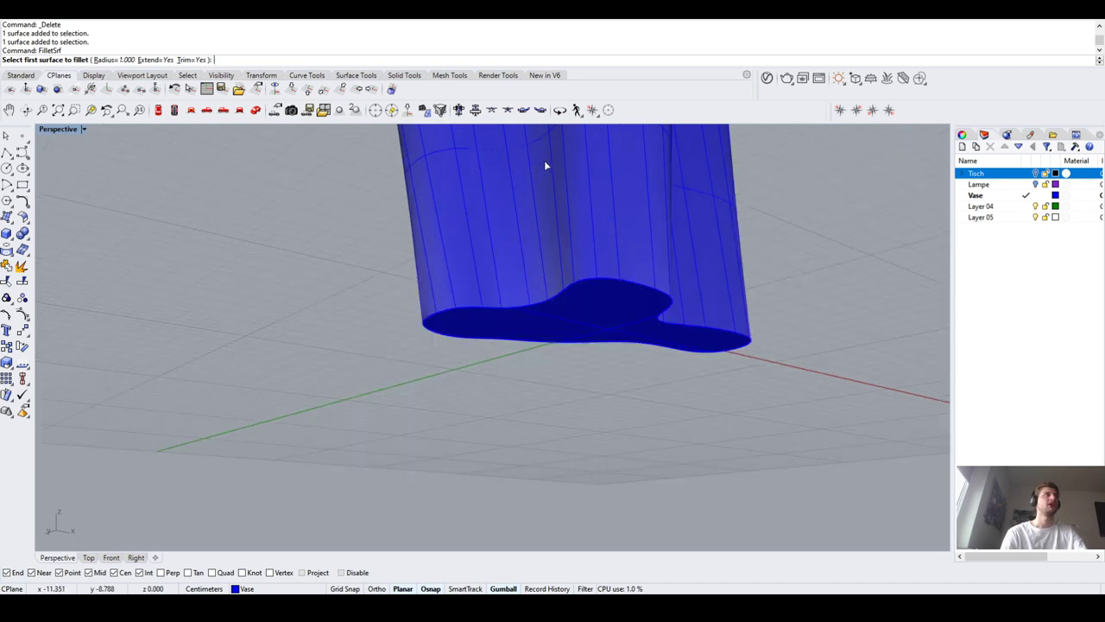
{"action": "left_click", "coordinate": [535, 224]}
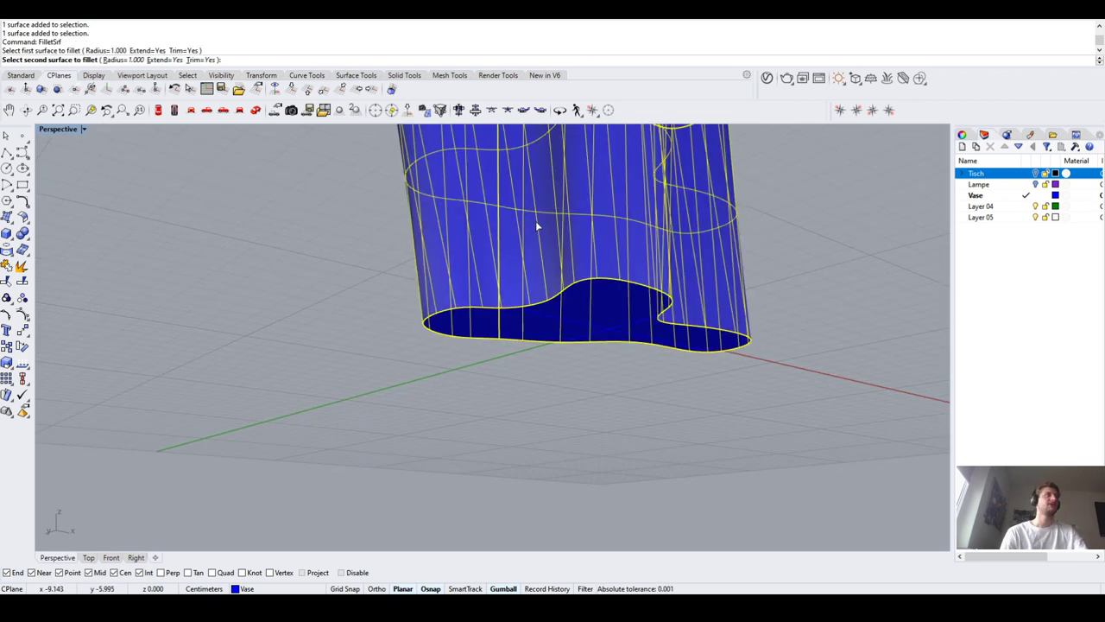
{"action": "left_click", "coordinate": [610, 315]}
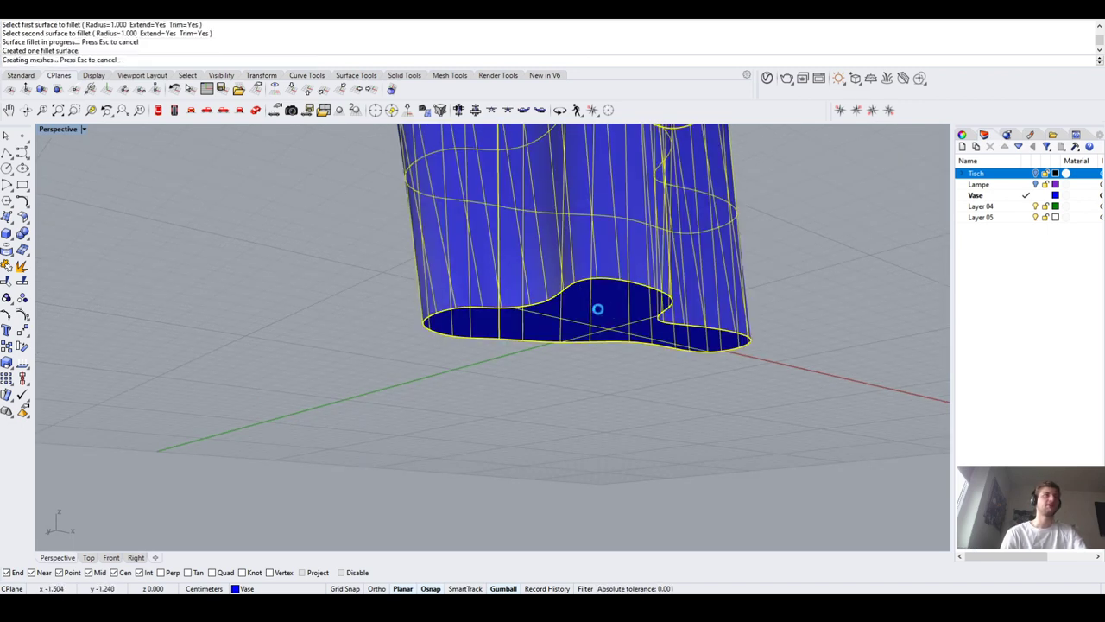
{"action": "right_click_drag", "start_coordinate": [566, 293], "coordinate": [542, 312]}
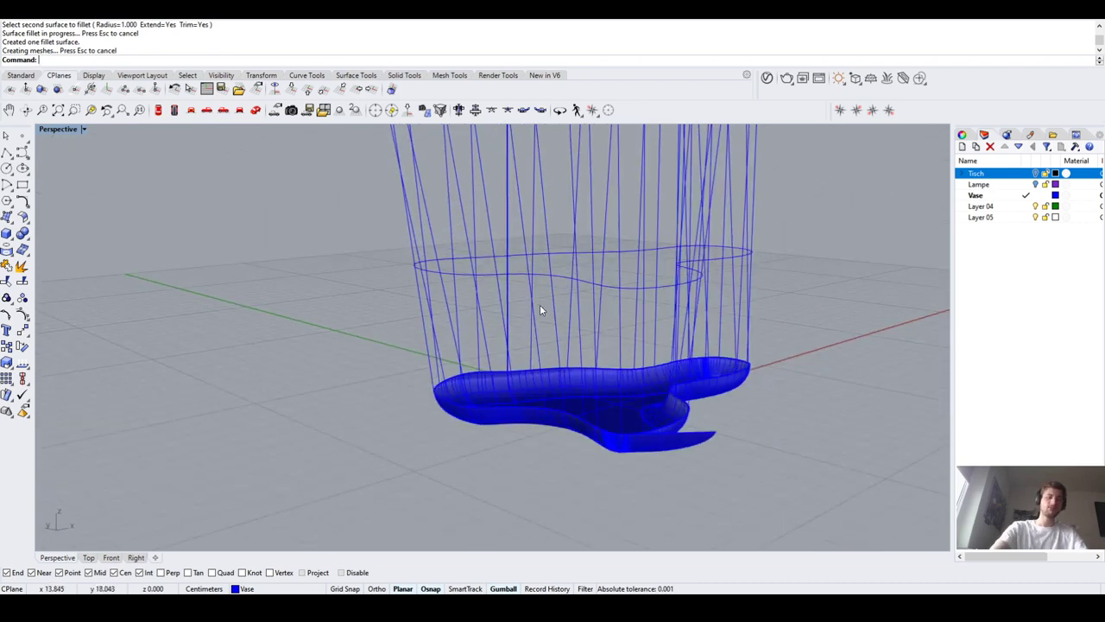
{"action": "key", "text": "ctrl+z"}
{"action": "left_click", "coordinate": [247, 348]}
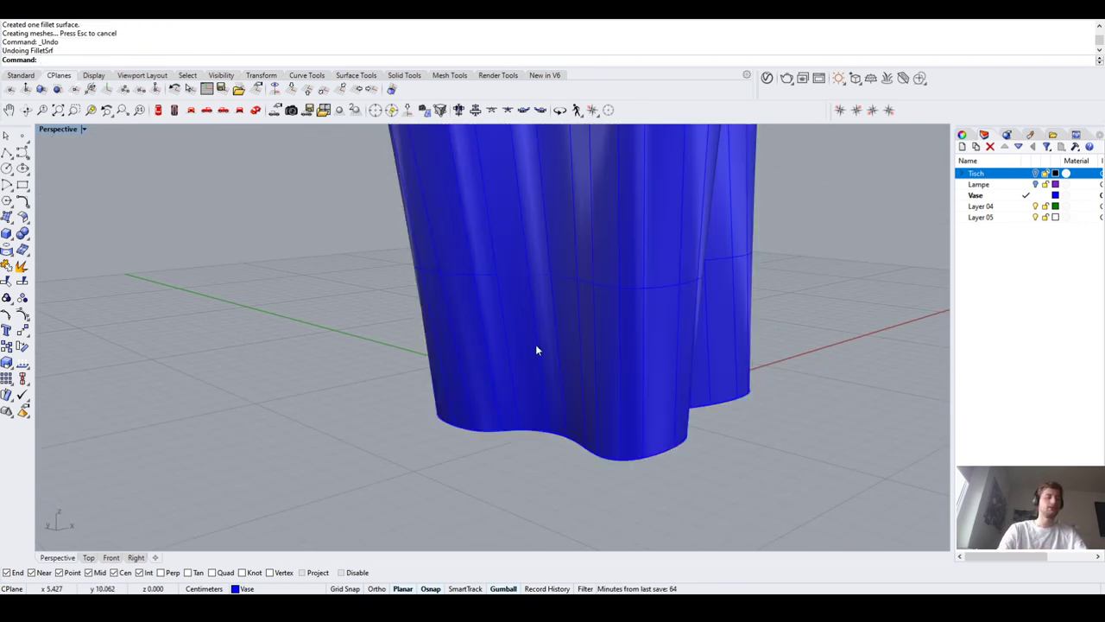
Fillet the vase wall with its base surface using FilletSrf, with the radius set to 0.5 and Trim set to No
{"action": "key", "text": "Return"}
{"action": "left_click", "coordinate": [102, 60]}
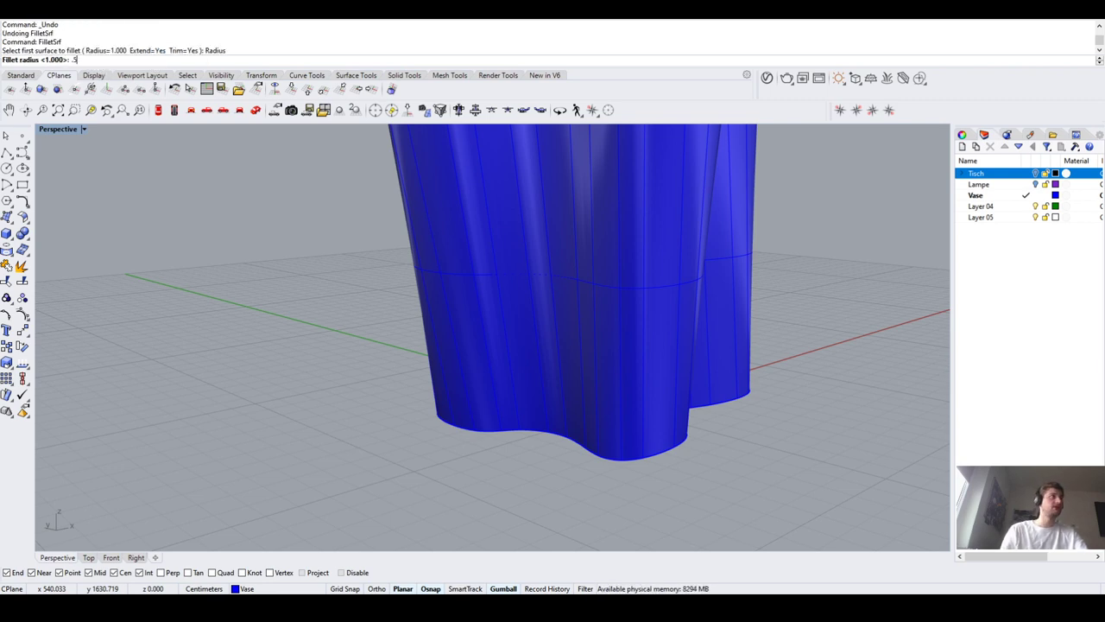
{"action": "key", "text": "Return"}
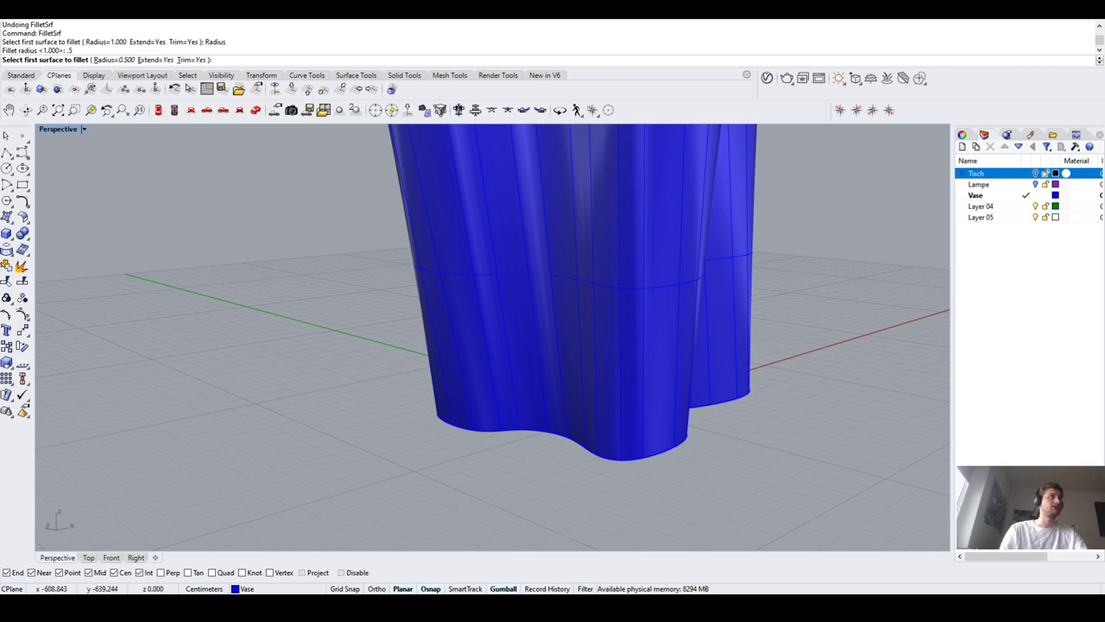
{"action": "left_click", "coordinate": [190, 61]}
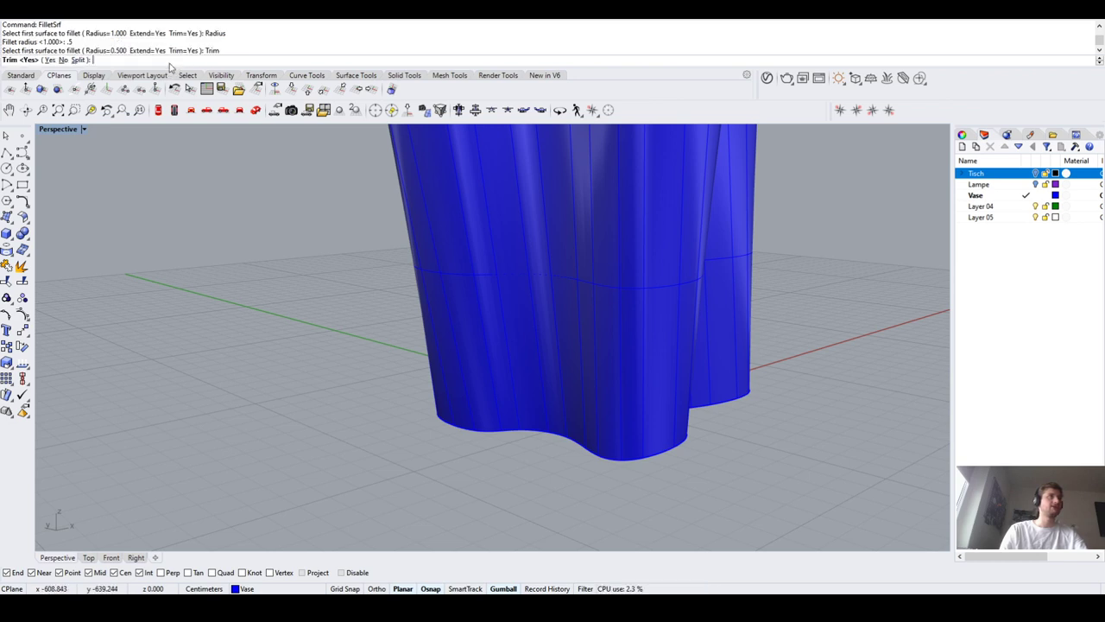
{"action": "left_click", "coordinate": [62, 60]}
{"action": "left_click", "coordinate": [652, 382]}
{"action": "right_click_drag", "start_coordinate": [651, 383], "coordinate": [623, 332]}
{"action": "left_click", "coordinate": [622, 291]}
{"action": "scroll", "coordinate": [705, 385], "scroll_direction": "up", "scroll_amount": 3}
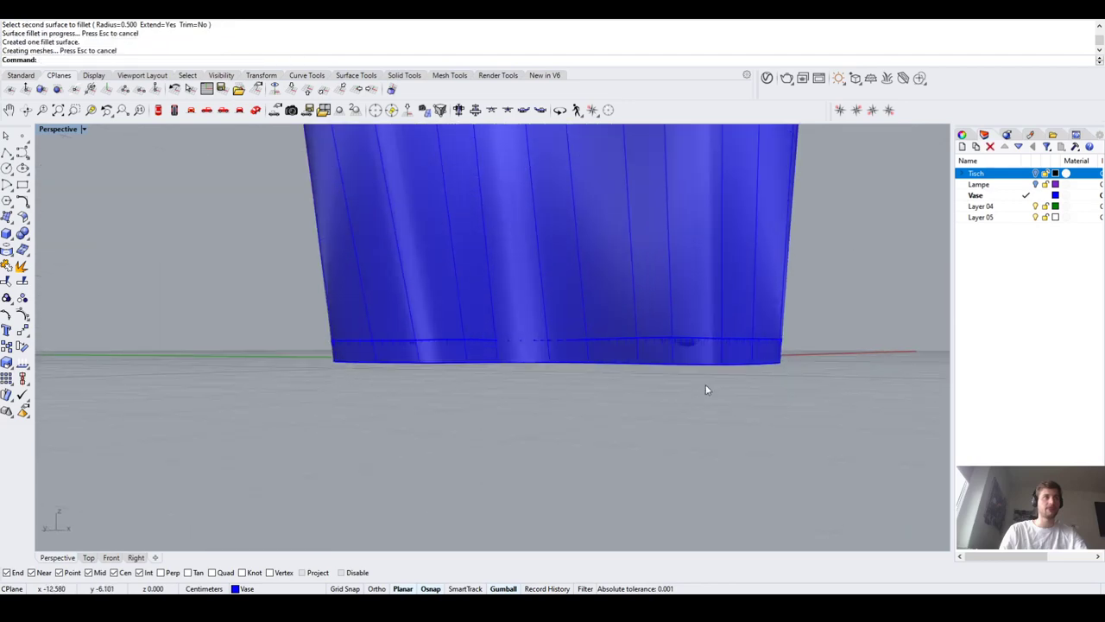
Delete the vase wall to inspect the fillet surface around the base, and undo the deletion
{"action": "left_click", "coordinate": [752, 365]}
{"action": "key", "text": "Delete"}
{"action": "right_click_drag", "start_coordinate": [752, 361], "coordinate": [696, 504]}
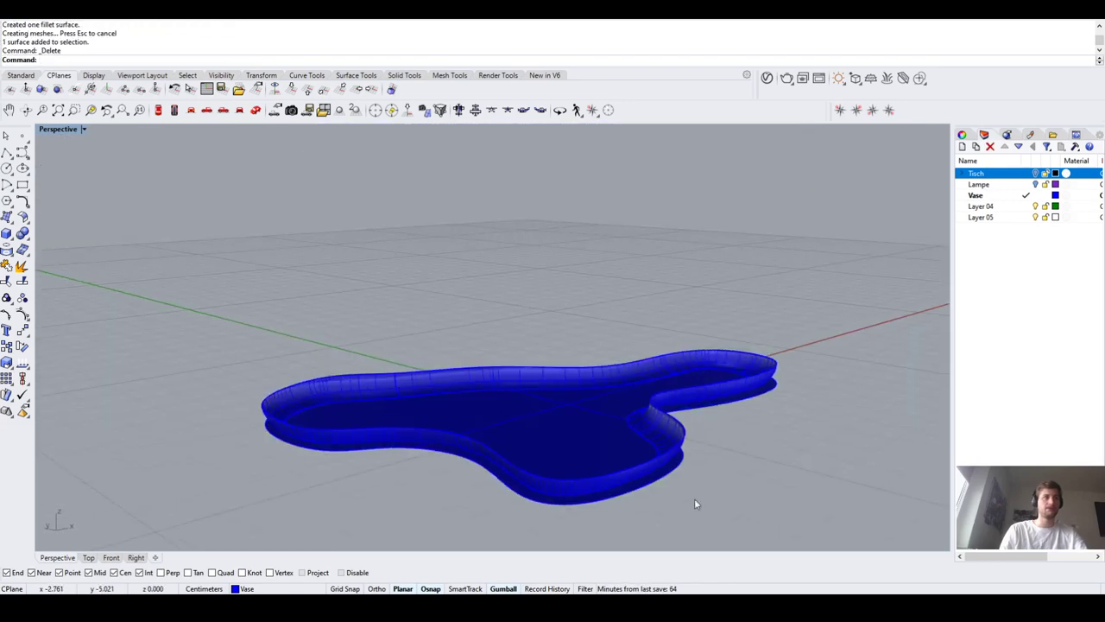
{"action": "left_click", "coordinate": [655, 486]}
{"action": "left_click", "coordinate": [755, 472]}
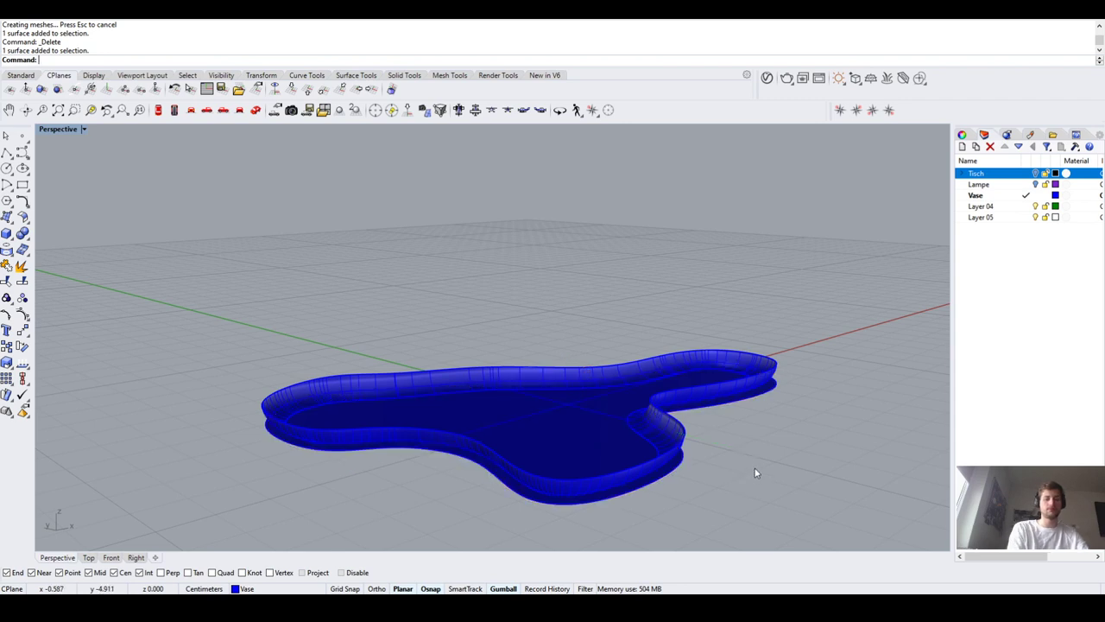
{"action": "key", "text": "ctrl+z"}
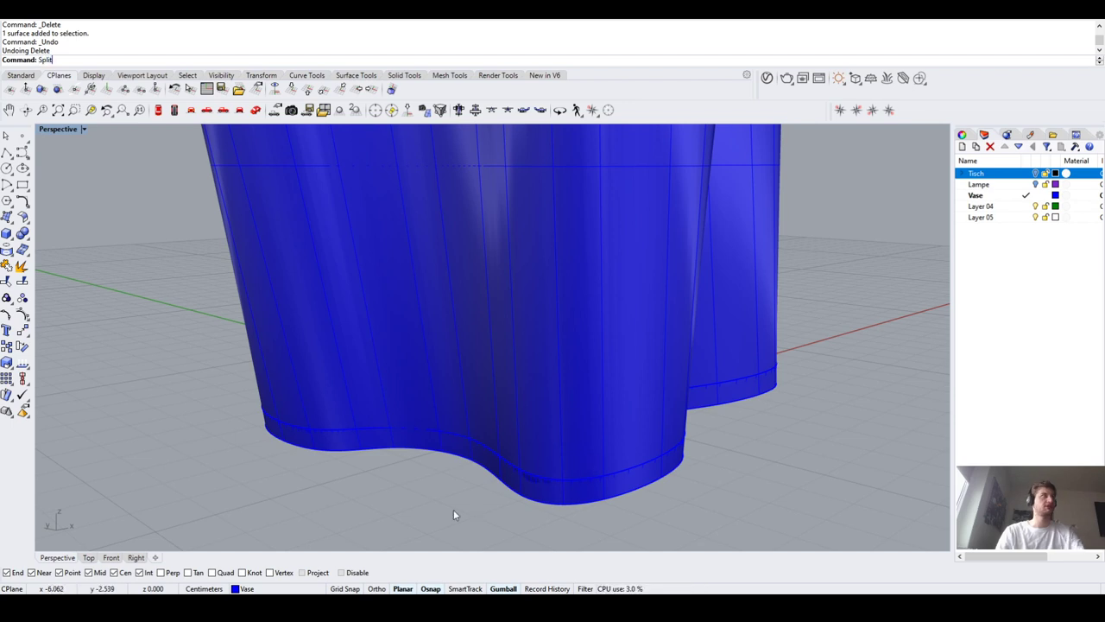
{"action": "key", "text": "Return"}
{"action": "left_click", "coordinate": [542, 325]}
{"action": "left_click", "coordinate": [537, 484]}
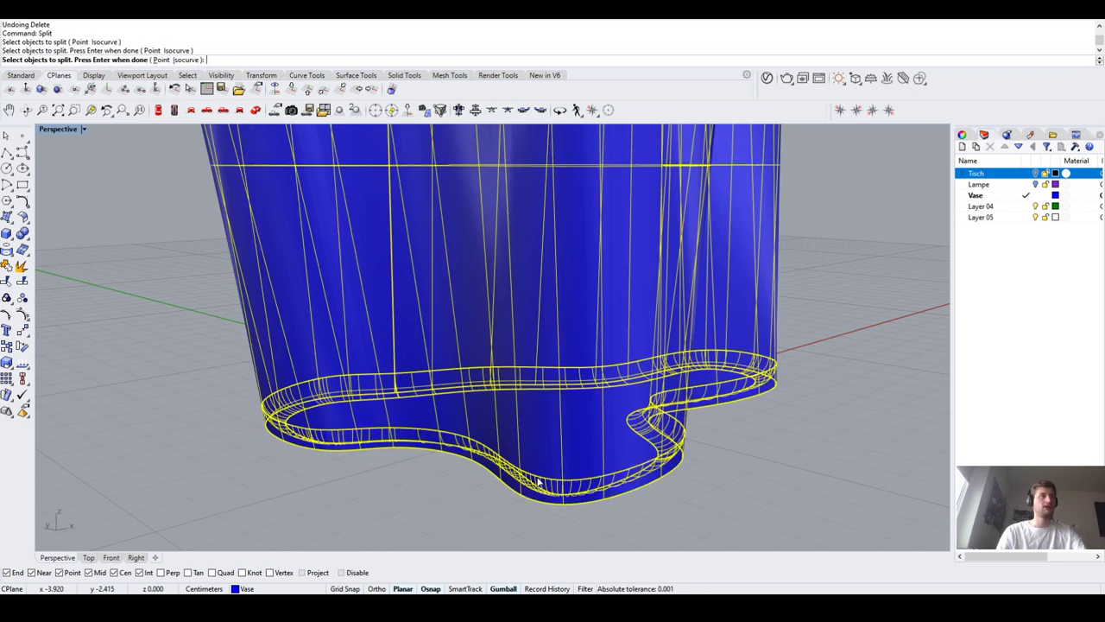
{"action": "key", "text": "Return"}
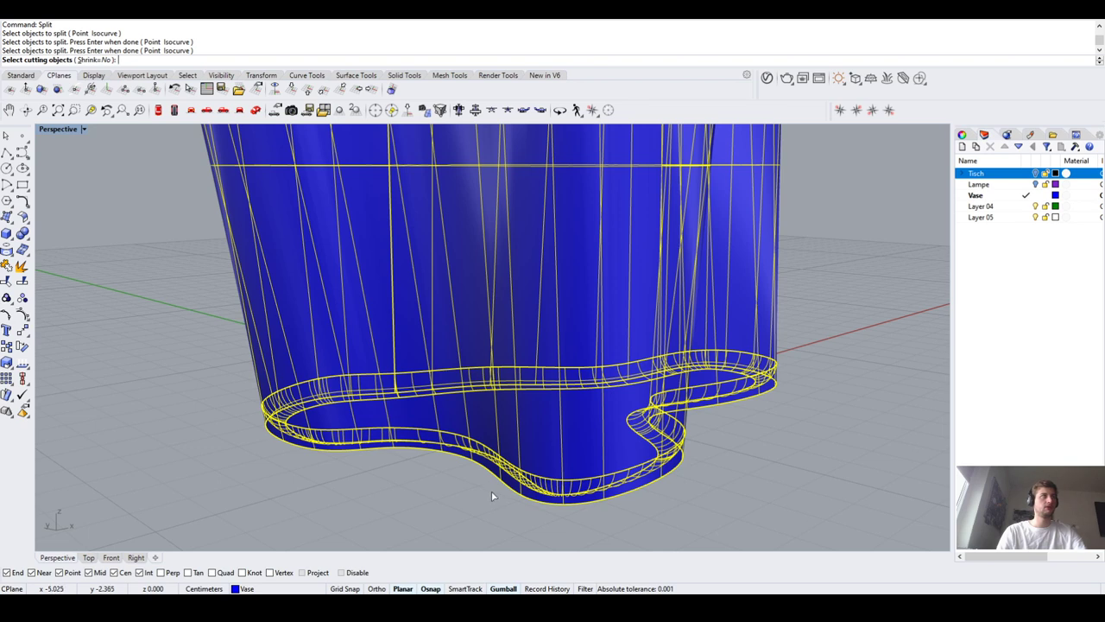
{"action": "key", "text": "Return"}
Split the vase wall with the fillet surface as the cutting object
{"action": "type", "text": "S"}
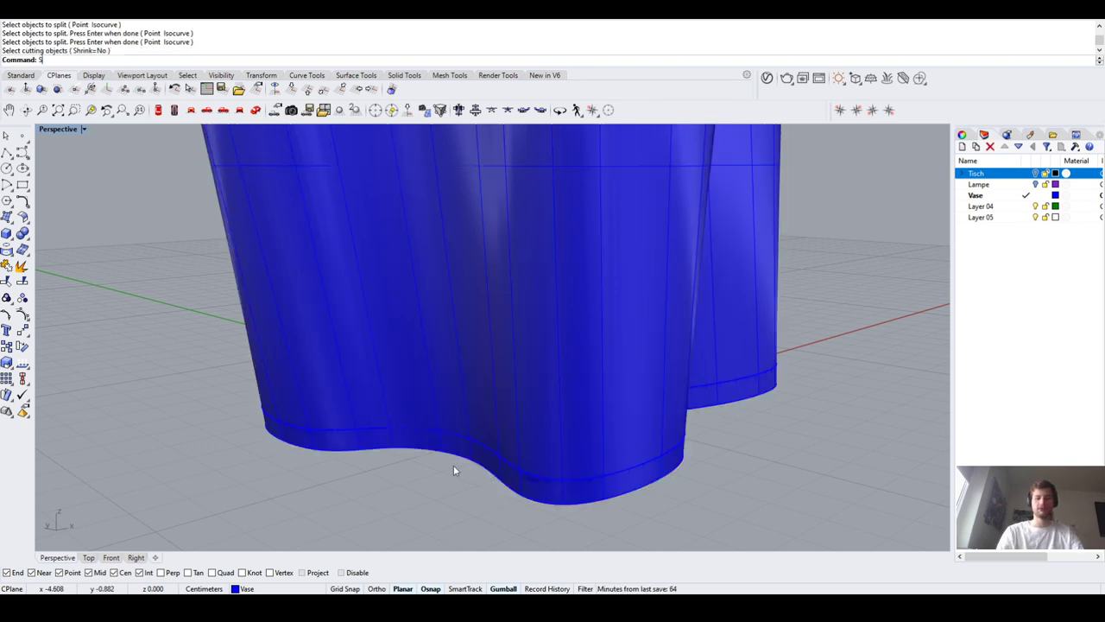
{"action": "type", "text": "plit"}
{"action": "key", "text": "Return"}
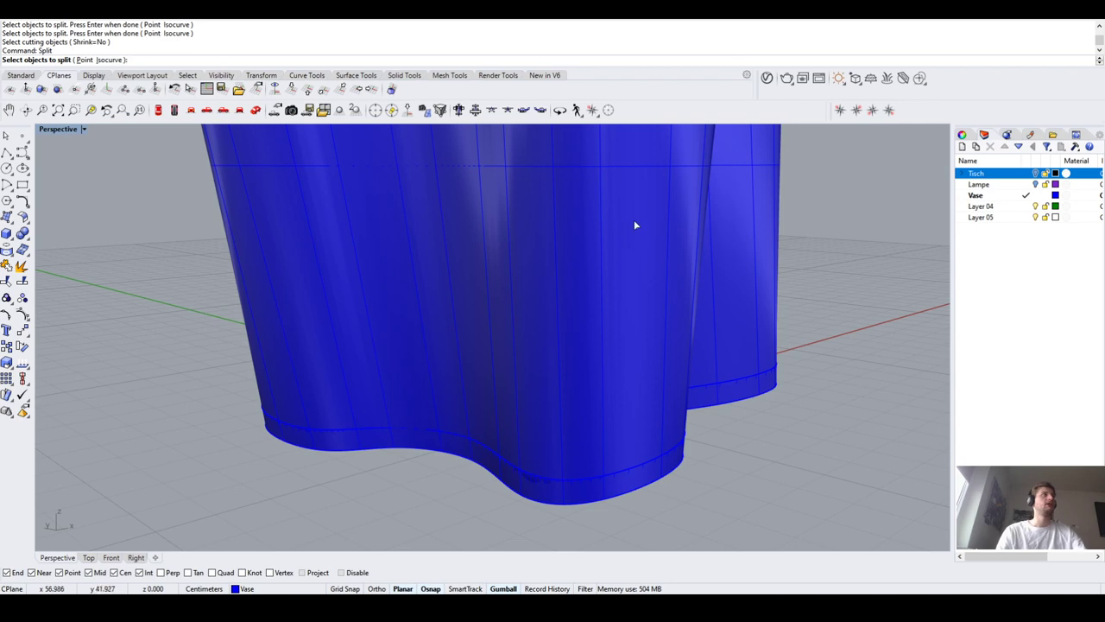
{"action": "left_click", "coordinate": [593, 264]}
{"action": "key", "text": "Return"}
{"action": "left_click", "coordinate": [537, 481]}
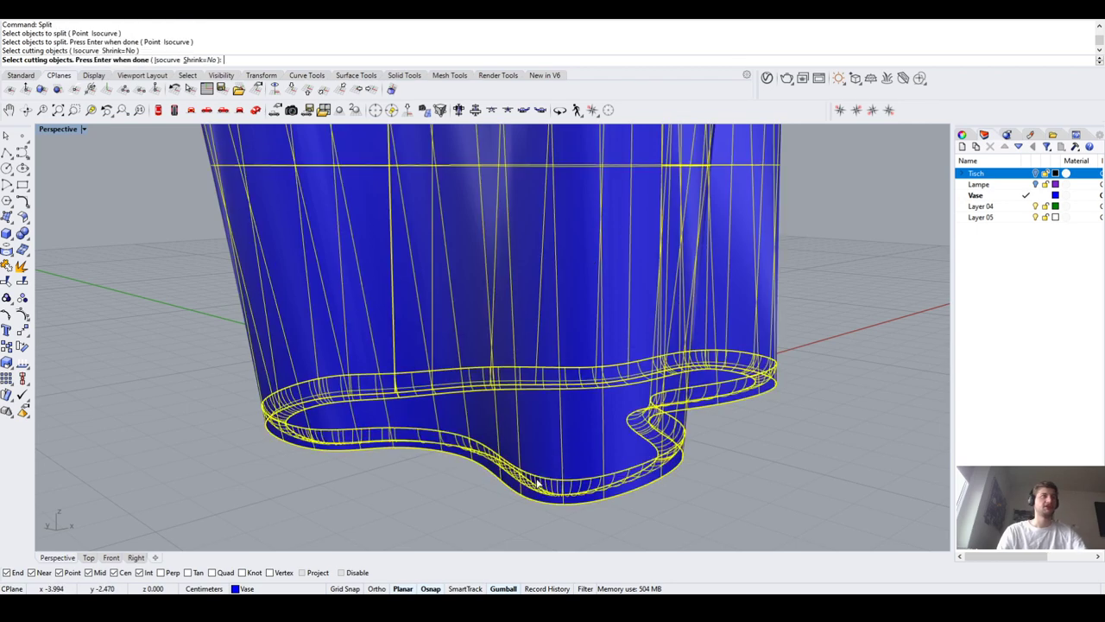
{"action": "key", "text": "Return"}
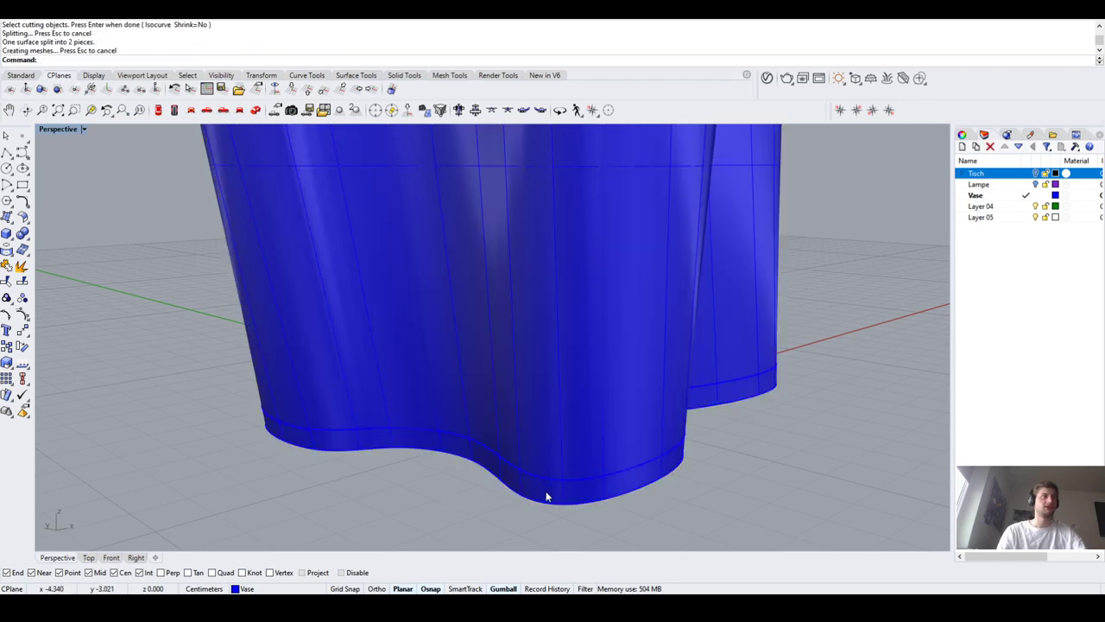
Delete the strip of wall below the fillet and the original sharp-edged base surface
{"action": "left_click", "coordinate": [546, 497]}
{"action": "key", "text": "Delete"}
{"action": "right_click_drag", "start_coordinate": [548, 493], "coordinate": [549, 376]}
{"action": "left_click", "coordinate": [568, 440]}
{"action": "key", "text": "Delete"}
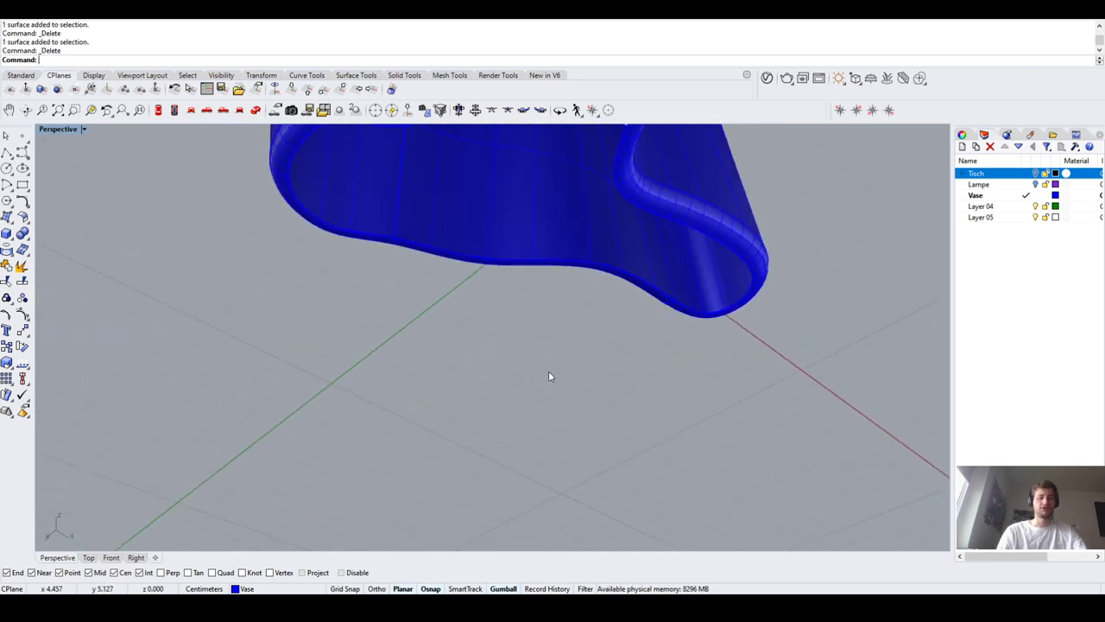
Close the vase bottom with a planar surface built from the fillet's lower edge using PlanarSrf
{"action": "type", "text": "Plan"}
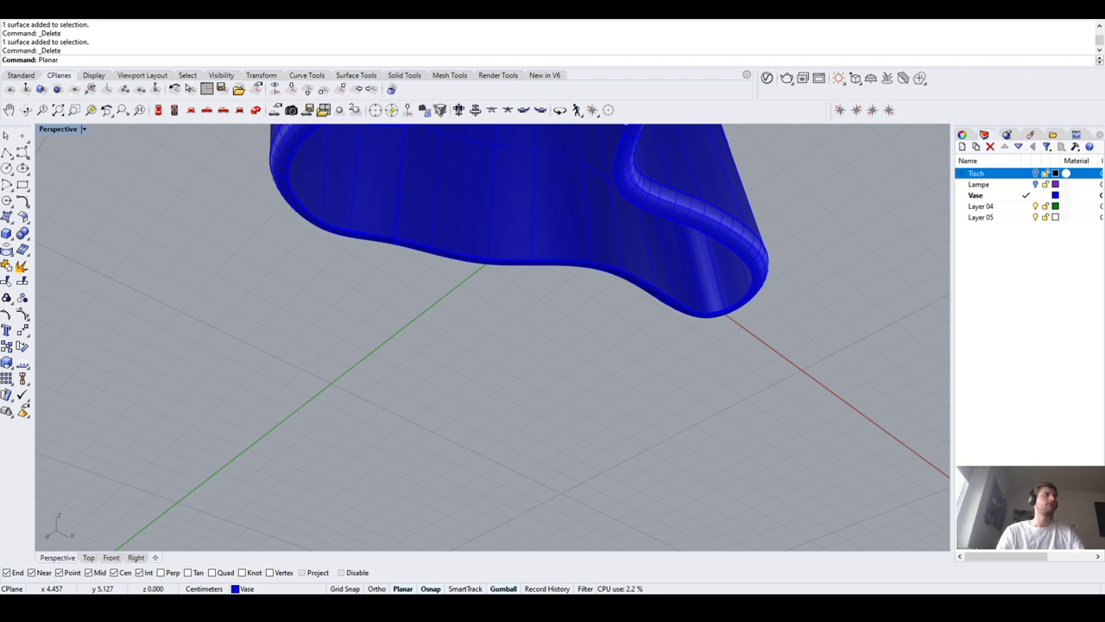
{"action": "type", "text": "ar"}
{"action": "key", "text": "Return"}
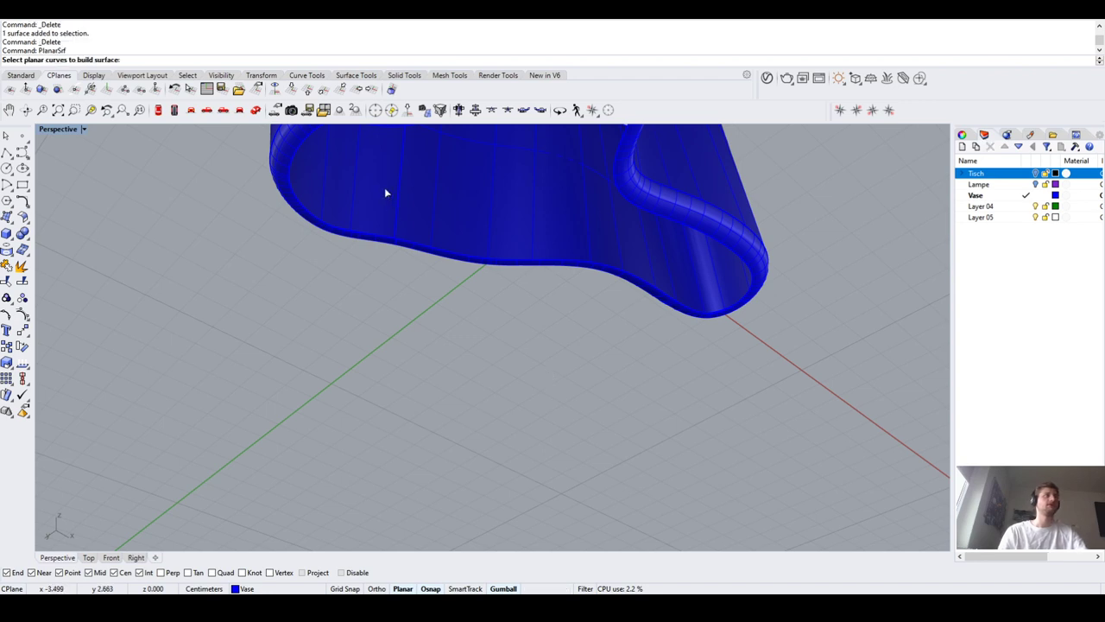
{"action": "left_click", "coordinate": [389, 241]}
{"action": "key", "text": "Return"}
{"action": "right_click_drag", "start_coordinate": [476, 335], "coordinate": [449, 410]}
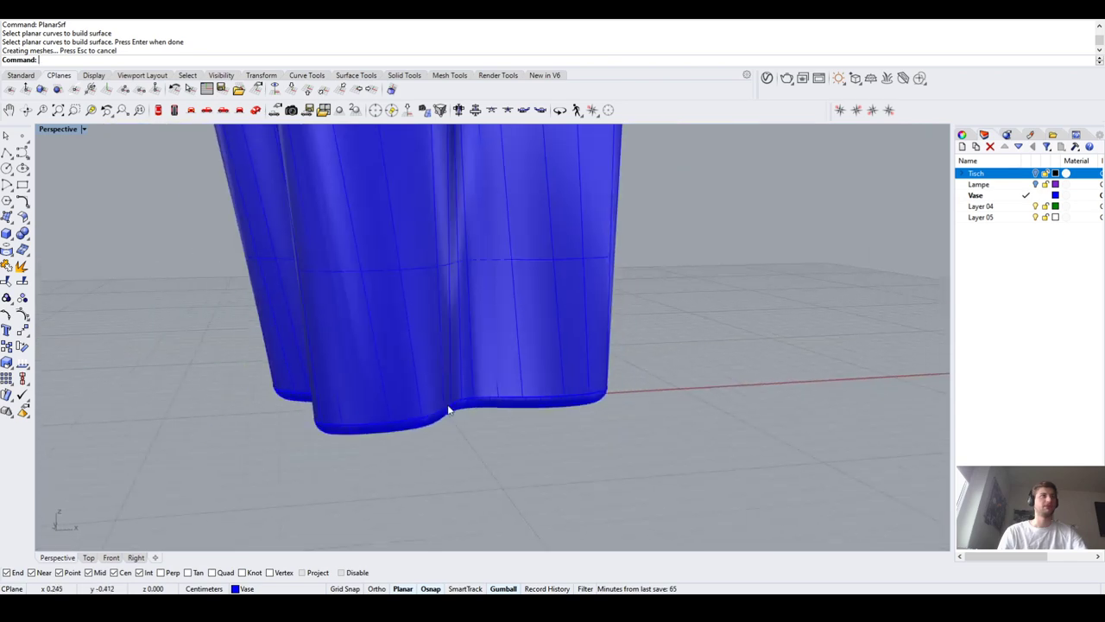
Join the vase wall, the fillet and the new base surface into one polysurface, and deselect it
{"action": "left_click_drag", "start_coordinate": [391, 401], "coordinate": [391, 401]}
{"action": "key", "text": "Return"}
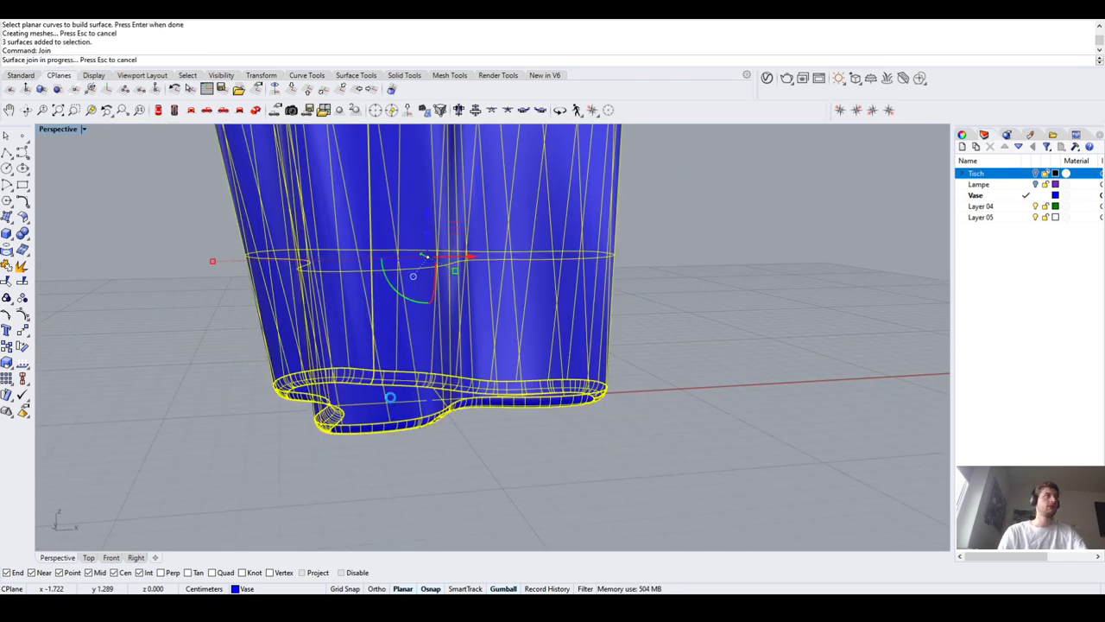
{"action": "key", "text": "Escape"}
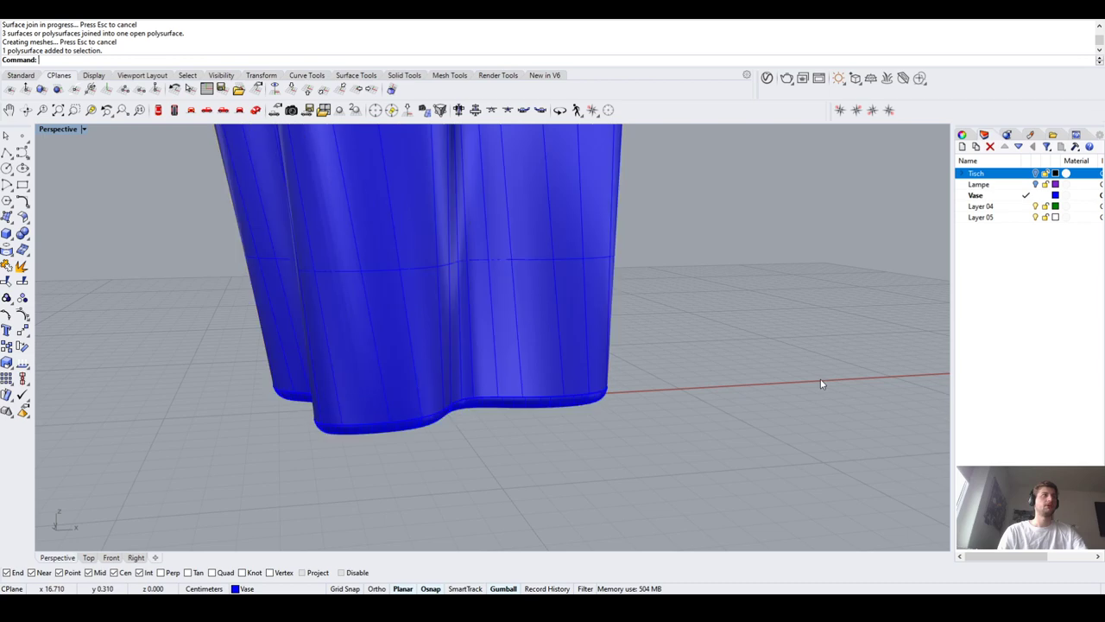
Thicken the joined vase with OffsetSrf at a distance of 0.2 cm, with Solid set to Yes
{"action": "right_click_drag", "start_coordinate": [821, 378], "coordinate": [582, 293]}
{"action": "left_click", "coordinate": [560, 253]}
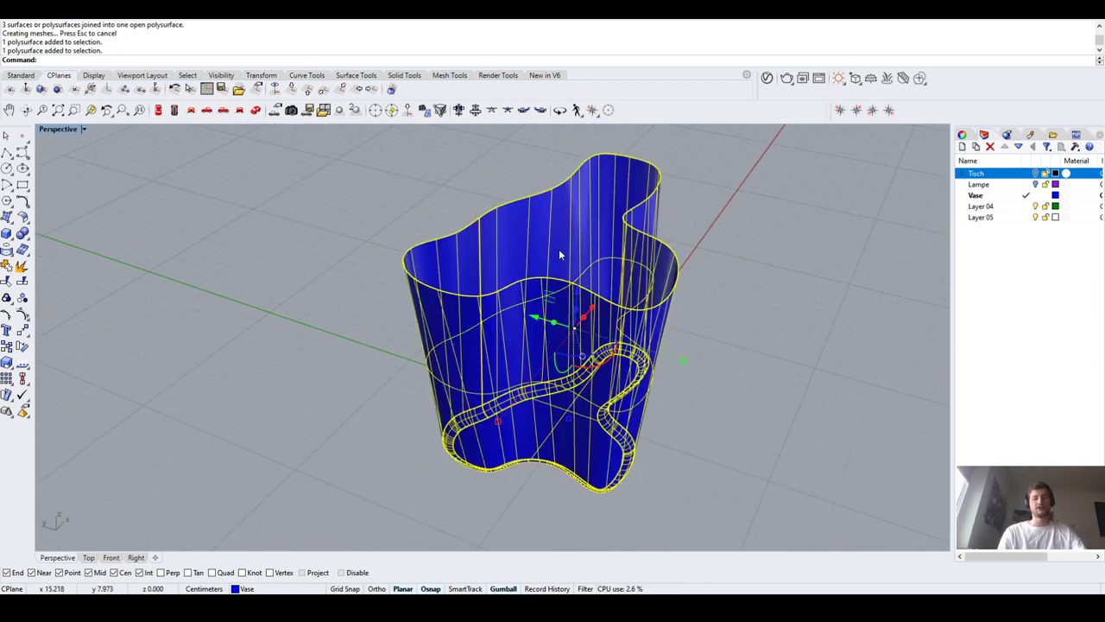
{"action": "type", "text": "OffsetSrf"}
{"action": "key", "text": "Return"}
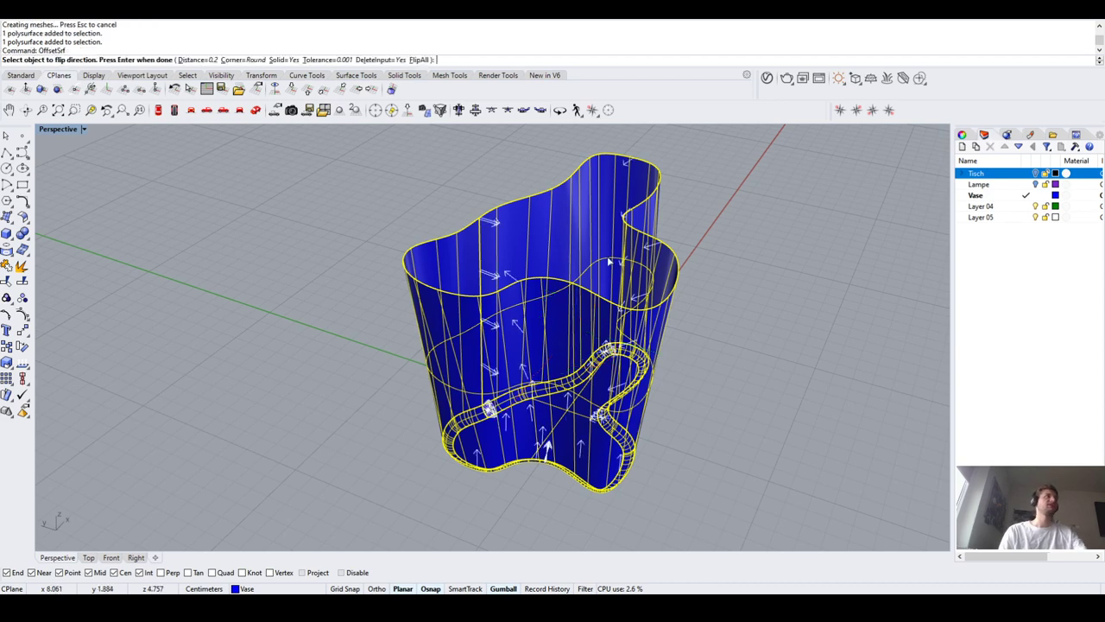
{"action": "scroll", "coordinate": [603, 200], "scroll_direction": "up", "scroll_amount": 2}
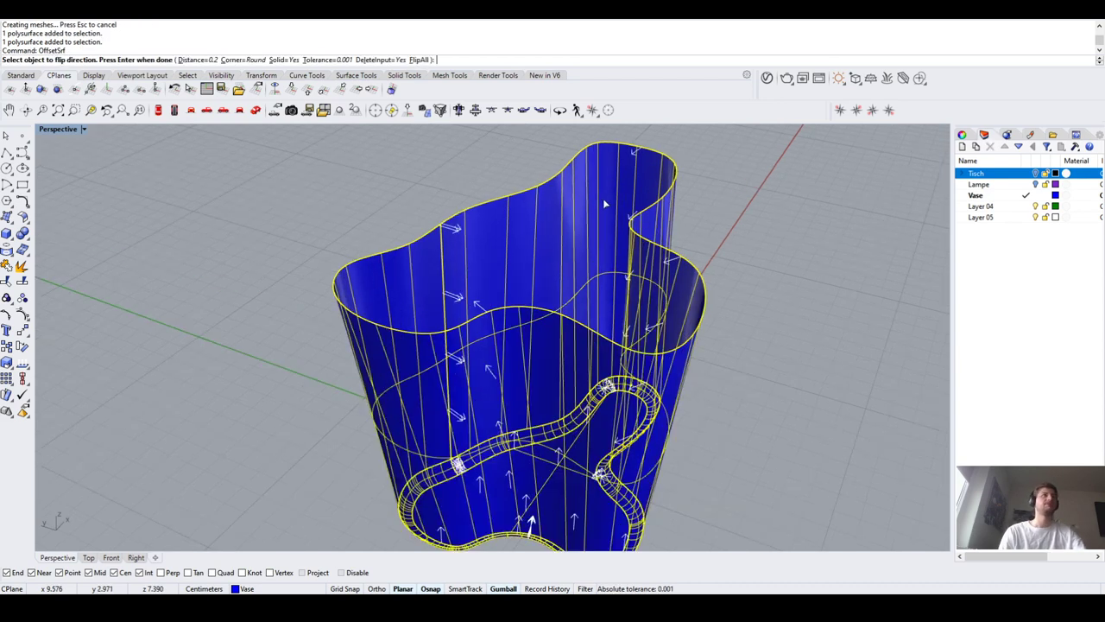
{"action": "left_click", "coordinate": [187, 59]}
{"action": "type", "text": ".1"}
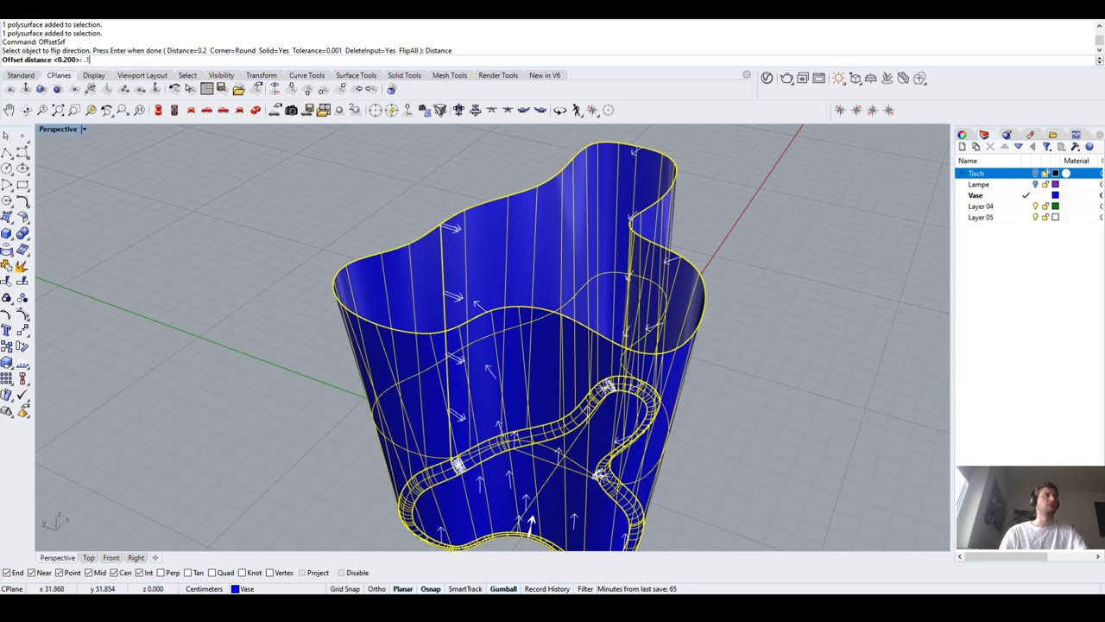
{"action": "key", "text": "Return"}
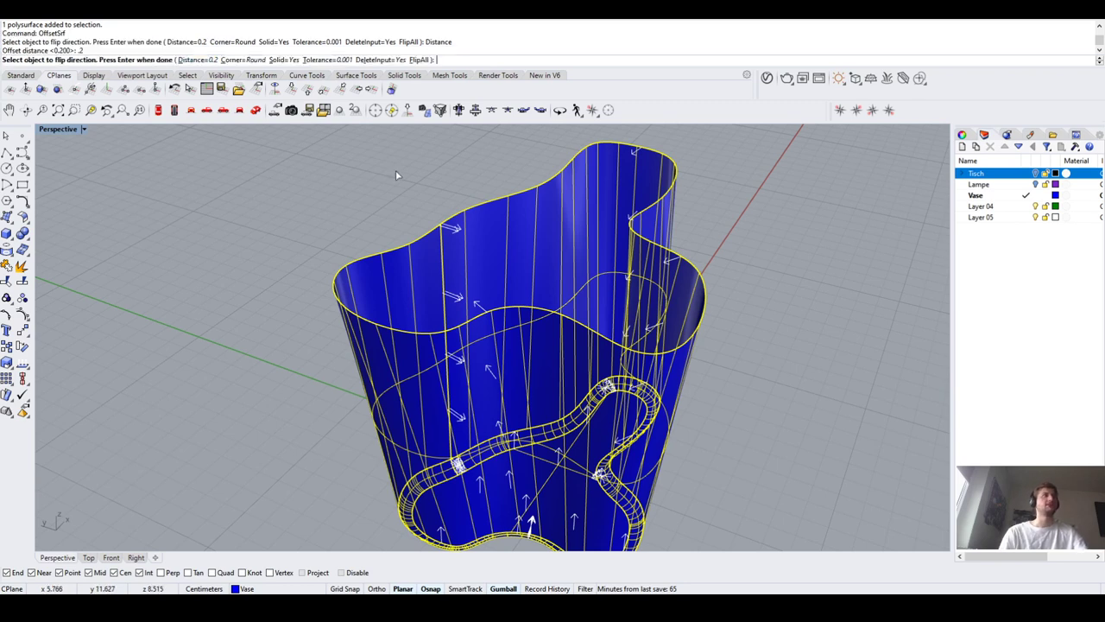
{"action": "key", "text": "Return"}
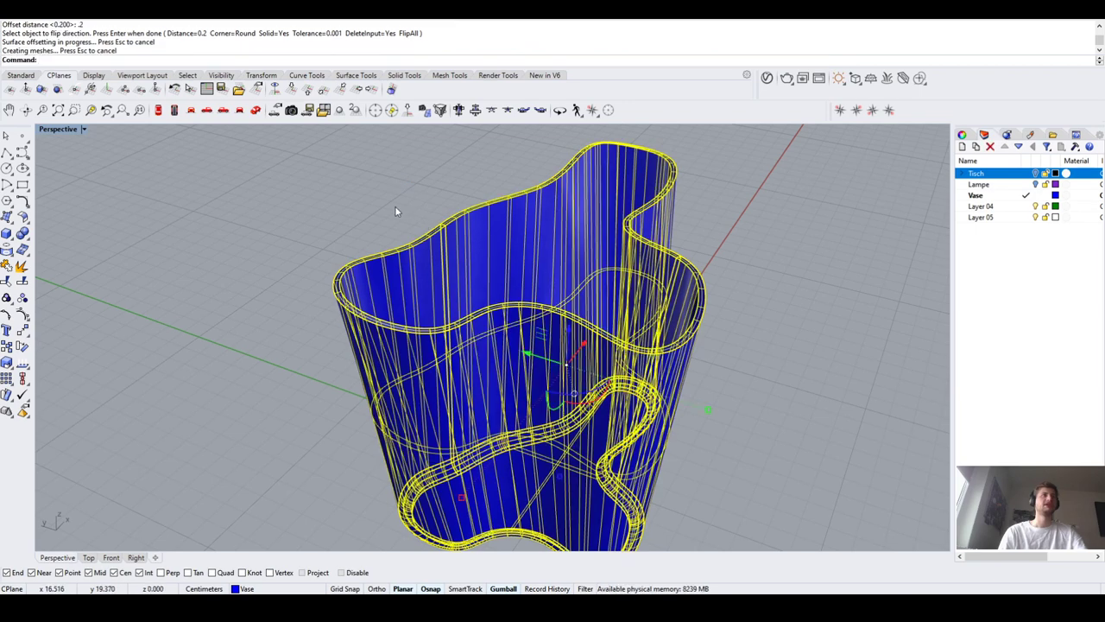
{"action": "right_click_drag", "start_coordinate": [424, 229], "coordinate": [646, 286]}
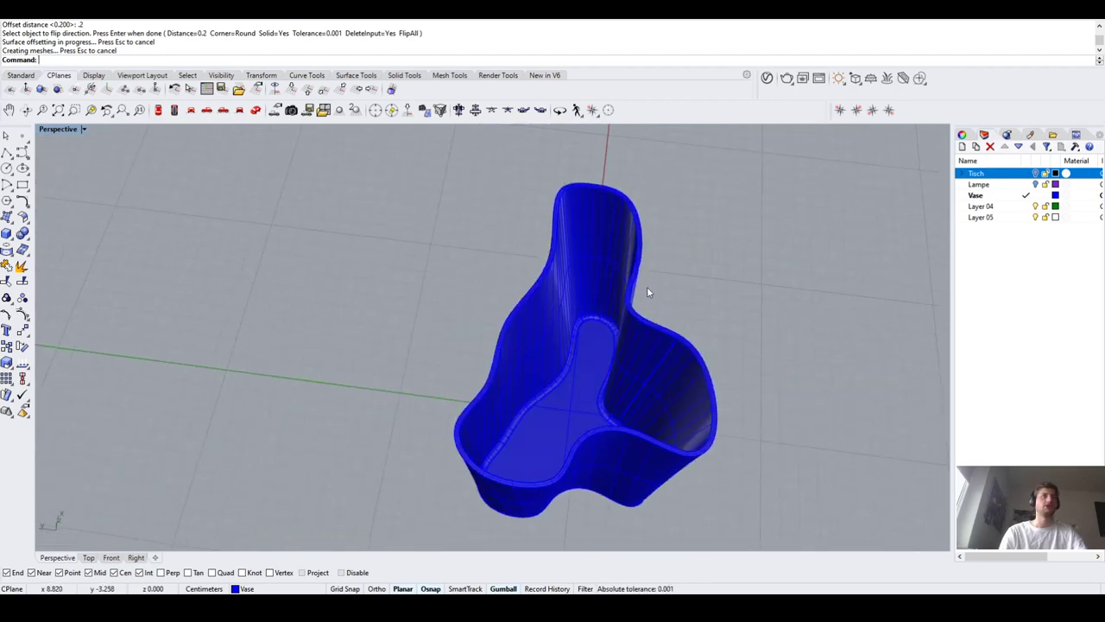
Undo the solid offset and offset the joined vase again by 0.2 cm with OffsetSrf, with Solid set to No
{"action": "scroll", "coordinate": [635, 307], "scroll_direction": "up", "scroll_amount": 5}
{"action": "scroll", "coordinate": [627, 316], "scroll_direction": "up", "scroll_amount": 2}
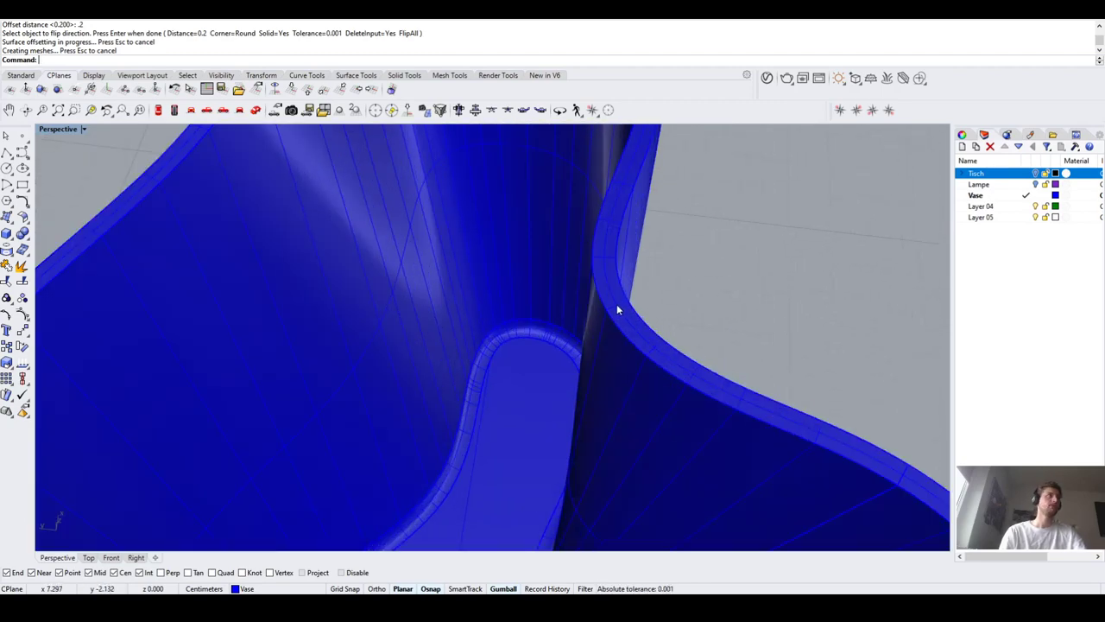
{"action": "key", "text": "ctrl+z"}
{"action": "scroll", "coordinate": [616, 309], "scroll_direction": "down", "scroll_amount": 5}
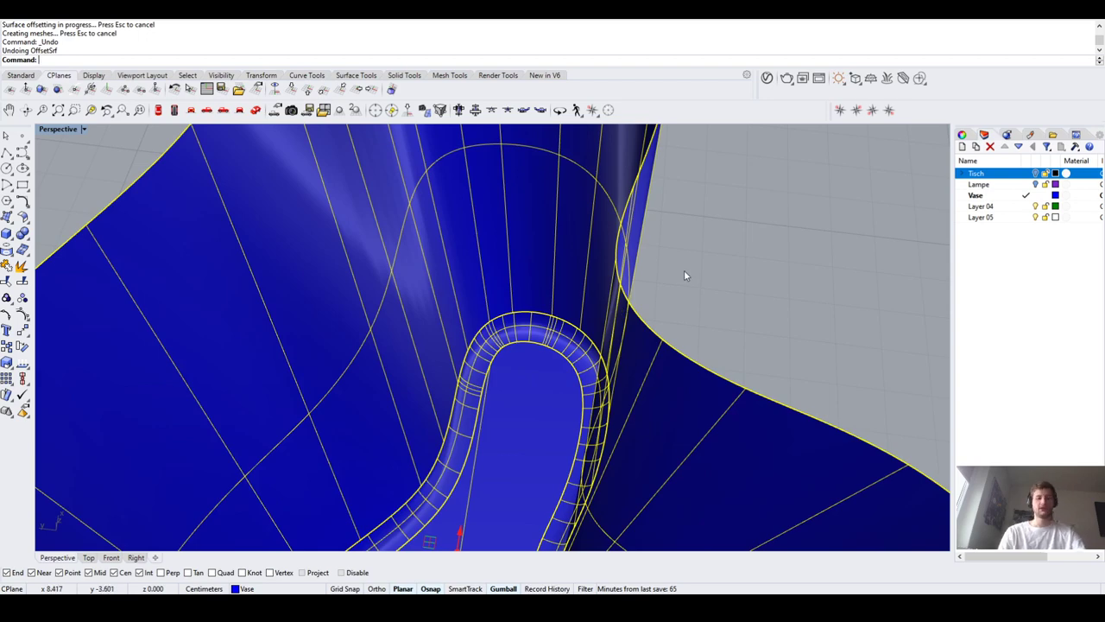
{"action": "scroll", "coordinate": [684, 275], "scroll_direction": "down", "scroll_amount": 2}
{"action": "type", "text": "OffsetSrf"}
{"action": "key", "text": "Return"}
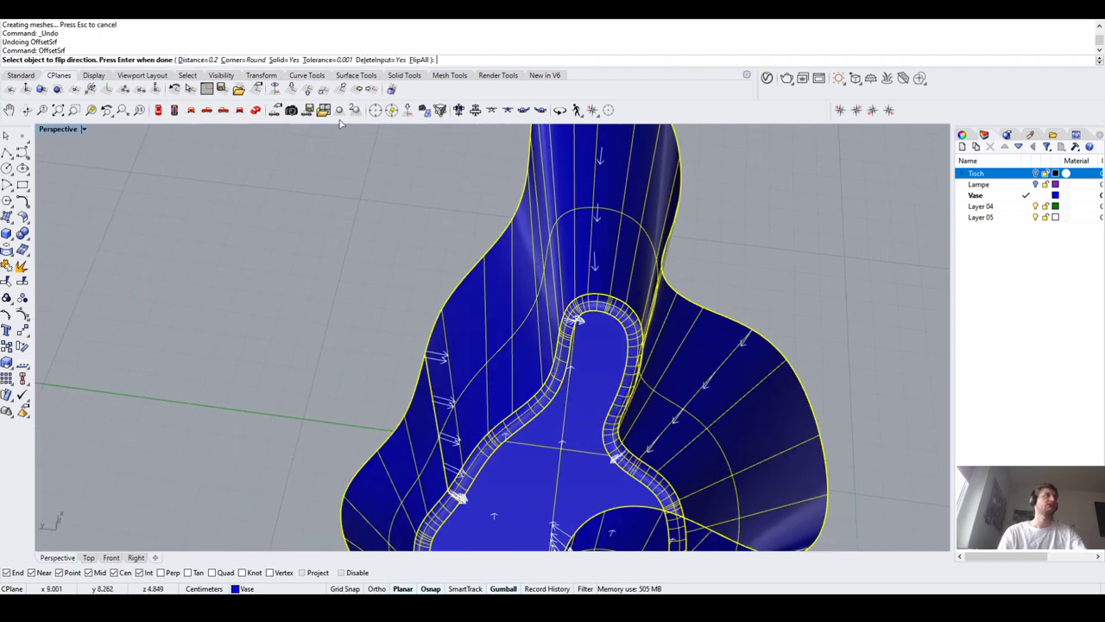
{"action": "left_click", "coordinate": [285, 60]}
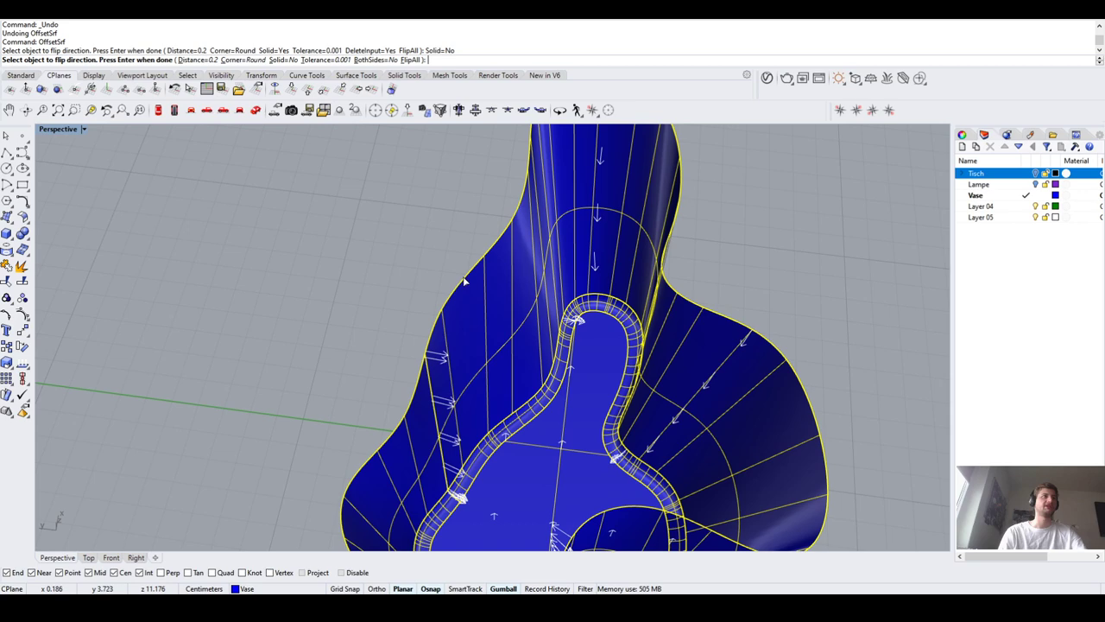
{"action": "key", "text": "Return"}
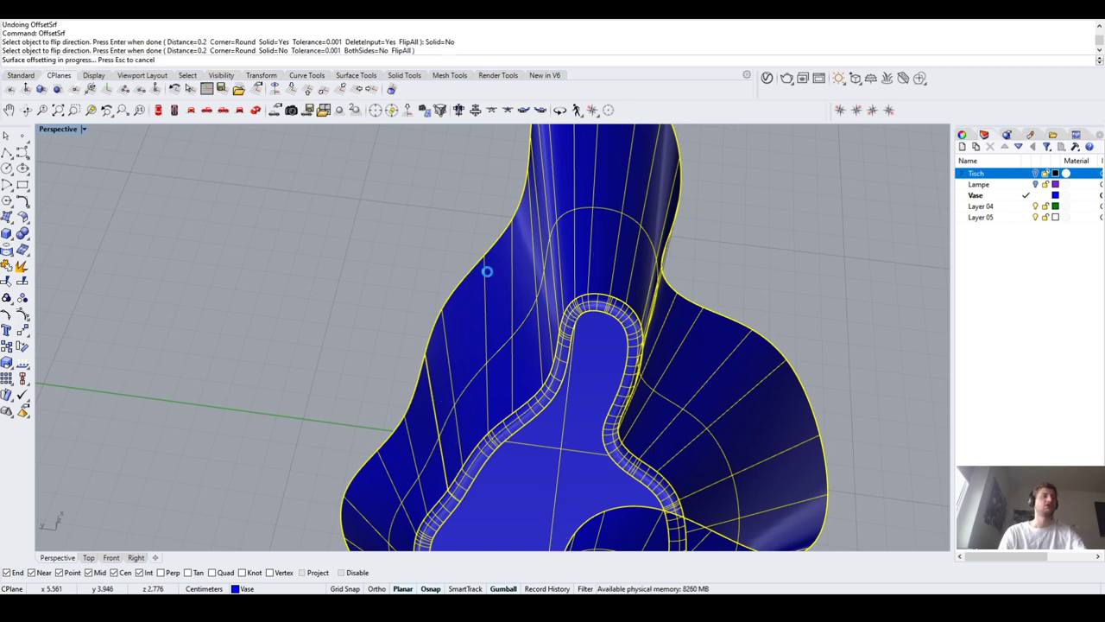
{"action": "scroll", "coordinate": [381, 284], "scroll_direction": "down", "scroll_amount": 5}
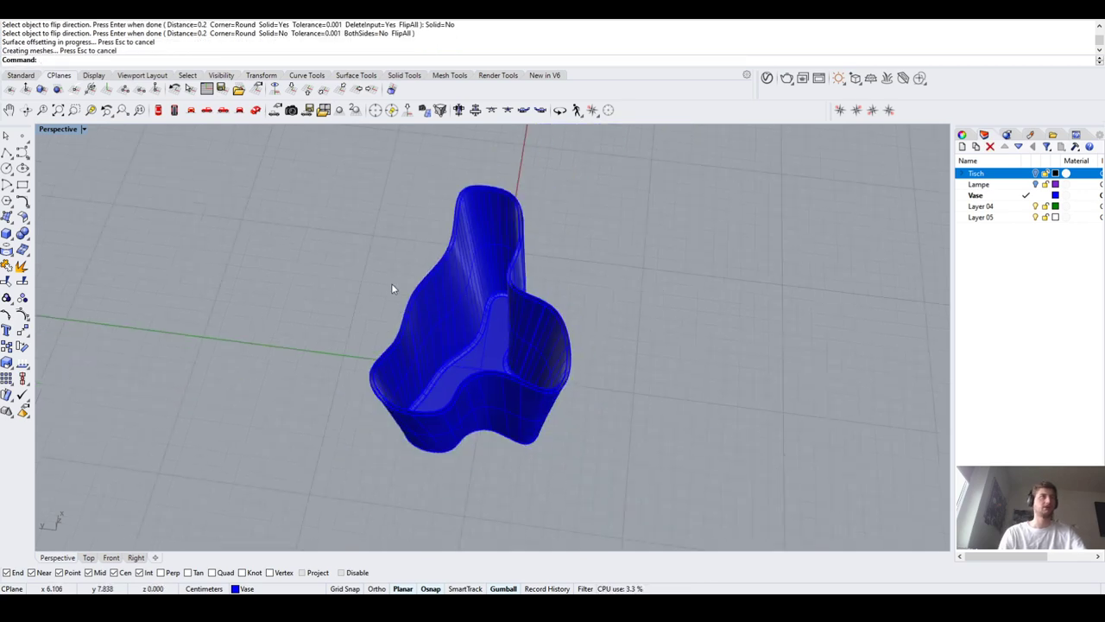
{"action": "scroll", "coordinate": [422, 248], "scroll_direction": "up", "scroll_amount": 3}
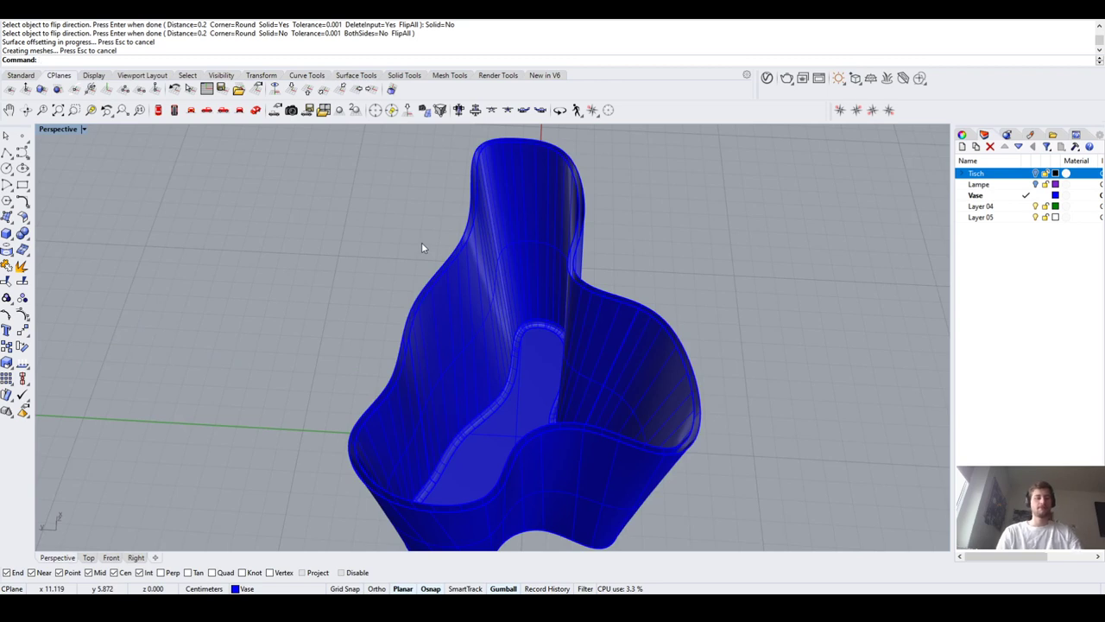
Select the inner and outer vase shells in turn to examine whether they are separate polysurfaces
{"action": "left_click", "coordinate": [411, 340]}
{"action": "left_click", "coordinate": [385, 331]}
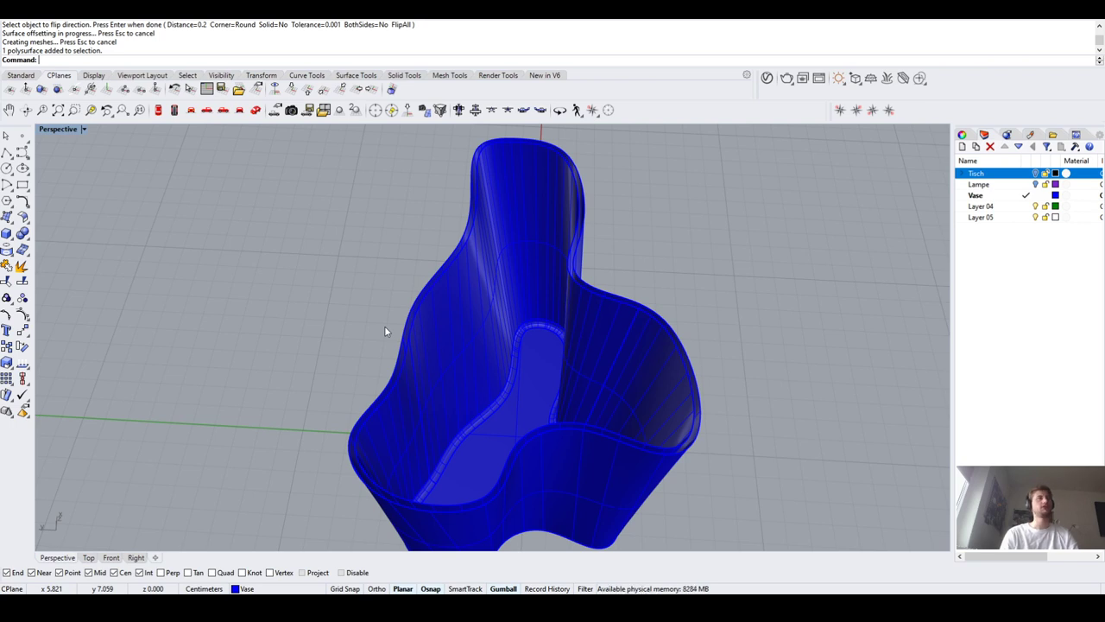
{"action": "scroll", "coordinate": [389, 325], "scroll_direction": "up", "scroll_amount": 3}
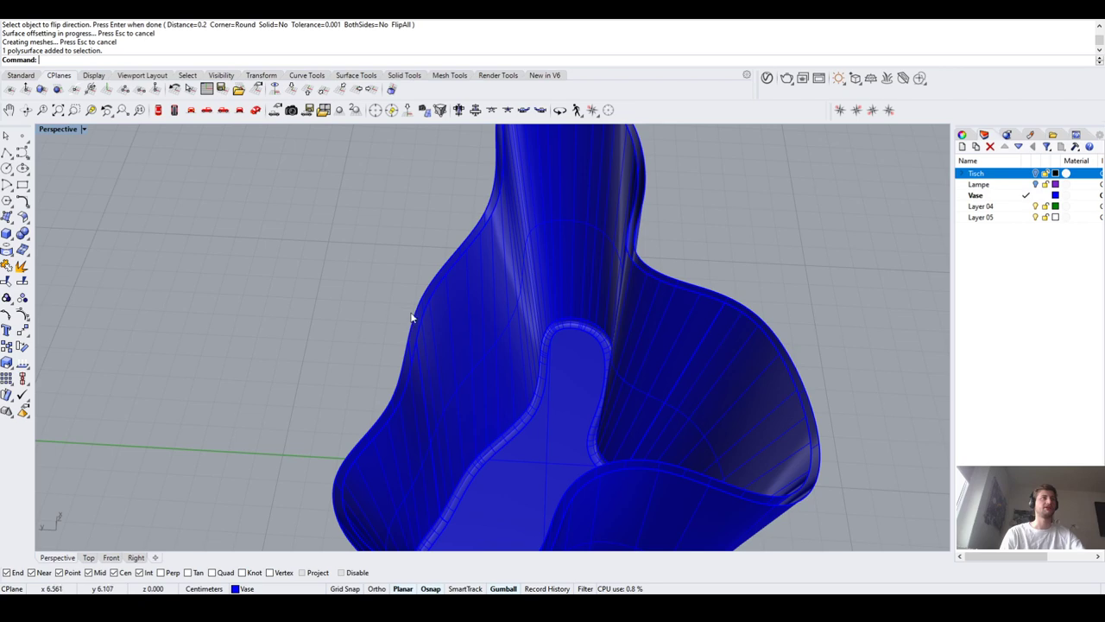
{"action": "left_click", "coordinate": [415, 314]}
{"action": "left_click", "coordinate": [420, 316]}
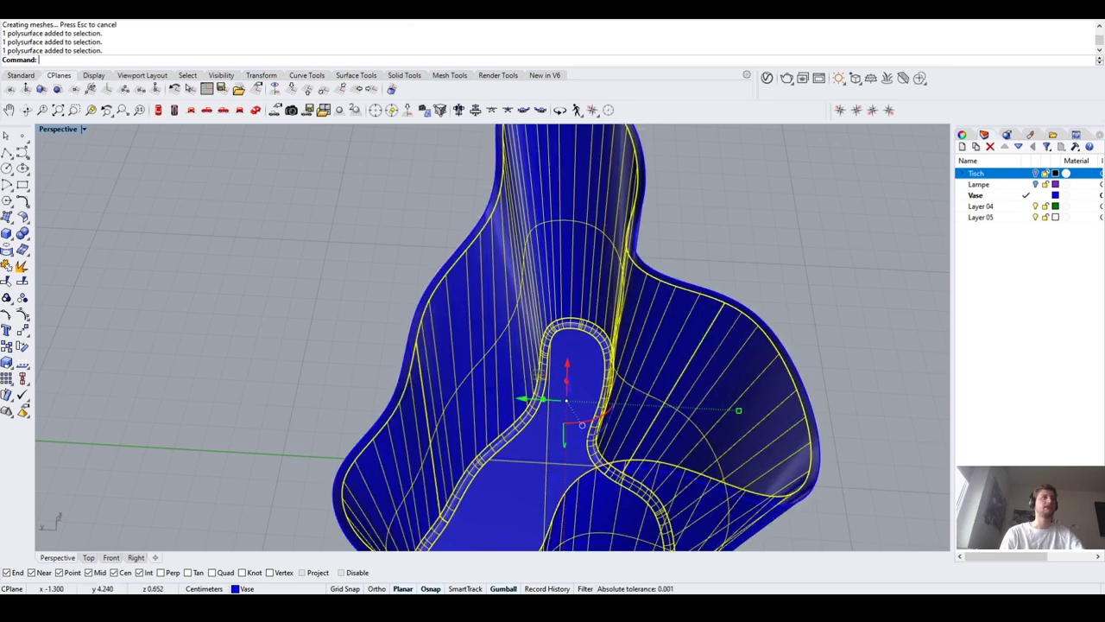
{"action": "left_click", "coordinate": [418, 318]}
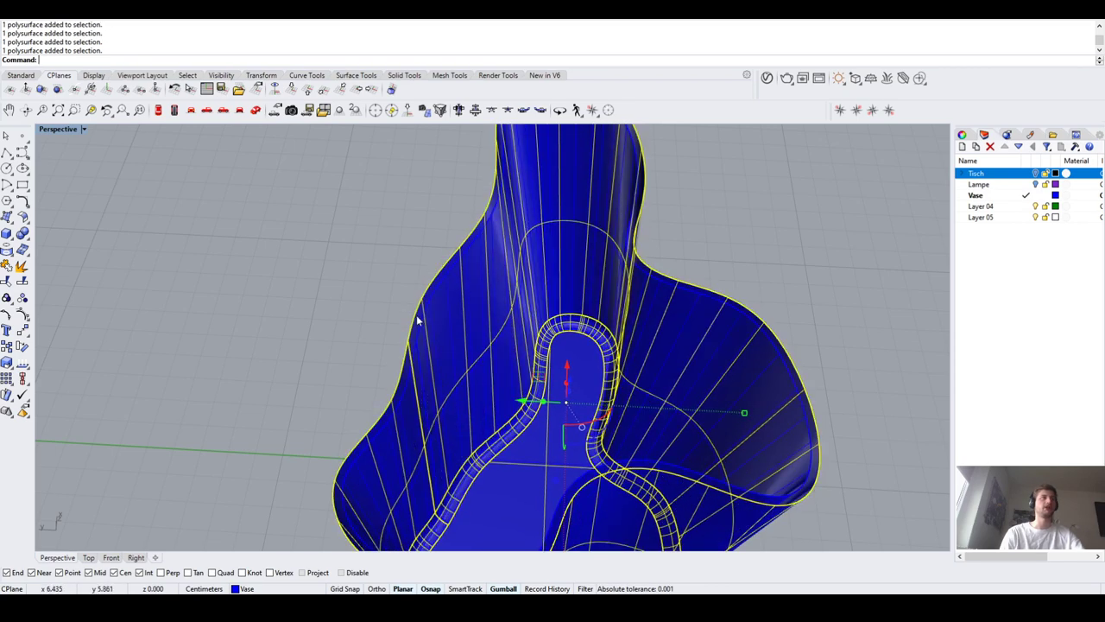
{"action": "left_click", "coordinate": [406, 320]}
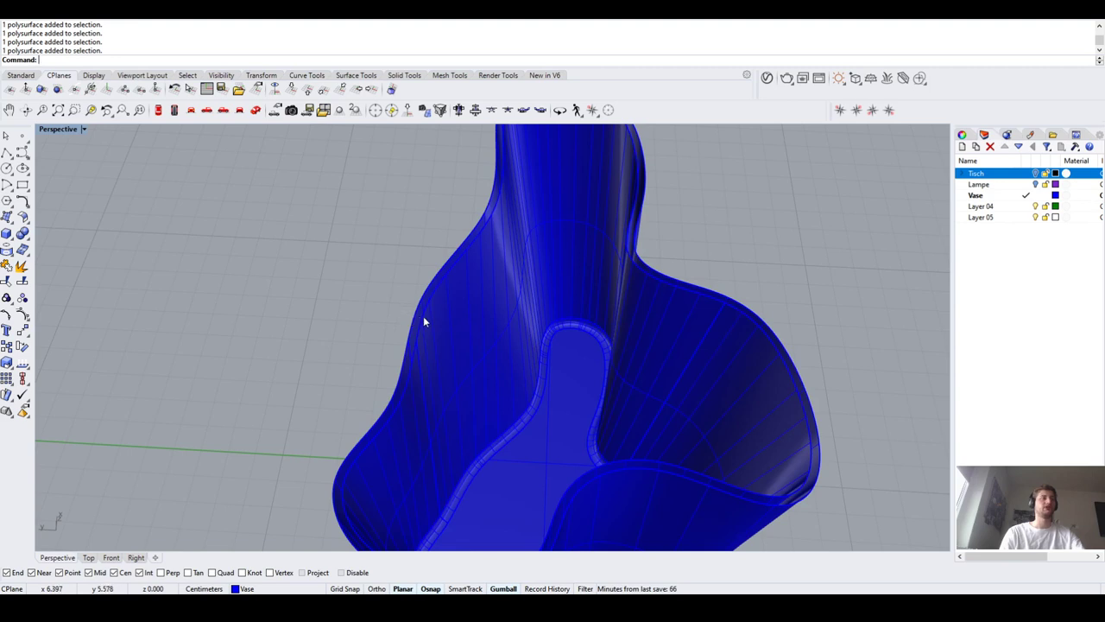
{"action": "scroll", "coordinate": [424, 322], "scroll_direction": "down", "scroll_amount": 5}
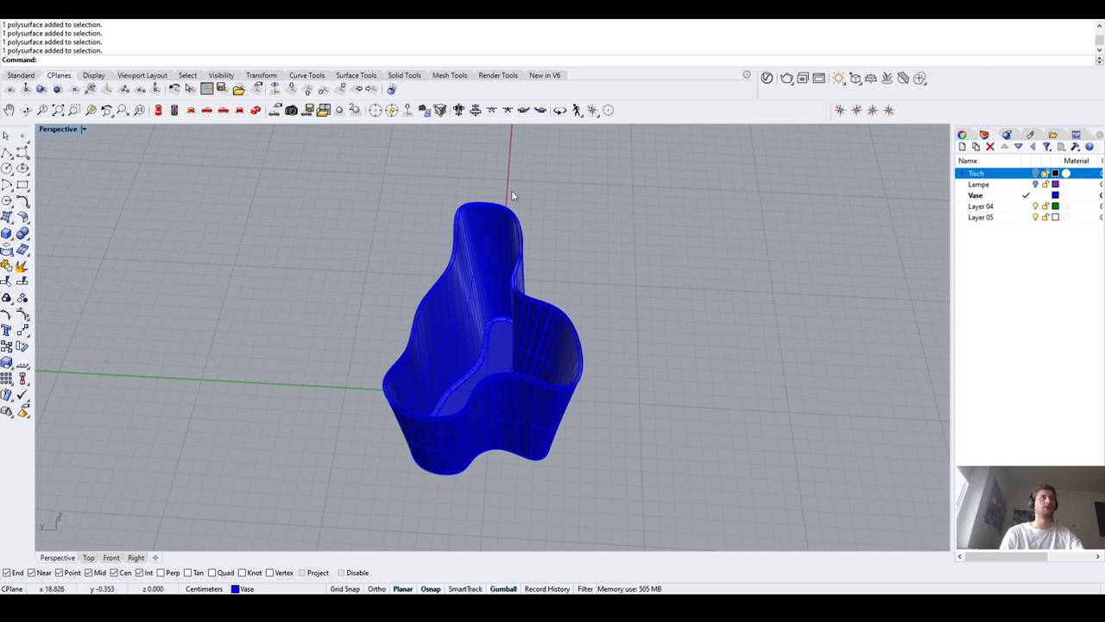
Draw a short line across the open rim, connecting the inner and outer upper edges of the vase
{"action": "scroll", "coordinate": [407, 318], "scroll_direction": "up", "scroll_amount": 5}
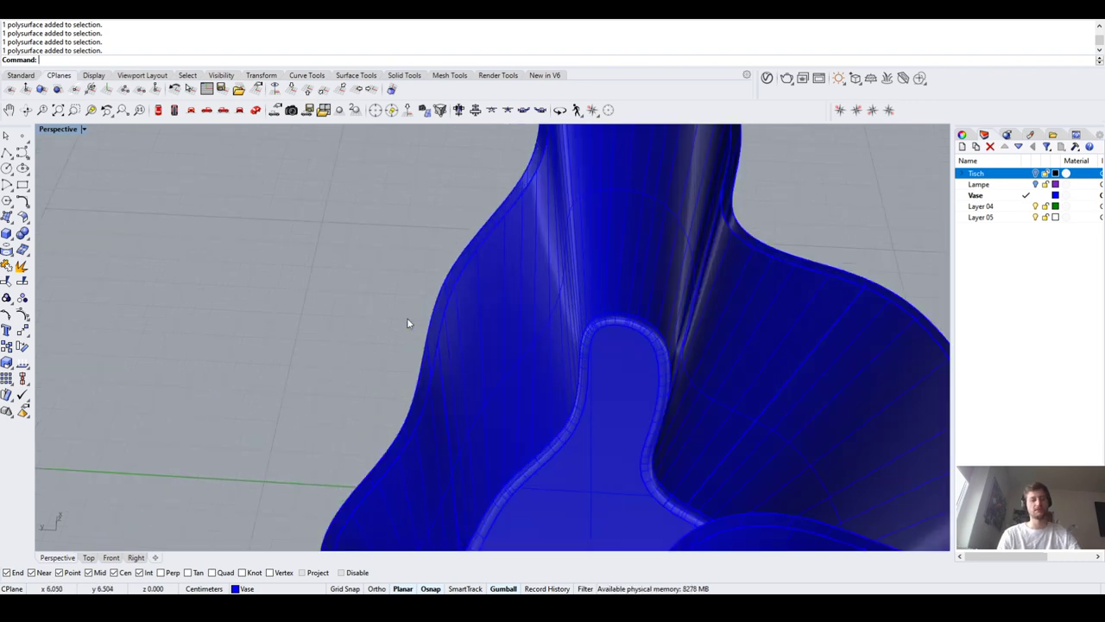
{"action": "key", "text": "Return"}
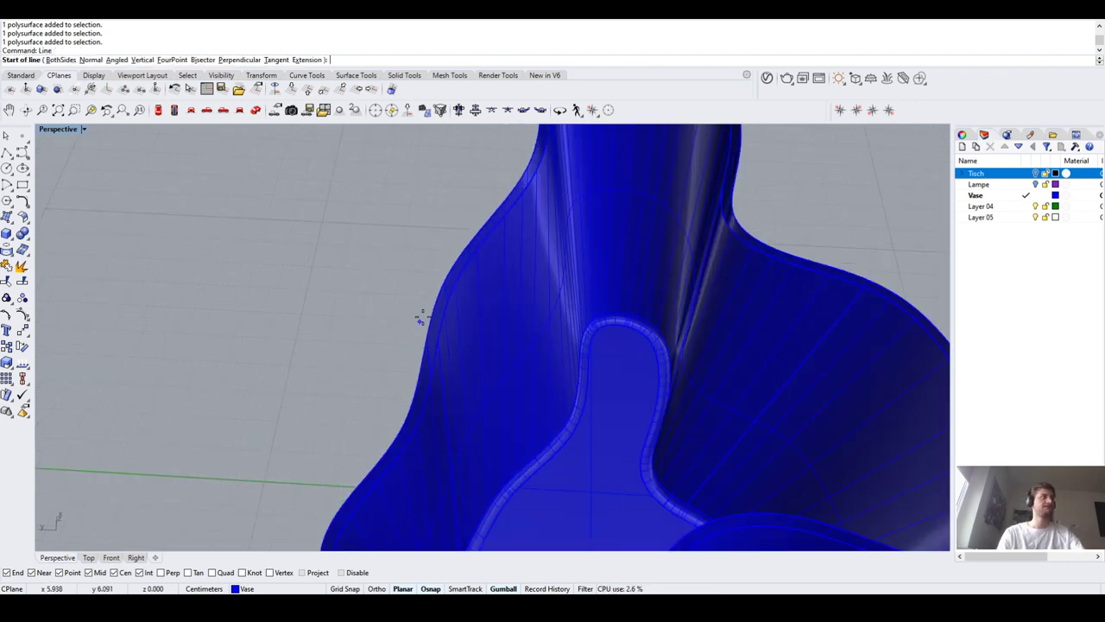
{"action": "scroll", "coordinate": [419, 314], "scroll_direction": "up", "scroll_amount": 2}
{"action": "left_click", "coordinate": [471, 306]}
{"action": "left_click", "coordinate": [444, 305]}
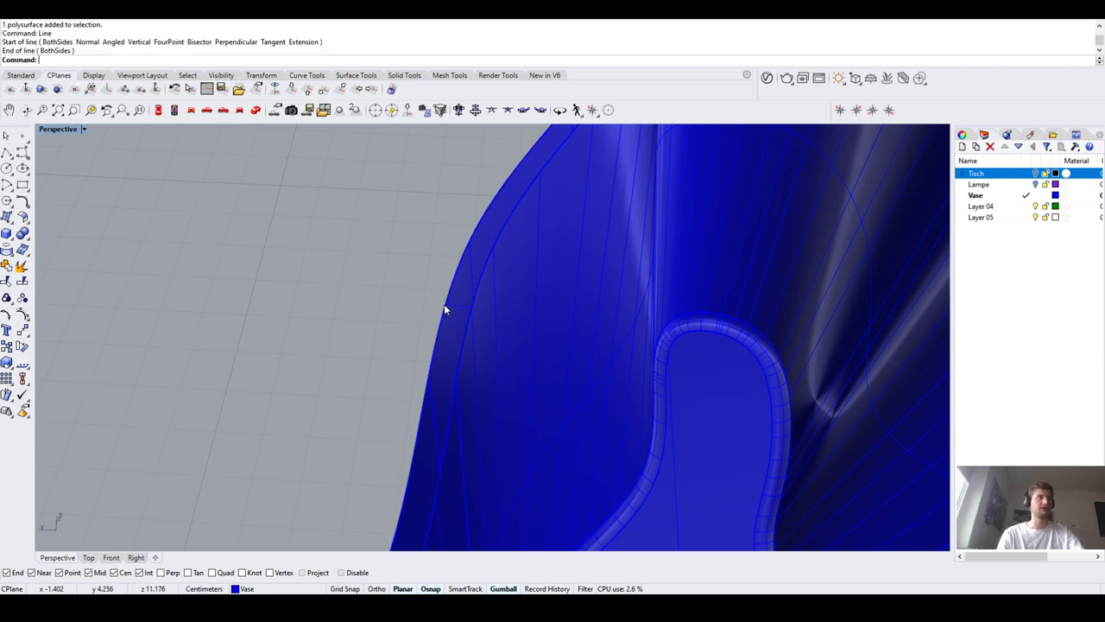
{"action": "scroll", "coordinate": [461, 304], "scroll_direction": "up", "scroll_amount": 3}
{"action": "left_click", "coordinate": [461, 308]}
{"action": "scroll", "coordinate": [358, 334], "scroll_direction": "down", "scroll_amount": 3}
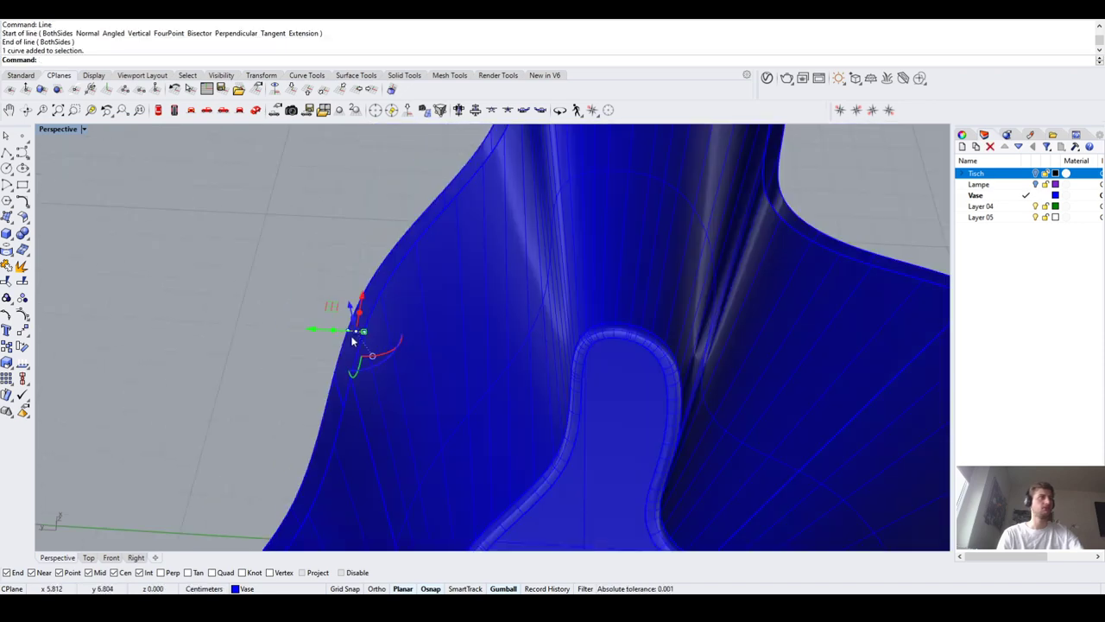
{"action": "left_click", "coordinate": [282, 316]}
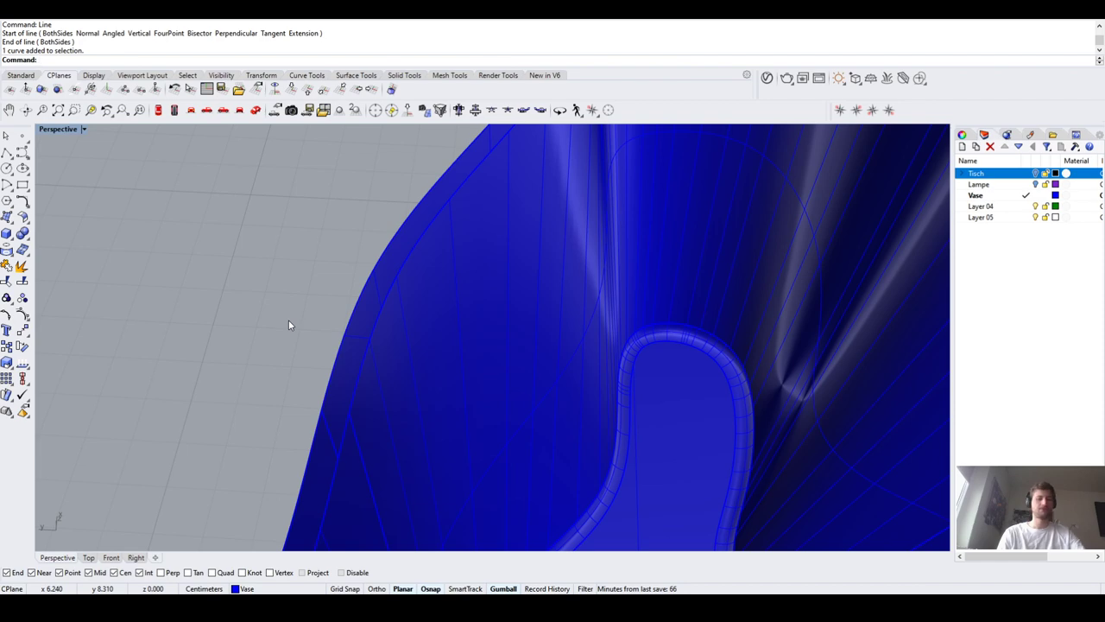
Duplicate the open upper borders of the inner and outer vase shells with DupBorder
{"action": "type", "text": "e"}
{"action": "key", "text": "Return"}
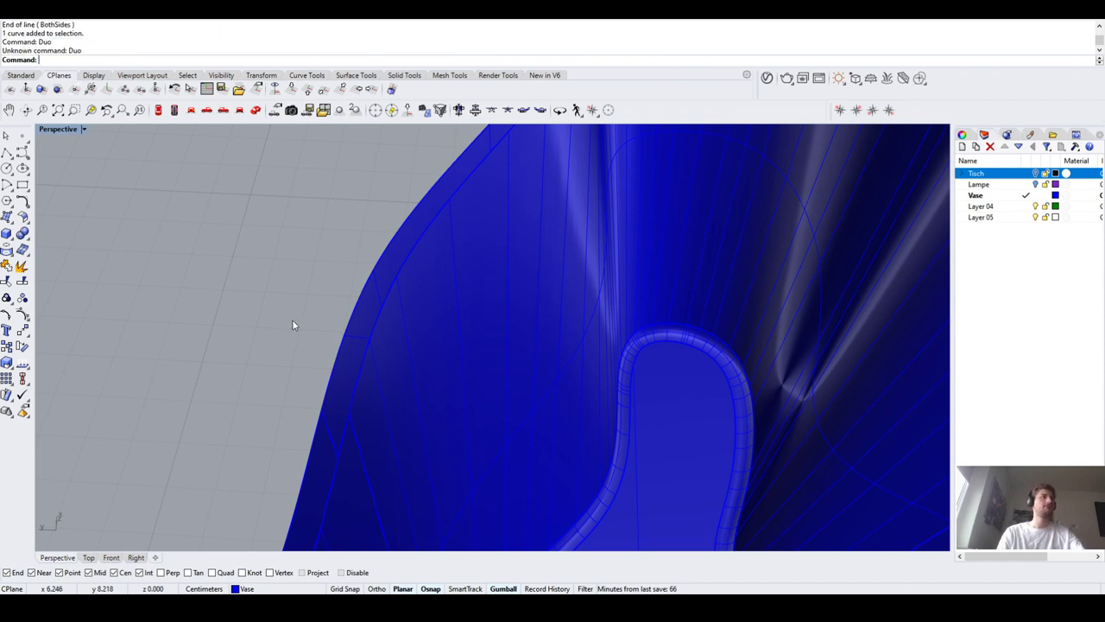
{"action": "type", "text": "DupBorder"}
{"action": "key", "text": "Return"}
{"action": "left_click", "coordinate": [505, 314]}
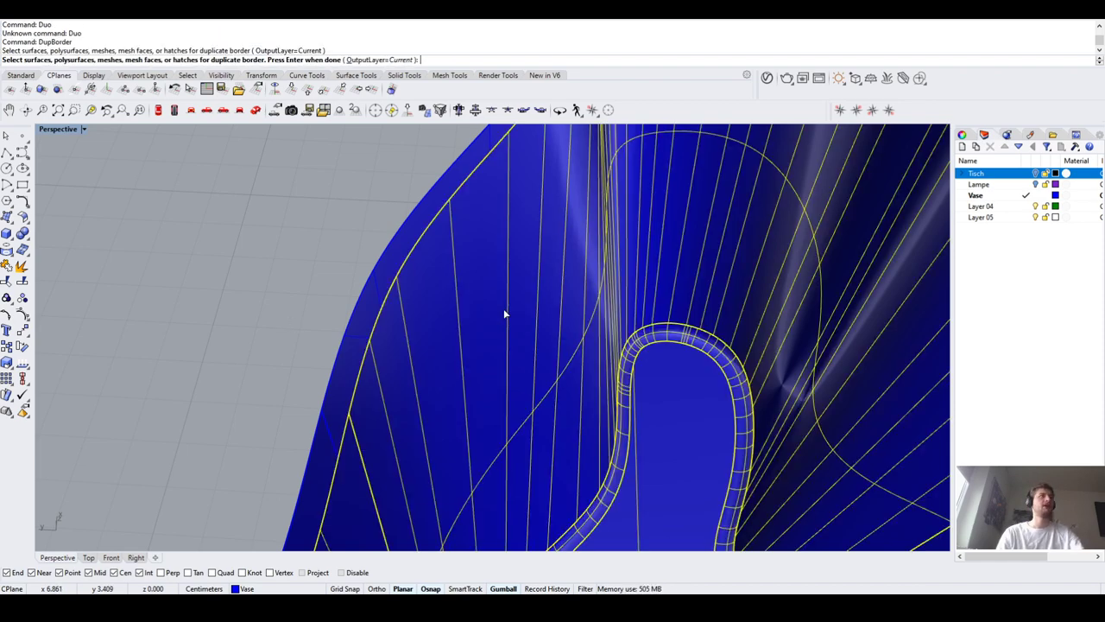
{"action": "key", "text": "Return"}
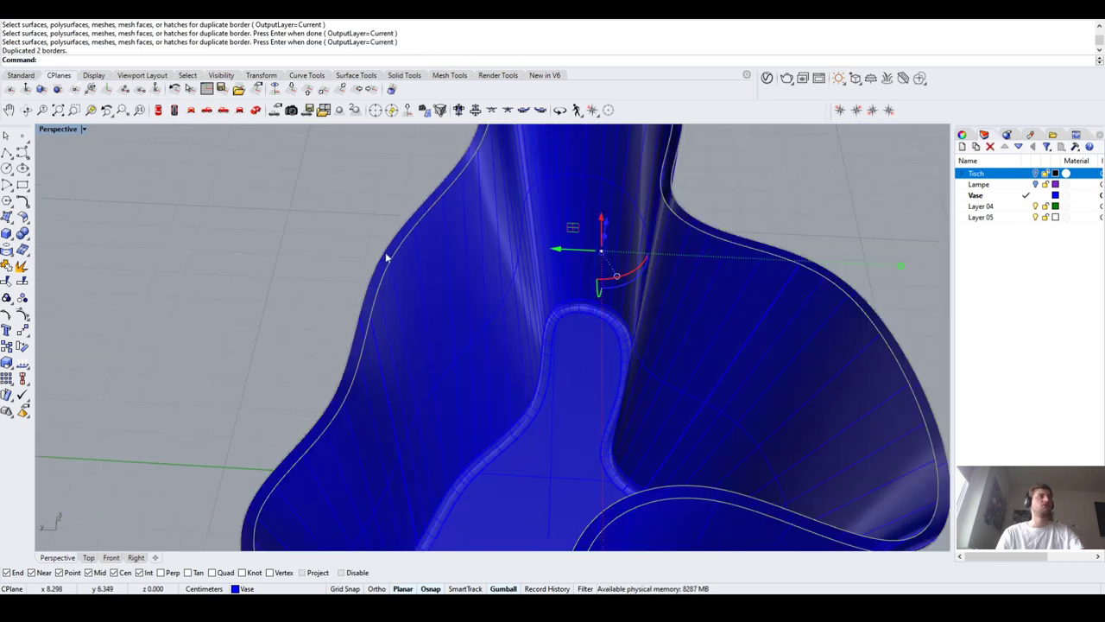
{"action": "scroll", "coordinate": [352, 450], "scroll_direction": "down", "scroll_amount": 5}
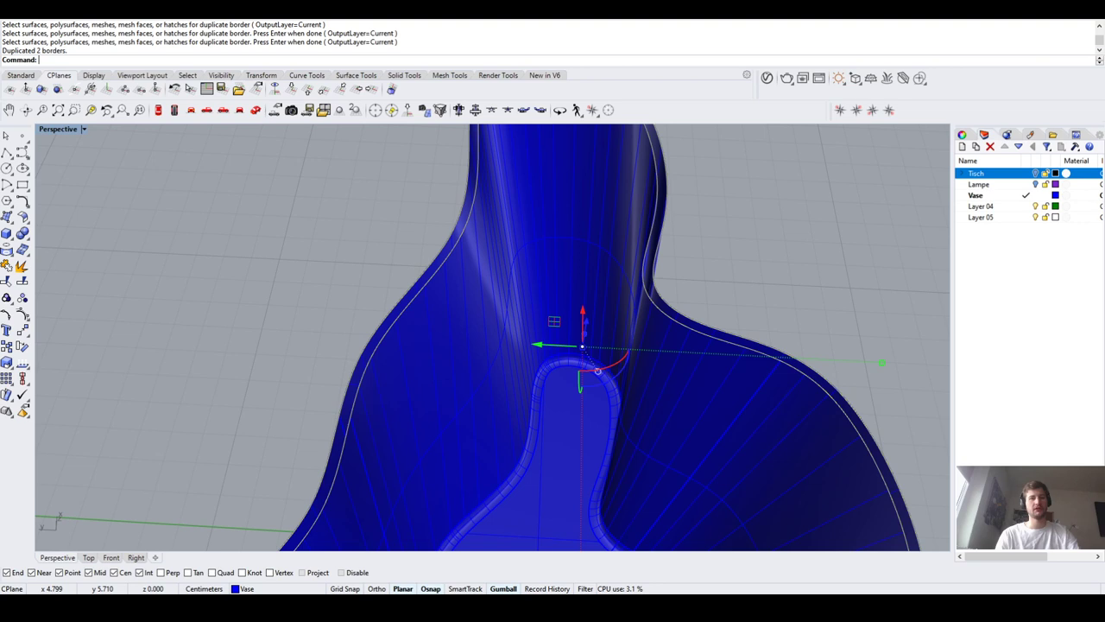
Close the vase rim with Sweep2 along both upper borders using the short line as cross section, and delete the duplicated border curves
{"action": "type", "text": "2"}
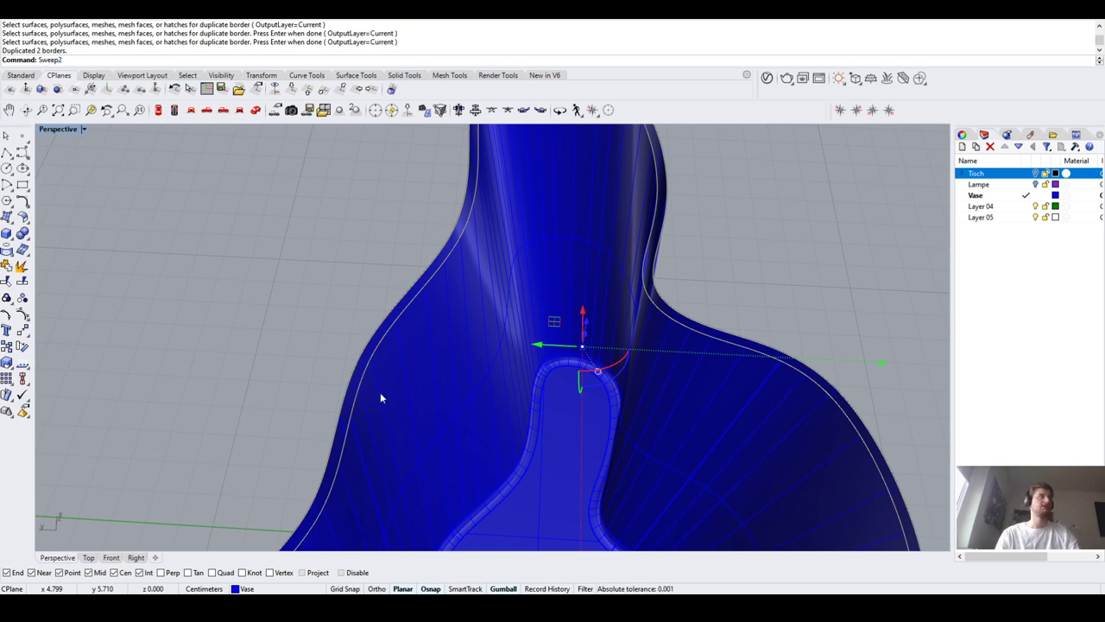
{"action": "key", "text": "Return"}
{"action": "scroll", "coordinate": [372, 380], "scroll_direction": "up", "scroll_amount": 3}
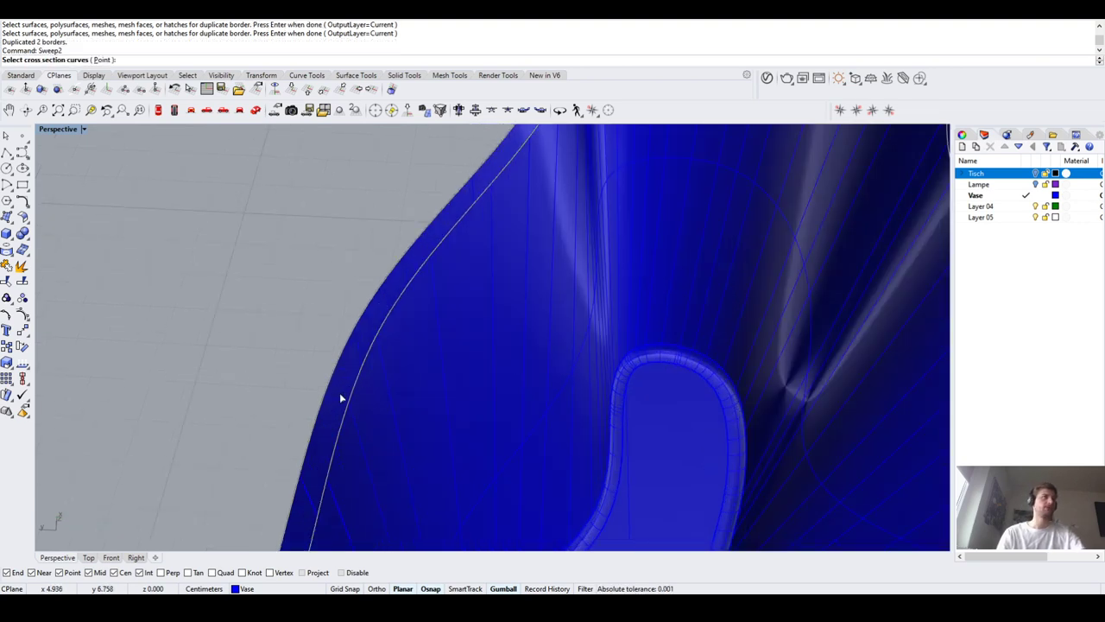
{"action": "left_click", "coordinate": [340, 404]}
{"action": "key", "text": "Return"}
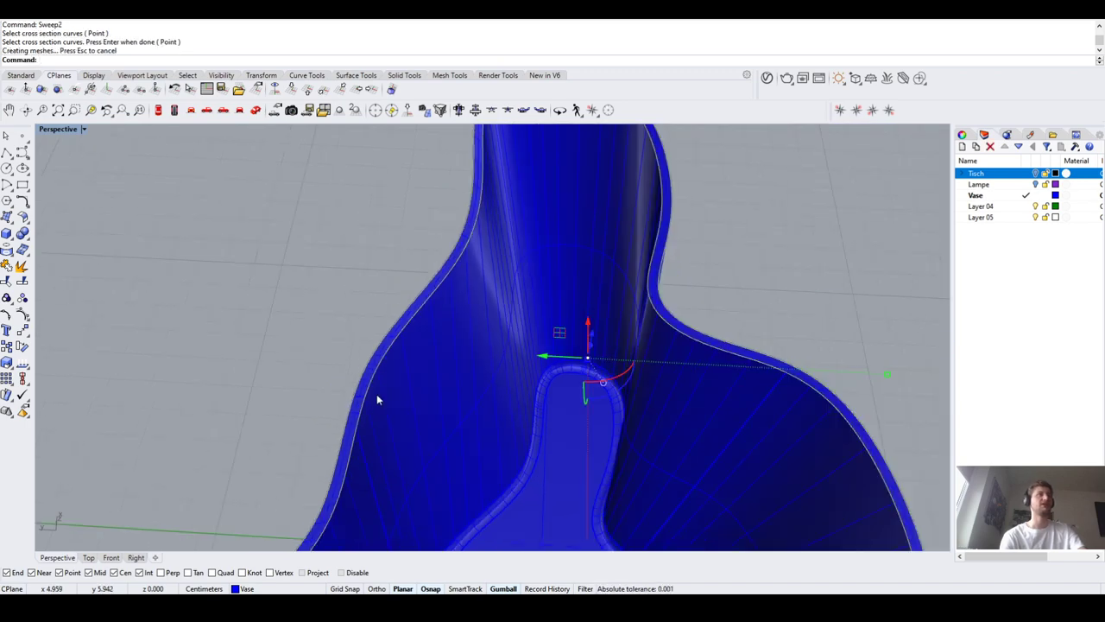
{"action": "scroll", "coordinate": [377, 394], "scroll_direction": "up", "scroll_amount": 5}
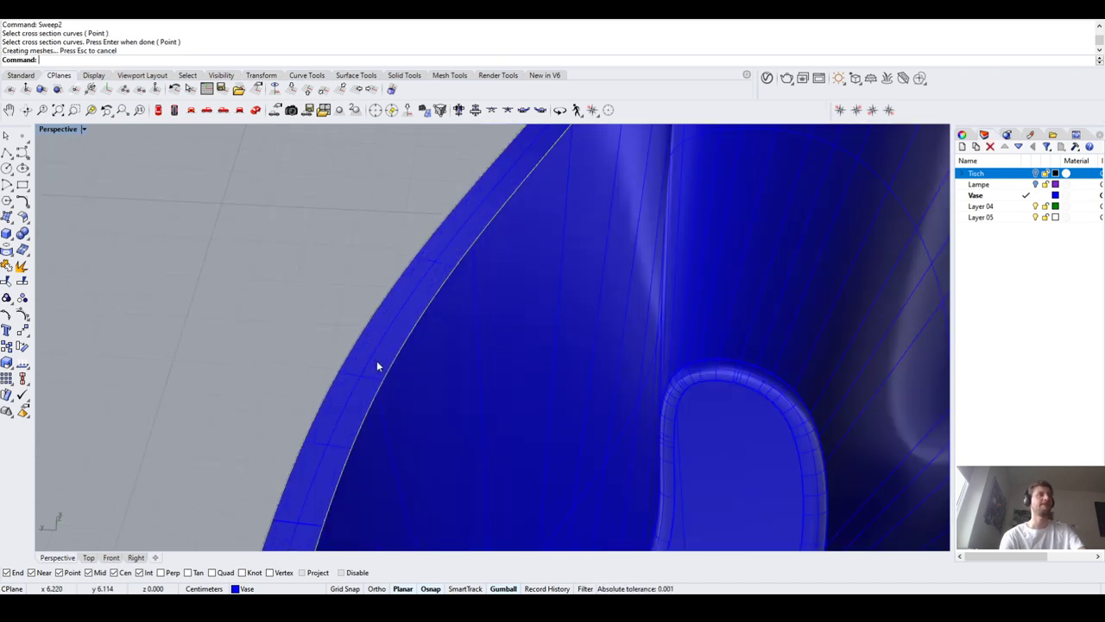
{"action": "key", "text": "Delete"}
Join the rim surface with the inner and outer vase shells into one polysurface, and deselect it
{"action": "left_click", "coordinate": [377, 363]}
{"action": "scroll", "coordinate": [378, 362], "scroll_direction": "down", "scroll_amount": 5}
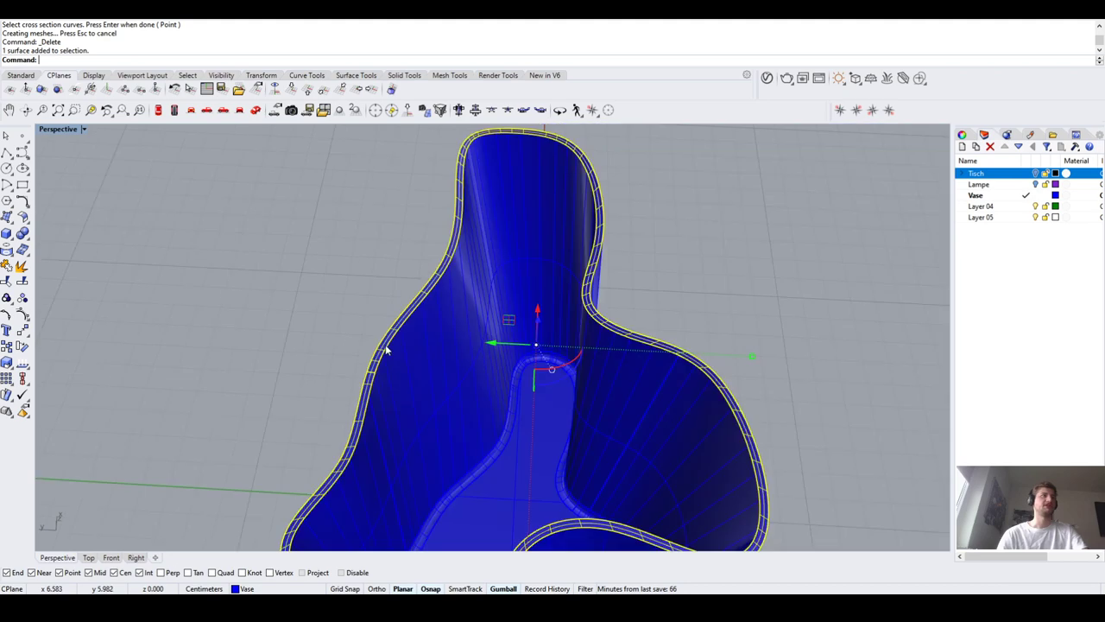
{"action": "right_click_drag", "start_coordinate": [436, 338], "coordinate": [397, 335]}
{"action": "left_click", "coordinate": [292, 412], "text": "shift"}
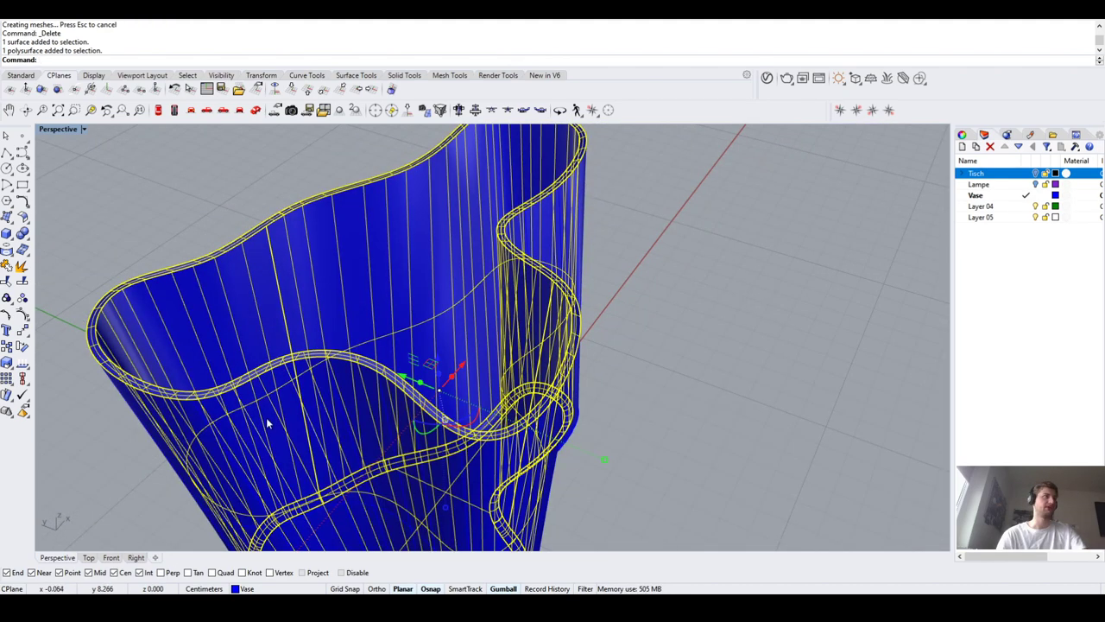
{"action": "left_click", "coordinate": [266, 418], "text": "shift"}
{"action": "scroll", "coordinate": [553, 377], "scroll_direction": "down", "scroll_amount": 4}
{"action": "type", "text": "join"}
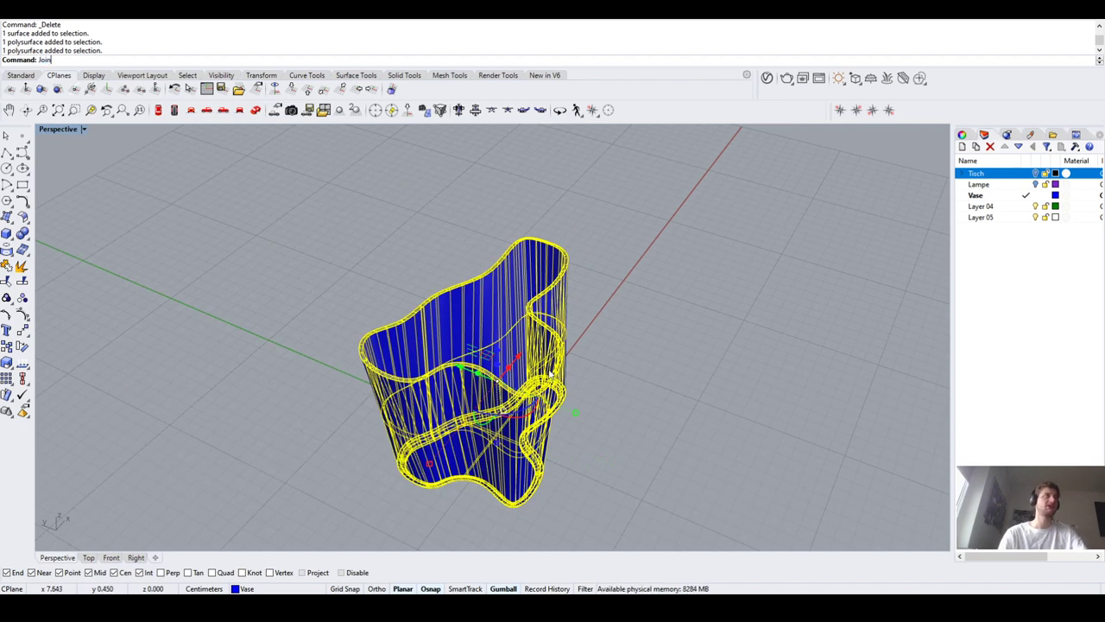
{"action": "key", "text": "Return"}
{"action": "key", "text": "Escape"}
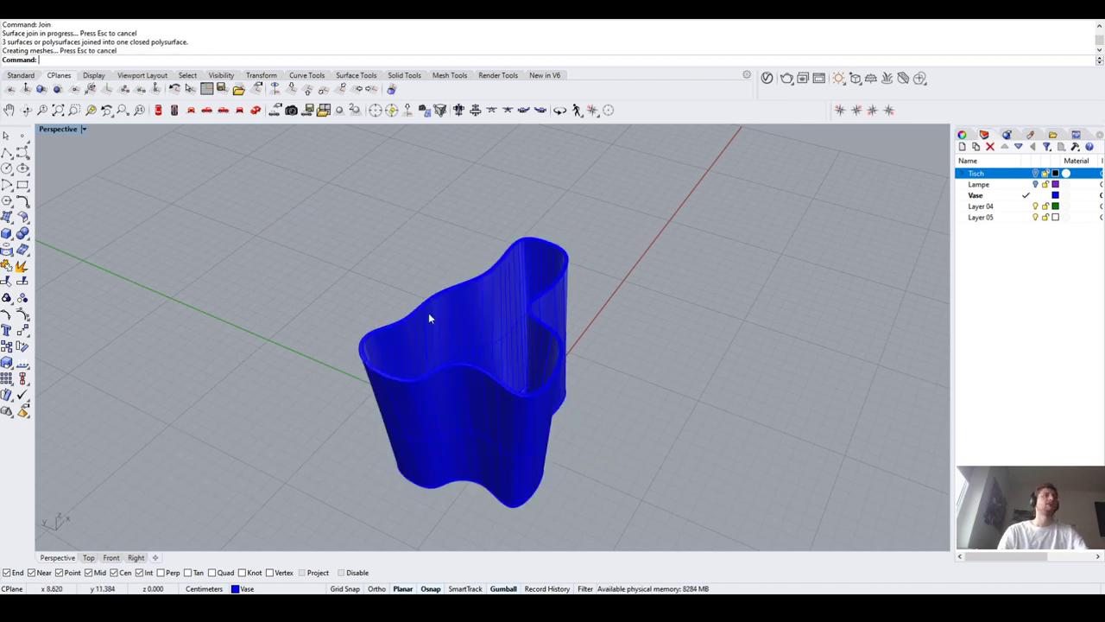
Check the object type of the joined vase in its properties, and deselect it
{"action": "left_click", "coordinate": [428, 313]}
{"action": "left_click", "coordinate": [966, 135]}
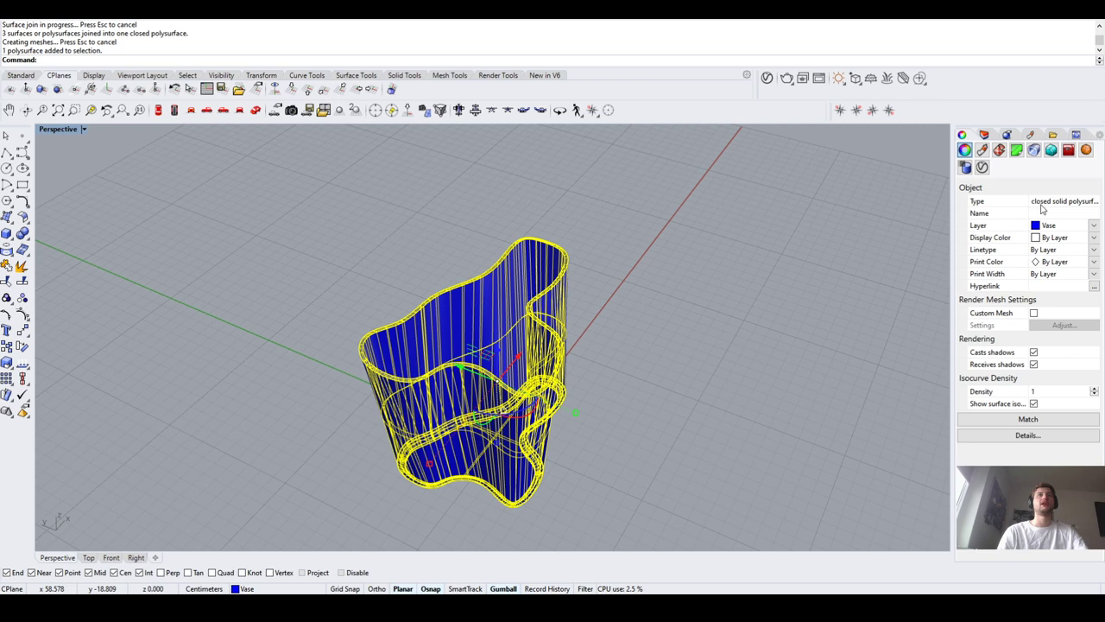
{"action": "right_click_drag", "start_coordinate": [734, 233], "coordinate": [390, 340]}
{"action": "left_click", "coordinate": [624, 240]}
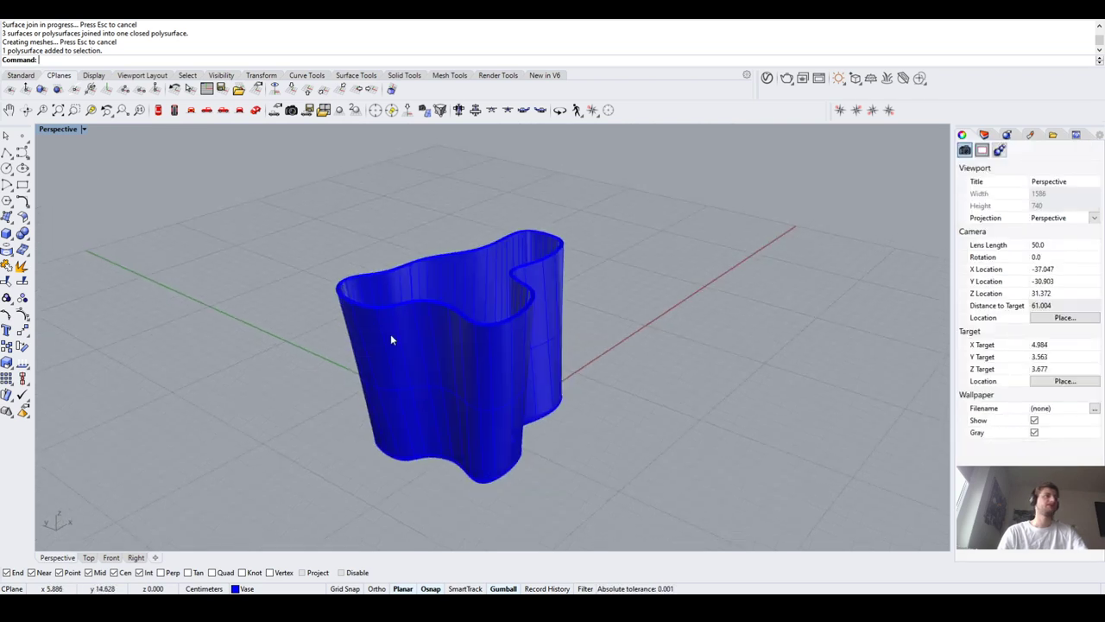
Assign a Glass material to the Vase layer
{"action": "left_click", "coordinate": [986, 135]}
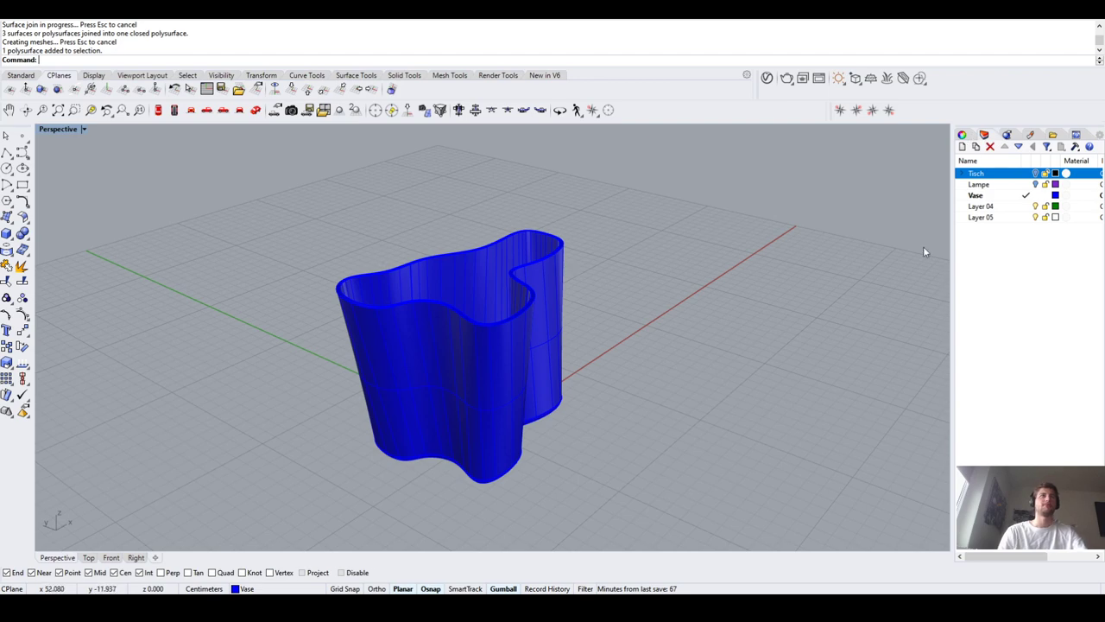
{"action": "left_click", "coordinate": [406, 380]}
{"action": "right_click_drag", "start_coordinate": [406, 380], "coordinate": [876, 230]}
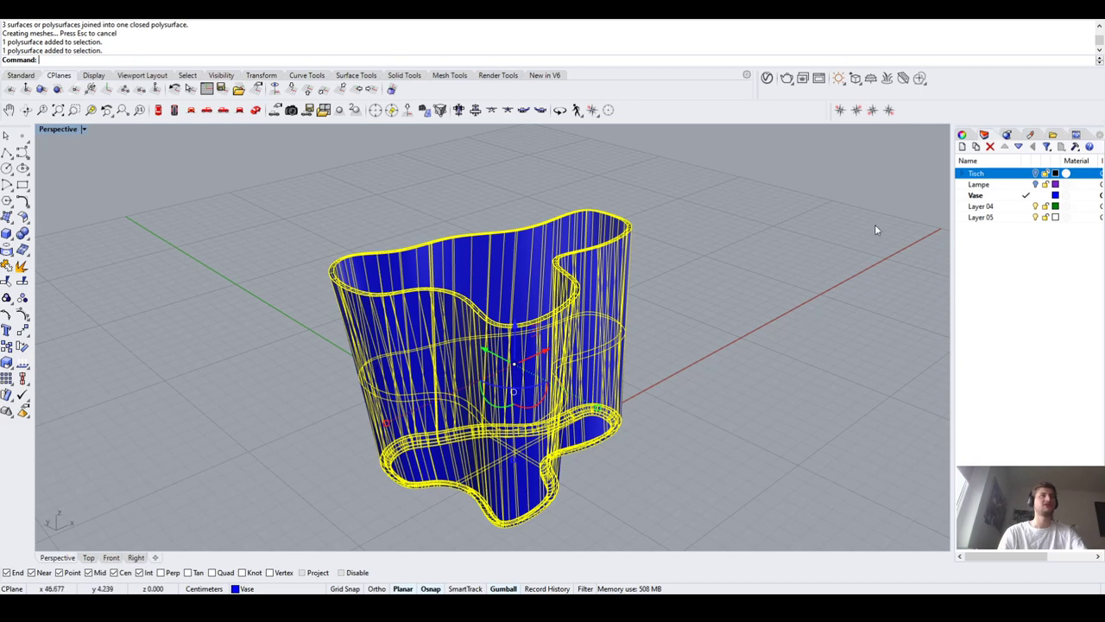
{"action": "left_click", "coordinate": [1064, 195]}
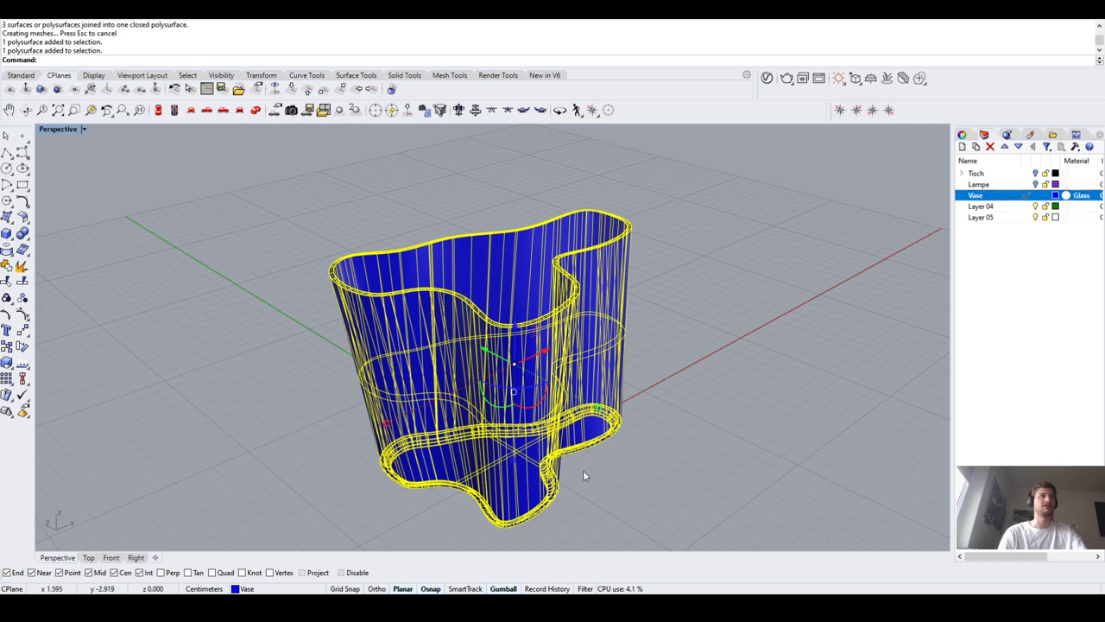
Deselect the vase, inspect its glass material in Rendered display mode, and return the viewport to Shaded mode
{"action": "left_click", "coordinate": [216, 248]}
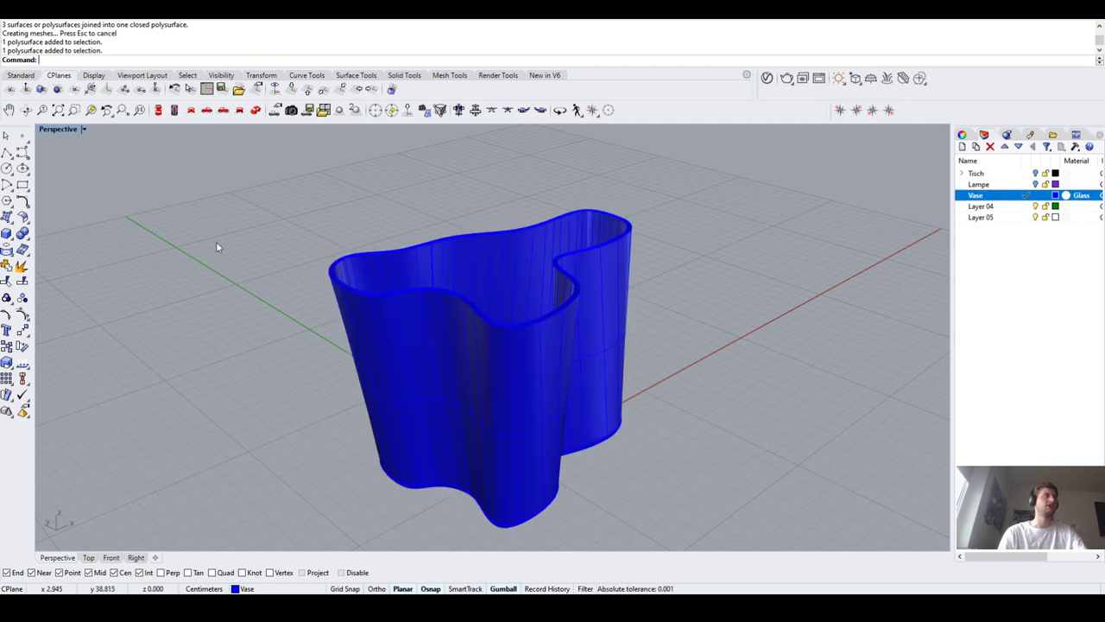
{"action": "left_click", "coordinate": [84, 129]}
{"action": "key", "text": "ctrl+alt+r"}
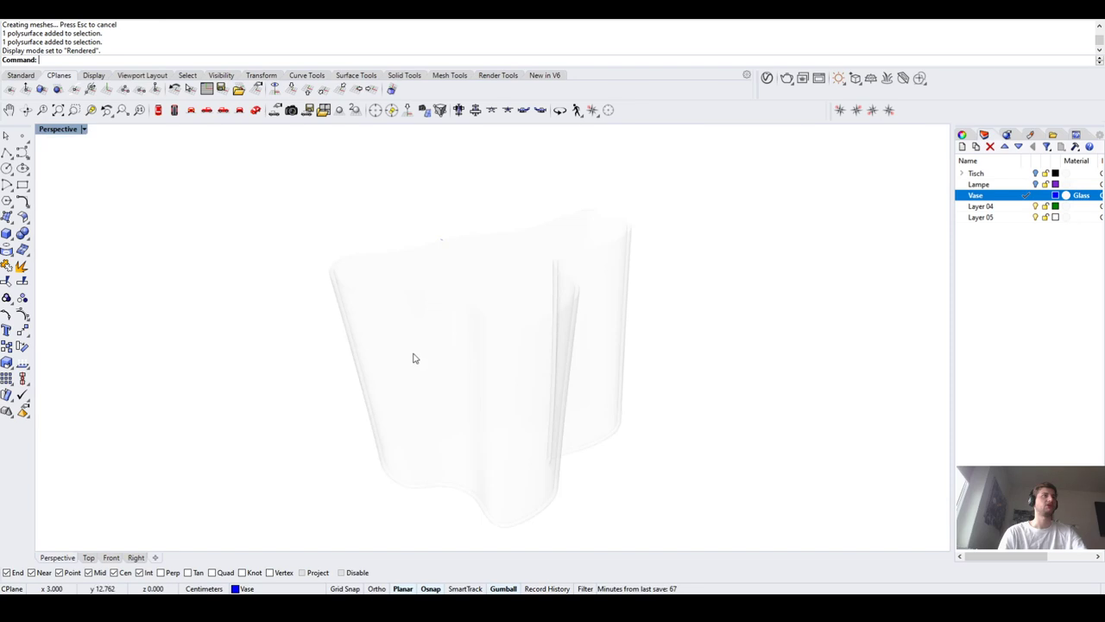
{"action": "right_click_drag", "start_coordinate": [412, 357], "coordinate": [477, 350]}
{"action": "scroll", "coordinate": [477, 349], "scroll_direction": "up", "scroll_amount": 5}
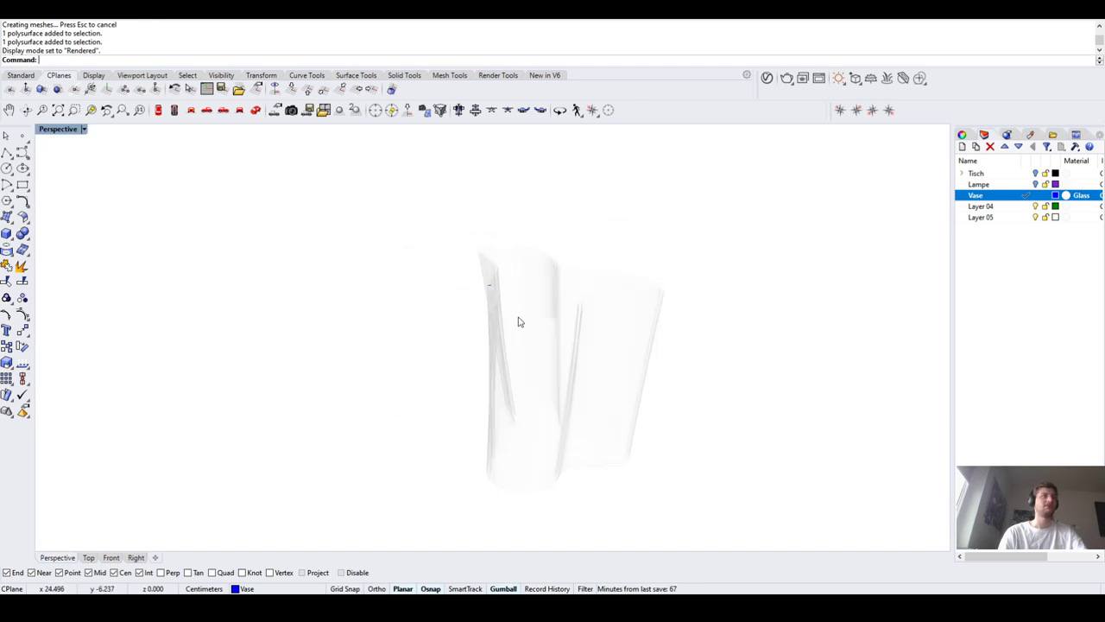
{"action": "mouse_move", "coordinate": [423, 327]}
{"action": "right_mouse_down"}
{"action": "mouse_move", "coordinate": [454, 333]}
{"action": "mouse_move", "coordinate": [486, 314]}
{"action": "mouse_move", "coordinate": [476, 296]}
{"action": "mouse_move", "coordinate": [400, 290]}
{"action": "mouse_move", "coordinate": [481, 297]}
{"action": "mouse_move", "coordinate": [496, 330]}
{"action": "mouse_move", "coordinate": [447, 306]}
{"action": "mouse_move", "coordinate": [375, 208]}
{"action": "right_mouse_up"}
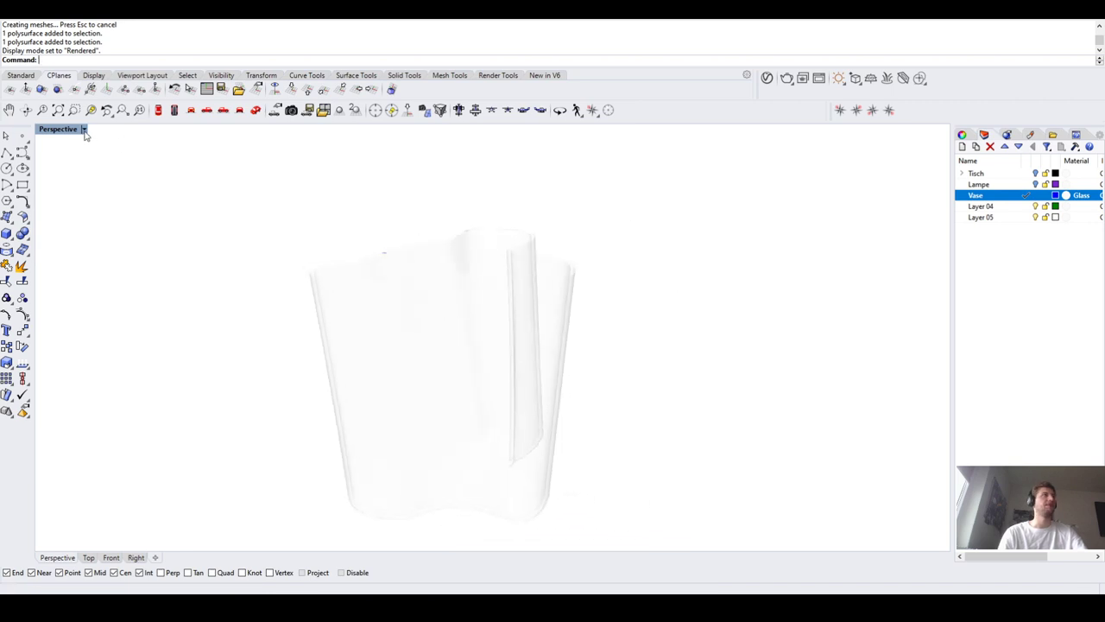
{"action": "key", "text": "ctrl+alt+s"}
{"action": "right_click_drag", "start_coordinate": [424, 276], "coordinate": [448, 314]}
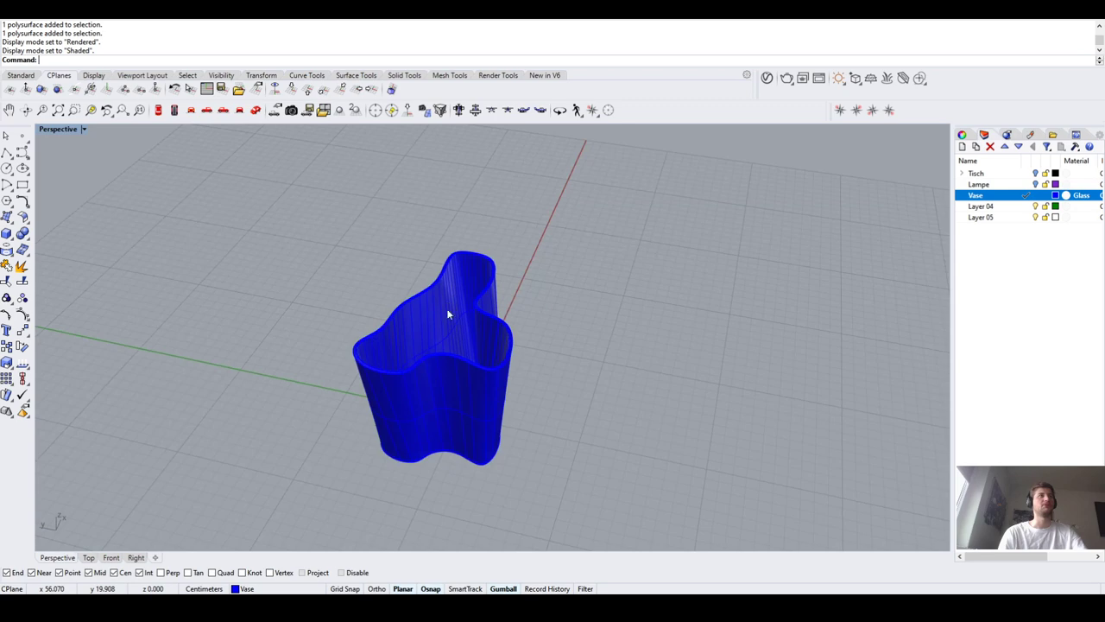
Delete the leftover short cross-section curve at the vase rim and deselect the vase
{"action": "left_click_drag", "start_coordinate": [415, 301], "coordinate": [418, 301]}
{"action": "scroll", "coordinate": [397, 275], "scroll_direction": "up", "scroll_amount": 4}
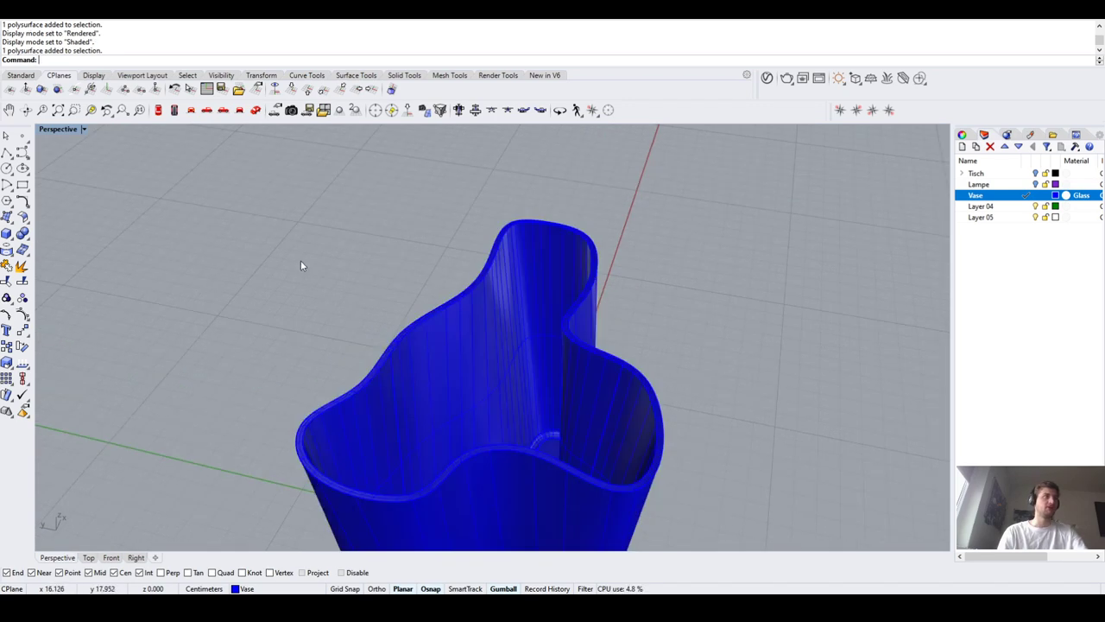
{"action": "left_click_drag", "start_coordinate": [301, 260], "coordinate": [493, 360]}
{"action": "scroll", "coordinate": [401, 352], "scroll_direction": "up", "scroll_amount": 5}
{"action": "key", "text": "Delete"}
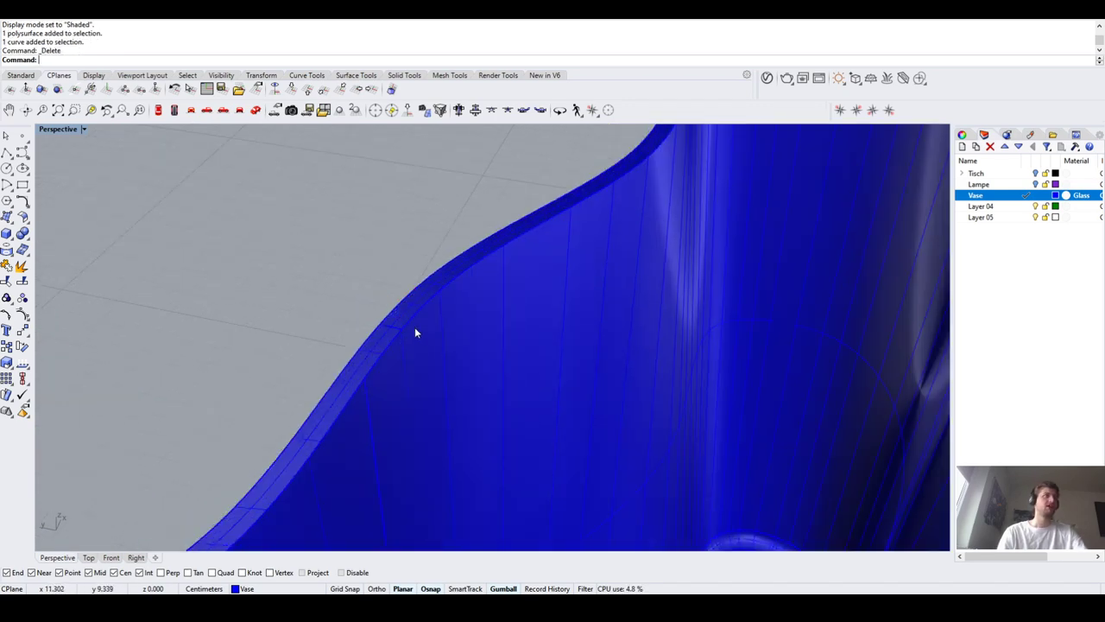
{"action": "scroll", "coordinate": [415, 326], "scroll_direction": "down", "scroll_amount": 8}
{"action": "left_click", "coordinate": [410, 338]}
{"action": "left_click", "coordinate": [348, 302]}
{"action": "scroll", "coordinate": [354, 320], "scroll_direction": "down", "scroll_amount": 4}
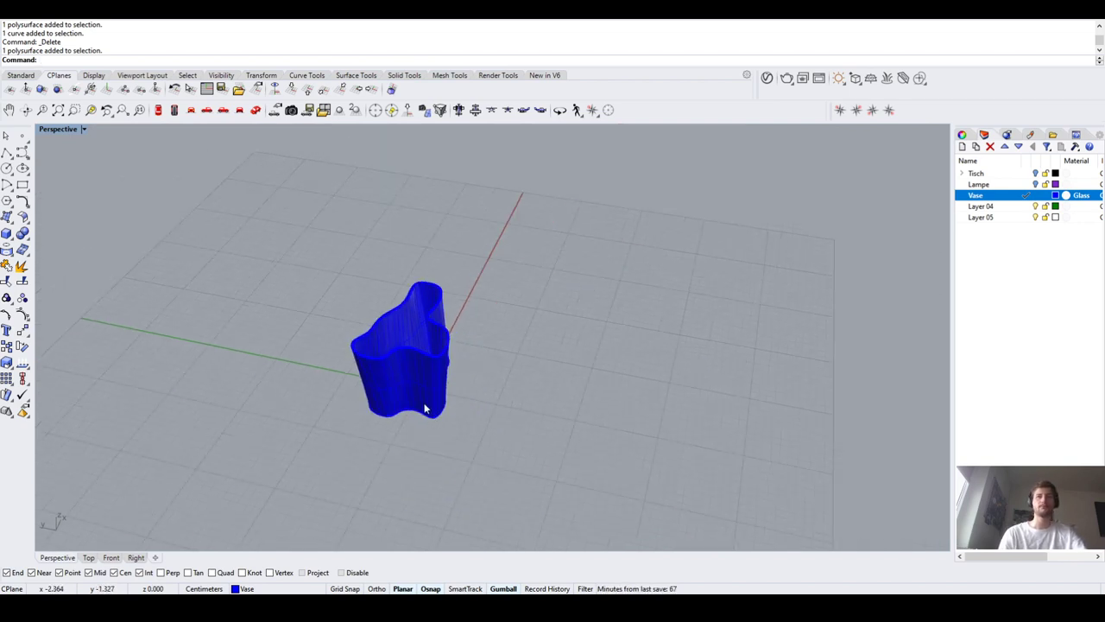
Start moving the vase with Project snapping enabled, picking a rim point projected onto the construction plane as base point
{"action": "right_click_drag", "start_coordinate": [424, 403], "coordinate": [415, 390]}
{"action": "scroll", "coordinate": [415, 364], "scroll_direction": "up", "scroll_amount": 4}
{"action": "left_click", "coordinate": [416, 364]}
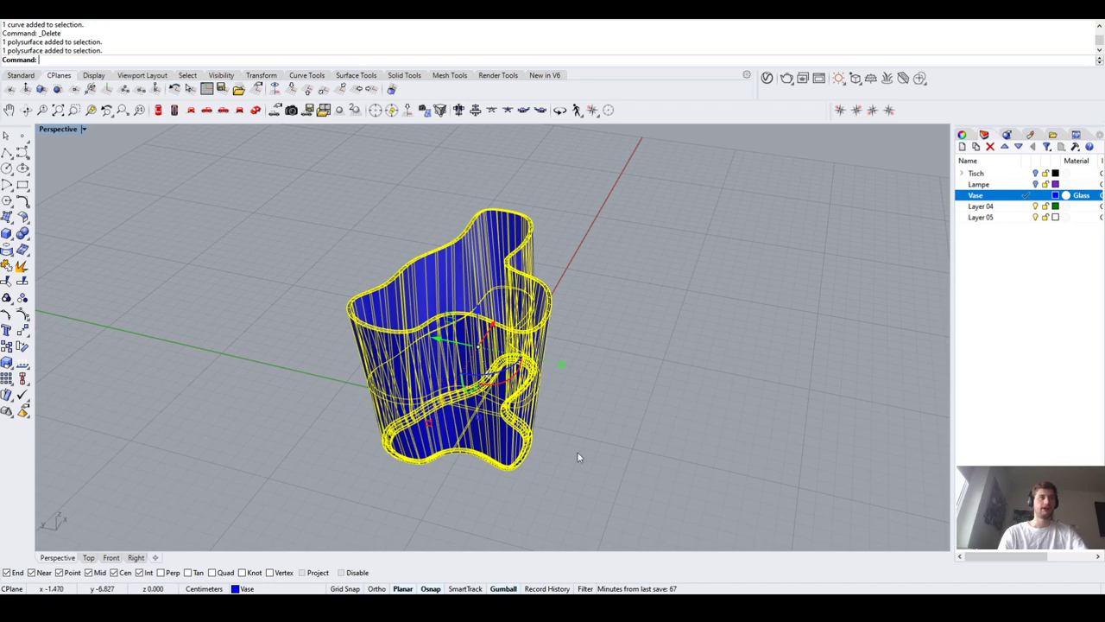
{"action": "scroll", "coordinate": [561, 462], "scroll_direction": "down", "scroll_amount": 3}
{"action": "right_click_drag", "start_coordinate": [562, 462], "coordinate": [471, 392]}
{"action": "scroll", "coordinate": [535, 378], "scroll_direction": "up", "scroll_amount": 3}
{"action": "type", "text": "m"}
{"action": "key", "text": "Return"}
{"action": "scroll", "coordinate": [503, 363], "scroll_direction": "up", "scroll_amount": 2}
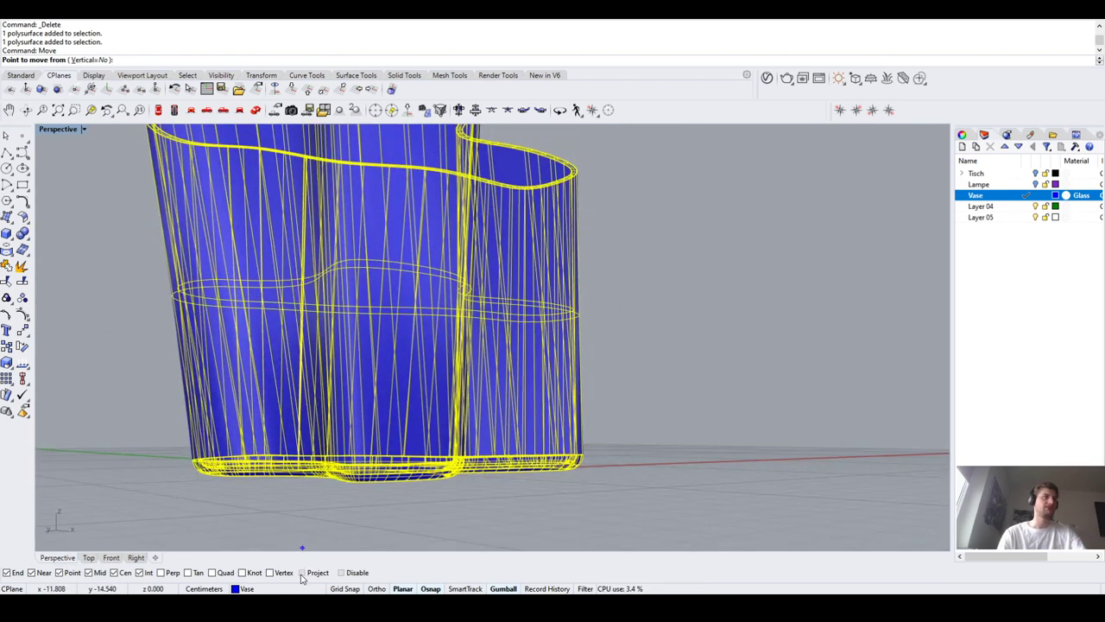
{"action": "key", "text": "Home"}
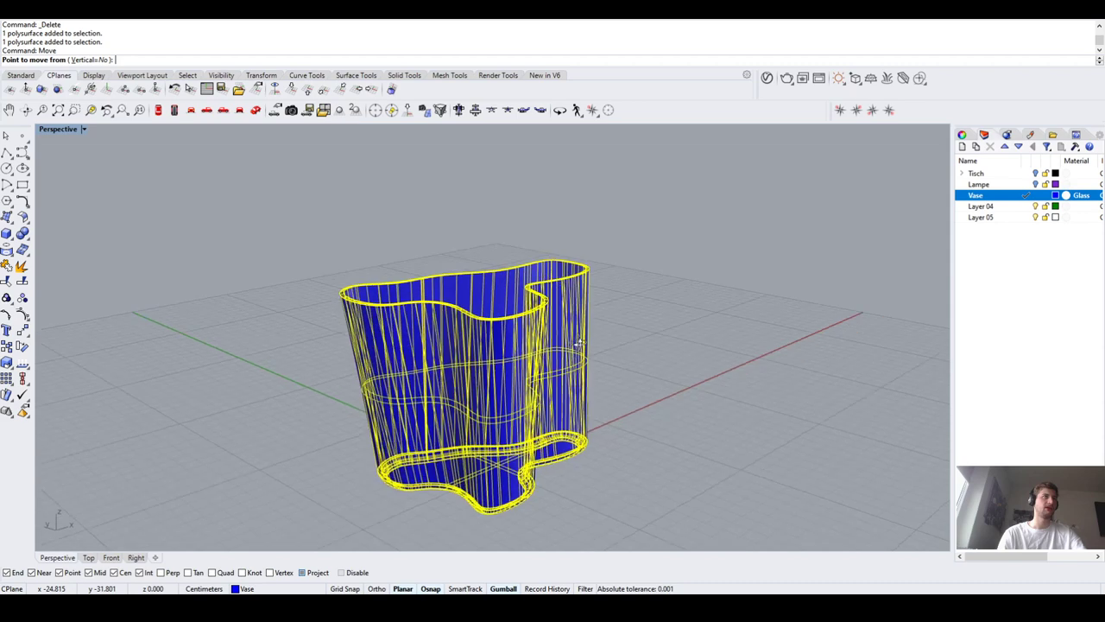
{"action": "scroll", "coordinate": [524, 292], "scroll_direction": "up", "scroll_amount": 3}
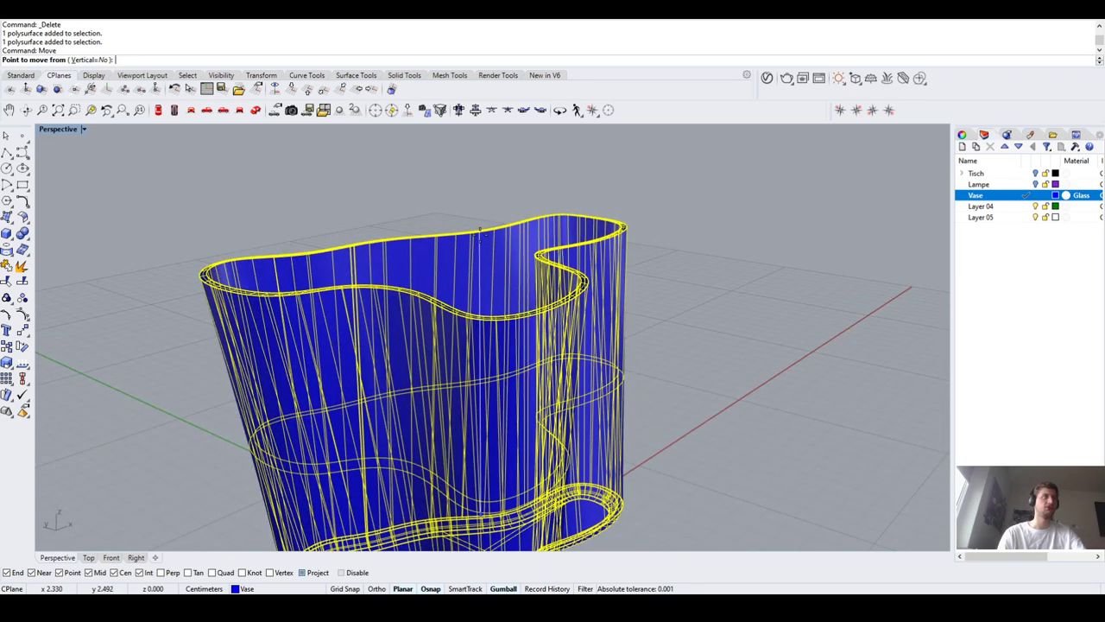
{"action": "scroll", "coordinate": [480, 231], "scroll_direction": "down", "scroll_amount": 2}
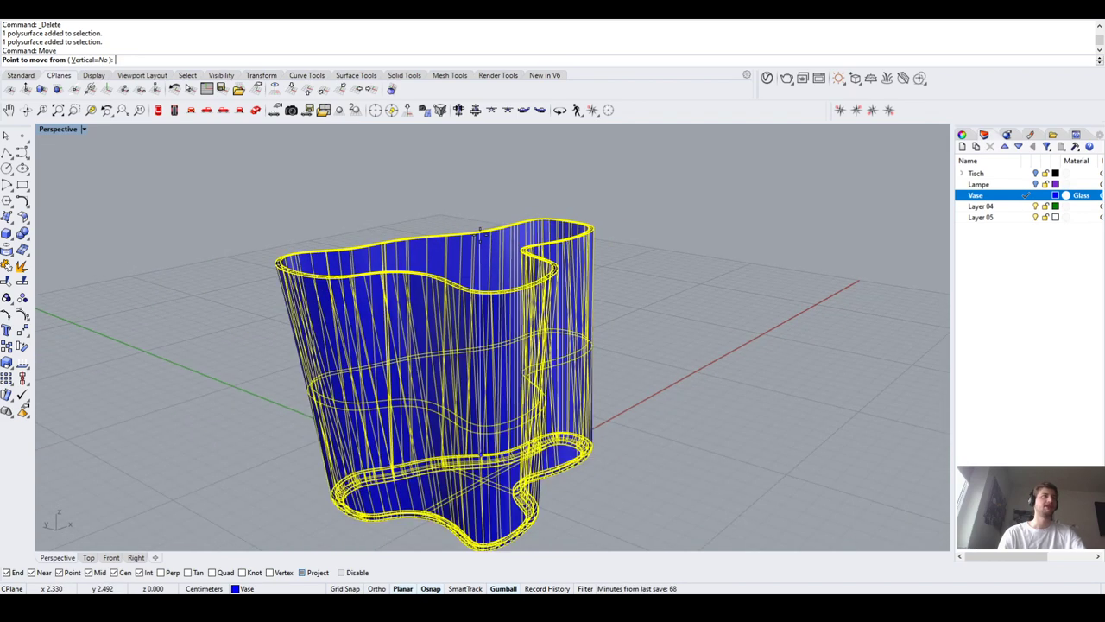
{"action": "left_click", "coordinate": [480, 455]}
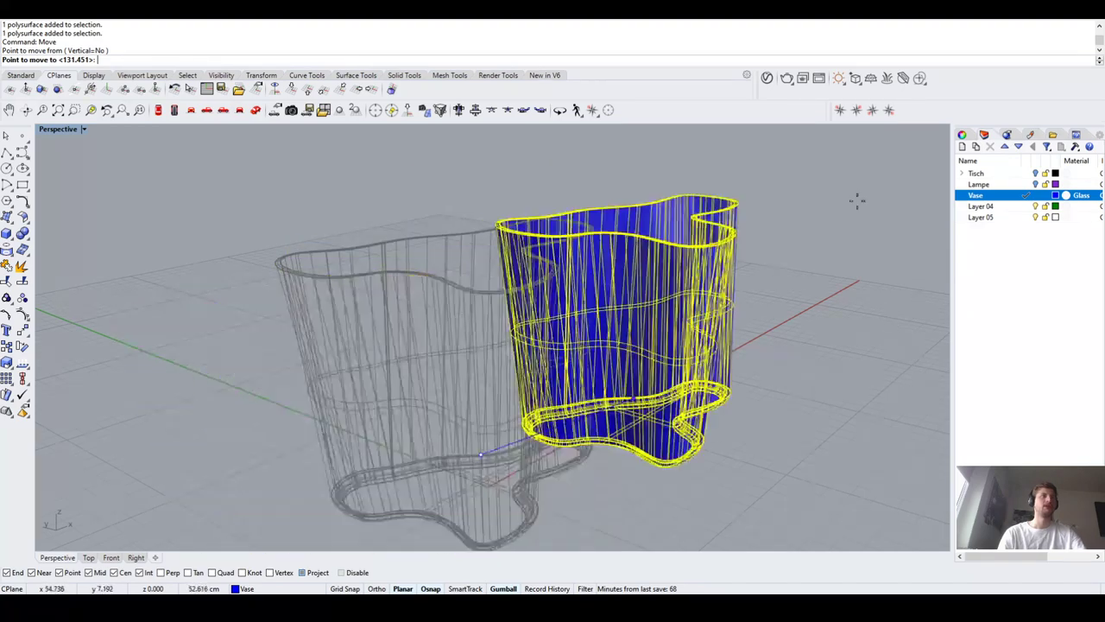
Show the Tisch layer, disable Project snapping, and place the vase on the tabletop's front-left corner
{"action": "left_click", "coordinate": [980, 173]}
{"action": "scroll", "coordinate": [481, 455], "scroll_direction": "down", "scroll_amount": 6}
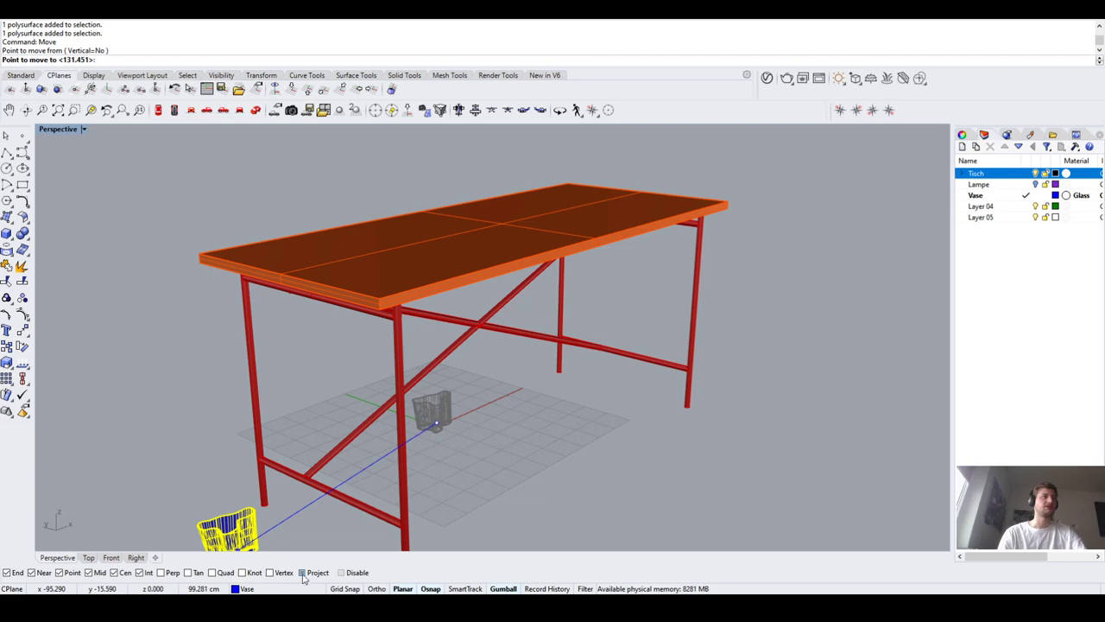
{"action": "left_click", "coordinate": [303, 573]}
{"action": "scroll", "coordinate": [380, 303], "scroll_direction": "up", "scroll_amount": 3}
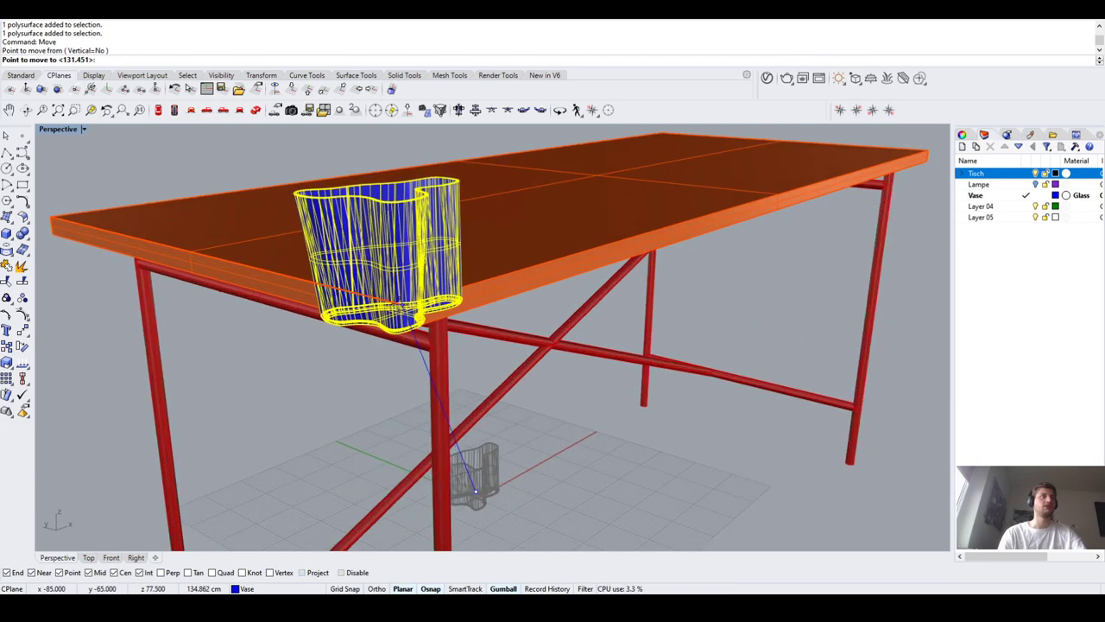
{"action": "left_click", "coordinate": [393, 304]}
Slide the vase inward from the corner onto the left half of the tabletop and deselect it
{"action": "scroll", "coordinate": [403, 310], "scroll_direction": "down", "scroll_amount": 3}
{"action": "right_click_drag", "start_coordinate": [452, 325], "coordinate": [400, 383]}
{"action": "scroll", "coordinate": [399, 388], "scroll_direction": "down", "scroll_amount": 2}
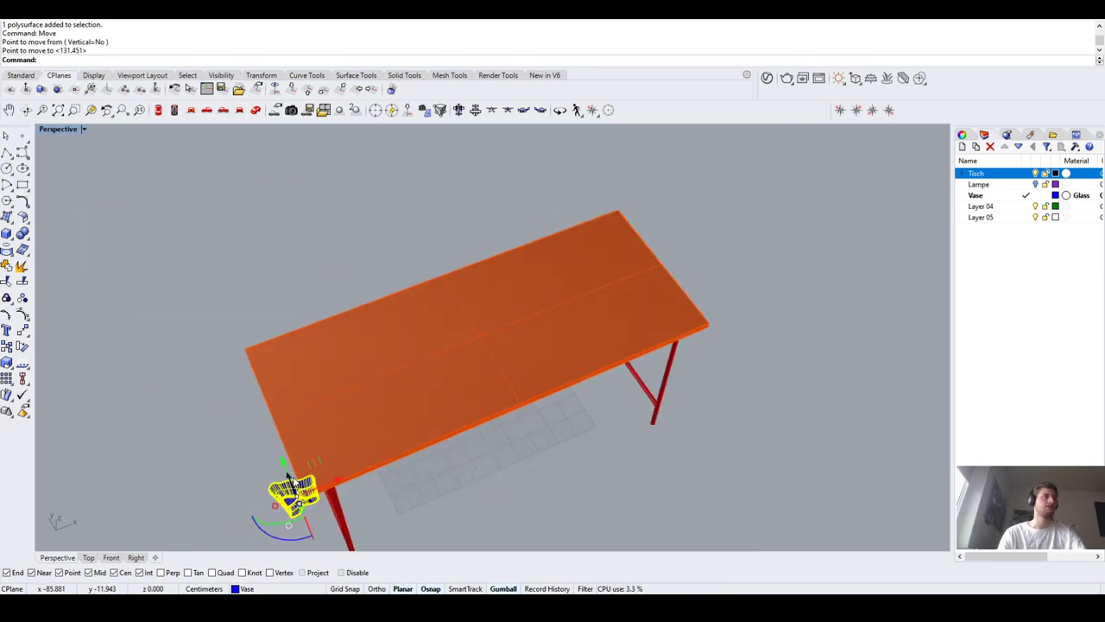
{"action": "scroll", "coordinate": [294, 496], "scroll_direction": "up", "scroll_amount": 1}
{"action": "left_click_drag", "start_coordinate": [313, 464], "coordinate": [439, 306]}
{"action": "left_click", "coordinate": [406, 296]}
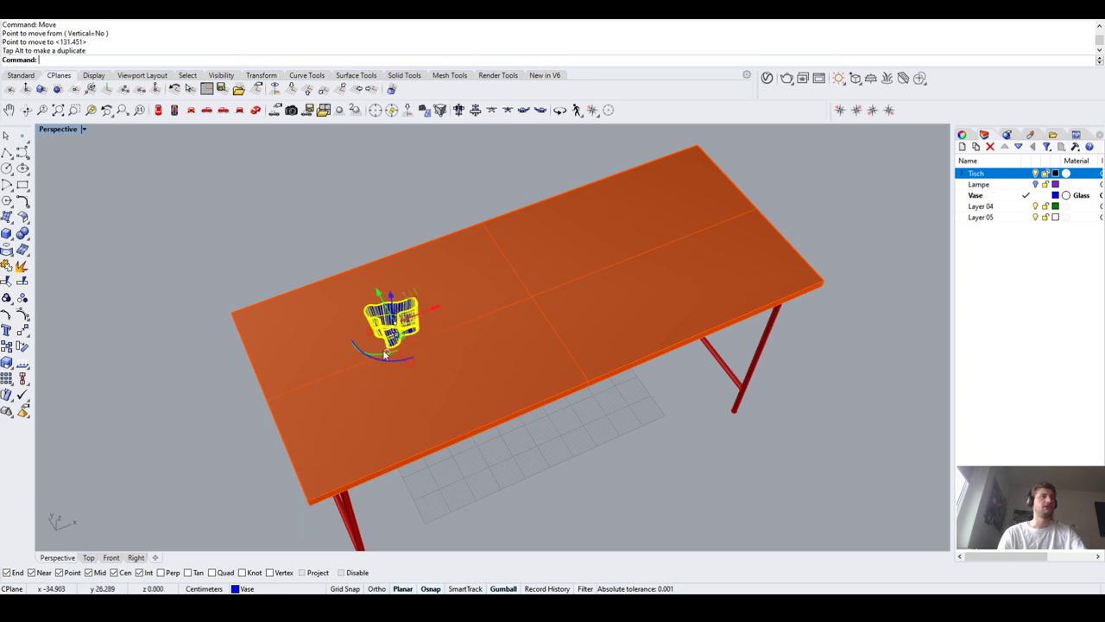
{"action": "left_click", "coordinate": [385, 364]}
{"action": "left_click", "coordinate": [390, 307]}
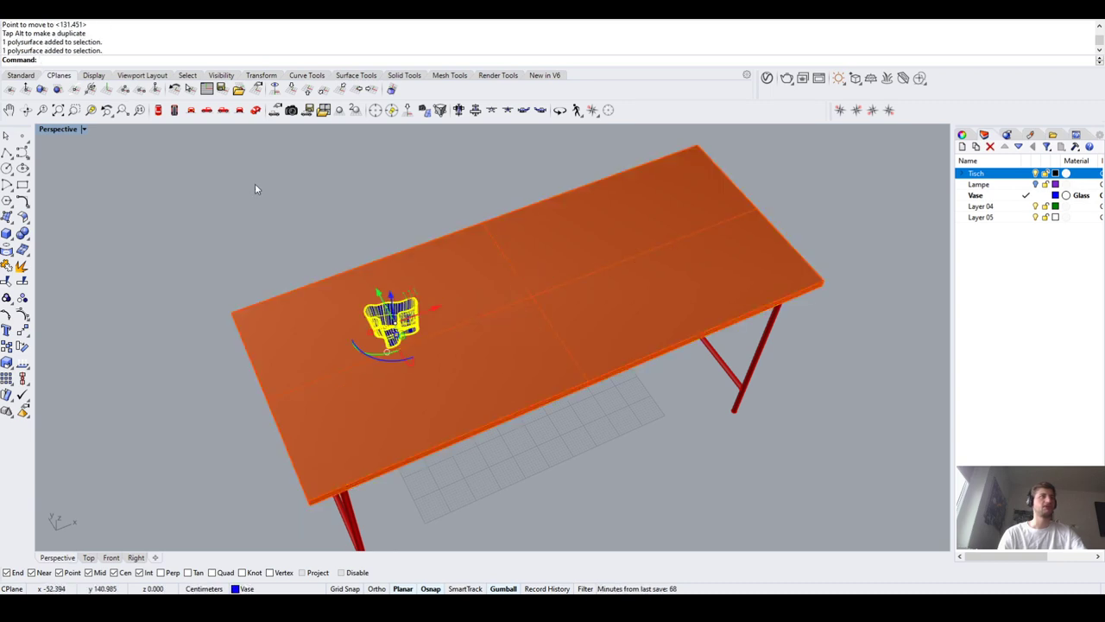
{"action": "left_click_drag", "start_coordinate": [399, 366], "coordinate": [418, 362]}
{"action": "key", "text": "Escape"}
Show the Lampe layer so the lamp and vase can be viewed together on the table
{"action": "scroll", "coordinate": [506, 407], "scroll_direction": "down", "scroll_amount": 3}
{"action": "right_click_drag", "start_coordinate": [506, 407], "coordinate": [519, 380]}
{"action": "scroll", "coordinate": [466, 398], "scroll_direction": "up", "scroll_amount": 3}
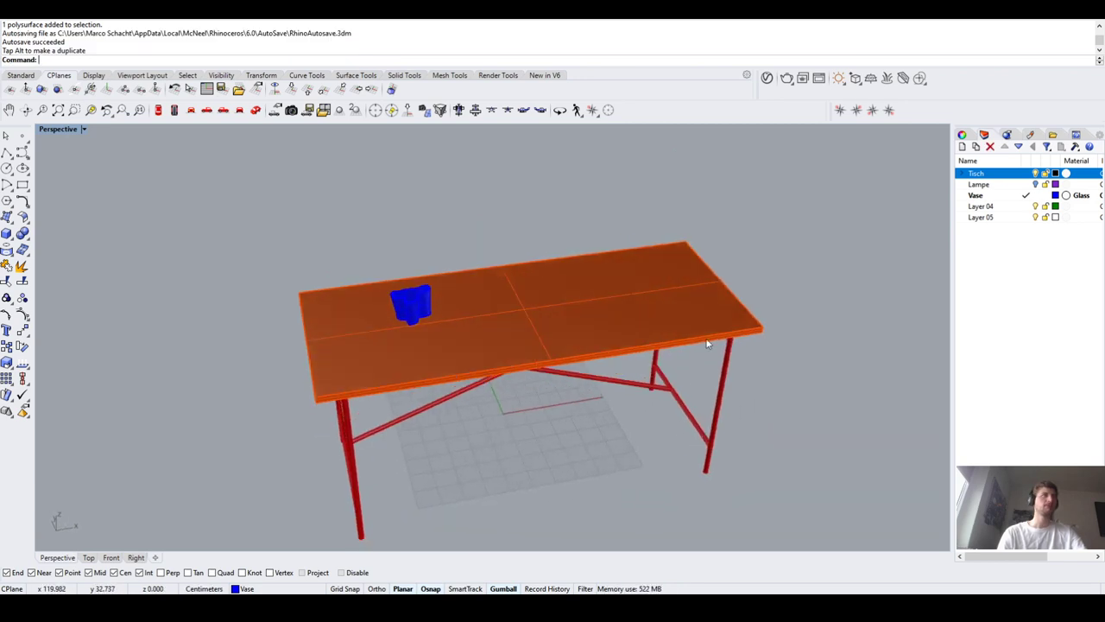
{"action": "left_click", "coordinate": [1035, 185]}
{"action": "left_click", "coordinate": [1035, 185]}
{"action": "right_click_drag", "start_coordinate": [679, 382], "coordinate": [675, 357]}
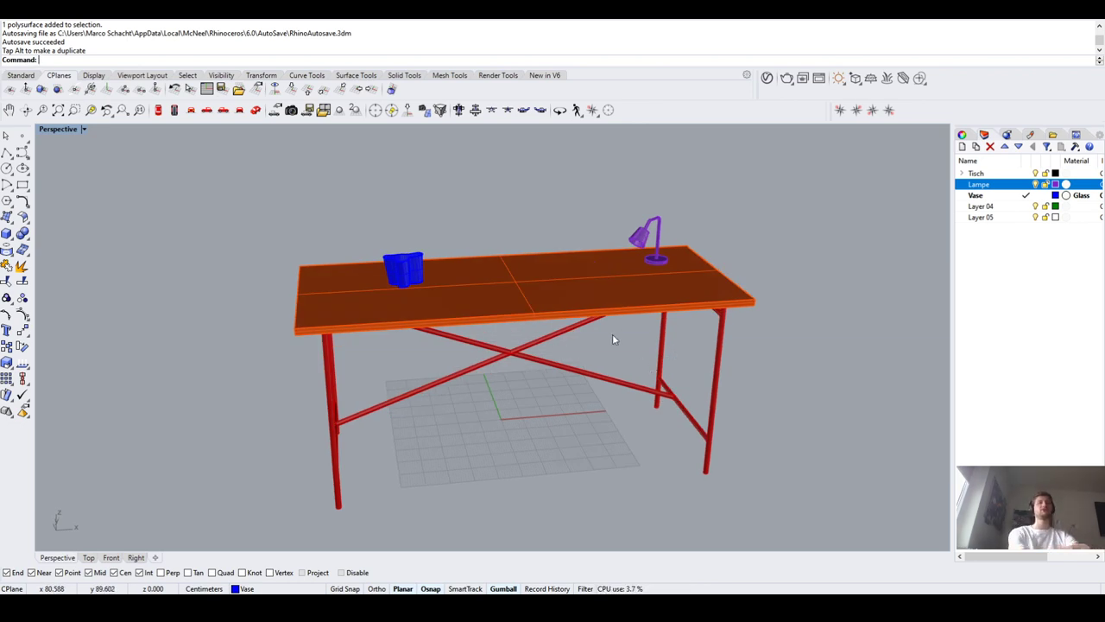
{"action": "scroll", "coordinate": [609, 336], "scroll_direction": "down", "scroll_amount": 5}
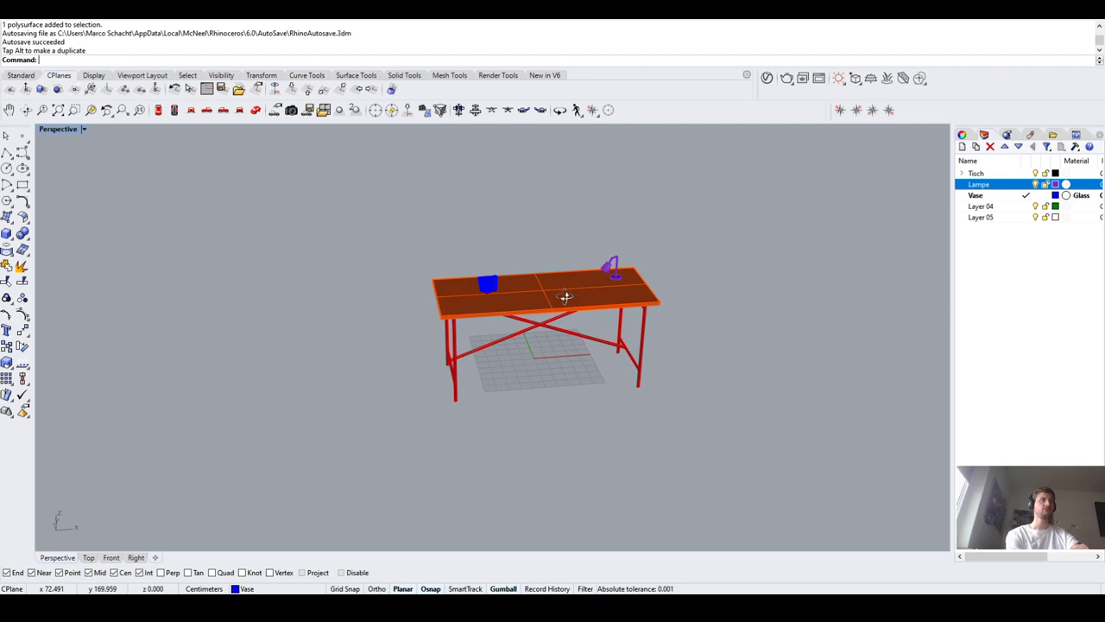
Make Layer 04 the current layer and hide the Vase, Lampe and Tisch layers
{"action": "left_click", "coordinate": [991, 209]}
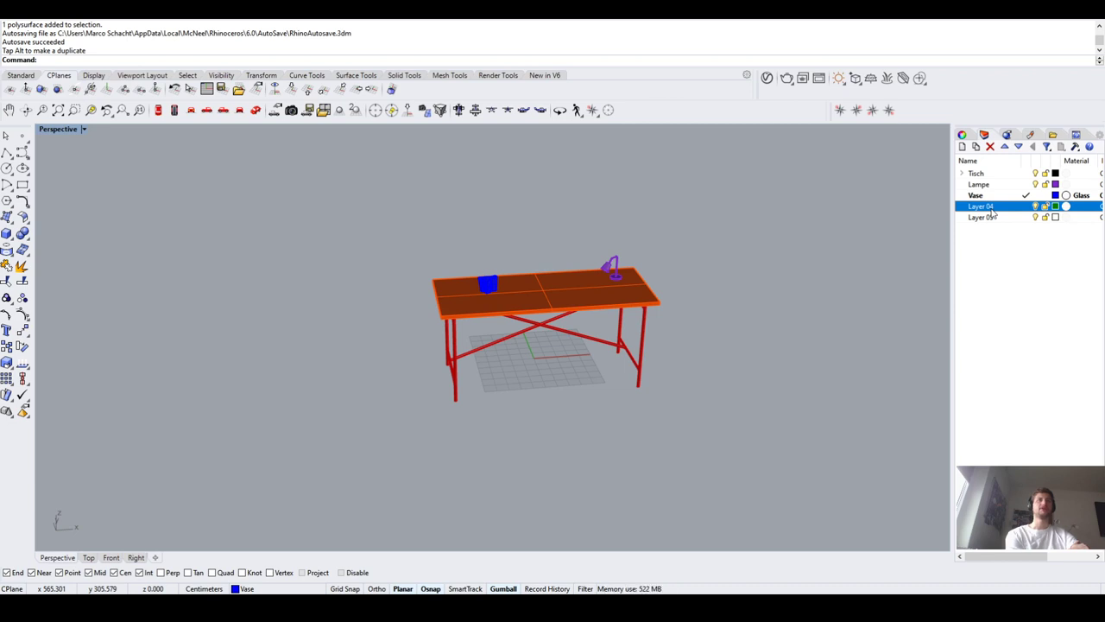
{"action": "scroll", "coordinate": [527, 434], "scroll_direction": "up", "scroll_amount": 3}
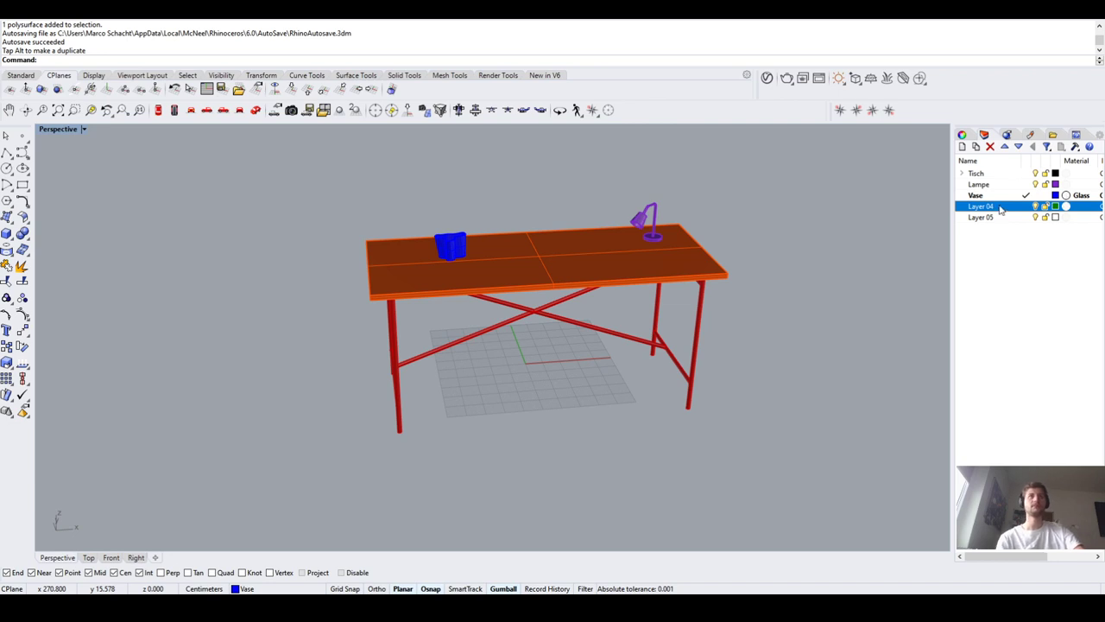
{"action": "left_click", "coordinate": [1027, 207]}
{"action": "left_click", "coordinate": [1035, 195]}
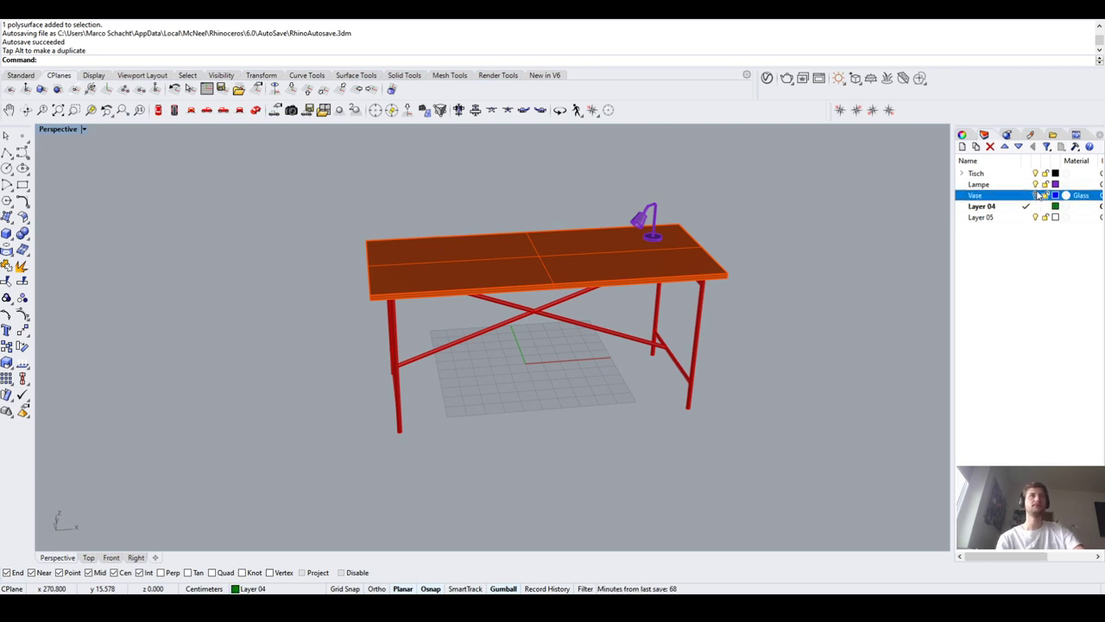
{"action": "left_click", "coordinate": [1035, 184]}
{"action": "left_click", "coordinate": [1036, 173]}
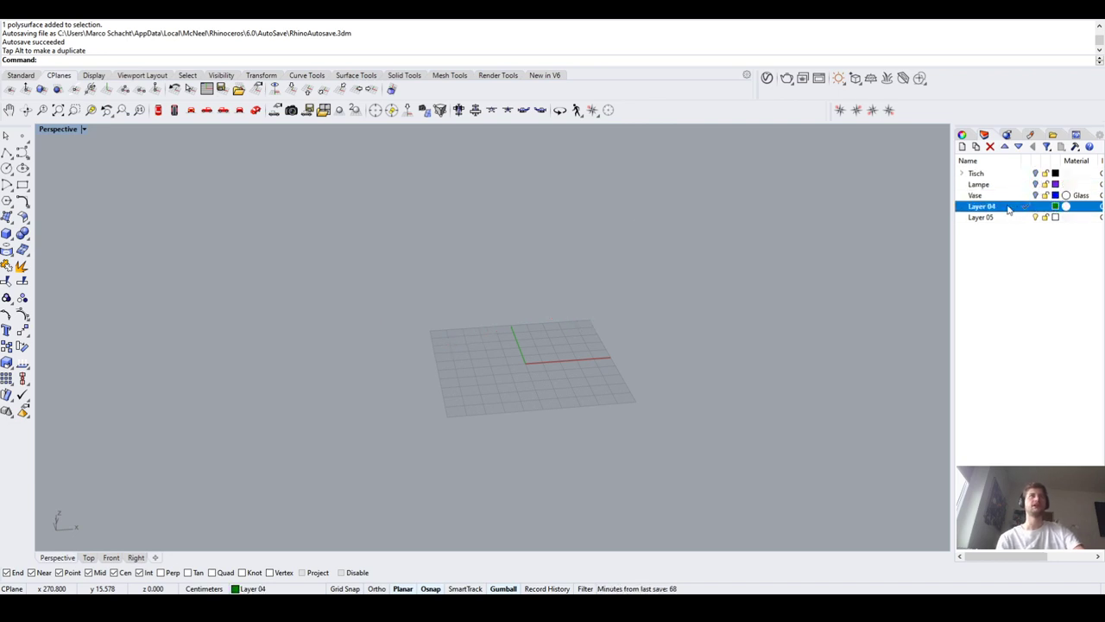
Rename Layer 04 as Box
{"action": "left_click", "coordinate": [992, 208]}
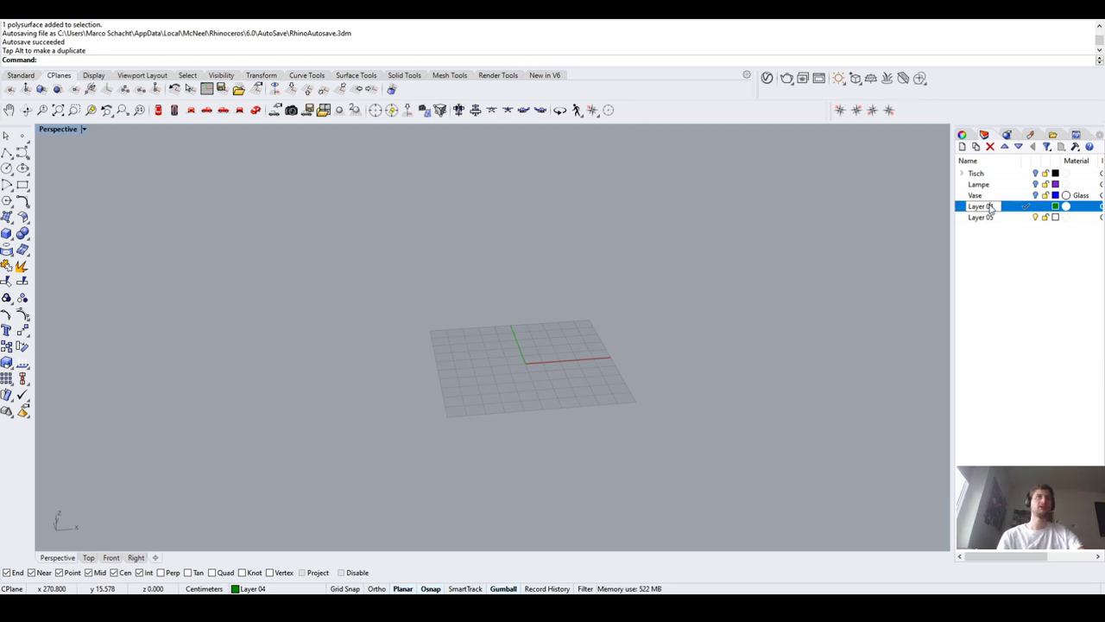
{"action": "left_click_drag", "start_coordinate": [995, 209], "coordinate": [971, 211]}
{"action": "type", "text": "B"}
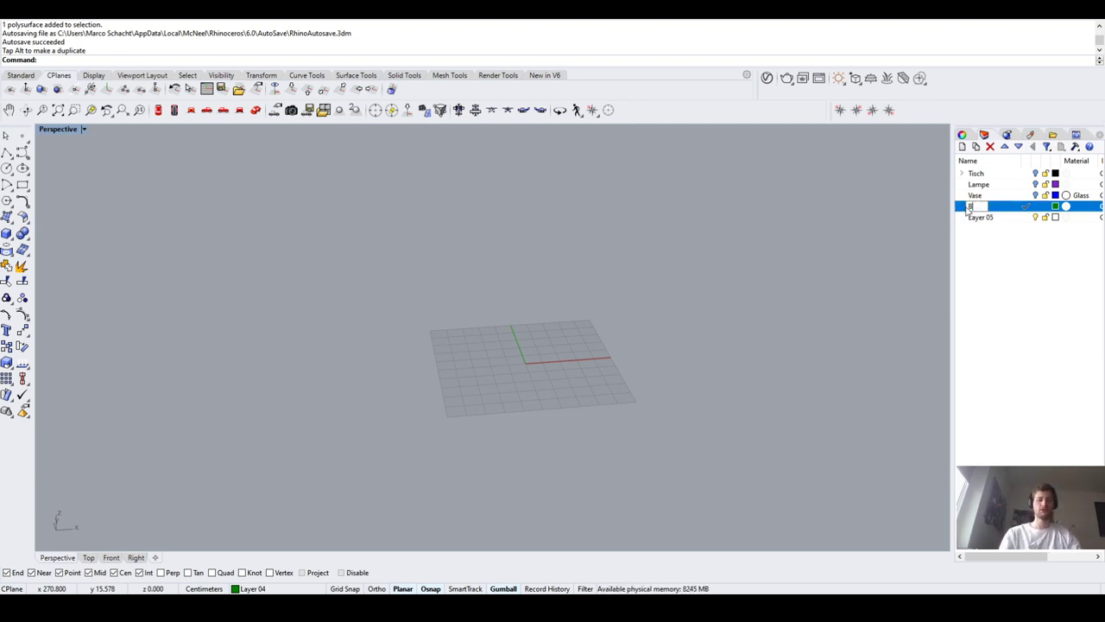
{"action": "type", "text": "ox"}
{"action": "key", "text": "Return"}
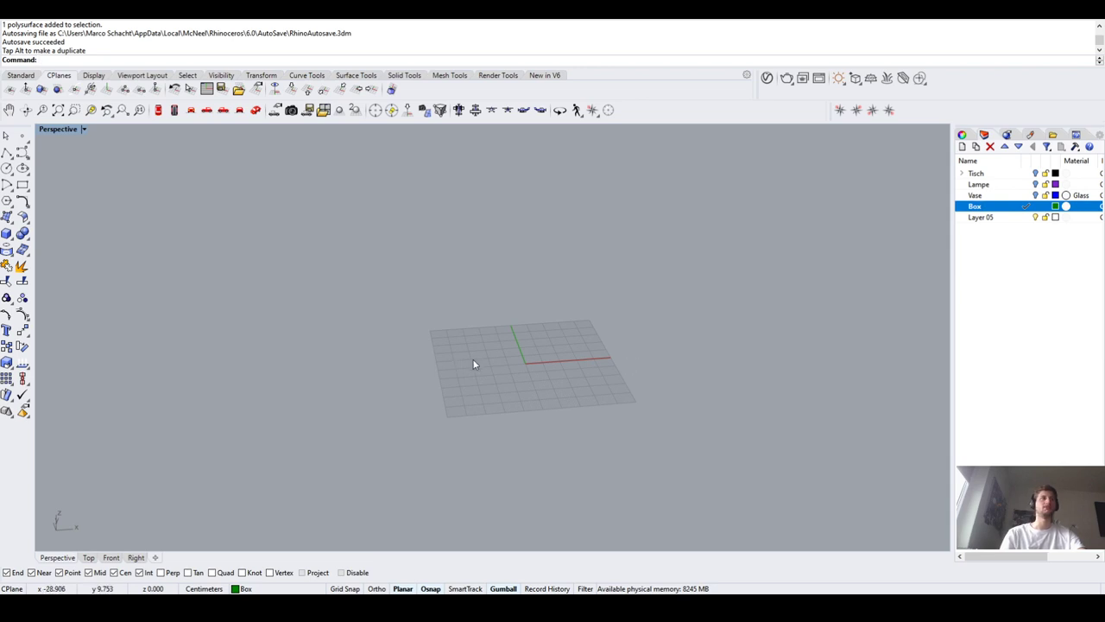
Create a 10 x 10 x 10 cm cube near the origin on the Box layer
{"action": "right_click_drag", "start_coordinate": [474, 357], "coordinate": [573, 365]}
{"action": "scroll", "coordinate": [573, 364], "scroll_direction": "up", "scroll_amount": 4}
{"action": "scroll", "coordinate": [284, 382], "scroll_direction": "up", "scroll_amount": 4}
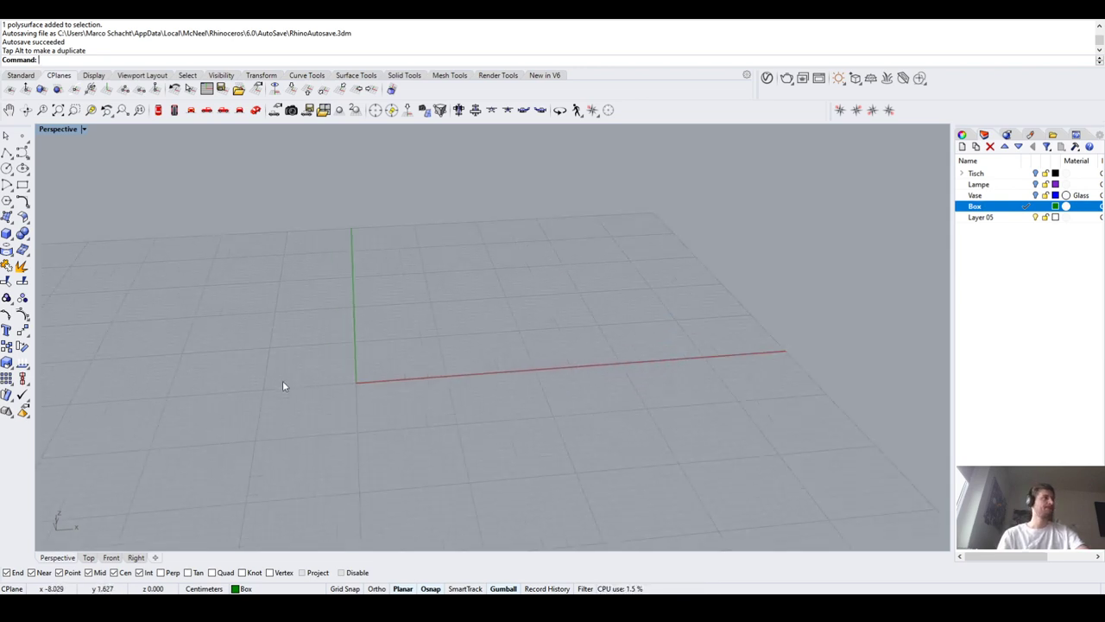
{"action": "scroll", "coordinate": [428, 385], "scroll_direction": "up", "scroll_amount": 1}
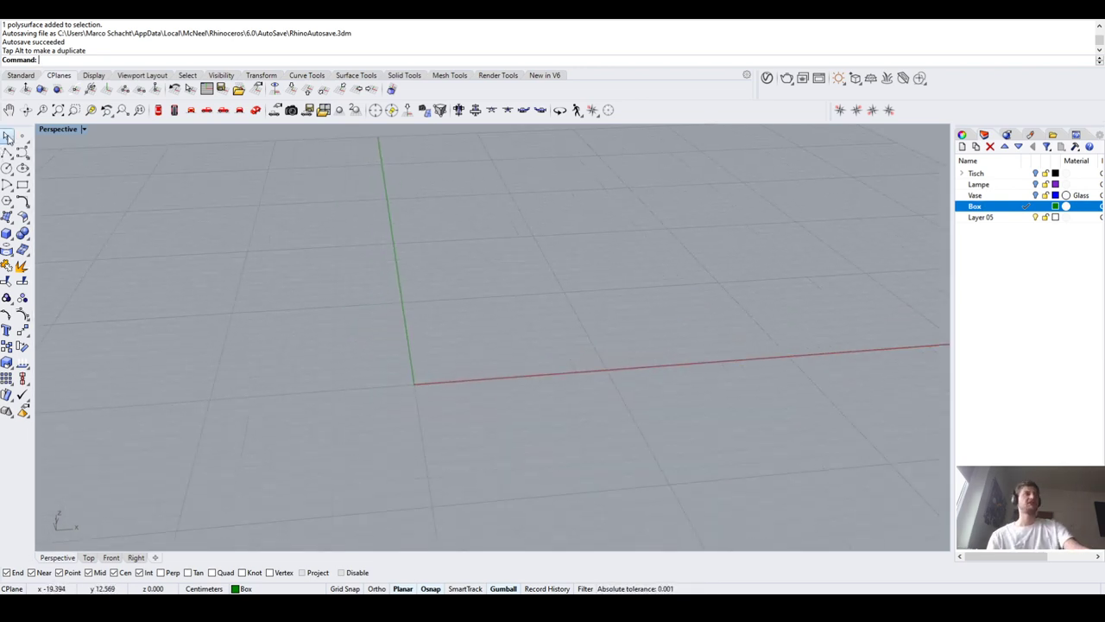
{"action": "left_click", "coordinate": [6, 235]}
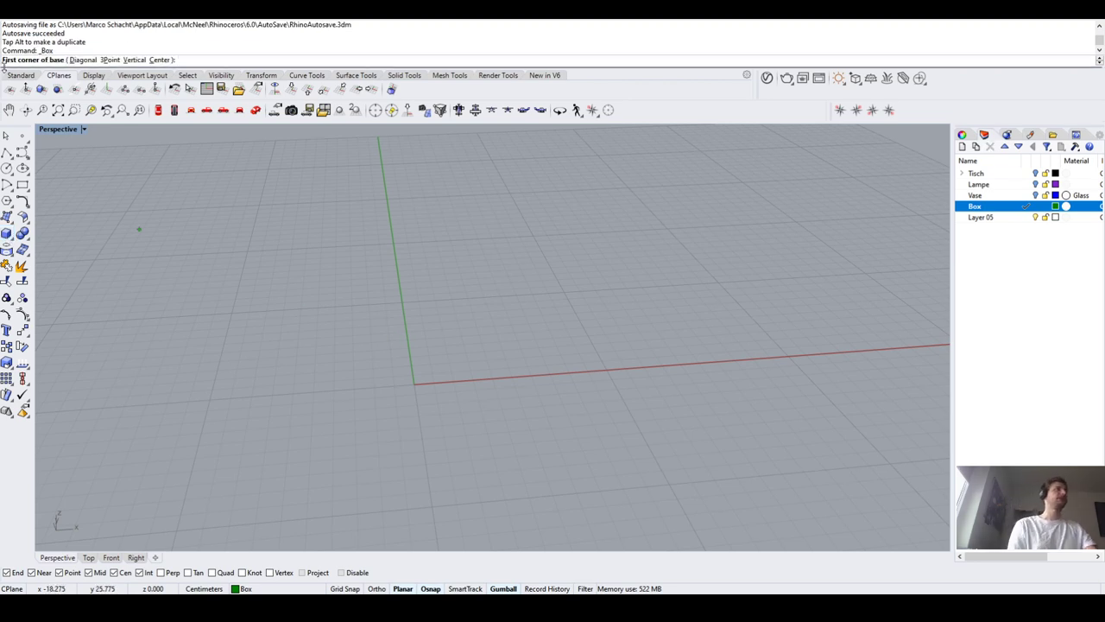
{"action": "left_click", "coordinate": [379, 406]}
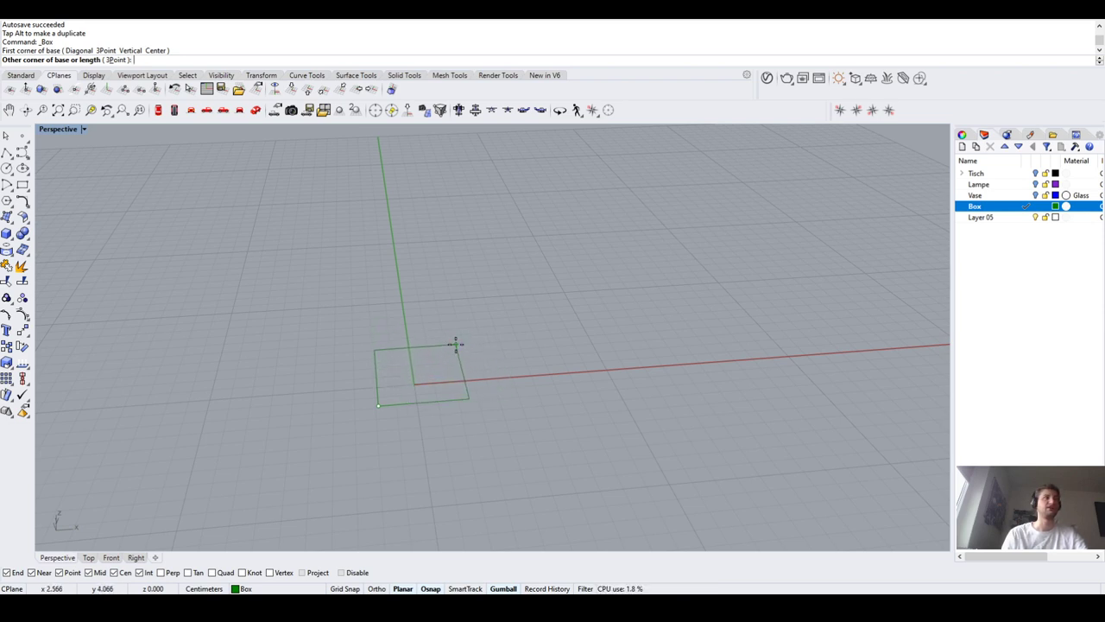
{"action": "type", "text": "10"}
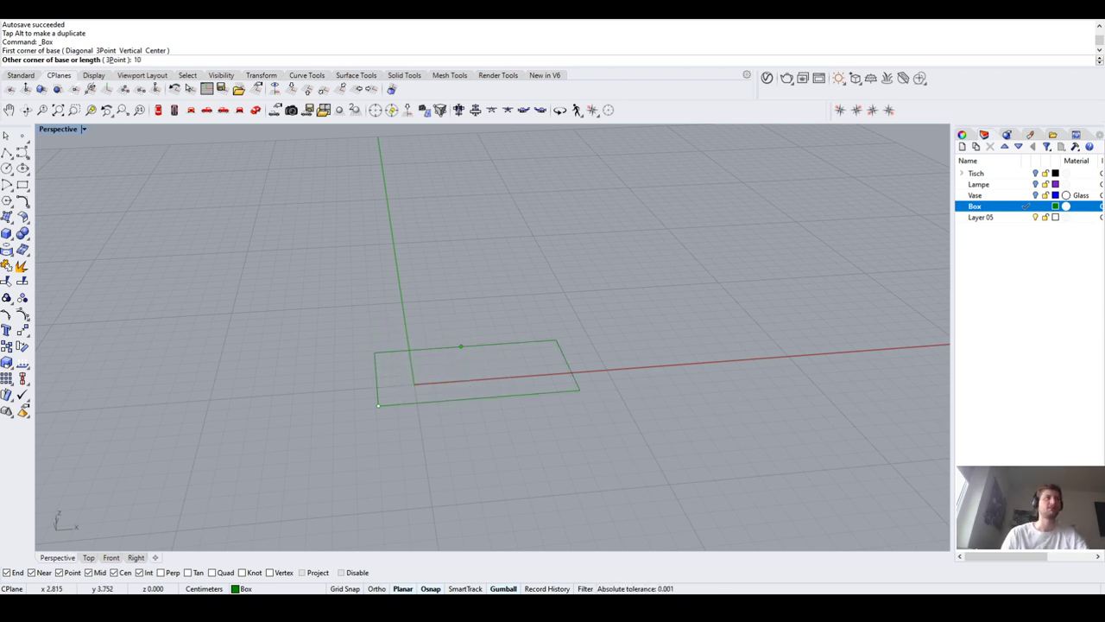
{"action": "key", "text": "Return"}
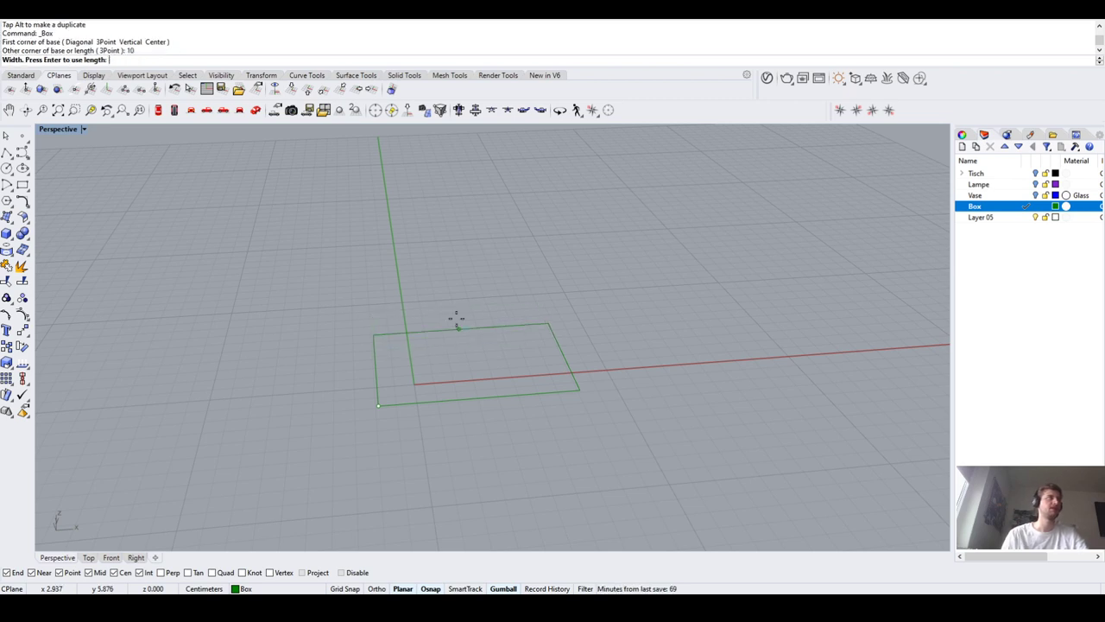
{"action": "type", "text": "10"}
{"action": "key", "text": "Return"}
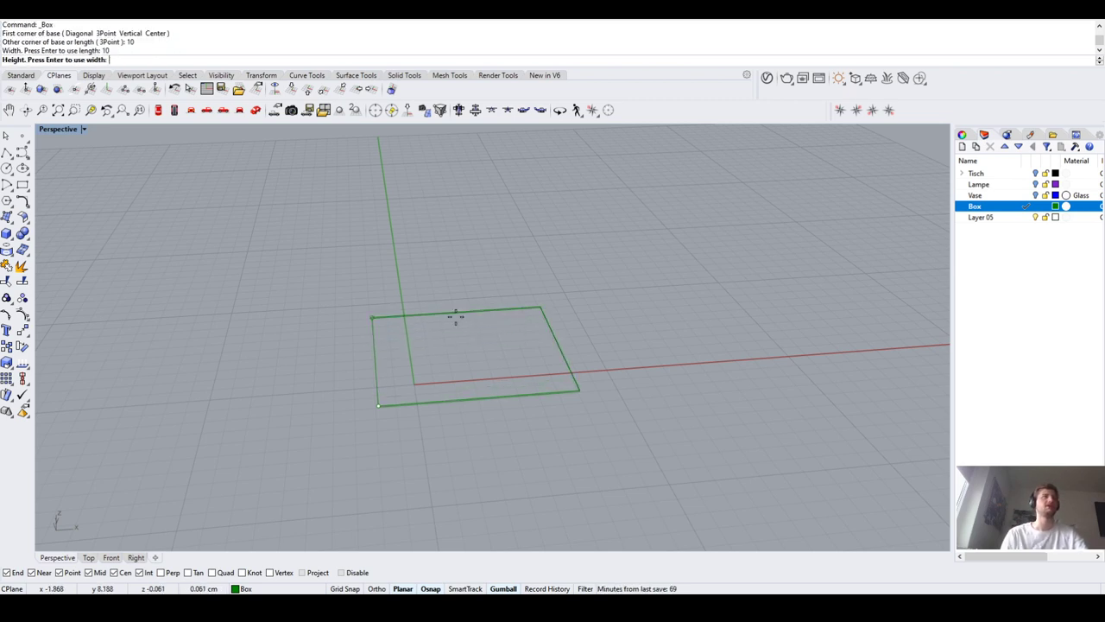
{"action": "left_click", "coordinate": [461, 198]}
{"action": "scroll", "coordinate": [474, 438], "scroll_direction": "down", "scroll_amount": 3}
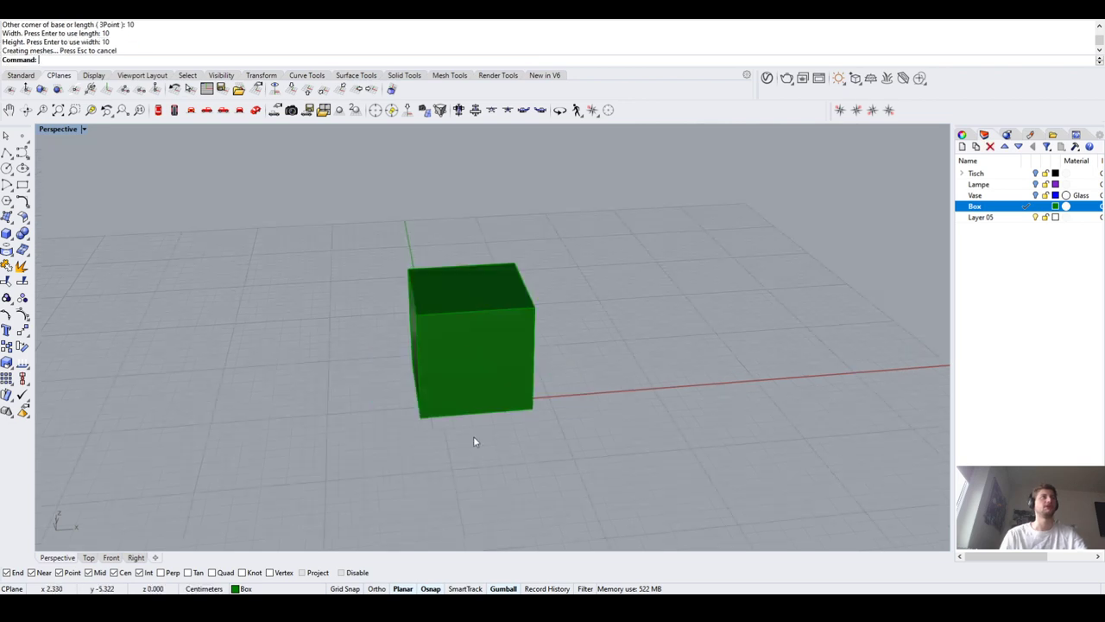
Inspect the cube from several sides and from a lower corner view, leaving it deselected
{"action": "mouse_move", "coordinate": [474, 438]}
{"action": "right_mouse_down"}
{"action": "mouse_move", "coordinate": [617, 437]}
{"action": "mouse_move", "coordinate": [493, 397]}
{"action": "right_mouse_up"}
{"action": "scroll", "coordinate": [499, 481], "scroll_direction": "up", "scroll_amount": 5}
{"action": "left_click", "coordinate": [492, 481]}
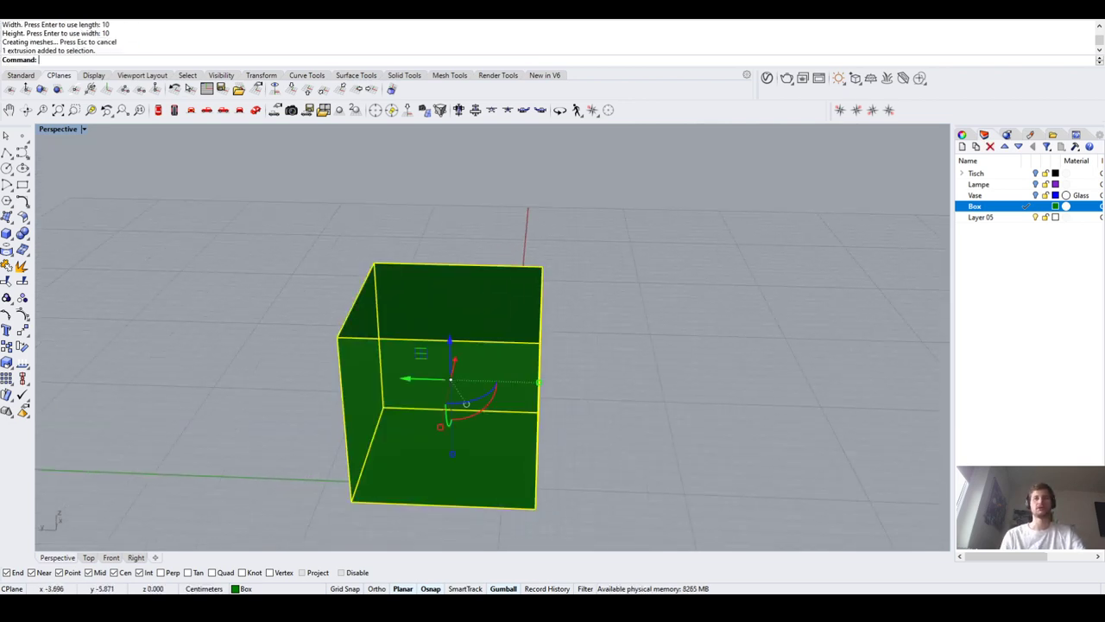
{"action": "left_click", "coordinate": [217, 306]}
{"action": "scroll", "coordinate": [560, 490], "scroll_direction": "down", "scroll_amount": 3}
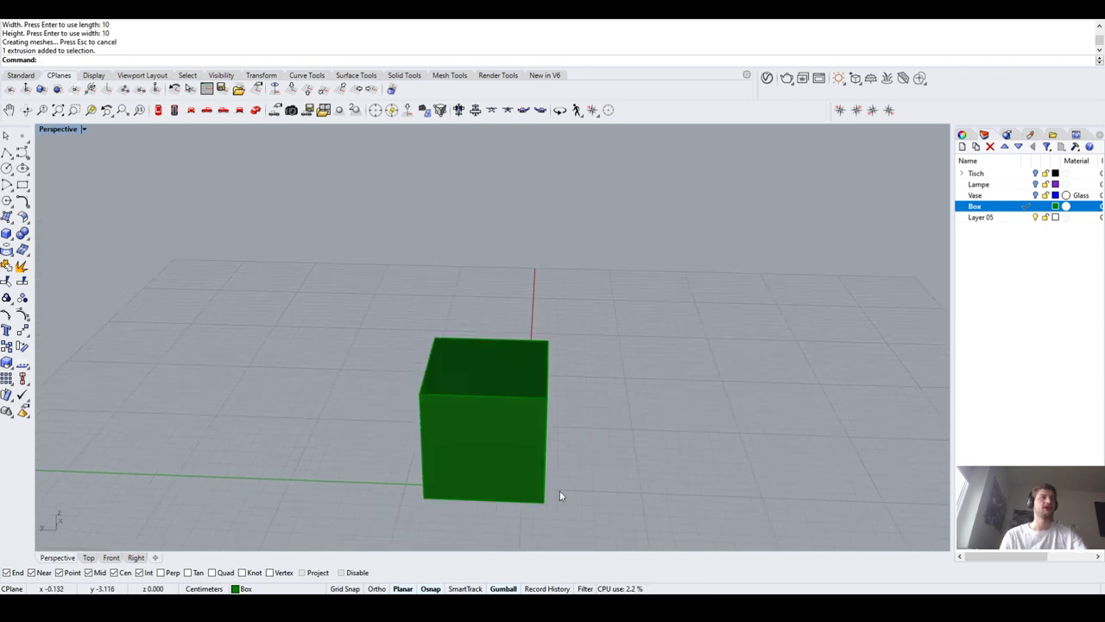
{"action": "right_click_drag", "start_coordinate": [560, 490], "coordinate": [529, 476]}
{"action": "scroll", "coordinate": [479, 475], "scroll_direction": "up", "scroll_amount": 2}
{"action": "left_click", "coordinate": [504, 404]}
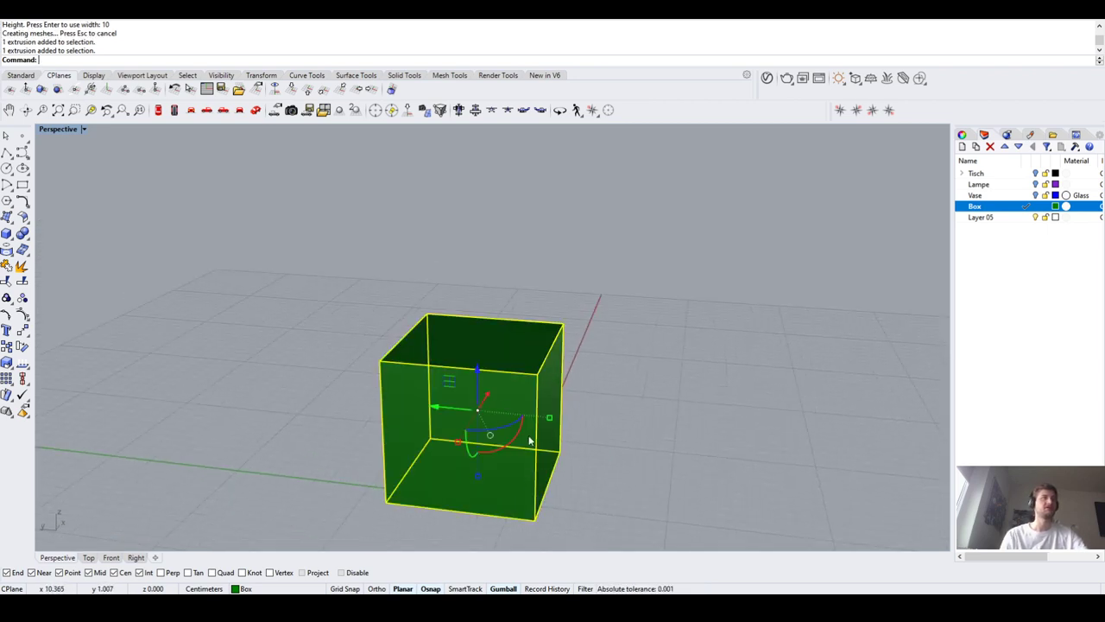
{"action": "right_click_drag", "start_coordinate": [504, 404], "coordinate": [489, 467]}
{"action": "scroll", "coordinate": [538, 433], "scroll_direction": "down", "scroll_amount": 2}
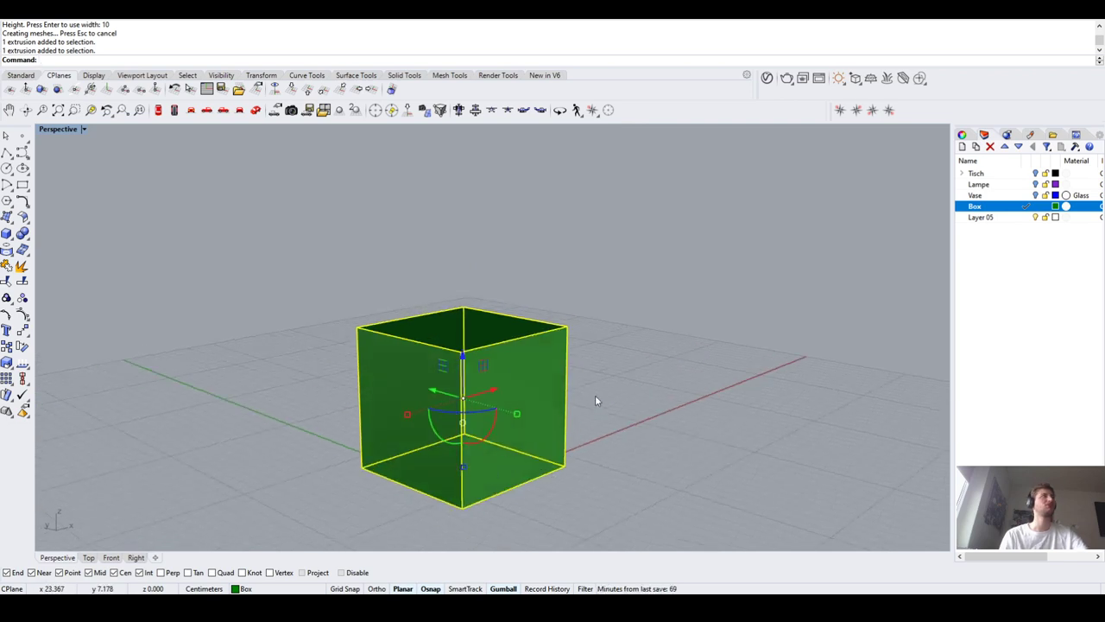
{"action": "left_click", "coordinate": [620, 414]}
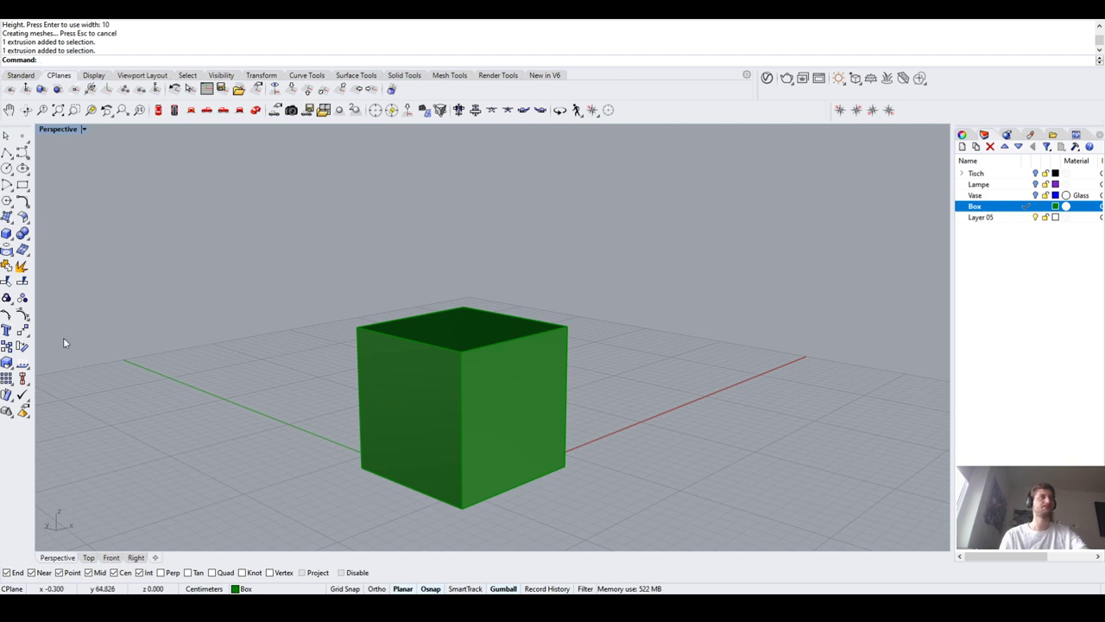
Generate contours of the cube from a bottom corner up to the top corner, spaced 1 cm apart
{"action": "left_click", "coordinate": [470, 401]}
{"action": "scroll", "coordinate": [469, 408], "scroll_direction": "down", "scroll_amount": 1}
{"action": "right_click_drag", "start_coordinate": [469, 408], "coordinate": [433, 419]}
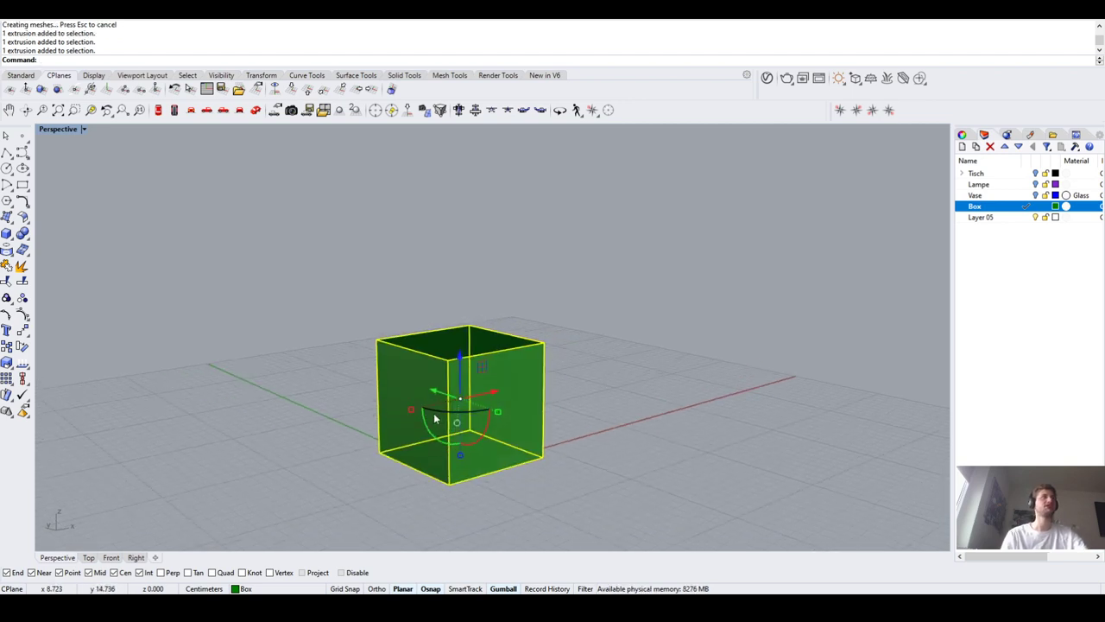
{"action": "scroll", "coordinate": [435, 419], "scroll_direction": "up", "scroll_amount": 2}
{"action": "type", "text": "ontour"}
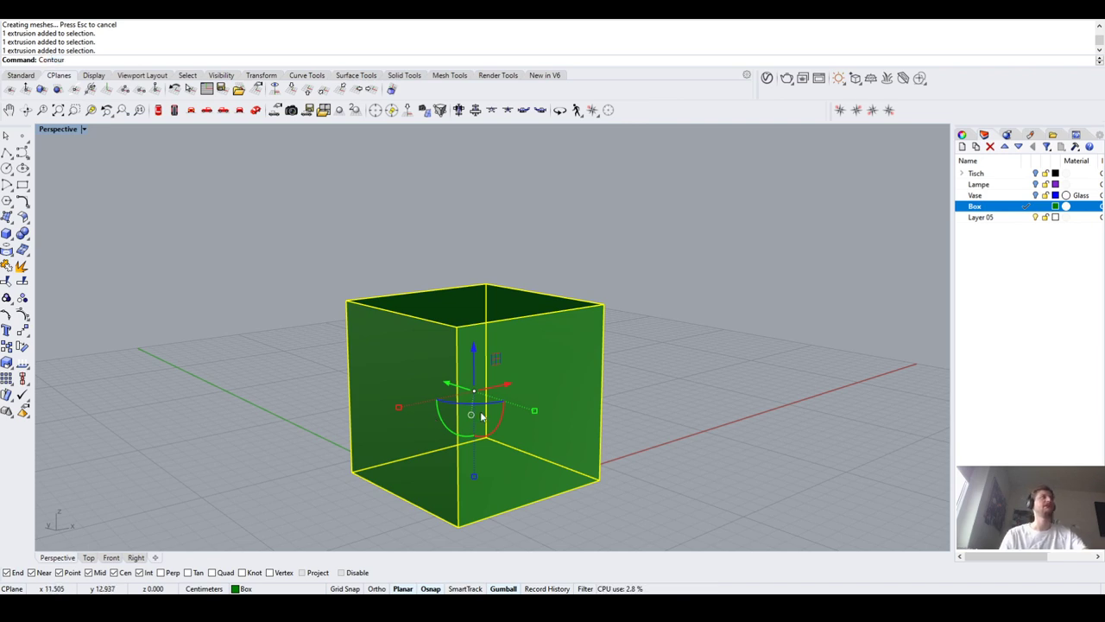
{"action": "key", "text": "Return"}
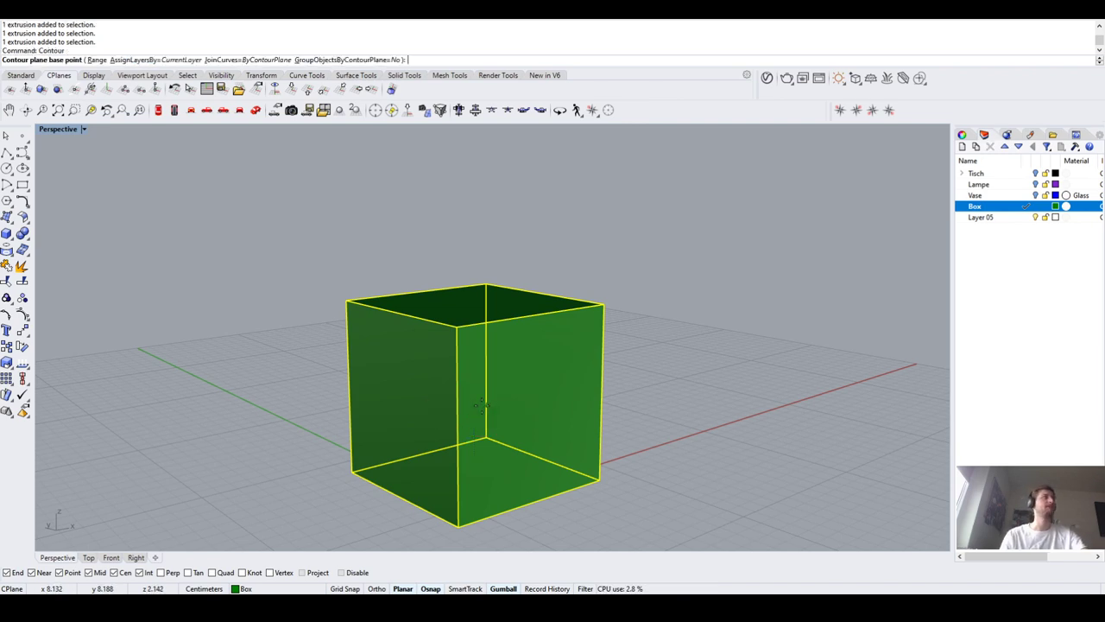
{"action": "scroll", "coordinate": [421, 332], "scroll_direction": "down", "scroll_amount": 1}
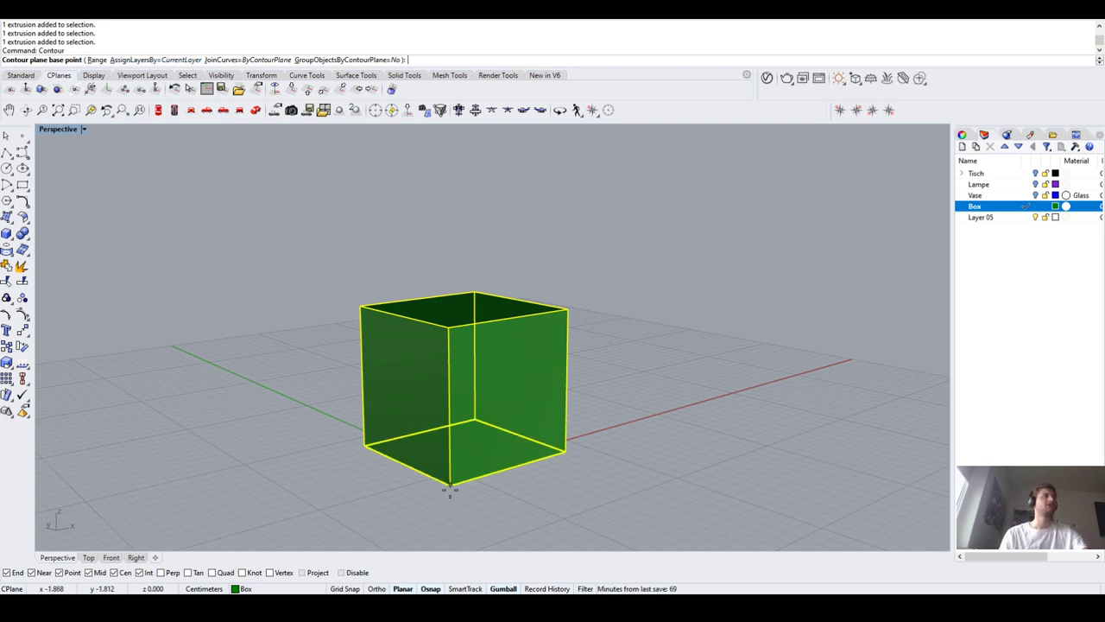
{"action": "left_click", "coordinate": [449, 489]}
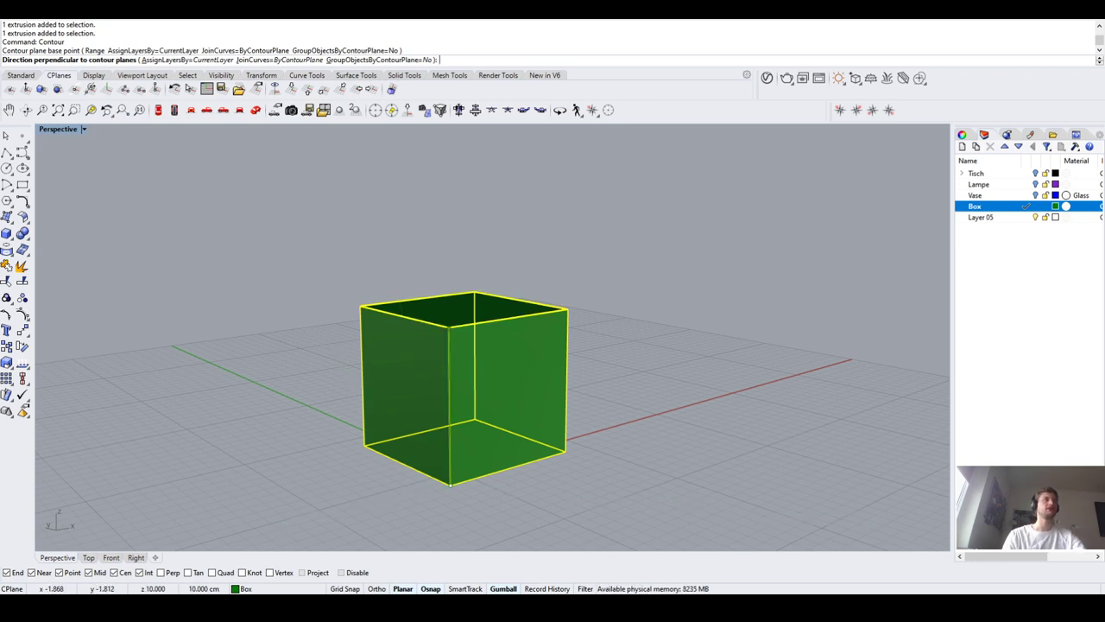
{"action": "left_click", "coordinate": [449, 328]}
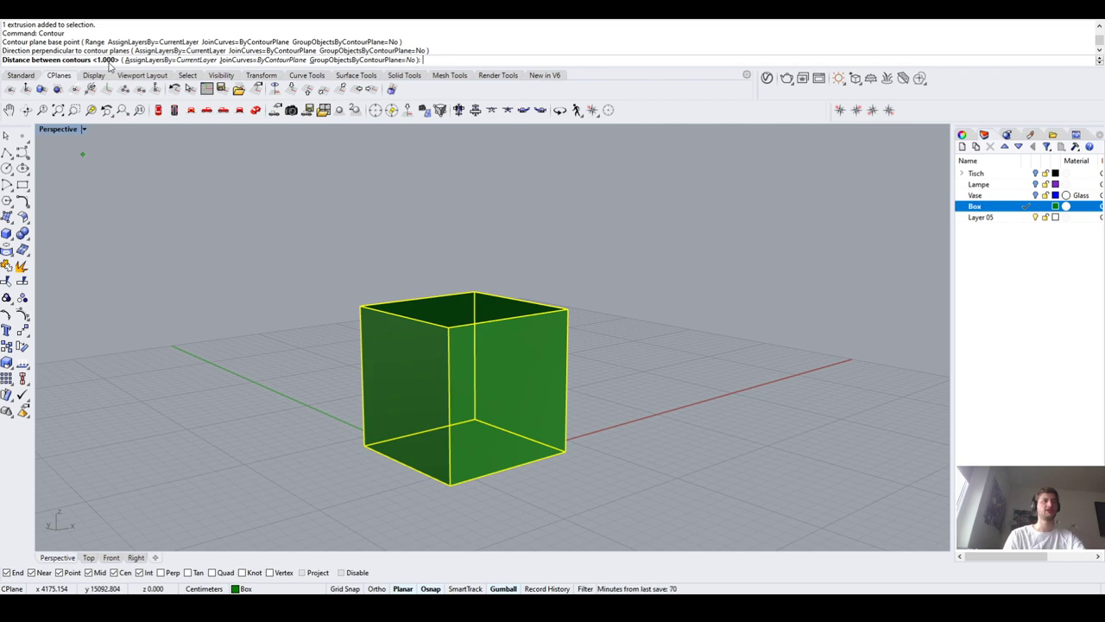
{"action": "key", "text": "Return"}
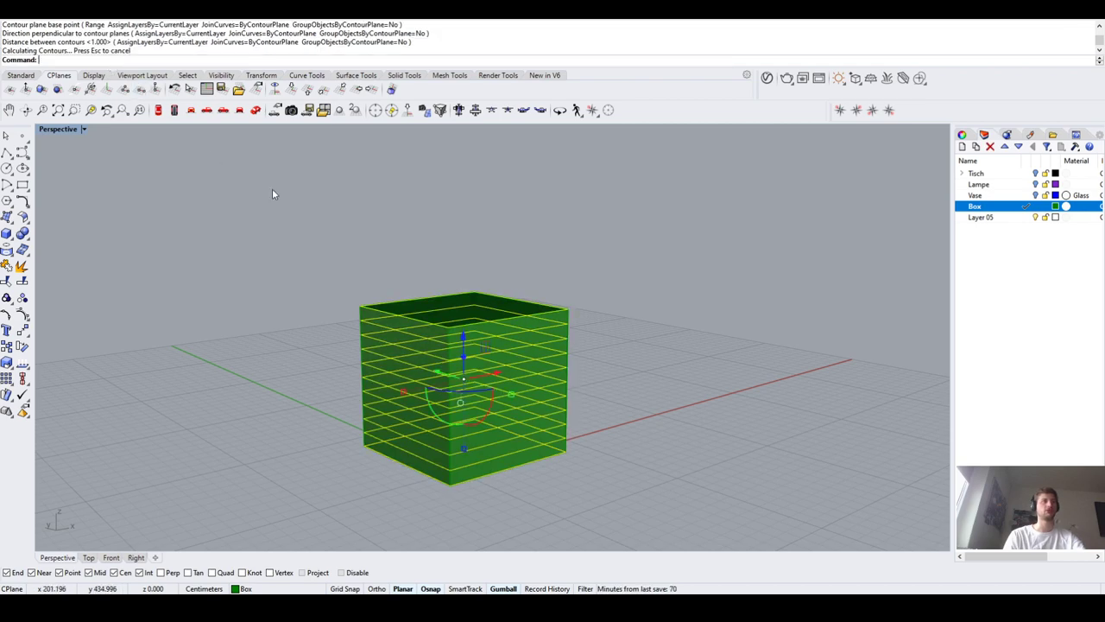
Delete the solid cube, keeping only its contour curves
{"action": "right_click_drag", "start_coordinate": [389, 321], "coordinate": [507, 294]}
{"action": "left_click", "coordinate": [373, 319]}
{"action": "key", "text": "Delete"}
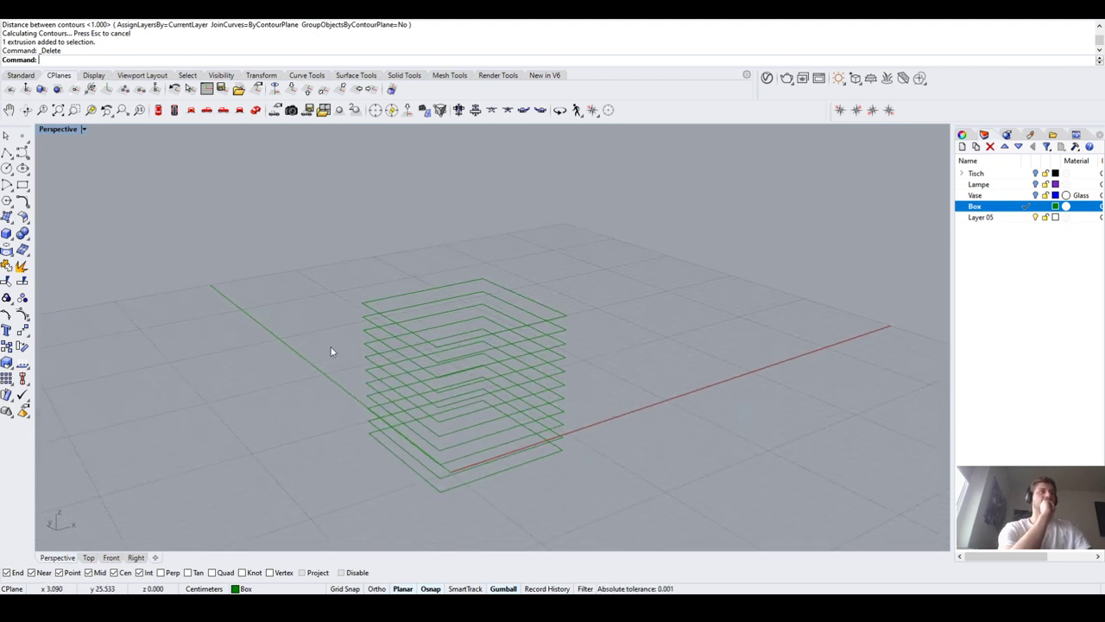
Draw vertical polylines joining the top and bottom contours at two adjacent corners of the contour stack
{"action": "left_click", "coordinate": [7, 152]}
{"action": "left_click", "coordinate": [363, 303]}
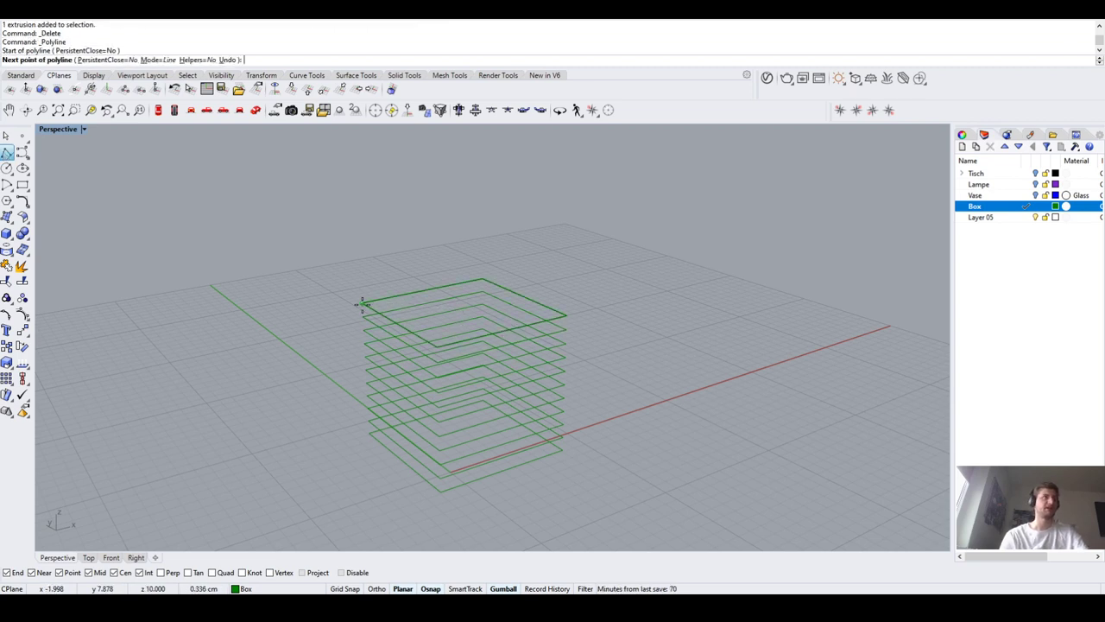
{"action": "left_click", "coordinate": [370, 436]}
{"action": "key", "text": "Return"}
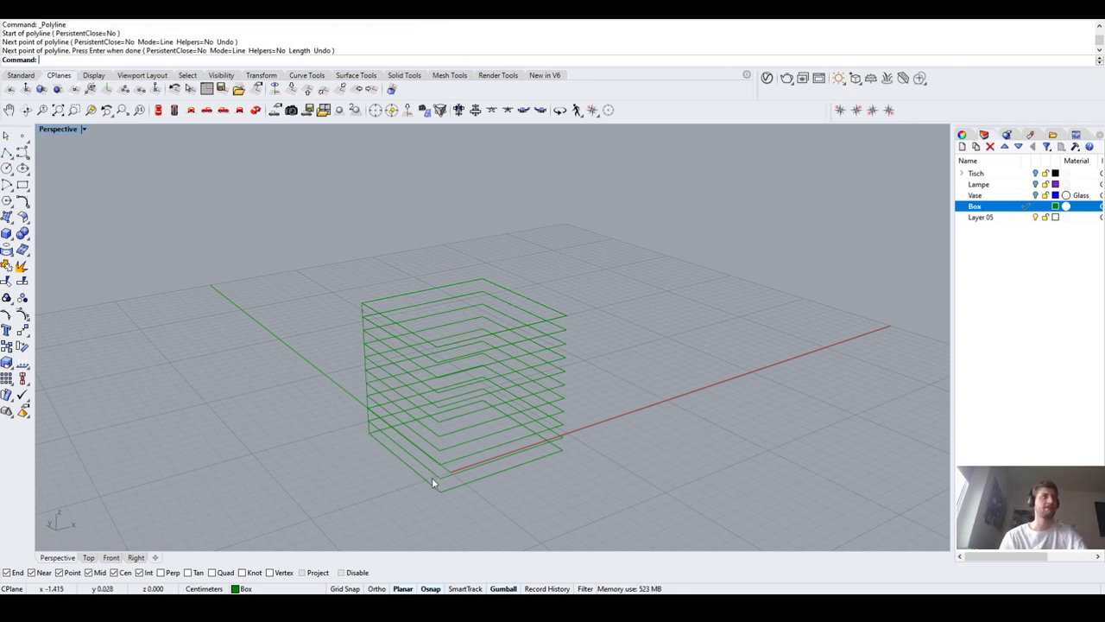
{"action": "key", "text": "Return"}
{"action": "left_click", "coordinate": [438, 490]}
{"action": "scroll", "coordinate": [434, 346], "scroll_direction": "up", "scroll_amount": 2}
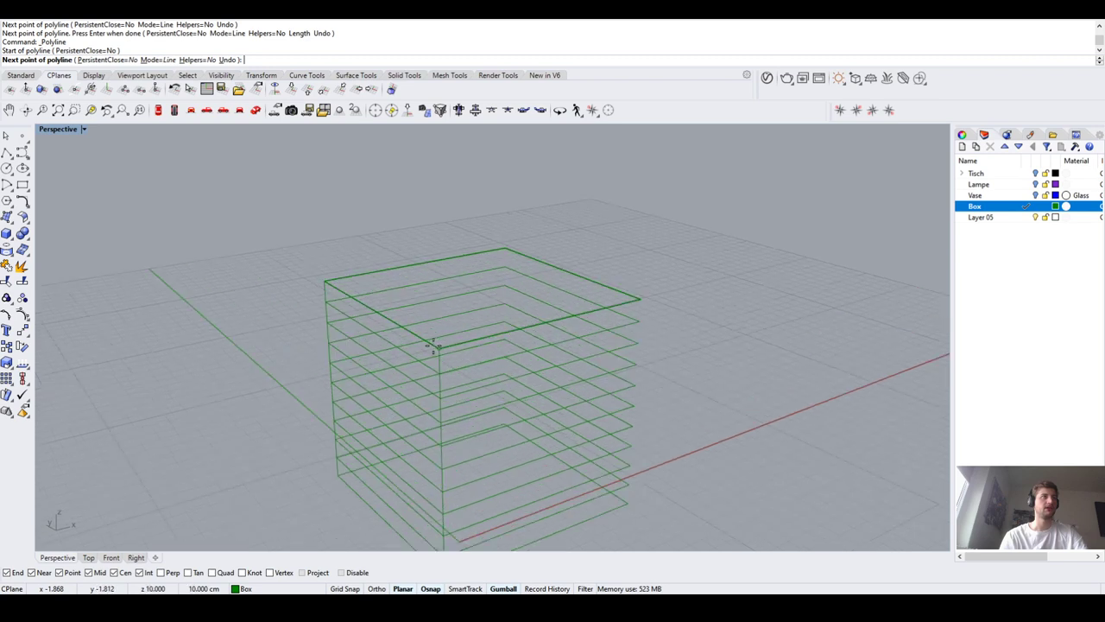
{"action": "left_click", "coordinate": [438, 346]}
{"action": "key", "text": "Return"}
Draw vertical polylines between the top and bottom contours at the remaining two corners
{"action": "right_click_drag", "start_coordinate": [476, 287], "coordinate": [647, 345]}
{"action": "key", "text": "Return"}
{"action": "left_click", "coordinate": [642, 294]}
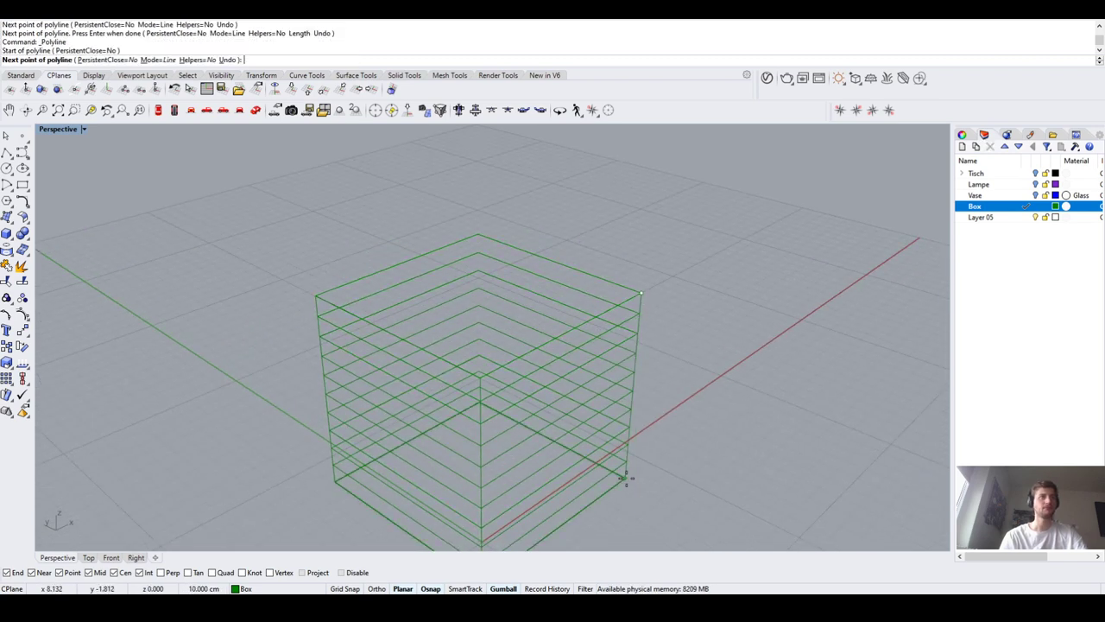
{"action": "left_click", "coordinate": [623, 475]}
{"action": "key", "text": "Return"}
{"action": "key", "text": "Return"}
{"action": "right_click_drag", "start_coordinate": [654, 428], "coordinate": [469, 427]}
{"action": "left_click", "coordinate": [649, 306]}
{"action": "right_click_drag", "start_coordinate": [650, 307], "coordinate": [639, 526]}
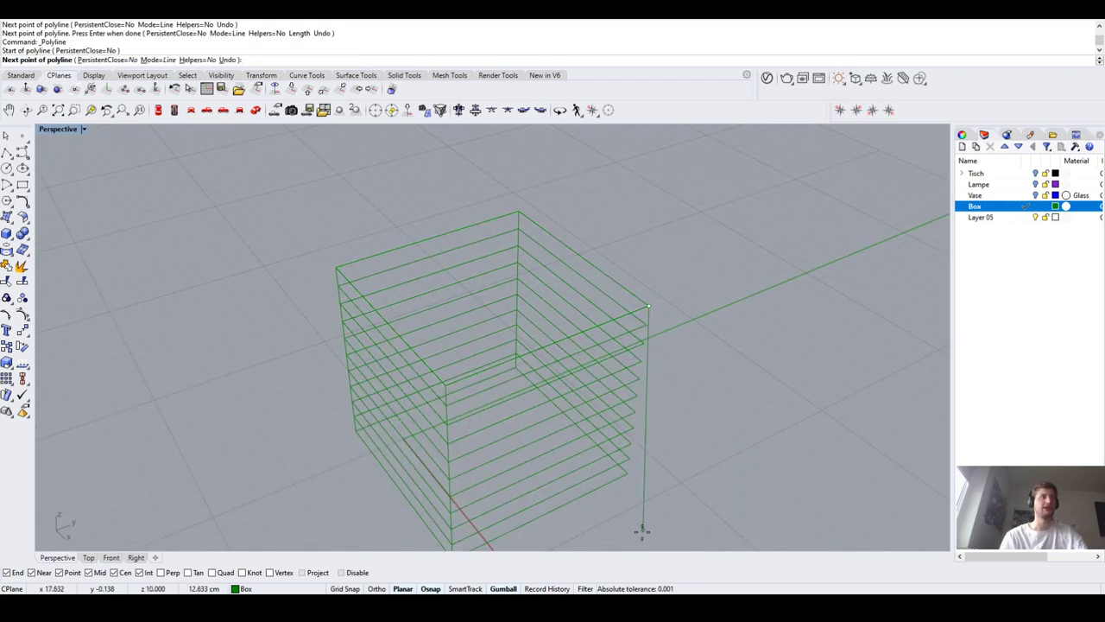
{"action": "left_click", "coordinate": [622, 469]}
{"action": "key", "text": "Return"}
{"action": "right_click_drag", "start_coordinate": [708, 412], "coordinate": [606, 367]}
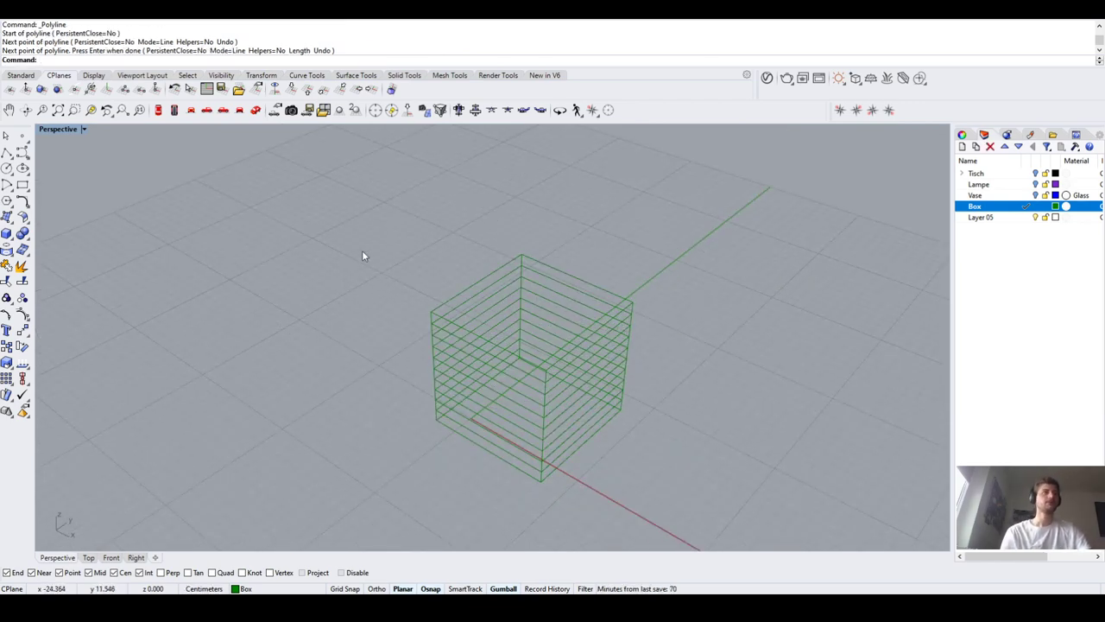
Fill the lowest contour square with a planar surface using PlanarSrf
{"action": "left_click_drag", "start_coordinate": [362, 256], "coordinate": [656, 449]}
{"action": "key", "text": "Escape"}
{"action": "right_click_drag", "start_coordinate": [602, 470], "coordinate": [600, 363]}
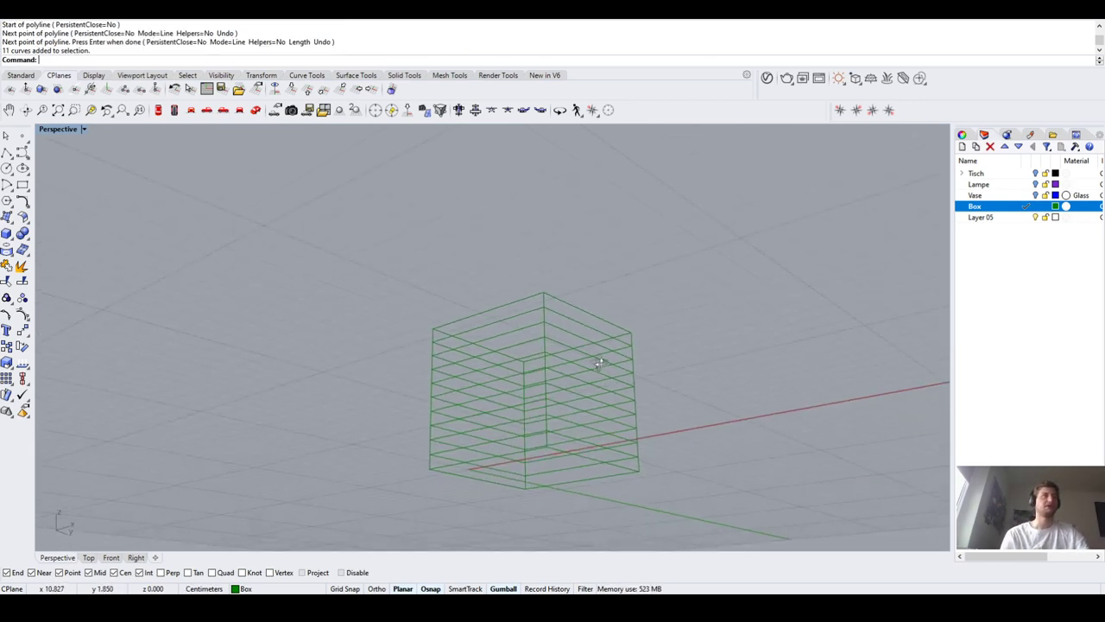
{"action": "scroll", "coordinate": [578, 454], "scroll_direction": "up", "scroll_amount": 3}
{"action": "left_click", "coordinate": [569, 455]}
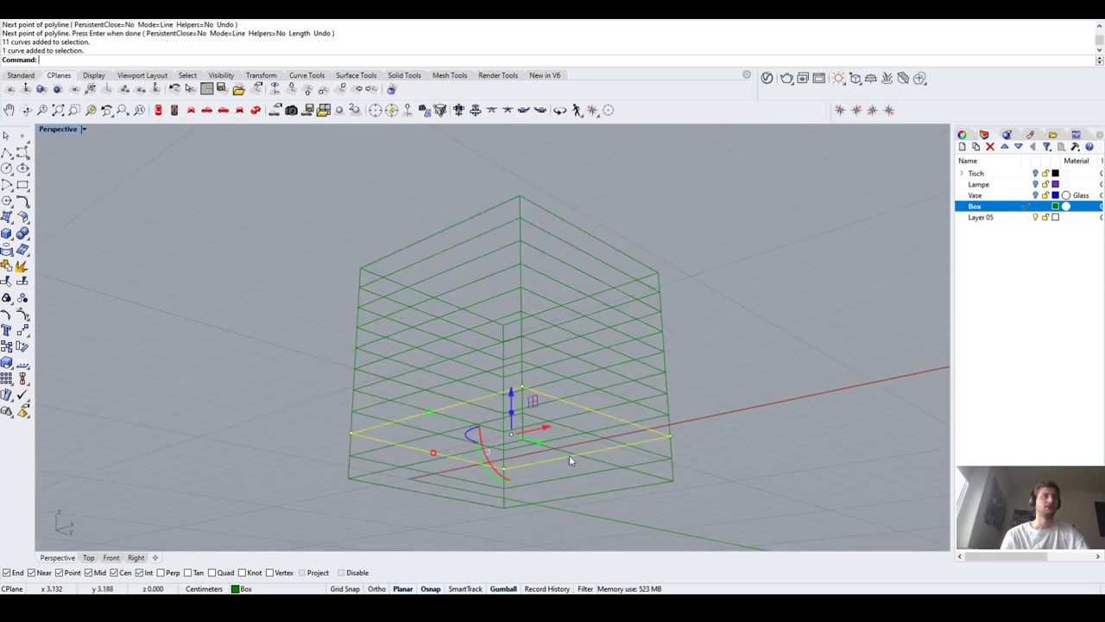
{"action": "left_click", "coordinate": [631, 473]}
{"action": "type", "text": "PlanarSrf"}
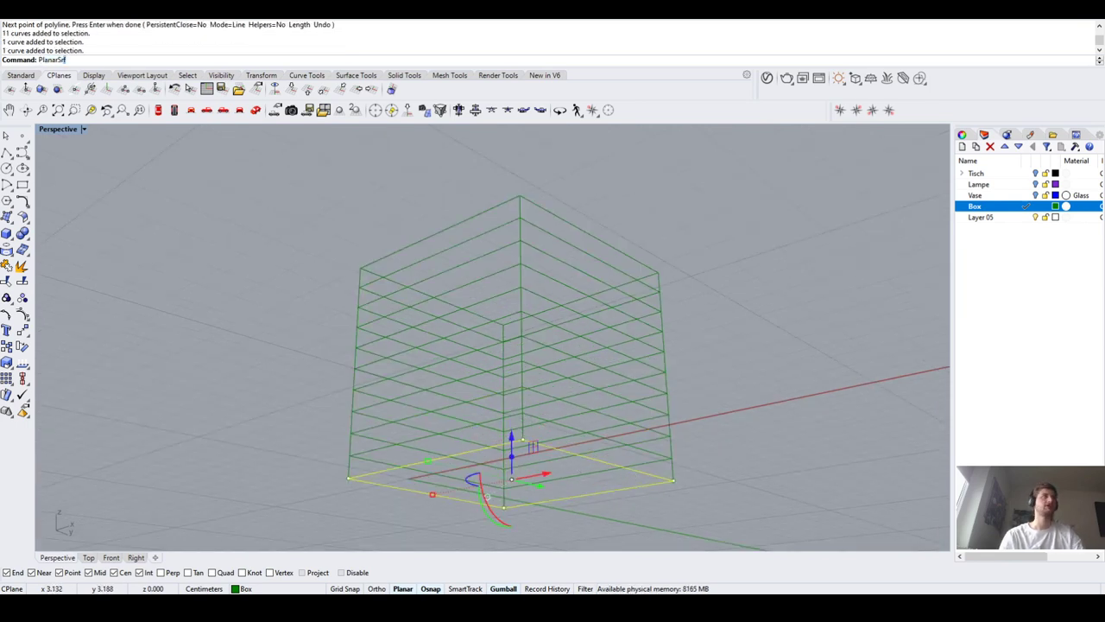
{"action": "key", "text": "Return"}
{"action": "scroll", "coordinate": [632, 470], "scroll_direction": "down", "scroll_amount": 5}
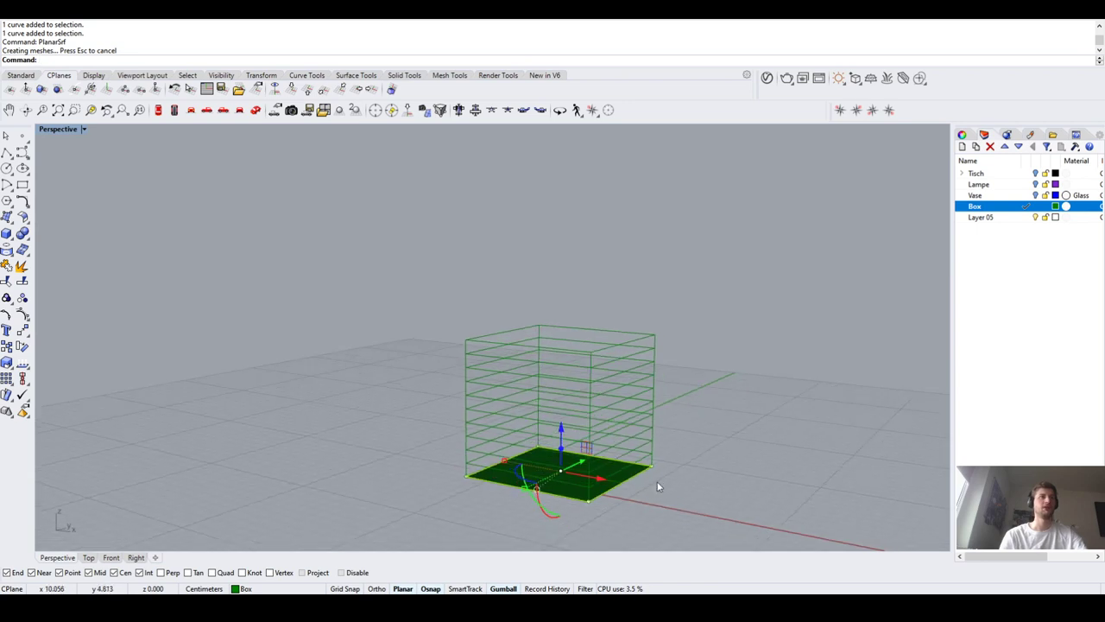
Delete the bottom planar surface while keeping the contour curve around it
{"action": "key", "text": "Delete"}
{"action": "scroll", "coordinate": [653, 500], "scroll_direction": "up", "scroll_amount": 3}
{"action": "key", "text": "ctrl+z"}
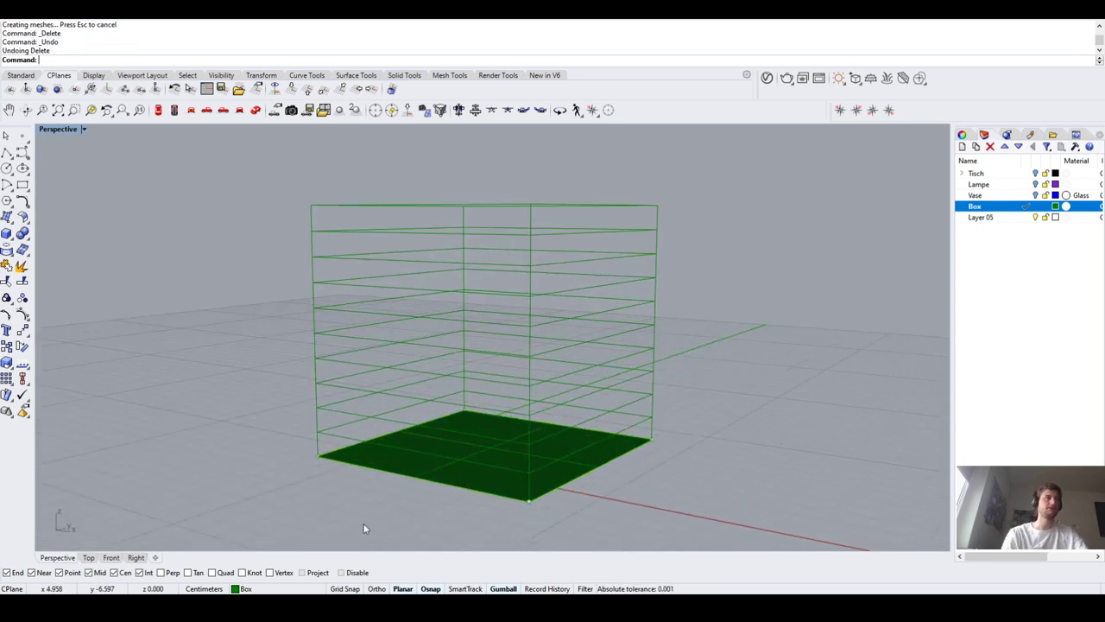
{"action": "left_click", "coordinate": [375, 467]}
{"action": "key", "text": "Delete"}
Start a polyline at a corner of the lowest contour square
{"action": "right_click_drag", "start_coordinate": [375, 459], "coordinate": [345, 462]}
{"action": "scroll", "coordinate": [316, 466], "scroll_direction": "up", "scroll_amount": 4}
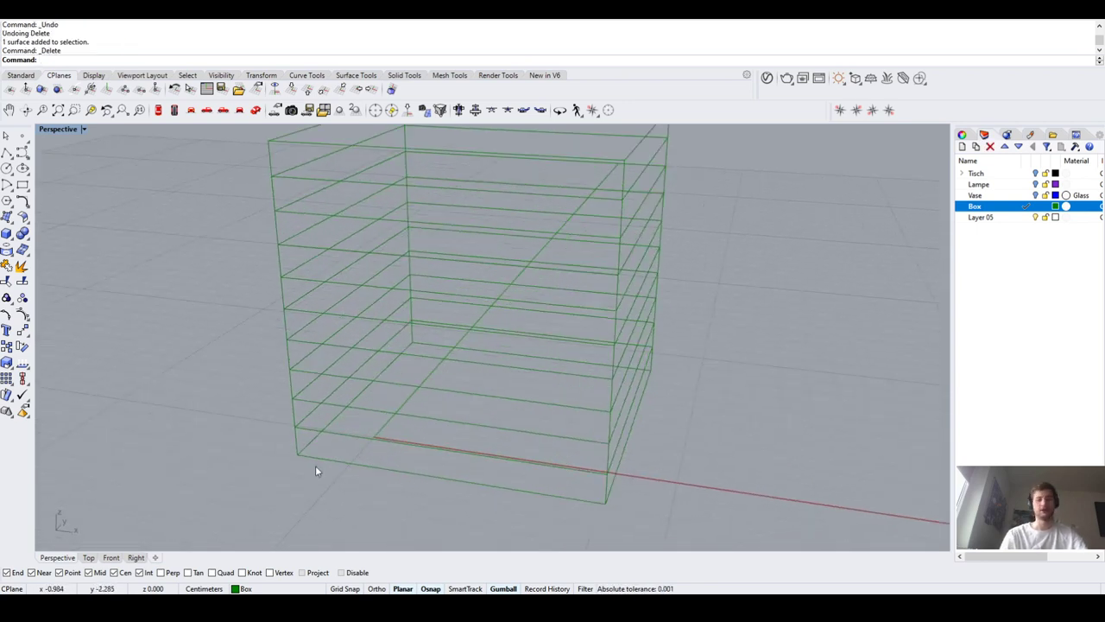
{"action": "left_click", "coordinate": [6, 152]}
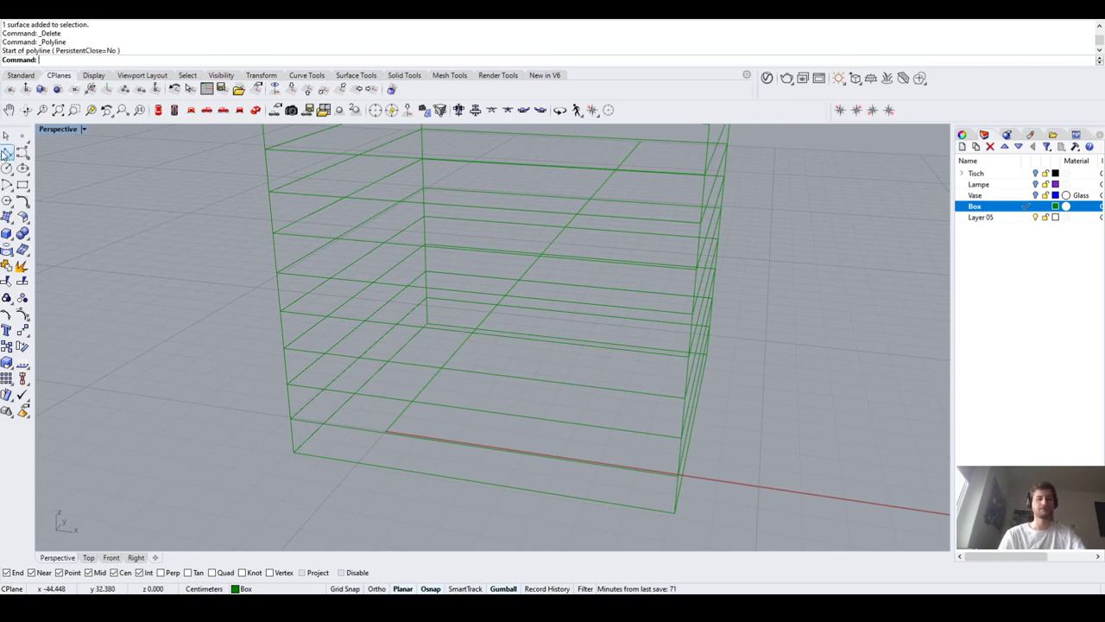
{"action": "left_click", "coordinate": [7, 153]}
{"action": "scroll", "coordinate": [518, 351], "scroll_direction": "down", "scroll_amount": 3}
{"action": "right_click_drag", "start_coordinate": [518, 351], "coordinate": [604, 481]}
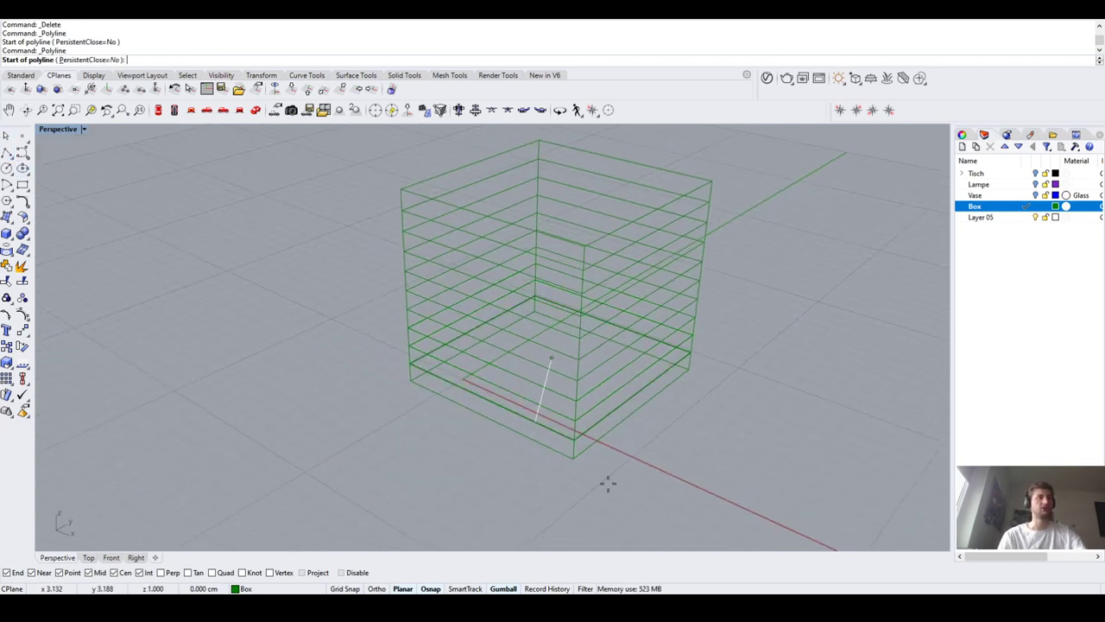
{"action": "left_click", "coordinate": [575, 459]}
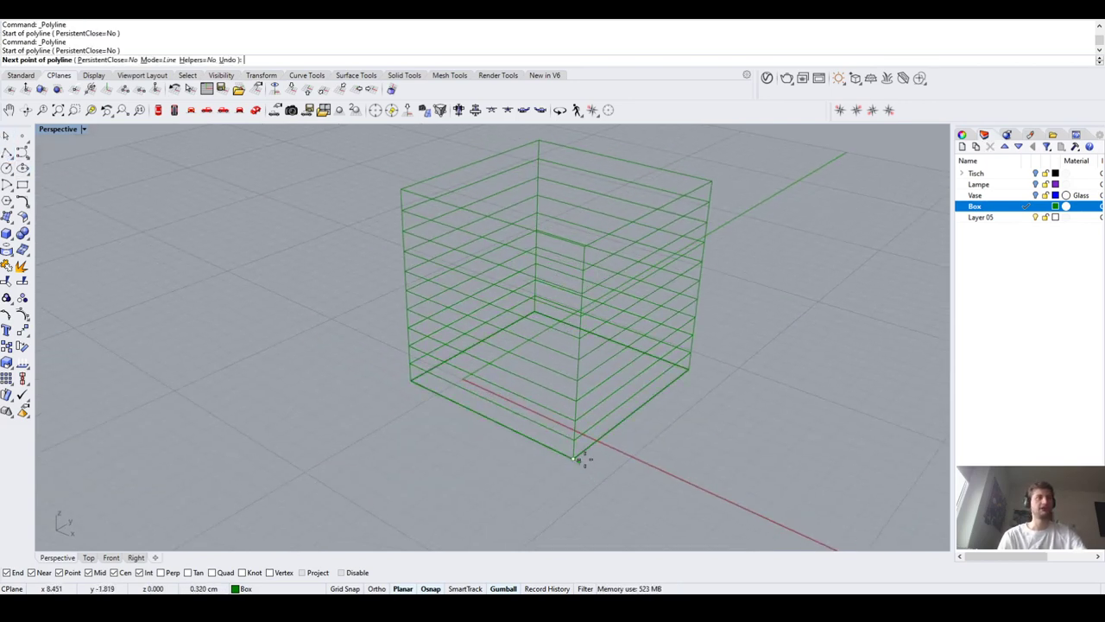
{"action": "left_click", "coordinate": [688, 370]}
{"action": "key", "text": "Return"}
{"action": "left_click", "coordinate": [684, 373]}
{"action": "key", "text": "Delete"}
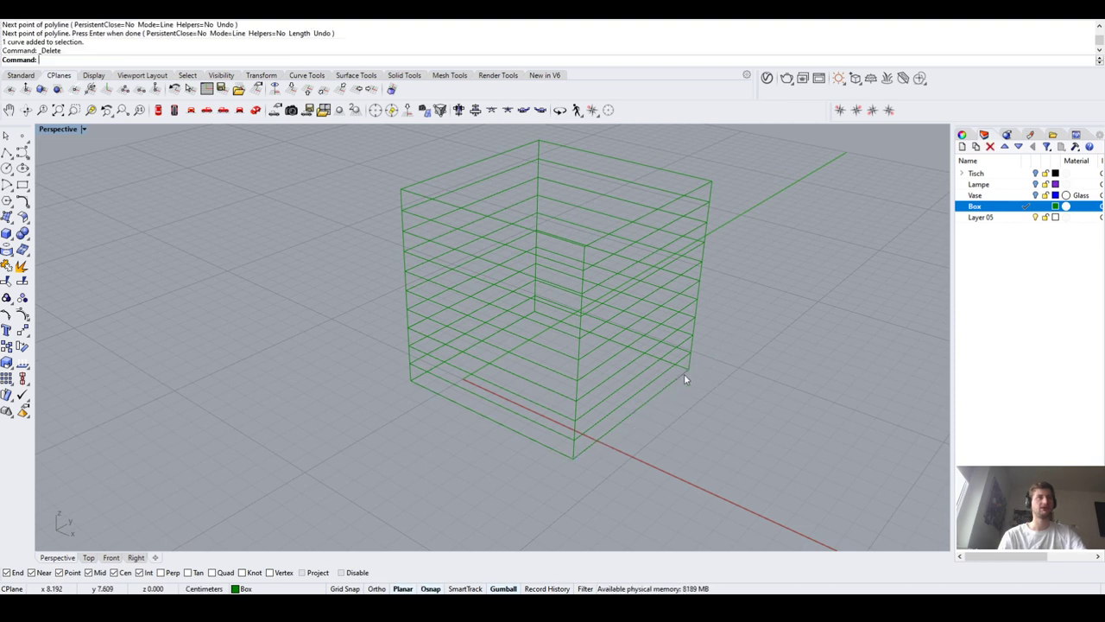
Explode the closed rectangle at the base of the box frame into separate line segments
{"action": "left_click", "coordinate": [684, 373]}
{"action": "type", "text": "Explode"}
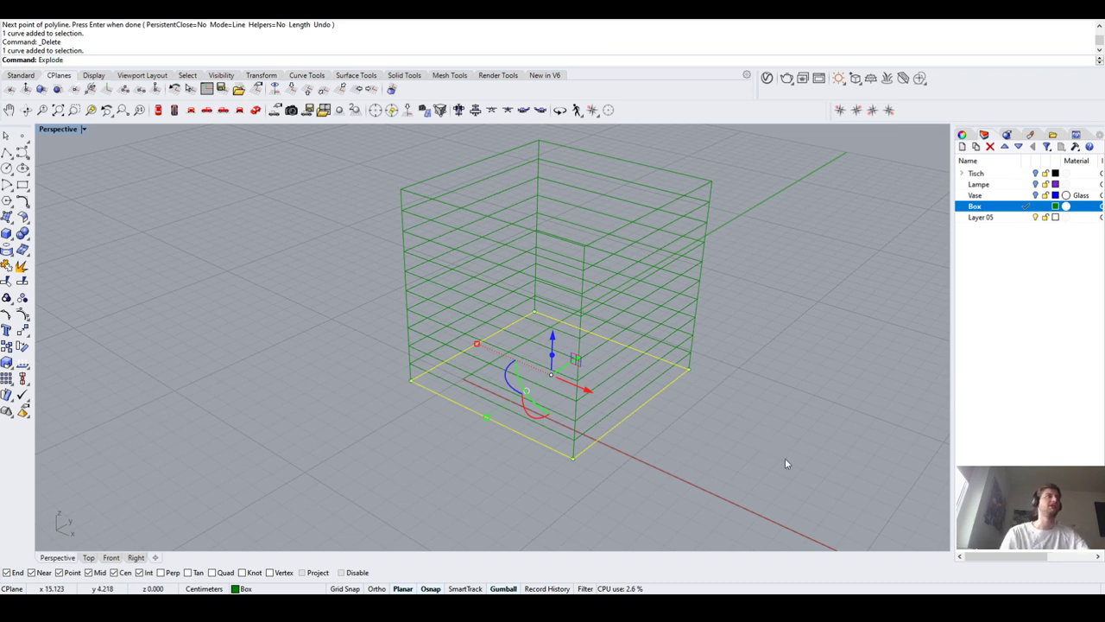
{"action": "key", "text": "Return"}
{"action": "left_click", "coordinate": [616, 423]}
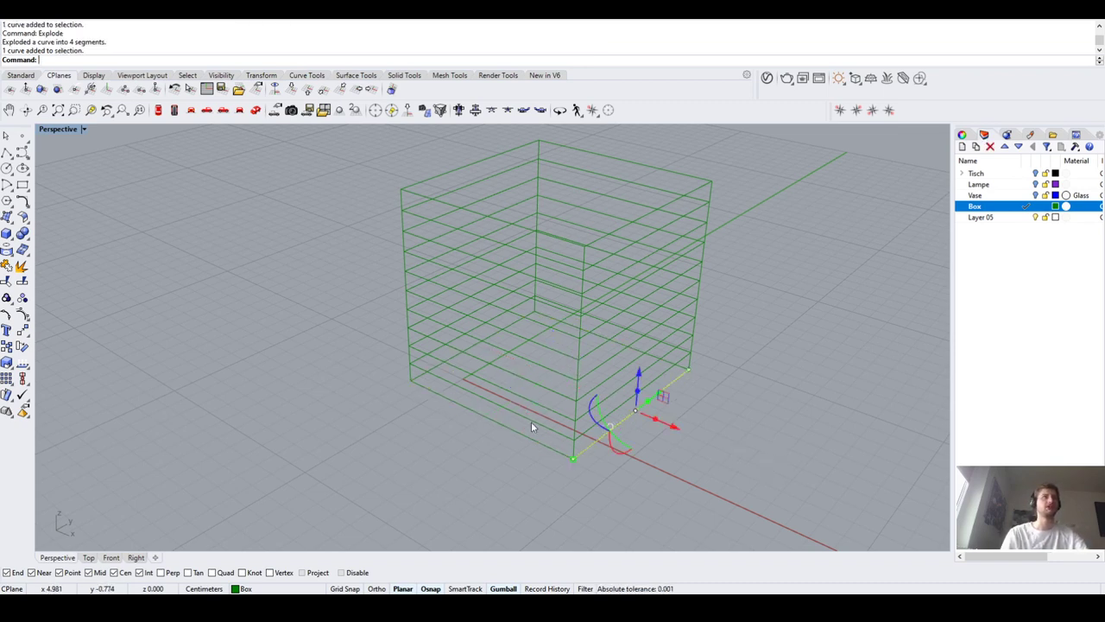
{"action": "left_click", "coordinate": [506, 428]}
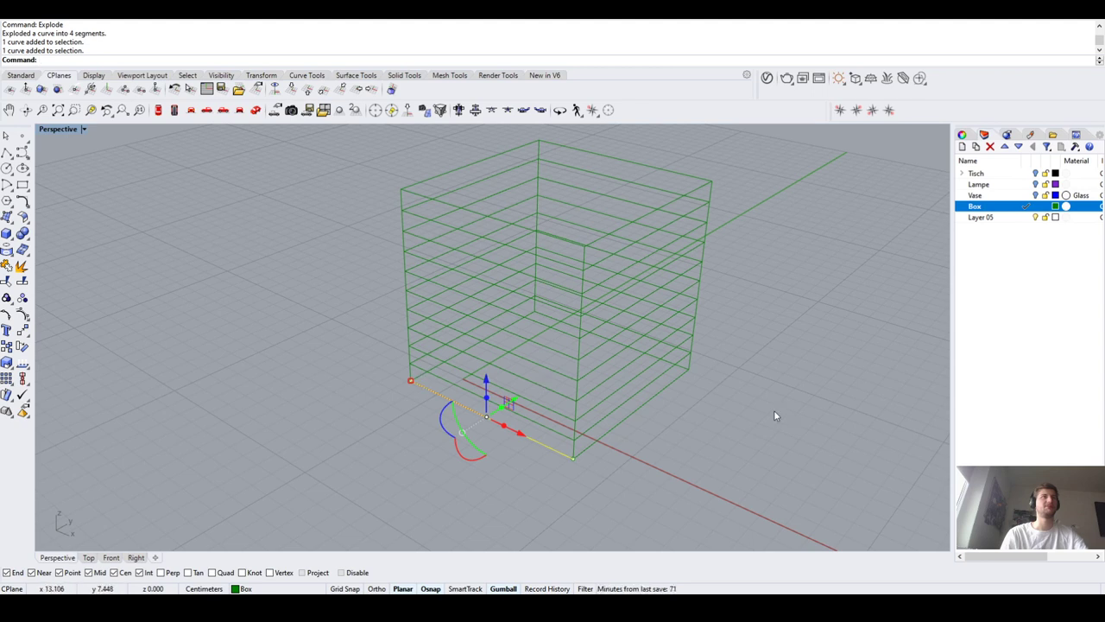
{"action": "key", "text": "Delete"}
Try to array one side segment of the base across the box floor, with 10 items in X at 1 cm spacing
{"action": "left_click", "coordinate": [622, 425]}
{"action": "scroll", "coordinate": [690, 349], "scroll_direction": "up", "scroll_amount": 2}
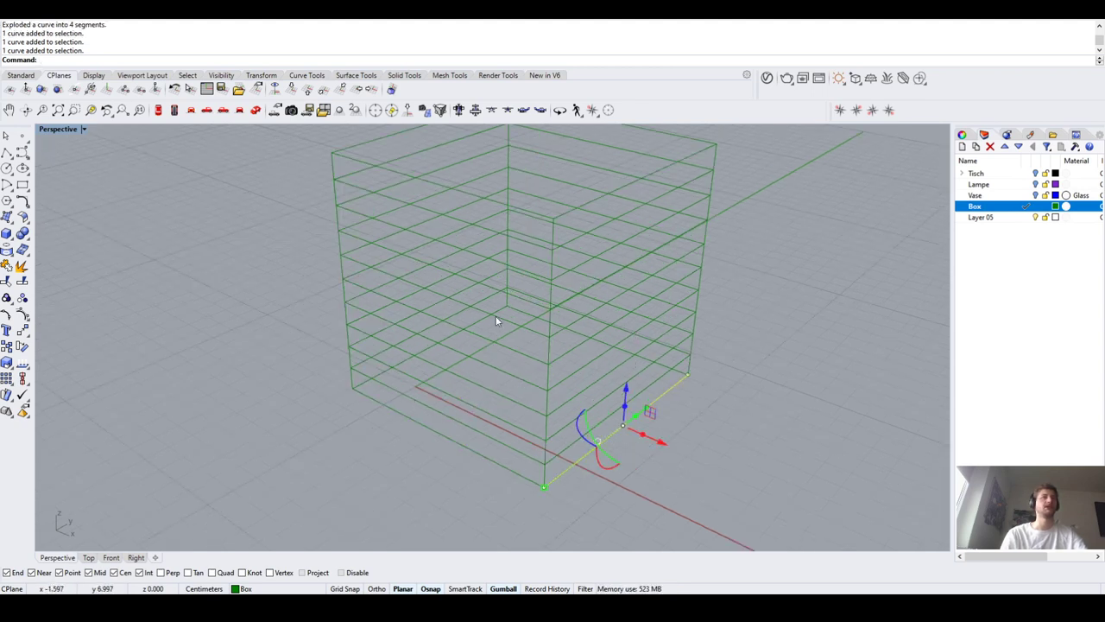
{"action": "right_click_drag", "start_coordinate": [567, 334], "coordinate": [543, 425]}
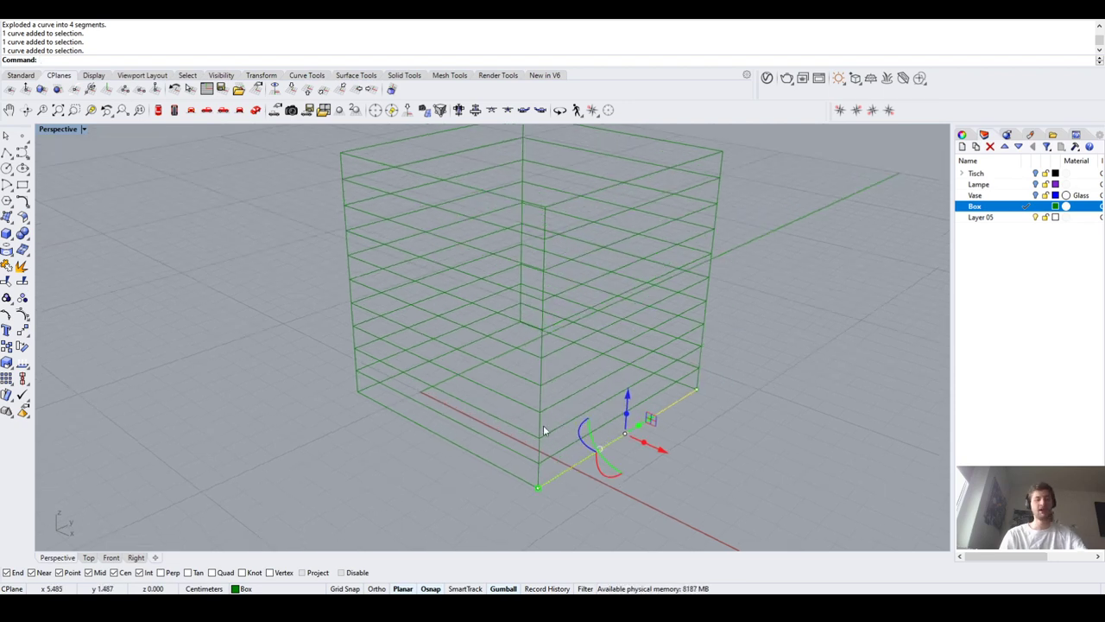
{"action": "type", "text": "ay"}
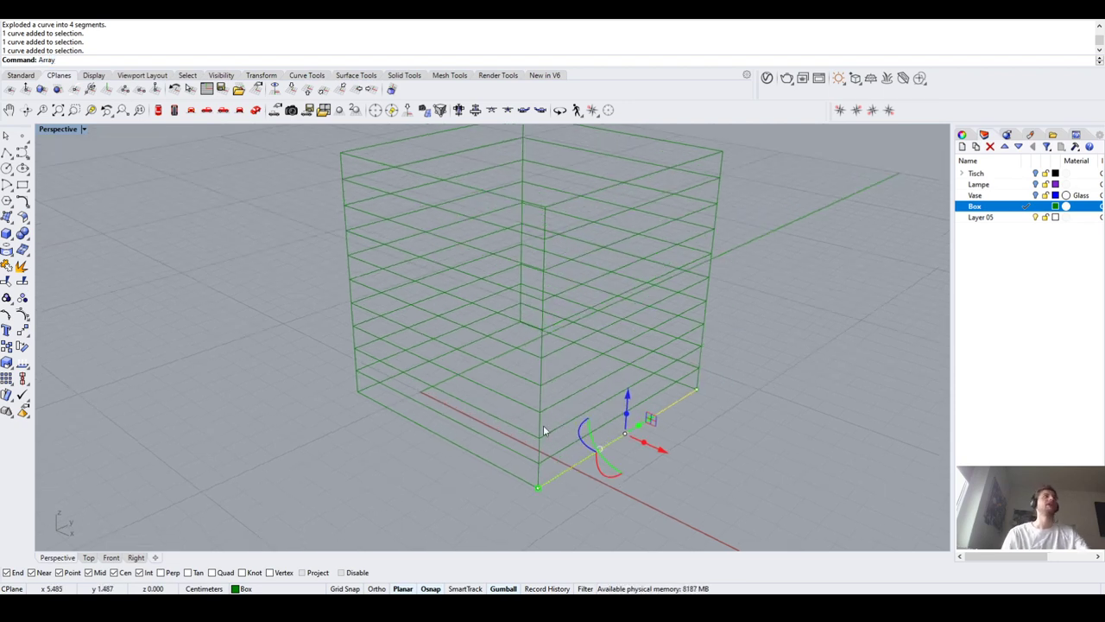
{"action": "key", "text": "Return"}
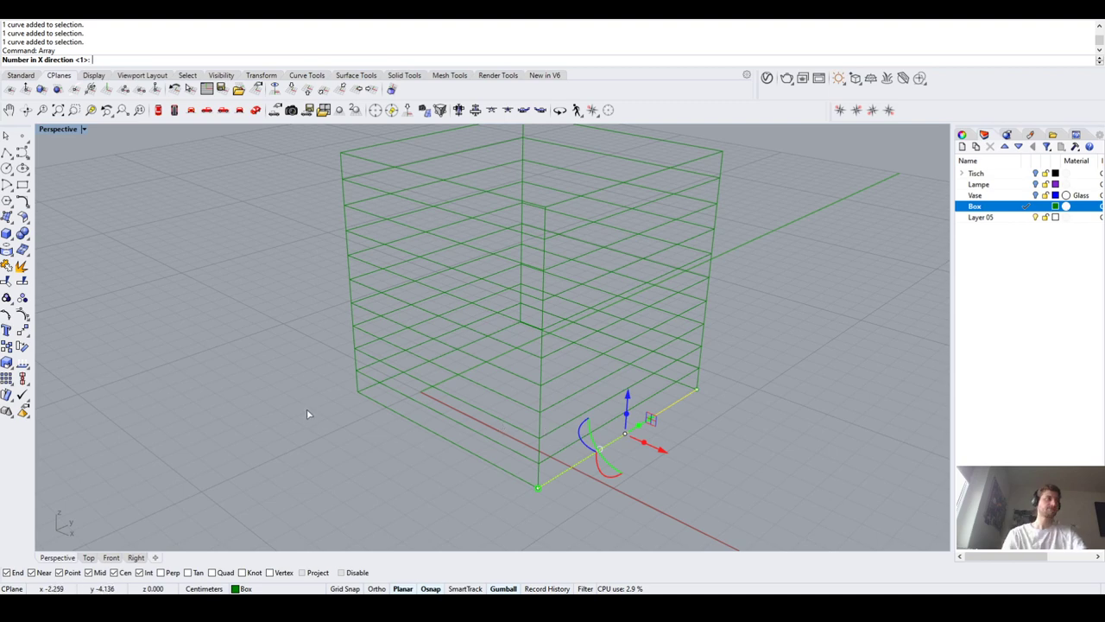
{"action": "right_click_drag", "start_coordinate": [306, 414], "coordinate": [372, 436]}
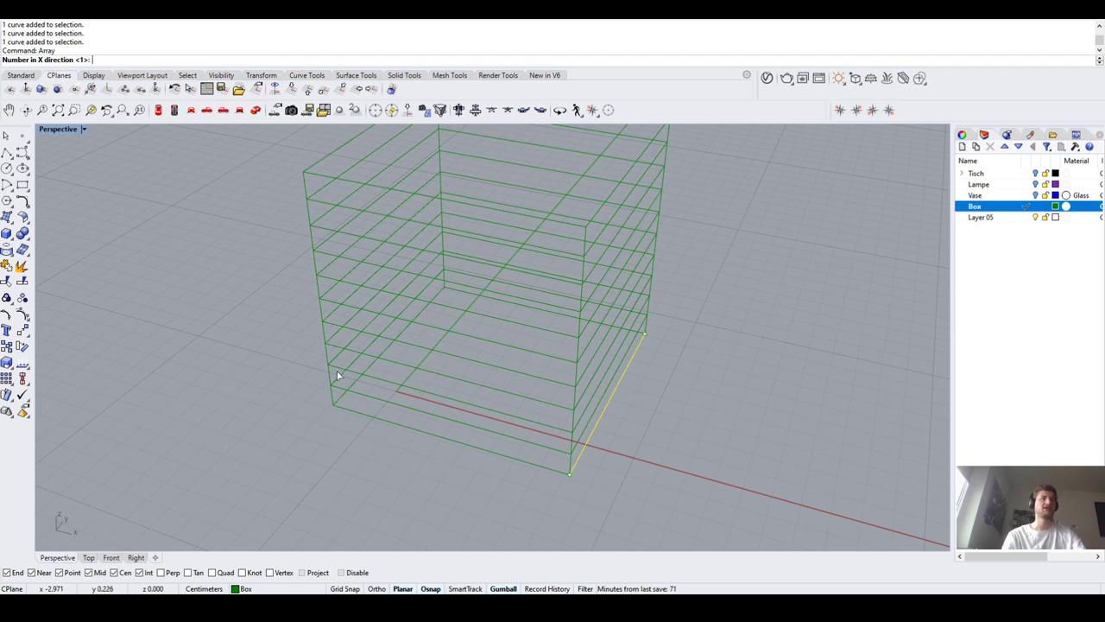
{"action": "right_click_drag", "start_coordinate": [338, 375], "coordinate": [331, 378]}
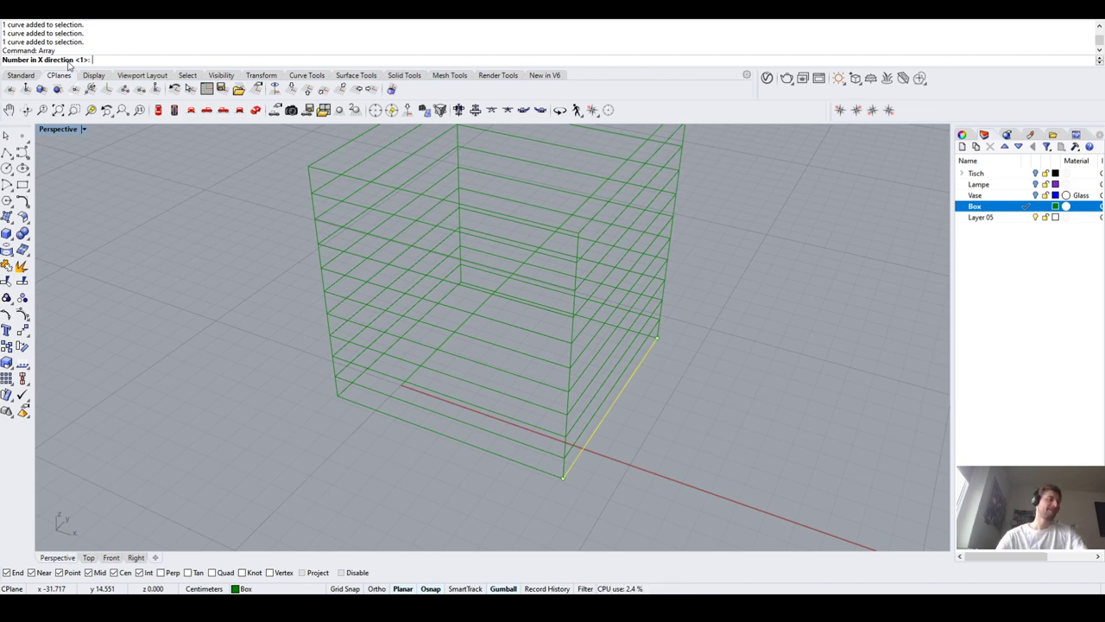
{"action": "type", "text": "10"}
{"action": "key", "text": "Return"}
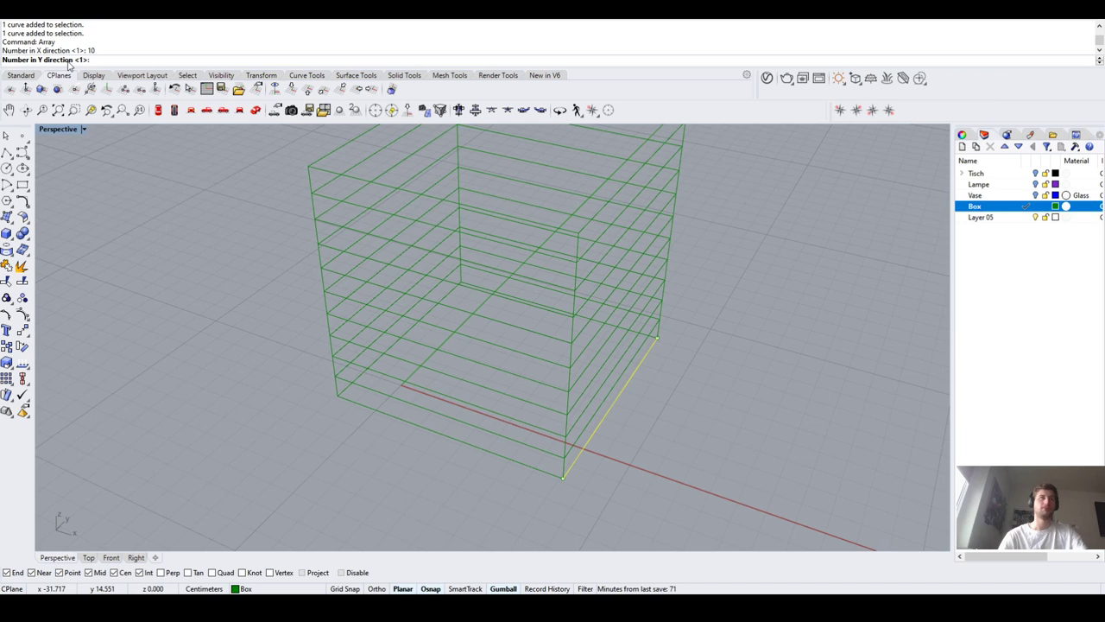
{"action": "key", "text": "Return"}
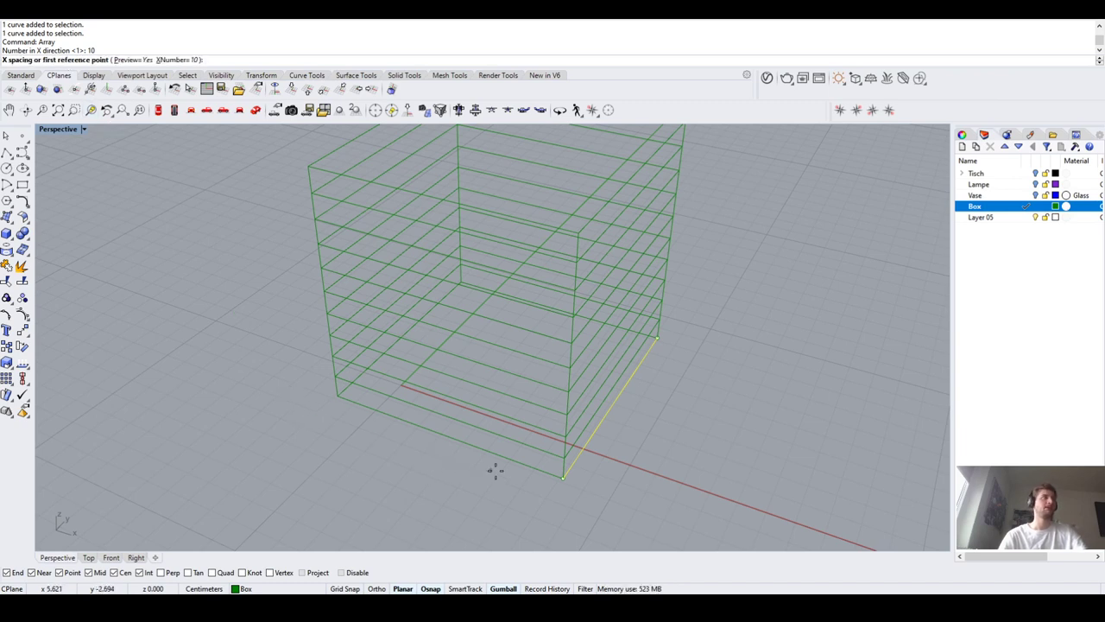
{"action": "left_click", "coordinate": [561, 476]}
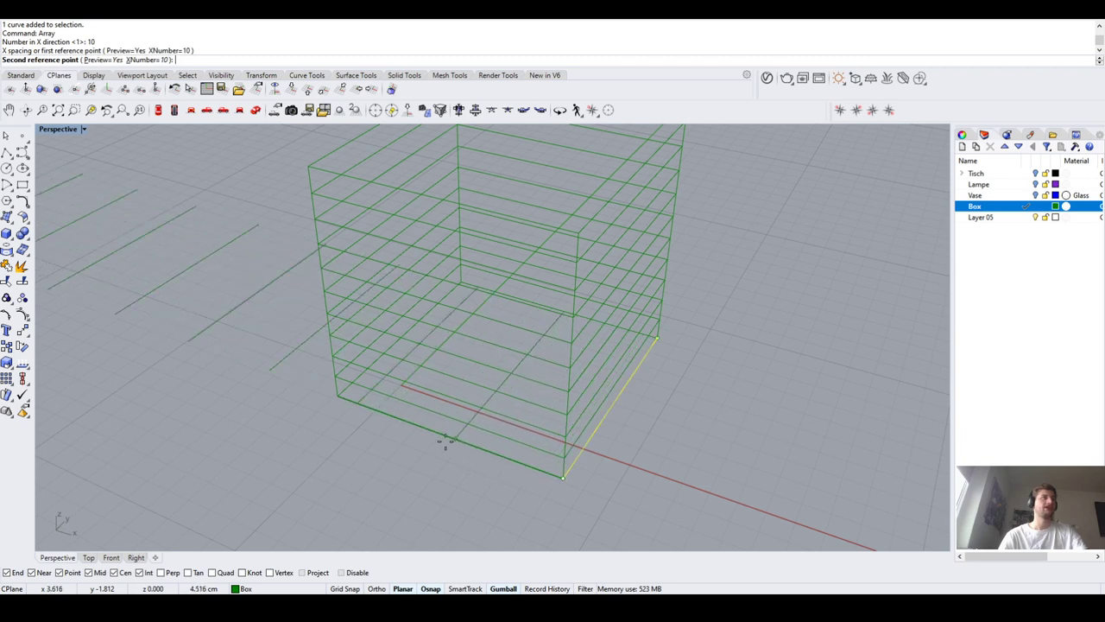
{"action": "type", "text": "1"}
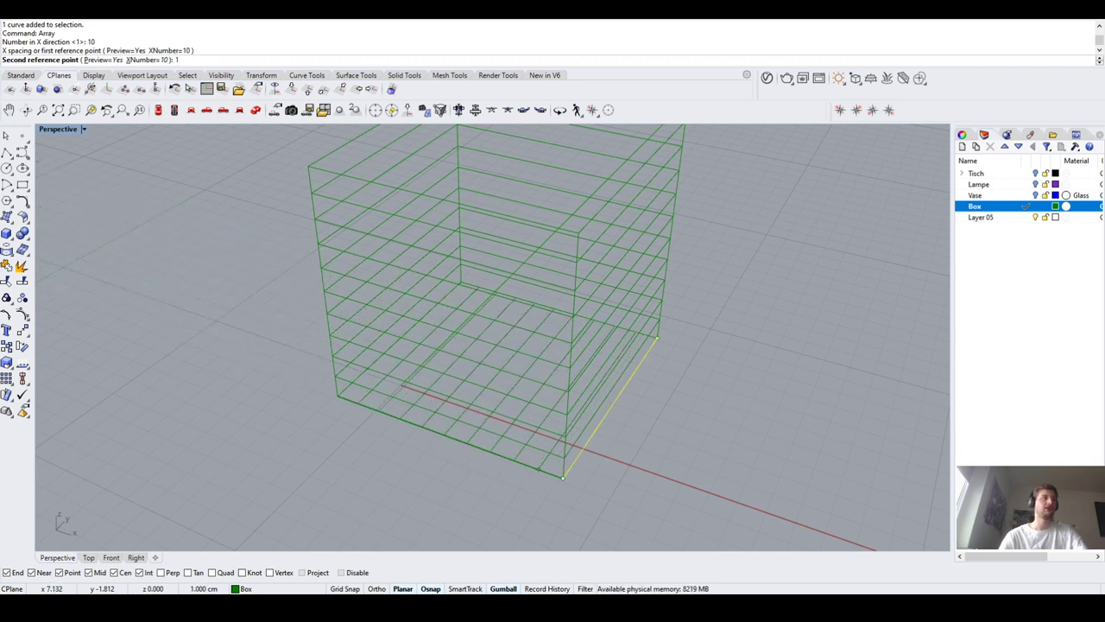
{"action": "key", "text": "Return"}
{"action": "left_click", "coordinate": [466, 446]}
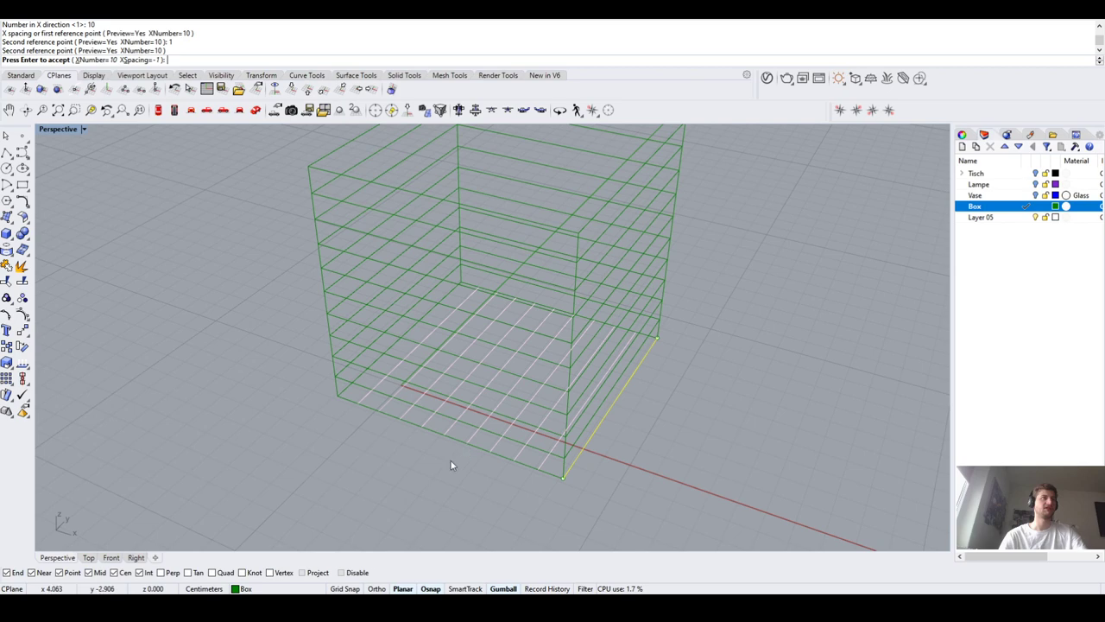
{"action": "right_click_drag", "start_coordinate": [450, 465], "coordinate": [419, 431]}
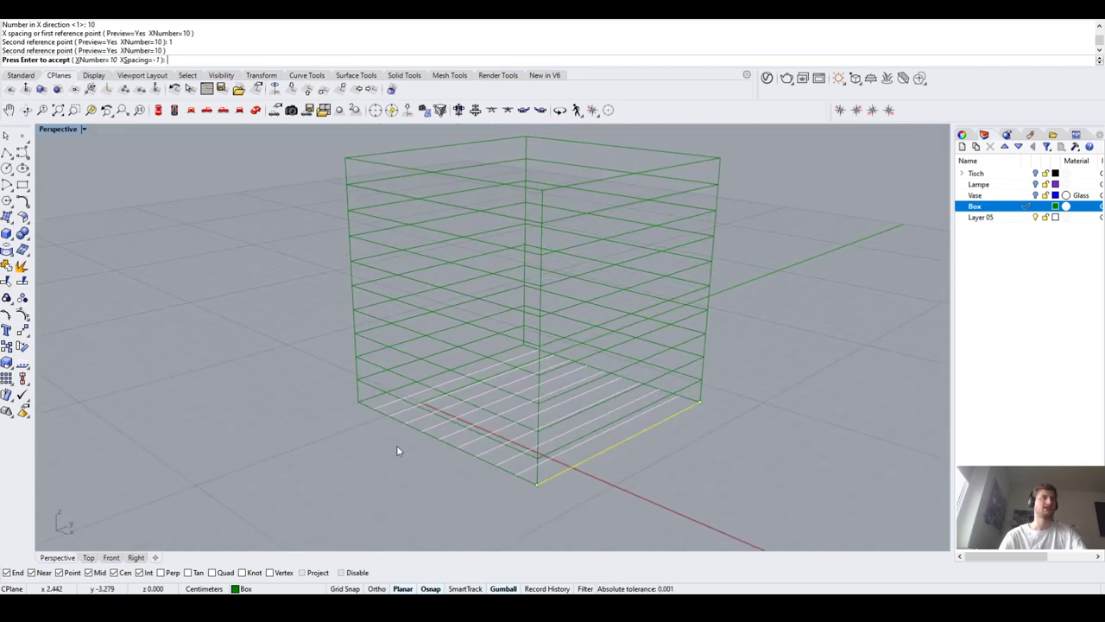
{"action": "right_click", "coordinate": [433, 443]}
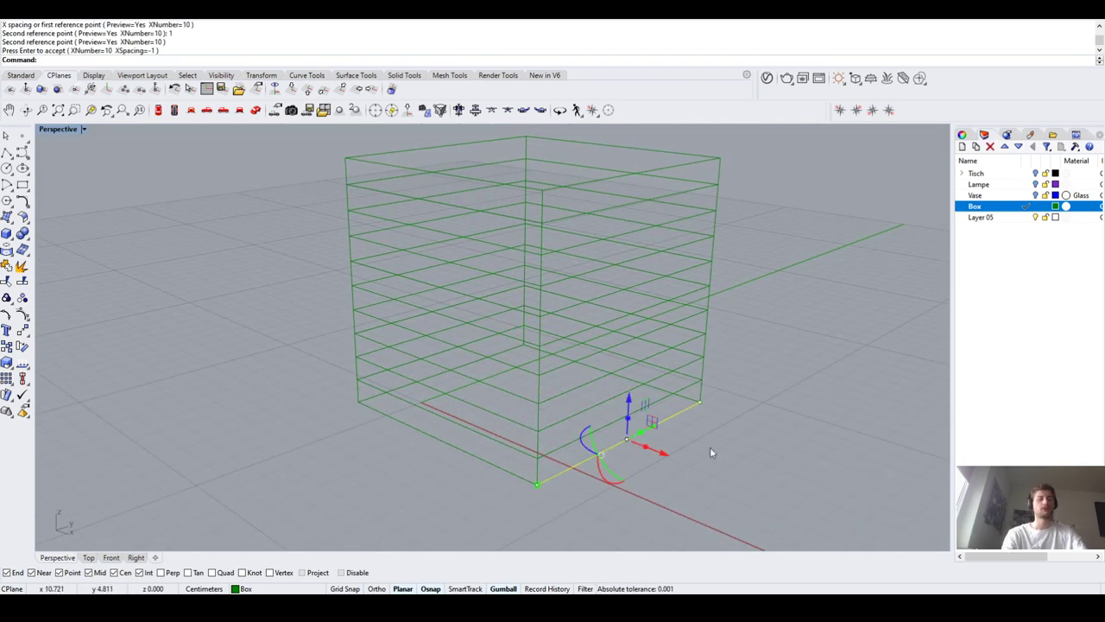
Array the selected base segment across the box floor with 10 items in X, spaced 1 cm towards the opposite side
{"action": "right_click", "coordinate": [645, 490]}
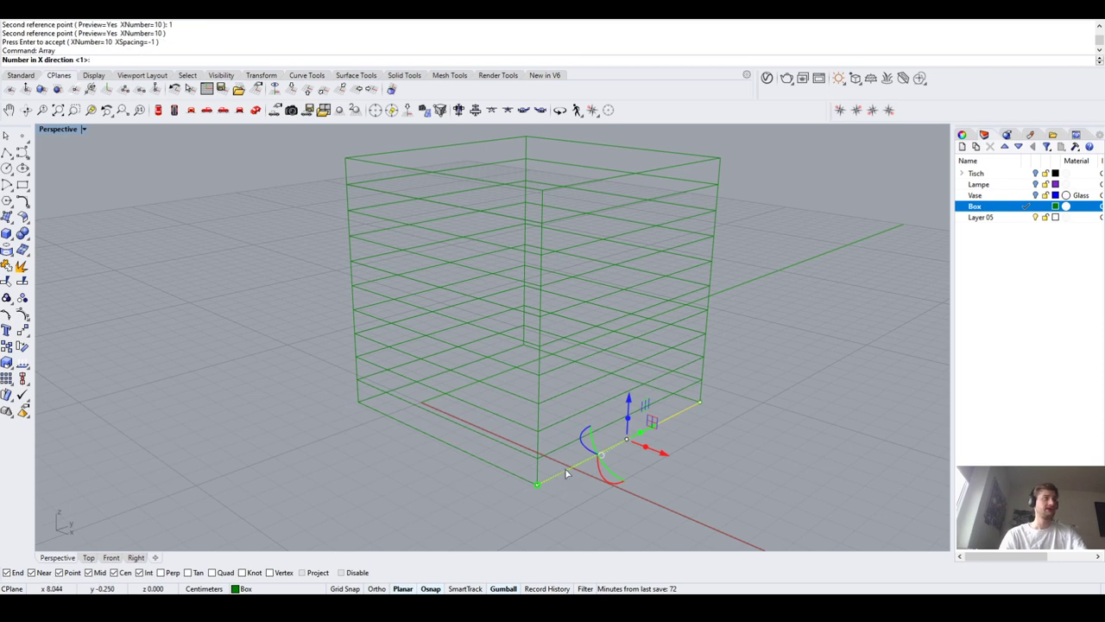
{"action": "type", "text": "10"}
{"action": "key", "text": "Return"}
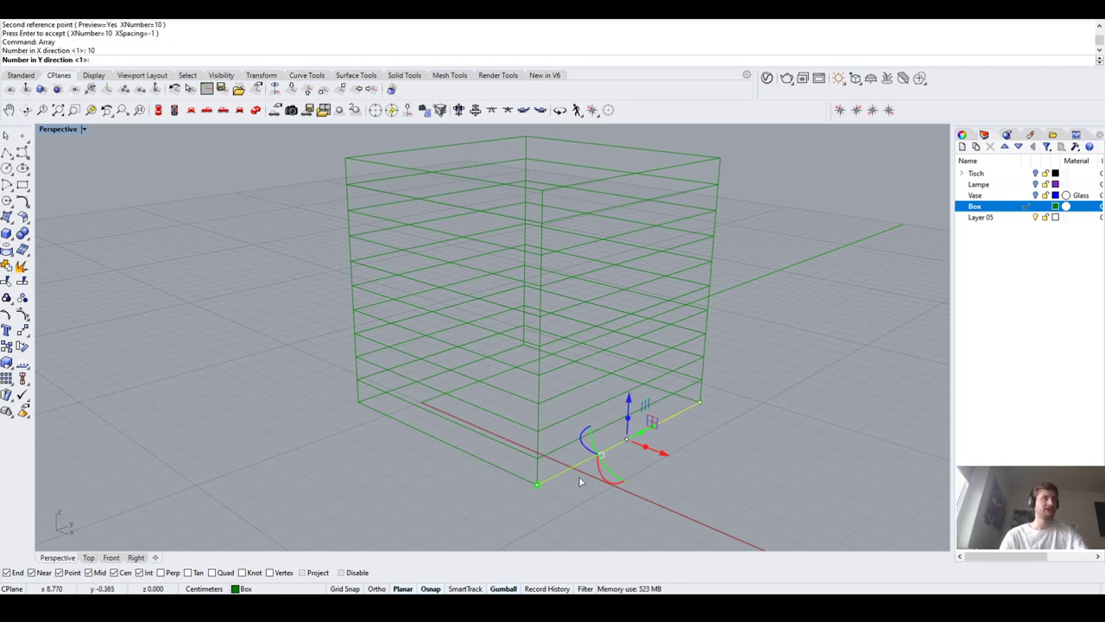
{"action": "key", "text": "Return"}
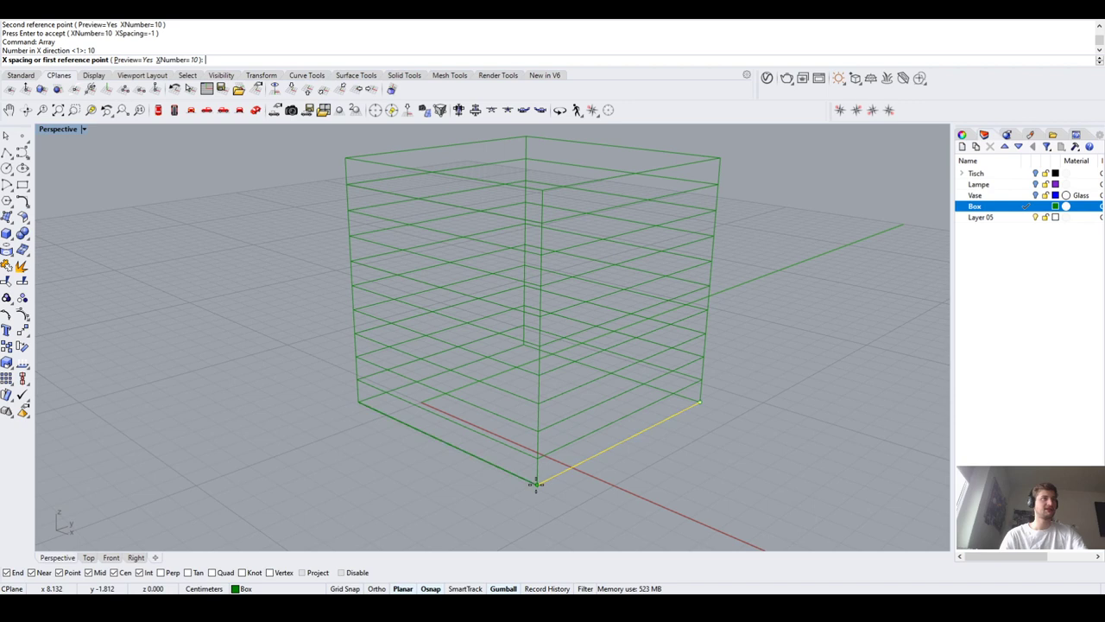
{"action": "left_click", "coordinate": [536, 484]}
{"action": "type", "text": "1"}
{"action": "key", "text": "Return"}
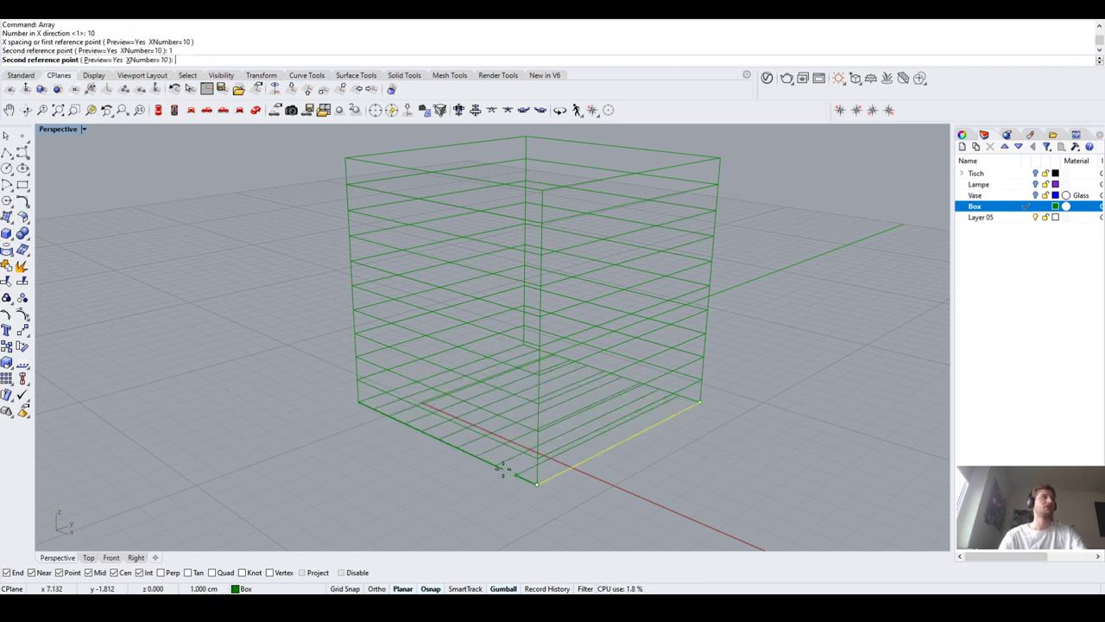
{"action": "left_click", "coordinate": [440, 437]}
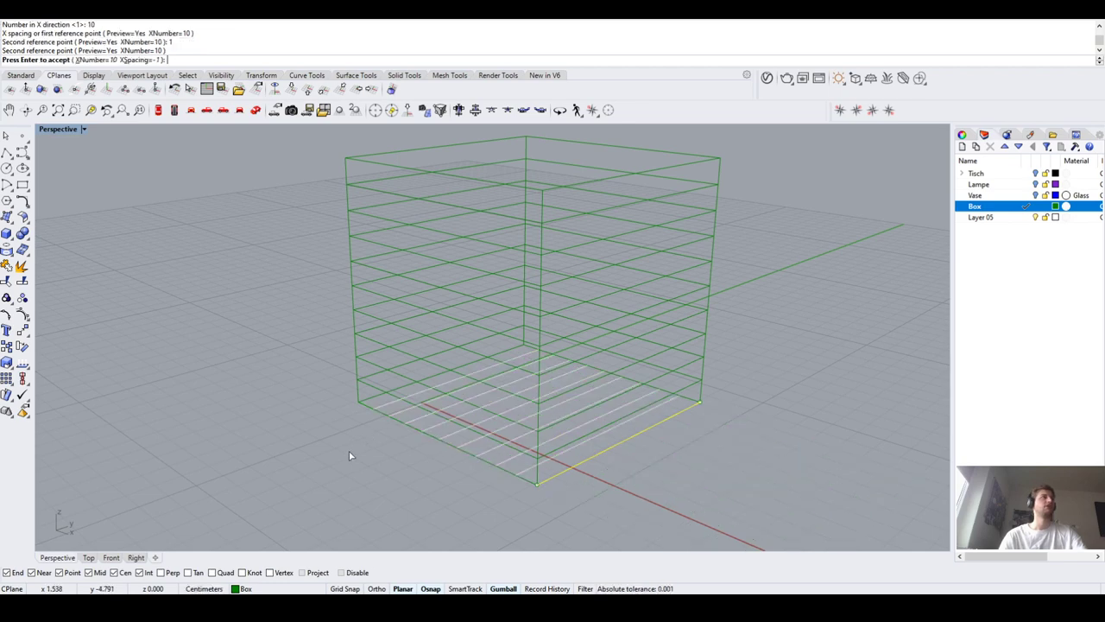
{"action": "key", "text": "Return"}
{"action": "key", "text": "Escape"}
Measure the gap between the last arrayed floor line and the opposite base corner with the Distance command
{"action": "right_click_drag", "start_coordinate": [370, 452], "coordinate": [317, 440]}
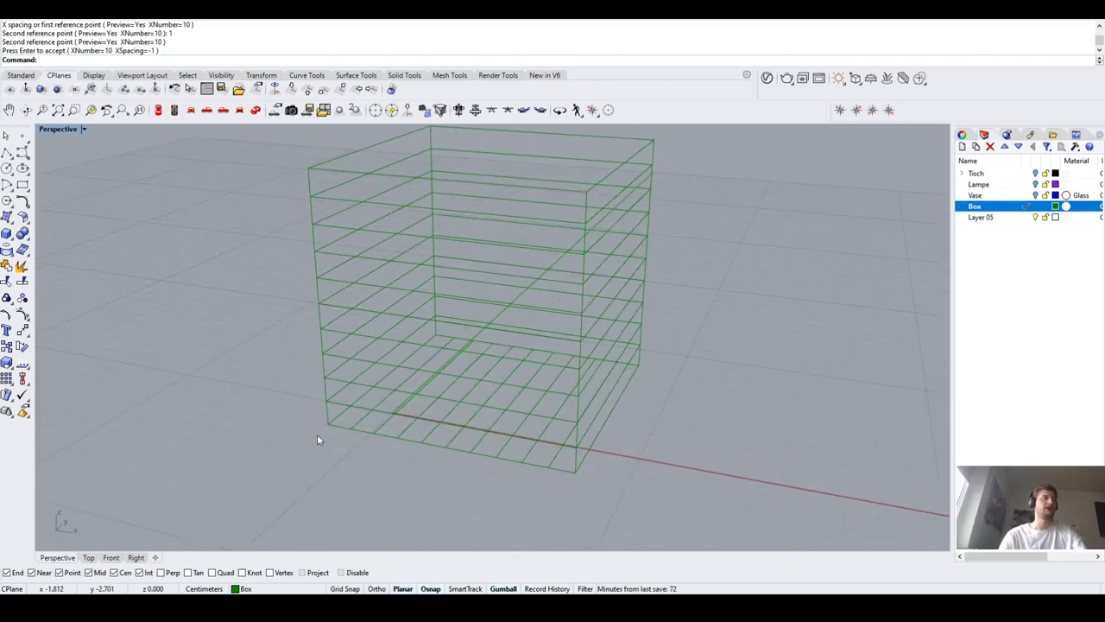
{"action": "scroll", "coordinate": [311, 435], "scroll_direction": "up", "scroll_amount": 3}
{"action": "type", "text": "Distance"}
{"action": "key", "text": "Return"}
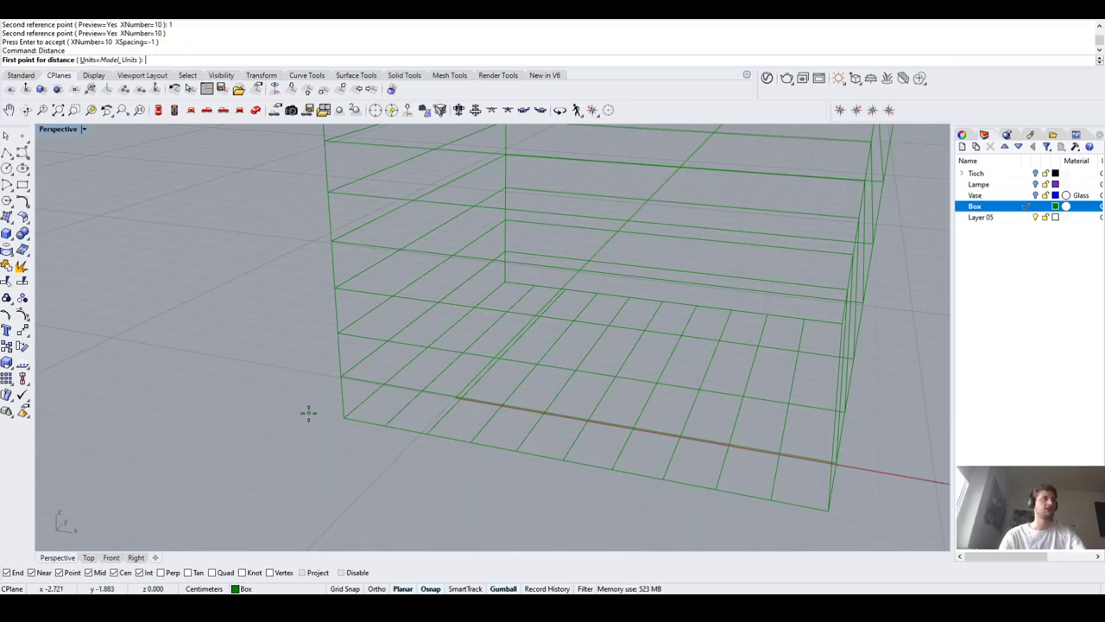
{"action": "left_click", "coordinate": [344, 418]}
{"action": "left_click", "coordinate": [386, 429]}
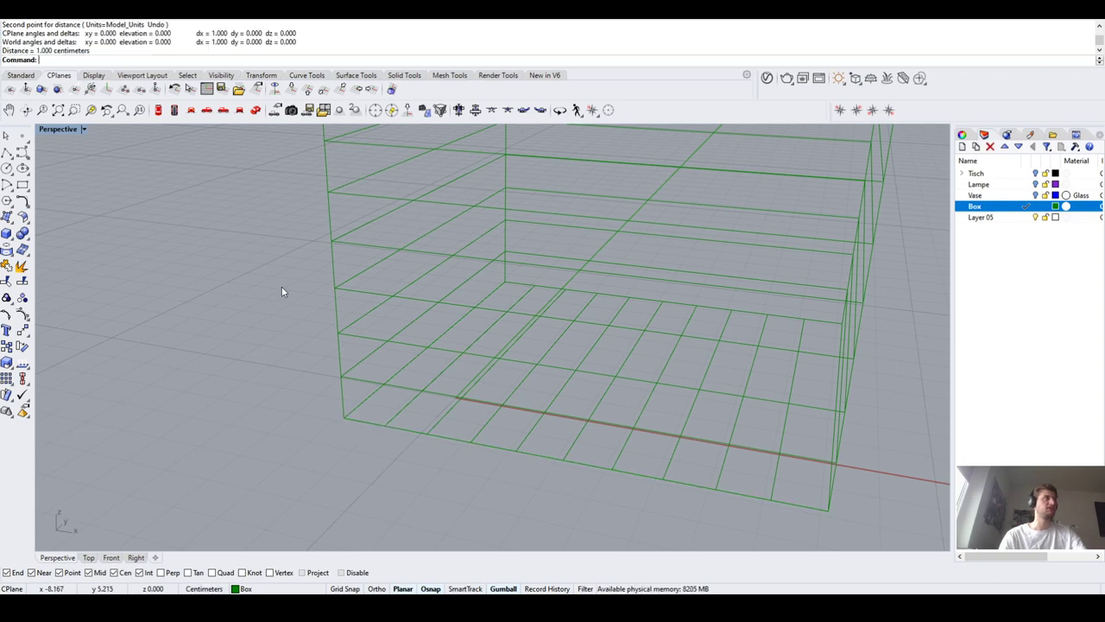
Join all the curves of the box frame, including the arrayed floor lines, wherever they connect
{"action": "scroll", "coordinate": [325, 445], "scroll_direction": "down", "scroll_amount": 4}
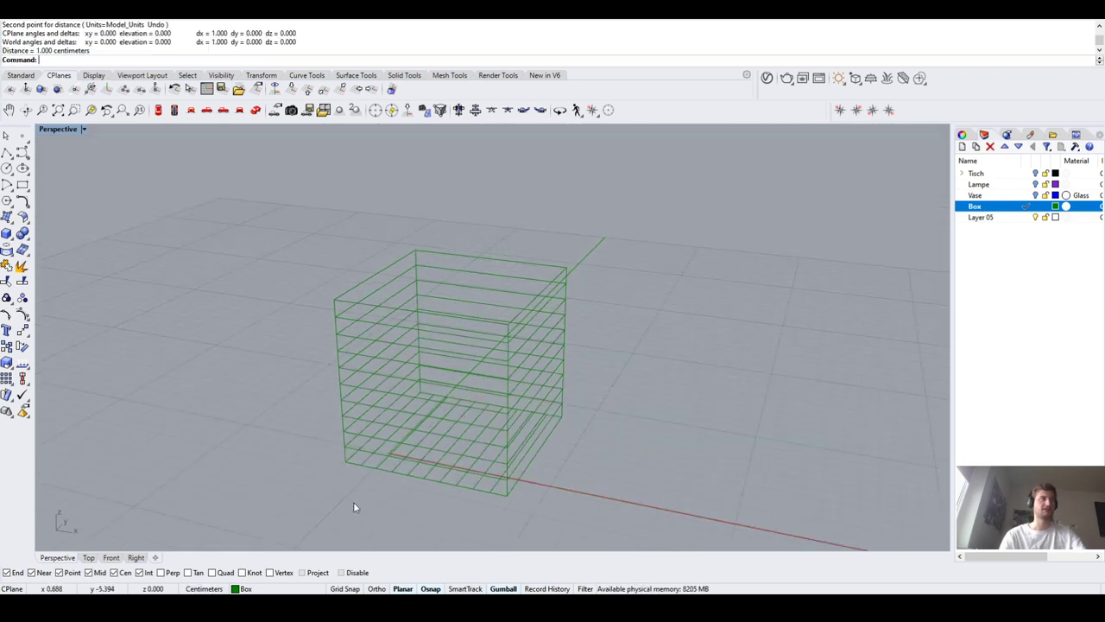
{"action": "right_click_drag", "start_coordinate": [353, 506], "coordinate": [562, 455]}
{"action": "scroll", "coordinate": [585, 480], "scroll_direction": "down", "scroll_amount": 3}
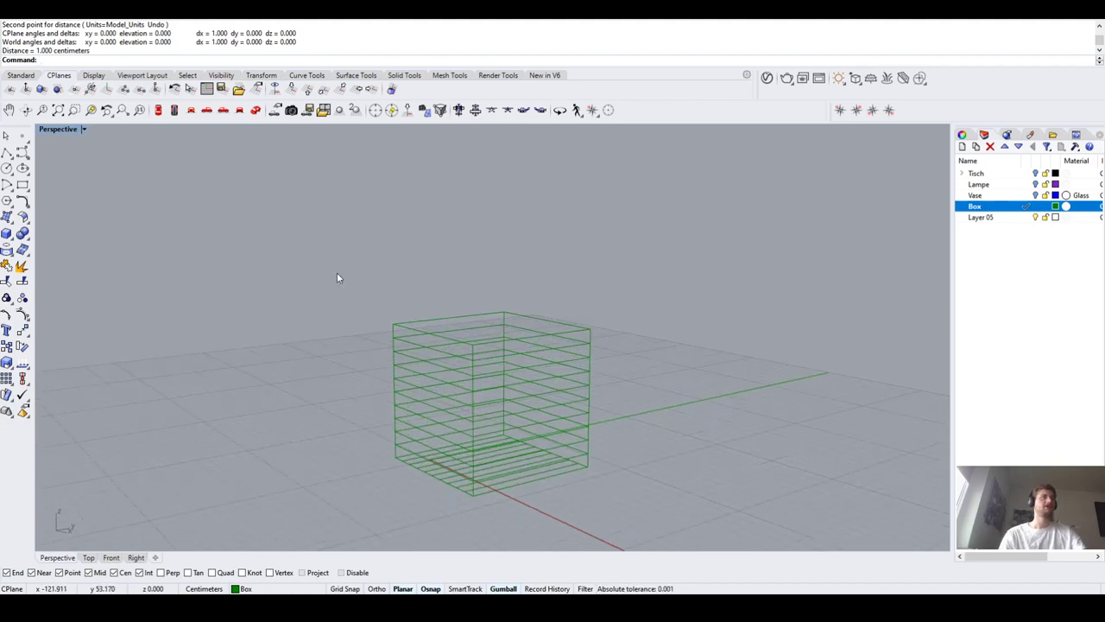
{"action": "left_click_drag", "start_coordinate": [333, 264], "coordinate": [670, 517]}
{"action": "right_click_drag", "start_coordinate": [483, 456], "coordinate": [533, 464]}
{"action": "scroll", "coordinate": [534, 464], "scroll_direction": "up", "scroll_amount": 1}
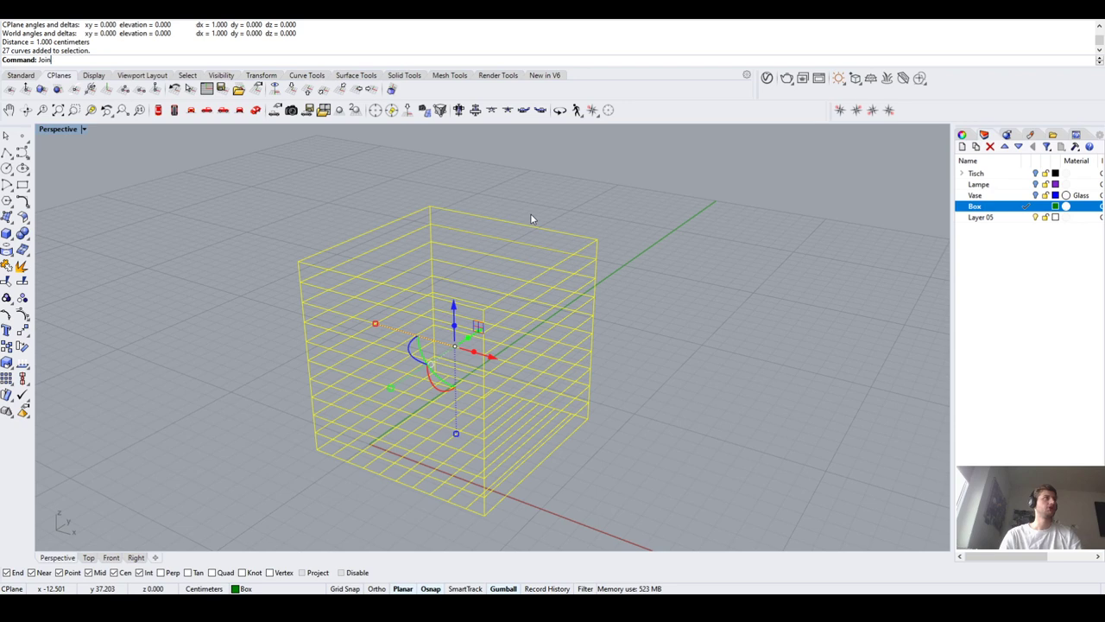
{"action": "key", "text": "Return"}
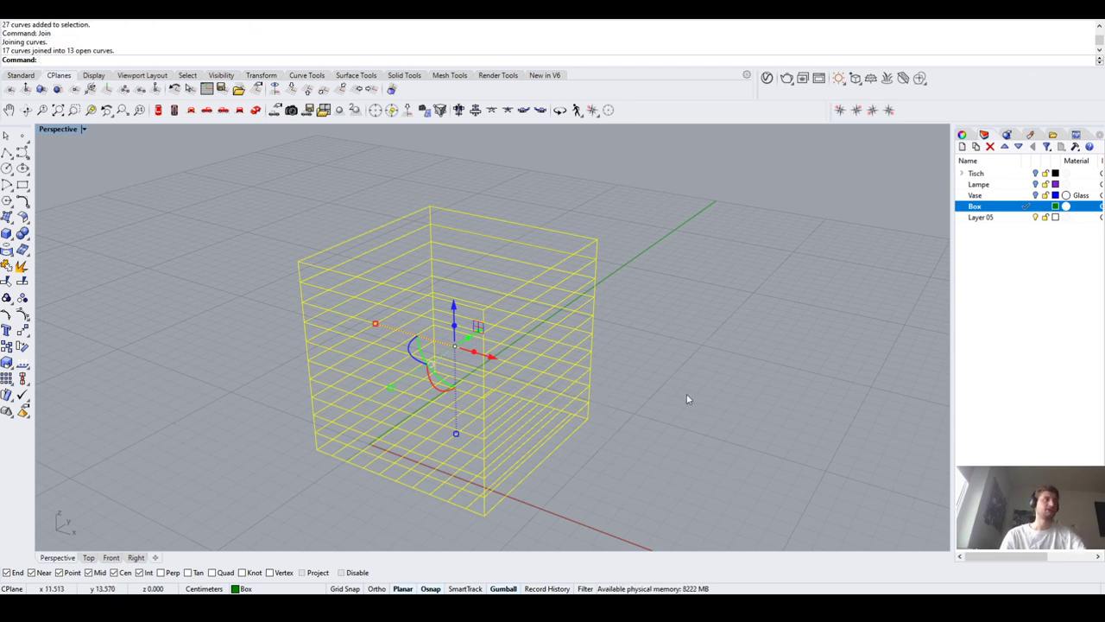
{"action": "left_click", "coordinate": [540, 382]}
{"action": "left_click", "coordinate": [669, 414]}
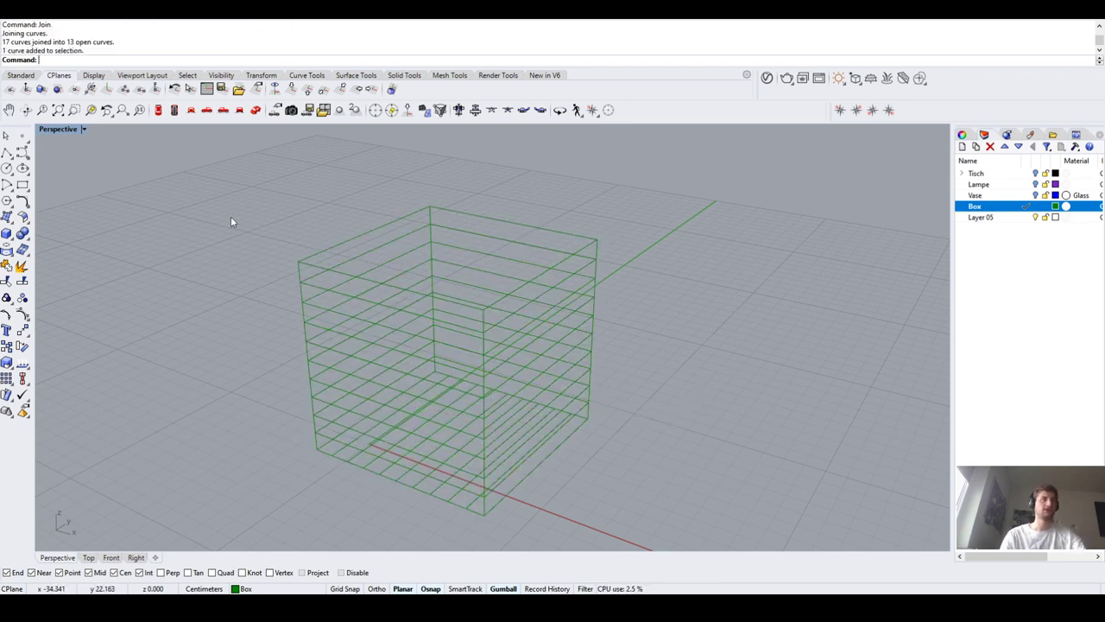
Create flat-capped pipes with a diameter of 0.15 cm along all the curves of the box frame
{"action": "left_click_drag", "start_coordinate": [224, 200], "coordinate": [795, 533]}
{"action": "type", "text": "P"}
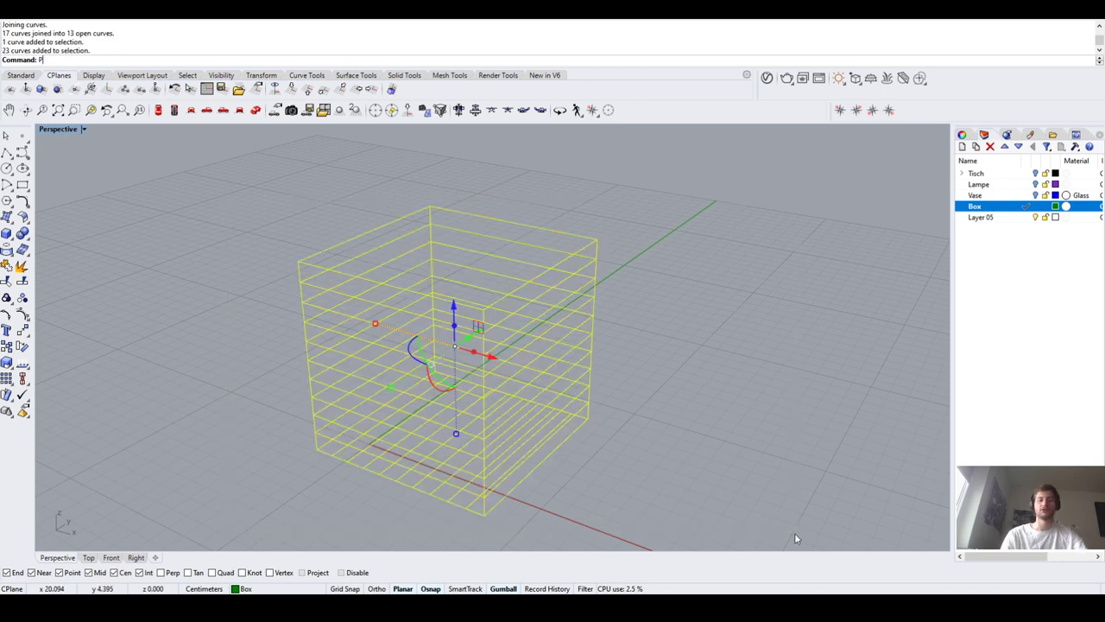
{"action": "type", "text": "ipe"}
{"action": "key", "text": "Return"}
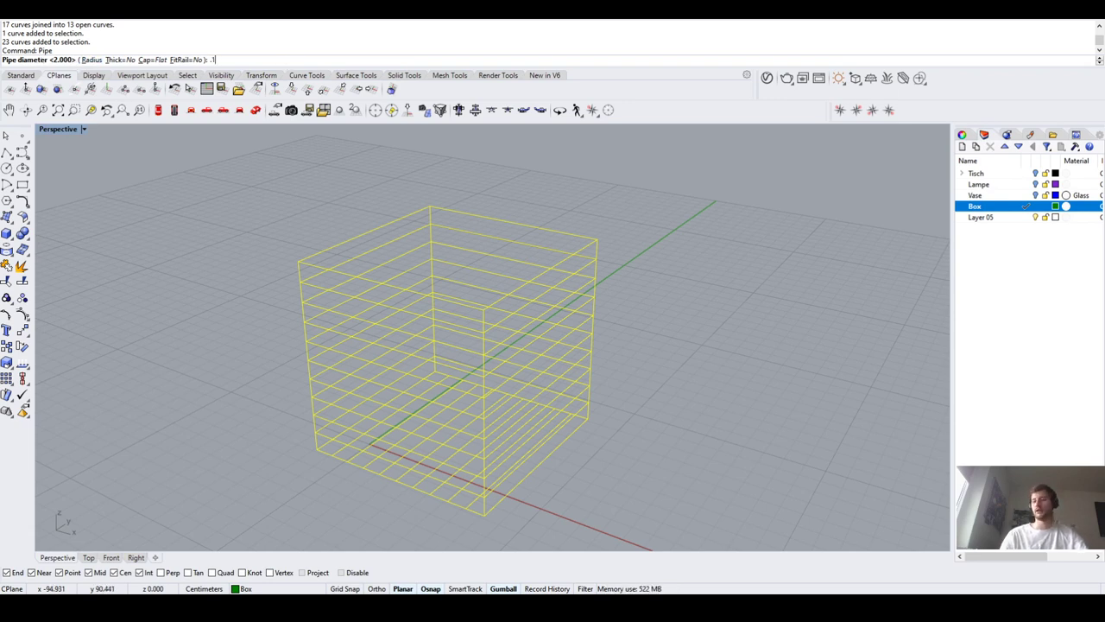
{"action": "key", "text": "Return"}
{"action": "type", "text": ".15"}
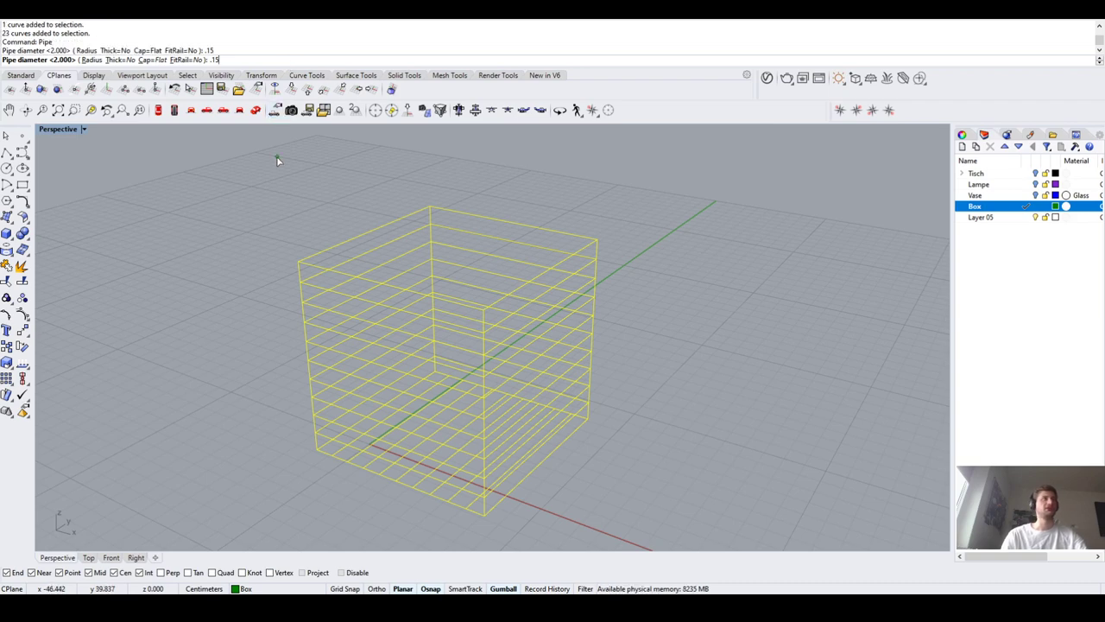
{"action": "key", "text": "Return"}
{"action": "key", "text": "Escape"}
Examine the pipe joints at an upper corner of the box, selecting the second horizontal pipe from the top
{"action": "right_click_drag", "start_coordinate": [277, 219], "coordinate": [285, 299]}
{"action": "scroll", "coordinate": [308, 242], "scroll_direction": "up", "scroll_amount": 8}
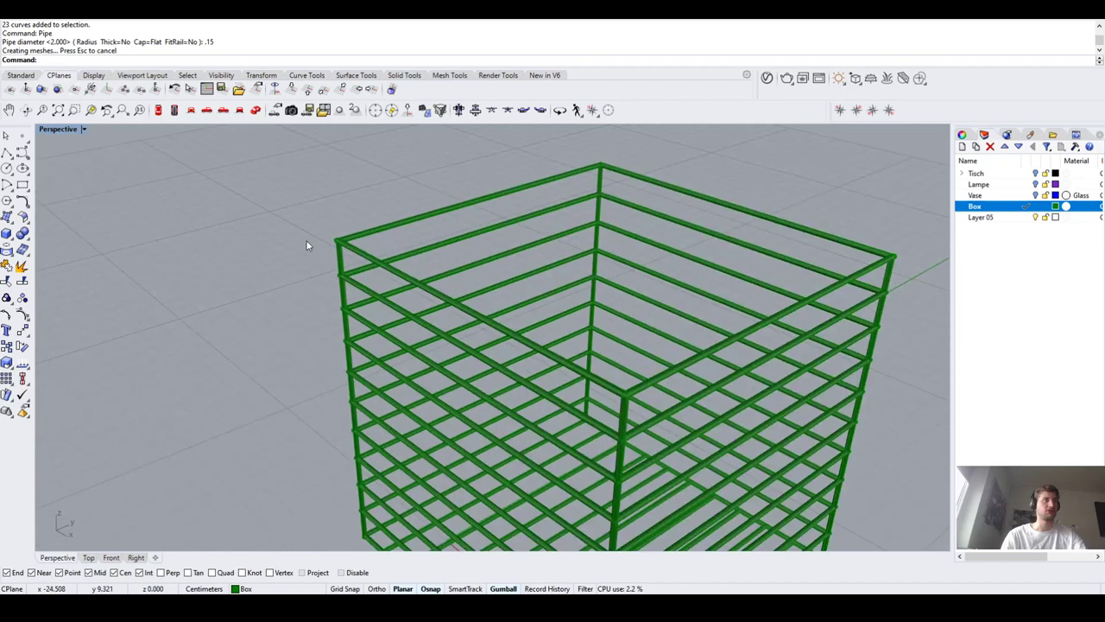
{"action": "left_click", "coordinate": [372, 402]}
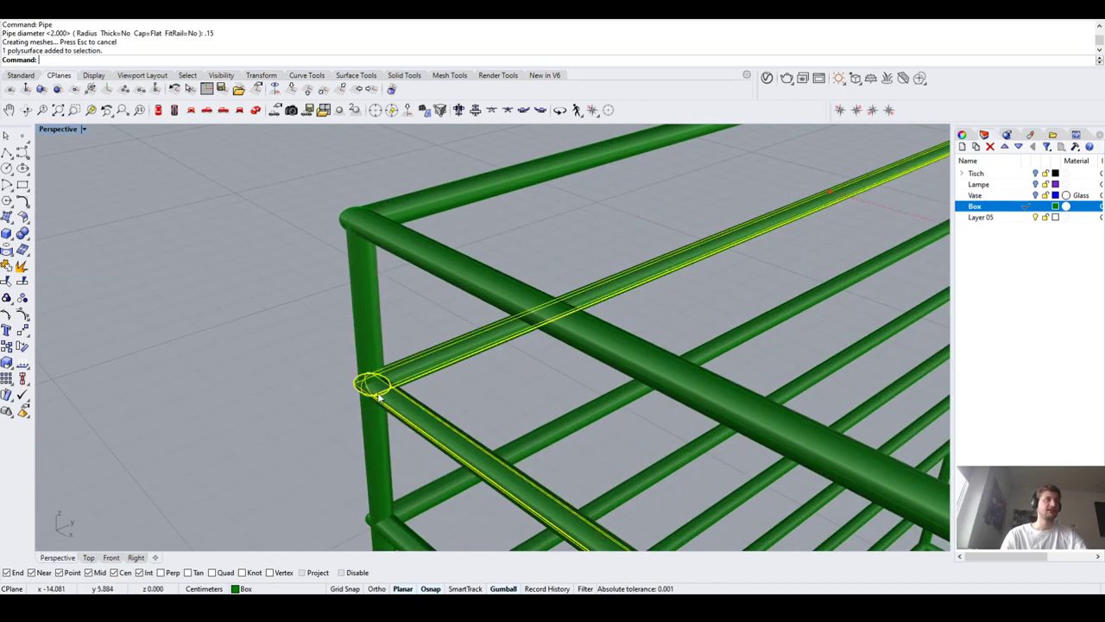
Group all the pipes and curves that make up the wire box
{"action": "left_click", "coordinate": [323, 381]}
{"action": "scroll", "coordinate": [396, 303], "scroll_direction": "down", "scroll_amount": 6}
{"action": "right_click_drag", "start_coordinate": [348, 397], "coordinate": [449, 393]}
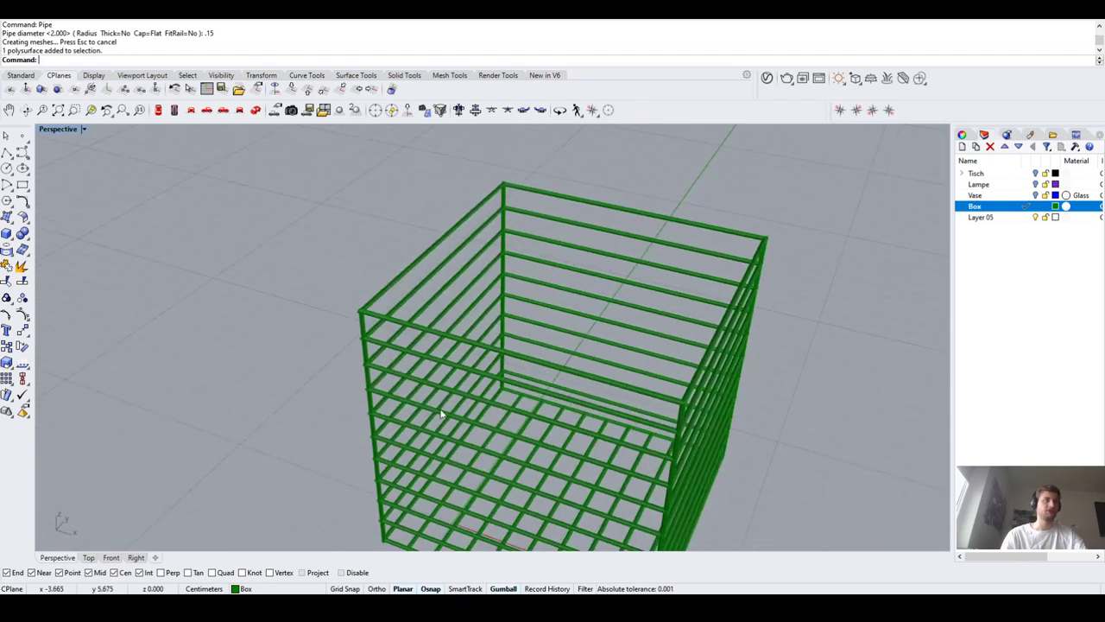
{"action": "scroll", "coordinate": [712, 401], "scroll_direction": "up", "scroll_amount": 6}
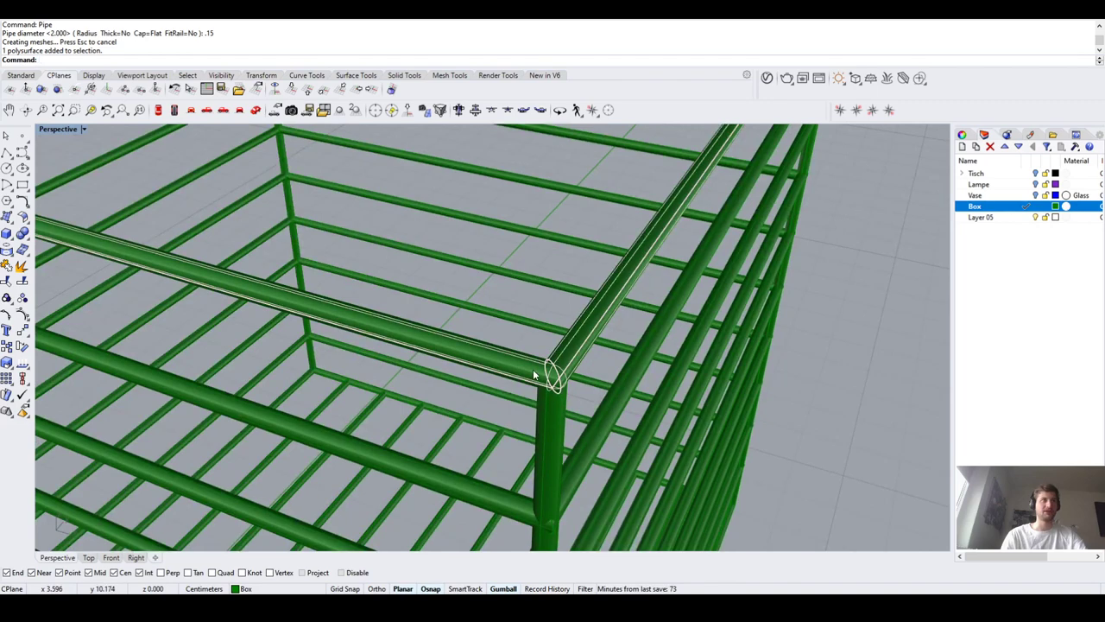
{"action": "scroll", "coordinate": [533, 373], "scroll_direction": "down", "scroll_amount": 5}
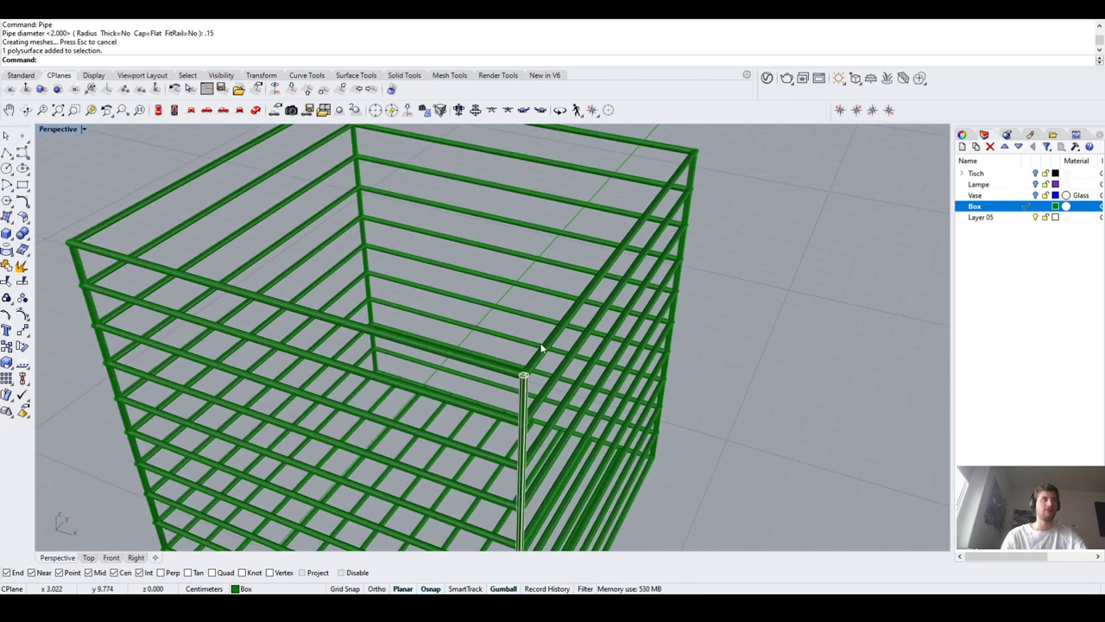
{"action": "scroll", "coordinate": [822, 347], "scroll_direction": "down", "scroll_amount": 6}
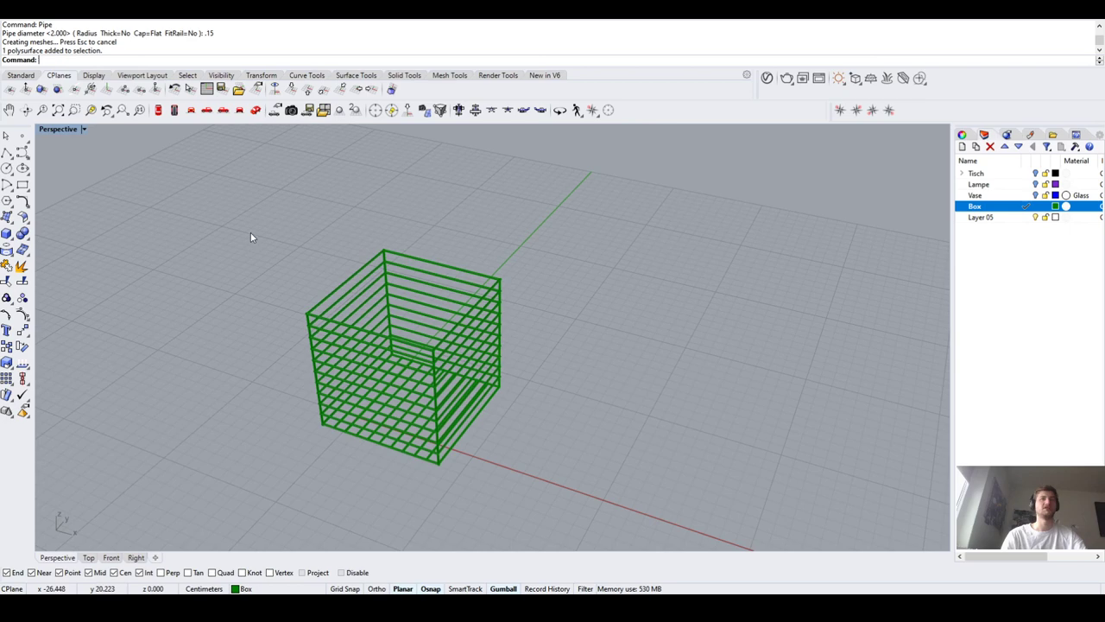
{"action": "left_click_drag", "start_coordinate": [234, 213], "coordinate": [688, 508]}
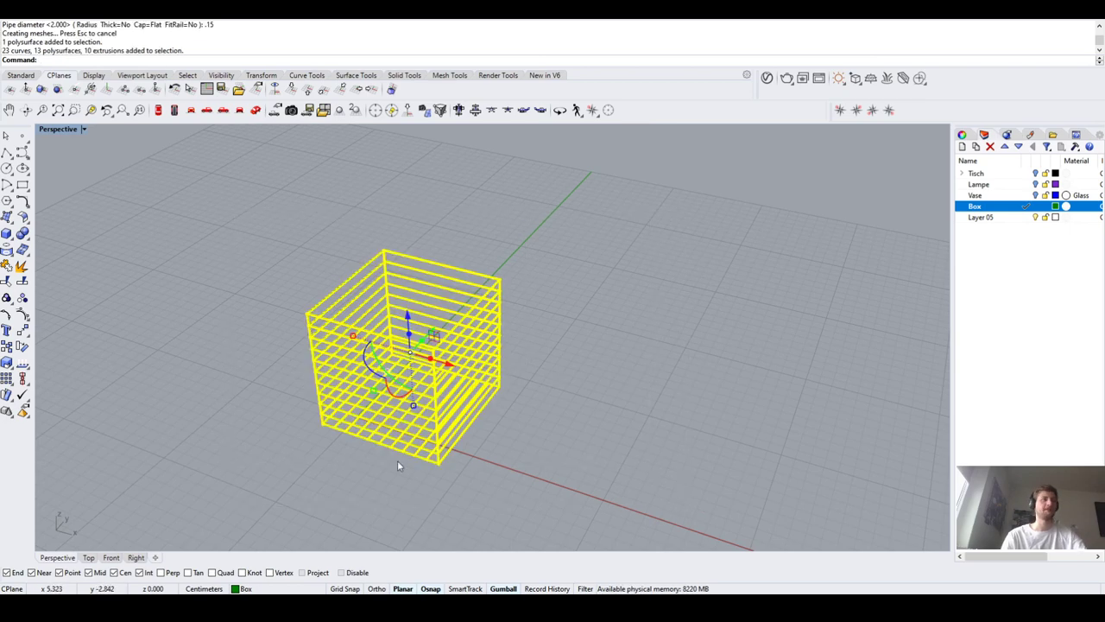
{"action": "type", "text": "g"}
{"action": "key", "text": "Return"}
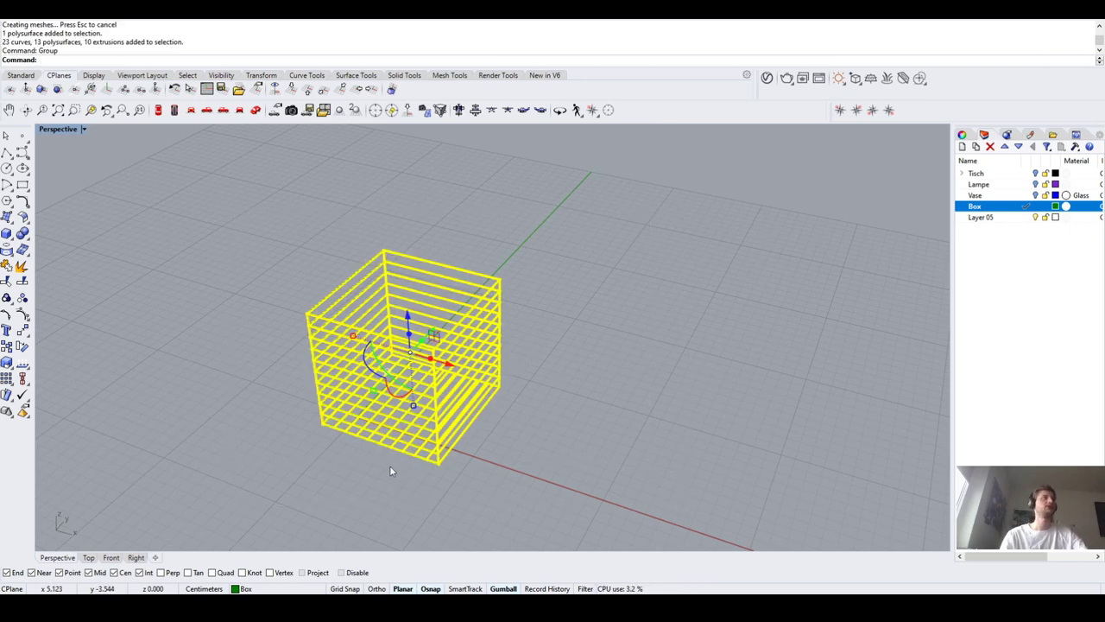
Turn on the Tisch, Lampe and Vase layers while moving the grouped box from its lower outer corner onto the tabletop's corner
{"action": "right_click_drag", "start_coordinate": [390, 465], "coordinate": [386, 491]}
{"action": "scroll", "coordinate": [387, 497], "scroll_direction": "up", "scroll_amount": 10}
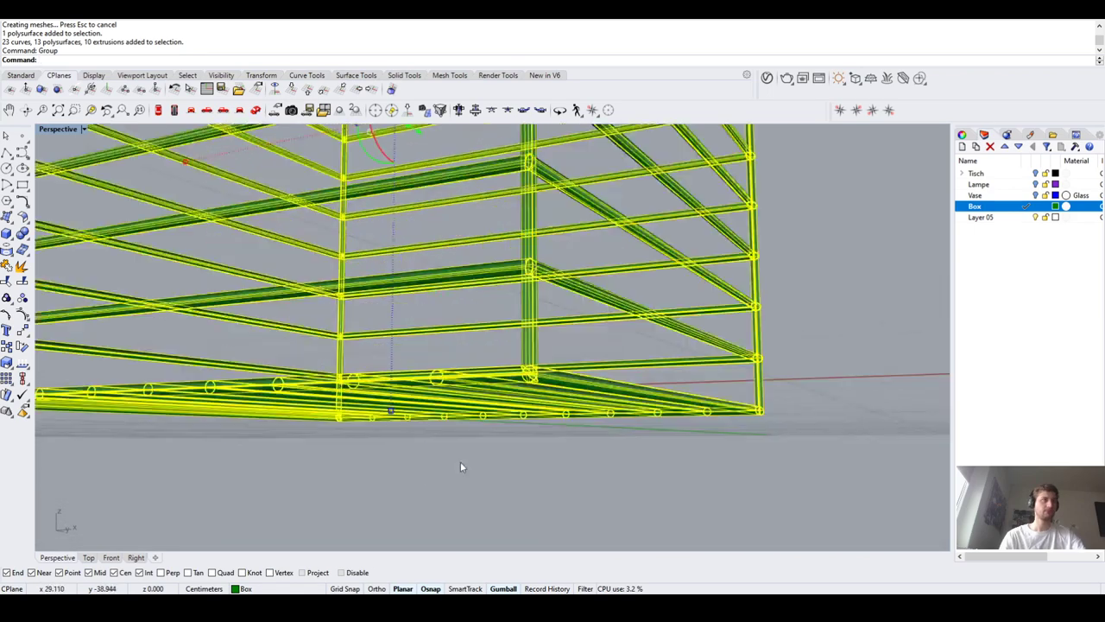
{"action": "type", "text": "m"}
{"action": "key", "text": "Return"}
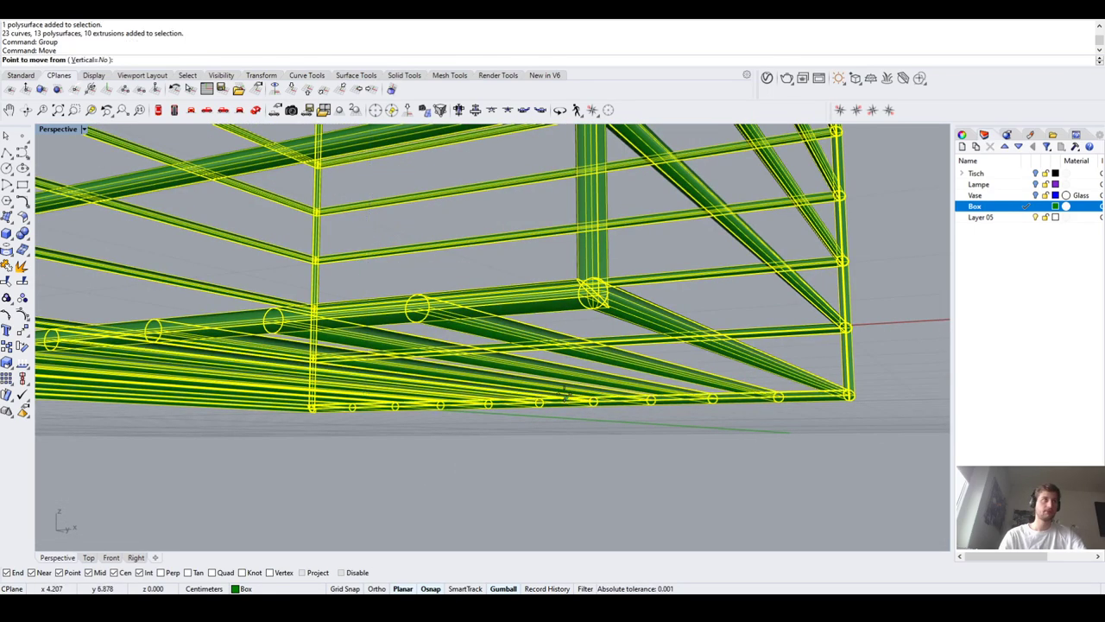
{"action": "right_click_drag", "start_coordinate": [607, 314], "coordinate": [820, 415]}
{"action": "left_click", "coordinate": [808, 421]}
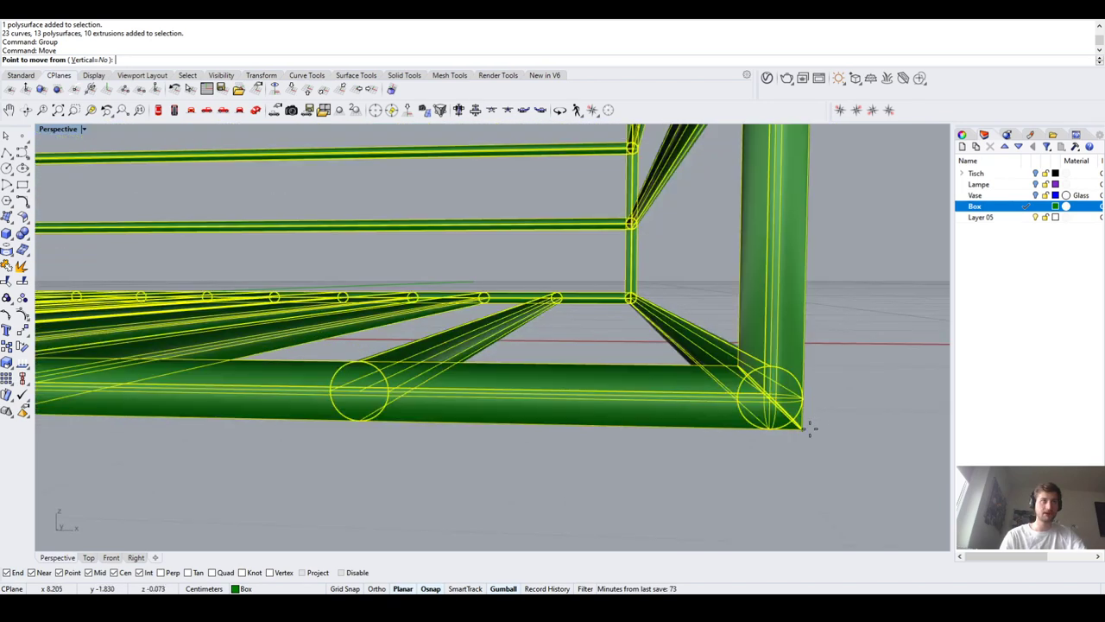
{"action": "scroll", "coordinate": [736, 416], "scroll_direction": "down", "scroll_amount": 5}
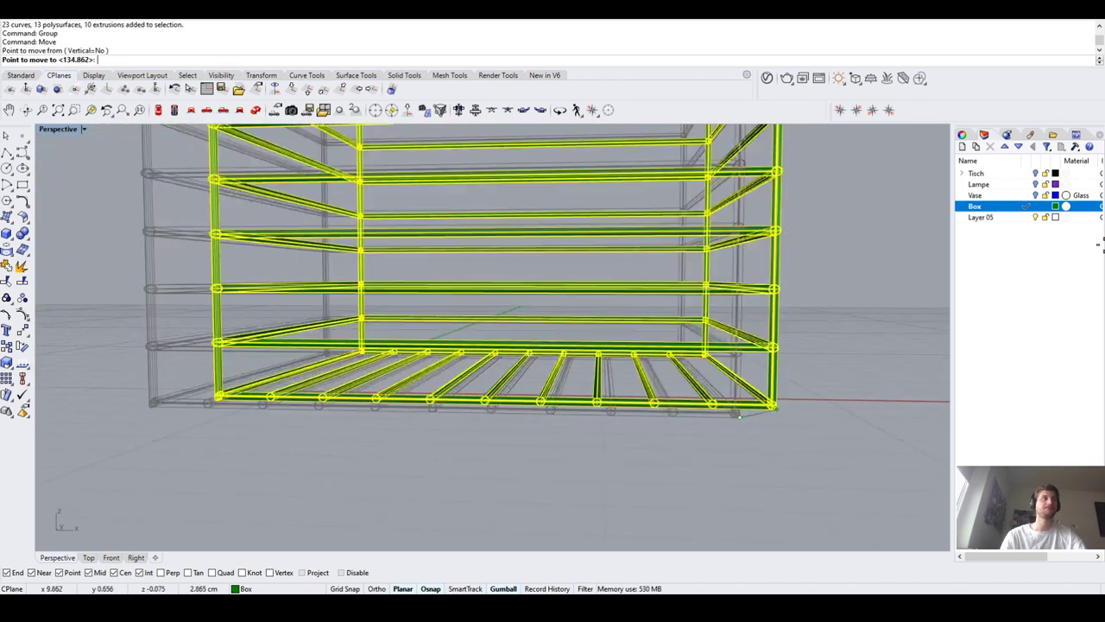
{"action": "left_click", "coordinate": [1041, 185]}
{"action": "left_click", "coordinate": [1040, 195]}
{"action": "scroll", "coordinate": [574, 290], "scroll_direction": "down", "scroll_amount": 10}
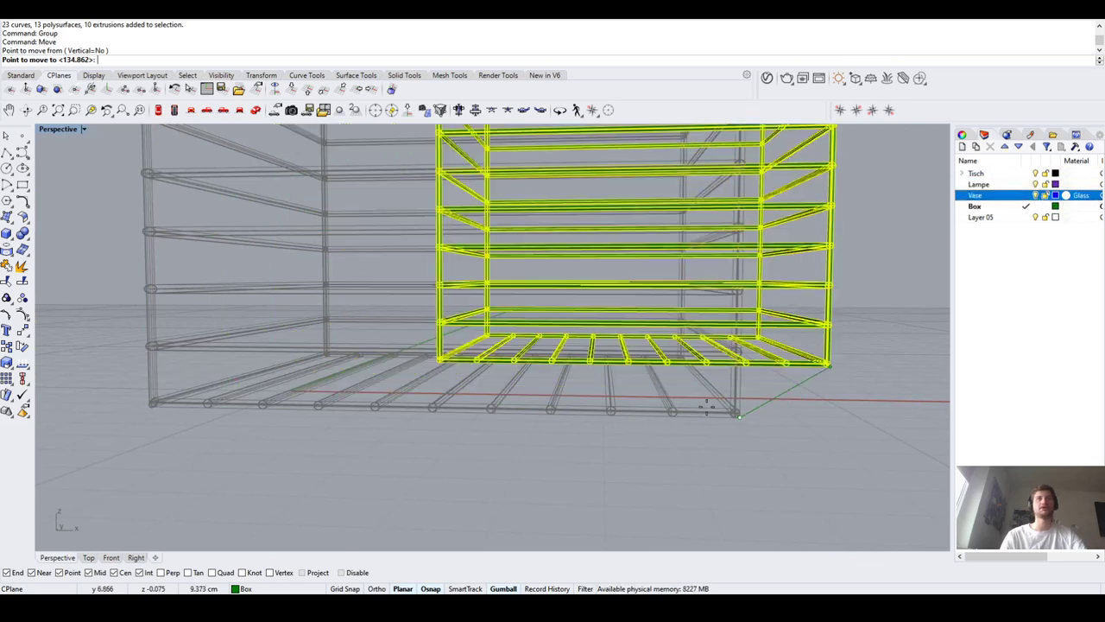
{"action": "scroll", "coordinate": [577, 295], "scroll_direction": "up", "scroll_amount": 8}
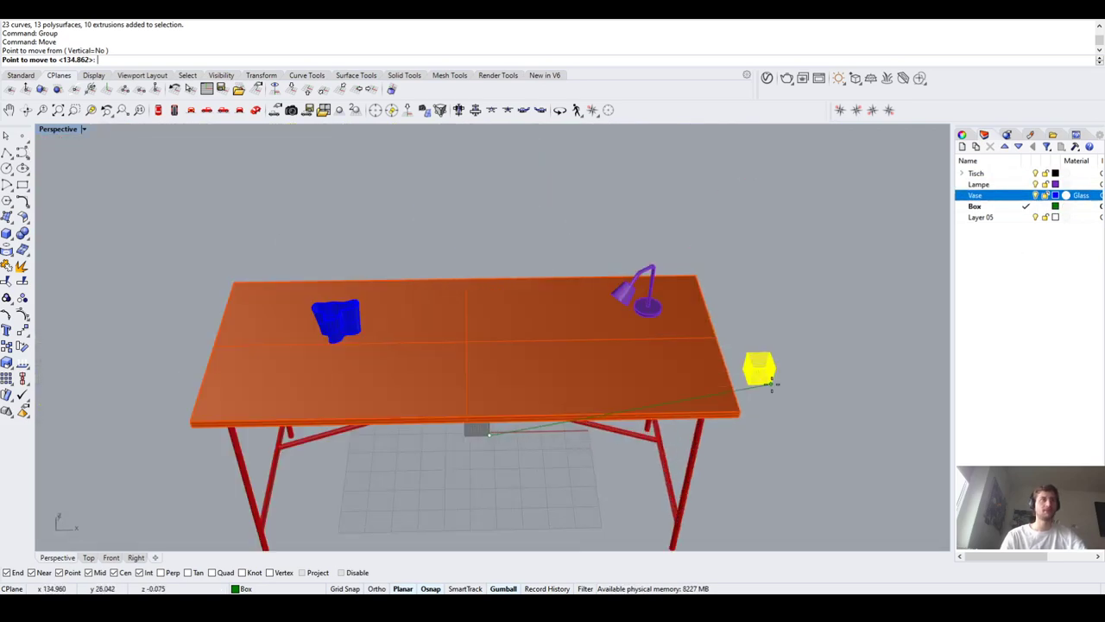
{"action": "left_click", "coordinate": [588, 308]}
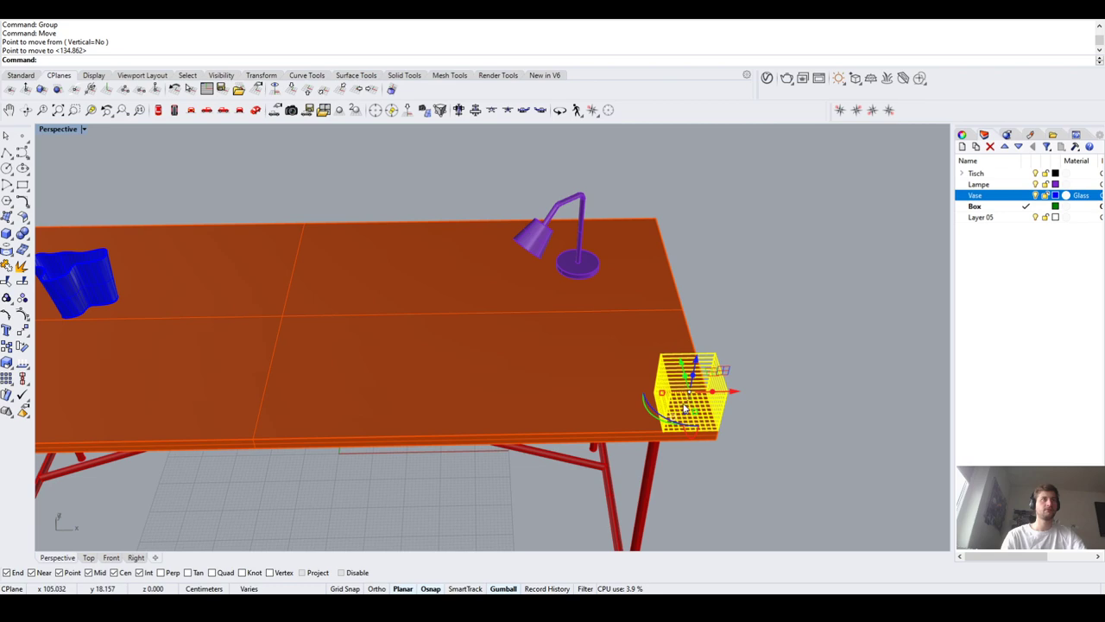
Reposition the box on the tabletop between the vase and the lamp, and deselect it
{"action": "right_click_drag", "start_coordinate": [686, 406], "coordinate": [467, 458]}
{"action": "left_click_drag", "start_coordinate": [462, 464], "coordinate": [469, 210]}
{"action": "left_click", "coordinate": [869, 291]}
{"action": "right_click_drag", "start_coordinate": [868, 291], "coordinate": [510, 488]}
{"action": "scroll", "coordinate": [510, 488], "scroll_direction": "up", "scroll_amount": 4}
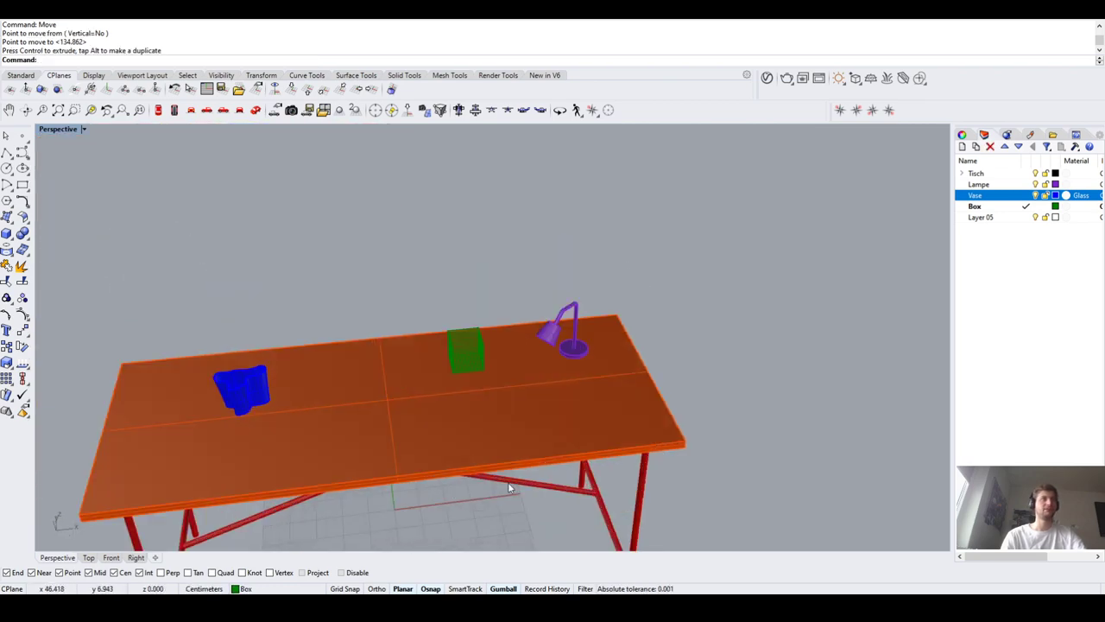
{"action": "scroll", "coordinate": [509, 488], "scroll_direction": "down", "scroll_amount": 5}
{"action": "scroll", "coordinate": [528, 300], "scroll_direction": "up", "scroll_amount": 4}
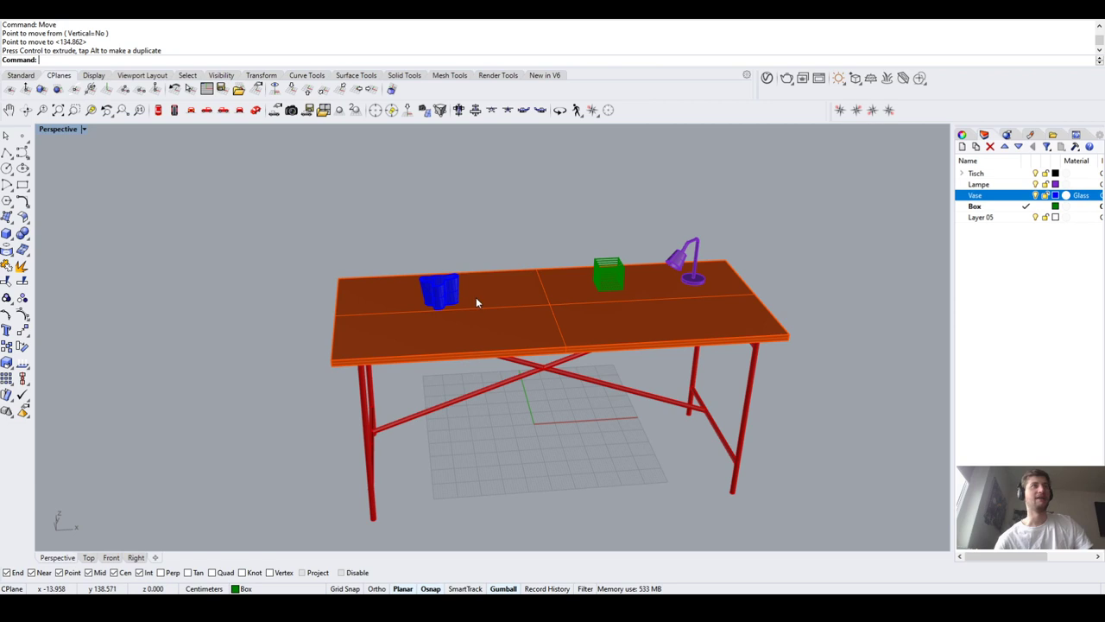
{"action": "right_click_drag", "start_coordinate": [499, 294], "coordinate": [534, 322]}
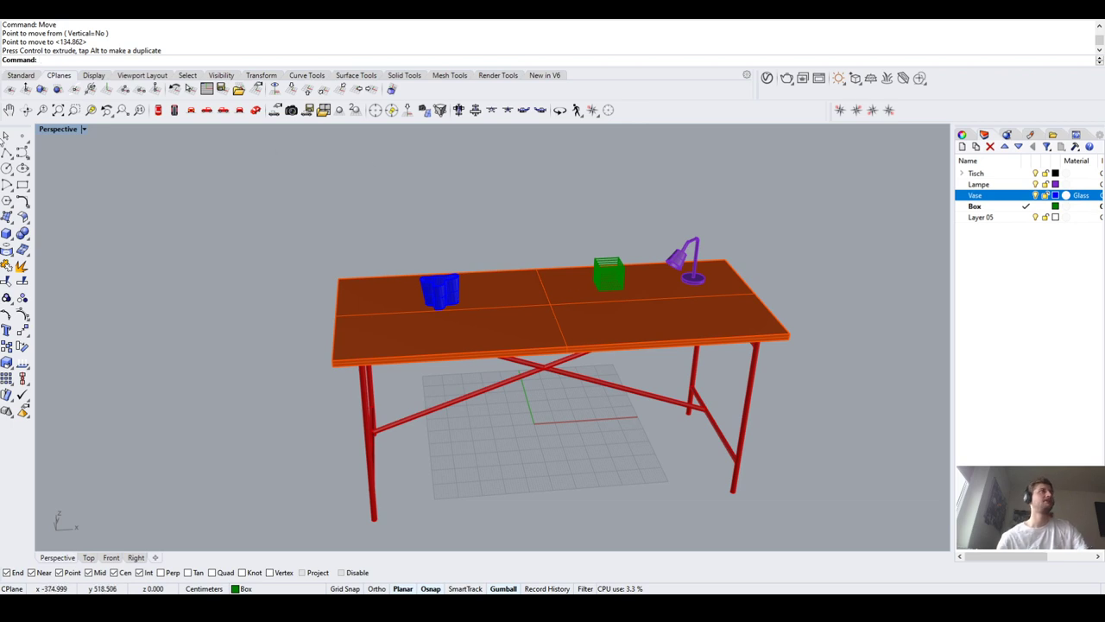
Restore the four-viewport layout and zoom the Top, Front and Right views to the extents of the scene
{"action": "double_click", "coordinate": [53, 129]}
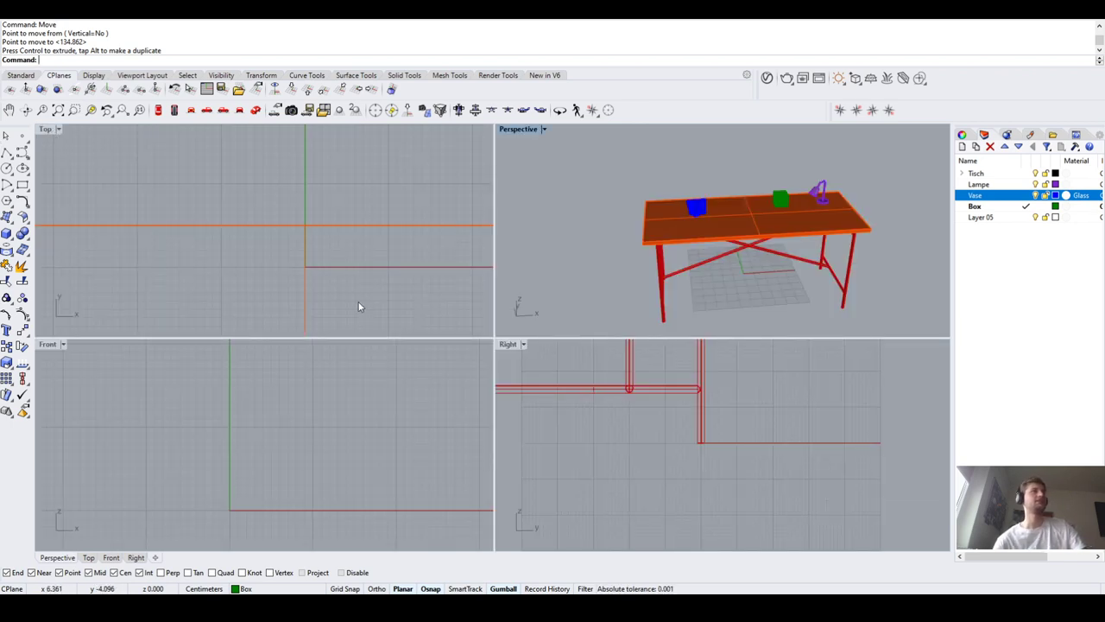
{"action": "scroll", "coordinate": [359, 307], "scroll_direction": "down", "scroll_amount": 3}
{"action": "type", "text": "ZE"}
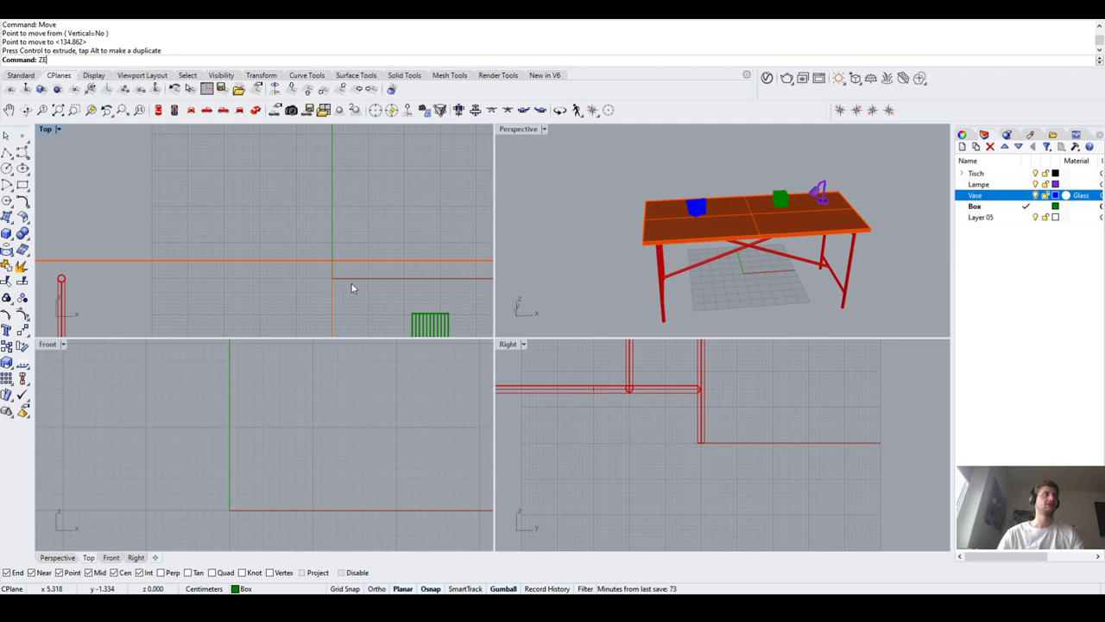
{"action": "key", "text": "Return"}
{"action": "left_click", "coordinate": [395, 411]}
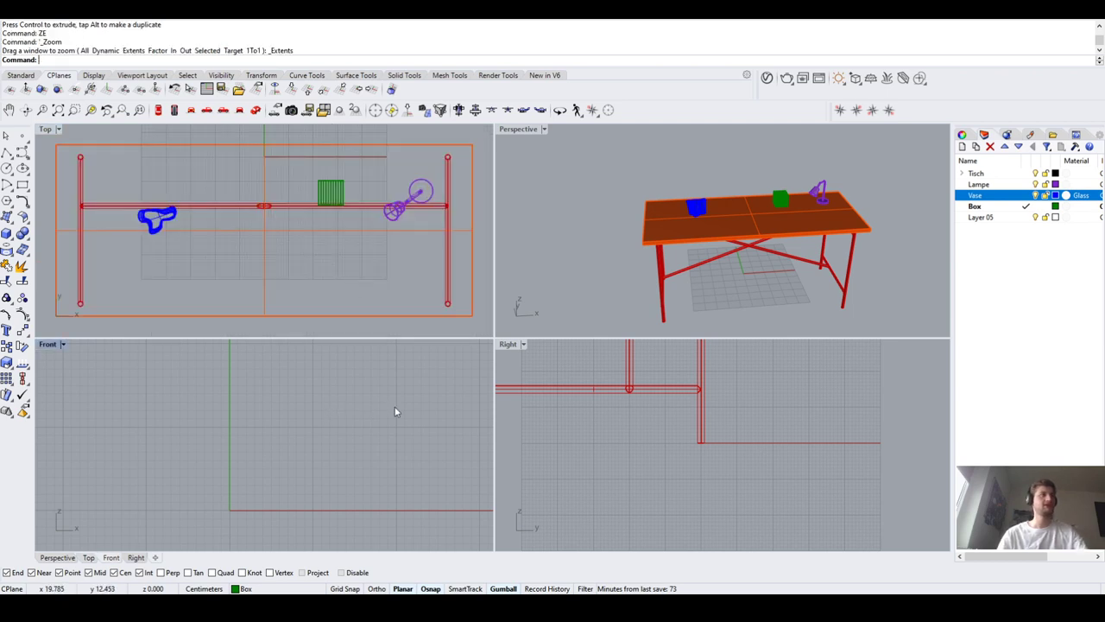
{"action": "type", "text": "ZE"}
{"action": "key", "text": "Return"}
{"action": "left_click", "coordinate": [734, 495]}
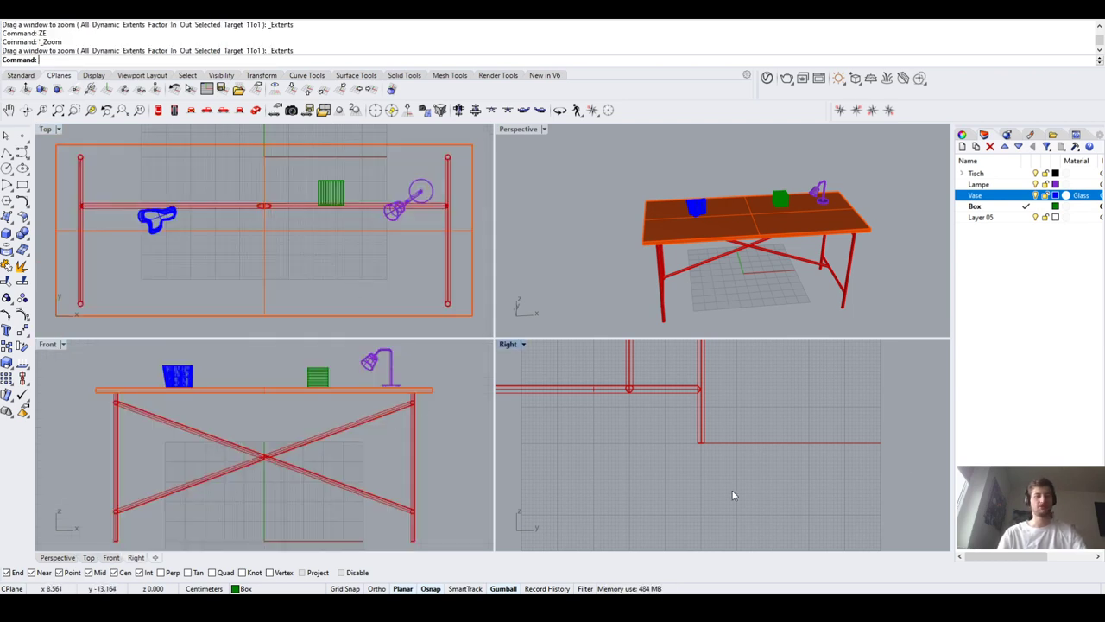
{"action": "type", "text": "ZE"}
{"action": "key", "text": "Return"}
{"action": "left_click", "coordinate": [596, 255]}
{"action": "scroll", "coordinate": [569, 247], "scroll_direction": "down", "scroll_amount": 3}
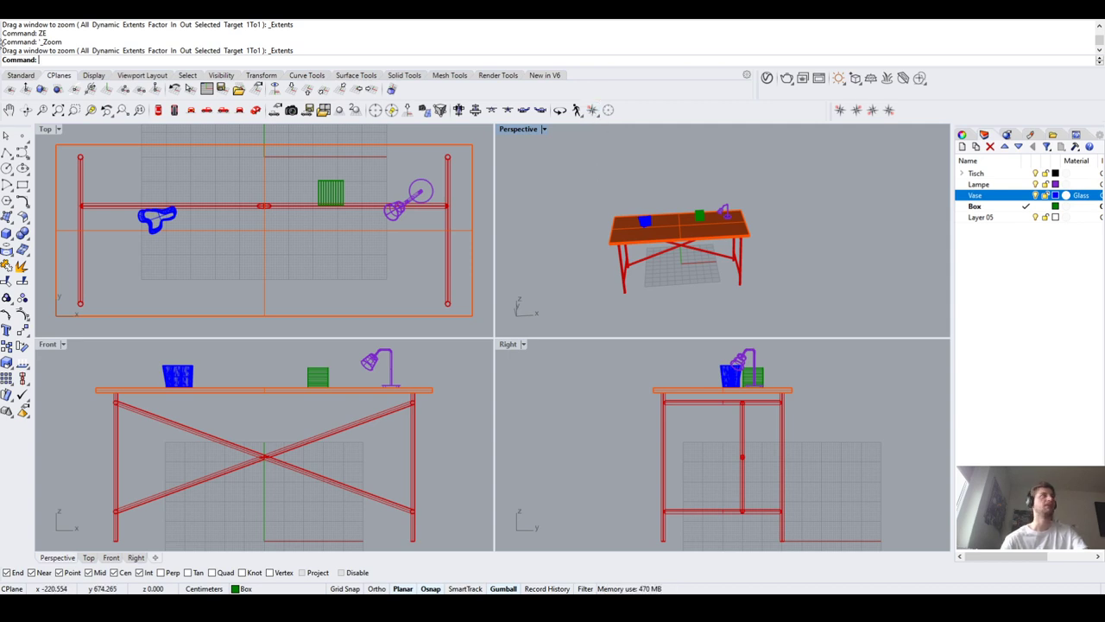
{"action": "left_click", "coordinate": [12, 77]}
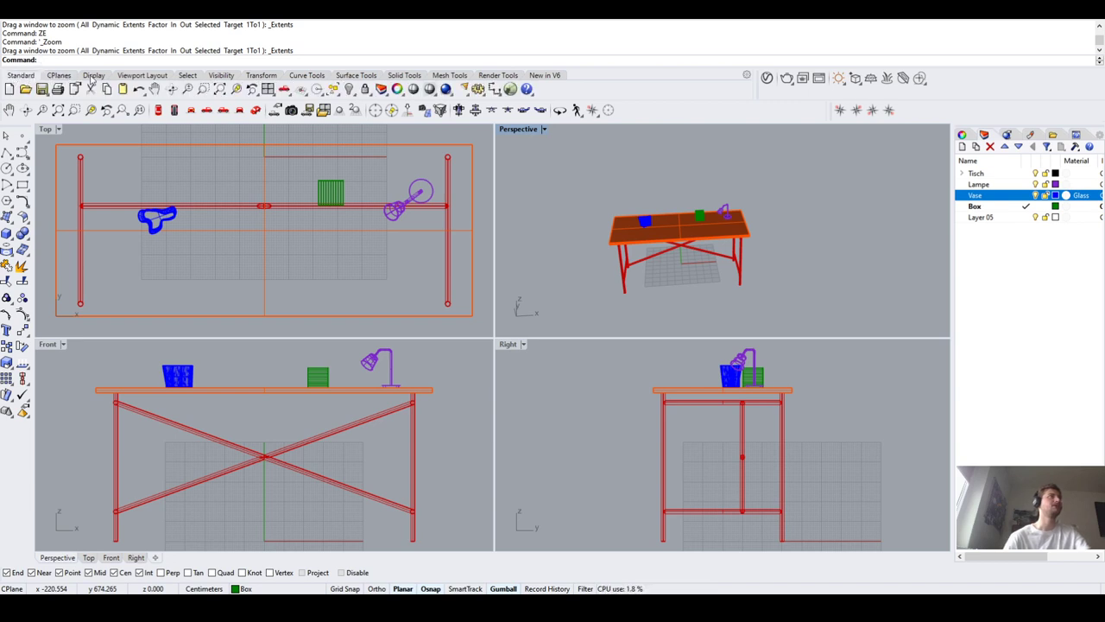
{"action": "left_click", "coordinate": [93, 76]}
{"action": "left_click", "coordinate": [123, 76]}
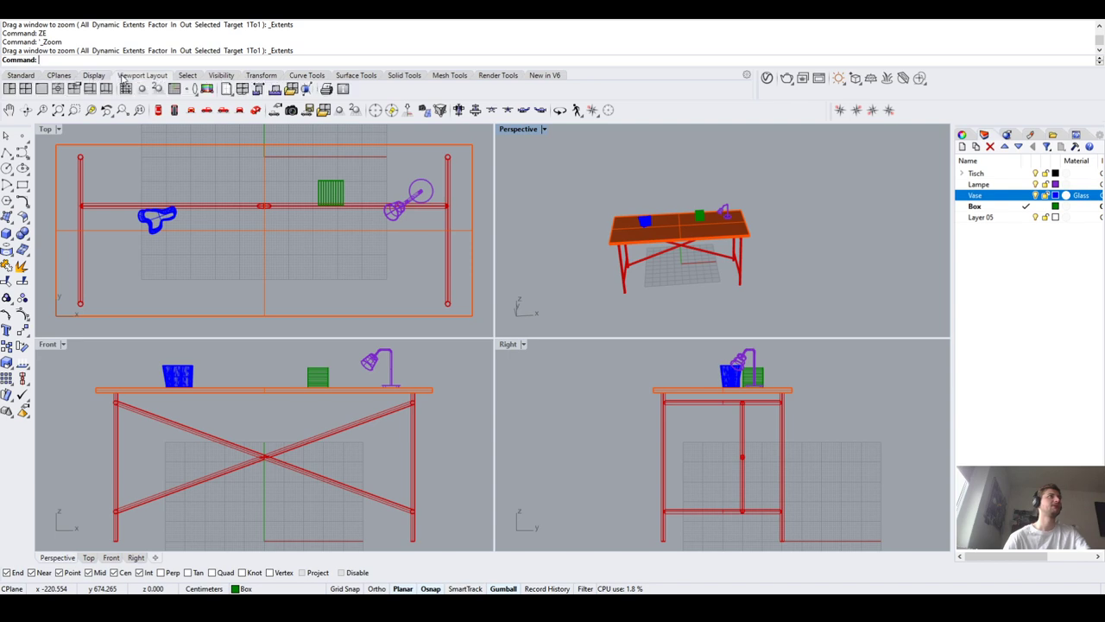
{"action": "left_click", "coordinate": [96, 76]}
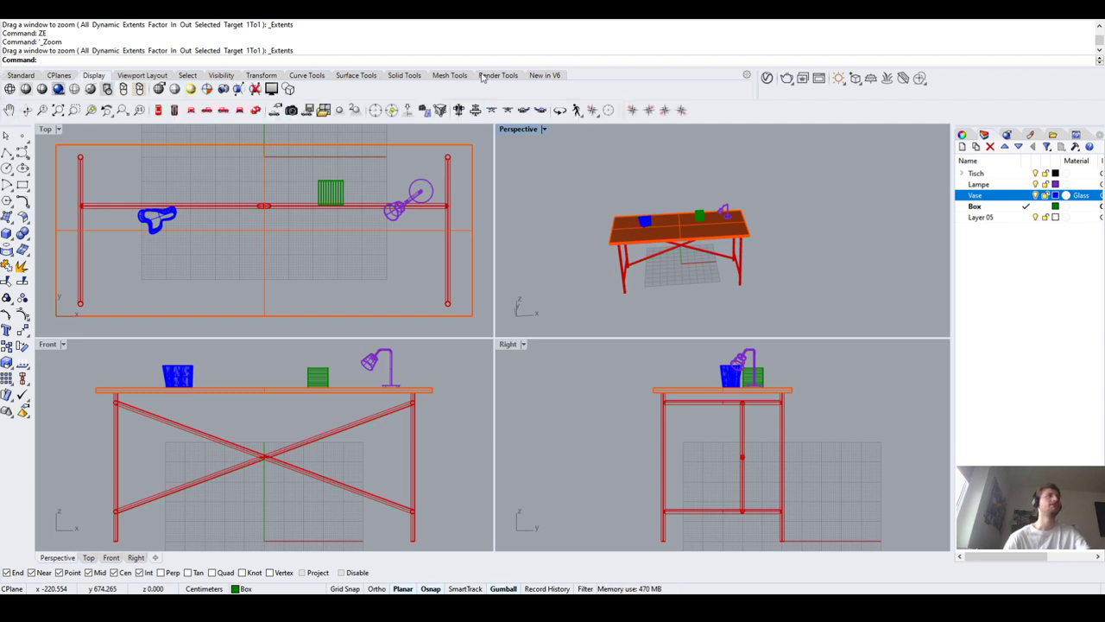
{"action": "left_click", "coordinate": [544, 76]}
{"action": "left_click", "coordinate": [10, 76]}
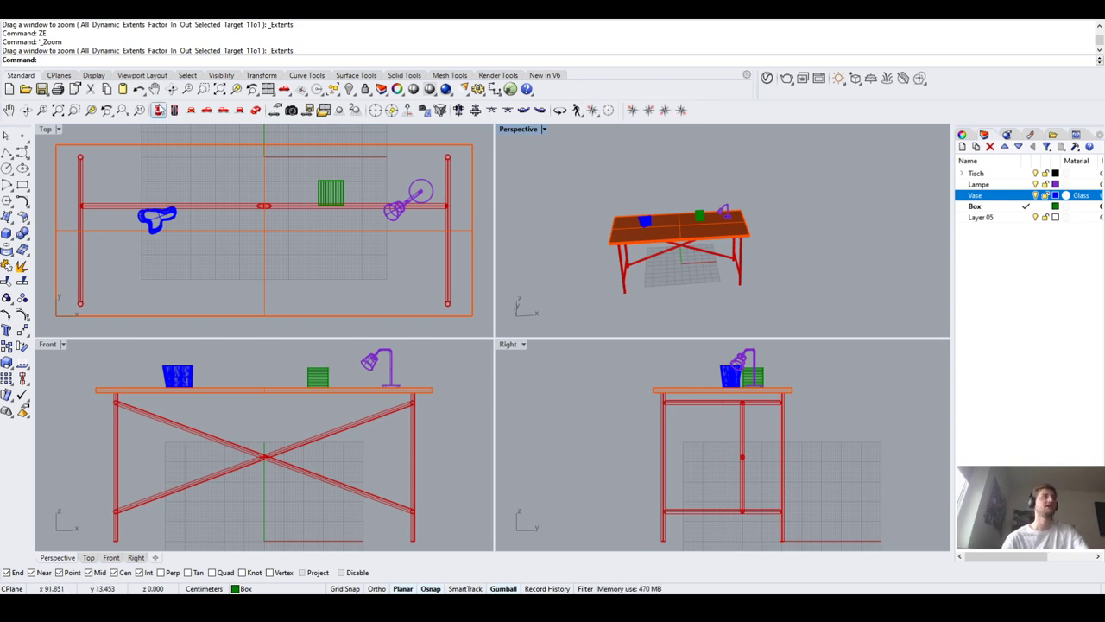
{"action": "left_click", "coordinate": [57, 75]}
{"action": "left_click", "coordinate": [93, 75]}
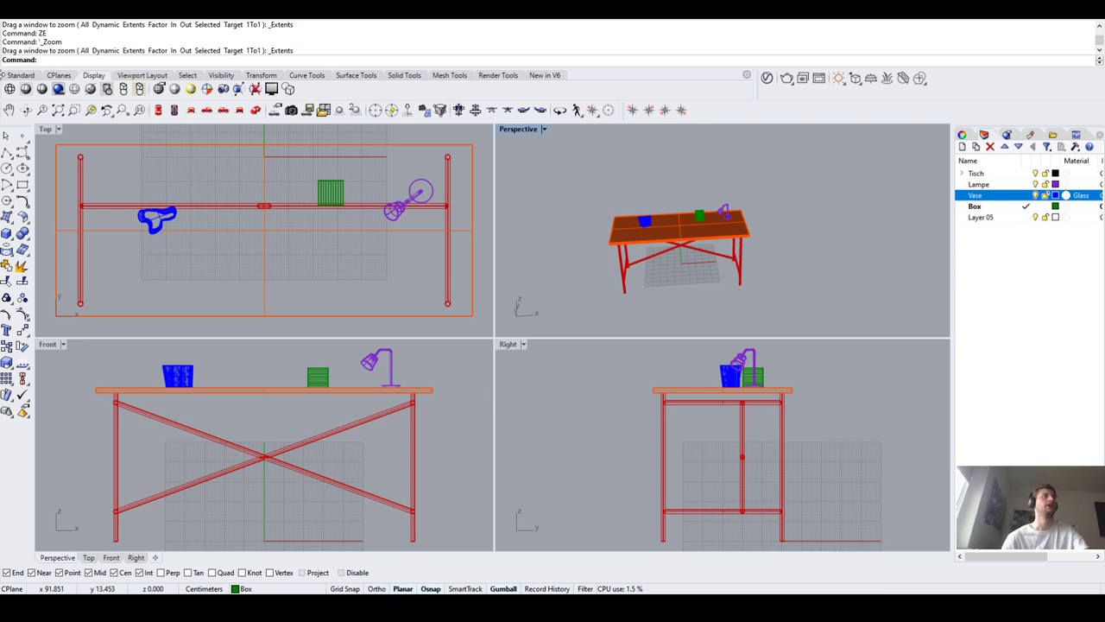
{"action": "left_click", "coordinate": [21, 75]}
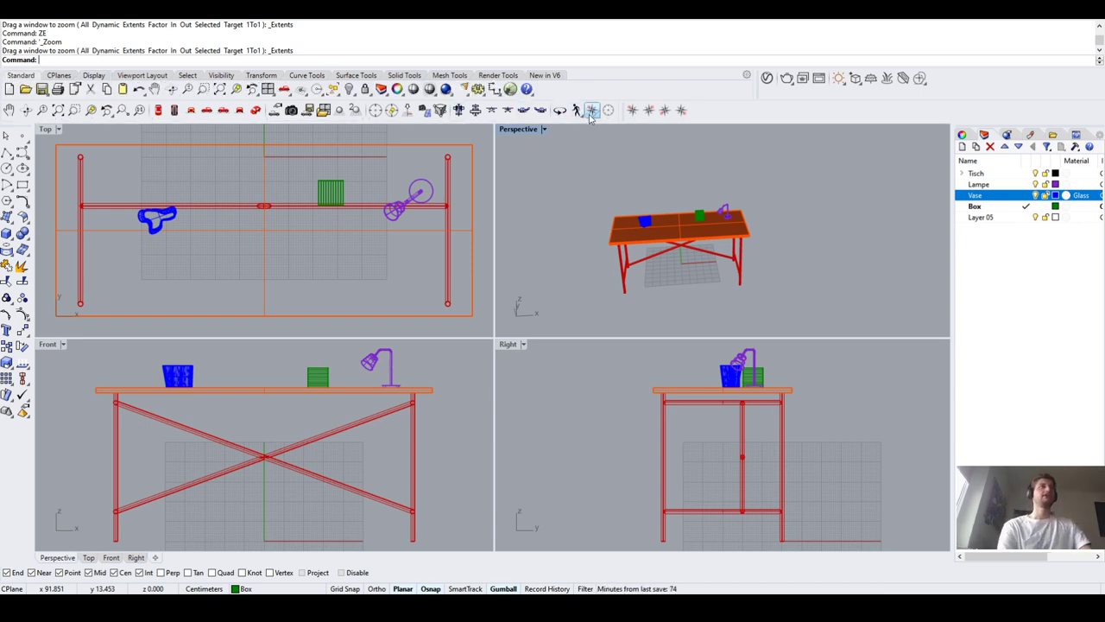
Switch the Perspective viewport through the southeast isometric view to the southwest one, and orbit it slightly
{"action": "double_click", "coordinate": [524, 129]}
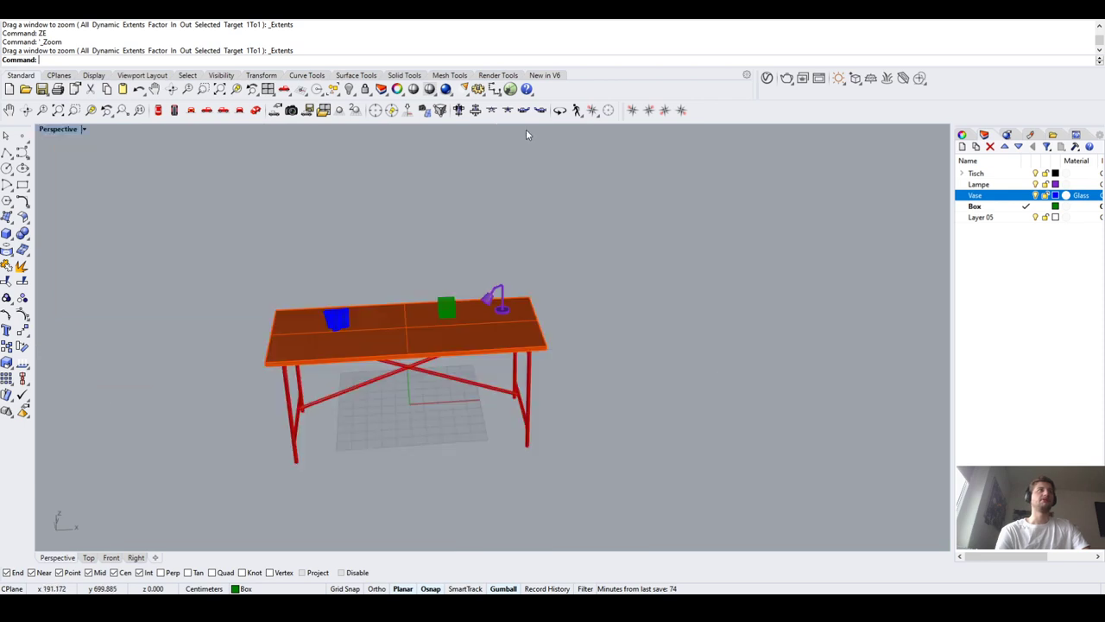
{"action": "double_click", "coordinate": [57, 128]}
{"action": "right_click_drag", "start_coordinate": [666, 130], "coordinate": [659, 167]}
{"action": "scroll", "coordinate": [658, 167], "scroll_direction": "down", "scroll_amount": 2}
{"action": "left_click", "coordinate": [681, 111]}
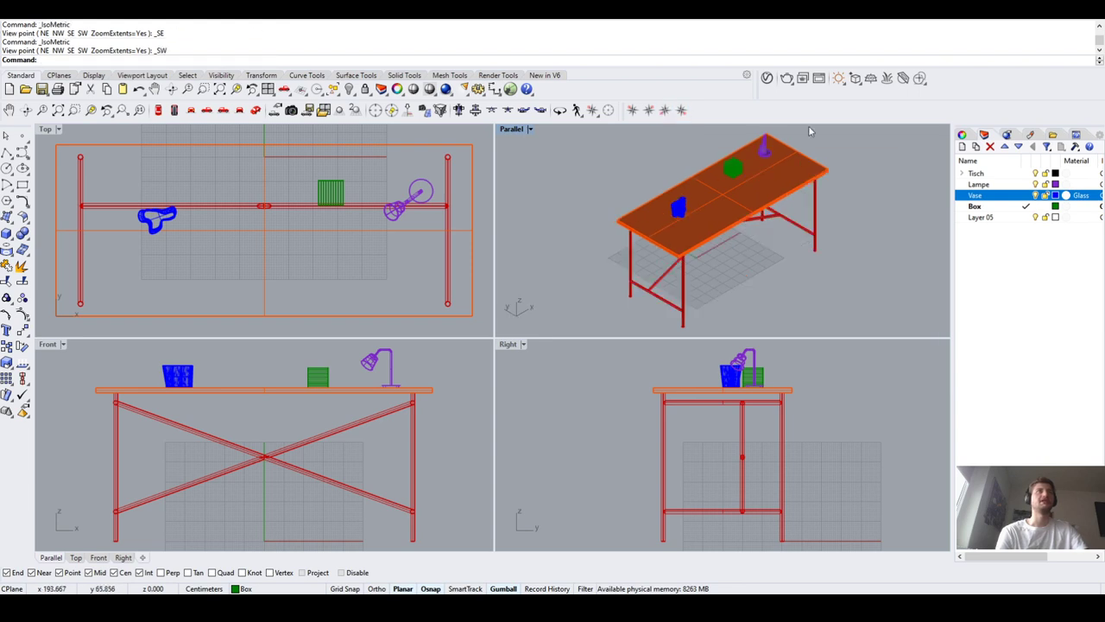
{"action": "right_click_drag", "start_coordinate": [721, 230], "coordinate": [704, 222]}
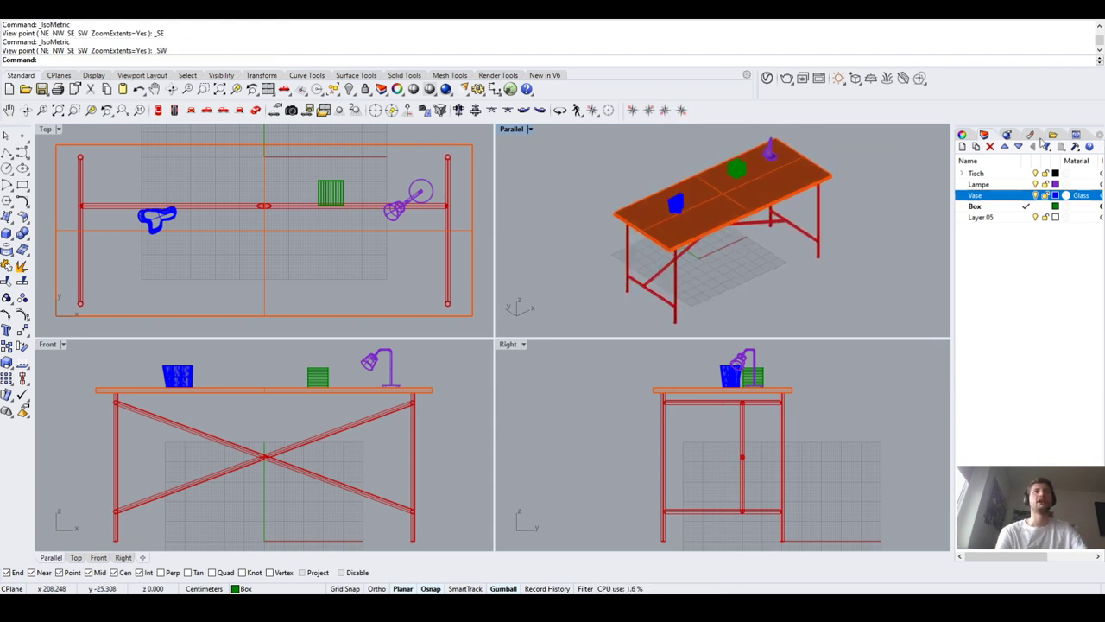
Set the projection of the Parallel viewport to Perspective in its viewport properties and orbit around the table
{"action": "left_click", "coordinate": [963, 136]}
{"action": "left_click", "coordinate": [1093, 219]}
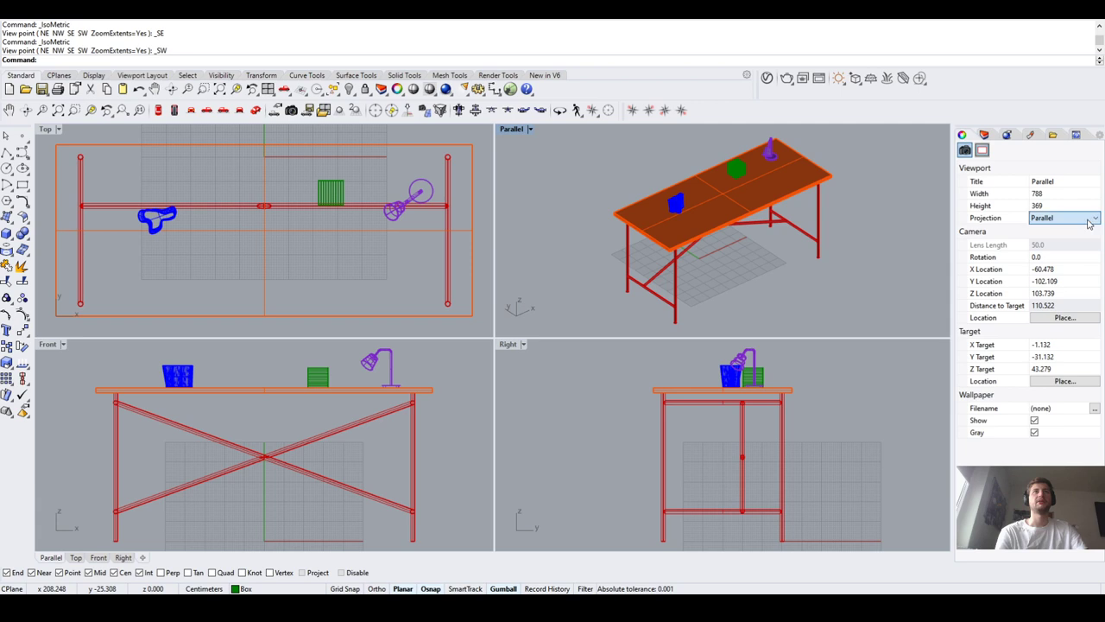
{"action": "left_click", "coordinate": [1064, 244]}
{"action": "right_click_drag", "start_coordinate": [708, 205], "coordinate": [688, 178]}
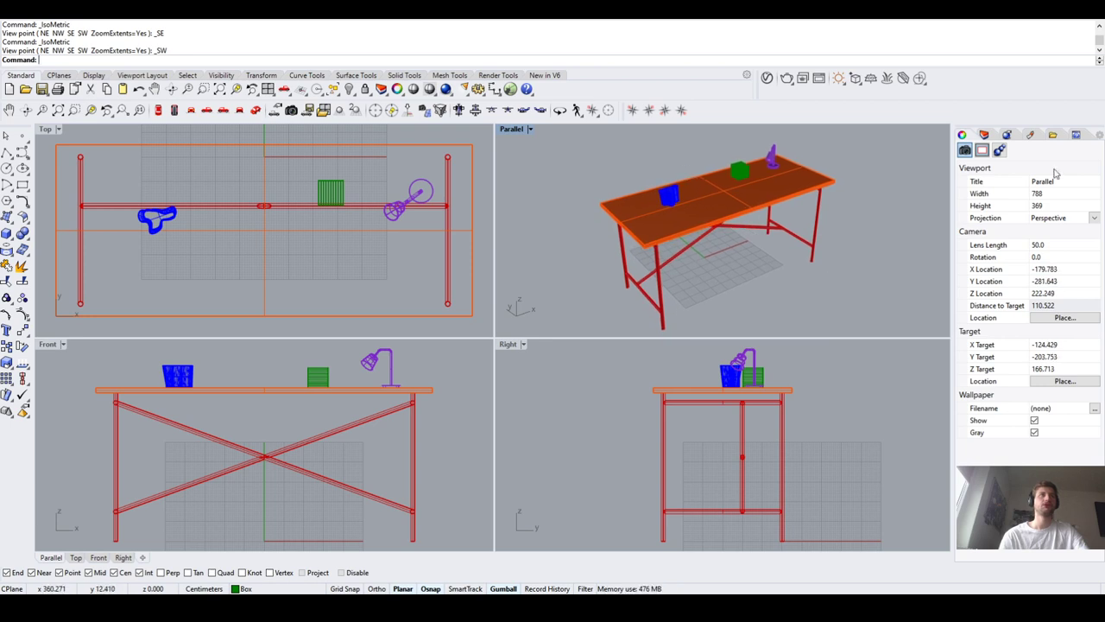
Set the projection of the Parallel viewport to Two Point Perspective and bring the whole table into view
{"action": "left_click", "coordinate": [1092, 227]}
{"action": "left_click", "coordinate": [1061, 247]}
{"action": "scroll", "coordinate": [687, 238], "scroll_direction": "down", "scroll_amount": 10}
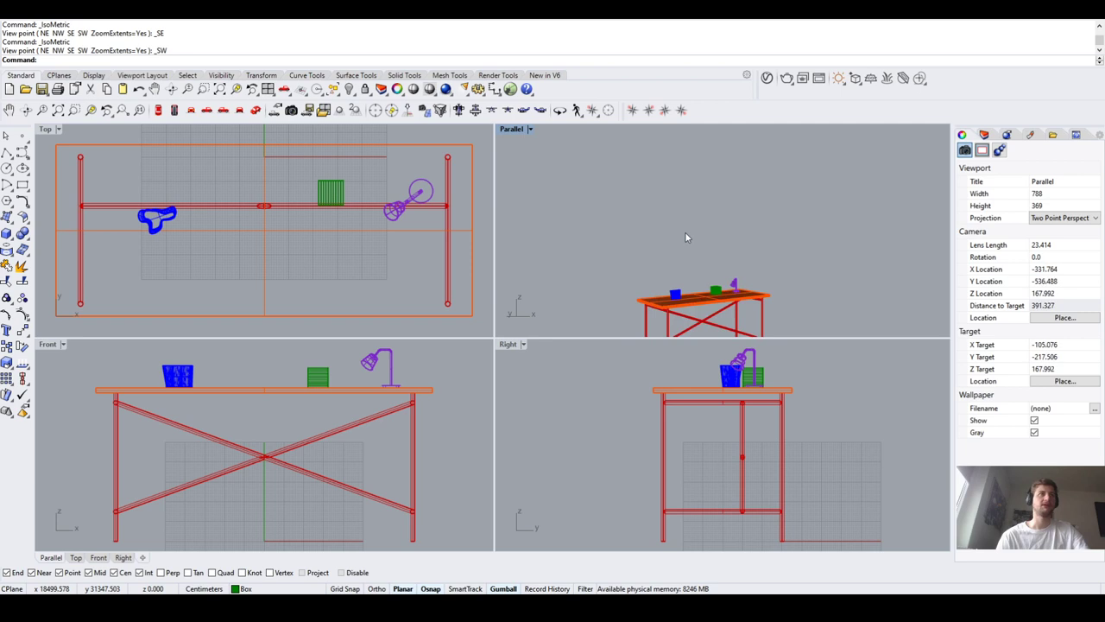
{"action": "scroll", "coordinate": [691, 251], "scroll_direction": "down", "scroll_amount": 8}
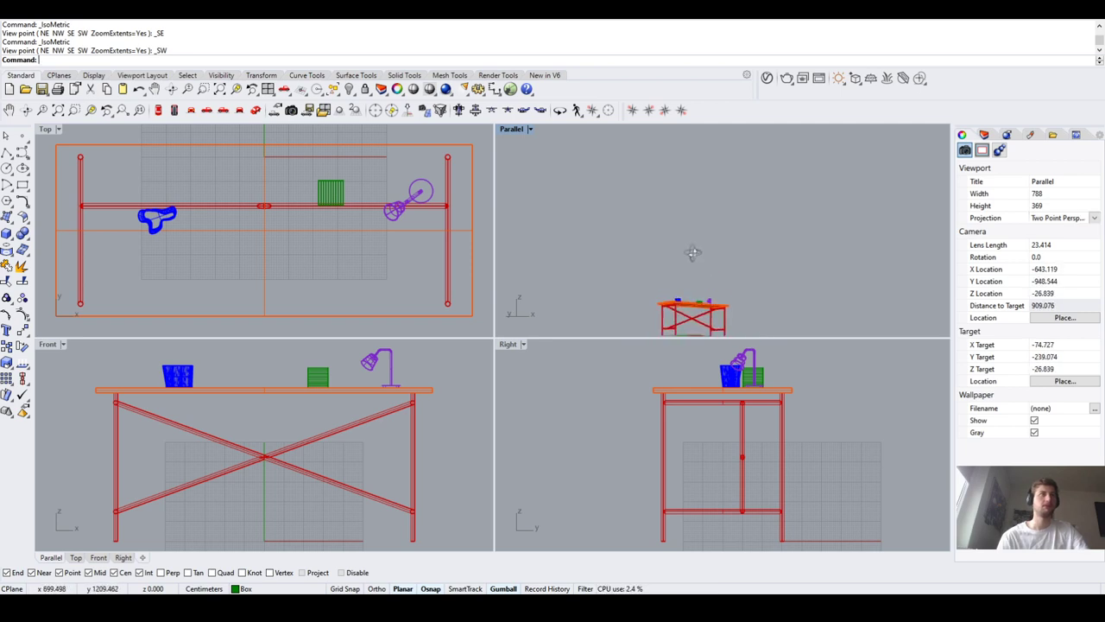
{"action": "scroll", "coordinate": [693, 261], "scroll_direction": "up", "scroll_amount": 12}
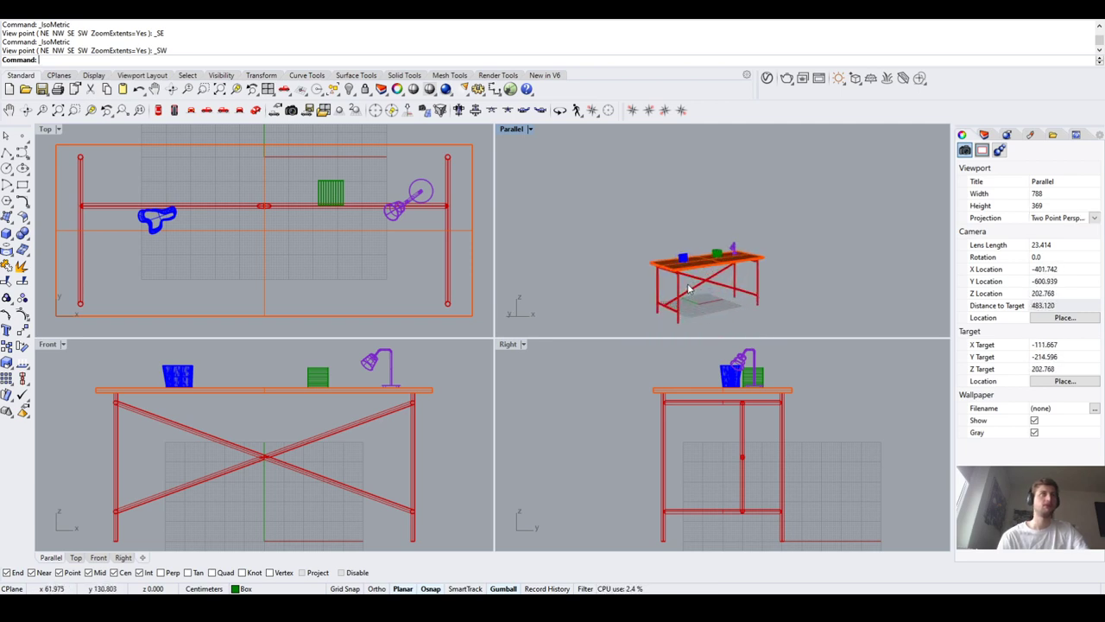
Set the projection of the Parallel viewport back to Perspective and orbit until the whole table is in view
{"action": "mouse_move", "coordinate": [692, 261]}
{"action": "right_mouse_down", "text": "shift"}
{"action": "mouse_move", "coordinate": [711, 257]}
{"action": "mouse_move", "coordinate": [708, 272]}
{"action": "right_mouse_up", "text": "shift"}
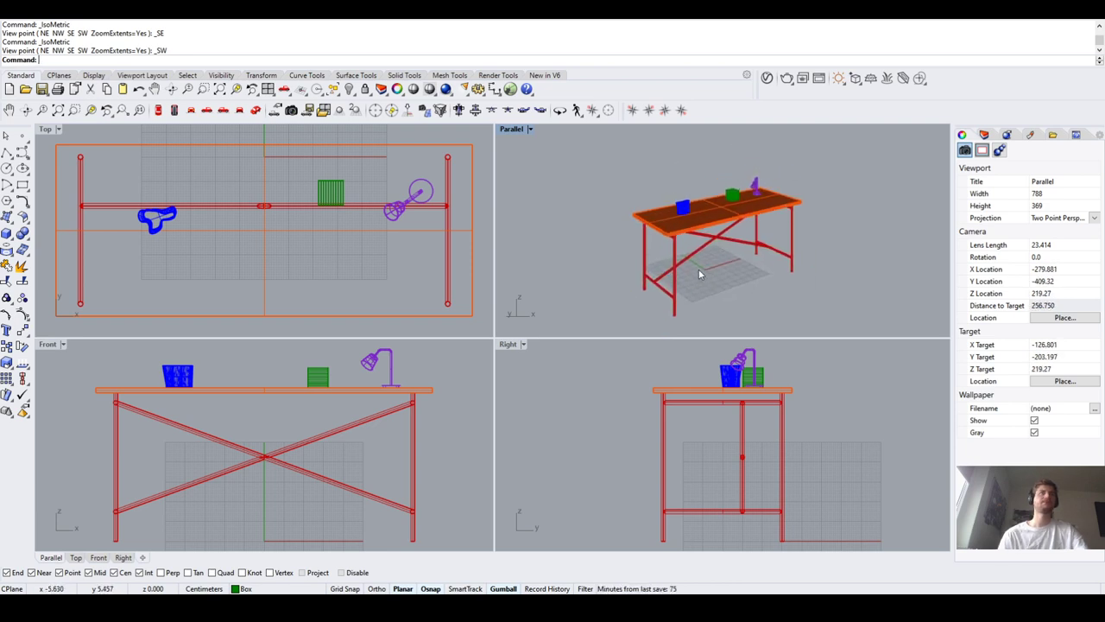
{"action": "key", "text": "Up"}
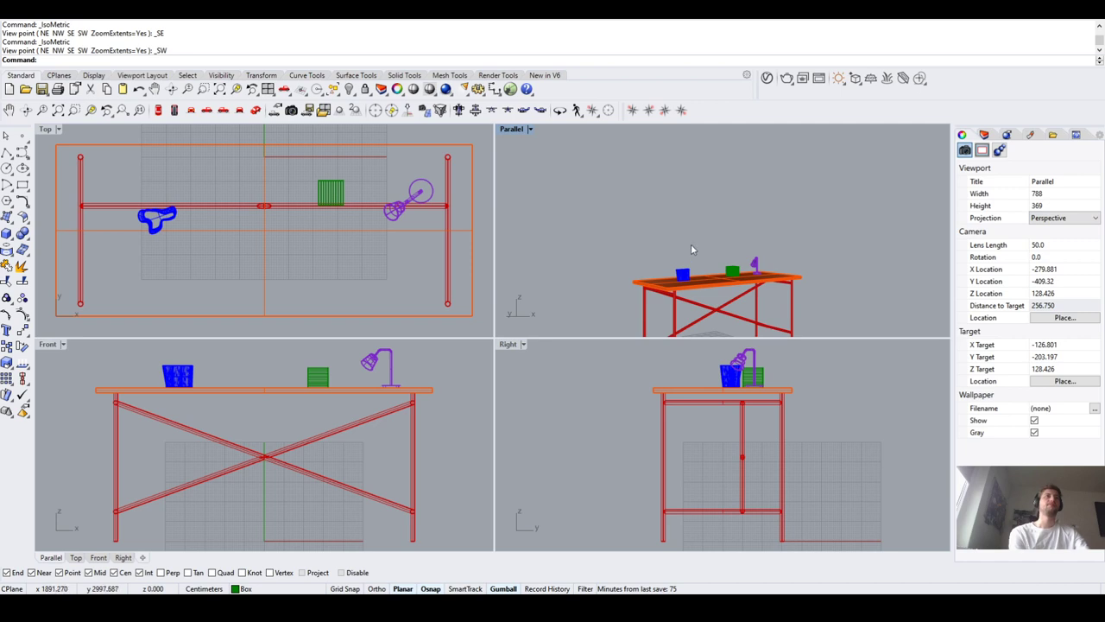
{"action": "right_click_drag", "start_coordinate": [702, 261], "coordinate": [713, 236]}
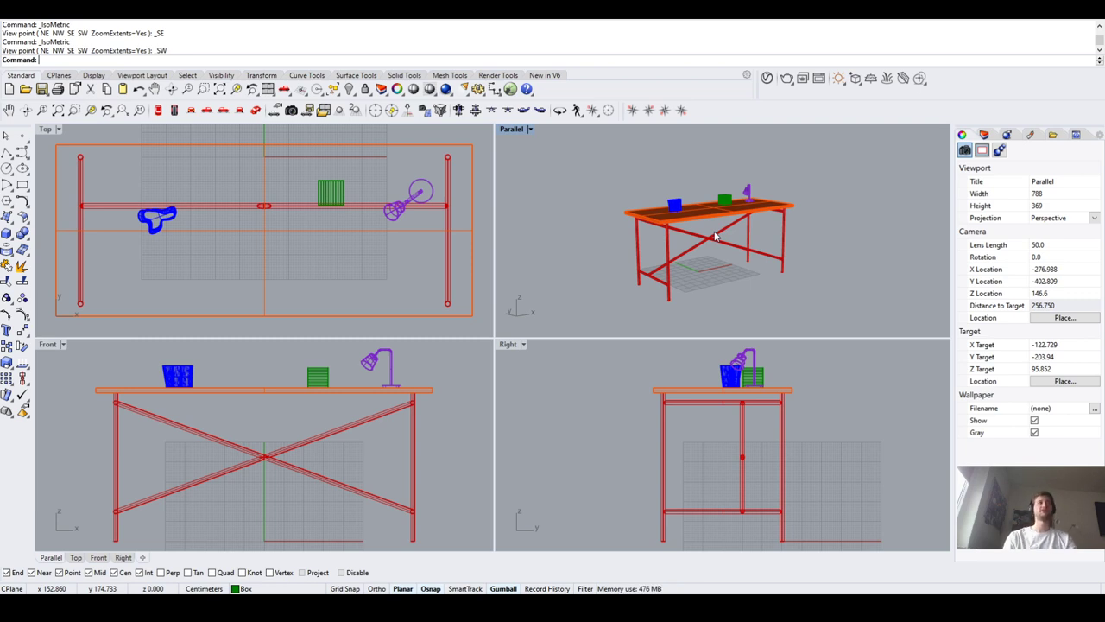
Open the Named Views panel with the NamedView command and dock it beside the viewport properties
{"action": "type", "text": "NamedView"}
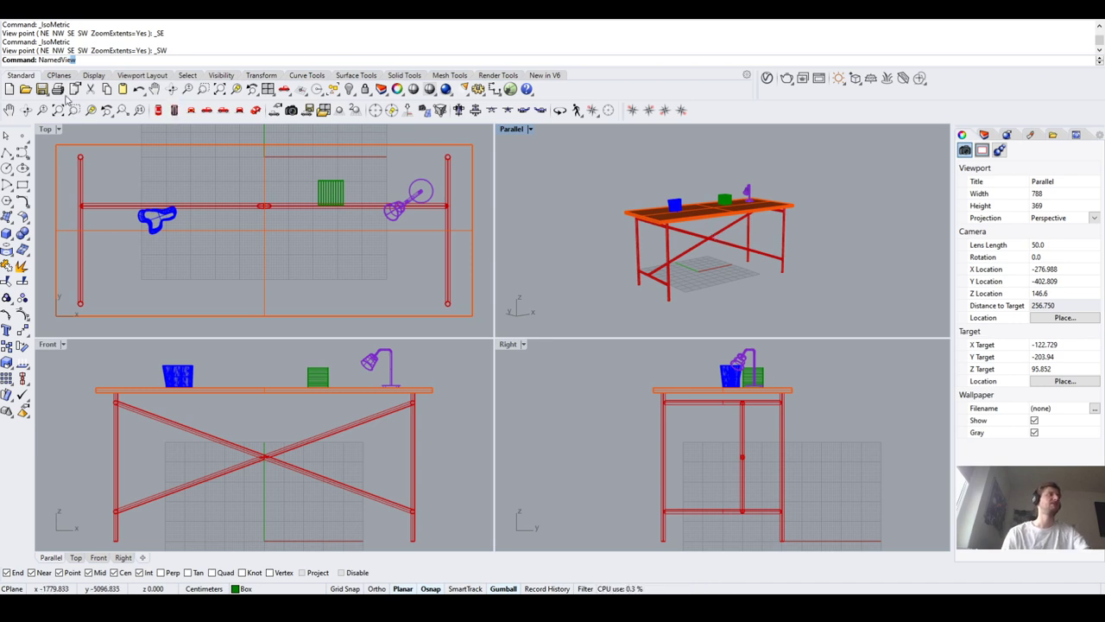
{"action": "key", "text": "Return"}
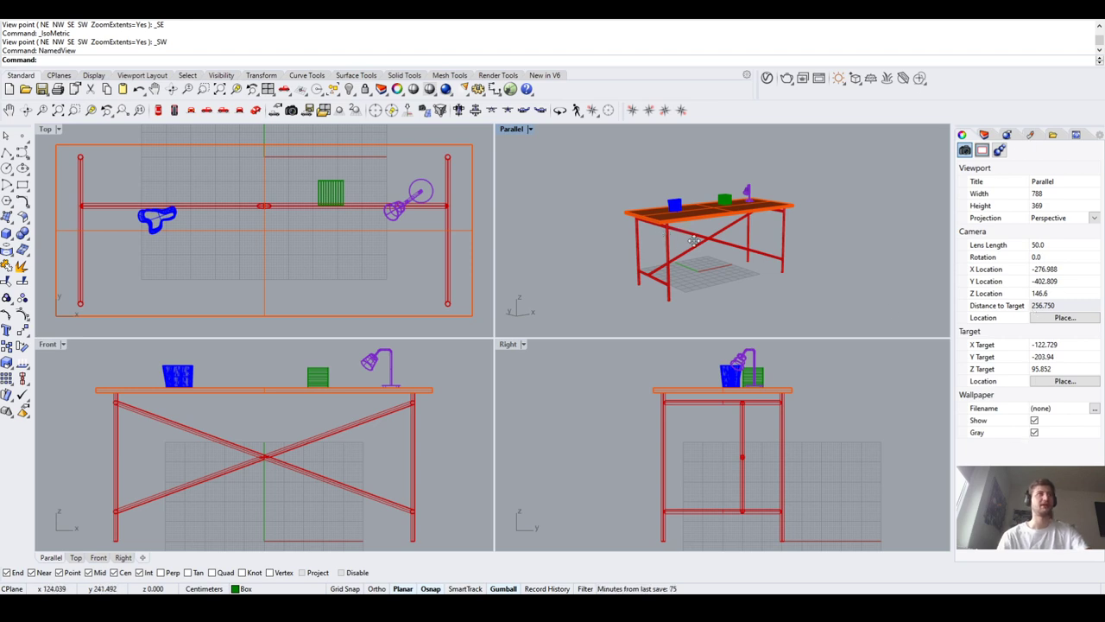
{"action": "left_click", "coordinate": [655, 364]}
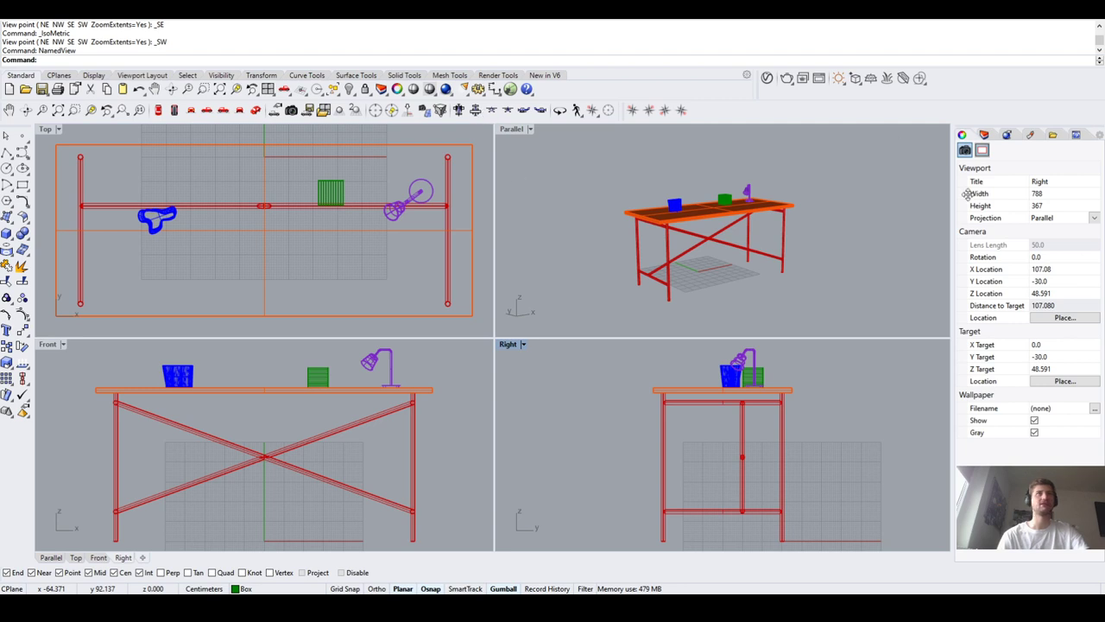
{"action": "left_click", "coordinate": [952, 167]}
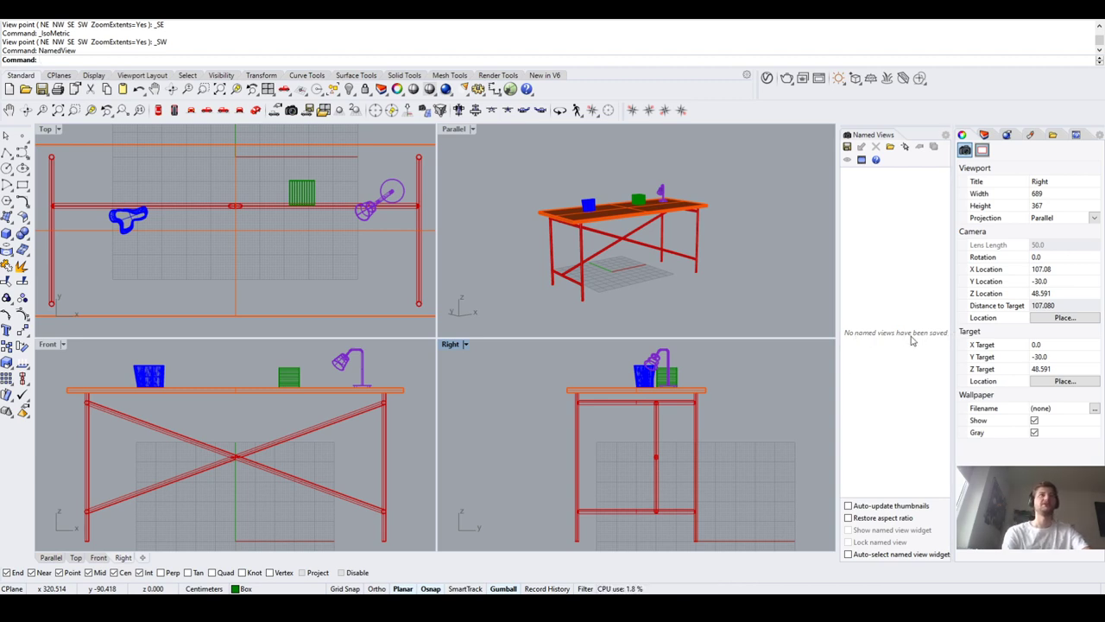
Reset the Parallel viewport to the standard Perspective view and frame the whole table with its vase, box and lamp
{"action": "left_click", "coordinate": [631, 180]}
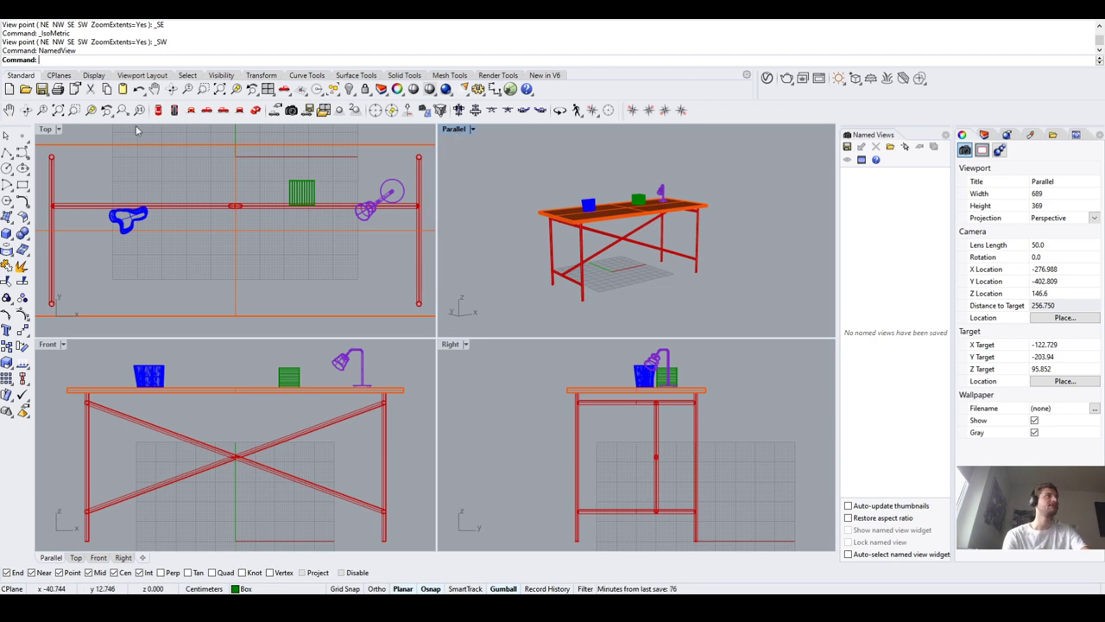
{"action": "left_click", "coordinate": [256, 111]}
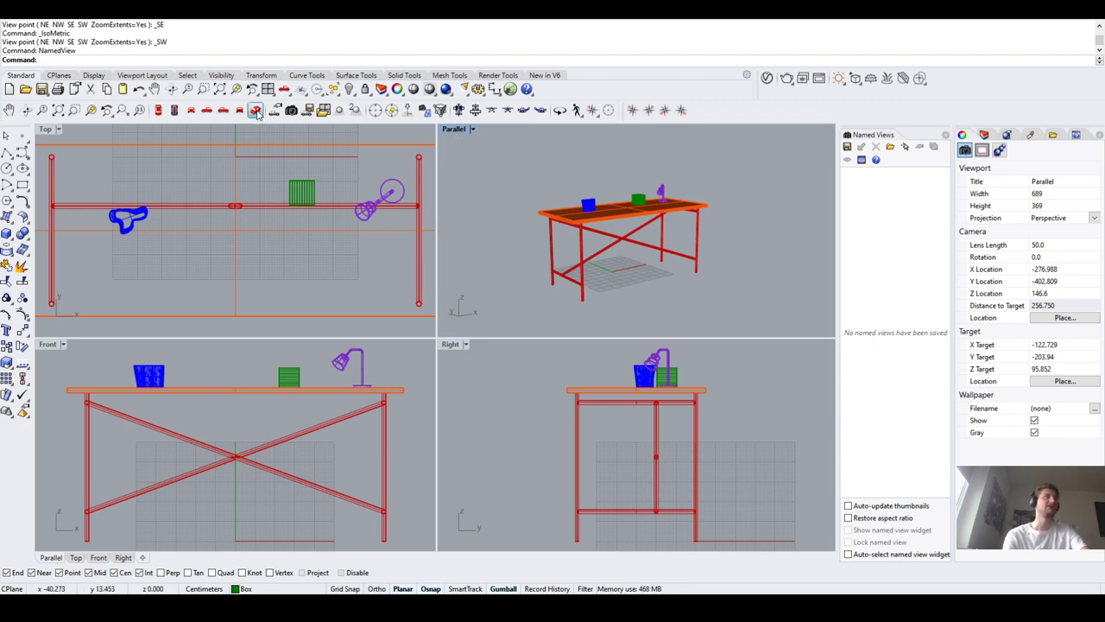
{"action": "scroll", "coordinate": [660, 250], "scroll_direction": "up", "scroll_amount": 8}
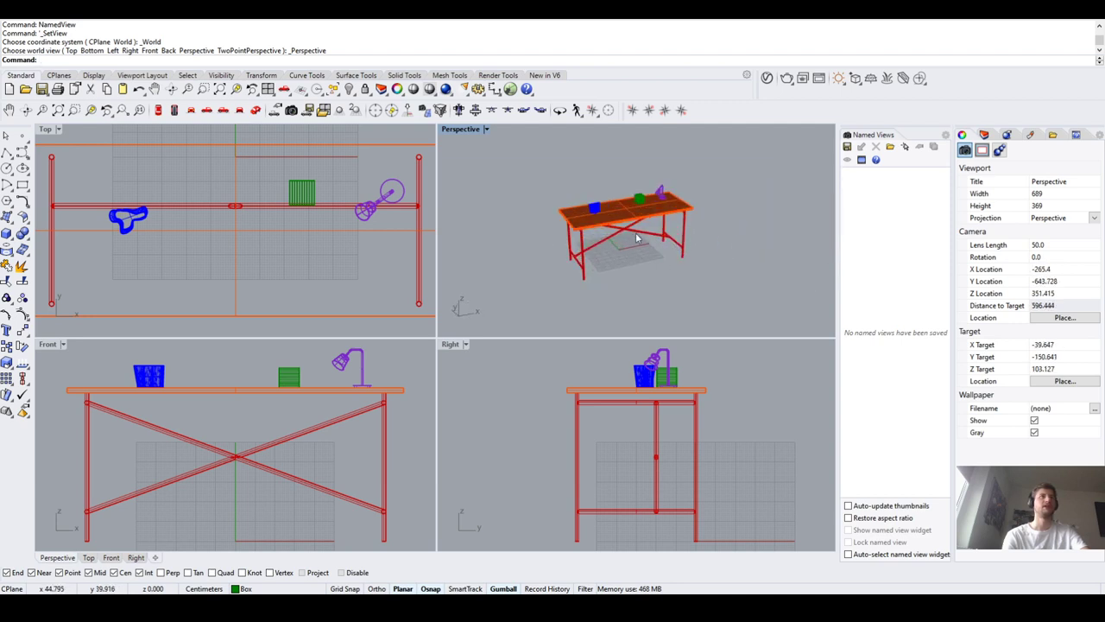
{"action": "scroll", "coordinate": [520, 234], "scroll_direction": "down", "scroll_amount": 6}
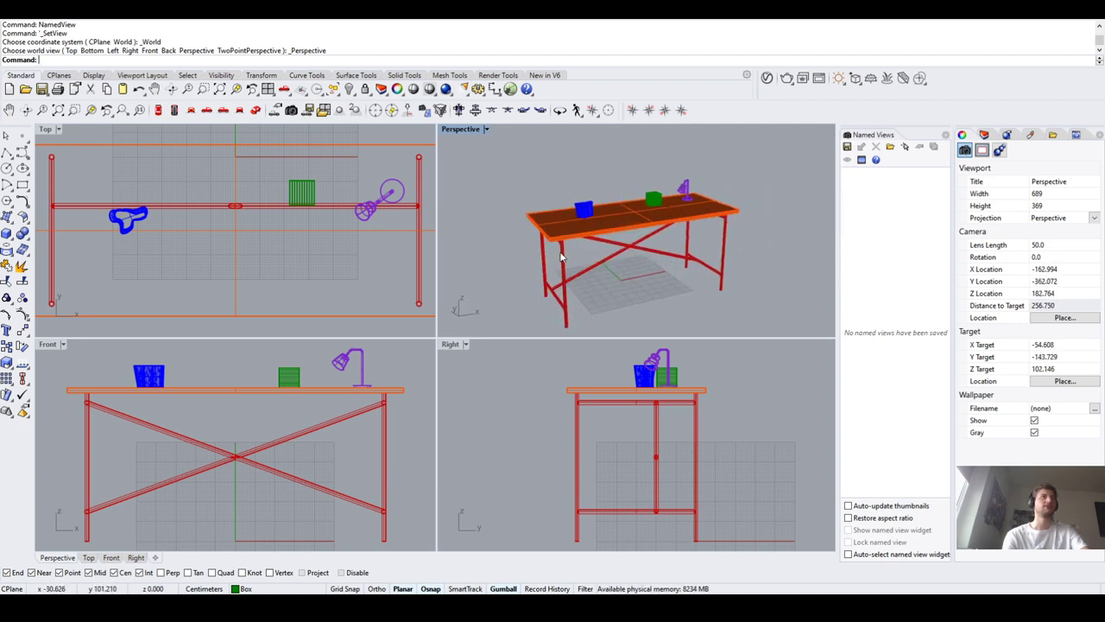
{"action": "right_click_drag", "start_coordinate": [609, 274], "coordinate": [609, 269], "text": "shift"}
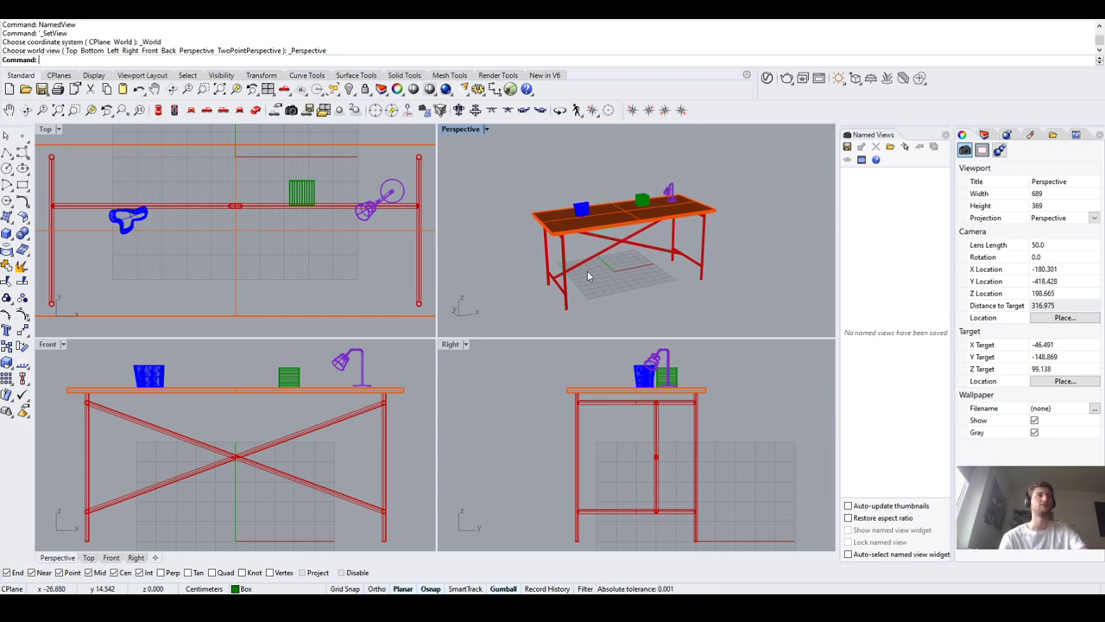
{"action": "scroll", "coordinate": [596, 269], "scroll_direction": "up", "scroll_amount": 4}
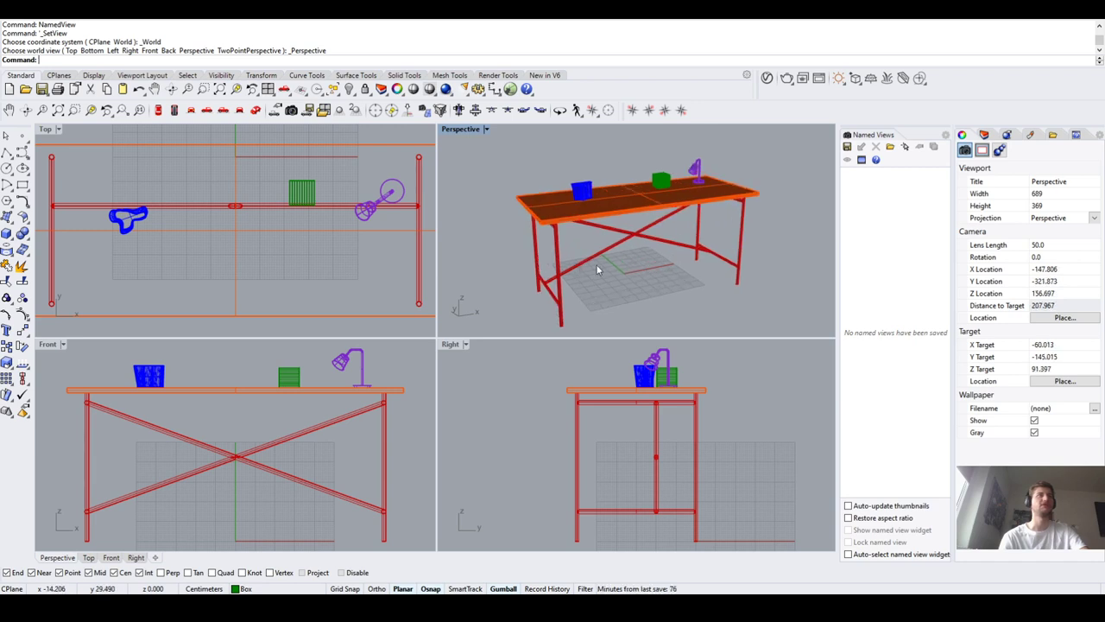
Zoom the Top view to the scene's extents and save the perspective view as the named view "Tisch Komplett"
{"action": "scroll", "coordinate": [127, 239], "scroll_direction": "down", "scroll_amount": 1}
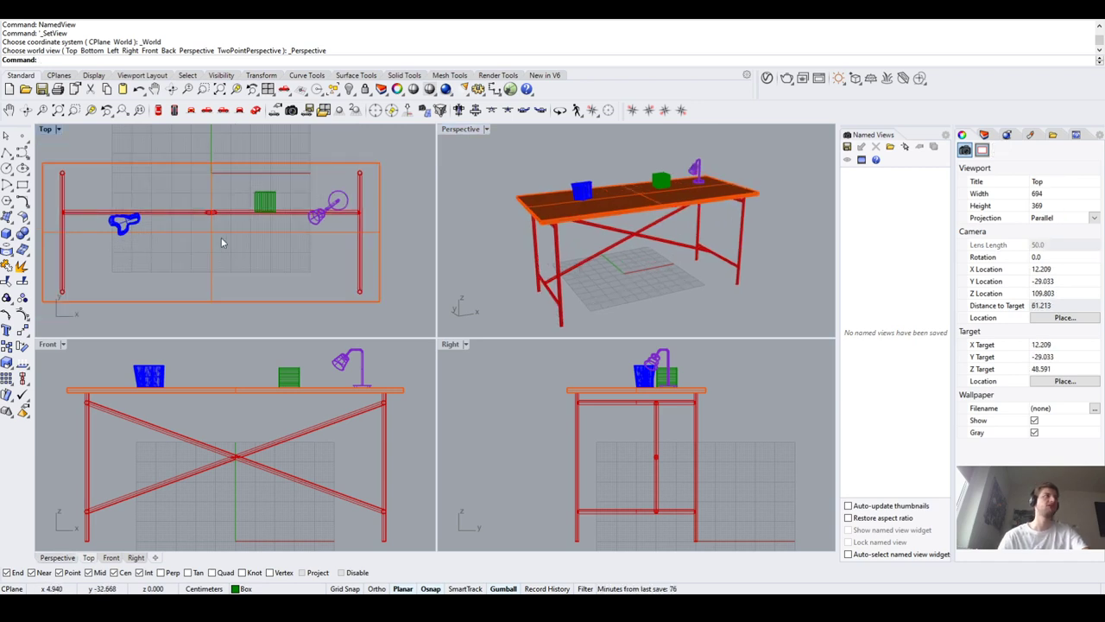
{"action": "type", "text": "E"}
{"action": "key", "text": "Return"}
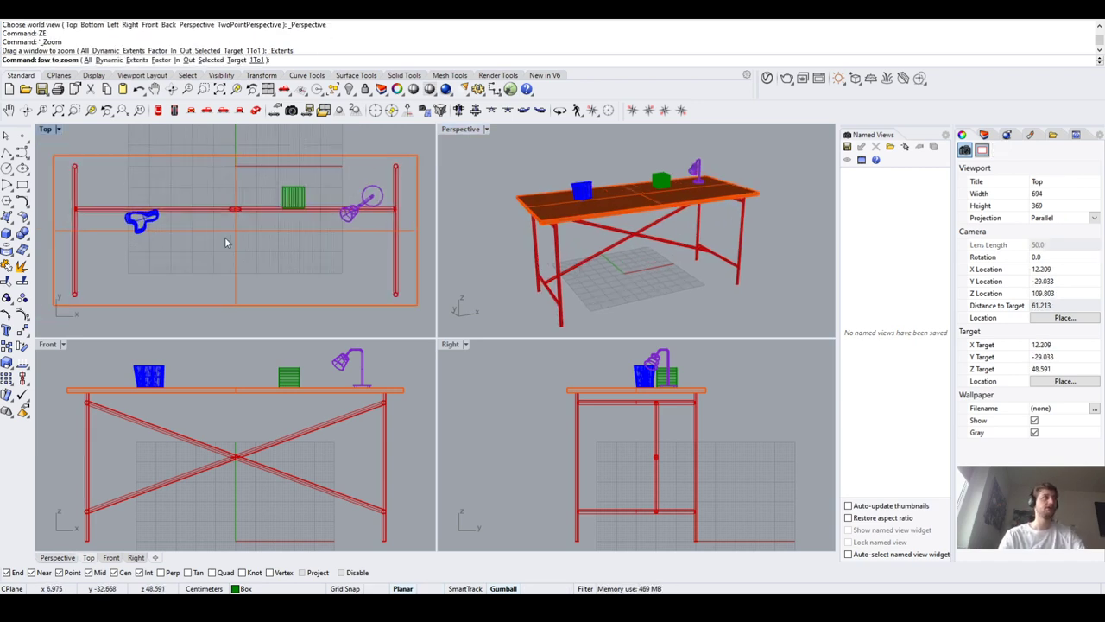
{"action": "left_click", "coordinate": [596, 298]}
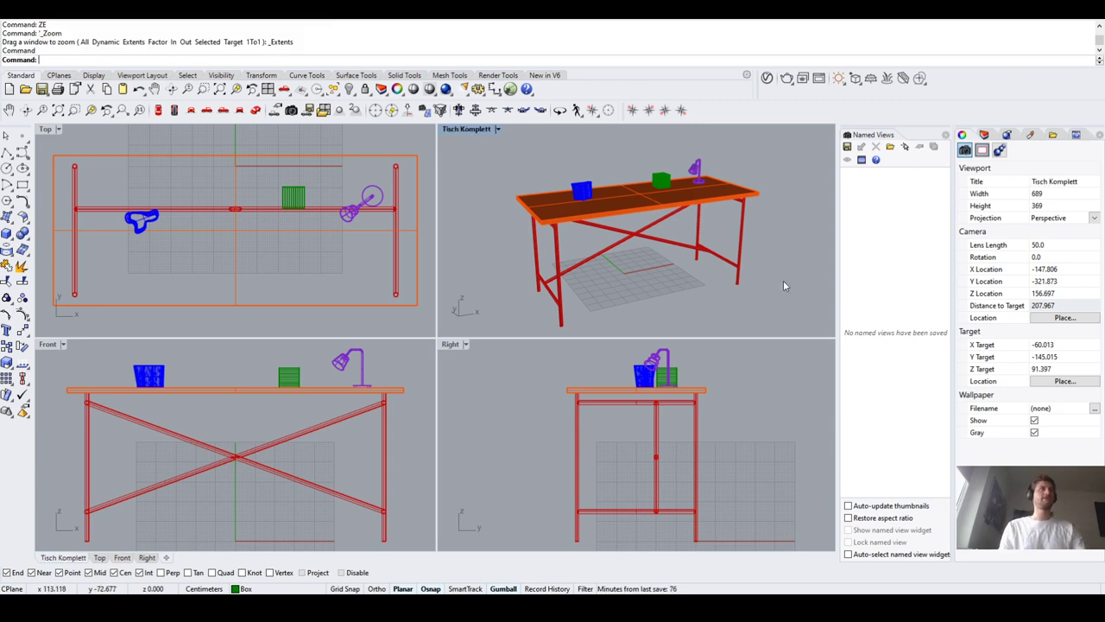
Orbit and zoom away from the table, clear the selection, and restore the named view "Tisch Komplett"
{"action": "left_click", "coordinate": [535, 235]}
{"action": "right_click_drag", "start_coordinate": [535, 235], "coordinate": [604, 260]}
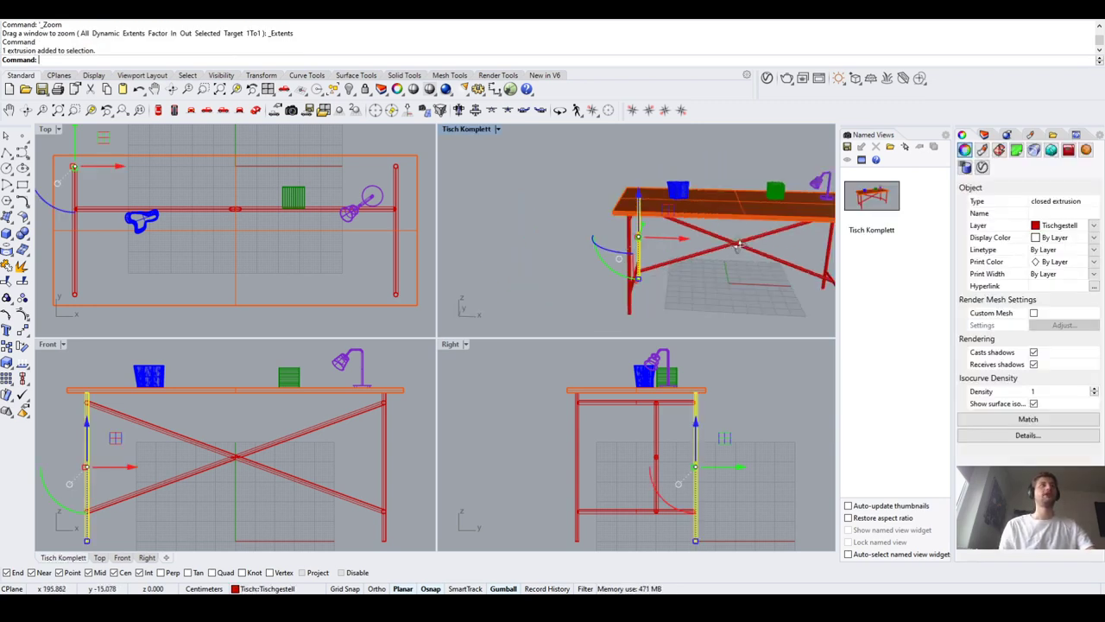
{"action": "scroll", "coordinate": [622, 242], "scroll_direction": "down", "scroll_amount": 5}
{"action": "key", "text": "Escape"}
{"action": "double_click", "coordinate": [880, 199]}
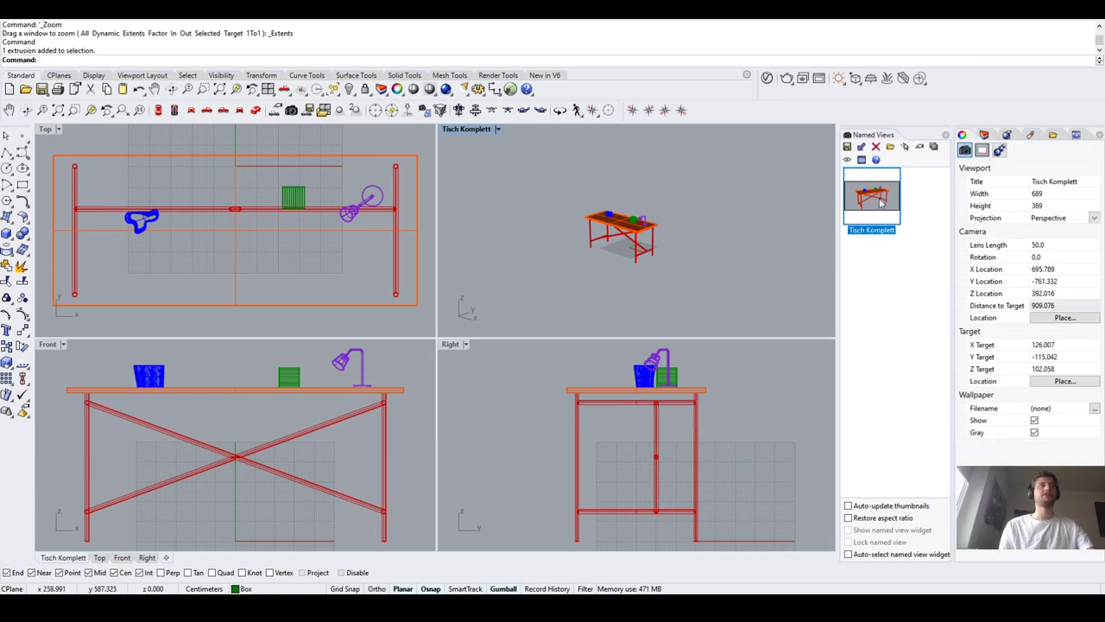
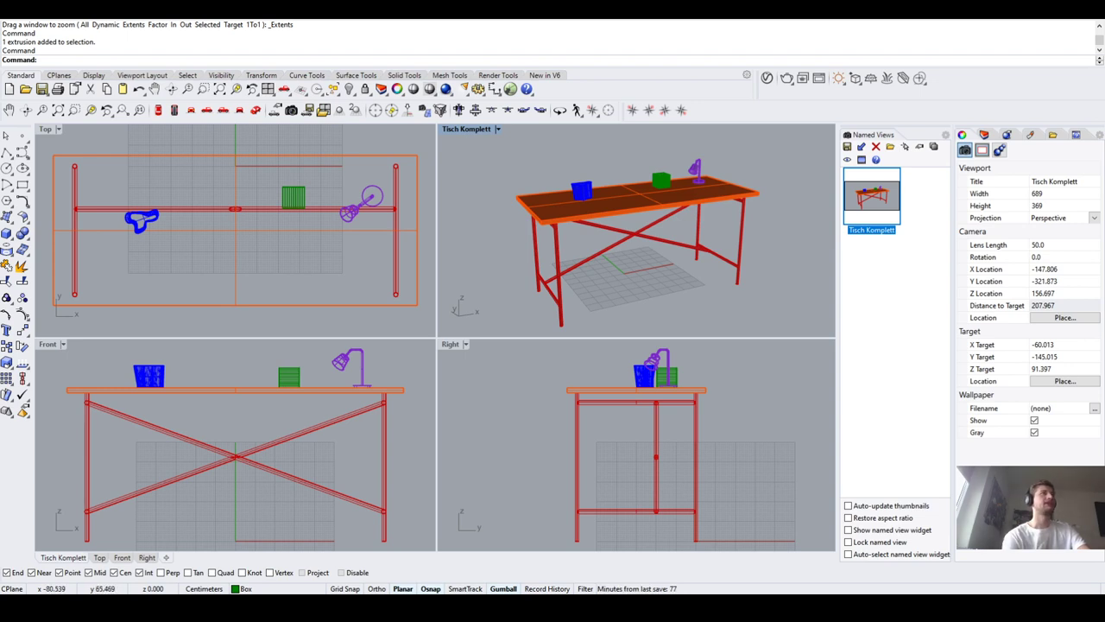
Show the layers and run Make2D on the whole table scene for all four views, with hidden lines, on the layer "Make2D Tisch"
{"action": "left_click", "coordinate": [983, 134]}
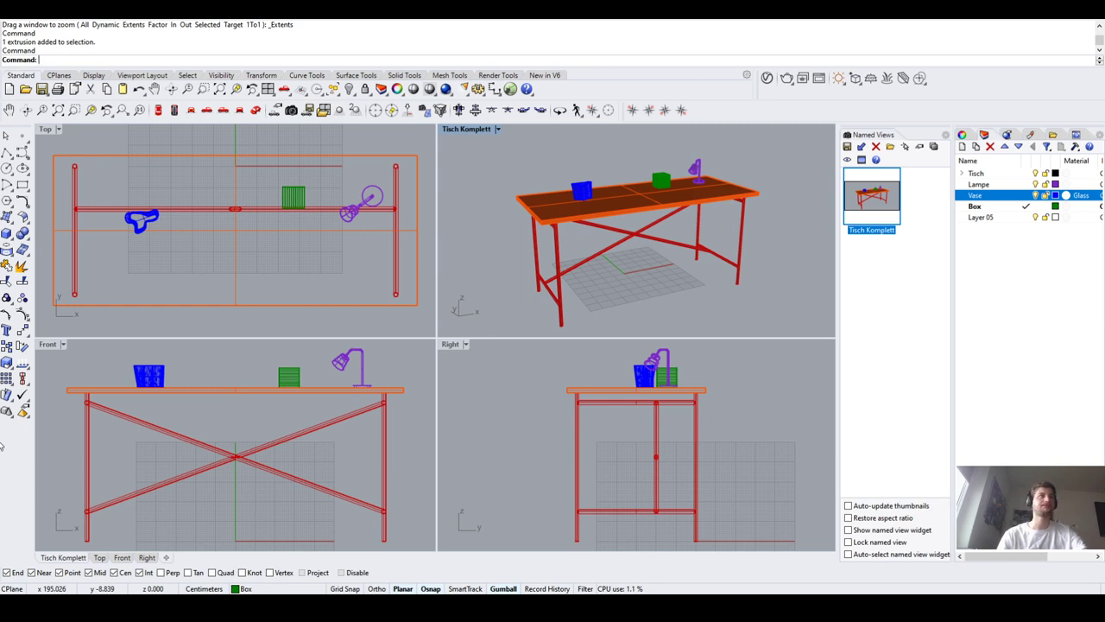
{"action": "left_click", "coordinate": [477, 389]}
{"action": "type", "text": "Make2D"}
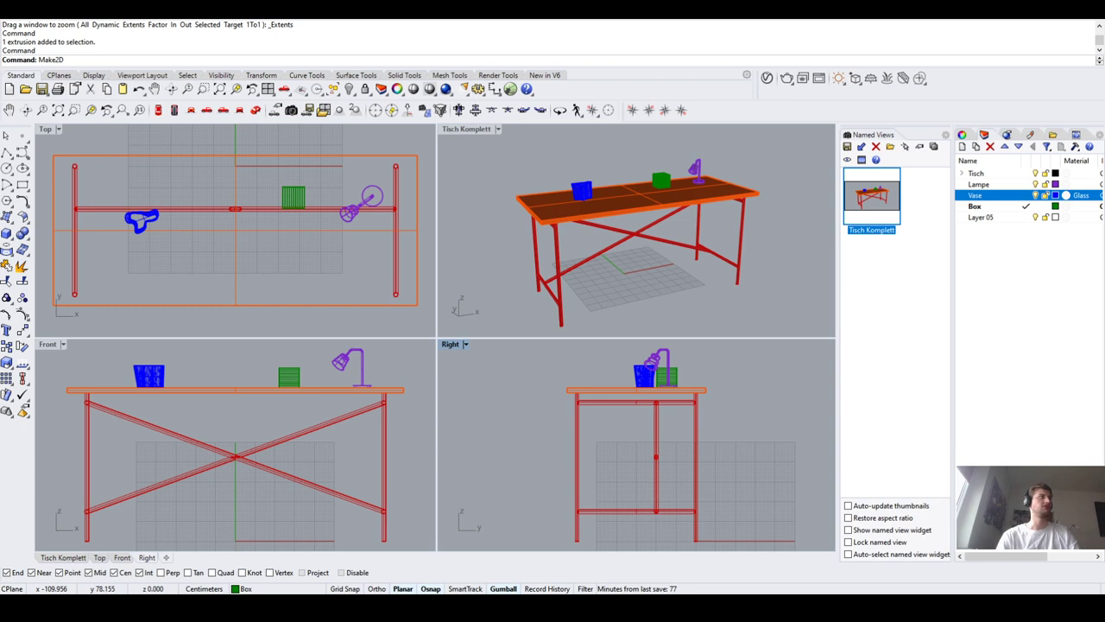
{"action": "key", "text": "Return"}
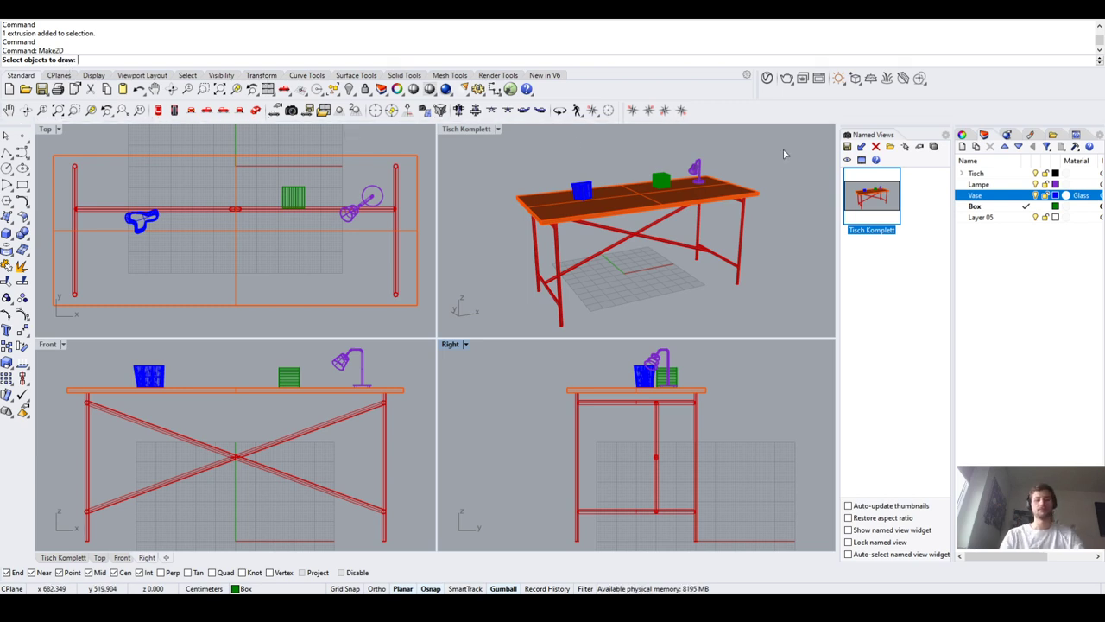
{"action": "left_click_drag", "start_coordinate": [784, 151], "coordinate": [501, 338]}
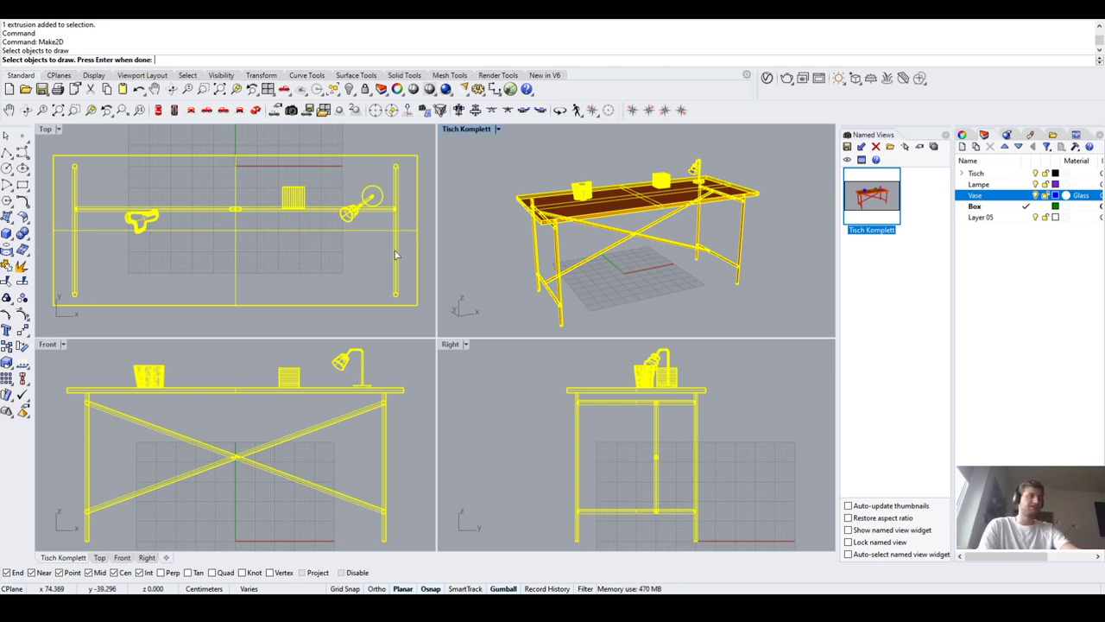
{"action": "left_click", "coordinate": [616, 229]}
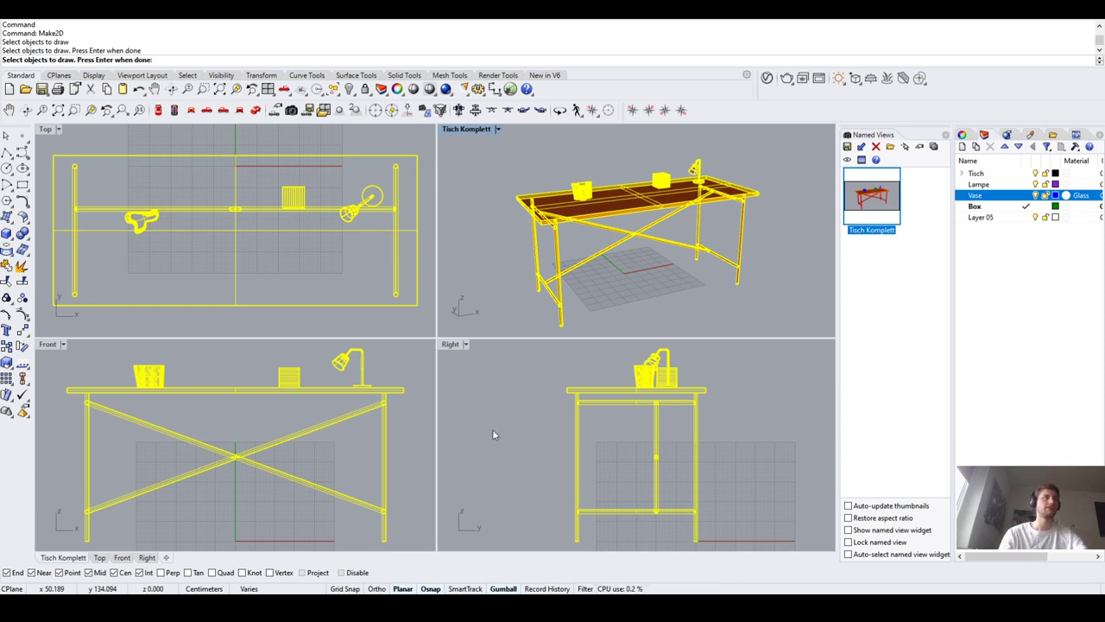
{"action": "key", "text": "Return"}
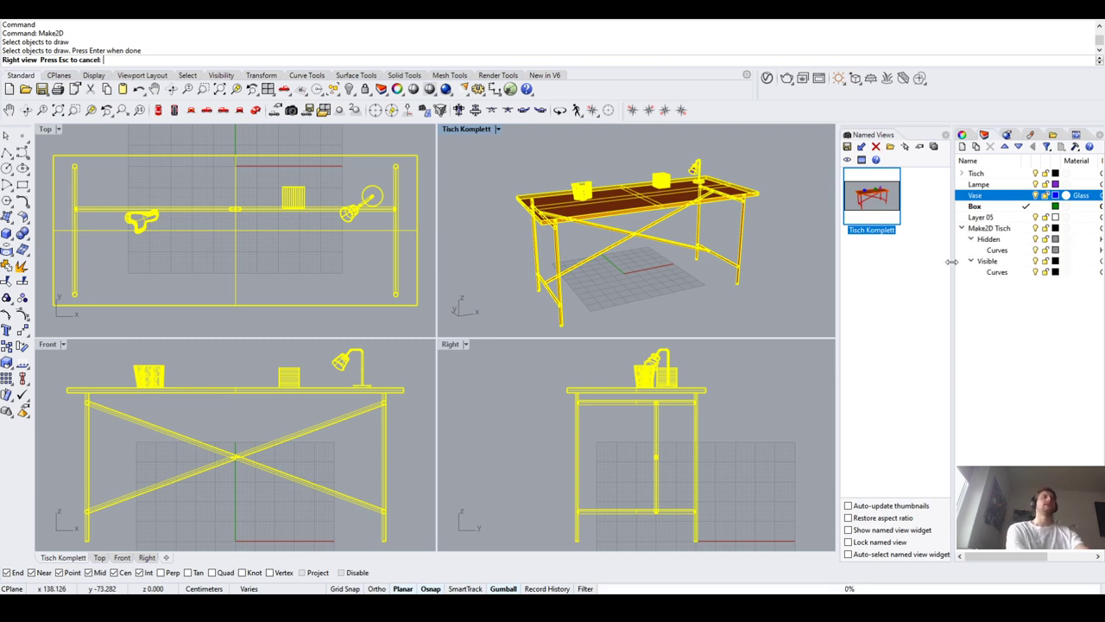
Collapse the "Make2D Tisch" layer, maximize the Top viewport, and move the generated 2D drawings clear above the table model
{"action": "left_click", "coordinate": [980, 228]}
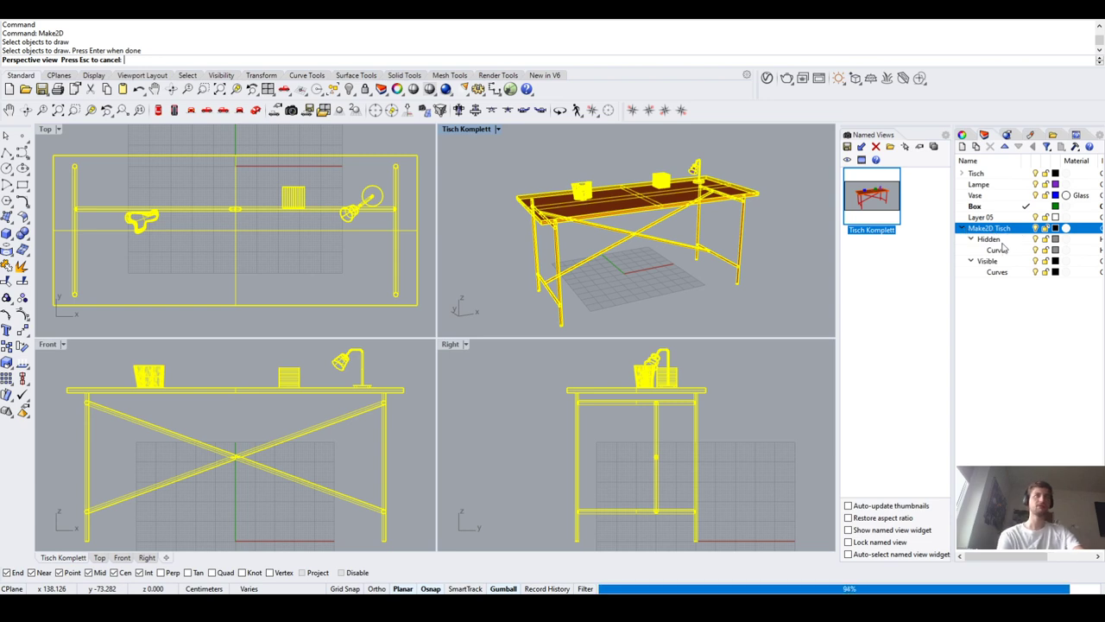
{"action": "left_click", "coordinate": [962, 229]}
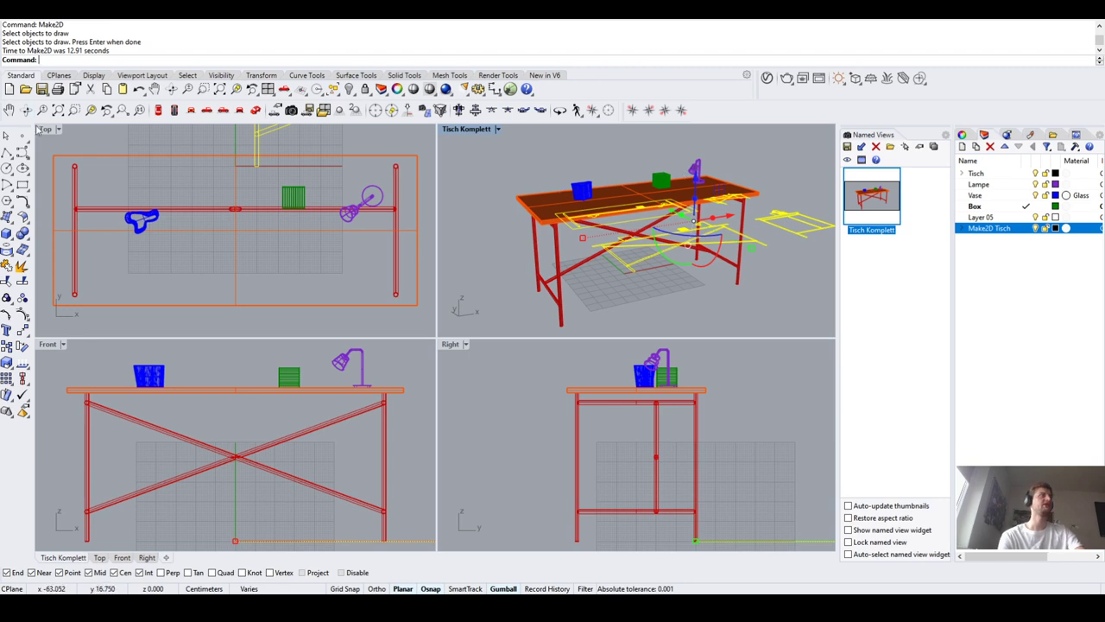
{"action": "double_click", "coordinate": [41, 129]}
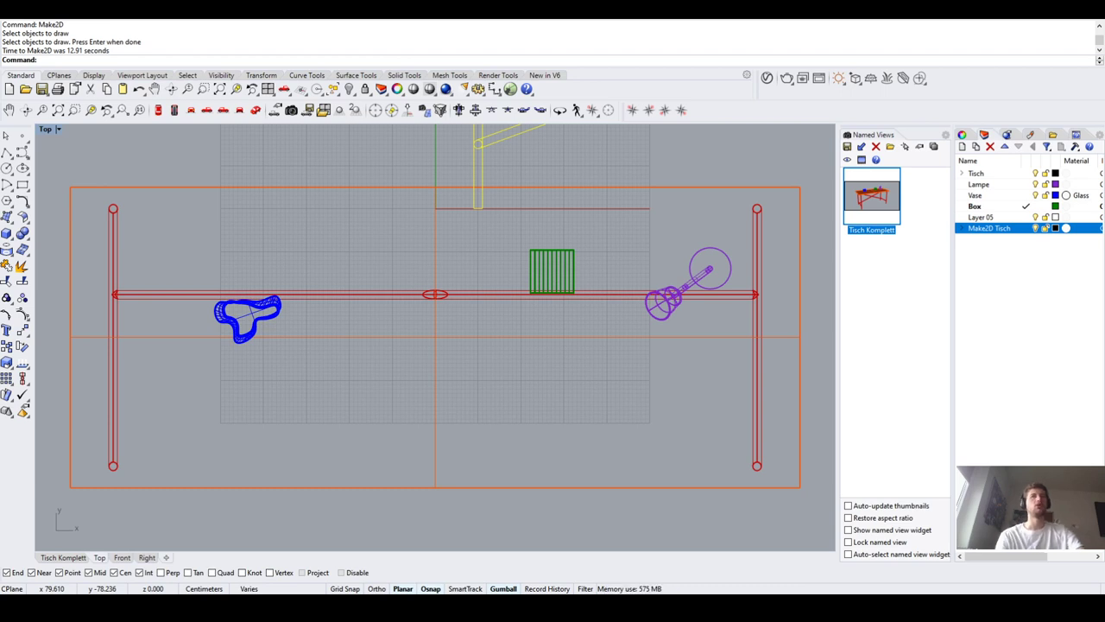
{"action": "scroll", "coordinate": [402, 417], "scroll_direction": "down", "scroll_amount": 10}
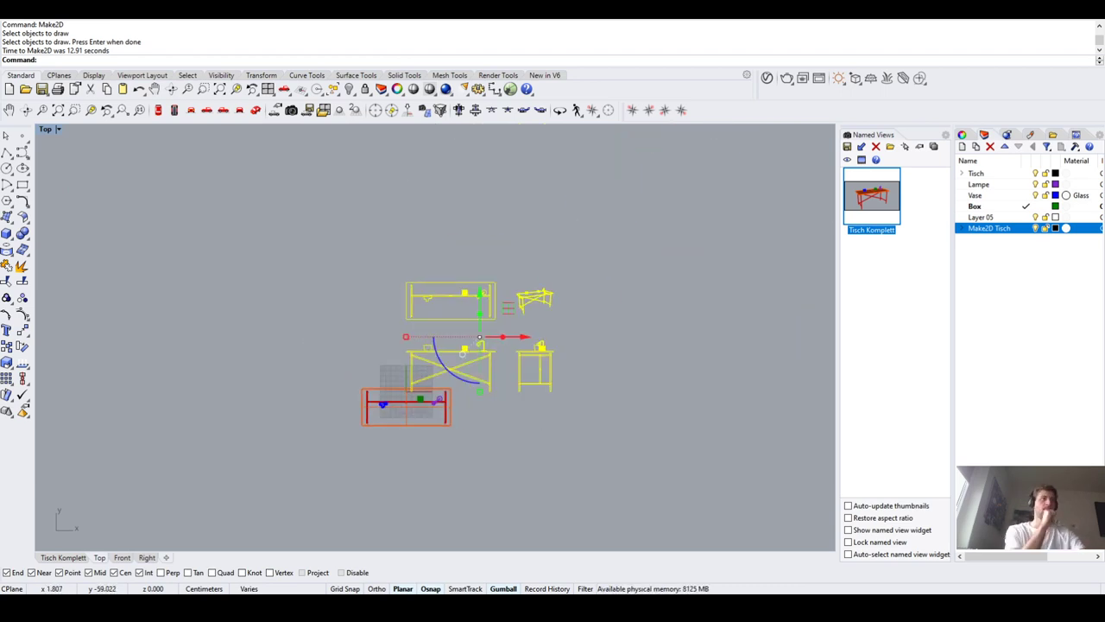
{"action": "left_click_drag", "start_coordinate": [479, 337], "coordinate": [452, 304]}
{"action": "left_click", "coordinate": [628, 303]}
Examine the generated side and perspective drawings up close, checking the visible and hidden lines of the table, vase, box and lamp
{"action": "scroll", "coordinate": [477, 268], "scroll_direction": "up", "scroll_amount": 2}
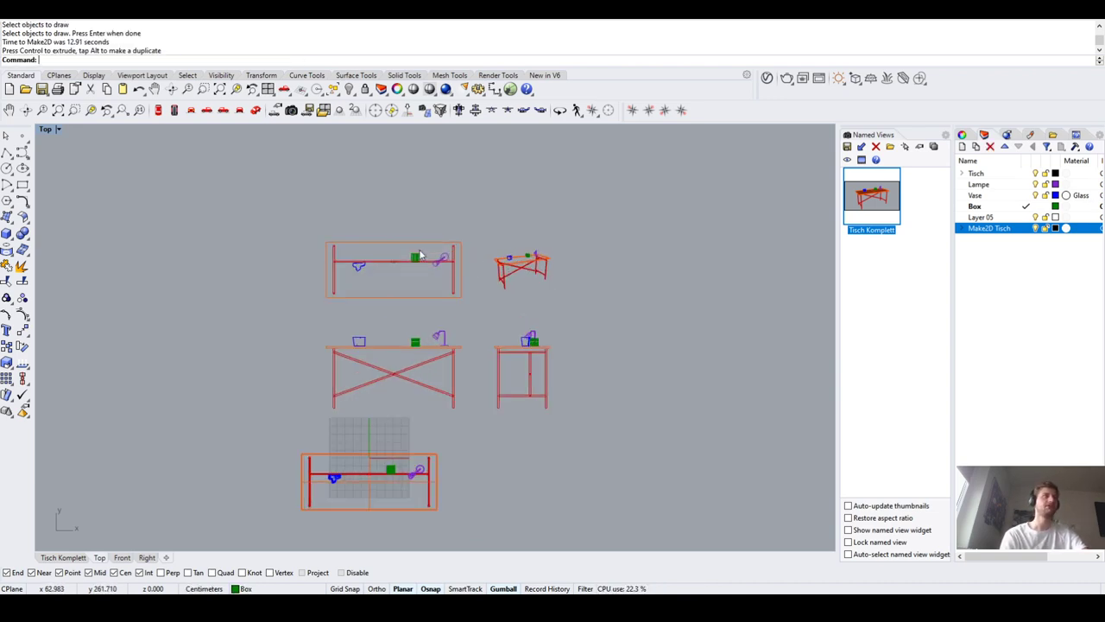
{"action": "scroll", "coordinate": [543, 344], "scroll_direction": "up", "scroll_amount": 5}
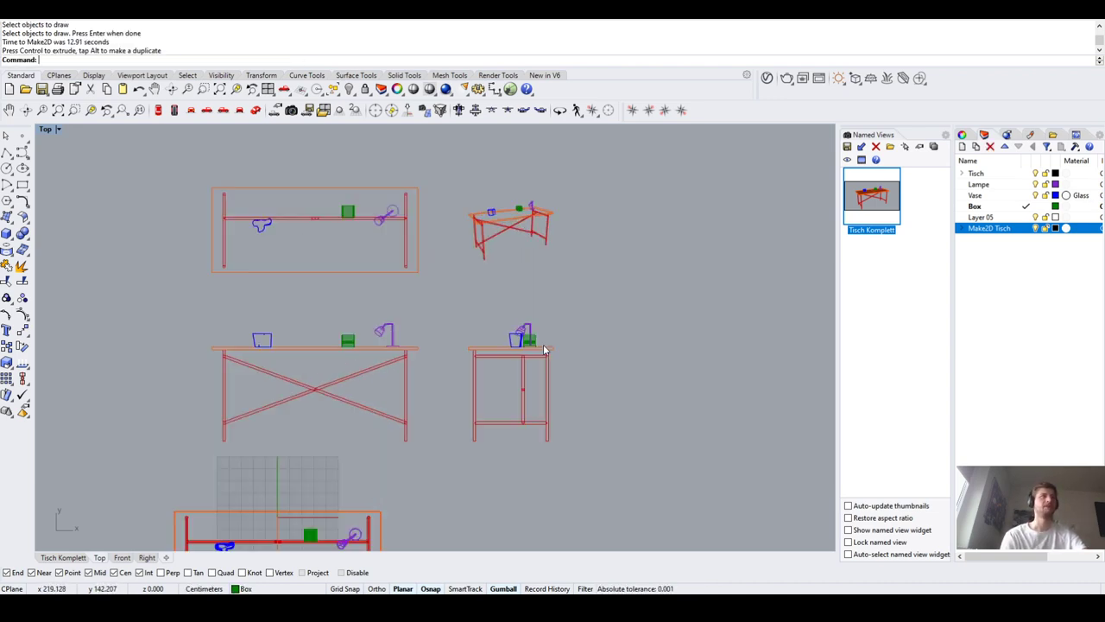
{"action": "scroll", "coordinate": [512, 335], "scroll_direction": "up", "scroll_amount": 4}
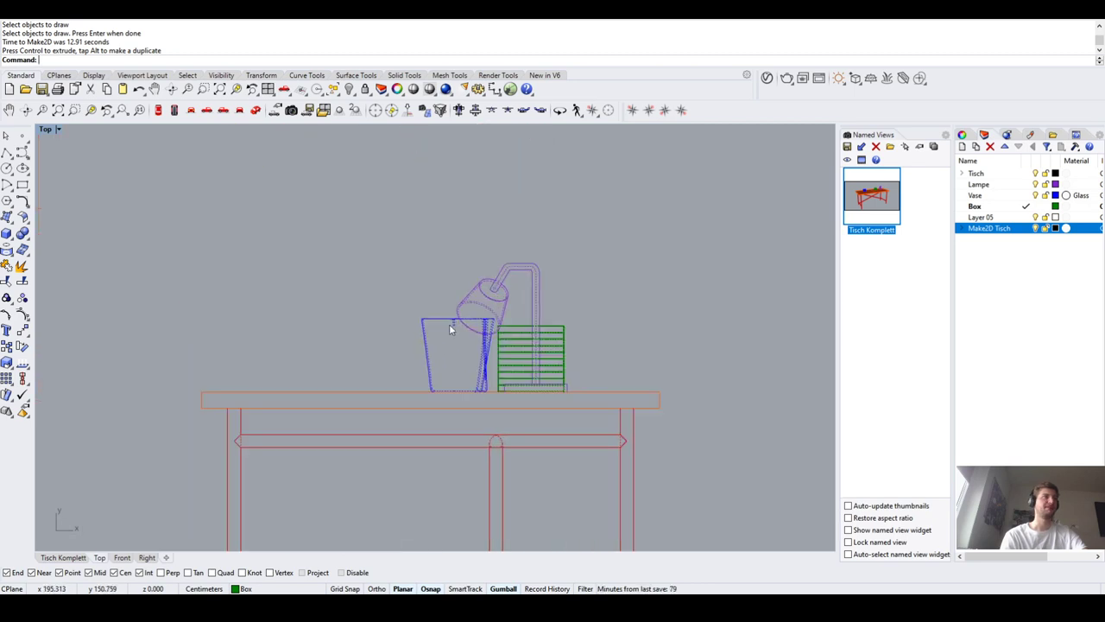
{"action": "scroll", "coordinate": [526, 337], "scroll_direction": "down", "scroll_amount": 7}
{"action": "scroll", "coordinate": [398, 323], "scroll_direction": "up", "scroll_amount": 6}
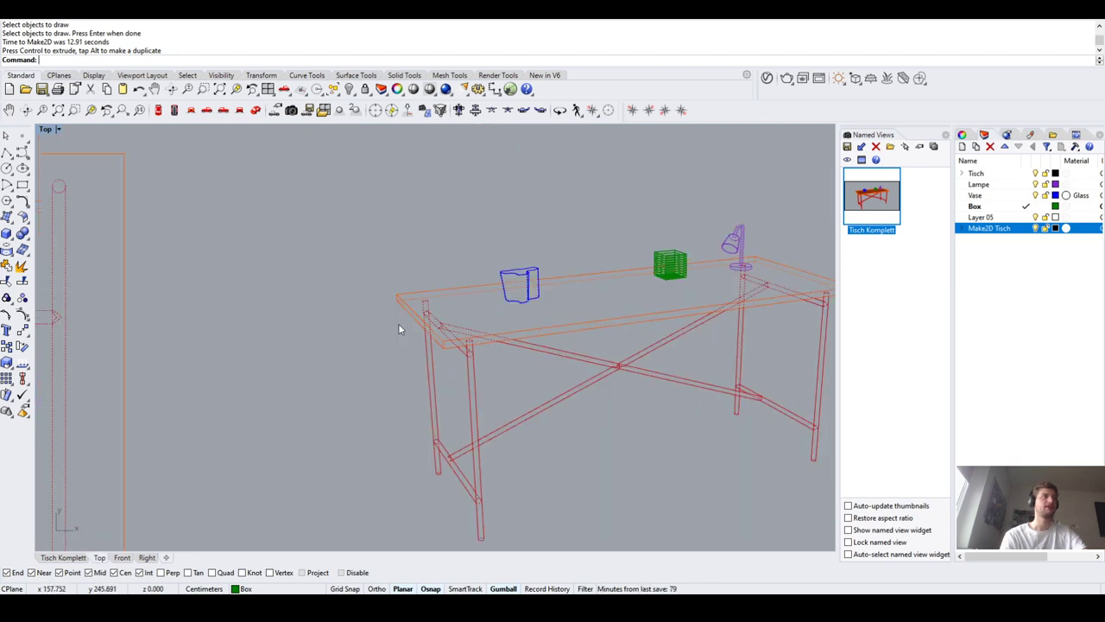
{"action": "scroll", "coordinate": [313, 317], "scroll_direction": "down", "scroll_amount": 1}
{"action": "scroll", "coordinate": [655, 295], "scroll_direction": "up", "scroll_amount": 3}
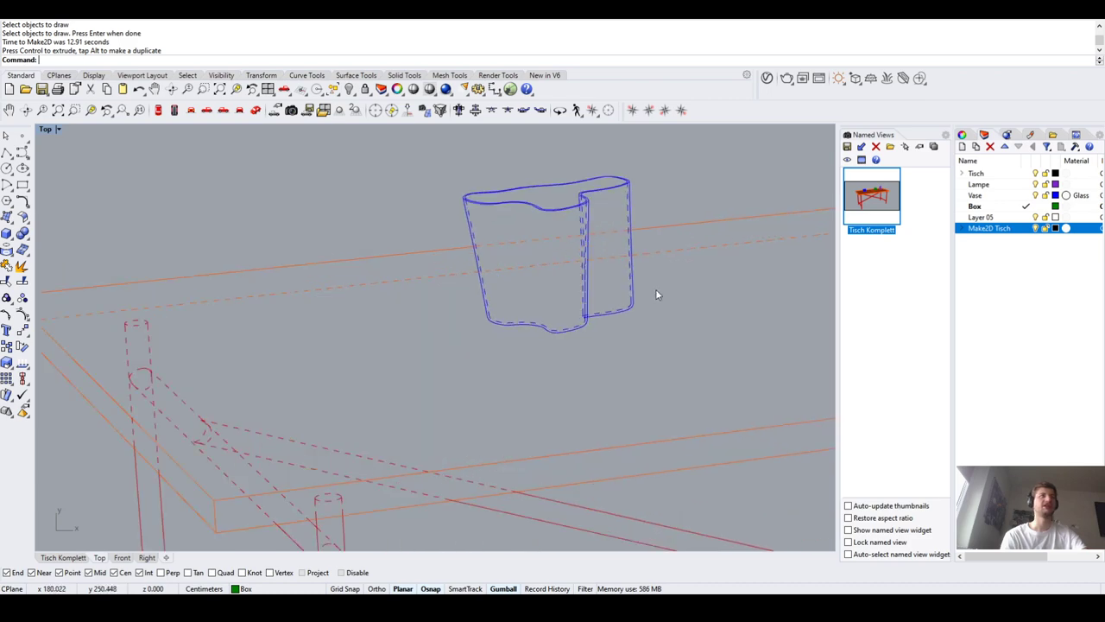
{"action": "scroll", "coordinate": [491, 275], "scroll_direction": "down", "scroll_amount": 6}
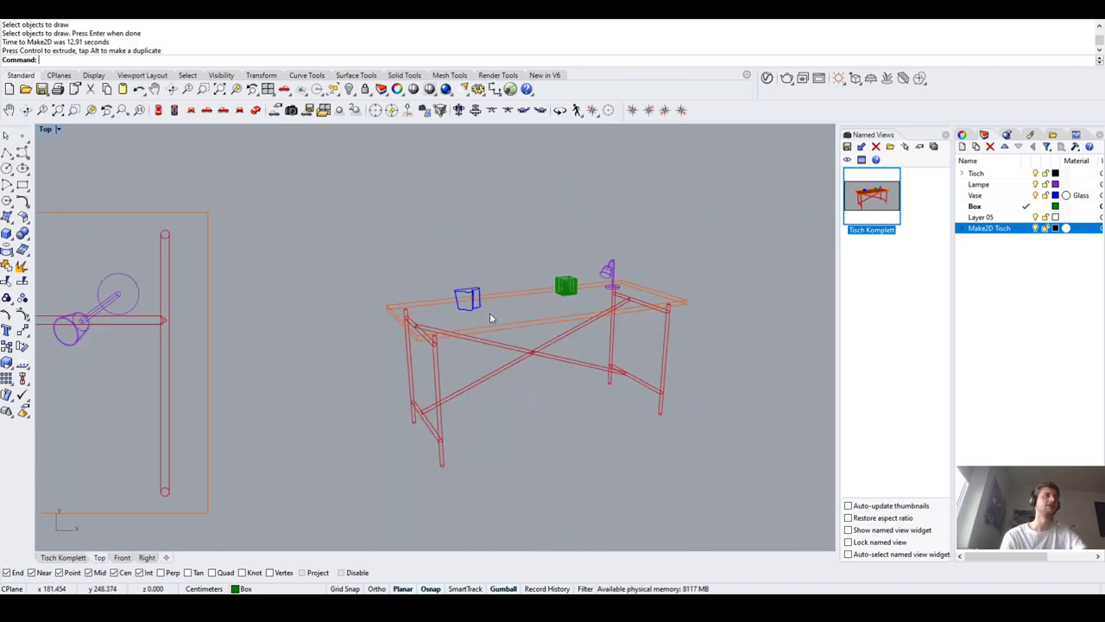
Examine the hidden and visible lines of the lamp, box and tabletop in the perspective drawing up close
{"action": "scroll", "coordinate": [616, 285], "scroll_direction": "up", "scroll_amount": 3}
{"action": "scroll", "coordinate": [615, 285], "scroll_direction": "up", "scroll_amount": 3}
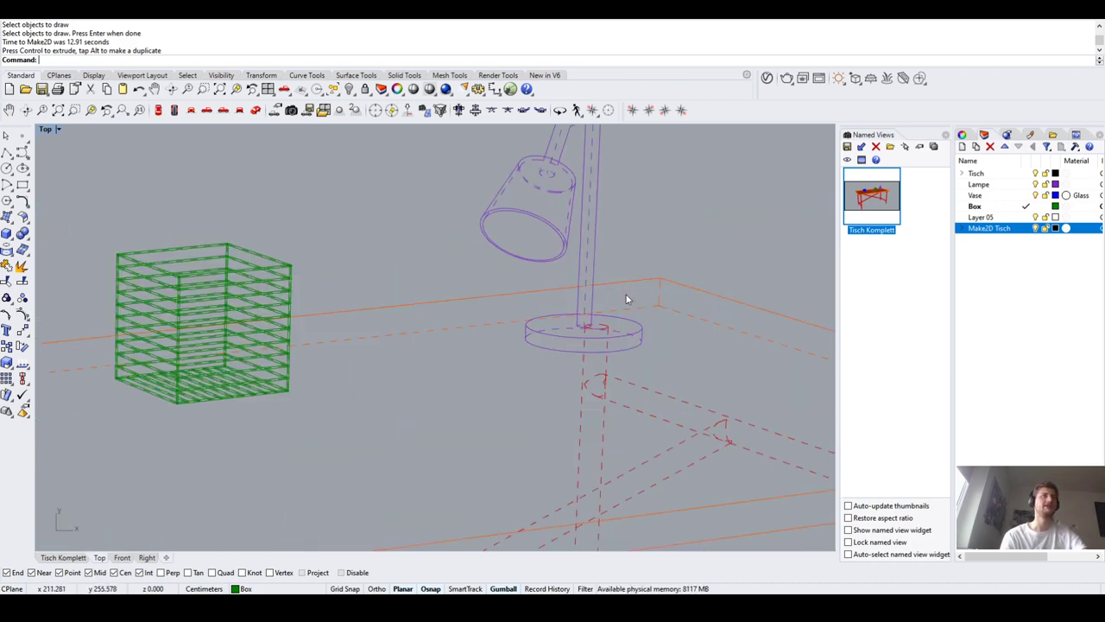
{"action": "left_click", "coordinate": [577, 309]}
{"action": "scroll", "coordinate": [587, 307], "scroll_direction": "down", "scroll_amount": 3}
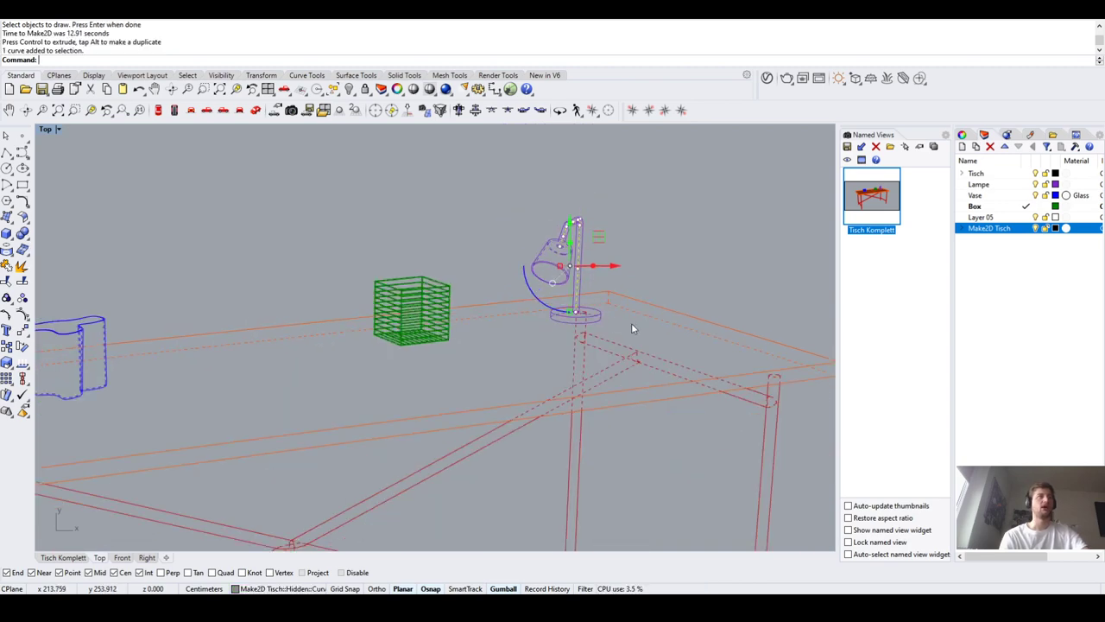
{"action": "left_click", "coordinate": [627, 308]}
{"action": "scroll", "coordinate": [628, 307], "scroll_direction": "down", "scroll_amount": 3}
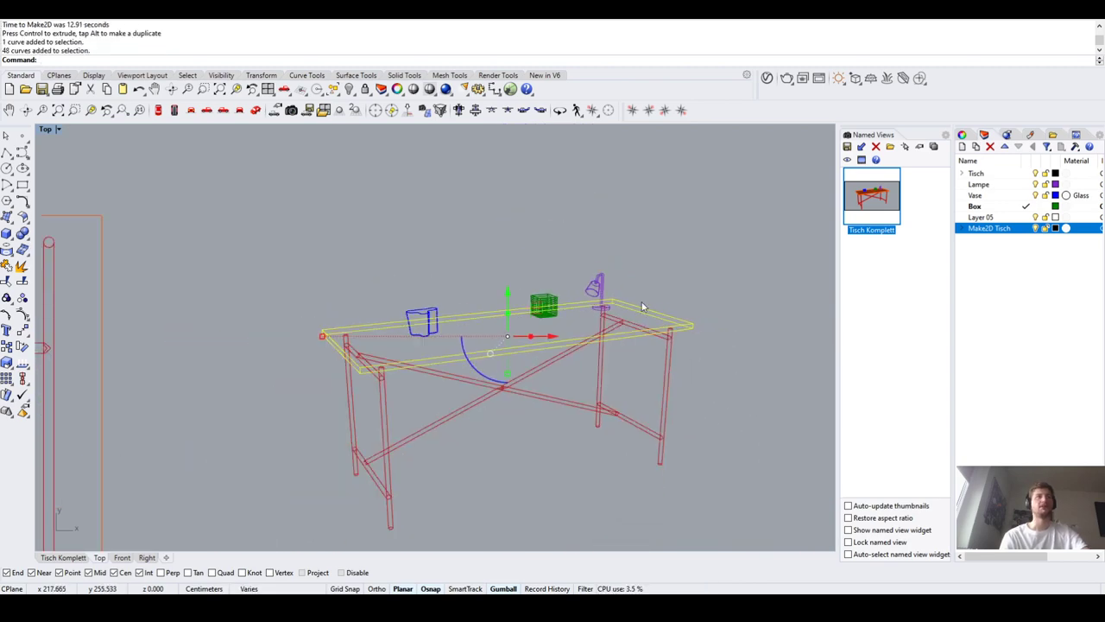
{"action": "left_click", "coordinate": [715, 294]}
{"action": "scroll", "coordinate": [629, 265], "scroll_direction": "down", "scroll_amount": 5}
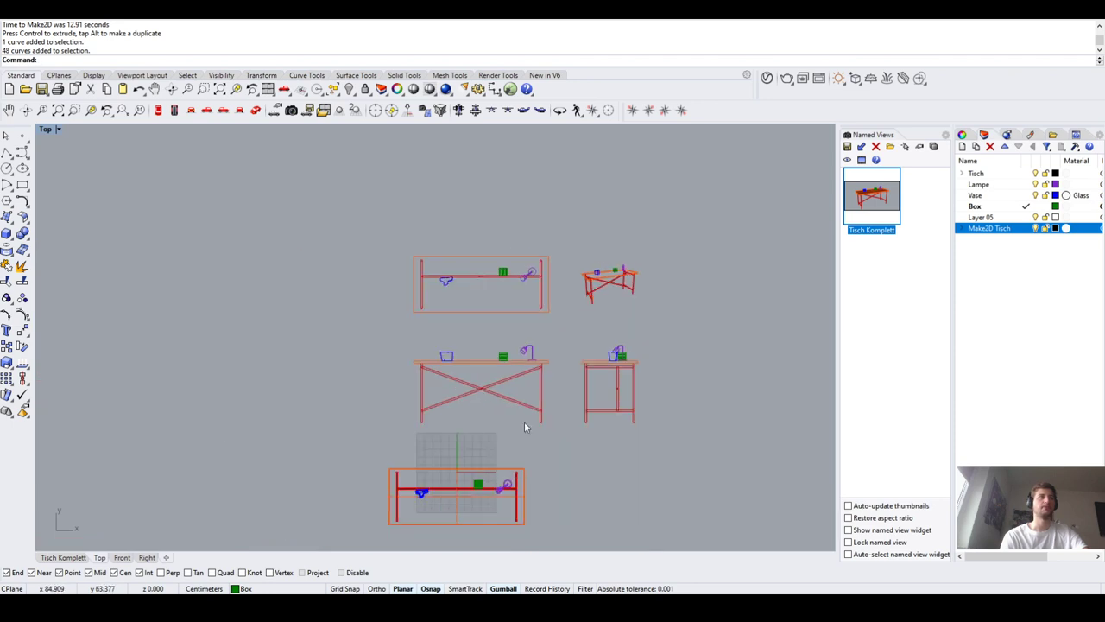
Select all the generated 2D drawings and move them together about 50 cm diagonally up and to the left
{"action": "scroll", "coordinate": [544, 416], "scroll_direction": "up", "scroll_amount": 2}
{"action": "scroll", "coordinate": [722, 446], "scroll_direction": "down", "scroll_amount": 2}
{"action": "left_click_drag", "start_coordinate": [749, 448], "coordinate": [337, 218]}
{"action": "left_click_drag", "start_coordinate": [646, 318], "coordinate": [614, 294]}
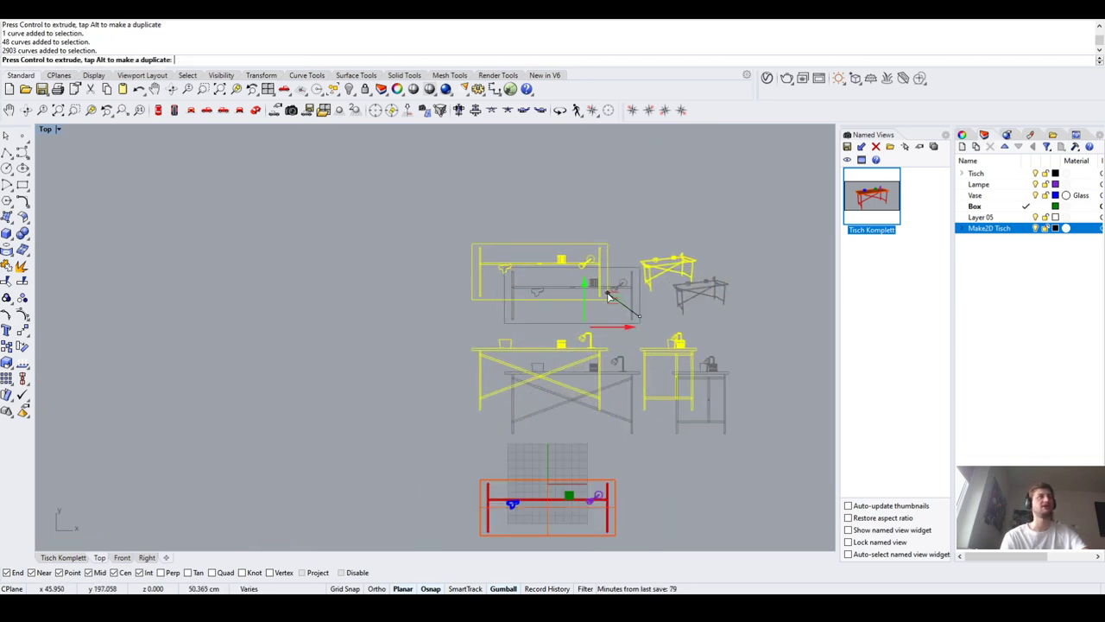
{"action": "left_click", "coordinate": [784, 310]}
{"action": "scroll", "coordinate": [574, 356], "scroll_direction": "up", "scroll_amount": 2}
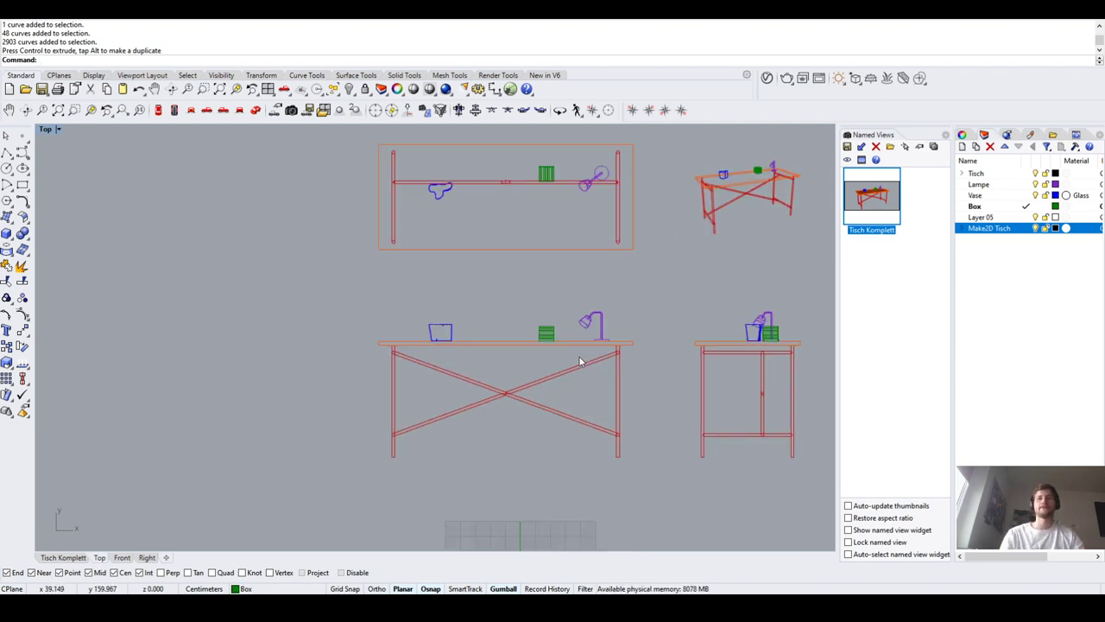
Make the layer "Make2D Tisch" current and add a vertical dimension from the tabletop's underside to the leg's foot beside the front view
{"action": "type", "text": "Dim"}
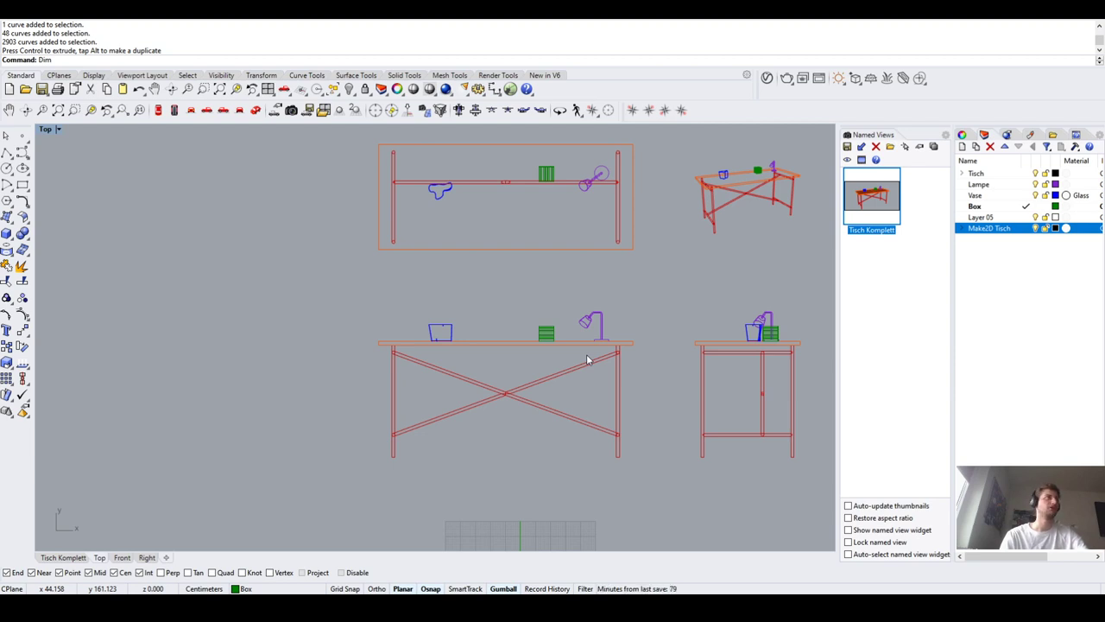
{"action": "key", "text": "Return"}
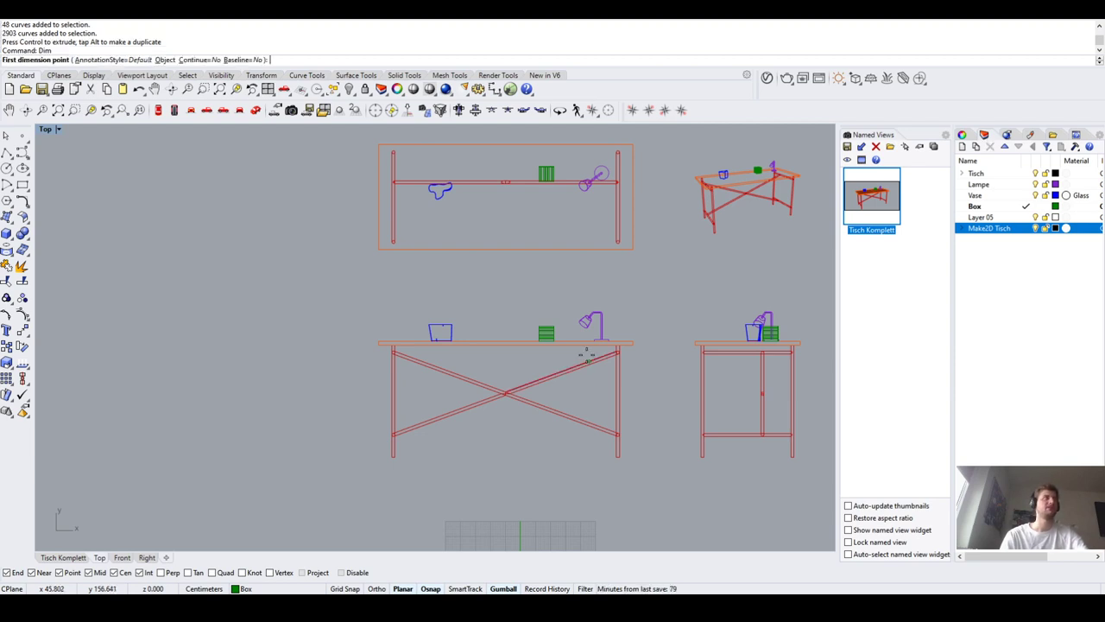
{"action": "scroll", "coordinate": [702, 363], "scroll_direction": "up", "scroll_amount": 3}
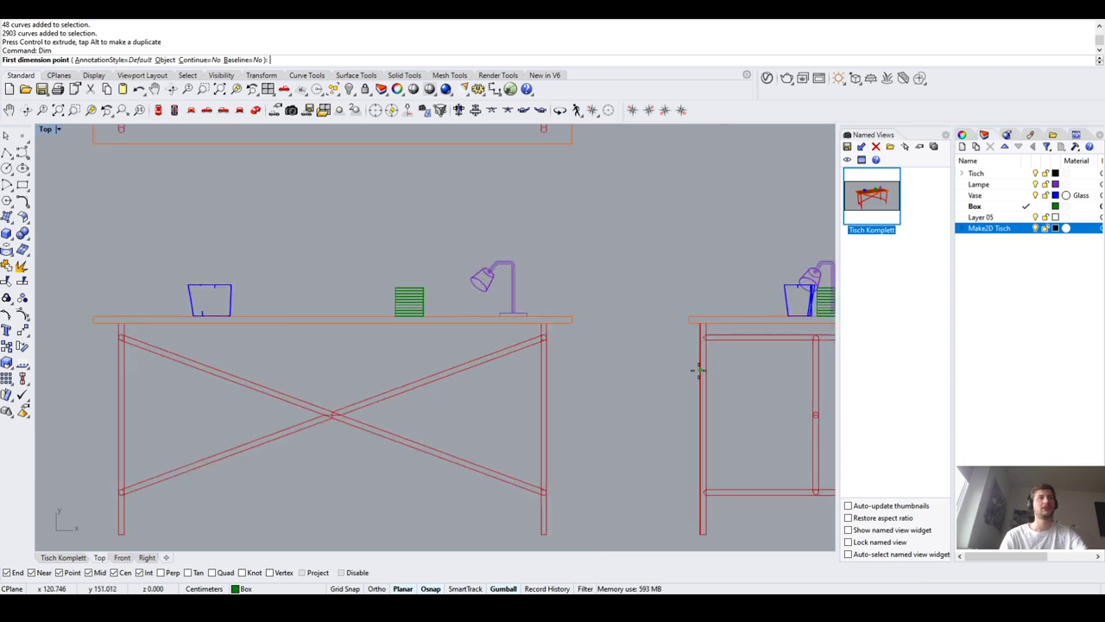
{"action": "double_click", "coordinate": [992, 230]}
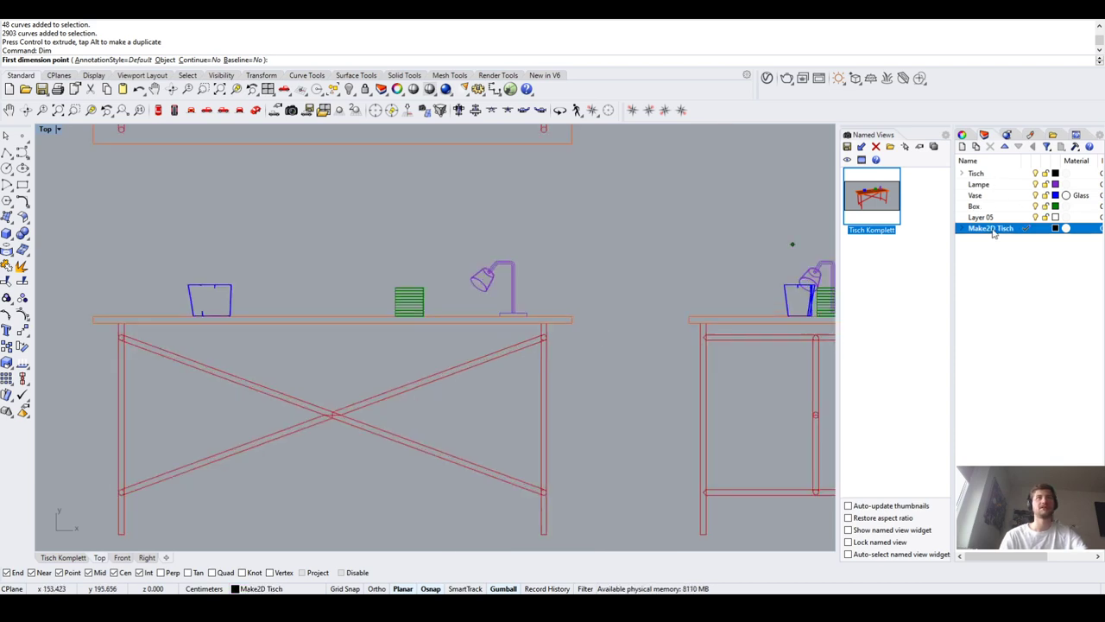
{"action": "scroll", "coordinate": [333, 250], "scroll_direction": "down", "scroll_amount": 2}
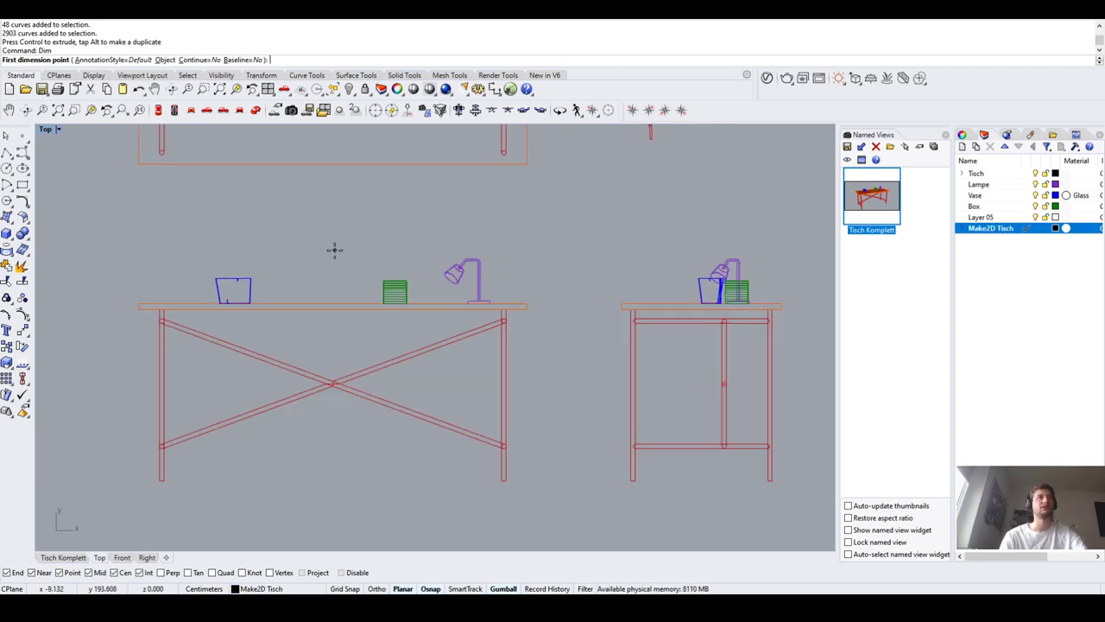
{"action": "scroll", "coordinate": [444, 288], "scroll_direction": "up", "scroll_amount": 2}
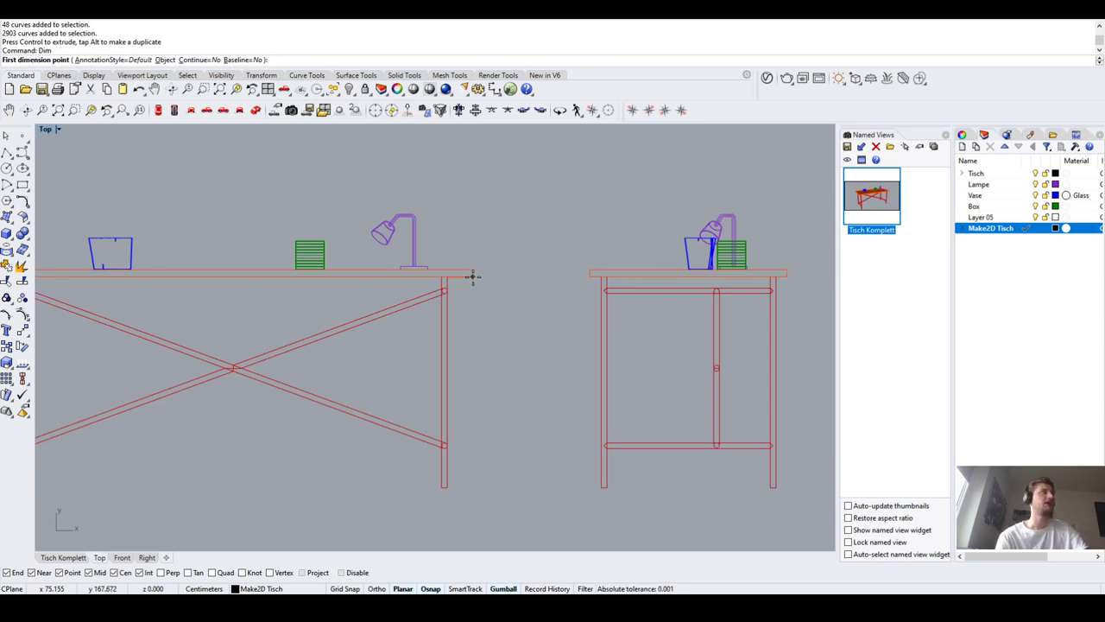
{"action": "left_click", "coordinate": [472, 277]}
{"action": "scroll", "coordinate": [475, 475], "scroll_direction": "up", "scroll_amount": 2}
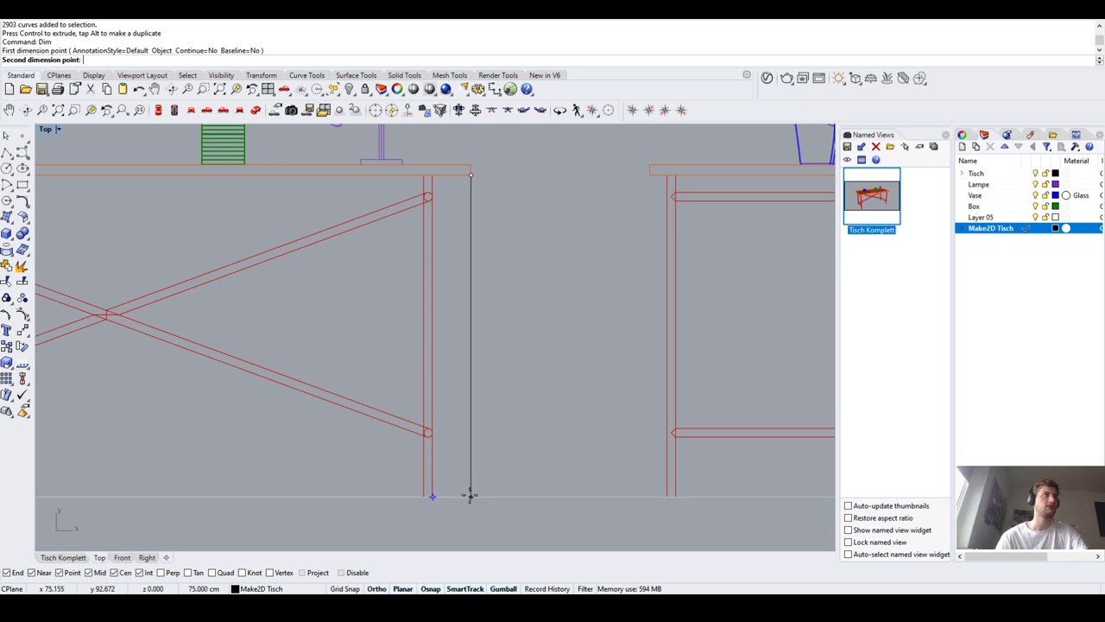
{"action": "left_click", "coordinate": [471, 495]}
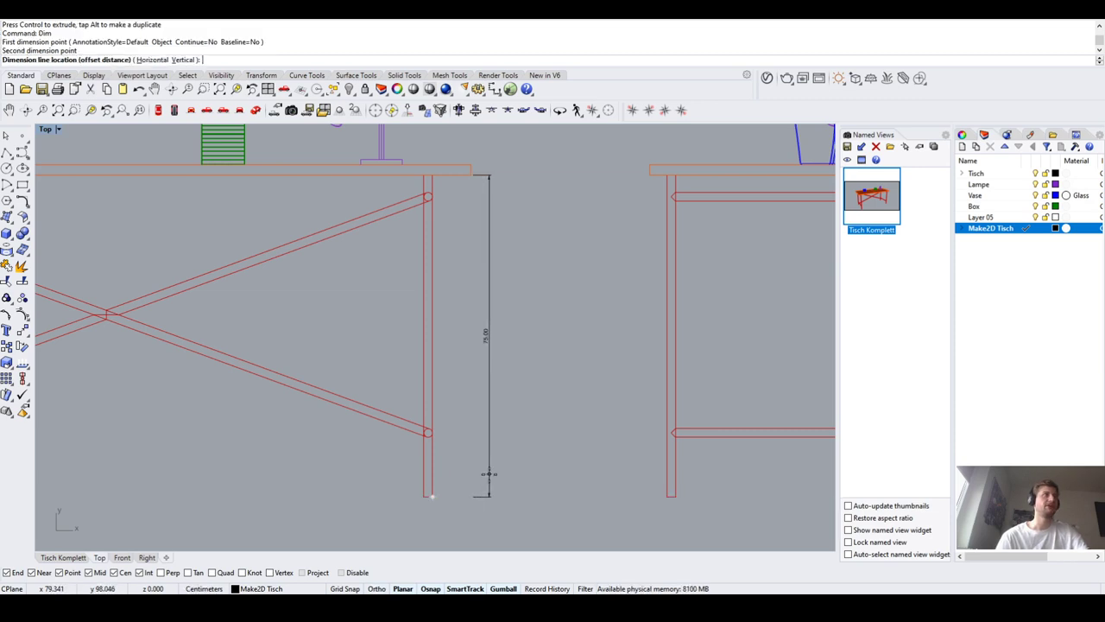
{"action": "left_click", "coordinate": [491, 476]}
Inspect the front view's height dimension up close and from farther away, then clear the selection
{"action": "scroll", "coordinate": [492, 359], "scroll_direction": "up", "scroll_amount": 2}
{"action": "left_click", "coordinate": [492, 359]}
{"action": "scroll", "coordinate": [492, 363], "scroll_direction": "down", "scroll_amount": 6}
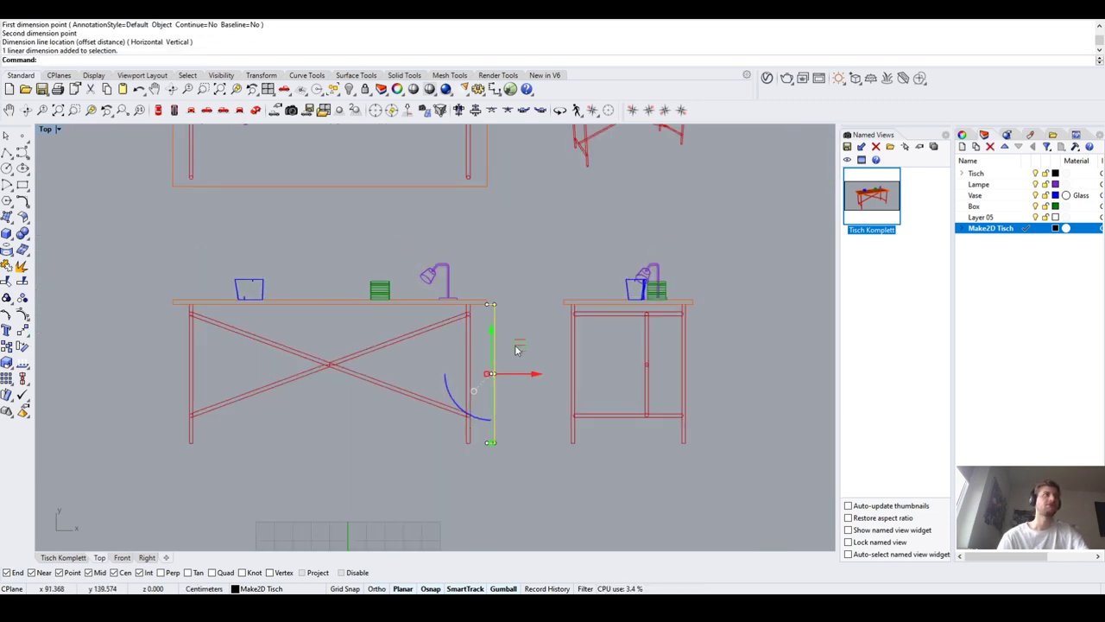
{"action": "scroll", "coordinate": [509, 363], "scroll_direction": "up", "scroll_amount": 8}
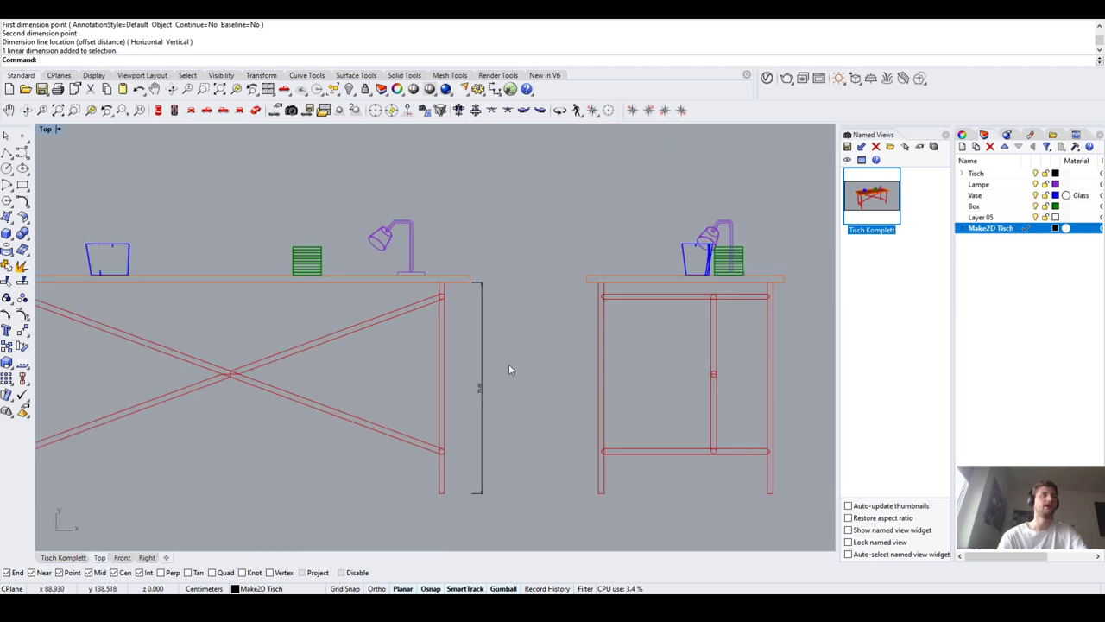
{"action": "left_click", "coordinate": [469, 385]}
{"action": "scroll", "coordinate": [484, 384], "scroll_direction": "down", "scroll_amount": 5}
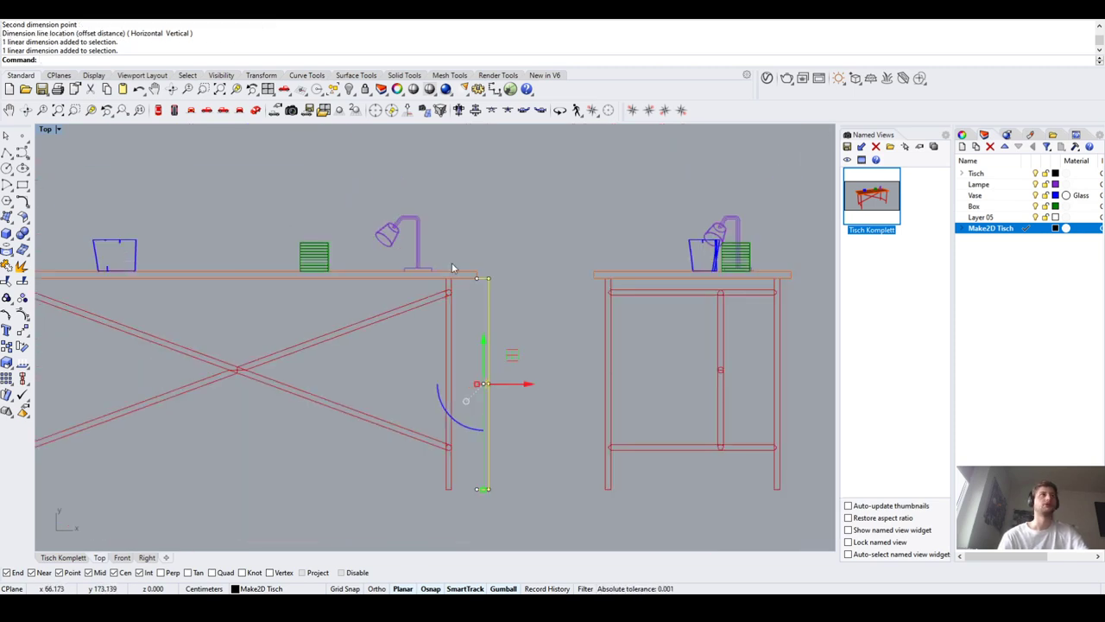
{"action": "scroll", "coordinate": [466, 268], "scroll_direction": "up", "scroll_amount": 2}
{"action": "scroll", "coordinate": [541, 262], "scroll_direction": "down", "scroll_amount": 5}
{"action": "key", "text": "Escape"}
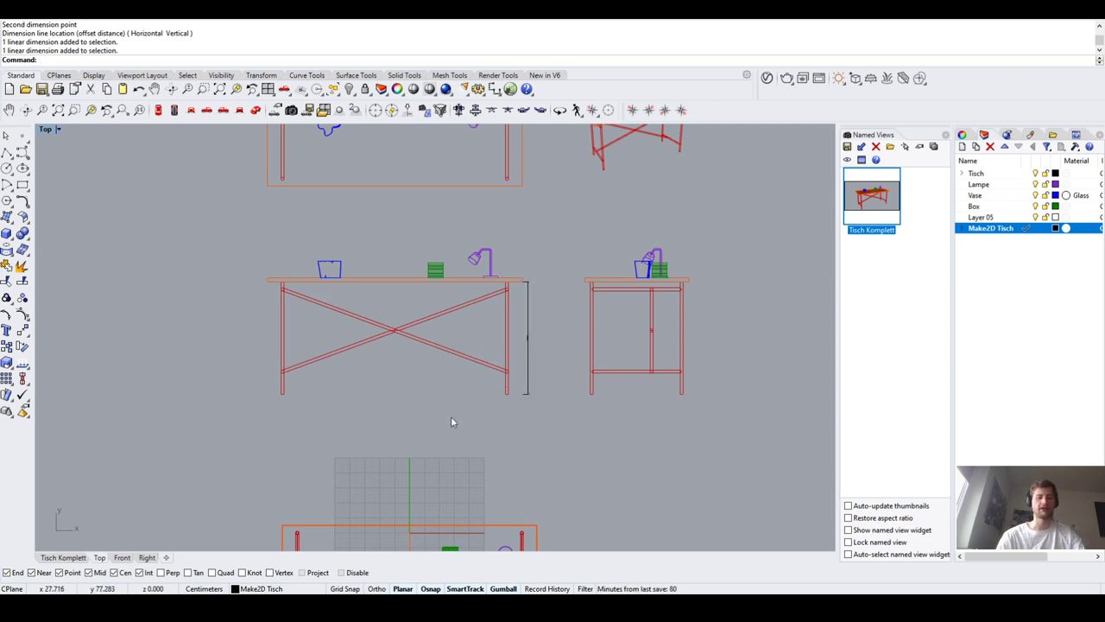
{"action": "type", "text": "Dim"}
{"action": "key", "text": "Return"}
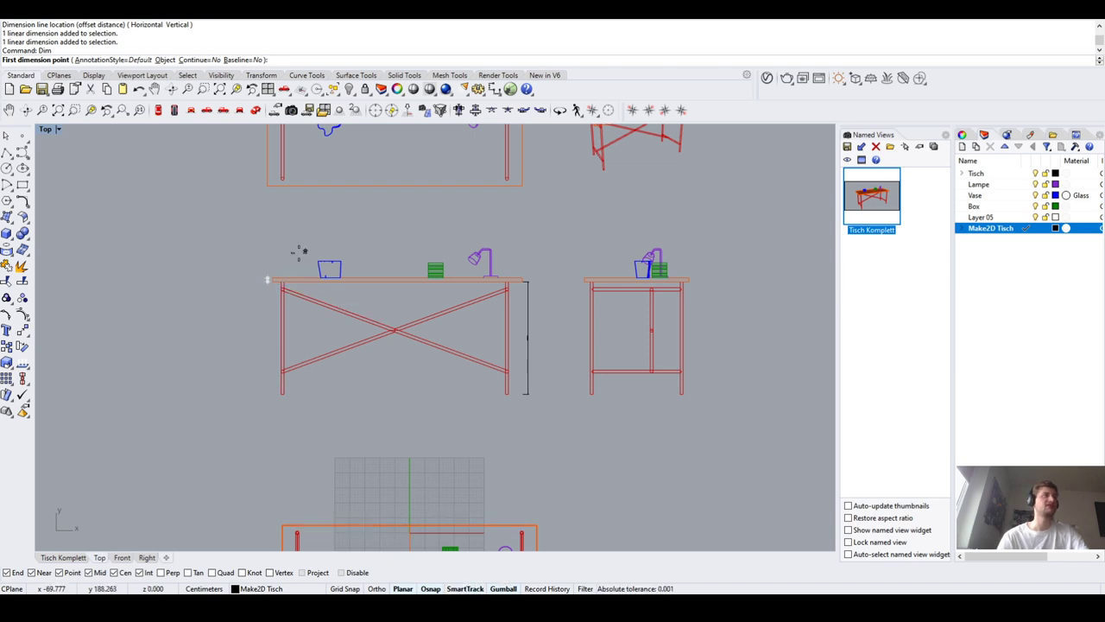
{"action": "left_click", "coordinate": [268, 406]}
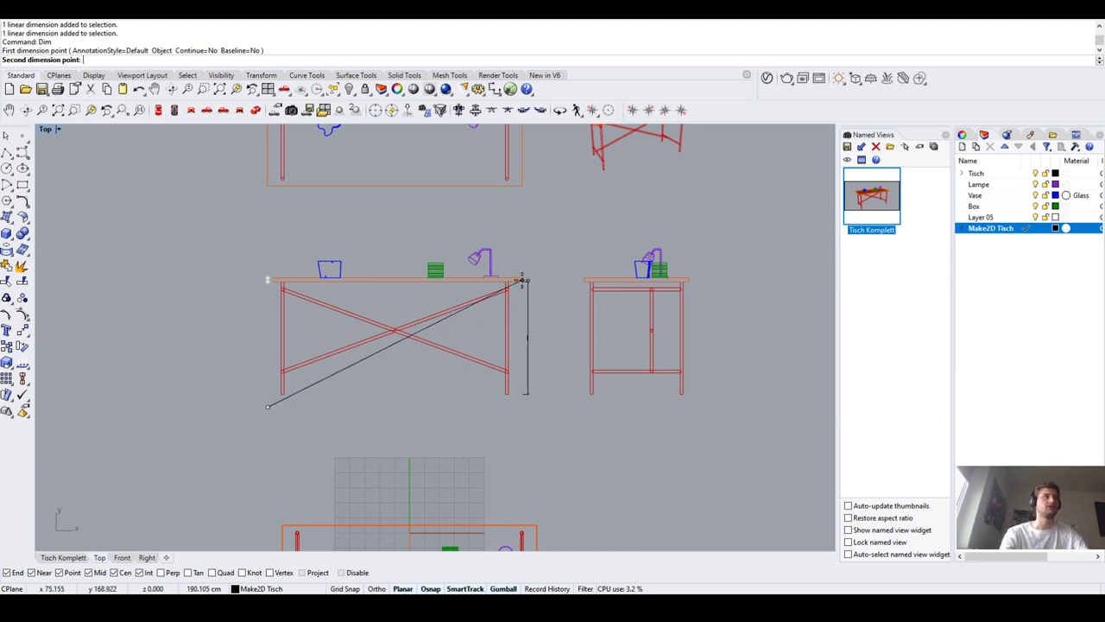
{"action": "key", "text": "Escape"}
Dimension the full length of the tabletop in the front view, placing the dimension line above the vase, box and lamp
{"action": "key", "text": "Return"}
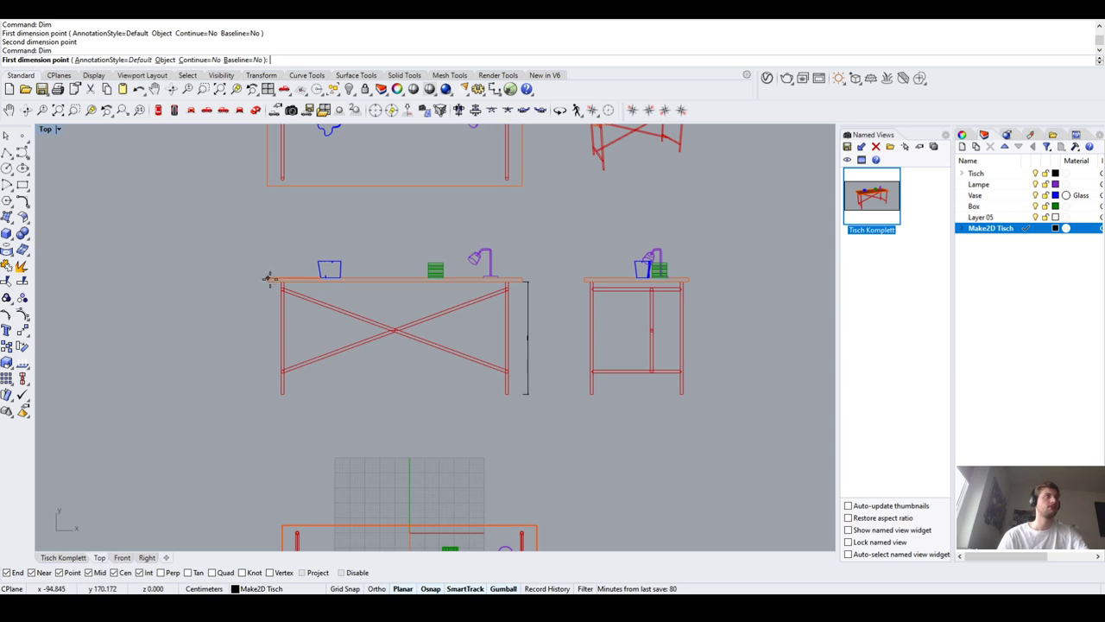
{"action": "left_click", "coordinate": [268, 277]}
{"action": "scroll", "coordinate": [525, 280], "scroll_direction": "up", "scroll_amount": 4}
{"action": "left_click", "coordinate": [524, 280]}
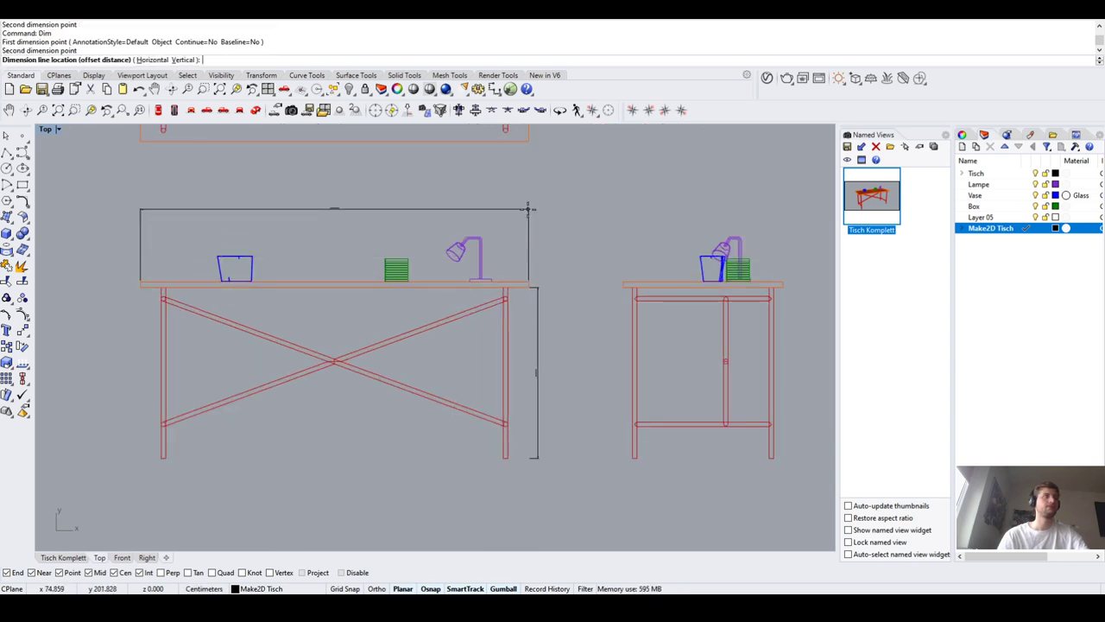
{"action": "left_click", "coordinate": [525, 224]}
Examine the tabletop length dimension with its control points and long extension lines
{"action": "left_click", "coordinate": [140, 257]}
{"action": "scroll", "coordinate": [137, 268], "scroll_direction": "up", "scroll_amount": 1}
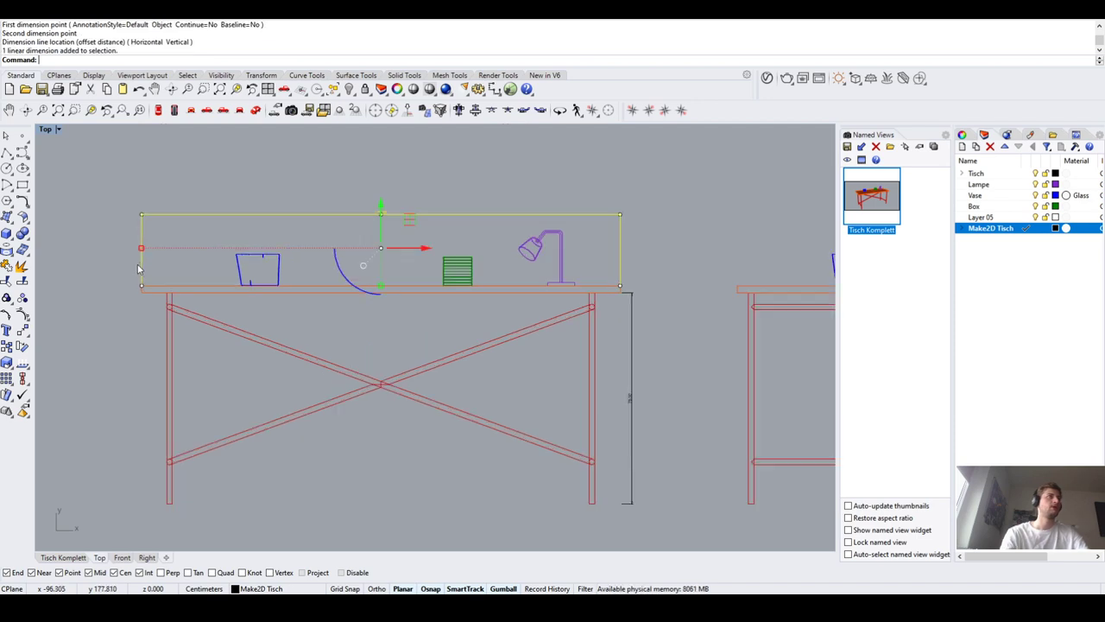
{"action": "scroll", "coordinate": [136, 268], "scroll_direction": "up", "scroll_amount": 1}
{"action": "left_click", "coordinate": [247, 217]}
{"action": "scroll", "coordinate": [202, 321], "scroll_direction": "down", "scroll_amount": 3}
{"action": "scroll", "coordinate": [238, 268], "scroll_direction": "up", "scroll_amount": 3}
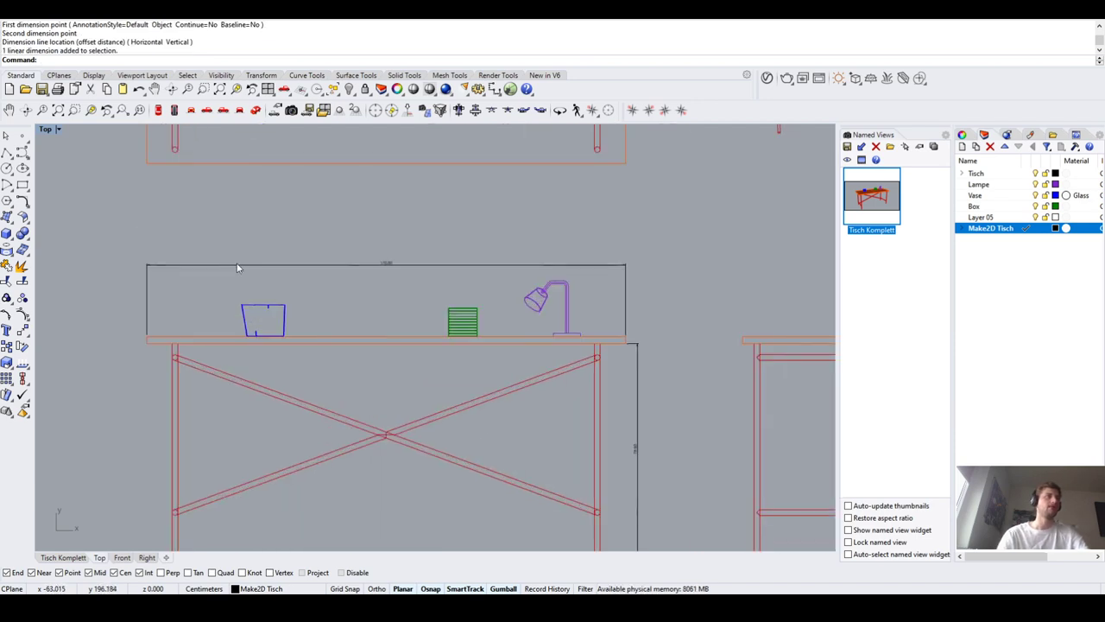
{"action": "left_click", "coordinate": [241, 268]}
{"action": "left_click", "coordinate": [128, 334]}
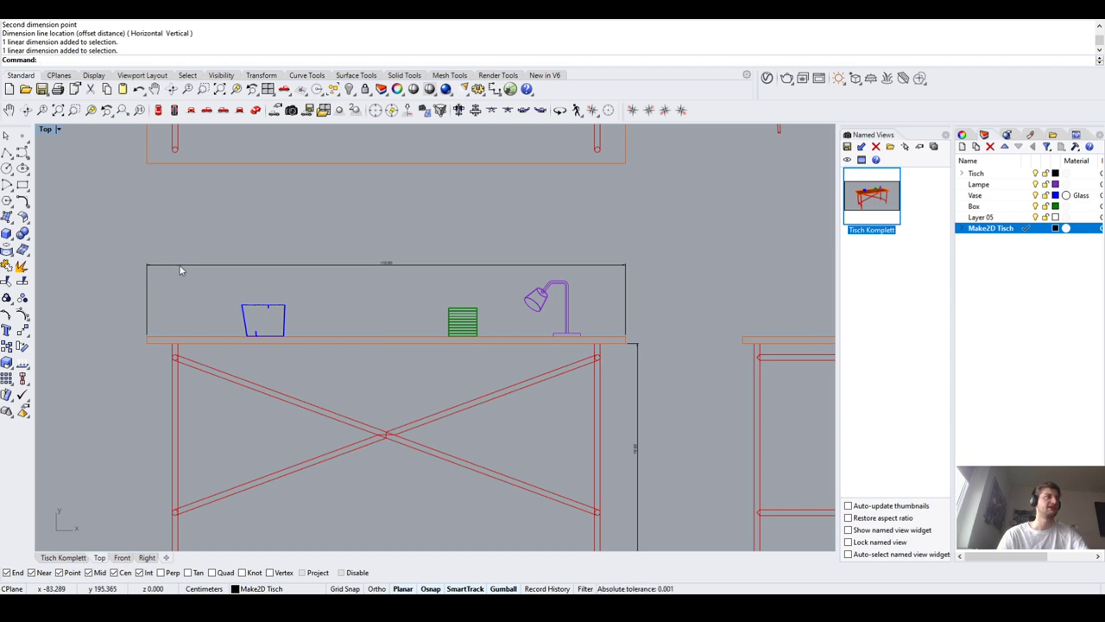
Shorten the length dimension's extension lines by moving its two definition points about 21 cm straight up
{"action": "left_click", "coordinate": [182, 266]}
{"action": "left_click", "coordinate": [147, 337], "text": "ctrl+shift"}
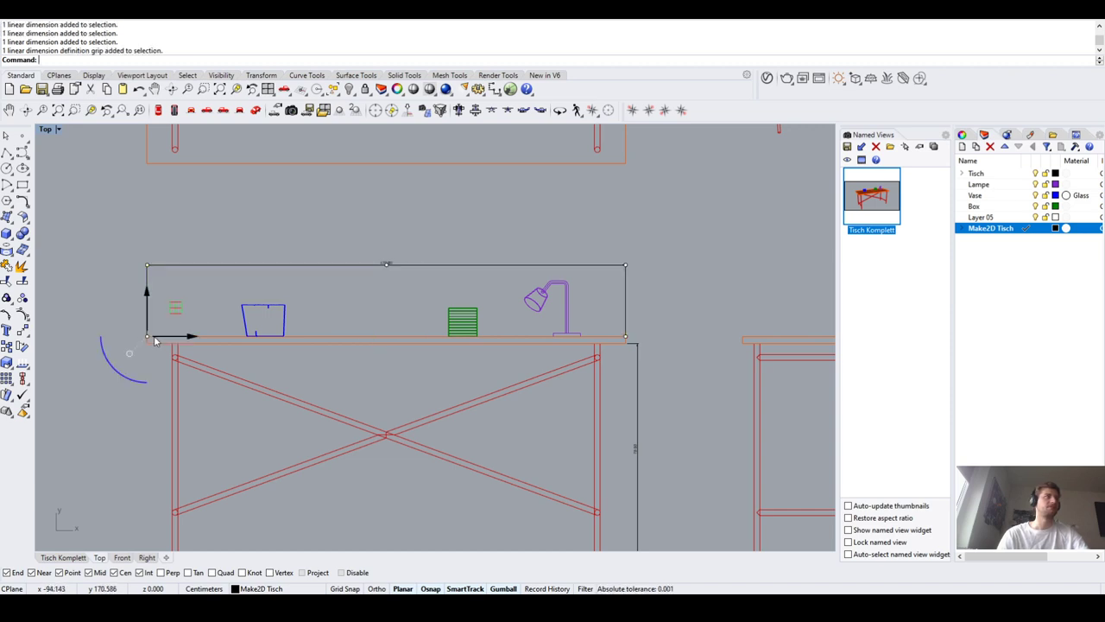
{"action": "left_click", "coordinate": [626, 338], "text": "ctrl+shift"}
{"action": "key", "text": "Return"}
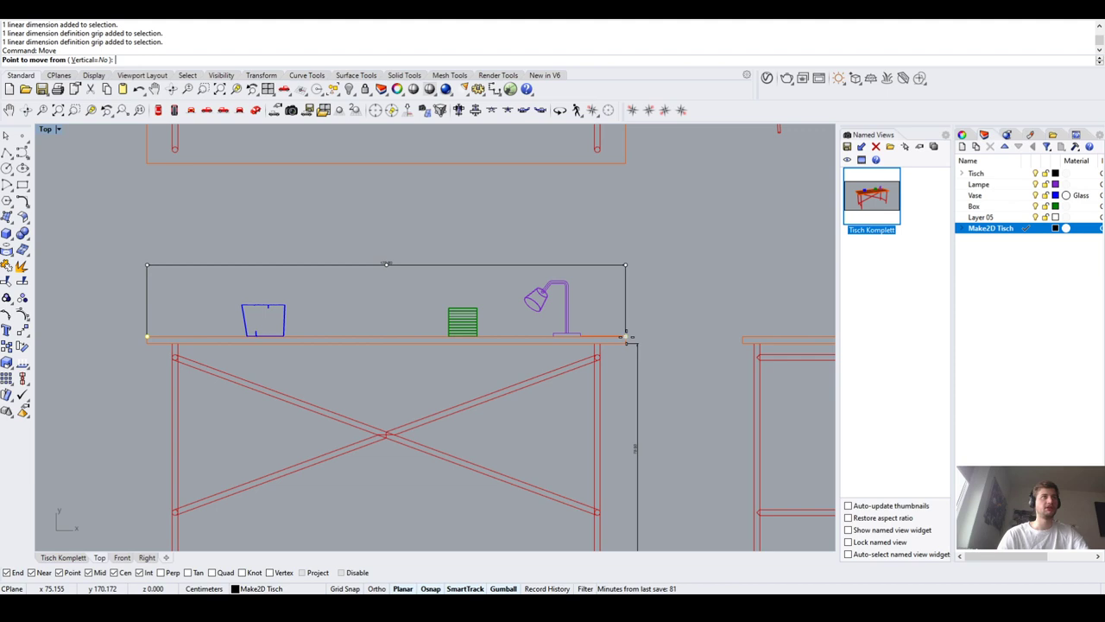
{"action": "left_click", "coordinate": [626, 337]}
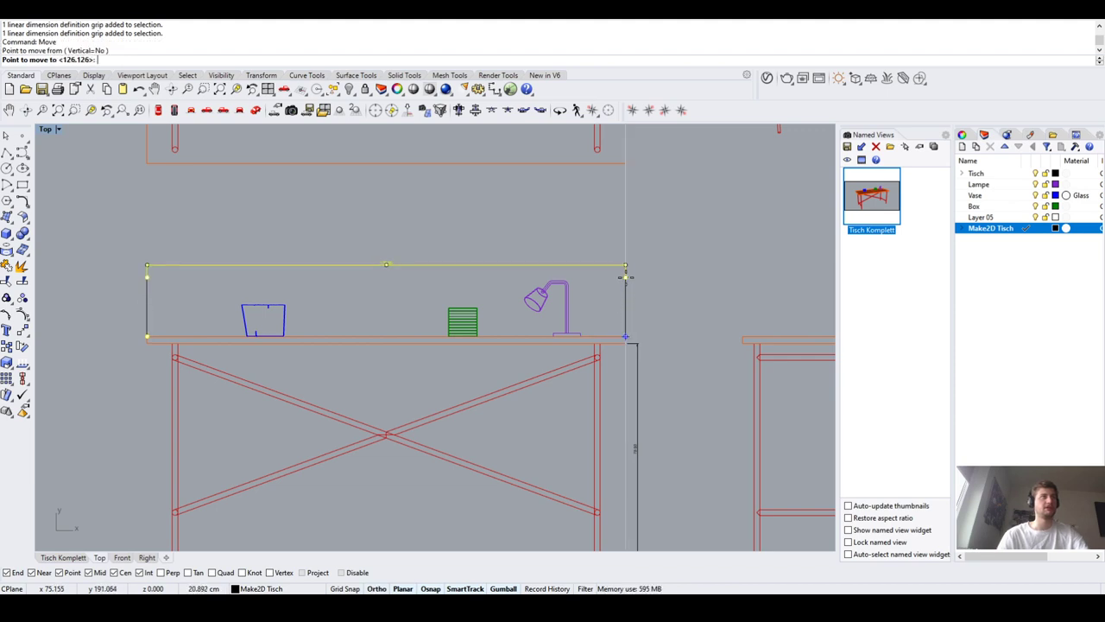
{"action": "left_click", "coordinate": [625, 277]}
{"action": "key", "text": "Escape"}
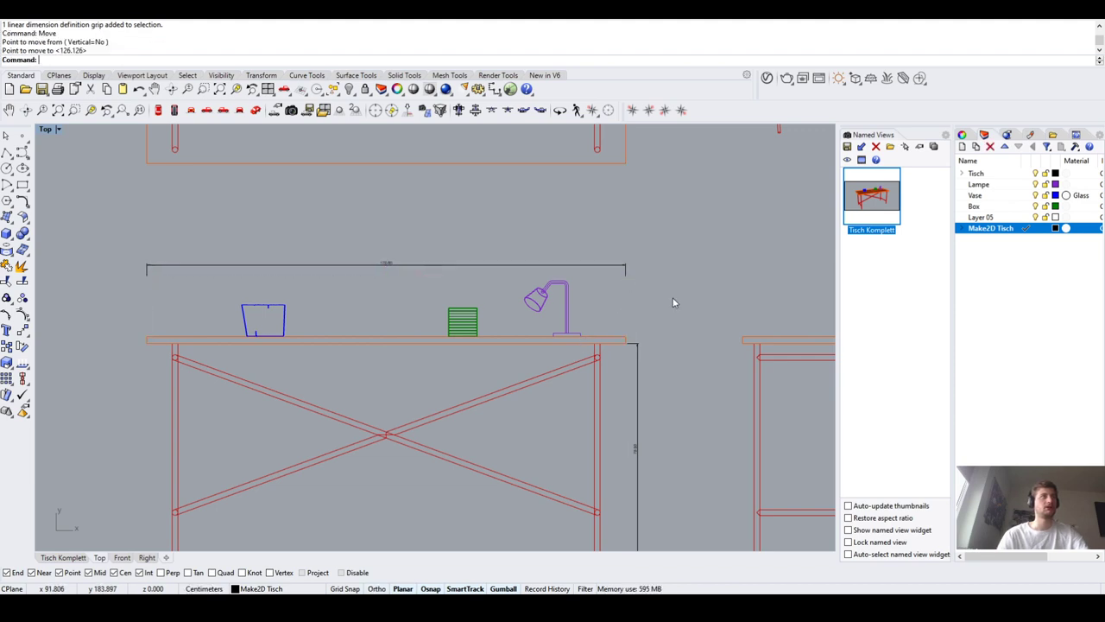
Check the shortened length dimension and the readability of its text at several zoom levels, leaving nothing selected
{"action": "scroll", "coordinate": [340, 276], "scroll_direction": "up", "scroll_amount": 5}
{"action": "left_click", "coordinate": [399, 273]}
{"action": "scroll", "coordinate": [394, 371], "scroll_direction": "down", "scroll_amount": 2}
{"action": "scroll", "coordinate": [394, 373], "scroll_direction": "down", "scroll_amount": 3}
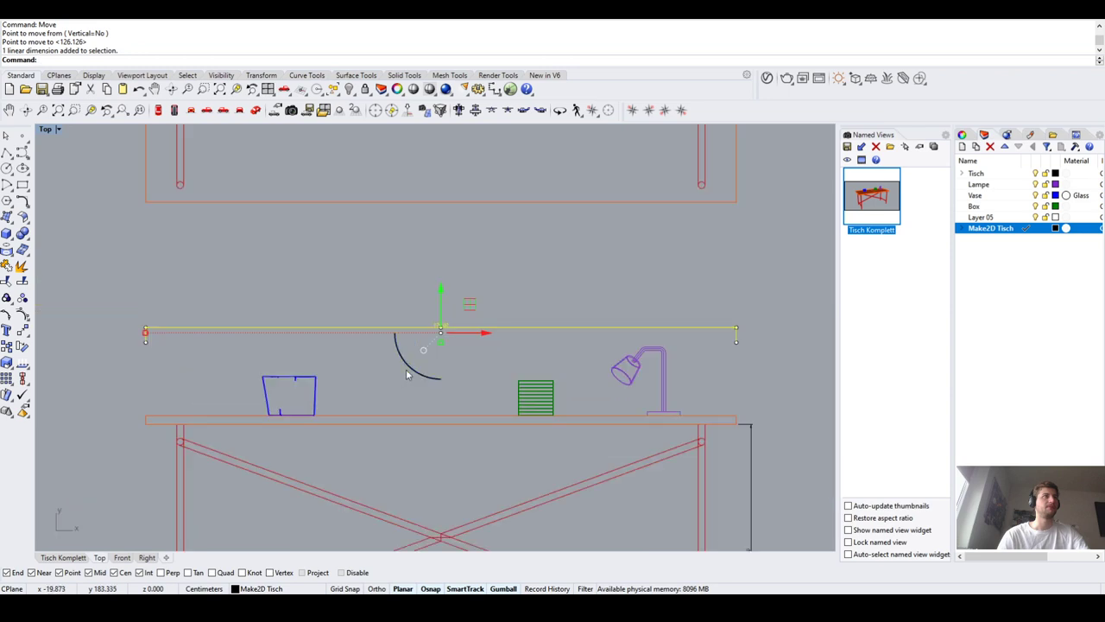
{"action": "key", "text": "Escape"}
{"action": "scroll", "coordinate": [376, 364], "scroll_direction": "down", "scroll_amount": 3}
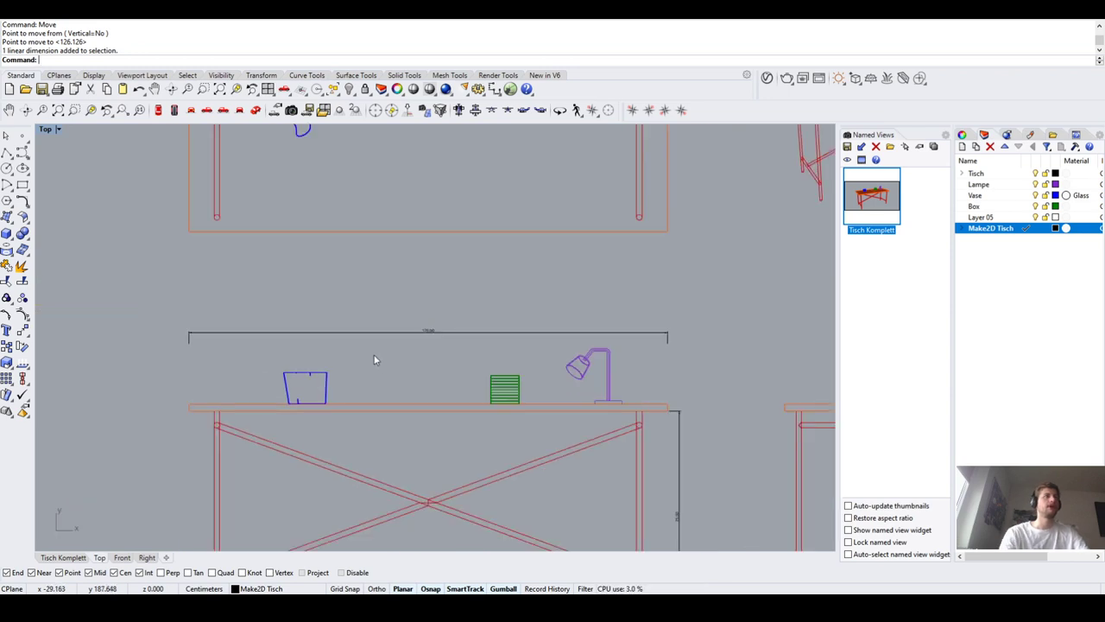
{"action": "scroll", "coordinate": [585, 363], "scroll_direction": "down", "scroll_amount": 1}
{"action": "scroll", "coordinate": [581, 377], "scroll_direction": "up", "scroll_amount": 2}
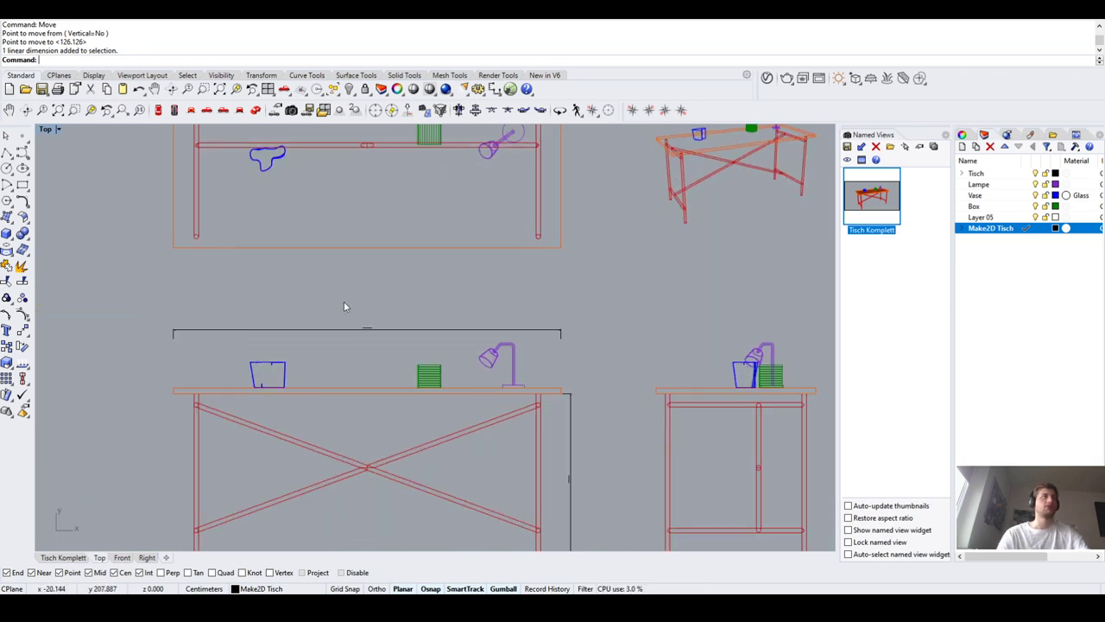
{"action": "left_click", "coordinate": [362, 331]}
{"action": "key", "text": "Escape"}
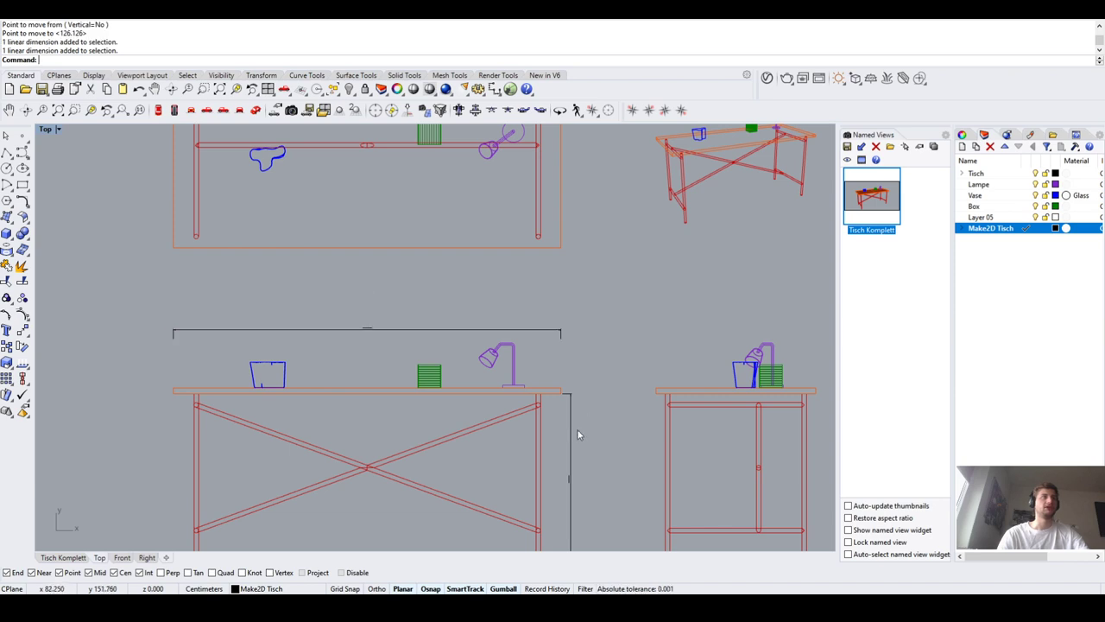
Set the front view's table-height dimension to a text height of 3 and a model space scale of 2
{"action": "left_click", "coordinate": [570, 436]}
{"action": "scroll", "coordinate": [541, 309], "scroll_direction": "down", "scroll_amount": 2}
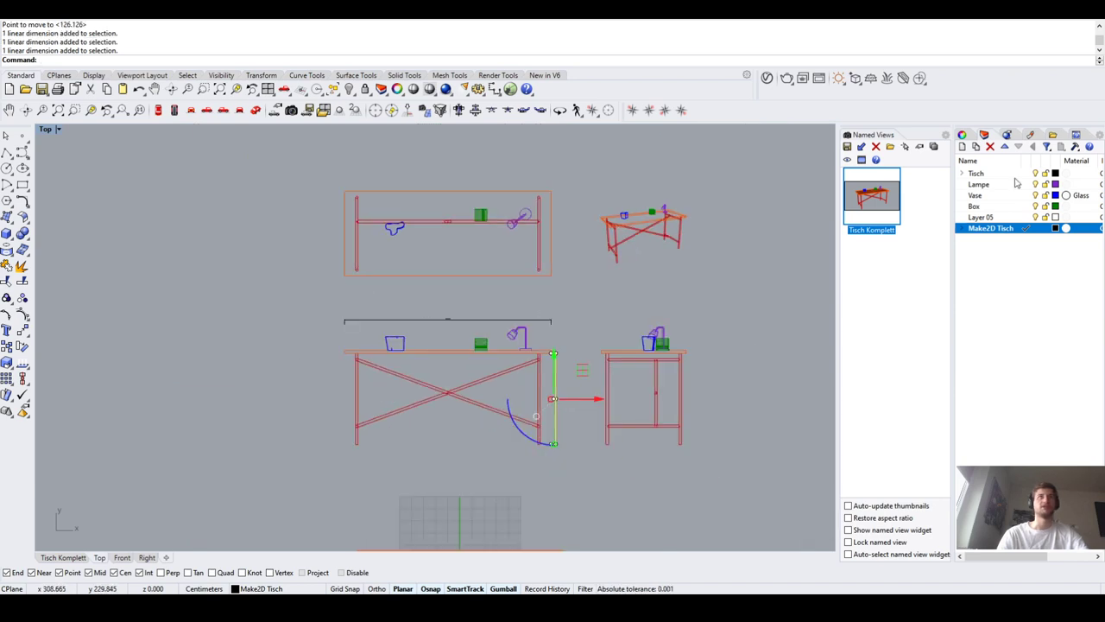
{"action": "left_click", "coordinate": [963, 136]}
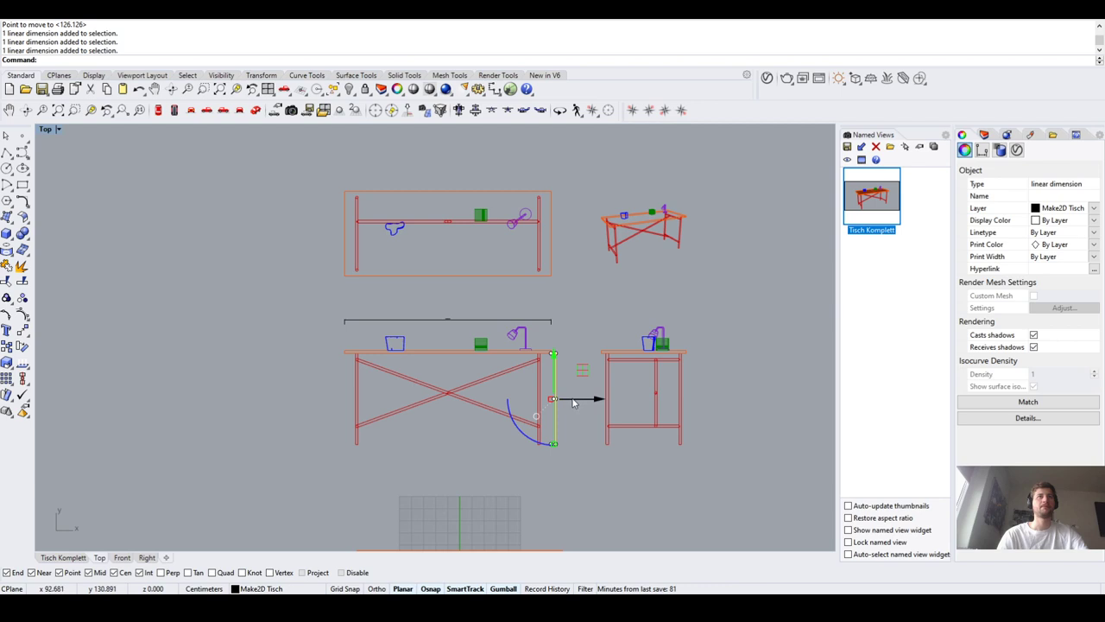
{"action": "scroll", "coordinate": [579, 399], "scroll_direction": "up", "scroll_amount": 5}
{"action": "left_click", "coordinate": [588, 353]}
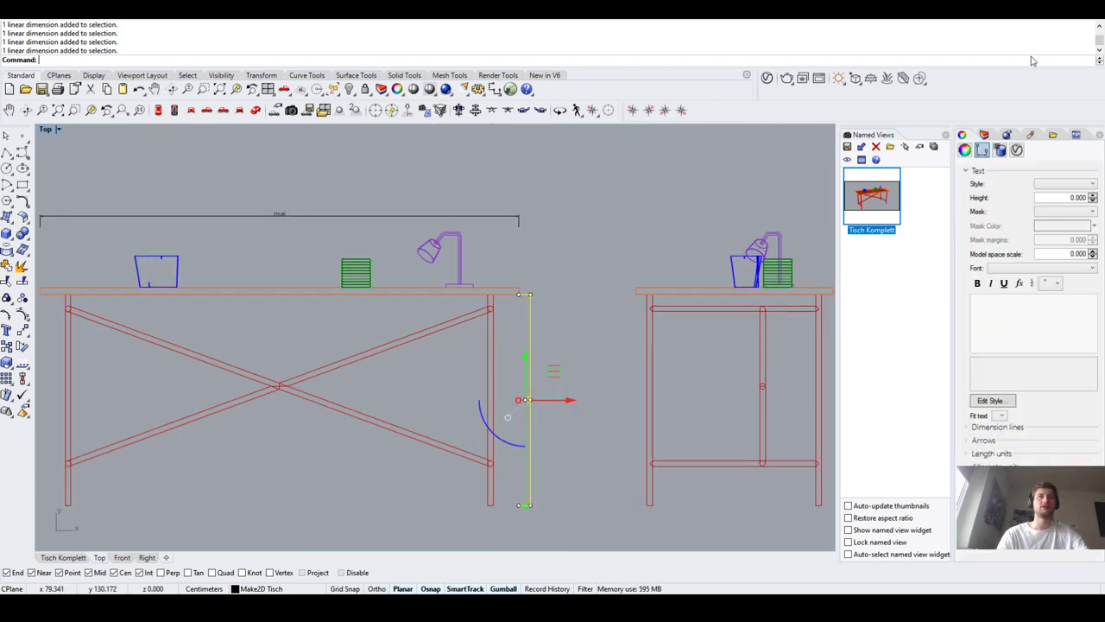
{"action": "scroll", "coordinate": [551, 432], "scroll_direction": "up", "scroll_amount": 1}
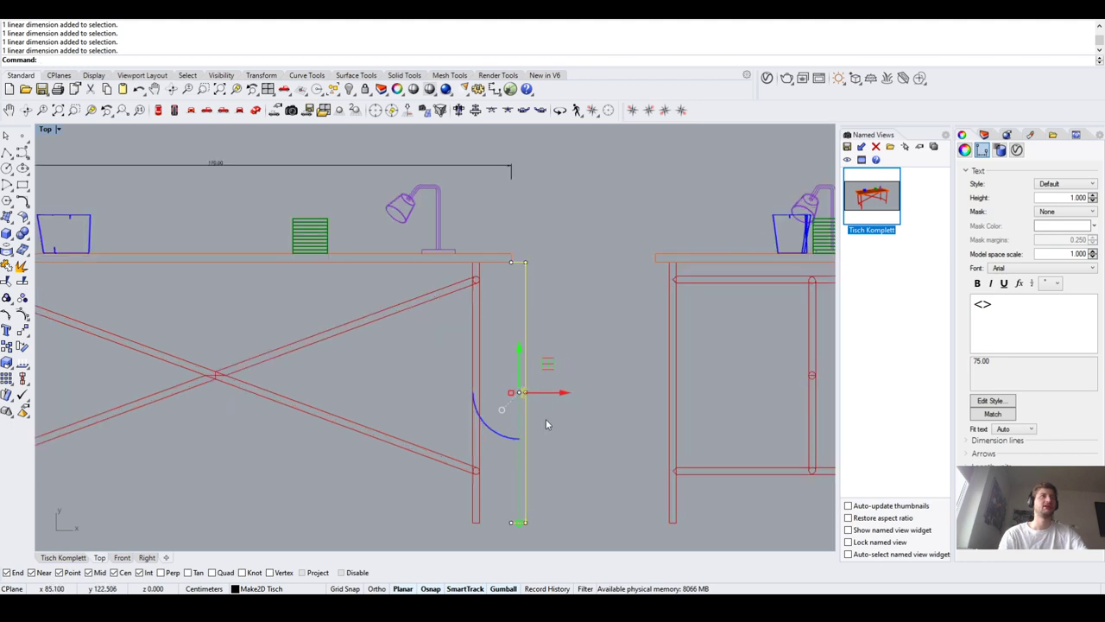
{"action": "scroll", "coordinate": [539, 397], "scroll_direction": "up", "scroll_amount": 1}
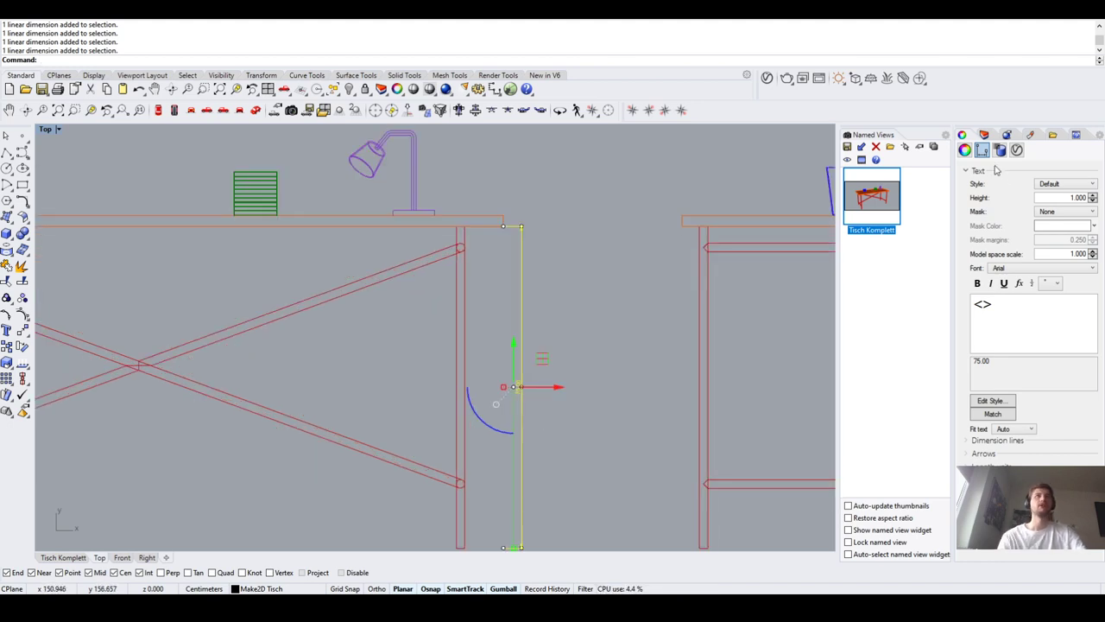
{"action": "left_click", "coordinate": [985, 136]}
{"action": "left_click", "coordinate": [962, 136]}
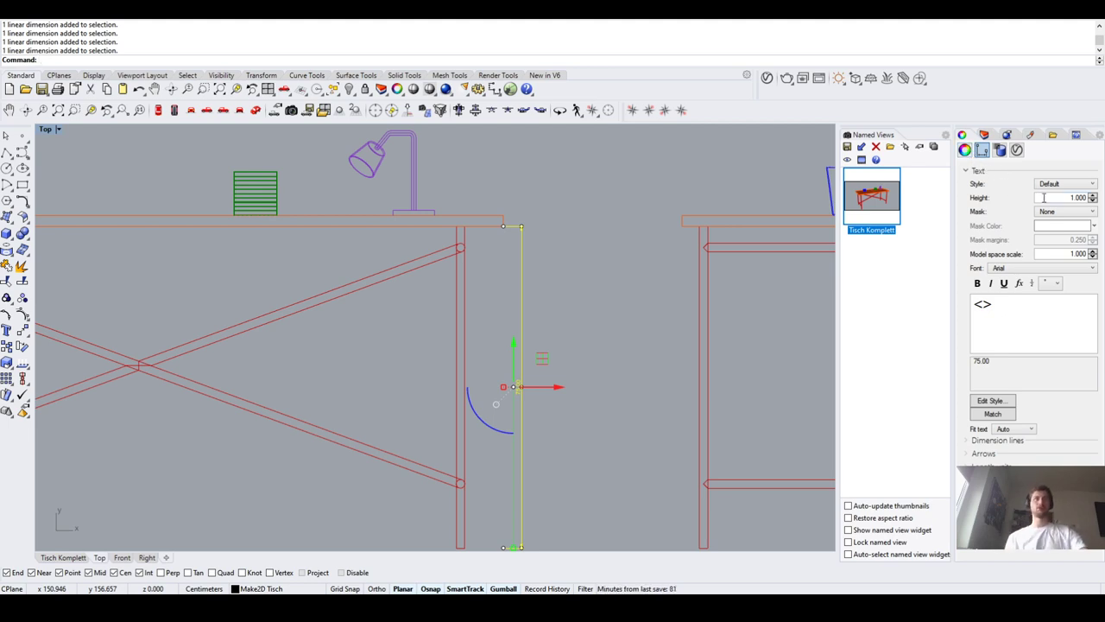
{"action": "left_click", "coordinate": [1093, 194]}
{"action": "left_click", "coordinate": [1093, 196]}
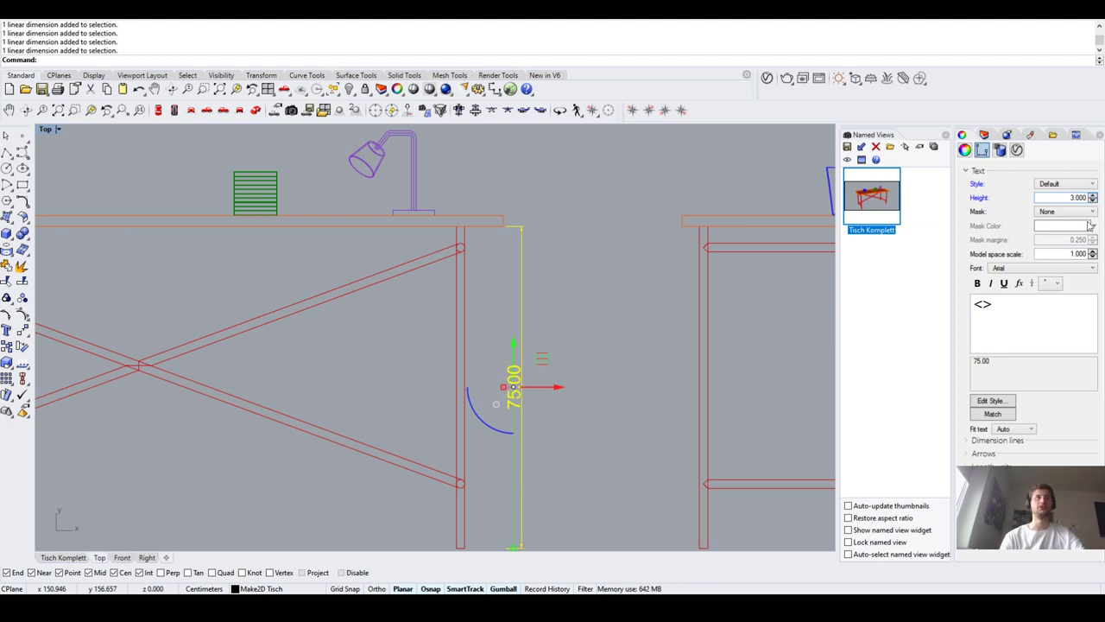
{"action": "left_click", "coordinate": [1093, 252]}
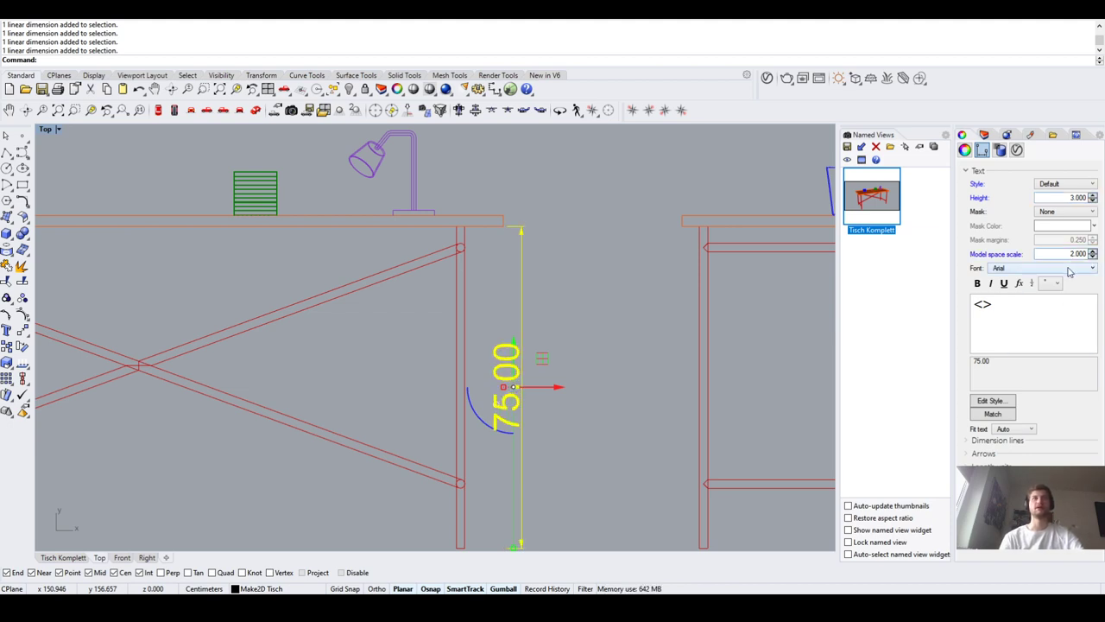
Try the Arial Narrow font on the table-height dimension and re-enter its text placeholder as <>
{"action": "scroll", "coordinate": [1073, 268], "scroll_direction": "down", "scroll_amount": 1}
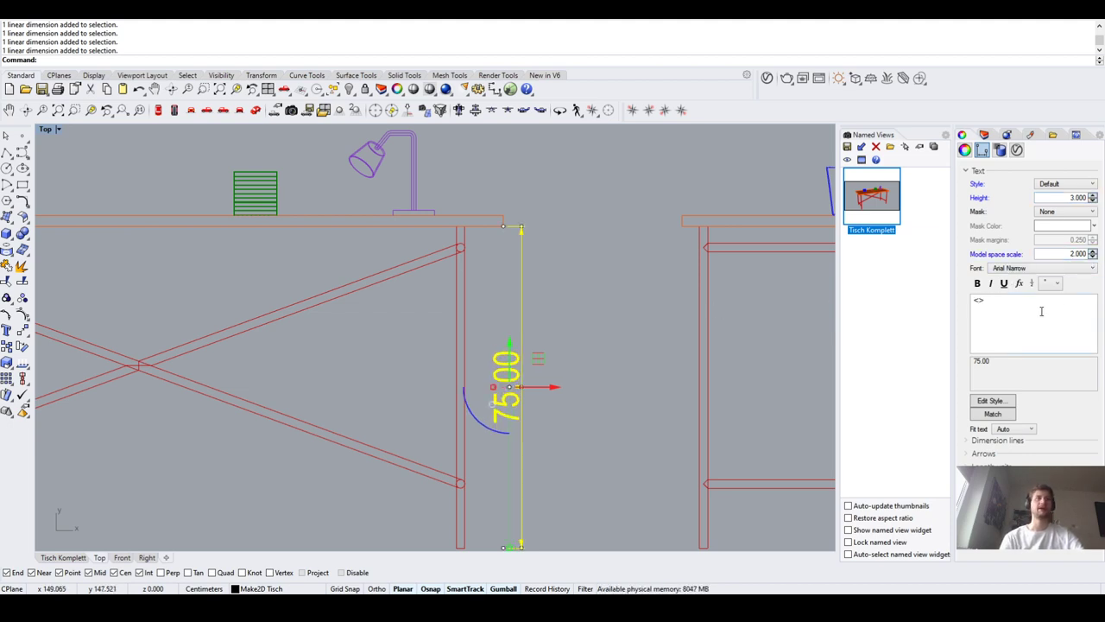
{"action": "double_click", "coordinate": [981, 300]}
{"action": "key", "text": "BackSpace"}
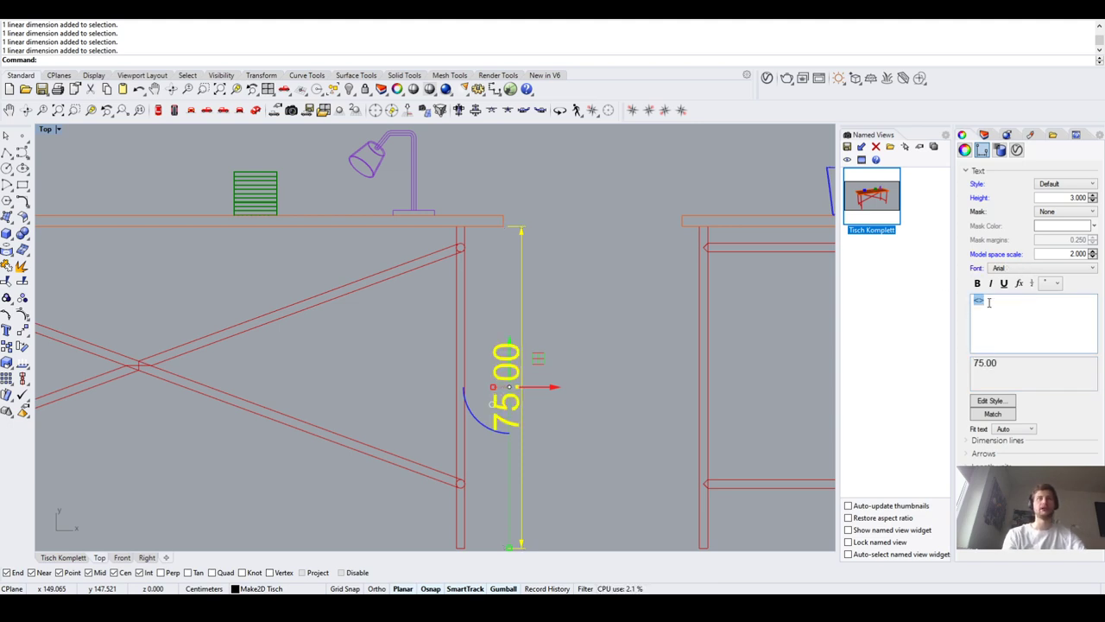
{"action": "type", "text": "<>"}
Undo the text, font, scale and text height changes on the table-height dimension and deselect it
{"action": "scroll", "coordinate": [605, 324], "scroll_direction": "down", "scroll_amount": 5}
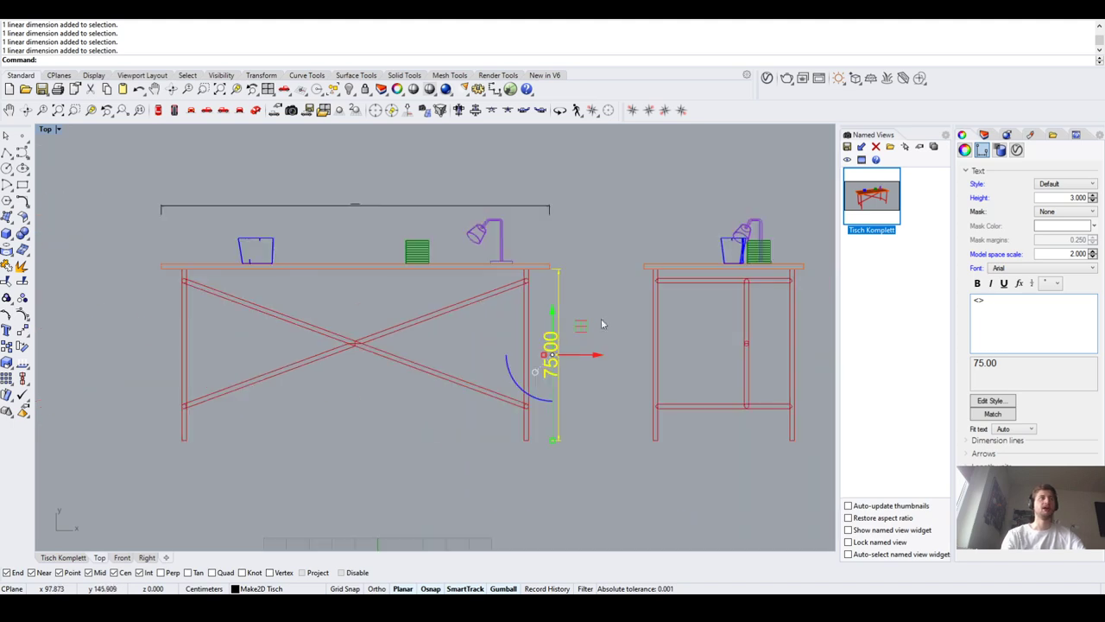
{"action": "key", "text": "Escape"}
{"action": "key", "text": "ctrl+z"}
{"action": "key", "text": "ctrl+z"}
{"action": "key", "text": "ctrl+z"}
{"action": "key", "text": "ctrl+z"}
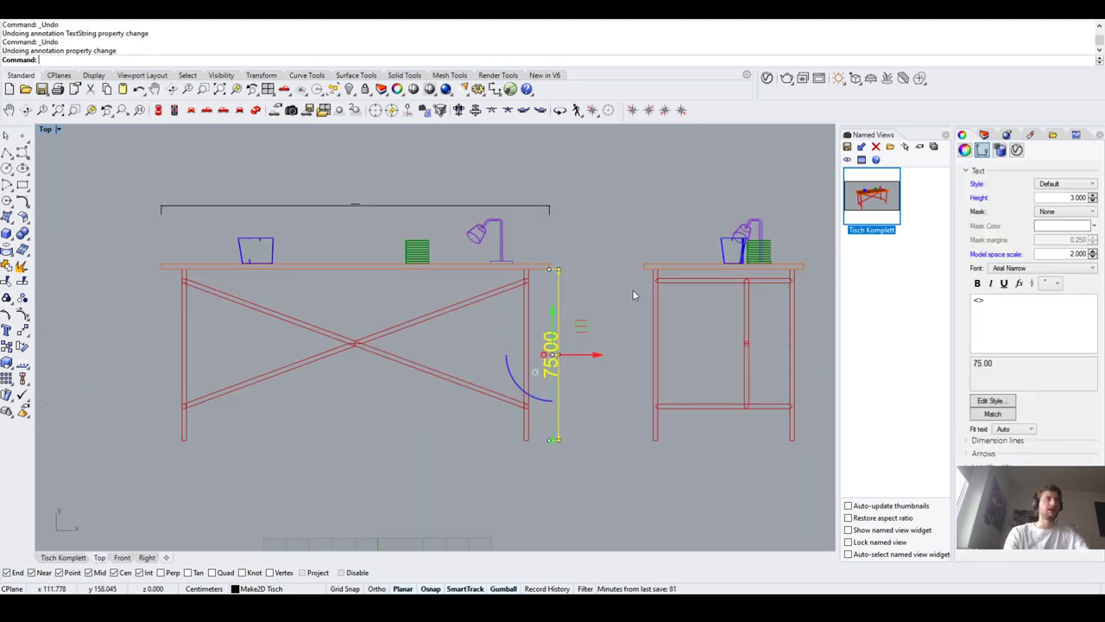
{"action": "key", "text": "Escape"}
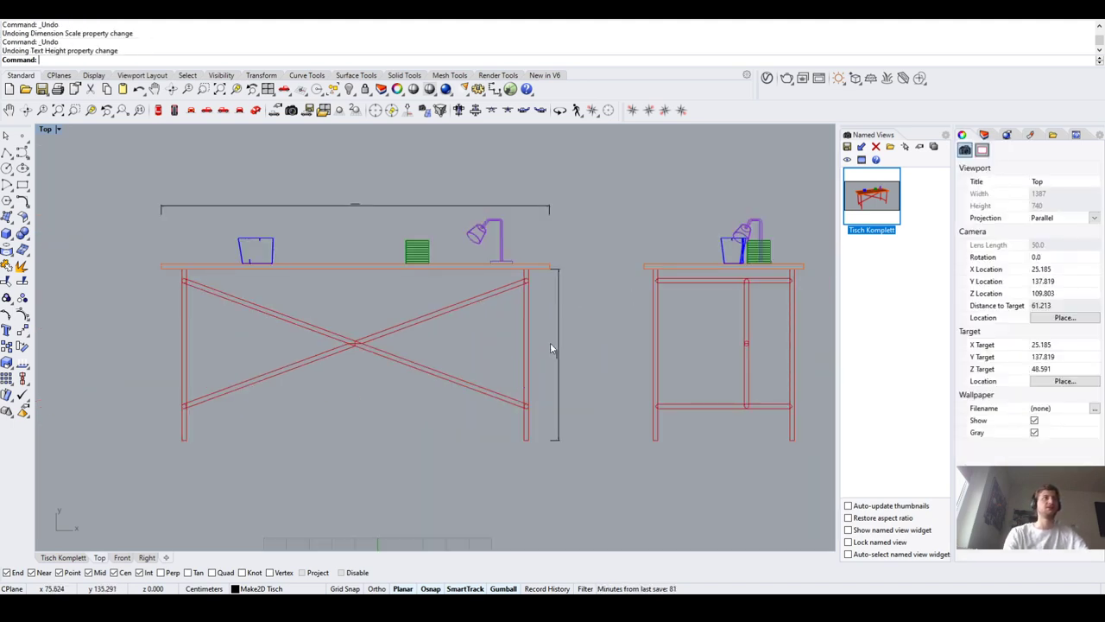
Examine the 2D drawings and dimensions together with the Make2D Tisch layer and its sublayers
{"action": "scroll", "coordinate": [550, 342], "scroll_direction": "up", "scroll_amount": 1}
{"action": "scroll", "coordinate": [563, 388], "scroll_direction": "down", "scroll_amount": 6}
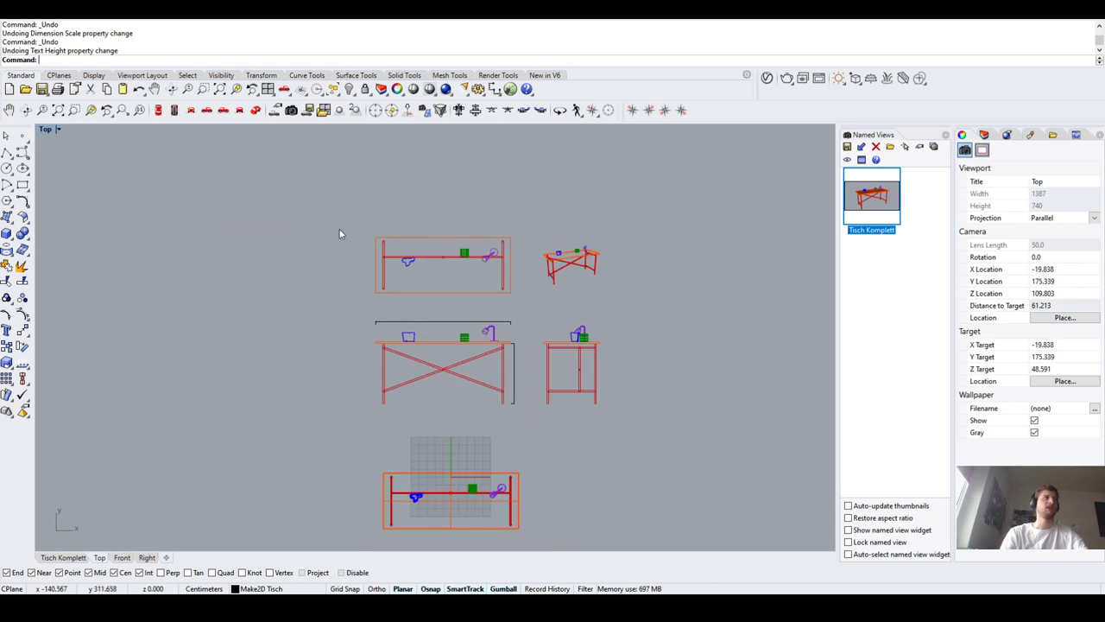
{"action": "left_click_drag", "start_coordinate": [332, 211], "coordinate": [669, 421]}
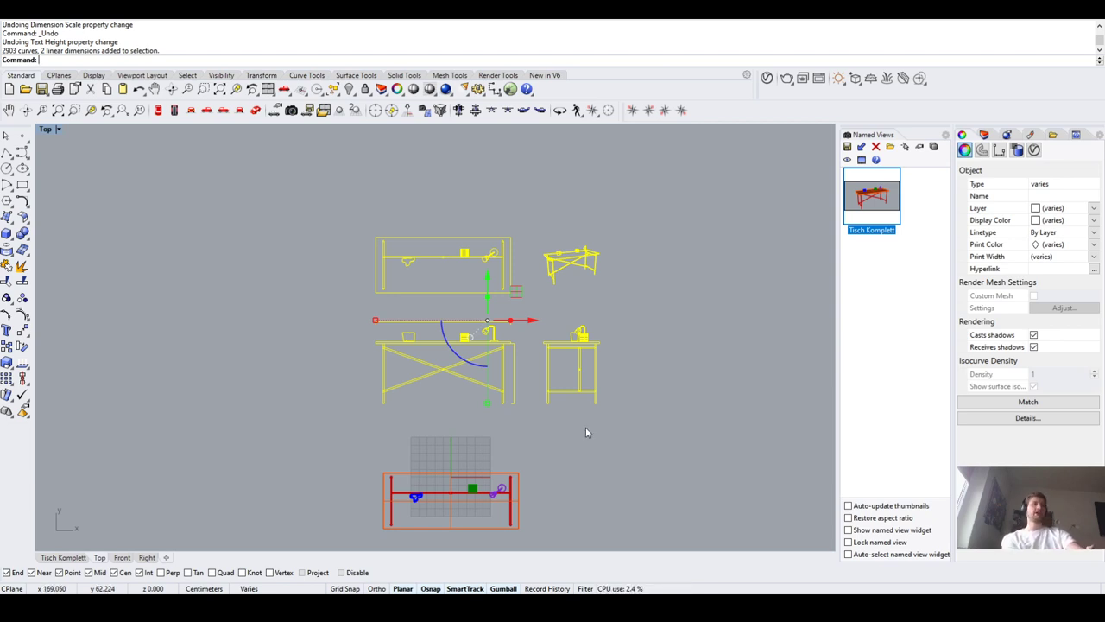
{"action": "scroll", "coordinate": [469, 280], "scroll_direction": "up", "scroll_amount": 2}
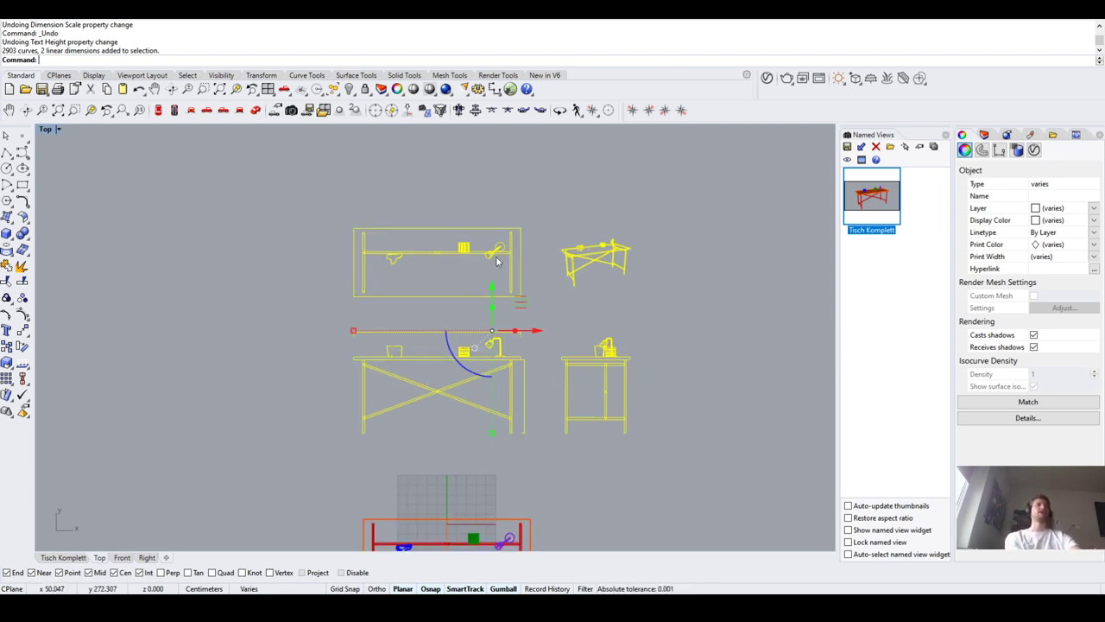
{"action": "left_click", "coordinate": [984, 135]}
{"action": "left_click", "coordinate": [718, 318]}
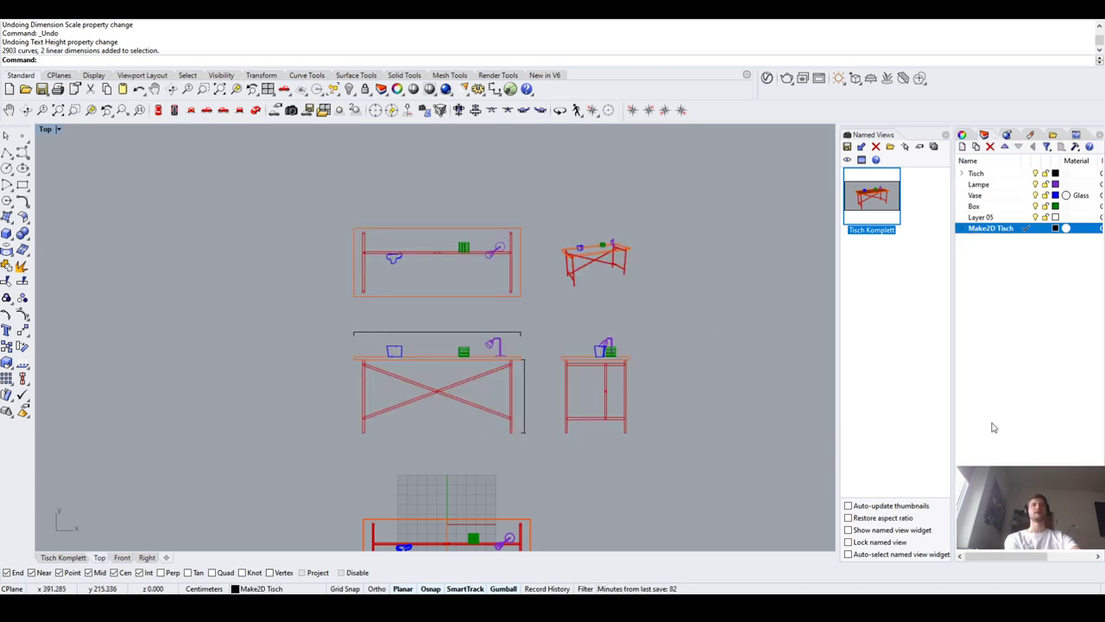
{"action": "left_click", "coordinate": [420, 356]}
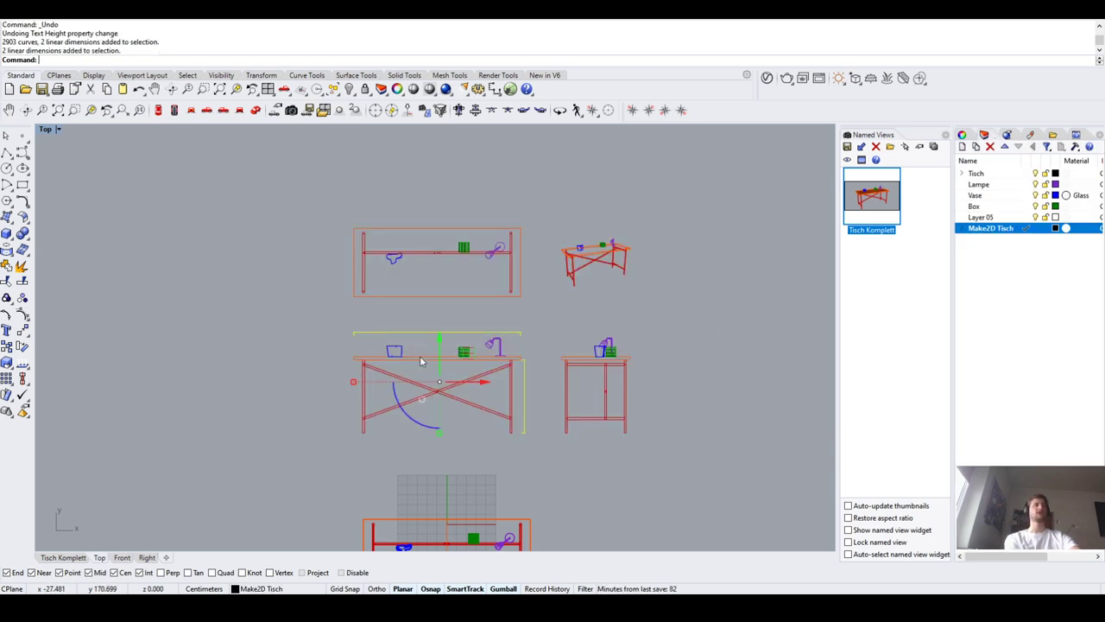
{"action": "left_click", "coordinate": [712, 346]}
{"action": "left_click", "coordinate": [962, 228]}
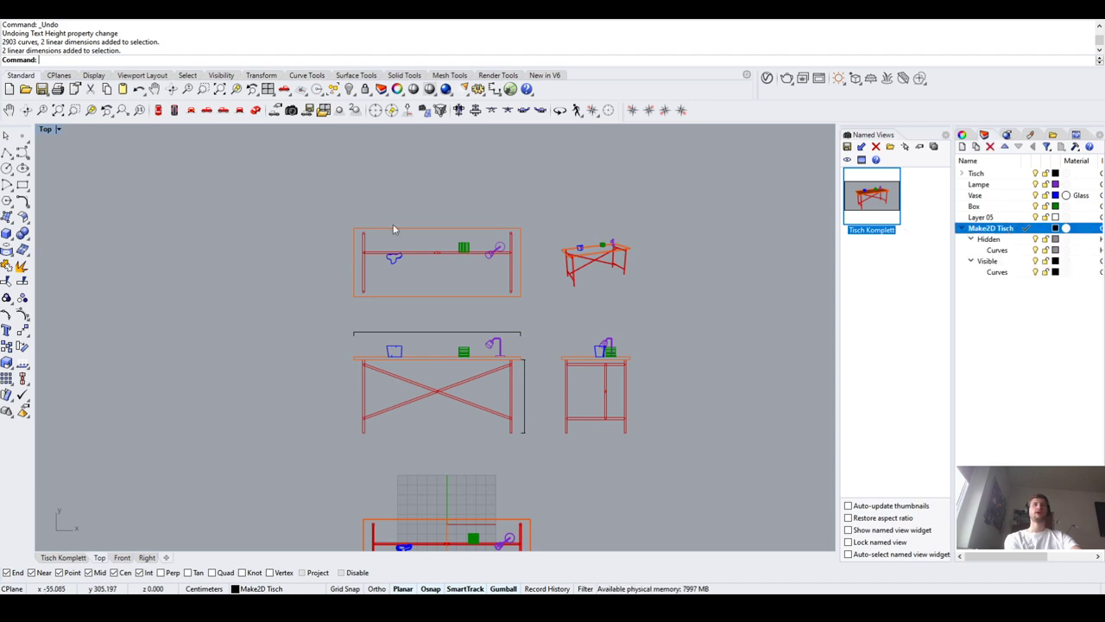
Export all four 2D views with their dimensions as the Illustrator file Beispiel Tisch.AI, leaving nothing selected
{"action": "left_click_drag", "start_coordinate": [254, 198], "coordinate": [691, 480]}
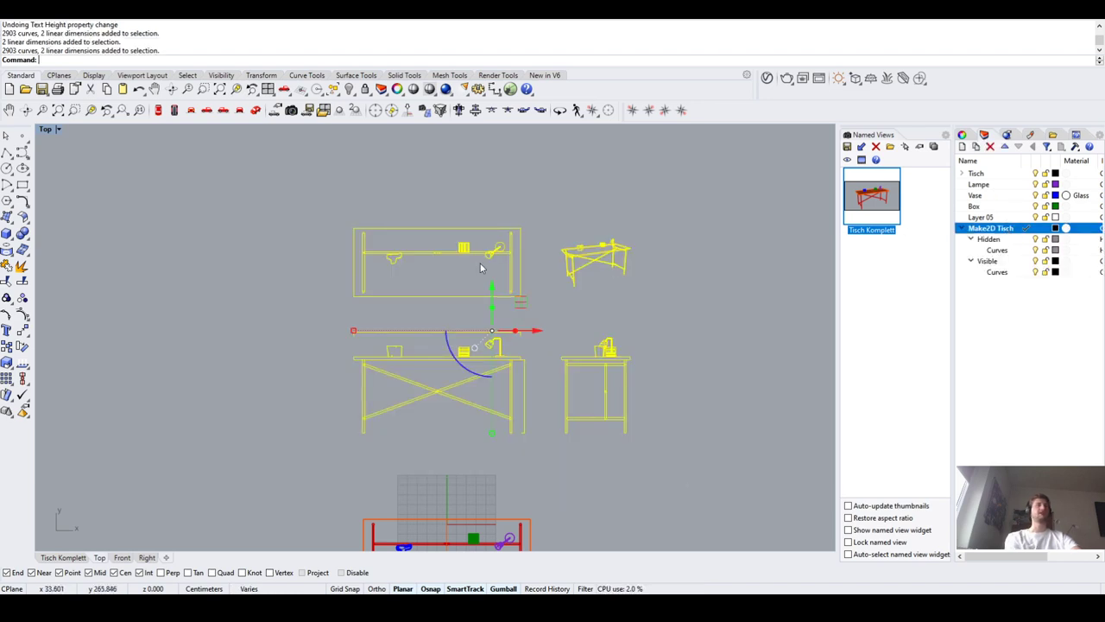
{"action": "scroll", "coordinate": [531, 261], "scroll_direction": "up", "scroll_amount": 2}
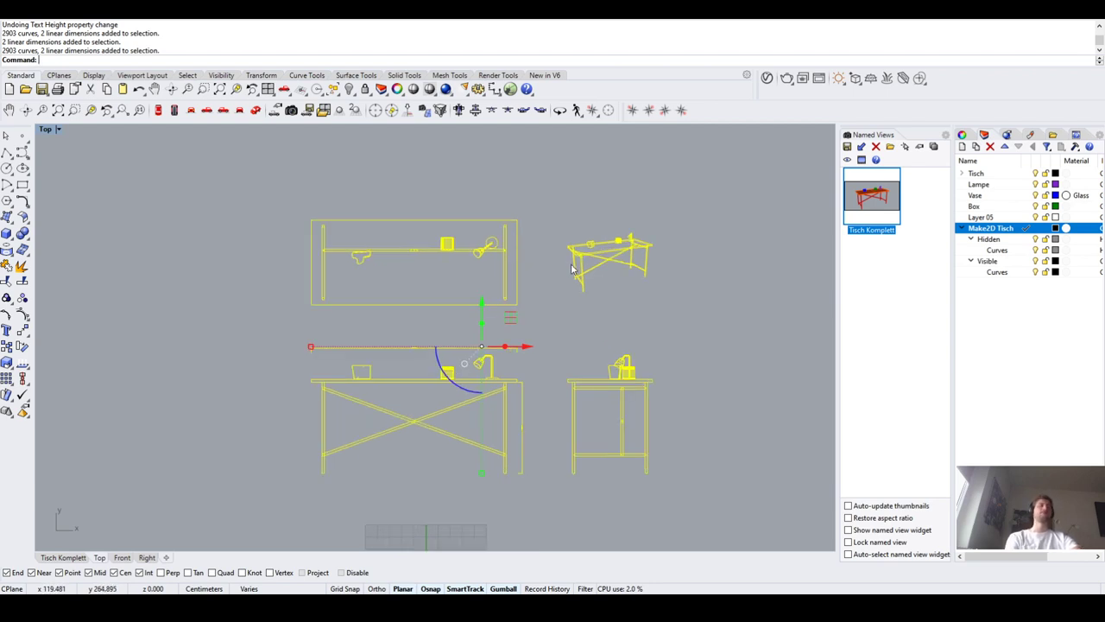
{"action": "type", "text": "Export"}
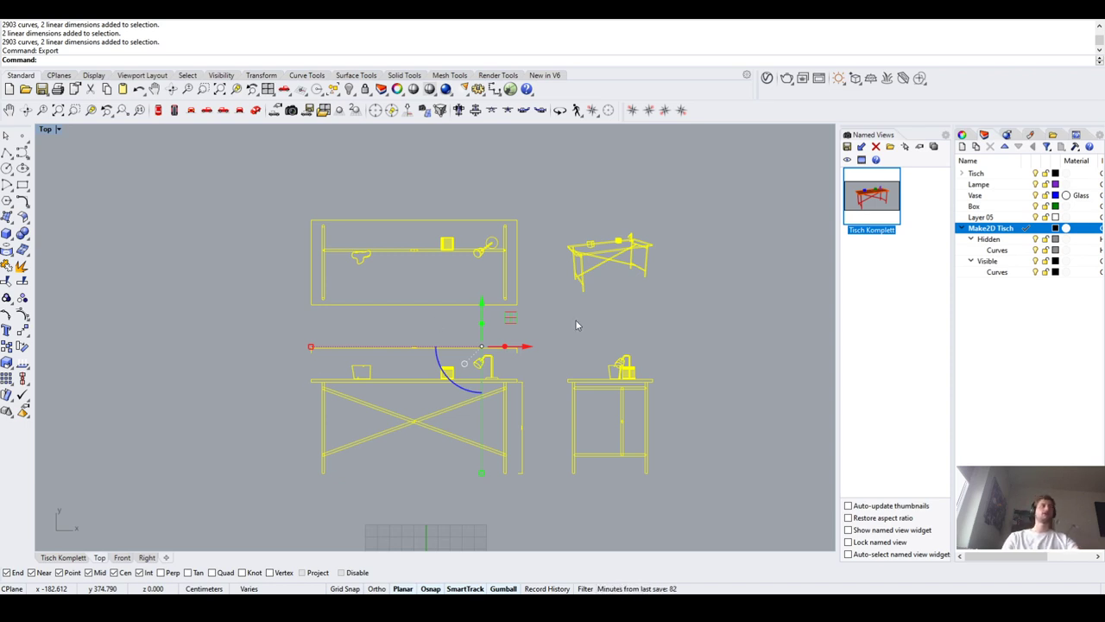
{"action": "scroll", "coordinate": [274, 315], "scroll_direction": "down", "scroll_amount": 2}
{"action": "left_click", "coordinate": [228, 235]}
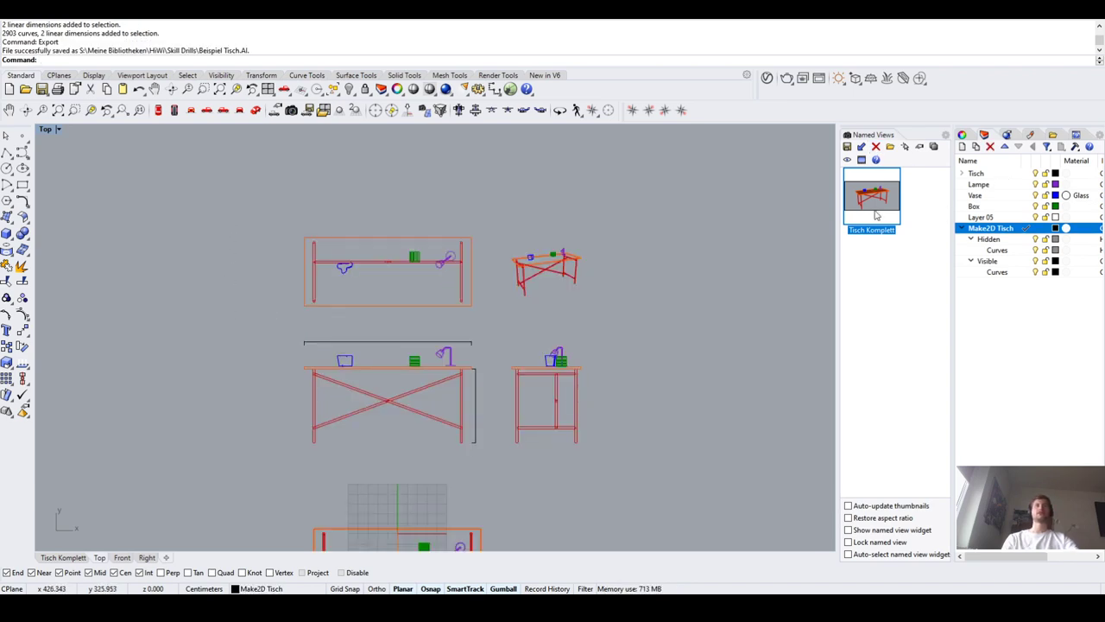
In the four-viewport layout, hide the Visible and Hidden sublayers of Make2D Tisch and delete the two linear dimensions
{"action": "double_click", "coordinate": [48, 129]}
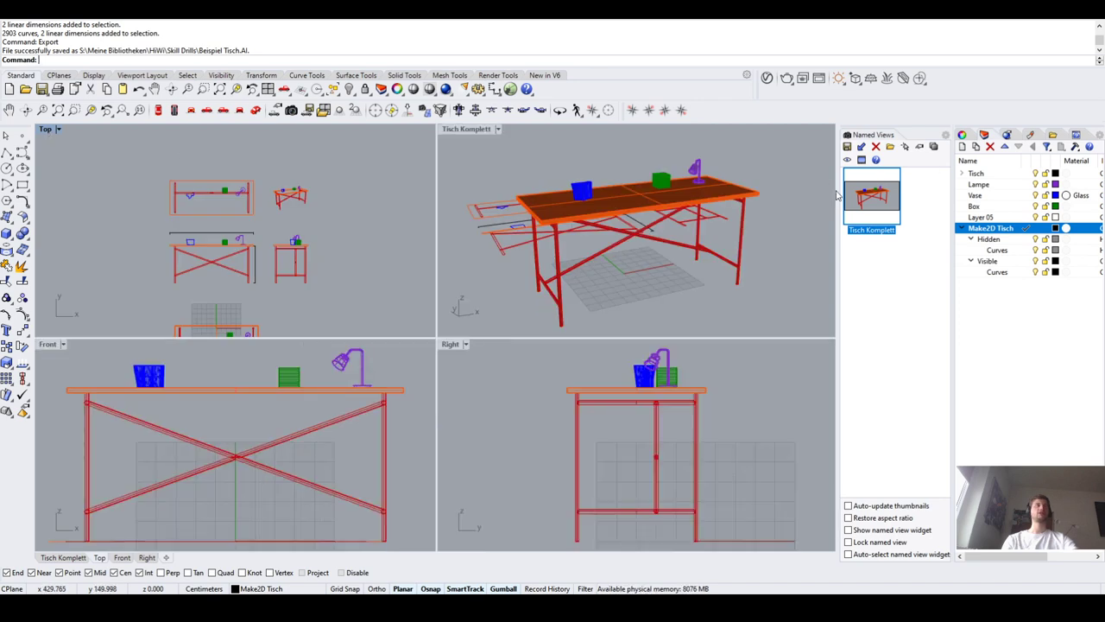
{"action": "left_click", "coordinate": [1017, 221]}
{"action": "left_click", "coordinate": [1008, 228]}
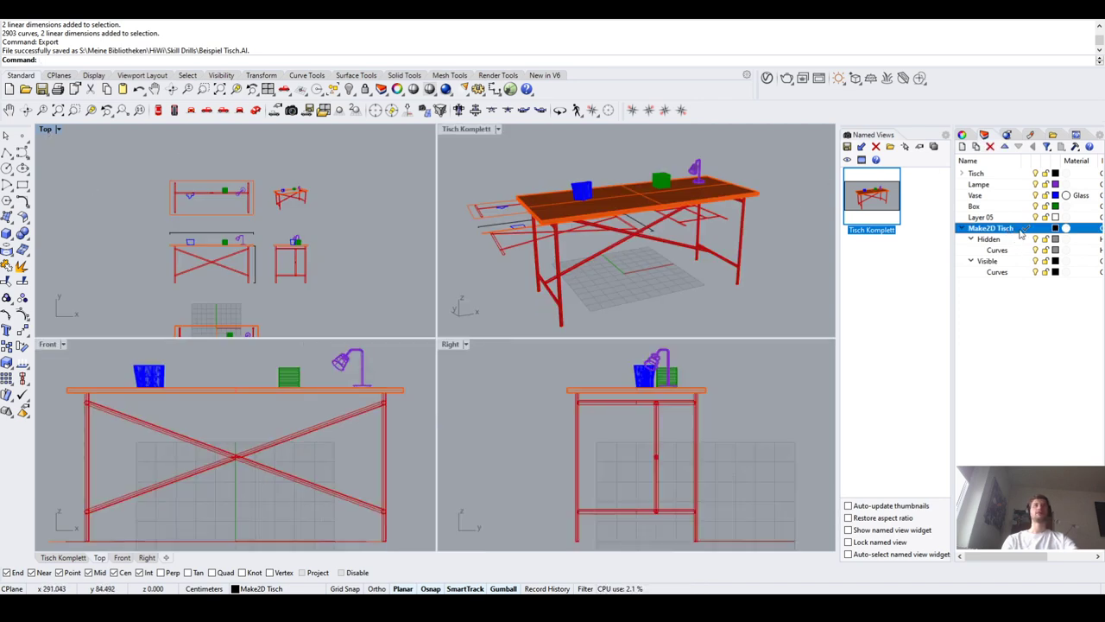
{"action": "left_click", "coordinate": [1025, 315]}
{"action": "left_click", "coordinate": [1035, 260]}
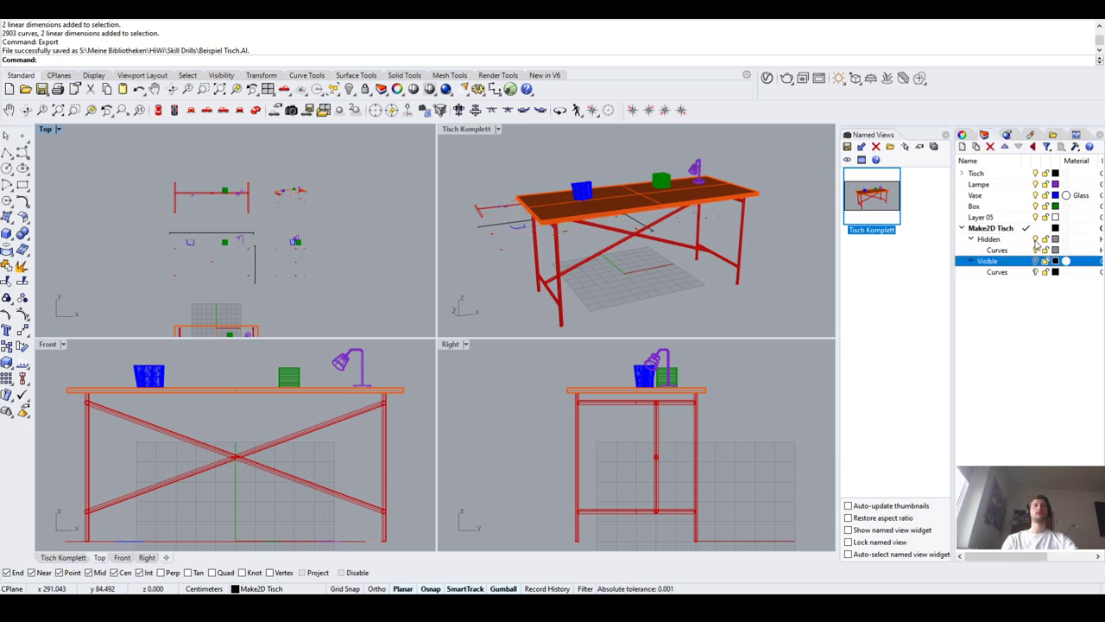
{"action": "left_click", "coordinate": [1035, 239]}
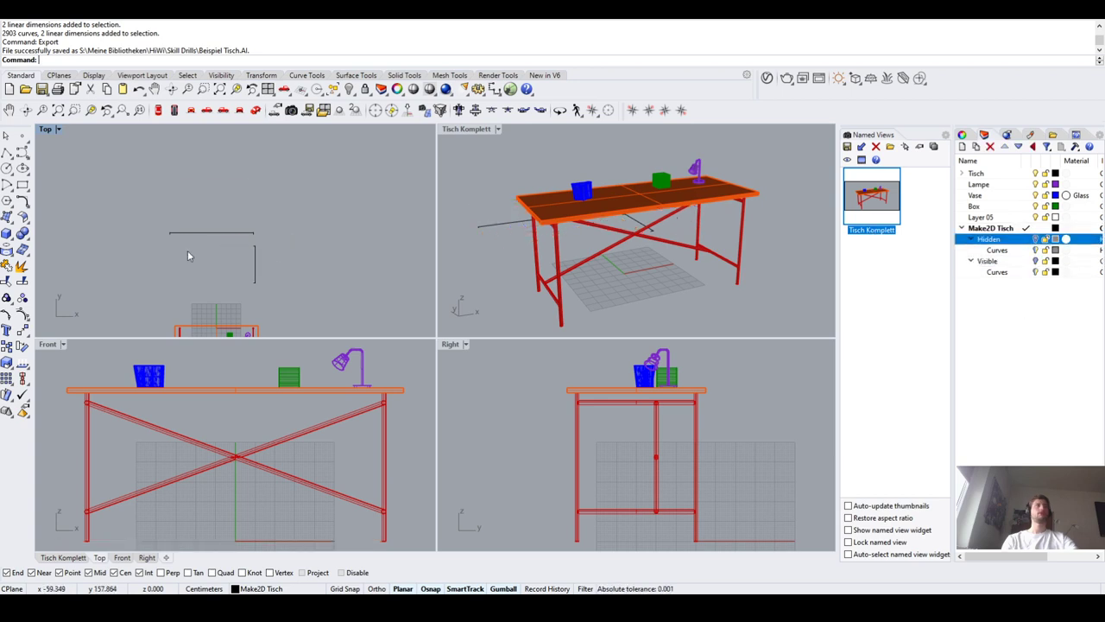
{"action": "left_click_drag", "start_coordinate": [285, 280], "coordinate": [97, 191]}
{"action": "key", "text": "Delete"}
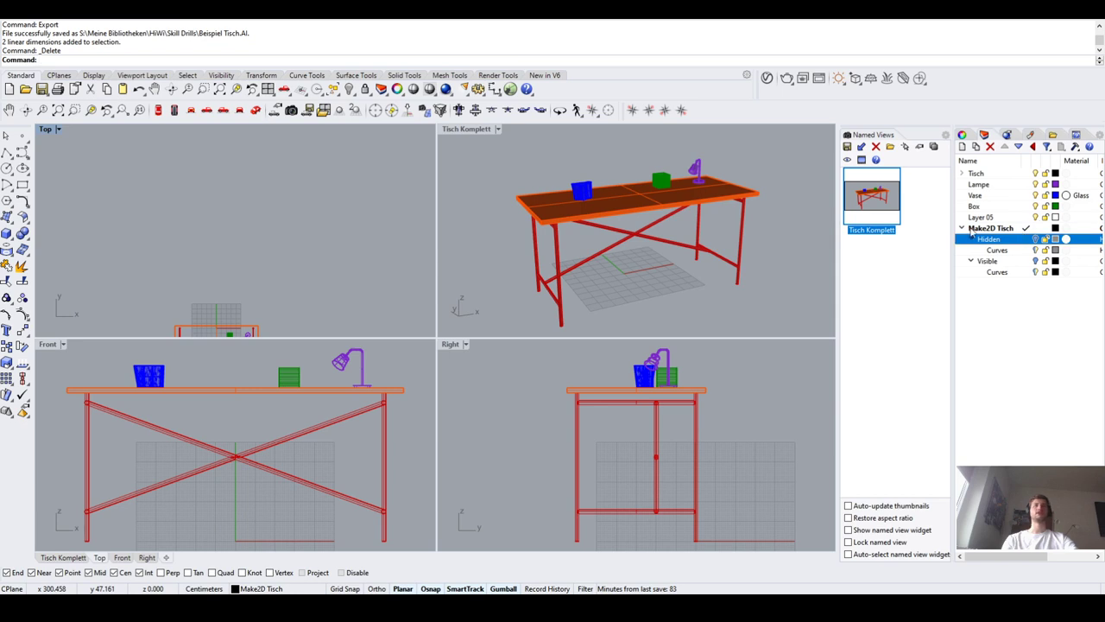
Make Lampe the current layer, then hide and collapse the Make2D Tisch layer
{"action": "left_click", "coordinate": [1001, 229]}
{"action": "double_click", "coordinate": [981, 185]}
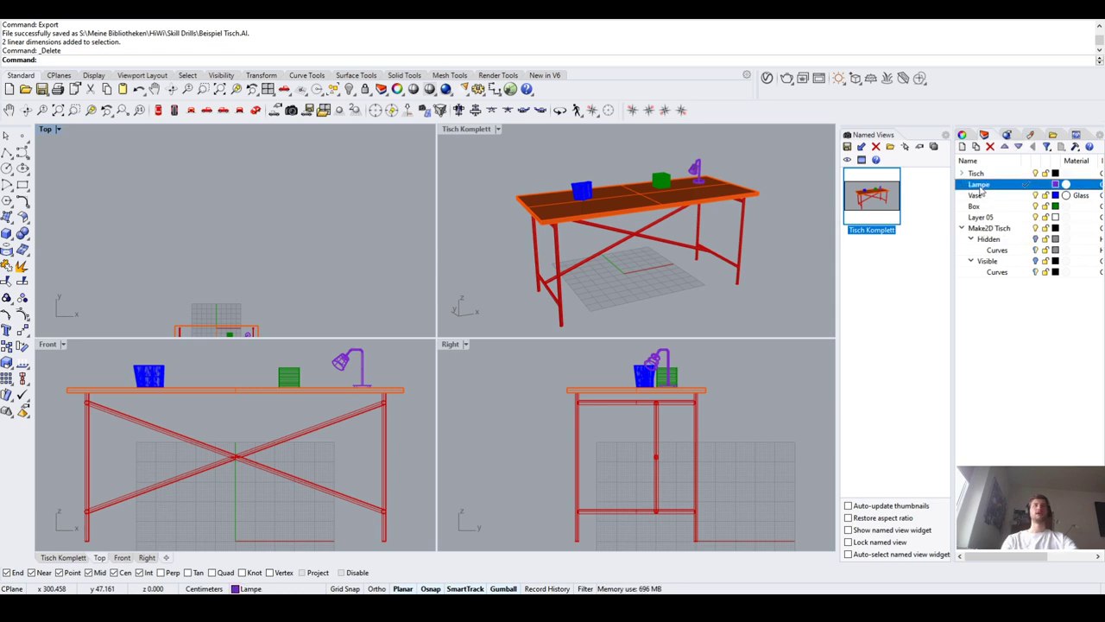
{"action": "left_click", "coordinate": [1035, 229]}
{"action": "left_click", "coordinate": [1036, 228]}
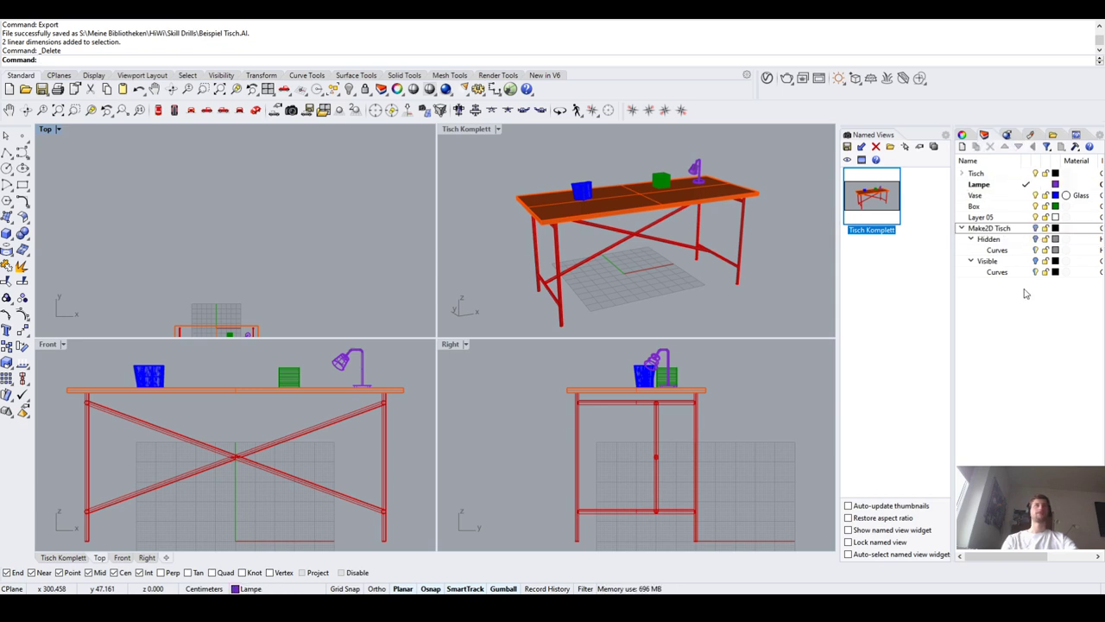
{"action": "left_click", "coordinate": [961, 228]}
Zoom the Top viewport to its extents and restore the named view Tisch Komplett in it
{"action": "type", "text": "ZE"}
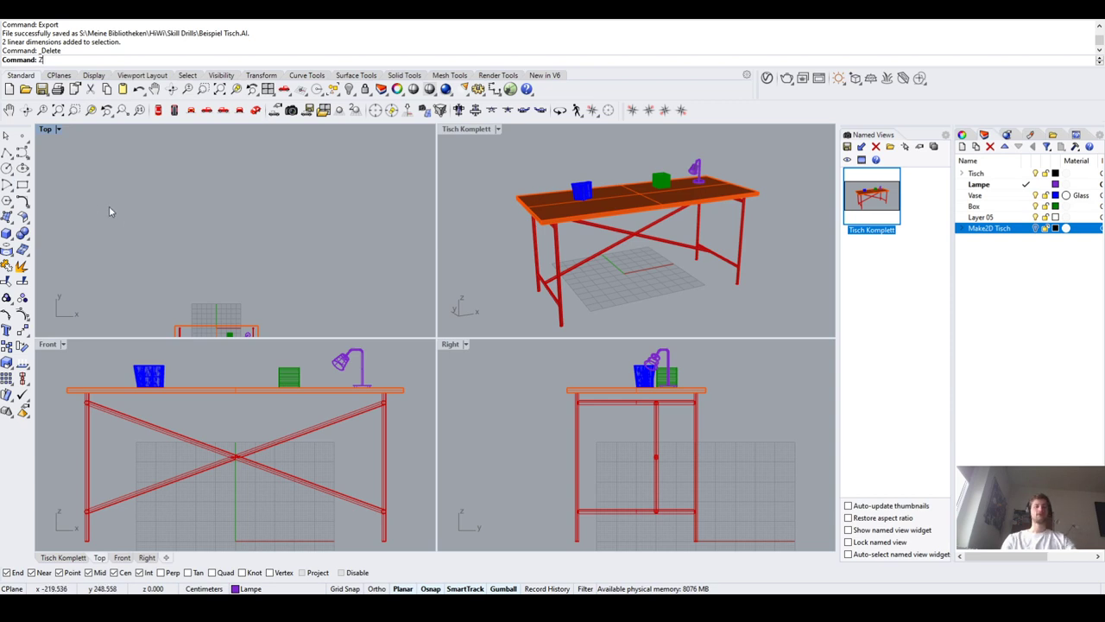
{"action": "key", "text": "Return"}
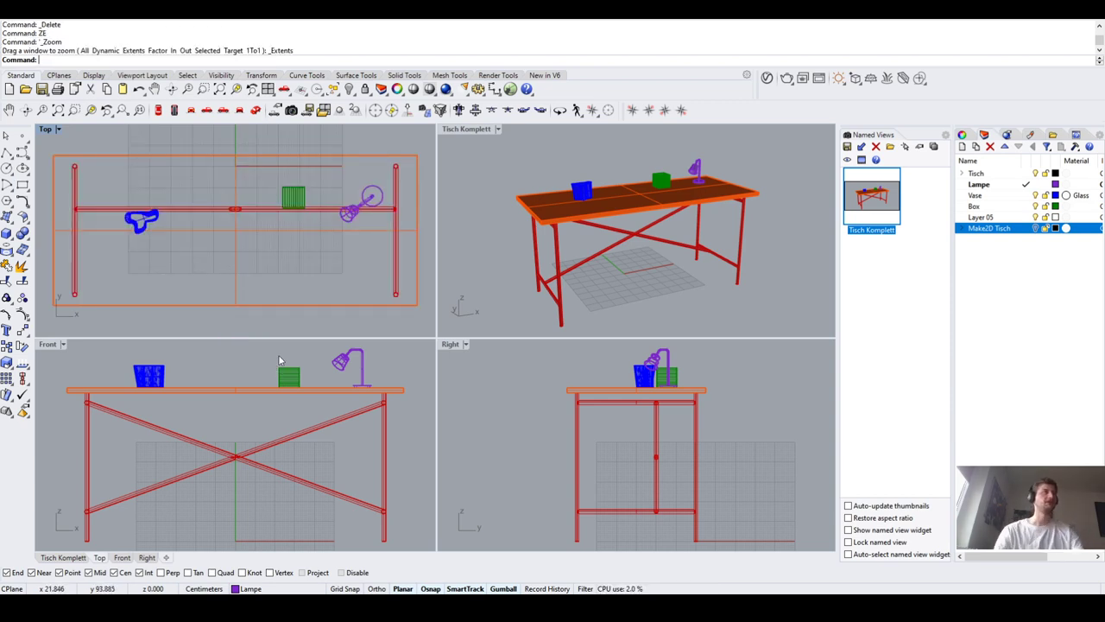
{"action": "double_click", "coordinate": [870, 206]}
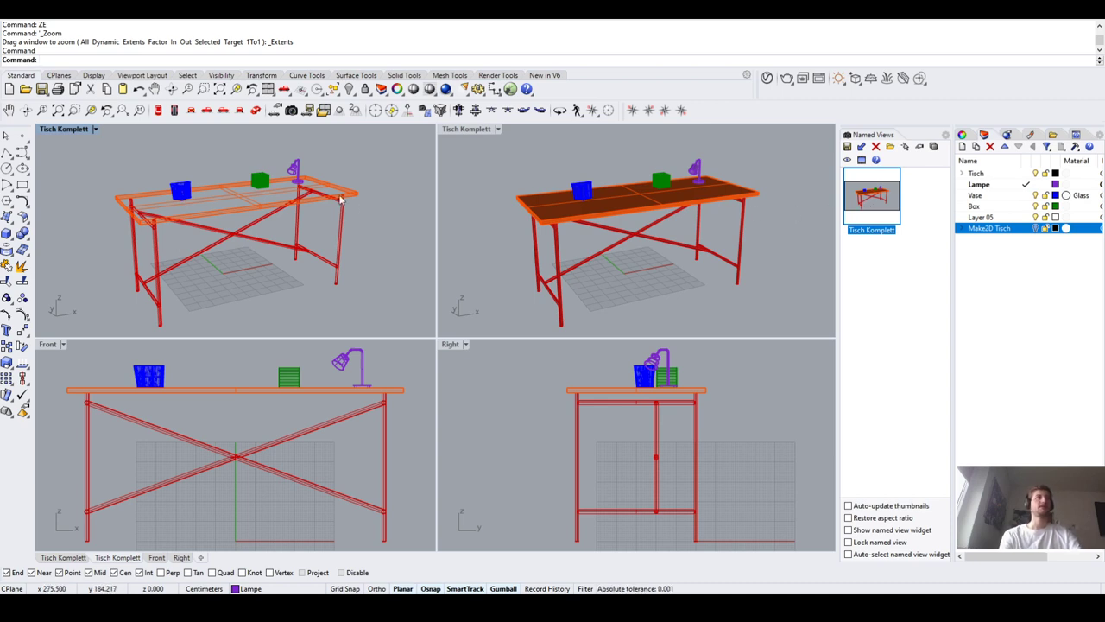
Capture the shaded Tisch Komplett viewport to an image file with ViewCaptureToFile
{"action": "left_click", "coordinate": [468, 131]}
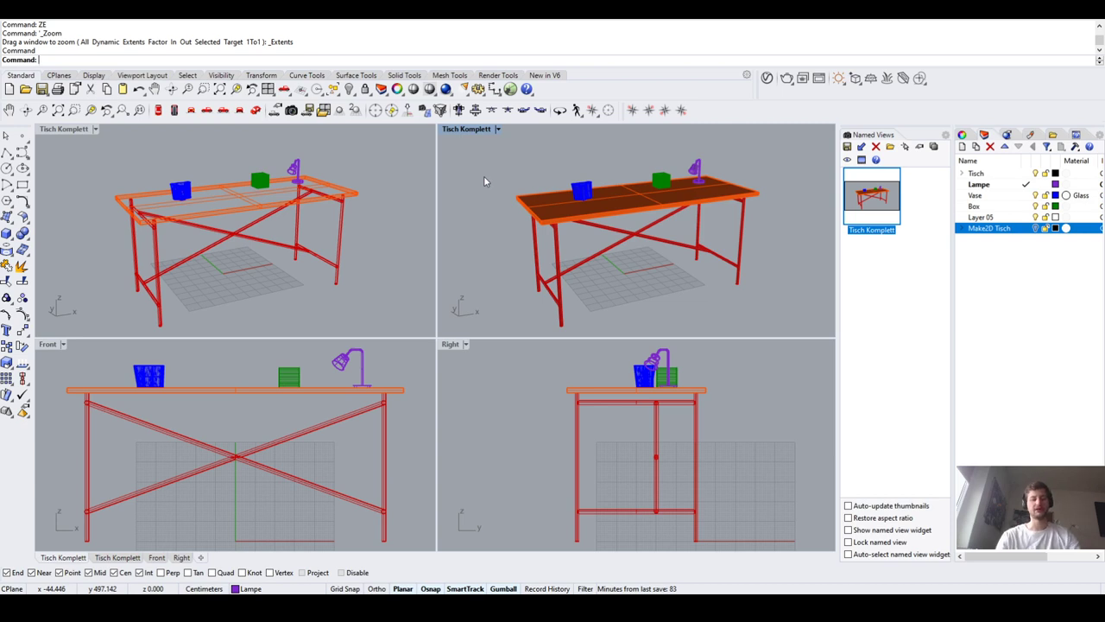
{"action": "type", "text": "ViewCaptureToFile"}
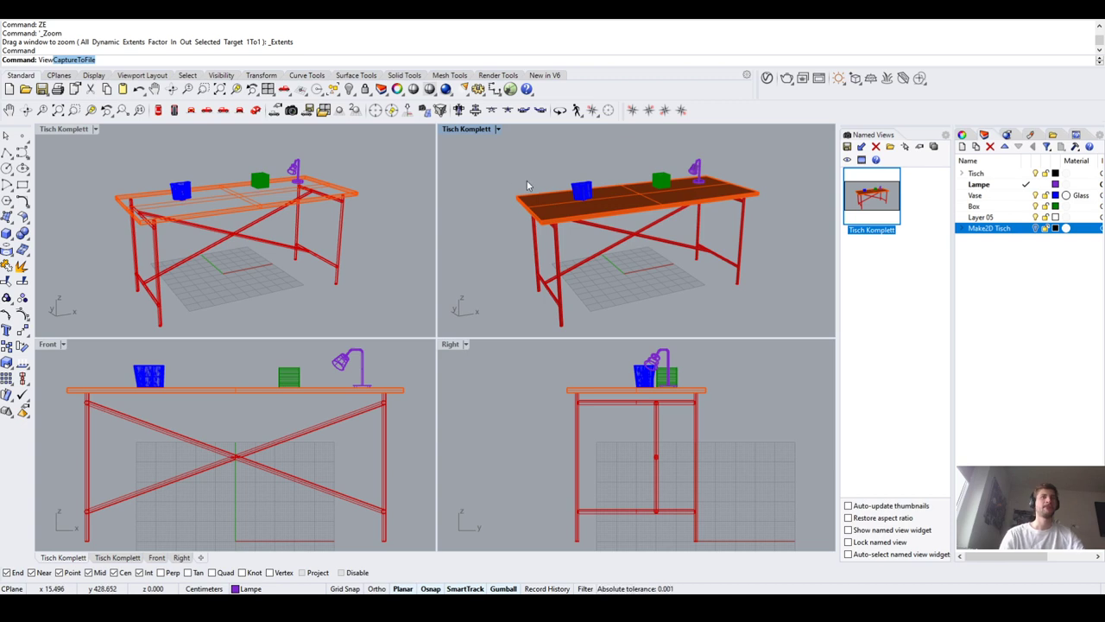
{"action": "key", "text": "Return"}
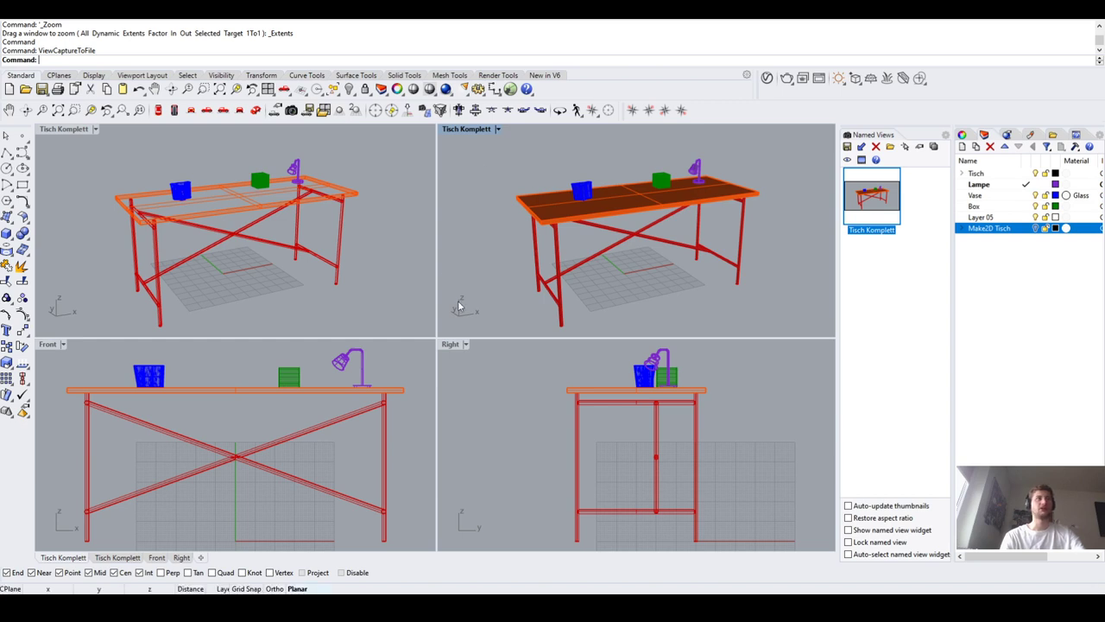
Show the shaded Tisch Komplett viewport in the dMA Digitale Geometrie display mode and review that mode's options page
{"action": "key", "text": "ctrl+alt+r"}
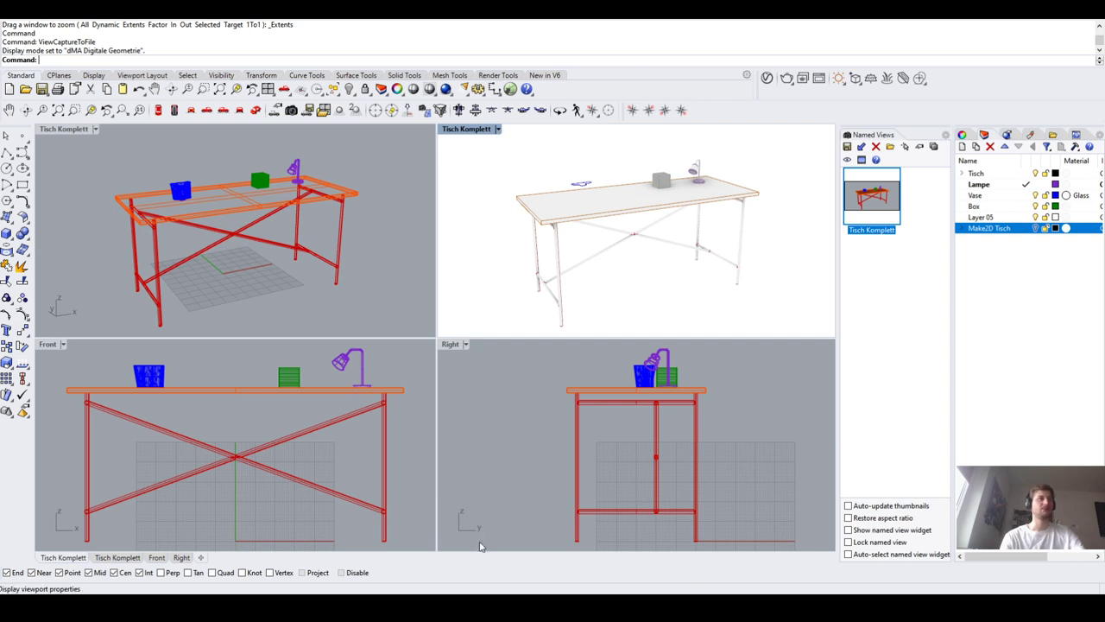
{"action": "key", "text": "F12"}
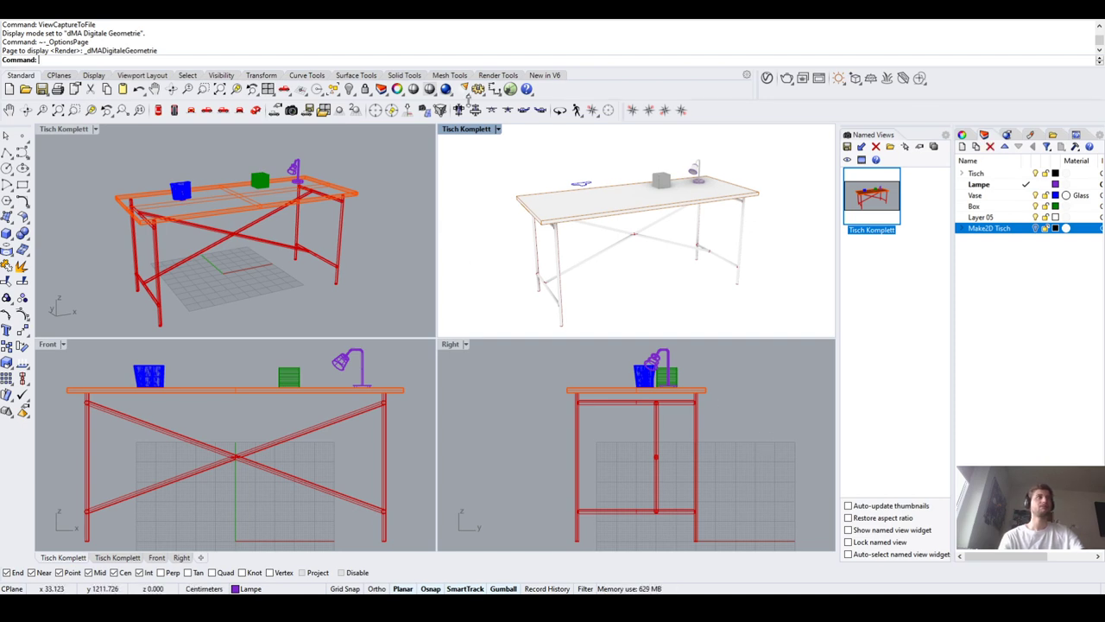
{"action": "left_click", "coordinate": [497, 130]}
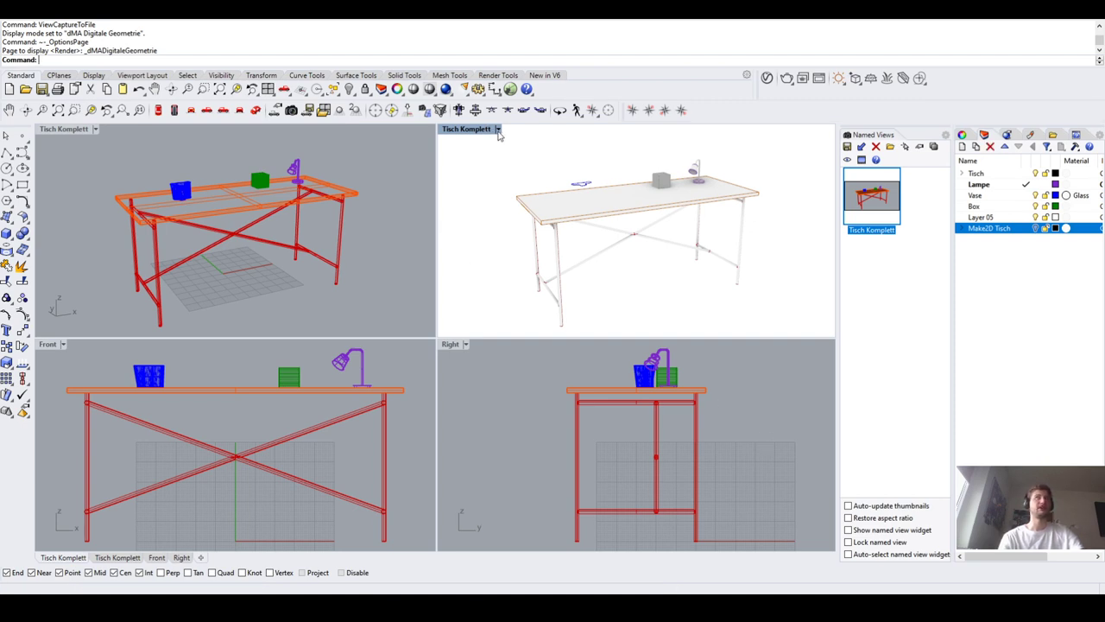
{"action": "left_click", "coordinate": [479, 536]}
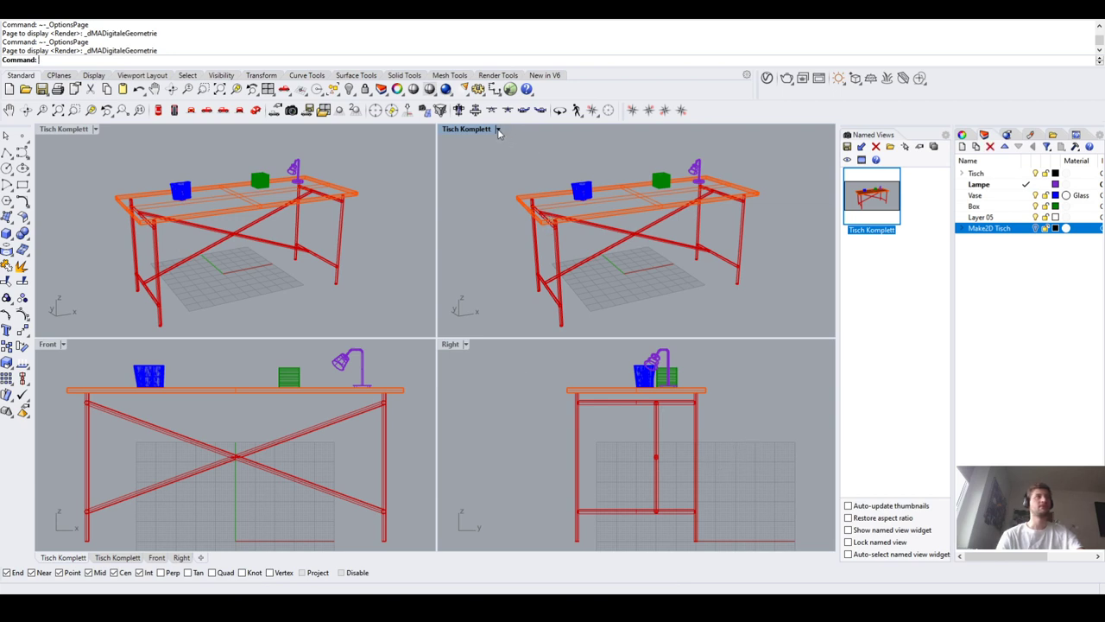
{"action": "key", "text": "ctrl+alt+r"}
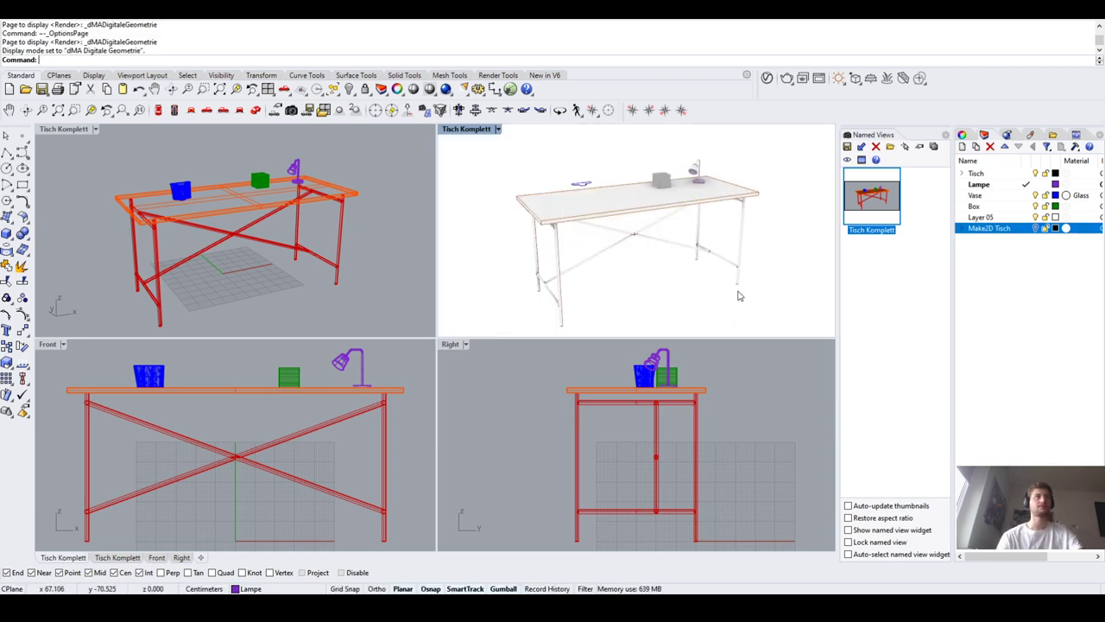
Select all curves in the scene to check them, clear the selection, and inspect the Vase layer's Glass material
{"action": "type", "text": "SelCrv"}
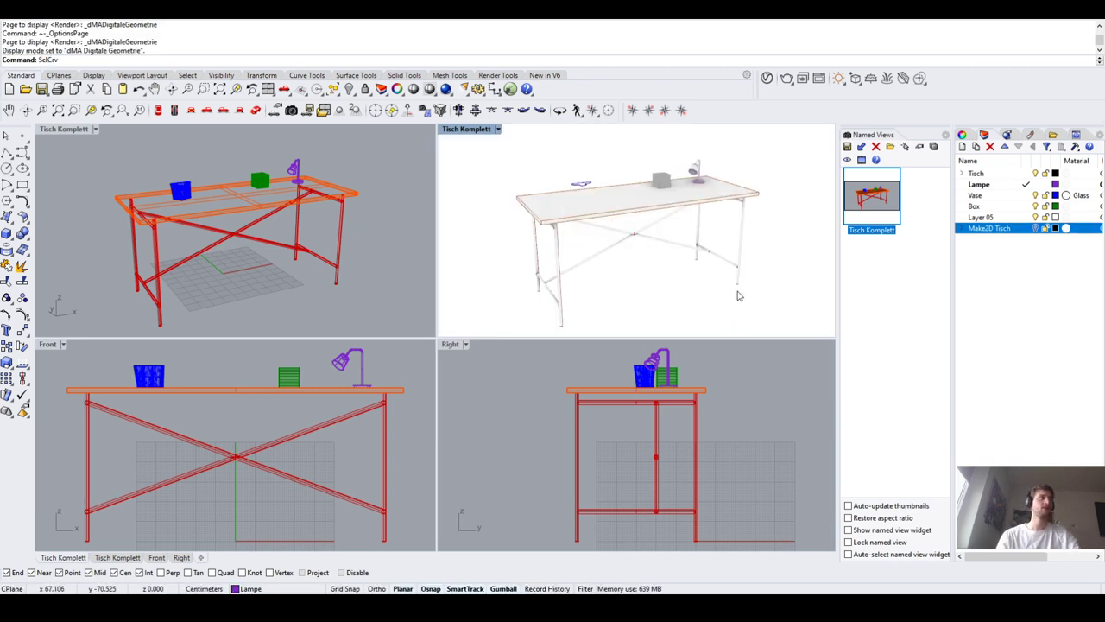
{"action": "key", "text": "Return"}
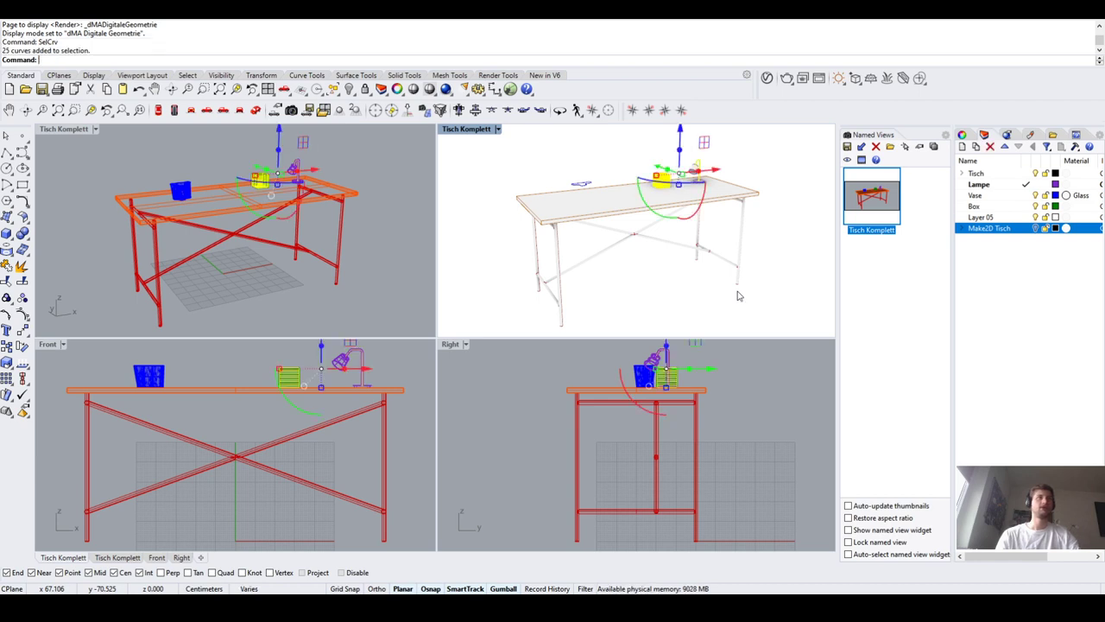
{"action": "key", "text": "Escape"}
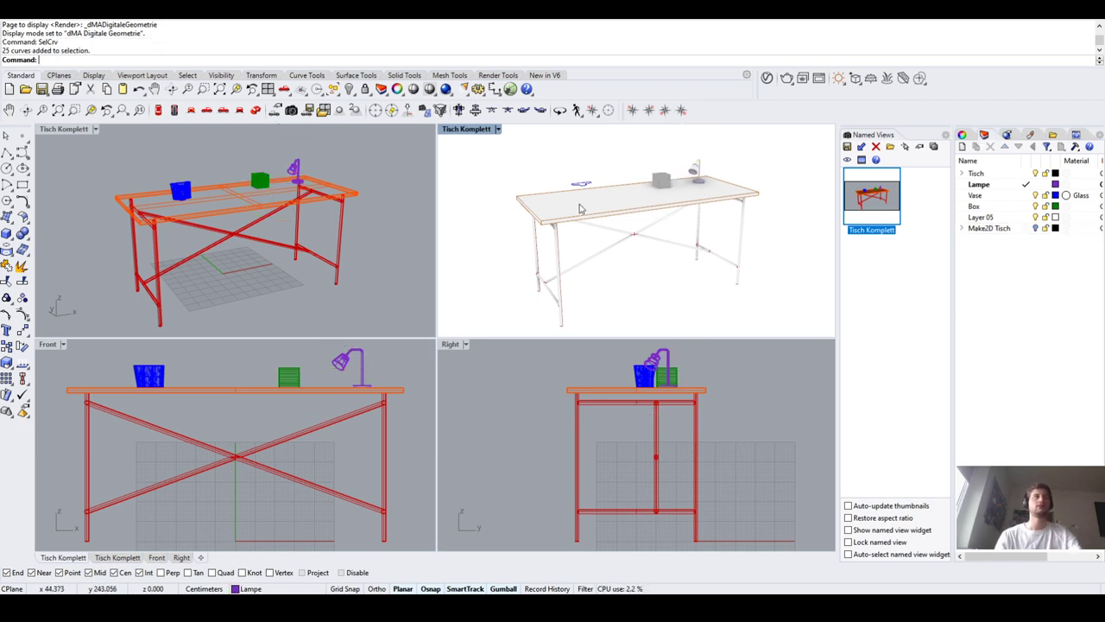
{"action": "left_click", "coordinate": [1061, 196]}
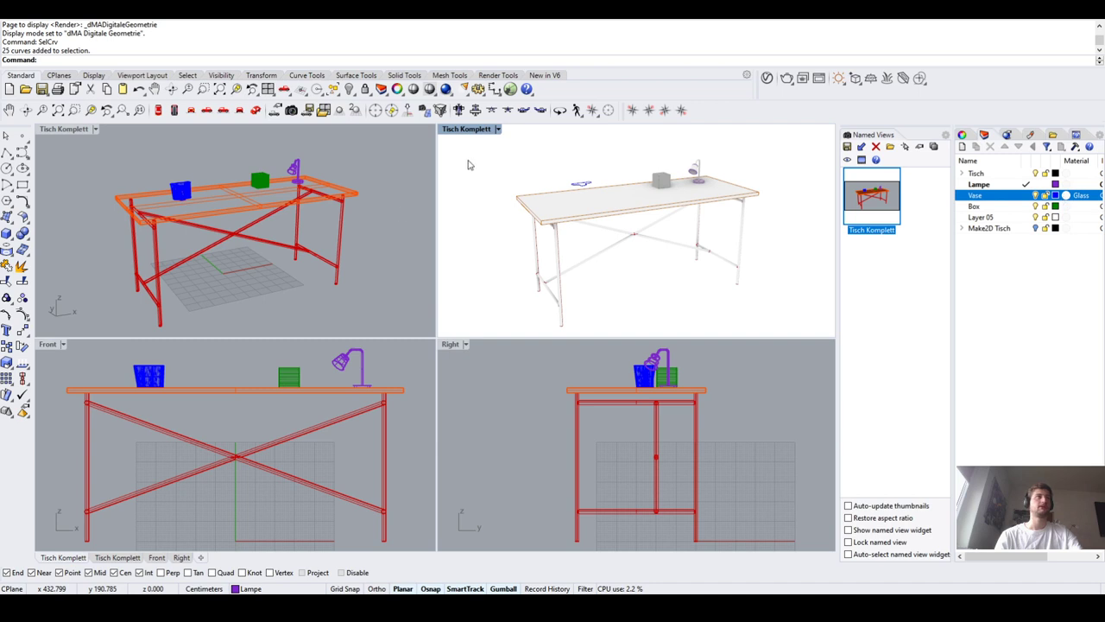
{"action": "left_click", "coordinate": [970, 349]}
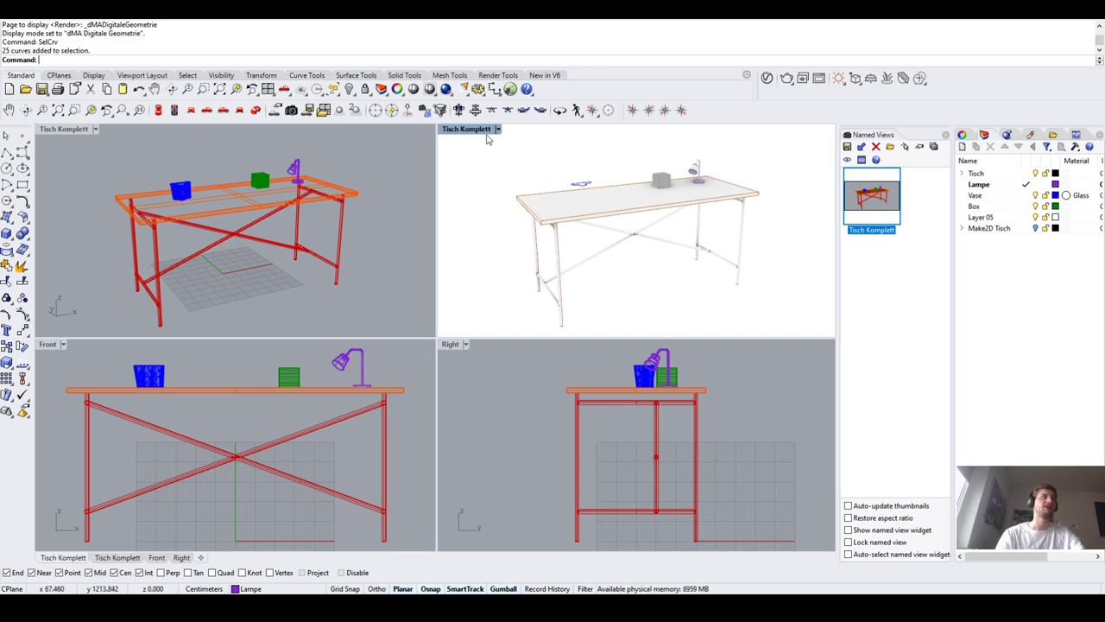
Show the Tisch Komplett viewport in the Shaded, Rendered and Ghosted display modes, and maximize it
{"action": "key", "text": "ctrl+alt+s"}
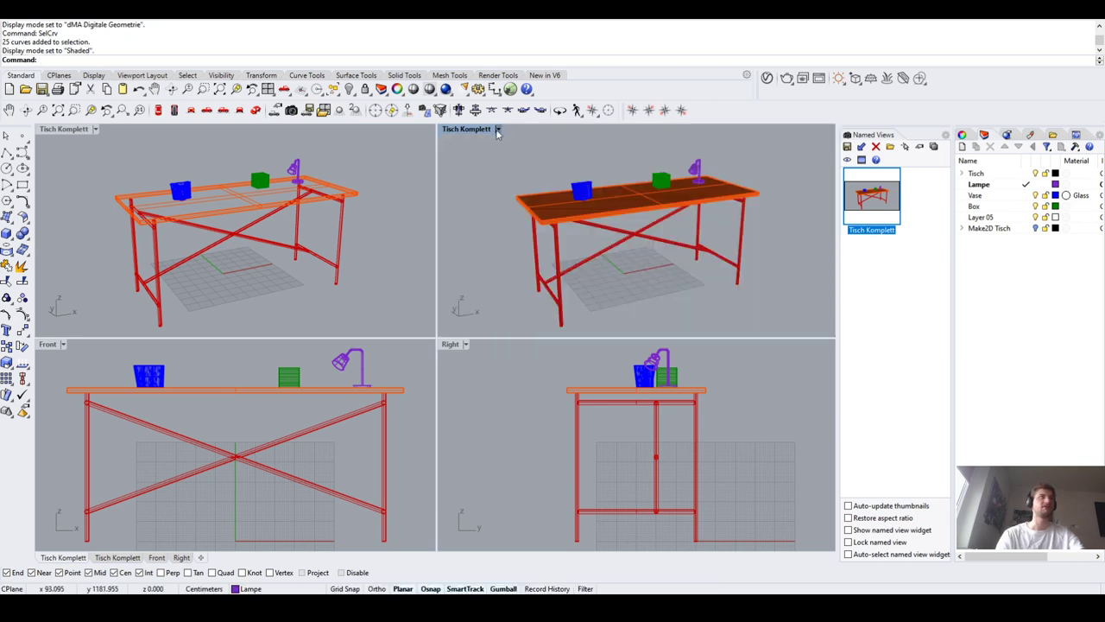
{"action": "key", "text": "ctrl+alt+r"}
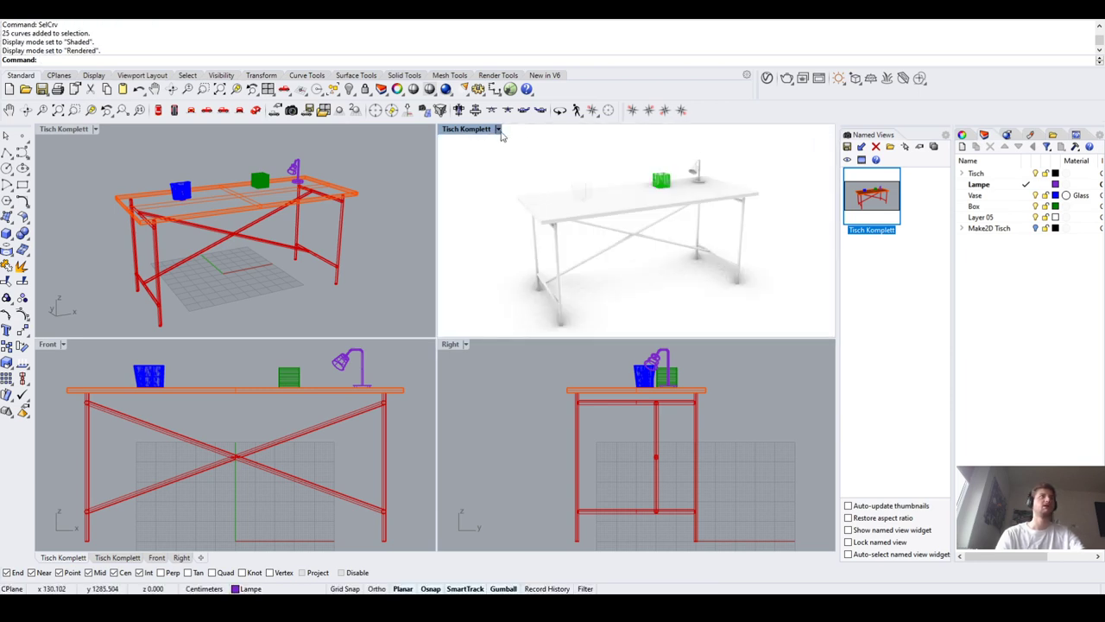
{"action": "key", "text": "ctrl+alt+g"}
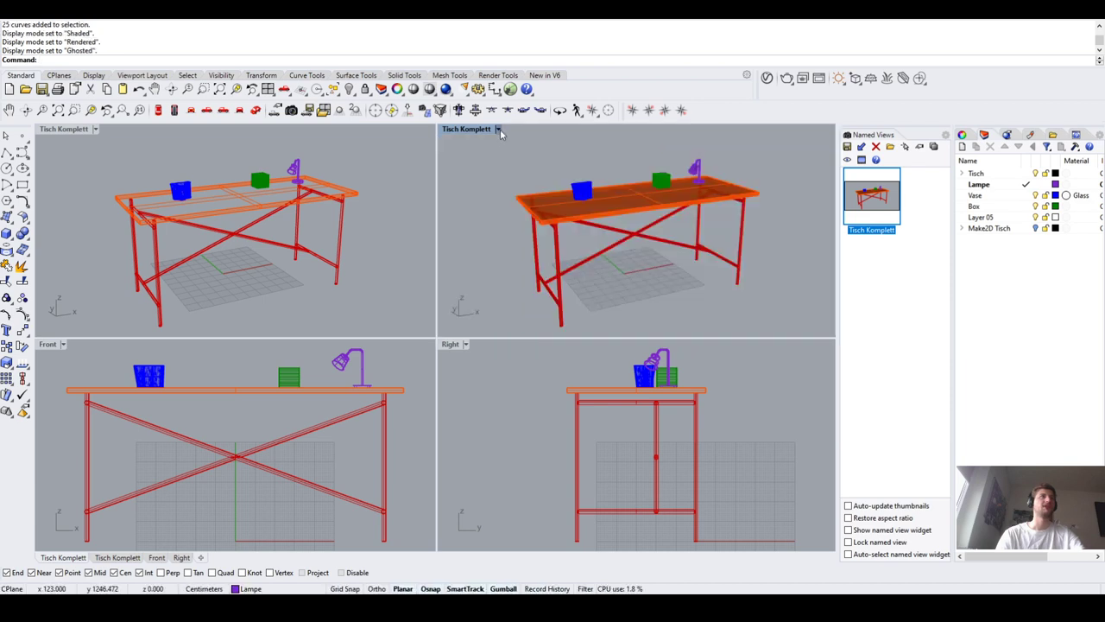
{"action": "scroll", "coordinate": [564, 213], "scroll_direction": "up", "scroll_amount": 2}
{"action": "double_click", "coordinate": [466, 128]}
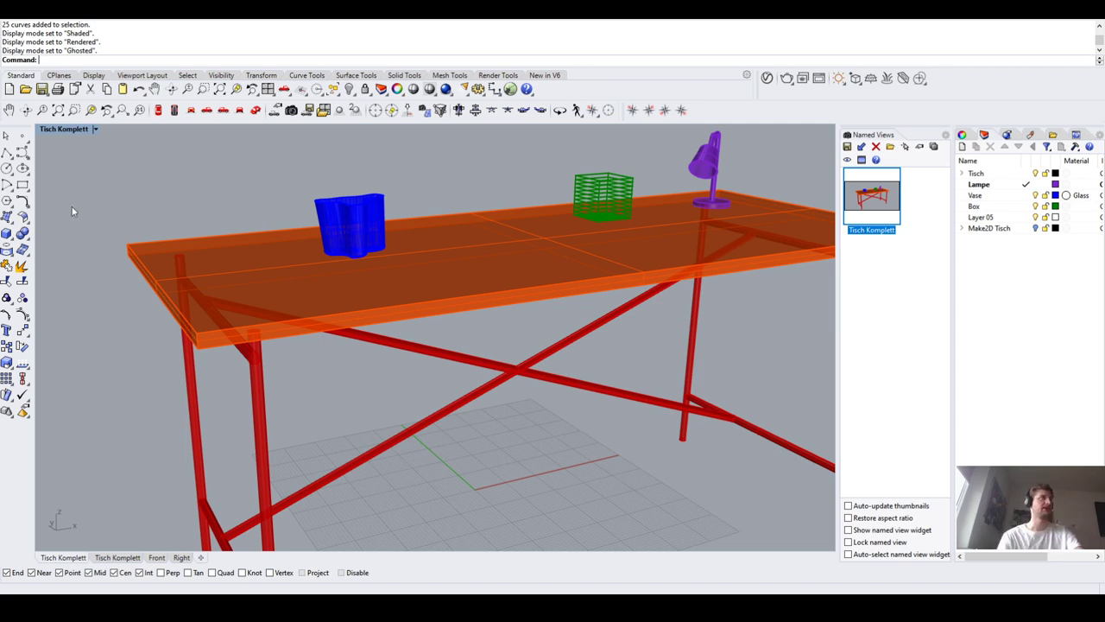
Compare the X-Ray, Technical and Artistic display modes in the maximized view and return it to Shaded
{"action": "key", "text": "ctrl+alt+x"}
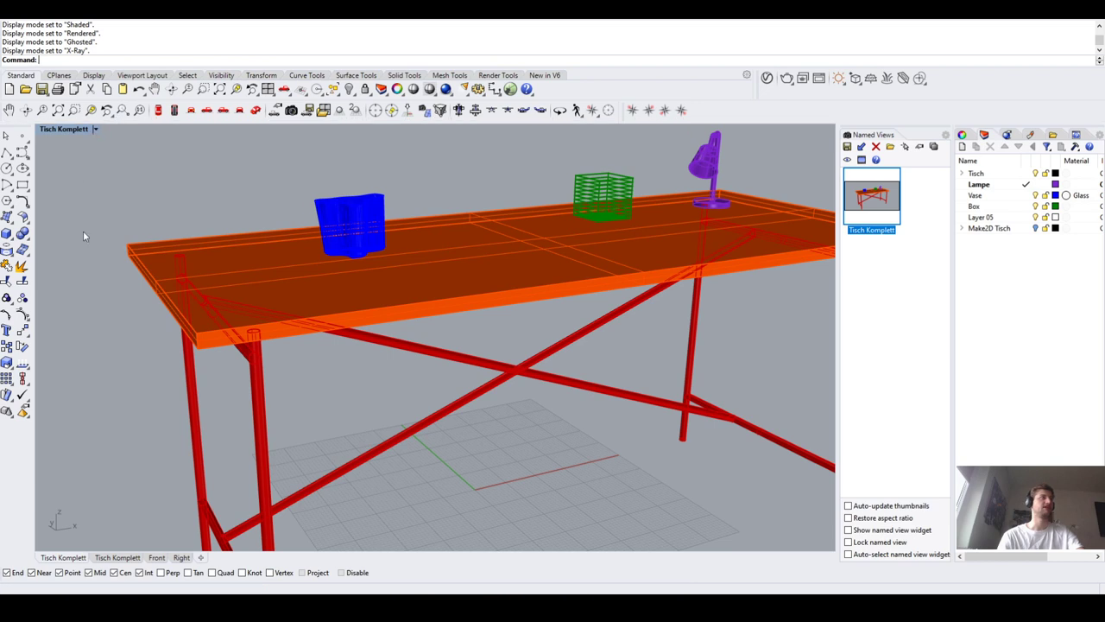
{"action": "key", "text": "ctrl+alt+t"}
{"action": "right_click_drag", "start_coordinate": [448, 280], "coordinate": [358, 239], "text": "shift"}
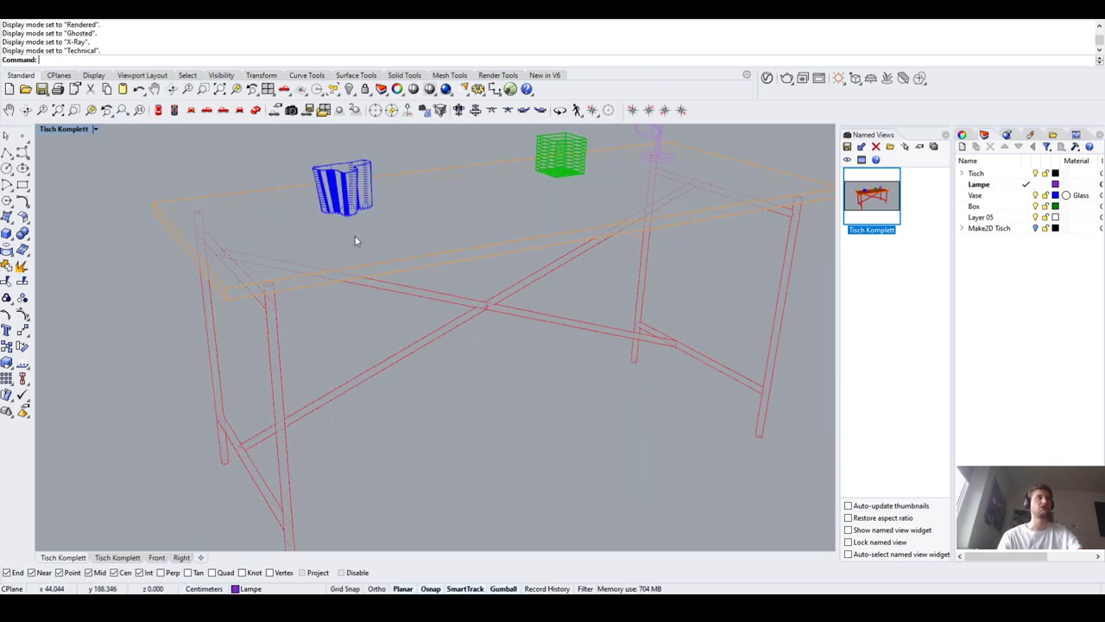
{"action": "key", "text": "ctrl+alt+a"}
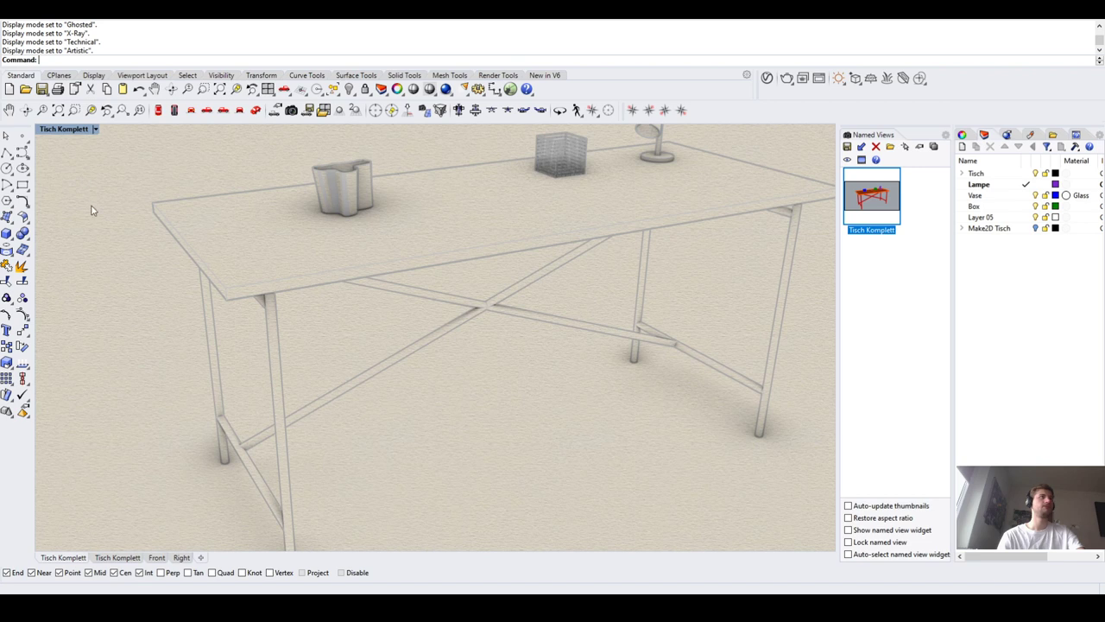
{"action": "key", "text": "ctrl+alt+s"}
{"action": "scroll", "coordinate": [478, 383], "scroll_direction": "down", "scroll_amount": 5}
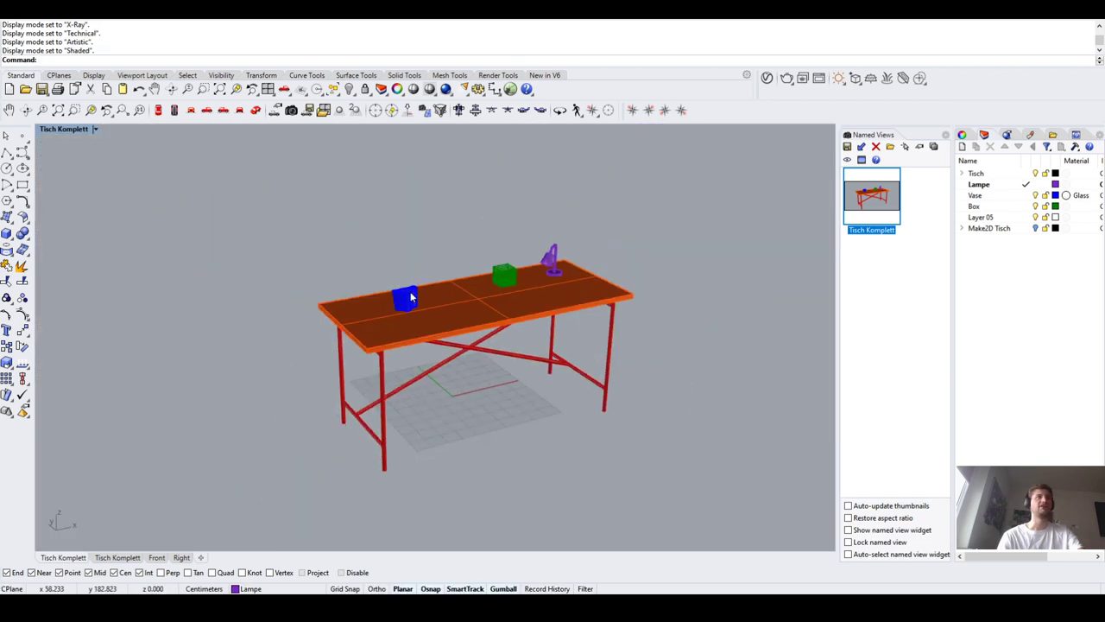
{"action": "scroll", "coordinate": [614, 337], "scroll_direction": "up", "scroll_amount": 3}
{"action": "scroll", "coordinate": [641, 407], "scroll_direction": "down", "scroll_amount": 3}
{"action": "scroll", "coordinate": [616, 346], "scroll_direction": "up", "scroll_amount": 3}
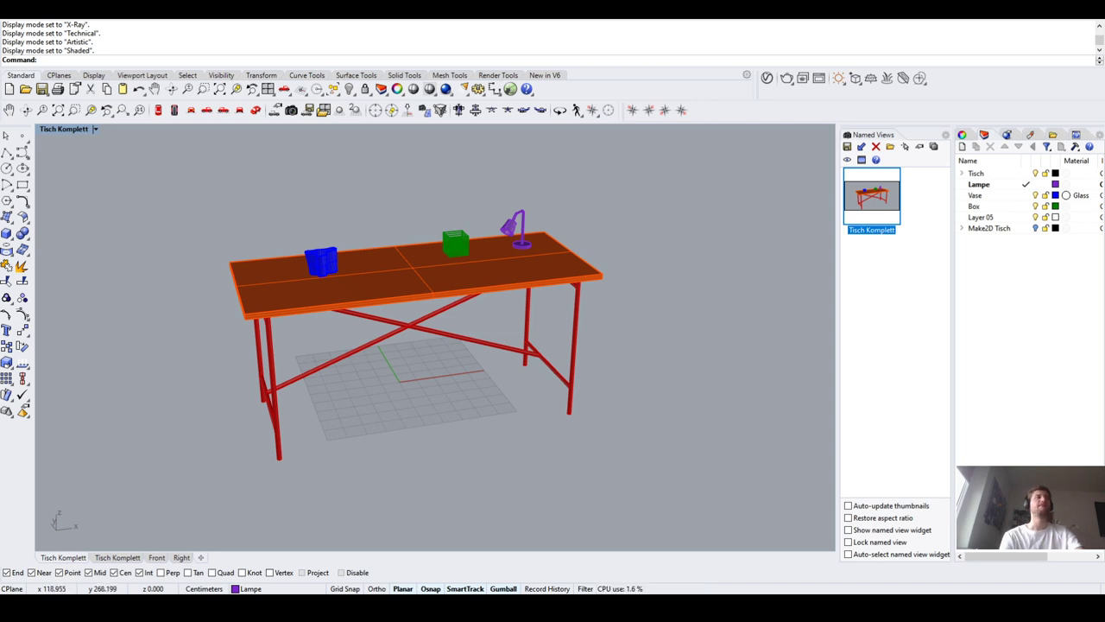
{"action": "scroll", "coordinate": [452, 229], "scroll_direction": "up", "scroll_amount": 2}
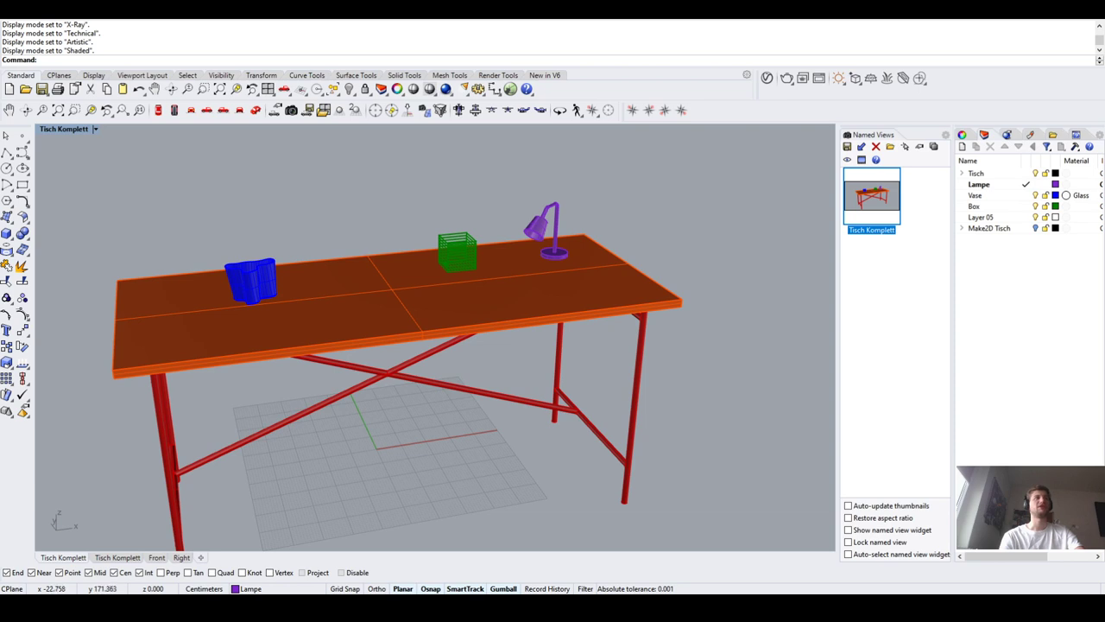
{"action": "scroll", "coordinate": [385, 312], "scroll_direction": "down", "scroll_amount": 3}
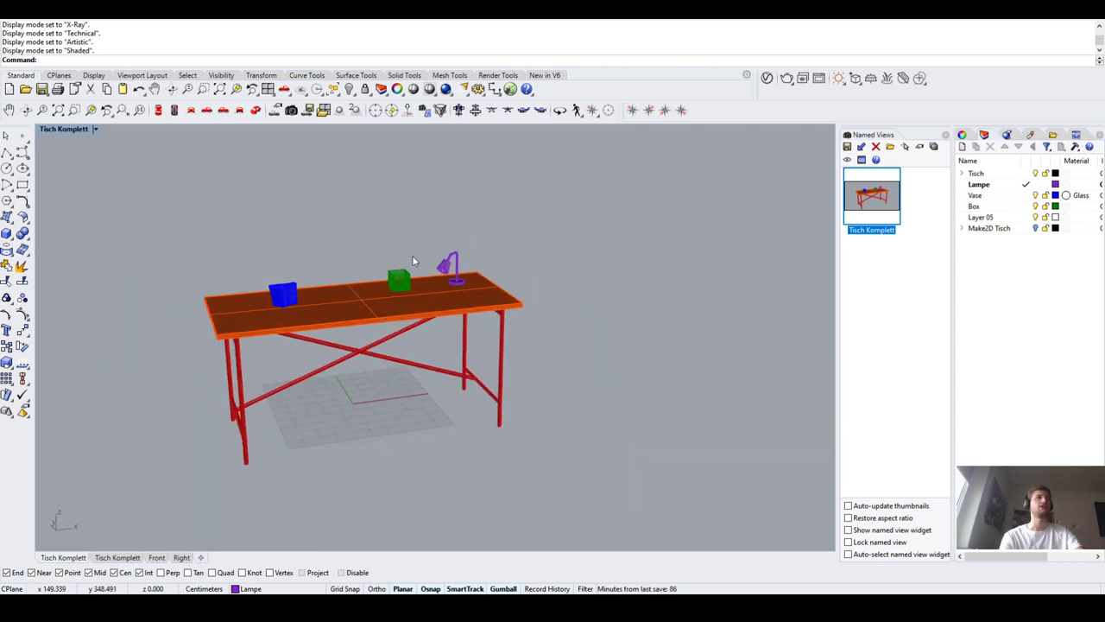
{"action": "scroll", "coordinate": [431, 282], "scroll_direction": "down", "scroll_amount": 2}
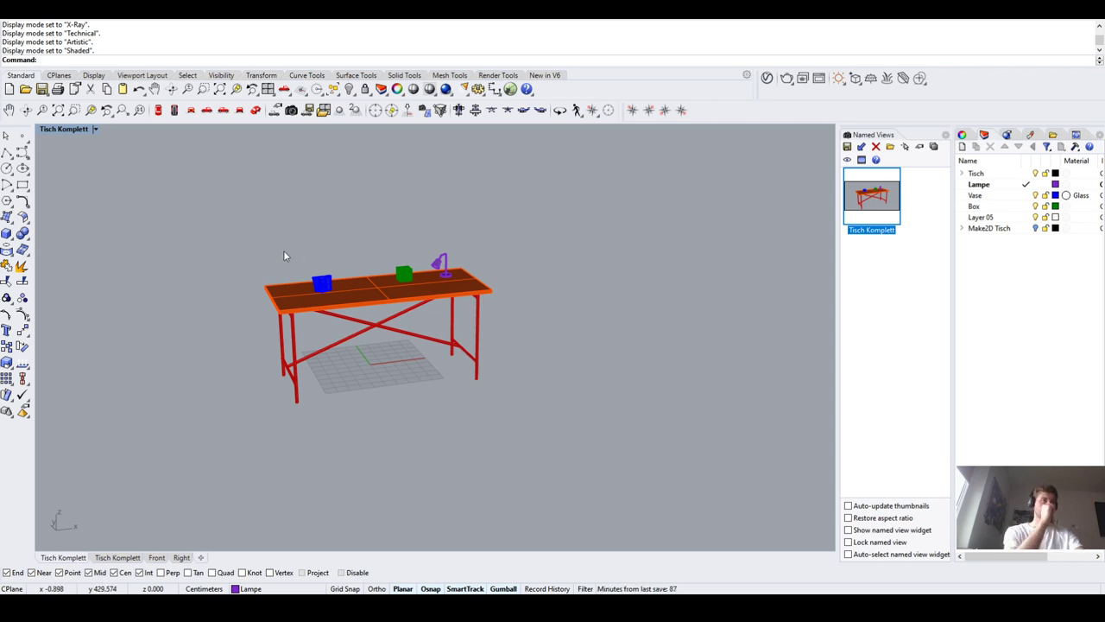
{"action": "scroll", "coordinate": [248, 273], "scroll_direction": "up", "scroll_amount": 2}
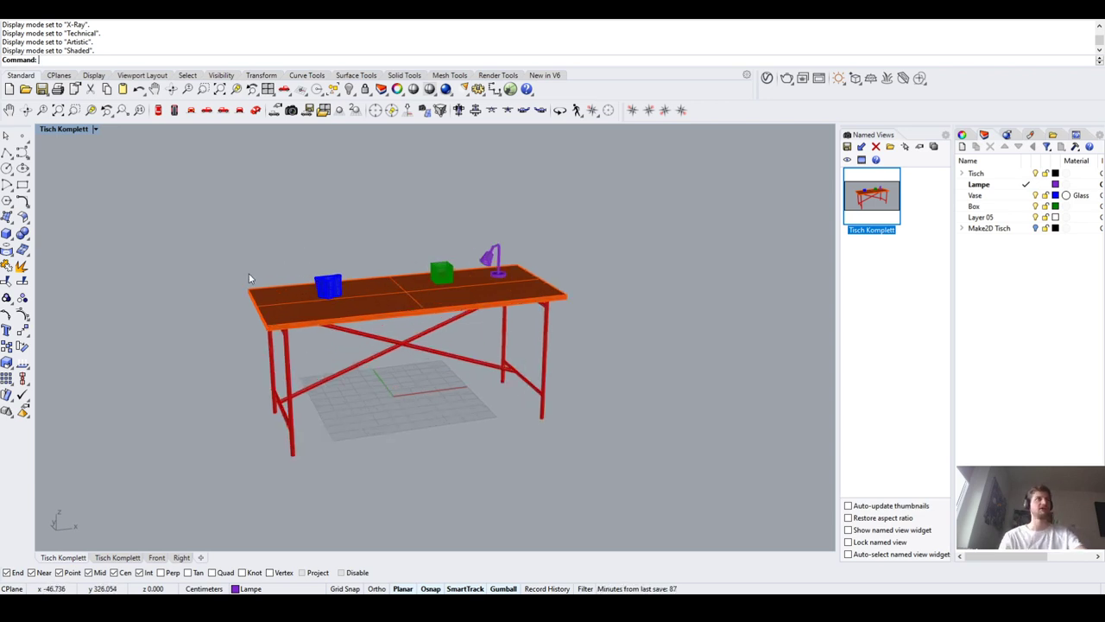
{"action": "right_click_drag", "start_coordinate": [276, 285], "coordinate": [387, 386]}
{"action": "scroll", "coordinate": [410, 360], "scroll_direction": "up", "scroll_amount": 2}
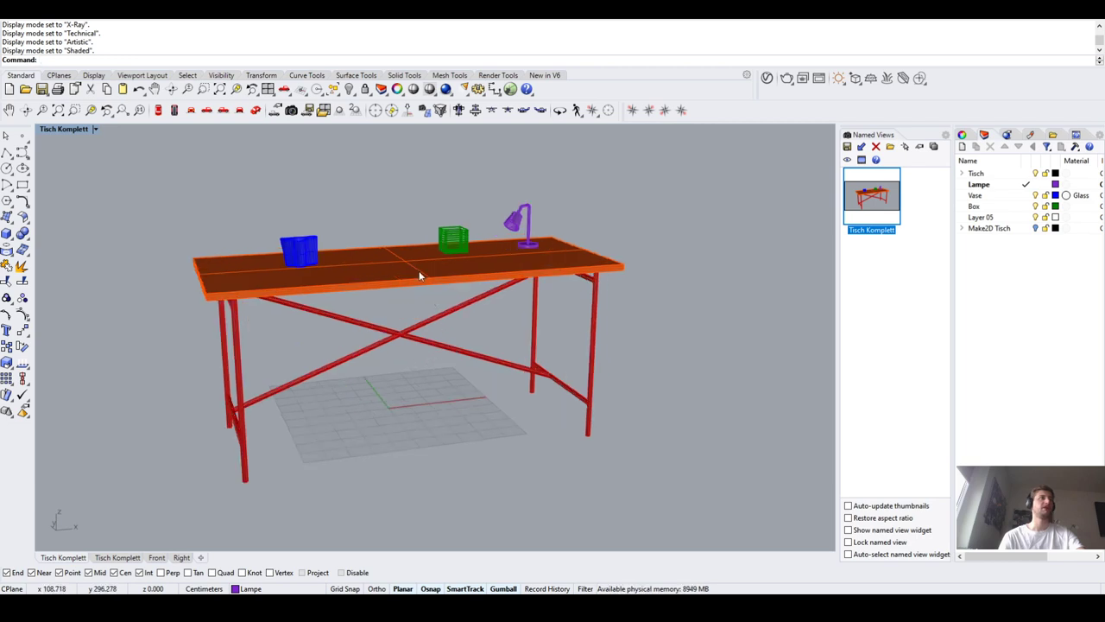
{"action": "scroll", "coordinate": [415, 275], "scroll_direction": "up", "scroll_amount": 2}
{"action": "left_click", "coordinate": [291, 252]}
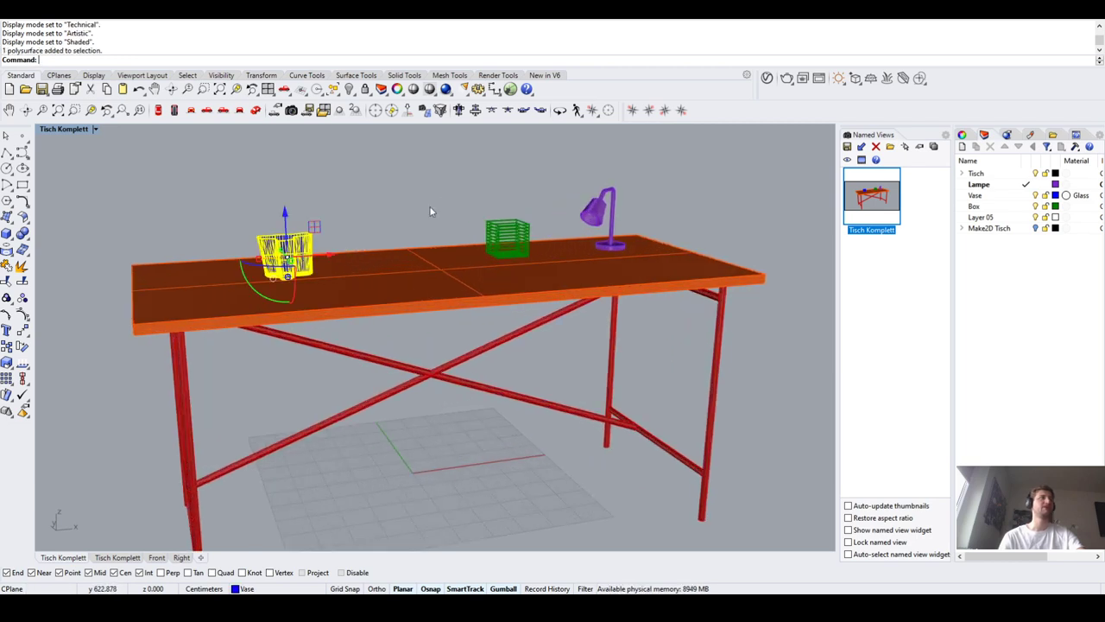
{"action": "left_click", "coordinate": [472, 223]}
{"action": "scroll", "coordinate": [540, 307], "scroll_direction": "down", "scroll_amount": 2}
{"action": "scroll", "coordinate": [539, 304], "scroll_direction": "down", "scroll_amount": 2}
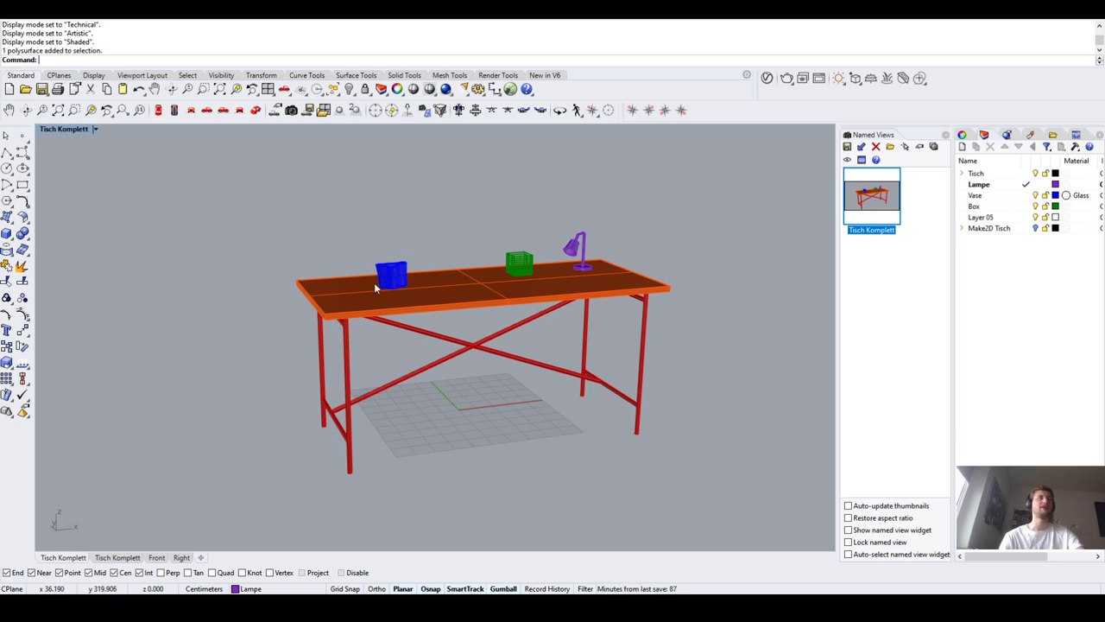
{"action": "right_click_drag", "start_coordinate": [374, 287], "coordinate": [475, 301]}
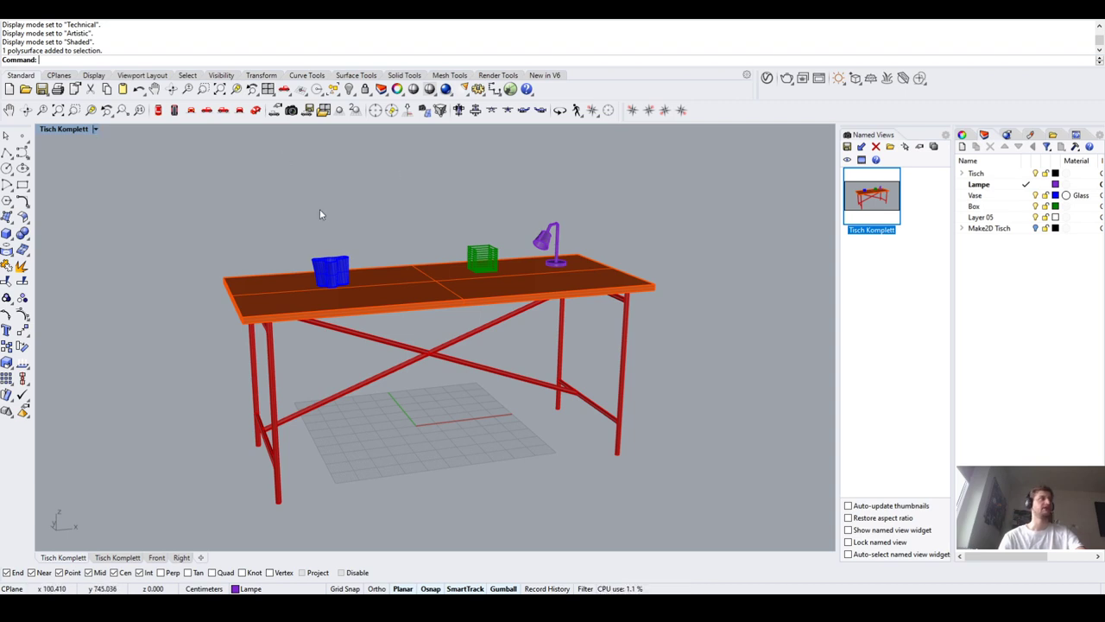
{"action": "right_click_drag", "start_coordinate": [310, 207], "coordinate": [539, 320]}
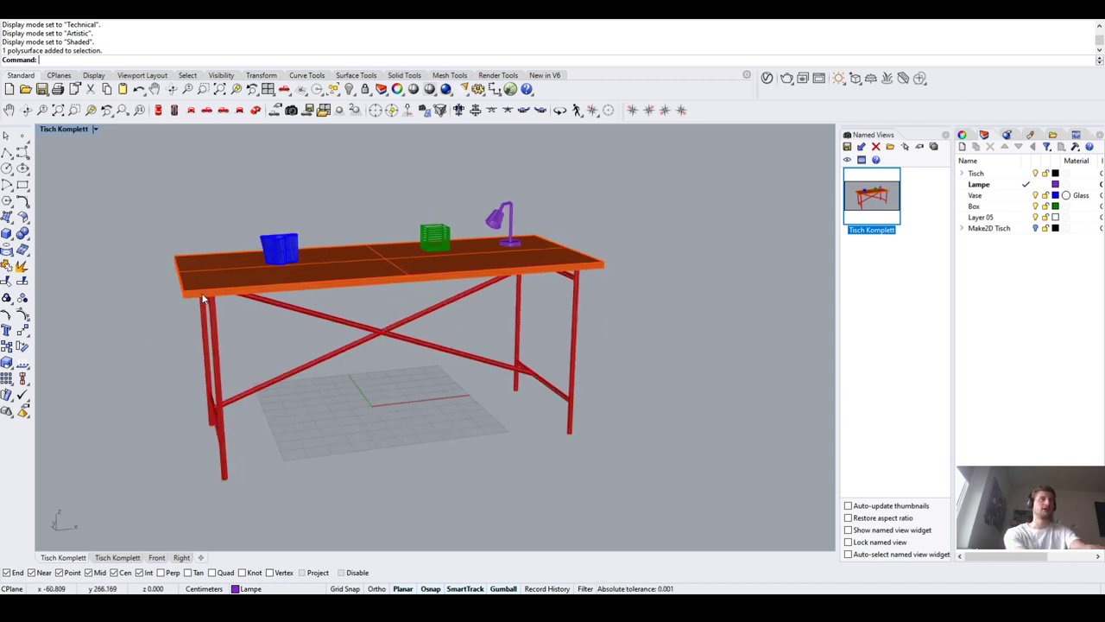
{"action": "right_click_drag", "start_coordinate": [409, 277], "coordinate": [466, 279]}
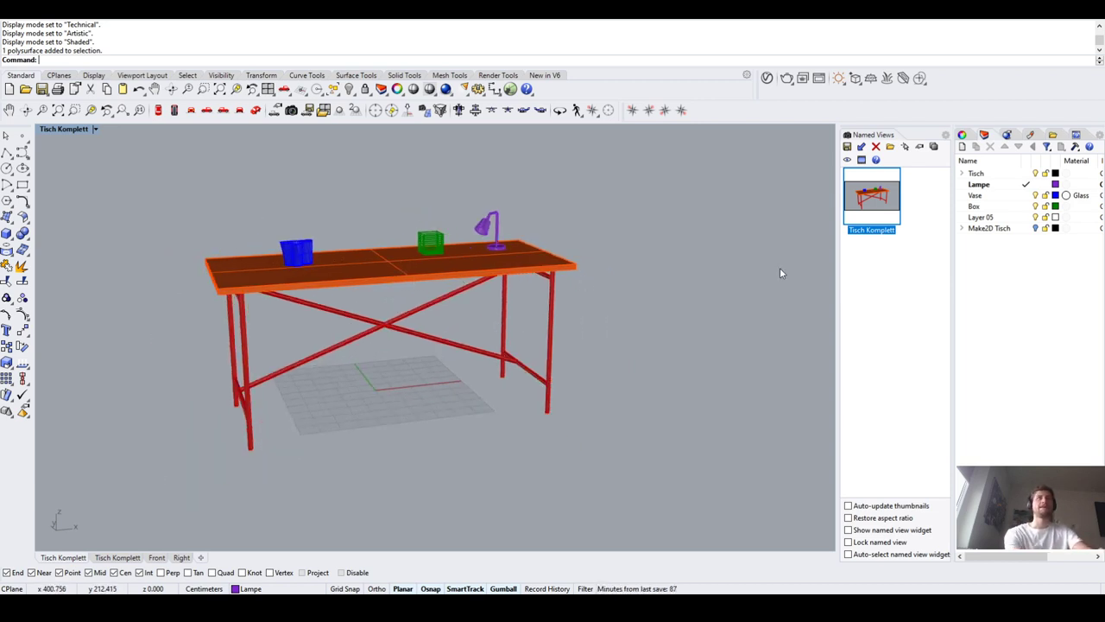
{"action": "left_click", "coordinate": [993, 217]}
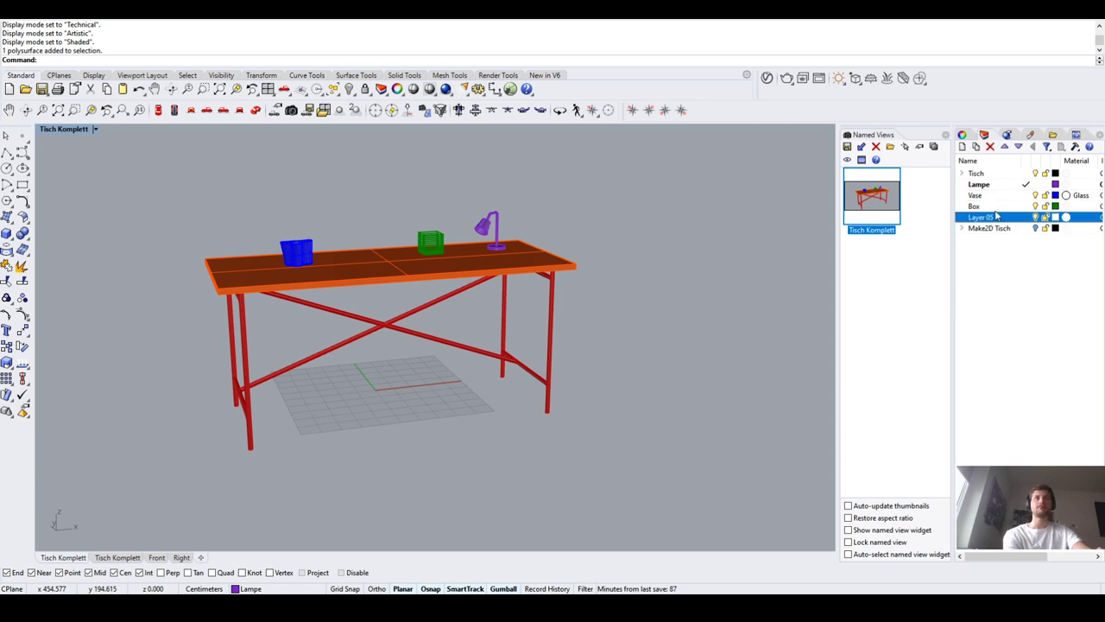
{"action": "left_click", "coordinate": [977, 173]}
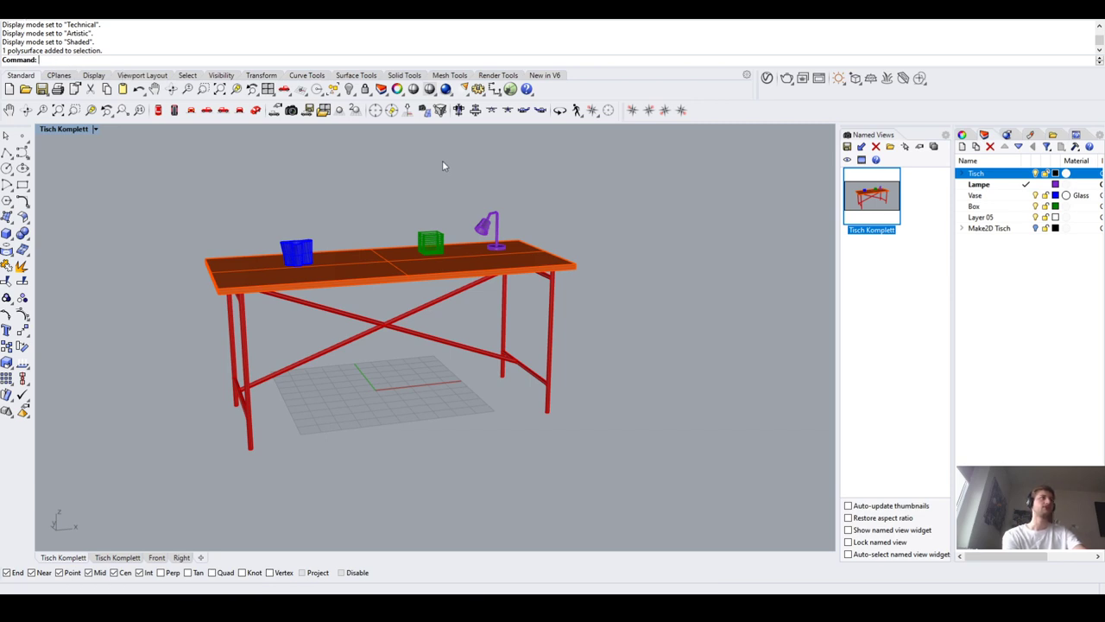
Save the table model as Test Tisch.3dm and create a new model in millimetres
{"action": "type", "text": "SaveAs"}
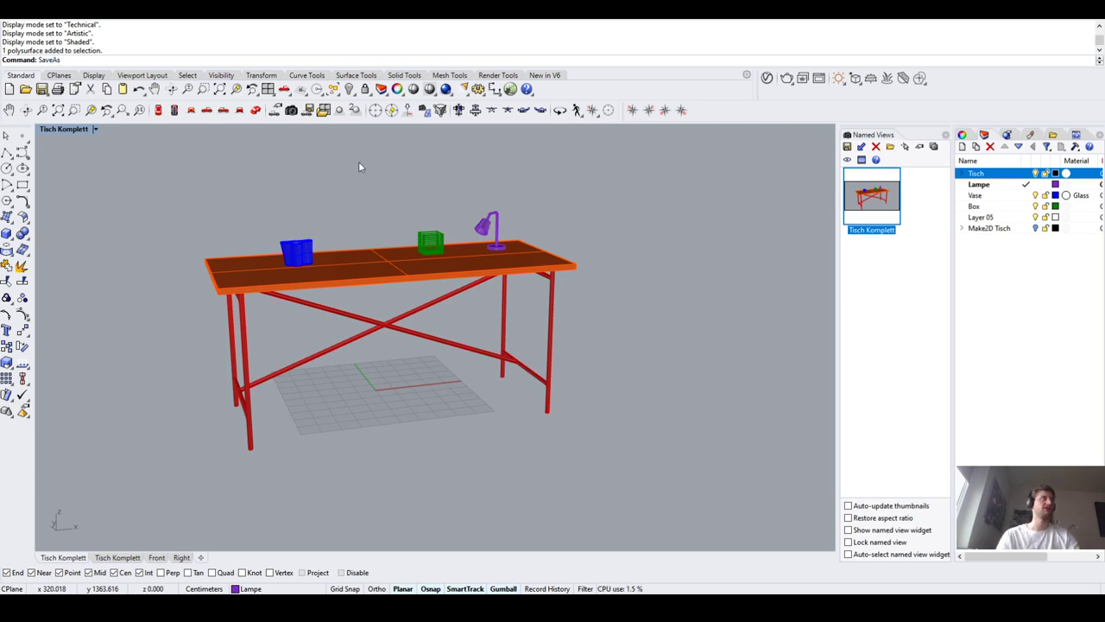
{"action": "key", "text": "Return"}
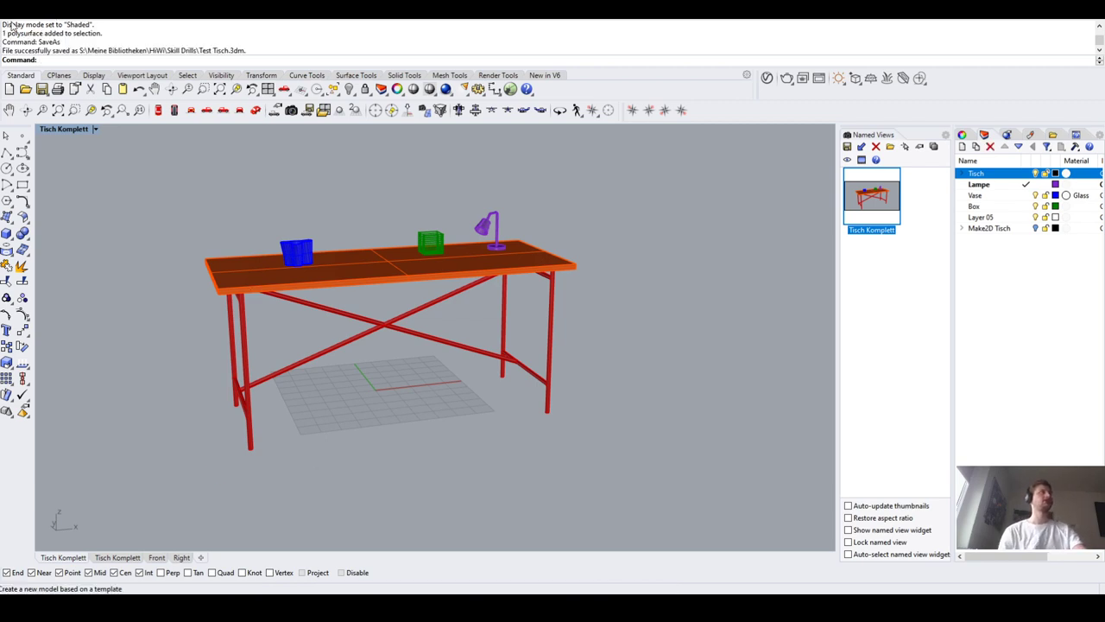
{"action": "left_click", "coordinate": [8, 89]}
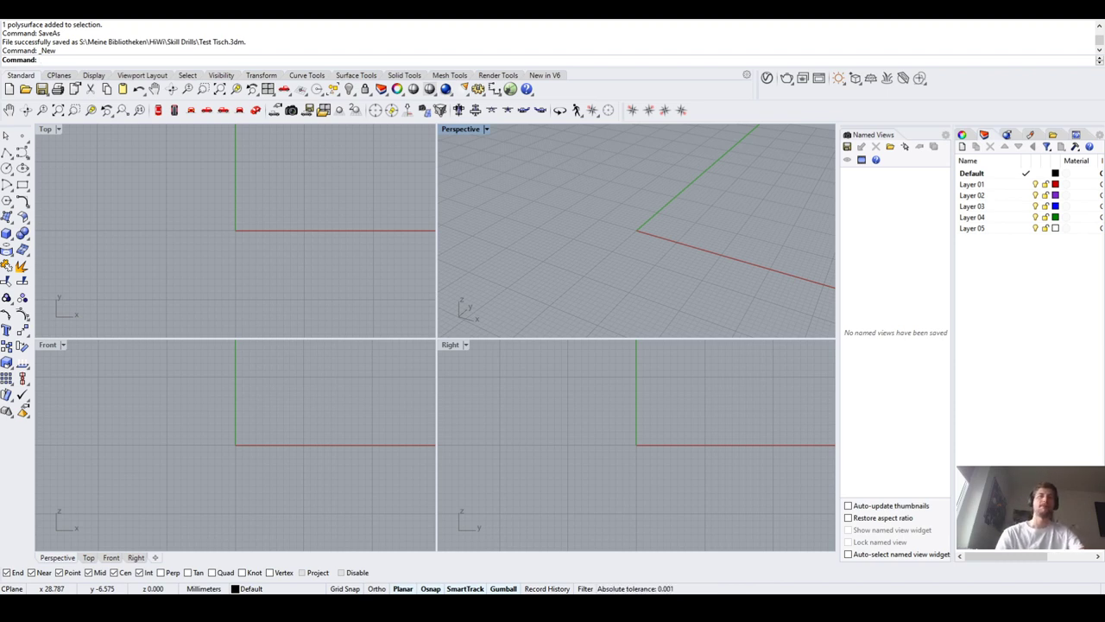
{"action": "key", "text": "Down"}
{"action": "key", "text": "Down"}
{"action": "key", "text": "Down"}
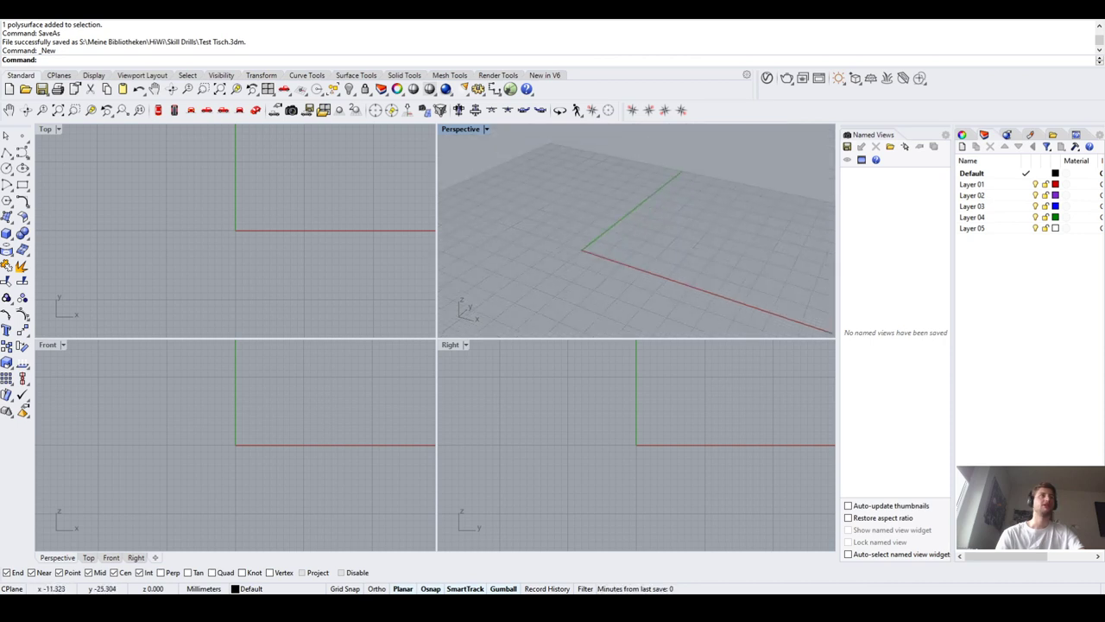
{"action": "key", "text": "Down"}
{"action": "key", "text": "Down"}
{"action": "key", "text": "Down"}
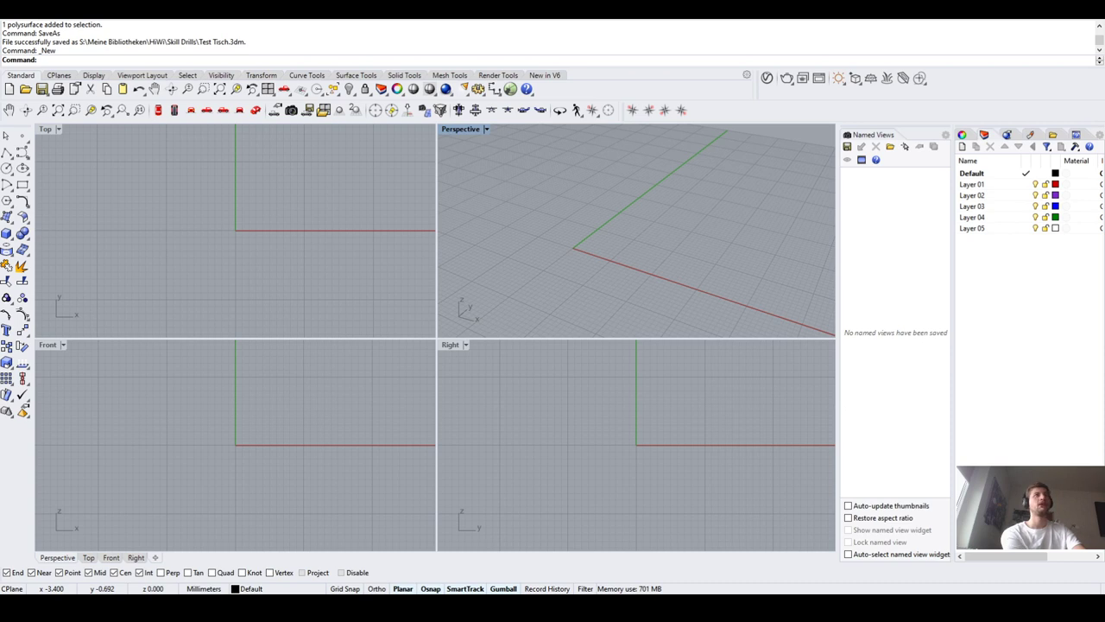
{"action": "key", "text": "Left"}
{"action": "key", "text": "Left"}
{"action": "key", "text": "Left"}
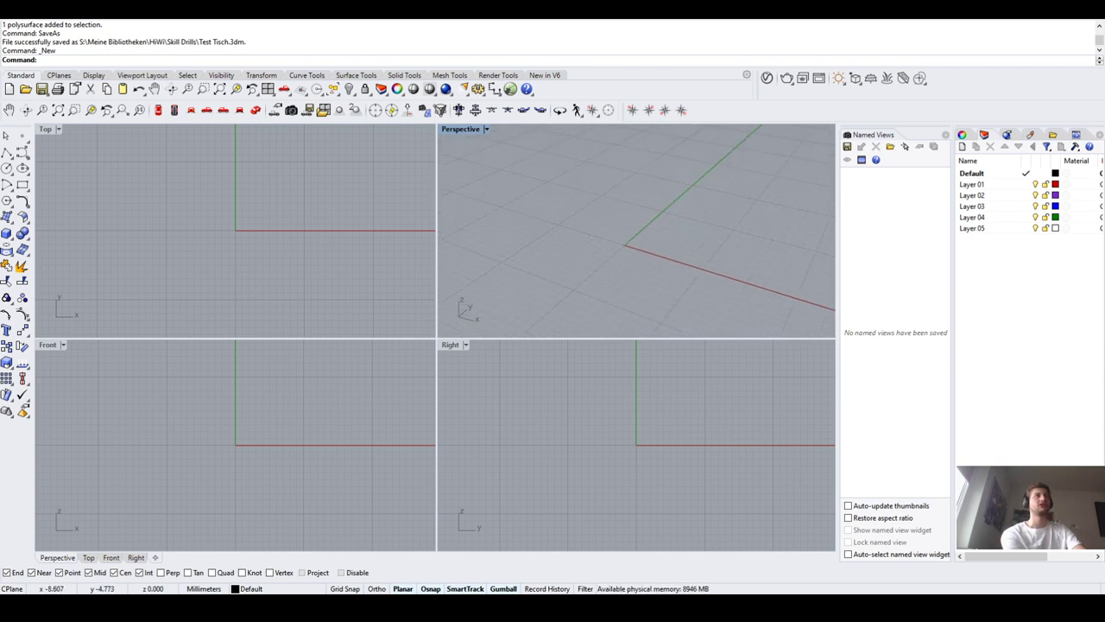
{"action": "key", "text": "Left"}
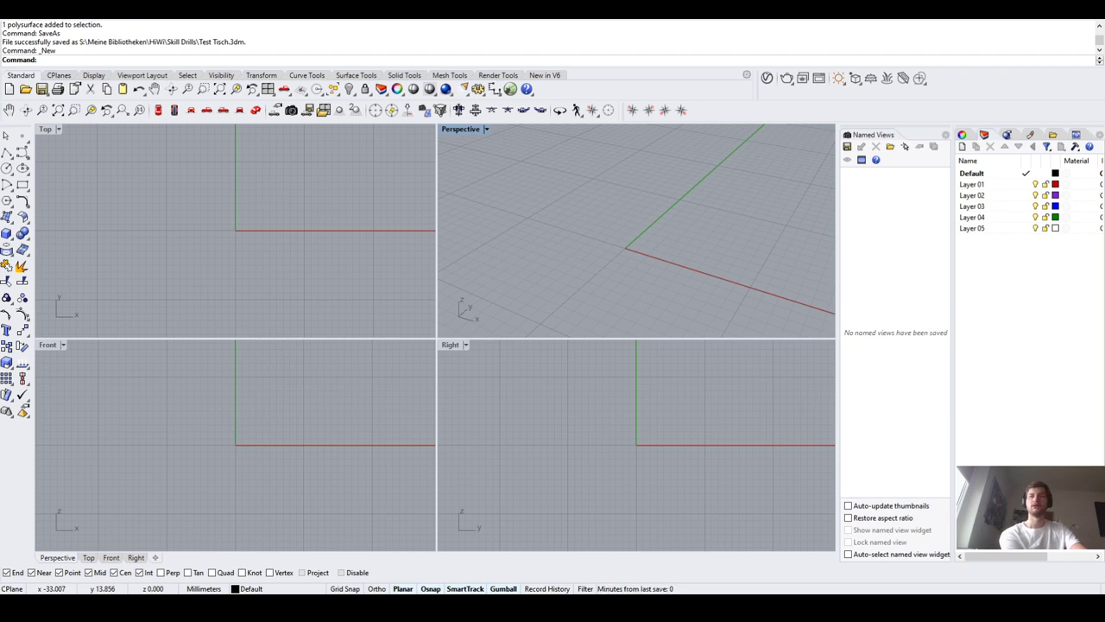
Maximize the Perspective viewport and draw a circle centred at 0,0,0 with a diameter of 5 mm
{"action": "double_click", "coordinate": [460, 130]}
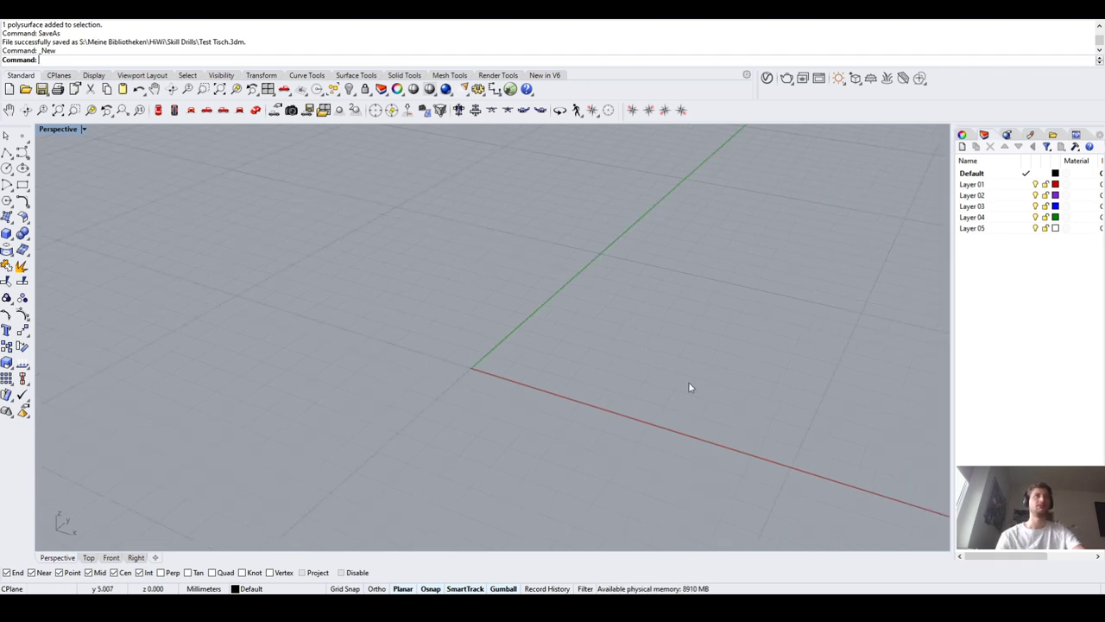
{"action": "right_click_drag", "start_coordinate": [688, 382], "coordinate": [484, 373]}
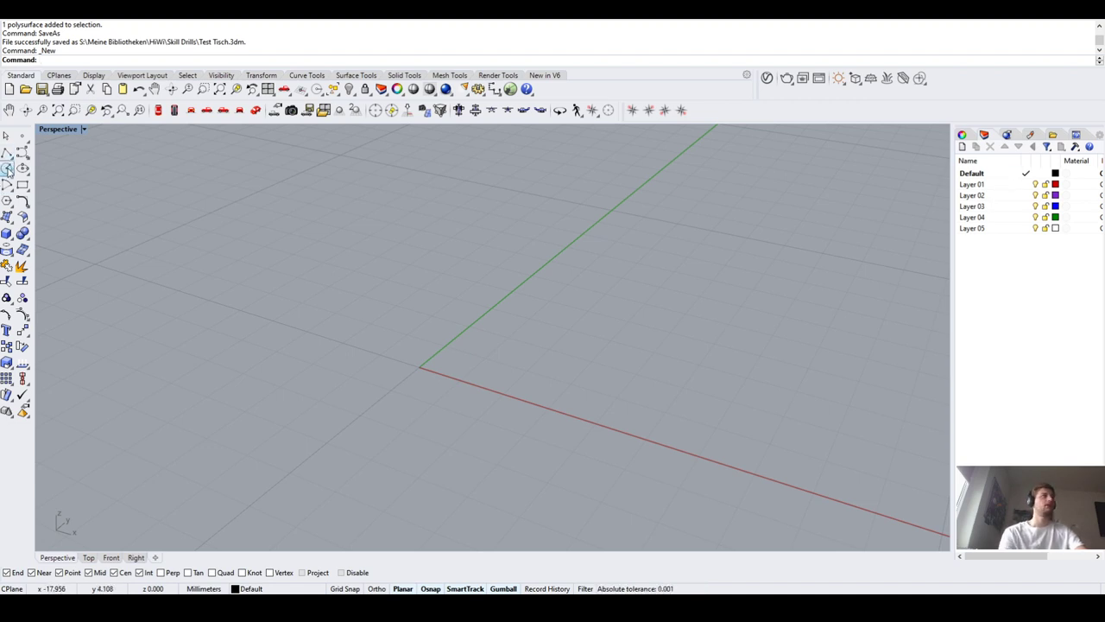
{"action": "left_click", "coordinate": [6, 170]}
{"action": "right_click_drag", "start_coordinate": [383, 371], "coordinate": [432, 399]}
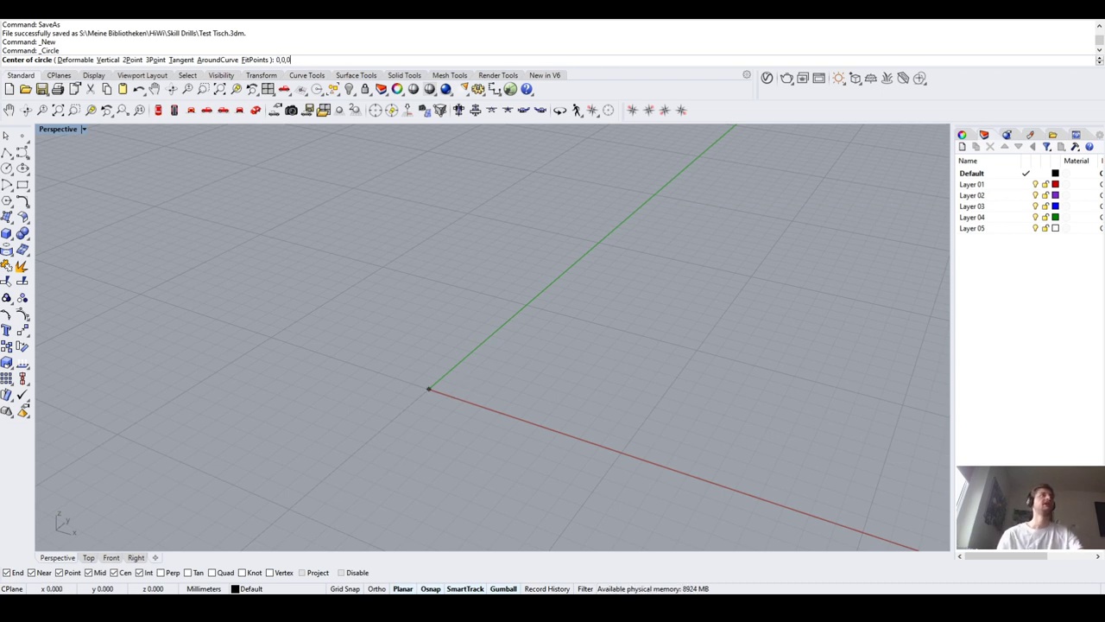
{"action": "key", "text": "Return"}
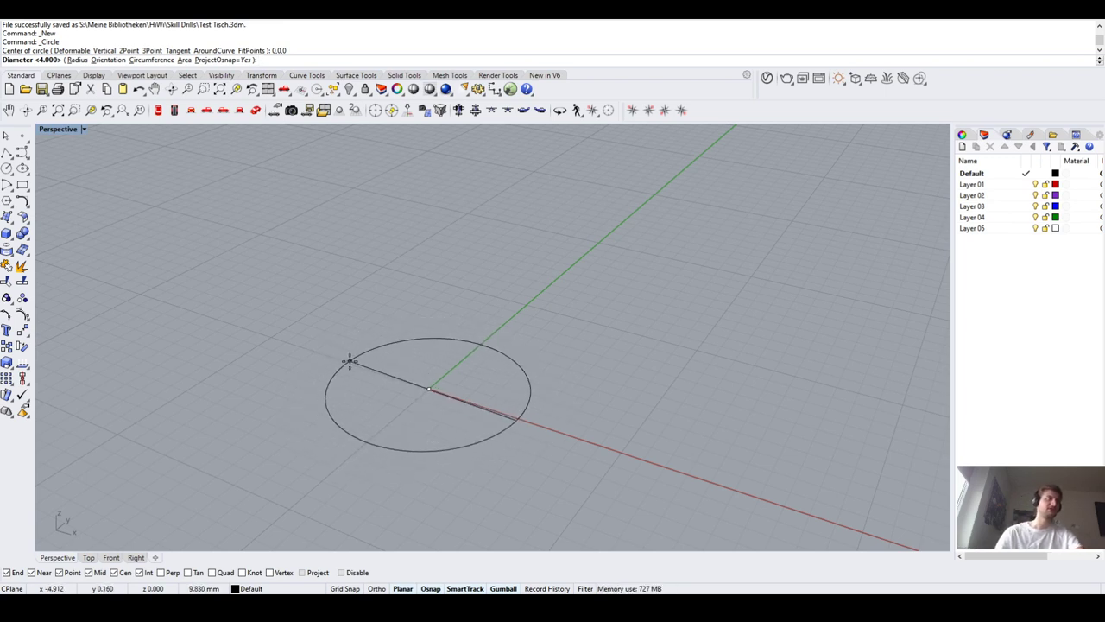
{"action": "type", "text": "5"}
{"action": "key", "text": "Return"}
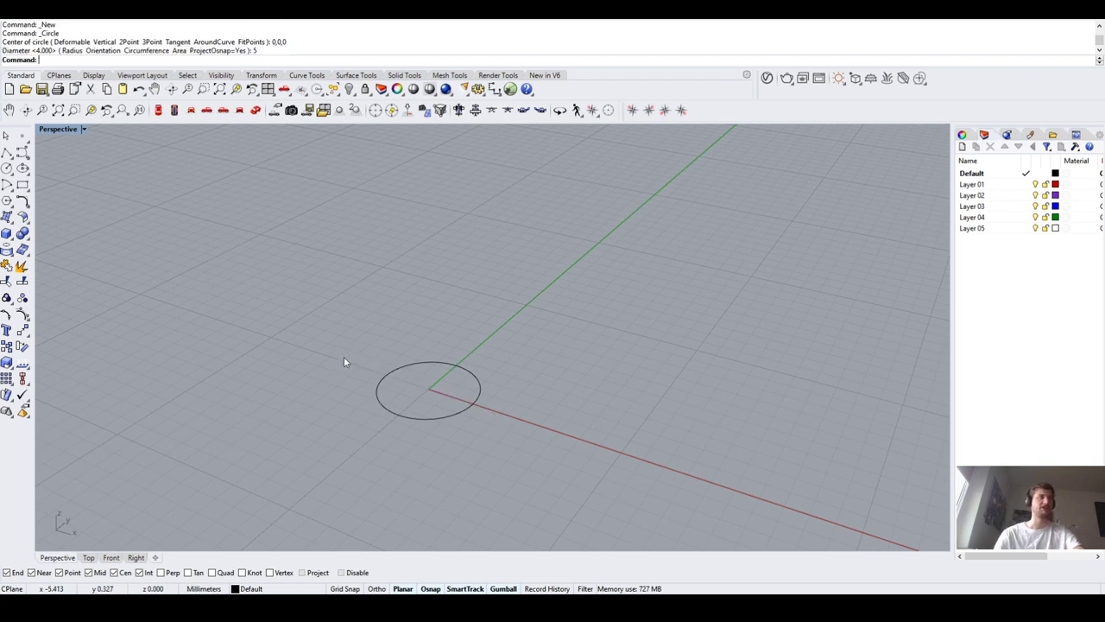
Extrude the circle 1 mm upward into a solid disc
{"action": "scroll", "coordinate": [459, 488], "scroll_direction": "down", "scroll_amount": 5}
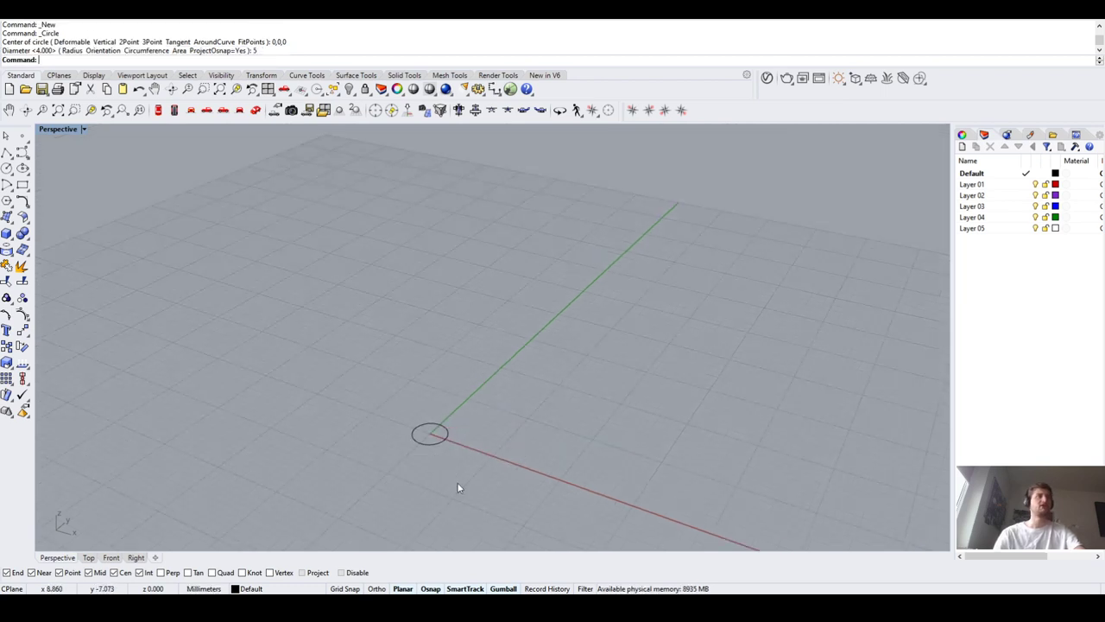
{"action": "left_click", "coordinate": [421, 439]}
{"action": "left_click", "coordinate": [377, 478]}
{"action": "right_click_drag", "start_coordinate": [363, 469], "coordinate": [401, 437]}
{"action": "left_click", "coordinate": [418, 433]}
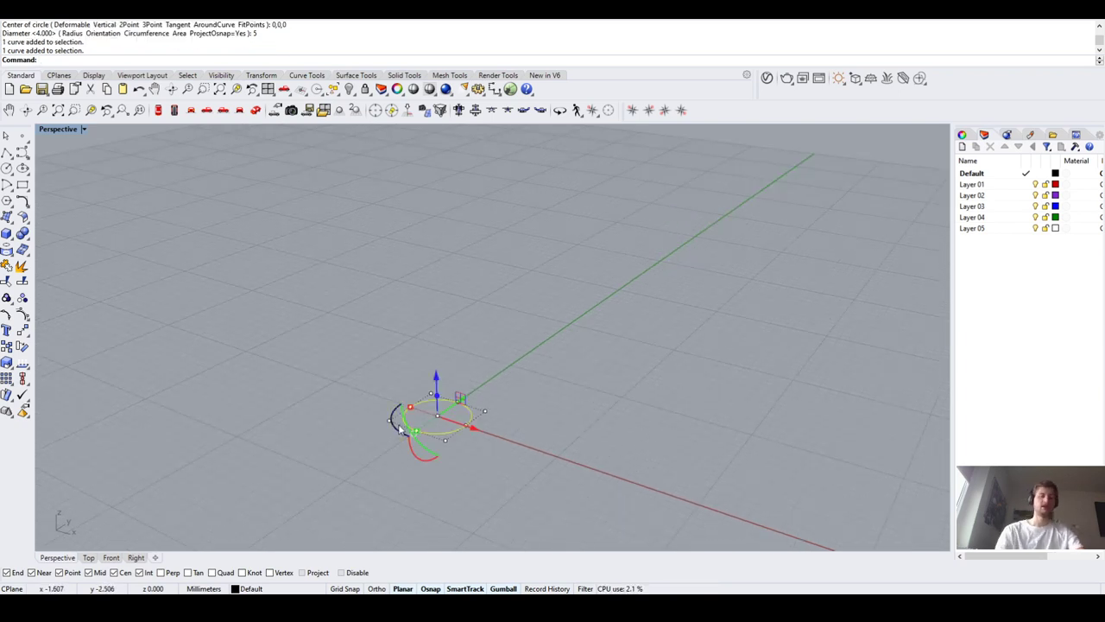
{"action": "key", "text": "Up"}
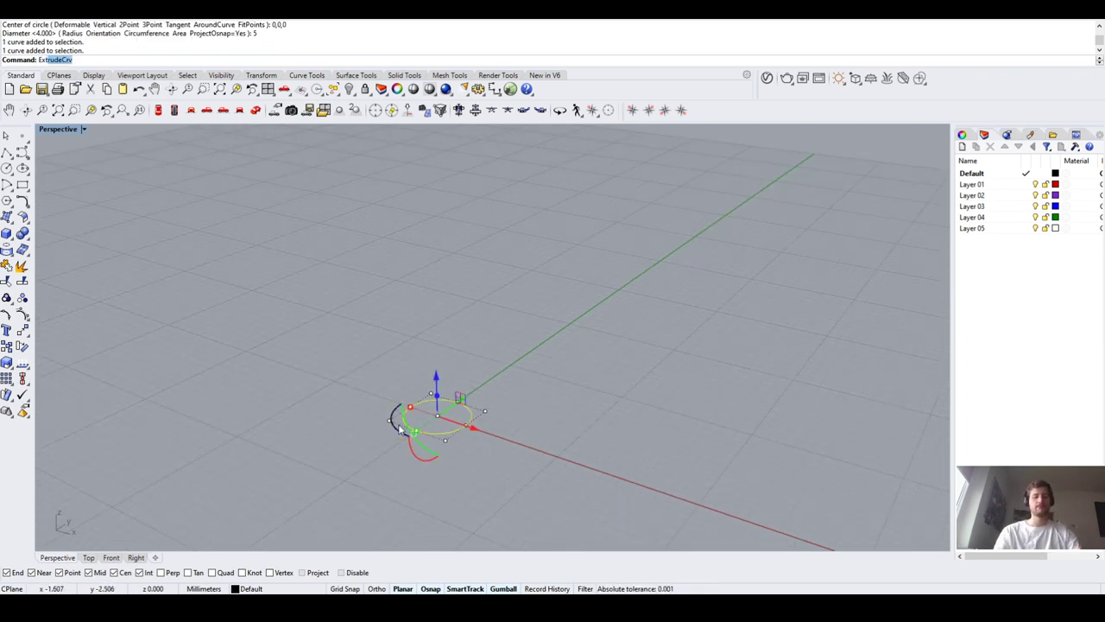
{"action": "type", "text": "trude"}
{"action": "key", "text": "Return"}
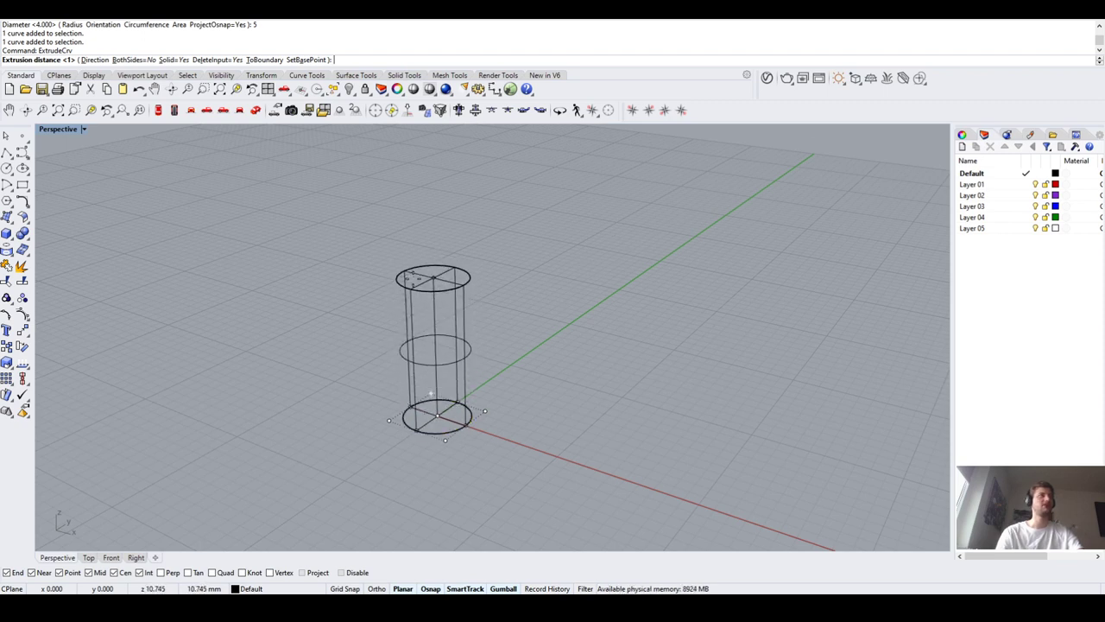
{"action": "type", "text": "1"}
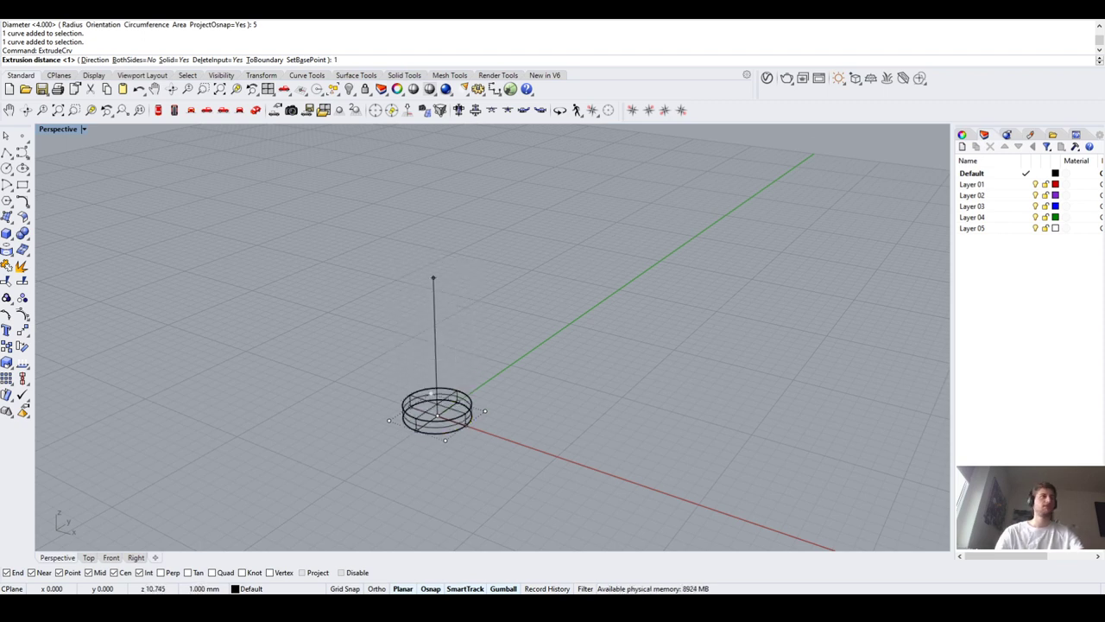
{"action": "key", "text": "Return"}
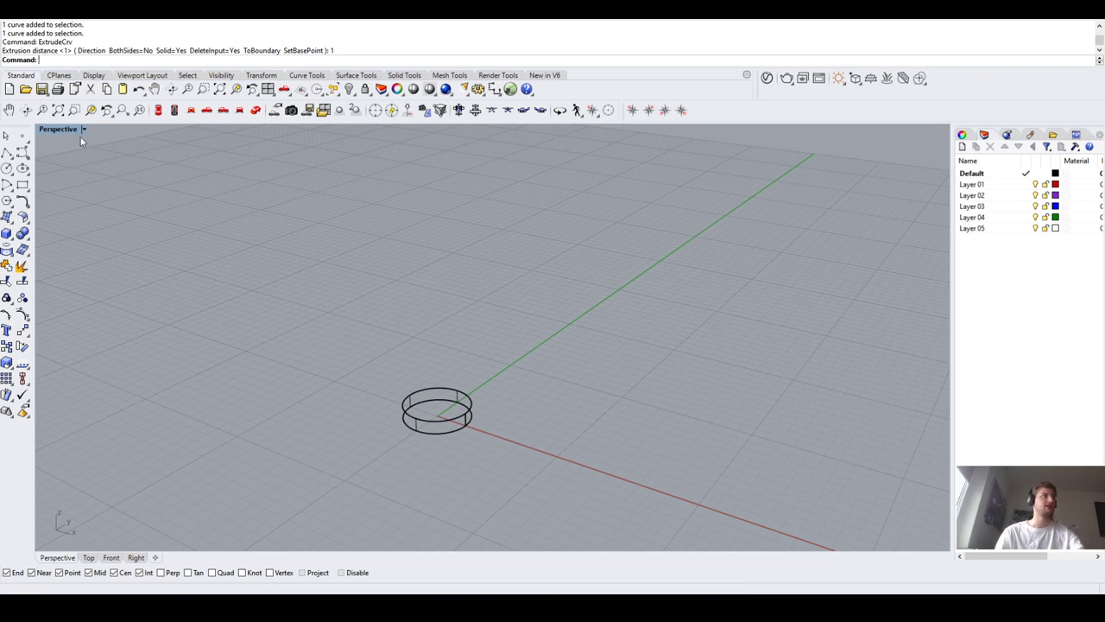
Set the Perspective viewport to the Shaded display mode and view the disc up close
{"action": "key", "text": "ctrl+alt+s"}
{"action": "scroll", "coordinate": [429, 414], "scroll_direction": "up", "scroll_amount": 3}
{"action": "scroll", "coordinate": [429, 414], "scroll_direction": "down", "scroll_amount": 3}
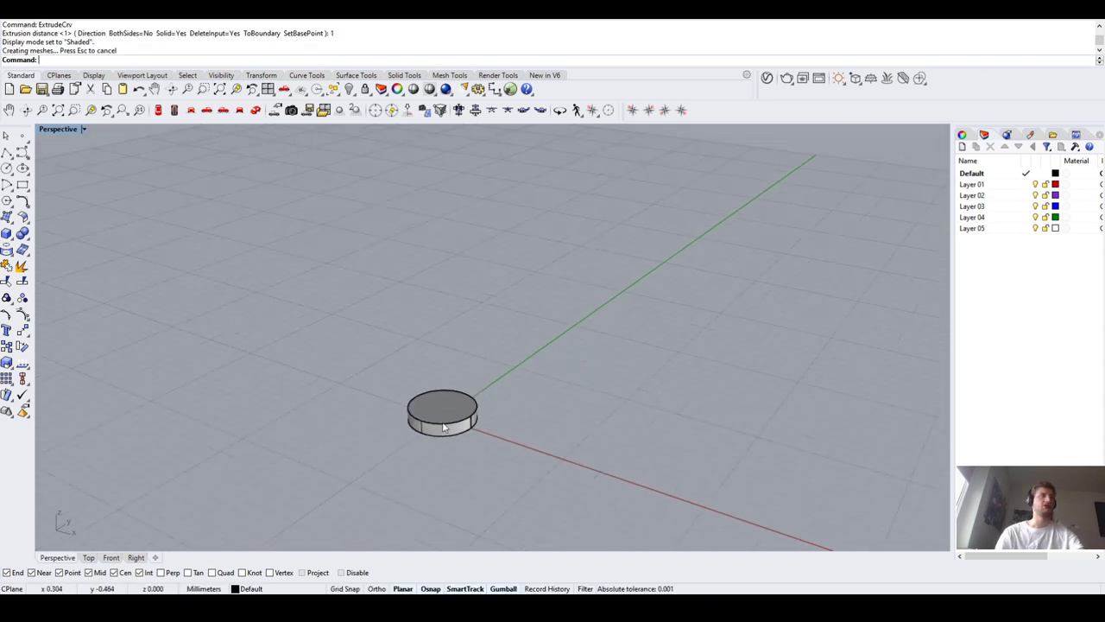
{"action": "scroll", "coordinate": [429, 415], "scroll_direction": "up", "scroll_amount": 3}
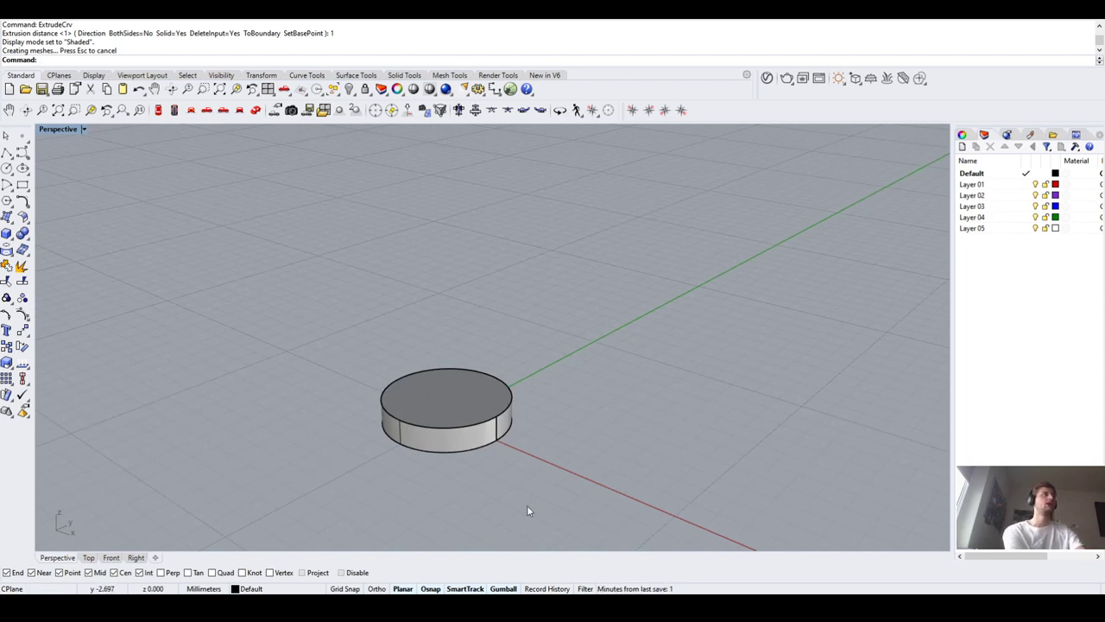
{"action": "right_click_drag", "start_coordinate": [526, 510], "coordinate": [456, 486]}
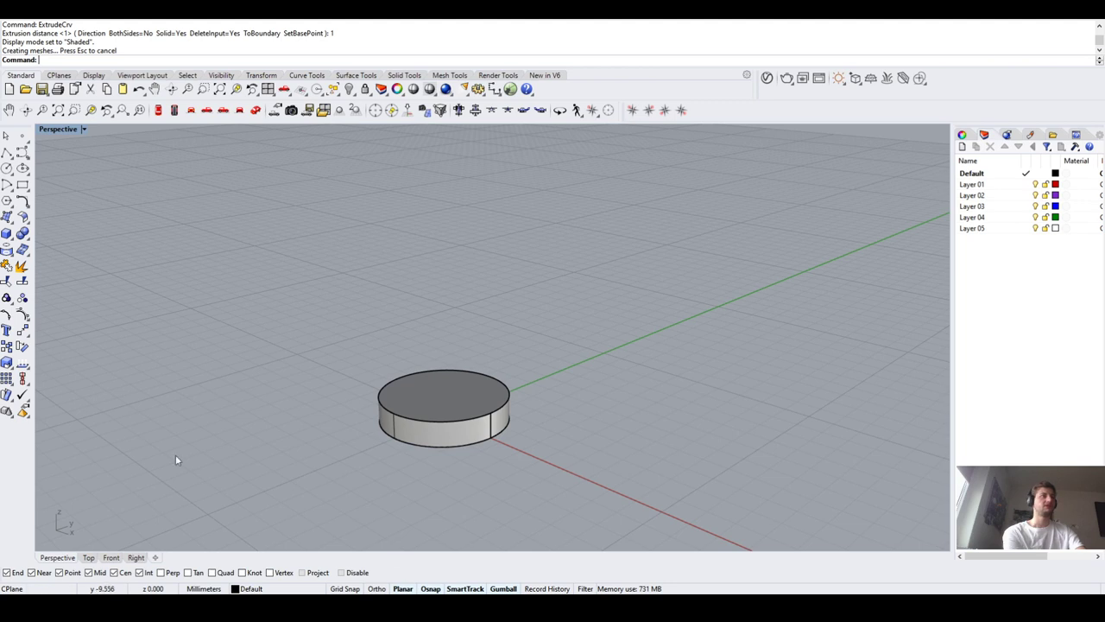
Start a polyline and limit the object snaps to Cen only
{"action": "left_click", "coordinate": [7, 152]}
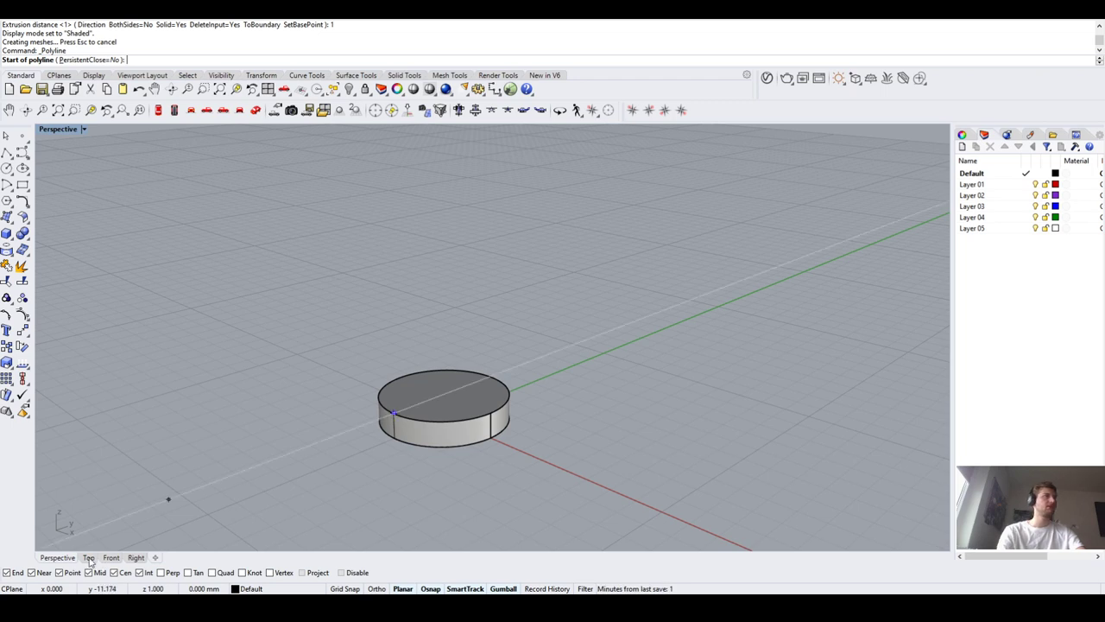
{"action": "scroll", "coordinate": [435, 348], "scroll_direction": "up", "scroll_amount": 2}
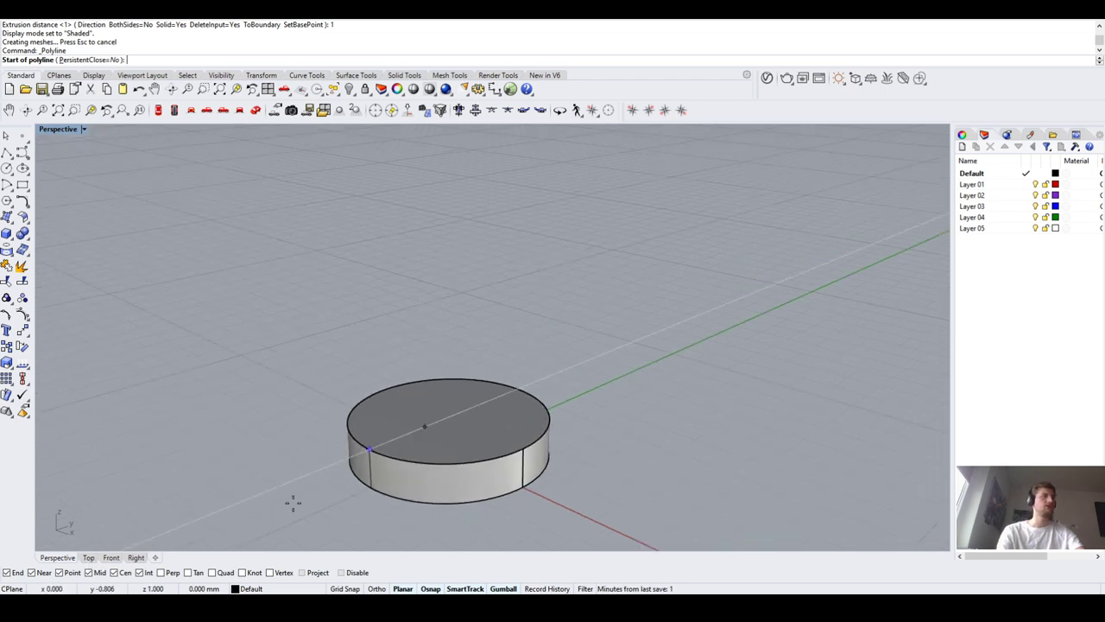
{"action": "right_click", "coordinate": [121, 572]}
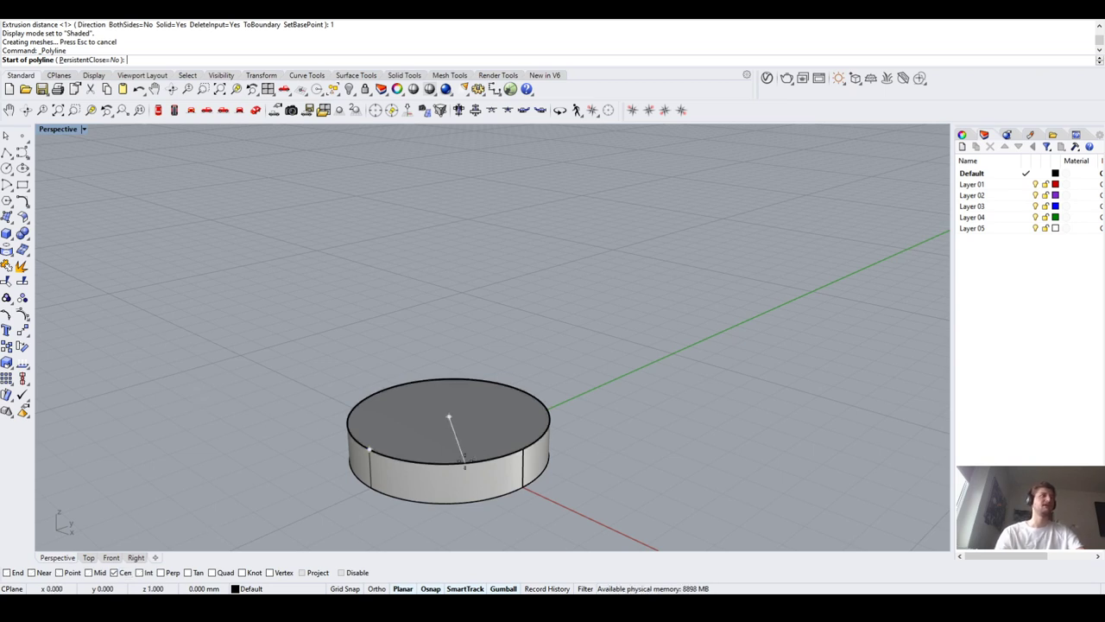
Try to draw a 1 mm vertical polyline from the centre of the disc's top face using the Front view, and undo it
{"action": "left_click", "coordinate": [464, 457]}
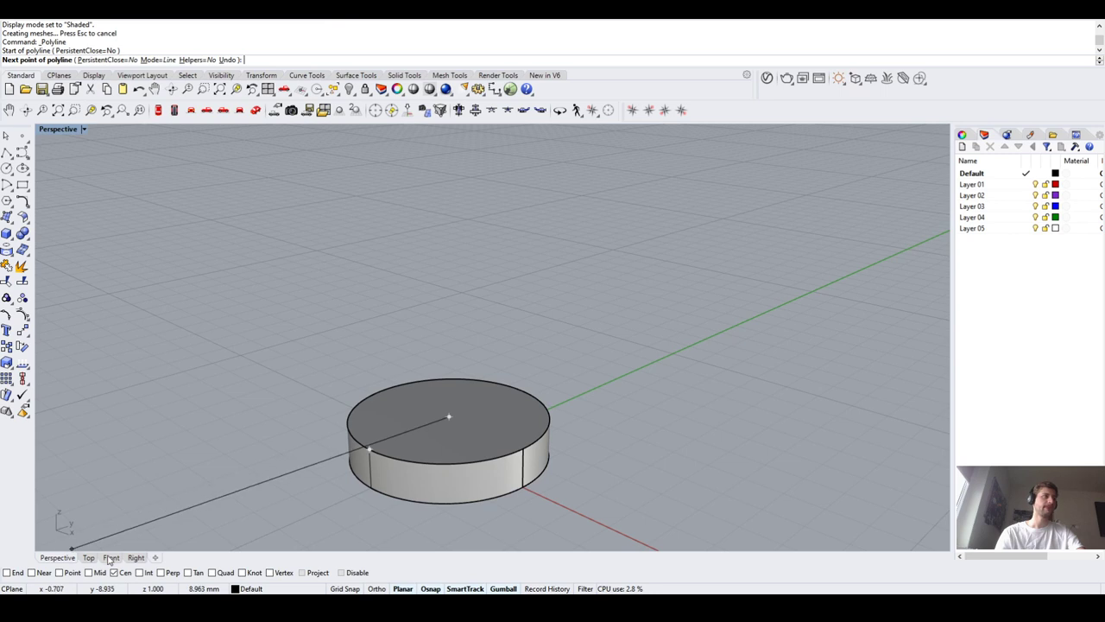
{"action": "left_click", "coordinate": [112, 558]}
{"action": "scroll", "coordinate": [497, 286], "scroll_direction": "up", "scroll_amount": 2}
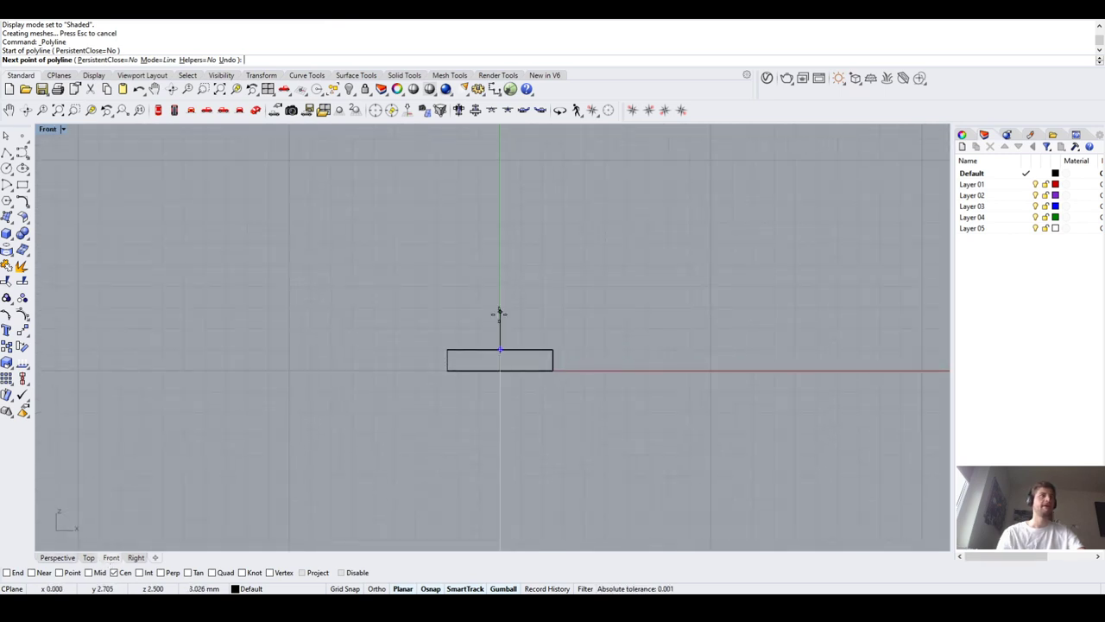
{"action": "type", "text": "1"}
{"action": "key", "text": "Return"}
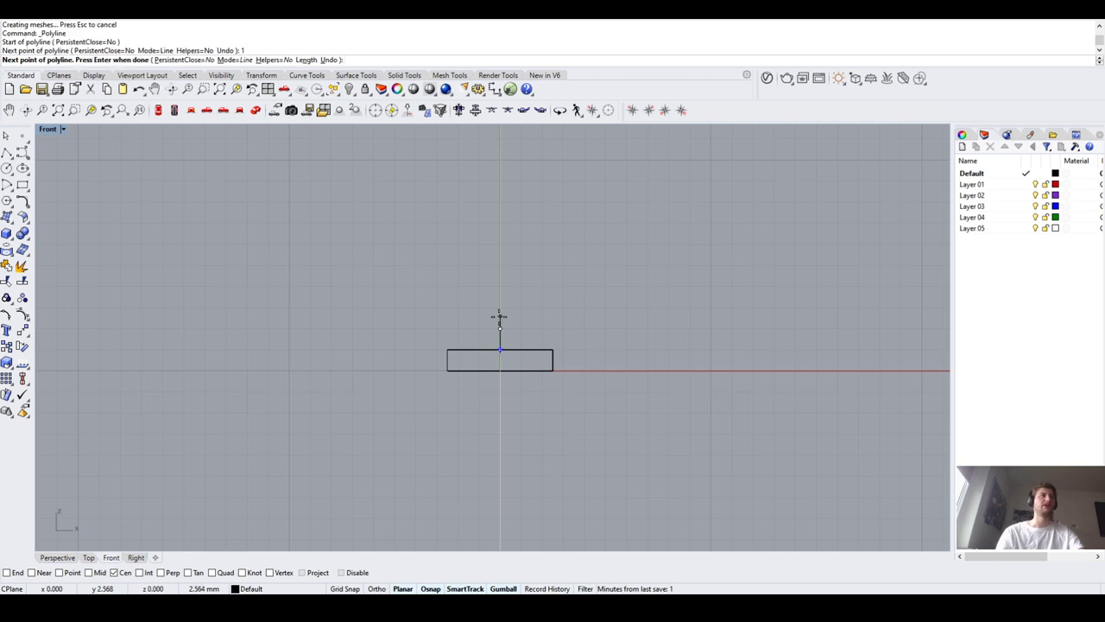
{"action": "key", "text": "Return"}
{"action": "left_click", "coordinate": [504, 333]}
{"action": "scroll", "coordinate": [504, 328], "scroll_direction": "up", "scroll_amount": 2}
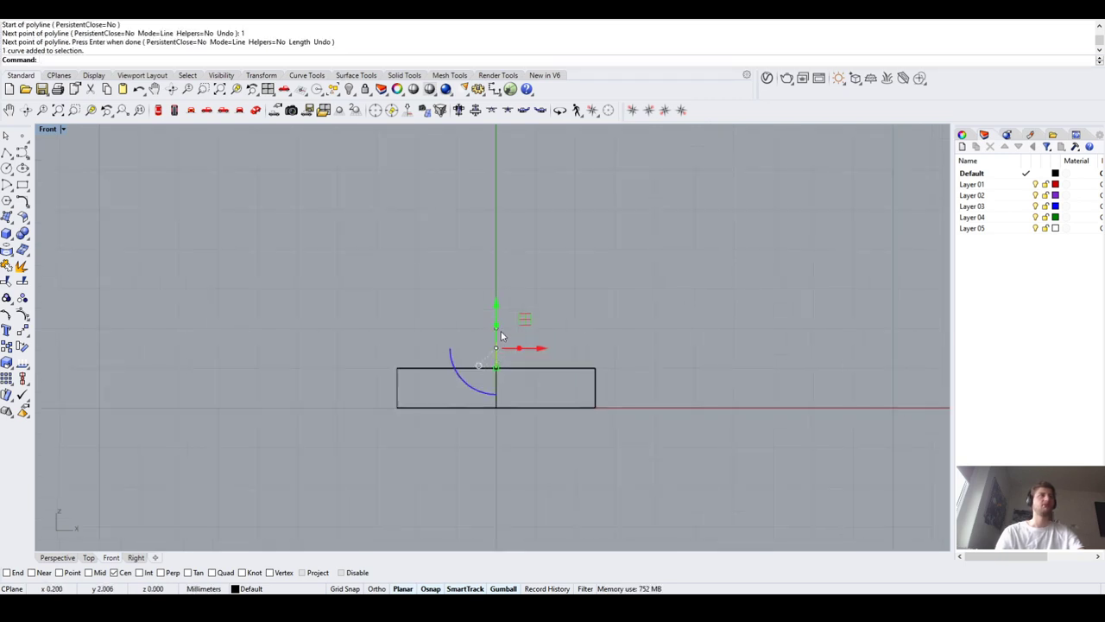
{"action": "left_click", "coordinate": [55, 558]}
{"action": "key", "text": "Escape"}
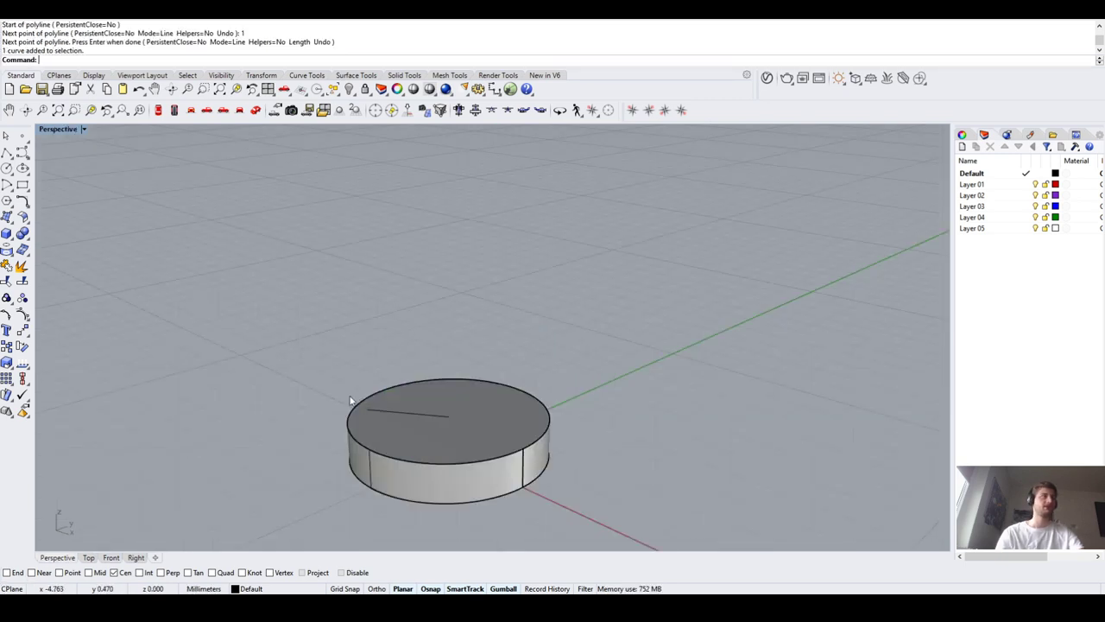
{"action": "key", "text": "ctrl+z"}
{"action": "right_click_drag", "start_coordinate": [394, 400], "coordinate": [390, 456]}
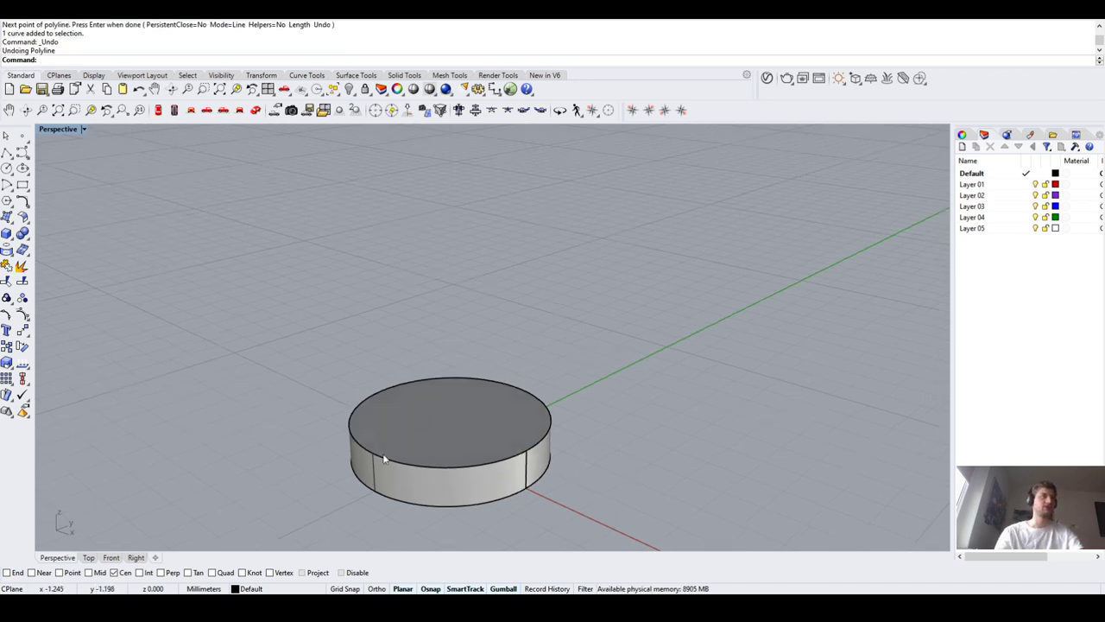
{"action": "key", "text": "Return"}
{"action": "left_click", "coordinate": [415, 467]}
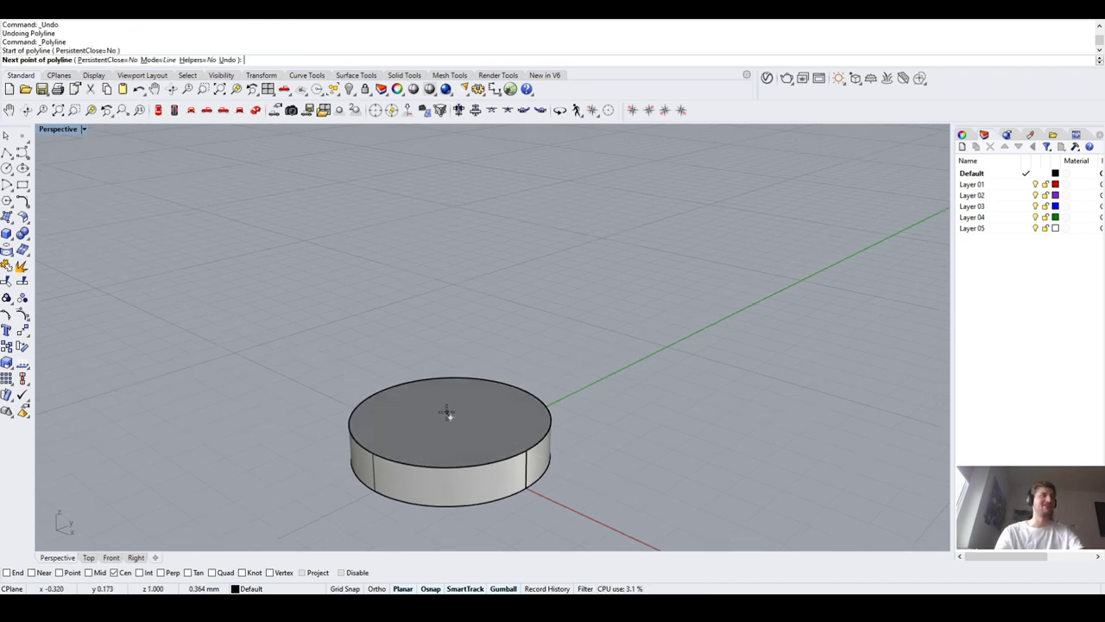
{"action": "key", "text": "Return"}
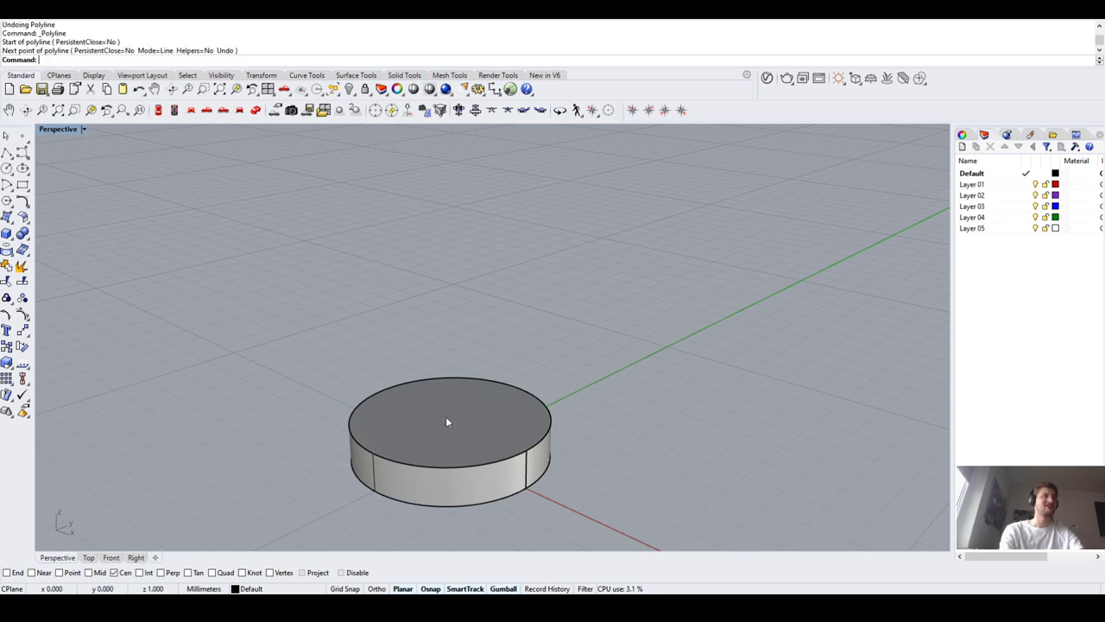
Draw a 1 mm vertical polyline inside the disc, ending at the centre of its top face
{"action": "key", "text": "Return"}
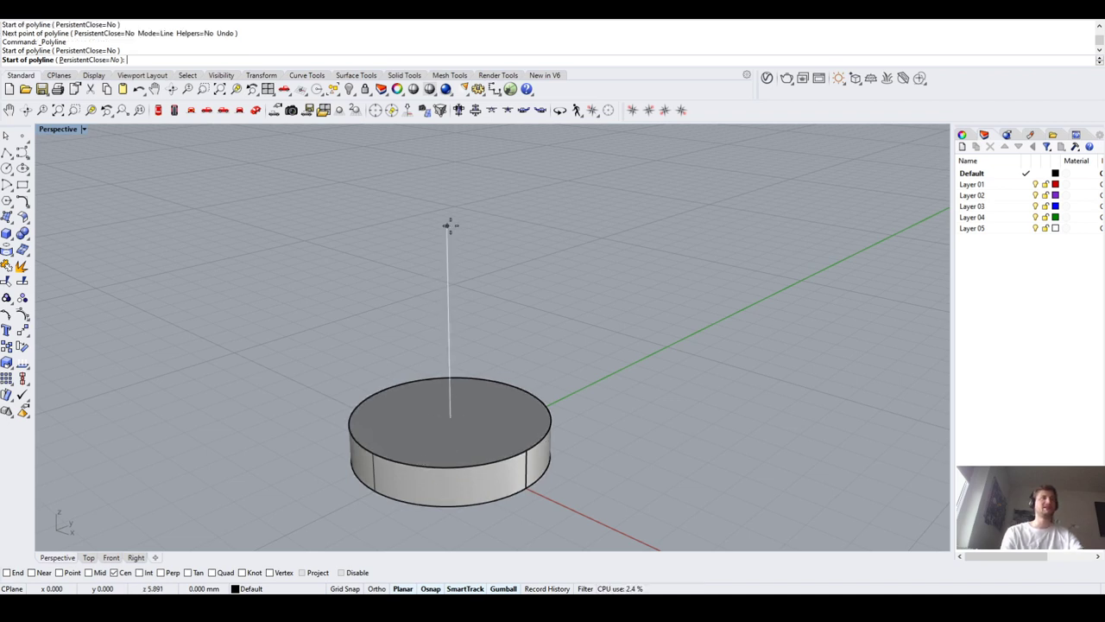
{"action": "scroll", "coordinate": [421, 259], "scroll_direction": "down", "scroll_amount": 3}
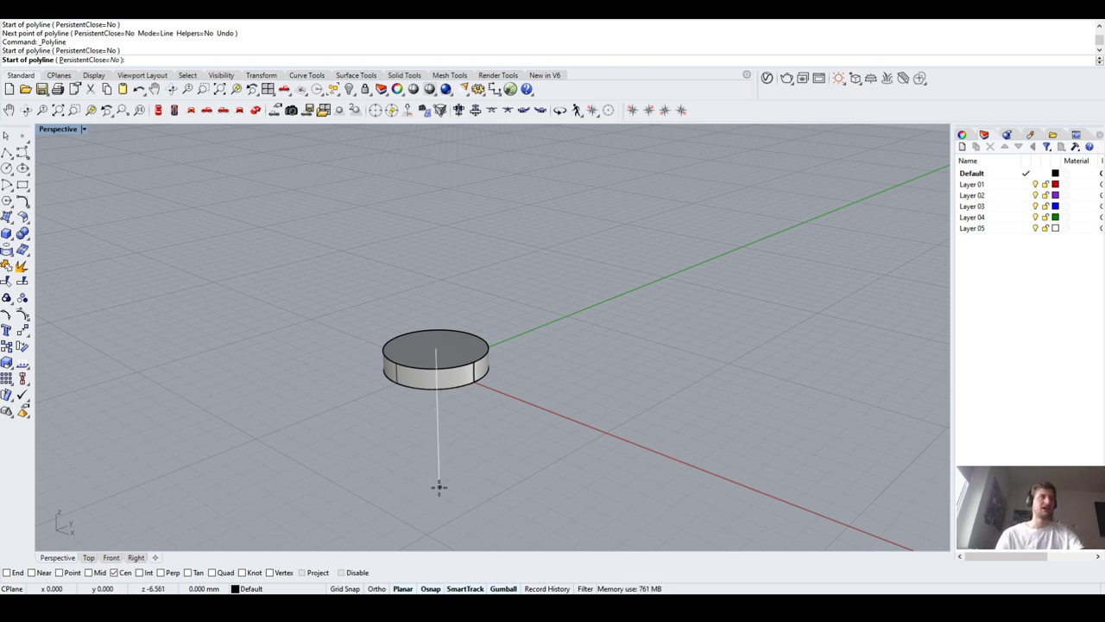
{"action": "key", "text": "Return"}
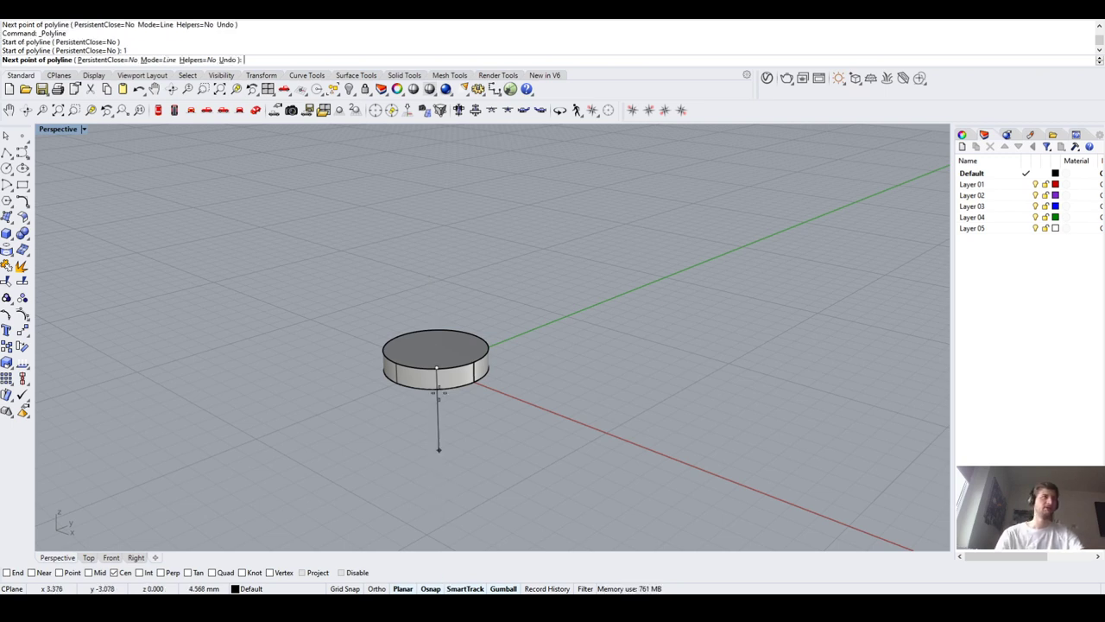
{"action": "right_click_drag", "start_coordinate": [442, 353], "coordinate": [430, 321]}
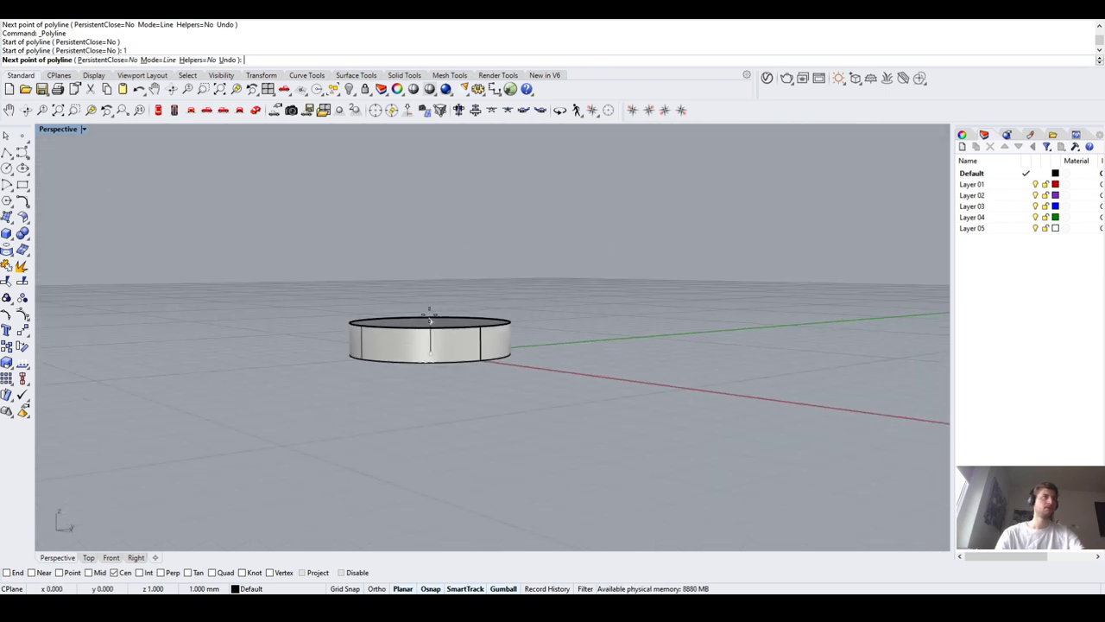
{"action": "left_click", "coordinate": [430, 321]}
{"action": "key", "text": "Return"}
Move the vertical line up from its lower end to its upper end so it stands on the centre of the disc's top face
{"action": "left_click_drag", "start_coordinate": [394, 297], "coordinate": [458, 369]}
{"action": "type", "text": "move"}
{"action": "key", "text": "Return"}
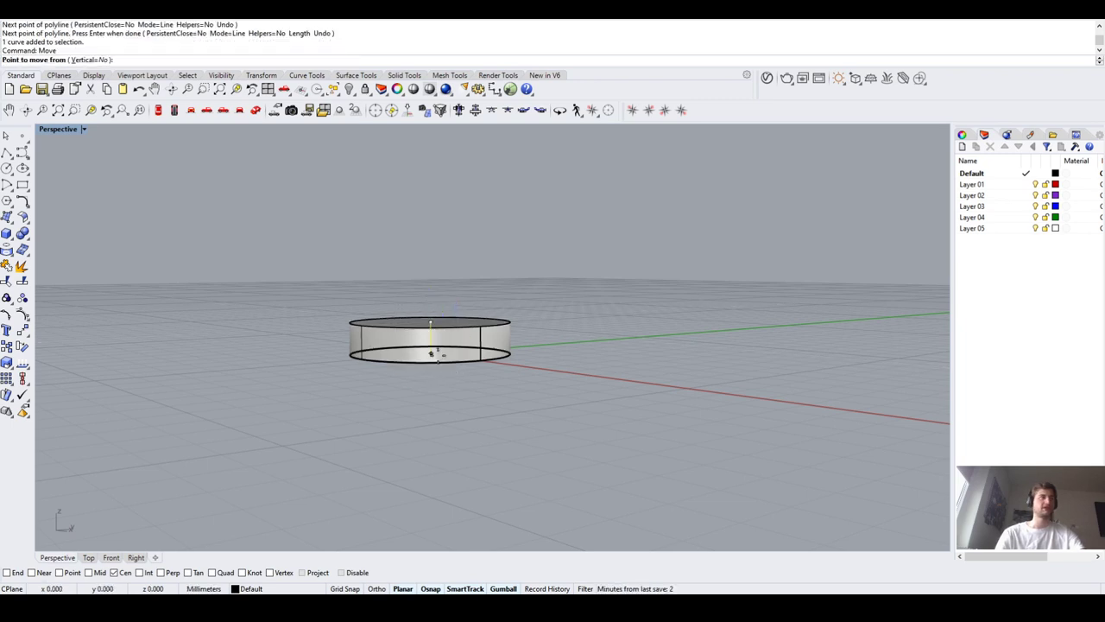
{"action": "left_click", "coordinate": [430, 353]}
{"action": "left_click", "coordinate": [430, 322]}
{"action": "key", "text": "Escape"}
{"action": "right_click_drag", "start_coordinate": [443, 374], "coordinate": [430, 316]}
{"action": "scroll", "coordinate": [459, 343], "scroll_direction": "up", "scroll_amount": 3}
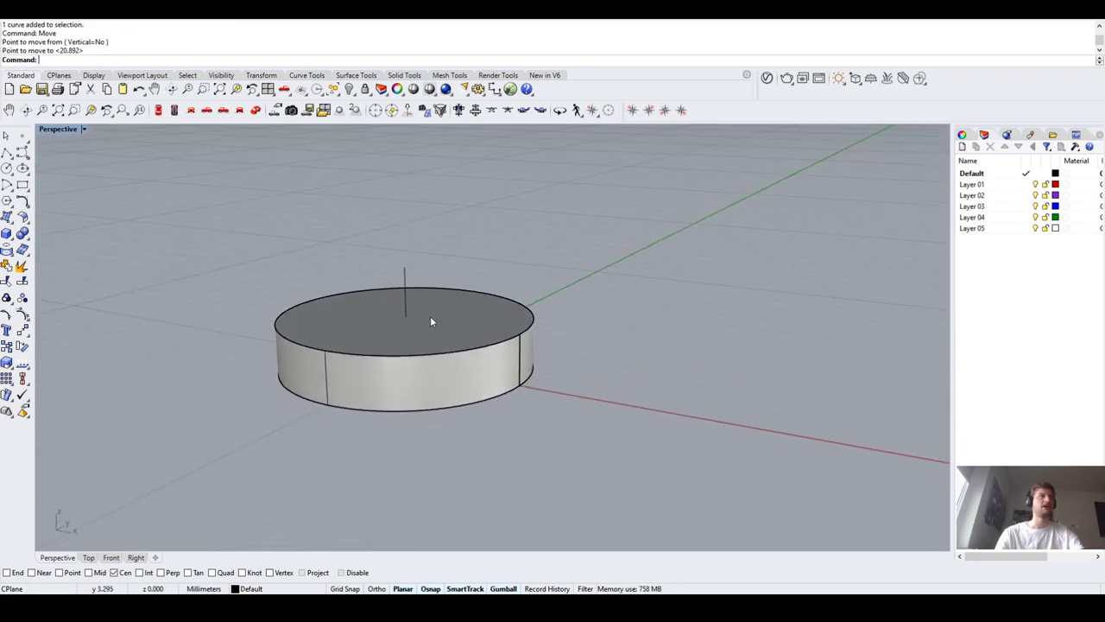
{"action": "left_click", "coordinate": [404, 270]}
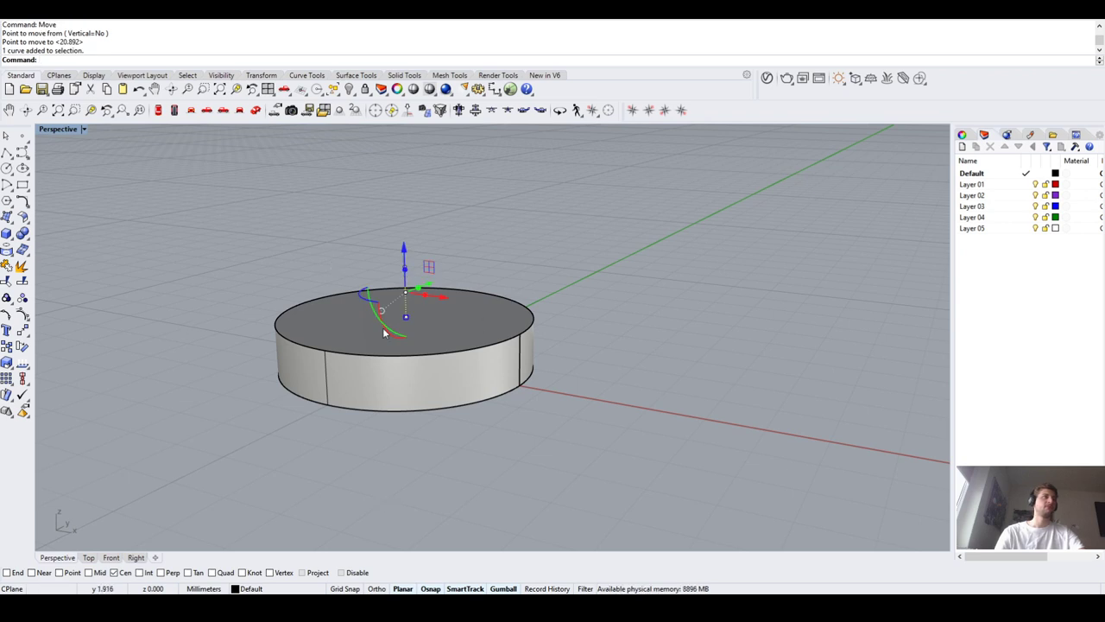
{"action": "key", "text": "Escape"}
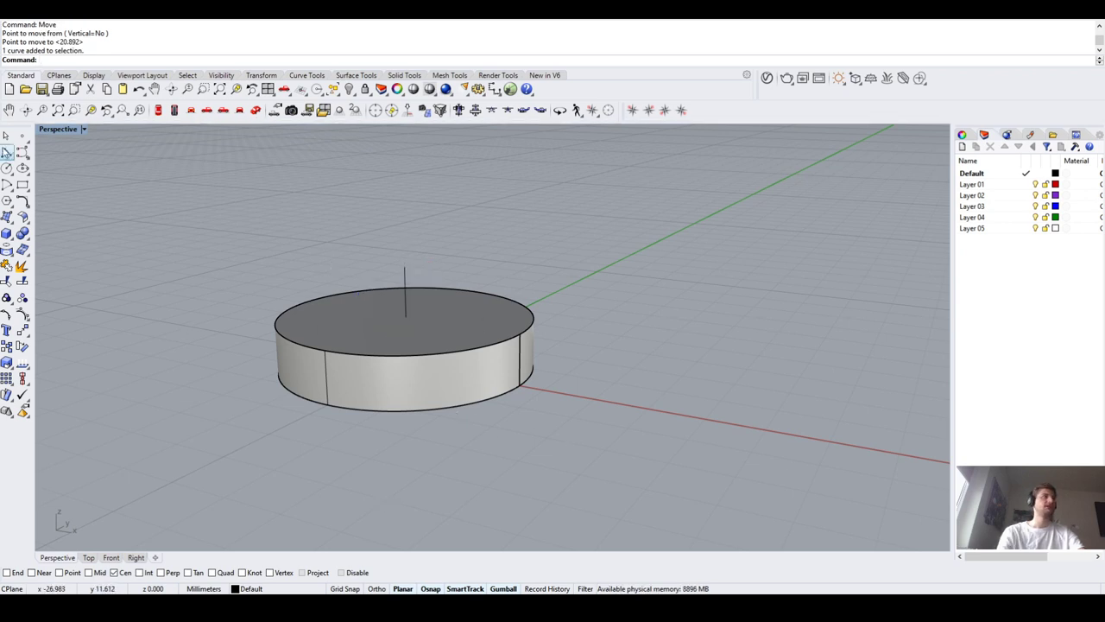
Start a polyline and enable the End, Near, Point, Mid, Cen and Int object snaps
{"action": "left_click", "coordinate": [7, 152]}
{"action": "scroll", "coordinate": [549, 278], "scroll_direction": "down", "scroll_amount": 2}
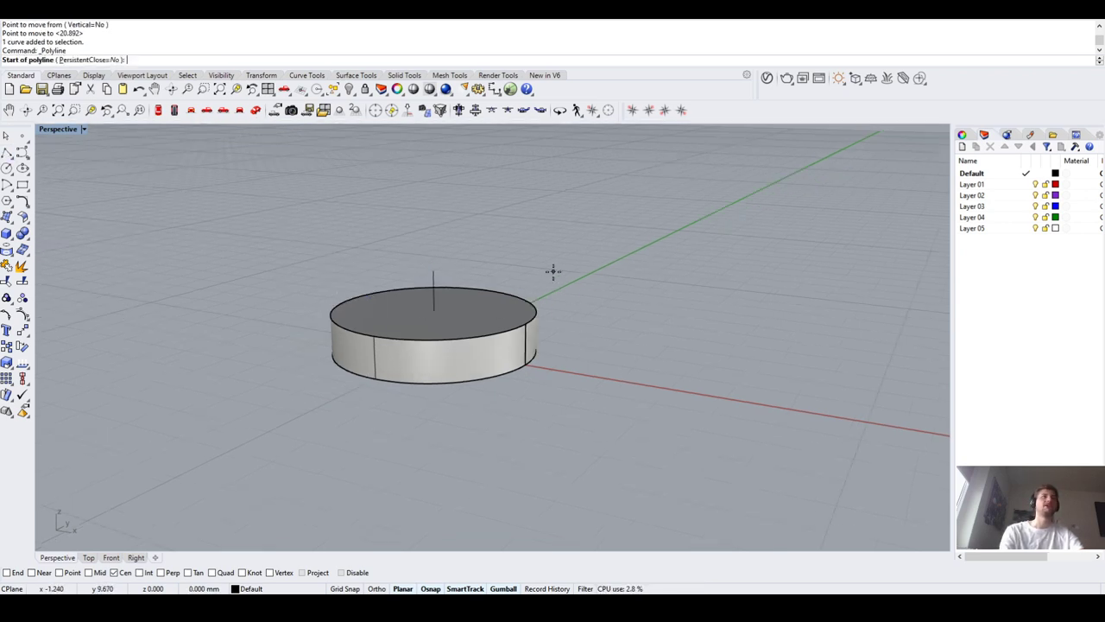
{"action": "scroll", "coordinate": [557, 271], "scroll_direction": "up", "scroll_amount": 2}
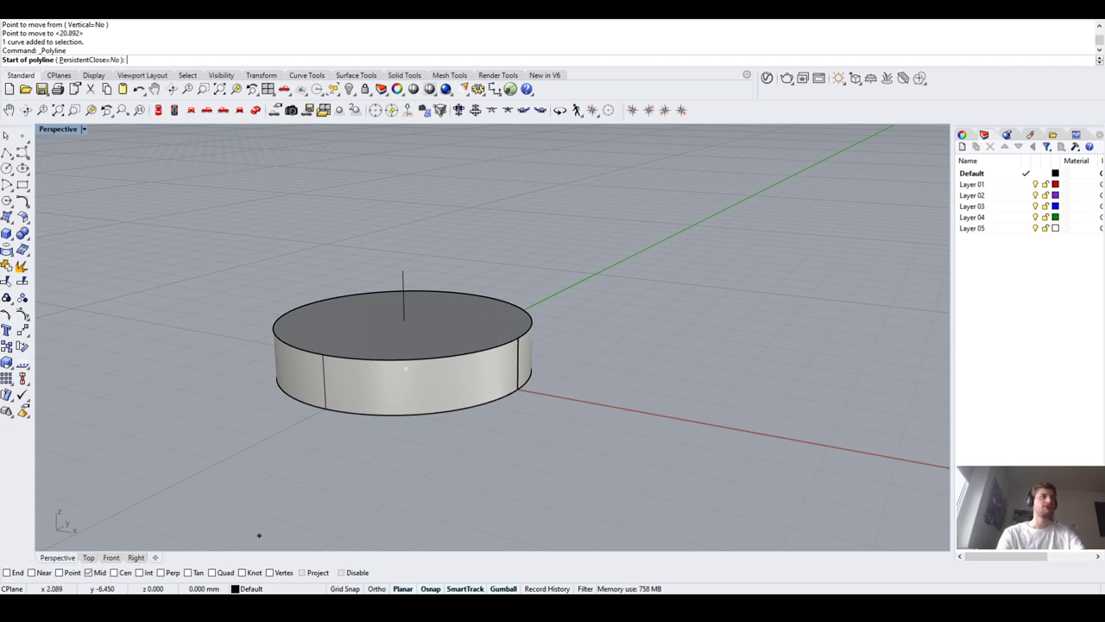
{"action": "left_click", "coordinate": [115, 573]}
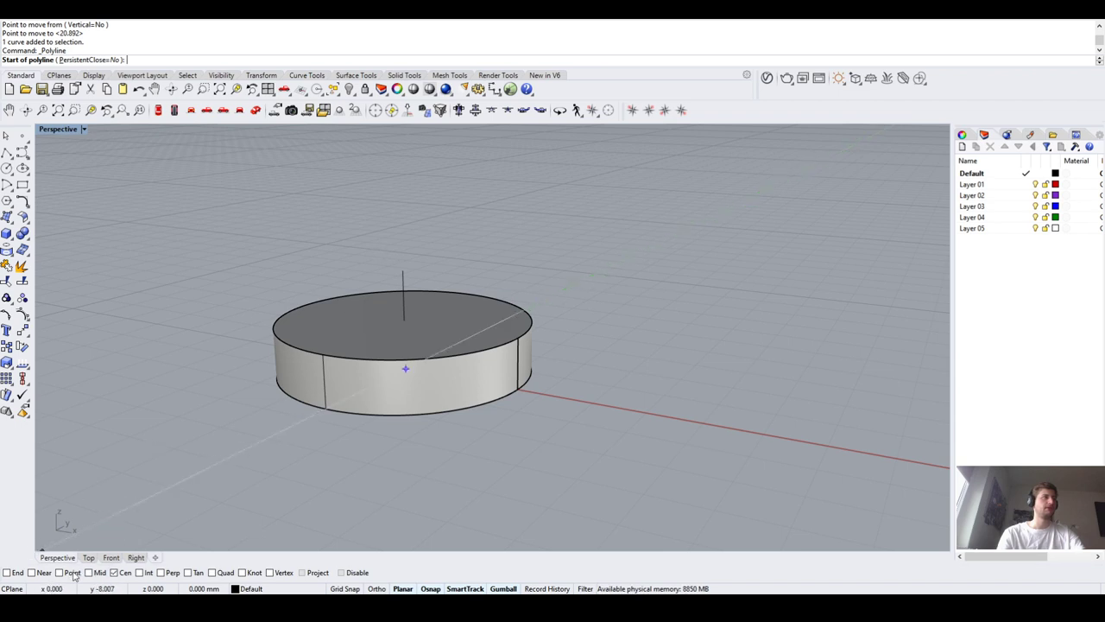
{"action": "left_click", "coordinate": [89, 572]}
{"action": "left_click", "coordinate": [89, 572]}
{"action": "left_click", "coordinate": [59, 573]}
{"action": "left_click", "coordinate": [32, 572]}
{"action": "left_click", "coordinate": [7, 572]}
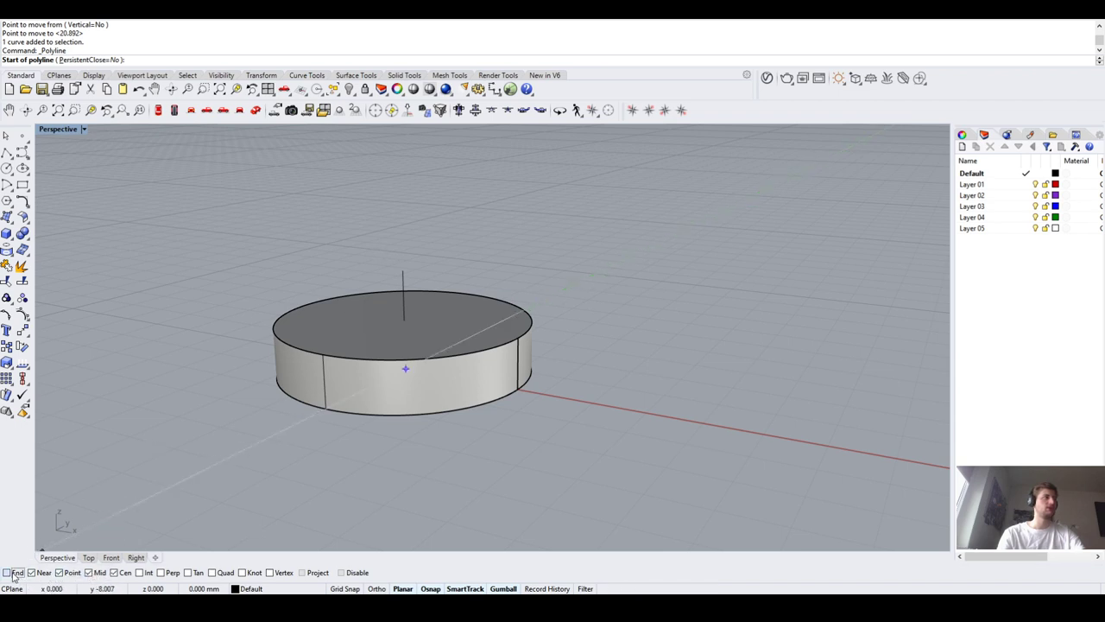
{"action": "left_click", "coordinate": [149, 573]}
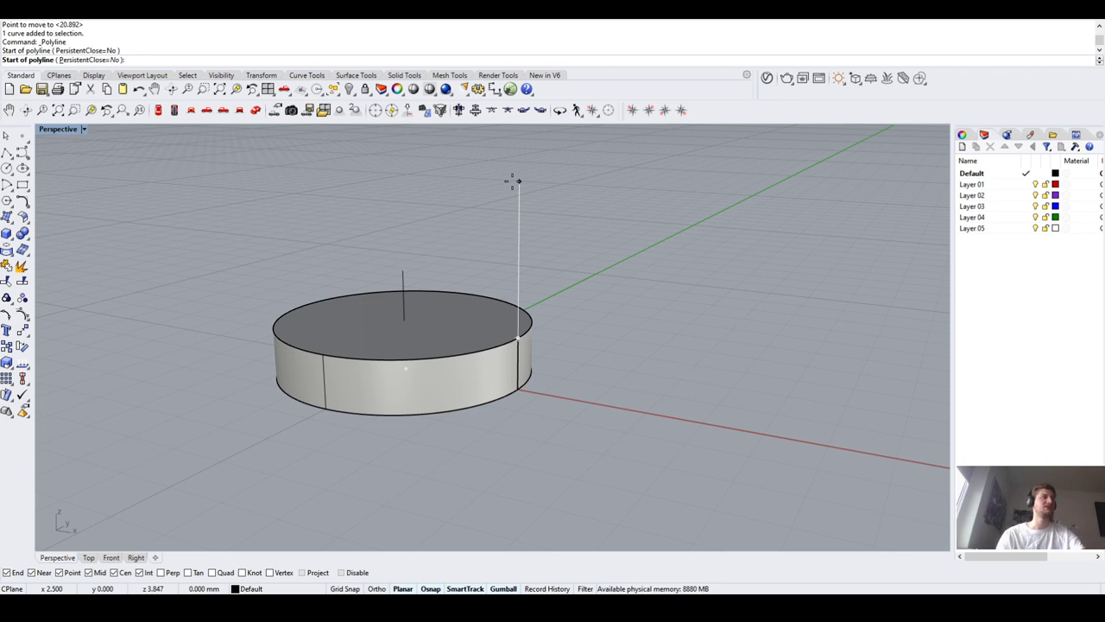
Draw a 5 mm vertical polyline above the disc's top edge, down to the upper end of the side seam
{"action": "type", "text": "5"}
{"action": "key", "text": "Return"}
{"action": "left_click", "coordinate": [511, 161]}
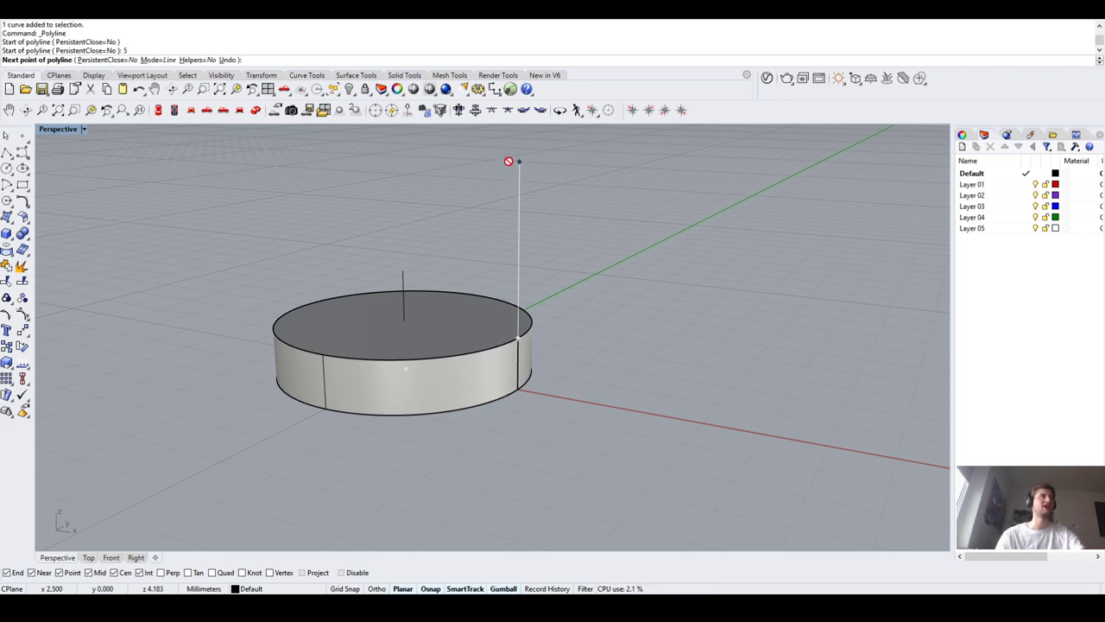
{"action": "scroll", "coordinate": [493, 440], "scroll_direction": "down", "scroll_amount": 5}
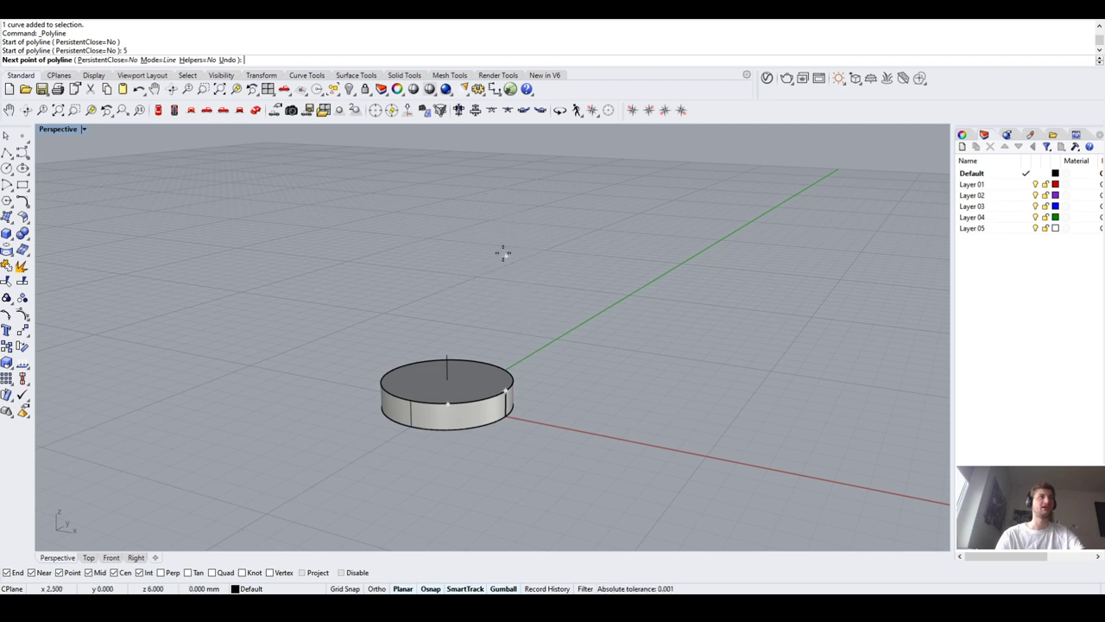
{"action": "scroll", "coordinate": [503, 252], "scroll_direction": "up", "scroll_amount": 2}
{"action": "scroll", "coordinate": [506, 365], "scroll_direction": "up", "scroll_amount": 3}
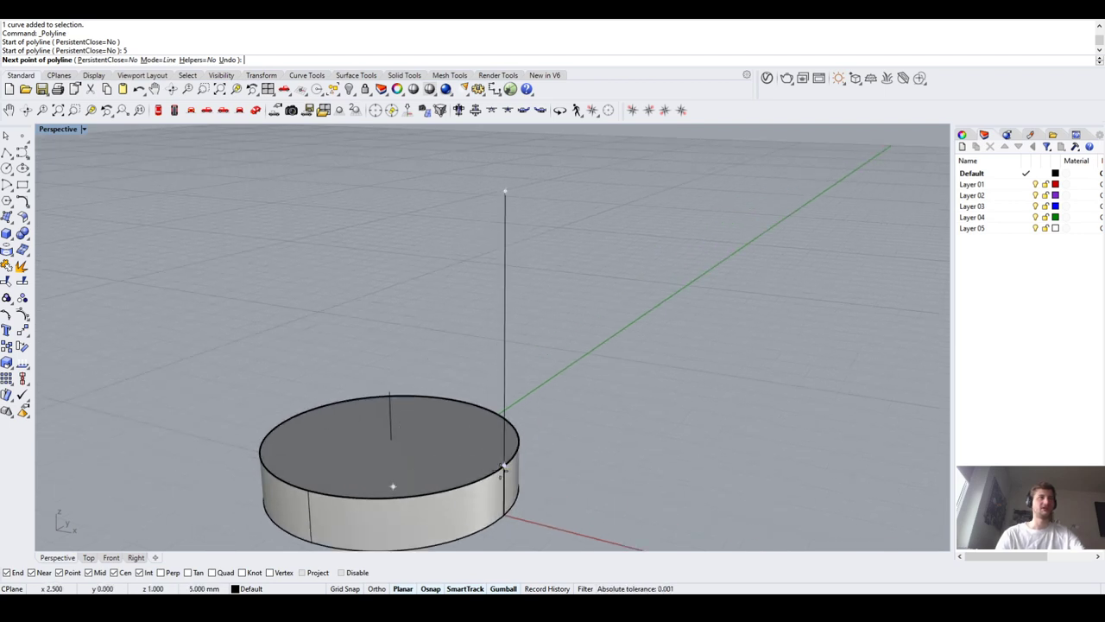
{"action": "left_click", "coordinate": [506, 469]}
{"action": "key", "text": "Return"}
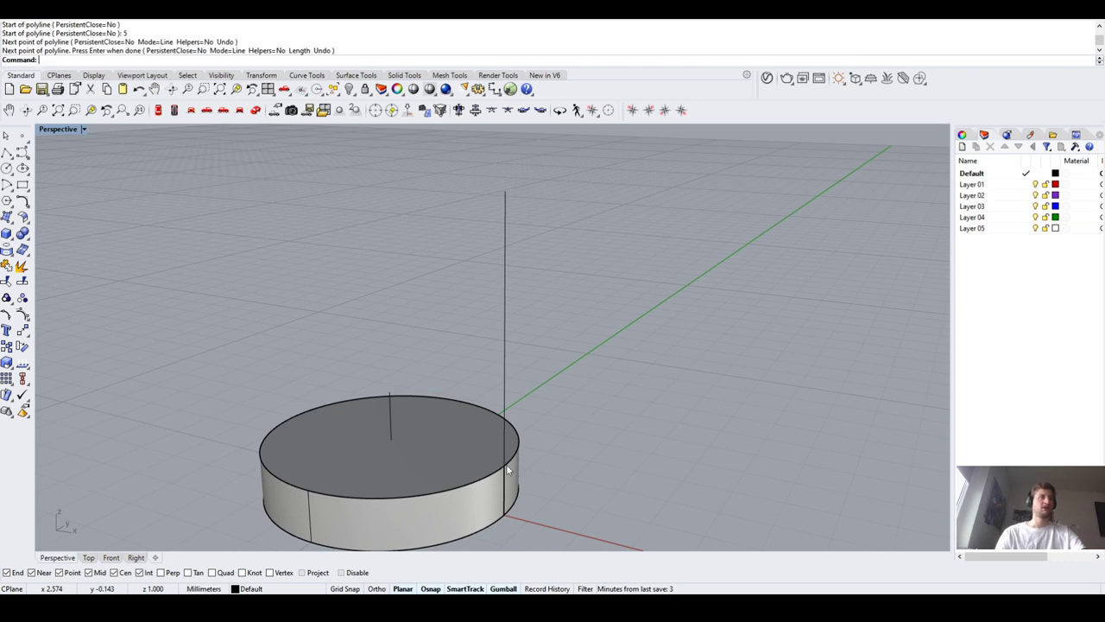
Delete the 5 mm vertical line standing on the disc's edge
{"action": "scroll", "coordinate": [506, 291], "scroll_direction": "down", "scroll_amount": 2}
{"action": "left_click", "coordinate": [503, 291]}
{"action": "scroll", "coordinate": [520, 300], "scroll_direction": "down", "scroll_amount": 2}
{"action": "scroll", "coordinate": [509, 306], "scroll_direction": "up", "scroll_amount": 2}
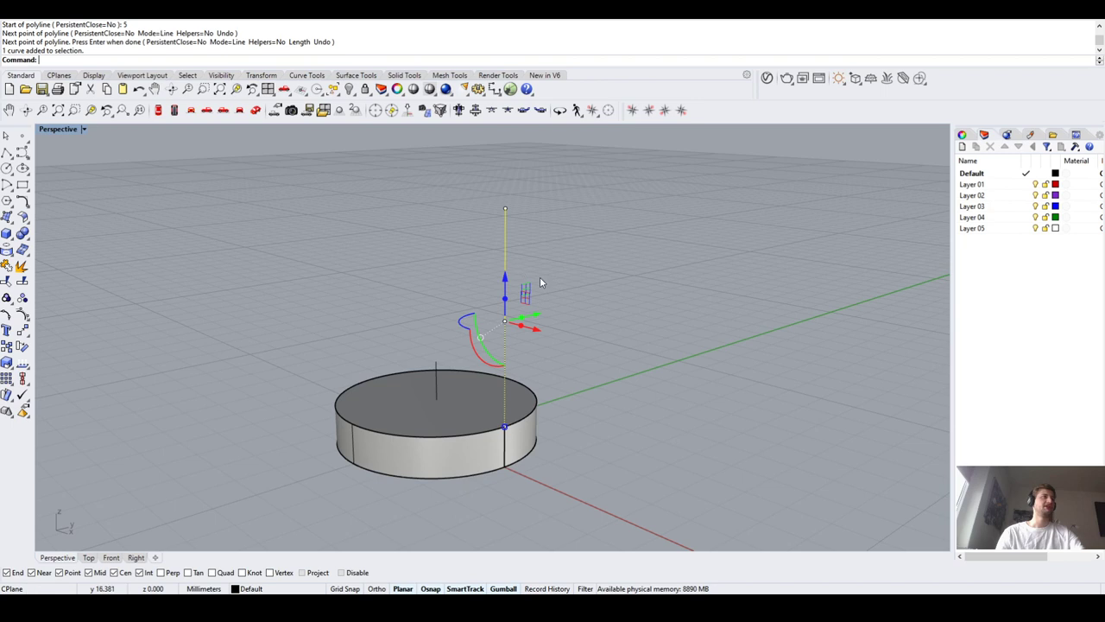
{"action": "key", "text": "Delete"}
{"action": "left_click", "coordinate": [7, 152]}
{"action": "left_click", "coordinate": [613, 449]}
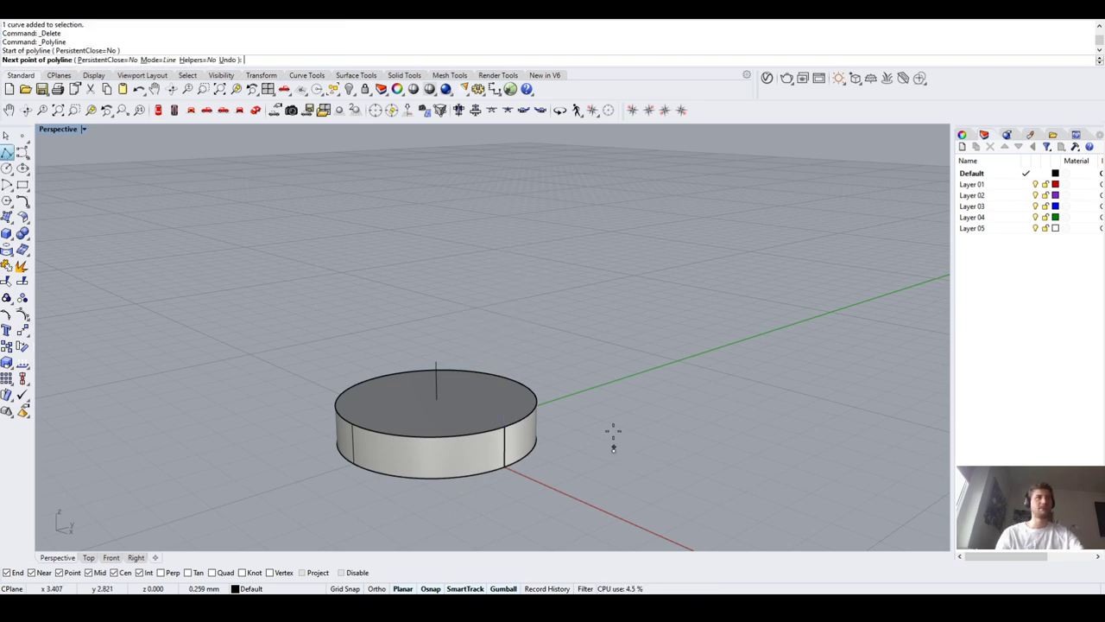
{"action": "right_click_drag", "start_coordinate": [593, 255], "coordinate": [484, 311]}
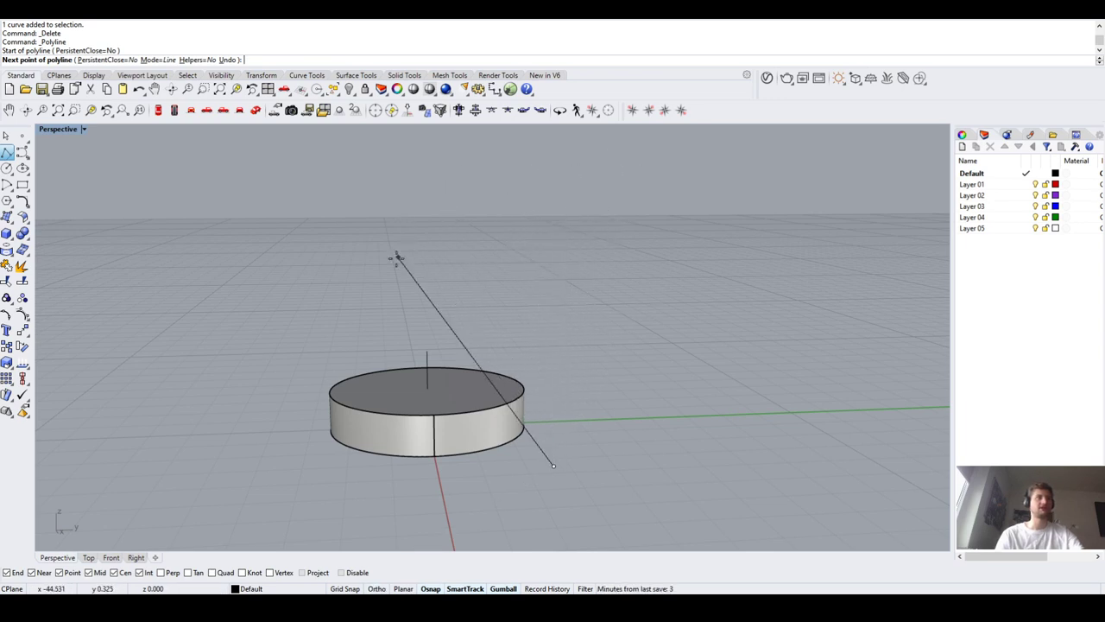
{"action": "right_click_drag", "start_coordinate": [395, 257], "coordinate": [532, 262]}
{"action": "key", "text": "Escape"}
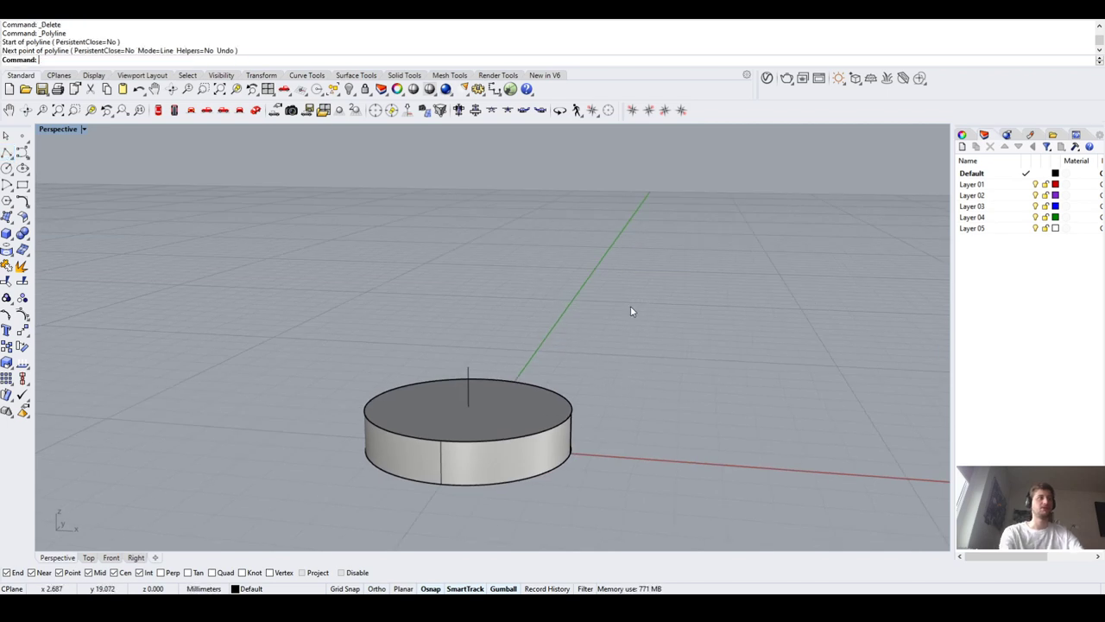
Draw a slanted polyline from a seam point on the disc's top edge to the upper end of the central vertical line
{"action": "scroll", "coordinate": [403, 384], "scroll_direction": "up", "scroll_amount": 3}
{"action": "right_click_drag", "start_coordinate": [403, 385], "coordinate": [461, 391]}
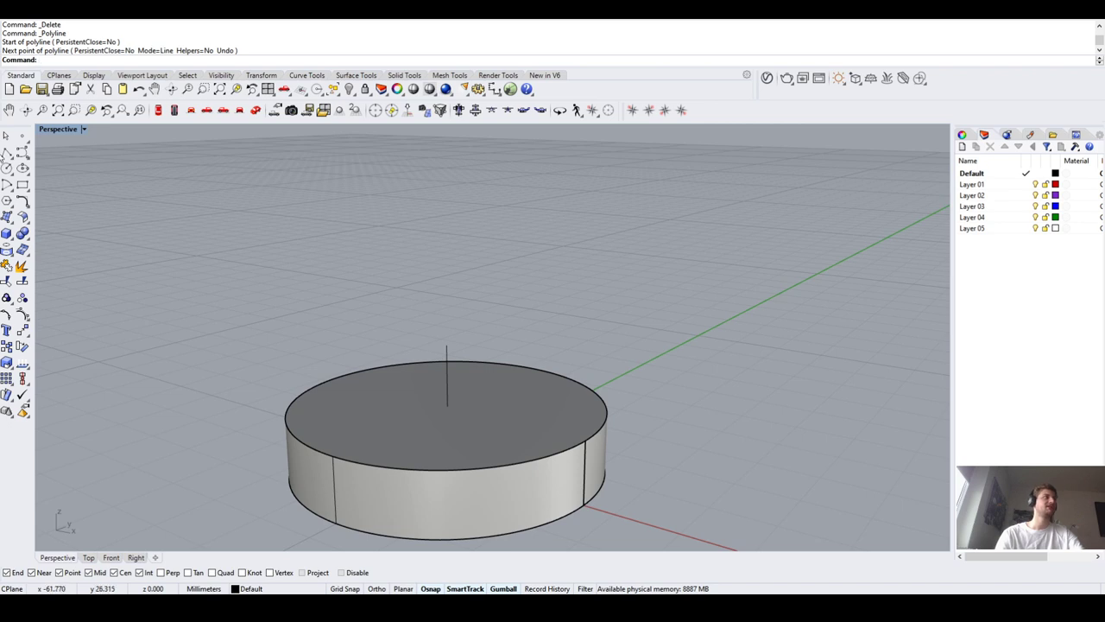
{"action": "left_click", "coordinate": [6, 153]}
{"action": "scroll", "coordinate": [316, 338], "scroll_direction": "down", "scroll_amount": 3}
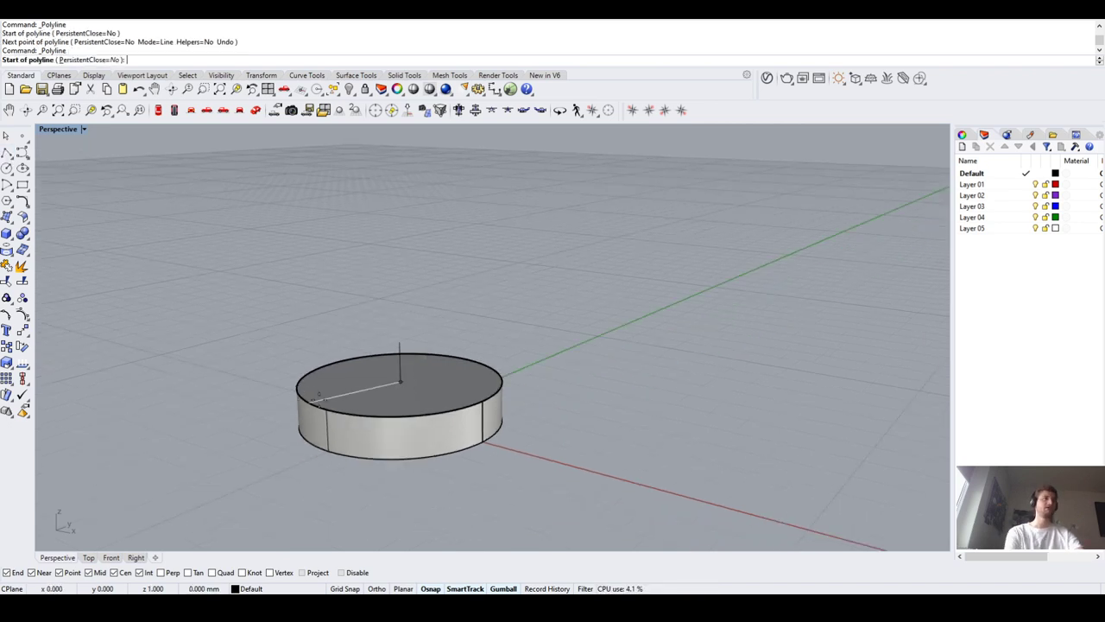
{"action": "left_click", "coordinate": [324, 408]}
{"action": "scroll", "coordinate": [378, 333], "scroll_direction": "up", "scroll_amount": 3}
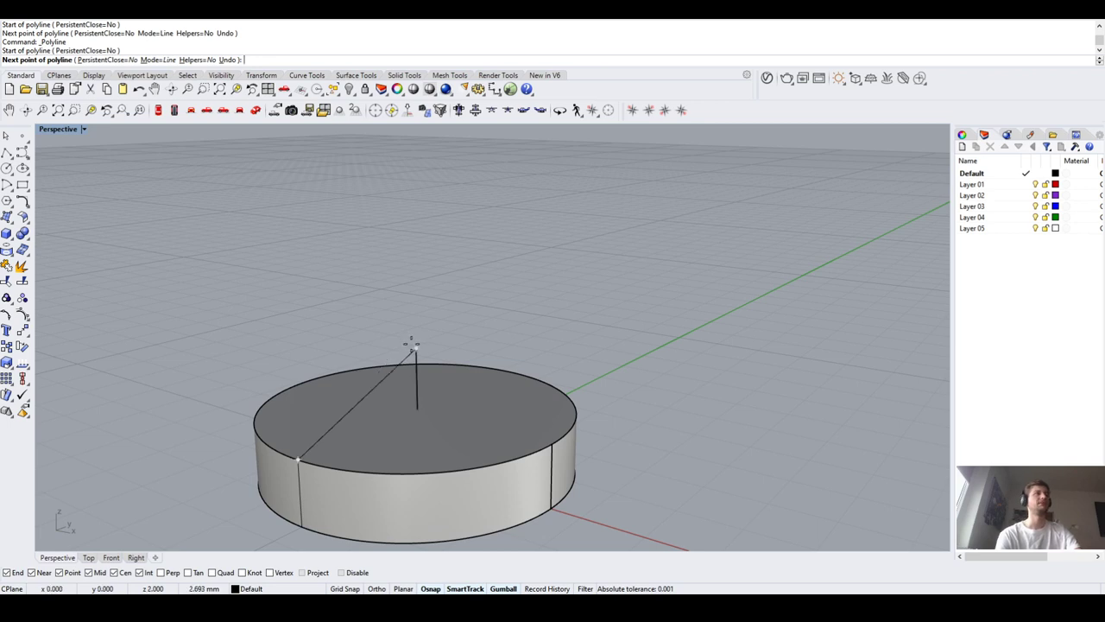
{"action": "left_click", "coordinate": [412, 344]}
{"action": "key", "text": "Return"}
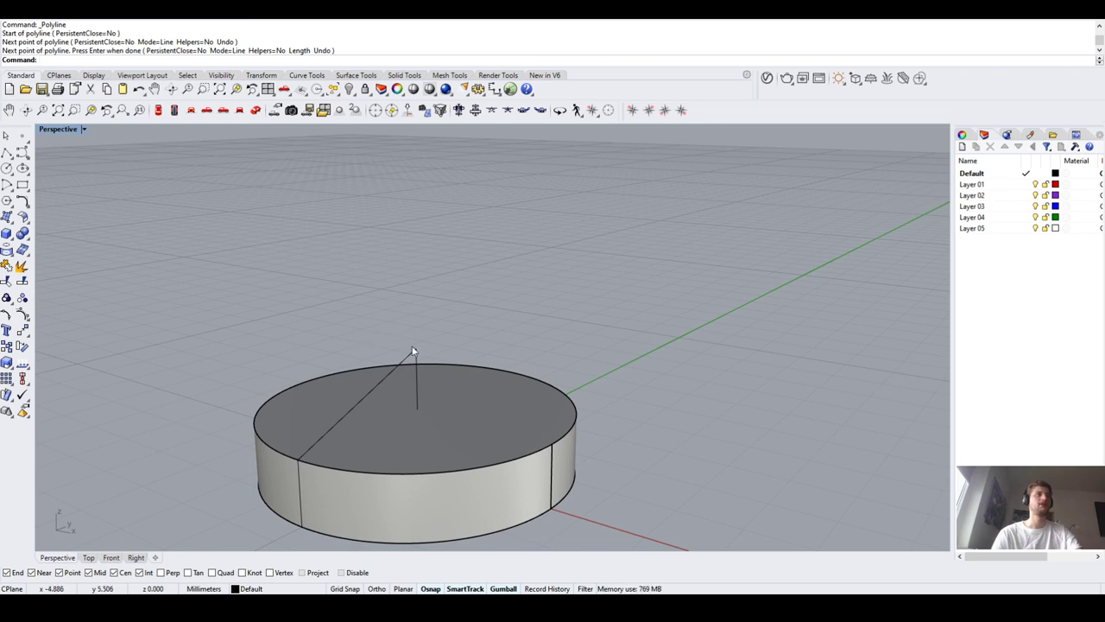
Try deleting the central vertical line, and undo the deletion
{"action": "left_click", "coordinate": [415, 352]}
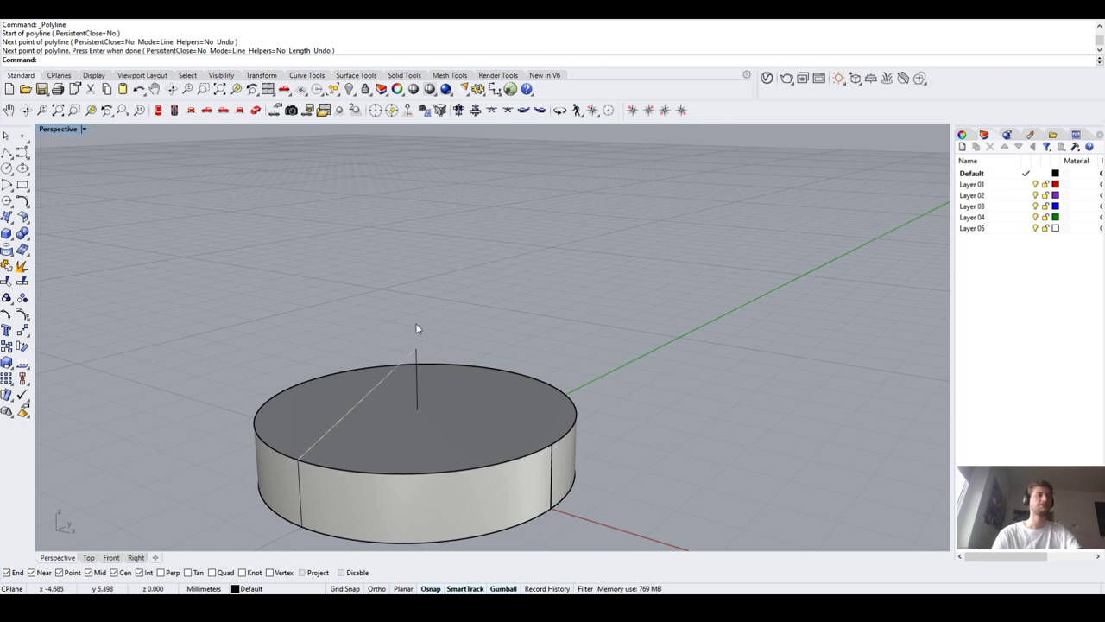
{"action": "left_click", "coordinate": [414, 377]}
{"action": "key", "text": "Delete"}
{"action": "left_click", "coordinate": [401, 366]}
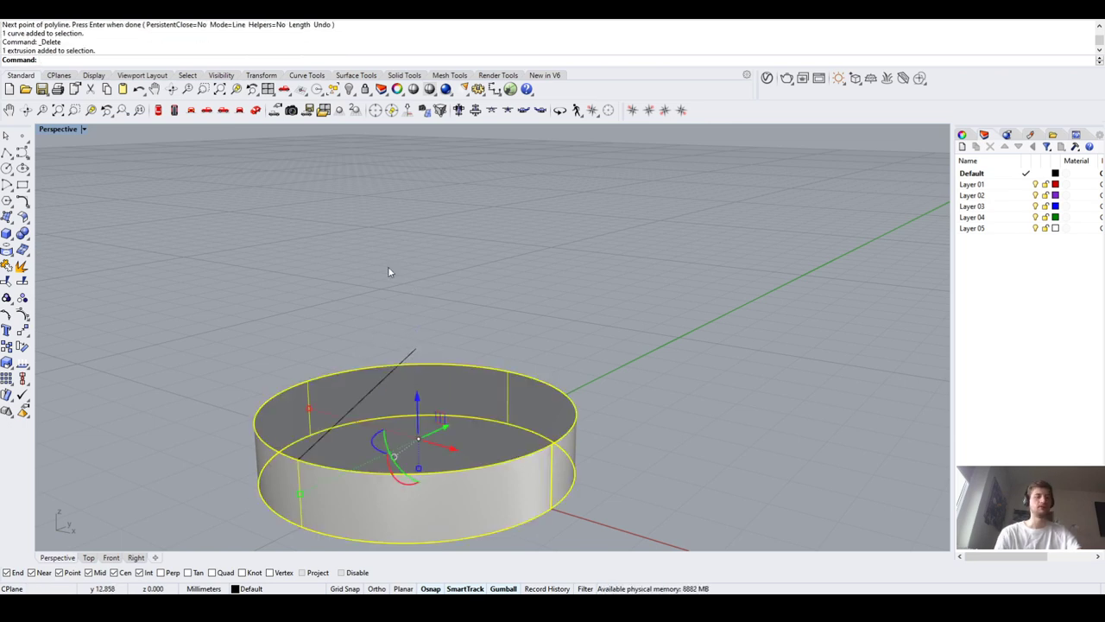
{"action": "key", "text": "Escape"}
{"action": "key", "text": "ctrl+z"}
{"action": "key", "text": "Escape"}
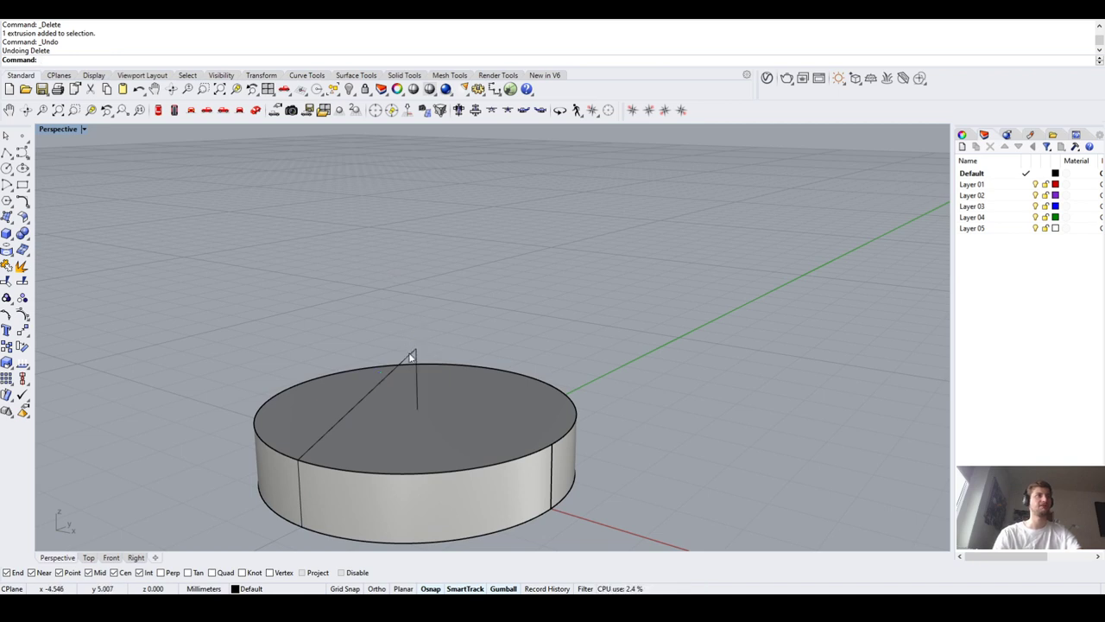
Revolve the slanted polyline 360° around the central vertical line to form a cone on the disc, and delete the profile line
{"action": "left_click", "coordinate": [404, 360]}
{"action": "type", "text": "R"}
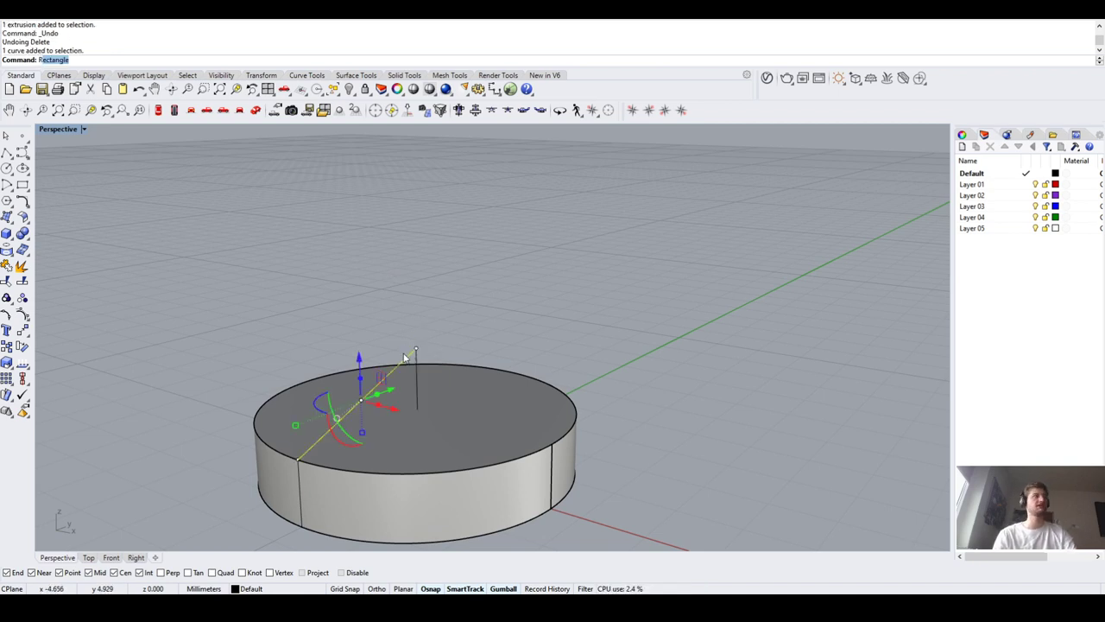
{"action": "type", "text": "evolve"}
{"action": "key", "text": "Return"}
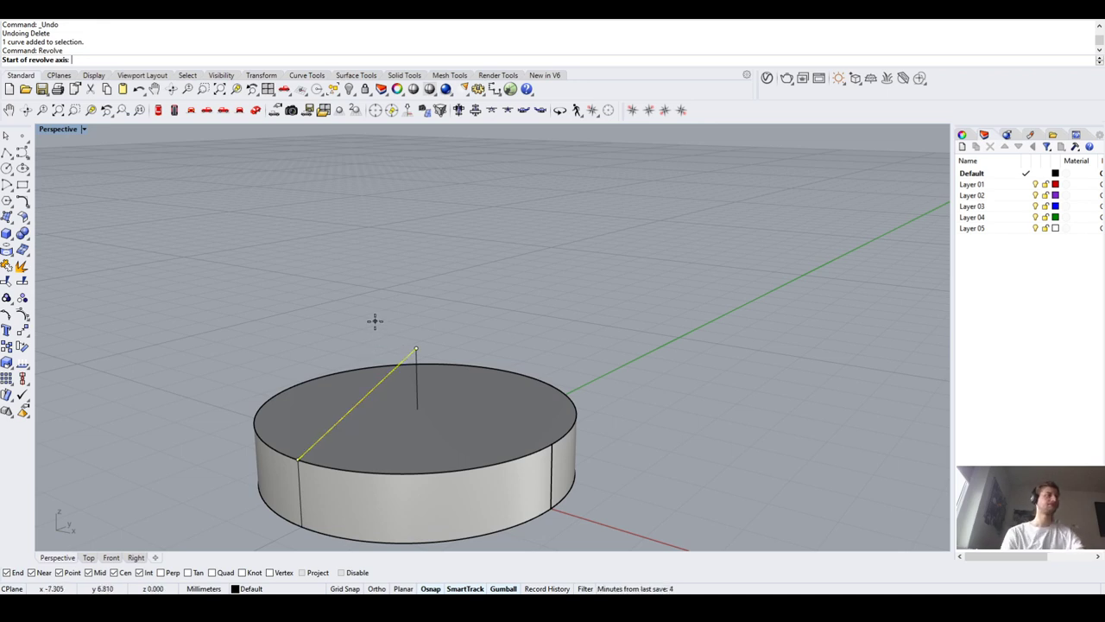
{"action": "left_click", "coordinate": [415, 346]}
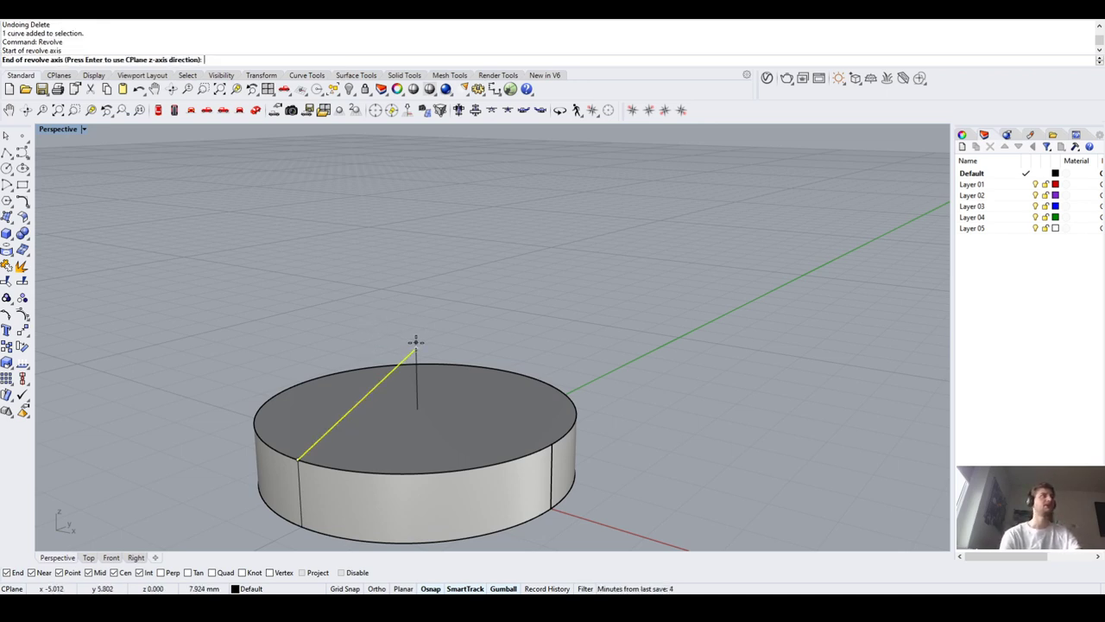
{"action": "left_click", "coordinate": [418, 410]}
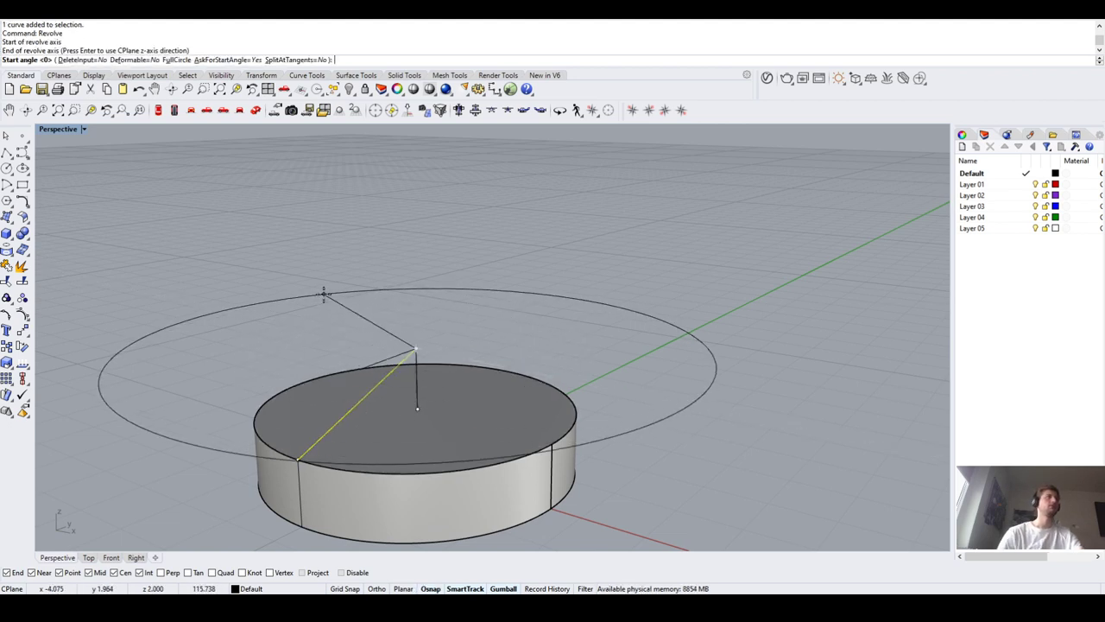
{"action": "left_click", "coordinate": [323, 293]}
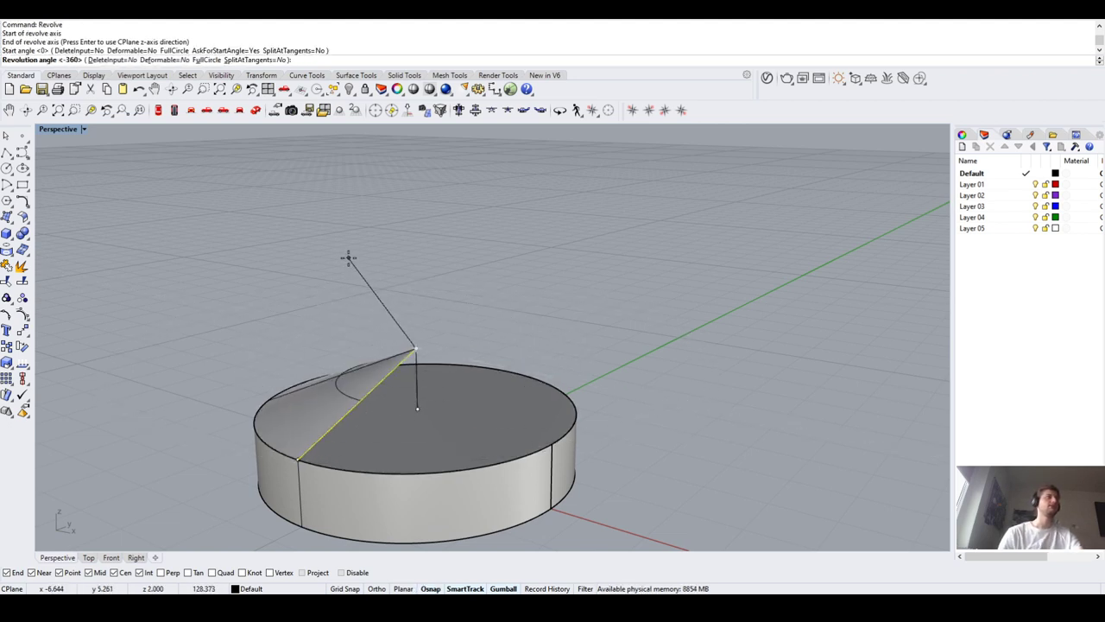
{"action": "type", "text": "360"}
{"action": "key", "text": "Return"}
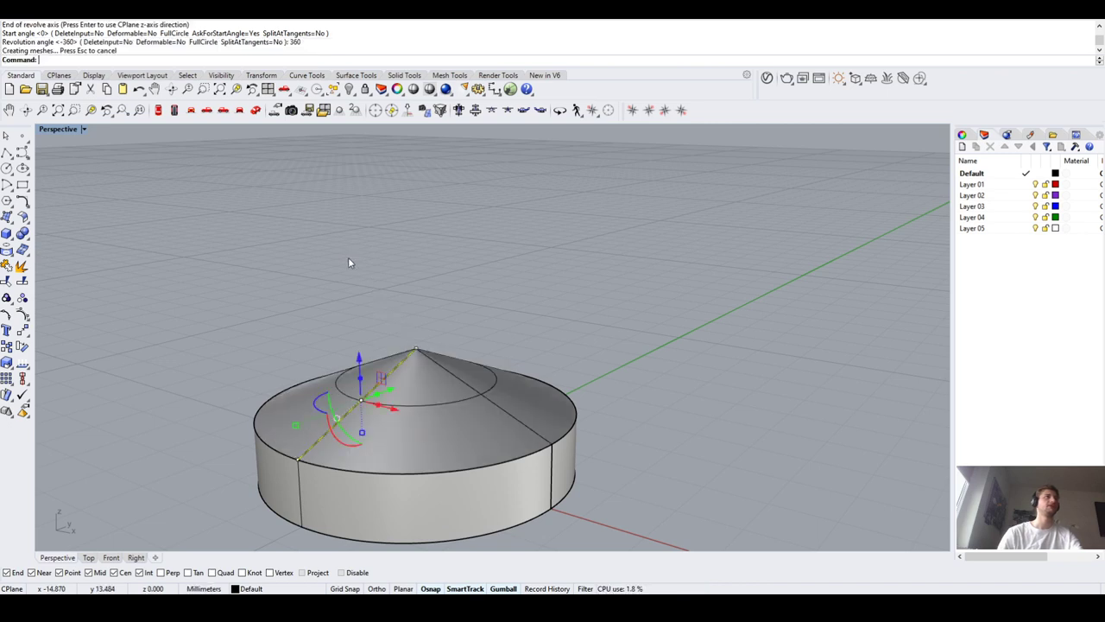
{"action": "key", "text": "Delete"}
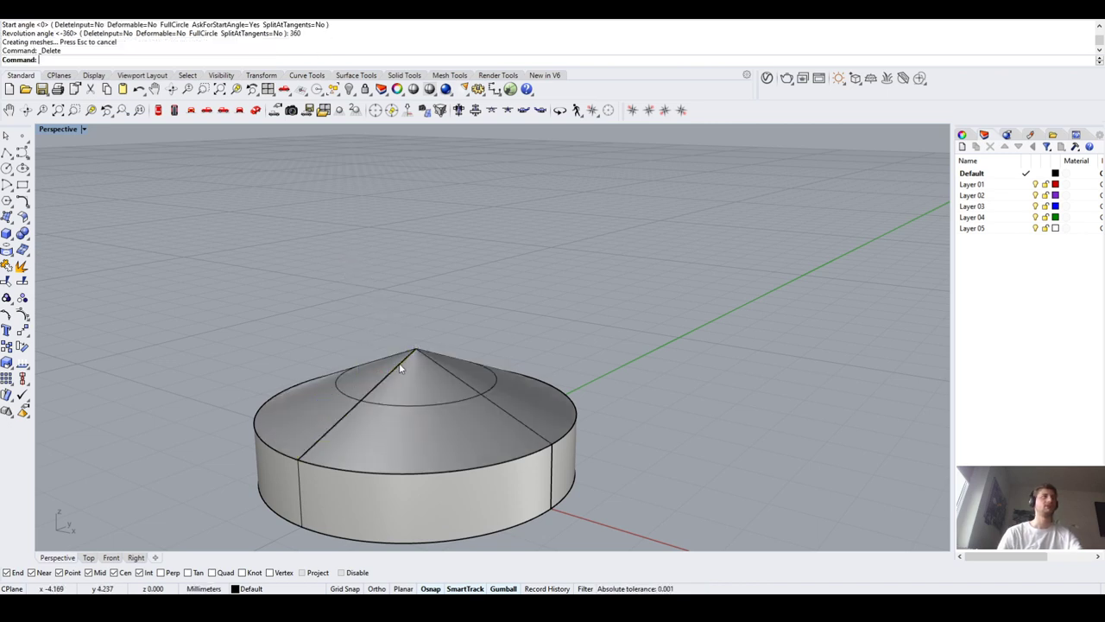
Examine the cone and the disc beneath it from several angles, selecting each object in turn
{"action": "right_click_drag", "start_coordinate": [403, 289], "coordinate": [358, 257]}
{"action": "left_click", "coordinate": [371, 371]}
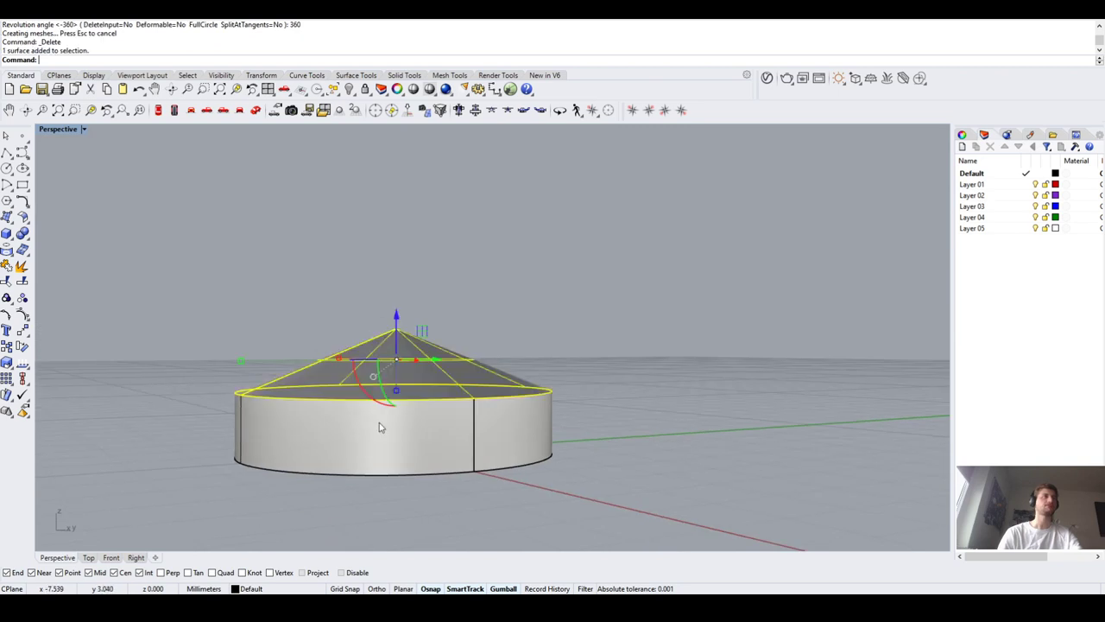
{"action": "left_click", "coordinate": [379, 422]}
{"action": "left_click", "coordinate": [393, 367]}
{"action": "key", "text": "Escape"}
{"action": "left_click", "coordinate": [402, 388]}
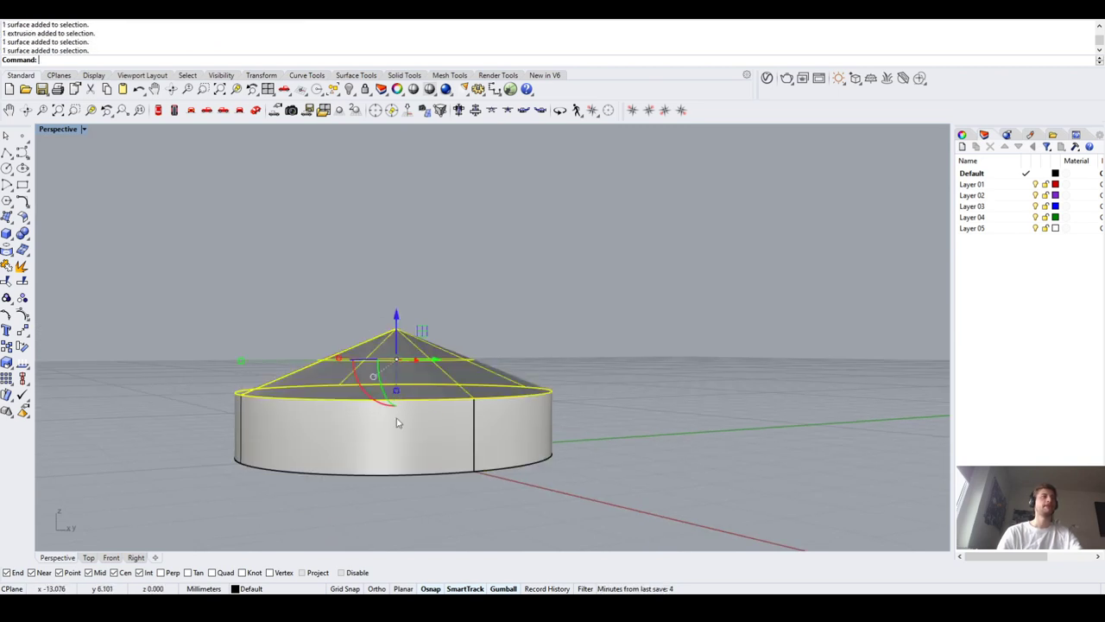
{"action": "left_click", "coordinate": [395, 420]}
{"action": "right_click_drag", "start_coordinate": [715, 436], "coordinate": [644, 429]}
{"action": "key", "text": "Escape"}
{"action": "scroll", "coordinate": [484, 432], "scroll_direction": "down", "scroll_amount": 3}
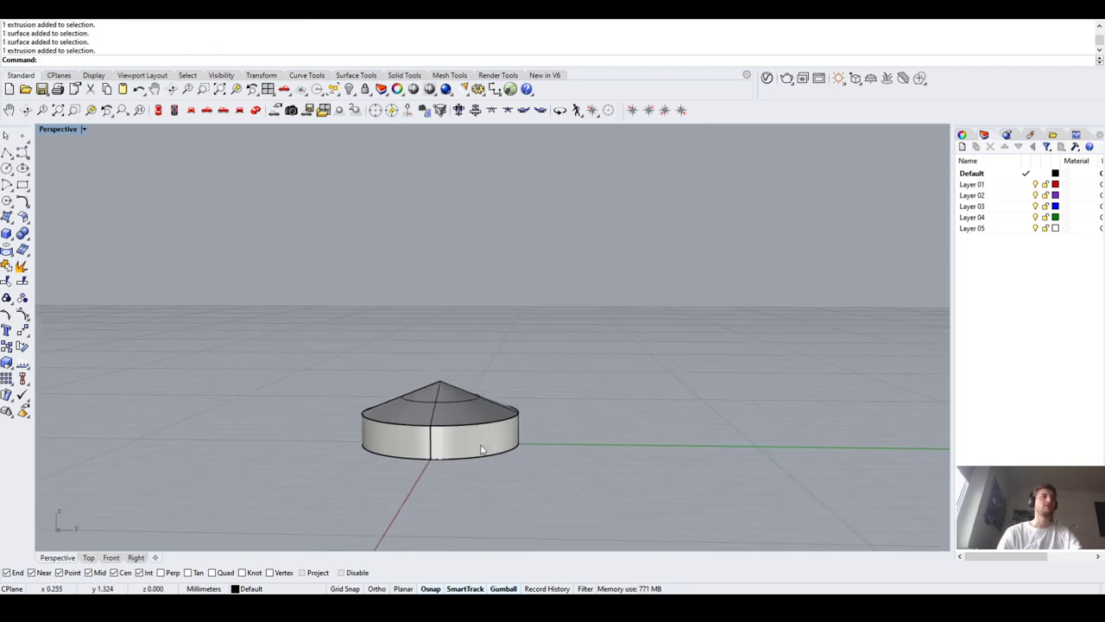
{"action": "right_click_drag", "start_coordinate": [483, 431], "coordinate": [557, 377]}
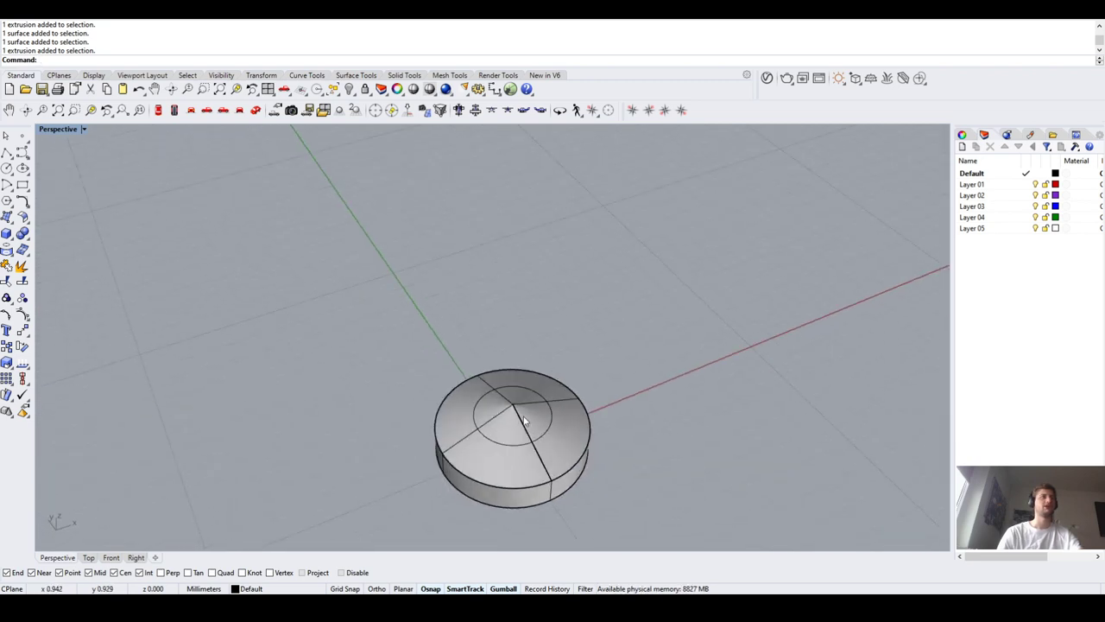
Hide the cone surface on top of the disc
{"action": "left_click", "coordinate": [517, 421]}
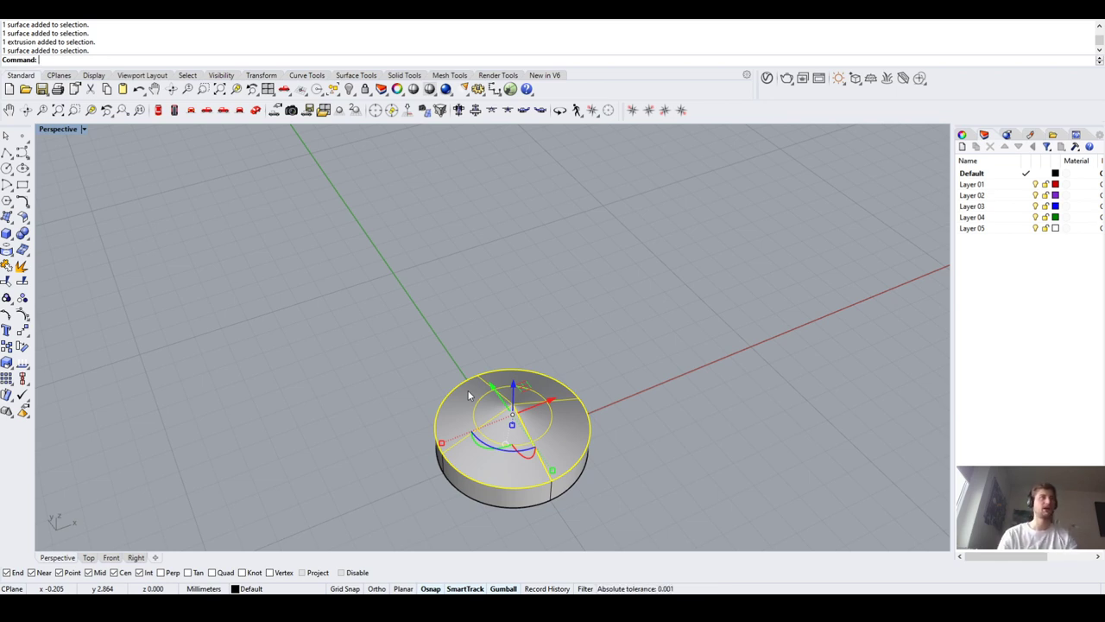
{"action": "key", "text": "Return"}
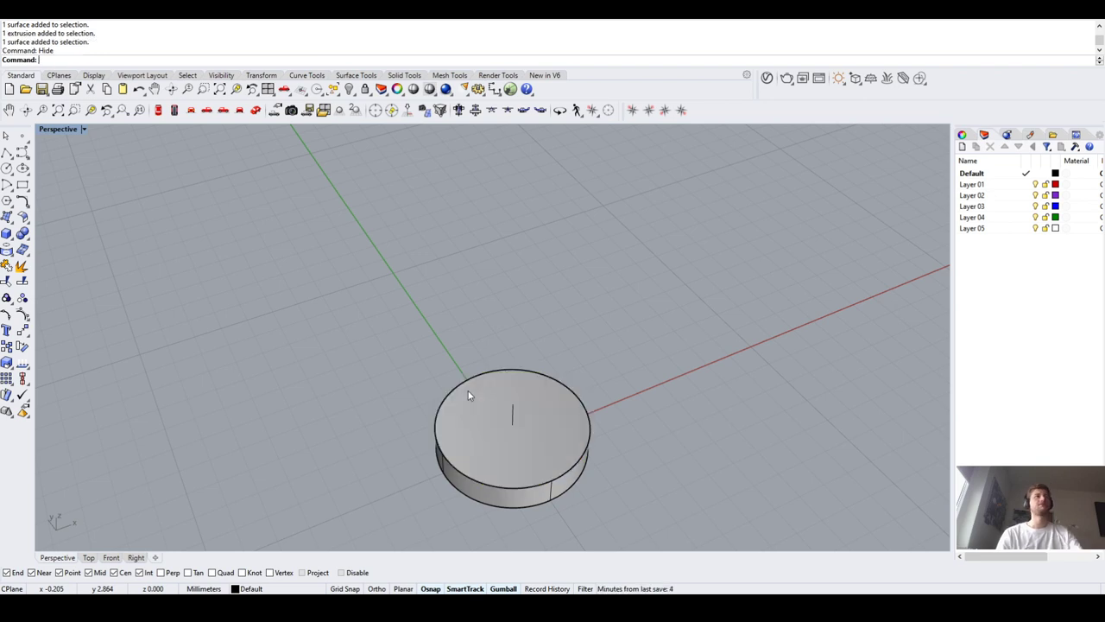
{"action": "left_click", "coordinate": [512, 416]}
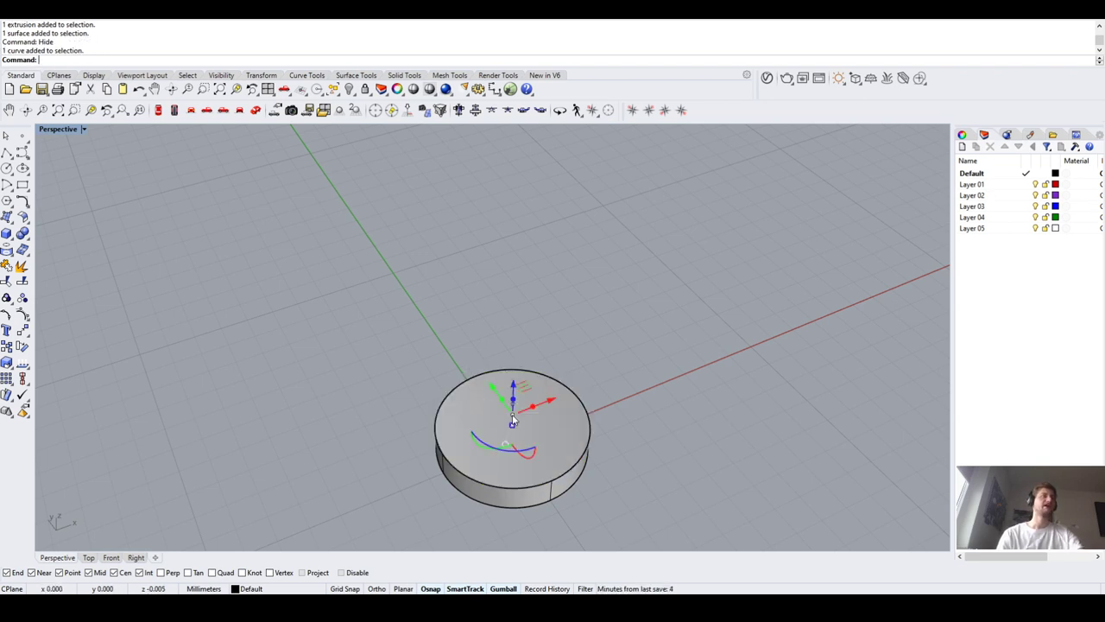
{"action": "left_click", "coordinate": [317, 368]}
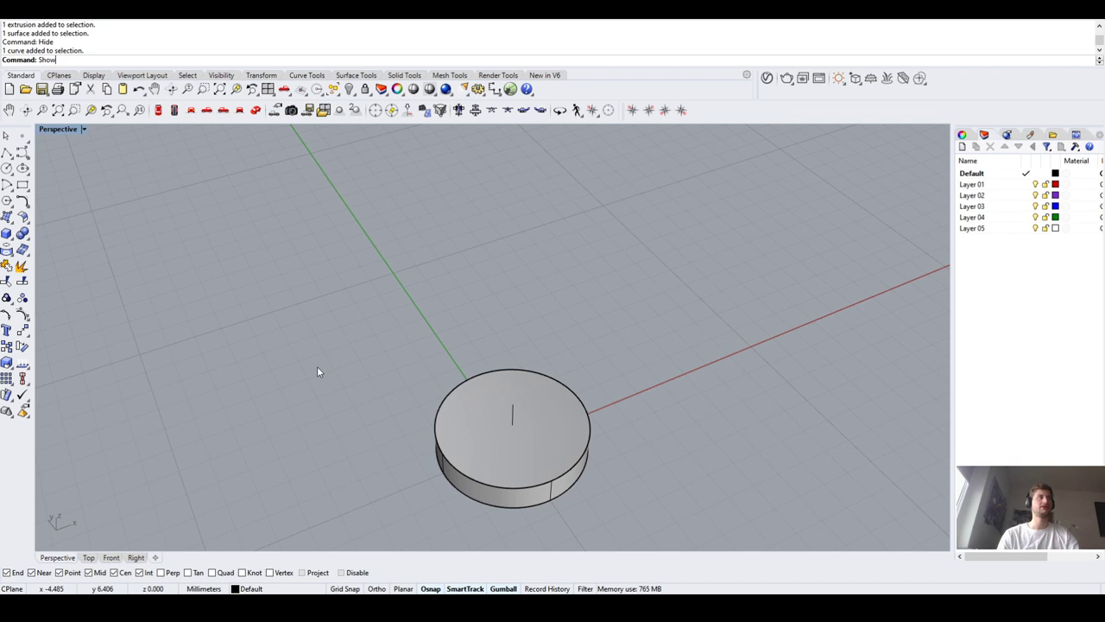
Show all hidden objects and undo it, bringing back only the cone with ShowSelected instead
{"action": "key", "text": "Return"}
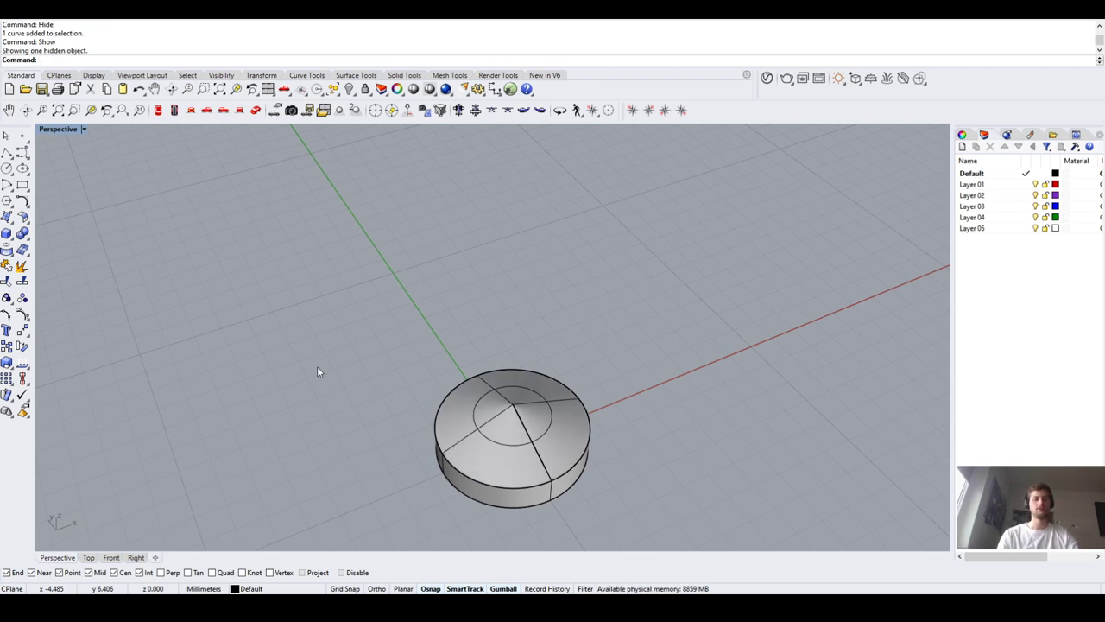
{"action": "key", "text": "ctrl+z"}
{"action": "type", "text": "Selected"}
{"action": "key", "text": "Return"}
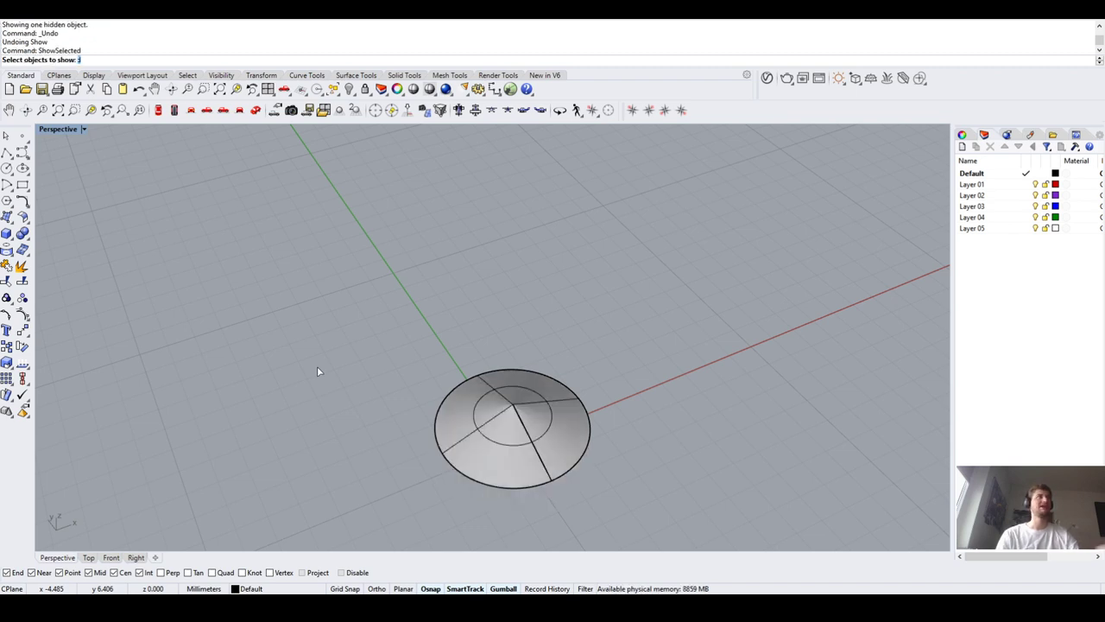
{"action": "left_click", "coordinate": [462, 428]}
{"action": "scroll", "coordinate": [439, 421], "scroll_direction": "down", "scroll_amount": 3}
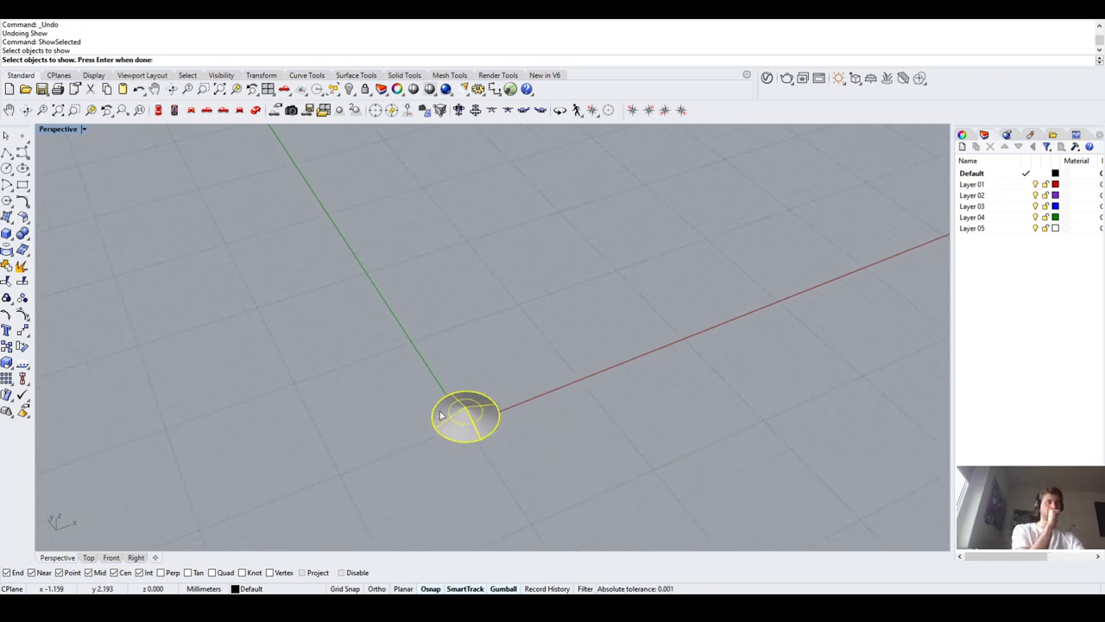
{"action": "key", "text": "Return"}
{"action": "scroll", "coordinate": [458, 413], "scroll_direction": "up", "scroll_amount": 3}
{"action": "scroll", "coordinate": [460, 413], "scroll_direction": "up", "scroll_amount": 1}
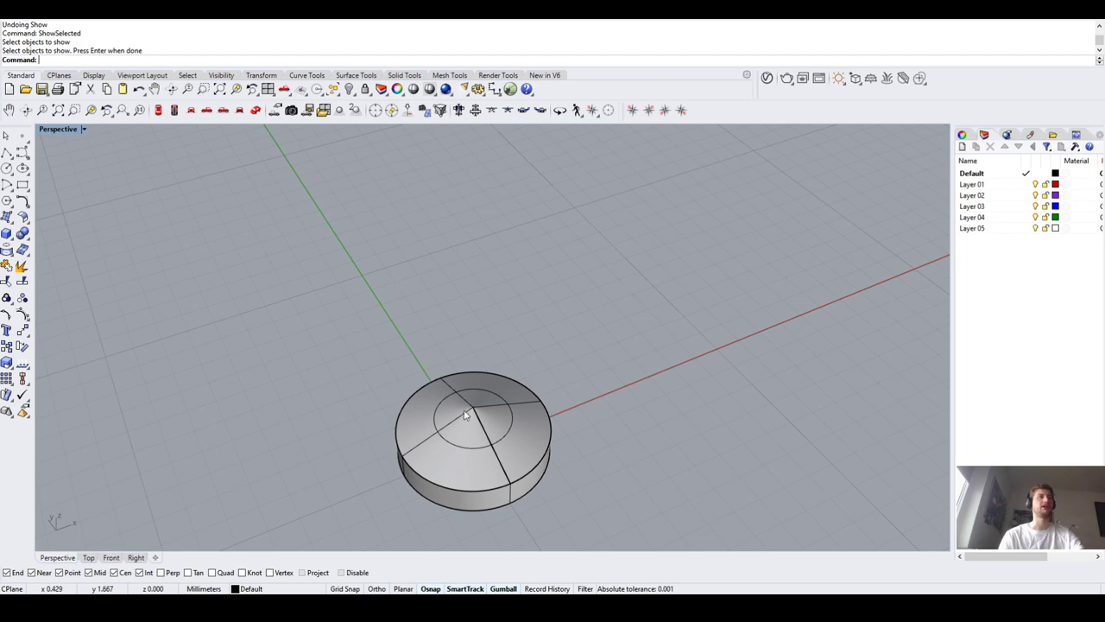
Hide the cone surface again, leaving only the disc and the central vertical line in the scene
{"action": "left_click", "coordinate": [460, 413]}
{"action": "type", "text": "Hide"}
{"action": "key", "text": "Return"}
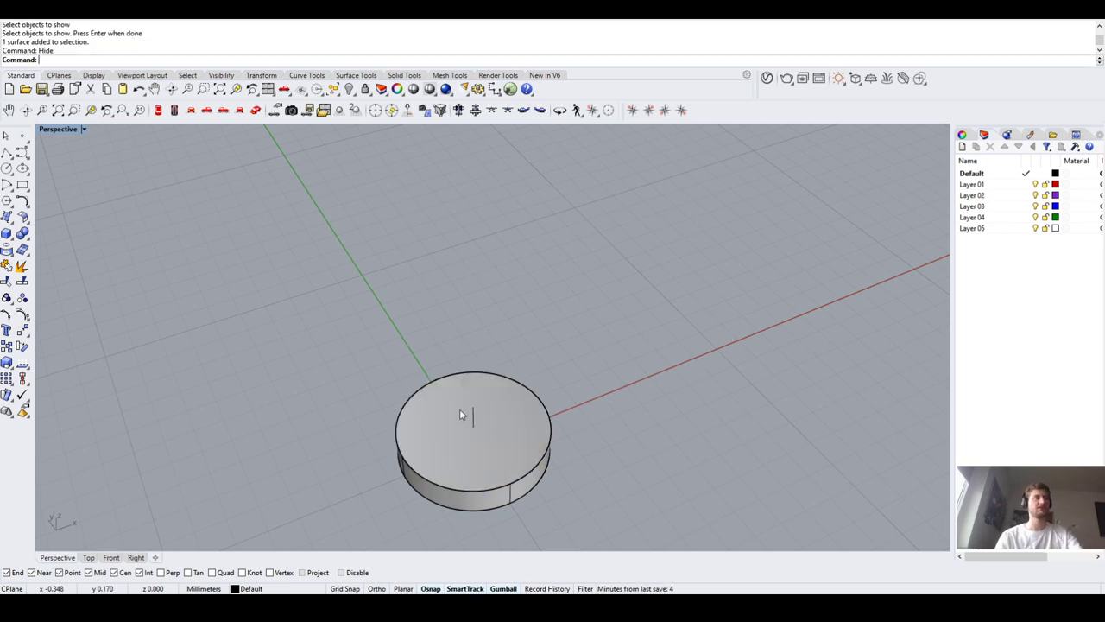
{"action": "left_click", "coordinate": [419, 413]}
{"action": "scroll", "coordinate": [394, 463], "scroll_direction": "down", "scroll_amount": 2}
{"action": "right_click_drag", "start_coordinate": [394, 463], "coordinate": [405, 385]}
{"action": "key", "text": "Escape"}
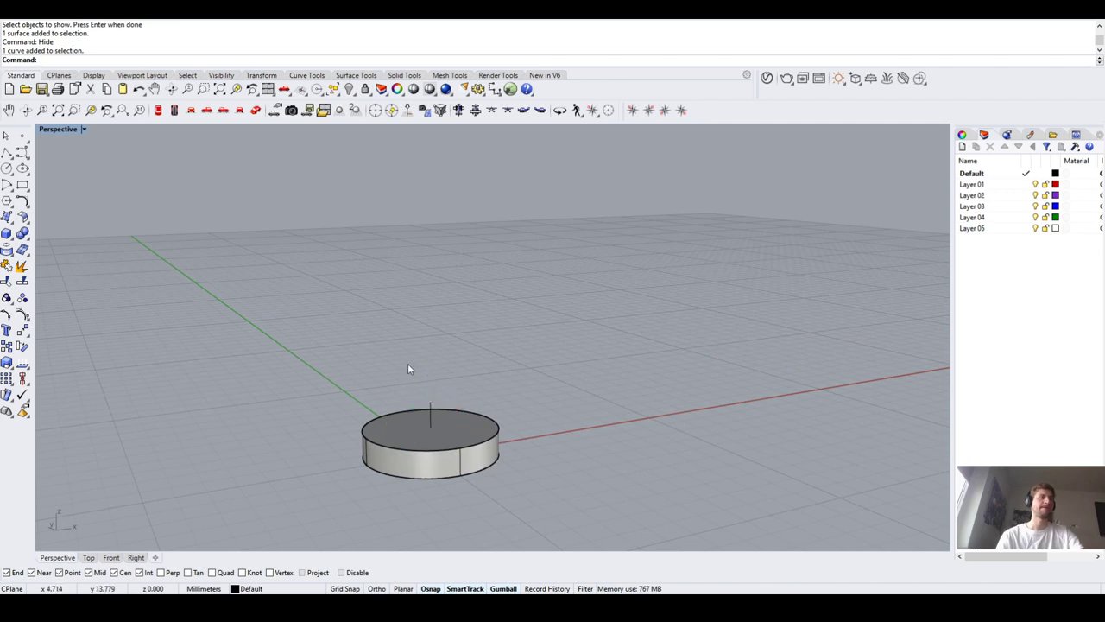
{"action": "left_click", "coordinate": [428, 414]}
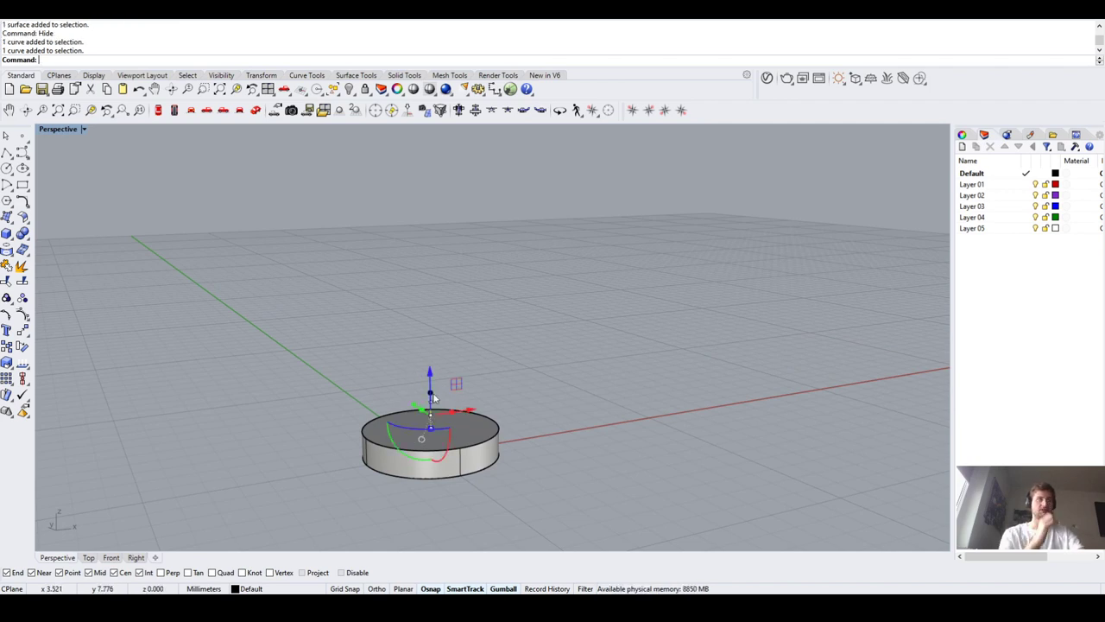
{"action": "left_click", "coordinate": [406, 375]}
{"action": "type", "text": "sca"}
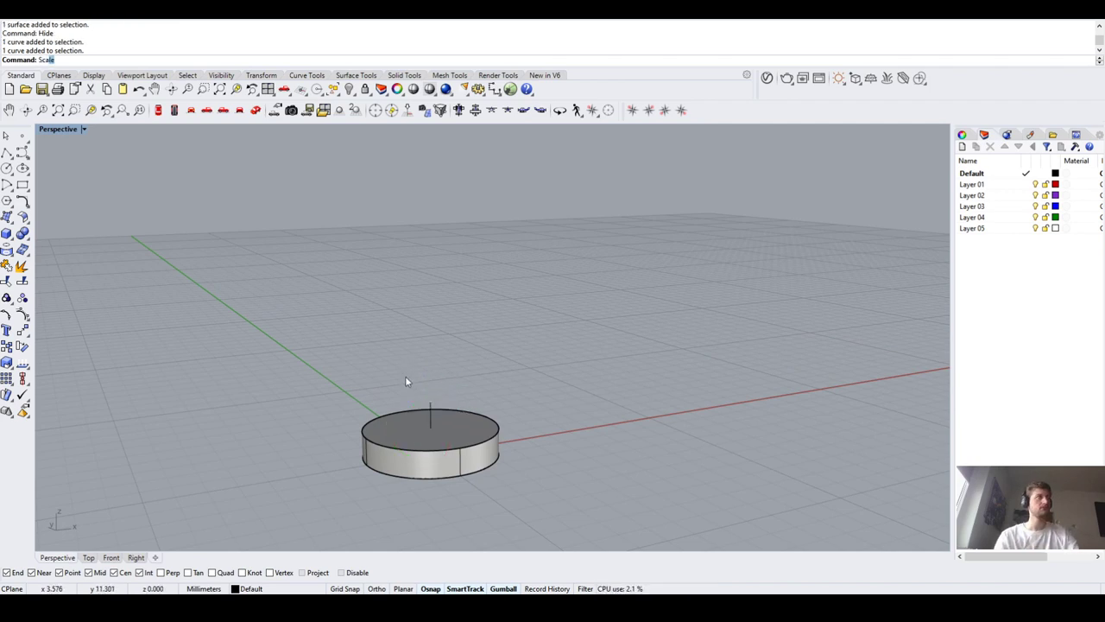
{"action": "key", "text": "Return"}
{"action": "key", "text": "Escape"}
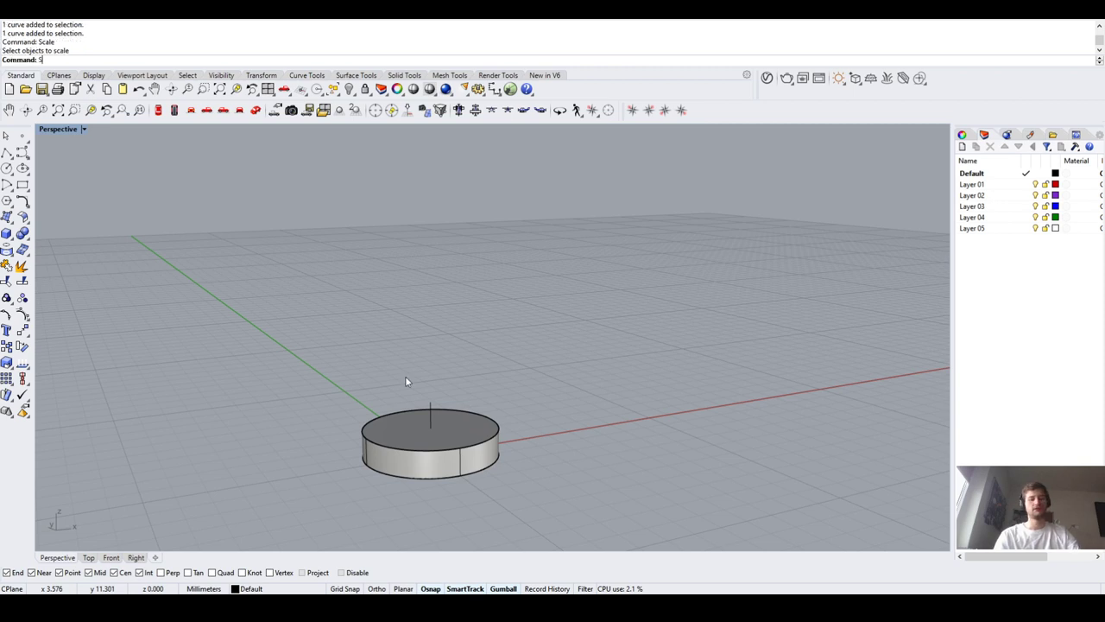
{"action": "key", "text": "Escape"}
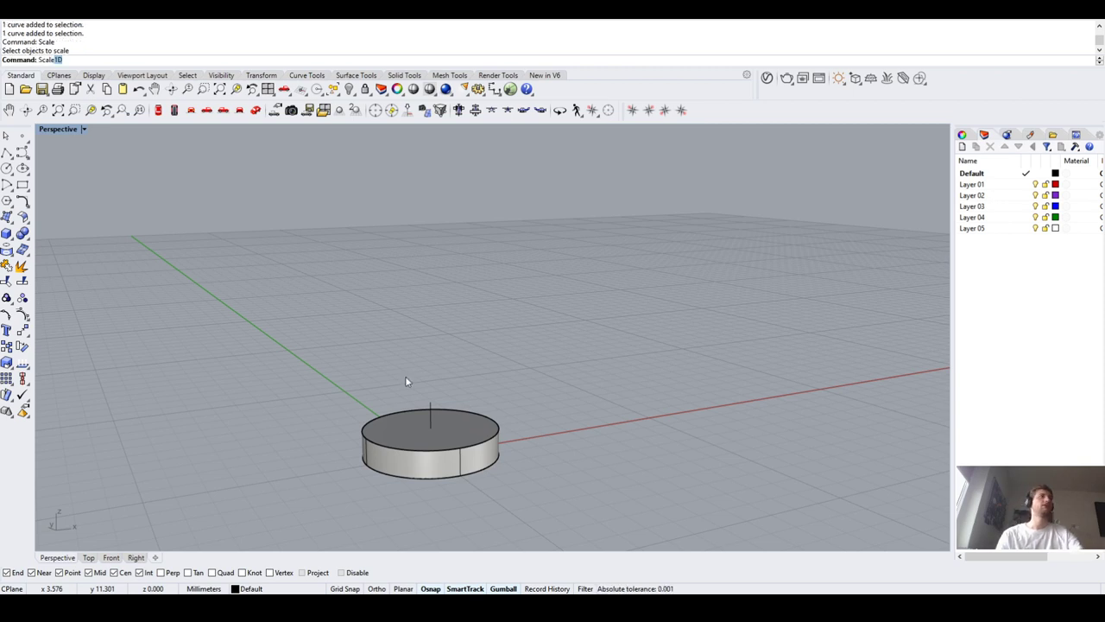
Scale the central vertical line in one direction with Scale1D, from its lower end through its upper end to 10 mm
{"action": "key", "text": "Return"}
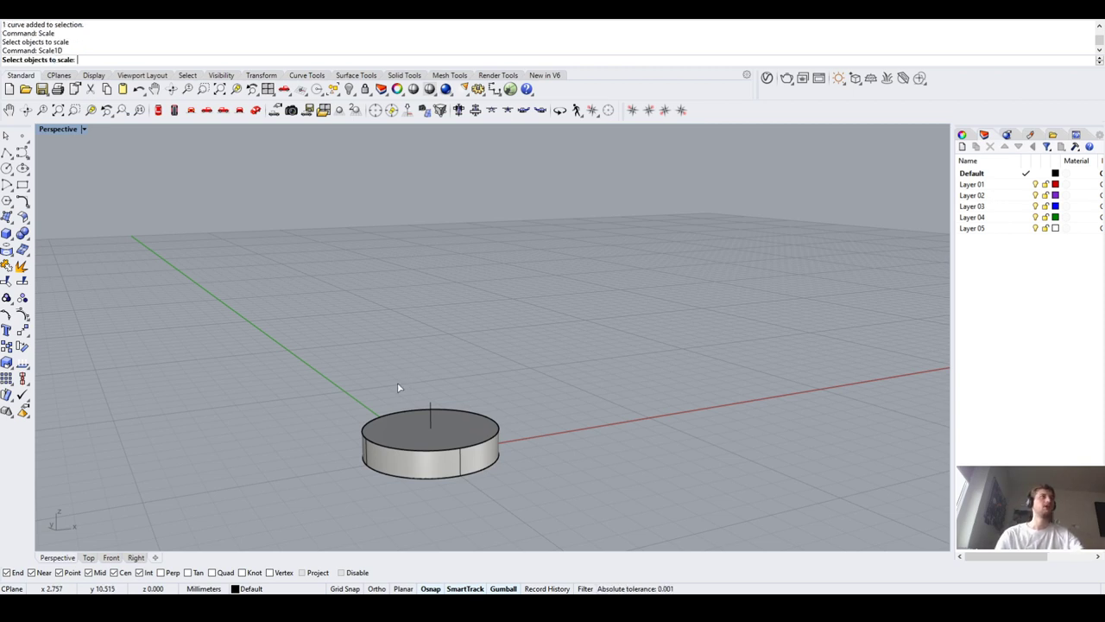
{"action": "left_click", "coordinate": [430, 418]}
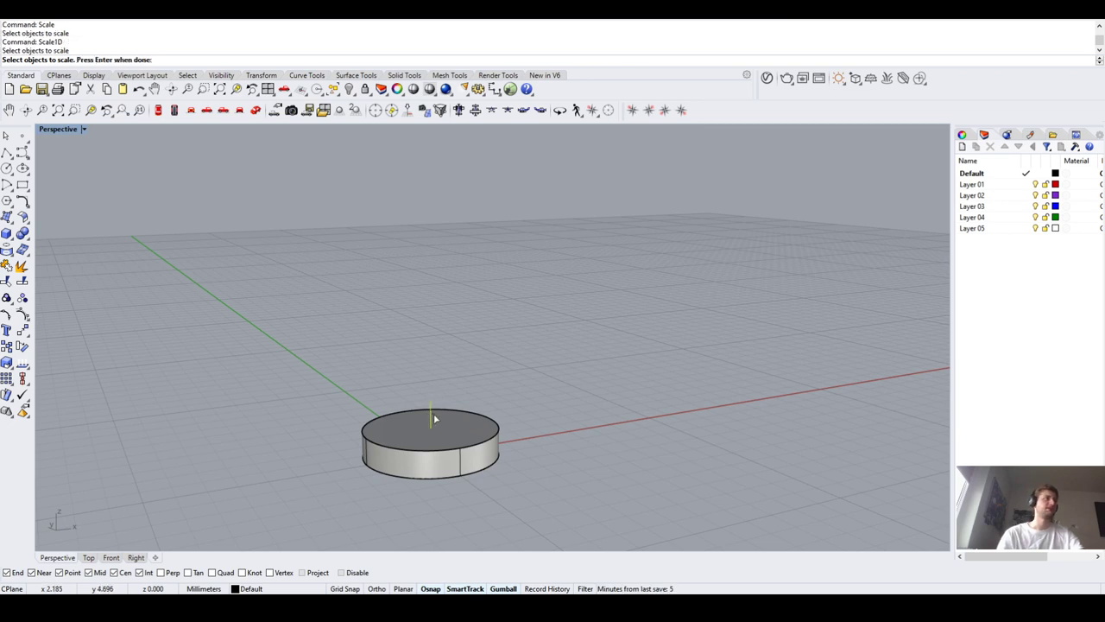
{"action": "key", "text": "Return"}
{"action": "left_click", "coordinate": [430, 425]}
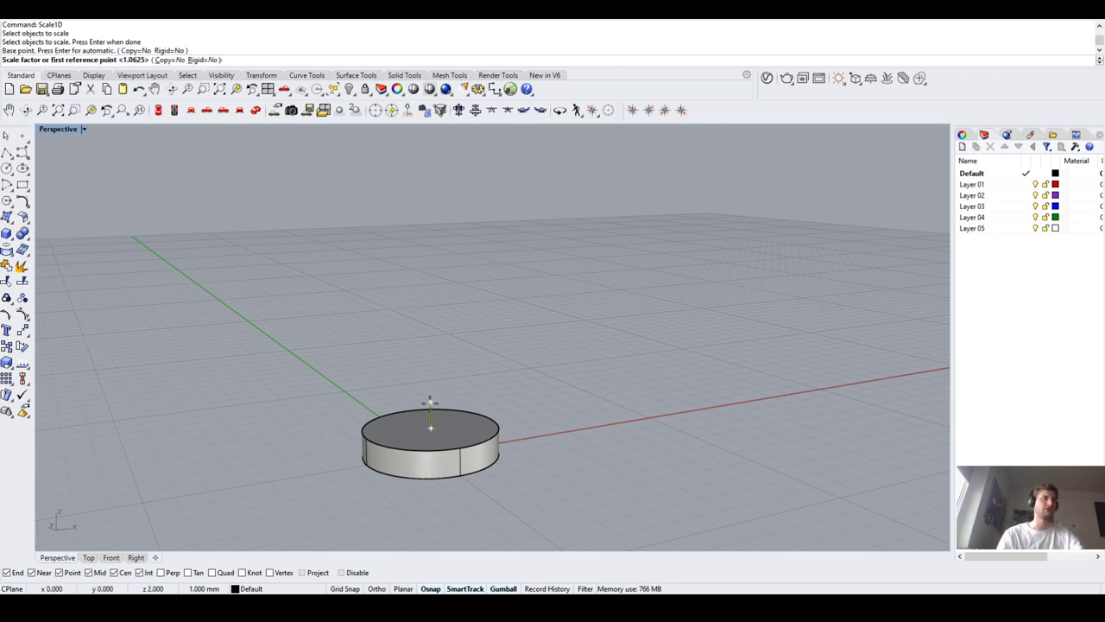
{"action": "left_click", "coordinate": [430, 401]}
{"action": "scroll", "coordinate": [409, 285], "scroll_direction": "down", "scroll_amount": 3}
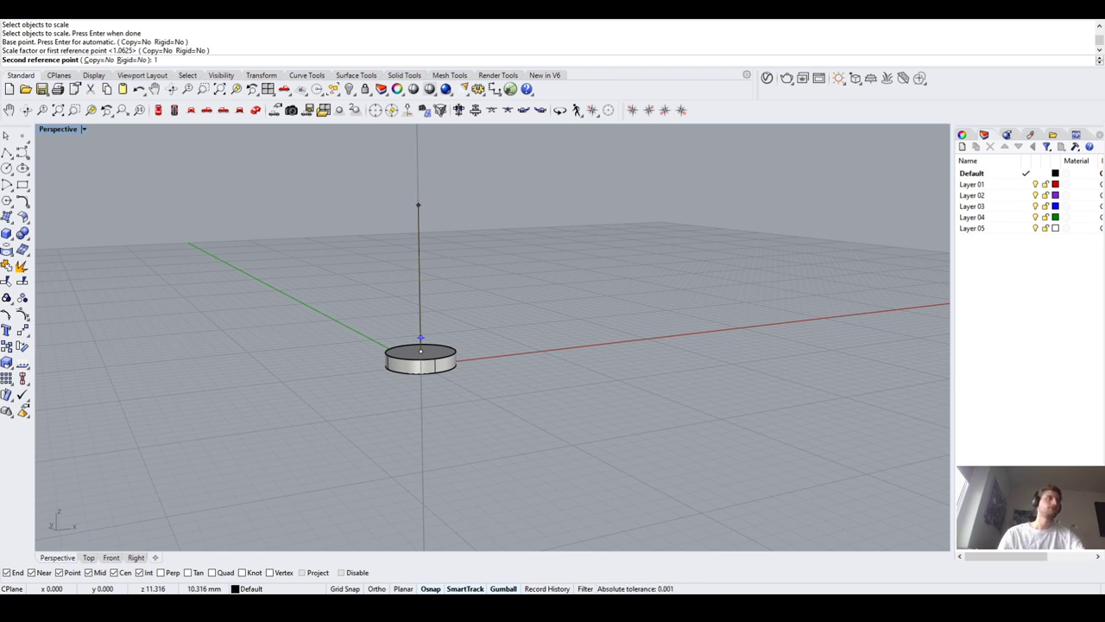
{"action": "key", "text": "Return"}
{"action": "scroll", "coordinate": [419, 193], "scroll_direction": "down", "scroll_amount": 3}
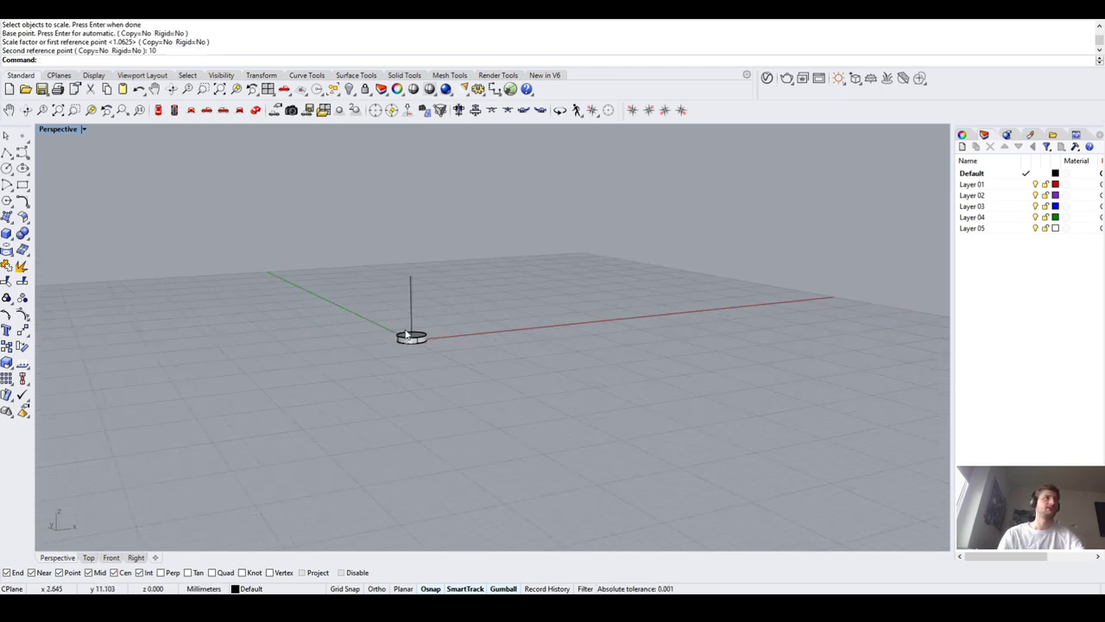
Check the stretched vertical line and undo its one-directional scaling
{"action": "scroll", "coordinate": [415, 303], "scroll_direction": "up", "scroll_amount": 3}
{"action": "left_click", "coordinate": [408, 279]}
{"action": "left_click", "coordinate": [407, 257]}
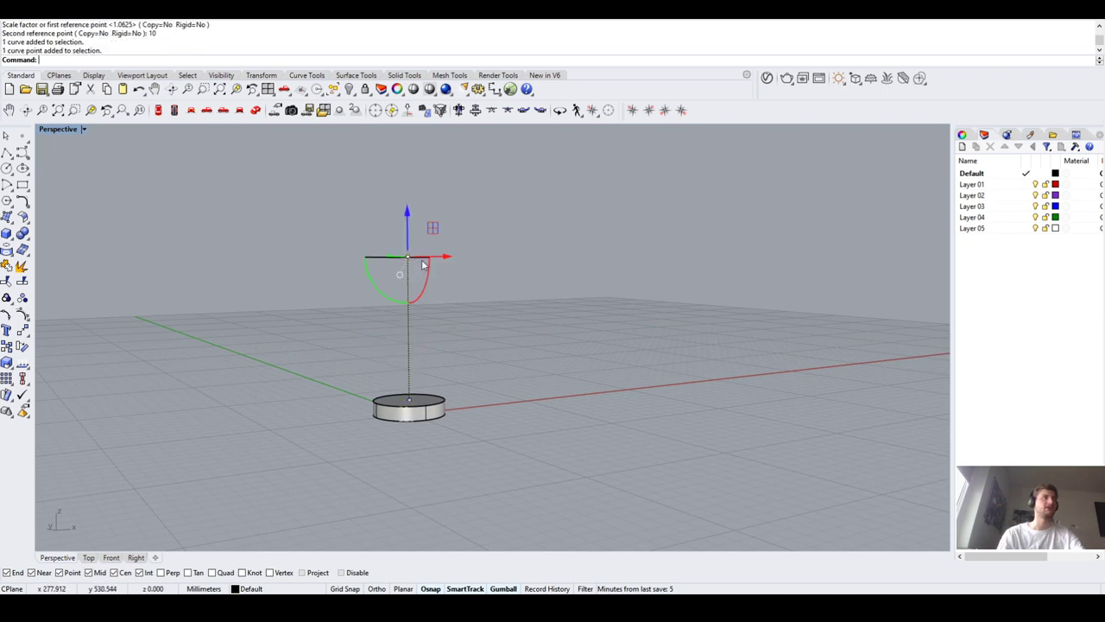
{"action": "left_click", "coordinate": [342, 293]}
{"action": "key", "text": "ctrl+z"}
{"action": "scroll", "coordinate": [396, 335], "scroll_direction": "up", "scroll_amount": 3}
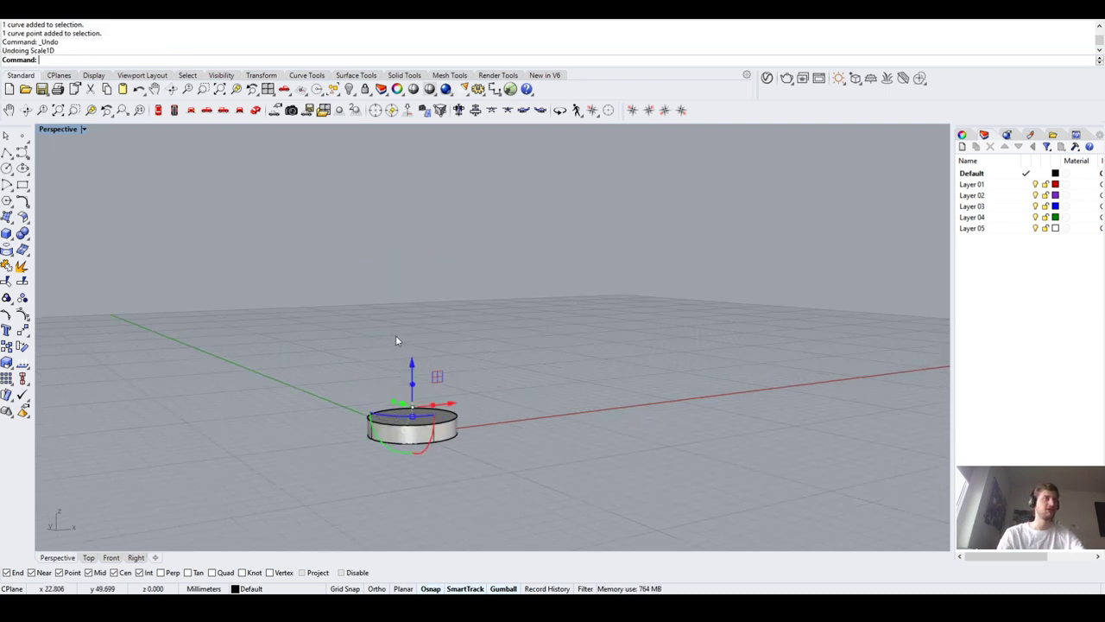
Scale the central vertical line with Scale1D from its base on the disc to a length of 15 mm
{"action": "left_click", "coordinate": [415, 420]}
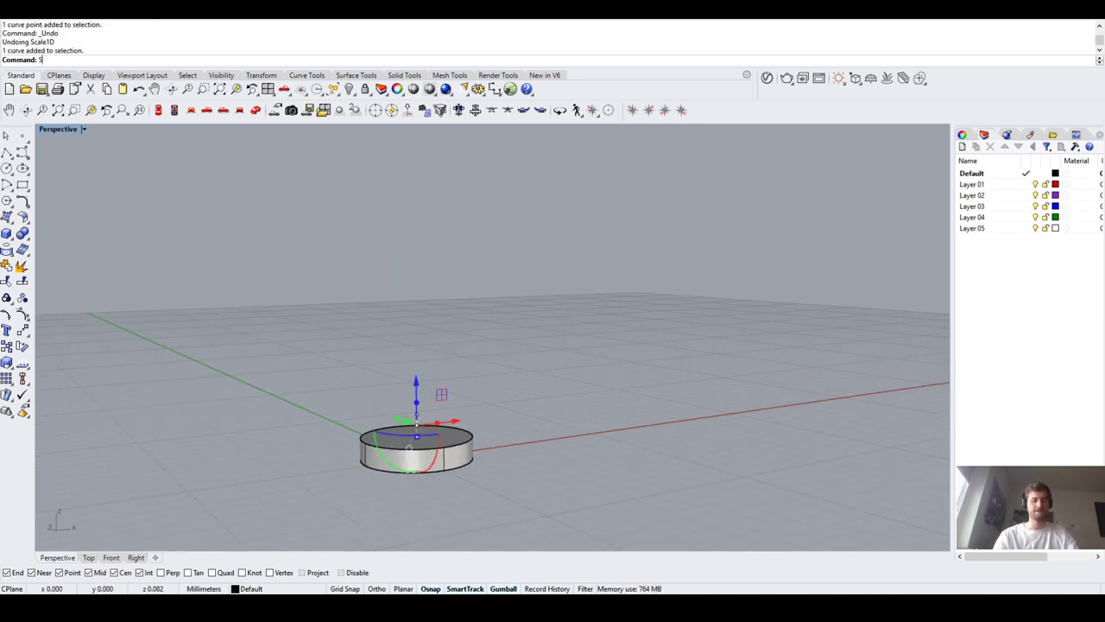
{"action": "type", "text": "Scale1D"}
{"action": "key", "text": "Return"}
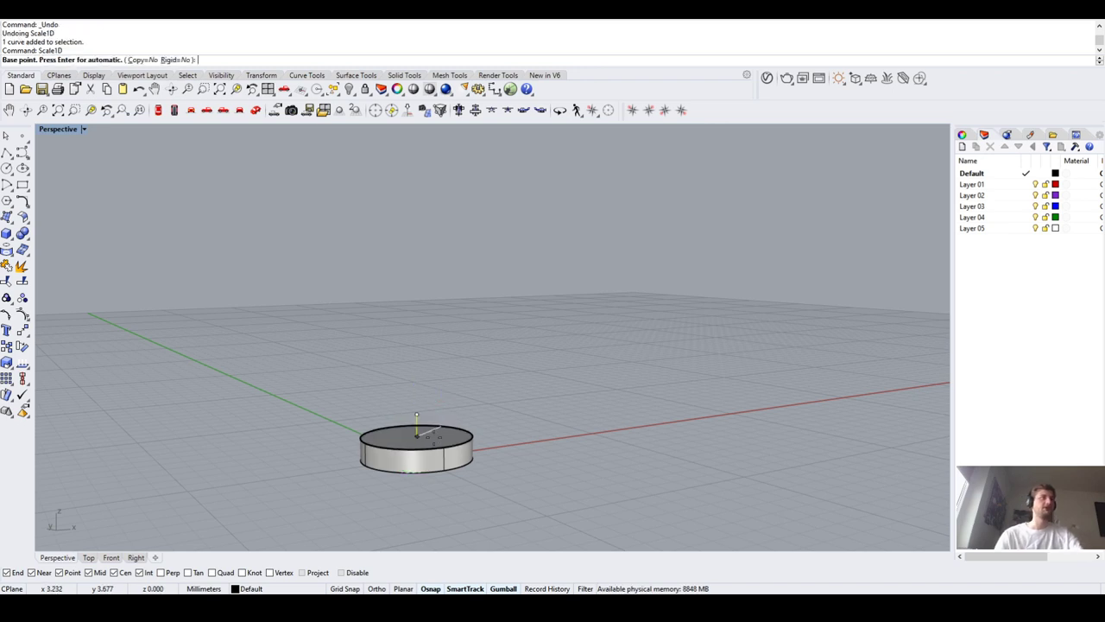
{"action": "left_click", "coordinate": [416, 437]}
{"action": "left_click", "coordinate": [417, 415]}
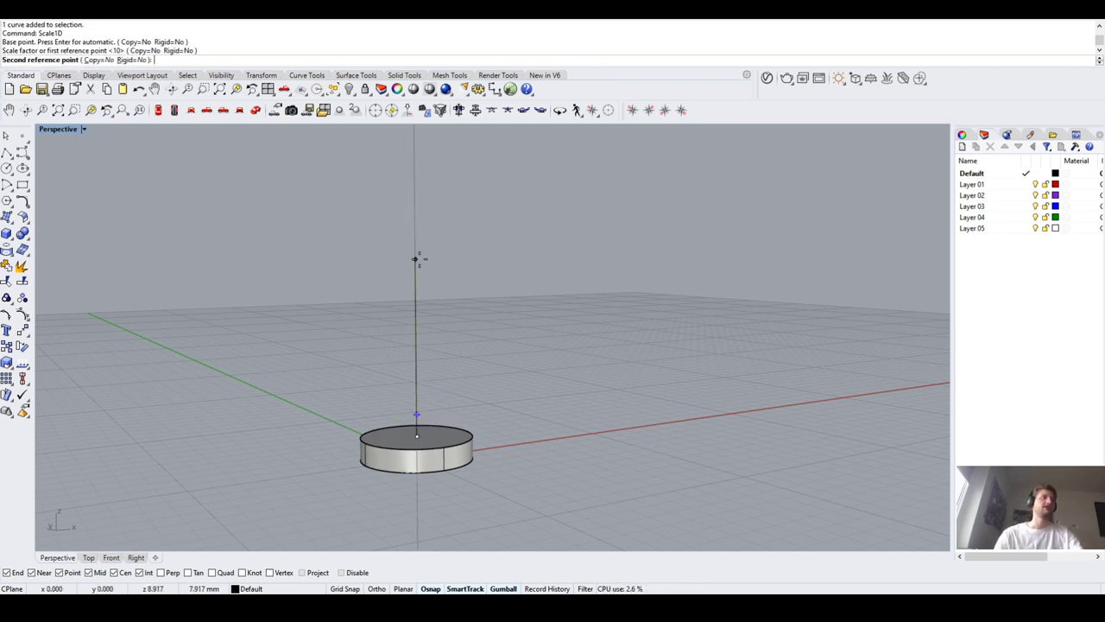
{"action": "key", "text": "Return"}
{"action": "scroll", "coordinate": [293, 343], "scroll_direction": "down", "scroll_amount": 5}
{"action": "key", "text": "Escape"}
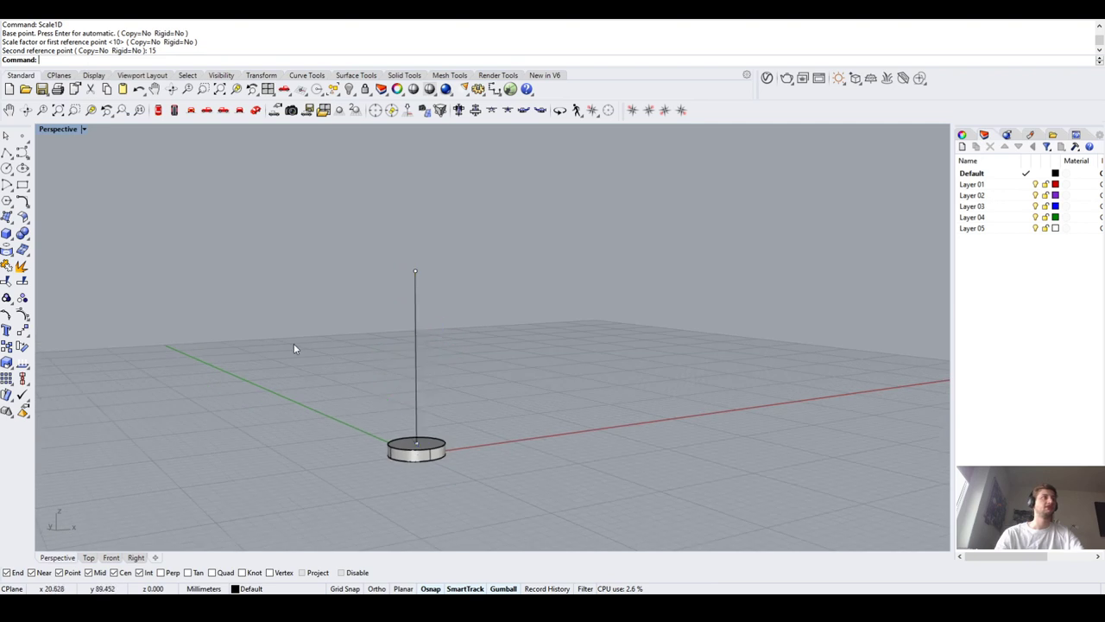
{"action": "scroll", "coordinate": [429, 458], "scroll_direction": "up", "scroll_amount": 4}
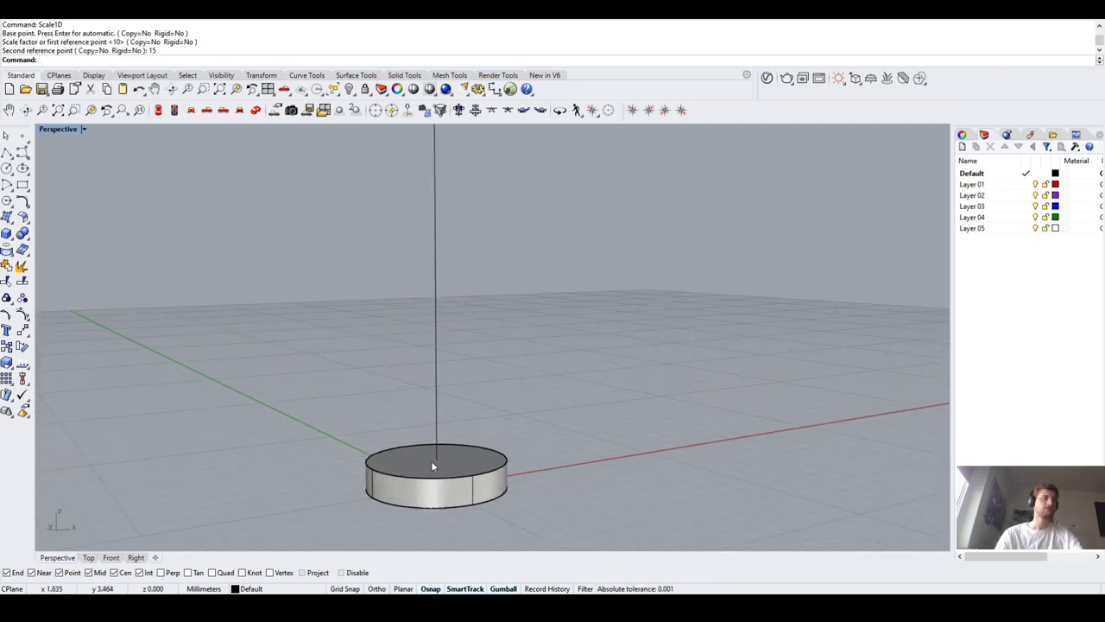
{"action": "left_click", "coordinate": [436, 459]}
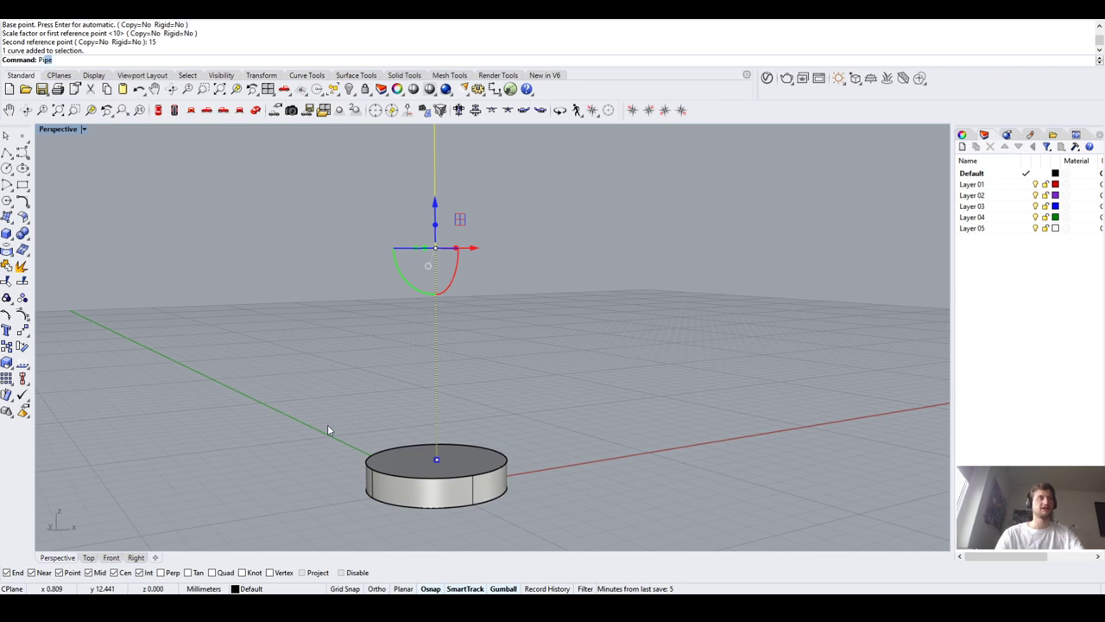
{"action": "key", "text": "Return"}
{"action": "scroll", "coordinate": [328, 424], "scroll_direction": "down", "scroll_amount": 3}
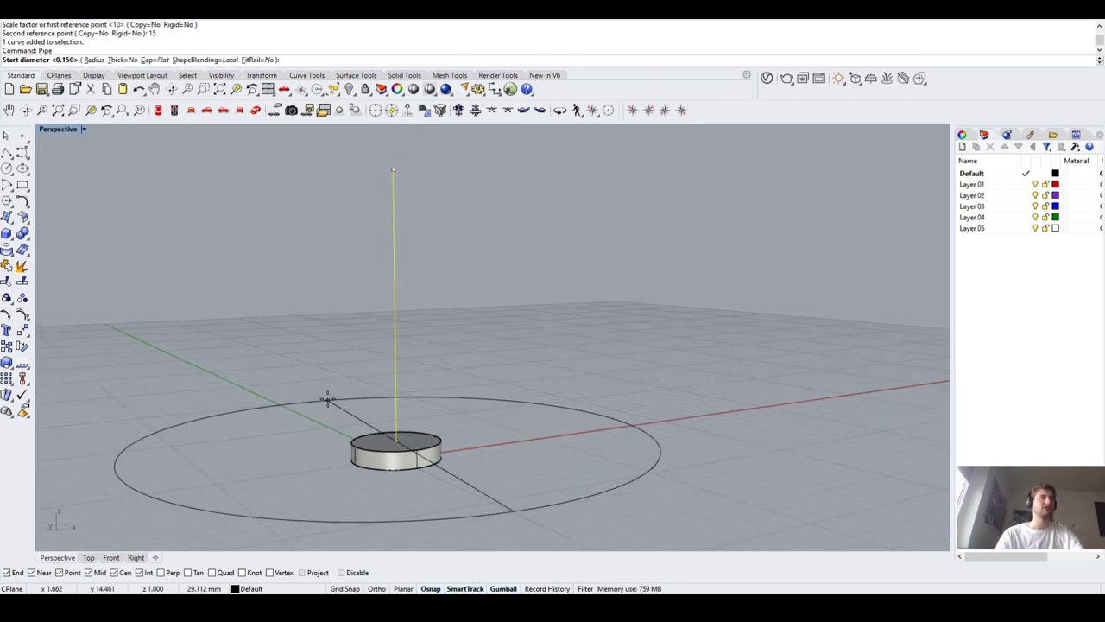
{"action": "right_click_drag", "start_coordinate": [329, 424], "coordinate": [349, 446]}
{"action": "left_click", "coordinate": [349, 447]}
{"action": "scroll", "coordinate": [349, 447], "scroll_direction": "down", "scroll_amount": 2}
{"action": "scroll", "coordinate": [362, 415], "scroll_direction": "up", "scroll_amount": 2}
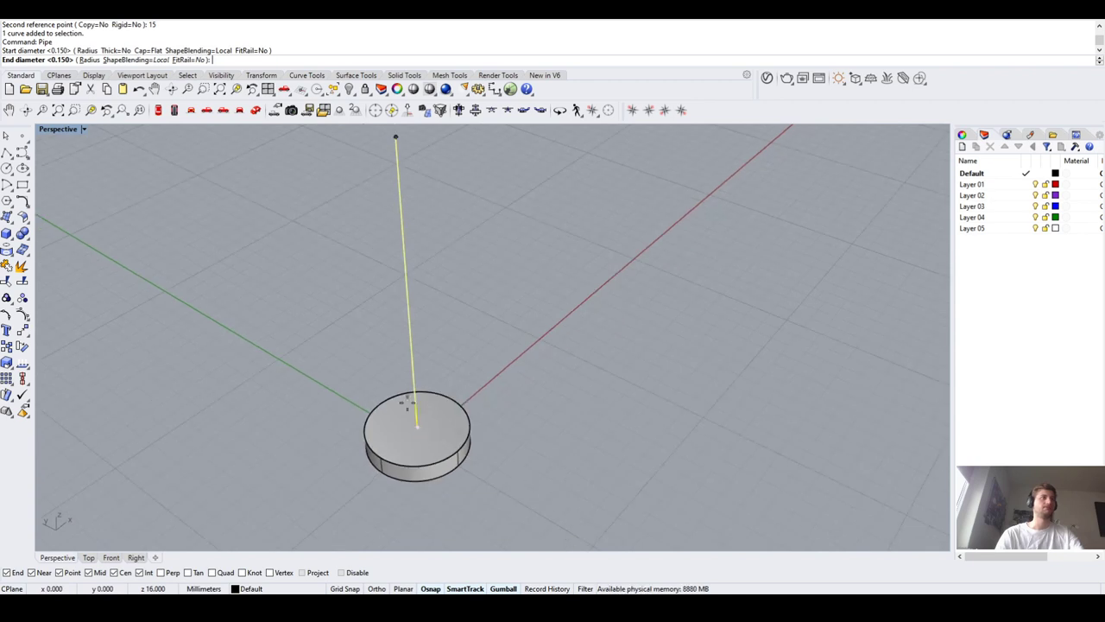
{"action": "key", "text": "Escape"}
{"action": "key", "text": "Return"}
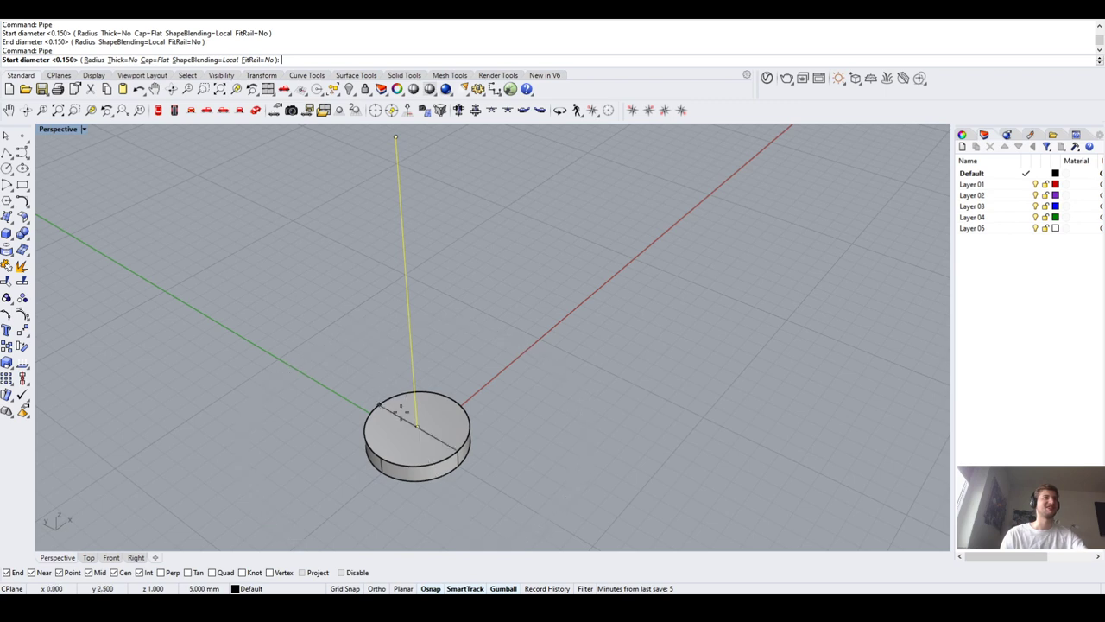
{"action": "scroll", "coordinate": [400, 418], "scroll_direction": "up", "scroll_amount": 5}
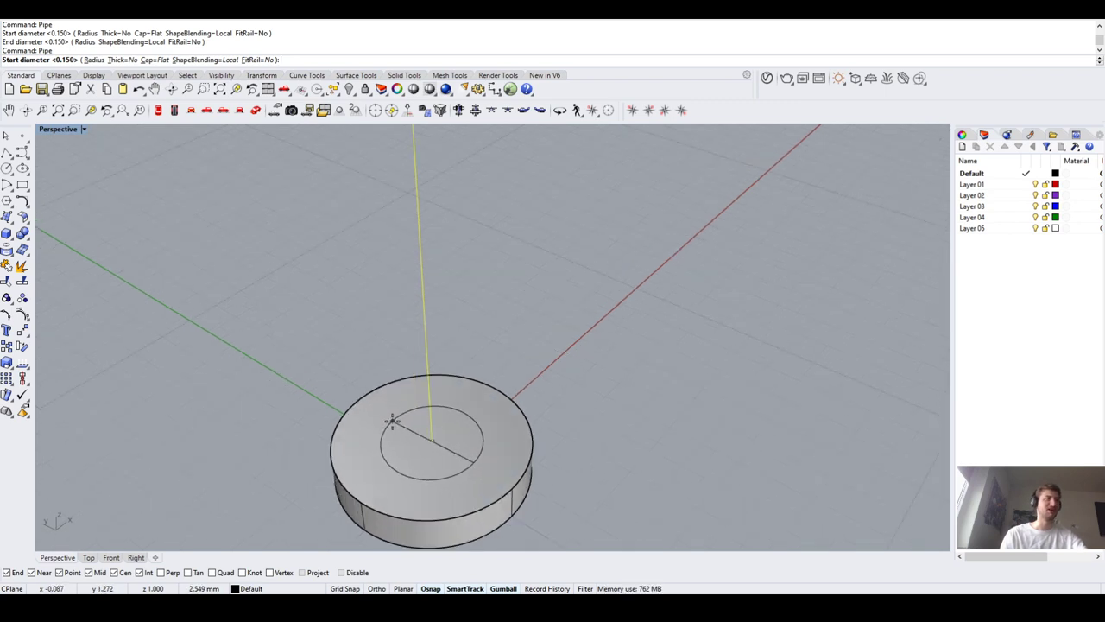
{"action": "type", "text": "2"}
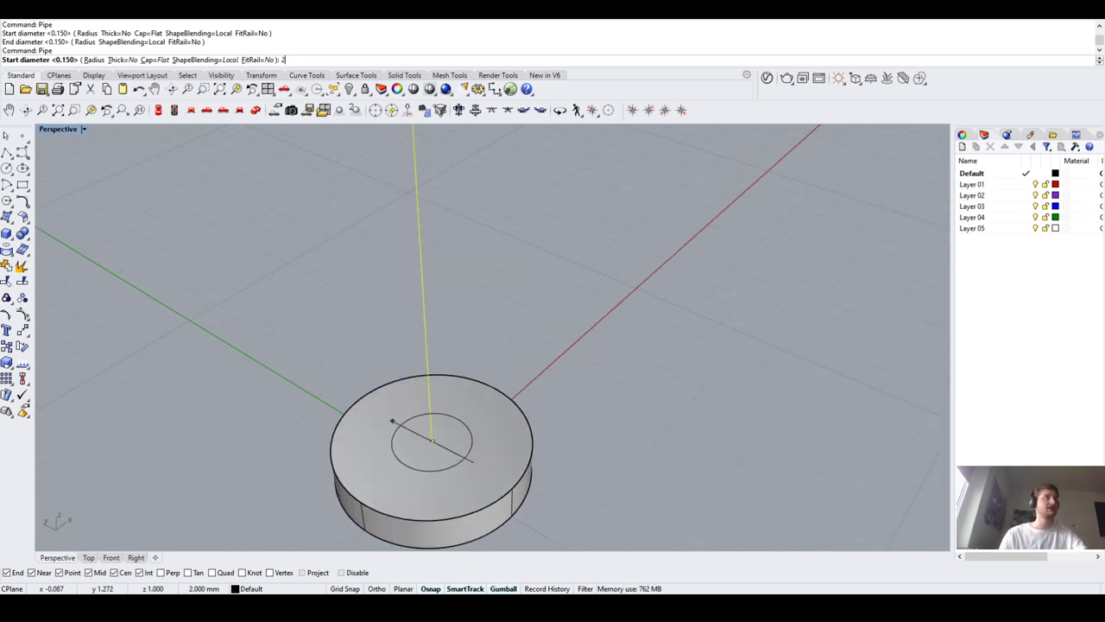
{"action": "key", "text": "Return"}
{"action": "scroll", "coordinate": [393, 422], "scroll_direction": "down", "scroll_amount": 5}
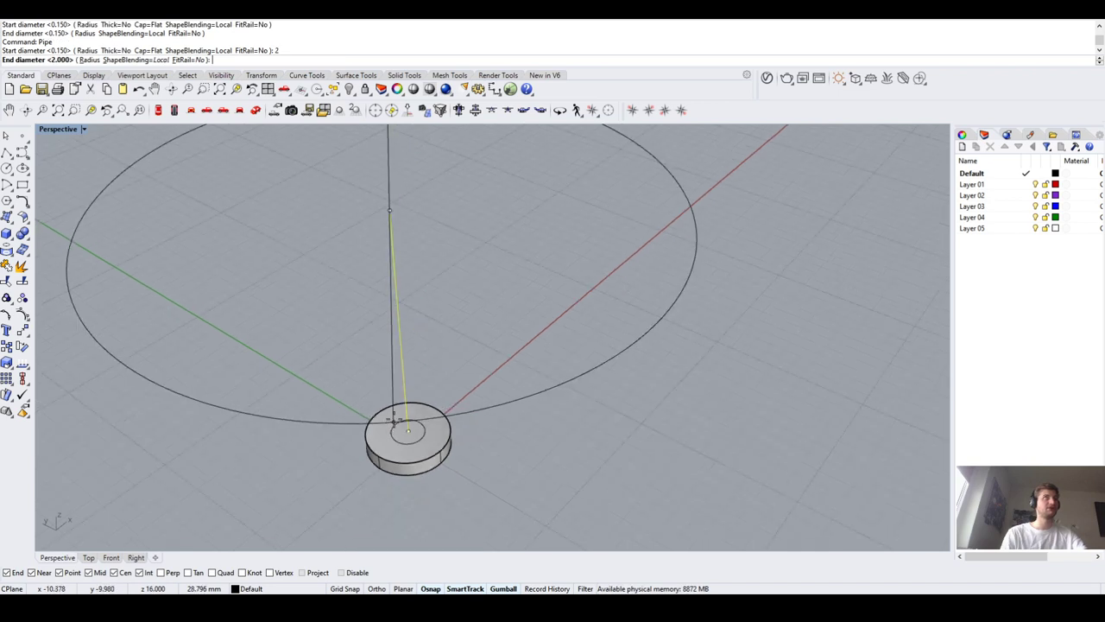
{"action": "key", "text": "Return"}
{"action": "key", "text": "Return"}
Try a flat-capped pipe with a constant 2.5 mm diameter along the central vertical line, and undo it
{"action": "scroll", "coordinate": [389, 432], "scroll_direction": "up", "scroll_amount": 3}
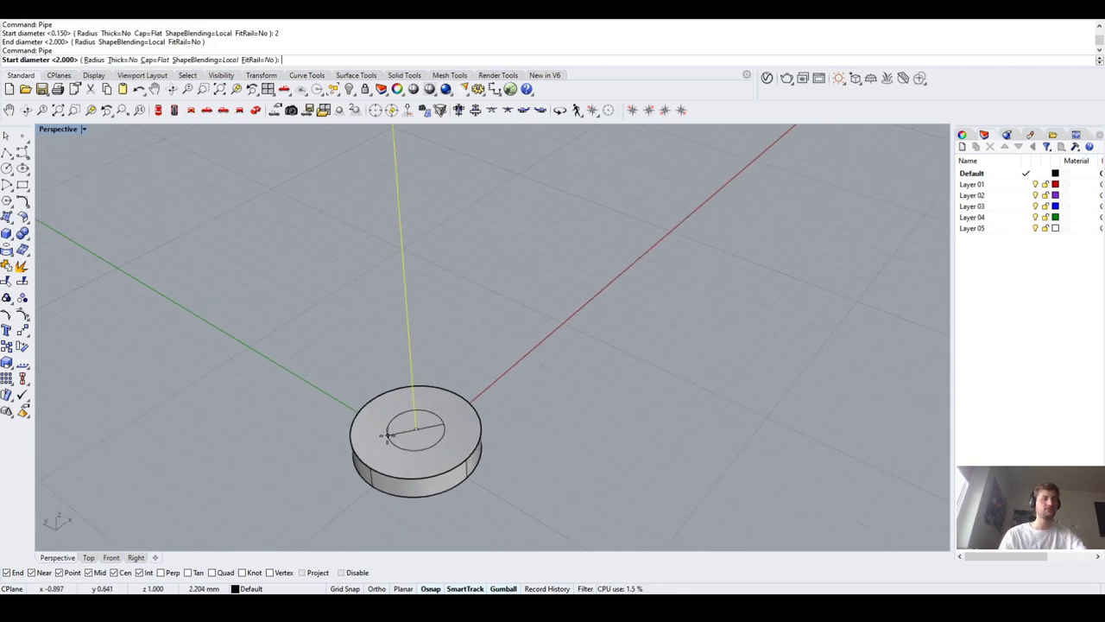
{"action": "type", "text": "2.5"}
{"action": "key", "text": "Return"}
{"action": "scroll", "coordinate": [386, 434], "scroll_direction": "down", "scroll_amount": 4}
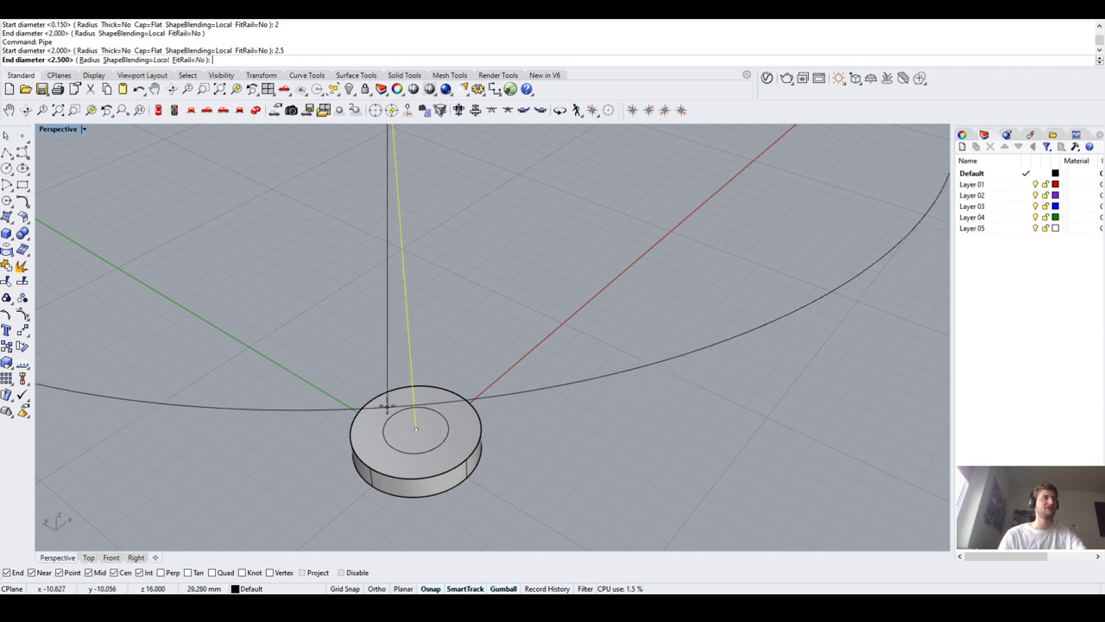
{"action": "key", "text": "Return"}
{"action": "key", "text": "Return"}
{"action": "key", "text": "Escape"}
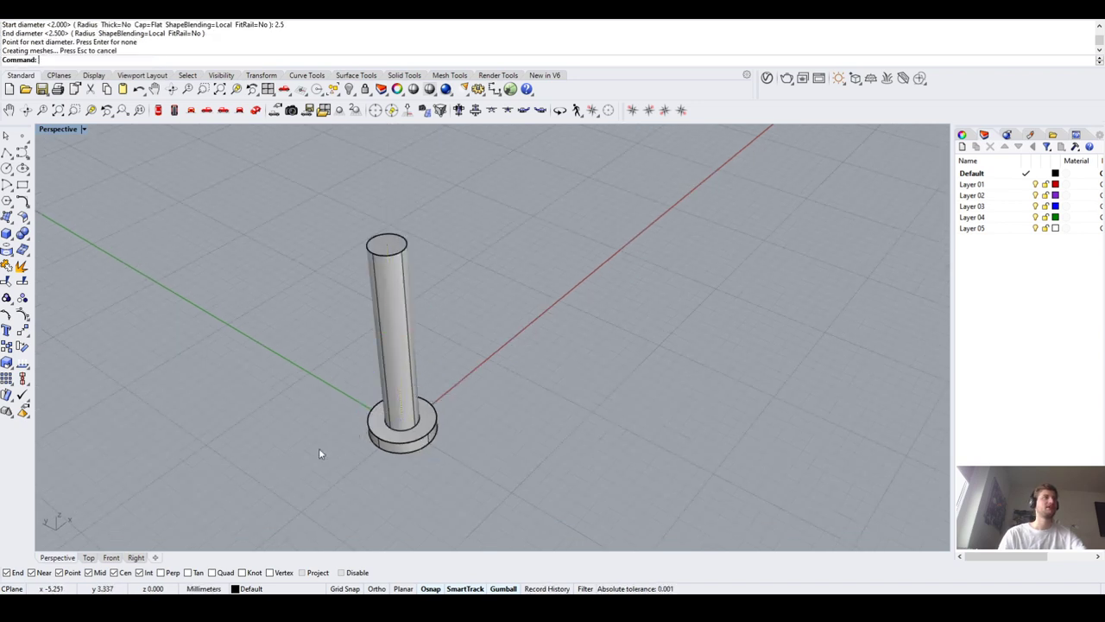
{"action": "right_click_drag", "start_coordinate": [321, 450], "coordinate": [372, 393]}
{"action": "key", "text": "ctrl+z"}
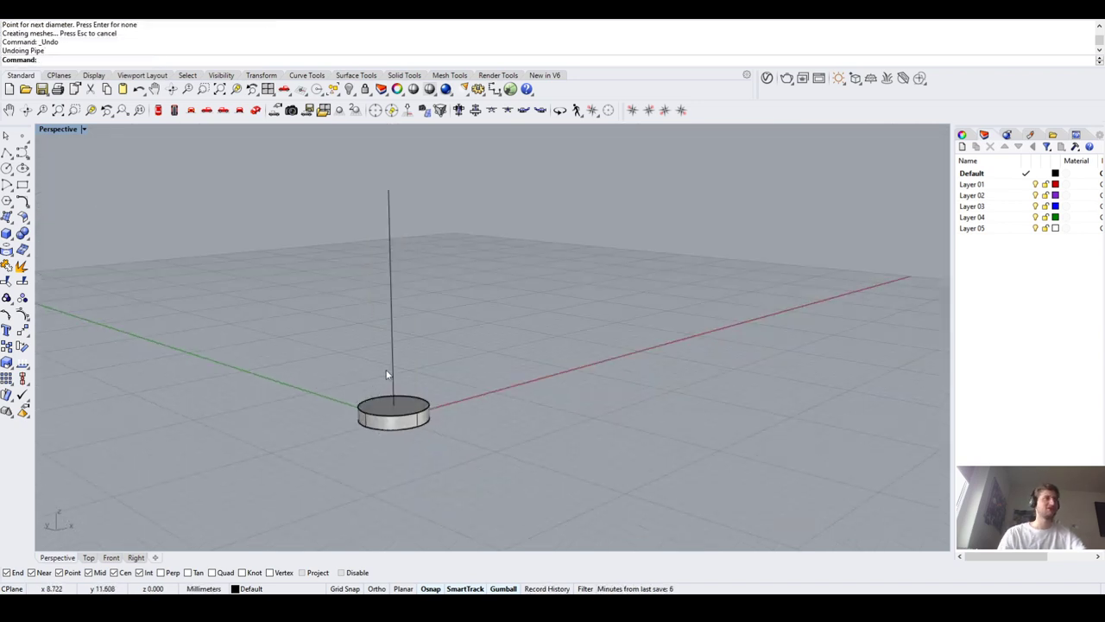
Create a flat-capped pipe with a 2 mm start and end diameter along the central vertical line
{"action": "left_click", "coordinate": [388, 379]}
{"action": "key", "text": "Return"}
{"action": "type", "text": "2"}
{"action": "key", "text": "Return"}
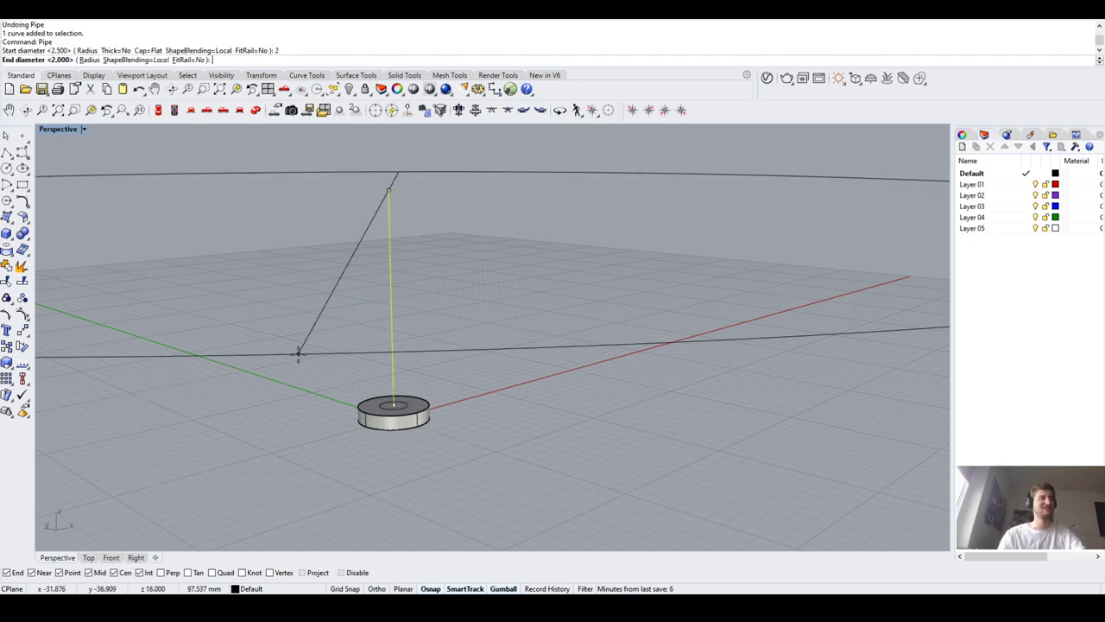
{"action": "key", "text": "Return"}
{"action": "key", "text": "Return"}
{"action": "key", "text": "Escape"}
{"action": "right_click_drag", "start_coordinate": [298, 354], "coordinate": [373, 246]}
{"action": "scroll", "coordinate": [372, 246], "scroll_direction": "up", "scroll_amount": 3}
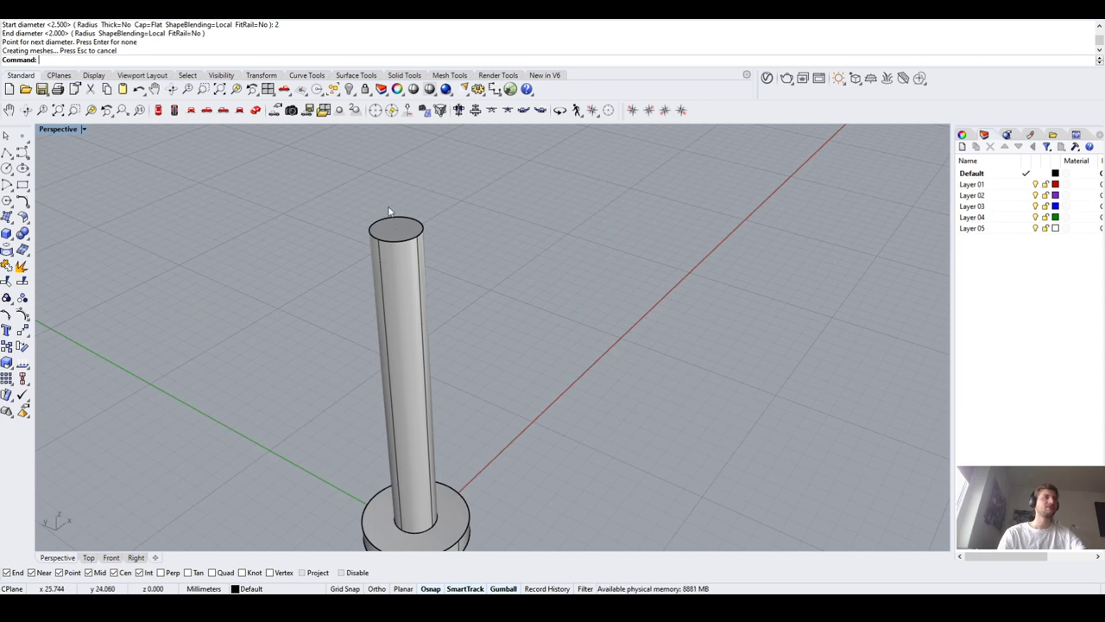
Extend the central line above the pipe by scaling its upper end point with Scale1D from the disc to 16 mm
{"action": "scroll", "coordinate": [390, 212], "scroll_direction": "up", "scroll_amount": 3}
{"action": "left_click", "coordinate": [400, 250]}
{"action": "left_click", "coordinate": [401, 251]}
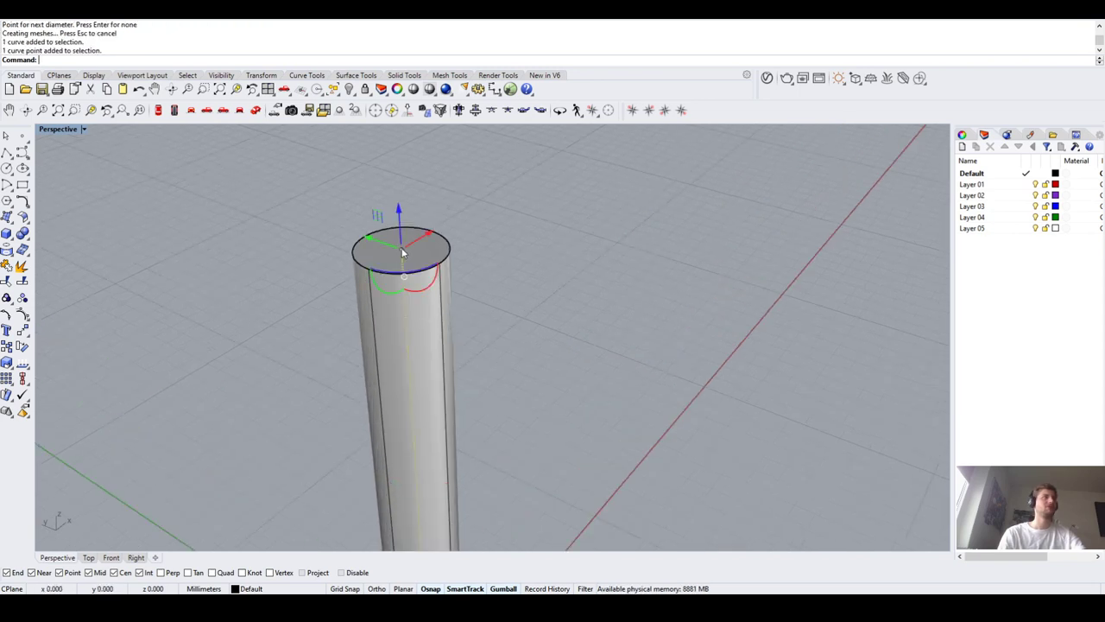
{"action": "type", "text": "Move"}
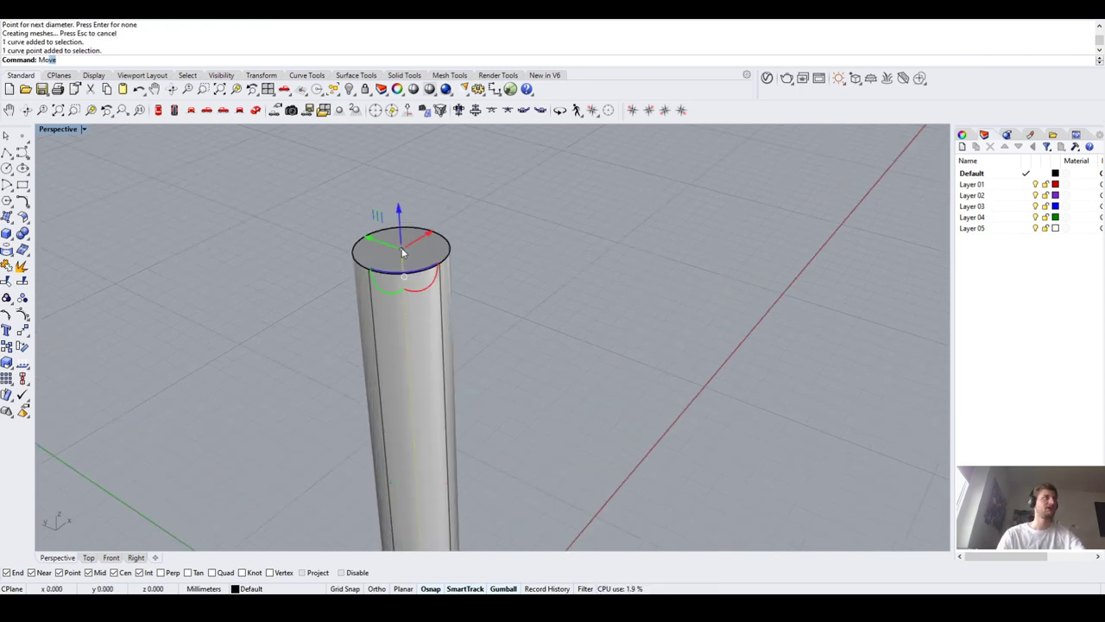
{"action": "key", "text": "BackSpace"}
{"action": "scroll", "coordinate": [384, 253], "scroll_direction": "down", "scroll_amount": 4}
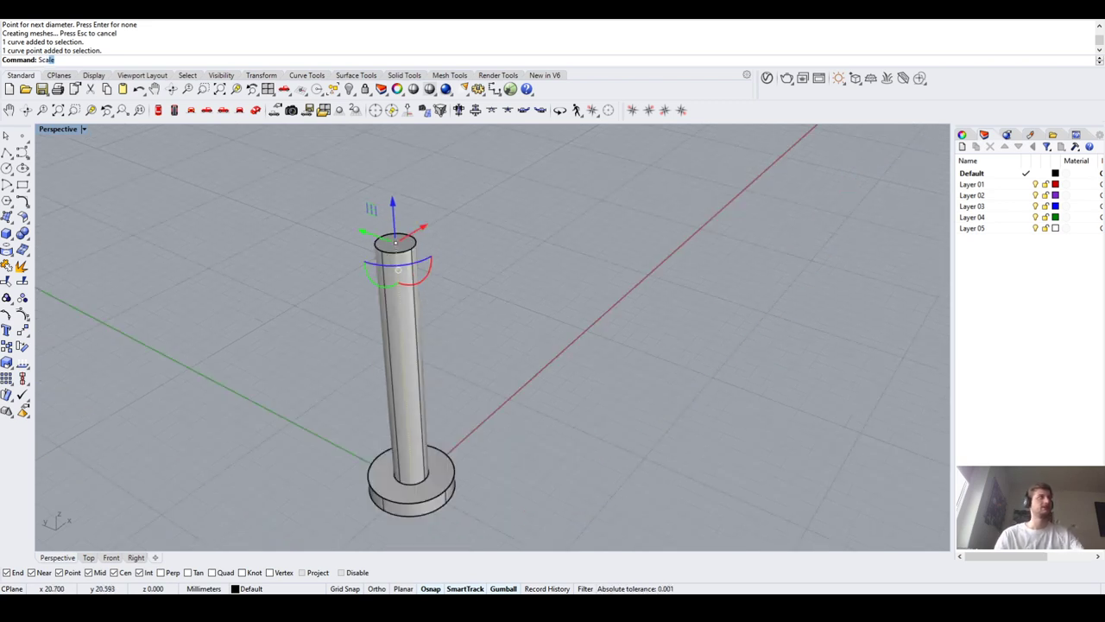
{"action": "type", "text": "Scale2D"}
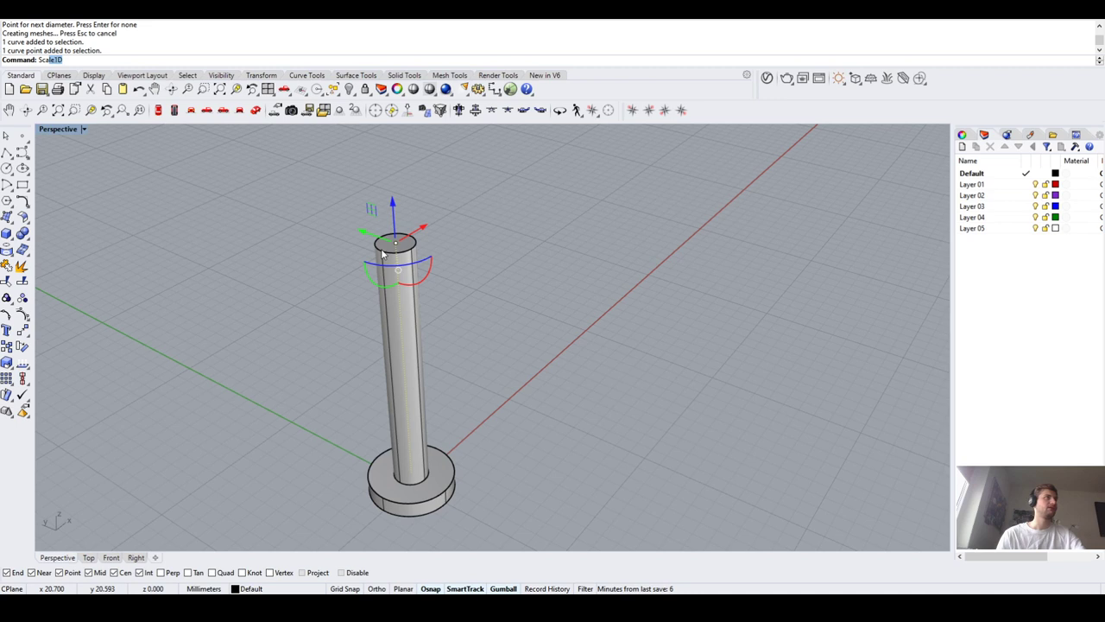
{"action": "key", "text": "Return"}
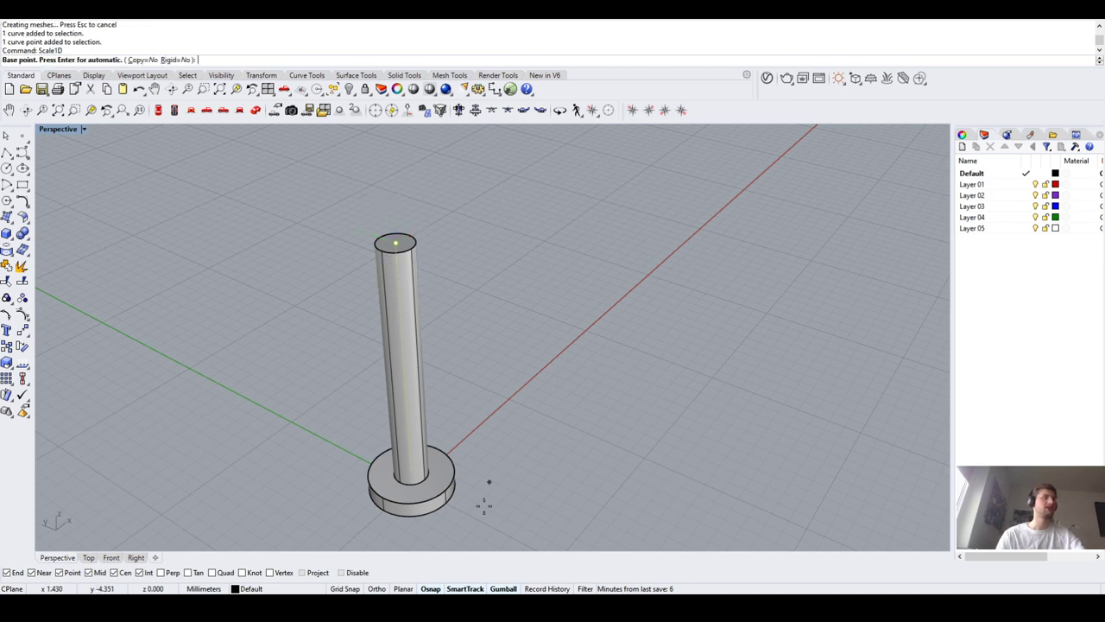
{"action": "left_click", "coordinate": [411, 472]}
{"action": "left_click", "coordinate": [395, 244]}
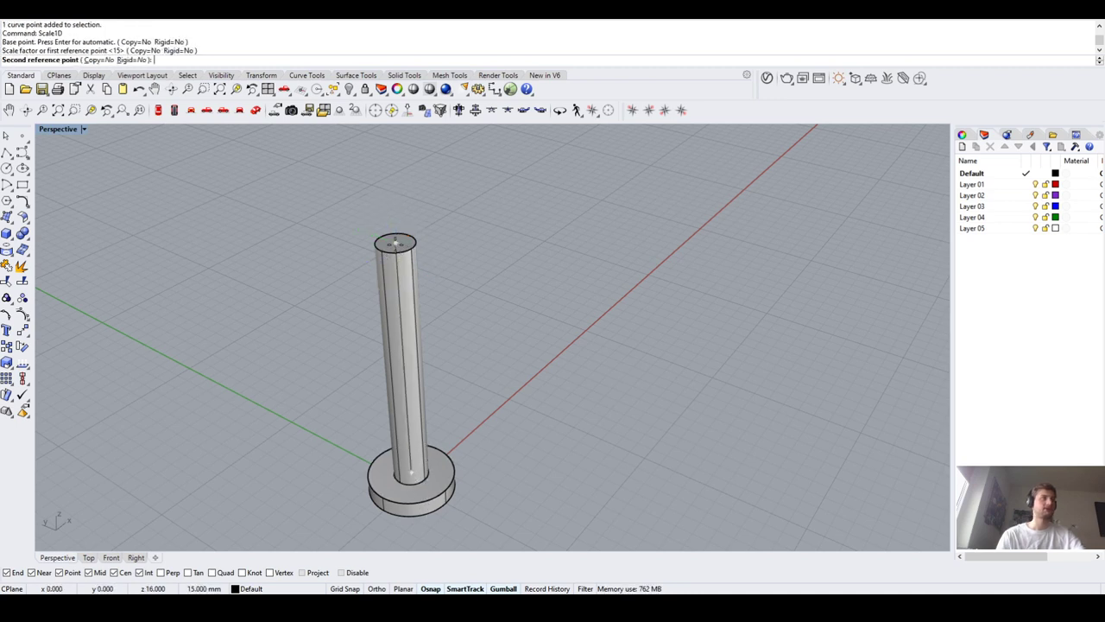
{"action": "right_click_drag", "start_coordinate": [394, 212], "coordinate": [392, 177]}
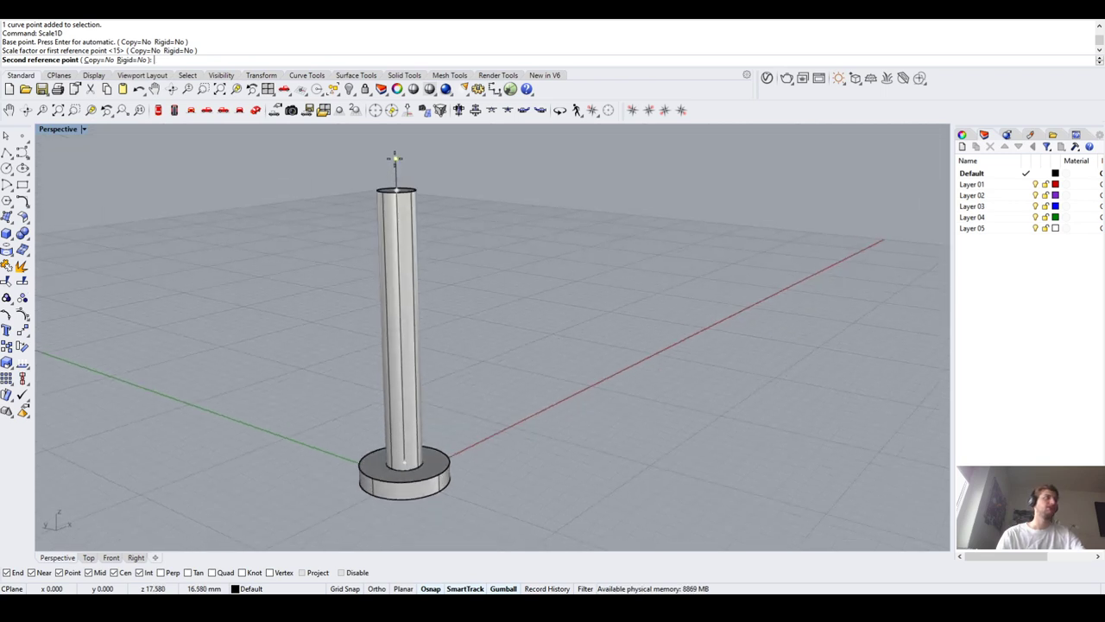
{"action": "type", "text": "1"}
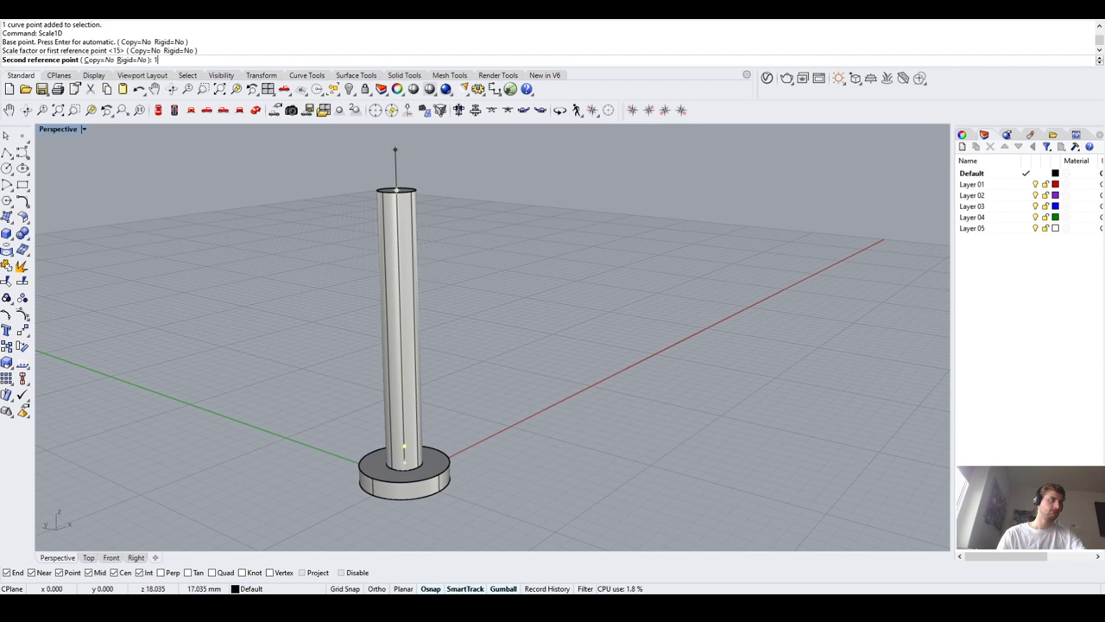
{"action": "type", "text": "68"}
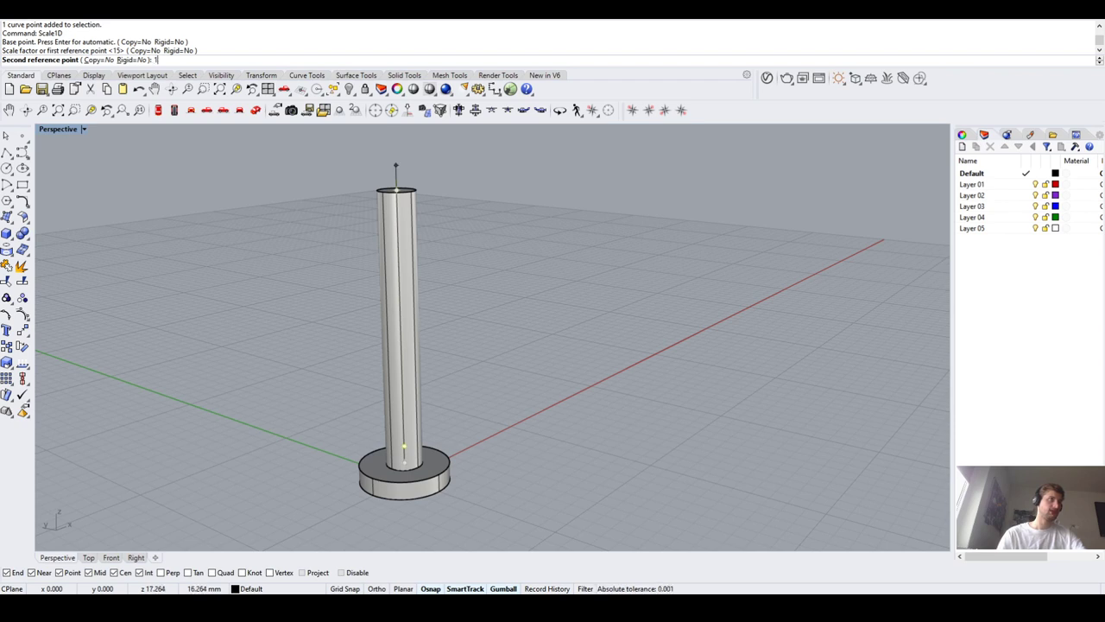
{"action": "key", "text": "BackSpace"}
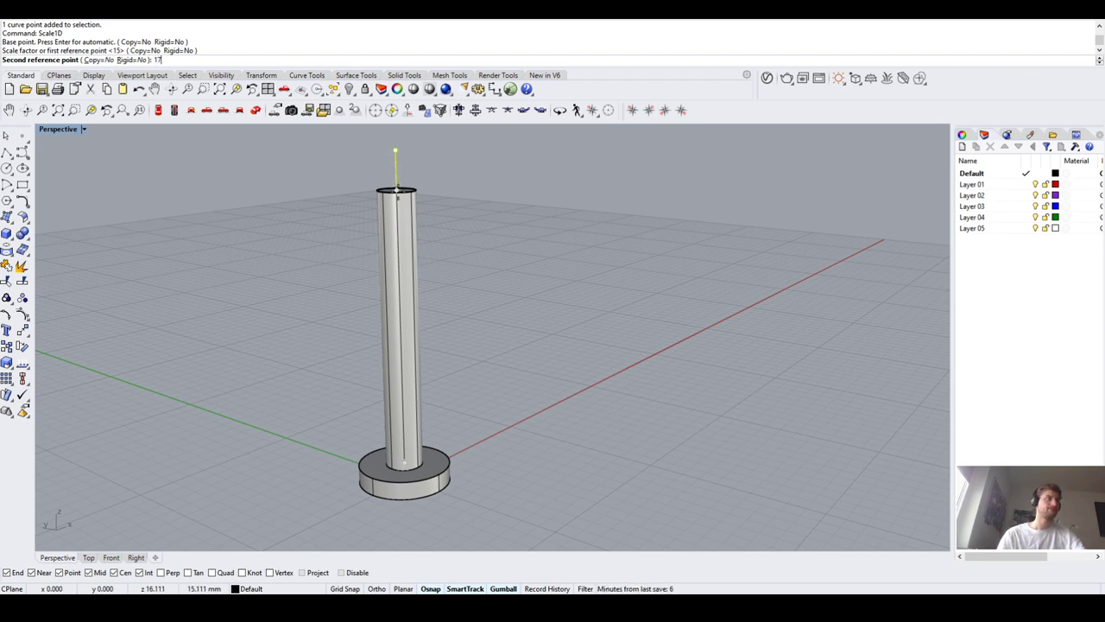
{"action": "type", "text": "6"}
{"action": "key", "text": "Return"}
{"action": "key", "text": "Escape"}
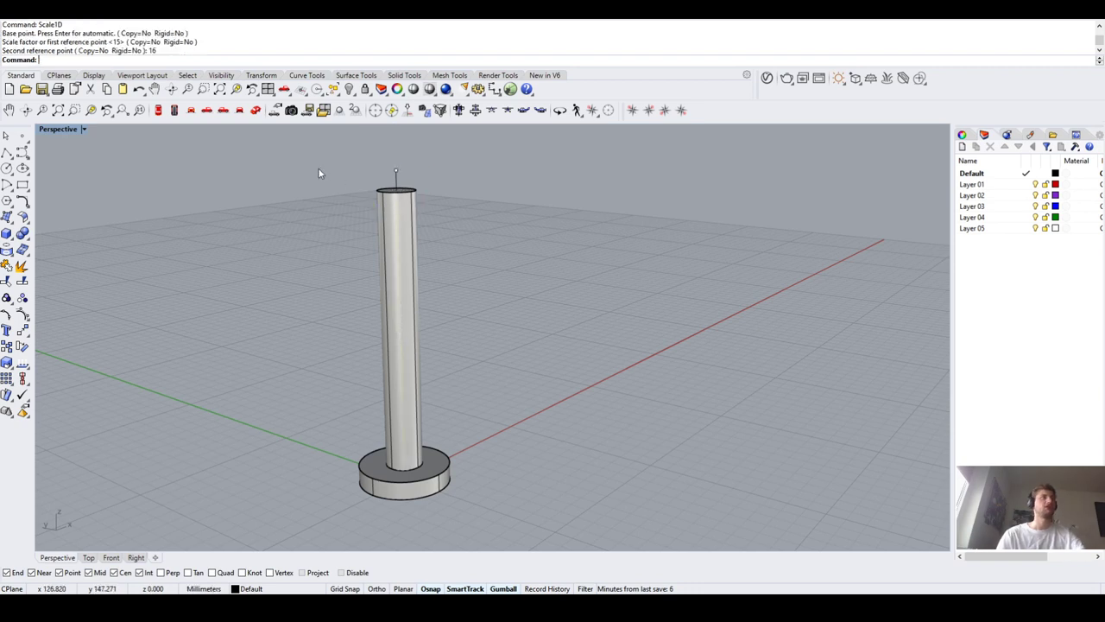
Draw a slanted polyline from the pipe's top rim, at its seam, to the upper end of the central line
{"action": "scroll", "coordinate": [385, 165], "scroll_direction": "up", "scroll_amount": 3}
{"action": "left_click", "coordinate": [7, 151]}
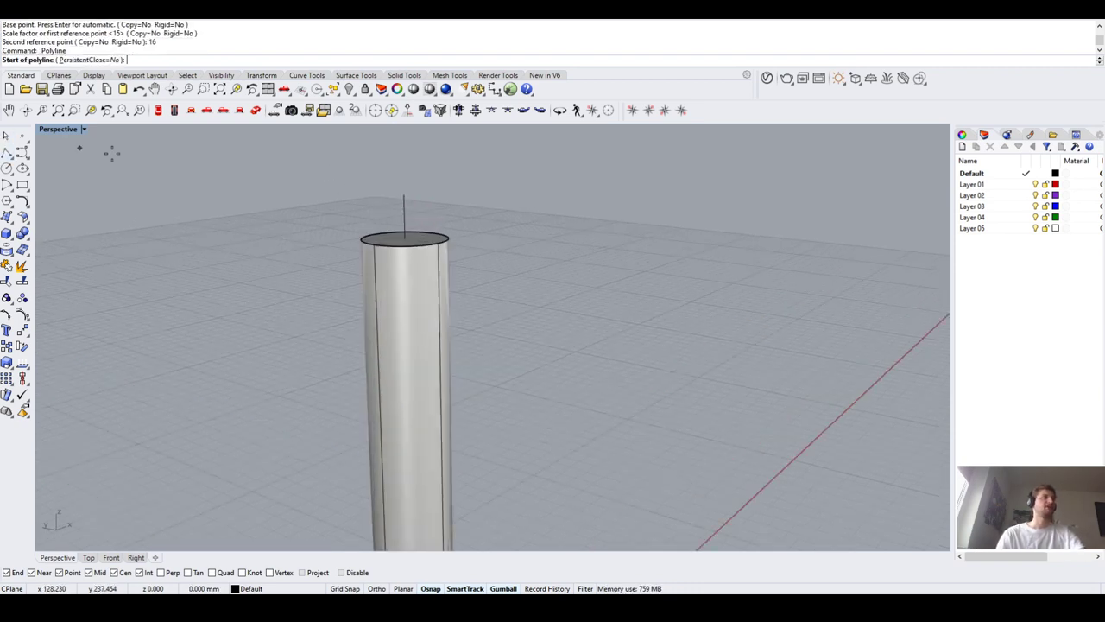
{"action": "left_click", "coordinate": [374, 245]}
{"action": "left_click", "coordinate": [402, 195]}
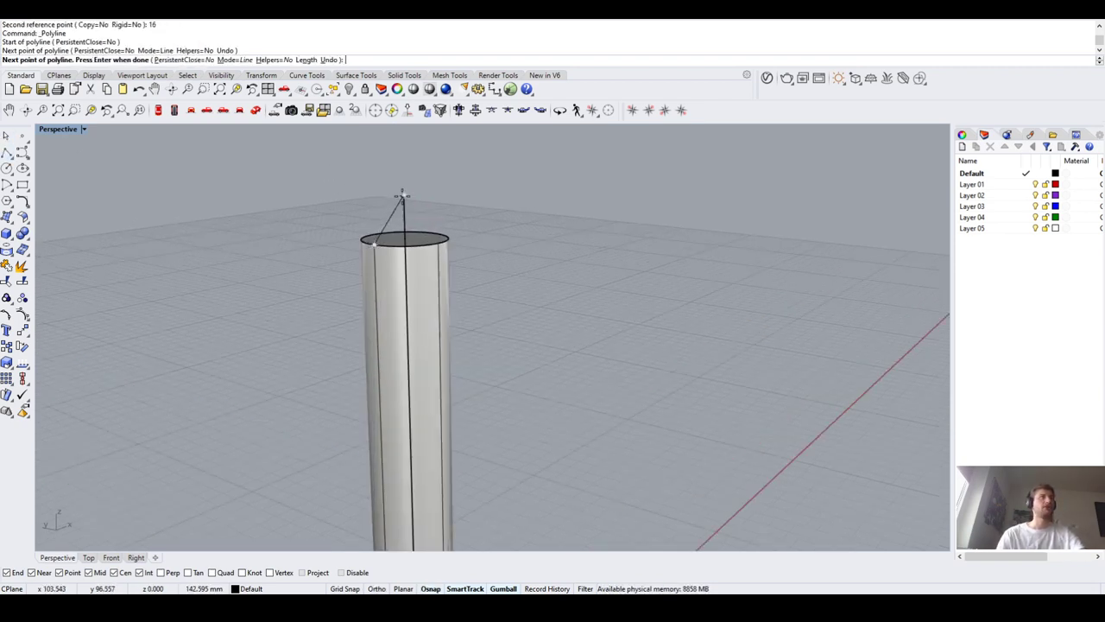
{"action": "key", "text": "Return"}
Revolve the slanted line 360 degrees around the central line to form a cone tip, and delete the profile line
{"action": "left_click", "coordinate": [393, 214]}
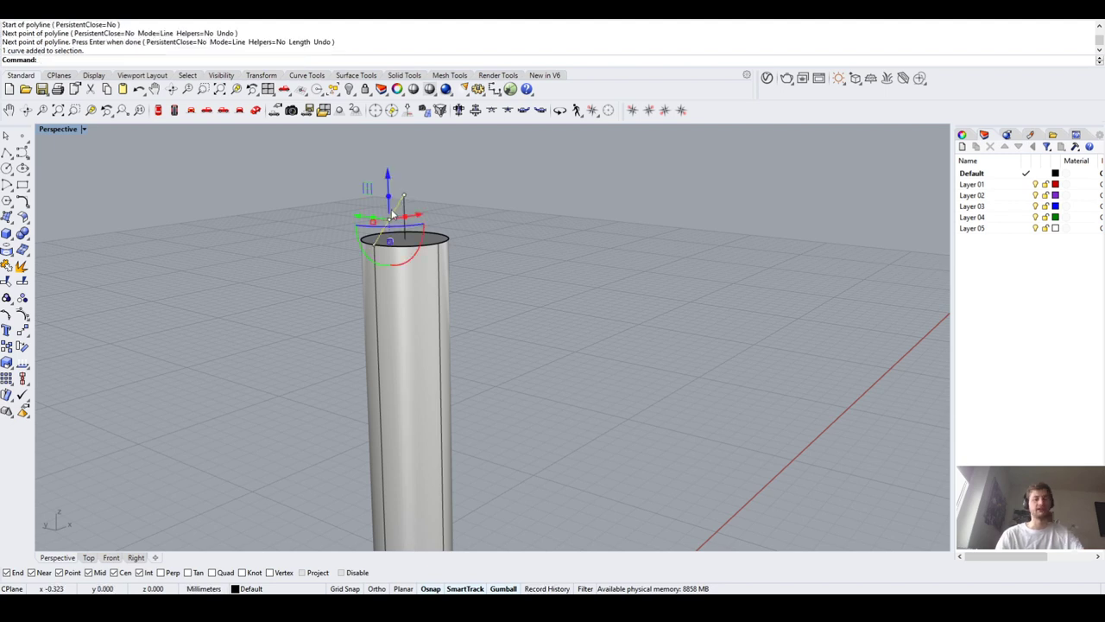
{"action": "type", "text": "Revolve"}
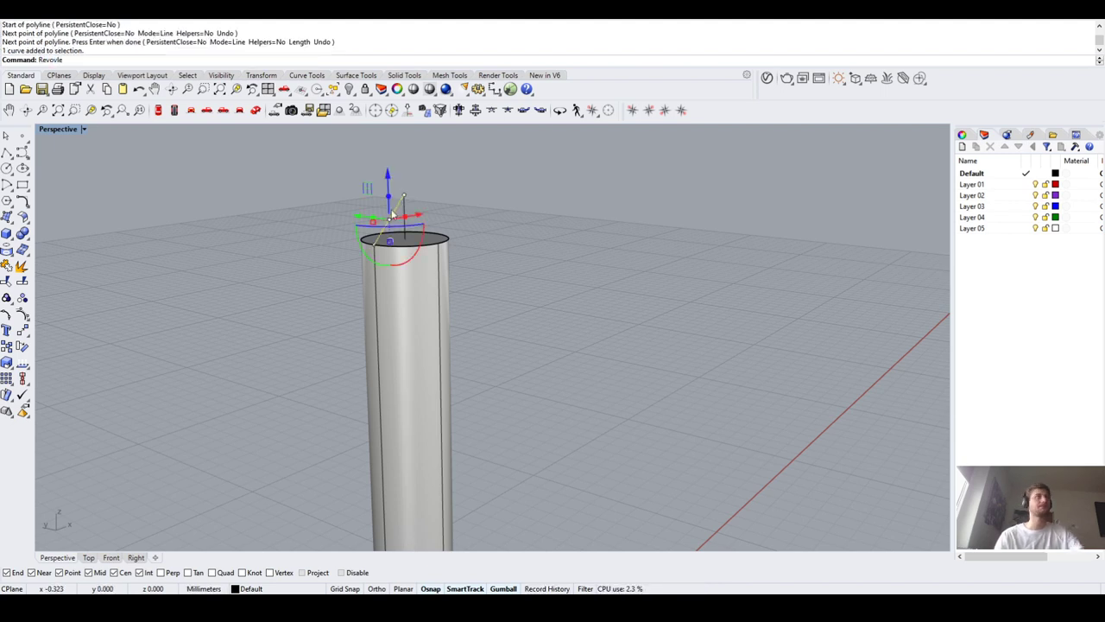
{"action": "key", "text": "Return"}
{"action": "scroll", "coordinate": [390, 160], "scroll_direction": "up", "scroll_amount": 3}
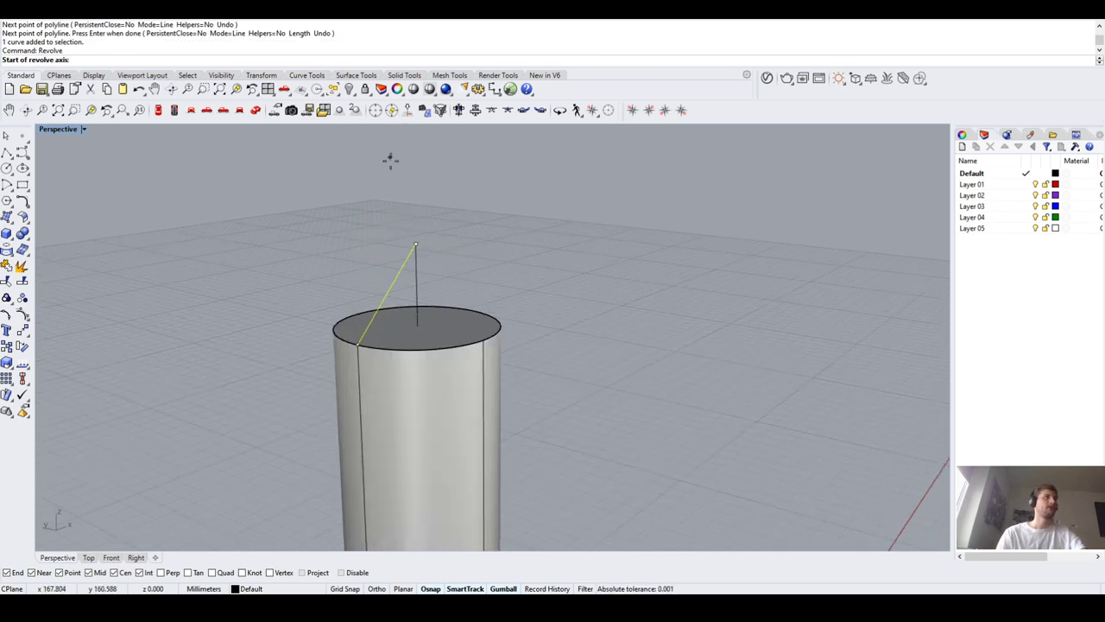
{"action": "left_click", "coordinate": [414, 244]}
{"action": "left_click", "coordinate": [417, 318]}
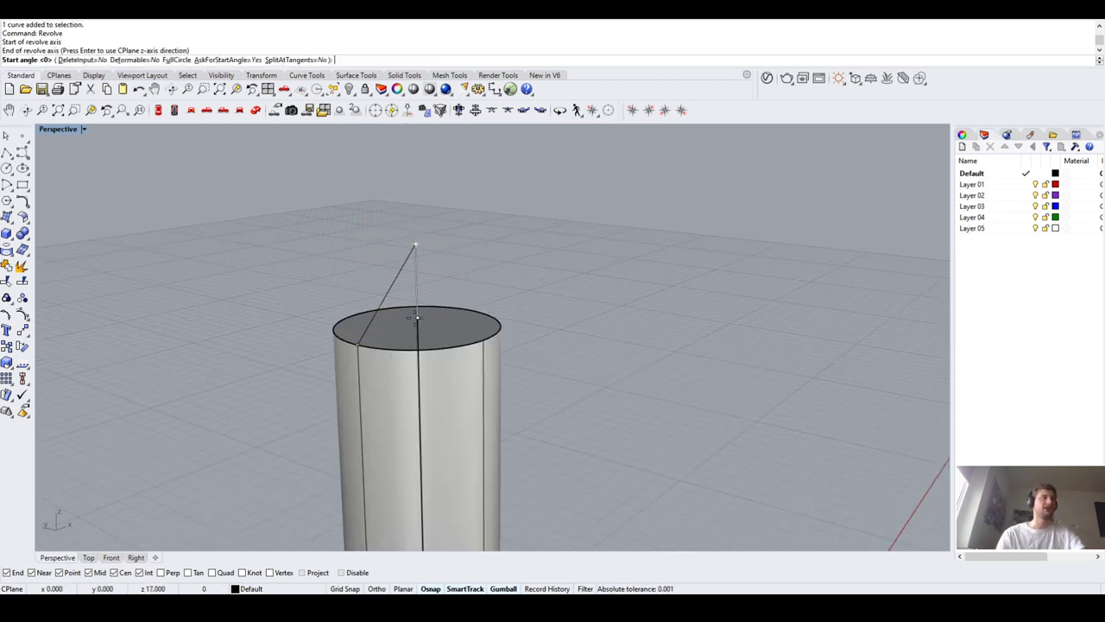
{"action": "key", "text": "Return"}
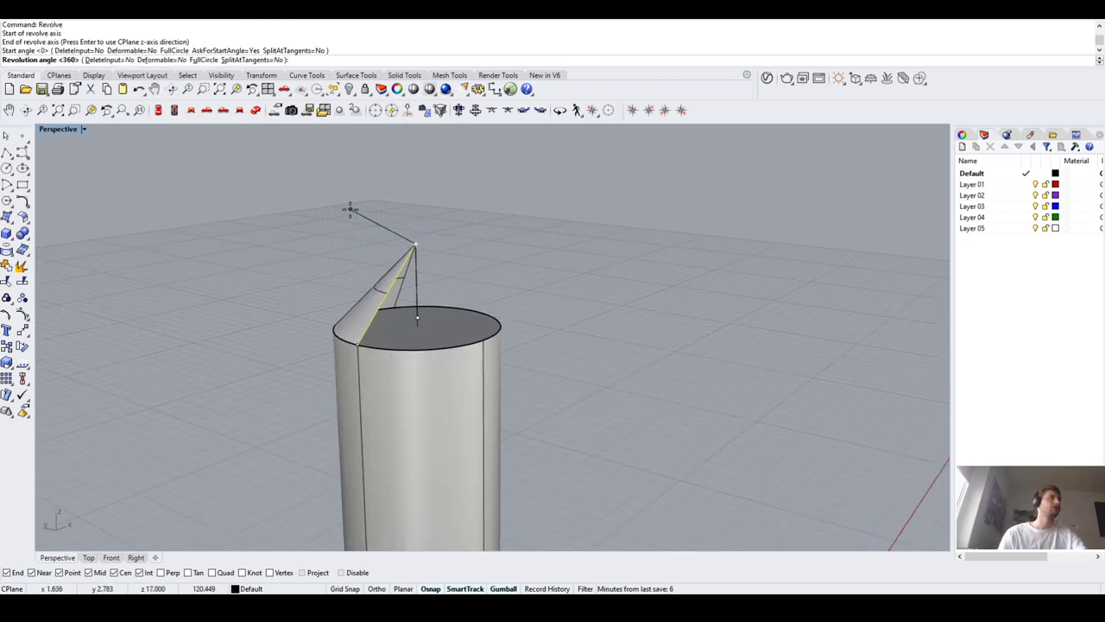
{"action": "key", "text": "Return"}
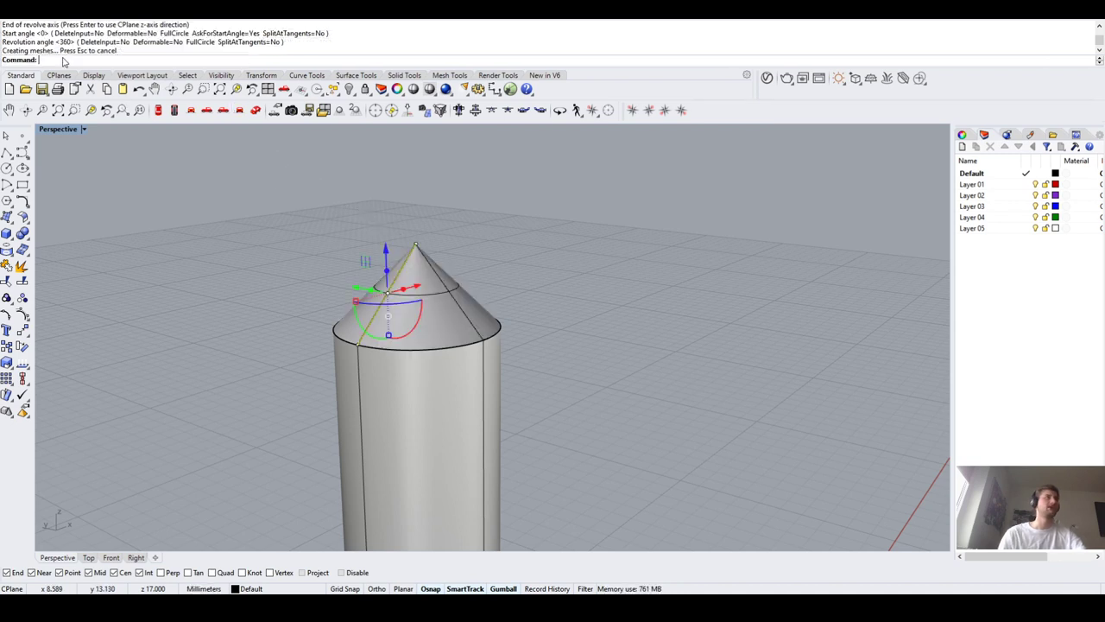
{"action": "key", "text": "Delete"}
Show the hidden cone surface at the base of the pipe and set the perspective viewport to Wireframe display
{"action": "scroll", "coordinate": [334, 291], "scroll_direction": "down", "scroll_amount": 5}
{"action": "mouse_move", "coordinate": [334, 291]}
{"action": "right_mouse_down"}
{"action": "mouse_move", "coordinate": [357, 337]}
{"action": "mouse_move", "coordinate": [327, 302]}
{"action": "right_mouse_up"}
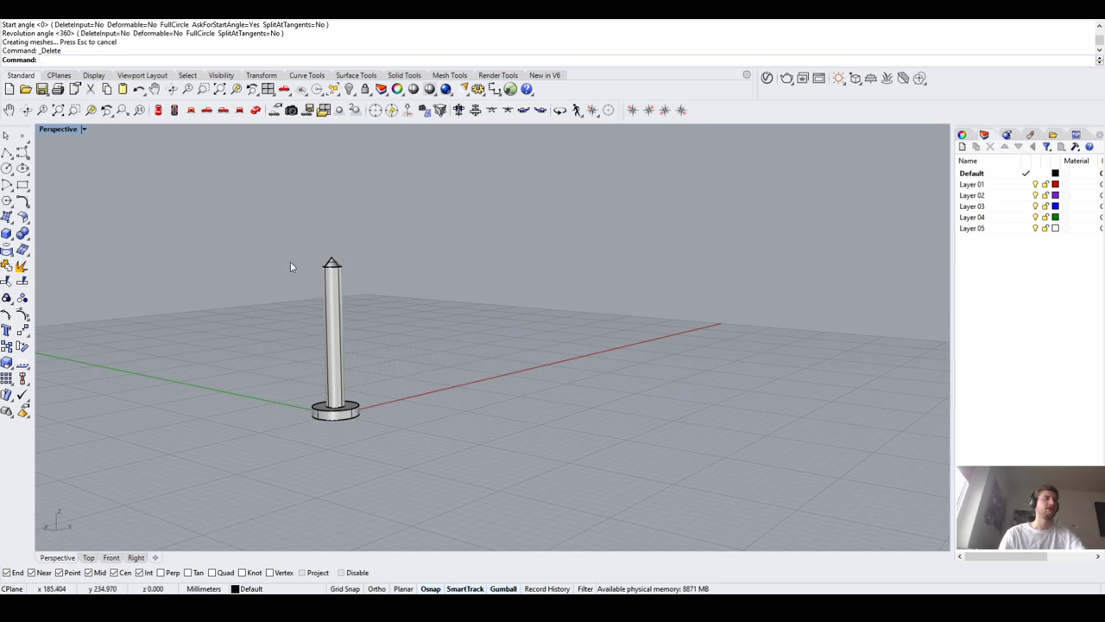
{"action": "scroll", "coordinate": [278, 269], "scroll_direction": "up", "scroll_amount": 5}
{"action": "scroll", "coordinate": [276, 270], "scroll_direction": "down", "scroll_amount": 3}
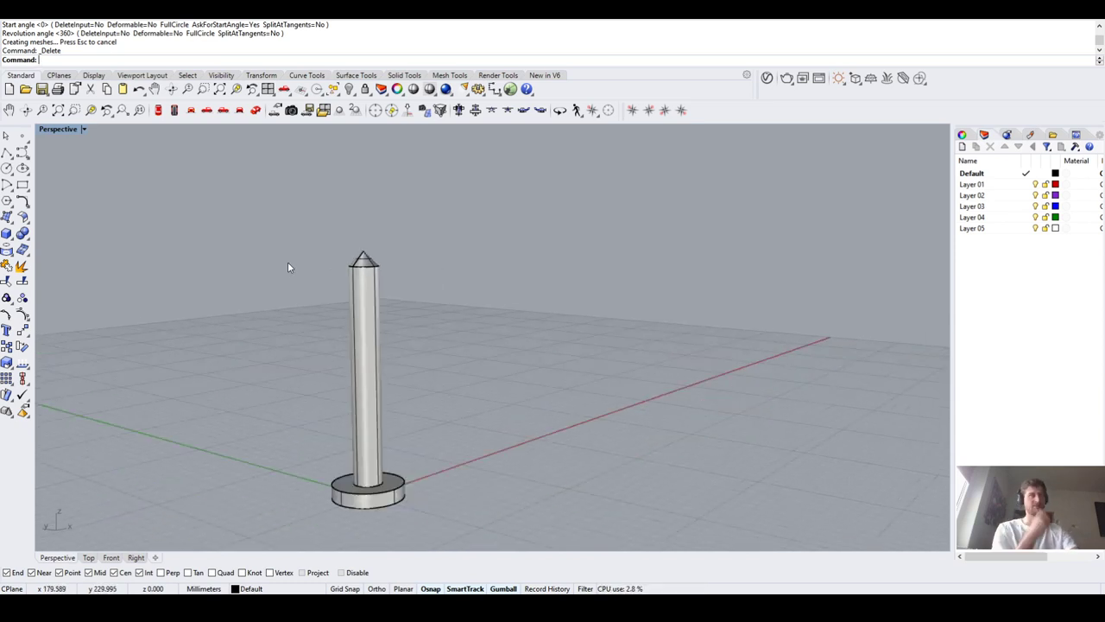
{"action": "scroll", "coordinate": [370, 297], "scroll_direction": "up", "scroll_amount": 2}
{"action": "scroll", "coordinate": [364, 283], "scroll_direction": "down", "scroll_amount": 3}
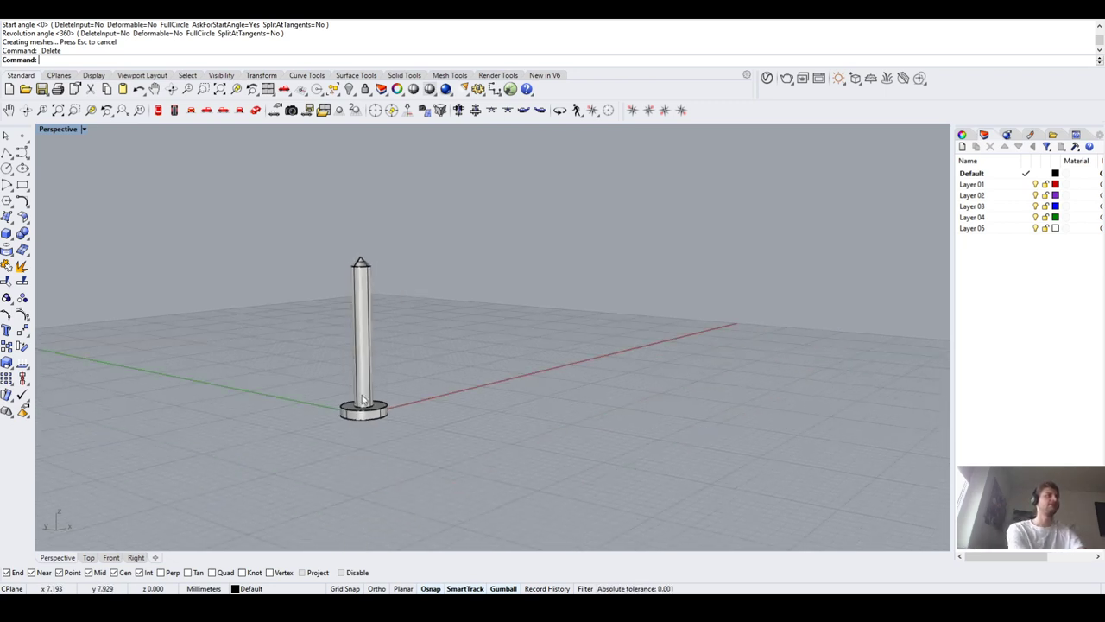
{"action": "scroll", "coordinate": [362, 399], "scroll_direction": "up", "scroll_amount": 3}
{"action": "type", "text": "Show"}
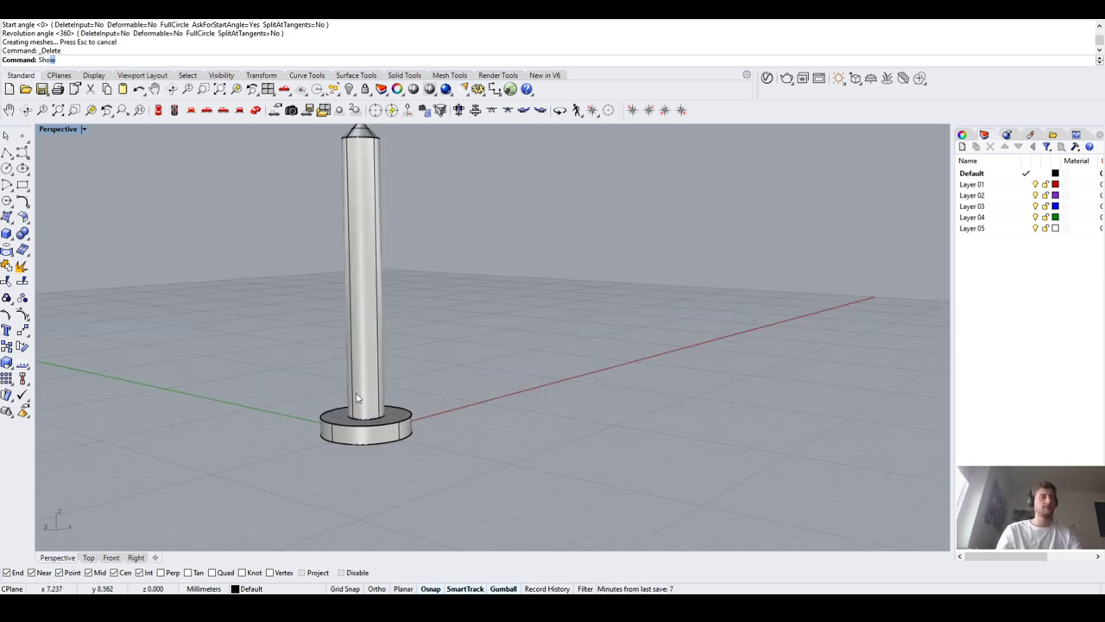
{"action": "key", "text": "Return"}
{"action": "scroll", "coordinate": [372, 410], "scroll_direction": "up", "scroll_amount": 4}
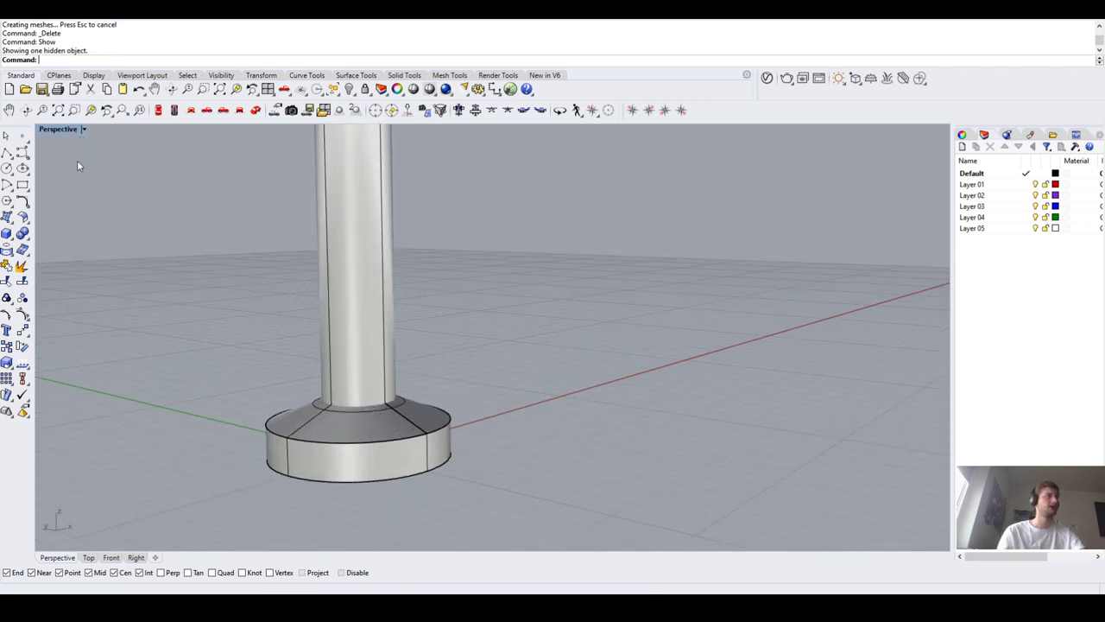
{"action": "key", "text": "ctrl+alt+w"}
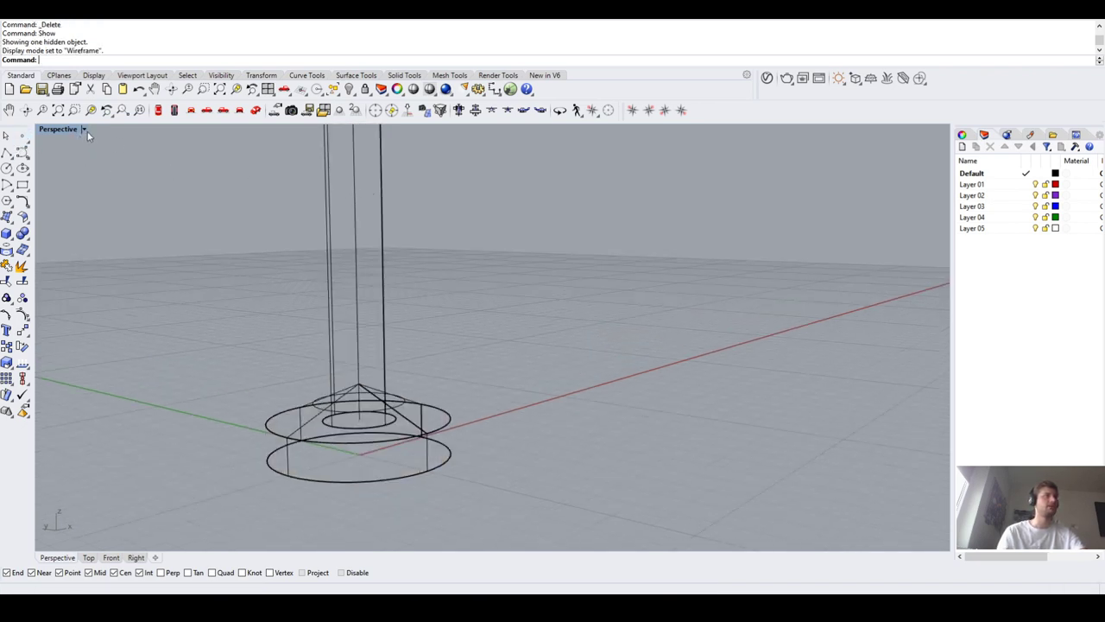
Set the perspective viewport to Shaded display and rotate all parts of the pin upside down, with the pointed tip facing down
{"action": "key", "text": "ctrl+alt+s"}
{"action": "scroll", "coordinate": [455, 417], "scroll_direction": "down", "scroll_amount": 5}
{"action": "left_click_drag", "start_coordinate": [341, 211], "coordinate": [493, 449]}
{"action": "scroll", "coordinate": [376, 364], "scroll_direction": "up", "scroll_amount": 3}
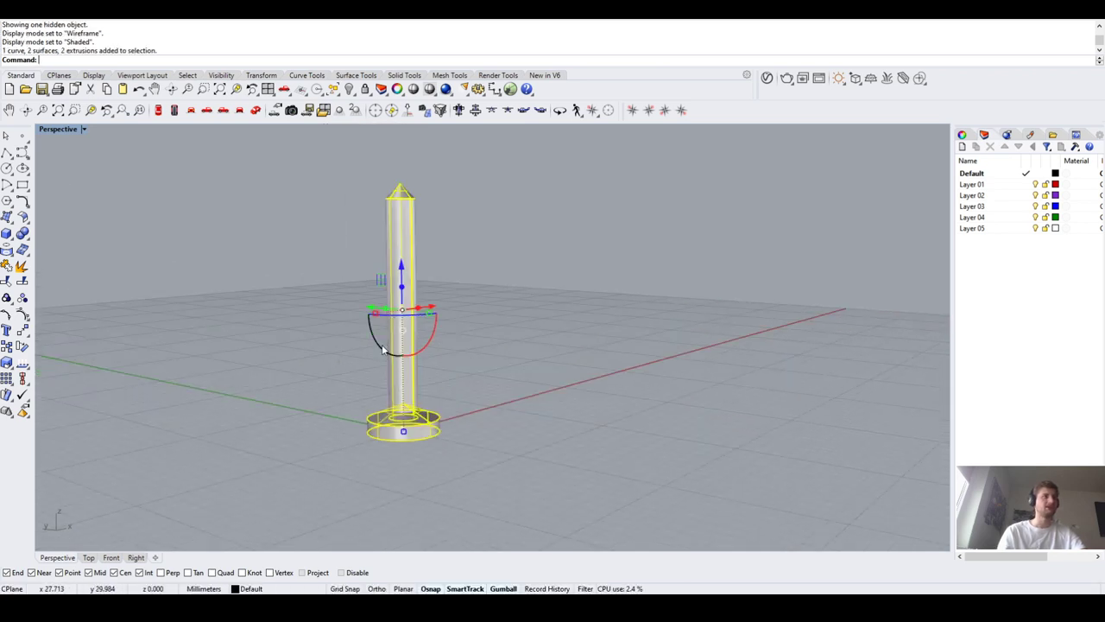
{"action": "left_click_drag", "start_coordinate": [383, 348], "coordinate": [446, 199]}
{"action": "left_click", "coordinate": [461, 460]}
{"action": "scroll", "coordinate": [462, 460], "scroll_direction": "down", "scroll_amount": 3}
{"action": "scroll", "coordinate": [406, 383], "scroll_direction": "up", "scroll_amount": 4}
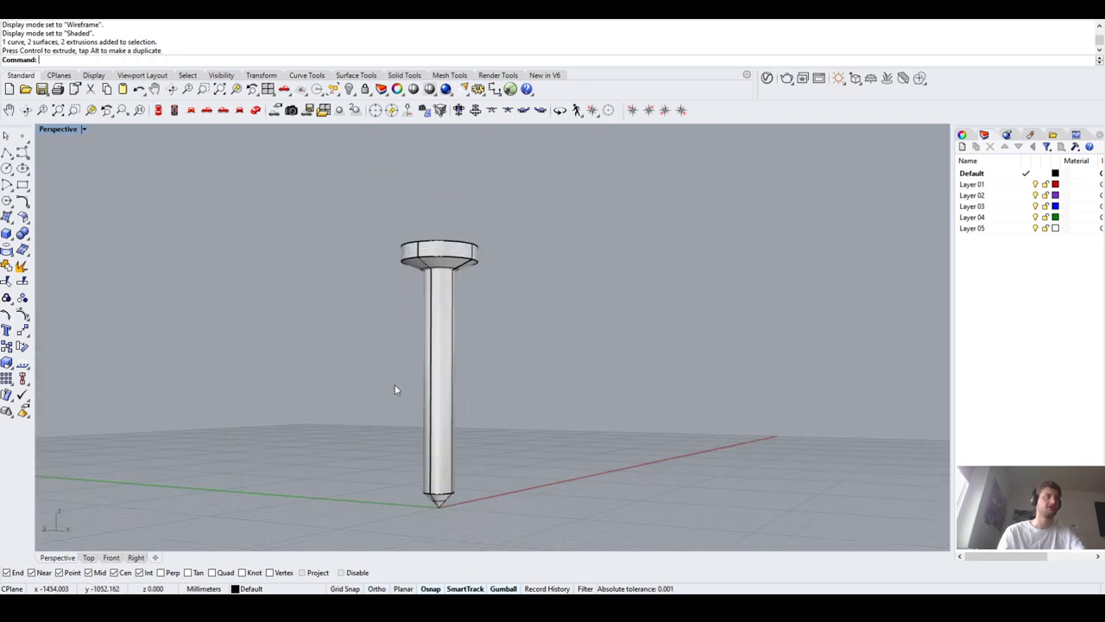
Examine the flipped pin's head, underside cone and shaft from the side, checking which separate parts make them up
{"action": "scroll", "coordinate": [393, 387], "scroll_direction": "down", "scroll_amount": 3}
{"action": "scroll", "coordinate": [413, 417], "scroll_direction": "up", "scroll_amount": 3}
{"action": "right_click_drag", "start_coordinate": [414, 417], "coordinate": [469, 287]}
{"action": "scroll", "coordinate": [469, 287], "scroll_direction": "up", "scroll_amount": 2}
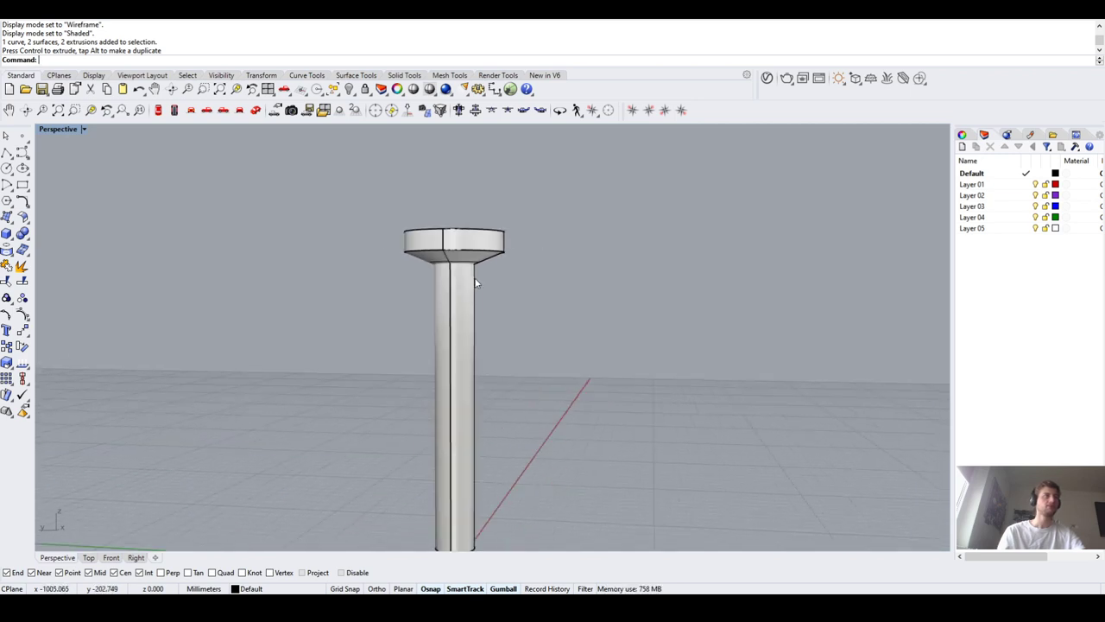
{"action": "scroll", "coordinate": [466, 280], "scroll_direction": "down", "scroll_amount": 2}
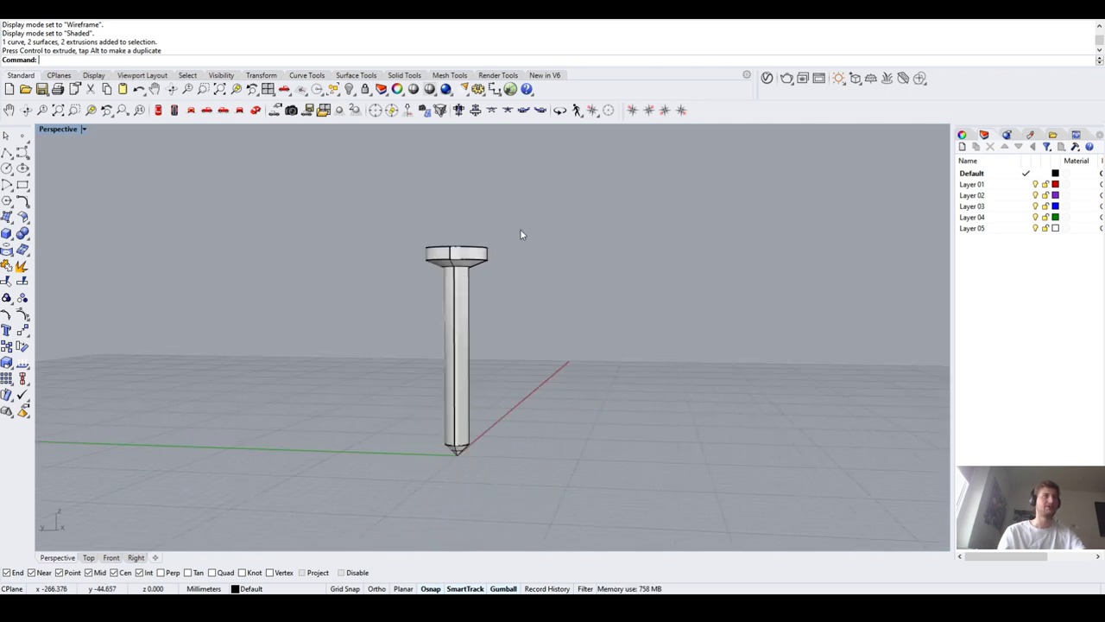
{"action": "left_click", "coordinate": [432, 262]}
{"action": "left_click", "coordinate": [590, 304]}
{"action": "scroll", "coordinate": [453, 298], "scroll_direction": "up", "scroll_amount": 3}
{"action": "scroll", "coordinate": [448, 297], "scroll_direction": "down", "scroll_amount": 3}
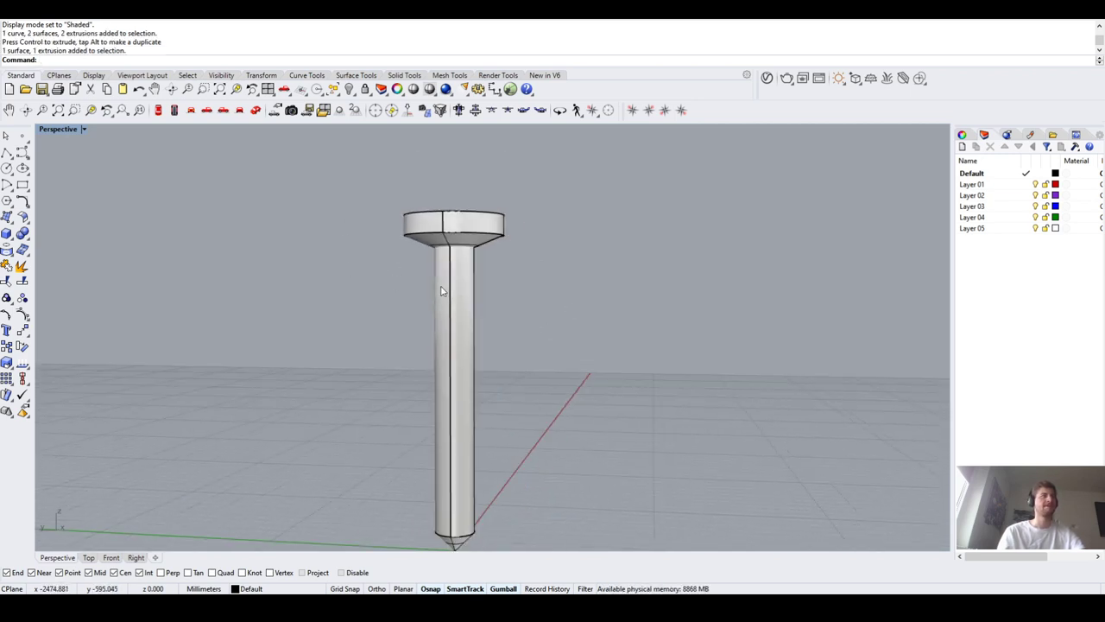
{"action": "left_click", "coordinate": [447, 291]}
{"action": "left_click", "coordinate": [325, 291]}
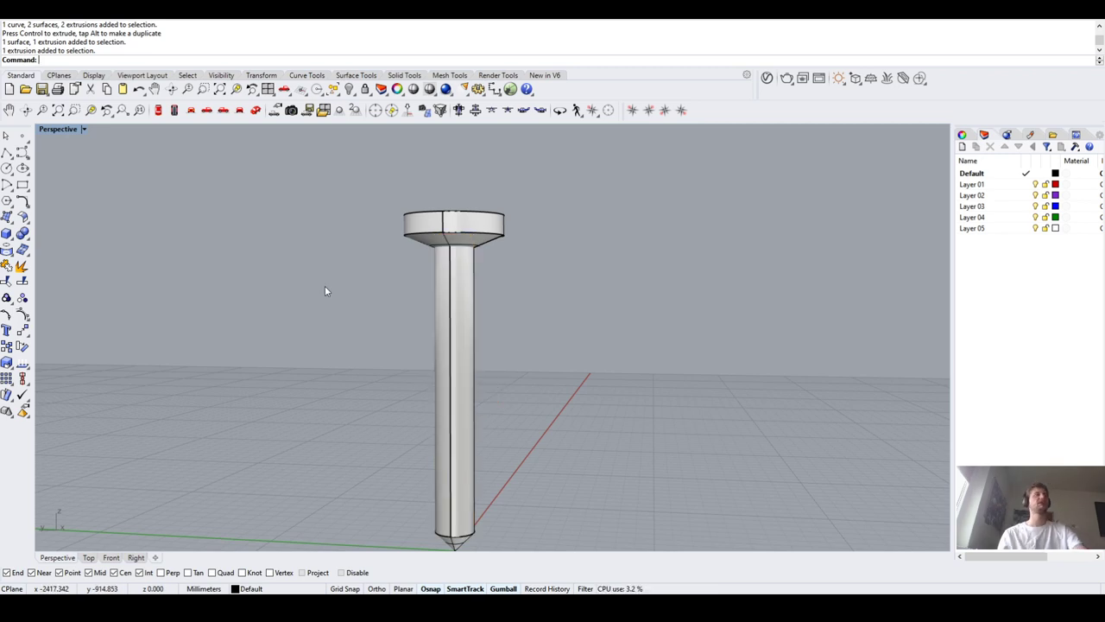
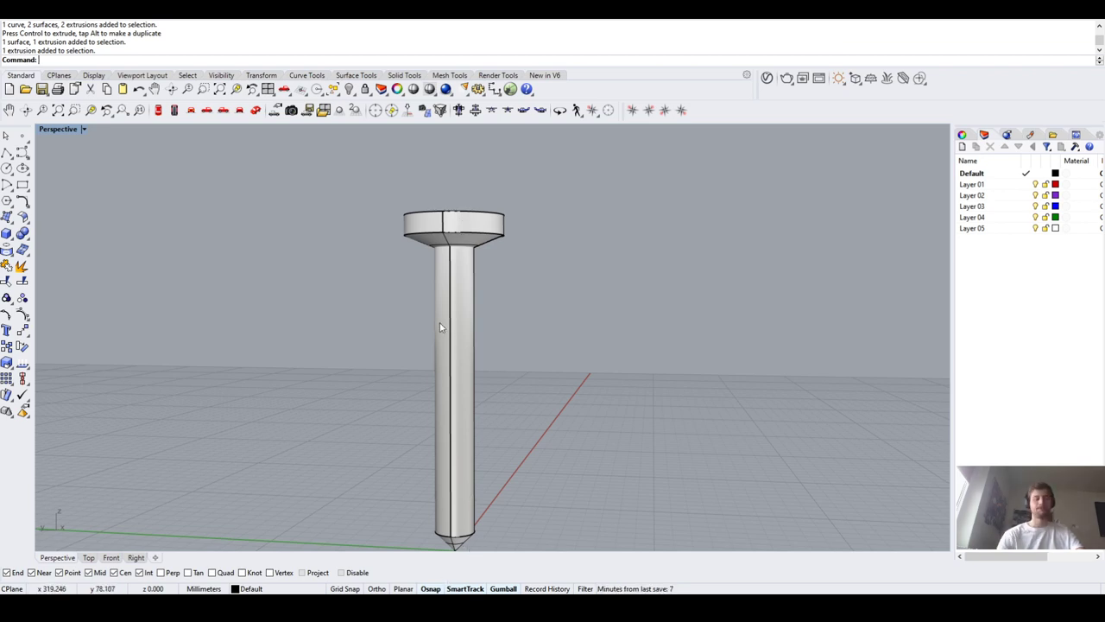
{"action": "key", "text": "Return"}
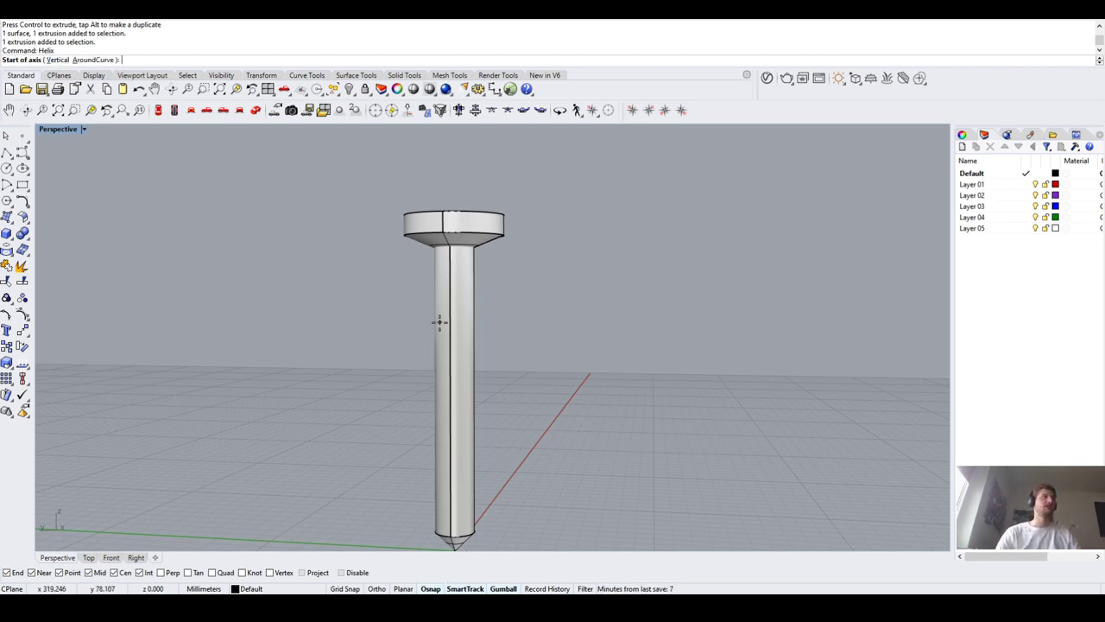
{"action": "scroll", "coordinate": [447, 232], "scroll_direction": "up", "scroll_amount": 3}
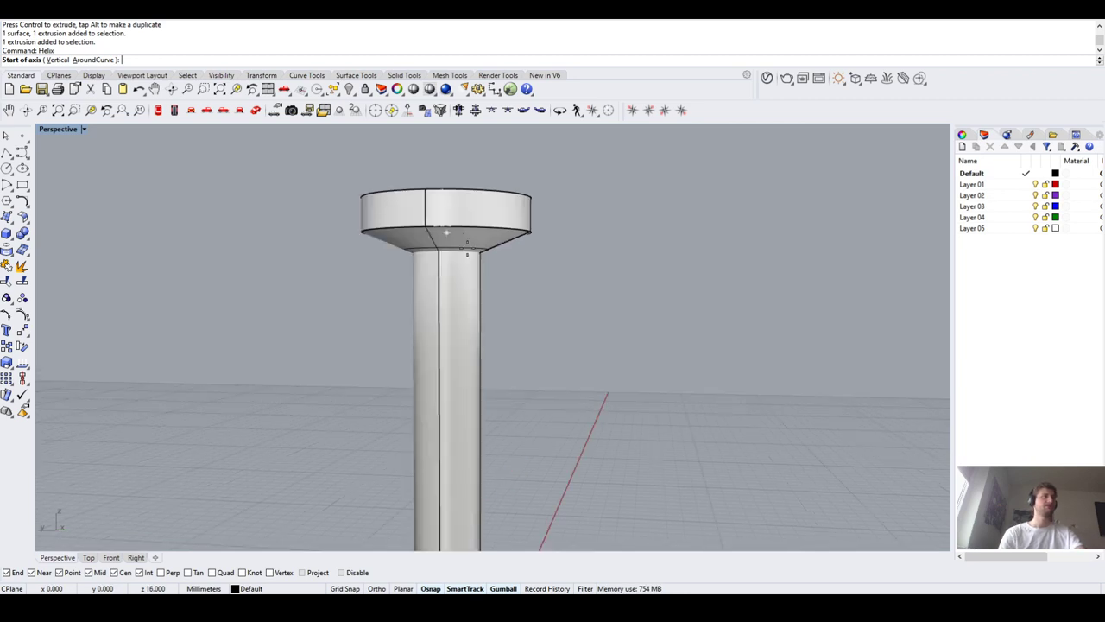
{"action": "key", "text": "Escape"}
{"action": "scroll", "coordinate": [469, 271], "scroll_direction": "up", "scroll_amount": 1}
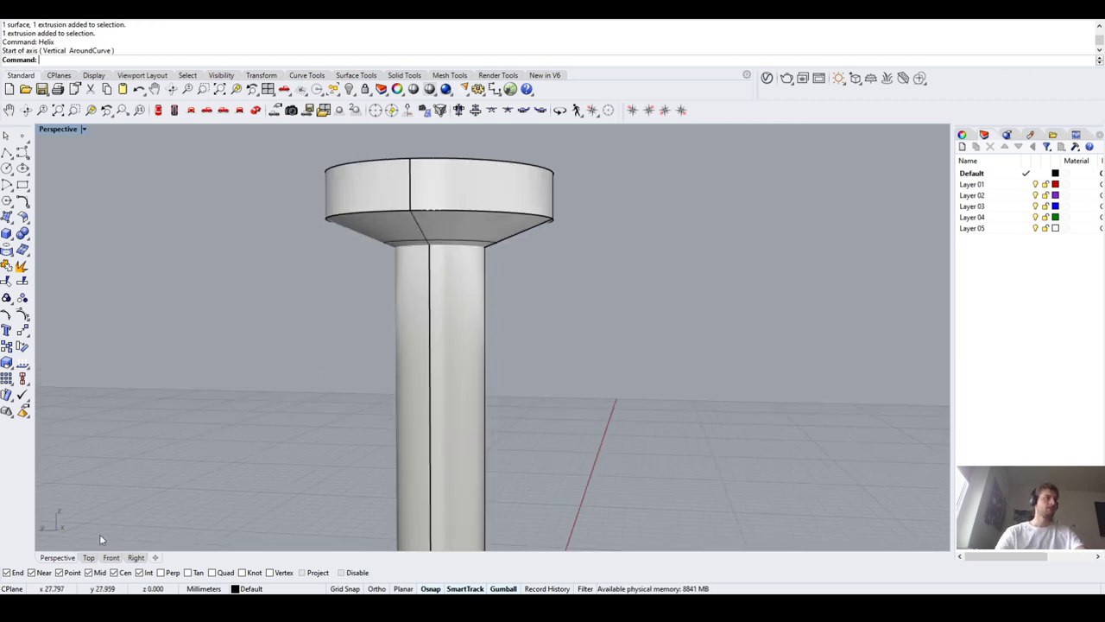
Switch to the Front view and frame the pin's head and the upper part of its shaft
{"action": "left_click", "coordinate": [110, 558]}
{"action": "scroll", "coordinate": [412, 398], "scroll_direction": "down", "scroll_amount": 3}
{"action": "scroll", "coordinate": [439, 272], "scroll_direction": "up", "scroll_amount": 3}
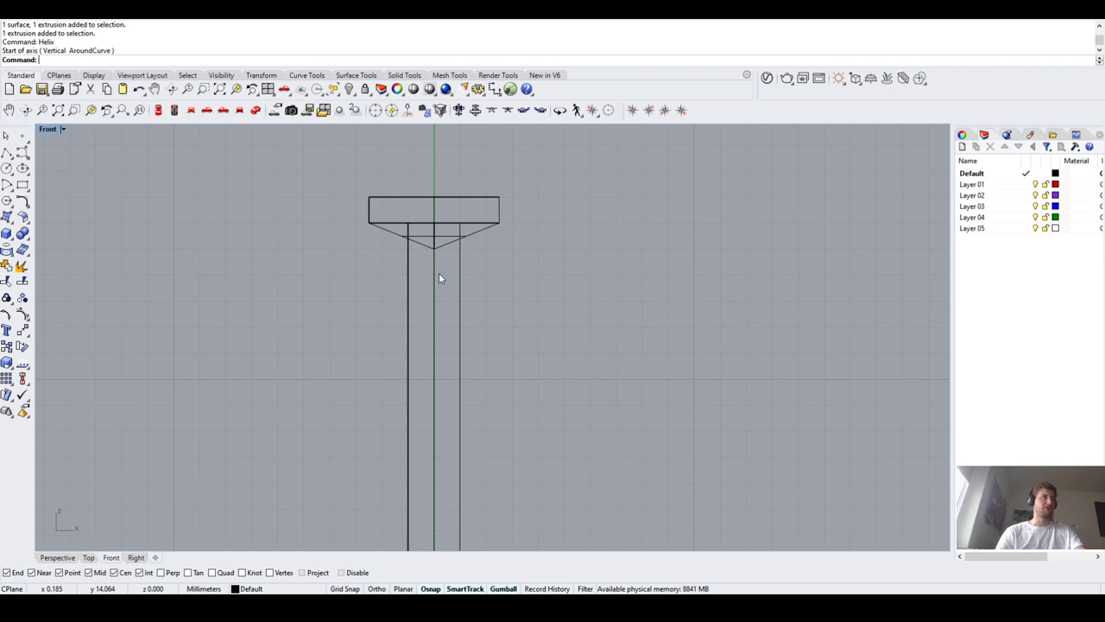
Start a helix whose axis runs from the centre of the screw head's underside to the centre of the shaft's lower end
{"action": "scroll", "coordinate": [406, 267], "scroll_direction": "up", "scroll_amount": 2}
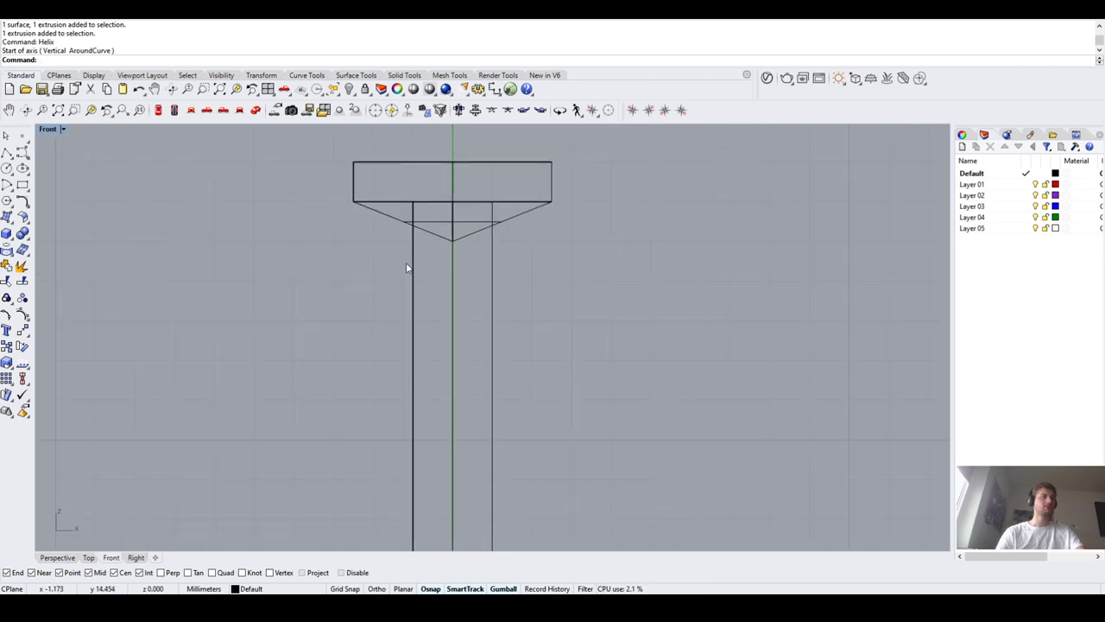
{"action": "key", "text": "Return"}
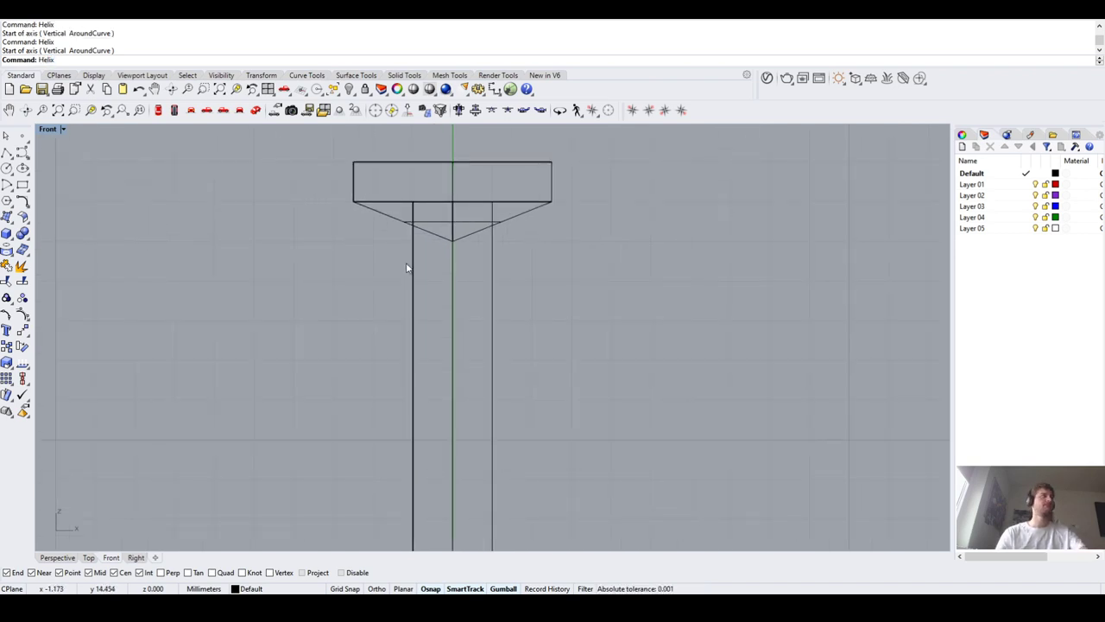
{"action": "scroll", "coordinate": [407, 268], "scroll_direction": "down", "scroll_amount": 2}
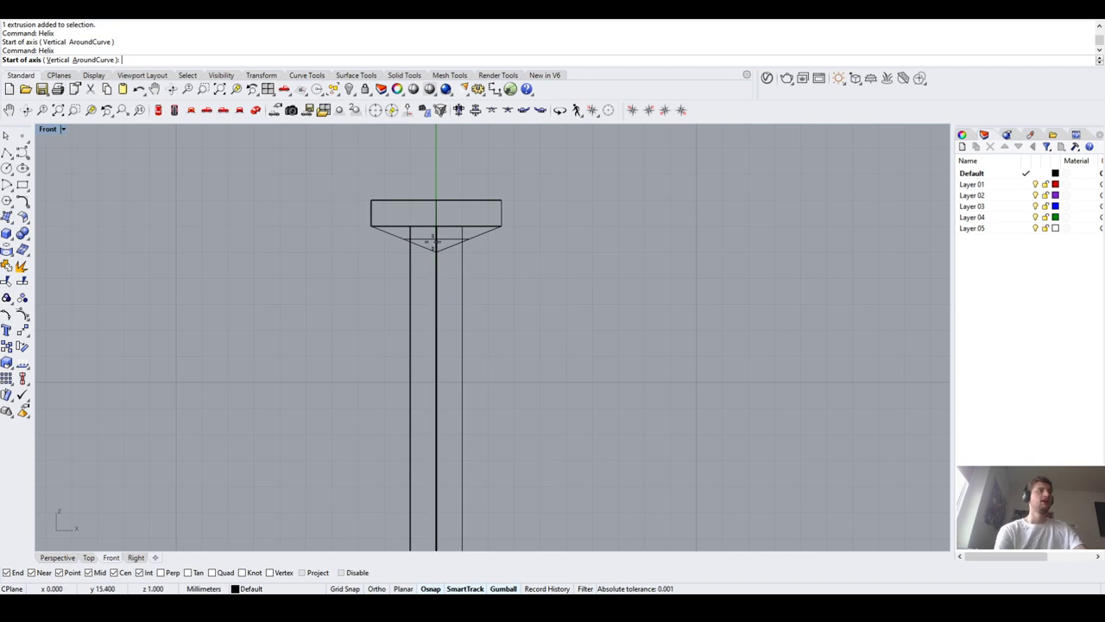
{"action": "scroll", "coordinate": [436, 226], "scroll_direction": "up", "scroll_amount": 2}
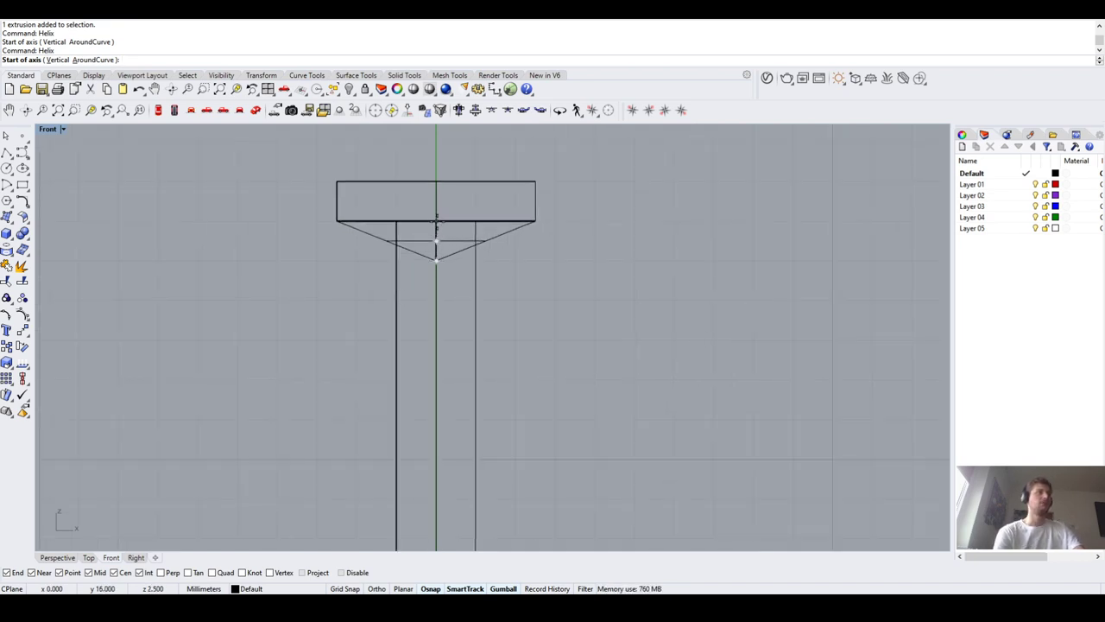
{"action": "scroll", "coordinate": [431, 227], "scroll_direction": "up", "scroll_amount": 3}
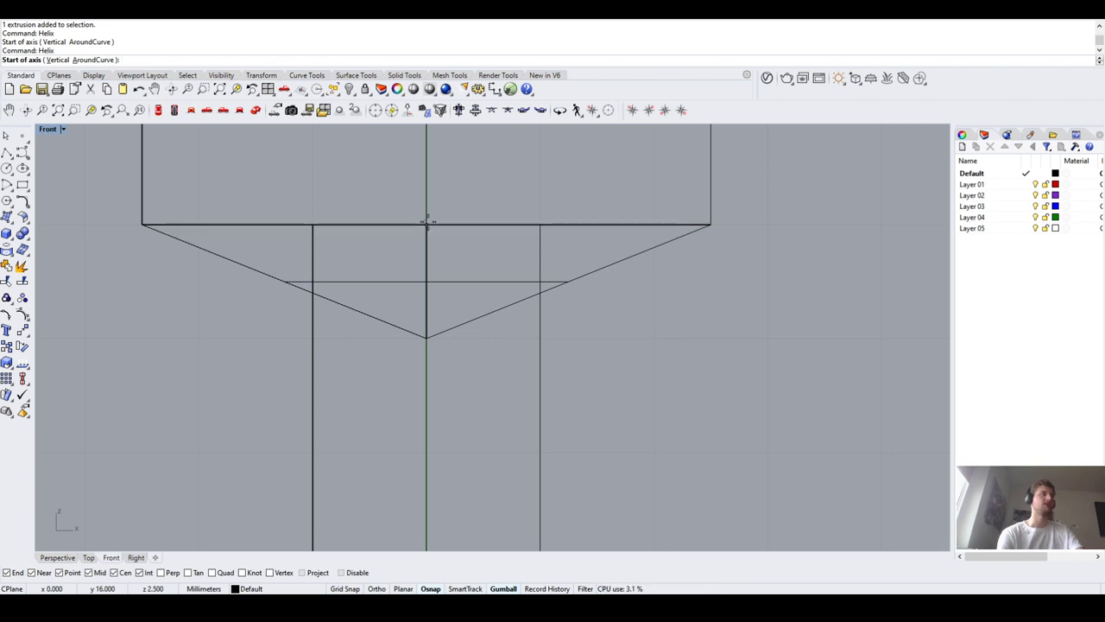
{"action": "left_click", "coordinate": [425, 223]}
{"action": "scroll", "coordinate": [425, 224], "scroll_direction": "down", "scroll_amount": 10}
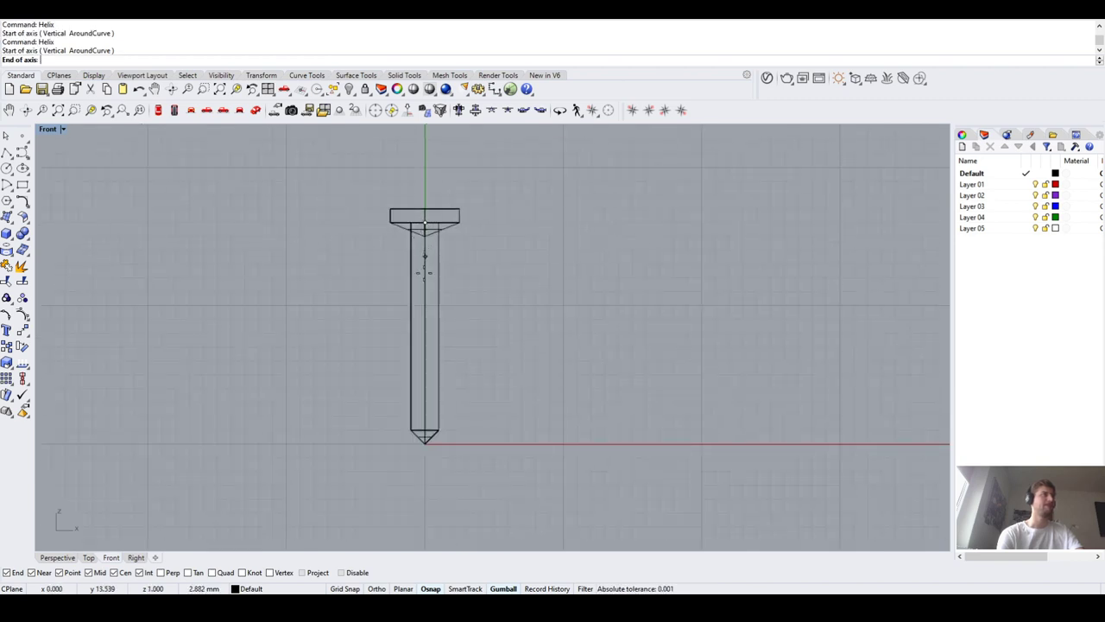
{"action": "scroll", "coordinate": [423, 428], "scroll_direction": "up", "scroll_amount": 7}
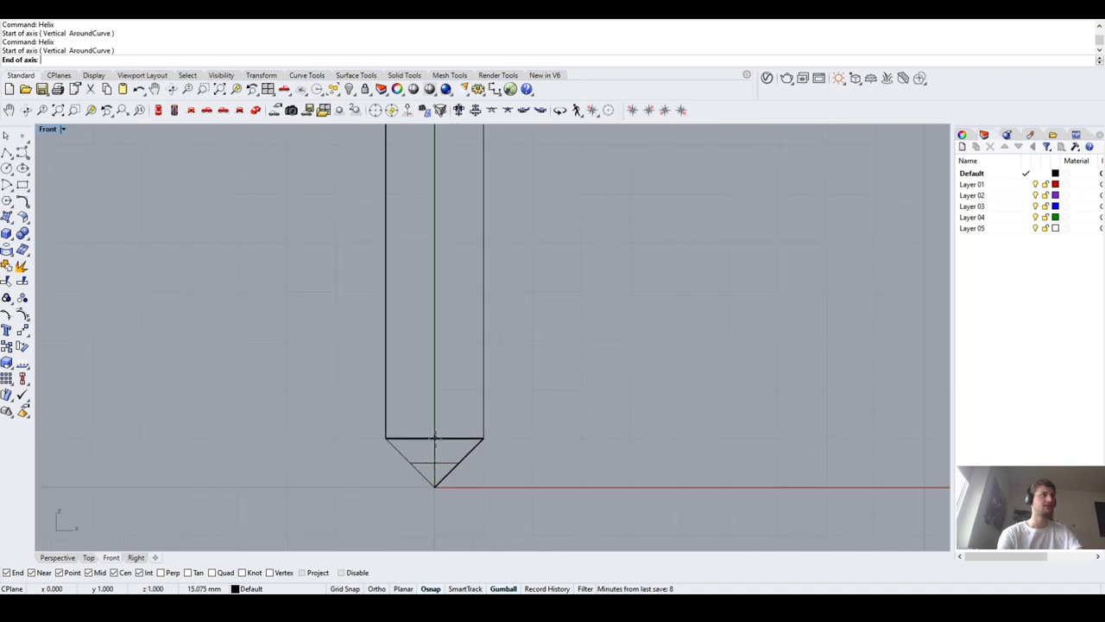
{"action": "left_click", "coordinate": [434, 439]}
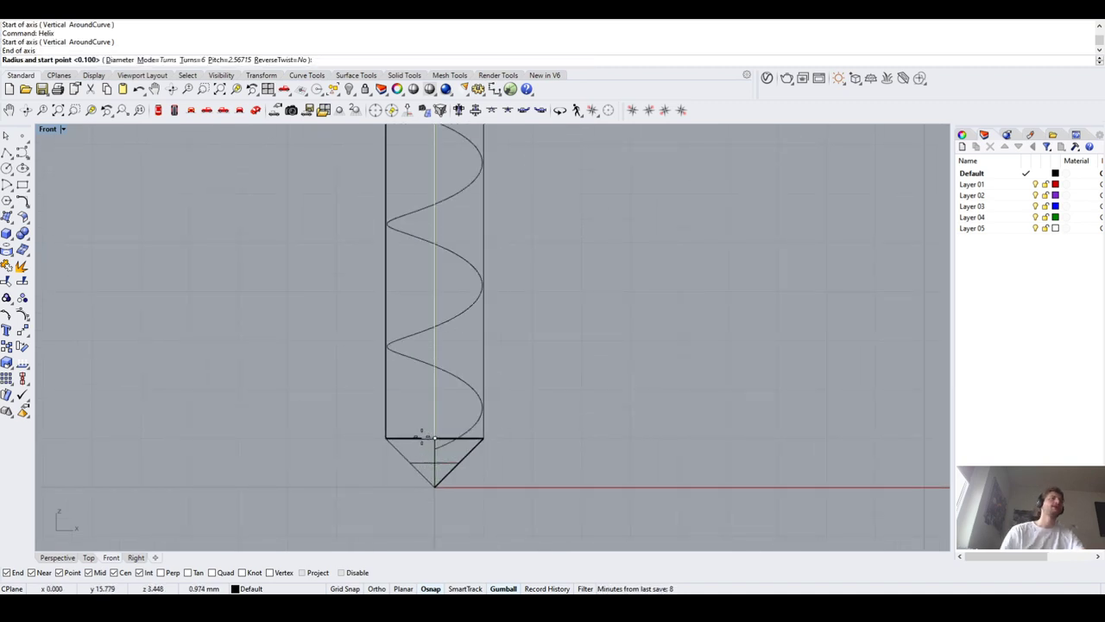
Set the helix to 10 turns
{"action": "scroll", "coordinate": [535, 410], "scroll_direction": "down", "scroll_amount": 5}
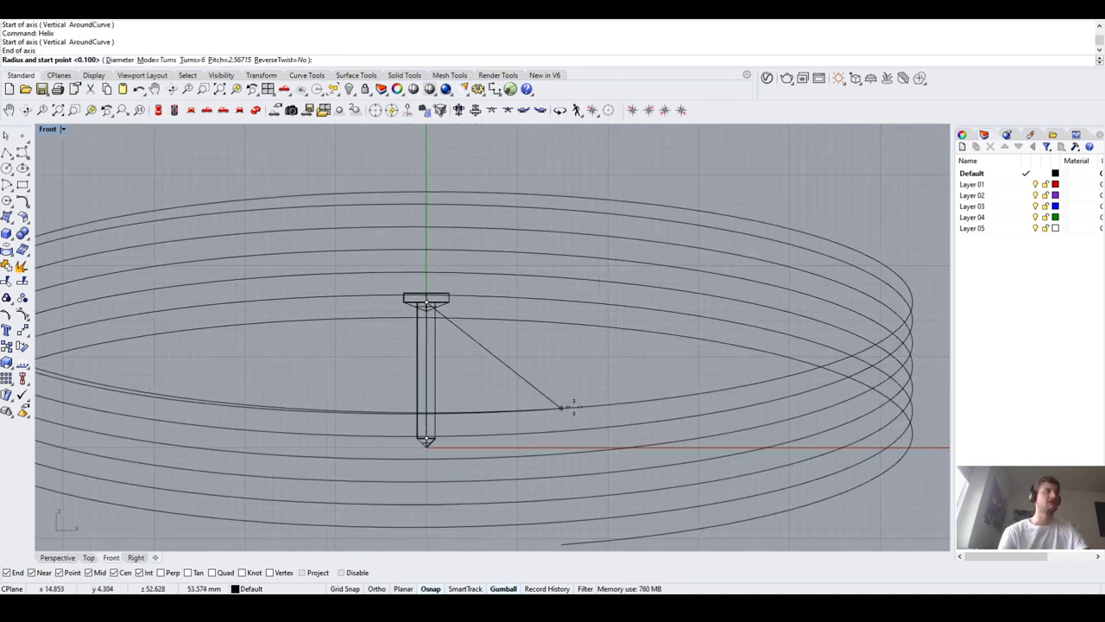
{"action": "scroll", "coordinate": [406, 345], "scroll_direction": "up", "scroll_amount": 4}
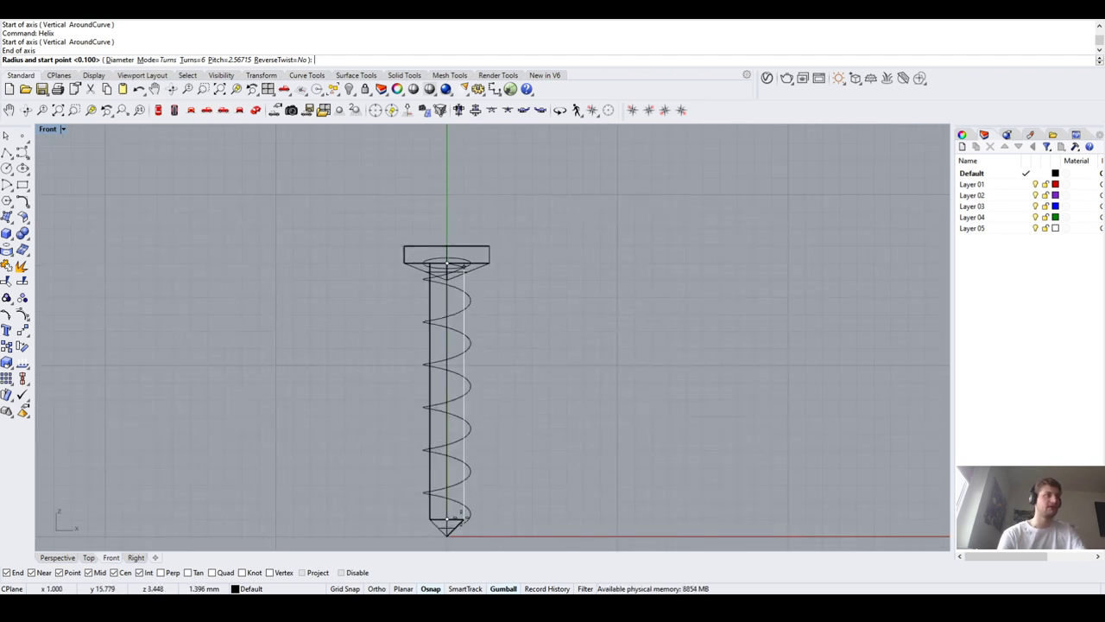
{"action": "scroll", "coordinate": [462, 516], "scroll_direction": "up", "scroll_amount": 3}
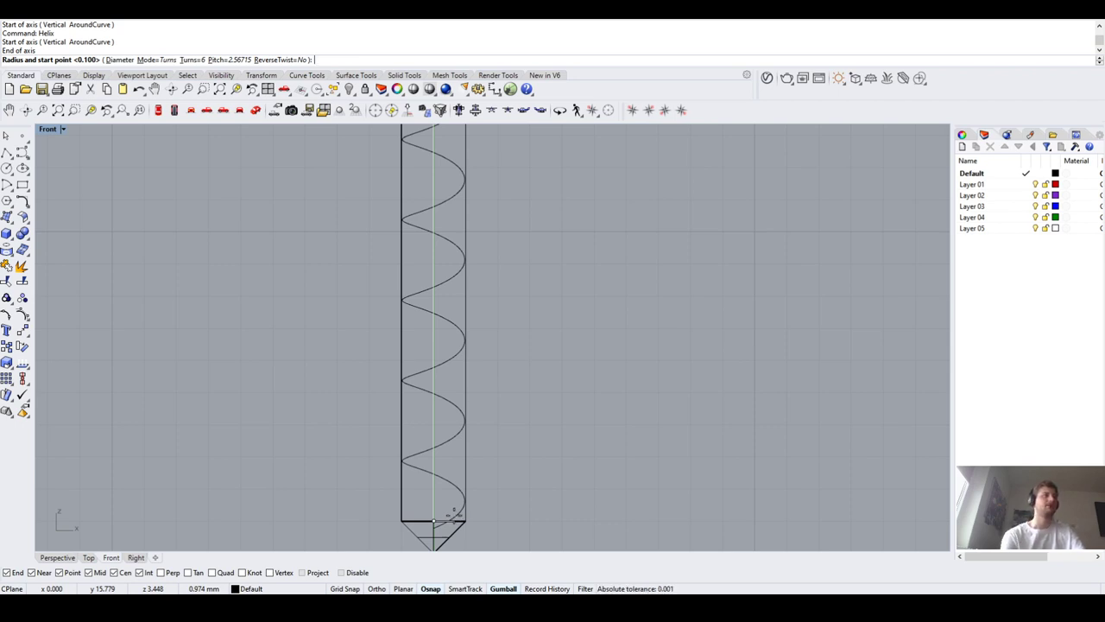
{"action": "scroll", "coordinate": [453, 516], "scroll_direction": "down", "scroll_amount": 4}
{"action": "scroll", "coordinate": [423, 254], "scroll_direction": "up", "scroll_amount": 1}
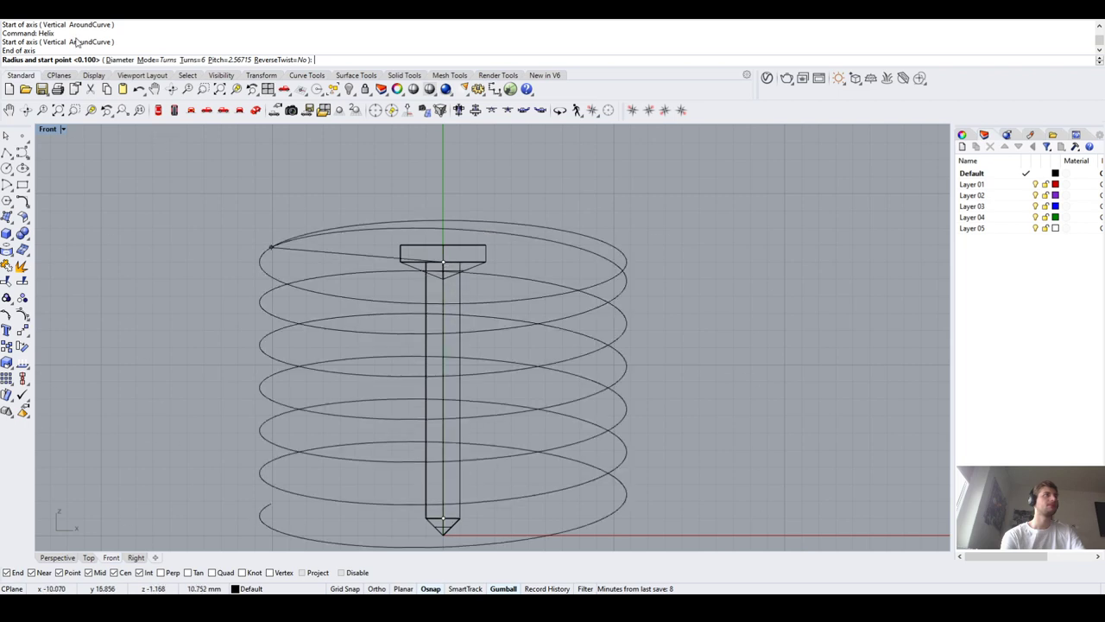
{"action": "left_click", "coordinate": [189, 61]}
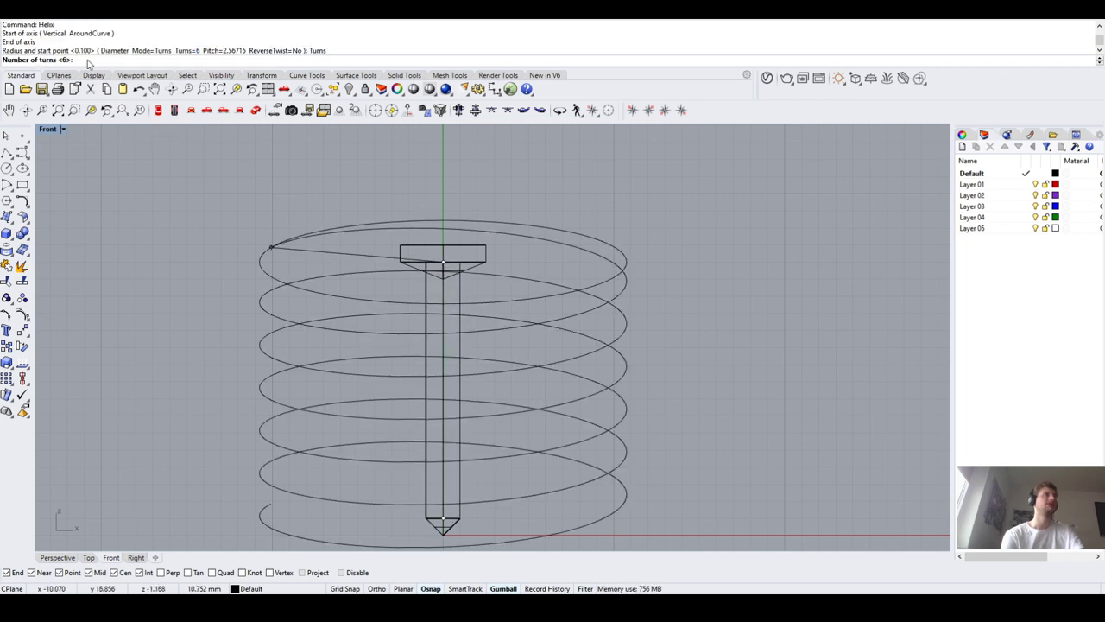
{"action": "type", "text": "10"}
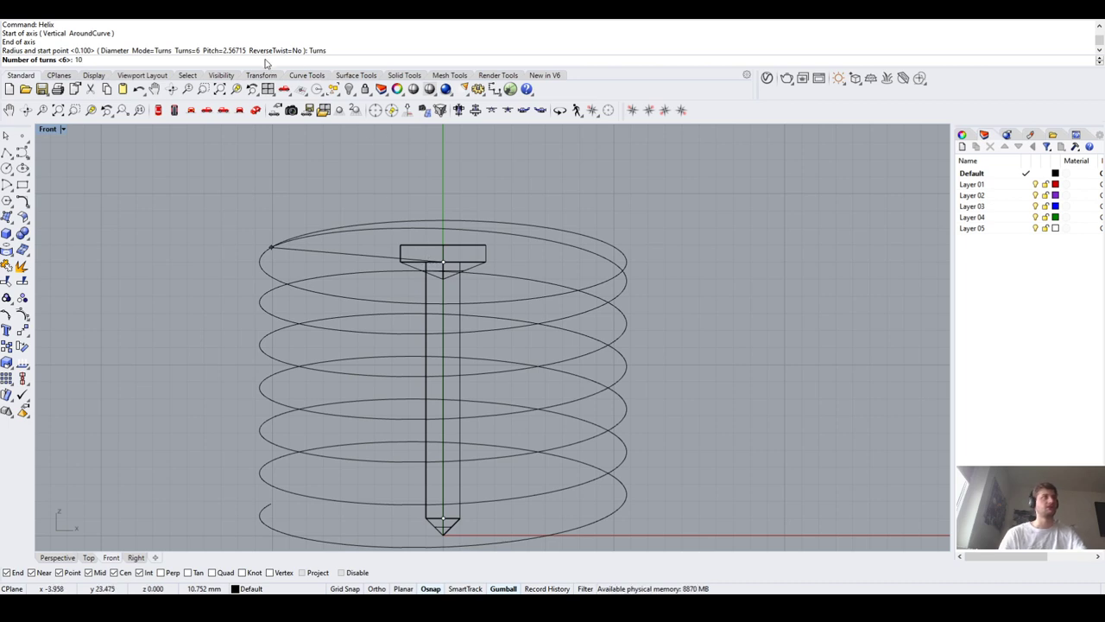
{"action": "key", "text": "Return"}
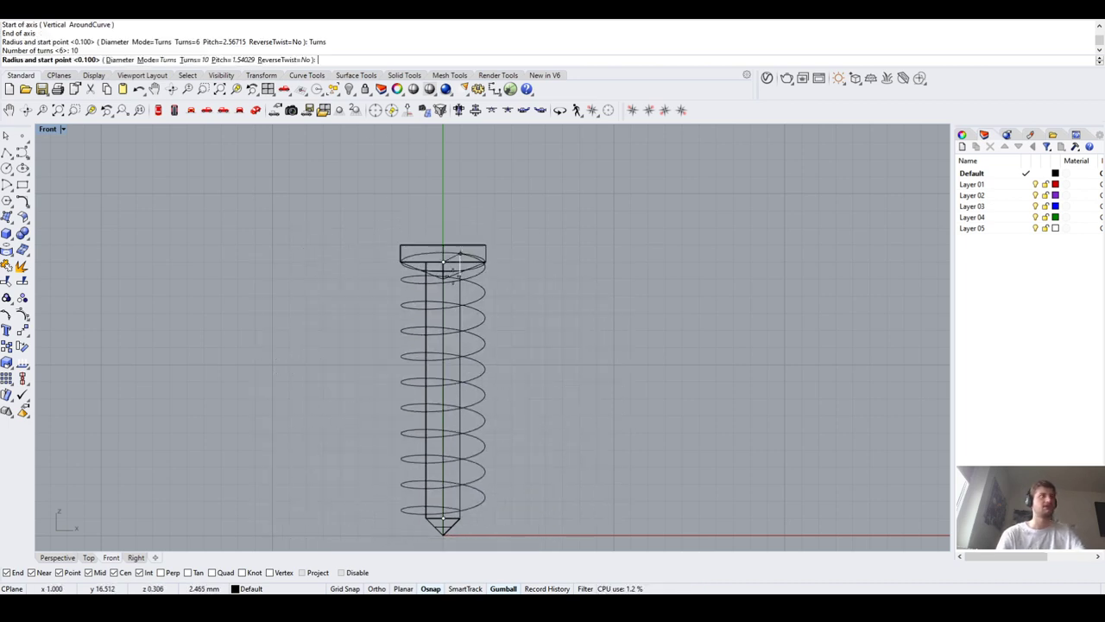
Set the helix pitch to 2.5
{"action": "scroll", "coordinate": [451, 280], "scroll_direction": "up", "scroll_amount": 5}
{"action": "left_click", "coordinate": [230, 60]}
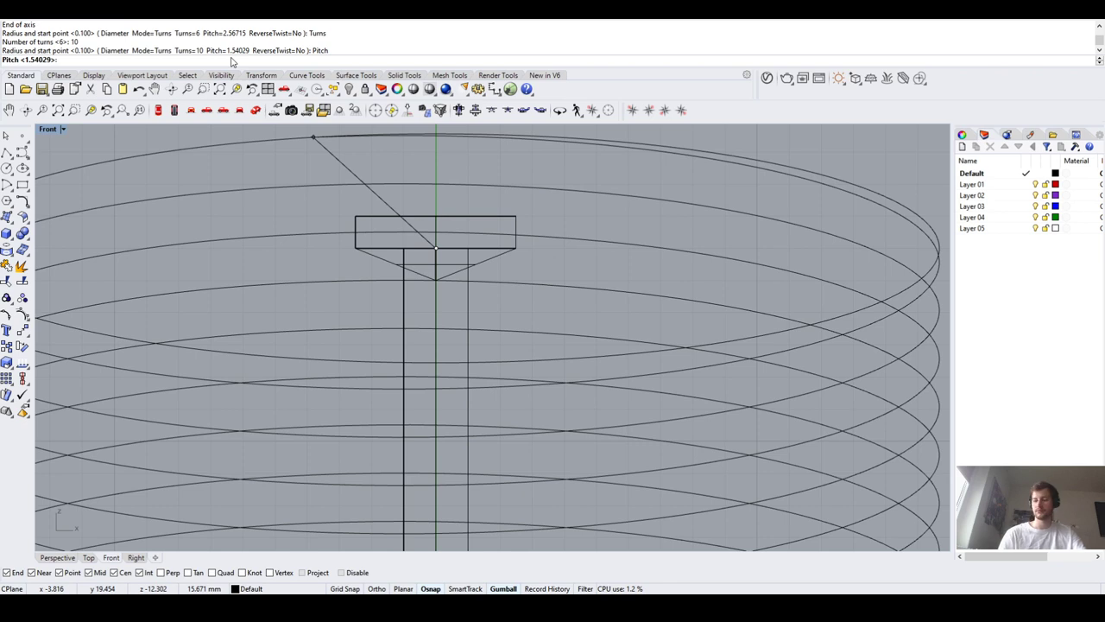
{"action": "type", "text": "2.5"}
{"action": "key", "text": "Return"}
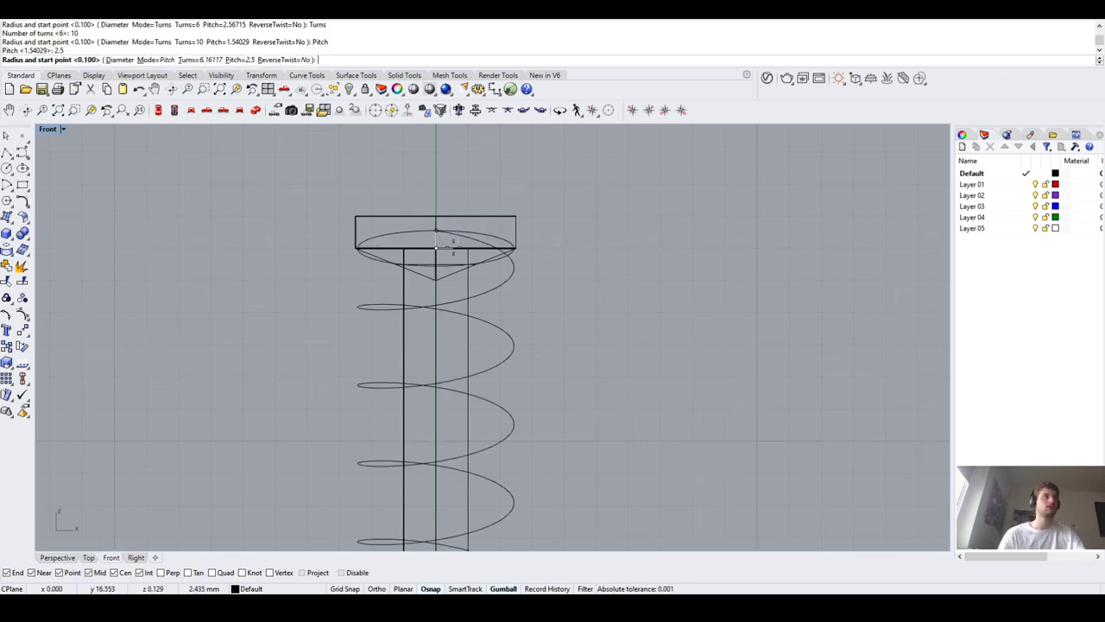
{"action": "scroll", "coordinate": [420, 178], "scroll_direction": "down", "scroll_amount": 5}
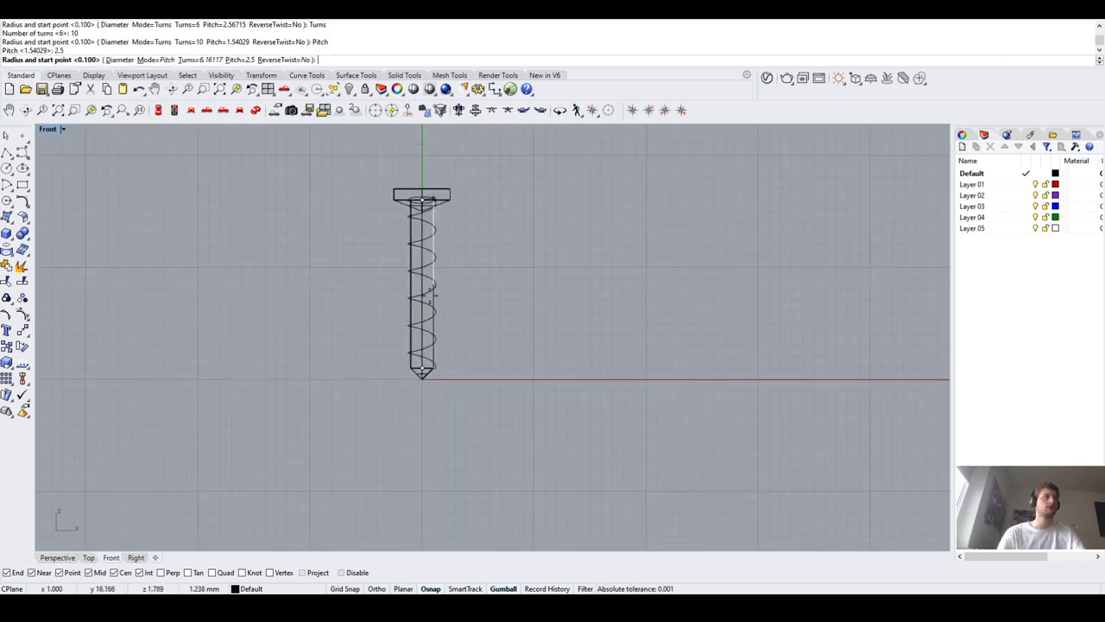
{"action": "scroll", "coordinate": [430, 296], "scroll_direction": "up", "scroll_amount": 4}
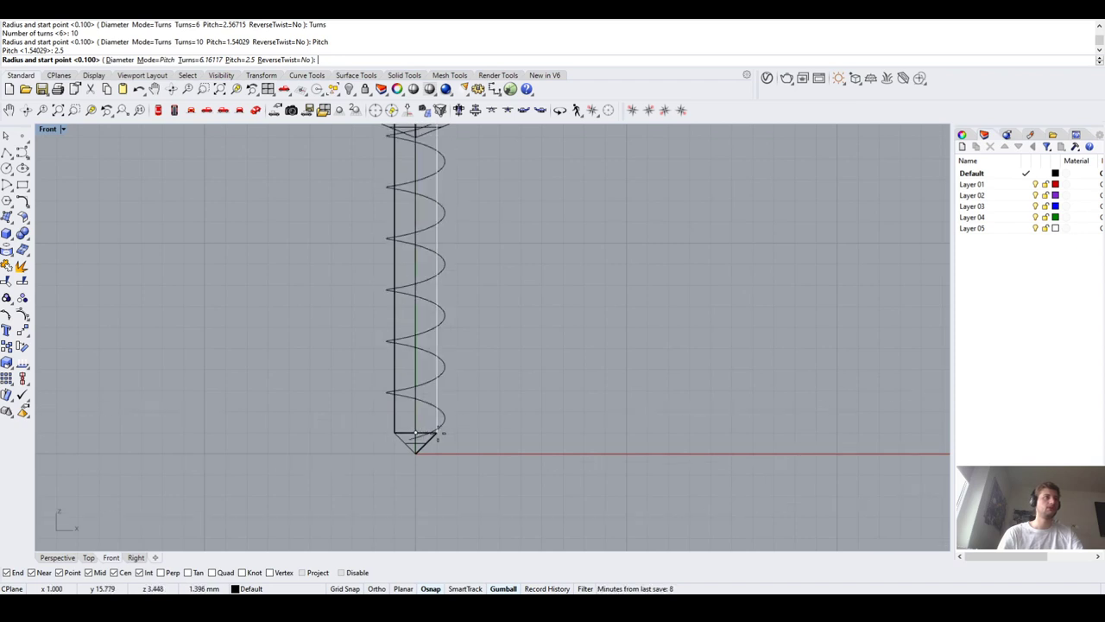
{"action": "scroll", "coordinate": [438, 435], "scroll_direction": "up", "scroll_amount": 2}
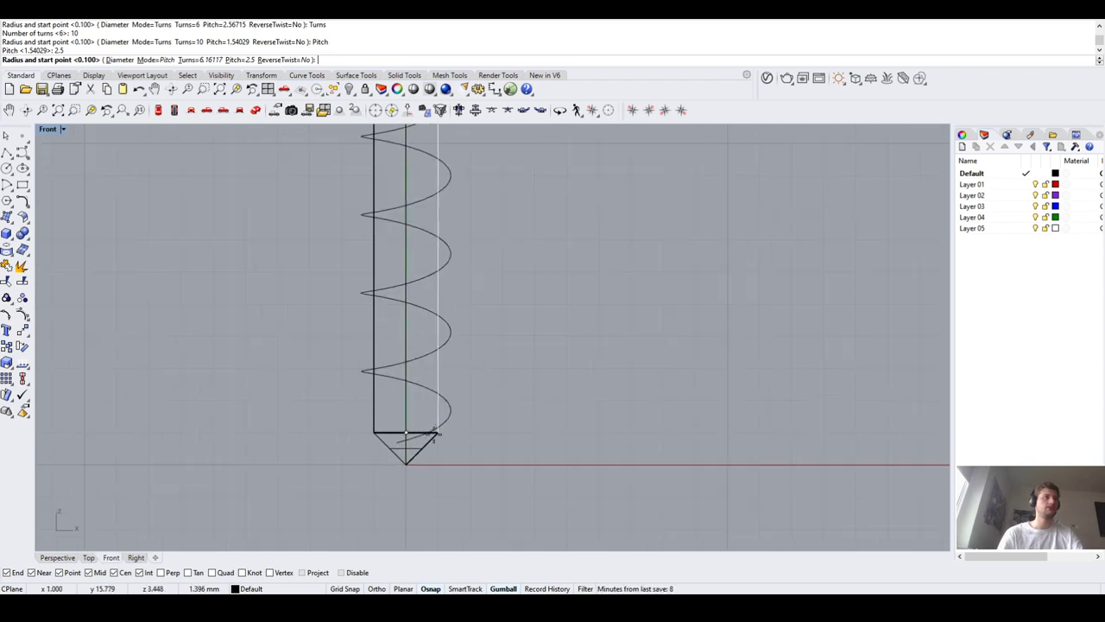
Switch the helix back to a turn-based definition with 10 turns
{"action": "left_click", "coordinate": [200, 60]}
{"action": "key", "text": "Return"}
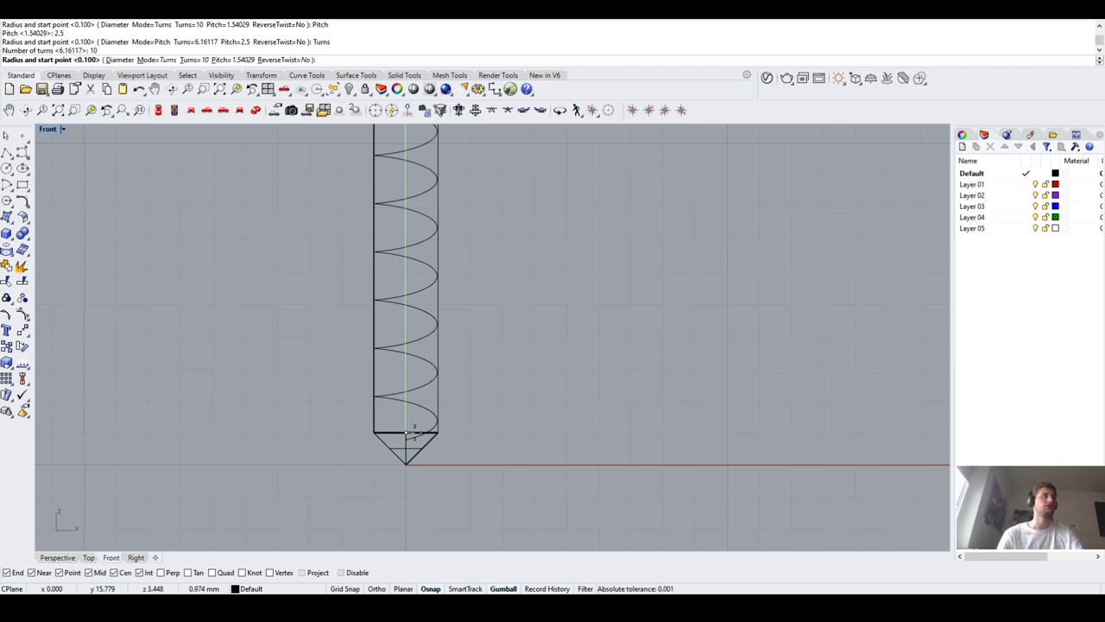
{"action": "scroll", "coordinate": [414, 430], "scroll_direction": "down", "scroll_amount": 3}
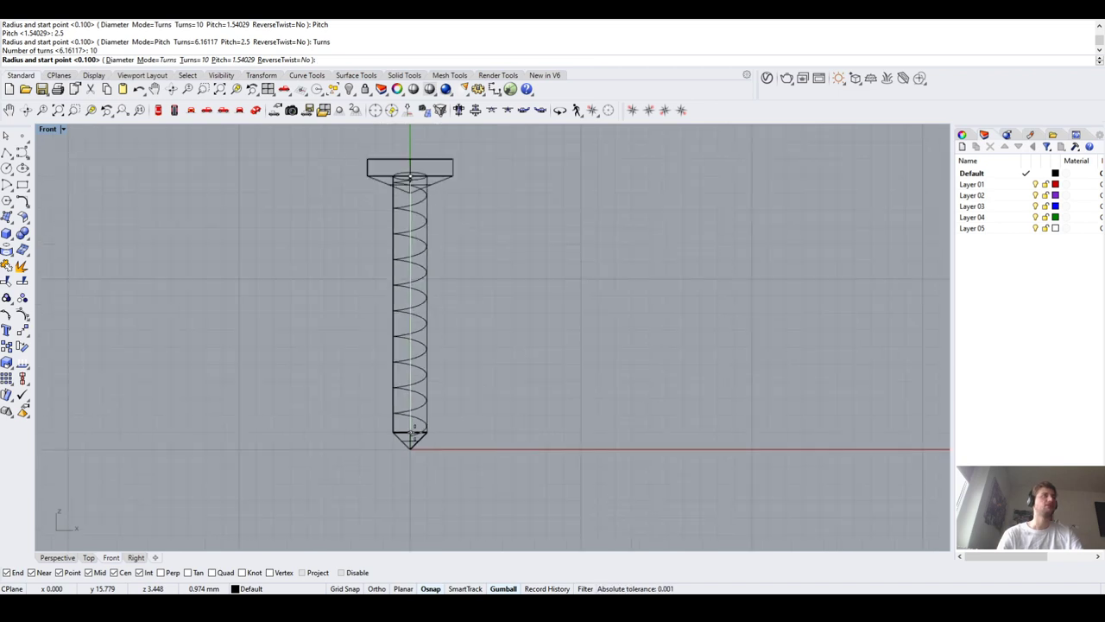
Set the helix to 6 turns and pick its radius and start point near the centre of the shaft's lower end
{"action": "left_click", "coordinate": [195, 60]}
{"action": "type", "text": "6"}
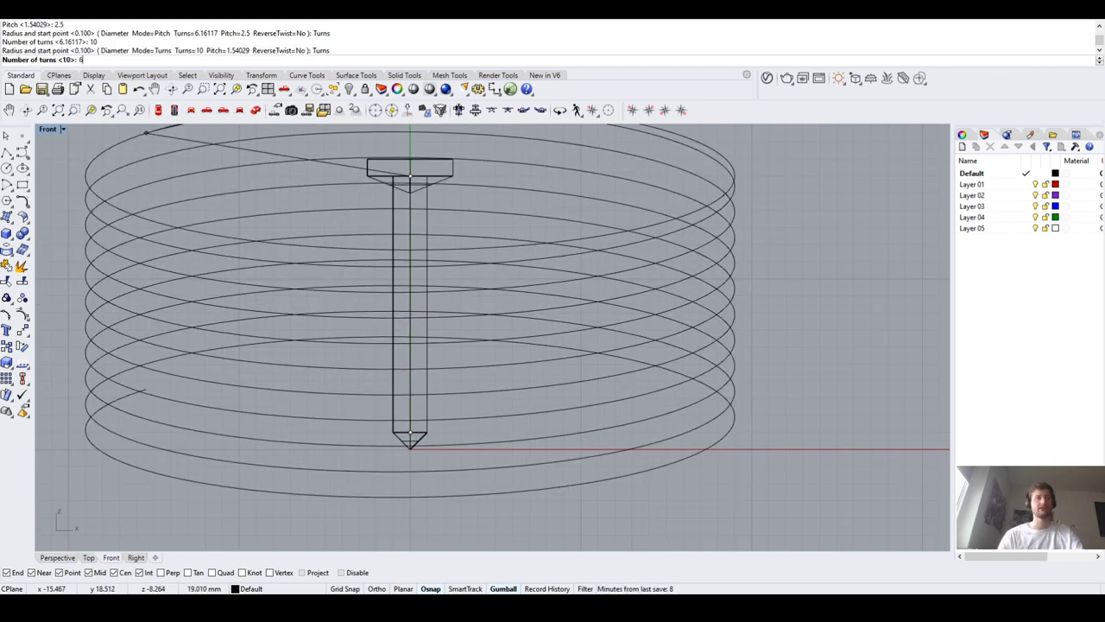
{"action": "key", "text": "Return"}
{"action": "scroll", "coordinate": [406, 432], "scroll_direction": "up", "scroll_amount": 5}
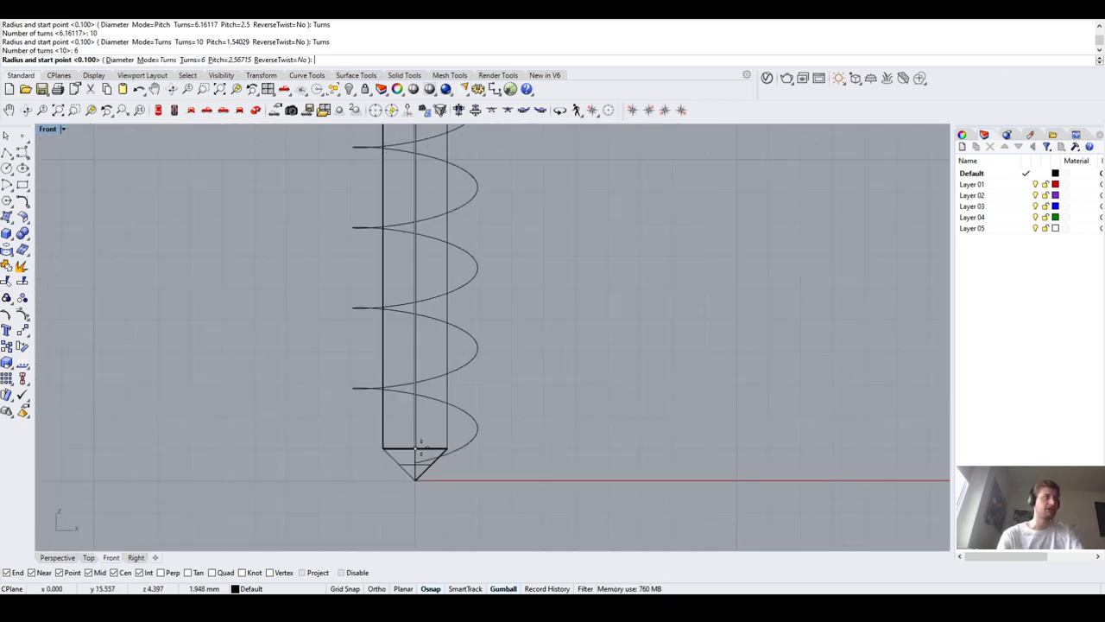
{"action": "left_click", "coordinate": [420, 447]}
{"action": "scroll", "coordinate": [266, 435], "scroll_direction": "down", "scroll_amount": 5}
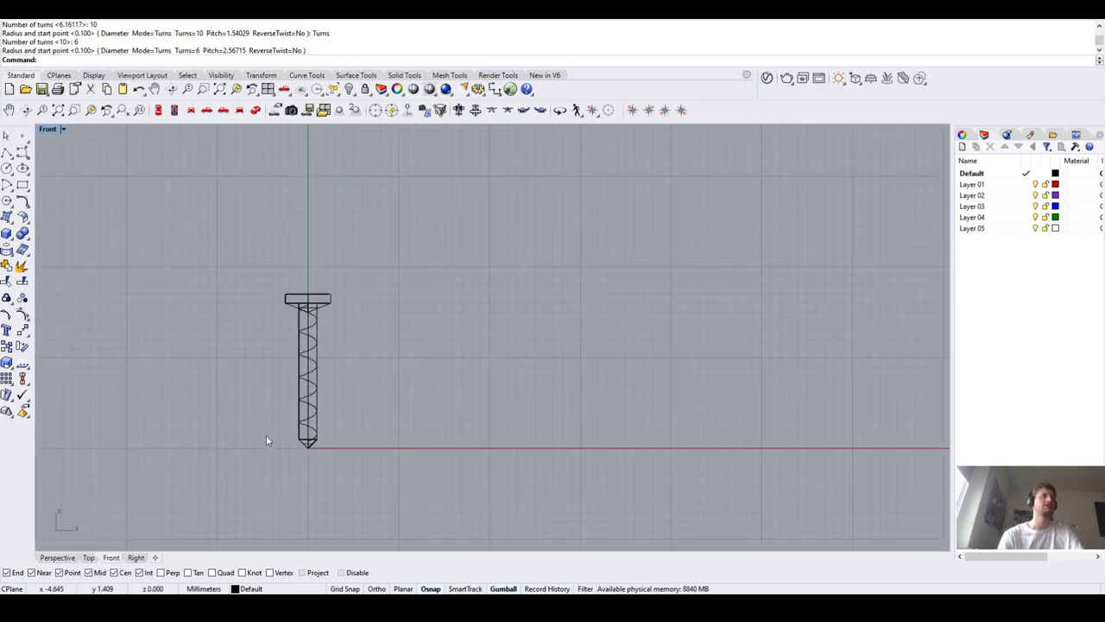
Check the helix against the shaft in the Perspective view and delete it
{"action": "scroll", "coordinate": [255, 335], "scroll_direction": "up", "scroll_amount": 1}
{"action": "scroll", "coordinate": [256, 336], "scroll_direction": "up", "scroll_amount": 3}
{"action": "left_click", "coordinate": [362, 325]}
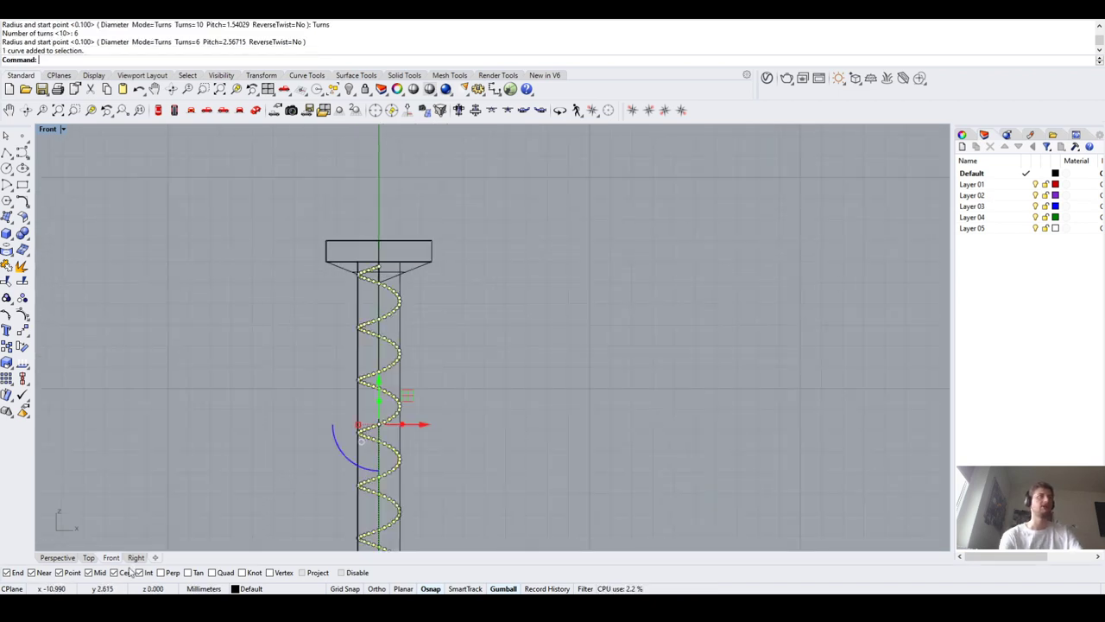
{"action": "left_click", "coordinate": [61, 558]}
{"action": "scroll", "coordinate": [263, 396], "scroll_direction": "down", "scroll_amount": 6}
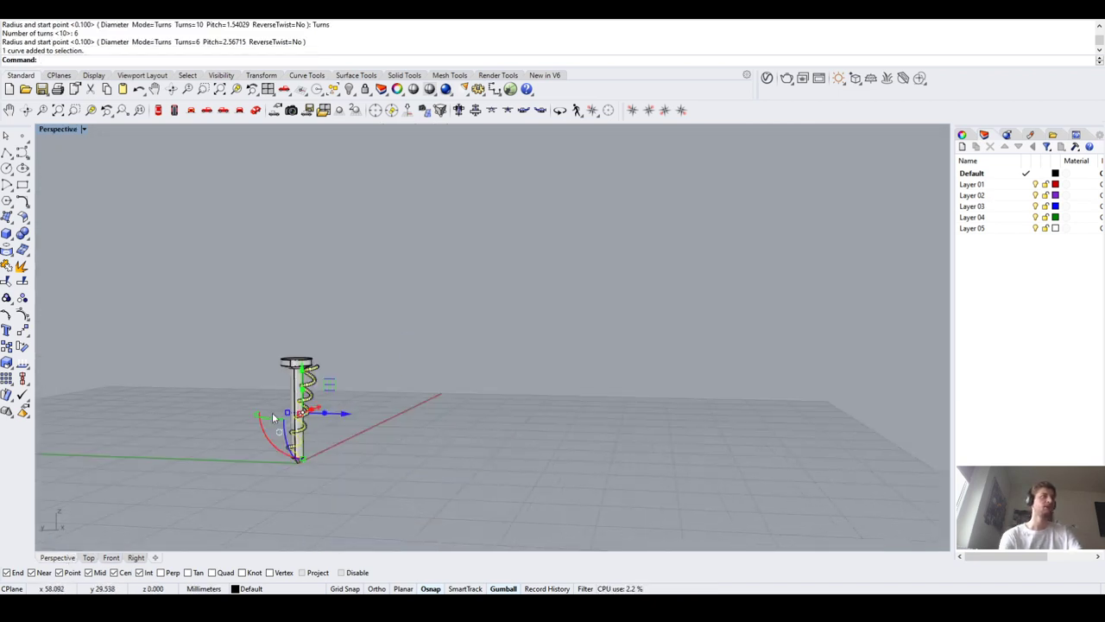
{"action": "left_click", "coordinate": [262, 470]}
{"action": "scroll", "coordinate": [350, 293], "scroll_direction": "up", "scroll_amount": 5}
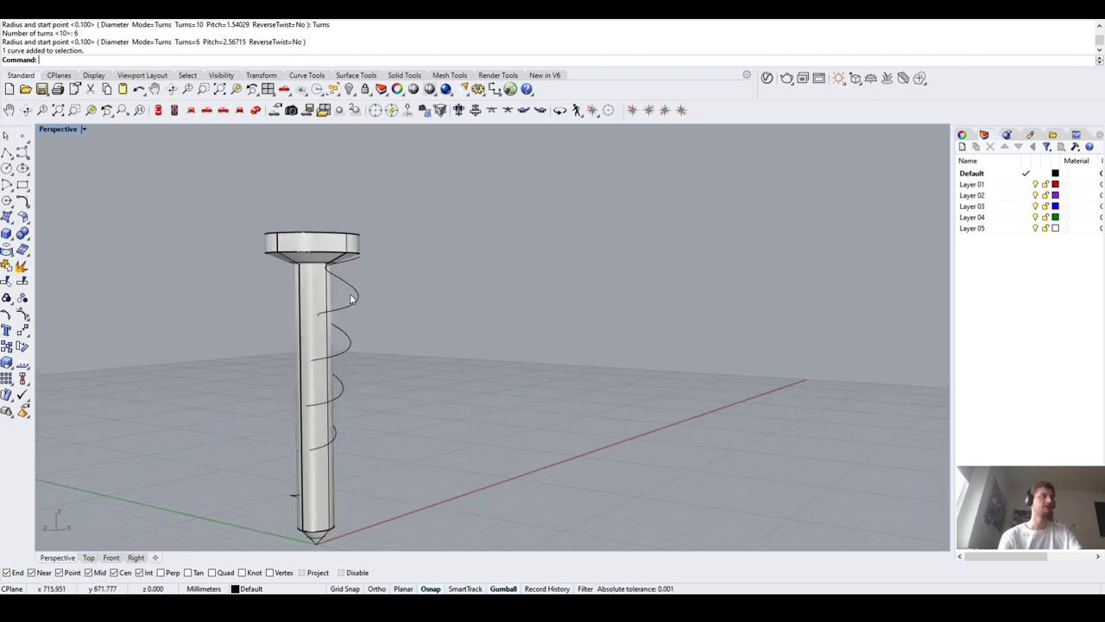
{"action": "left_click", "coordinate": [345, 298]}
{"action": "key", "text": "Delete"}
Hide the screw head's disc and the cone beneath it
{"action": "scroll", "coordinate": [328, 267], "scroll_direction": "up", "scroll_amount": 2}
{"action": "left_click", "coordinate": [245, 221]}
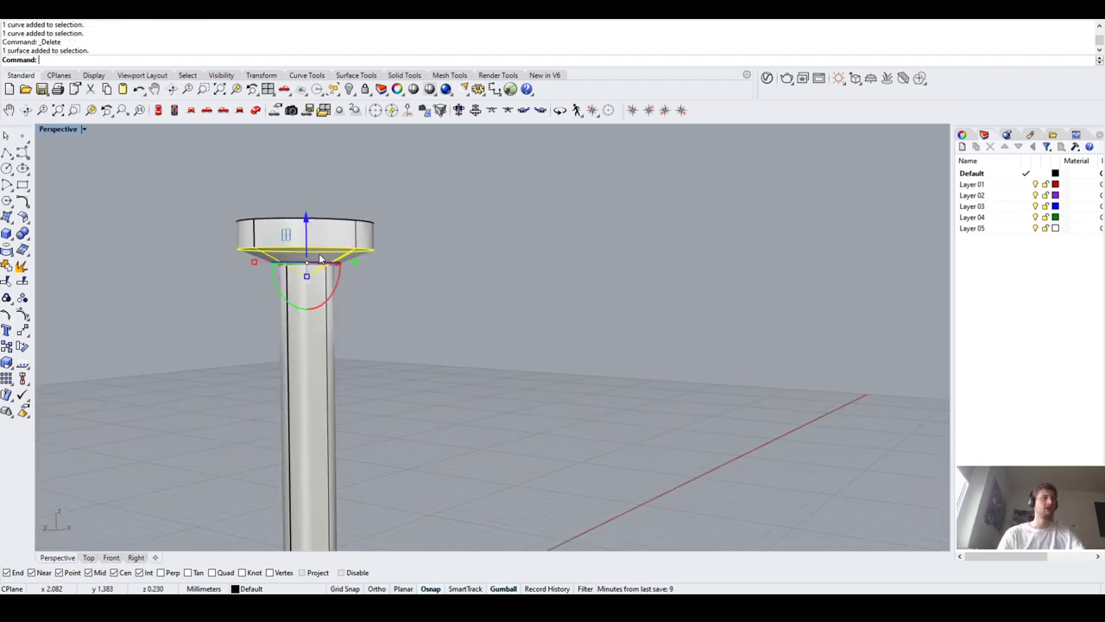
{"action": "left_click", "coordinate": [358, 192]}
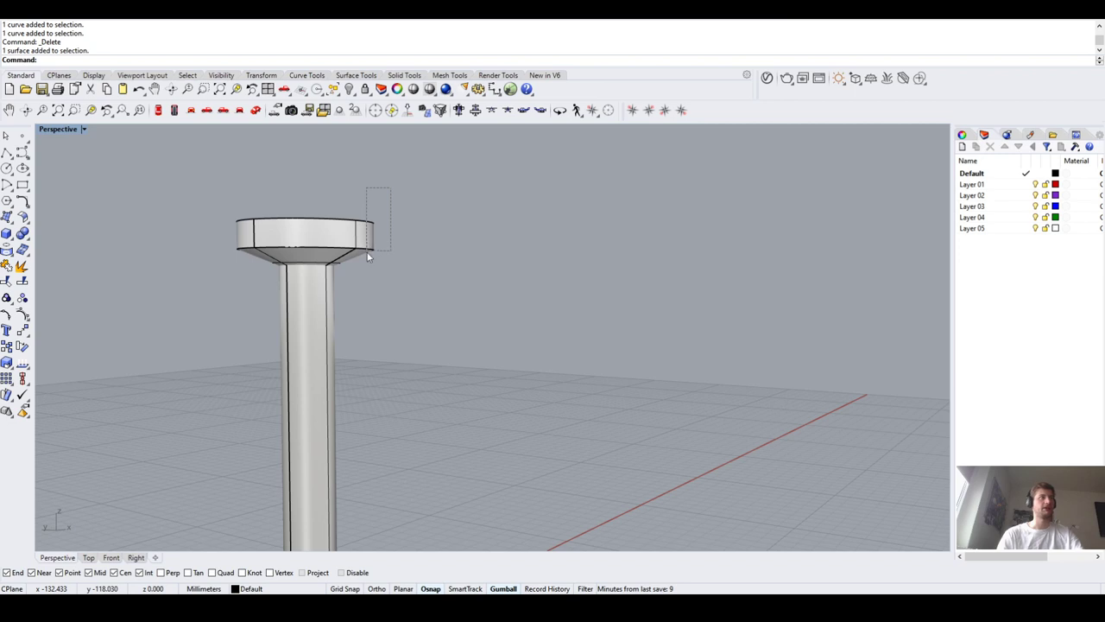
{"action": "left_click_drag", "start_coordinate": [368, 257], "coordinate": [369, 258]}
{"action": "type", "text": "show"}
{"action": "key", "text": "Return"}
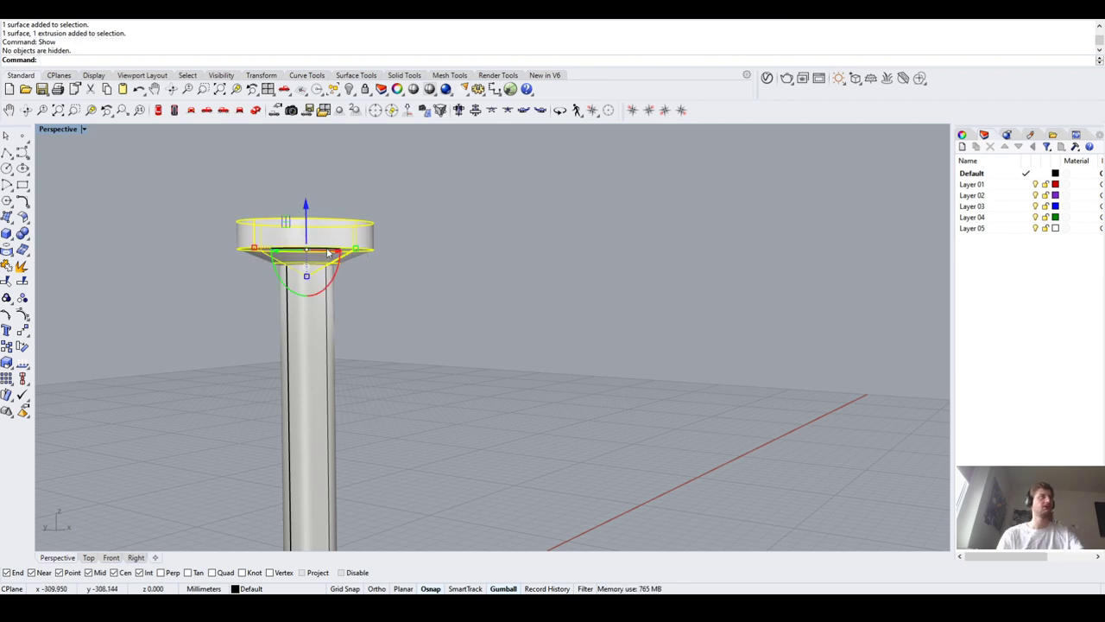
{"action": "key", "text": "ctrl+h"}
{"action": "scroll", "coordinate": [241, 241], "scroll_direction": "down", "scroll_amount": 3}
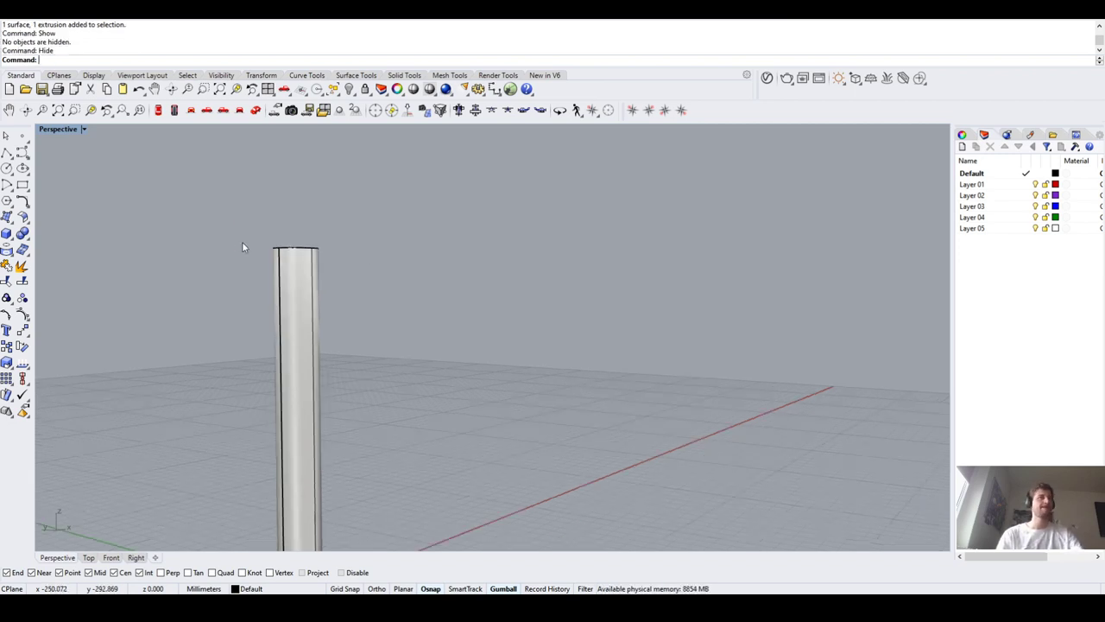
Hide the conical tip at the lower end of the shaft
{"action": "left_click", "coordinate": [293, 532]}
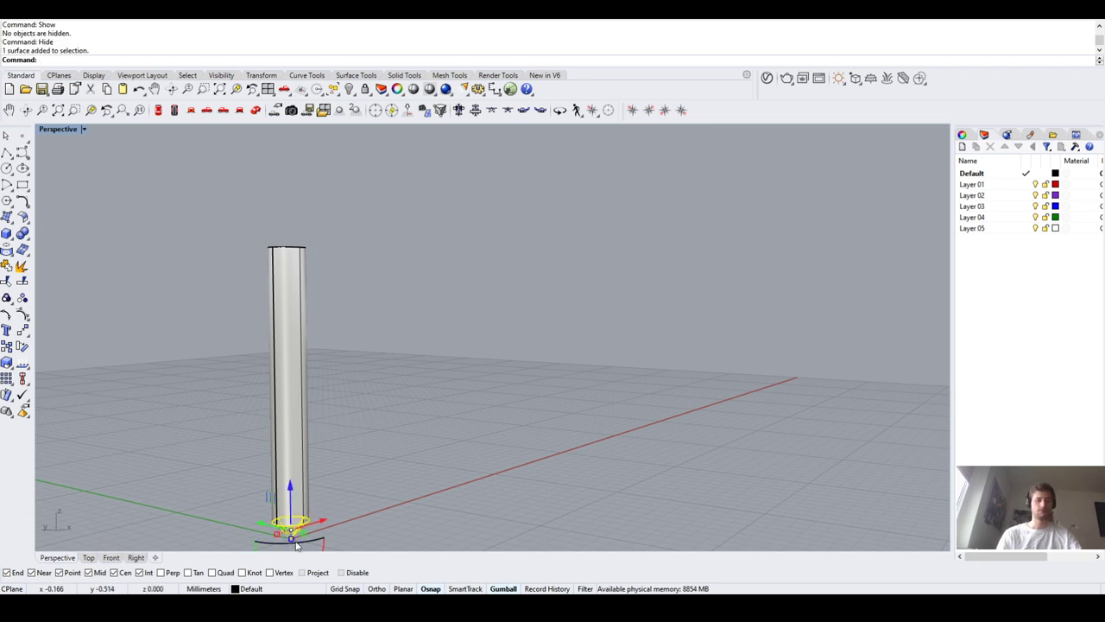
{"action": "key", "text": "Return"}
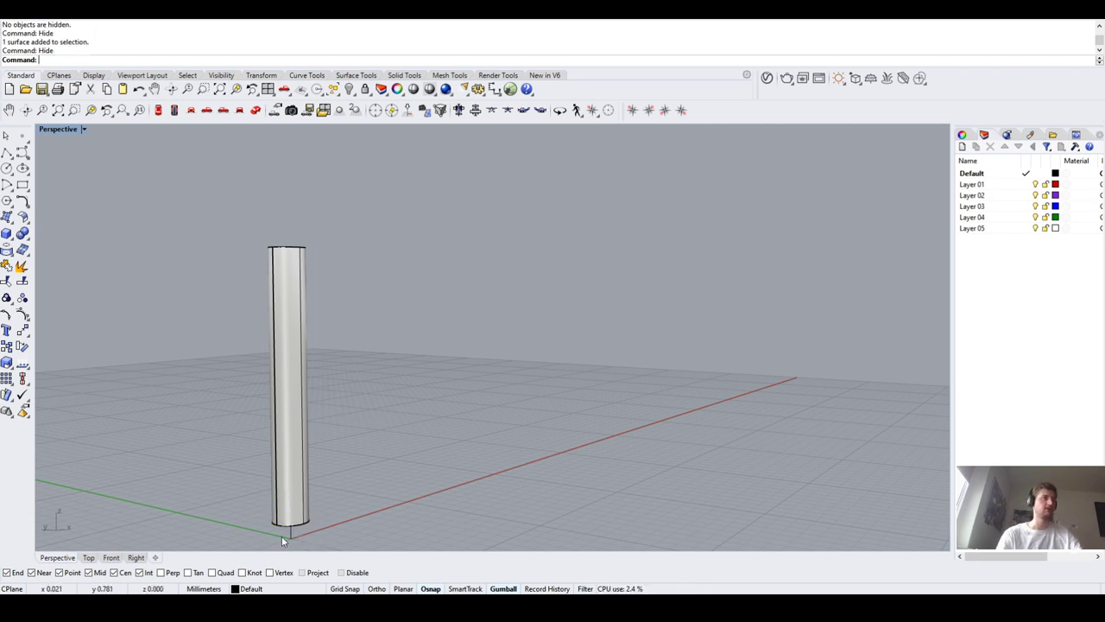
{"action": "left_click", "coordinate": [288, 538]}
{"action": "left_click", "coordinate": [97, 529]}
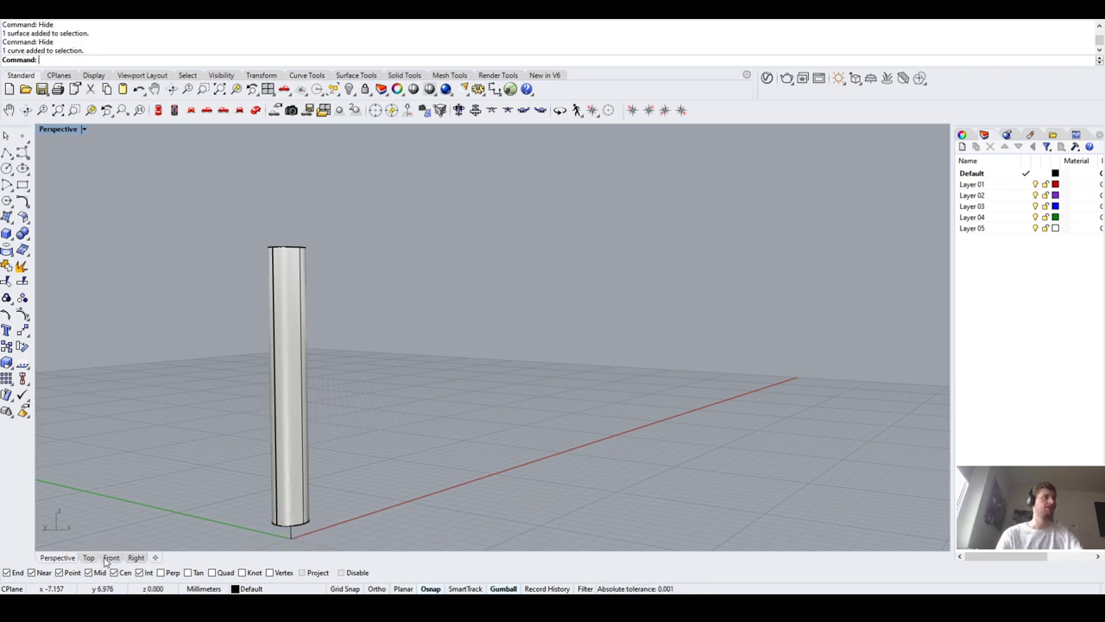
Start a helix in the Front view with its axis running from the shaft's top midpoint to its bottom midpoint
{"action": "left_click", "coordinate": [110, 558]}
{"action": "scroll", "coordinate": [385, 285], "scroll_direction": "down", "scroll_amount": 2}
{"action": "scroll", "coordinate": [380, 363], "scroll_direction": "up", "scroll_amount": 3}
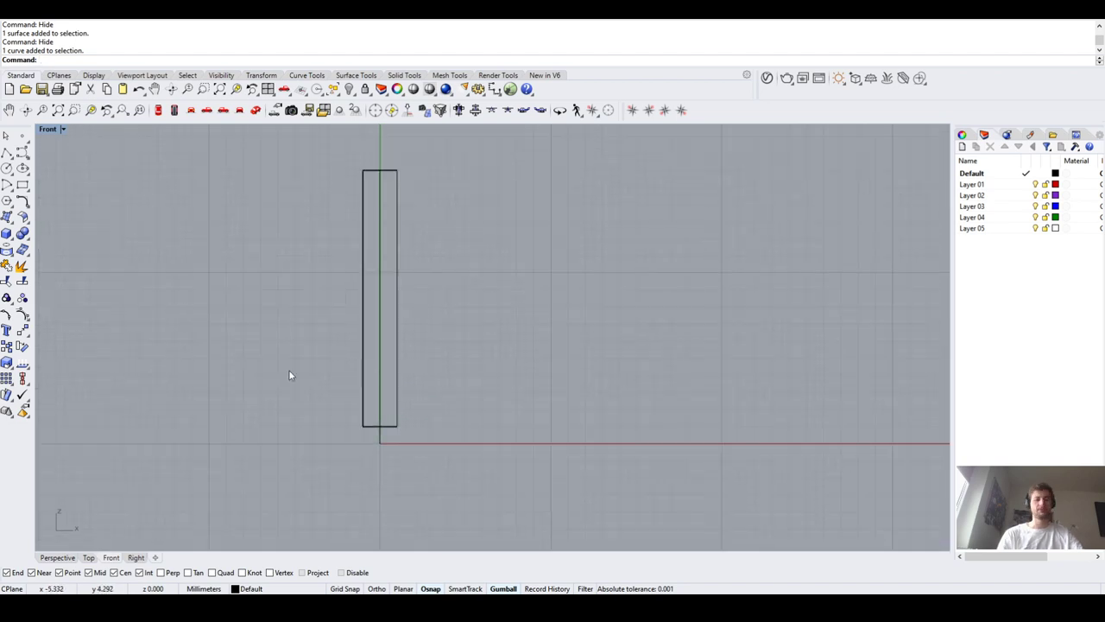
{"action": "key", "text": "Return"}
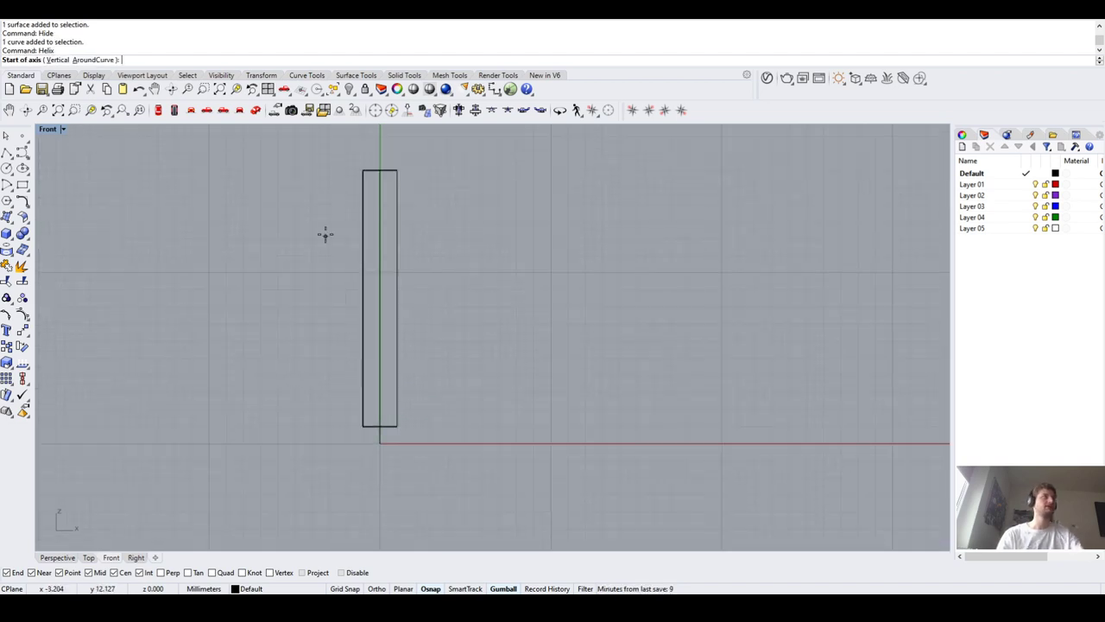
{"action": "left_click", "coordinate": [378, 172]}
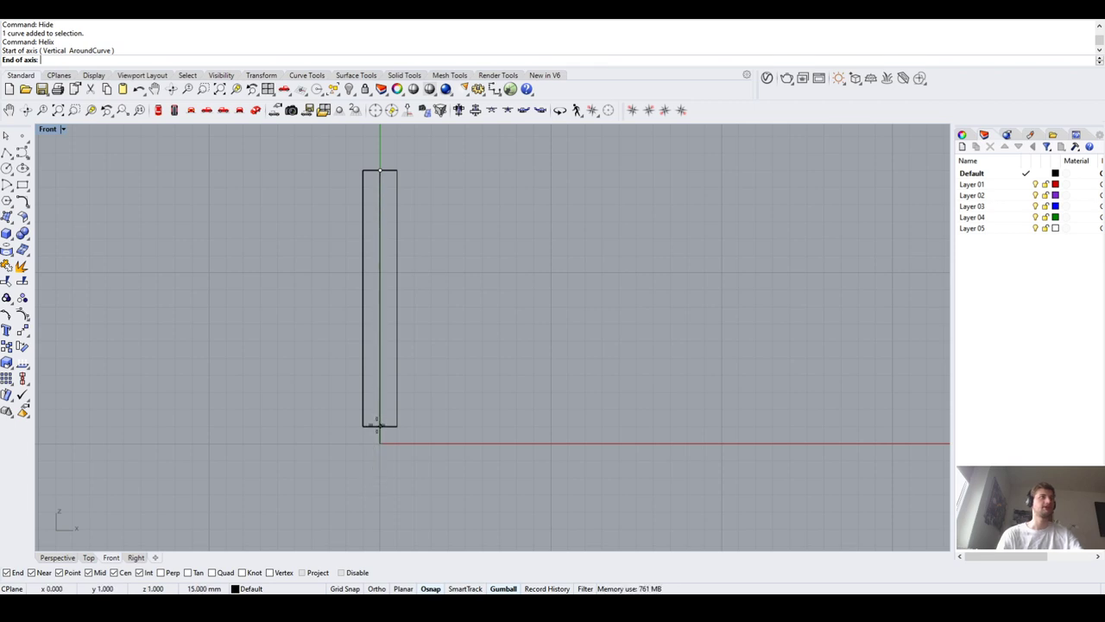
{"action": "left_click", "coordinate": [379, 425]}
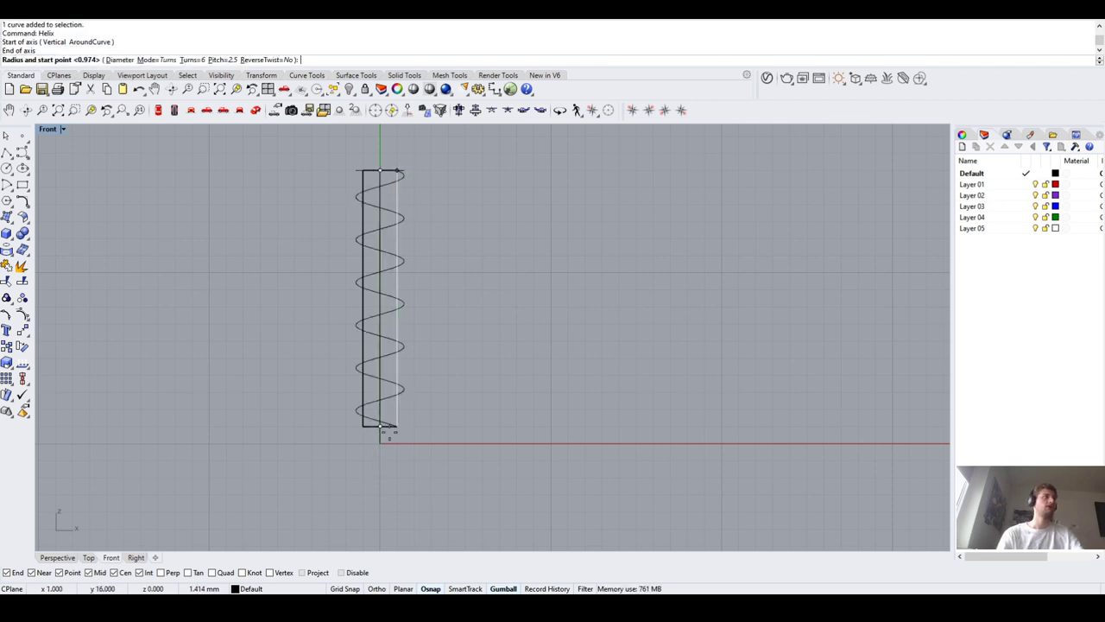
Leave Cen as the only active object snap and place the helix's radius and start point near the shaft's lower corner
{"action": "scroll", "coordinate": [390, 430], "scroll_direction": "up", "scroll_amount": 3}
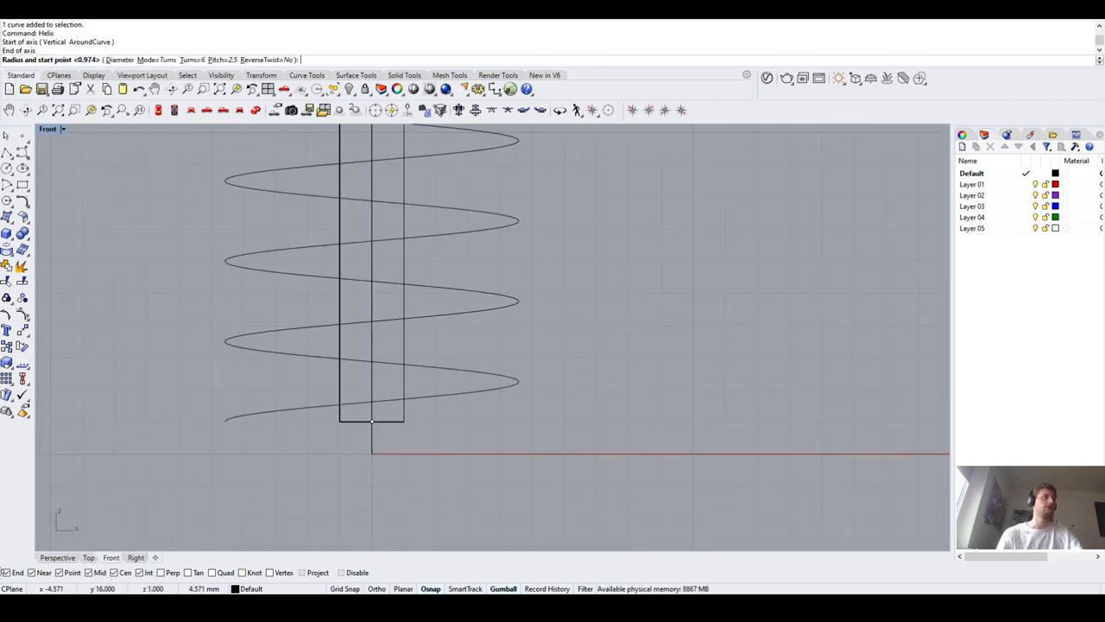
{"action": "left_click", "coordinate": [7, 573]}
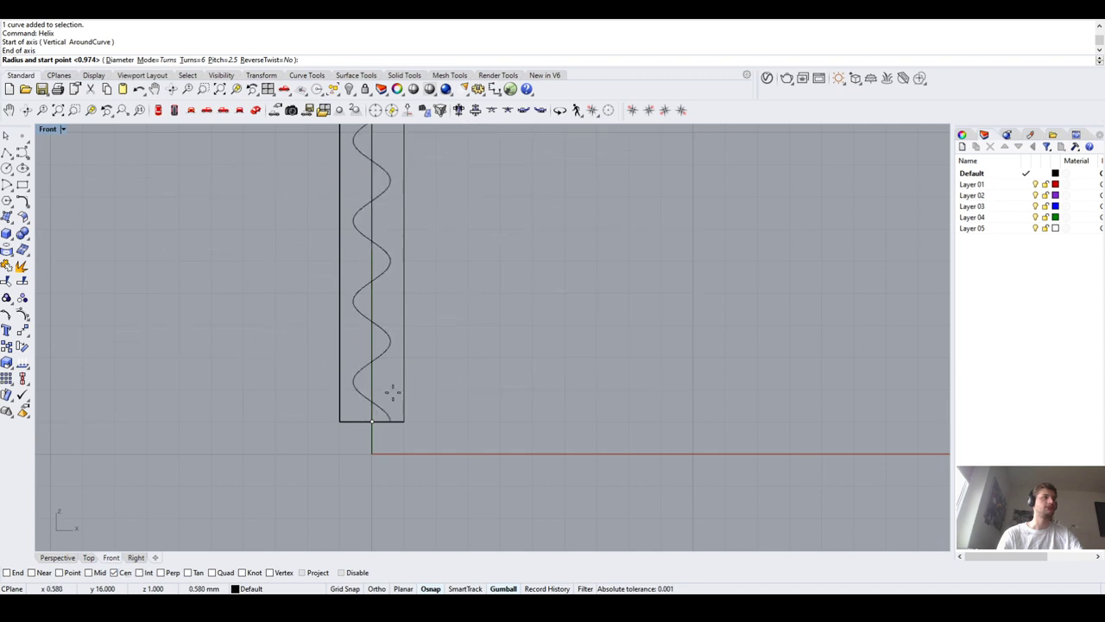
{"action": "left_click", "coordinate": [405, 423]}
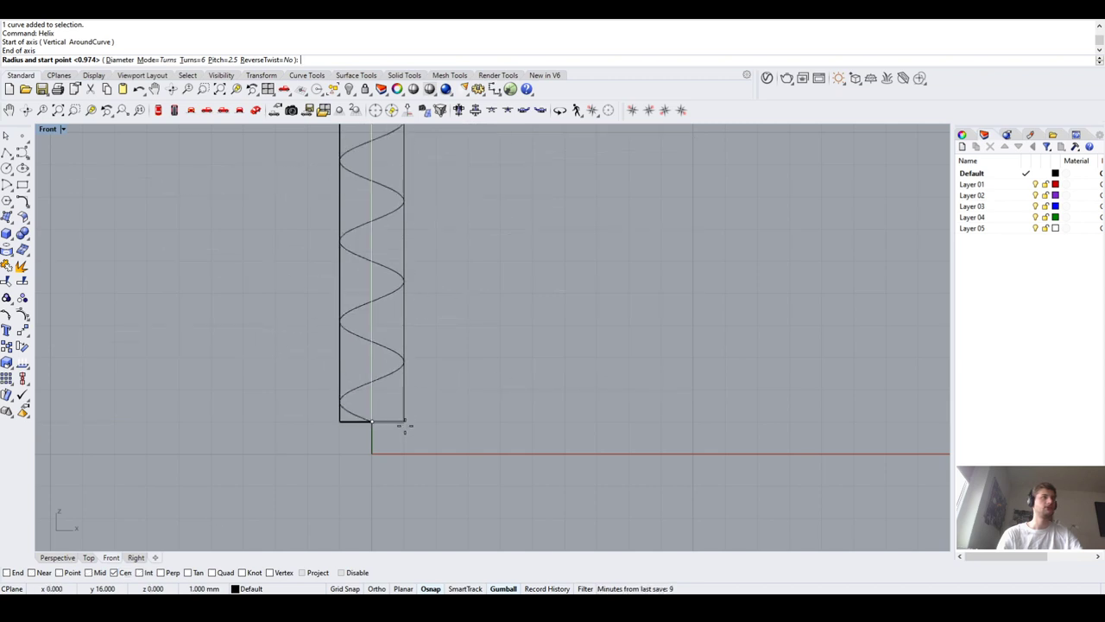
{"action": "scroll", "coordinate": [405, 425], "scroll_direction": "down", "scroll_amount": 5}
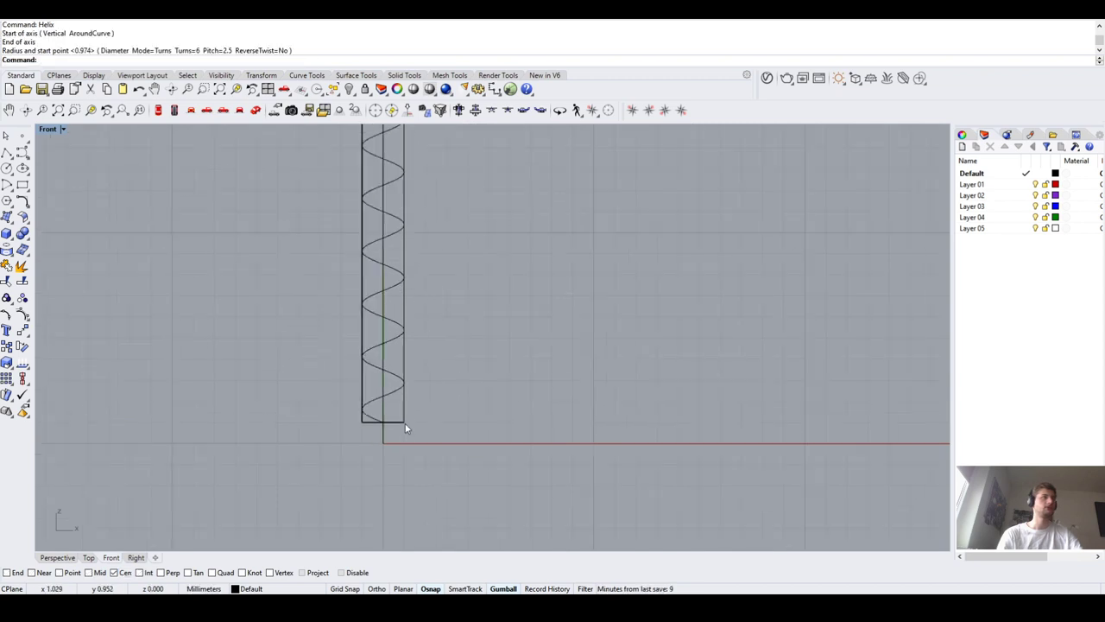
Inspect the helix against the shaft in the Perspective view and delete the offset curve
{"action": "left_click", "coordinate": [54, 557]}
{"action": "left_click", "coordinate": [326, 345]}
{"action": "right_click_drag", "start_coordinate": [326, 345], "coordinate": [278, 313]}
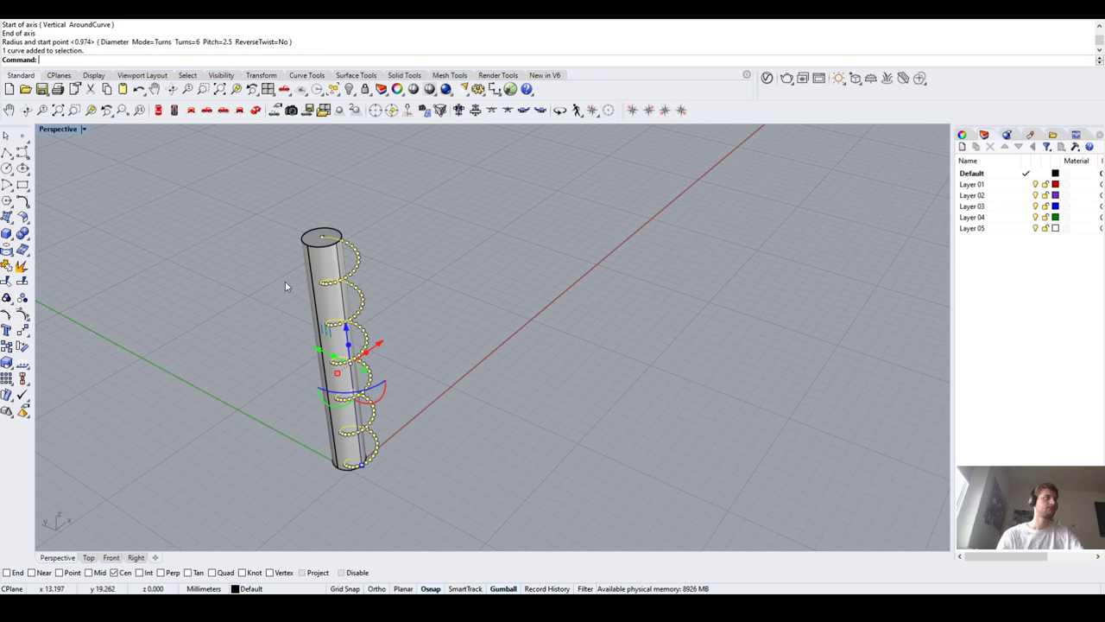
{"action": "key", "text": "Delete"}
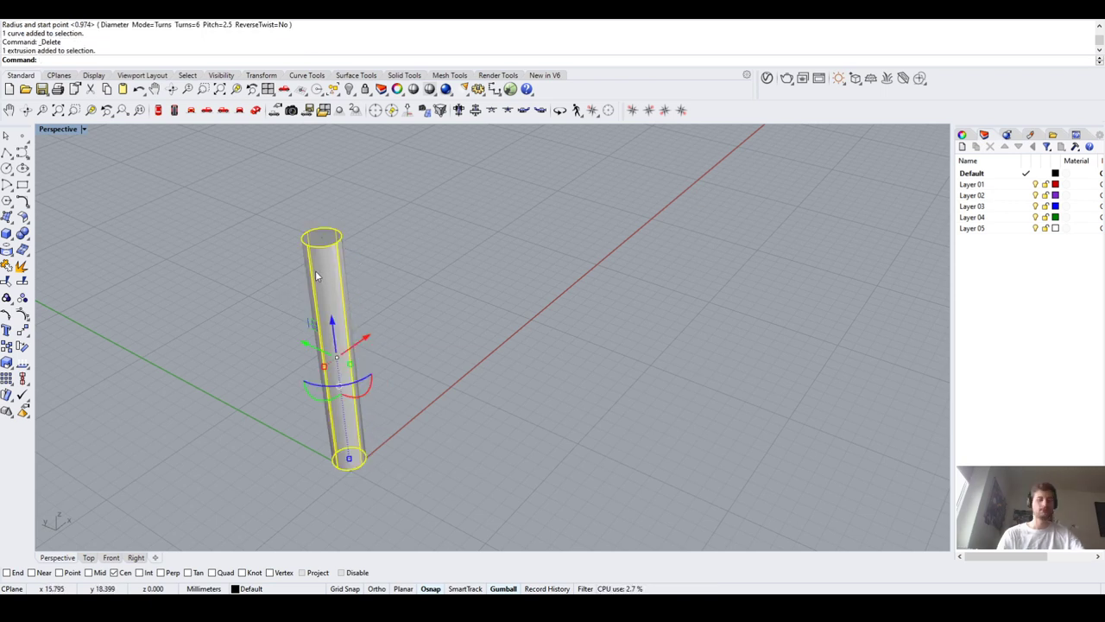
Start a helix in the Perspective view with its axis between the centres of the shaft's top and bottom circles
{"action": "type", "text": "Helix"}
{"action": "key", "text": "Return"}
{"action": "scroll", "coordinate": [337, 207], "scroll_direction": "up", "scroll_amount": 3}
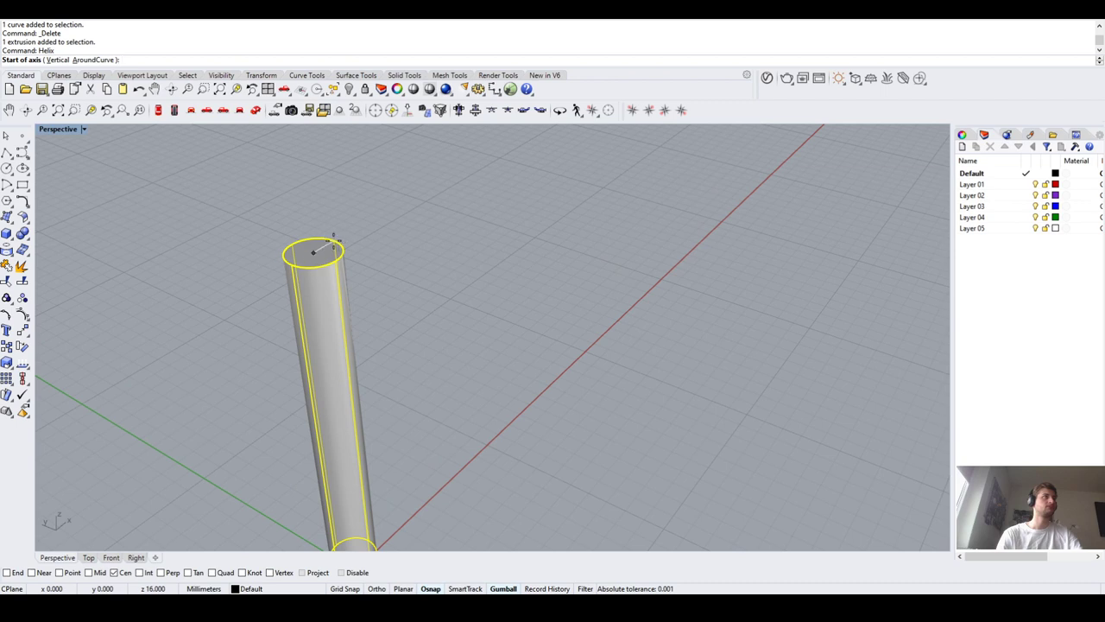
{"action": "left_click", "coordinate": [333, 242]}
{"action": "right_click_drag", "start_coordinate": [334, 241], "coordinate": [342, 458]}
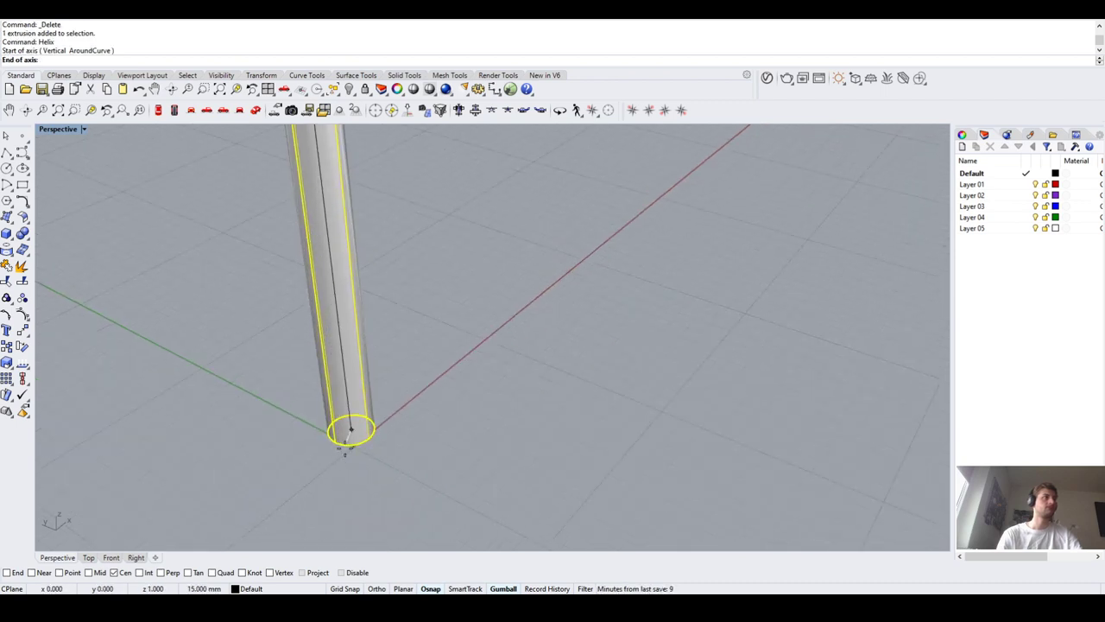
{"action": "left_click", "coordinate": [346, 445]}
{"action": "scroll", "coordinate": [349, 440], "scroll_direction": "down", "scroll_amount": 3}
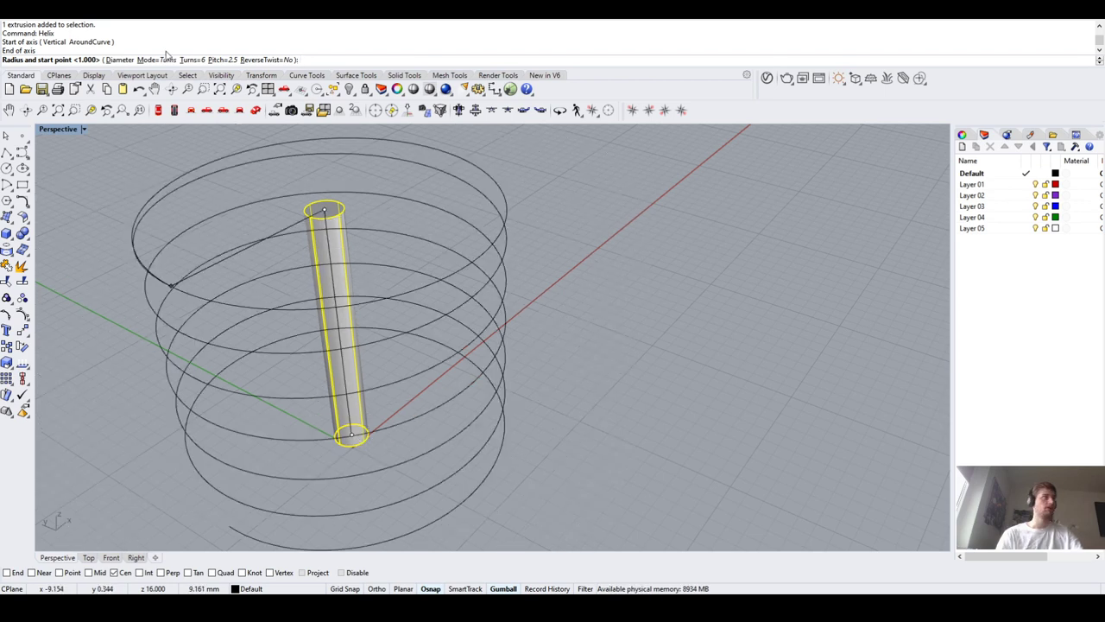
Switch the helix size option to Diameter and try to finish the helix with a diameter of 2
{"action": "left_click", "coordinate": [121, 60]}
{"action": "scroll", "coordinate": [419, 233], "scroll_direction": "up", "scroll_amount": 2}
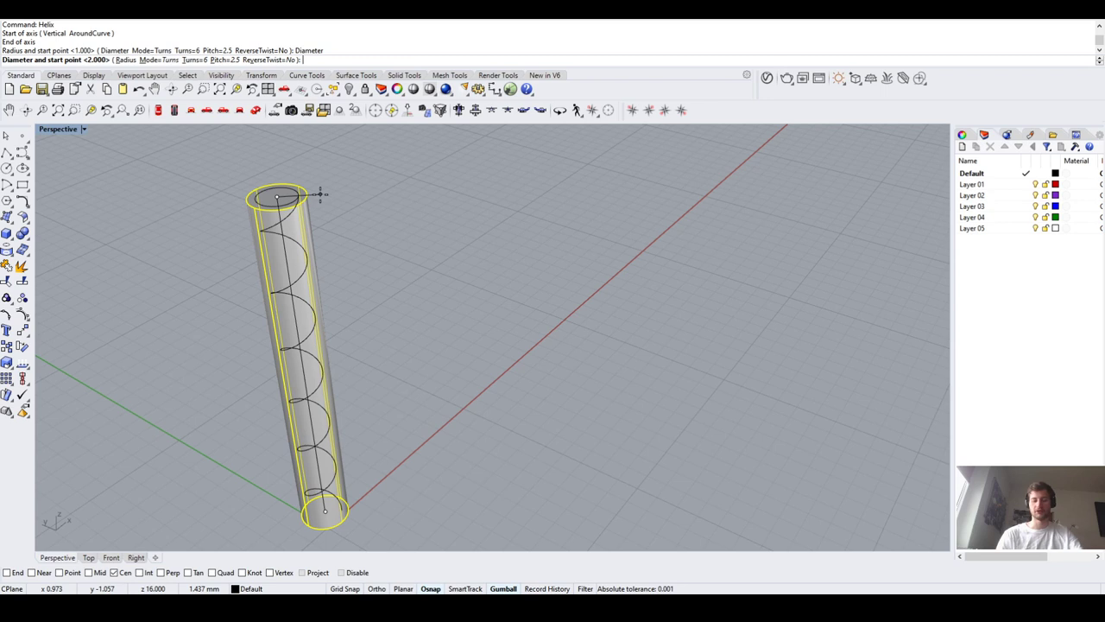
{"action": "type", "text": "2."}
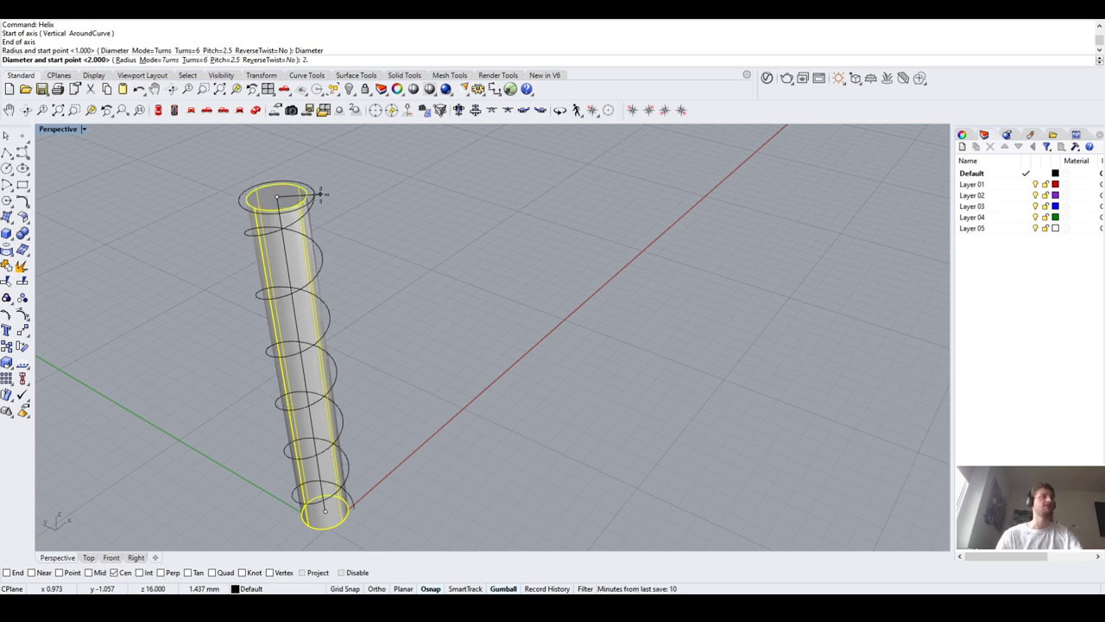
{"action": "type", "text": "5"}
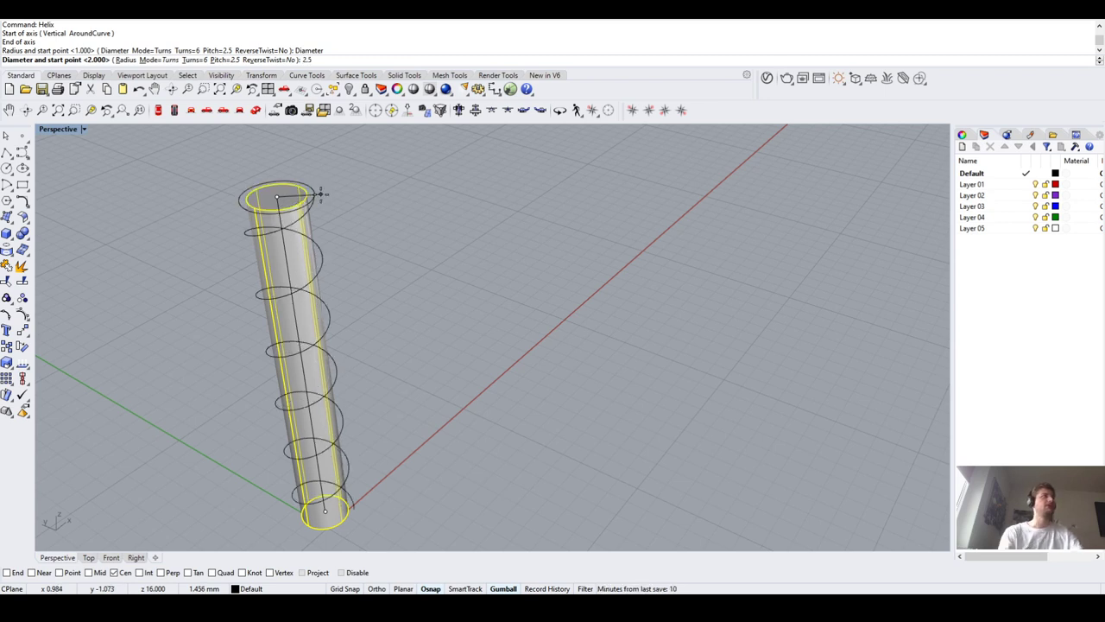
{"action": "key", "text": "BackSpace"}
{"action": "key", "text": "BackSpace"}
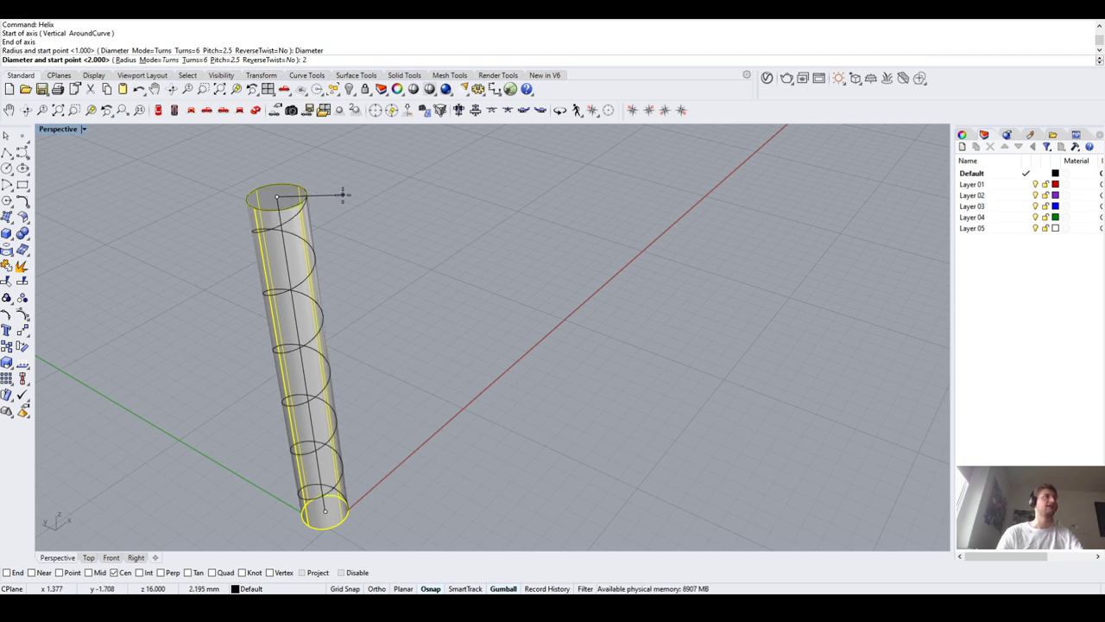
{"action": "key", "text": "Return"}
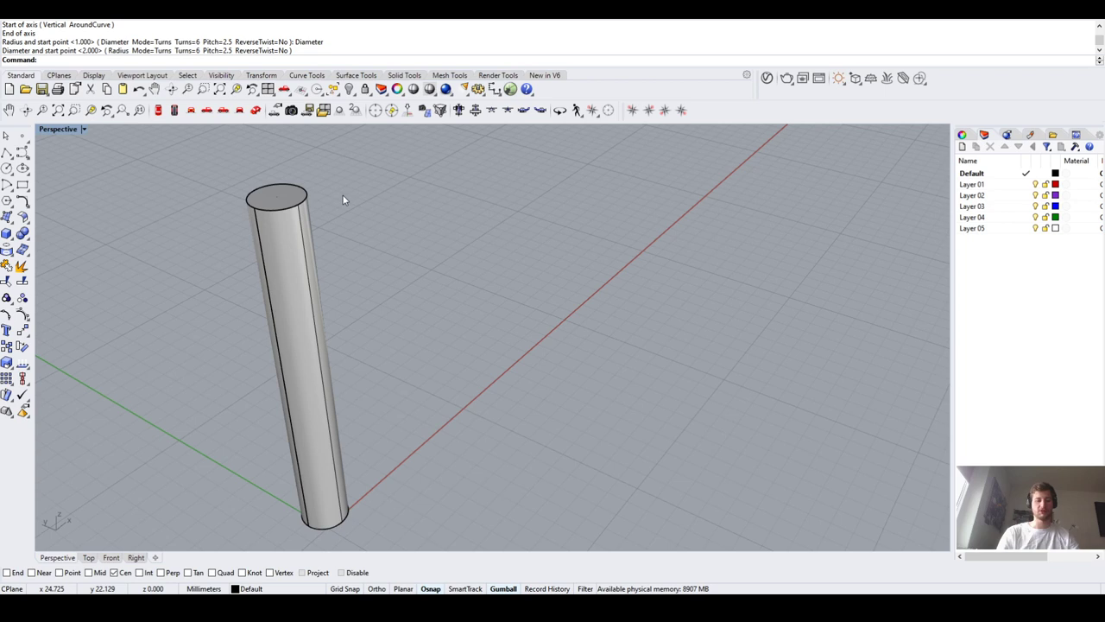
Restart the helix and define its axis from the centre of the shaft's top circle to the centre of its bottom circle
{"action": "key", "text": "Return"}
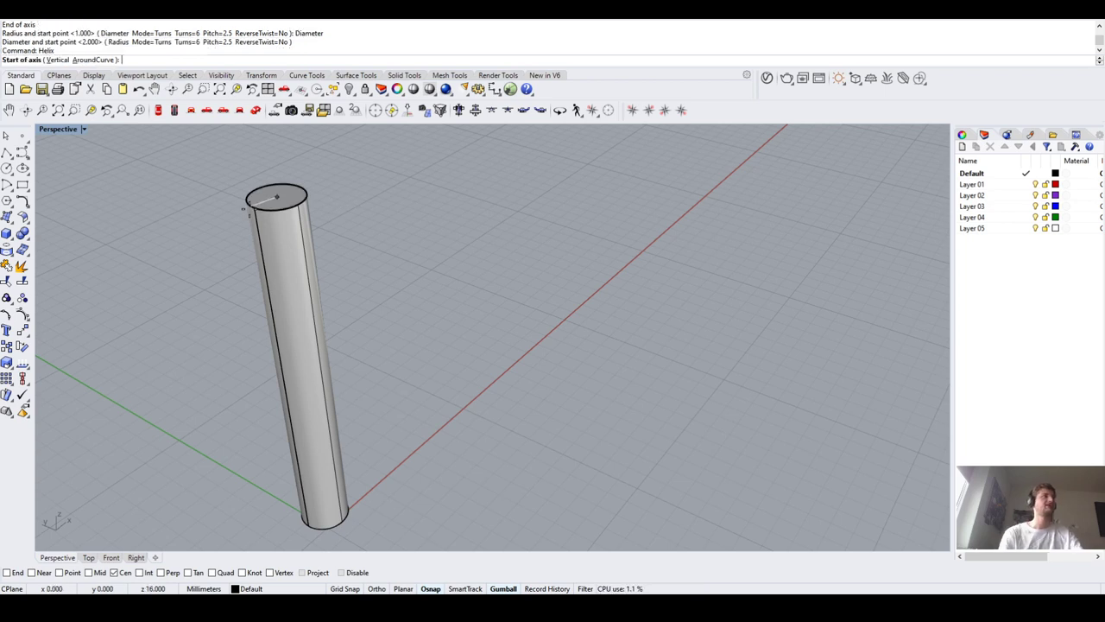
{"action": "left_click", "coordinate": [278, 197]}
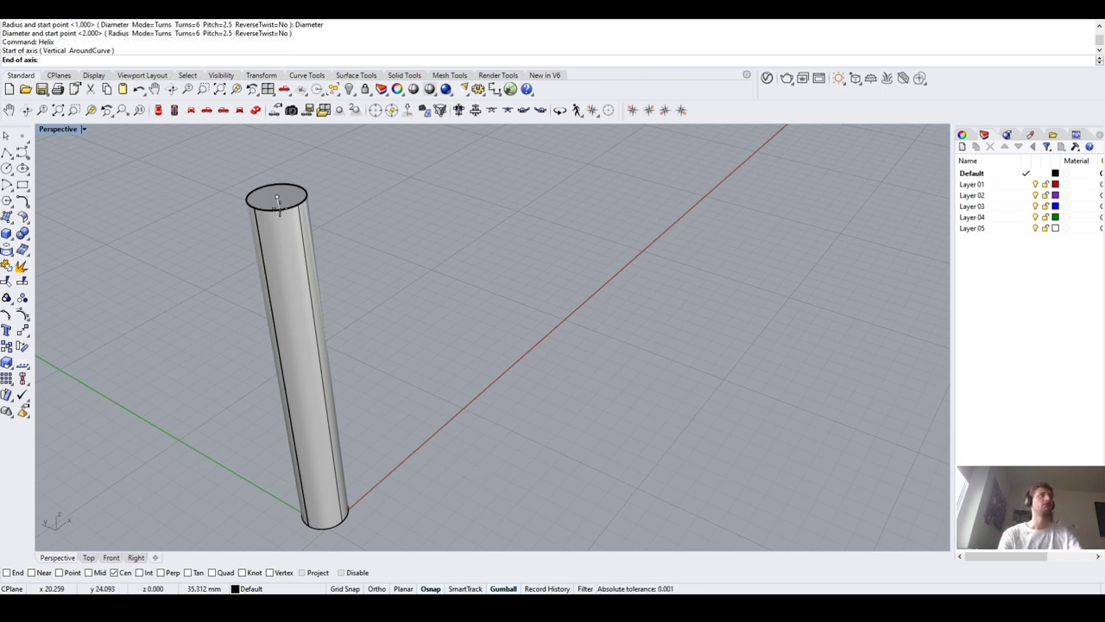
{"action": "scroll", "coordinate": [277, 197], "scroll_direction": "down", "scroll_amount": 2}
{"action": "scroll", "coordinate": [332, 440], "scroll_direction": "up", "scroll_amount": 3}
{"action": "left_click", "coordinate": [328, 445]}
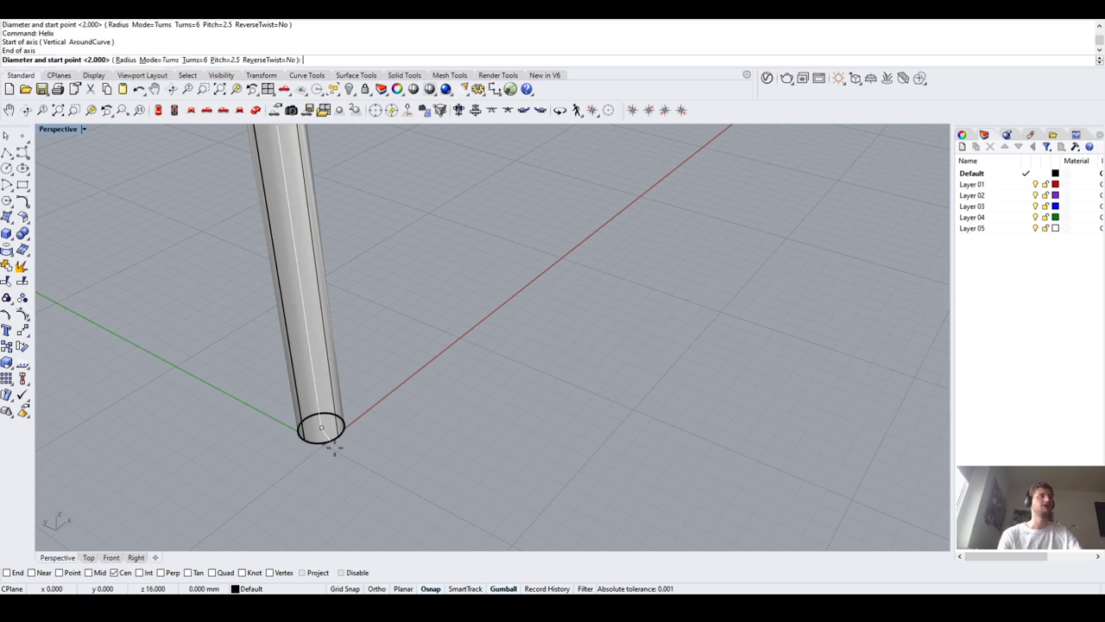
Set the helix diameter to 2 and place its start point to the side of the shaft's top circle
{"action": "scroll", "coordinate": [333, 444], "scroll_direction": "down", "scroll_amount": 3}
{"action": "type", "text": "2"}
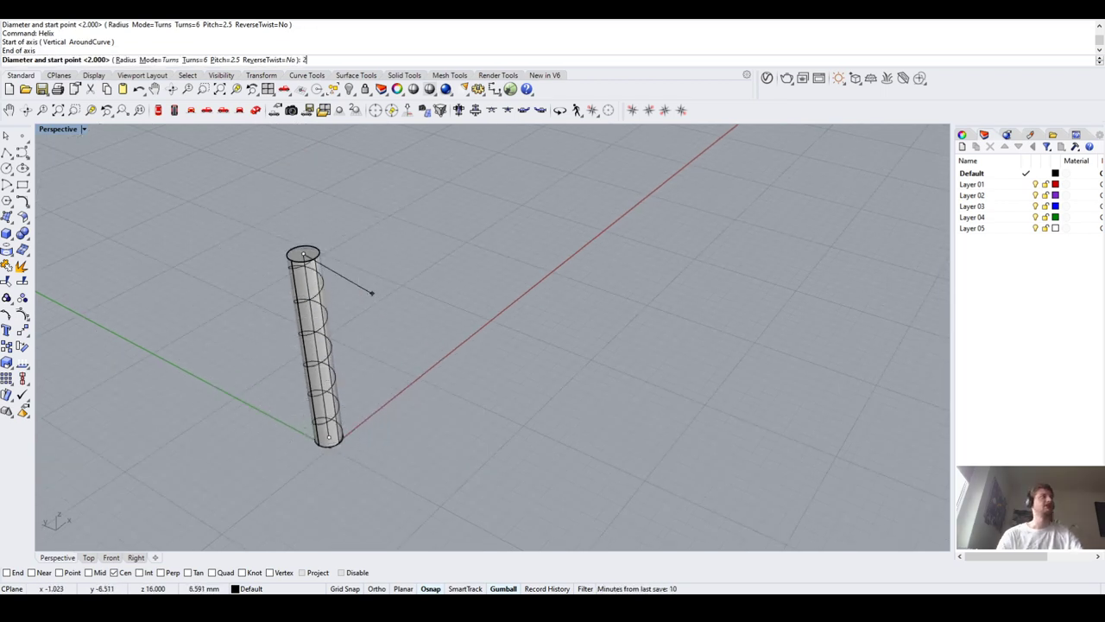
{"action": "key", "text": "Return"}
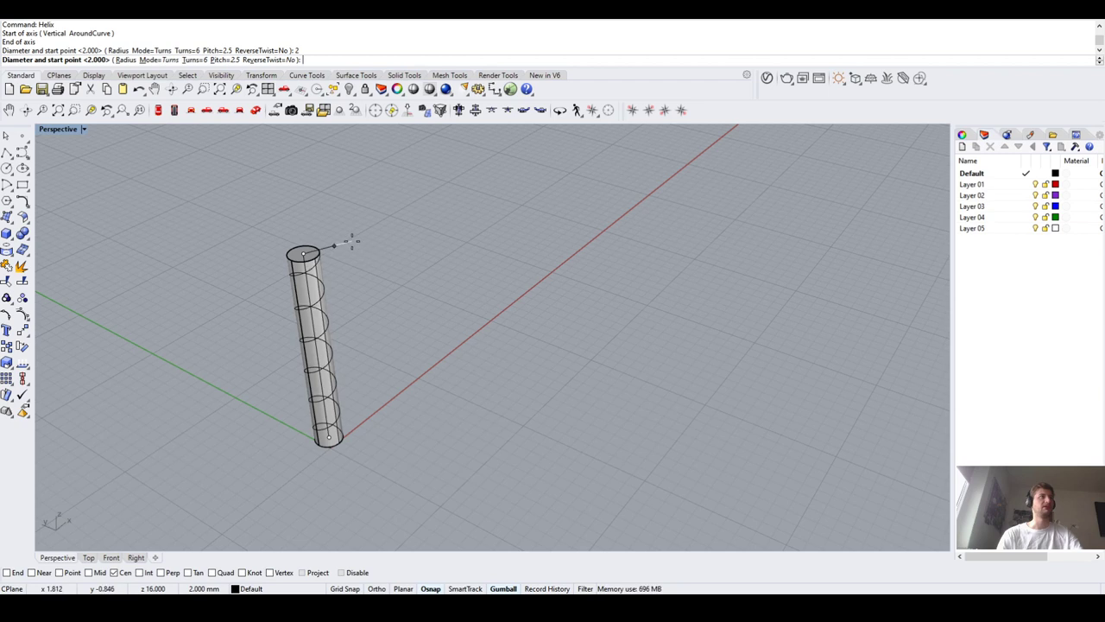
{"action": "scroll", "coordinate": [345, 243], "scroll_direction": "up", "scroll_amount": 3}
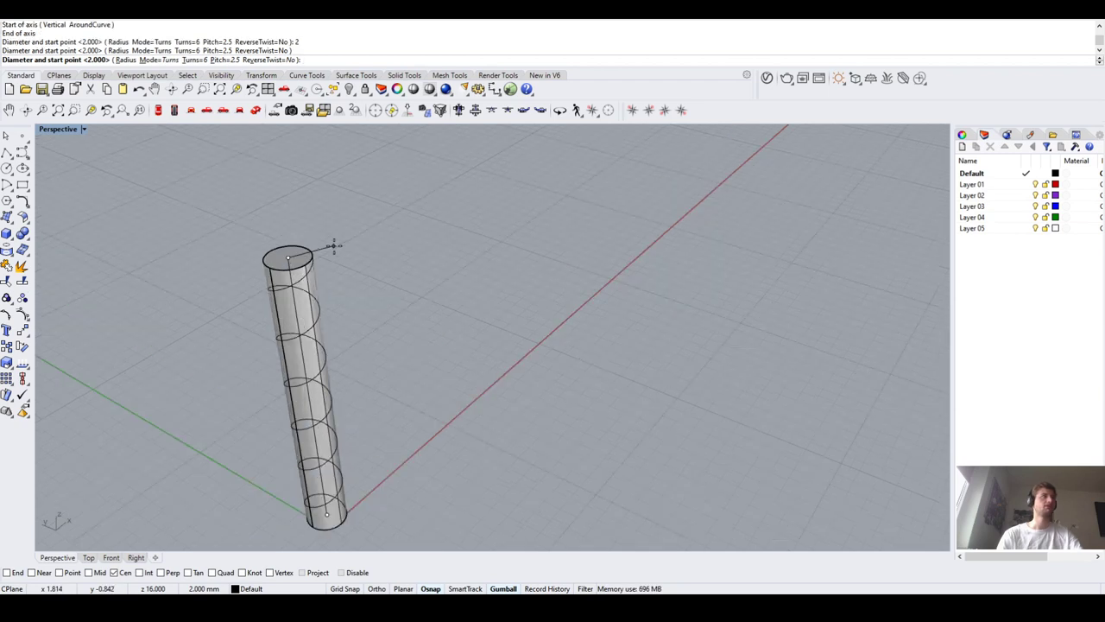
{"action": "left_click", "coordinate": [333, 246]}
Show the hidden screw head, cone and tip again around the shaft and its helix
{"action": "right_click_drag", "start_coordinate": [338, 258], "coordinate": [325, 318]}
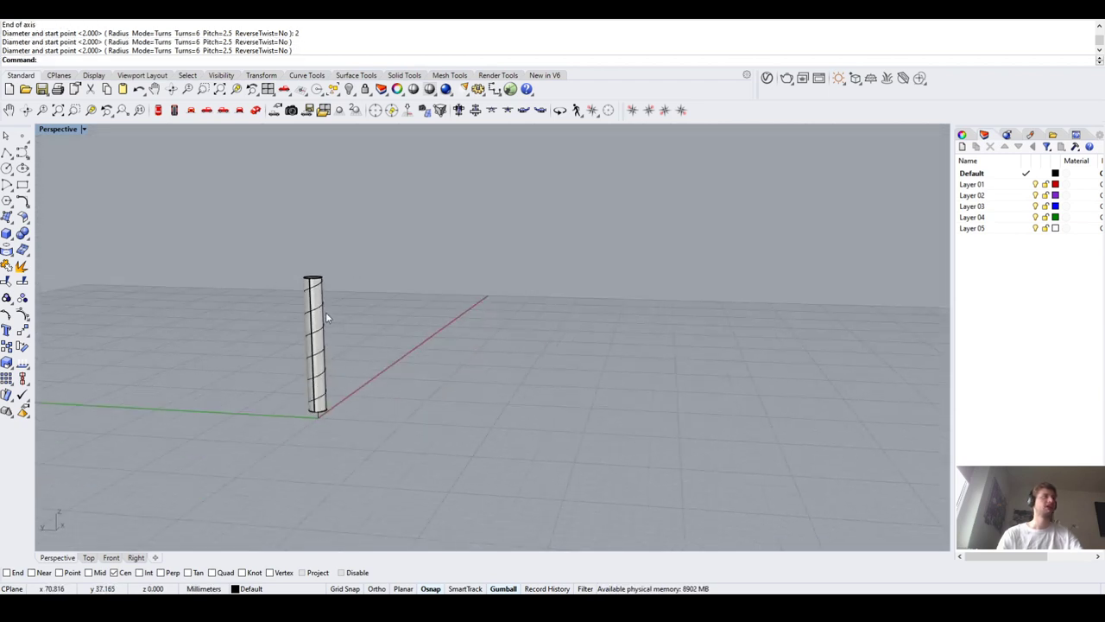
{"action": "scroll", "coordinate": [306, 402], "scroll_direction": "up", "scroll_amount": 3}
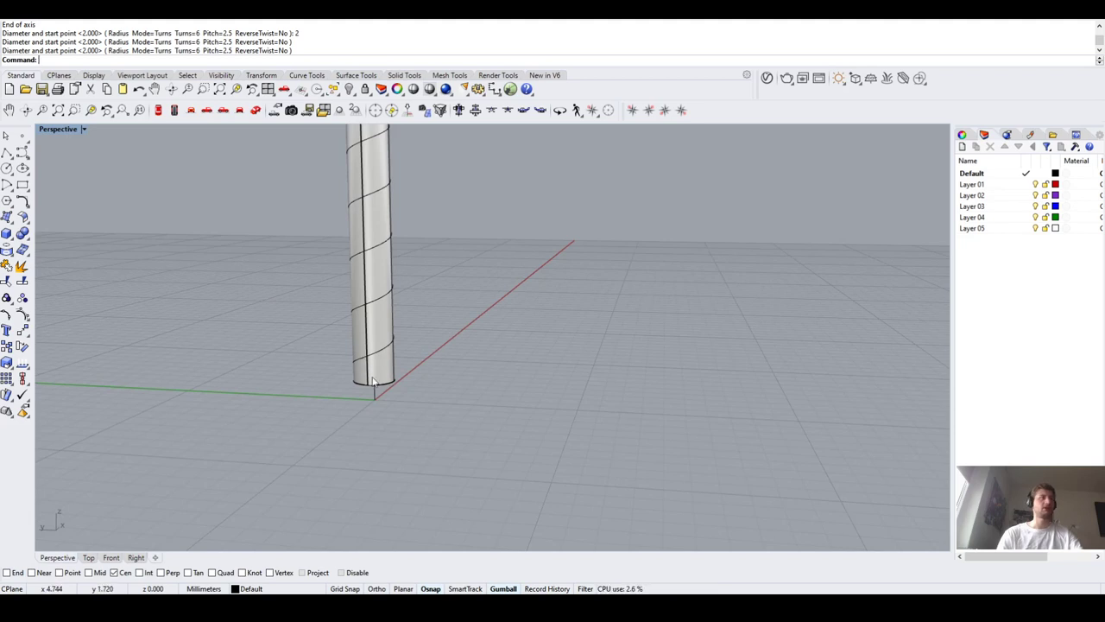
{"action": "scroll", "coordinate": [373, 382], "scroll_direction": "down", "scroll_amount": 3}
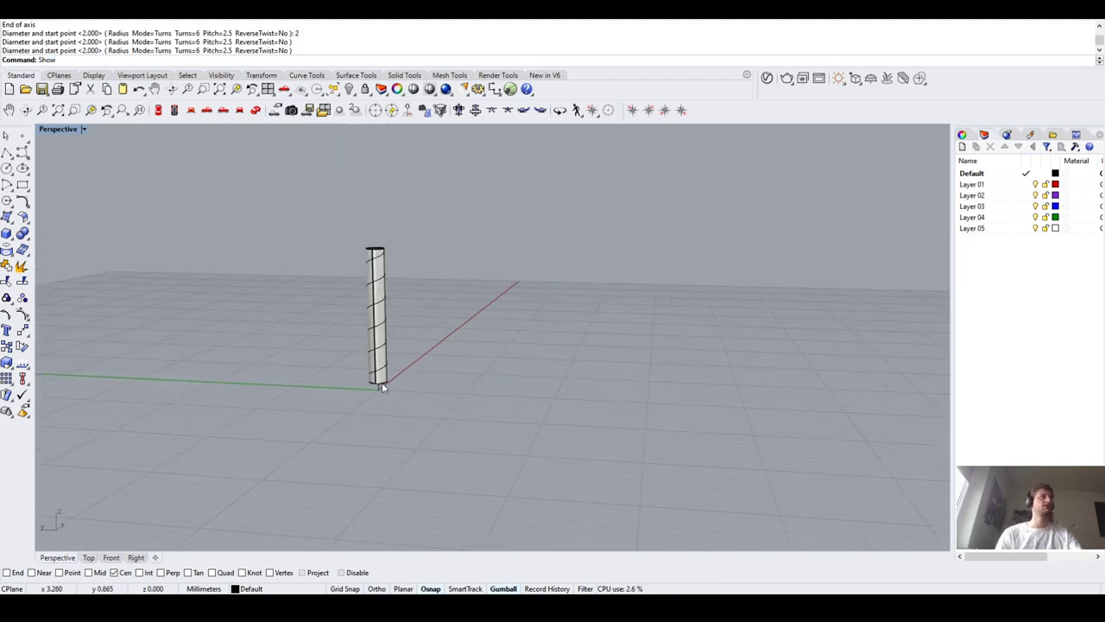
{"action": "type", "text": "Show"}
{"action": "key", "text": "Return"}
{"action": "scroll", "coordinate": [359, 265], "scroll_direction": "up", "scroll_amount": 3}
{"action": "scroll", "coordinate": [357, 267], "scroll_direction": "down", "scroll_amount": 3}
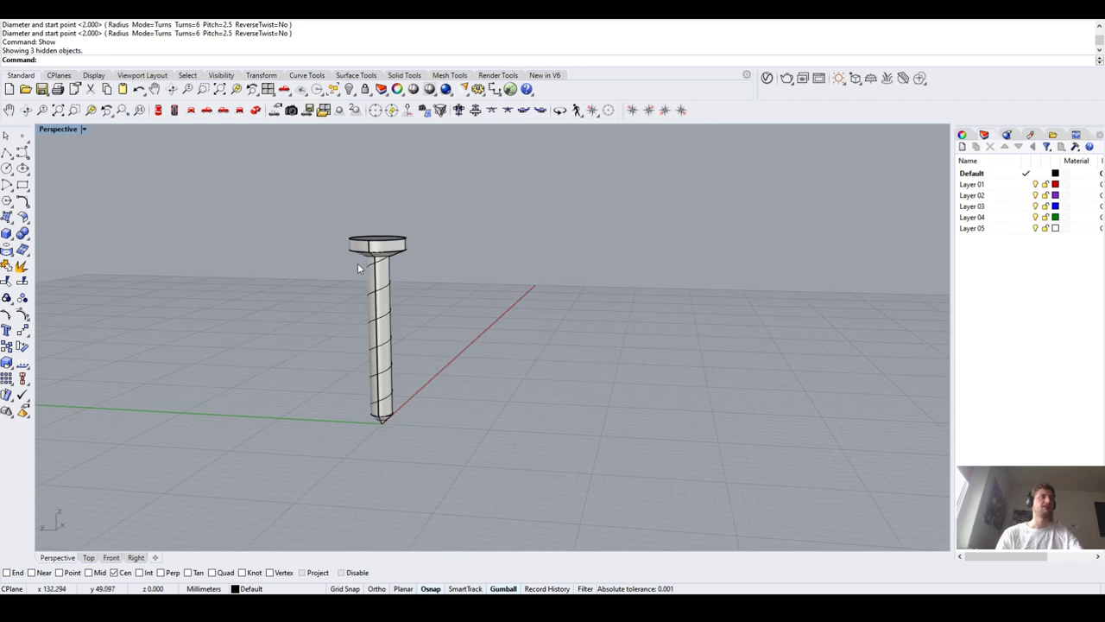
Pipe the helix around the shaft with start and end diameters of 0.5 and flat caps
{"action": "right_click_drag", "start_coordinate": [358, 268], "coordinate": [400, 268]}
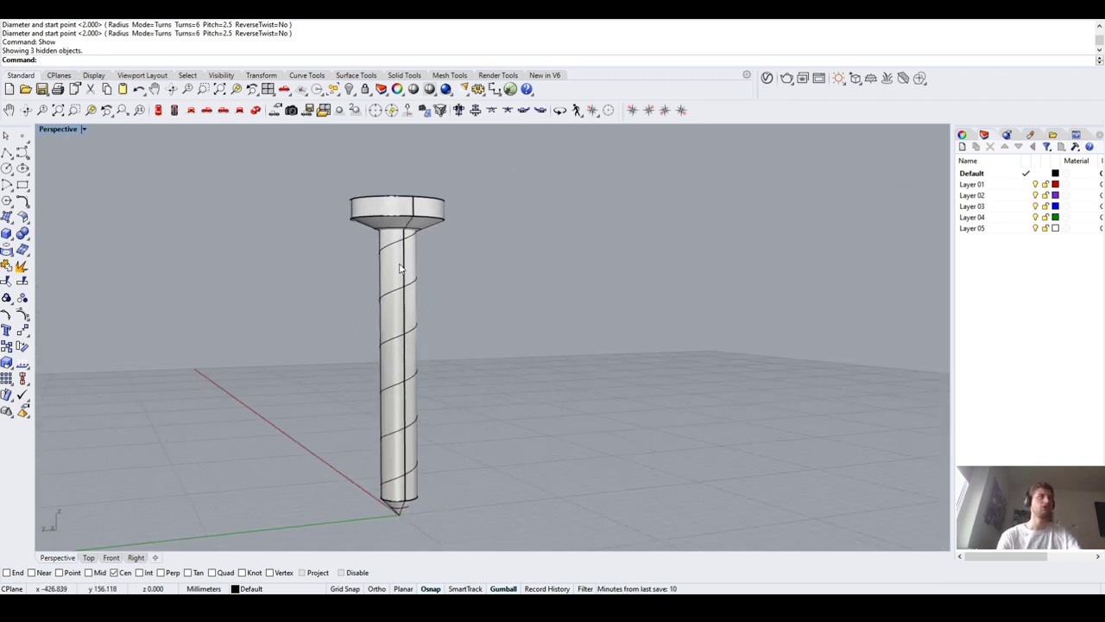
{"action": "scroll", "coordinate": [399, 263], "scroll_direction": "up", "scroll_amount": 2}
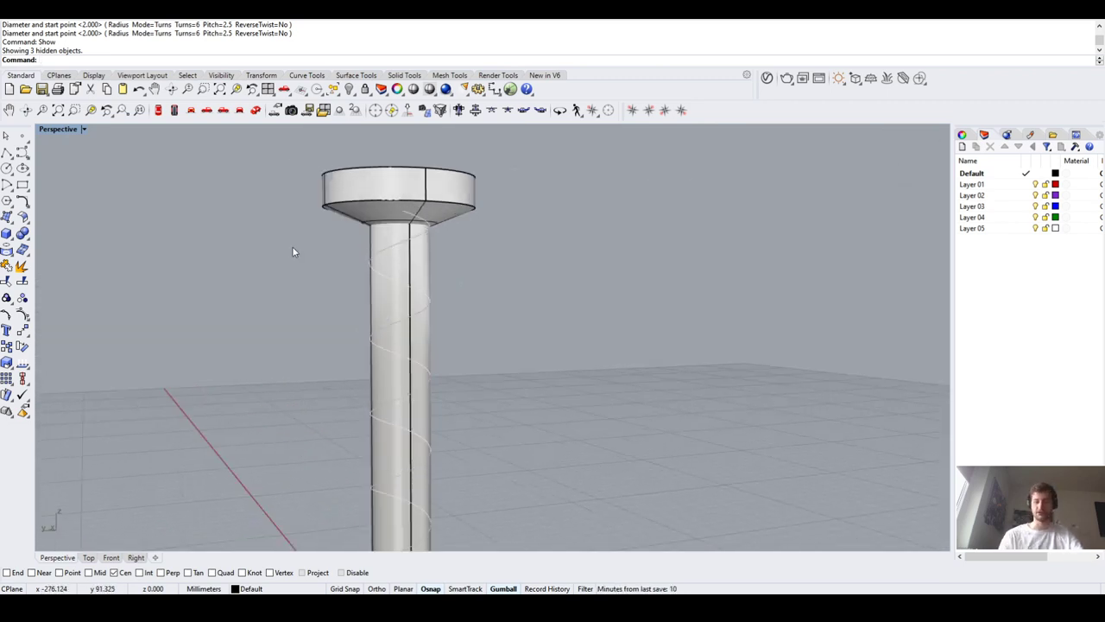
{"action": "left_click", "coordinate": [430, 304]}
{"action": "type", "text": "Pipe"}
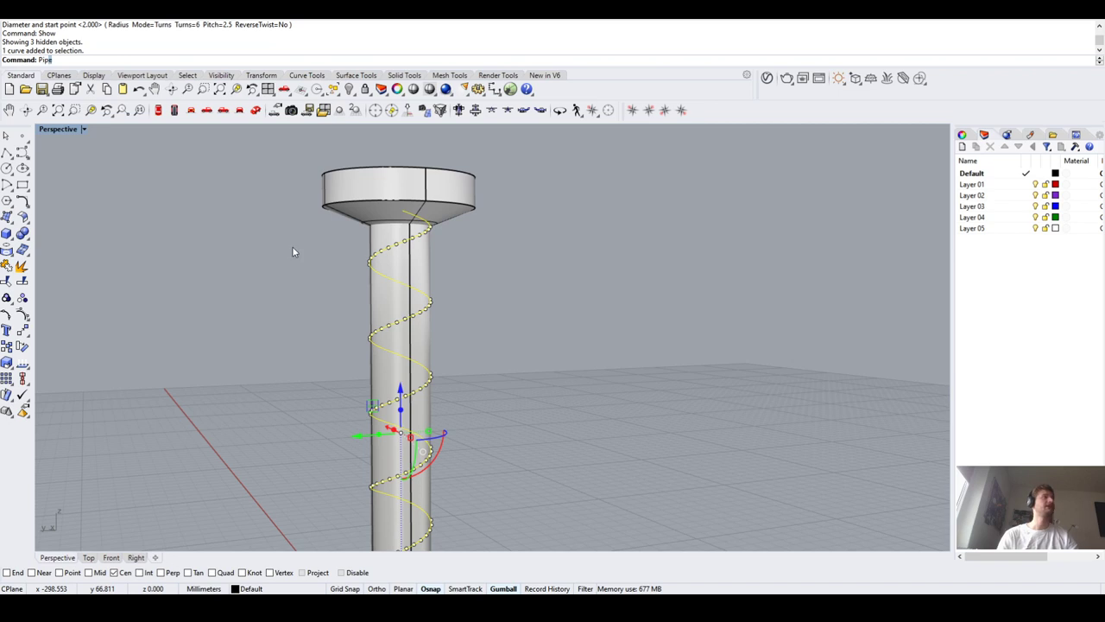
{"action": "key", "text": "Return"}
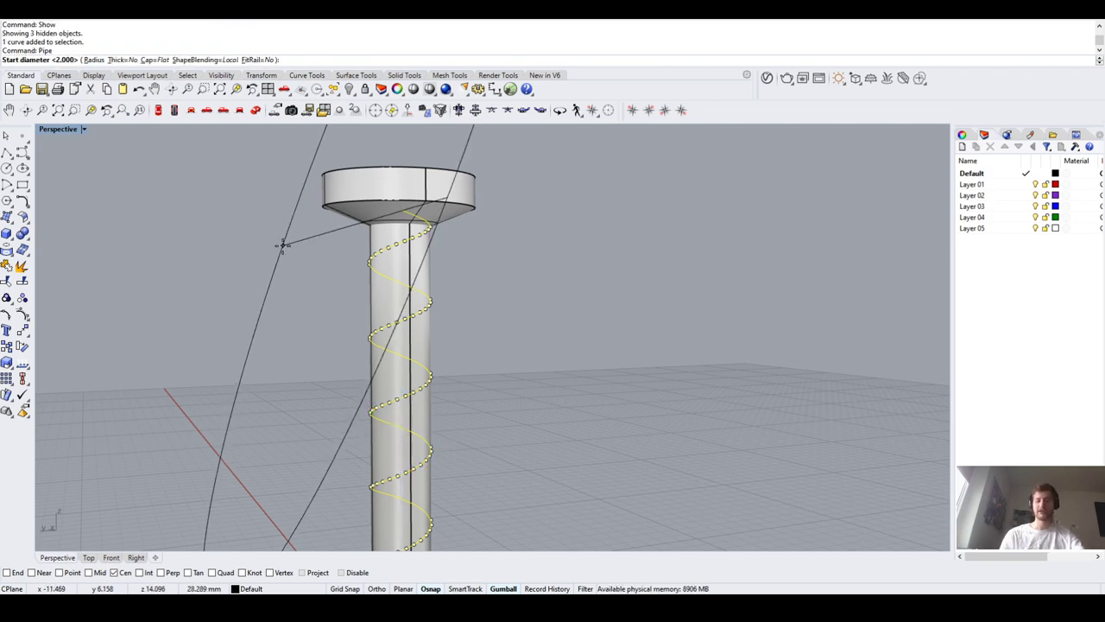
{"action": "type", "text": "1"}
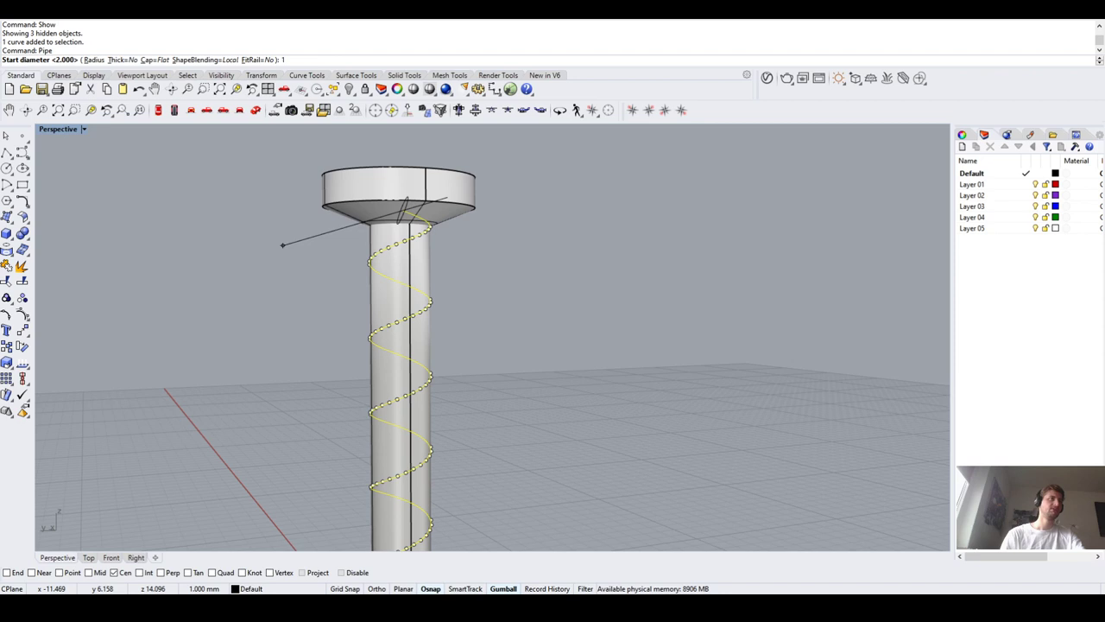
{"action": "key", "text": "BackSpace"}
{"action": "type", "text": ".5"}
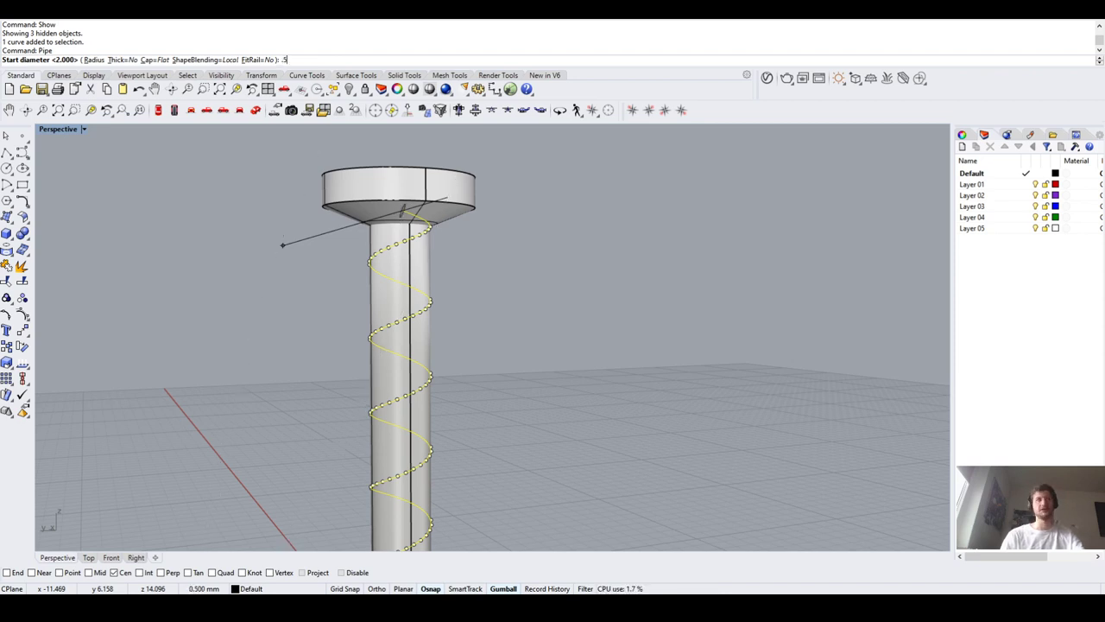
{"action": "key", "text": "Return"}
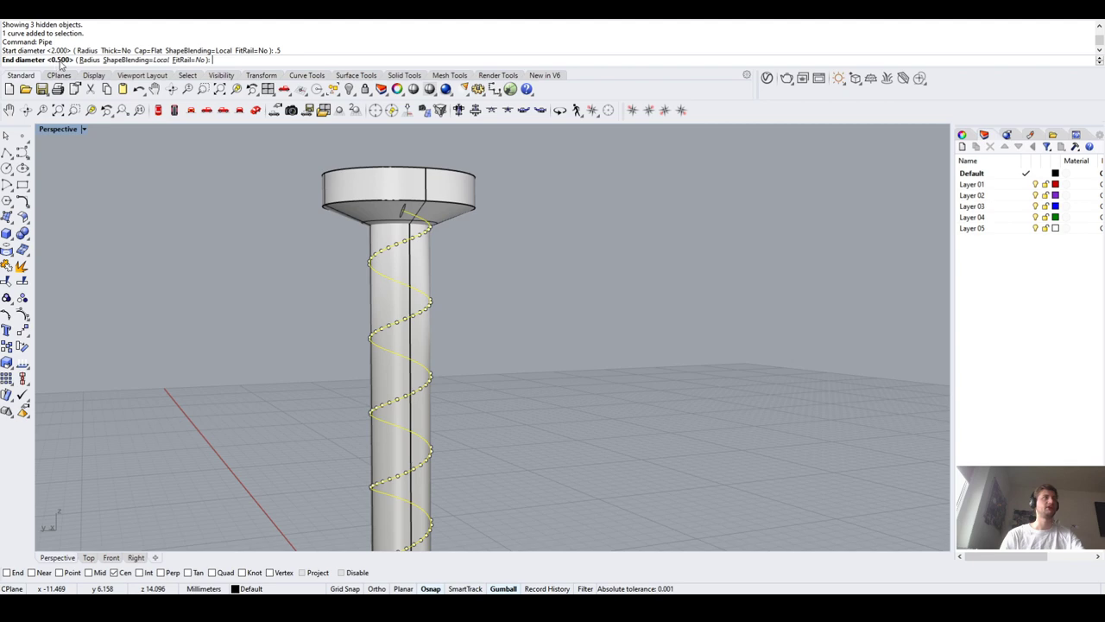
{"action": "key", "text": "Return"}
{"action": "scroll", "coordinate": [380, 363], "scroll_direction": "down", "scroll_amount": 4}
{"action": "key", "text": "Return"}
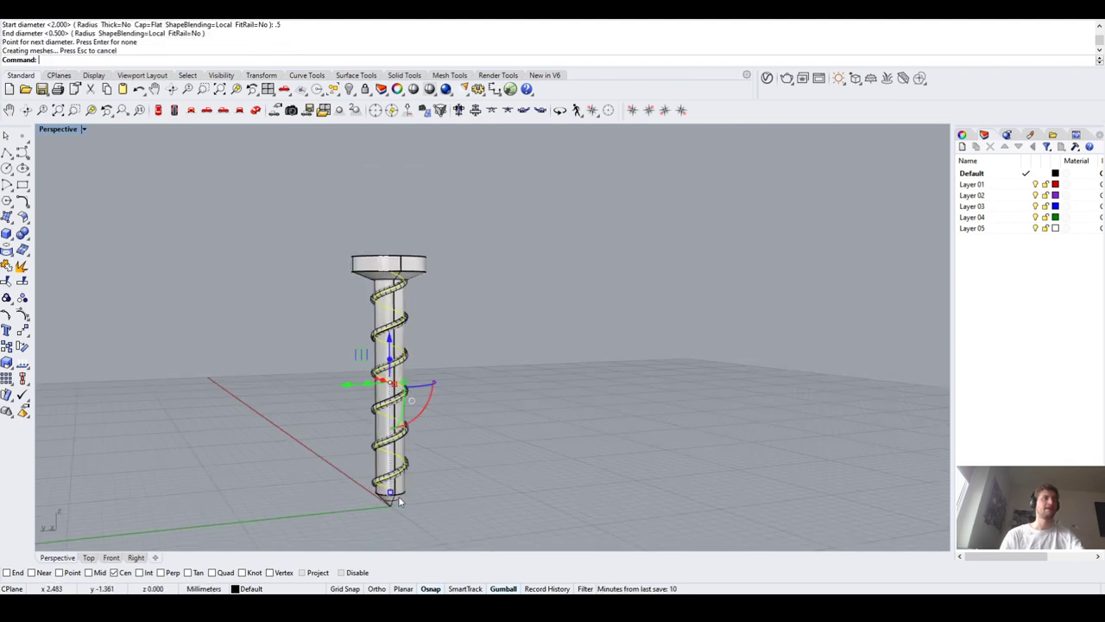
Examine the pipe's lower end near the screw tip and undo the flat-capped pipe
{"action": "scroll", "coordinate": [399, 501], "scroll_direction": "up", "scroll_amount": 5}
{"action": "right_click_drag", "start_coordinate": [429, 468], "coordinate": [748, 433]}
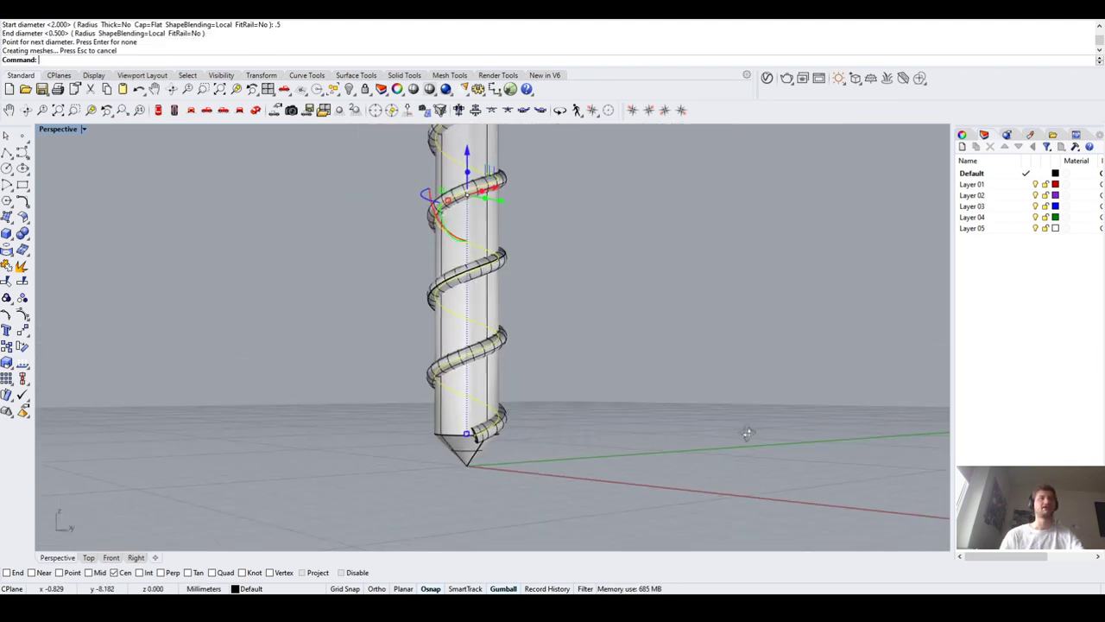
{"action": "scroll", "coordinate": [511, 425], "scroll_direction": "up", "scroll_amount": 3}
{"action": "key", "text": "Escape"}
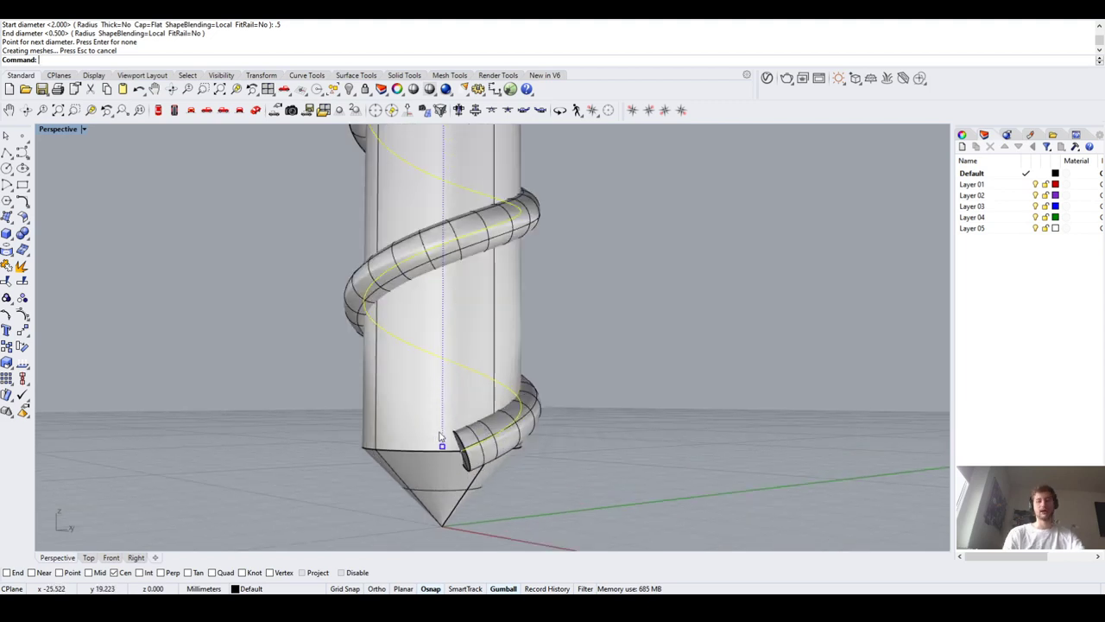
{"action": "key", "text": "ctrl+z"}
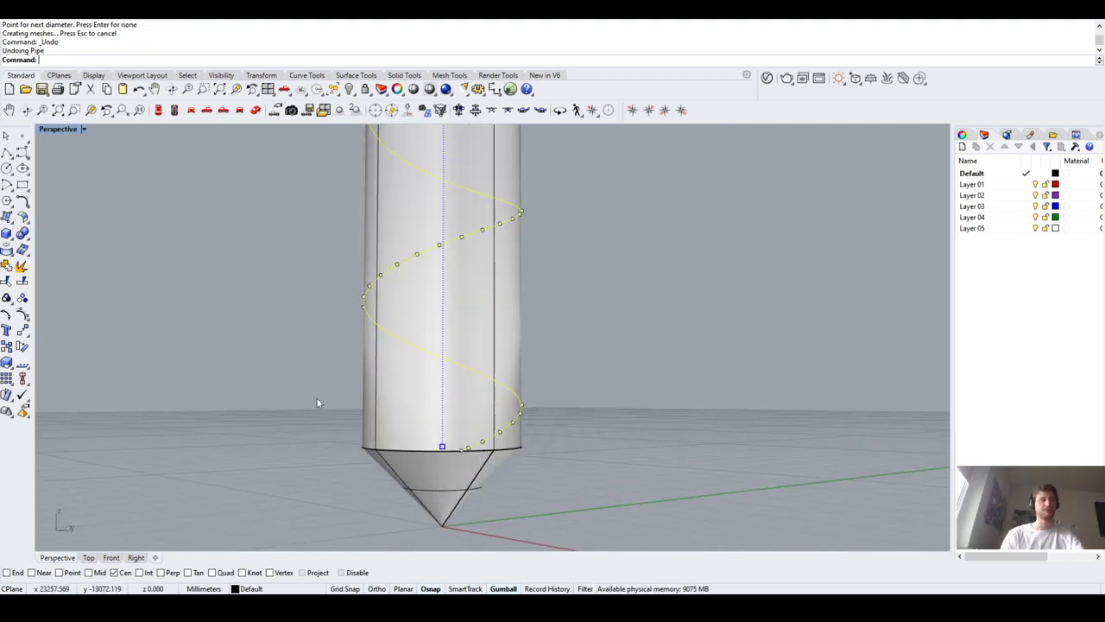
Pipe the helix with round caps and start and end diameters of 0.5
{"action": "type", "text": "pipe"}
{"action": "key", "text": "Return"}
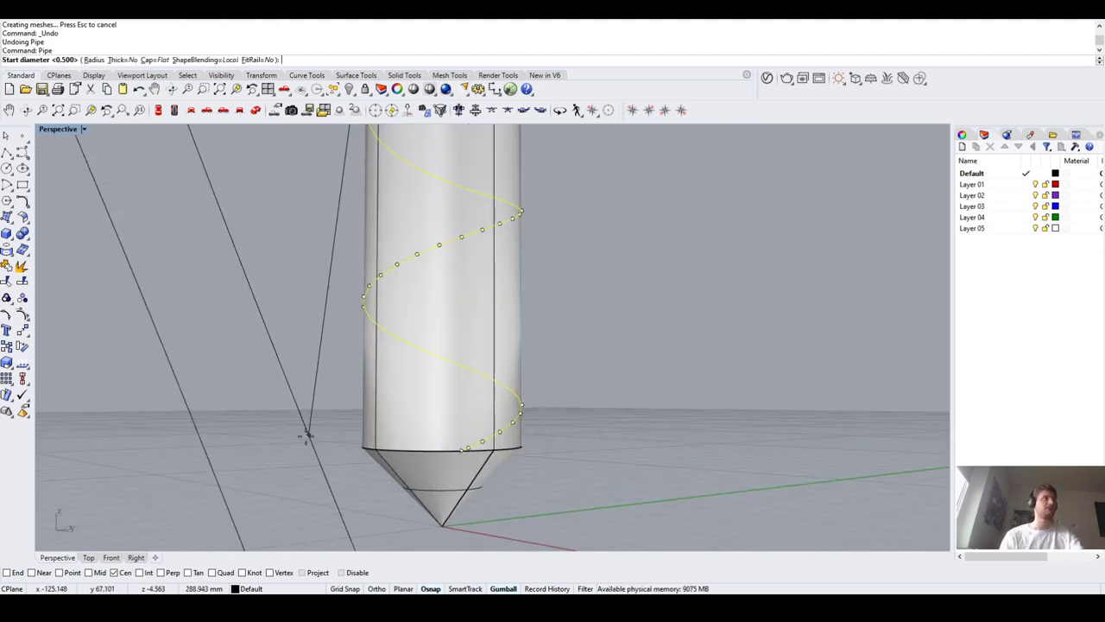
{"action": "left_click", "coordinate": [156, 60]}
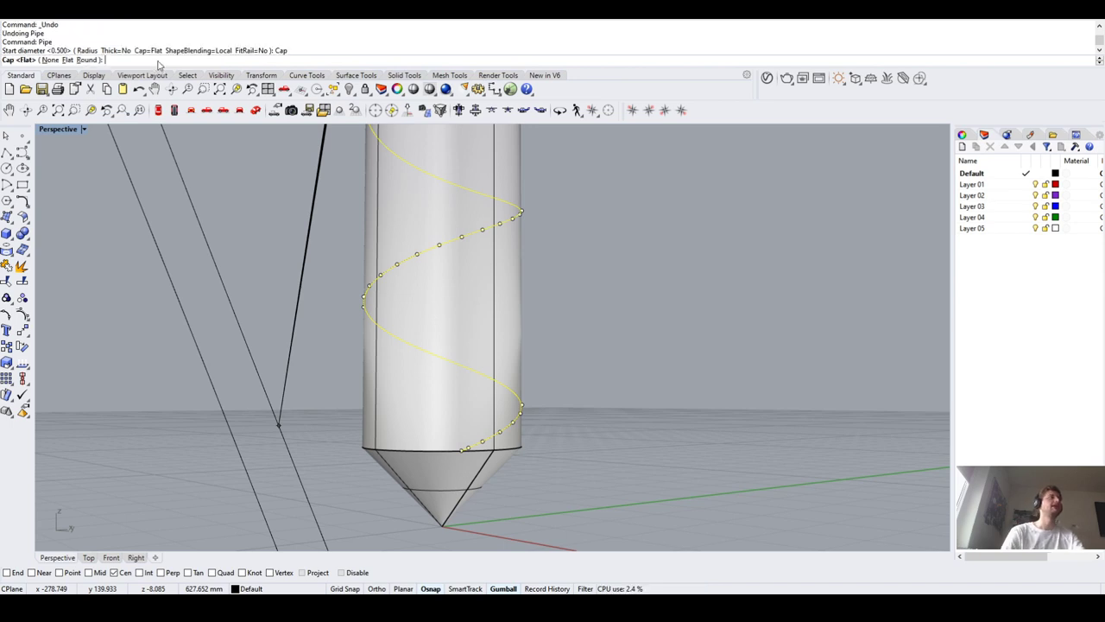
{"action": "left_click", "coordinate": [86, 60]}
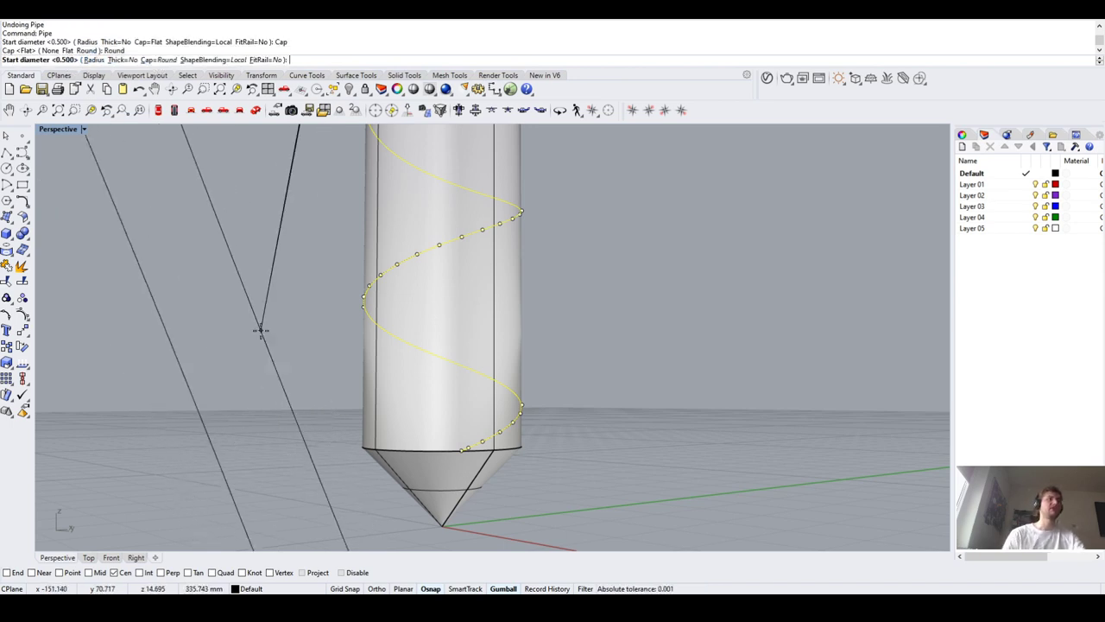
{"action": "key", "text": "Return"}
{"action": "left_click", "coordinate": [282, 344]}
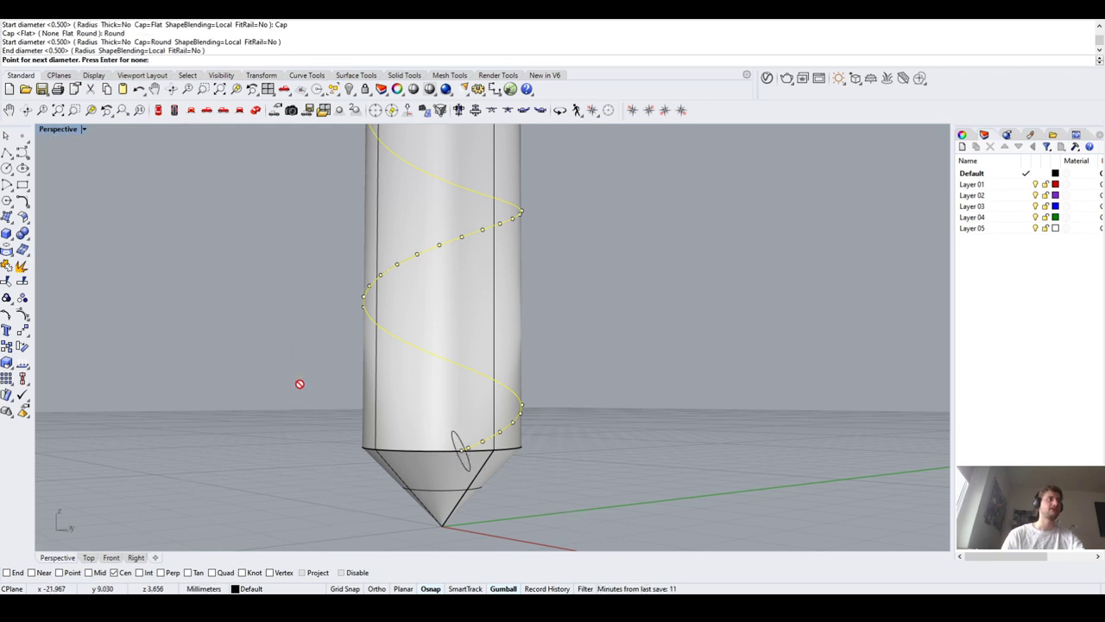
{"action": "key", "text": "Return"}
{"action": "scroll", "coordinate": [460, 482], "scroll_direction": "up", "scroll_amount": 2}
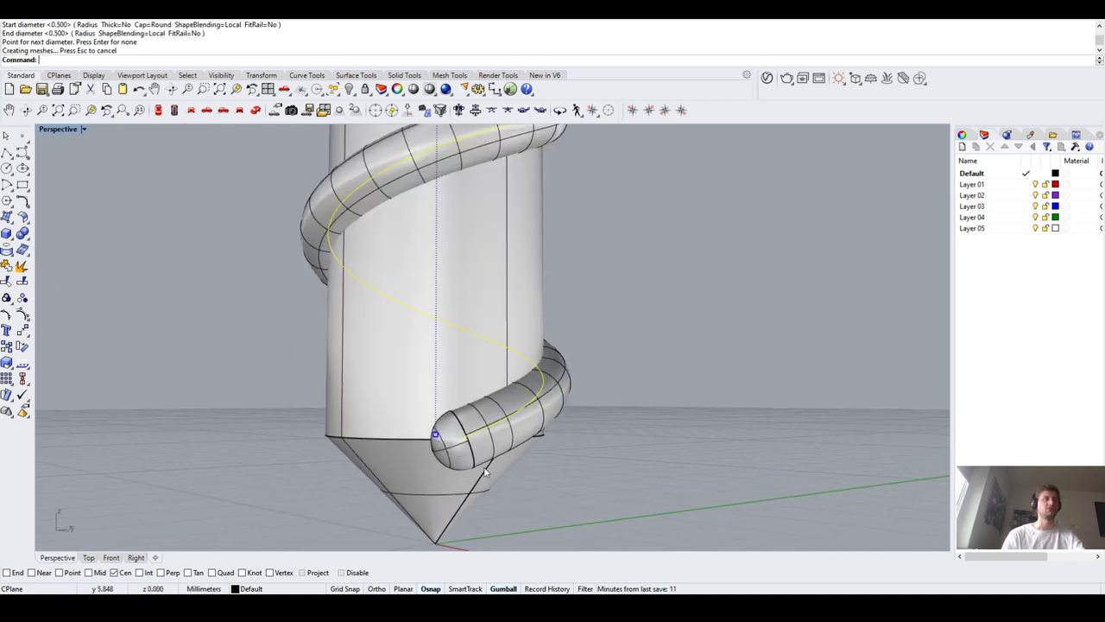
Examine the whole screw with its round-capped thread from several angles and distances
{"action": "scroll", "coordinate": [522, 460], "scroll_direction": "down", "scroll_amount": 8}
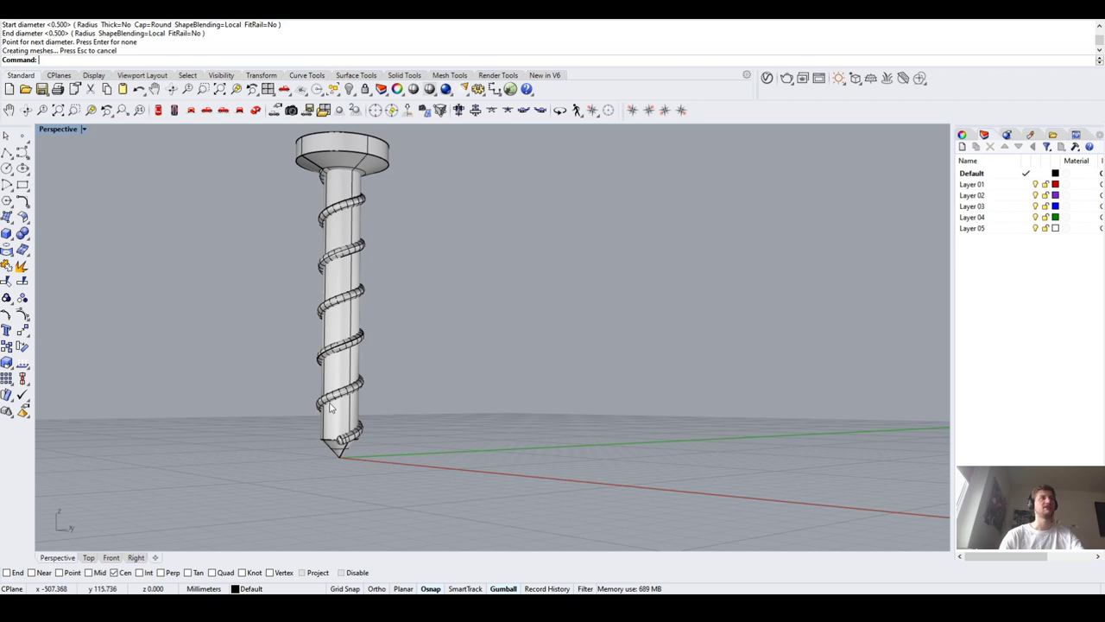
{"action": "scroll", "coordinate": [344, 317], "scroll_direction": "down", "scroll_amount": 3}
{"action": "right_click_drag", "start_coordinate": [345, 318], "coordinate": [421, 308]}
{"action": "scroll", "coordinate": [421, 307], "scroll_direction": "up", "scroll_amount": 2}
{"action": "scroll", "coordinate": [567, 294], "scroll_direction": "down", "scroll_amount": 2}
{"action": "right_click_drag", "start_coordinate": [486, 296], "coordinate": [479, 298]}
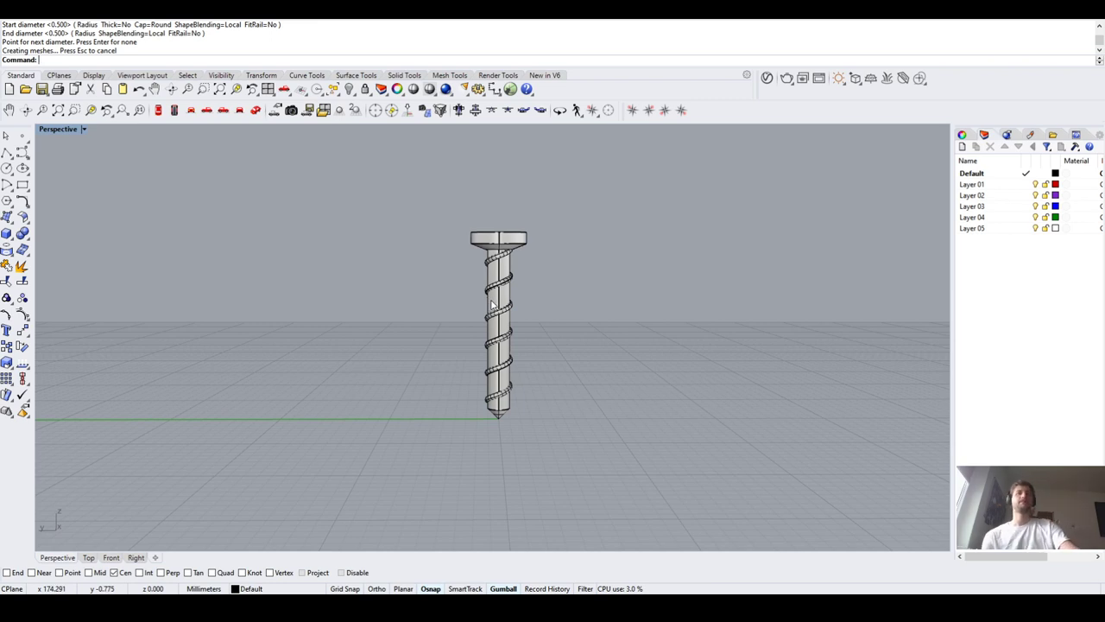
{"action": "scroll", "coordinate": [501, 305], "scroll_direction": "up", "scroll_amount": 2}
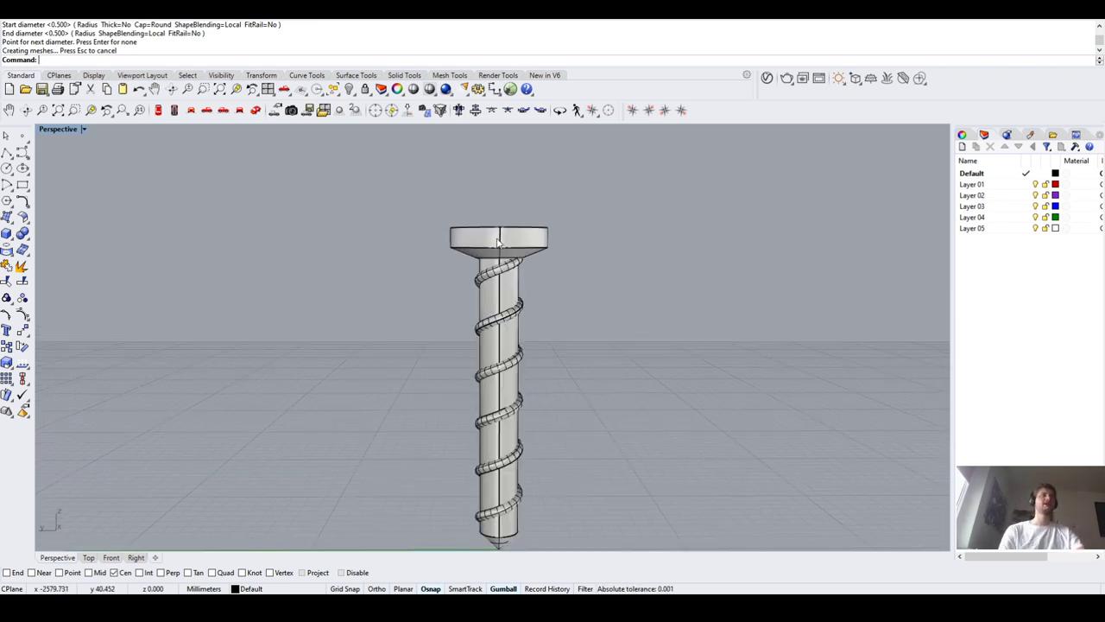
{"action": "scroll", "coordinate": [497, 244], "scroll_direction": "down", "scroll_amount": 3}
{"action": "scroll", "coordinate": [491, 236], "scroll_direction": "up", "scroll_amount": 2}
Select the screw head and thread pipe individually to check which separate solids make up the screw
{"action": "left_click", "coordinate": [448, 251]}
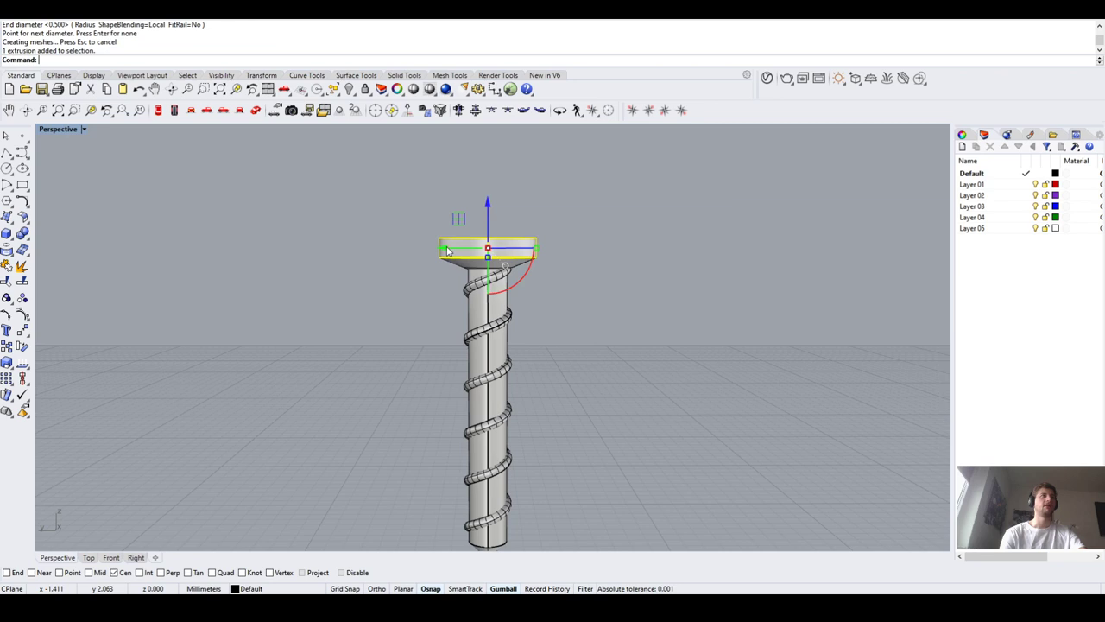
{"action": "left_click", "coordinate": [405, 291]}
{"action": "left_click", "coordinate": [488, 259]}
{"action": "left_click", "coordinate": [479, 285]}
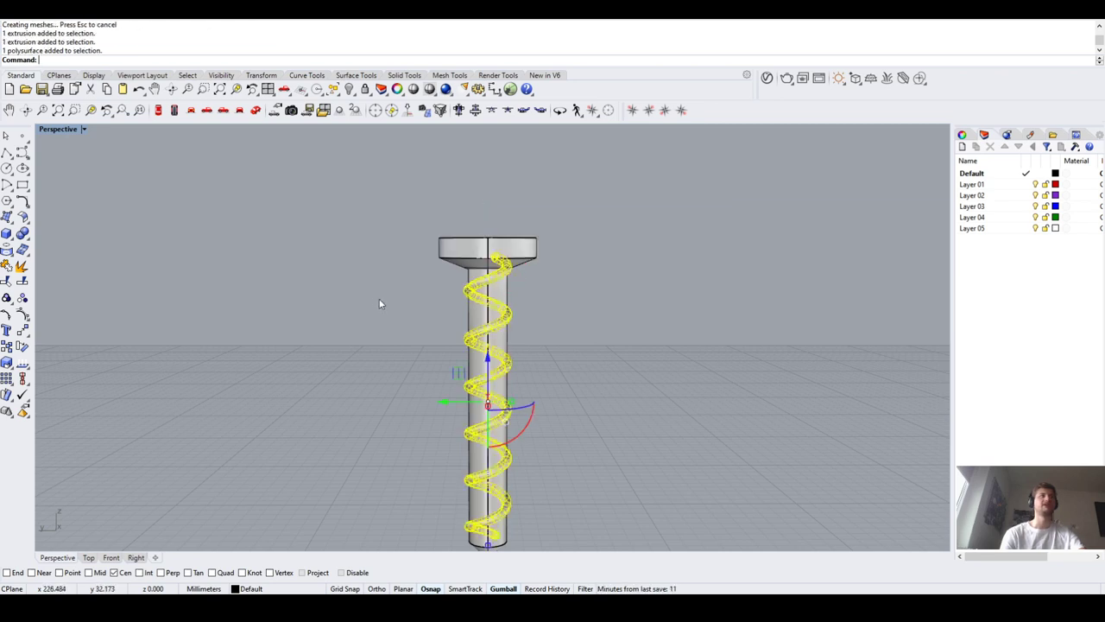
{"action": "left_click", "coordinate": [380, 303]}
{"action": "scroll", "coordinate": [412, 256], "scroll_direction": "down", "scroll_amount": 3}
{"action": "right_click_drag", "start_coordinate": [412, 257], "coordinate": [411, 276]}
{"action": "scroll", "coordinate": [422, 266], "scroll_direction": "up", "scroll_amount": 3}
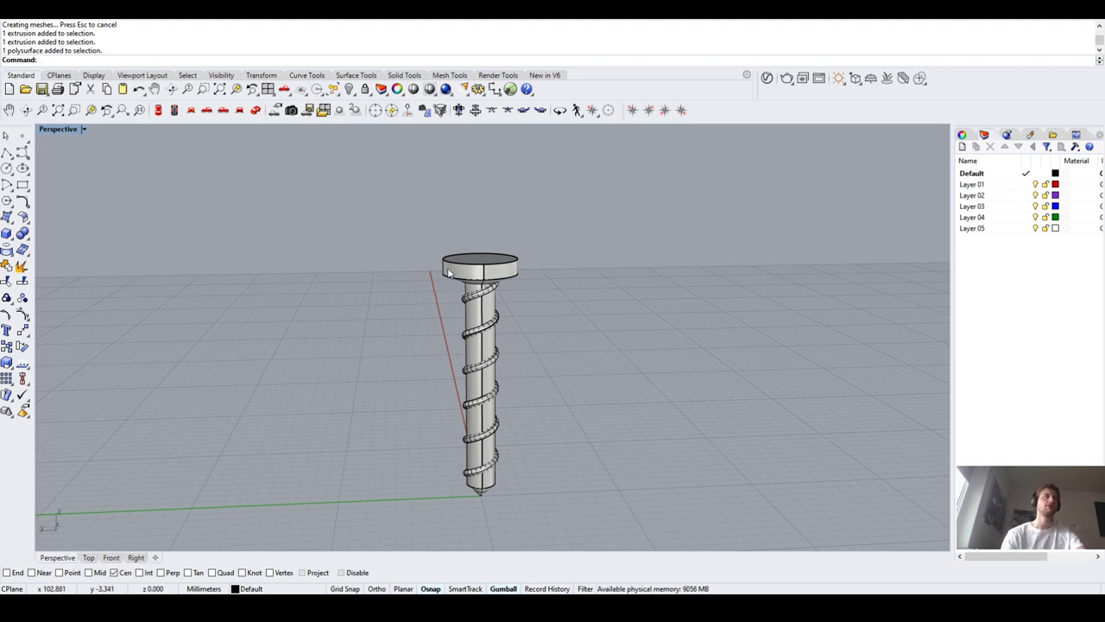
{"action": "left_click", "coordinate": [448, 273]}
{"action": "left_click", "coordinate": [338, 343]}
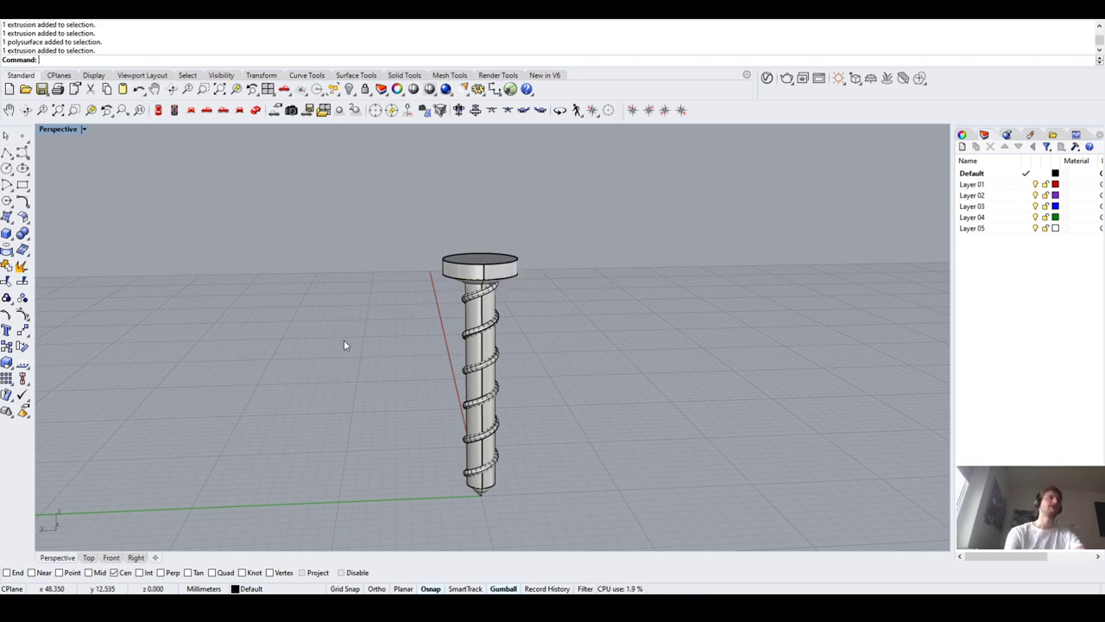
Inspect the cone surface where the underside of the head meets the shaft and thread
{"action": "scroll", "coordinate": [473, 288], "scroll_direction": "up", "scroll_amount": 3}
{"action": "scroll", "coordinate": [473, 288], "scroll_direction": "down", "scroll_amount": 3}
{"action": "scroll", "coordinate": [473, 288], "scroll_direction": "up", "scroll_amount": 4}
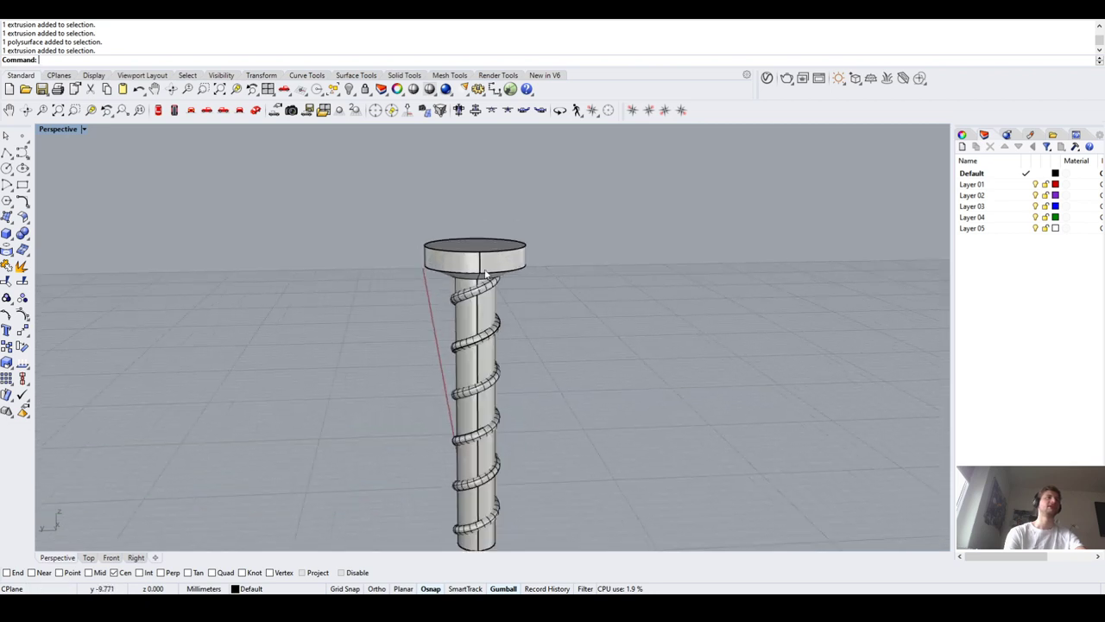
{"action": "scroll", "coordinate": [480, 275], "scroll_direction": "up", "scroll_amount": 3}
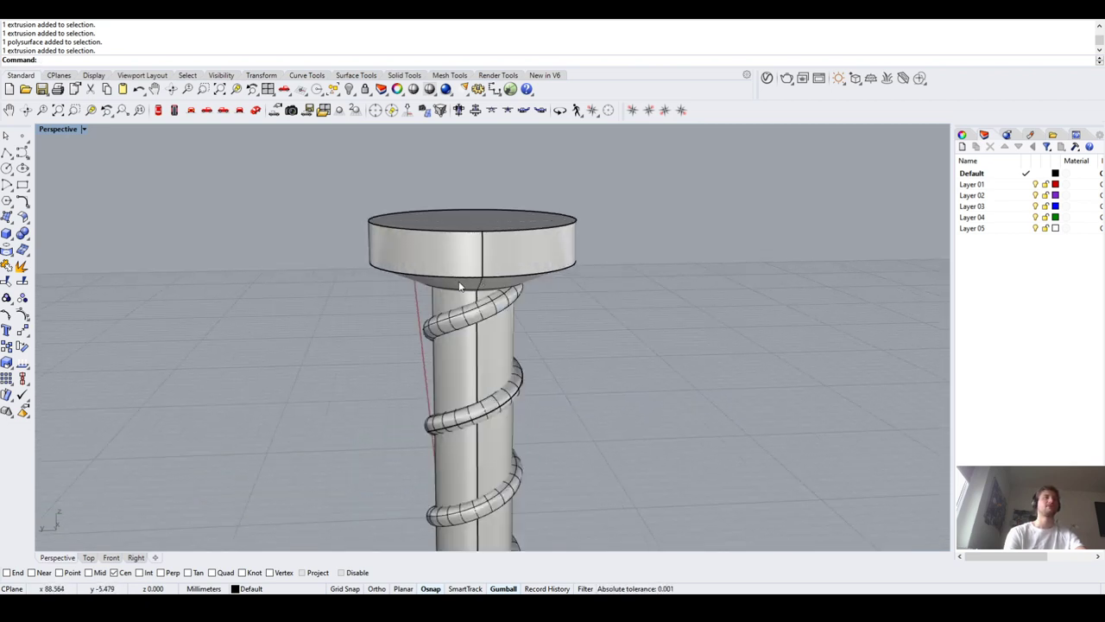
{"action": "left_click", "coordinate": [461, 288]}
{"action": "right_click_drag", "start_coordinate": [460, 288], "coordinate": [388, 271]}
{"action": "left_click", "coordinate": [387, 271]}
{"action": "scroll", "coordinate": [475, 359], "scroll_direction": "up", "scroll_amount": 5}
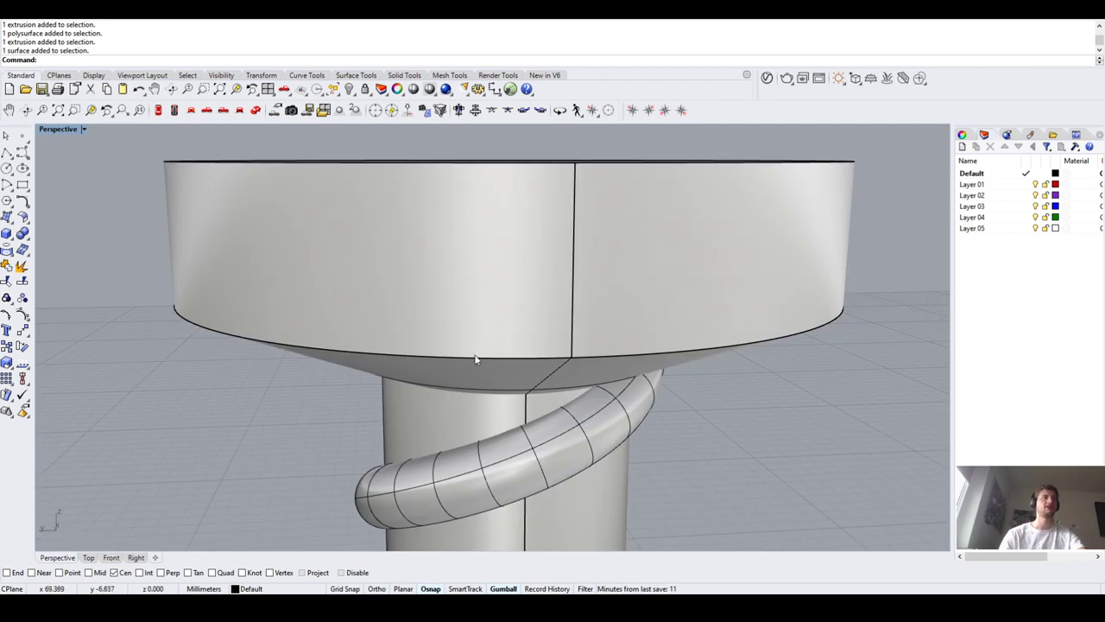
Temporarily hide the cone beneath the screw head and show it again
{"action": "left_click", "coordinate": [475, 359]}
{"action": "left_click", "coordinate": [469, 382]}
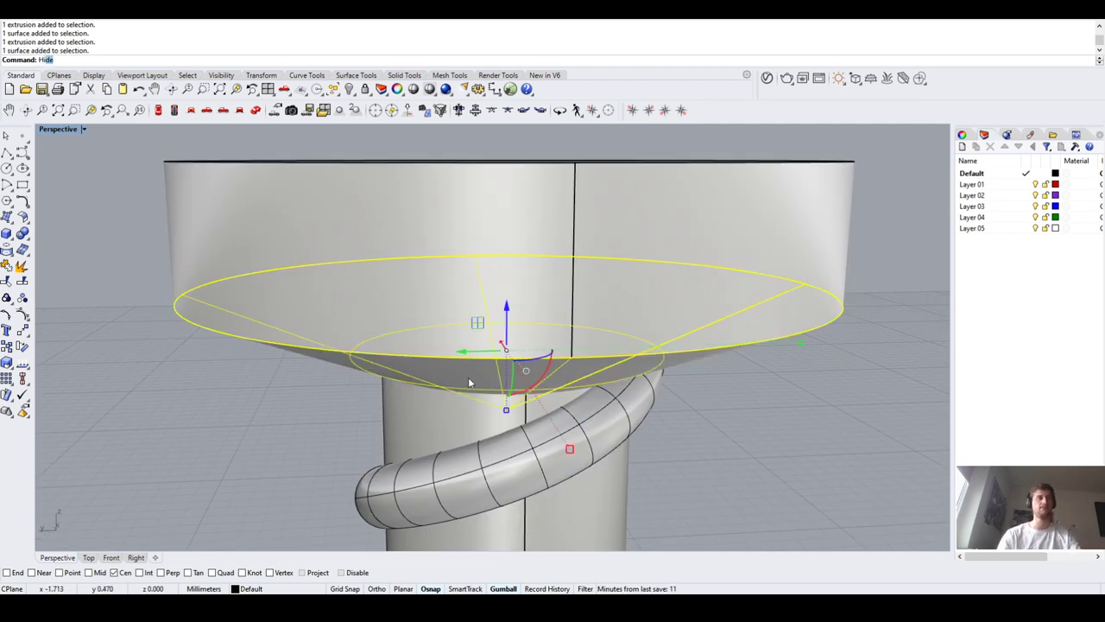
{"action": "key", "text": "Return"}
{"action": "scroll", "coordinate": [466, 374], "scroll_direction": "down", "scroll_amount": 5}
{"action": "scroll", "coordinate": [474, 340], "scroll_direction": "up", "scroll_amount": 3}
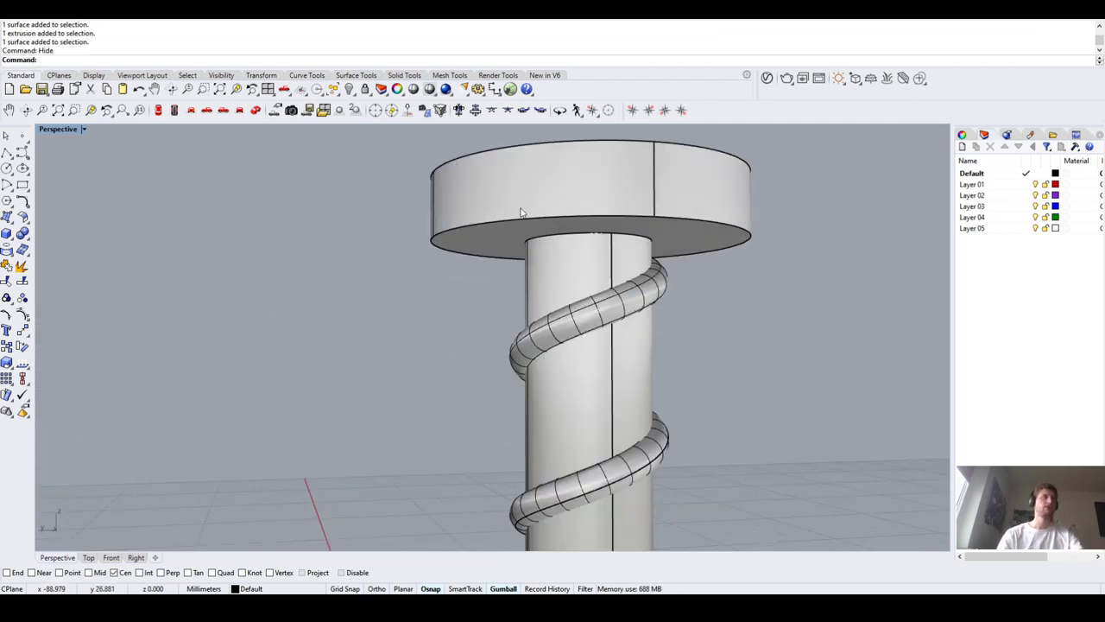
{"action": "type", "text": "Show"}
{"action": "key", "text": "Return"}
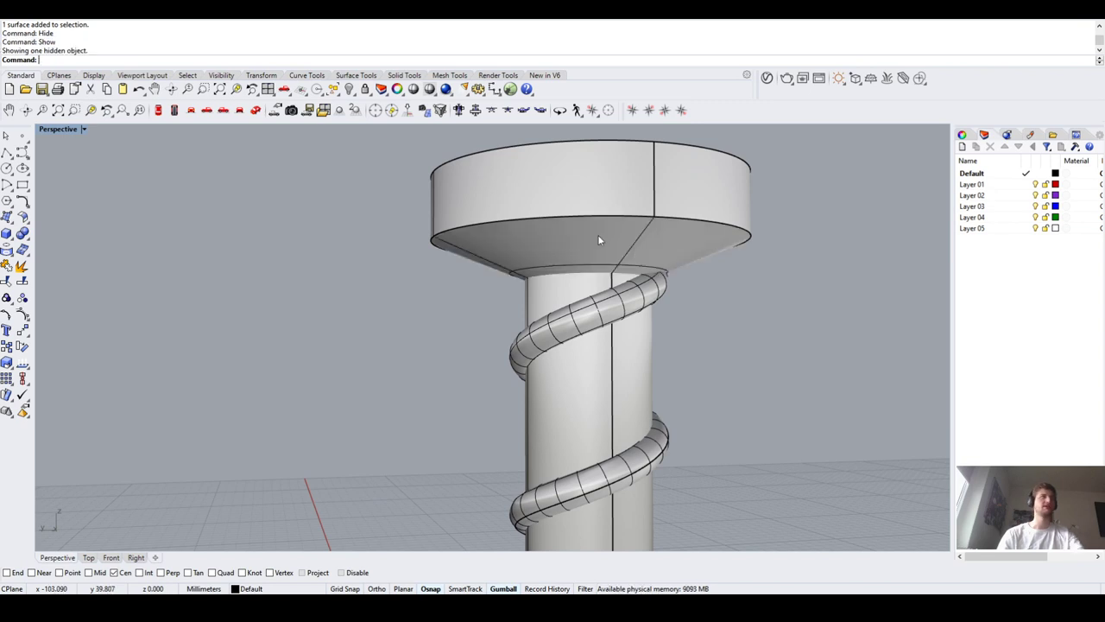
Select the cone, thread pipe and shaft individually to check how they overlap beneath the head
{"action": "left_click", "coordinate": [535, 240]}
{"action": "scroll", "coordinate": [570, 304], "scroll_direction": "up", "scroll_amount": 2}
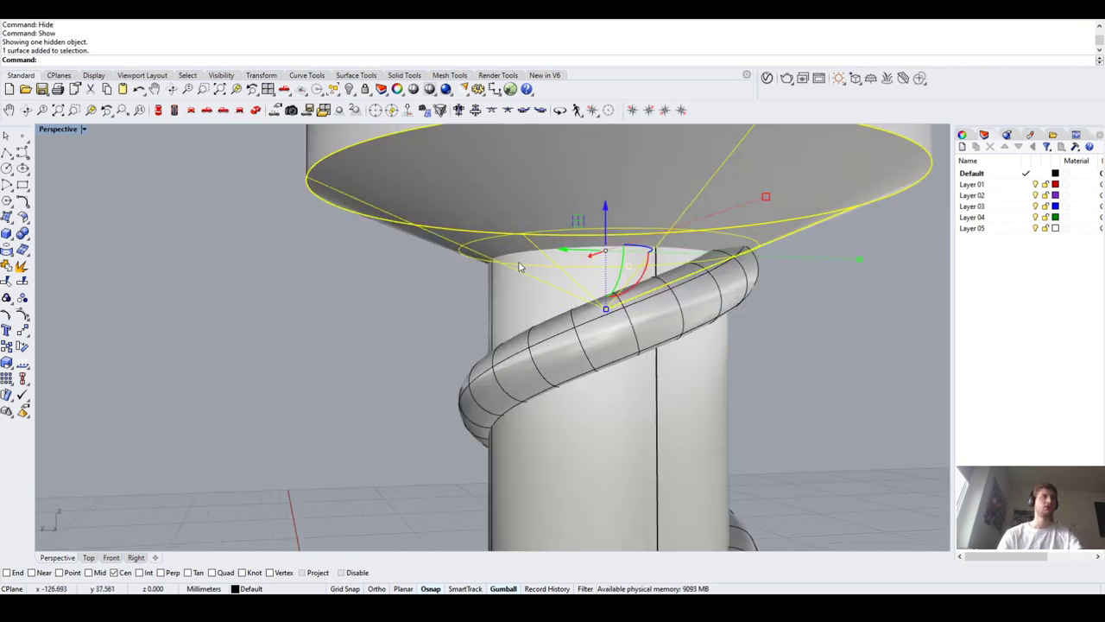
{"action": "left_click", "coordinate": [600, 303]}
{"action": "scroll", "coordinate": [554, 333], "scroll_direction": "up", "scroll_amount": 3}
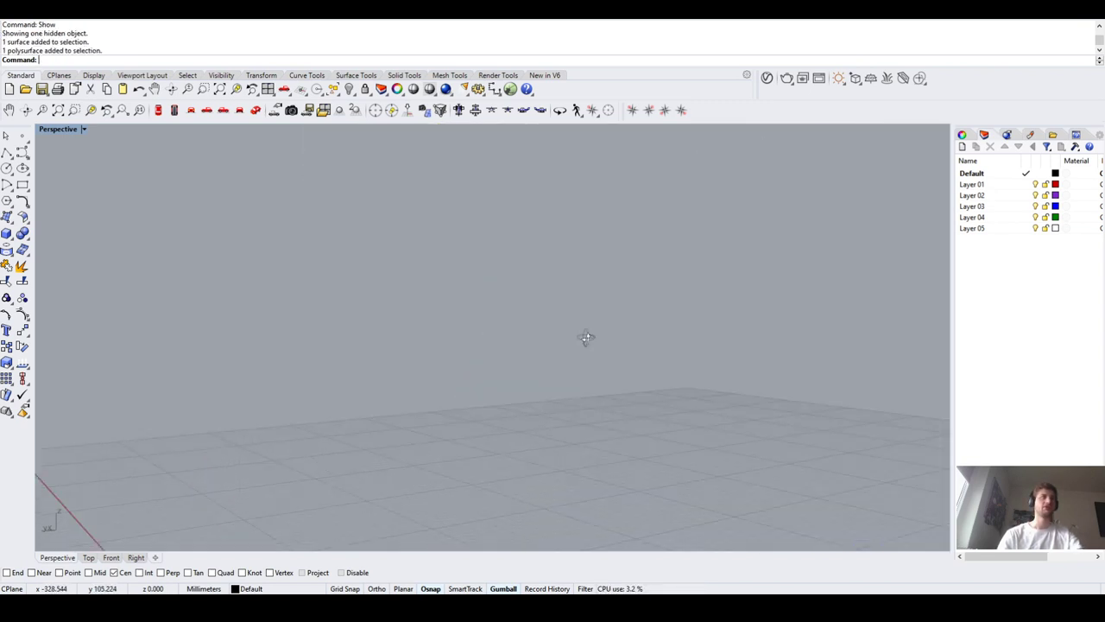
{"action": "left_click", "coordinate": [775, 356]}
{"action": "scroll", "coordinate": [510, 353], "scroll_direction": "down", "scroll_amount": 6}
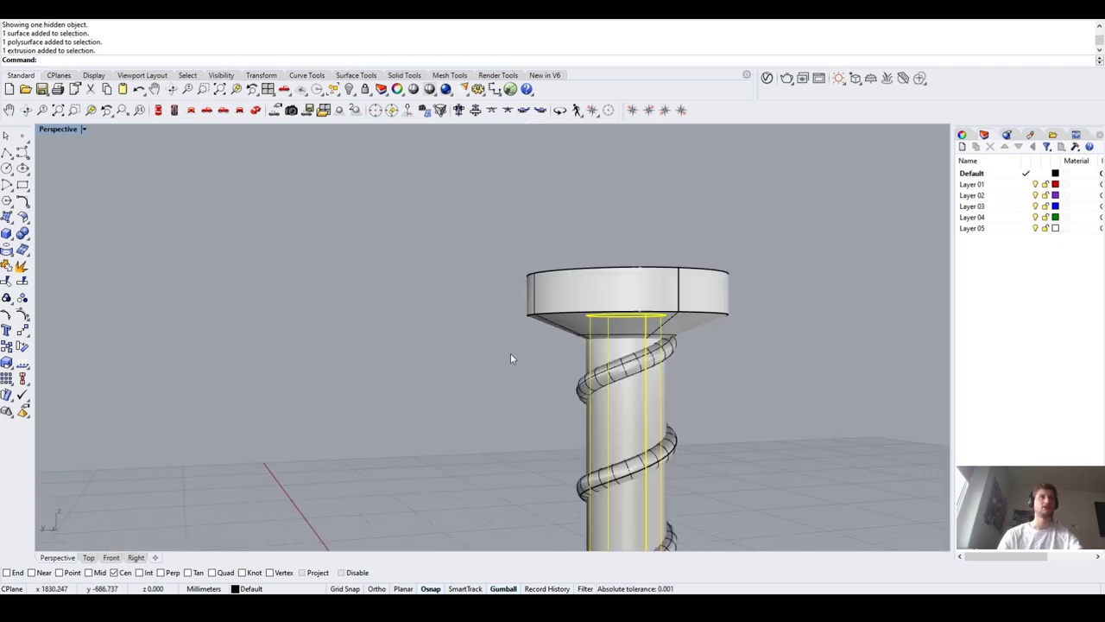
{"action": "right_click_drag", "start_coordinate": [536, 342], "coordinate": [534, 377]}
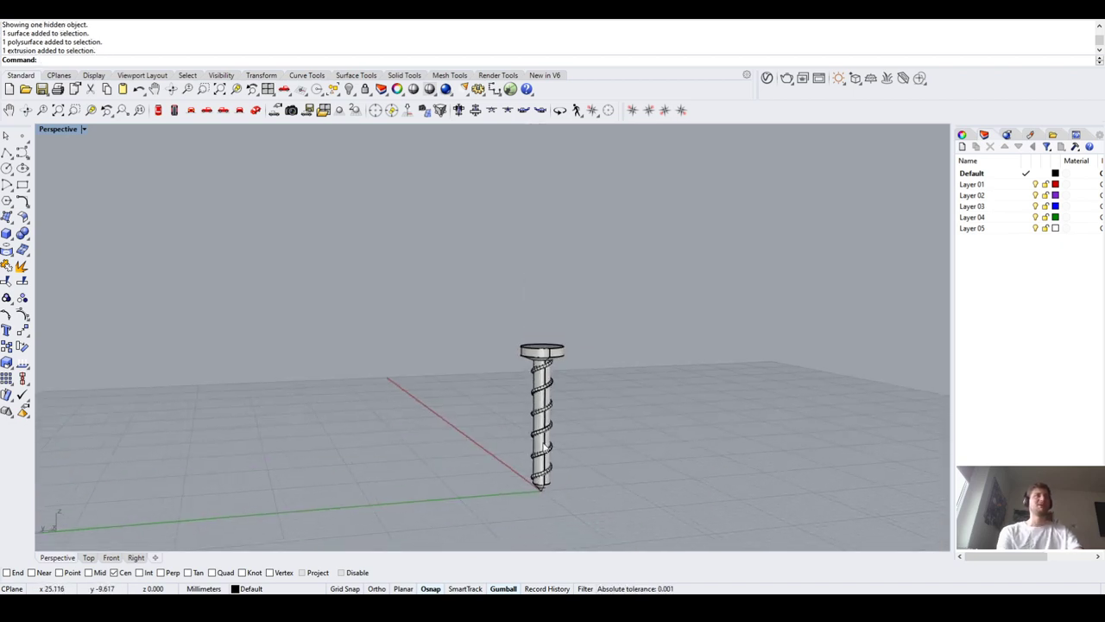
{"action": "scroll", "coordinate": [534, 377], "scroll_direction": "up", "scroll_amount": 2}
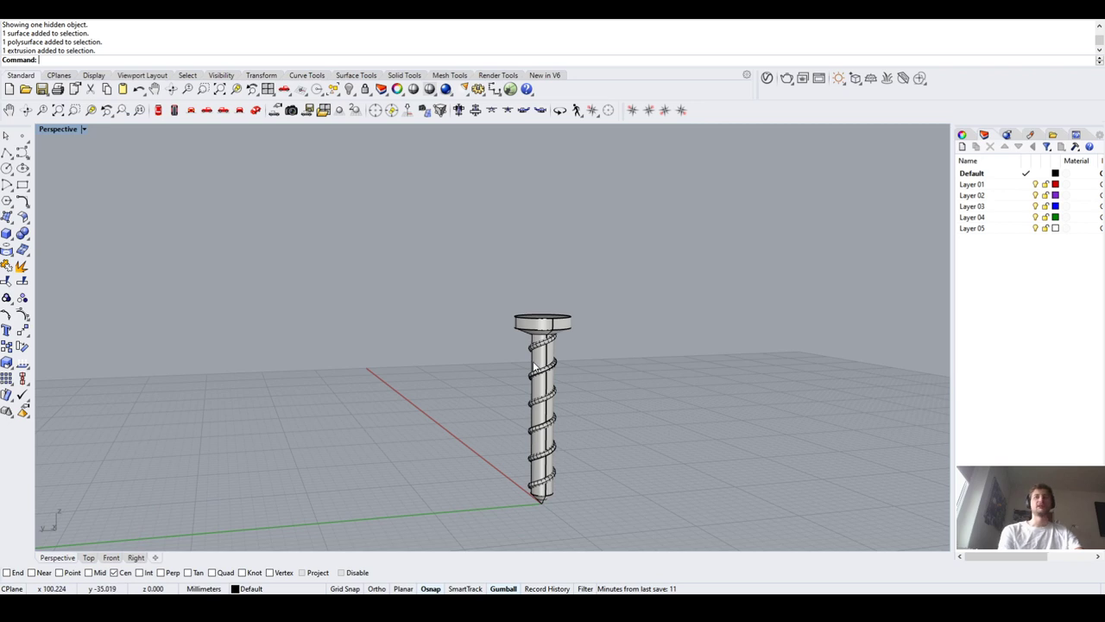
{"action": "scroll", "coordinate": [542, 466], "scroll_direction": "up", "scroll_amount": 1}
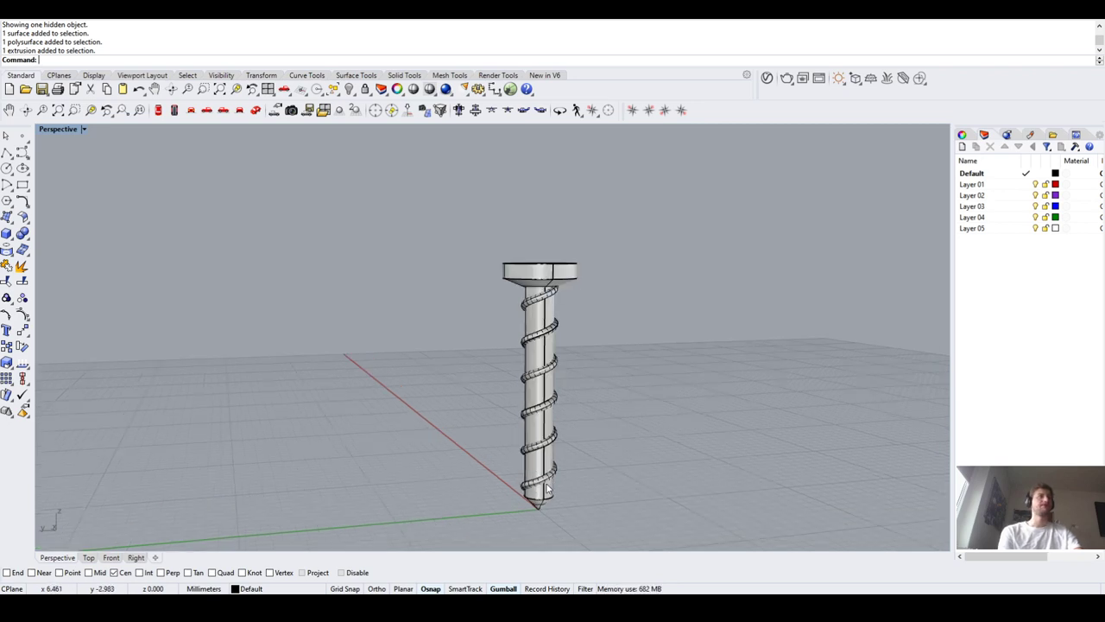
{"action": "scroll", "coordinate": [563, 439], "scroll_direction": "up", "scroll_amount": 2}
{"action": "right_click_drag", "start_coordinate": [380, 385], "coordinate": [376, 379]}
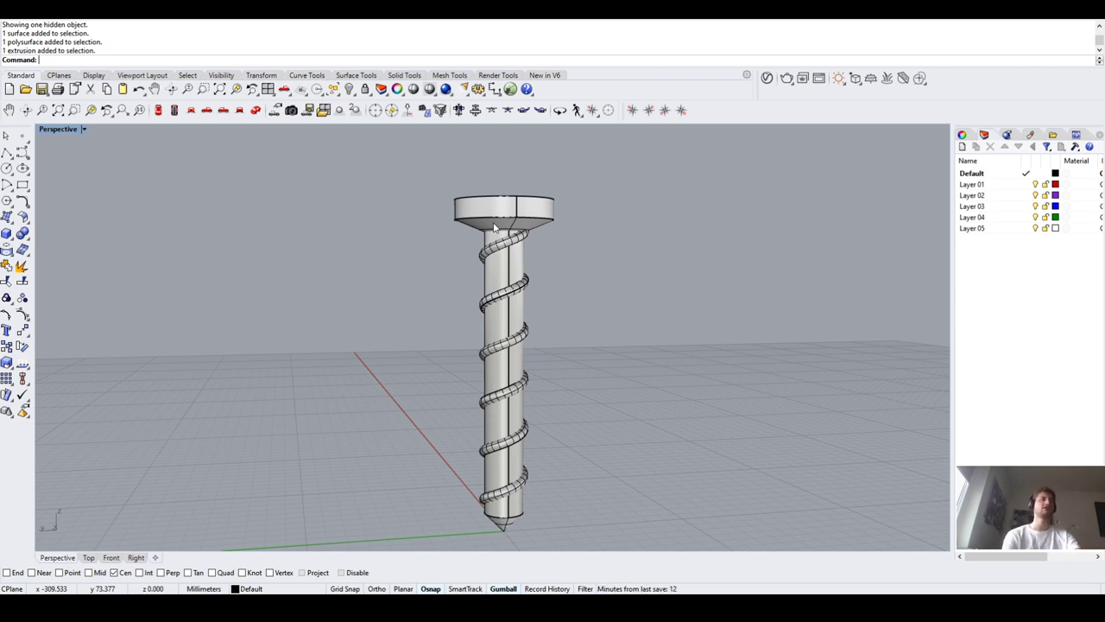
{"action": "scroll", "coordinate": [495, 227], "scroll_direction": "down", "scroll_amount": 2}
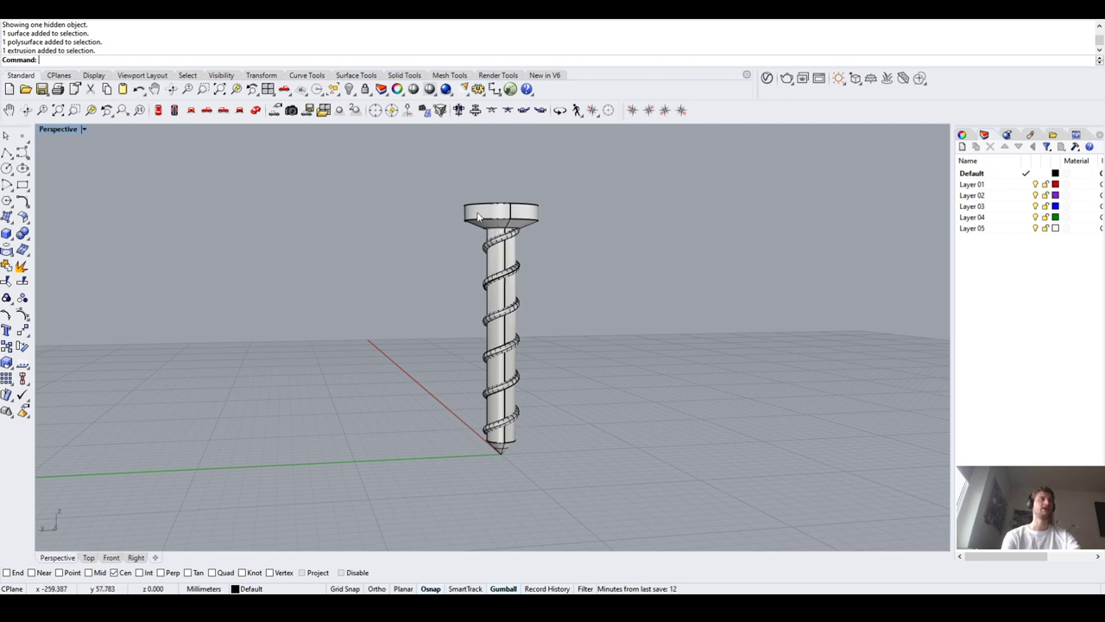
{"action": "right_click_drag", "start_coordinate": [497, 227], "coordinate": [487, 239]}
{"action": "scroll", "coordinate": [530, 288], "scroll_direction": "up", "scroll_amount": 2}
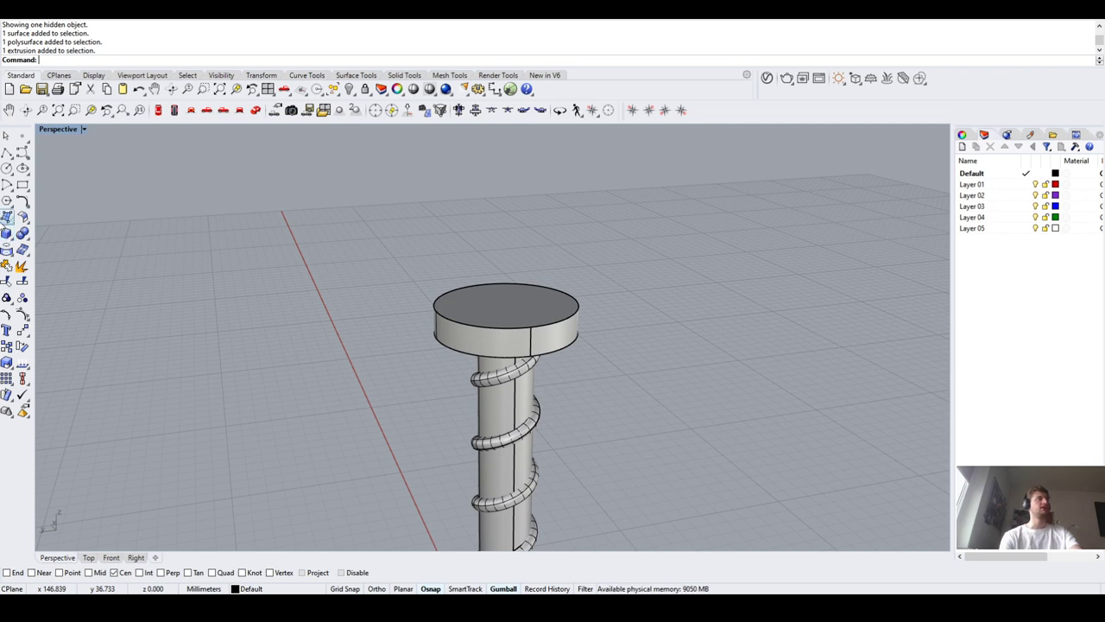
{"action": "left_click", "coordinate": [22, 184]}
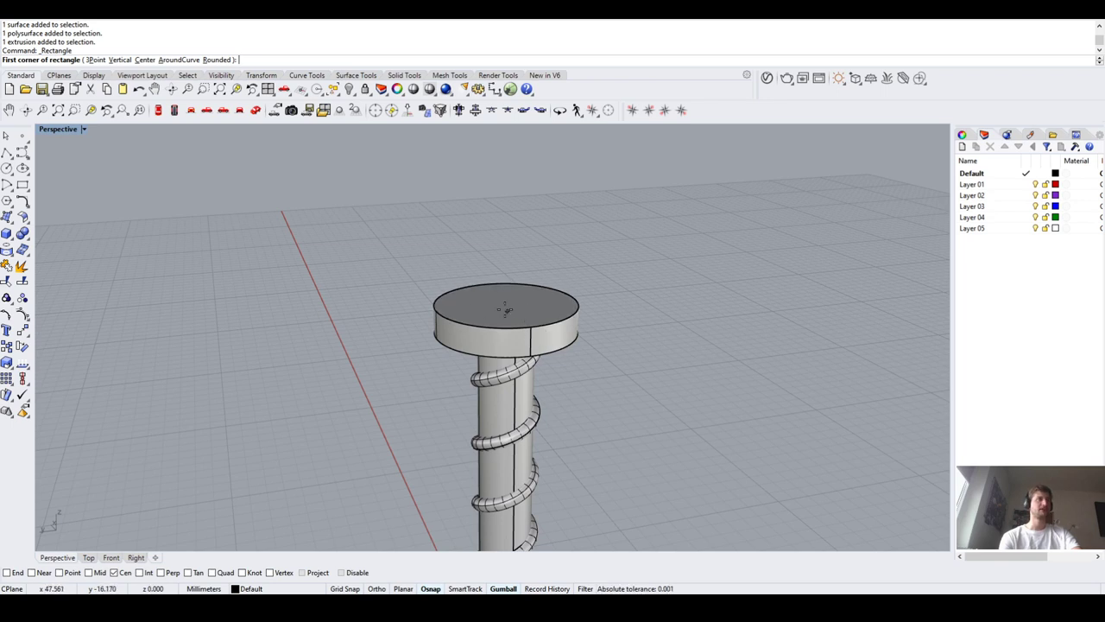
{"action": "scroll", "coordinate": [521, 254], "scroll_direction": "up", "scroll_amount": 3}
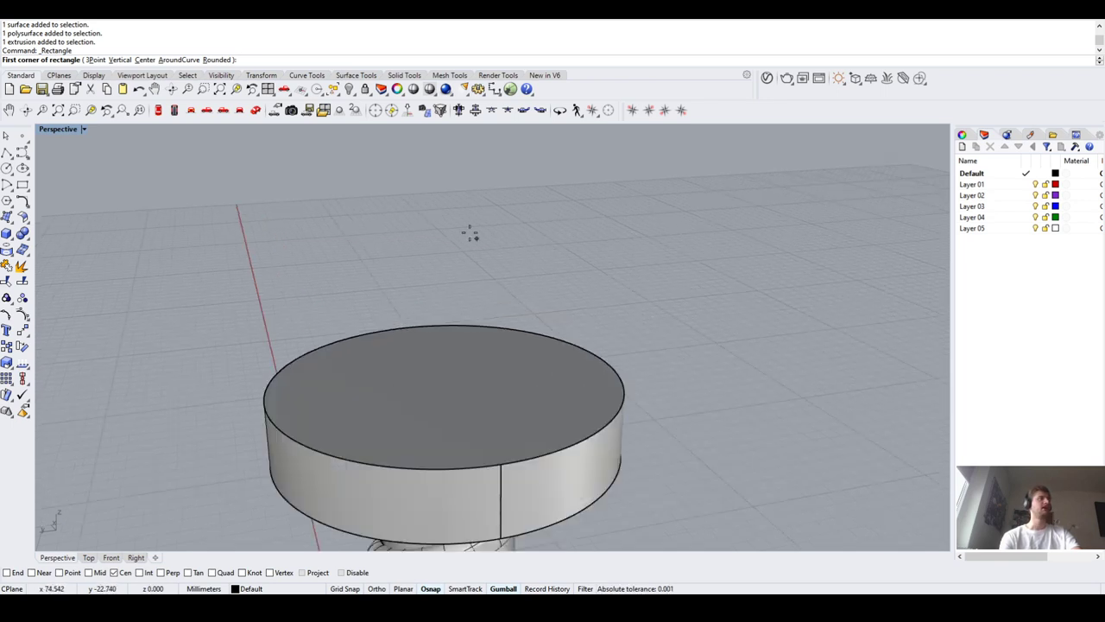
{"action": "scroll", "coordinate": [475, 234], "scroll_direction": "down", "scroll_amount": 3}
{"action": "right_click_drag", "start_coordinate": [508, 232], "coordinate": [521, 351]}
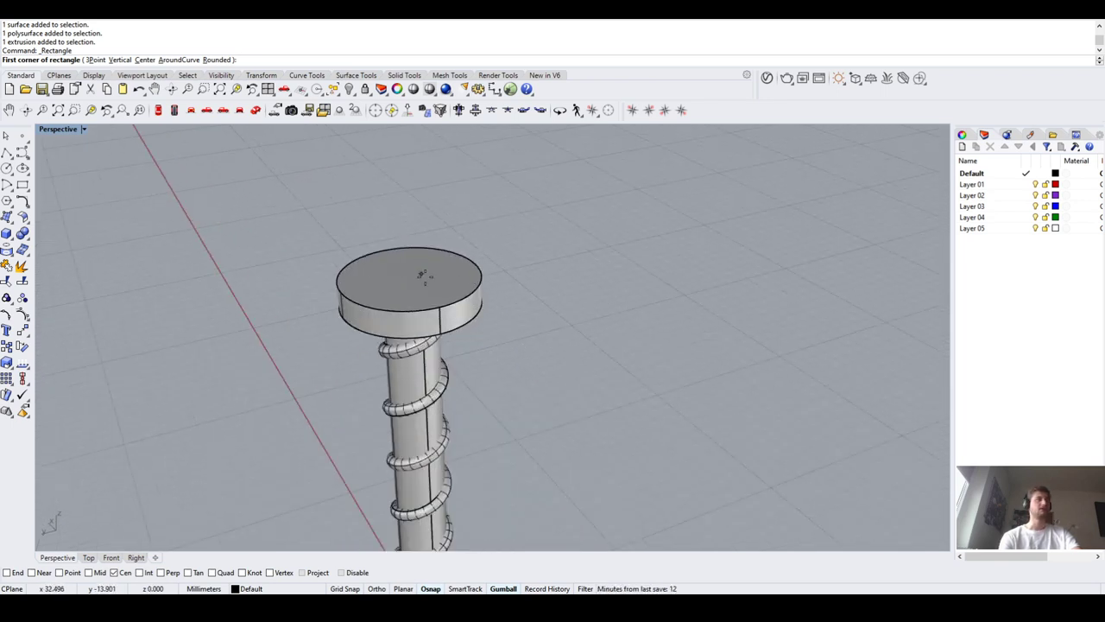
{"action": "left_click", "coordinate": [35, 188]}
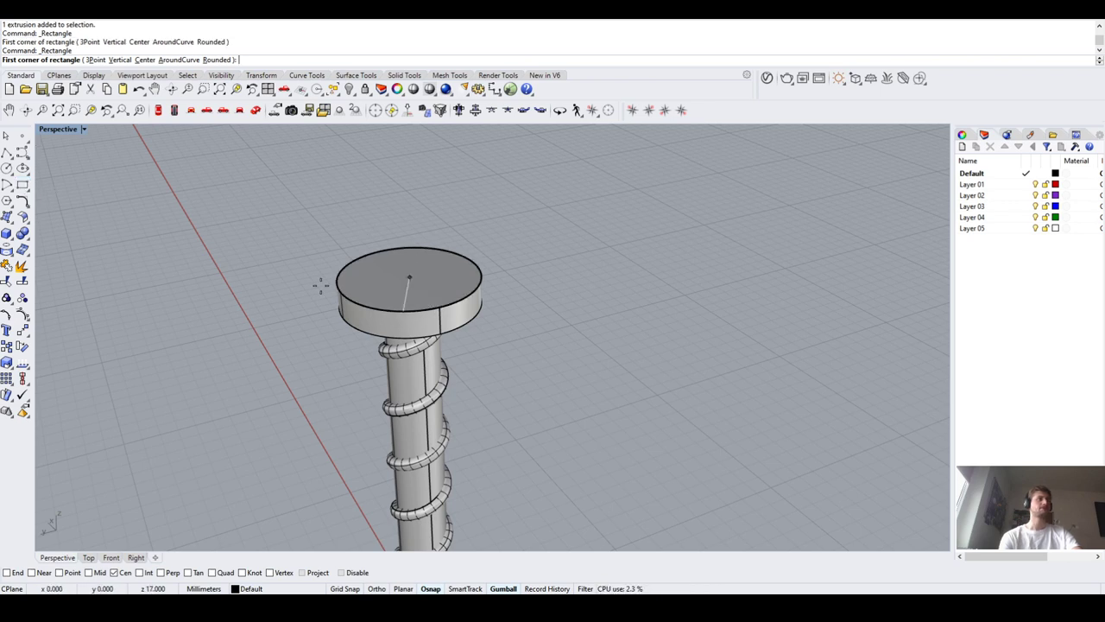
Draw a straight polyline across the top face of the screw head, from the side seam's upper end to the opposite rim
{"action": "left_click", "coordinate": [7, 152]}
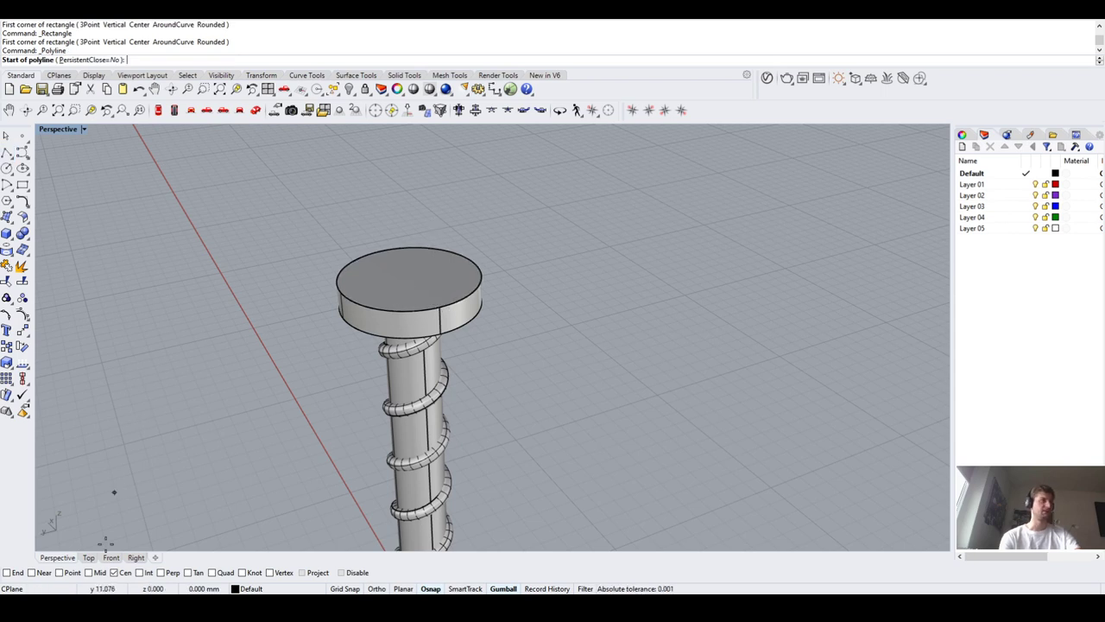
{"action": "scroll", "coordinate": [434, 233], "scroll_direction": "up", "scroll_amount": 2}
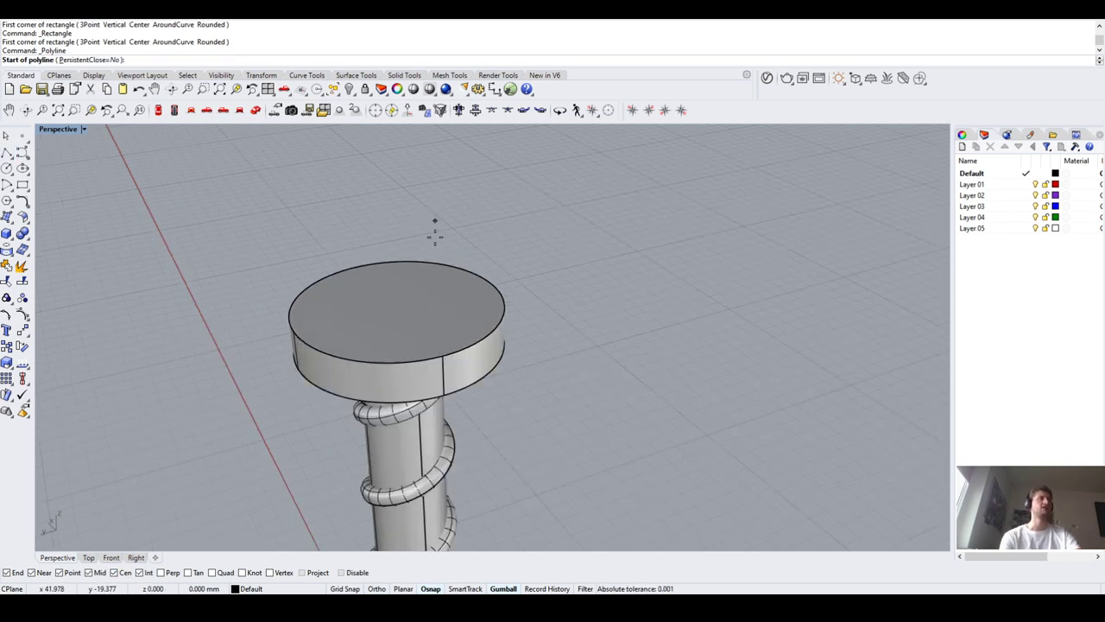
{"action": "left_click", "coordinate": [442, 355]}
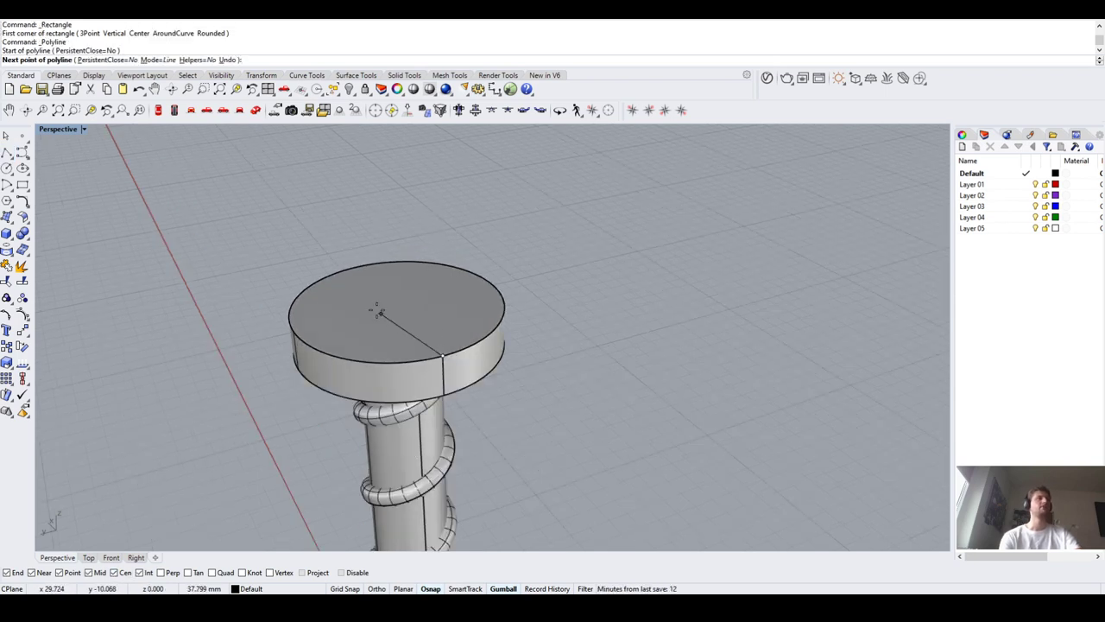
{"action": "left_click", "coordinate": [361, 266]}
{"action": "right_click_drag", "start_coordinate": [347, 298], "coordinate": [495, 392]}
{"action": "key", "text": "Return"}
{"action": "scroll", "coordinate": [357, 365], "scroll_direction": "down", "scroll_amount": 2}
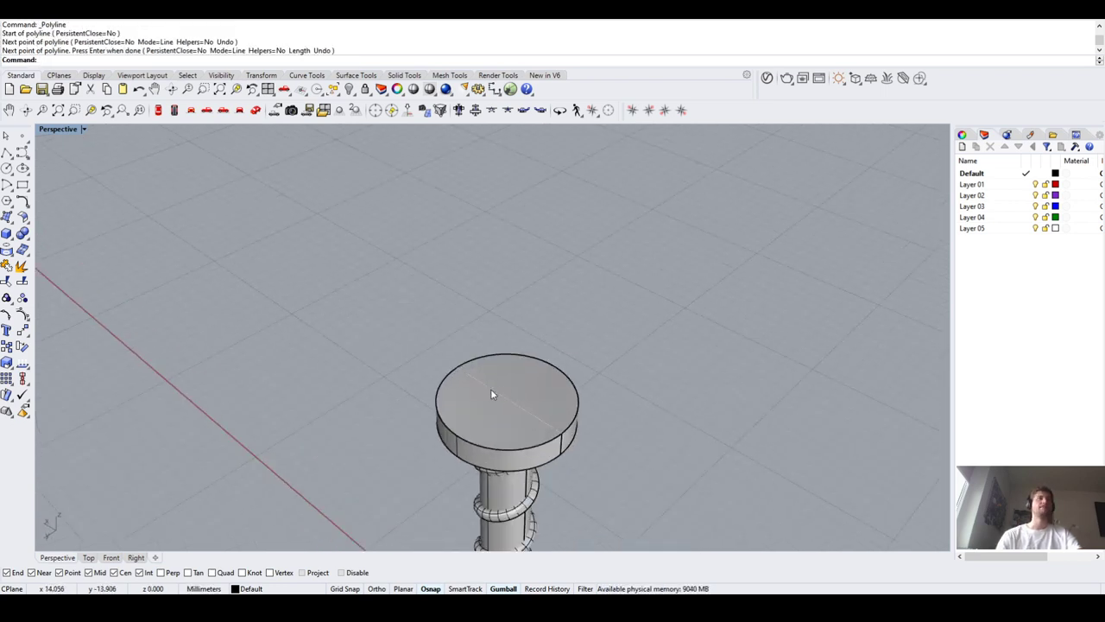
Extrude the line across the screw head 0.5 mm downward with ExtrudeCrv, ending at the midpoint of the head's side seam
{"action": "left_click", "coordinate": [488, 393]}
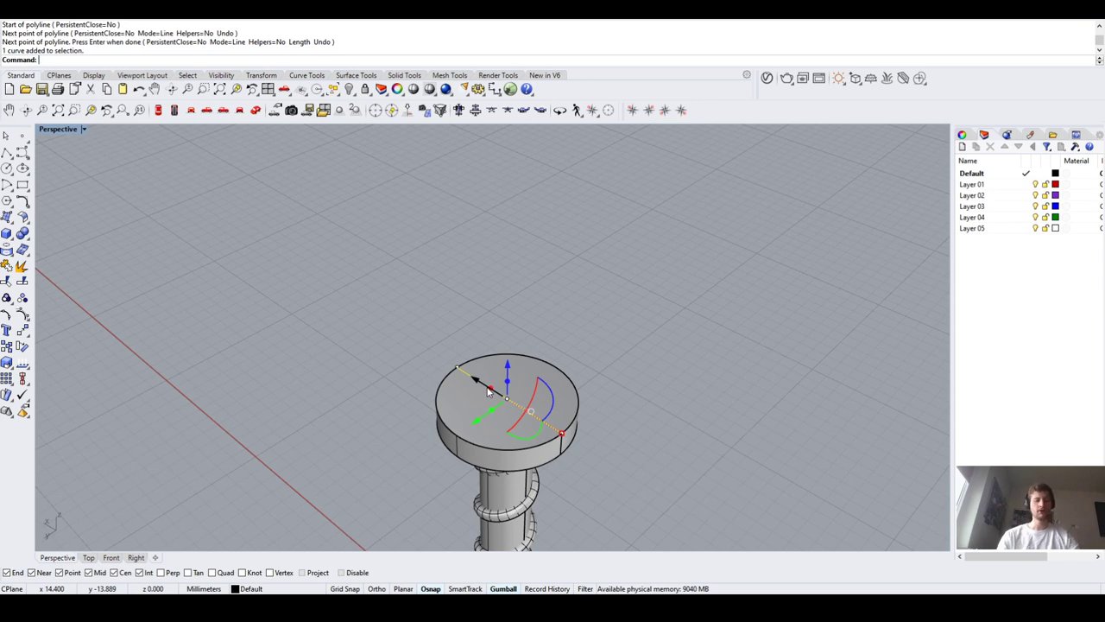
{"action": "type", "text": "Ext"}
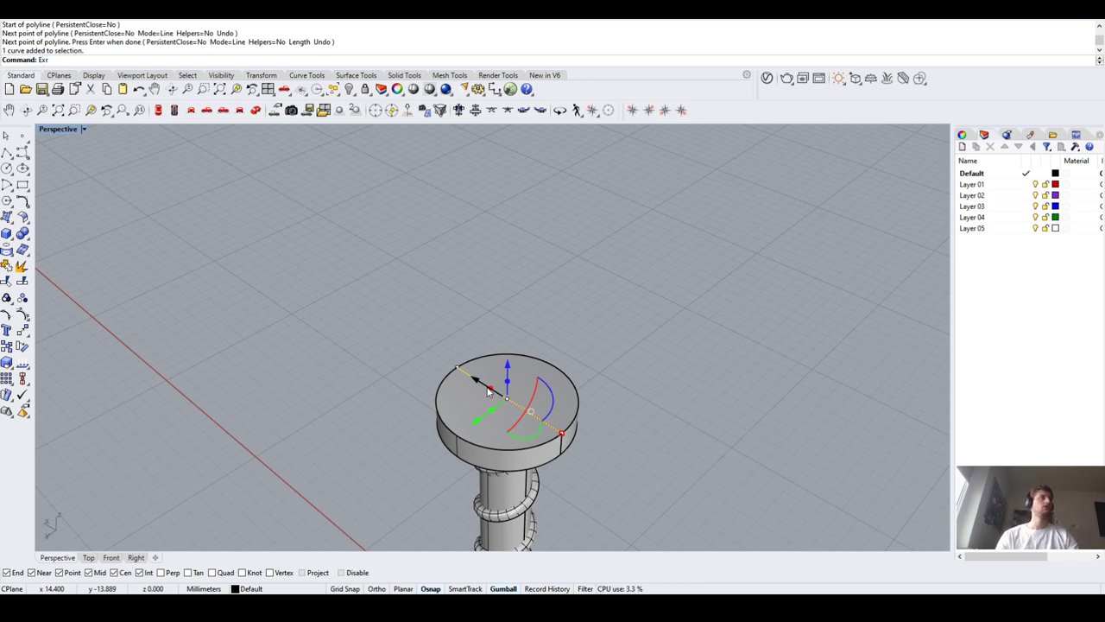
{"action": "type", "text": "tr"}
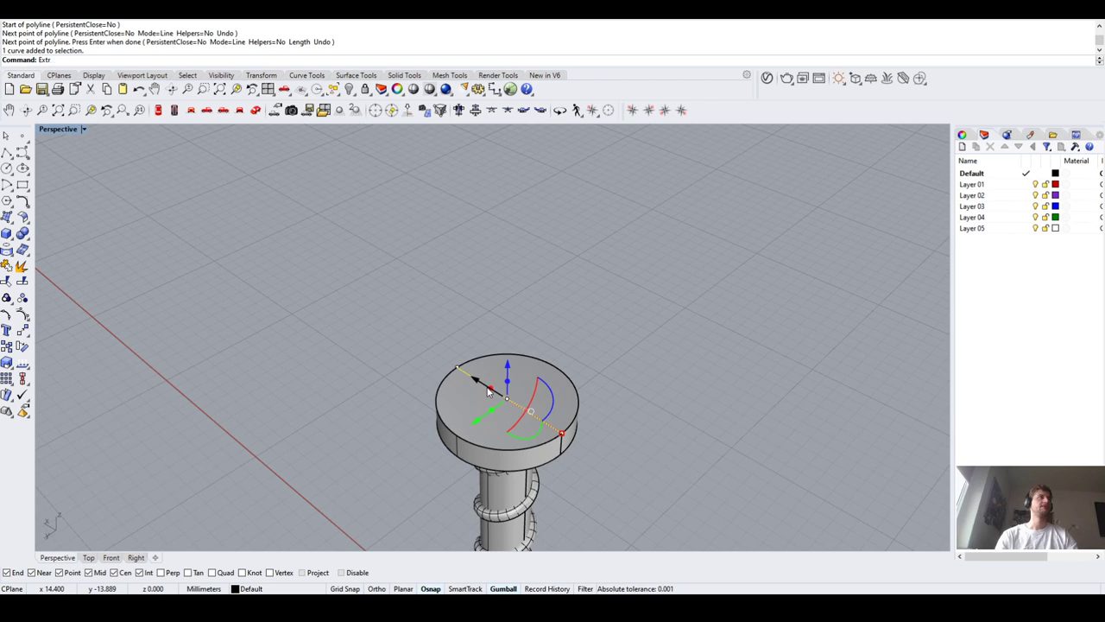
{"action": "type", "text": "u"}
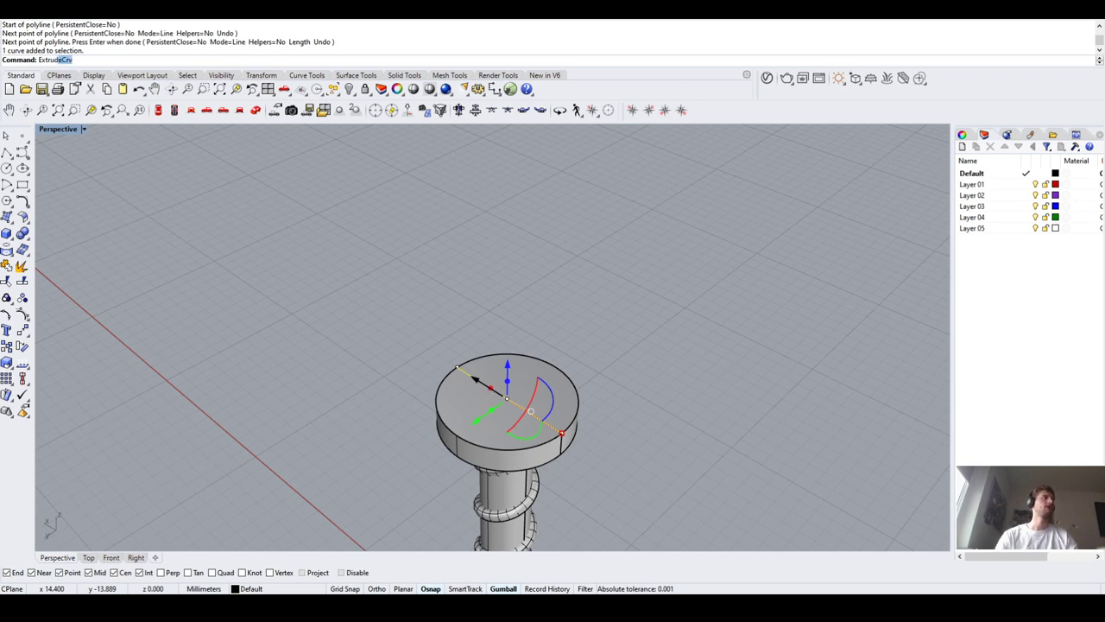
{"action": "key", "text": "Return"}
{"action": "scroll", "coordinate": [525, 407], "scroll_direction": "up", "scroll_amount": 5}
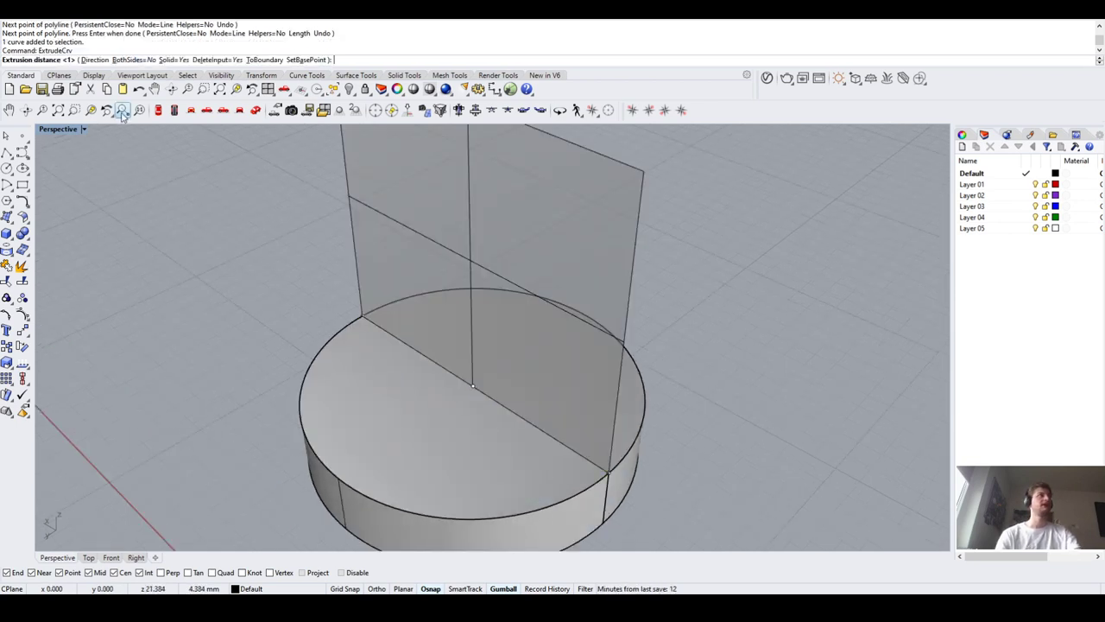
{"action": "left_click", "coordinate": [121, 111]}
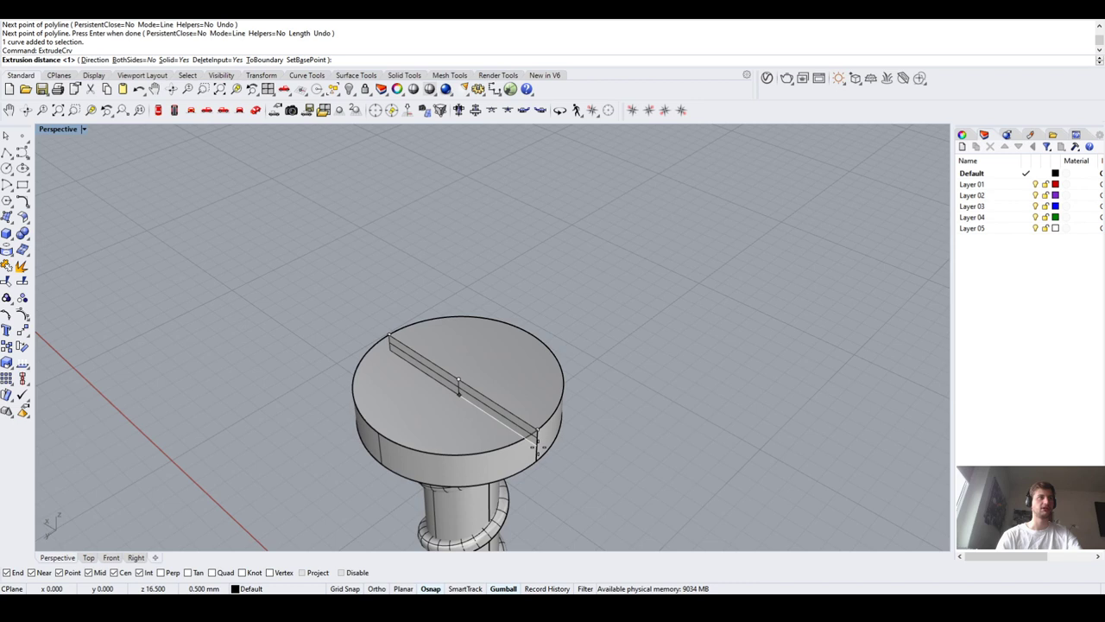
{"action": "left_click", "coordinate": [537, 445]}
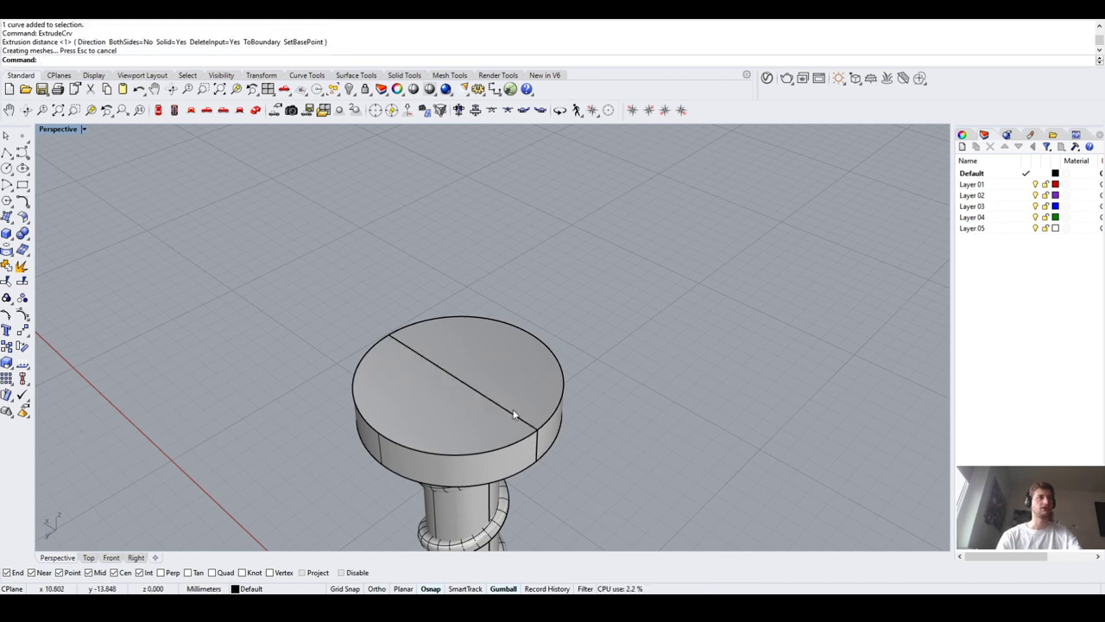
Extrude the vertical strip surface 0.5 mm to both sides as a solid bar with ExtrudeSrf, deleting the input surface
{"action": "left_click", "coordinate": [511, 418]}
{"action": "right_click_drag", "start_coordinate": [511, 394], "coordinate": [245, 373]}
{"action": "scroll", "coordinate": [260, 369], "scroll_direction": "up", "scroll_amount": 3}
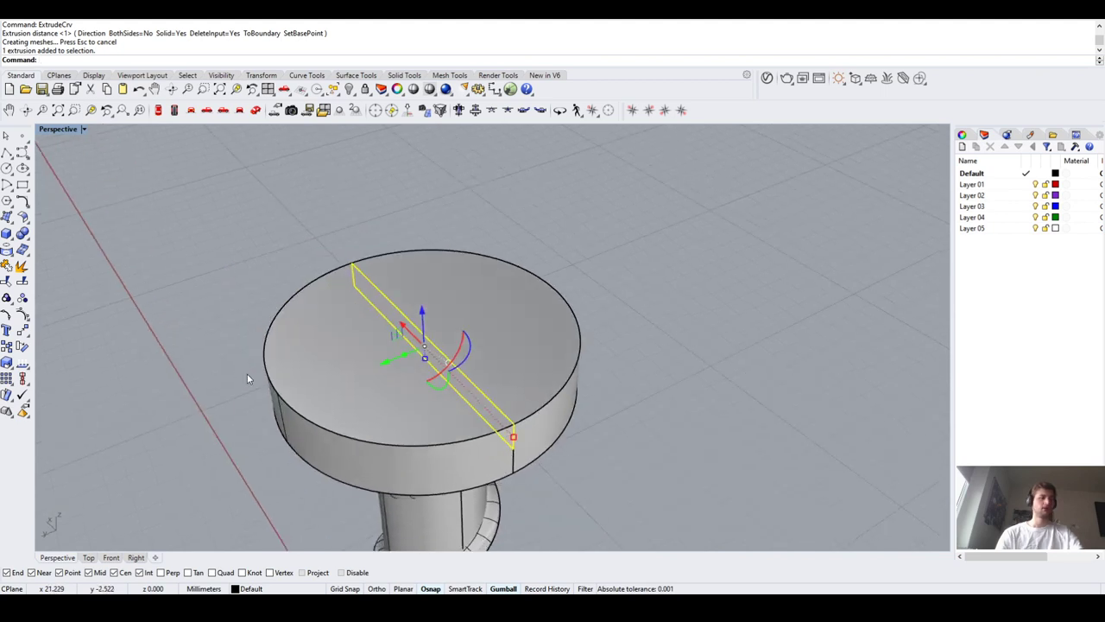
{"action": "key", "text": "Up"}
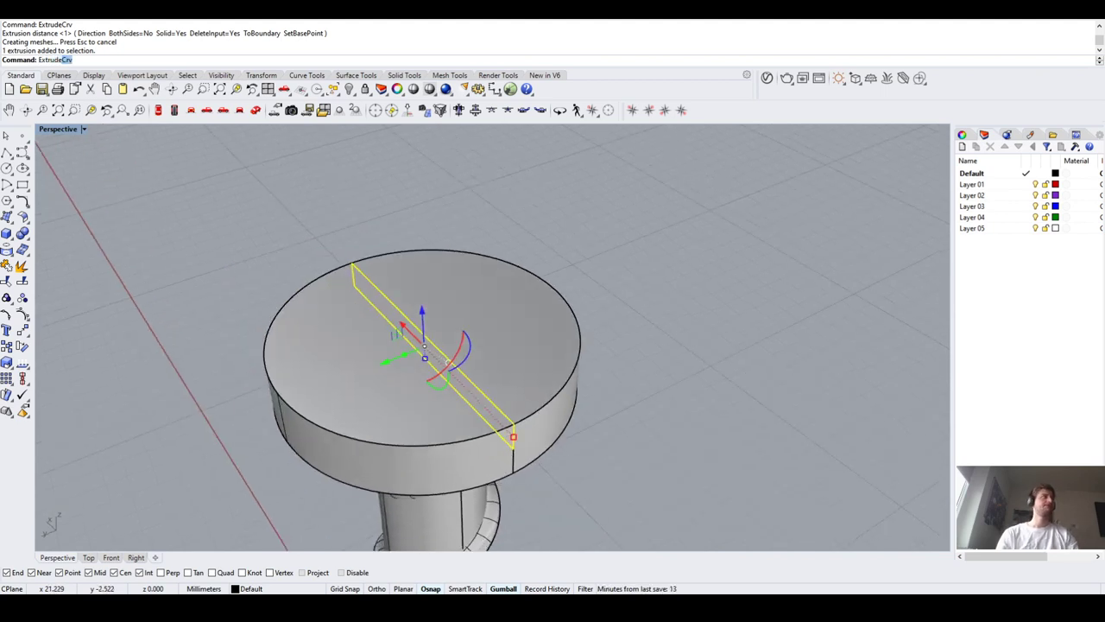
{"action": "type", "text": "Srf"}
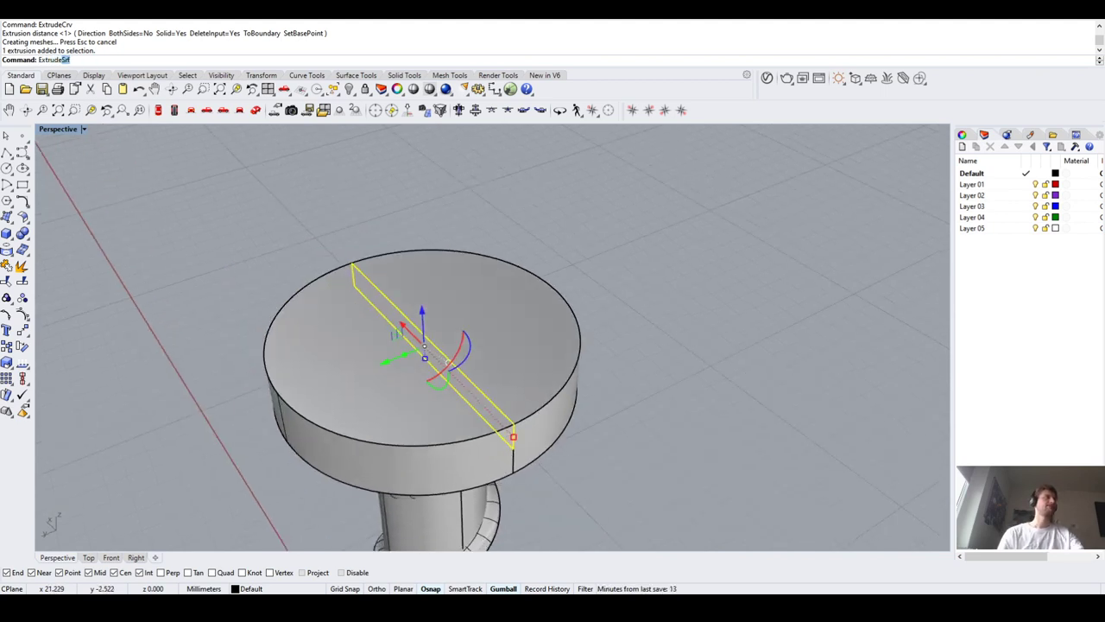
{"action": "key", "text": "Return"}
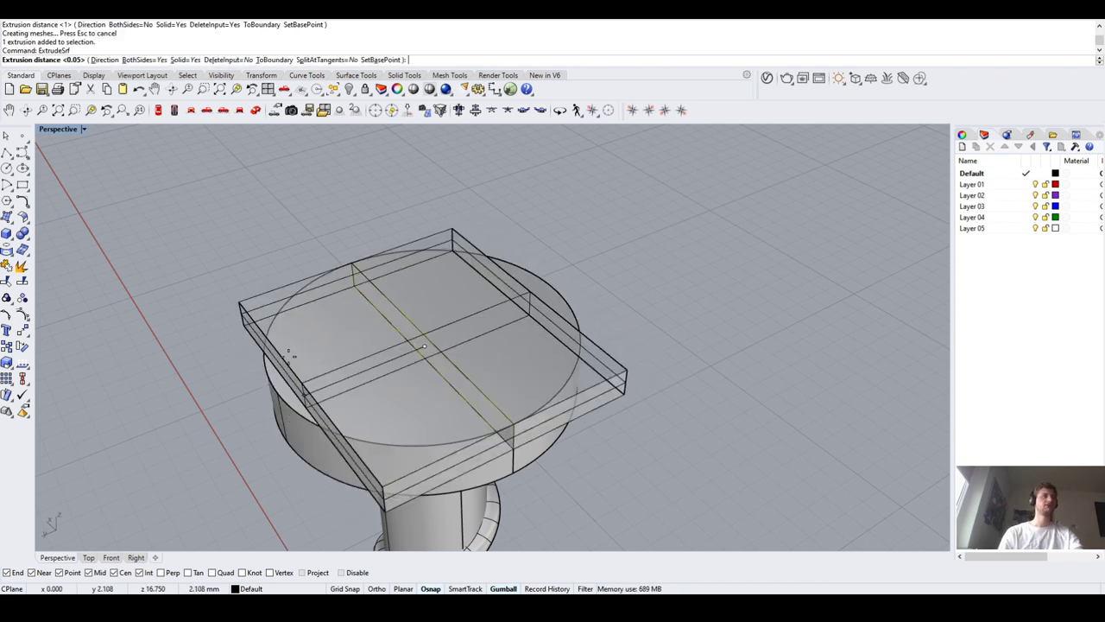
{"action": "left_click", "coordinate": [159, 61]}
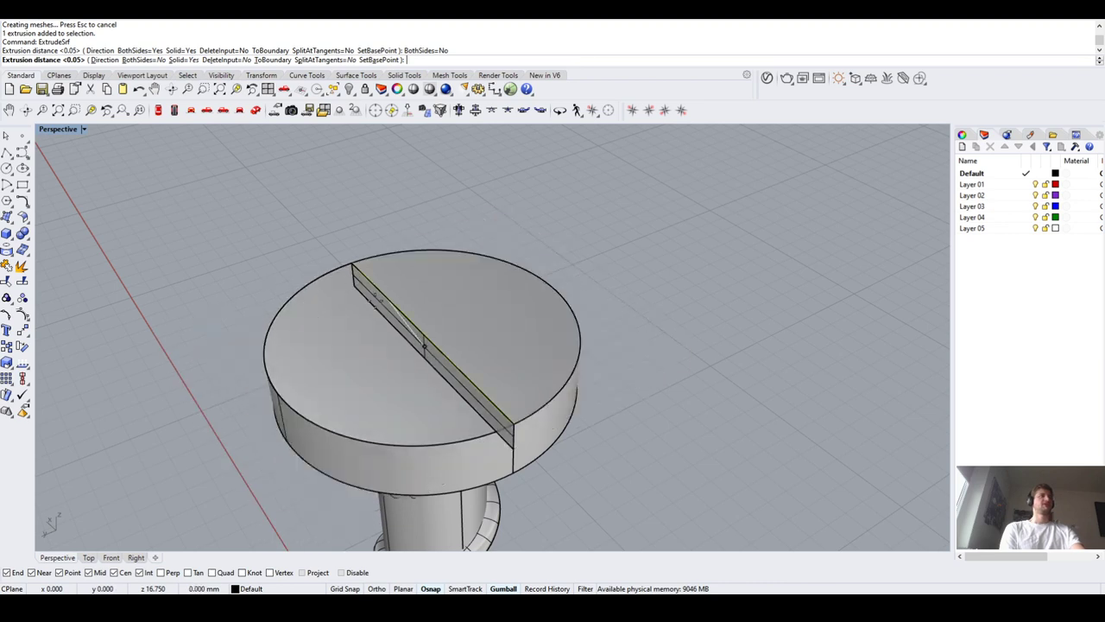
{"action": "left_click", "coordinate": [143, 60]}
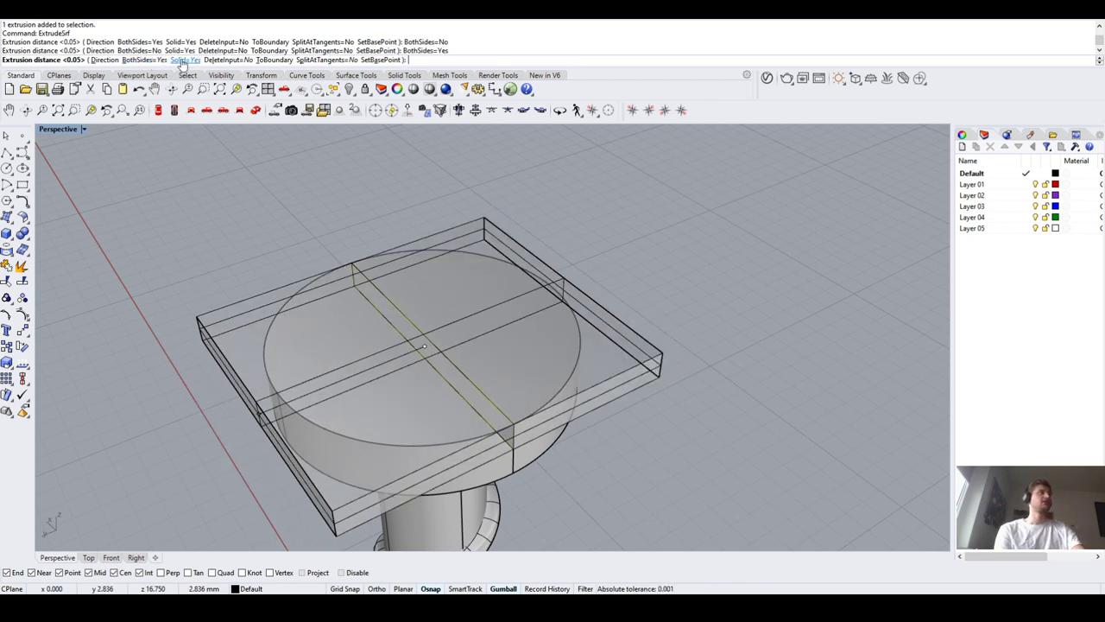
{"action": "left_click", "coordinate": [228, 61]}
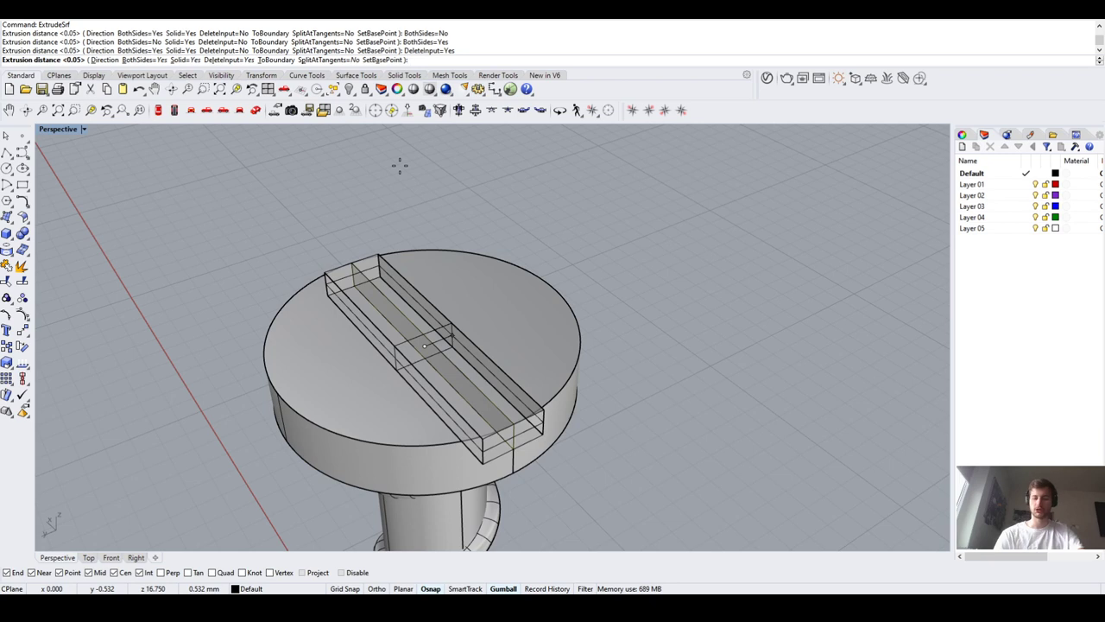
{"action": "type", "text": ".5"}
{"action": "key", "text": "Return"}
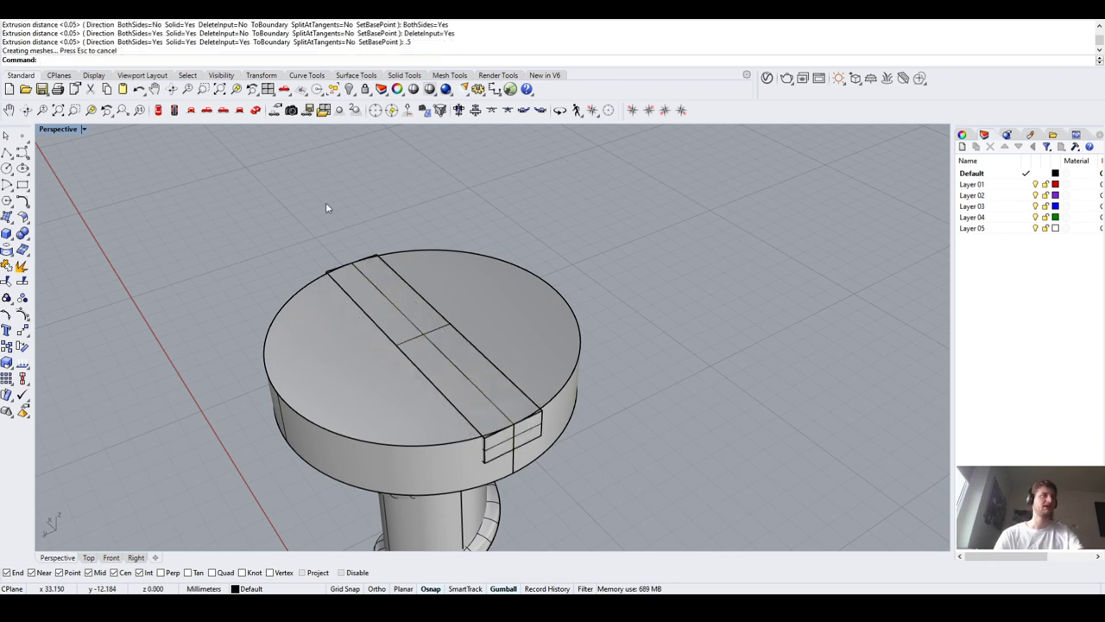
Select the slot bar and the screw head individually to examine how the two solids overlap at the rim
{"action": "right_click_drag", "start_coordinate": [326, 202], "coordinate": [337, 285]}
{"action": "left_click", "coordinate": [514, 303]}
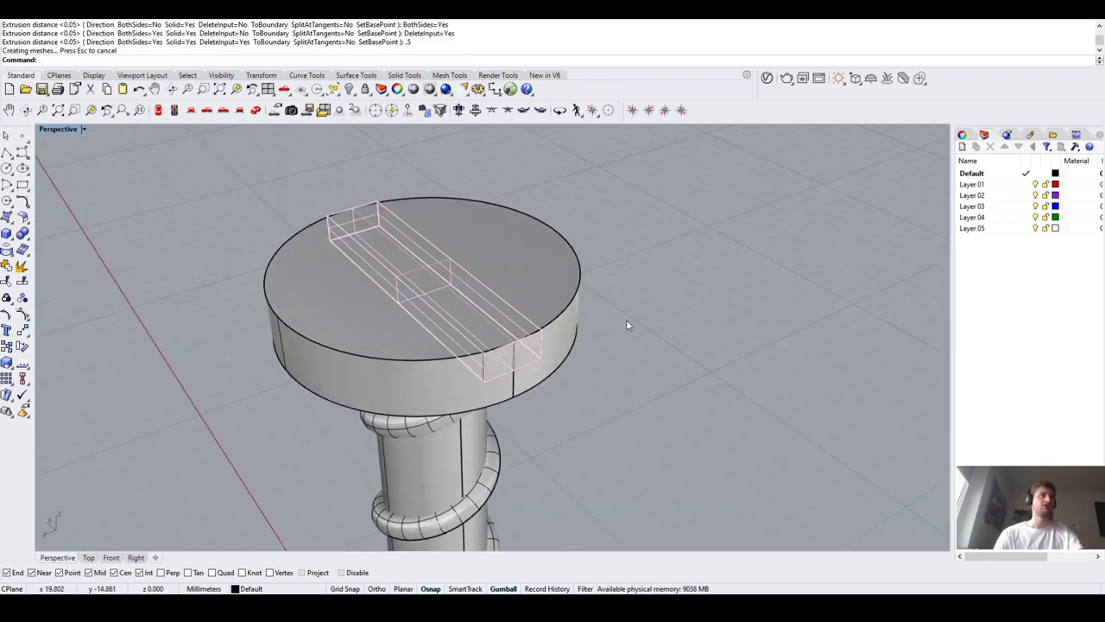
{"action": "left_click", "coordinate": [628, 324]}
{"action": "scroll", "coordinate": [559, 279], "scroll_direction": "up", "scroll_amount": 5}
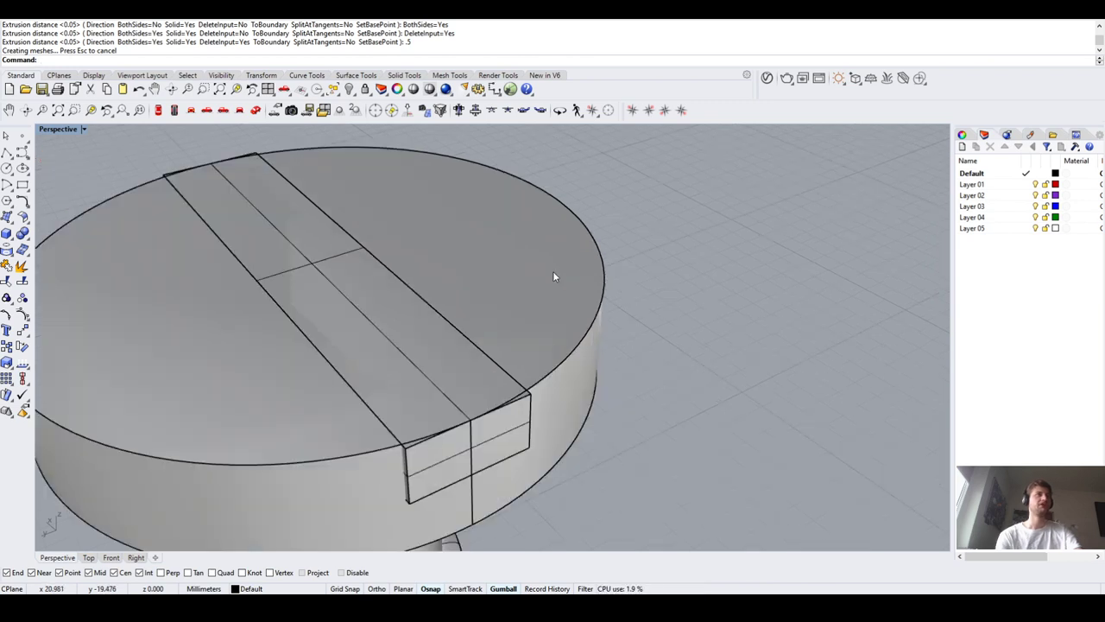
{"action": "left_click", "coordinate": [526, 431]}
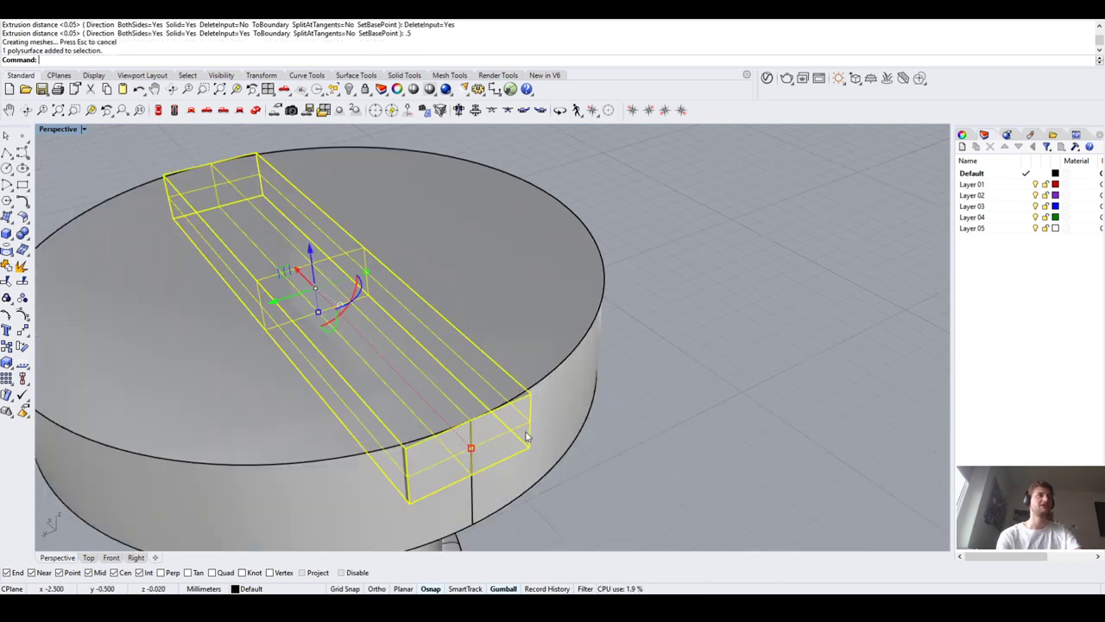
{"action": "left_click", "coordinate": [561, 380], "text": "shift"}
{"action": "scroll", "coordinate": [570, 367], "scroll_direction": "down", "scroll_amount": 3}
{"action": "left_click", "coordinate": [721, 381]}
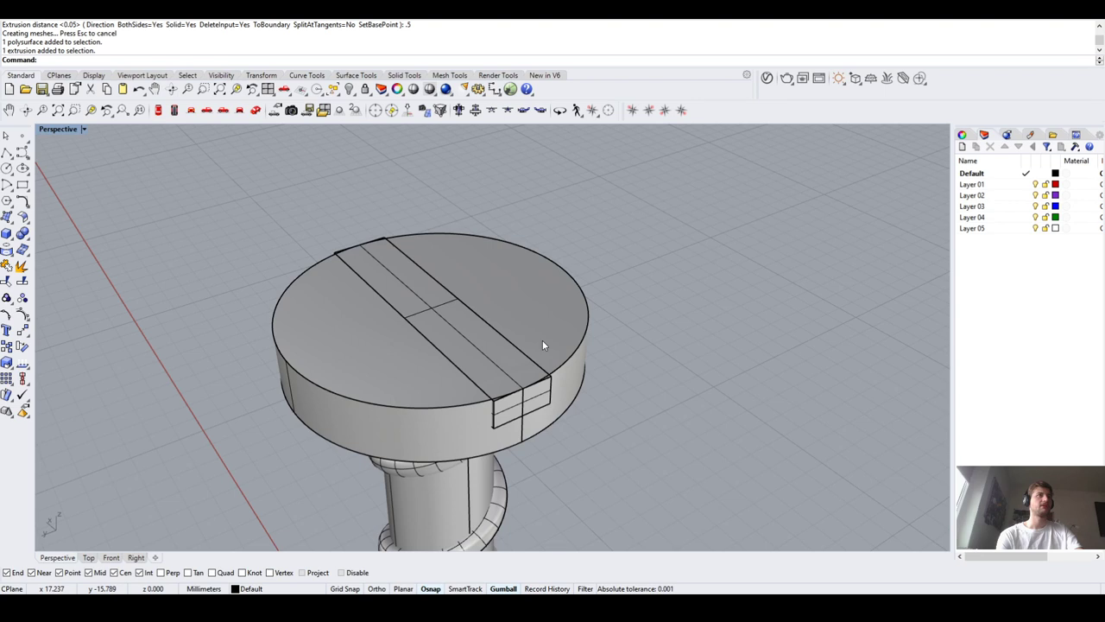
{"action": "left_click", "coordinate": [542, 339]}
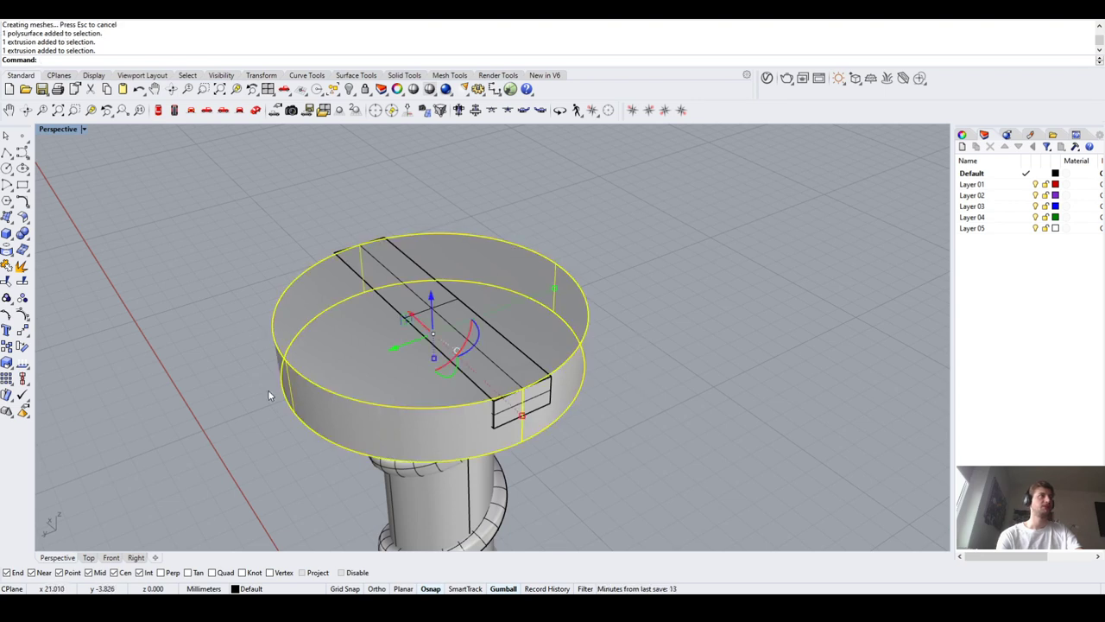
{"action": "left_click", "coordinate": [707, 368]}
{"action": "scroll", "coordinate": [705, 367], "scroll_direction": "down", "scroll_amount": 2}
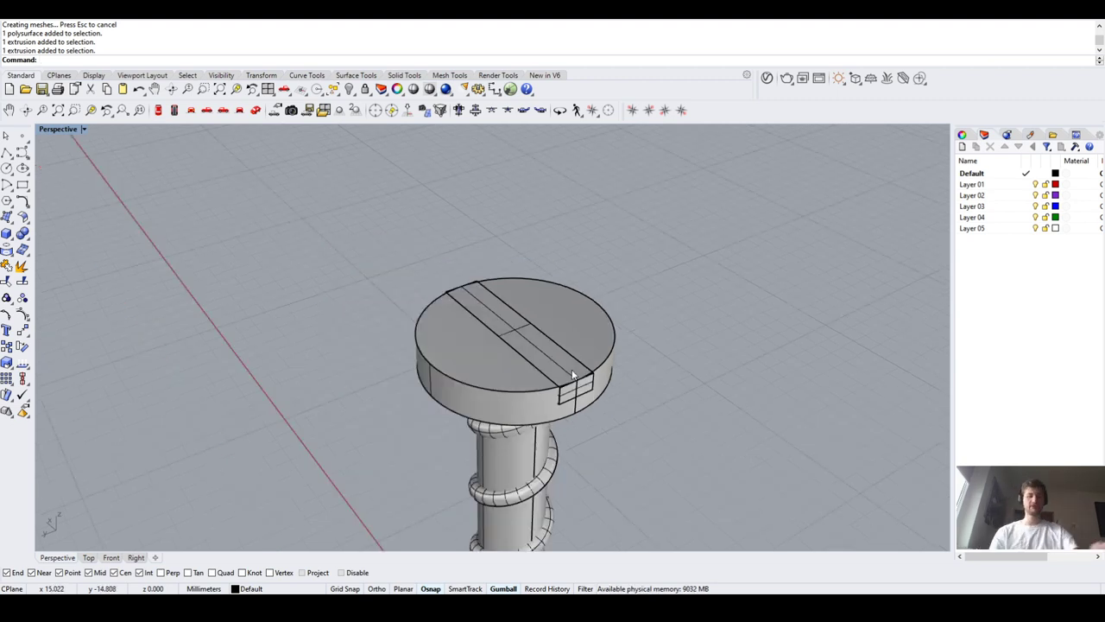
Subtract the slot bar from the screw head with BooleanDifference, keeping DeleteInput set to Yes
{"action": "type", "text": "ol"}
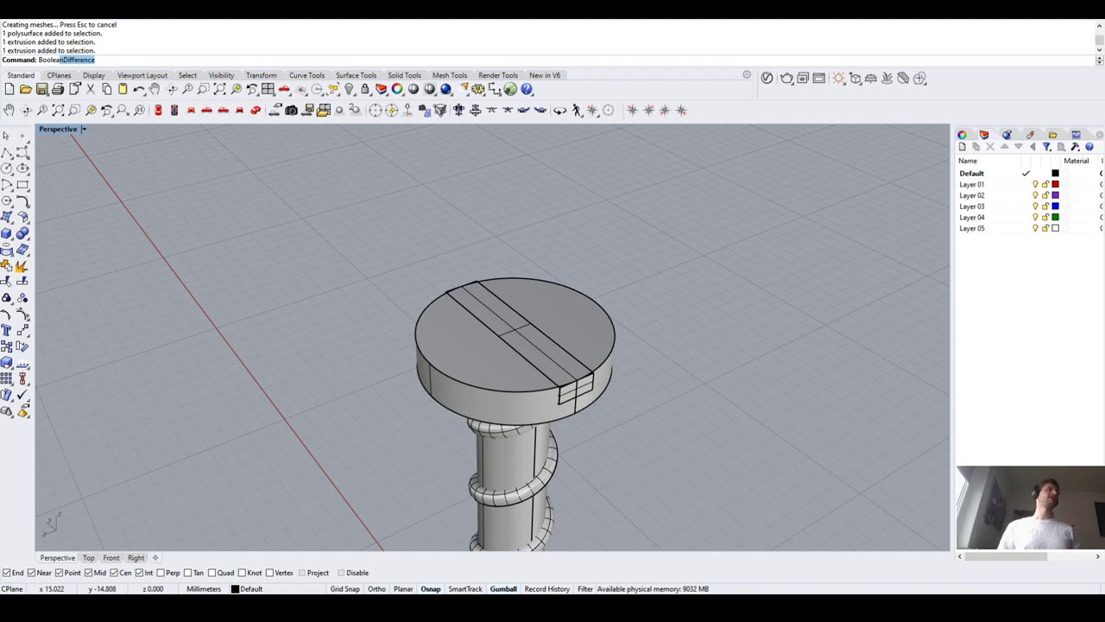
{"action": "type", "text": "eanI"}
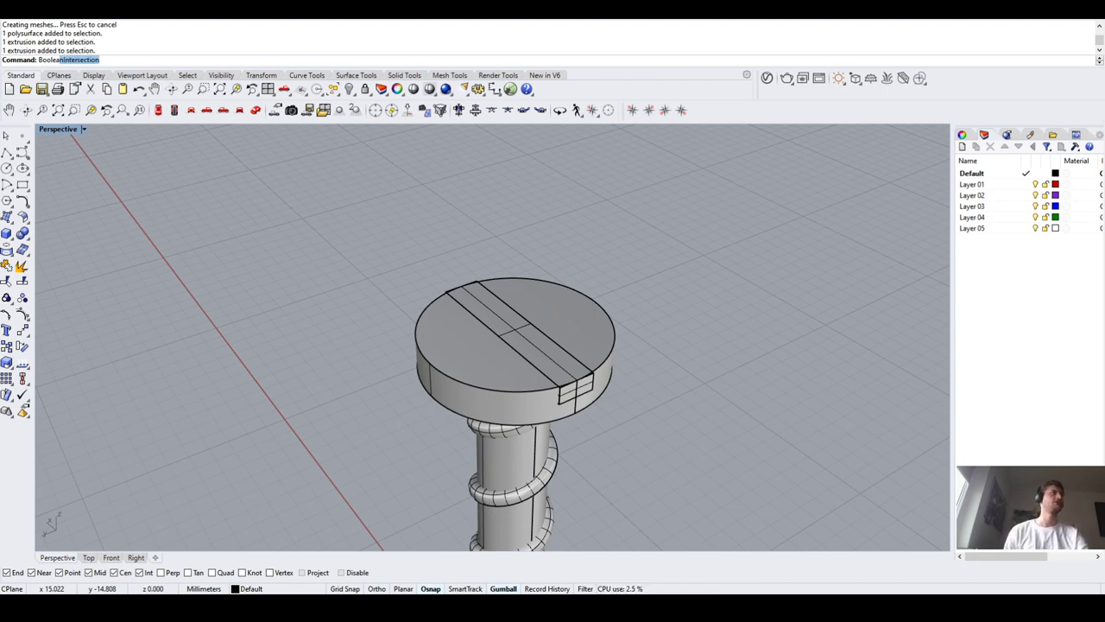
{"action": "key", "text": "BackSpace"}
{"action": "type", "text": "Split"}
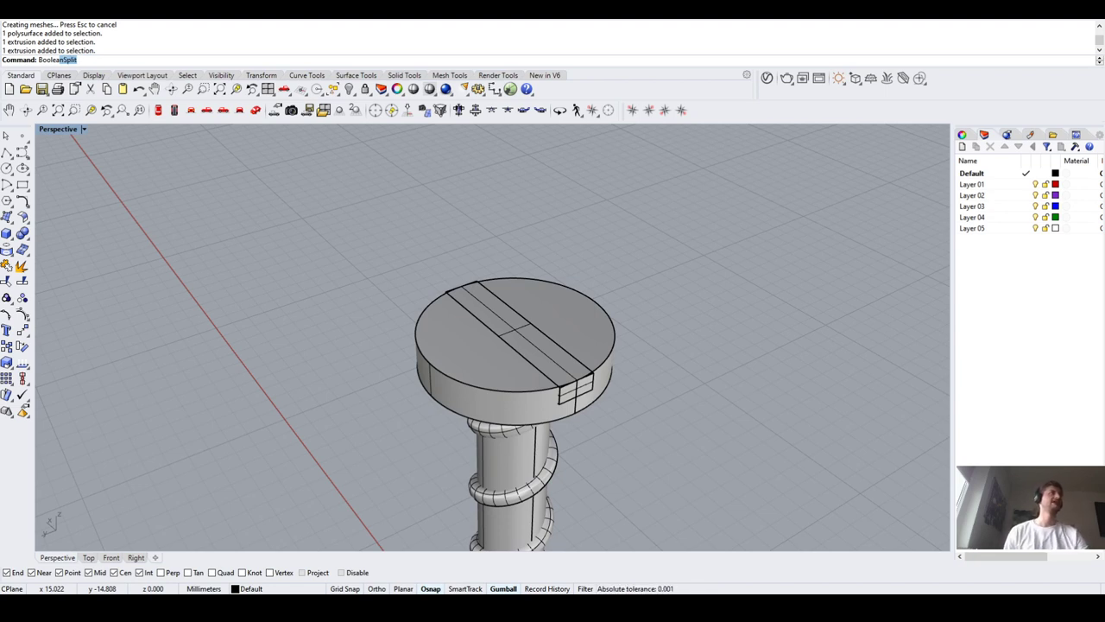
{"action": "type", "text": "Difference"}
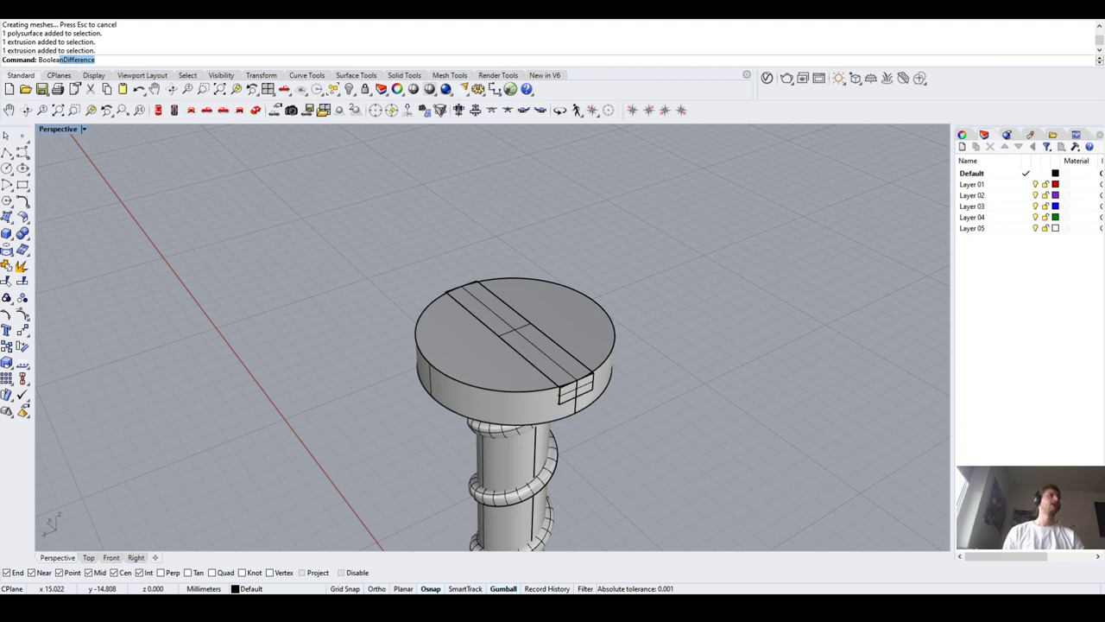
{"action": "key", "text": "Return"}
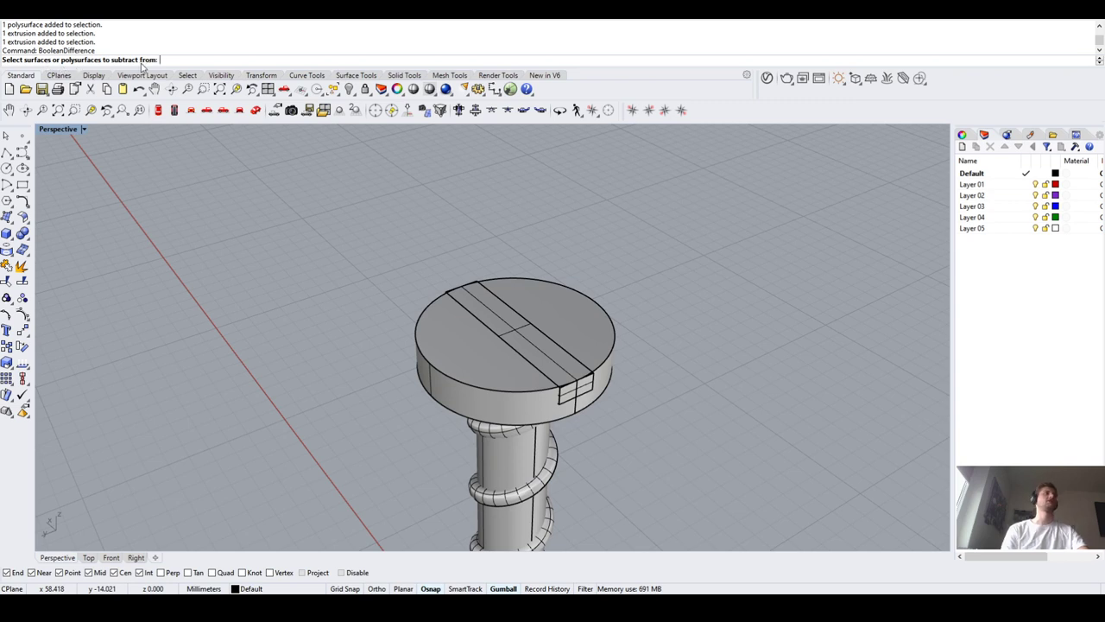
{"action": "scroll", "coordinate": [557, 315], "scroll_direction": "up", "scroll_amount": 2}
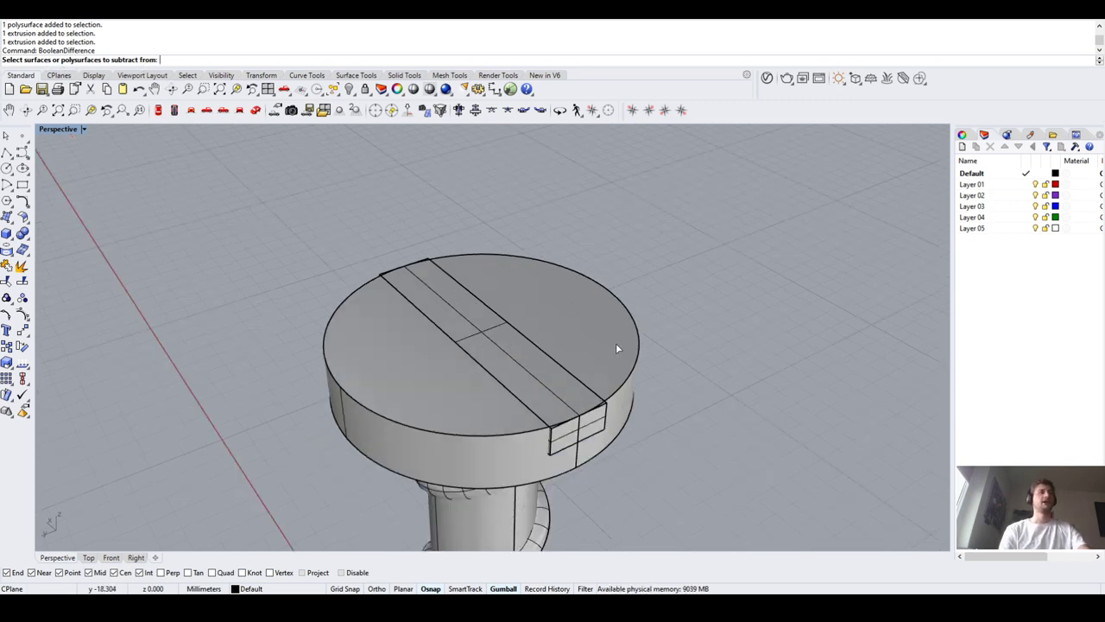
{"action": "left_click", "coordinate": [571, 294]}
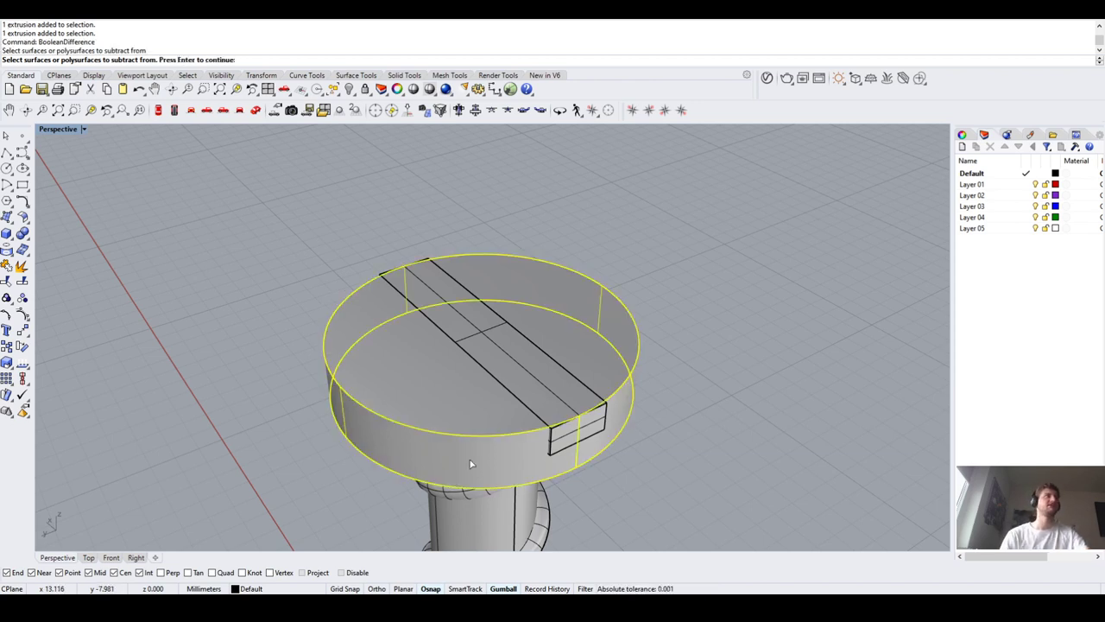
{"action": "key", "text": "Return"}
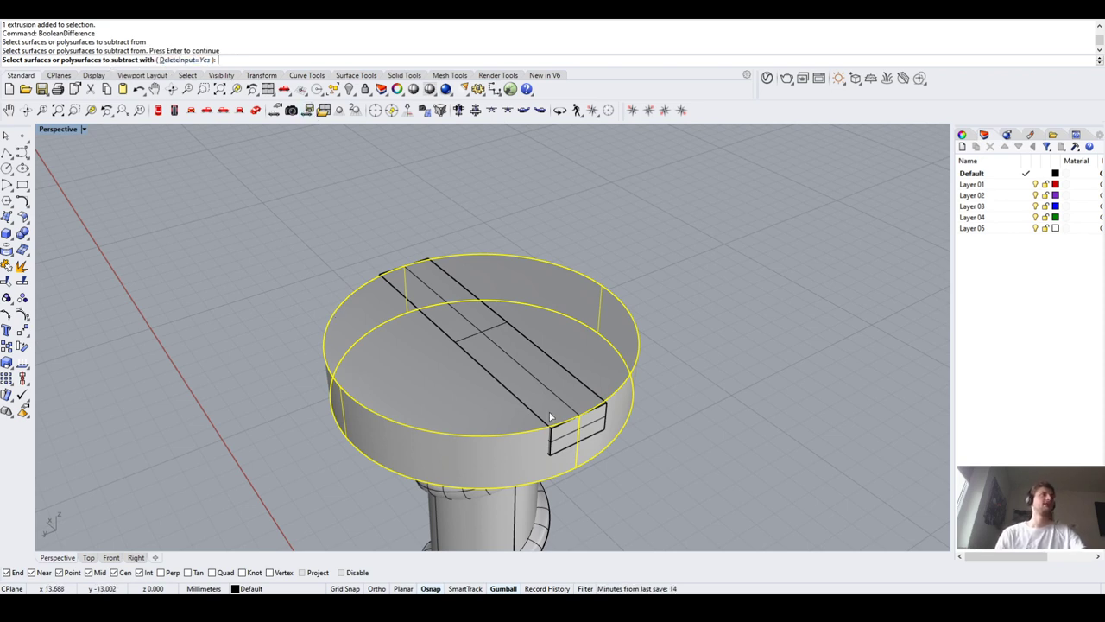
{"action": "scroll", "coordinate": [620, 428], "scroll_direction": "up", "scroll_amount": 3}
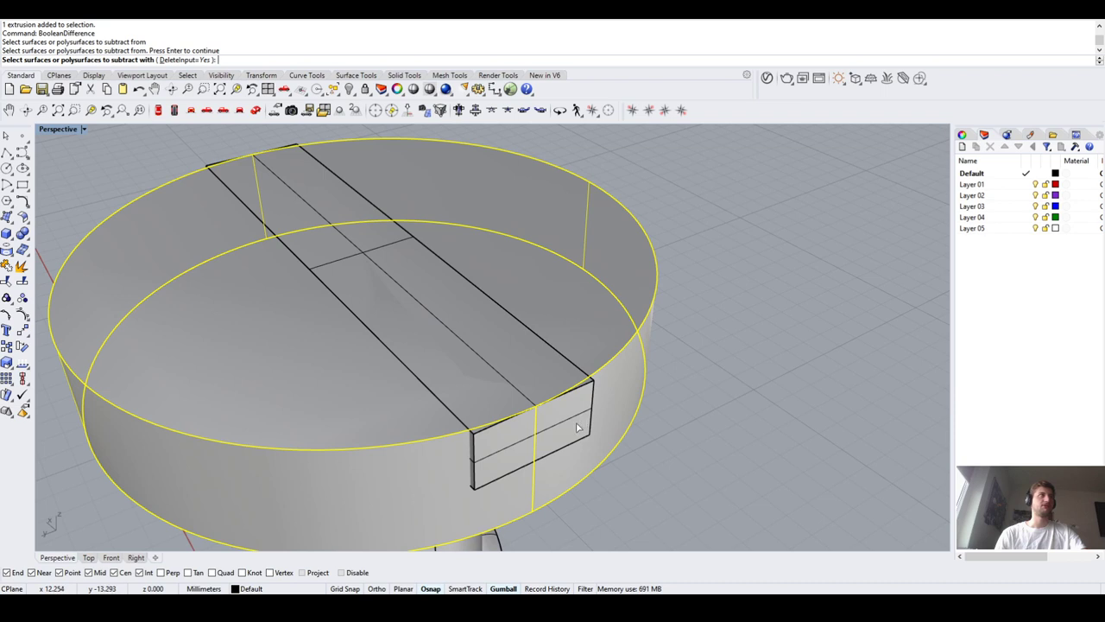
{"action": "left_click", "coordinate": [577, 427]}
{"action": "scroll", "coordinate": [469, 348], "scroll_direction": "down", "scroll_amount": 5}
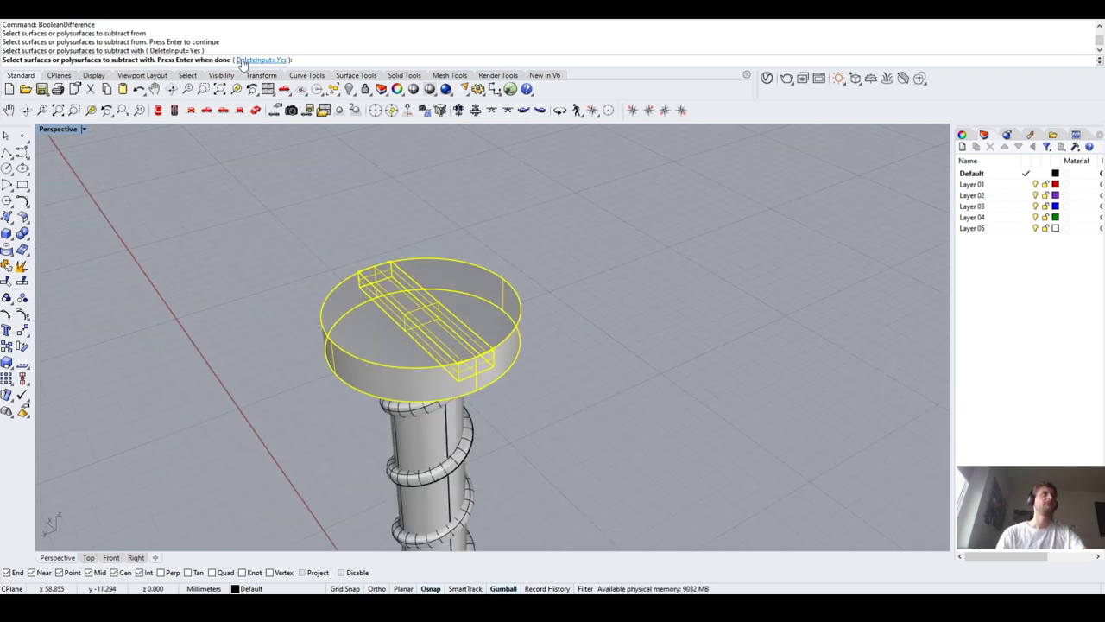
{"action": "scroll", "coordinate": [462, 328], "scroll_direction": "up", "scroll_amount": 5}
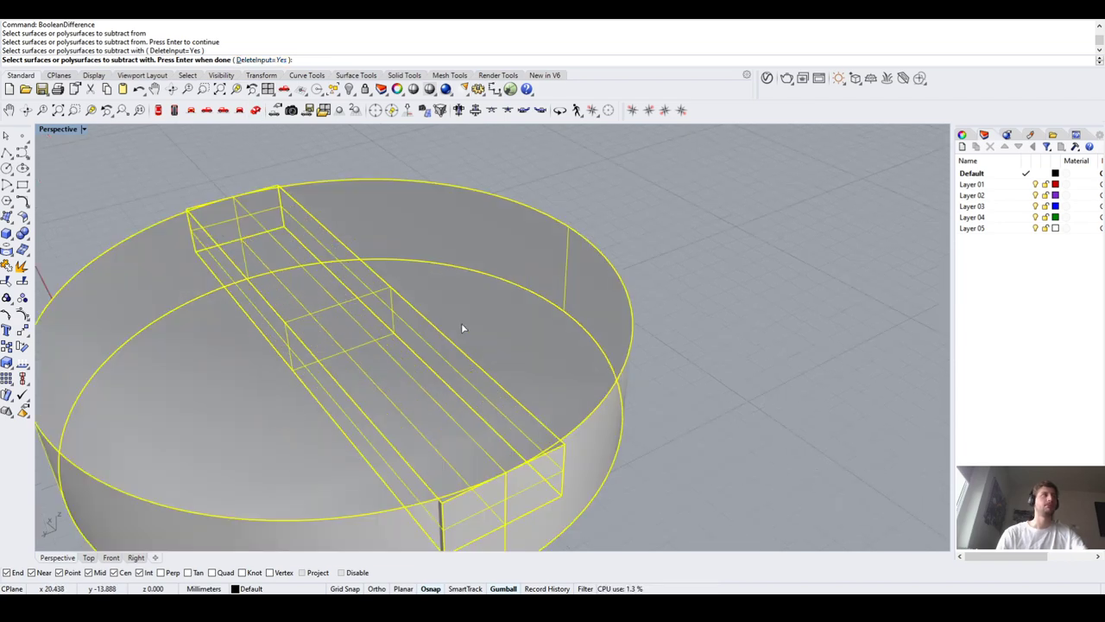
{"action": "scroll", "coordinate": [461, 328], "scroll_direction": "down", "scroll_amount": 3}
{"action": "key", "text": "Return"}
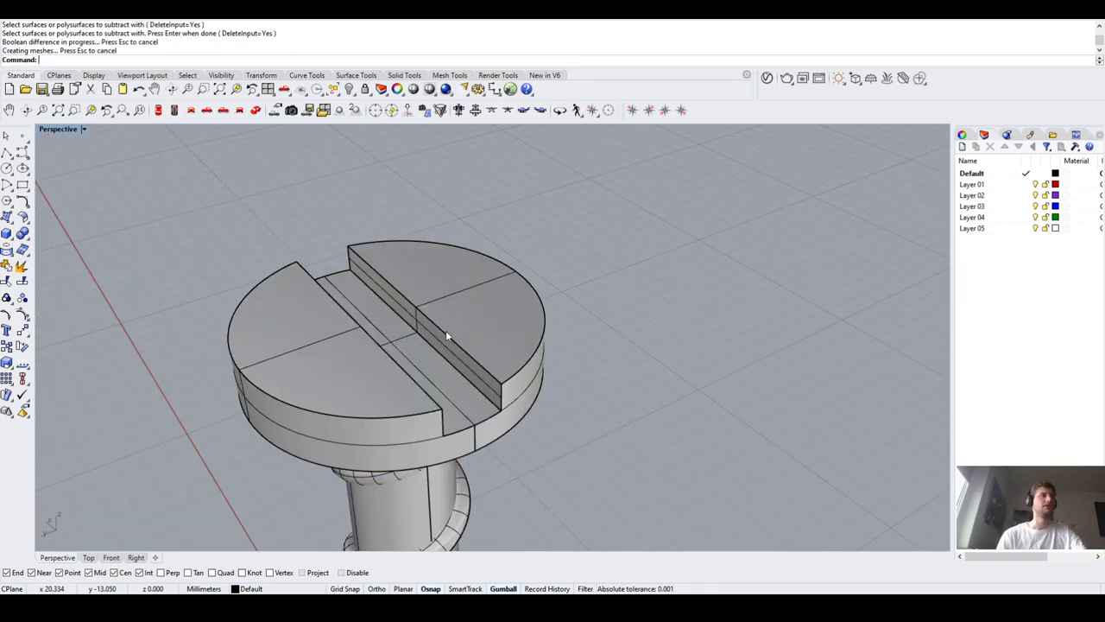
Inspect the slotted screw head from the side, then undo the Boolean difference
{"action": "right_click_drag", "start_coordinate": [446, 330], "coordinate": [429, 438]}
{"action": "scroll", "coordinate": [429, 438], "scroll_direction": "down", "scroll_amount": 8}
{"action": "scroll", "coordinate": [413, 414], "scroll_direction": "up", "scroll_amount": 6}
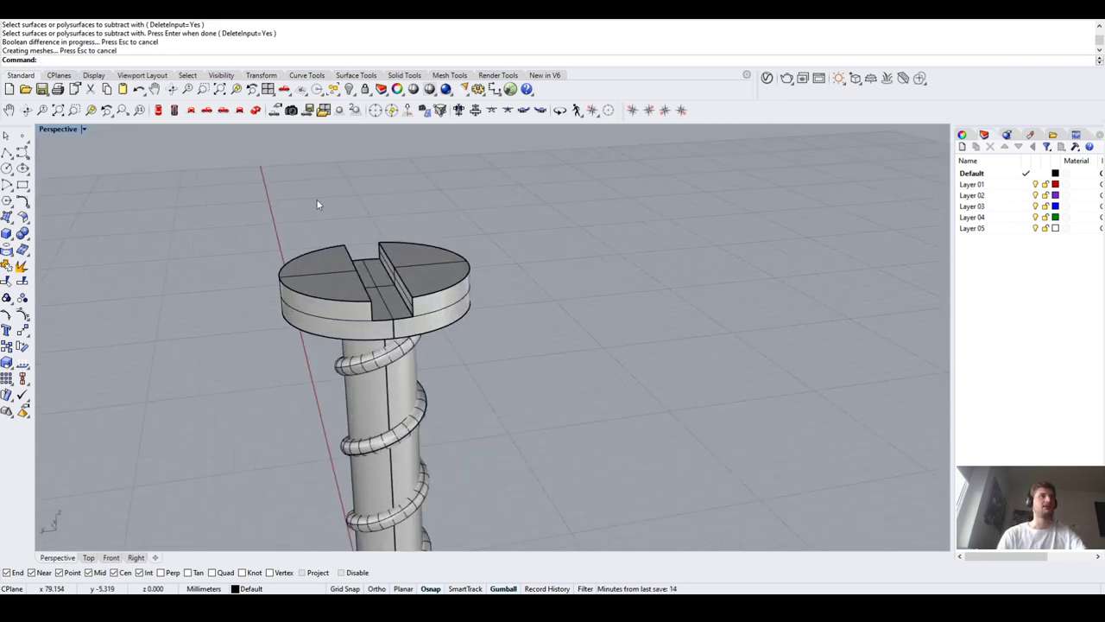
{"action": "scroll", "coordinate": [419, 203], "scroll_direction": "down", "scroll_amount": 5}
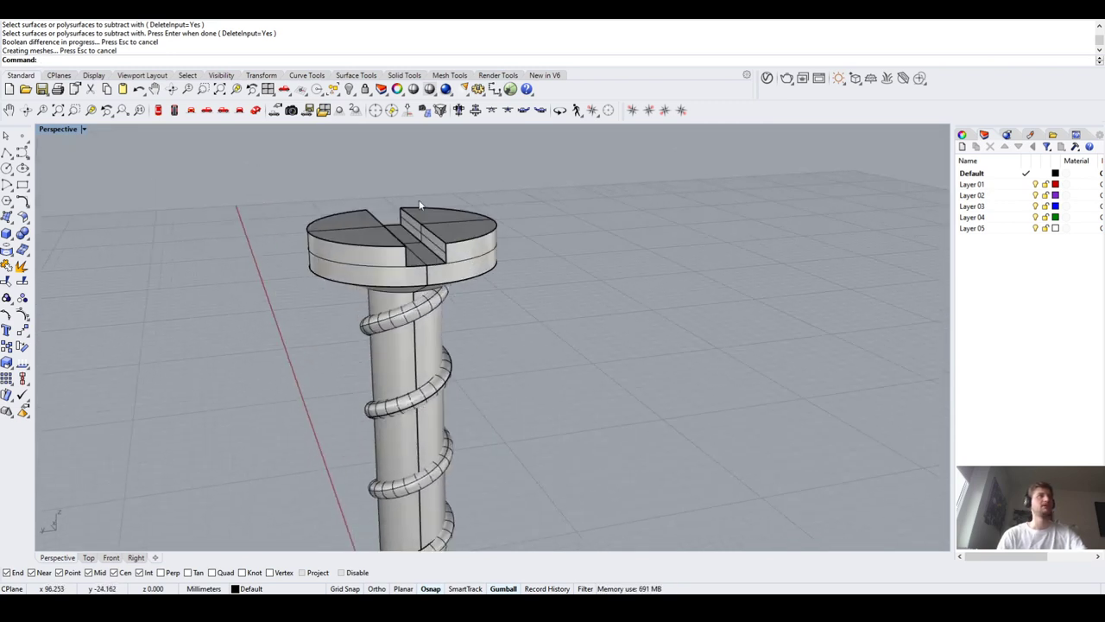
{"action": "scroll", "coordinate": [419, 216], "scroll_direction": "up", "scroll_amount": 5}
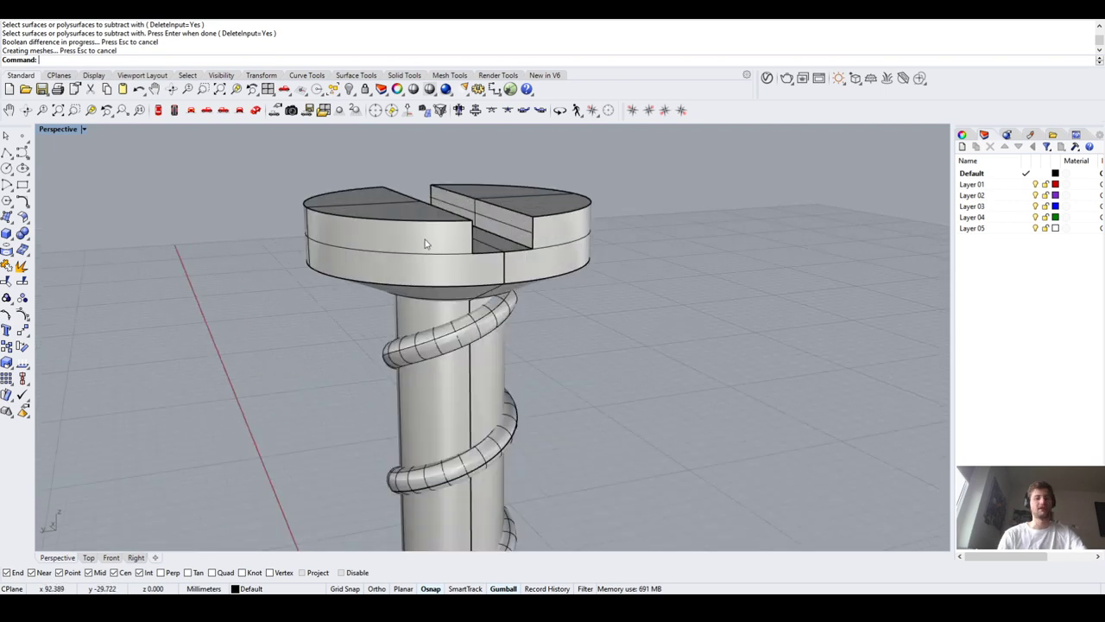
{"action": "key", "text": "ctrl+z"}
{"action": "left_click", "coordinate": [654, 333]}
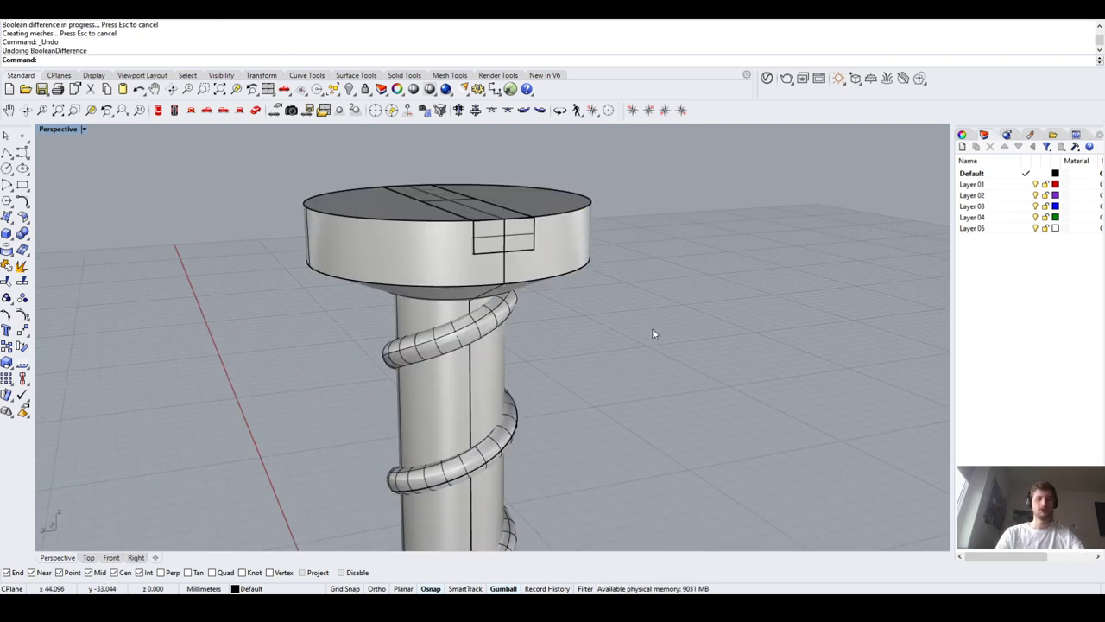
{"action": "key", "text": "Up"}
{"action": "key", "text": "Up"}
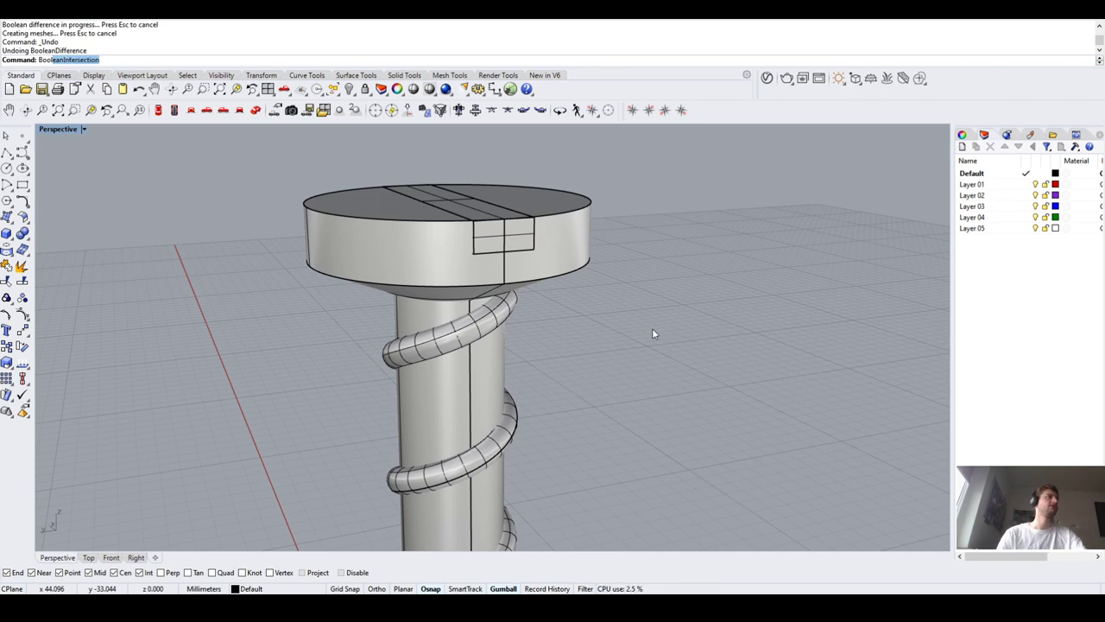
{"action": "key", "text": "Return"}
{"action": "right_click_drag", "start_coordinate": [646, 323], "coordinate": [613, 339]}
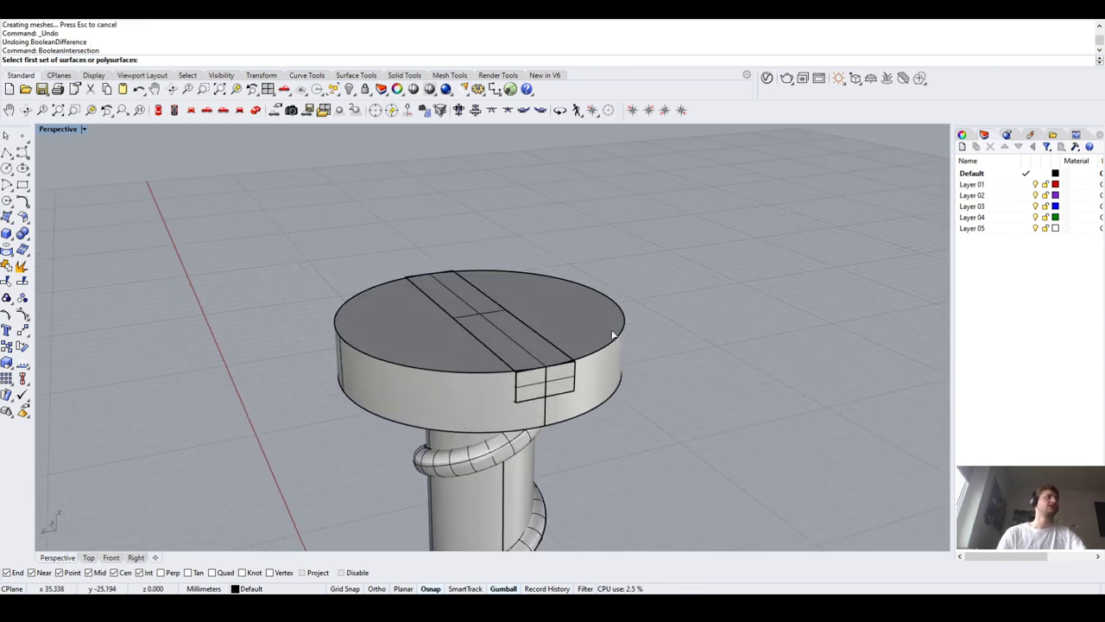
{"action": "scroll", "coordinate": [613, 345], "scroll_direction": "up", "scroll_amount": 4}
{"action": "left_click", "coordinate": [287, 410]}
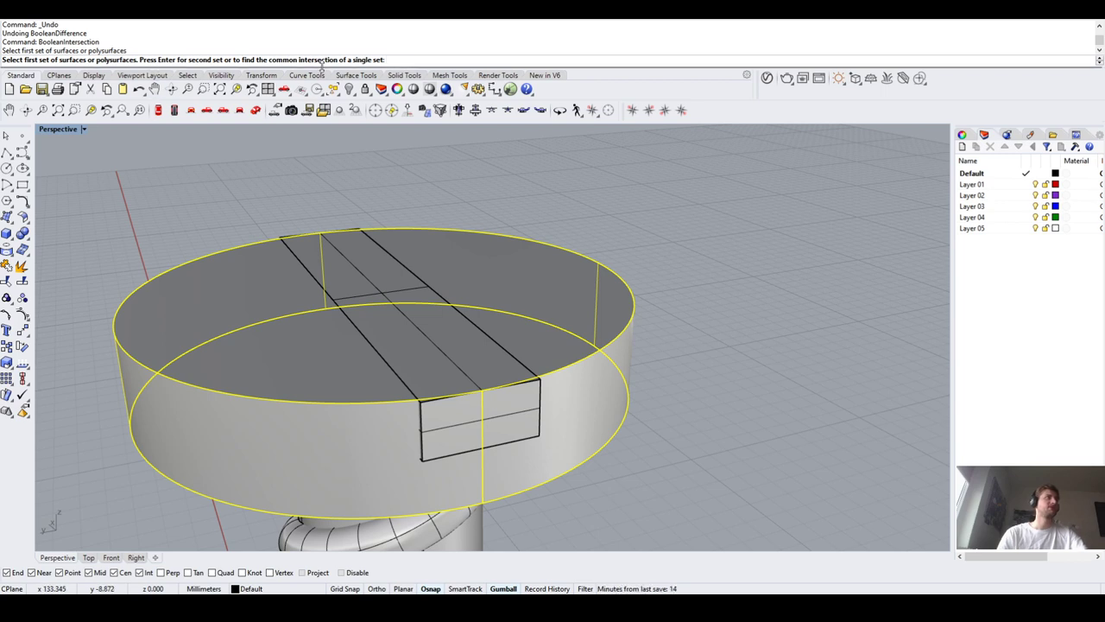
{"action": "left_click", "coordinate": [528, 434]}
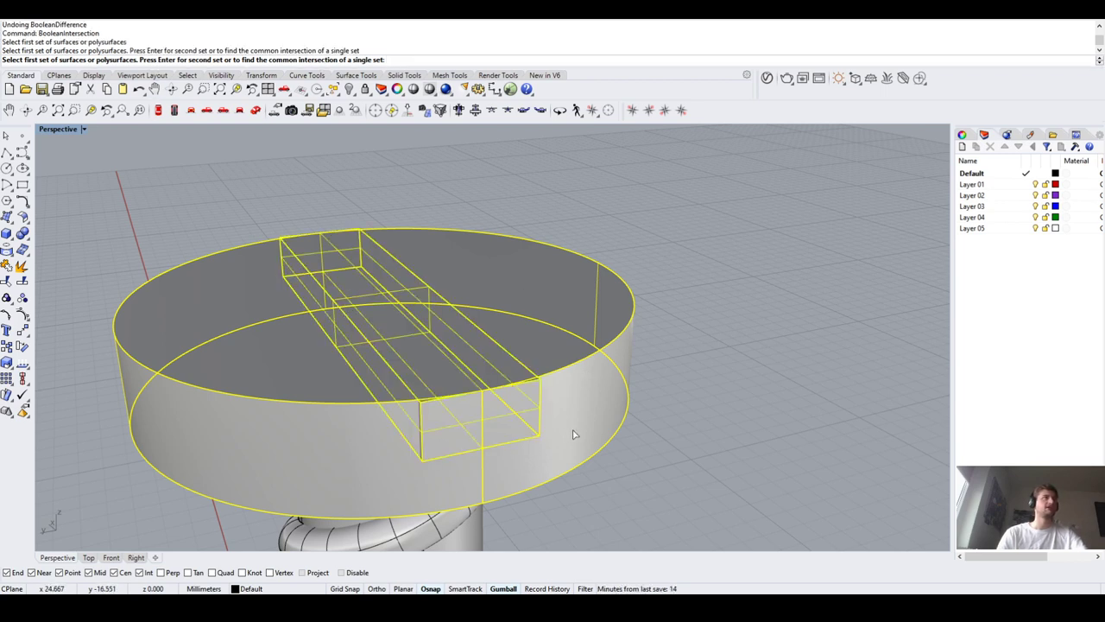
{"action": "key", "text": "Return"}
{"action": "key", "text": "Escape"}
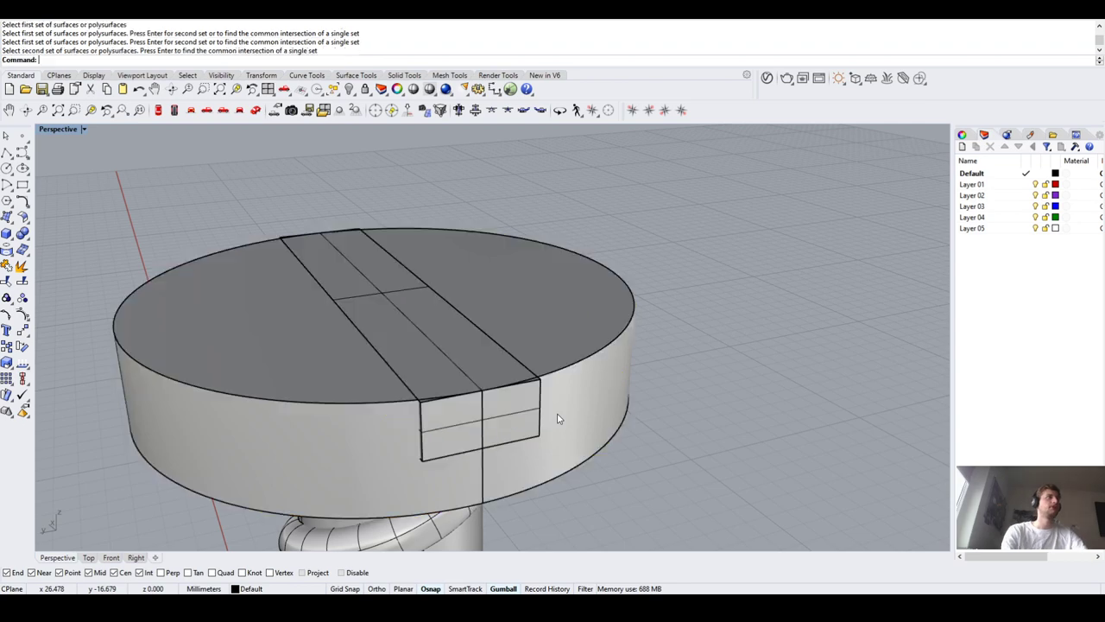
Intersect the screw head with the slot bar using BooleanIntersection, with the head as first set and the bar as second
{"action": "key", "text": "Return"}
{"action": "left_click", "coordinate": [607, 400]}
{"action": "key", "text": "Return"}
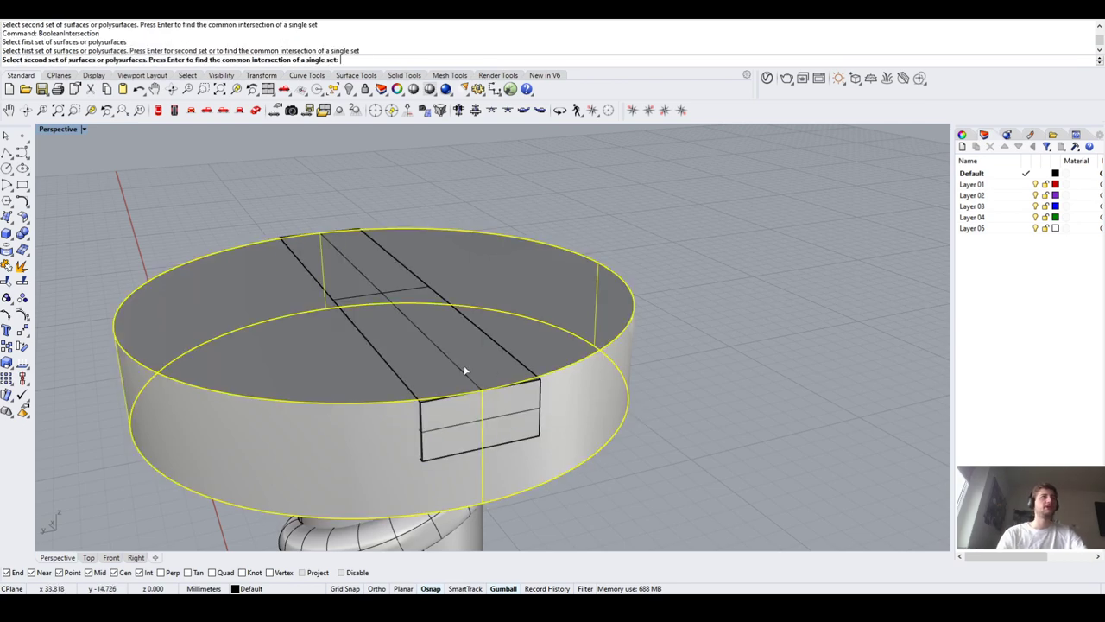
{"action": "left_click", "coordinate": [537, 412]}
{"action": "key", "text": "Return"}
Examine the intersection solid above the screw shaft from several angles, including the shape of its ends
{"action": "scroll", "coordinate": [614, 354], "scroll_direction": "down", "scroll_amount": 5}
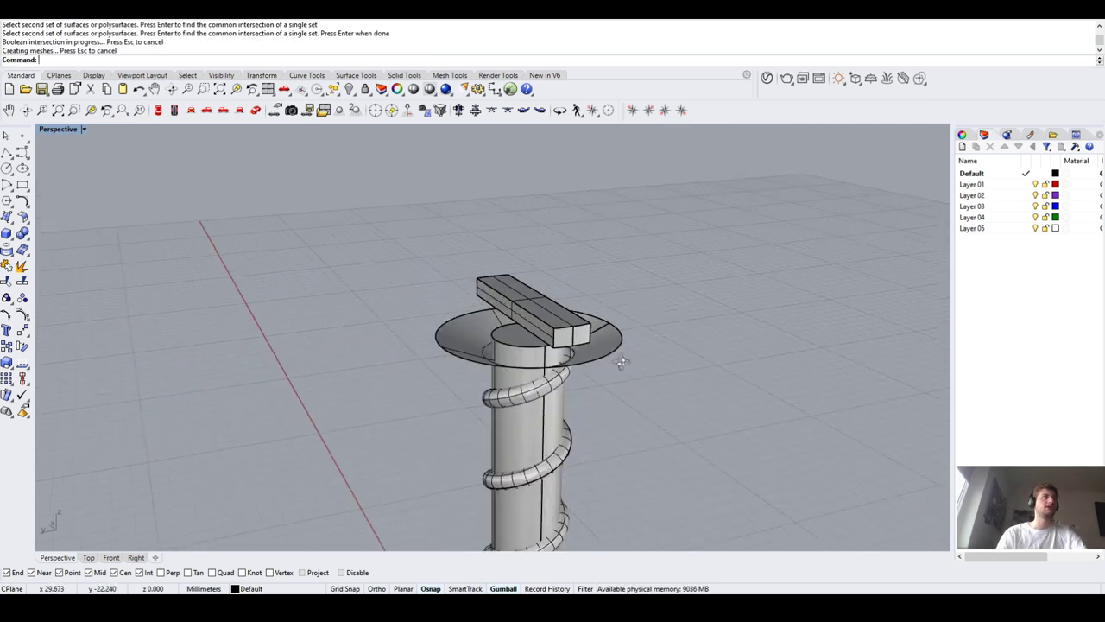
{"action": "right_click_drag", "start_coordinate": [551, 279], "coordinate": [528, 313]}
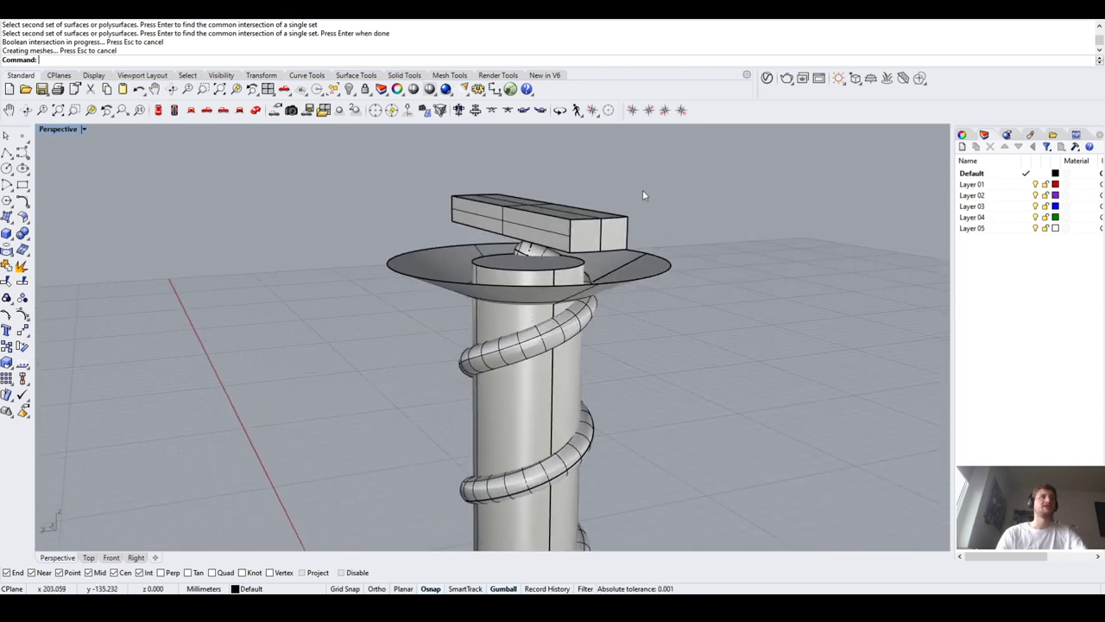
{"action": "left_click", "coordinate": [608, 229]}
{"action": "right_click_drag", "start_coordinate": [608, 230], "coordinate": [692, 238]}
{"action": "key", "text": "Escape"}
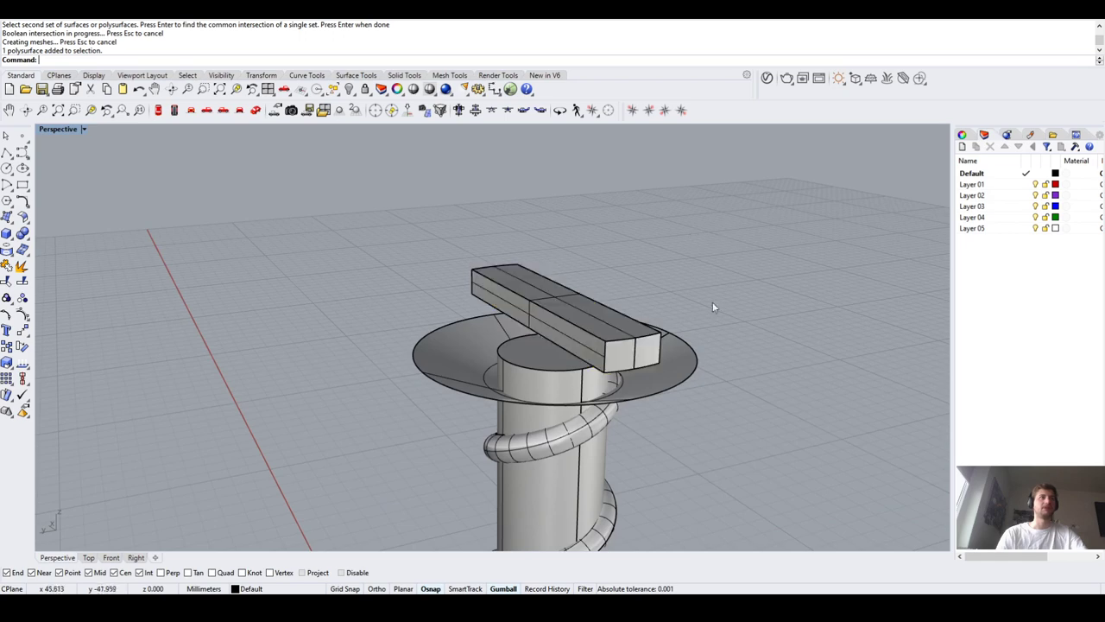
{"action": "scroll", "coordinate": [683, 333], "scroll_direction": "up", "scroll_amount": 5}
{"action": "scroll", "coordinate": [635, 343], "scroll_direction": "down", "scroll_amount": 5}
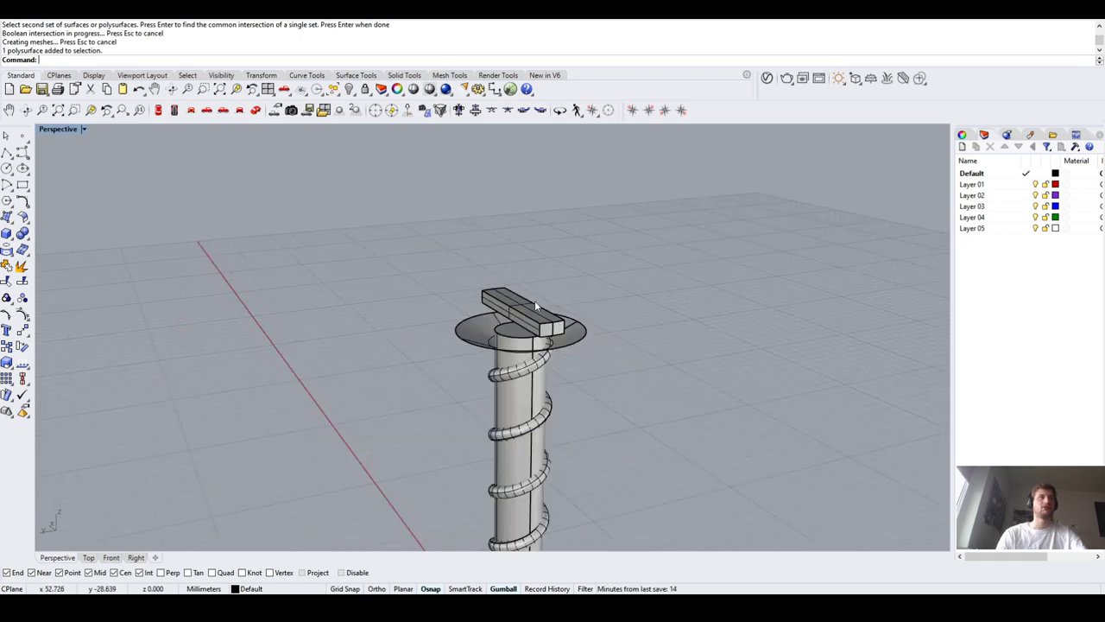
{"action": "right_click_drag", "start_coordinate": [535, 300], "coordinate": [758, 532]}
{"action": "scroll", "coordinate": [725, 474], "scroll_direction": "up", "scroll_amount": 8}
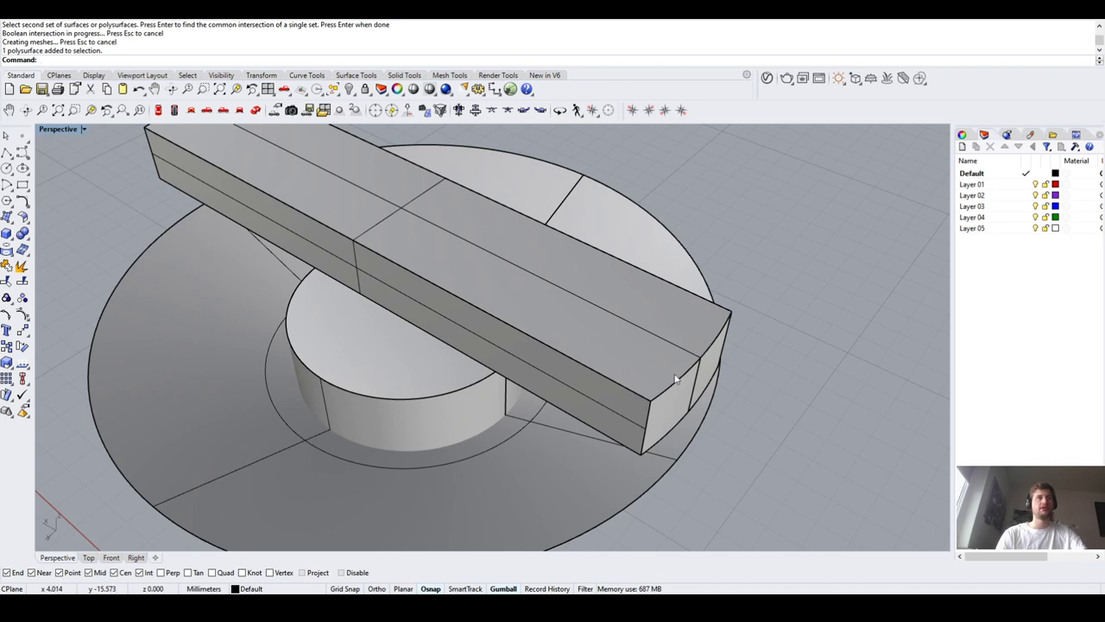
{"action": "scroll", "coordinate": [653, 400], "scroll_direction": "down", "scroll_amount": 5}
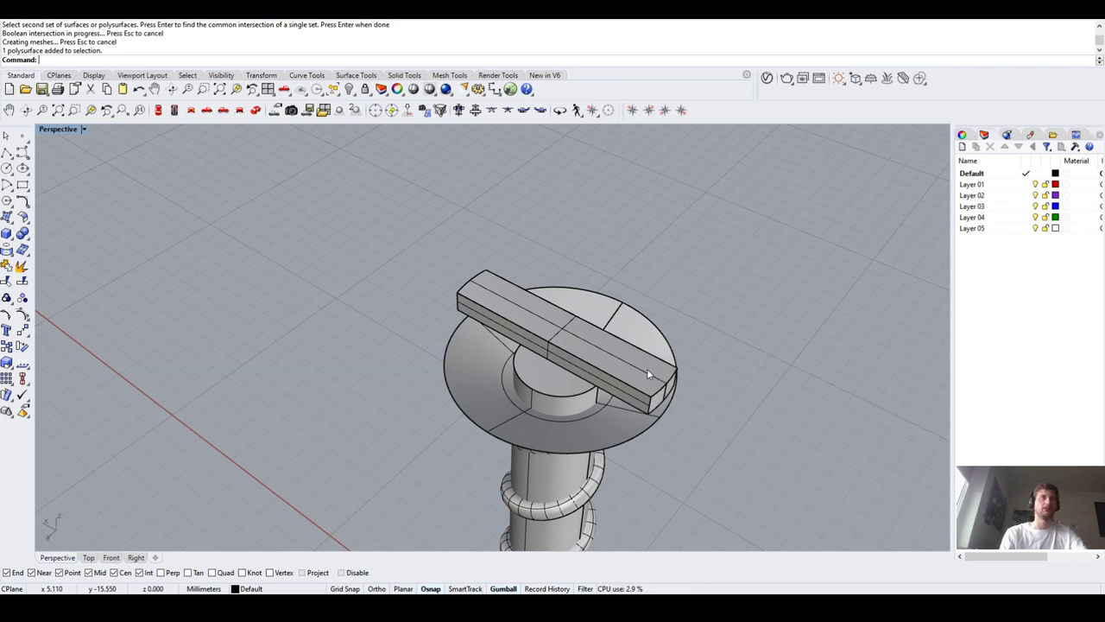
Undo the Boolean intersection of the screw head and the slot bar
{"action": "key", "text": "ctrl+z"}
{"action": "right_click_drag", "start_coordinate": [646, 368], "coordinate": [597, 357]}
{"action": "left_click", "coordinate": [688, 357]}
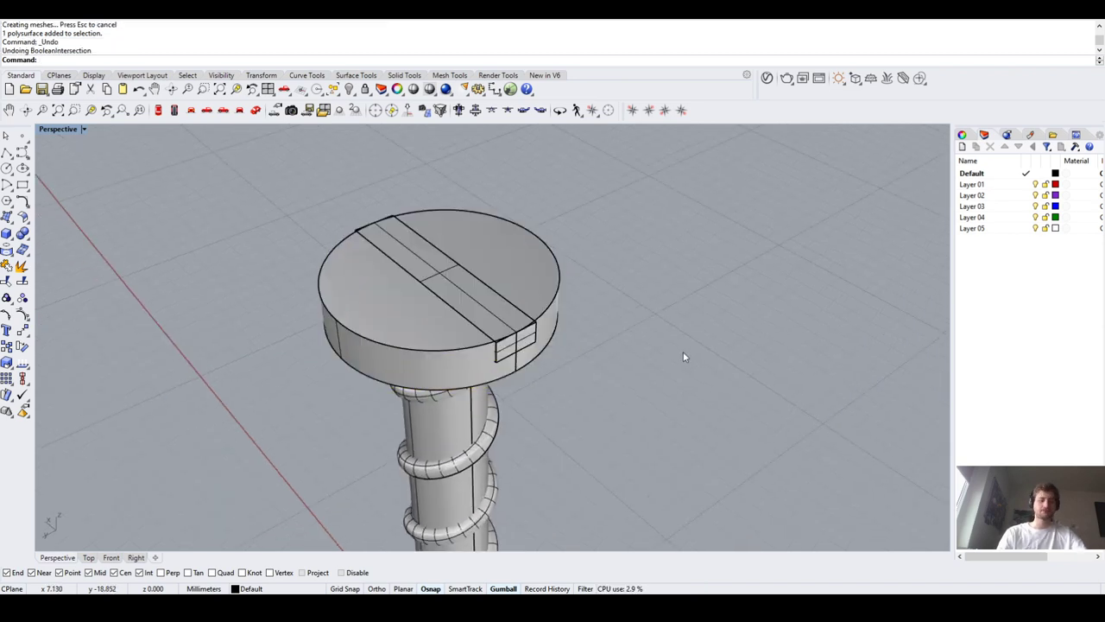
Split the screw head with the slot bar as cutting object using BooleanSplit, keeping DeleteInput set to Yes
{"action": "type", "text": "BooleanSplit"}
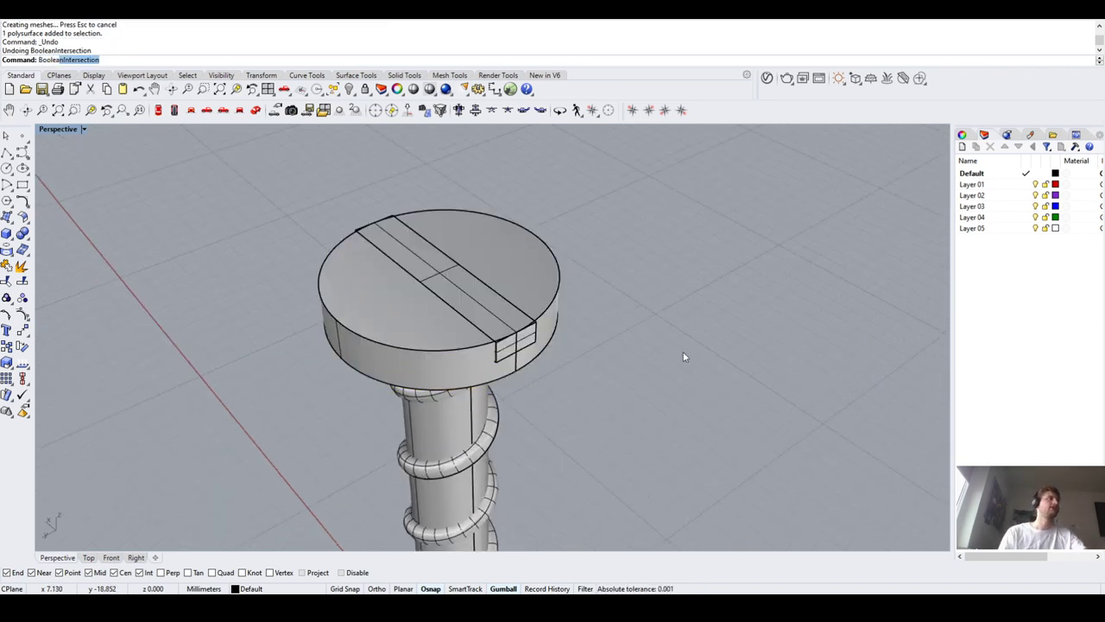
{"action": "key", "text": "Return"}
{"action": "left_click", "coordinate": [441, 342]}
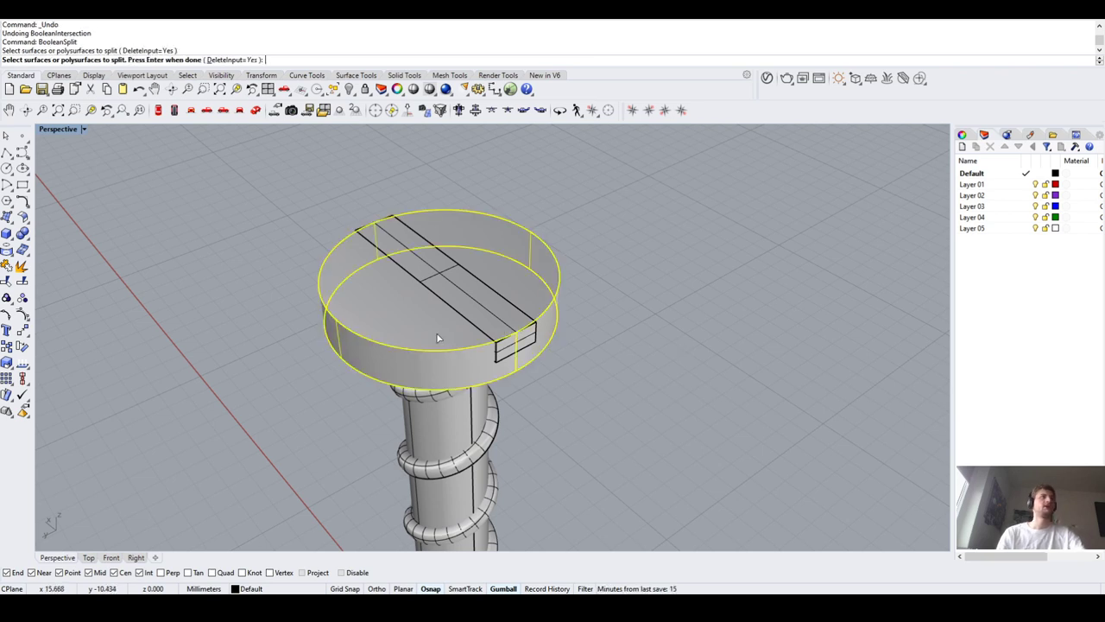
{"action": "key", "text": "Return"}
{"action": "scroll", "coordinate": [509, 345], "scroll_direction": "up", "scroll_amount": 3}
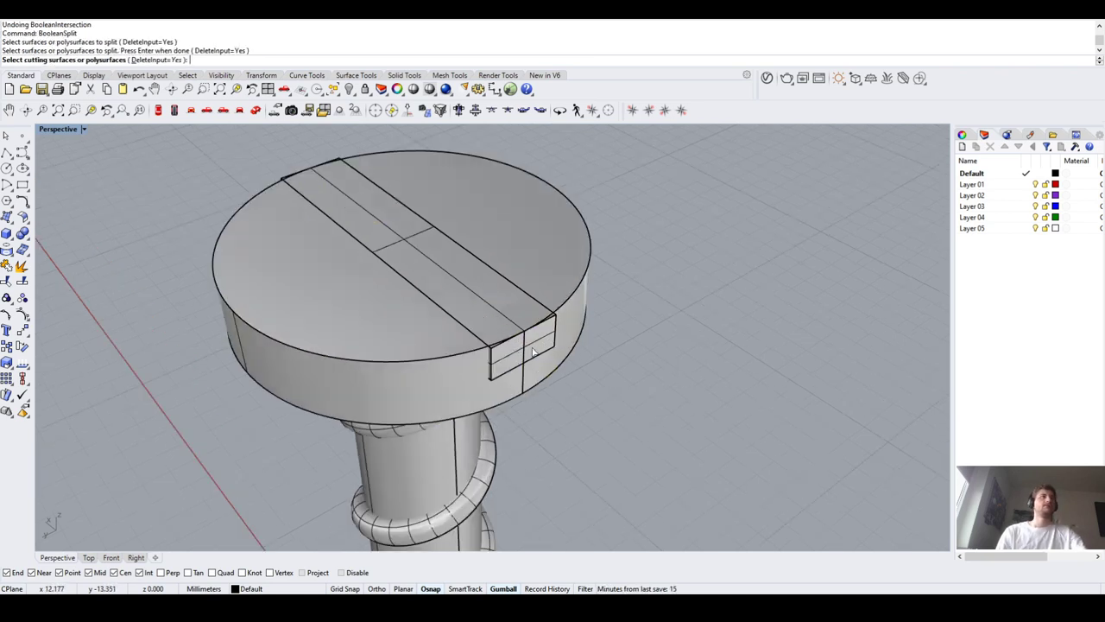
{"action": "left_click", "coordinate": [532, 351]}
{"action": "key", "text": "Return"}
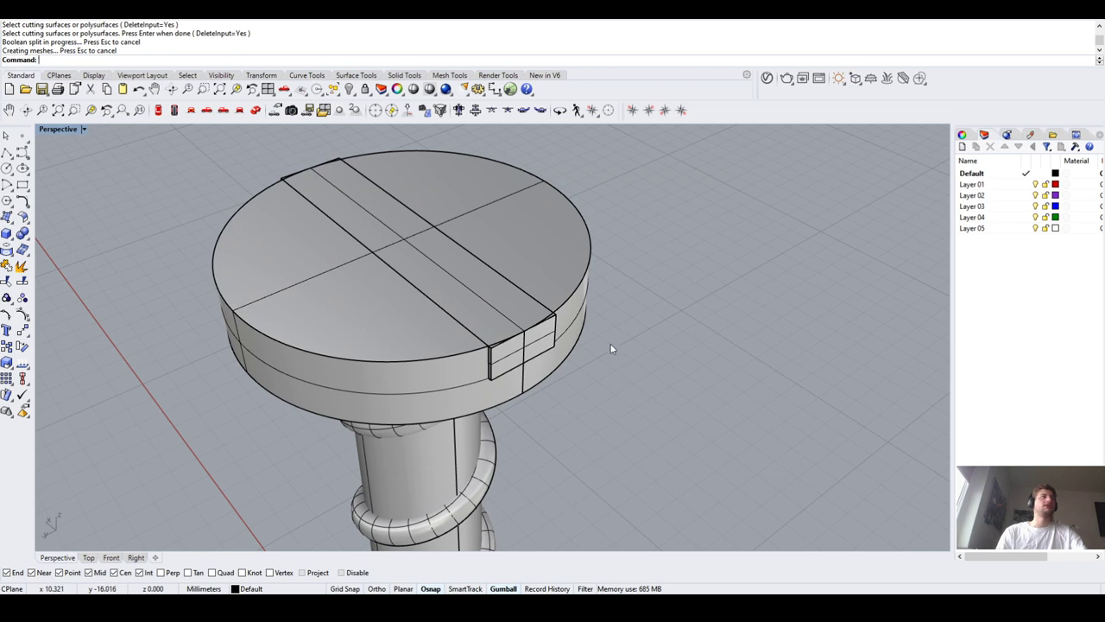
Select the slotted part of the split screw head and examine the bar's end at the rim up close
{"action": "left_click", "coordinate": [474, 378]}
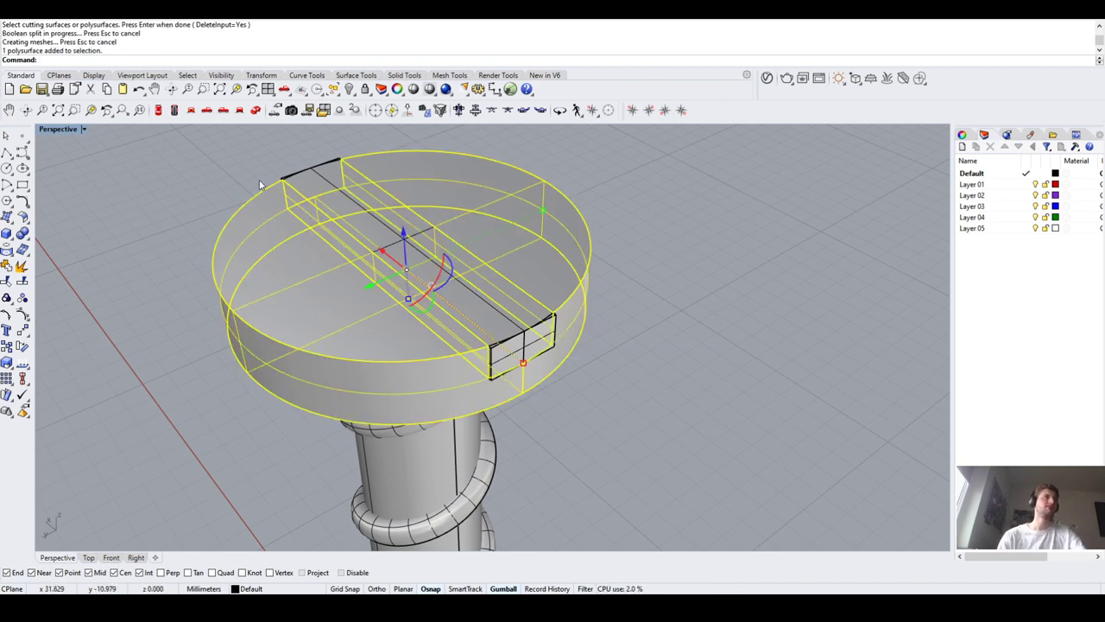
{"action": "scroll", "coordinate": [526, 377], "scroll_direction": "up", "scroll_amount": 3}
{"action": "scroll", "coordinate": [436, 328], "scroll_direction": "up", "scroll_amount": 3}
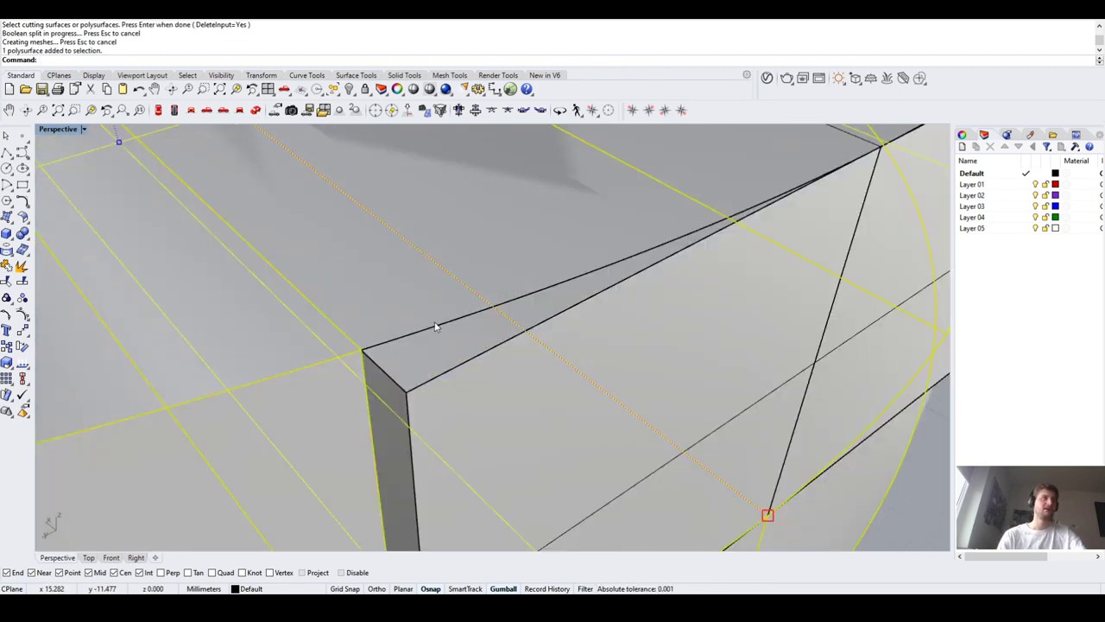
Examine the pieces of the split screw head at the rim, selecting the slot pieces to compare their ends
{"action": "scroll", "coordinate": [437, 326], "scroll_direction": "down", "scroll_amount": 3}
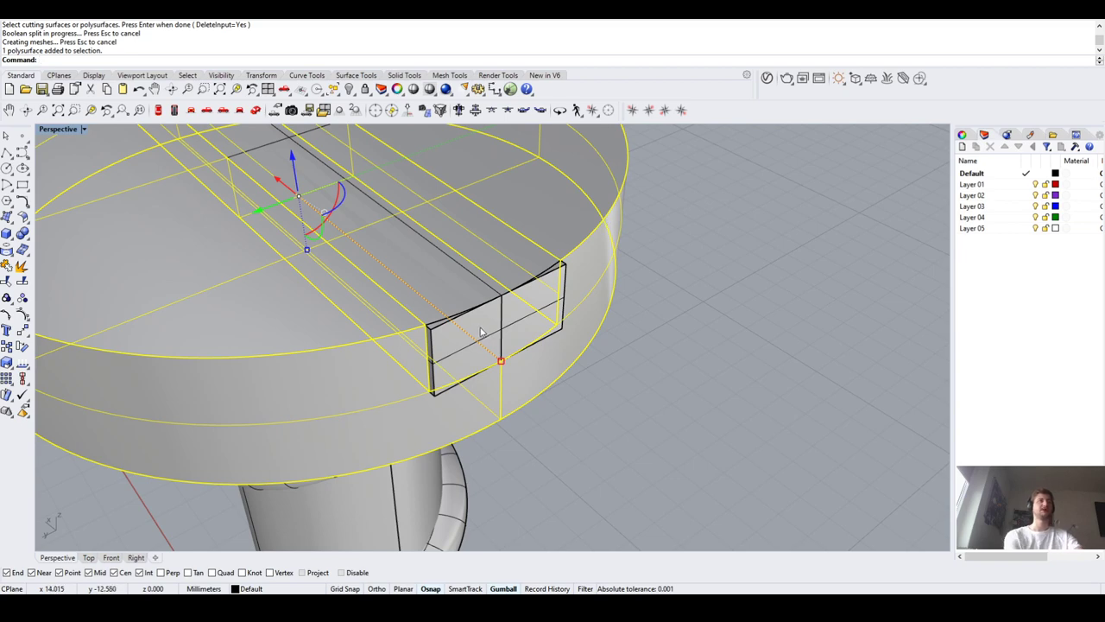
{"action": "scroll", "coordinate": [481, 332], "scroll_direction": "up", "scroll_amount": 3}
{"action": "scroll", "coordinate": [477, 333], "scroll_direction": "down", "scroll_amount": 3}
{"action": "left_click", "coordinate": [434, 325]}
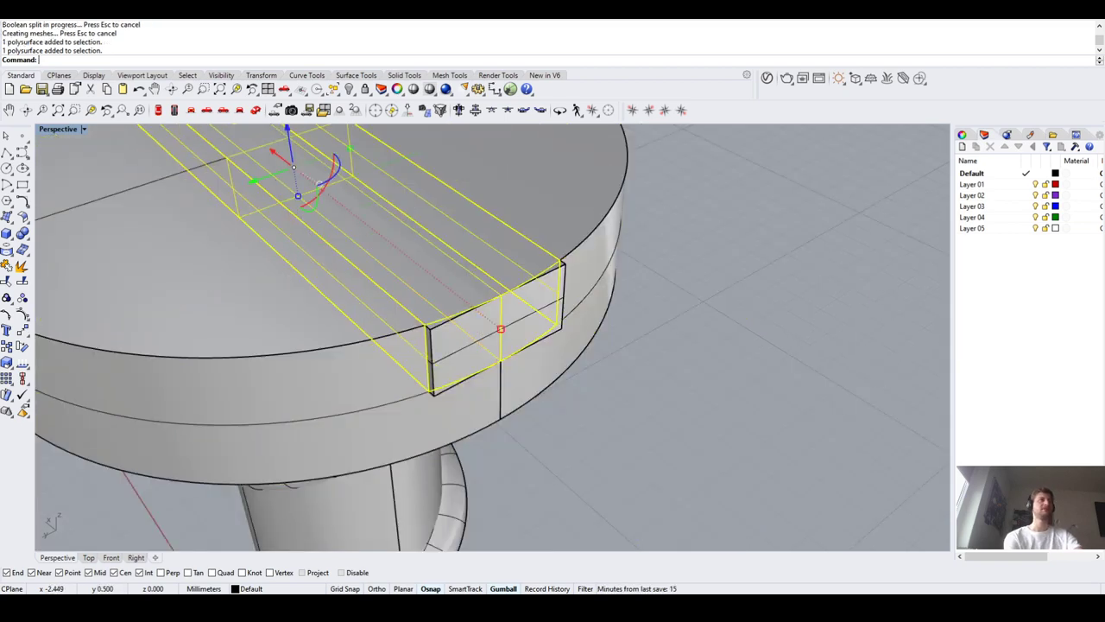
{"action": "scroll", "coordinate": [461, 340], "scroll_direction": "down", "scroll_amount": 3}
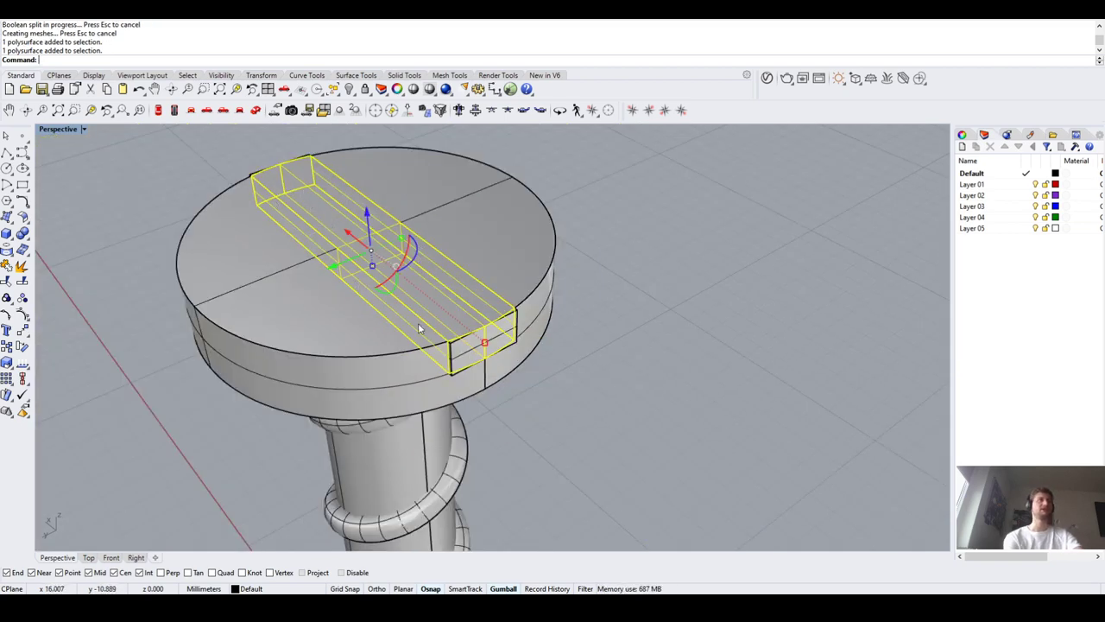
{"action": "scroll", "coordinate": [527, 317], "scroll_direction": "up", "scroll_amount": 2}
{"action": "left_click", "coordinate": [510, 316]}
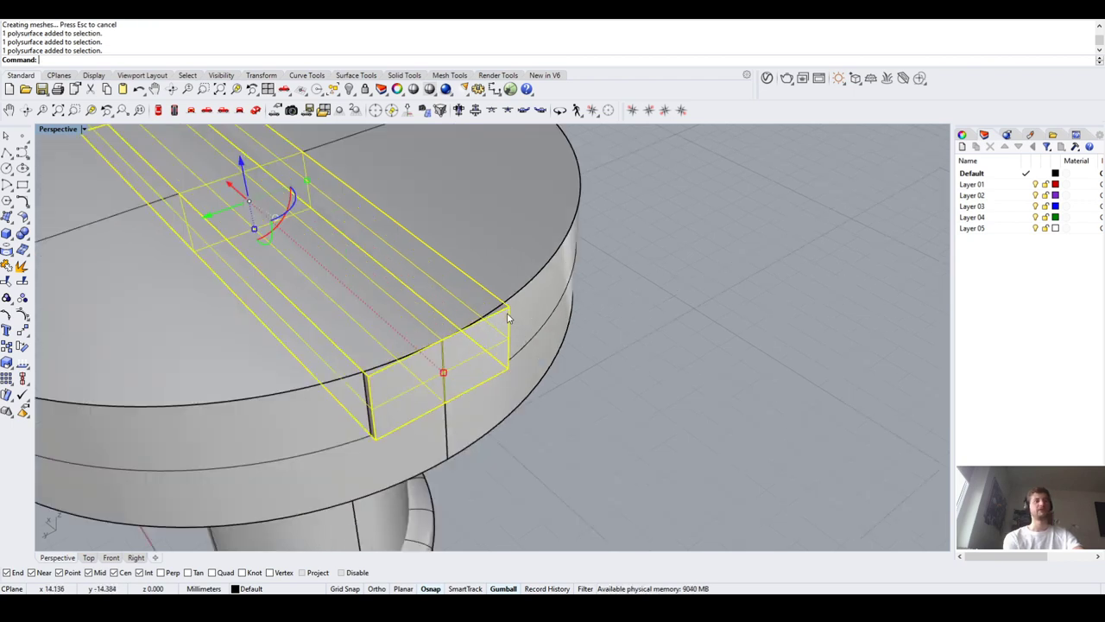
Undo the Boolean split of the screw head, keep the slot bar's extrusion, and clear the selection
{"action": "key", "text": "ctrl+z"}
{"action": "key", "text": "ctrl+z"}
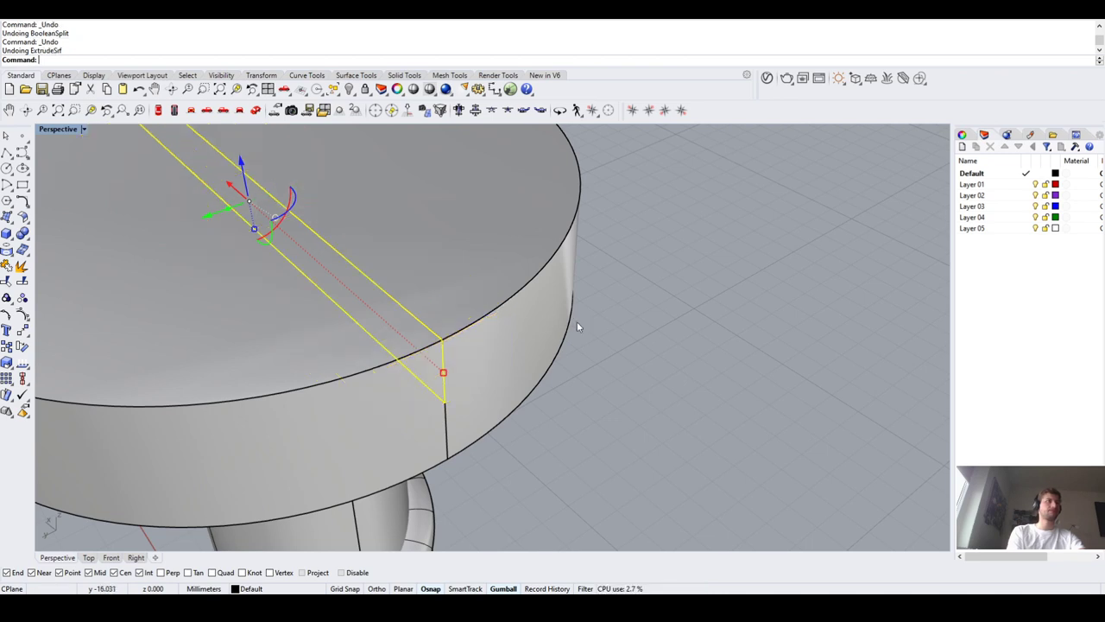
{"action": "key", "text": "ctrl+y"}
{"action": "left_click", "coordinate": [650, 323]}
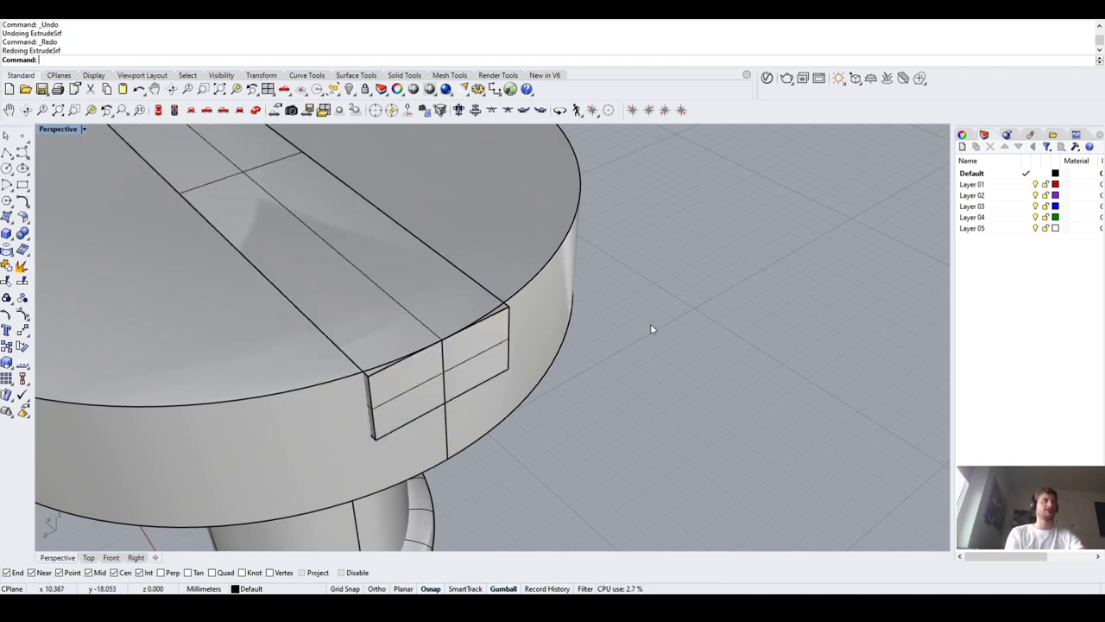
Join the screw head and the slot bar into one solid with BooleanUnion
{"action": "scroll", "coordinate": [272, 355], "scroll_direction": "down", "scroll_amount": 10}
{"action": "type", "text": "Bo"}
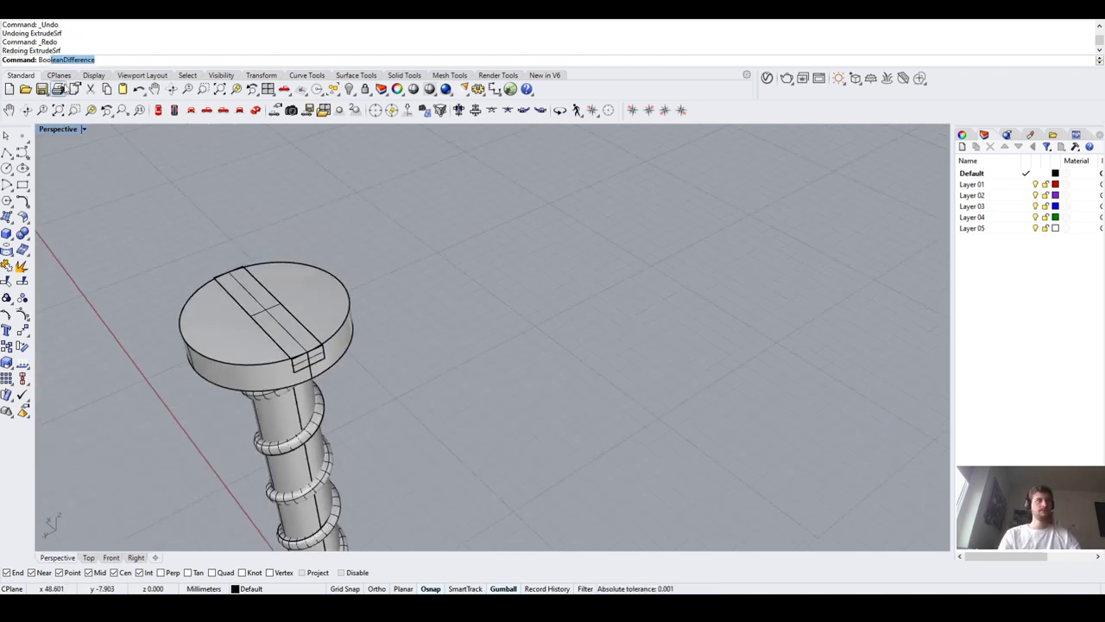
{"action": "type", "text": "oleanU"}
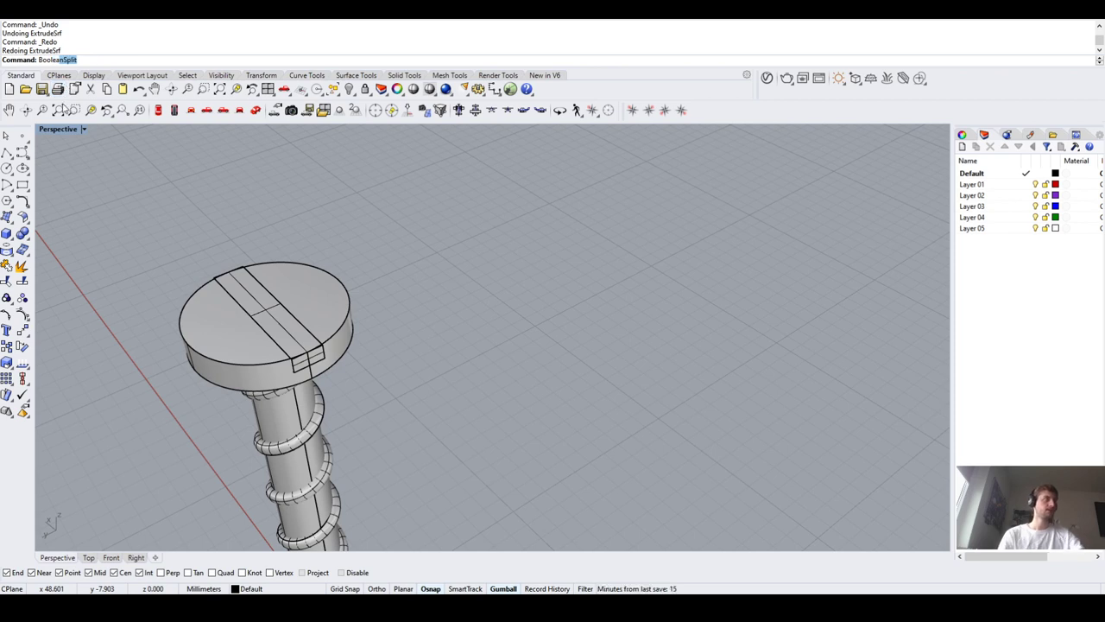
{"action": "key", "text": "Return"}
{"action": "scroll", "coordinate": [190, 317], "scroll_direction": "up", "scroll_amount": 5}
{"action": "left_click", "coordinate": [417, 437]}
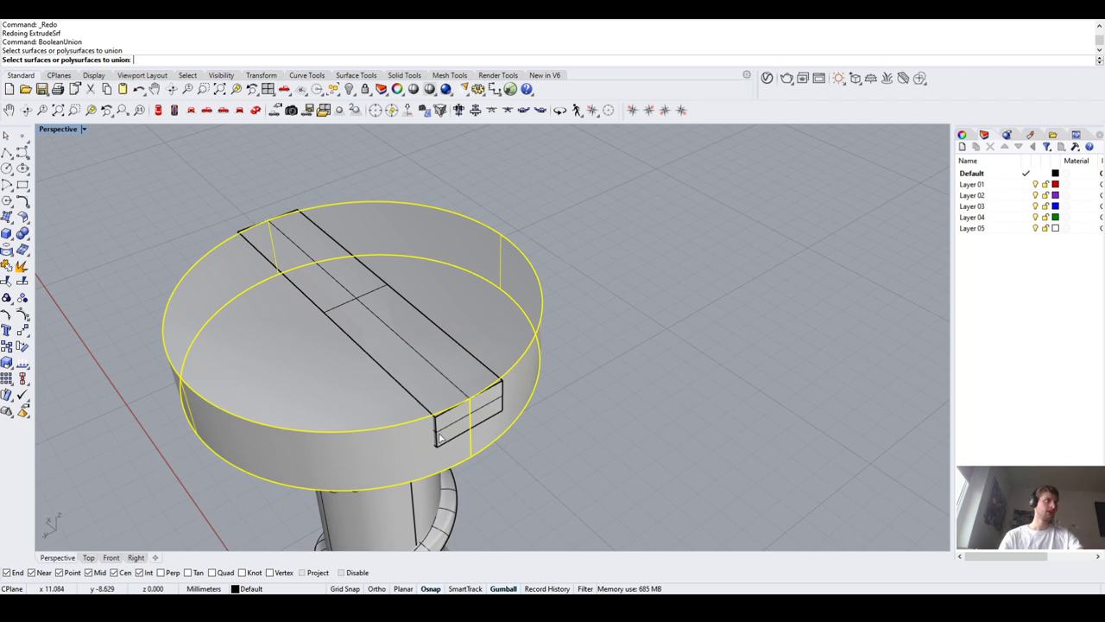
{"action": "left_click", "coordinate": [439, 437]}
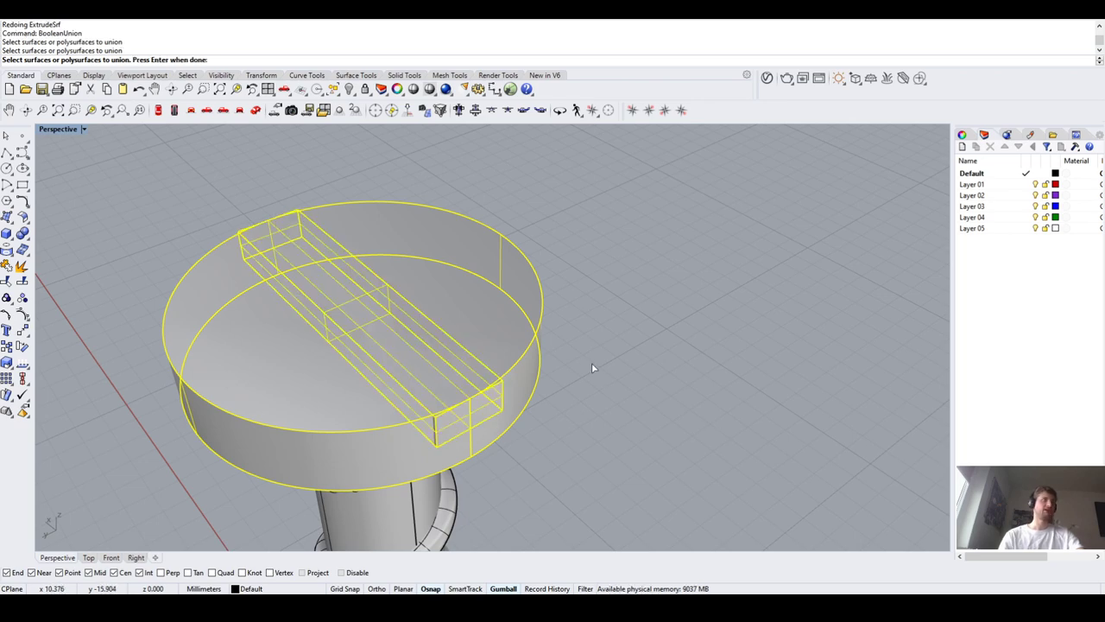
{"action": "key", "text": "Return"}
Select the united screw head and check its object type in its properties, widening the display enough to read it
{"action": "left_click", "coordinate": [577, 415]}
{"action": "right_click_drag", "start_coordinate": [577, 415], "coordinate": [617, 407]}
{"action": "scroll", "coordinate": [617, 407], "scroll_direction": "up", "scroll_amount": 3}
{"action": "left_click", "coordinate": [665, 247]}
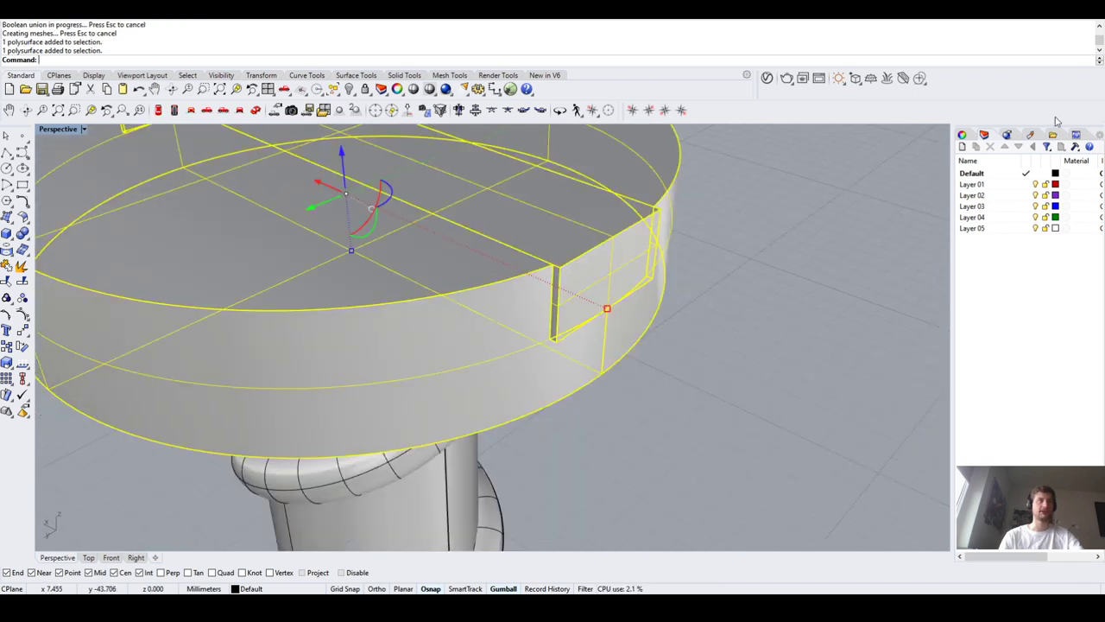
{"action": "left_click", "coordinate": [964, 136]}
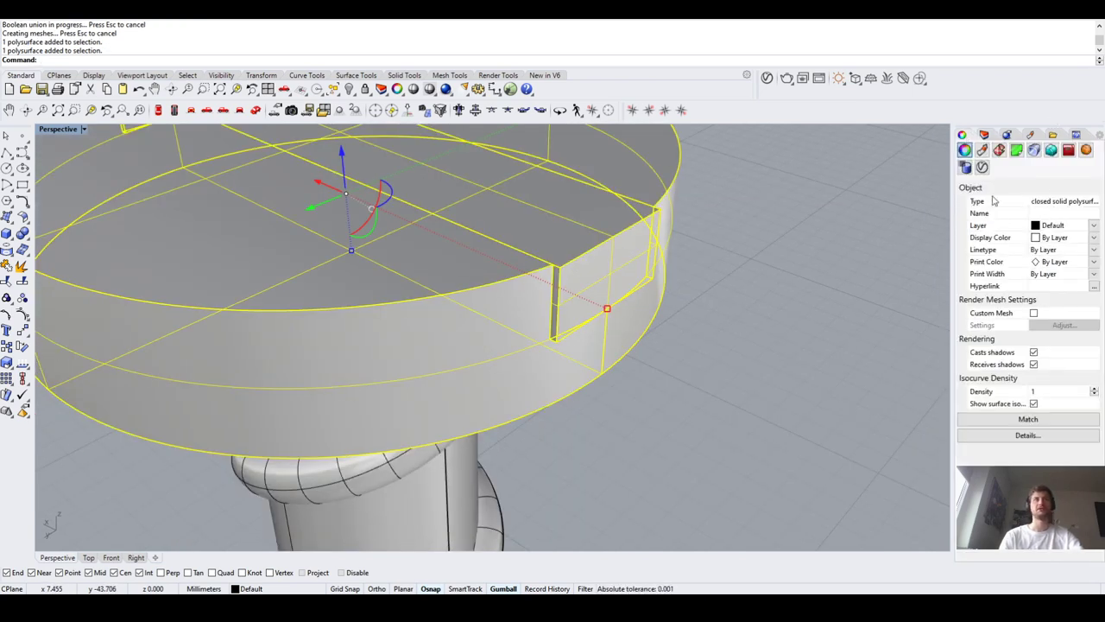
{"action": "left_click_drag", "start_coordinate": [955, 191], "coordinate": [933, 190]}
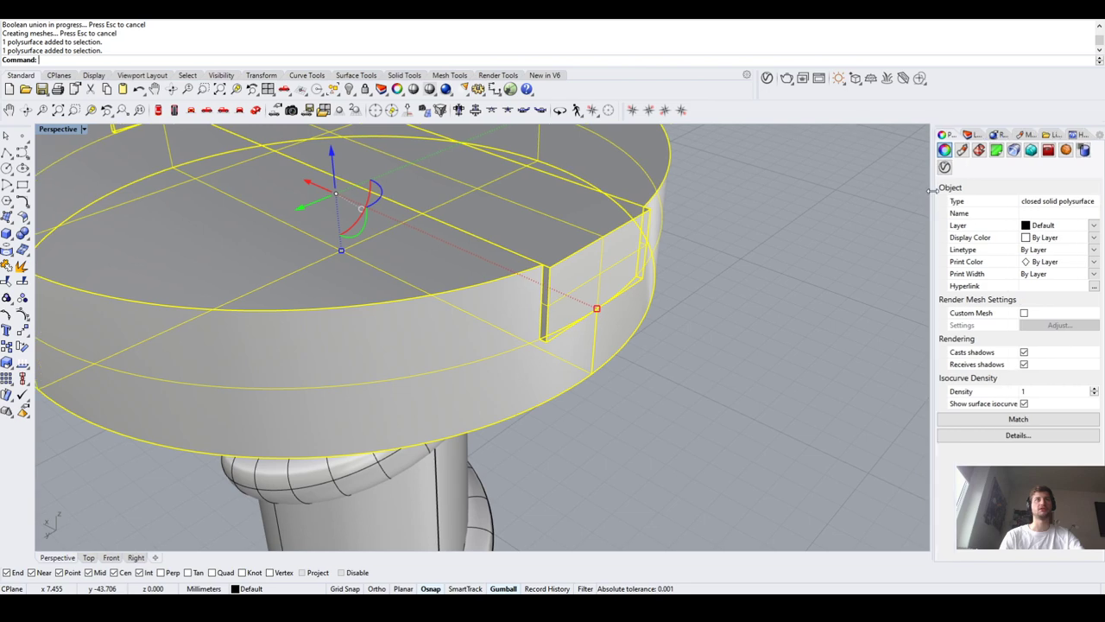
{"action": "left_click", "coordinate": [728, 379]}
Undo the Boolean union of the screw head and the slot bar and clear the selection
{"action": "scroll", "coordinate": [673, 433], "scroll_direction": "down", "scroll_amount": 5}
{"action": "key", "text": "ctrl+z"}
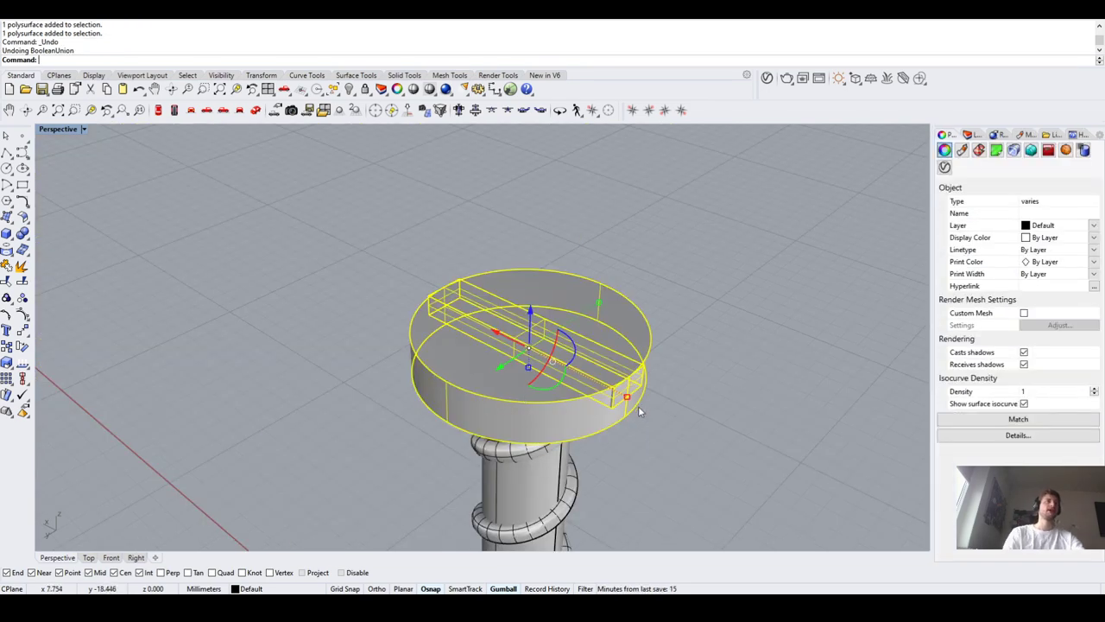
{"action": "right_click_drag", "start_coordinate": [638, 405], "coordinate": [391, 392]}
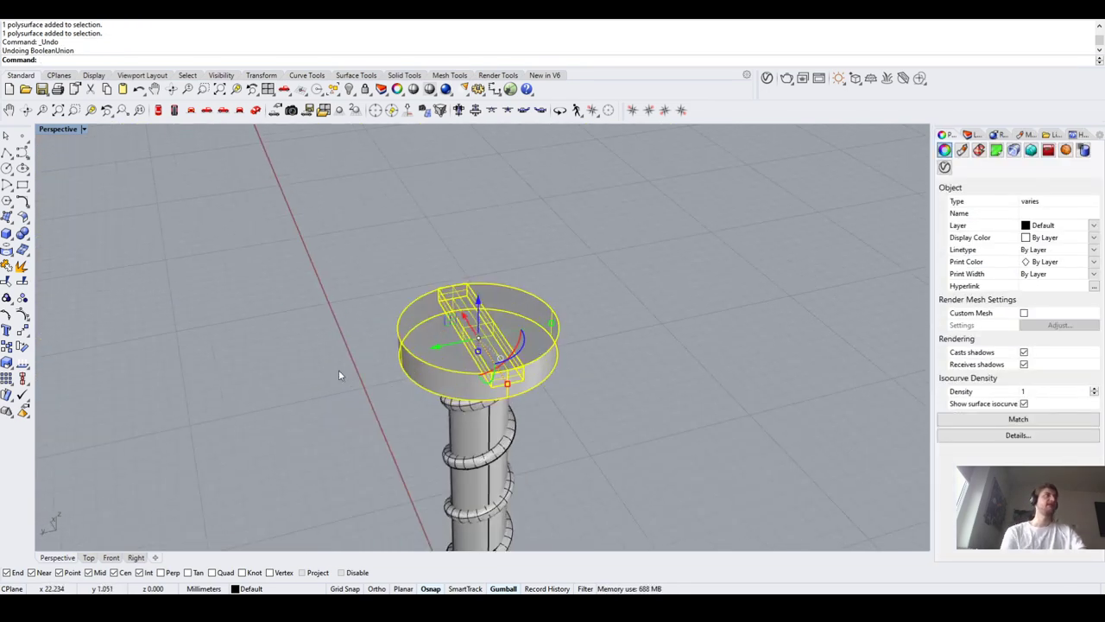
{"action": "key", "text": "Escape"}
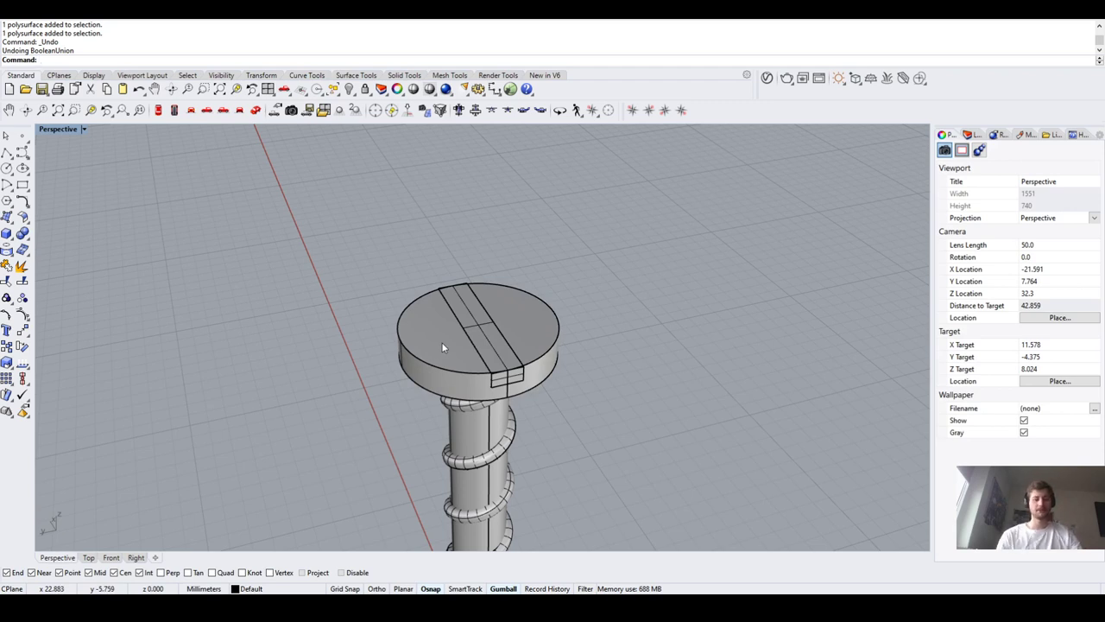
Run Boolean2Objects on the screw head and the slot bar, keeping DeleteInput set to Yes
{"action": "type", "text": "Bool"}
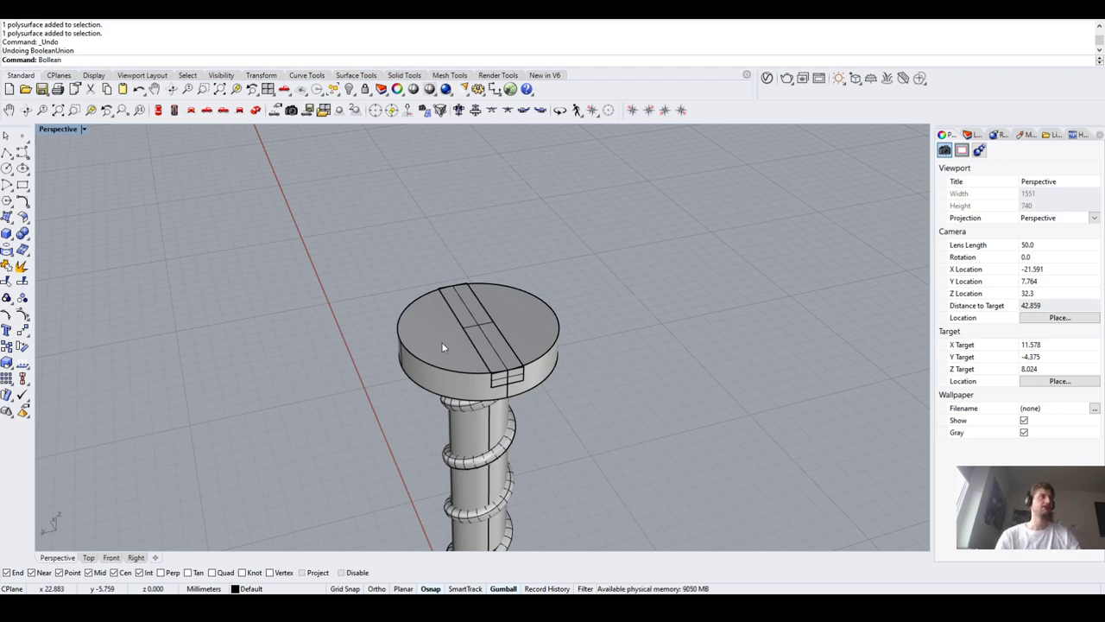
{"action": "type", "text": "ol"}
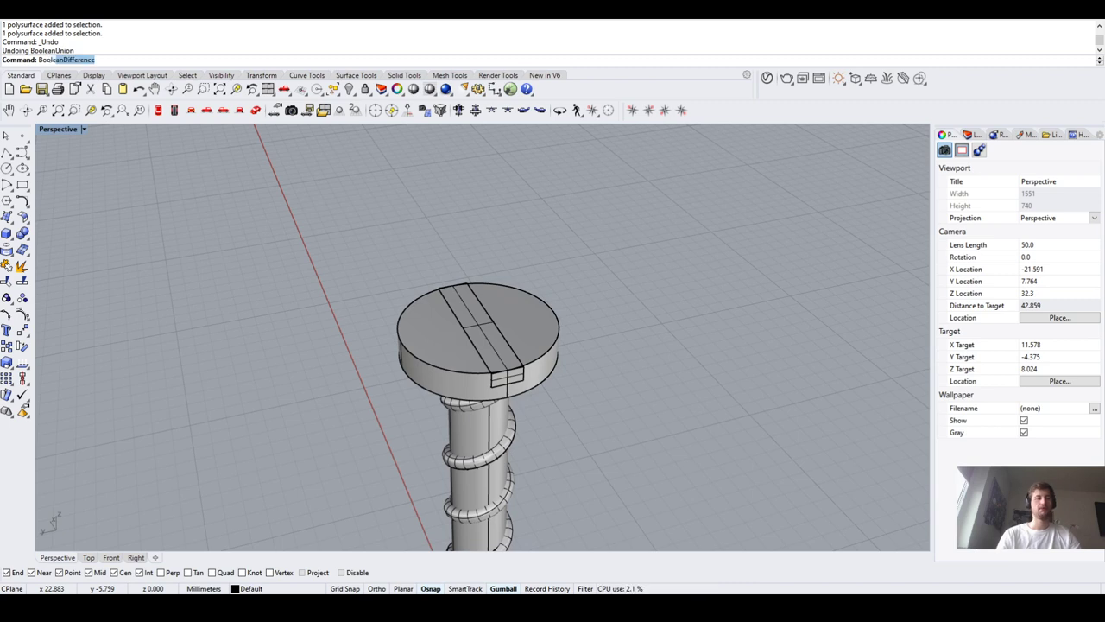
{"action": "type", "text": "ean2"}
{"action": "key", "text": "Return"}
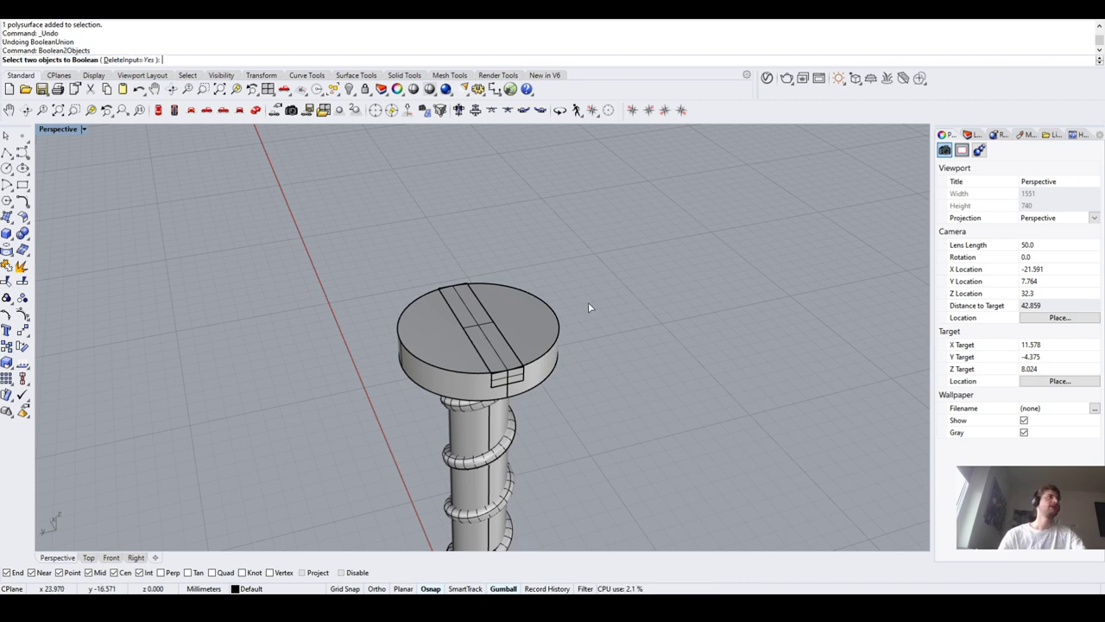
{"action": "scroll", "coordinate": [564, 354], "scroll_direction": "up", "scroll_amount": 2}
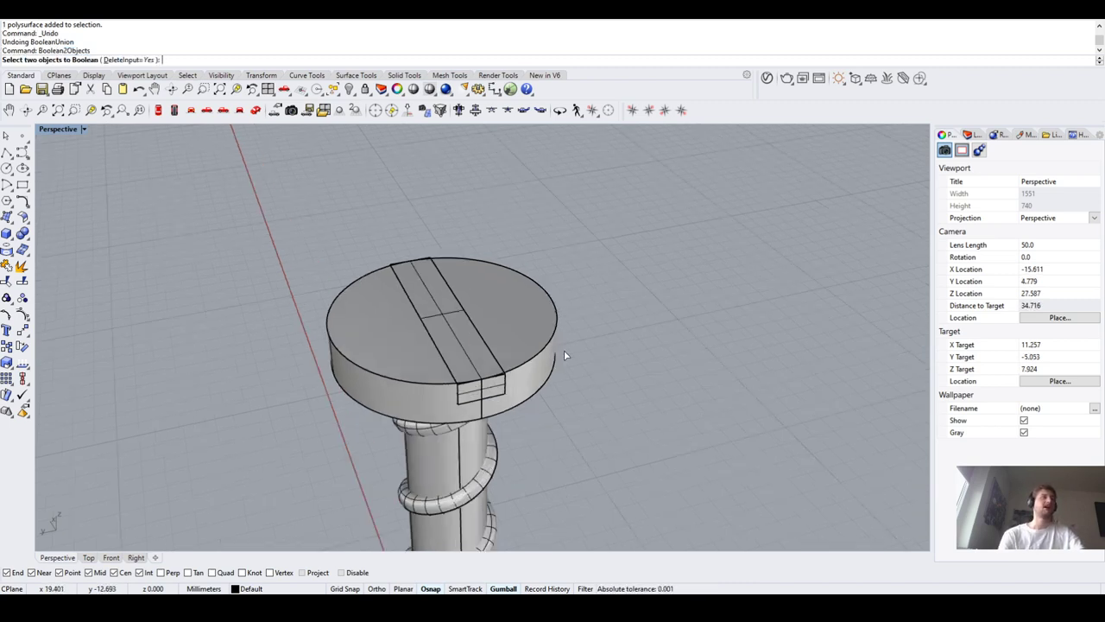
{"action": "left_click", "coordinate": [424, 399]}
{"action": "scroll", "coordinate": [464, 407], "scroll_direction": "up", "scroll_amount": 4}
{"action": "left_click", "coordinate": [465, 411]}
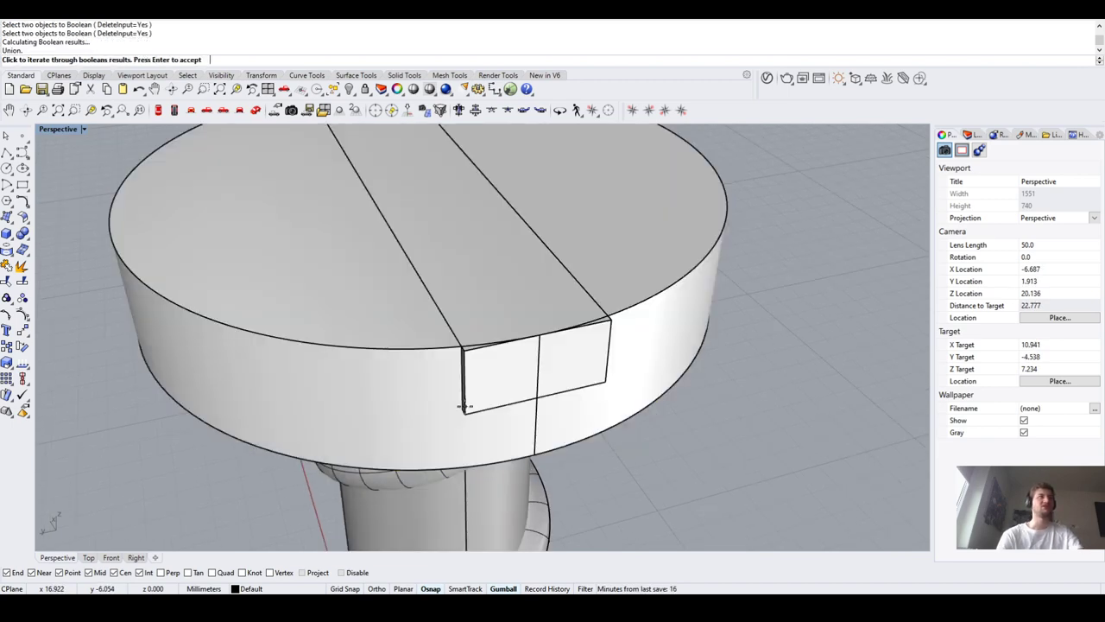
Cycle through the Boolean previews of intersection, A minus B, B minus A and inverse intersection, back to union
{"action": "scroll", "coordinate": [640, 227], "scroll_direction": "down", "scroll_amount": 10}
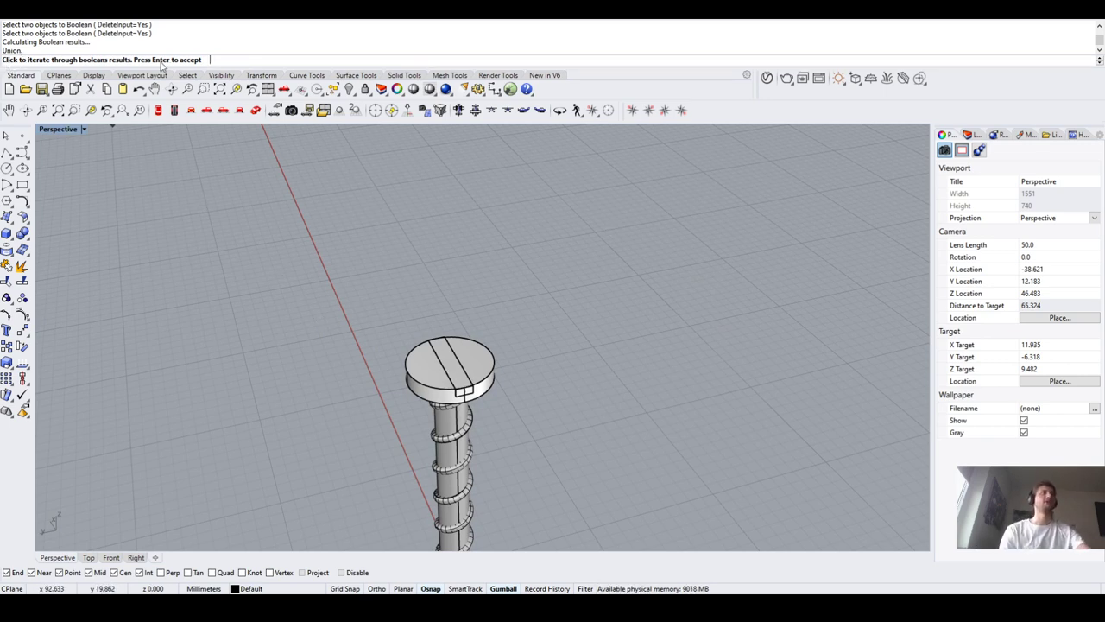
{"action": "scroll", "coordinate": [594, 306], "scroll_direction": "down", "scroll_amount": 2}
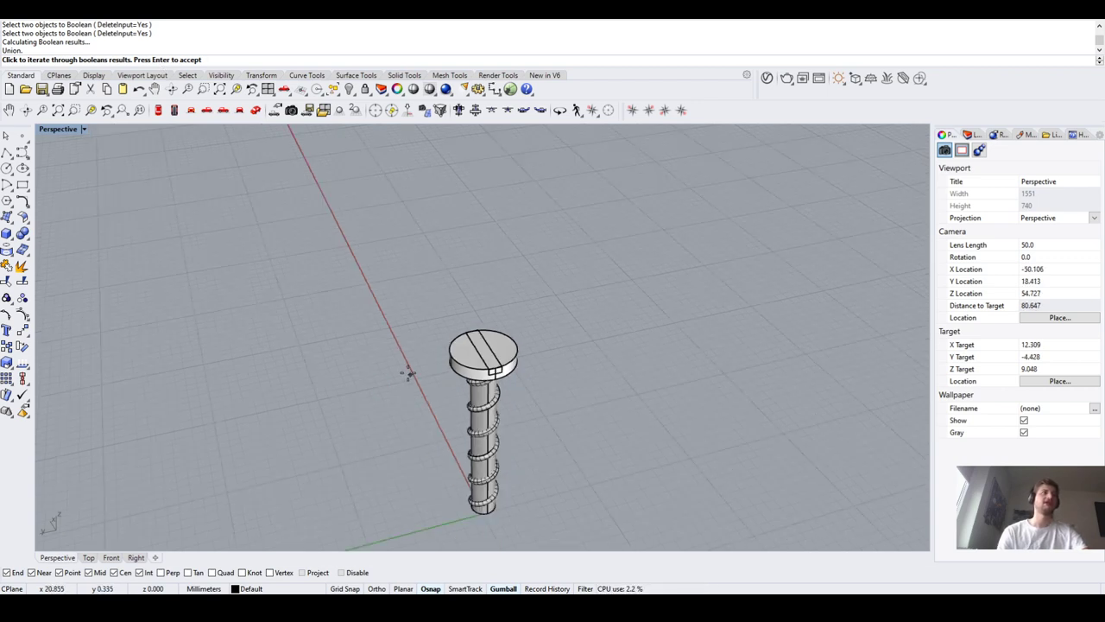
{"action": "scroll", "coordinate": [390, 325], "scroll_direction": "up", "scroll_amount": 2}
{"action": "scroll", "coordinate": [323, 306], "scroll_direction": "down", "scroll_amount": 2}
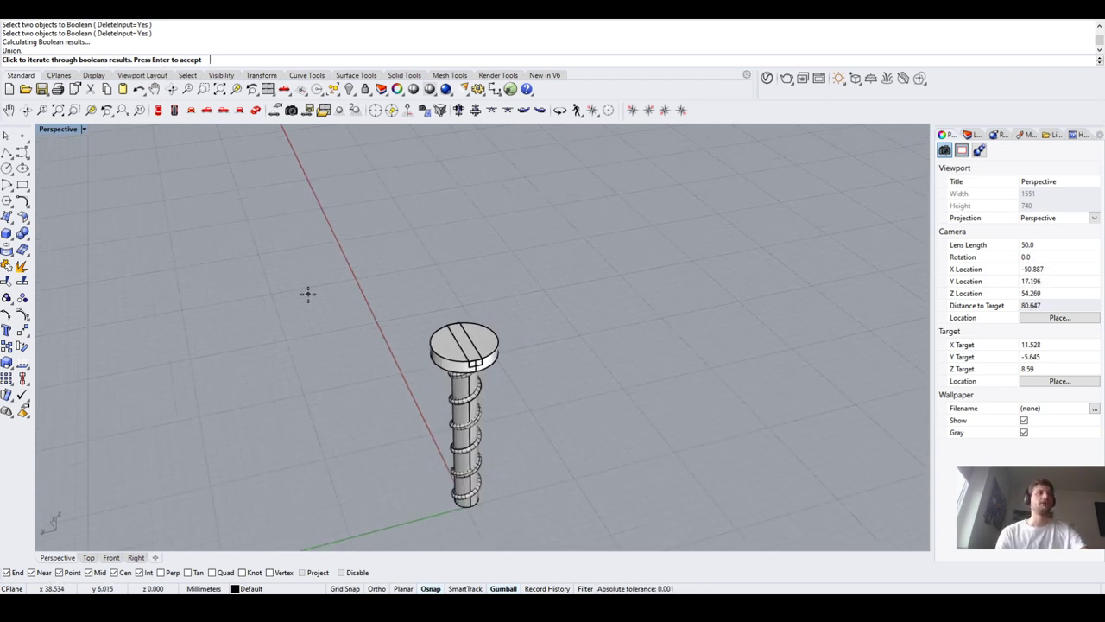
{"action": "left_click", "coordinate": [182, 253]}
{"action": "scroll", "coordinate": [346, 326], "scroll_direction": "up", "scroll_amount": 2}
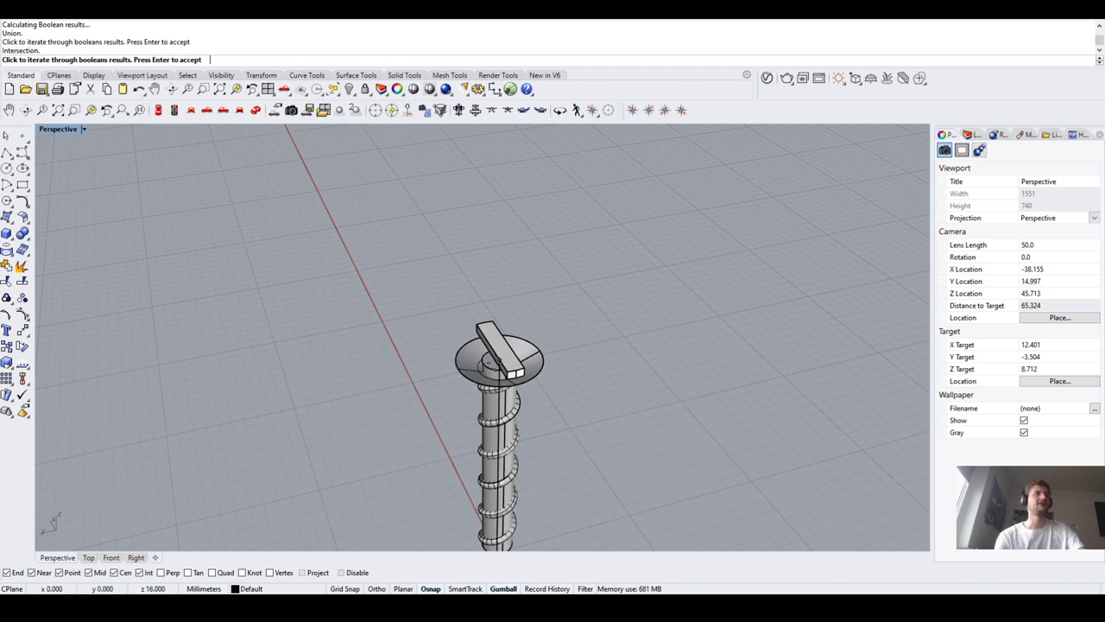
{"action": "left_click", "coordinate": [156, 239]}
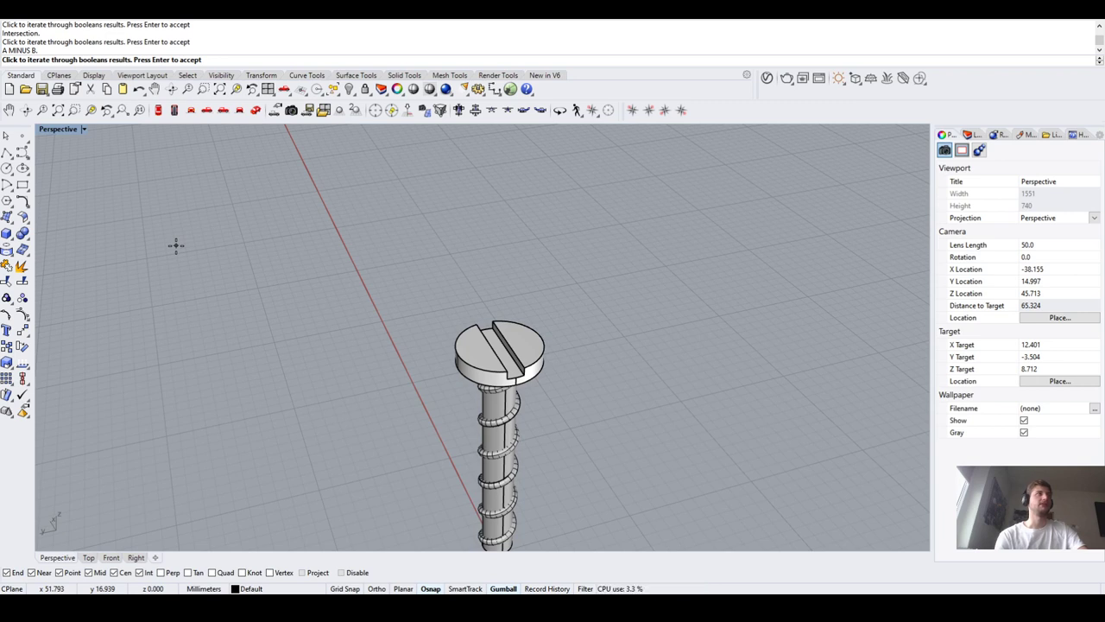
{"action": "left_click", "coordinate": [175, 245]}
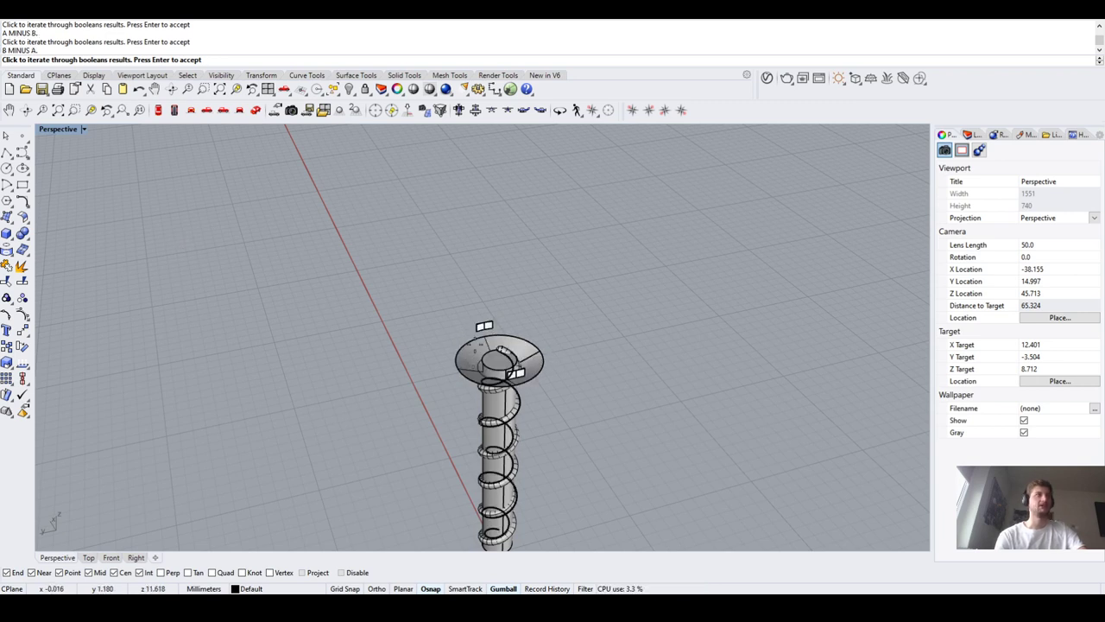
{"action": "left_click", "coordinate": [144, 238]}
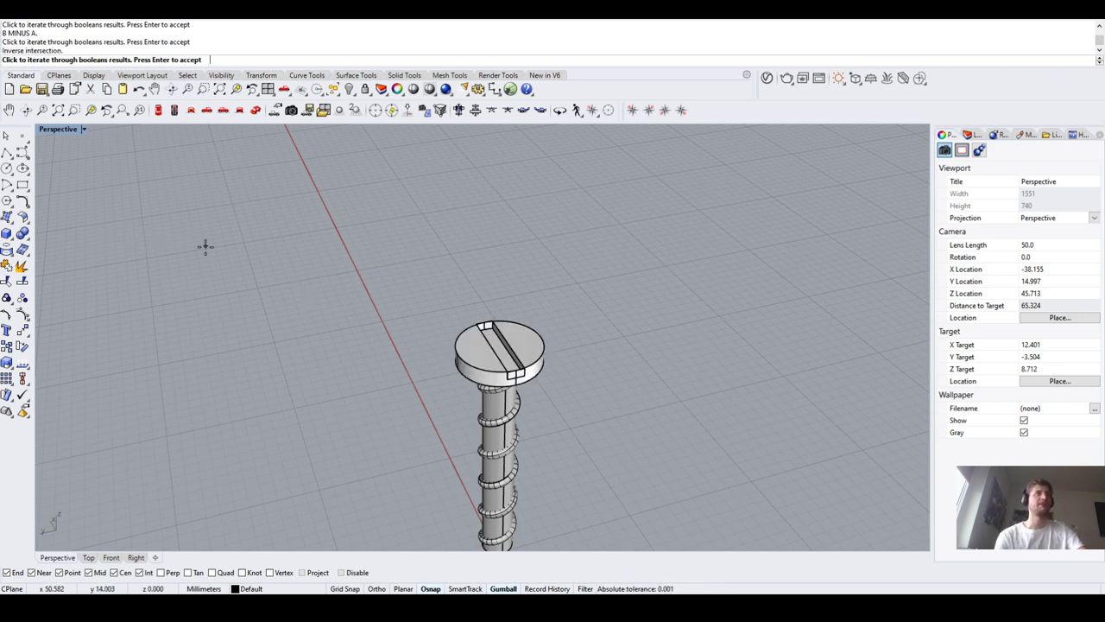
{"action": "scroll", "coordinate": [471, 451], "scroll_direction": "up", "scroll_amount": 2}
{"action": "left_click", "coordinate": [127, 240]}
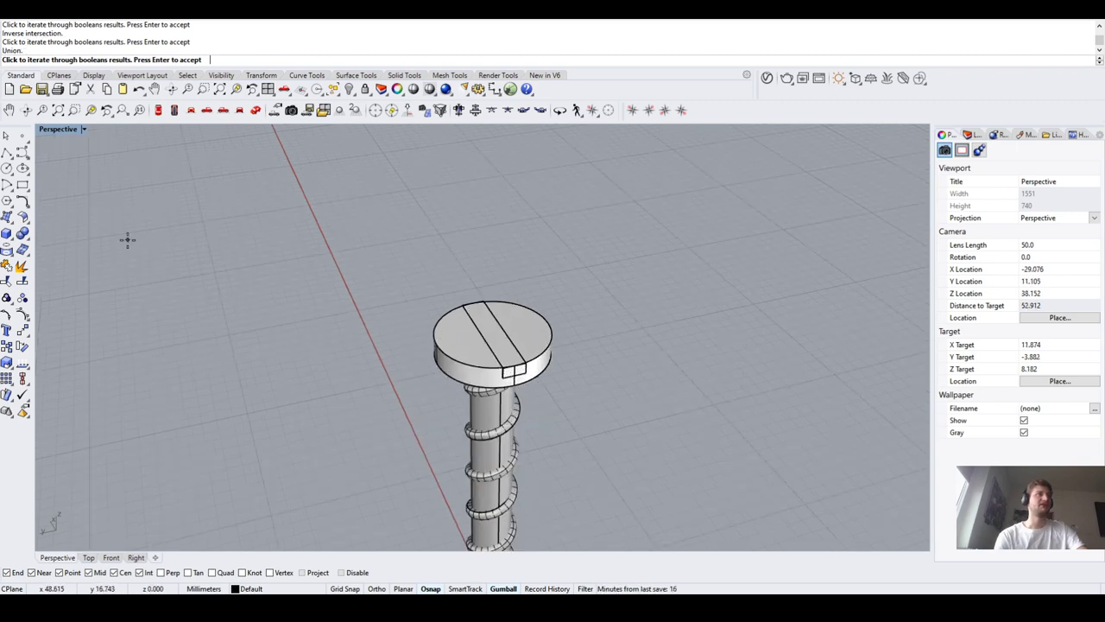
Switch the Boolean preview to A minus B and accept it to cut the slot into the screw head
{"action": "left_click", "coordinate": [114, 219]}
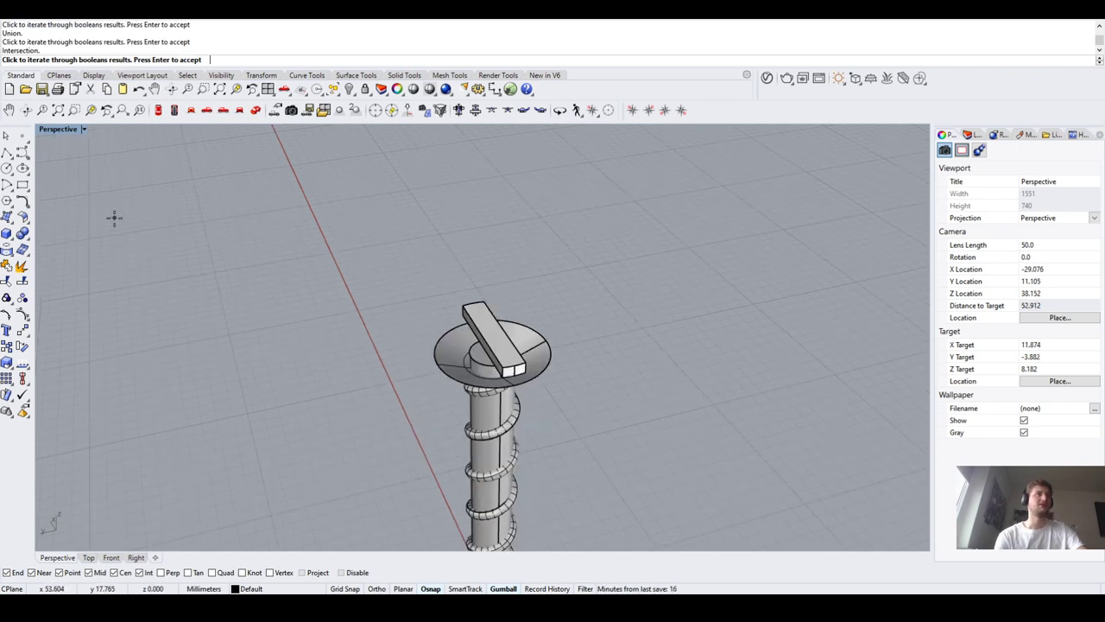
{"action": "left_click", "coordinate": [159, 220]}
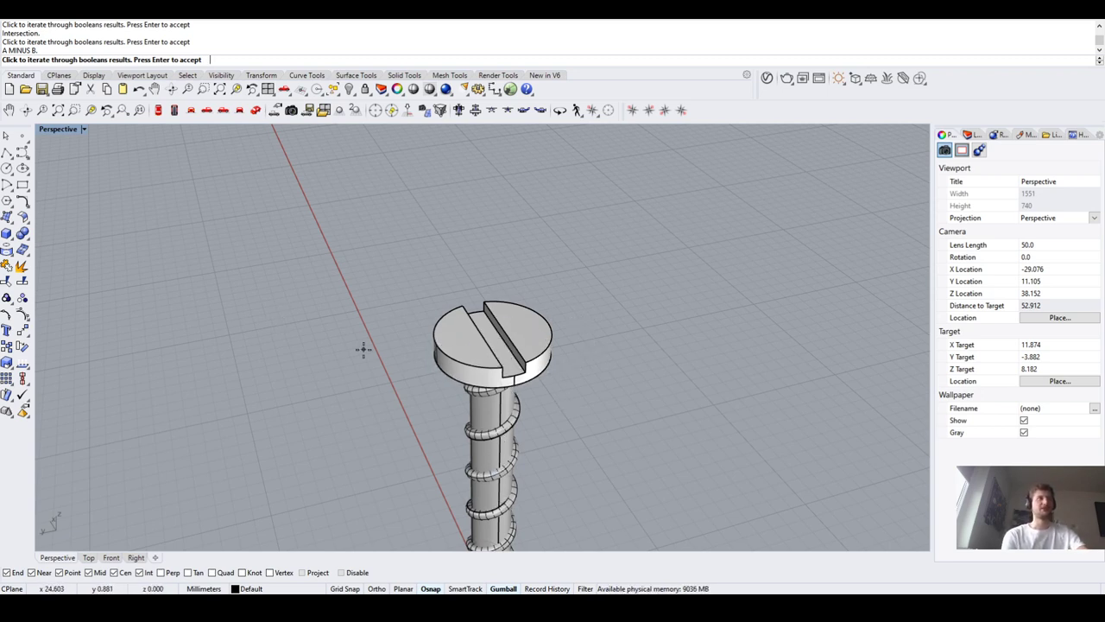
{"action": "scroll", "coordinate": [194, 289], "scroll_direction": "down", "scroll_amount": 4}
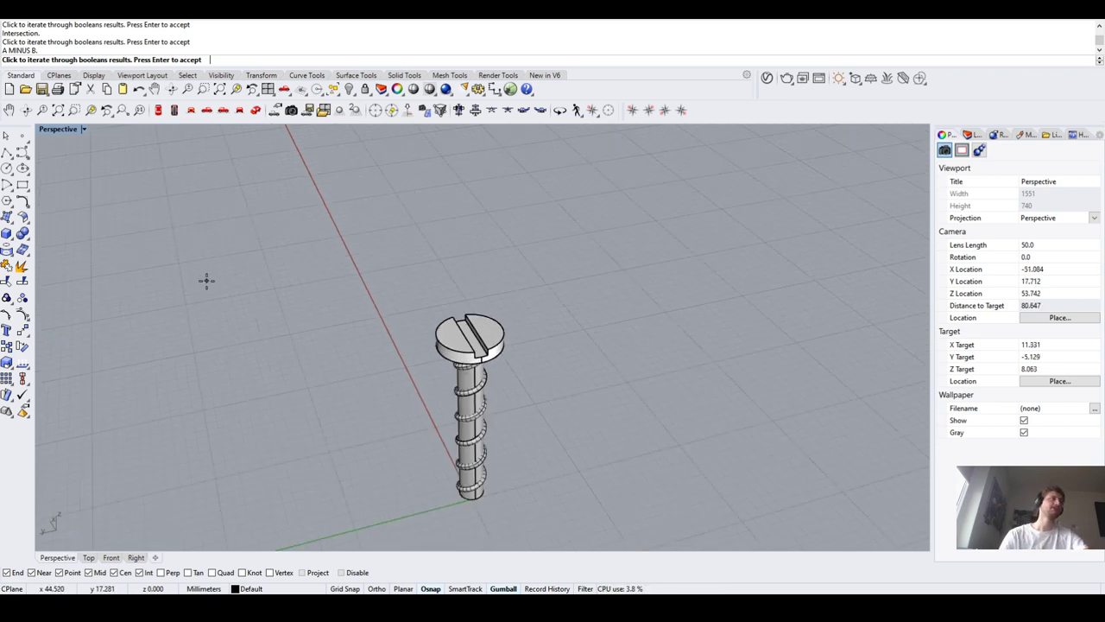
{"action": "key", "text": "Return"}
Select the slotted screw head to check its object type, and clear the selection
{"action": "scroll", "coordinate": [396, 320], "scroll_direction": "up", "scroll_amount": 3}
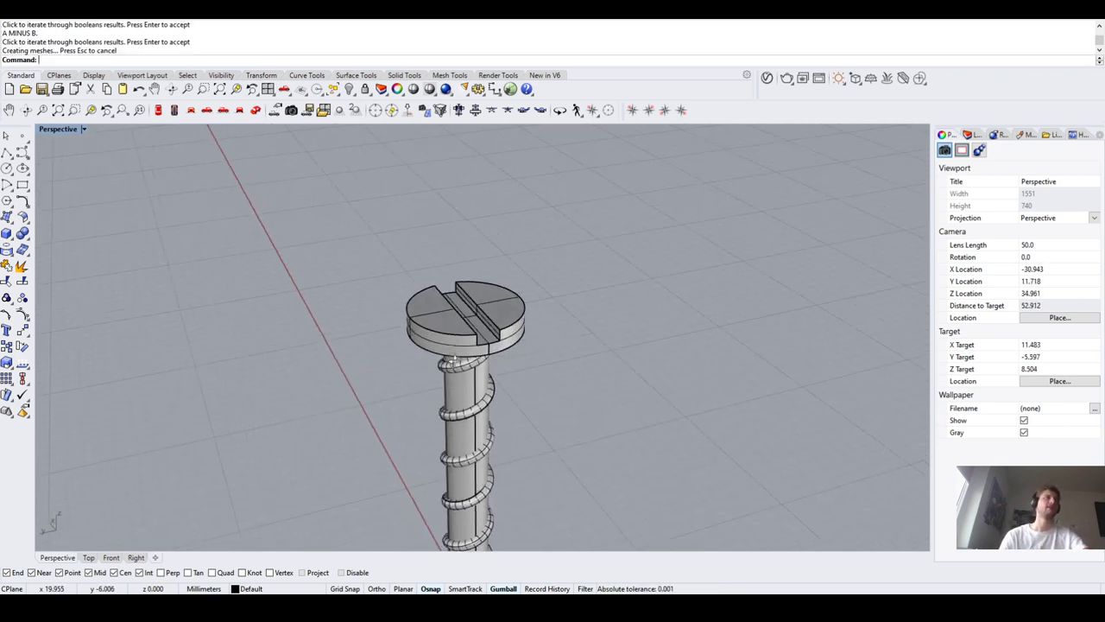
{"action": "left_click", "coordinate": [456, 349]}
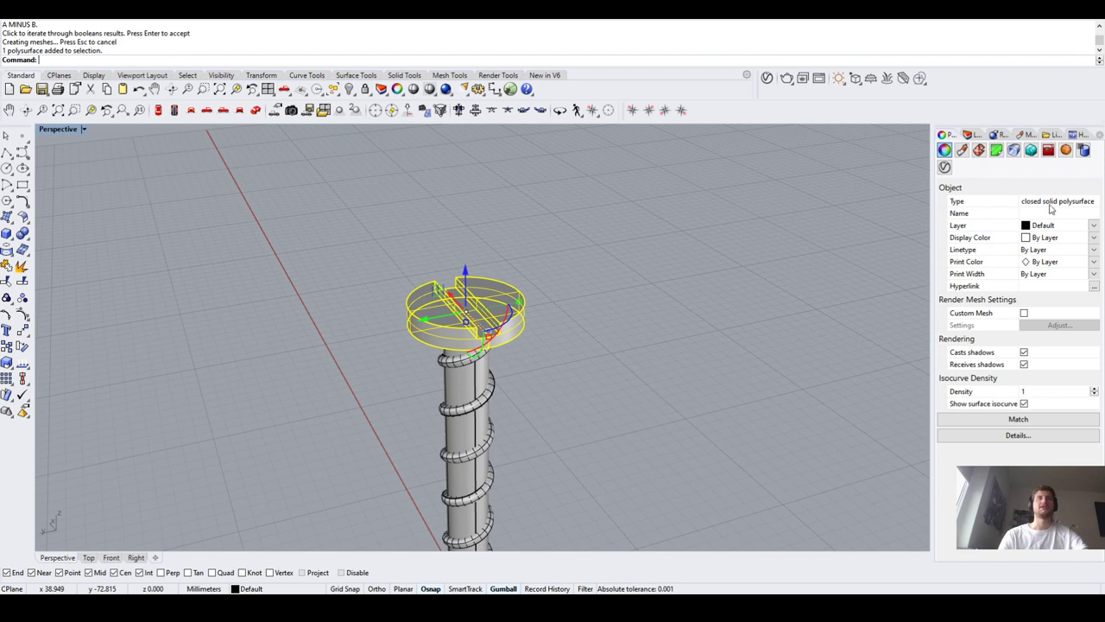
{"action": "left_click", "coordinate": [641, 303]}
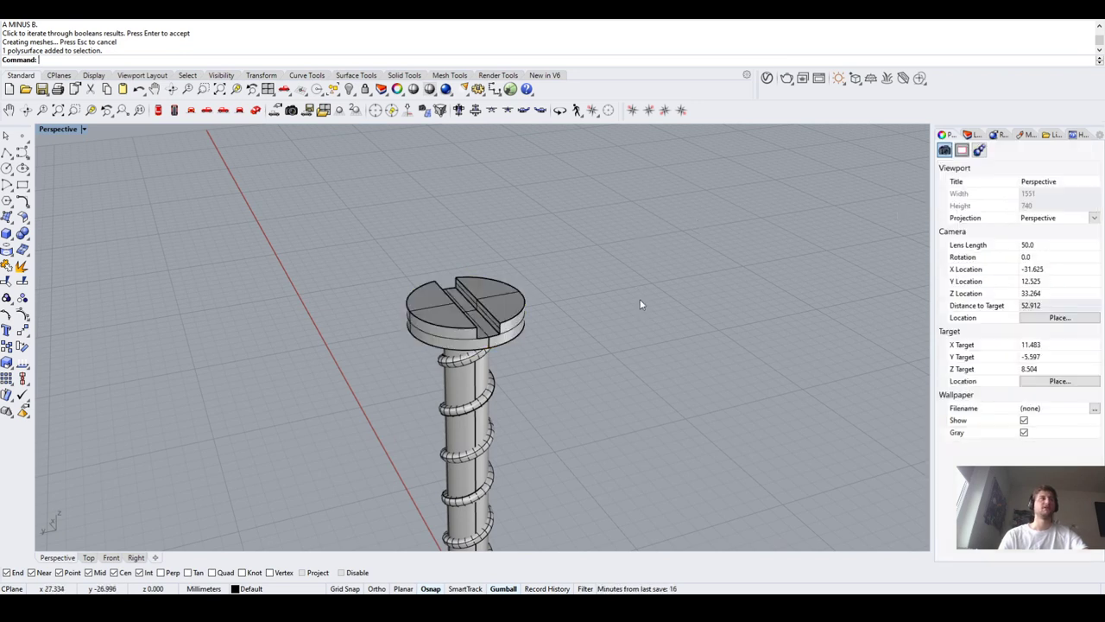
Merge the slotted head with the cone beneath it using Boolean2Objects, accepting the B minus A result
{"action": "right_click_drag", "start_coordinate": [489, 299], "coordinate": [476, 238]}
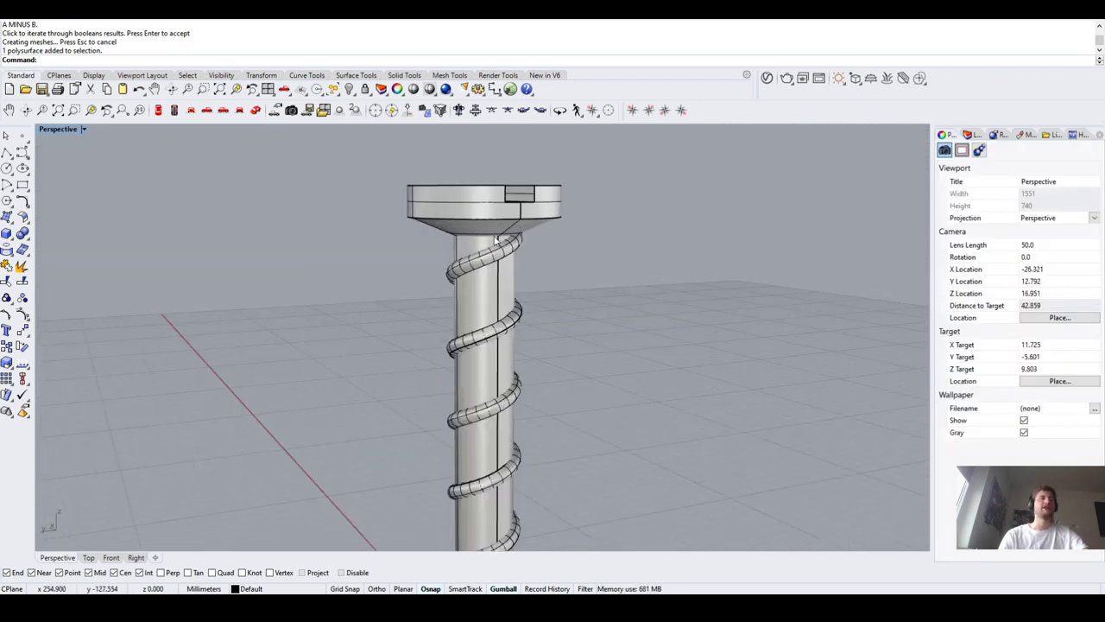
{"action": "key", "text": "Return"}
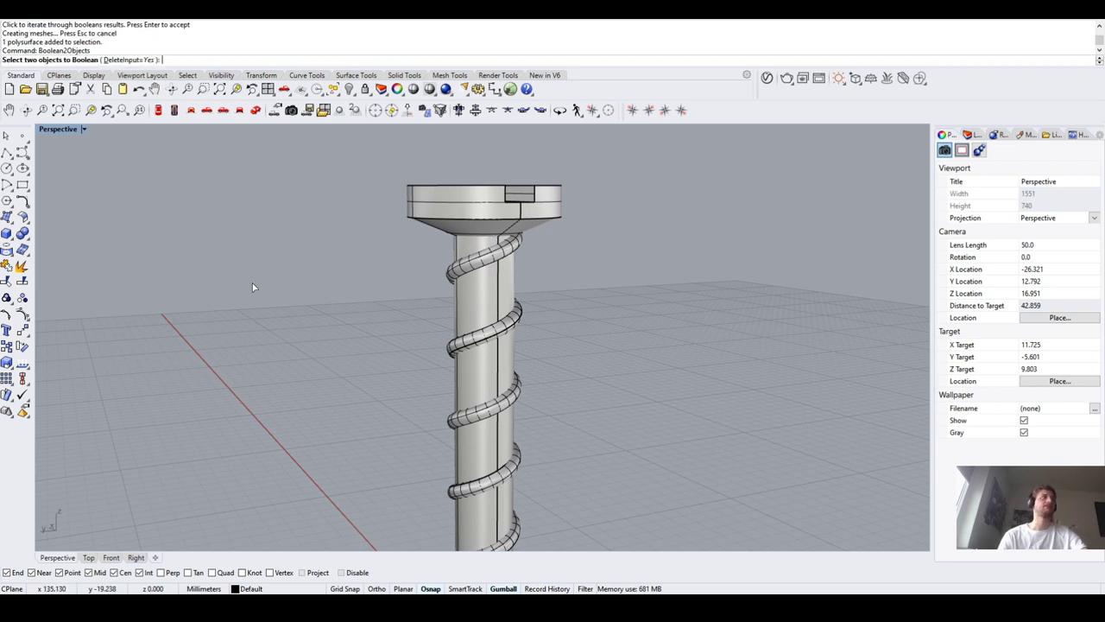
{"action": "left_click", "coordinate": [437, 210]}
{"action": "left_click", "coordinate": [439, 229]}
{"action": "scroll", "coordinate": [411, 227], "scroll_direction": "down", "scroll_amount": 3}
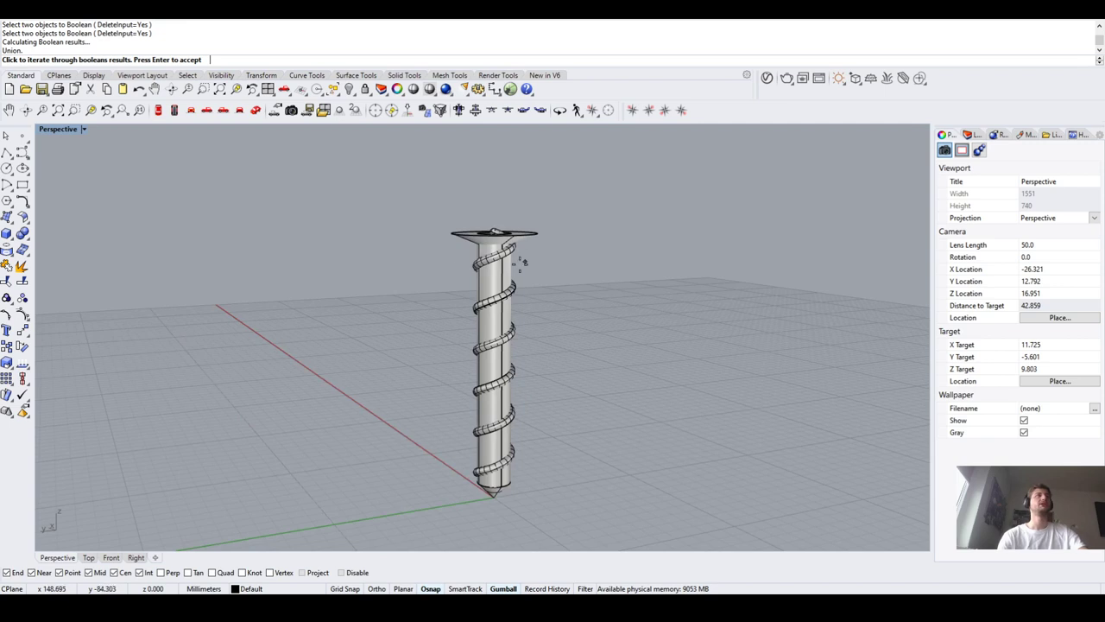
{"action": "left_click", "coordinate": [138, 200]}
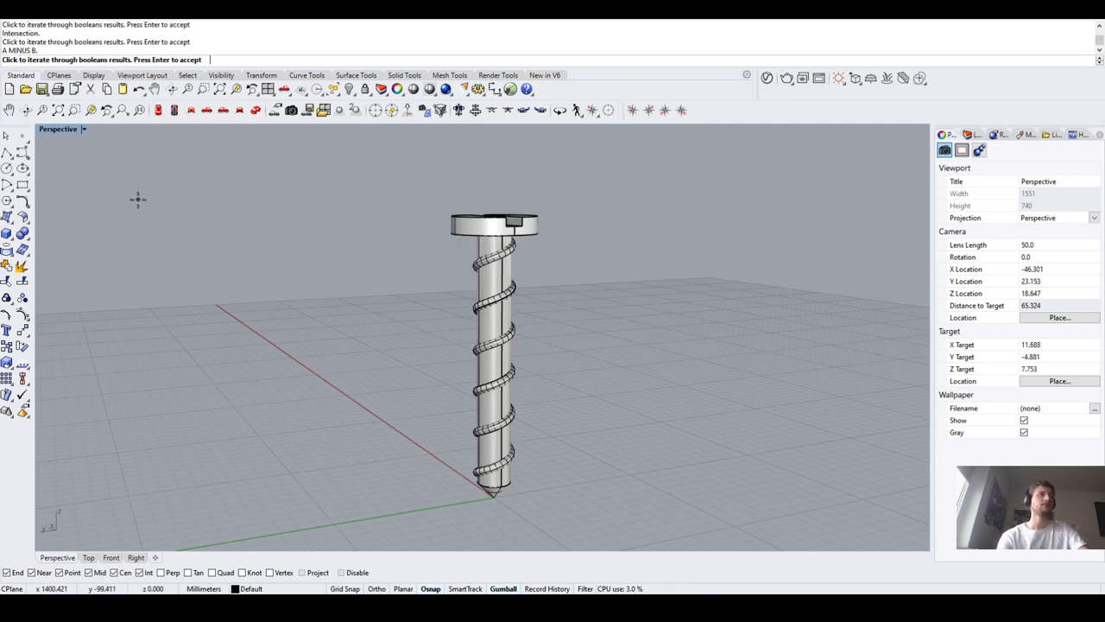
{"action": "left_click", "coordinate": [197, 201]}
{"action": "key", "text": "Return"}
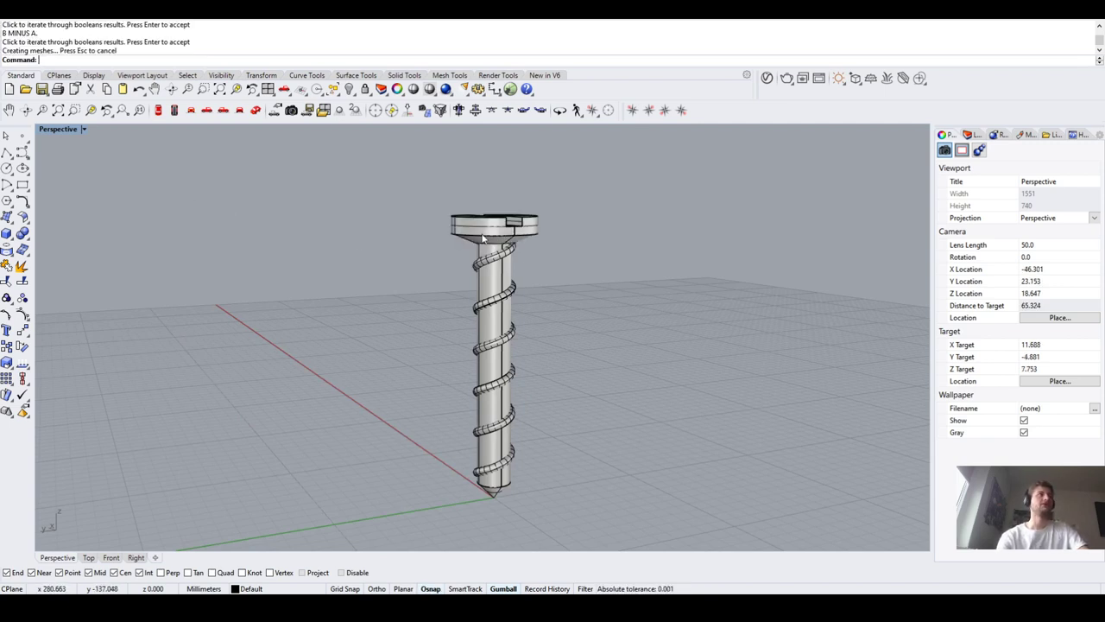
Select the merged screw head to check its object type, and clear the selection
{"action": "scroll", "coordinate": [496, 238], "scroll_direction": "up", "scroll_amount": 2}
{"action": "left_click", "coordinate": [496, 239]}
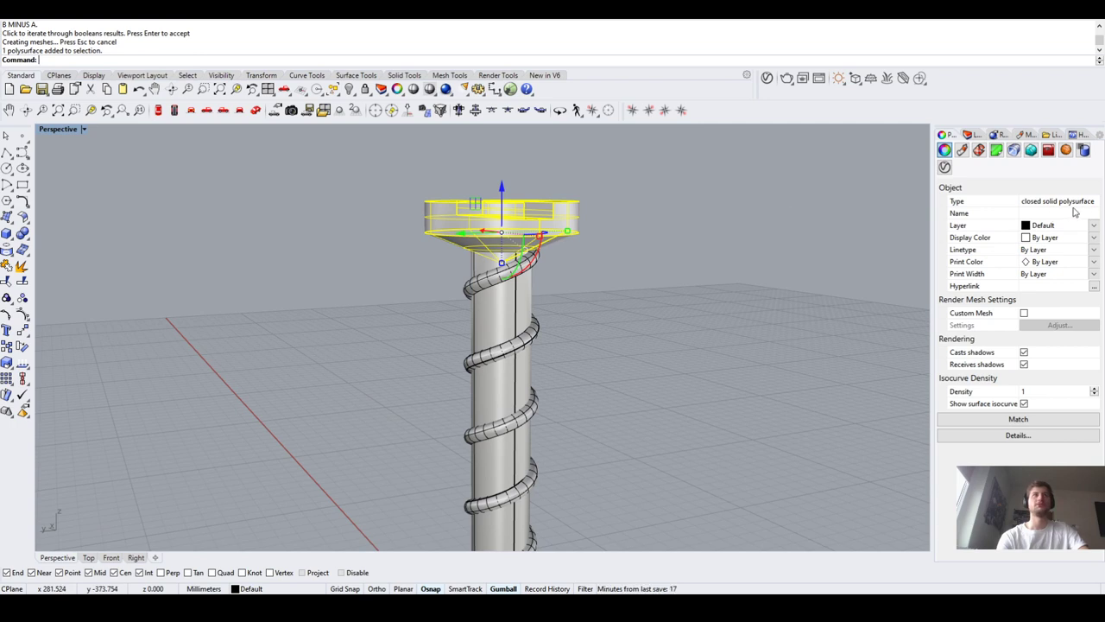
{"action": "right_click_drag", "start_coordinate": [402, 199], "coordinate": [419, 198]}
{"action": "scroll", "coordinate": [420, 197], "scroll_direction": "up", "scroll_amount": 2}
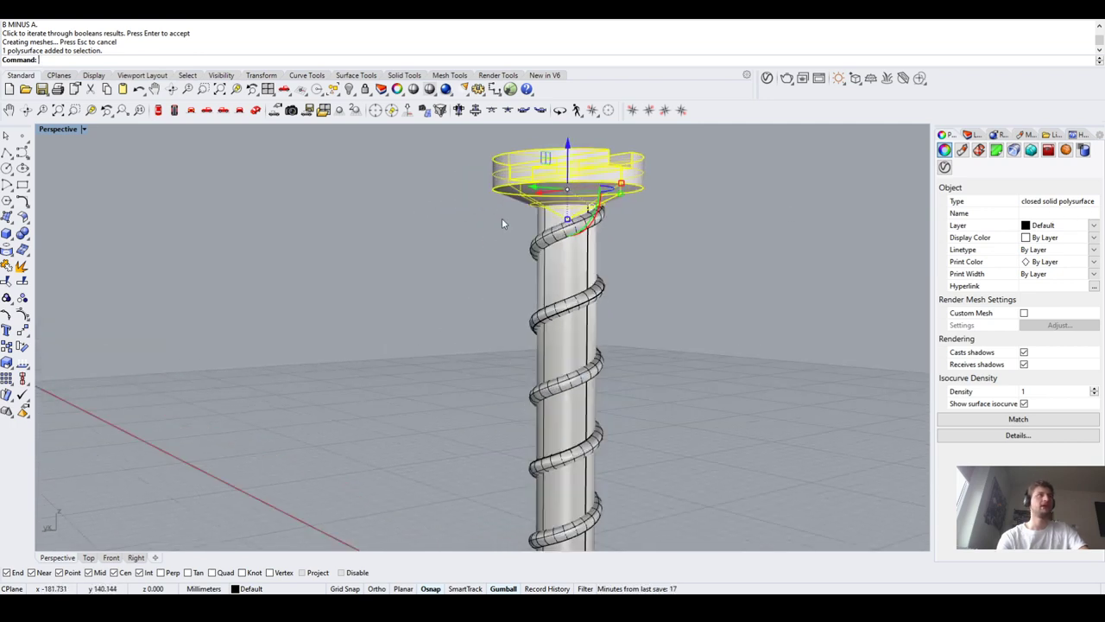
{"action": "left_click", "coordinate": [385, 241]}
{"action": "key", "text": "Return"}
{"action": "left_click", "coordinate": [553, 252]}
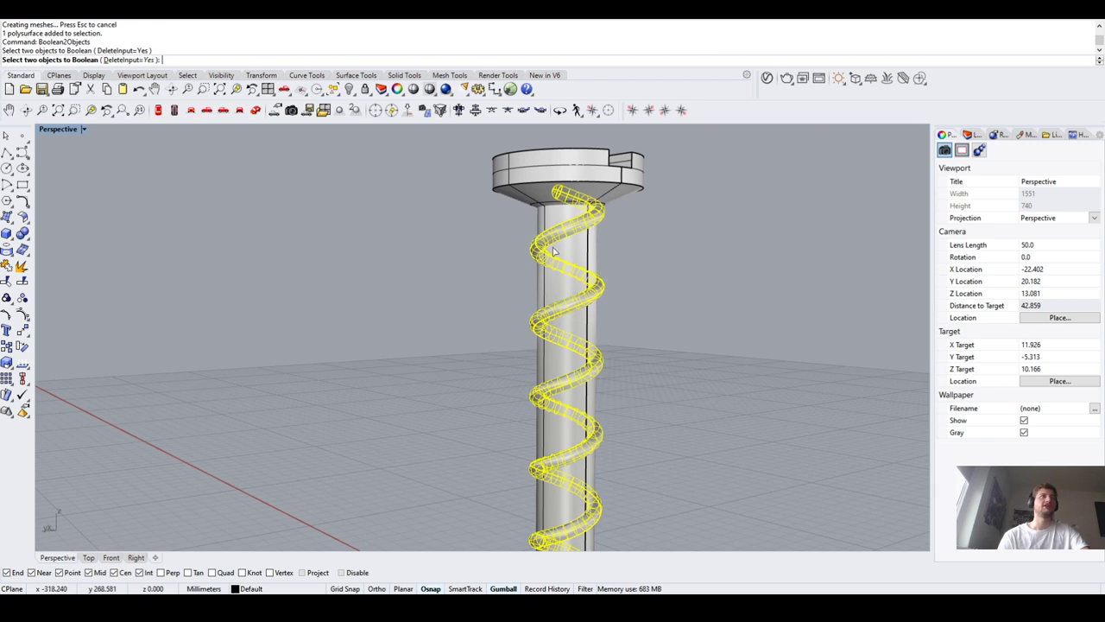
{"action": "left_click", "coordinate": [575, 251]}
{"action": "scroll", "coordinate": [259, 249], "scroll_direction": "down", "scroll_amount": 2}
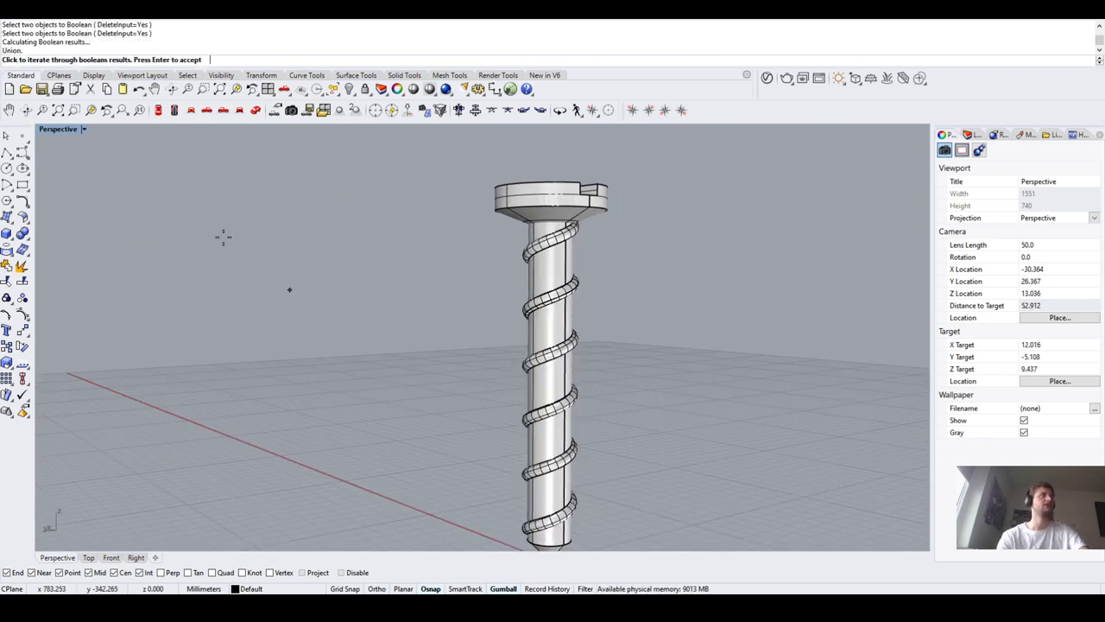
{"action": "left_click", "coordinate": [95, 283]}
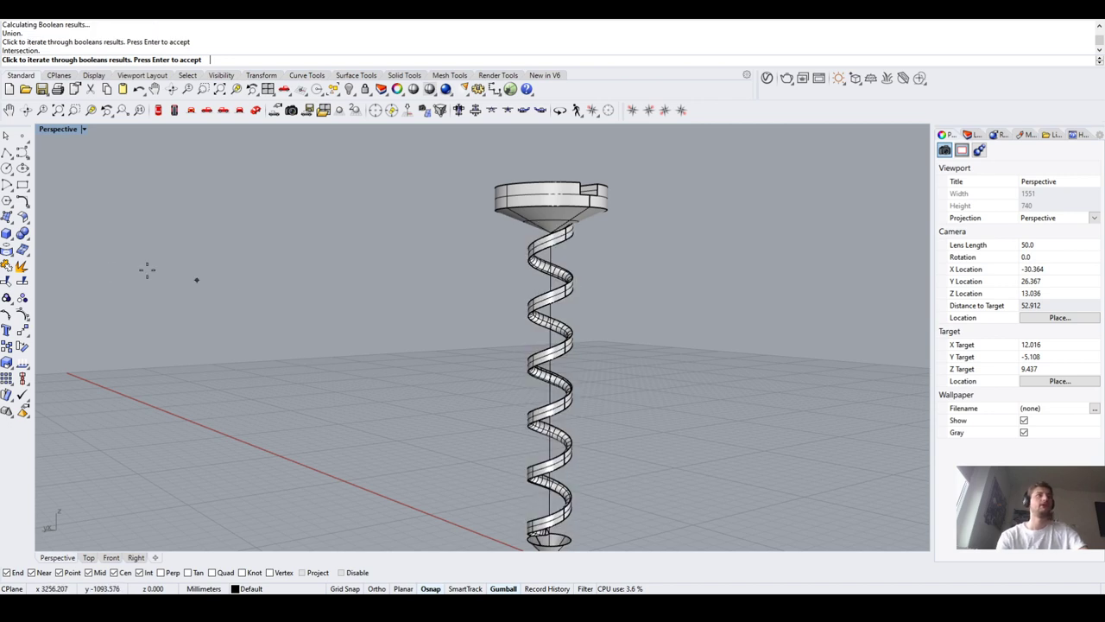
{"action": "scroll", "coordinate": [203, 272], "scroll_direction": "down", "scroll_amount": 4}
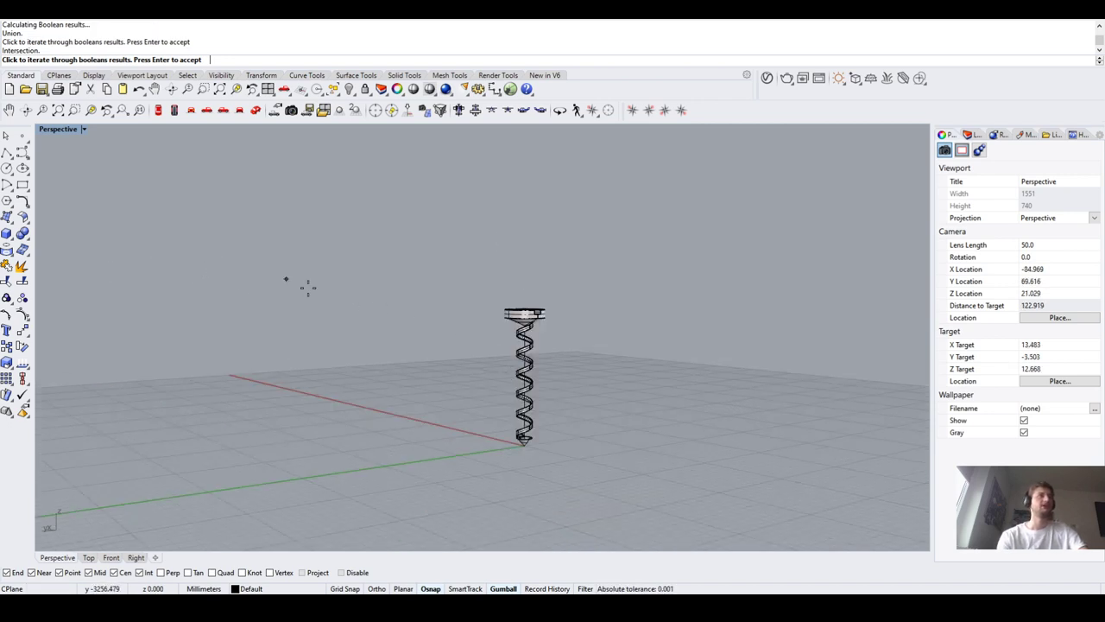
{"action": "scroll", "coordinate": [367, 331], "scroll_direction": "up", "scroll_amount": 3}
{"action": "key", "text": "Return"}
Unite the helical thread pipe and the screw shaft with Boolean2Objects, accepting the union result
{"action": "scroll", "coordinate": [484, 248], "scroll_direction": "up", "scroll_amount": 5}
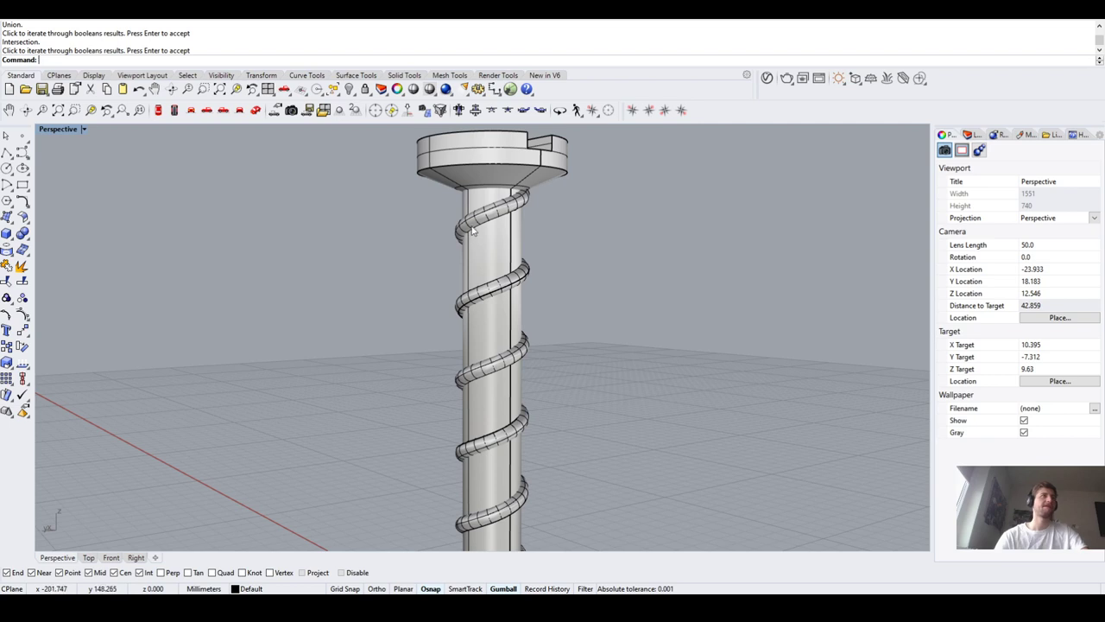
{"action": "left_click", "coordinate": [484, 249], "text": "shift"}
{"action": "right_click", "coordinate": [197, 272]}
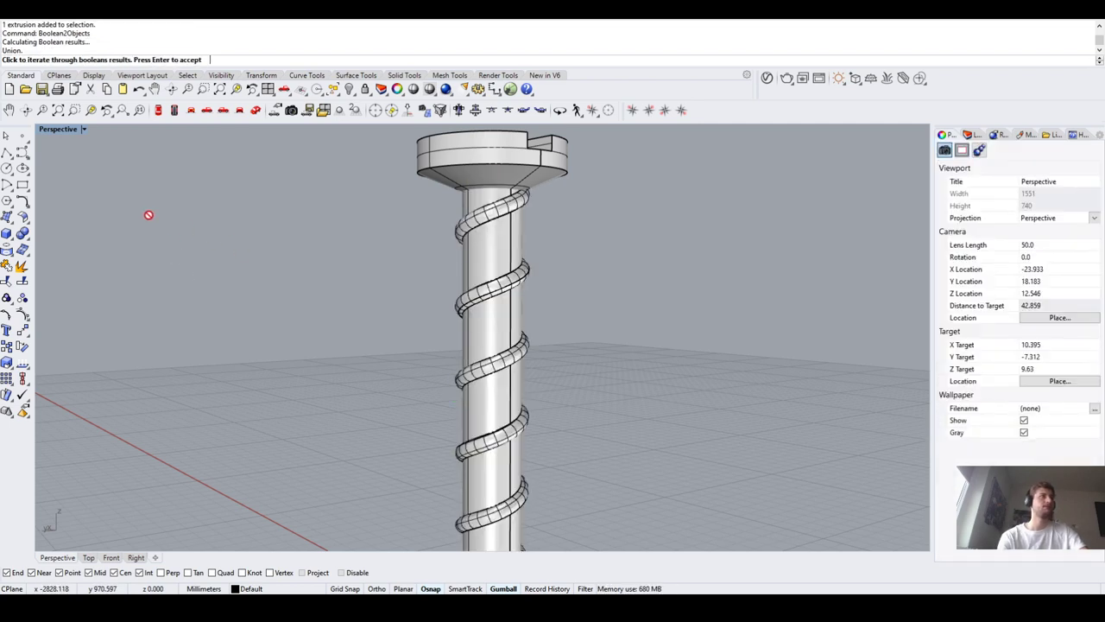
{"action": "key", "text": "Return"}
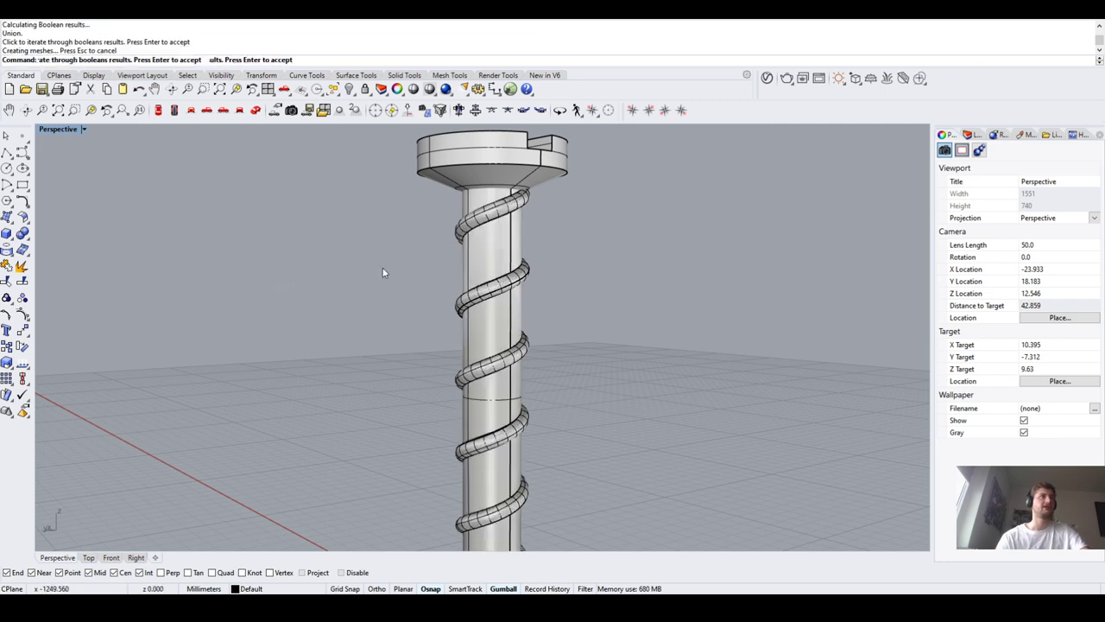
Unite the threaded shaft with the slotted head using Boolean2Objects, accepting the union result
{"action": "left_click", "coordinate": [462, 240]}
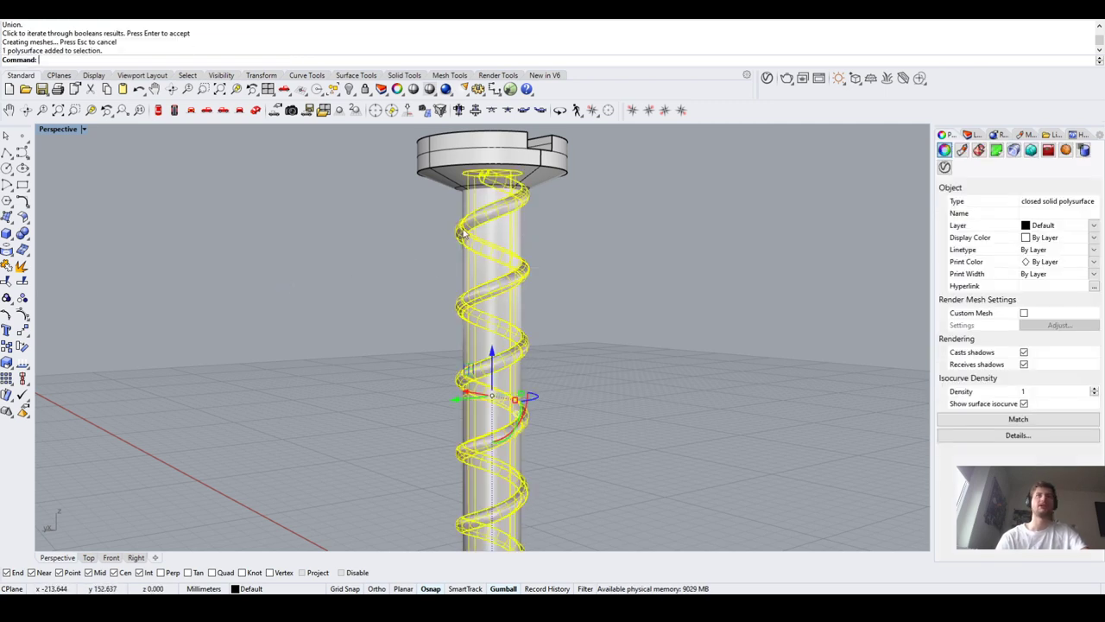
{"action": "key", "text": "Return"}
{"action": "left_click", "coordinate": [442, 181]}
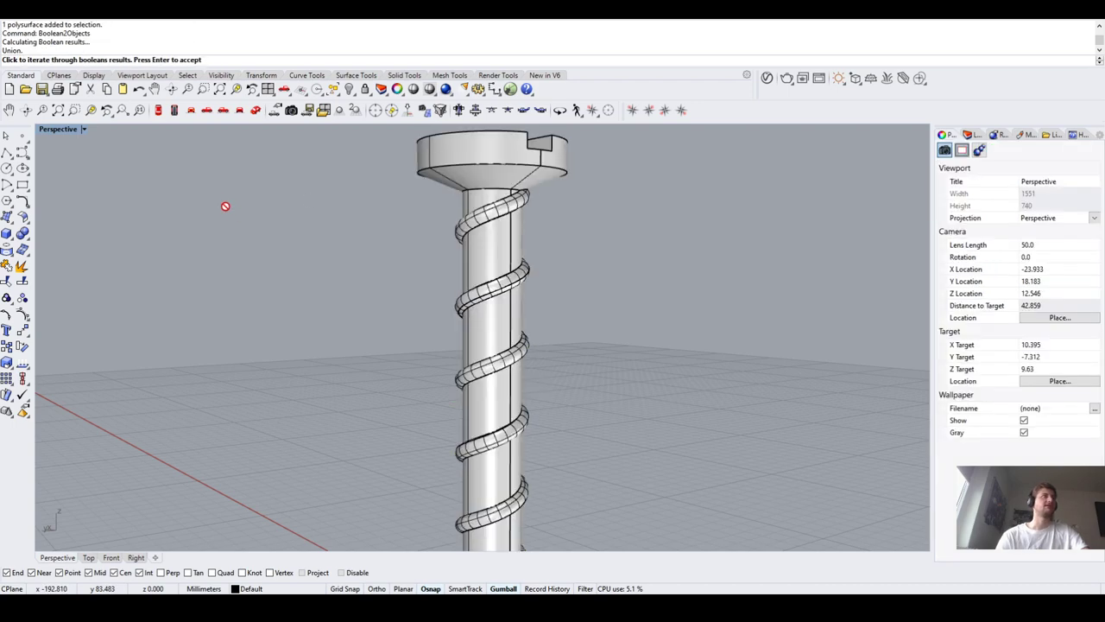
{"action": "key", "text": "Return"}
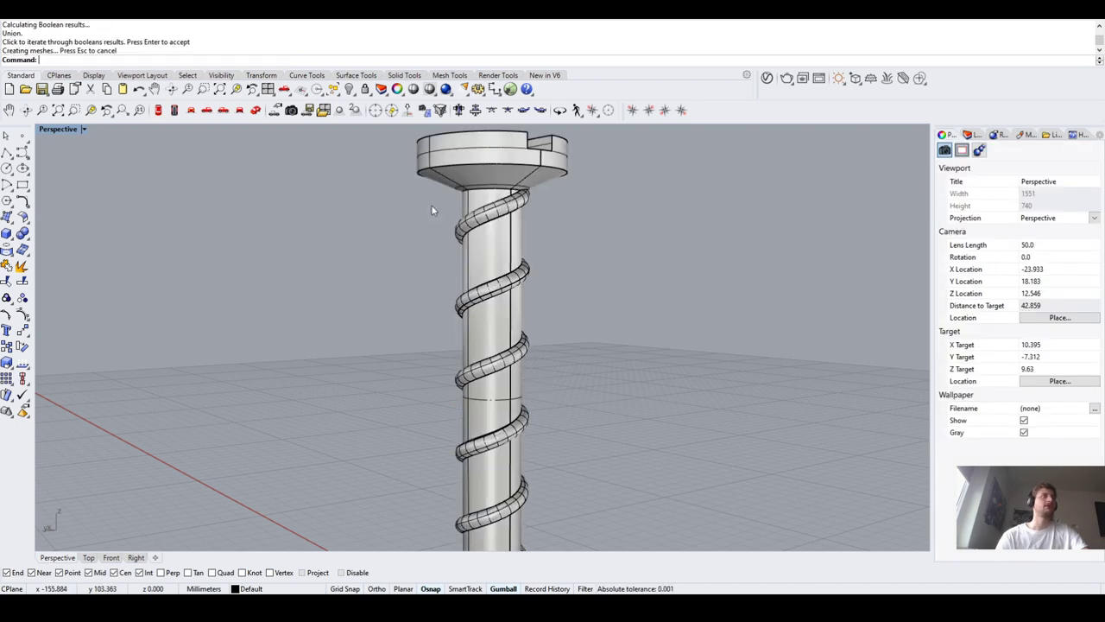
Explode the united head, shaft and thread polysurface into separate surfaces and clear the selection
{"action": "scroll", "coordinate": [318, 231], "scroll_direction": "up", "scroll_amount": 4}
{"action": "key", "text": "Escape"}
{"action": "scroll", "coordinate": [318, 231], "scroll_direction": "up", "scroll_amount": 2}
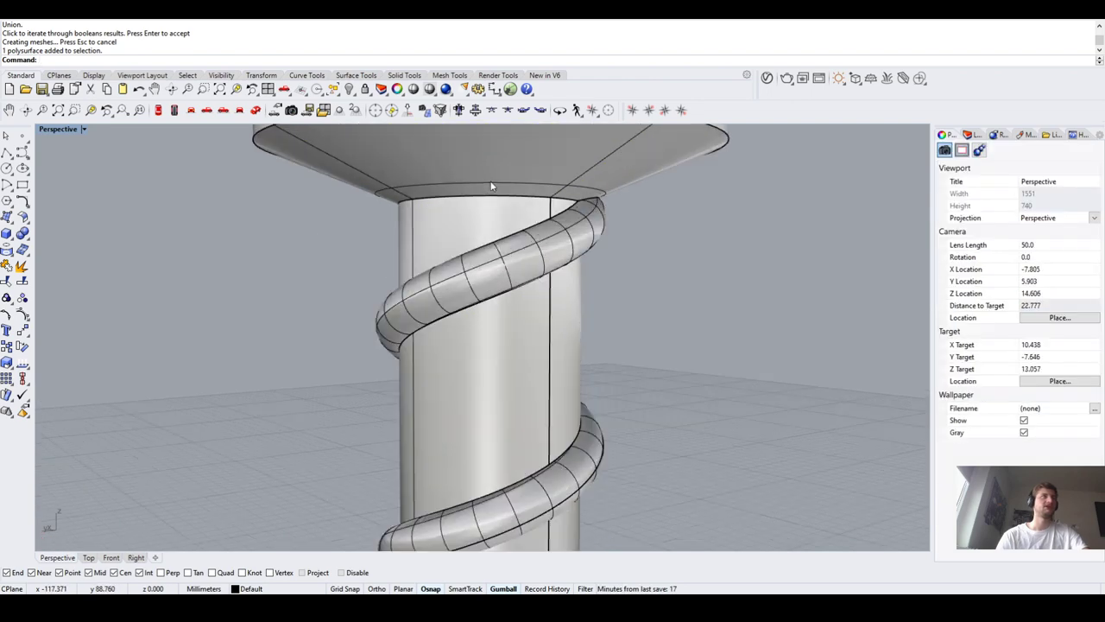
{"action": "scroll", "coordinate": [389, 238], "scroll_direction": "down", "scroll_amount": 3}
{"action": "left_click", "coordinate": [463, 247]}
{"action": "scroll", "coordinate": [462, 247], "scroll_direction": "up", "scroll_amount": 2}
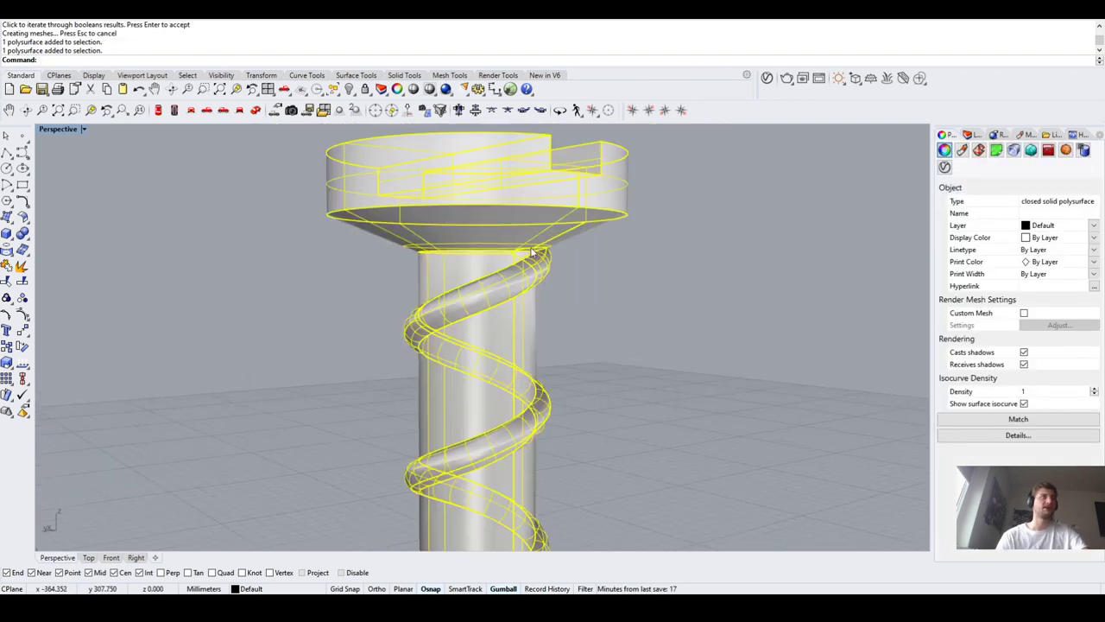
{"action": "scroll", "coordinate": [343, 254], "scroll_direction": "down", "scroll_amount": 2}
{"action": "type", "text": "Explode"}
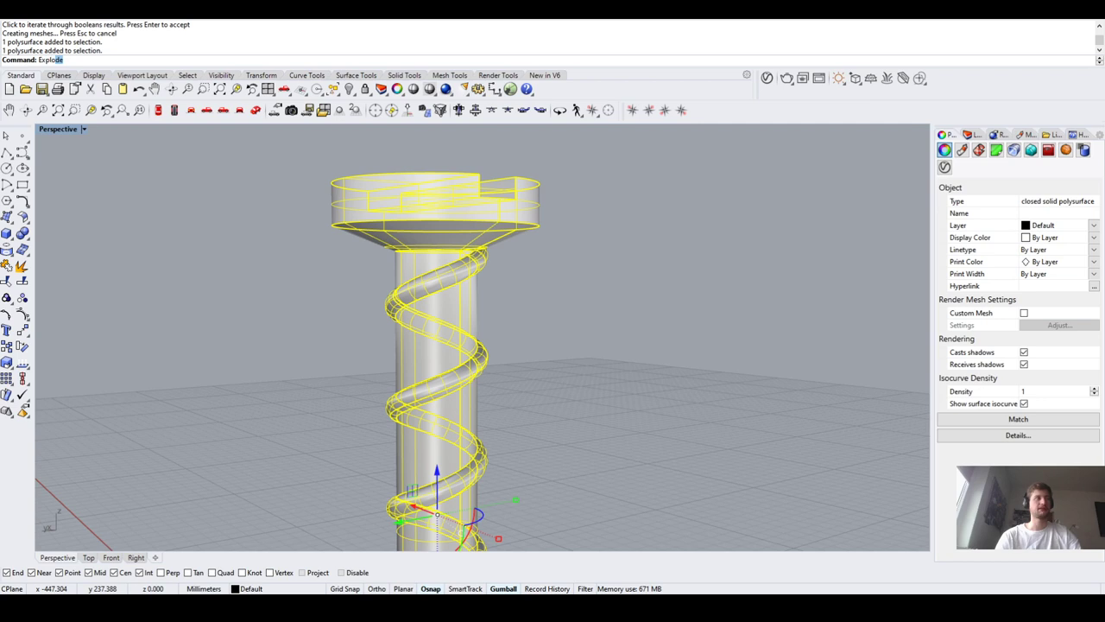
{"action": "key", "text": "Return"}
{"action": "key", "text": "Escape"}
Hide the conical surface under the head to inspect the trimmed shaft and thread ends, and undo the hiding
{"action": "scroll", "coordinate": [284, 240], "scroll_direction": "up", "scroll_amount": 2}
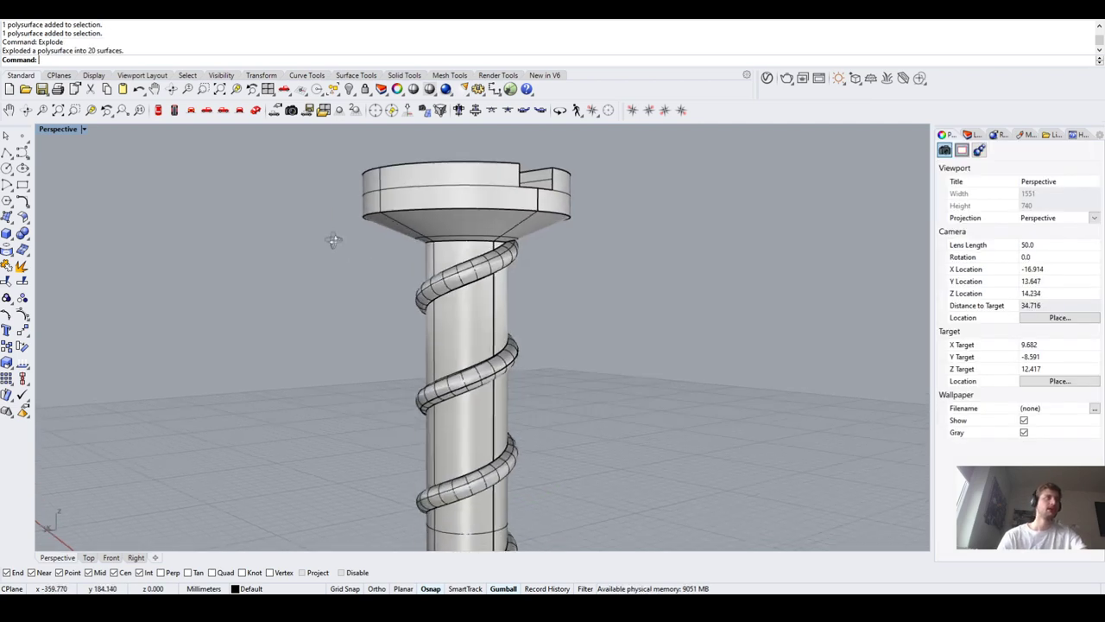
{"action": "left_click", "coordinate": [532, 231]}
{"action": "type", "text": "Hide"}
{"action": "key", "text": "Return"}
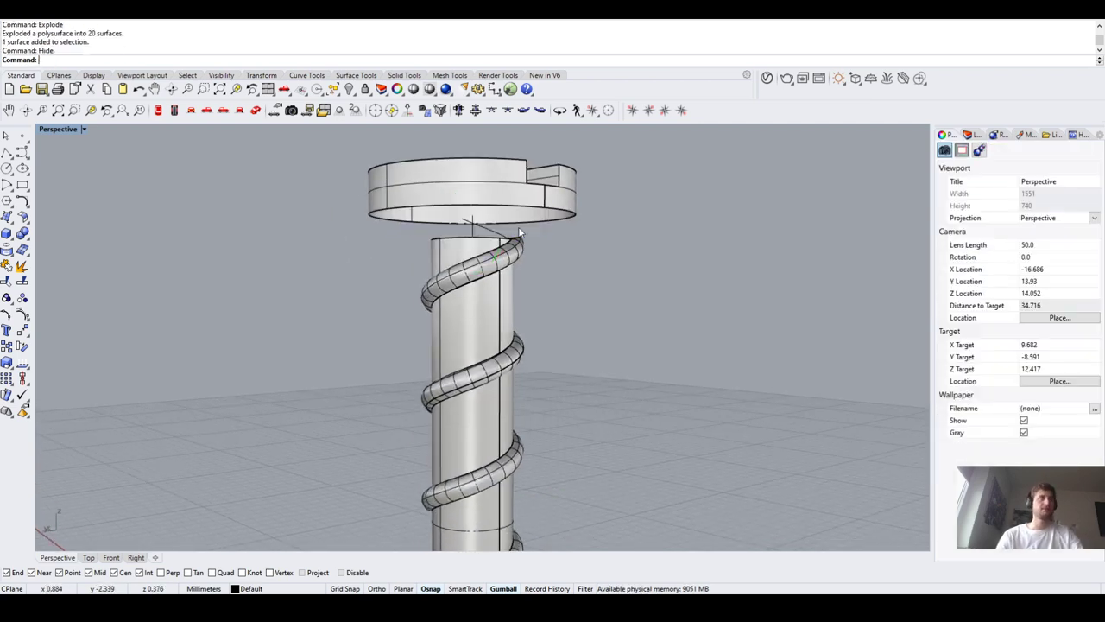
{"action": "scroll", "coordinate": [488, 226], "scroll_direction": "up", "scroll_amount": 5}
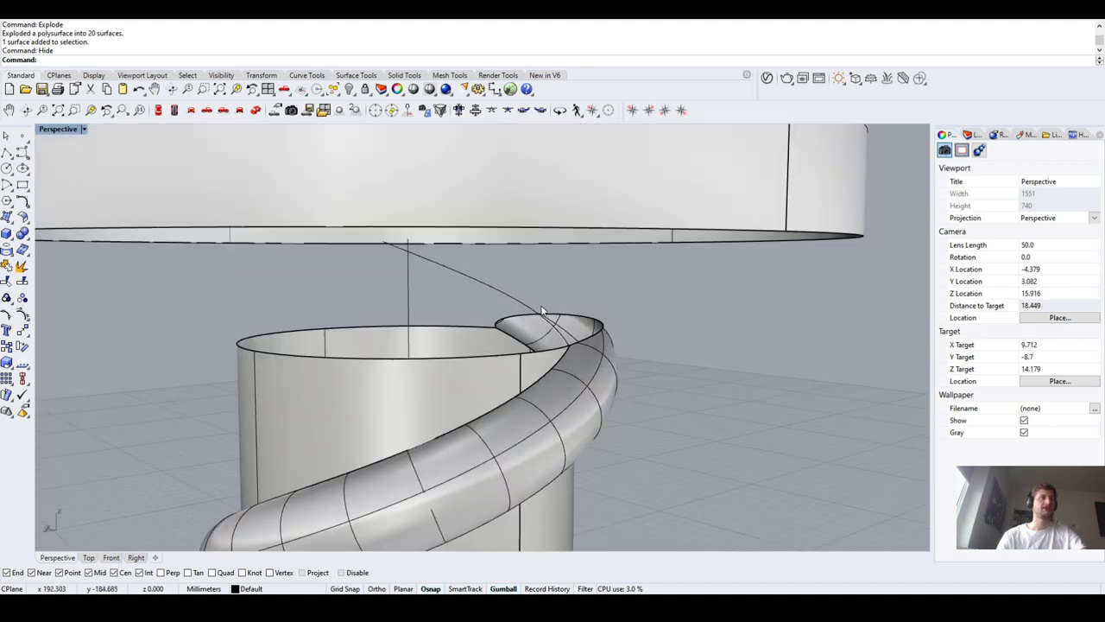
{"action": "scroll", "coordinate": [313, 329], "scroll_direction": "down", "scroll_amount": 5}
{"action": "scroll", "coordinate": [300, 276], "scroll_direction": "up", "scroll_amount": 4}
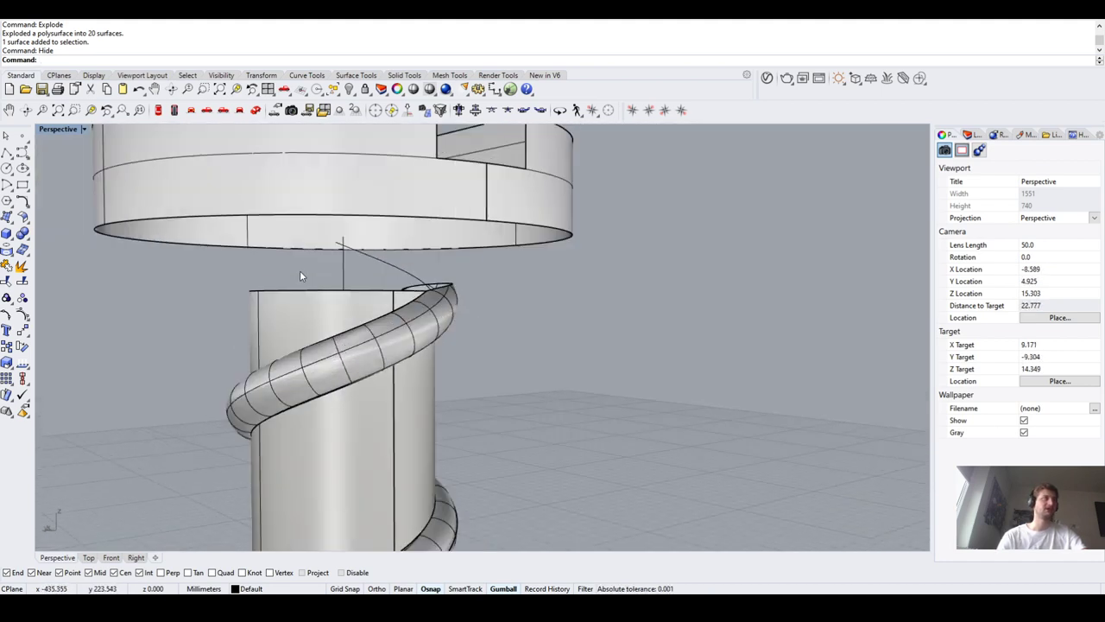
{"action": "key", "text": "ctrl+z"}
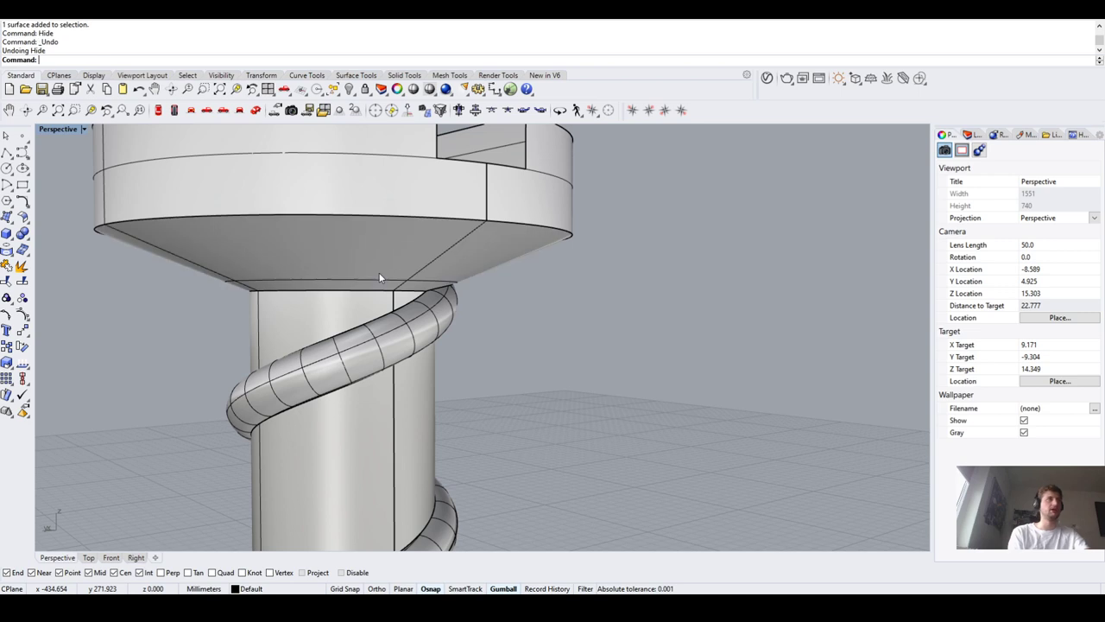
Select the conical surface under the head to check its object type, and clear the selection
{"action": "scroll", "coordinate": [371, 274], "scroll_direction": "down", "scroll_amount": 3}
{"action": "left_click", "coordinate": [386, 274]}
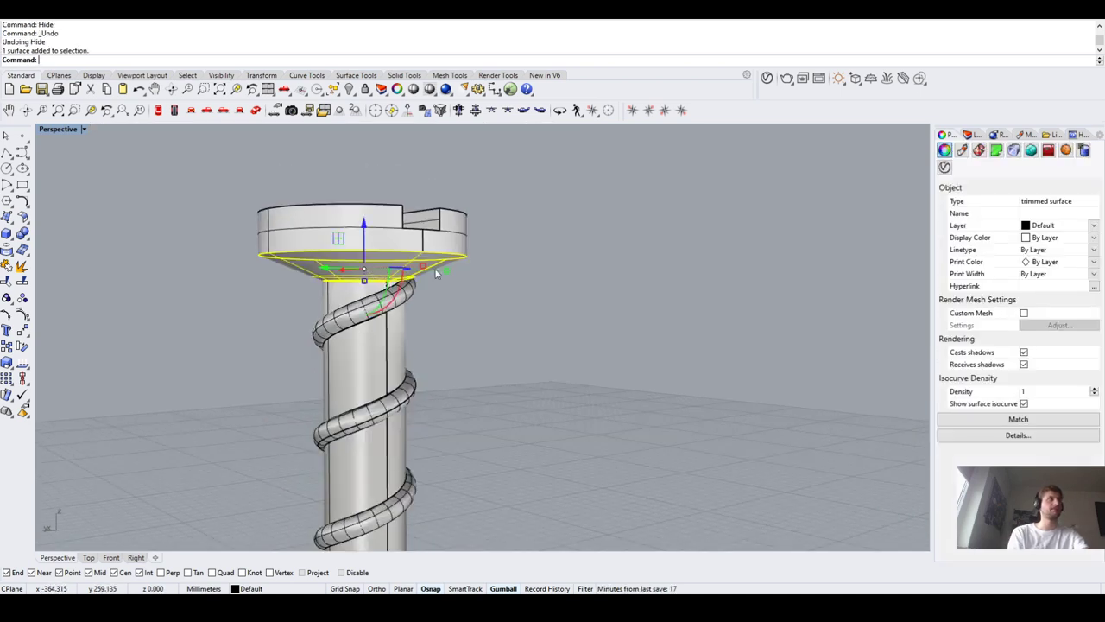
{"action": "left_click", "coordinate": [202, 424]}
Join the exploded surfaces of the head and upper part of the screw, and clear the selection
{"action": "key", "text": "ctrl+a"}
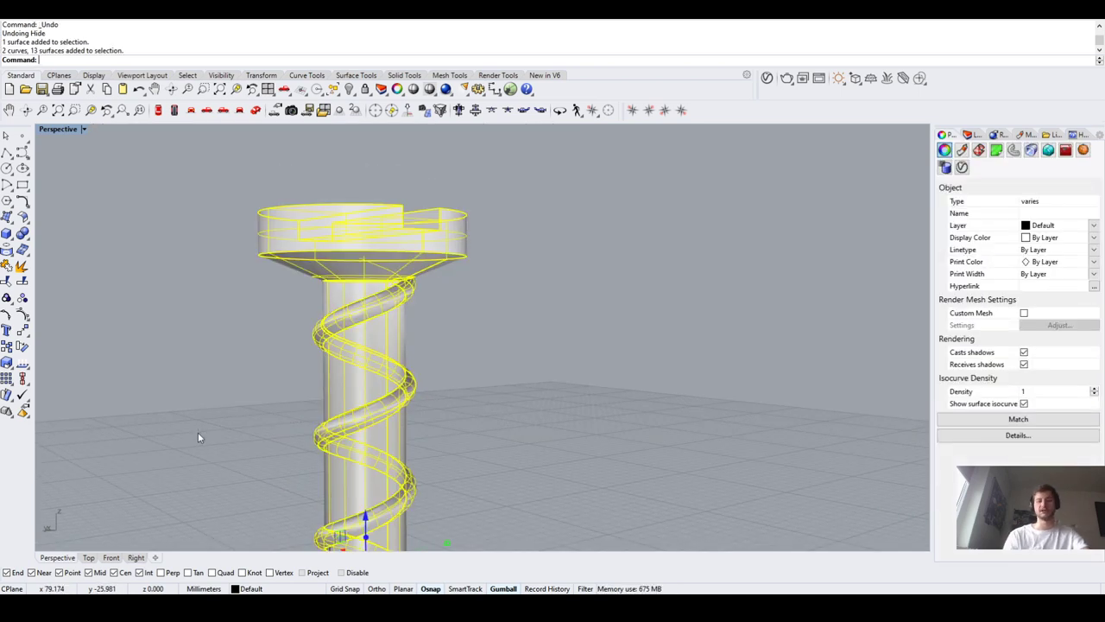
{"action": "key", "text": "Return"}
{"action": "scroll", "coordinate": [438, 323], "scroll_direction": "down", "scroll_amount": 5}
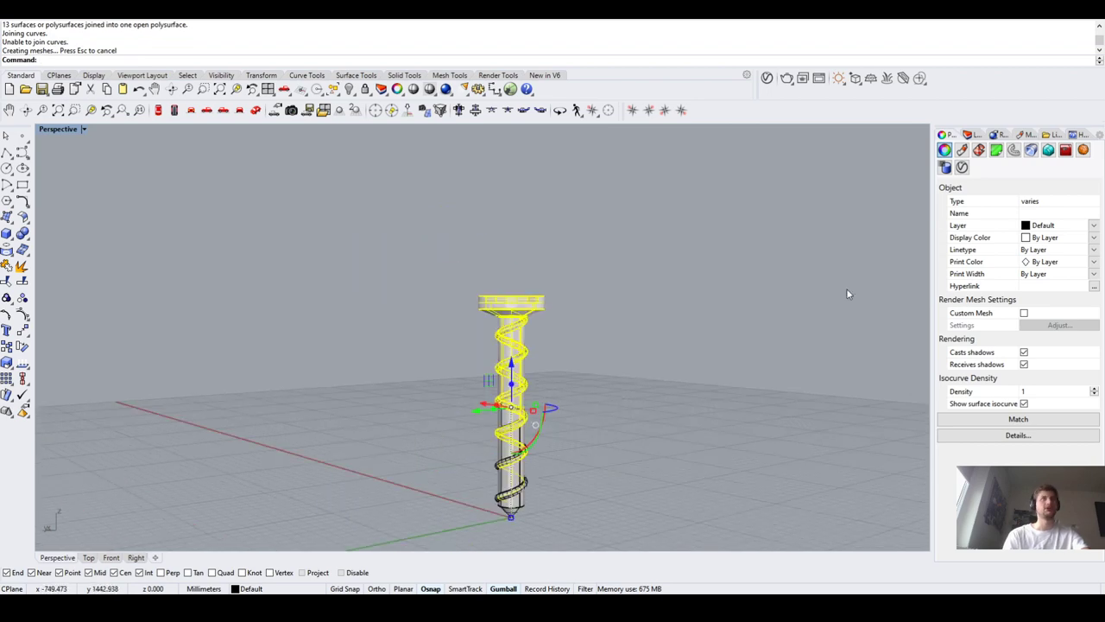
{"action": "left_click", "coordinate": [593, 459]}
Join the partly joined screw with its remaining loose surfaces, and clear the selection
{"action": "scroll", "coordinate": [593, 460], "scroll_direction": "up", "scroll_amount": 2}
{"action": "left_click", "coordinate": [481, 480]}
{"action": "left_click", "coordinate": [410, 216]}
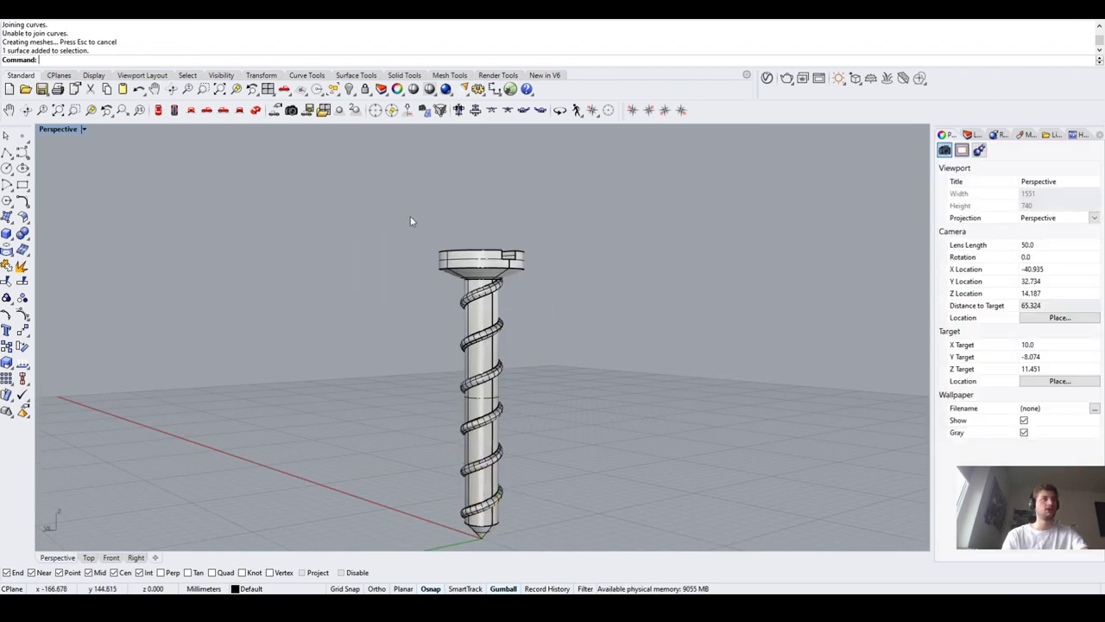
{"action": "left_click_drag", "start_coordinate": [397, 178], "coordinate": [565, 527]}
{"action": "type", "text": "Join"}
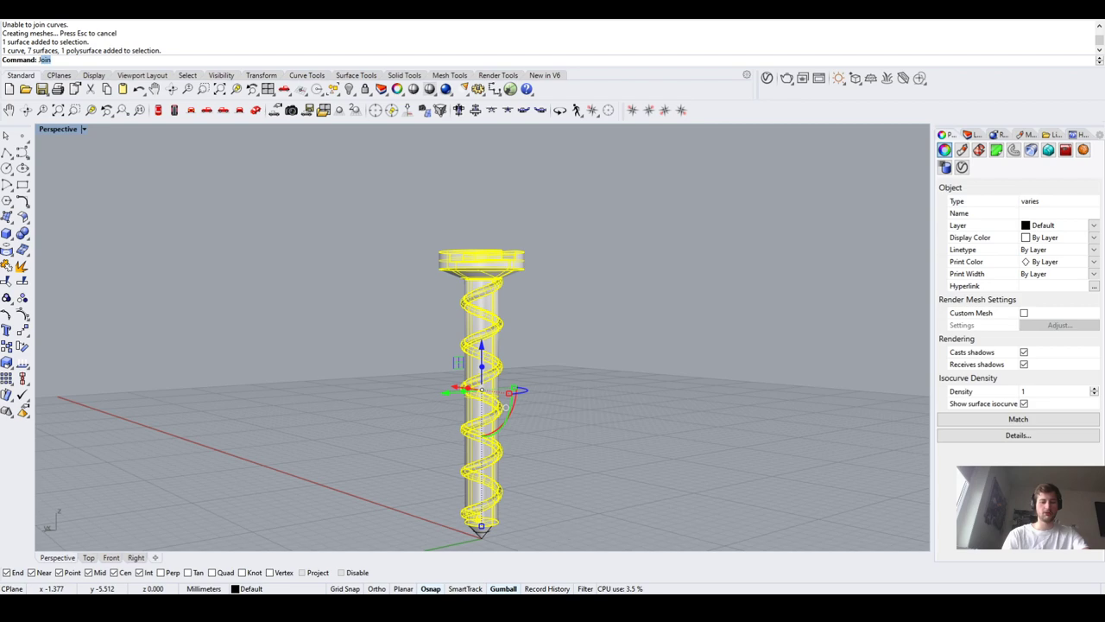
{"action": "key", "text": "Return"}
{"action": "scroll", "coordinate": [552, 385], "scroll_direction": "up", "scroll_amount": 2}
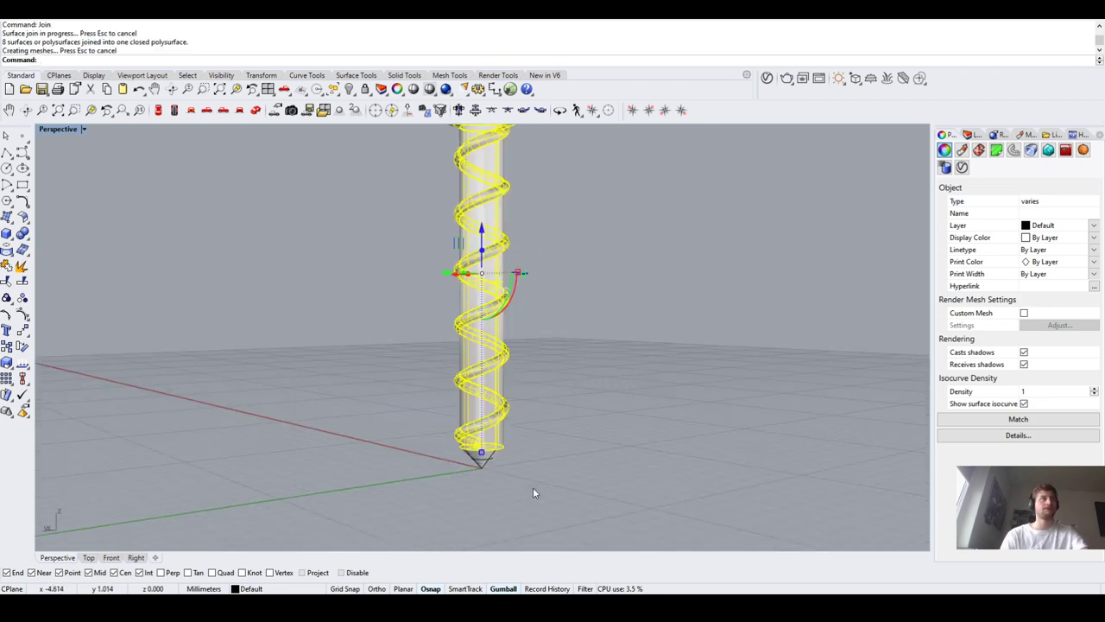
{"action": "left_click", "coordinate": [525, 469]}
Try to join the complete screw selection, including the helix curve, once more
{"action": "scroll", "coordinate": [518, 462], "scroll_direction": "up", "scroll_amount": 2}
{"action": "scroll", "coordinate": [509, 450], "scroll_direction": "down", "scroll_amount": 4}
{"action": "left_click_drag", "start_coordinate": [365, 228], "coordinate": [527, 500]}
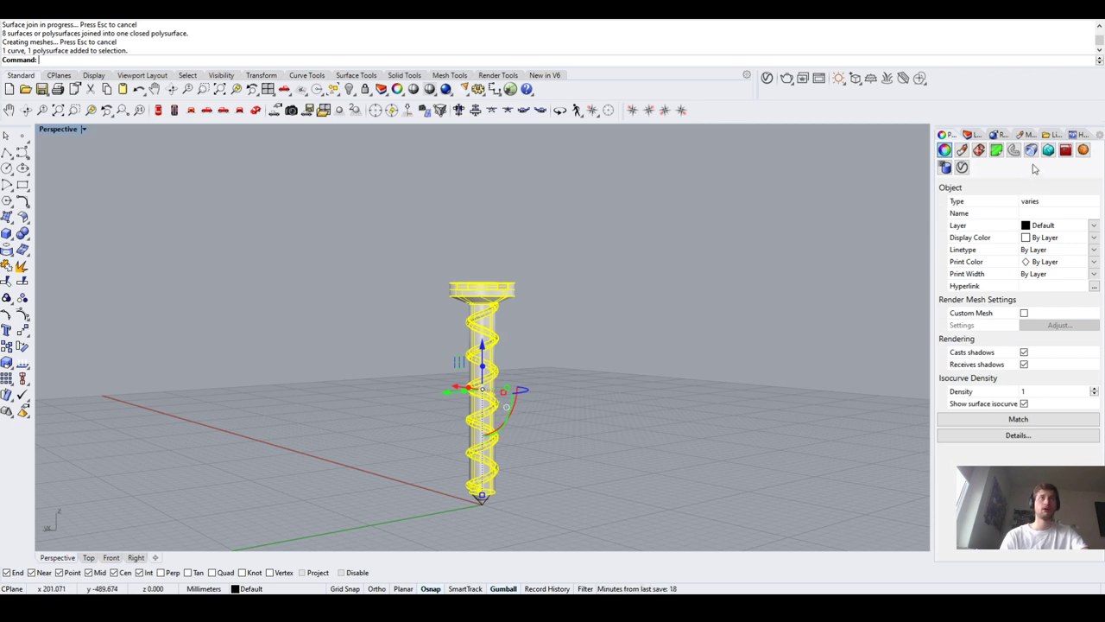
{"action": "type", "text": "j"}
{"action": "key", "text": "Return"}
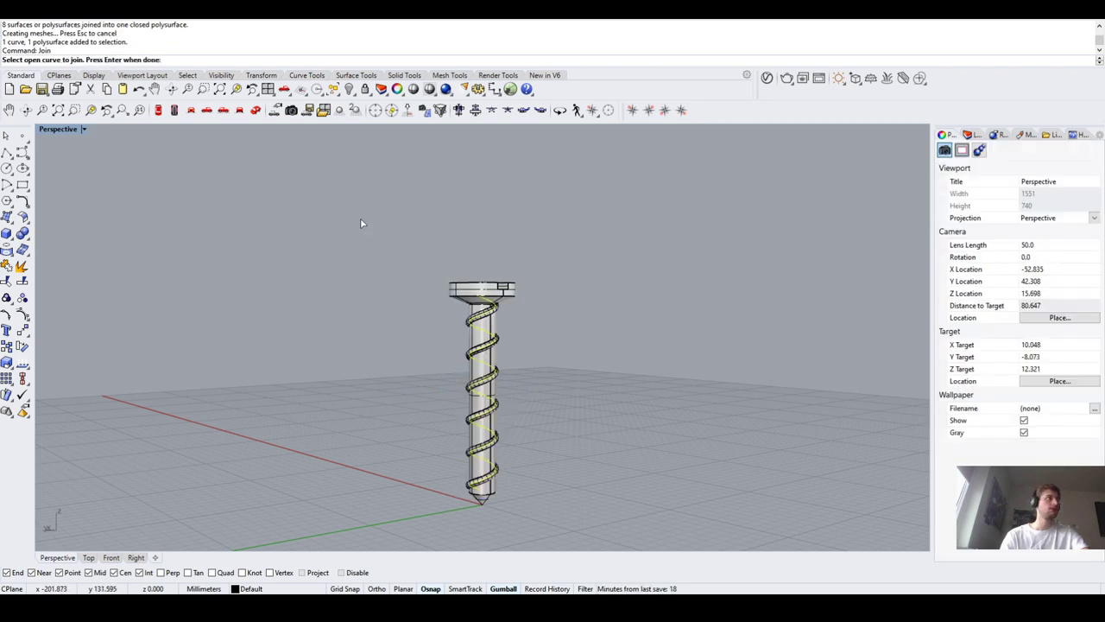
{"action": "key", "text": "Return"}
Select all curves in the model with SelCrv and delete them
{"action": "left_click", "coordinate": [484, 367]}
{"action": "left_click", "coordinate": [367, 350]}
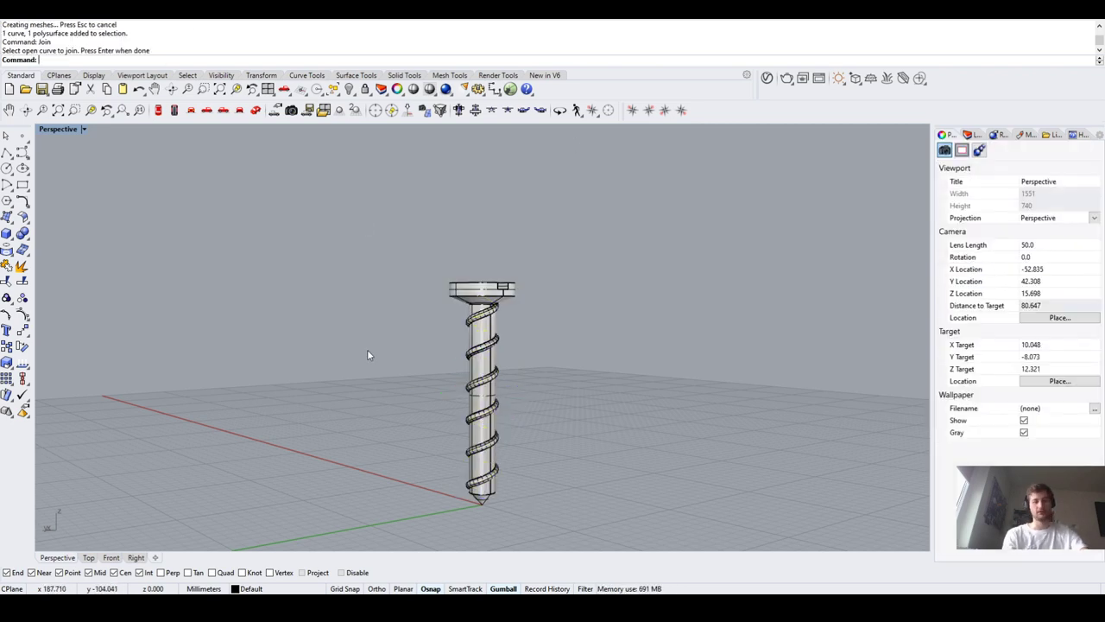
{"action": "type", "text": "SelCrv"}
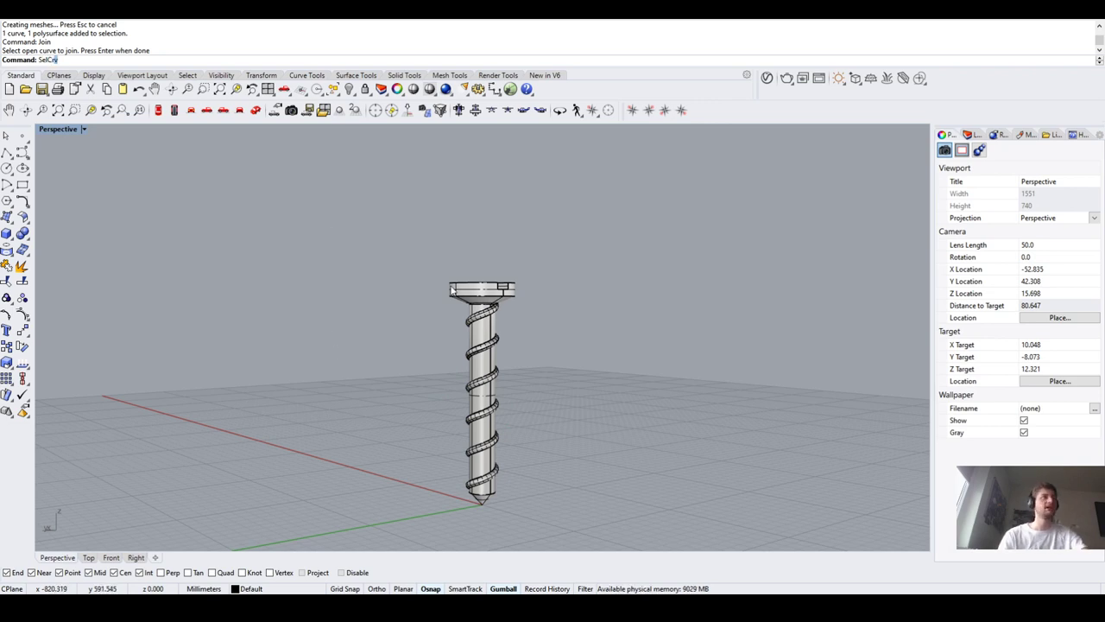
{"action": "key", "text": "Return"}
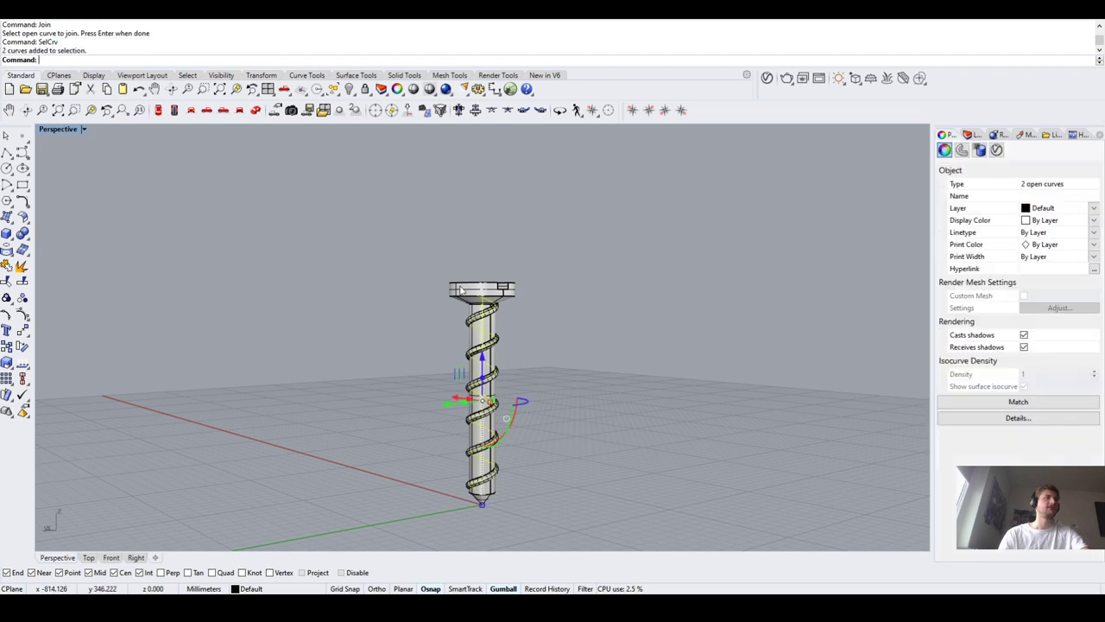
{"action": "key", "text": "Delete"}
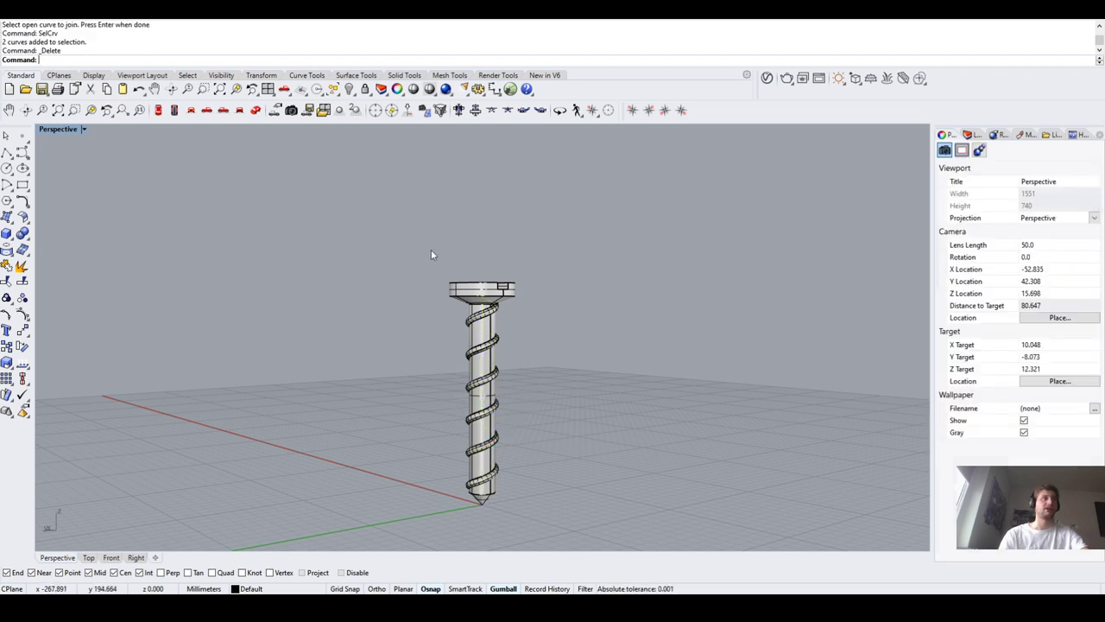
Check the object types of the screw body and the separate conical tip surface
{"action": "left_click_drag", "start_coordinate": [431, 249], "coordinate": [563, 502]}
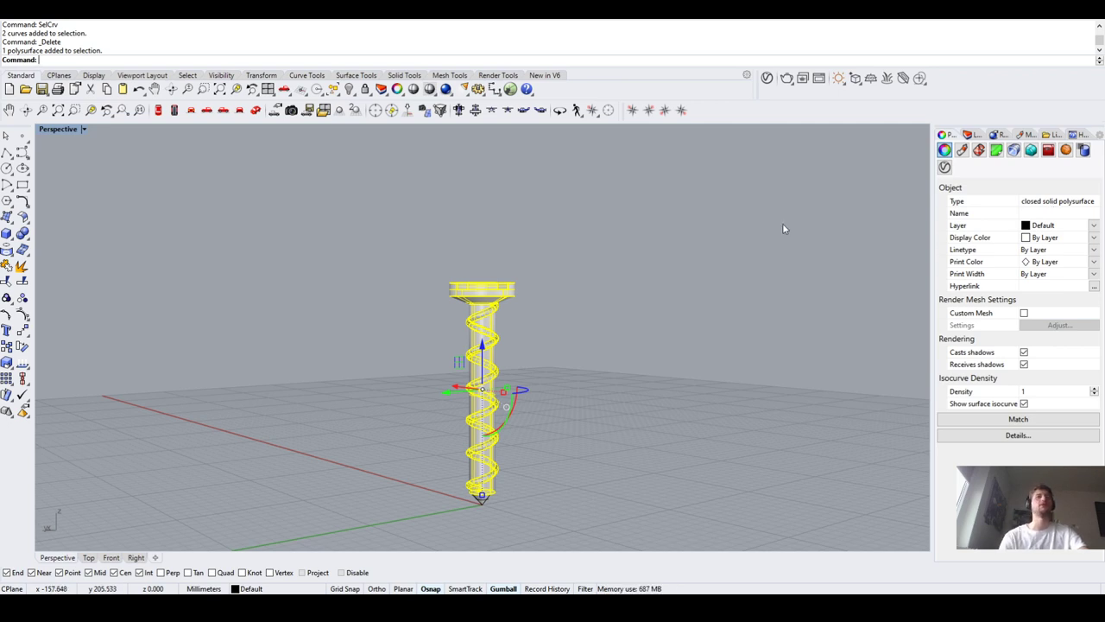
{"action": "left_click", "coordinate": [557, 417]}
{"action": "scroll", "coordinate": [494, 498], "scroll_direction": "up", "scroll_amount": 5}
{"action": "left_click", "coordinate": [479, 501]}
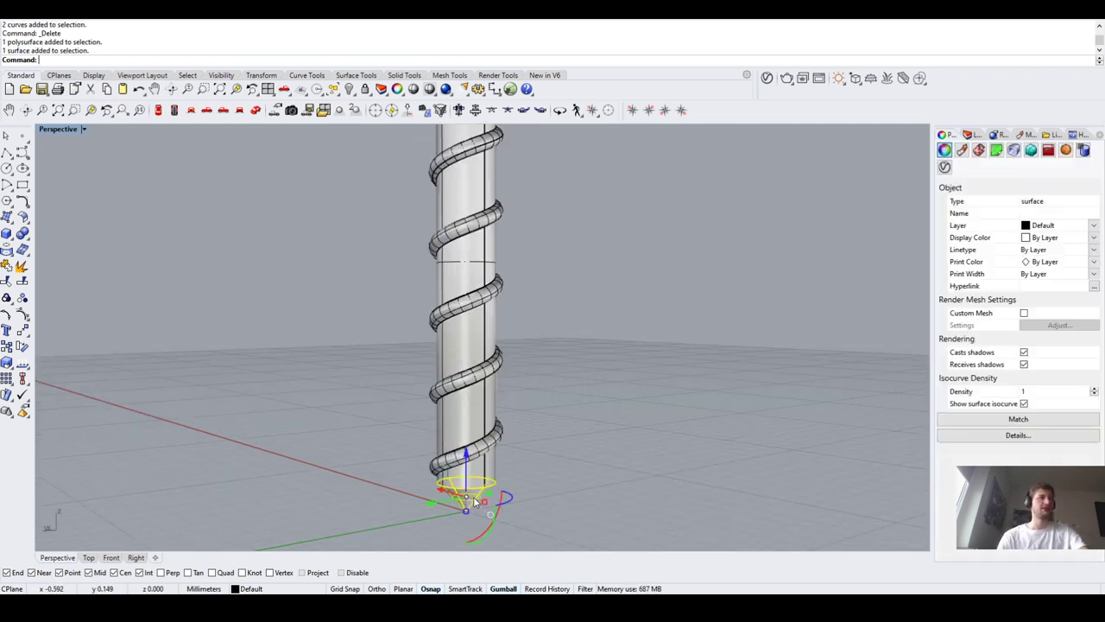
Turn on the conical tip's control points and move its apex point straight down in the Front view to lengthen the tip
{"action": "scroll", "coordinate": [392, 279], "scroll_direction": "down", "scroll_amount": 1}
{"action": "right_click_drag", "start_coordinate": [392, 279], "coordinate": [436, 399]}
{"action": "scroll", "coordinate": [437, 406], "scroll_direction": "up", "scroll_amount": 1}
{"action": "scroll", "coordinate": [437, 430], "scroll_direction": "up", "scroll_amount": 1}
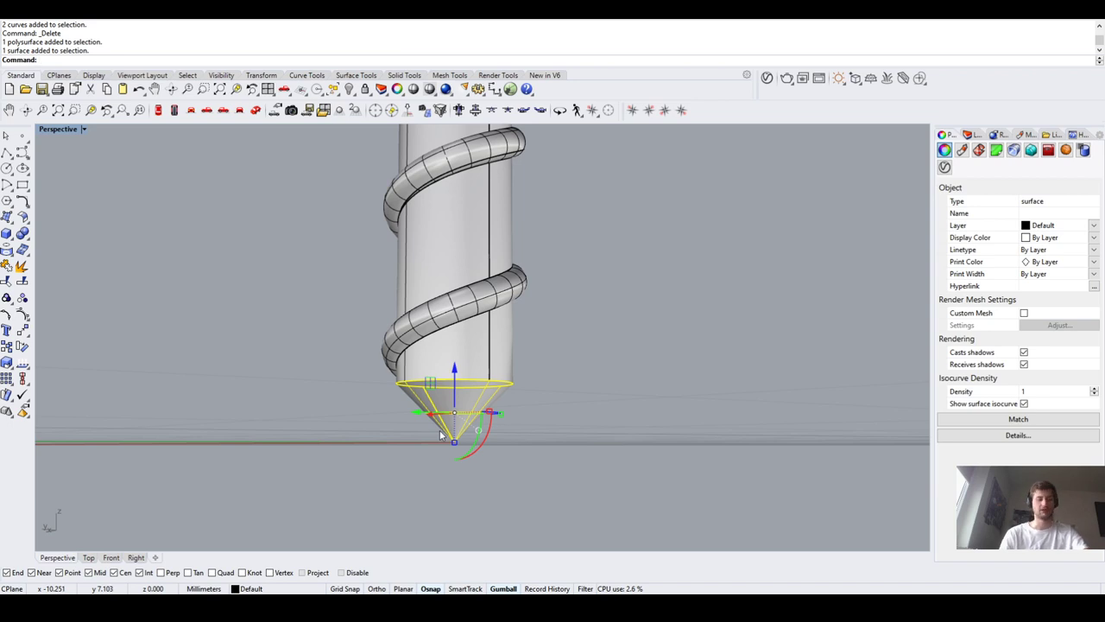
{"action": "key", "text": "F10"}
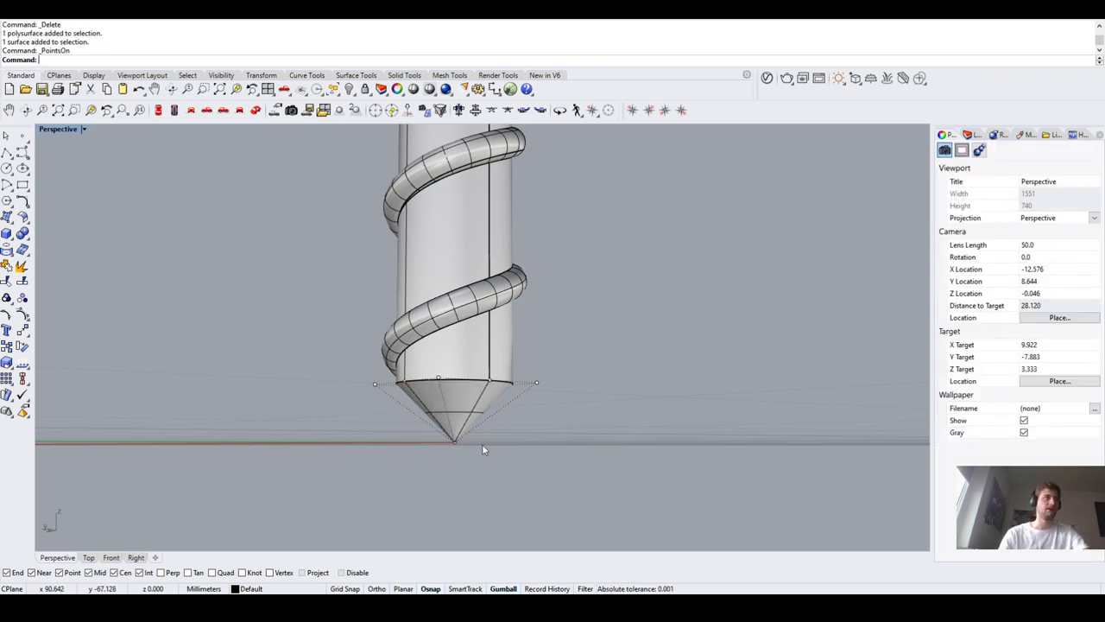
{"action": "right_click_drag", "start_coordinate": [473, 295], "coordinate": [400, 444]}
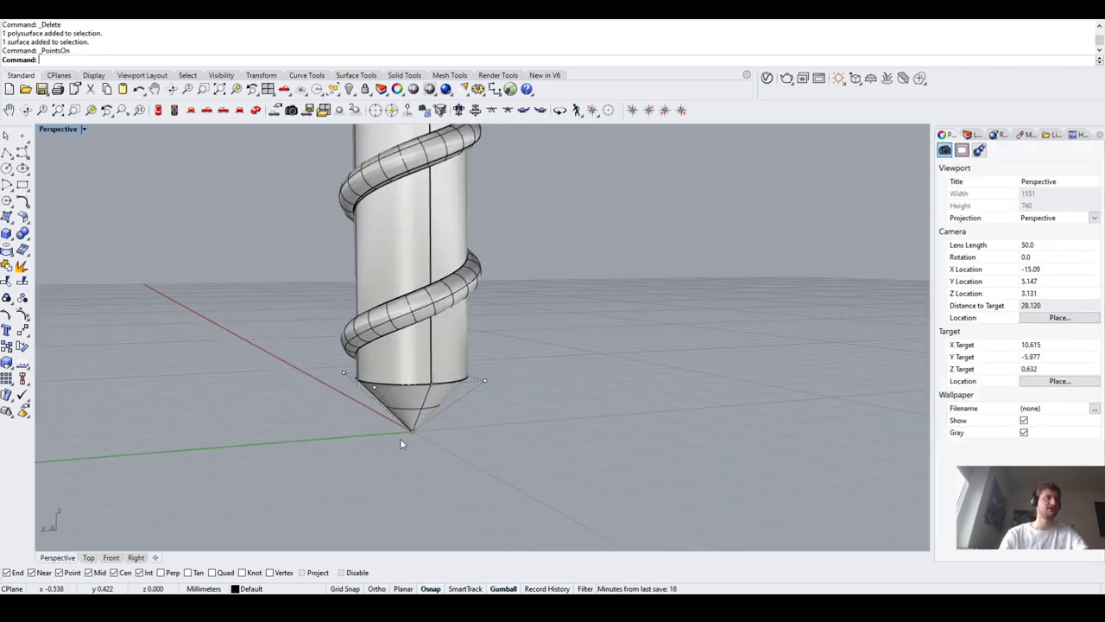
{"action": "left_click", "coordinate": [111, 557]}
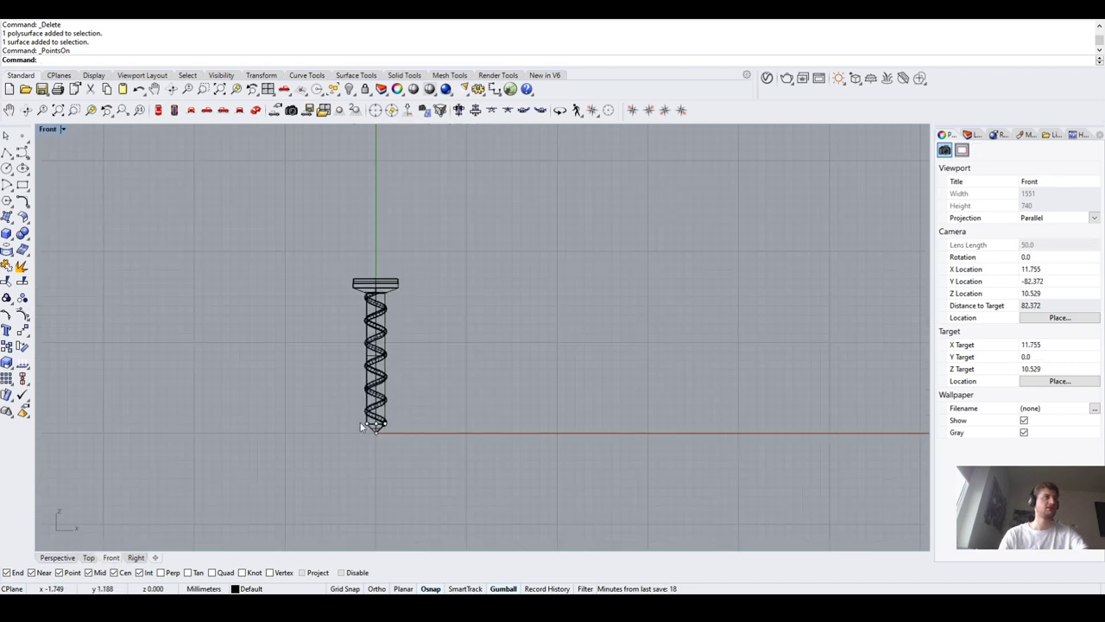
{"action": "scroll", "coordinate": [367, 427], "scroll_direction": "up", "scroll_amount": 8}
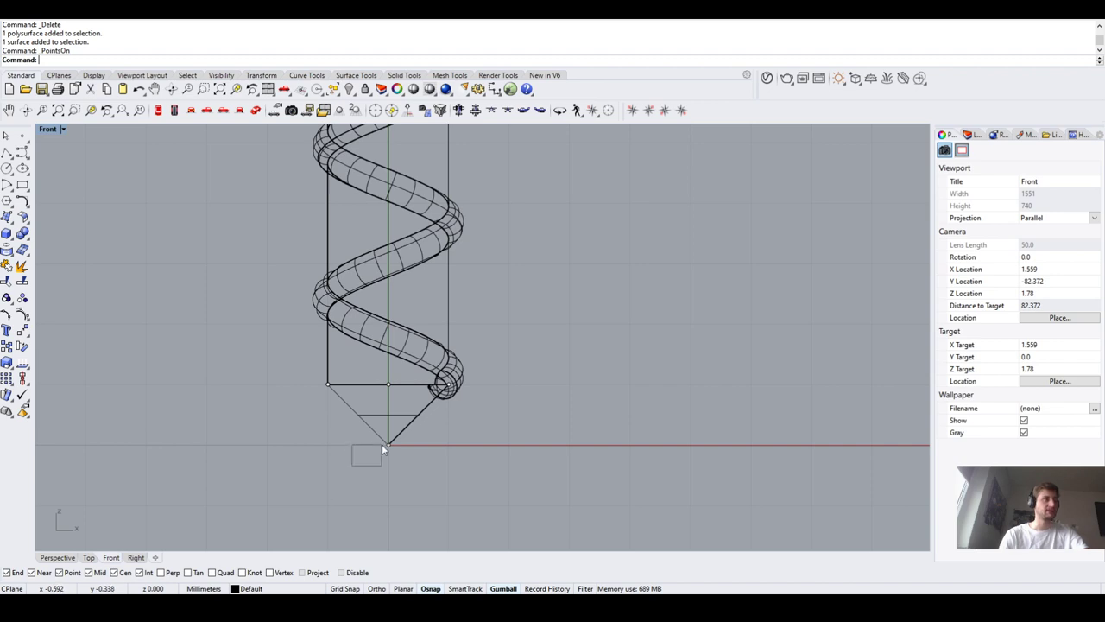
{"action": "left_click_drag", "start_coordinate": [383, 447], "coordinate": [395, 478]}
{"action": "left_click", "coordinate": [57, 557]}
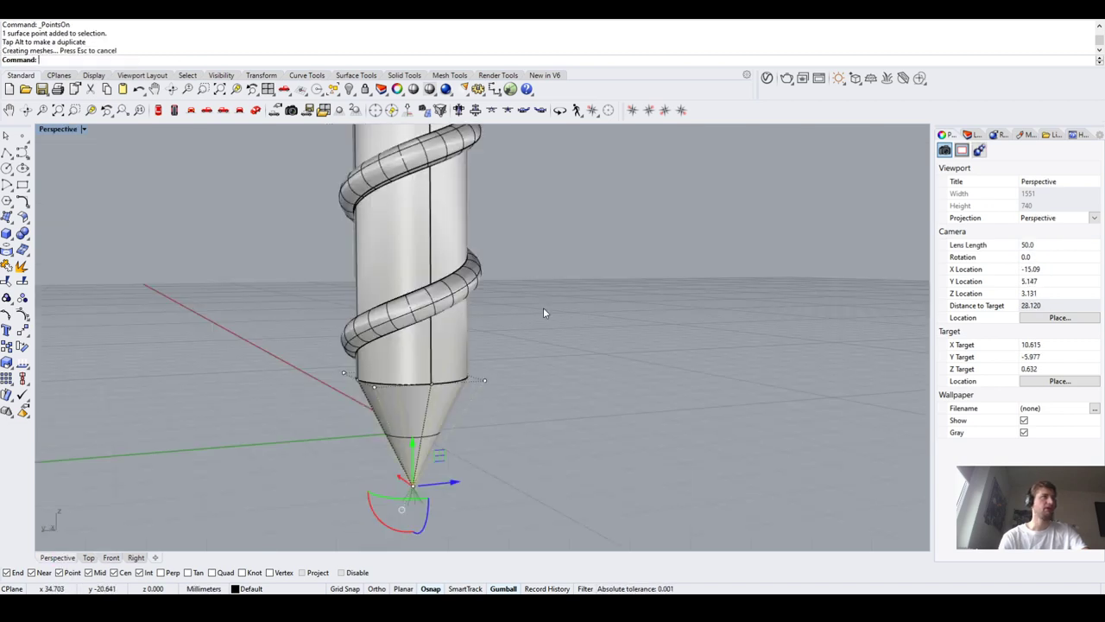
Try moving a control point on the conical tip's rim outward, and undo the move
{"action": "mouse_move", "coordinate": [543, 307]}
{"action": "right_mouse_down"}
{"action": "mouse_move", "coordinate": [752, 395]}
{"action": "mouse_move", "coordinate": [464, 364]}
{"action": "mouse_move", "coordinate": [423, 331]}
{"action": "right_mouse_up"}
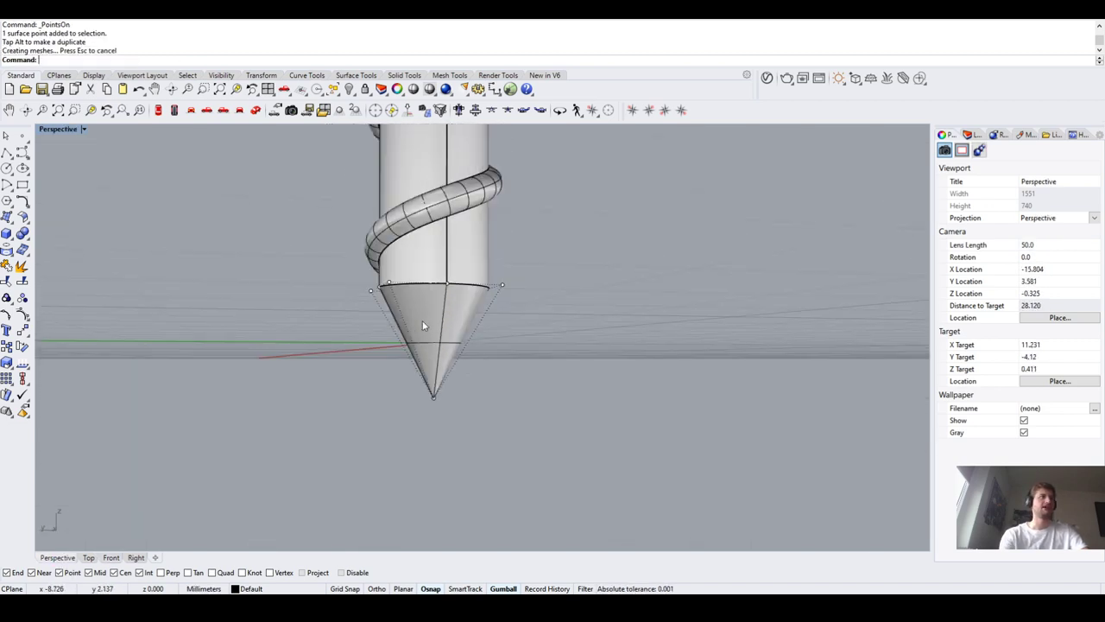
{"action": "right_click_drag", "start_coordinate": [502, 303], "coordinate": [500, 296]}
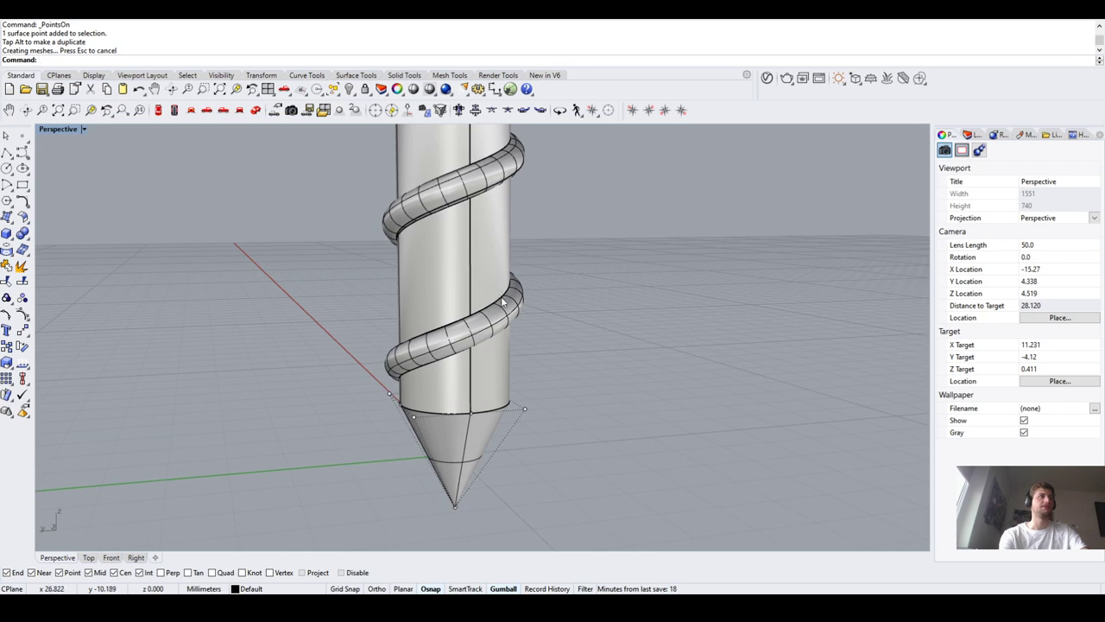
{"action": "left_click_drag", "start_coordinate": [522, 408], "coordinate": [539, 406]}
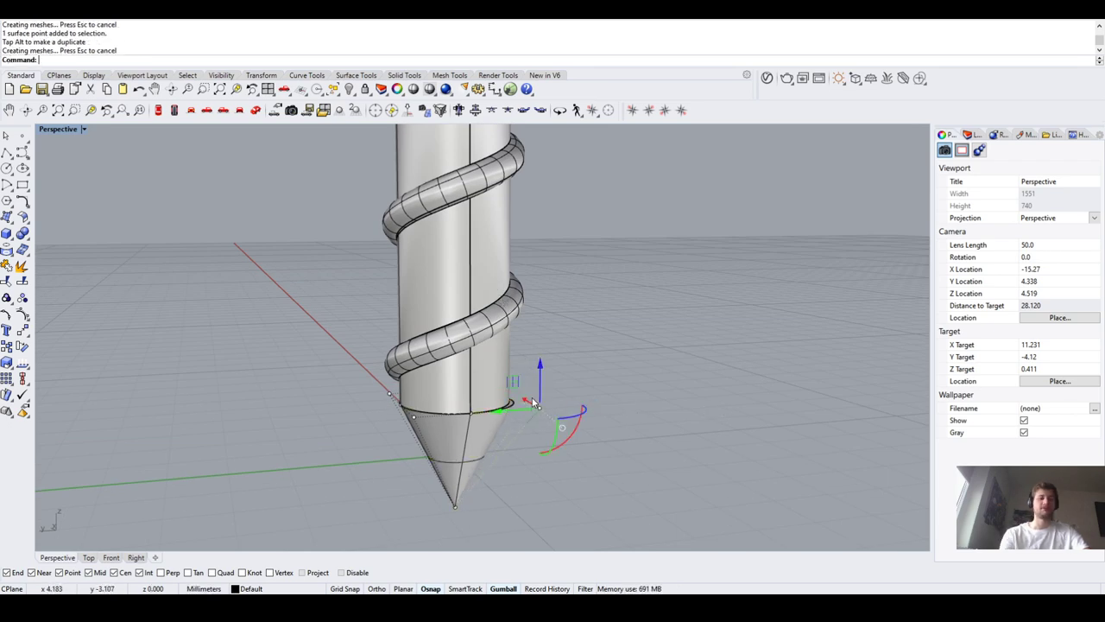
{"action": "key", "text": "ctrl+z"}
Combine the screw body and the conical tip with Boolean2Objects, cycling through the results and accepting B MINUS A
{"action": "scroll", "coordinate": [505, 420], "scroll_direction": "down", "scroll_amount": 8}
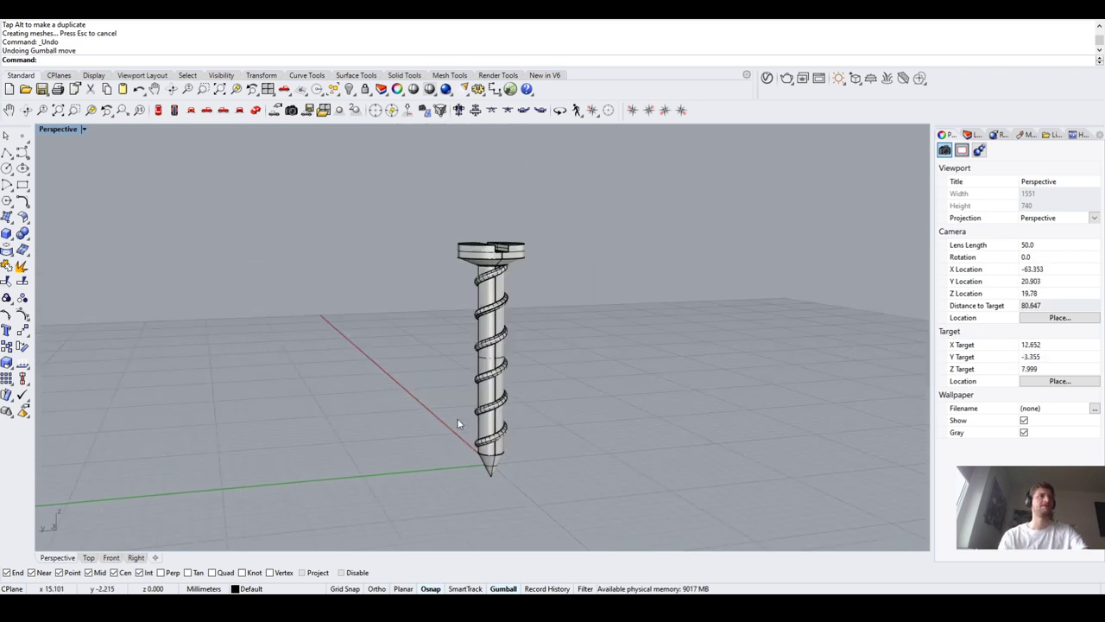
{"action": "left_click_drag", "start_coordinate": [491, 430], "coordinate": [406, 372]}
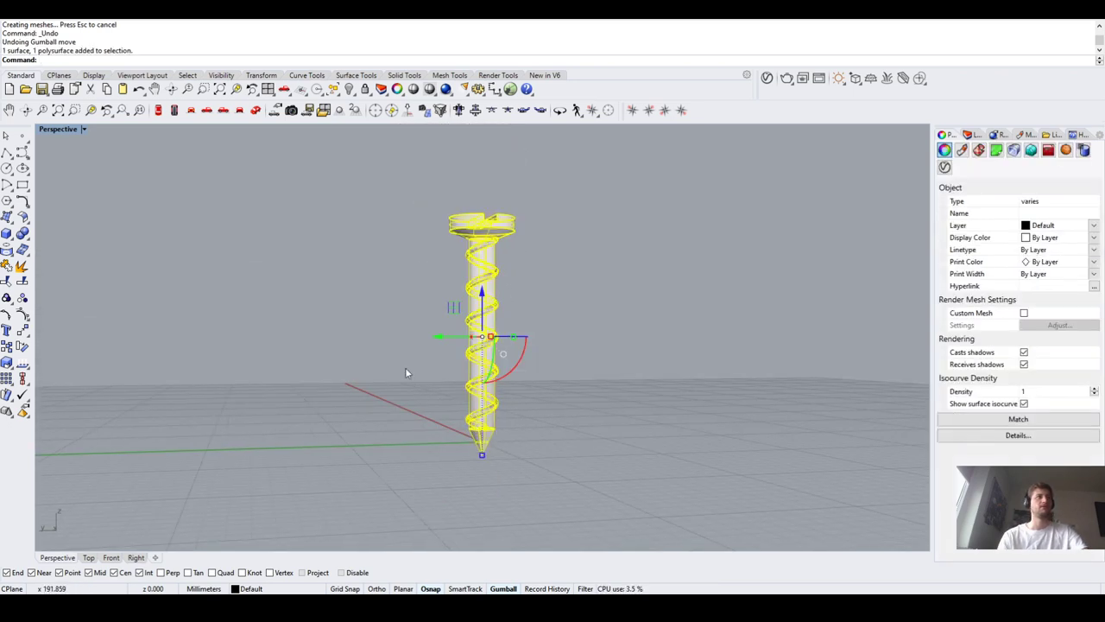
{"action": "type", "text": "Boolean2Objects"}
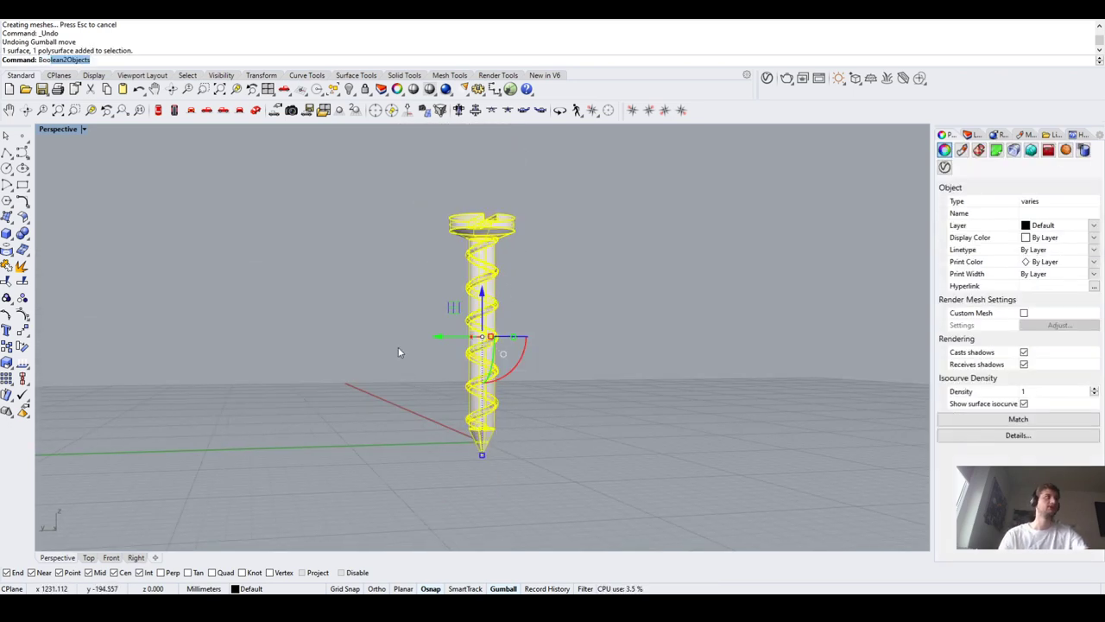
{"action": "key", "text": "Return"}
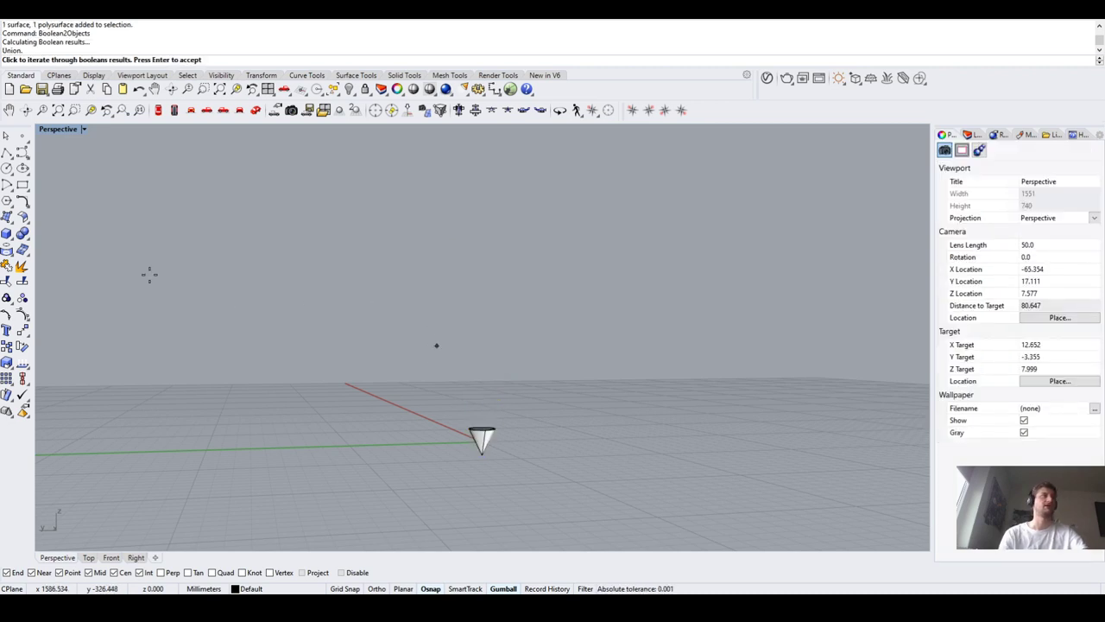
{"action": "scroll", "coordinate": [298, 380], "scroll_direction": "down", "scroll_amount": 5}
{"action": "left_click", "coordinate": [294, 382]}
{"action": "left_click", "coordinate": [285, 382]}
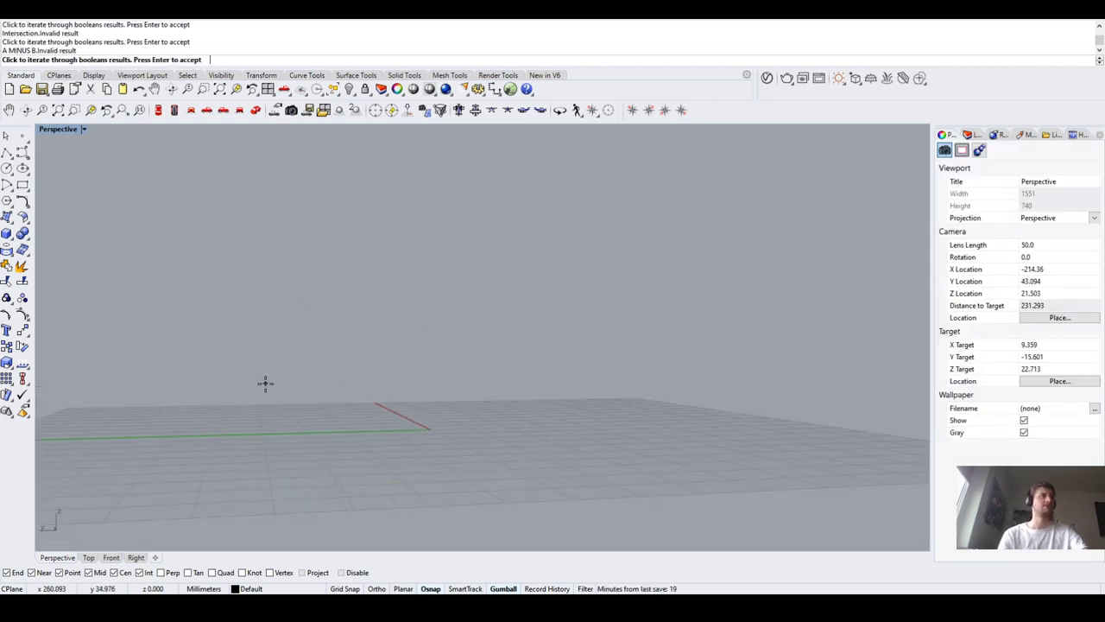
{"action": "left_click", "coordinate": [281, 380]}
{"action": "scroll", "coordinate": [446, 400], "scroll_direction": "up", "scroll_amount": 5}
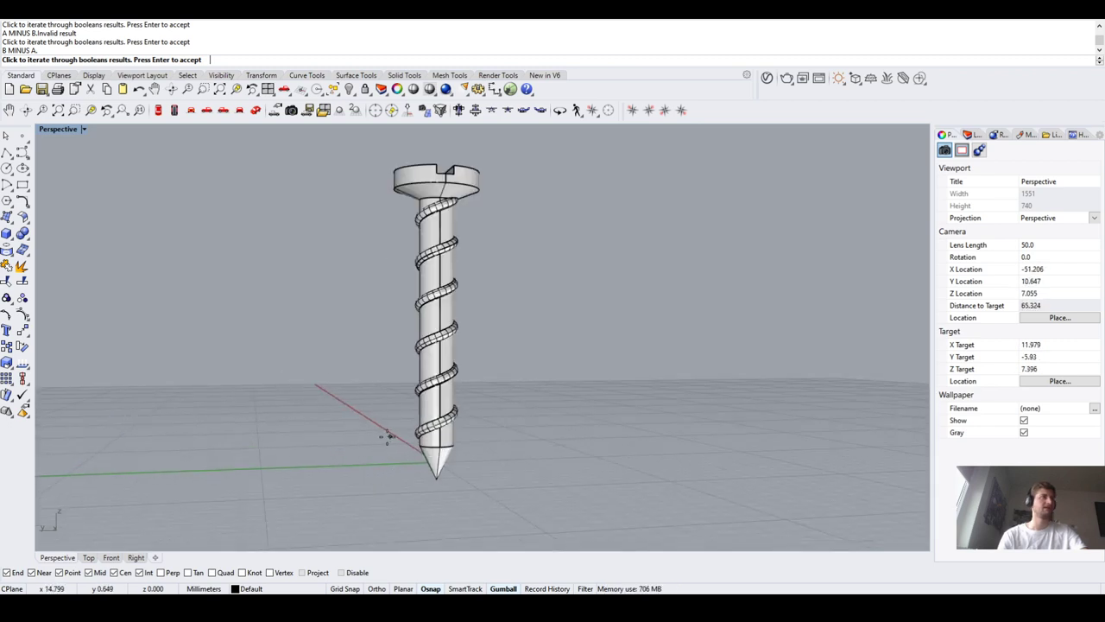
{"action": "scroll", "coordinate": [458, 458], "scroll_direction": "up", "scroll_amount": 3}
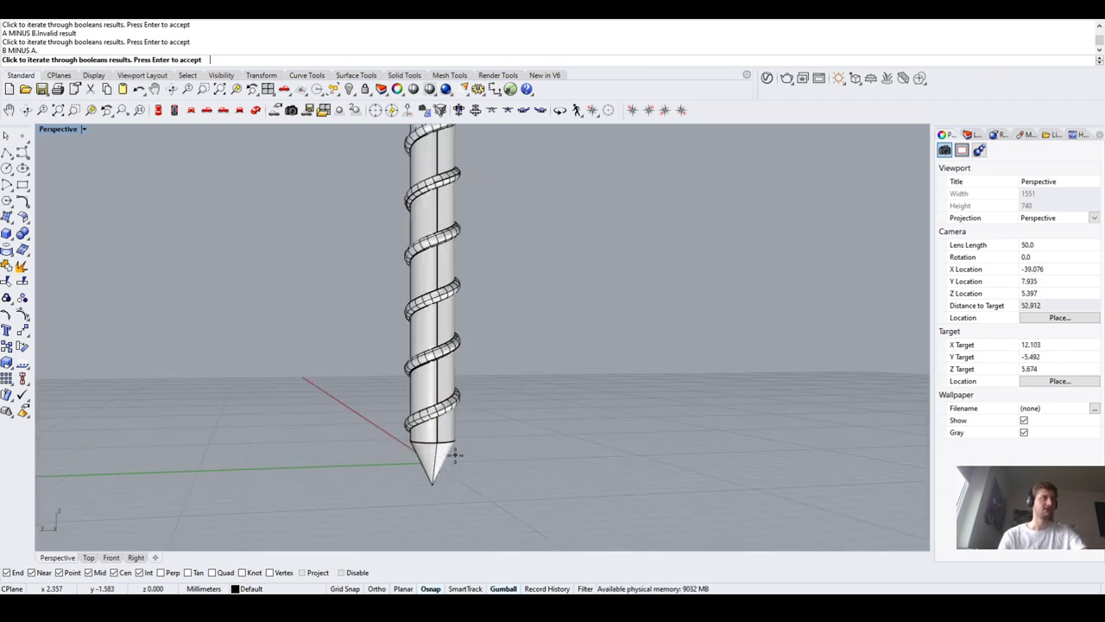
{"action": "scroll", "coordinate": [444, 456], "scroll_direction": "down", "scroll_amount": 4}
{"action": "key", "text": "Return"}
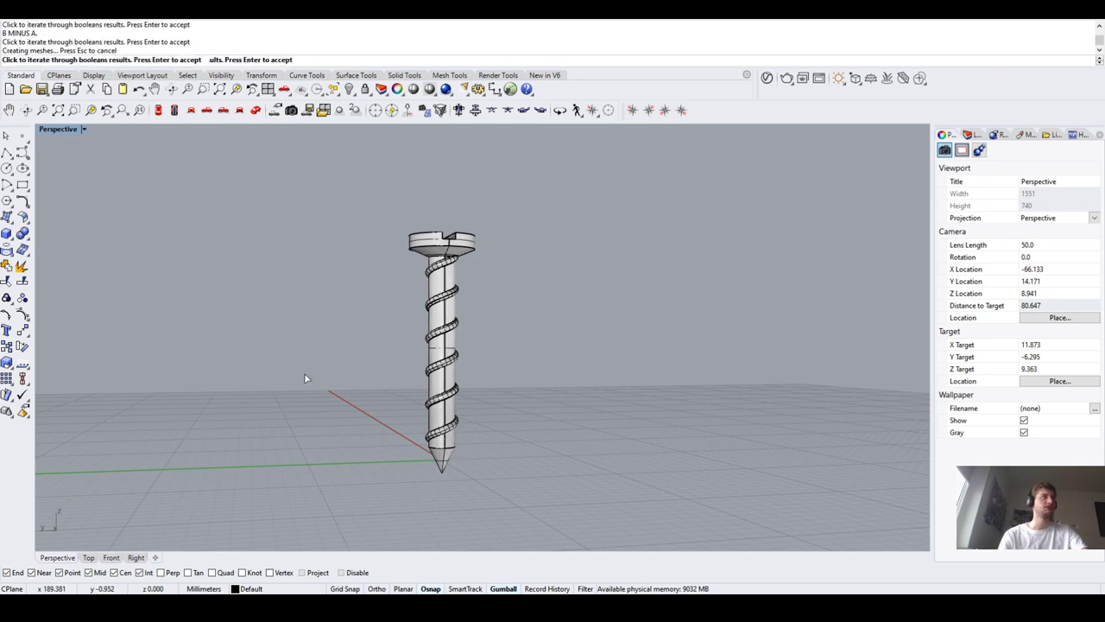
Select the combined screw to check its object type, inspect it from above, and clear the selection
{"action": "scroll", "coordinate": [418, 395], "scroll_direction": "down", "scroll_amount": 2}
{"action": "right_click_drag", "start_coordinate": [418, 396], "coordinate": [437, 399]}
{"action": "left_click", "coordinate": [432, 398]}
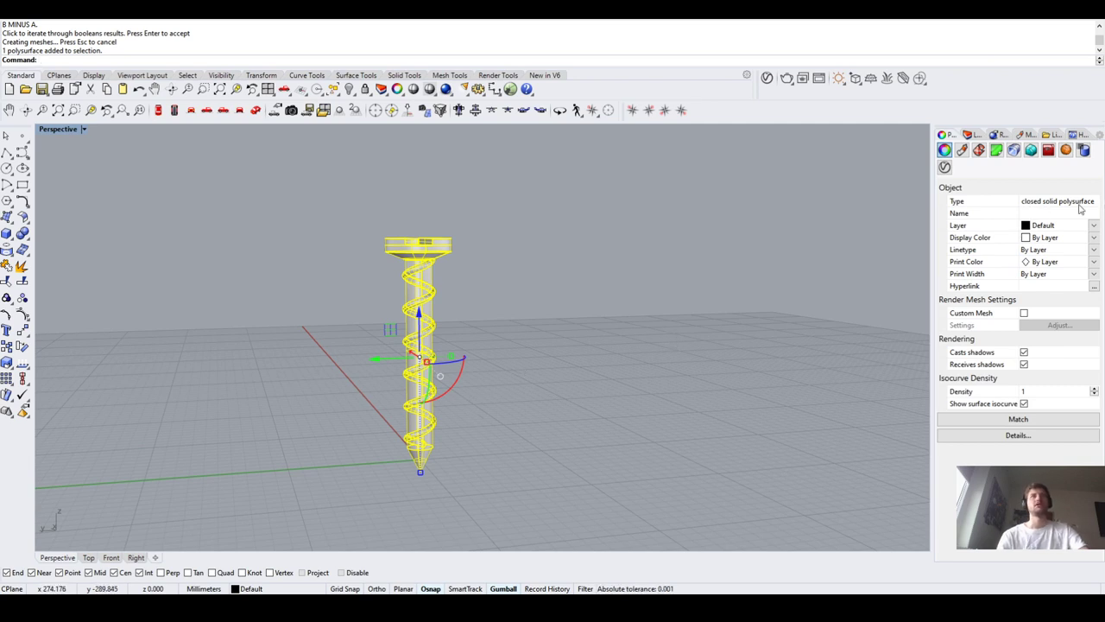
{"action": "scroll", "coordinate": [786, 214], "scroll_direction": "down", "scroll_amount": 2}
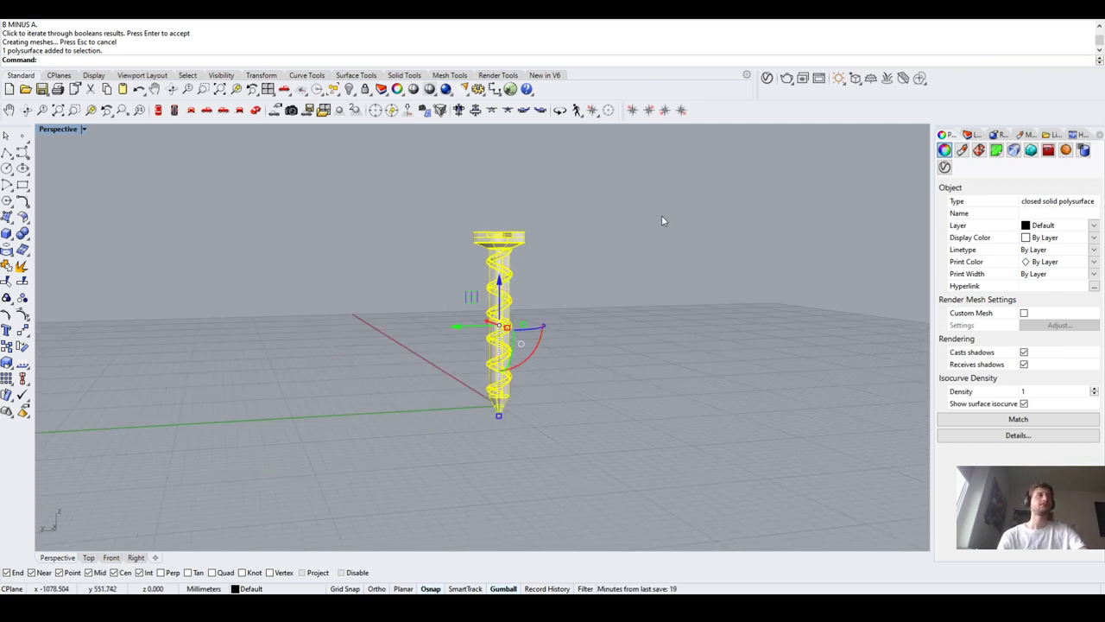
{"action": "right_click_drag", "start_coordinate": [661, 218], "coordinate": [654, 282]}
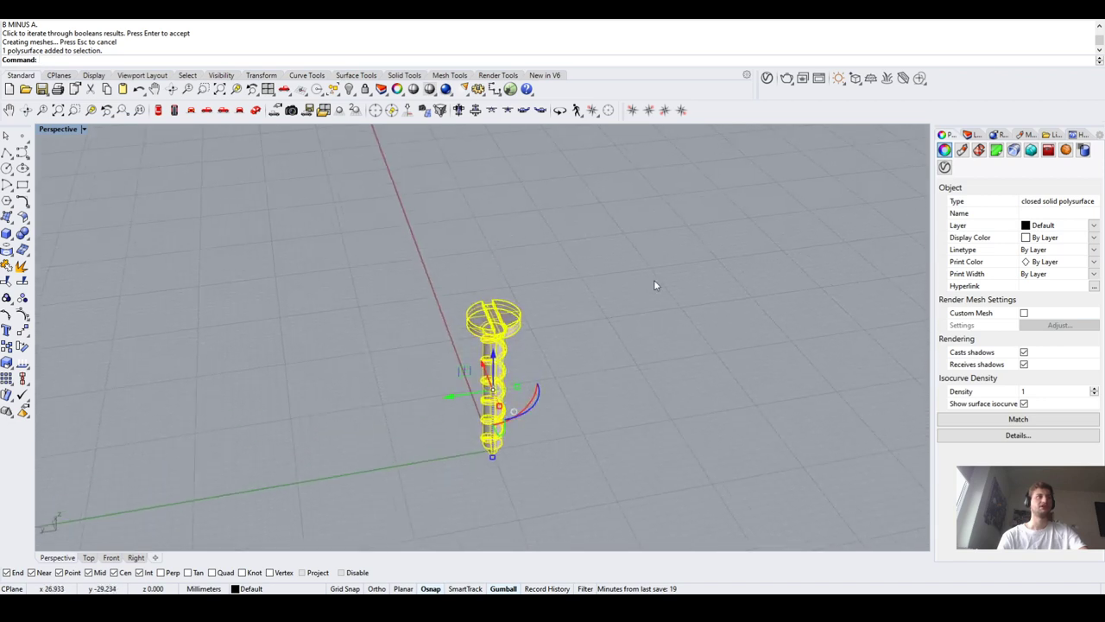
{"action": "left_click", "coordinate": [604, 399]}
{"action": "right_click_drag", "start_coordinate": [609, 393], "coordinate": [614, 455]}
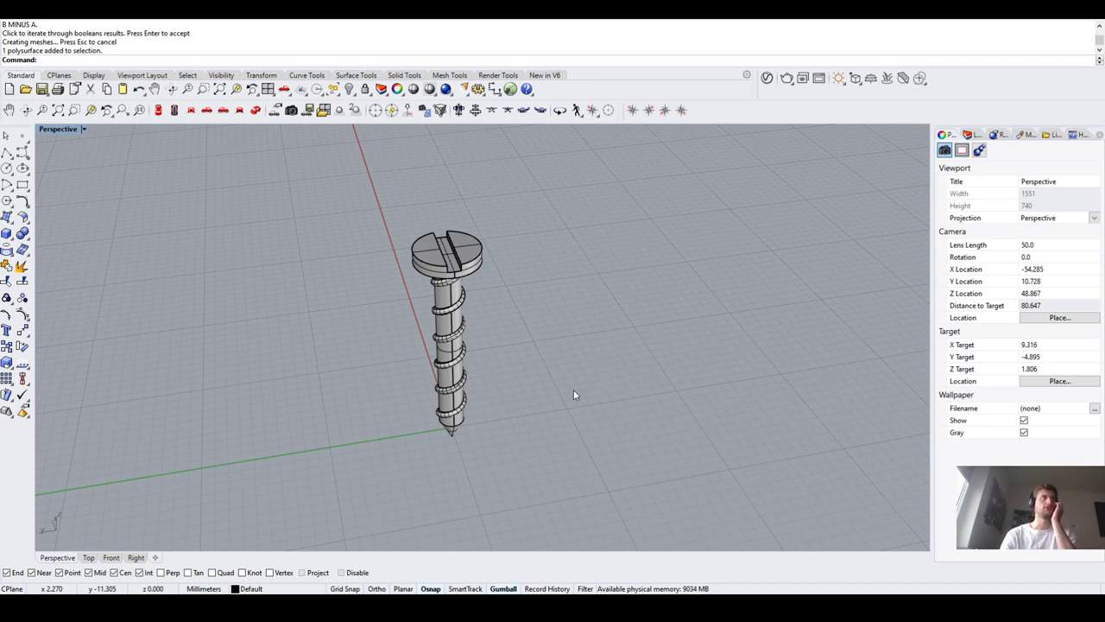
Create a small box on the ground plane in front of the screw's tip
{"action": "type", "text": "ClippingPlane"}
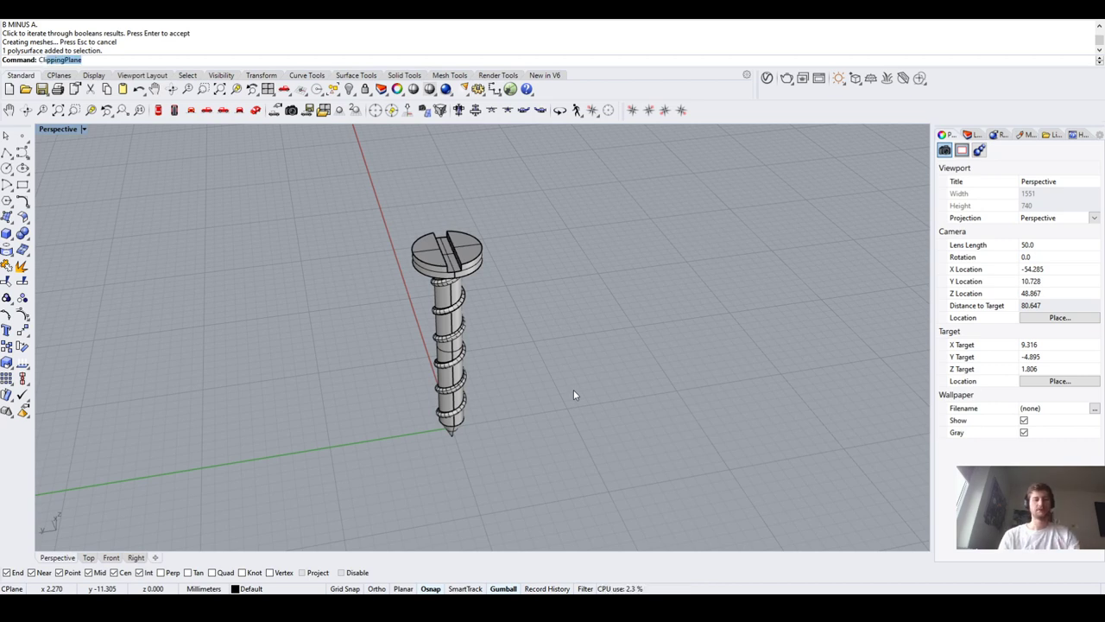
{"action": "key", "text": "Return"}
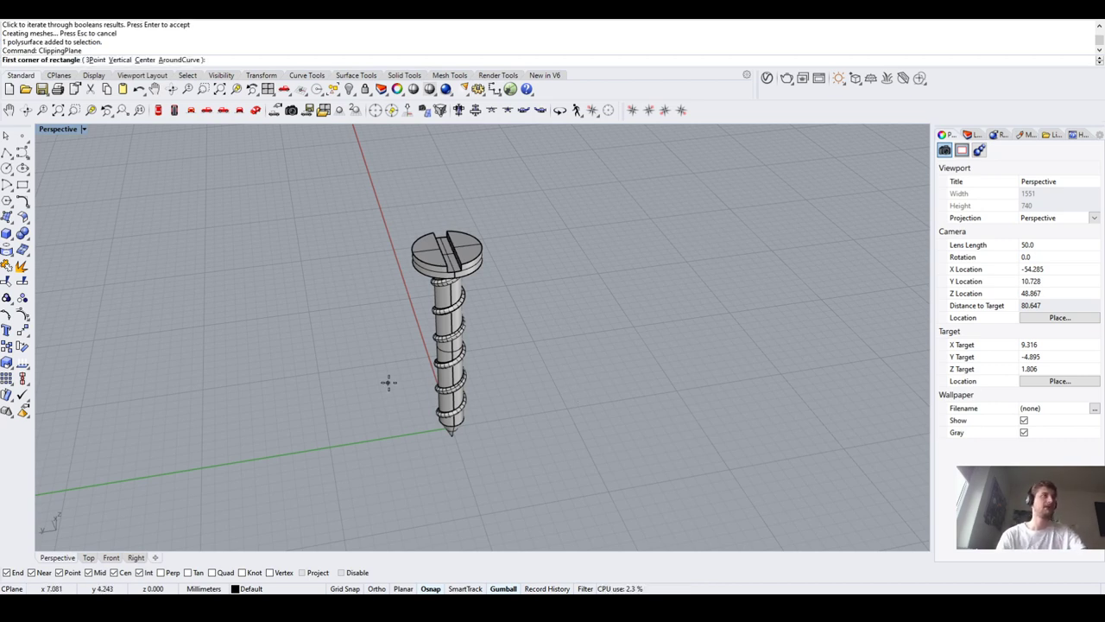
{"action": "left_click", "coordinate": [7, 233]}
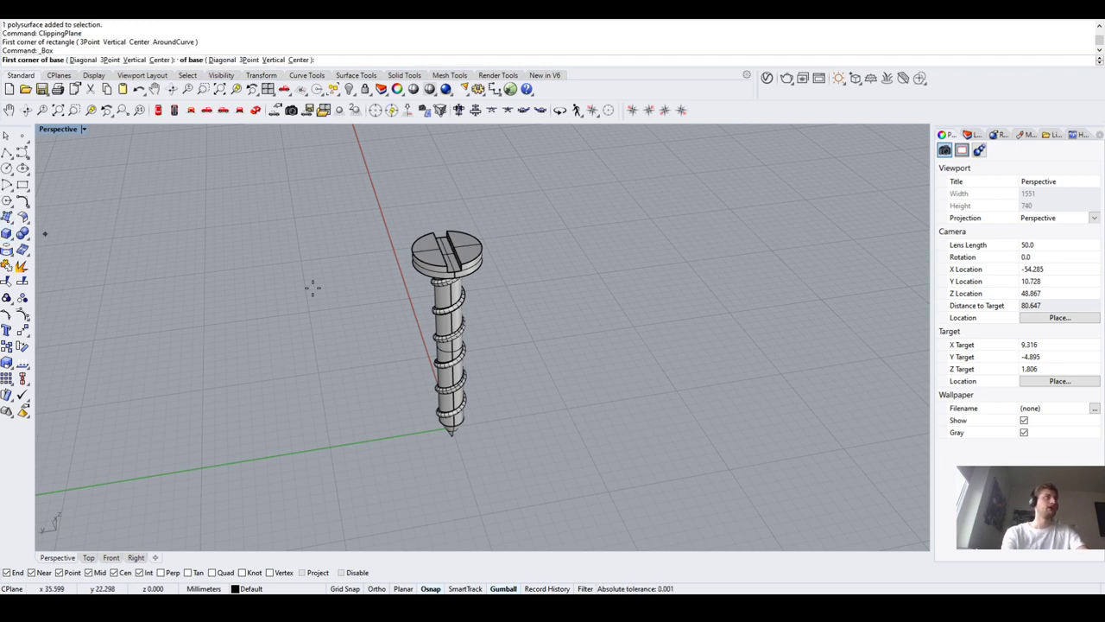
{"action": "right_click_drag", "start_coordinate": [528, 426], "coordinate": [503, 454], "text": "shift"}
{"action": "left_click", "coordinate": [427, 477]}
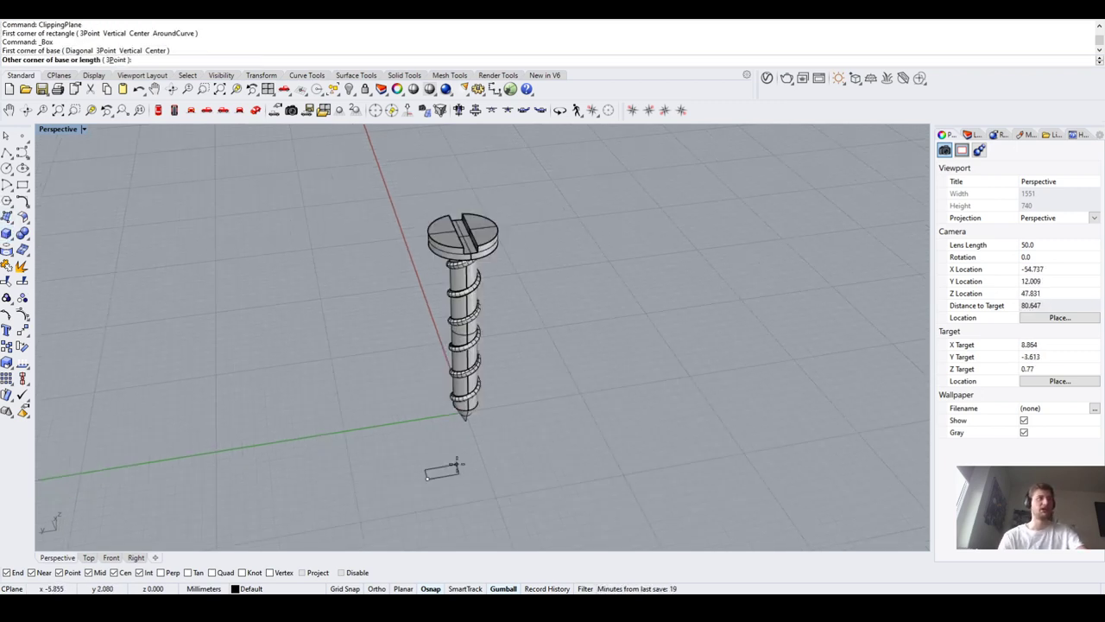
{"action": "left_click", "coordinate": [461, 455]}
{"action": "left_click", "coordinate": [458, 438]}
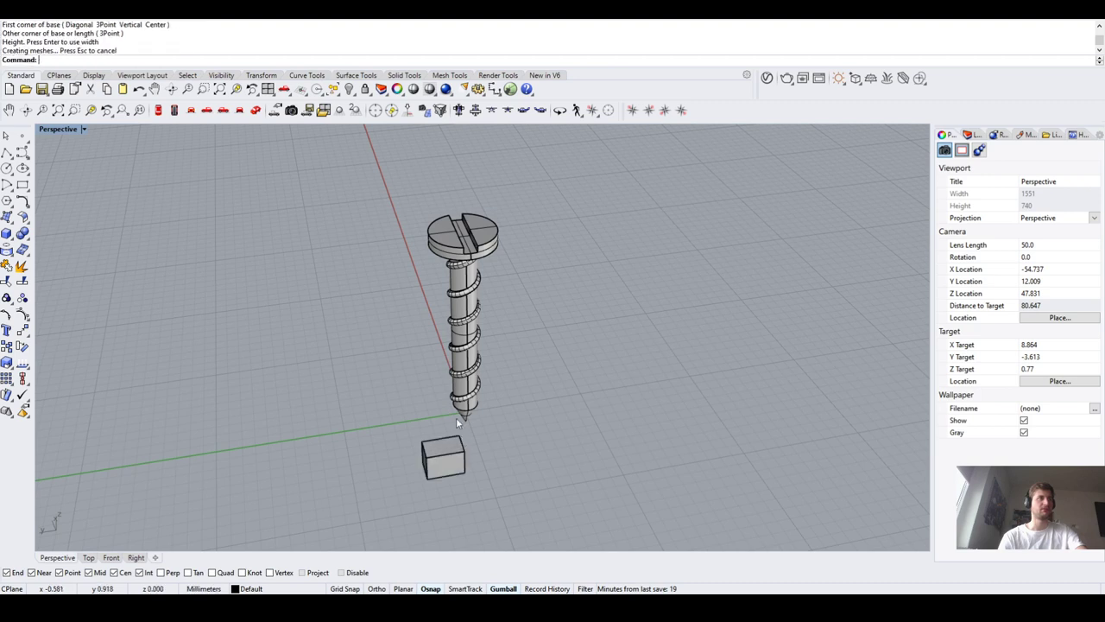
Create a clipping plane on the side face of the small box, using the 3Point option of ClippingPlane
{"action": "type", "text": "ClippingPlane"}
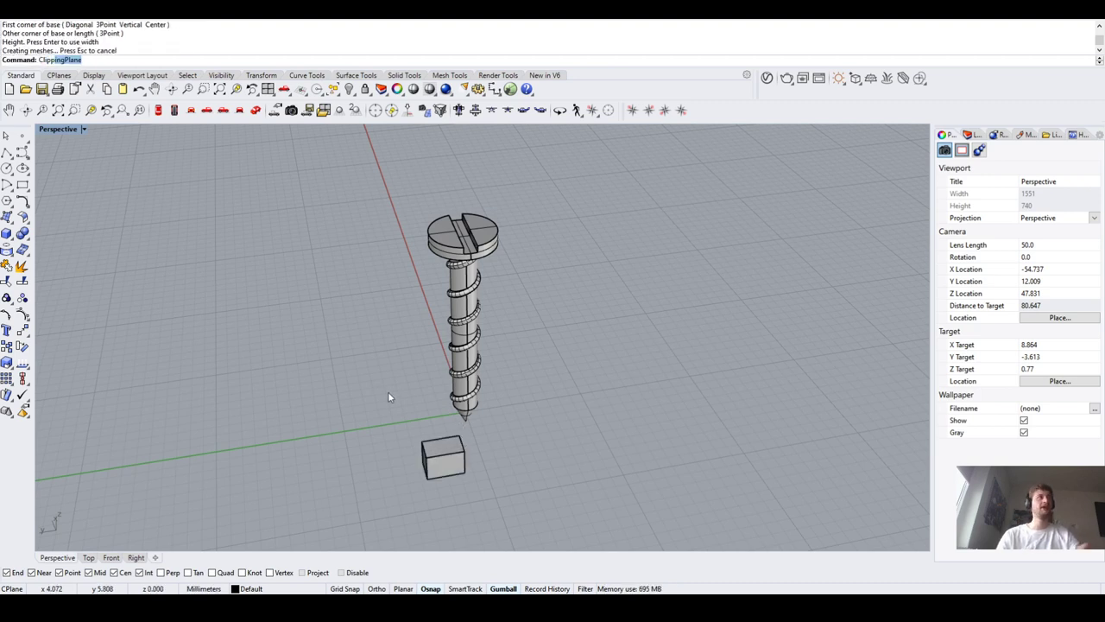
{"action": "key", "text": "Return"}
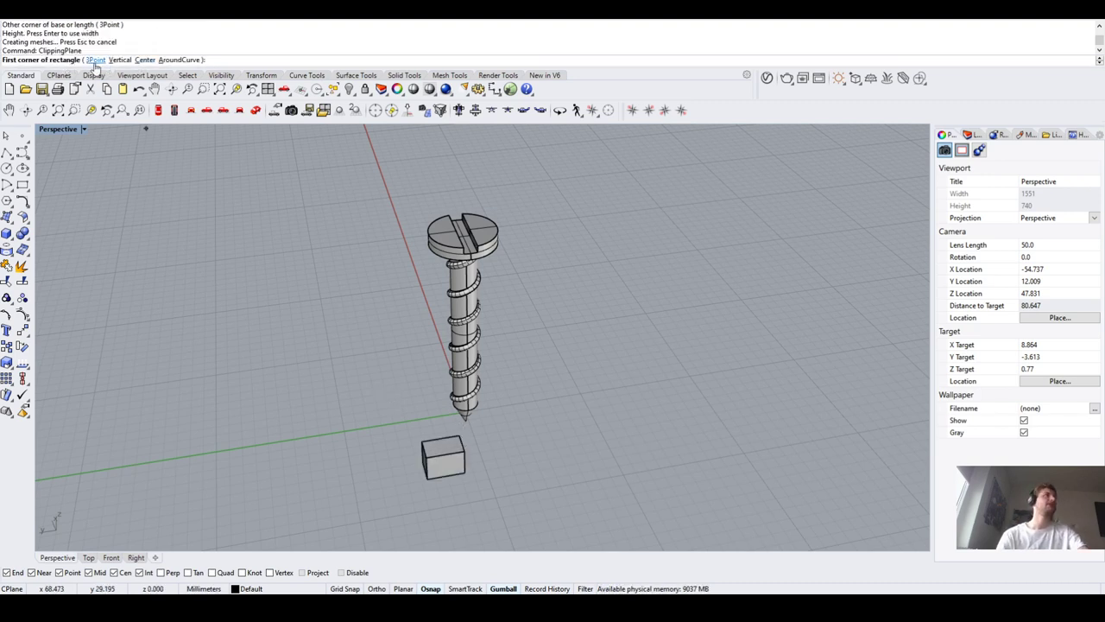
{"action": "left_click", "coordinate": [93, 60]}
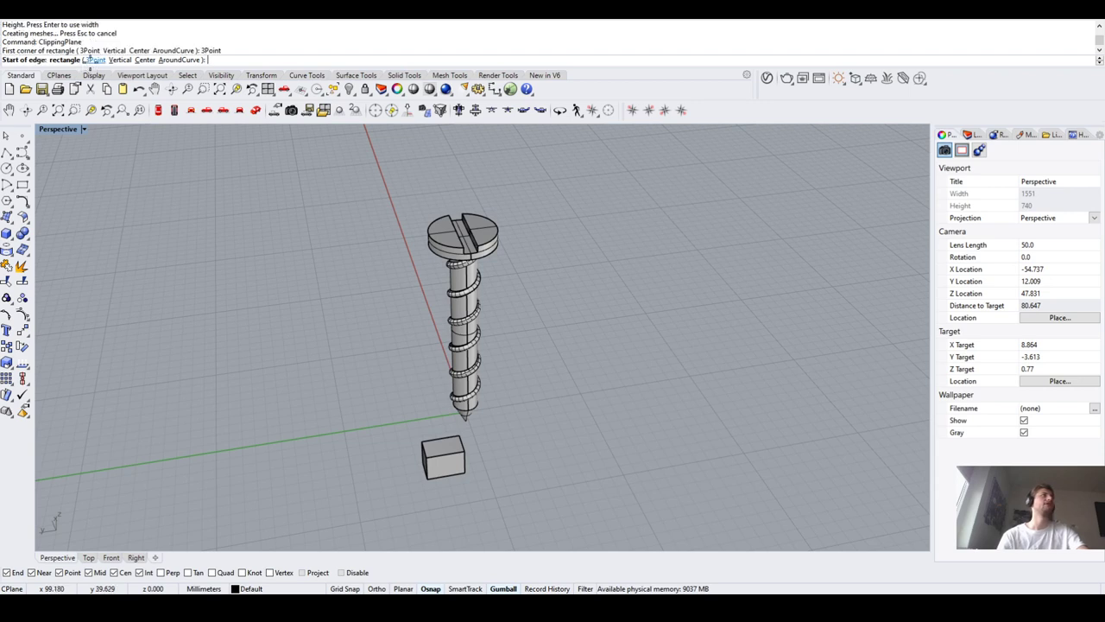
{"action": "scroll", "coordinate": [417, 473], "scroll_direction": "up", "scroll_amount": 4}
{"action": "left_click", "coordinate": [444, 485]}
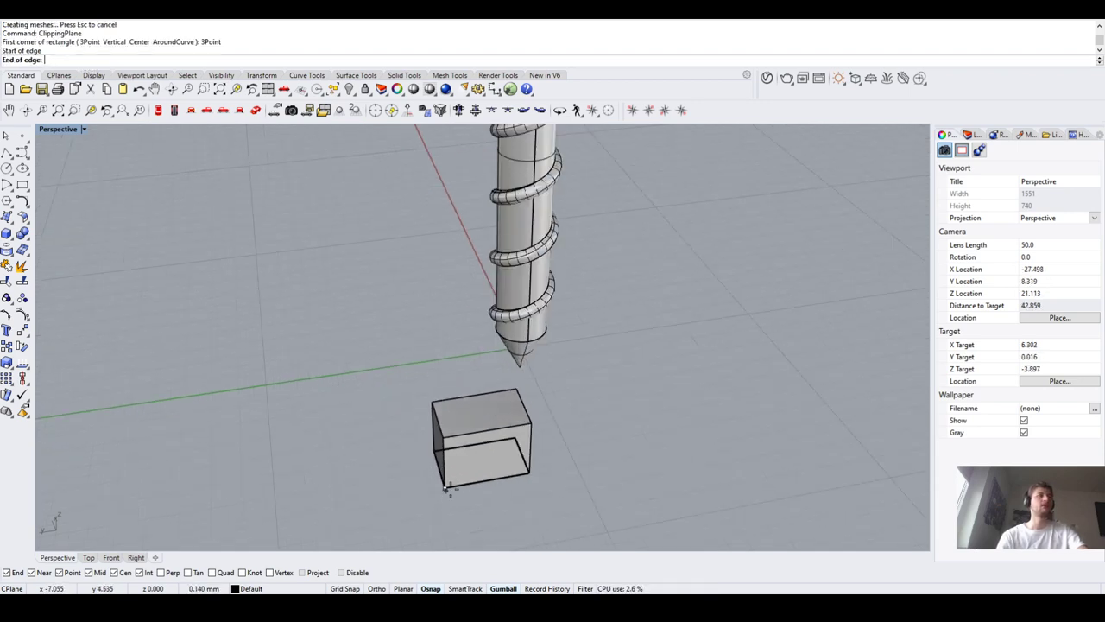
{"action": "left_click", "coordinate": [529, 472]}
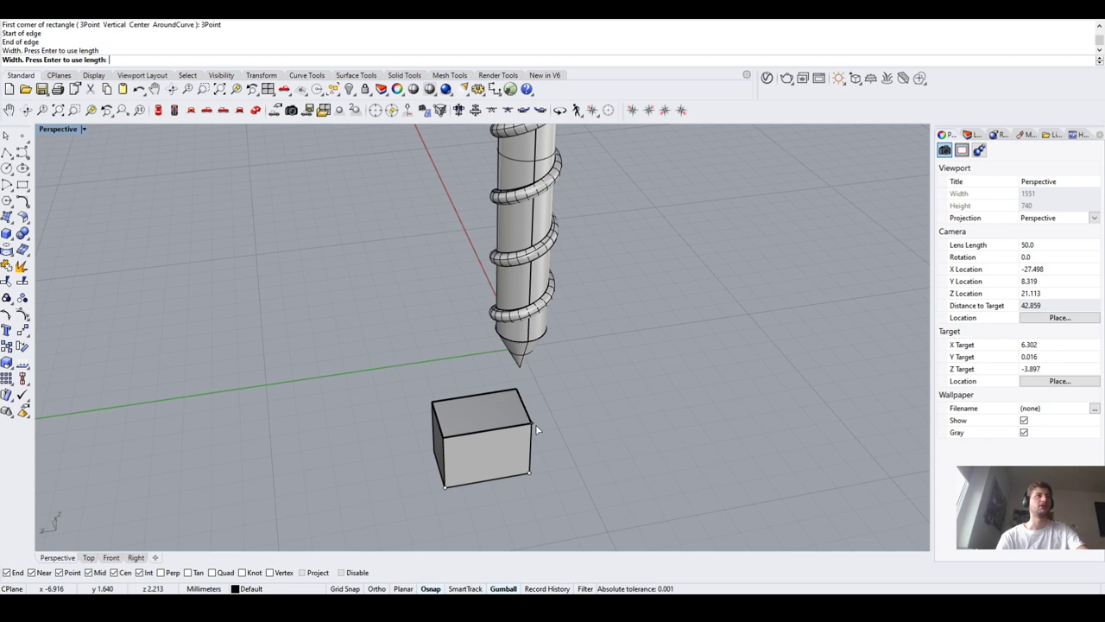
{"action": "key", "text": "Return"}
Delete the small helper box beside the screw, keeping the clipping plane
{"action": "left_click", "coordinate": [487, 418]}
{"action": "right_click_drag", "start_coordinate": [561, 457], "coordinate": [674, 414]}
{"action": "left_click", "coordinate": [682, 407]}
{"action": "key", "text": "Delete"}
{"action": "scroll", "coordinate": [439, 470], "scroll_direction": "down", "scroll_amount": 4}
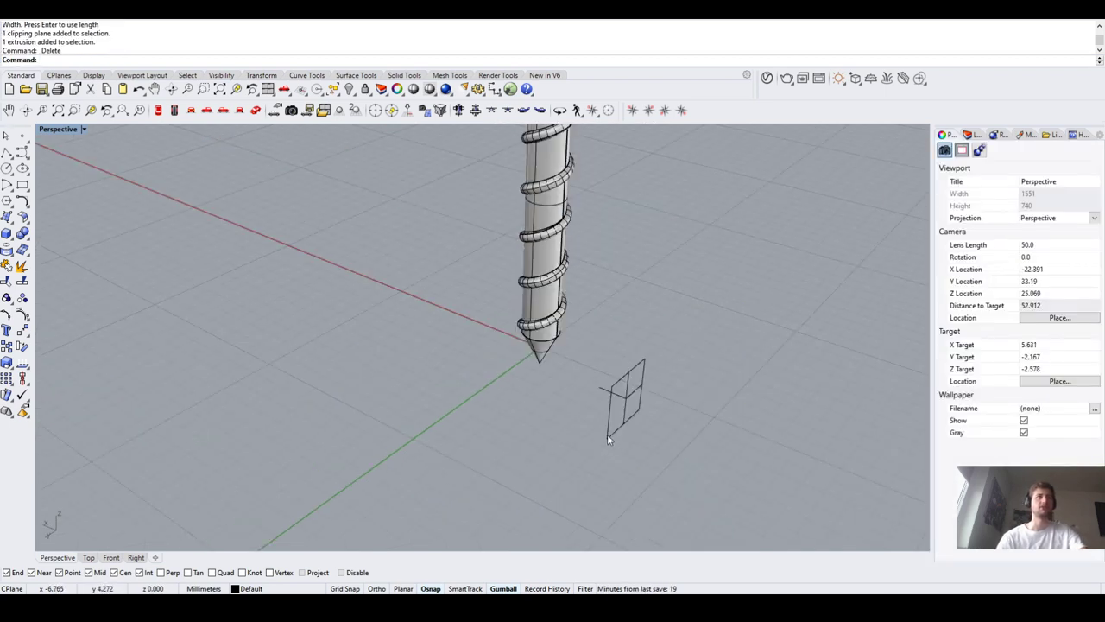
Move the clipping plane through the screw to inspect its interior, and delete the clipping plane
{"action": "left_click", "coordinate": [624, 410]}
{"action": "right_click_drag", "start_coordinate": [688, 395], "coordinate": [575, 410]}
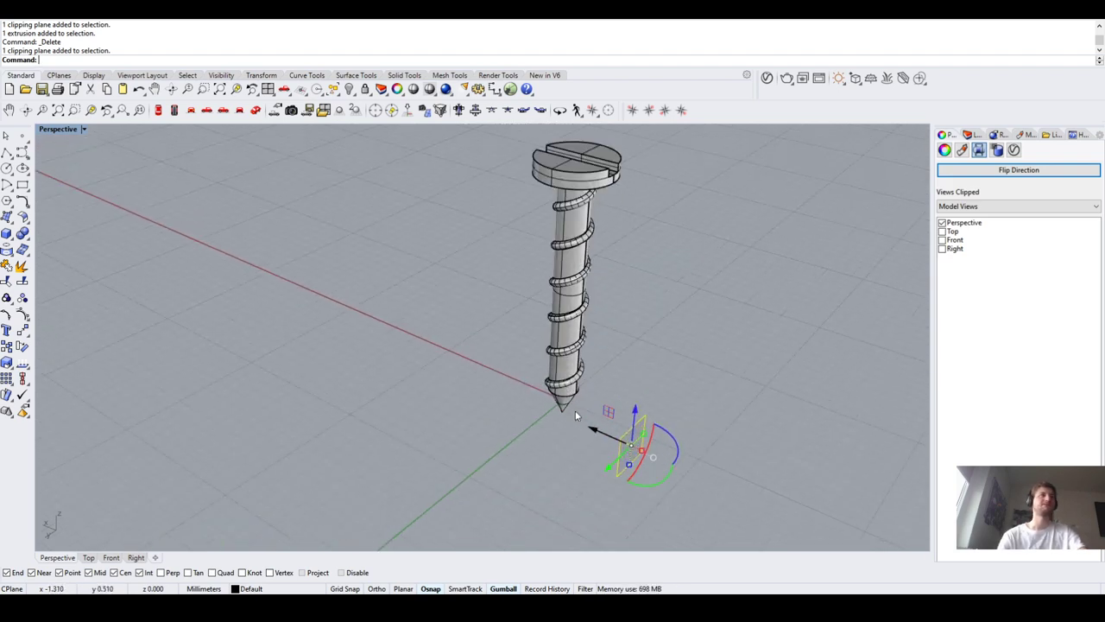
{"action": "left_click_drag", "start_coordinate": [585, 430], "coordinate": [494, 408]}
{"action": "scroll", "coordinate": [494, 408], "scroll_direction": "down", "scroll_amount": 5}
{"action": "right_click_drag", "start_coordinate": [561, 422], "coordinate": [528, 473]}
{"action": "left_click_drag", "start_coordinate": [517, 442], "coordinate": [524, 454]}
{"action": "key", "text": "Delete"}
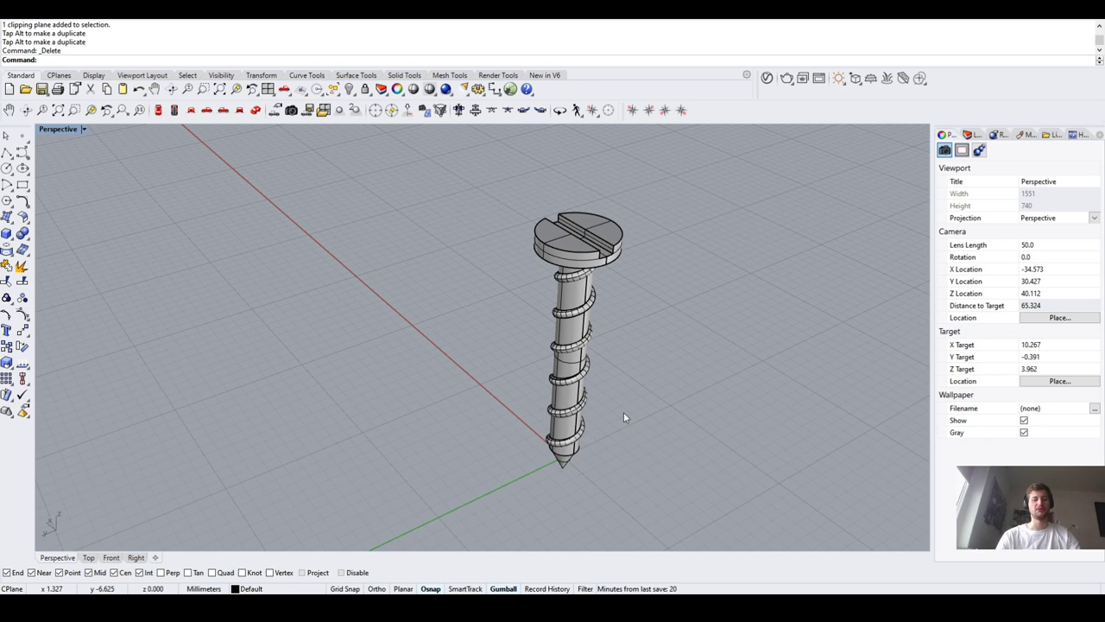
Create a vertical section curve of the screw with Section, cutting across the head from one rim edge to the opposite one
{"action": "key", "text": "Return"}
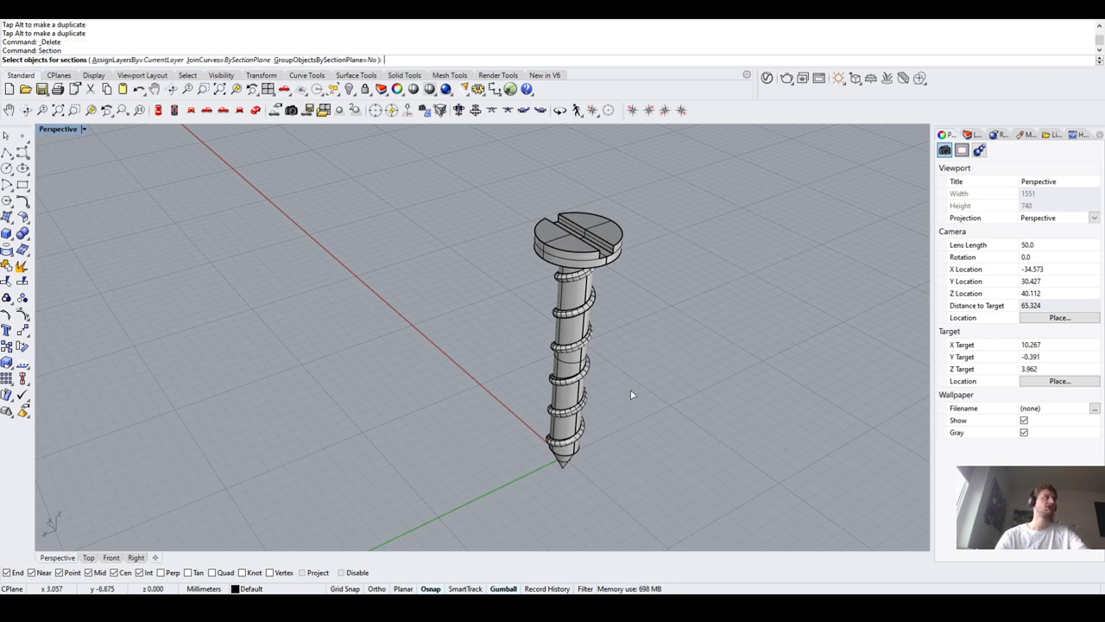
{"action": "scroll", "coordinate": [639, 198], "scroll_direction": "up", "scroll_amount": 4}
{"action": "scroll", "coordinate": [510, 229], "scroll_direction": "down", "scroll_amount": 4}
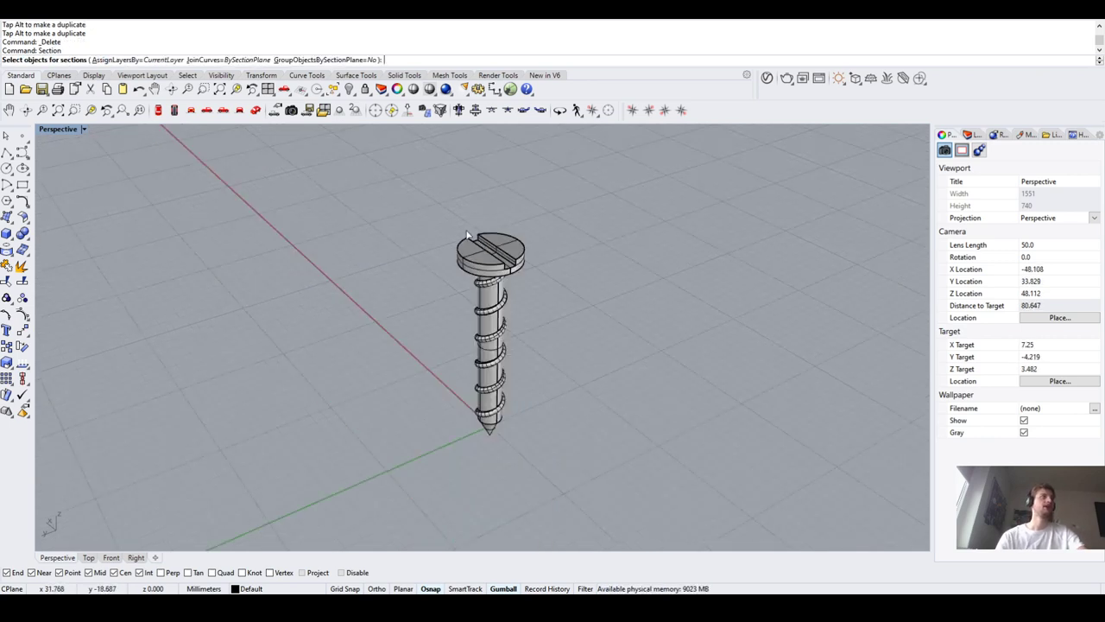
{"action": "left_click_drag", "start_coordinate": [380, 195], "coordinate": [555, 449]}
{"action": "scroll", "coordinate": [475, 205], "scroll_direction": "down", "scroll_amount": 1}
{"action": "scroll", "coordinate": [475, 206], "scroll_direction": "up", "scroll_amount": 3}
{"action": "key", "text": "Return"}
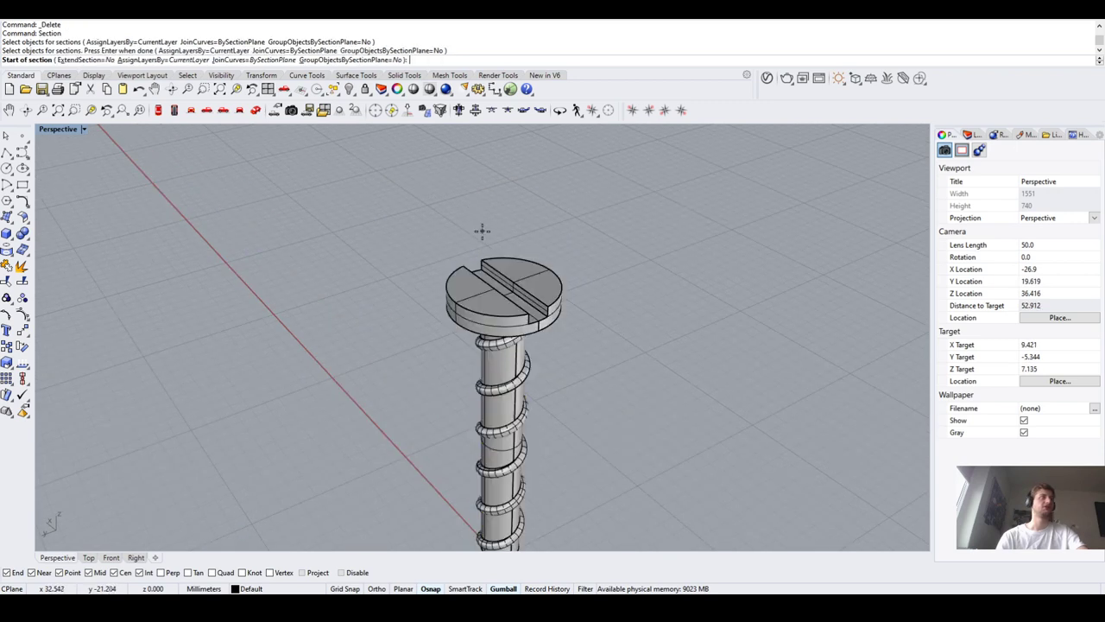
{"action": "scroll", "coordinate": [483, 234], "scroll_direction": "up", "scroll_amount": 2}
{"action": "left_click", "coordinate": [427, 322]}
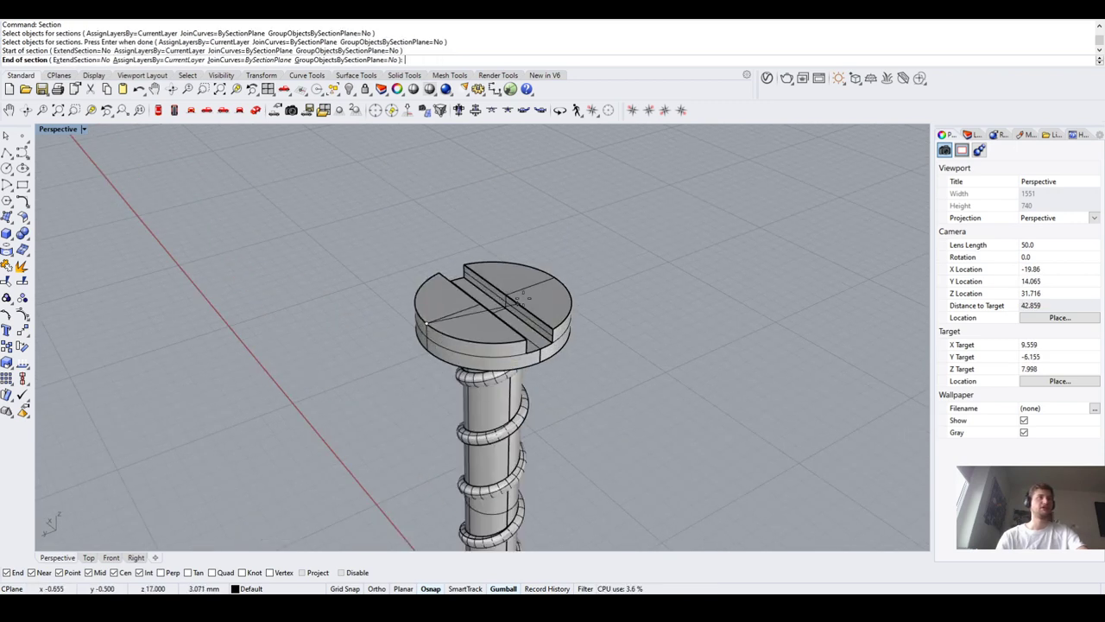
{"action": "left_click", "coordinate": [554, 269]}
{"action": "scroll", "coordinate": [530, 243], "scroll_direction": "down", "scroll_amount": 3}
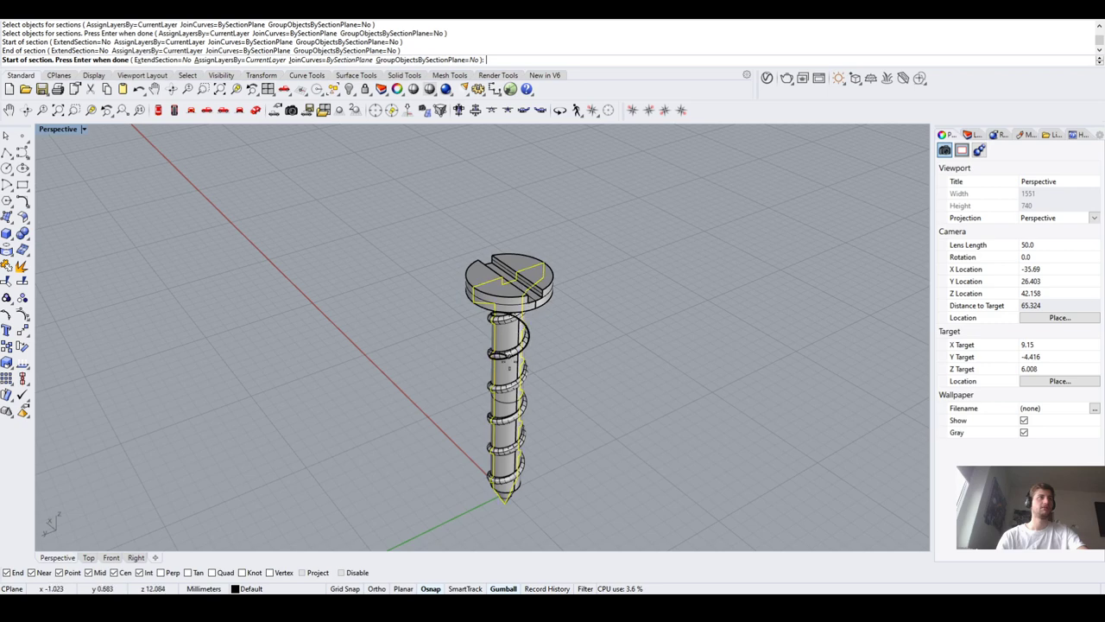
{"action": "key", "text": "Return"}
Move the section curve about 6.7 mm along the Y axis beside the screw to examine it, and delete the curve
{"action": "left_click", "coordinate": [479, 408]}
{"action": "left_click_drag", "start_coordinate": [468, 412], "coordinate": [380, 432]}
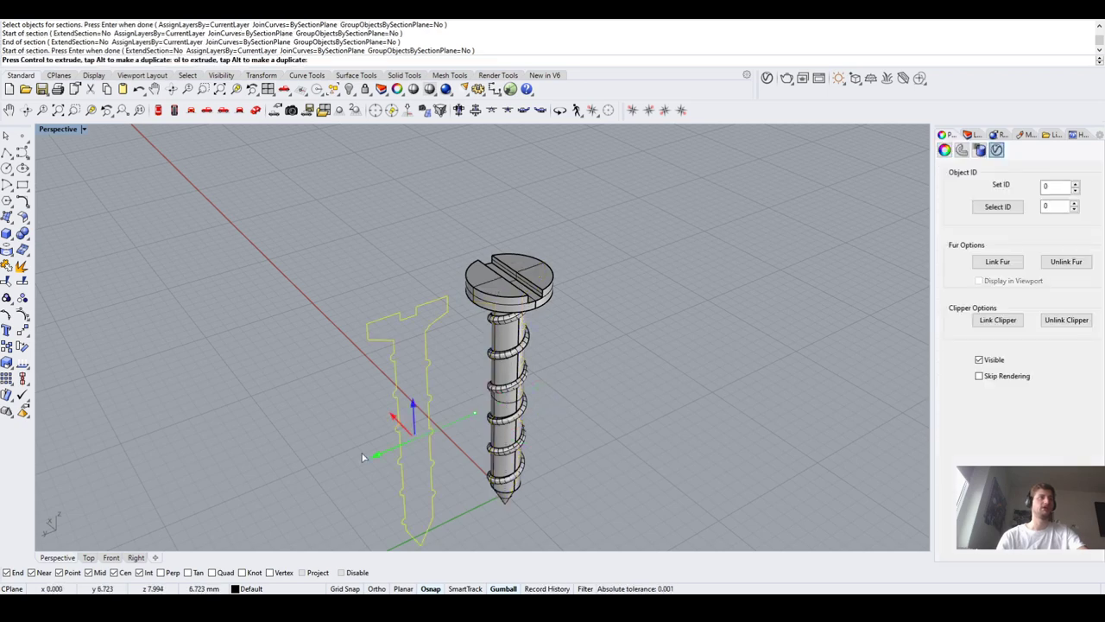
{"action": "key", "text": "Escape"}
{"action": "scroll", "coordinate": [380, 339], "scroll_direction": "down", "scroll_amount": 1}
{"action": "scroll", "coordinate": [381, 338], "scroll_direction": "up", "scroll_amount": 2}
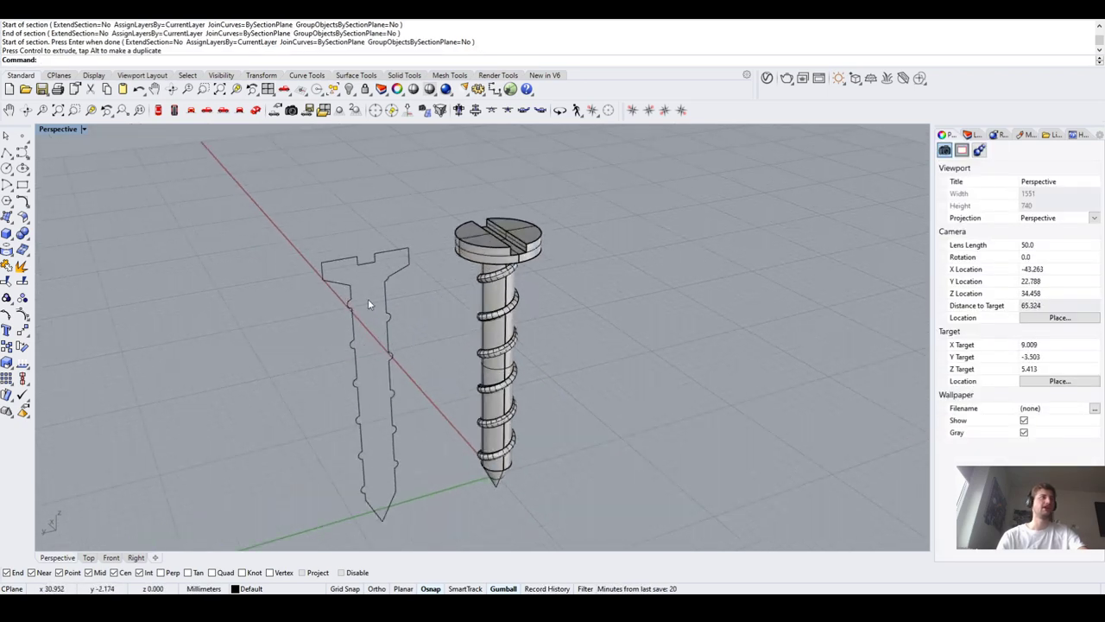
{"action": "left_click", "coordinate": [388, 321]}
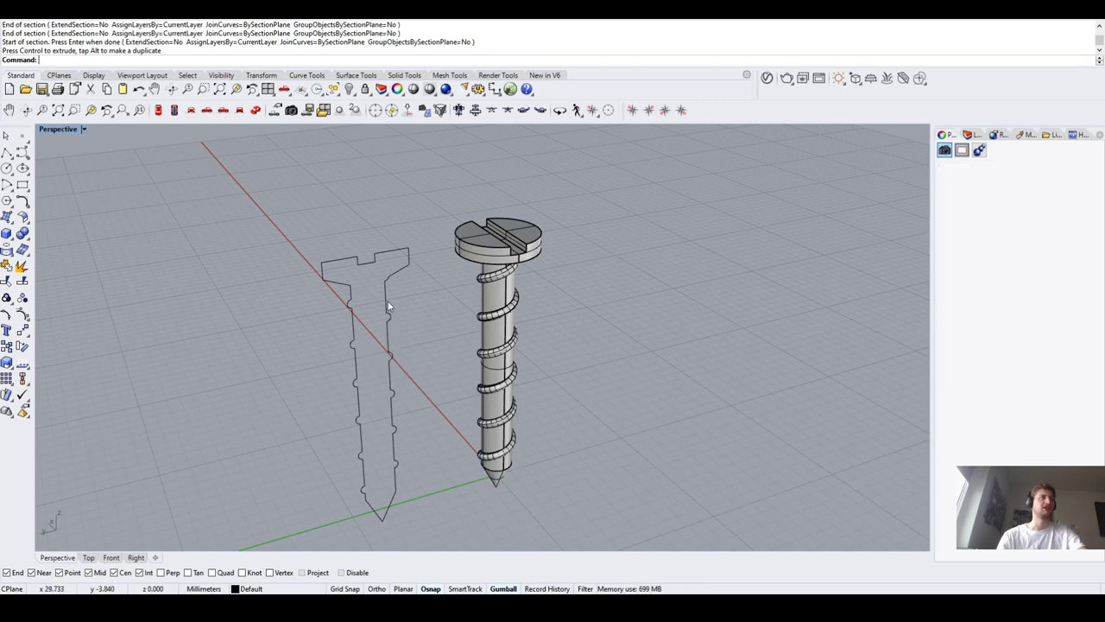
{"action": "key", "text": "Delete"}
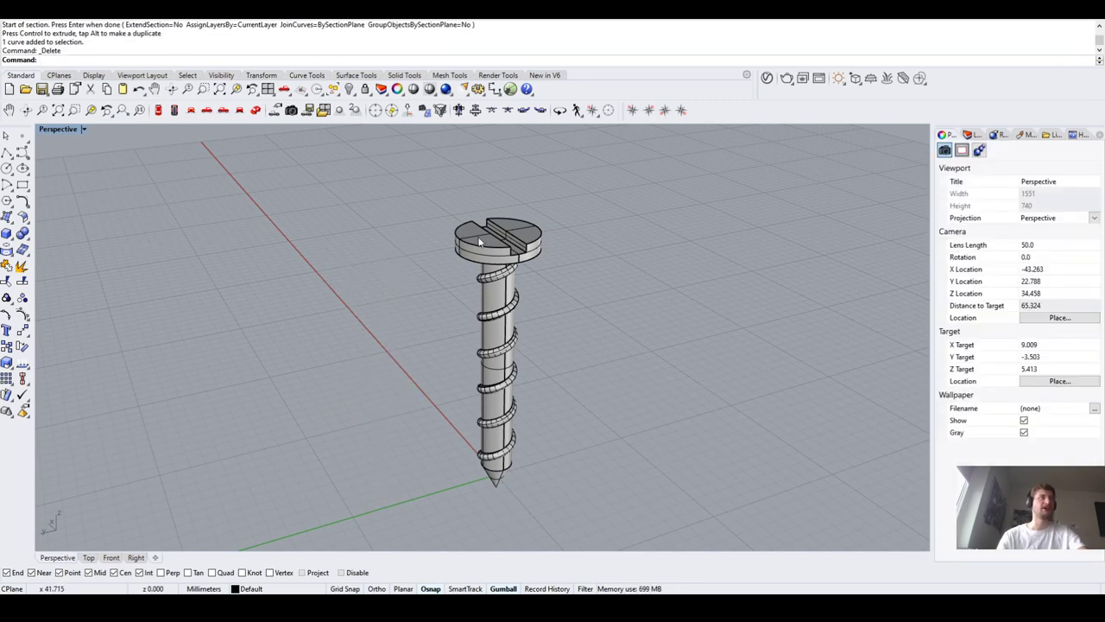
Check the screw in the dMA Digitale Geometrie display mode, and run SelCrv to look for leftover curves
{"action": "left_click", "coordinate": [480, 242]}
{"action": "left_click", "coordinate": [338, 321]}
{"action": "scroll", "coordinate": [338, 320], "scroll_direction": "down", "scroll_amount": 4}
{"action": "scroll", "coordinate": [473, 330], "scroll_direction": "up", "scroll_amount": 1}
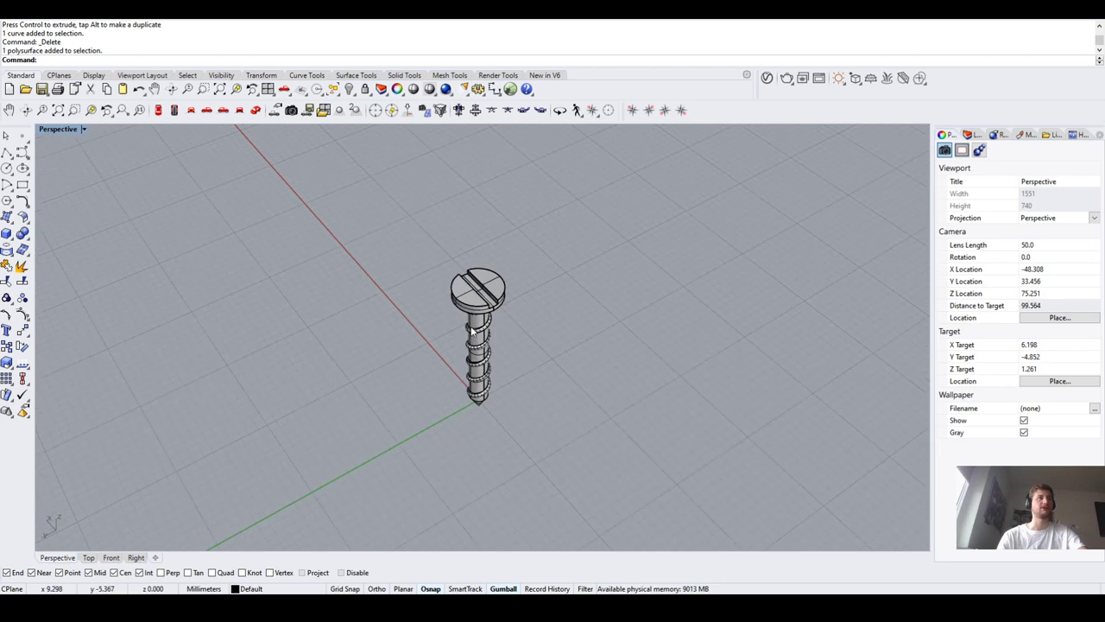
{"action": "right_click_drag", "start_coordinate": [472, 331], "coordinate": [481, 329]}
{"action": "scroll", "coordinate": [482, 328], "scroll_direction": "up", "scroll_amount": 2}
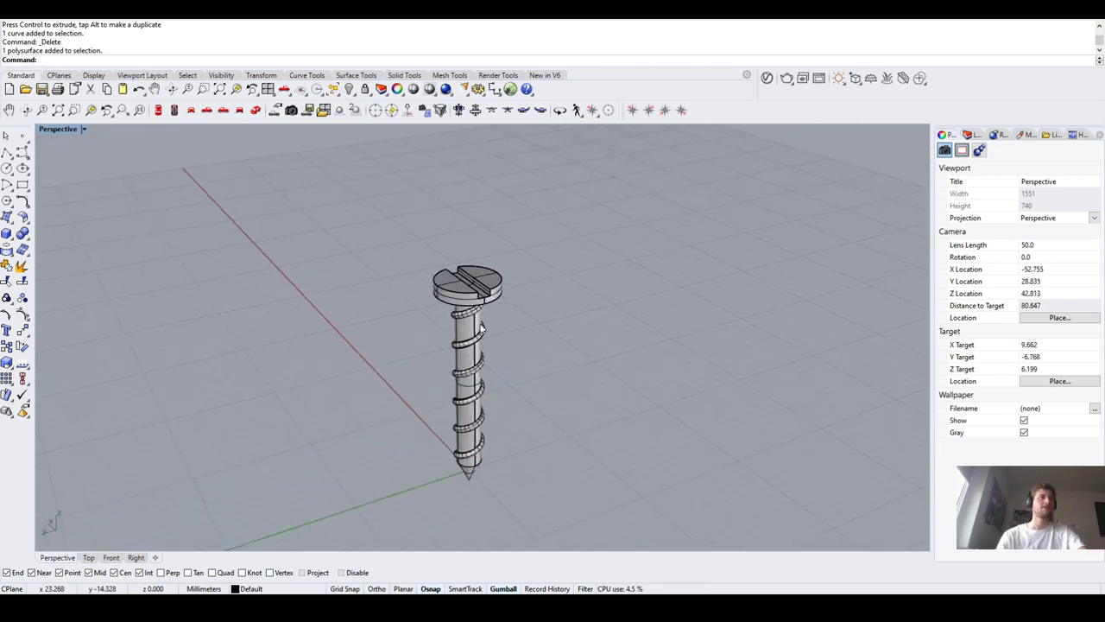
{"action": "scroll", "coordinate": [480, 326], "scroll_direction": "up", "scroll_amount": 2}
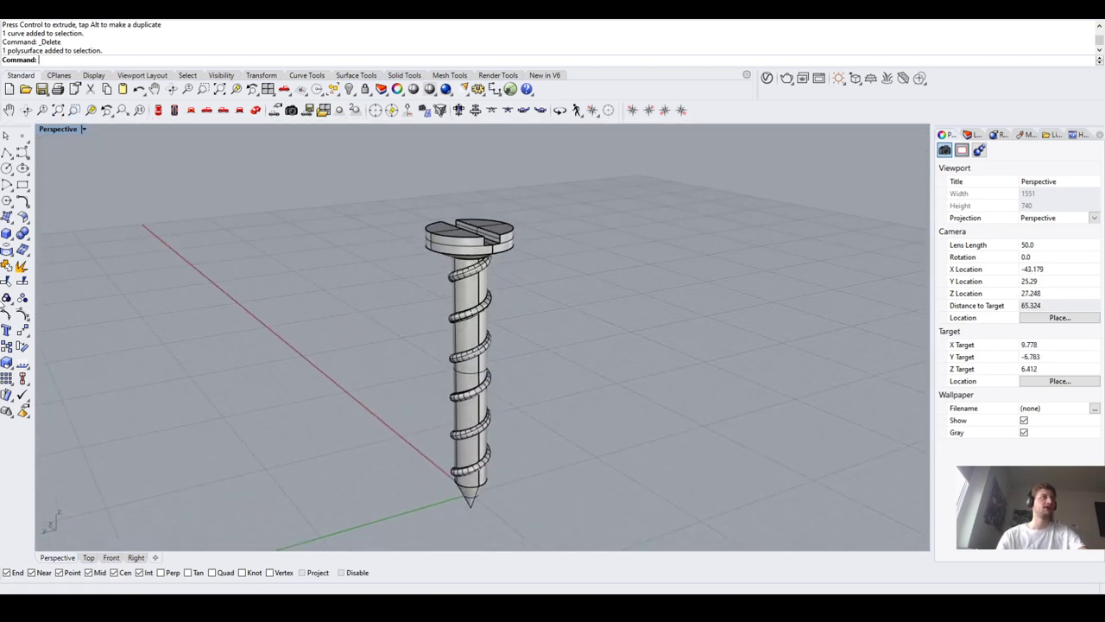
{"action": "key", "text": "ctrl+alt+r"}
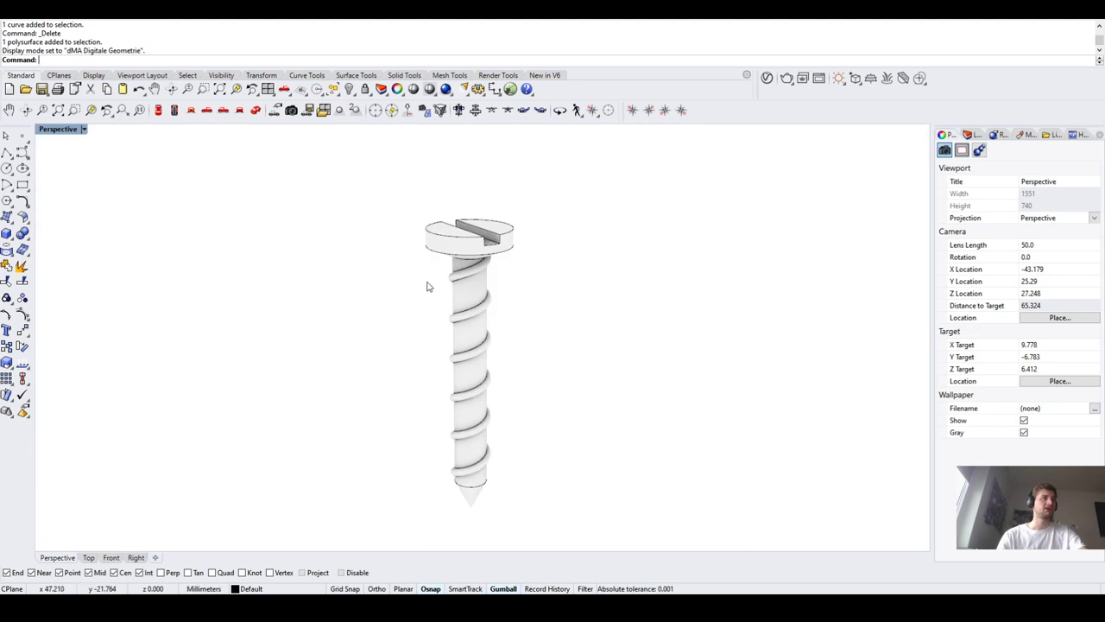
{"action": "type", "text": "SelCrv"}
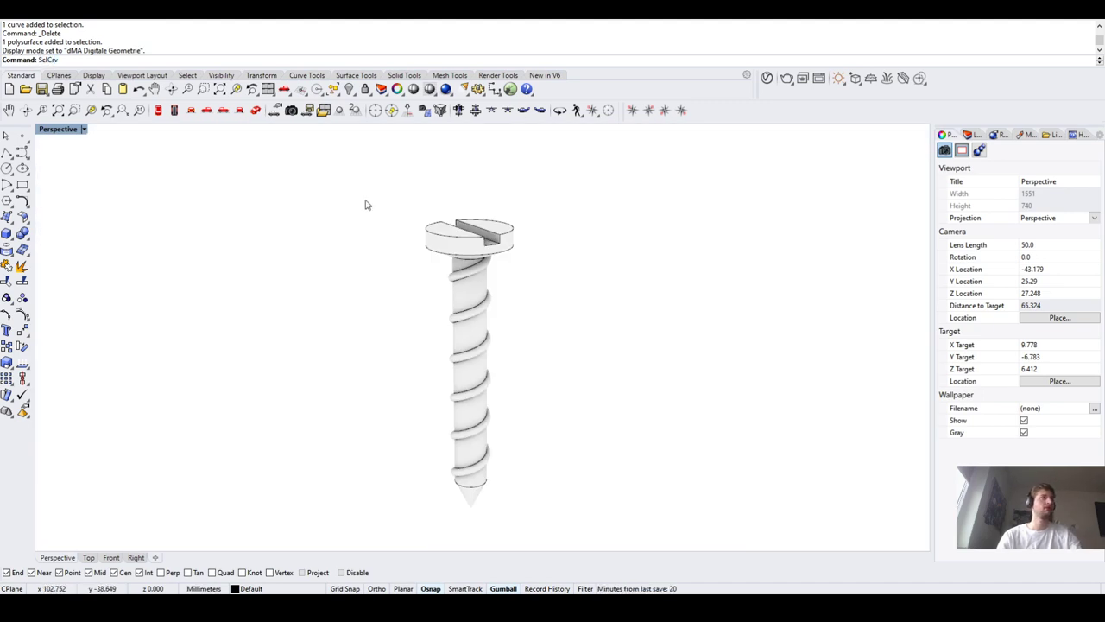
{"action": "key", "text": "Return"}
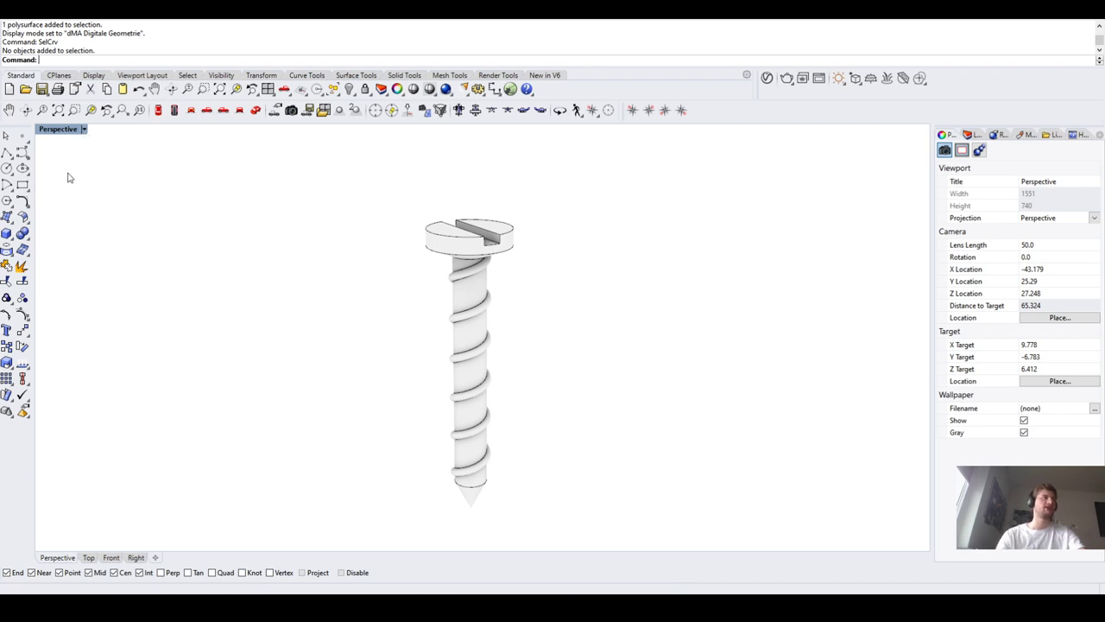
Return to the Shaded display mode, and generate a 2D drawing of the screw from the perspective view with Make2D
{"action": "key", "text": "ctrl+alt+s"}
{"action": "left_click_drag", "start_coordinate": [365, 201], "coordinate": [620, 522]}
{"action": "type", "text": "M"}
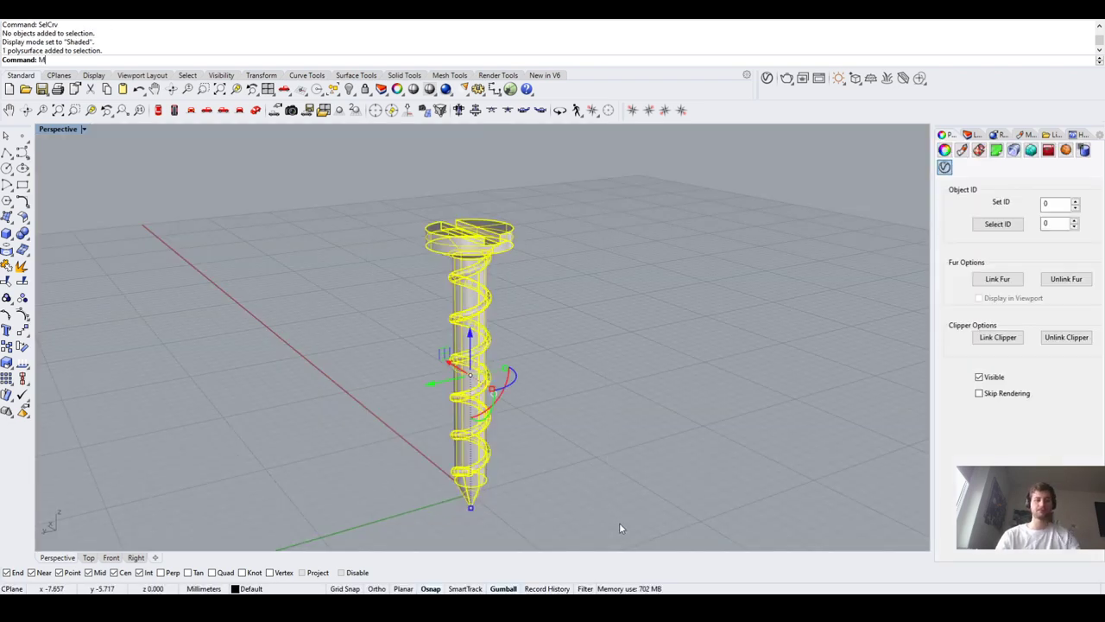
{"action": "type", "text": "ake2D"}
{"action": "key", "text": "Return"}
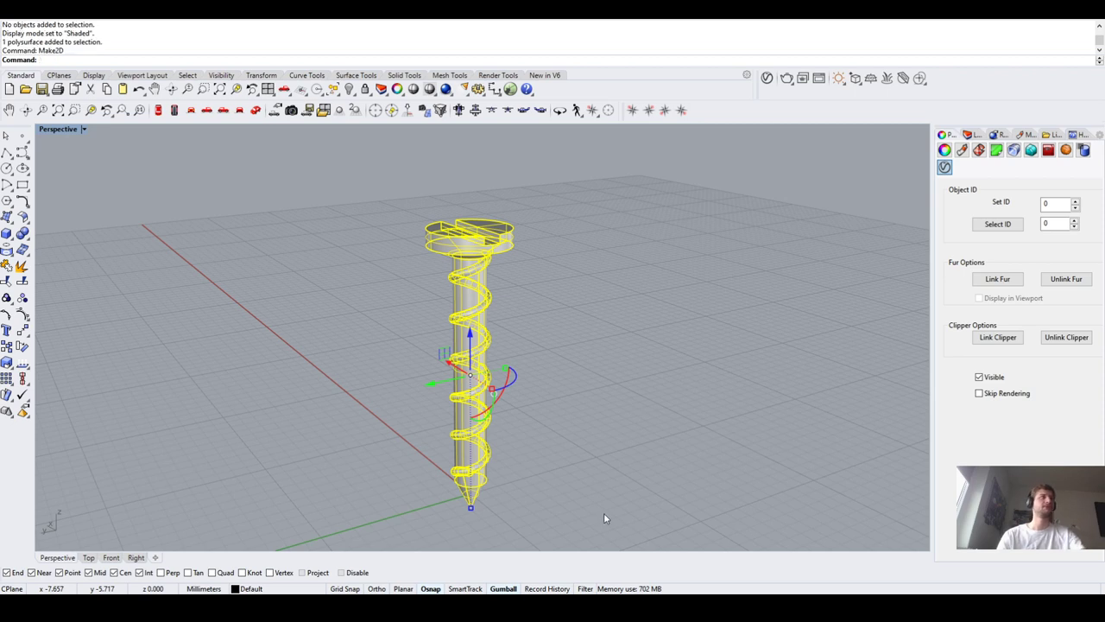
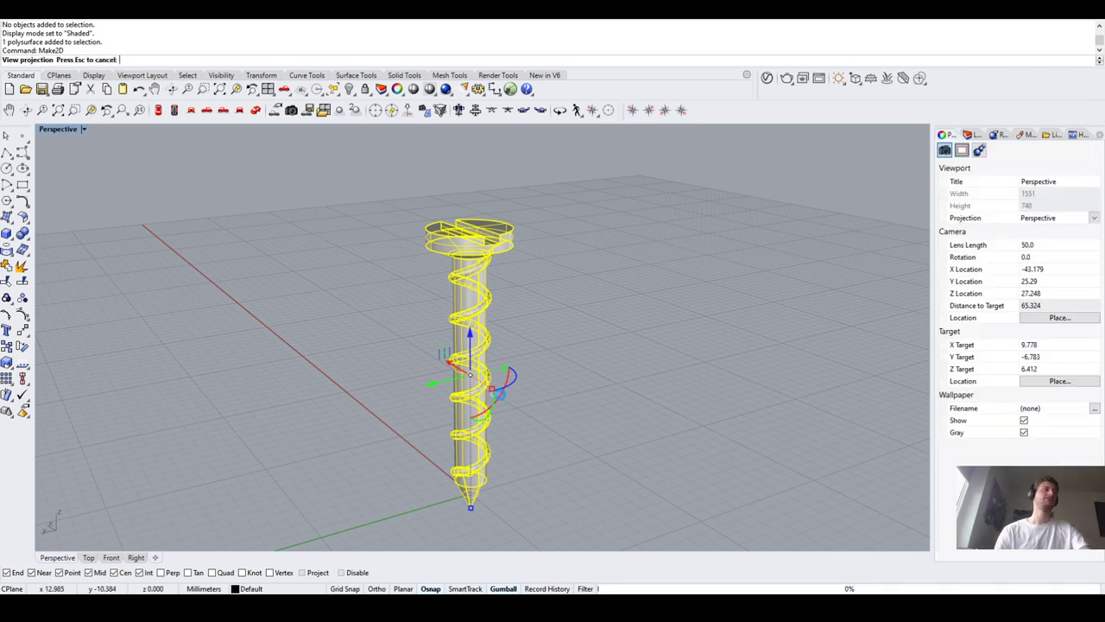
Move the 2D drawing along X and Y away from the screw in the Top view, and clear the selection
{"action": "right_click_drag", "start_coordinate": [504, 389], "coordinate": [117, 562]}
{"action": "left_click", "coordinate": [88, 557]}
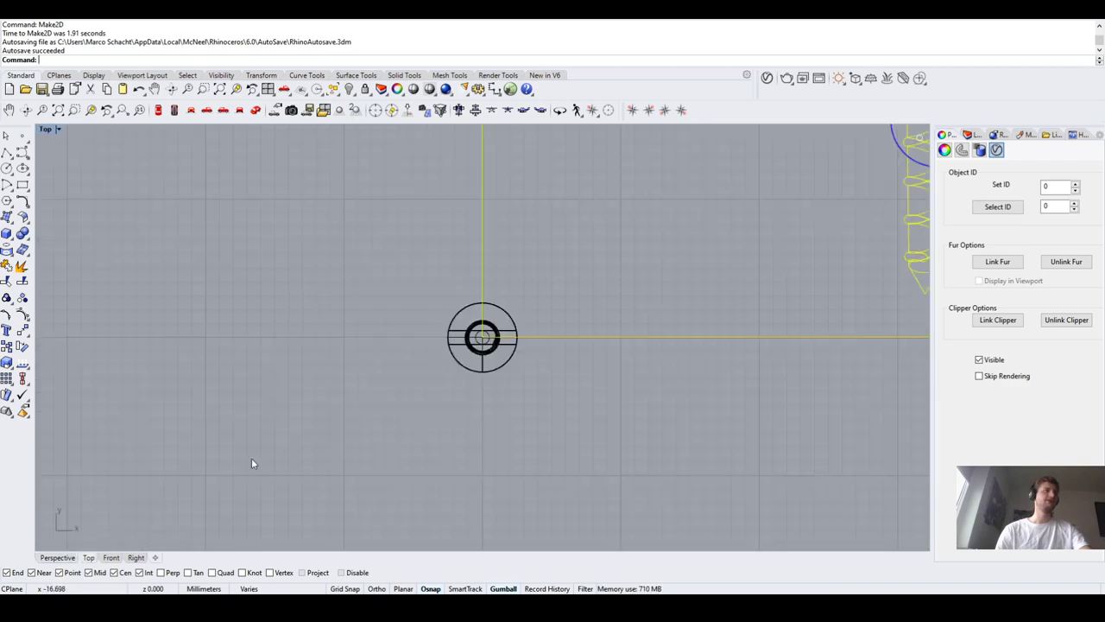
{"action": "scroll", "coordinate": [251, 459], "scroll_direction": "down", "scroll_amount": 3}
{"action": "scroll", "coordinate": [367, 416], "scroll_direction": "up", "scroll_amount": 1}
{"action": "left_click_drag", "start_coordinate": [518, 398], "coordinate": [576, 397]}
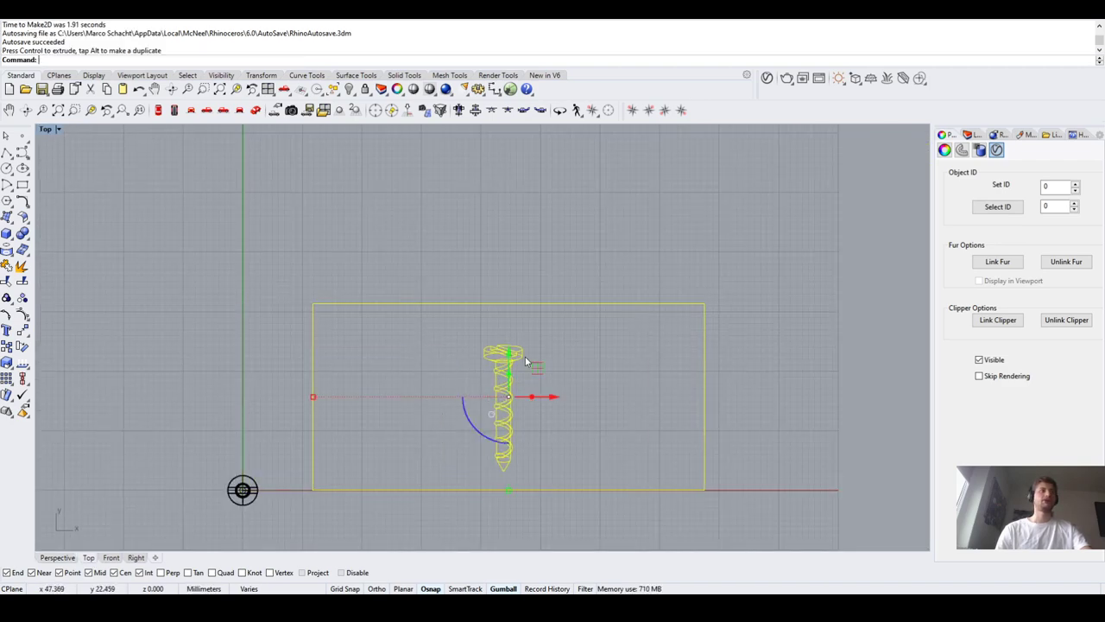
{"action": "left_click_drag", "start_coordinate": [525, 356], "coordinate": [524, 290]}
{"action": "key", "text": "Escape"}
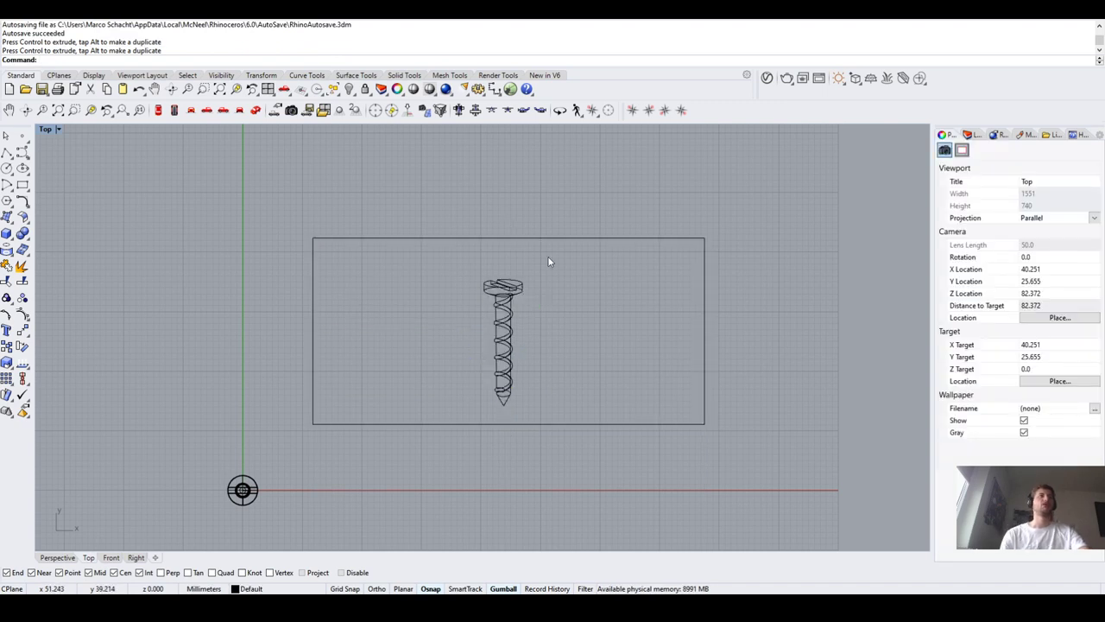
Examine the linework of the 2D screw drawing up close, and delete all its curves including the frame
{"action": "scroll", "coordinate": [548, 256], "scroll_direction": "up", "scroll_amount": 3}
{"action": "scroll", "coordinate": [520, 300], "scroll_direction": "down", "scroll_amount": 5}
{"action": "scroll", "coordinate": [502, 249], "scroll_direction": "up", "scroll_amount": 8}
{"action": "scroll", "coordinate": [504, 254], "scroll_direction": "down", "scroll_amount": 3}
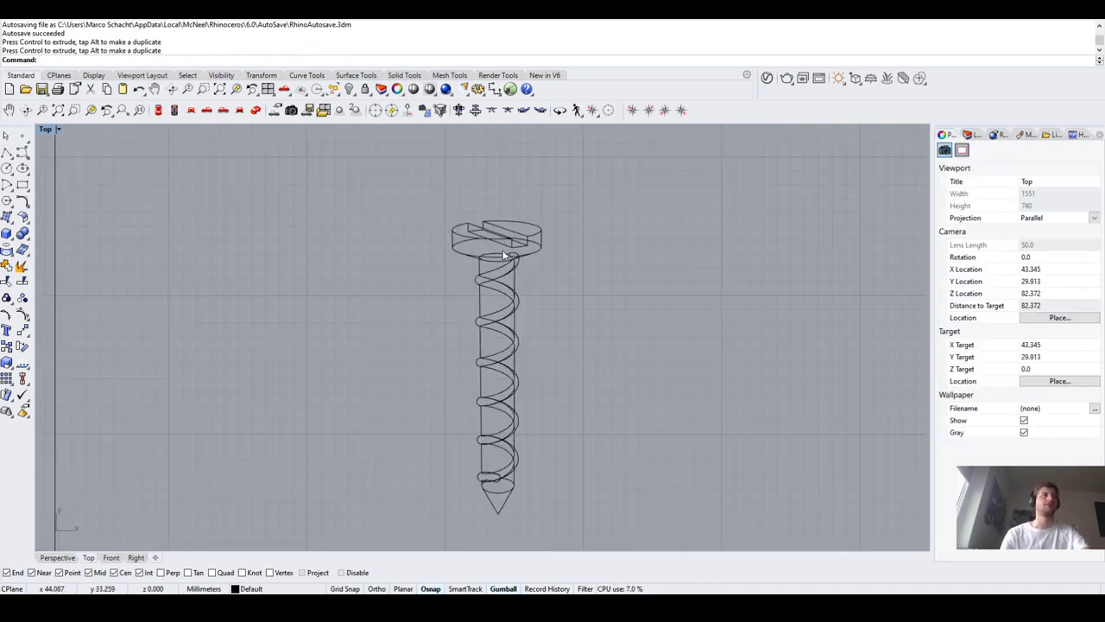
{"action": "scroll", "coordinate": [503, 255], "scroll_direction": "down", "scroll_amount": 1}
{"action": "scroll", "coordinate": [379, 216], "scroll_direction": "down", "scroll_amount": 3}
{"action": "left_click_drag", "start_coordinate": [297, 197], "coordinate": [650, 373]}
{"action": "key", "text": "Delete"}
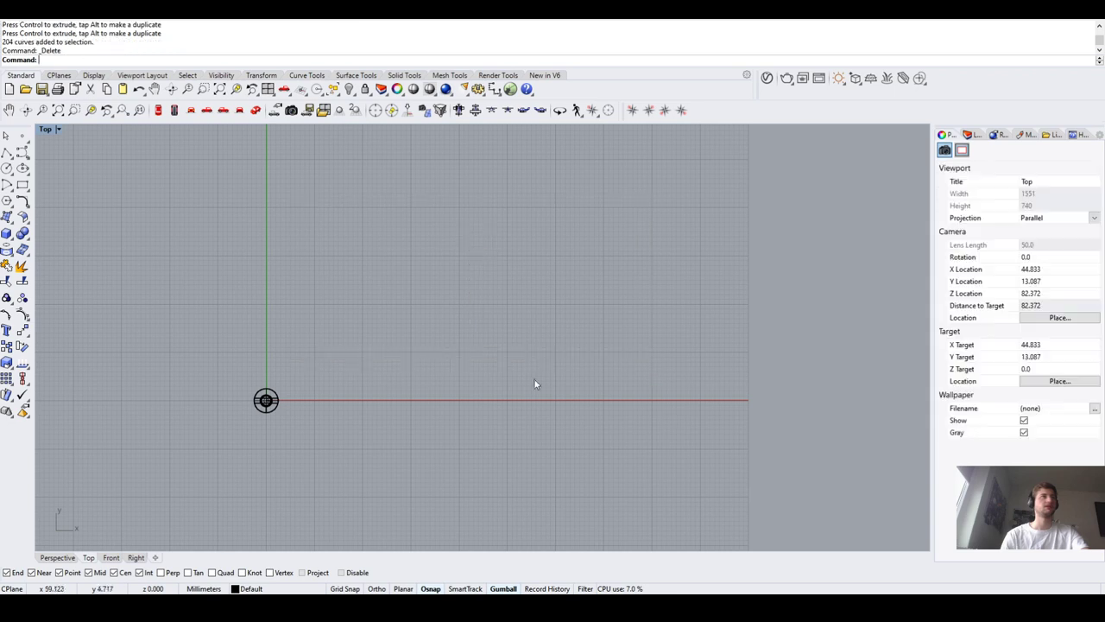
Generate a new Make2D drawing of the screw from a lower viewing angle in the Perspective view
{"action": "left_click", "coordinate": [57, 557]}
{"action": "left_click", "coordinate": [374, 380]}
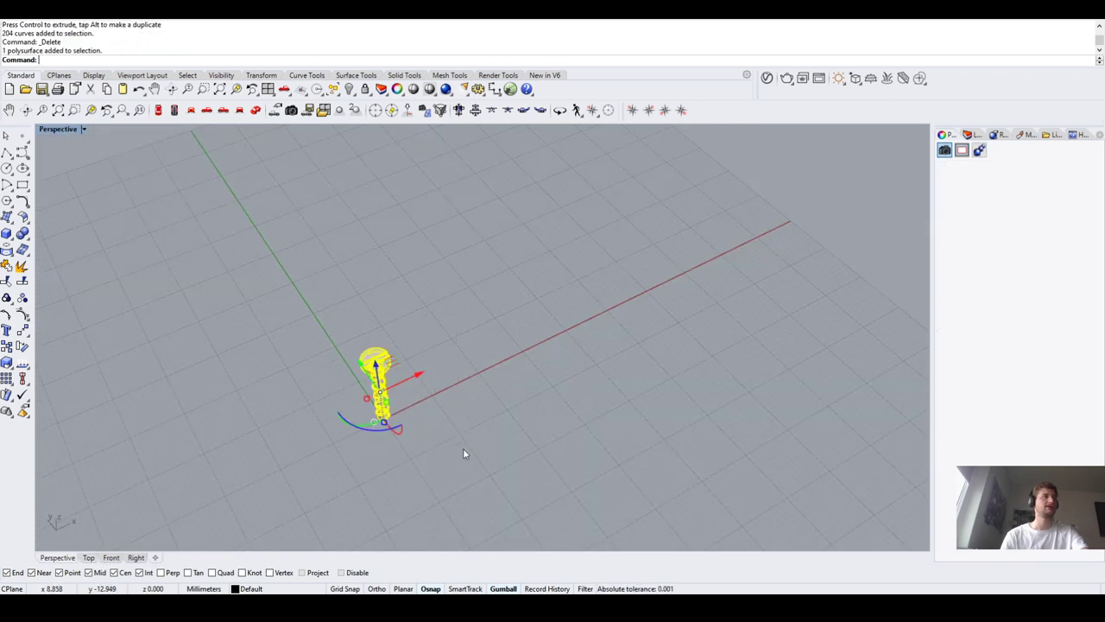
{"action": "scroll", "coordinate": [326, 440], "scroll_direction": "up", "scroll_amount": 4}
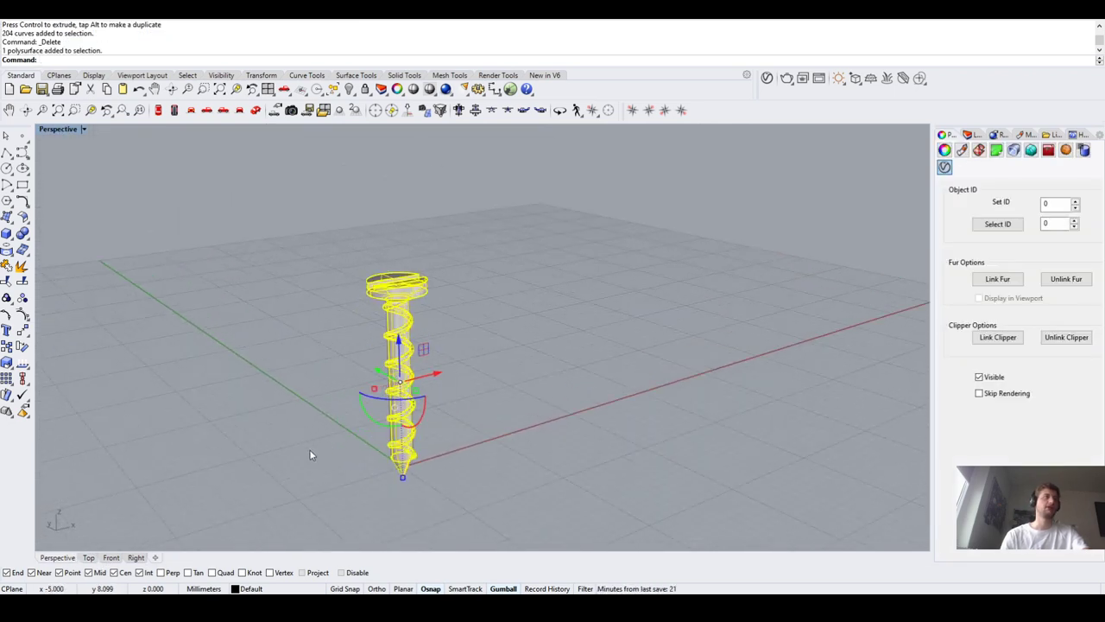
{"action": "key", "text": "Return"}
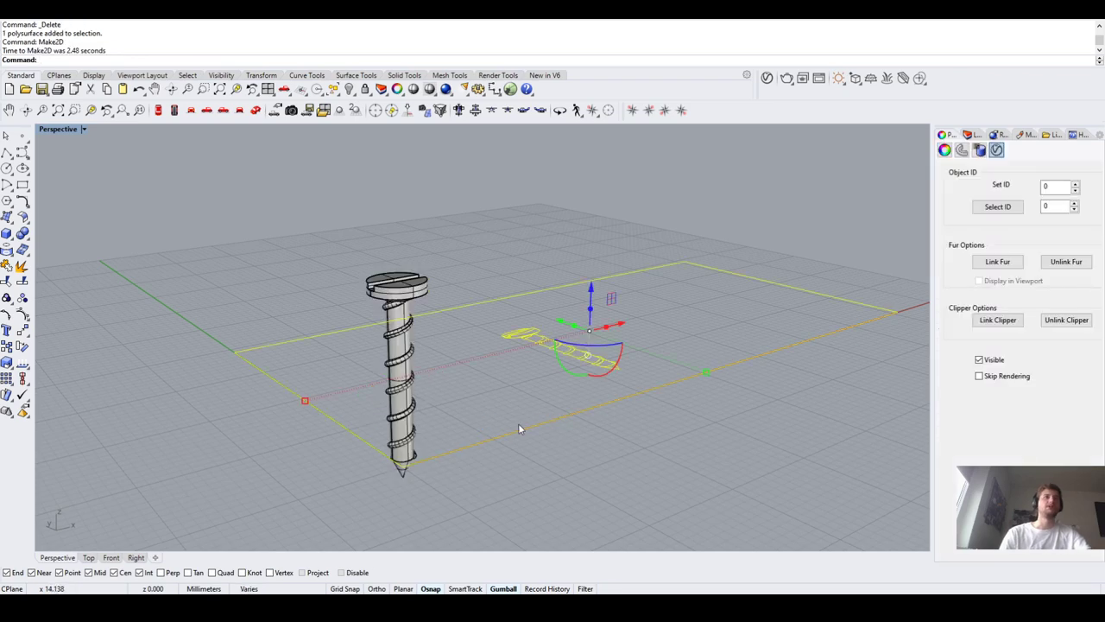
{"action": "mouse_move", "coordinate": [518, 423]}
{"action": "right_mouse_down"}
{"action": "mouse_move", "coordinate": [563, 412]}
{"action": "mouse_move", "coordinate": [708, 274]}
{"action": "mouse_move", "coordinate": [172, 547]}
{"action": "right_mouse_up"}
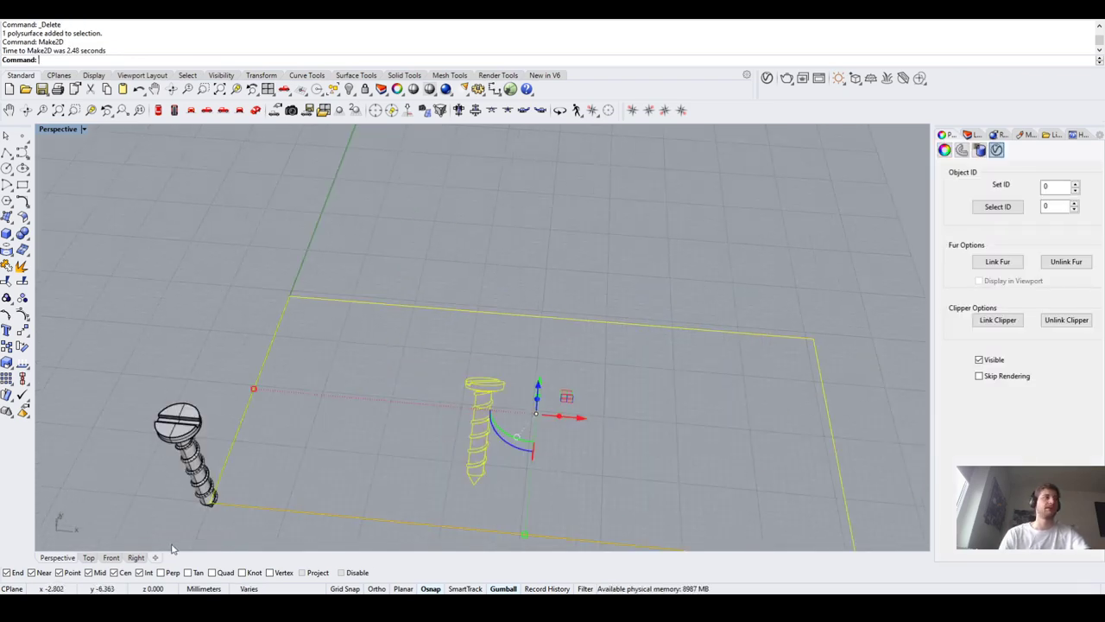
Examine the new 2D screw drawing in the Top view, and delete all its curves including the frame
{"action": "left_click", "coordinate": [88, 557]}
{"action": "scroll", "coordinate": [439, 311], "scroll_direction": "up", "scroll_amount": 4}
{"action": "key", "text": "Escape"}
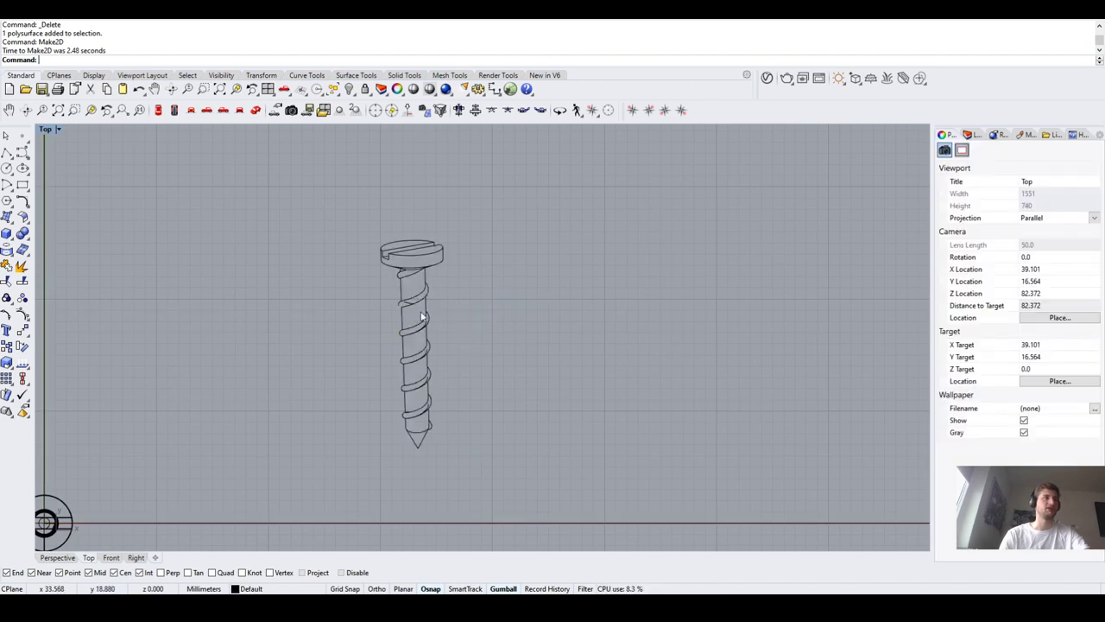
{"action": "scroll", "coordinate": [420, 317], "scroll_direction": "down", "scroll_amount": 2}
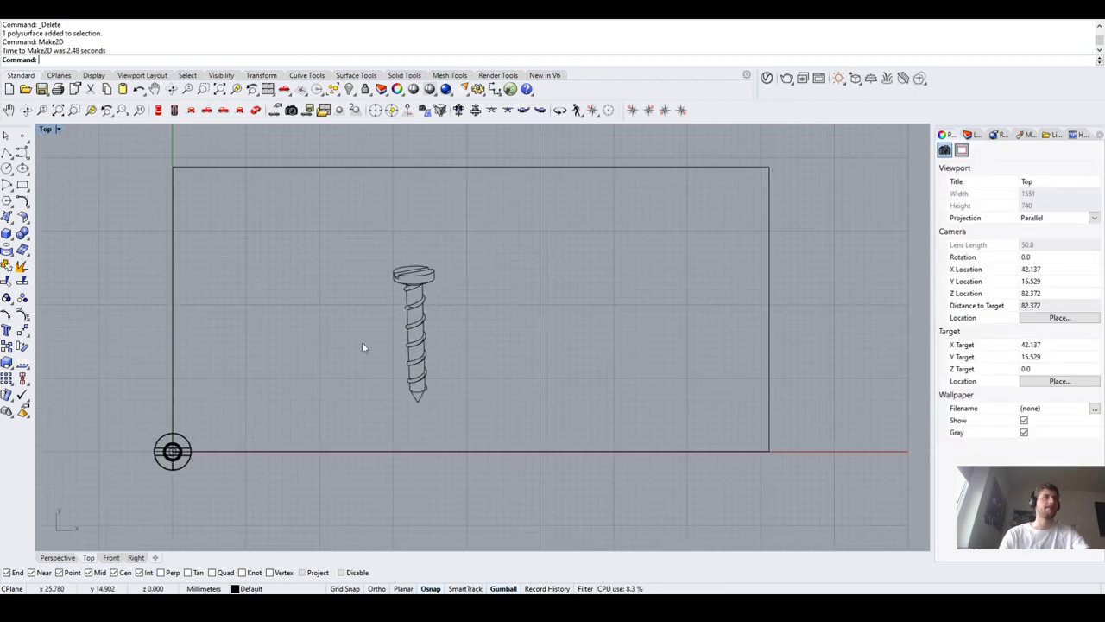
{"action": "scroll", "coordinate": [455, 378], "scroll_direction": "up", "scroll_amount": 5}
{"action": "left_click", "coordinate": [440, 376]}
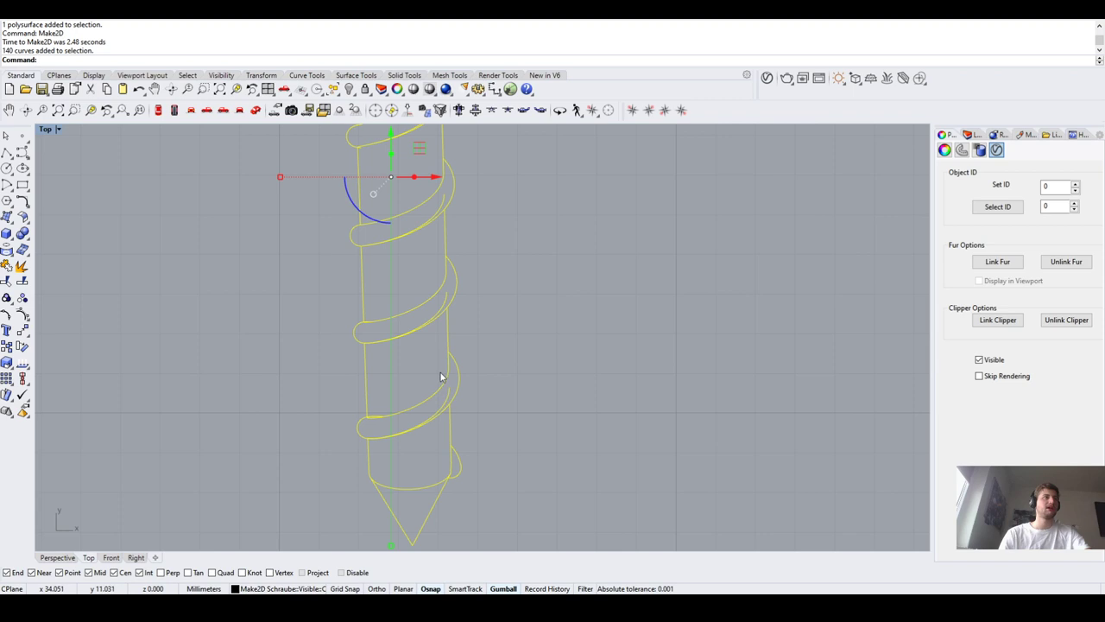
{"action": "scroll", "coordinate": [457, 277], "scroll_direction": "down", "scroll_amount": 4}
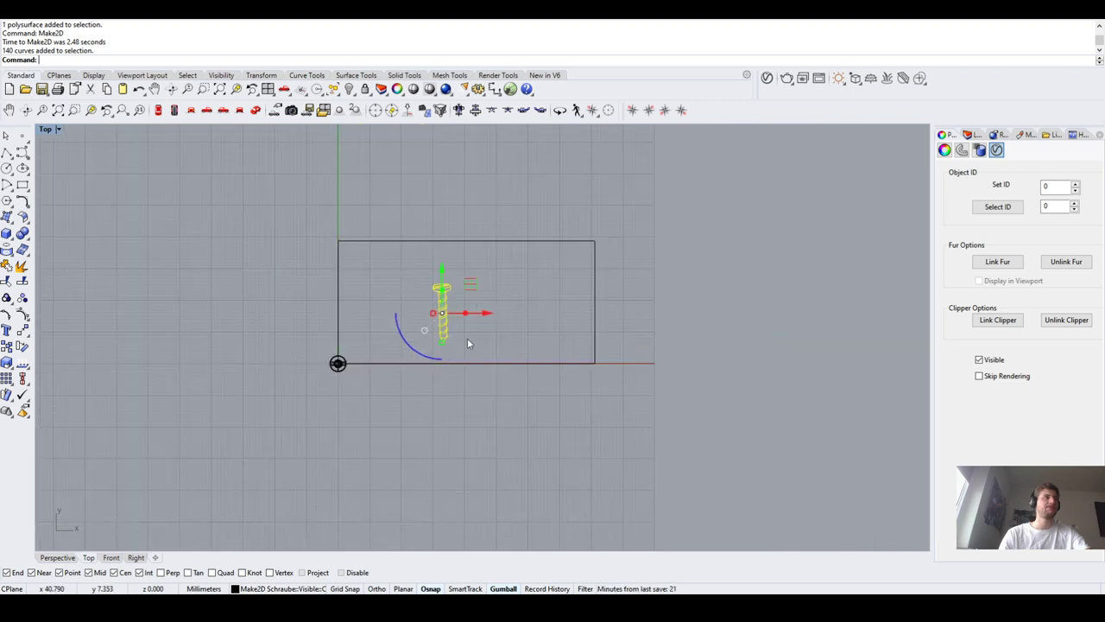
{"action": "left_click", "coordinate": [434, 195]}
{"action": "key", "text": "ctrl+a"}
{"action": "key", "text": "Delete"}
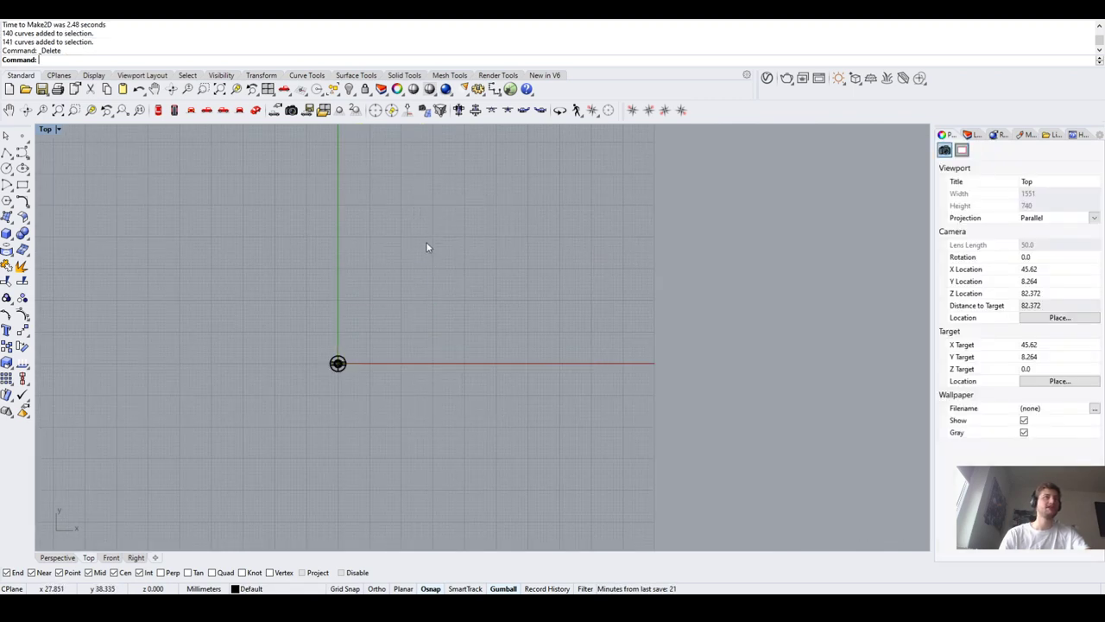
Open the document's unit settings, close them without changes, and return to the Perspective view
{"action": "right_click_drag", "start_coordinate": [447, 407], "coordinate": [447, 370]}
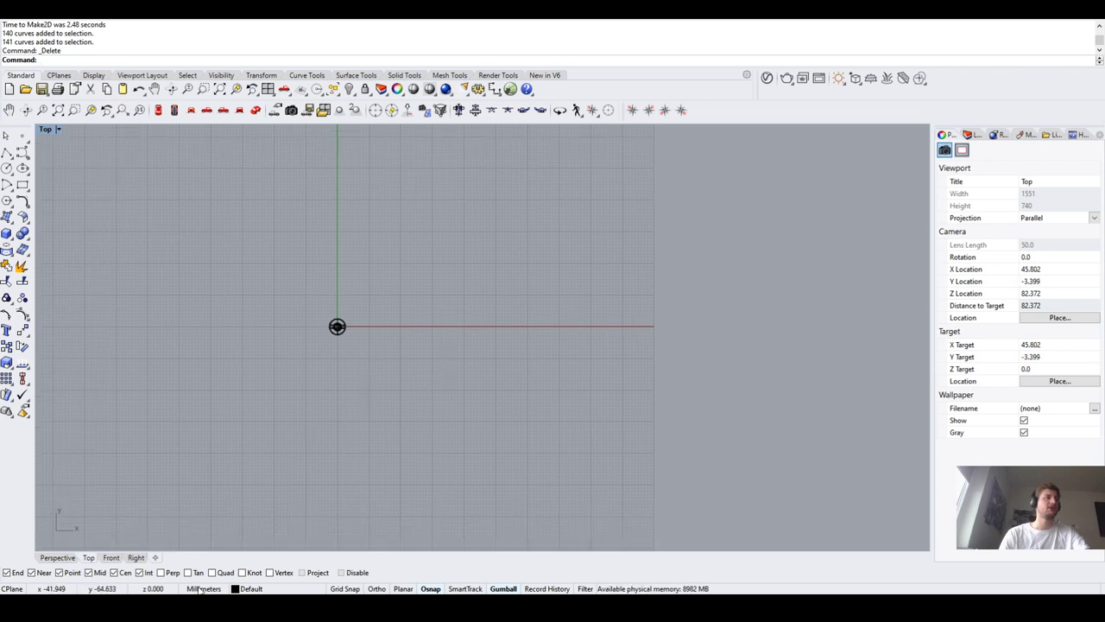
{"action": "left_click", "coordinate": [193, 589]}
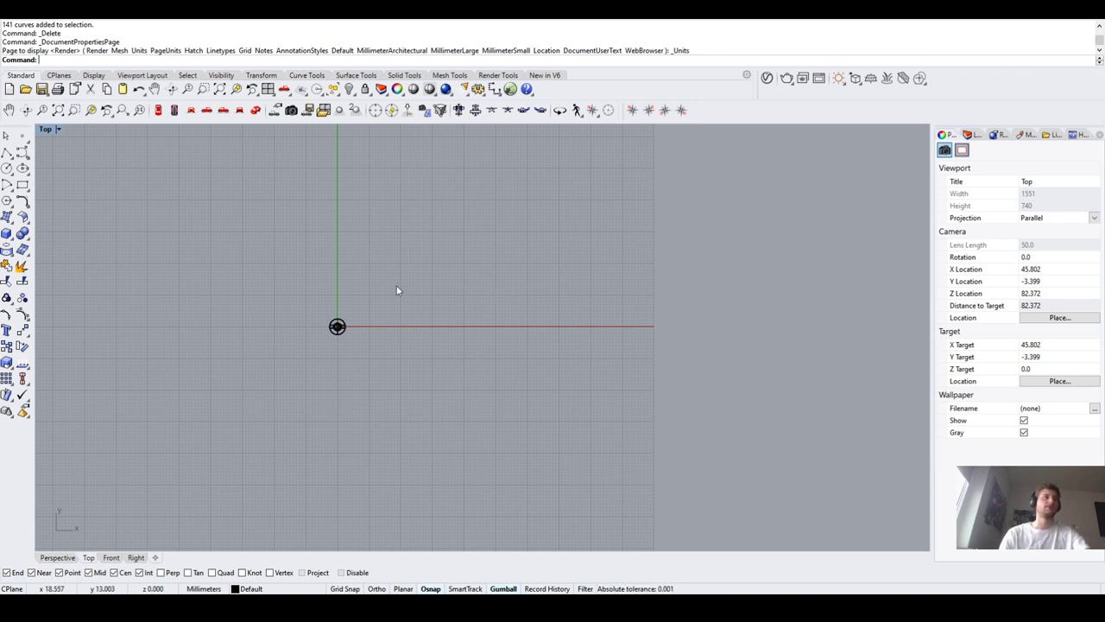
{"action": "scroll", "coordinate": [344, 321], "scroll_direction": "up", "scroll_amount": 3}
{"action": "left_click", "coordinate": [56, 558]}
{"action": "scroll", "coordinate": [267, 478], "scroll_direction": "down", "scroll_amount": 2}
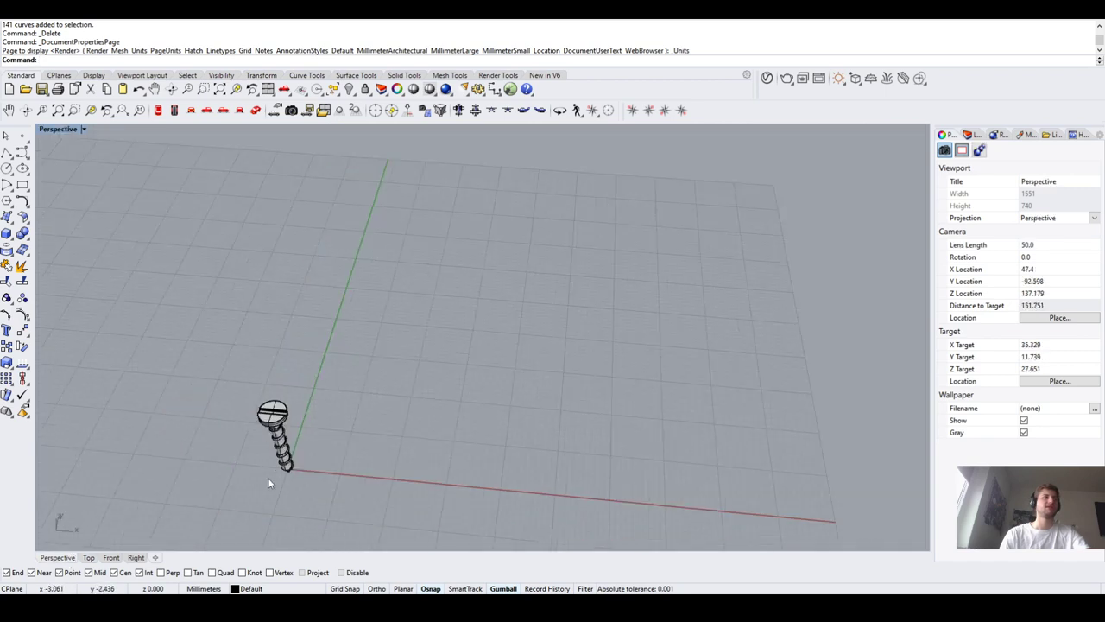
Examine the screw in the Perspective view, from the threaded shaft and tip up to the slotted head
{"action": "scroll", "coordinate": [268, 477], "scroll_direction": "up", "scroll_amount": 5}
{"action": "scroll", "coordinate": [283, 450], "scroll_direction": "up", "scroll_amount": 3}
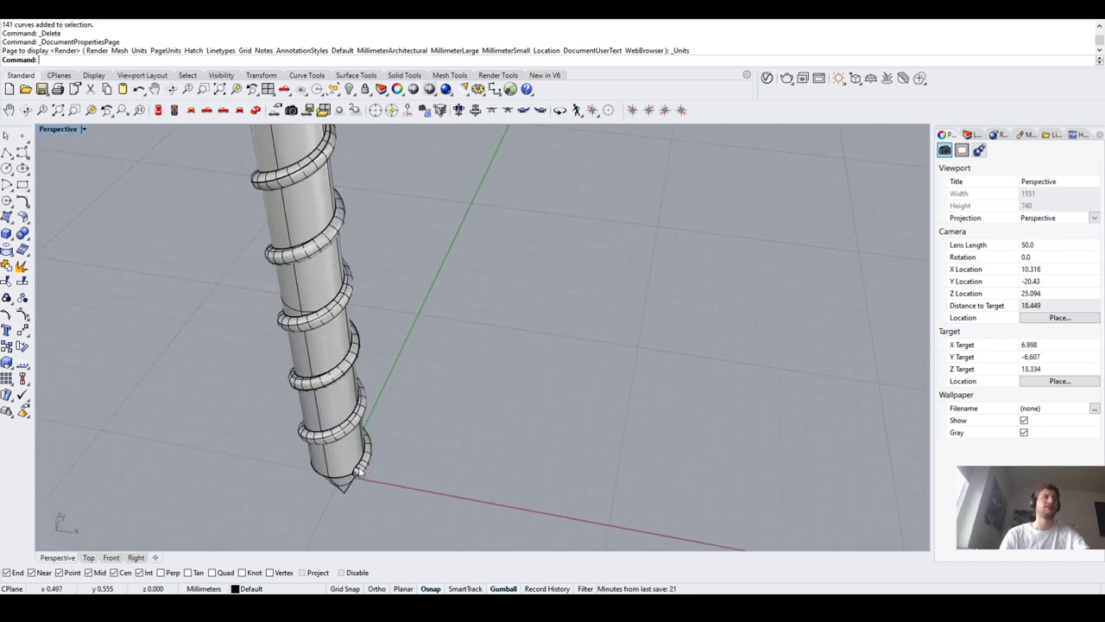
{"action": "left_click", "coordinate": [365, 398]}
{"action": "scroll", "coordinate": [432, 376], "scroll_direction": "down", "scroll_amount": 2}
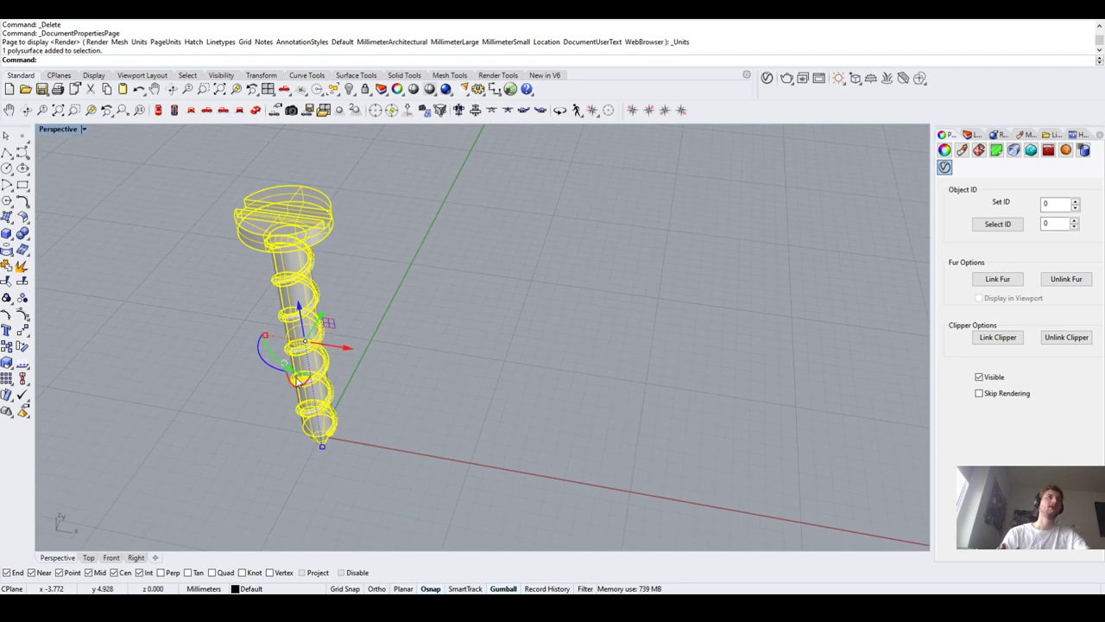
{"action": "scroll", "coordinate": [269, 347], "scroll_direction": "down", "scroll_amount": 3}
{"action": "left_click", "coordinate": [241, 352]}
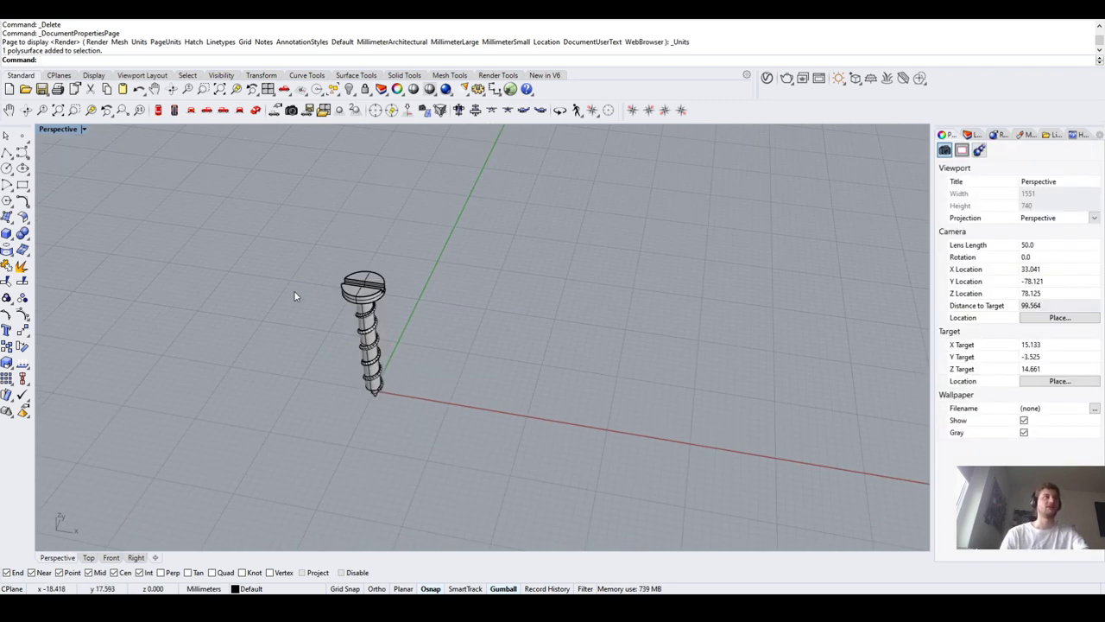
{"action": "scroll", "coordinate": [325, 302], "scroll_direction": "up", "scroll_amount": 1}
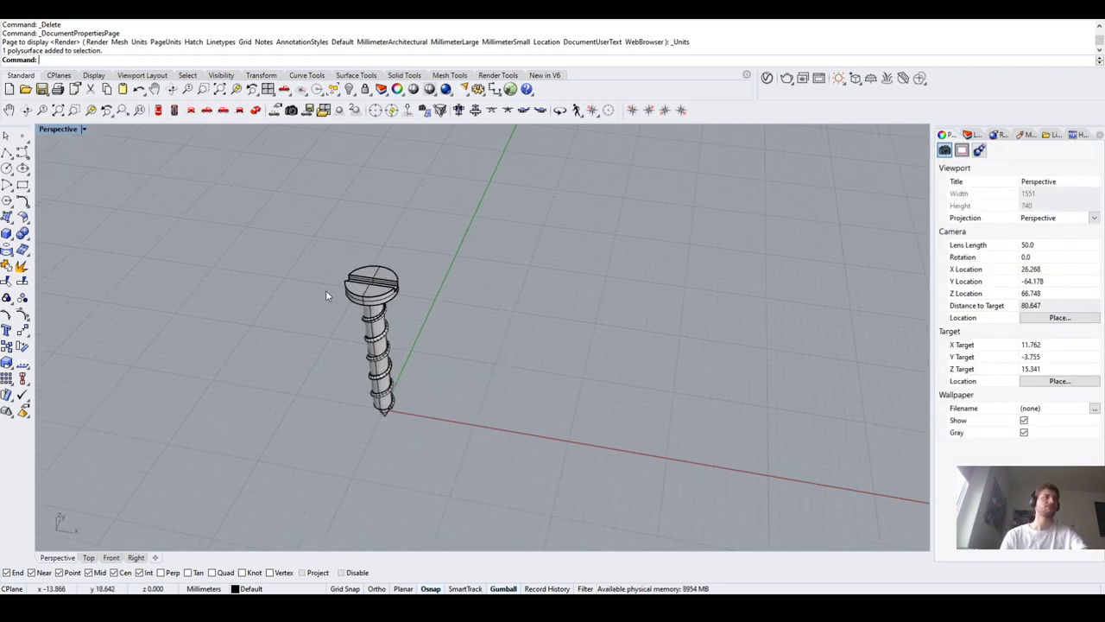
{"action": "right_click_drag", "start_coordinate": [325, 290], "coordinate": [267, 351]}
{"action": "scroll", "coordinate": [265, 350], "scroll_direction": "up", "scroll_amount": 2}
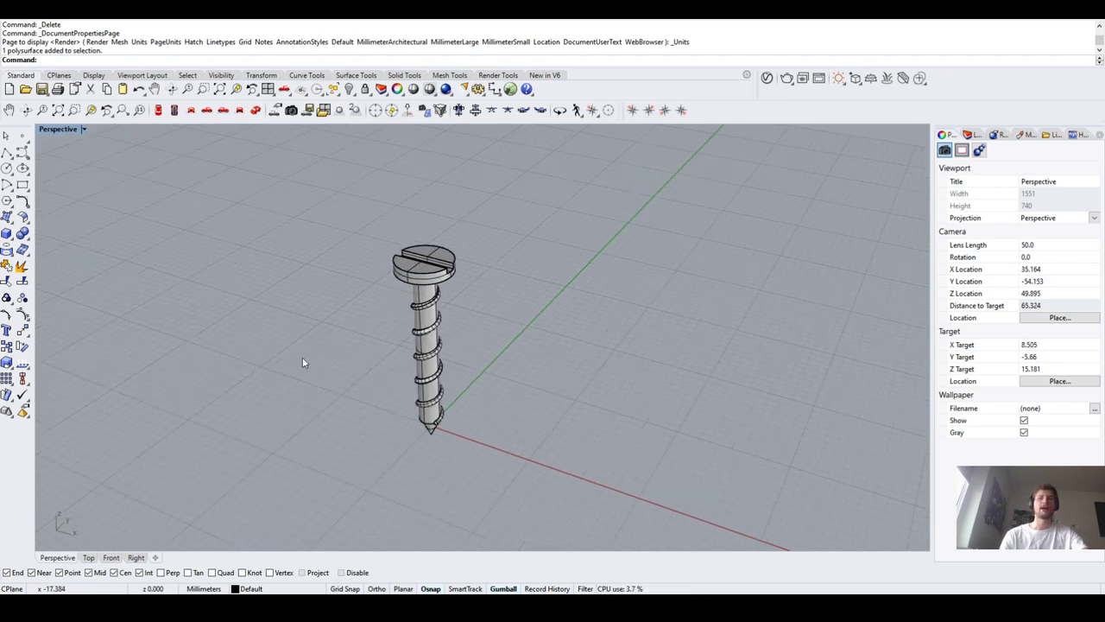
{"action": "scroll", "coordinate": [365, 363], "scroll_direction": "up", "scroll_amount": 3}
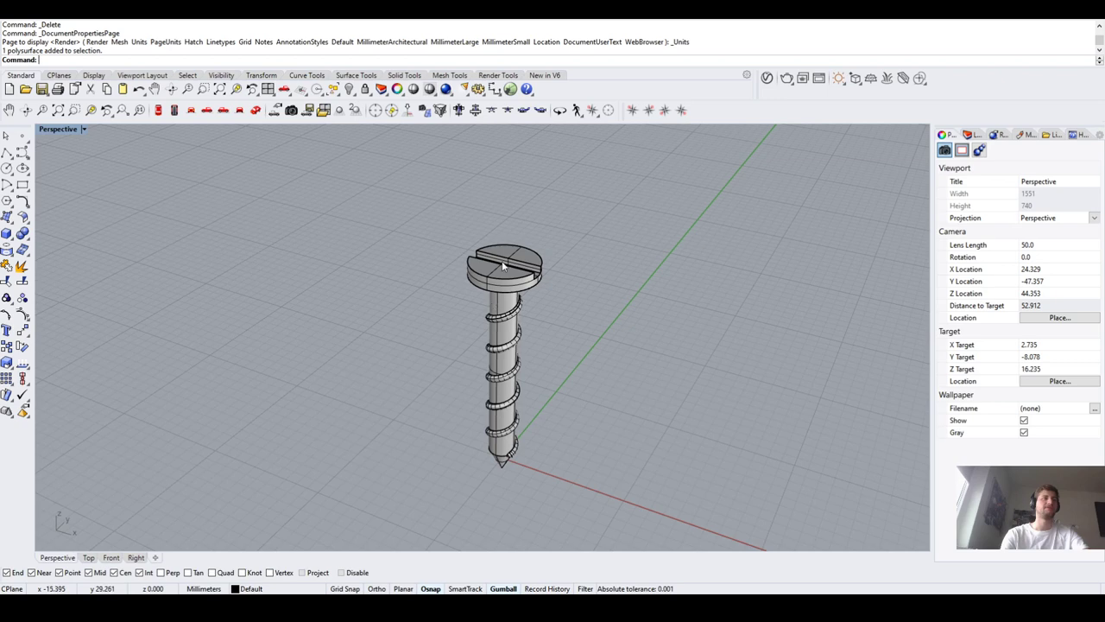
{"action": "scroll", "coordinate": [502, 266], "scroll_direction": "up", "scroll_amount": 2}
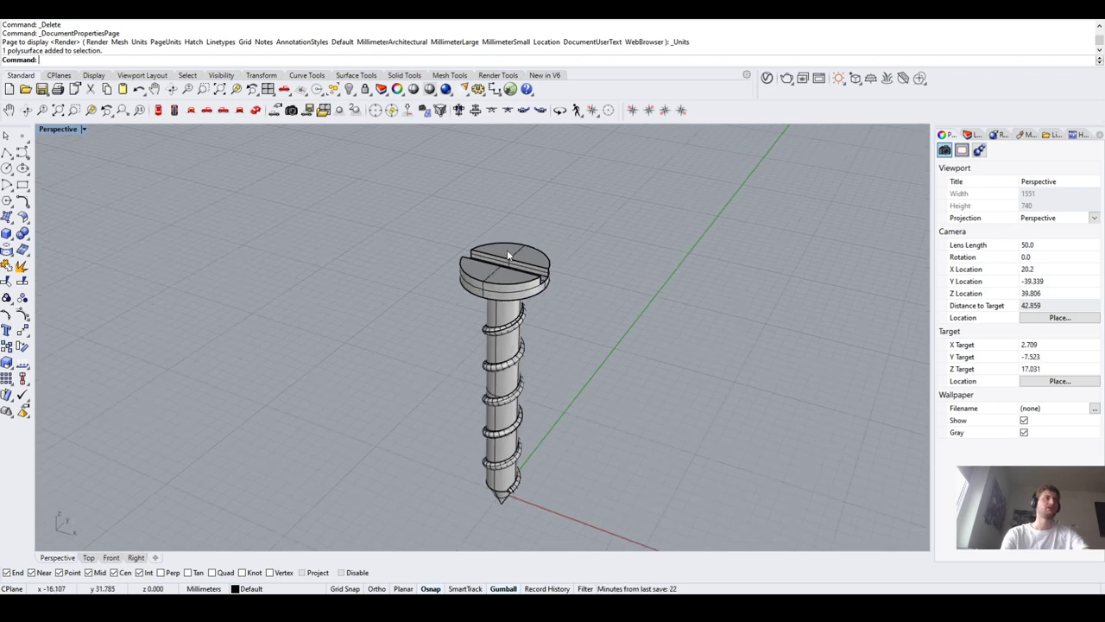
{"action": "scroll", "coordinate": [480, 288], "scroll_direction": "down", "scroll_amount": 3}
{"action": "scroll", "coordinate": [575, 296], "scroll_direction": "up", "scroll_amount": 6}
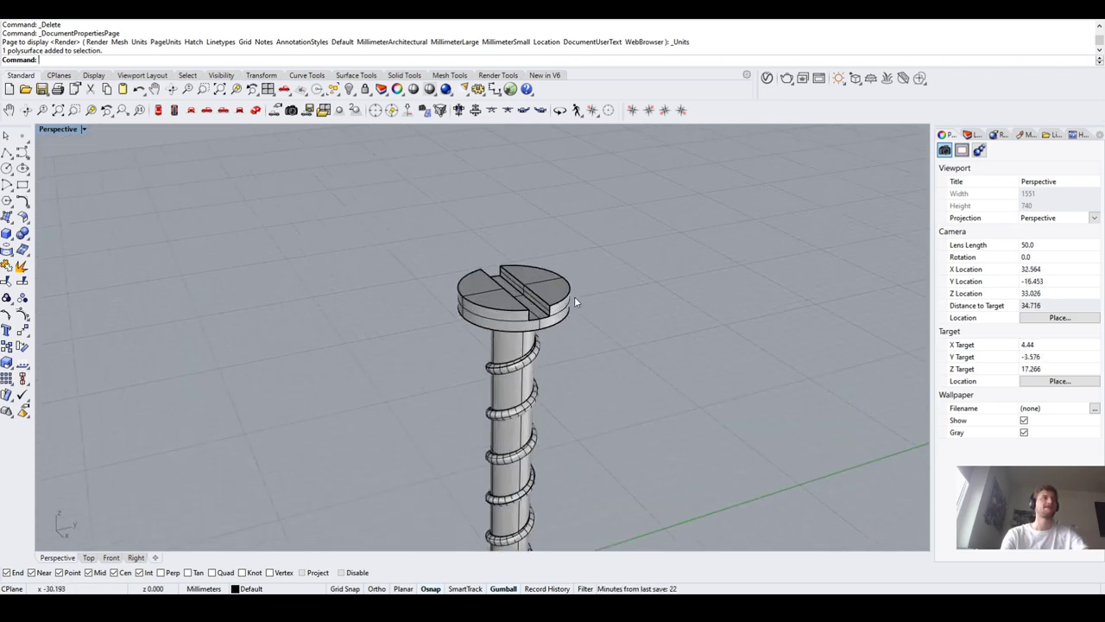
{"action": "scroll", "coordinate": [541, 296], "scroll_direction": "down", "scroll_amount": 10}
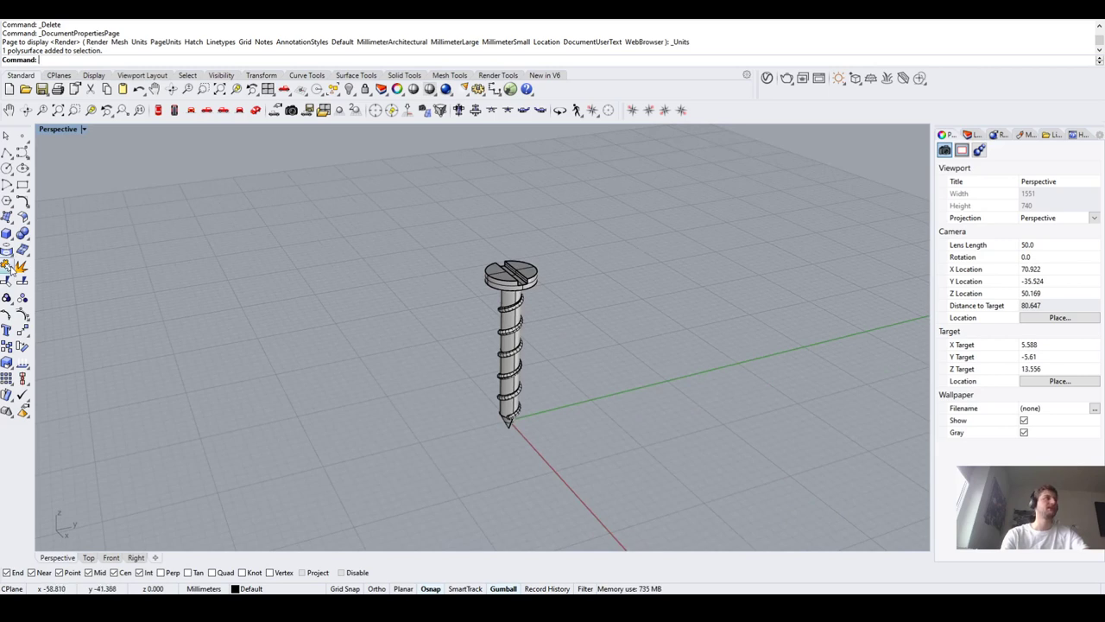
Create a freehand solid box on the ground plane beside the screw
{"action": "left_click", "coordinate": [6, 233]}
{"action": "scroll", "coordinate": [382, 444], "scroll_direction": "up", "scroll_amount": 5}
{"action": "left_click", "coordinate": [382, 406]}
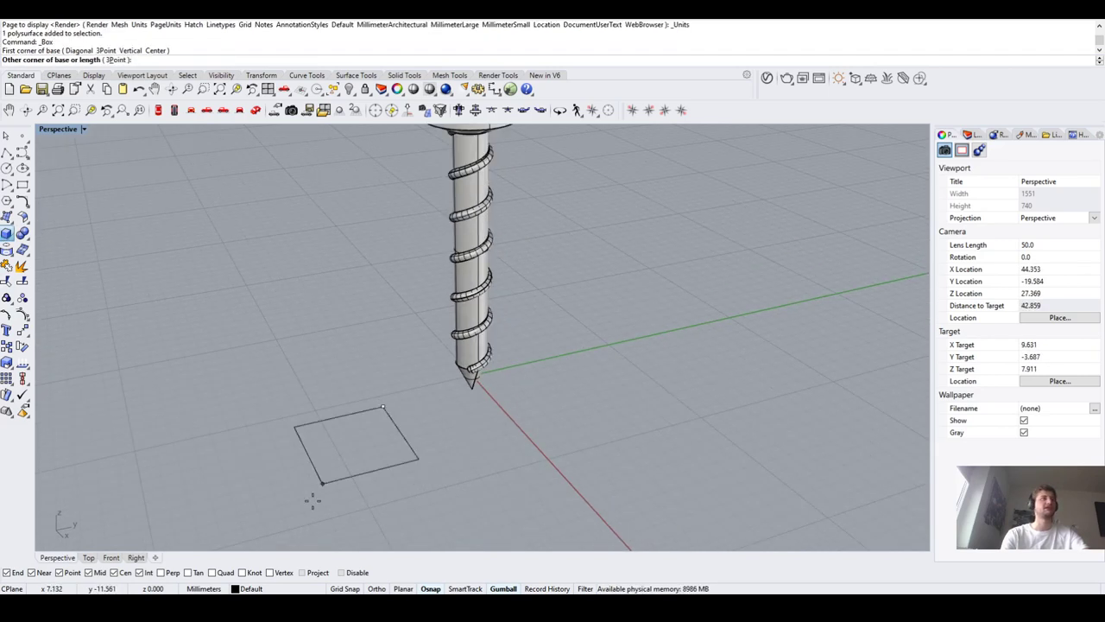
{"action": "left_click", "coordinate": [297, 519]}
{"action": "left_click", "coordinate": [285, 369]}
{"action": "right_click_drag", "start_coordinate": [285, 369], "coordinate": [462, 416]}
{"action": "scroll", "coordinate": [462, 416], "scroll_direction": "down", "scroll_amount": 2}
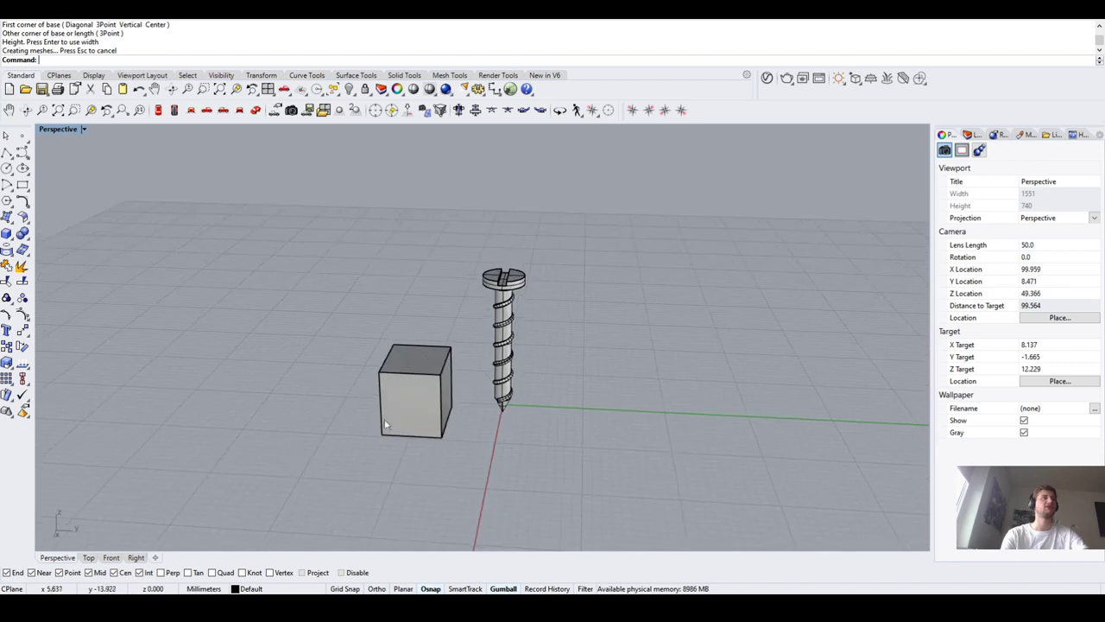
Select the box's near vertical edge on the side away from the screw, and move it outward
{"action": "scroll", "coordinate": [413, 418], "scroll_direction": "up", "scroll_amount": 4}
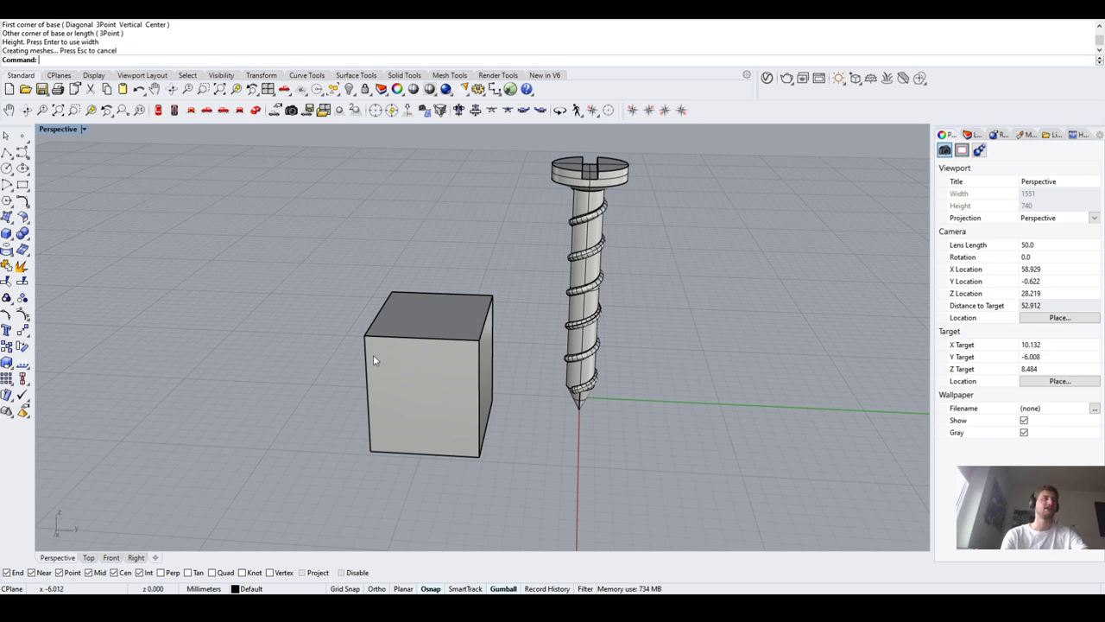
{"action": "scroll", "coordinate": [365, 359], "scroll_direction": "up", "scroll_amount": 5}
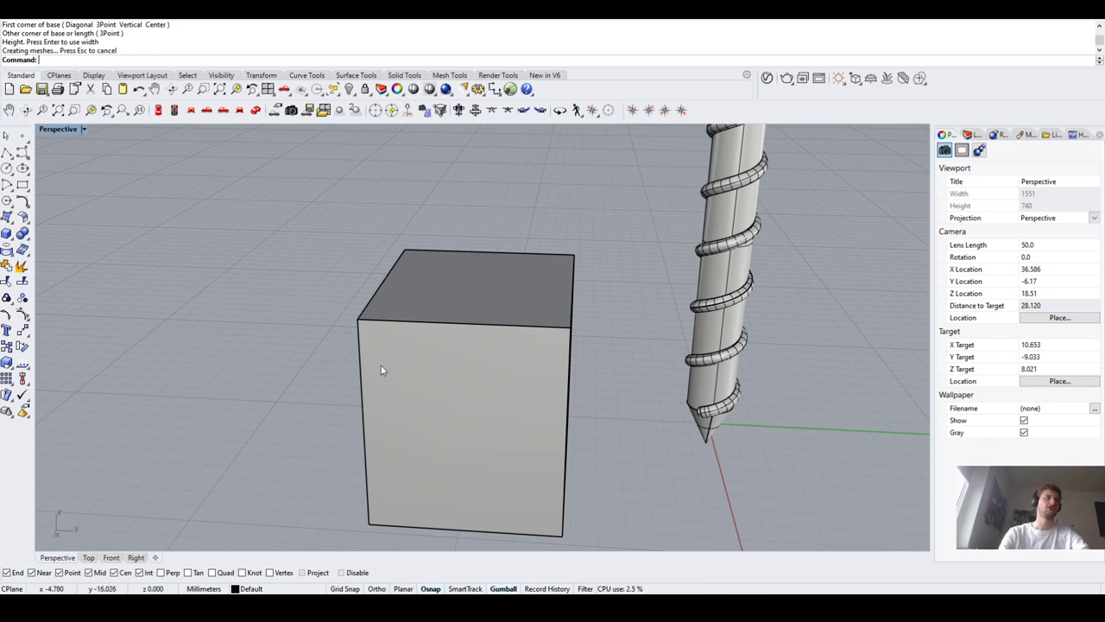
{"action": "left_click", "coordinate": [361, 354], "text": "ctrl+shift"}
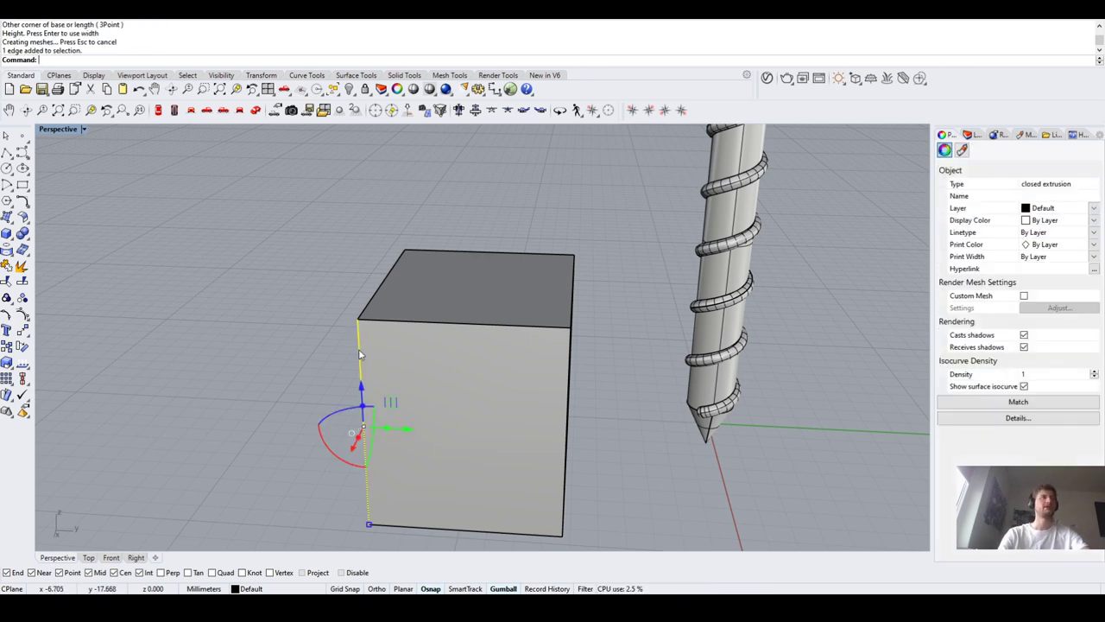
{"action": "scroll", "coordinate": [359, 359], "scroll_direction": "down", "scroll_amount": 3}
{"action": "scroll", "coordinate": [357, 371], "scroll_direction": "up", "scroll_amount": 2}
{"action": "left_click_drag", "start_coordinate": [353, 376], "coordinate": [269, 364]}
{"action": "left_click", "coordinate": [269, 364]}
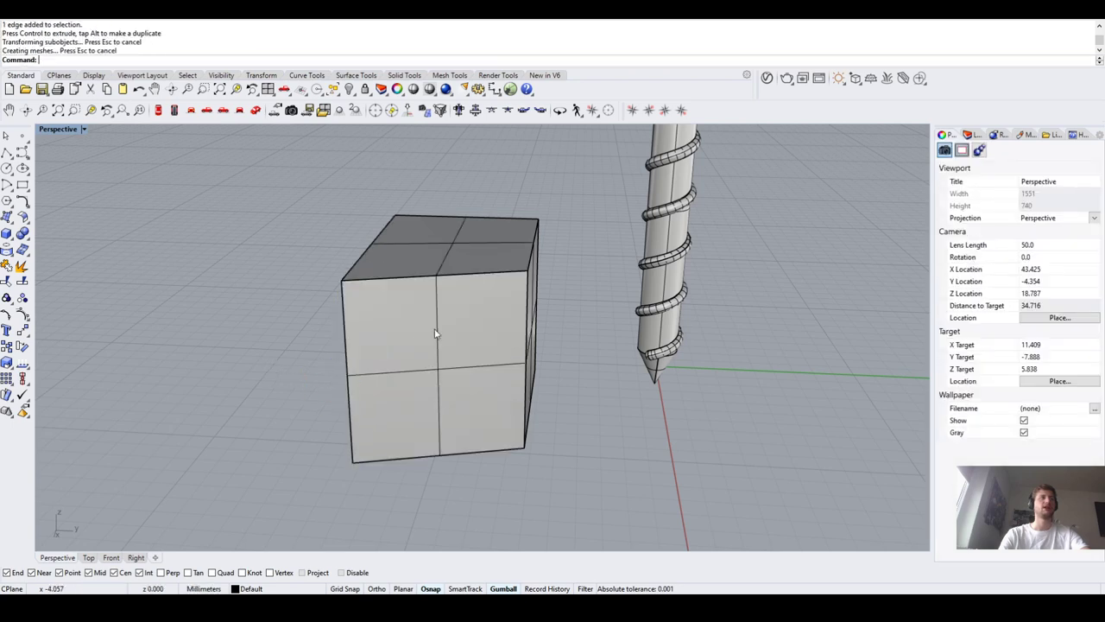
Move the box's upper front edge outward along X, and move the face on the screw's side outward along Y
{"action": "left_click", "coordinate": [372, 281], "text": "ctrl+shift"}
{"action": "left_click_drag", "start_coordinate": [438, 281], "coordinate": [438, 306]}
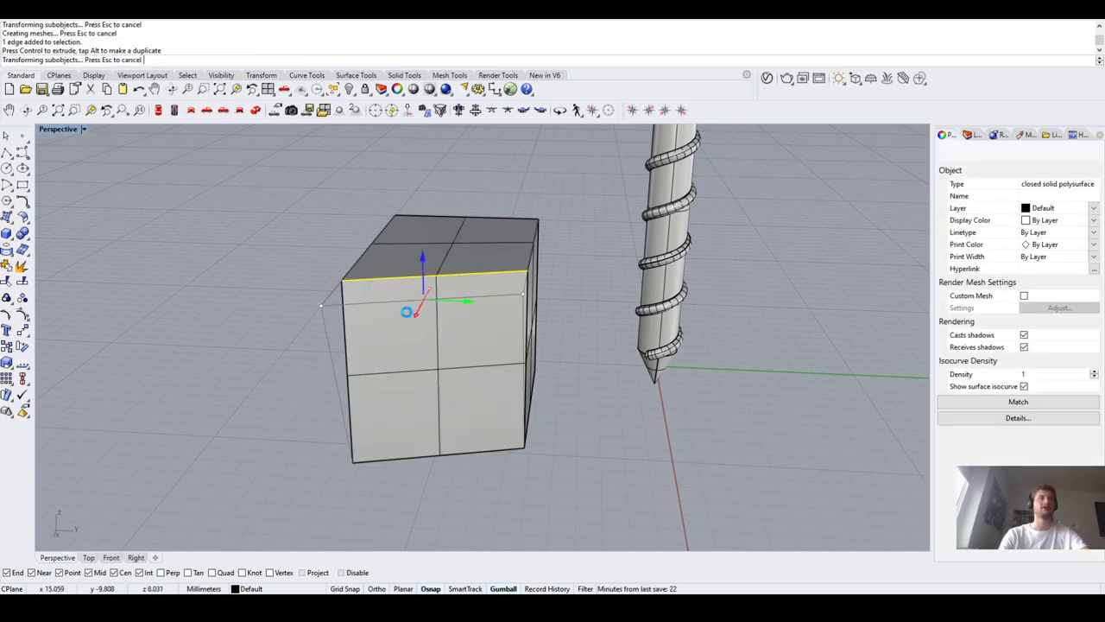
{"action": "left_click", "coordinate": [622, 449]}
{"action": "right_click_drag", "start_coordinate": [621, 449], "coordinate": [521, 440]}
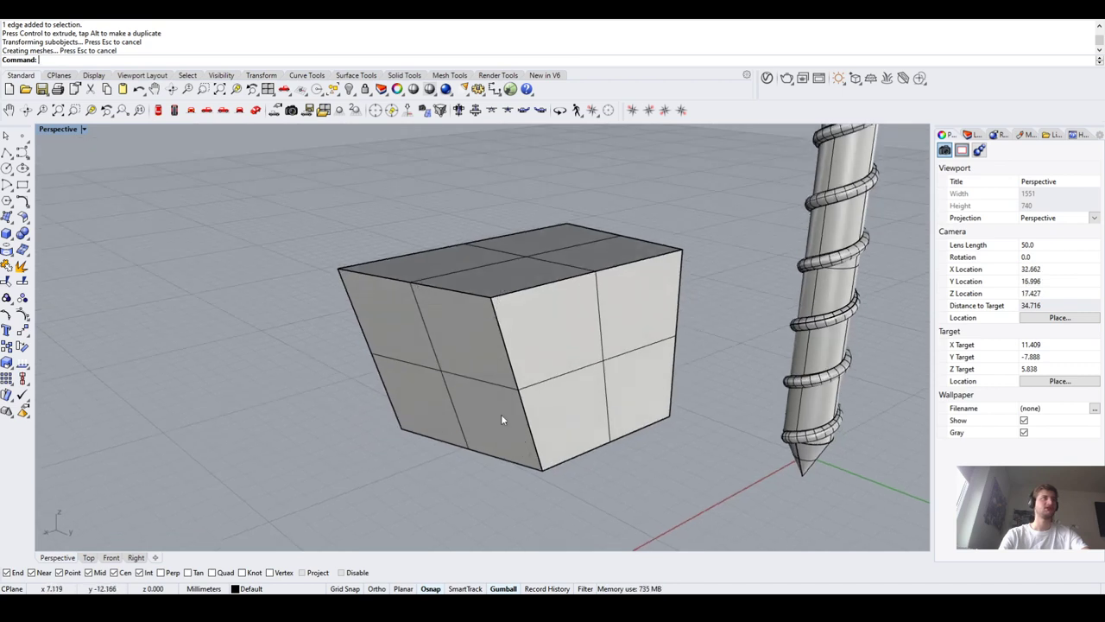
{"action": "left_click", "coordinate": [563, 354], "text": "ctrl+shift"}
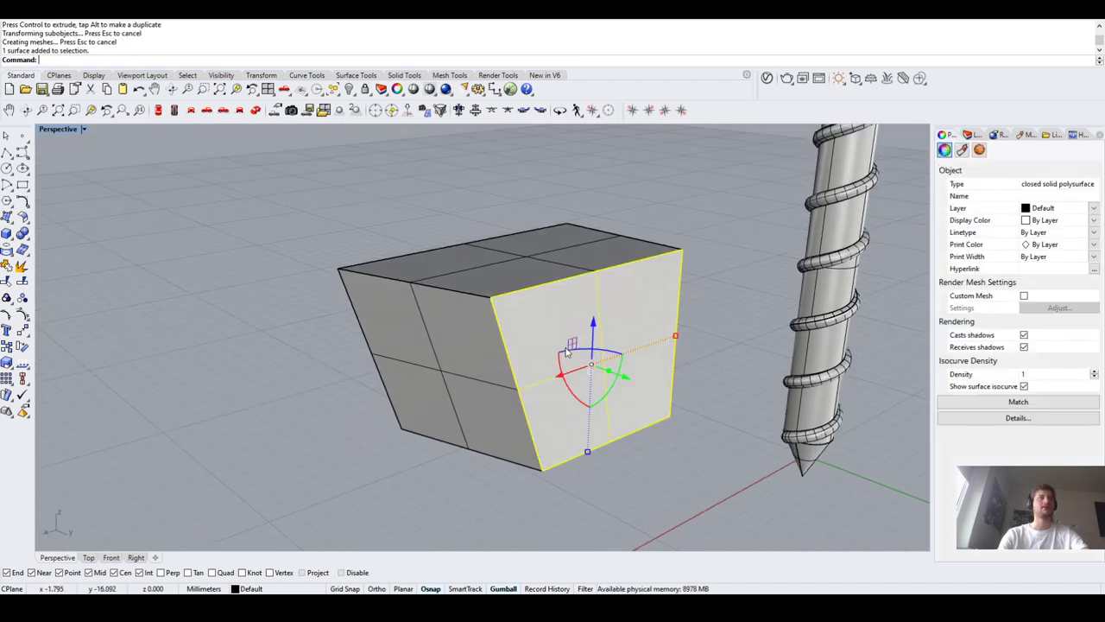
{"action": "left_click_drag", "start_coordinate": [623, 376], "coordinate": [664, 393]}
{"action": "left_click", "coordinate": [274, 329]}
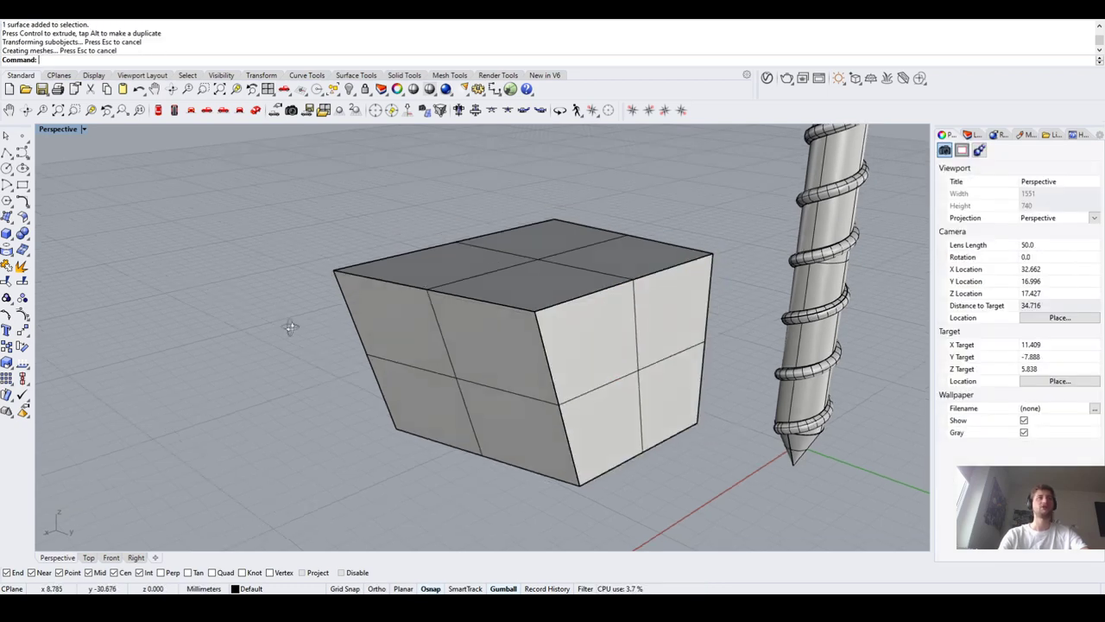
Shift the top edge of the face opposite the screw's side along X to skew the solid
{"action": "right_click_drag", "start_coordinate": [274, 330], "coordinate": [542, 340]}
{"action": "scroll", "coordinate": [544, 339], "scroll_direction": "down", "scroll_amount": 4}
{"action": "left_click", "coordinate": [481, 340], "text": "ctrl+shift"}
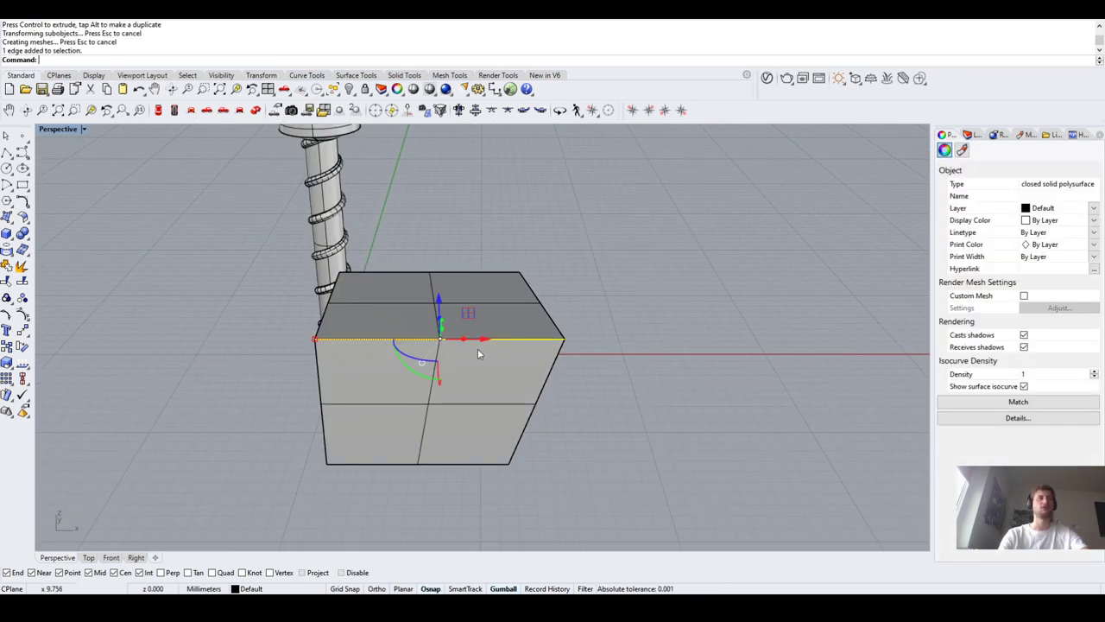
{"action": "left_click_drag", "start_coordinate": [481, 343], "coordinate": [587, 342]}
{"action": "left_click", "coordinate": [609, 395]}
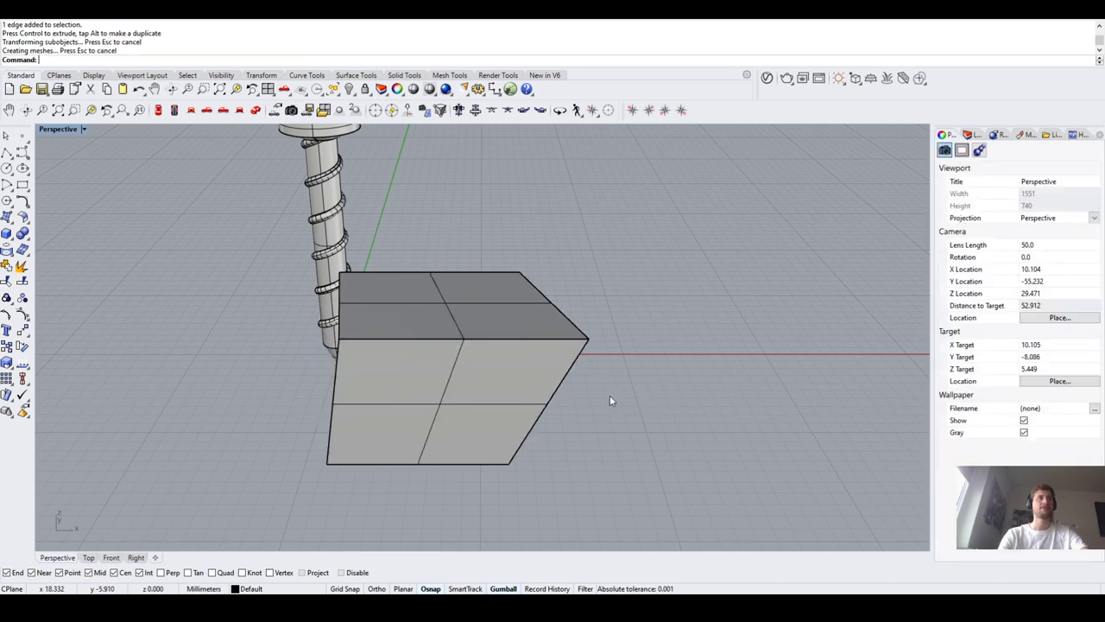
Move the solid's end face on the negative X side outward along X
{"action": "right_click_drag", "start_coordinate": [610, 395], "coordinate": [384, 385]}
{"action": "left_click", "coordinate": [385, 385]}
{"action": "left_click", "coordinate": [242, 447]}
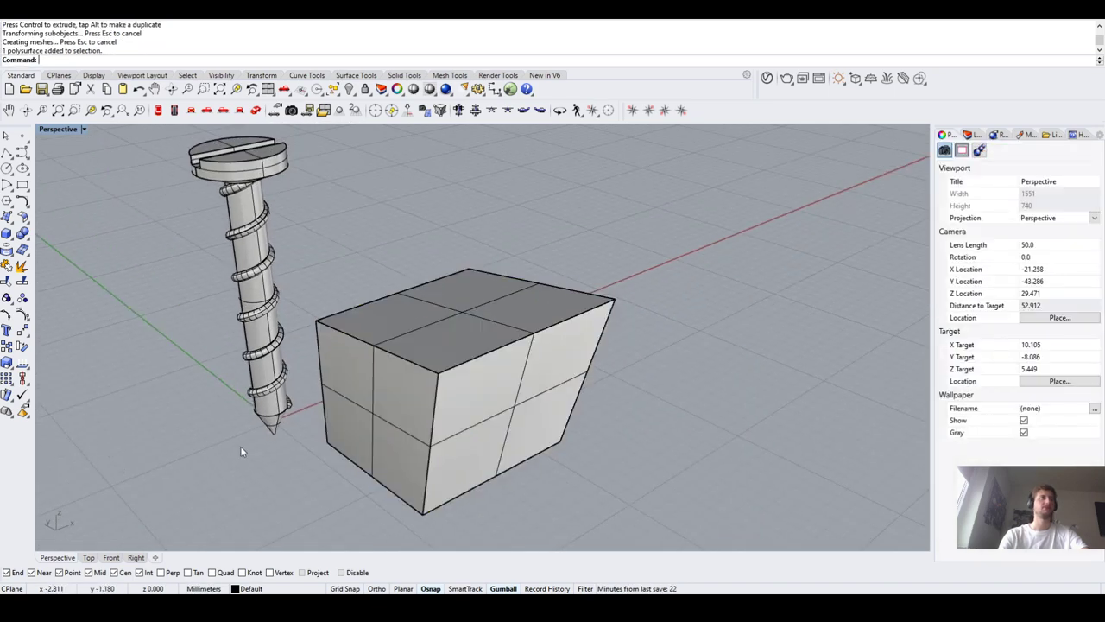
{"action": "left_click", "coordinate": [360, 422], "text": "ctrl+shift"}
{"action": "left_click_drag", "start_coordinate": [374, 423], "coordinate": [337, 436]}
{"action": "key", "text": "ctrl"}
{"action": "left_click", "coordinate": [467, 389]}
{"action": "left_click", "coordinate": [743, 334]}
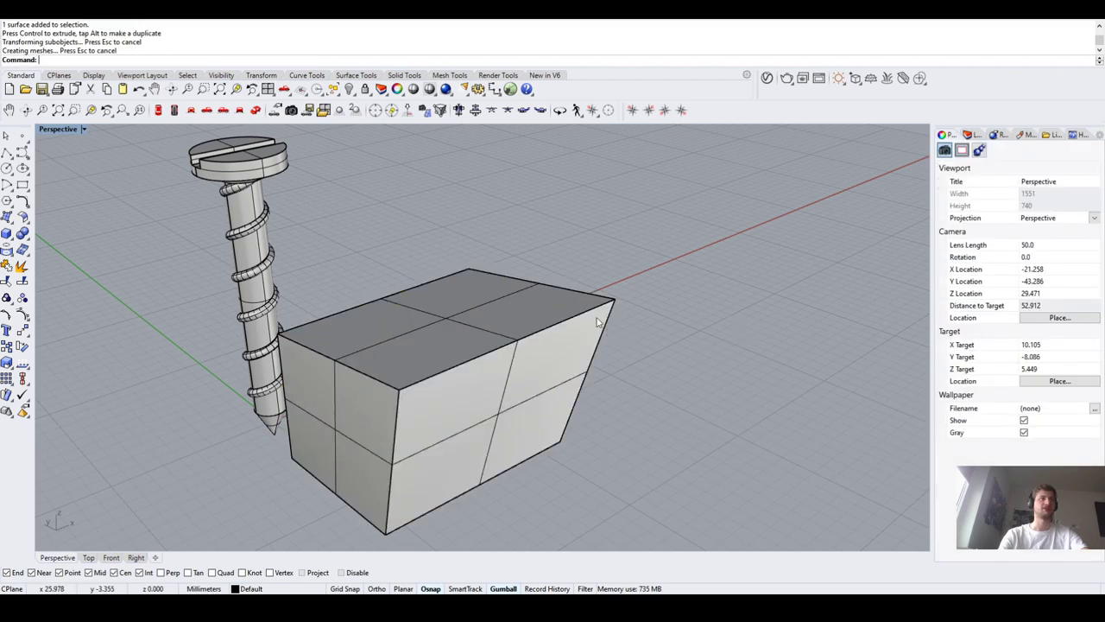
Lower the top edge on the side away from the screw along Z, and move the screw-side face inward along Y
{"action": "left_click", "coordinate": [596, 310], "text": "ctrl+shift"}
{"action": "left_click_drag", "start_coordinate": [519, 315], "coordinate": [518, 414]}
{"action": "left_click", "coordinate": [701, 401]}
{"action": "right_click_drag", "start_coordinate": [701, 401], "coordinate": [465, 372]}
{"action": "left_click", "coordinate": [541, 346], "text": "ctrl+shift"}
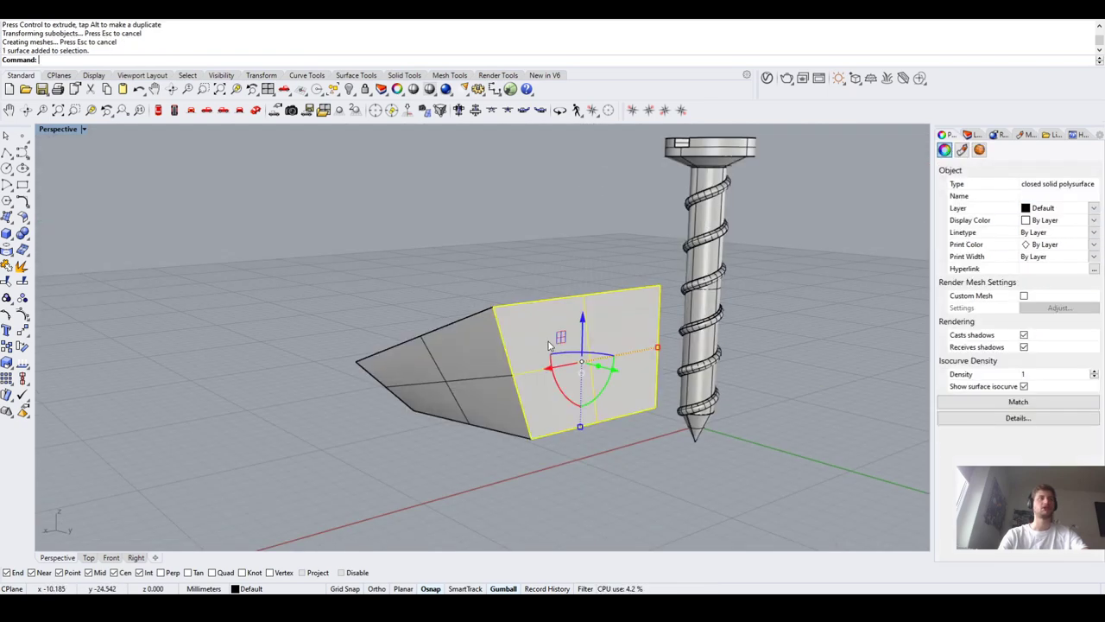
{"action": "left_click_drag", "start_coordinate": [580, 370], "coordinate": [512, 369]}
Delete the deformed practice solid beside the screw
{"action": "right_click_drag", "start_coordinate": [481, 451], "coordinate": [501, 323]}
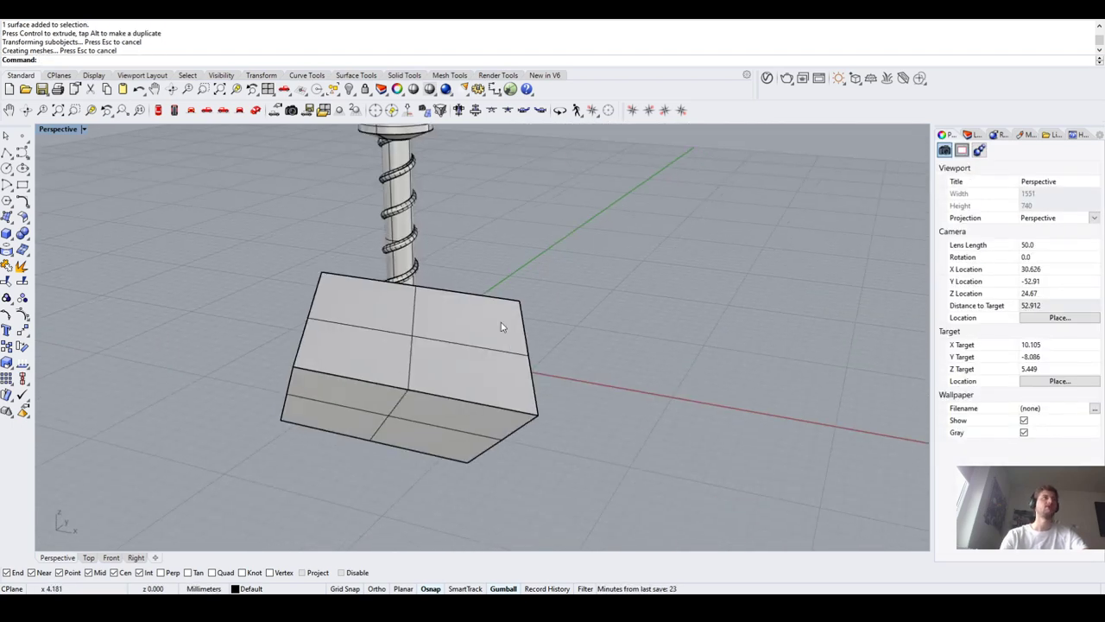
{"action": "left_click", "coordinate": [475, 367]}
{"action": "scroll", "coordinate": [546, 416], "scroll_direction": "down", "scroll_amount": 5}
{"action": "right_click_drag", "start_coordinate": [517, 394], "coordinate": [506, 398]}
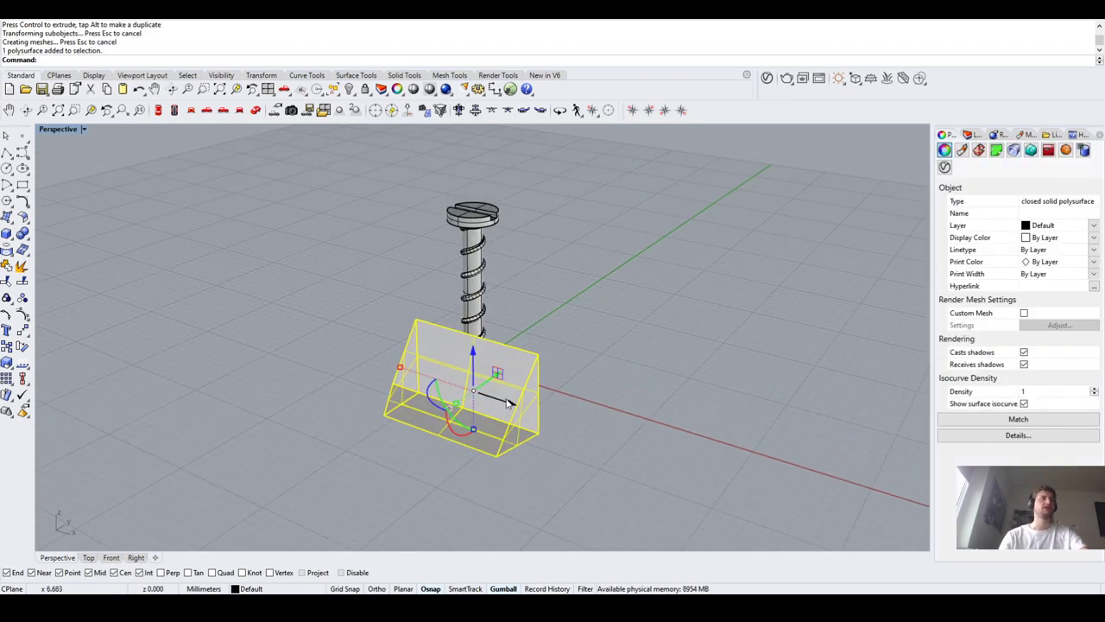
{"action": "key", "text": "Delete"}
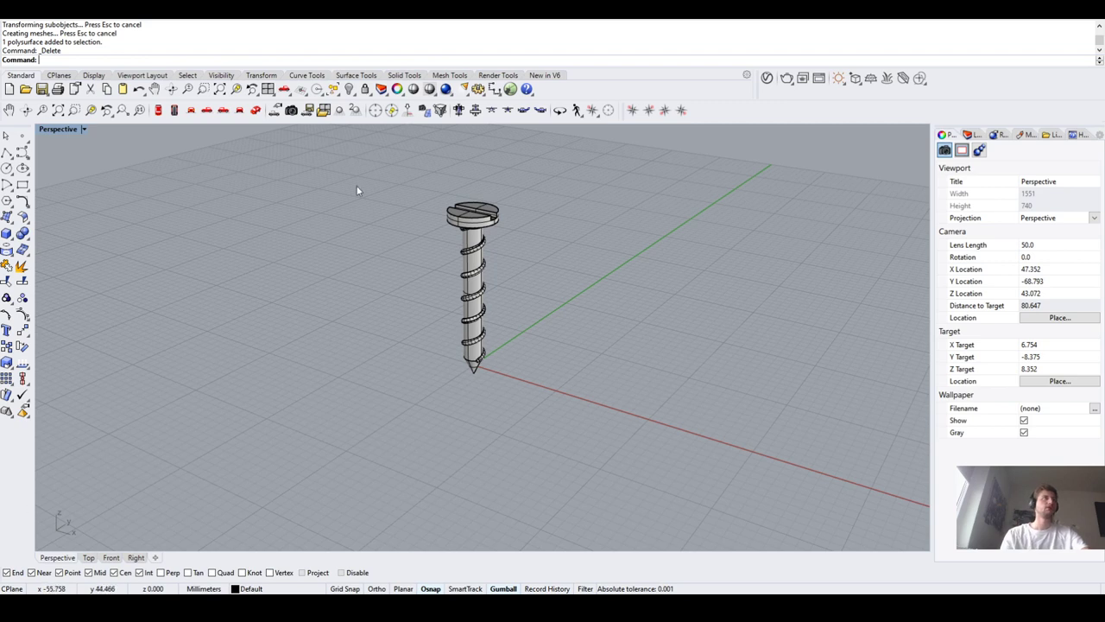
Export the screw solid as an STL file named Hier test.stl in the Skill Drills folder
{"action": "left_click_drag", "start_coordinate": [359, 183], "coordinate": [570, 452]}
{"action": "right_click_drag", "start_coordinate": [438, 404], "coordinate": [612, 337]}
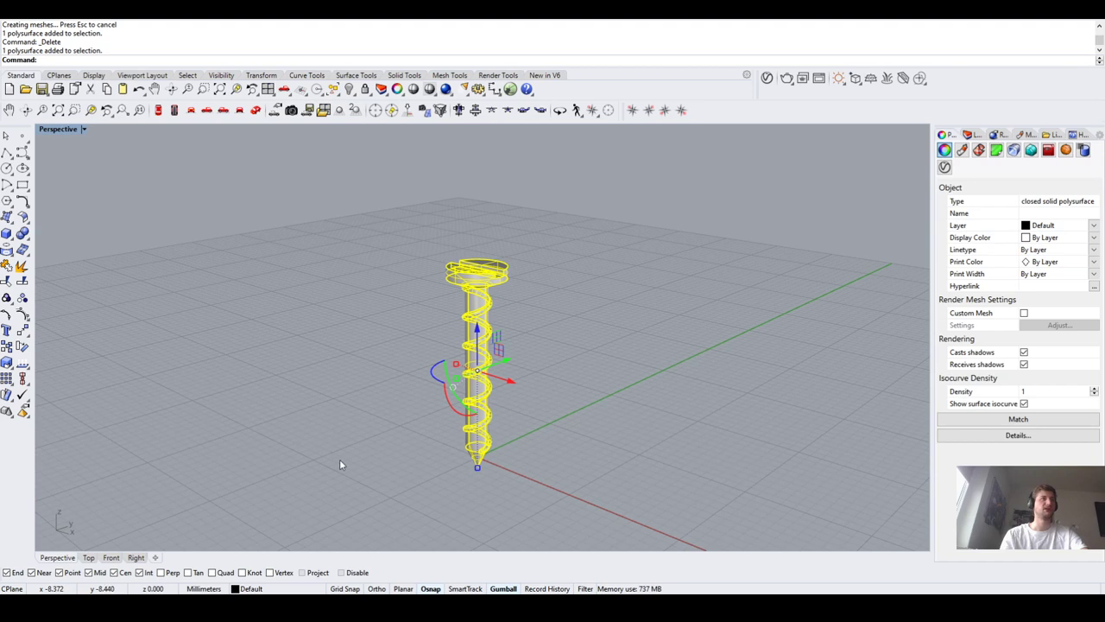
{"action": "scroll", "coordinate": [486, 471], "scroll_direction": "up", "scroll_amount": 2}
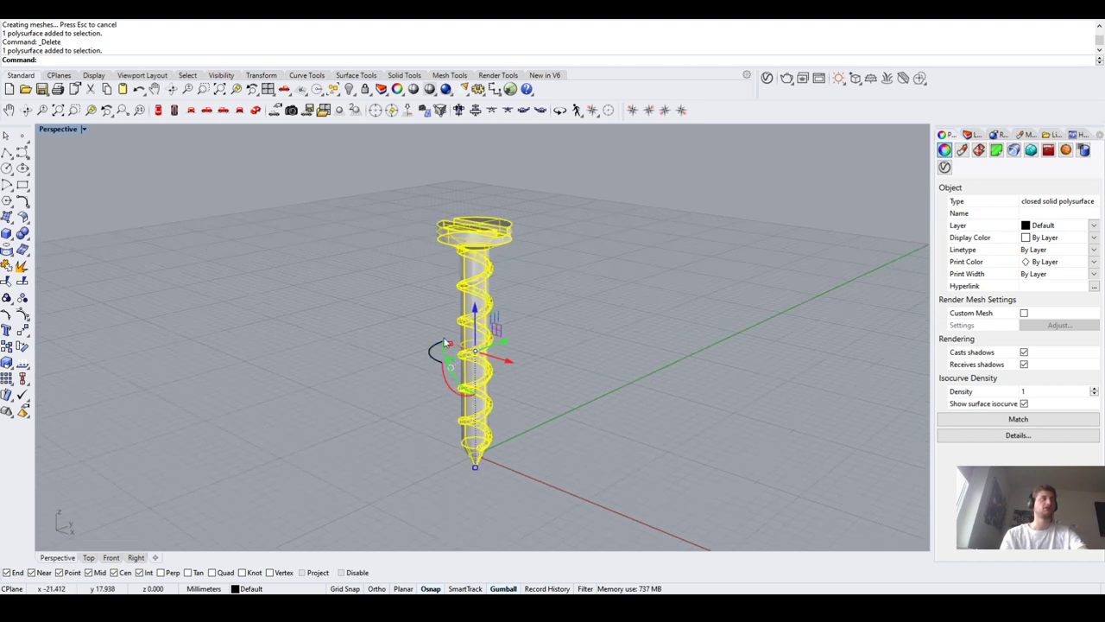
{"action": "left_click", "coordinate": [350, 352]}
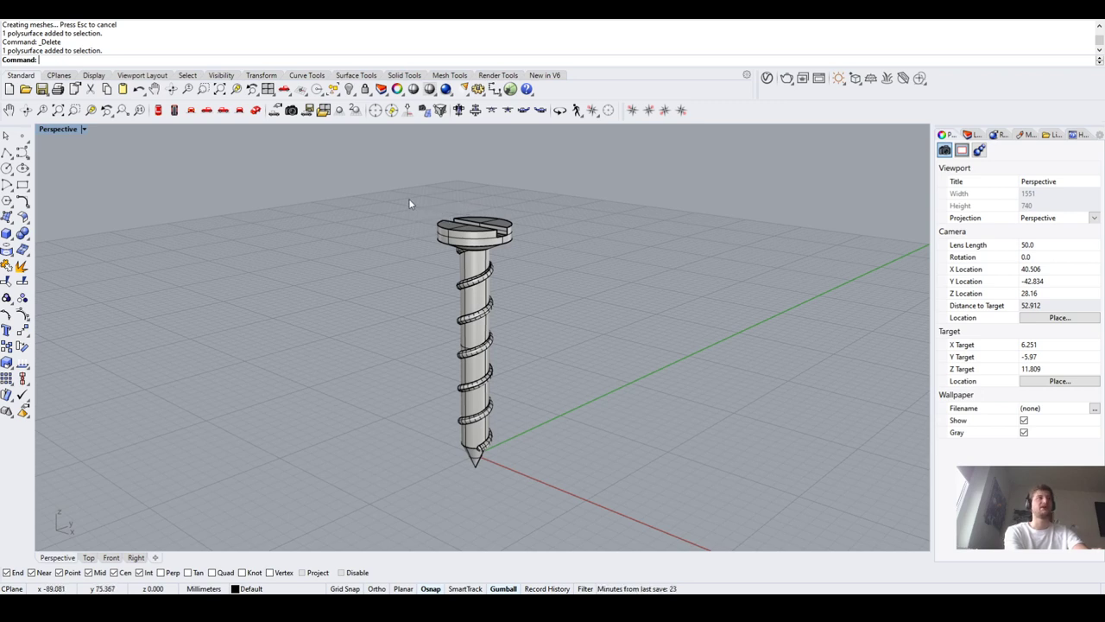
{"action": "left_click", "coordinate": [483, 231]}
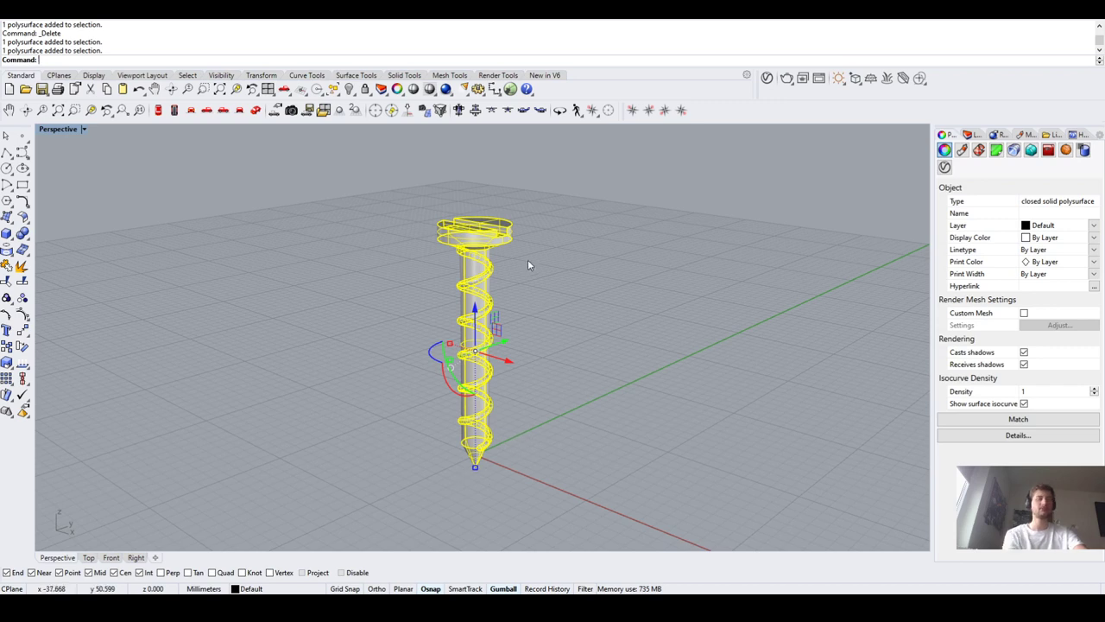
{"action": "type", "text": "Export"}
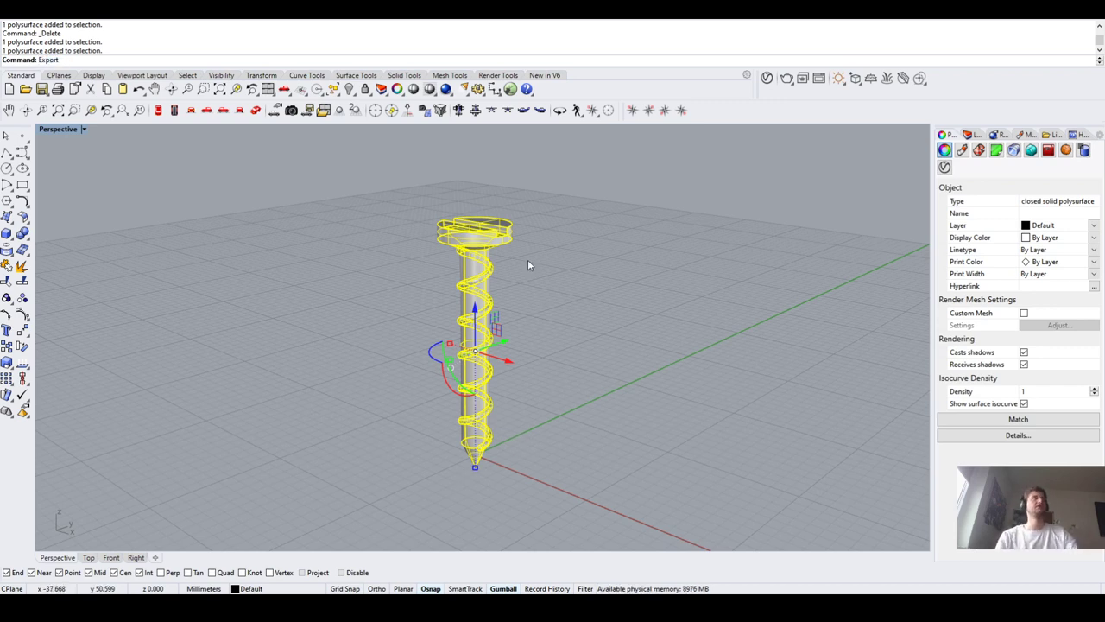
{"action": "key", "text": "Return"}
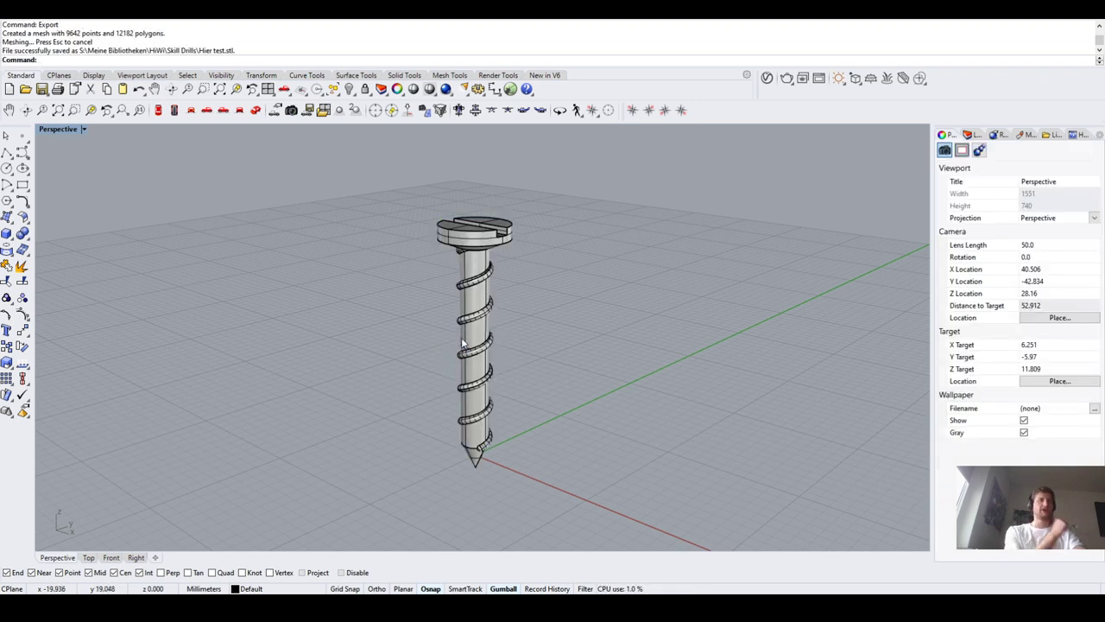
Examine the finished screw's slotted head, shaft and thread from several angles and distances
{"action": "scroll", "coordinate": [471, 341], "scroll_direction": "down", "scroll_amount": 2}
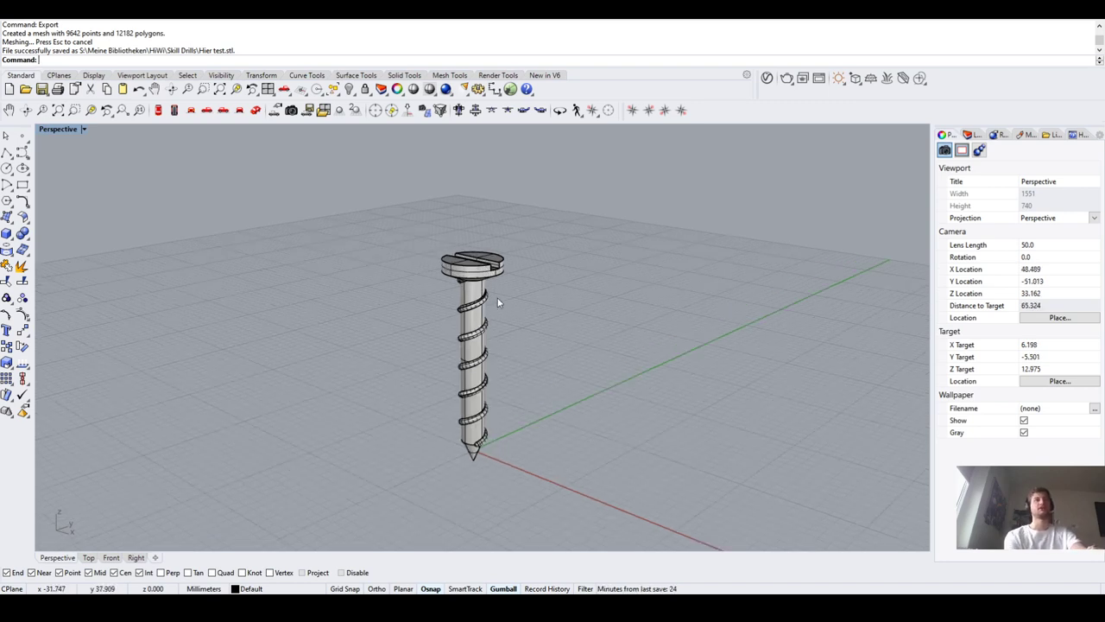
{"action": "right_click_drag", "start_coordinate": [504, 266], "coordinate": [523, 470]}
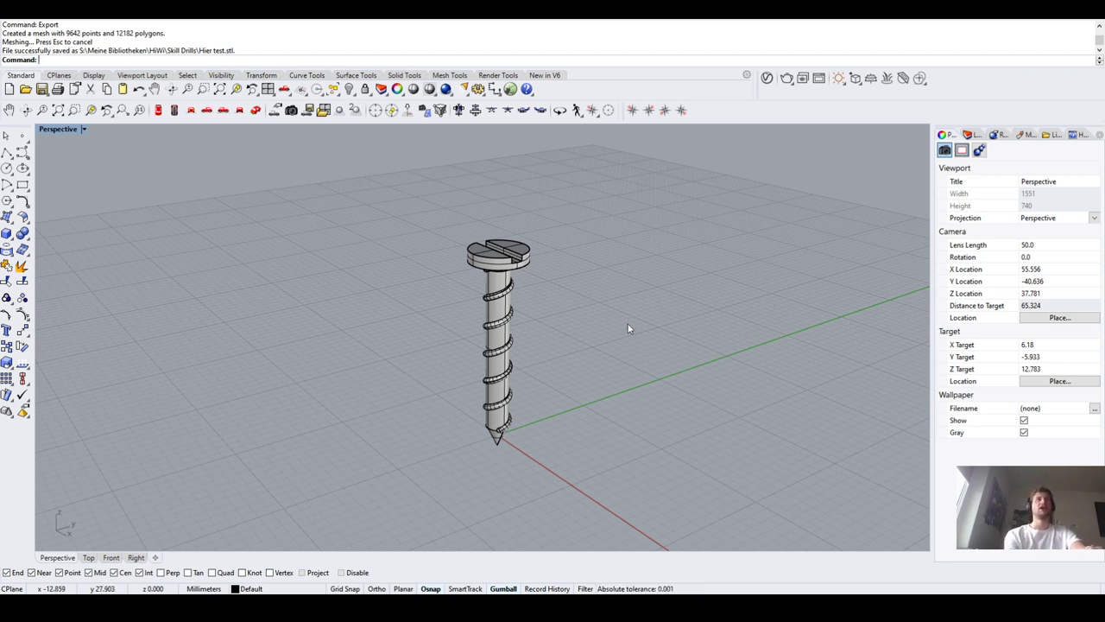
{"action": "scroll", "coordinate": [504, 349], "scroll_direction": "up", "scroll_amount": 2}
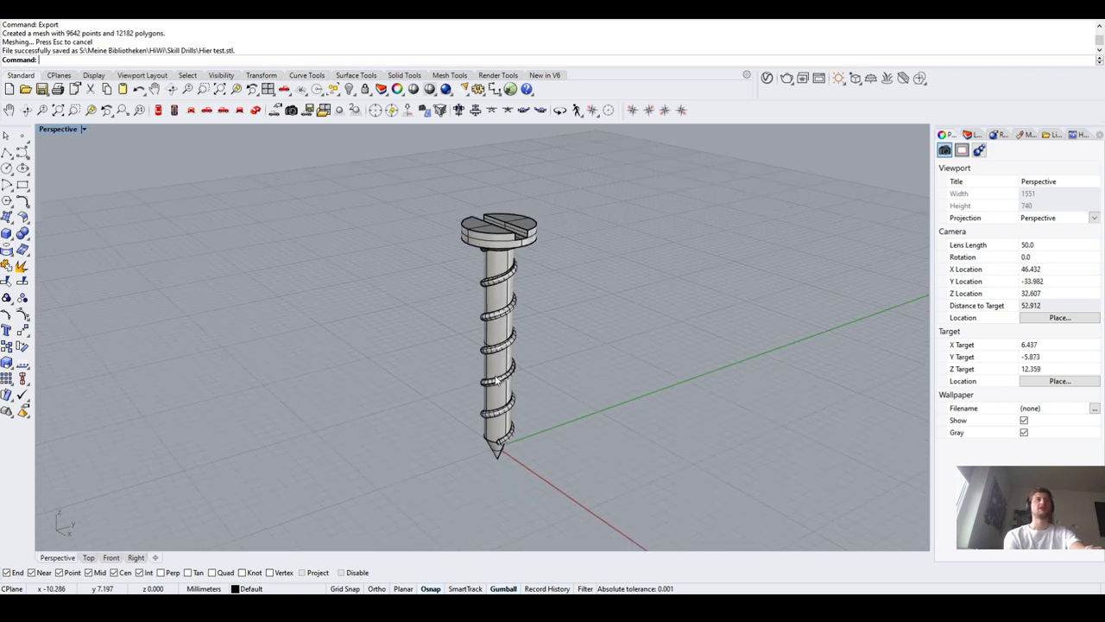
{"action": "scroll", "coordinate": [487, 367], "scroll_direction": "down", "scroll_amount": 3}
{"action": "right_click_drag", "start_coordinate": [484, 363], "coordinate": [461, 333]}
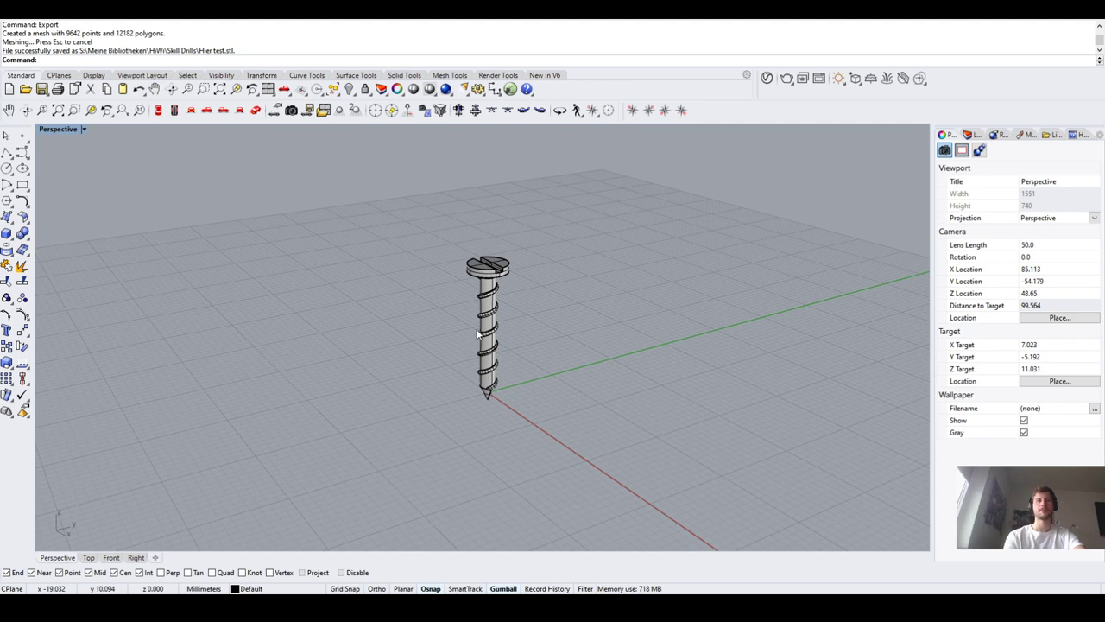
{"action": "scroll", "coordinate": [474, 331], "scroll_direction": "up", "scroll_amount": 4}
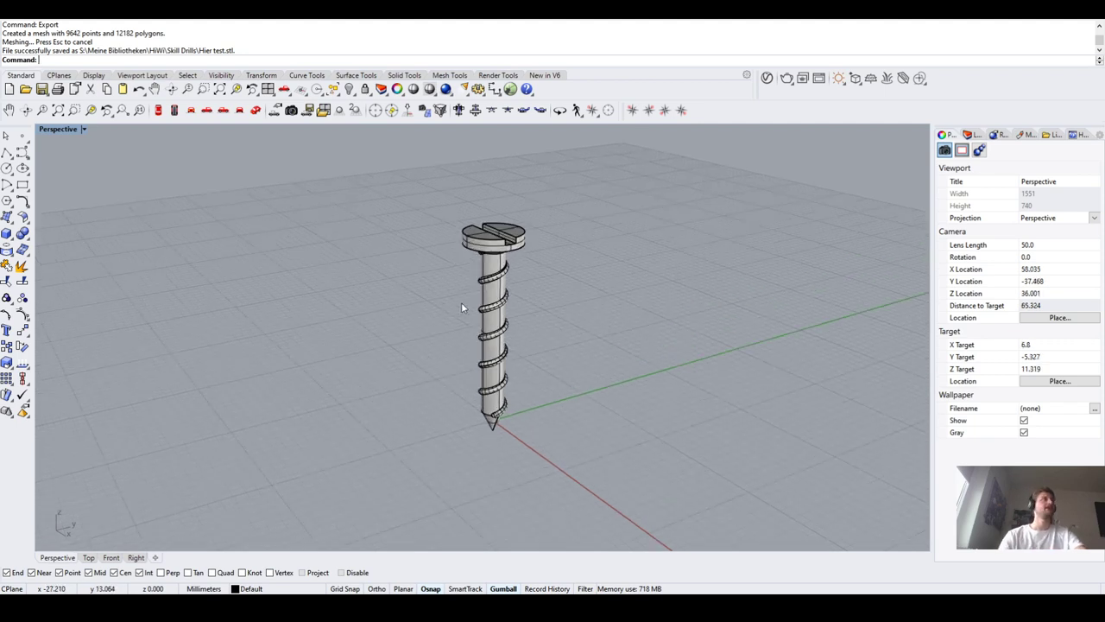
{"action": "left_click", "coordinate": [484, 253]}
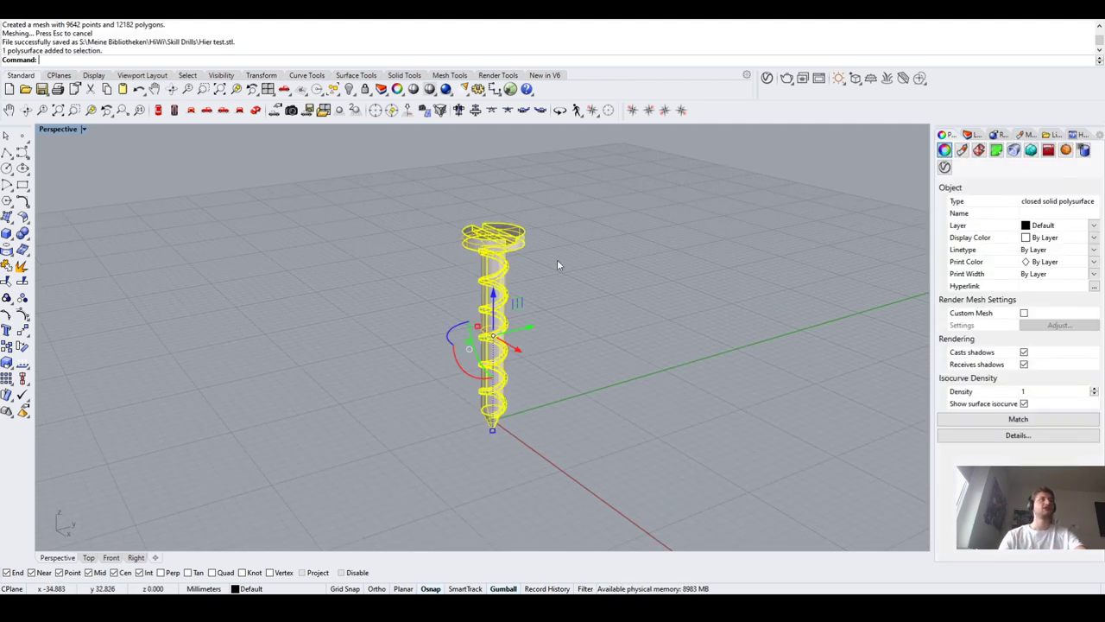
{"action": "left_click", "coordinate": [632, 280]}
{"action": "left_click", "coordinate": [482, 268]}
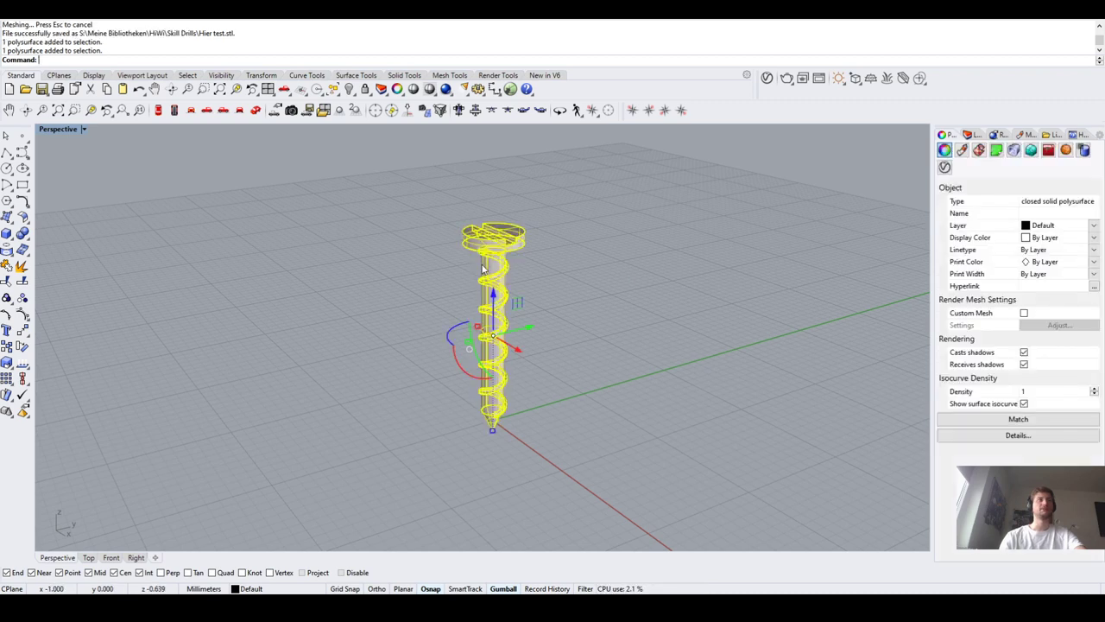
{"action": "left_click", "coordinate": [688, 278]}
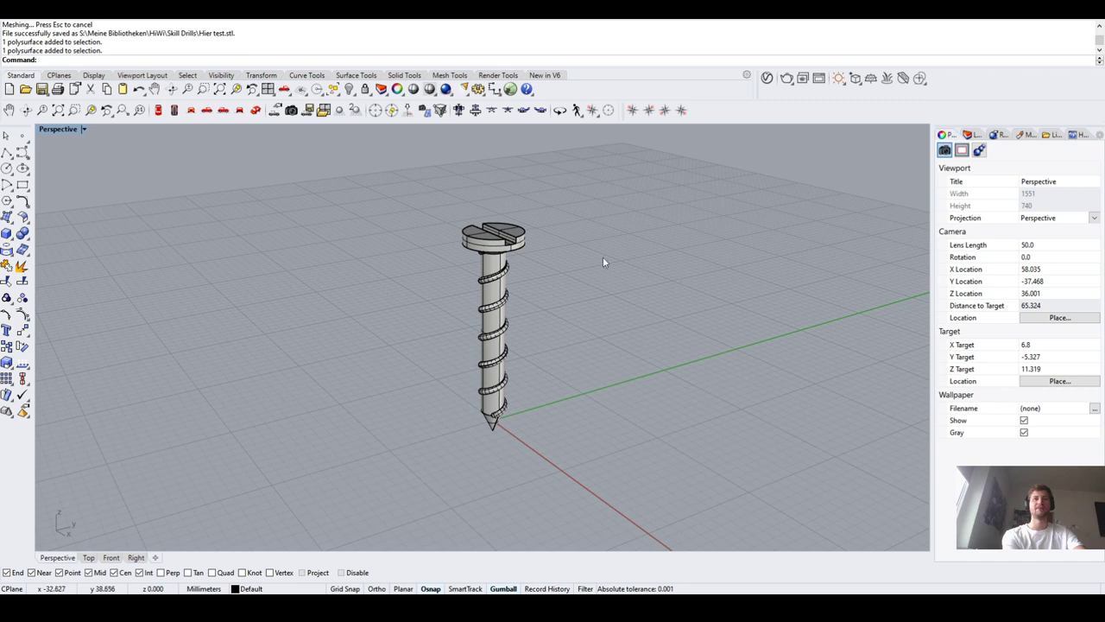
{"action": "left_click", "coordinate": [508, 229]}
{"action": "right_click_drag", "start_coordinate": [526, 225], "coordinate": [560, 226]}
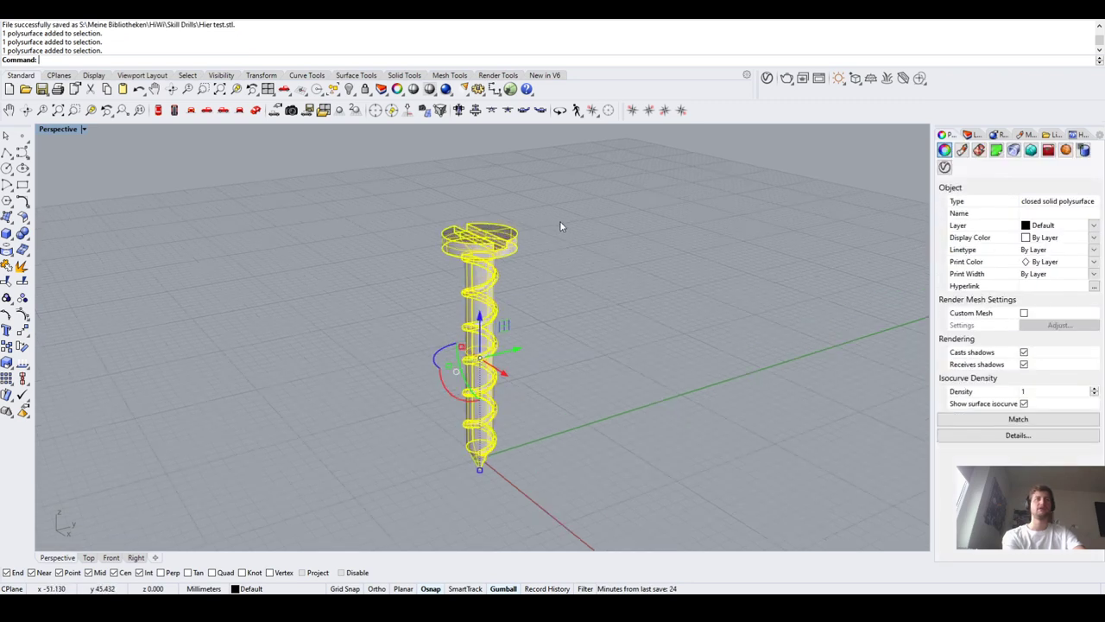
{"action": "left_click", "coordinate": [598, 258]}
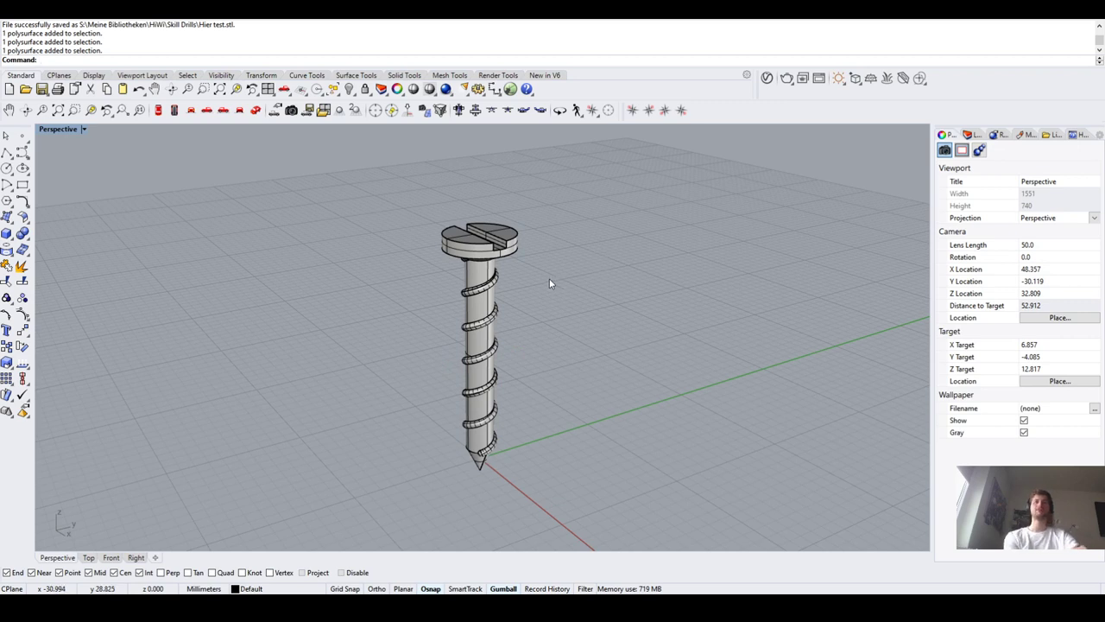